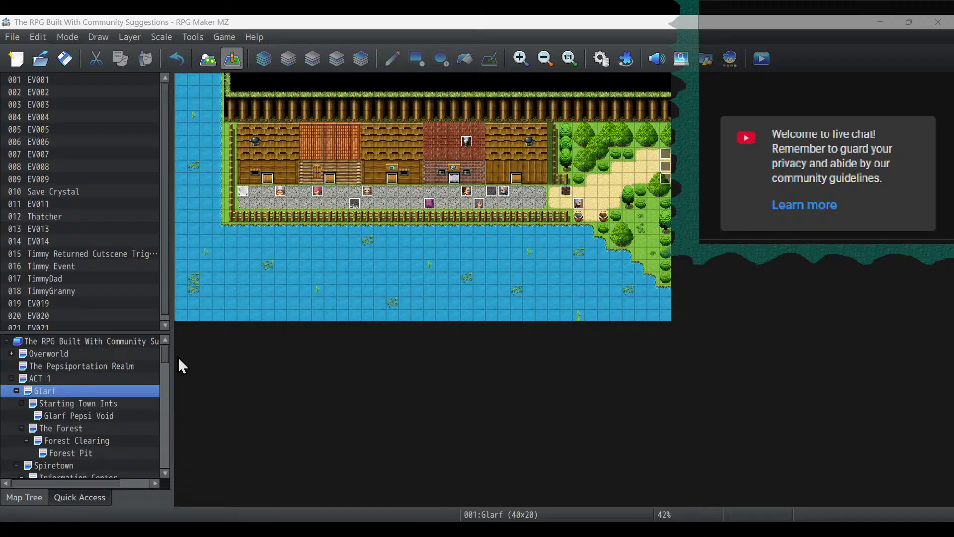
Save the project changes and start a playtest in a maximized window.
{"action": "mouse_move", "coordinate": [165, 357]}
{"action": "left_mouse_down"}
{"action": "mouse_move", "coordinate": [160, 481]}
{"action": "mouse_move", "coordinate": [165, 343]}
{"action": "left_mouse_up"}
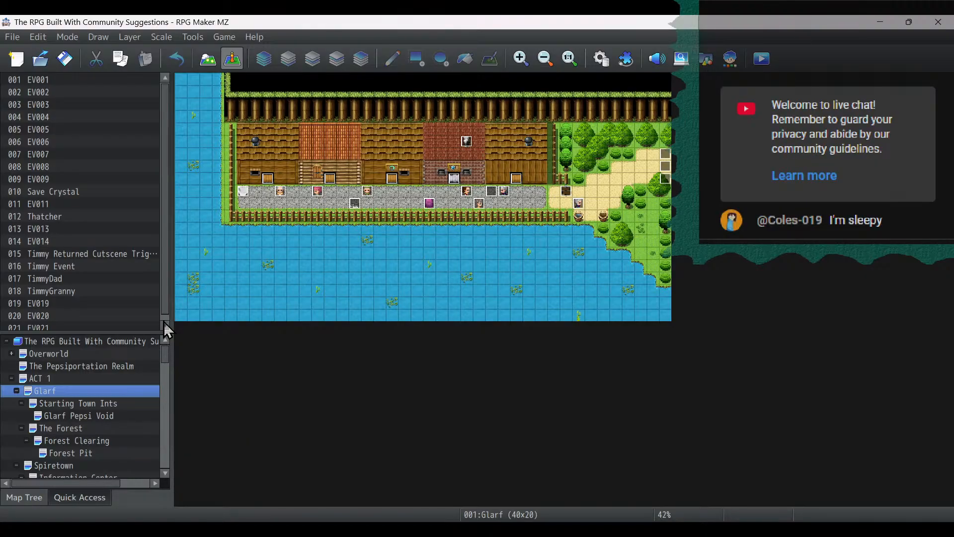
{"action": "left_click", "coordinate": [762, 60]}
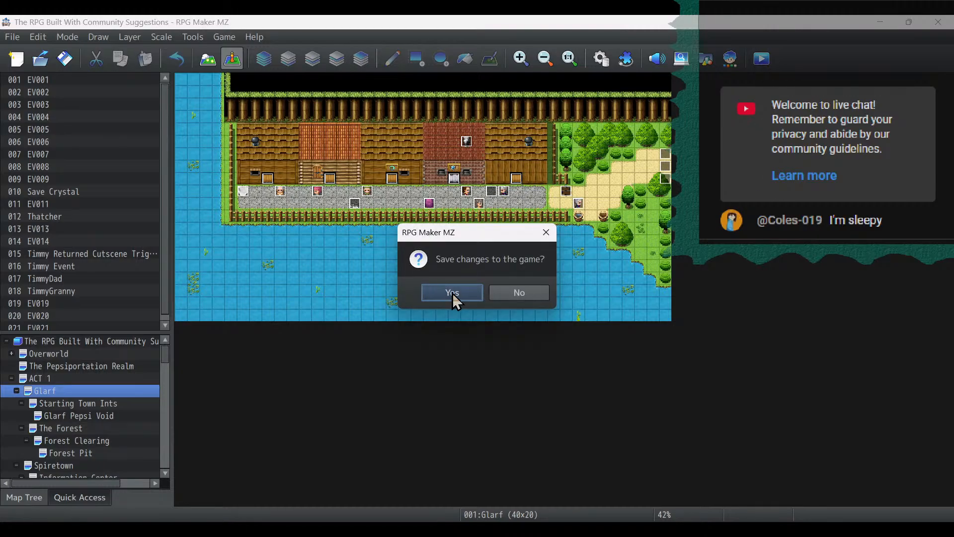
{"action": "left_click", "coordinate": [452, 293]}
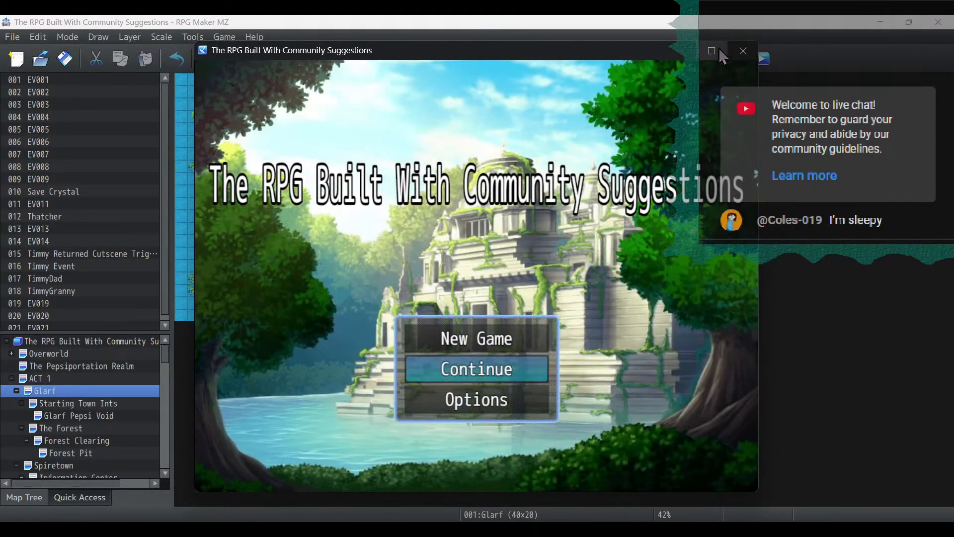
{"action": "left_click", "coordinate": [712, 52]}
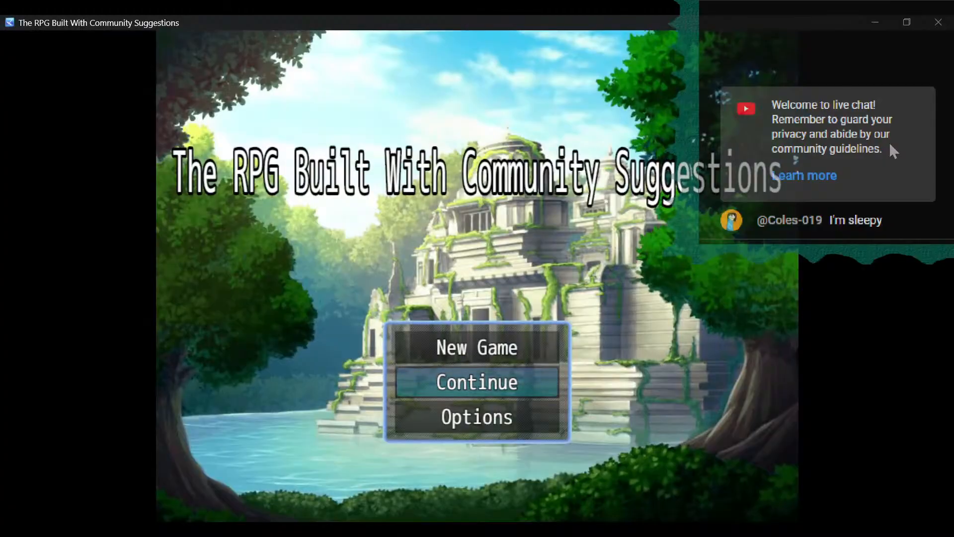
Continue the saved game in Catfolk Village and walk to the arena host to talk to him.
{"action": "key", "text": "Return"}
{"action": "key", "text": "Return"}
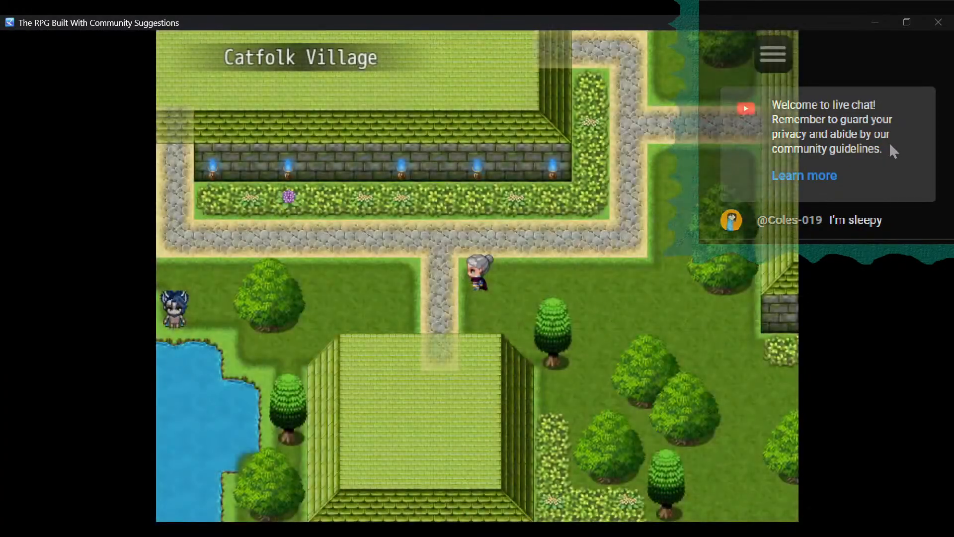
{"action": "key", "text": "Left"}
{"action": "key", "text": "Up"}
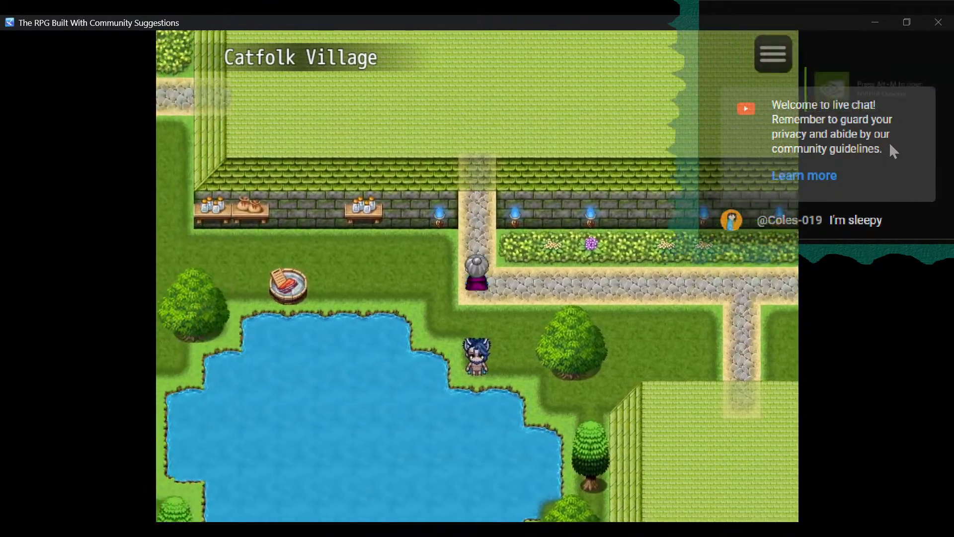
{"action": "key", "text": "Up"}
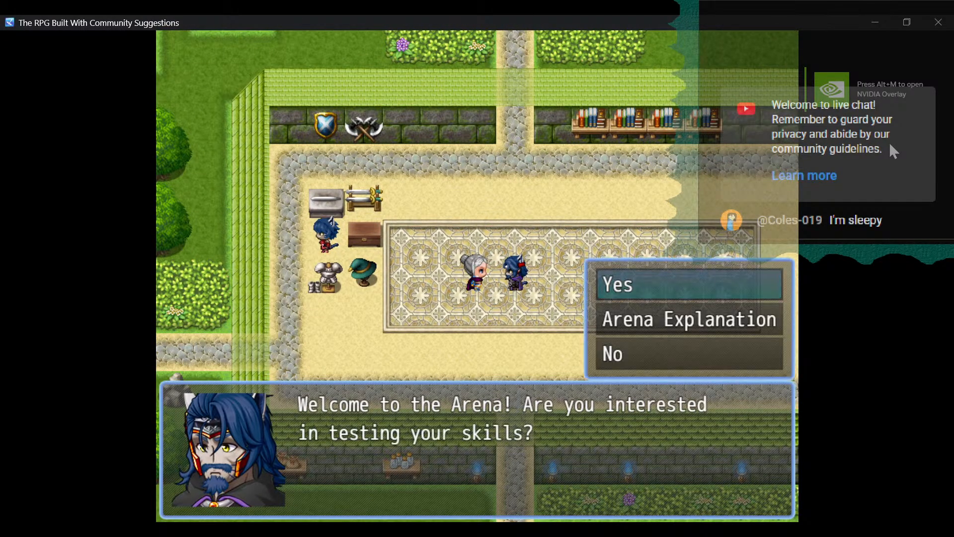
Request the Arena Explanation and read through the host's descriptions of challenges, Arena Points and losing.
{"action": "key", "text": "Down"}
{"action": "key", "text": "Return"}
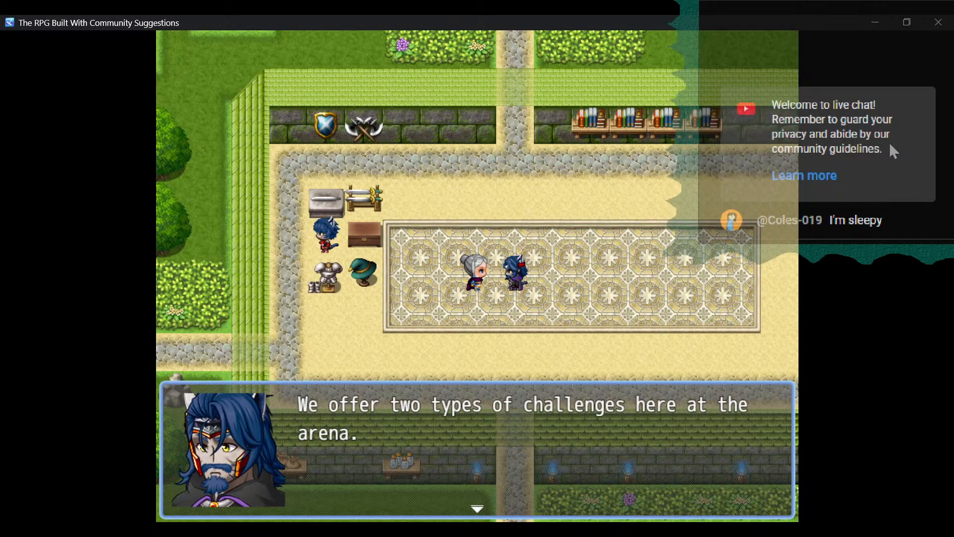
{"action": "key", "text": "Return"}
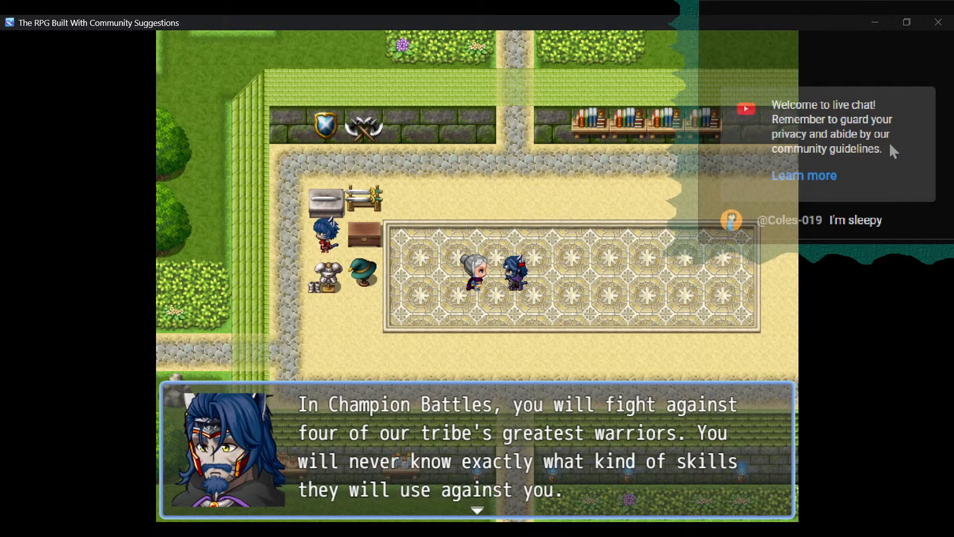
{"action": "key", "text": "Return"}
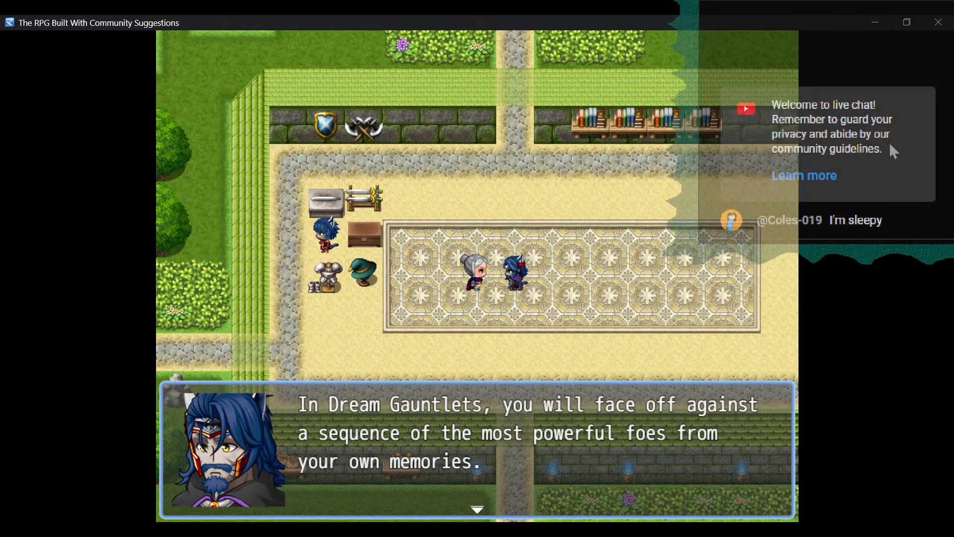
{"action": "key", "text": "Return"}
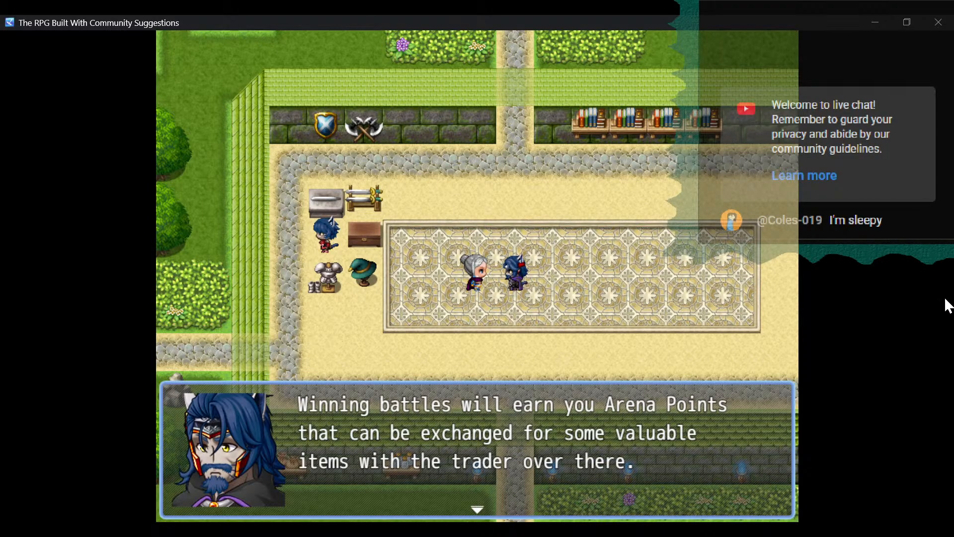
{"action": "key", "text": "Return"}
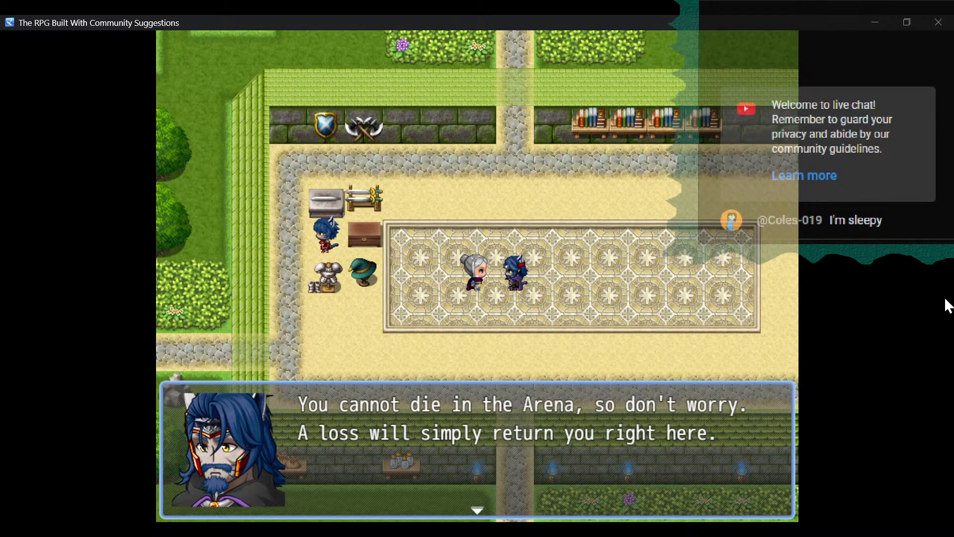
{"action": "key", "text": "Return"}
Talk to the arena host again, accept the challenge and enter a Champion Battle.
{"action": "key", "text": "Return"}
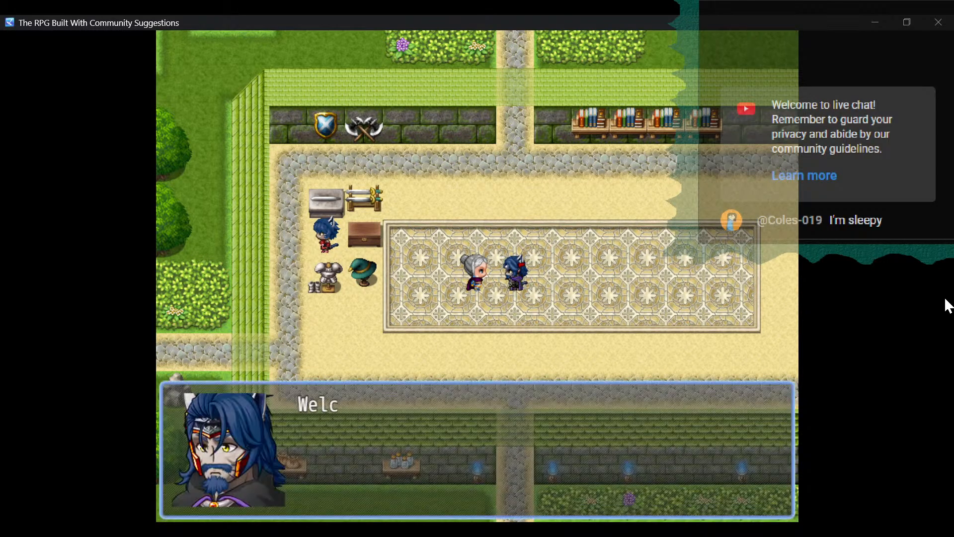
{"action": "key", "text": "Return"}
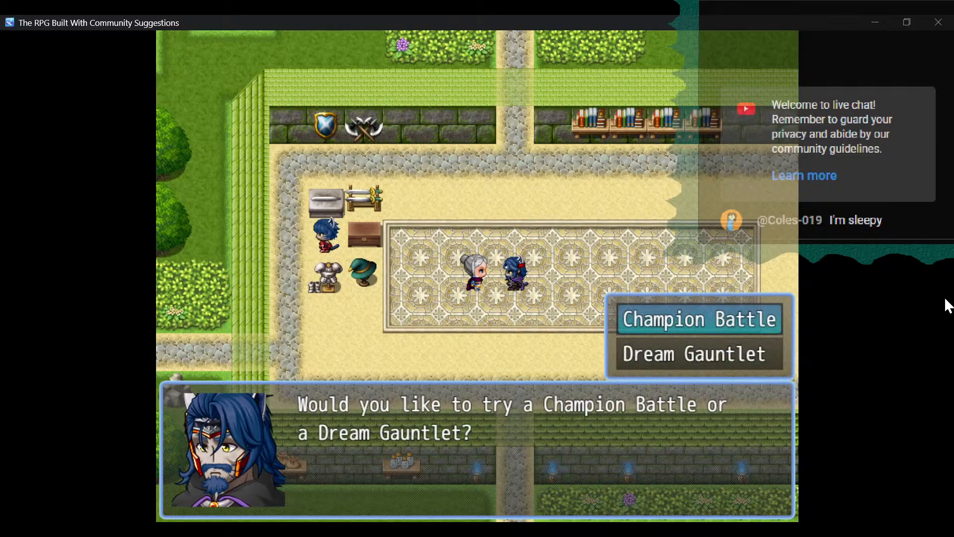
{"action": "key", "text": "Return"}
{"action": "key", "text": "Return"}
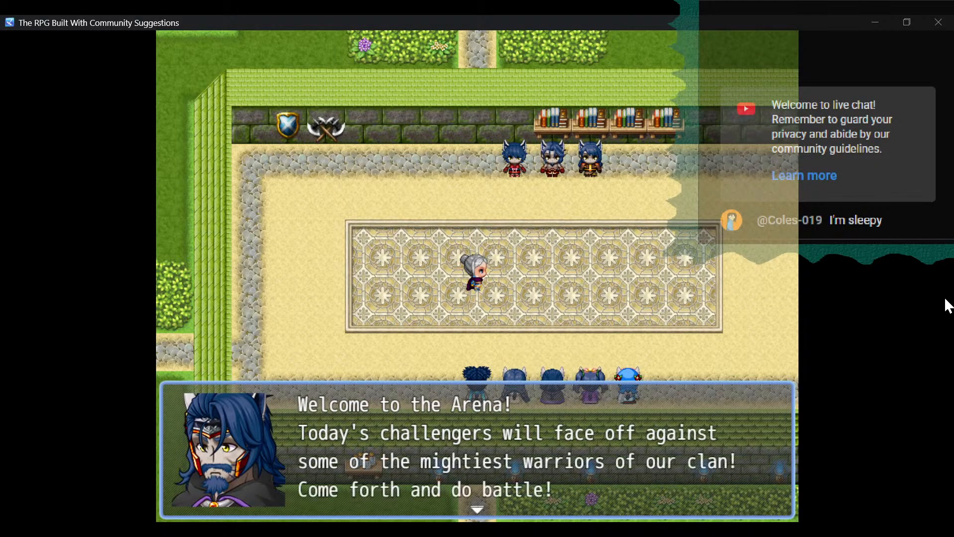
{"action": "key", "text": "Return"}
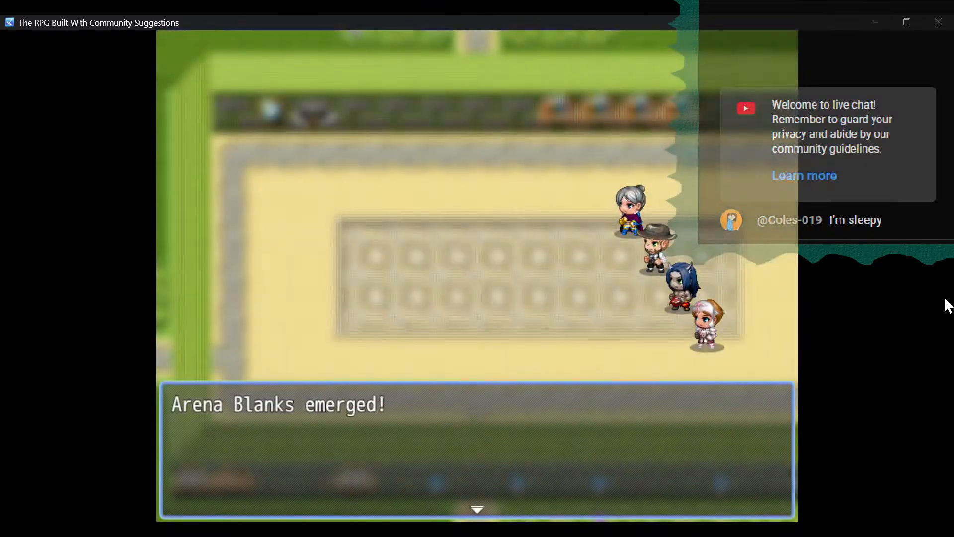
{"action": "key", "text": "Return"}
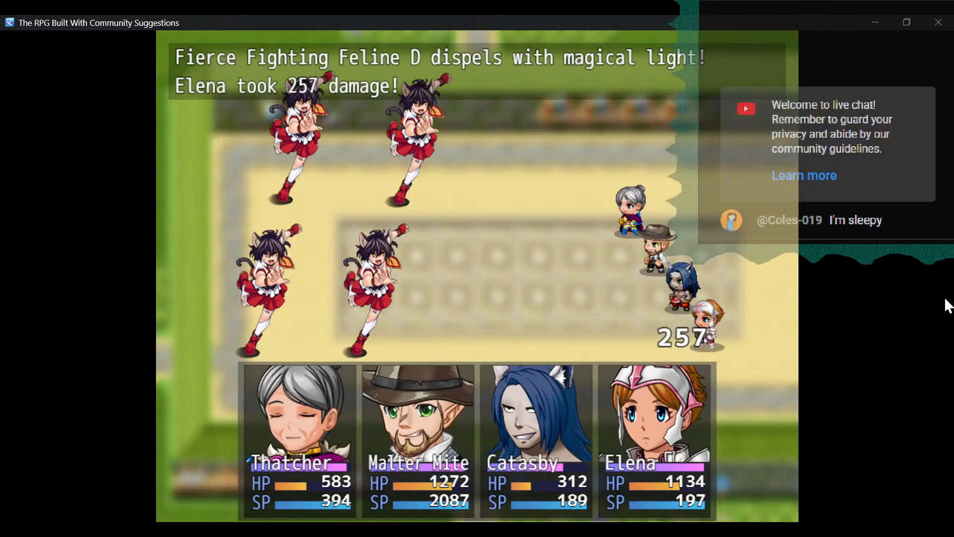
Use the DEBUG ITEM from the battle inventory on Elena's turn.
{"action": "key", "text": "Return"}
{"action": "key", "text": "Up"}
{"action": "key", "text": "Return"}
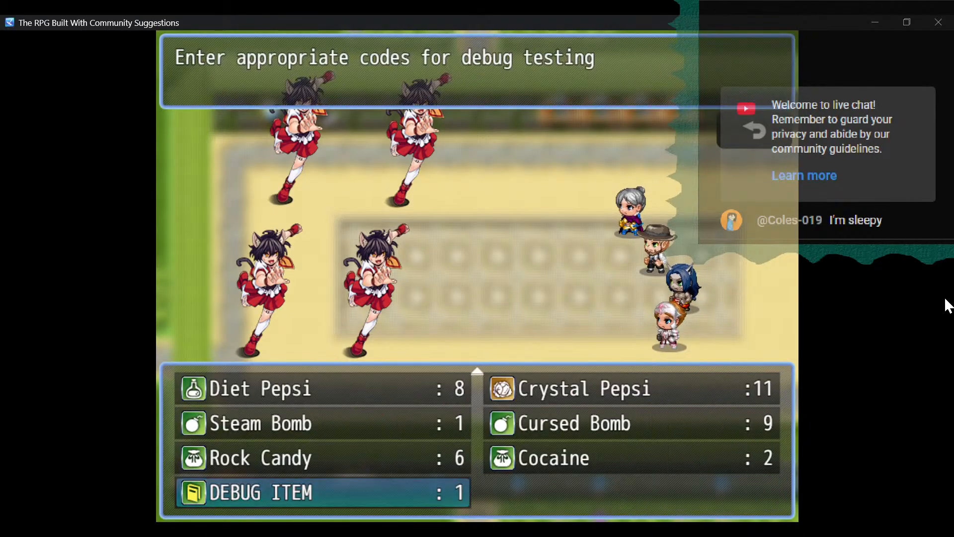
{"action": "key", "text": "Return"}
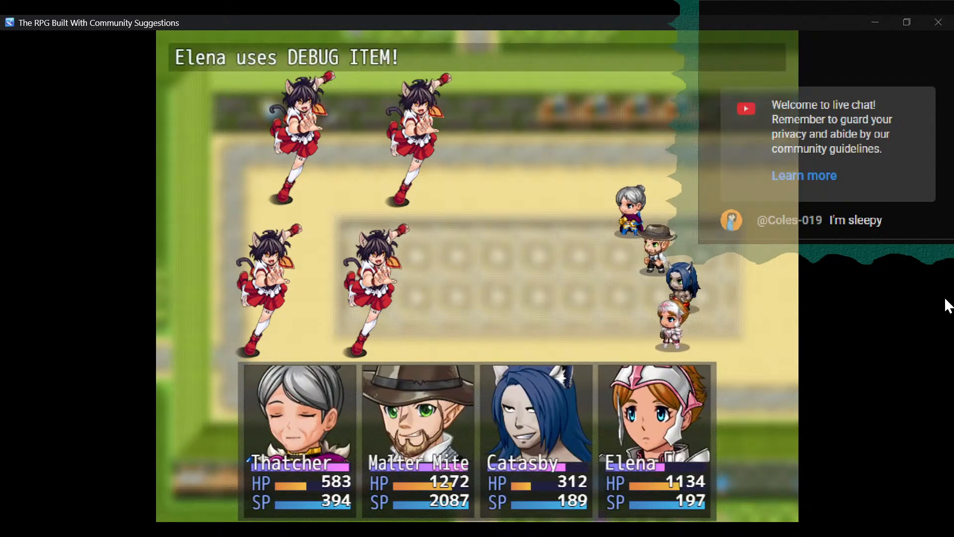
Enter debug code 321 to wipe out all the enemies in the arena battle.
{"action": "key", "text": "Up"}
{"action": "key", "text": "Up"}
{"action": "key", "text": "Up"}
{"action": "key", "text": "Right"}
{"action": "key", "text": "Up"}
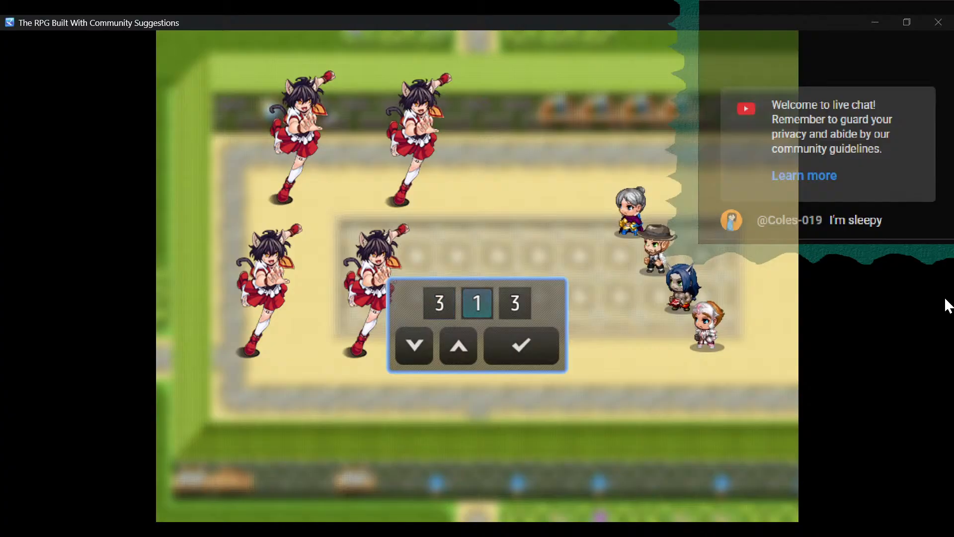
{"action": "key", "text": "Up"}
{"action": "key", "text": "Right"}
{"action": "key", "text": "Down"}
{"action": "key", "text": "Down"}
{"action": "key", "text": "Return"}
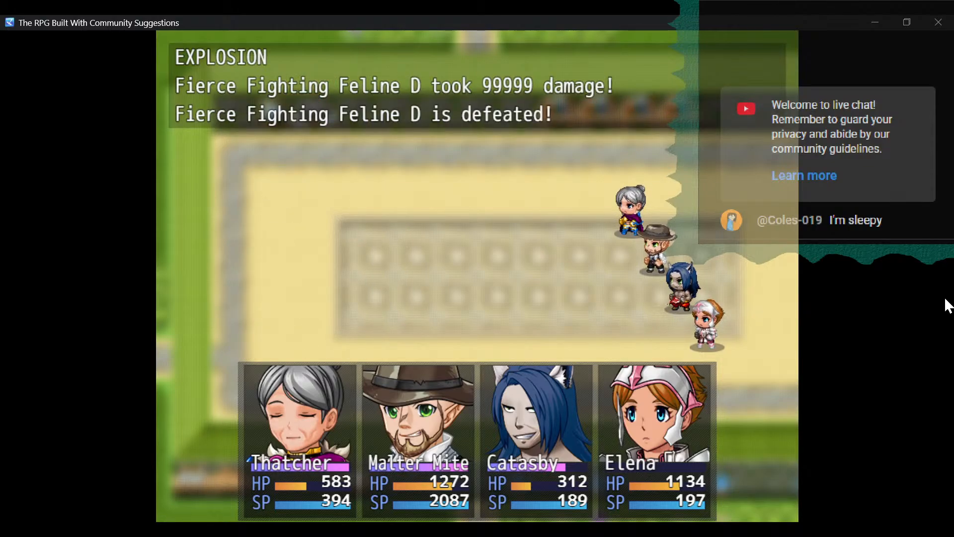
Finish the victory dialogue to collect the Arena Points, and go speak with the arena trader.
{"action": "key", "text": "Return"}
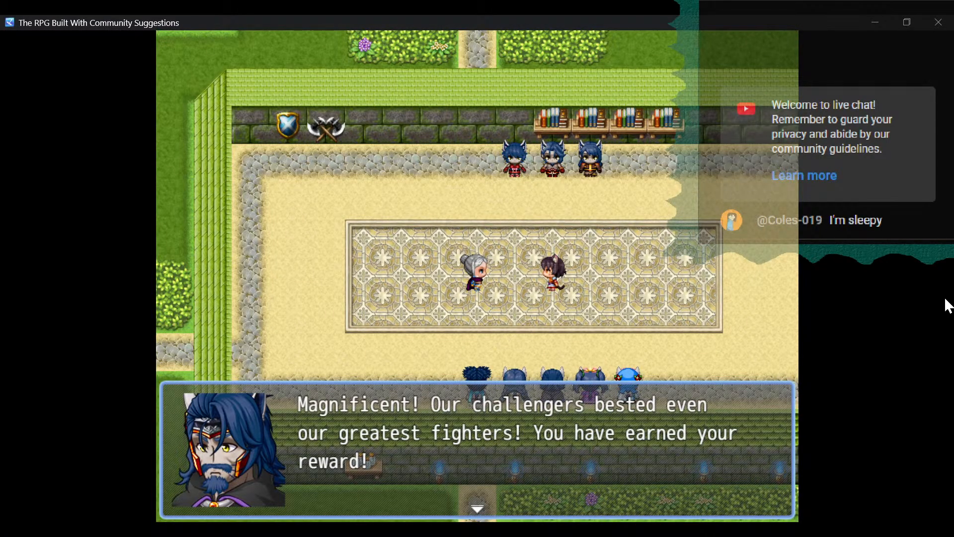
{"action": "key", "text": "Return"}
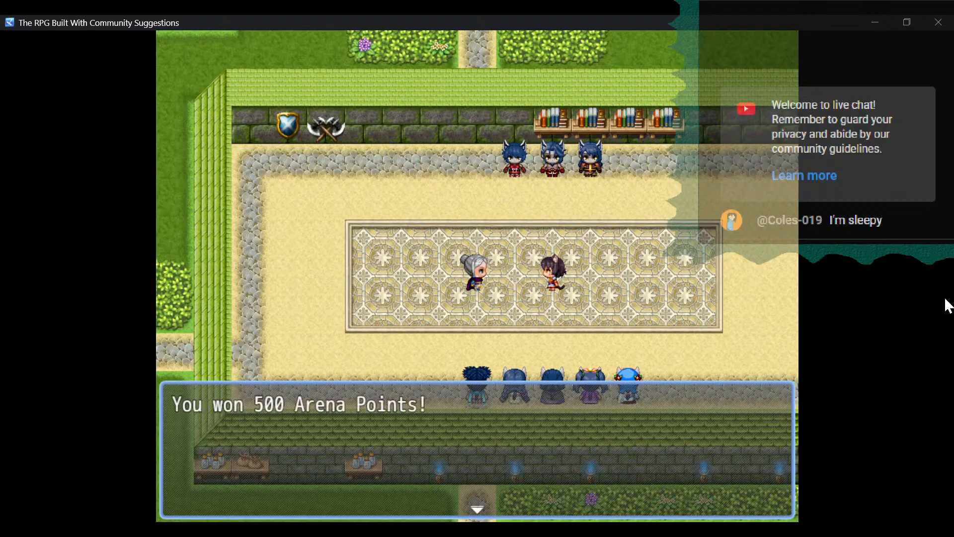
{"action": "key", "text": "Return"}
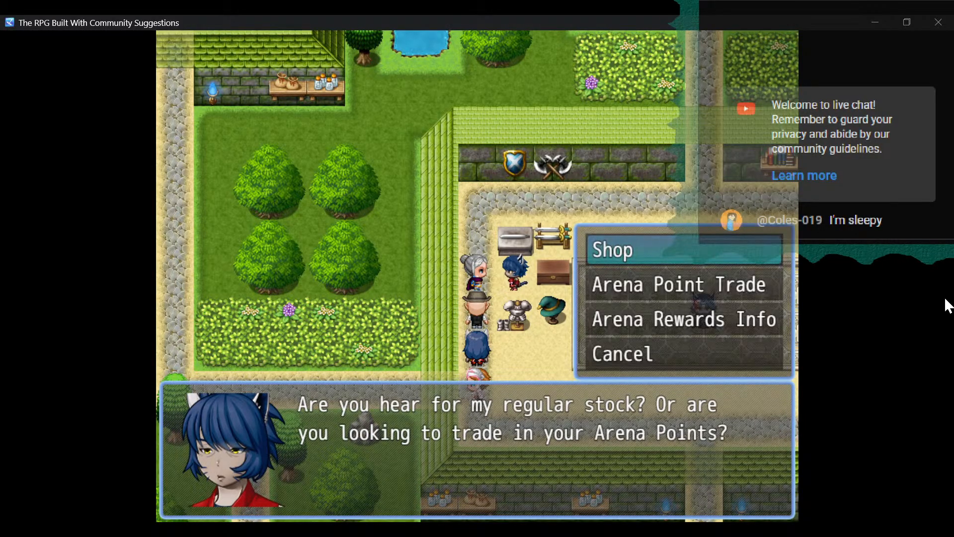
Read the trader's Arena Rewards Info descriptions of the available rewards.
{"action": "key", "text": "Down"}
{"action": "key", "text": "Down"}
{"action": "key", "text": "Return"}
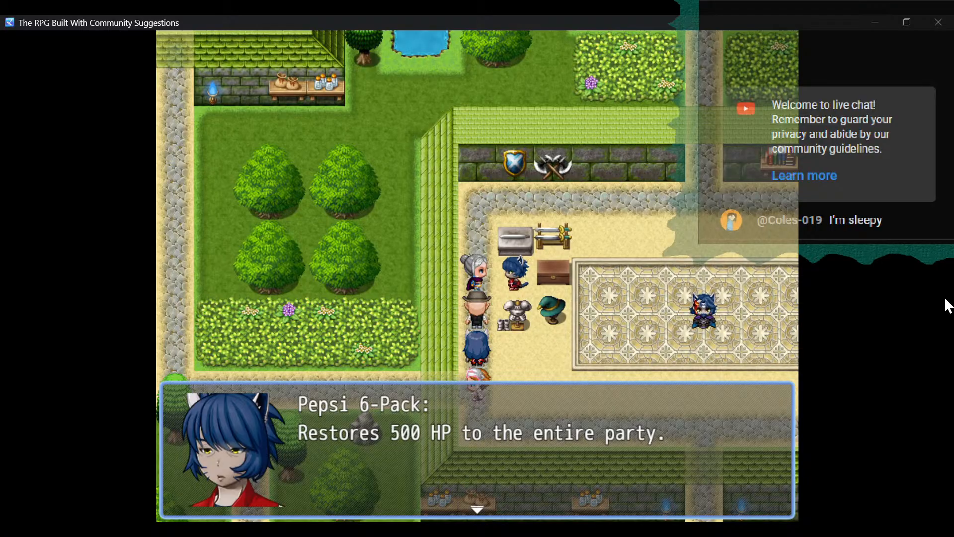
{"action": "key", "text": "Return"}
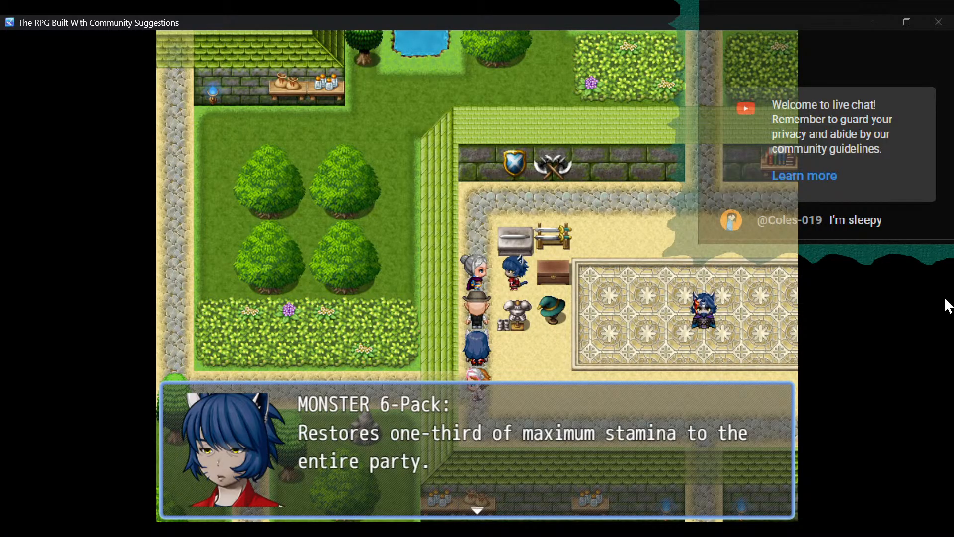
{"action": "key", "text": "Return"}
{"action": "key", "text": "Return"}
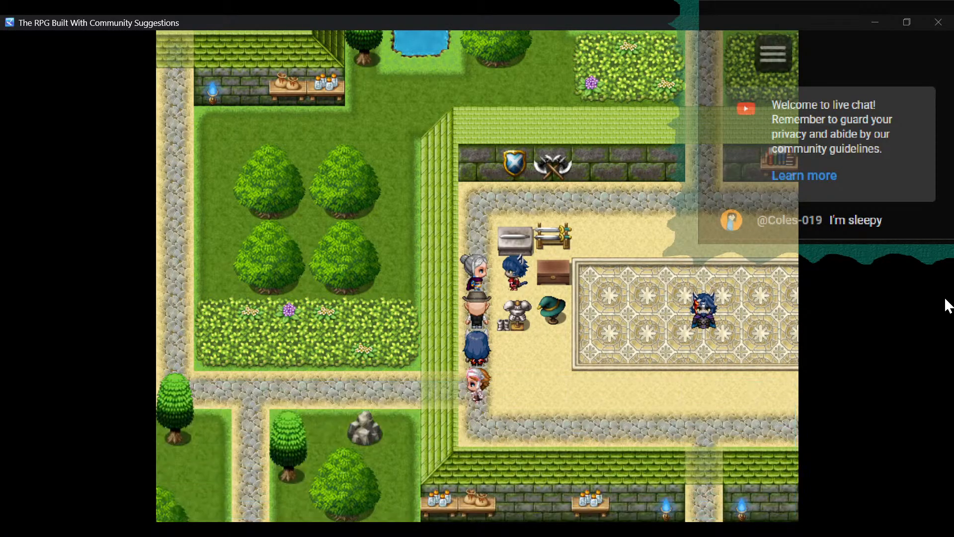
Review the Arena Point Trade rewards and exchange 300 points for a Bag of Crafting Materials.
{"action": "key", "text": "Down"}
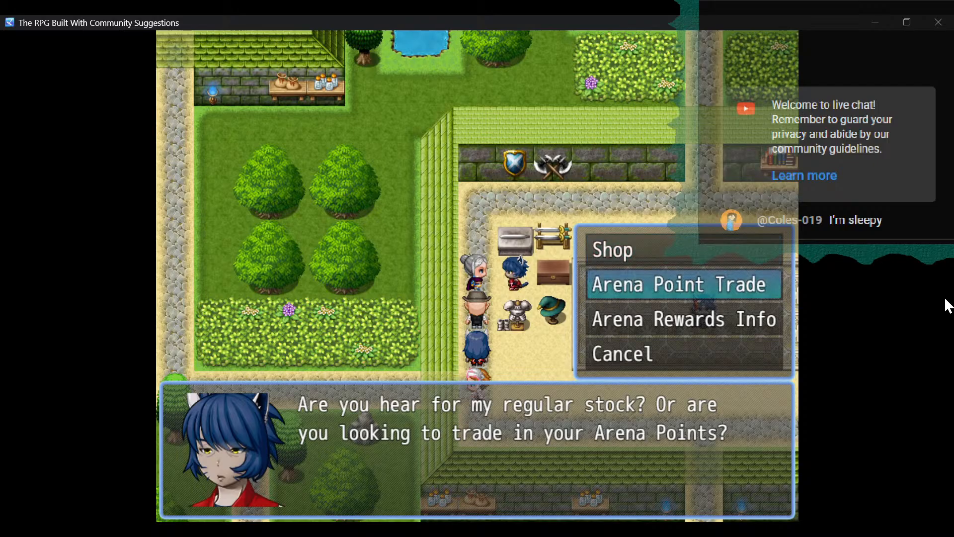
{"action": "key", "text": "Return"}
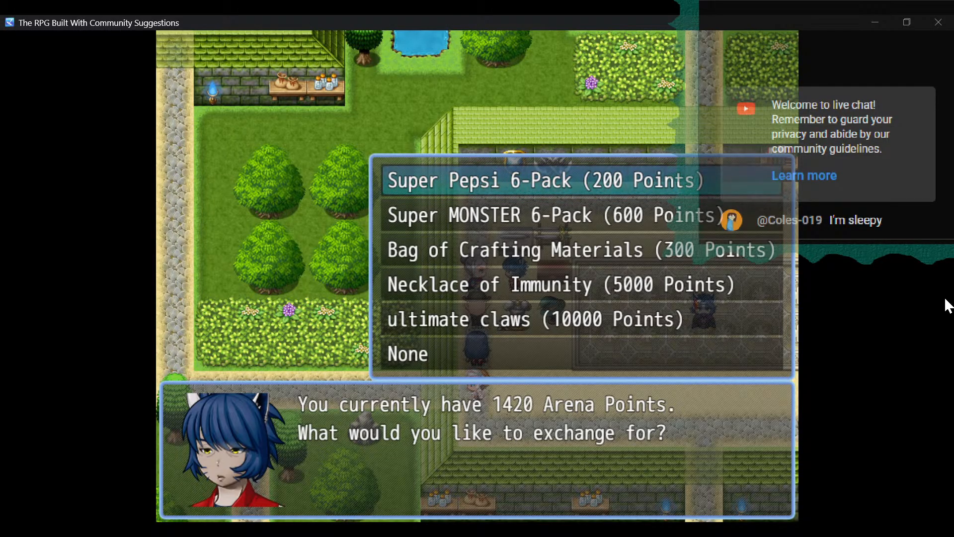
{"action": "key", "text": "Down"}
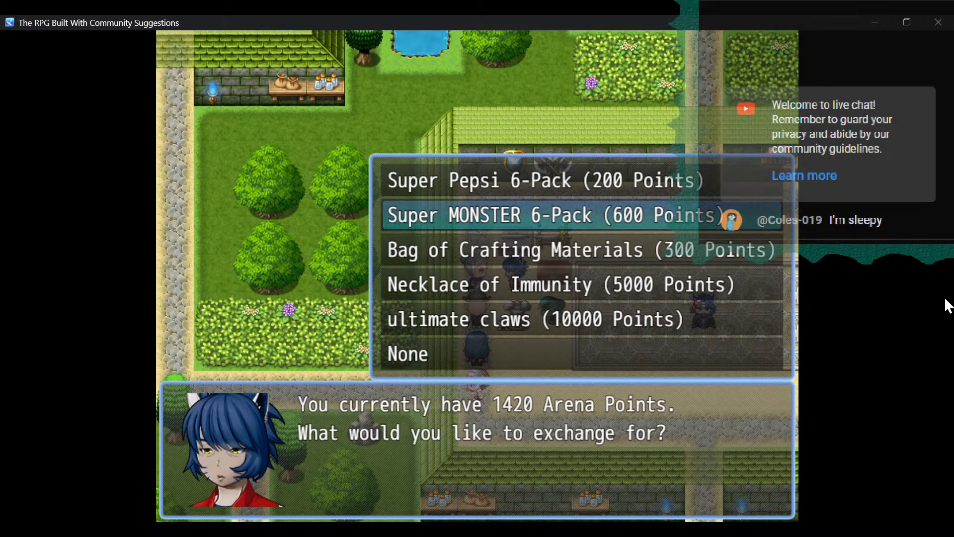
{"action": "key", "text": "Down"}
{"action": "key", "text": "Down"}
{"action": "key", "text": "Down"}
{"action": "key", "text": "Down"}
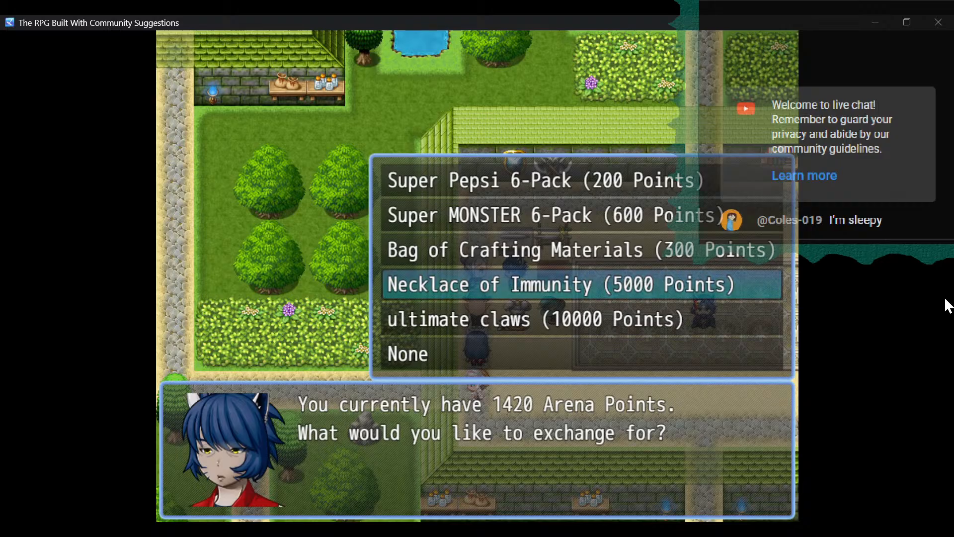
{"action": "key", "text": "Down"}
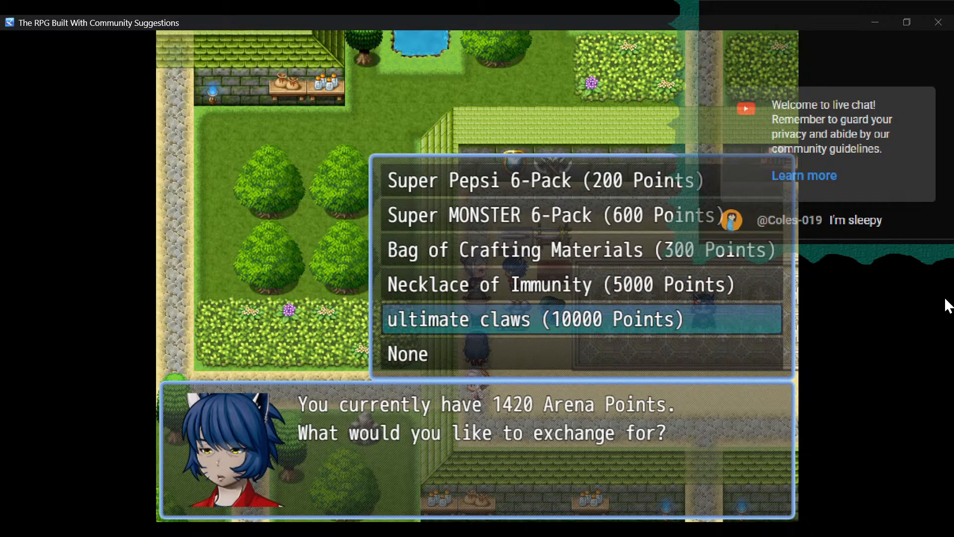
{"action": "key", "text": "Up"}
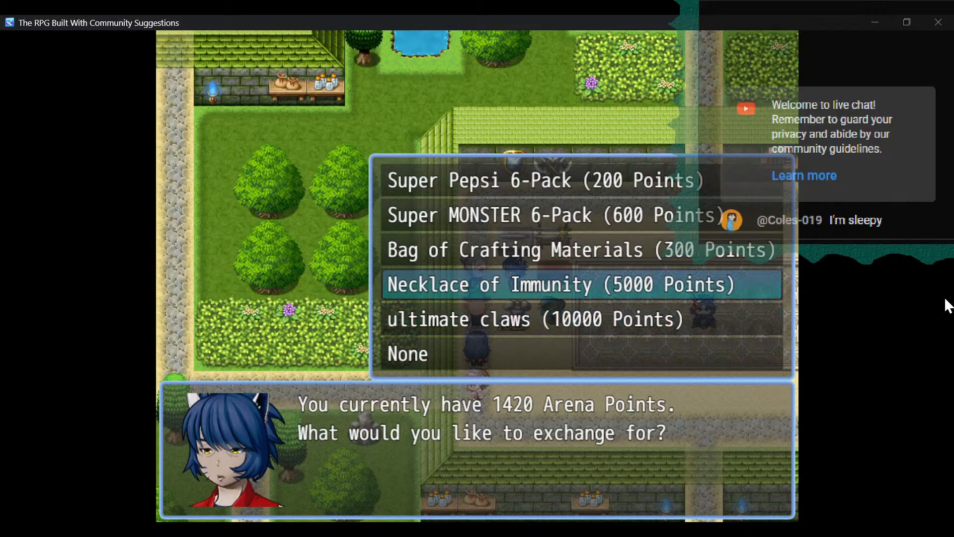
{"action": "key", "text": "Up"}
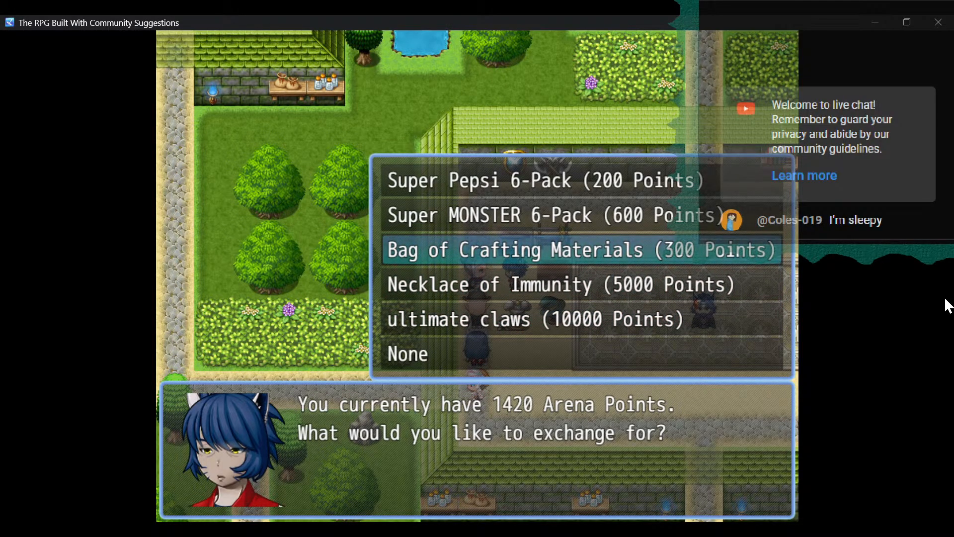
{"action": "key", "text": "Return"}
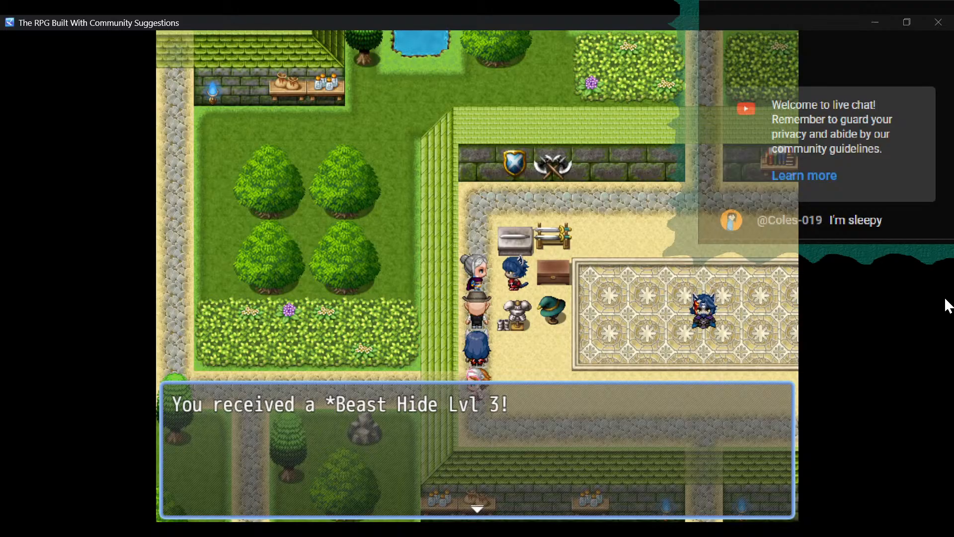
Read through the remaining messages listing the crafting materials received from the Arena Point exchange.
{"action": "key", "text": "Return"}
{"action": "key", "text": "Return"}
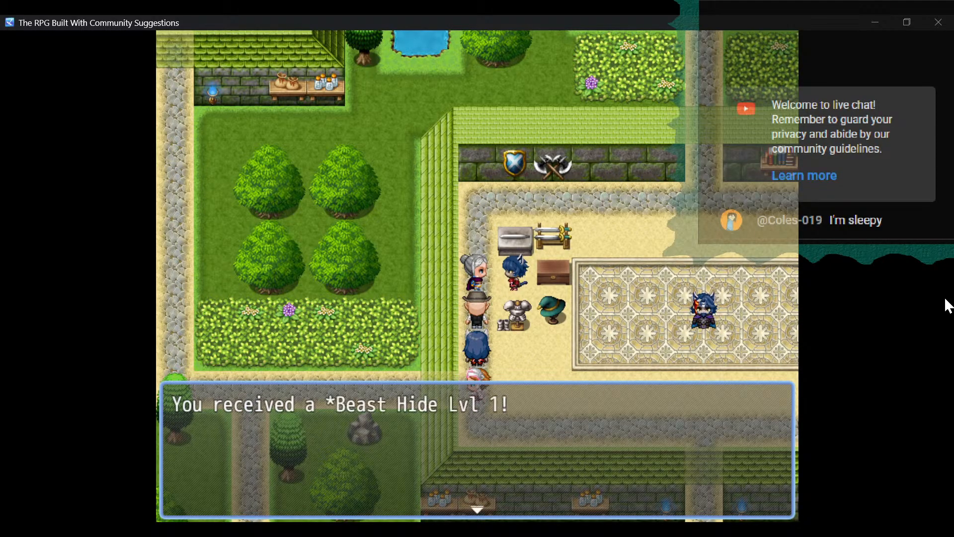
{"action": "key", "text": "Return"}
{"action": "key", "text": "Return"}
Walk the party from the arena trader to the arena master on the tiled floor and talk to him.
{"action": "key", "text": "Down"}
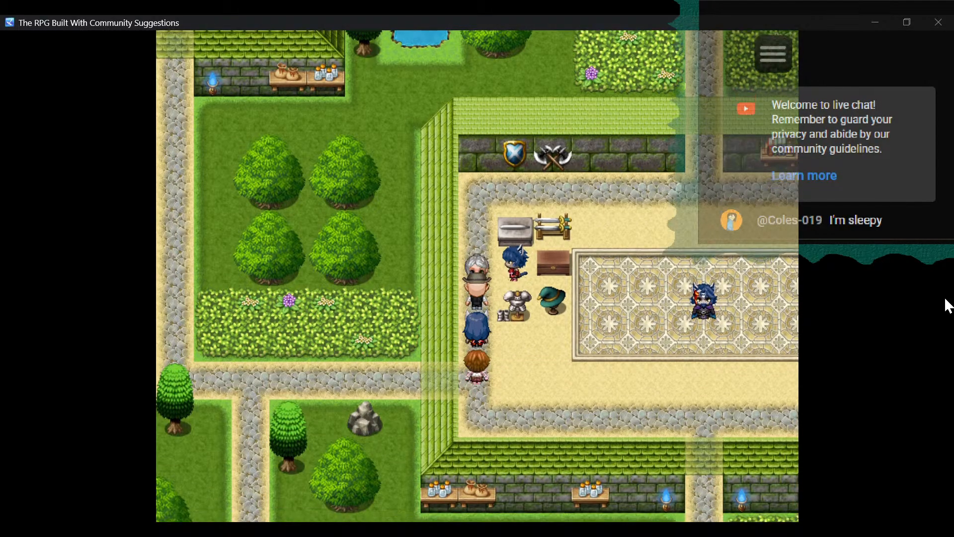
{"action": "key", "text": "Right"}
{"action": "key", "text": "Up"}
{"action": "key", "text": "Right"}
{"action": "key", "text": "Up"}
{"action": "key", "text": "Right"}
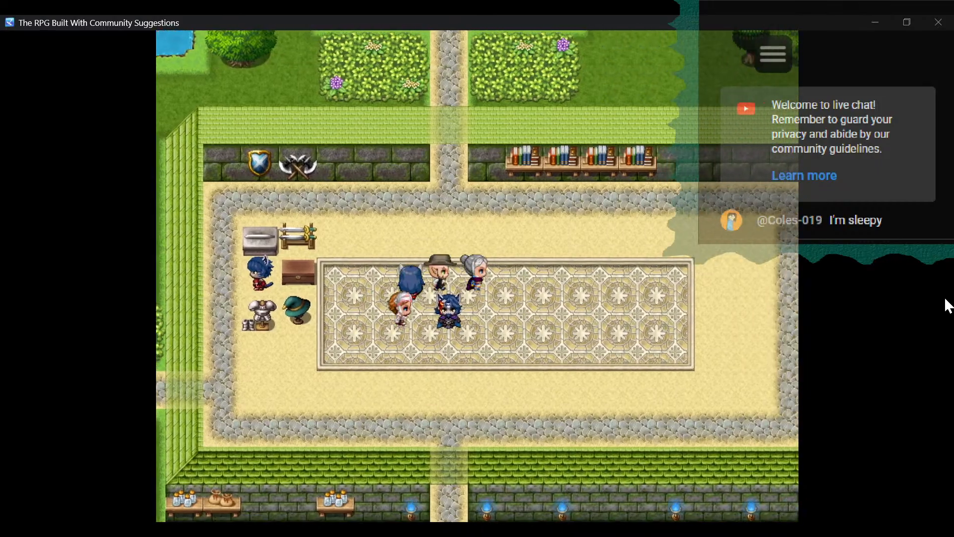
{"action": "key", "text": "Right"}
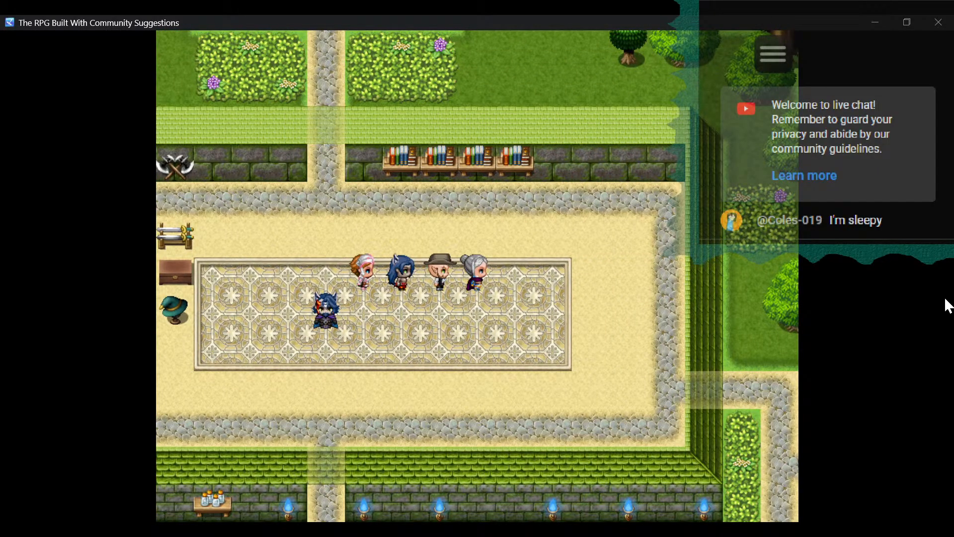
{"action": "key", "text": "Left"}
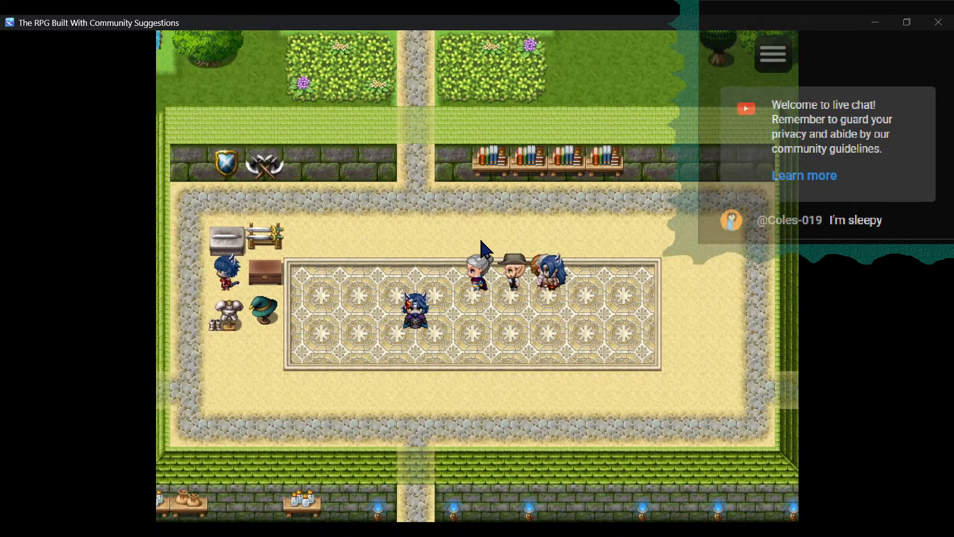
{"action": "key", "text": "Left"}
{"action": "key", "text": "Left"}
{"action": "key", "text": "Left"}
{"action": "key", "text": "Down"}
{"action": "key", "text": "Right"}
{"action": "key", "text": "Return"}
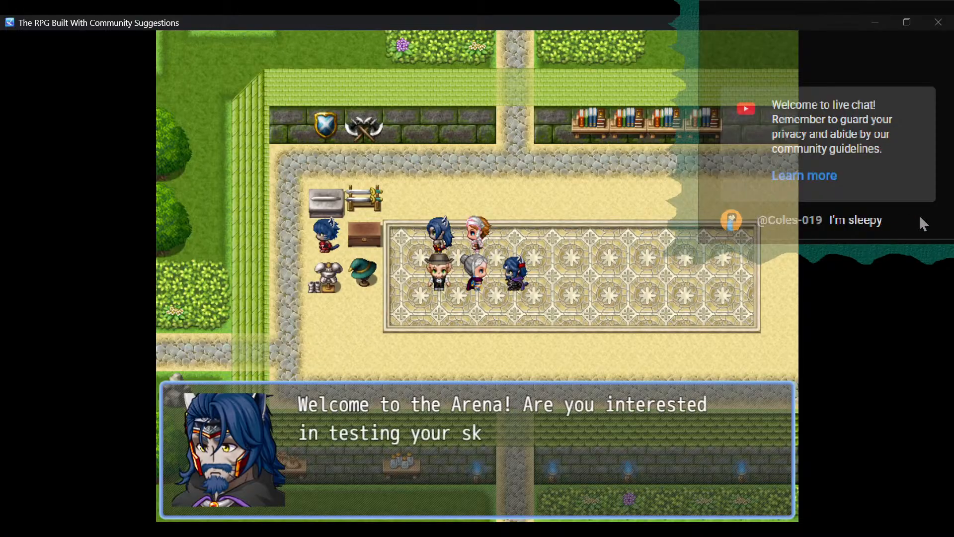
Accept the arena master's offer and choose the Dream Gauntlet to enter its first battle.
{"action": "key", "text": "Return"}
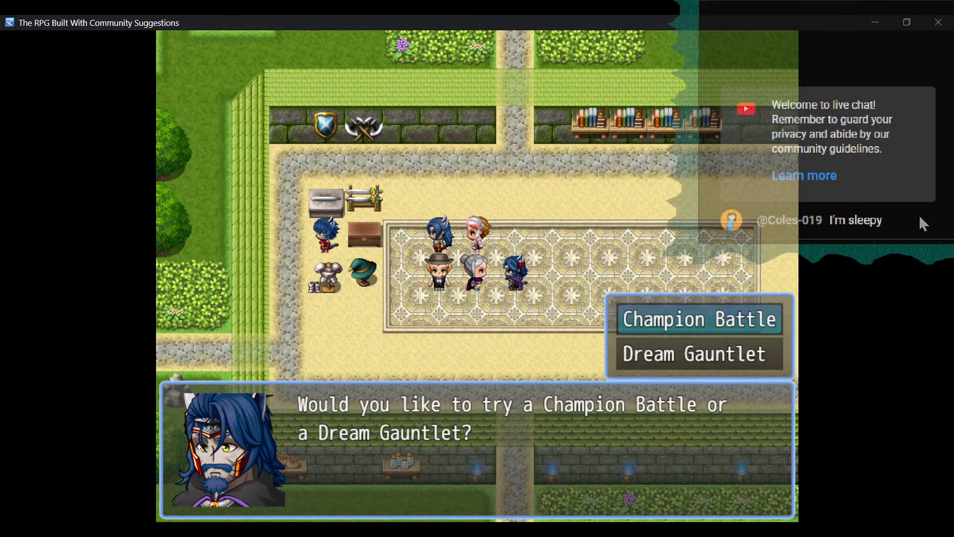
{"action": "key", "text": "Down"}
{"action": "key", "text": "Return"}
{"action": "key", "text": "Return"}
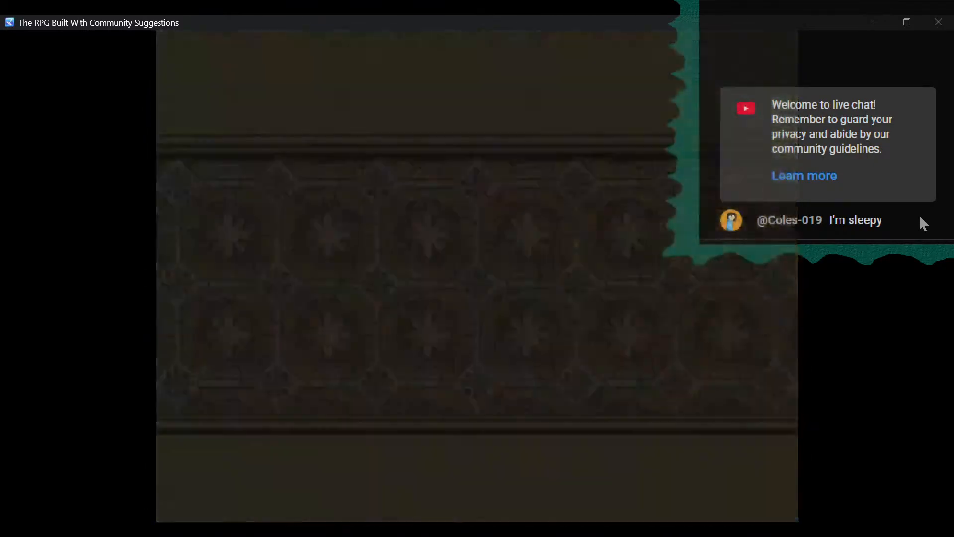
{"action": "key", "text": "Return"}
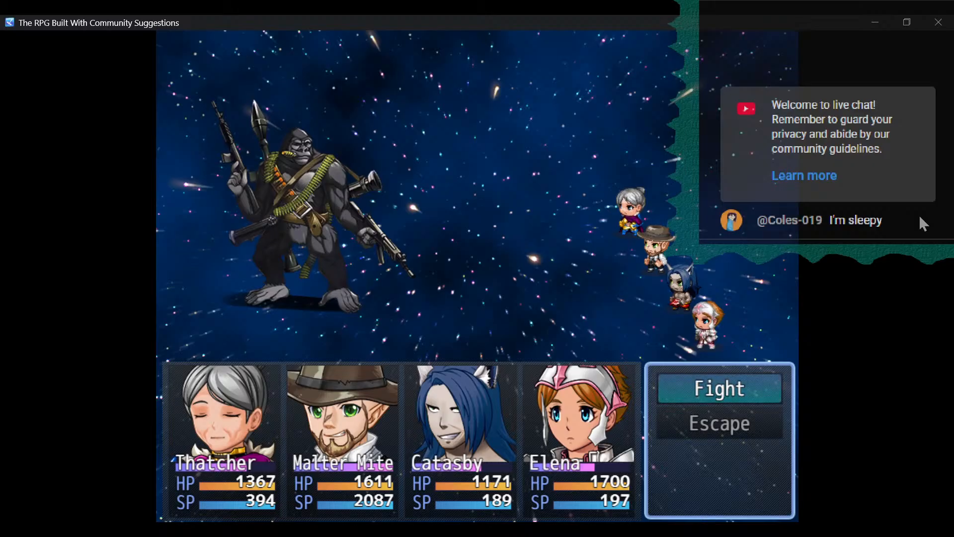
Use the DEBUG ITEM with code 321 to defeat the gun-carrying gorilla, and continue to the gauntlet's following battle.
{"action": "key", "text": "Return"}
{"action": "key", "text": "Up"}
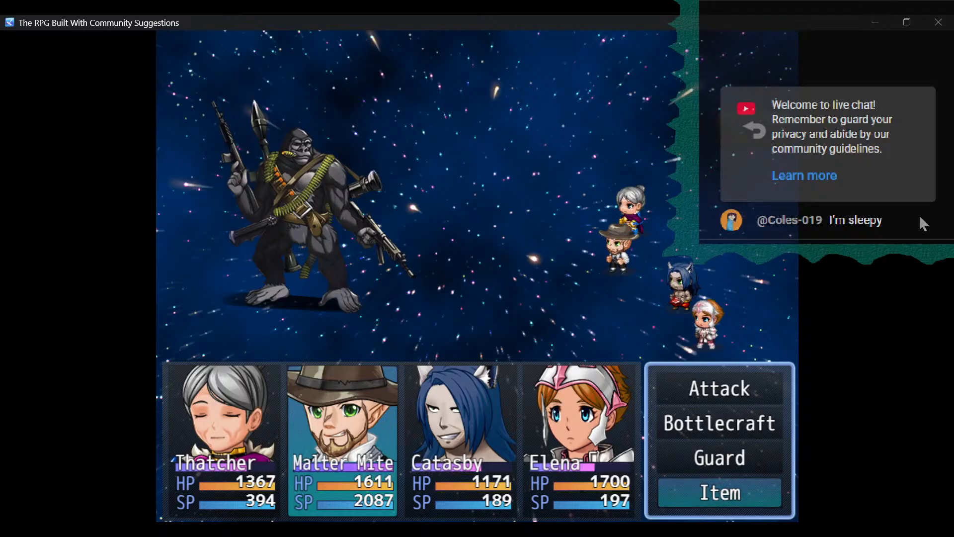
{"action": "key", "text": "Return"}
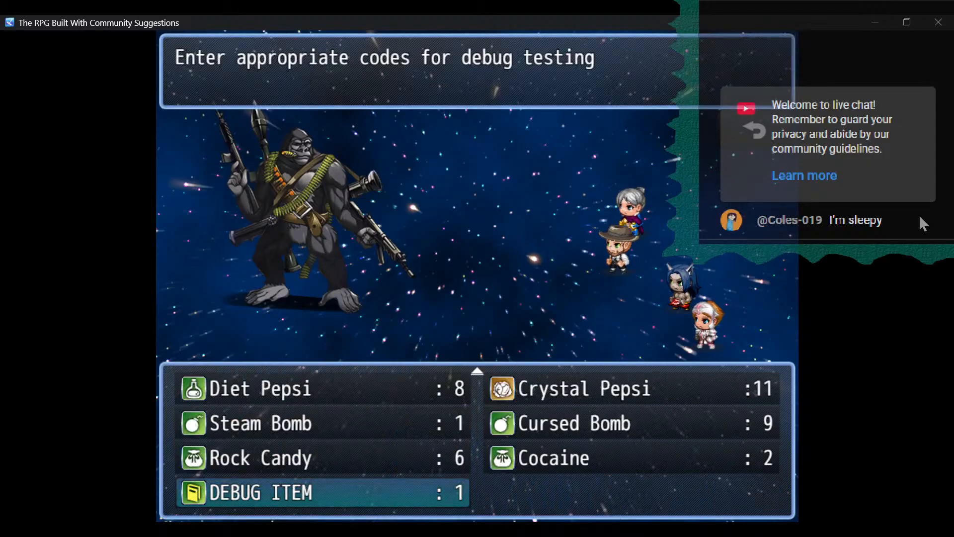
{"action": "key", "text": "Return"}
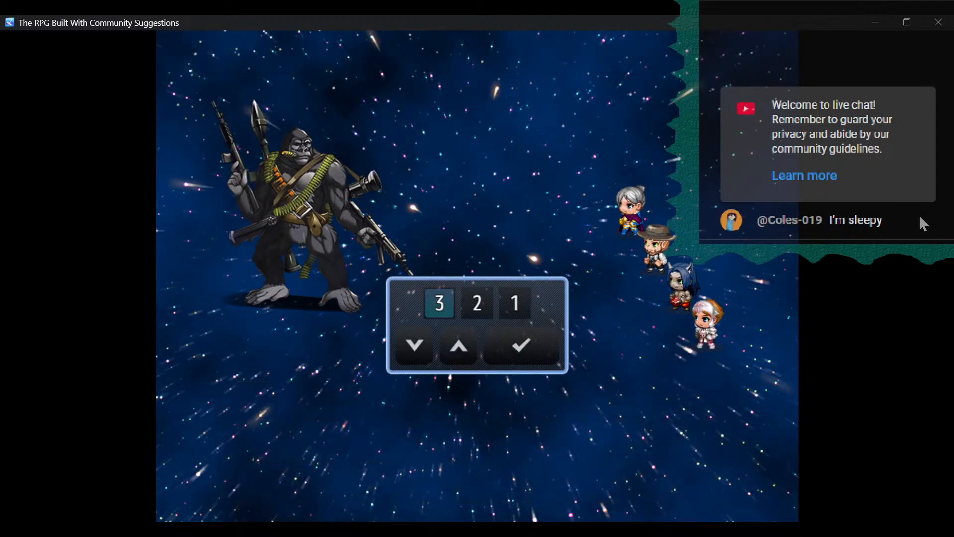
{"action": "key", "text": "Return"}
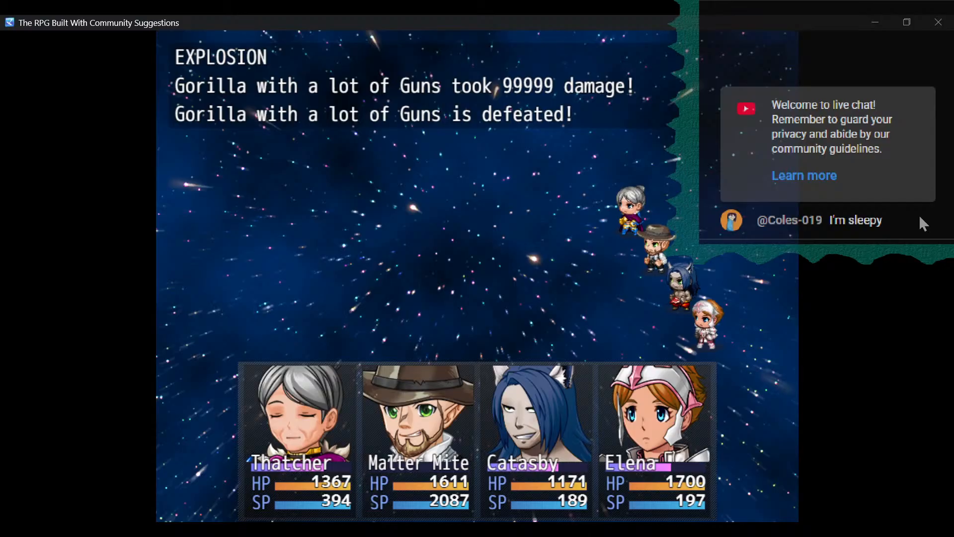
{"action": "key", "text": "Return"}
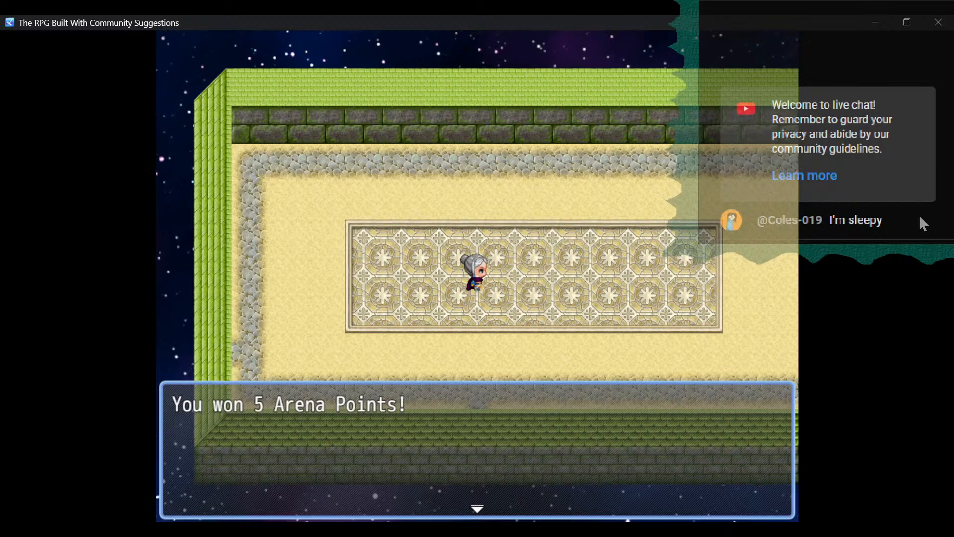
{"action": "key", "text": "Return"}
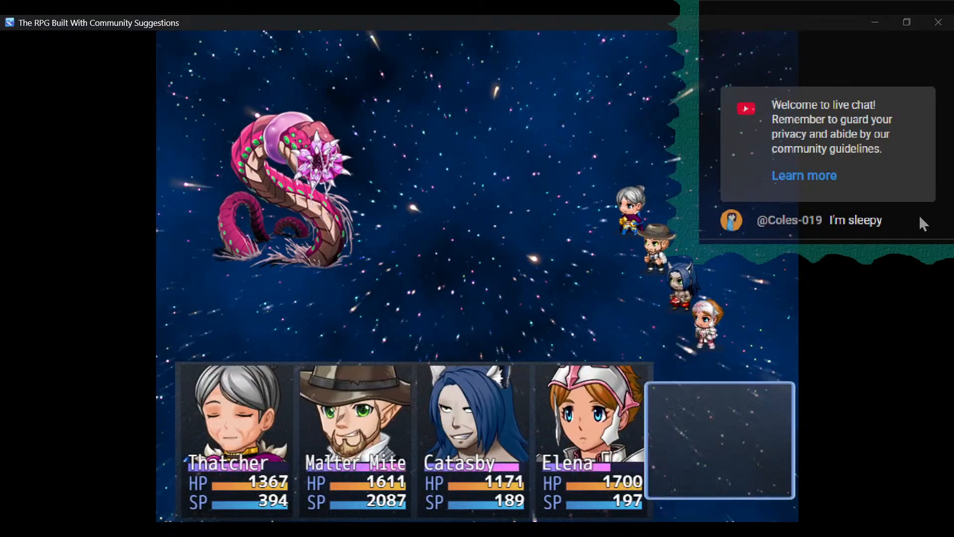
Defeat the pink serpent with the DEBUG ITEM and close the playtest.
{"action": "key", "text": "Return"}
{"action": "key", "text": "Up"}
{"action": "key", "text": "Return"}
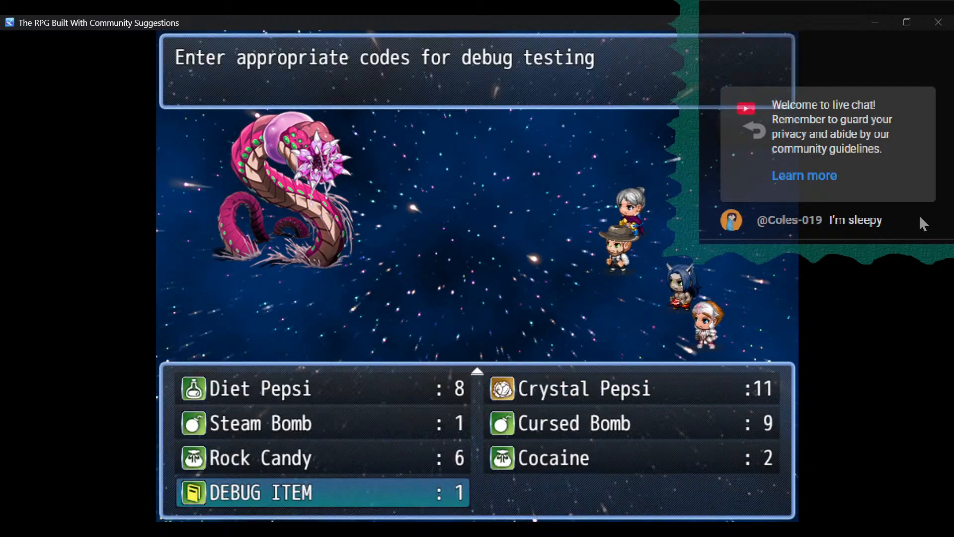
{"action": "key", "text": "Return"}
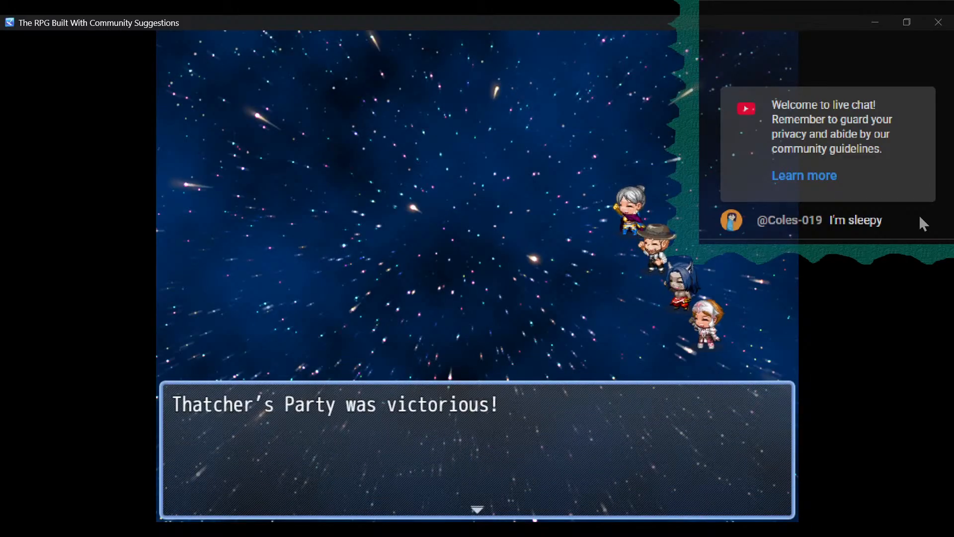
{"action": "left_click", "coordinate": [938, 23]}
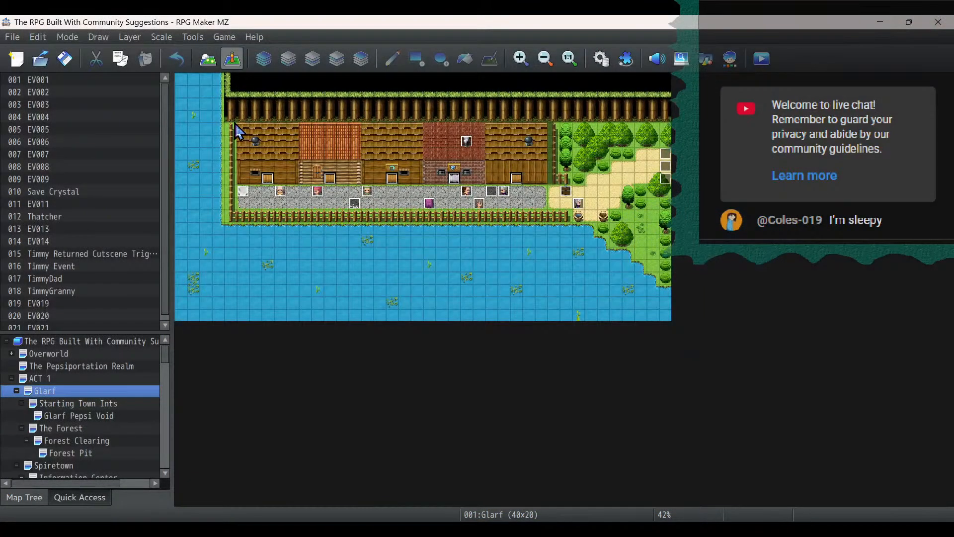
Collapse ACT 1 in the map tree, open the Catfolk Village map and look through its events.
{"action": "scroll", "coordinate": [64, 372], "scroll_direction": "down", "scroll_amount": 2}
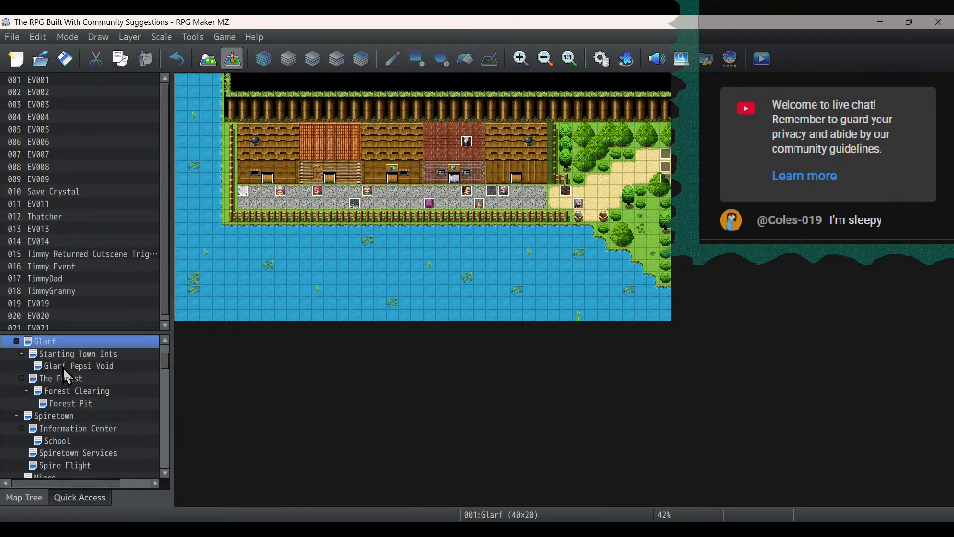
{"action": "scroll", "coordinate": [66, 365], "scroll_direction": "up", "scroll_amount": 2}
{"action": "left_click", "coordinate": [10, 379]}
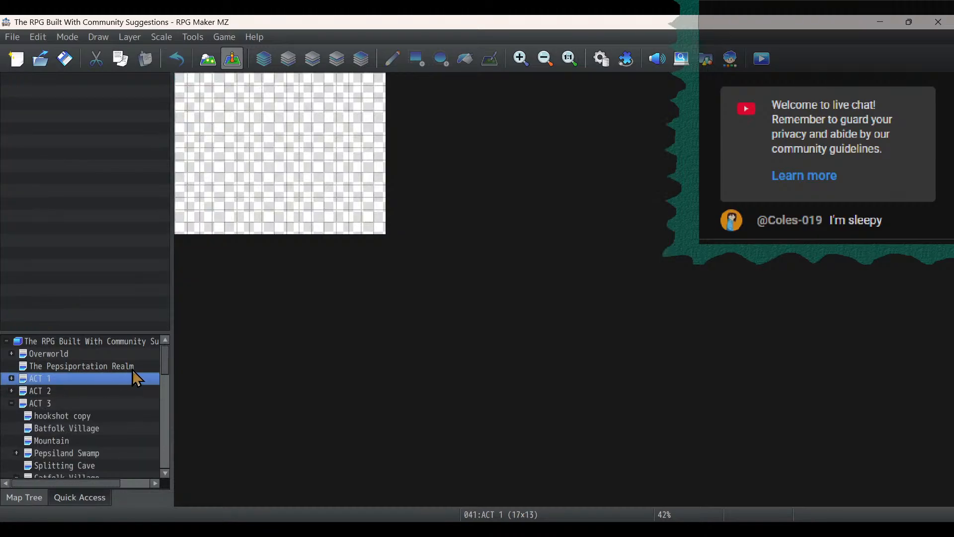
{"action": "left_click_drag", "start_coordinate": [166, 362], "coordinate": [165, 465]}
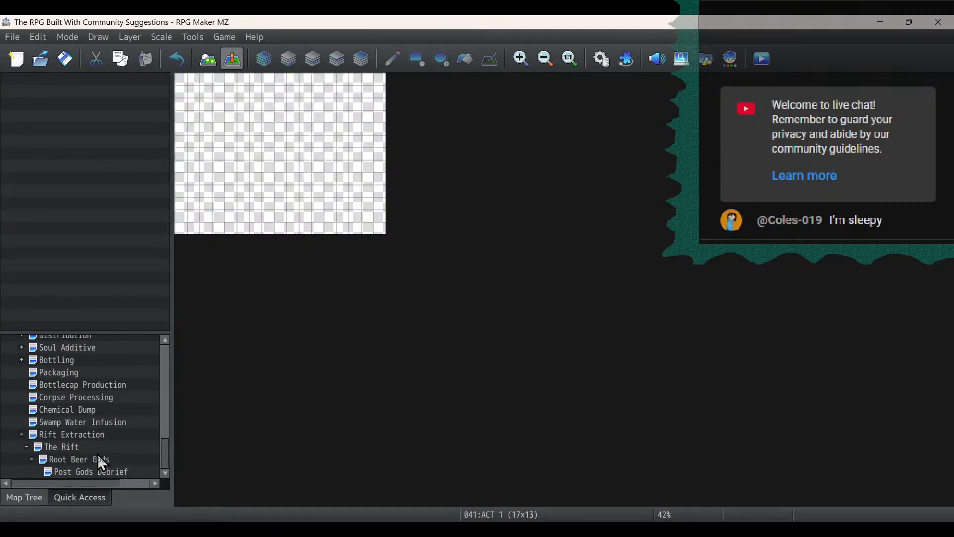
{"action": "left_click", "coordinate": [97, 471]}
{"action": "scroll", "coordinate": [83, 409], "scroll_direction": "up", "scroll_amount": 6}
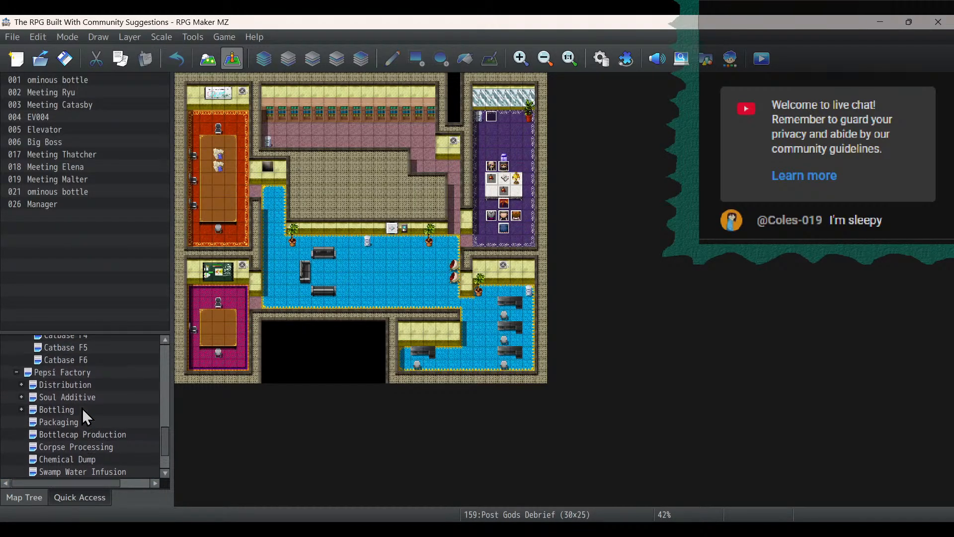
{"action": "scroll", "coordinate": [85, 418], "scroll_direction": "up", "scroll_amount": 1}
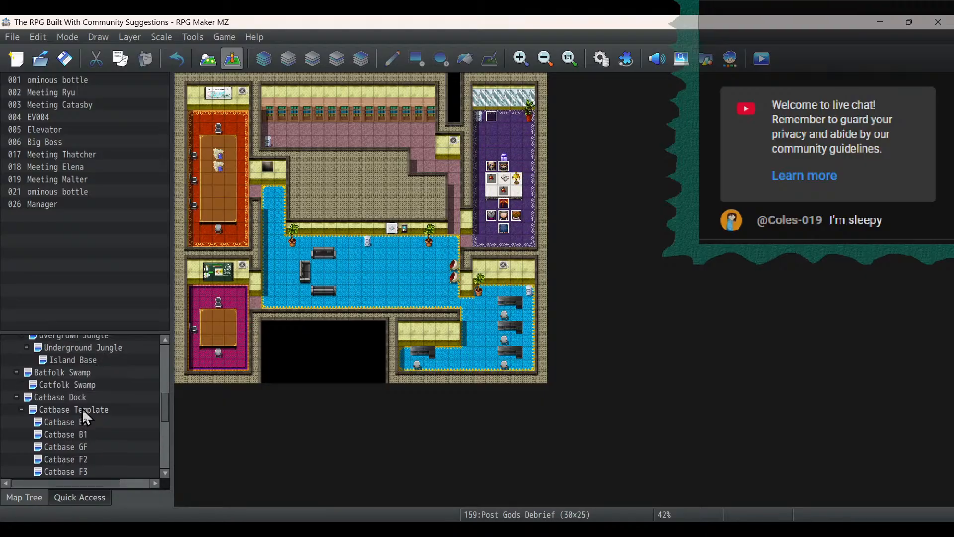
{"action": "scroll", "coordinate": [74, 381], "scroll_direction": "up", "scroll_amount": 3}
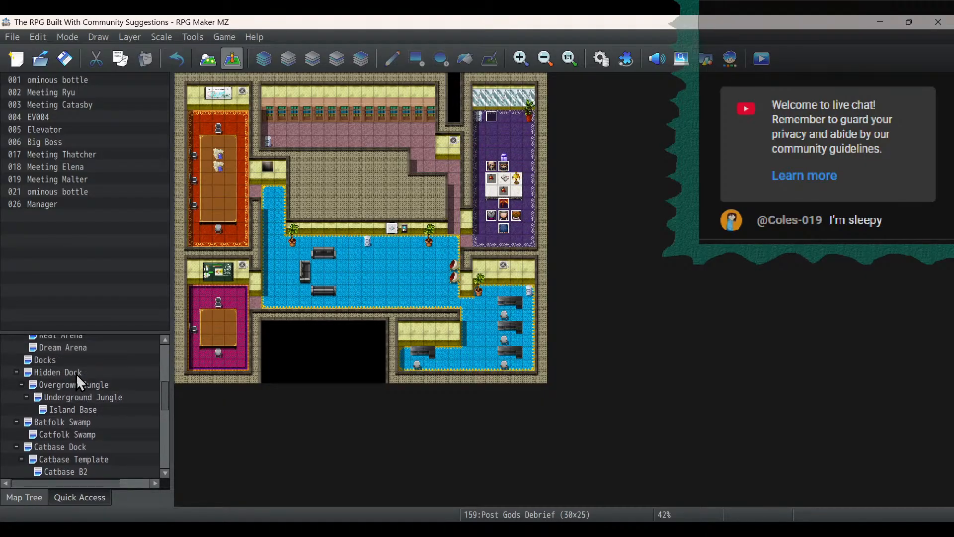
{"action": "left_click", "coordinate": [71, 363]}
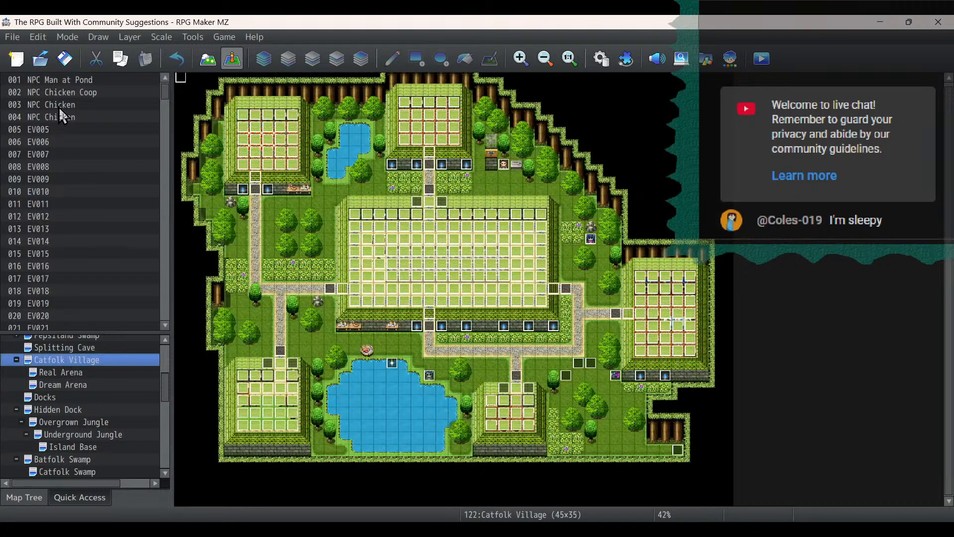
{"action": "scroll", "coordinate": [92, 83], "scroll_direction": "down", "scroll_amount": 5}
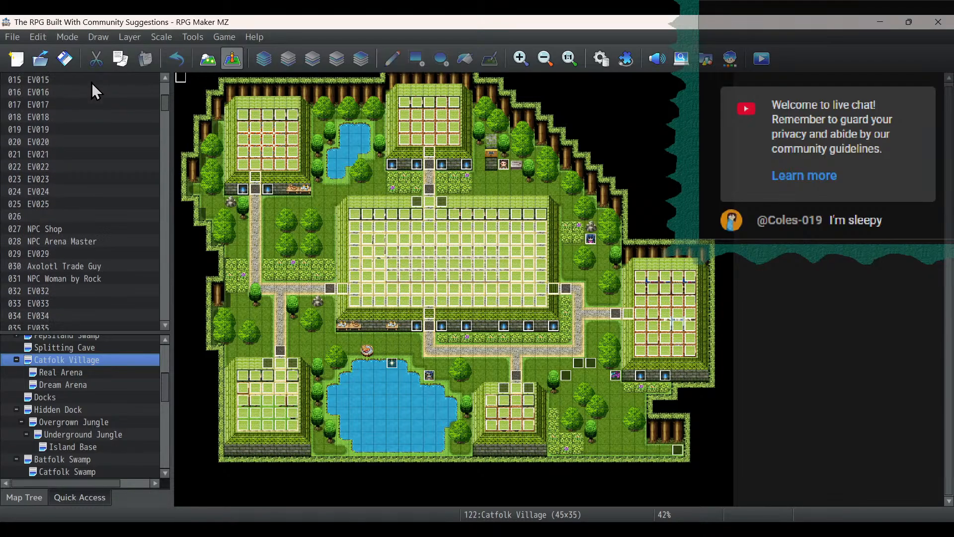
Rename database item 0003, the Super Pepsi 6-Pack, as Super Pepsi.
{"action": "left_click", "coordinate": [601, 59]}
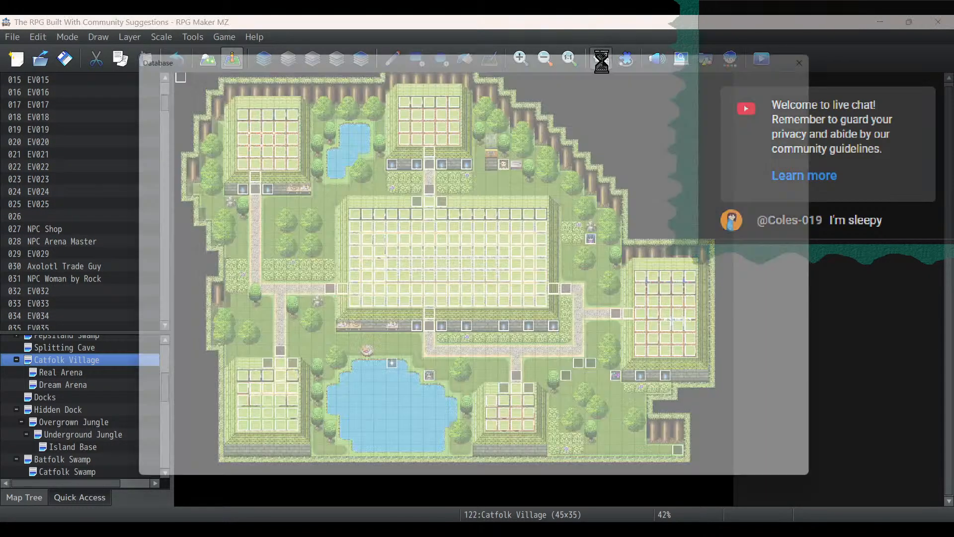
{"action": "left_click", "coordinate": [159, 128]}
{"action": "left_click", "coordinate": [251, 126]}
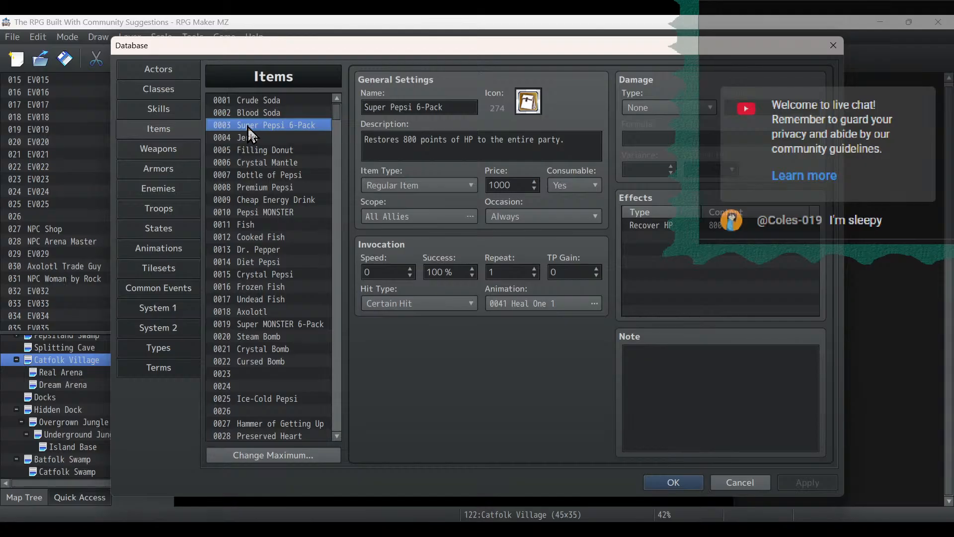
{"action": "triple_click", "coordinate": [463, 108]}
{"action": "left_click", "coordinate": [462, 108]}
{"action": "key", "text": "BackSpace"}
{"action": "key", "text": "BackSpace"}
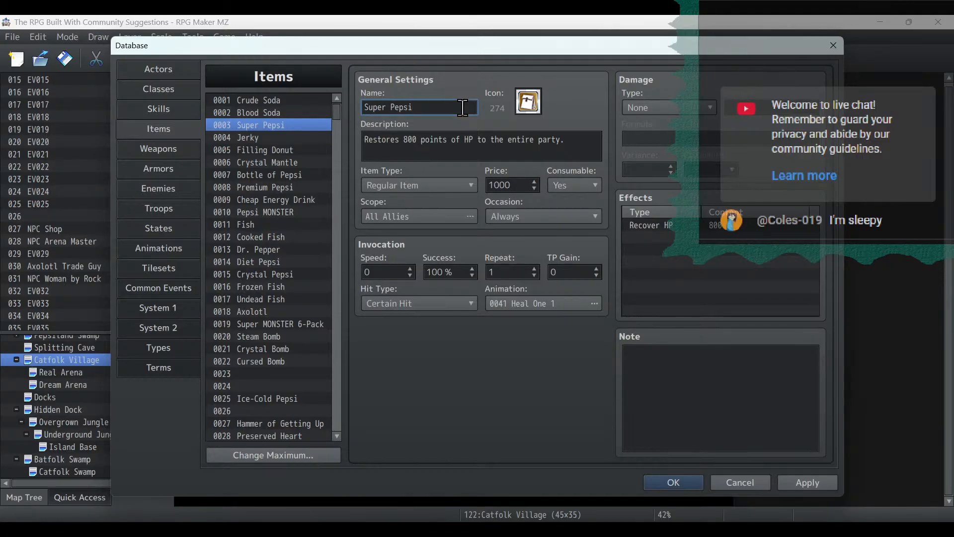
Rename database item 0019, the Super MONSTER 6-Pack, as Super MONSTER, and apply the database changes.
{"action": "left_click", "coordinate": [297, 312]}
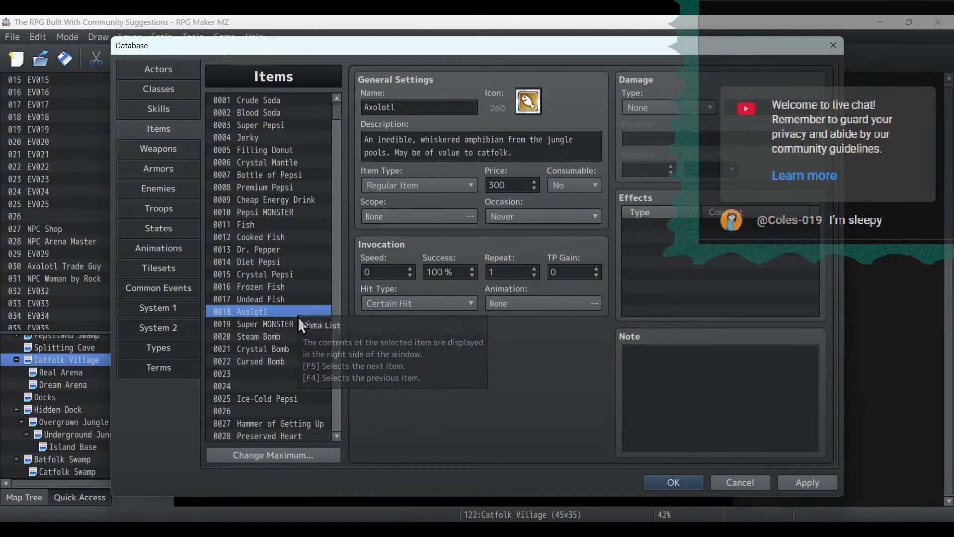
{"action": "left_click", "coordinate": [318, 324]}
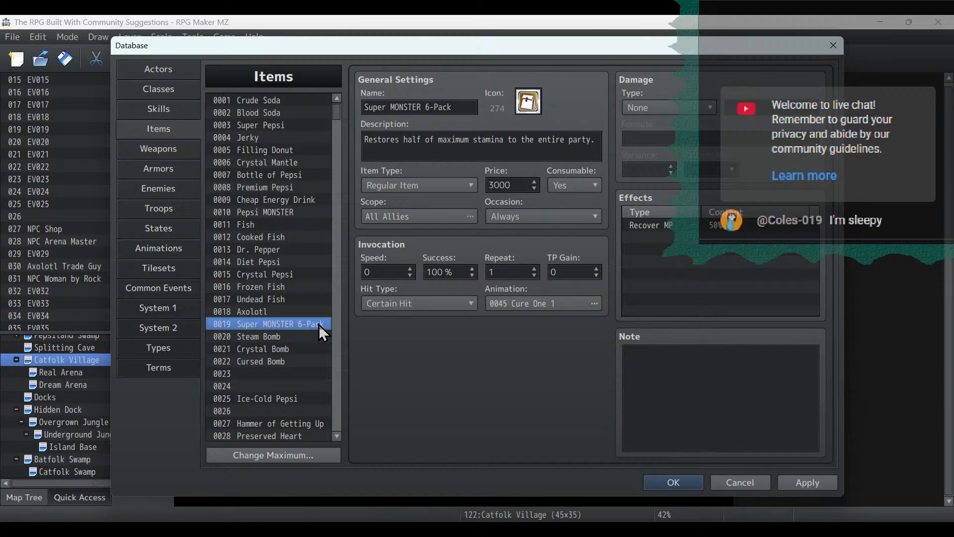
{"action": "left_click", "coordinate": [462, 104]}
{"action": "key", "text": "BackSpace"}
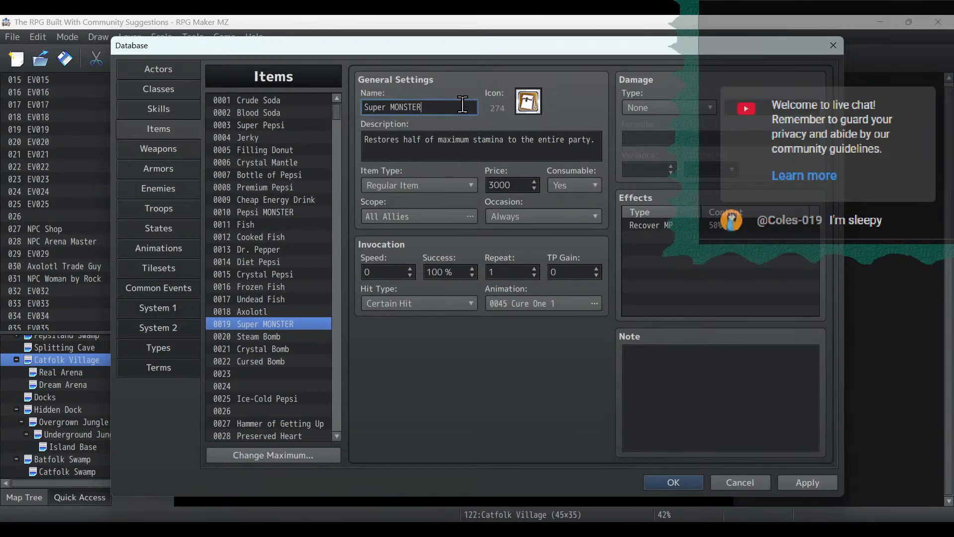
{"action": "left_click", "coordinate": [811, 483]}
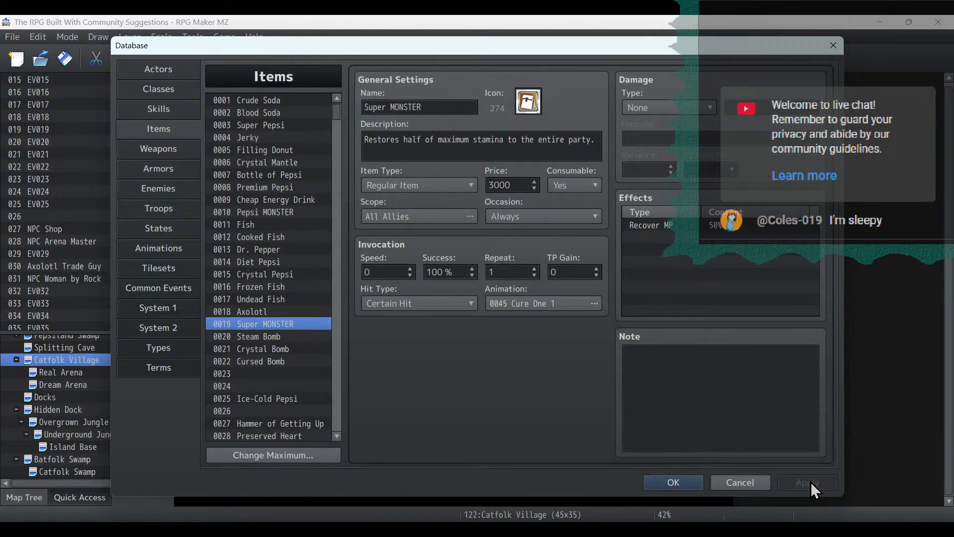
{"action": "left_click", "coordinate": [675, 483]}
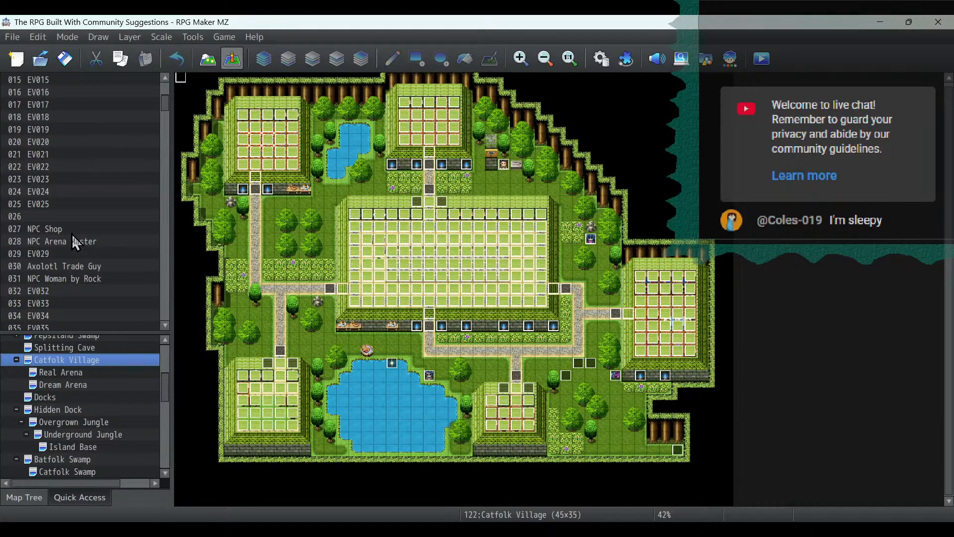
Open the third page of the NPC Shop event on the Catfolk Village map.
{"action": "left_click", "coordinate": [93, 229]}
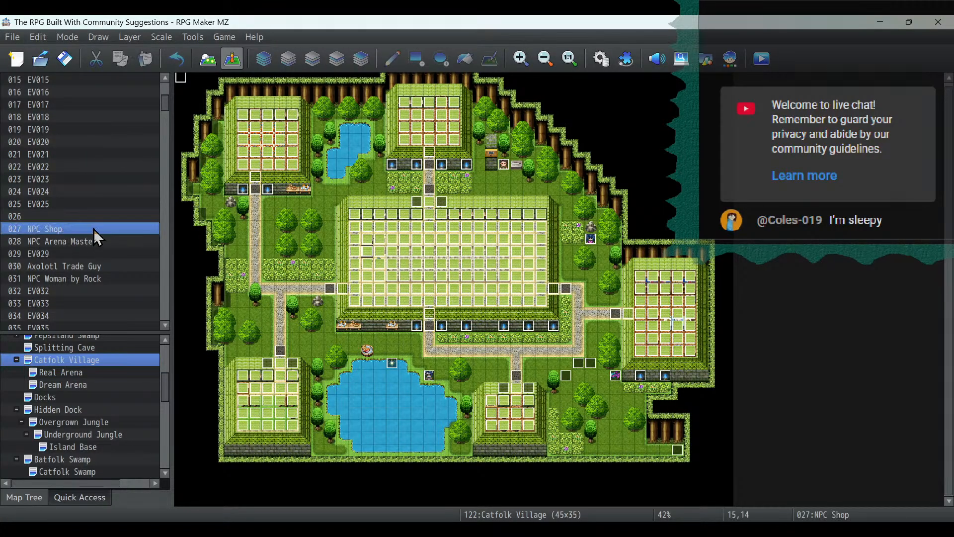
{"action": "double_click", "coordinate": [372, 255]}
{"action": "left_click", "coordinate": [208, 104]}
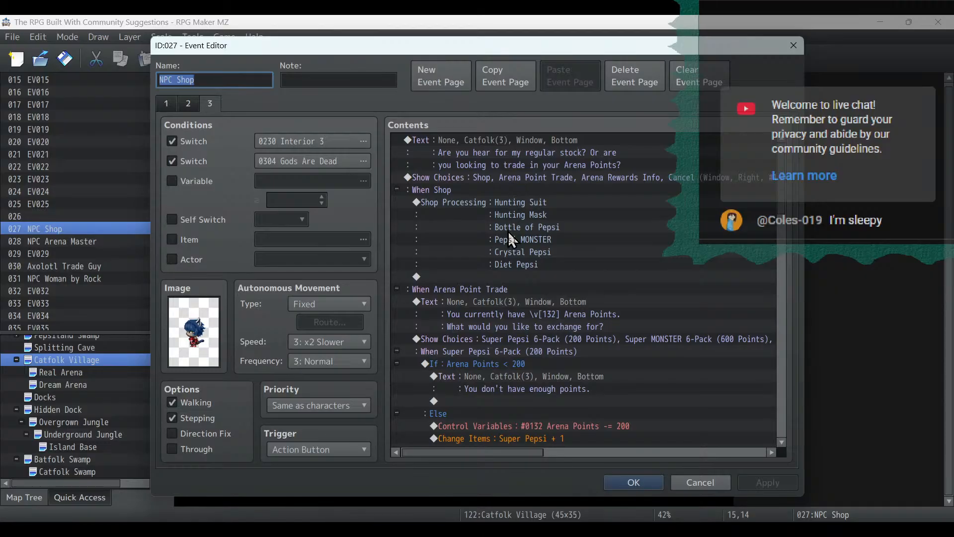
Rename the first two Arena Point Trade choices as "Super Pepsi (200 Points)" and "Super MONSTER (600 Points)".
{"action": "scroll", "coordinate": [508, 231], "scroll_direction": "down", "scroll_amount": 2}
{"action": "double_click", "coordinate": [519, 293]}
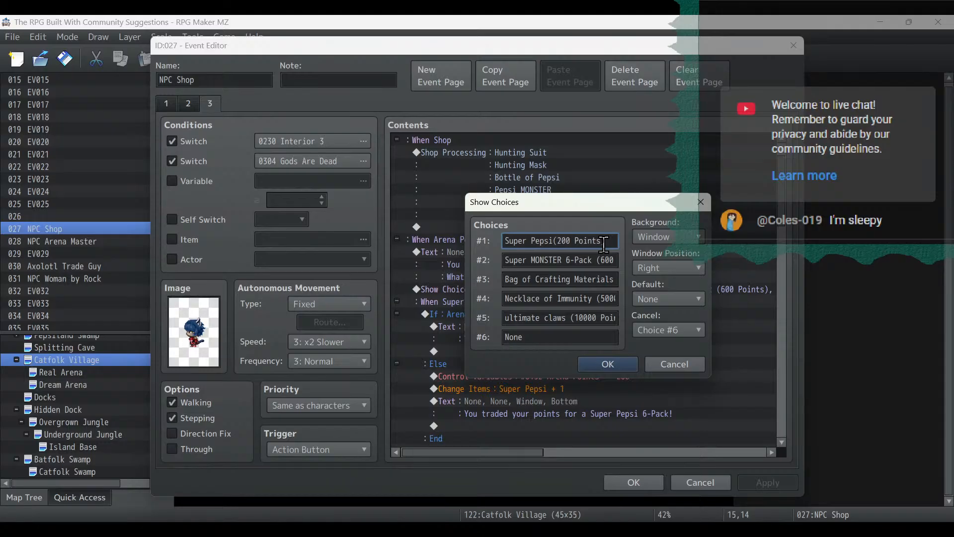
{"action": "left_click", "coordinate": [600, 261]}
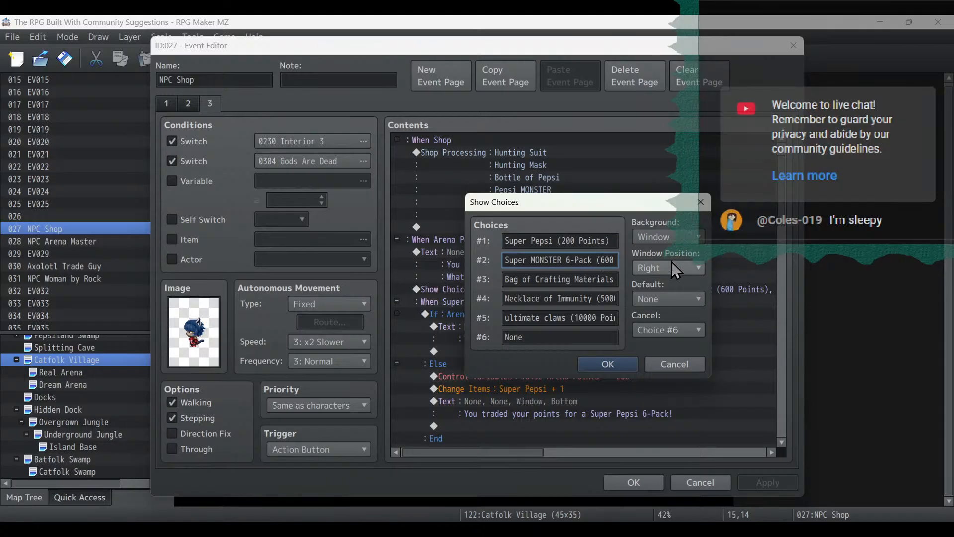
{"action": "key", "text": "BackSpace"}
{"action": "key", "text": "BackSpace"}
{"action": "key", "text": "BackSpace"}
{"action": "key", "text": "BackSpace"}
{"action": "key", "text": "BackSpace"}
{"action": "key", "text": "BackSpace"}
{"action": "key", "text": "BackSpace"}
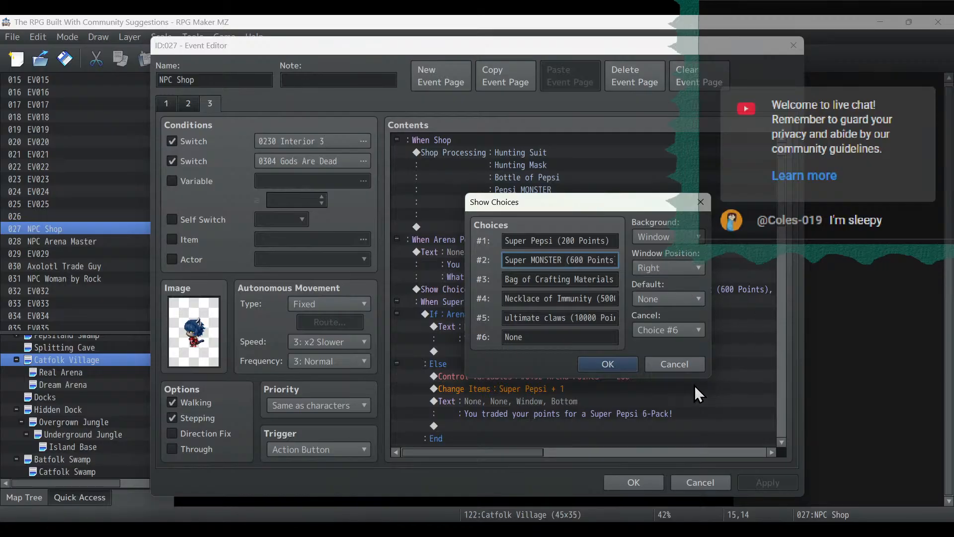
{"action": "left_click", "coordinate": [607, 363]}
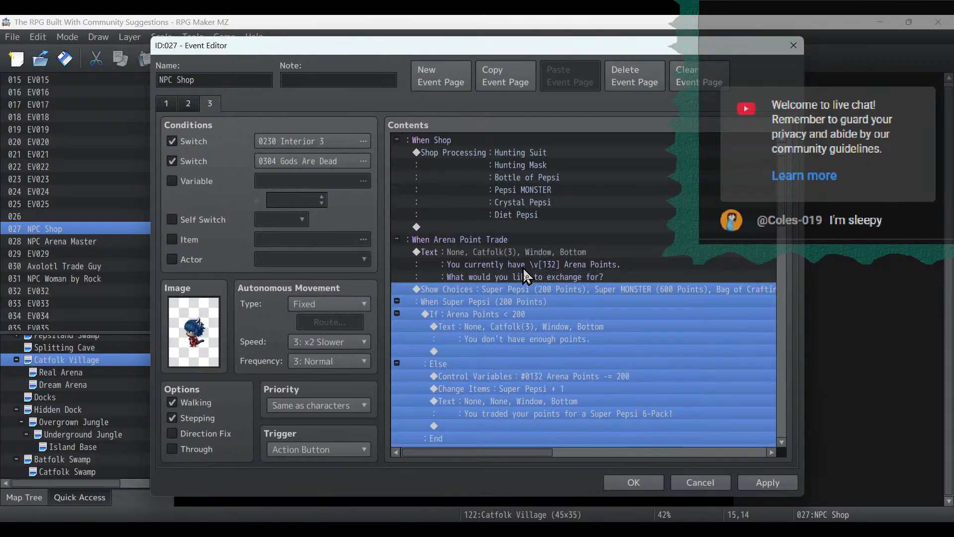
Remove "6-Pack" from the two trade messages so they read "You traded your points for a Super Pepsi!" and "You traded your points for a Super MONSTER!".
{"action": "scroll", "coordinate": [523, 272], "scroll_direction": "down", "scroll_amount": 2}
{"action": "double_click", "coordinate": [534, 339]}
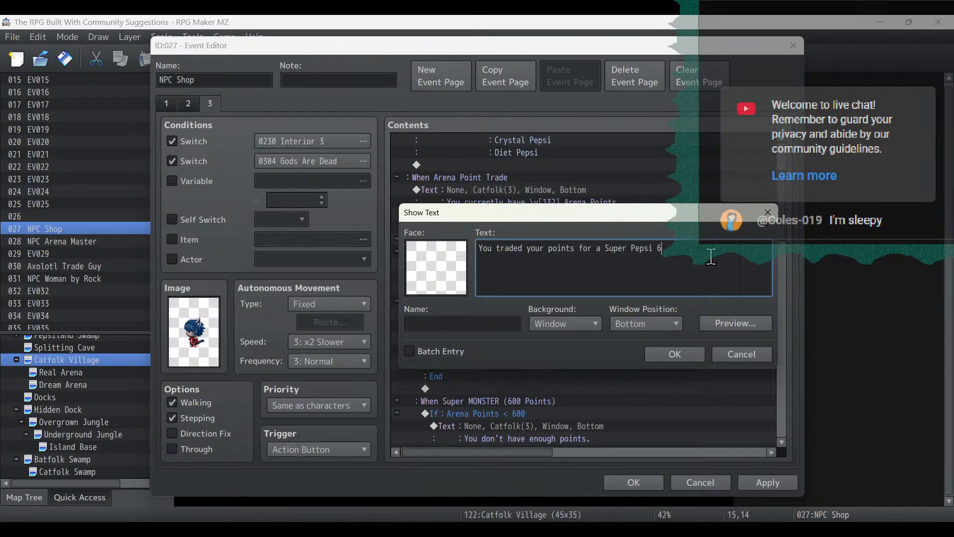
{"action": "left_click", "coordinate": [667, 352]}
{"action": "scroll", "coordinate": [668, 351], "scroll_direction": "down", "scroll_amount": 3}
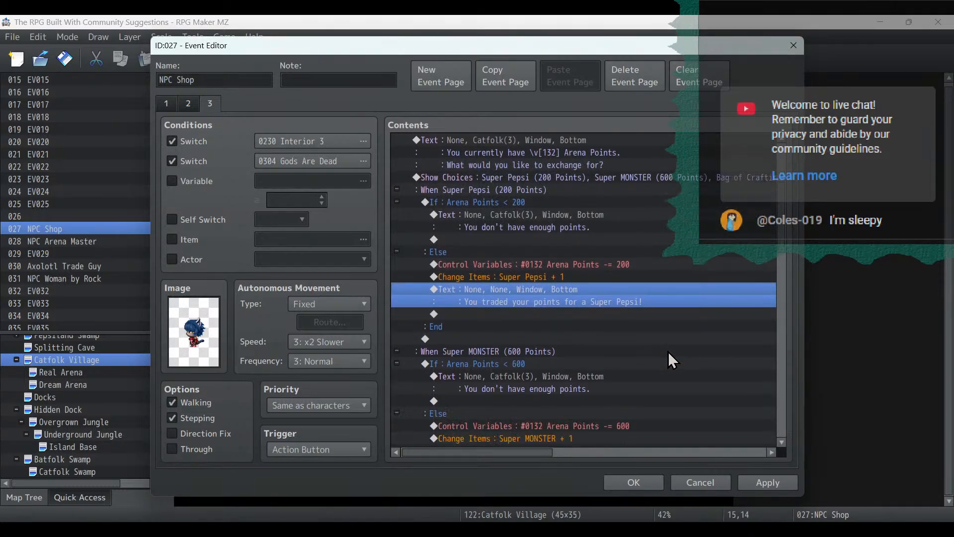
{"action": "left_click", "coordinate": [612, 393]}
{"action": "double_click", "coordinate": [609, 385]}
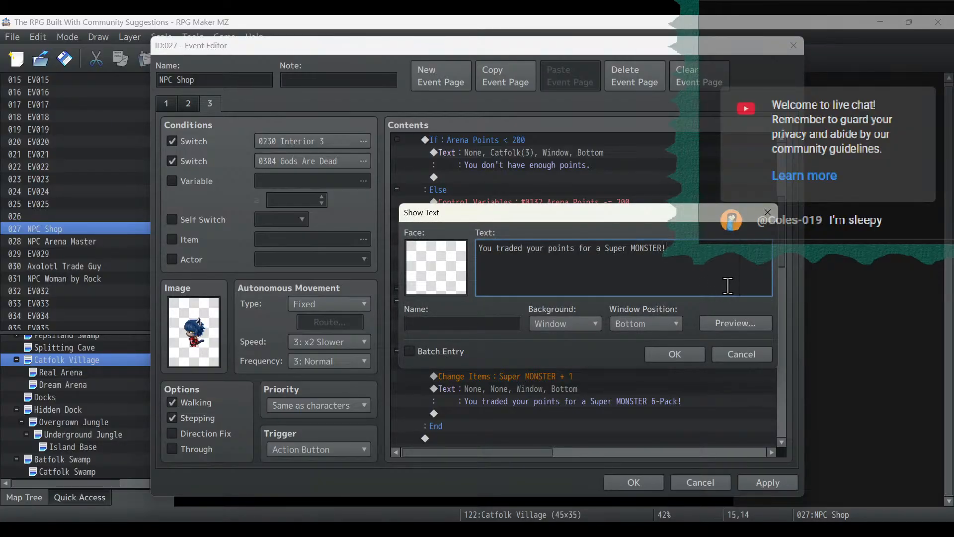
{"action": "left_click", "coordinate": [674, 352]}
Retitle the Pepsi text under Arena Rewards Info as "Super Pepsi:" and set its restored amount to 800 HP.
{"action": "scroll", "coordinate": [674, 362], "scroll_direction": "down", "scroll_amount": 4}
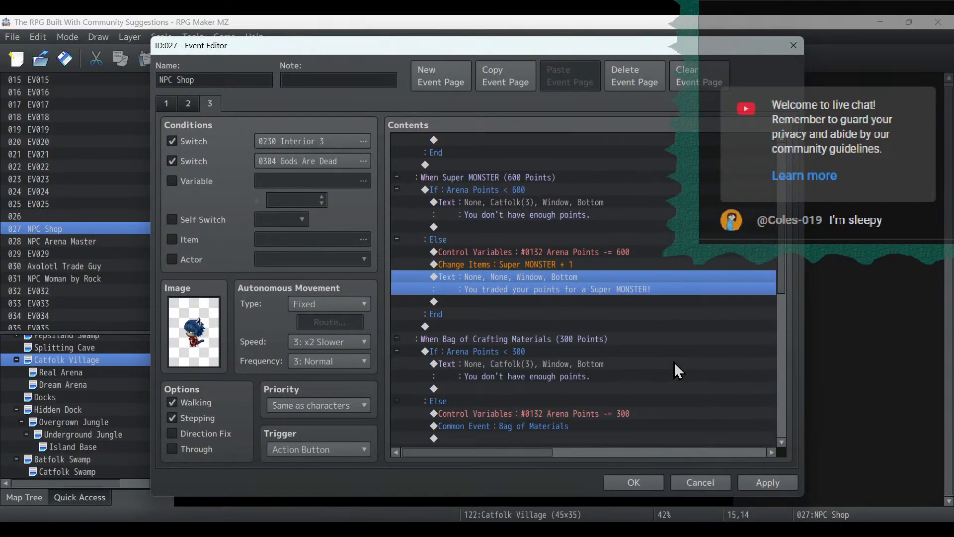
{"action": "scroll", "coordinate": [674, 362], "scroll_direction": "down", "scroll_amount": 5}
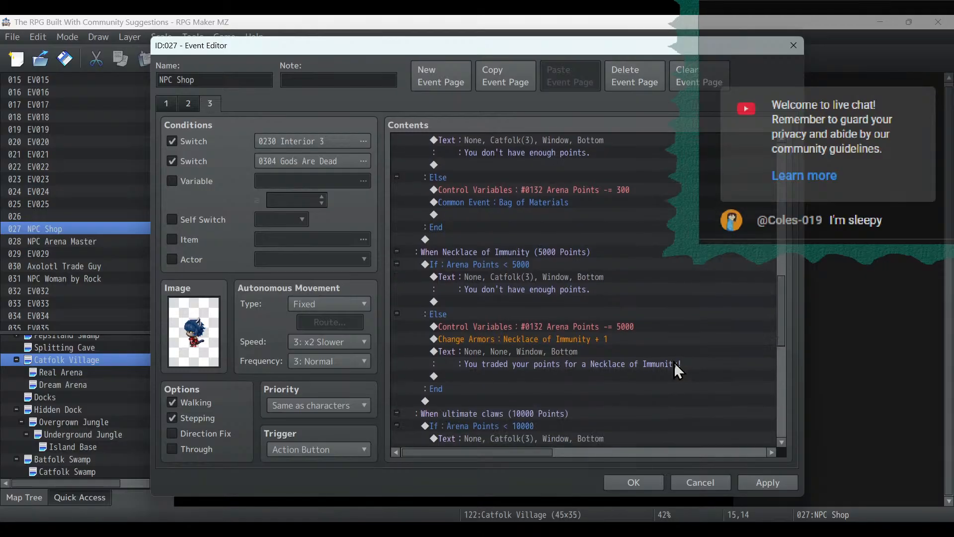
{"action": "scroll", "coordinate": [673, 361], "scroll_direction": "down", "scroll_amount": 9}
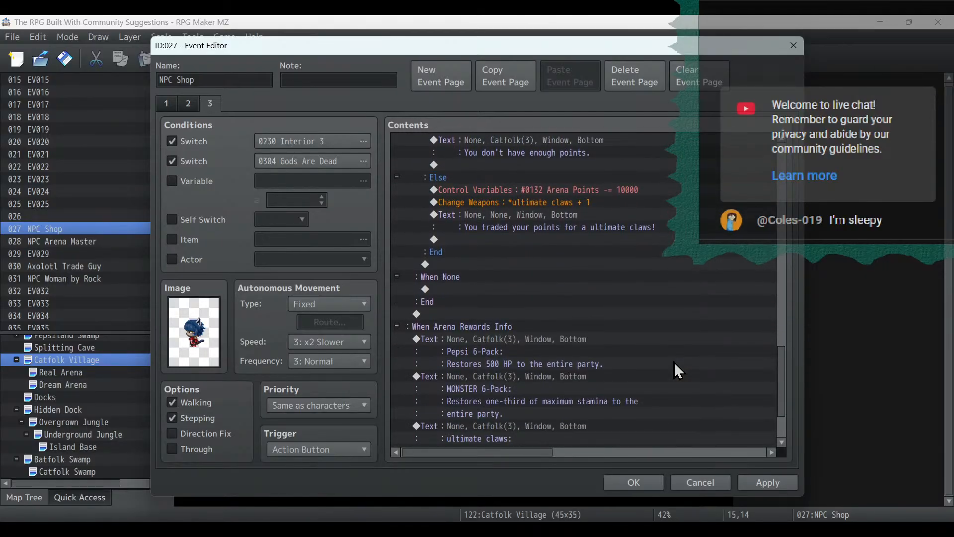
{"action": "double_click", "coordinate": [504, 264]}
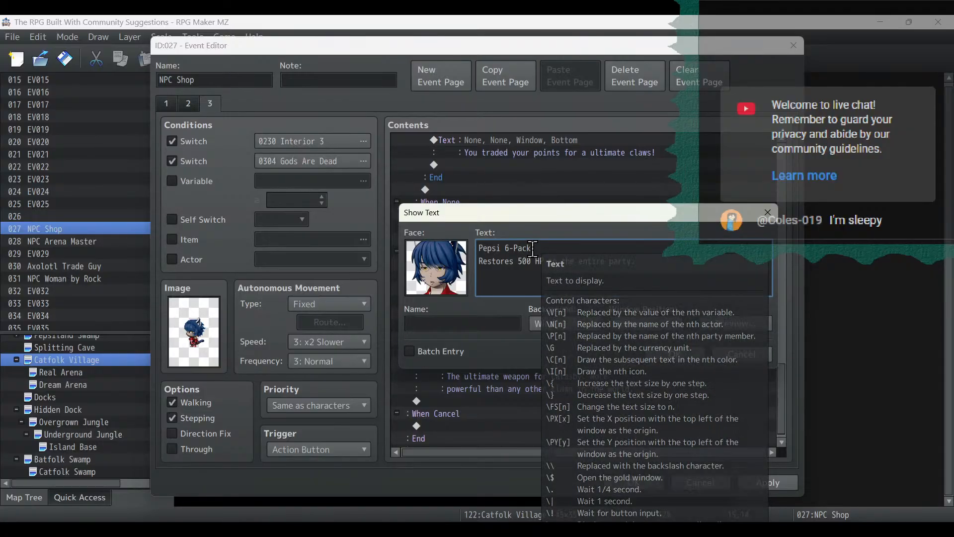
{"action": "left_click_drag", "start_coordinate": [532, 248], "coordinate": [411, 258]}
{"action": "type", "text": "Super Pepsi:"}
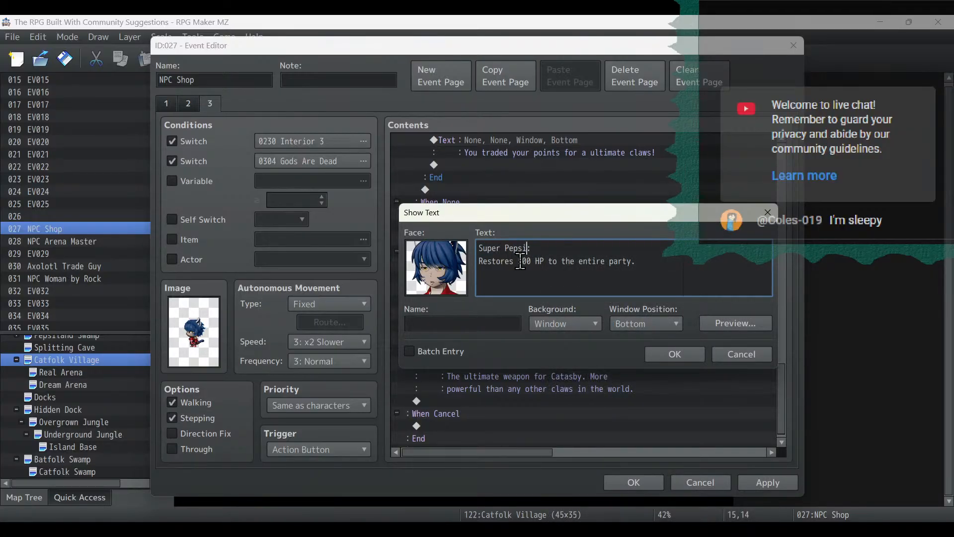
{"action": "key", "text": "BackSpace"}
{"action": "type", "text": "8"}
{"action": "left_click", "coordinate": [668, 357]}
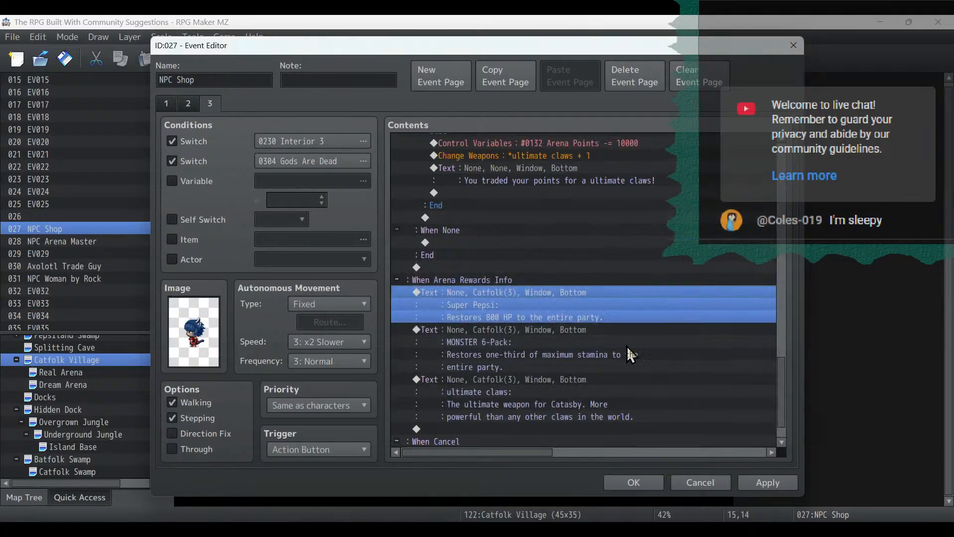
Retitle the MONSTER rewards text as "Super MONSTER:" and make it restore half of maximum stamina.
{"action": "double_click", "coordinate": [476, 332]}
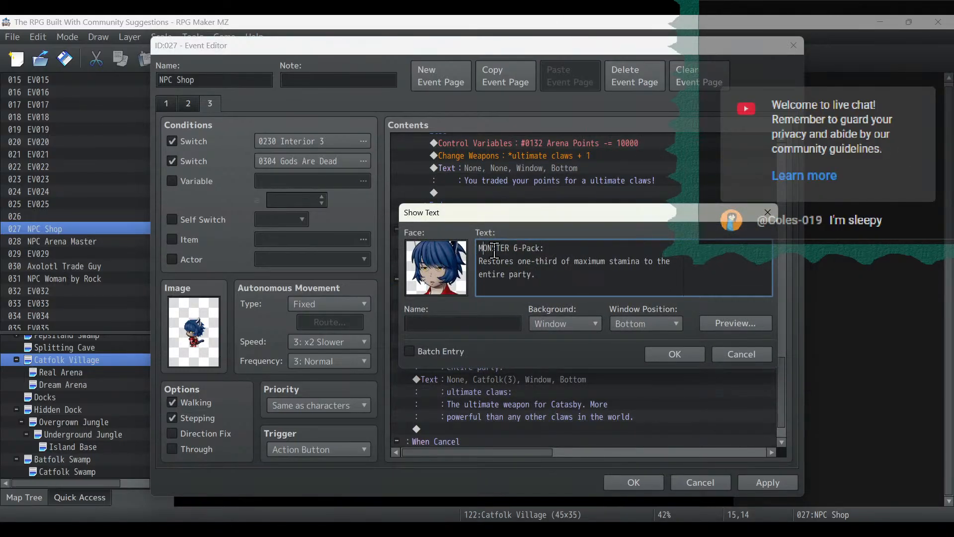
{"action": "type", "text": "Super"}
{"action": "left_click", "coordinate": [568, 248]}
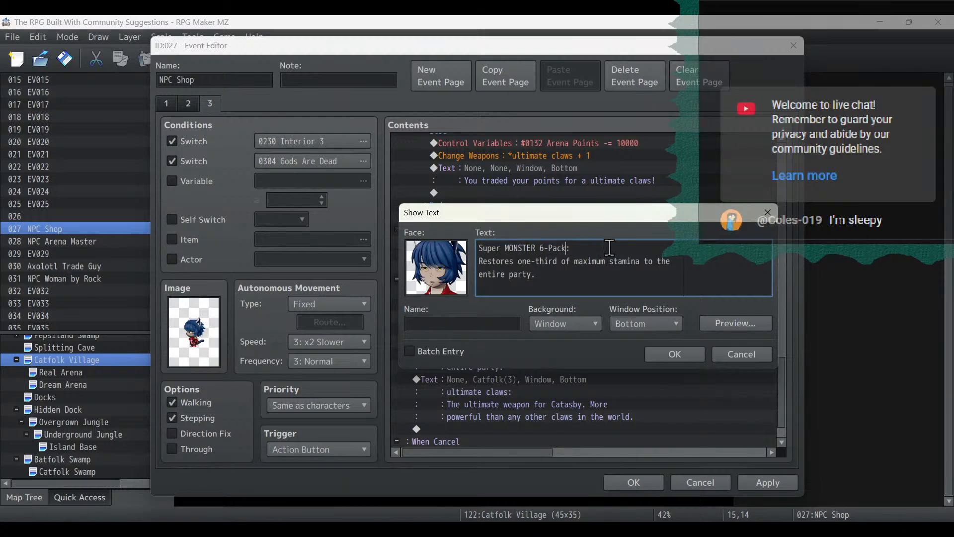
{"action": "key", "text": "BackSpace"}
{"action": "key", "text": "BackSpace"}
{"action": "key", "text": "BackSpace"}
{"action": "key", "text": "BackSpace"}
{"action": "key", "text": "BackSpace"}
{"action": "key", "text": "BackSpace"}
{"action": "key", "text": "Down"}
{"action": "key", "text": "BackSpace"}
{"action": "key", "text": "BackSpace"}
{"action": "key", "text": "BackSpace"}
{"action": "key", "text": "BackSpace"}
{"action": "key", "text": "BackSpace"}
{"action": "key", "text": "BackSpace"}
{"action": "key", "text": "BackSpace"}
{"action": "key", "text": "BackSpace"}
{"action": "key", "text": "BackSpace"}
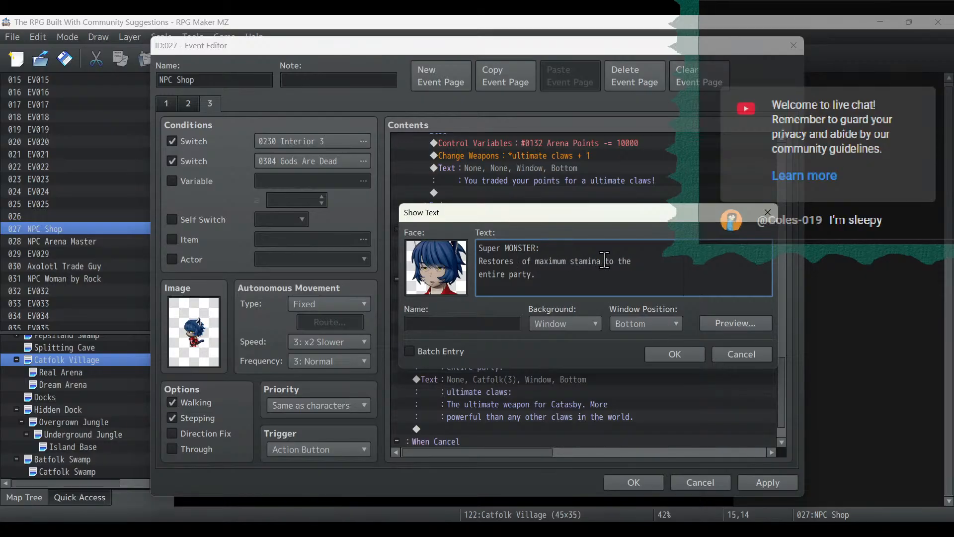
{"action": "type", "text": "half"}
{"action": "left_click", "coordinate": [676, 352]}
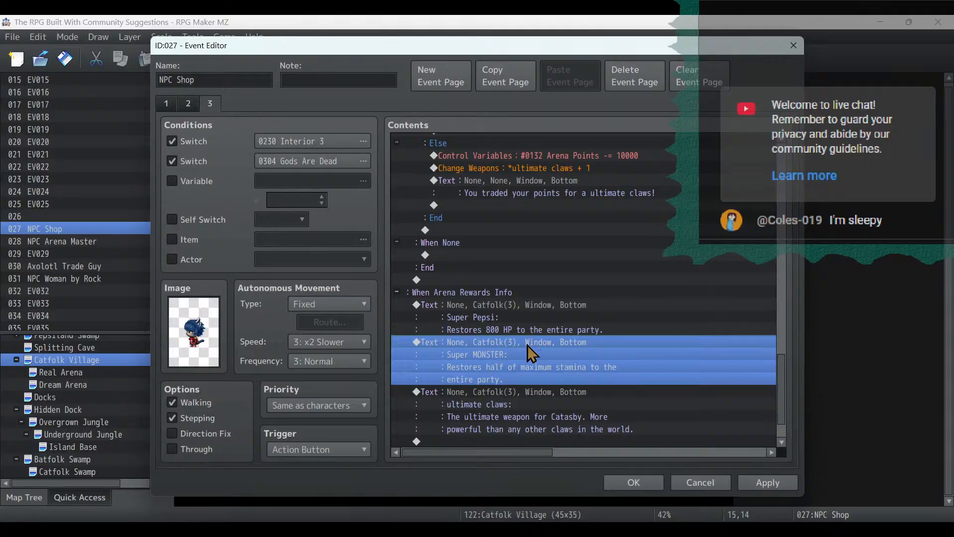
Duplicate the Super MONSTER rewards text above the ultimate claws text and retitle the copy "Bag of Crafting Materials:".
{"action": "left_click", "coordinate": [526, 395]}
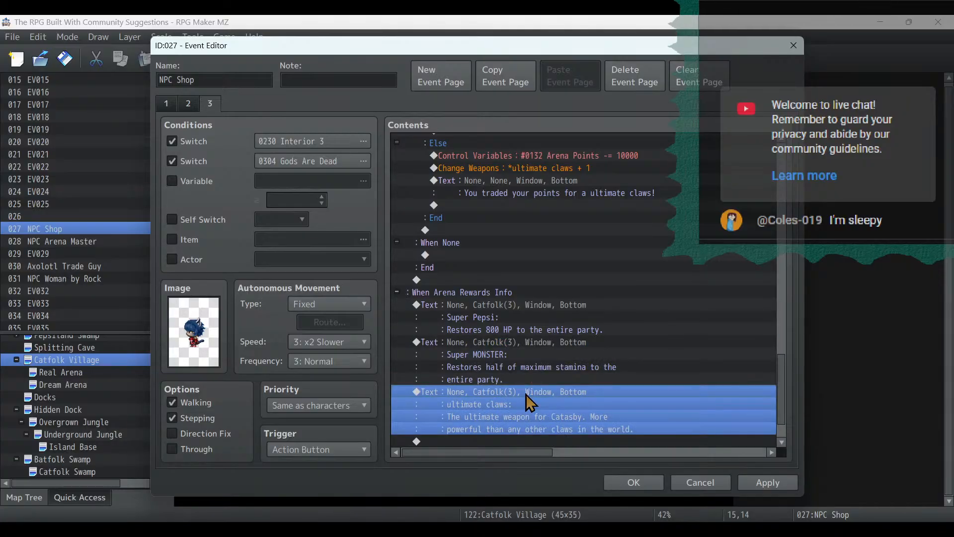
{"action": "key", "text": "ctrl+v"}
{"action": "left_click", "coordinate": [524, 394]}
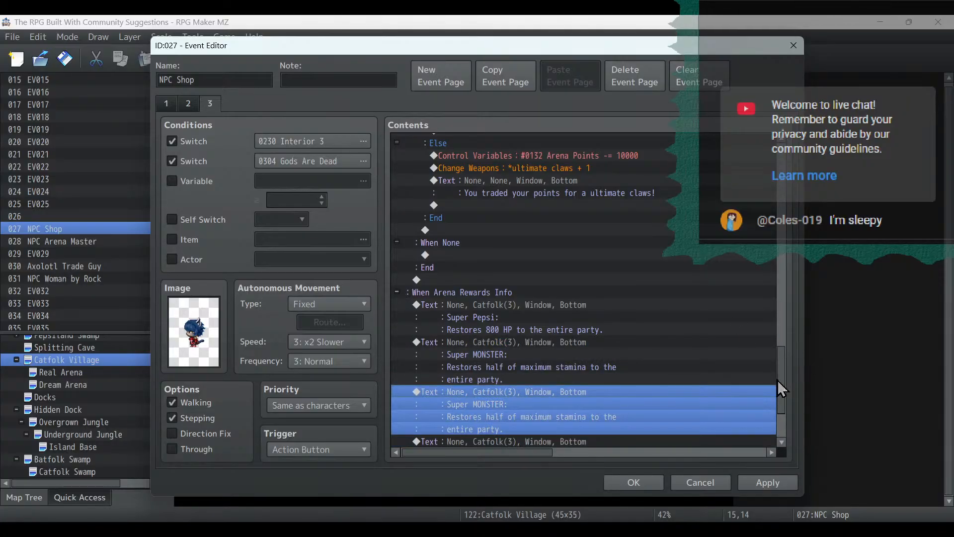
{"action": "mouse_move", "coordinate": [777, 381]}
{"action": "left_mouse_down"}
{"action": "mouse_move", "coordinate": [792, 282]}
{"action": "mouse_move", "coordinate": [785, 188]}
{"action": "mouse_move", "coordinate": [780, 395]}
{"action": "left_mouse_up"}
{"action": "key", "text": "Return"}
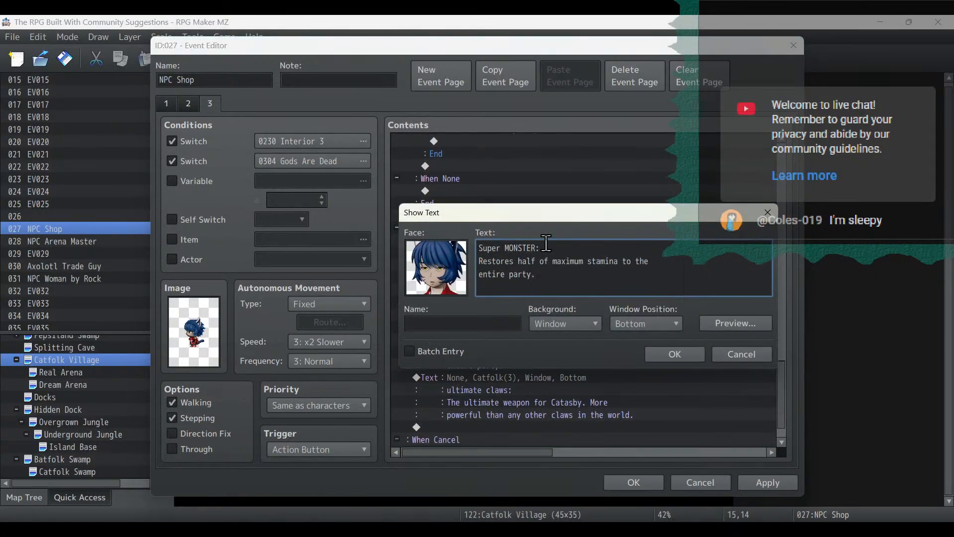
{"action": "left_click_drag", "start_coordinate": [540, 248], "coordinate": [471, 237]}
{"action": "type", "text": "Bag of Crafting Materials:"}
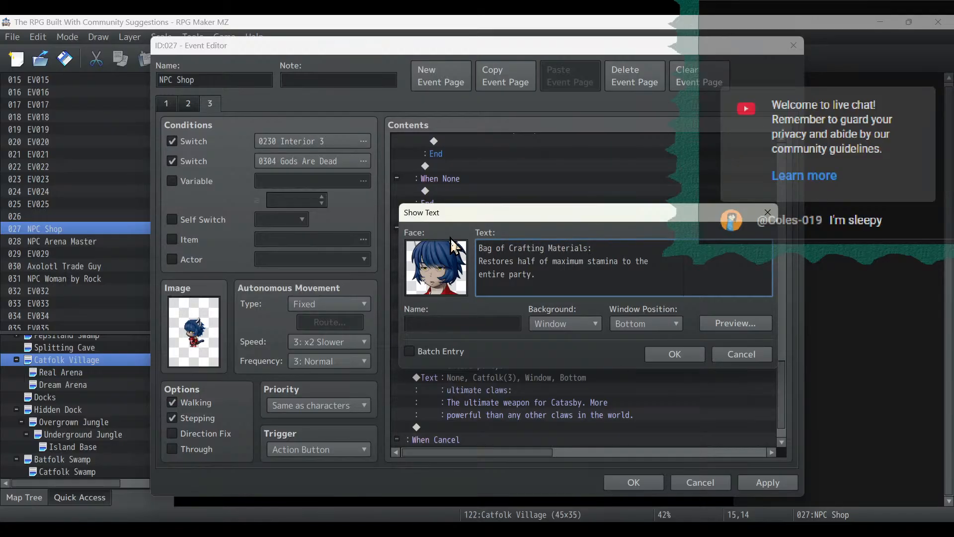
Replace the Bag of Crafting Materials description with "Contains 4-7 random crafting materials, including the best ones.".
{"action": "key", "text": "shift+Home"}
{"action": "key", "text": "shift+Up"}
{"action": "key", "text": "shift+Up"}
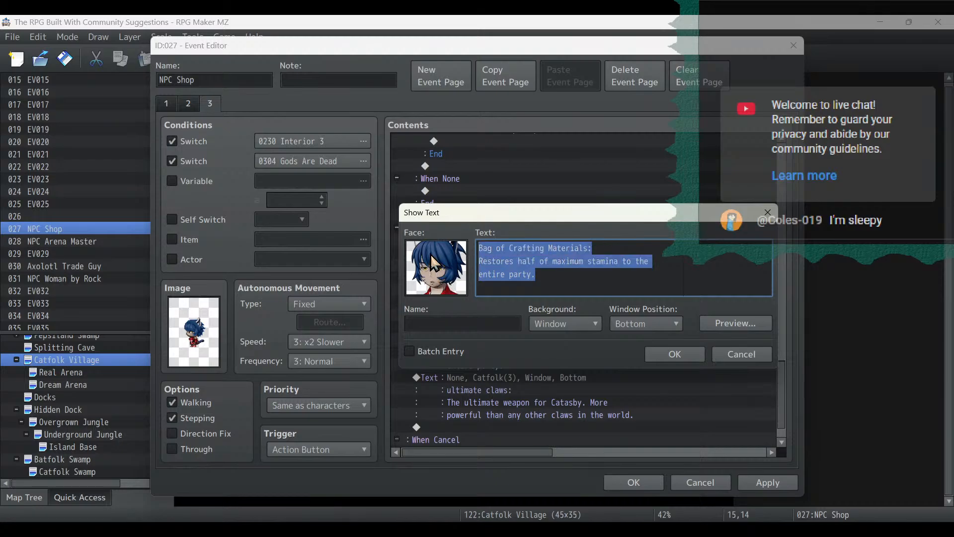
{"action": "left_click", "coordinate": [582, 264]}
{"action": "left_click_drag", "start_coordinate": [552, 273], "coordinate": [463, 264]}
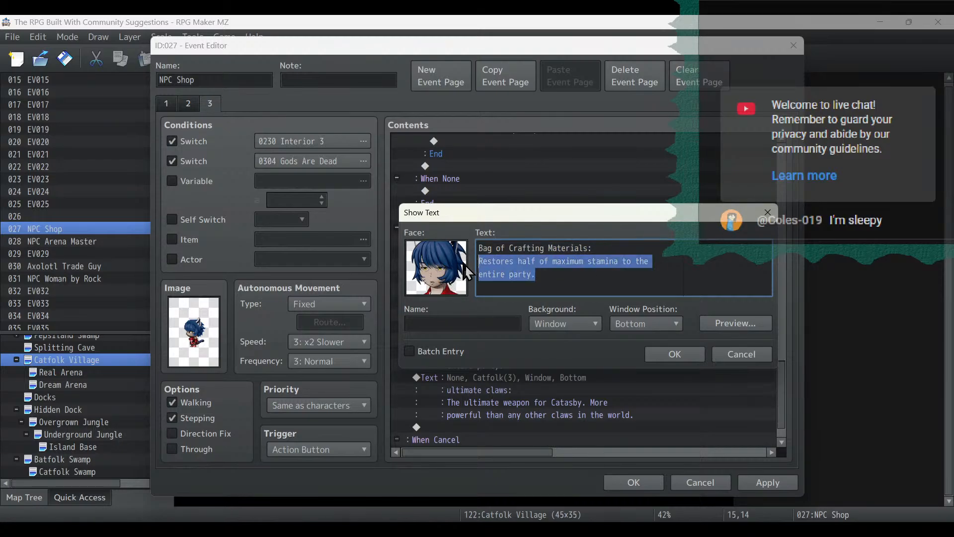
{"action": "type", "text": "Contains"}
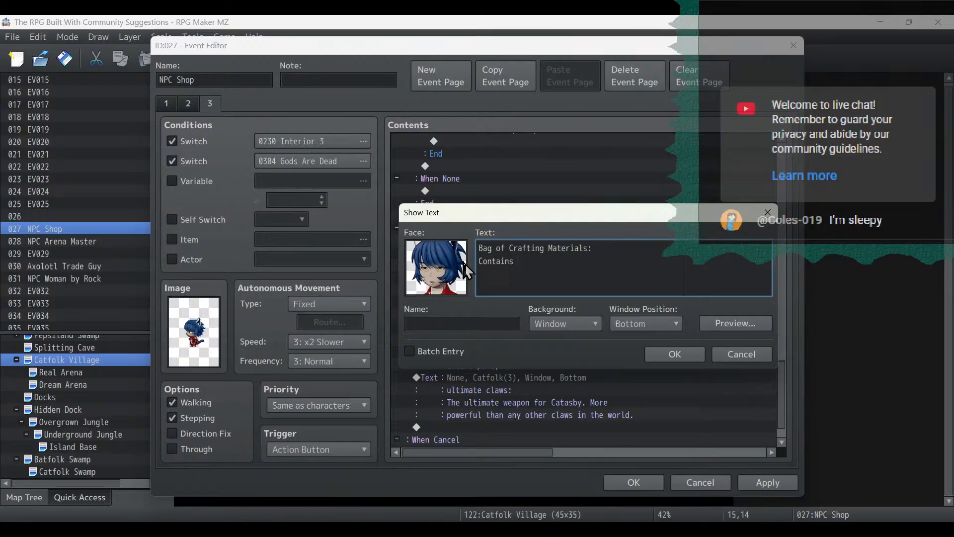
{"action": "type", "text": " 4-7 random crafting materials, includ"}
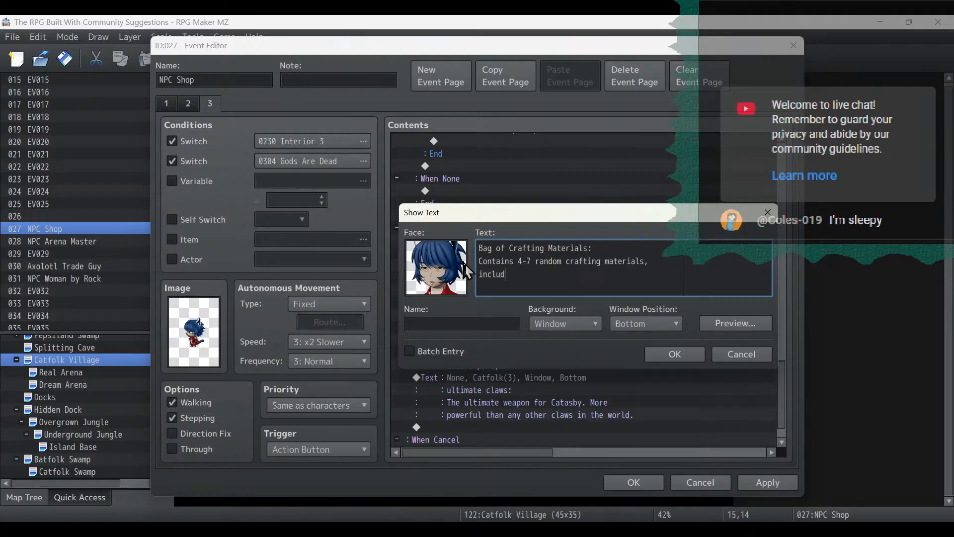
{"action": "type", "text": "ing the best ones."}
{"action": "left_click", "coordinate": [652, 348]}
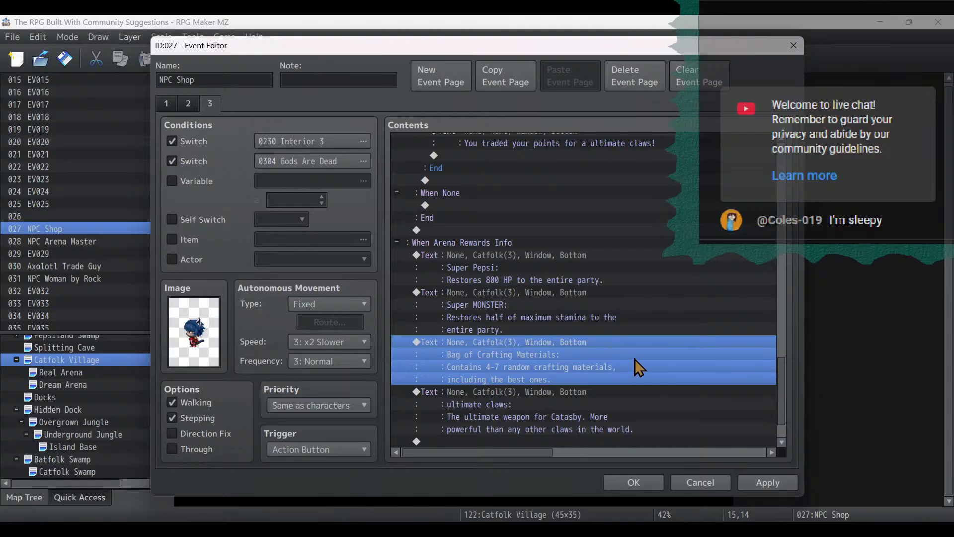
Check the point costs listed in the Arena Point Trade choices.
{"action": "double_click", "coordinate": [514, 275]}
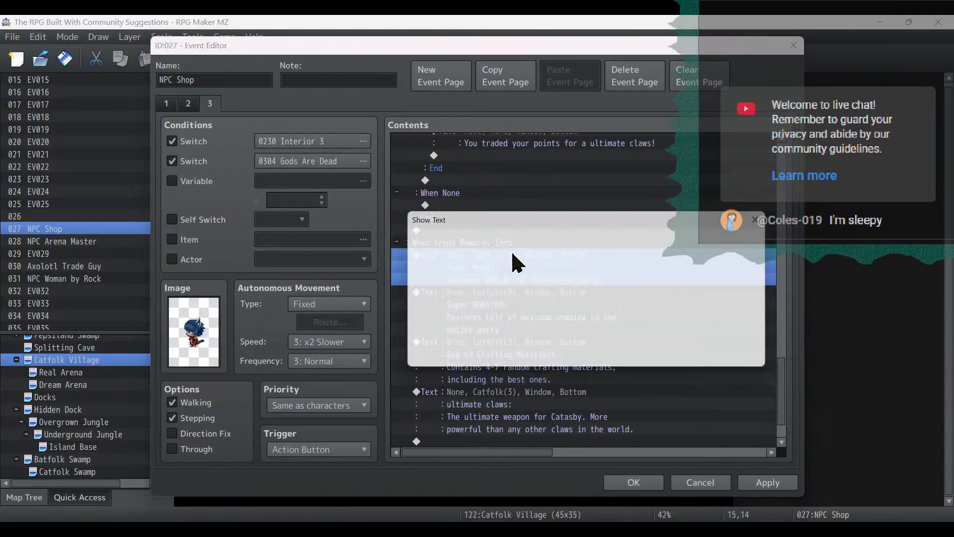
{"action": "left_click", "coordinate": [675, 355]}
{"action": "left_click_drag", "start_coordinate": [786, 389], "coordinate": [715, 228]}
{"action": "double_click", "coordinate": [579, 297]}
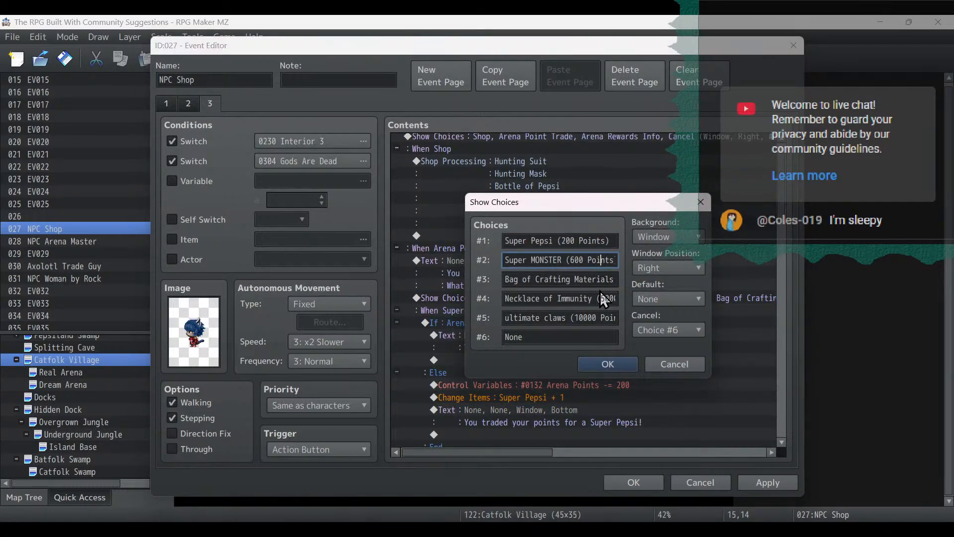
{"action": "left_click_drag", "start_coordinate": [605, 278], "coordinate": [633, 276]}
{"action": "left_click", "coordinate": [669, 366]}
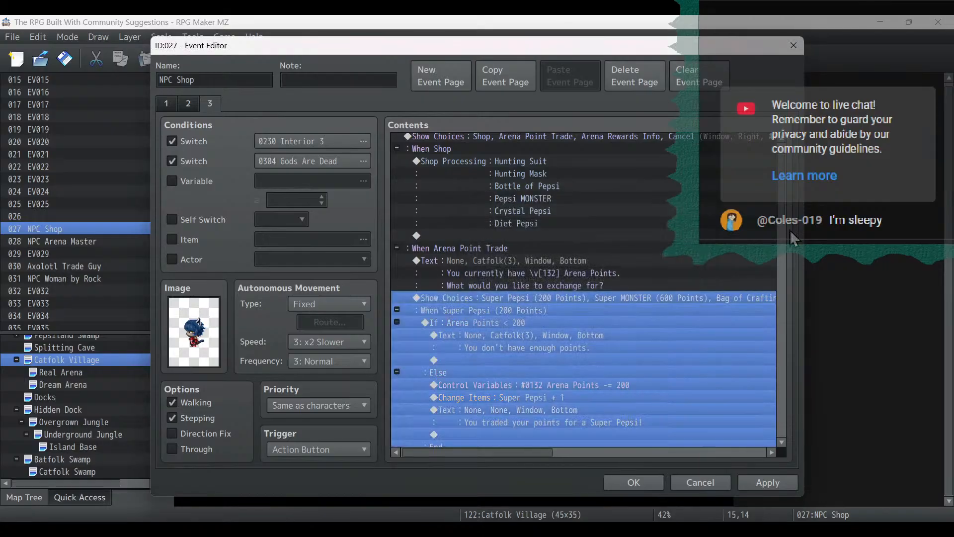
Add the line "200 Points" below the title in the Super Pepsi rewards text.
{"action": "left_click_drag", "start_coordinate": [789, 230], "coordinate": [762, 428]}
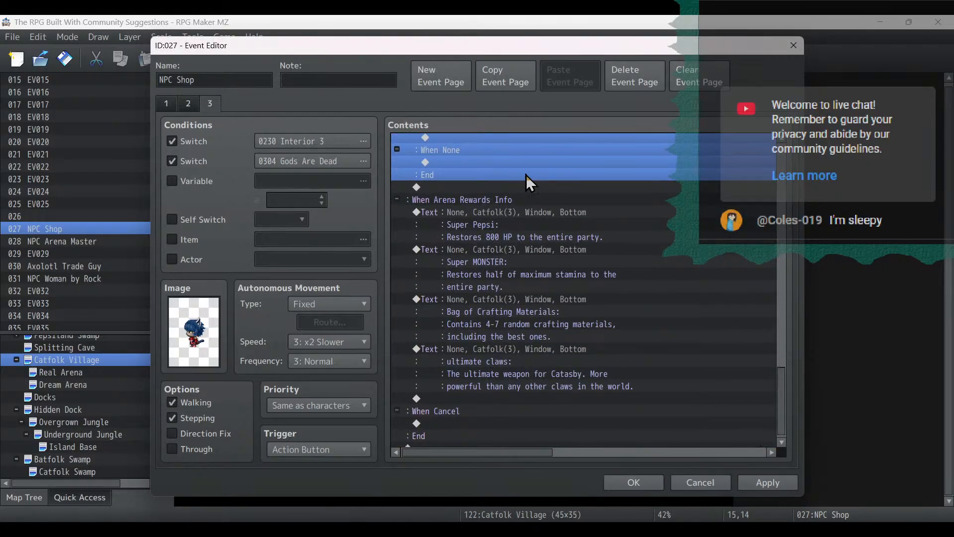
{"action": "double_click", "coordinate": [520, 222]}
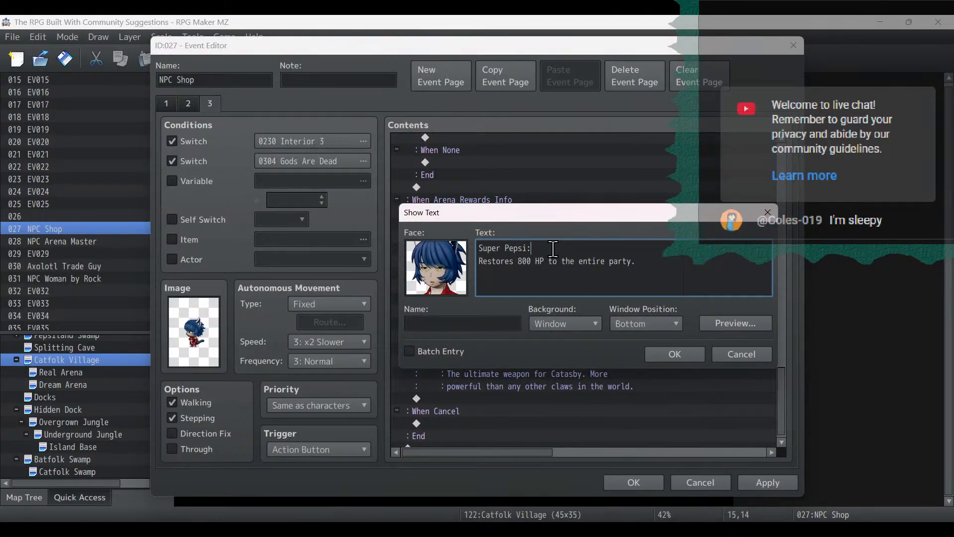
{"action": "key", "text": "Return"}
{"action": "type", "text": "200"}
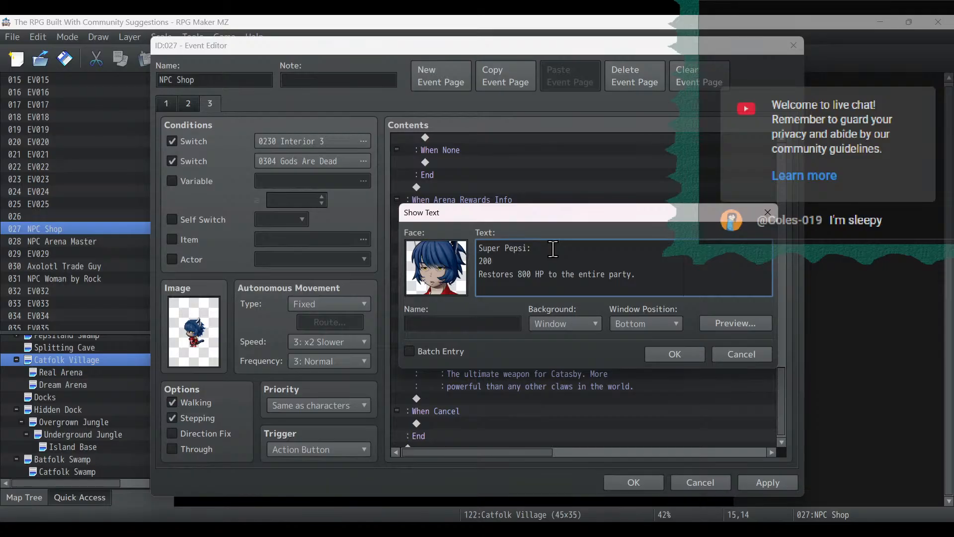
{"action": "type", "text": " Points"}
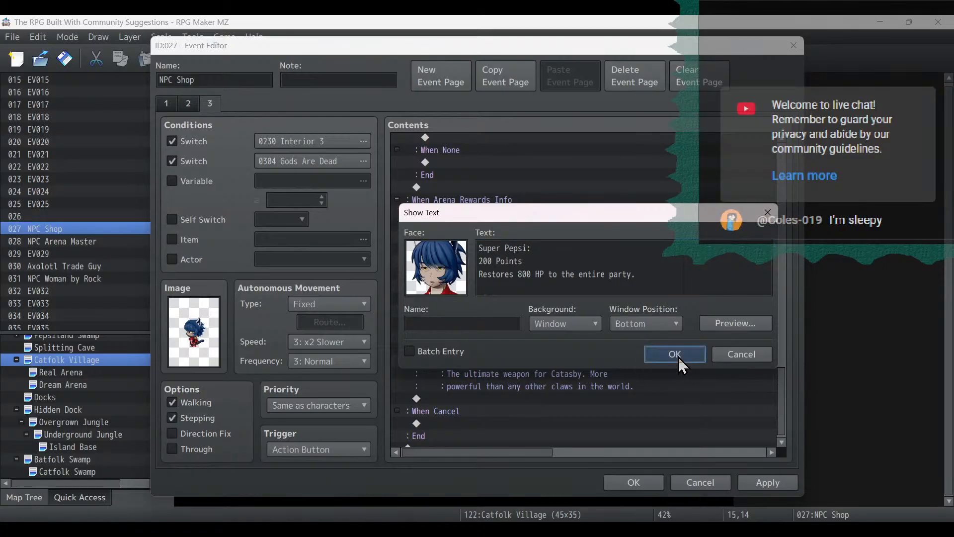
Add the line "600 Points" below the title in the Super MONSTER rewards text.
{"action": "left_click", "coordinate": [677, 354]}
{"action": "double_click", "coordinate": [549, 295]}
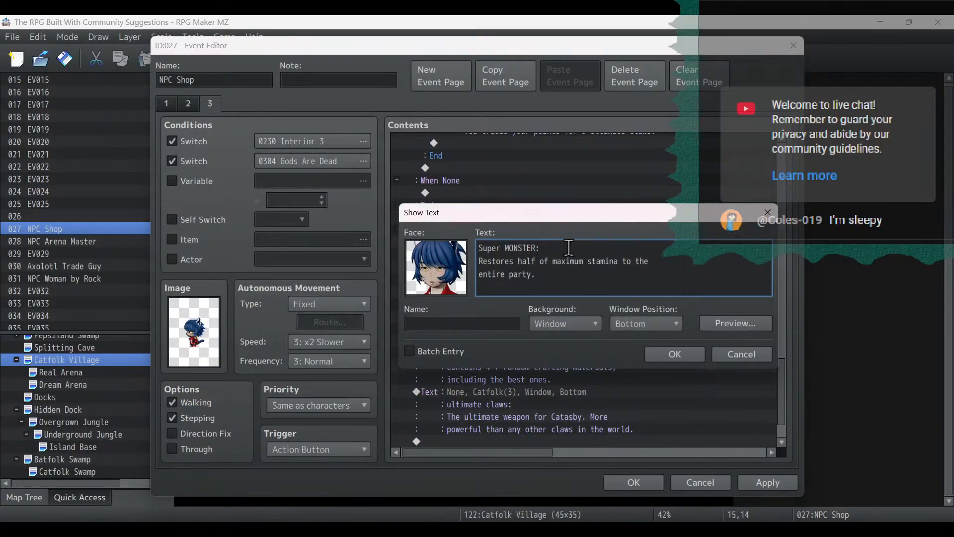
{"action": "key", "text": "Return"}
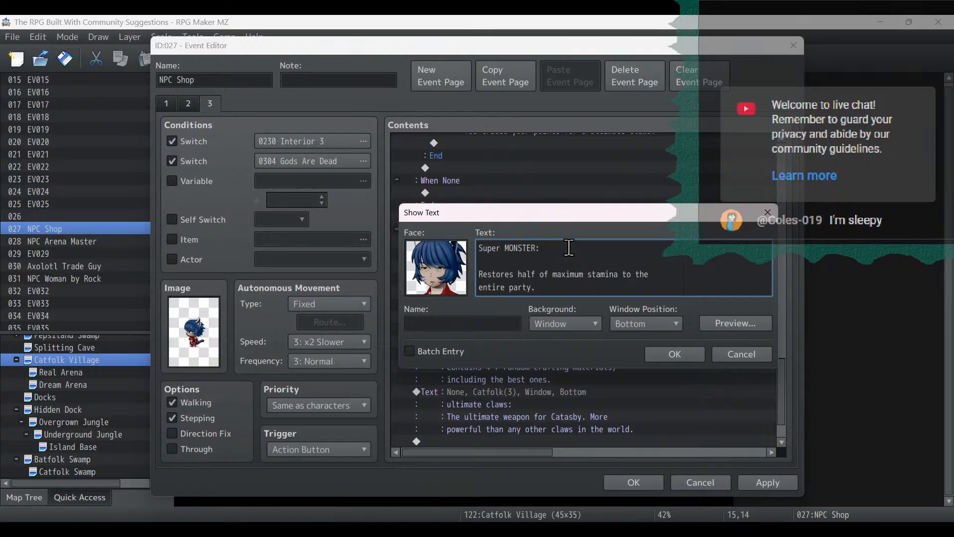
{"action": "type", "text": "600 Points"}
{"action": "left_click", "coordinate": [675, 354]}
Add the line "300 Points" below the title in the Bag of Crafting Materials rewards text.
{"action": "double_click", "coordinate": [550, 363]}
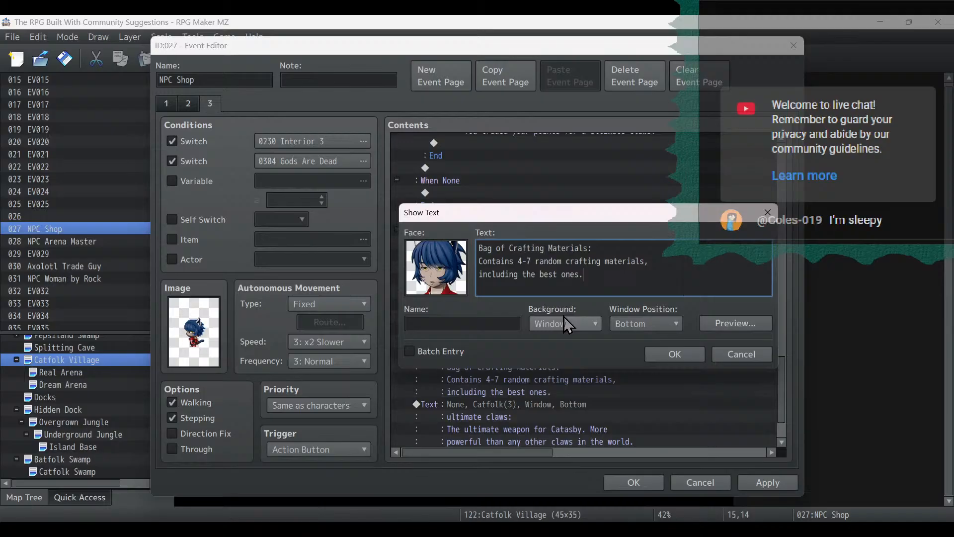
{"action": "left_click", "coordinate": [614, 246]}
{"action": "key", "text": "Return"}
{"action": "type", "text": "300"}
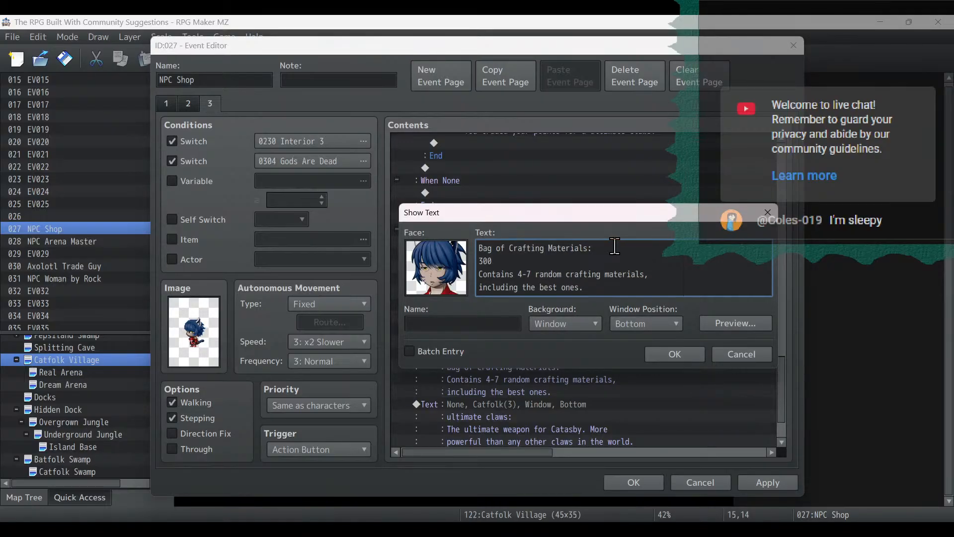
{"action": "type", "text": "Points"}
{"action": "left_click", "coordinate": [494, 261]}
{"action": "left_click", "coordinate": [683, 357]}
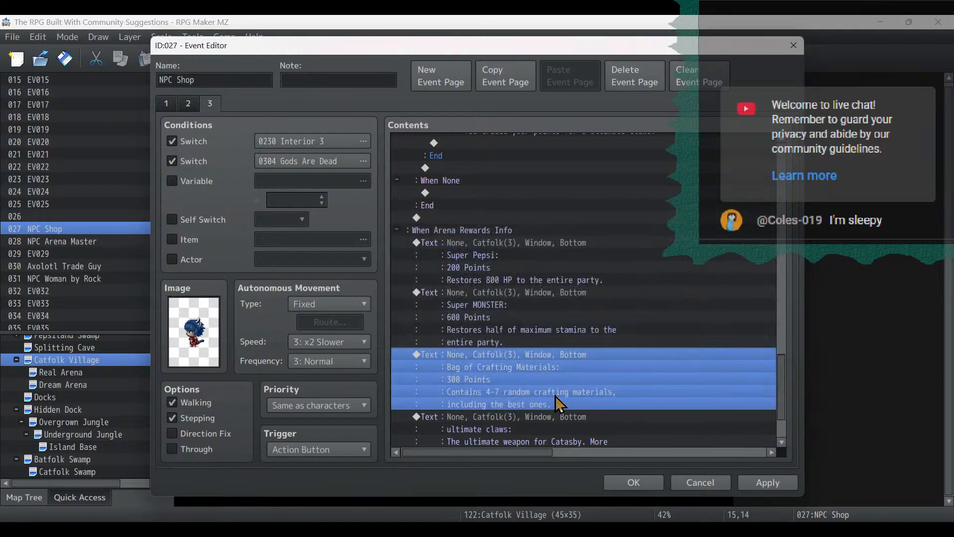
Duplicate the Bag of Crafting Materials text above the ultimate claws text and retitle the copy "Immunity Necklace".
{"action": "scroll", "coordinate": [555, 395], "scroll_direction": "down", "scroll_amount": 2}
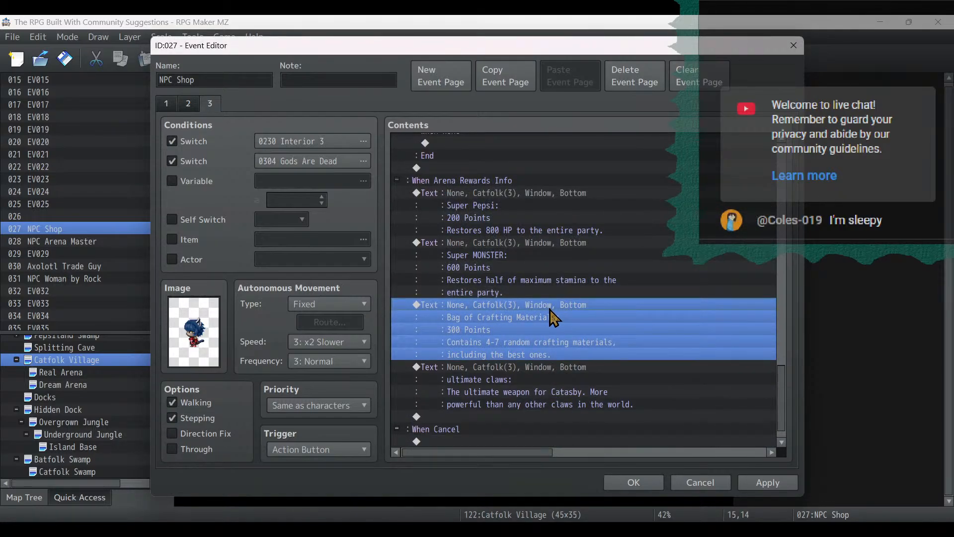
{"action": "key", "text": "ctrl+c"}
{"action": "left_click", "coordinate": [542, 370]}
{"action": "key", "text": "ctrl+v"}
{"action": "double_click", "coordinate": [542, 371]}
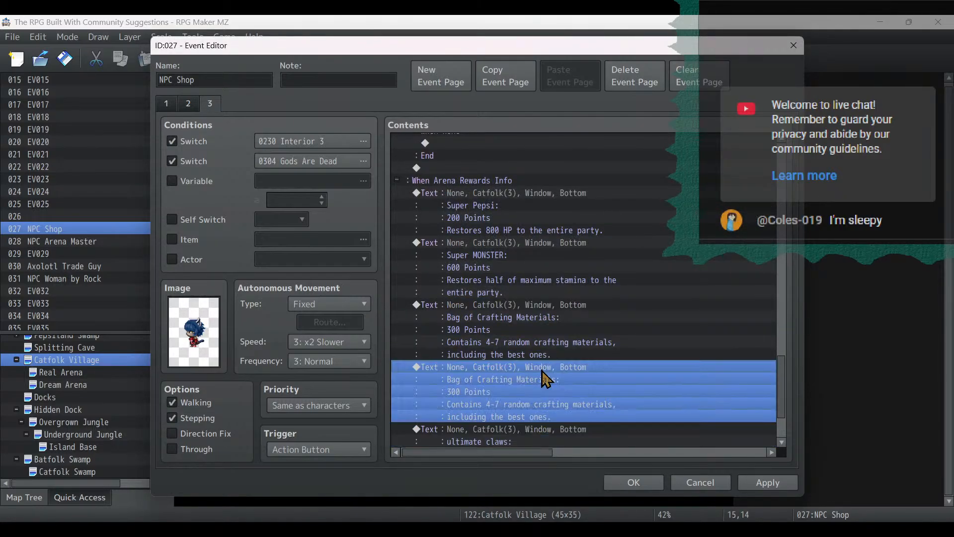
{"action": "left_click_drag", "start_coordinate": [594, 247], "coordinate": [457, 251]}
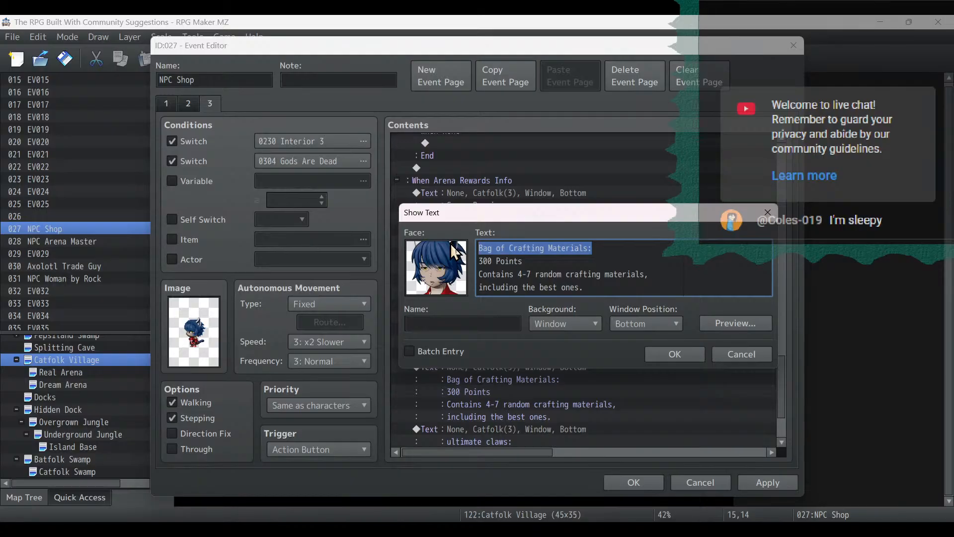
{"action": "type", "text": "Immunity N"}
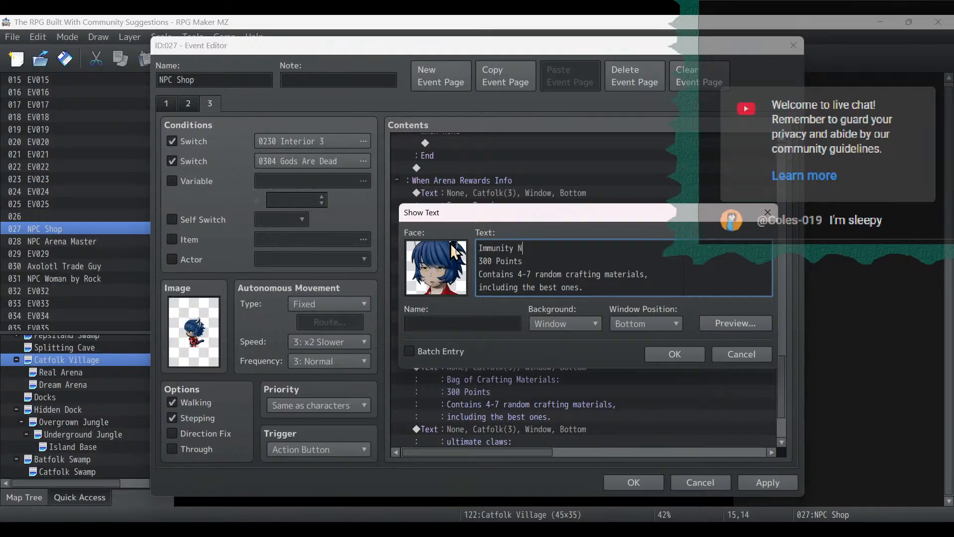
{"action": "type", "text": "ecklace"}
Set the Immunity Necklace cost to "5000 Points" and its description to "Protects against almost all status ailments.".
{"action": "key", "text": "Down"}
{"action": "key", "text": "Home"}
{"action": "key", "text": "Right"}
{"action": "type", "text": "0"}
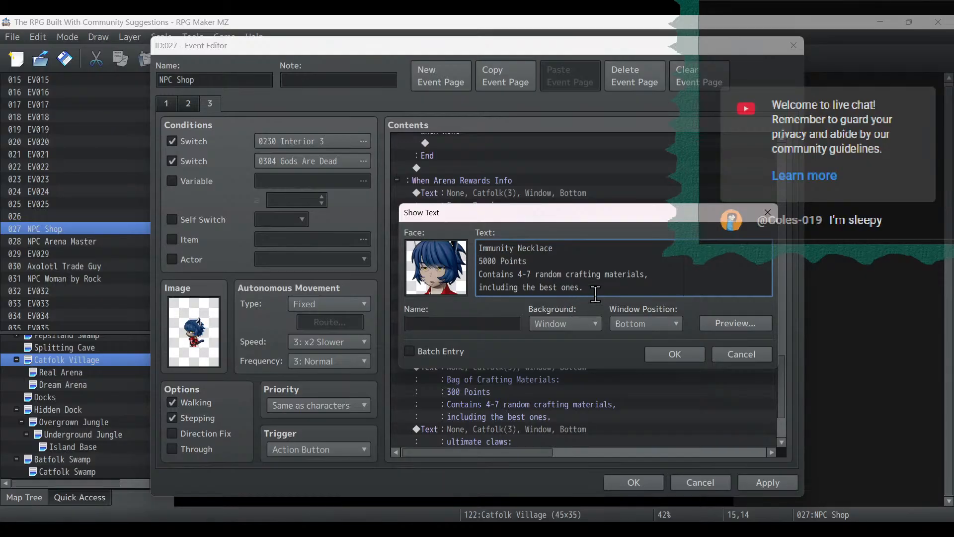
{"action": "left_click_drag", "start_coordinate": [590, 287], "coordinate": [447, 280]}
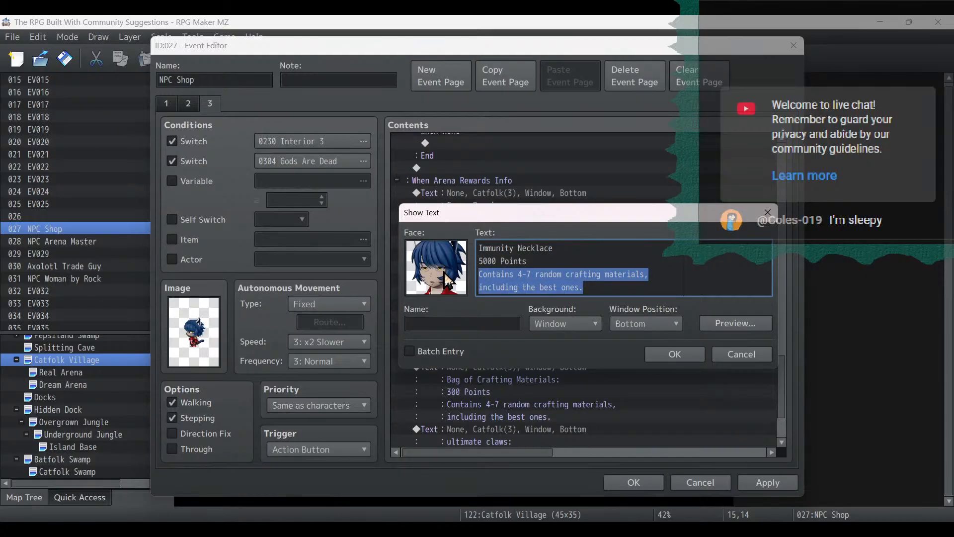
{"action": "type", "text": "P{"}
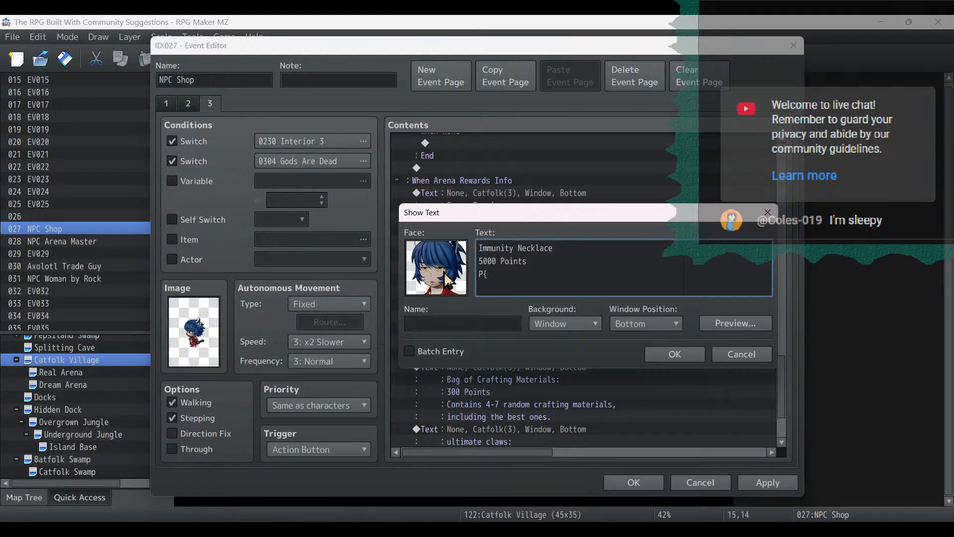
{"action": "type", "text": "rotects against almost all st"}
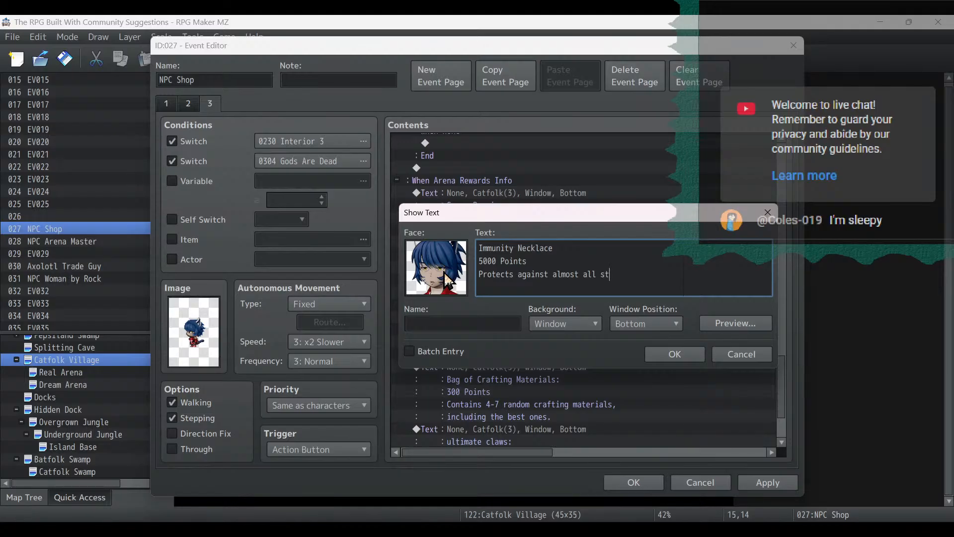
{"action": "type", "text": "atus ailments."}
Reword the end of the Immunity Necklace description so it reads "Protects against almost all negative conditions.".
{"action": "left_click", "coordinate": [569, 265]}
{"action": "left_click_drag", "start_coordinate": [600, 274], "coordinate": [701, 276]}
{"action": "type", "text": "effects tyha"}
{"action": "key", "text": "BackSpace"}
{"action": "key", "text": "BackSpace"}
{"action": "key", "text": "BackSpace"}
{"action": "type", "text": "hat"}
{"action": "key", "text": "Return"}
{"action": "type", "text": "negately a"}
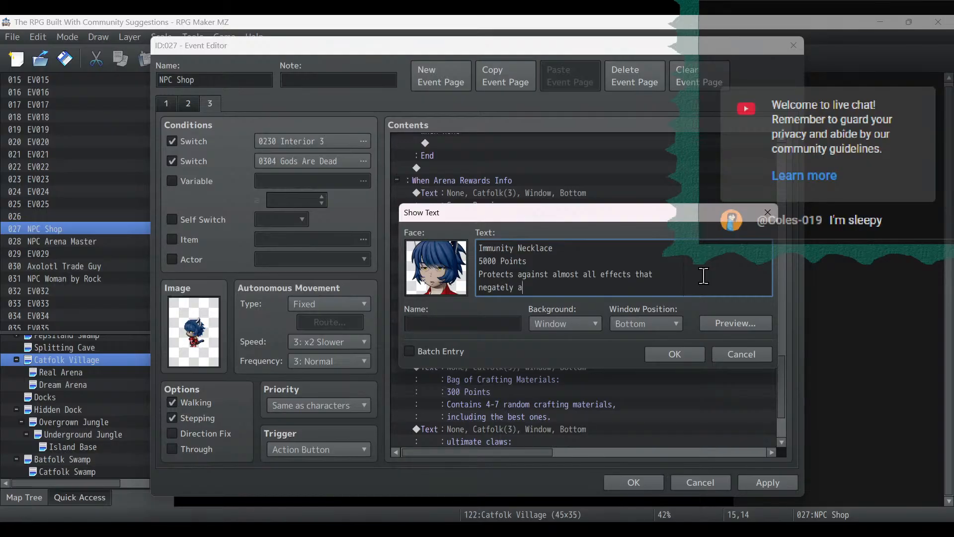
{"action": "type", "text": "ffec"}
{"action": "key", "text": "BackSpace"}
{"action": "key", "text": "BackSpace"}
{"action": "key", "text": "BackSpace"}
{"action": "key", "text": "BackSpace"}
{"action": "key", "text": "BackSpace"}
{"action": "key", "text": "BackSpace"}
{"action": "key", "text": "BackSpace"}
{"action": "key", "text": "BackSpace"}
{"action": "key", "text": "BackSpace"}
{"action": "key", "text": "BackSpace"}
{"action": "key", "text": "BackSpace"}
{"action": "key", "text": "BackSpace"}
{"action": "key", "text": "BackSpace"}
{"action": "key", "text": "BackSpace"}
{"action": "key", "text": "BackSpace"}
{"action": "key", "text": "BackSpace"}
{"action": "key", "text": "BackSpace"}
{"action": "key", "text": "BackSpace"}
{"action": "key", "text": "BackSpace"}
{"action": "key", "text": "BackSpace"}
{"action": "key", "text": "BackSpace"}
{"action": "key", "text": "BackSpace"}
{"action": "key", "text": "BackSpace"}
{"action": "key", "text": "BackSpace"}
{"action": "key", "text": "BackSpace"}
{"action": "key", "text": "BackSpace"}
{"action": "key", "text": "BackSpace"}
{"action": "type", "text": "negative "}
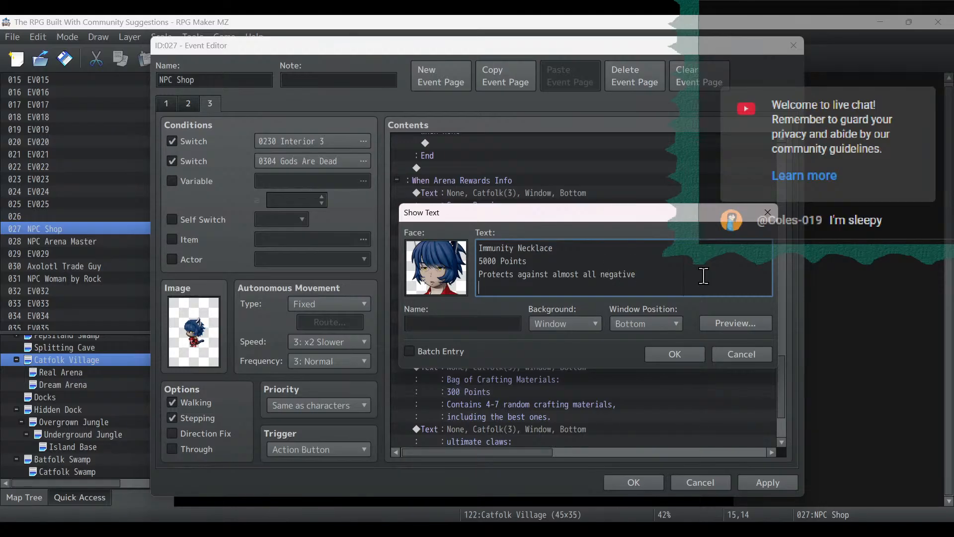
{"action": "type", "text": "conditions."}
{"action": "left_click", "coordinate": [684, 360]}
Add the line "10,000 Points" below the title in the ultimate claws rewards text.
{"action": "scroll", "coordinate": [604, 324], "scroll_direction": "down", "scroll_amount": 1}
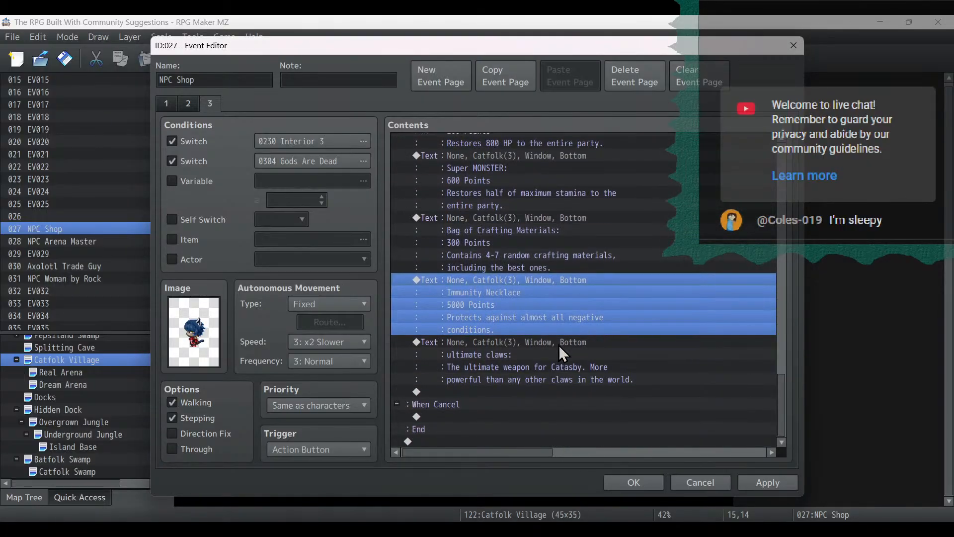
{"action": "left_click", "coordinate": [550, 344]}
{"action": "double_click", "coordinate": [550, 343]}
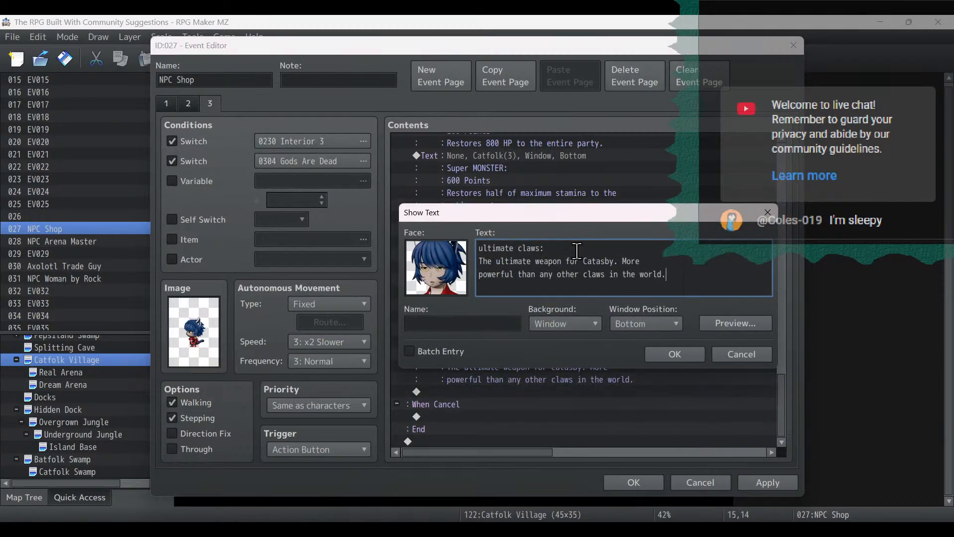
{"action": "left_click", "coordinate": [560, 250]}
{"action": "key", "text": "Return"}
{"action": "type", "text": "10,000"}
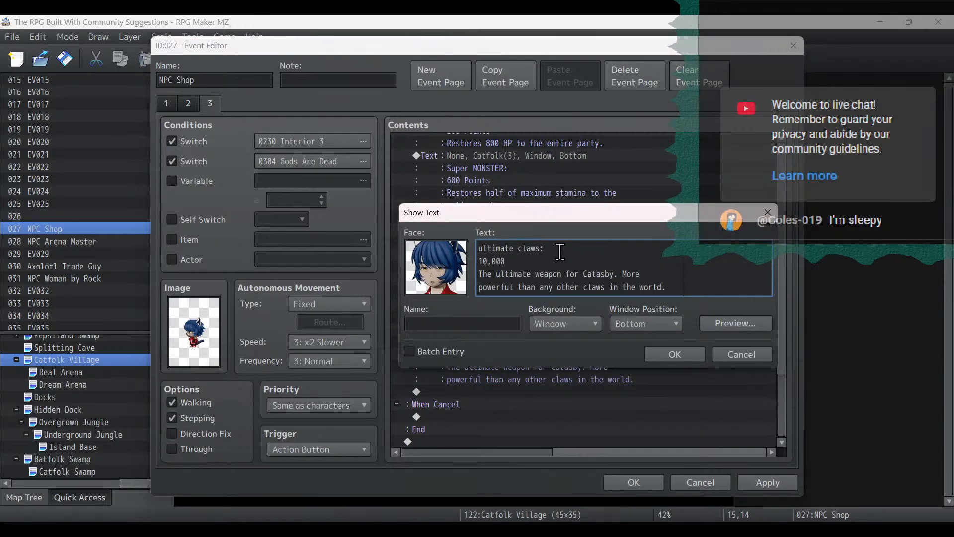
{"action": "type", "text": " Points"}
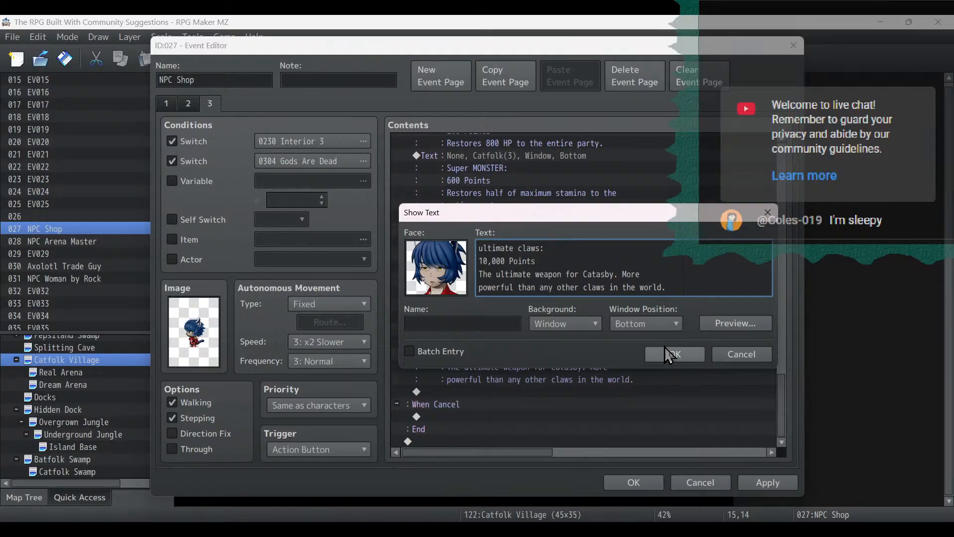
{"action": "left_click", "coordinate": [676, 354]}
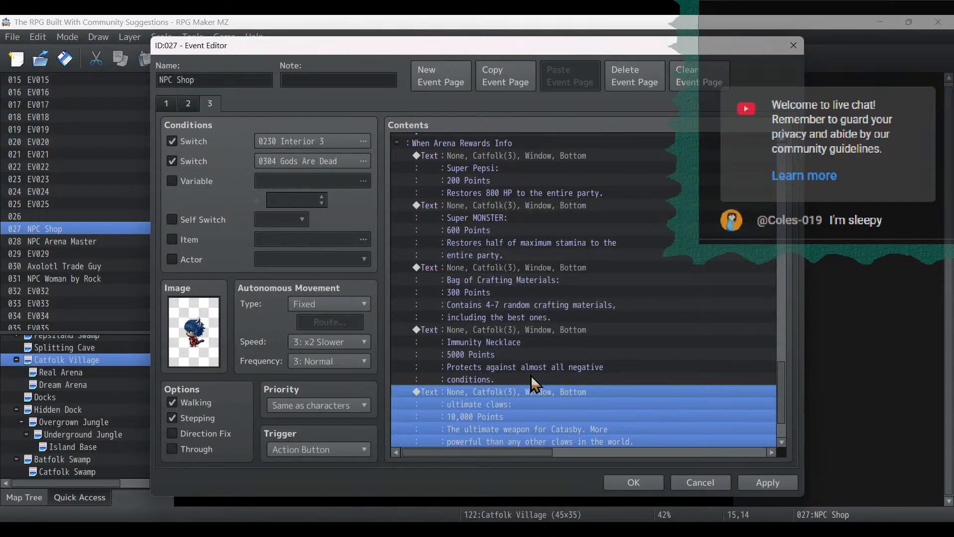
Rewrite the Immunity Necklace cost line as "5,000 Points" and save the NPC Shop event.
{"action": "left_click", "coordinate": [538, 336]}
{"action": "double_click", "coordinate": [538, 335]}
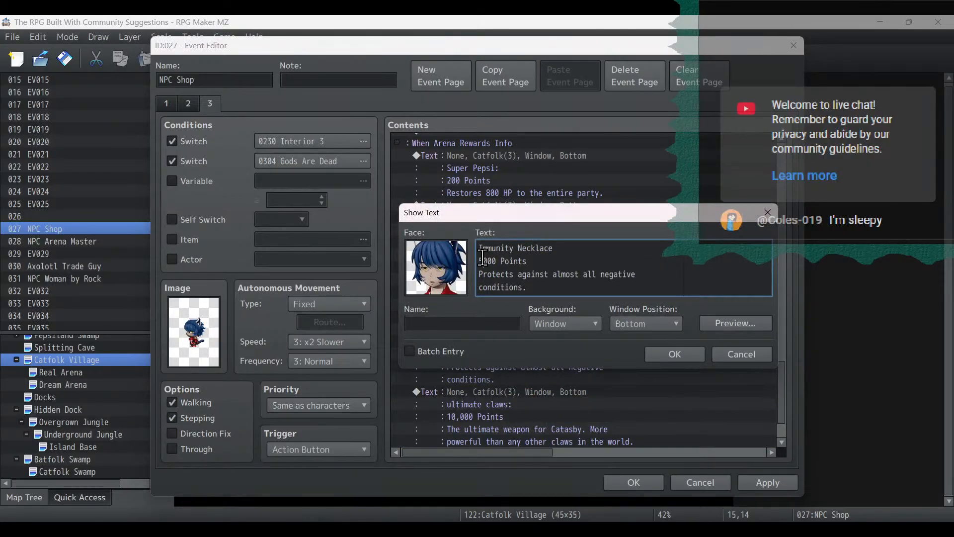
{"action": "type", "text": ","}
{"action": "left_click", "coordinate": [661, 356]}
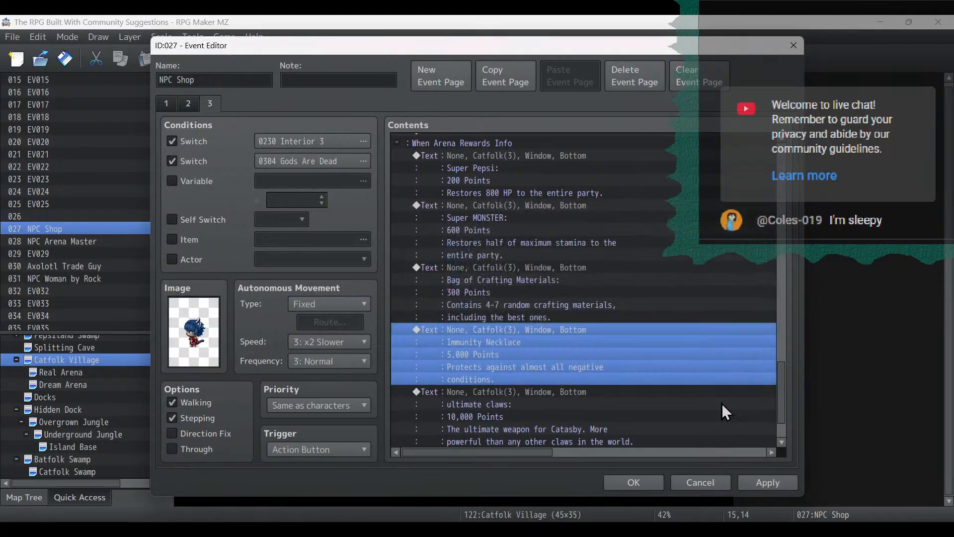
{"action": "left_click", "coordinate": [767, 484]}
{"action": "left_click", "coordinate": [607, 481]}
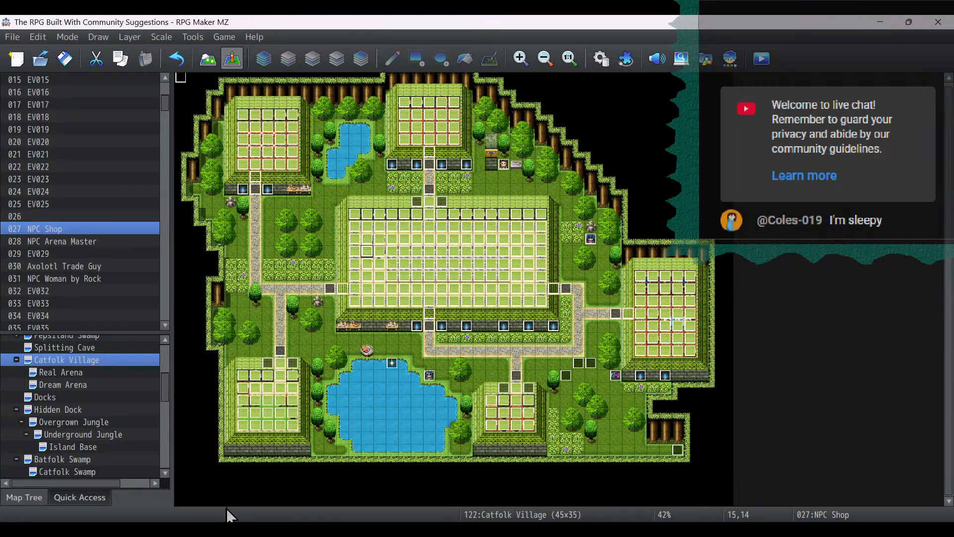
Switch to the stream project notes in Notepad and change the storms heading to "Design the random weather system".
{"action": "left_click", "coordinate": [228, 529]}
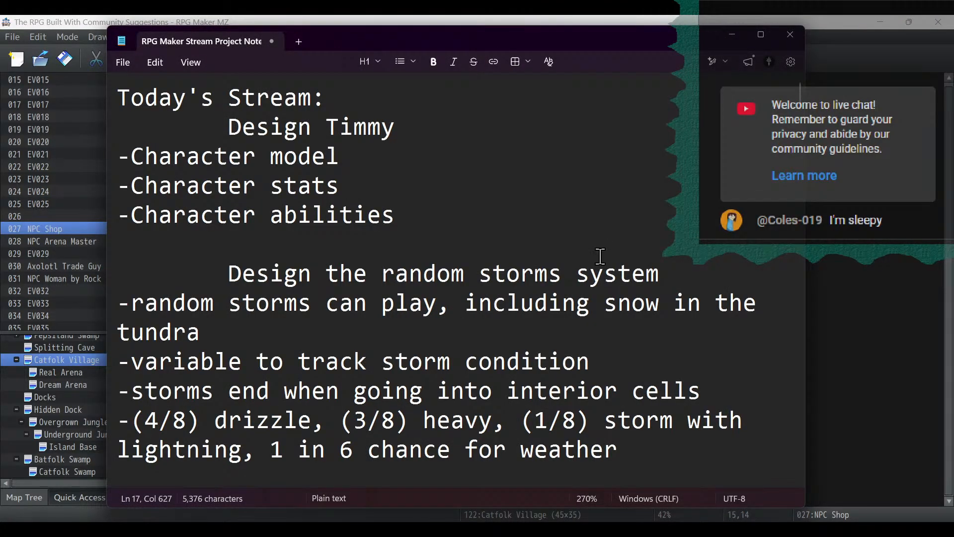
{"action": "left_click_drag", "start_coordinate": [445, 236], "coordinate": [52, 140]}
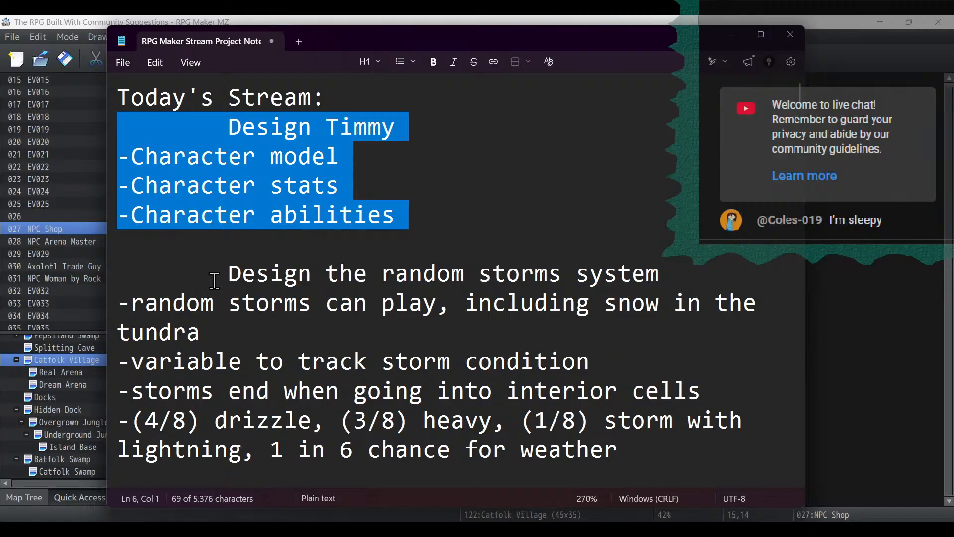
{"action": "left_click_drag", "start_coordinate": [227, 274], "coordinate": [654, 453]}
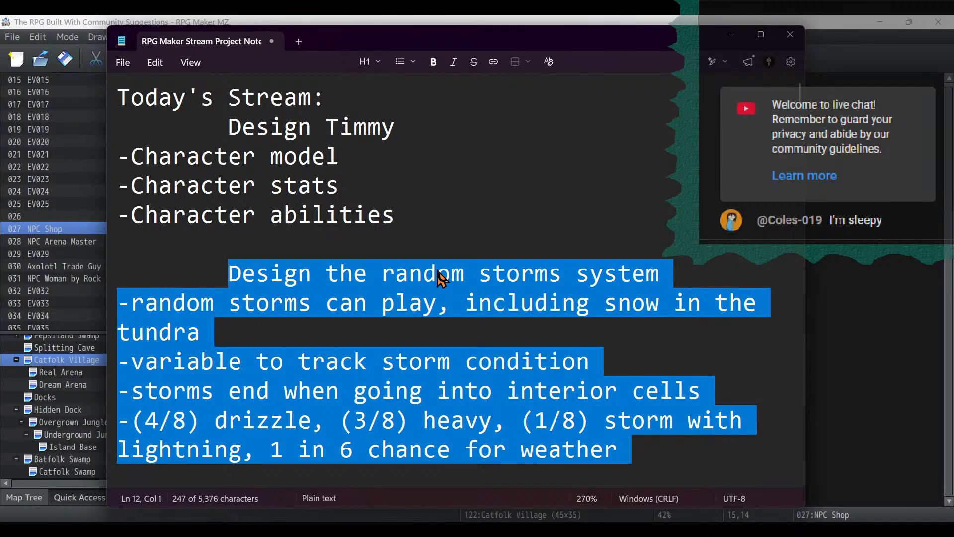
{"action": "double_click", "coordinate": [552, 282]}
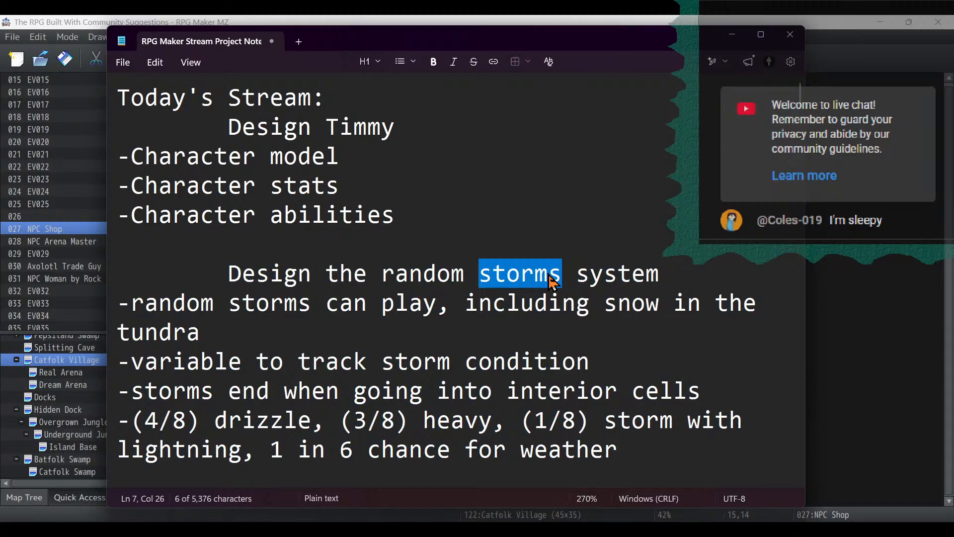
{"action": "type", "text": "weather"}
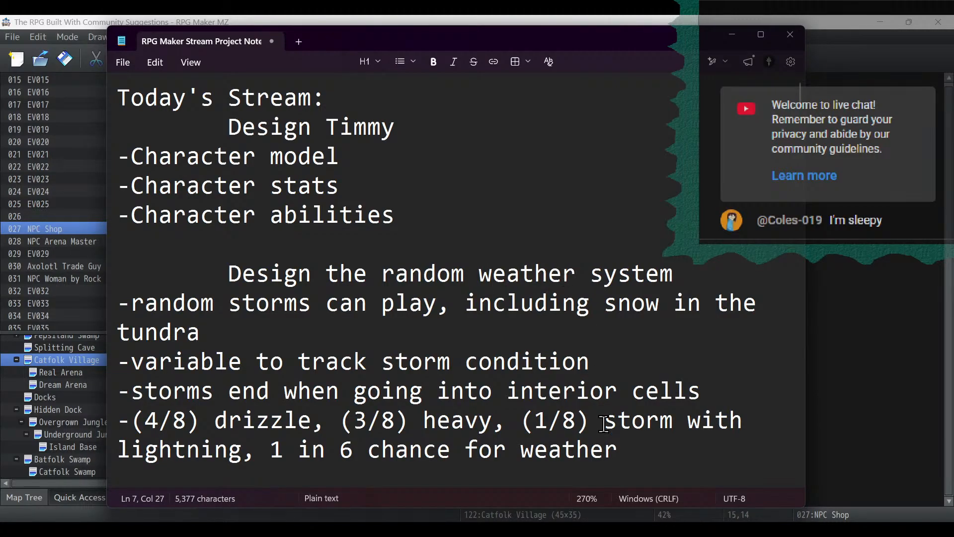
Review the stream notes on the weather system, the viewer-designed city and Act 4 world planning.
{"action": "scroll", "coordinate": [604, 424], "scroll_direction": "down", "scroll_amount": 1}
{"action": "left_click_drag", "start_coordinate": [124, 439], "coordinate": [121, 237]}
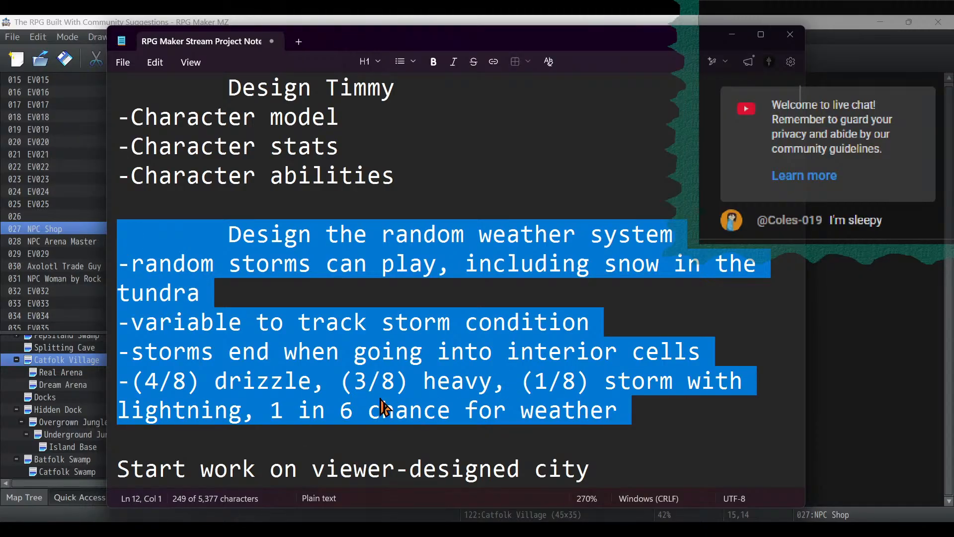
{"action": "scroll", "coordinate": [404, 368], "scroll_direction": "down", "scroll_amount": 2}
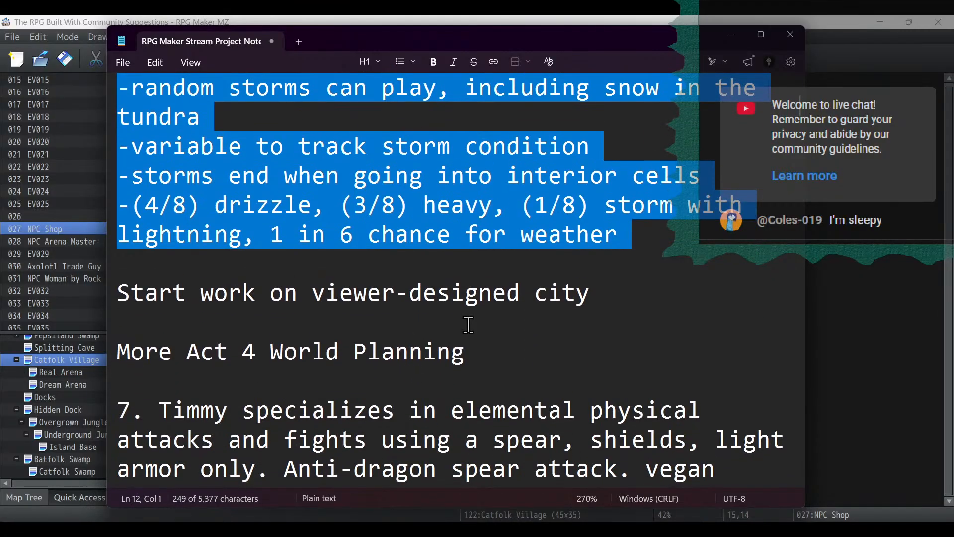
{"action": "left_click", "coordinate": [495, 352]}
{"action": "left_click_drag", "start_coordinate": [495, 352], "coordinate": [51, 297]}
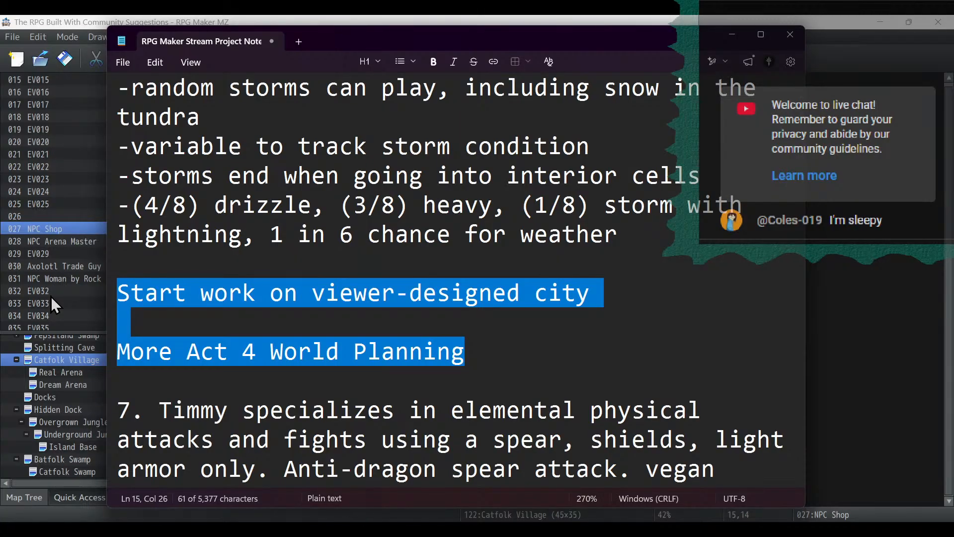
{"action": "left_click", "coordinate": [464, 352]}
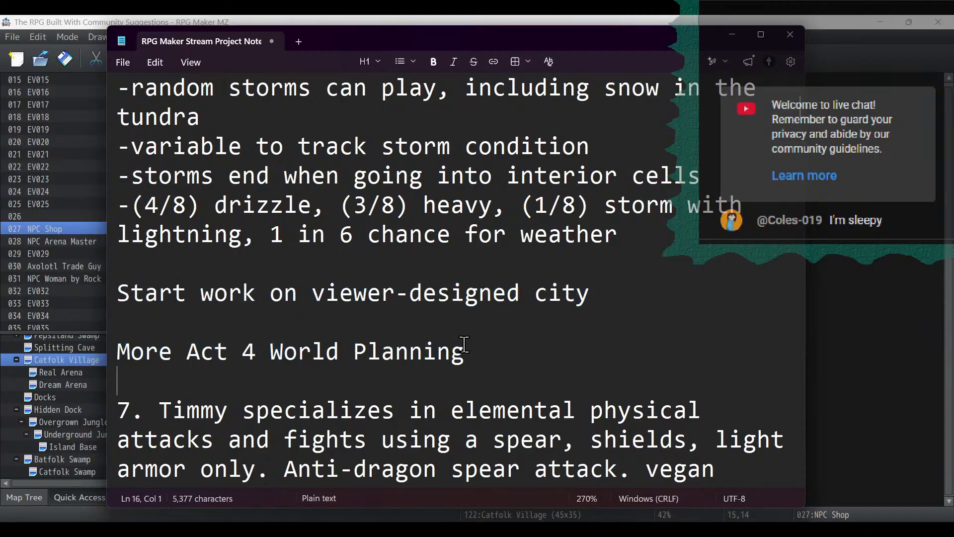
{"action": "left_click_drag", "start_coordinate": [464, 352], "coordinate": [90, 302]}
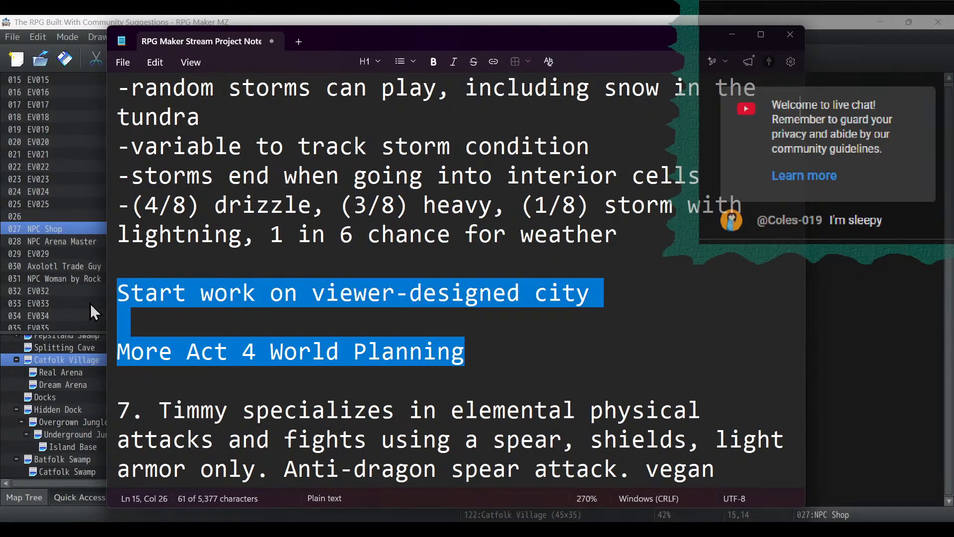
{"action": "left_click", "coordinate": [522, 316]}
{"action": "left_click", "coordinate": [594, 294]}
{"action": "left_click_drag", "start_coordinate": [594, 294], "coordinate": [45, 293]}
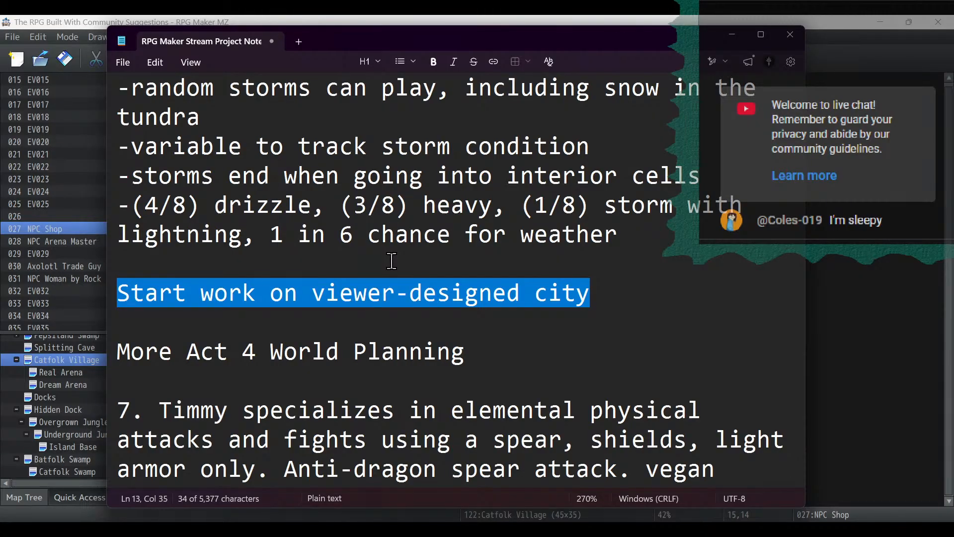
{"action": "scroll", "coordinate": [392, 260], "scroll_direction": "down", "scroll_amount": 1}
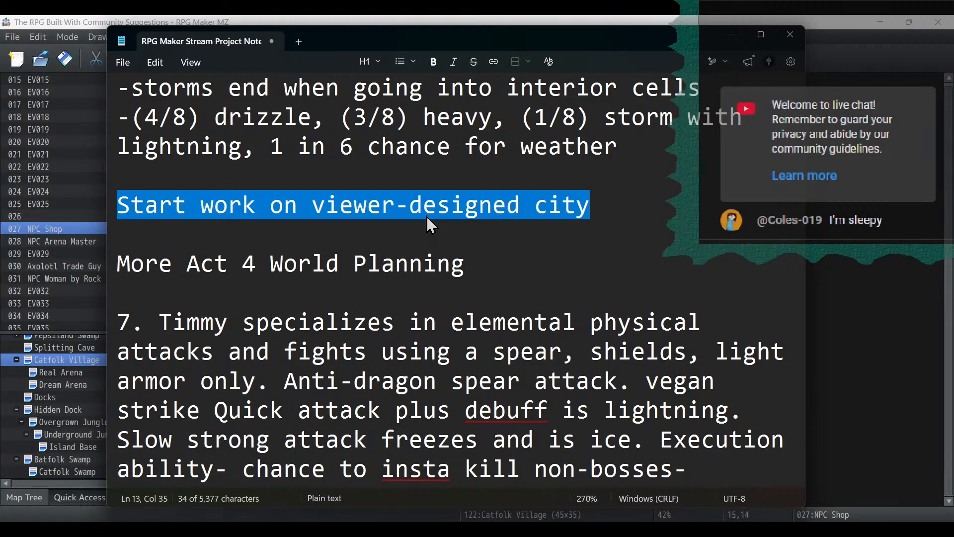
Review the Design Timmy tasks at the start of the stream notes and return to the RPG Maker MZ project.
{"action": "scroll", "coordinate": [437, 213], "scroll_direction": "up", "scroll_amount": 4}
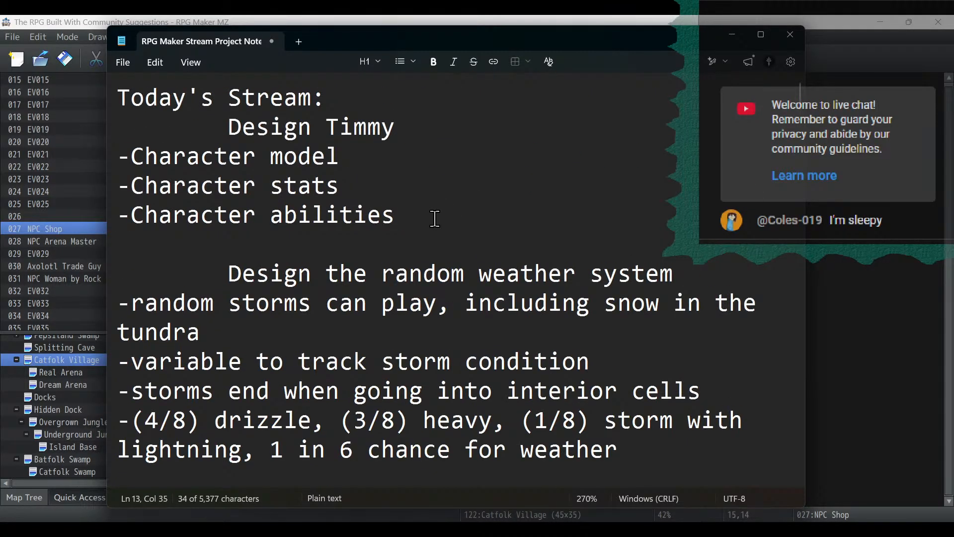
{"action": "left_click_drag", "start_coordinate": [435, 217], "coordinate": [86, 86]}
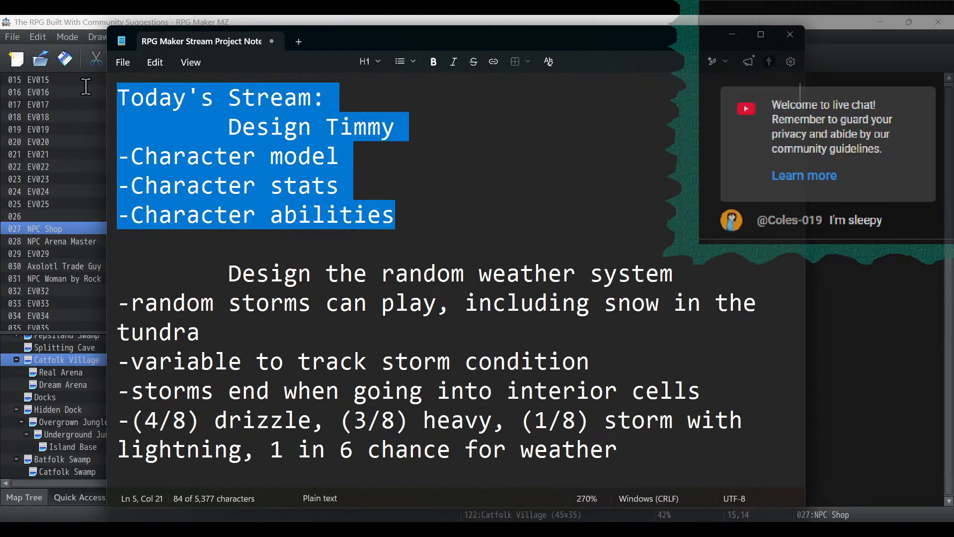
{"action": "left_click", "coordinate": [734, 36]}
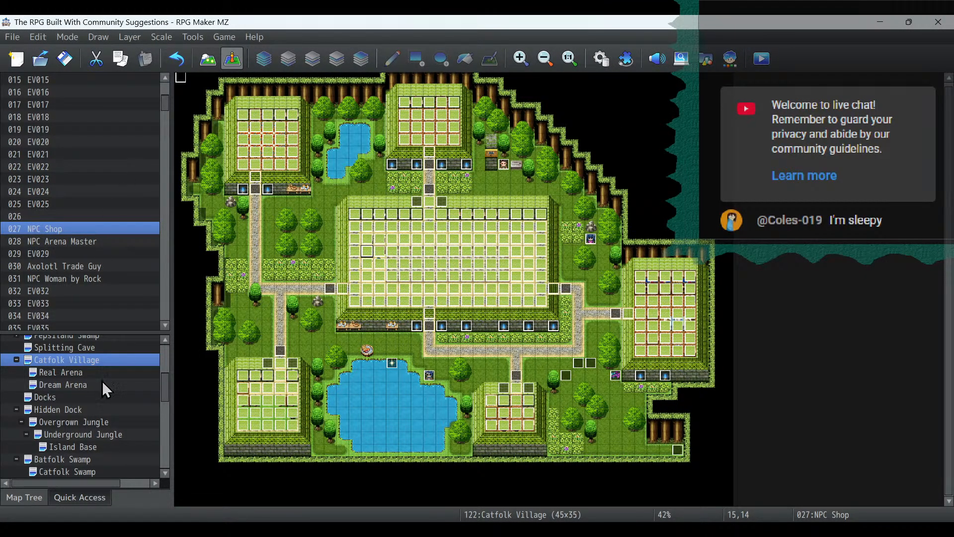
Look up the Starting Town Ints map under ACT 1 and inspect the girl's event EV015 in the blue-walled house.
{"action": "left_click_drag", "start_coordinate": [164, 390], "coordinate": [164, 350]}
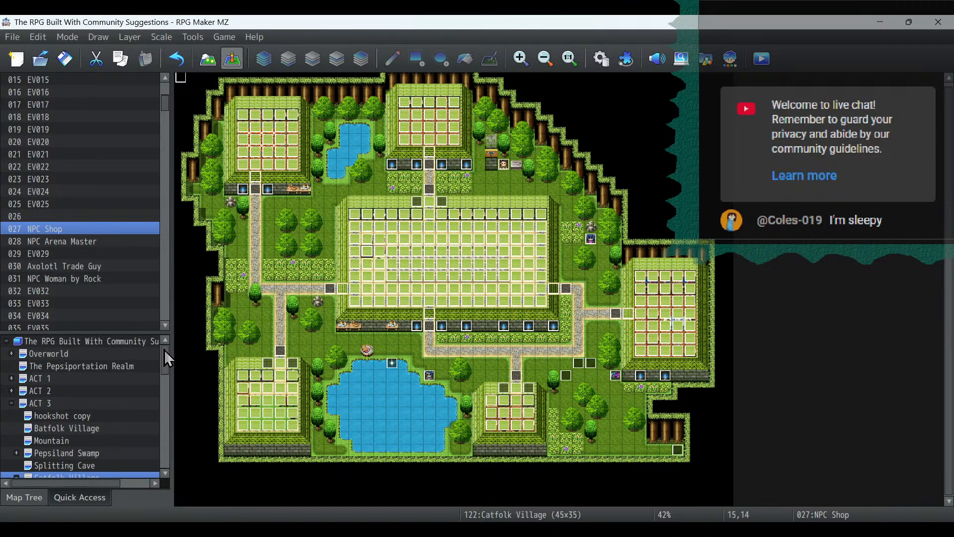
{"action": "left_click", "coordinate": [11, 403]}
{"action": "double_click", "coordinate": [17, 377]}
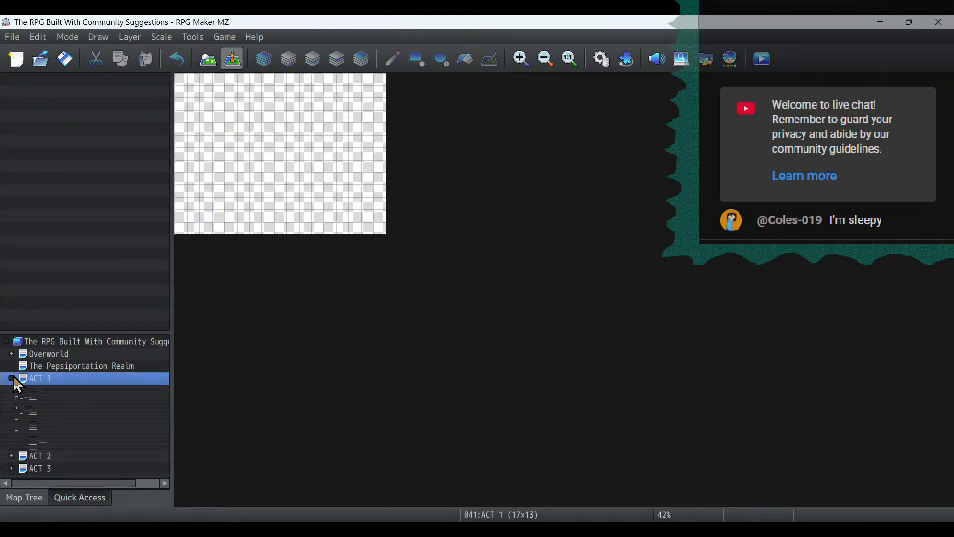
{"action": "scroll", "coordinate": [17, 385], "scroll_direction": "down", "scroll_amount": 1}
{"action": "left_click", "coordinate": [47, 354]}
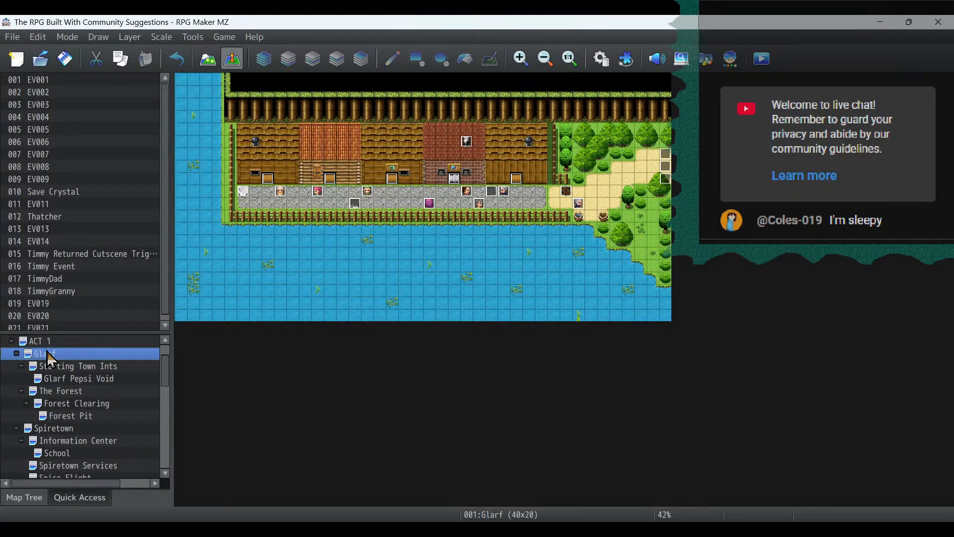
{"action": "left_click", "coordinate": [58, 365]}
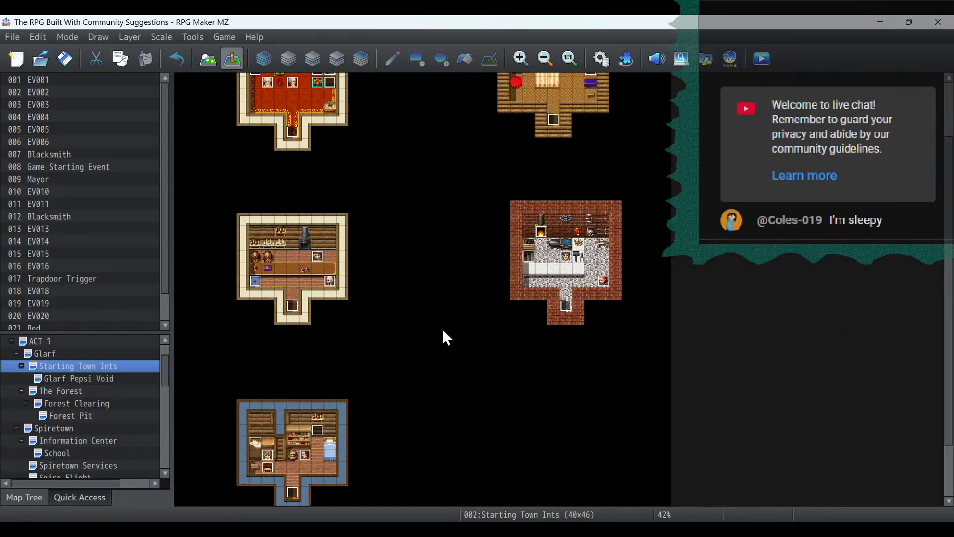
{"action": "double_click", "coordinate": [269, 458]}
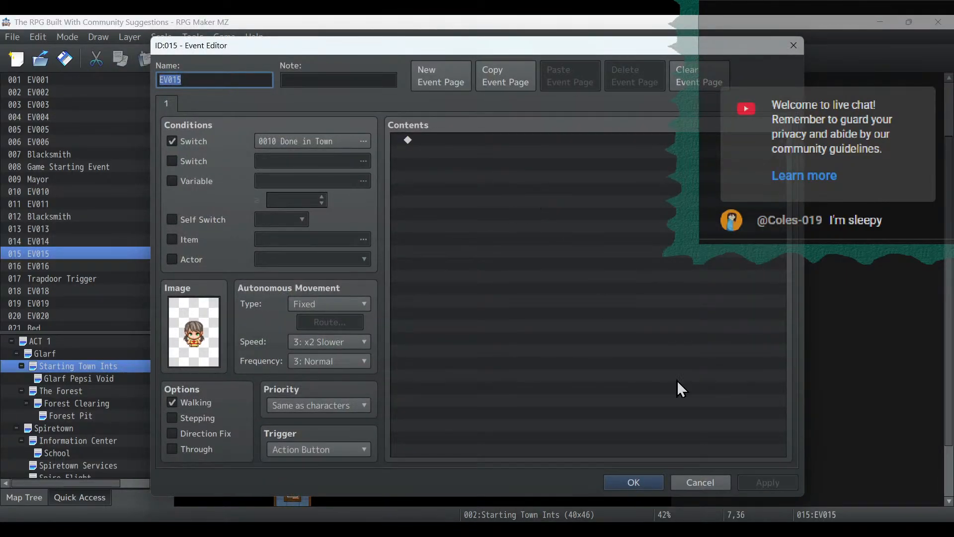
{"action": "left_click", "coordinate": [701, 483]}
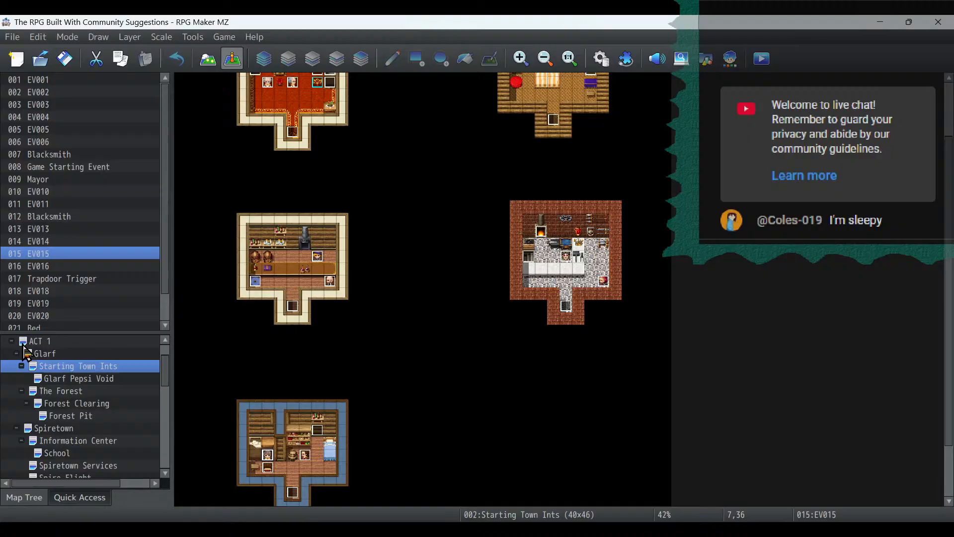
Find the Forest Pit map and open the "Help me! He's got a gun(s)!" text in event EV003 to view its face.
{"action": "left_click", "coordinate": [58, 391]}
{"action": "left_click", "coordinate": [62, 404]}
{"action": "left_click", "coordinate": [67, 414]}
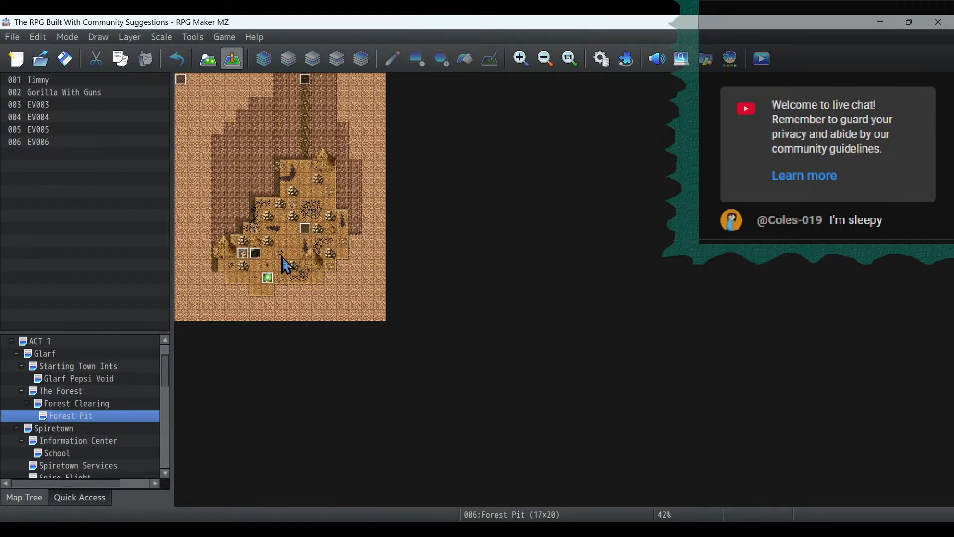
{"action": "double_click", "coordinate": [305, 229]}
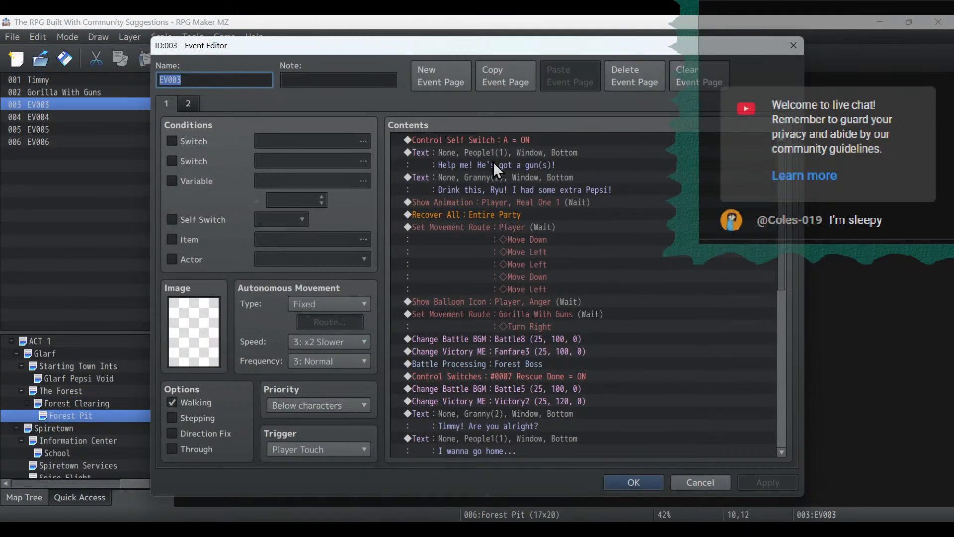
{"action": "left_click", "coordinate": [501, 160]}
{"action": "double_click", "coordinate": [499, 158]}
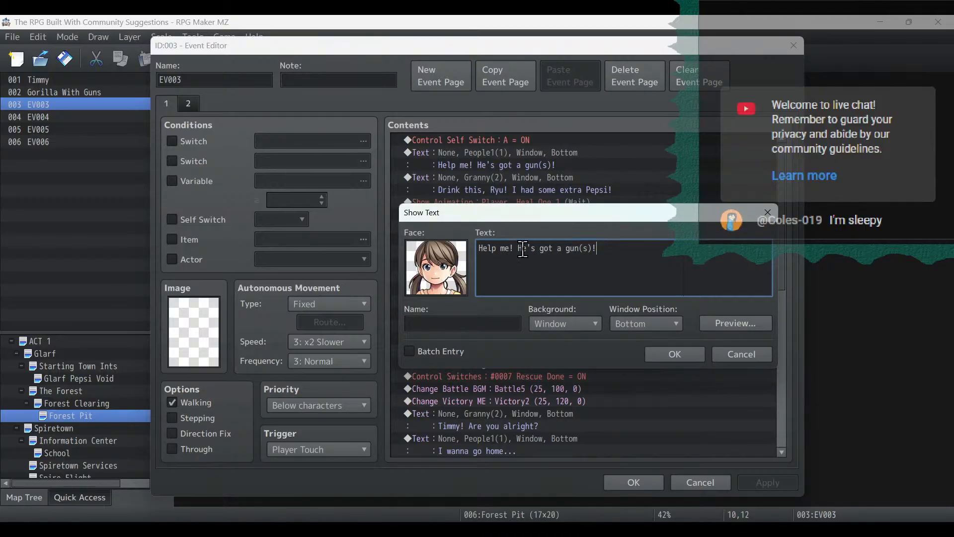
Capture the Show Text dialog, paste it into a new Paint picture and widen it to about 827 px.
{"action": "key", "text": "super+shift+s"}
{"action": "key", "text": "Escape"}
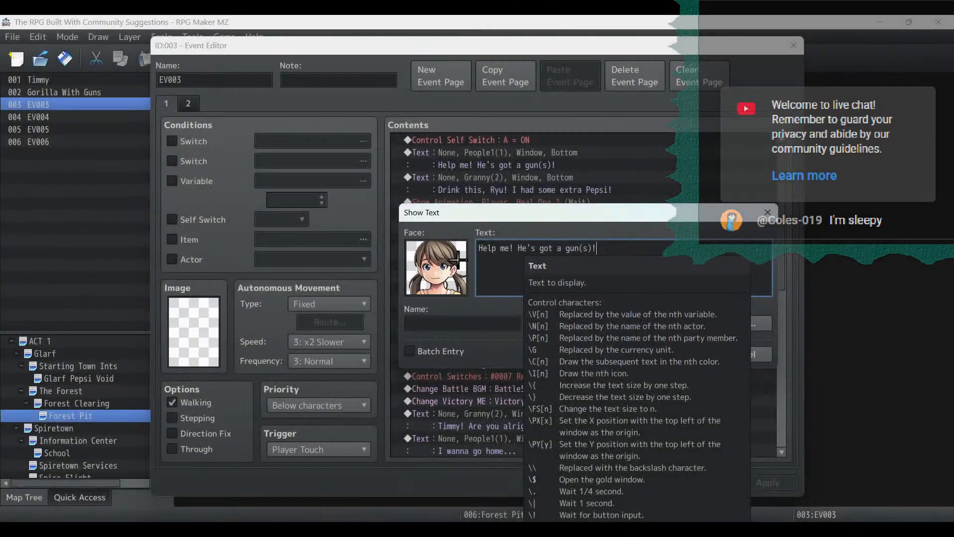
{"action": "left_click", "coordinate": [154, 529]}
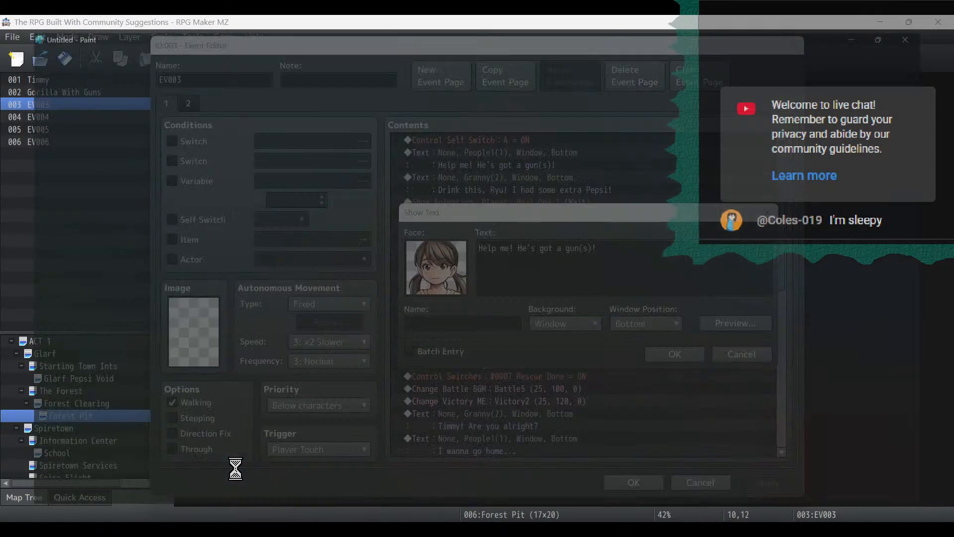
{"action": "key", "text": "ctrl+v"}
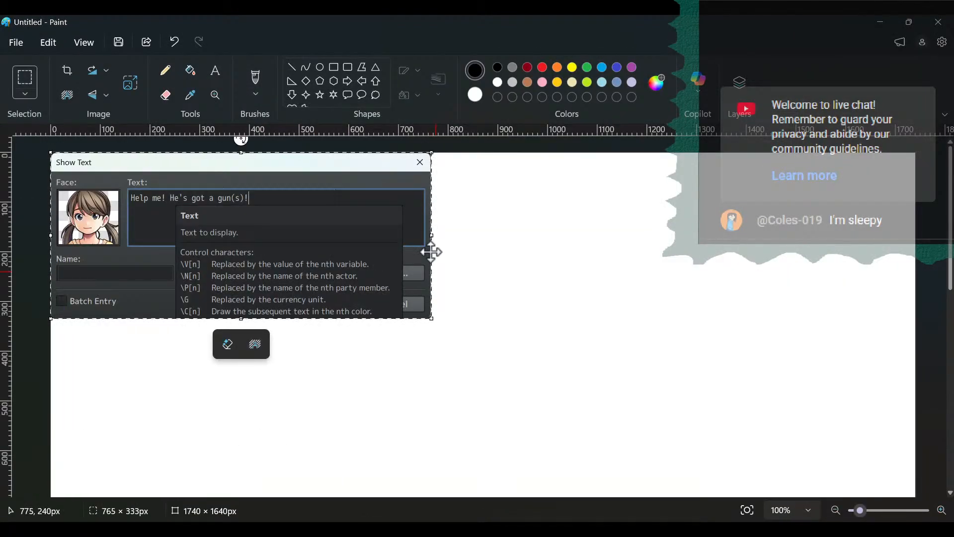
{"action": "left_click_drag", "start_coordinate": [438, 239], "coordinate": [460, 278]}
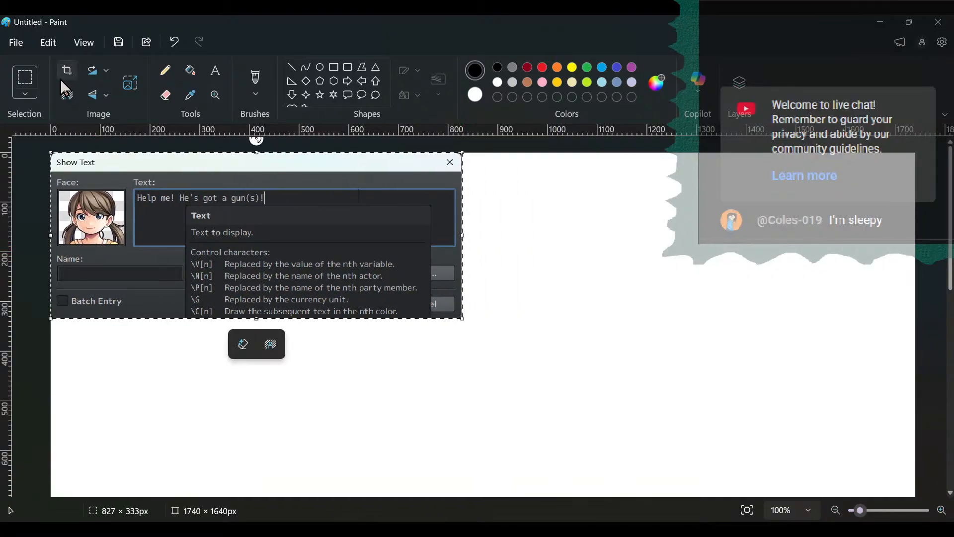
Shrink the Paint canvas to about 193 × 241 px around the face portrait and magnify it.
{"action": "left_click", "coordinate": [836, 510]}
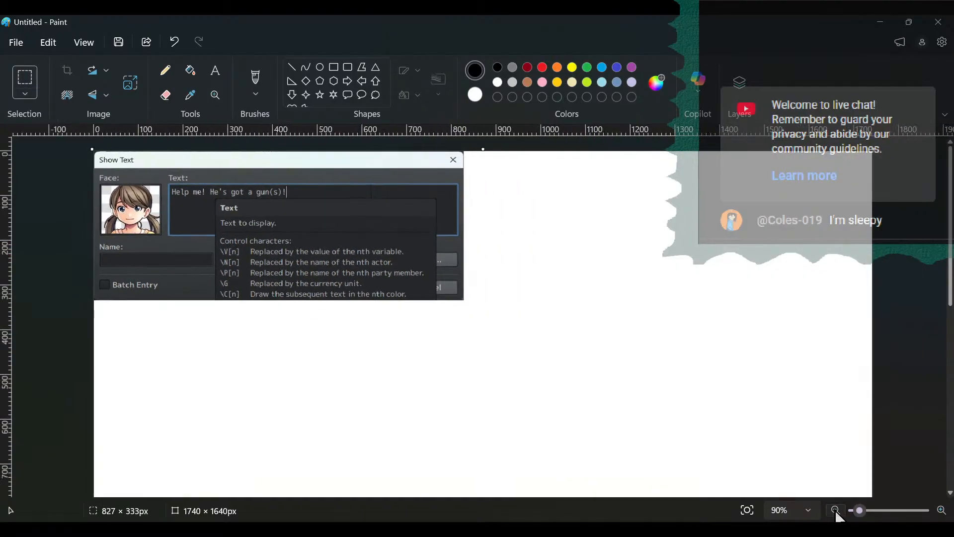
{"action": "left_click", "coordinate": [835, 510]}
{"action": "left_click", "coordinate": [836, 509]}
{"action": "left_click", "coordinate": [836, 510]}
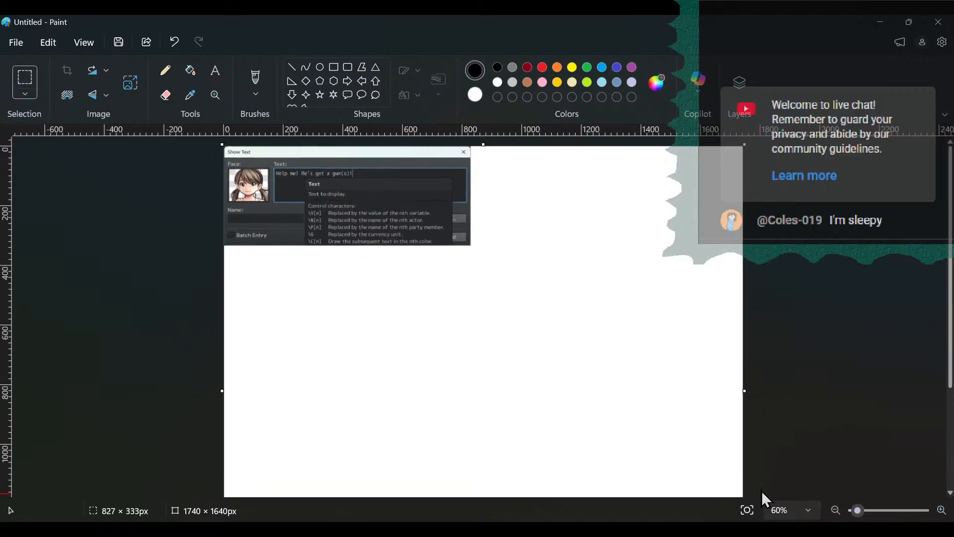
{"action": "left_click", "coordinate": [836, 509]}
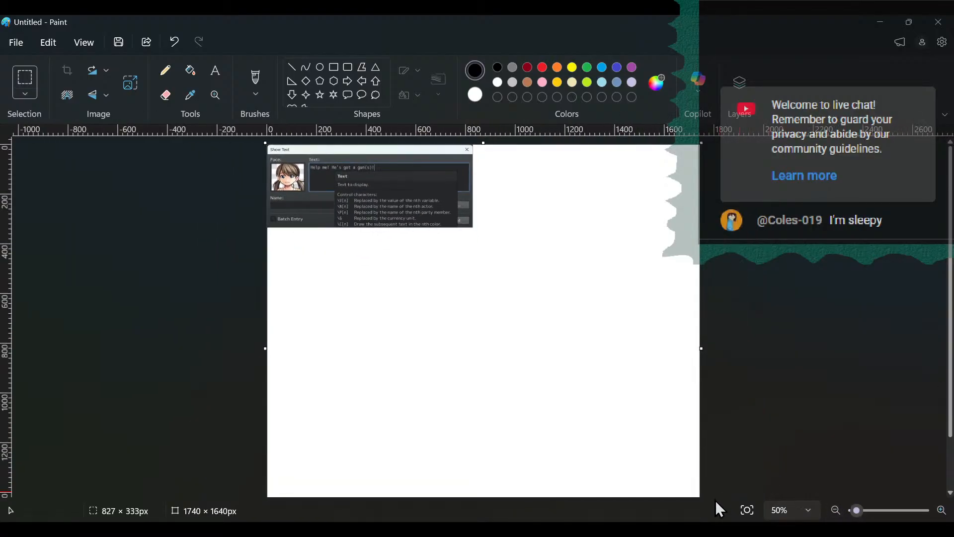
{"action": "left_click", "coordinate": [835, 510]}
{"action": "left_click_drag", "start_coordinate": [659, 482], "coordinate": [350, 203]}
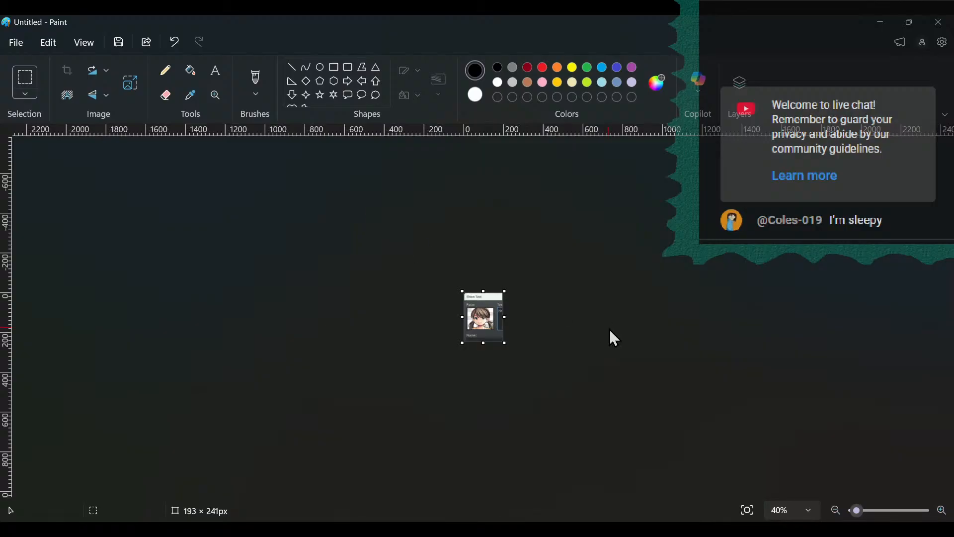
{"action": "left_click_drag", "start_coordinate": [859, 512], "coordinate": [877, 519]}
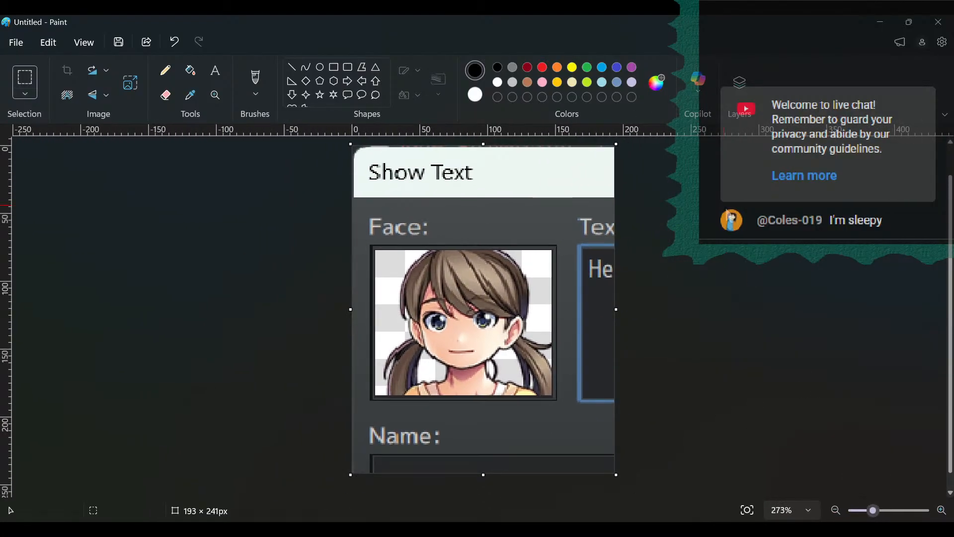
Close Paint without saving the picture, and leave the dialogue text and event EV003 in RPG Maker MZ.
{"action": "left_click", "coordinate": [939, 22]}
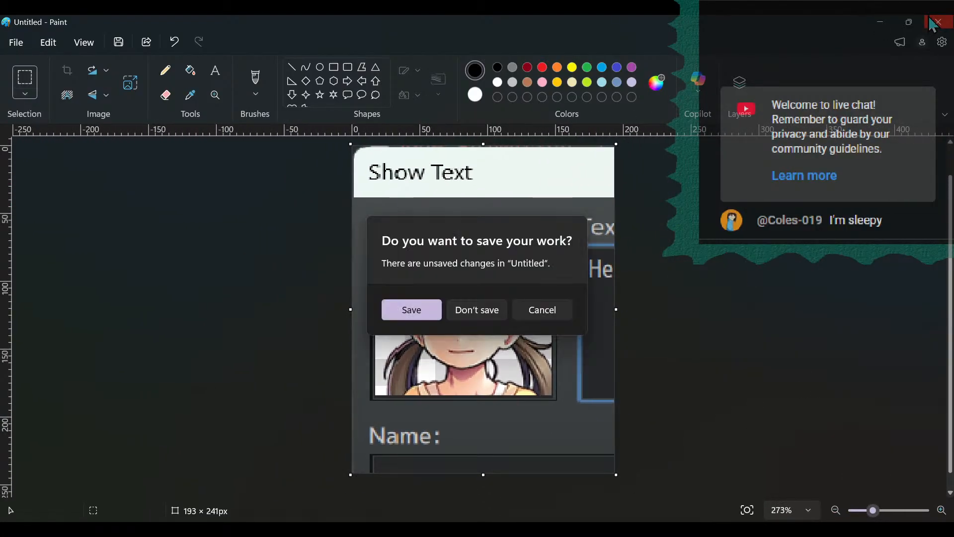
{"action": "left_click", "coordinate": [489, 313]}
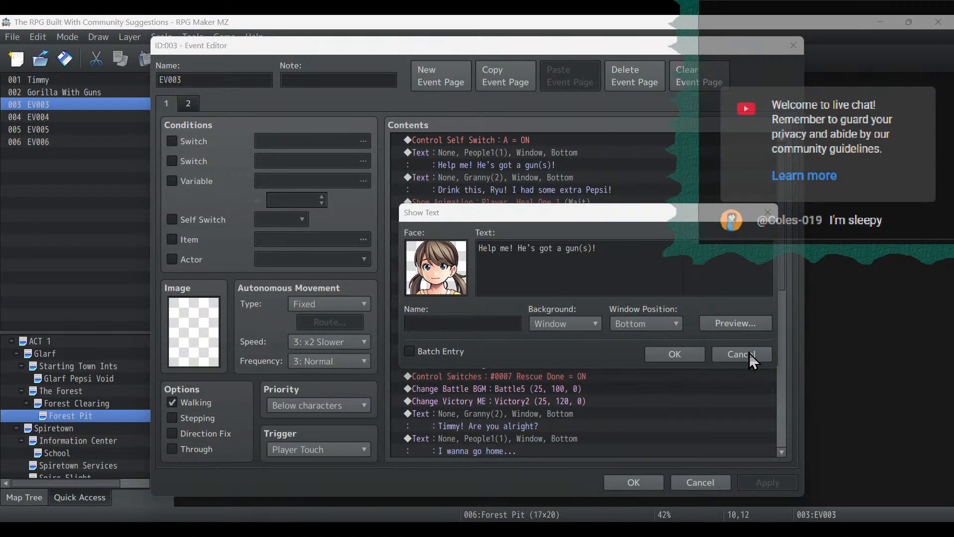
{"action": "left_click", "coordinate": [750, 353]}
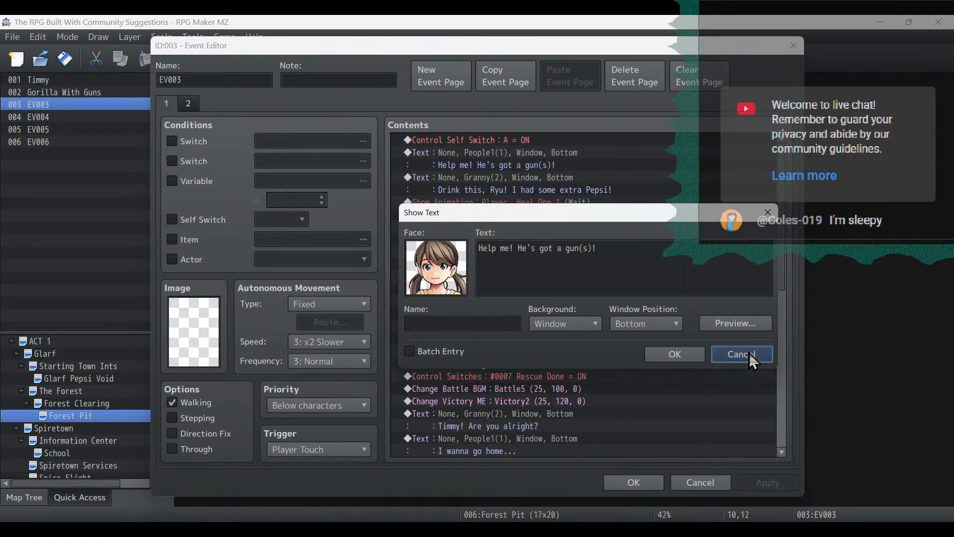
{"action": "left_click", "coordinate": [634, 482]}
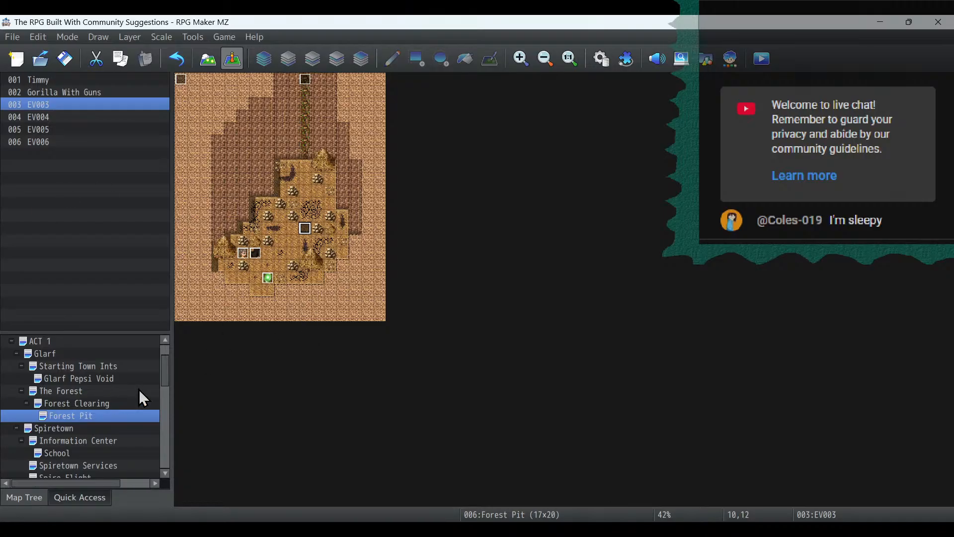
Open the Character Generator for a Kid character and look through the part categories up to the clothing options.
{"action": "scroll", "coordinate": [145, 351], "scroll_direction": "up", "scroll_amount": 1}
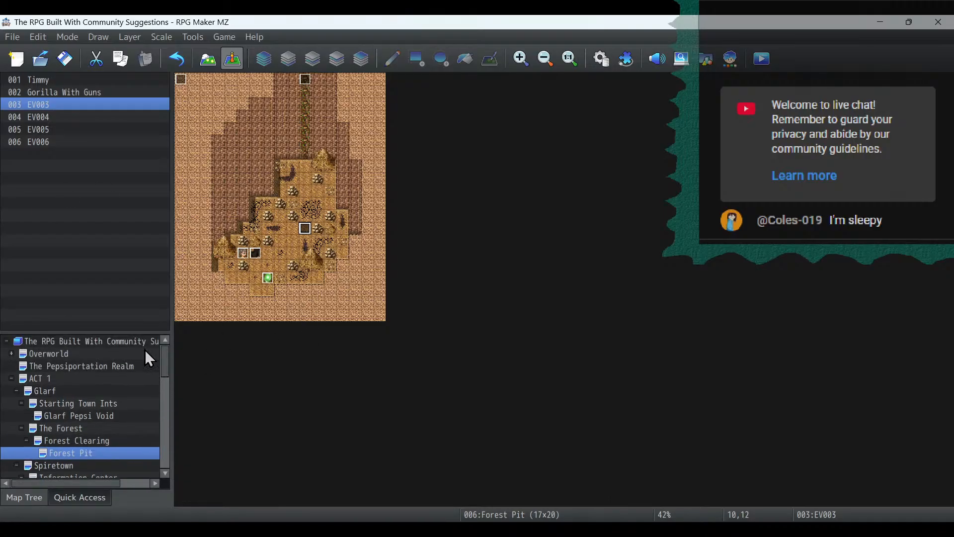
{"action": "left_click", "coordinate": [723, 58]}
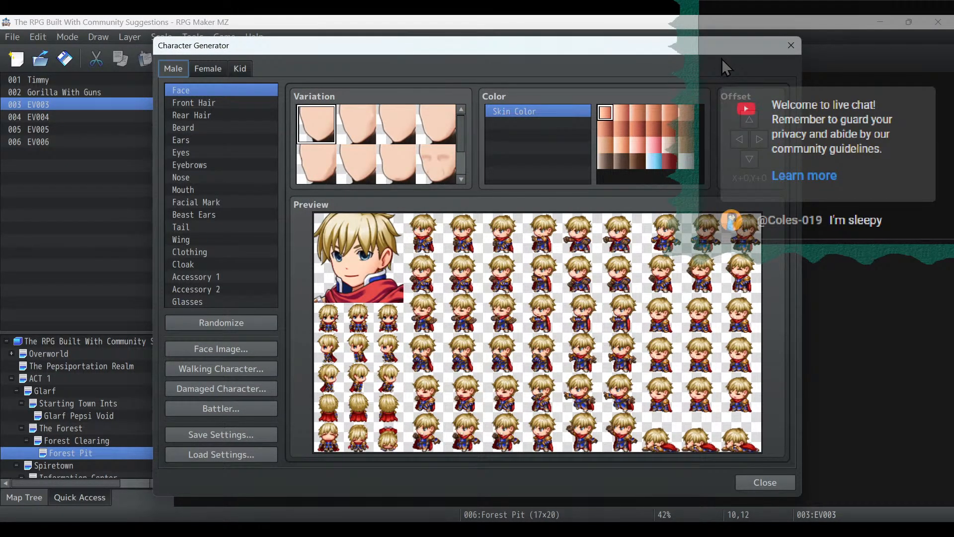
{"action": "left_click", "coordinate": [246, 72]}
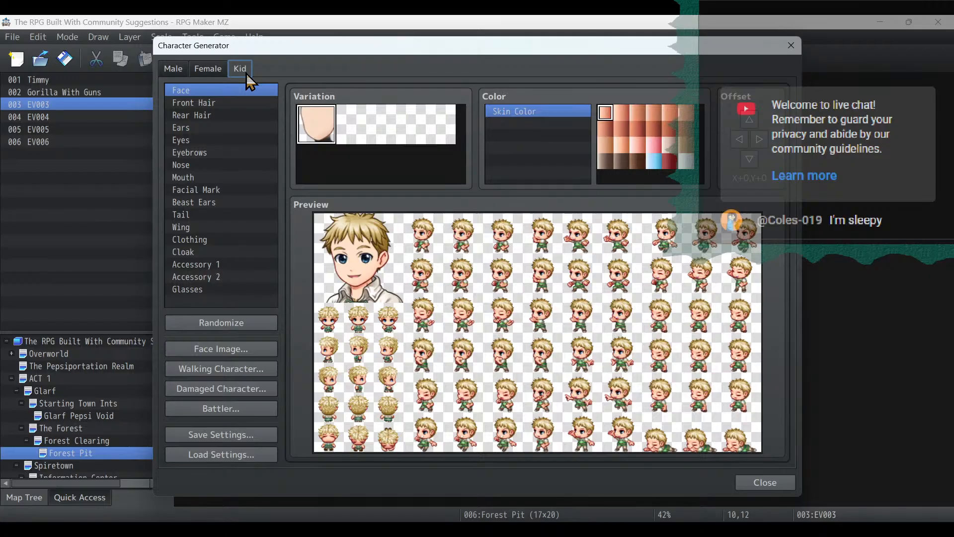
{"action": "left_click", "coordinate": [203, 102]}
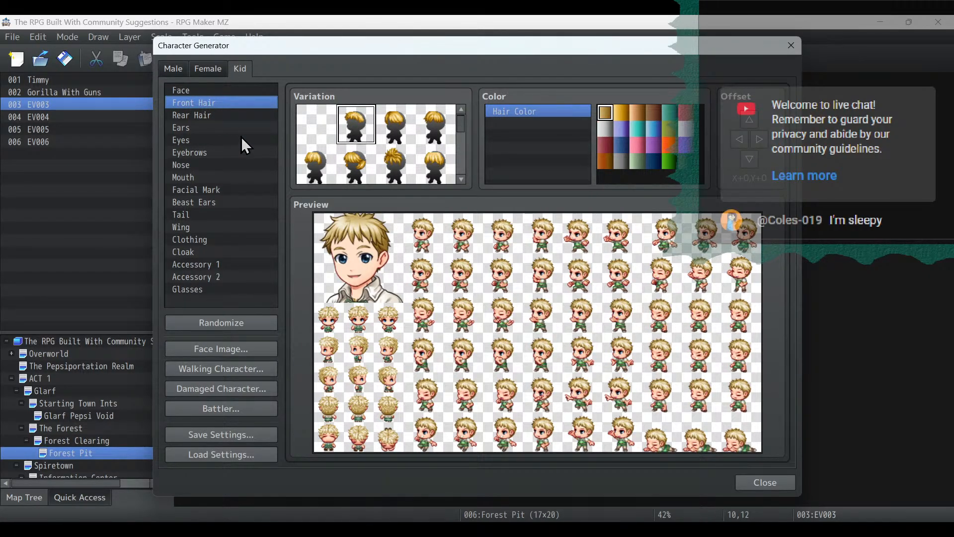
{"action": "left_click", "coordinate": [238, 264]}
{"action": "left_click", "coordinate": [231, 252]}
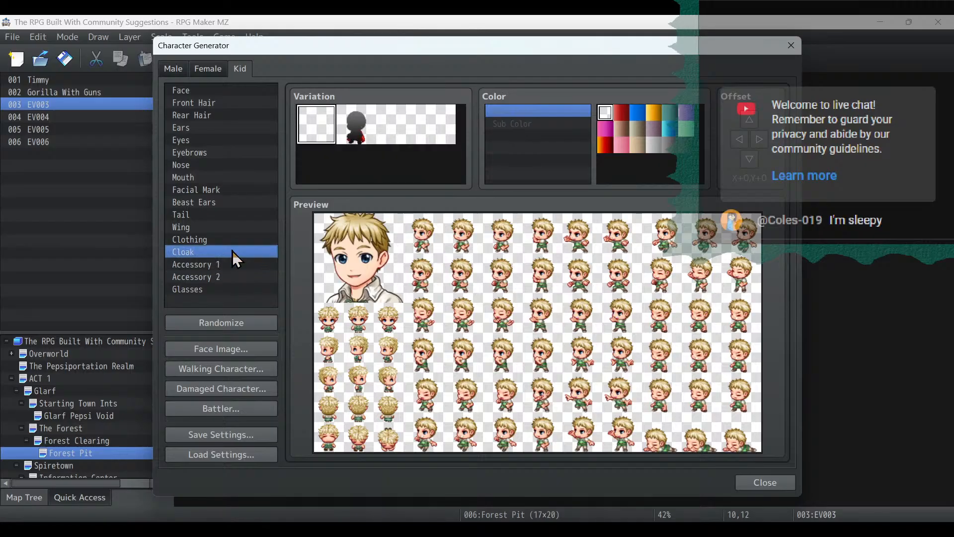
{"action": "left_click", "coordinate": [232, 240]}
Preview the outfits in the last two rows of the Kid clothing variations one after another.
{"action": "left_click_drag", "start_coordinate": [461, 133], "coordinate": [483, 178]}
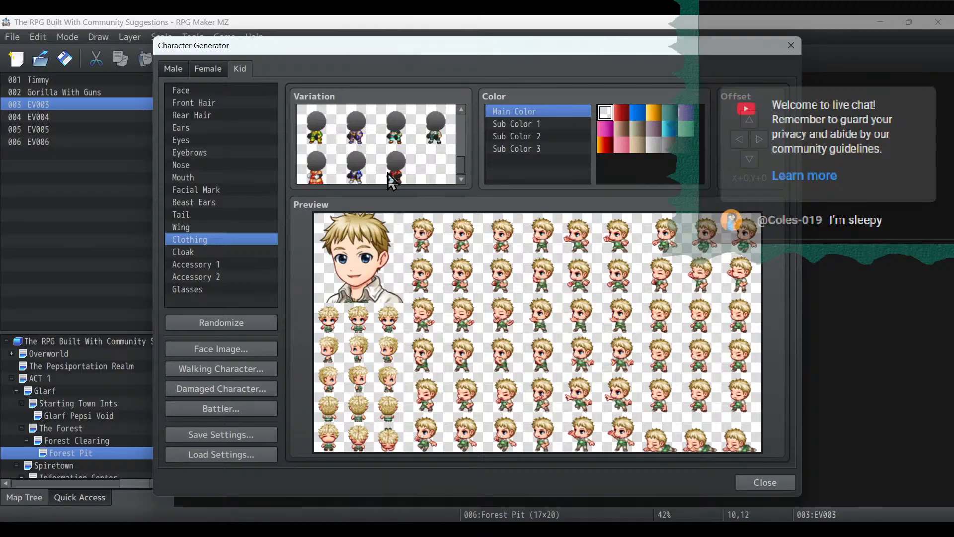
{"action": "left_click", "coordinate": [355, 164]}
{"action": "left_click", "coordinate": [396, 164]}
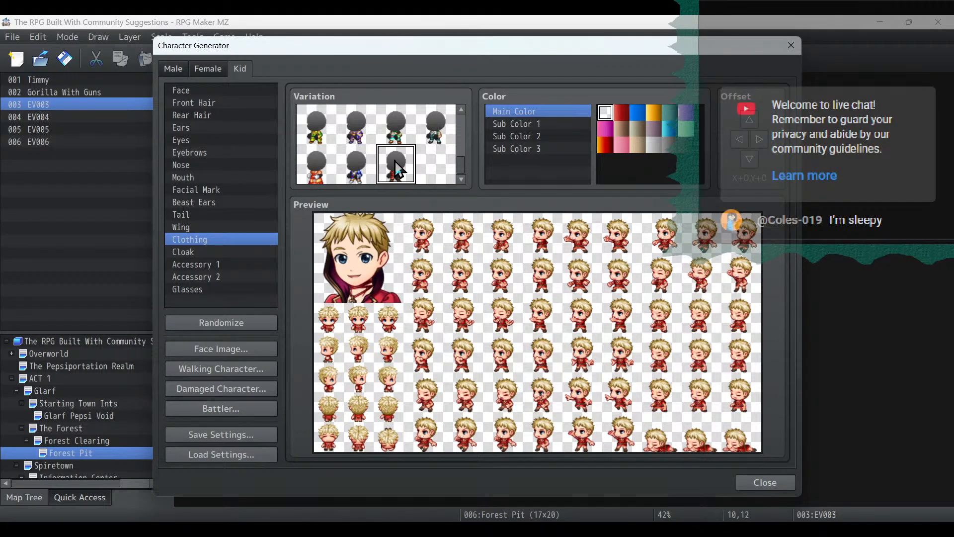
{"action": "left_click", "coordinate": [356, 167]}
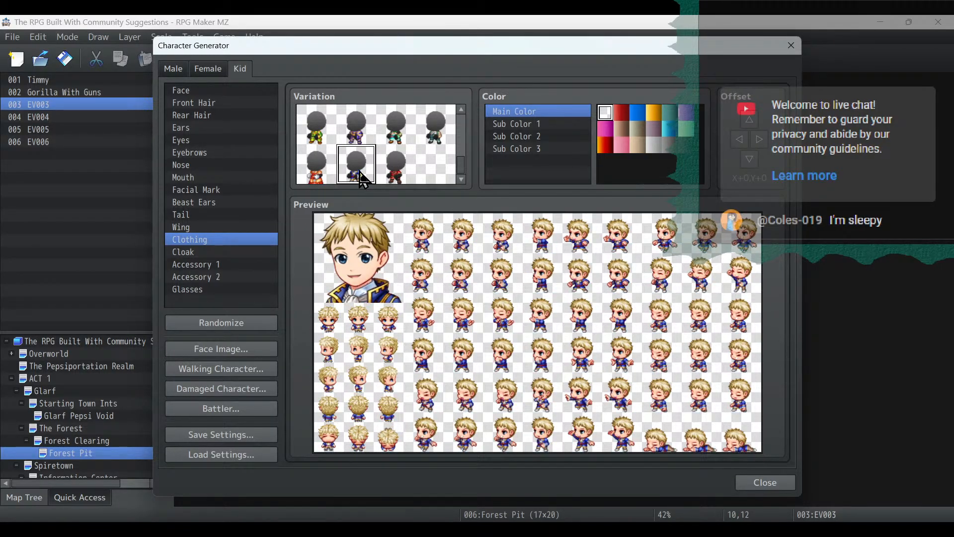
{"action": "left_click", "coordinate": [316, 166]}
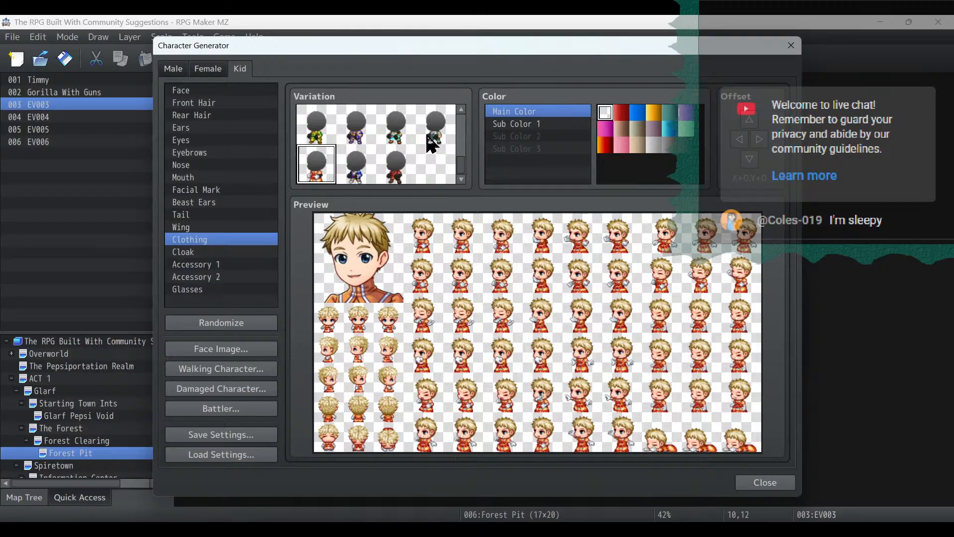
{"action": "left_click", "coordinate": [431, 145]}
{"action": "left_click", "coordinate": [395, 143]}
{"action": "left_click", "coordinate": [357, 146]}
{"action": "left_click", "coordinate": [316, 147]}
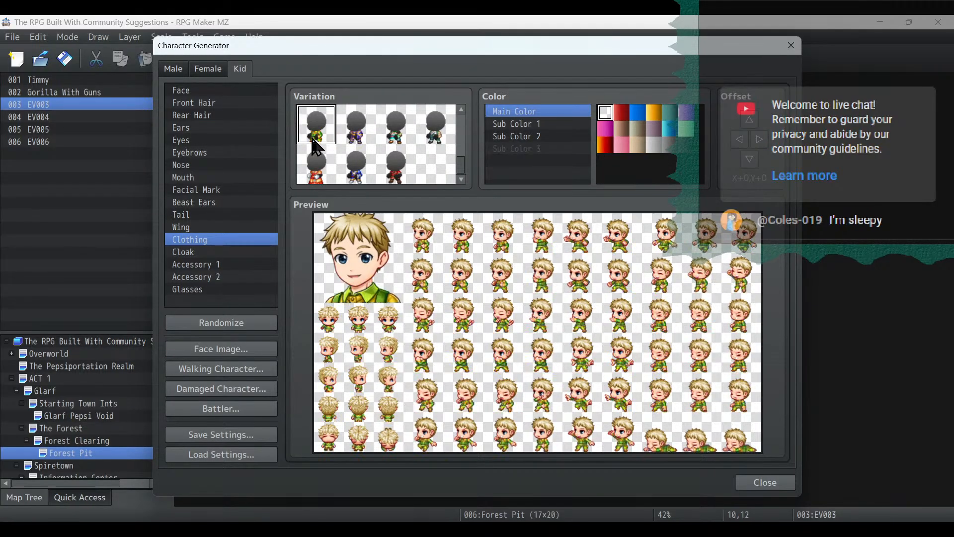
{"action": "left_click", "coordinate": [370, 130]}
Preview the clothing variations in the row with the yellow, red, brown-suspender and pink outfits.
{"action": "scroll", "coordinate": [405, 138], "scroll_direction": "up", "scroll_amount": 1}
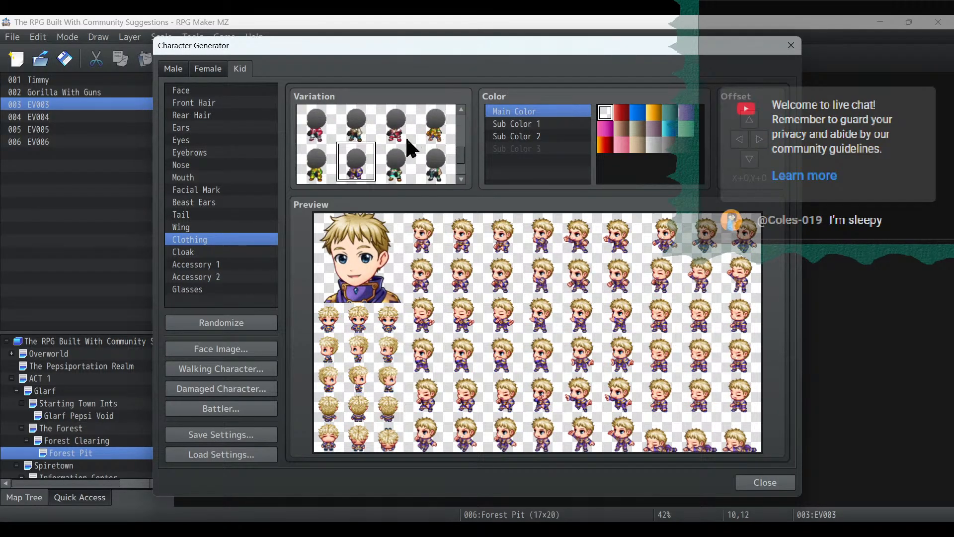
{"action": "scroll", "coordinate": [407, 138], "scroll_direction": "up", "scroll_amount": 1}
{"action": "left_click", "coordinate": [445, 155]}
{"action": "left_click", "coordinate": [407, 167]}
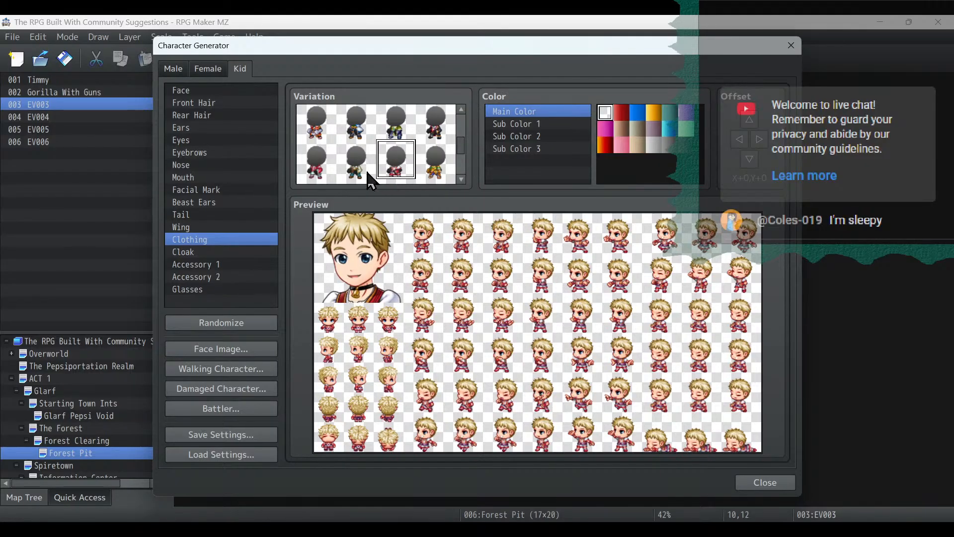
{"action": "left_click", "coordinate": [368, 177]}
{"action": "left_click", "coordinate": [402, 180]}
{"action": "left_click", "coordinate": [360, 172]}
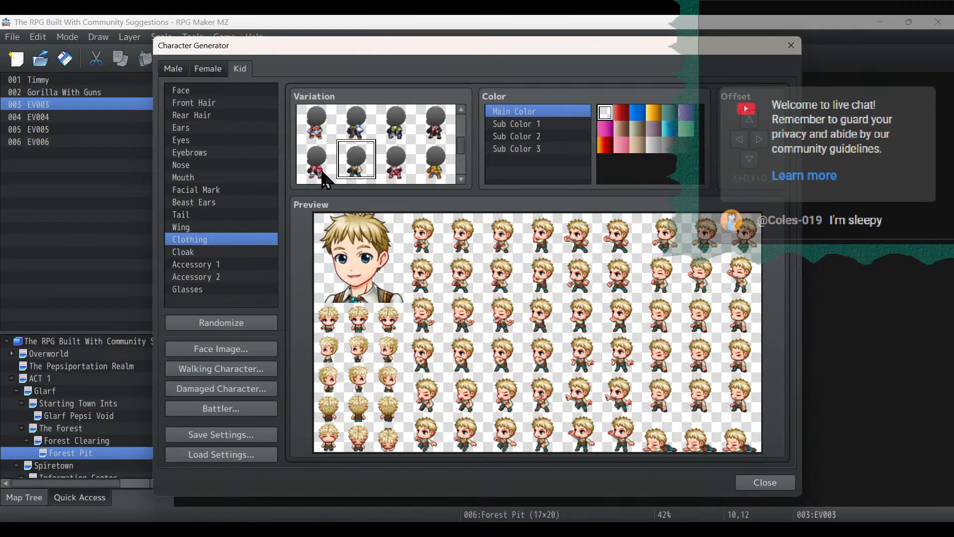
{"action": "left_click", "coordinate": [326, 175]}
Preview the four outfits in the row that ends with the dark purple jacket and cravat.
{"action": "left_click", "coordinate": [425, 133]}
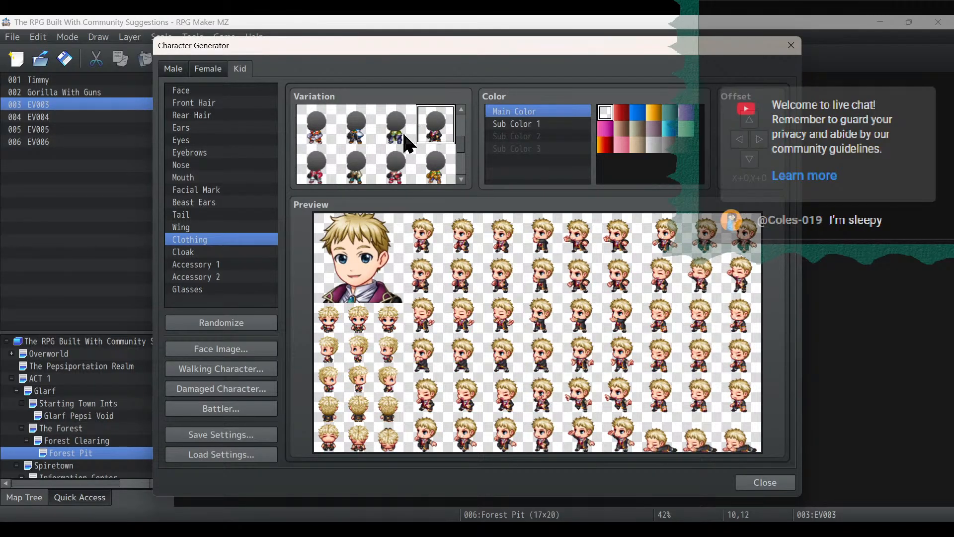
{"action": "left_click", "coordinate": [403, 135]}
{"action": "left_click", "coordinate": [439, 134]}
{"action": "left_click", "coordinate": [393, 141]}
{"action": "left_click", "coordinate": [365, 141]}
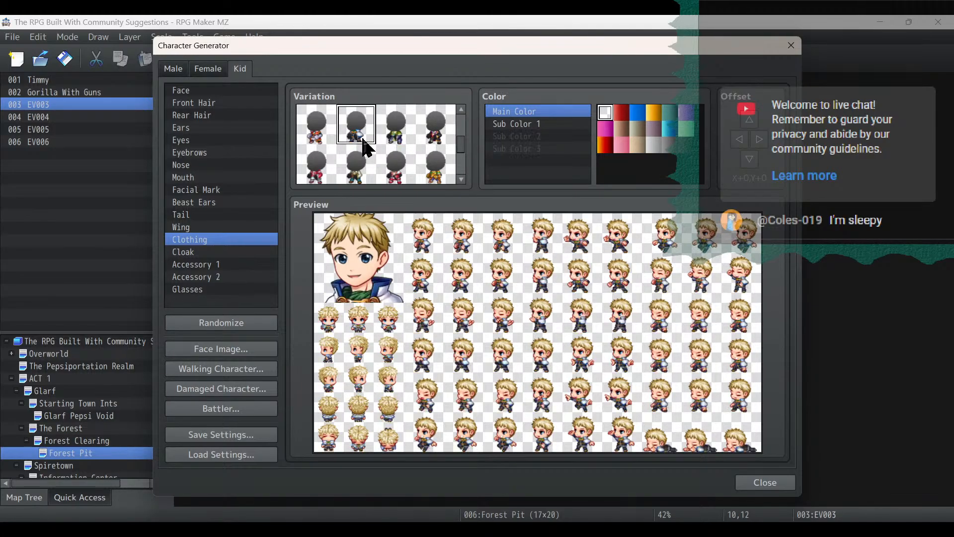
{"action": "left_click", "coordinate": [321, 146]}
Preview the outfits in the first two clothing rows, finishing on the green outfit with the white collar.
{"action": "scroll", "coordinate": [447, 171], "scroll_direction": "down", "scroll_amount": 2}
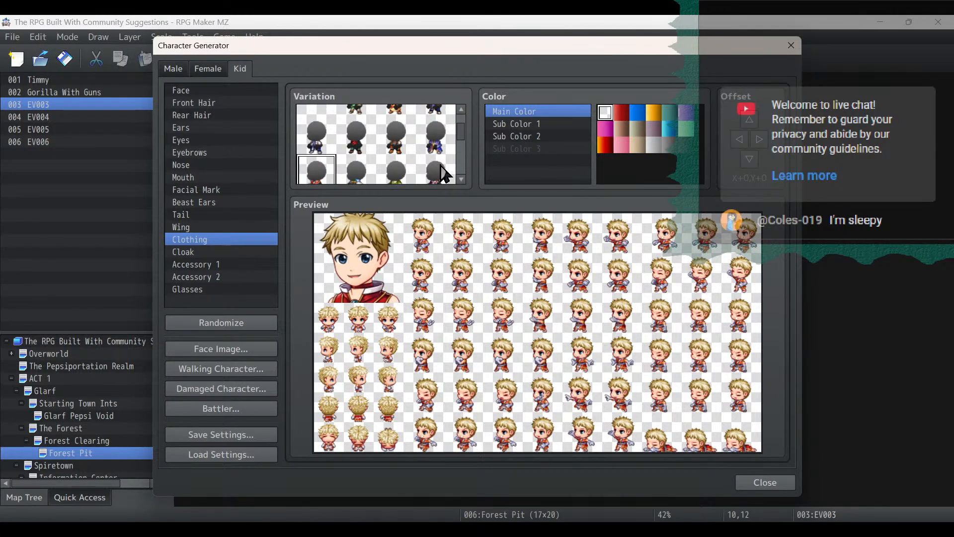
{"action": "left_click", "coordinate": [441, 150]}
{"action": "left_click", "coordinate": [400, 142]}
{"action": "scroll", "coordinate": [401, 141], "scroll_direction": "up", "scroll_amount": 1}
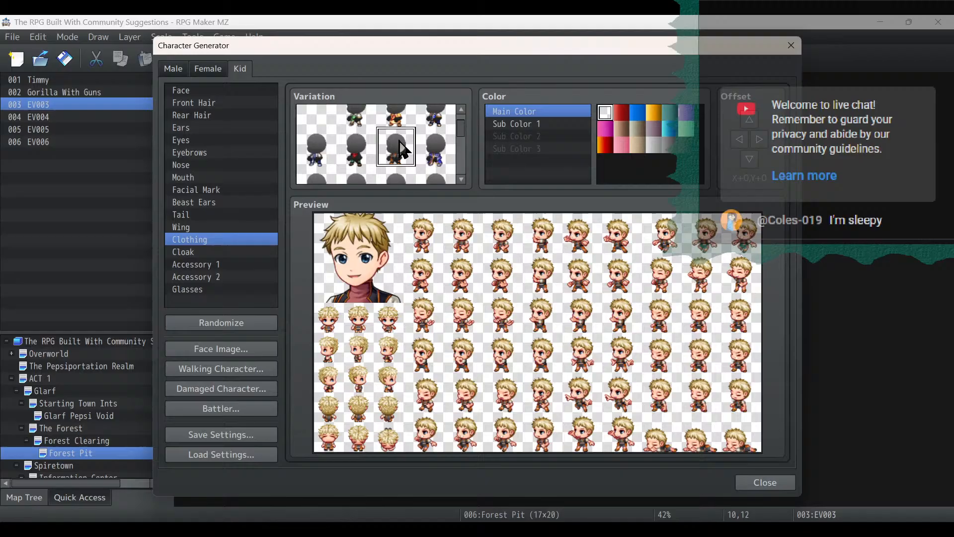
{"action": "left_click", "coordinate": [363, 149]}
{"action": "left_click", "coordinate": [320, 157]}
{"action": "scroll", "coordinate": [390, 150], "scroll_direction": "up", "scroll_amount": 1}
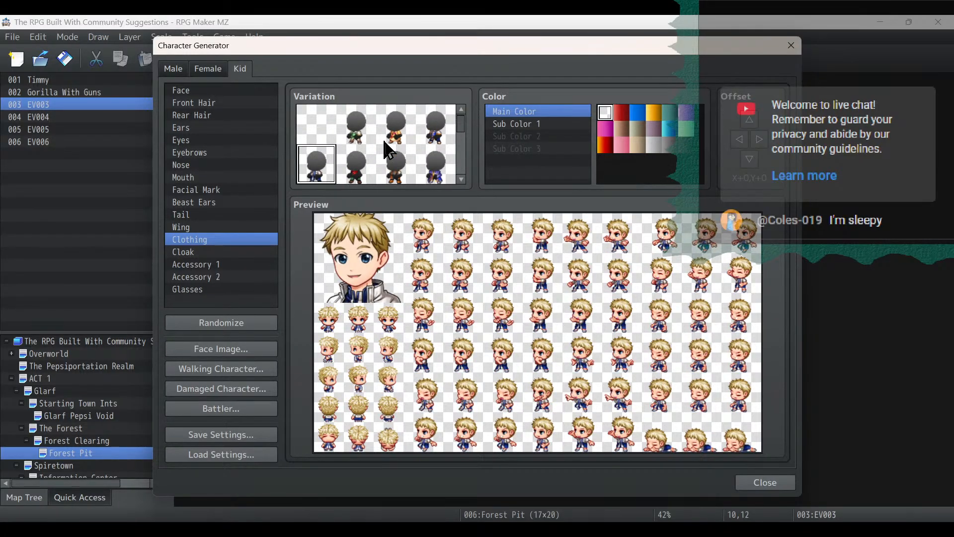
{"action": "left_click", "coordinate": [428, 141]}
{"action": "left_click", "coordinate": [396, 141]}
{"action": "left_click", "coordinate": [360, 144]}
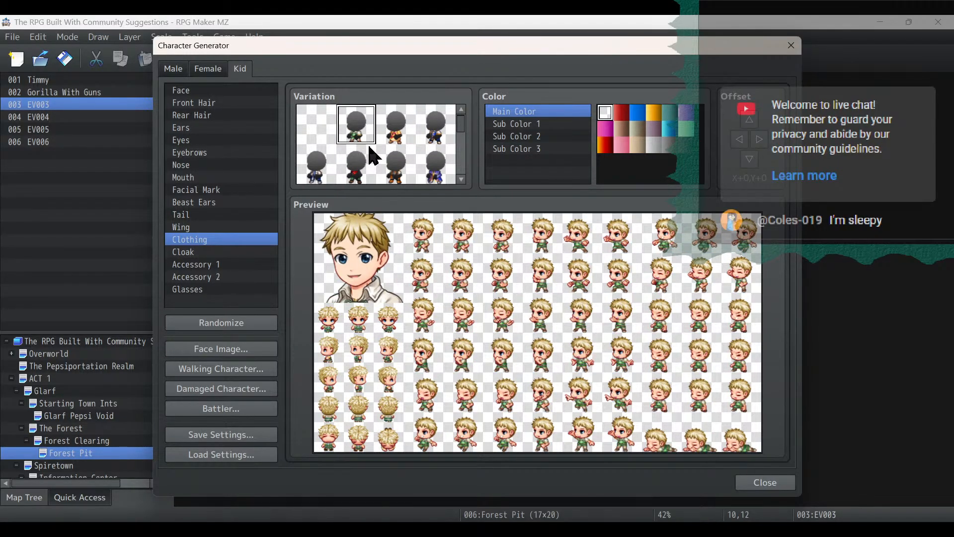
Compare the red hooded, blue, orange, green and turquoise outfits at the end of the clothing variations again.
{"action": "scroll", "coordinate": [370, 146], "scroll_direction": "down", "scroll_amount": 3}
{"action": "left_click", "coordinate": [385, 174]}
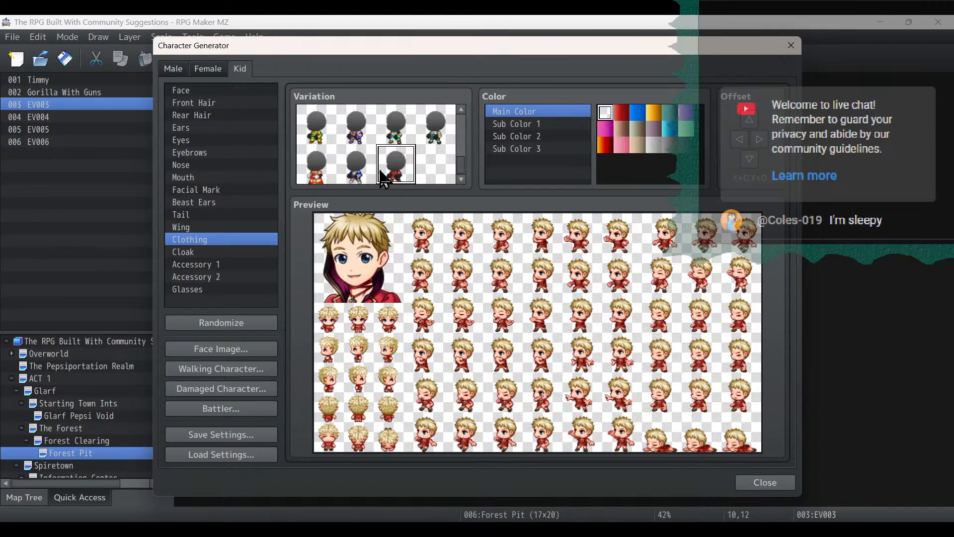
{"action": "left_click", "coordinate": [357, 179]}
{"action": "left_click", "coordinate": [304, 178]}
{"action": "left_click", "coordinate": [436, 130]}
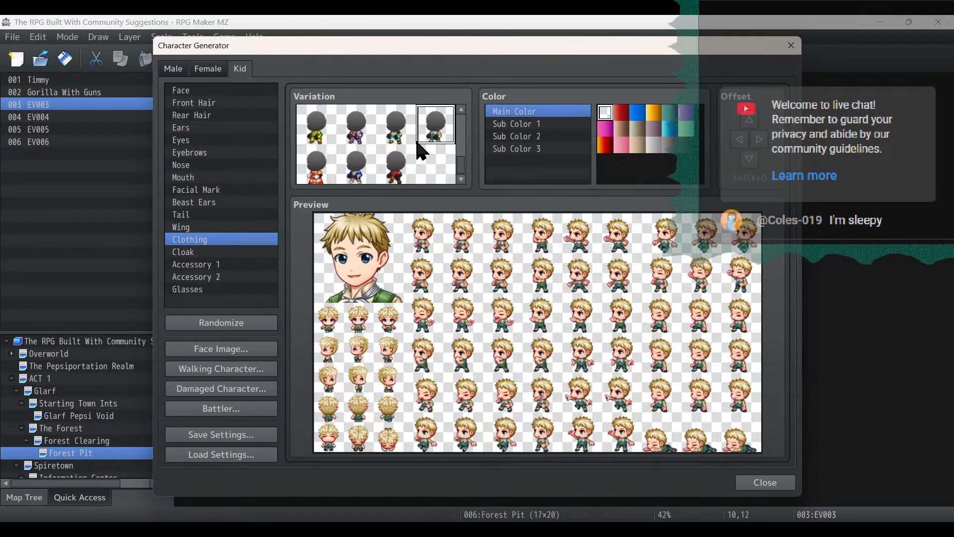
{"action": "left_click", "coordinate": [403, 137]}
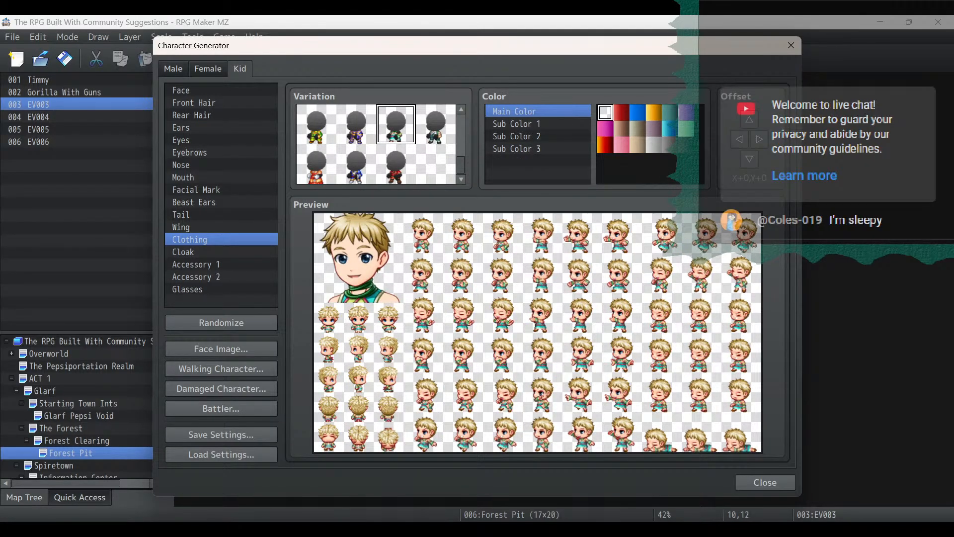
Read item 7 about Timmy's fighting style and armor in the Notepad stream notes, and return to the Character Generator.
{"action": "key", "text": "alt+Tab"}
{"action": "scroll", "coordinate": [429, 348], "scroll_direction": "down", "scroll_amount": 5}
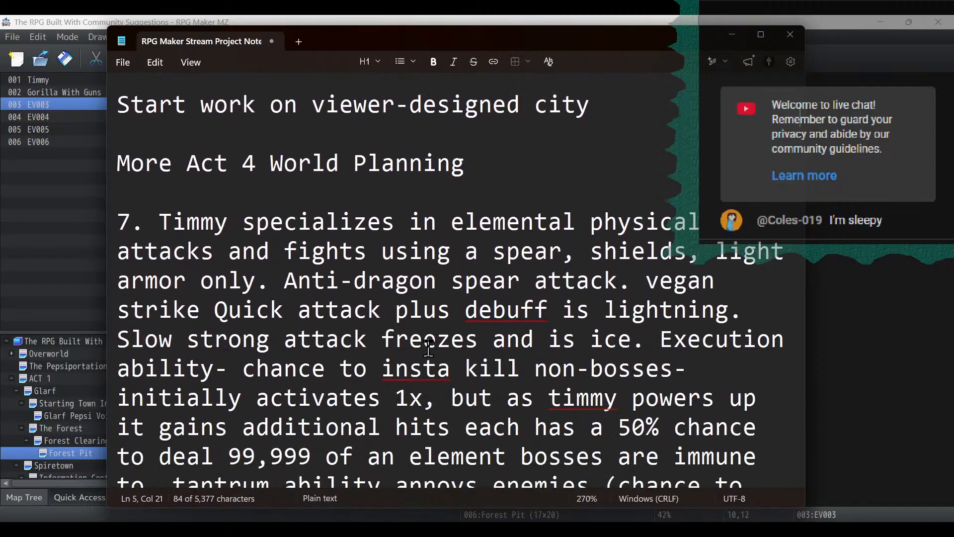
{"action": "left_click_drag", "start_coordinate": [173, 205], "coordinate": [629, 234]}
{"action": "left_click", "coordinate": [825, 20]}
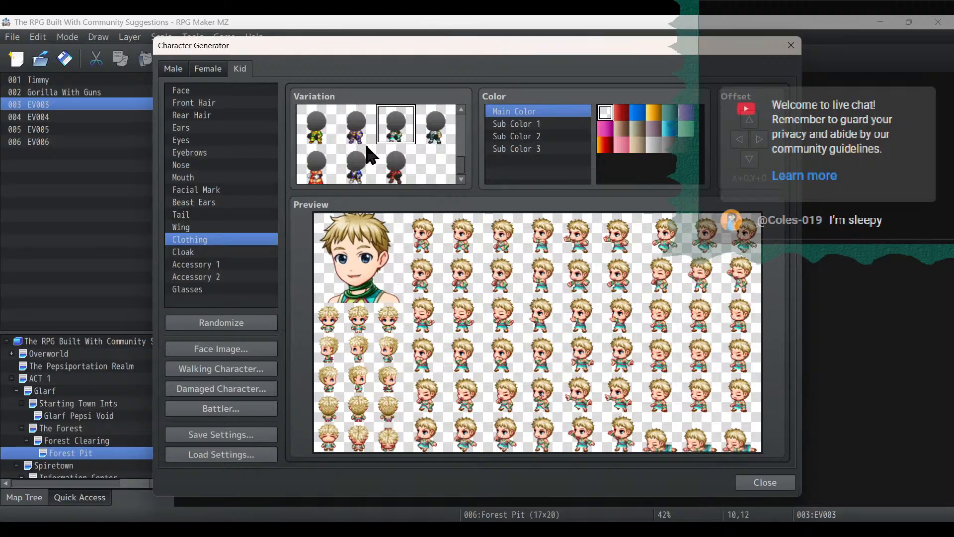
Compare a few more outfits and set the Kid character's clothing to the dark purple jacket with the cravat.
{"action": "left_click", "coordinate": [351, 141]}
{"action": "left_click", "coordinate": [315, 132]}
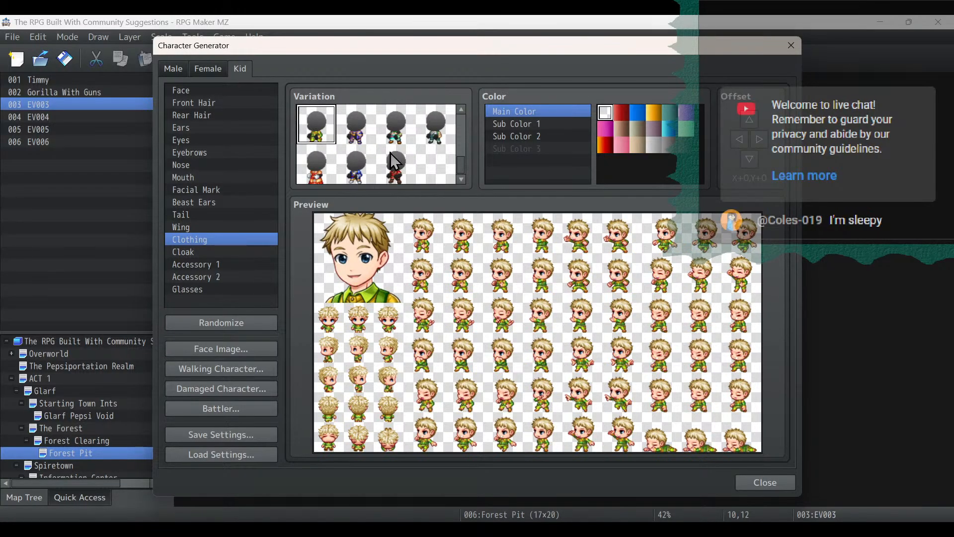
{"action": "scroll", "coordinate": [398, 161], "scroll_direction": "up", "scroll_amount": 1}
{"action": "scroll", "coordinate": [396, 154], "scroll_direction": "up", "scroll_amount": 1}
{"action": "left_click", "coordinate": [432, 141]}
{"action": "scroll", "coordinate": [434, 137], "scroll_direction": "up", "scroll_amount": 1}
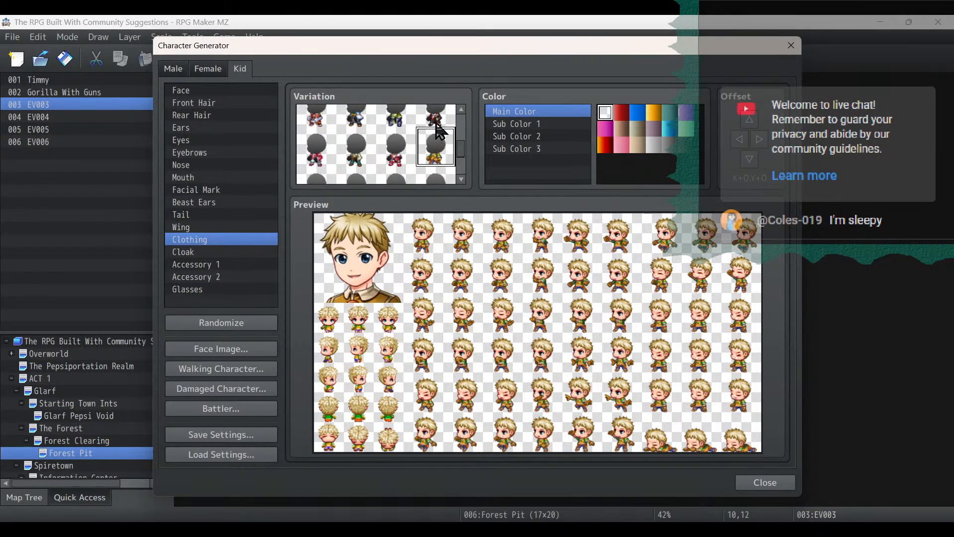
{"action": "left_click", "coordinate": [436, 123]}
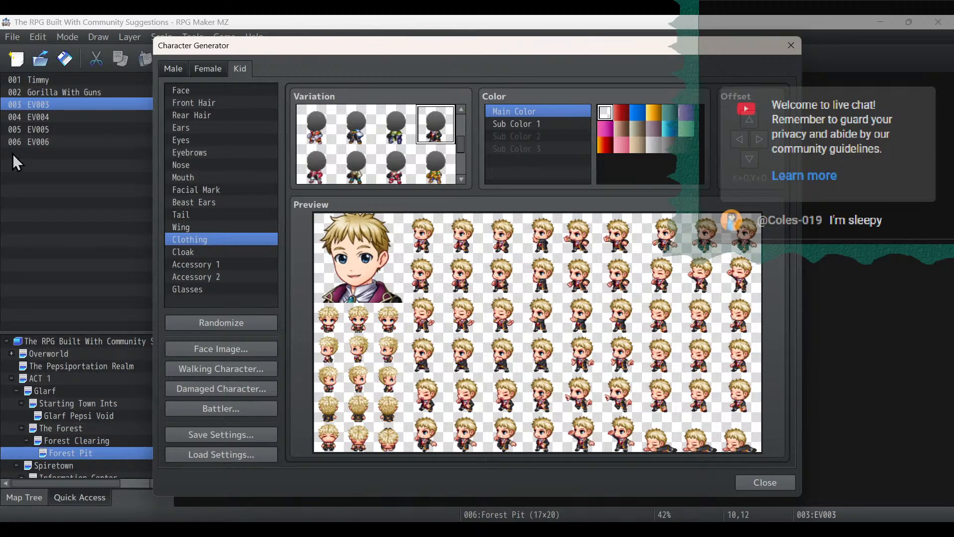
Try the red cloak on the Kid character and remove it again.
{"action": "left_click", "coordinate": [196, 251]}
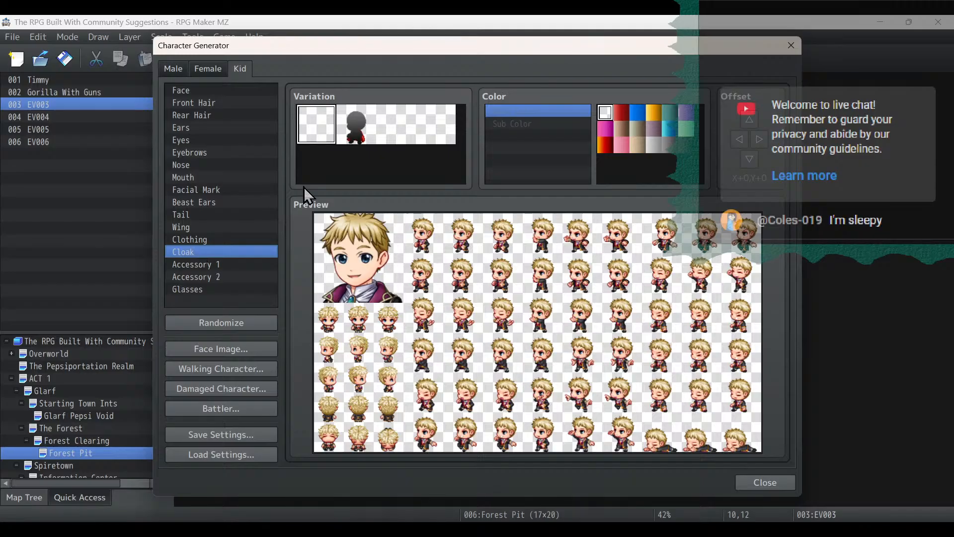
{"action": "left_click", "coordinate": [367, 142]}
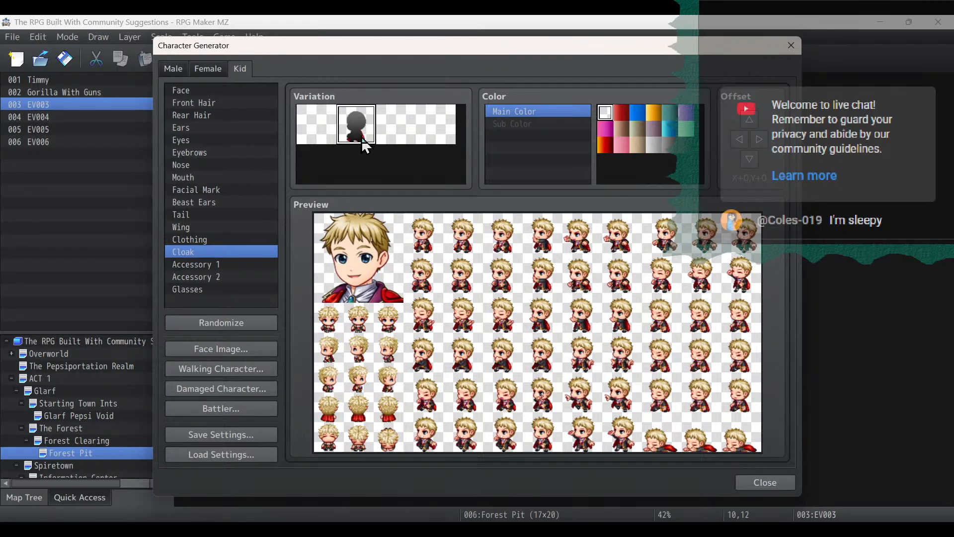
{"action": "left_click", "coordinate": [330, 128]}
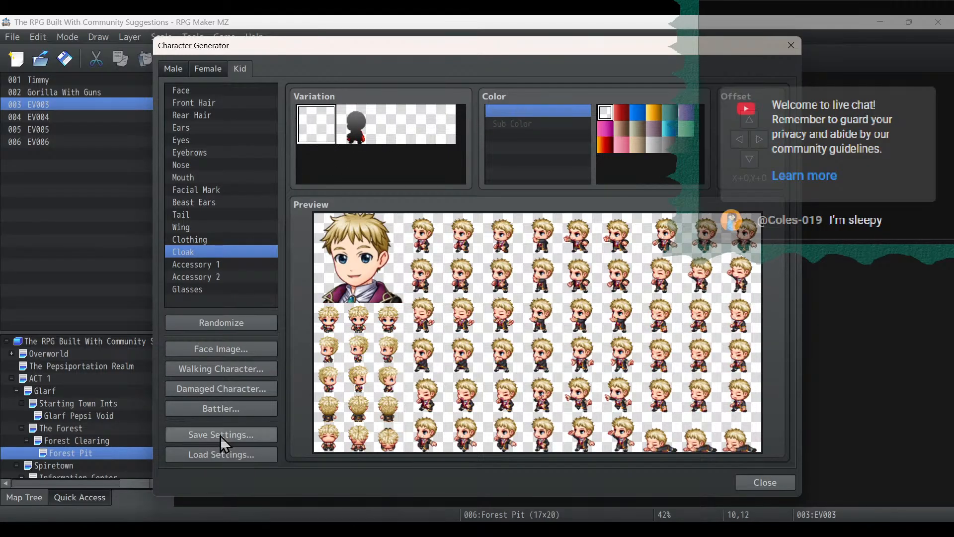
Leave the Character Generator, look through the existing actors' portraits and sprites in the Database, and close it without changes.
{"action": "left_click", "coordinate": [785, 480]}
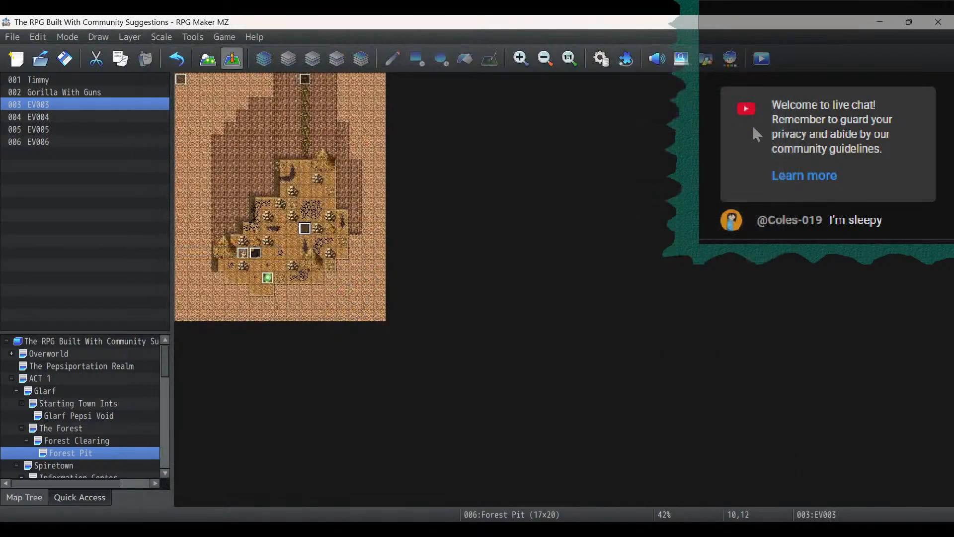
{"action": "left_click", "coordinate": [730, 59]}
{"action": "left_click", "coordinate": [765, 482]}
{"action": "left_click", "coordinate": [603, 61]}
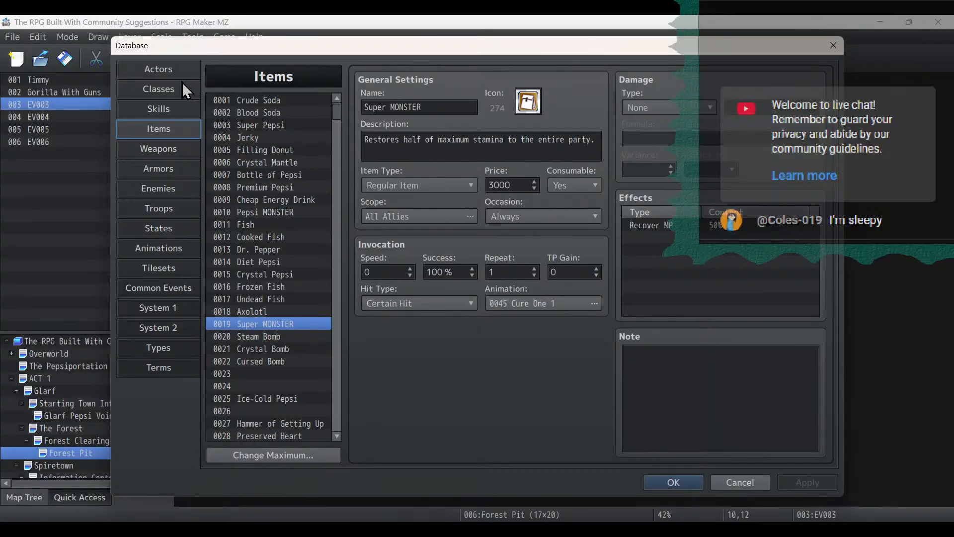
{"action": "left_click", "coordinate": [170, 64]}
{"action": "key", "text": "Down"}
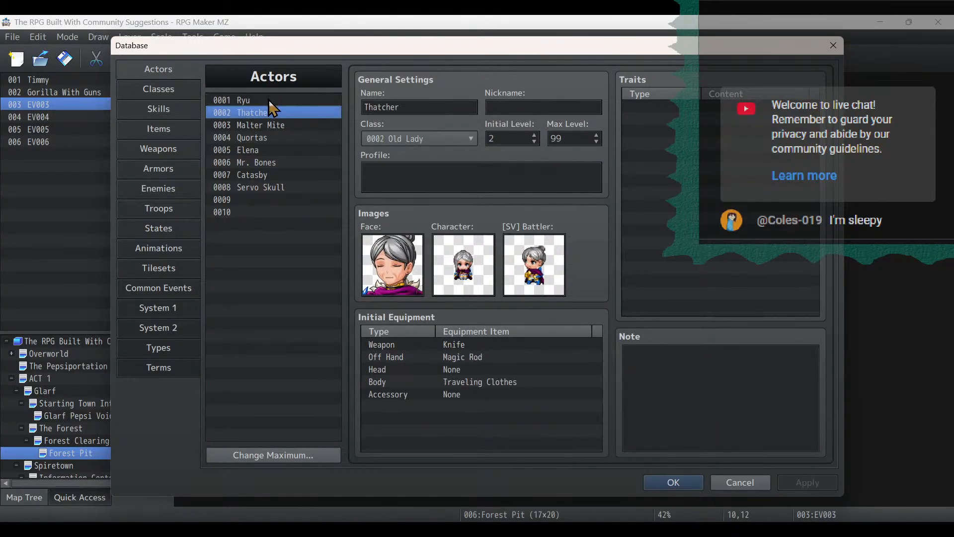
{"action": "key", "text": "Down"}
{"action": "key", "text": "Up"}
{"action": "key", "text": "Down"}
{"action": "key", "text": "Down"}
{"action": "key", "text": "Down"}
{"action": "key", "text": "Down"}
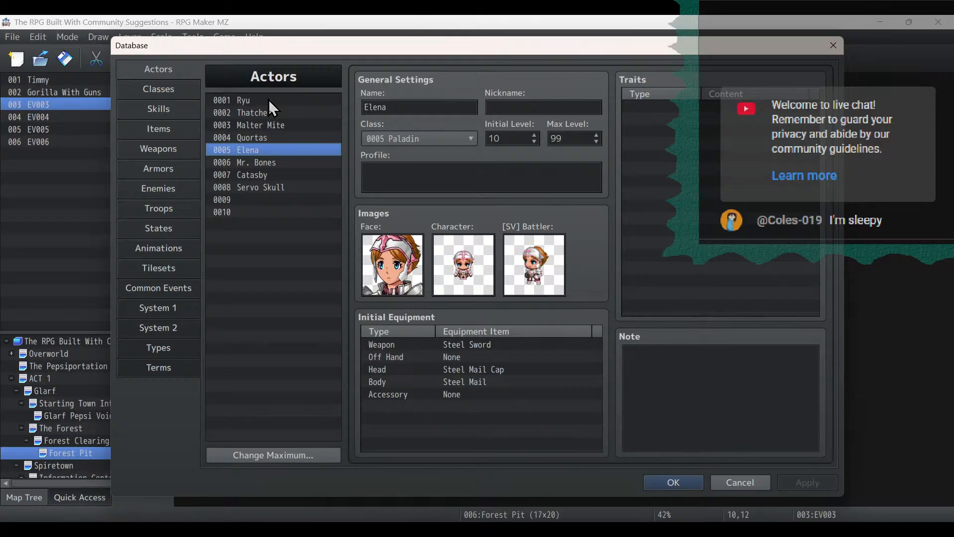
{"action": "key", "text": "Down"}
{"action": "key", "text": "Down"}
{"action": "key", "text": "Up"}
{"action": "key", "text": "Up"}
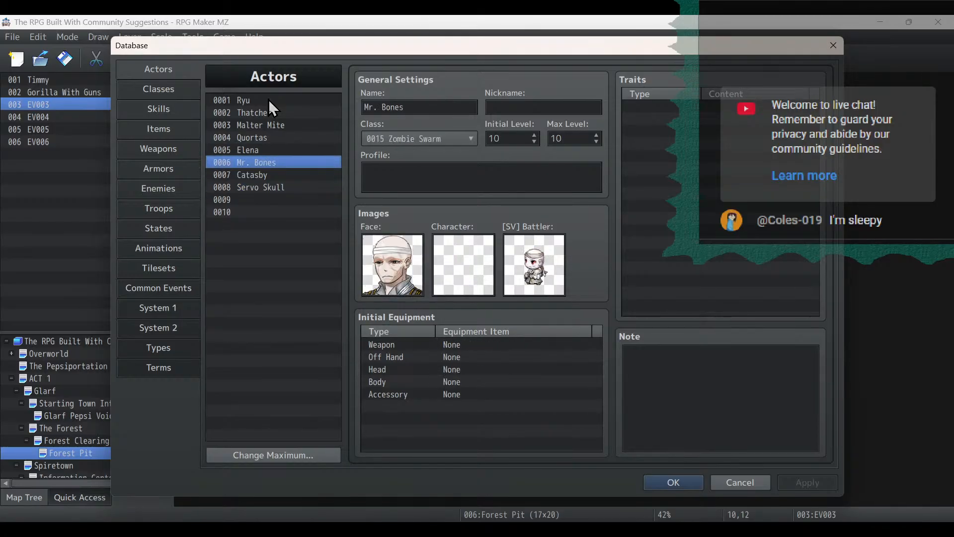
{"action": "key", "text": "Up"}
{"action": "key", "text": "Up"}
{"action": "key", "text": "Up"}
{"action": "key", "text": "Up"}
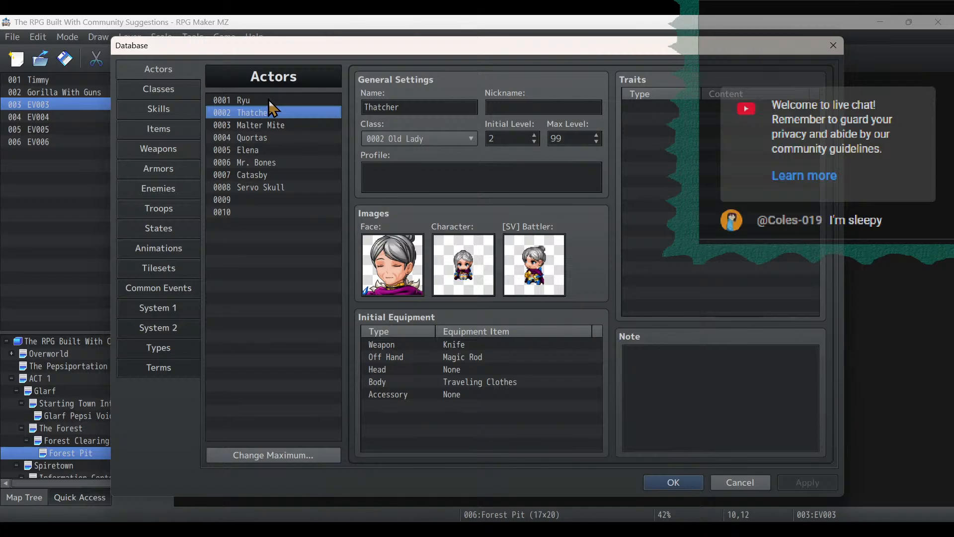
{"action": "left_click", "coordinate": [732, 484]}
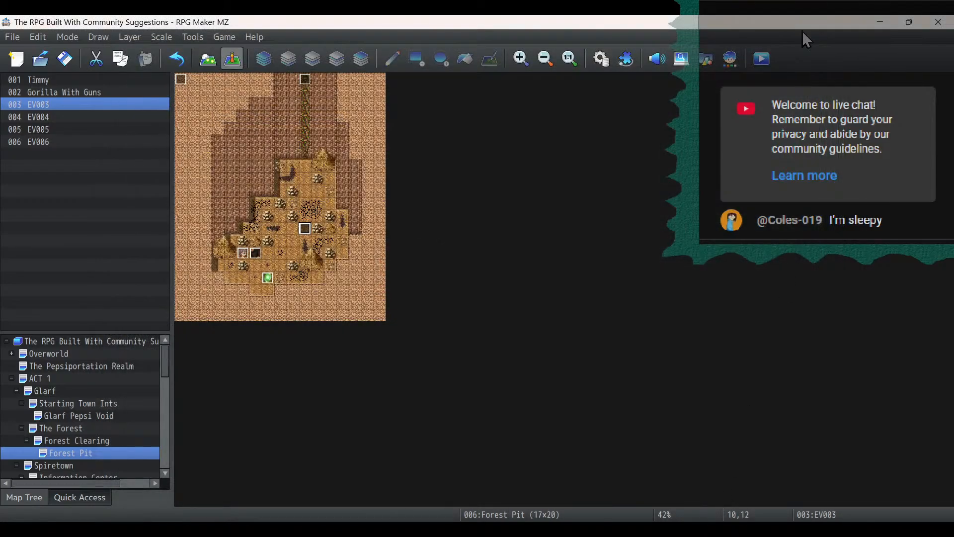
Reopen the Character Generator, add the red cloak to the Kid character and look at both accessory categories.
{"action": "left_click", "coordinate": [729, 60]}
{"action": "left_click", "coordinate": [357, 119]}
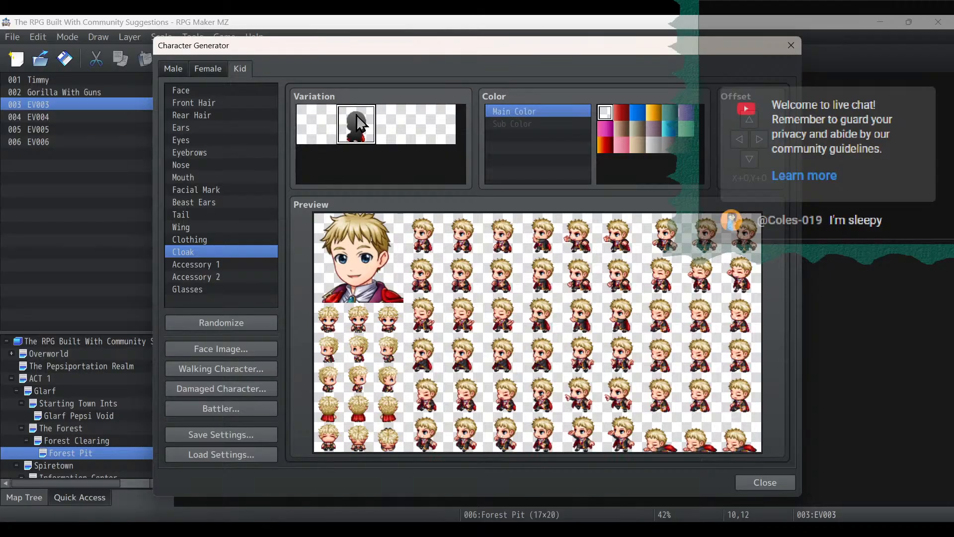
{"action": "left_click", "coordinate": [228, 264]}
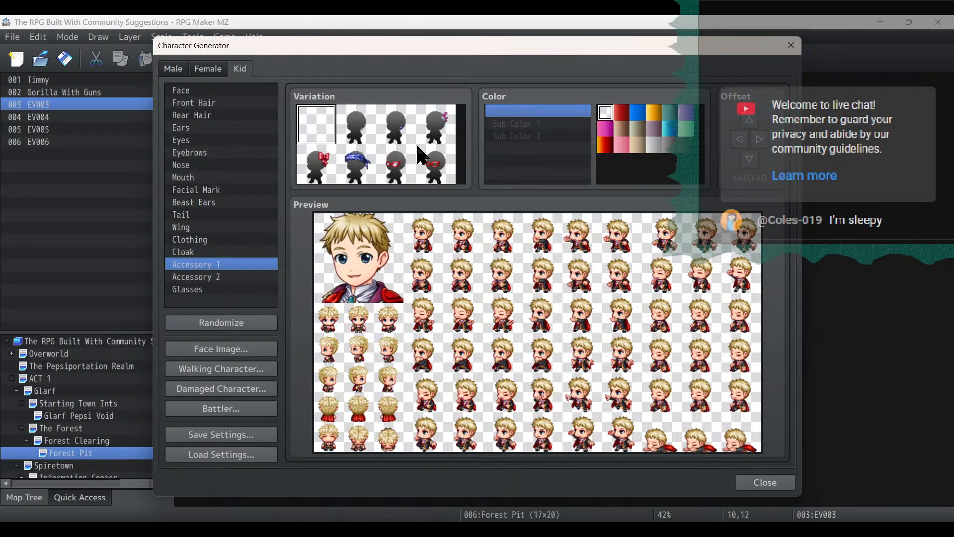
{"action": "left_click", "coordinate": [204, 277]}
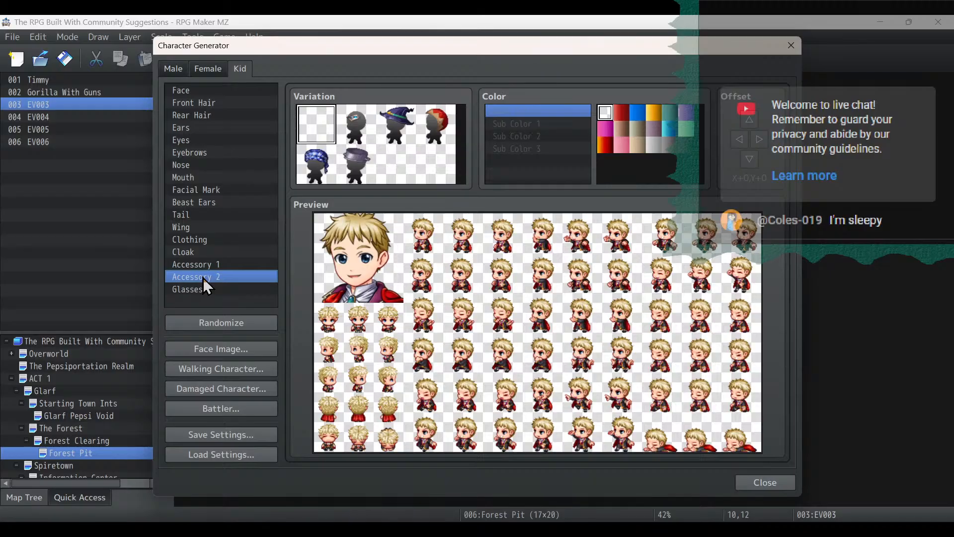
Look through the glasses, clothing, wing and tail options for the Kid character.
{"action": "left_click", "coordinate": [212, 291]}
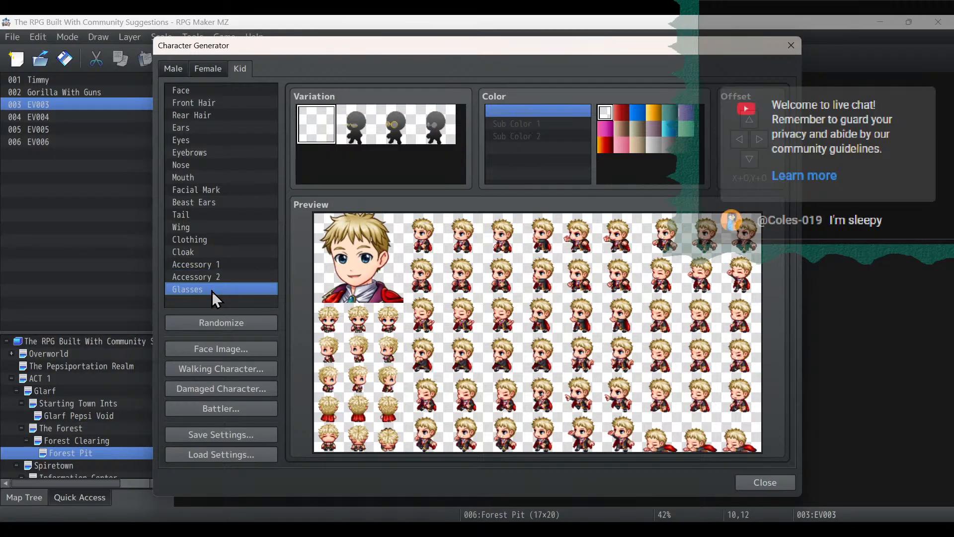
{"action": "left_click", "coordinate": [214, 240]}
{"action": "left_click", "coordinate": [209, 228]}
{"action": "left_click", "coordinate": [205, 216]}
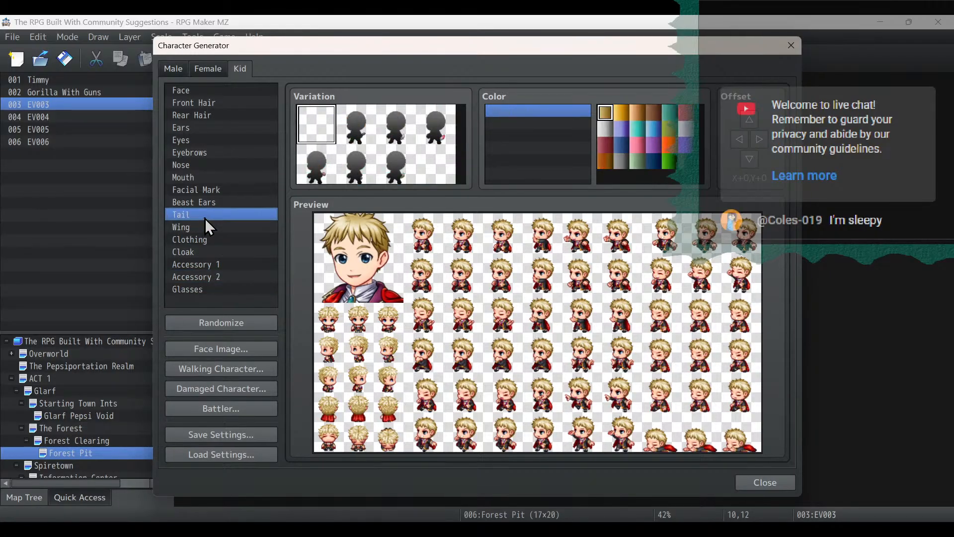
Compare several skin colors on the Kid character's face and set the dark brown one.
{"action": "left_click", "coordinate": [211, 92]}
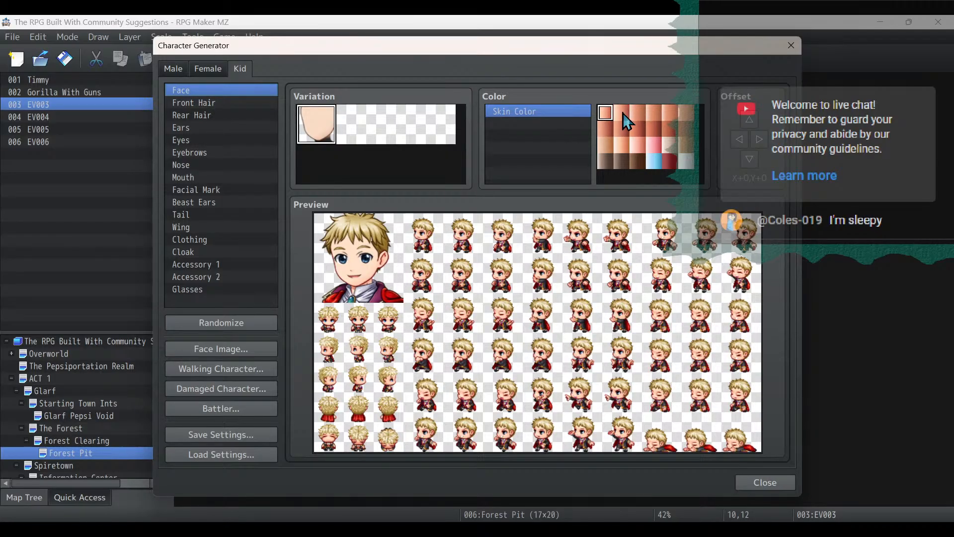
{"action": "left_click", "coordinate": [640, 132]}
{"action": "left_click", "coordinate": [622, 130]}
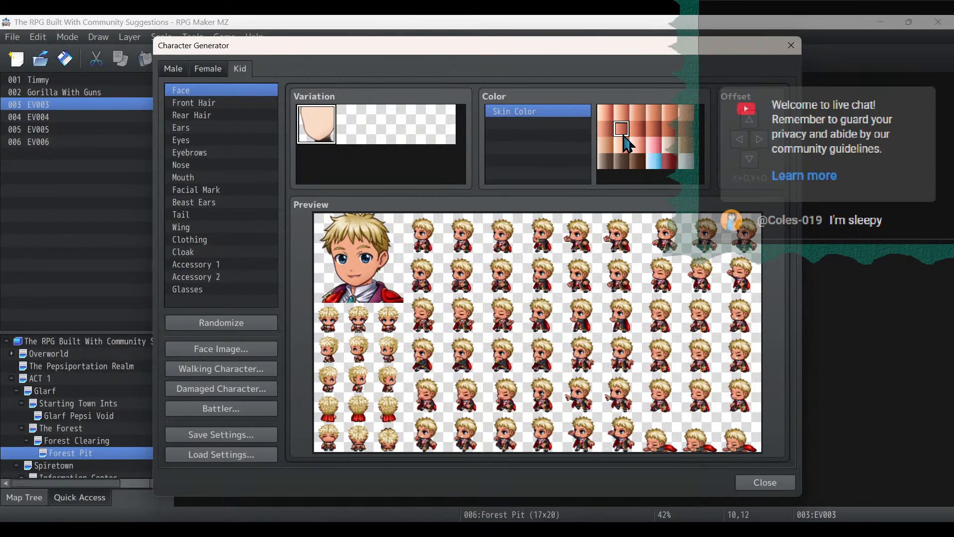
{"action": "left_click", "coordinate": [670, 114]}
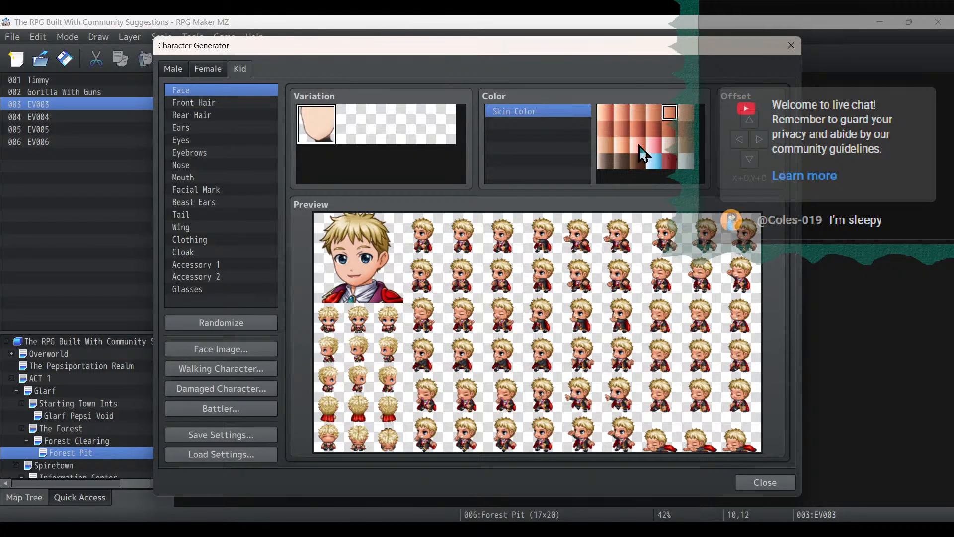
{"action": "left_click", "coordinate": [623, 148]}
{"action": "left_click", "coordinate": [621, 129]}
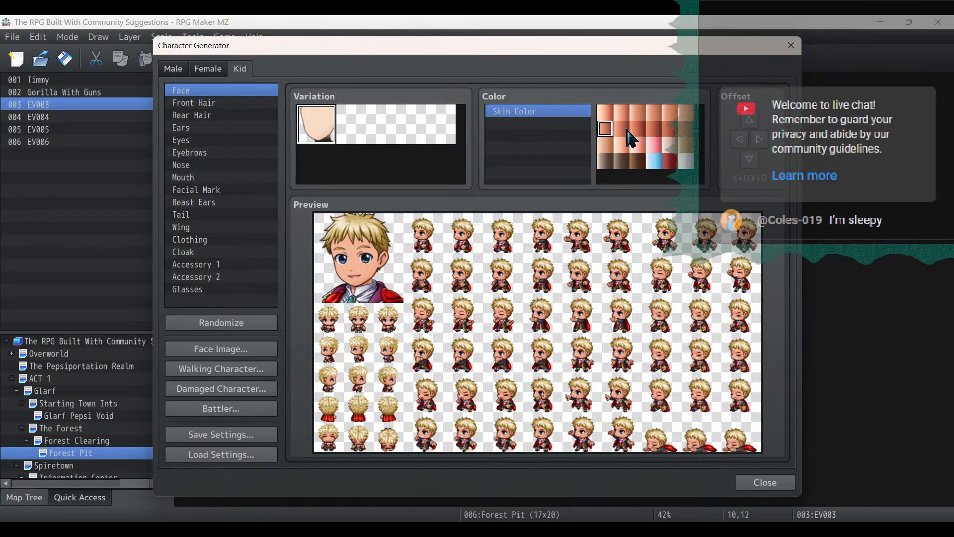
{"action": "left_click", "coordinate": [633, 132]}
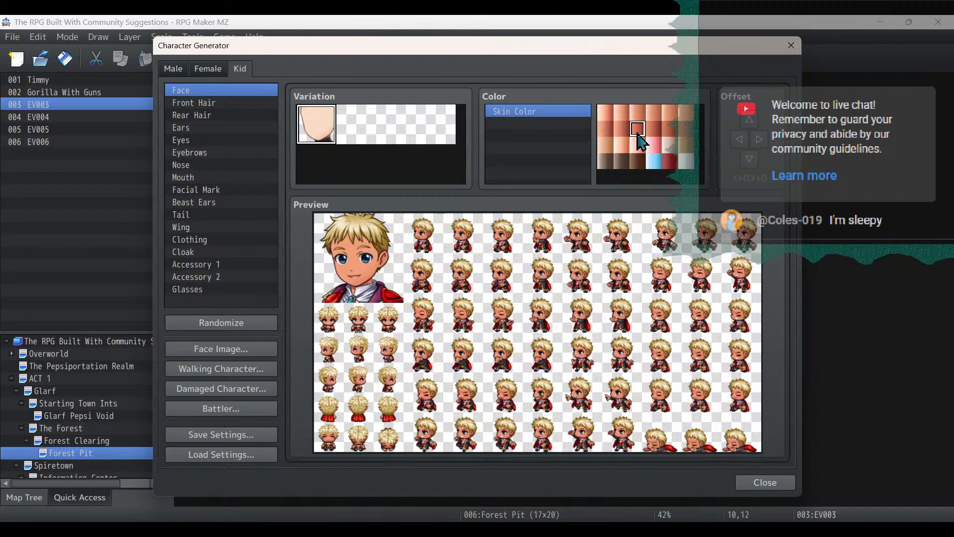
{"action": "left_click", "coordinate": [621, 129]}
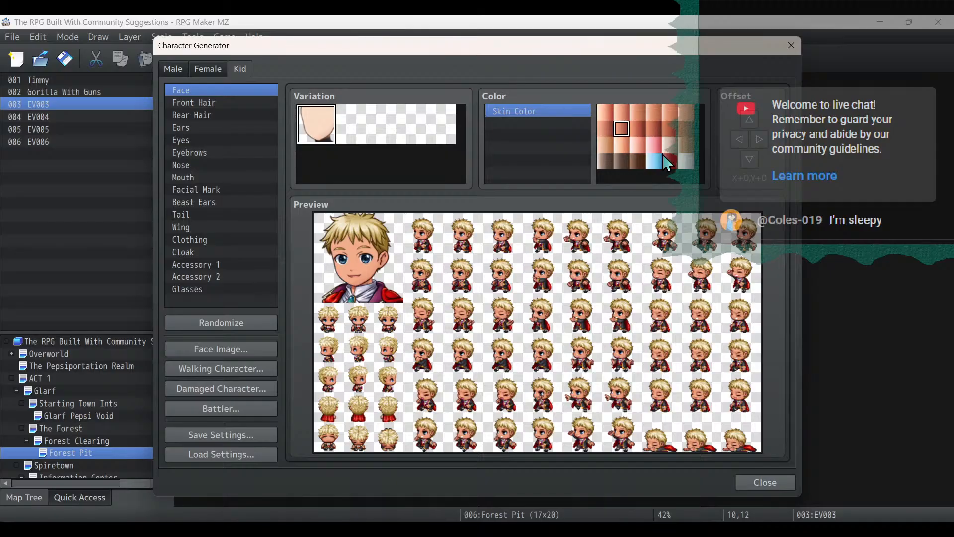
{"action": "left_click", "coordinate": [624, 163]}
{"action": "left_click", "coordinate": [636, 163]}
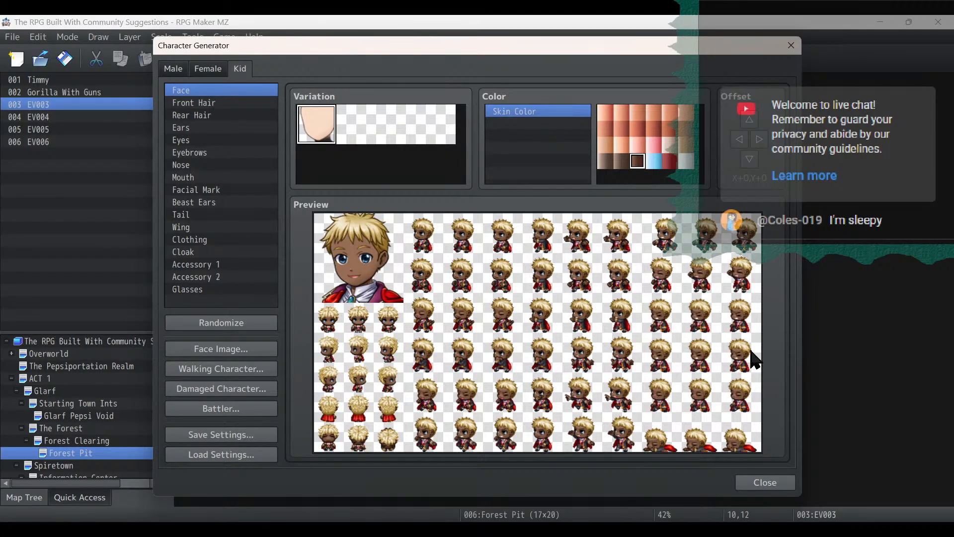
Leave the Character Generator to look through the Database actors from Ryu to Servo Skull without changes, and return to the Kid character.
{"action": "left_click", "coordinate": [753, 481]}
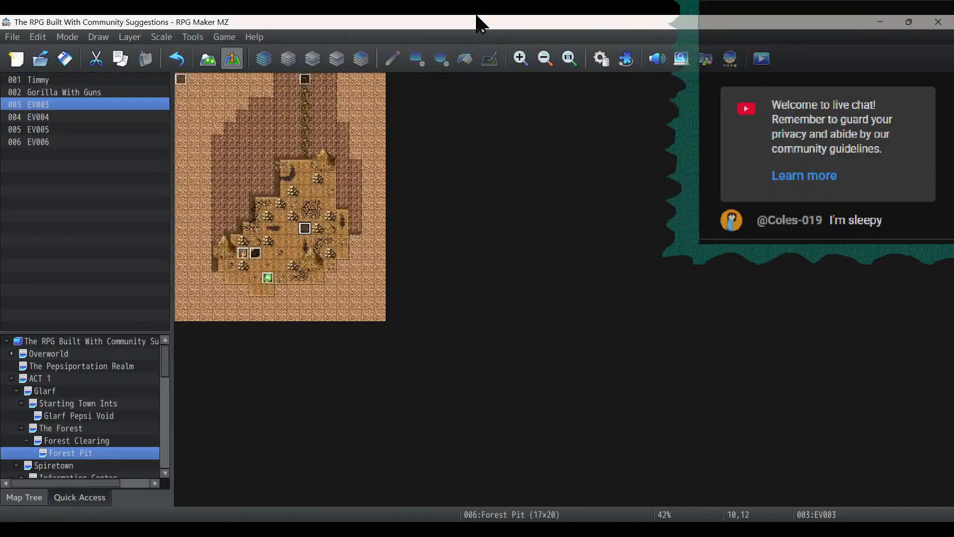
{"action": "left_click", "coordinate": [609, 57]}
{"action": "key", "text": "Up"}
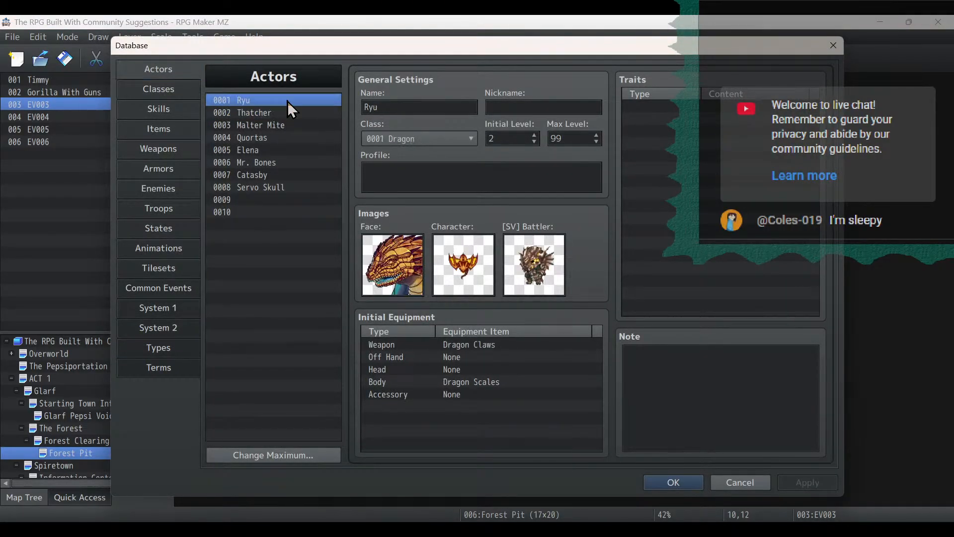
{"action": "key", "text": "Down"}
{"action": "key", "text": "Down"}
{"action": "key", "text": "Down"}
{"action": "key", "text": "Down"}
{"action": "key", "text": "Down"}
{"action": "key", "text": "Down"}
{"action": "key", "text": "Down"}
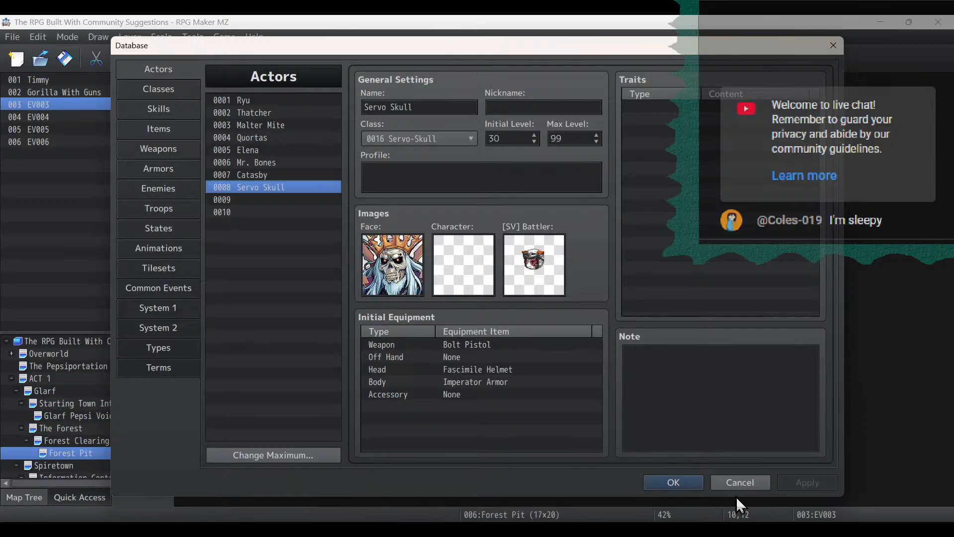
{"action": "left_click", "coordinate": [739, 483]}
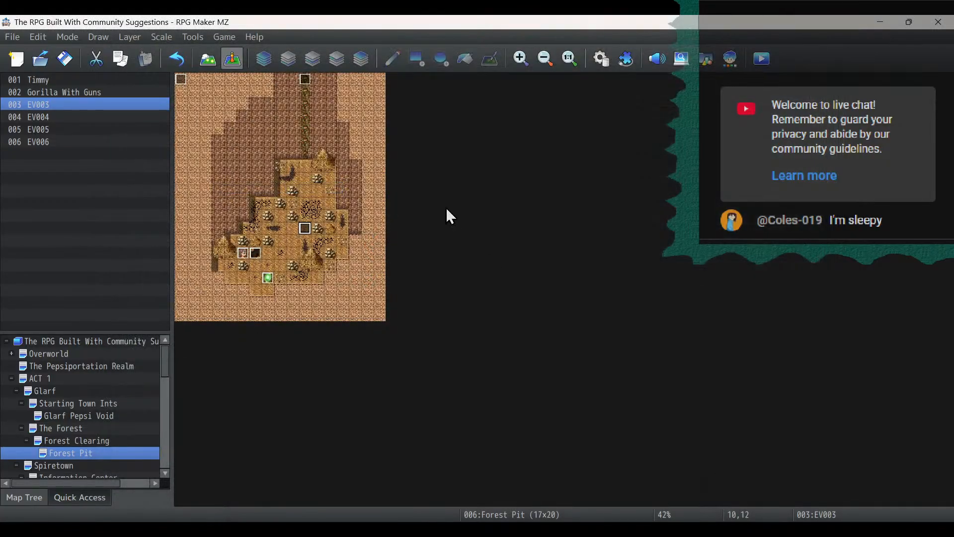
{"action": "left_click", "coordinate": [730, 59]}
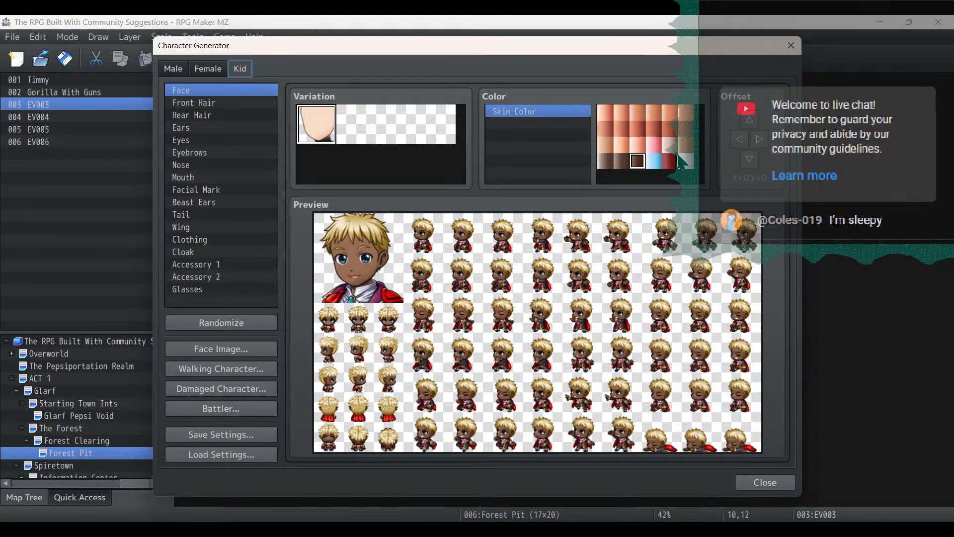
Try other skin colors on the Kid character, including lighter browns and light blue, and go back to dark brown.
{"action": "left_click", "coordinate": [687, 145]}
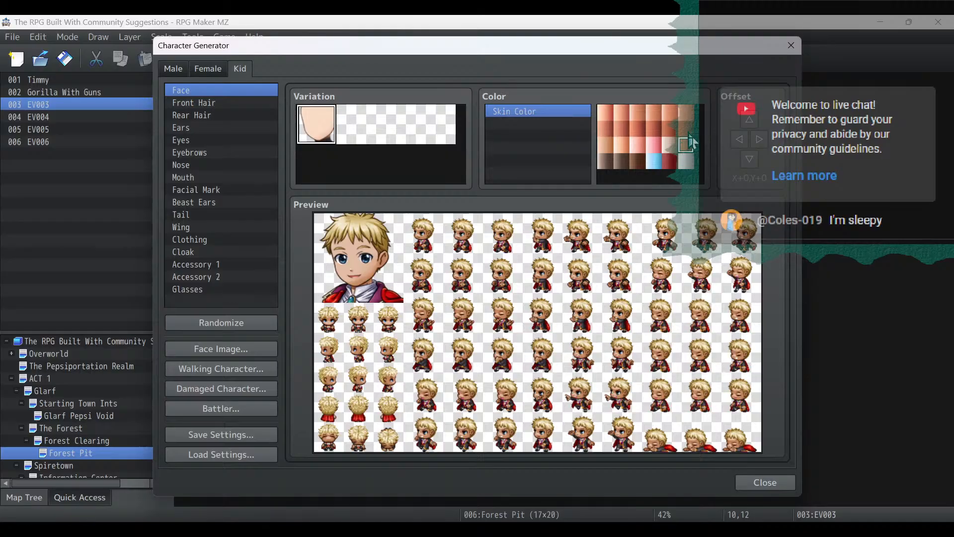
{"action": "left_click", "coordinate": [687, 130]}
{"action": "left_click", "coordinate": [670, 130]}
{"action": "left_click", "coordinate": [652, 131]}
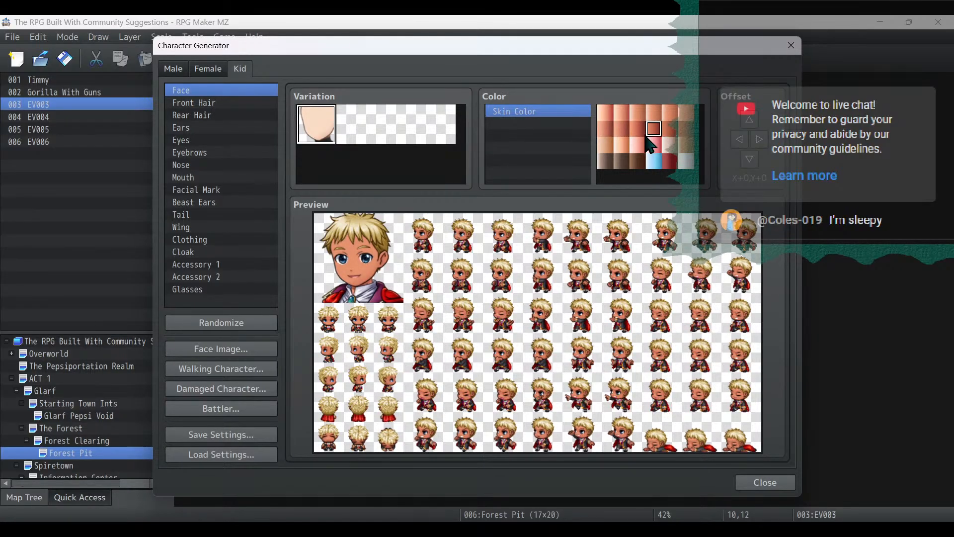
{"action": "left_click", "coordinate": [637, 129]}
{"action": "left_click", "coordinate": [621, 161]}
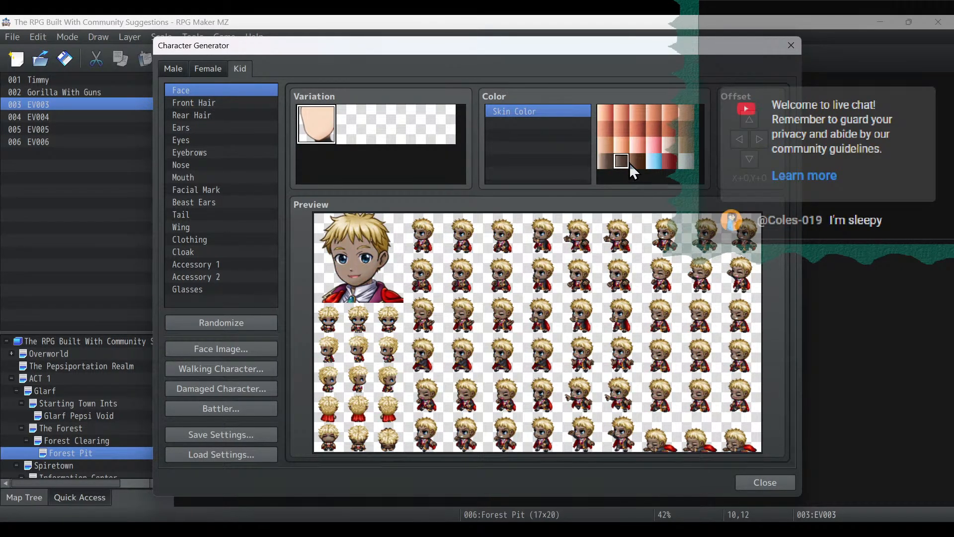
{"action": "left_click", "coordinate": [653, 161]}
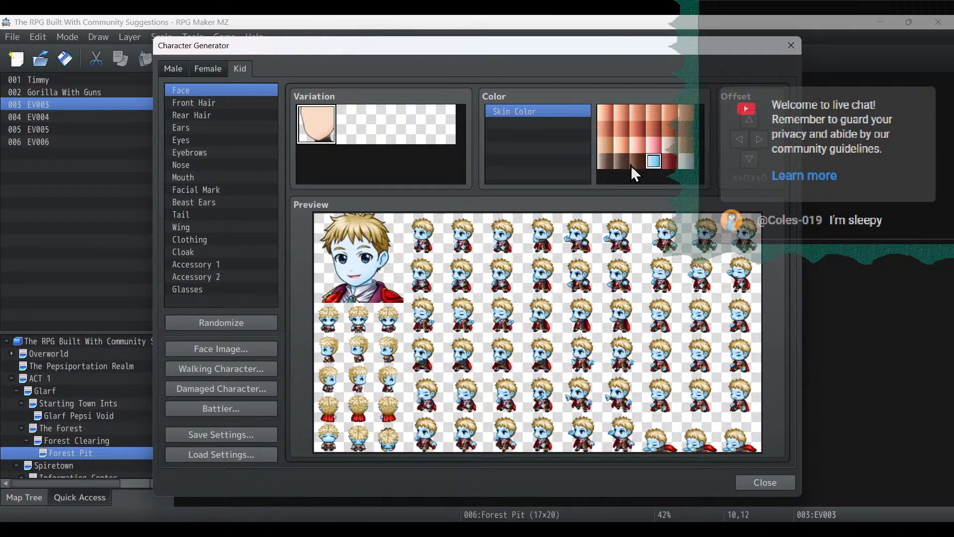
{"action": "left_click", "coordinate": [633, 165]}
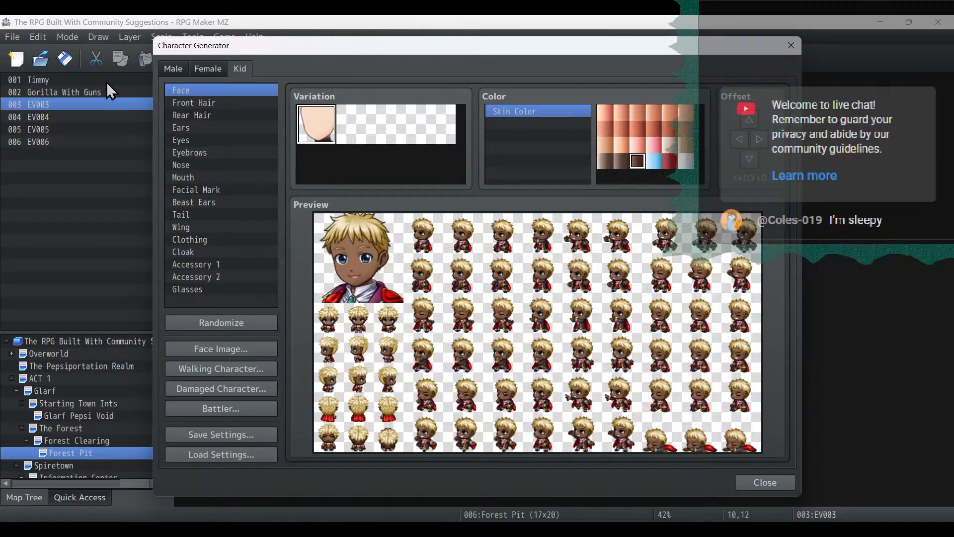
Compare rear hairstyles on the Kid character and set the long one with spiky, flared sides.
{"action": "left_click", "coordinate": [221, 103]}
{"action": "left_click", "coordinate": [222, 113]}
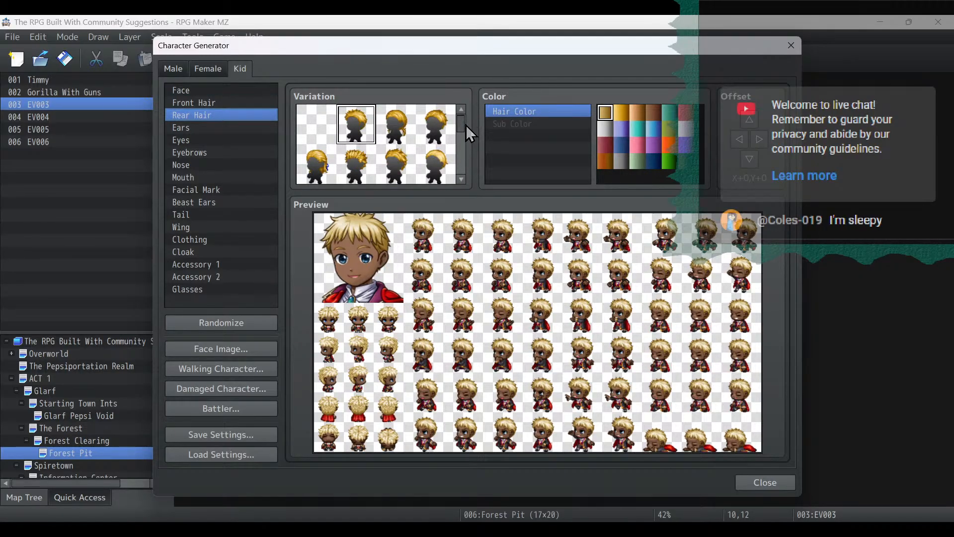
{"action": "scroll", "coordinate": [463, 126], "scroll_direction": "down", "scroll_amount": 1}
{"action": "left_click", "coordinate": [317, 154]}
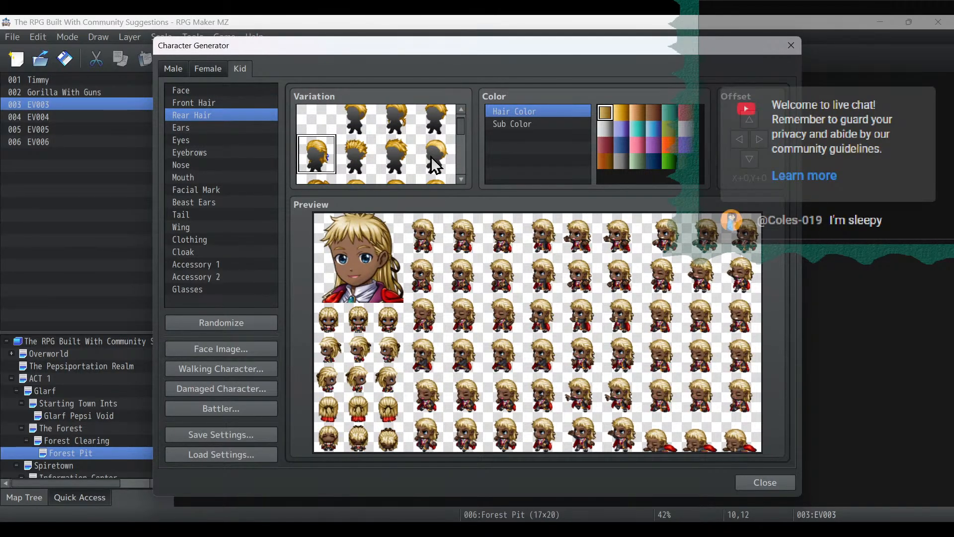
{"action": "scroll", "coordinate": [431, 157], "scroll_direction": "down", "scroll_amount": 2}
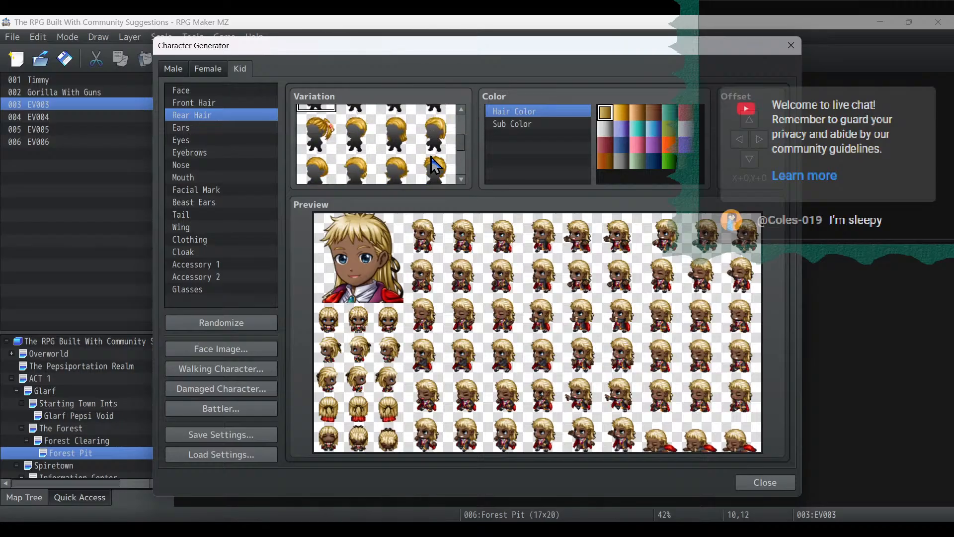
{"action": "scroll", "coordinate": [435, 165], "scroll_direction": "down", "scroll_amount": 3}
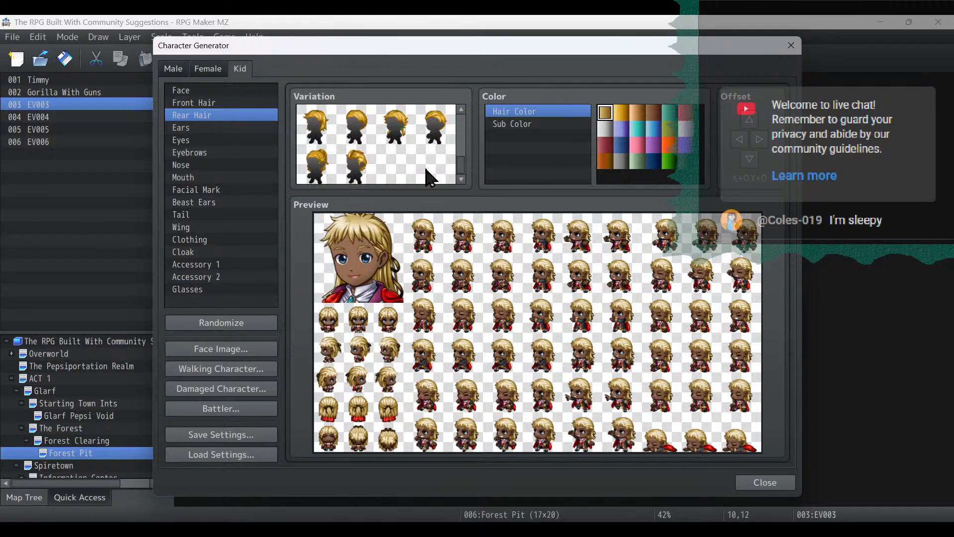
{"action": "left_click", "coordinate": [362, 172]}
{"action": "left_click", "coordinate": [326, 174]}
{"action": "left_click", "coordinate": [424, 127]}
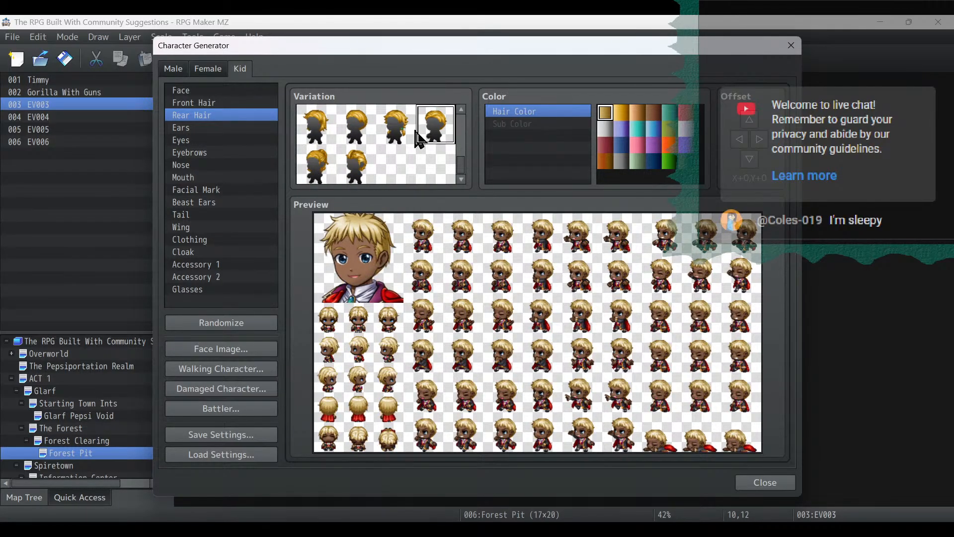
{"action": "left_click", "coordinate": [396, 132]}
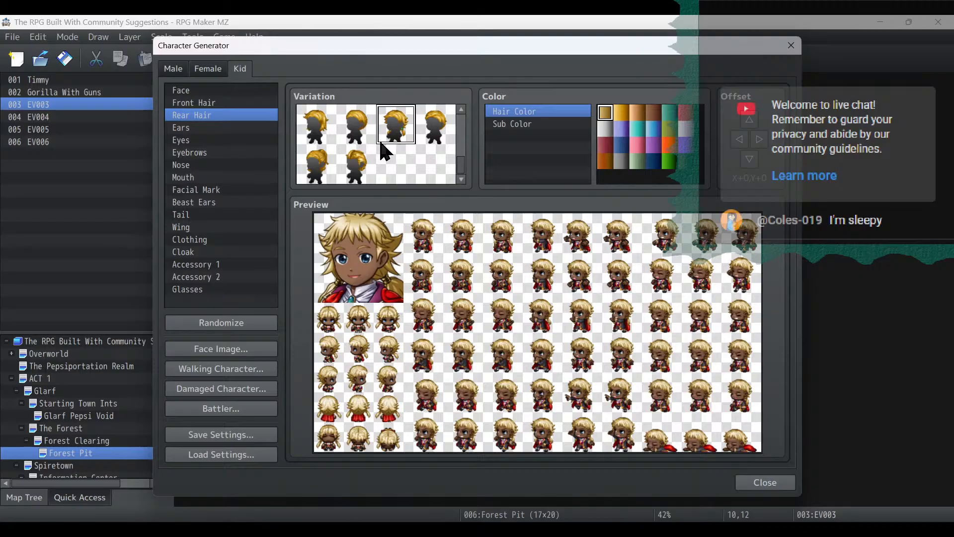
Try the long, straight rear hair once more and return to the long style with spiky, flared sides.
{"action": "scroll", "coordinate": [380, 140], "scroll_direction": "up", "scroll_amount": 1}
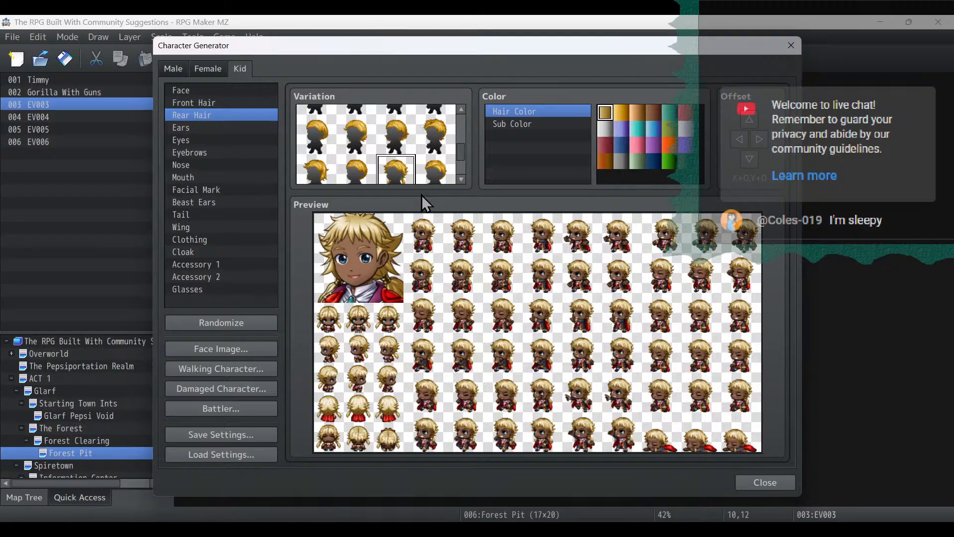
{"action": "scroll", "coordinate": [427, 154], "scroll_direction": "up", "scroll_amount": 2}
{"action": "scroll", "coordinate": [427, 153], "scroll_direction": "up", "scroll_amount": 2}
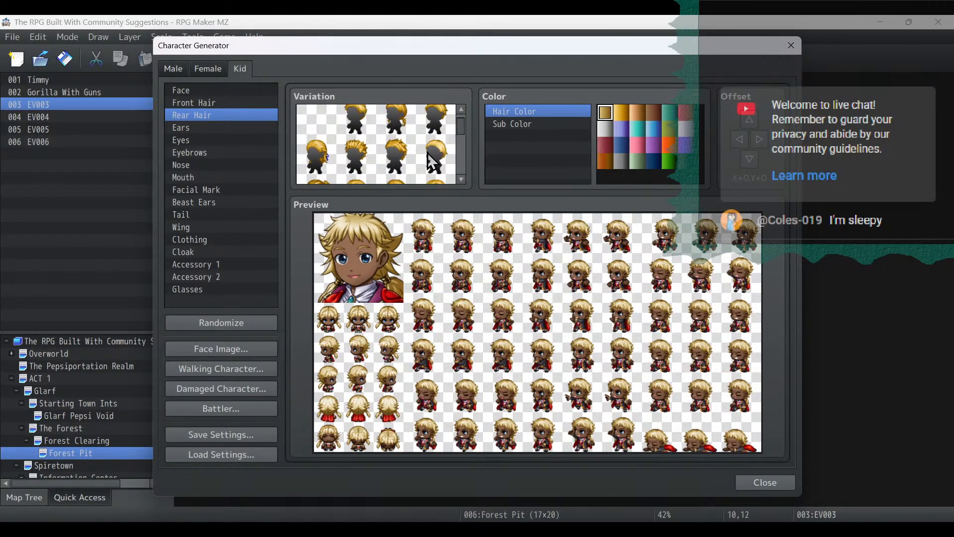
{"action": "left_click", "coordinate": [317, 168]}
{"action": "scroll", "coordinate": [422, 177], "scroll_direction": "down", "scroll_amount": 3}
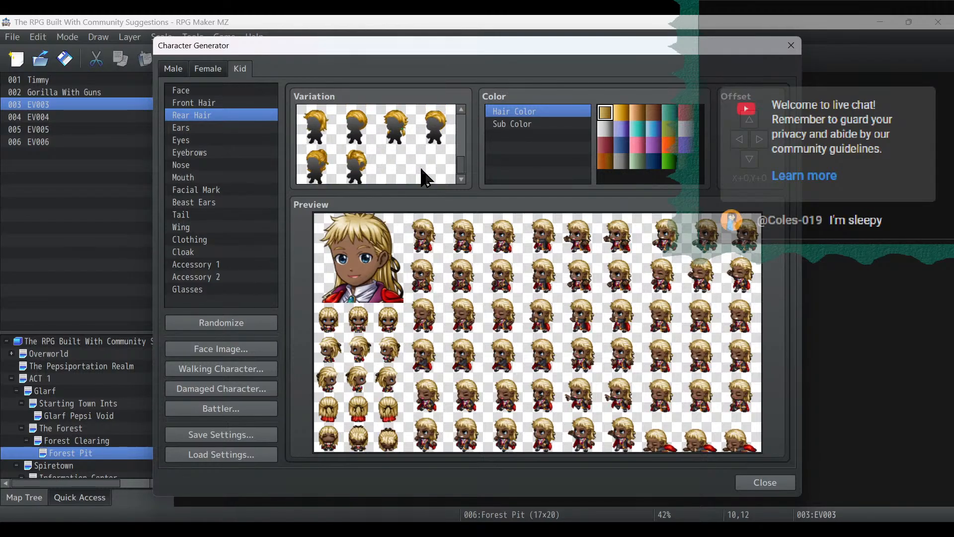
{"action": "left_click", "coordinate": [404, 135]}
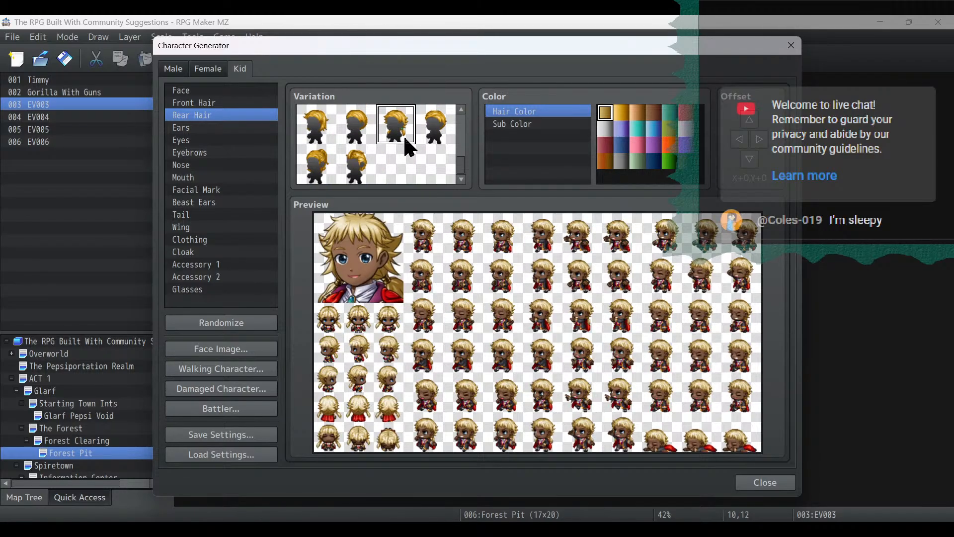
Compare front hairstyles on the Kid character and set the spiky, swept-up one.
{"action": "left_click", "coordinate": [246, 104]}
{"action": "scroll", "coordinate": [376, 144], "scroll_direction": "down", "scroll_amount": 5}
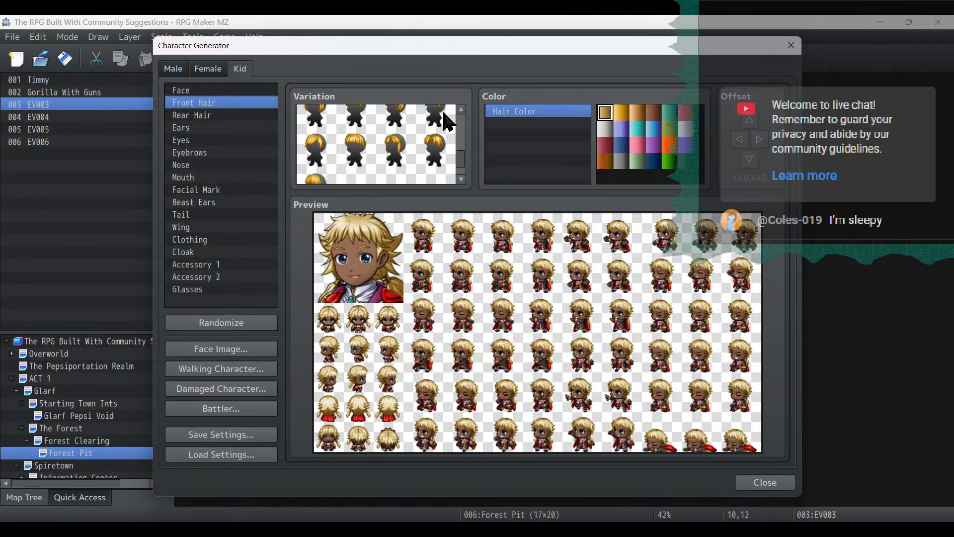
{"action": "left_click", "coordinate": [321, 181]}
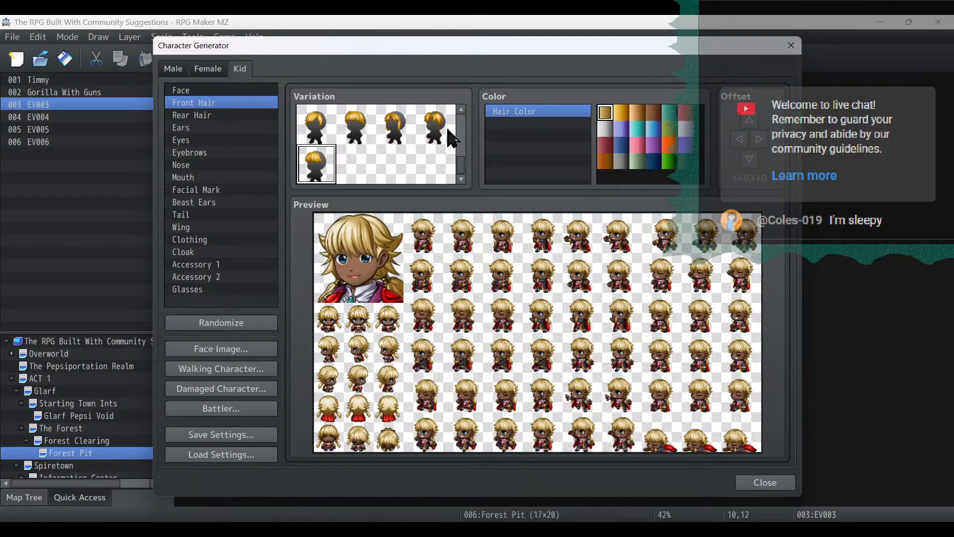
{"action": "left_click", "coordinate": [430, 141]}
{"action": "left_click", "coordinate": [404, 141]}
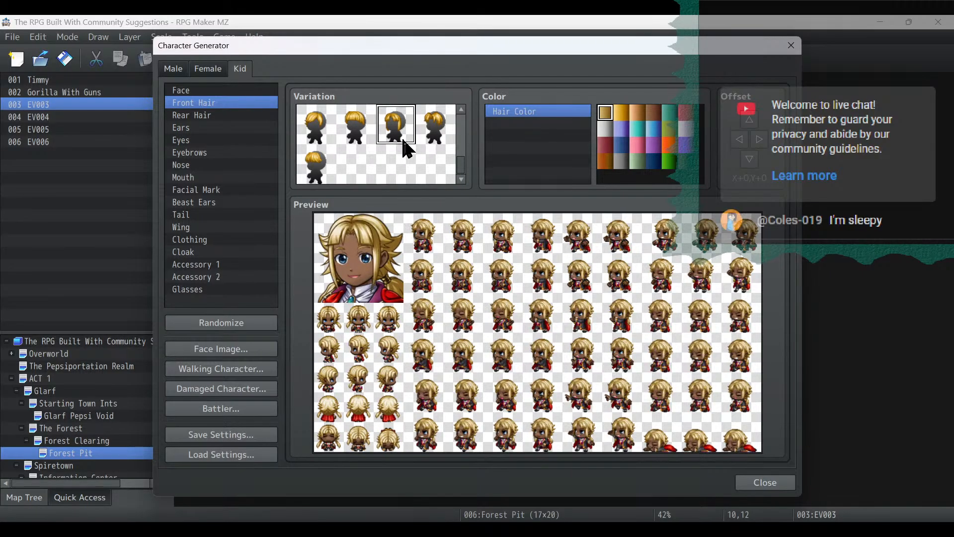
{"action": "left_click", "coordinate": [359, 141]}
{"action": "left_click", "coordinate": [325, 142]}
{"action": "scroll", "coordinate": [433, 151], "scroll_direction": "up", "scroll_amount": 2}
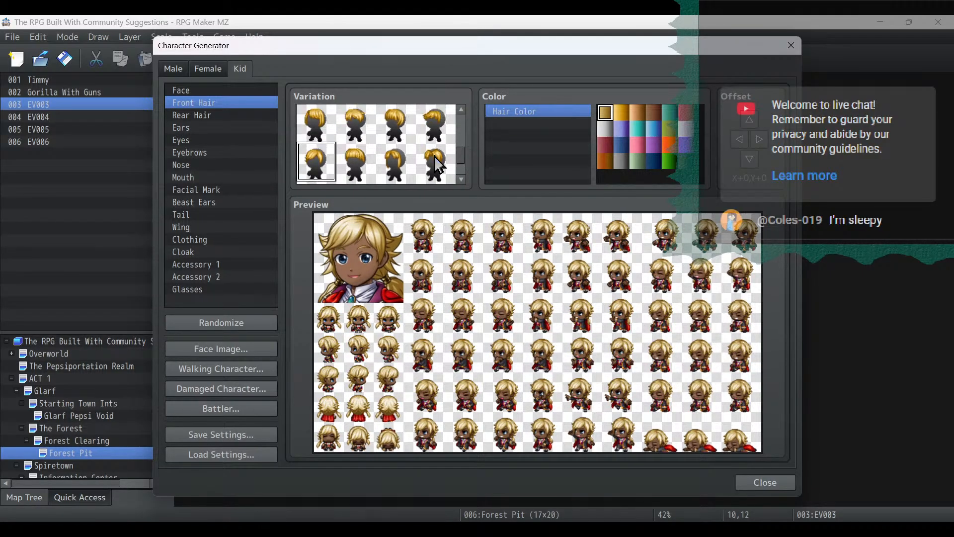
{"action": "left_click", "coordinate": [442, 140]}
{"action": "left_click", "coordinate": [404, 147]}
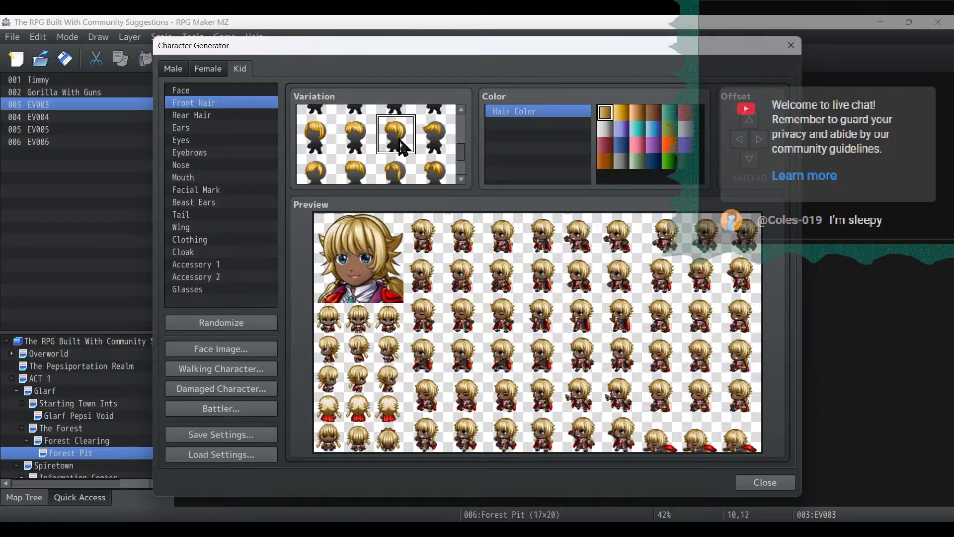
{"action": "left_click", "coordinate": [354, 148]}
{"action": "left_click", "coordinate": [323, 143]}
{"action": "scroll", "coordinate": [427, 171], "scroll_direction": "up", "scroll_amount": 3}
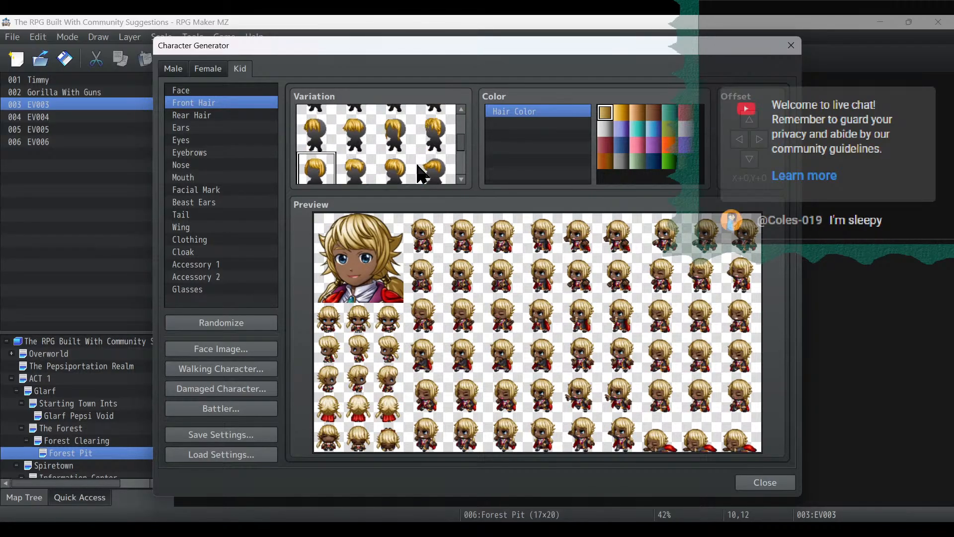
{"action": "left_click", "coordinate": [431, 145]}
{"action": "left_click", "coordinate": [396, 147]}
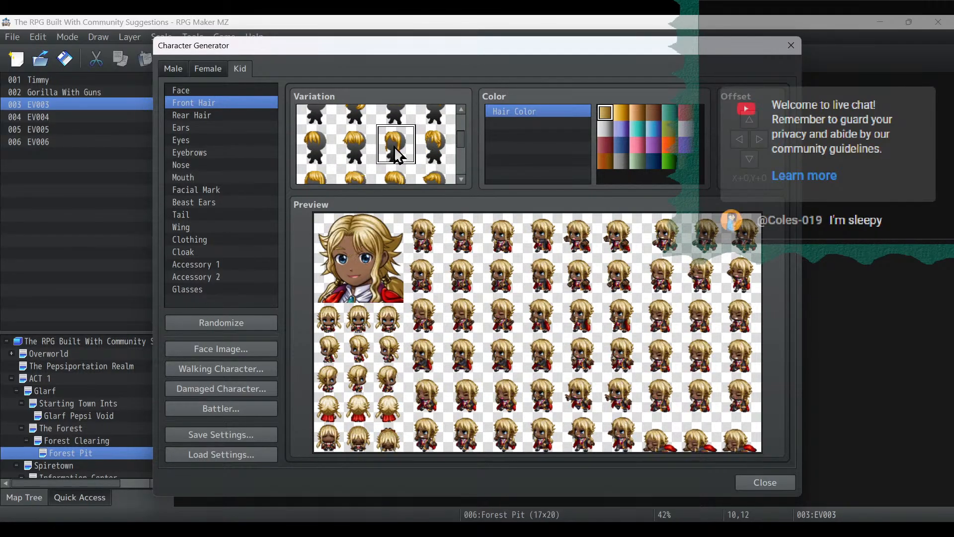
{"action": "left_click", "coordinate": [354, 147]}
{"action": "left_click", "coordinate": [318, 145]}
{"action": "scroll", "coordinate": [404, 147], "scroll_direction": "down", "scroll_amount": 3}
{"action": "left_click", "coordinate": [444, 131]}
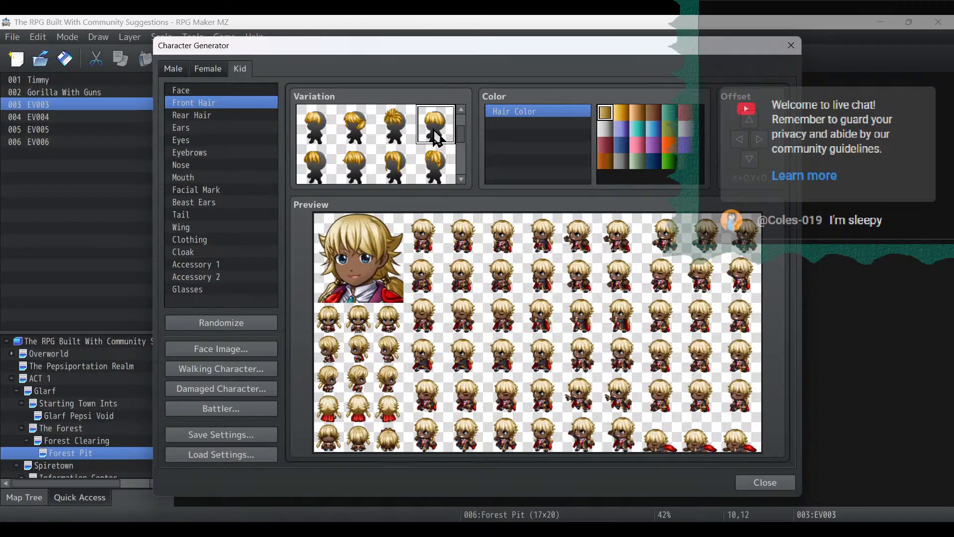
{"action": "left_click", "coordinate": [395, 141]}
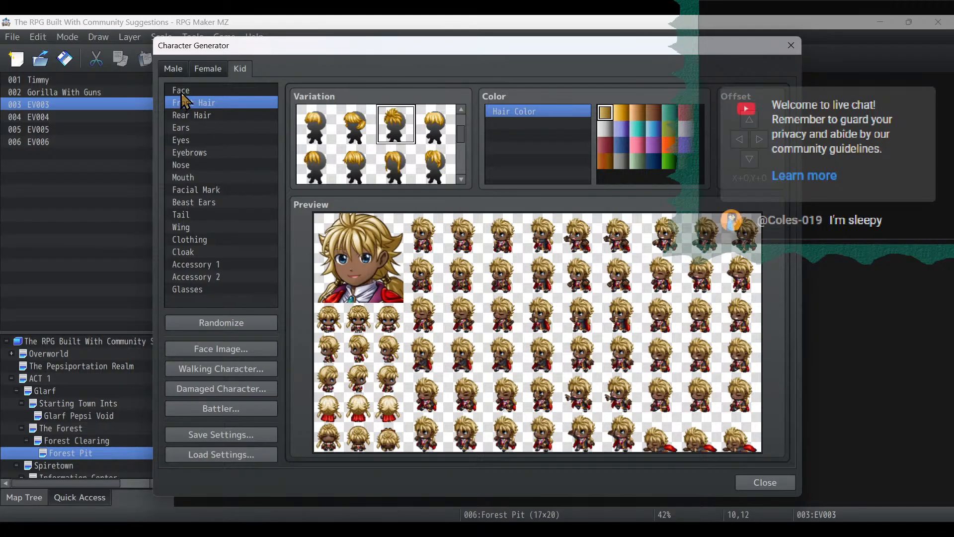
Try other hair colors on the Kid character and set the hair to black.
{"action": "left_click", "coordinate": [621, 112]}
{"action": "left_click", "coordinate": [670, 161]}
{"action": "left_click", "coordinate": [686, 162]}
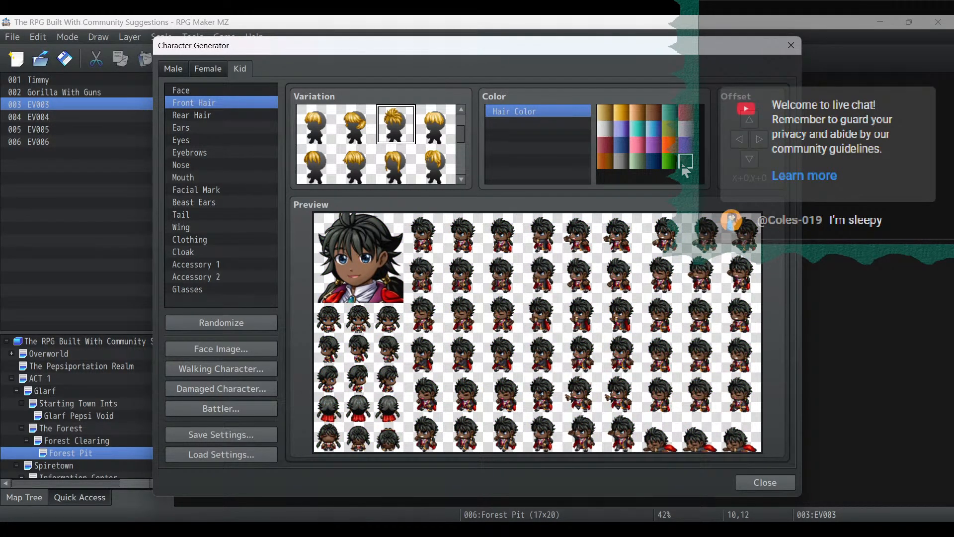
{"action": "left_click", "coordinate": [651, 162]}
{"action": "left_click", "coordinate": [685, 161]}
Leave the Character Generator to look through the Database actors up to Ryu without changes, and return to the Kid character.
{"action": "left_click", "coordinate": [746, 488]}
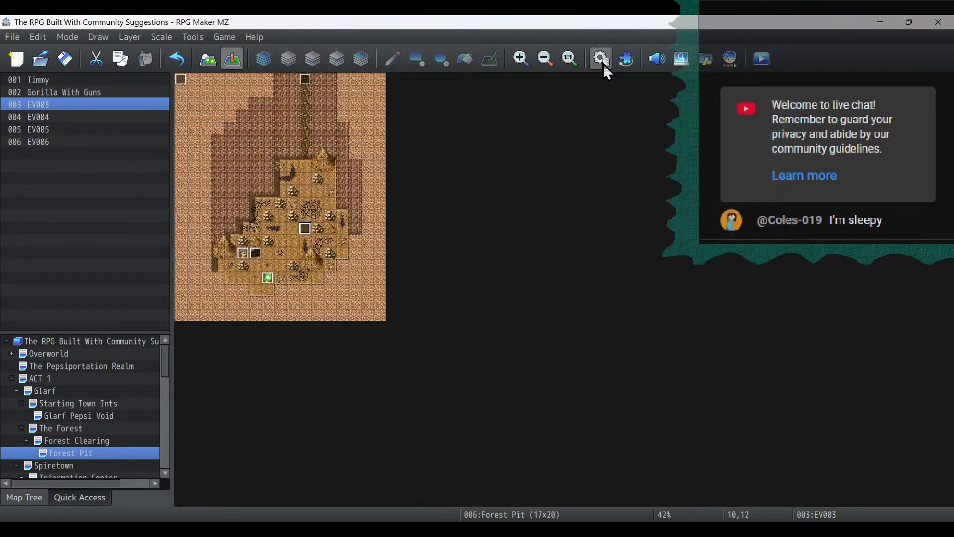
{"action": "left_click", "coordinate": [603, 64]}
{"action": "key", "text": "Up"}
{"action": "key", "text": "Up"}
{"action": "key", "text": "Up"}
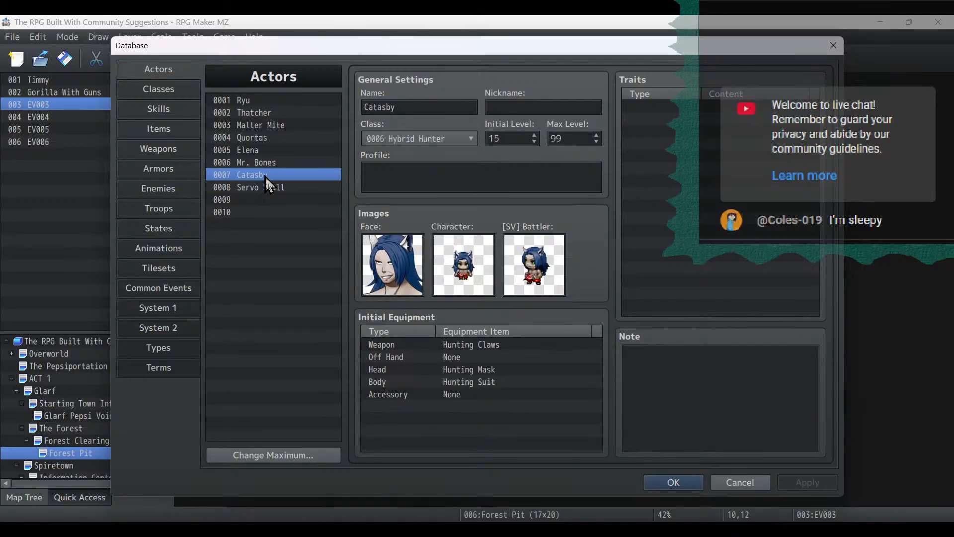
{"action": "key", "text": "Up"}
{"action": "key", "text": "Up"}
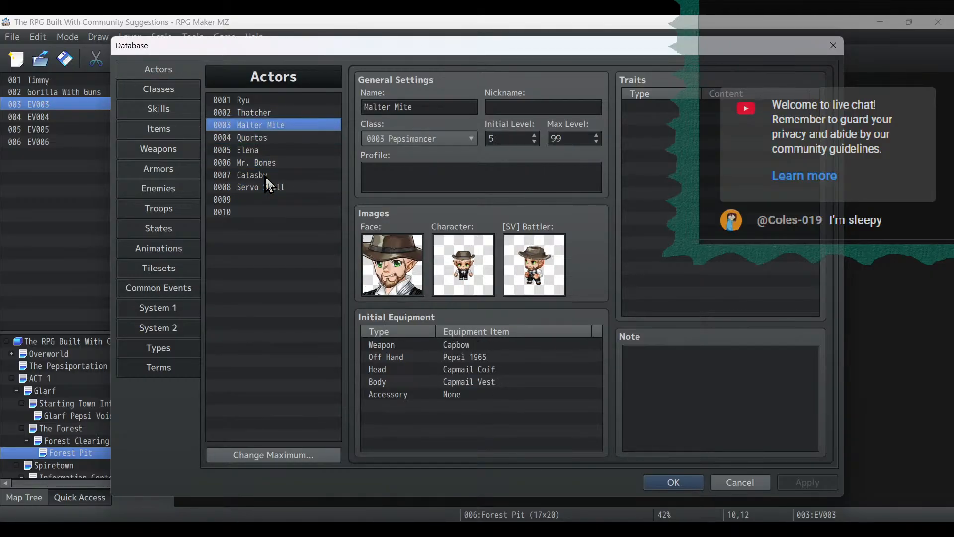
{"action": "key", "text": "Up"}
{"action": "key", "text": "Up"}
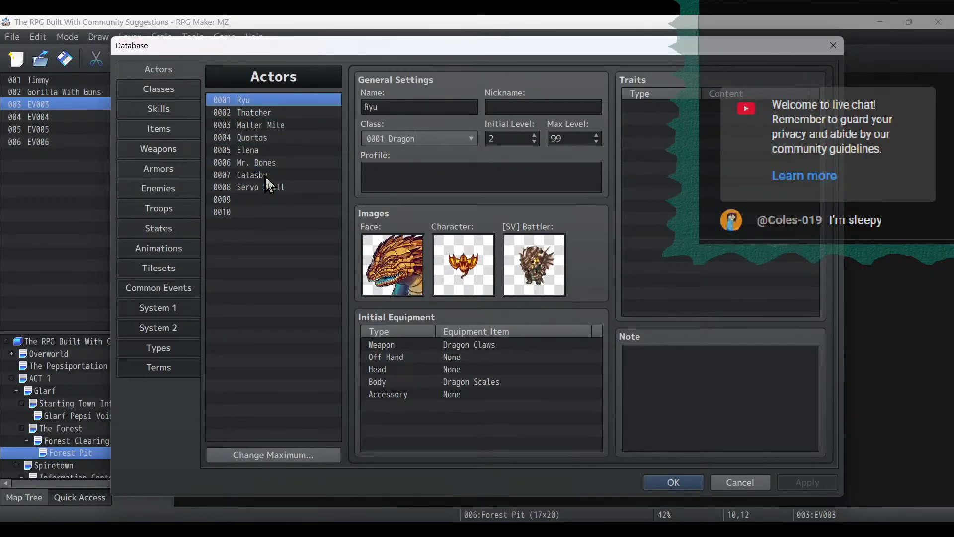
{"action": "left_click", "coordinate": [735, 483]}
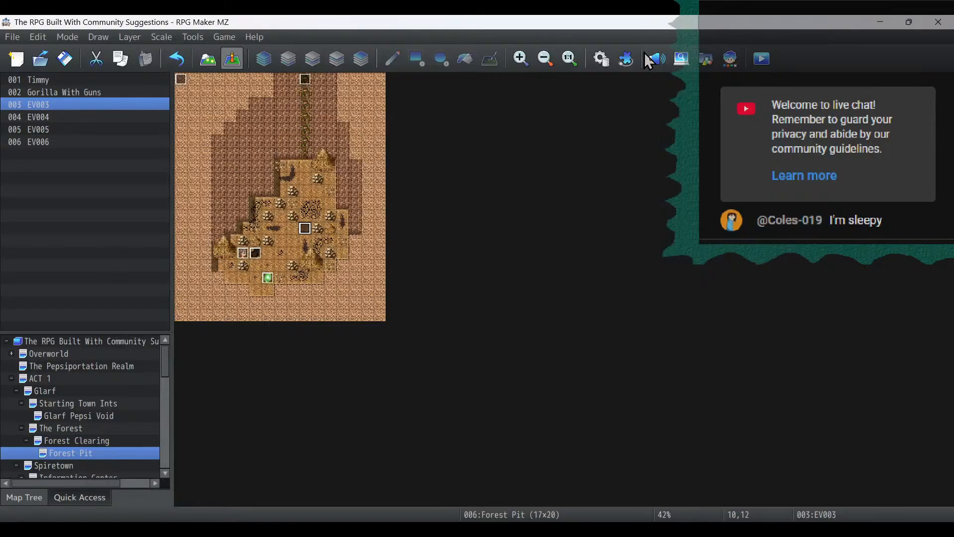
{"action": "left_click", "coordinate": [731, 58]}
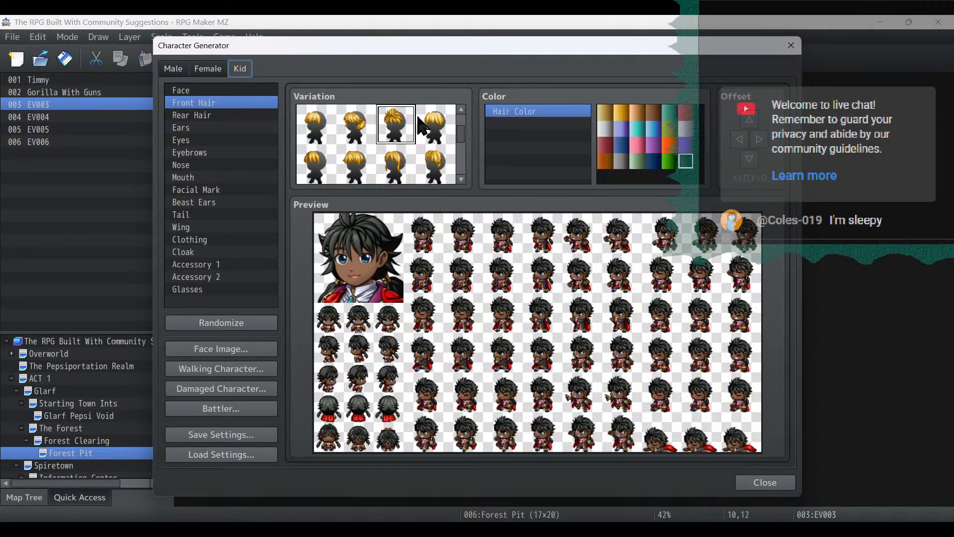
Try other eye shapes on the Kid character, including closed smiling eyes, and go back to the first open-eyed style.
{"action": "left_click", "coordinate": [191, 119]}
{"action": "left_click", "coordinate": [191, 127]}
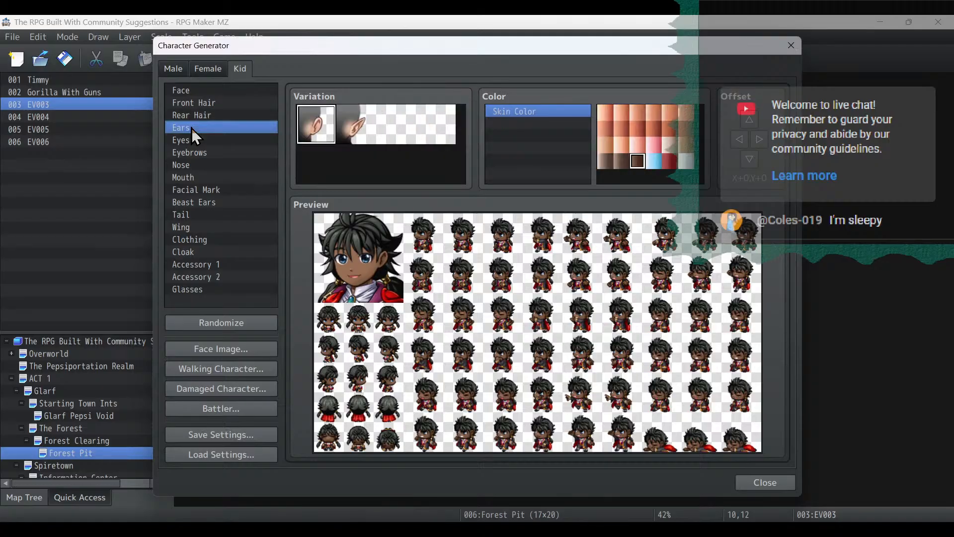
{"action": "left_click", "coordinate": [205, 141]}
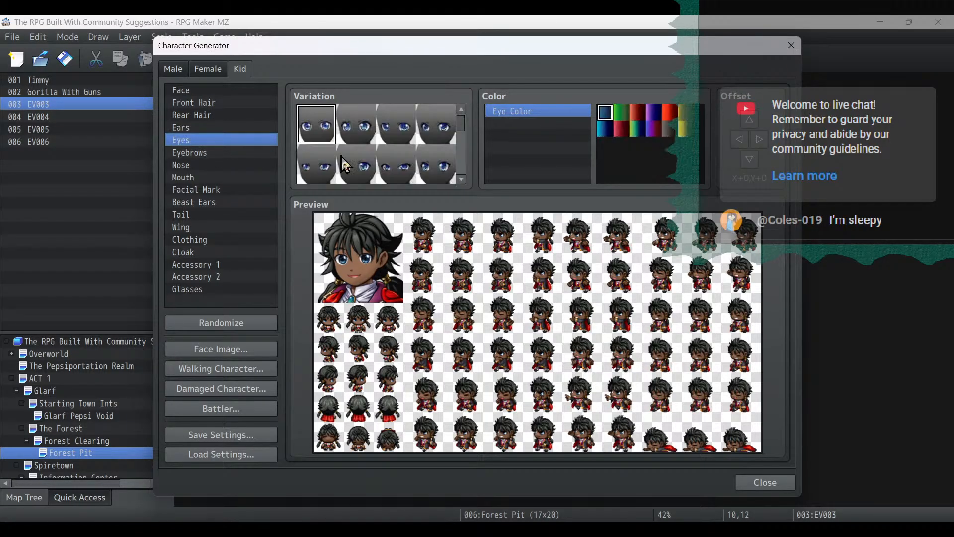
{"action": "scroll", "coordinate": [462, 145], "scroll_direction": "down", "scroll_amount": 5}
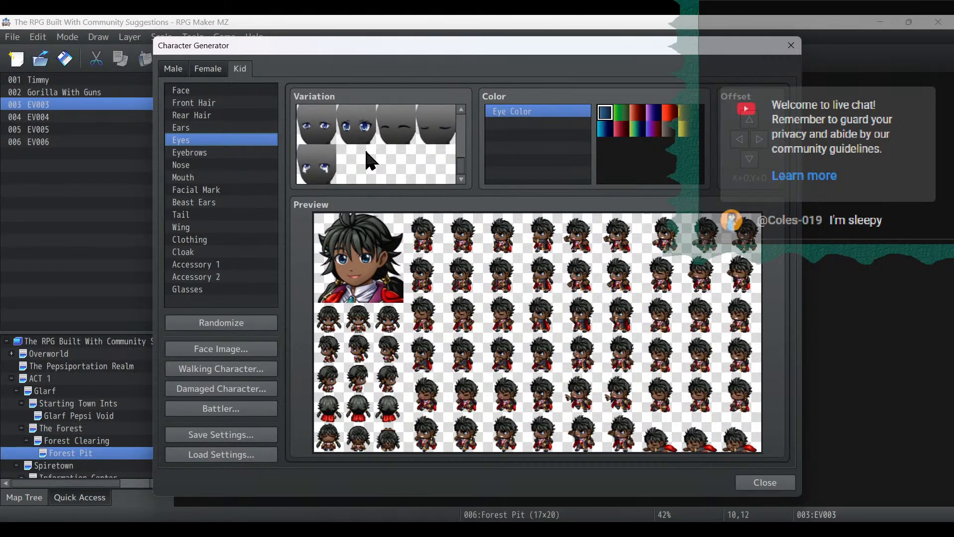
{"action": "left_click", "coordinate": [330, 169]}
{"action": "scroll", "coordinate": [348, 149], "scroll_direction": "up", "scroll_amount": 2}
{"action": "left_click", "coordinate": [404, 144]}
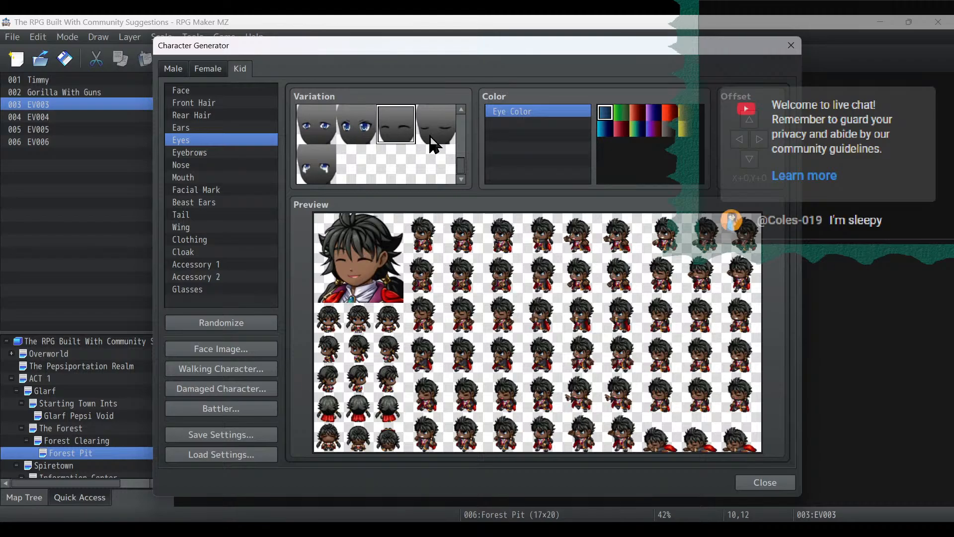
{"action": "scroll", "coordinate": [430, 136], "scroll_direction": "up", "scroll_amount": 3}
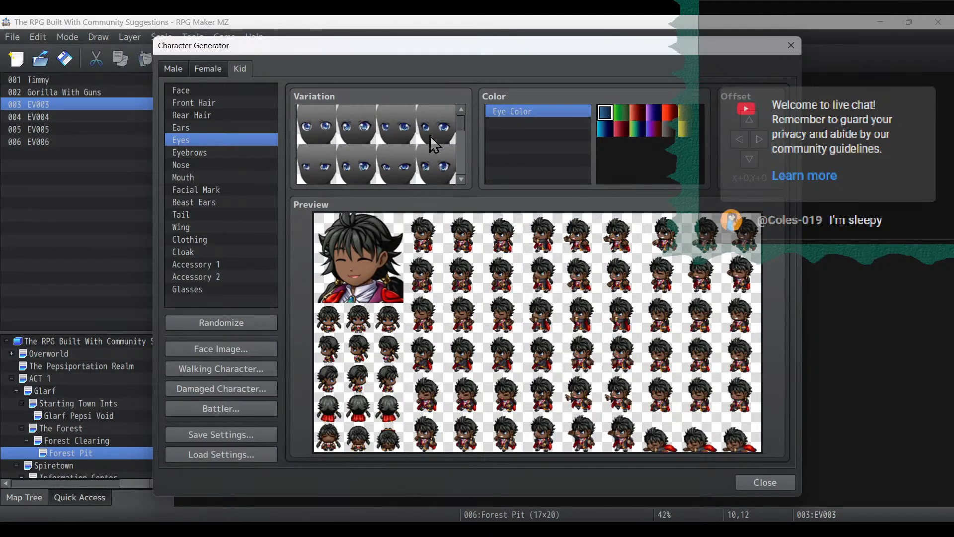
{"action": "left_click", "coordinate": [303, 126]}
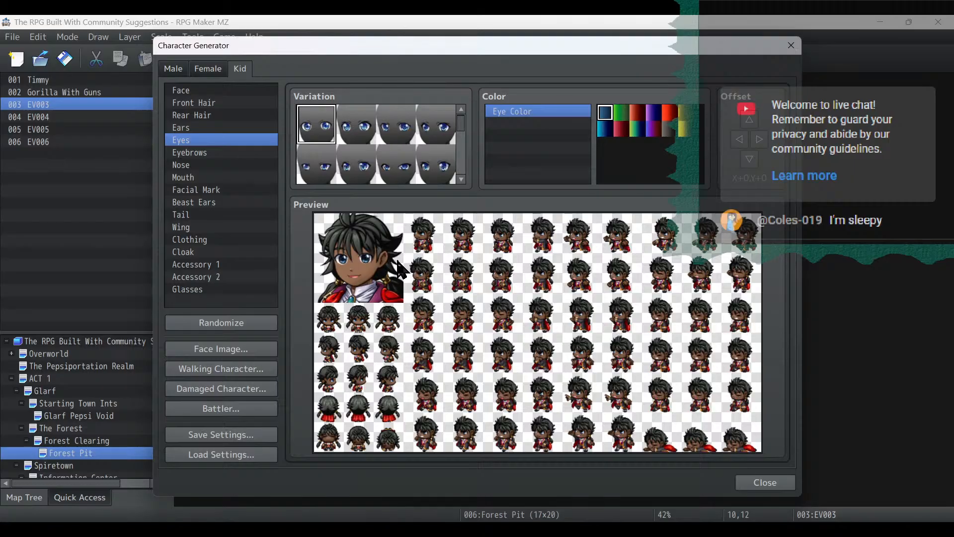
Try a few eye colors on the Kid character, including red, and set the eyes to green.
{"action": "left_click", "coordinate": [621, 129]}
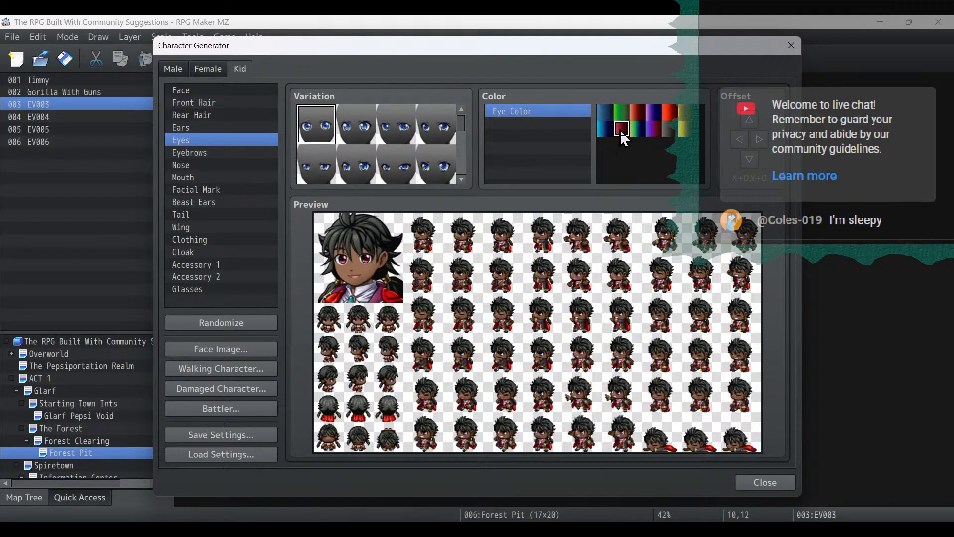
{"action": "left_click", "coordinate": [637, 130]}
{"action": "left_click", "coordinate": [623, 116]}
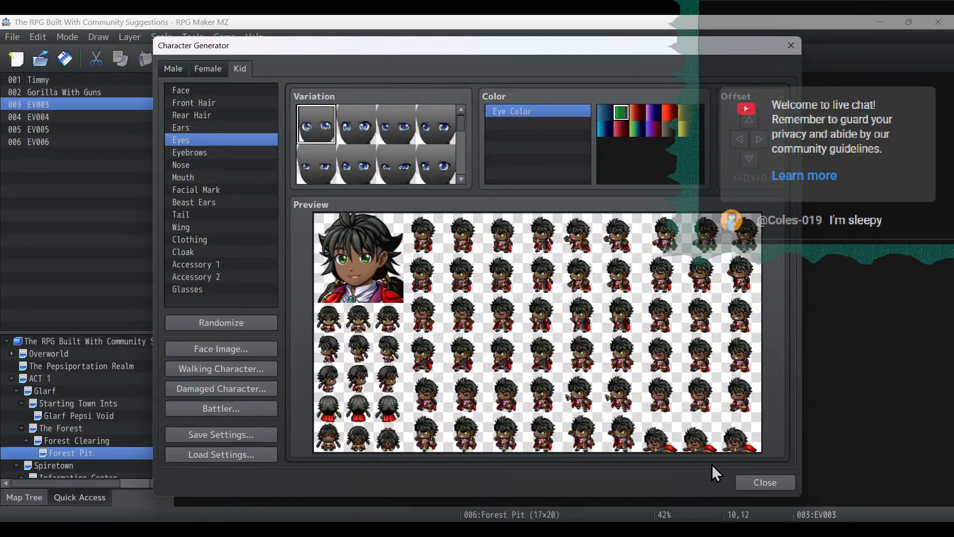
Check the Database actors Thatcher, Malter Mite, Elena and Catasby without changes, and return to the Character Generator.
{"action": "left_click", "coordinate": [762, 482]}
{"action": "left_click", "coordinate": [603, 61]}
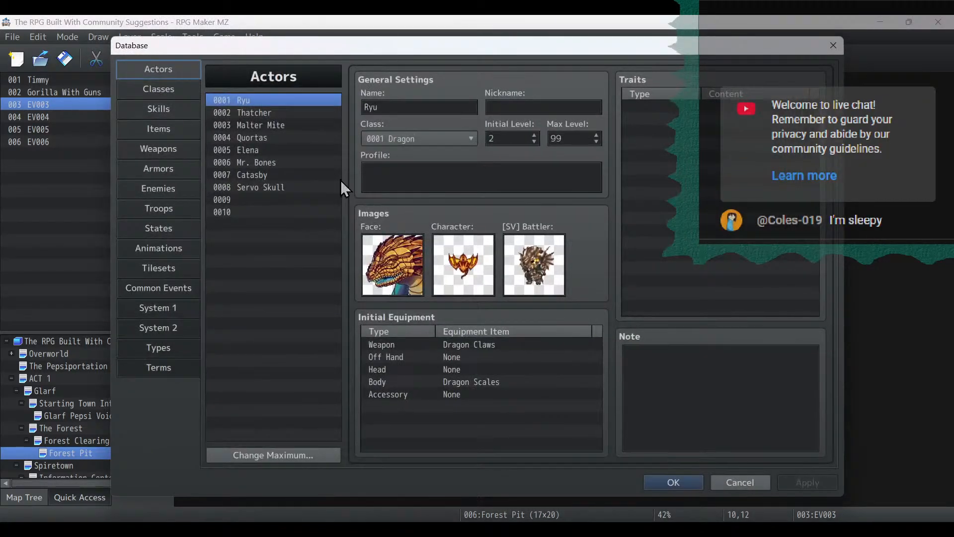
{"action": "left_click", "coordinate": [269, 114]}
{"action": "left_click", "coordinate": [272, 125]}
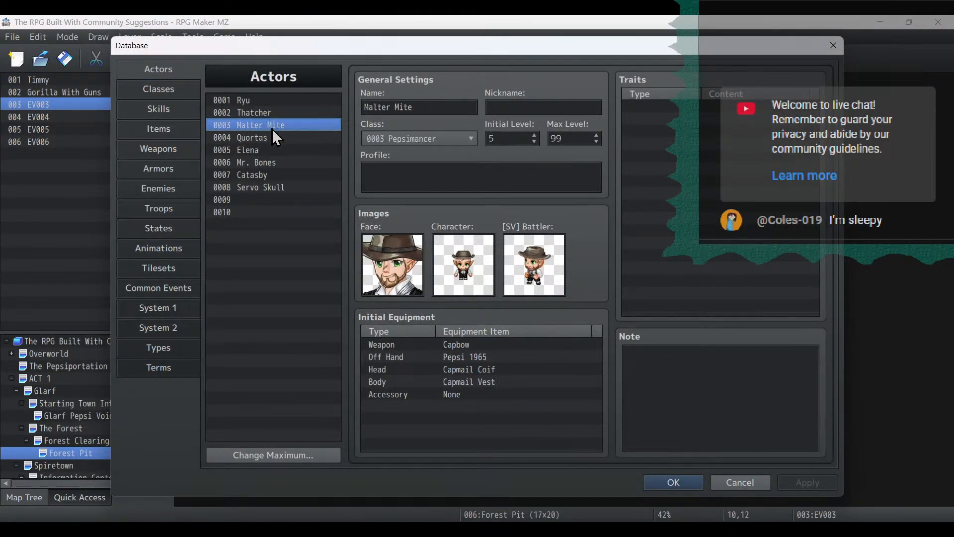
{"action": "left_click", "coordinate": [275, 149]}
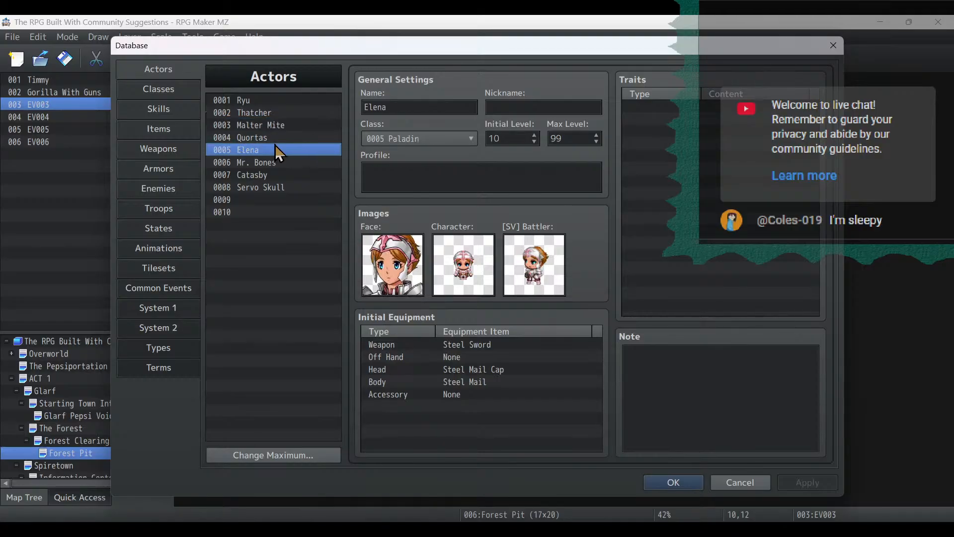
{"action": "left_click", "coordinate": [280, 176]}
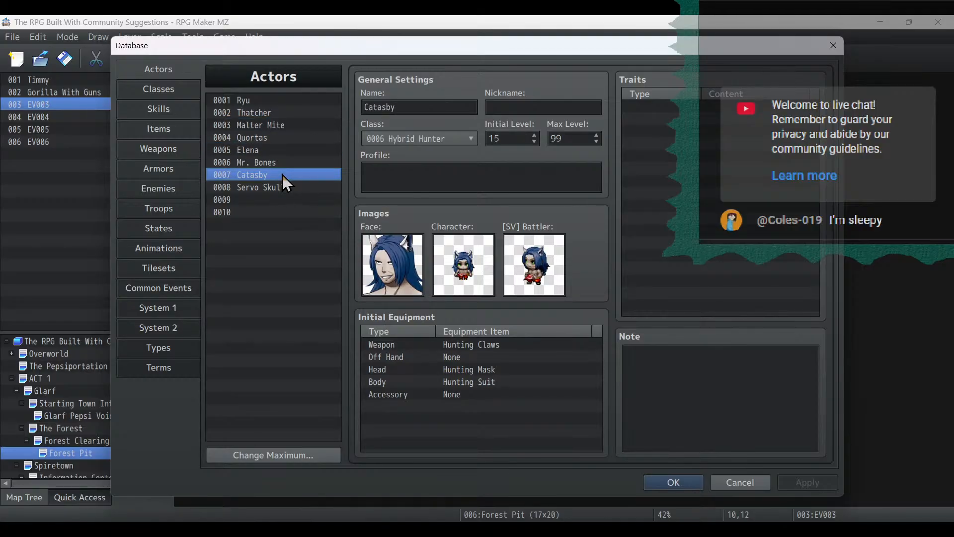
{"action": "left_click", "coordinate": [740, 482]}
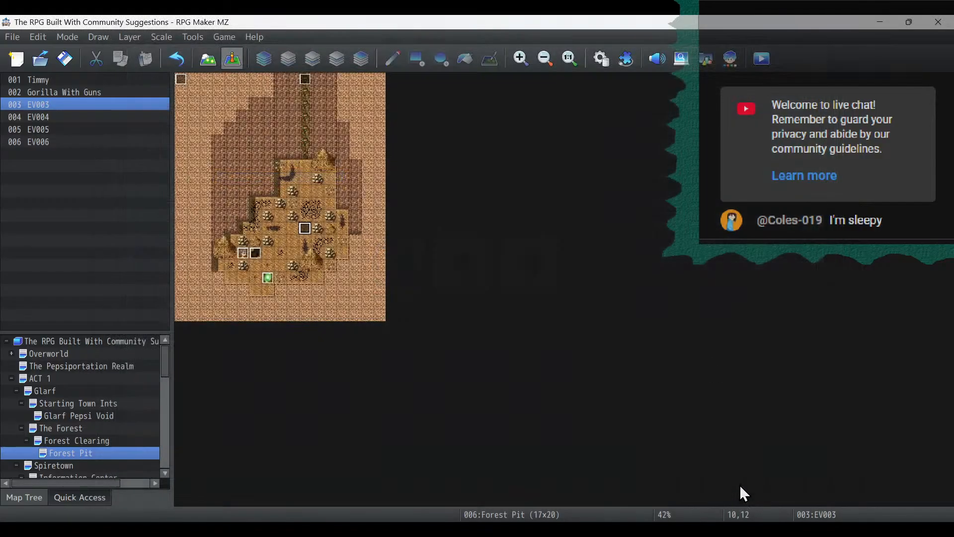
{"action": "left_click", "coordinate": [602, 59]}
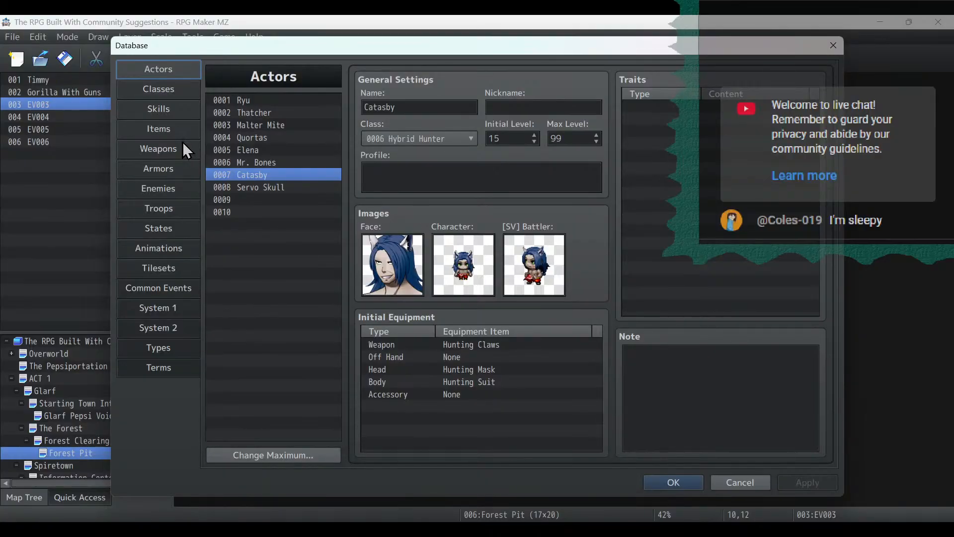
{"action": "left_click", "coordinate": [739, 483]}
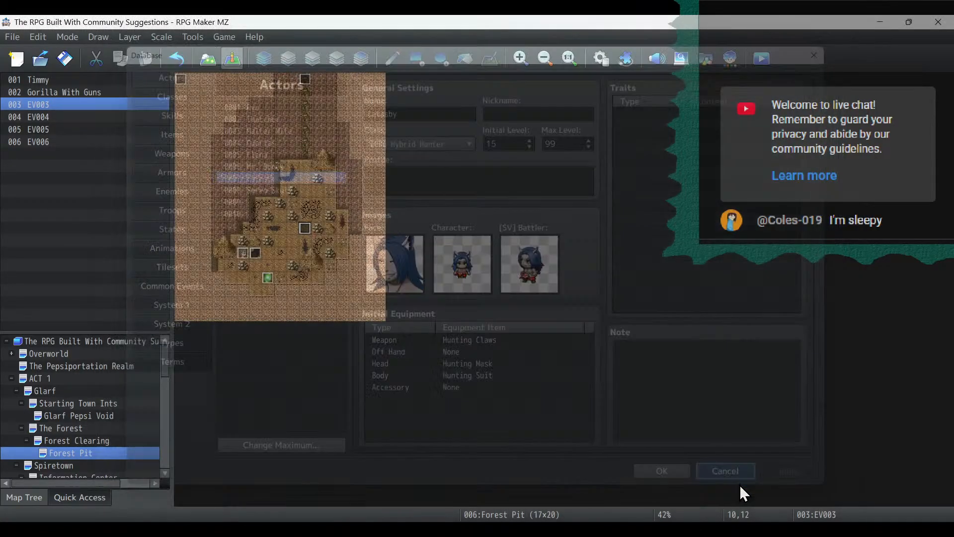
{"action": "left_click", "coordinate": [729, 58]}
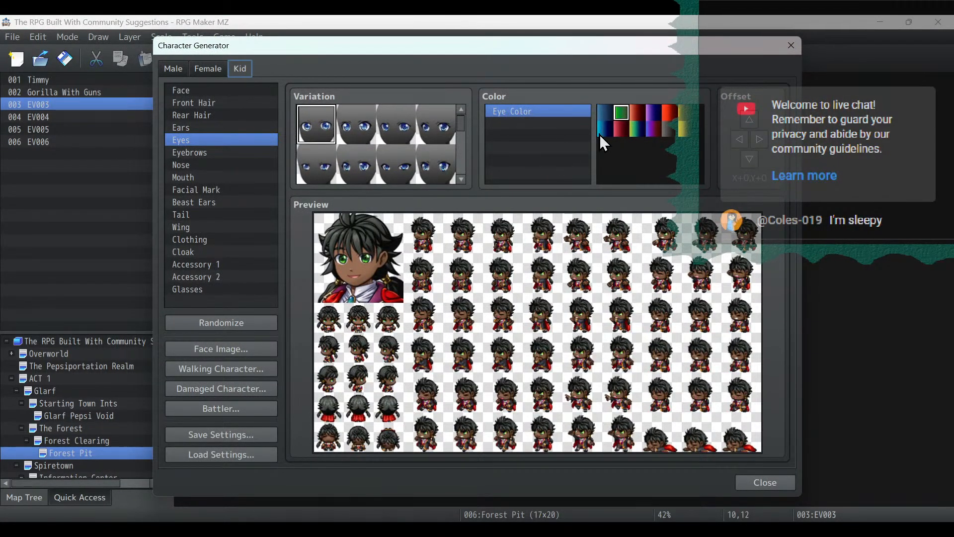
Try red and orange eye colors on the Kid character and set the eyes to yellow.
{"action": "left_click", "coordinate": [638, 113]}
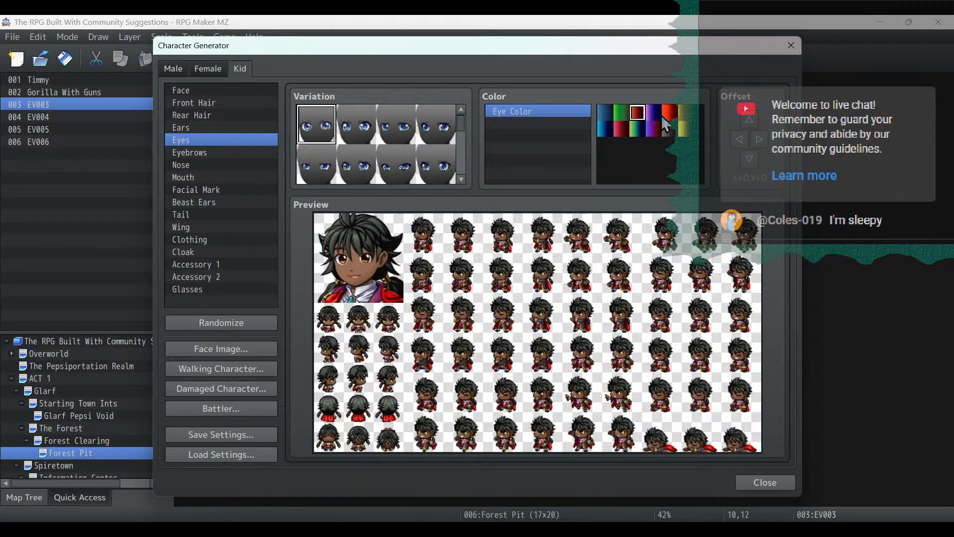
{"action": "left_click", "coordinate": [669, 113]}
{"action": "left_click", "coordinate": [687, 129]}
Give the Kid character the third eyebrow style in the second row and the first nose in the second row.
{"action": "left_click", "coordinate": [223, 157]}
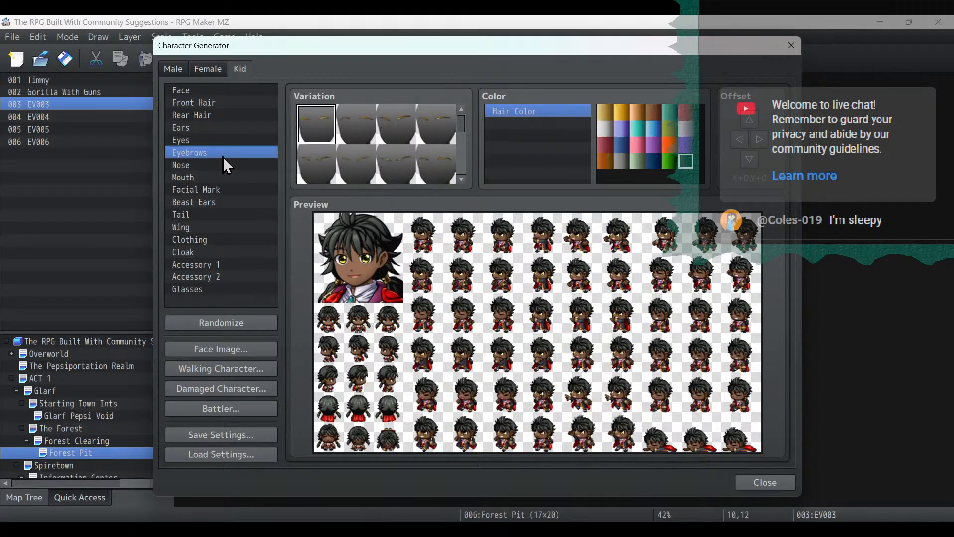
{"action": "left_click", "coordinate": [312, 168]}
{"action": "left_click", "coordinate": [395, 167]}
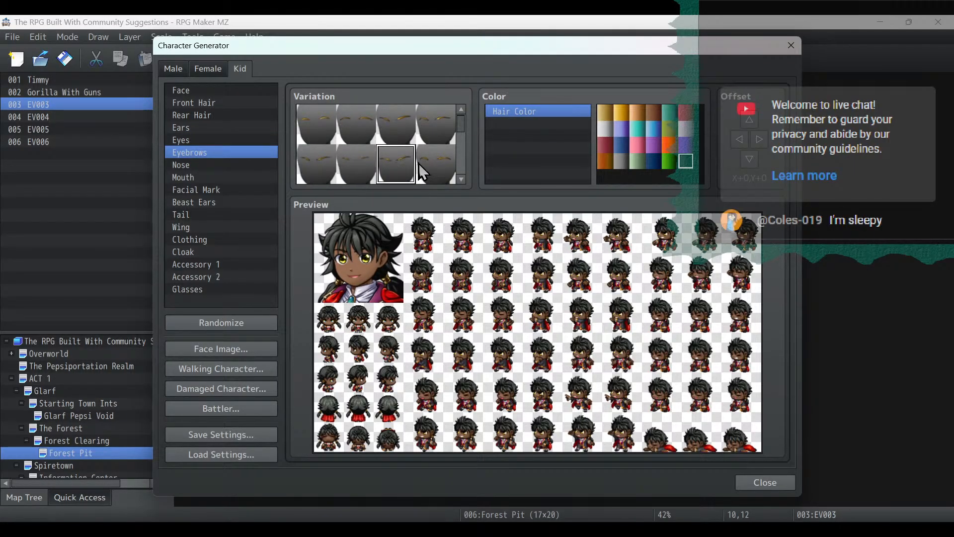
{"action": "left_click", "coordinate": [193, 165]}
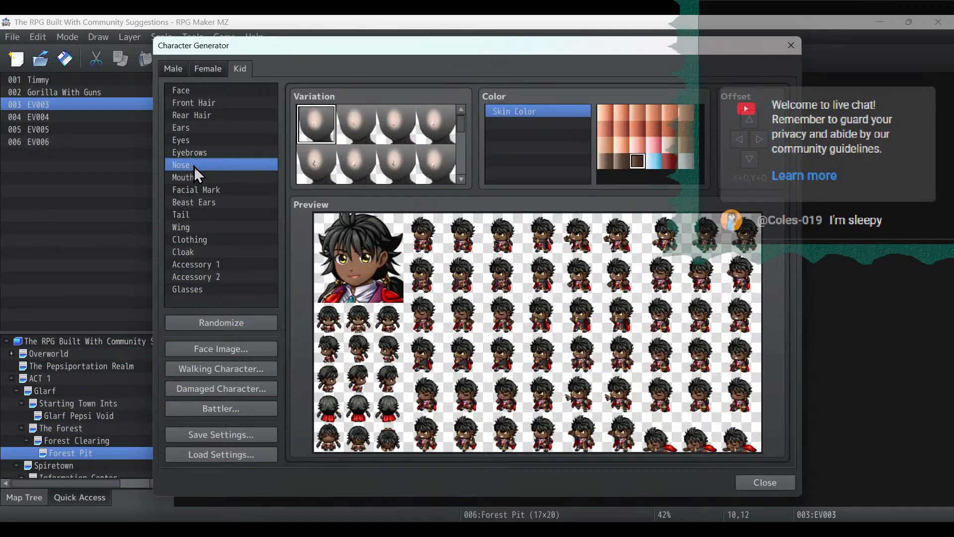
{"action": "left_click", "coordinate": [311, 162]}
{"action": "left_click", "coordinate": [360, 167]}
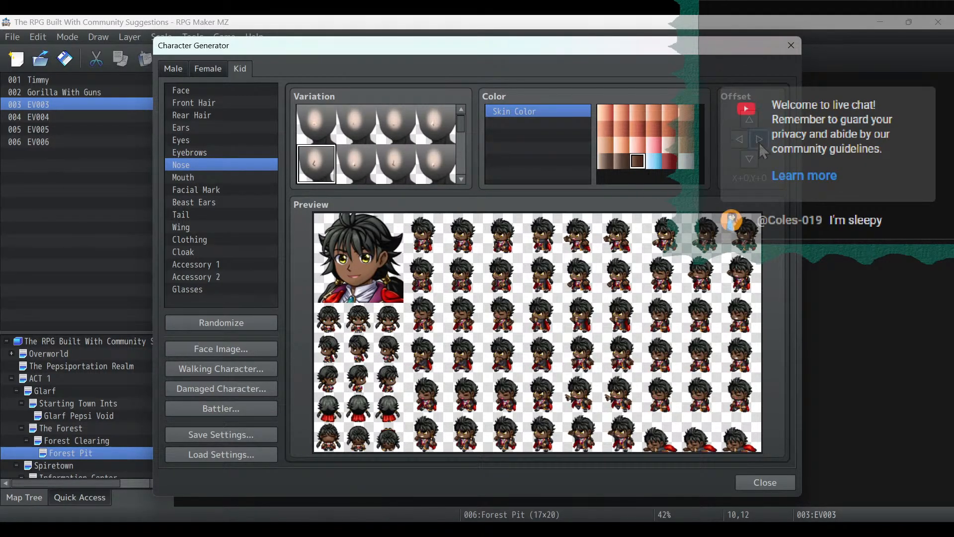
Try several neutral, smiling and frowning mouths on the Kid character and settle on the slight smile starting the third variation row.
{"action": "left_click", "coordinate": [216, 176]}
{"action": "left_click", "coordinate": [349, 135]}
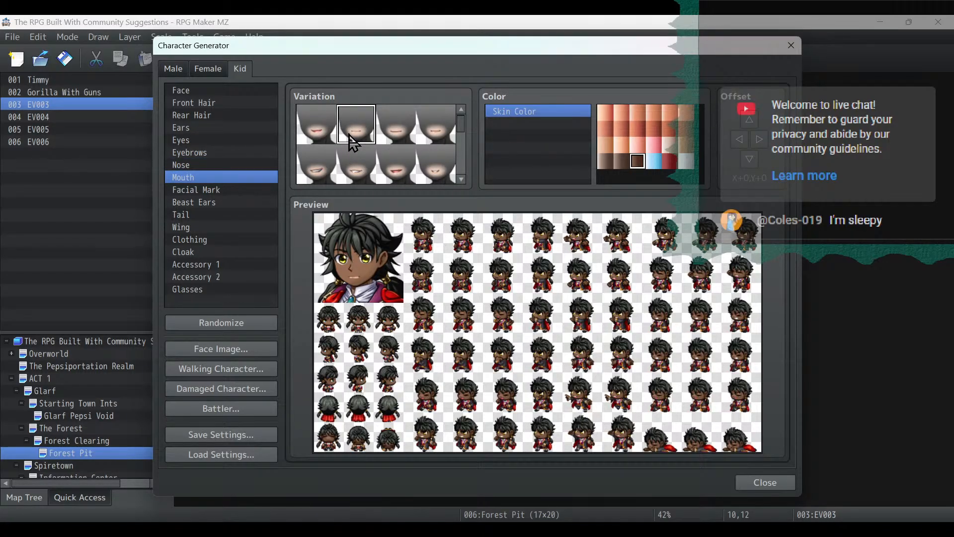
{"action": "left_click", "coordinate": [404, 133]}
{"action": "left_click", "coordinate": [438, 133]}
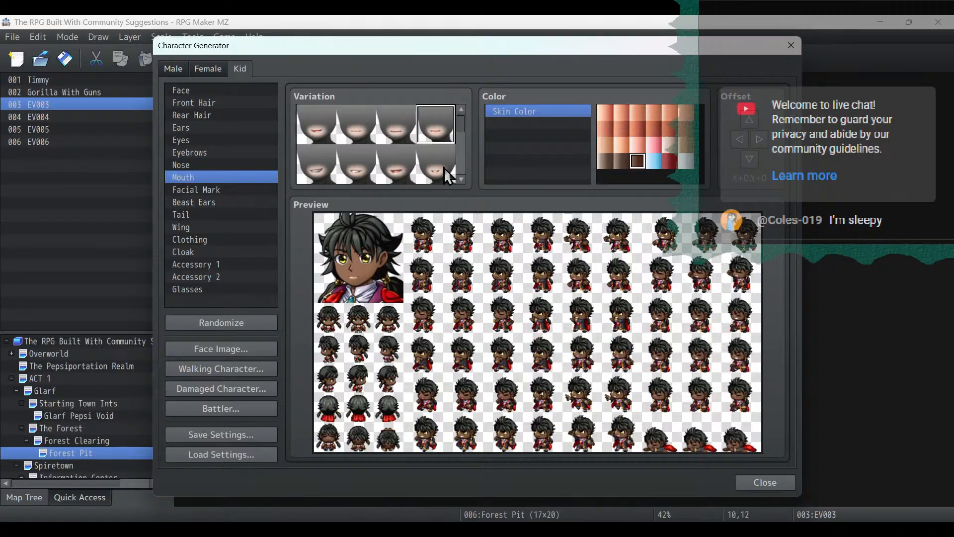
{"action": "scroll", "coordinate": [439, 149], "scroll_direction": "down", "scroll_amount": 2}
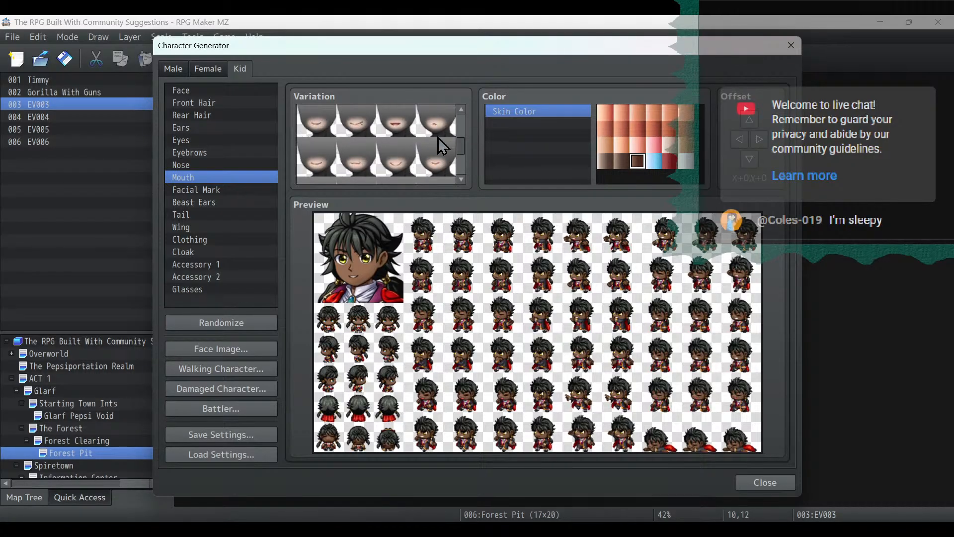
{"action": "left_click", "coordinate": [320, 128]}
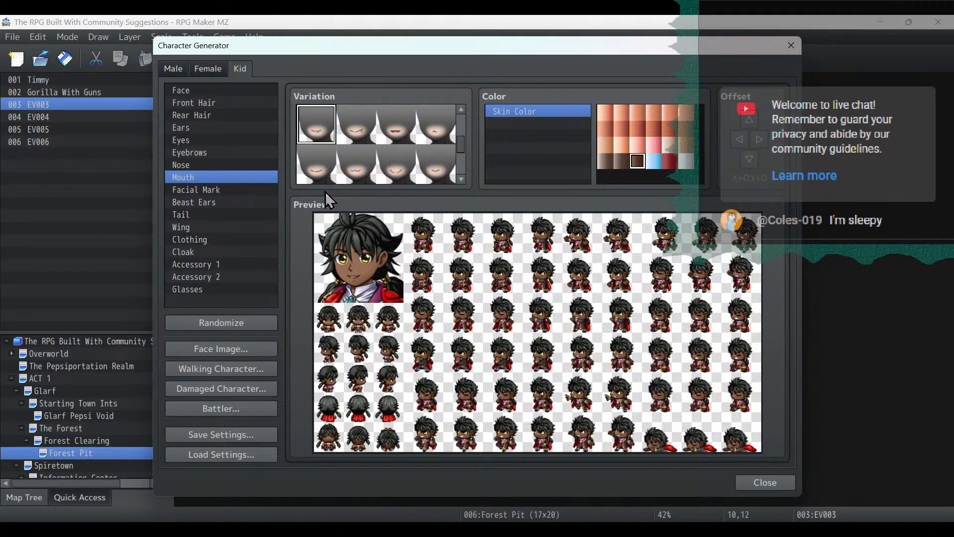
{"action": "left_click", "coordinate": [318, 177]}
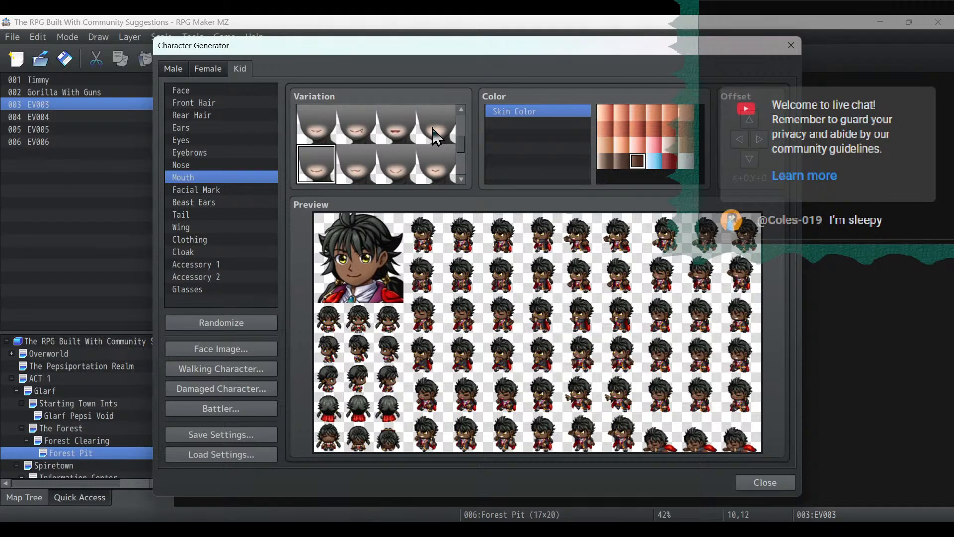
{"action": "left_click", "coordinate": [435, 132]}
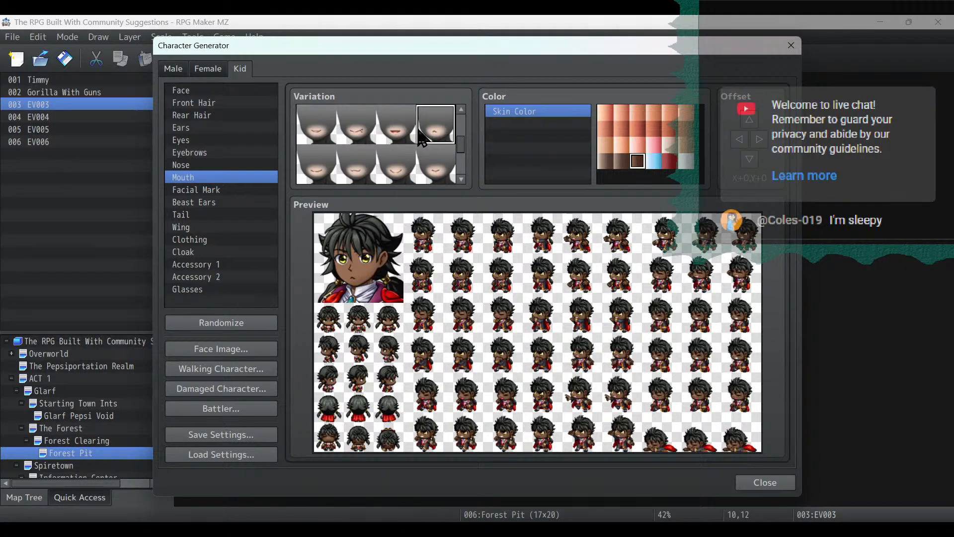
{"action": "scroll", "coordinate": [347, 140], "scroll_direction": "down", "scroll_amount": 2}
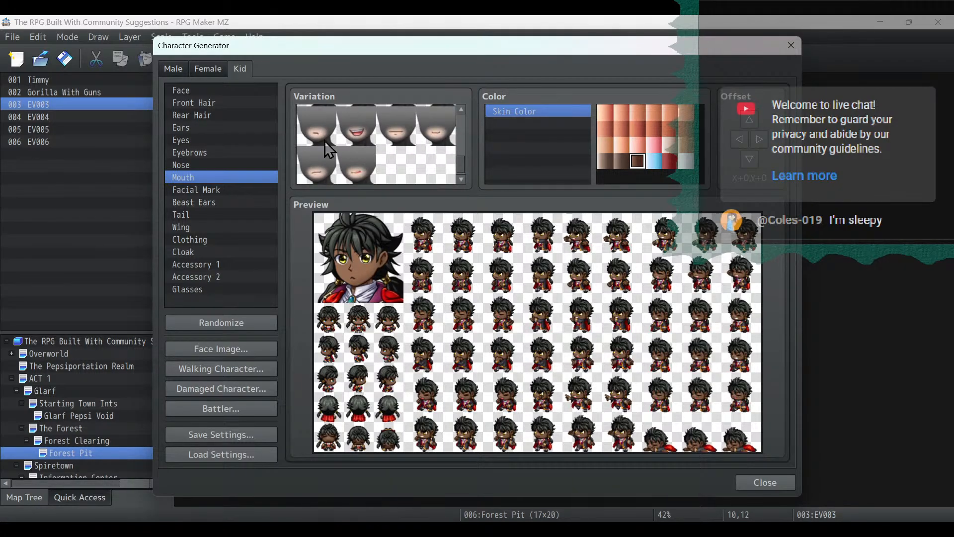
{"action": "left_click", "coordinate": [436, 136]}
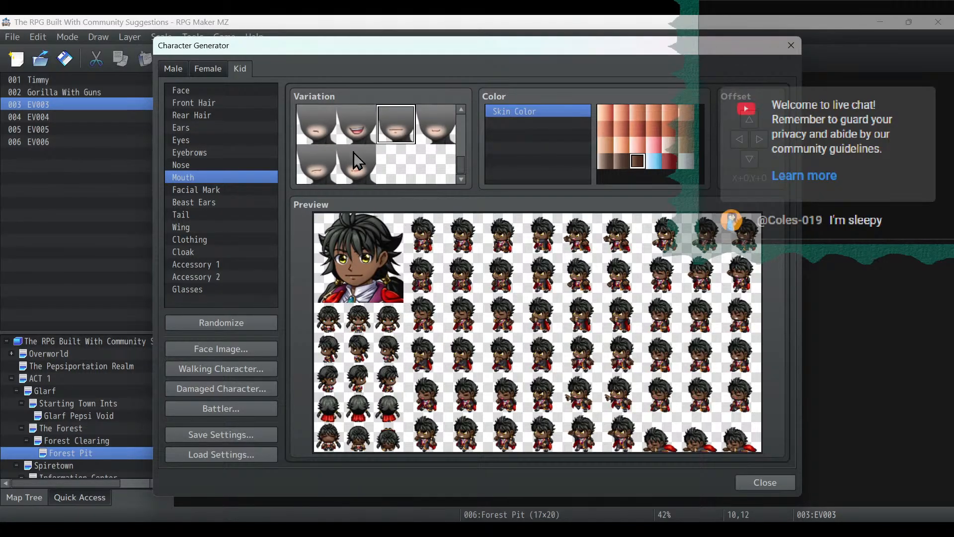
{"action": "left_click", "coordinate": [349, 174]}
{"action": "scroll", "coordinate": [348, 175], "scroll_direction": "up", "scroll_amount": 2}
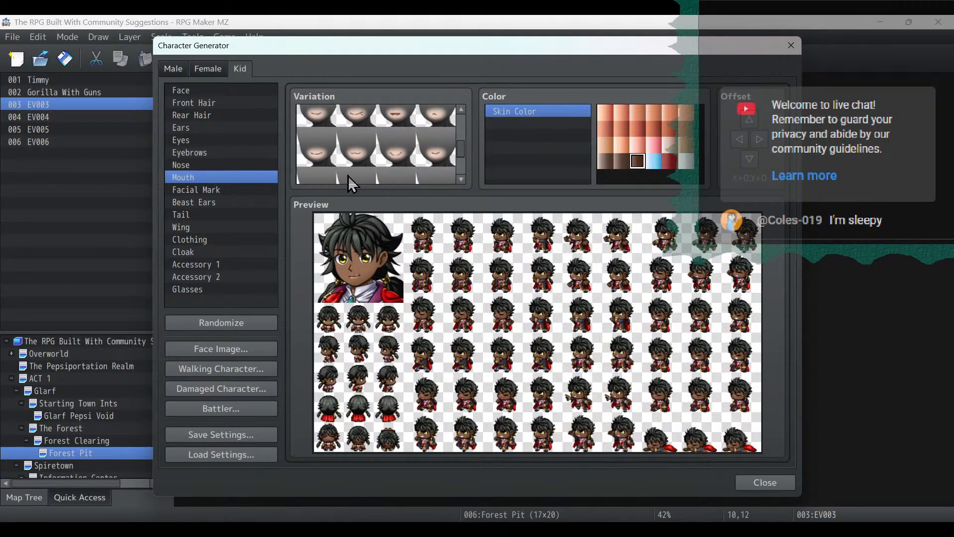
{"action": "left_click", "coordinate": [324, 164]}
{"action": "left_click", "coordinate": [382, 172]}
{"action": "left_click", "coordinate": [435, 171]}
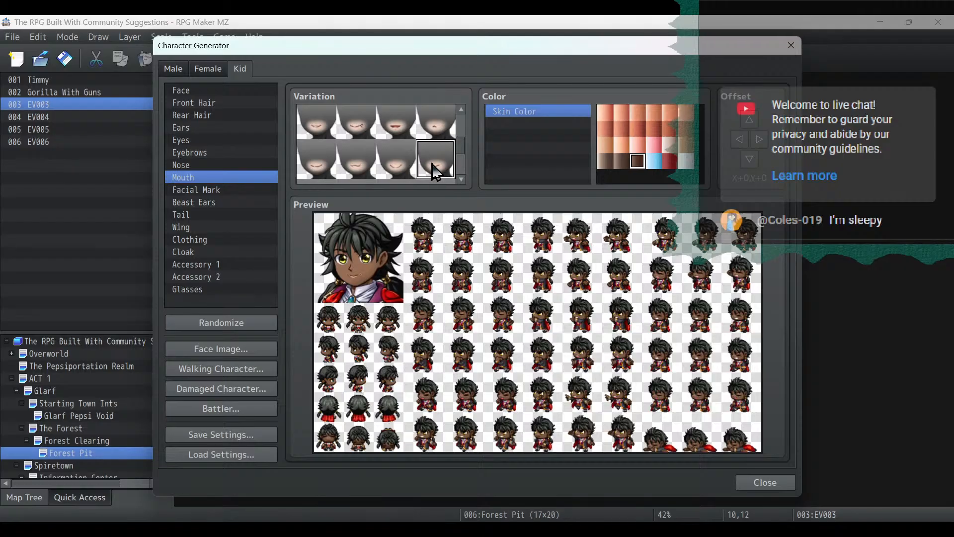
{"action": "scroll", "coordinate": [434, 165], "scroll_direction": "up", "scroll_amount": 2}
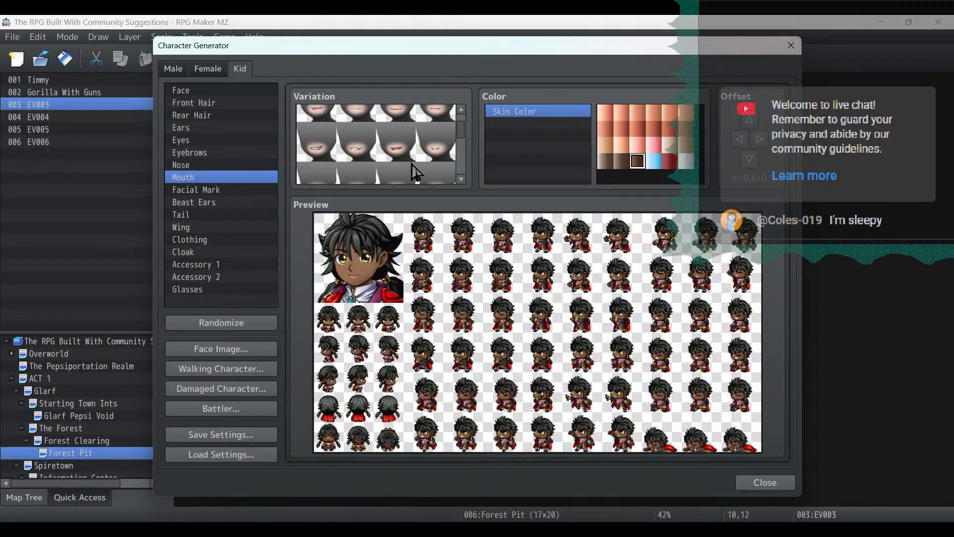
{"action": "scroll", "coordinate": [331, 157], "scroll_direction": "up", "scroll_amount": 2}
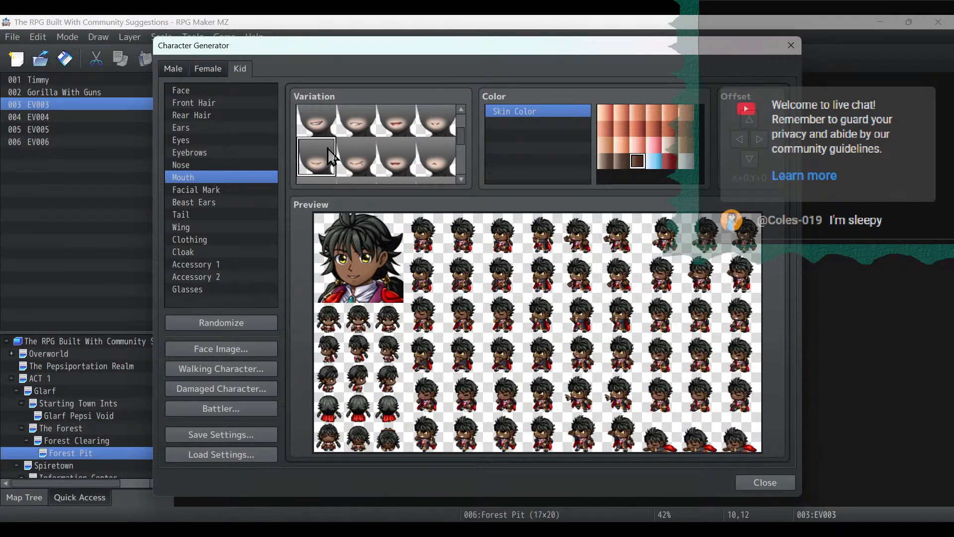
Try the facial mark variations on the Kid character, including the red face marking, and go back to no facial mark.
{"action": "left_click", "coordinate": [241, 189]}
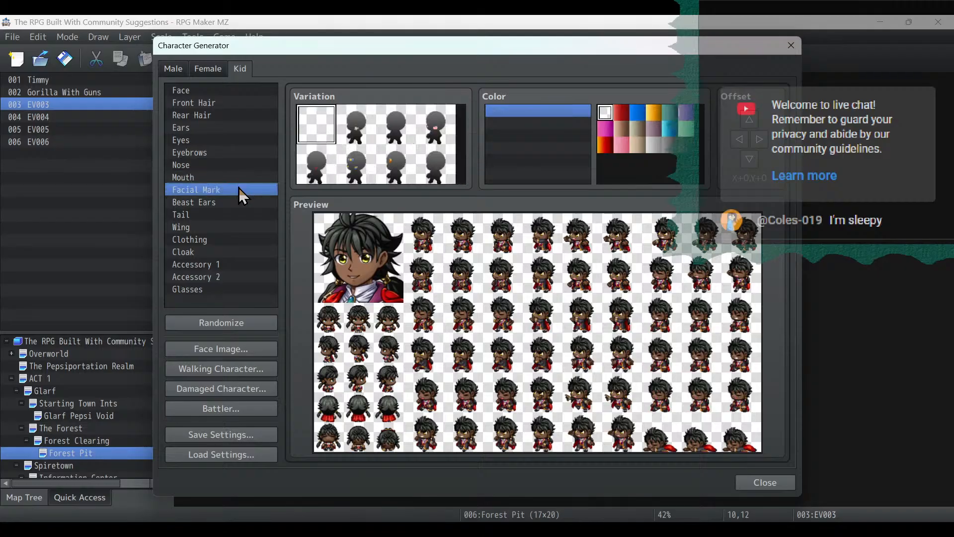
{"action": "left_click", "coordinate": [356, 130]}
{"action": "left_click", "coordinate": [395, 127]}
{"action": "left_click", "coordinate": [436, 127]}
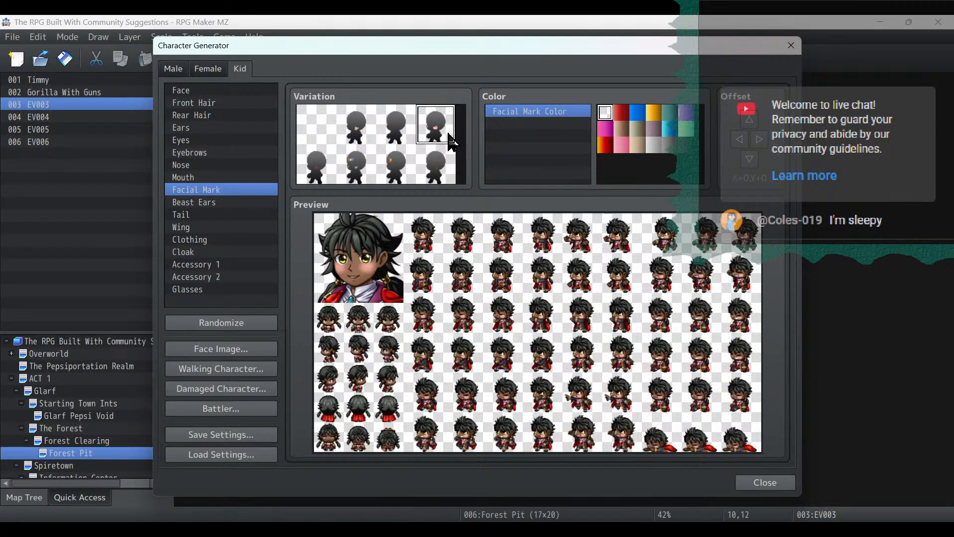
{"action": "left_click", "coordinate": [419, 180]}
{"action": "left_click", "coordinate": [400, 173]}
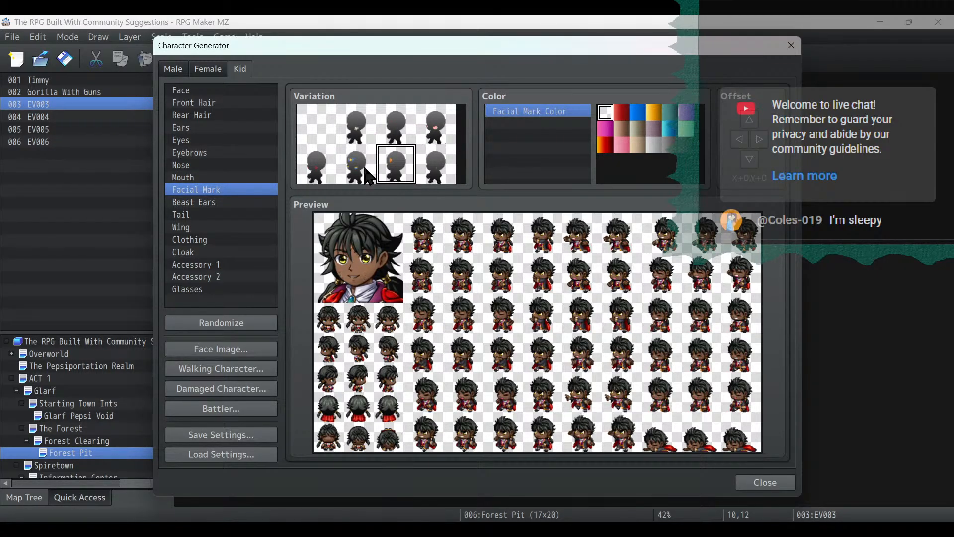
{"action": "left_click", "coordinate": [366, 168]}
{"action": "left_click", "coordinate": [323, 172]}
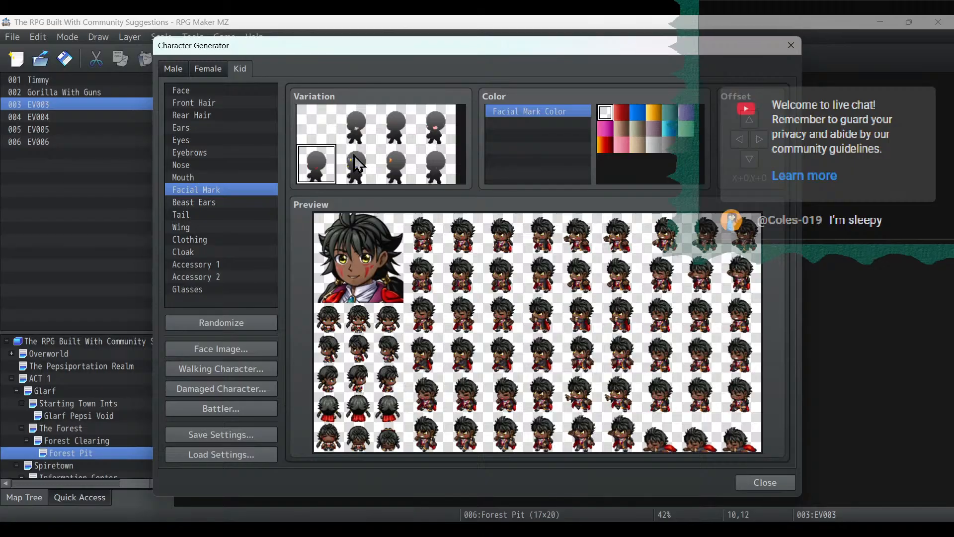
{"action": "left_click", "coordinate": [317, 130]}
Look through the Beast Ears, Tail and Wing options without adding any, and open the Clothing options.
{"action": "left_click", "coordinate": [199, 205]}
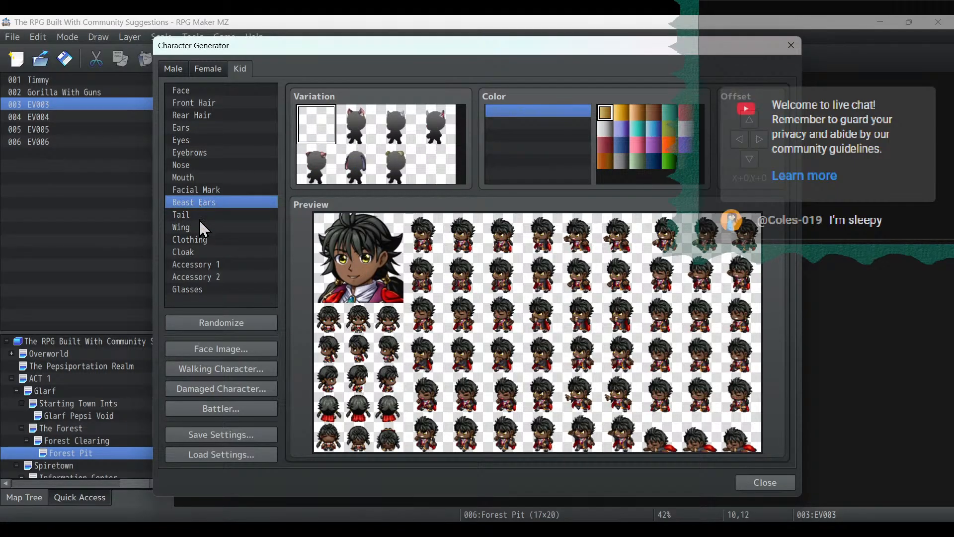
{"action": "left_click", "coordinate": [198, 220]}
{"action": "left_click", "coordinate": [201, 228]}
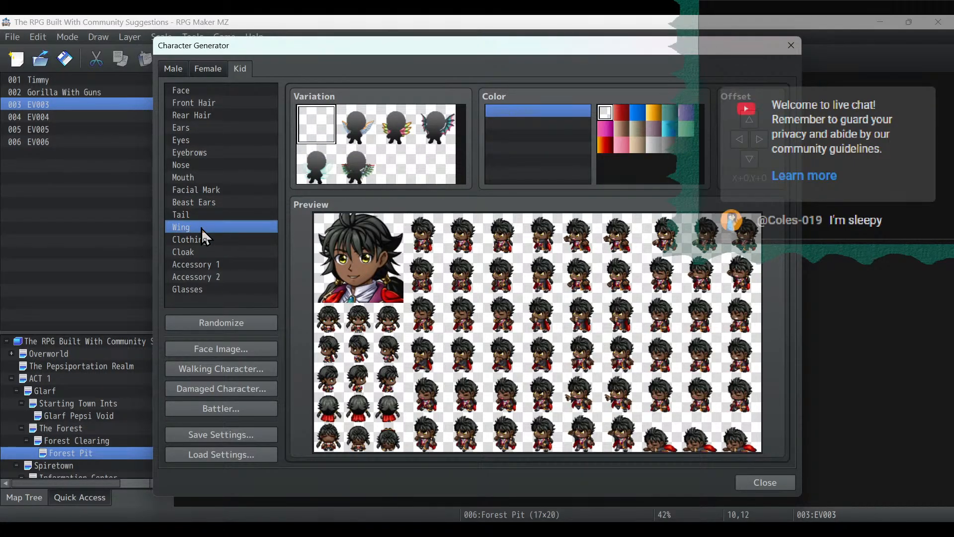
{"action": "left_click", "coordinate": [200, 242]}
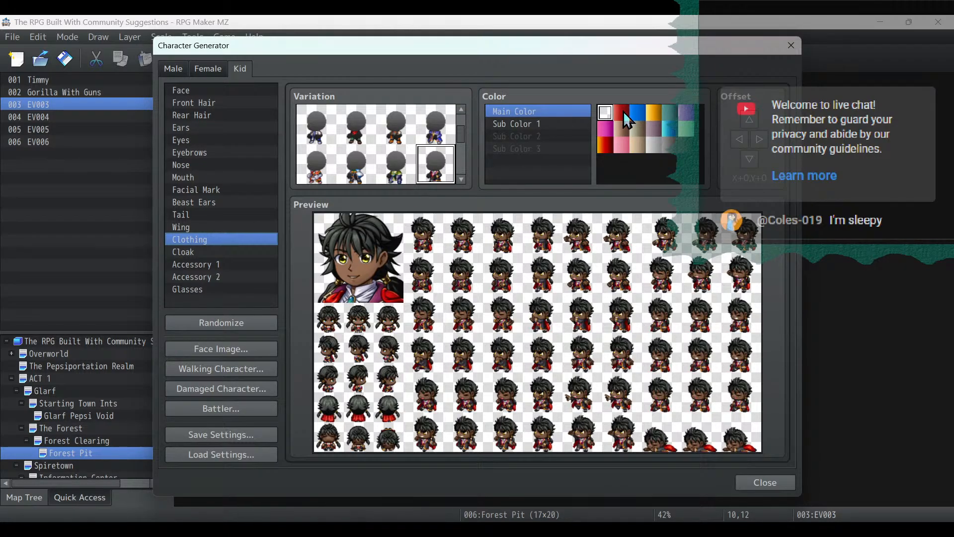
Compare the looks of the Database actors from Thatcher through Catasby without making changes, and return to the Character Generator.
{"action": "left_click", "coordinate": [764, 484]}
{"action": "left_click", "coordinate": [601, 58]}
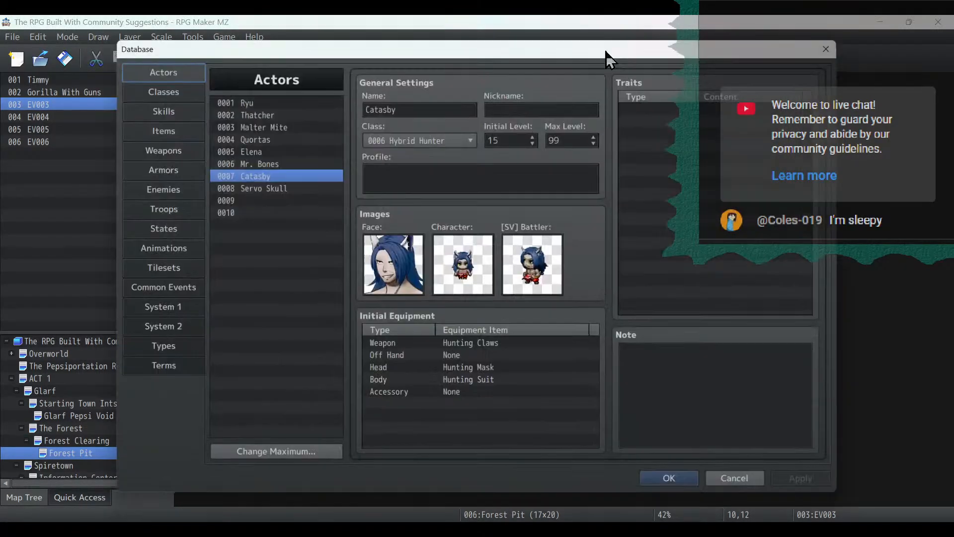
{"action": "left_click", "coordinate": [272, 103]}
{"action": "left_click", "coordinate": [272, 112]}
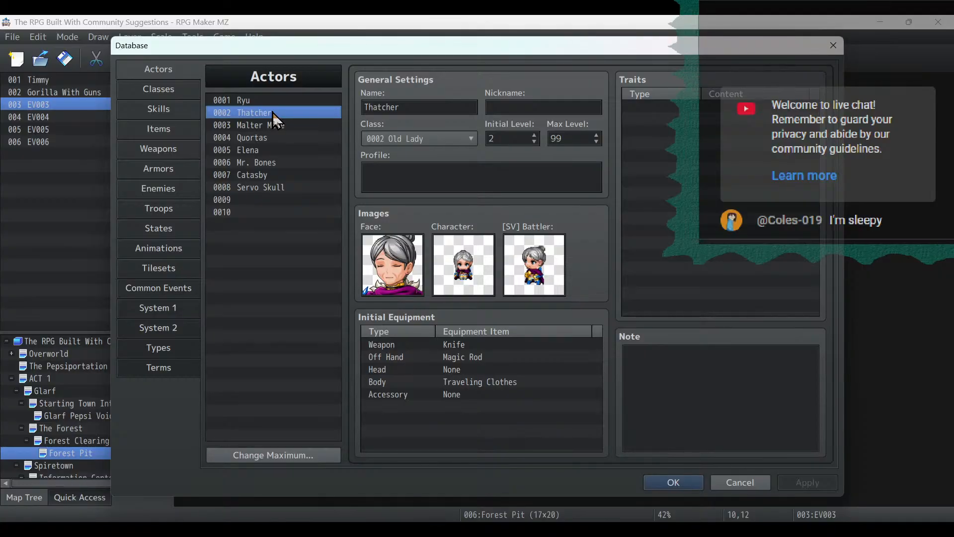
{"action": "left_click", "coordinate": [273, 125]}
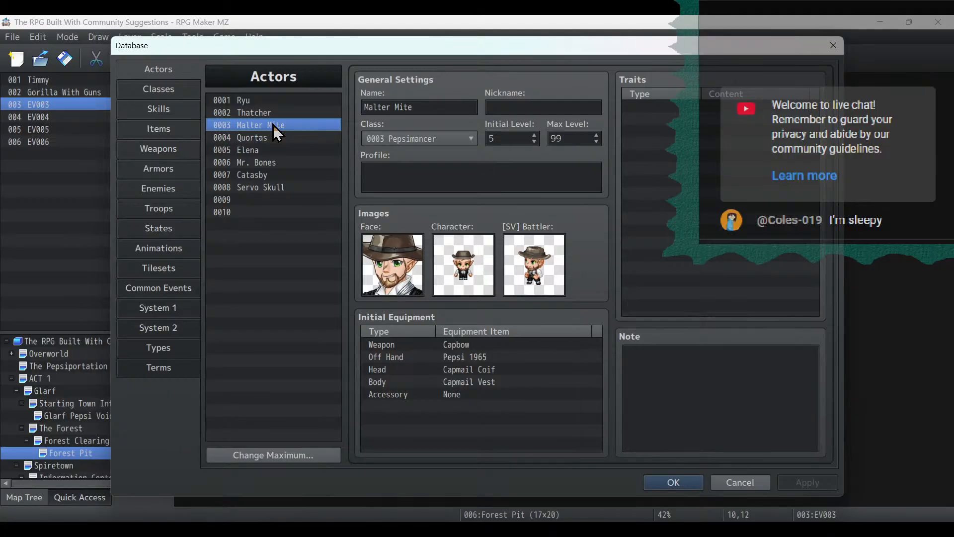
{"action": "left_click", "coordinate": [272, 137]}
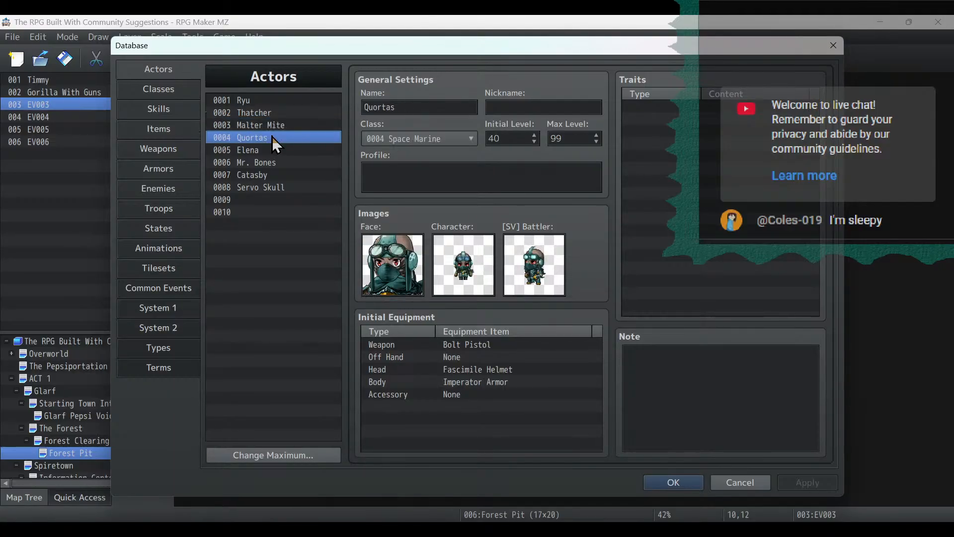
{"action": "left_click", "coordinate": [275, 148]}
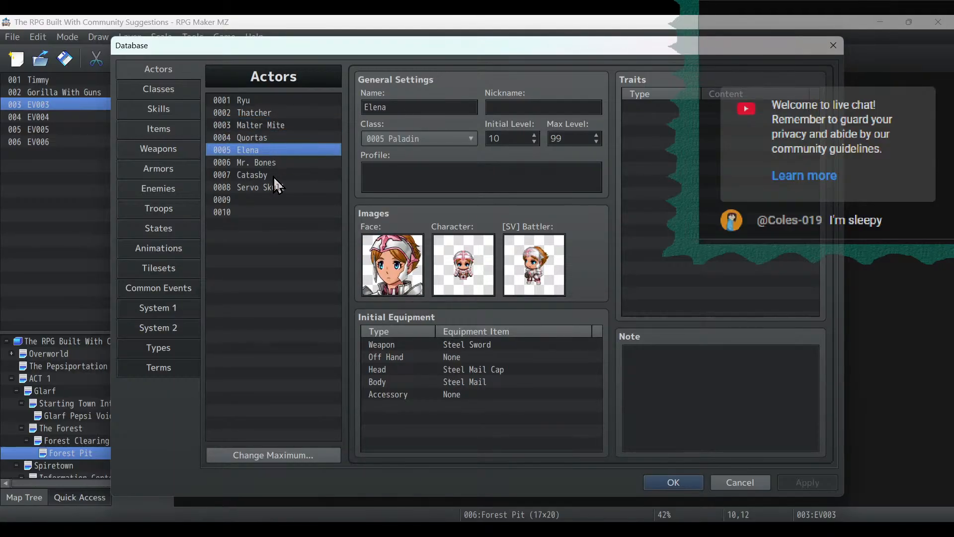
{"action": "left_click", "coordinate": [270, 162]}
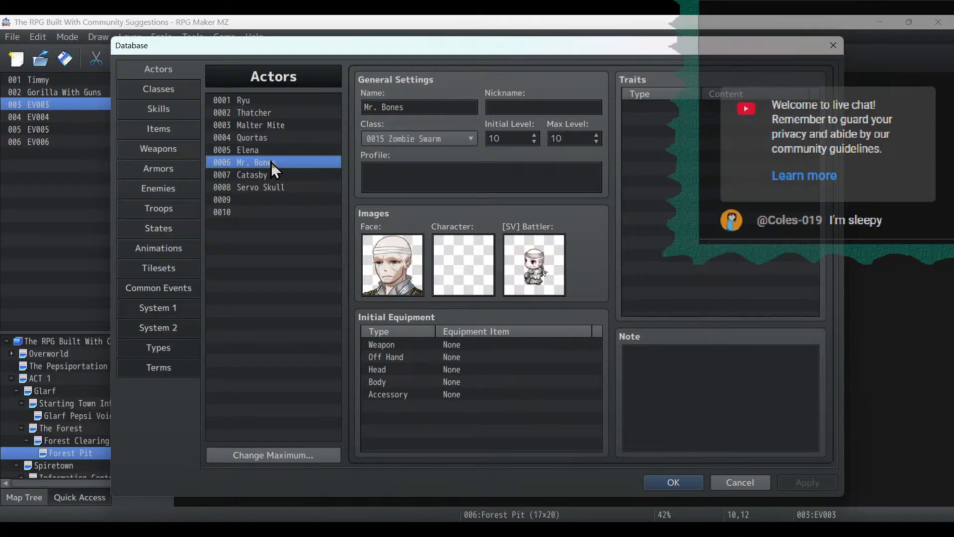
{"action": "left_click", "coordinate": [274, 174]}
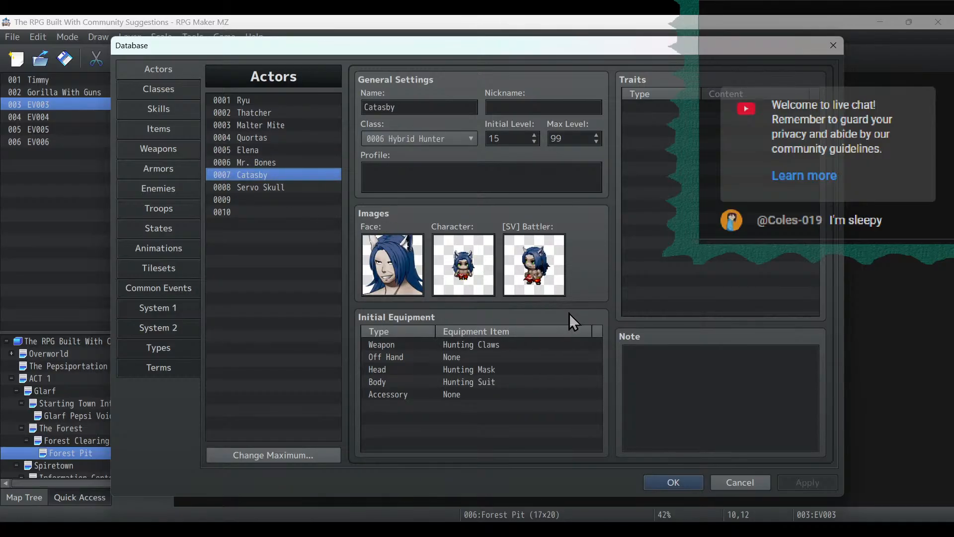
{"action": "left_click", "coordinate": [753, 482]}
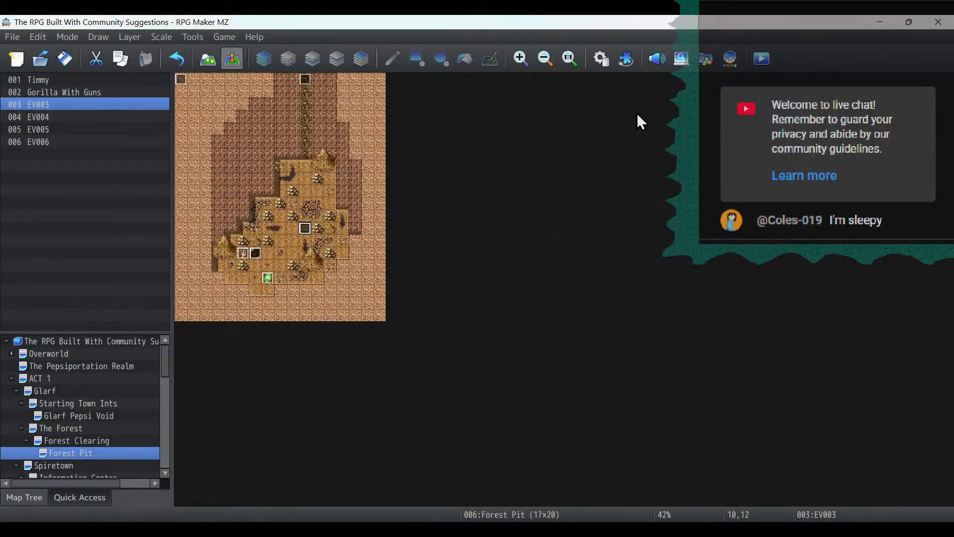
{"action": "left_click", "coordinate": [719, 64]}
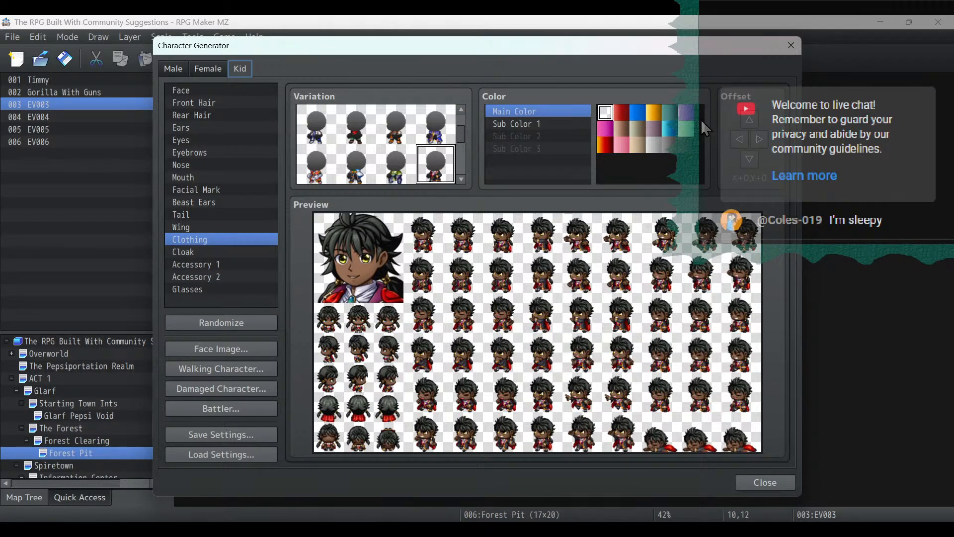
Try yellow and light green clothing colors on the Kid, settling on light green for Main Color and magenta for Sub Color 1.
{"action": "left_click", "coordinate": [654, 113]}
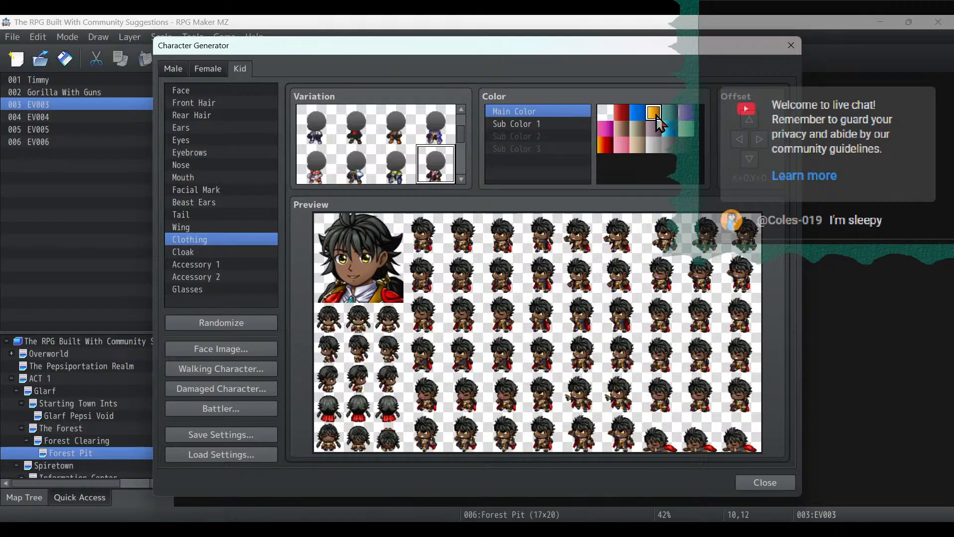
{"action": "left_click", "coordinate": [687, 130]}
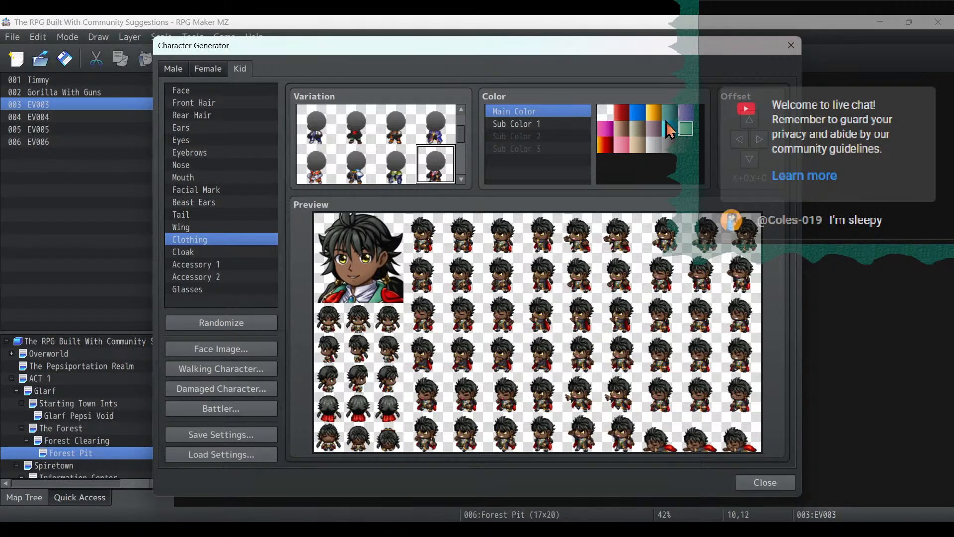
{"action": "left_click", "coordinate": [654, 115]}
{"action": "left_click", "coordinate": [525, 126]}
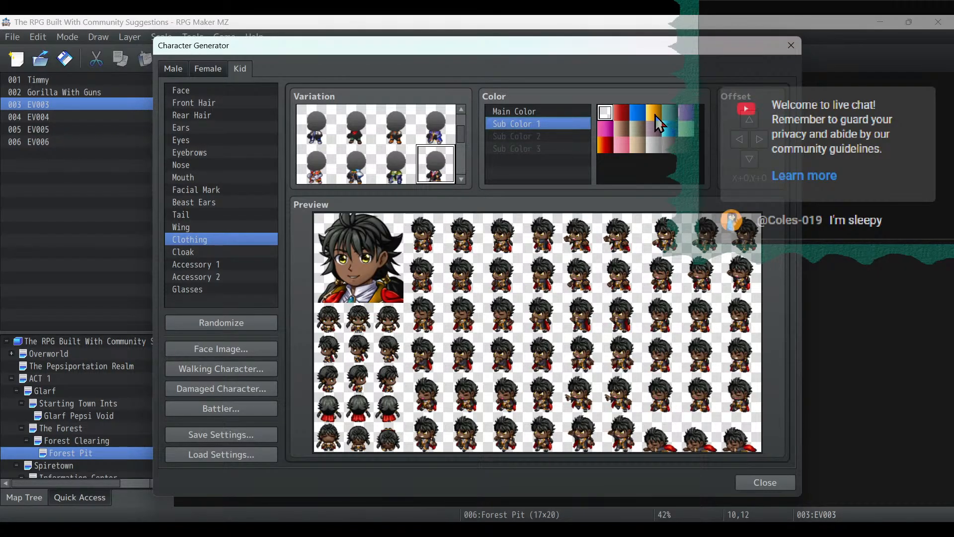
{"action": "left_click", "coordinate": [656, 115]}
{"action": "left_click", "coordinate": [686, 129]}
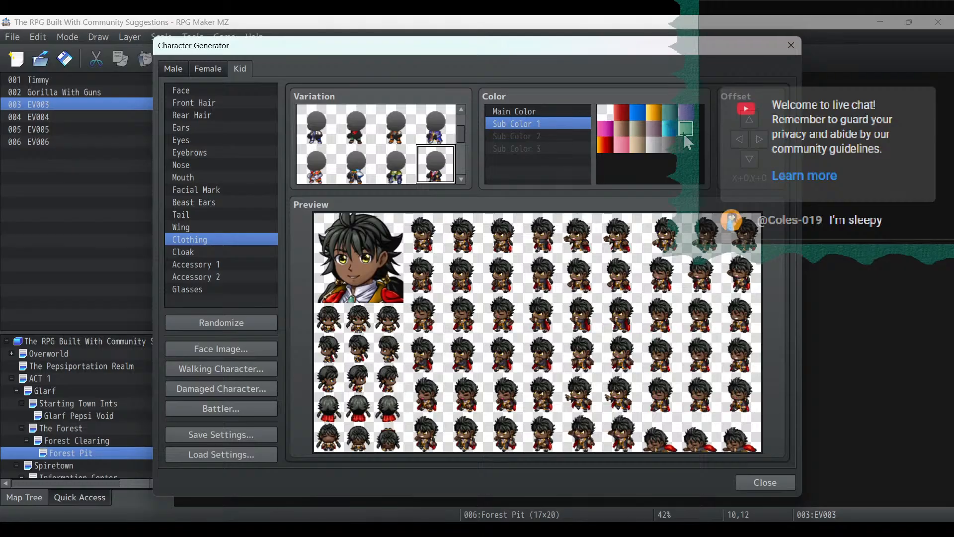
{"action": "left_click", "coordinate": [609, 132]}
{"action": "left_click", "coordinate": [549, 112]}
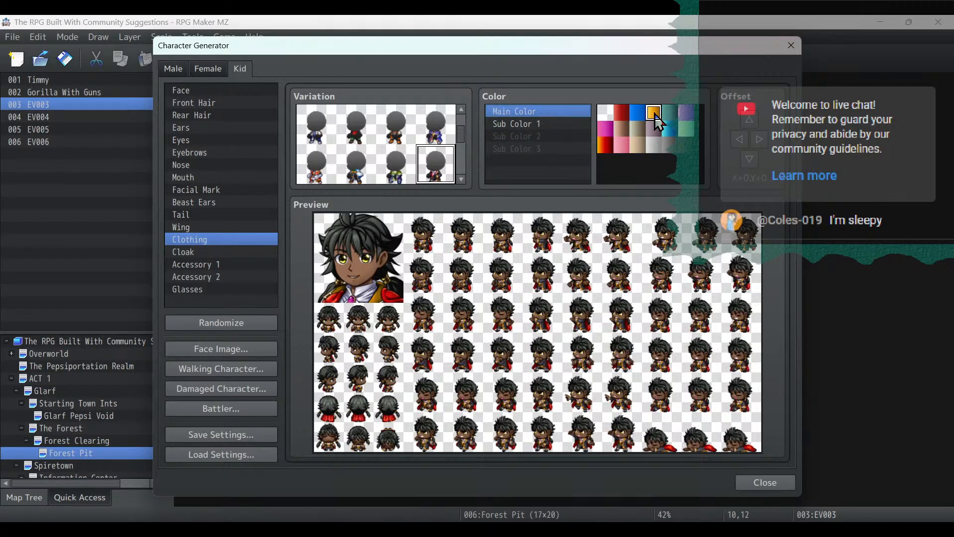
{"action": "left_click", "coordinate": [688, 133]}
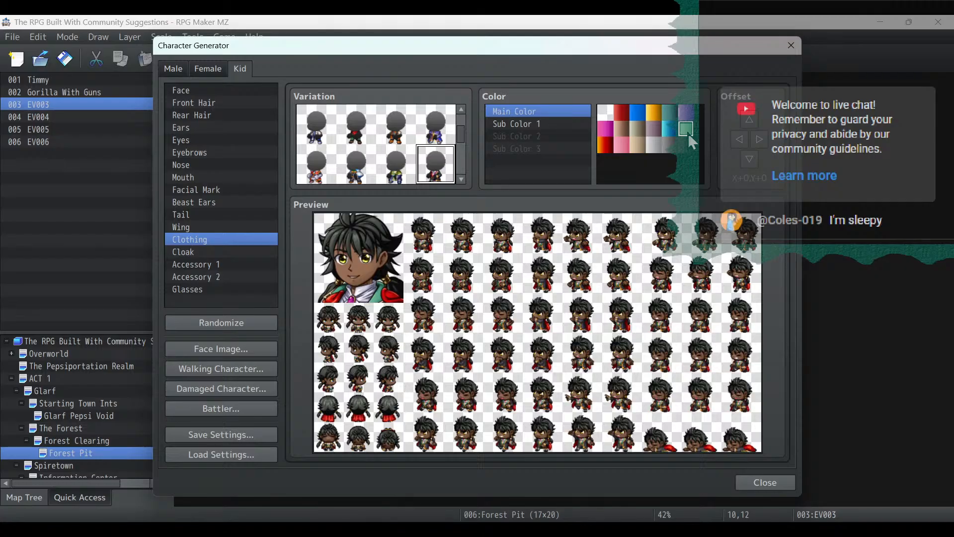
Set the Kid character's Cloak main color to golden yellow and compare it with the Clothing colors.
{"action": "left_click", "coordinate": [212, 252]}
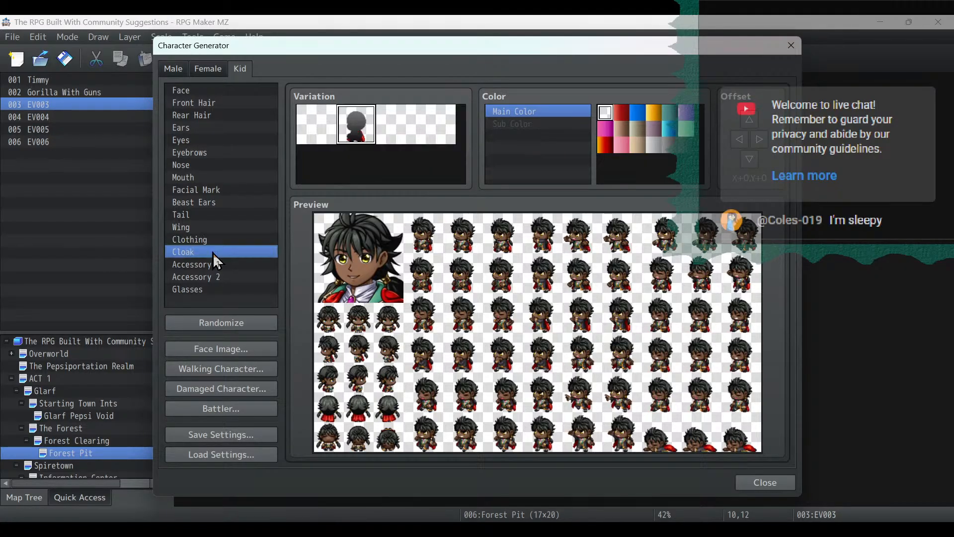
{"action": "left_click", "coordinate": [655, 113]}
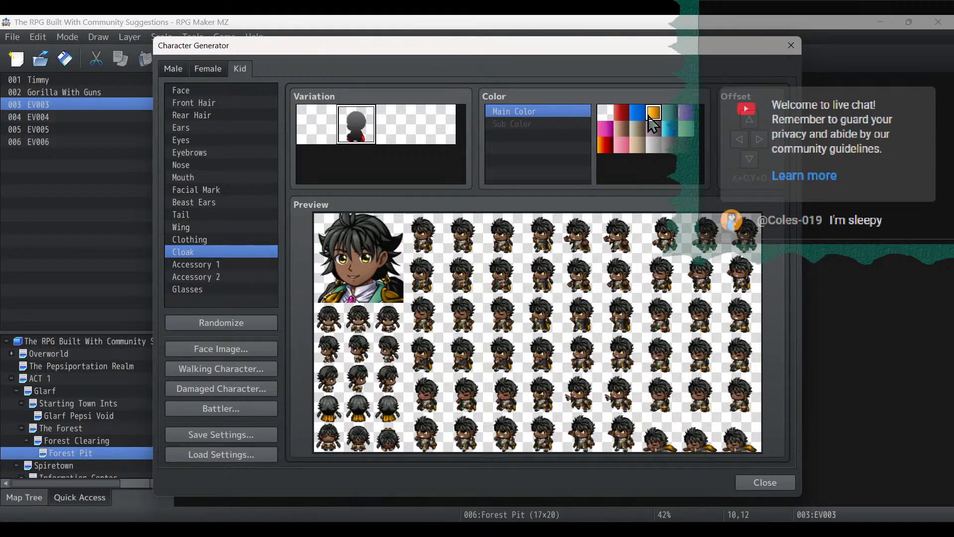
{"action": "left_click", "coordinate": [205, 239]}
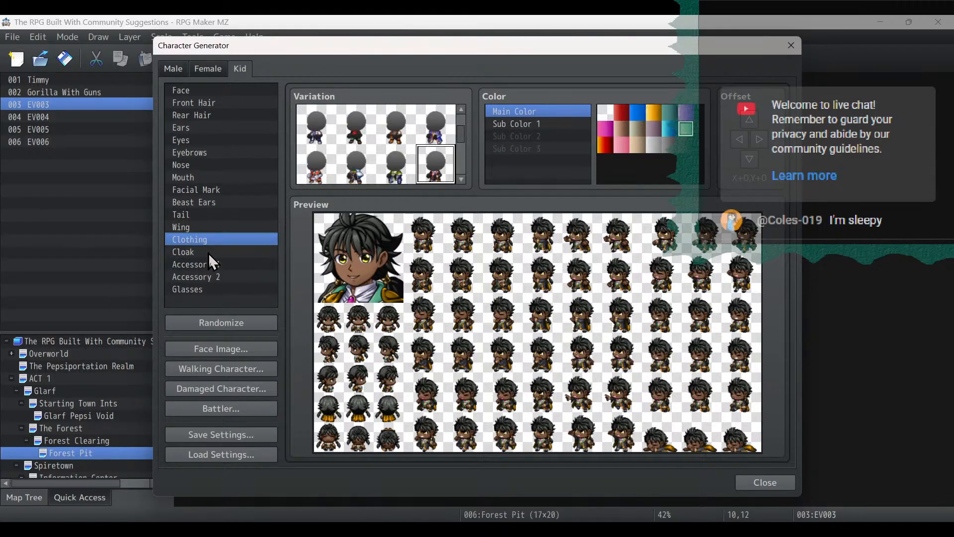
{"action": "left_click", "coordinate": [208, 252]}
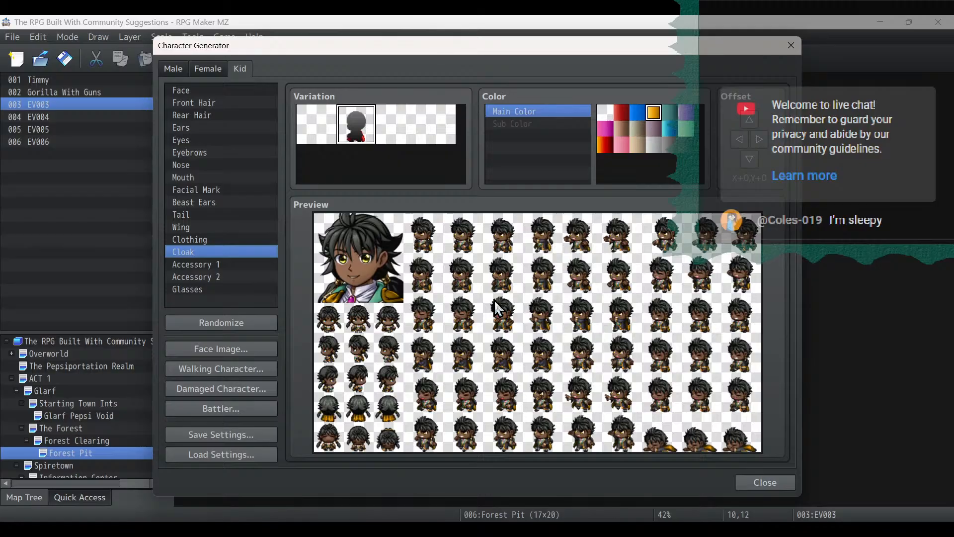
Try the Accessory 2 variations on the Kid character, including the witch hat and red hood, and go back to no accessory.
{"action": "left_click", "coordinate": [209, 263]}
{"action": "left_click", "coordinate": [213, 276]}
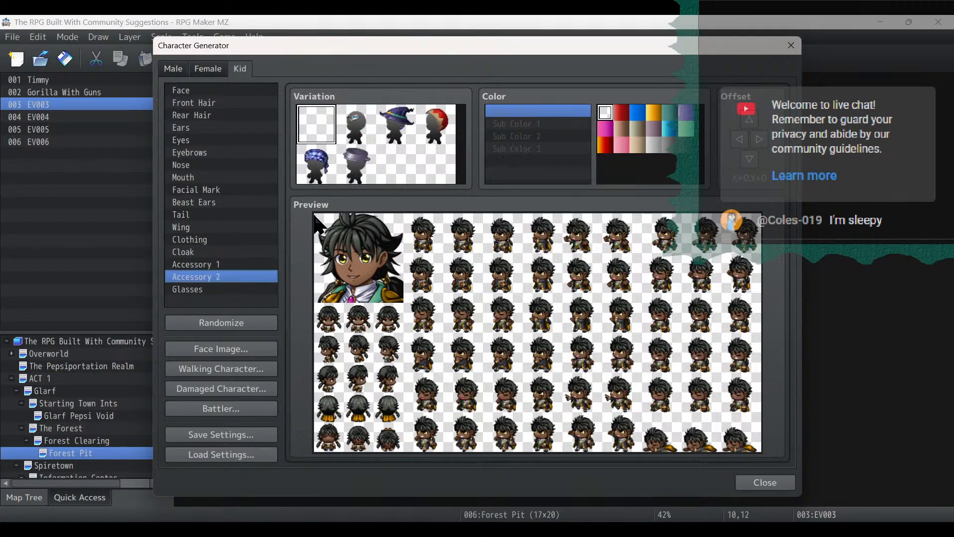
{"action": "left_click", "coordinate": [355, 124]}
{"action": "left_click", "coordinate": [396, 124]}
{"action": "left_click", "coordinate": [436, 125]}
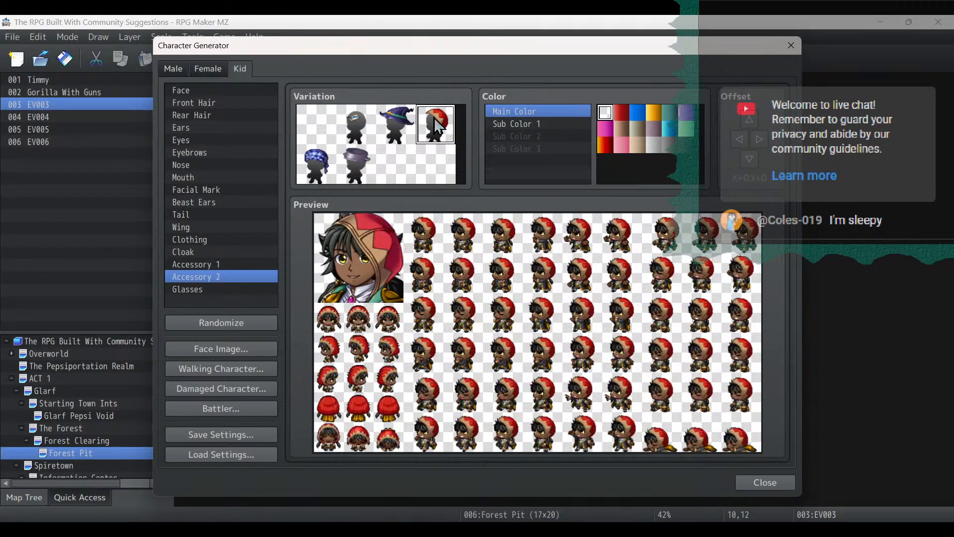
{"action": "left_click", "coordinate": [355, 164]}
{"action": "left_click", "coordinate": [321, 164]}
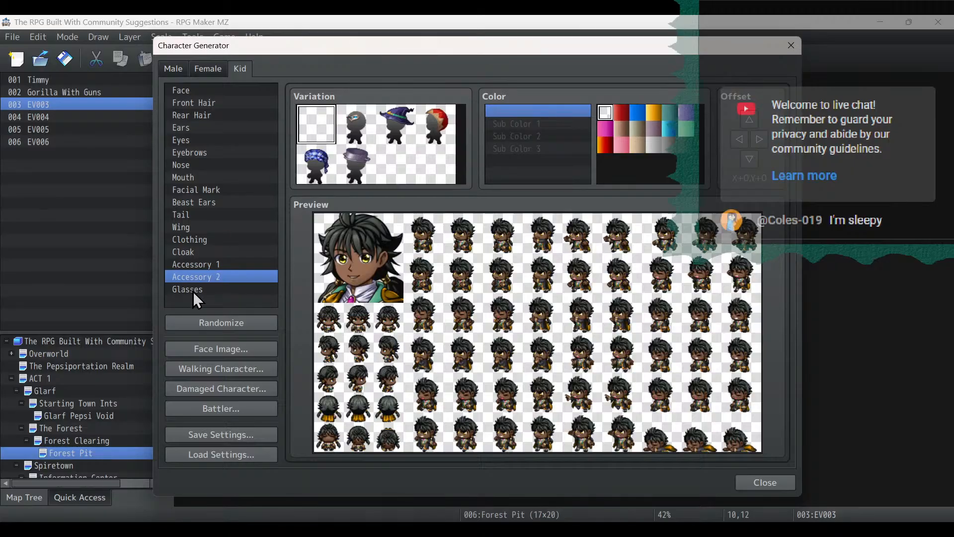
Try the Accessory 1 earrings, feather, red eye masks and blue bandana on the Kid character.
{"action": "left_click", "coordinate": [209, 264]}
{"action": "left_click", "coordinate": [351, 140]}
{"action": "left_click", "coordinate": [393, 136]}
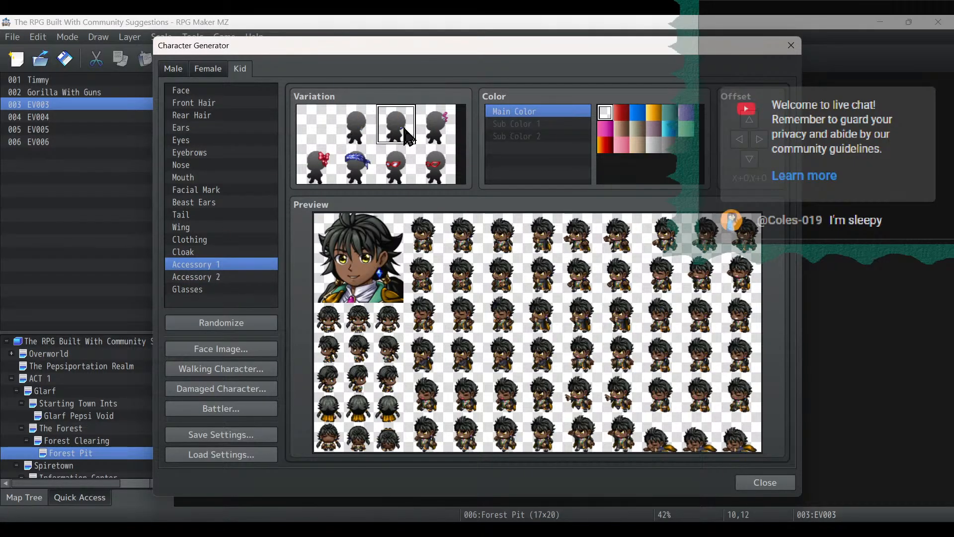
{"action": "left_click", "coordinate": [438, 139]}
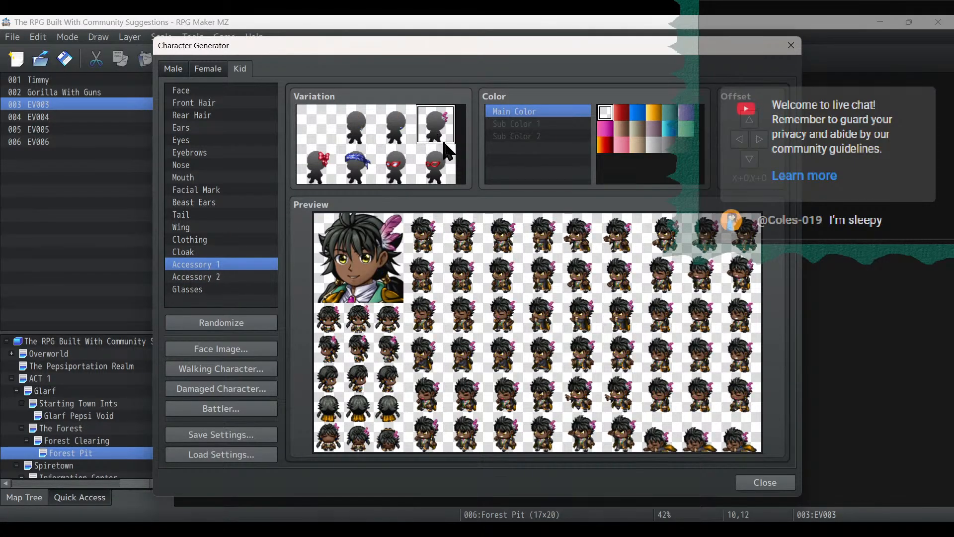
{"action": "left_click", "coordinate": [447, 177]}
{"action": "left_click", "coordinate": [398, 177]}
{"action": "left_click", "coordinate": [362, 176]}
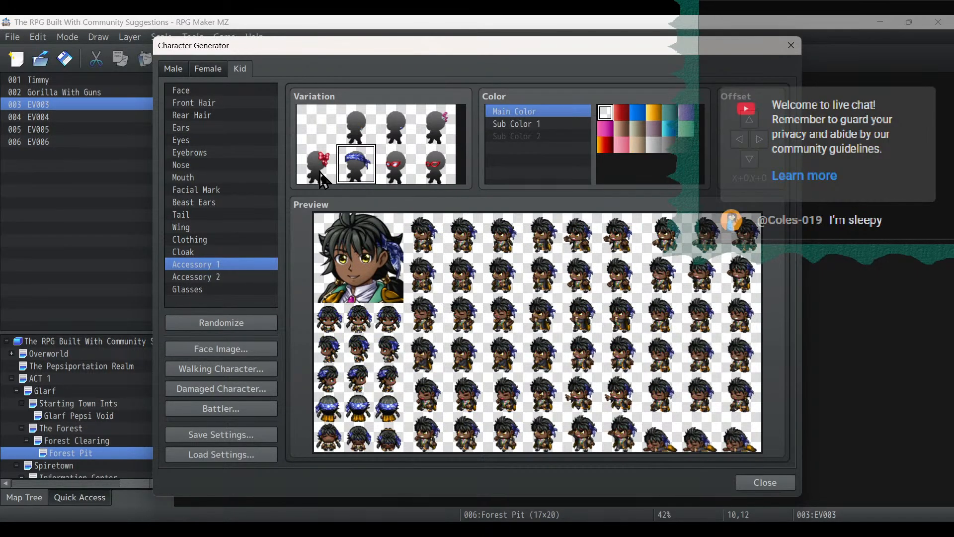
Compare the two red eye masks with the bandana and hair bow, and select the mask with visible eyes.
{"action": "left_click", "coordinate": [422, 159]}
{"action": "left_click", "coordinate": [407, 171]}
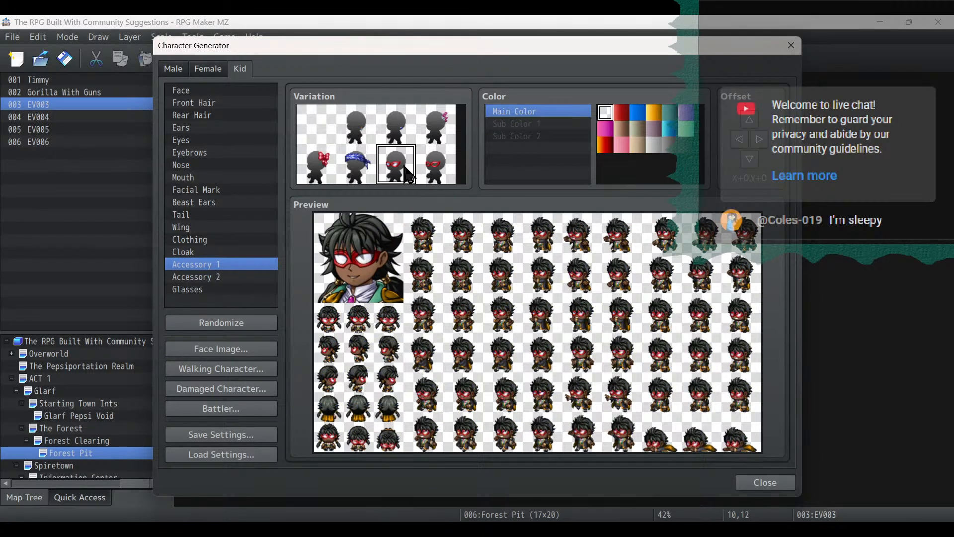
{"action": "left_click", "coordinate": [433, 167]}
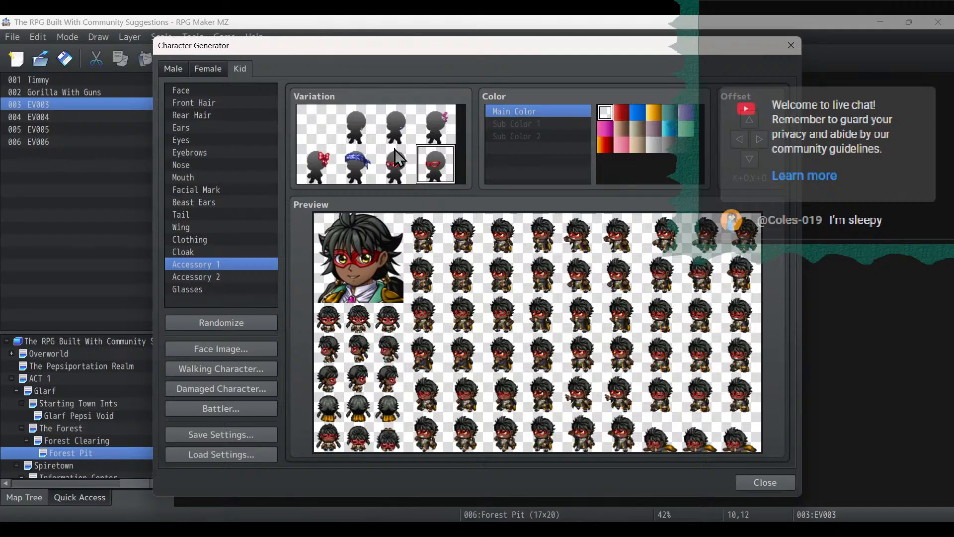
{"action": "left_click", "coordinate": [398, 164]}
{"action": "left_click", "coordinate": [361, 169]}
{"action": "left_click", "coordinate": [321, 174]}
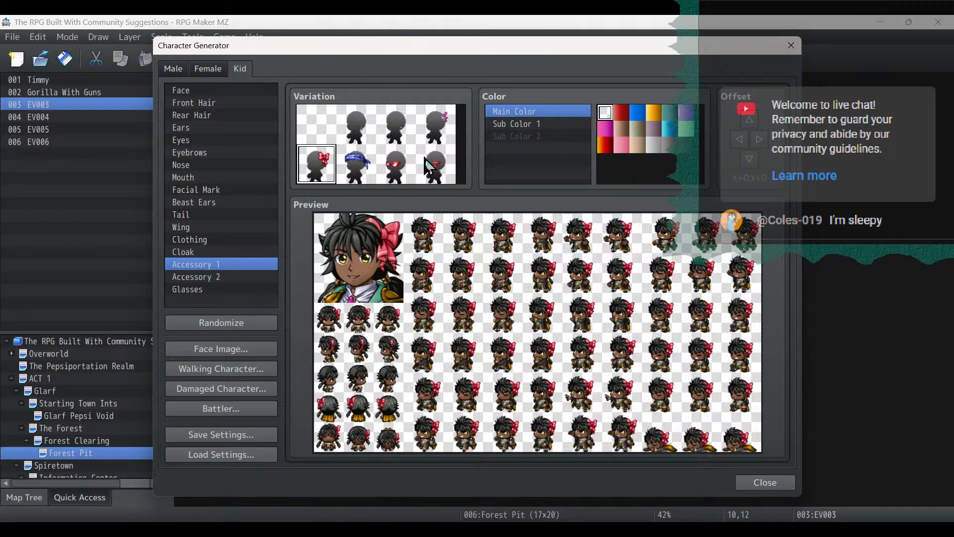
{"action": "left_click", "coordinate": [365, 159]}
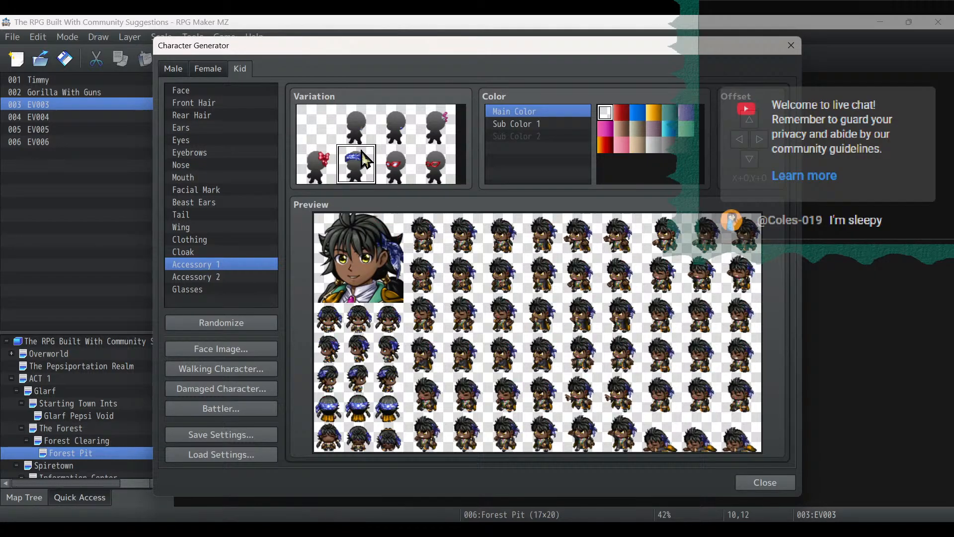
{"action": "left_click", "coordinate": [430, 169]}
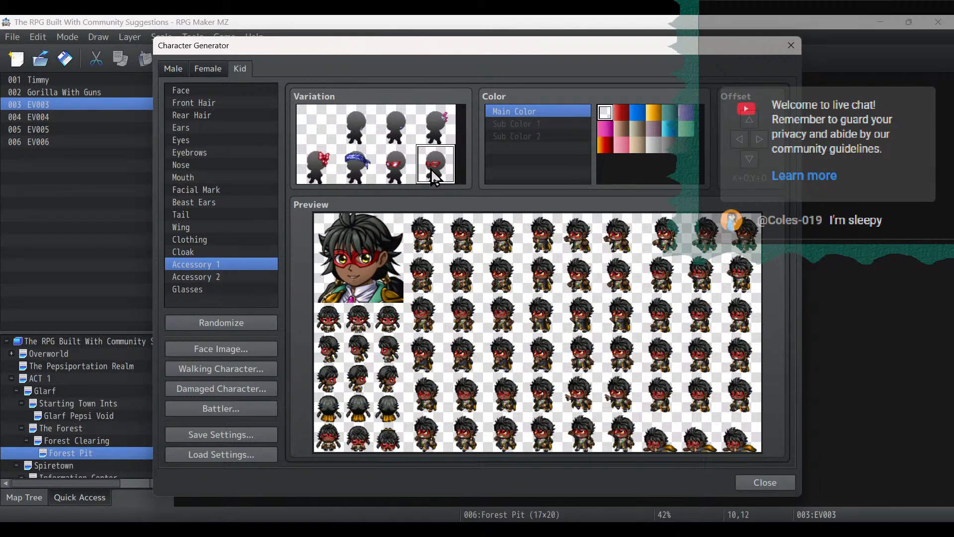
Recolor the eye mask yellow, light green and teal, and try the teal color on the white-eyed mask.
{"action": "left_click", "coordinate": [653, 113]}
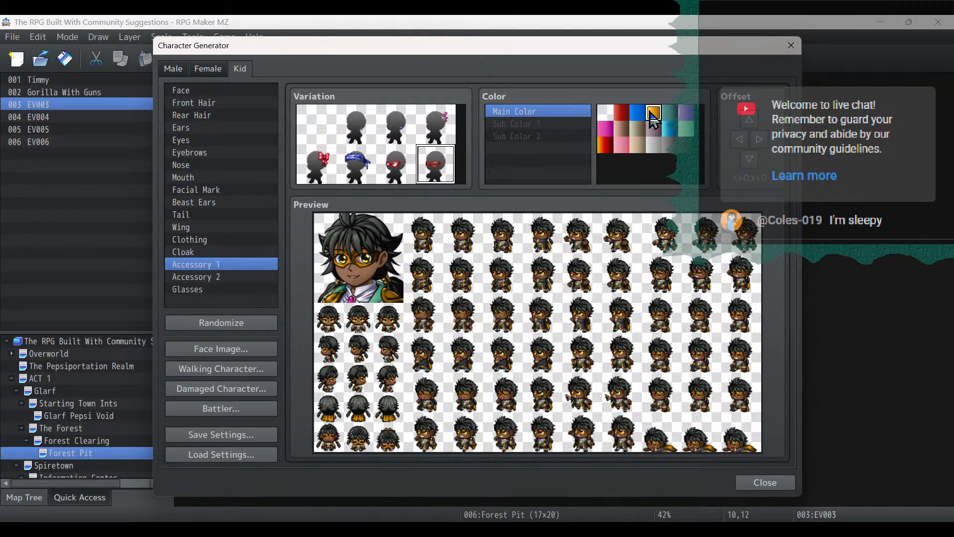
{"action": "left_click", "coordinate": [687, 130]}
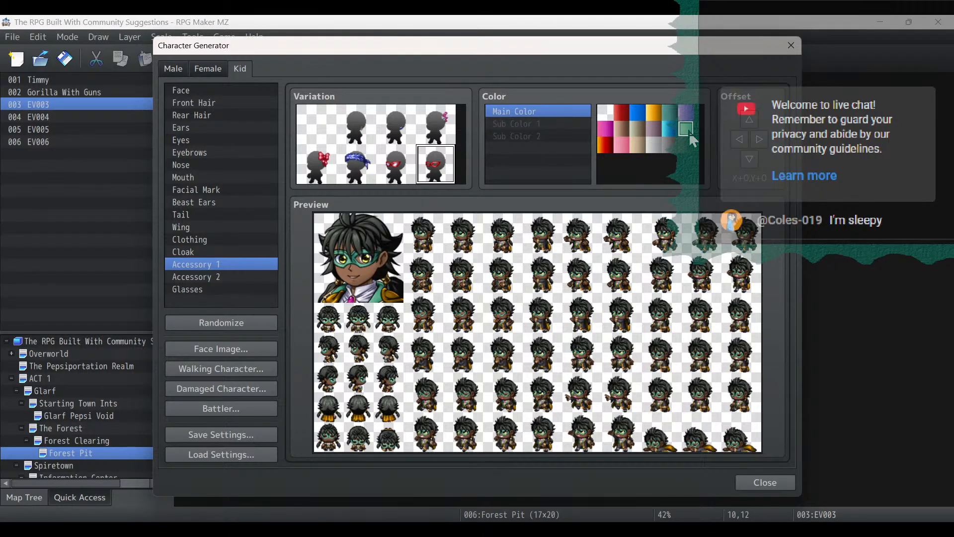
{"action": "left_click", "coordinate": [669, 113]}
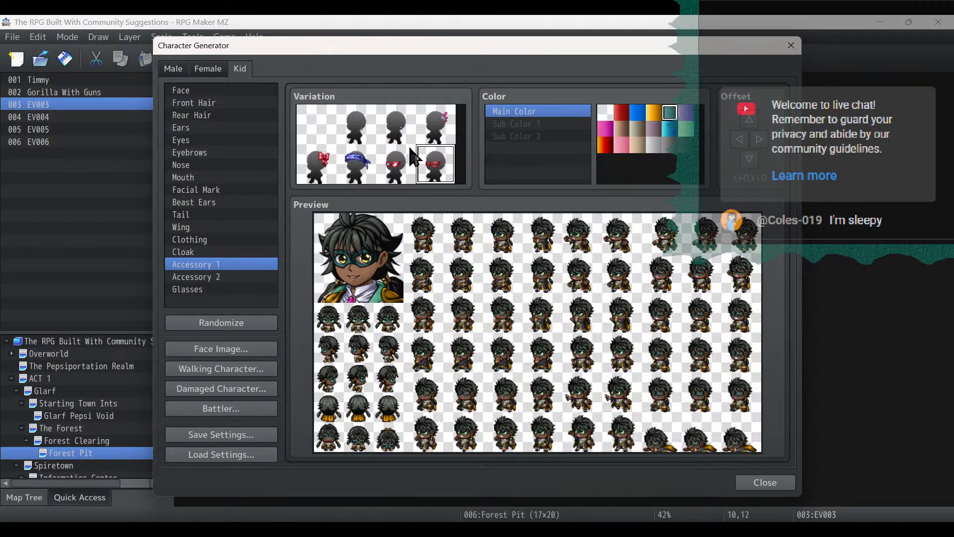
{"action": "left_click", "coordinate": [407, 174]}
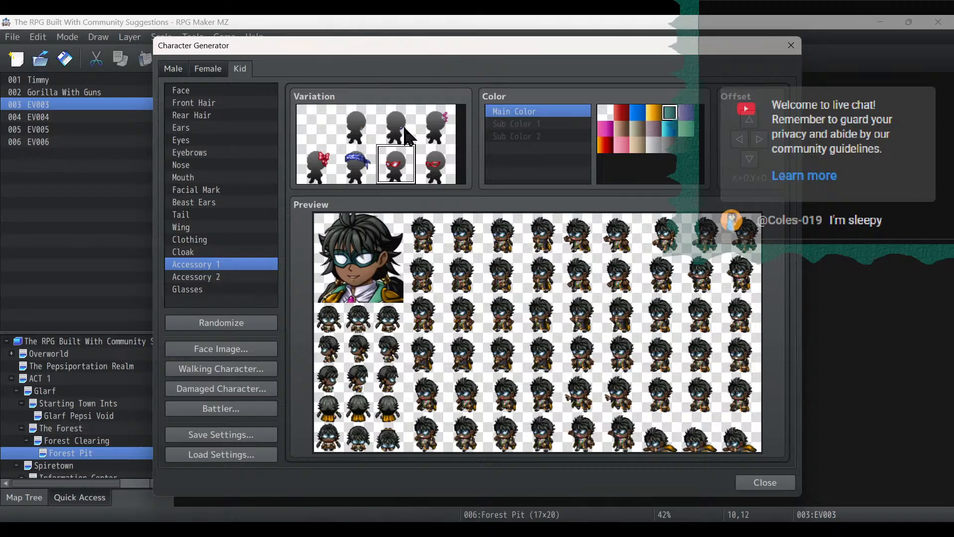
Put the Accessory 1 feather on the Kid character and try it in yellow, red-orange, teal and light green.
{"action": "left_click", "coordinate": [452, 132]}
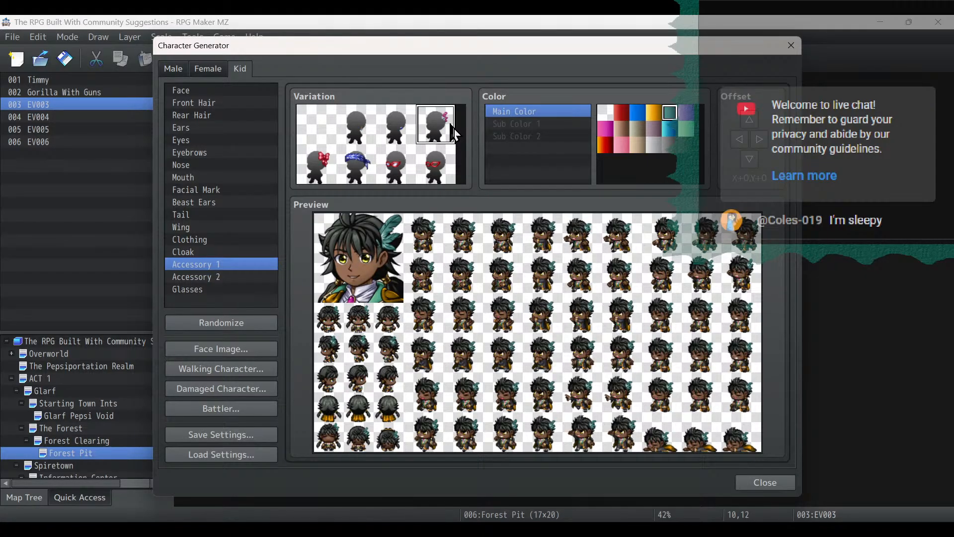
{"action": "left_click", "coordinate": [653, 114]}
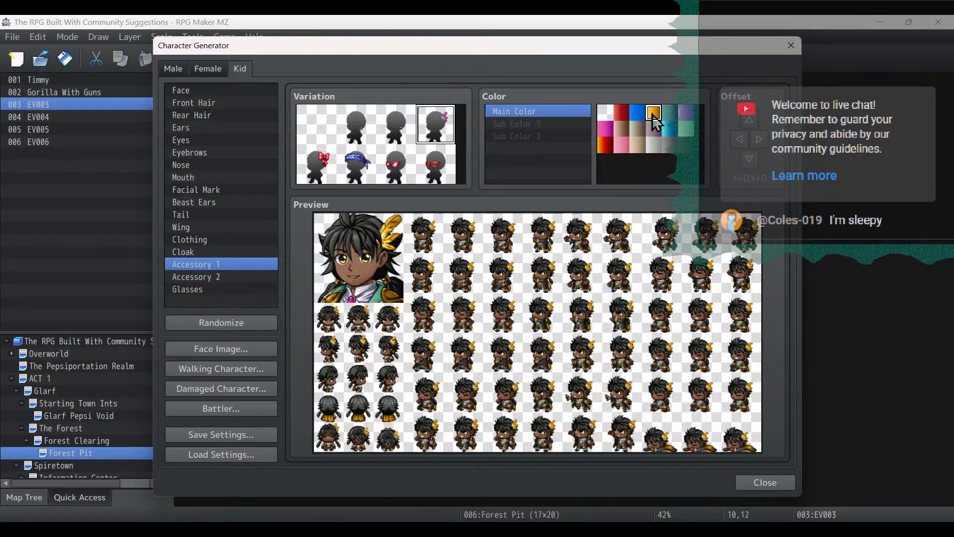
{"action": "left_click", "coordinate": [607, 145]}
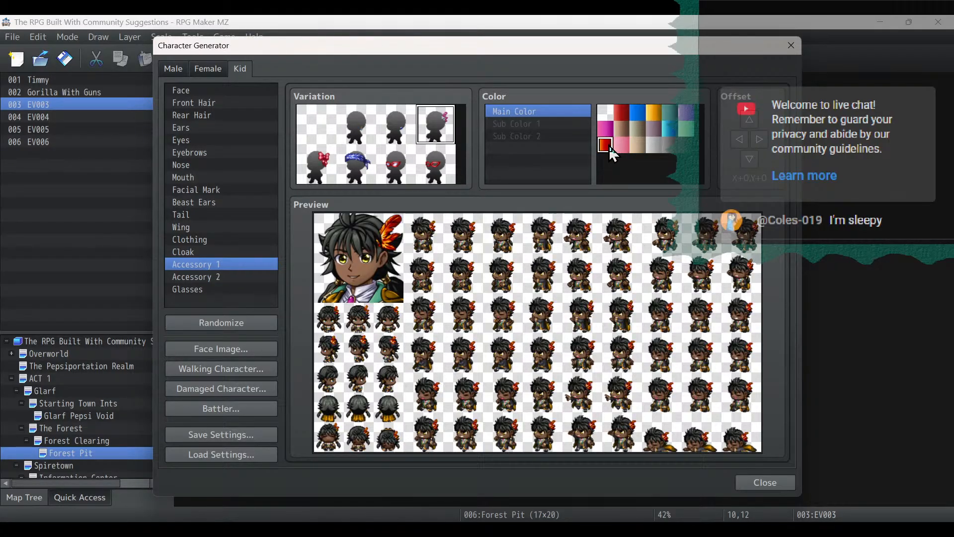
{"action": "left_click", "coordinate": [670, 114]}
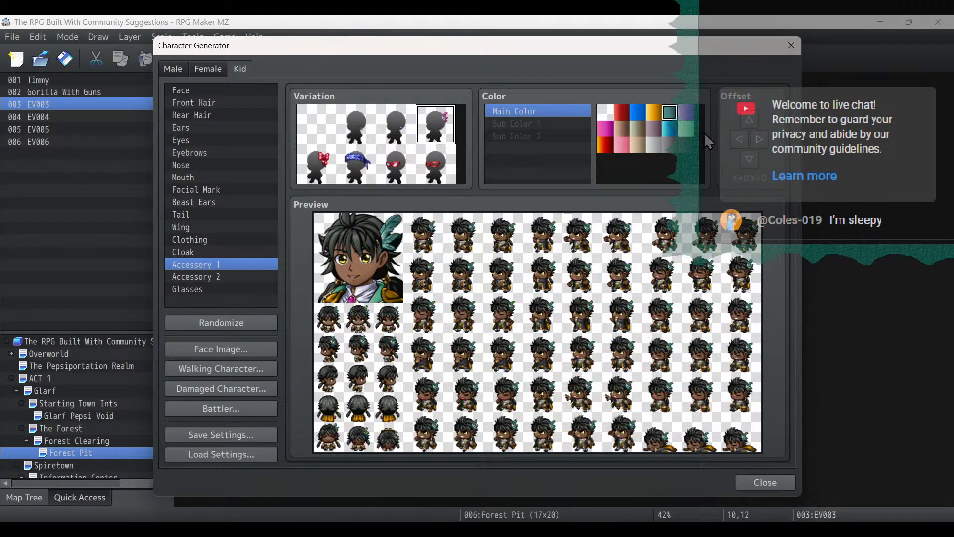
{"action": "left_click", "coordinate": [686, 129]}
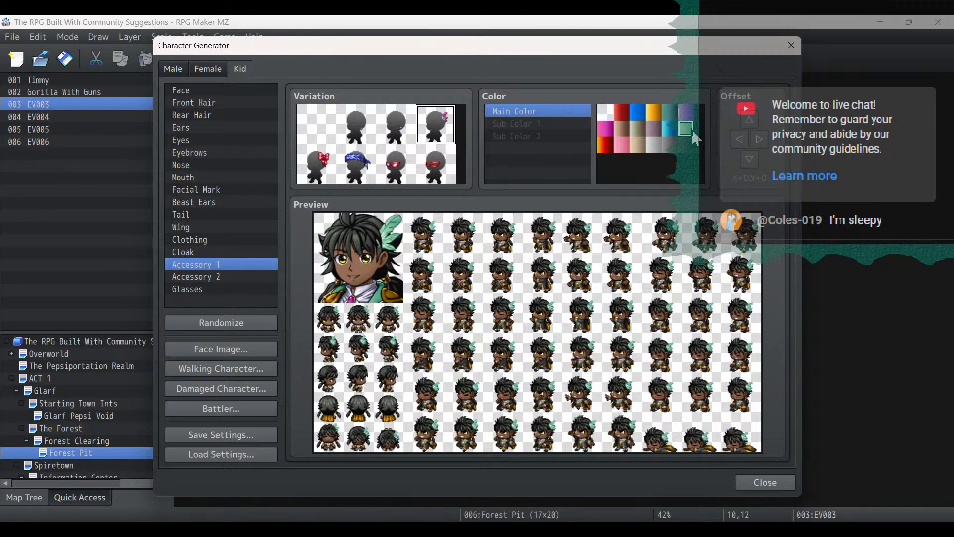
{"action": "left_click", "coordinate": [669, 115]}
{"action": "left_click", "coordinate": [654, 113]}
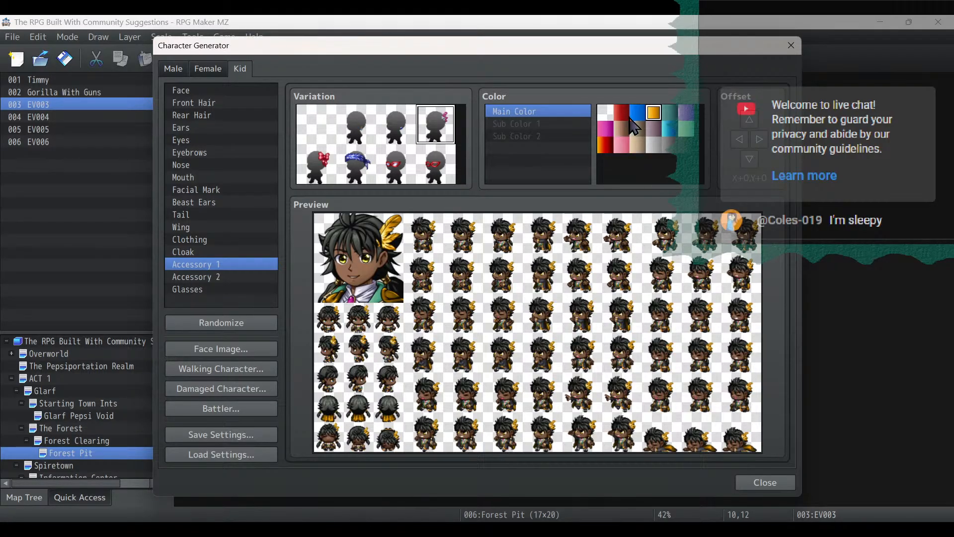
Try black, gray and beige shades on the feather and return it to its default pink color.
{"action": "left_click", "coordinate": [689, 146]}
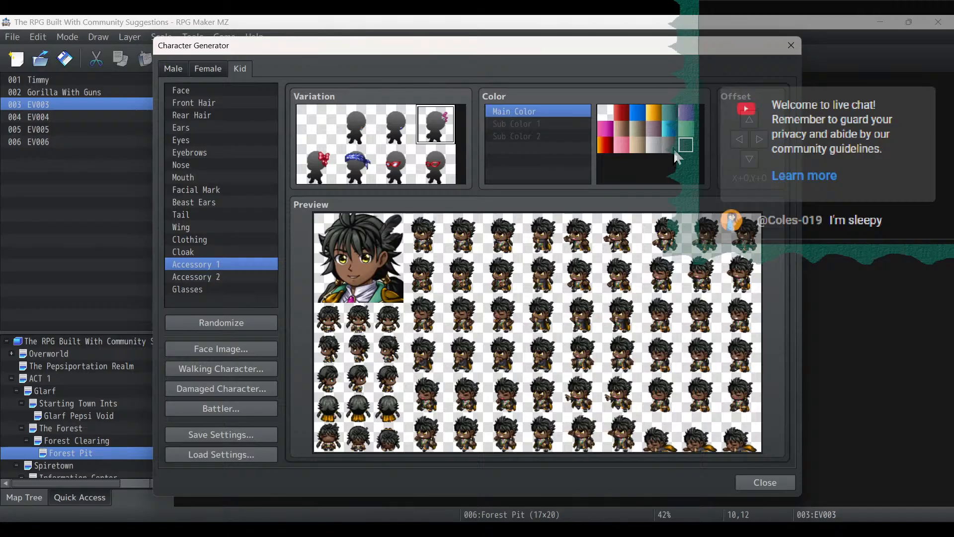
{"action": "left_click", "coordinate": [674, 150]}
{"action": "left_click", "coordinate": [654, 149]}
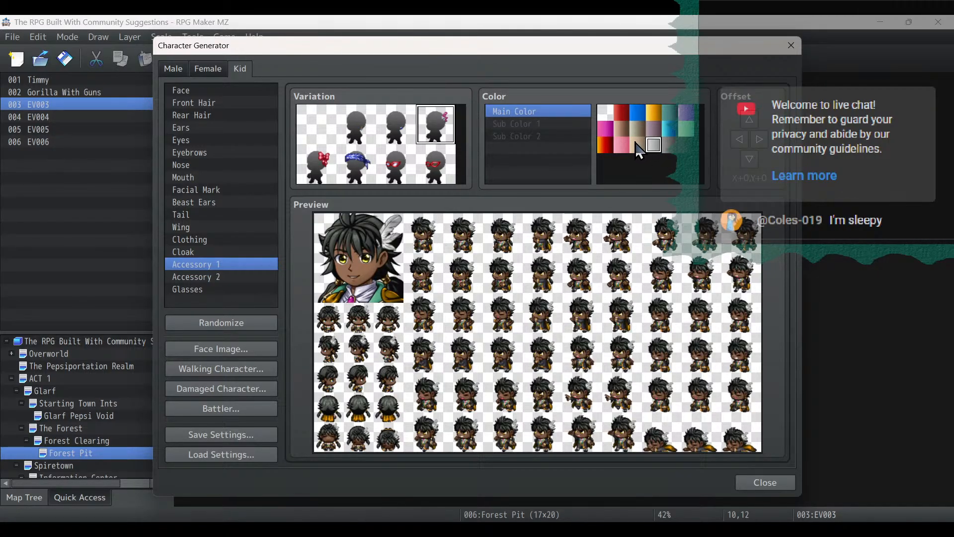
{"action": "left_click", "coordinate": [637, 146]}
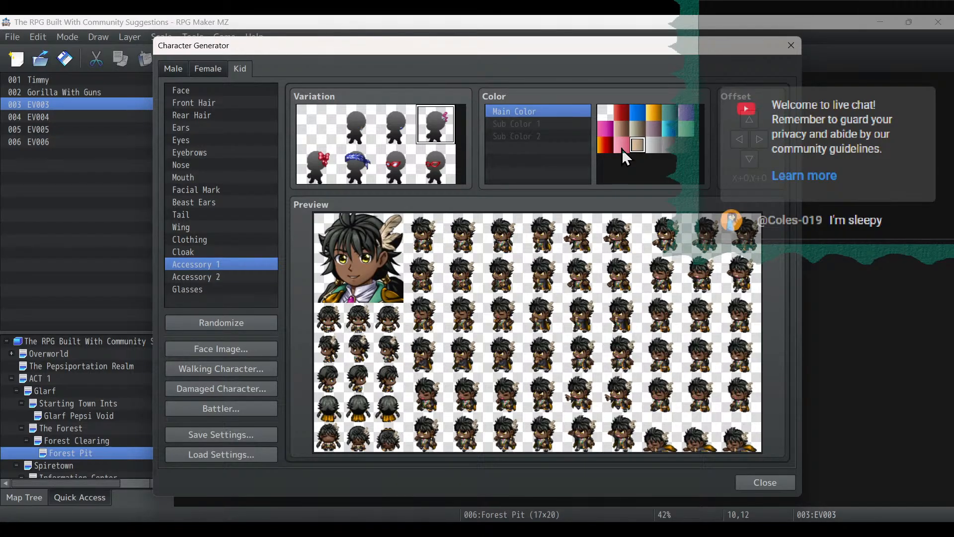
{"action": "left_click", "coordinate": [609, 116]}
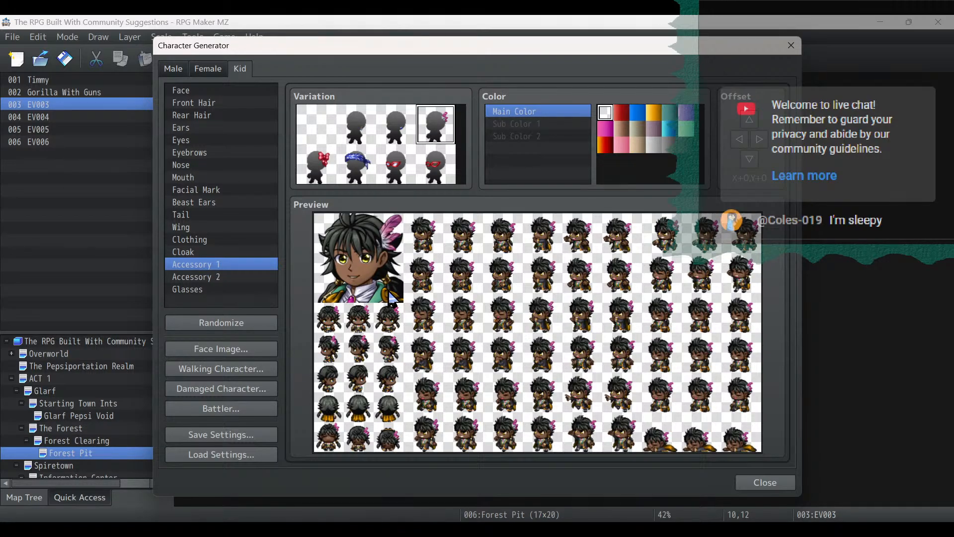
Remove the Accessory 1 feather from the Kid character and fine-tune the horizontal offset of the eyes, ending with a nudge to the right.
{"action": "left_click", "coordinate": [317, 125]}
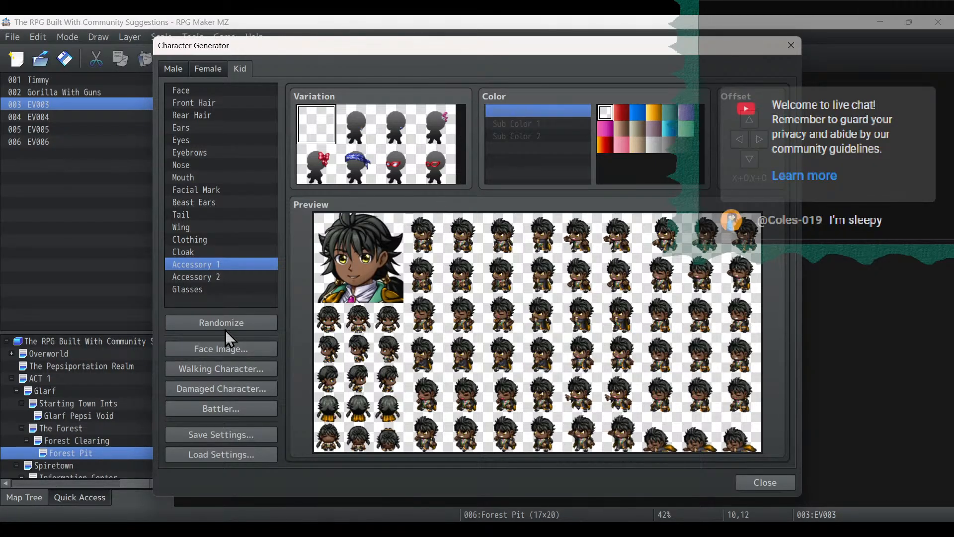
{"action": "left_click", "coordinate": [200, 141]}
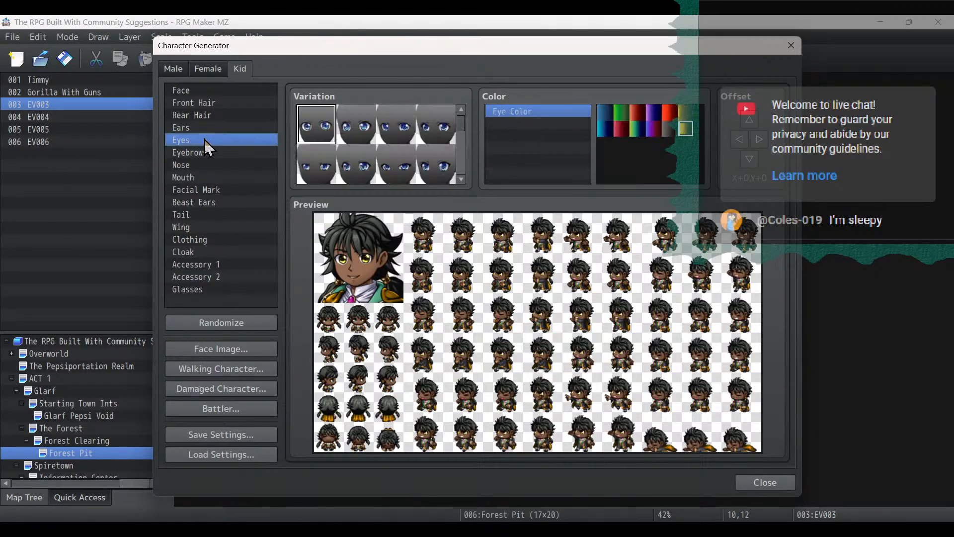
{"action": "left_click", "coordinate": [739, 140]}
{"action": "left_click", "coordinate": [759, 142]}
{"action": "left_click", "coordinate": [758, 142]}
Nudge the Kid character's nose two increments to the right and shift the mouth down to a vertical offset of Y+1.
{"action": "left_click", "coordinate": [197, 168]}
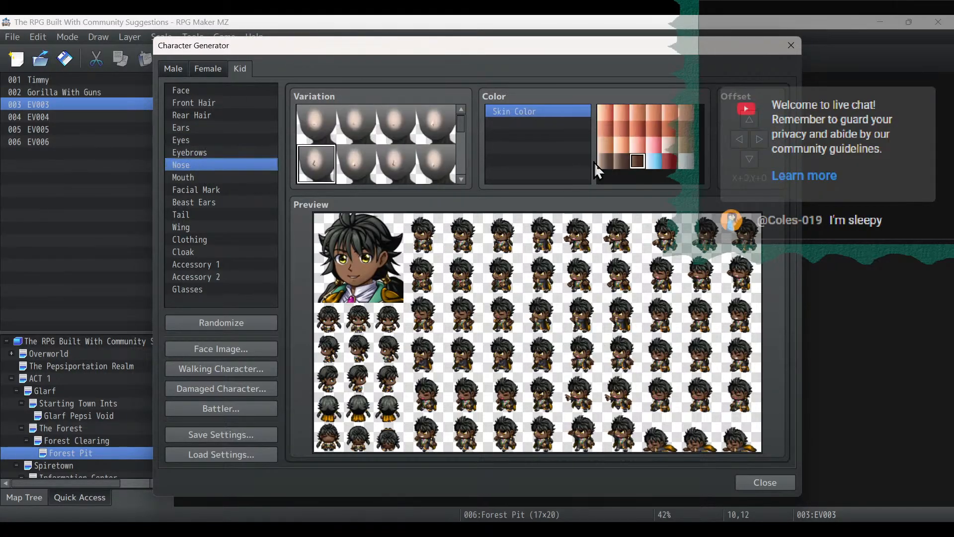
{"action": "left_click", "coordinate": [760, 141]}
{"action": "left_click", "coordinate": [759, 141]}
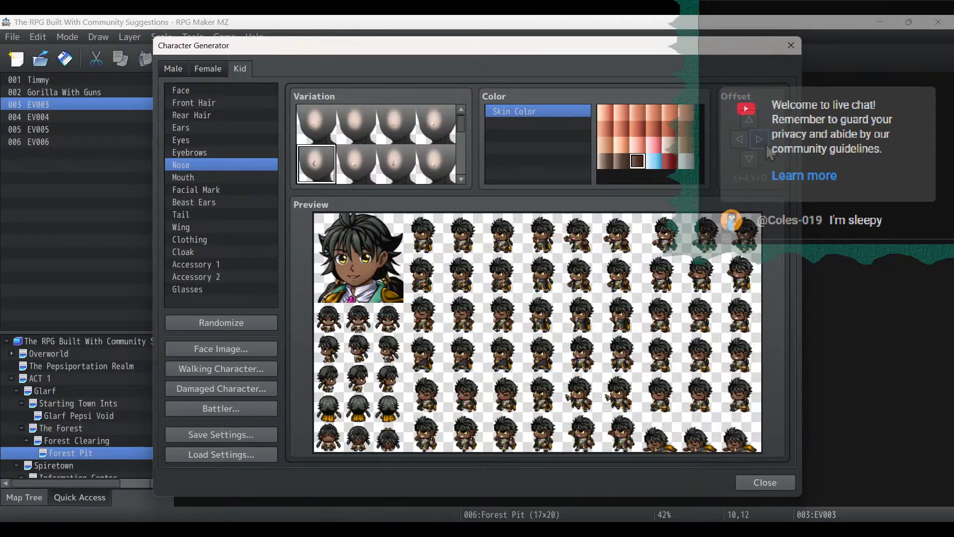
{"action": "left_click", "coordinate": [212, 177]}
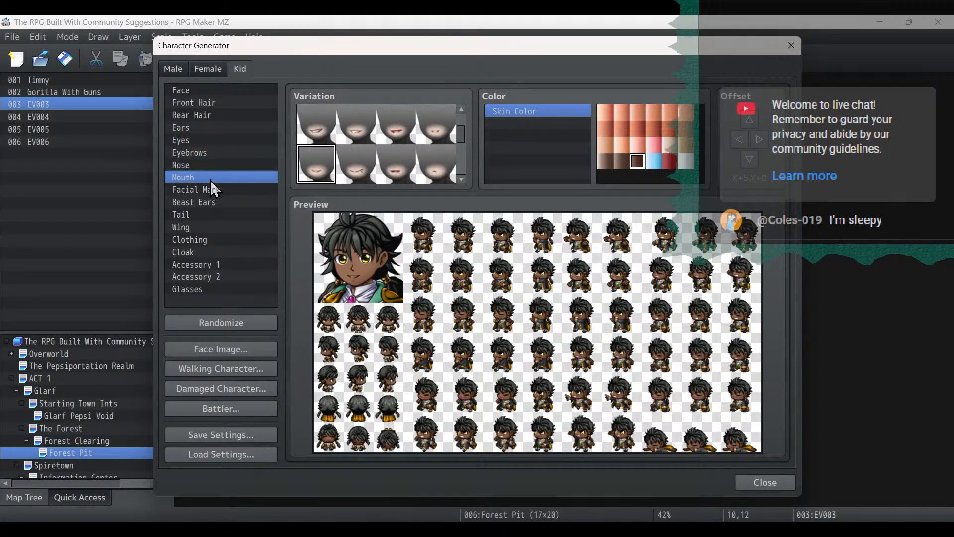
{"action": "left_click", "coordinate": [757, 160]}
{"action": "left_click", "coordinate": [756, 160]}
{"action": "left_click", "coordinate": [750, 120]}
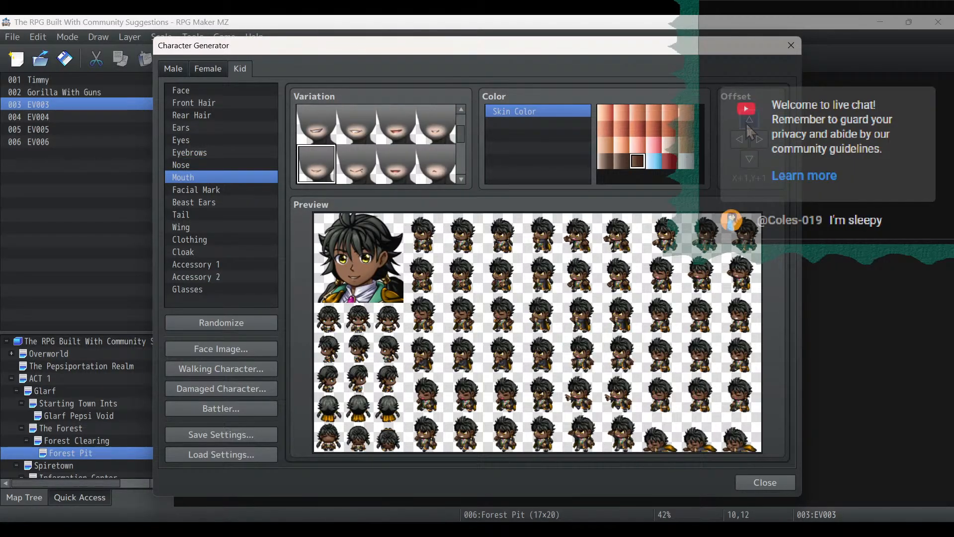
Export the Kid character's face image as Timmy in the project's faces folder.
{"action": "left_click", "coordinate": [220, 348]}
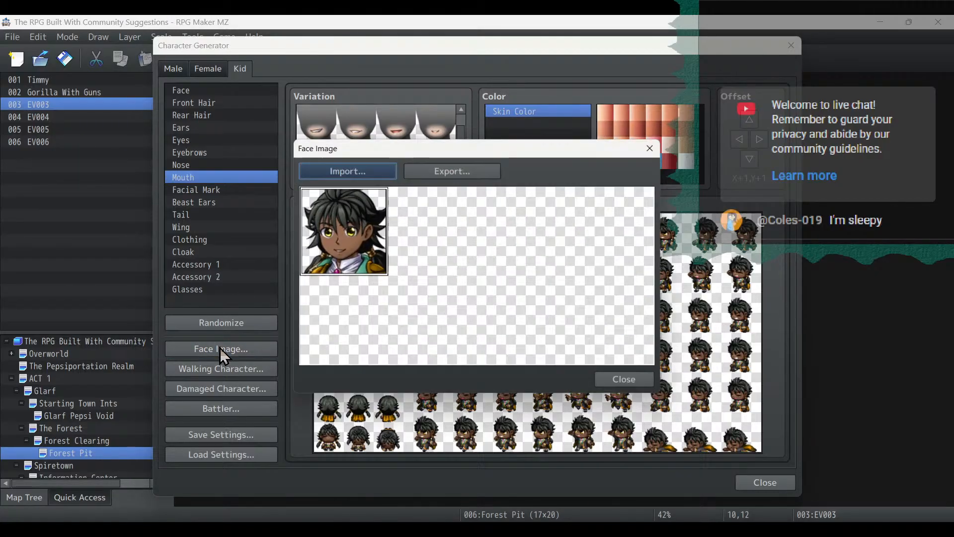
{"action": "left_click", "coordinate": [451, 171]}
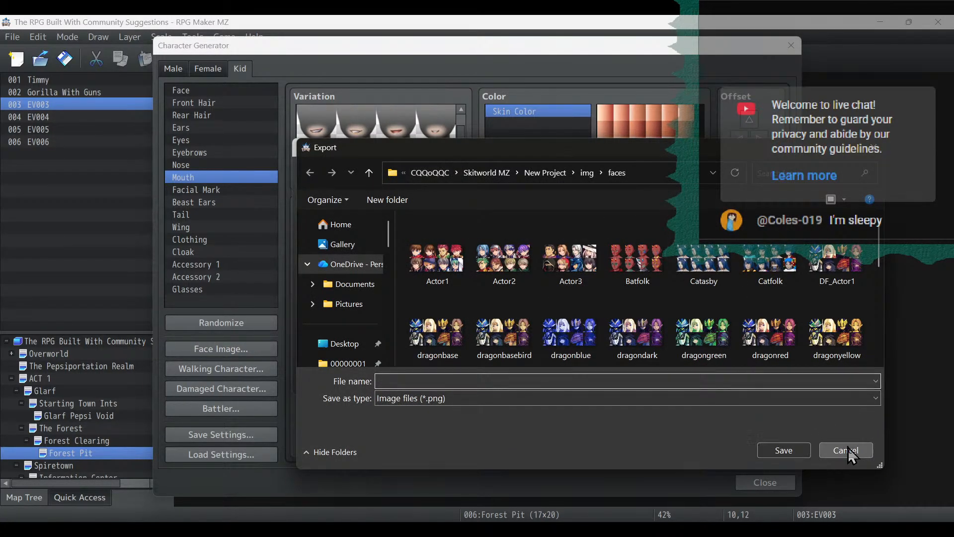
{"action": "left_click", "coordinate": [846, 451]}
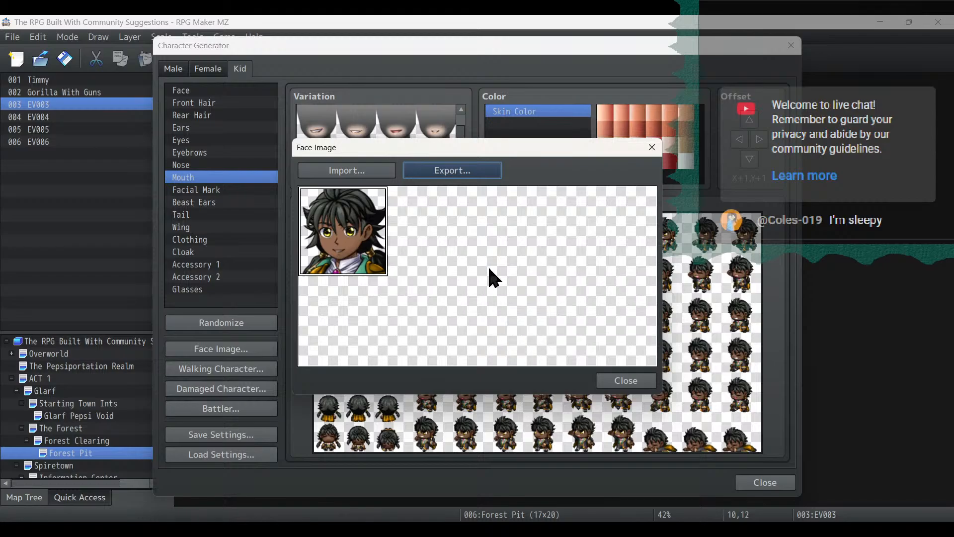
{"action": "left_click", "coordinate": [463, 169]}
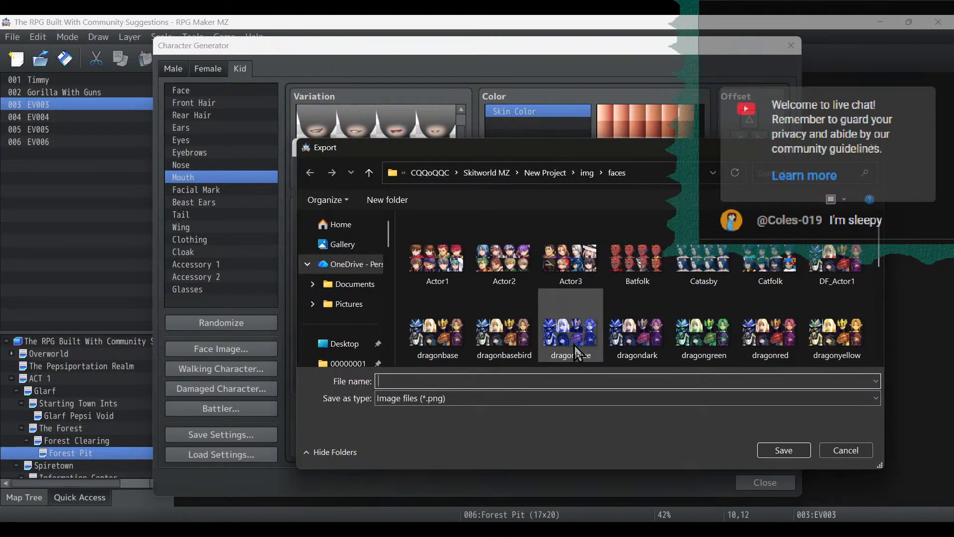
{"action": "type", "text": "Timmy"}
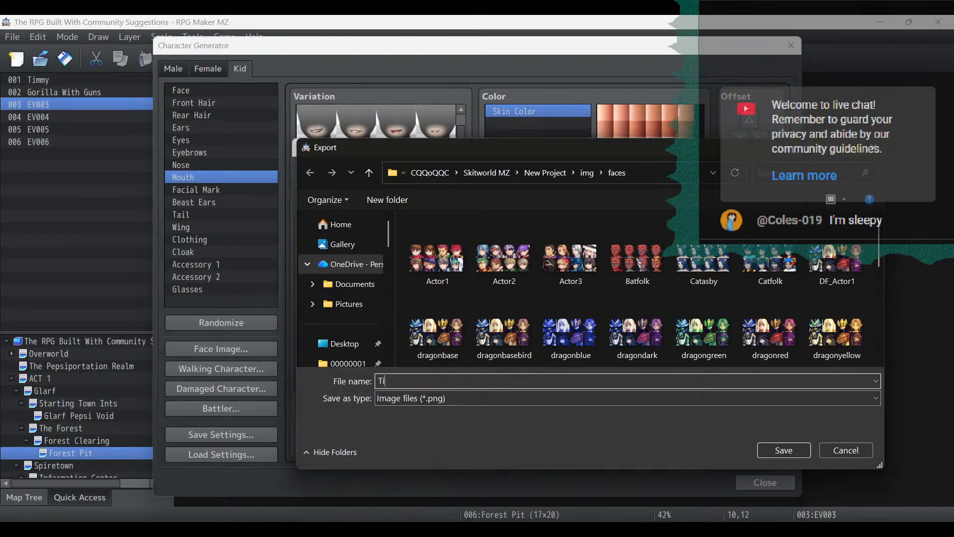
{"action": "left_click", "coordinate": [777, 450]}
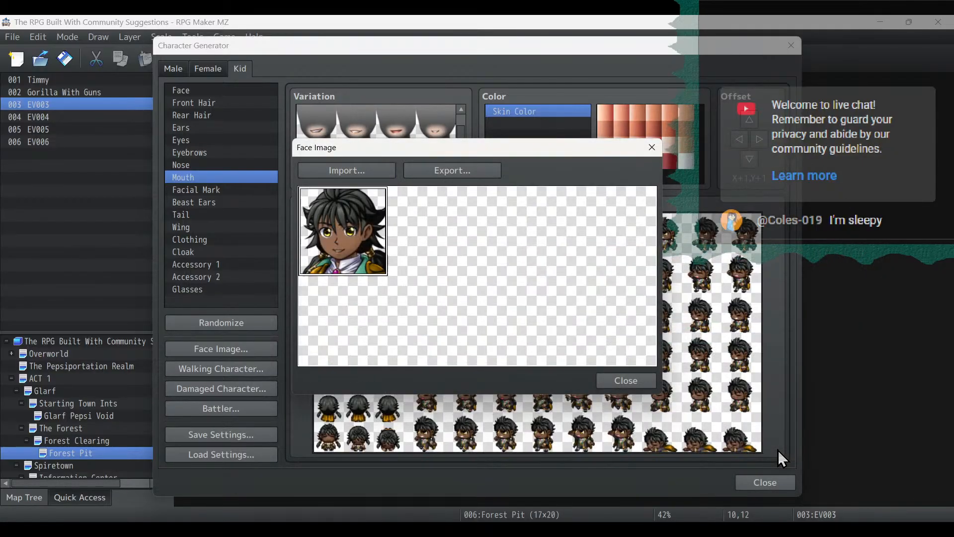
{"action": "left_click", "coordinate": [631, 380]}
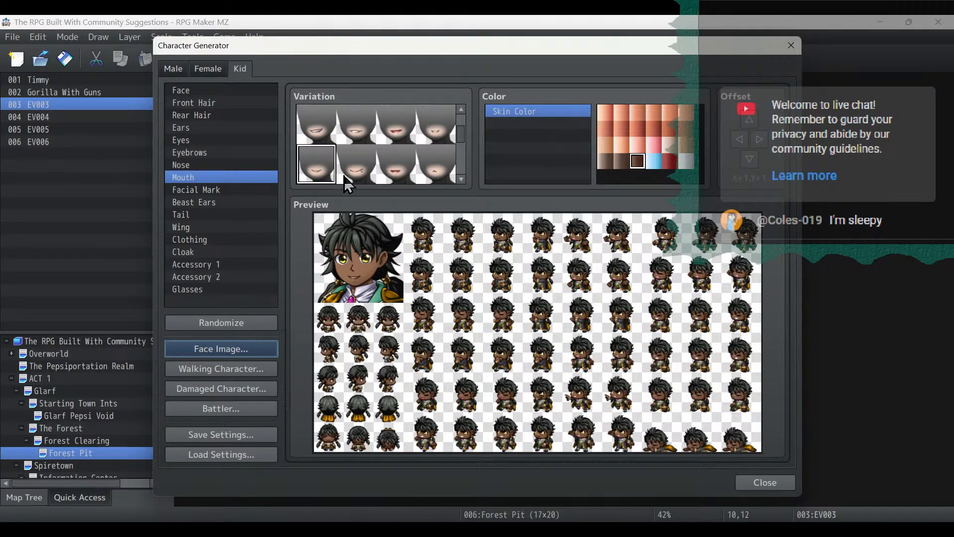
Browse the Kid character's mouth variations and try the last one in the list.
{"action": "scroll", "coordinate": [419, 135], "scroll_direction": "down", "scroll_amount": 3}
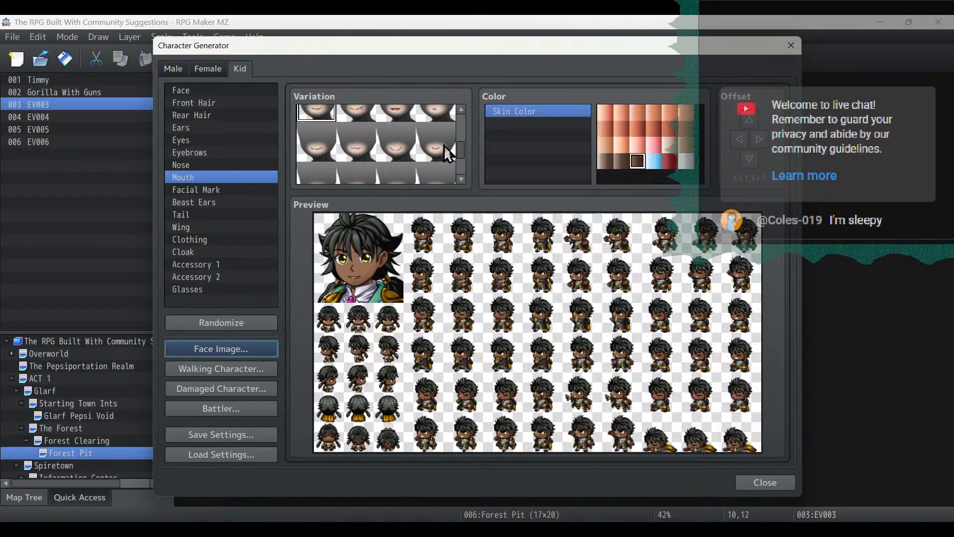
{"action": "scroll", "coordinate": [419, 141], "scroll_direction": "down", "scroll_amount": 3}
{"action": "scroll", "coordinate": [404, 153], "scroll_direction": "down", "scroll_amount": 1}
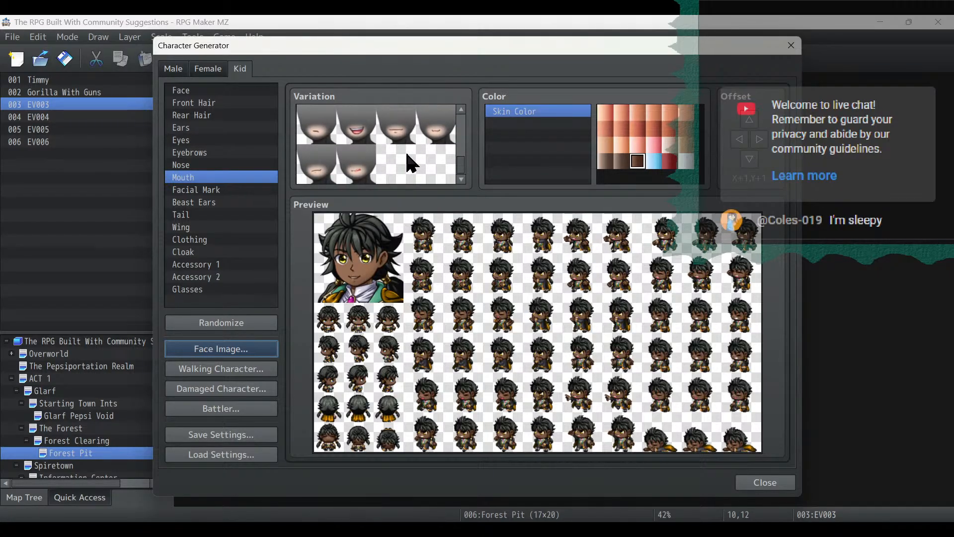
{"action": "scroll", "coordinate": [410, 163], "scroll_direction": "up", "scroll_amount": 5}
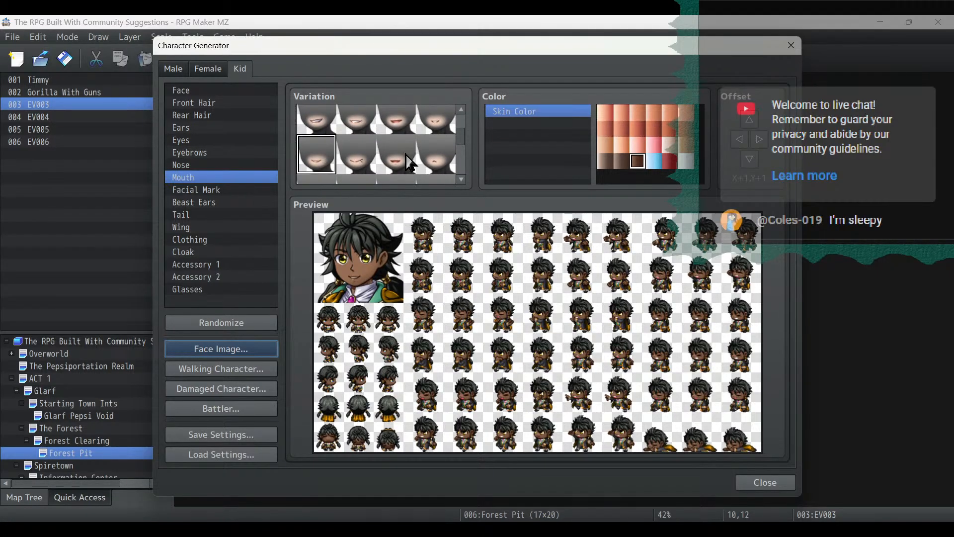
{"action": "scroll", "coordinate": [407, 164], "scroll_direction": "down", "scroll_amount": 1}
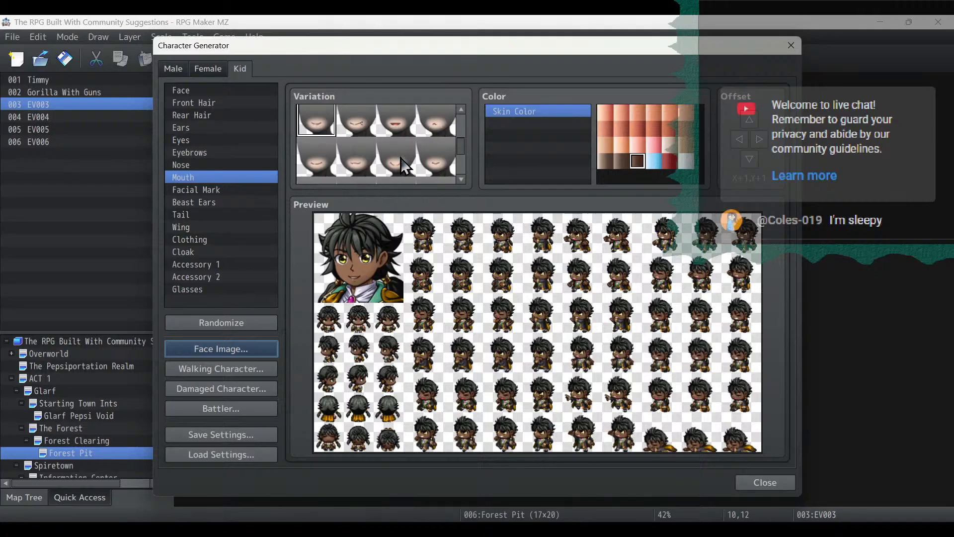
{"action": "scroll", "coordinate": [410, 159], "scroll_direction": "down", "scroll_amount": 2}
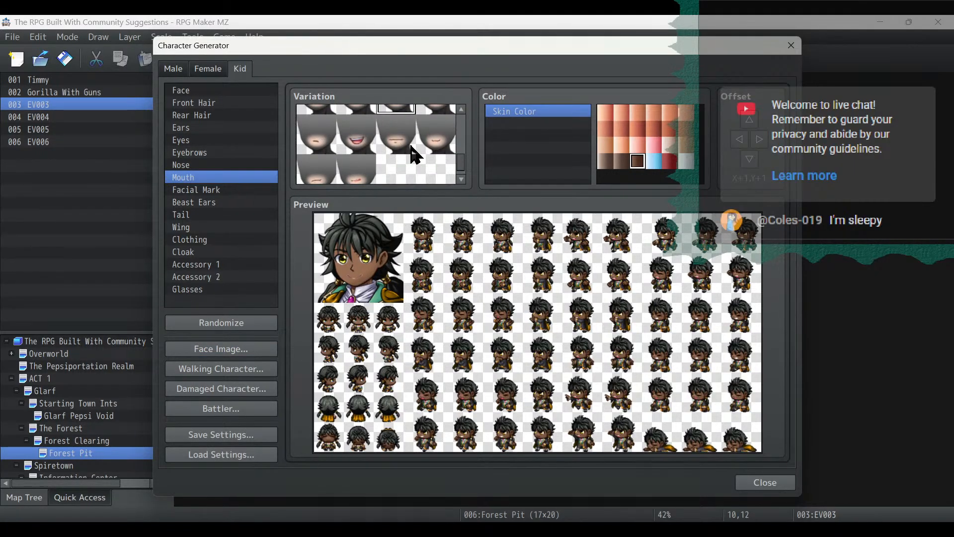
{"action": "left_click", "coordinate": [366, 176]}
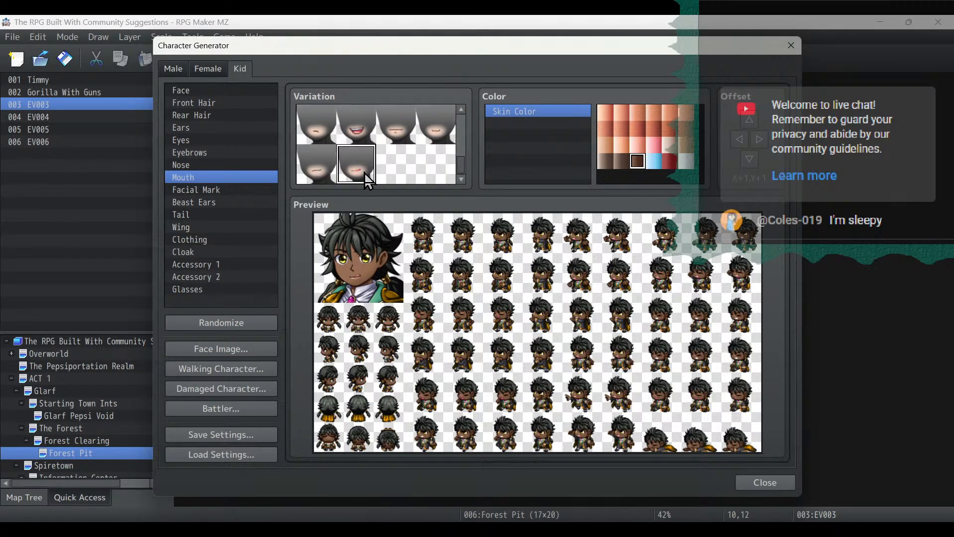
Compare the other mouths near the end of the variations, including the open grin, and select a closed mouth from an earlier row.
{"action": "left_click", "coordinate": [311, 169]}
{"action": "left_click", "coordinate": [313, 132]}
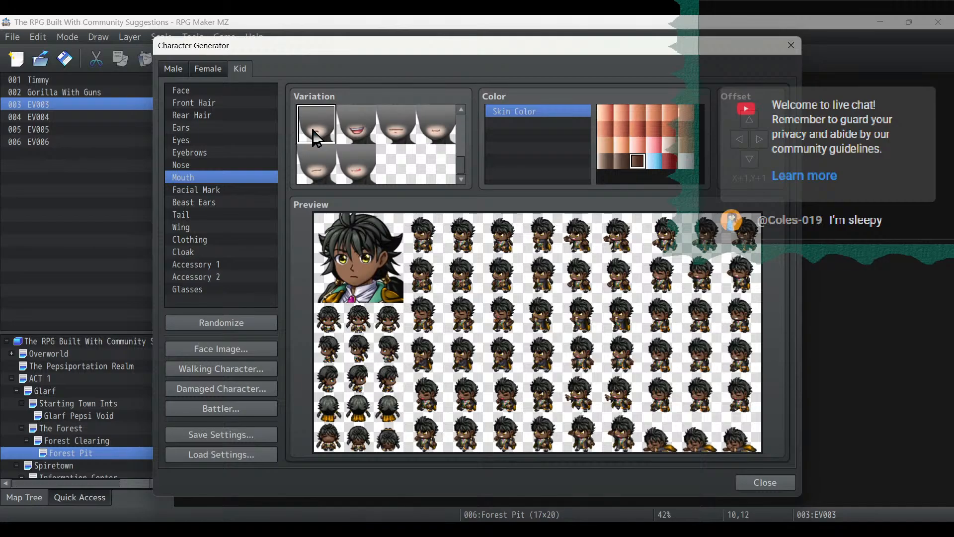
{"action": "left_click", "coordinate": [358, 132]}
{"action": "left_click", "coordinate": [398, 133]}
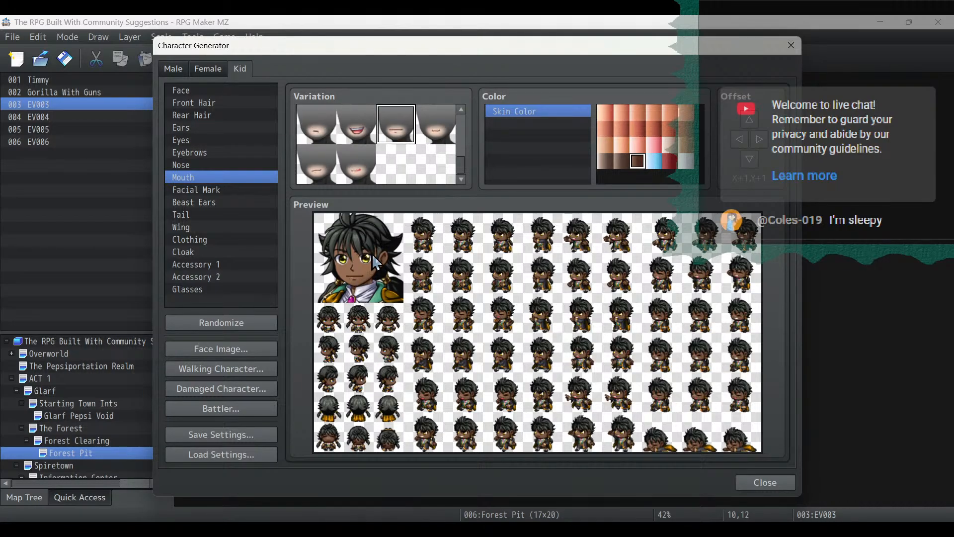
{"action": "left_click", "coordinate": [452, 118]}
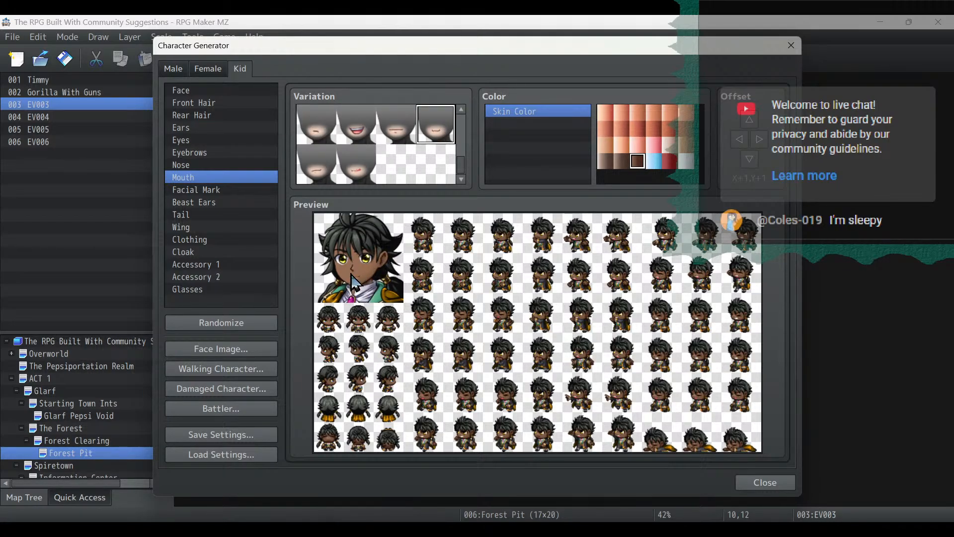
{"action": "scroll", "coordinate": [393, 174], "scroll_direction": "up", "scroll_amount": 3}
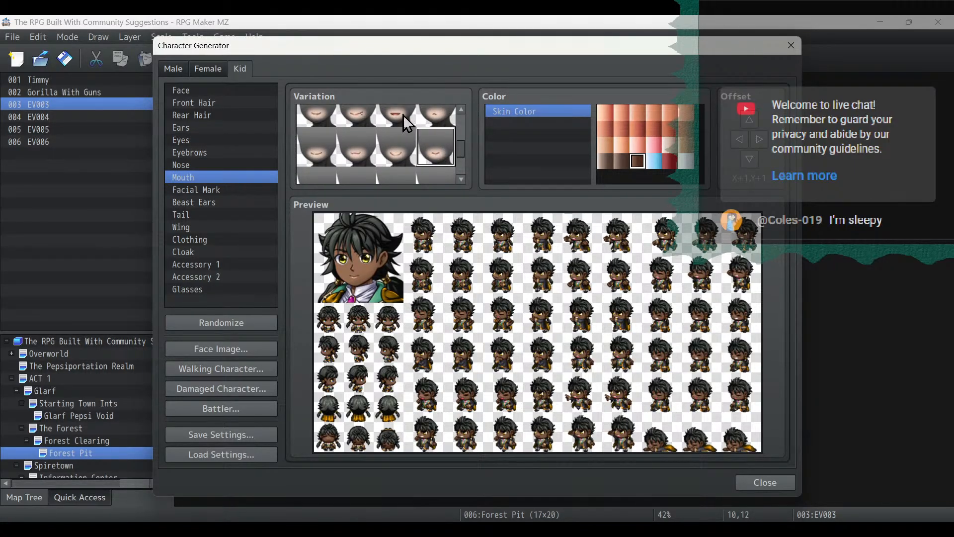
Give the kid character a smiling mouth and happy closed eyes.
{"action": "left_click", "coordinate": [403, 115]}
{"action": "left_click", "coordinate": [332, 172]}
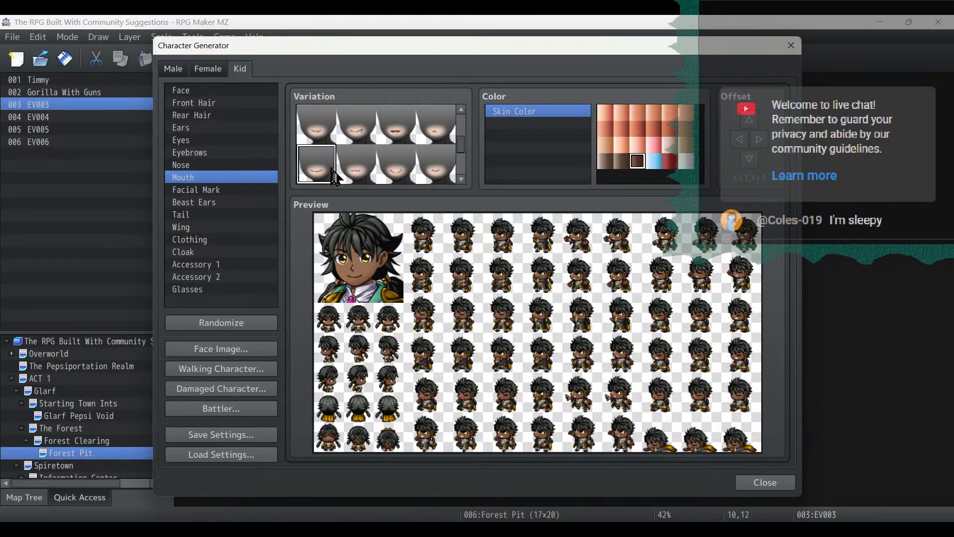
{"action": "left_click", "coordinate": [220, 142]}
{"action": "scroll", "coordinate": [357, 109], "scroll_direction": "down", "scroll_amount": 2}
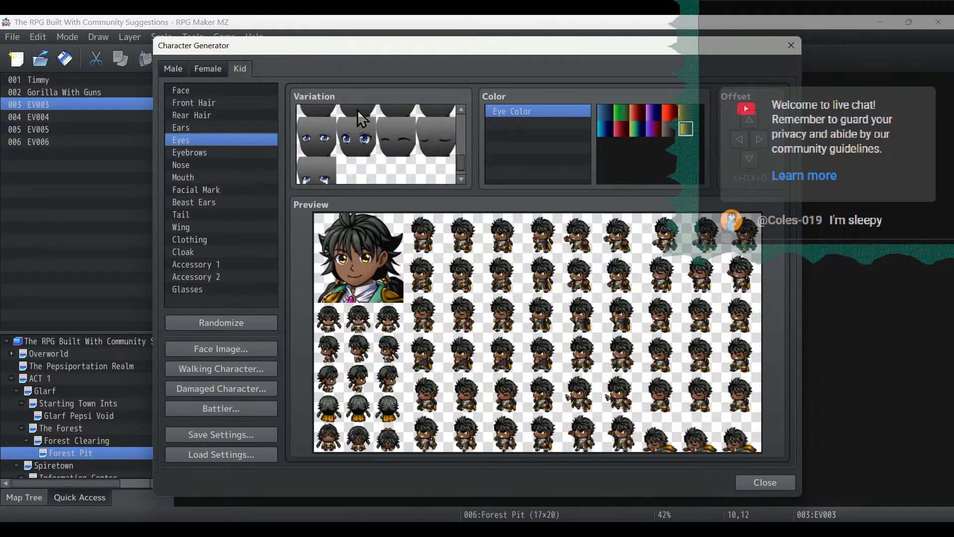
{"action": "left_click", "coordinate": [386, 123]}
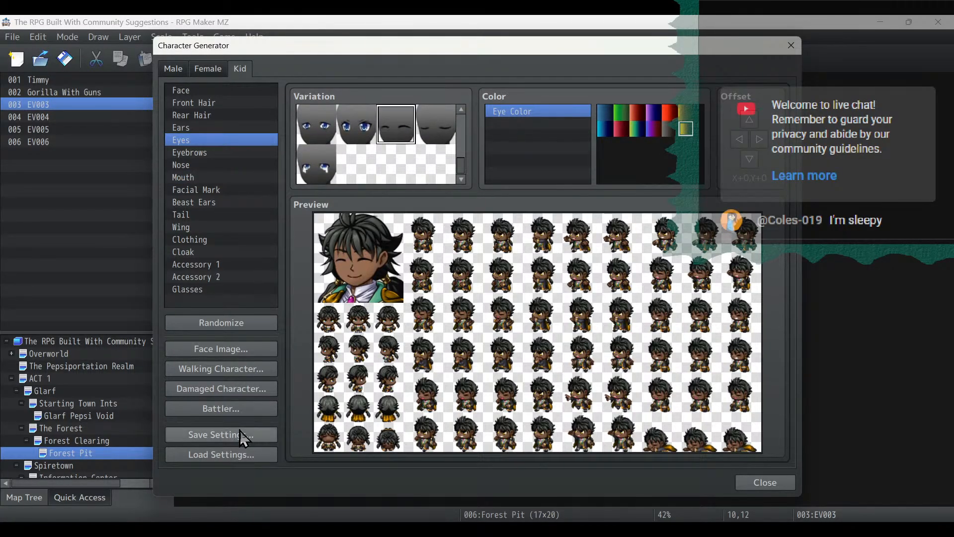
Import the existing Timmy face sheet and place the closed-eye smiling face in its second slot.
{"action": "left_click", "coordinate": [229, 350]}
{"action": "left_click", "coordinate": [368, 169]}
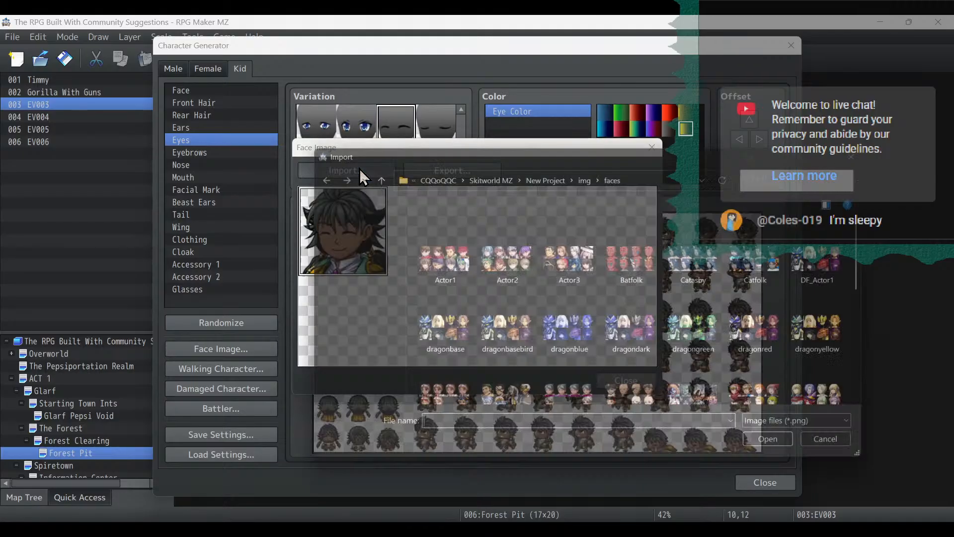
{"action": "double_click", "coordinate": [807, 290]}
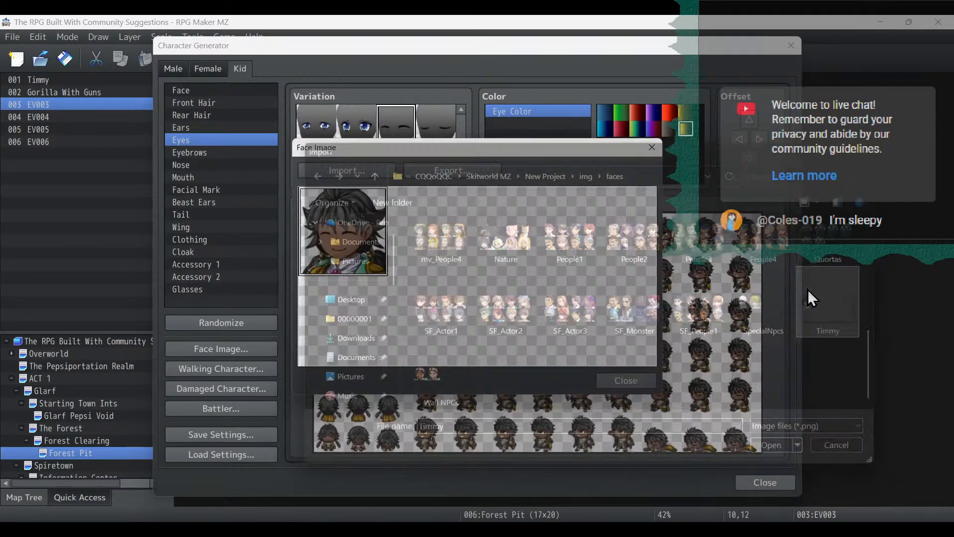
{"action": "left_click", "coordinate": [422, 223]}
Export the face sheet with the smiling face over Timmy.png in the faces folder and close the face image dialog.
{"action": "left_click", "coordinate": [448, 174]}
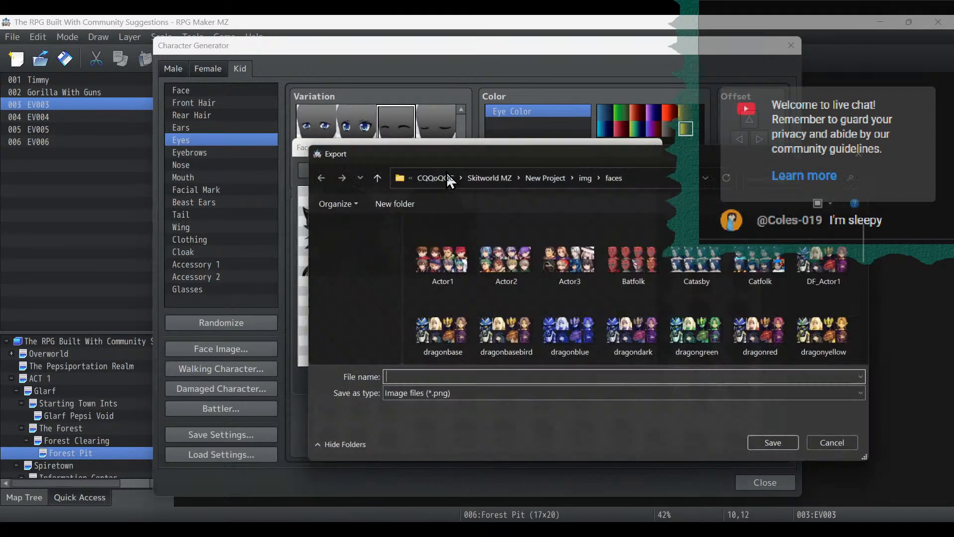
{"action": "scroll", "coordinate": [808, 313], "scroll_direction": "down", "scroll_amount": 5}
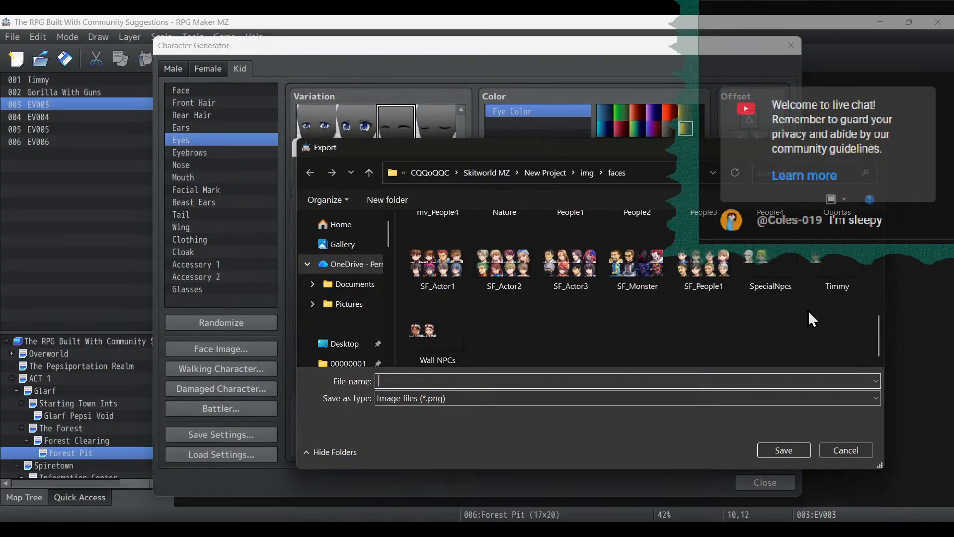
{"action": "left_click", "coordinate": [810, 286]}
{"action": "left_click", "coordinate": [779, 450]}
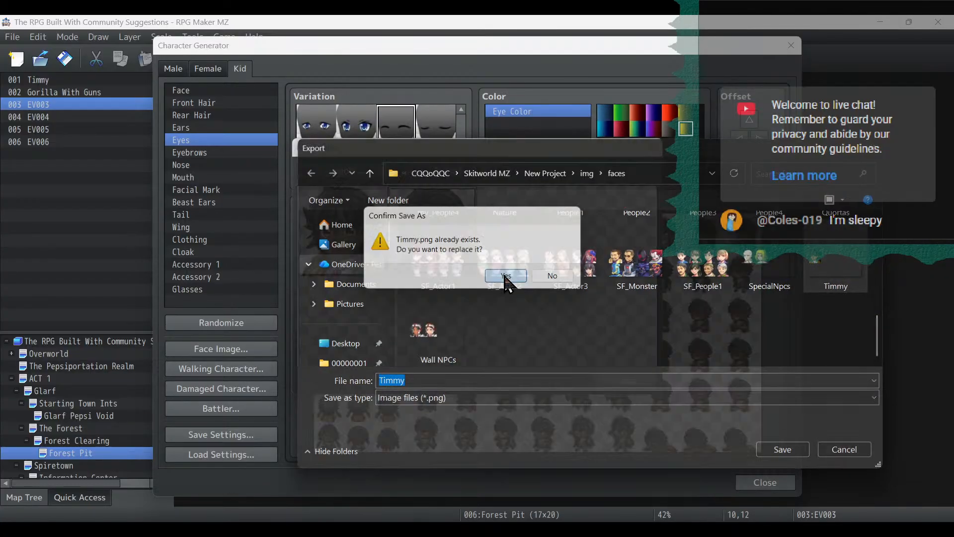
{"action": "left_click", "coordinate": [507, 276]}
{"action": "left_click", "coordinate": [634, 381]}
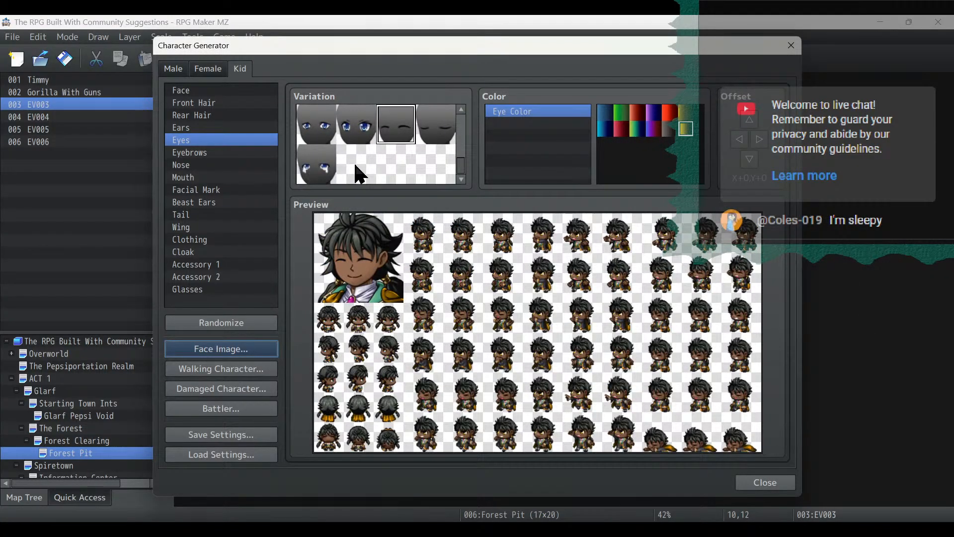
Change the character's expression to teary eyes with a small downturned mouth.
{"action": "left_click", "coordinate": [317, 164]}
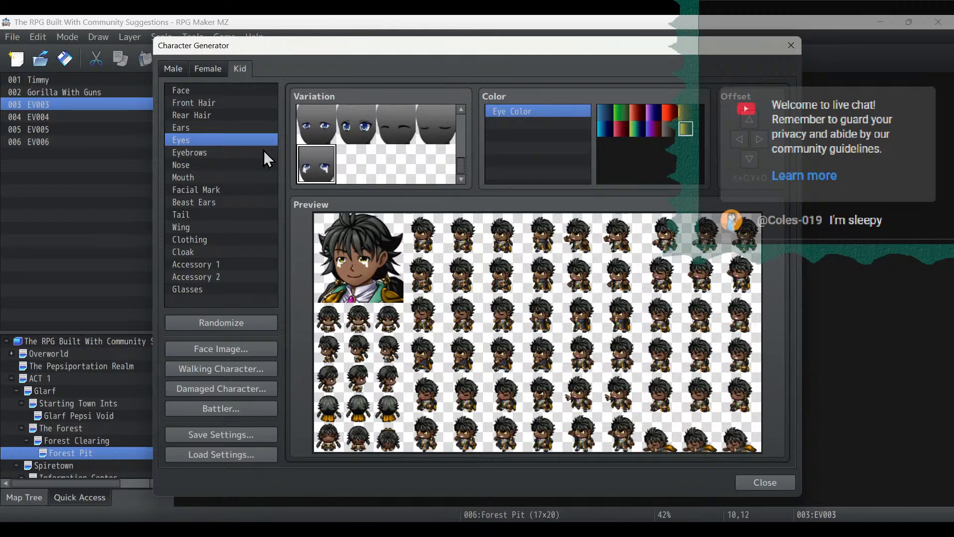
{"action": "left_click", "coordinate": [213, 177]}
{"action": "scroll", "coordinate": [410, 136], "scroll_direction": "down", "scroll_amount": 1}
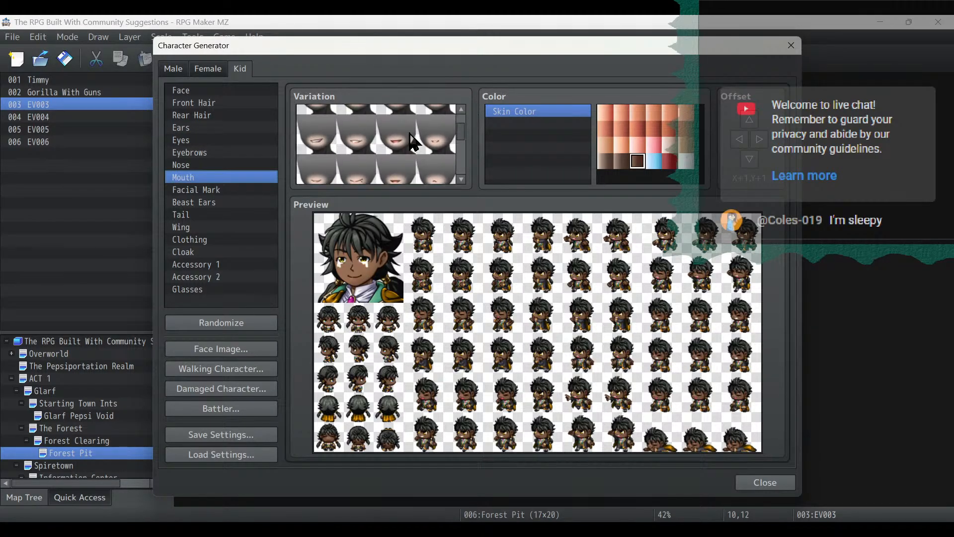
{"action": "scroll", "coordinate": [410, 134], "scroll_direction": "up", "scroll_amount": 2}
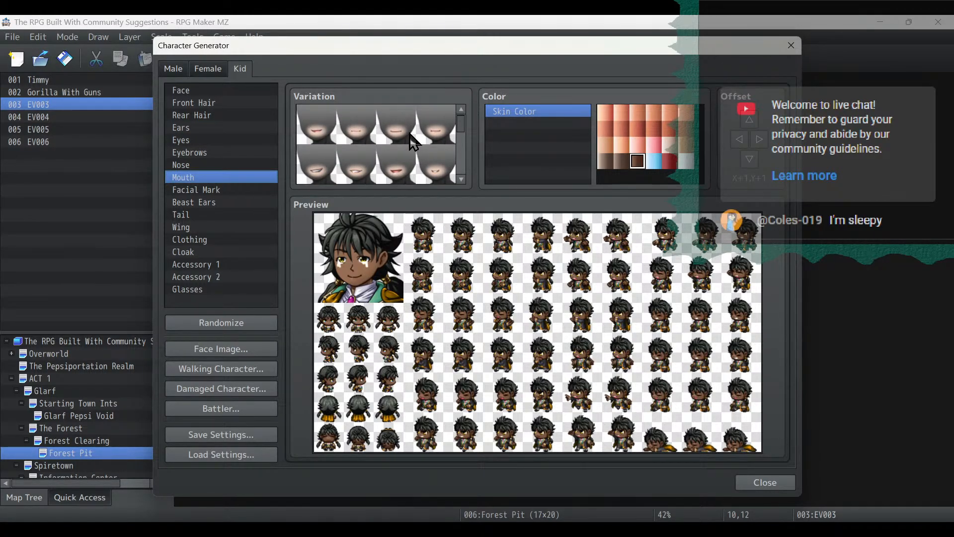
{"action": "scroll", "coordinate": [410, 137], "scroll_direction": "down", "scroll_amount": 5}
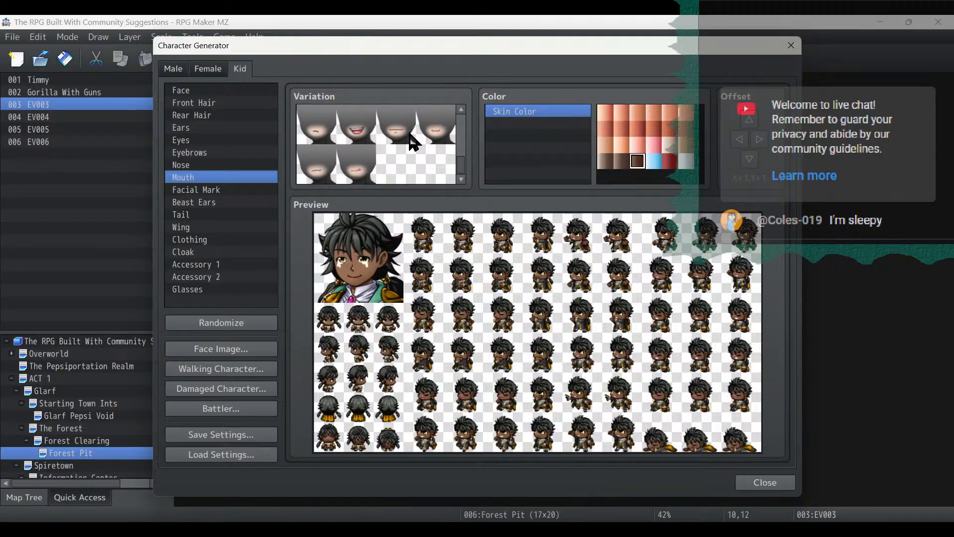
{"action": "left_click", "coordinate": [323, 133]}
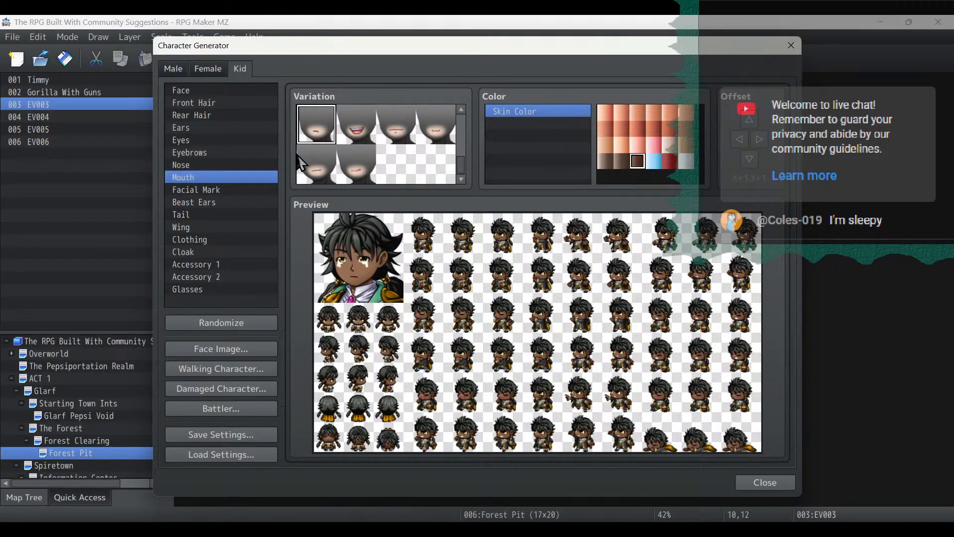
Import the Timmy face sheet again and place the teary face in its third slot.
{"action": "left_click", "coordinate": [237, 351]}
{"action": "left_click", "coordinate": [373, 165]}
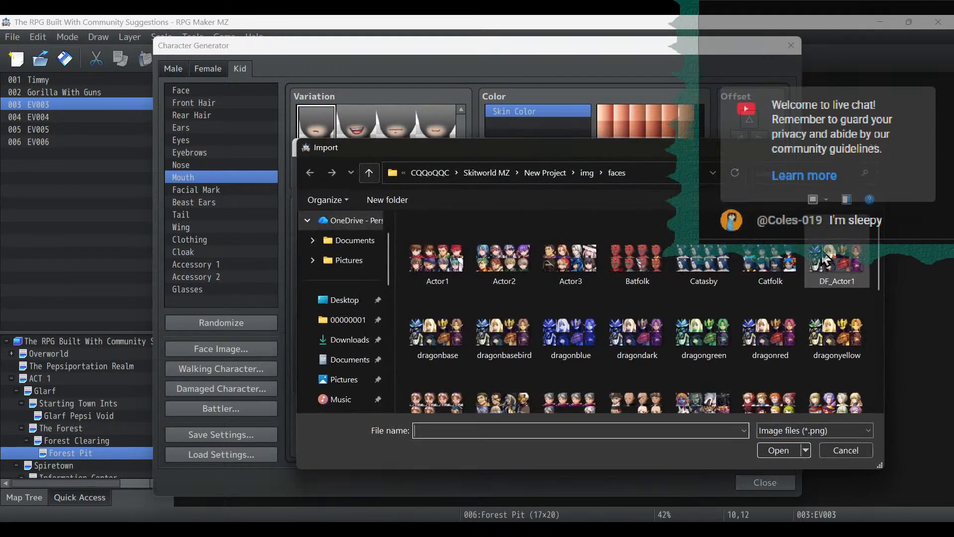
{"action": "scroll", "coordinate": [825, 258], "scroll_direction": "down", "scroll_amount": 5}
{"action": "double_click", "coordinate": [818, 327]}
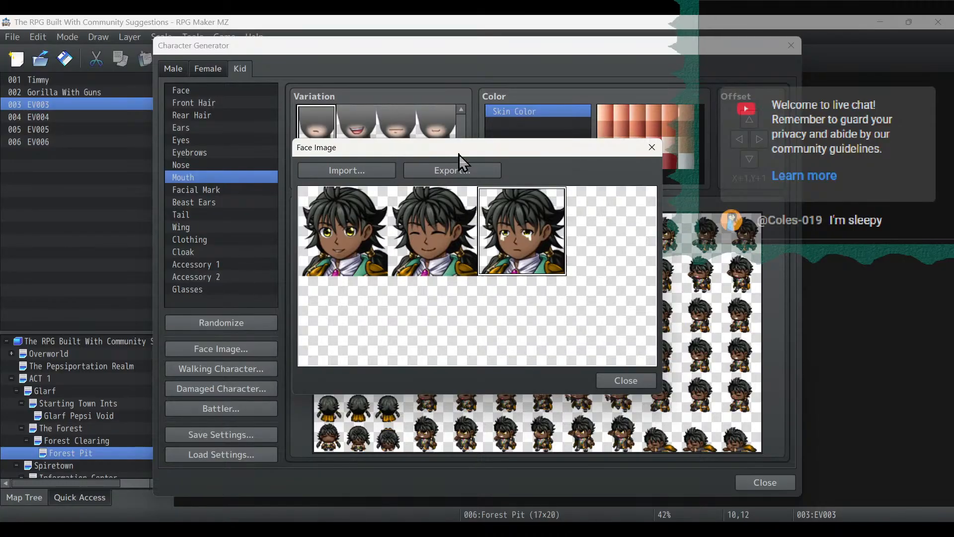
Export the three-face sheet over Timmy.png and close the face image dialog.
{"action": "left_click", "coordinate": [459, 166]}
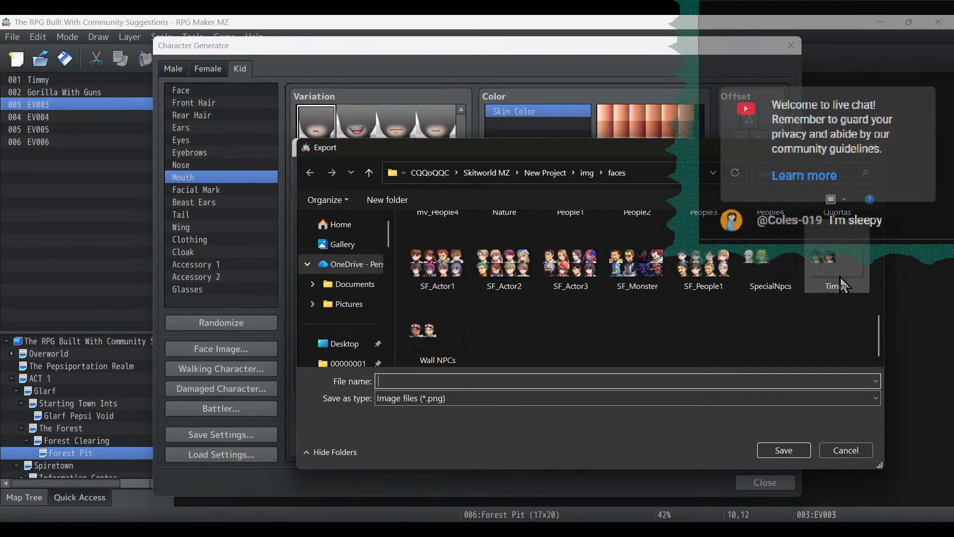
{"action": "double_click", "coordinate": [840, 276]}
{"action": "left_click", "coordinate": [505, 274]}
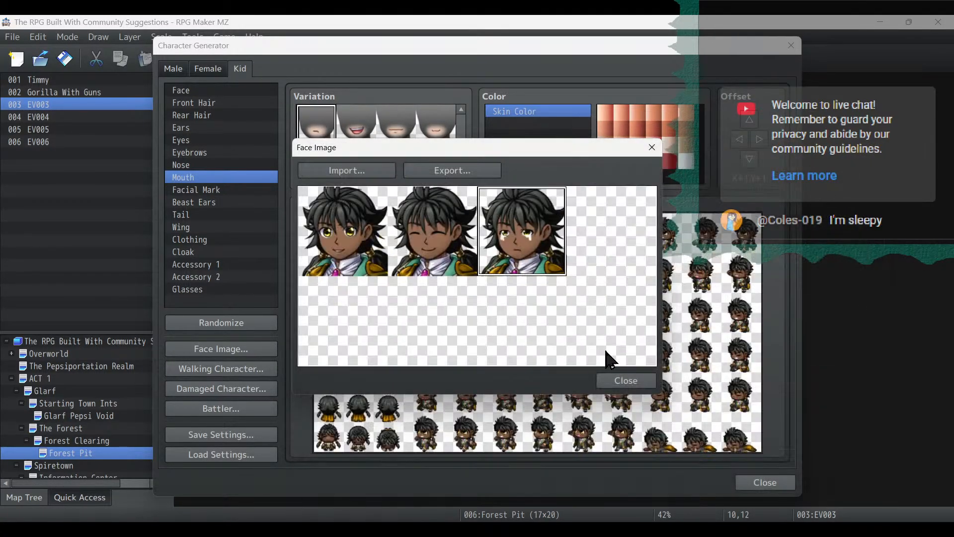
{"action": "left_click", "coordinate": [648, 383]}
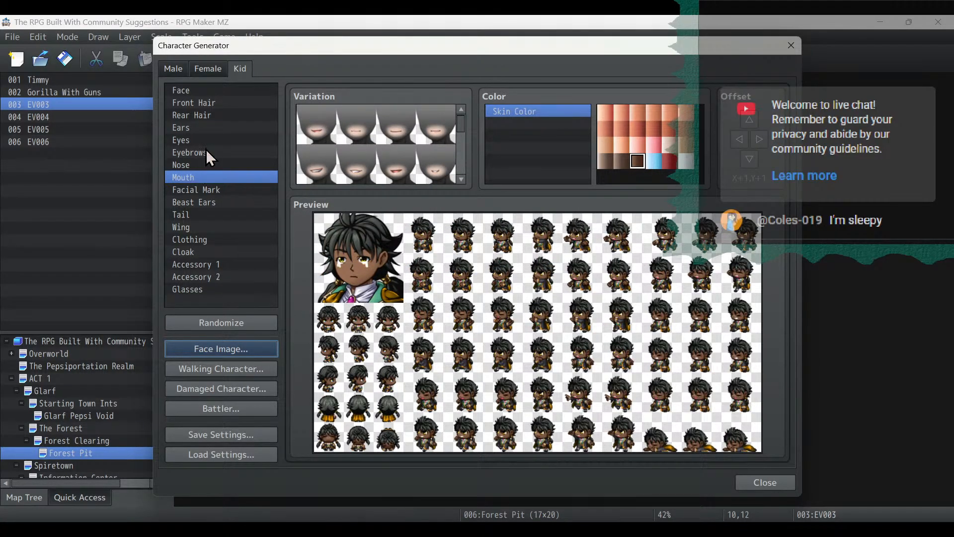
Try several mouth variations on the teary face and settle on an unsmiling mouth.
{"action": "scroll", "coordinate": [431, 133], "scroll_direction": "down", "scroll_amount": 3}
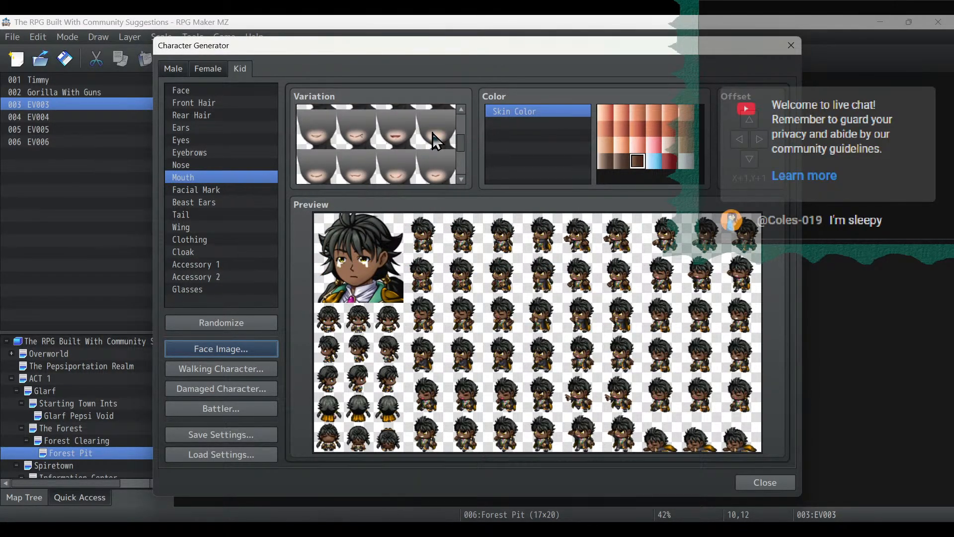
{"action": "left_click", "coordinate": [436, 140]}
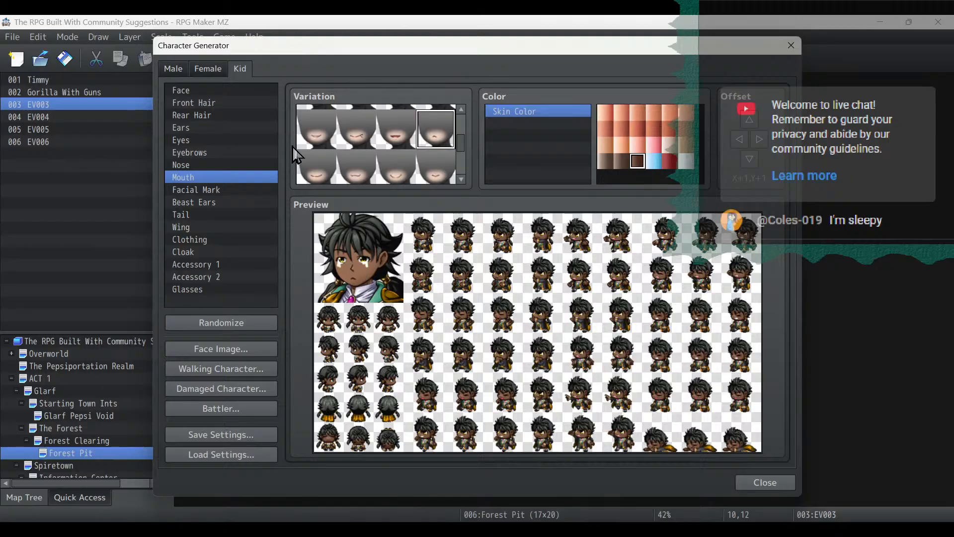
{"action": "scroll", "coordinate": [422, 159], "scroll_direction": "down", "scroll_amount": 3}
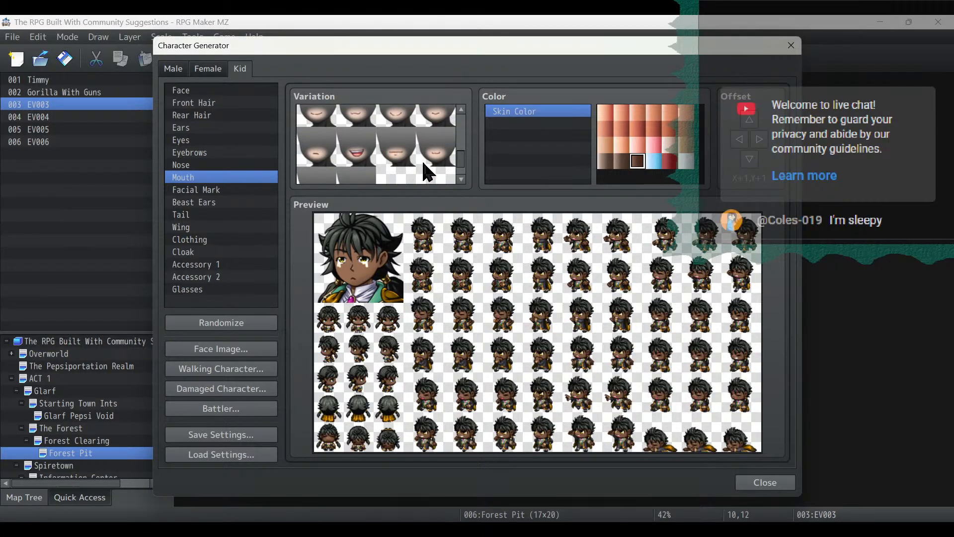
{"action": "left_click", "coordinate": [322, 154]}
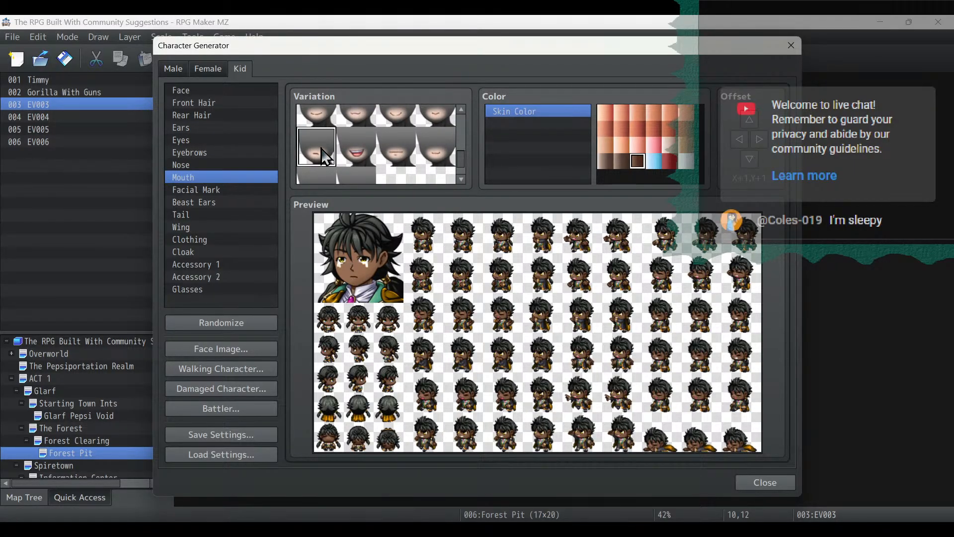
{"action": "scroll", "coordinate": [435, 159], "scroll_direction": "down", "scroll_amount": 1}
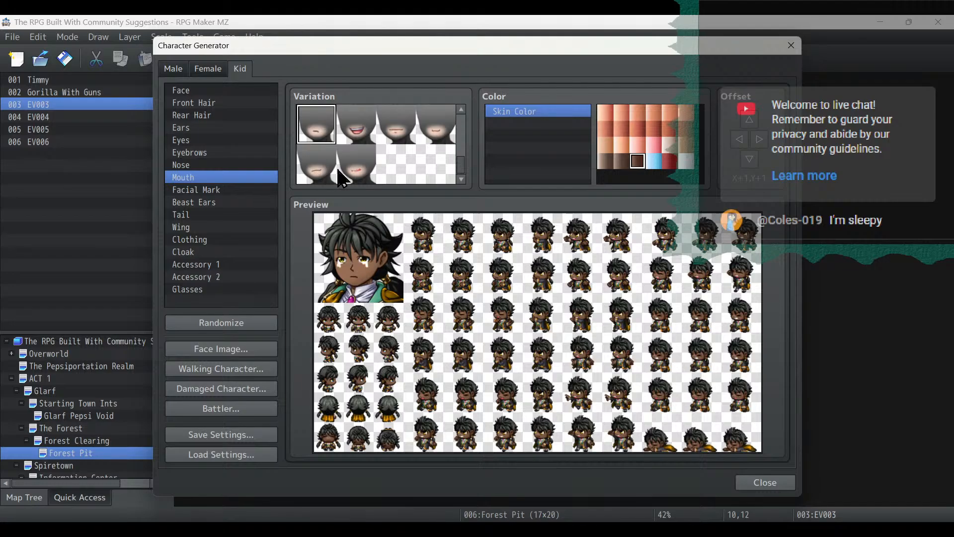
{"action": "scroll", "coordinate": [340, 178], "scroll_direction": "up", "scroll_amount": 3}
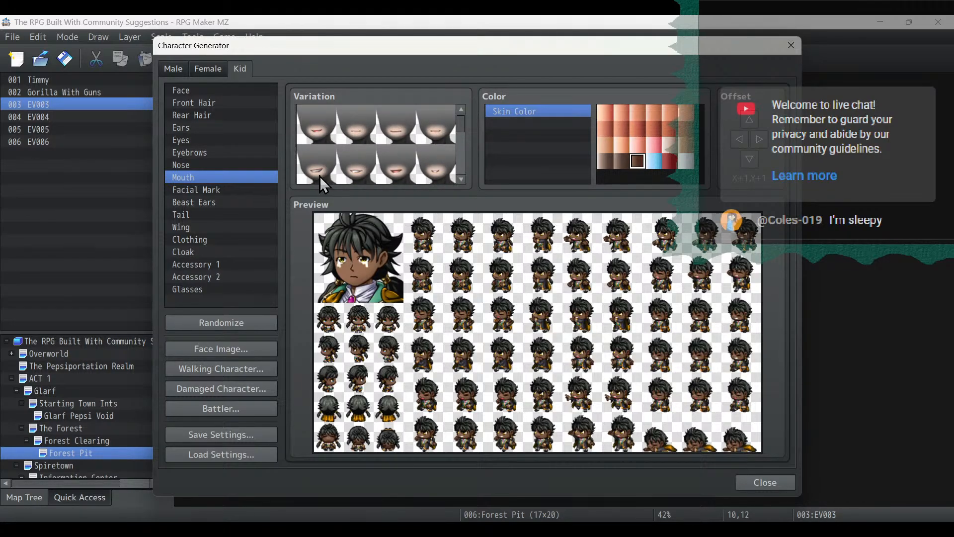
{"action": "scroll", "coordinate": [421, 145], "scroll_direction": "down", "scroll_amount": 2}
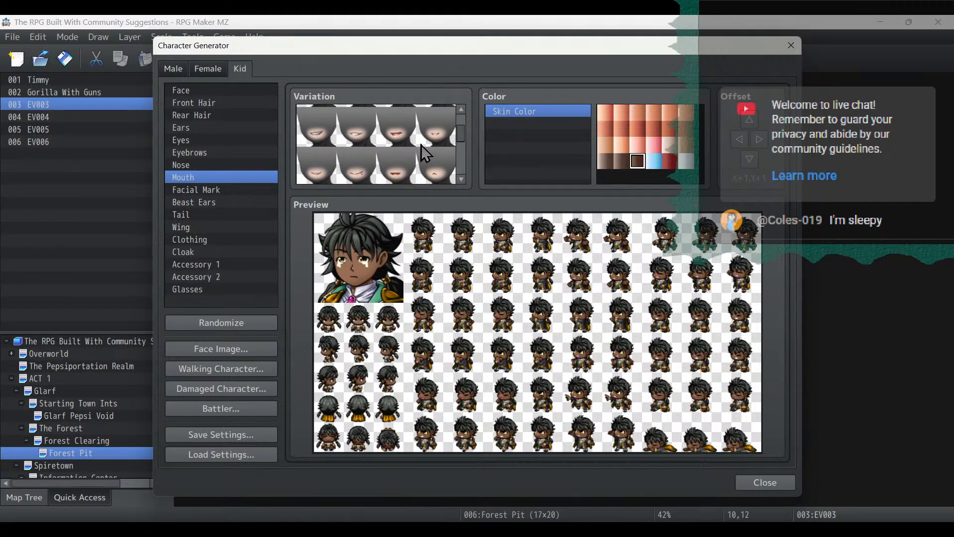
{"action": "scroll", "coordinate": [421, 145], "scroll_direction": "down", "scroll_amount": 2}
{"action": "left_click", "coordinate": [357, 165]}
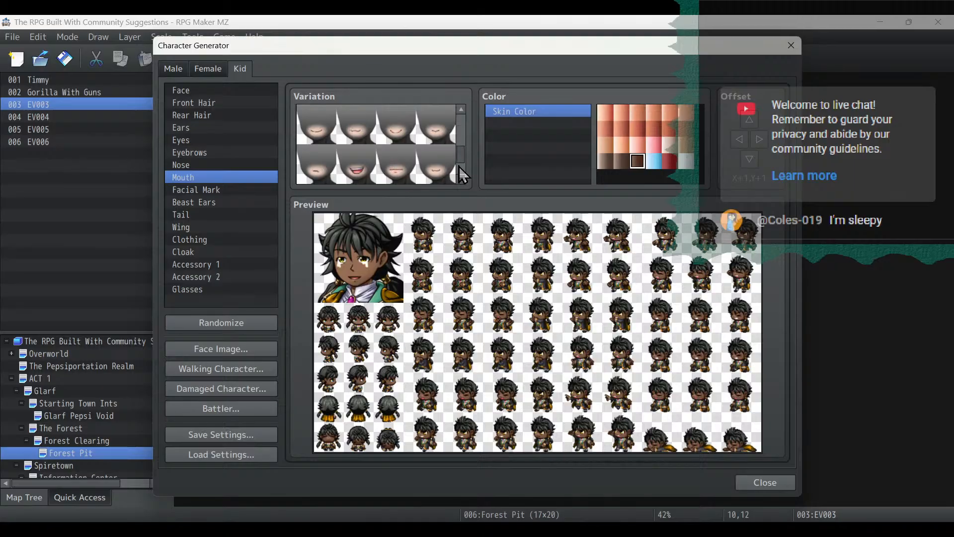
{"action": "scroll", "coordinate": [454, 168], "scroll_direction": "down", "scroll_amount": 1}
{"action": "scroll", "coordinate": [450, 169], "scroll_direction": "up", "scroll_amount": 1}
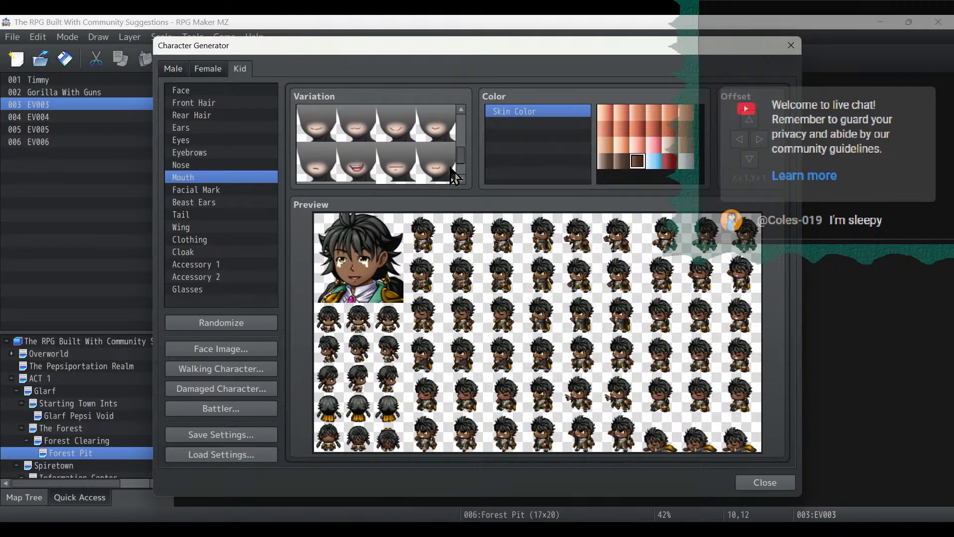
{"action": "left_click", "coordinate": [439, 123]}
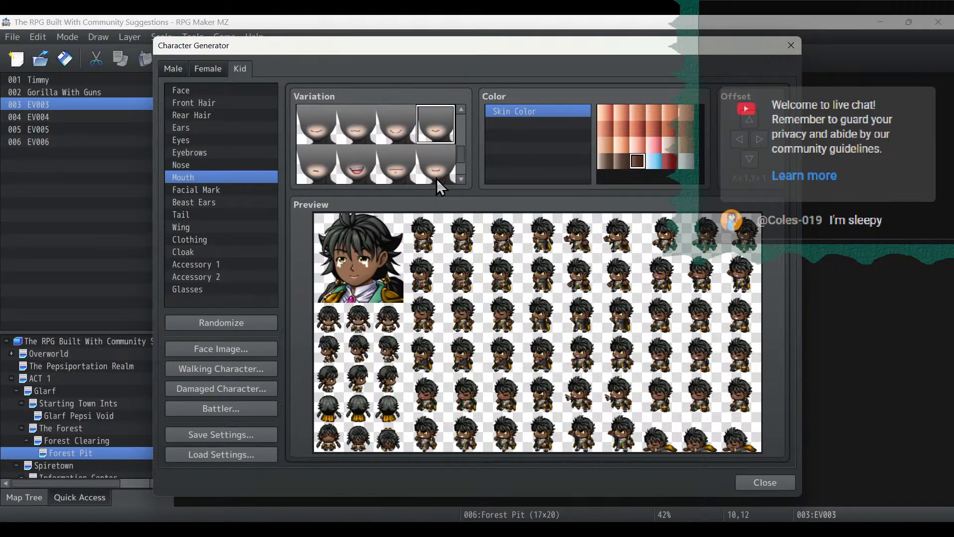
{"action": "scroll", "coordinate": [436, 175], "scroll_direction": "up", "scroll_amount": 2}
Replace the teary eyes with narrowed, stern eyes after trying several other eye variations.
{"action": "left_click", "coordinate": [220, 141]}
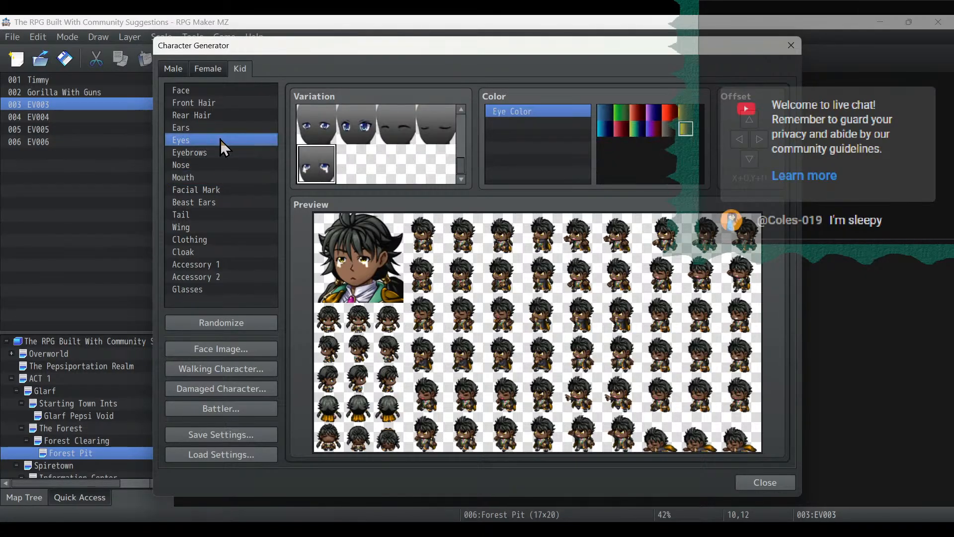
{"action": "scroll", "coordinate": [422, 164], "scroll_direction": "up", "scroll_amount": 1}
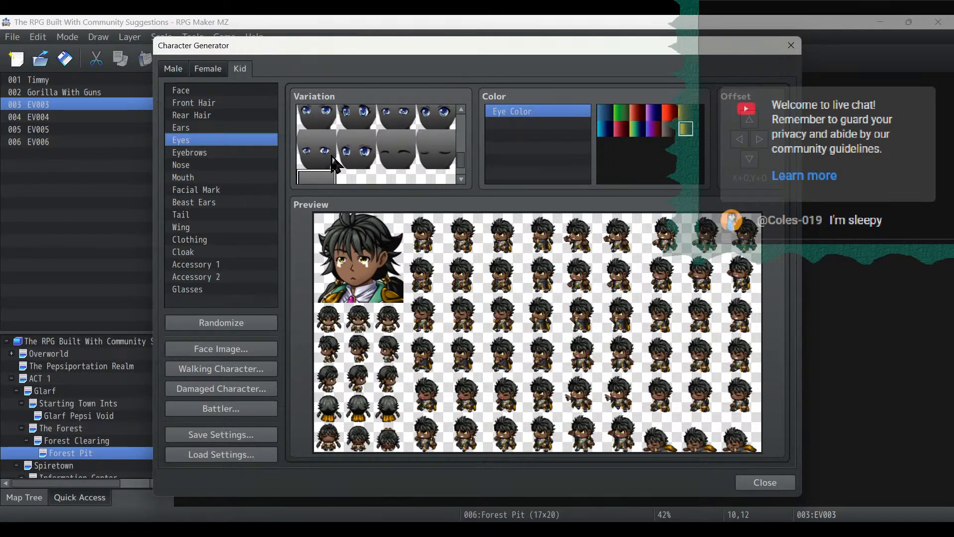
{"action": "key", "text": "Up"}
{"action": "scroll", "coordinate": [433, 164], "scroll_direction": "up", "scroll_amount": 1}
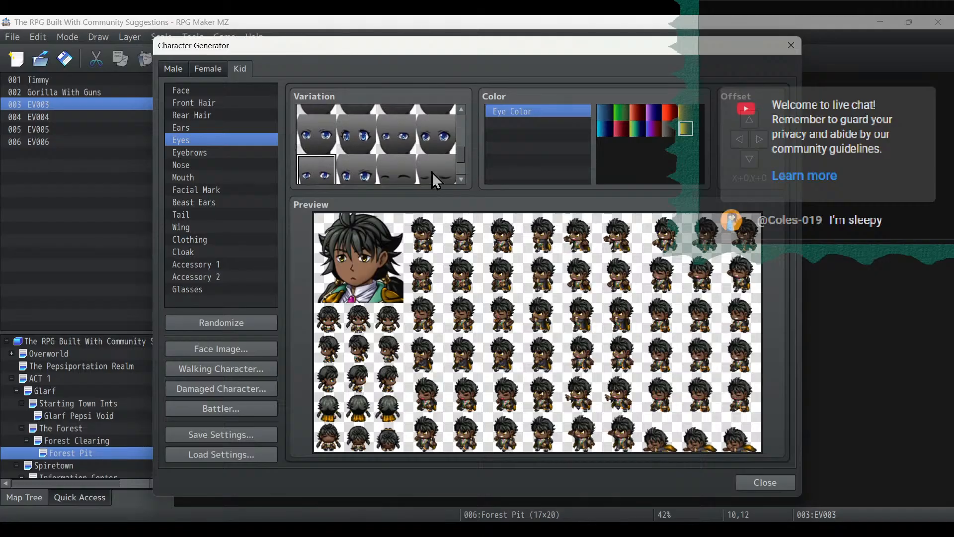
{"action": "left_click", "coordinate": [367, 147]}
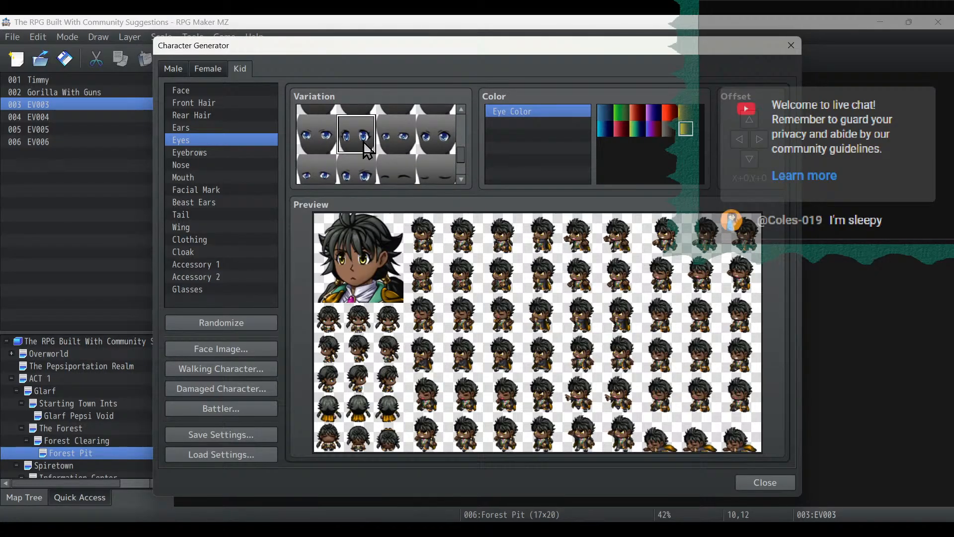
{"action": "left_click", "coordinate": [313, 147]}
{"action": "left_click", "coordinate": [440, 143]}
{"action": "key", "text": "Left"}
{"action": "key", "text": "Left"}
{"action": "key", "text": "Left"}
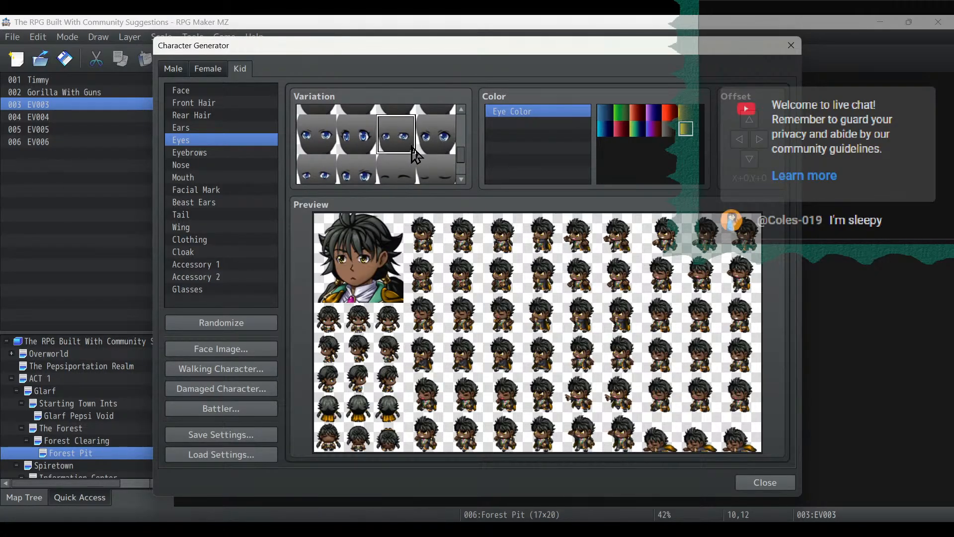
{"action": "key", "text": "Down"}
{"action": "scroll", "coordinate": [353, 147], "scroll_direction": "up", "scroll_amount": 1}
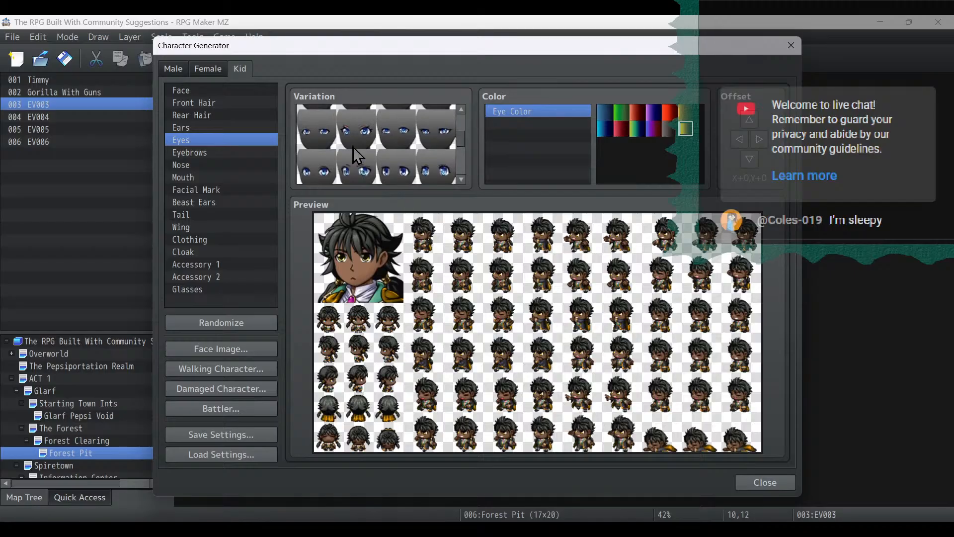
{"action": "left_click", "coordinate": [446, 139]}
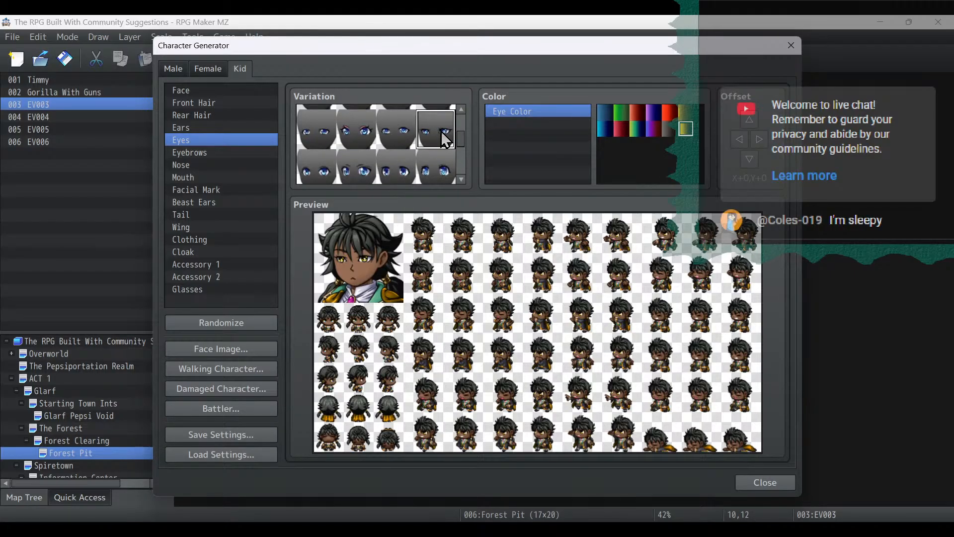
Import the Timmy face sheet and place the stern face in its fourth slot.
{"action": "left_click", "coordinate": [238, 349]}
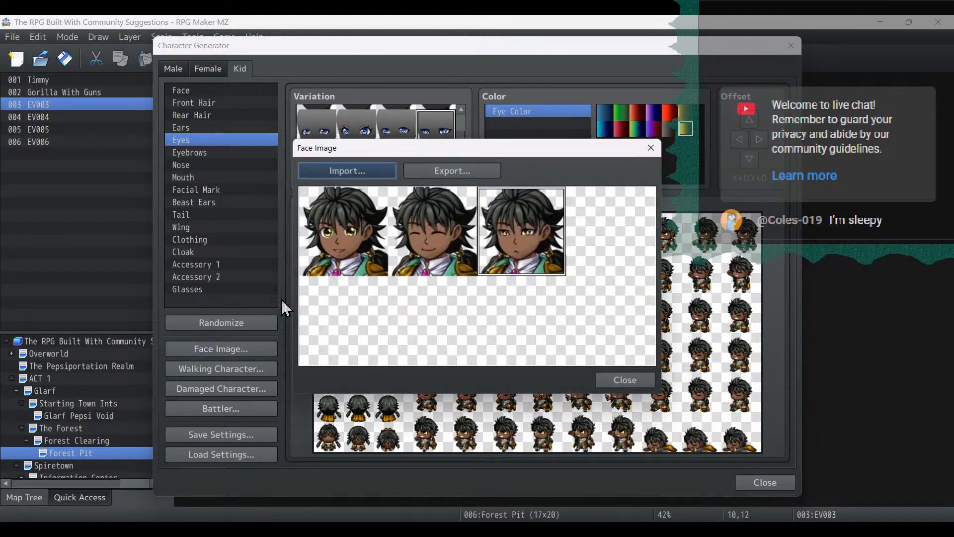
{"action": "left_click", "coordinate": [375, 174]}
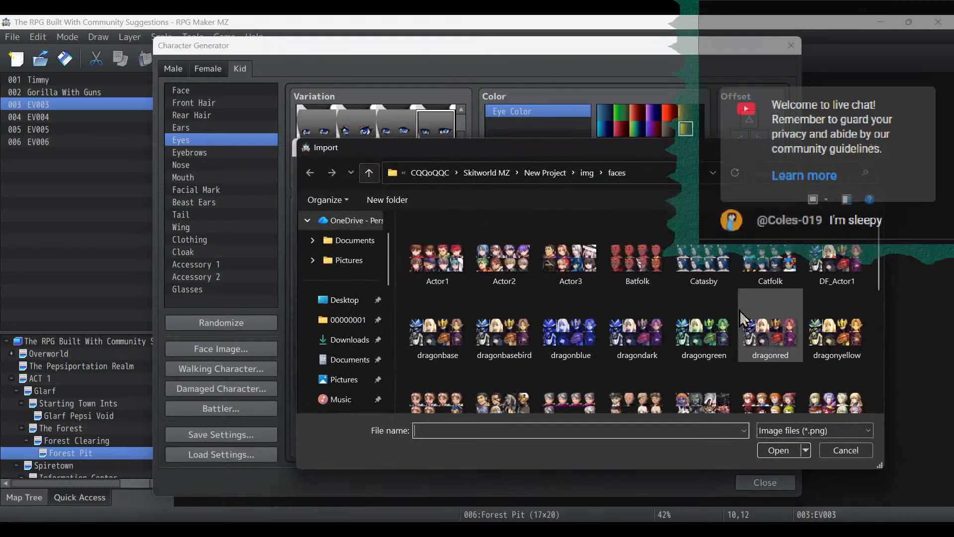
{"action": "scroll", "coordinate": [739, 312], "scroll_direction": "down", "scroll_amount": 5}
{"action": "left_click", "coordinate": [824, 332]}
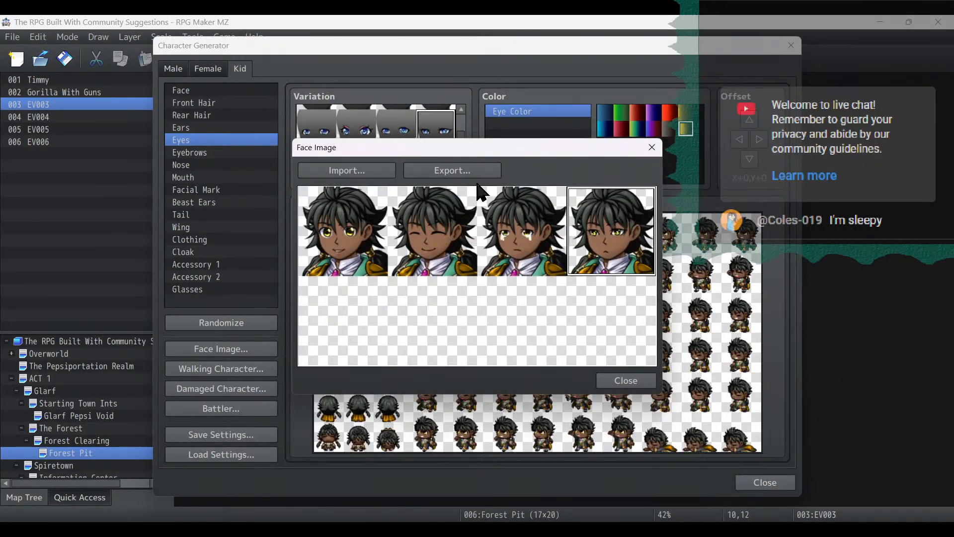
Export the four-face sheet over Timmy.png and close the face image dialog.
{"action": "left_click", "coordinate": [472, 169]}
{"action": "scroll", "coordinate": [819, 356], "scroll_direction": "down", "scroll_amount": 5}
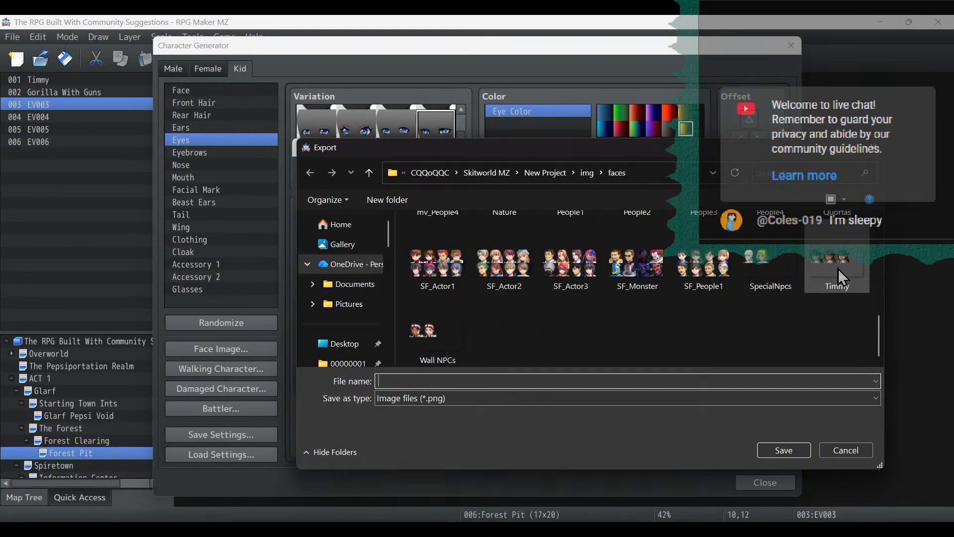
{"action": "left_click", "coordinate": [838, 268]}
{"action": "left_click", "coordinate": [782, 449]}
{"action": "left_click", "coordinate": [507, 276]}
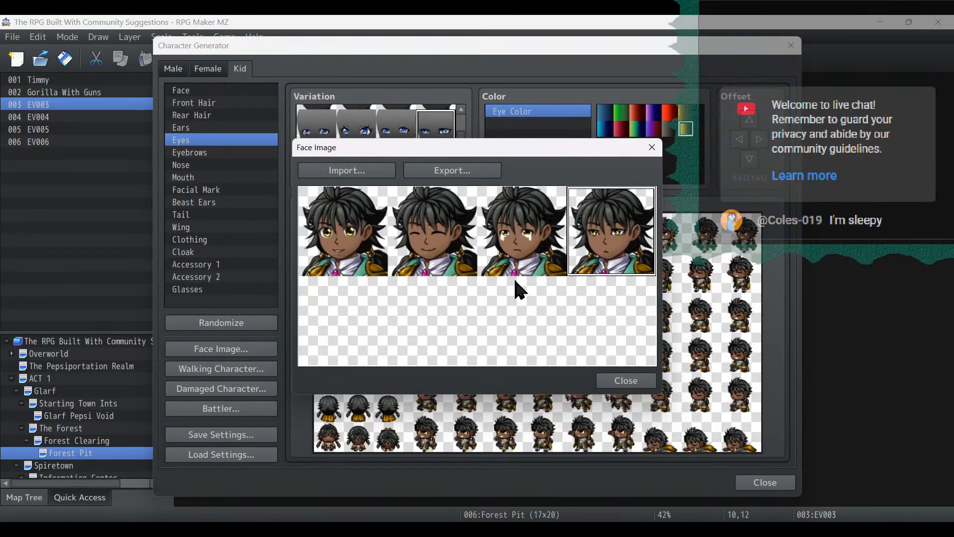
{"action": "left_click", "coordinate": [625, 380]}
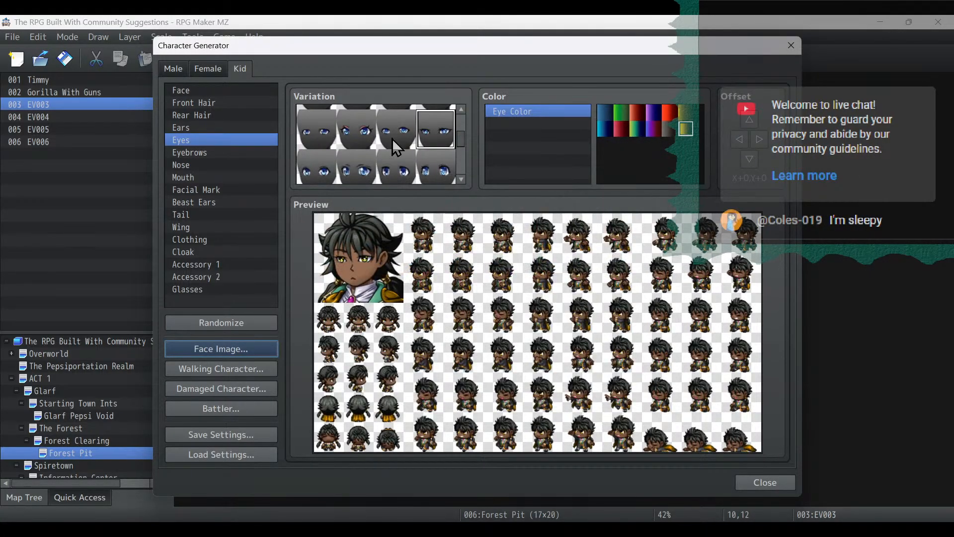
Try several mouth variations on the stern face and settle on a toothy grin.
{"action": "left_click", "coordinate": [231, 177]}
{"action": "scroll", "coordinate": [354, 137], "scroll_direction": "down", "scroll_amount": 3}
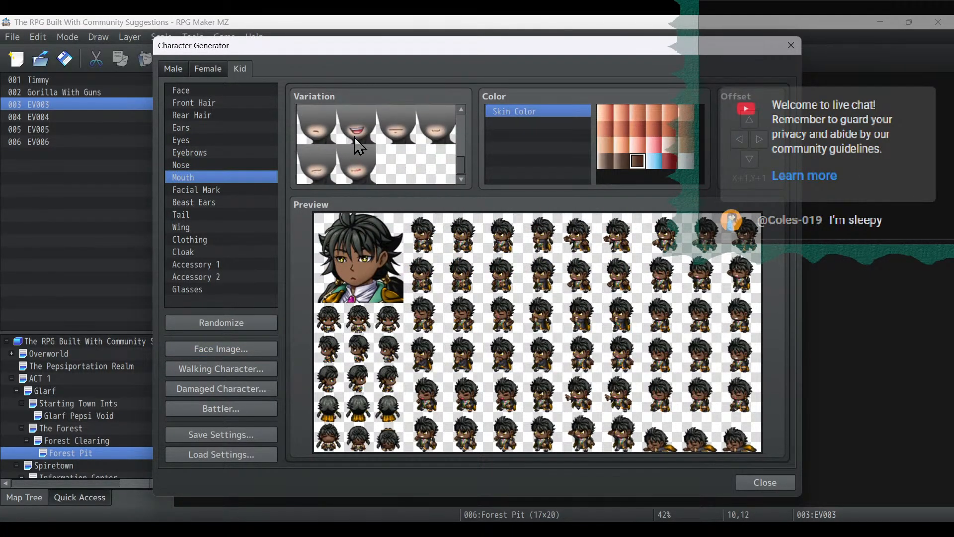
{"action": "scroll", "coordinate": [362, 132], "scroll_direction": "up", "scroll_amount": 2}
{"action": "left_click", "coordinate": [363, 138]}
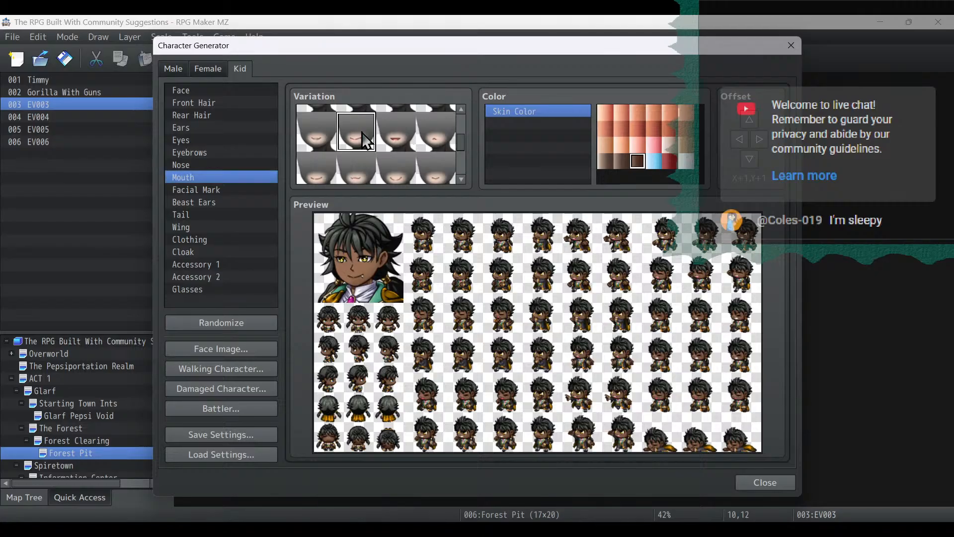
{"action": "scroll", "coordinate": [362, 134], "scroll_direction": "down", "scroll_amount": 3}
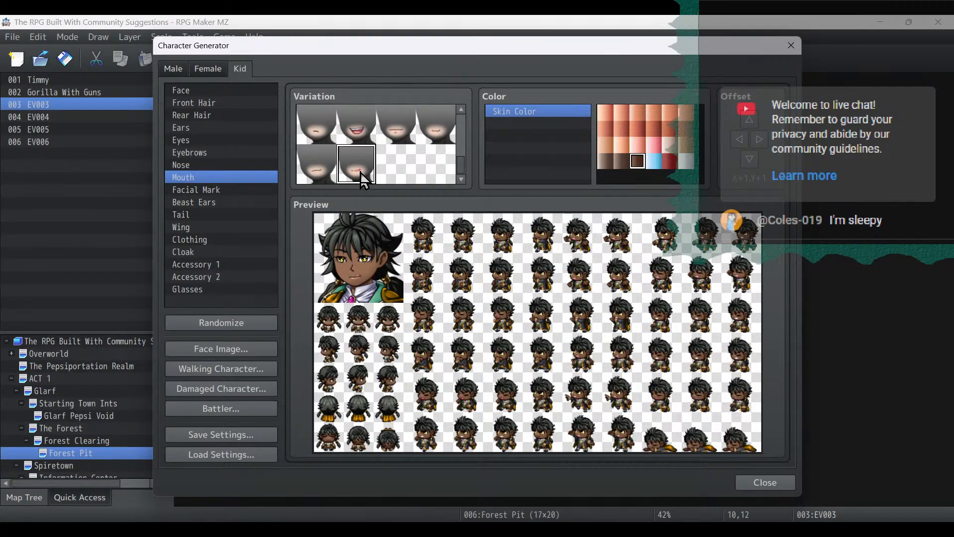
{"action": "left_click", "coordinate": [318, 172]}
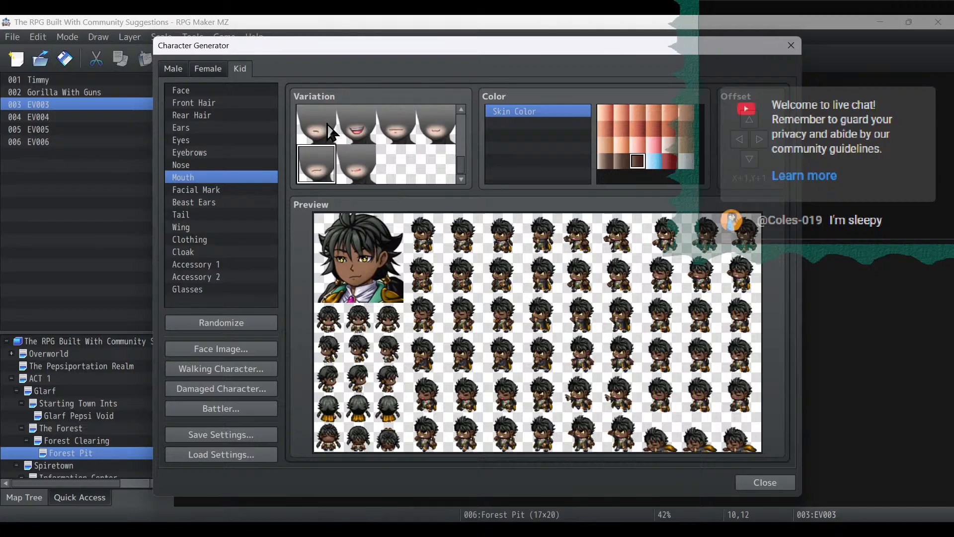
{"action": "left_click", "coordinate": [330, 128]}
{"action": "left_click", "coordinate": [368, 132]}
{"action": "left_click", "coordinate": [412, 137]}
{"action": "left_click", "coordinate": [438, 141]}
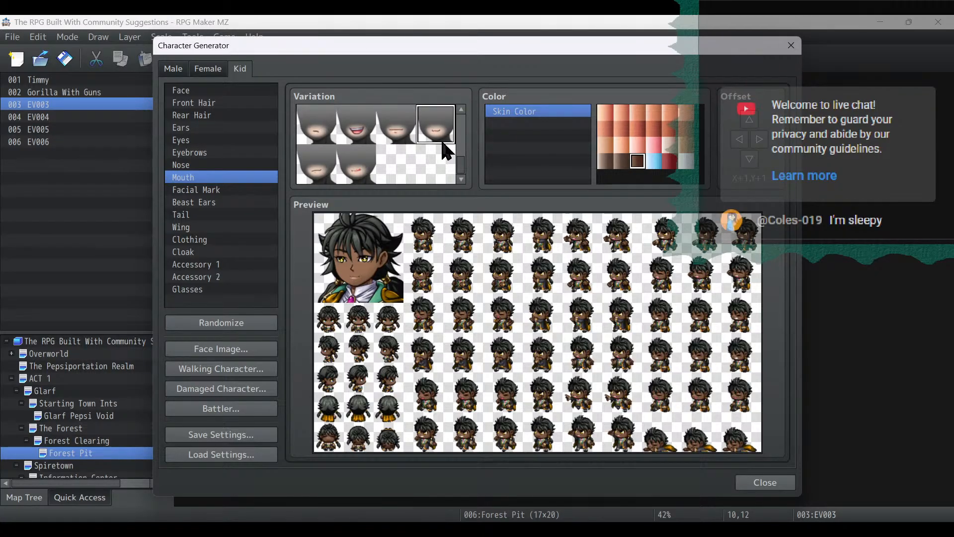
{"action": "scroll", "coordinate": [453, 171], "scroll_direction": "up", "scroll_amount": 2}
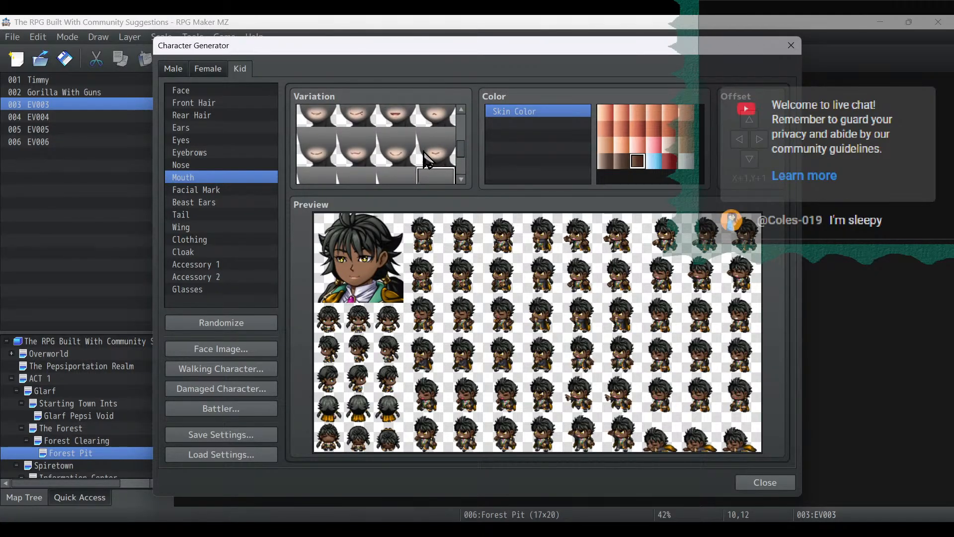
{"action": "left_click", "coordinate": [349, 159]}
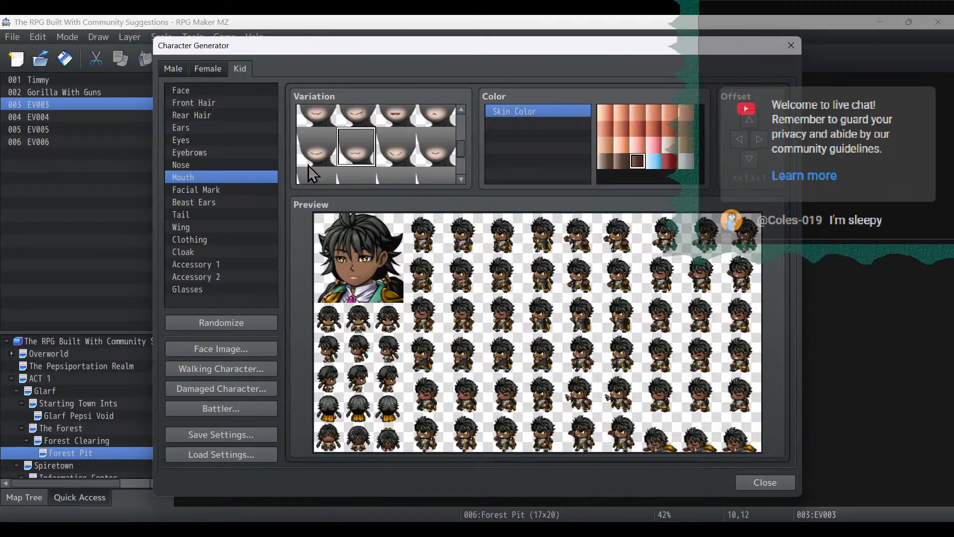
{"action": "scroll", "coordinate": [389, 160], "scroll_direction": "up", "scroll_amount": 2}
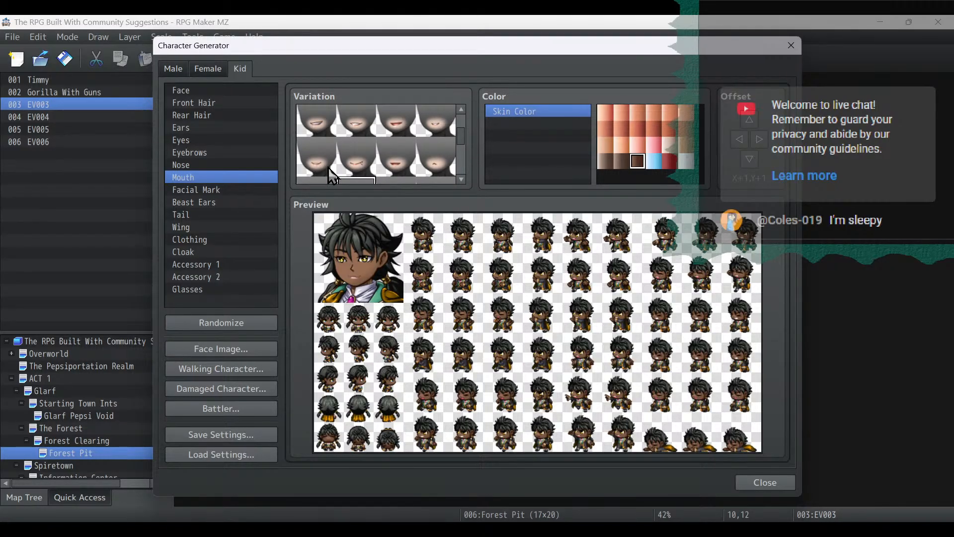
{"action": "left_click", "coordinate": [454, 109]}
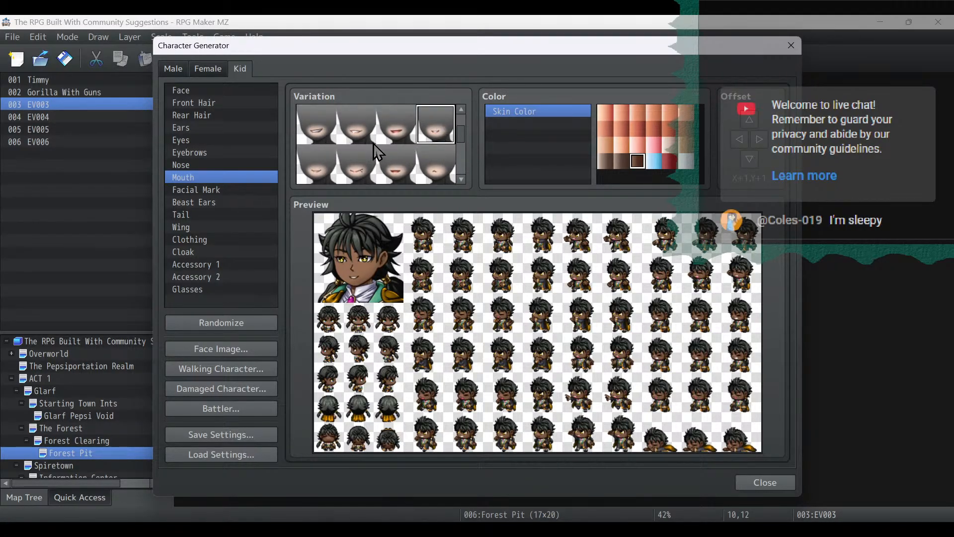
{"action": "left_click", "coordinate": [328, 138]}
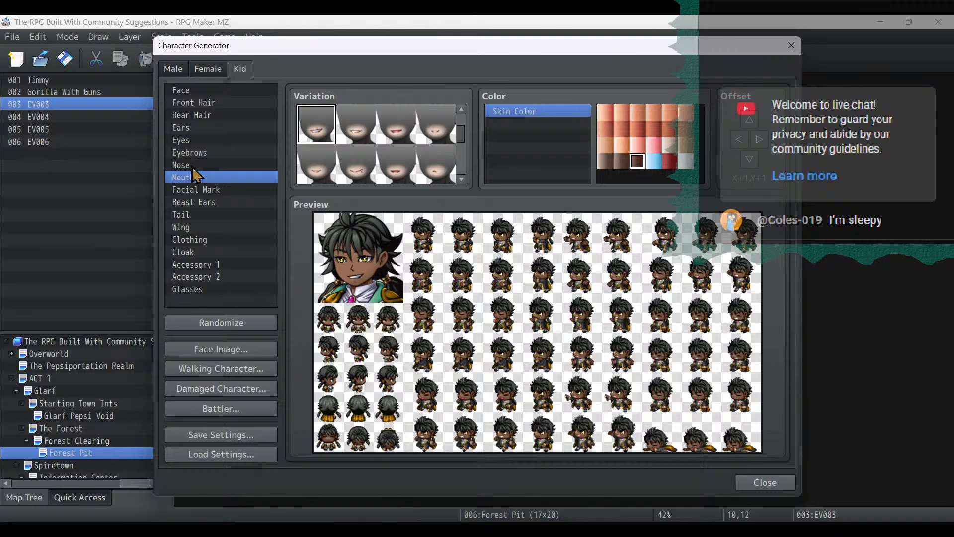
Compare neighbouring eye variations for the grinning face and choose the wider, confident eyes at the second position of their row.
{"action": "left_click", "coordinate": [200, 139]}
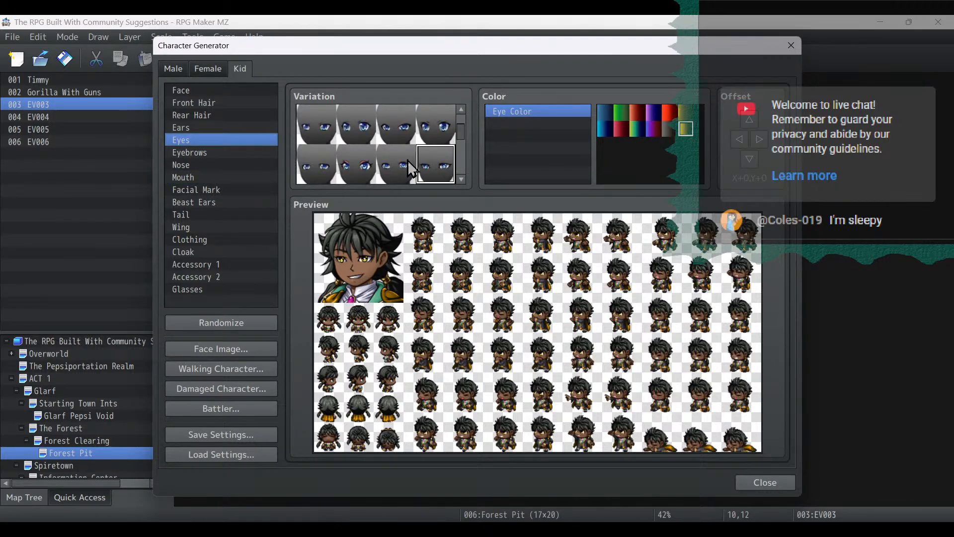
{"action": "left_click", "coordinate": [390, 171]}
{"action": "left_click", "coordinate": [366, 175]}
{"action": "left_click", "coordinate": [321, 176]}
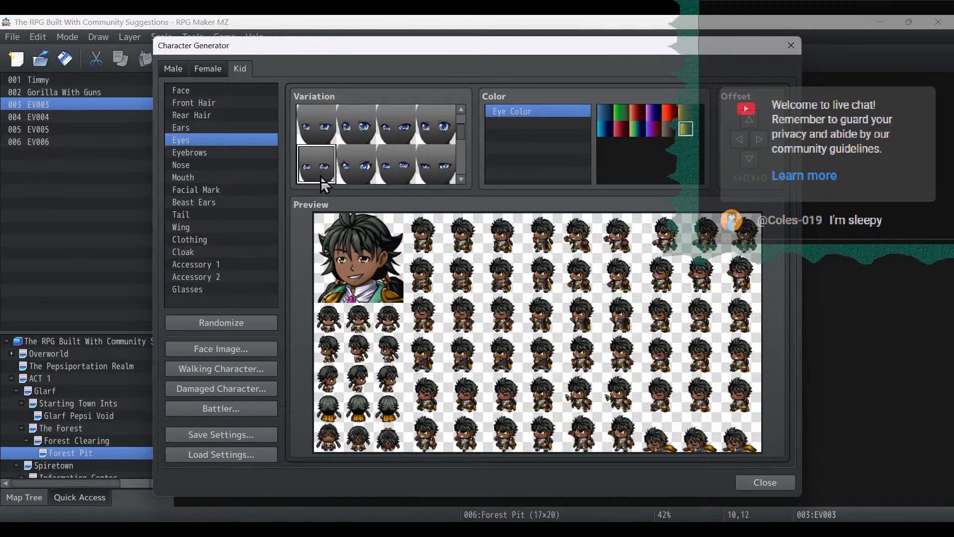
{"action": "left_click", "coordinate": [348, 175]}
Import the Timmy face sheet and place the grinning face in the first slot of the second row.
{"action": "left_click", "coordinate": [238, 351]}
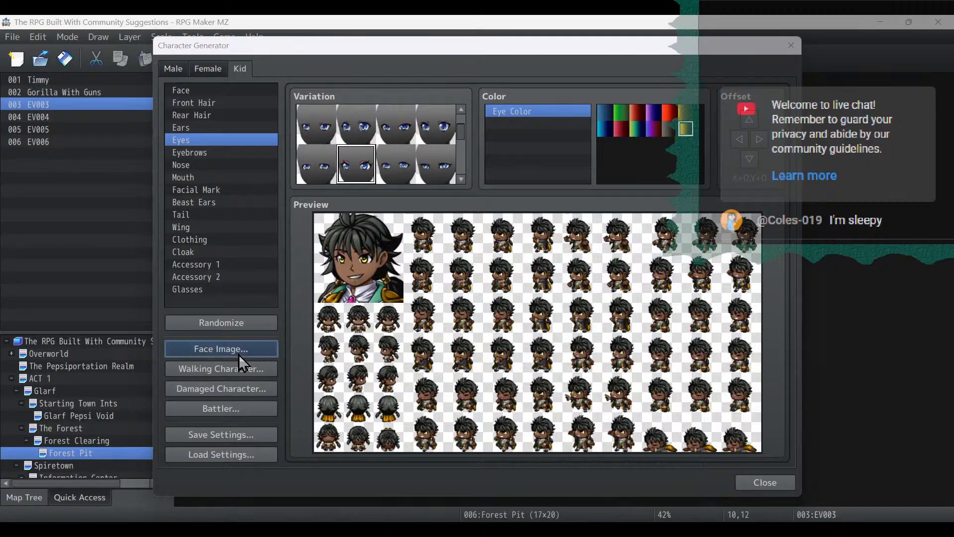
{"action": "left_click", "coordinate": [338, 173]}
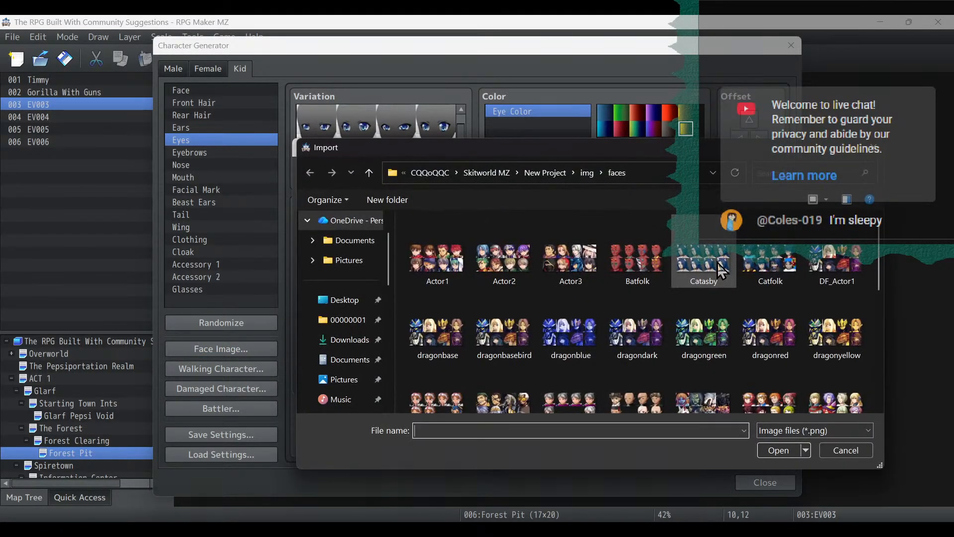
{"action": "scroll", "coordinate": [845, 318], "scroll_direction": "down", "scroll_amount": 3}
{"action": "double_click", "coordinate": [856, 326]}
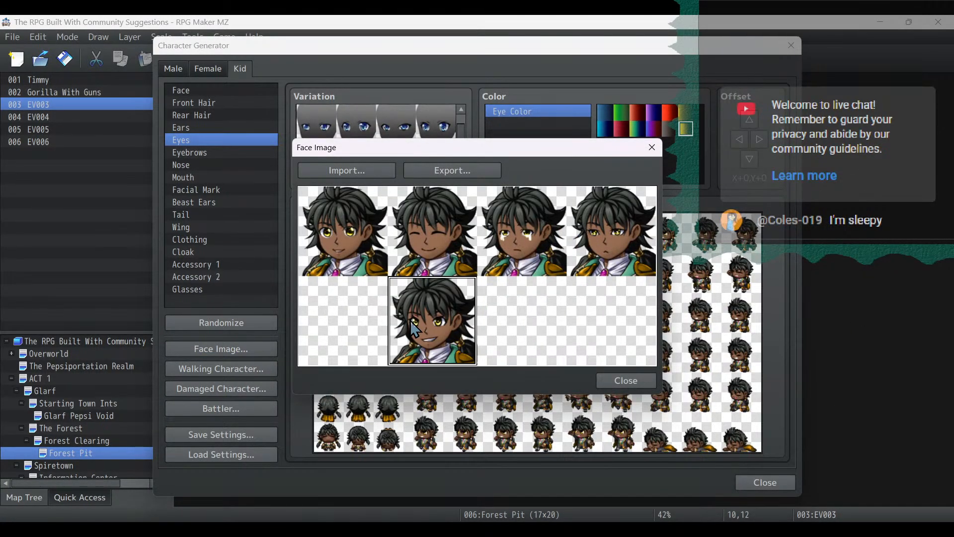
{"action": "left_click", "coordinate": [357, 321]}
Export the five-face sheet over Timmy.png and close the face image dialog.
{"action": "left_click", "coordinate": [450, 171]}
{"action": "scroll", "coordinate": [796, 270], "scroll_direction": "down", "scroll_amount": 3}
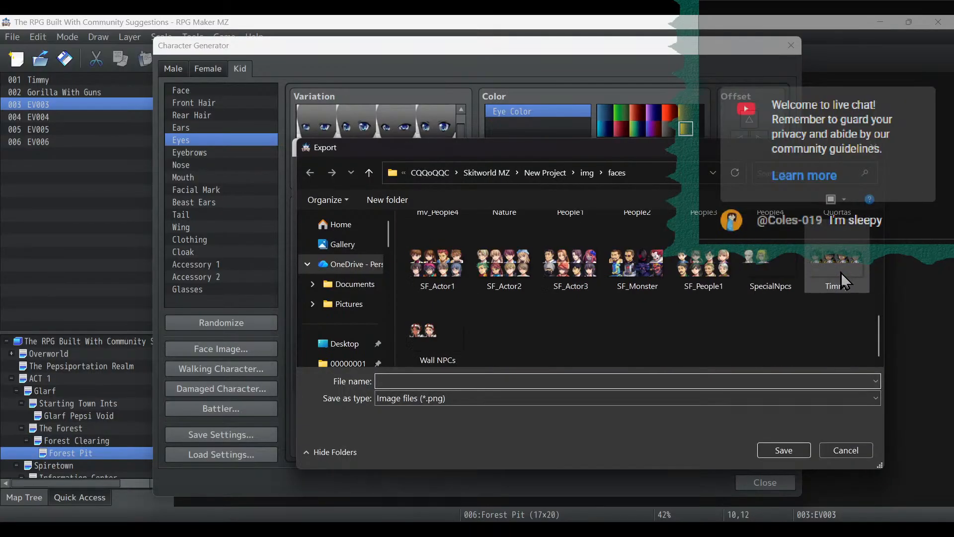
{"action": "double_click", "coordinate": [842, 272]}
{"action": "left_click", "coordinate": [506, 276]}
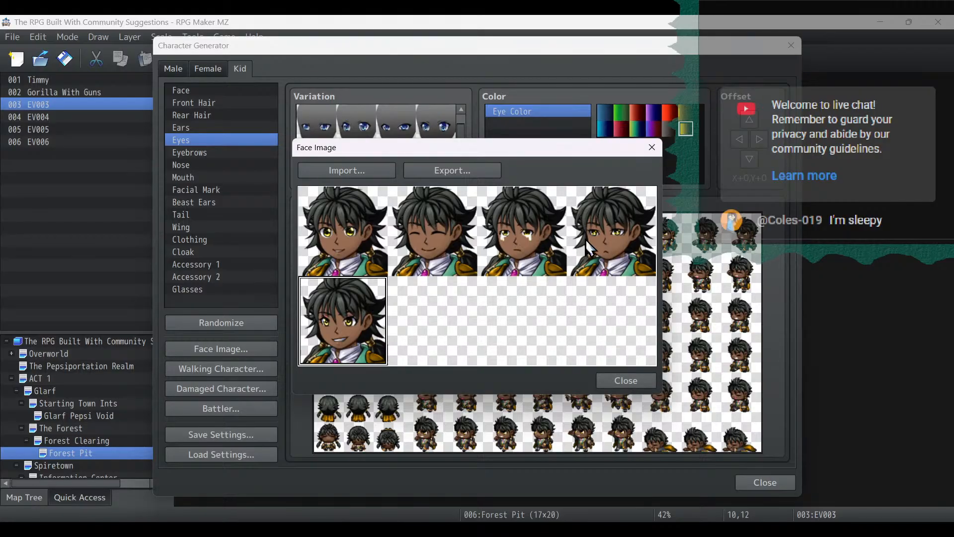
{"action": "left_click", "coordinate": [635, 381]}
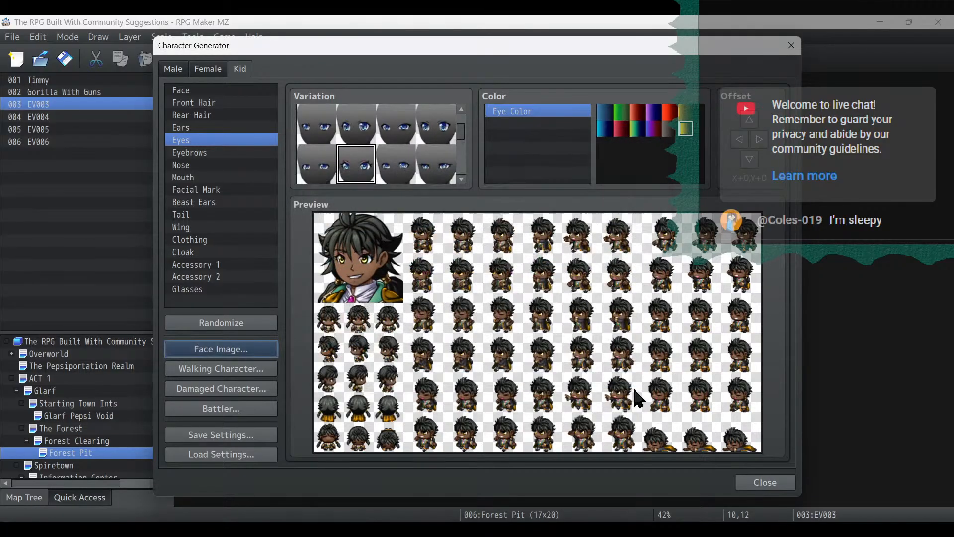
Try mouth variations throughout the list on the confident face and settle on the slightly open, teeth-showing mouth in the second column.
{"action": "left_click", "coordinate": [220, 178]}
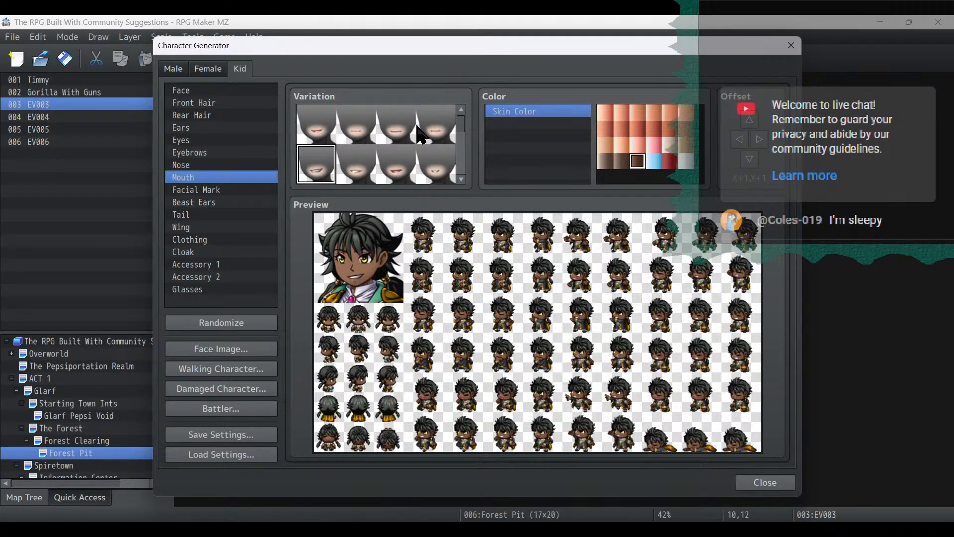
{"action": "left_click", "coordinate": [357, 158]}
{"action": "left_click", "coordinate": [398, 170]}
{"action": "left_click", "coordinate": [439, 178]}
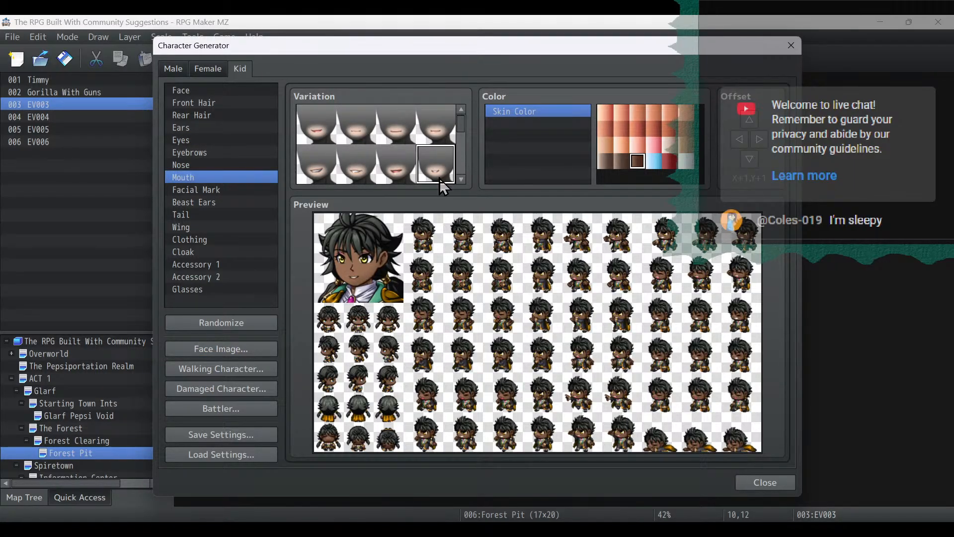
{"action": "scroll", "coordinate": [437, 169], "scroll_direction": "down", "scroll_amount": 2}
{"action": "left_click", "coordinate": [434, 156]}
{"action": "left_click", "coordinate": [321, 149]}
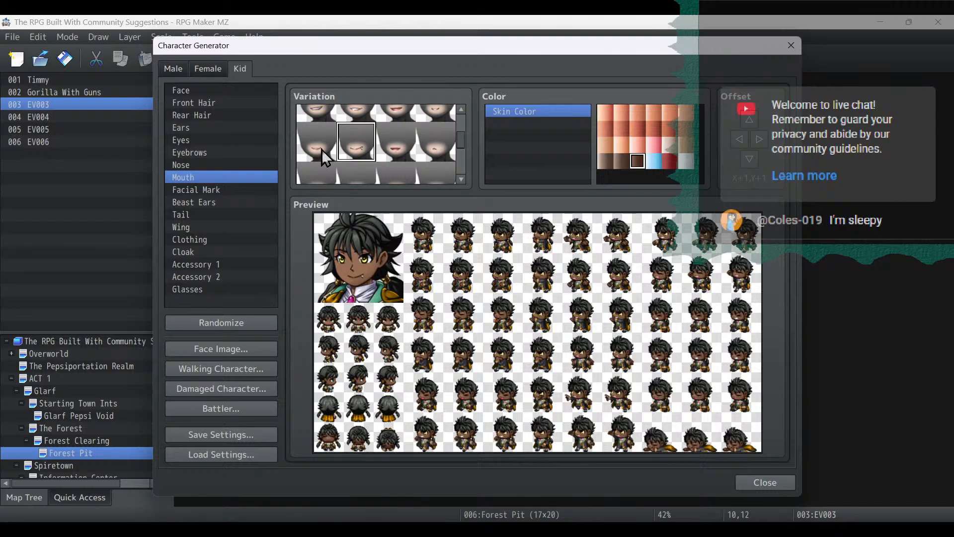
{"action": "scroll", "coordinate": [316, 150], "scroll_direction": "down", "scroll_amount": 2}
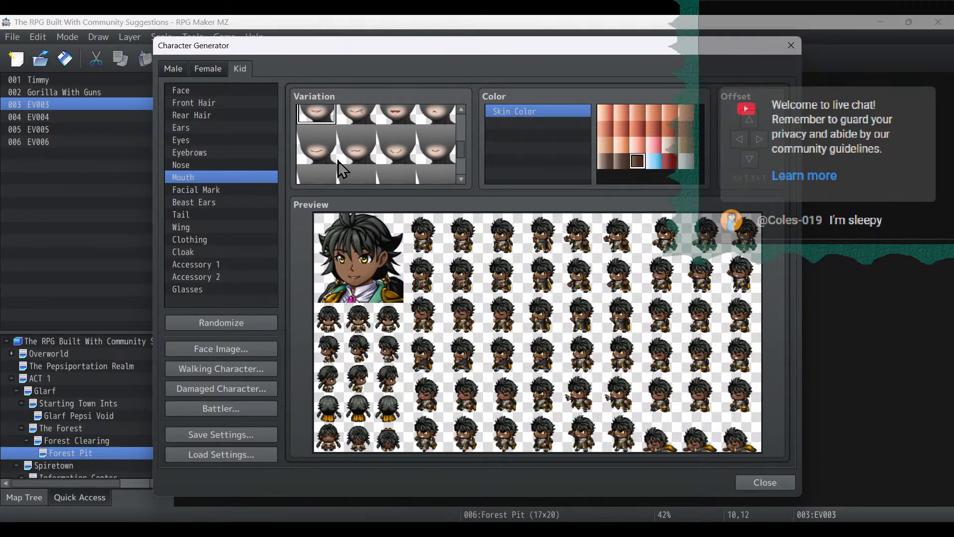
{"action": "left_click", "coordinate": [356, 150]}
{"action": "scroll", "coordinate": [356, 150], "scroll_direction": "down", "scroll_amount": 2}
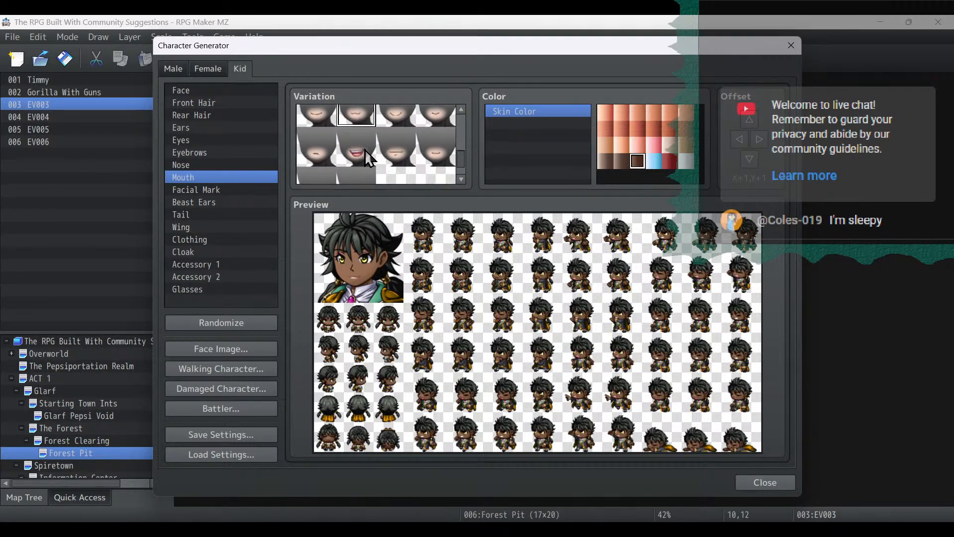
{"action": "left_click", "coordinate": [320, 152]}
{"action": "scroll", "coordinate": [405, 153], "scroll_direction": "down", "scroll_amount": 2}
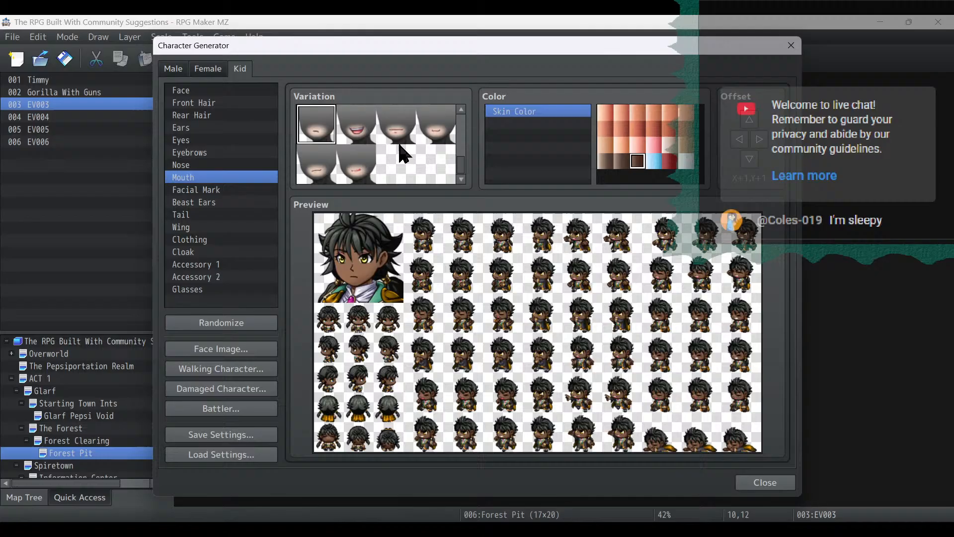
{"action": "left_click", "coordinate": [318, 167]}
{"action": "left_click", "coordinate": [359, 166]}
{"action": "scroll", "coordinate": [441, 155], "scroll_direction": "up", "scroll_amount": 2}
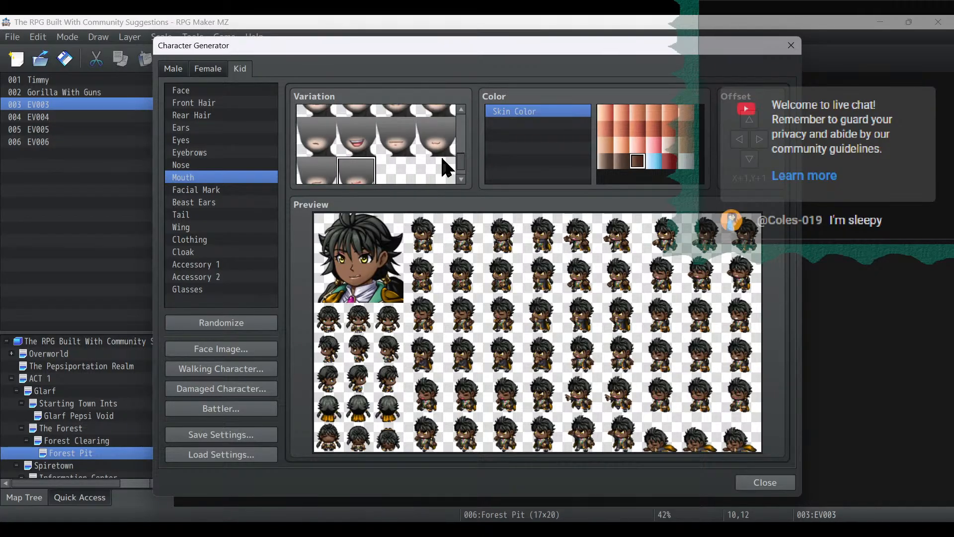
{"action": "left_click", "coordinate": [439, 152]}
{"action": "left_click", "coordinate": [405, 168]}
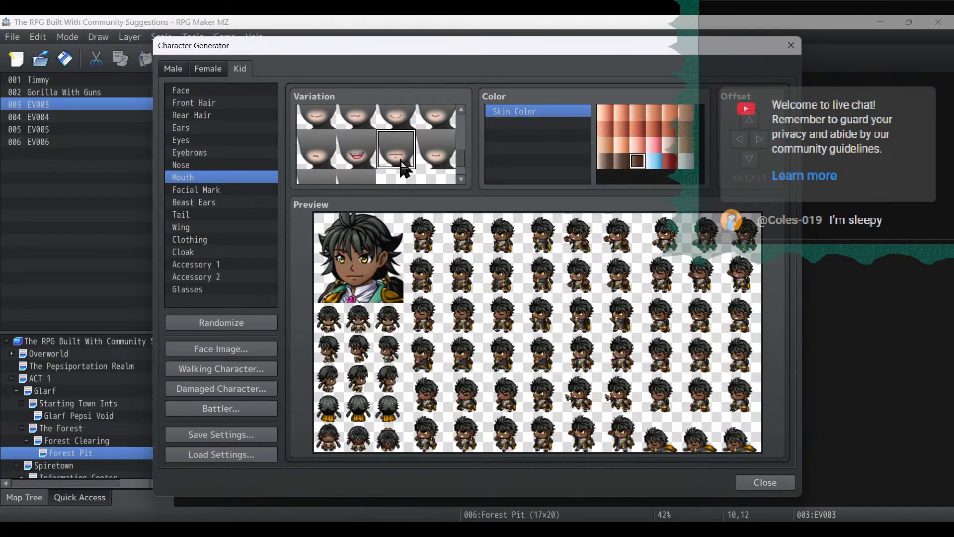
{"action": "scroll", "coordinate": [430, 163], "scroll_direction": "up", "scroll_amount": 2}
{"action": "left_click", "coordinate": [430, 170]}
{"action": "left_click", "coordinate": [400, 172]}
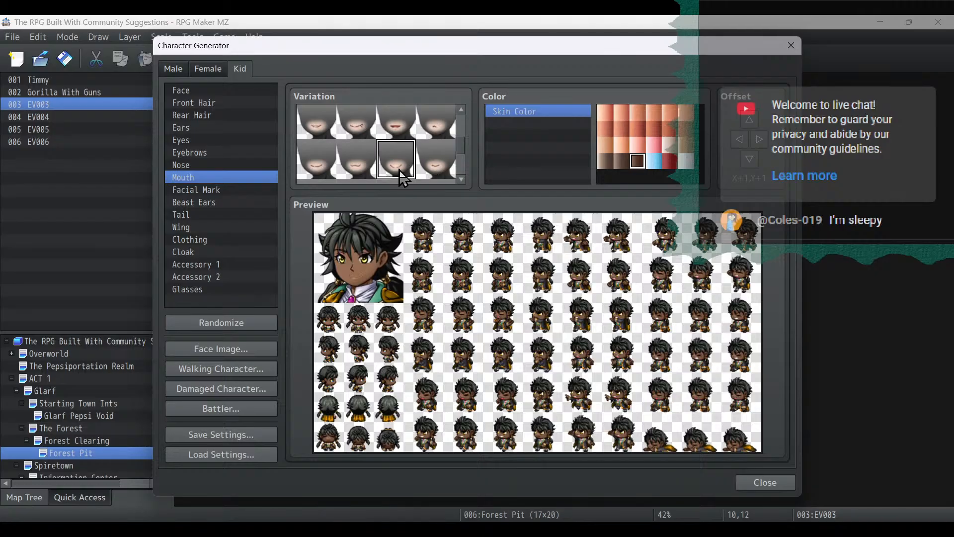
{"action": "scroll", "coordinate": [412, 175], "scroll_direction": "up", "scroll_amount": 2}
{"action": "left_click", "coordinate": [444, 165]}
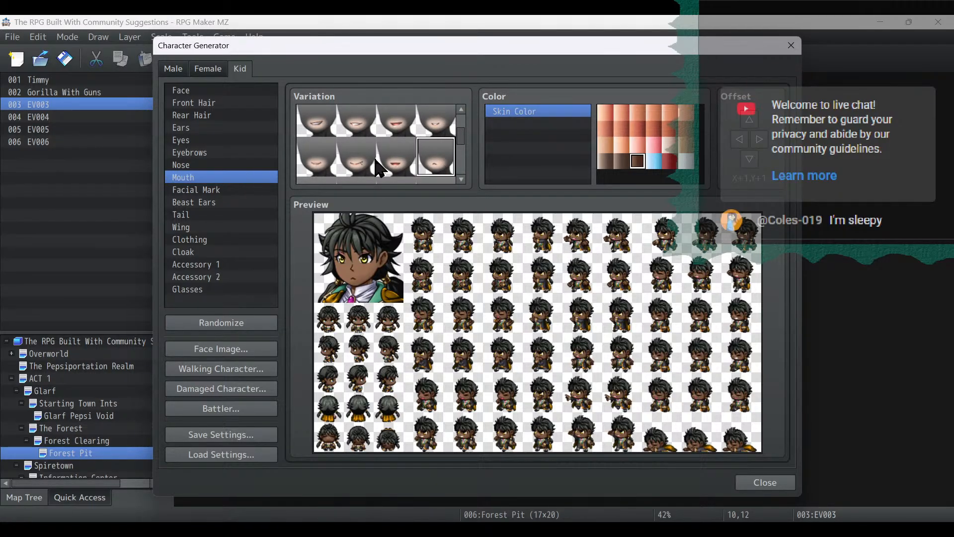
{"action": "scroll", "coordinate": [381, 161], "scroll_direction": "up", "scroll_amount": 2}
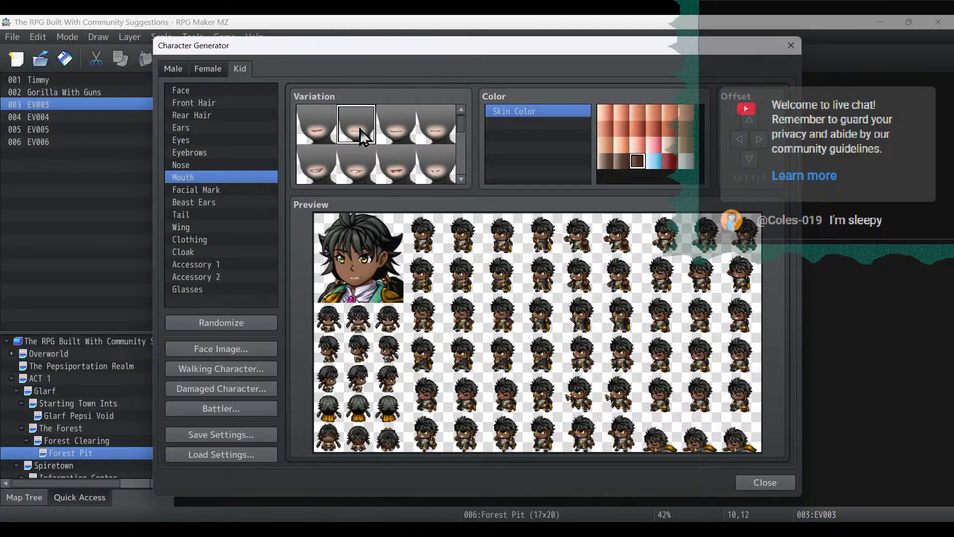
{"action": "left_click", "coordinate": [437, 132]}
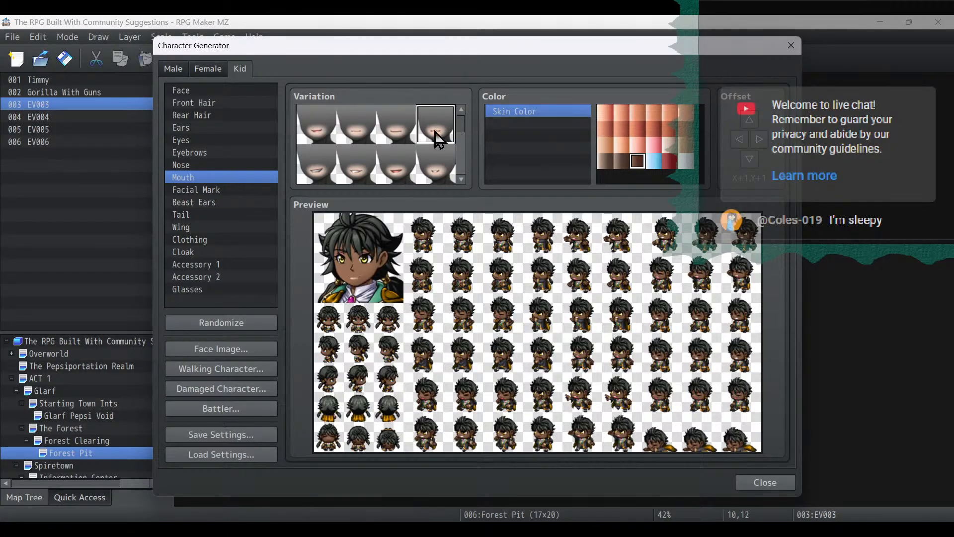
{"action": "left_click", "coordinate": [342, 137]}
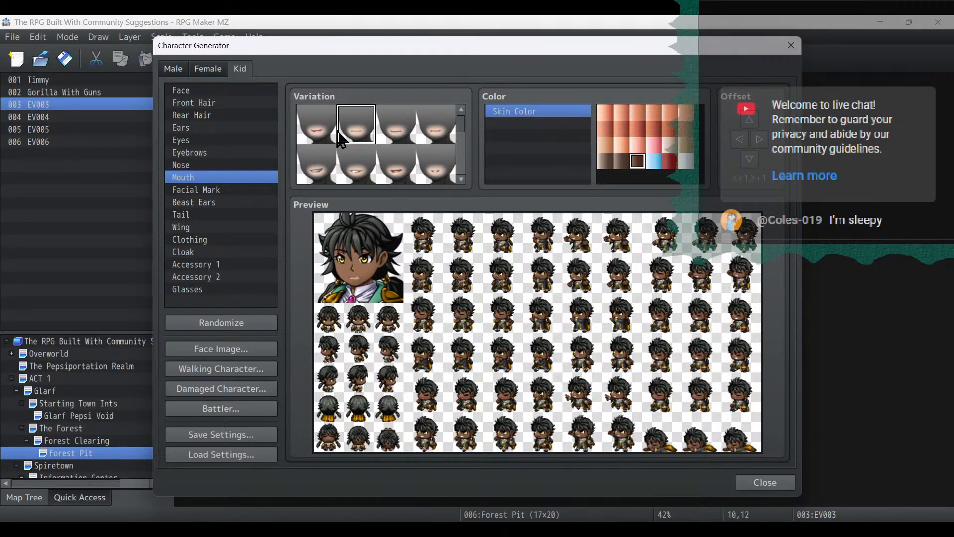
Compare the eye variations throughout the list and choose the downturned closed eyes in the fourth column of the second-to-last row.
{"action": "left_click", "coordinate": [221, 141]}
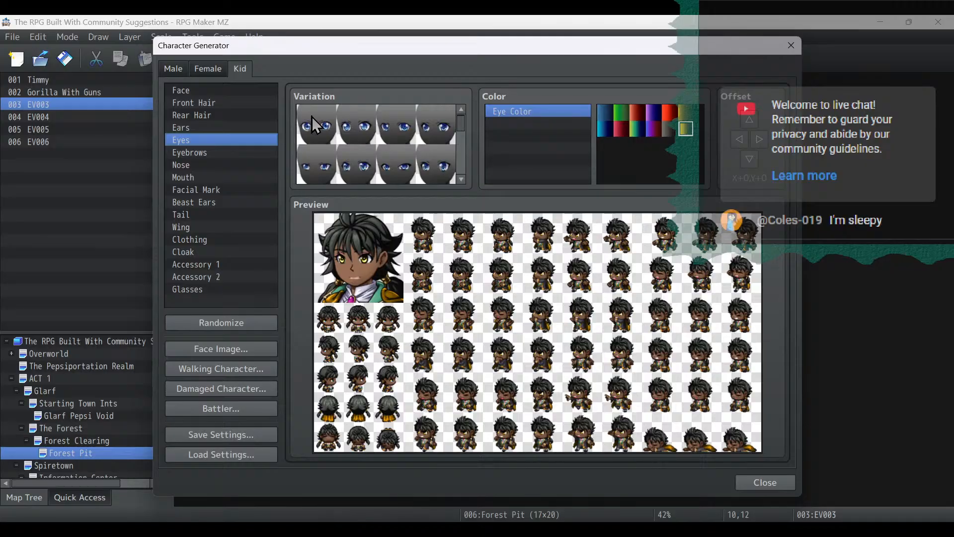
{"action": "left_click", "coordinate": [356, 128]}
{"action": "left_click", "coordinate": [410, 136]}
{"action": "left_click", "coordinate": [436, 131]}
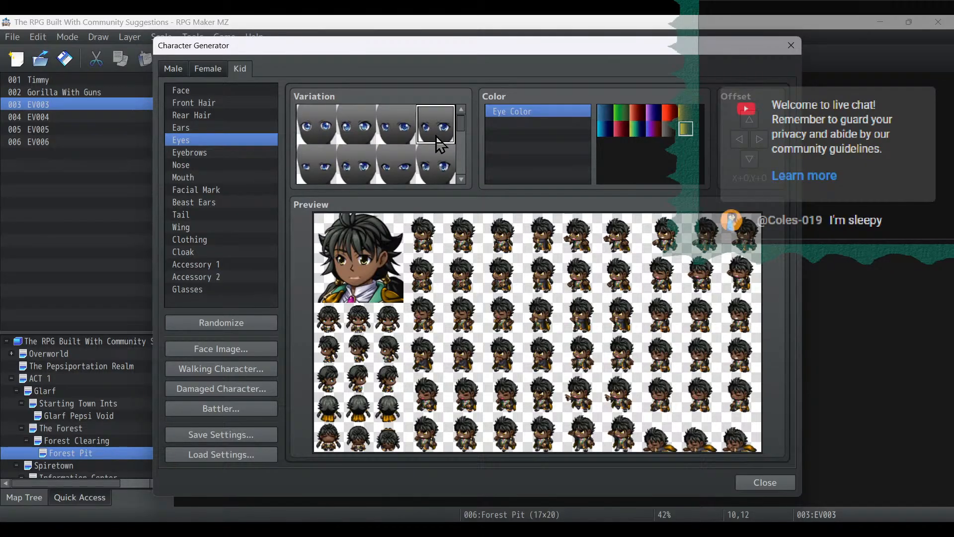
{"action": "left_click", "coordinate": [449, 171]}
{"action": "left_click", "coordinate": [396, 169]}
{"action": "left_click", "coordinate": [356, 169]}
{"action": "left_click", "coordinate": [315, 171]}
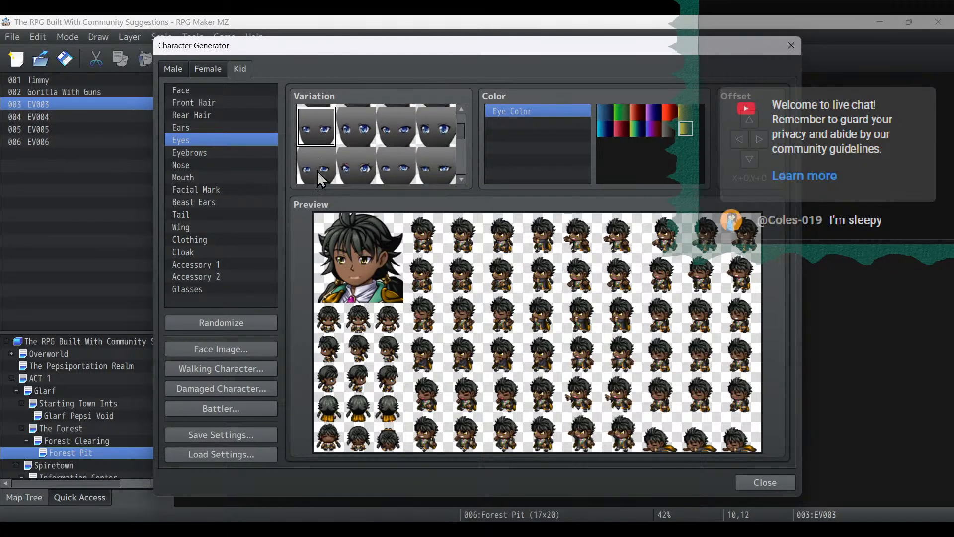
{"action": "scroll", "coordinate": [318, 171], "scroll_direction": "down", "scroll_amount": 1}
{"action": "left_click", "coordinate": [321, 144]}
{"action": "left_click", "coordinate": [366, 150]}
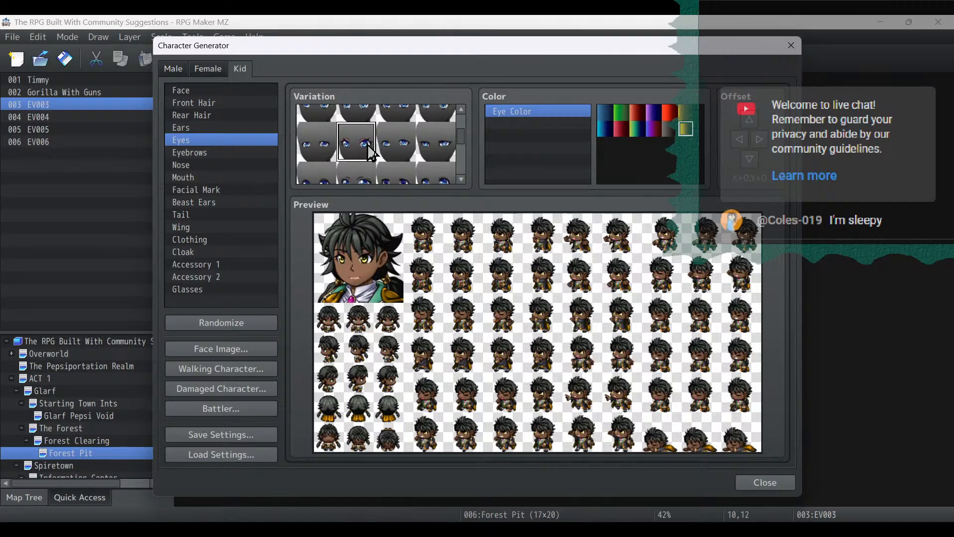
{"action": "left_click", "coordinate": [398, 152]}
{"action": "left_click", "coordinate": [441, 160]}
{"action": "scroll", "coordinate": [444, 162], "scroll_direction": "down", "scroll_amount": 1}
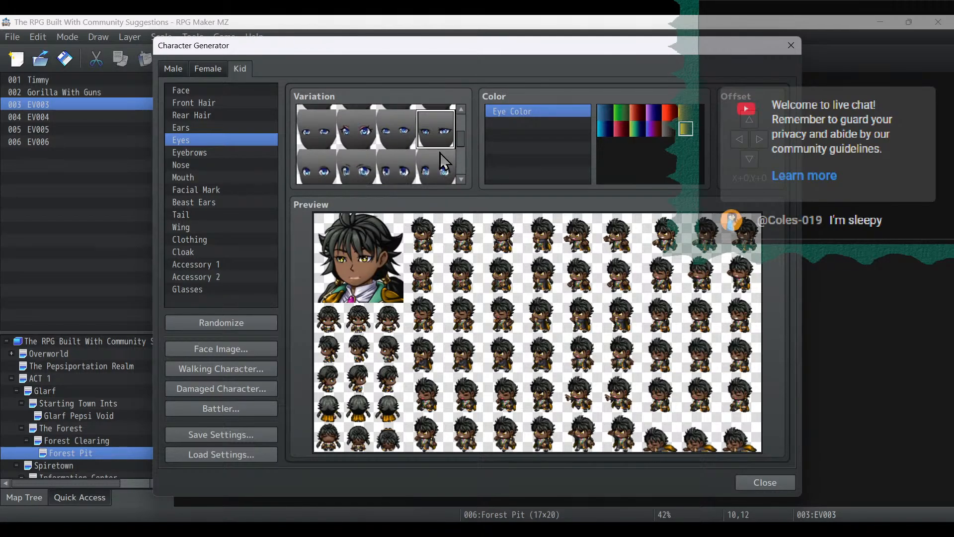
{"action": "scroll", "coordinate": [443, 162], "scroll_direction": "down", "scroll_amount": 1}
{"action": "left_click", "coordinate": [437, 134]}
{"action": "left_click", "coordinate": [389, 139]}
{"action": "left_click", "coordinate": [356, 138]}
{"action": "left_click", "coordinate": [309, 148]}
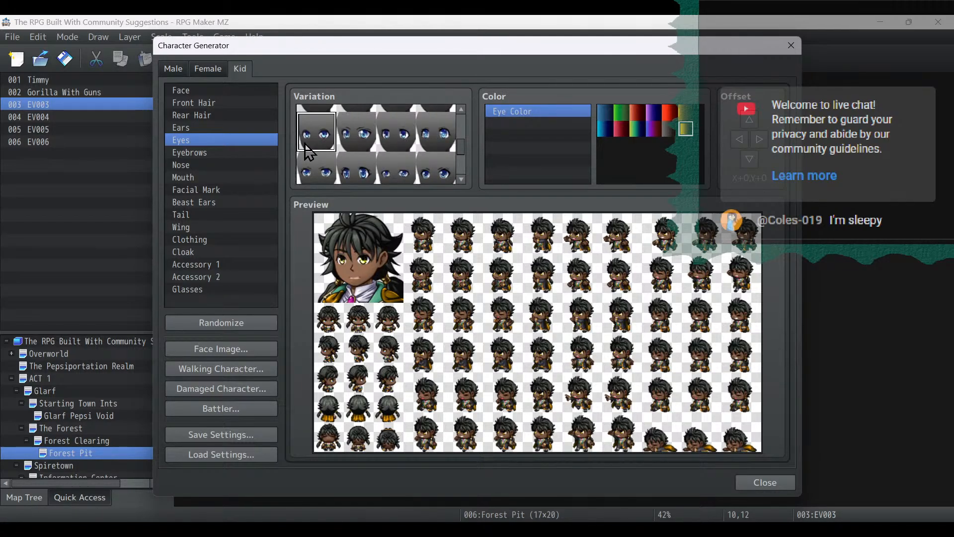
{"action": "left_click", "coordinate": [350, 139]}
{"action": "scroll", "coordinate": [351, 138], "scroll_direction": "down", "scroll_amount": 1}
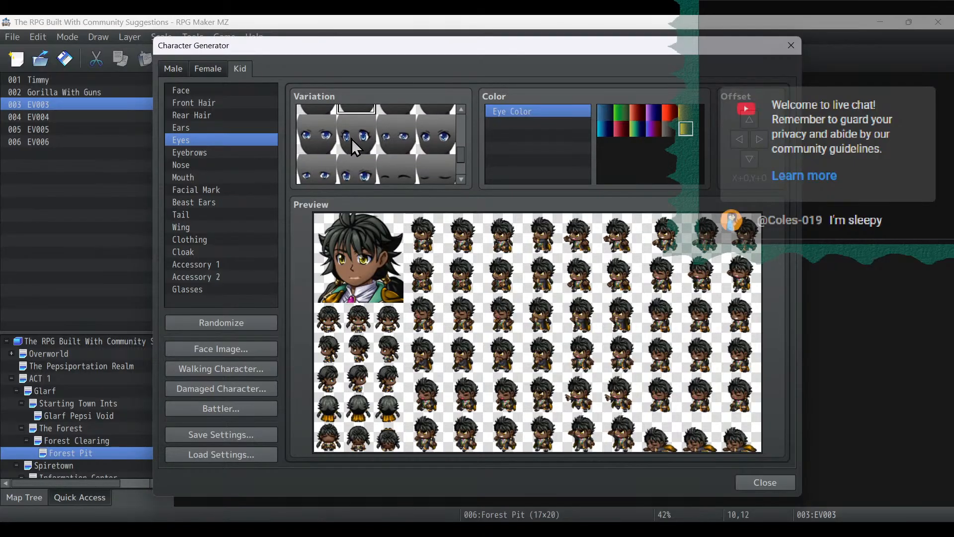
{"action": "left_click", "coordinate": [306, 130]}
{"action": "left_click", "coordinate": [371, 133]}
{"action": "left_click", "coordinate": [411, 142]}
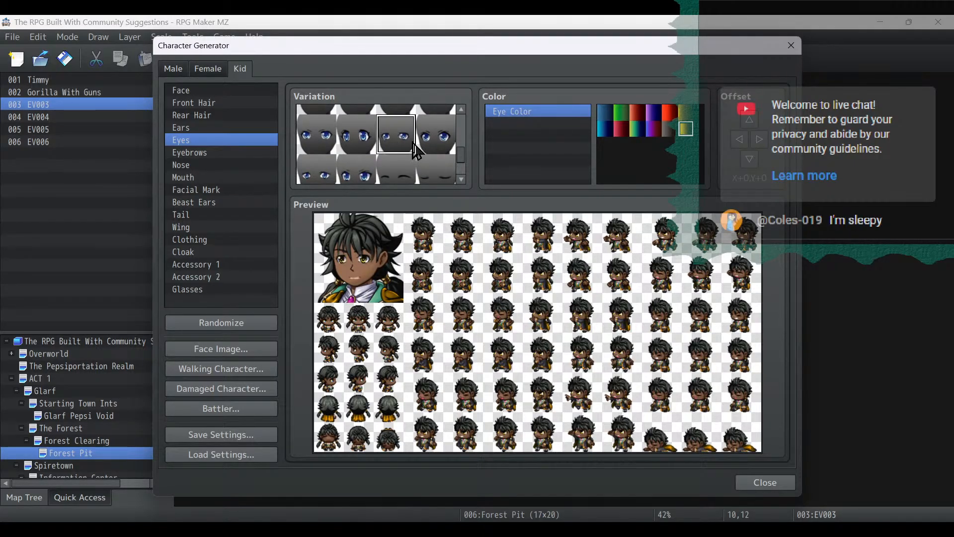
{"action": "left_click", "coordinate": [441, 143]}
{"action": "scroll", "coordinate": [441, 145], "scroll_direction": "down", "scroll_amount": 1}
{"action": "left_click", "coordinate": [314, 127]}
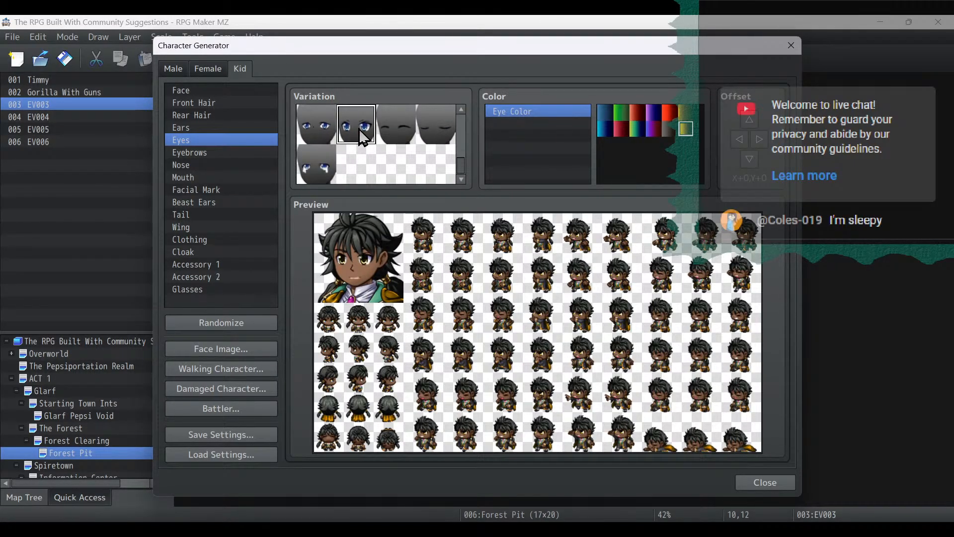
{"action": "left_click", "coordinate": [328, 168]}
{"action": "left_click", "coordinate": [316, 124]}
{"action": "left_click", "coordinate": [355, 125]}
{"action": "left_click", "coordinate": [402, 118]}
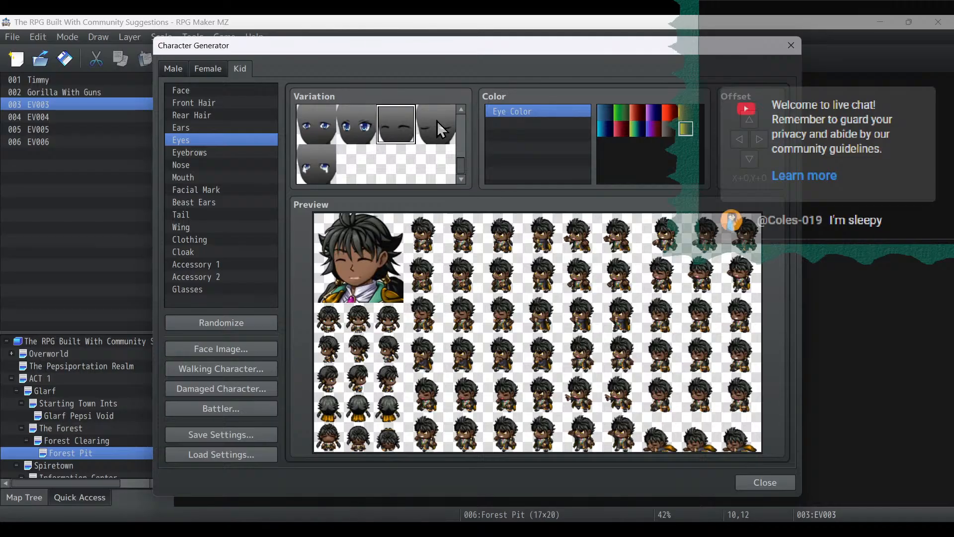
{"action": "left_click", "coordinate": [436, 120]}
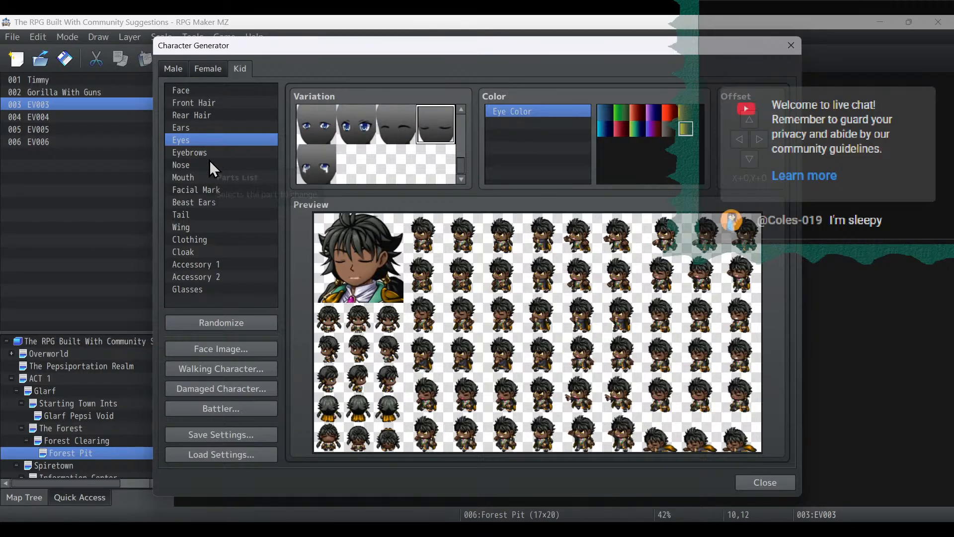
Give the closed-eyed face the small downturned mouth in the fourth column of the mouth variations.
{"action": "left_click", "coordinate": [207, 177]}
{"action": "scroll", "coordinate": [434, 141], "scroll_direction": "down", "scroll_amount": 2}
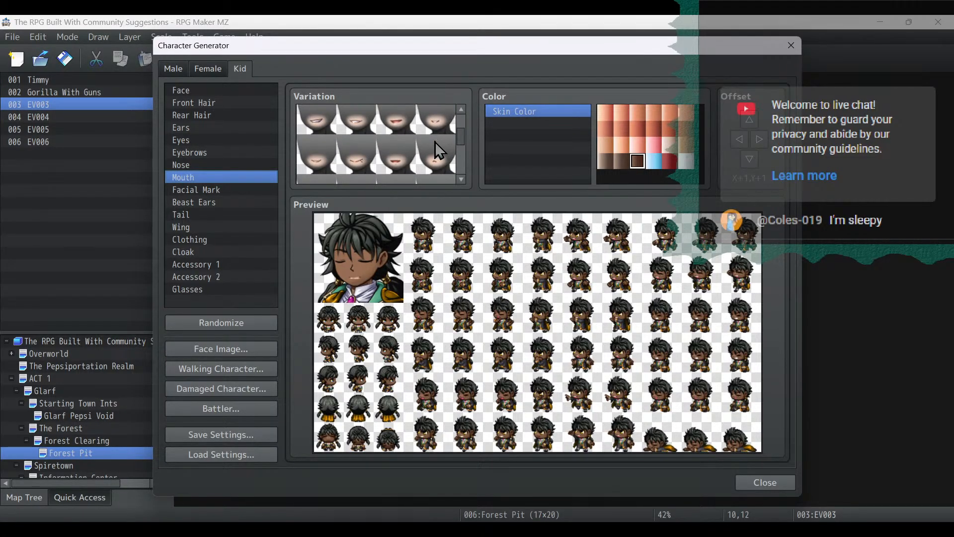
{"action": "left_click", "coordinate": [437, 158]}
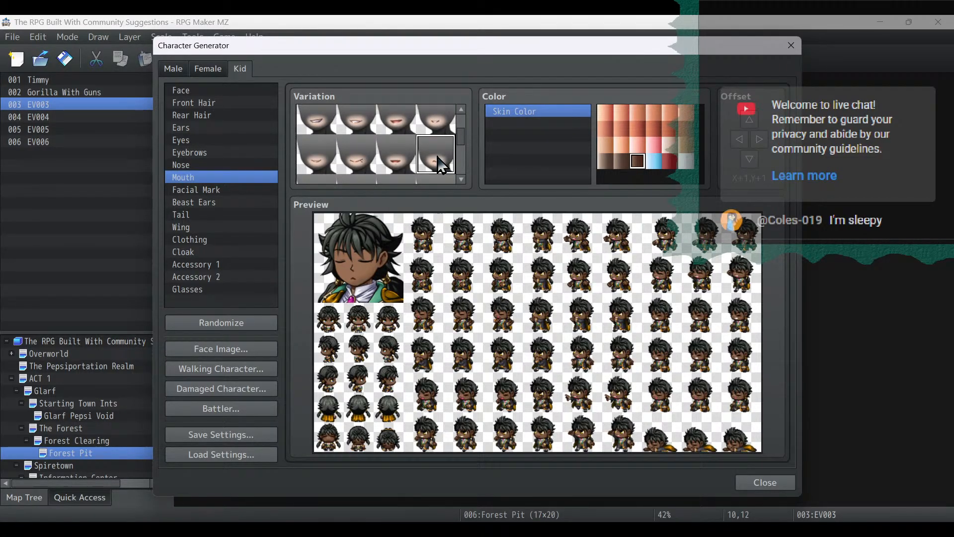
Compare the last eyebrow variations and choose the first one in the second-to-last row for the closed-eyed face.
{"action": "left_click", "coordinate": [228, 152]}
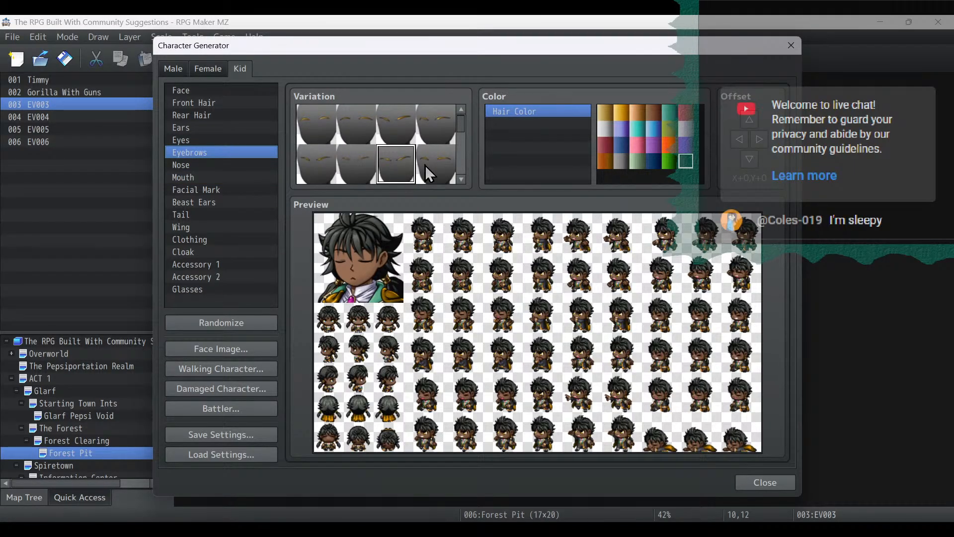
{"action": "scroll", "coordinate": [425, 165], "scroll_direction": "down", "scroll_amount": 2}
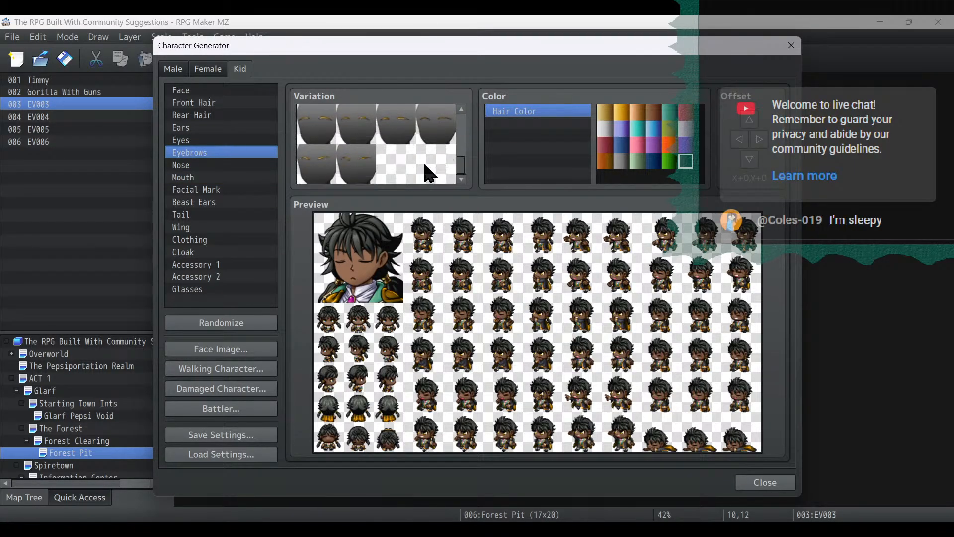
{"action": "left_click", "coordinate": [352, 164]}
{"action": "left_click", "coordinate": [316, 167]}
{"action": "left_click", "coordinate": [314, 115]}
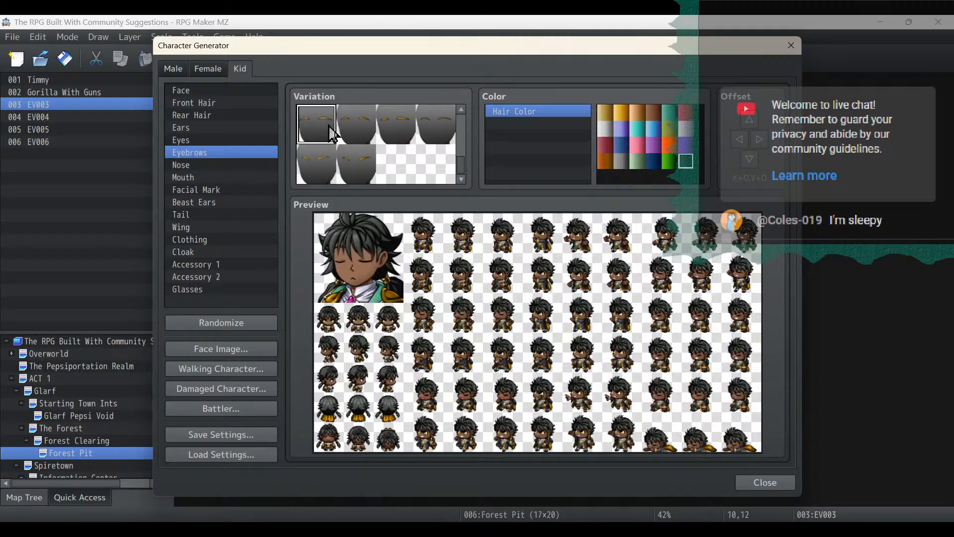
{"action": "left_click", "coordinate": [356, 124]}
{"action": "left_click", "coordinate": [316, 124]}
Import the Timmy face sheet and place the closed-eyed face in the second slot of the second row.
{"action": "left_click", "coordinate": [225, 348]}
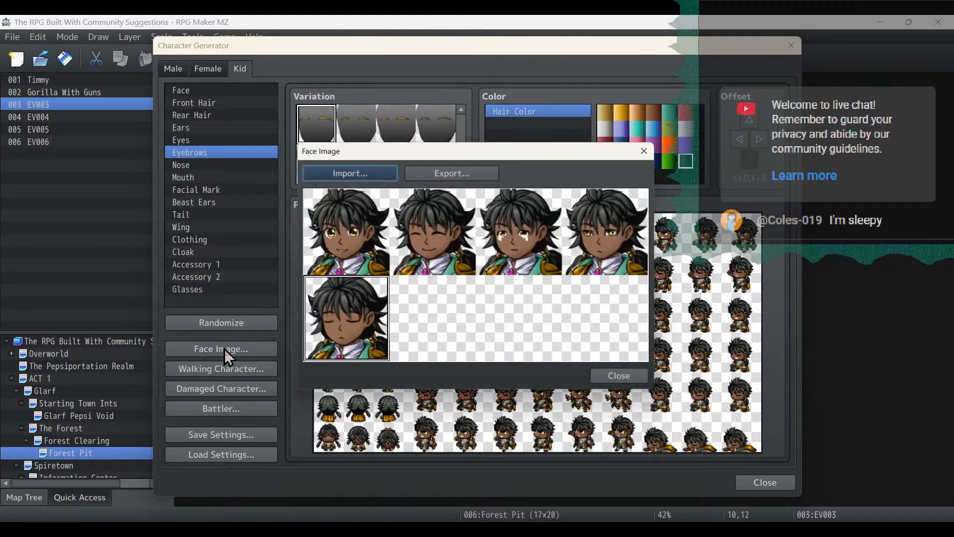
{"action": "left_click", "coordinate": [368, 166]}
{"action": "scroll", "coordinate": [667, 272], "scroll_direction": "down", "scroll_amount": 5}
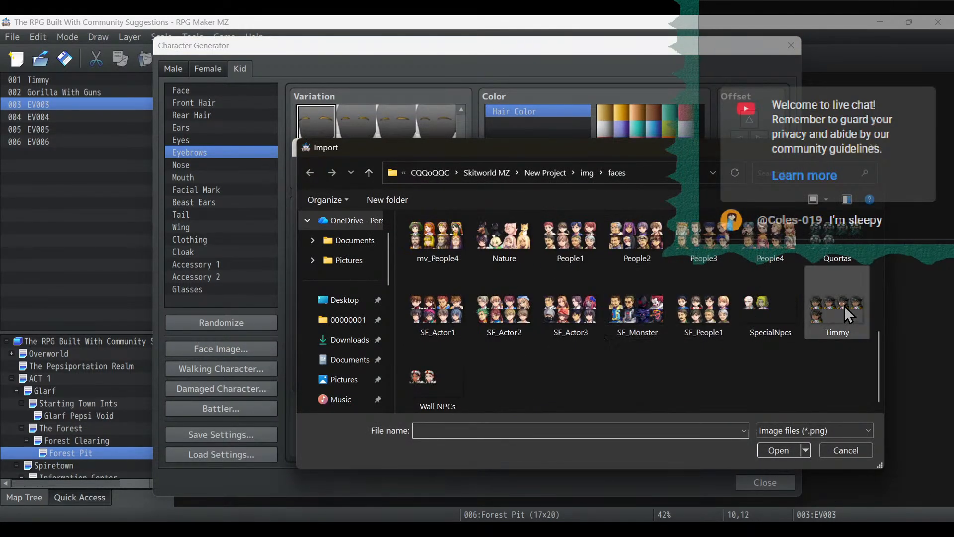
{"action": "double_click", "coordinate": [847, 305]}
{"action": "left_click", "coordinate": [461, 300]}
Export the six-face sheet over Timmy.png and close the face image dialog.
{"action": "left_click", "coordinate": [457, 171]}
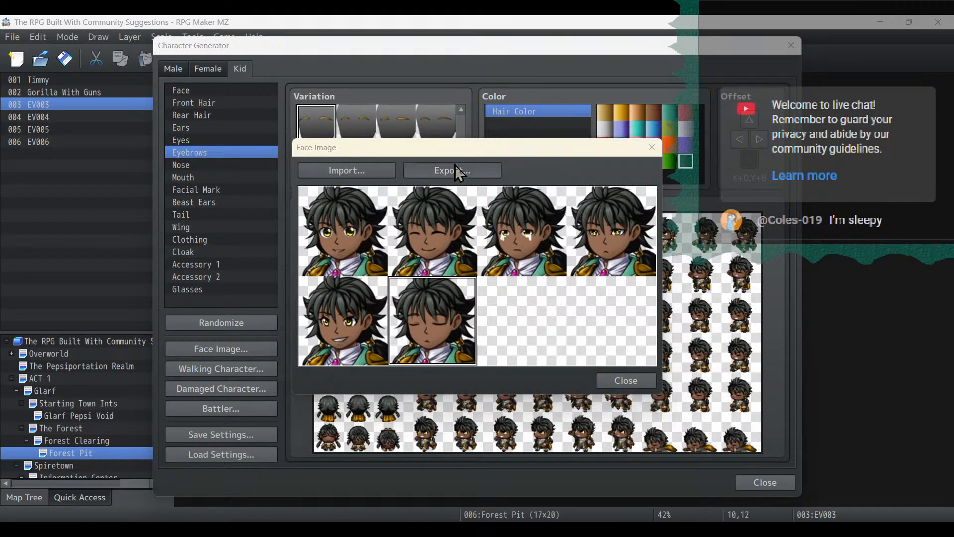
{"action": "scroll", "coordinate": [824, 295], "scroll_direction": "down", "scroll_amount": 5}
{"action": "double_click", "coordinate": [841, 268]}
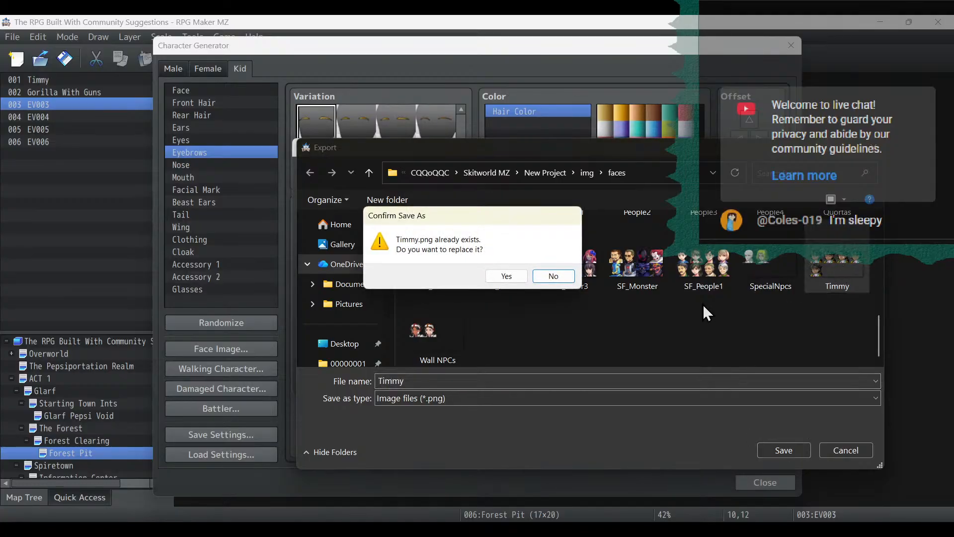
{"action": "left_click", "coordinate": [506, 276]}
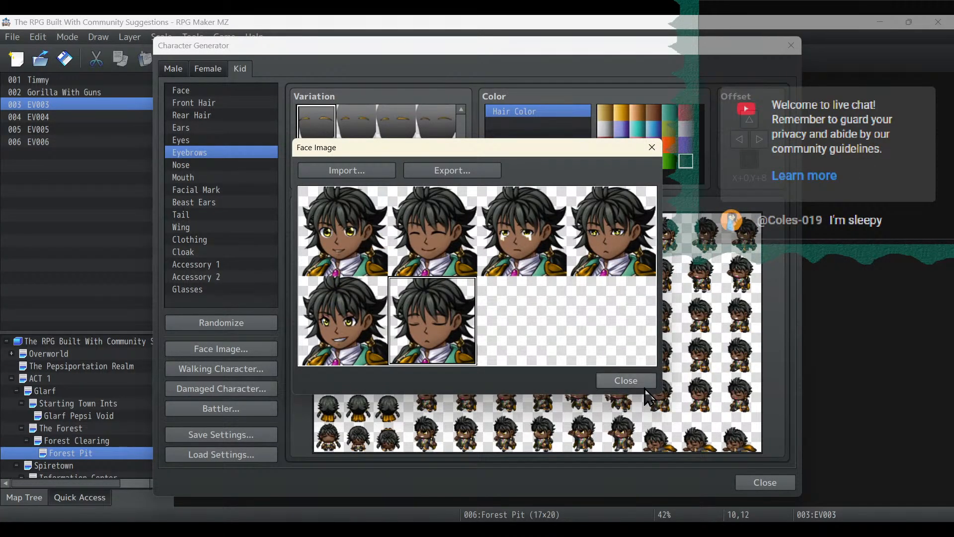
{"action": "left_click", "coordinate": [626, 380]}
{"action": "scroll", "coordinate": [420, 183], "scroll_direction": "up", "scroll_amount": 3}
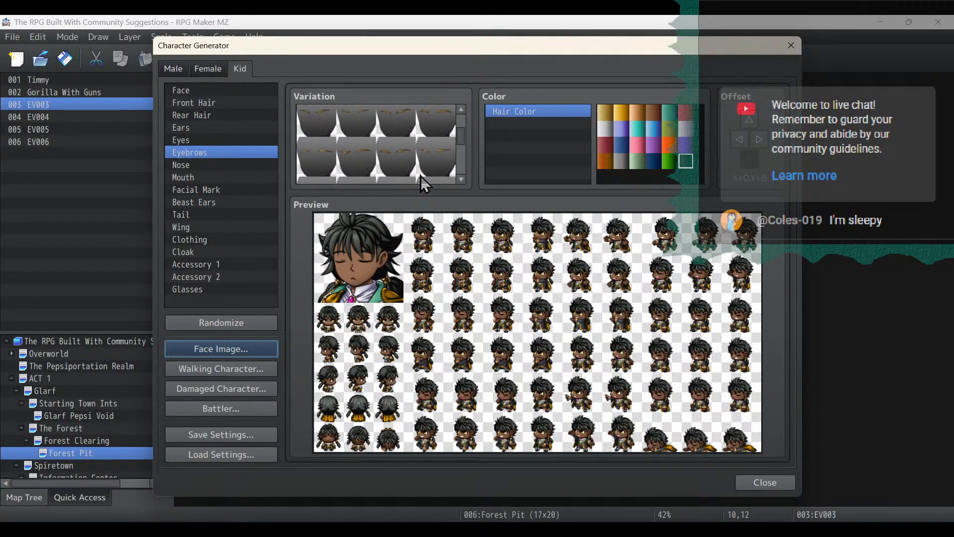
Give the face the third eyebrow variation in the second row and the first open-eye variation.
{"action": "left_click", "coordinate": [397, 166]}
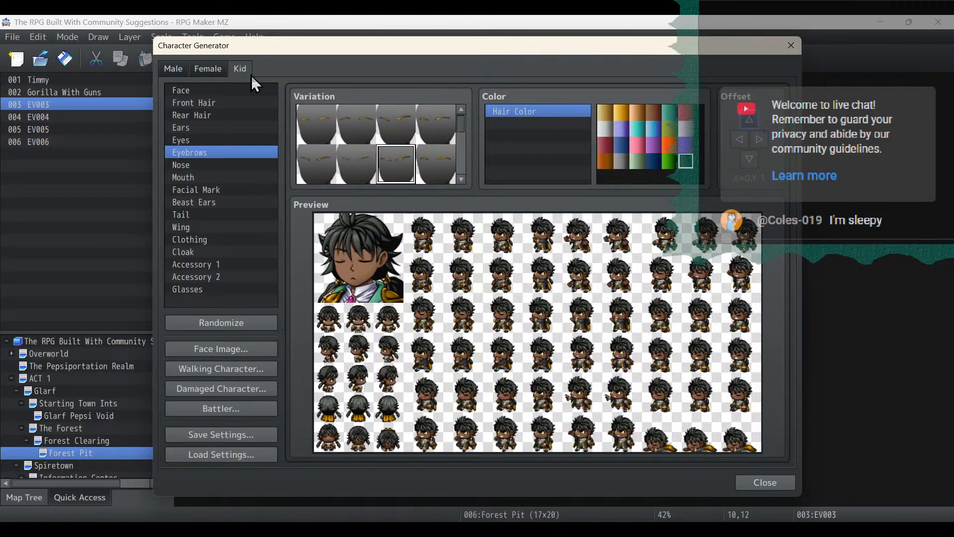
{"action": "left_click", "coordinate": [207, 129]}
{"action": "left_click", "coordinate": [207, 140]}
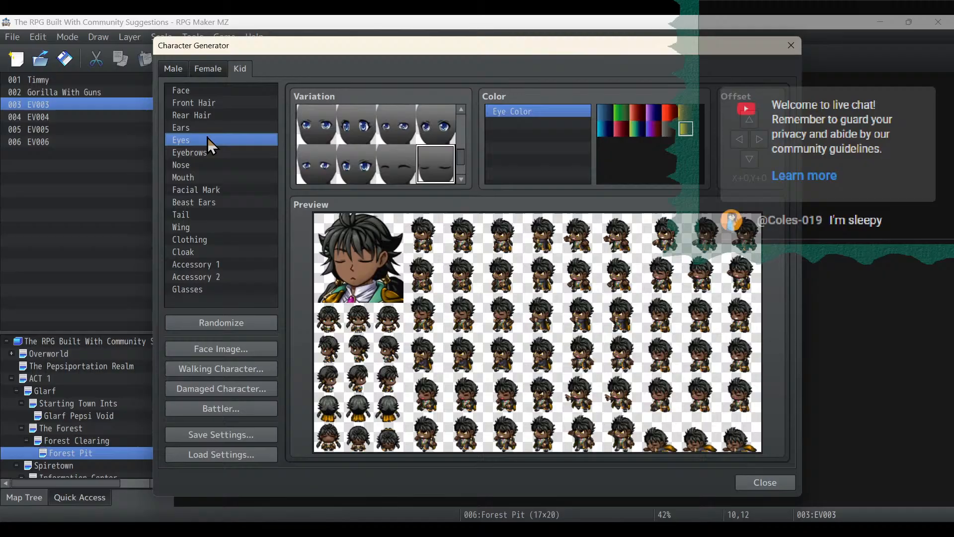
{"action": "scroll", "coordinate": [311, 119], "scroll_direction": "down", "scroll_amount": 2}
{"action": "scroll", "coordinate": [312, 119], "scroll_direction": "up", "scroll_amount": 2}
{"action": "left_click", "coordinate": [311, 123]}
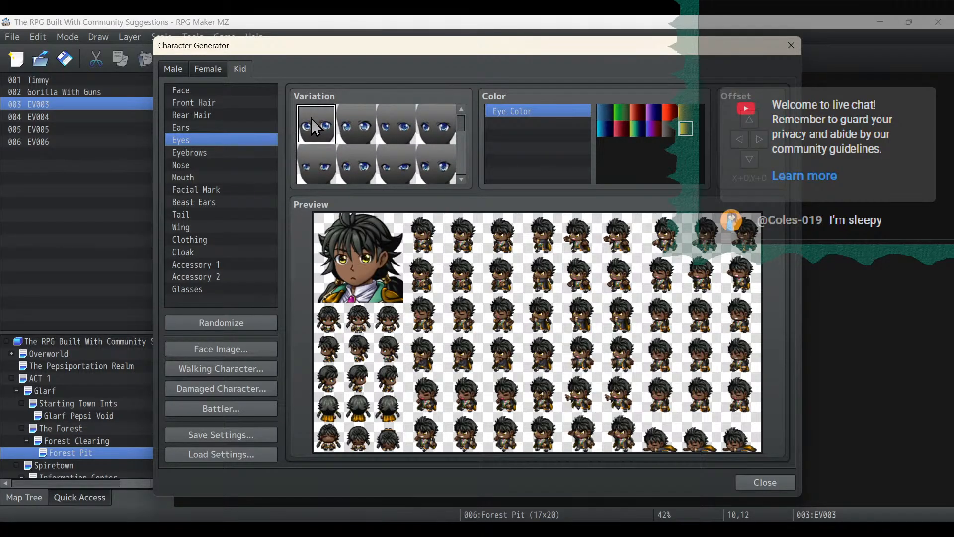
Try the mouth variations and choose the fourth one in the second row.
{"action": "left_click", "coordinate": [221, 179]}
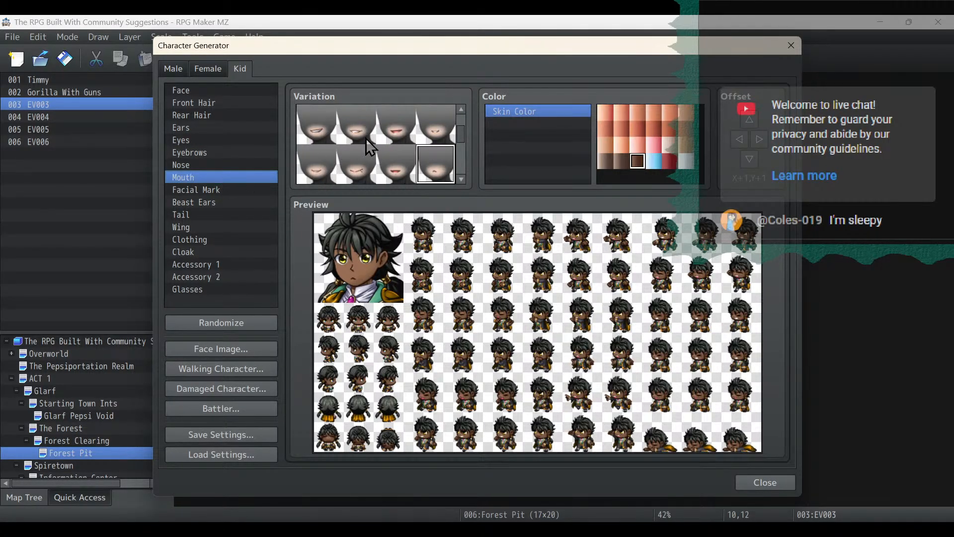
{"action": "scroll", "coordinate": [366, 138], "scroll_direction": "up", "scroll_amount": 2}
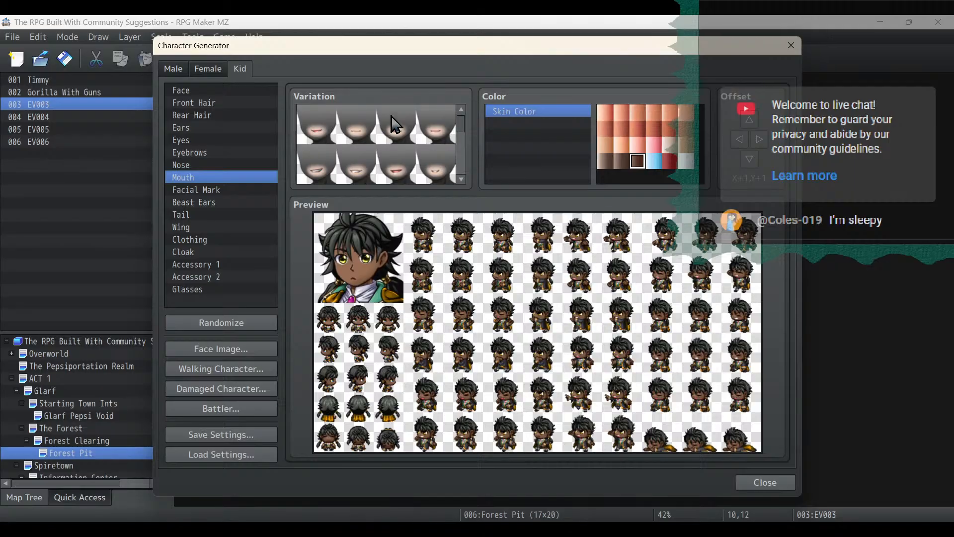
{"action": "left_click", "coordinate": [429, 120]}
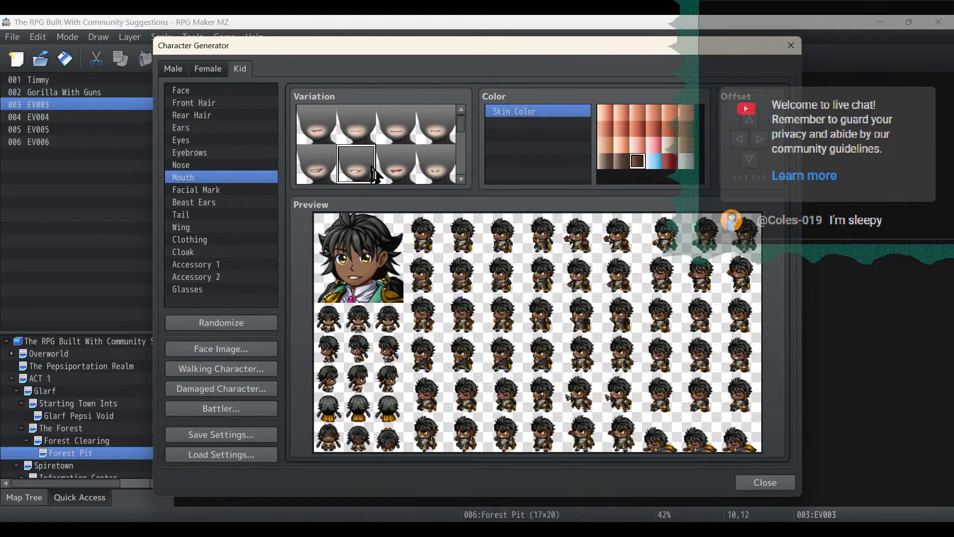
{"action": "left_click", "coordinate": [429, 174]}
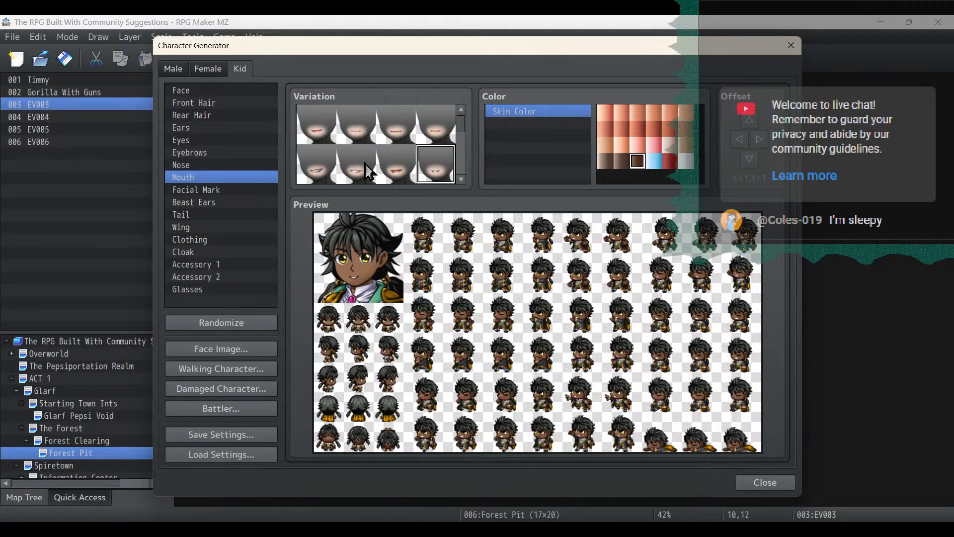
Export the walking character sprites as Timmy to the characters folder and close the walking character dialog.
{"action": "left_click", "coordinate": [249, 368]}
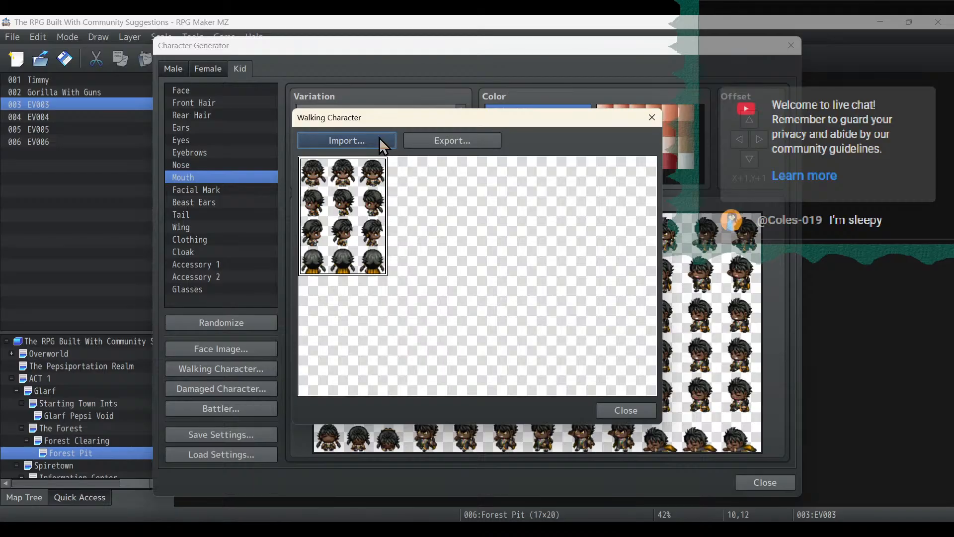
{"action": "left_click", "coordinate": [452, 142]}
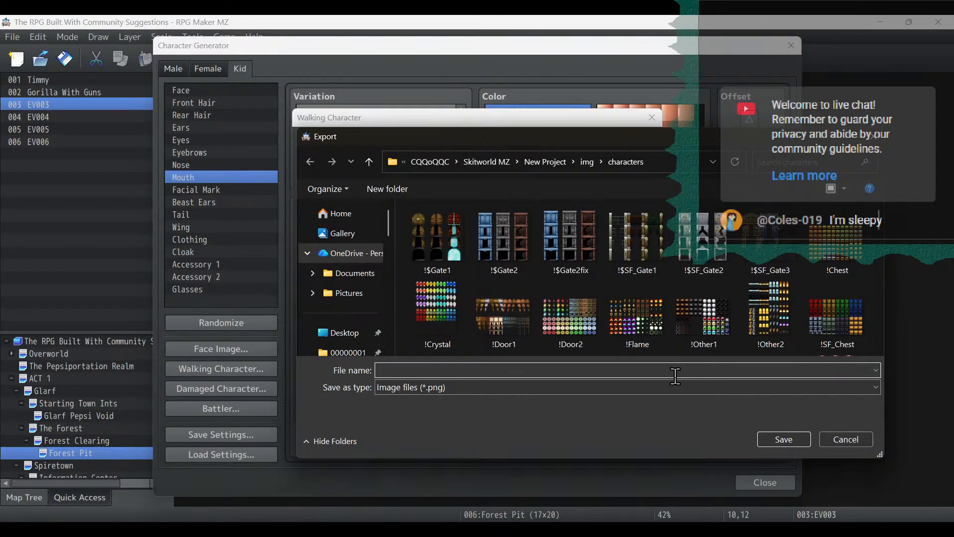
{"action": "type", "text": "Timmy"}
{"action": "left_click", "coordinate": [790, 442]}
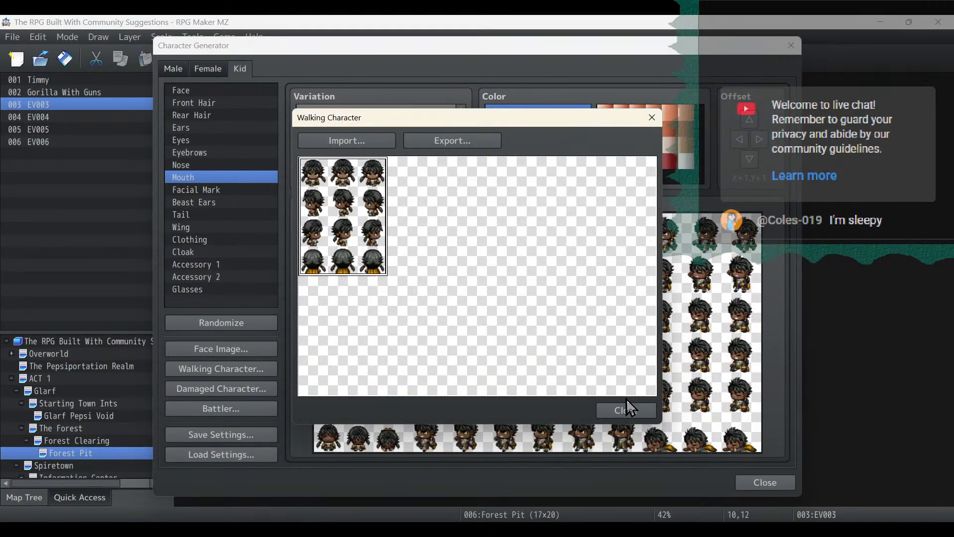
{"action": "left_click", "coordinate": [626, 409]}
Import the Timmy character sheet and place the damaged character sprites in the second slot of its first row.
{"action": "left_click", "coordinate": [224, 388]}
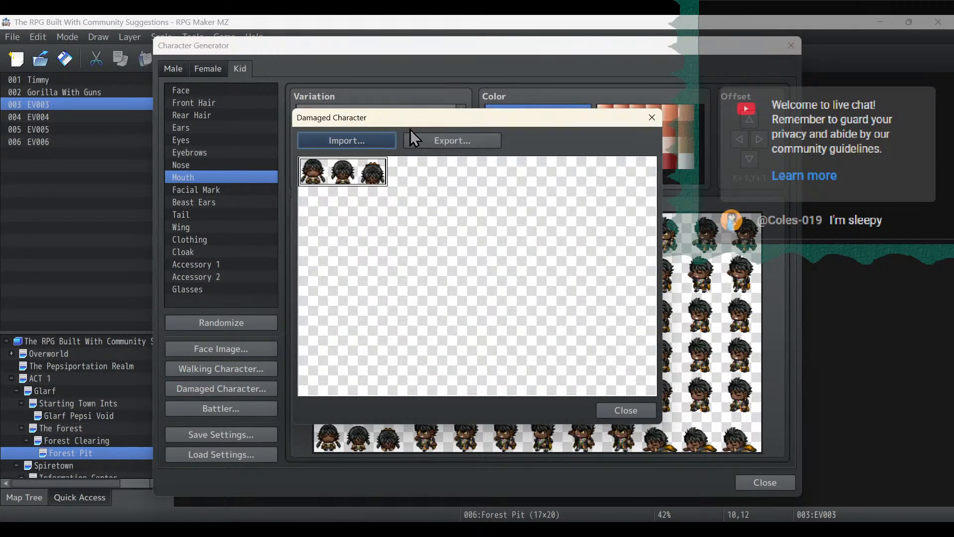
{"action": "left_click", "coordinate": [346, 141]}
{"action": "scroll", "coordinate": [655, 301], "scroll_direction": "down", "scroll_amount": 10}
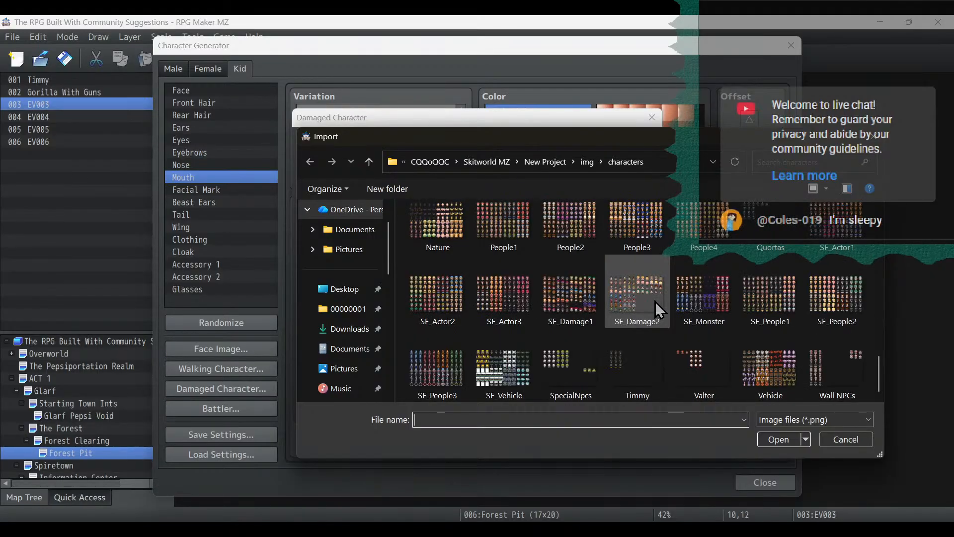
{"action": "double_click", "coordinate": [659, 328]}
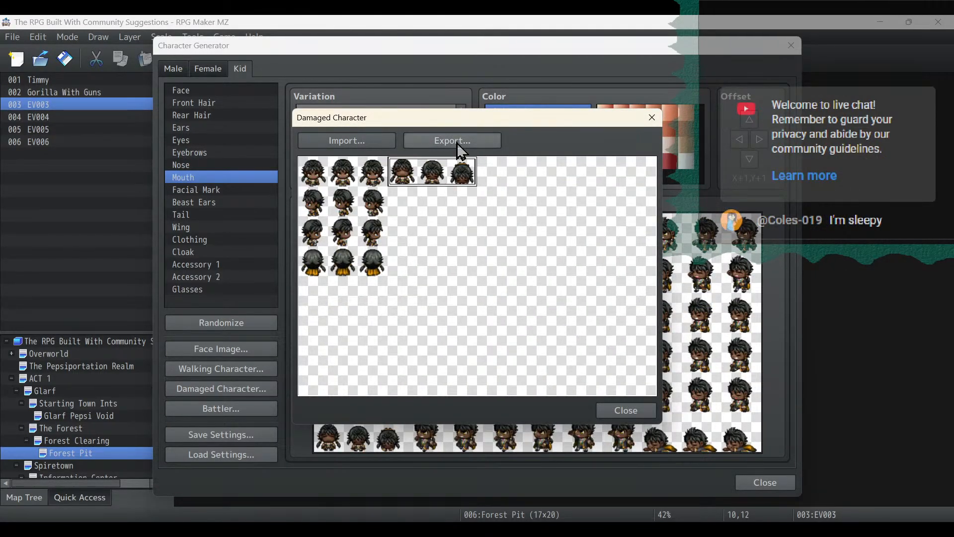
Export the combined walking and damaged sheet over Timmy.png and close the damaged character dialog.
{"action": "left_click", "coordinate": [457, 142]}
{"action": "scroll", "coordinate": [664, 250], "scroll_direction": "down", "scroll_amount": 3}
{"action": "scroll", "coordinate": [669, 261], "scroll_direction": "down", "scroll_amount": 5}
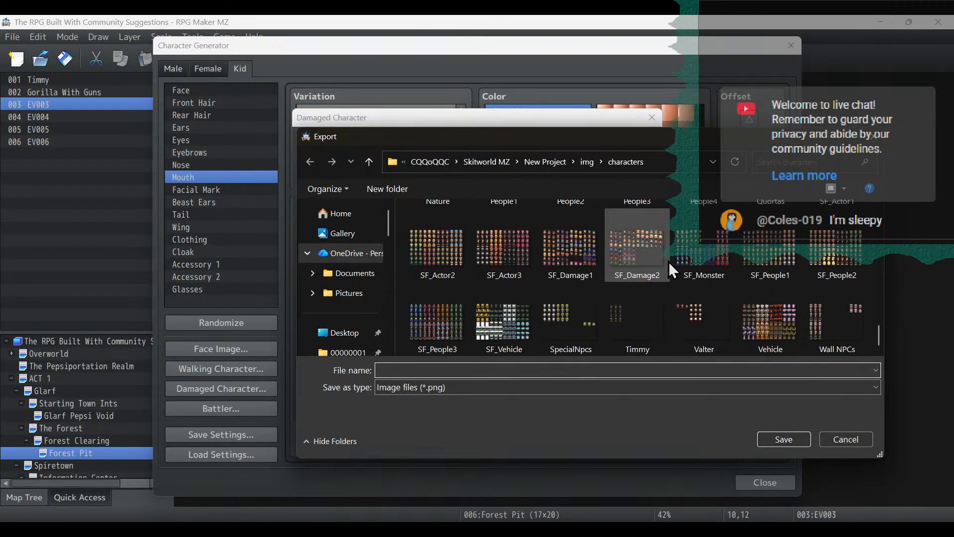
{"action": "left_click", "coordinate": [637, 323]}
{"action": "left_click", "coordinate": [784, 438]}
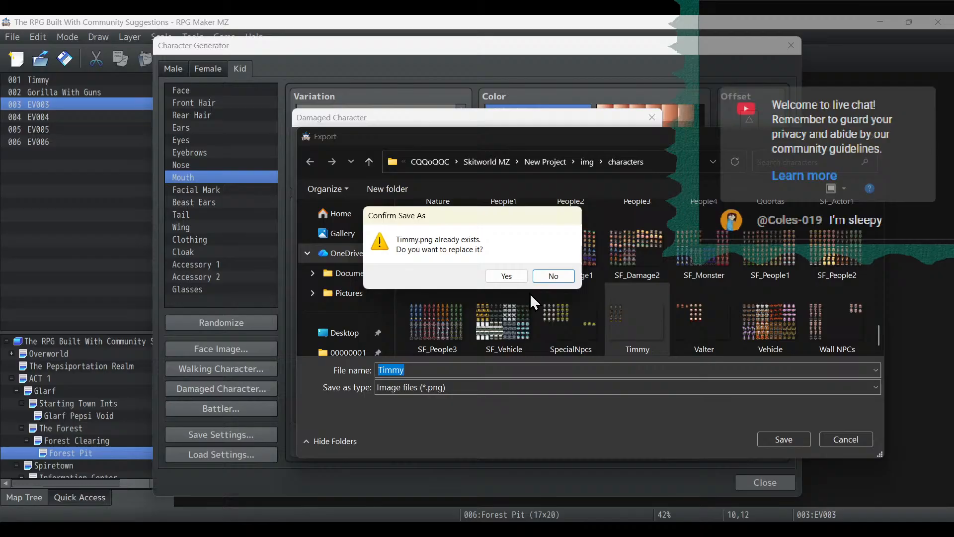
{"action": "left_click", "coordinate": [506, 277]}
{"action": "left_click", "coordinate": [655, 413]}
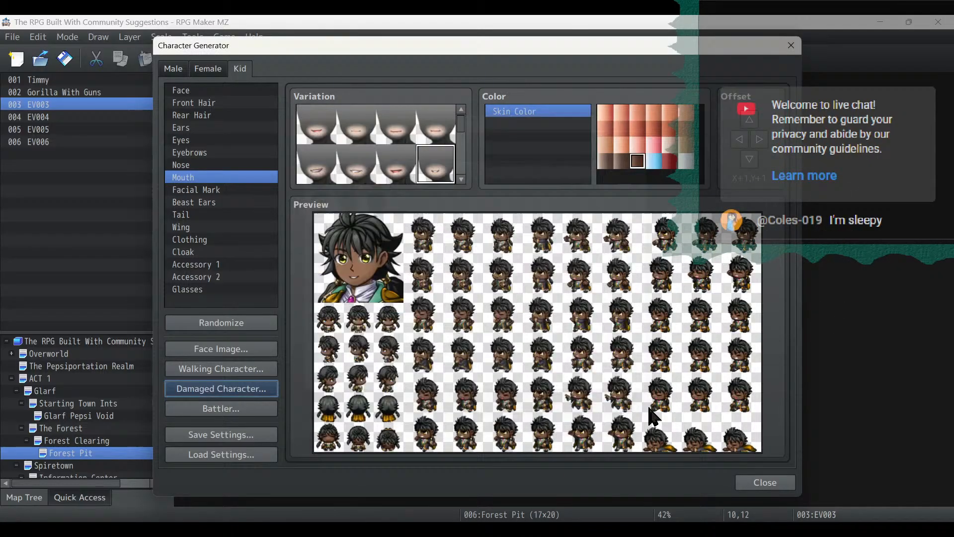
Export the battler sprites as Timmy to the sv_actors folder and close the battler dialog.
{"action": "left_click", "coordinate": [236, 411]}
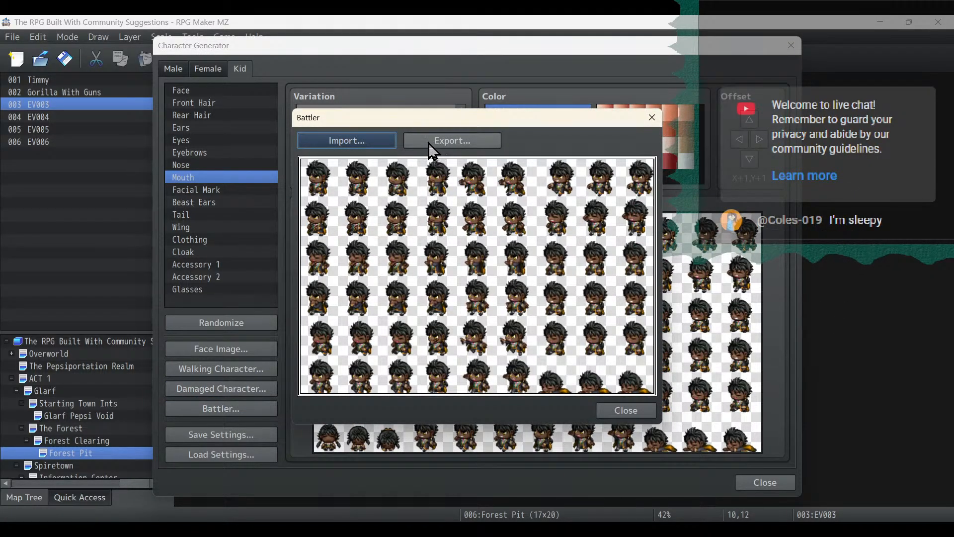
{"action": "left_click", "coordinate": [462, 143]}
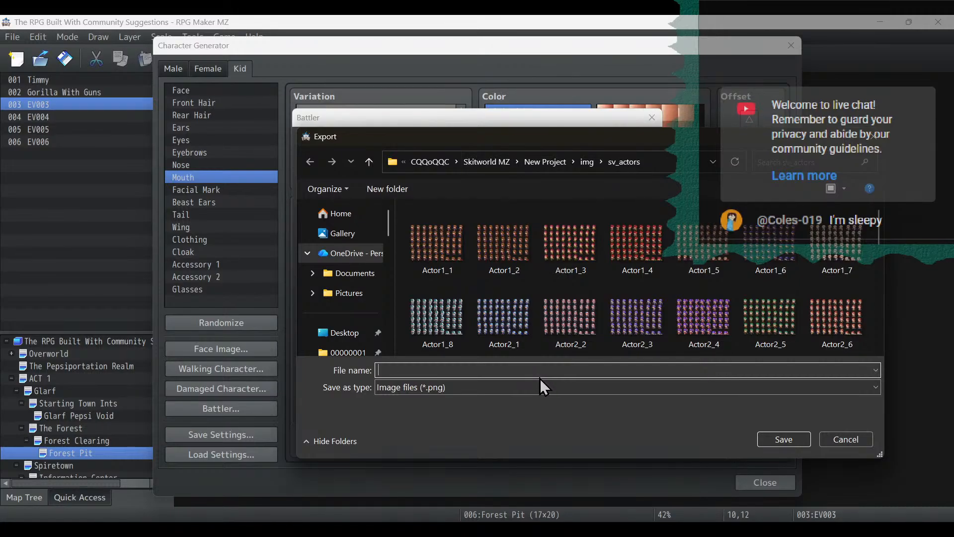
{"action": "type", "text": "Timmy"}
{"action": "left_click", "coordinate": [784, 438]}
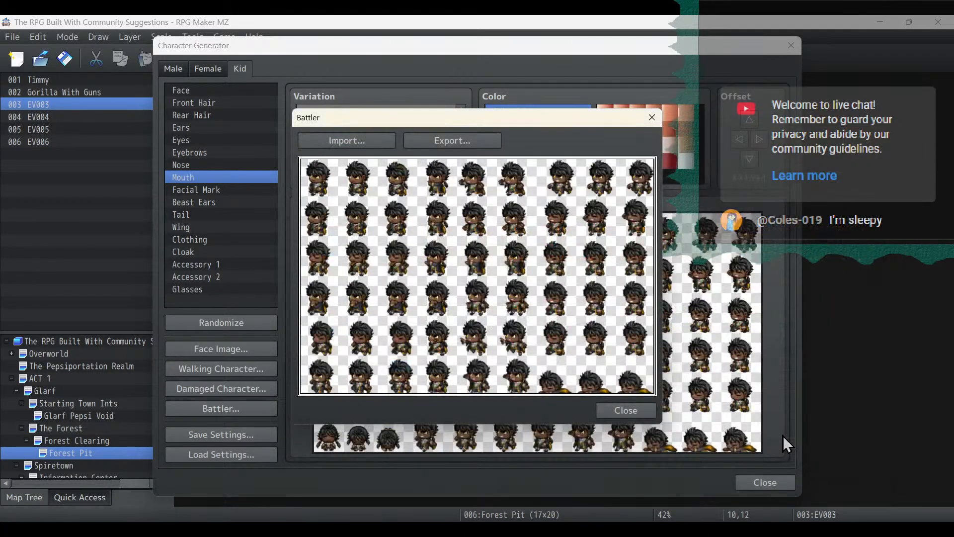
{"action": "left_click", "coordinate": [627, 411]}
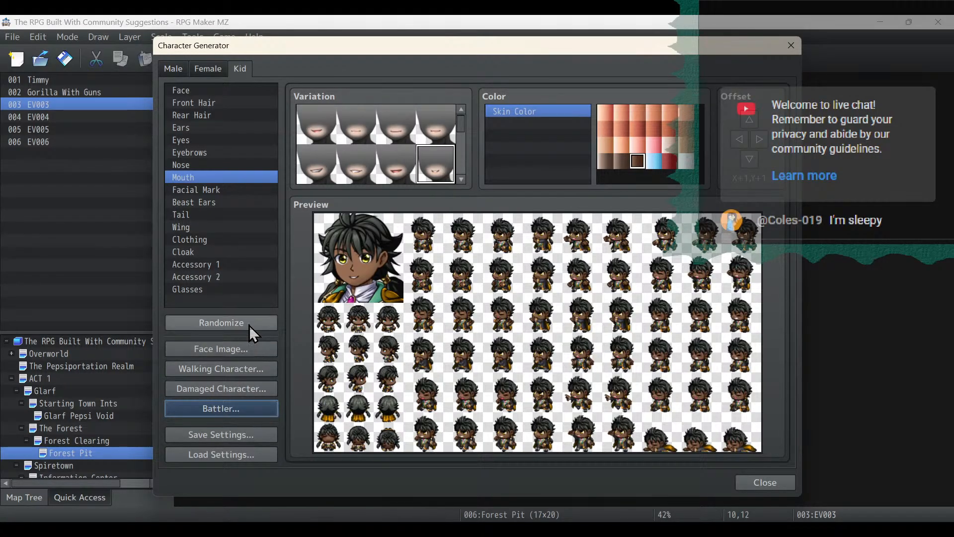
Remove the character's cloak, compare several clothing variations and choose the third one in the first row.
{"action": "left_click", "coordinate": [217, 252]}
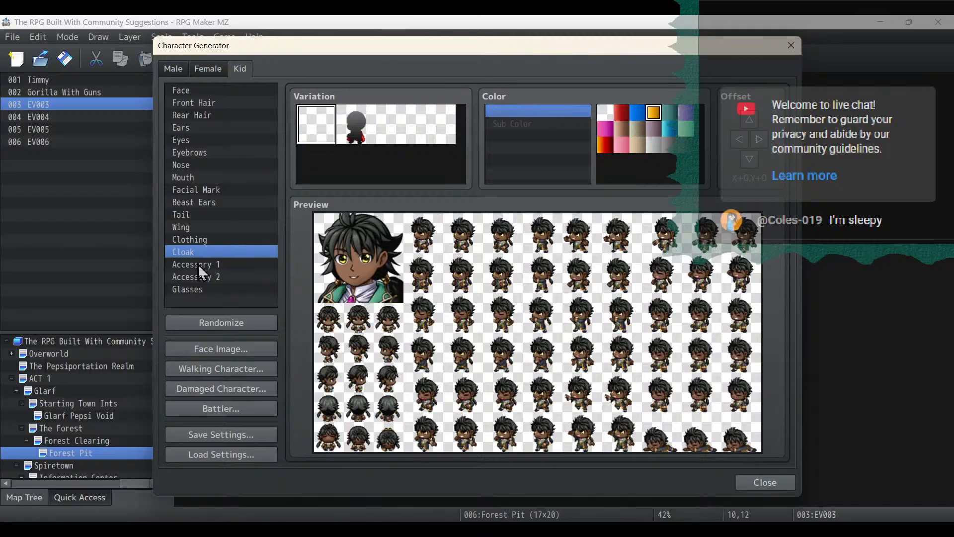
{"action": "left_click", "coordinate": [204, 239]}
{"action": "scroll", "coordinate": [413, 138], "scroll_direction": "up", "scroll_amount": 1}
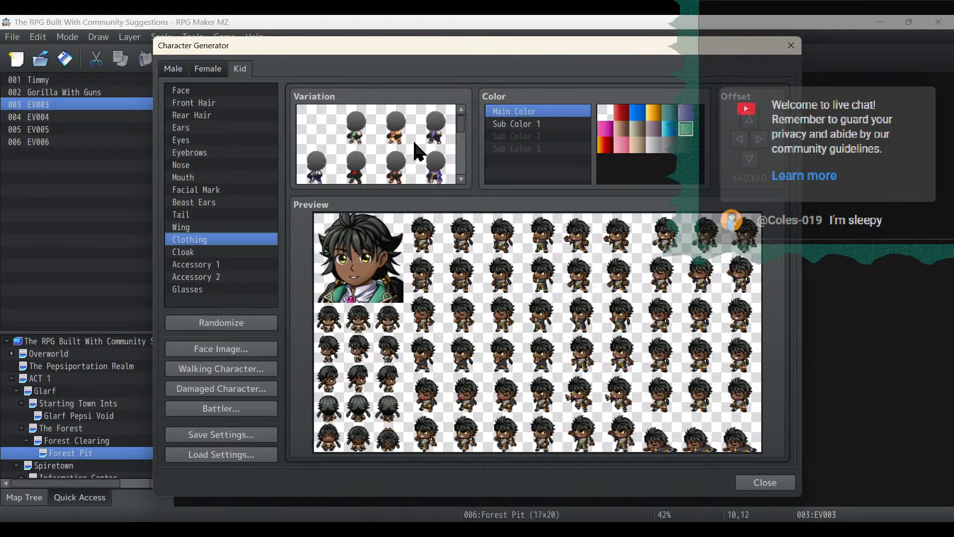
{"action": "left_click", "coordinate": [358, 141]}
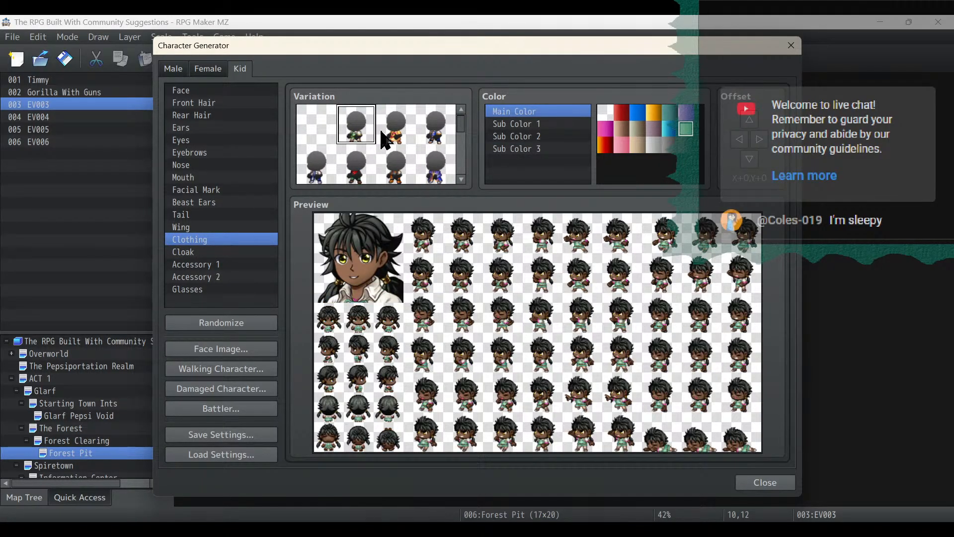
{"action": "scroll", "coordinate": [385, 140], "scroll_direction": "down", "scroll_amount": 2}
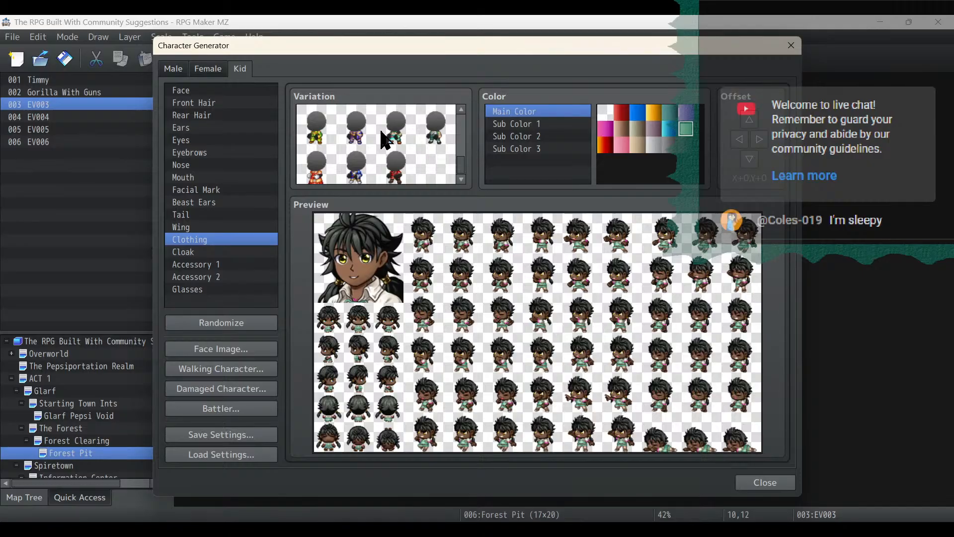
{"action": "left_click", "coordinate": [396, 169]}
{"action": "left_click", "coordinate": [357, 169]}
{"action": "left_click", "coordinate": [436, 127]}
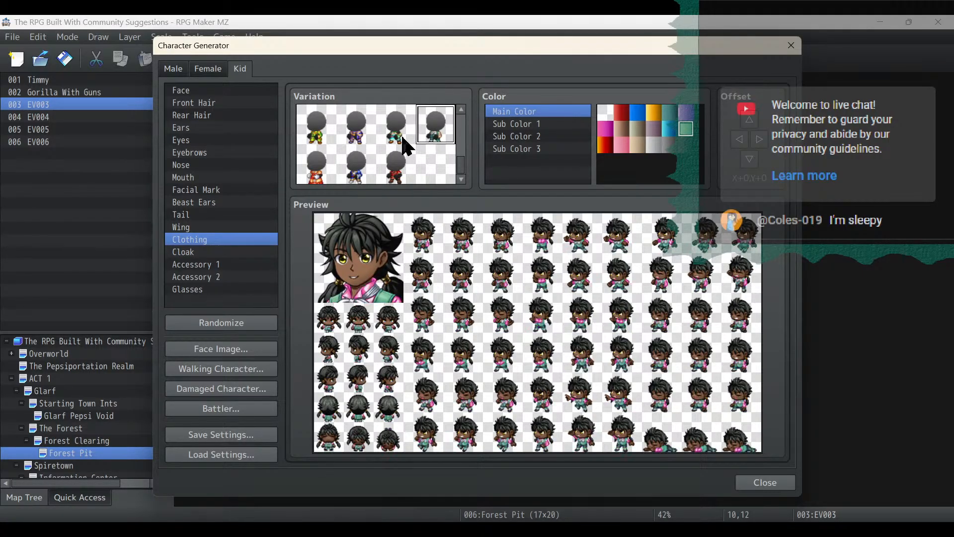
{"action": "scroll", "coordinate": [400, 141], "scroll_direction": "up", "scroll_amount": 3}
{"action": "left_click", "coordinate": [357, 141]}
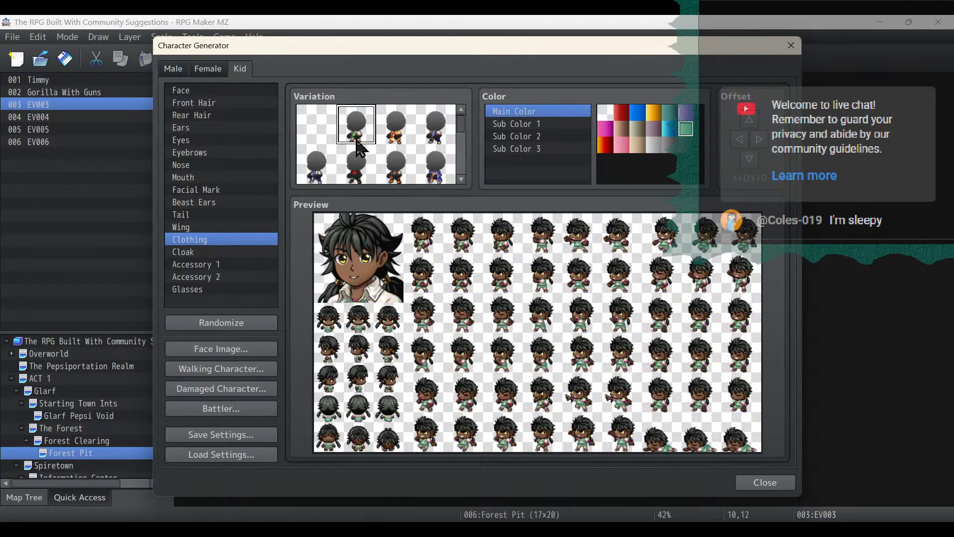
{"action": "left_click", "coordinate": [400, 142]}
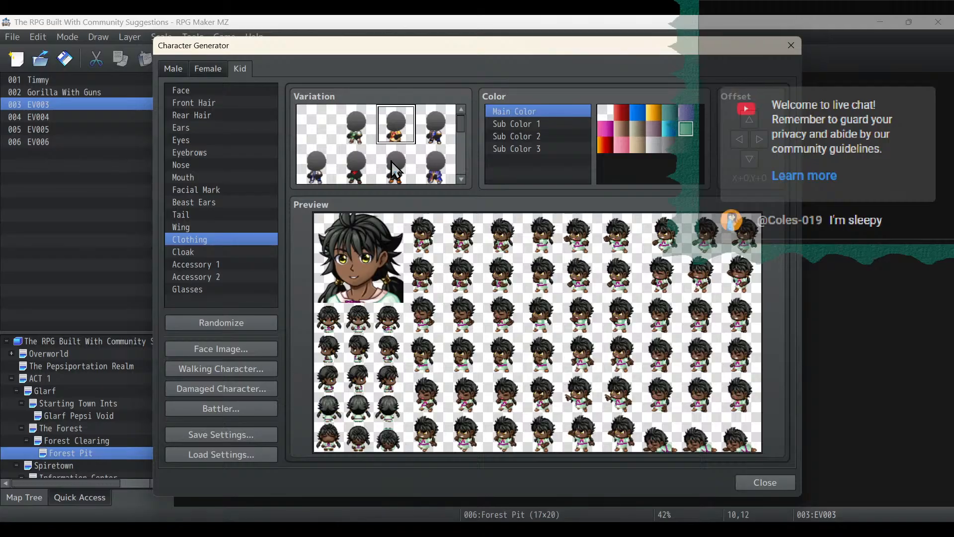
Set the clothing's Main Color to the third swatch in the second row and Sub Color 1 to the last swatch in the third row.
{"action": "left_click", "coordinate": [639, 114]}
{"action": "left_click", "coordinate": [652, 124]}
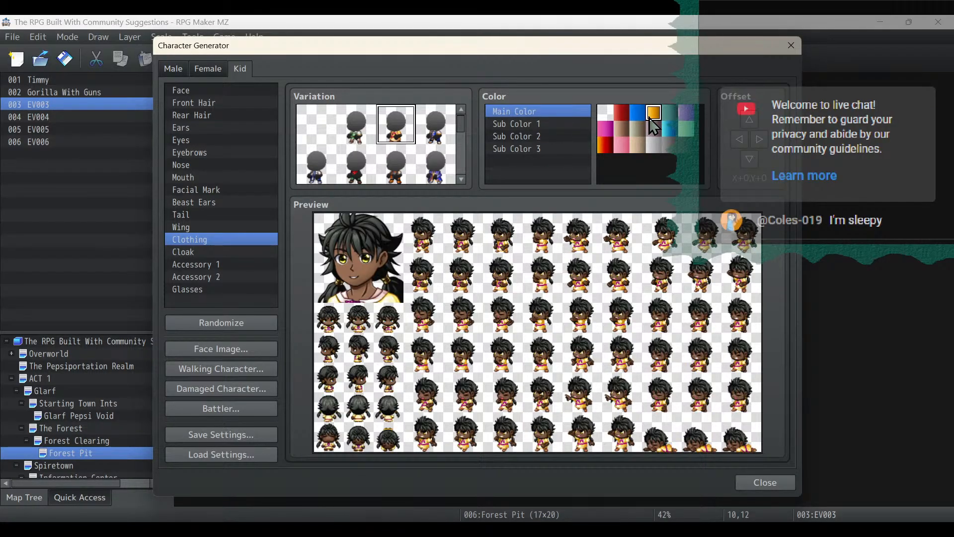
{"action": "left_click", "coordinate": [623, 129]}
{"action": "left_click", "coordinate": [639, 130]}
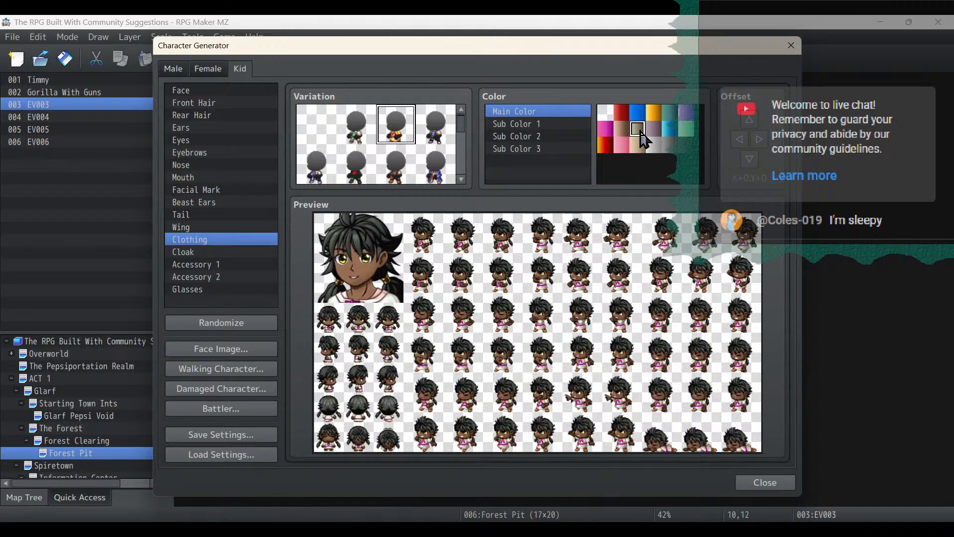
{"action": "left_click", "coordinate": [538, 123]}
{"action": "left_click", "coordinate": [652, 116]}
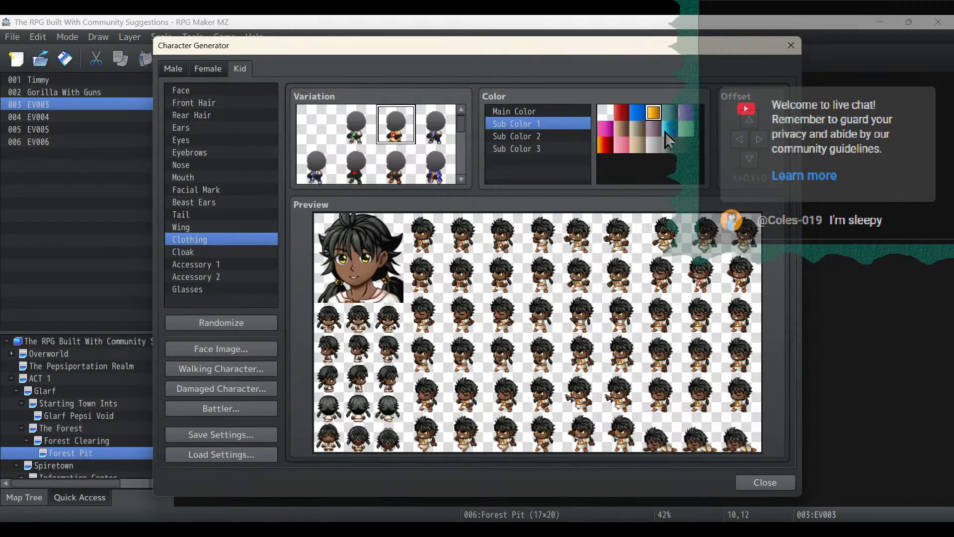
{"action": "left_click", "coordinate": [683, 145]}
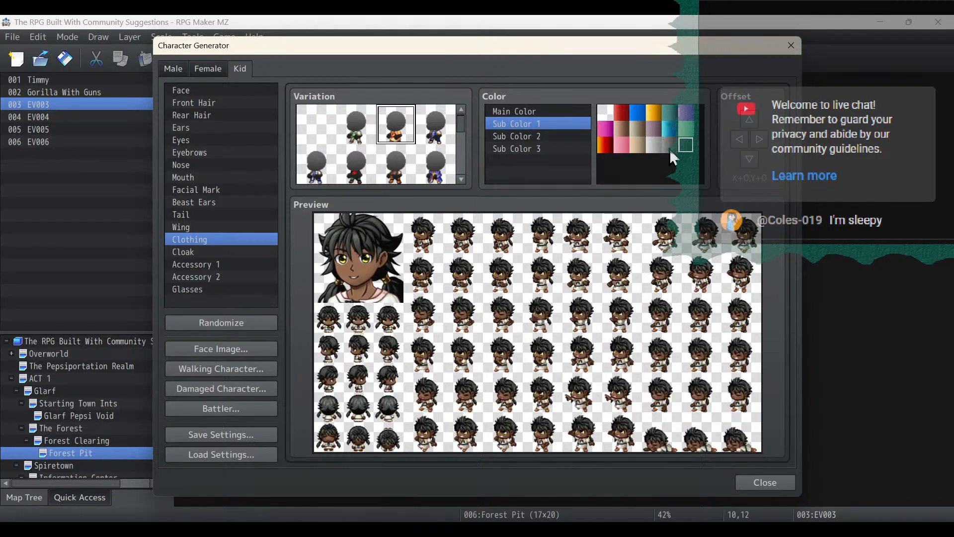
Set the clothing's Sub Color 2 to the beige swatch in the third row and Sub Color 3 to the last swatch in that row.
{"action": "left_click", "coordinate": [547, 135]}
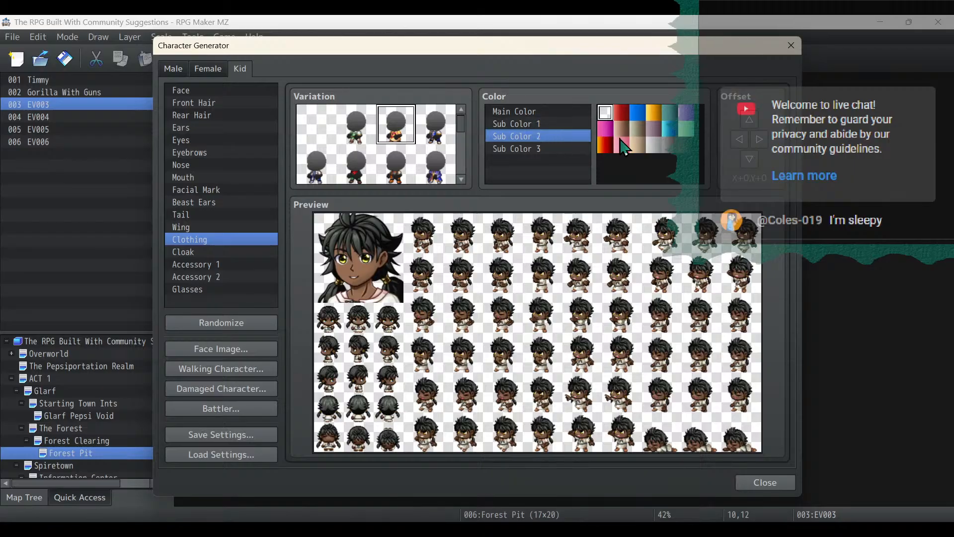
{"action": "left_click", "coordinate": [635, 146]}
{"action": "left_click", "coordinate": [538, 148]}
{"action": "left_click", "coordinate": [619, 113]}
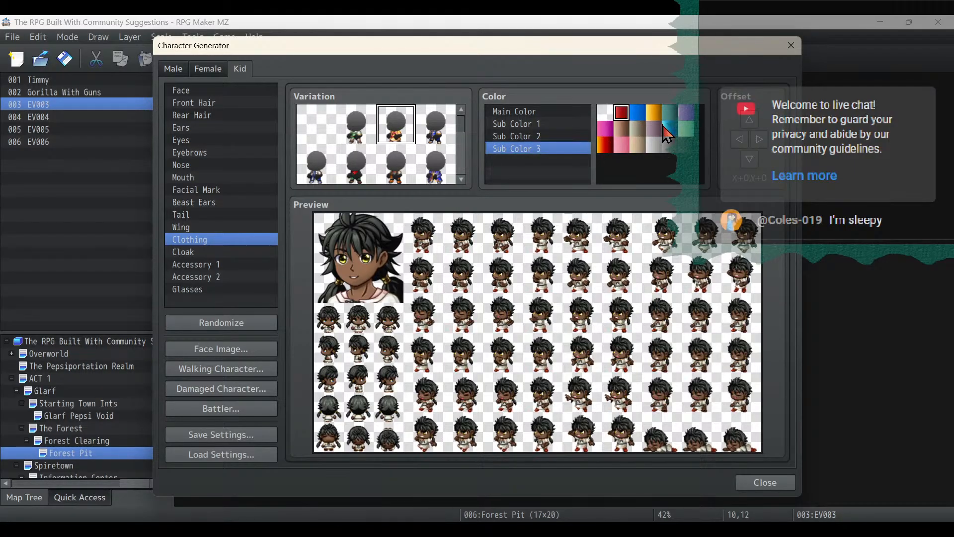
{"action": "left_click", "coordinate": [642, 145]}
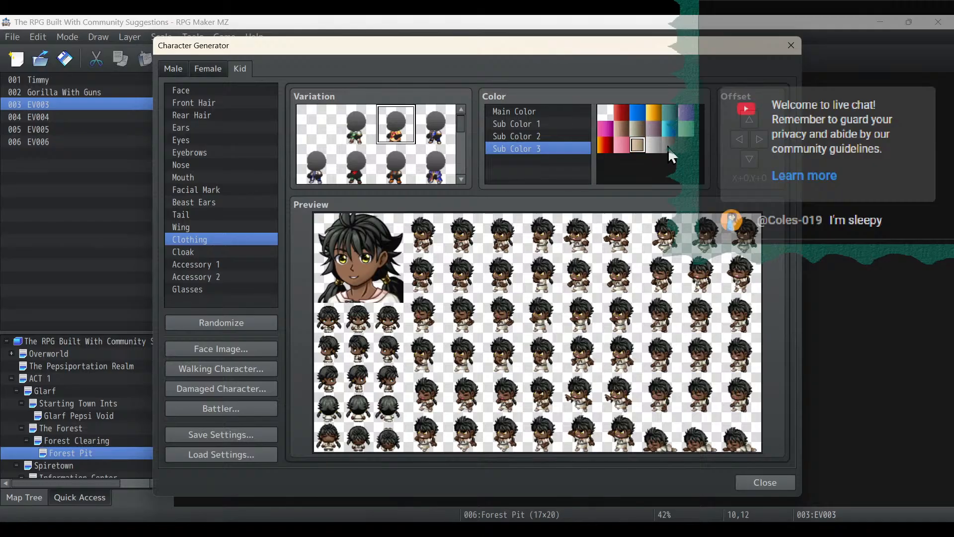
{"action": "left_click", "coordinate": [669, 145]}
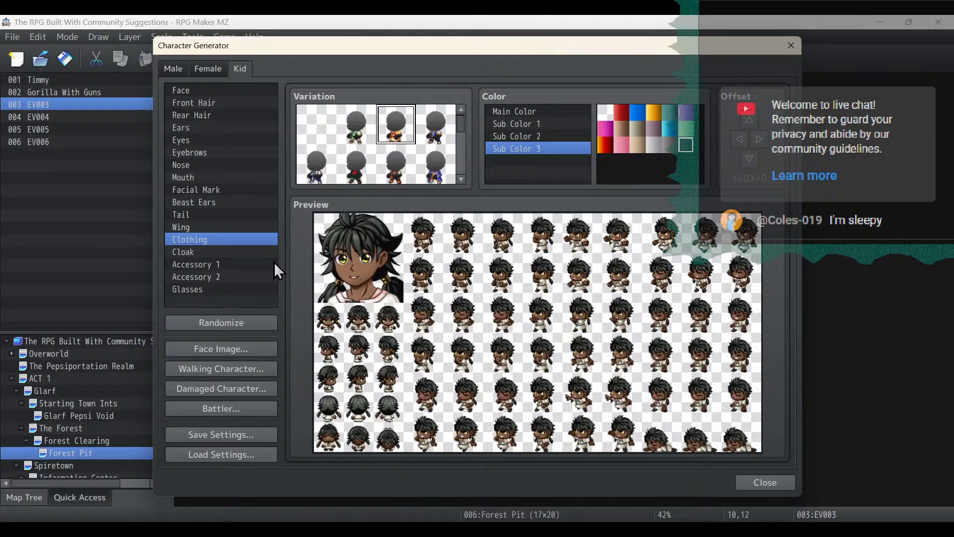
Import the Timmy face sheet, export it with the new outfit's face added as Timmy in the faces folder, and close the dialog.
{"action": "left_click", "coordinate": [228, 351]}
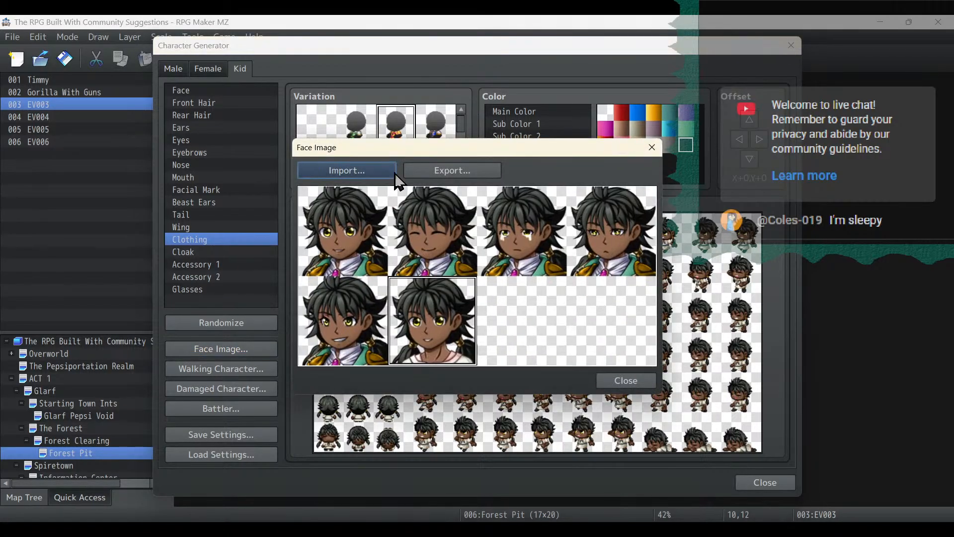
{"action": "left_click", "coordinate": [346, 171]}
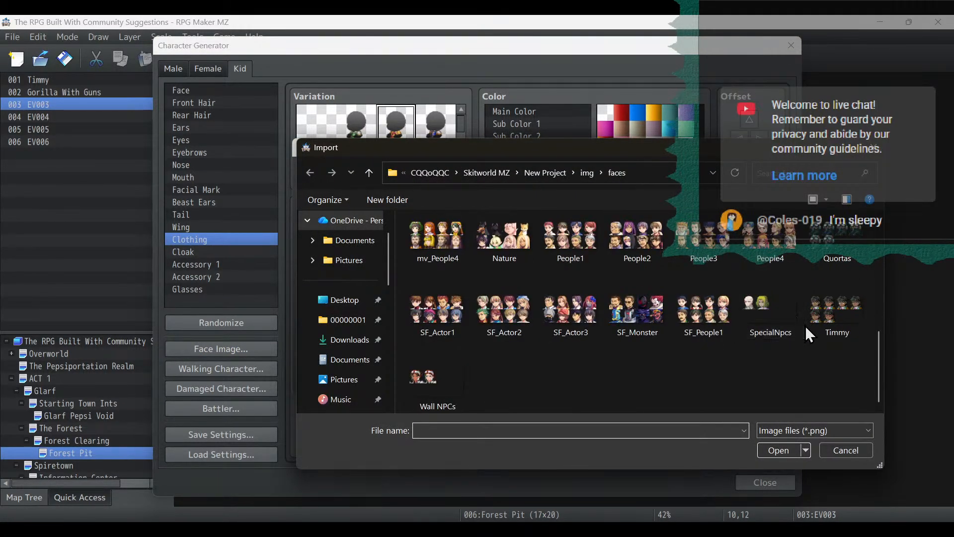
{"action": "double_click", "coordinate": [805, 326]}
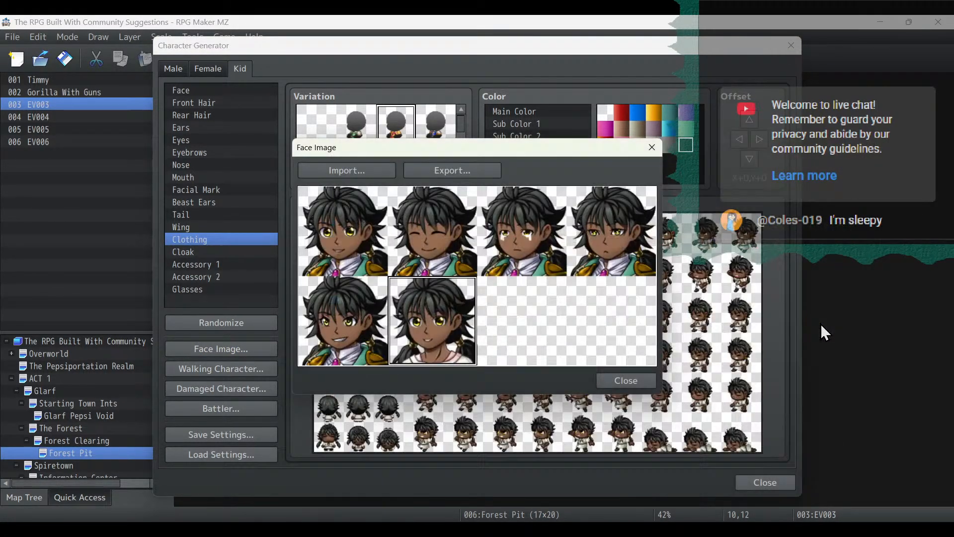
{"action": "left_click", "coordinate": [484, 172]}
{"action": "left_click", "coordinate": [838, 262]}
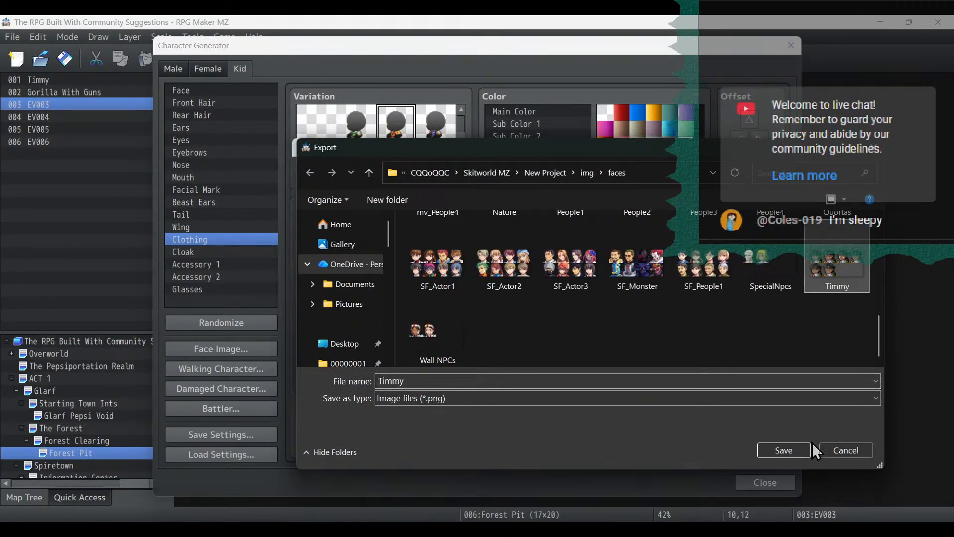
{"action": "left_click", "coordinate": [789, 456]}
{"action": "left_click", "coordinate": [506, 276]}
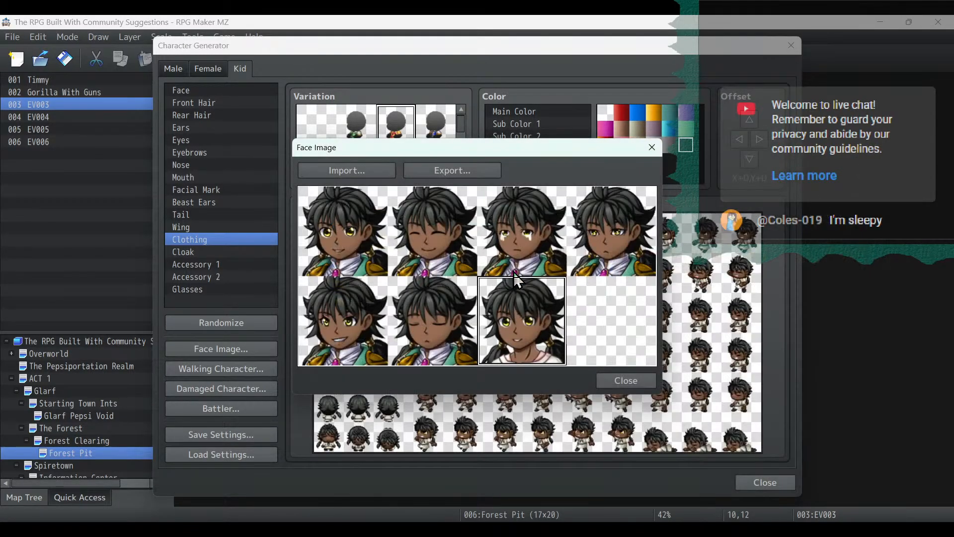
{"action": "left_click", "coordinate": [619, 380]}
Import the Timmy walking sheet, export it with the new outfit's walking sprites added as Timmy in the characters folder, and close the dialog.
{"action": "left_click", "coordinate": [197, 367]}
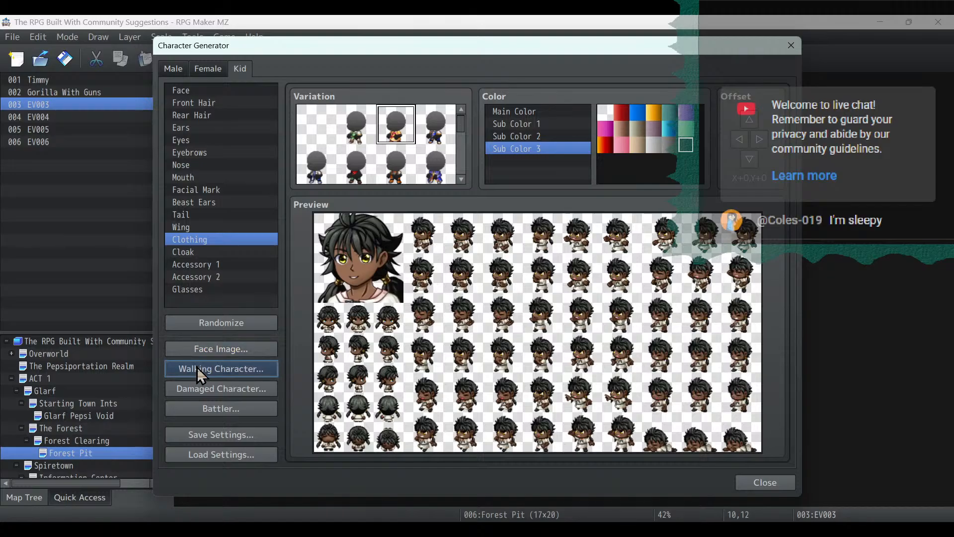
{"action": "left_click", "coordinate": [347, 140]}
{"action": "scroll", "coordinate": [714, 311], "scroll_direction": "down", "scroll_amount": 10}
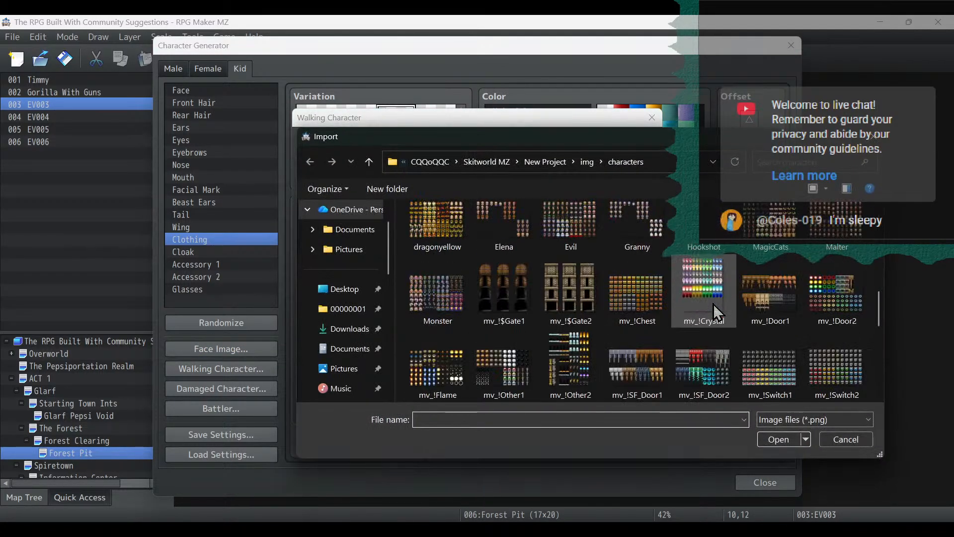
{"action": "double_click", "coordinate": [637, 347]}
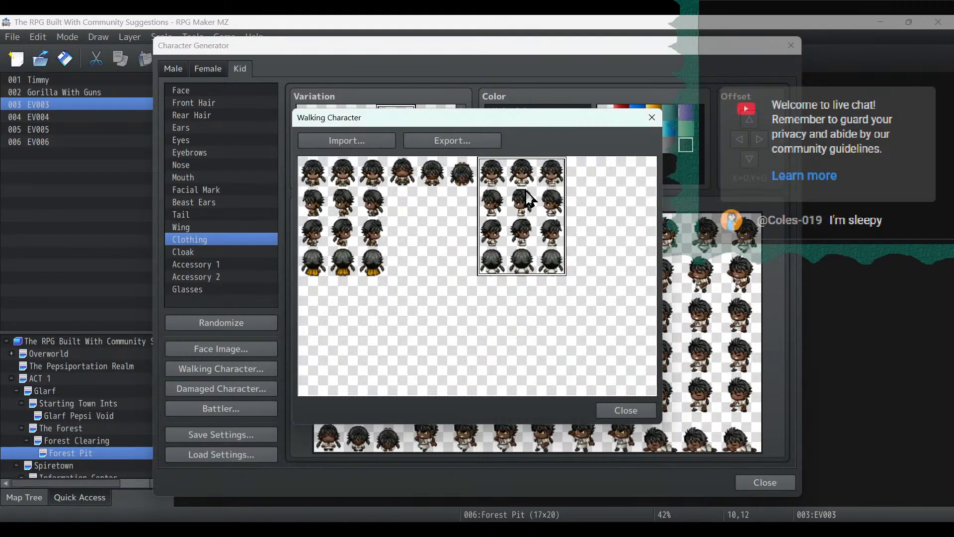
{"action": "left_click", "coordinate": [460, 143]}
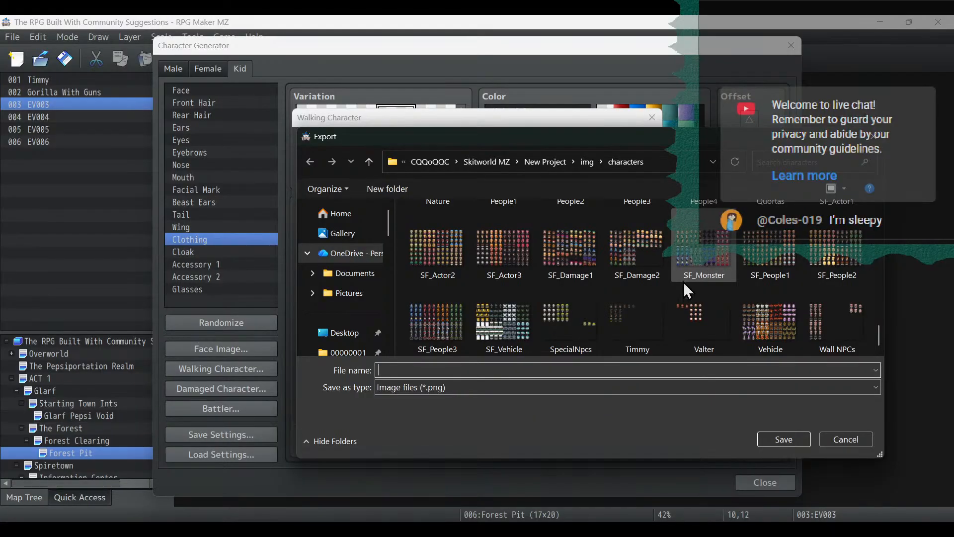
{"action": "double_click", "coordinate": [624, 330]}
{"action": "left_click", "coordinate": [521, 277]}
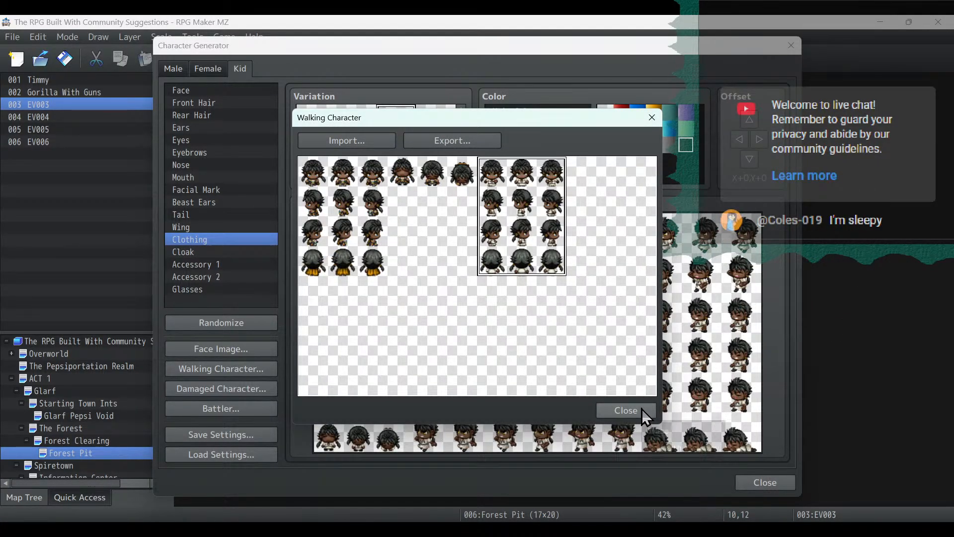
{"action": "left_click", "coordinate": [625, 410]}
Add the new outfit's damaged sprites to the imported Timmy characters sheet, export it as Timmy, and close the character generator.
{"action": "left_click", "coordinate": [228, 394]}
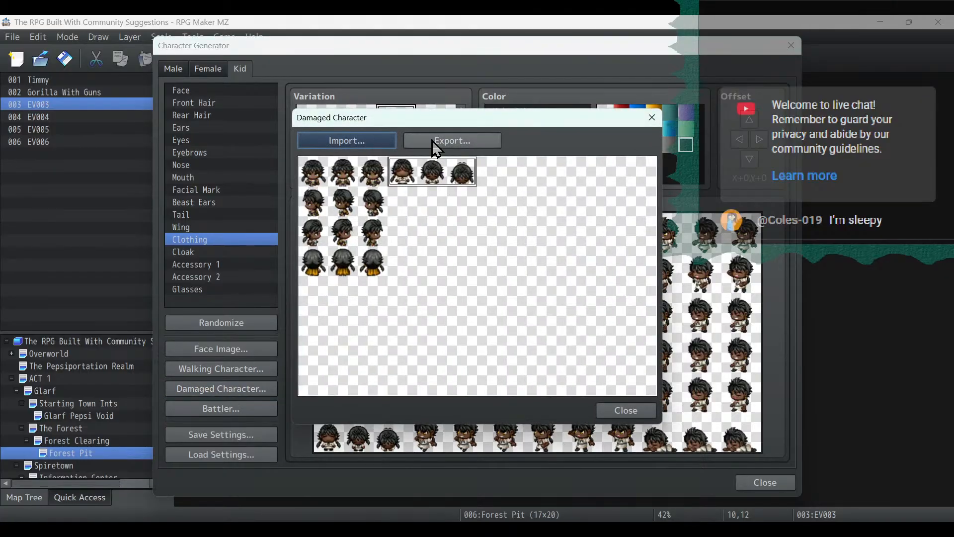
{"action": "left_click", "coordinate": [369, 142]}
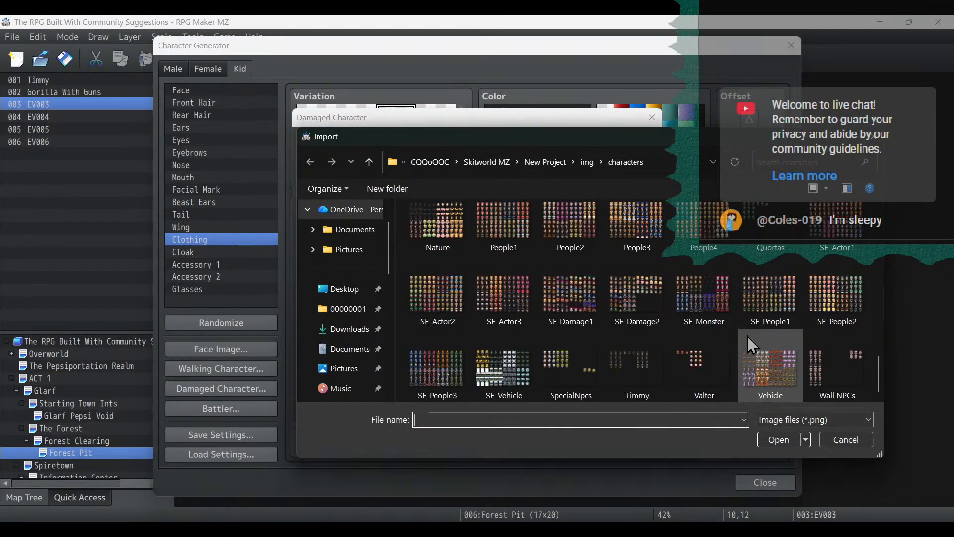
{"action": "double_click", "coordinate": [616, 381]}
{"action": "left_click", "coordinate": [447, 141]}
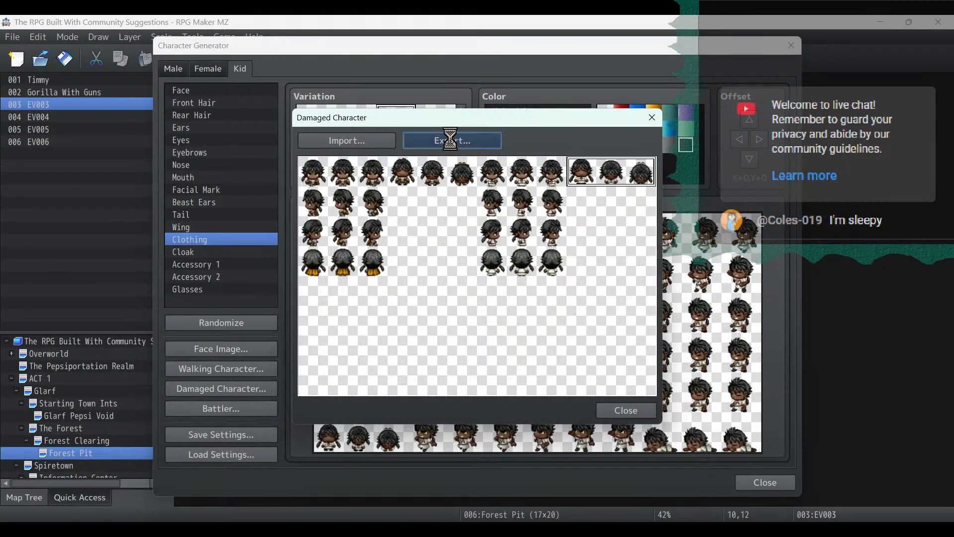
{"action": "scroll", "coordinate": [666, 298], "scroll_direction": "down", "scroll_amount": 10}
{"action": "double_click", "coordinate": [637, 320]}
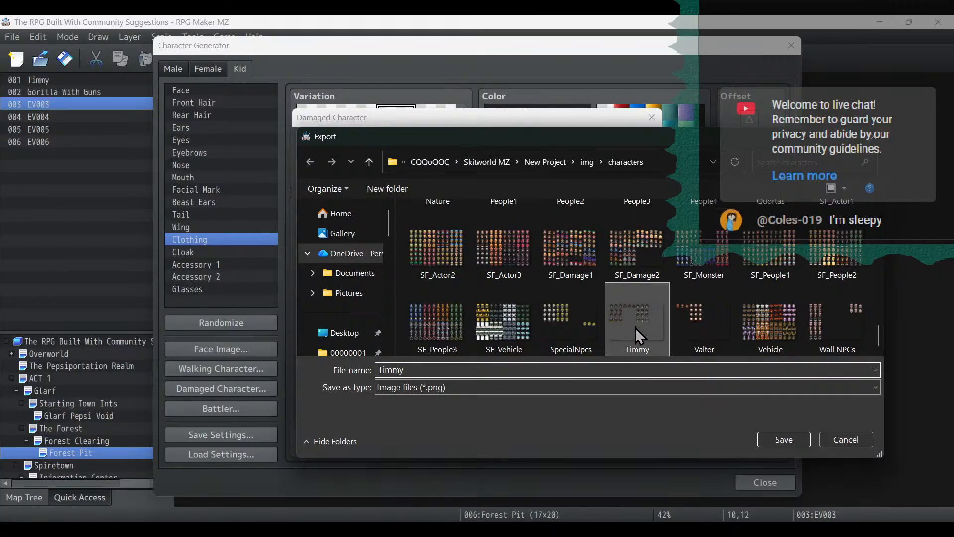
{"action": "left_click", "coordinate": [517, 277]}
{"action": "left_click", "coordinate": [640, 409]}
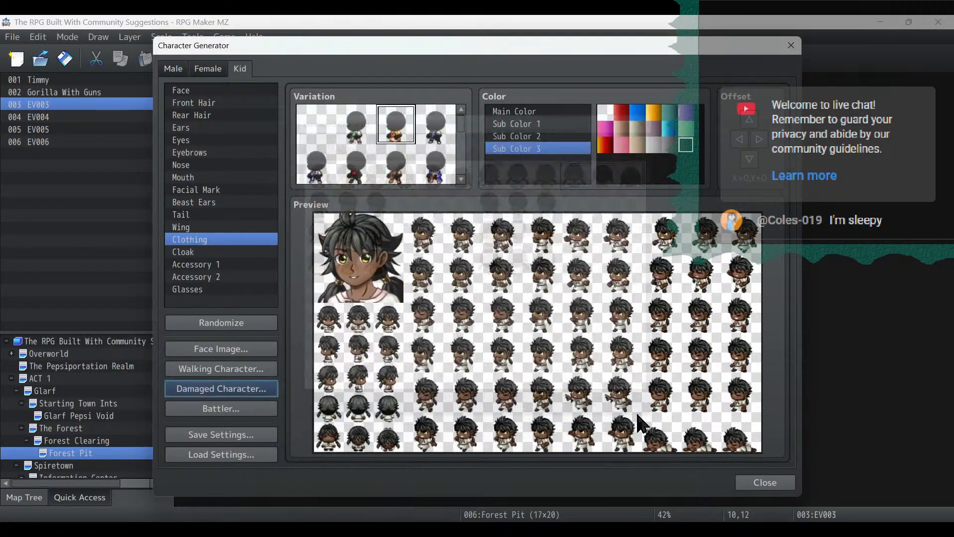
{"action": "left_click", "coordinate": [774, 486]}
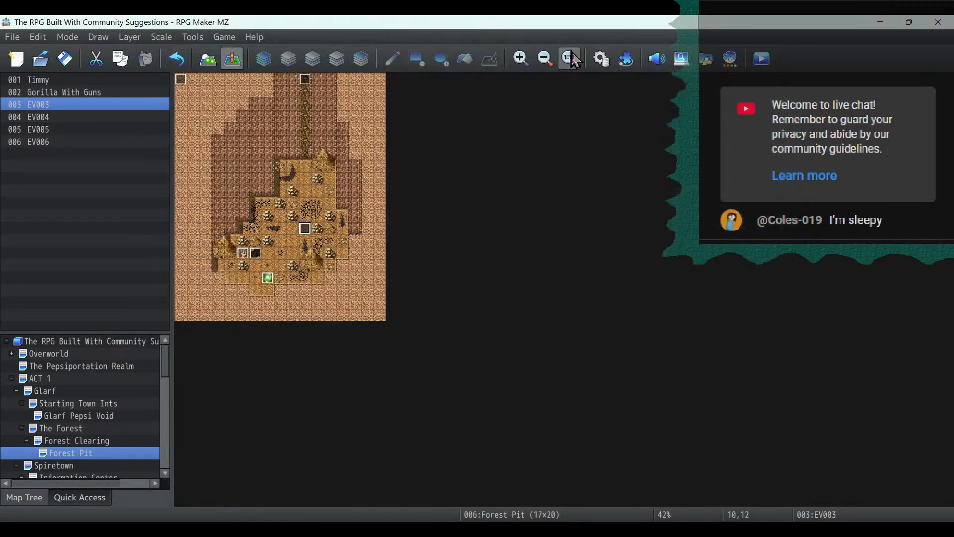
Open the database, switch to the stream project notes in Notepad and delete the "-Character model" line under Design Timmy.
{"action": "left_click", "coordinate": [601, 59]}
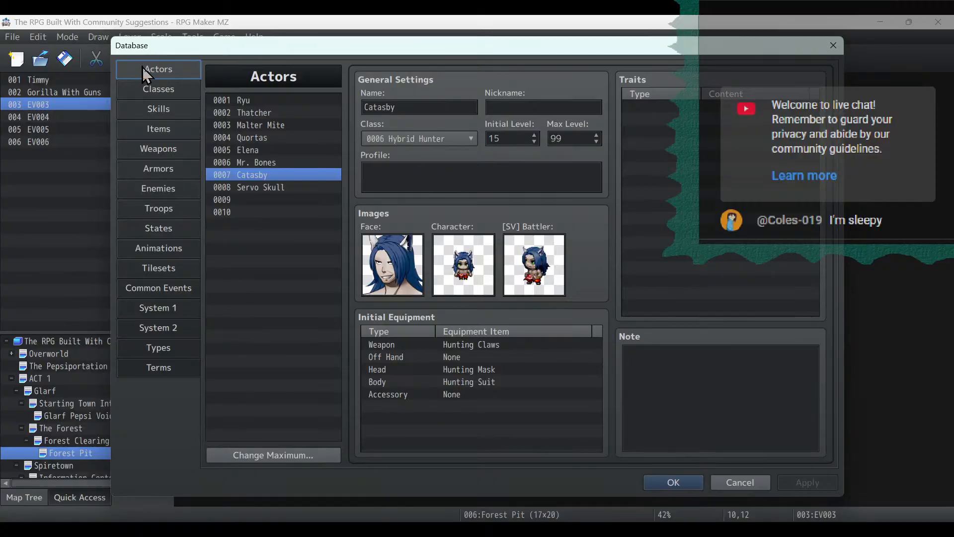
{"action": "key", "text": "alt+Tab"}
{"action": "scroll", "coordinate": [386, 178], "scroll_direction": "up", "scroll_amount": 2}
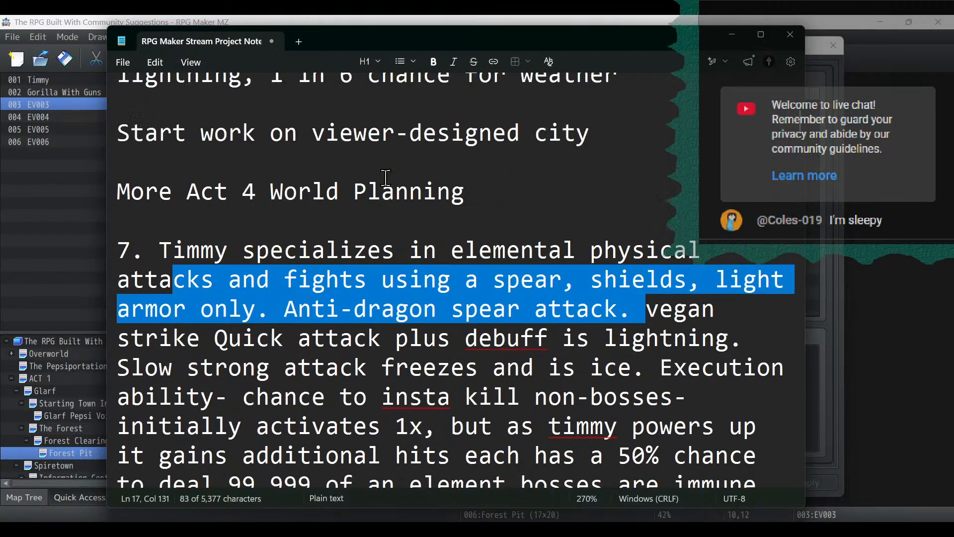
{"action": "scroll", "coordinate": [386, 177], "scroll_direction": "up", "scroll_amount": 5}
{"action": "left_click_drag", "start_coordinate": [376, 153], "coordinate": [79, 157]}
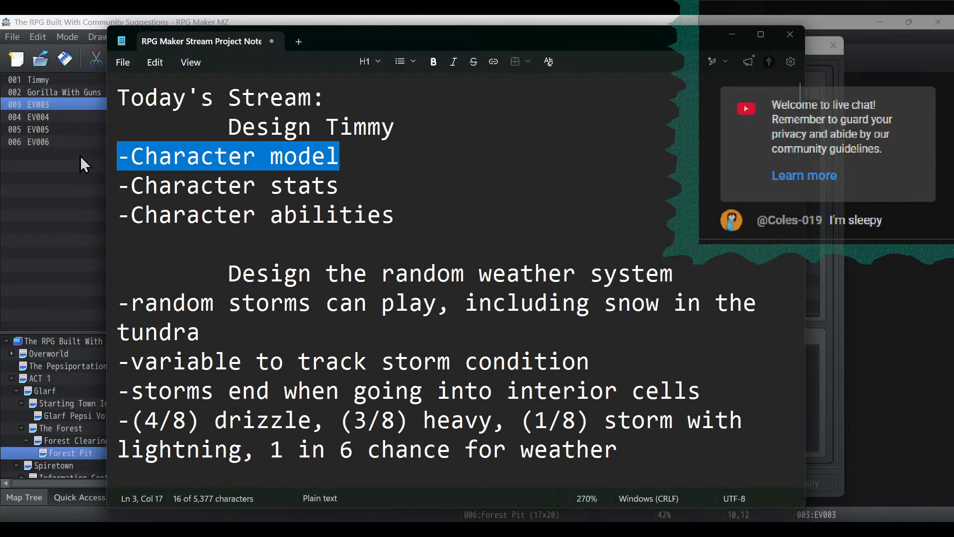
{"action": "key", "text": "BackSpace"}
{"action": "key", "text": "BackSpace"}
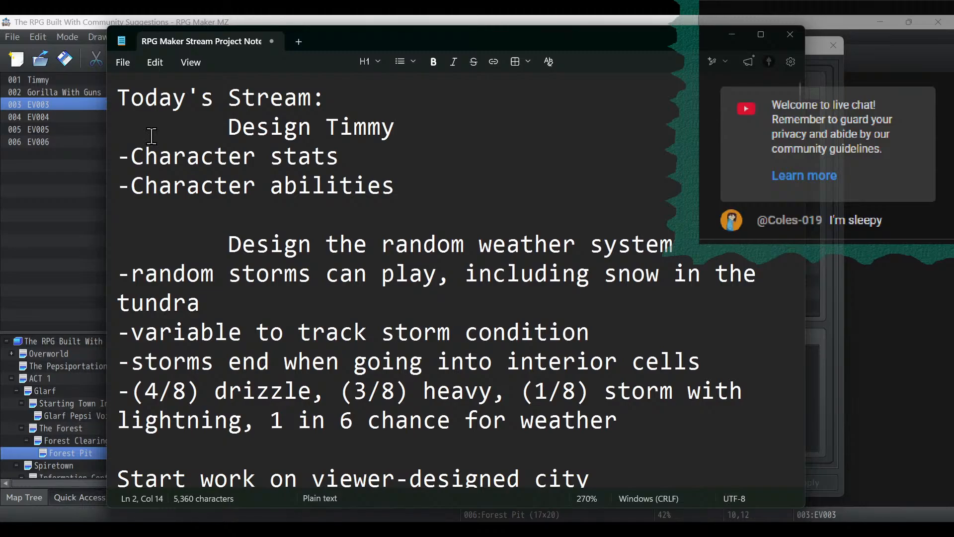
{"action": "left_click_drag", "start_coordinate": [372, 147], "coordinate": [94, 149]}
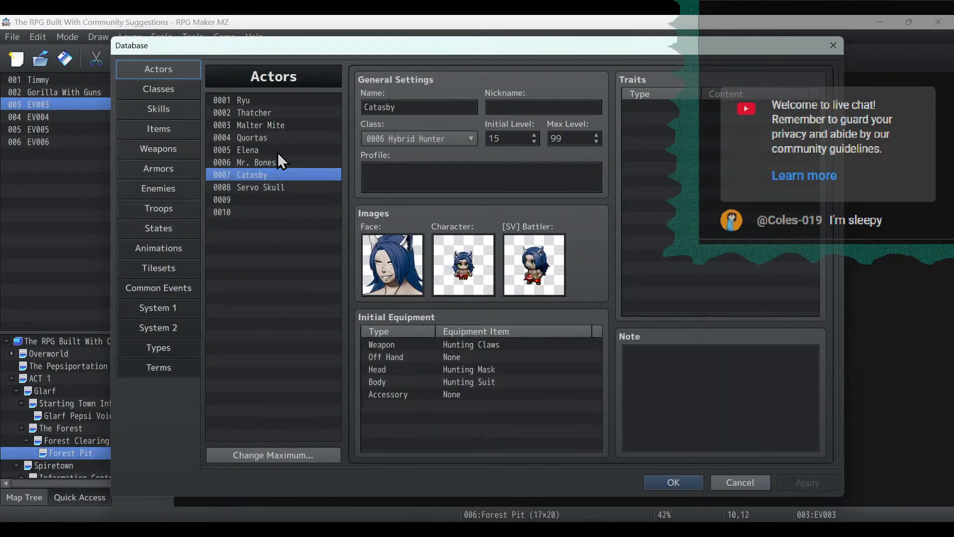
Copy the actor Elena into the empty actor slot 0009 in the database.
{"action": "left_click", "coordinate": [277, 150]}
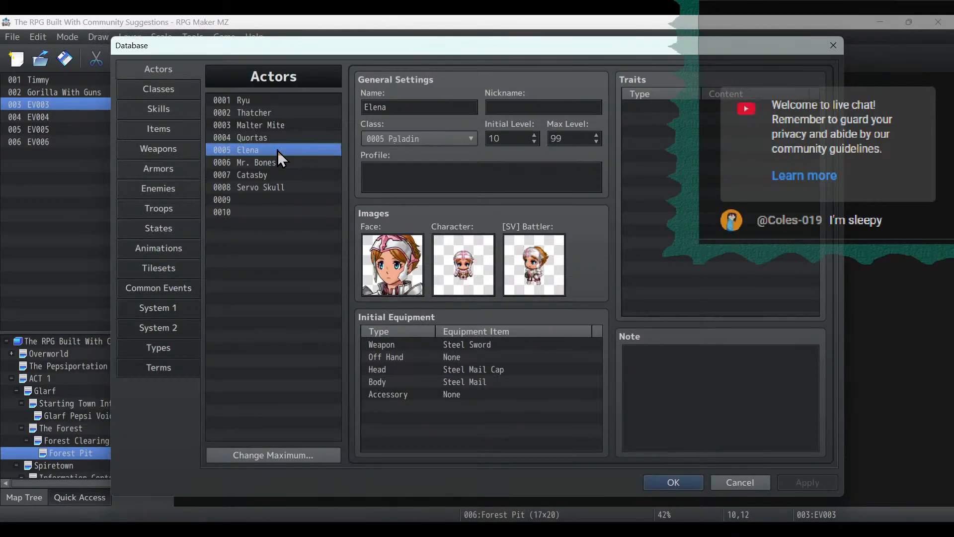
{"action": "right_click", "coordinate": [278, 150]}
{"action": "left_click", "coordinate": [299, 159]}
{"action": "left_click", "coordinate": [262, 200]}
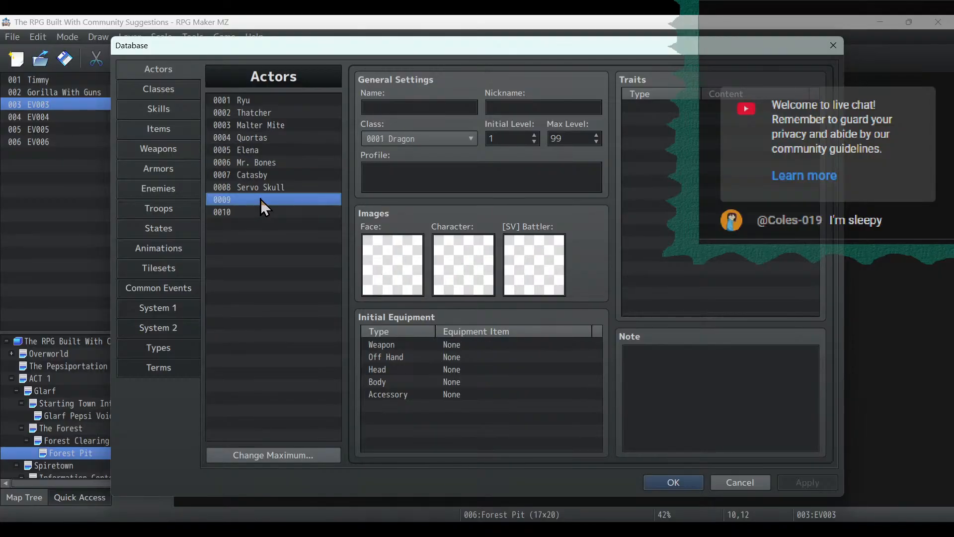
{"action": "key", "text": "ctrl+v"}
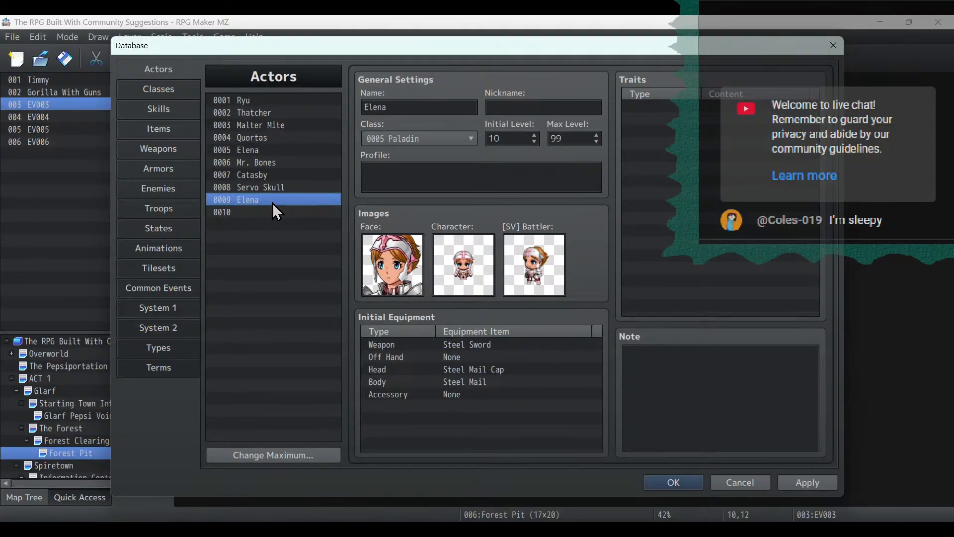
Copy the Paladin class into the empty slot 0017 and rename the copy Dragonslayer.
{"action": "left_click", "coordinate": [164, 86]}
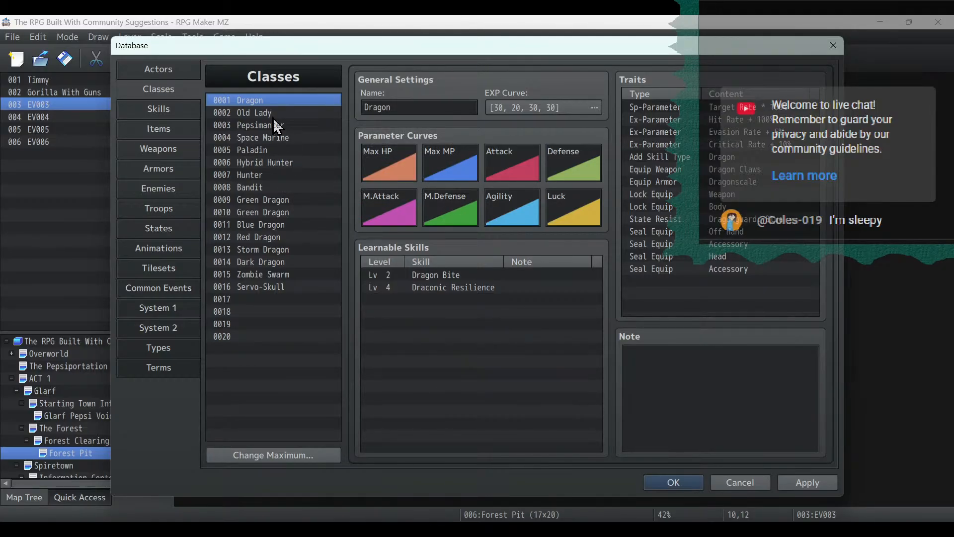
{"action": "left_click", "coordinate": [283, 147]}
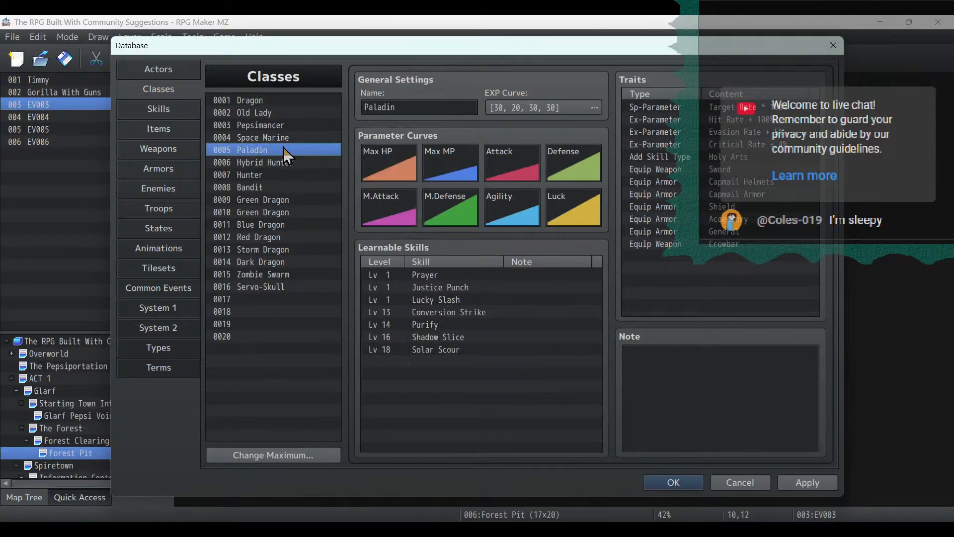
{"action": "right_click", "coordinate": [284, 147]}
{"action": "left_click", "coordinate": [304, 159]}
{"action": "left_click", "coordinate": [261, 299]}
{"action": "right_click", "coordinate": [260, 302]}
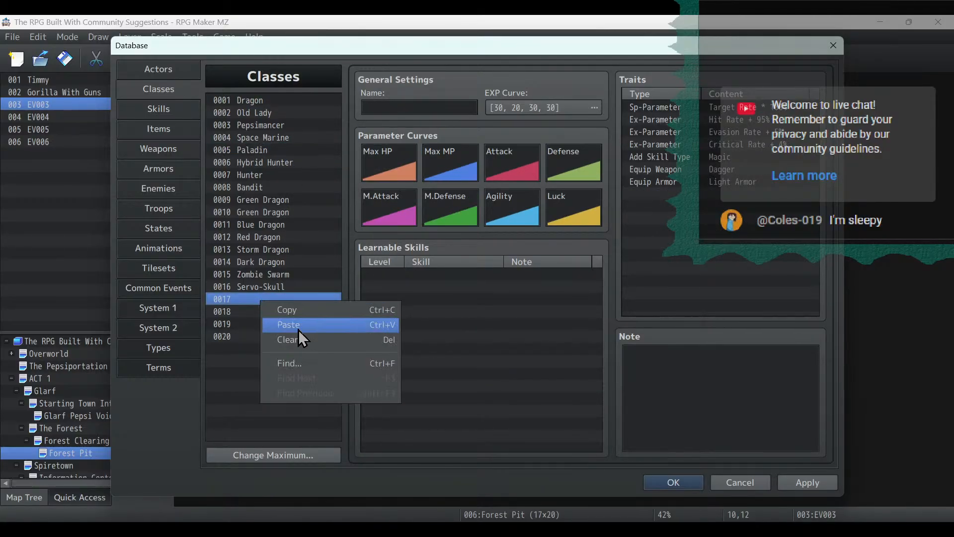
{"action": "left_click", "coordinate": [299, 332]}
{"action": "double_click", "coordinate": [428, 101]}
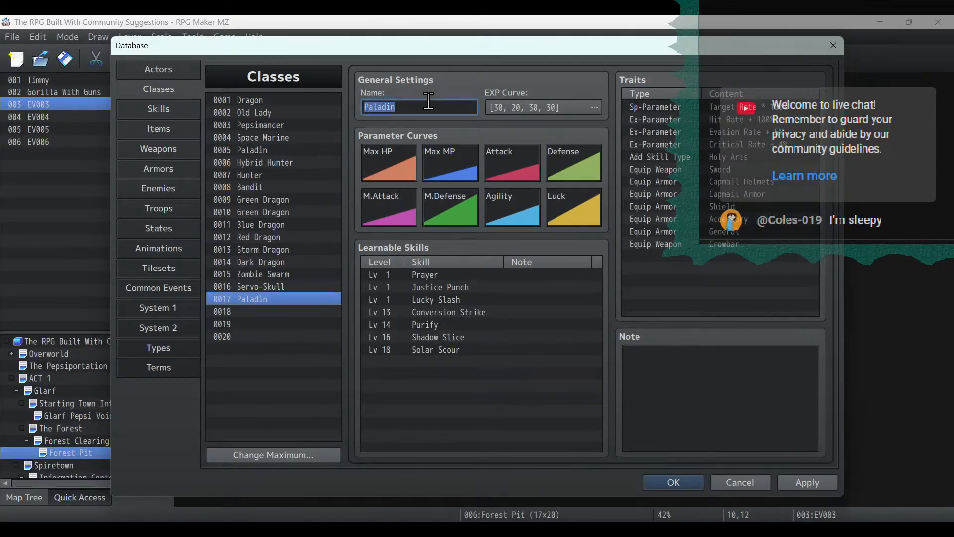
{"action": "type", "text": "Dragonslayer"}
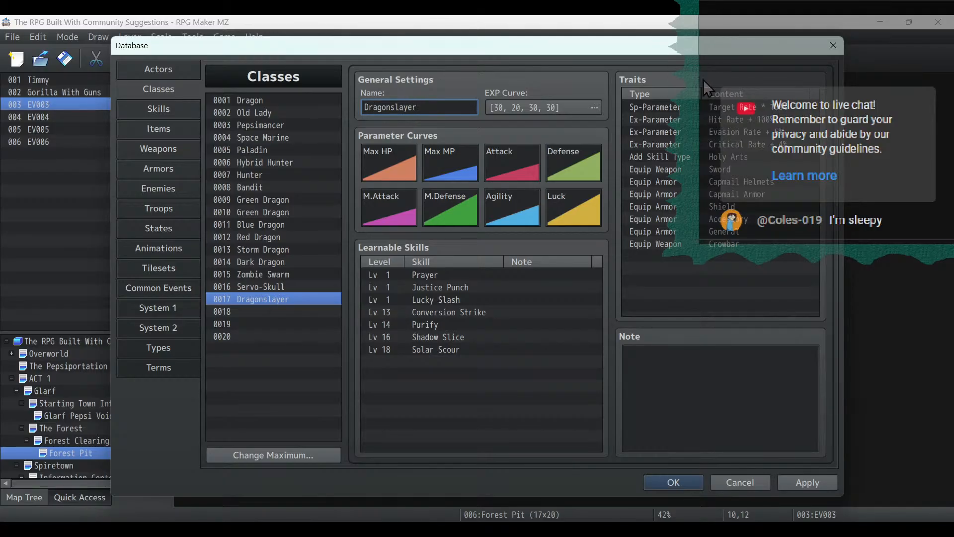
Change the Dragonslayer class's Add Skill Type trait to skill type #15.
{"action": "double_click", "coordinate": [733, 156]}
{"action": "left_click", "coordinate": [742, 112]}
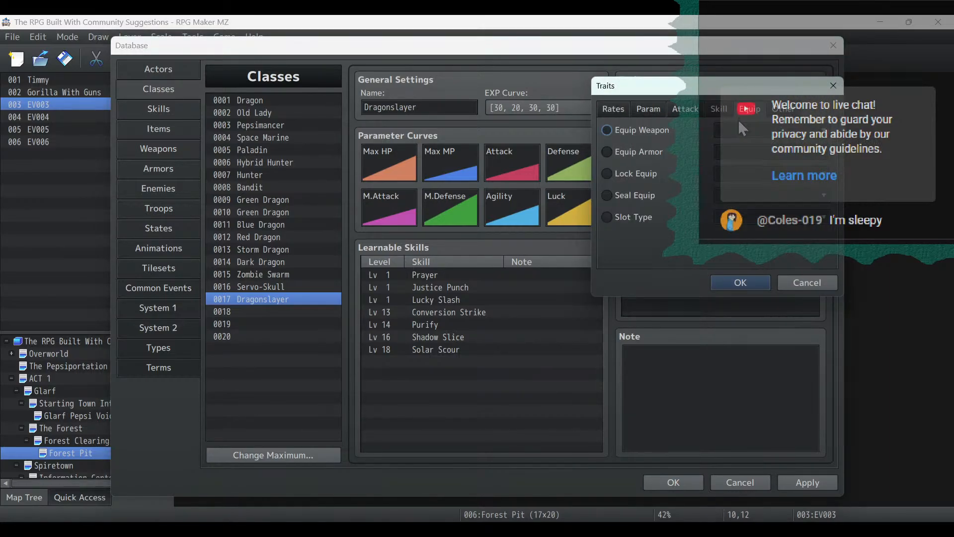
{"action": "left_click", "coordinate": [720, 109]}
{"action": "left_click", "coordinate": [738, 128]}
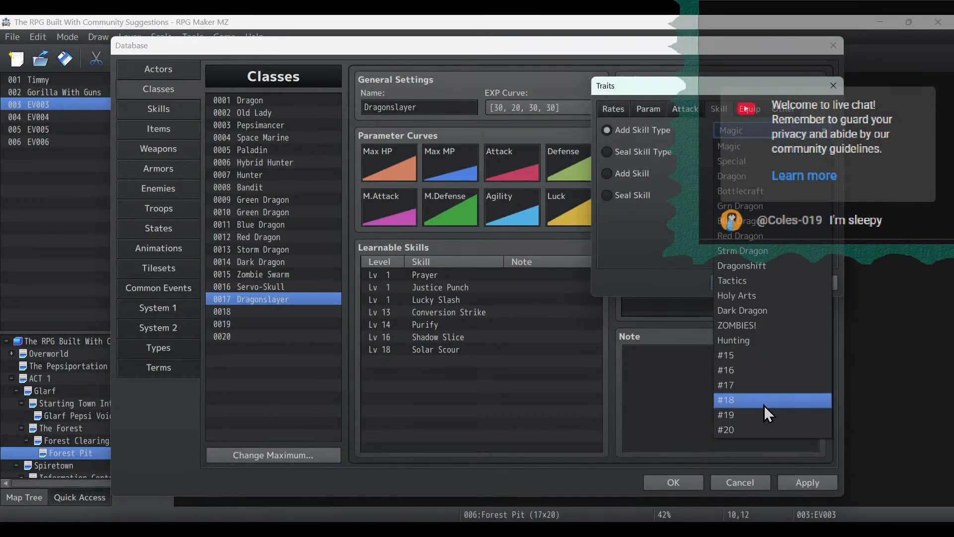
{"action": "left_click", "coordinate": [750, 357]}
{"action": "left_click", "coordinate": [735, 282]}
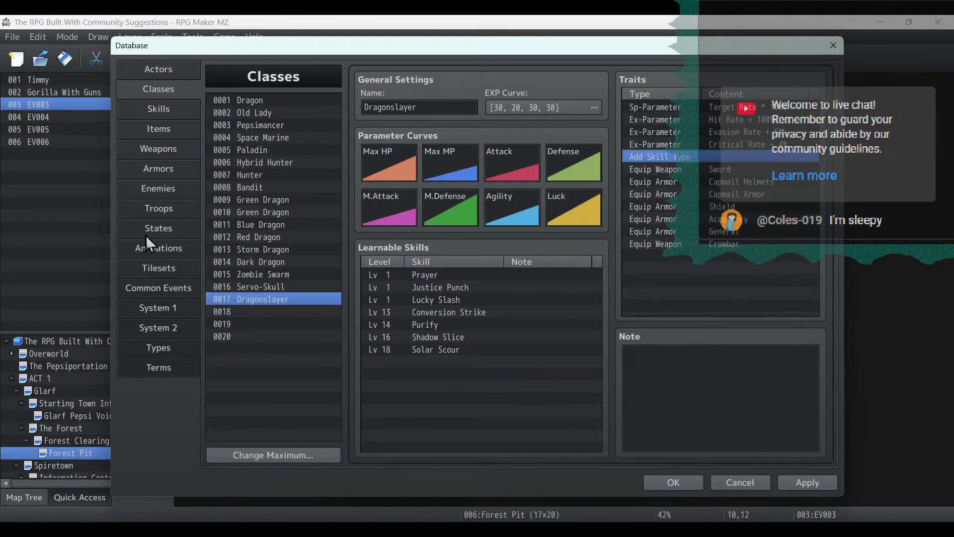
Name skill type 15 Slaying in the database types and apply the change.
{"action": "left_click", "coordinate": [159, 326]}
{"action": "left_click", "coordinate": [169, 350]}
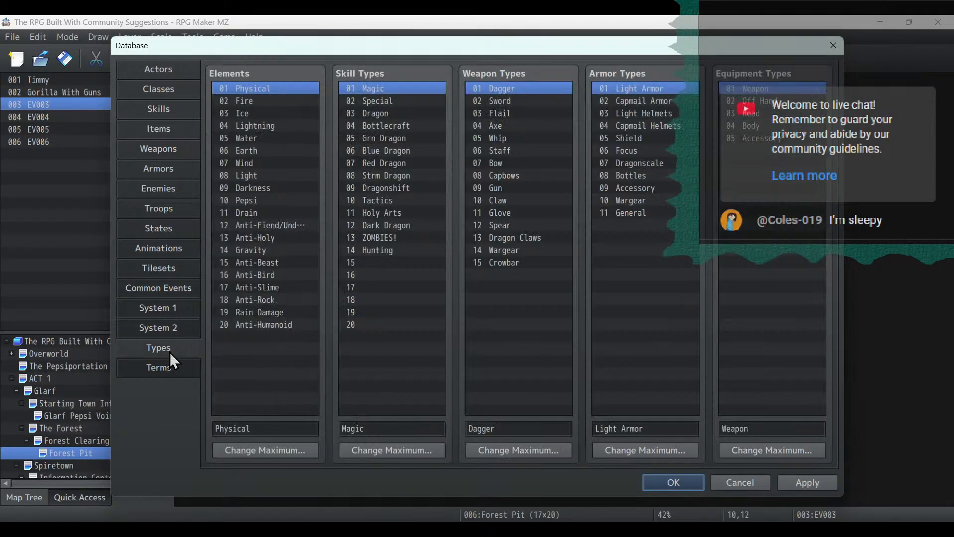
{"action": "left_click", "coordinate": [362, 260]}
{"action": "left_click", "coordinate": [384, 428]}
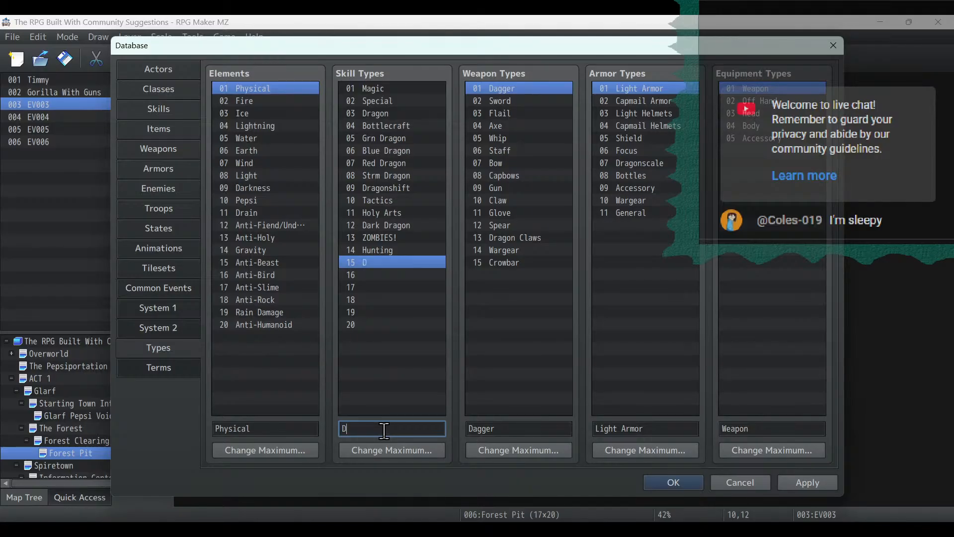
{"action": "key", "text": "BackSpace"}
{"action": "type", "text": "Slaying"}
{"action": "left_click", "coordinate": [807, 483]}
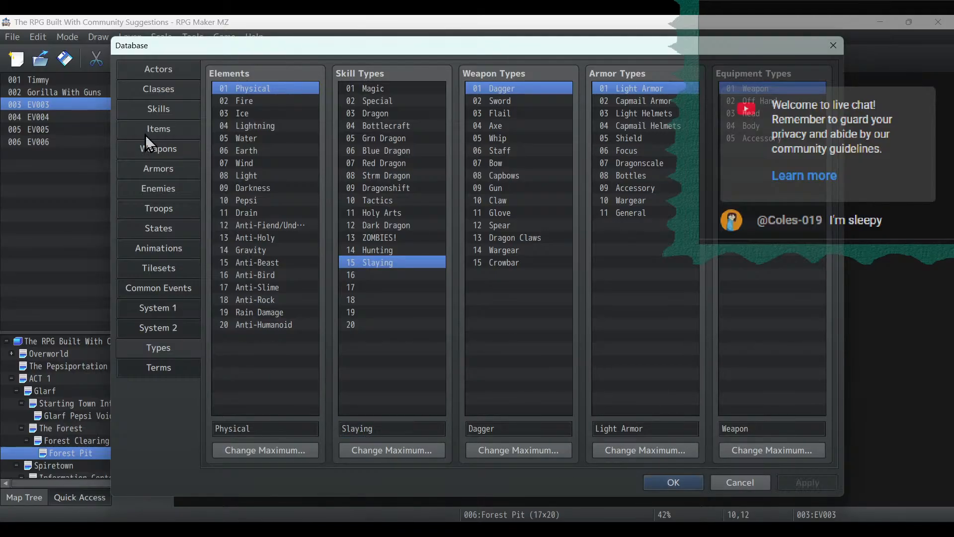
Change the Dragonslayer class's Sword equip trait to Spear.
{"action": "left_click", "coordinate": [163, 103]}
{"action": "left_click", "coordinate": [163, 93]}
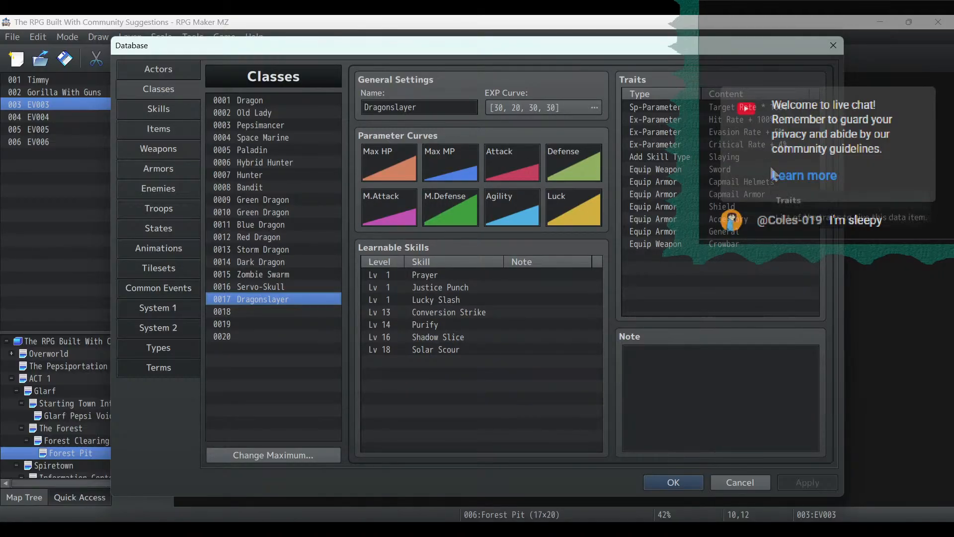
{"action": "double_click", "coordinate": [754, 167]}
{"action": "left_click", "coordinate": [753, 130]}
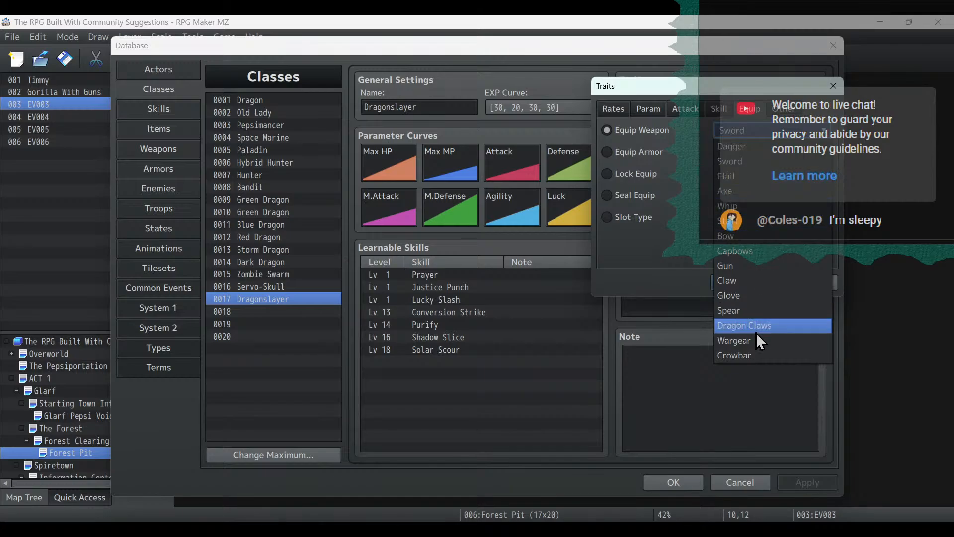
{"action": "left_click", "coordinate": [758, 311]}
{"action": "left_click", "coordinate": [752, 285]}
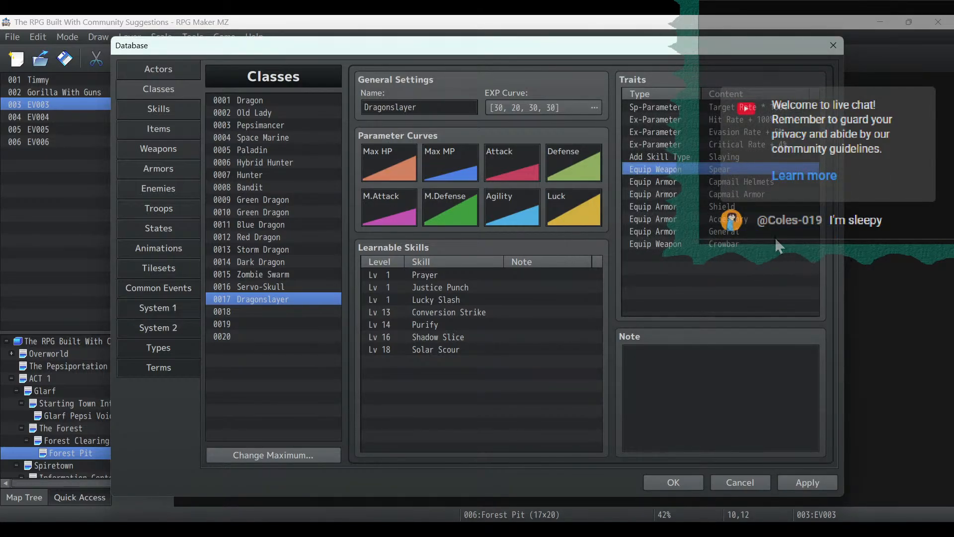
Change the Dragonslayer's Capmail Helmets equip trait to Light Armor and its Capmail Armor equip trait to General.
{"action": "double_click", "coordinate": [759, 183]}
{"action": "left_click", "coordinate": [758, 155]}
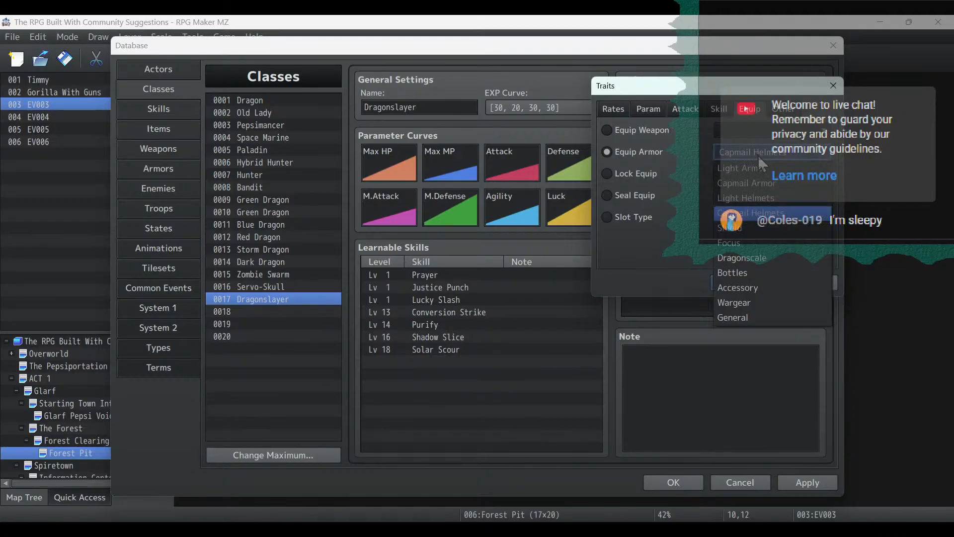
{"action": "left_click", "coordinate": [791, 177]}
{"action": "left_click", "coordinate": [753, 281]}
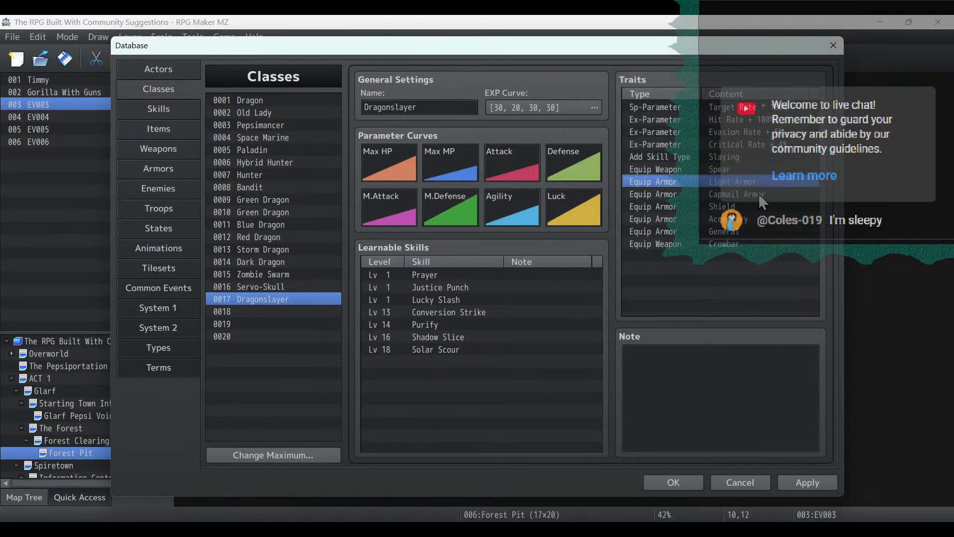
{"action": "double_click", "coordinate": [758, 192]}
{"action": "left_click", "coordinate": [757, 156]}
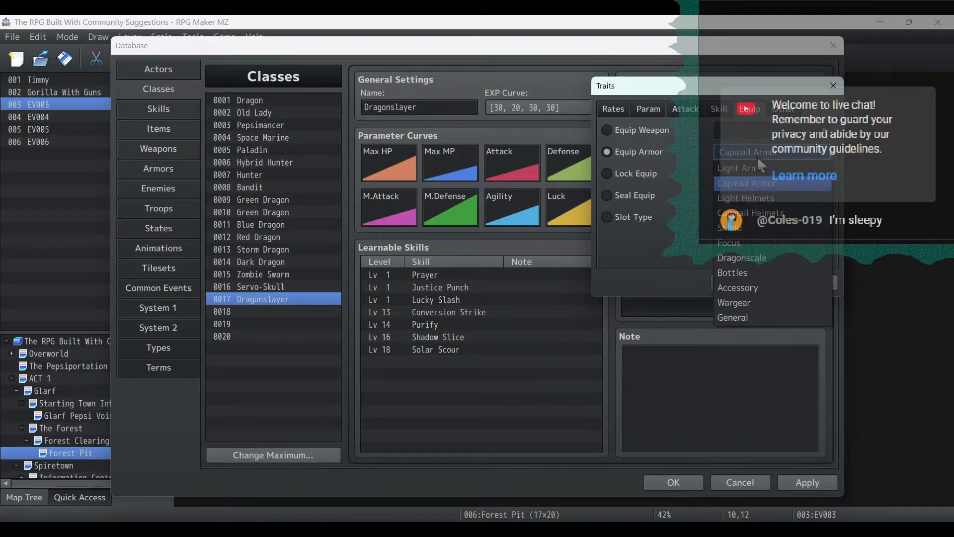
{"action": "left_click", "coordinate": [759, 321]}
{"action": "left_click", "coordinate": [756, 281]}
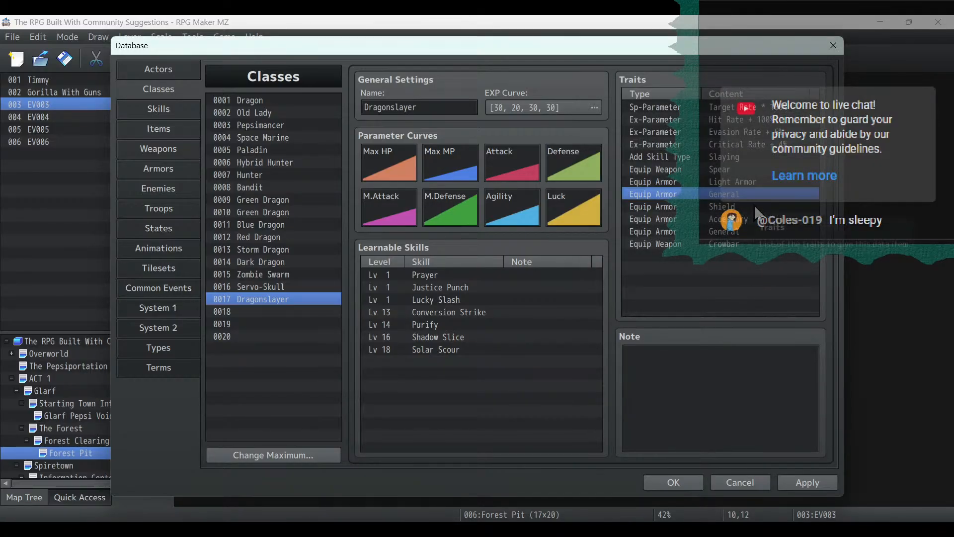
Change the Dragonslayer's second General armor trait to Light Helmets and compare the traits with the Old Lady class.
{"action": "left_click", "coordinate": [758, 231]}
{"action": "double_click", "coordinate": [757, 231]}
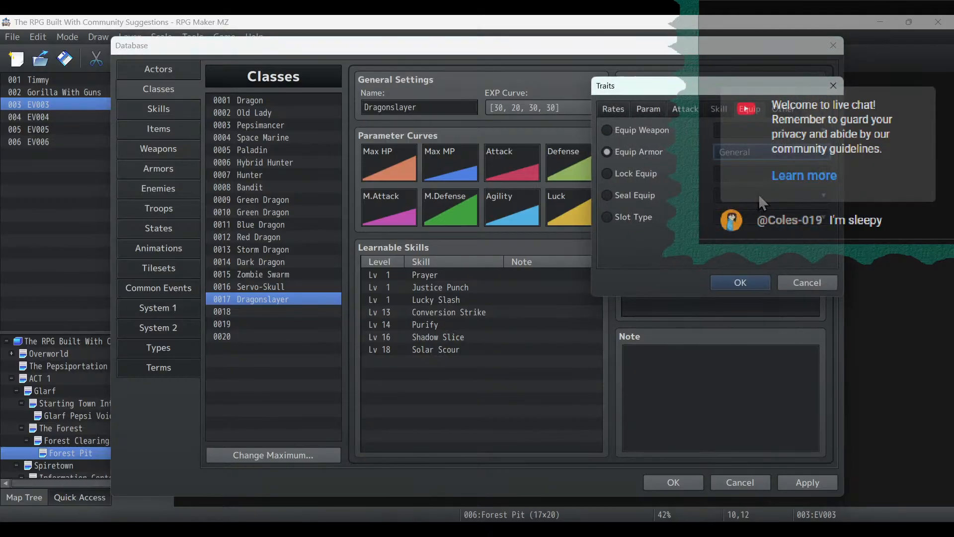
{"action": "left_click", "coordinate": [751, 156]}
{"action": "left_click", "coordinate": [779, 198]}
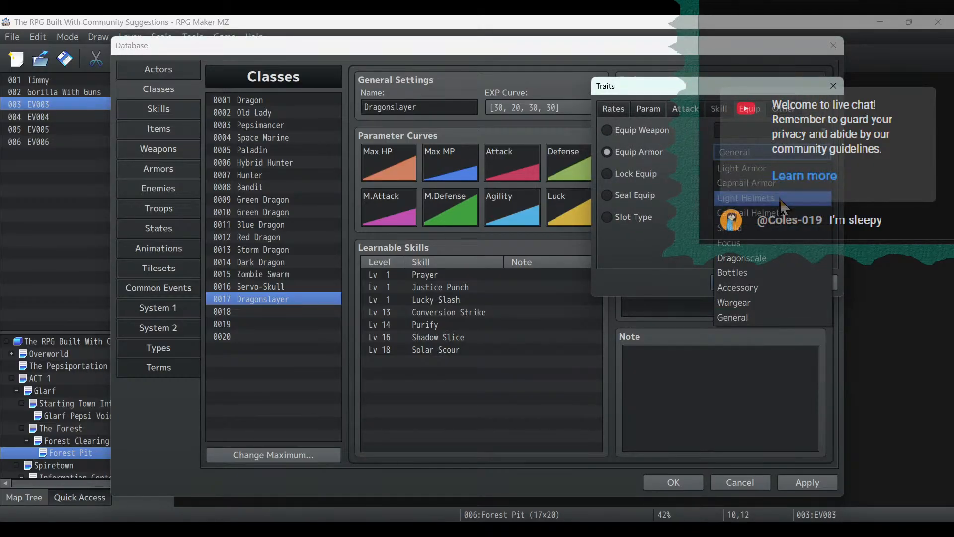
{"action": "left_click", "coordinate": [756, 281]}
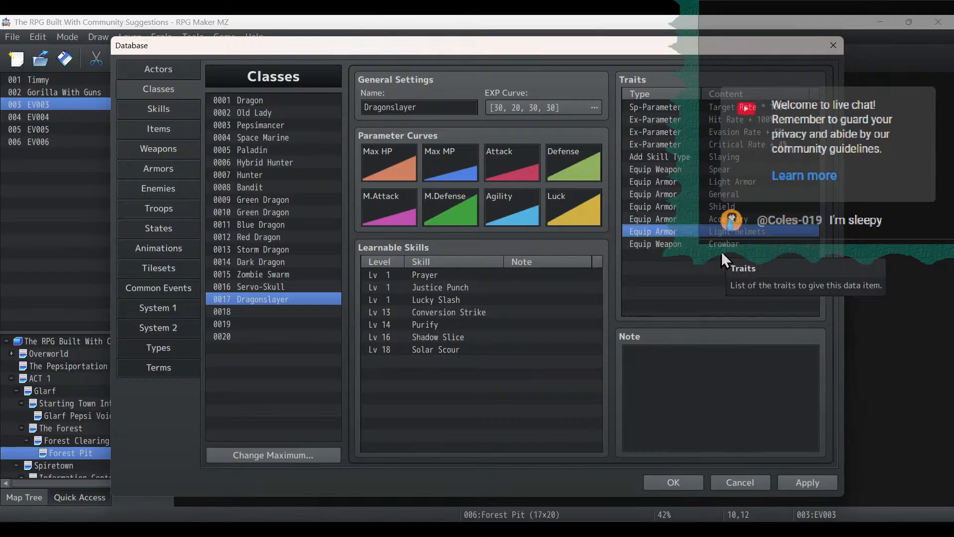
{"action": "left_click", "coordinate": [723, 256]}
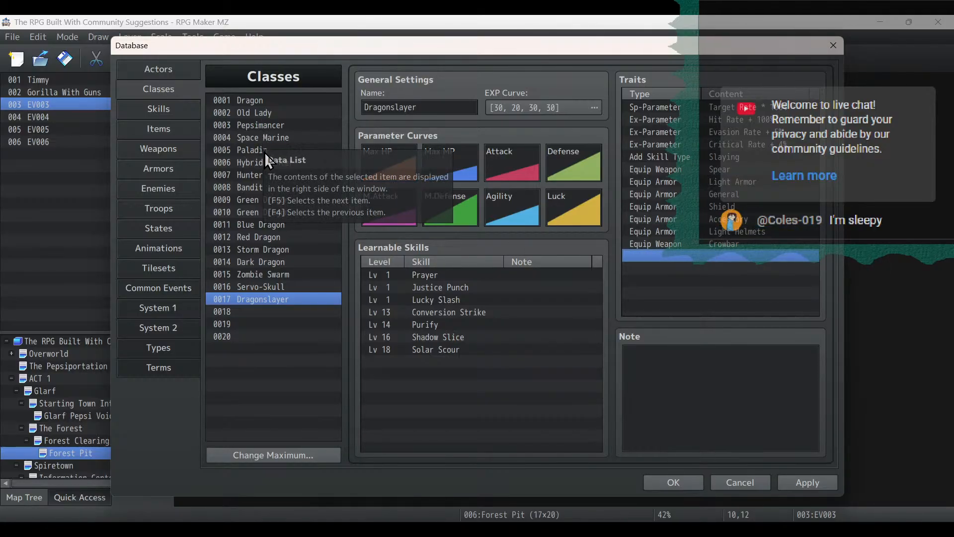
{"action": "left_click", "coordinate": [248, 113]}
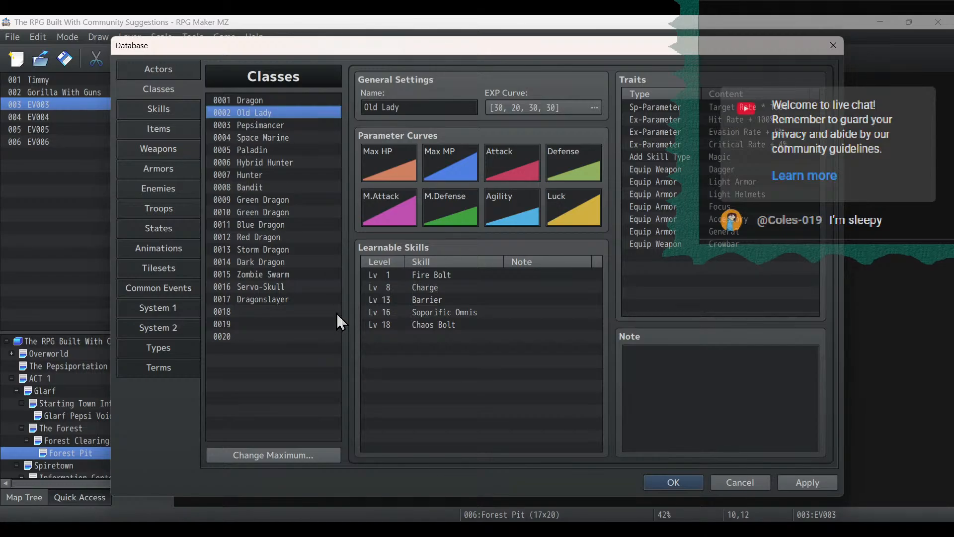
{"action": "left_click", "coordinate": [285, 300]}
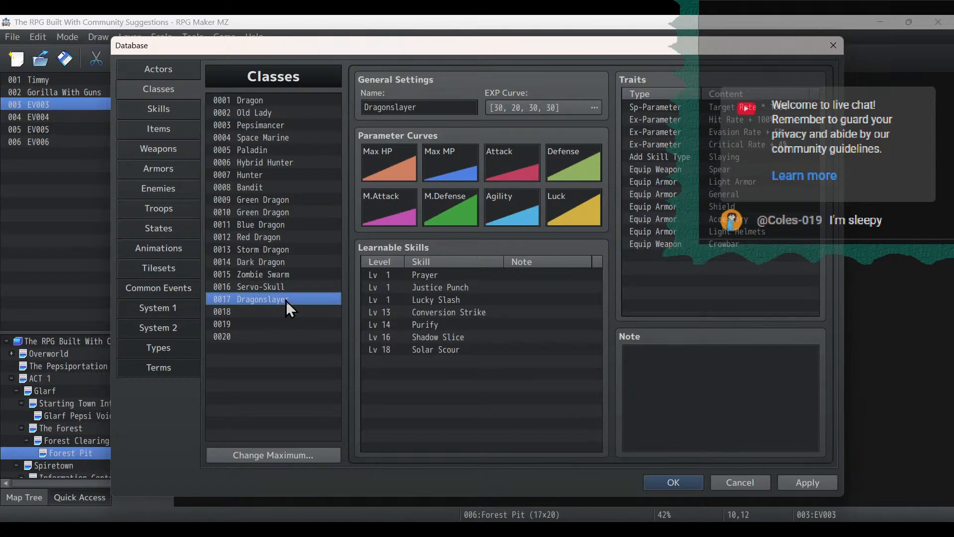
Switch to the project notes in Notepad and replace "and fights using a spear, shields, light armor only." in Timmy's paragraph with a period.
{"action": "key", "text": "alt+Tab"}
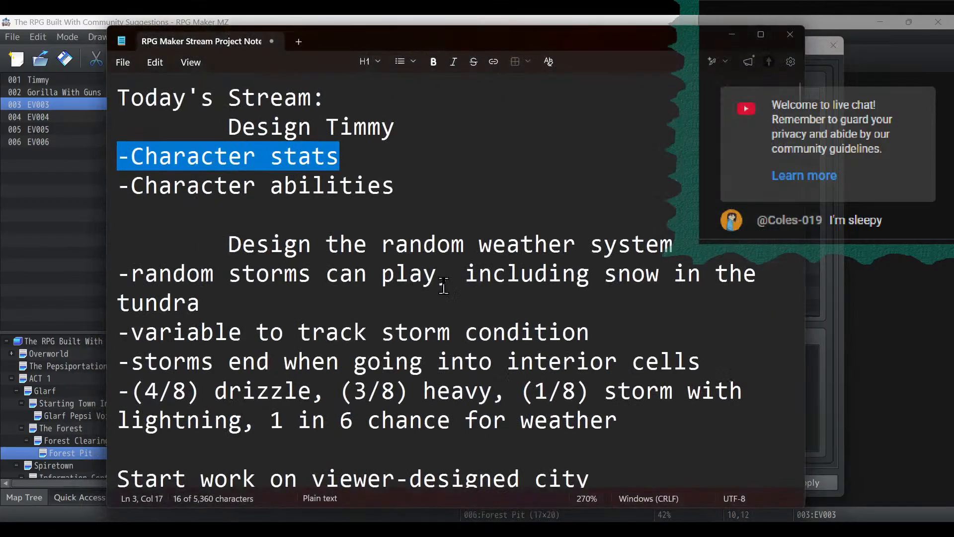
{"action": "scroll", "coordinate": [517, 229], "scroll_direction": "down", "scroll_amount": 4}
{"action": "scroll", "coordinate": [518, 229], "scroll_direction": "down", "scroll_amount": 1}
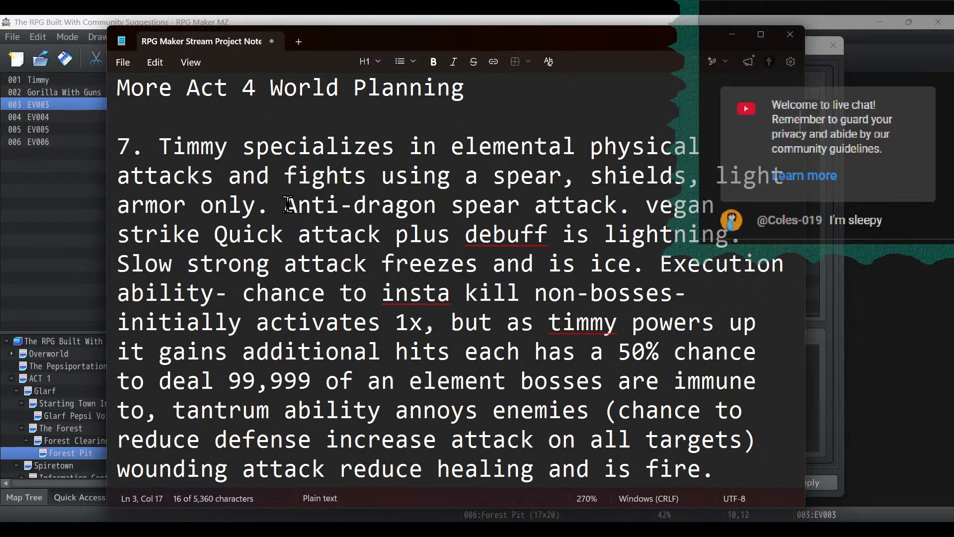
{"action": "left_click_drag", "start_coordinate": [285, 206], "coordinate": [322, 164]}
{"action": "left_click_drag", "start_coordinate": [342, 149], "coordinate": [233, 179]}
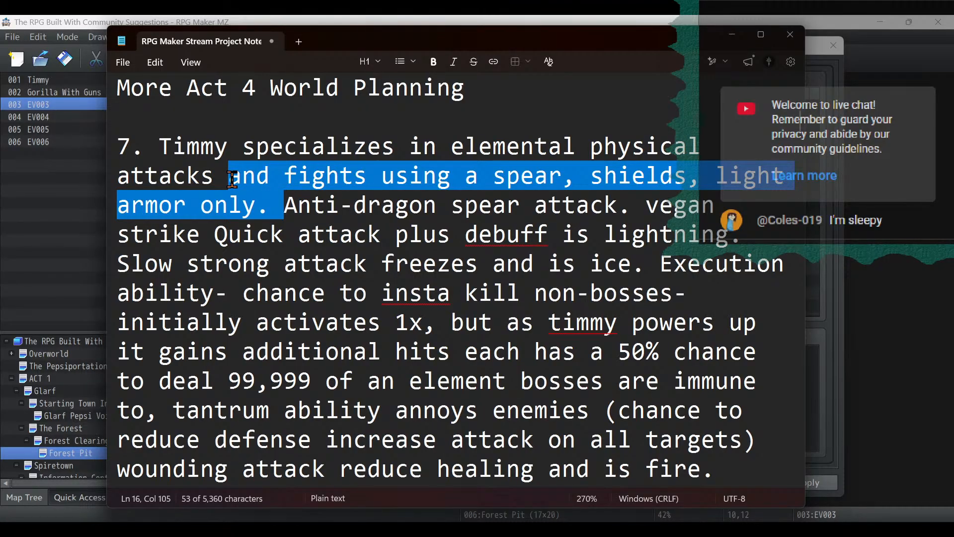
{"action": "key", "text": "BackSpace"}
{"action": "key", "text": "BackSpace"}
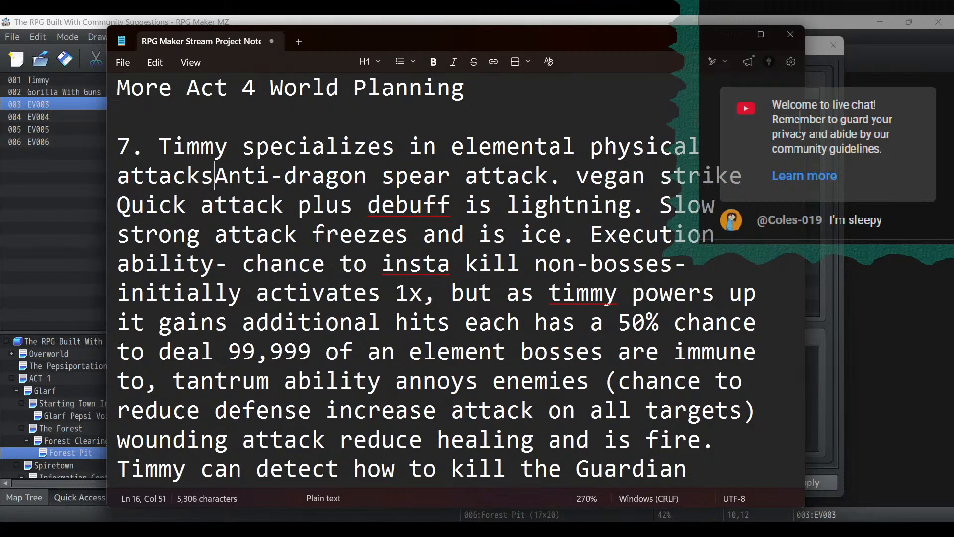
{"action": "type", "text": "."}
Switch back to the RPG Maker MZ database and check the Dragonslayer's weapon and armor equip traits.
{"action": "left_click", "coordinate": [571, 22]}
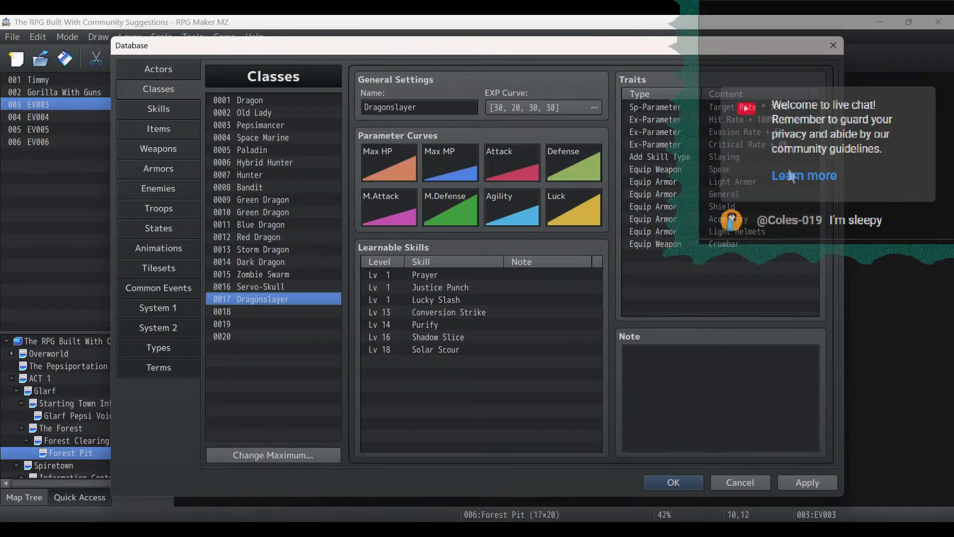
{"action": "left_click", "coordinate": [772, 205]}
{"action": "left_click", "coordinate": [775, 170]}
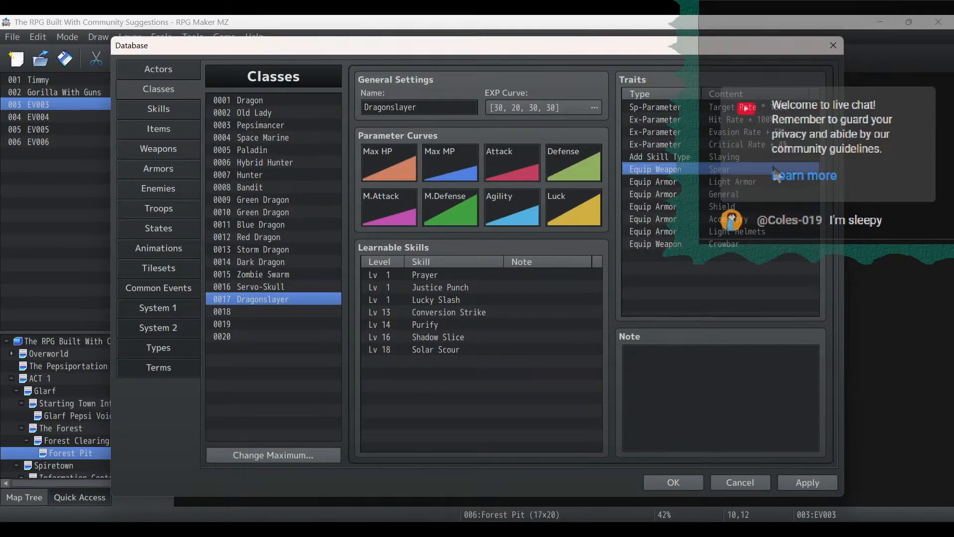
{"action": "left_click", "coordinate": [773, 182]}
{"action": "left_click", "coordinate": [777, 219]}
{"action": "left_click", "coordinate": [778, 243]}
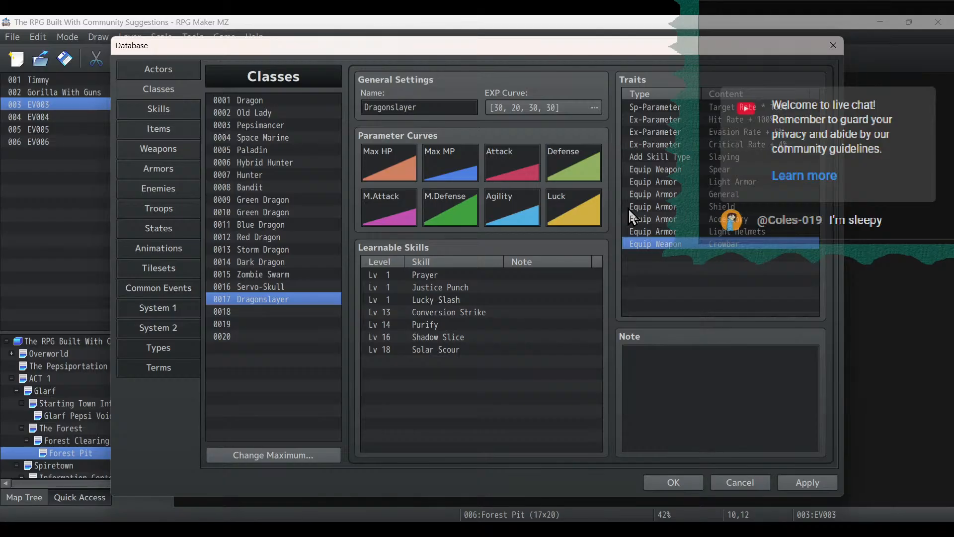
Regenerate the Dragonslayer's Max HP parameter curve with quick setting D and confirm it.
{"action": "double_click", "coordinate": [381, 170]}
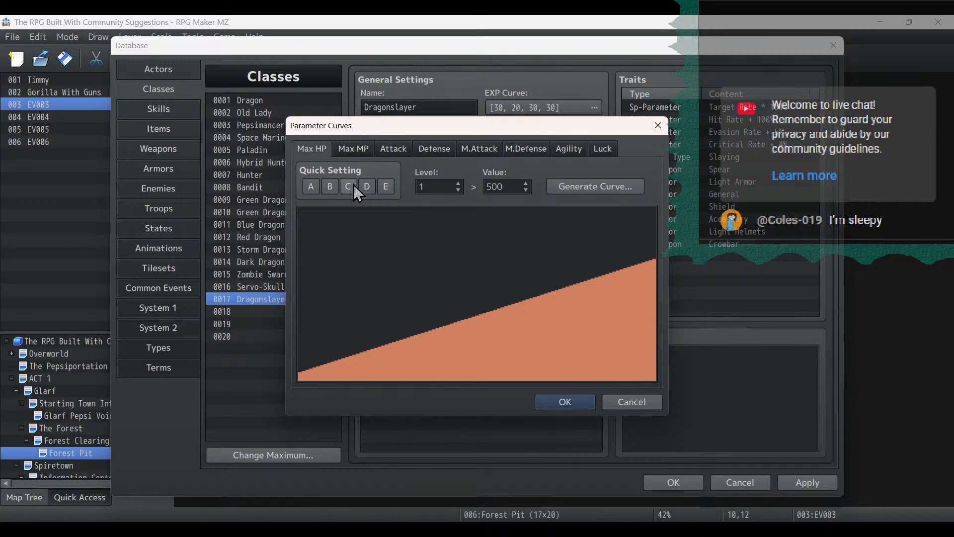
{"action": "left_click", "coordinate": [353, 185]}
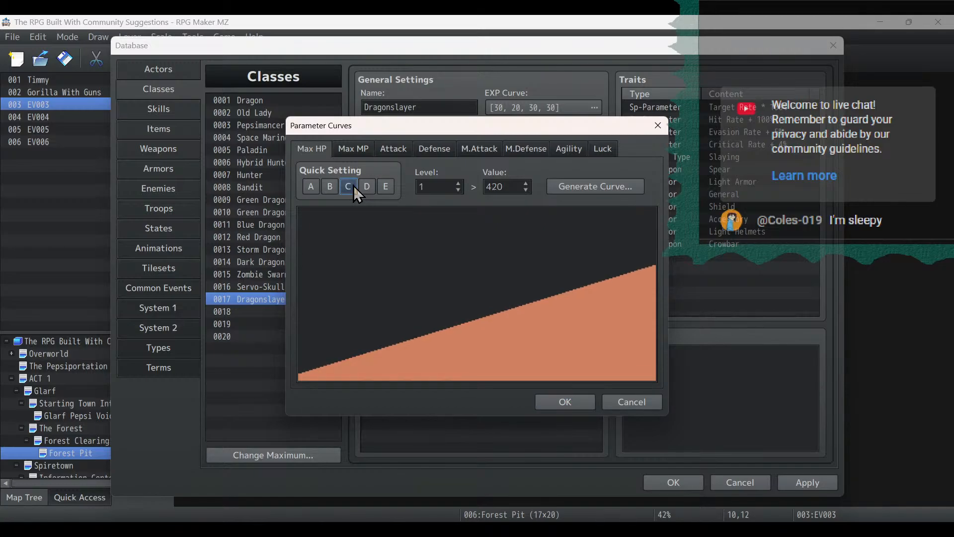
{"action": "left_click", "coordinate": [353, 186]}
{"action": "left_click", "coordinate": [353, 186]}
{"action": "left_click", "coordinate": [353, 186]}
{"action": "left_click", "coordinate": [369, 188]}
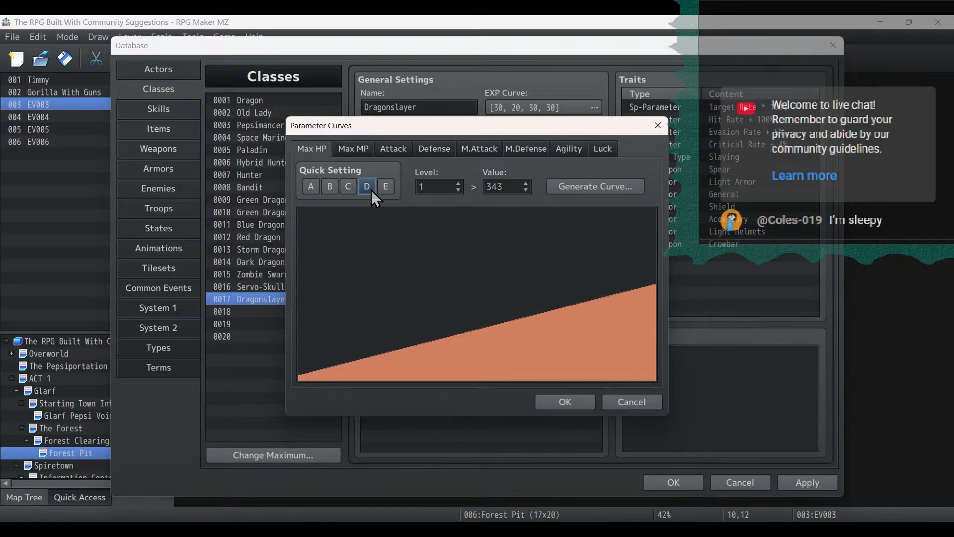
{"action": "left_click", "coordinate": [371, 190]}
{"action": "left_click", "coordinate": [372, 190]}
{"action": "left_click", "coordinate": [568, 398]}
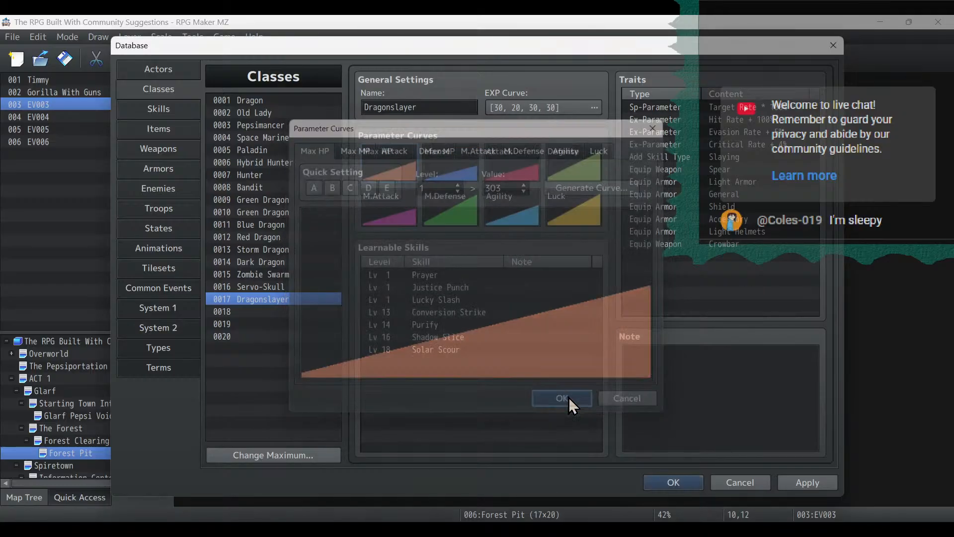
Regenerate the Dragonslayer's Max MP parameter curve repeatedly with quick setting E.
{"action": "double_click", "coordinate": [436, 159]}
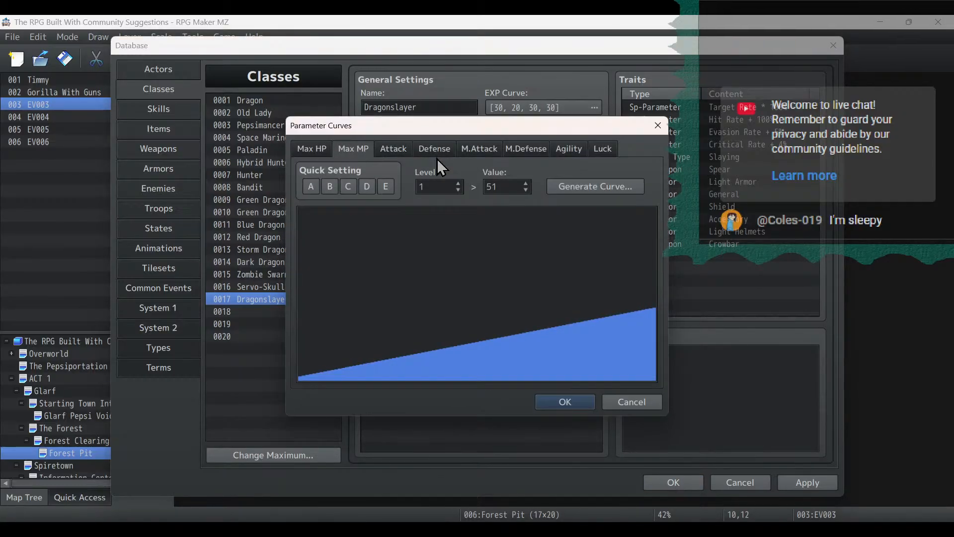
{"action": "left_click", "coordinate": [386, 186]}
{"action": "left_click", "coordinate": [386, 186]}
{"action": "left_click", "coordinate": [386, 187]}
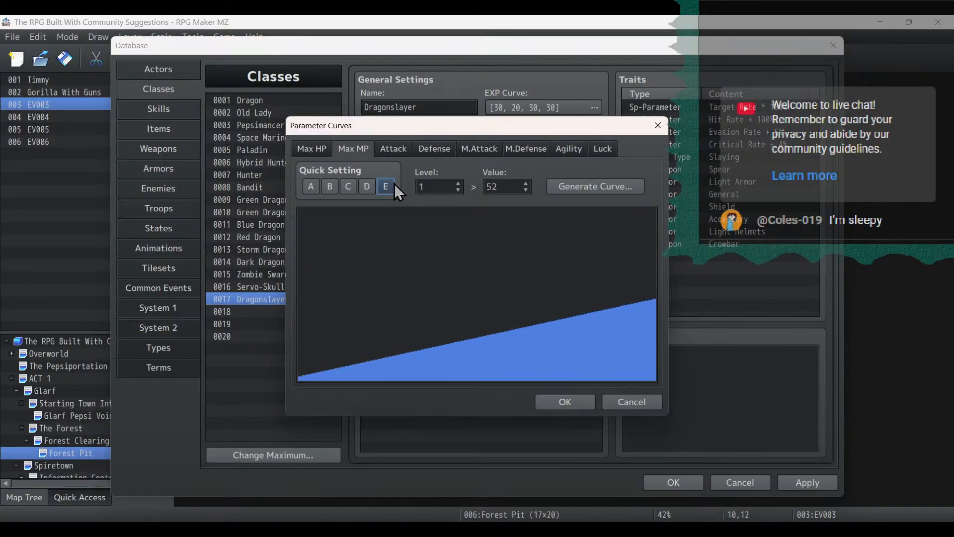
{"action": "left_click", "coordinate": [394, 184]}
{"action": "left_click", "coordinate": [394, 185]}
{"action": "left_click", "coordinate": [395, 185]}
{"action": "left_click", "coordinate": [394, 185]}
{"action": "left_click", "coordinate": [394, 185]}
{"action": "left_click", "coordinate": [394, 185]}
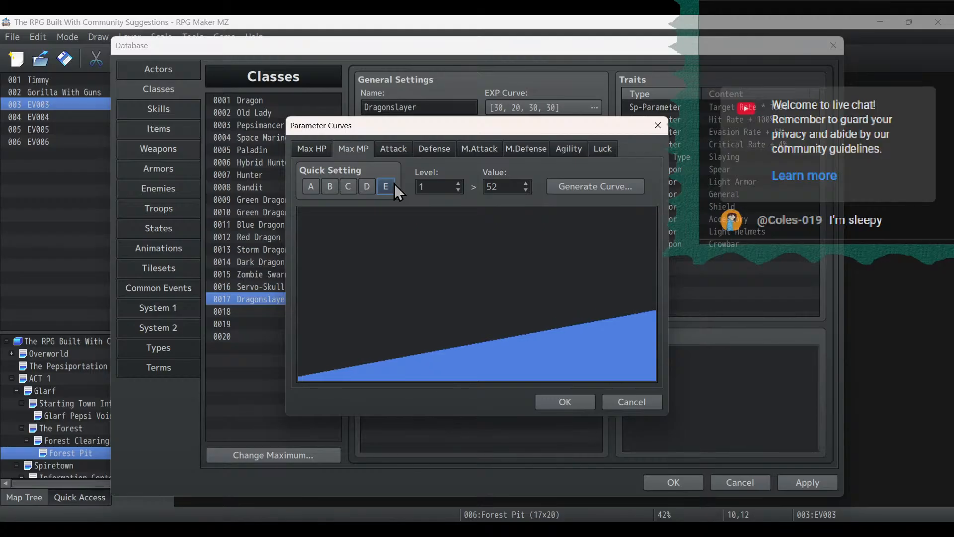
{"action": "left_click", "coordinate": [394, 186]}
Regenerate the Attack parameter curve with quick setting C and the Defense curve with quick setting D.
{"action": "left_click", "coordinate": [403, 147]}
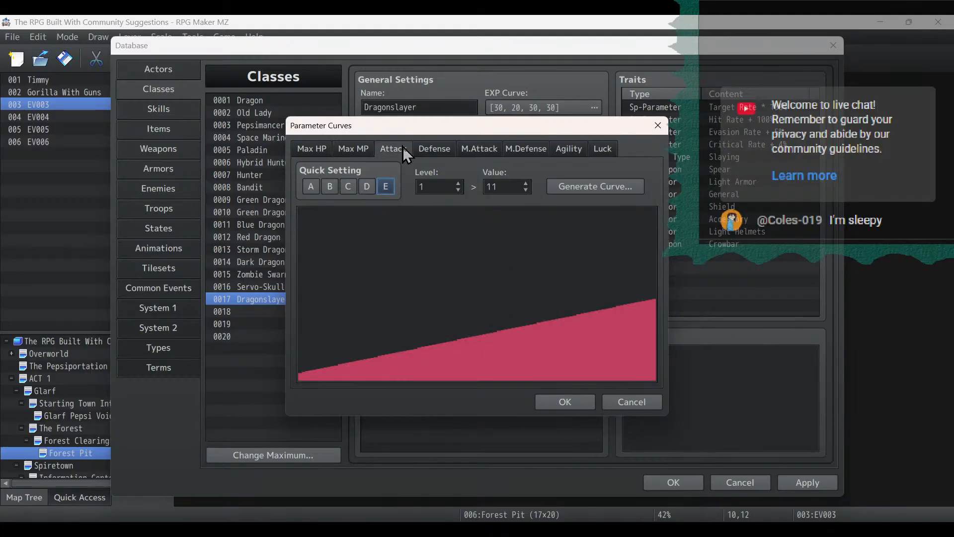
{"action": "left_click", "coordinate": [349, 186]}
{"action": "left_click", "coordinate": [350, 186]}
{"action": "left_click", "coordinate": [349, 186]}
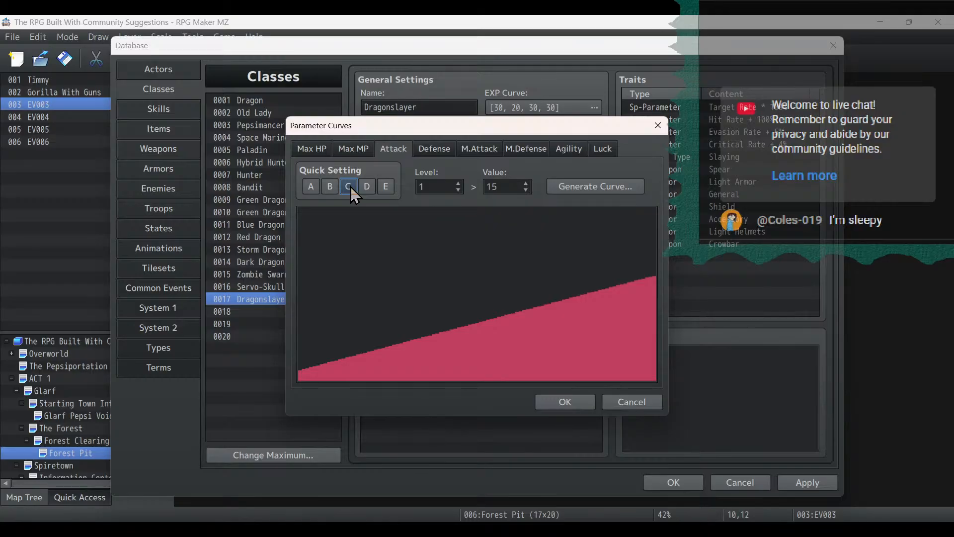
{"action": "left_click", "coordinate": [434, 148]}
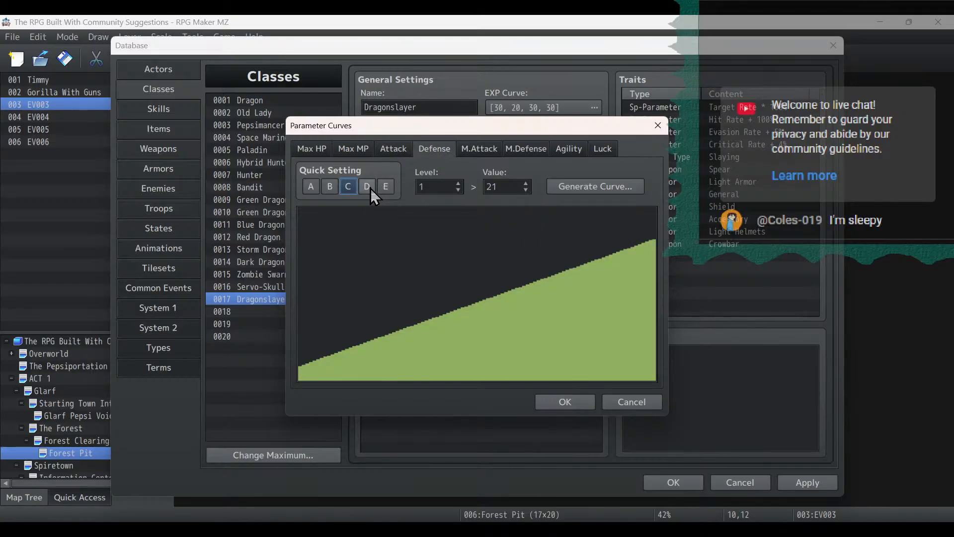
{"action": "left_click", "coordinate": [349, 187]}
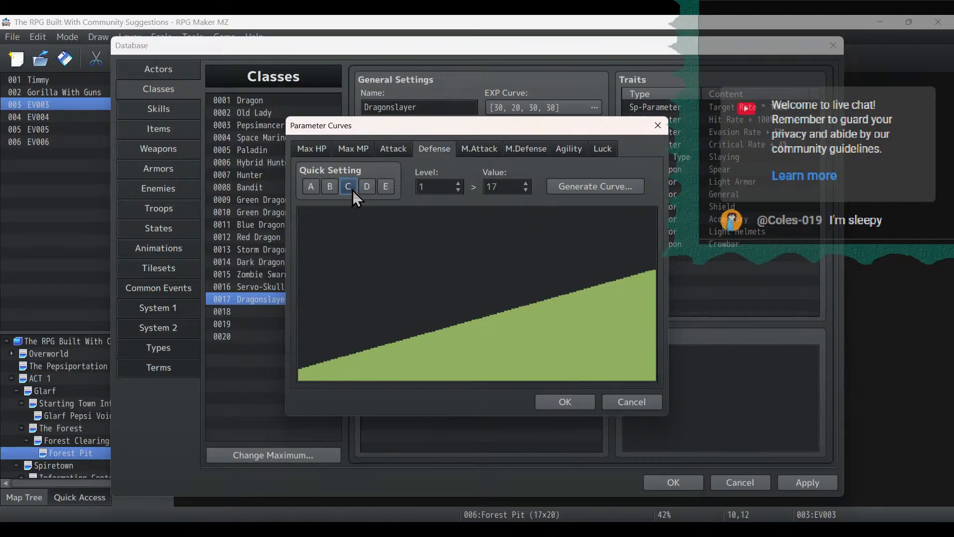
{"action": "left_click", "coordinate": [367, 190]}
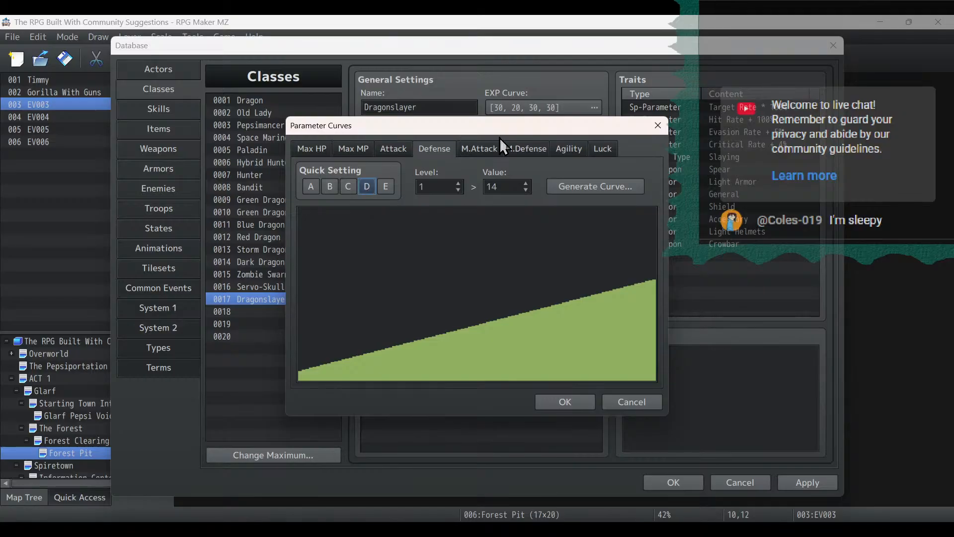
Regenerate the M.Attack parameter curve with quick setting C.
{"action": "left_click", "coordinate": [479, 160]}
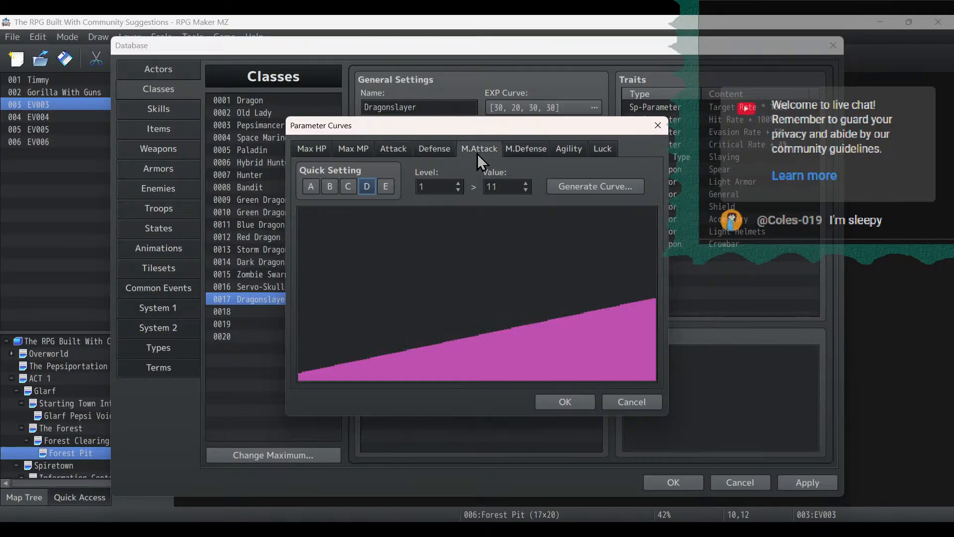
{"action": "left_click", "coordinate": [351, 188]}
{"action": "left_click", "coordinate": [348, 186]}
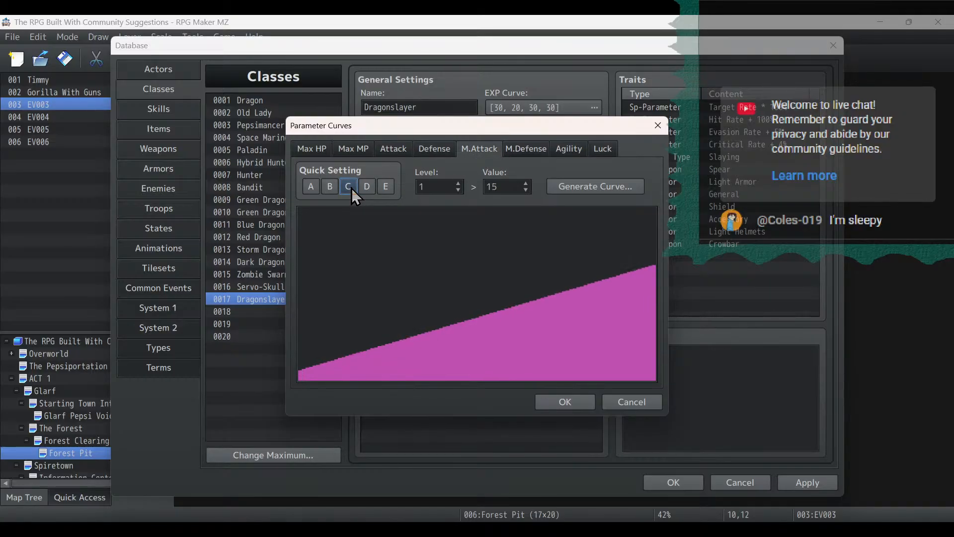
{"action": "left_click", "coordinate": [349, 187]}
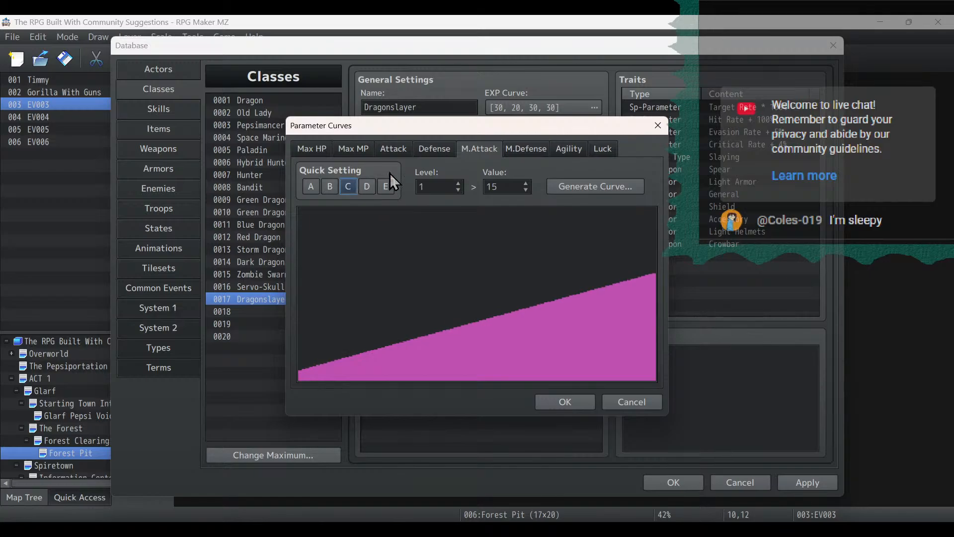
Regenerate the M.Defense parameter curve with quick setting C and the Agility curve with quick setting B.
{"action": "left_click", "coordinate": [544, 151]}
{"action": "left_click", "coordinate": [368, 187]}
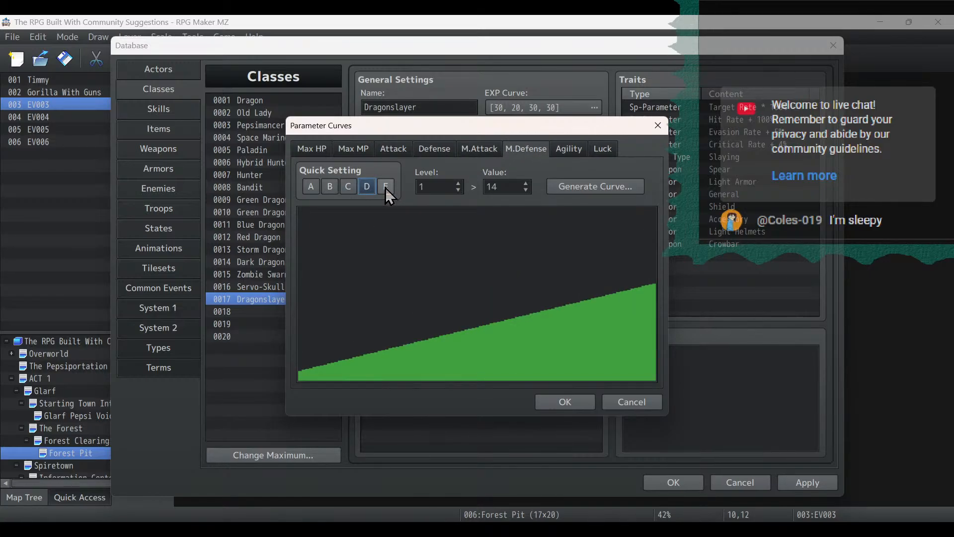
{"action": "left_click", "coordinate": [350, 187]}
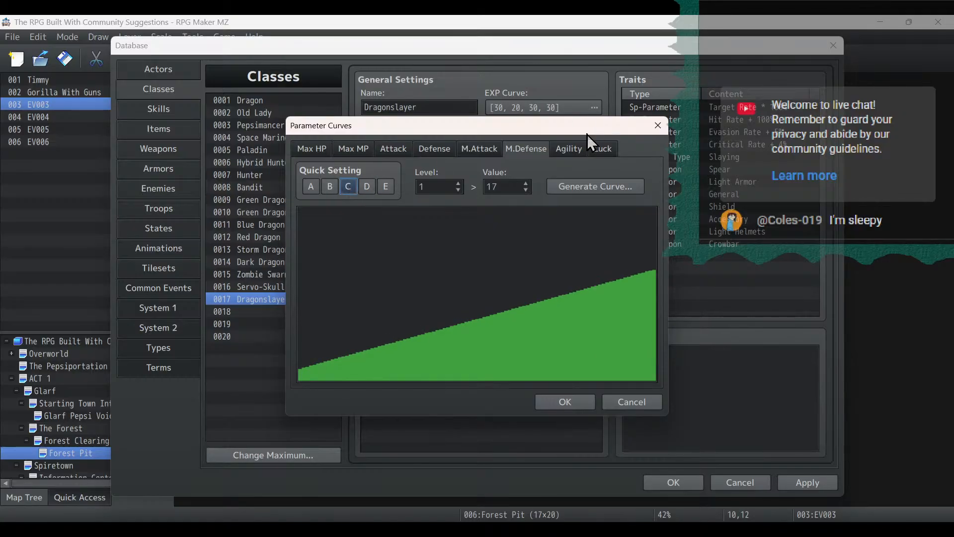
{"action": "left_click", "coordinate": [580, 149]}
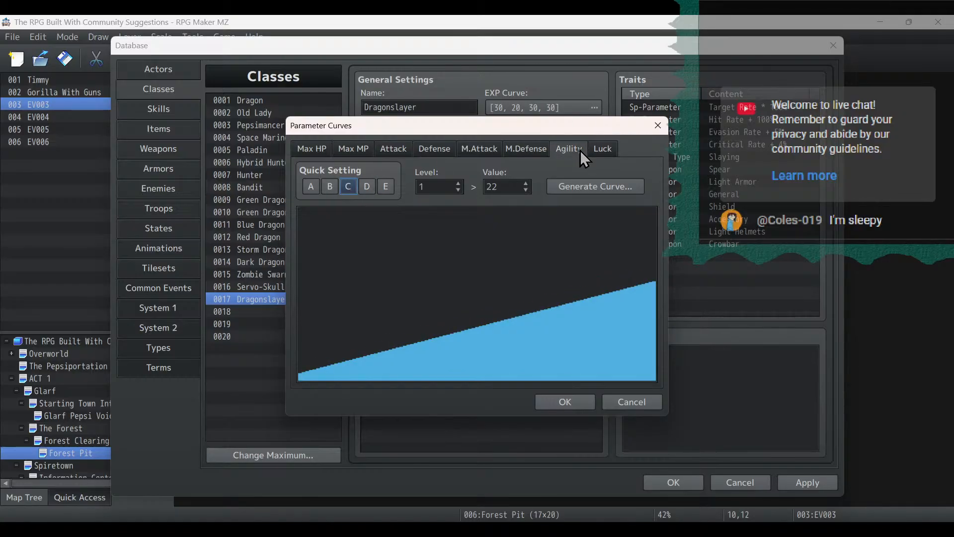
{"action": "left_click", "coordinate": [328, 188]}
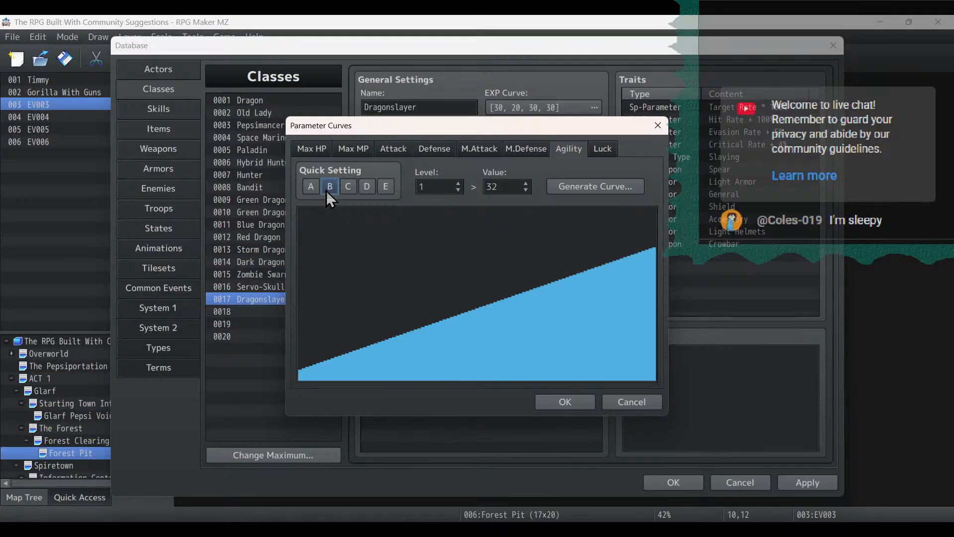
Regenerate the Luck parameter curve with quick setting C and confirm the parameter curves.
{"action": "left_click", "coordinate": [602, 149]}
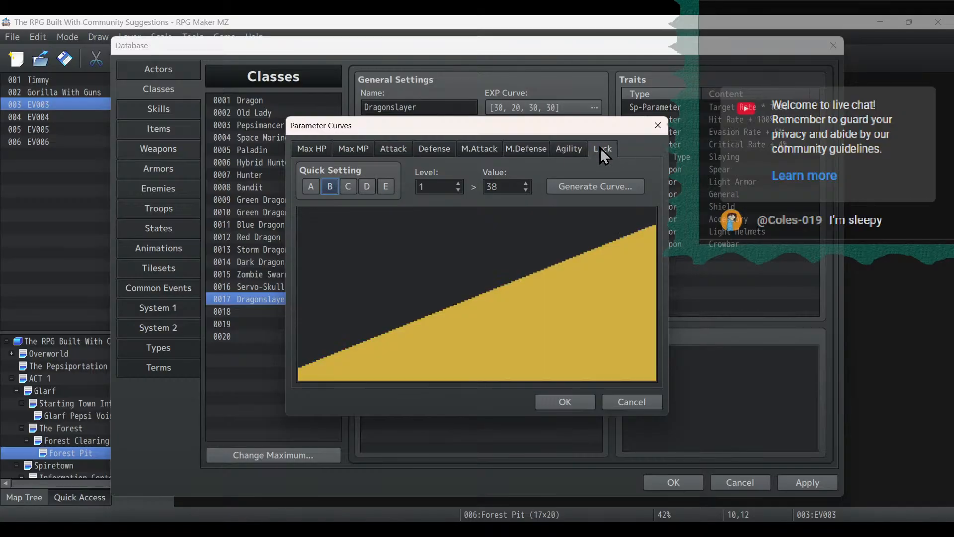
{"action": "left_click", "coordinate": [349, 190]}
{"action": "left_click", "coordinate": [351, 194]}
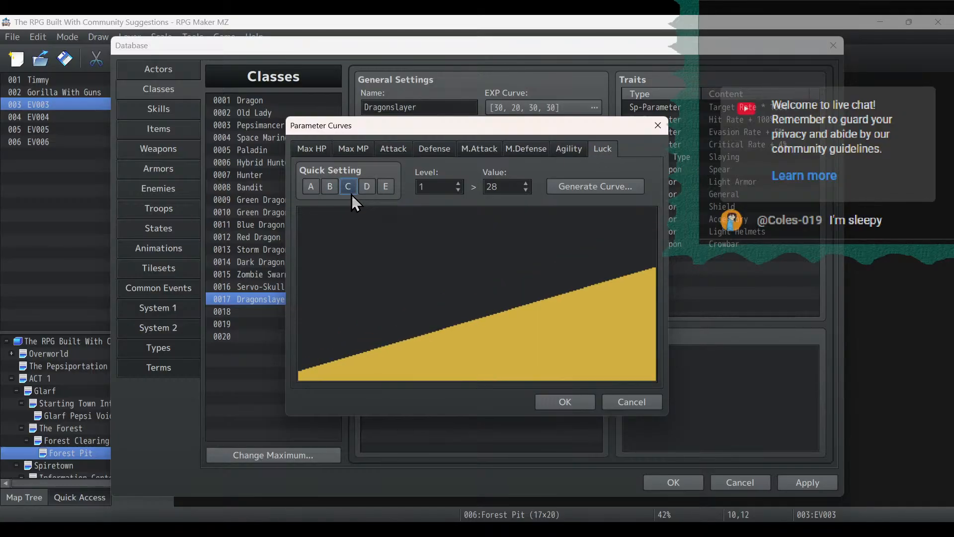
{"action": "left_click", "coordinate": [559, 401]}
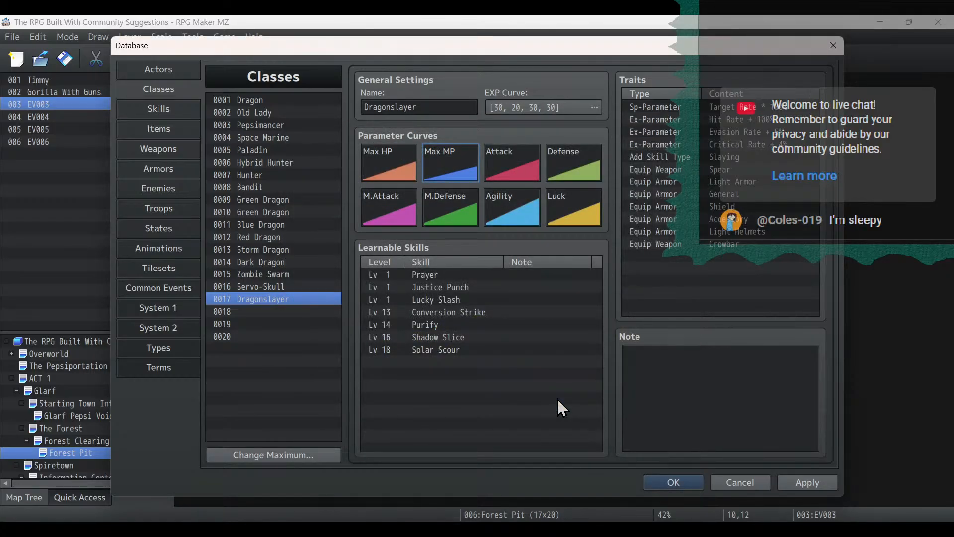
Delete all learnable skills of the Dragonslayer class, from Prayer through Solar Scour.
{"action": "left_click", "coordinate": [486, 276]}
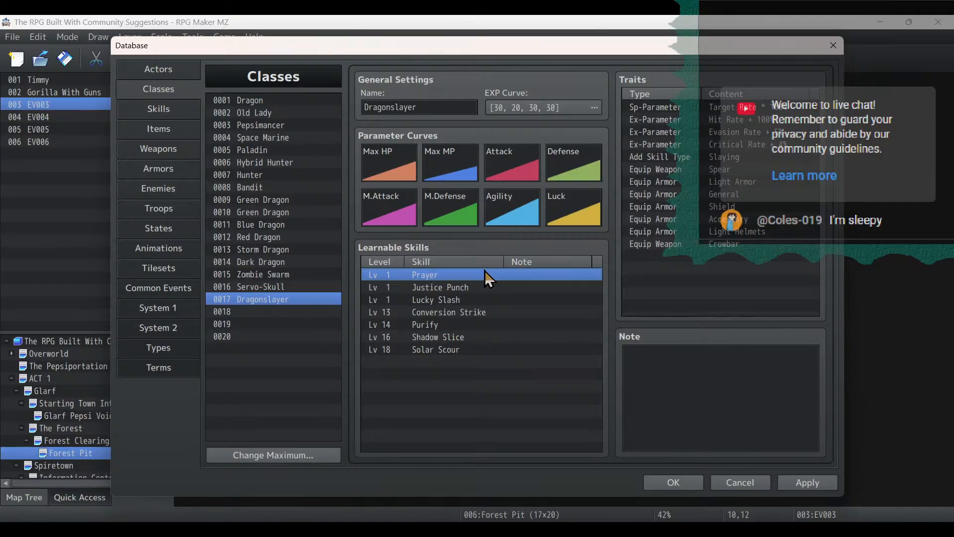
{"action": "key", "text": "Delete"}
{"action": "key", "text": "Delete"}
{"action": "key", "text": "Delete"}
{"action": "key", "text": "Delete"}
{"action": "key", "text": "Delete"}
{"action": "key", "text": "Delete"}
{"action": "key", "text": "Delete"}
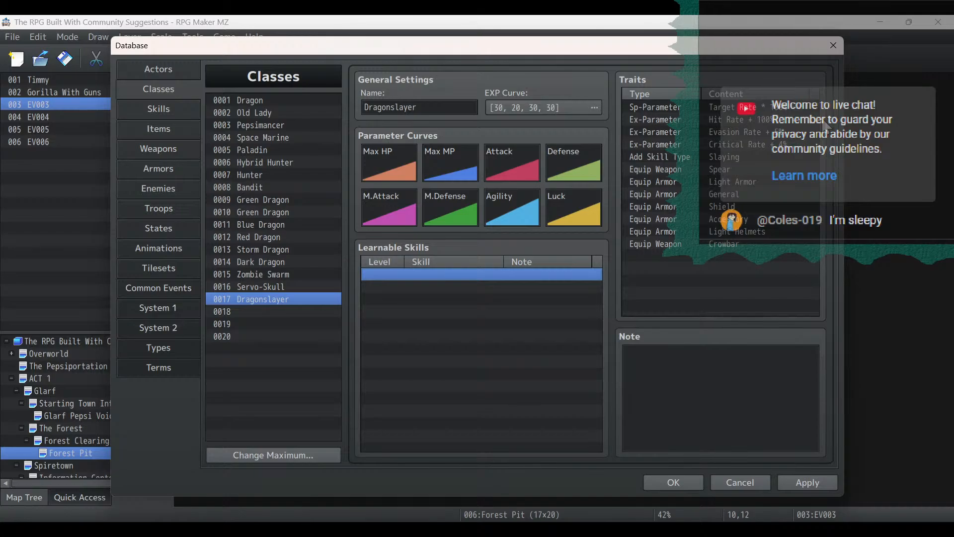
Look through the other classes from Dragon to Servo-Skull for their curves, traits and learnable skills, and return to Dragonslayer.
{"action": "left_click", "coordinate": [256, 101]}
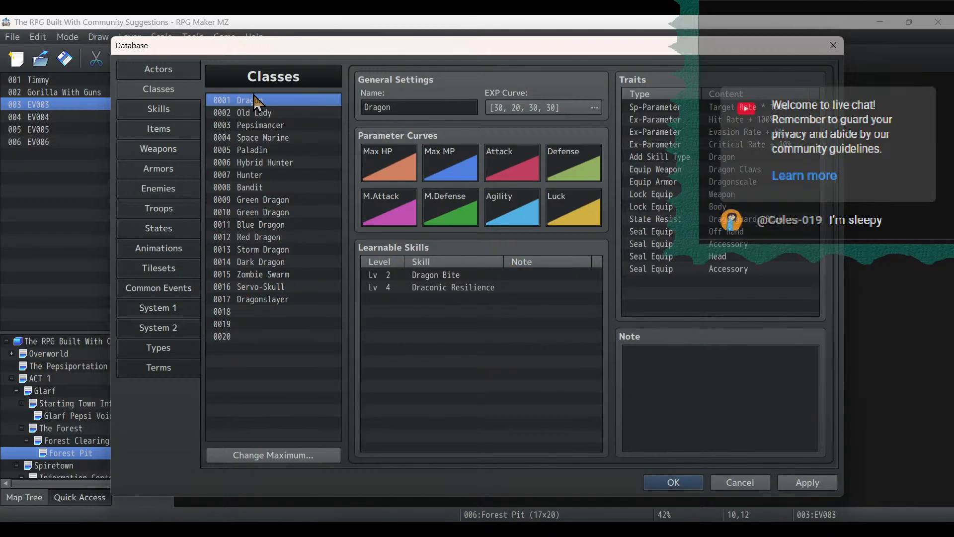
{"action": "key", "text": "Down"}
{"action": "key", "text": "Down"}
{"action": "key", "text": "Down"}
{"action": "key", "text": "Down"}
{"action": "key", "text": "Down"}
{"action": "key", "text": "Down"}
{"action": "key", "text": "Down"}
{"action": "key", "text": "Down"}
{"action": "key", "text": "Down"}
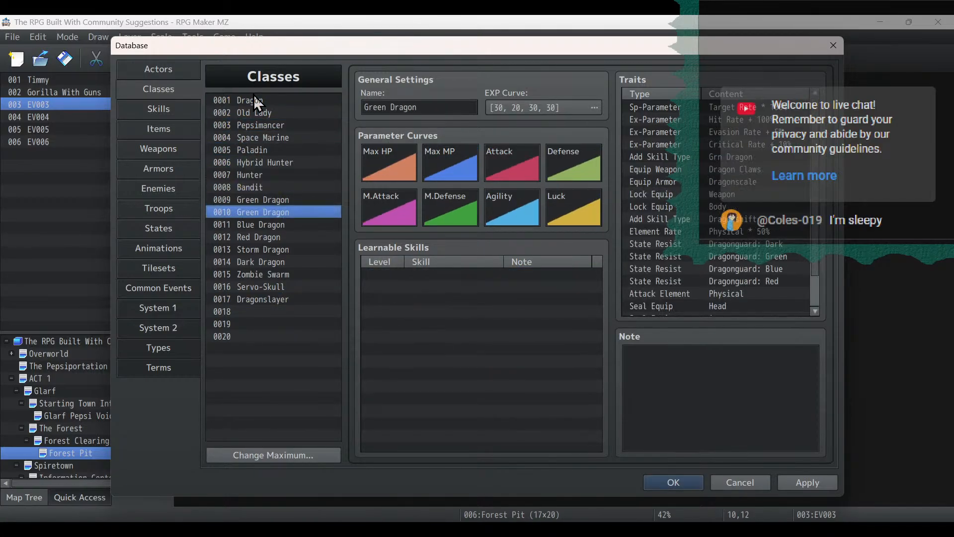
{"action": "key", "text": "Down"}
{"action": "key", "text": "Down"}
{"action": "key", "text": "Down"}
{"action": "key", "text": "Down"}
{"action": "key", "text": "Down"}
{"action": "key", "text": "Down"}
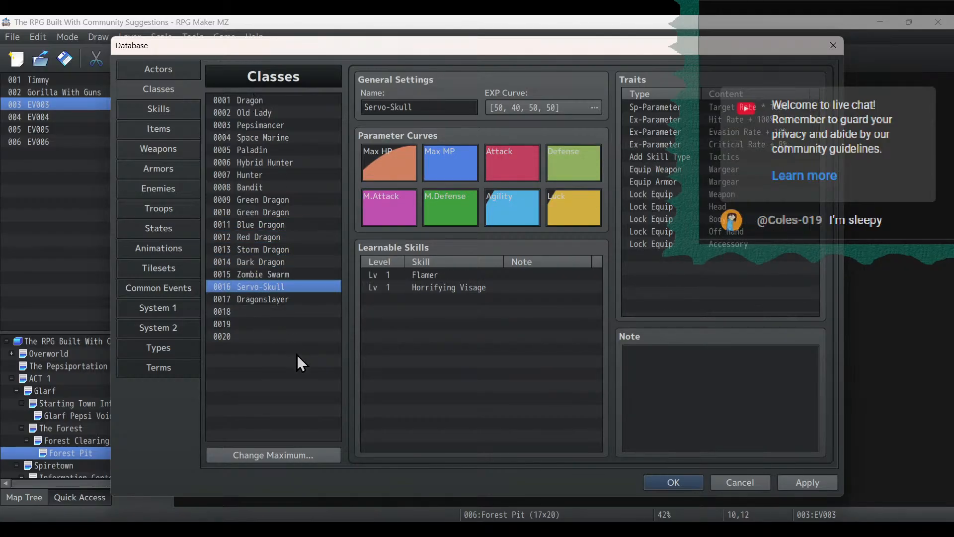
{"action": "left_click", "coordinate": [304, 299]}
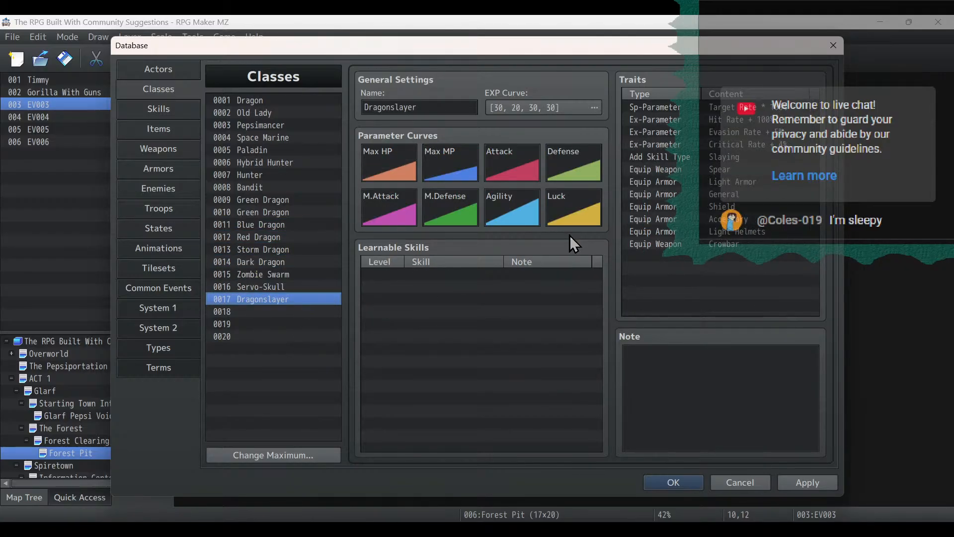
Switch to the Notepad project notes, remove the "-Character stats" line under Design Timmy, and return to the database.
{"action": "key", "text": "alt+Tab"}
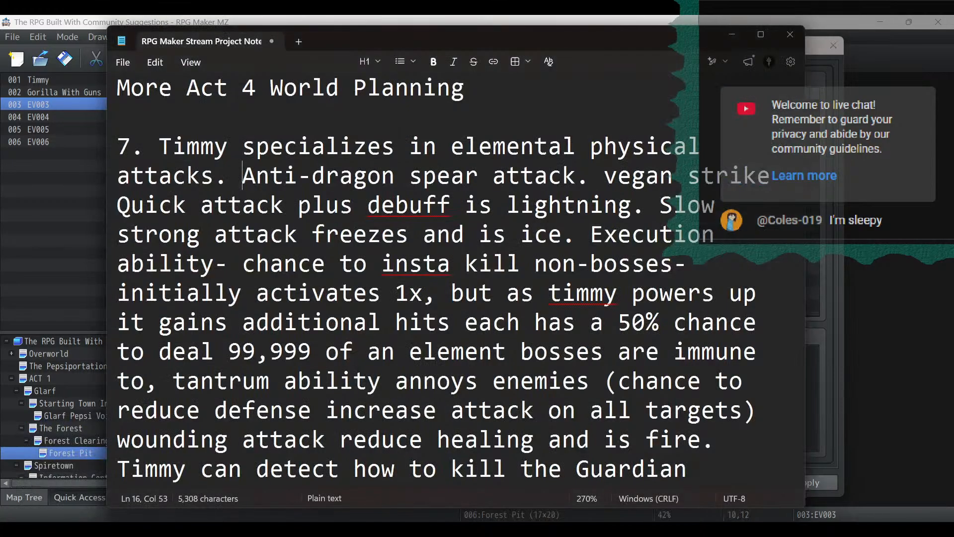
{"action": "scroll", "coordinate": [282, 134], "scroll_direction": "up", "scroll_amount": 15}
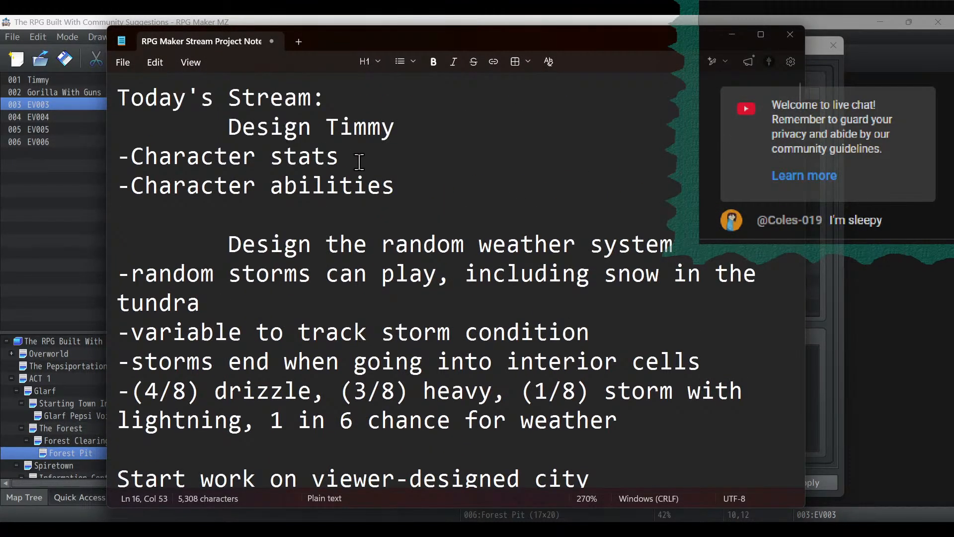
{"action": "left_click_drag", "start_coordinate": [358, 161], "coordinate": [72, 165]}
{"action": "key", "text": "BackSpace"}
{"action": "key", "text": "BackSpace"}
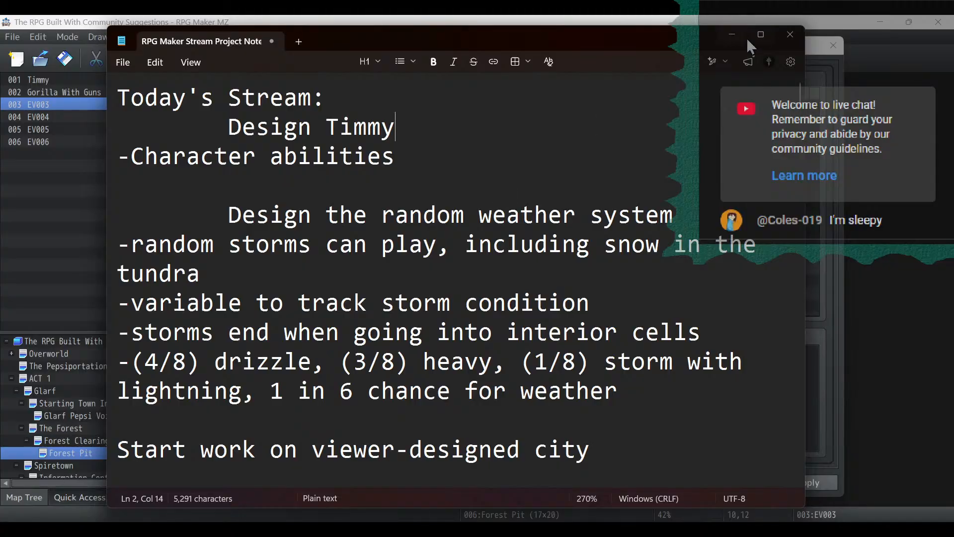
{"action": "left_click", "coordinate": [732, 35]}
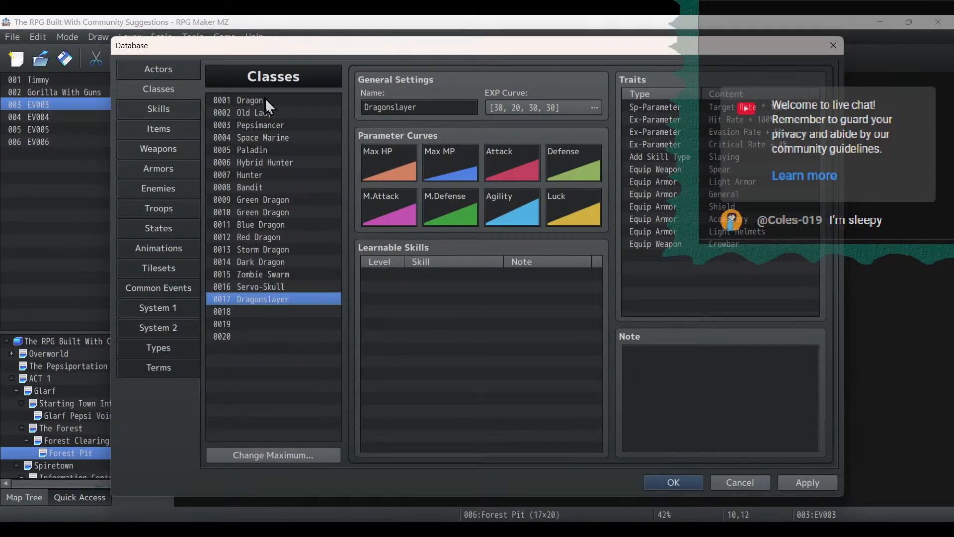
In the skills database, clear the Bandit Skills heading at 0205 and the Eye Poke skill at 0206.
{"action": "left_click", "coordinate": [175, 104]}
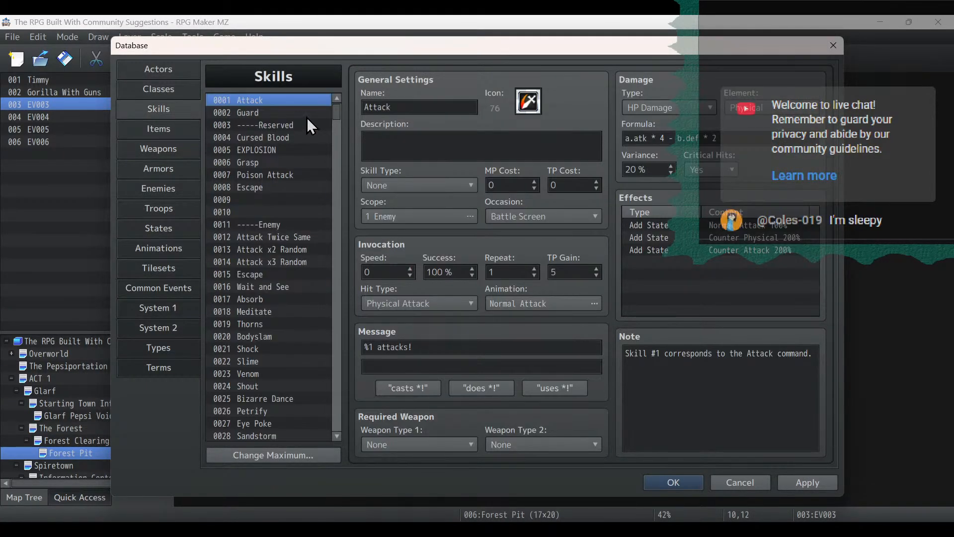
{"action": "left_click_drag", "start_coordinate": [331, 120], "coordinate": [360, 244]}
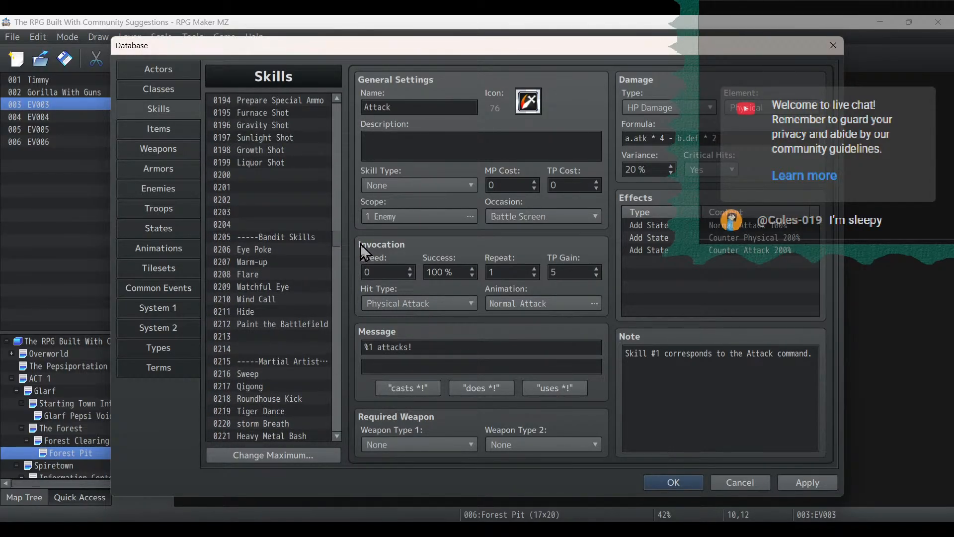
{"action": "left_click", "coordinate": [303, 187]}
{"action": "left_click", "coordinate": [299, 322]}
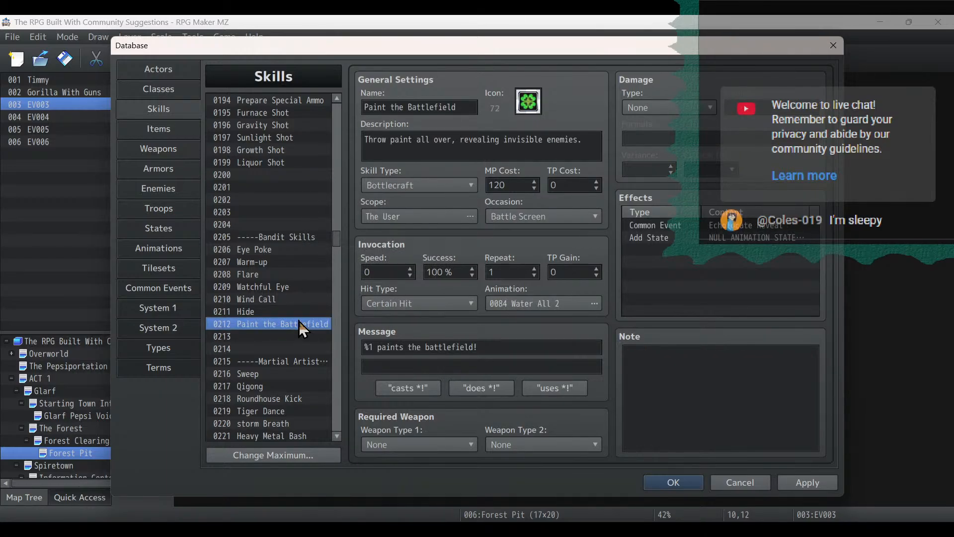
{"action": "left_click", "coordinate": [263, 175]}
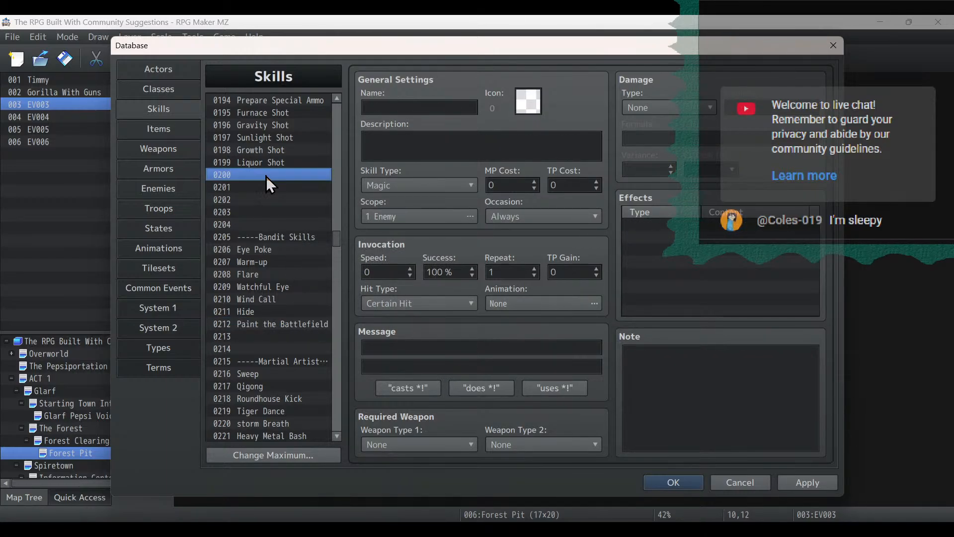
{"action": "left_click", "coordinate": [255, 191]}
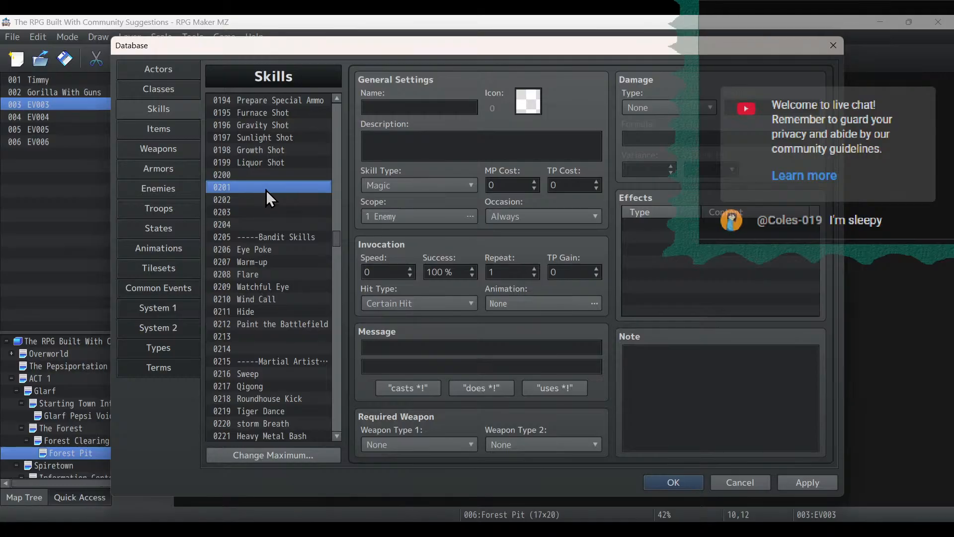
{"action": "left_click", "coordinate": [255, 211]}
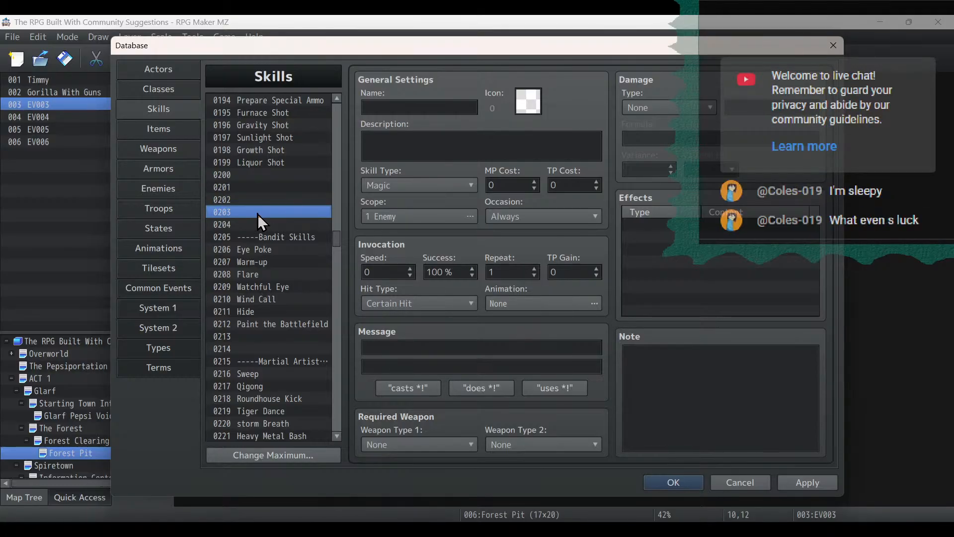
{"action": "key", "text": "Down"}
{"action": "key", "text": "Down"}
{"action": "key", "text": "Down"}
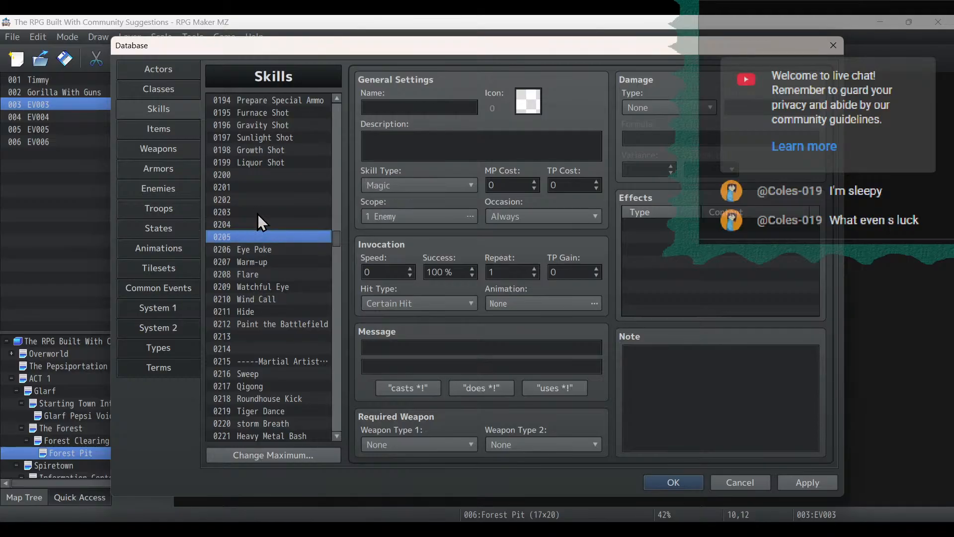
{"action": "key", "text": "Delete"}
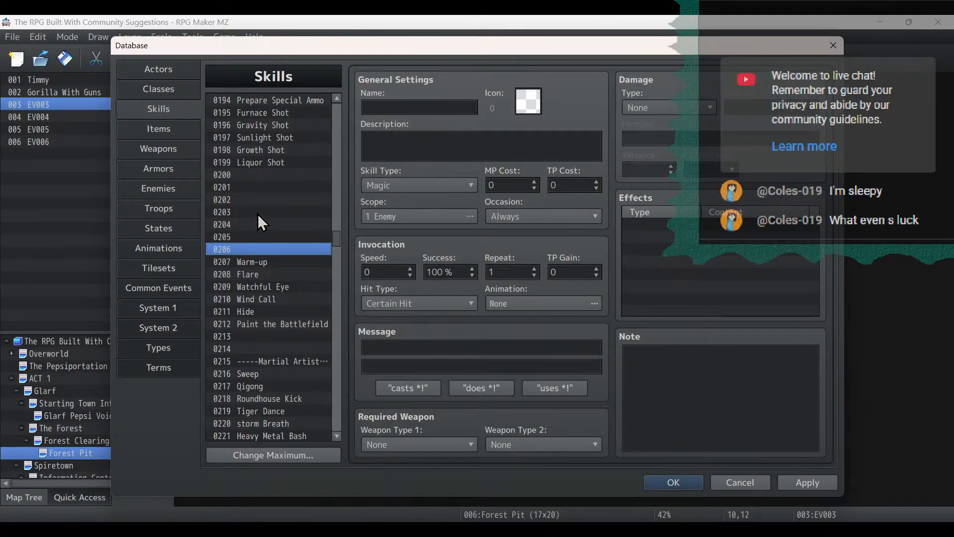
Clear the remaining bandit skills, from 0207 Warm-up through 0212 Paint the Battlefield.
{"action": "key", "text": "Down"}
{"action": "key", "text": "Delete"}
{"action": "key", "text": "Down"}
{"action": "key", "text": "Delete"}
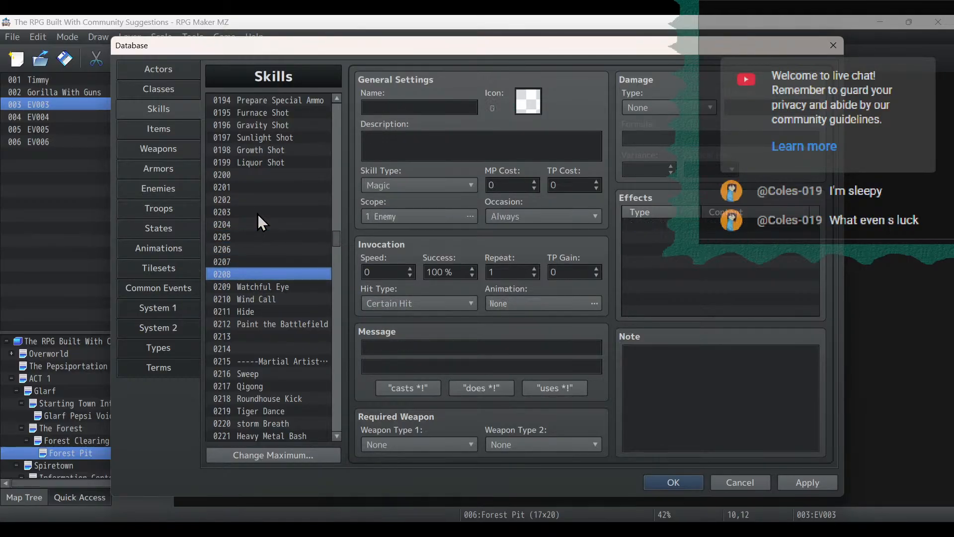
{"action": "key", "text": "Down"}
{"action": "key", "text": "Delete"}
{"action": "key", "text": "Down"}
{"action": "key", "text": "Delete"}
{"action": "key", "text": "Down"}
{"action": "key", "text": "Delete"}
{"action": "key", "text": "Down"}
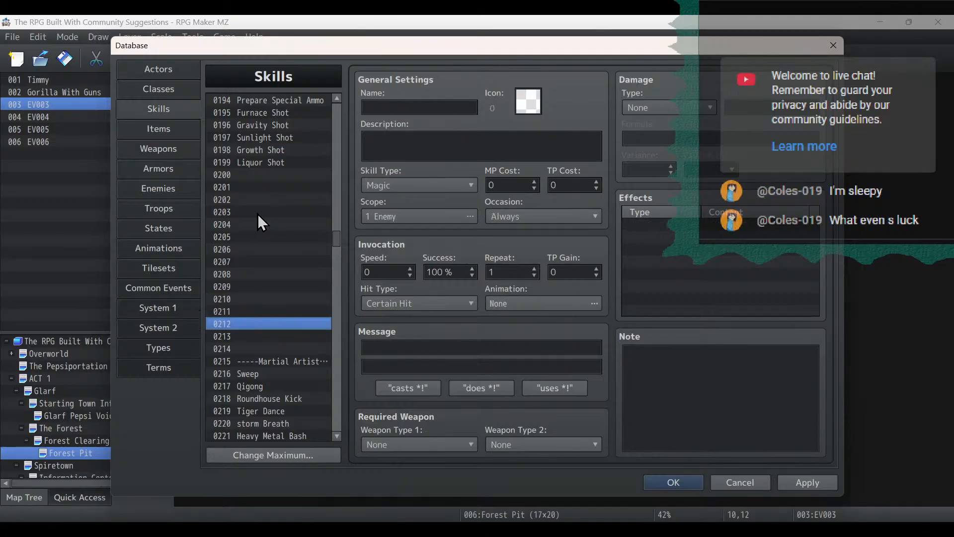
{"action": "key", "text": "Delete"}
Clear skill entries 0215 to 0219, from the Martial Artist heading through Tiger Dance, and select empty slot 0204.
{"action": "key", "text": "Down"}
{"action": "key", "text": "Down"}
{"action": "key", "text": "Down"}
{"action": "key", "text": "Delete"}
{"action": "key", "text": "Down"}
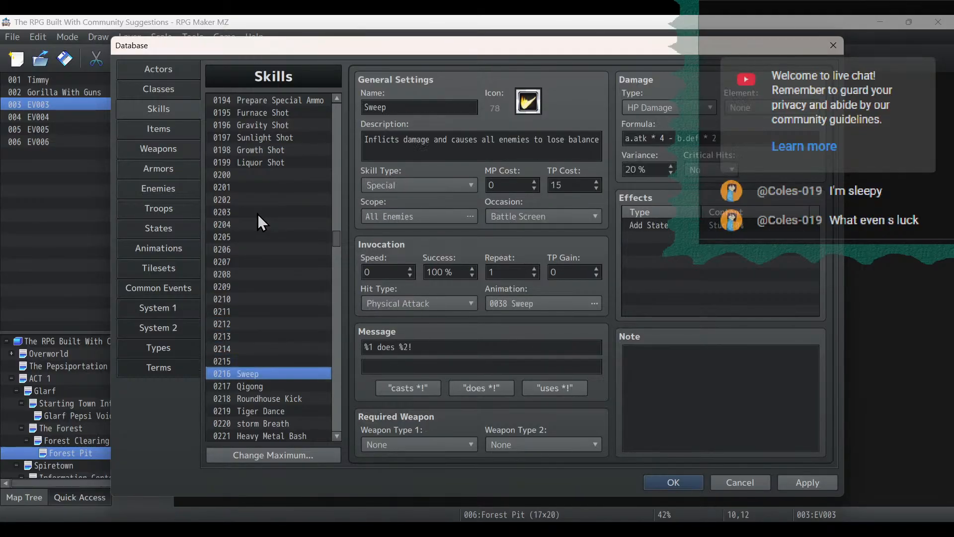
{"action": "key", "text": "Delete"}
{"action": "scroll", "coordinate": [264, 237], "scroll_direction": "down", "scroll_amount": 2}
{"action": "key", "text": "Down"}
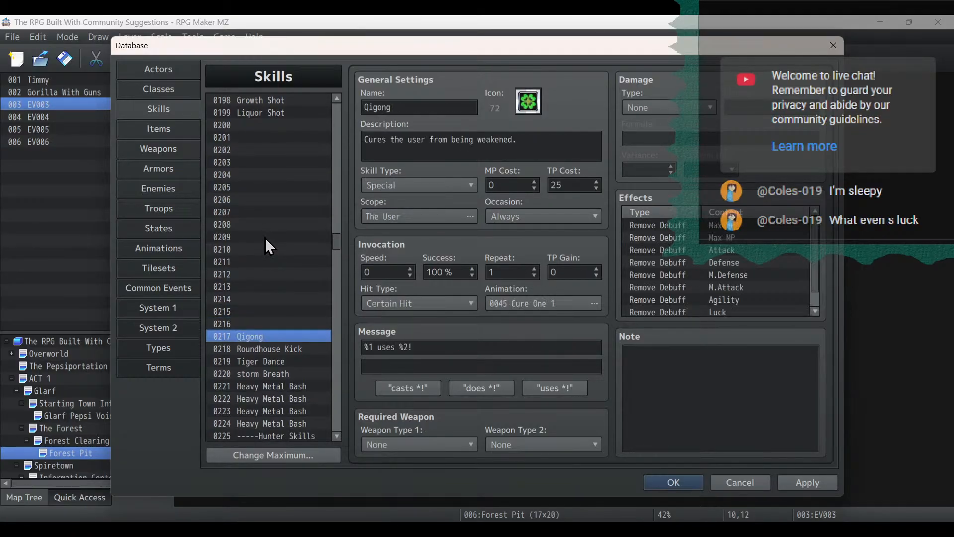
{"action": "key", "text": "Delete"}
{"action": "key", "text": "Down"}
{"action": "key", "text": "Delete"}
{"action": "key", "text": "Down"}
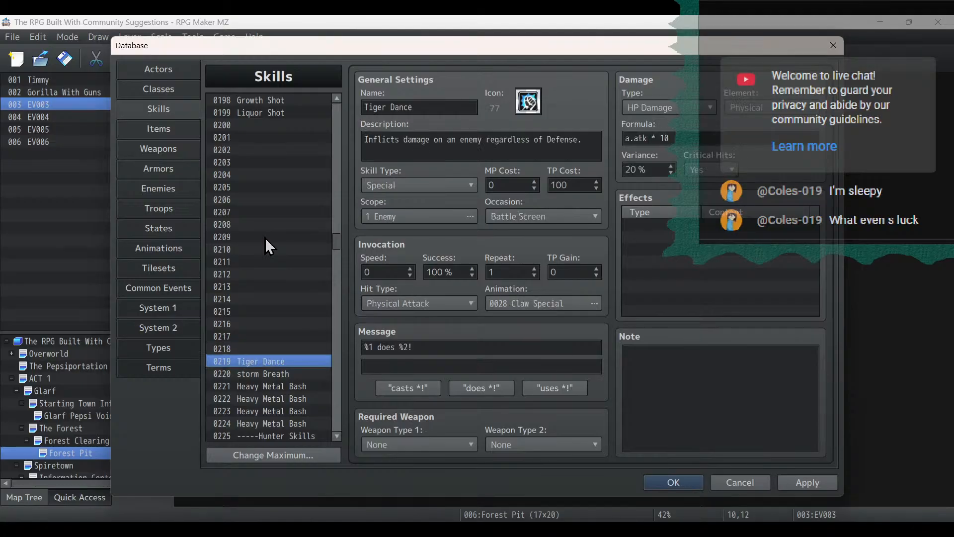
{"action": "key", "text": "Delete"}
{"action": "left_click", "coordinate": [240, 174]}
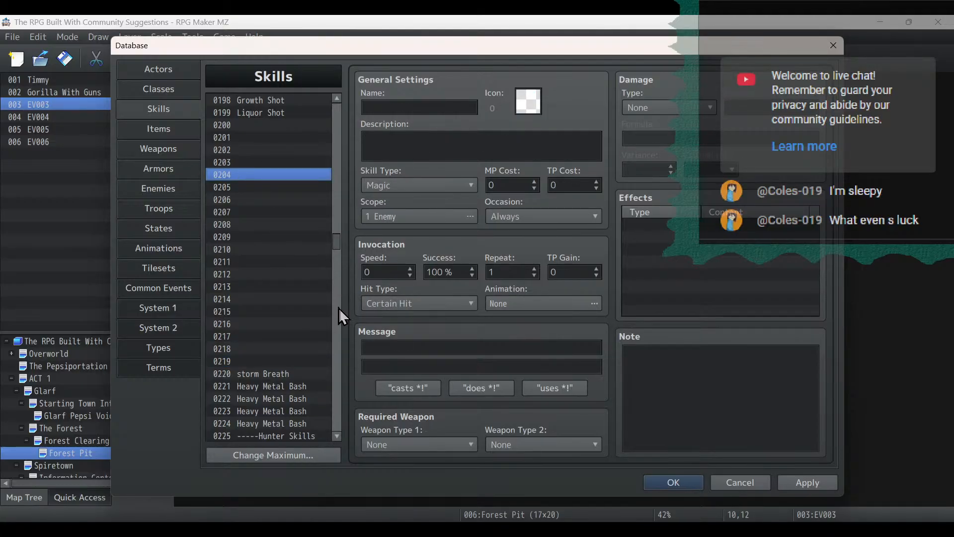
Switch to the Notepad project notes and put "Anti-dragon spear attack. vegan strike" on its own line under Timmy's description.
{"action": "key", "text": "alt+Tab"}
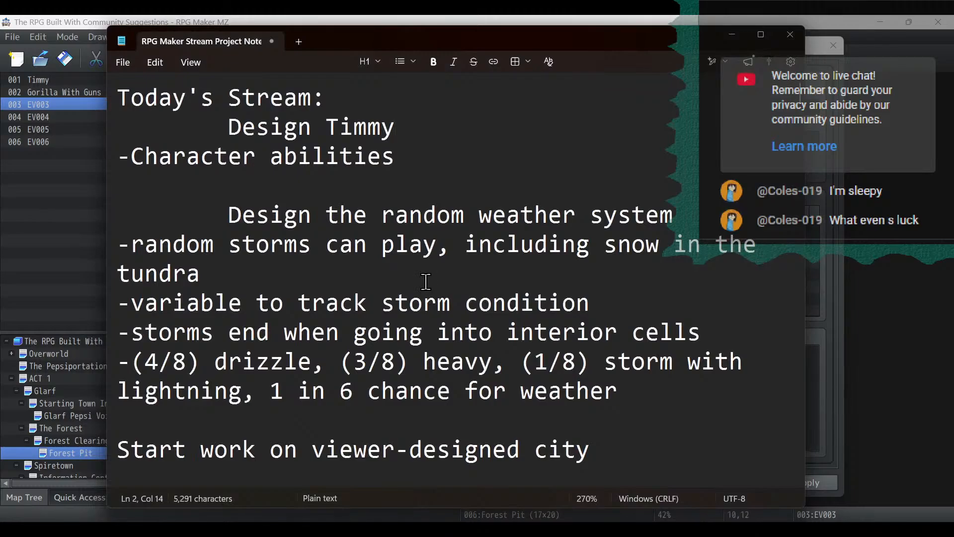
{"action": "scroll", "coordinate": [425, 279], "scroll_direction": "down", "scroll_amount": 5}
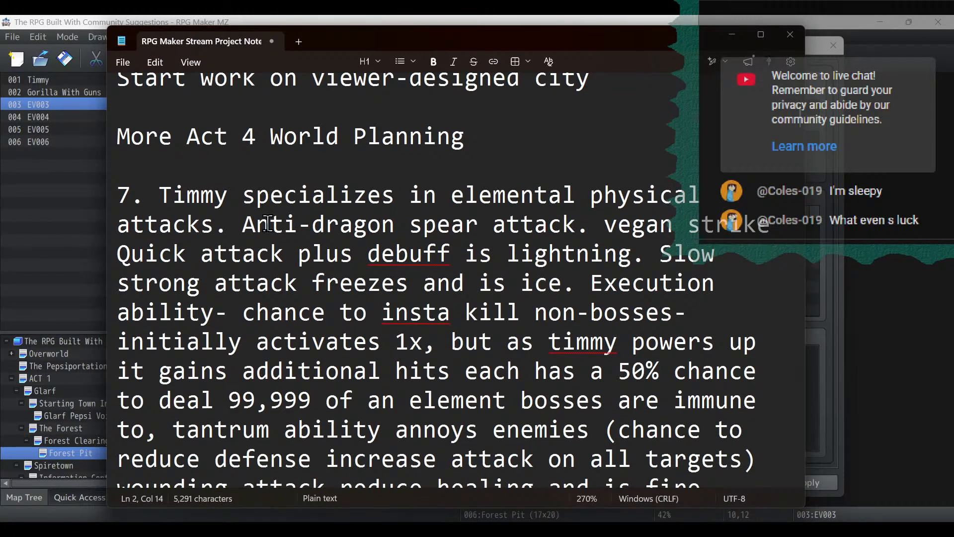
{"action": "left_click", "coordinate": [242, 226]}
{"action": "key", "text": "Return"}
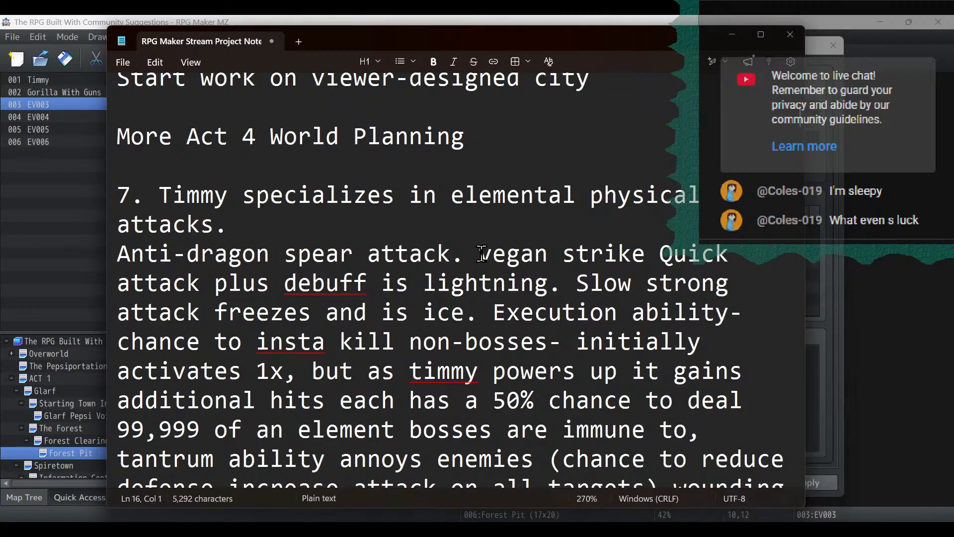
{"action": "left_click", "coordinate": [666, 263]}
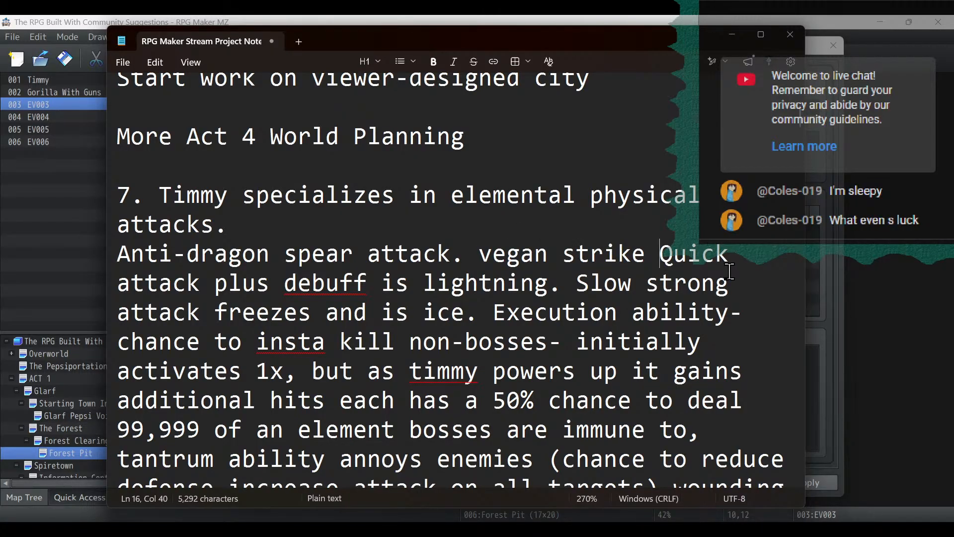
{"action": "key", "text": "Return"}
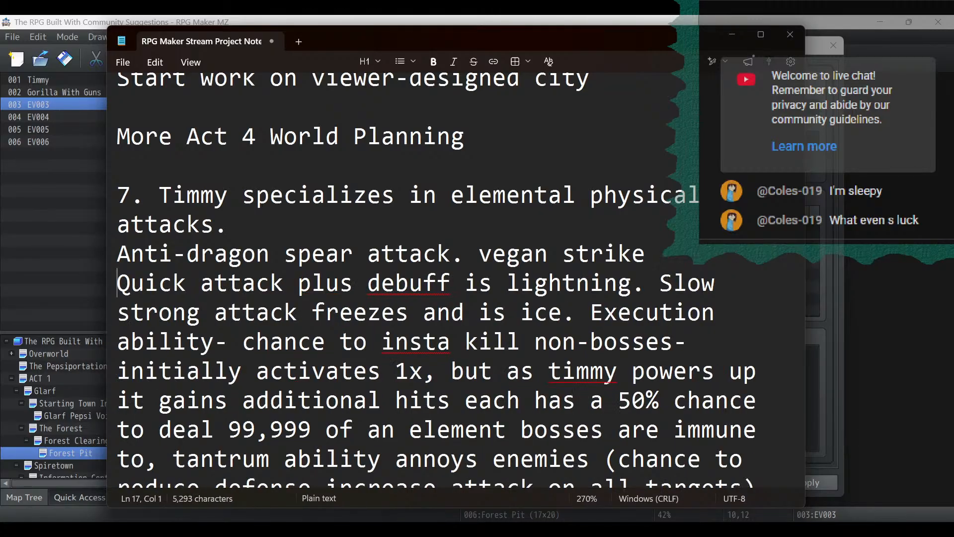
Remove the word "Quick" from the start of the lightning debuff attack line.
{"action": "key", "text": "Right"}
{"action": "key", "text": "Right"}
{"action": "key", "text": "Right"}
{"action": "key", "text": "Right"}
{"action": "key", "text": "Right"}
{"action": "key", "text": "Right"}
{"action": "key", "text": "Right"}
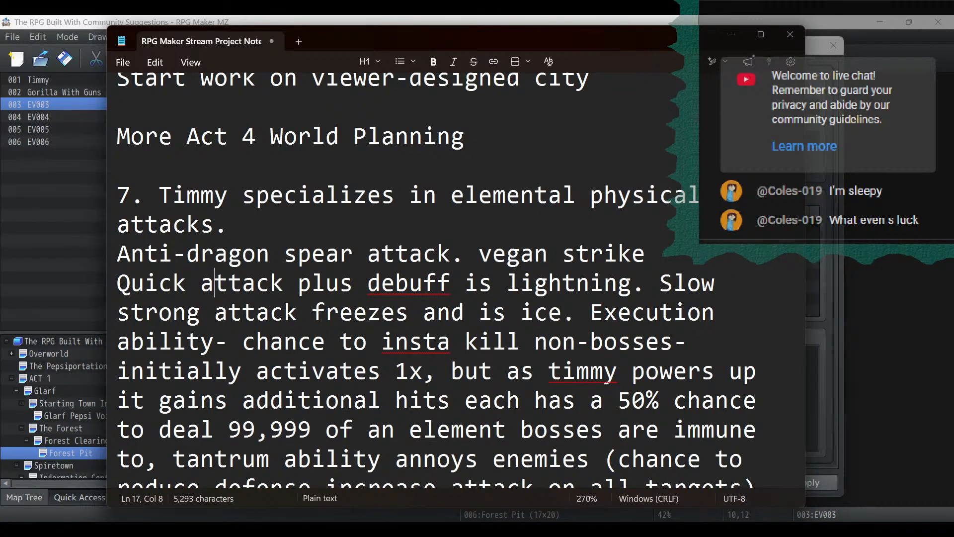
{"action": "key", "text": "Left"}
{"action": "key", "text": "BackSpace"}
{"action": "key", "text": "BackSpace"}
{"action": "key", "text": "BackSpace"}
{"action": "key", "text": "BackSpace"}
{"action": "key", "text": "BackSpace"}
{"action": "key", "text": "BackSpace"}
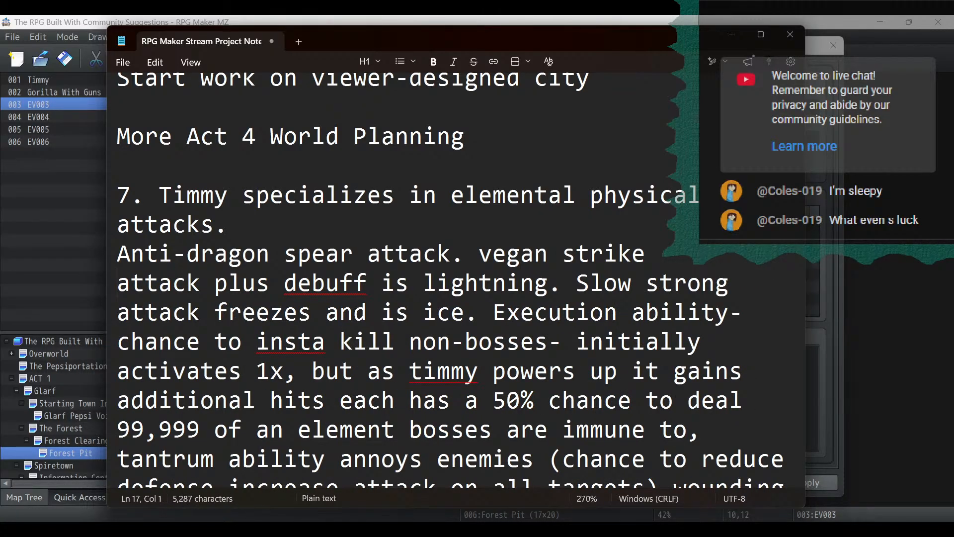
Delete "Slow strong" after the lightning attack and start the freezing ice attack on its own line.
{"action": "left_click", "coordinate": [647, 284]}
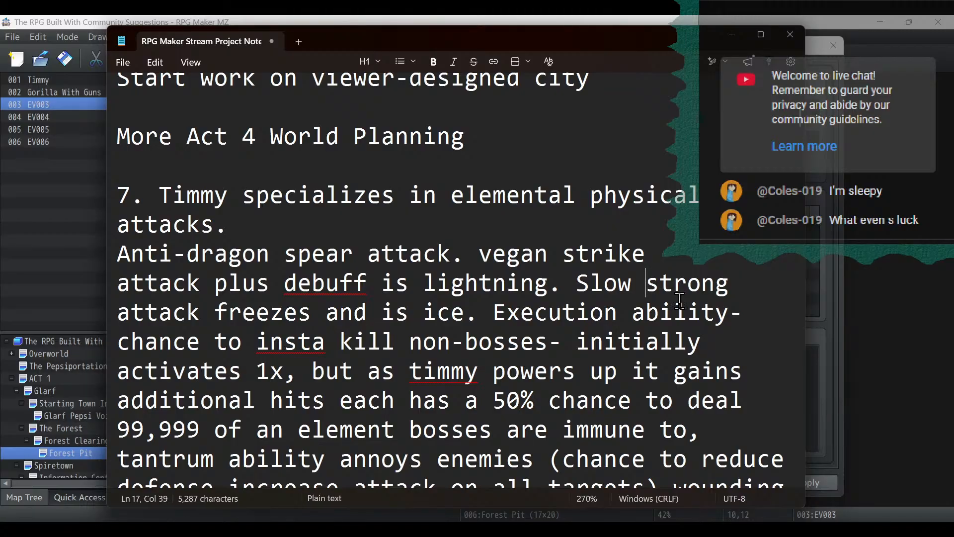
{"action": "key", "text": "BackSpace"}
{"action": "key", "text": "BackSpace"}
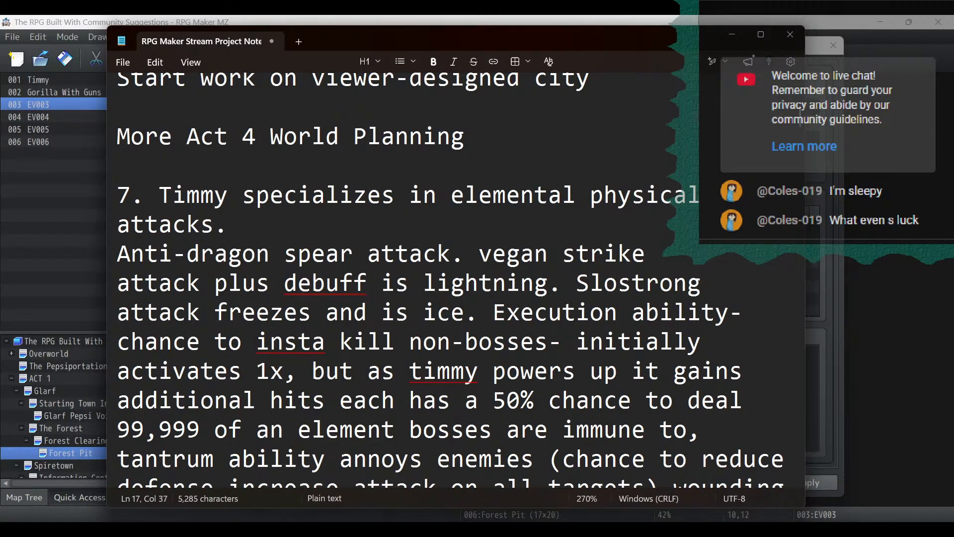
{"action": "key", "text": "Right"}
{"action": "key", "text": "Right"}
{"action": "key", "text": "Right"}
{"action": "key", "text": "Right"}
{"action": "key", "text": "Right"}
{"action": "key", "text": "Right"}
{"action": "key", "text": "Delete"}
{"action": "key", "text": "BackSpace"}
{"action": "key", "text": "BackSpace"}
{"action": "key", "text": "BackSpace"}
{"action": "key", "text": "BackSpace"}
{"action": "key", "text": "BackSpace"}
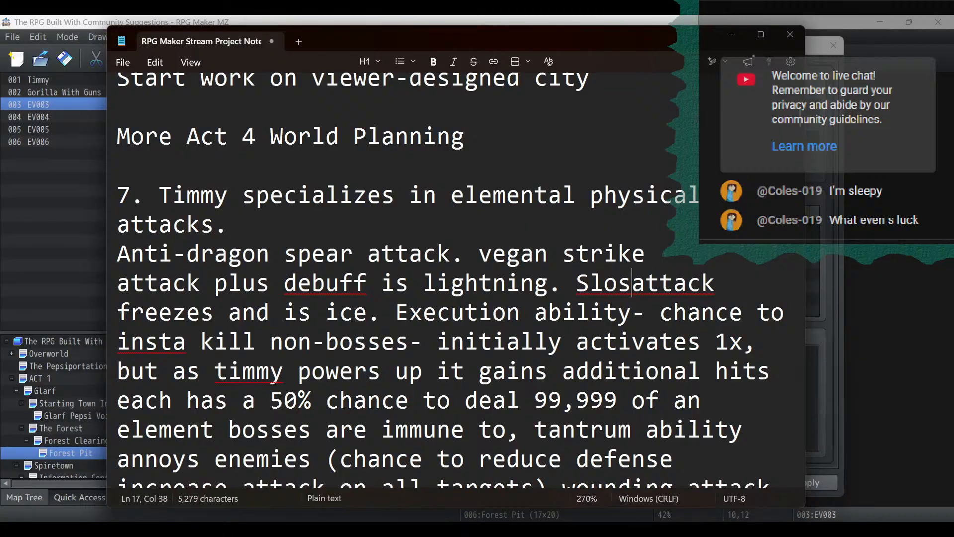
{"action": "key", "text": "BackSpace"}
{"action": "key", "text": "BackSpace"}
{"action": "key", "text": "BackSpace"}
{"action": "key", "text": "BackSpace"}
{"action": "key", "text": "BackSpace"}
{"action": "key", "text": "Return"}
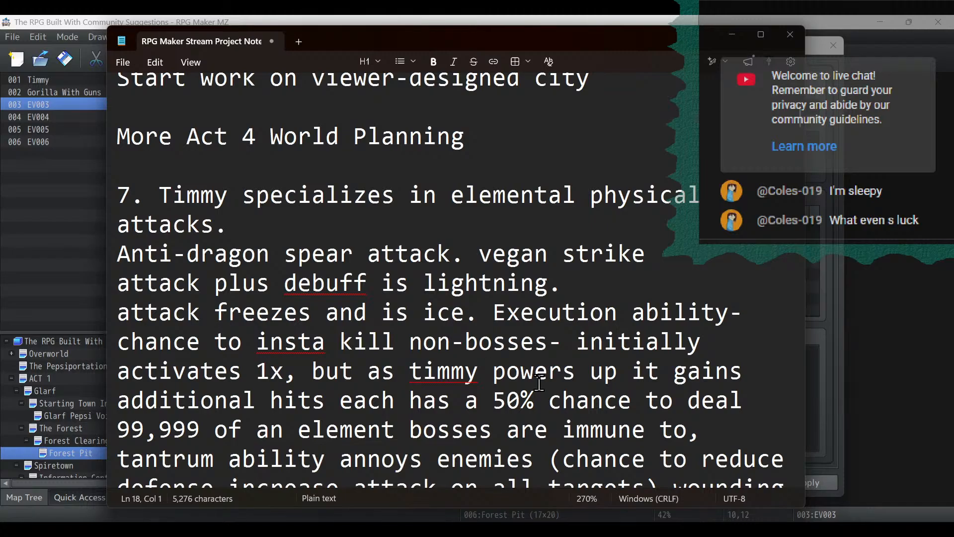
Move "attack reduce healing and is fire." to its own line below the ice attack, with the Execution ability starting a new line.
{"action": "scroll", "coordinate": [539, 383], "scroll_direction": "down", "scroll_amount": 1}
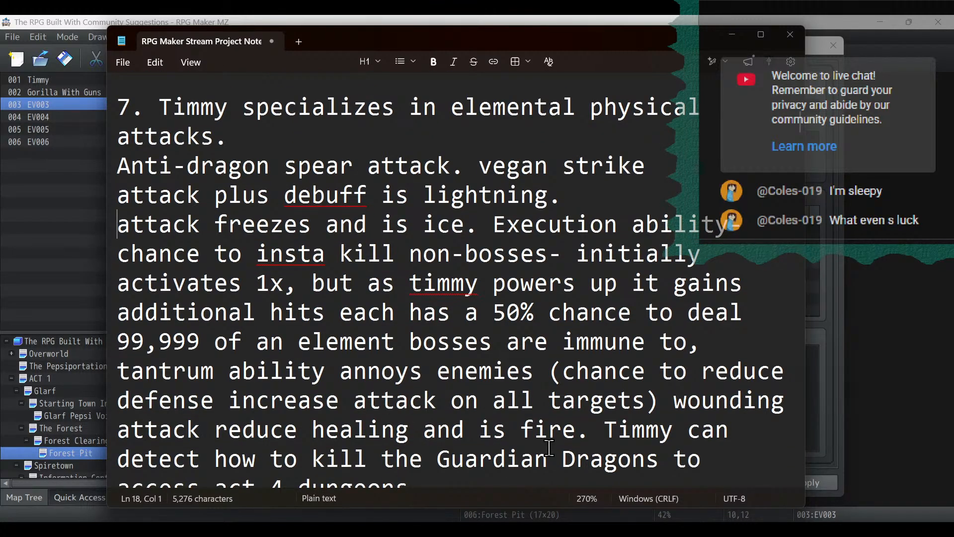
{"action": "left_click_drag", "start_coordinate": [119, 428], "coordinate": [586, 440]}
{"action": "key", "text": "ctrl+c"}
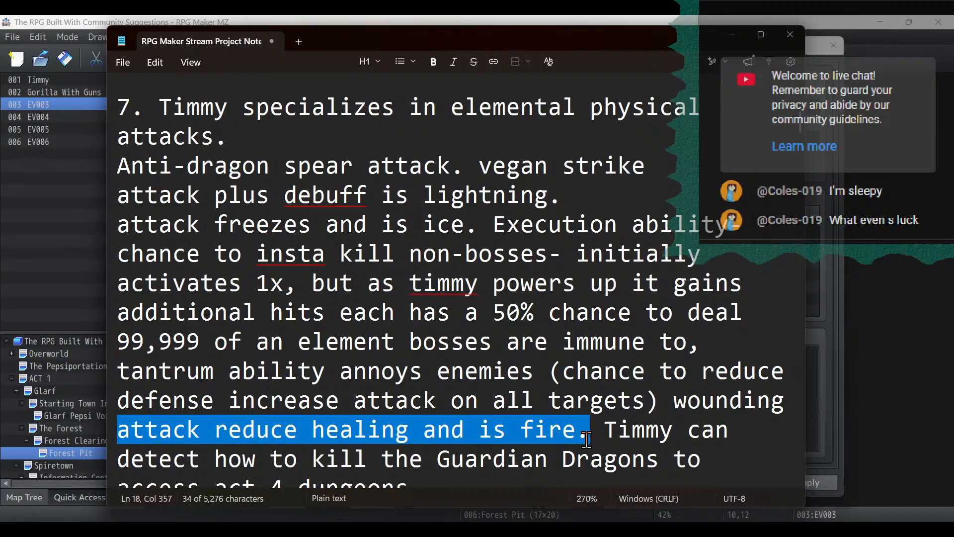
{"action": "key", "text": "BackSpace"}
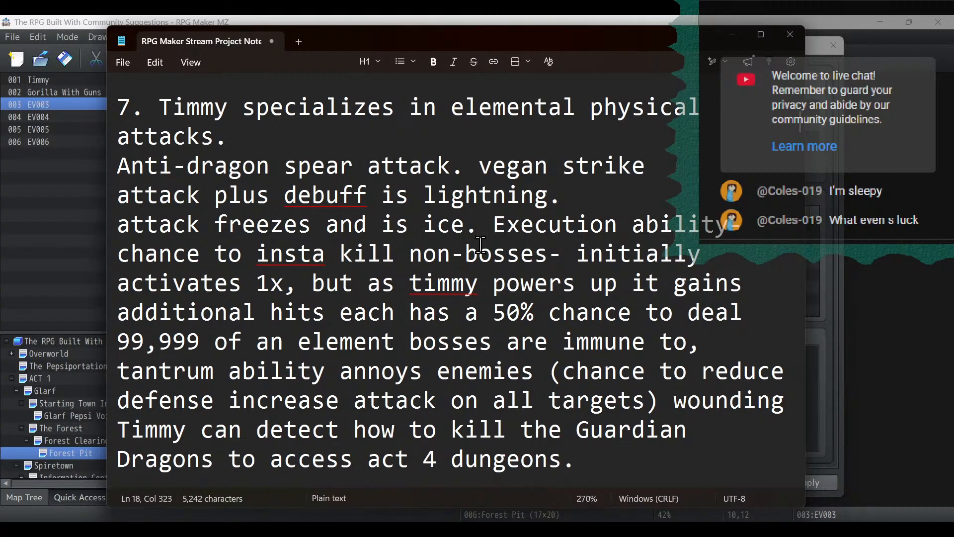
{"action": "left_click", "coordinate": [494, 230]}
{"action": "key", "text": "Return"}
{"action": "key", "text": "ctrl+v"}
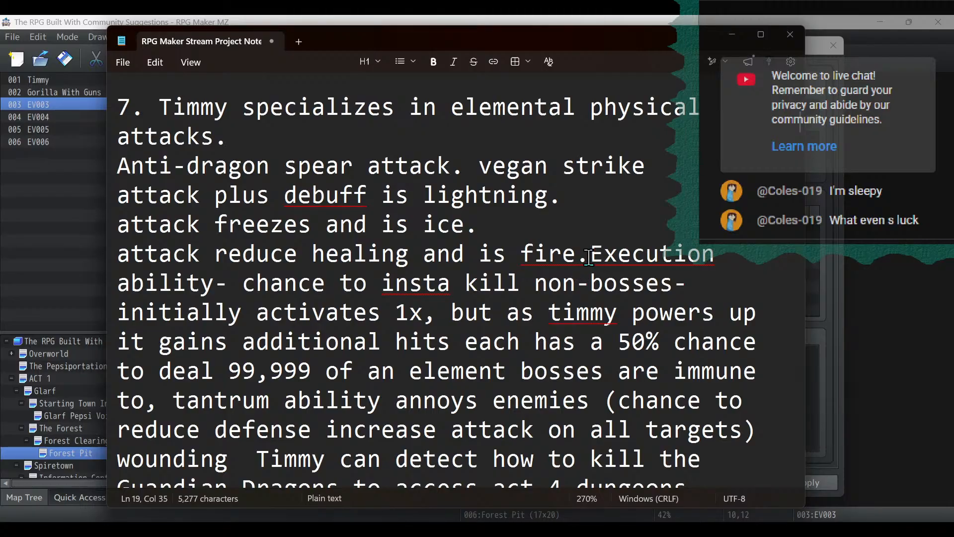
{"action": "mouse_move", "coordinate": [593, 257]}
{"action": "key", "text": "Return"}
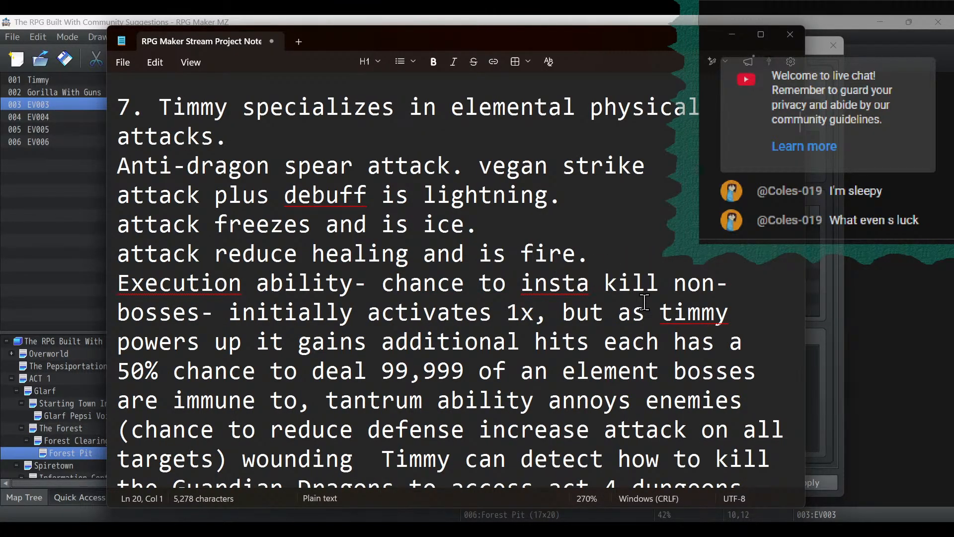
Remove the comma after "are immune to" and start the tantrum ability on its own line.
{"action": "left_click", "coordinate": [521, 313]}
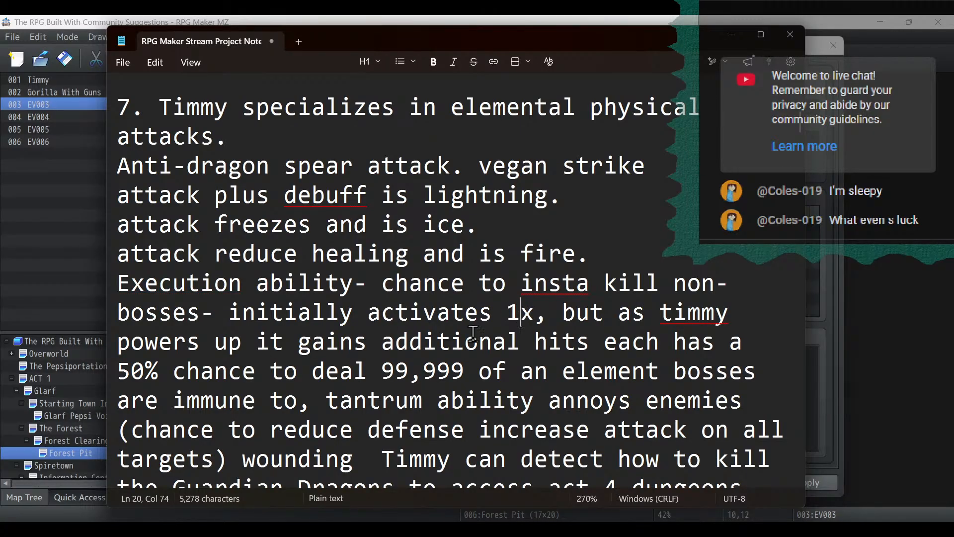
{"action": "scroll", "coordinate": [517, 353], "scroll_direction": "down", "scroll_amount": 1}
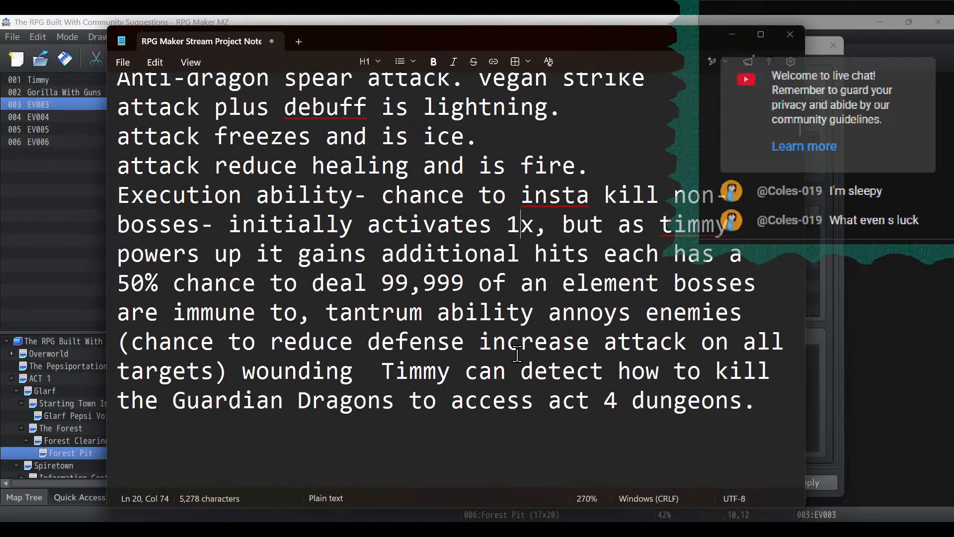
{"action": "left_click", "coordinate": [327, 312]}
{"action": "key", "text": "BackSpace"}
{"action": "key", "text": "BackSpace"}
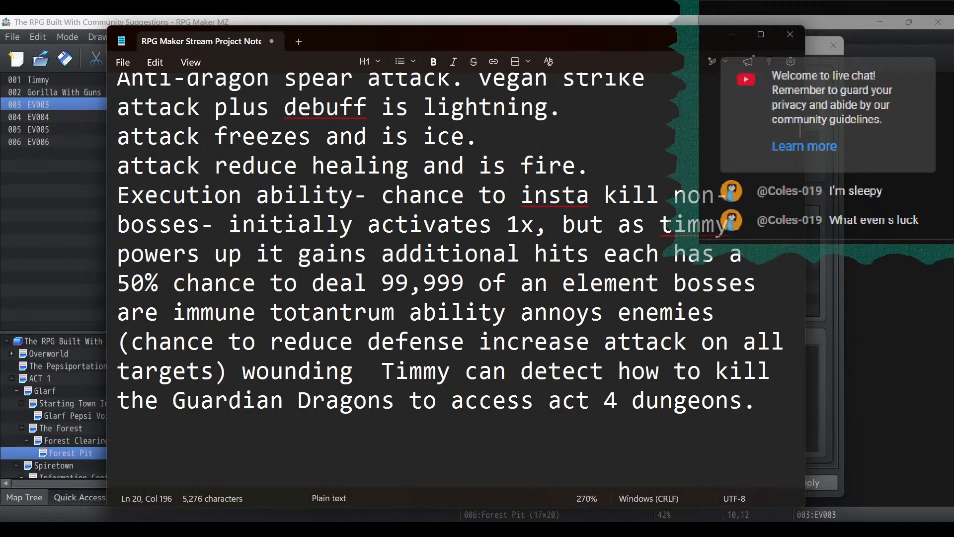
{"action": "key", "text": "Return"}
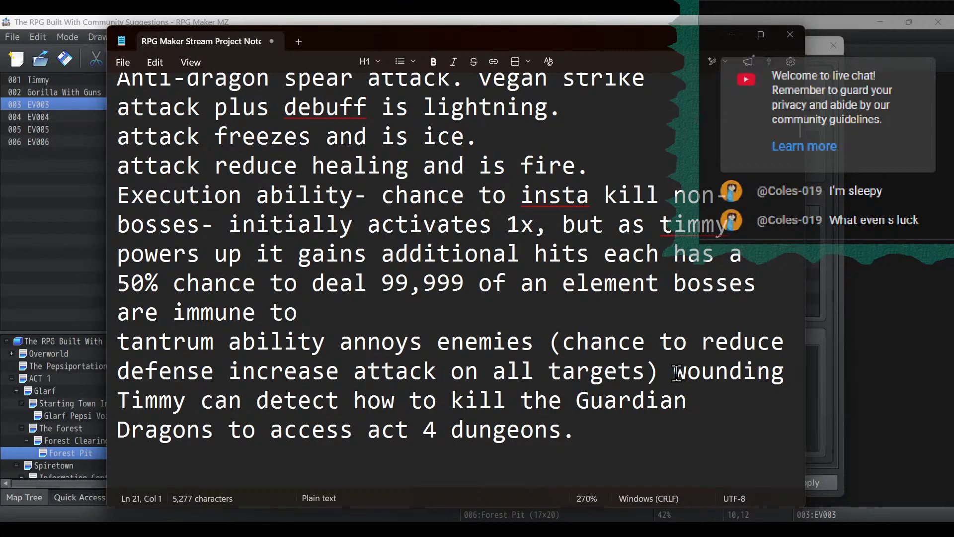
Delete the leftover word "wounding" and the sentence about Timmy detecting how to kill the Guardian Dragons.
{"action": "left_click_drag", "start_coordinate": [674, 372], "coordinate": [727, 429]}
{"action": "key", "text": "BackSpace"}
{"action": "key", "text": "BackSpace"}
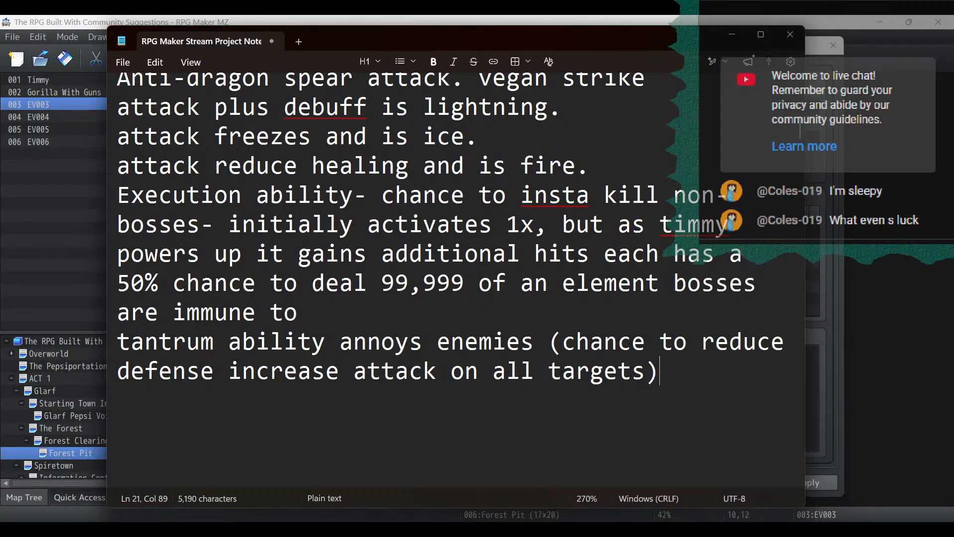
Review Timmy's reorganized ability list, from the anti-dragon spear attack and the three elemental attacks to the tantrum ability.
{"action": "left_click_drag", "start_coordinate": [698, 382], "coordinate": [96, 180]}
{"action": "scroll", "coordinate": [517, 343], "scroll_direction": "up", "scroll_amount": 1}
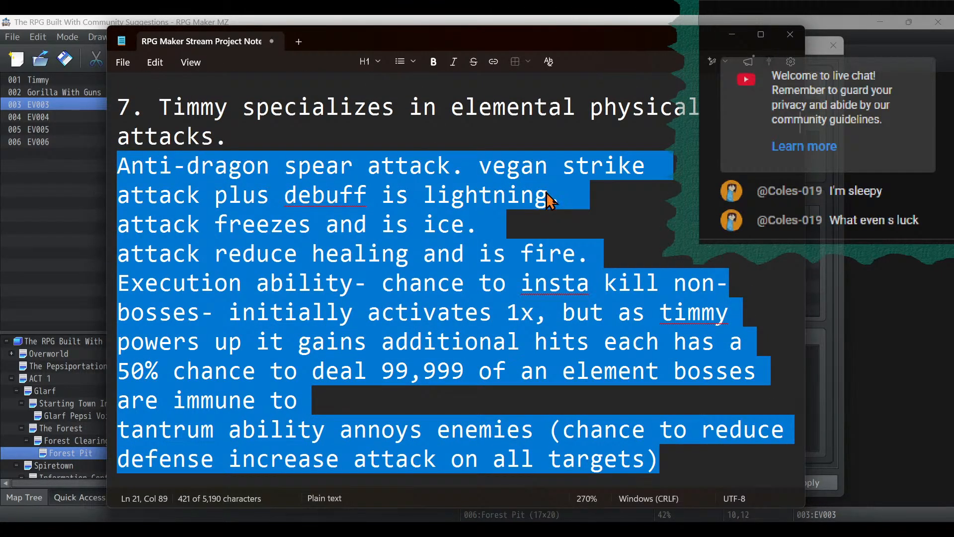
{"action": "left_click", "coordinate": [549, 196]}
{"action": "left_click", "coordinate": [652, 164]}
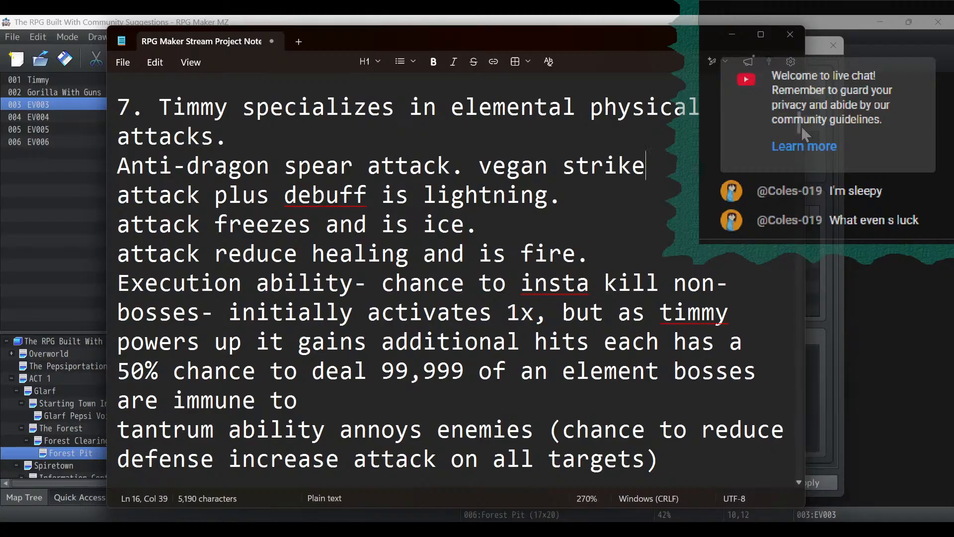
{"action": "scroll", "coordinate": [801, 126], "scroll_direction": "down", "scroll_amount": 1}
{"action": "scroll", "coordinate": [803, 129], "scroll_direction": "up", "scroll_amount": 1}
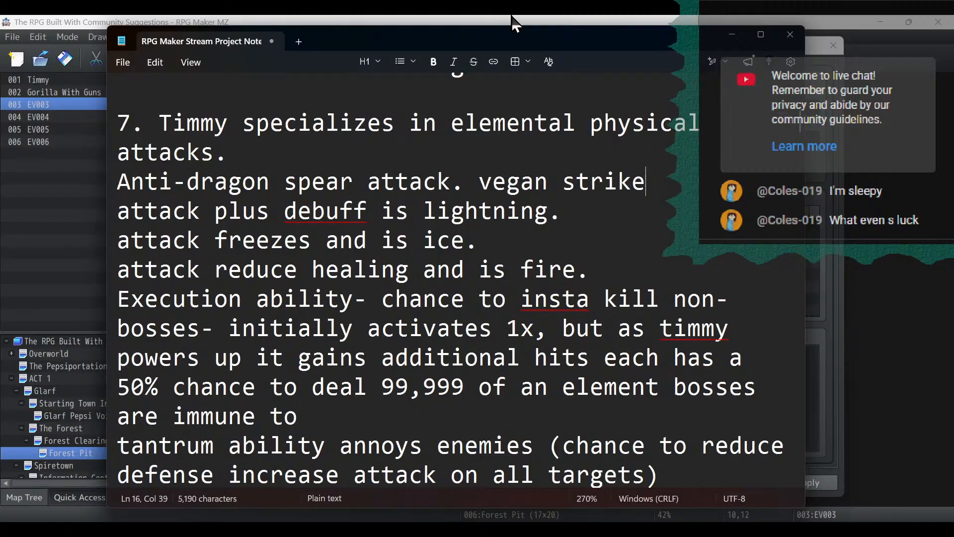
{"action": "left_click_drag", "start_coordinate": [594, 271], "coordinate": [43, 218]}
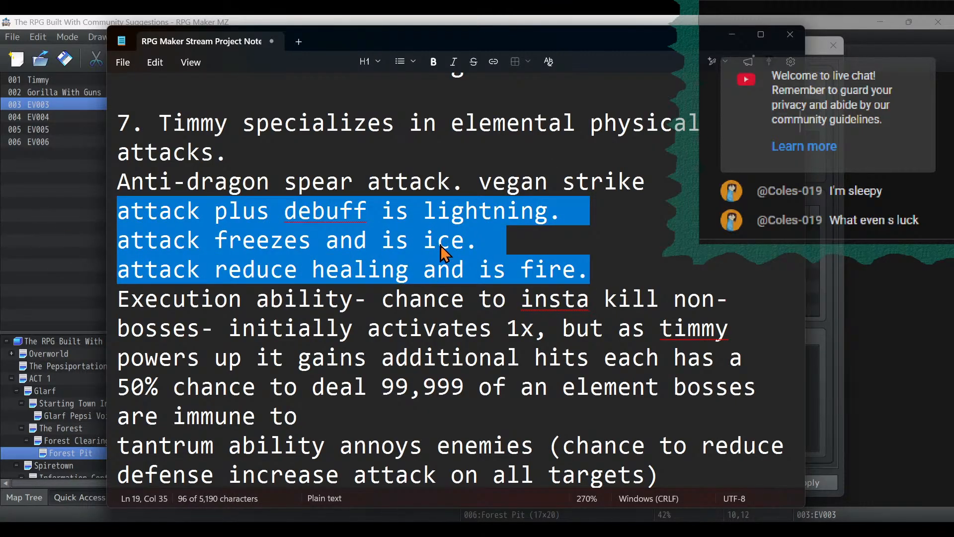
{"action": "scroll", "coordinate": [412, 231], "scroll_direction": "down", "scroll_amount": 2}
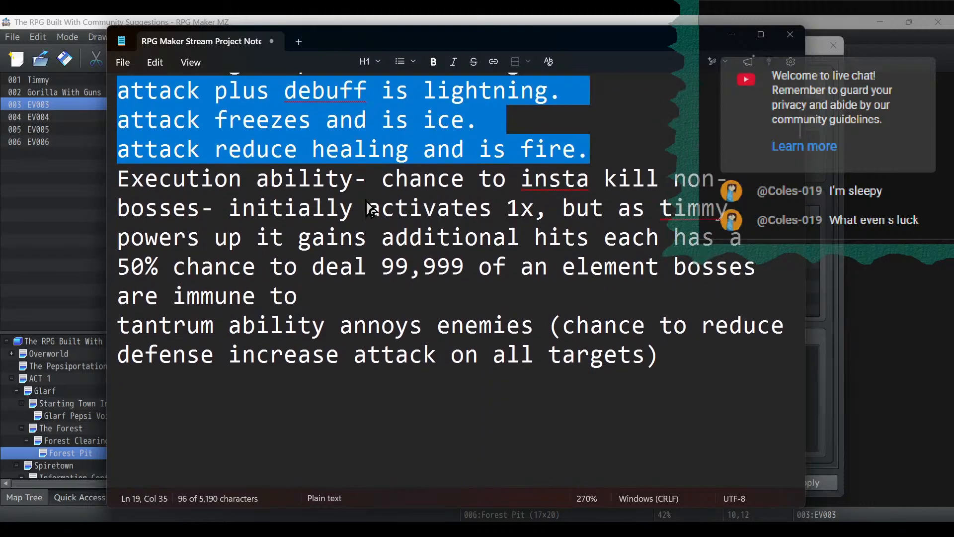
{"action": "scroll", "coordinate": [434, 237], "scroll_direction": "up", "scroll_amount": 2}
{"action": "left_click", "coordinate": [225, 180]}
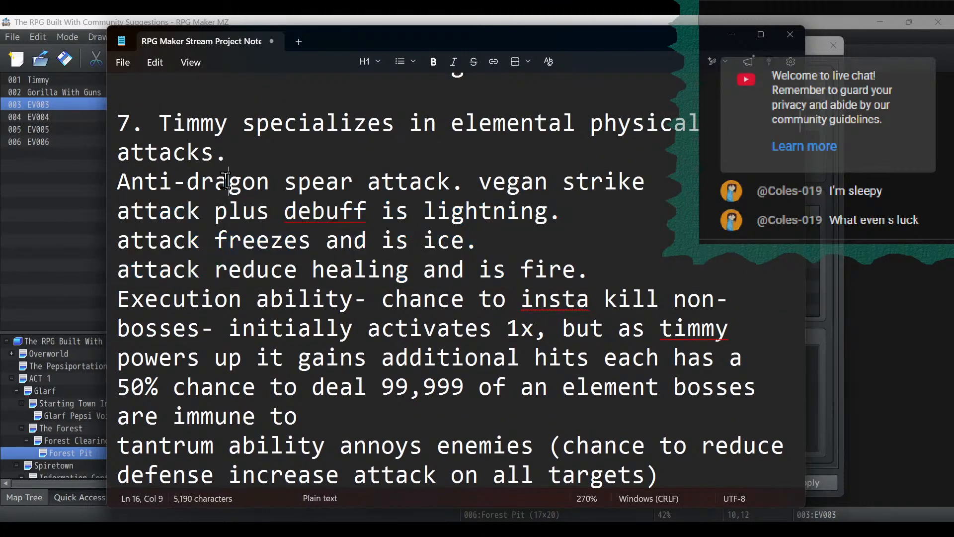
Return to the RPG Maker MZ database and raise the maximum number of elements to 21.
{"action": "left_click", "coordinate": [574, 22]}
{"action": "left_click", "coordinate": [171, 348]}
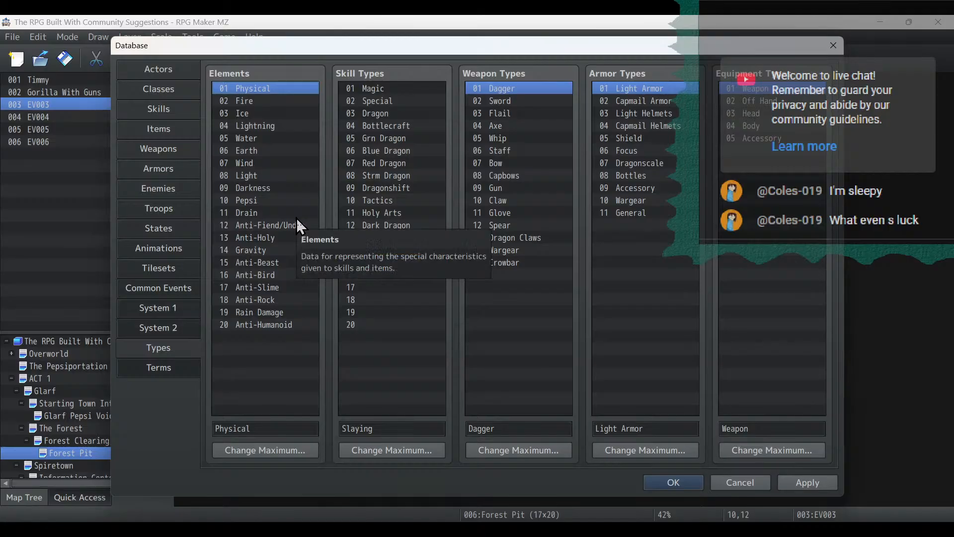
{"action": "left_click", "coordinate": [297, 447]}
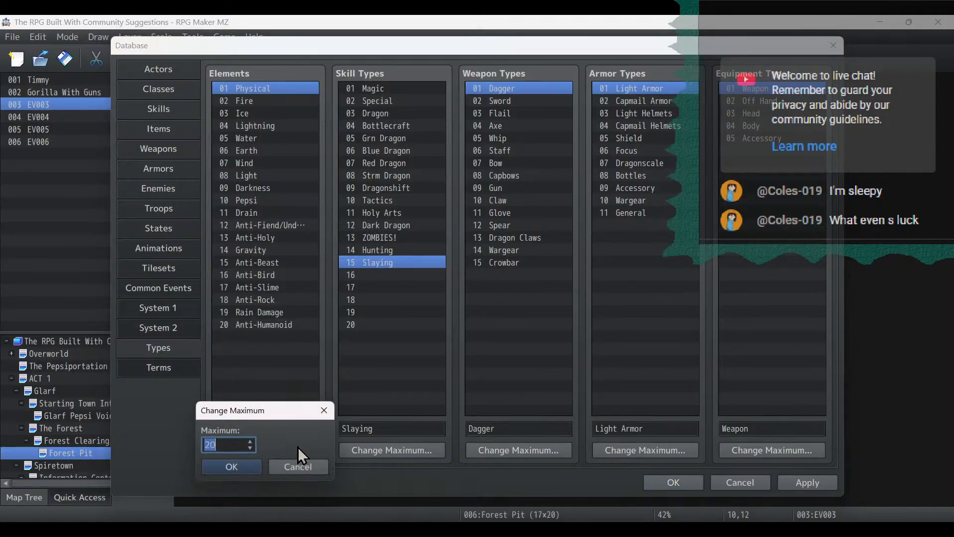
{"action": "type", "text": "21"}
{"action": "left_click", "coordinate": [246, 468]}
Name element 21 "Anti-Dragon" and apply the database changes.
{"action": "left_click", "coordinate": [246, 335]}
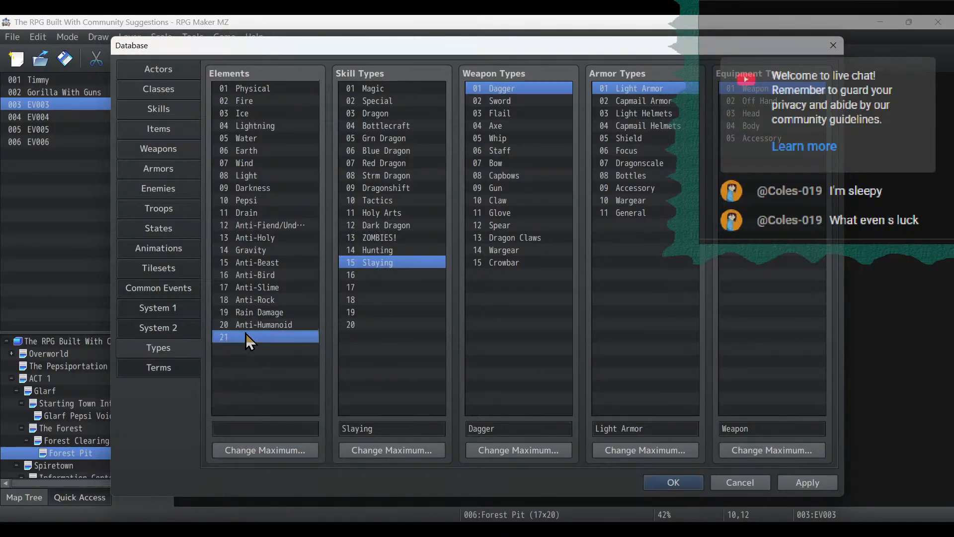
{"action": "left_click", "coordinate": [271, 428]}
{"action": "type", "text": "An"}
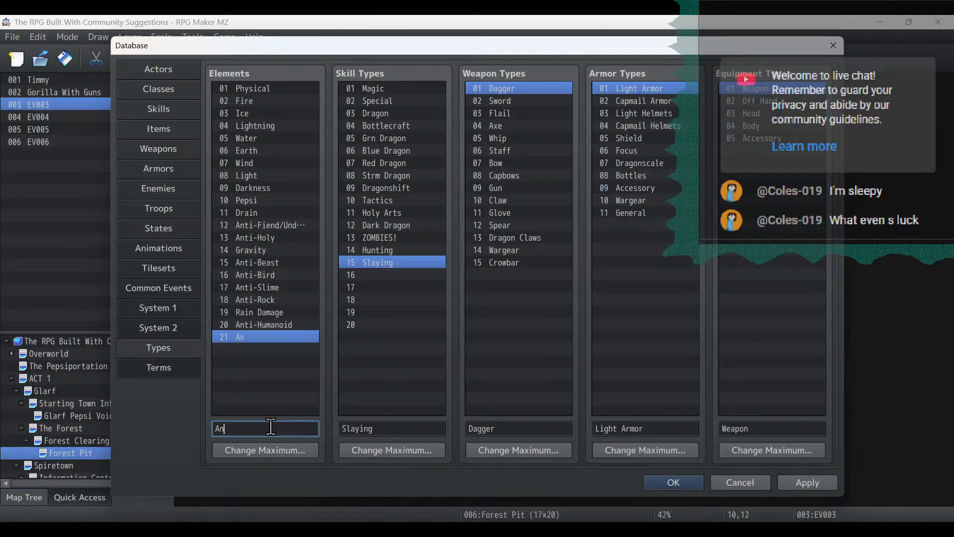
{"action": "type", "text": "ti-Dragon"}
{"action": "left_click", "coordinate": [815, 483]}
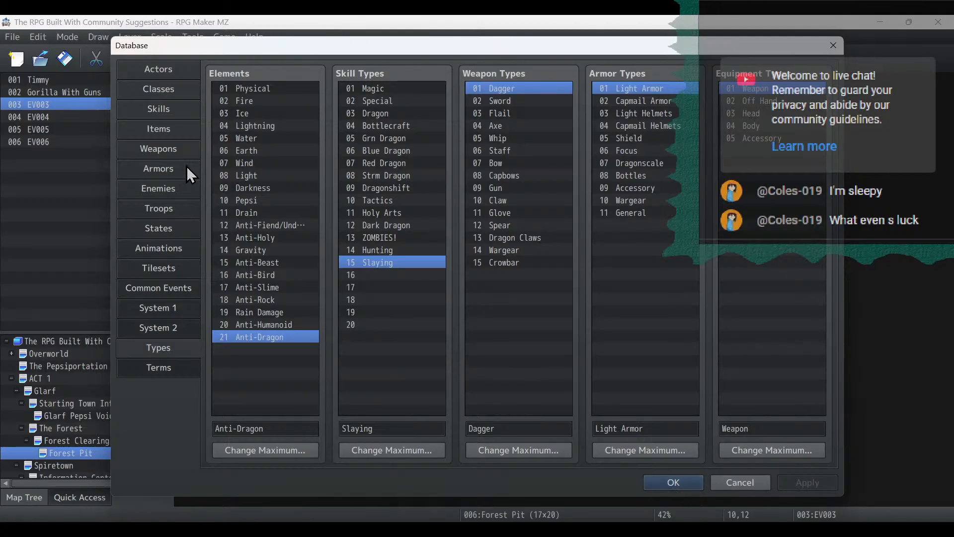
Look through the skill list for an existing attack skill to base Timmy's anti-dragon attack on.
{"action": "left_click", "coordinate": [163, 116]}
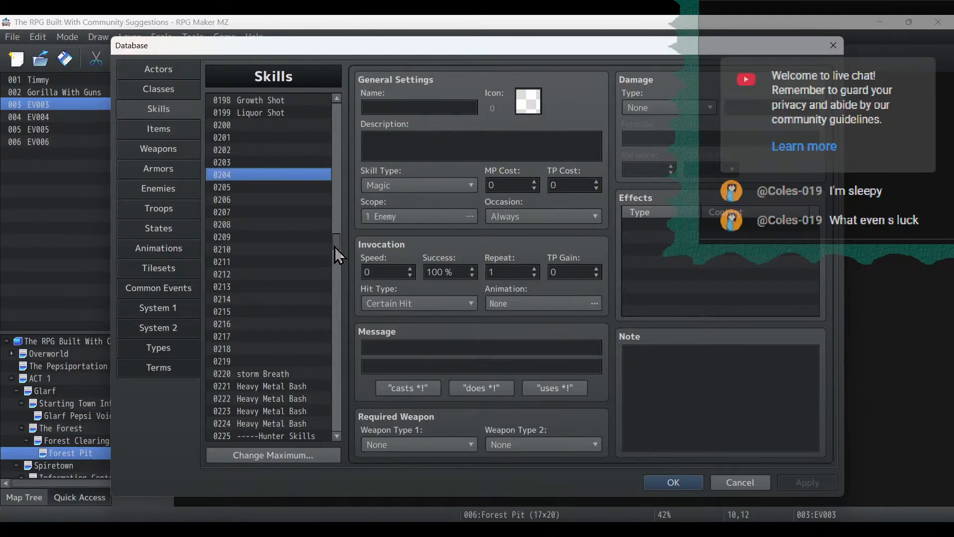
{"action": "left_click_drag", "start_coordinate": [335, 248], "coordinate": [343, 90]}
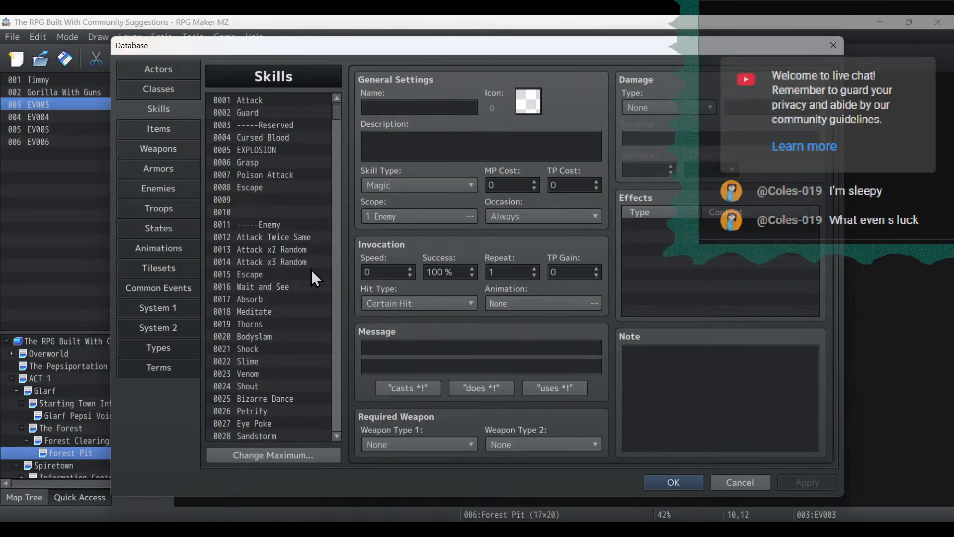
{"action": "scroll", "coordinate": [311, 270], "scroll_direction": "down", "scroll_amount": 3}
{"action": "left_click_drag", "start_coordinate": [335, 111], "coordinate": [335, 293]}
{"action": "scroll", "coordinate": [335, 293], "scroll_direction": "down", "scroll_amount": 9}
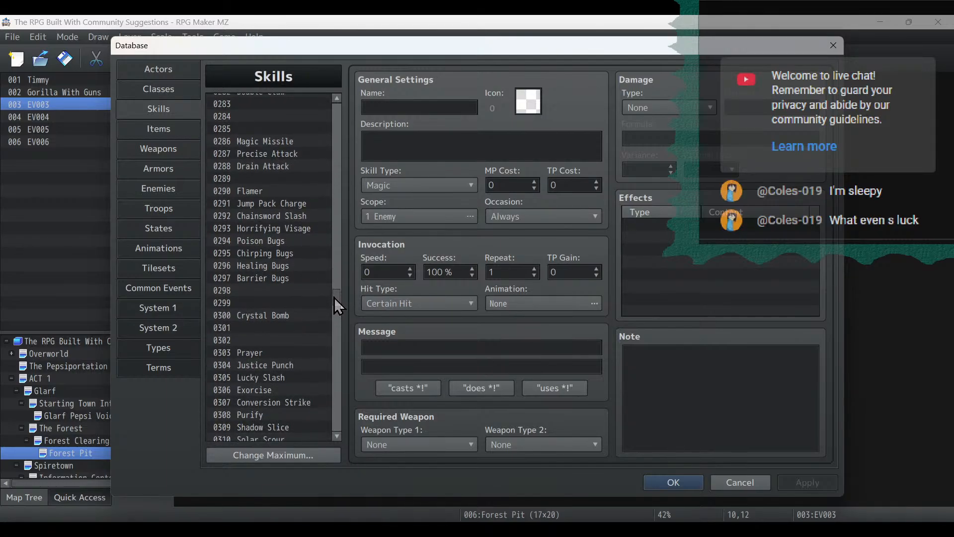
{"action": "scroll", "coordinate": [328, 294], "scroll_direction": "up", "scroll_amount": 15}
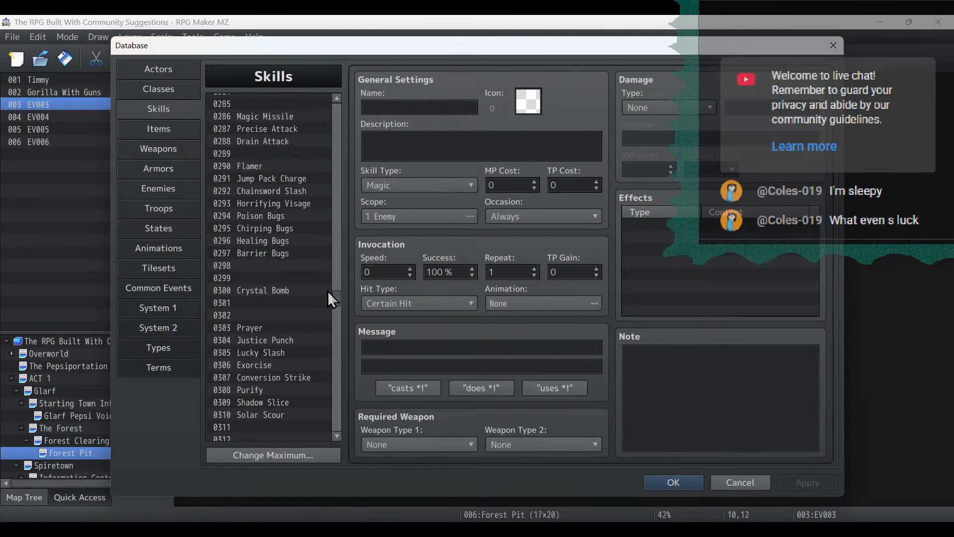
{"action": "scroll", "coordinate": [328, 298], "scroll_direction": "down", "scroll_amount": 3}
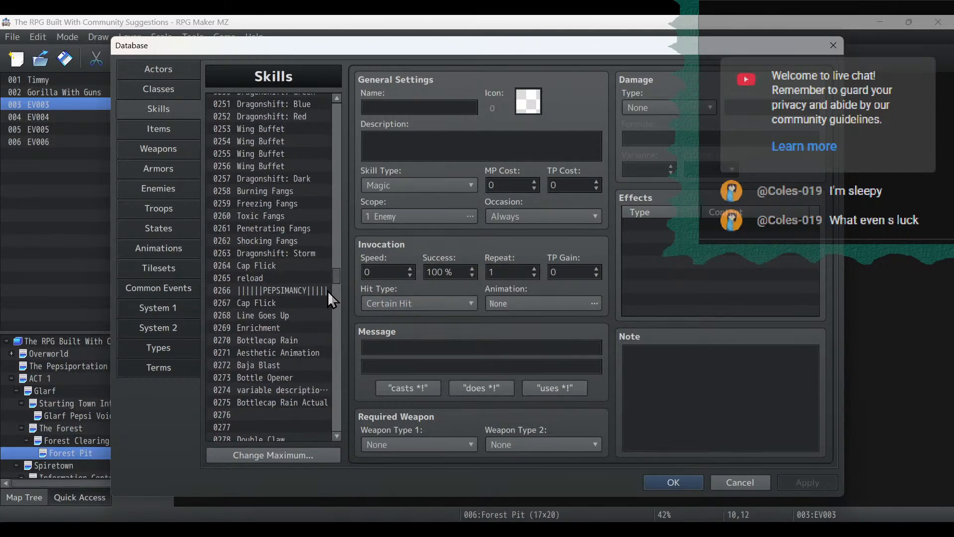
{"action": "scroll", "coordinate": [328, 294], "scroll_direction": "up", "scroll_amount": 16}
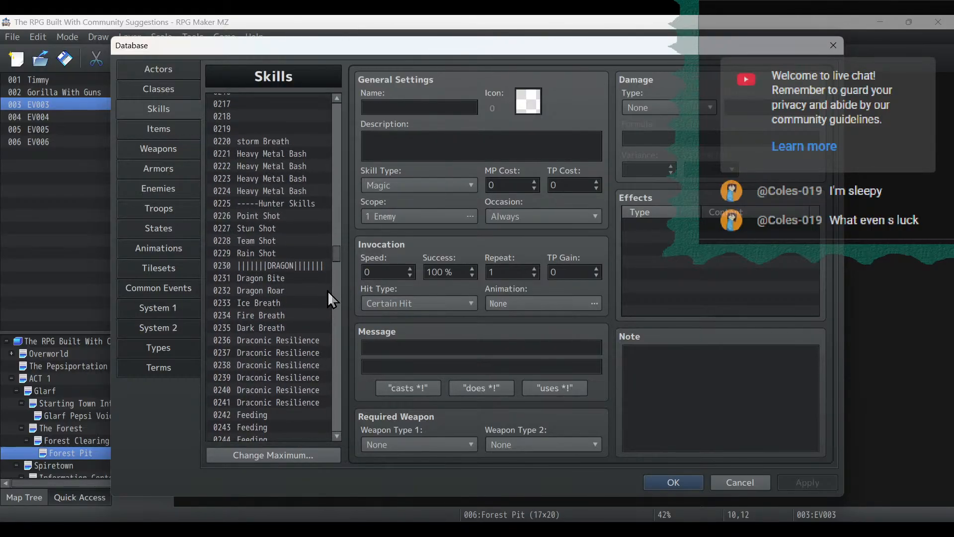
{"action": "scroll", "coordinate": [326, 291], "scroll_direction": "up", "scroll_amount": 9}
{"action": "scroll", "coordinate": [326, 300], "scroll_direction": "up", "scroll_amount": 3}
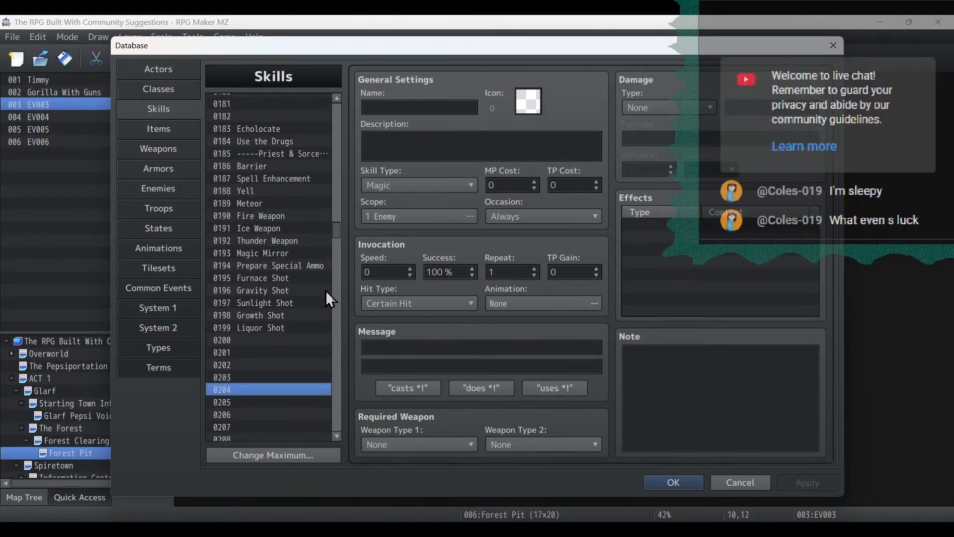
{"action": "scroll", "coordinate": [326, 291], "scroll_direction": "up", "scroll_amount": 4}
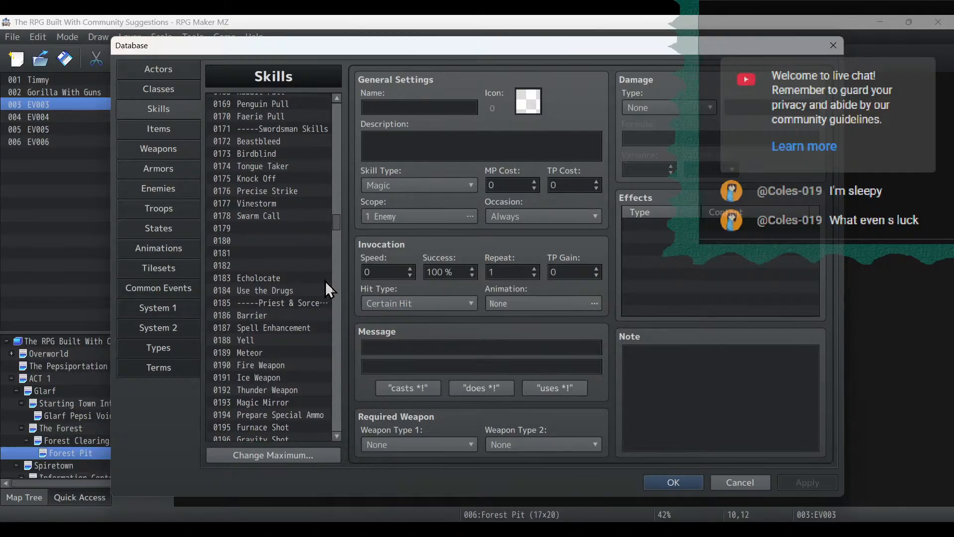
Copy the Beastbleed skill and paste it into empty skill slot 0203.
{"action": "left_click", "coordinate": [274, 143]}
{"action": "right_click", "coordinate": [276, 142]}
{"action": "left_click", "coordinate": [300, 154]}
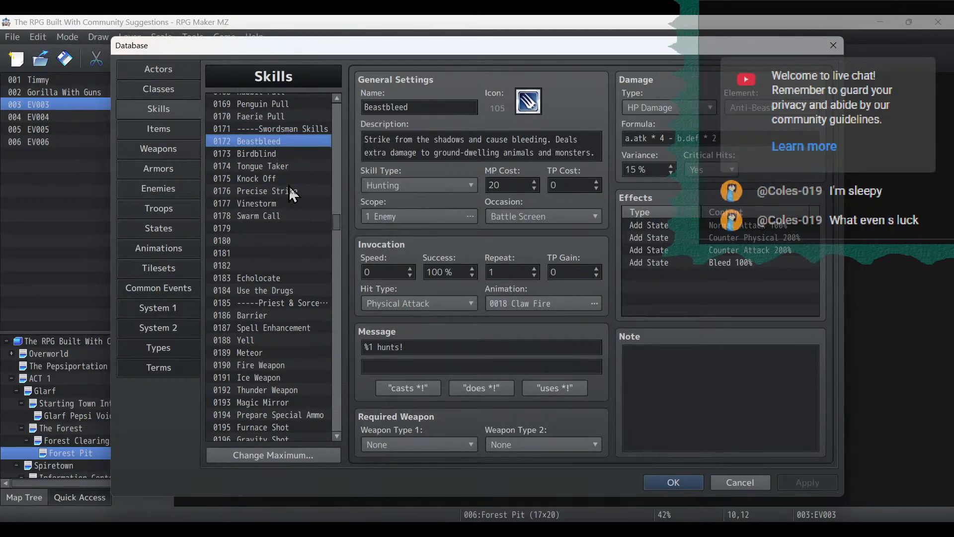
{"action": "scroll", "coordinate": [288, 191], "scroll_direction": "down", "scroll_amount": 3}
{"action": "scroll", "coordinate": [267, 252], "scroll_direction": "down", "scroll_amount": 5}
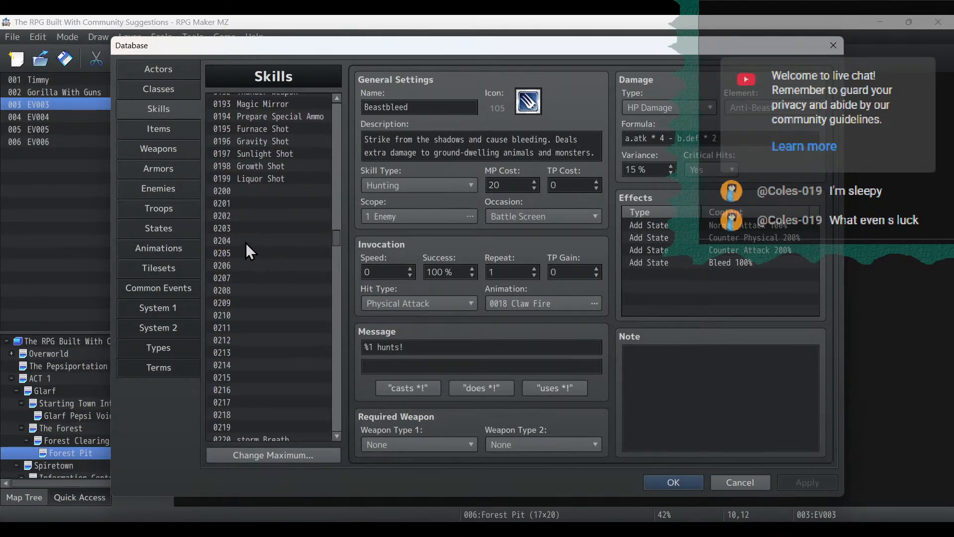
{"action": "left_click", "coordinate": [249, 227]}
{"action": "key", "text": "ctrl+v"}
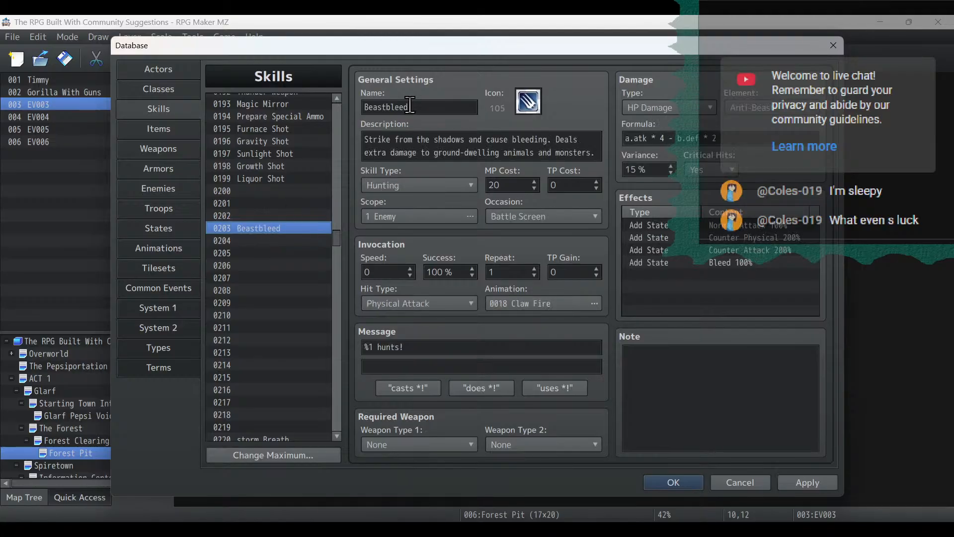
Rename skill 0203 to "Fell the Dragon" and replace its description with "Deals extra damage to dragons.".
{"action": "double_click", "coordinate": [410, 107]}
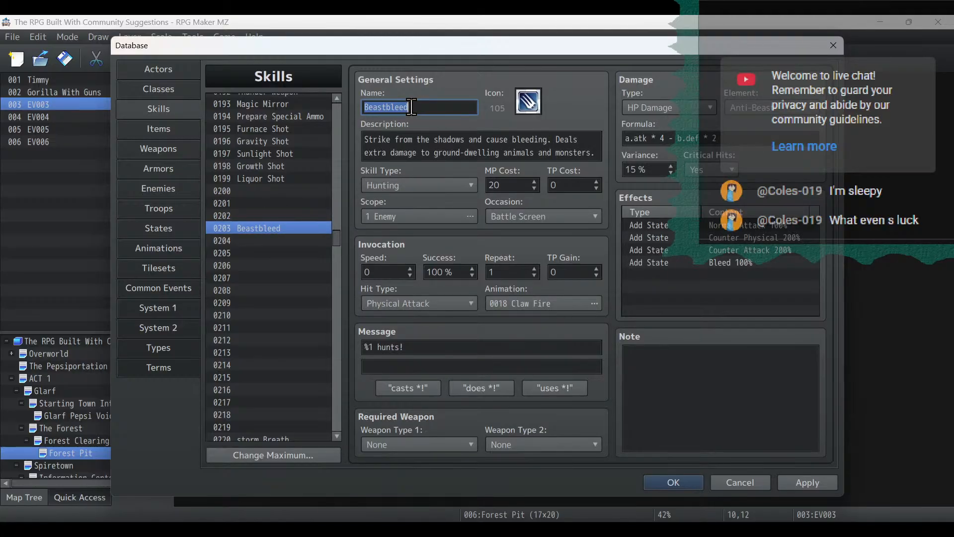
{"action": "type", "text": "D"}
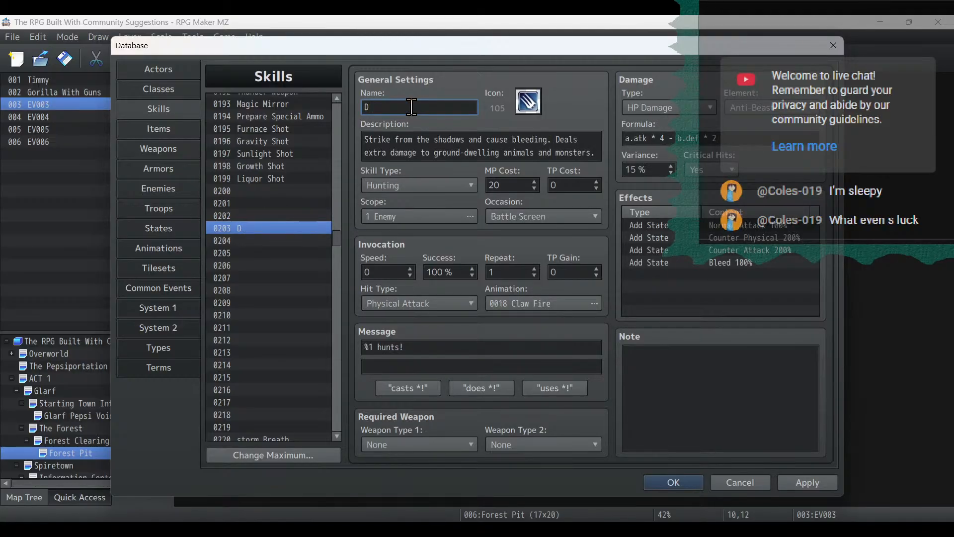
{"action": "key", "text": "BackSpace"}
{"action": "type", "text": "Fell the Dragon"}
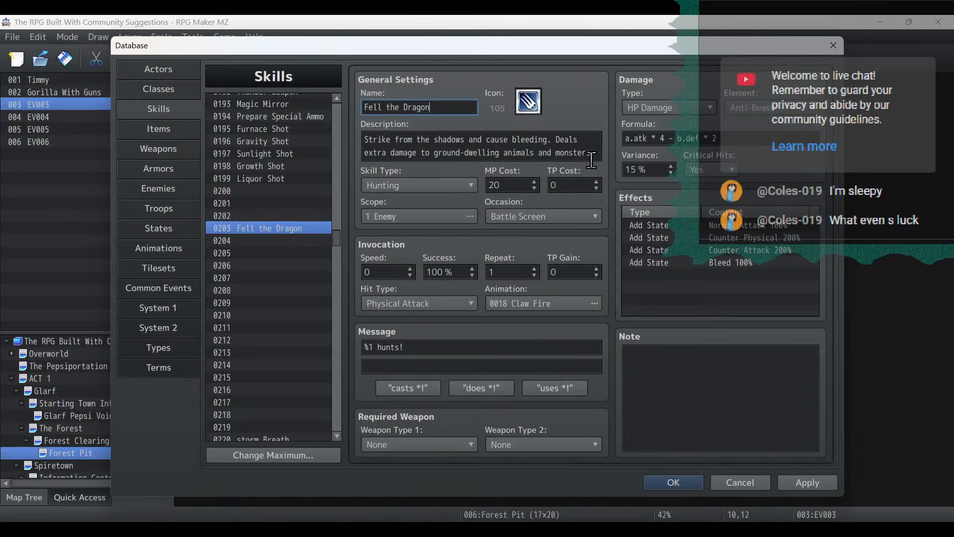
{"action": "left_click_drag", "start_coordinate": [595, 153], "coordinate": [258, 119]}
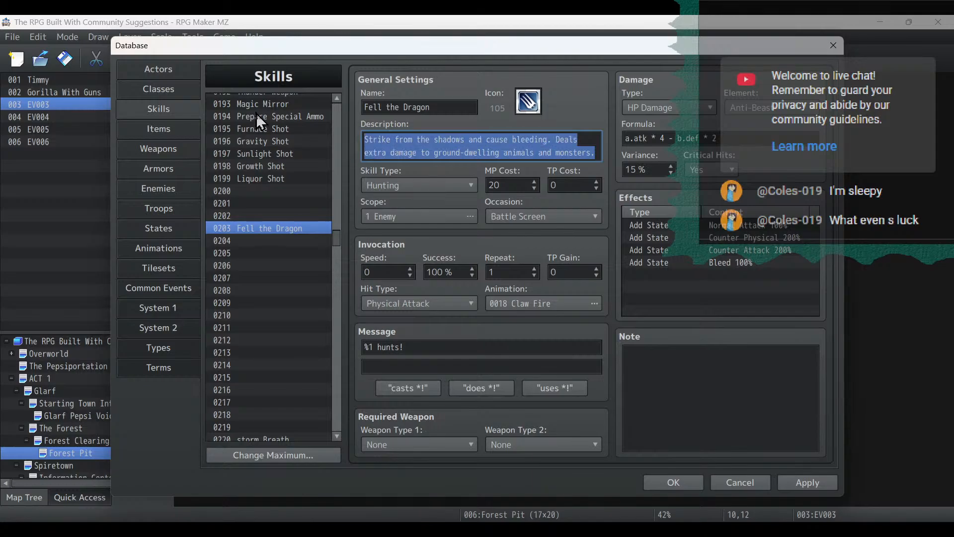
{"action": "type", "text": "D"}
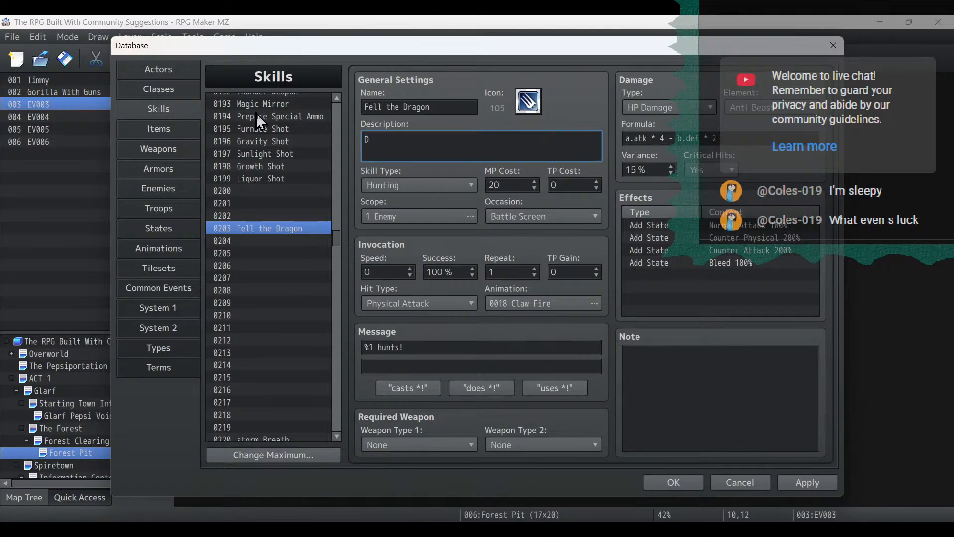
{"action": "type", "text": "eals extra damage to dragons."}
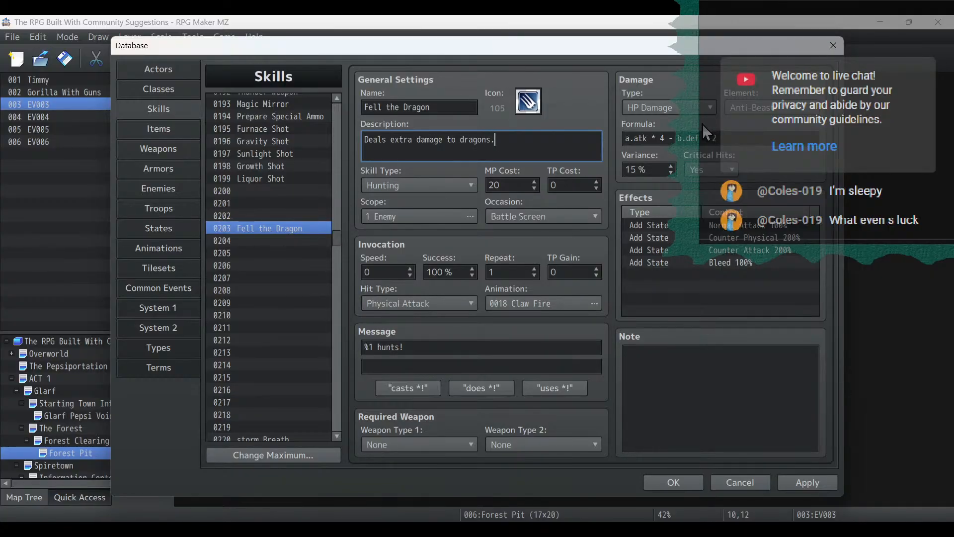
Set the damage element of Fell the Dragon to Anti-Dragon.
{"action": "left_click", "coordinate": [665, 137]}
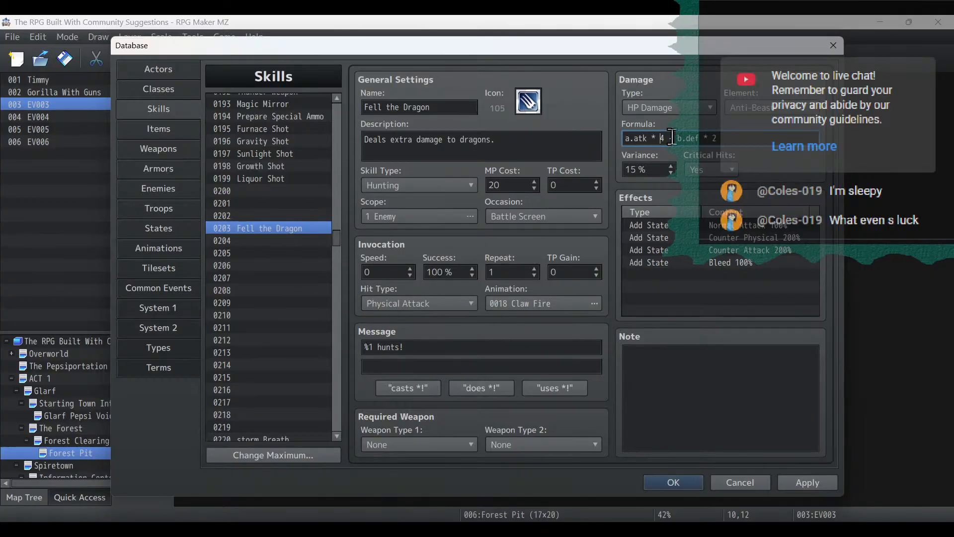
{"action": "left_click", "coordinate": [750, 109]}
{"action": "left_click", "coordinate": [767, 451]}
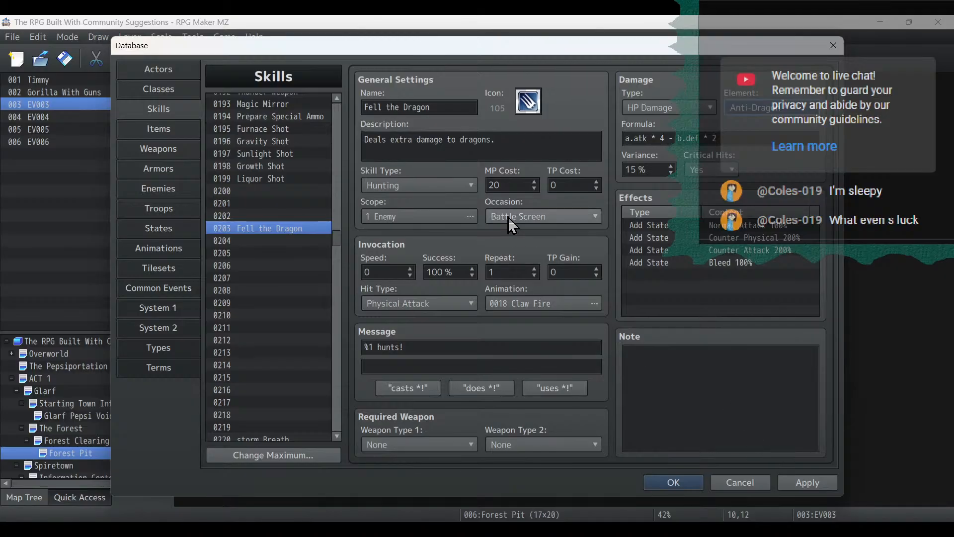
Check the Dragonslayer class's Max MP curve around level 17, leaving the curve unmodified.
{"action": "left_click", "coordinate": [176, 94]}
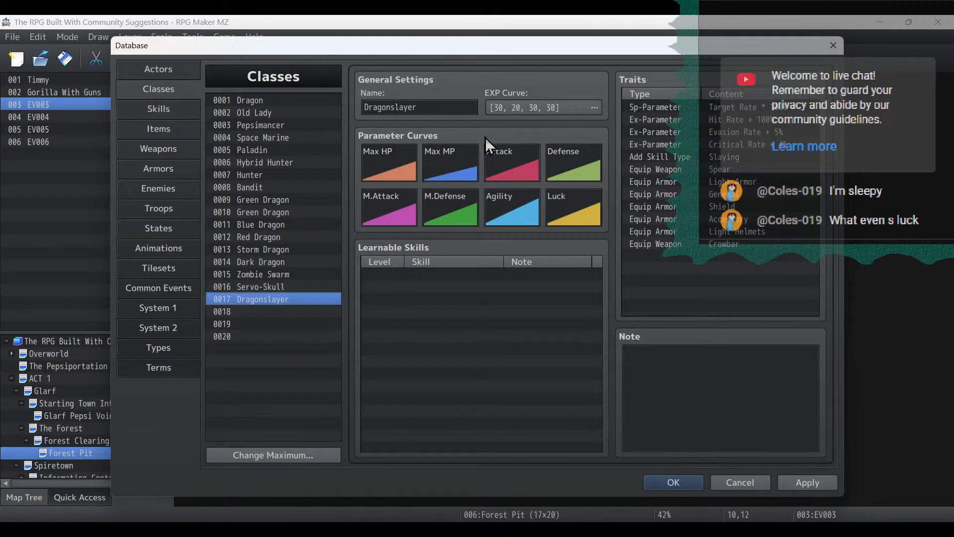
{"action": "double_click", "coordinate": [442, 157]}
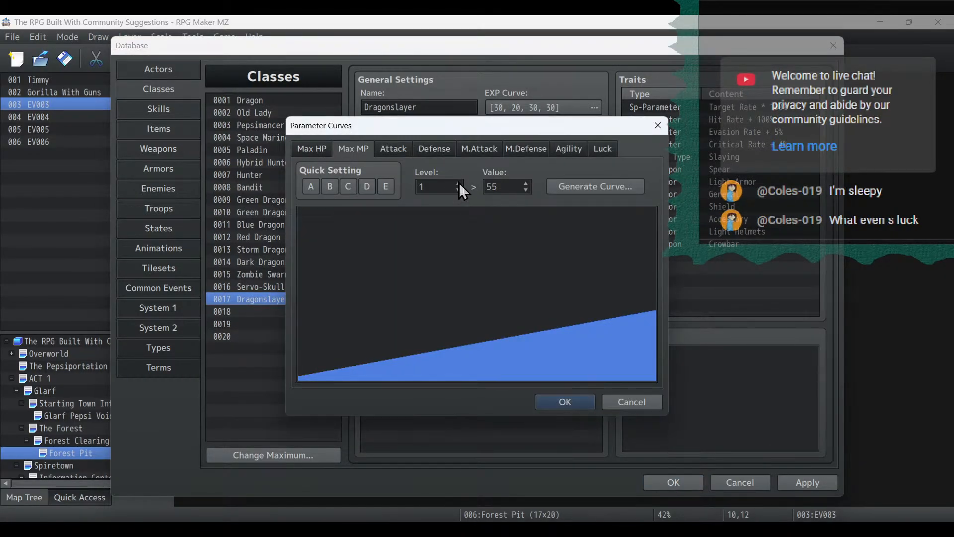
{"action": "scroll", "coordinate": [458, 184], "scroll_direction": "up", "scroll_amount": 14}
{"action": "scroll", "coordinate": [458, 184], "scroll_direction": "up", "scroll_amount": 5}
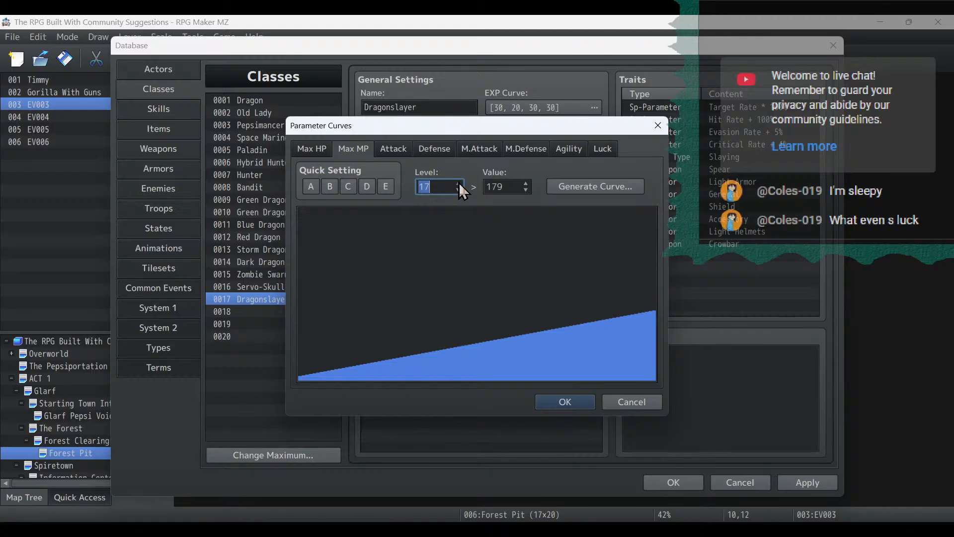
{"action": "left_click", "coordinate": [636, 404]}
Return to the Fell the Dragon skill and set its MP cost to 18.
{"action": "left_click", "coordinate": [153, 109]}
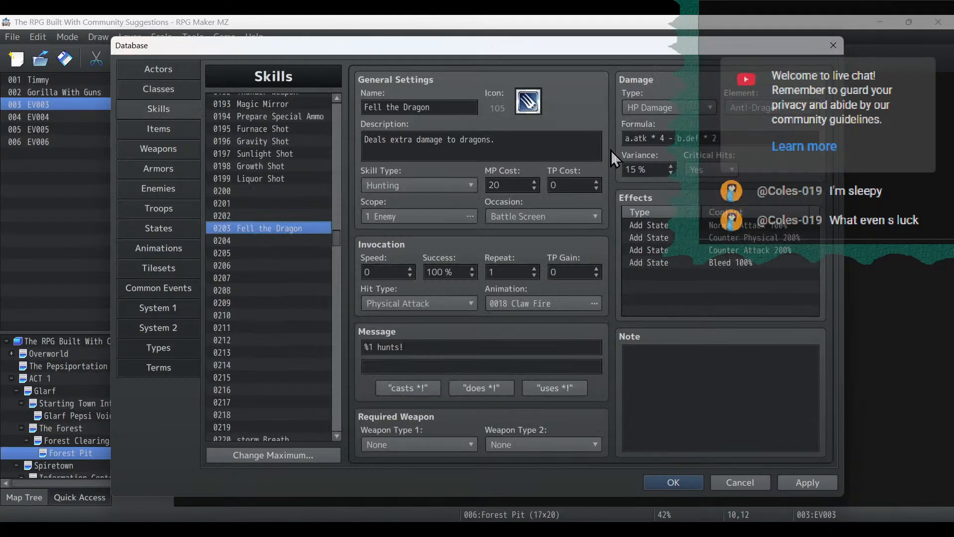
{"action": "double_click", "coordinate": [510, 182]}
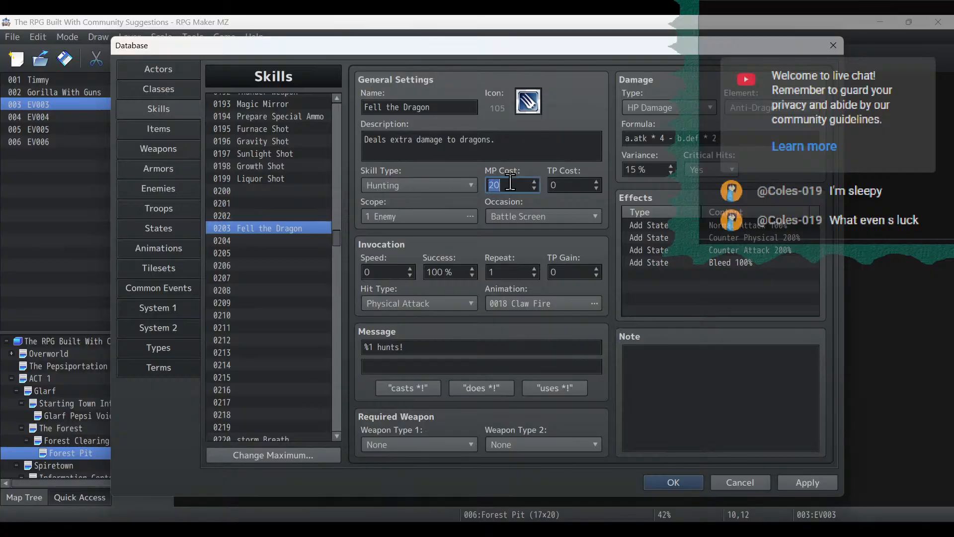
{"action": "type", "text": "18"}
Change the message of Fell the Dragon to "%1 strikes the sky!".
{"action": "left_click", "coordinate": [468, 348]}
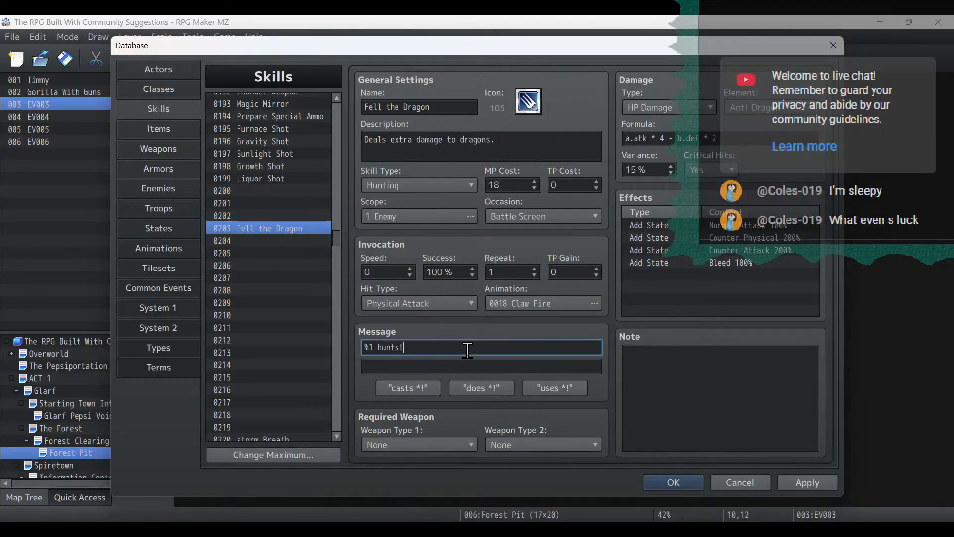
{"action": "key", "text": "BackSpace"}
{"action": "key", "text": "BackSpace"}
{"action": "key", "text": "BackSpace"}
{"action": "key", "text": "BackSpace"}
{"action": "key", "text": "BackSpace"}
{"action": "type", "text": "strikes the sky"}
Remove the Bleed state effect from Fell the Dragon and set its damage variance to 10%.
{"action": "left_click", "coordinate": [769, 261]}
{"action": "key", "text": "Delete"}
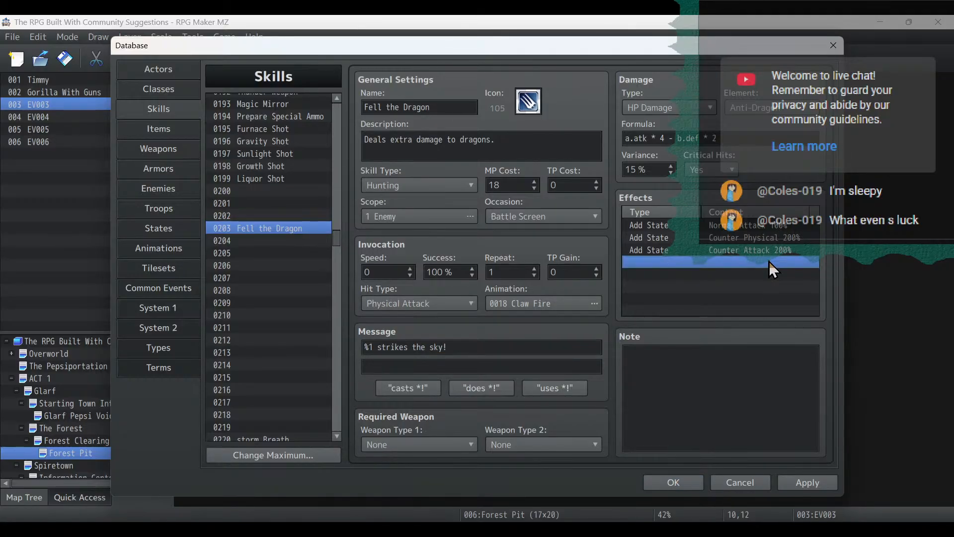
{"action": "left_click", "coordinate": [656, 169]}
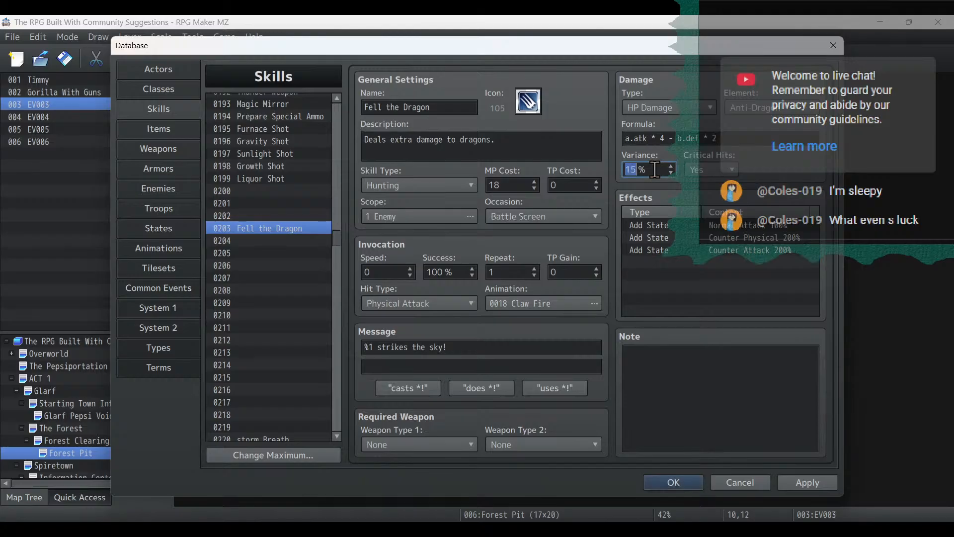
{"action": "type", "text": "10"}
Set the skill type of Fell the Dragon to Slaying and its animation to 0027 Pierce Special 2.
{"action": "left_click", "coordinate": [404, 184]}
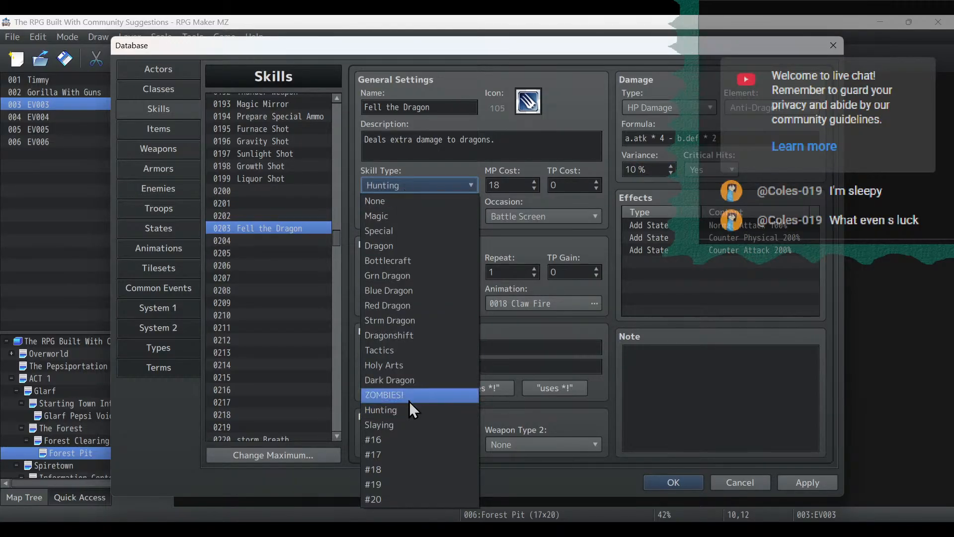
{"action": "left_click", "coordinate": [410, 423]}
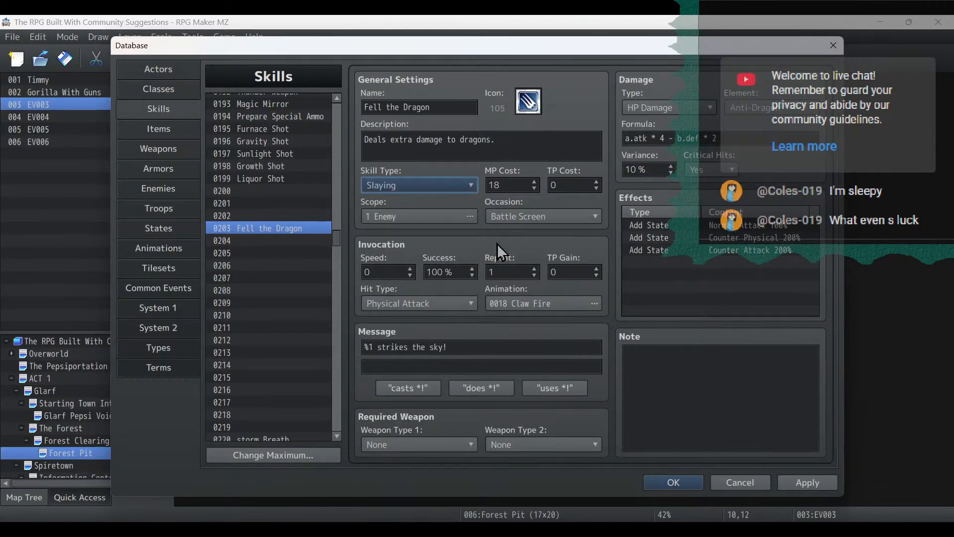
{"action": "double_click", "coordinate": [525, 302]}
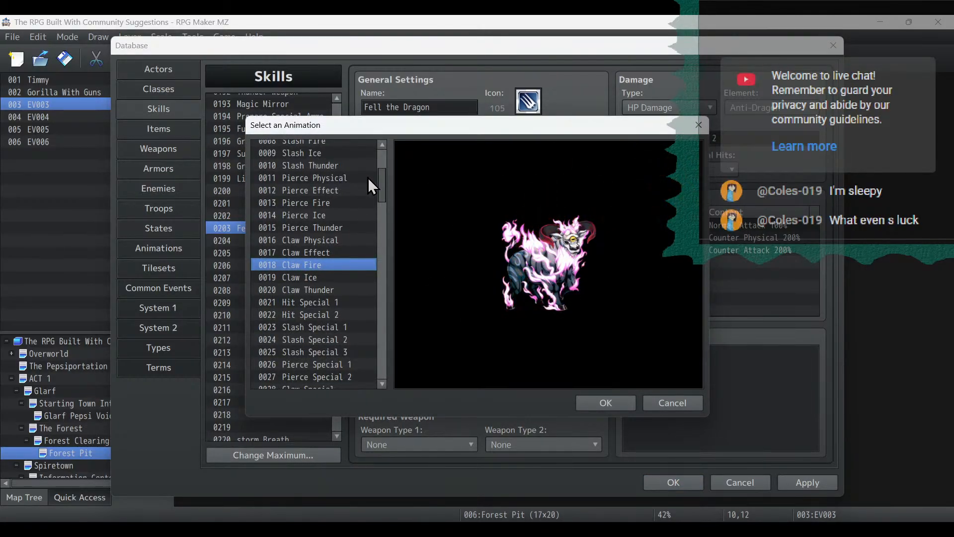
{"action": "left_click", "coordinate": [361, 228]}
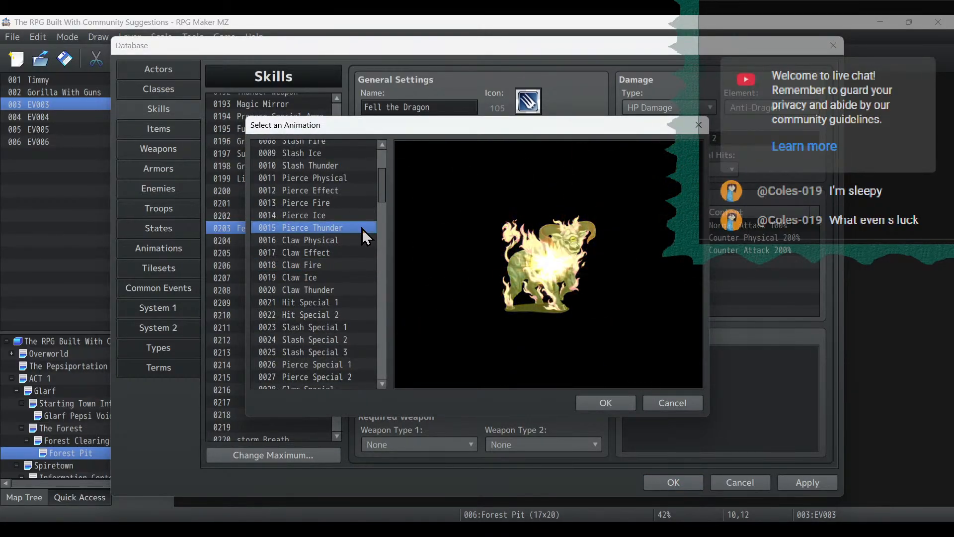
{"action": "left_click", "coordinate": [362, 190]}
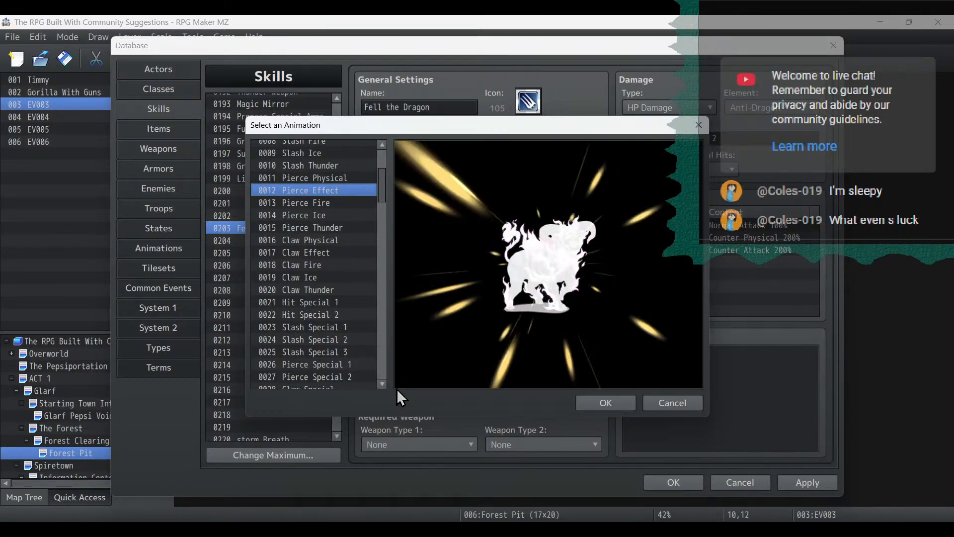
{"action": "left_click", "coordinate": [346, 368]}
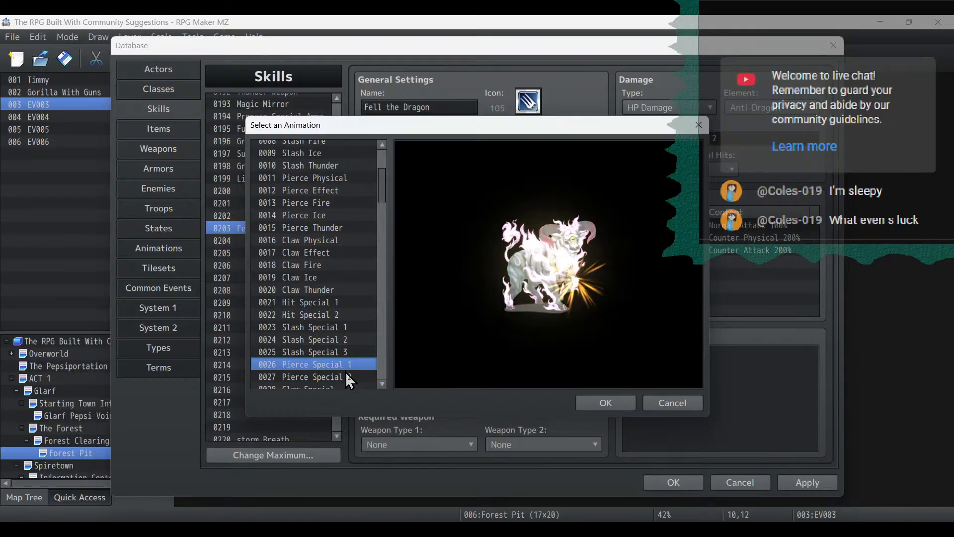
{"action": "left_click", "coordinate": [346, 373]}
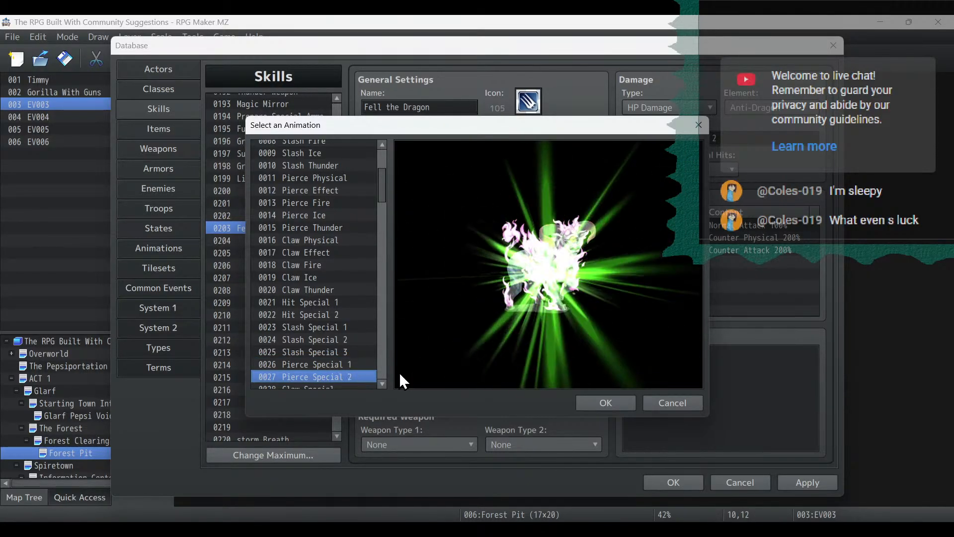
{"action": "left_click", "coordinate": [604, 405]}
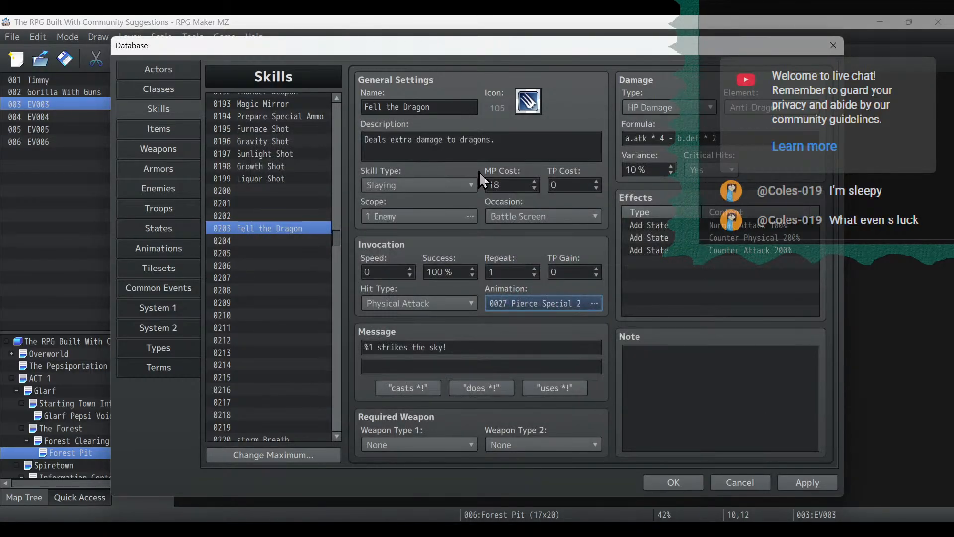
Duplicate the Fell the Dragon skill into the empty skill slot 0204.
{"action": "right_click", "coordinate": [293, 227]}
{"action": "left_click", "coordinate": [315, 235]}
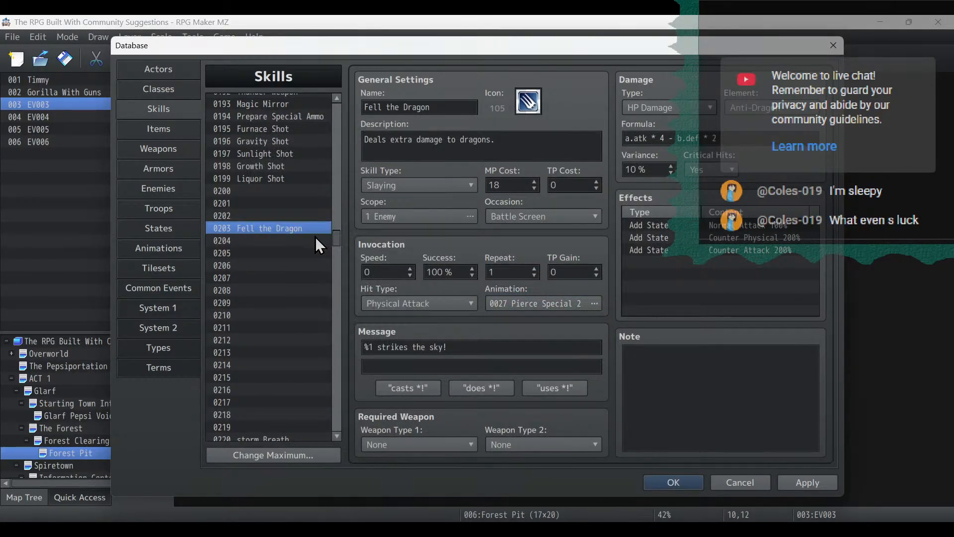
{"action": "left_click", "coordinate": [299, 242]}
{"action": "right_click", "coordinate": [299, 242]}
{"action": "left_click", "coordinate": [321, 265]}
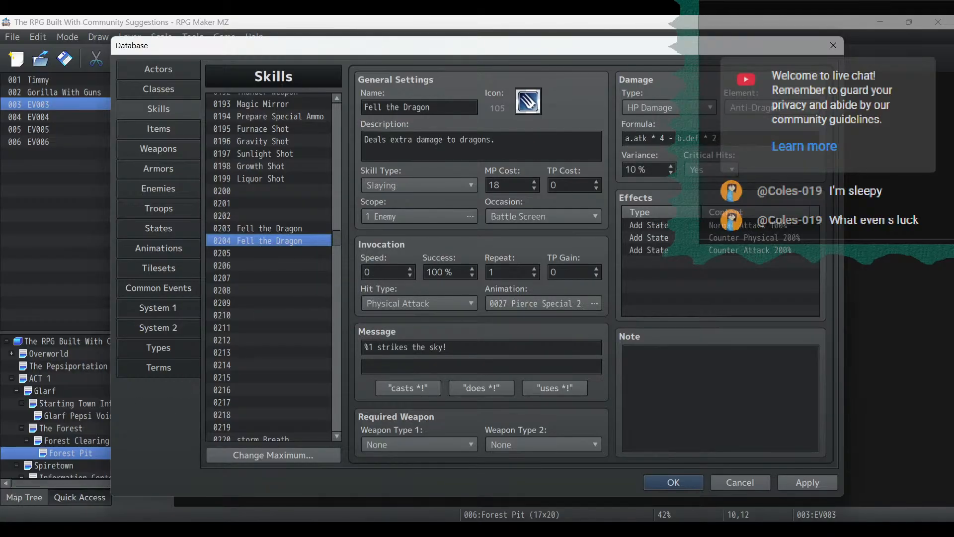
Switch to the project notes in Notepad, delete the line "Anti-dragon spear attack. vegan strike", and return to the RPG Maker MZ database.
{"action": "left_click", "coordinate": [6, 529]}
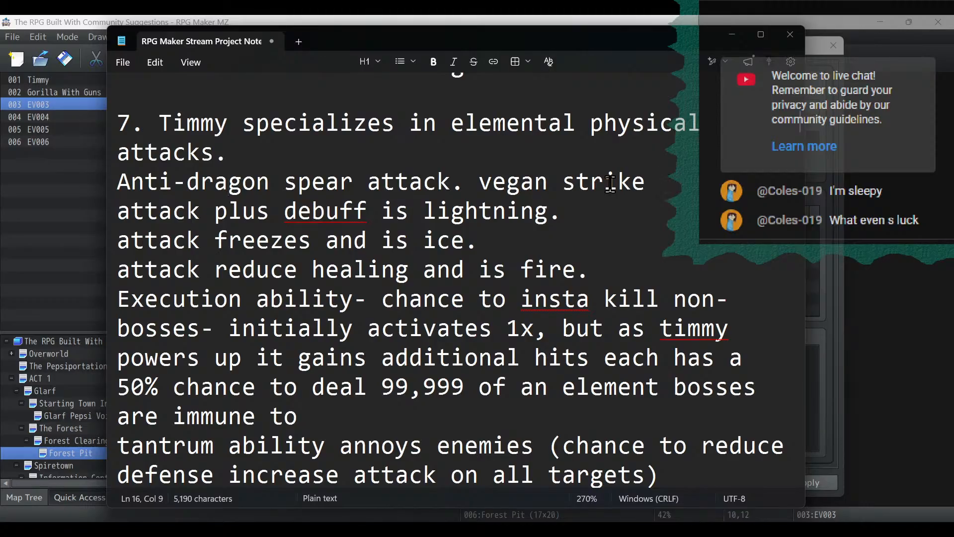
{"action": "left_click_drag", "start_coordinate": [590, 269], "coordinate": [66, 214]}
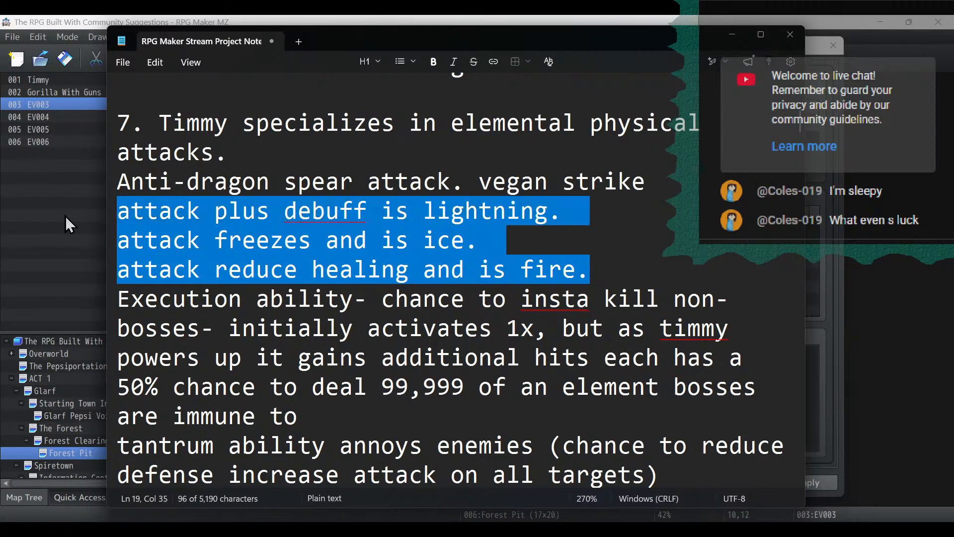
{"action": "left_click", "coordinate": [636, 212]}
{"action": "left_click_drag", "start_coordinate": [646, 182], "coordinate": [58, 178]}
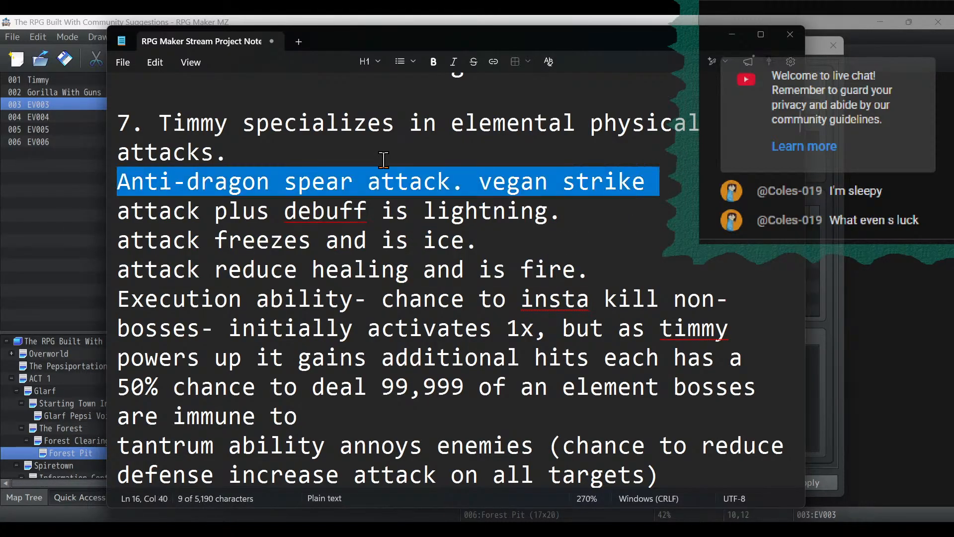
{"action": "key", "text": "BackSpace"}
{"action": "key", "text": "BackSpace"}
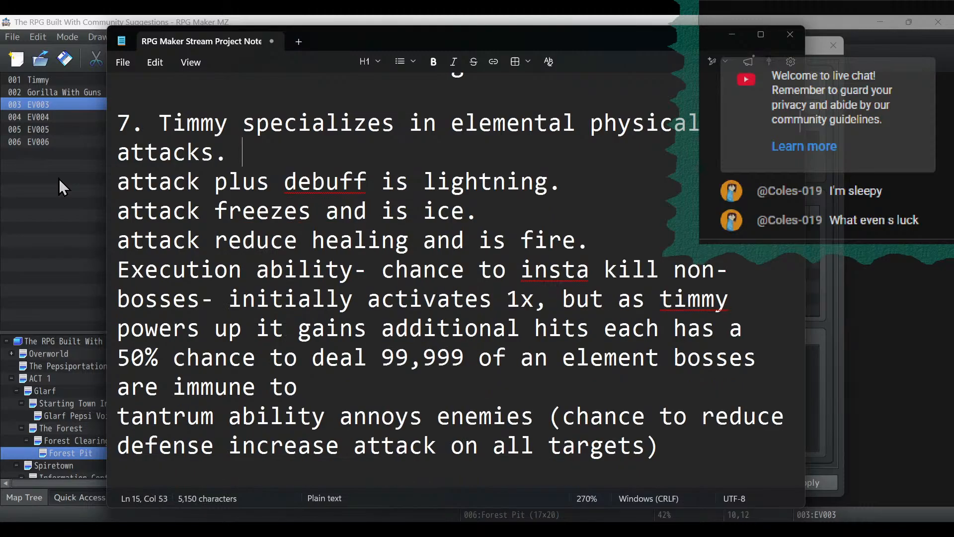
{"action": "left_click", "coordinate": [572, 22]}
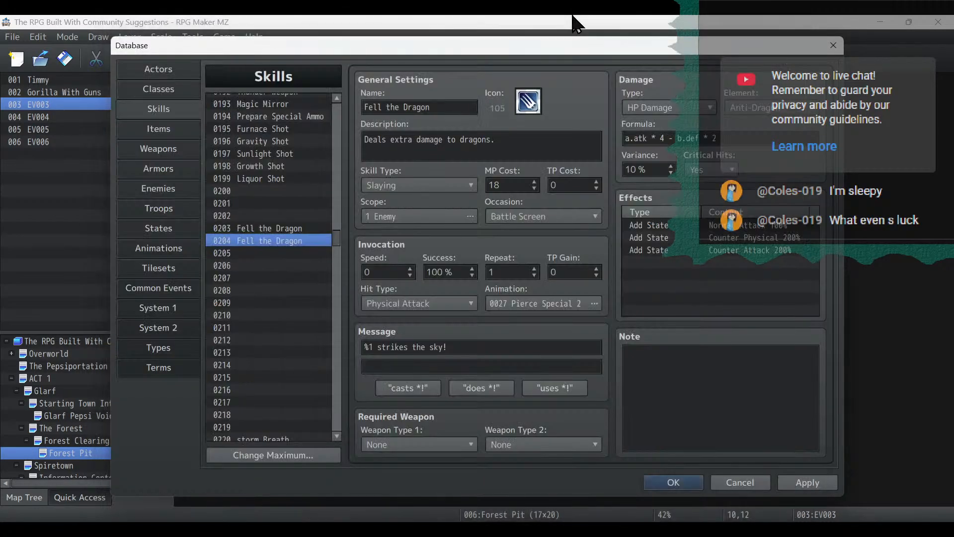
Change the icon of the original Fell the Dragon skill in slot 0203 to spear icon 107 and apply the change.
{"action": "triple_click", "coordinate": [446, 104]}
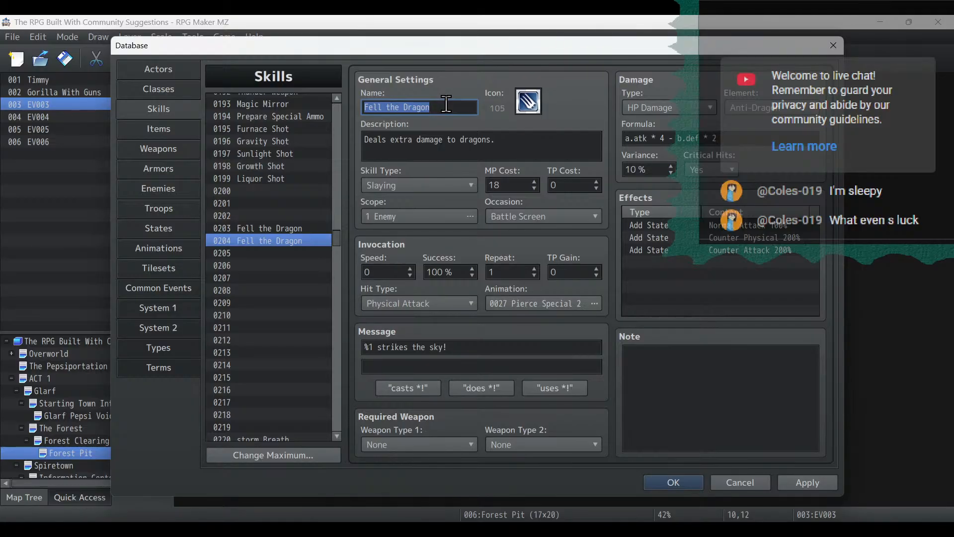
{"action": "left_click", "coordinate": [298, 228]}
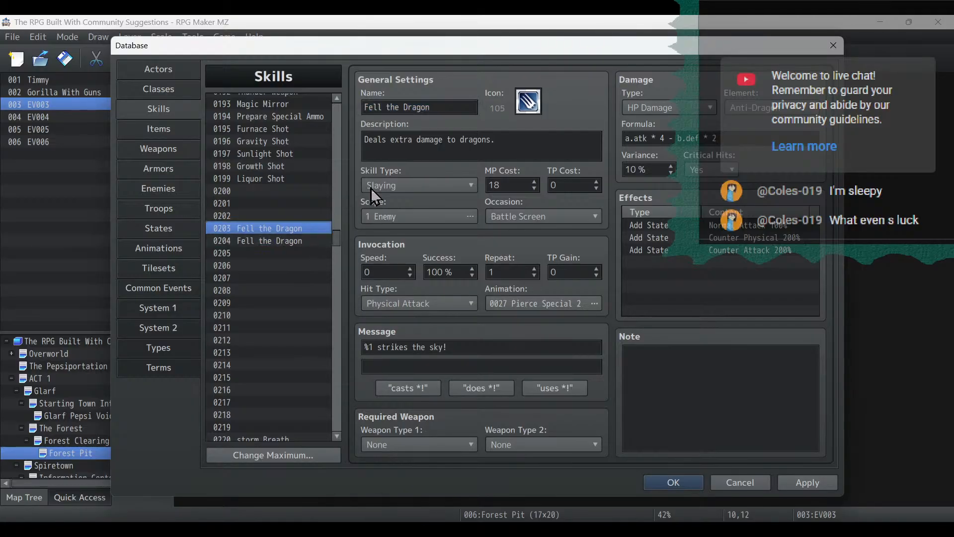
{"action": "double_click", "coordinate": [527, 102]}
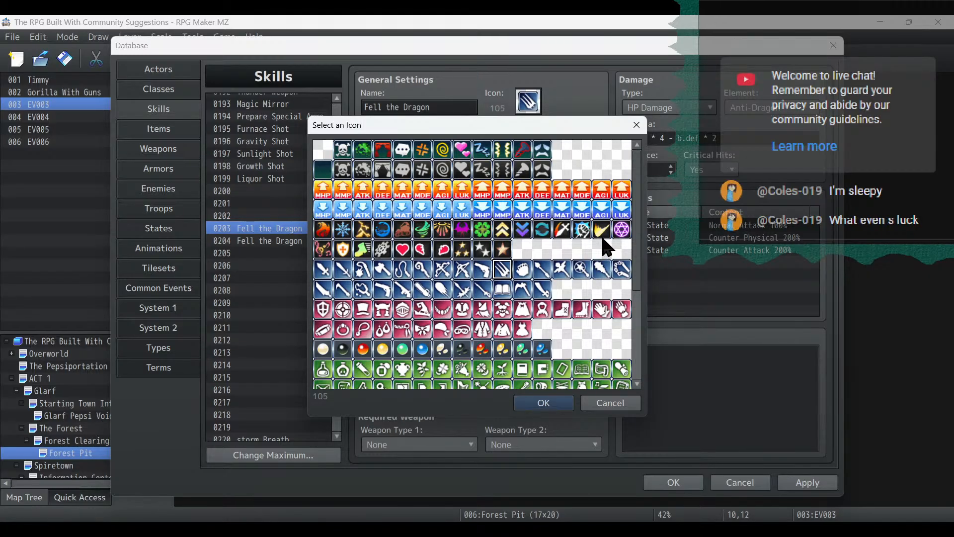
{"action": "double_click", "coordinate": [550, 271]}
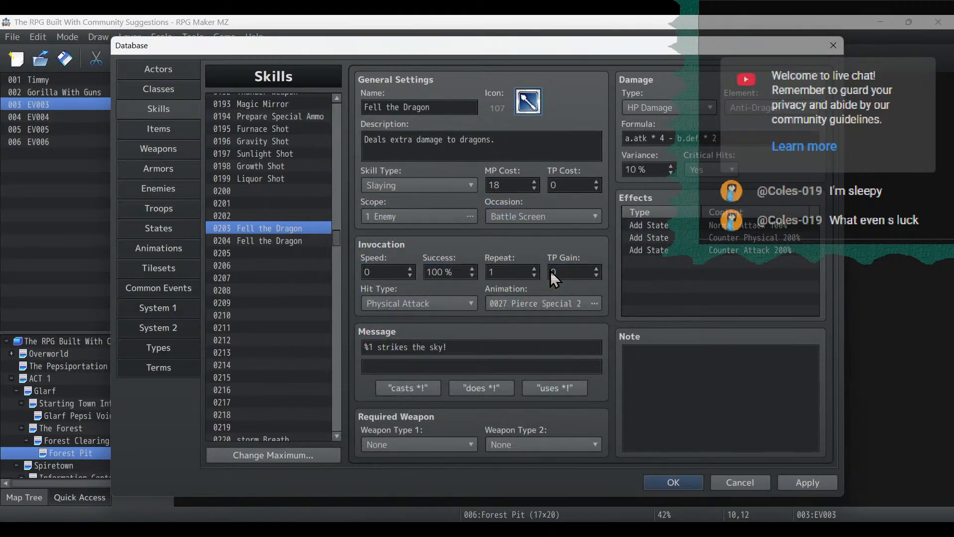
{"action": "left_click", "coordinate": [810, 485]}
Give the copied skill in slot 0204 flame icon 64 and change its damage formula to 100 + a.atk * 4 - b.def * 2.
{"action": "left_click", "coordinate": [310, 248]}
{"action": "left_click", "coordinate": [288, 240]}
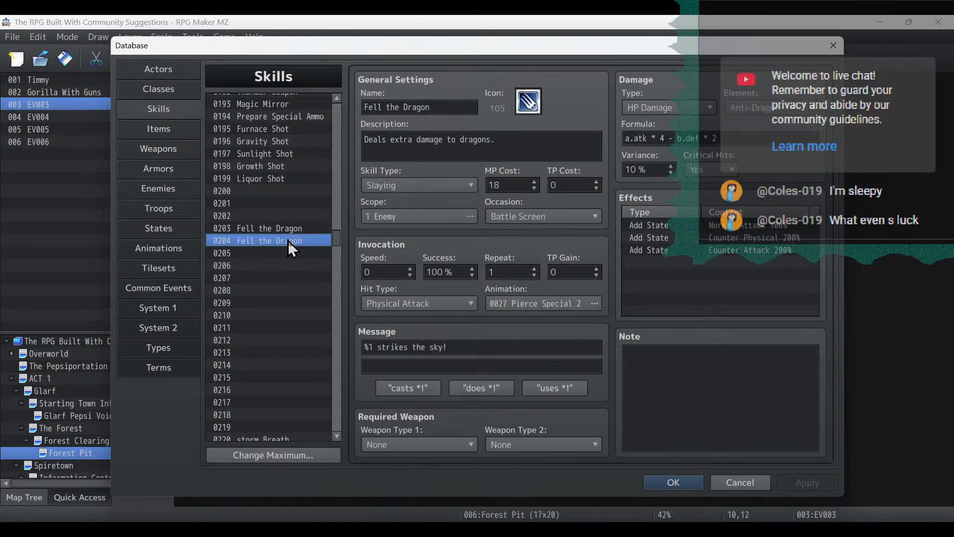
{"action": "double_click", "coordinate": [528, 103]}
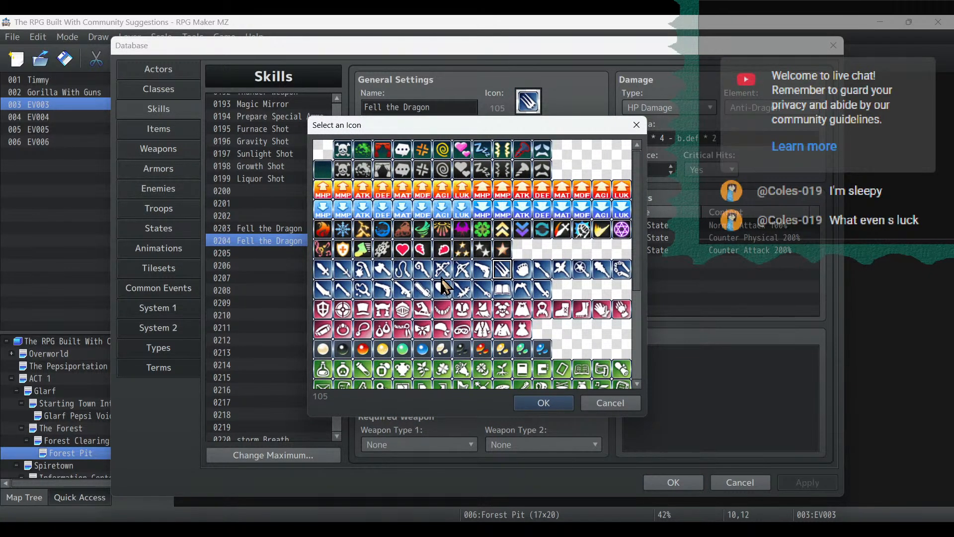
{"action": "double_click", "coordinate": [323, 230]}
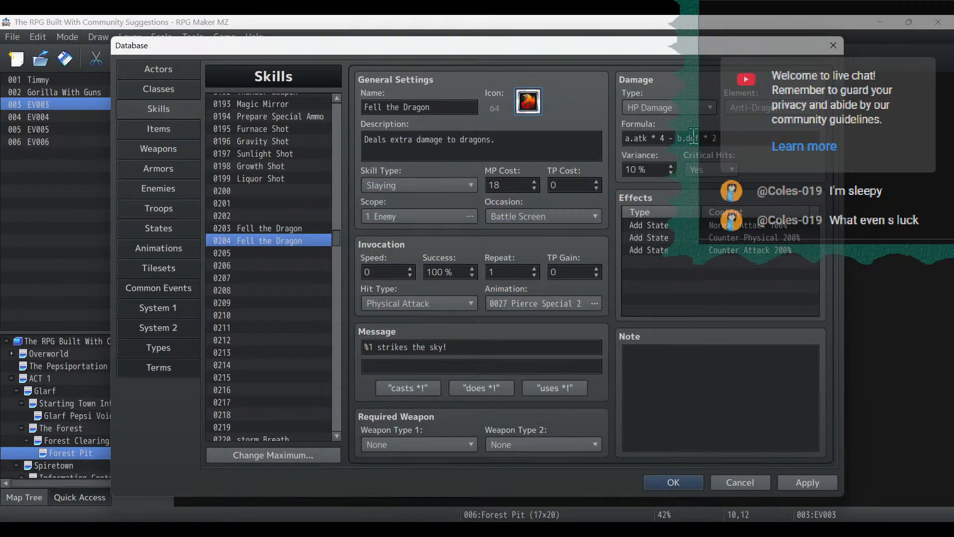
{"action": "left_click", "coordinate": [689, 141]}
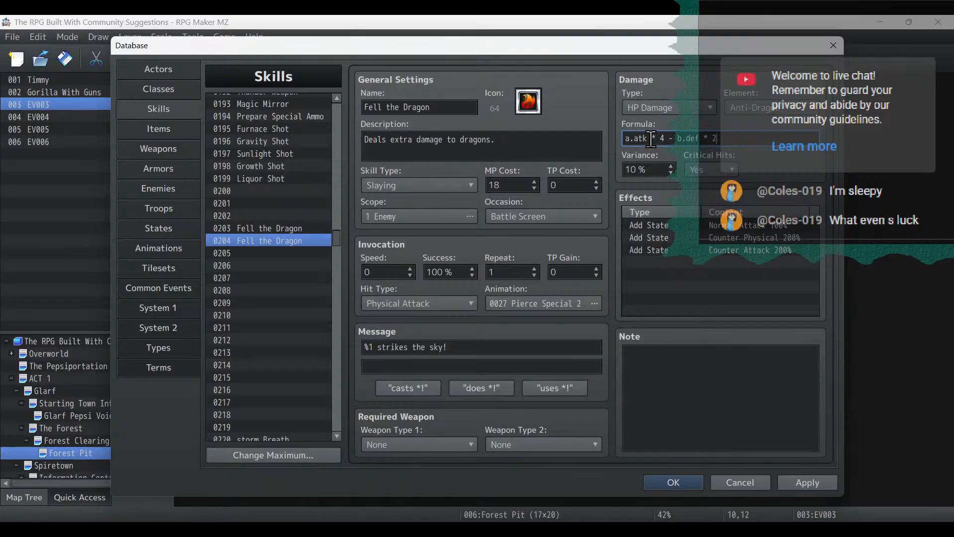
{"action": "left_click", "coordinate": [625, 138]}
{"action": "type", "text": "100 +"}
Set the damage element of skill 0204 to Fire and its MP cost to 22.
{"action": "left_click", "coordinate": [768, 108]}
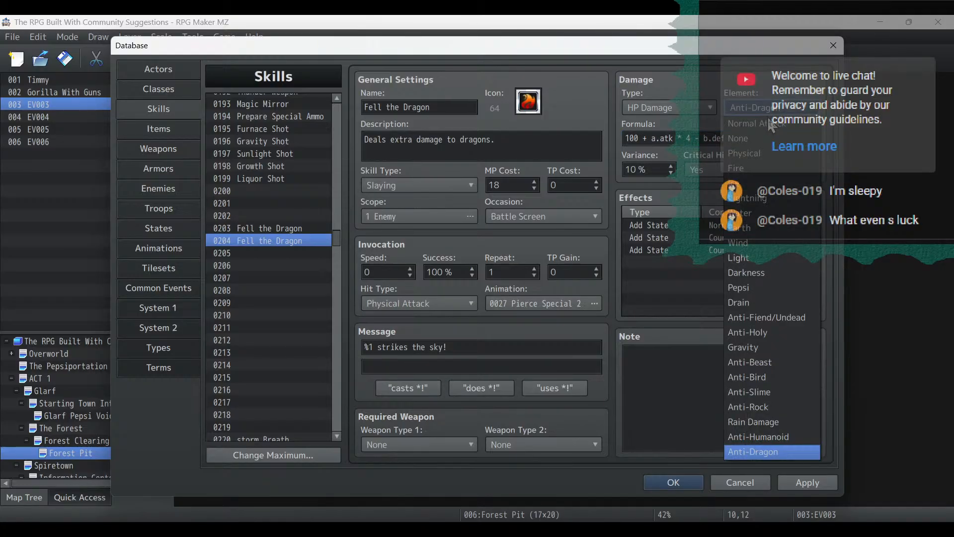
{"action": "left_click", "coordinate": [762, 168]}
{"action": "double_click", "coordinate": [507, 179]}
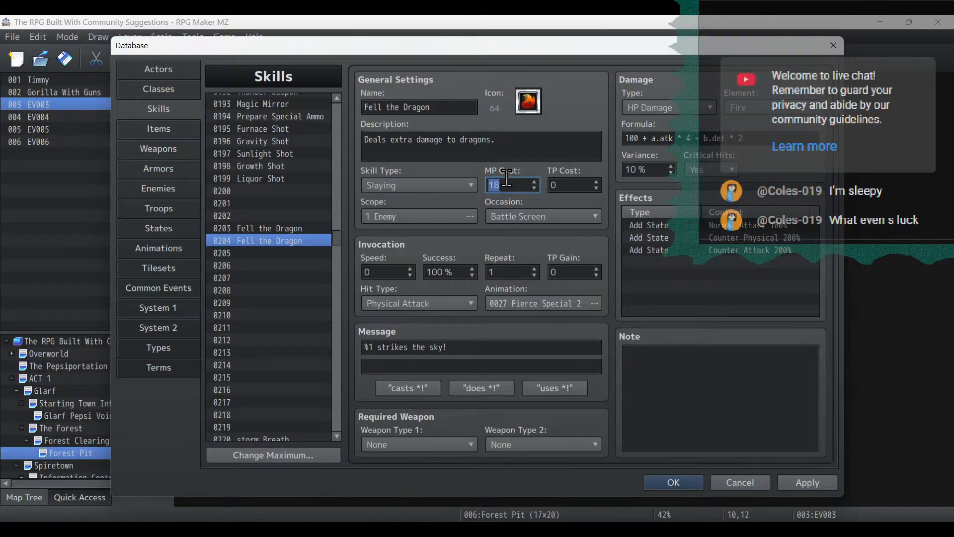
{"action": "type", "text": "22"}
Add an effect to skill 0204 that inflicts the Counter Fire state at 100%.
{"action": "left_click", "coordinate": [670, 267]}
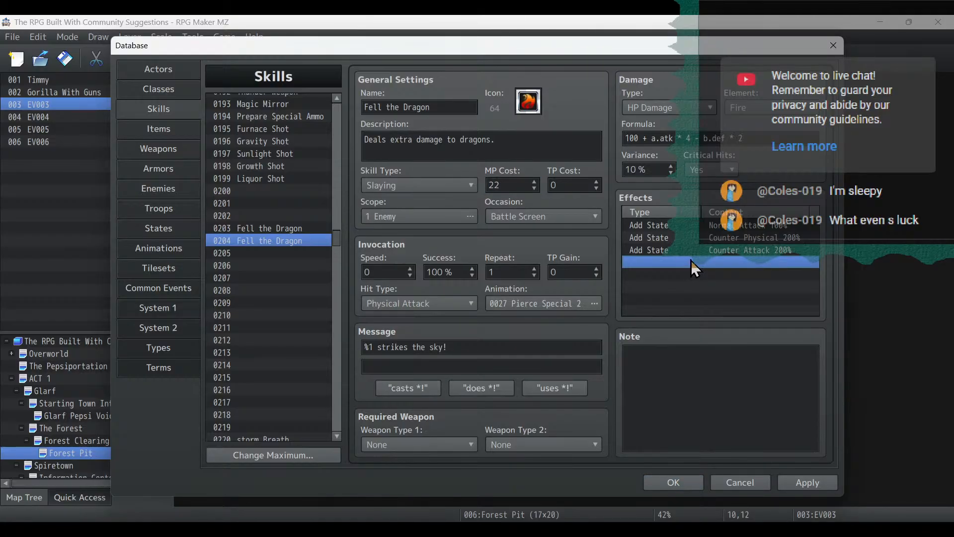
{"action": "double_click", "coordinate": [690, 261]}
{"action": "left_click", "coordinate": [660, 181]}
{"action": "left_click", "coordinate": [654, 199]}
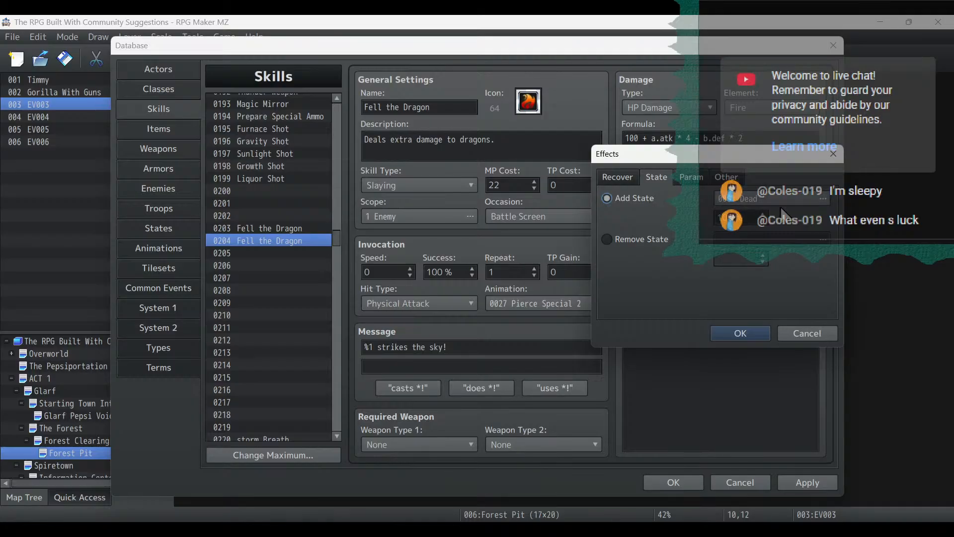
{"action": "left_click", "coordinate": [735, 198]}
{"action": "left_click", "coordinate": [640, 172]}
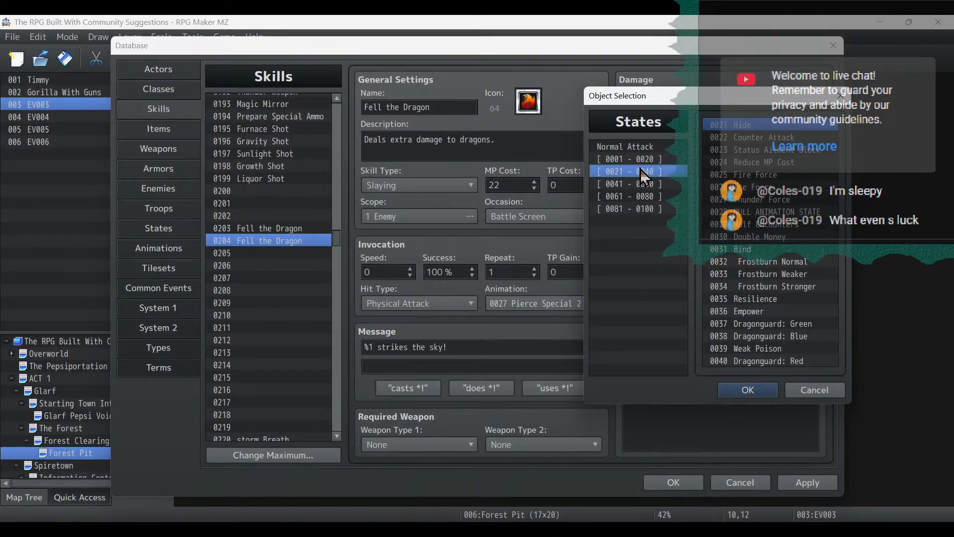
{"action": "left_click", "coordinate": [641, 182]}
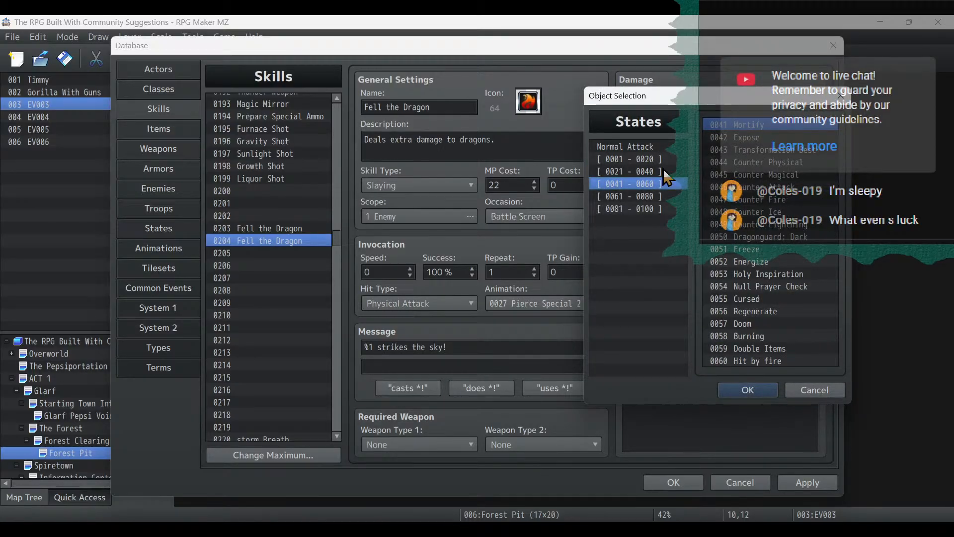
{"action": "double_click", "coordinate": [774, 199]}
{"action": "left_click", "coordinate": [696, 332]}
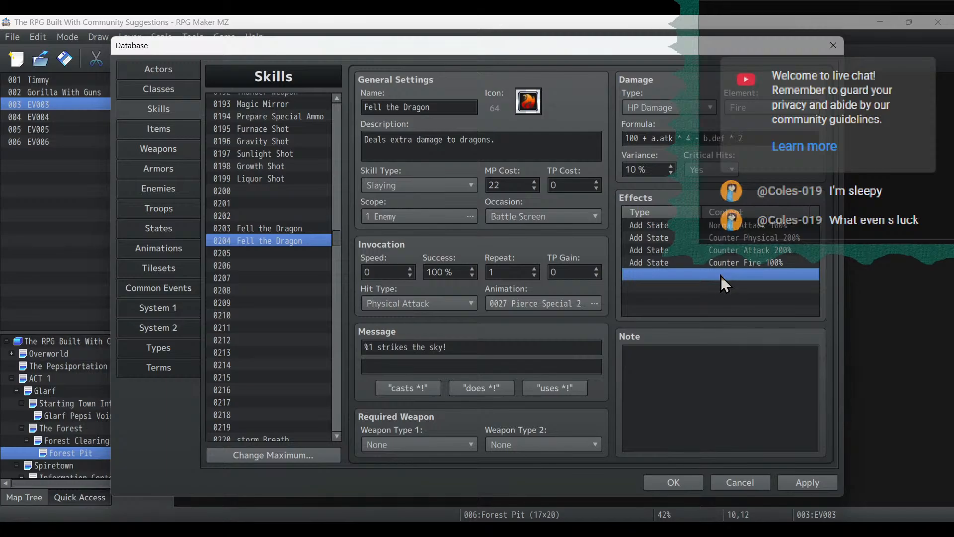
Add an effect to skill 0204 that inflicts the 0058 Burning state, and apply the database changes.
{"action": "double_click", "coordinate": [721, 276]}
{"action": "left_click", "coordinate": [664, 177]}
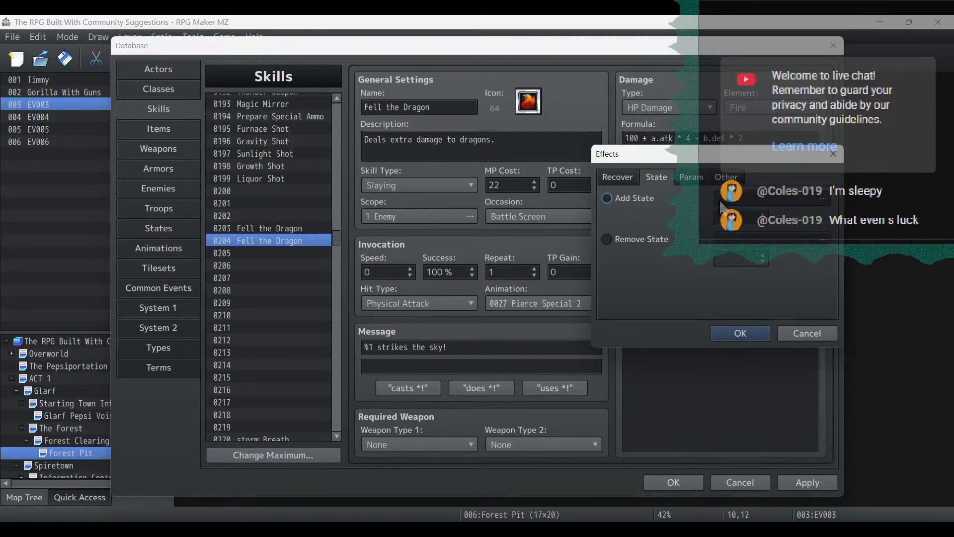
{"action": "left_click", "coordinate": [607, 198]}
{"action": "left_click", "coordinate": [770, 198]}
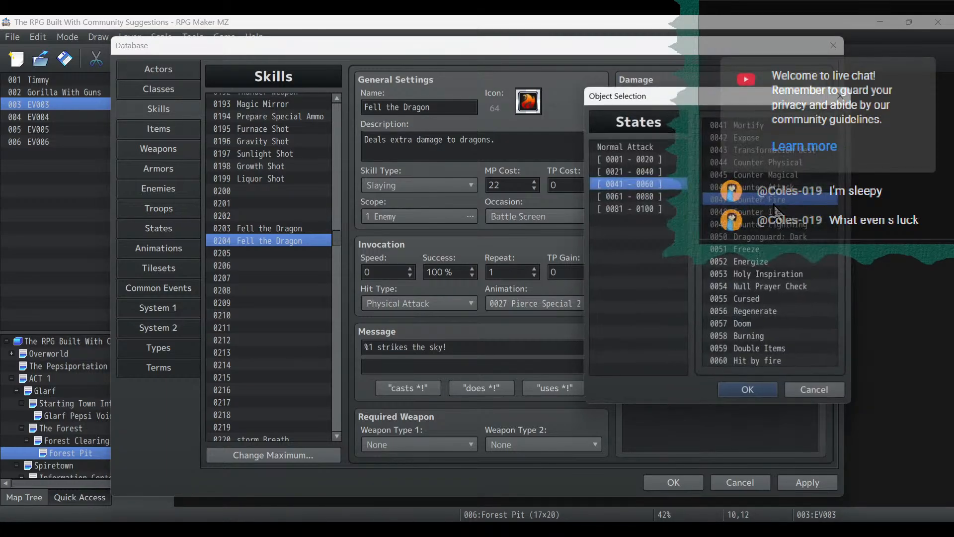
{"action": "double_click", "coordinate": [758, 337]}
{"action": "left_click", "coordinate": [742, 334]}
{"action": "left_click", "coordinate": [810, 481]}
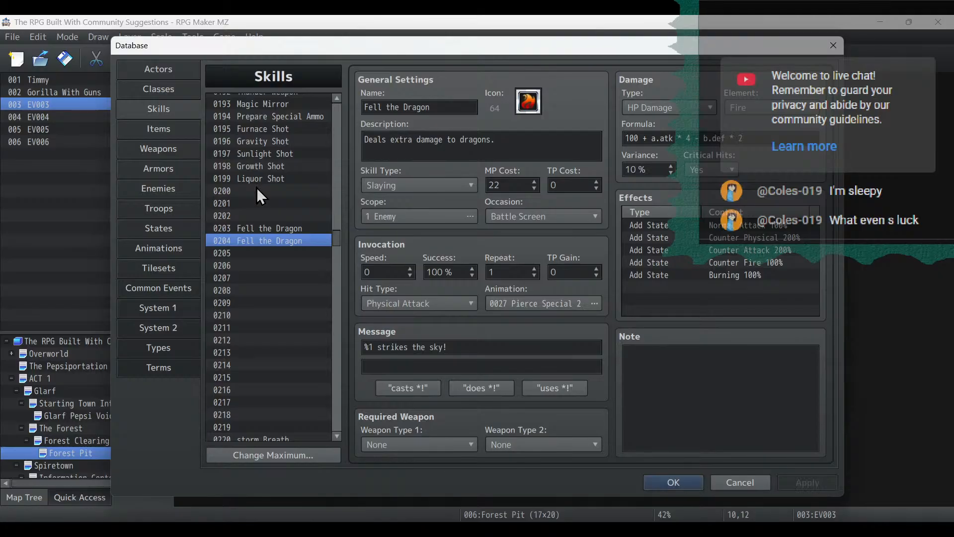
Examine the settings of the Burning and Freeze states, and return to skill 0204.
{"action": "left_click", "coordinate": [179, 229]}
{"action": "left_click_drag", "start_coordinate": [336, 179], "coordinate": [339, 306]}
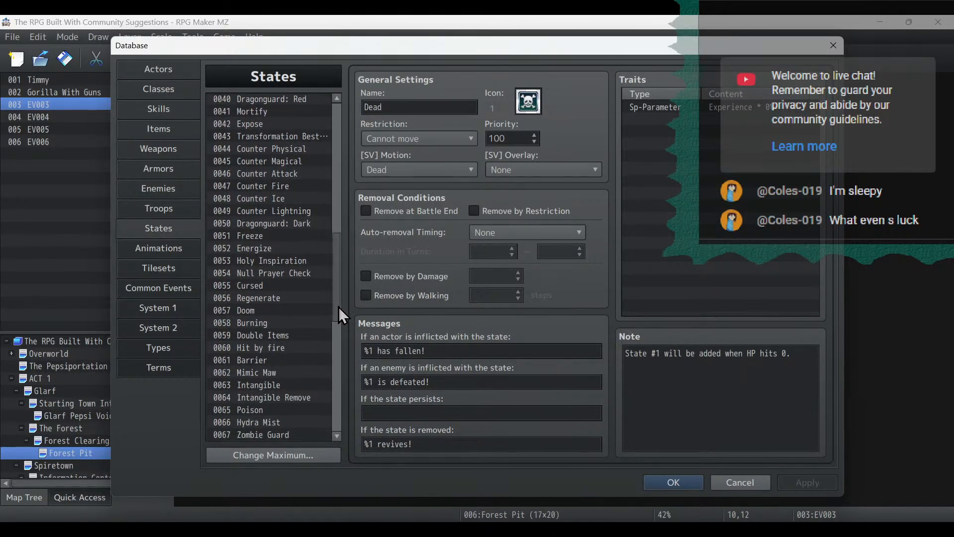
{"action": "left_click", "coordinate": [267, 324]}
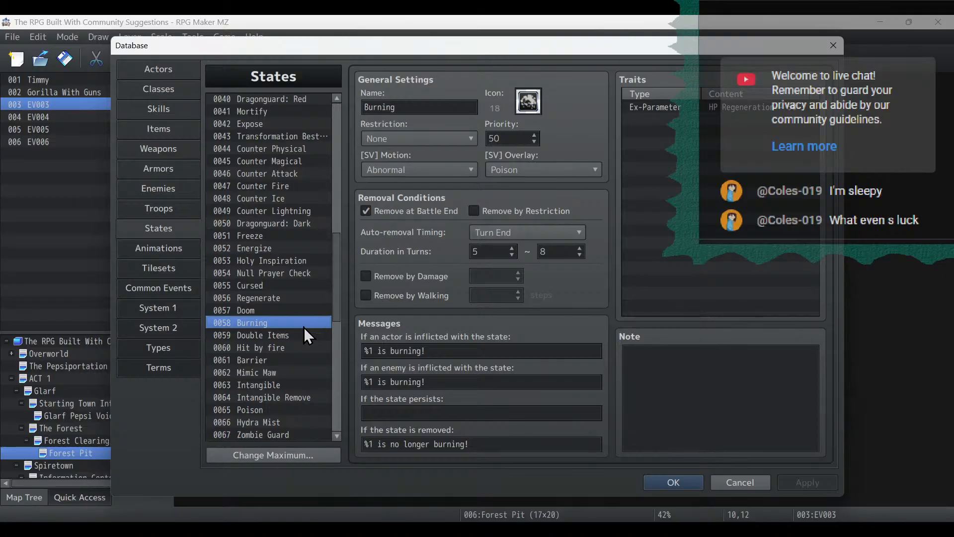
{"action": "left_click", "coordinate": [277, 235]}
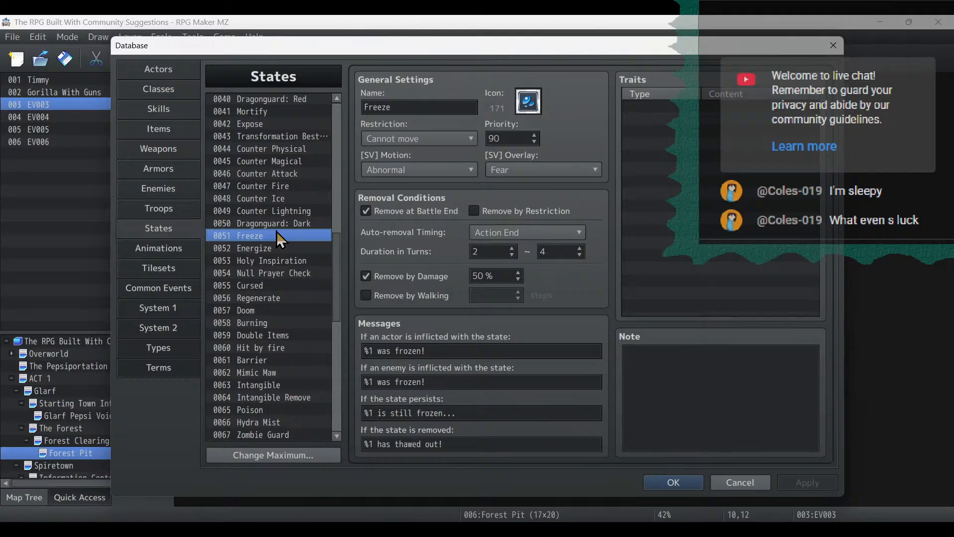
{"action": "left_click", "coordinate": [162, 108]}
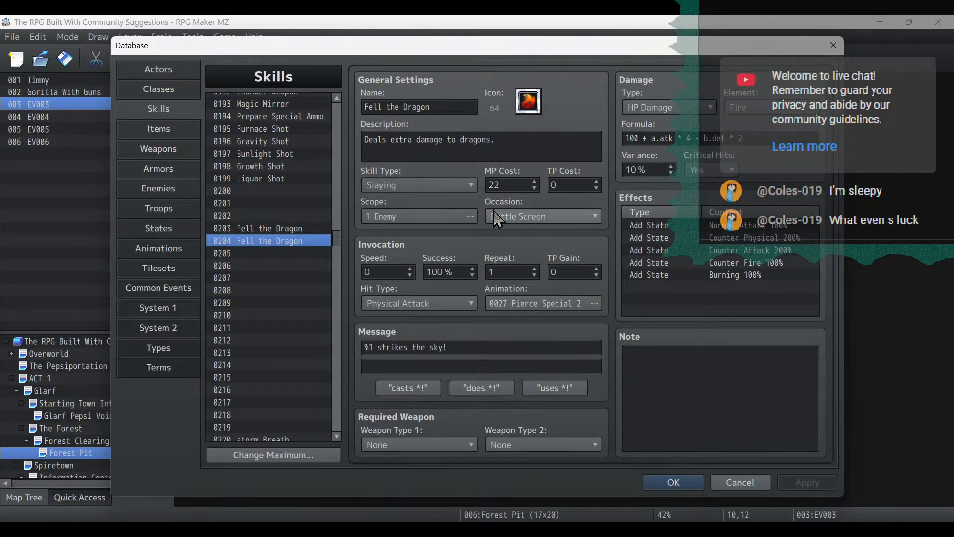
Replace the description of skill 0204 with "Deals physical fire damage. 50% chance to set the target on fire.".
{"action": "double_click", "coordinate": [518, 187]}
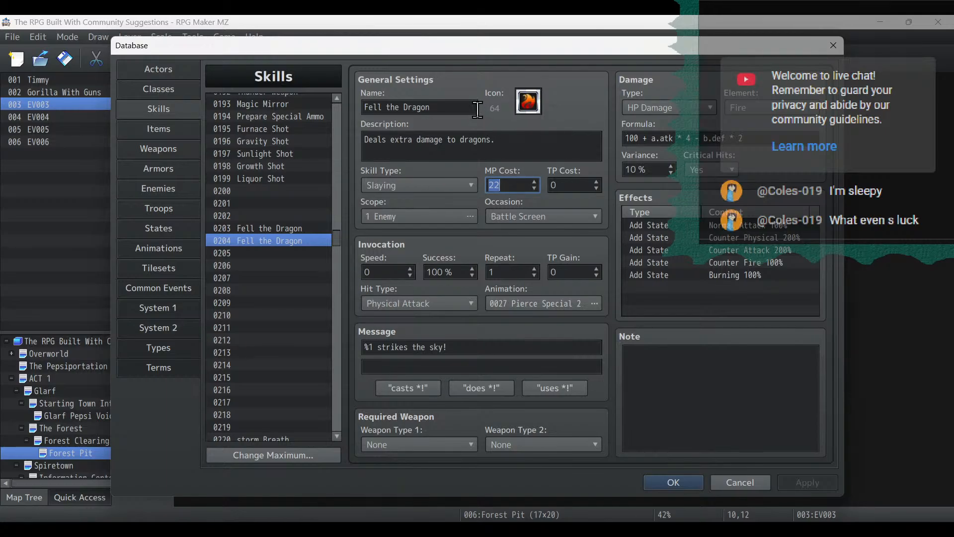
{"action": "triple_click", "coordinate": [526, 145]}
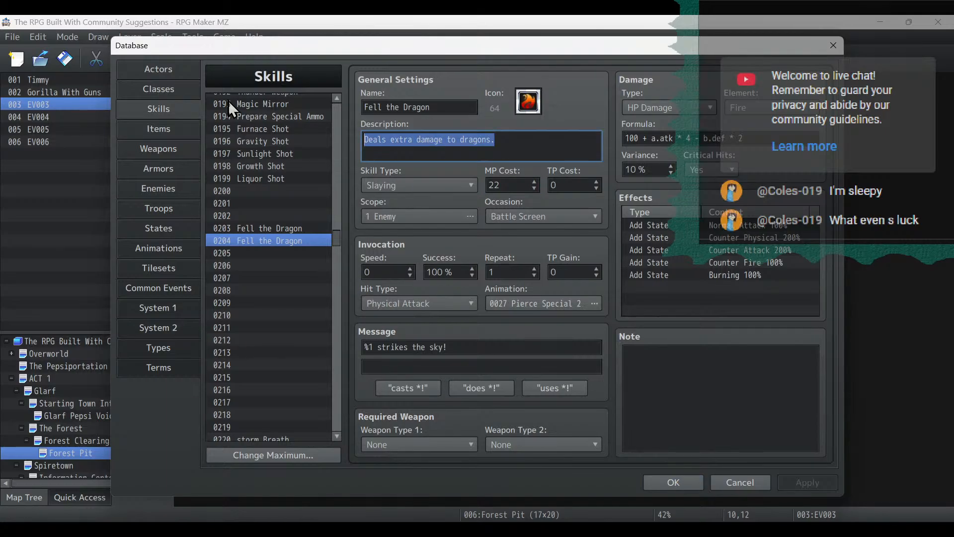
{"action": "type", "text": "Deals ph"}
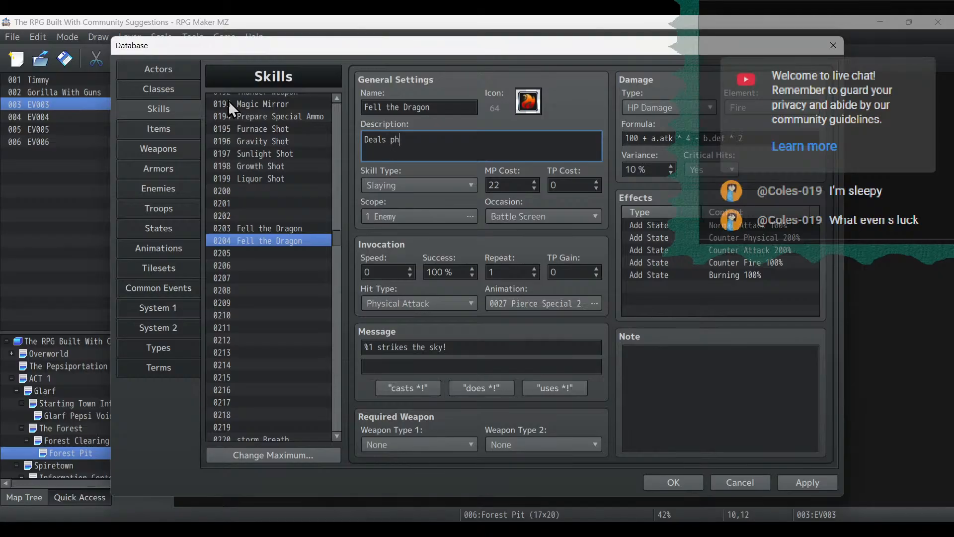
{"action": "type", "text": "ysical fire"}
{"action": "type", "text": " damage."}
{"action": "type", "text": " May"}
{"action": "key", "text": "BackSpace"}
{"action": "key", "text": "BackSpace"}
{"action": "key", "text": "BackSpace"}
{"action": "type", "text": "50% cah"}
{"action": "key", "text": "BackSpace"}
{"action": "key", "text": "BackSpace"}
{"action": "type", "text": "hance"}
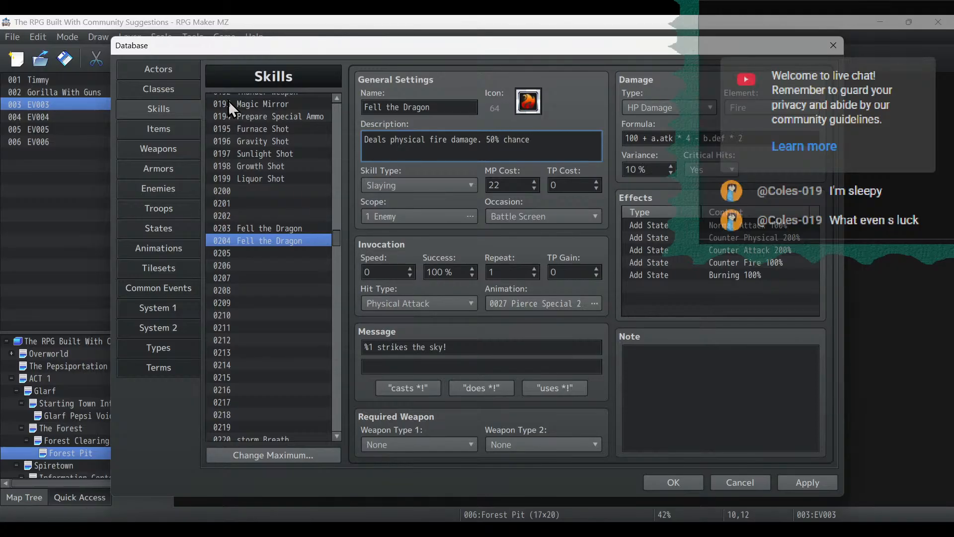
{"action": "type", "text": " to set the "}
{"action": "type", "text": "target on fire."}
Set the chance of the Burning state effect on skill 0204 to 50%.
{"action": "double_click", "coordinate": [737, 274]}
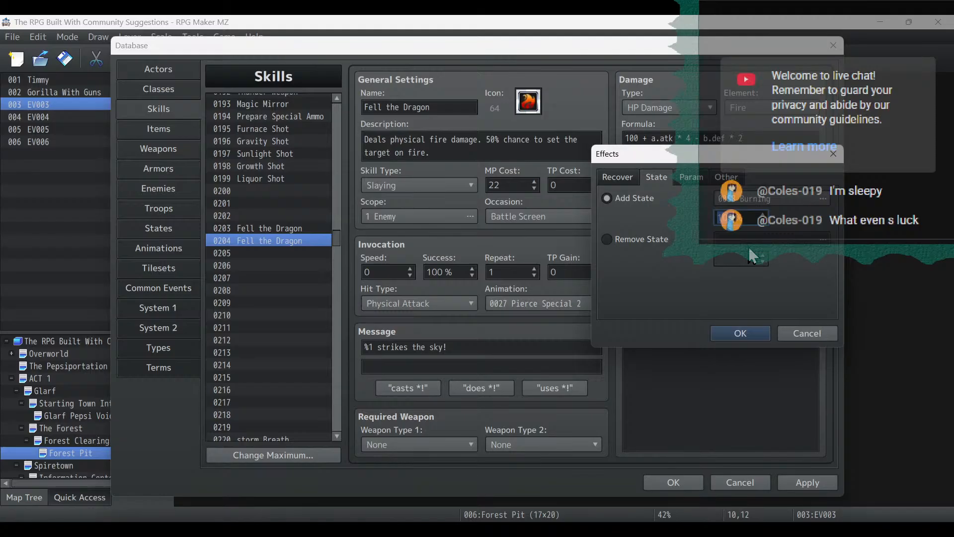
{"action": "type", "text": "50"}
{"action": "left_click", "coordinate": [740, 333]}
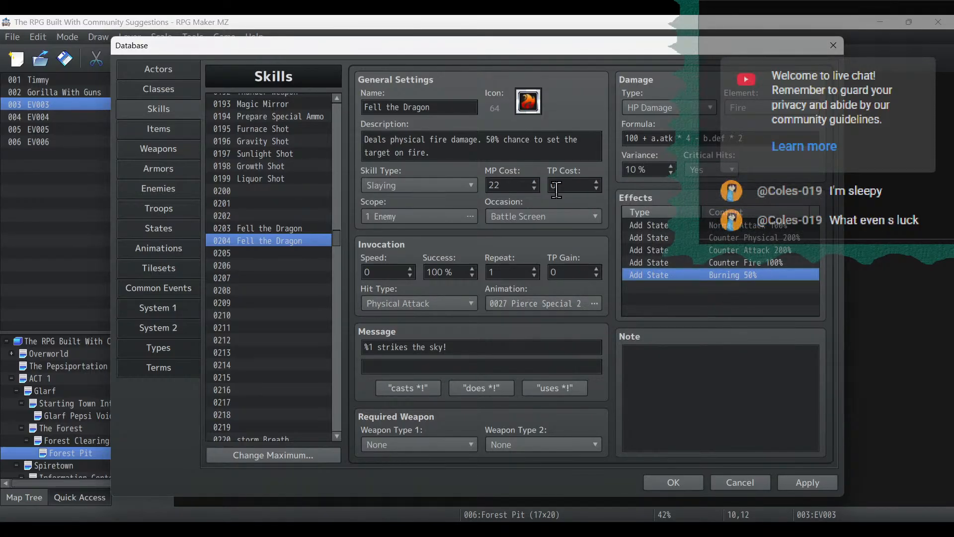
Rename skill 0204 as "Ignition Strike".
{"action": "triple_click", "coordinate": [439, 107]}
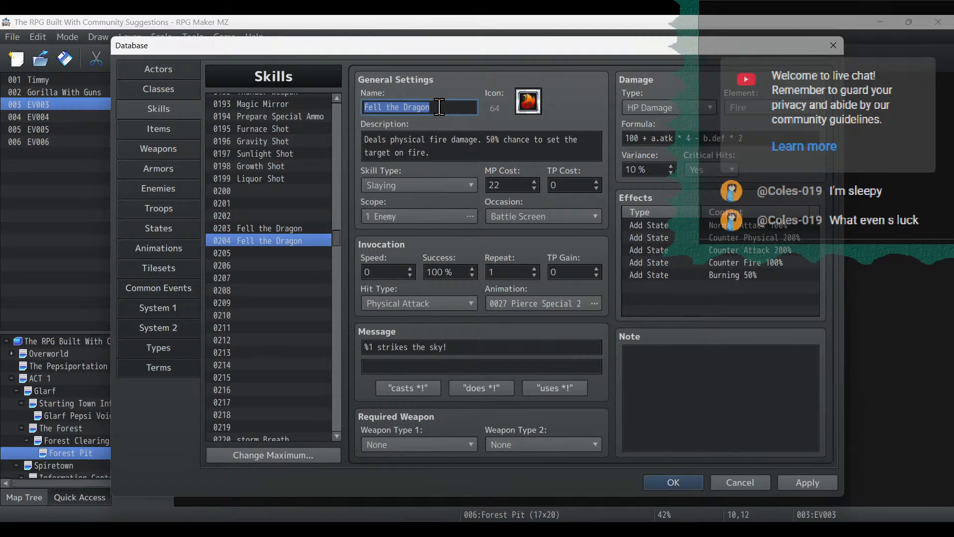
{"action": "type", "text": "I"}
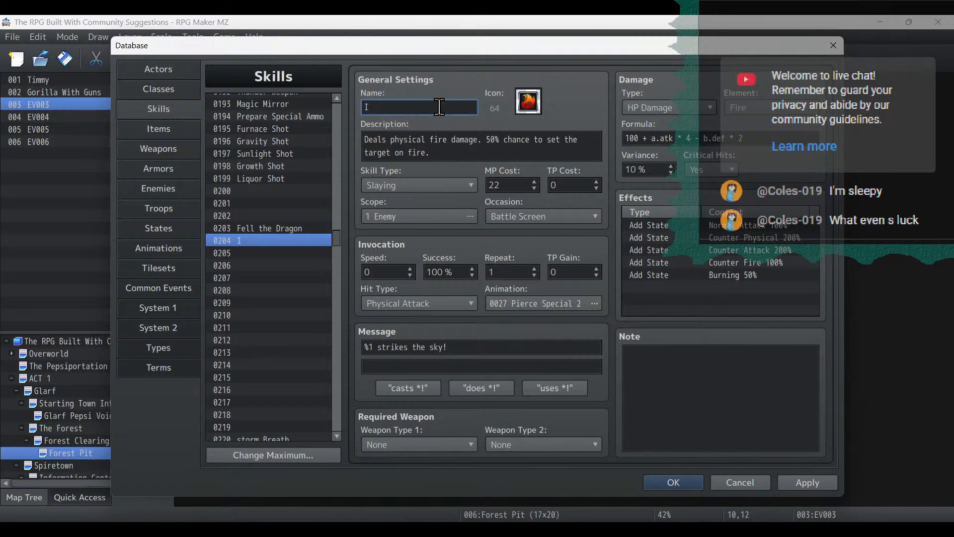
{"action": "type", "text": "gnite"}
{"action": "key", "text": "BackSpace"}
{"action": "key", "text": "BackSpace"}
{"action": "type", "text": "ion Strike"}
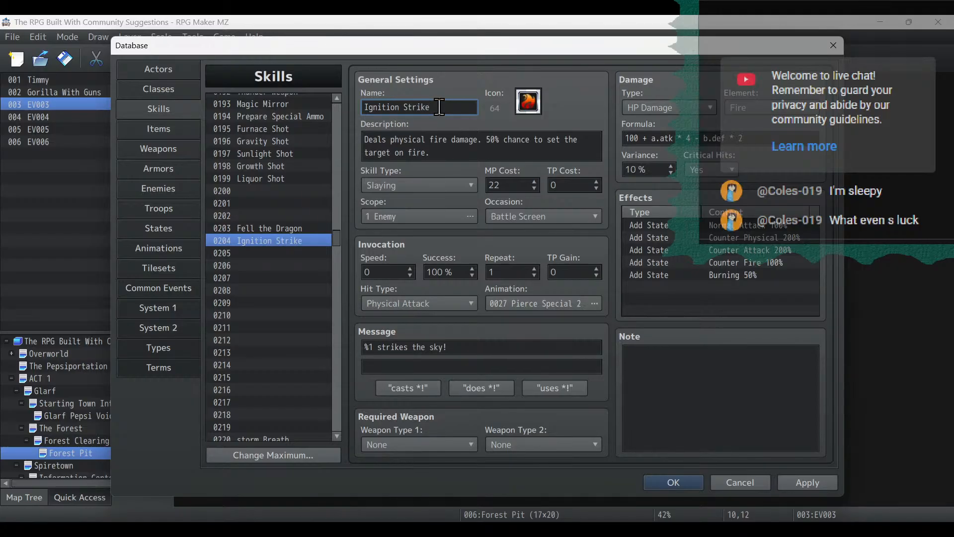
Set the animation of Ignition Strike to 0013 Pierce Fire.
{"action": "left_click", "coordinate": [489, 369]}
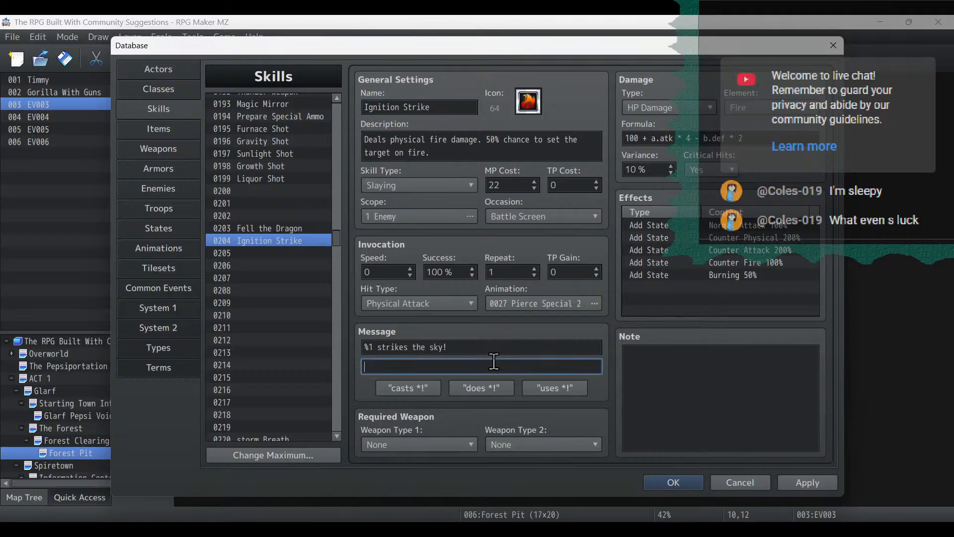
{"action": "left_click", "coordinate": [536, 305]}
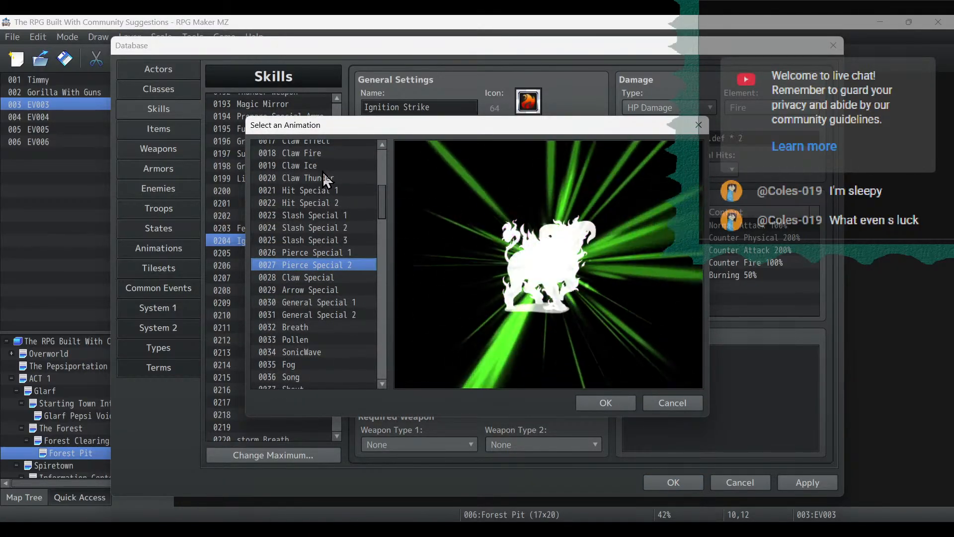
{"action": "scroll", "coordinate": [323, 279], "scroll_direction": "up", "scroll_amount": 1}
{"action": "scroll", "coordinate": [333, 255], "scroll_direction": "up", "scroll_amount": 6}
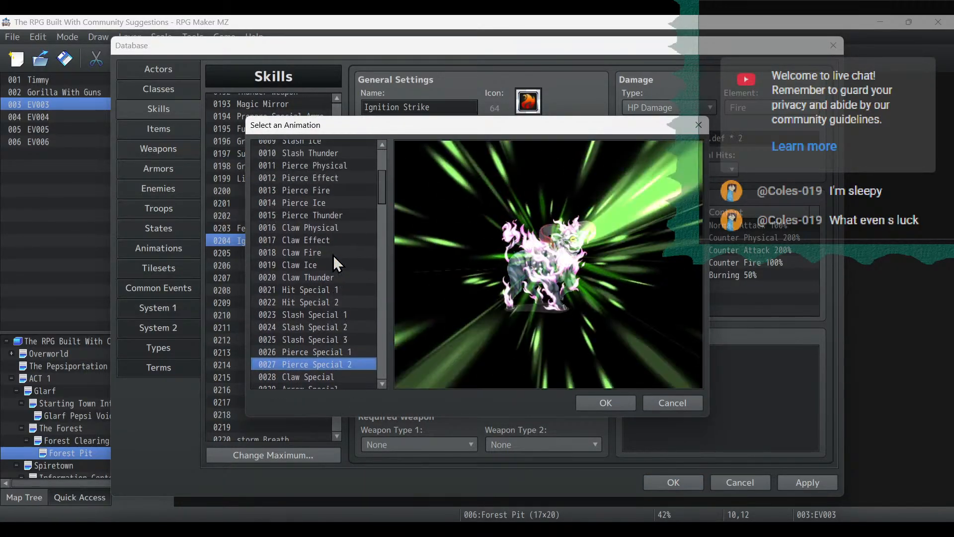
{"action": "double_click", "coordinate": [338, 186]}
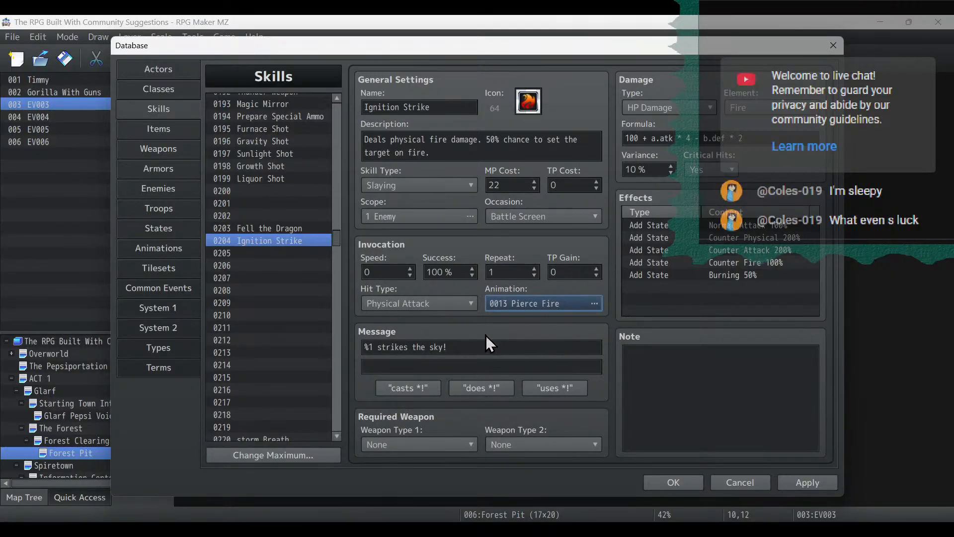
Change the message of Ignition Strike to "%1 strikes with fire!" and apply the database changes.
{"action": "left_click", "coordinate": [477, 345]}
{"action": "key", "text": "BackSpace"}
{"action": "key", "text": "BackSpace"}
{"action": "key", "text": "BackSpace"}
{"action": "key", "text": "BackSpace"}
{"action": "key", "text": "BackSpace"}
{"action": "key", "text": "BackSpace"}
{"action": "key", "text": "BackSpace"}
{"action": "key", "text": "BackSpace"}
{"action": "key", "text": "BackSpace"}
{"action": "key", "text": "BackSpace"}
{"action": "key", "text": "BackSpace"}
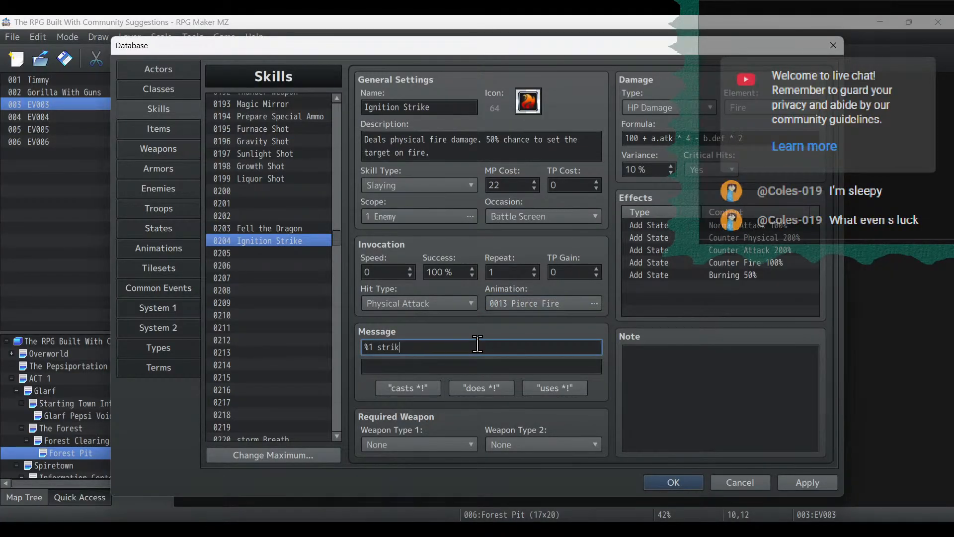
{"action": "type", "text": "es with fire!"}
{"action": "left_click", "coordinate": [804, 482]}
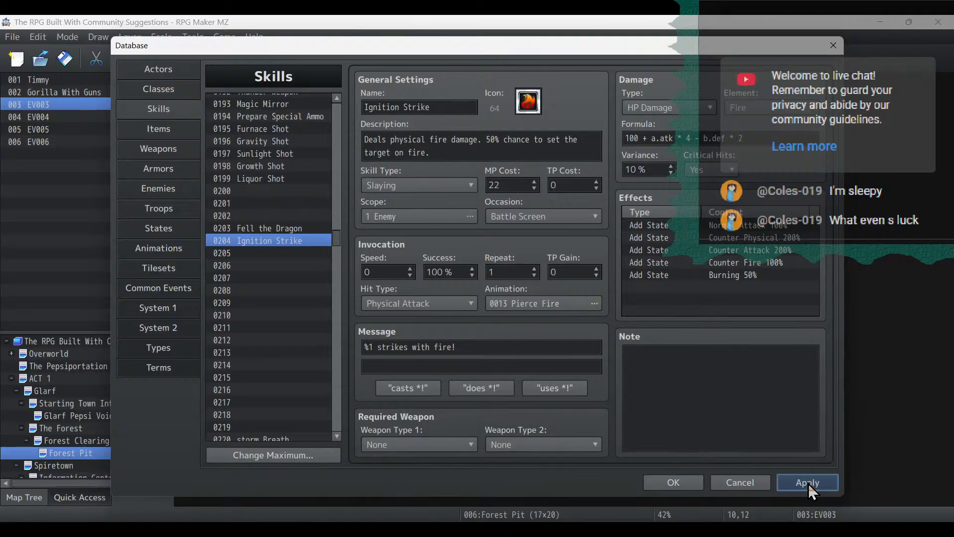
Copy skill 0204 Ignition Strike into the empty slot 0205.
{"action": "right_click", "coordinate": [293, 242]}
{"action": "left_click", "coordinate": [309, 252]}
{"action": "left_click", "coordinate": [302, 253]}
{"action": "key", "text": "ctrl+v"}
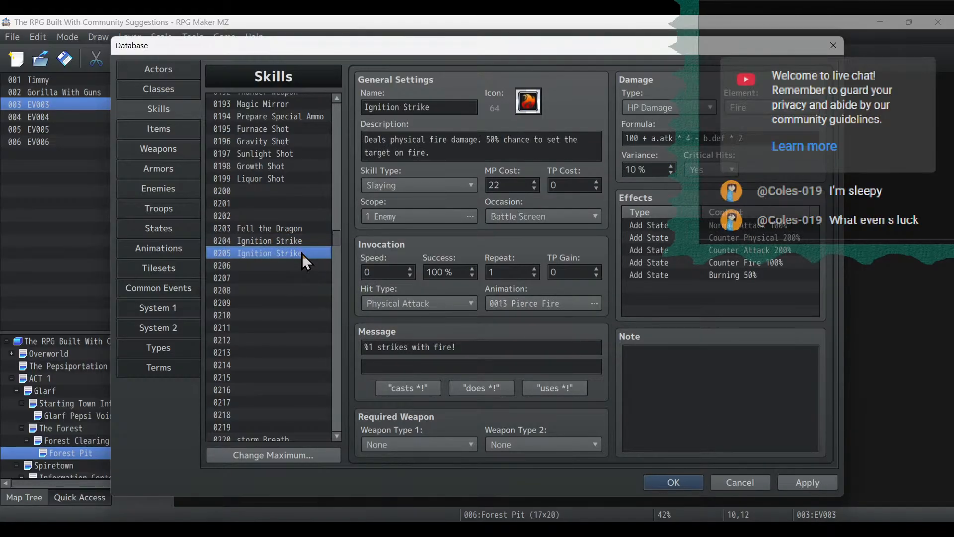
Replace the Burning state effect on skill 0205 with the 0051 Freeze state at 50%.
{"action": "left_click", "coordinate": [719, 286]}
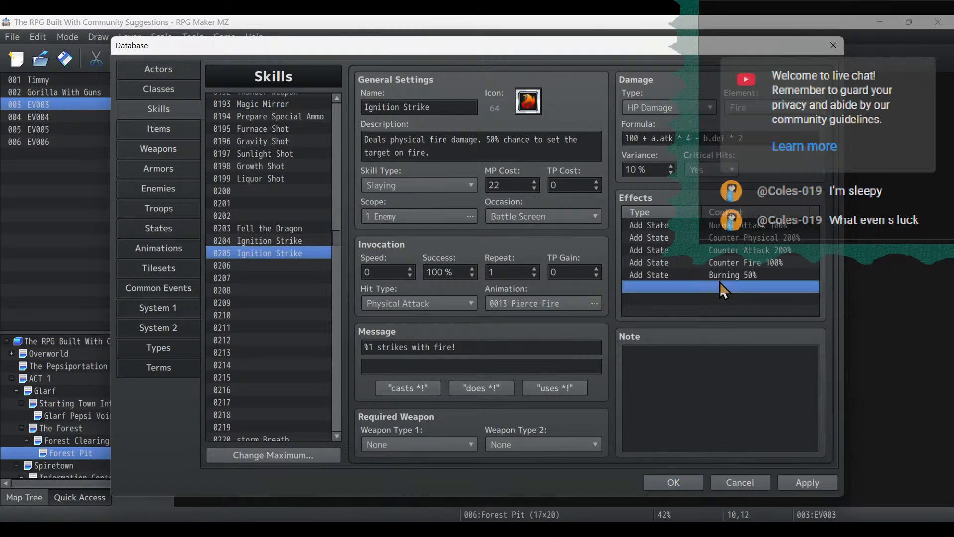
{"action": "double_click", "coordinate": [720, 282]}
{"action": "left_click", "coordinate": [726, 177]}
{"action": "left_click", "coordinate": [610, 173]}
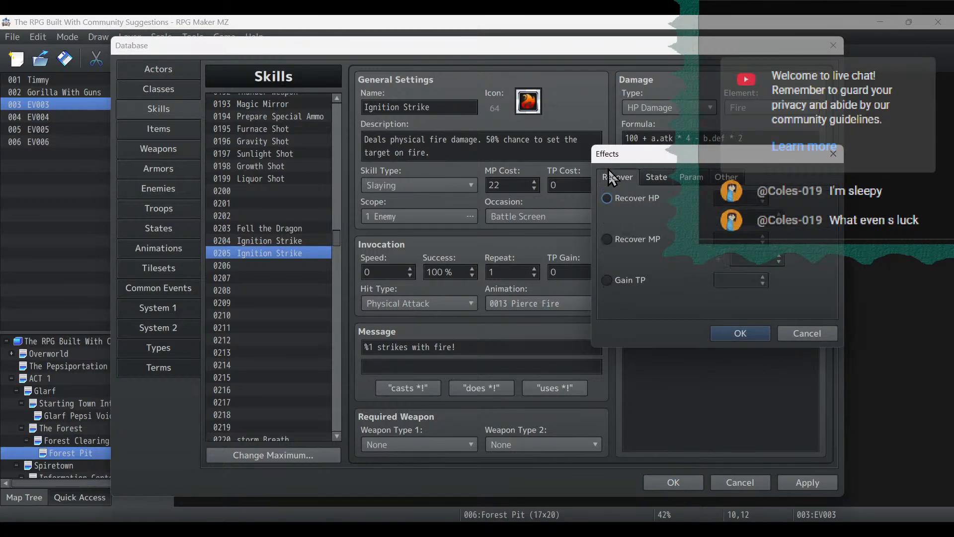
{"action": "left_click", "coordinate": [651, 178]}
{"action": "left_click", "coordinate": [761, 199]}
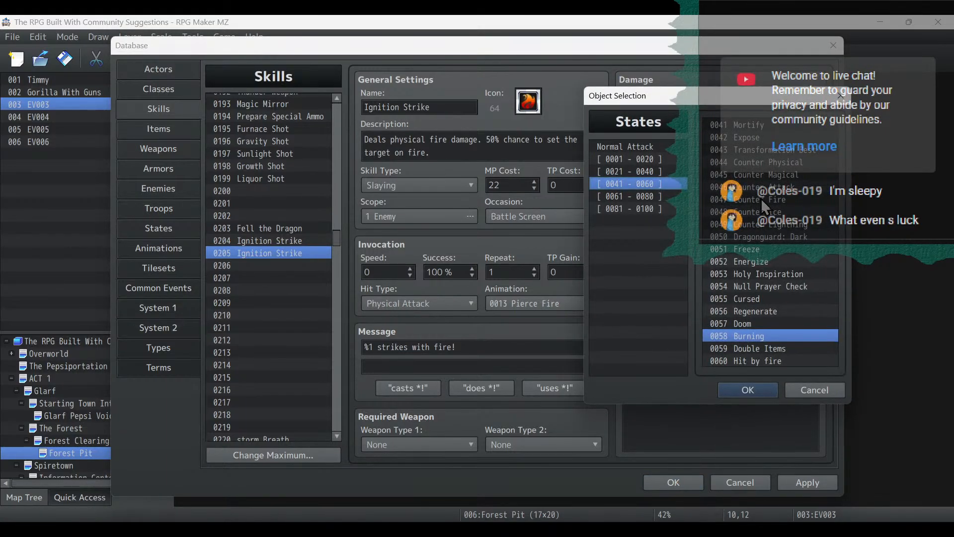
{"action": "double_click", "coordinate": [770, 243]}
{"action": "left_click", "coordinate": [738, 336]}
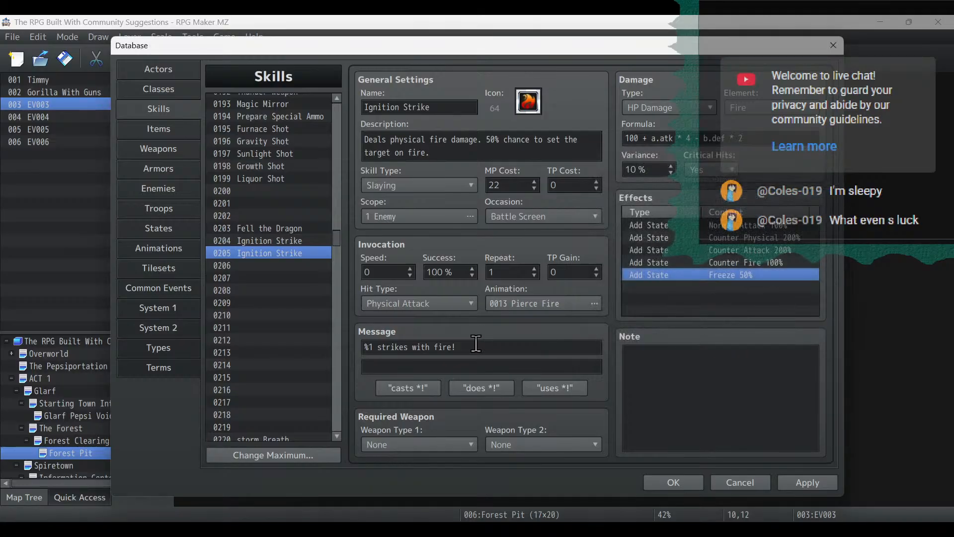
Change the message of skill 0205 to "%1 strikes with ice!" and its animation to 0014 Pierce Ice.
{"action": "double_click", "coordinate": [446, 347]}
{"action": "type", "text": "ice"}
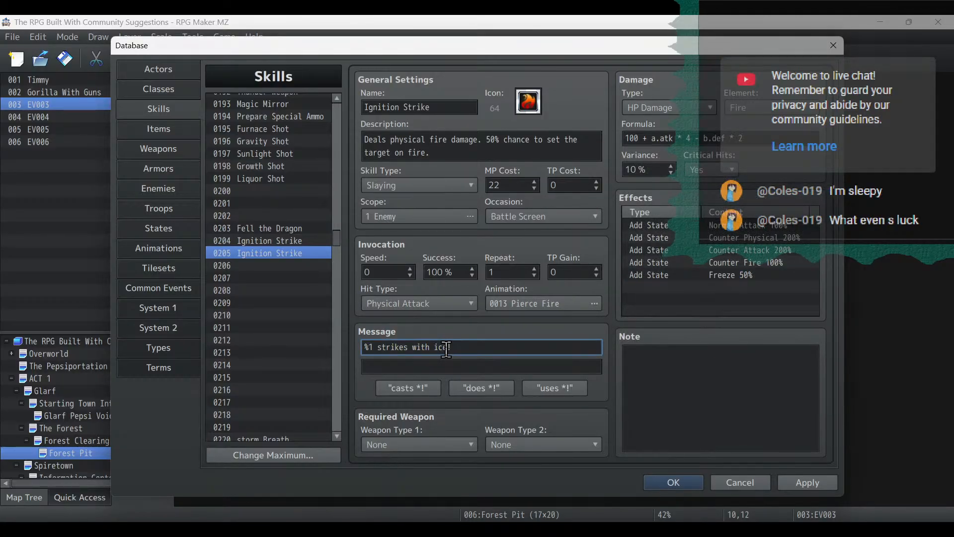
{"action": "left_click", "coordinate": [550, 304]}
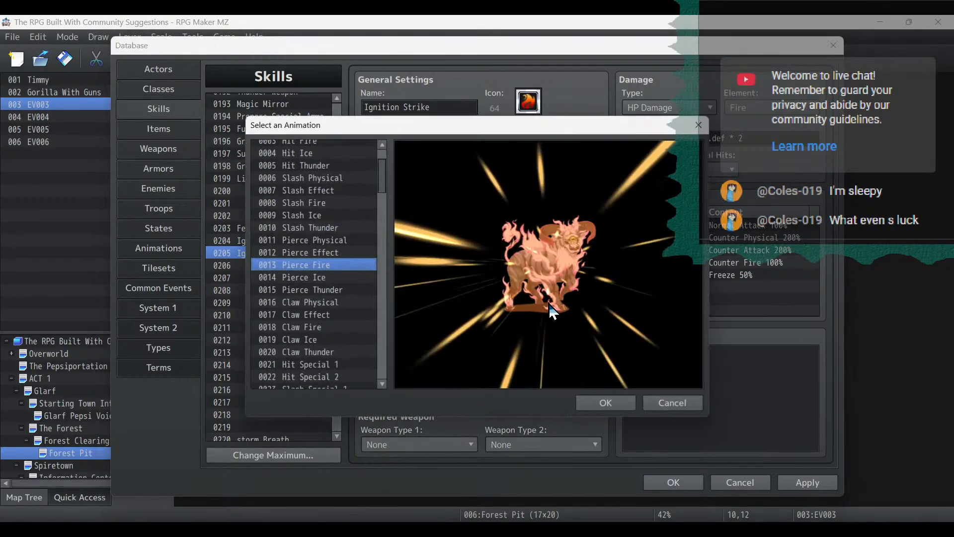
{"action": "double_click", "coordinate": [318, 279]}
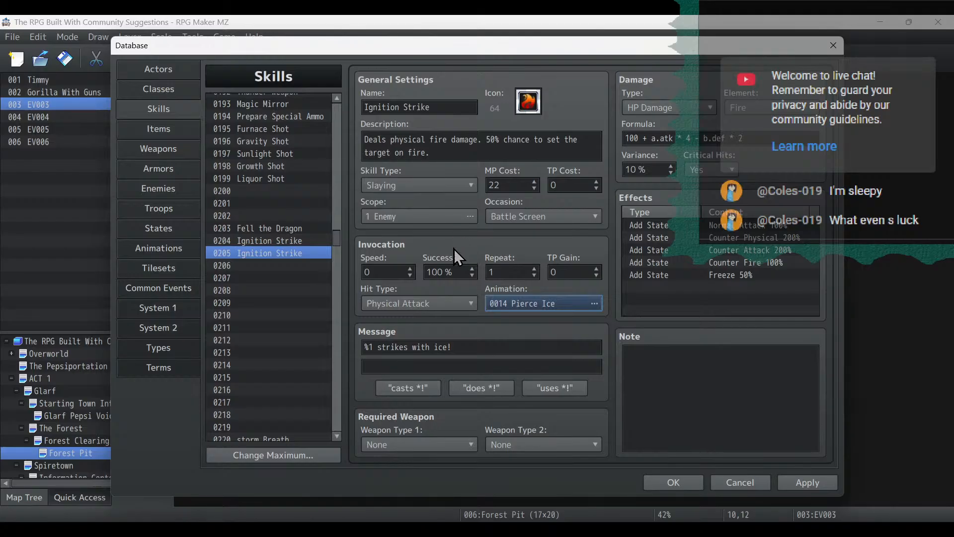
Set the damage element of skill 0205 to Ice.
{"action": "double_click", "coordinate": [505, 182]}
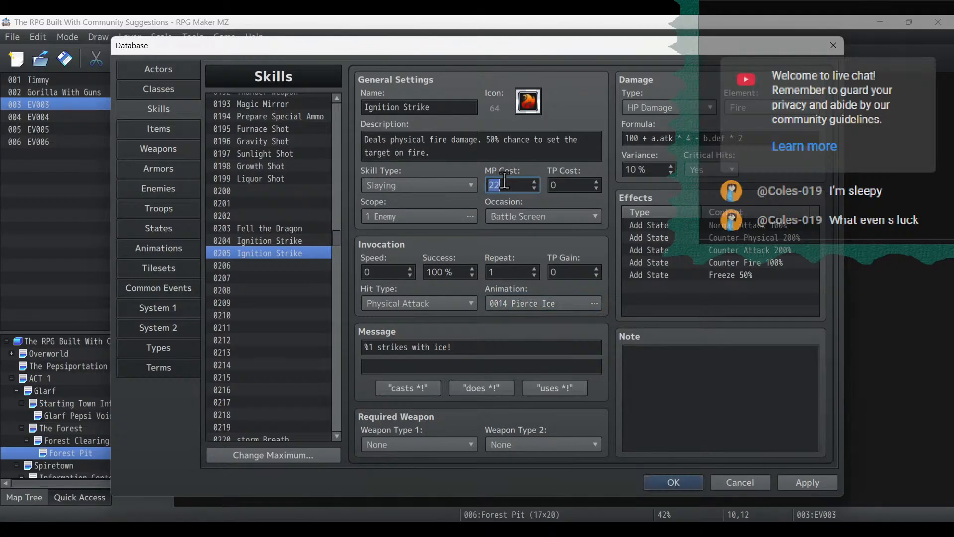
{"action": "left_click", "coordinate": [505, 181]}
{"action": "left_click", "coordinate": [747, 108]}
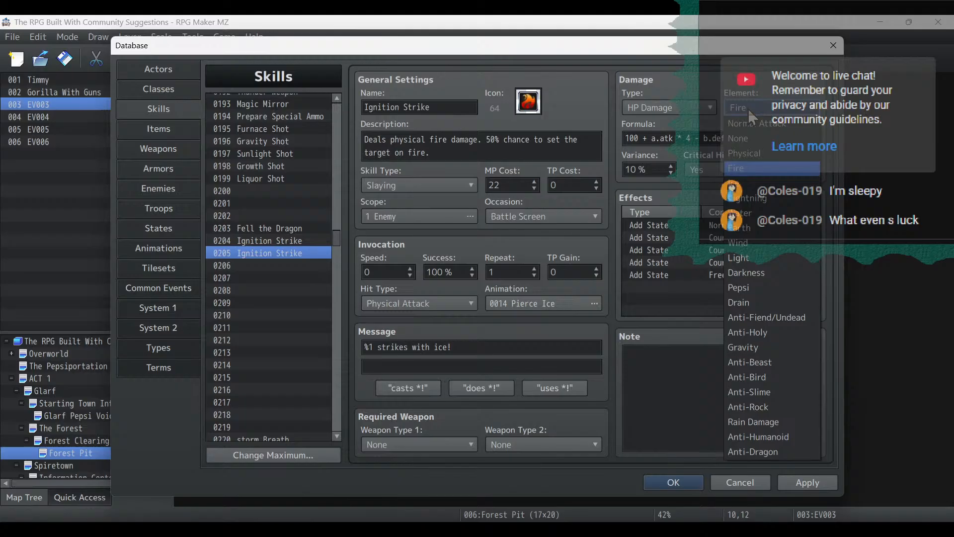
{"action": "left_click", "coordinate": [770, 194]}
Set the damage variance to 20% on both skill 0205 and skill 0204.
{"action": "double_click", "coordinate": [633, 169]}
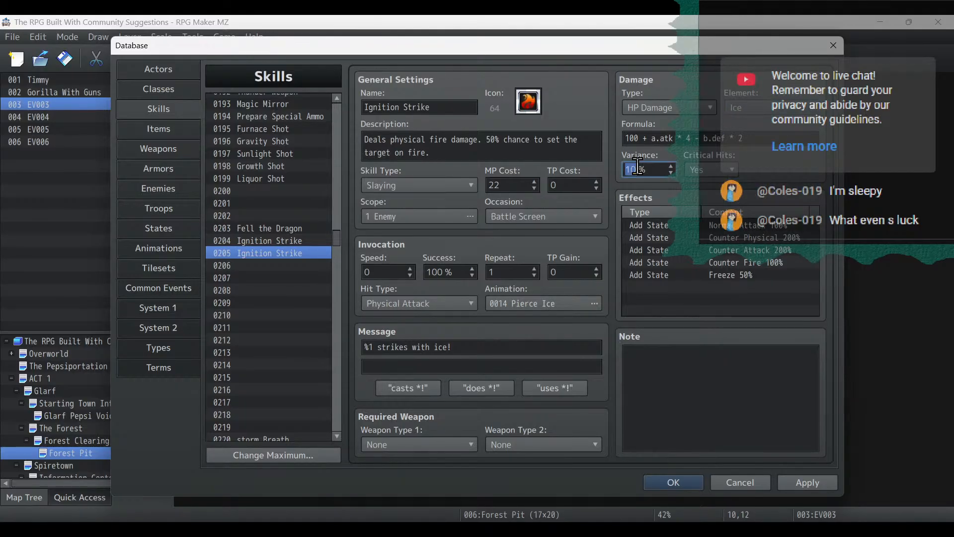
{"action": "type", "text": "2"}
{"action": "left_click", "coordinate": [303, 239]}
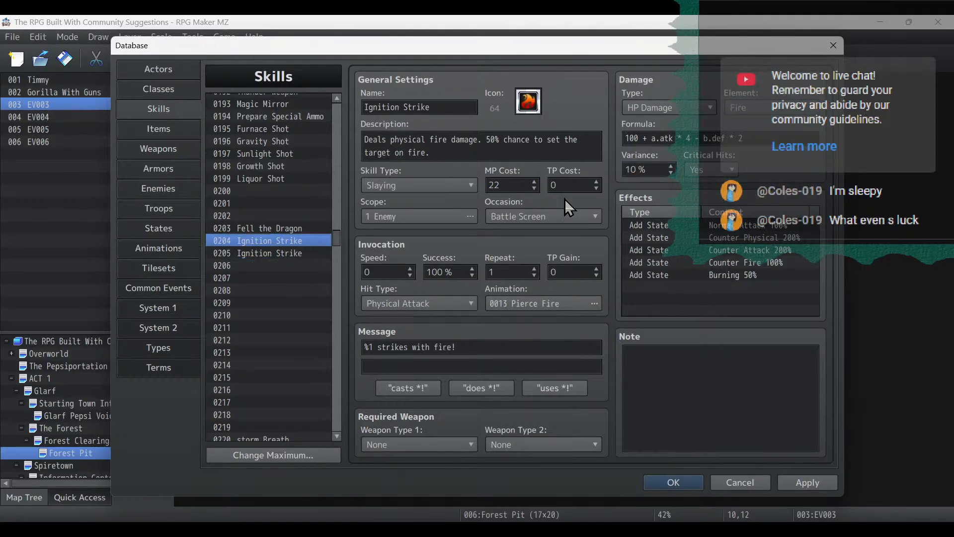
{"action": "double_click", "coordinate": [647, 170]}
{"action": "type", "text": "20"}
Return to skill 0205 and open the selection of its icon.
{"action": "left_click", "coordinate": [297, 252]}
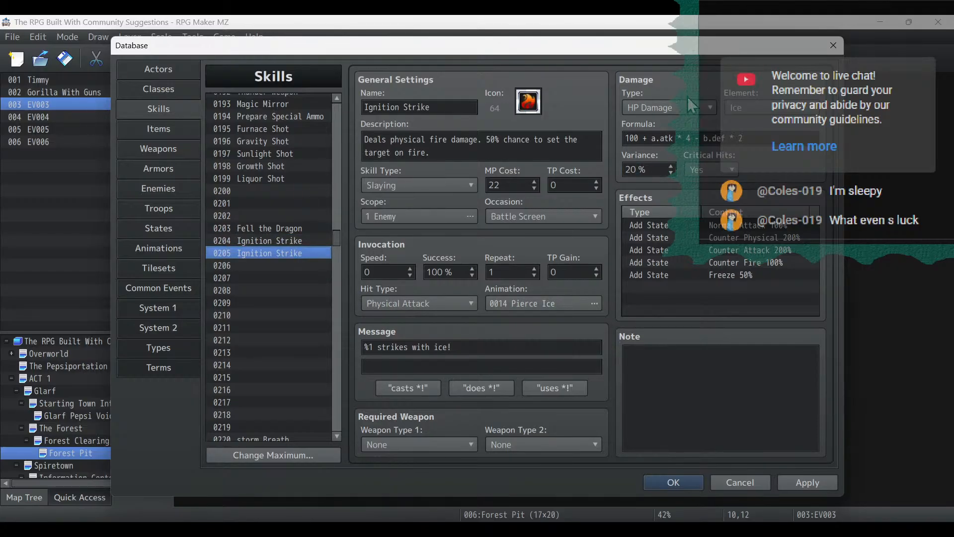
{"action": "double_click", "coordinate": [528, 101]}
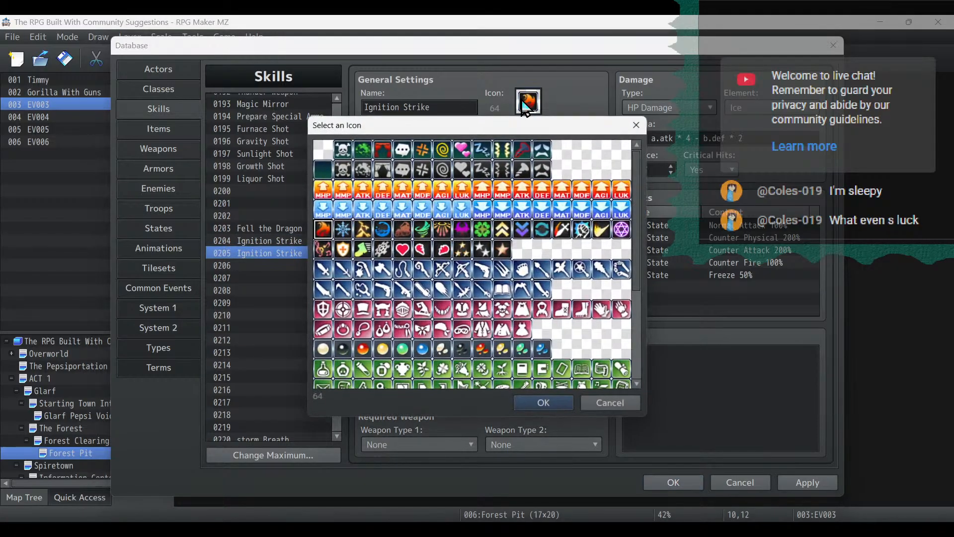
Give skill 0205 the ice snowflake icon (65) and change the damage type in its description to ice.
{"action": "double_click", "coordinate": [346, 231]}
{"action": "double_click", "coordinate": [437, 139]}
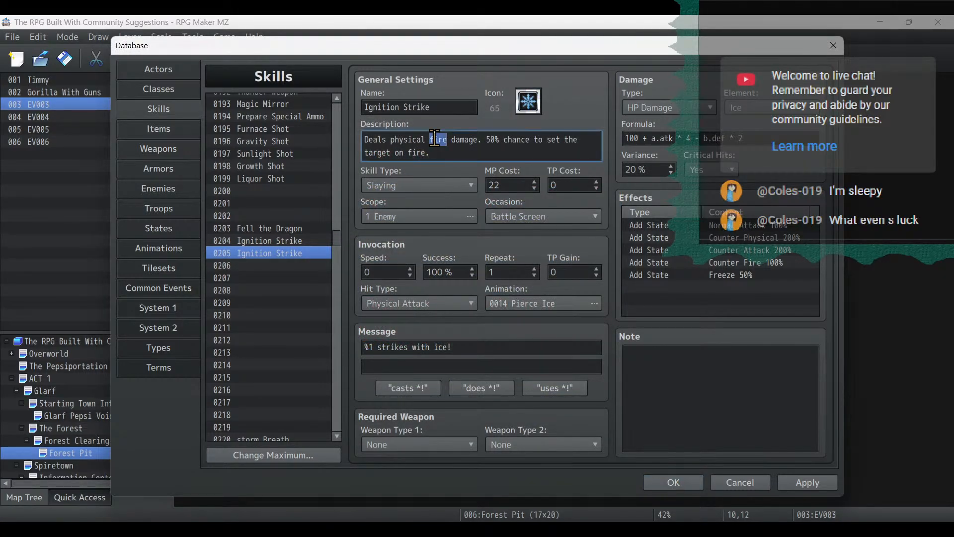
{"action": "type", "text": "ice"}
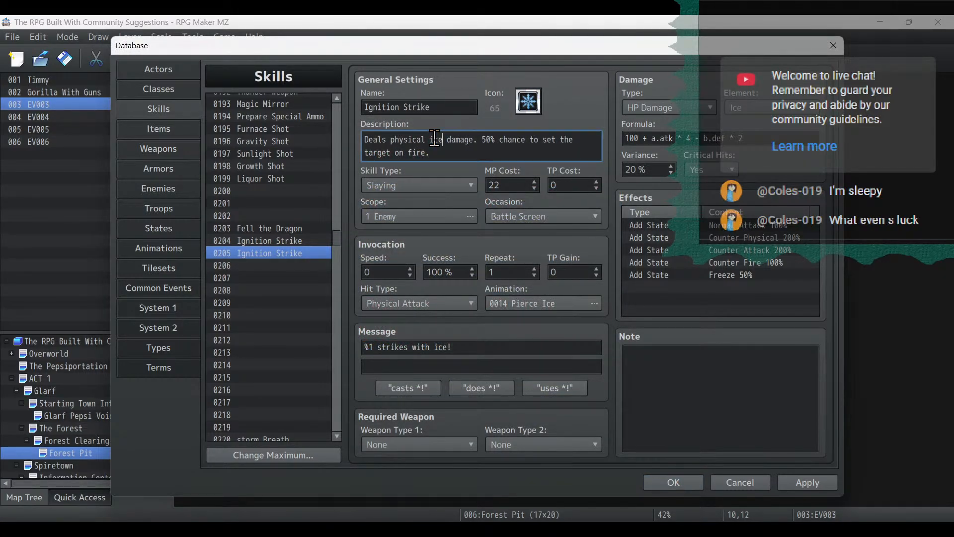
Change the skill's Counter Fire effect so that it adds the Counter Ice state.
{"action": "left_click", "coordinate": [759, 266]}
{"action": "double_click", "coordinate": [758, 266]}
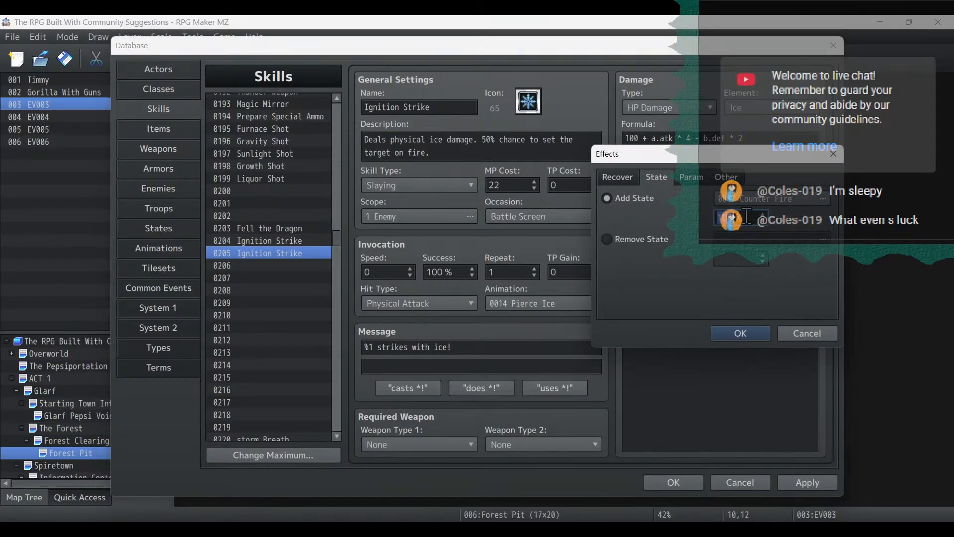
{"action": "left_click", "coordinate": [752, 195]}
{"action": "double_click", "coordinate": [761, 207]}
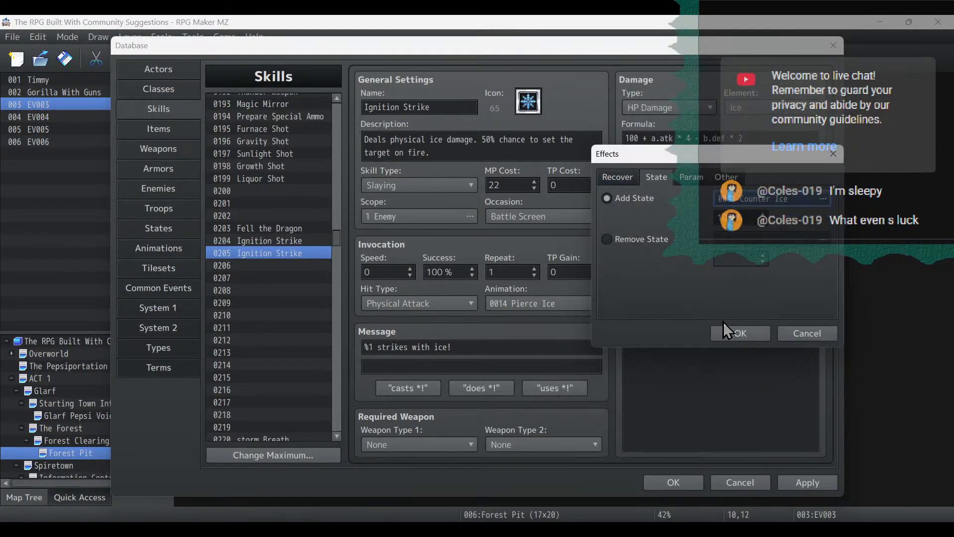
{"action": "left_click", "coordinate": [733, 332]}
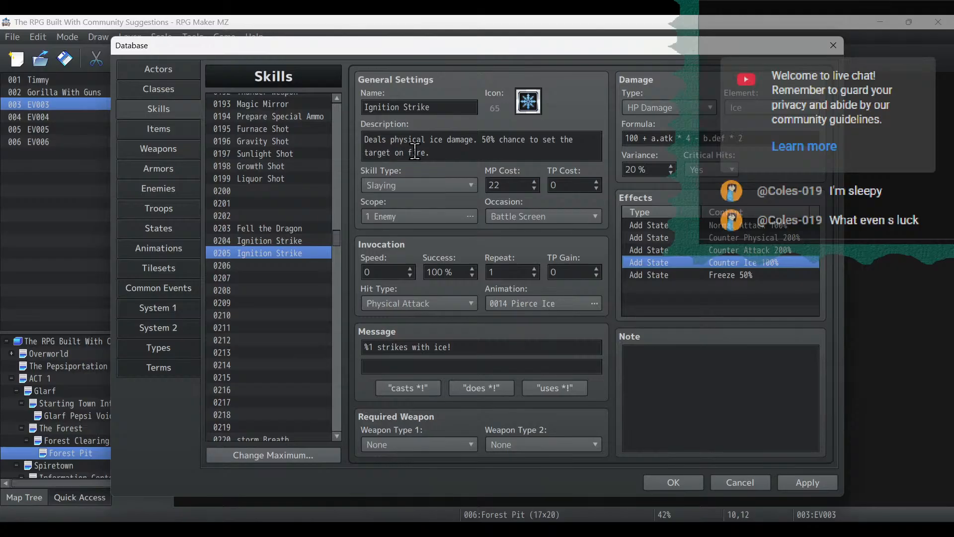
Replace the ending of the skill's description after "50% chance to" with "freeze the target.".
{"action": "left_click_drag", "start_coordinate": [458, 155], "coordinate": [542, 140]}
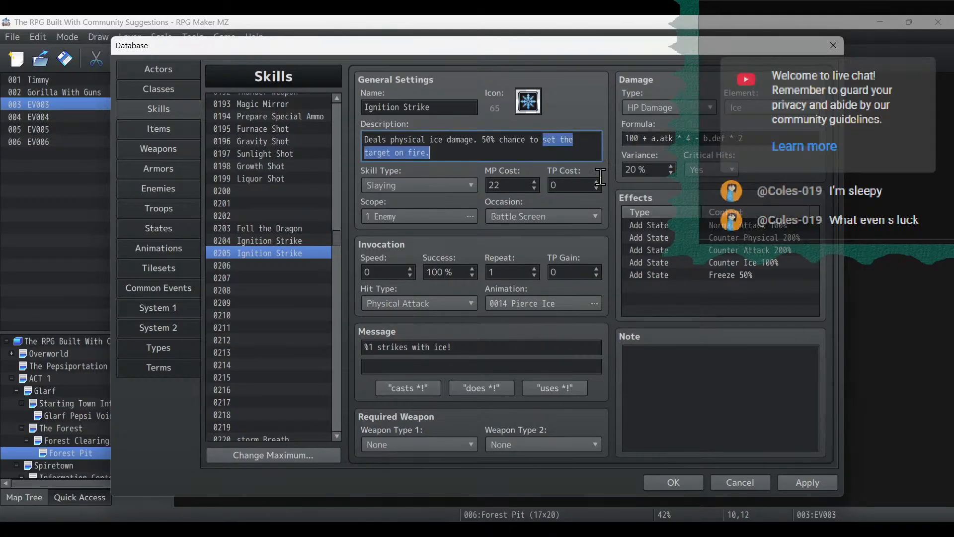
{"action": "type", "text": "freeze"}
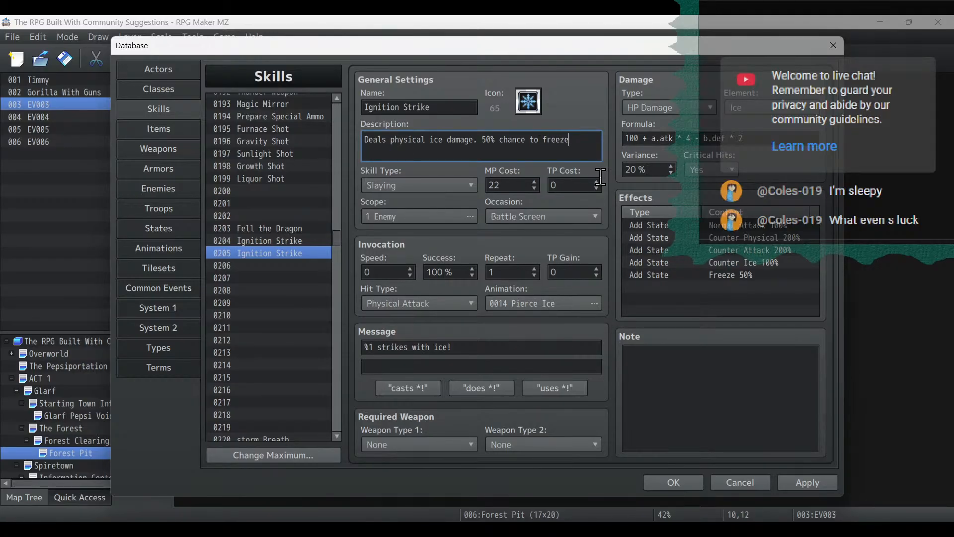
{"action": "type", "text": " the target."}
Rename skill 0205 to Frost Strike and save the database changes.
{"action": "double_click", "coordinate": [391, 107]}
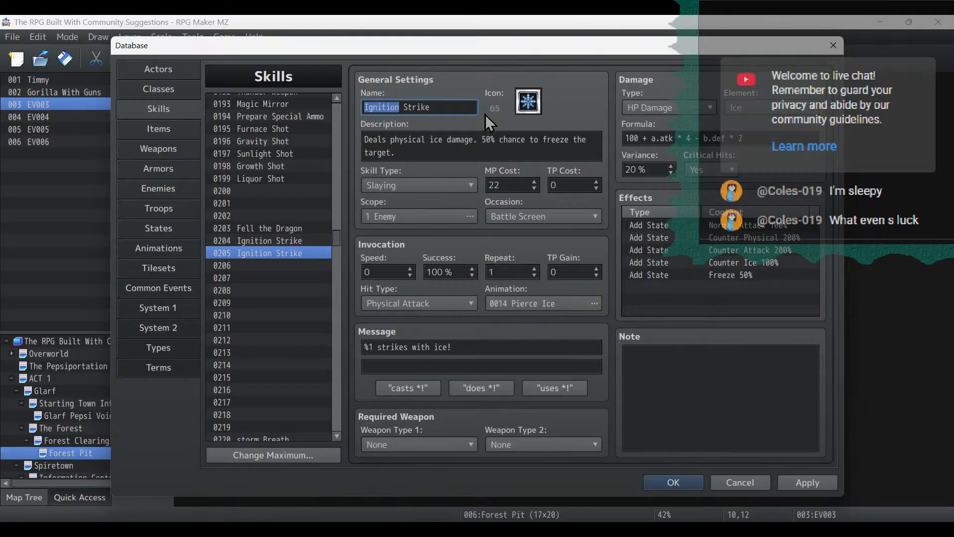
{"action": "type", "text": "Fro"}
{"action": "type", "text": "hock"}
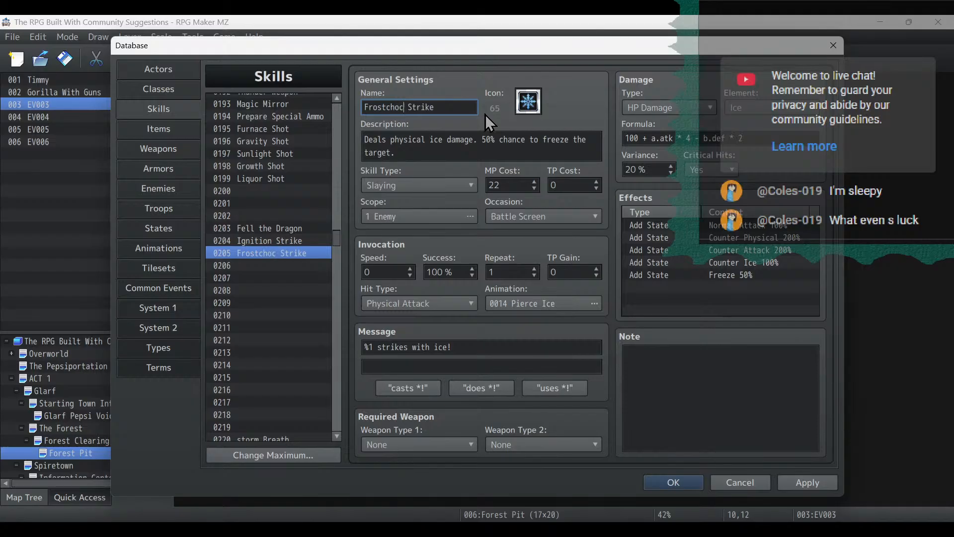
{"action": "key", "text": "BackSpace"}
{"action": "key", "text": "BackSpace"}
{"action": "key", "text": "BackSpace"}
{"action": "key", "text": "BackSpace"}
{"action": "key", "text": "BackSpace"}
{"action": "type", "text": "shock"}
{"action": "key", "text": "BackSpace"}
{"action": "key", "text": "BackSpace"}
{"action": "key", "text": "BackSpace"}
{"action": "key", "text": "BackSpace"}
{"action": "key", "text": "BackSpace"}
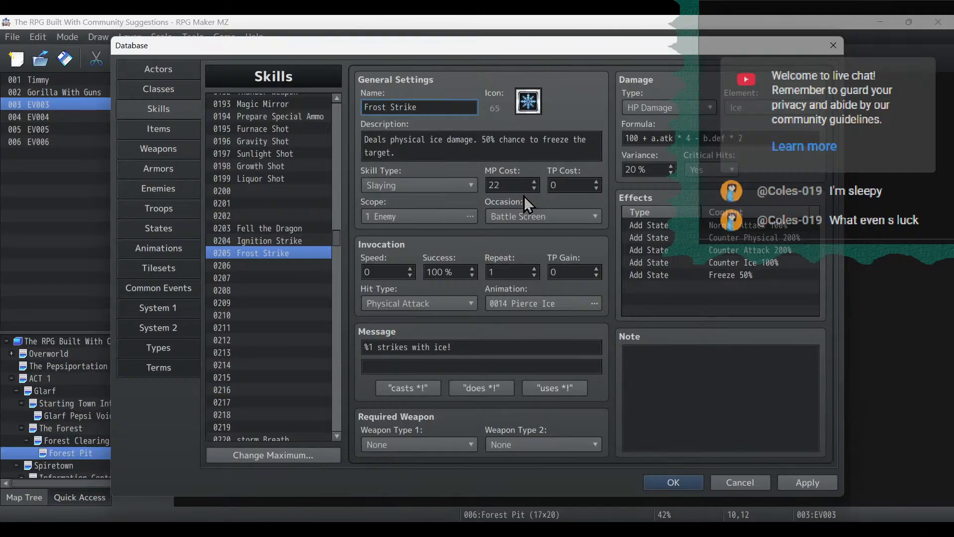
{"action": "left_click", "coordinate": [676, 488]}
Preview the Battle3 background music in the sound test at 10% volume.
{"action": "left_click", "coordinate": [659, 60]}
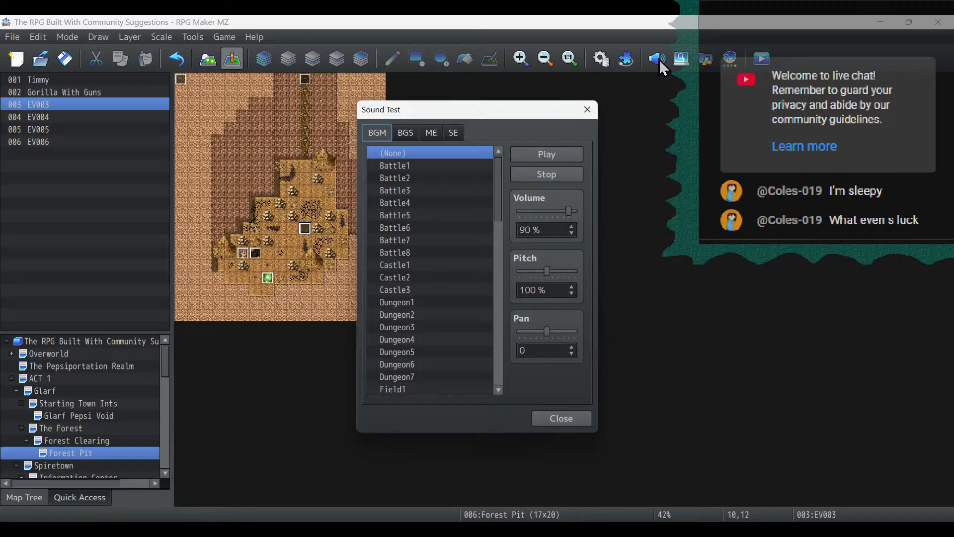
{"action": "left_click", "coordinate": [429, 190]}
{"action": "left_click_drag", "start_coordinate": [542, 210], "coordinate": [525, 214]}
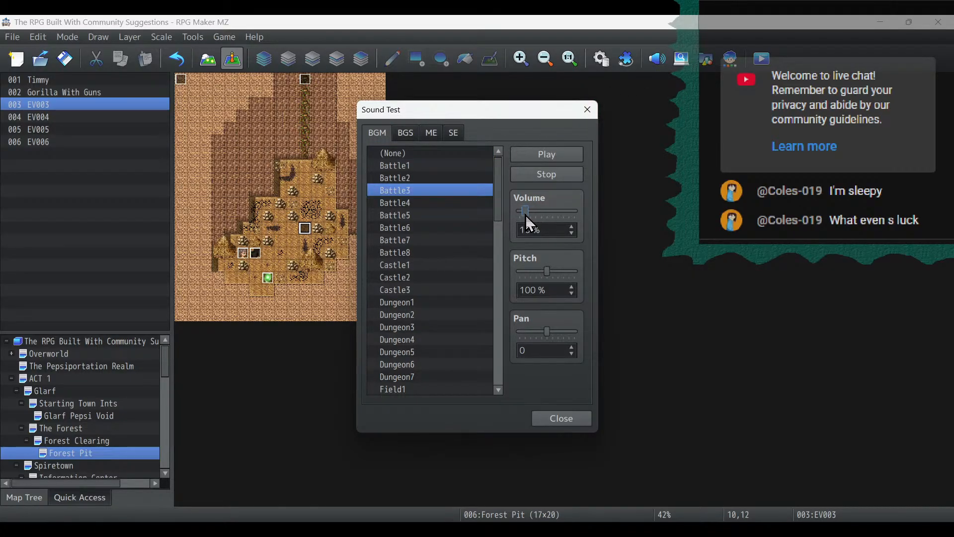
{"action": "left_click", "coordinate": [555, 154]}
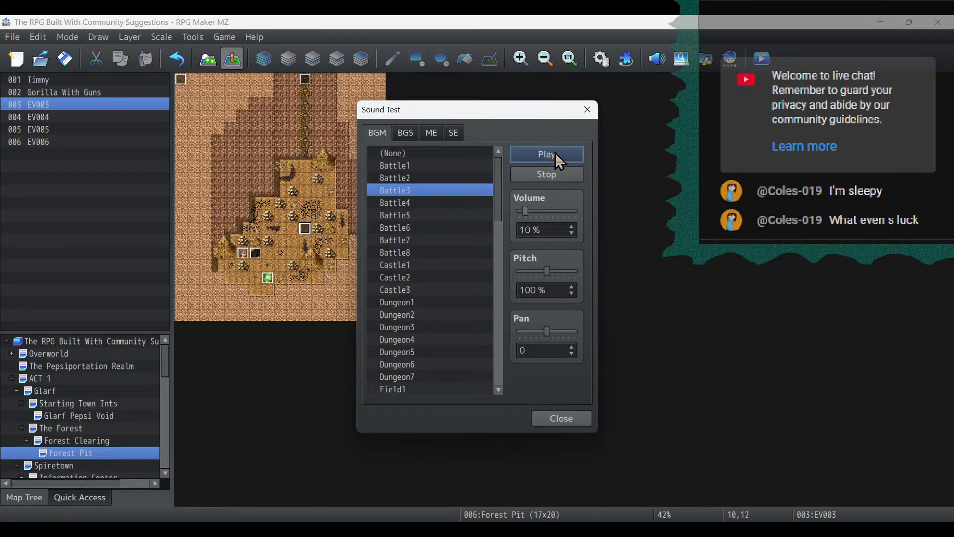
{"action": "left_click", "coordinate": [557, 420]}
Reopen the database, rename skill 0205 to Coldsnap Strike and apply the change.
{"action": "left_click", "coordinate": [601, 61]}
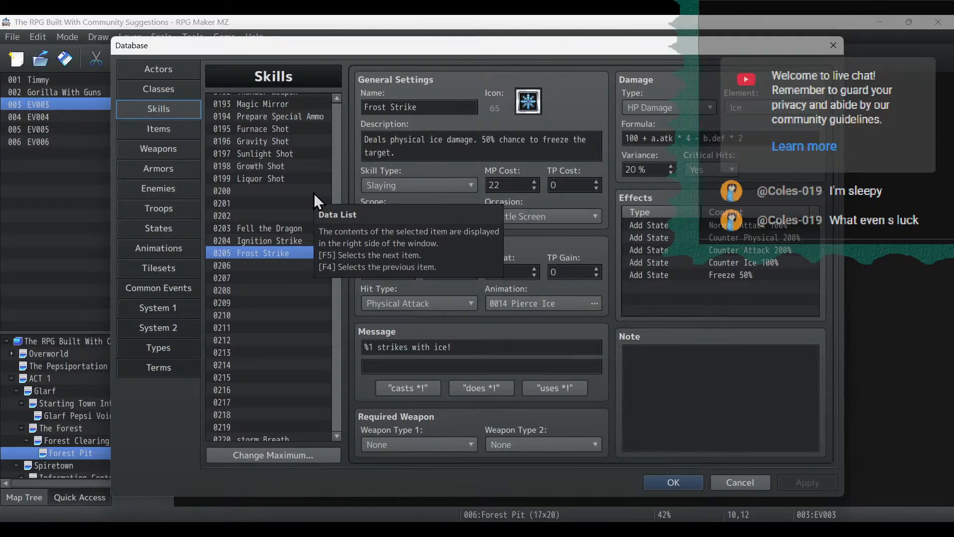
{"action": "double_click", "coordinate": [374, 113]}
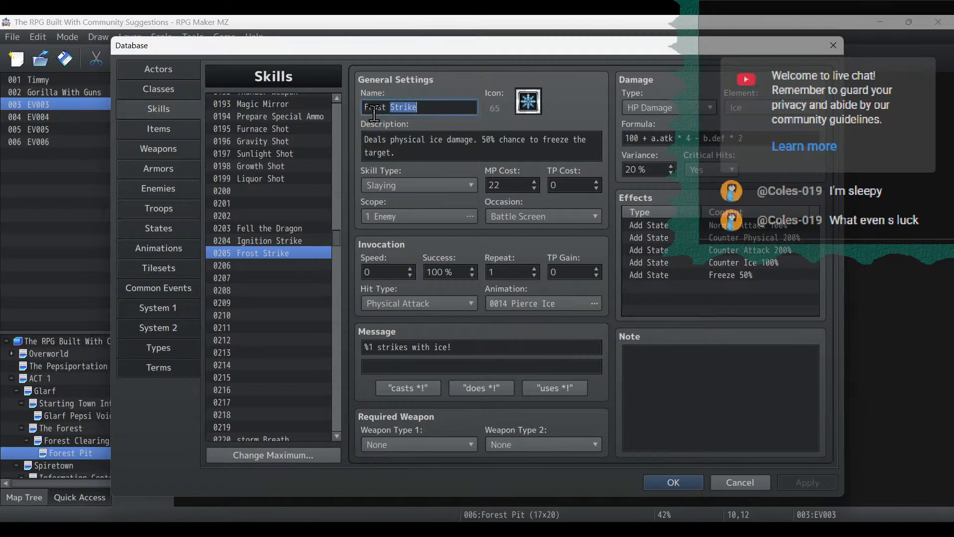
{"action": "double_click", "coordinate": [374, 108]}
{"action": "type", "text": "Coldsnap"}
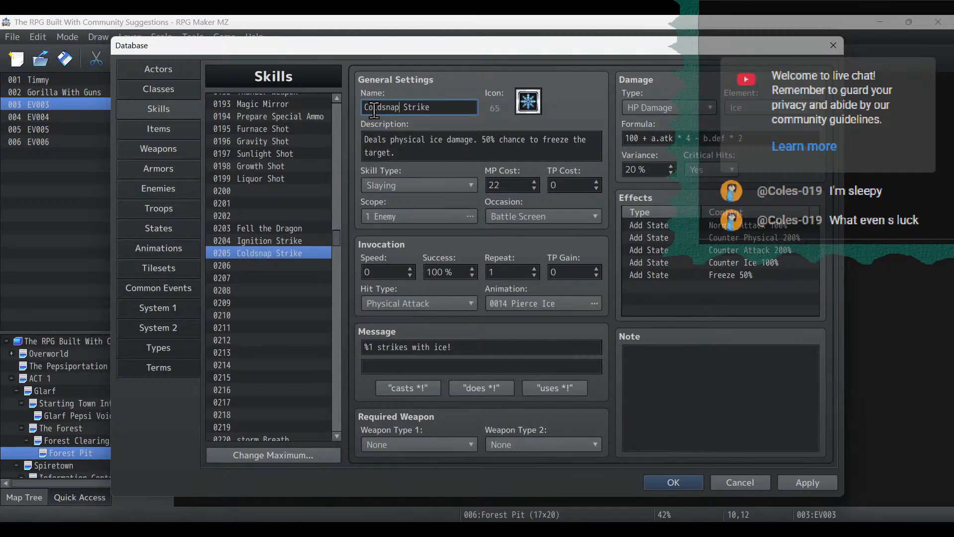
{"action": "left_click", "coordinate": [796, 482]}
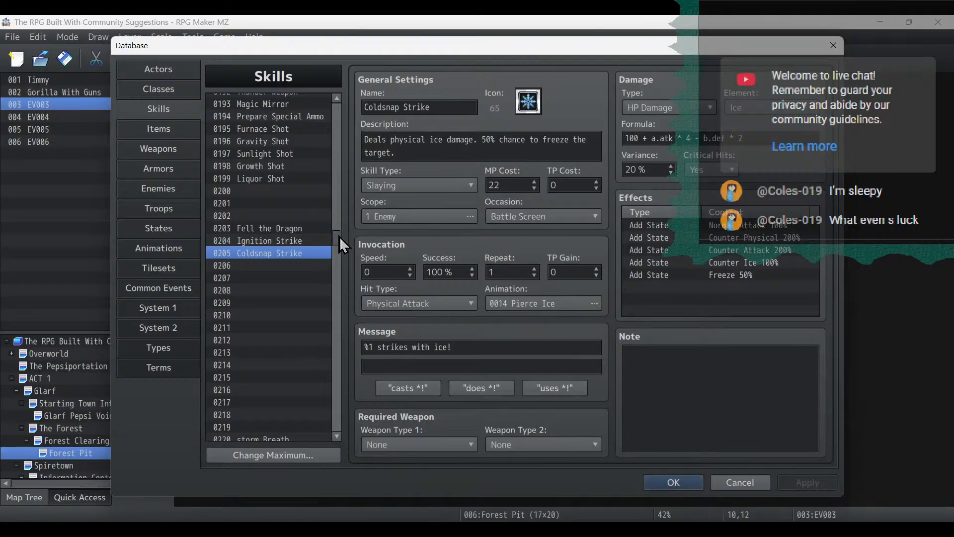
Duplicate the Coldsnap Strike skill into the empty slot 0206.
{"action": "right_click", "coordinate": [304, 255]}
{"action": "left_click", "coordinate": [318, 264]}
{"action": "right_click", "coordinate": [302, 268]}
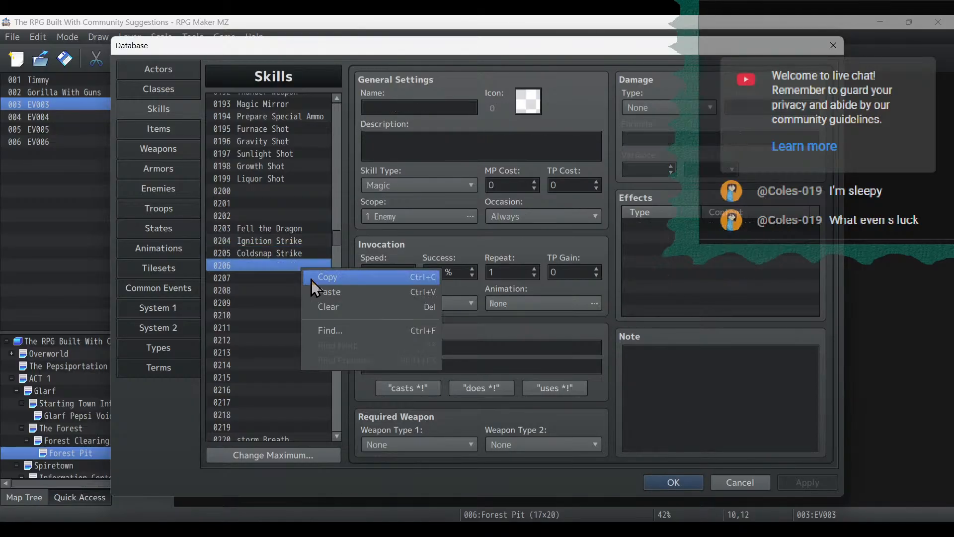
{"action": "left_click", "coordinate": [325, 292]}
Change the damage type in the description of skill 0206 to thunder.
{"action": "triple_click", "coordinate": [400, 107]}
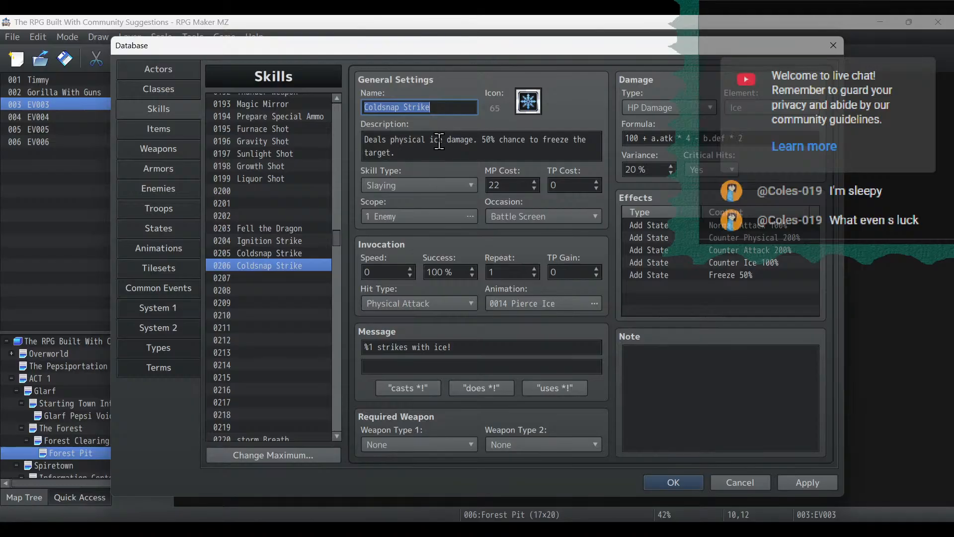
{"action": "left_click_drag", "start_coordinate": [431, 140], "coordinate": [440, 140]}
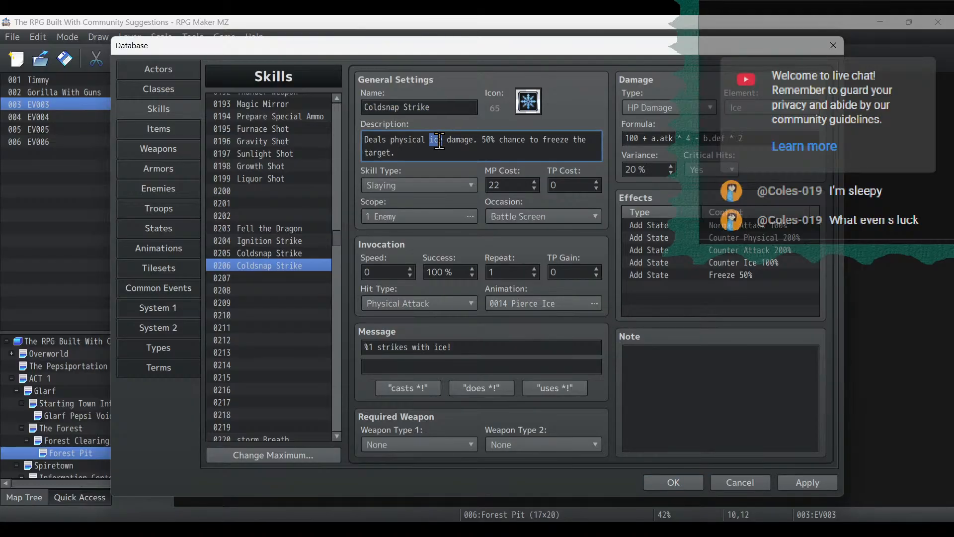
{"action": "type", "text": "thunder"}
{"action": "key", "text": "Delete"}
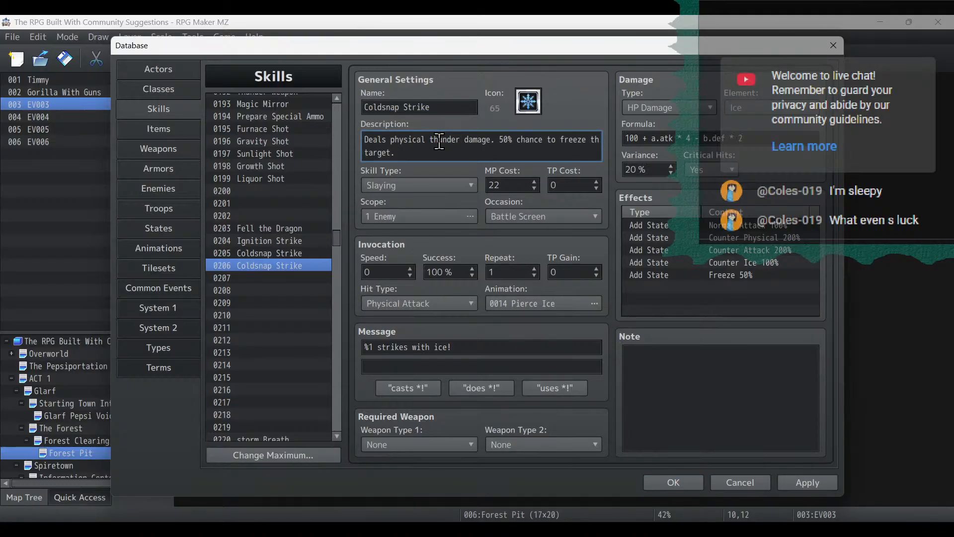
Check how the existing Lightning Bolt, Thunder II and Thunder III skills word their element in their descriptions.
{"action": "left_click_drag", "start_coordinate": [338, 234], "coordinate": [360, 172]}
{"action": "scroll", "coordinate": [299, 321], "scroll_direction": "down", "scroll_amount": 1}
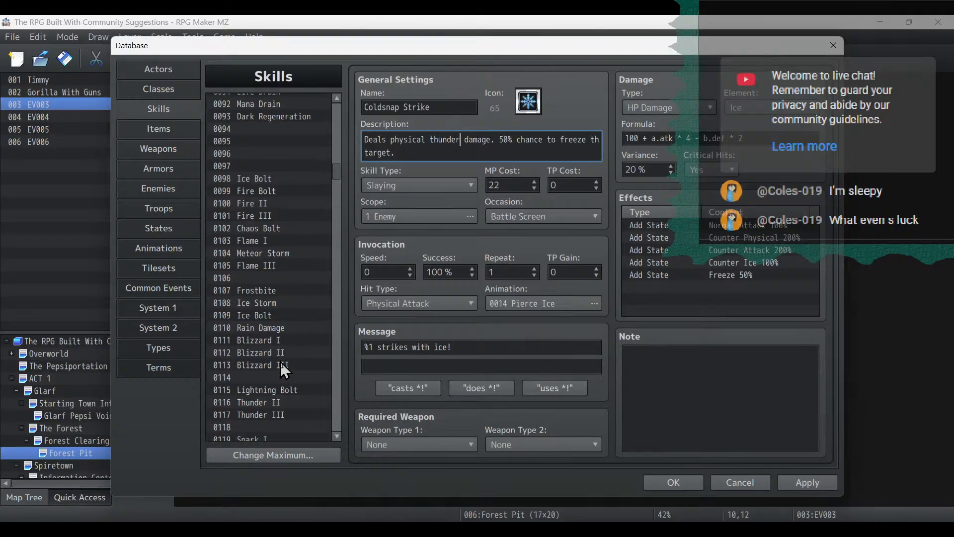
{"action": "left_click", "coordinate": [278, 395]}
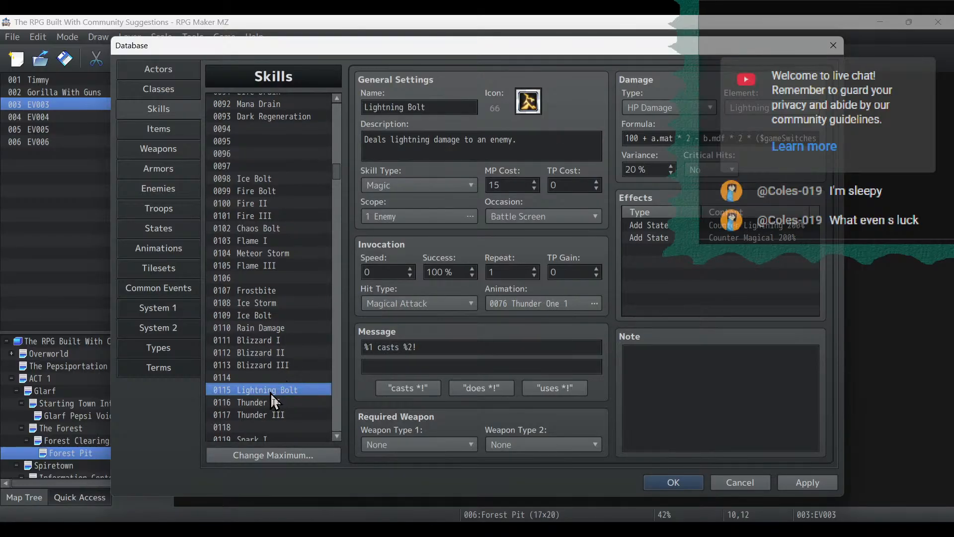
{"action": "left_click", "coordinate": [271, 402]}
{"action": "left_click", "coordinate": [266, 414]}
{"action": "scroll", "coordinate": [334, 175], "scroll_direction": "down", "scroll_amount": 1}
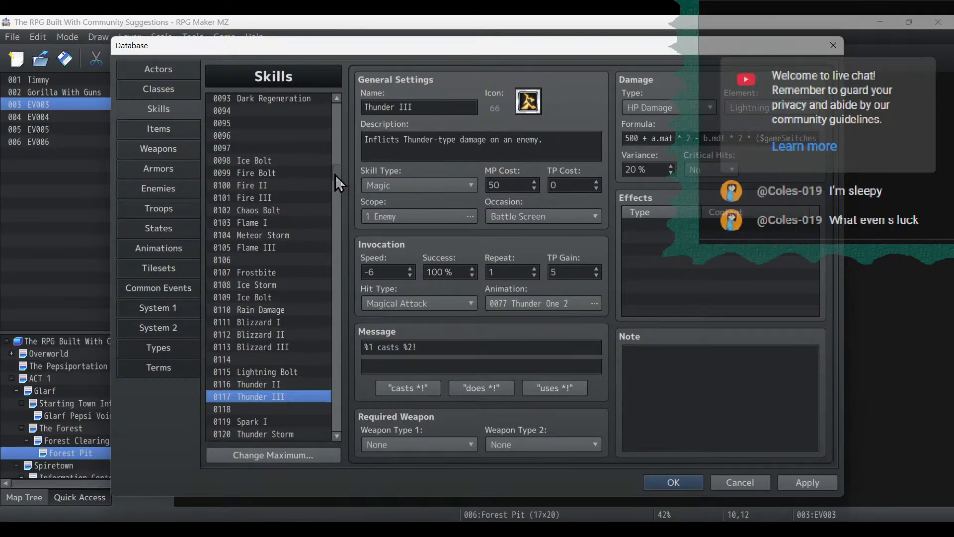
{"action": "left_click_drag", "start_coordinate": [335, 175], "coordinate": [336, 237]}
Change the damage type in the description of skill 0206 to lightning.
{"action": "left_click", "coordinate": [296, 300]}
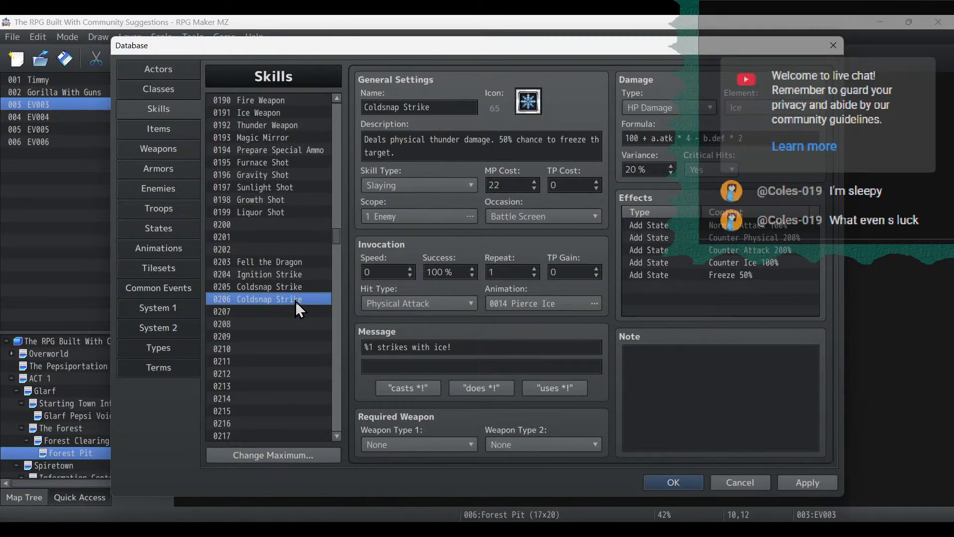
{"action": "double_click", "coordinate": [434, 139]}
{"action": "type", "text": "lightning"}
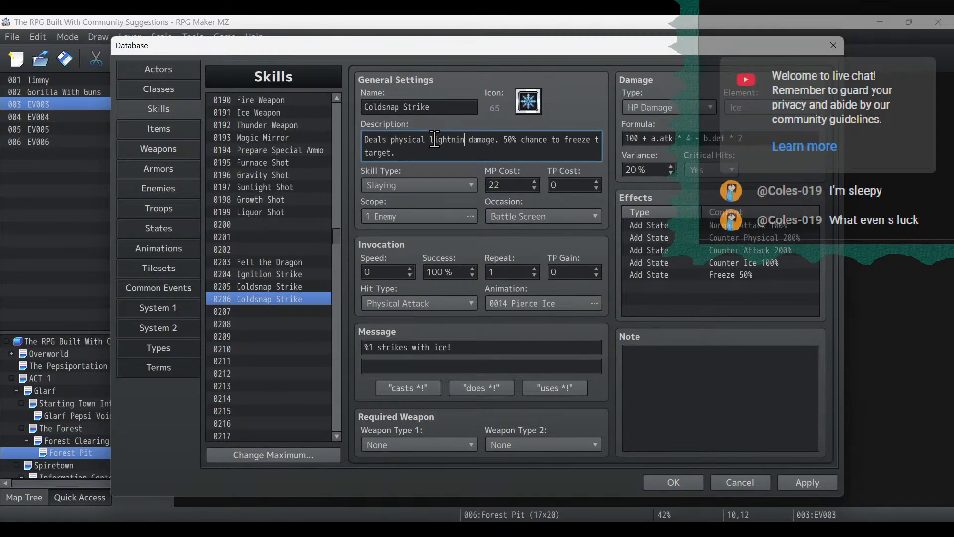
Rewrap the description of skill 0206 so that the second line starts after "50% chance to", joining the final word to that line.
{"action": "left_click", "coordinate": [569, 141]}
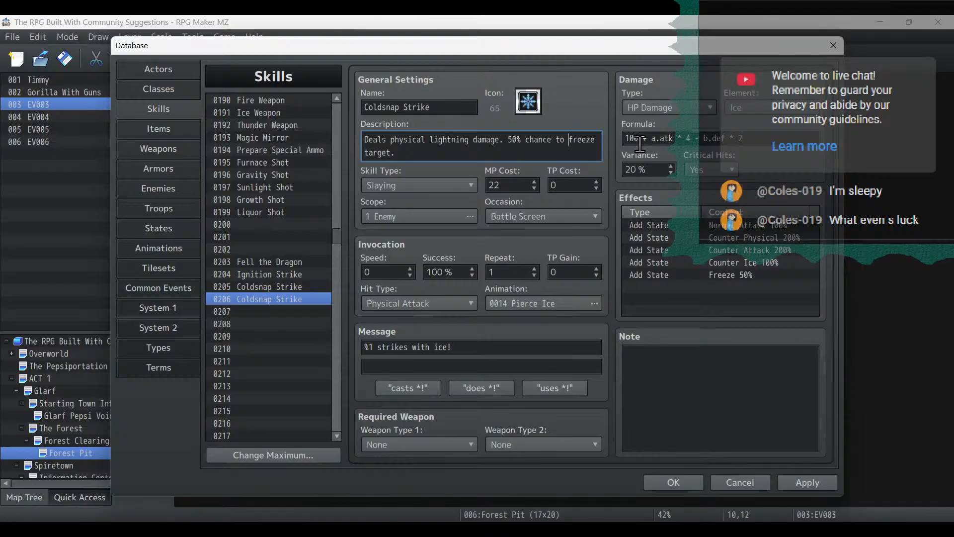
{"action": "key", "text": "Down"}
{"action": "key", "text": "Left"}
{"action": "key", "text": "BackSpace"}
{"action": "type", "text": "the"}
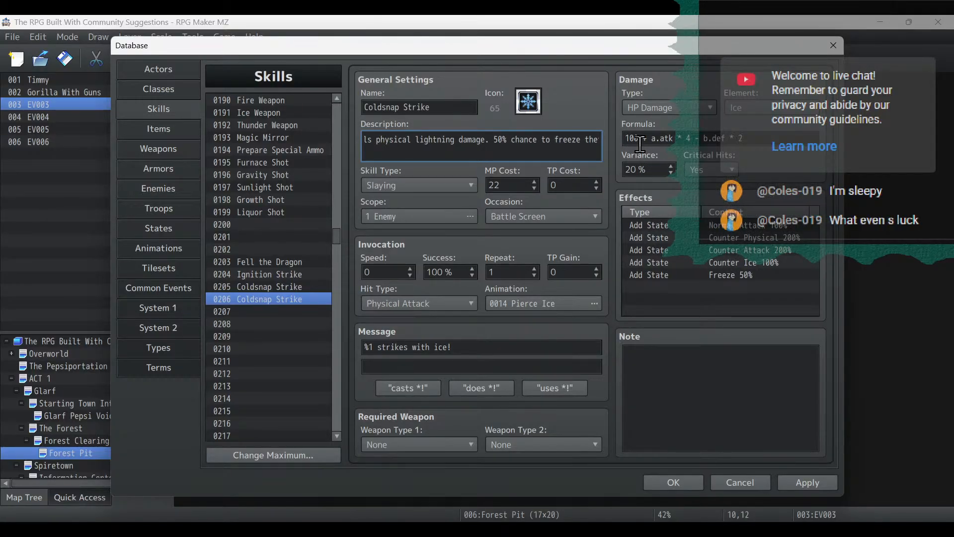
{"action": "key", "text": "ctrl+shift+Left"}
{"action": "key", "text": "ctrl+shift+Left"}
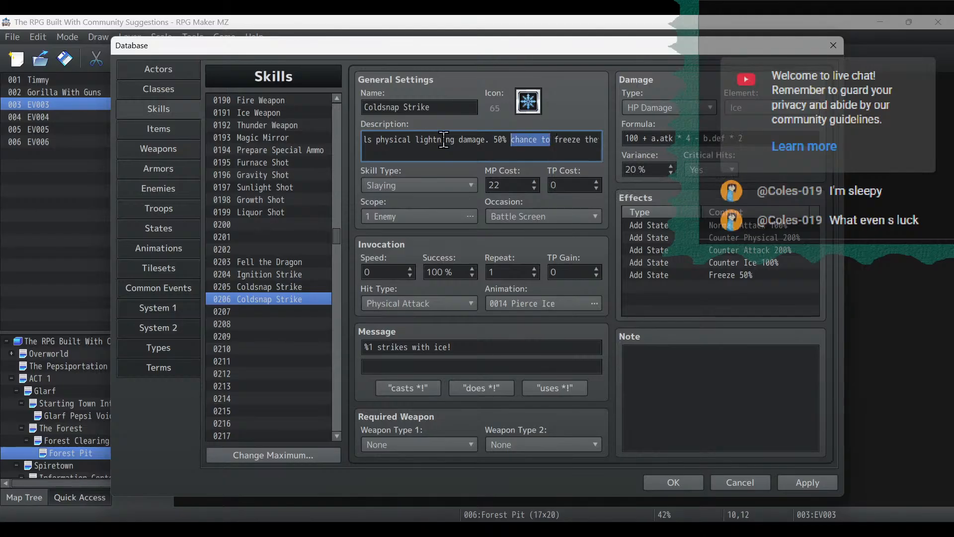
{"action": "triple_click", "coordinate": [429, 140]}
{"action": "left_click", "coordinate": [600, 140]}
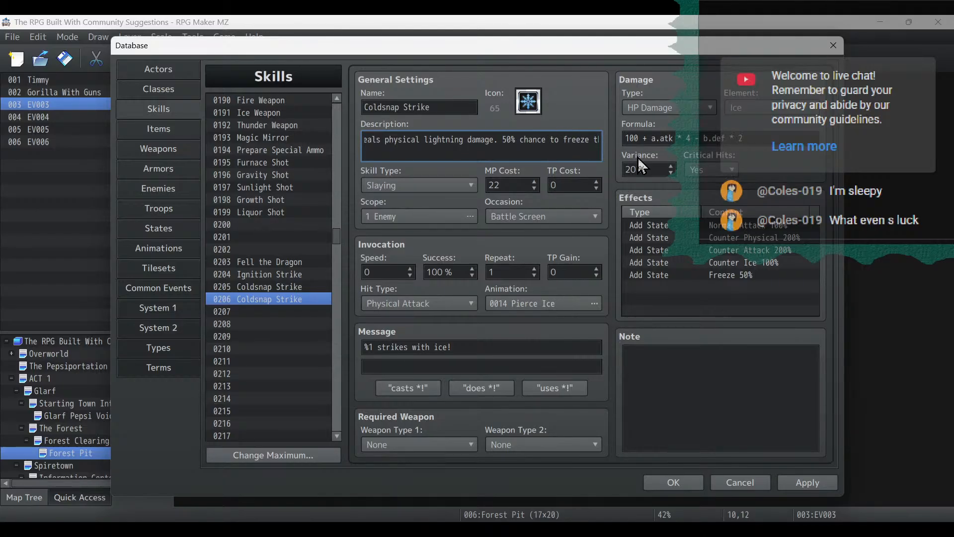
{"action": "key", "text": "Return"}
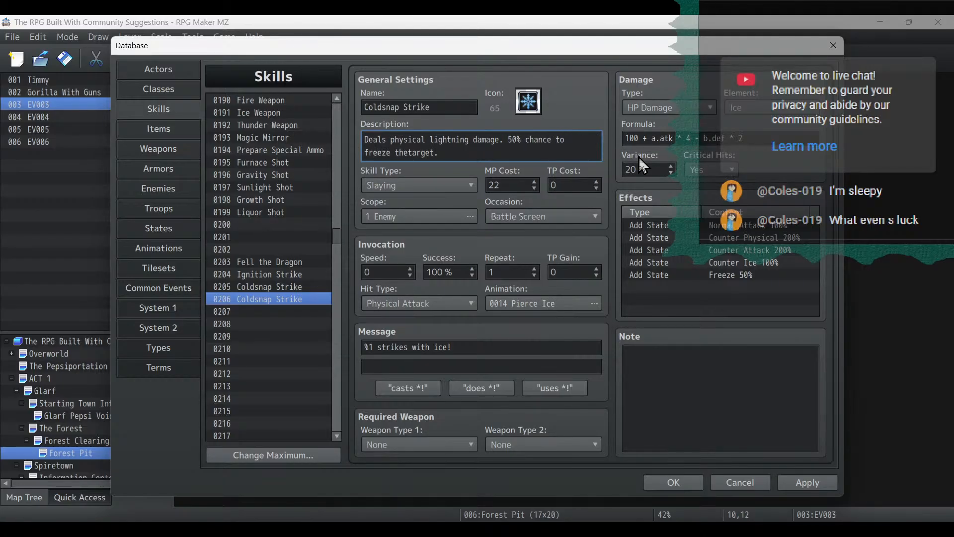
Replace "freeze" with "shock" in the second line of the description of skill 0206.
{"action": "key", "text": "ctrl+Right"}
{"action": "key", "text": "BackSpace"}
{"action": "key", "text": "BackSpace"}
{"action": "key", "text": "BackSpace"}
{"action": "key", "text": "BackSpace"}
{"action": "key", "text": "BackSpace"}
{"action": "key", "text": "BackSpace"}
{"action": "type", "text": "shock"}
Examine the settings of the existing Paralysis and Thunder Force states.
{"action": "left_click", "coordinate": [163, 228]}
{"action": "left_click_drag", "start_coordinate": [341, 258], "coordinate": [351, 126]}
{"action": "left_click", "coordinate": [300, 236]}
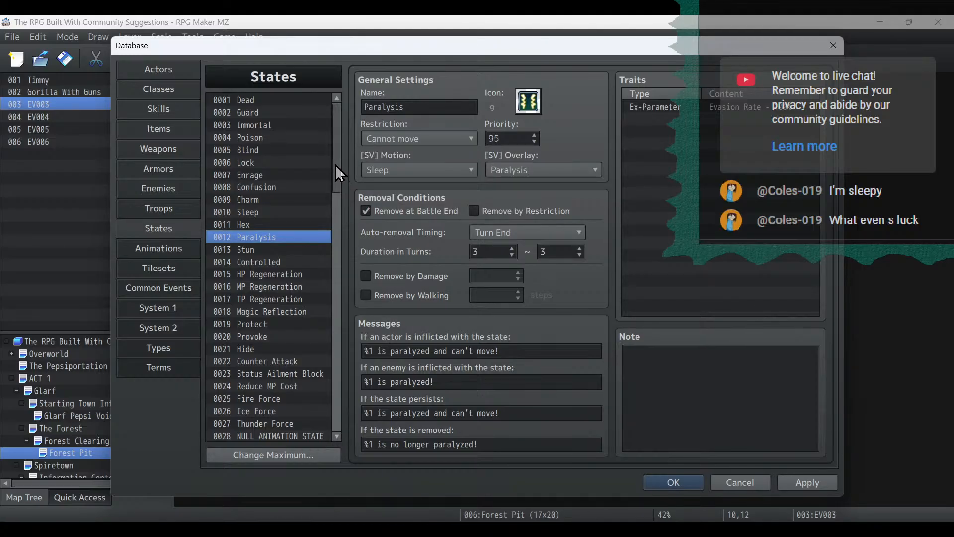
{"action": "left_click_drag", "start_coordinate": [335, 164], "coordinate": [339, 266]}
{"action": "left_click", "coordinate": [306, 203]}
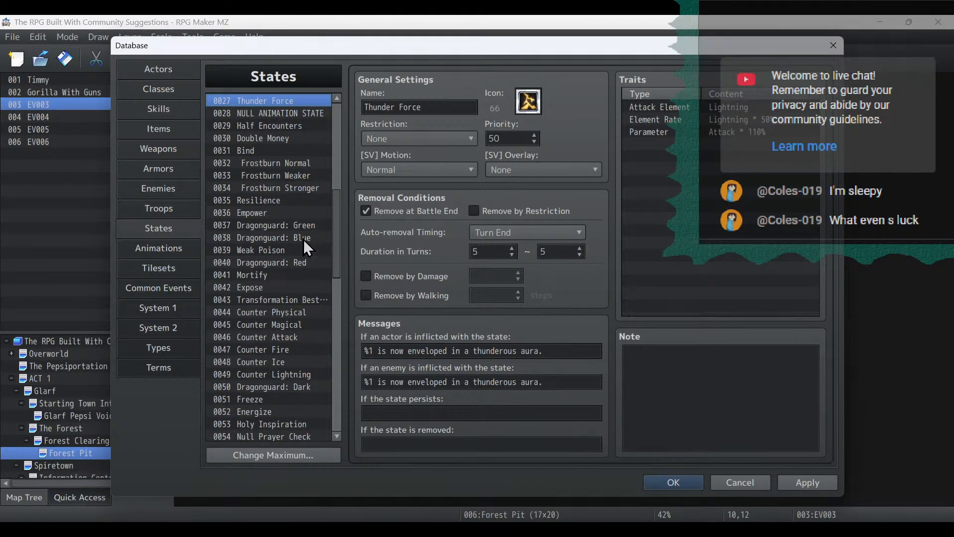
Look through the rest of the states, including Mortify, Energize and Gold Tooth, for one to base a shock state on.
{"action": "left_click", "coordinate": [297, 275]}
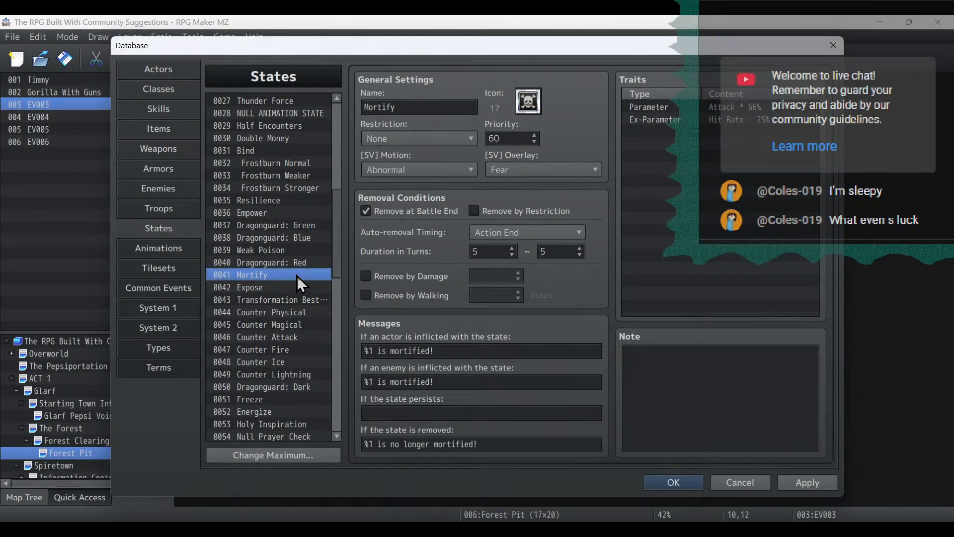
{"action": "scroll", "coordinate": [297, 275], "scroll_direction": "down", "scroll_amount": 3}
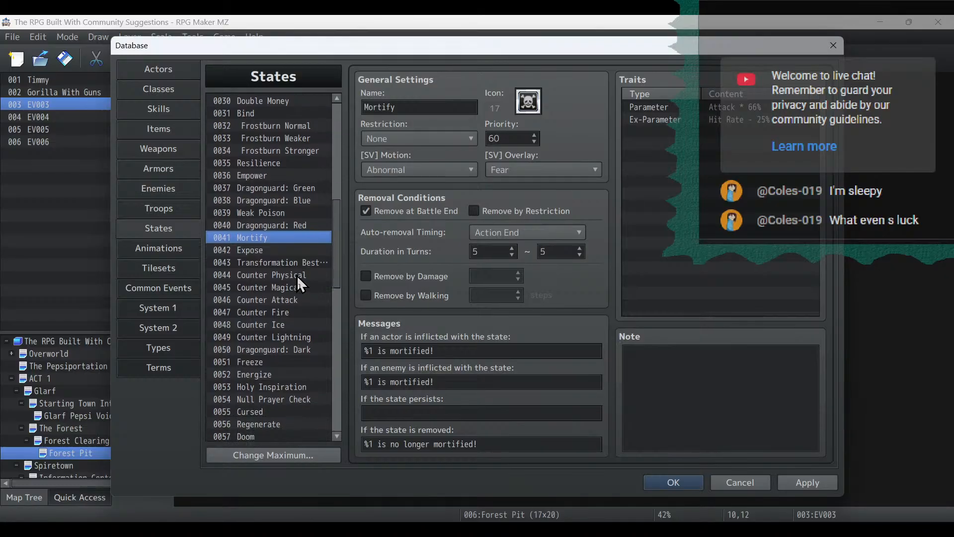
{"action": "left_click", "coordinate": [287, 298]}
{"action": "scroll", "coordinate": [286, 300], "scroll_direction": "down", "scroll_amount": 4}
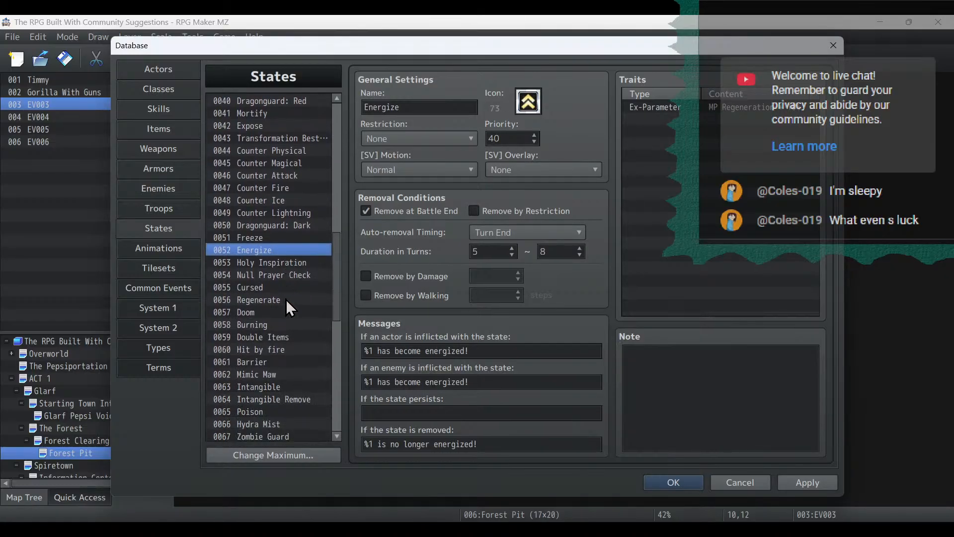
{"action": "scroll", "coordinate": [285, 300], "scroll_direction": "down", "scroll_amount": 2}
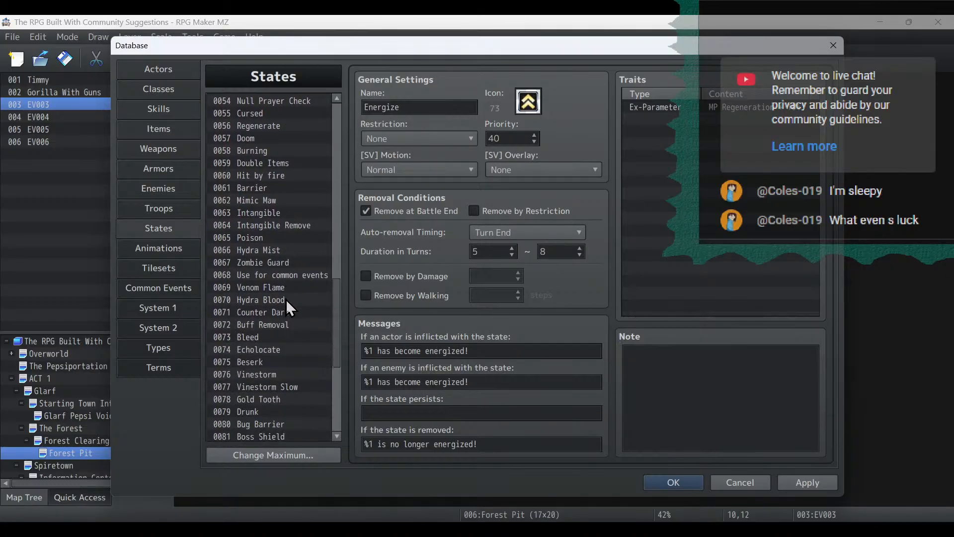
{"action": "scroll", "coordinate": [291, 303], "scroll_direction": "down", "scroll_amount": 2}
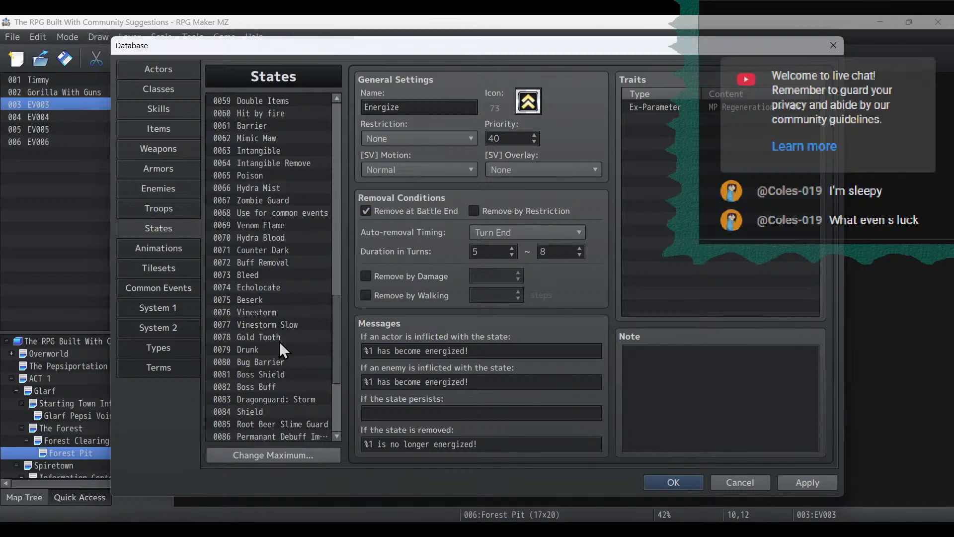
{"action": "left_click", "coordinate": [279, 340]}
{"action": "scroll", "coordinate": [280, 342], "scroll_direction": "down", "scroll_amount": 2}
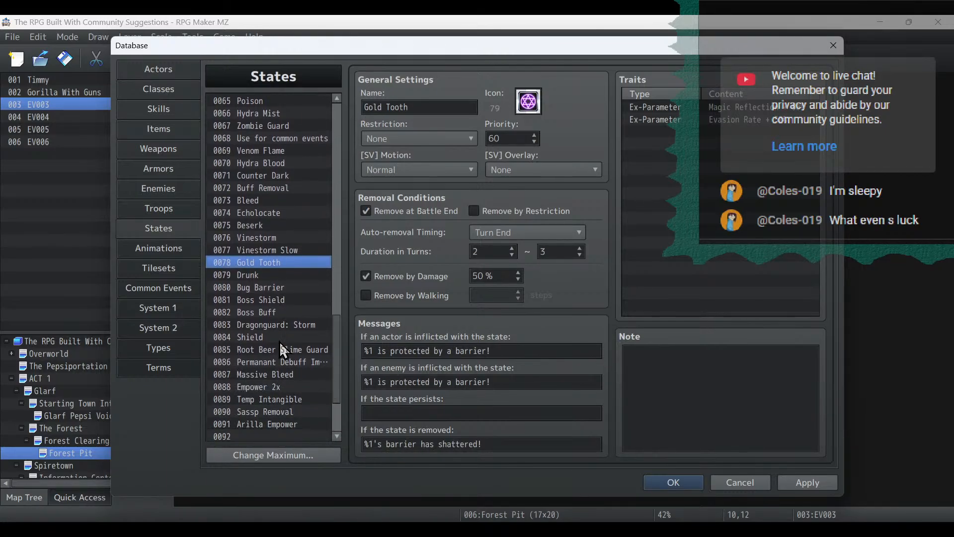
{"action": "scroll", "coordinate": [280, 341], "scroll_direction": "up", "scroll_amount": 5}
{"action": "scroll", "coordinate": [279, 341], "scroll_direction": "up", "scroll_amount": 2}
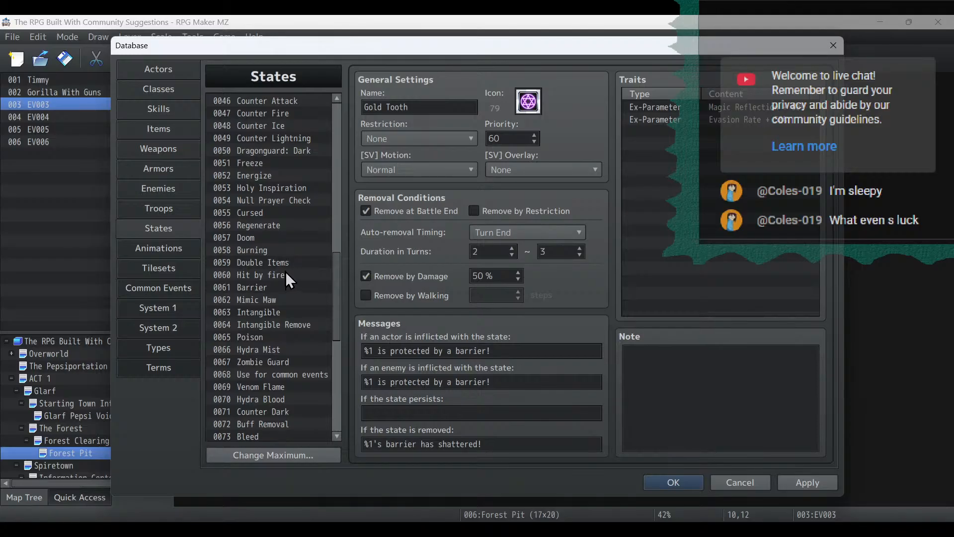
{"action": "scroll", "coordinate": [313, 288], "scroll_direction": "up", "scroll_amount": 3}
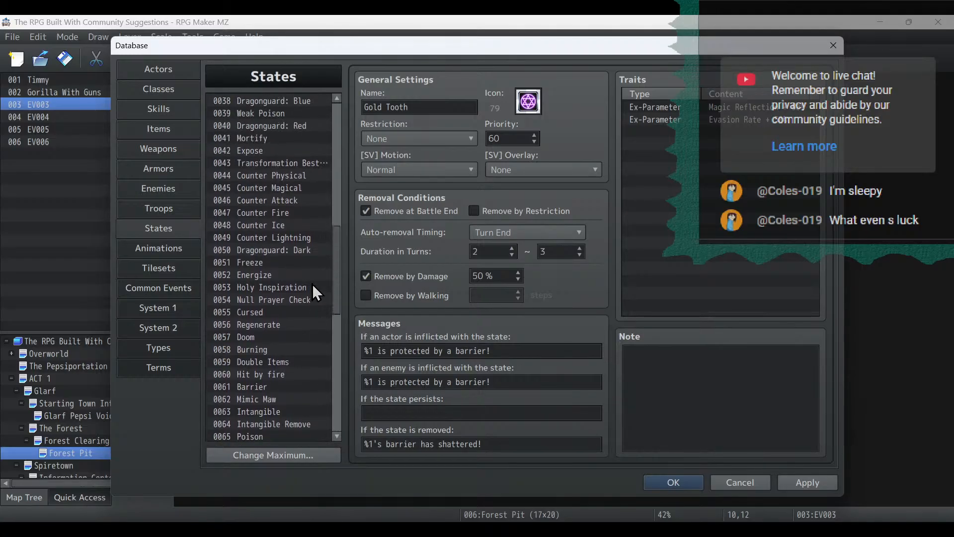
Duplicate the Mortify state into the empty state slot 0092.
{"action": "left_click", "coordinate": [285, 141]}
{"action": "right_click", "coordinate": [285, 142]}
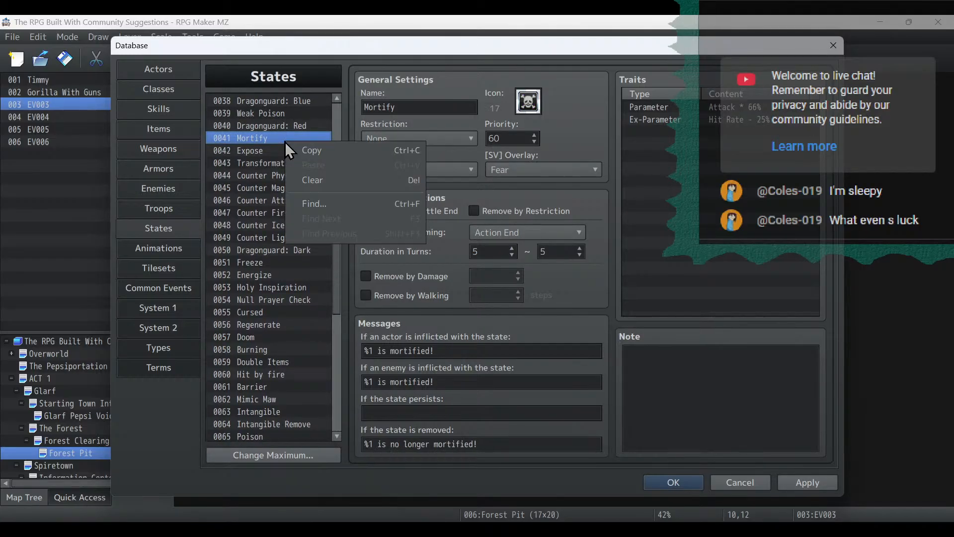
{"action": "left_click", "coordinate": [310, 147]}
{"action": "scroll", "coordinate": [334, 348], "scroll_direction": "down", "scroll_amount": 12}
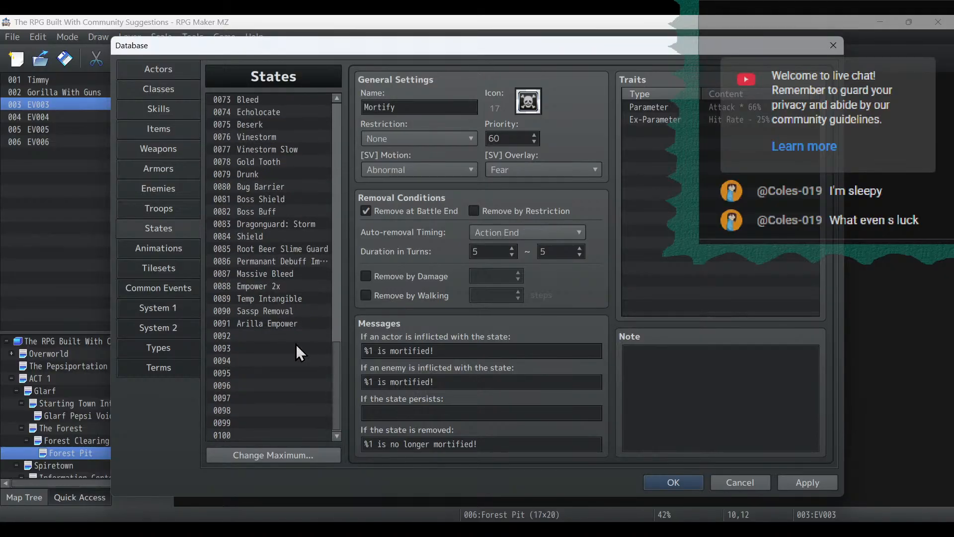
{"action": "left_click", "coordinate": [282, 336]}
{"action": "right_click", "coordinate": [281, 336]}
{"action": "left_click", "coordinate": [303, 360]}
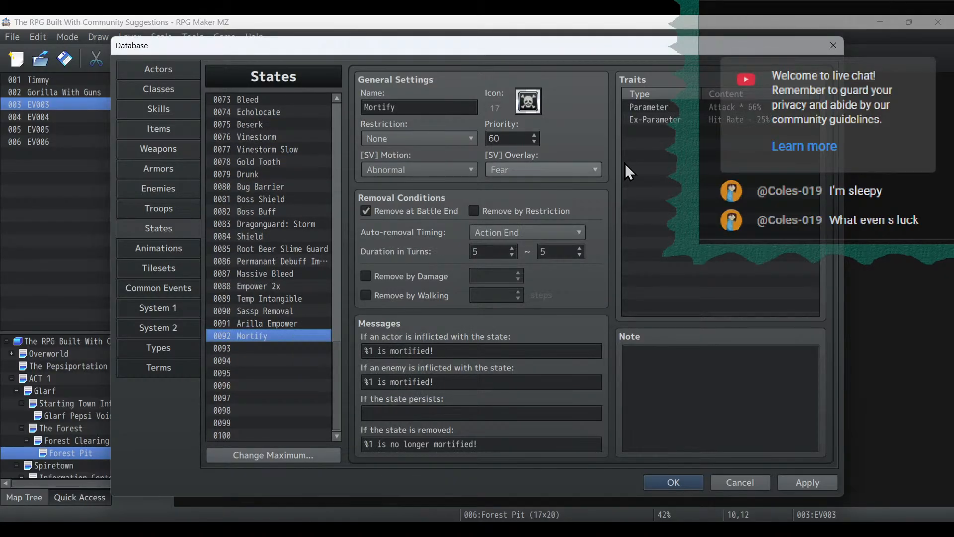
Replace the Hit Rate trait of state 0092 with an M.Attack parameter of 66% and apply the change.
{"action": "double_click", "coordinate": [688, 105]}
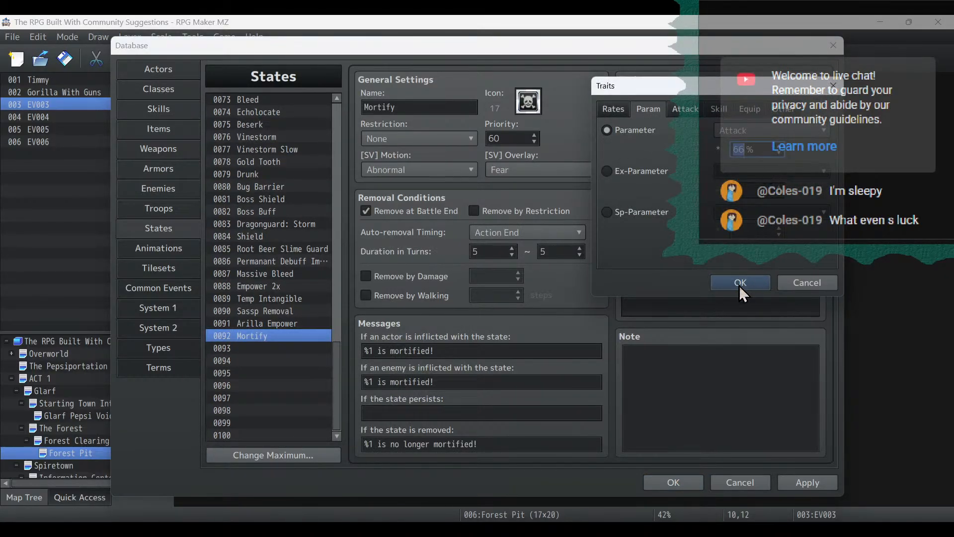
{"action": "left_click", "coordinate": [738, 283]}
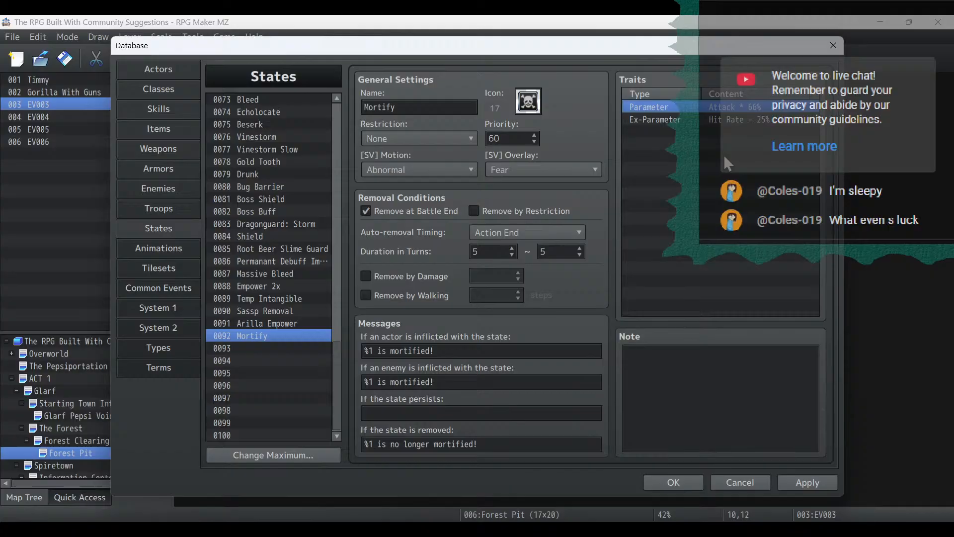
{"action": "double_click", "coordinate": [723, 128]}
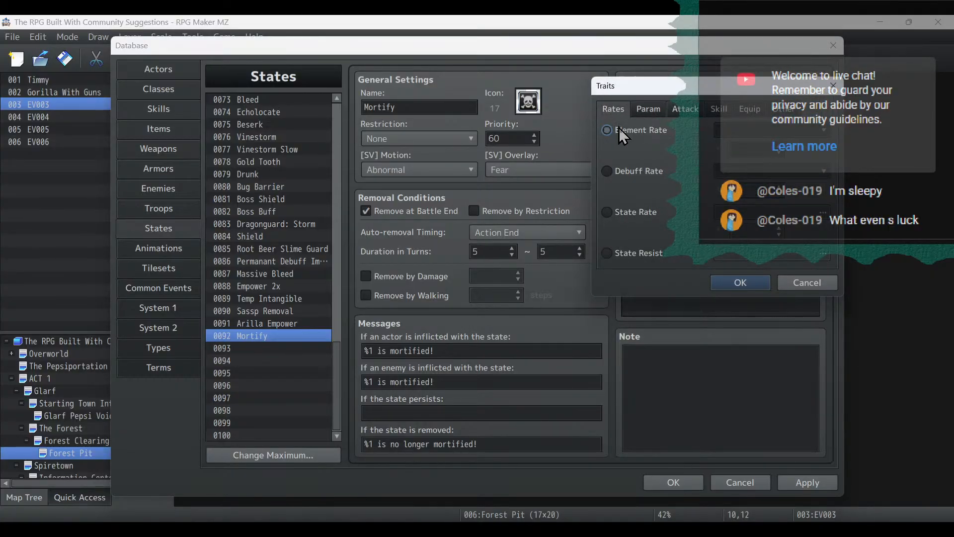
{"action": "left_click", "coordinate": [646, 109]}
{"action": "left_click", "coordinate": [744, 133]}
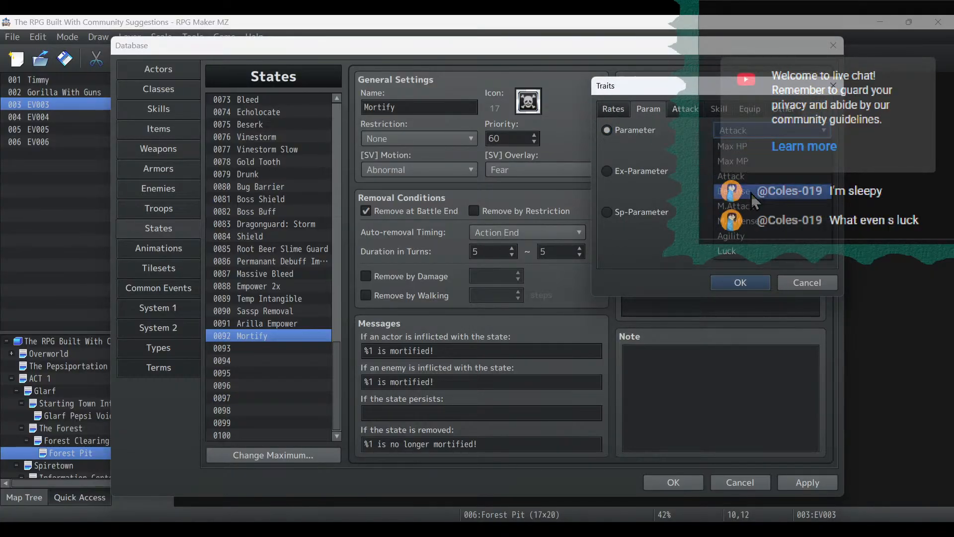
{"action": "left_click", "coordinate": [740, 206]}
{"action": "left_click", "coordinate": [739, 283]}
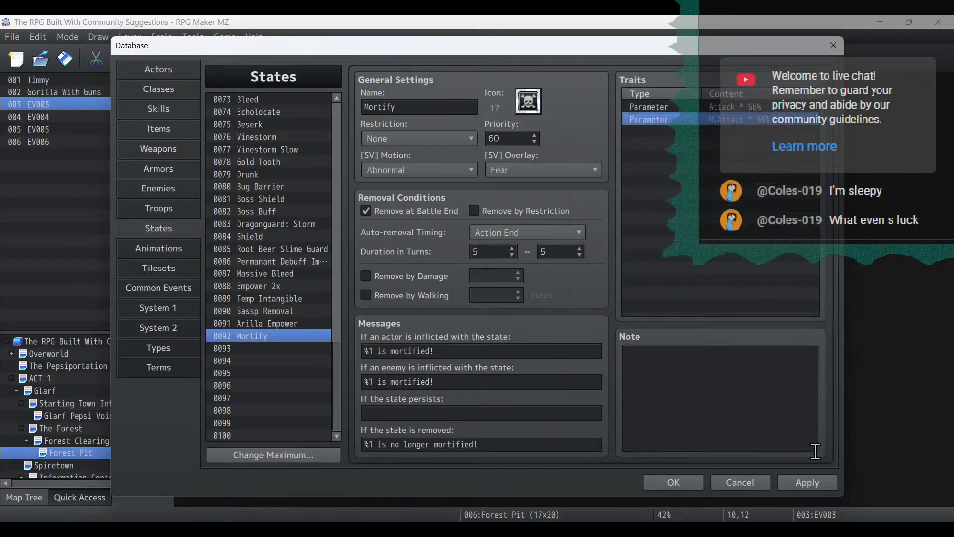
{"action": "left_click", "coordinate": [807, 485]}
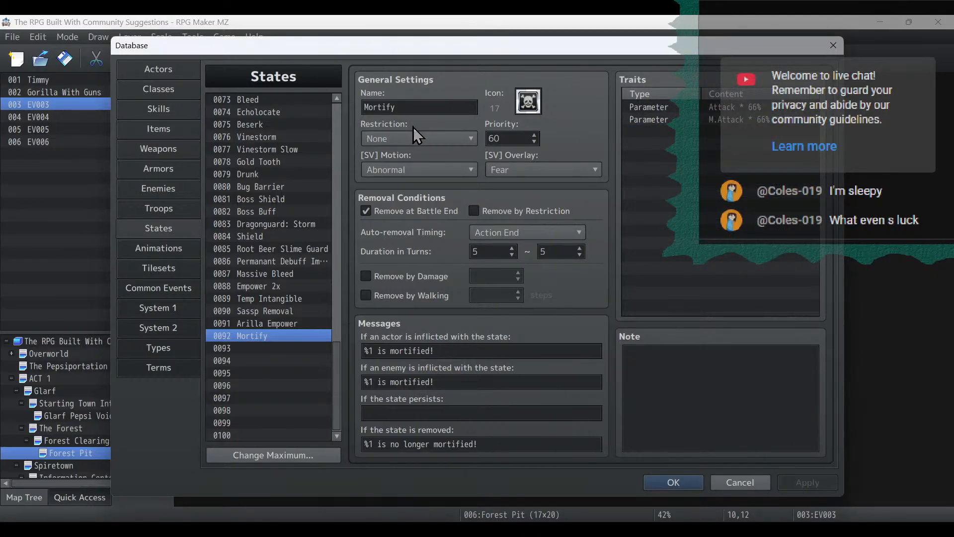
Give state 0092 the coloured paralysis icon (number 9) and the Paralysis battle overlay.
{"action": "left_click", "coordinate": [534, 108]}
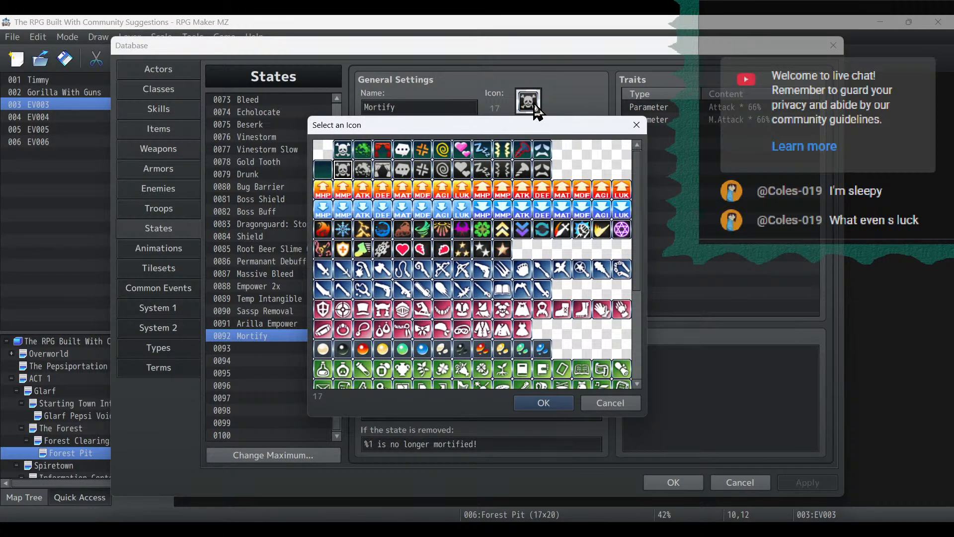
{"action": "double_click", "coordinate": [503, 170]}
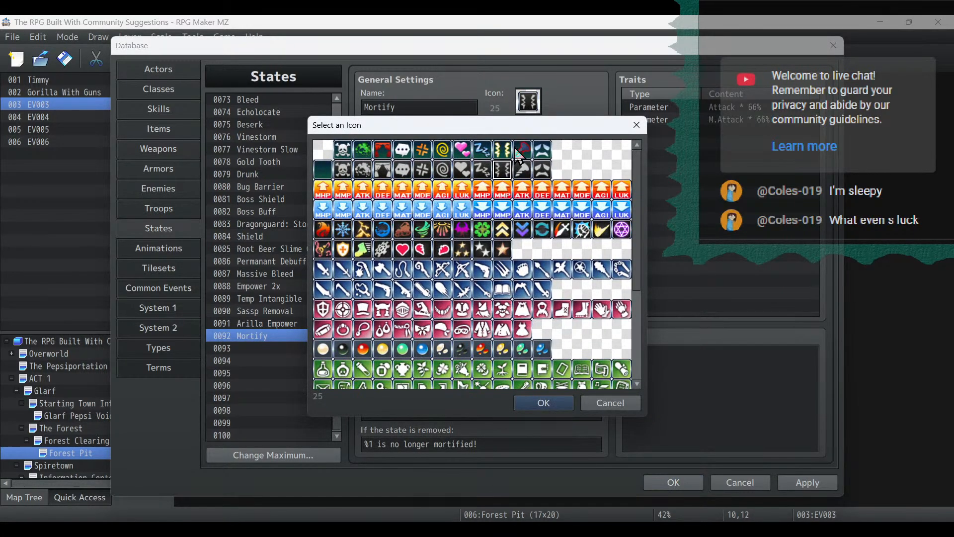
{"action": "double_click", "coordinate": [503, 154]}
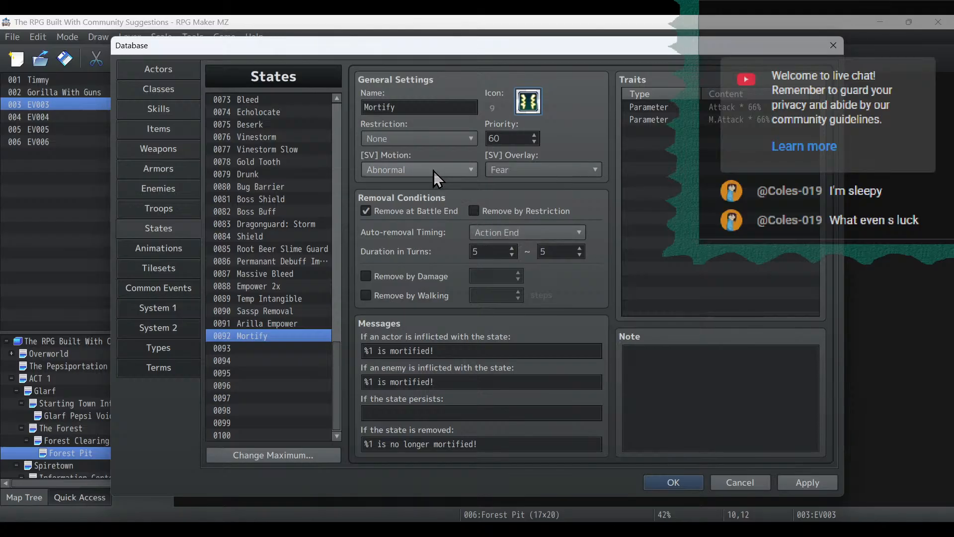
{"action": "left_click", "coordinate": [502, 171]}
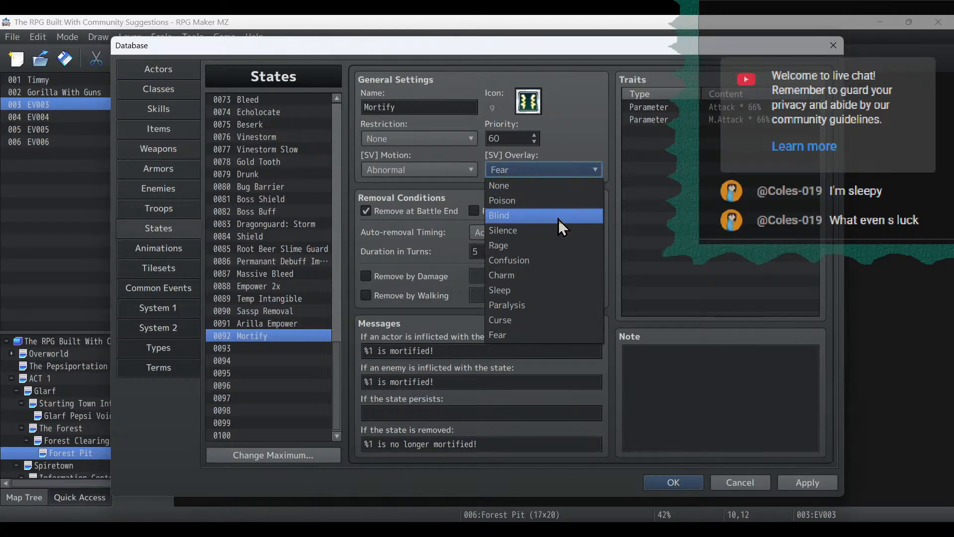
{"action": "left_click", "coordinate": [544, 302]}
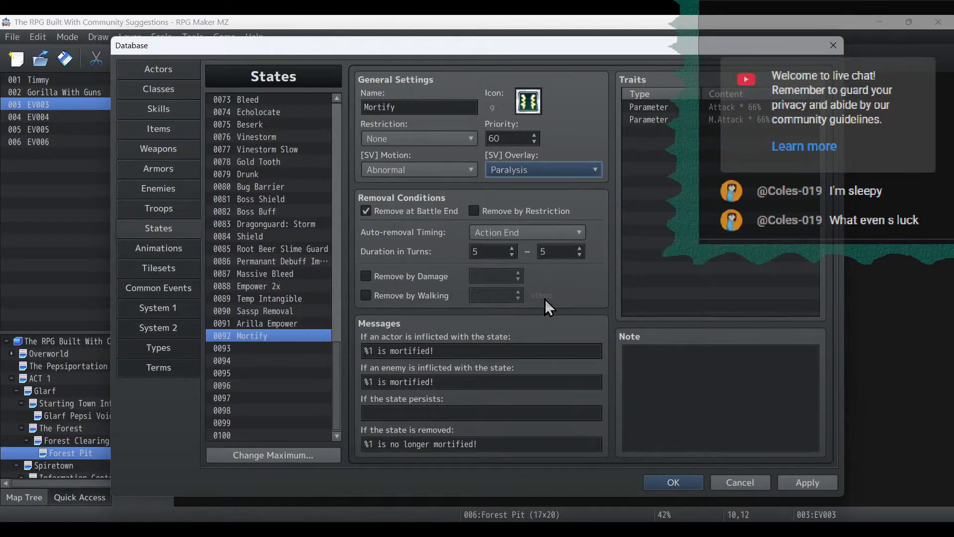
Rename state 0092 as Shock and change its actor-inflicted message to "%1 is shocked!".
{"action": "double_click", "coordinate": [421, 109]}
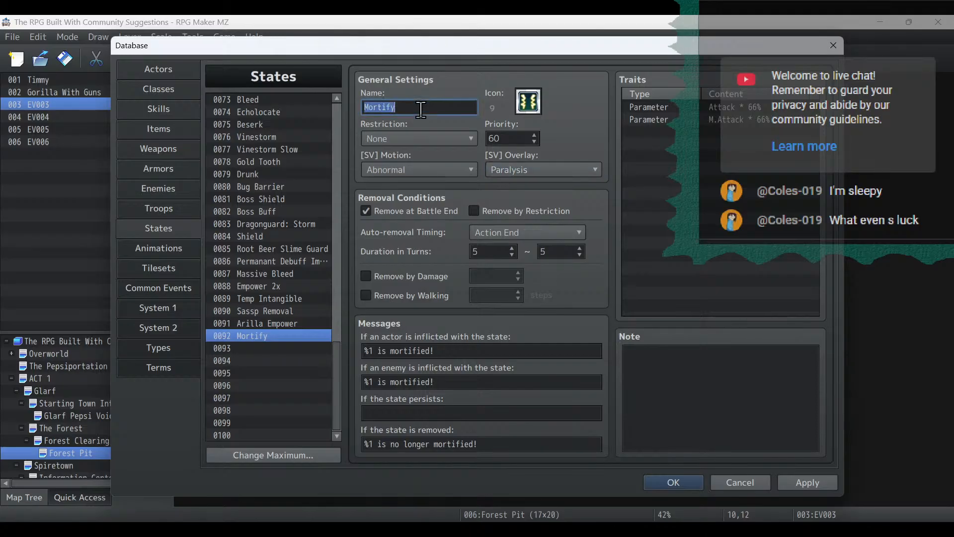
{"action": "type", "text": "Shock"}
{"action": "left_click", "coordinate": [425, 350]}
{"action": "double_click", "coordinate": [425, 349]}
{"action": "type", "text": "s"}
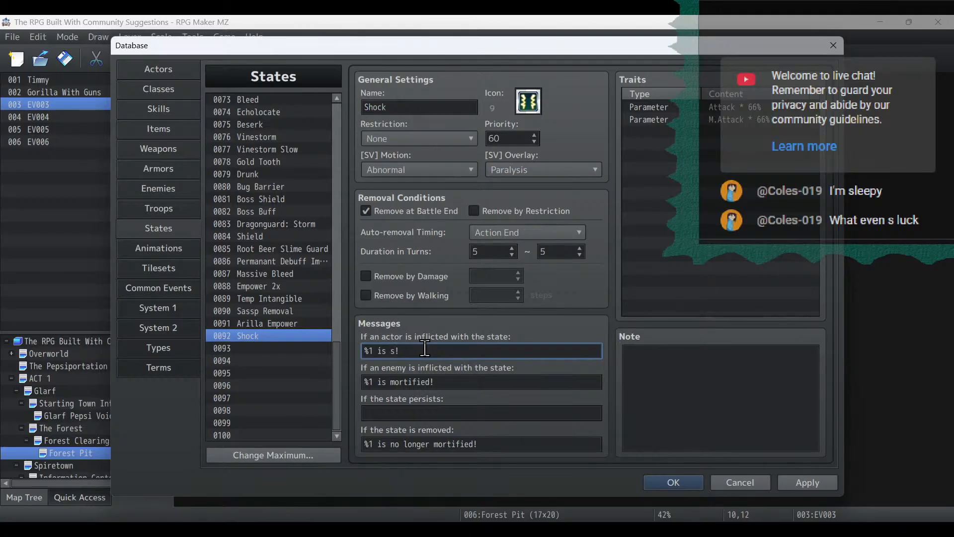
{"action": "type", "text": "hocked"}
Set the Shock state's enemy-inflicted message to "%1 is shocked!" and its removal message to "%1 is no longer shocked!", and apply the changes.
{"action": "left_click", "coordinate": [415, 382]}
{"action": "double_click", "coordinate": [415, 381]}
{"action": "type", "text": "shocked"}
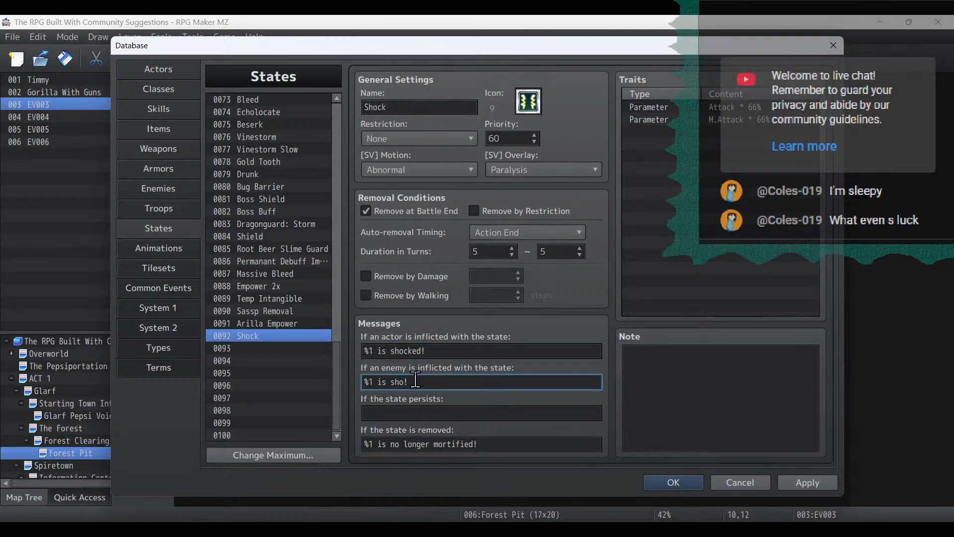
{"action": "left_click", "coordinate": [460, 444]}
{"action": "double_click", "coordinate": [459, 443]}
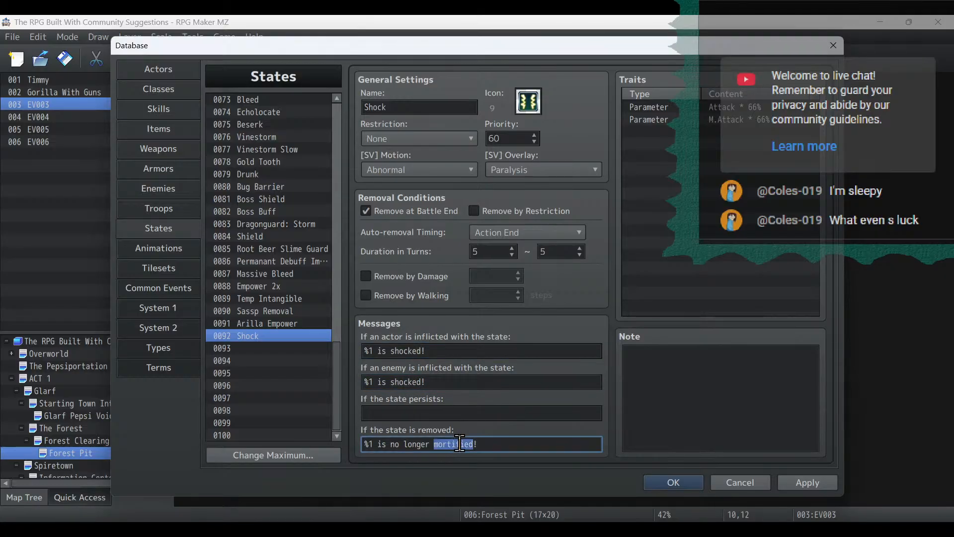
{"action": "type", "text": "shocked"}
{"action": "left_click", "coordinate": [815, 483]}
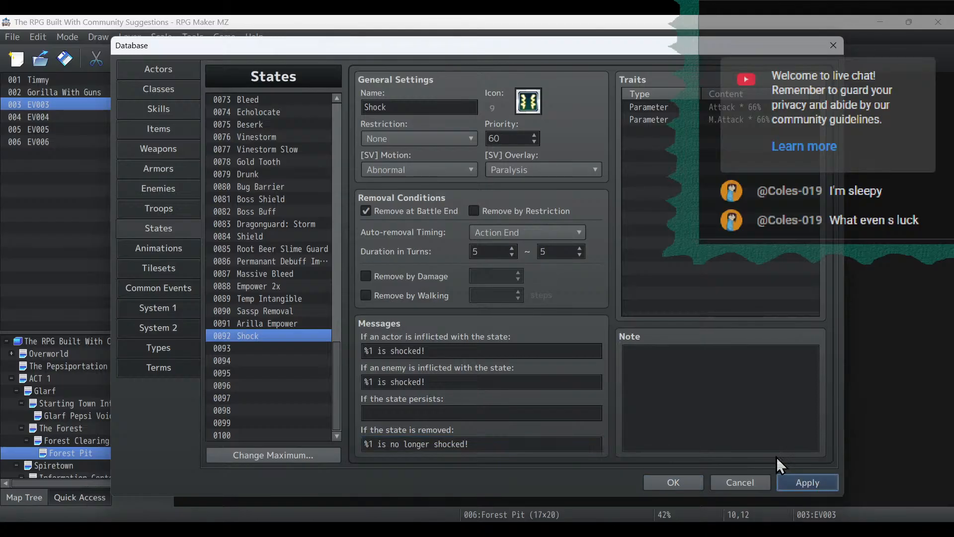
Change the state added by the Freeze effect of skill 0206 to Shock.
{"action": "left_click", "coordinate": [164, 108]}
{"action": "double_click", "coordinate": [702, 271]}
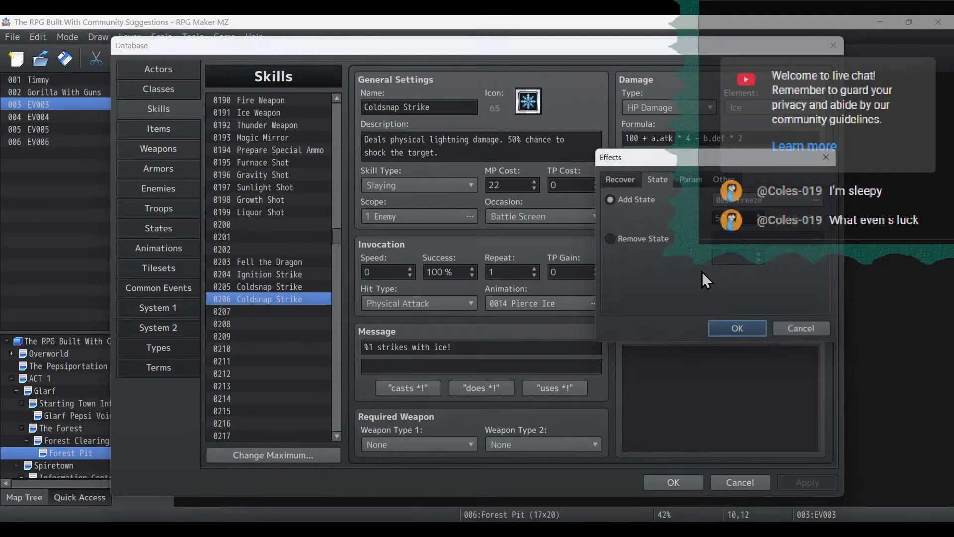
{"action": "left_click", "coordinate": [784, 200]}
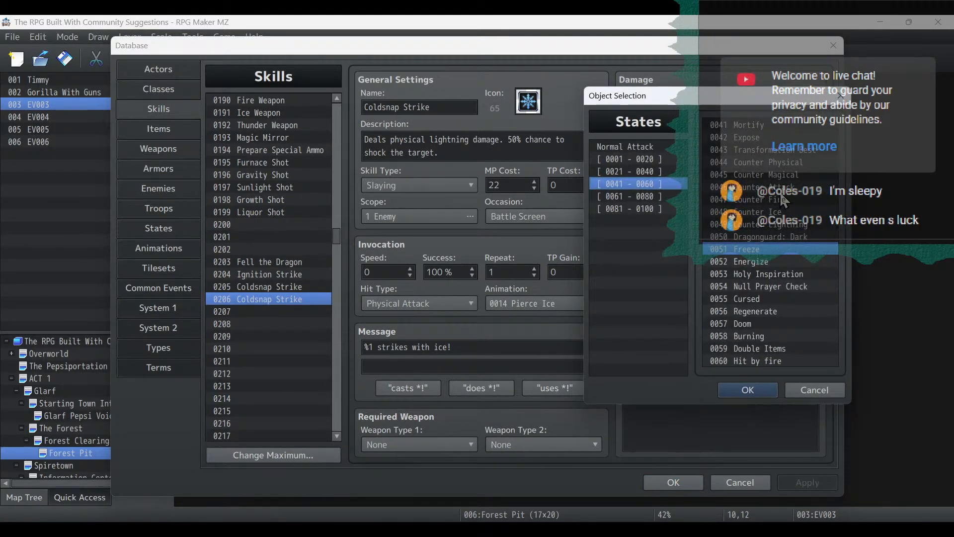
{"action": "left_click", "coordinate": [671, 196]}
{"action": "left_click", "coordinate": [668, 209]}
{"action": "left_click", "coordinate": [744, 262]}
{"action": "double_click", "coordinate": [744, 262]}
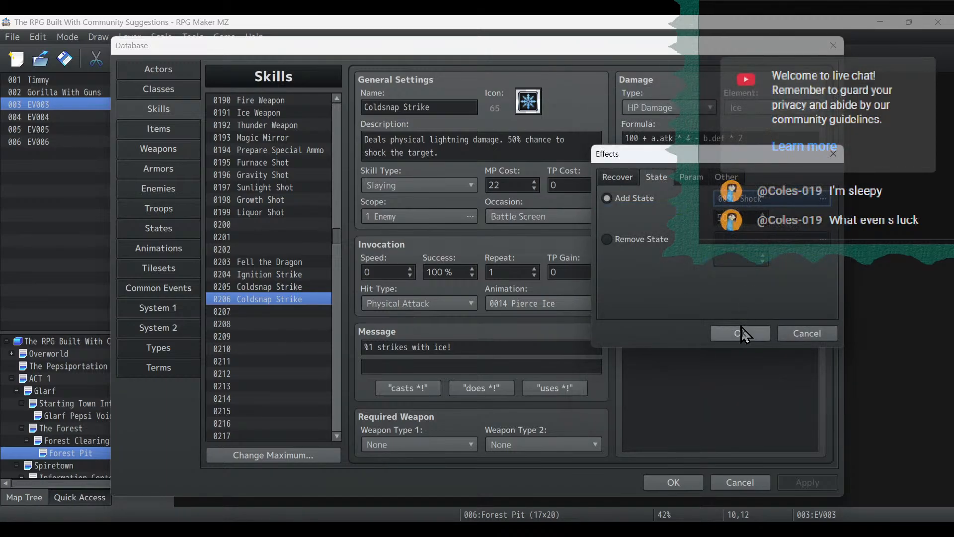
{"action": "left_click", "coordinate": [738, 335]}
Change the Counter Ice effect of skill 0206 to Counter Lightning.
{"action": "double_click", "coordinate": [740, 262]}
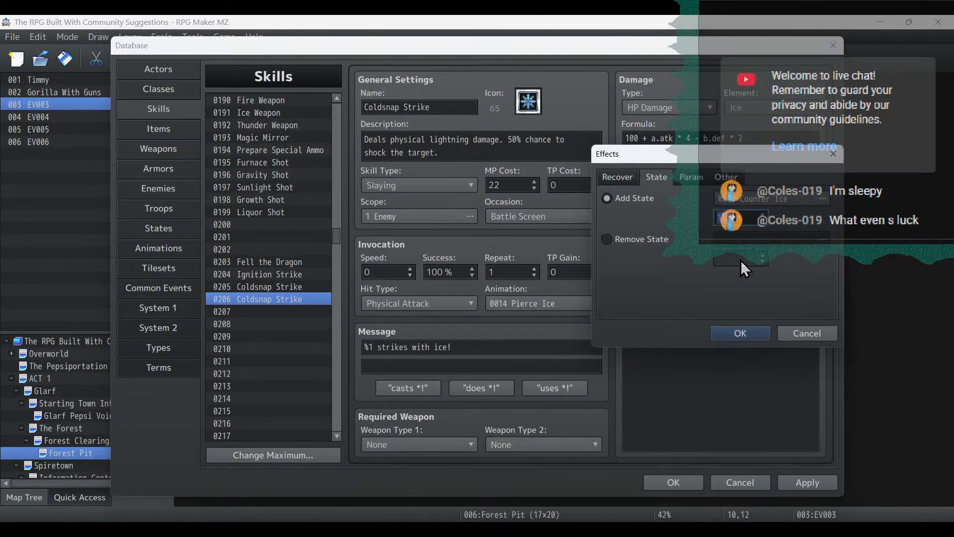
{"action": "left_click", "coordinate": [742, 196]}
{"action": "left_click", "coordinate": [759, 226]}
{"action": "double_click", "coordinate": [759, 226]}
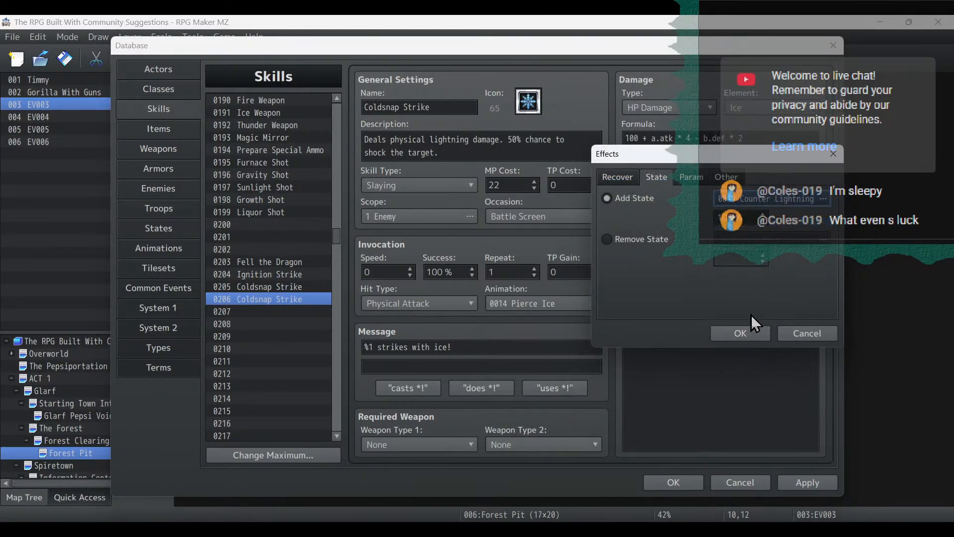
{"action": "left_click", "coordinate": [750, 327]}
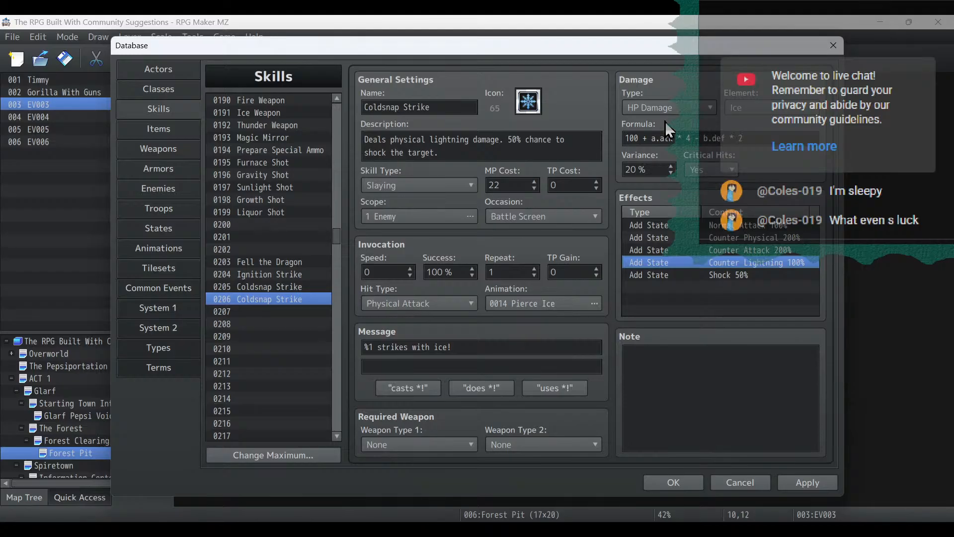
Set the damage element of skill 0206 to Lightning and its icon to the lightning icon, number 66.
{"action": "left_click", "coordinate": [752, 109]}
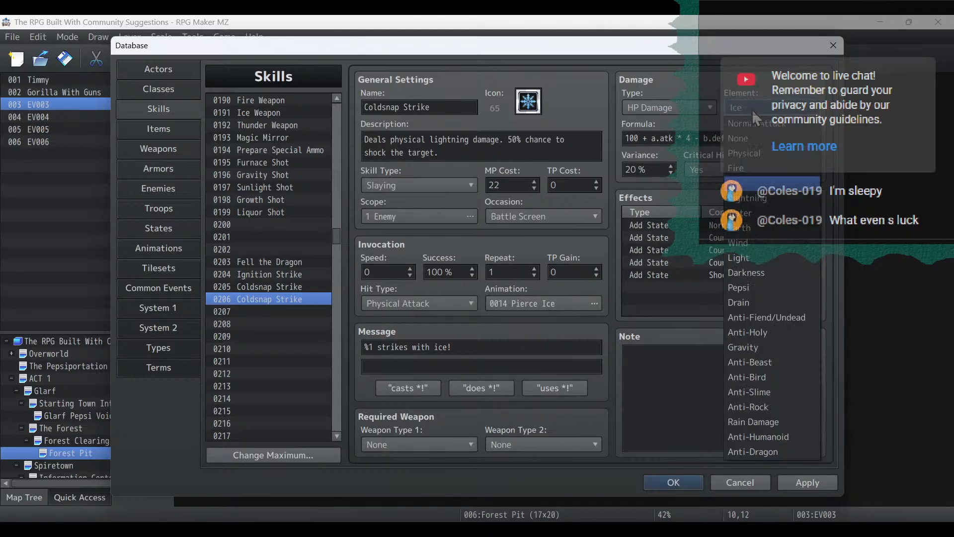
{"action": "left_click", "coordinate": [766, 199]}
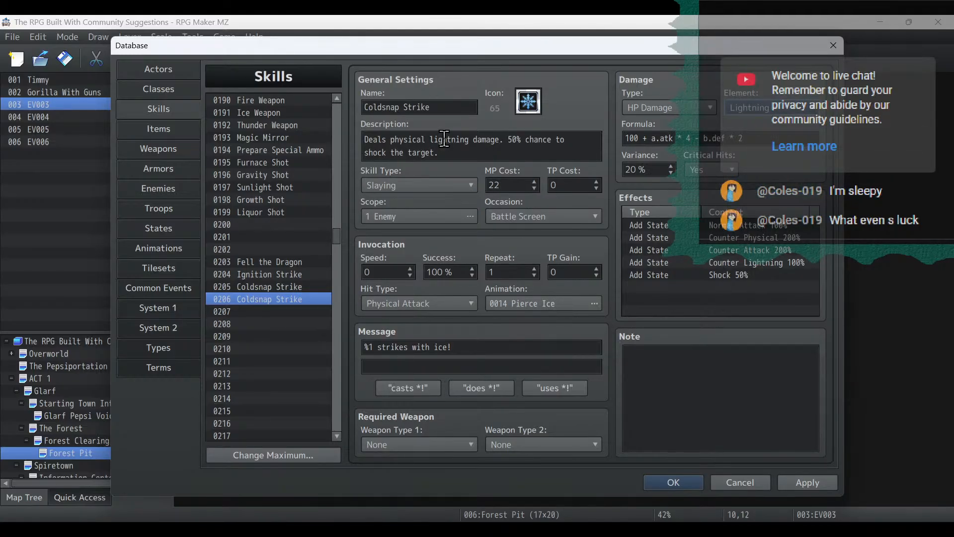
{"action": "left_click", "coordinate": [528, 102]}
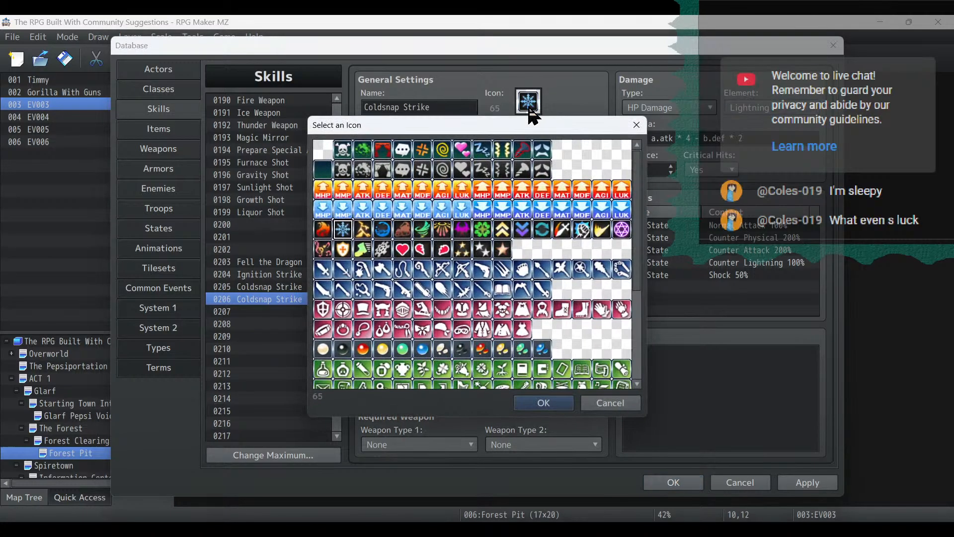
{"action": "double_click", "coordinate": [371, 226]}
Set the animation of skill 0206 to 0015 Pierce Thunder and its message to "%1 strikes with lightning!".
{"action": "left_click", "coordinate": [532, 309]}
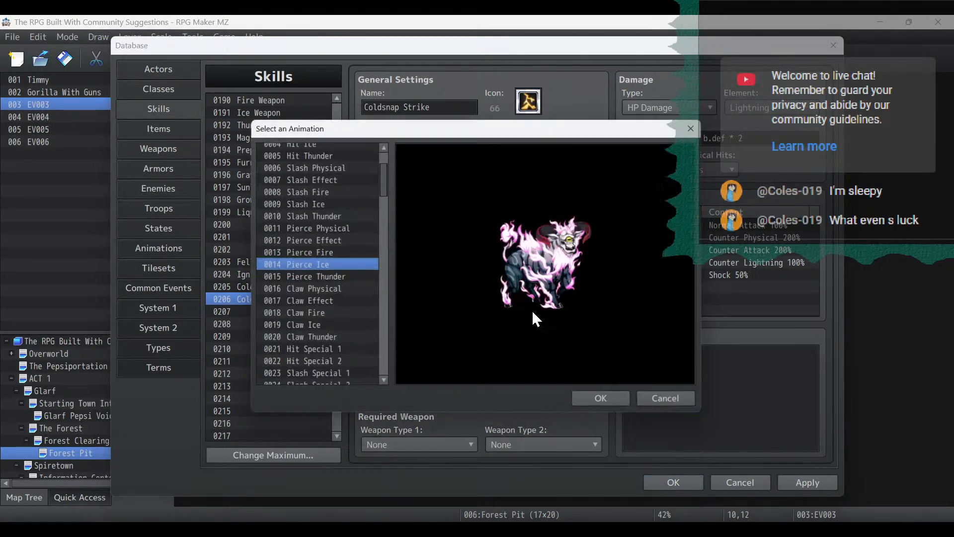
{"action": "left_click", "coordinate": [343, 276]}
{"action": "double_click", "coordinate": [343, 278]}
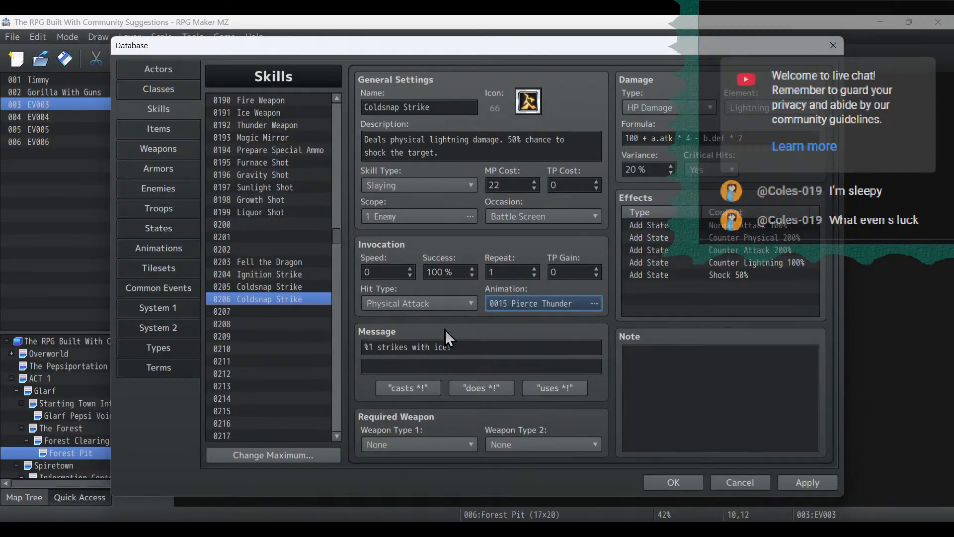
{"action": "double_click", "coordinate": [441, 347]}
{"action": "type", "text": "li"}
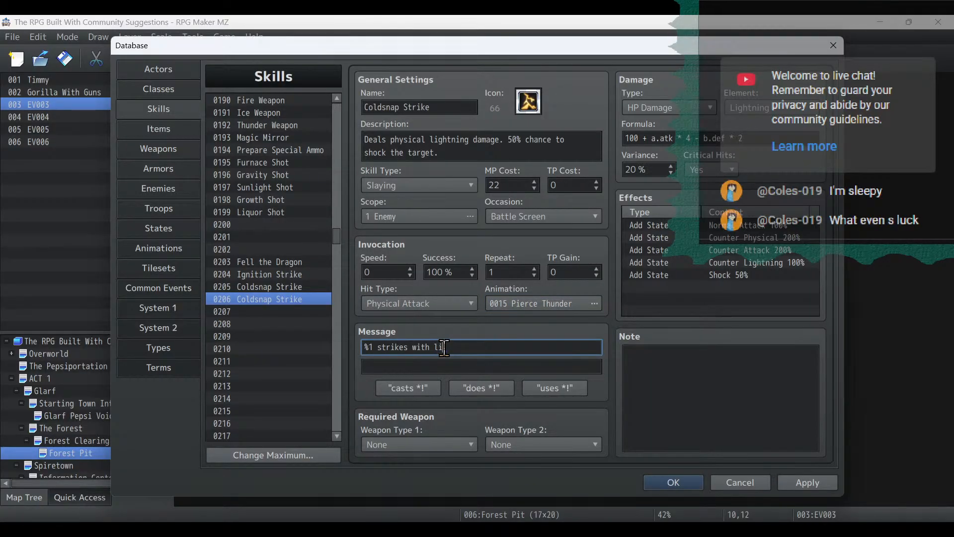
{"action": "type", "text": "gh!"}
{"action": "type", "text": "tning!"}
Rename skill 0206 as Discharge Strike and apply the database changes.
{"action": "left_click", "coordinate": [428, 108]}
{"action": "left_click", "coordinate": [418, 108]}
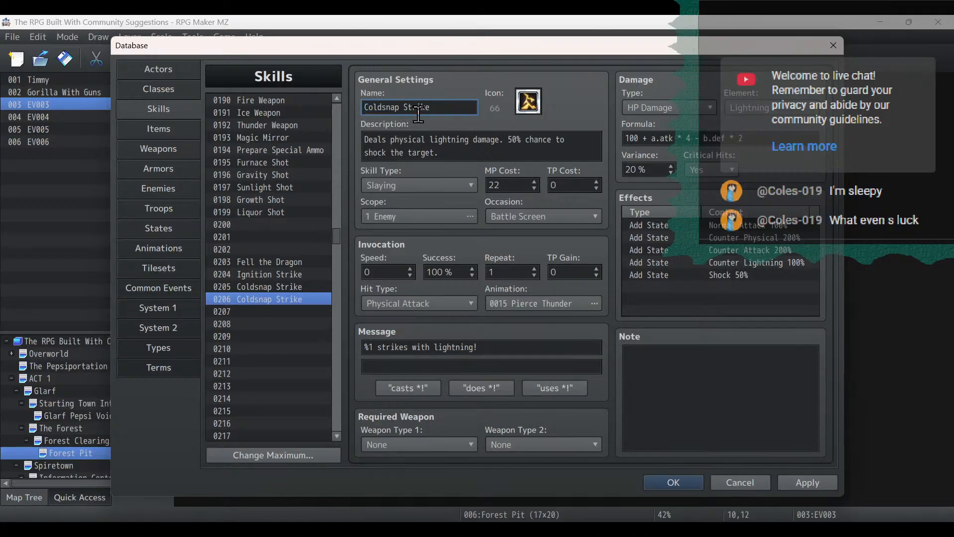
{"action": "key", "text": "BackSpace"}
{"action": "key", "text": "BackSpace"}
{"action": "key", "text": "BackSpace"}
{"action": "key", "text": "BackSpace"}
{"action": "key", "text": "BackSpace"}
{"action": "key", "text": "BackSpace"}
{"action": "key", "text": "BackSpace"}
{"action": "key", "text": "BackSpace"}
{"action": "type", "text": "D ischarge"}
{"action": "left_click", "coordinate": [814, 481]}
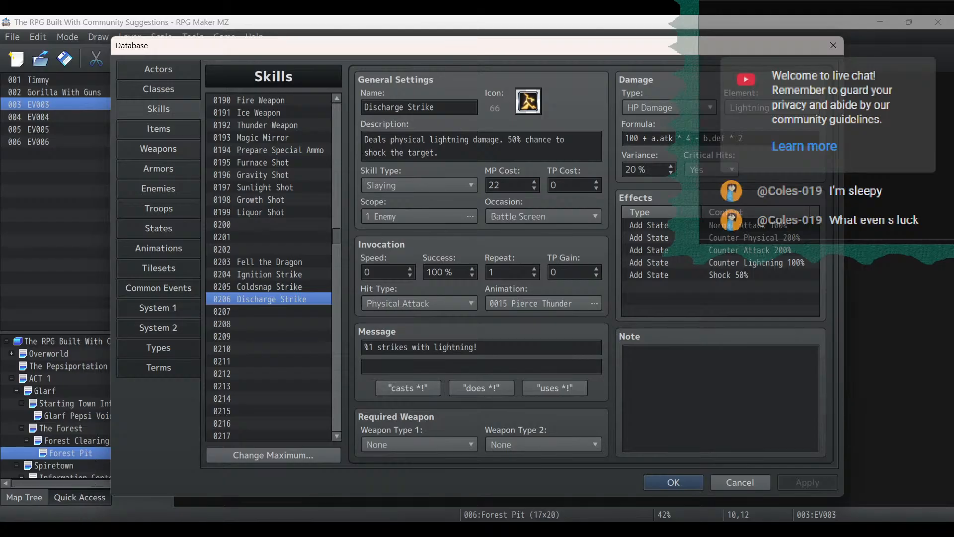
Switch to the project notes and delete the three lines about the lightning, ice and fire attacks under item 7.
{"action": "key", "text": "alt+Tab"}
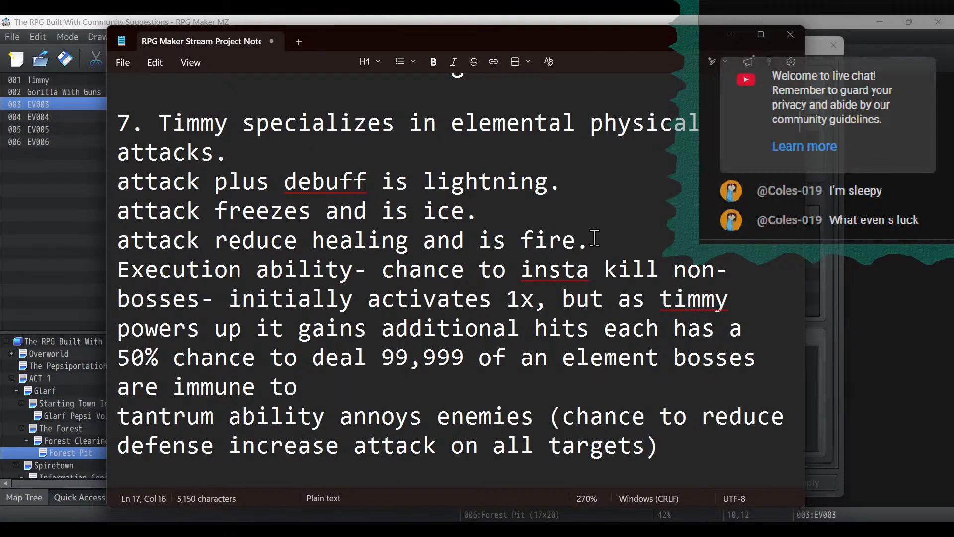
{"action": "left_click_drag", "start_coordinate": [595, 238], "coordinate": [100, 187]}
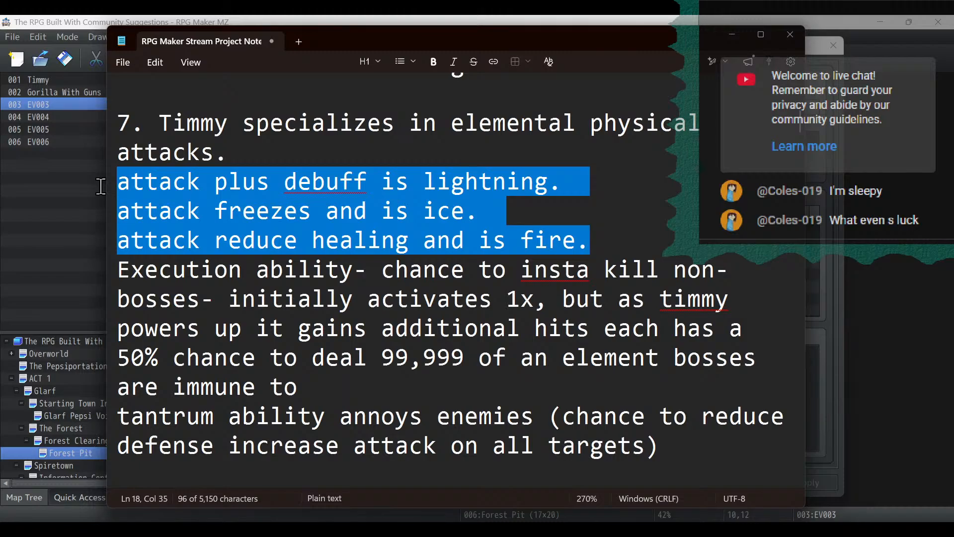
{"action": "key", "text": "BackSpace"}
{"action": "key", "text": "BackSpace"}
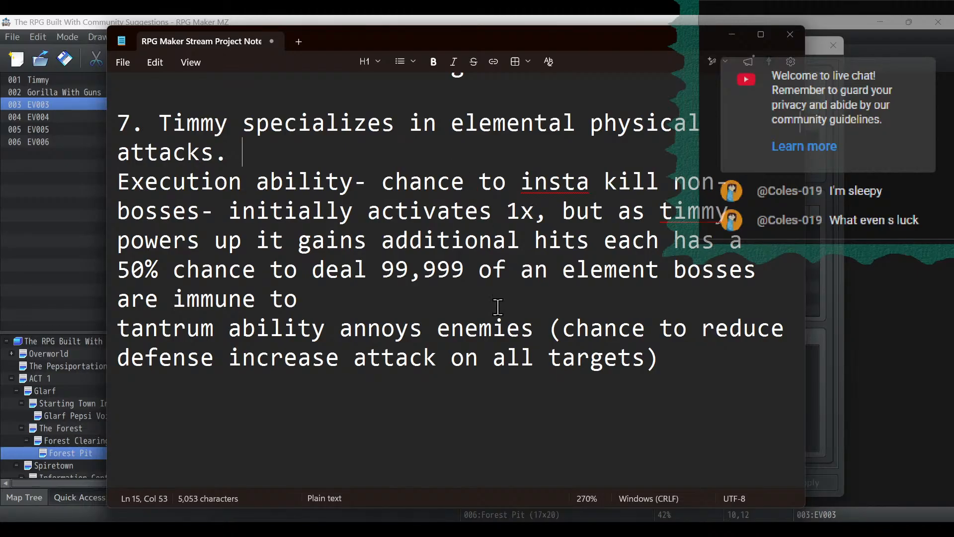
Highlight and read the Execution ability paragraph in the project notes, then return to the RPG Maker MZ database.
{"action": "left_click_drag", "start_coordinate": [377, 292], "coordinate": [79, 186]}
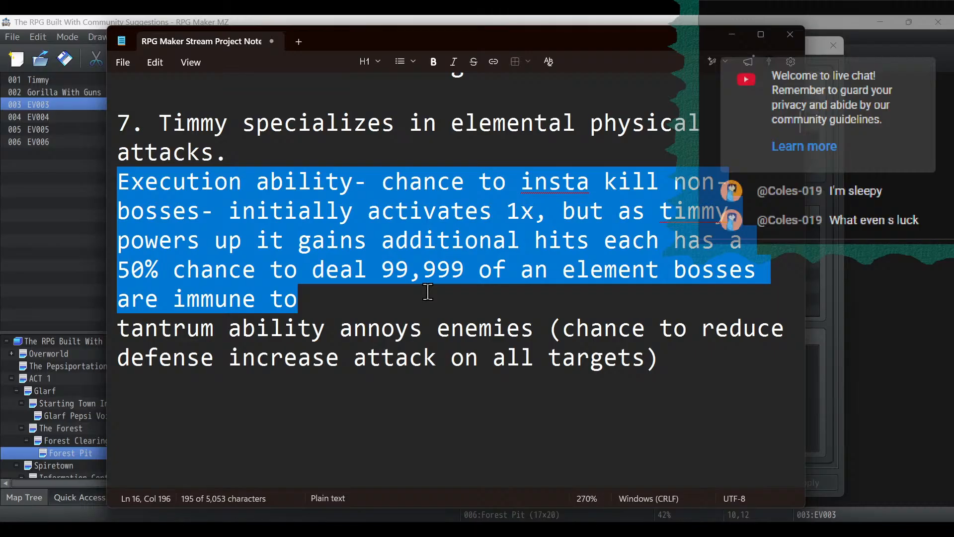
{"action": "left_click", "coordinate": [427, 292]}
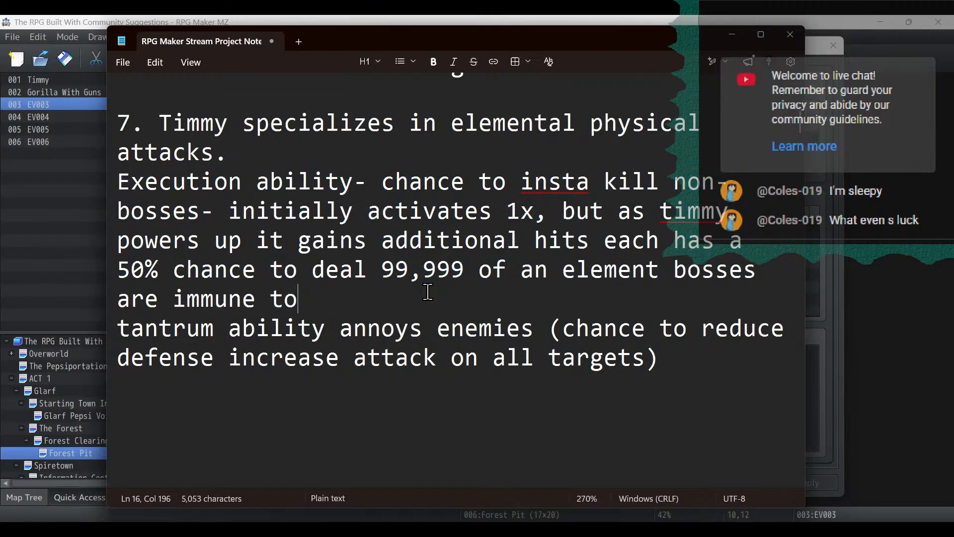
{"action": "triple_click", "coordinate": [413, 297]}
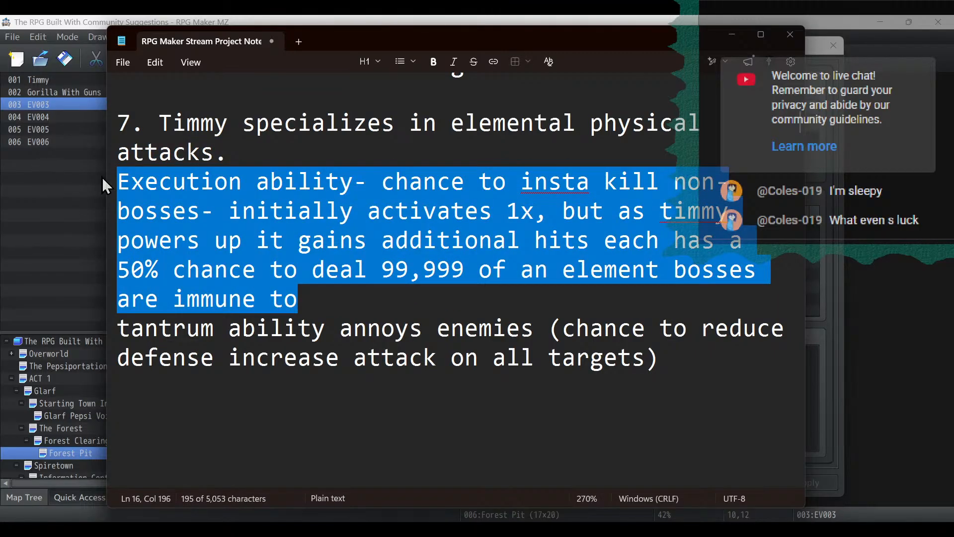
{"action": "left_click", "coordinate": [733, 36]}
Copy the Fell the Dragon skill into slot 0207 and rename the copy as Execute.
{"action": "left_click", "coordinate": [277, 311]}
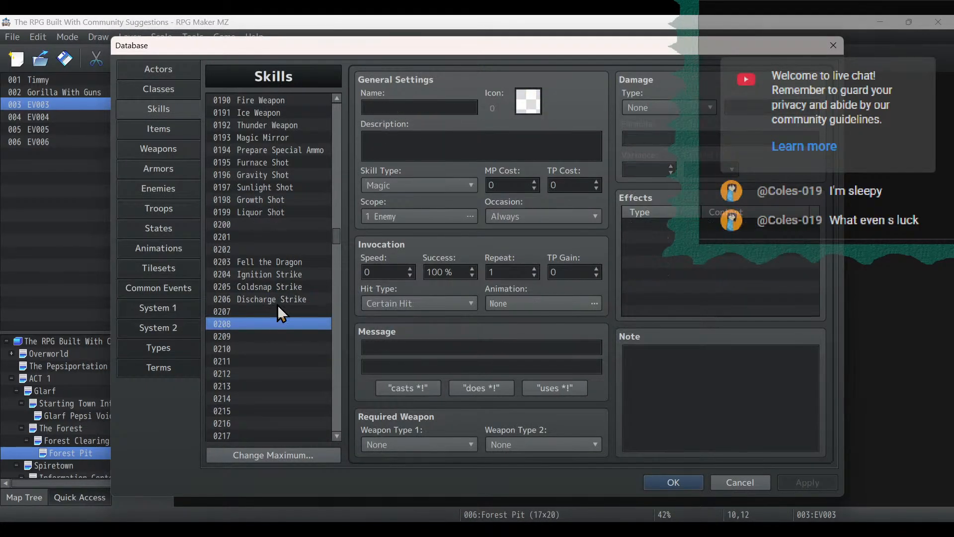
{"action": "right_click", "coordinate": [300, 265]}
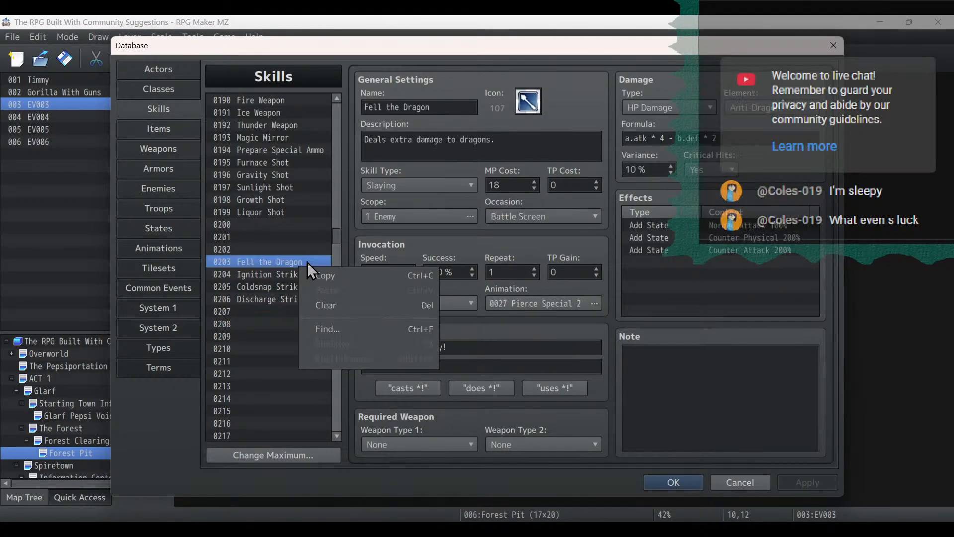
{"action": "left_click", "coordinate": [324, 276]}
{"action": "left_click", "coordinate": [297, 310]}
{"action": "right_click", "coordinate": [297, 309]}
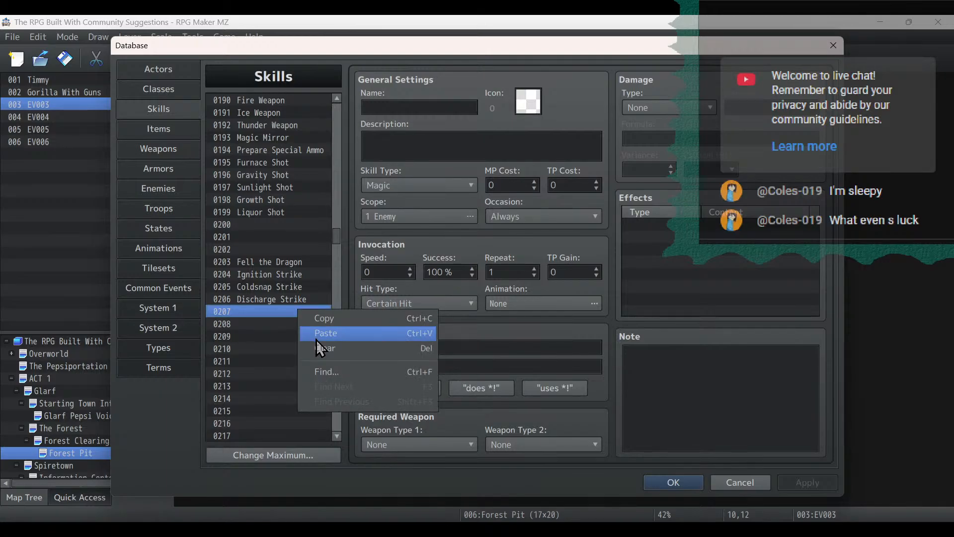
{"action": "left_click", "coordinate": [326, 332]}
{"action": "triple_click", "coordinate": [449, 108]}
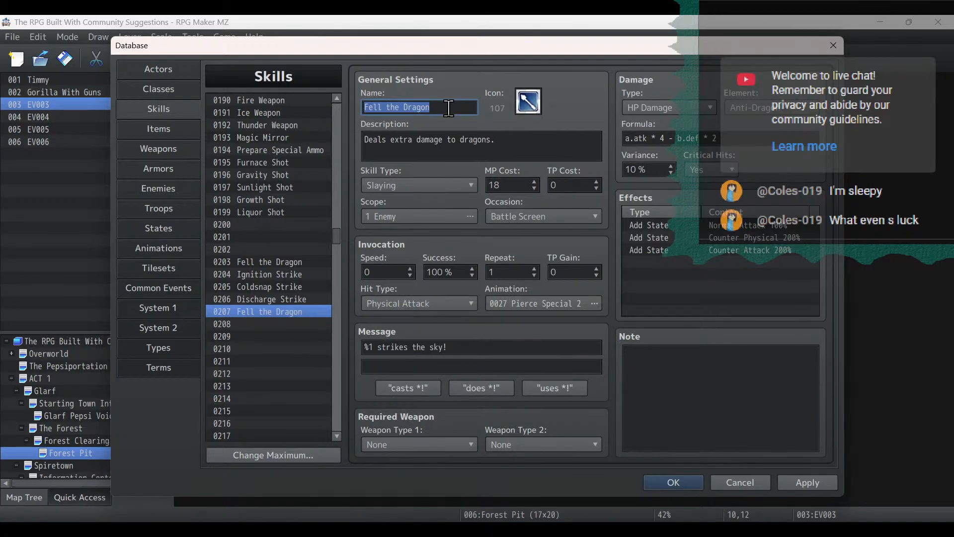
{"action": "type", "text": "Execute"}
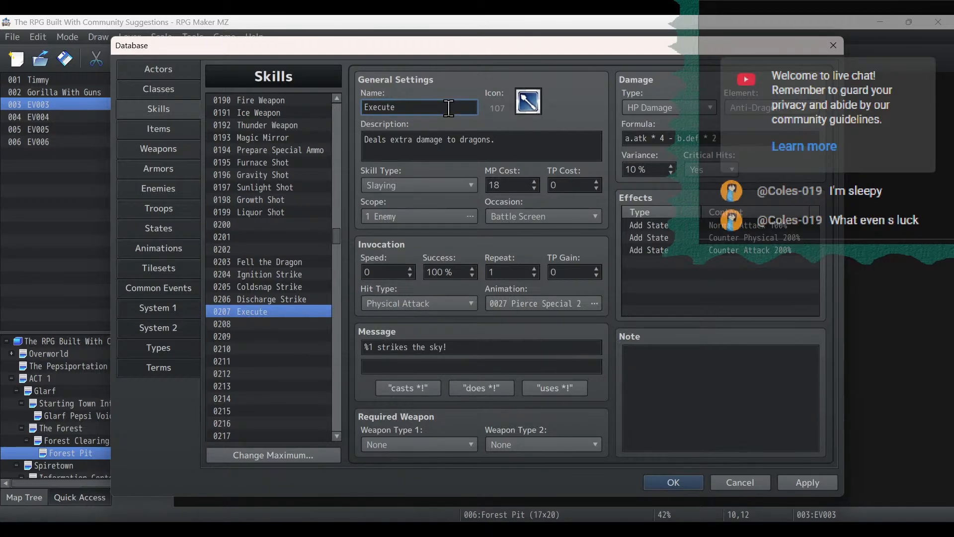
Copy the Execute skill into slot 0208 and set the copy's MP cost to 36.
{"action": "right_click", "coordinate": [250, 313]}
{"action": "left_click", "coordinate": [271, 323]}
{"action": "left_click", "coordinate": [267, 324]}
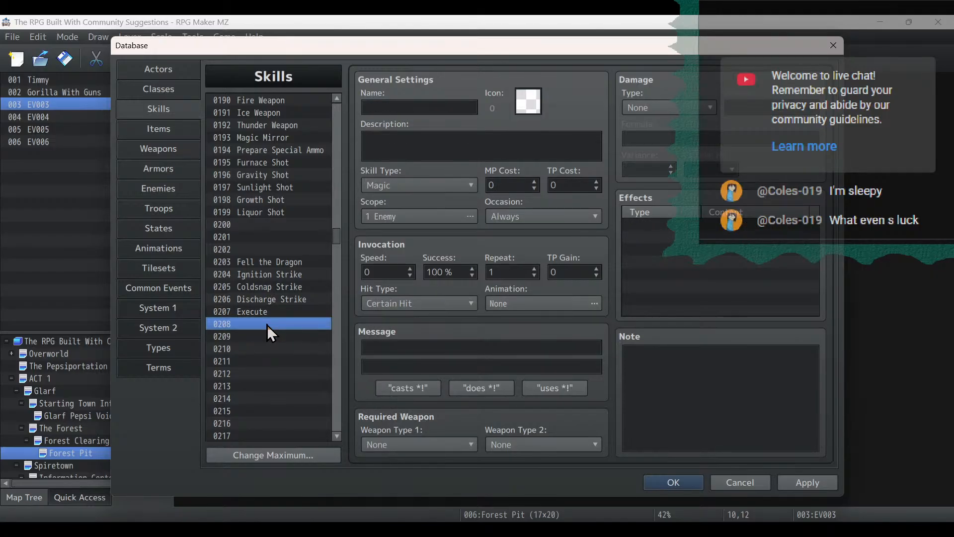
{"action": "key", "text": "ctrl+v"}
{"action": "double_click", "coordinate": [518, 183]}
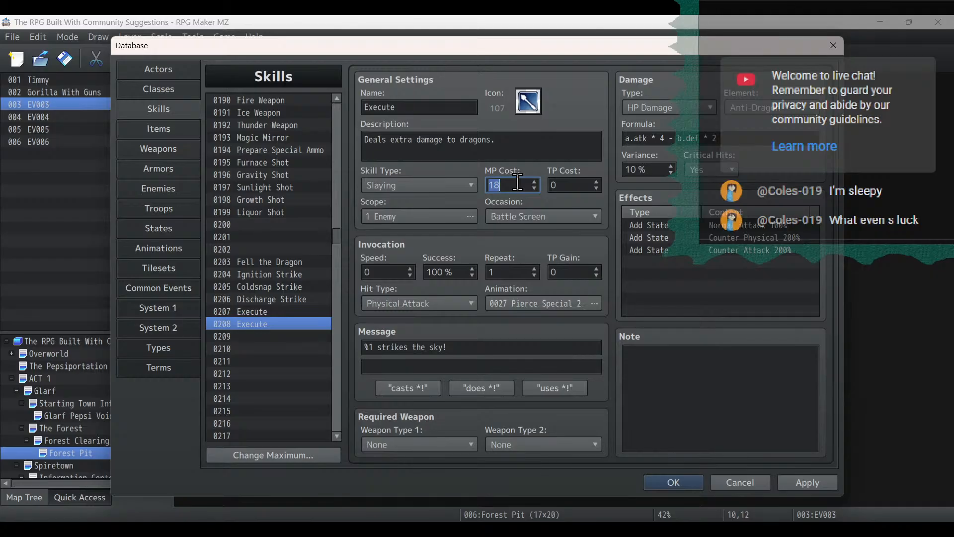
{"action": "type", "text": "30"}
{"action": "key", "text": "BackSpace"}
{"action": "type", "text": "6"}
Give skill 0208 Physical element damage with the formula "a.atk * 5 - b.def * 2" and 30% variance.
{"action": "left_click", "coordinate": [752, 114]}
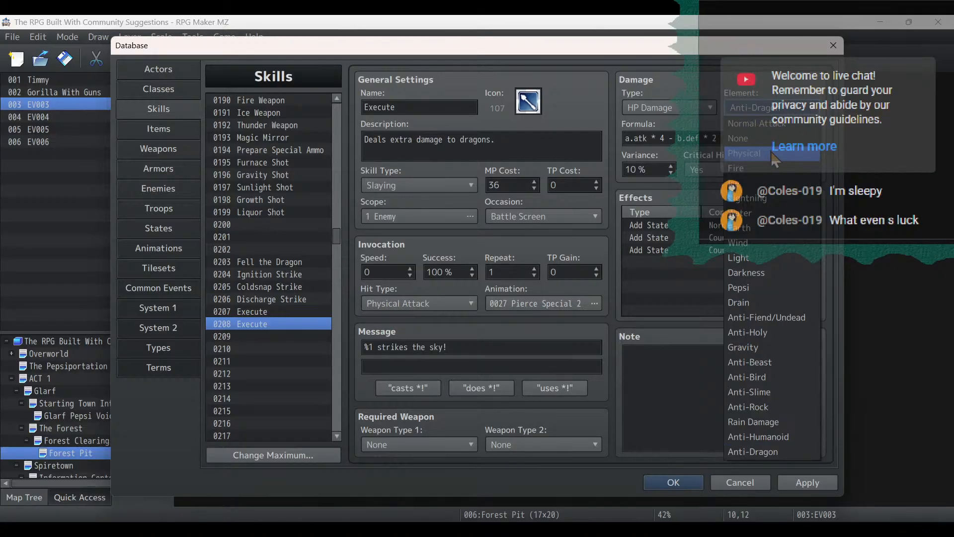
{"action": "left_click", "coordinate": [751, 151]}
{"action": "left_click", "coordinate": [670, 139]}
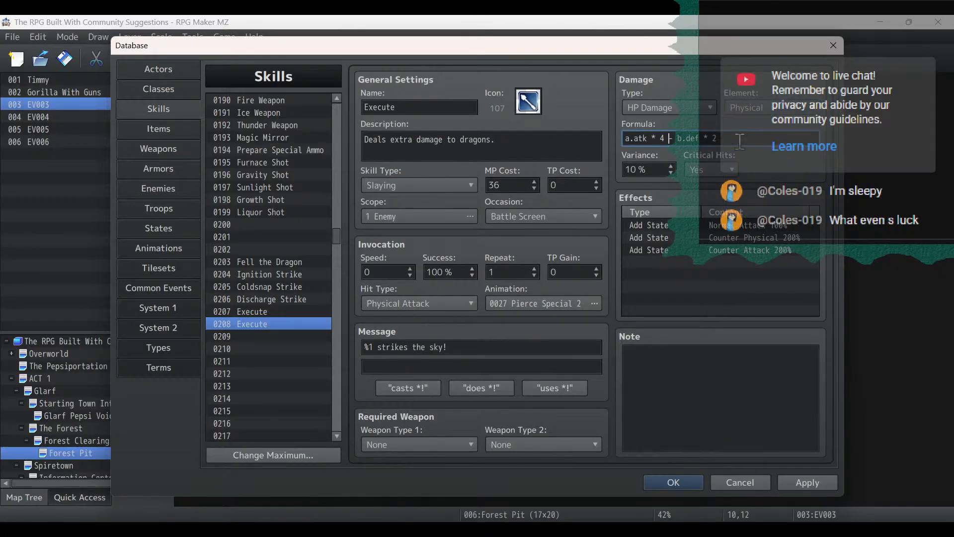
{"action": "key", "text": "BackSpace"}
{"action": "type", "text": "5"}
{"action": "key", "text": "Tab"}
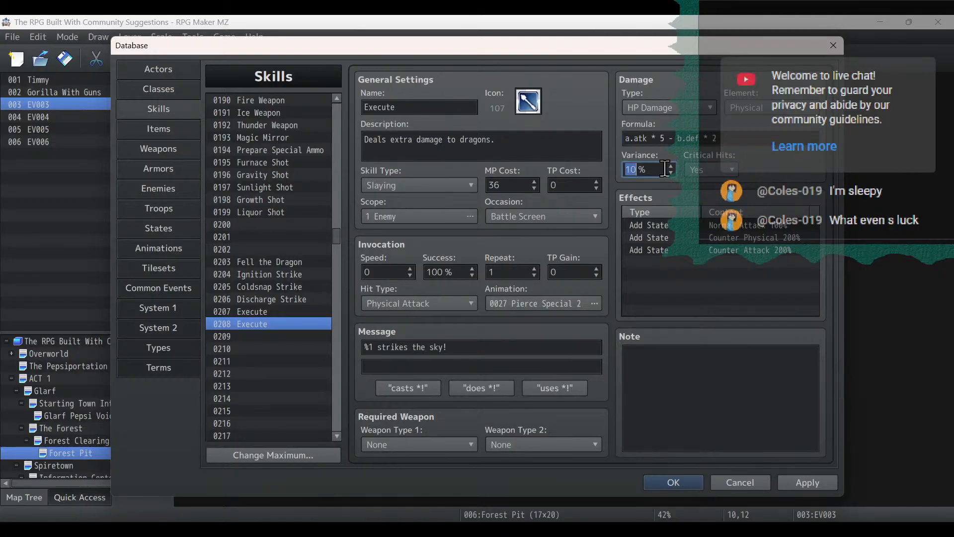
{"action": "type", "text": "30"}
Preview General Special 1 and 2 for skill 0208 and assign the animation 0031 General Special 2.
{"action": "left_click", "coordinate": [521, 304]}
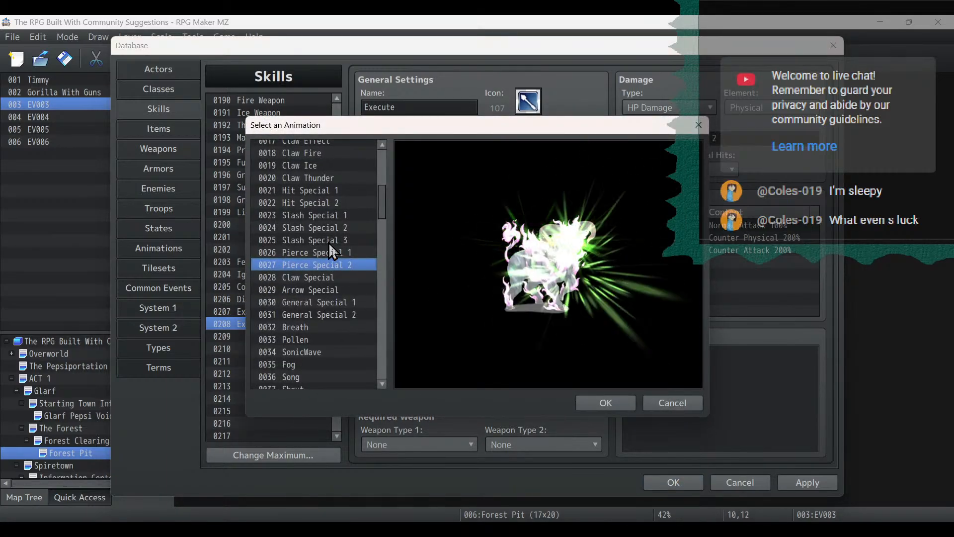
{"action": "scroll", "coordinate": [365, 226], "scroll_direction": "down", "scroll_amount": 3}
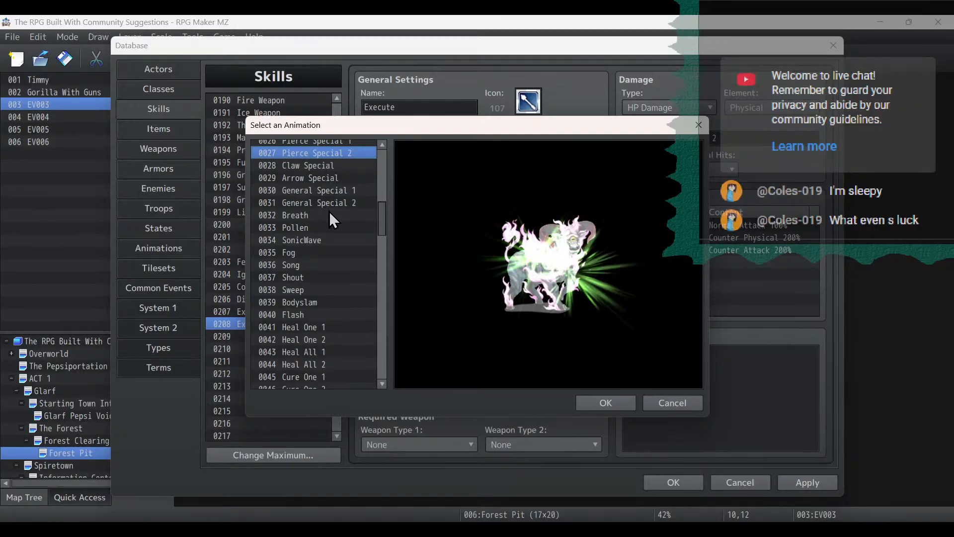
{"action": "left_click", "coordinate": [347, 191]}
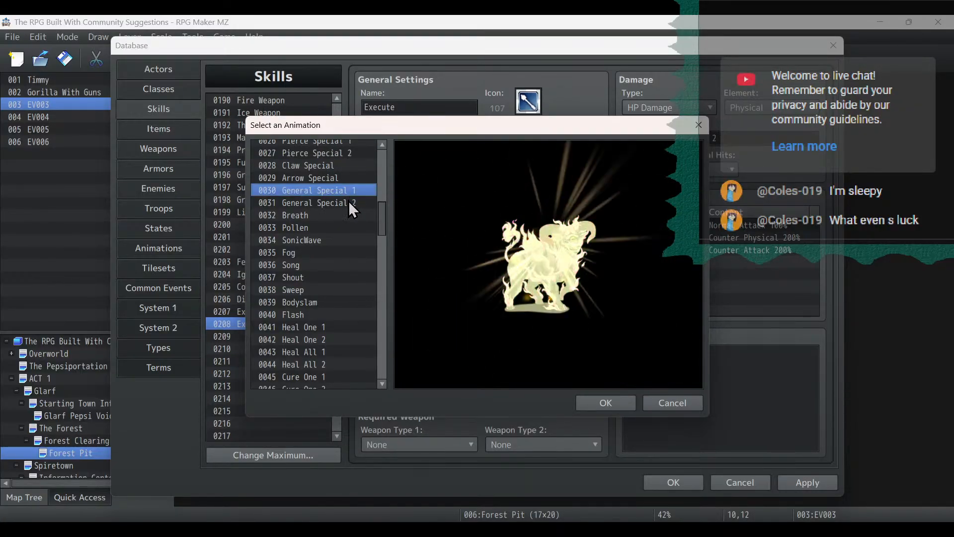
{"action": "left_click", "coordinate": [350, 206]}
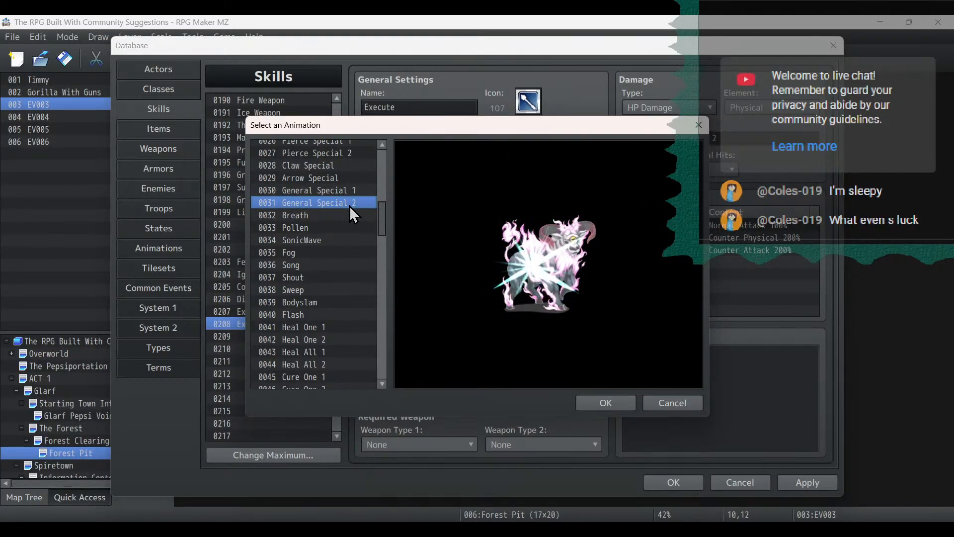
{"action": "left_click", "coordinate": [601, 404]}
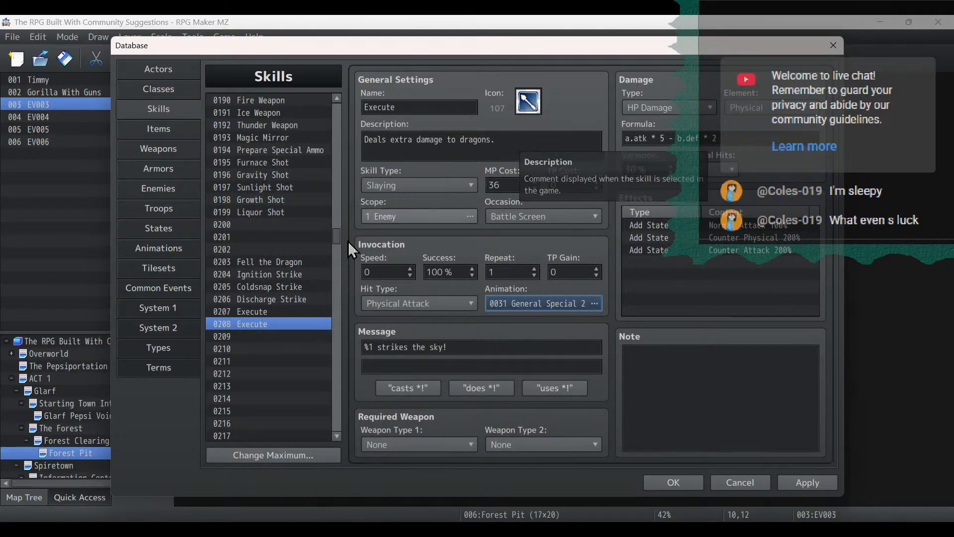
Set the scope of skill 0208 to 1 random enemy and apply the database changes.
{"action": "left_click", "coordinate": [447, 215]}
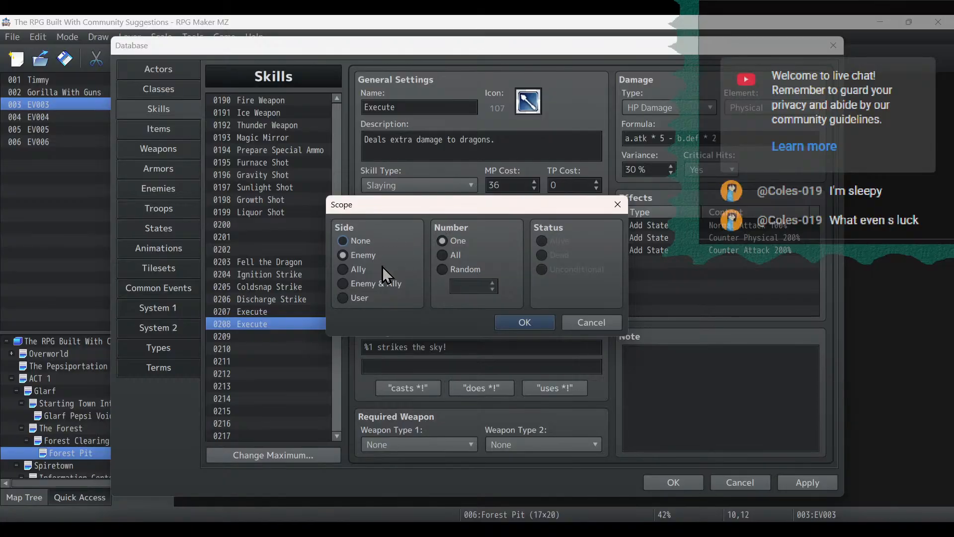
{"action": "left_click", "coordinate": [365, 298]}
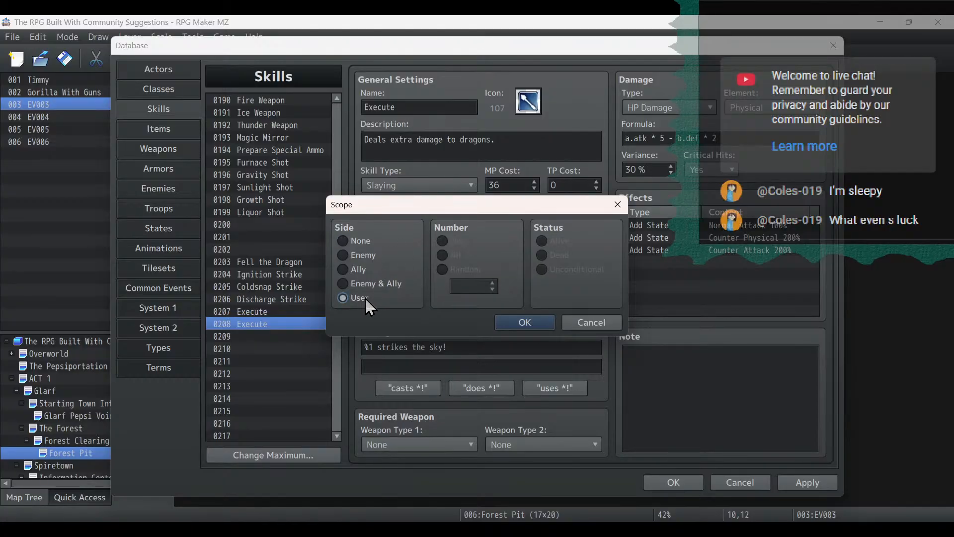
{"action": "left_click", "coordinate": [365, 255]}
{"action": "left_click", "coordinate": [454, 268]}
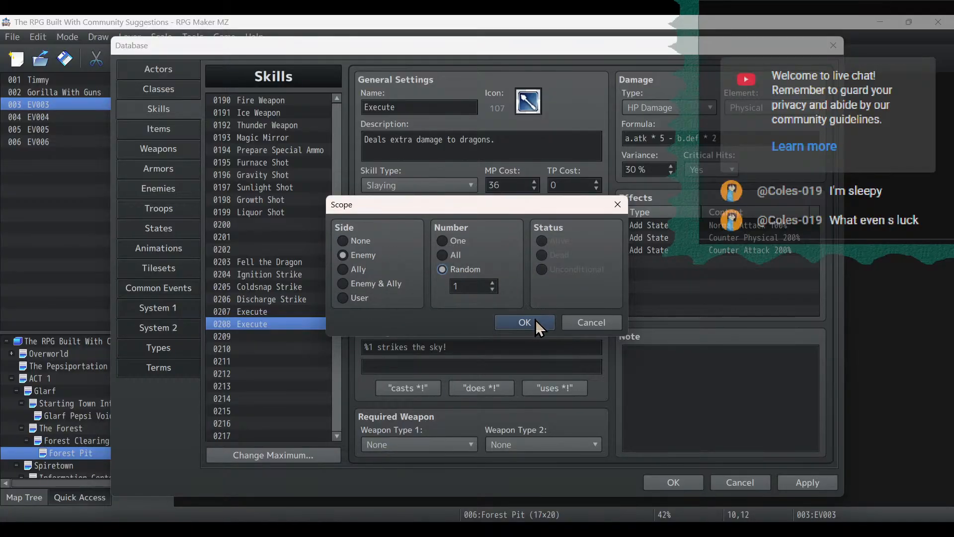
{"action": "left_click", "coordinate": [525, 322]}
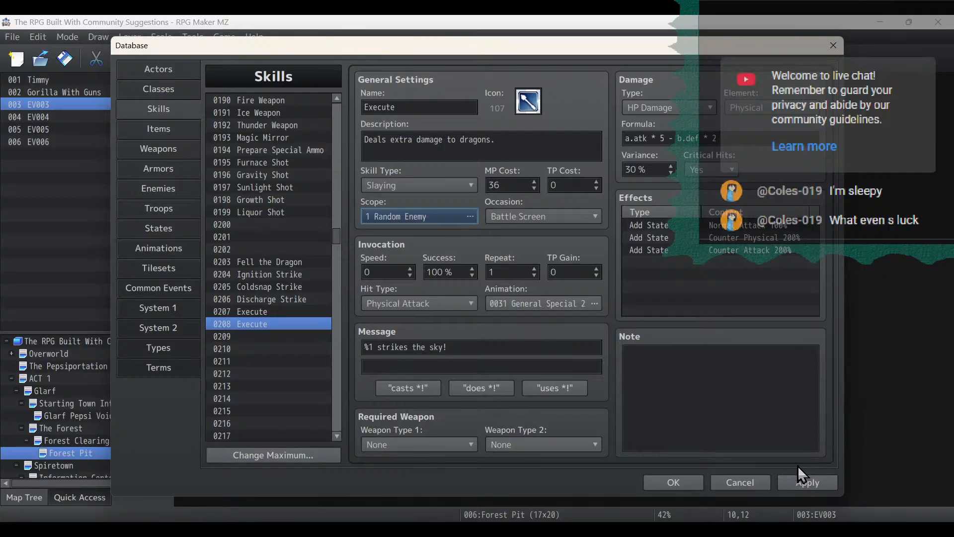
{"action": "left_click", "coordinate": [806, 482]}
Switch to the project notes and highlight the description of the Execution ability for reading.
{"action": "key", "text": "alt+Tab"}
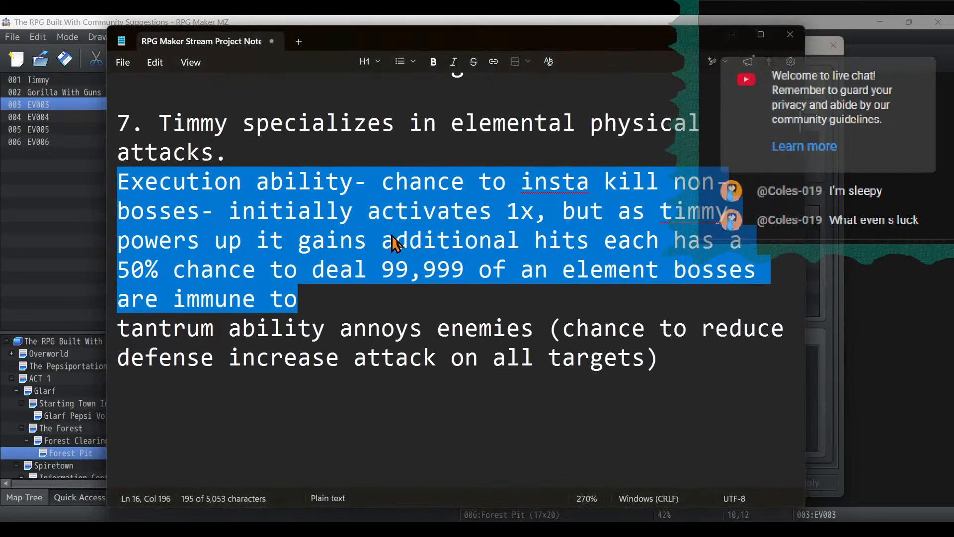
{"action": "left_click_drag", "start_coordinate": [367, 185], "coordinate": [559, 294]}
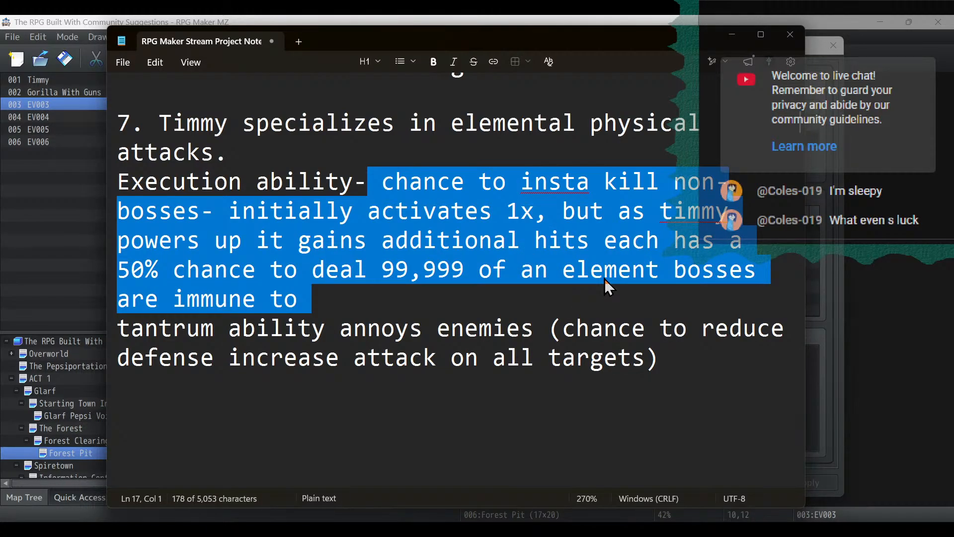
Return from the project notes to the database and duplicate skill 0208 Execute into the empty slot 0209.
{"action": "left_click", "coordinate": [732, 34]}
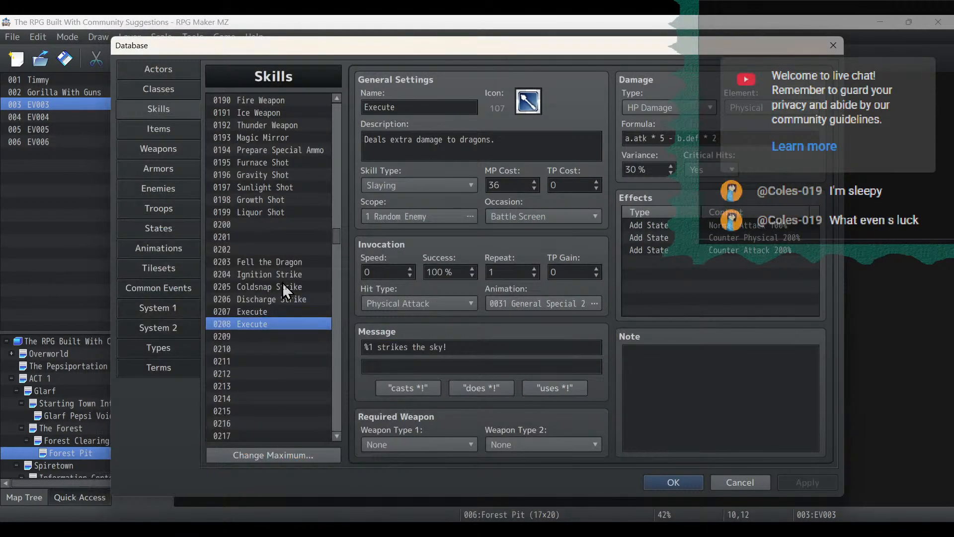
{"action": "right_click", "coordinate": [252, 323]}
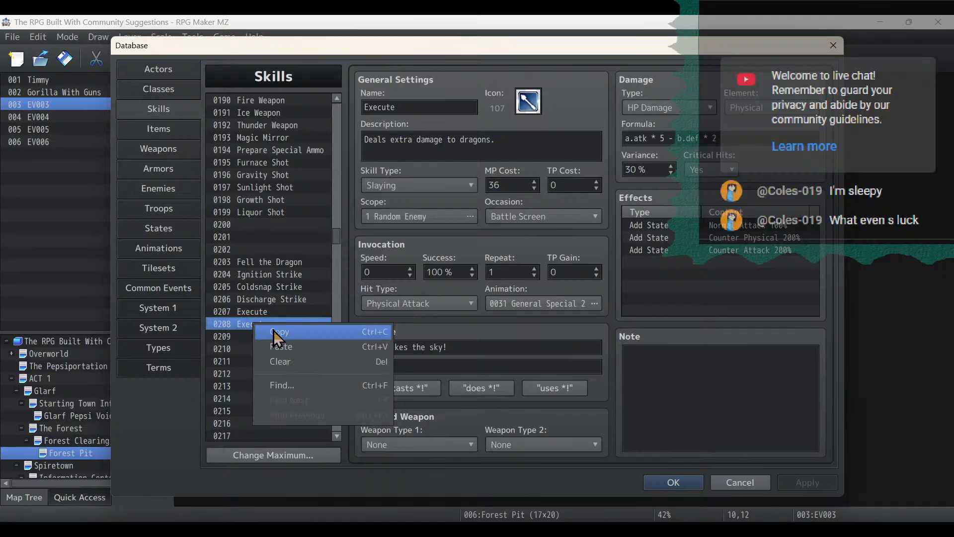
{"action": "left_click", "coordinate": [274, 330]}
{"action": "left_click", "coordinate": [280, 339]}
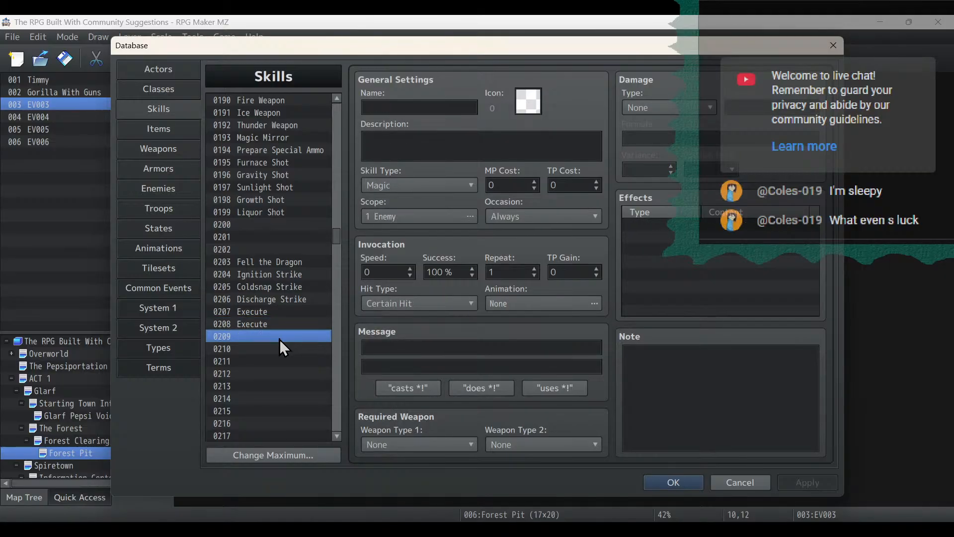
{"action": "key", "text": "ctrl+v"}
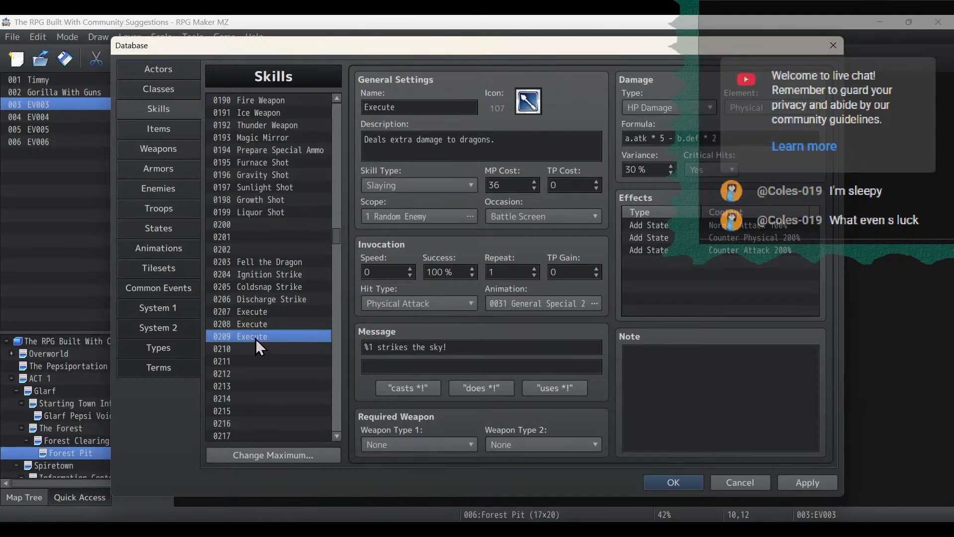
Rename skill 0208 to "Execute Normal" and skill 0209 to "Execute Kill".
{"action": "left_click", "coordinate": [272, 327]}
{"action": "double_click", "coordinate": [448, 107]}
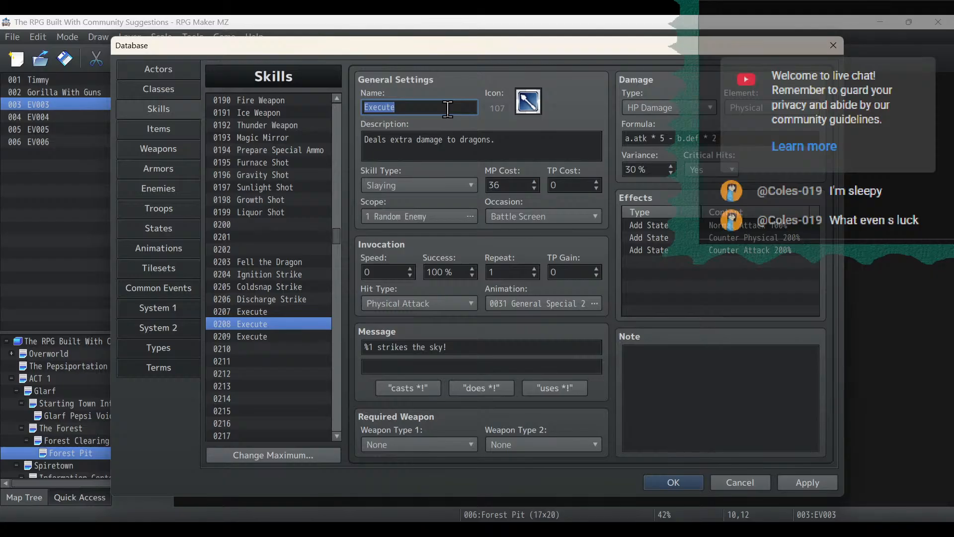
{"action": "key", "text": "End"}
{"action": "type", "text": "Normal"}
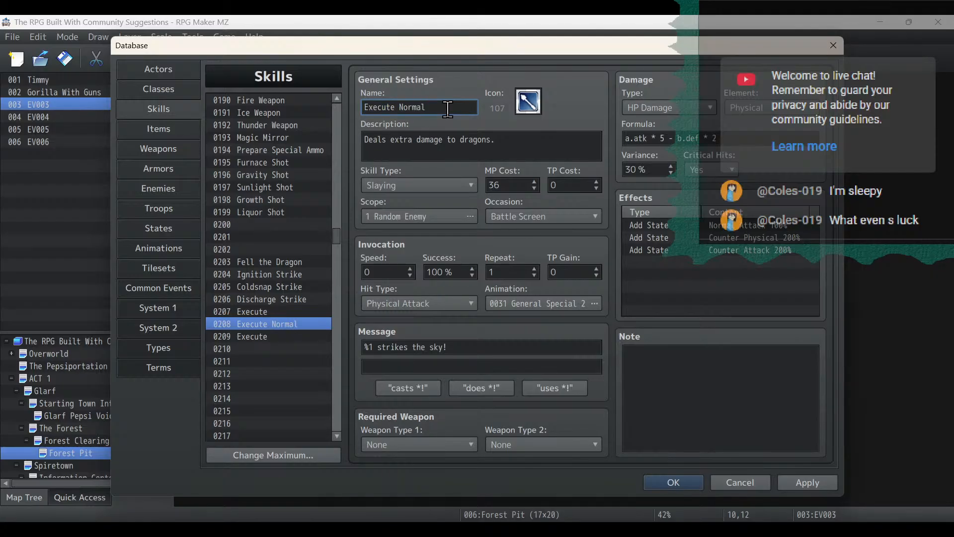
{"action": "left_click", "coordinate": [304, 347]}
{"action": "left_click", "coordinate": [302, 334]}
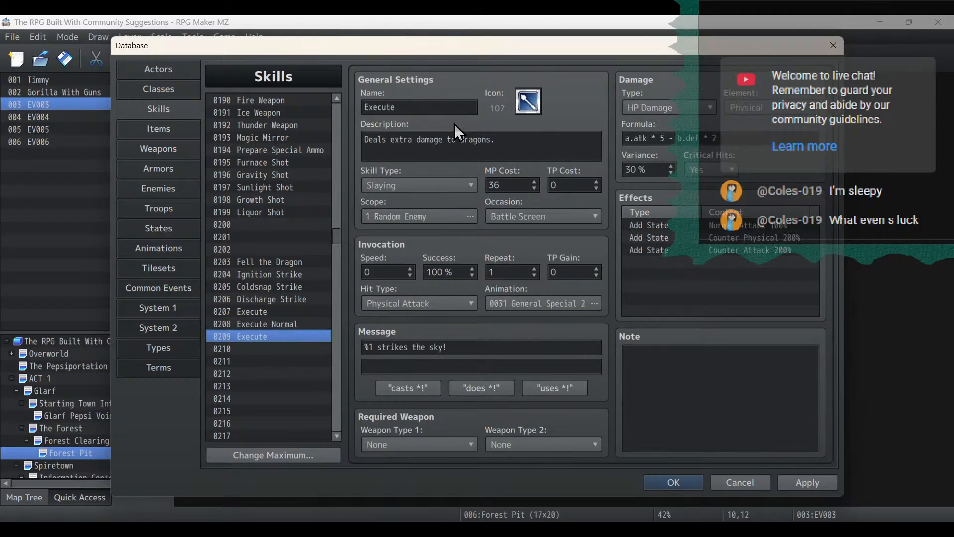
{"action": "double_click", "coordinate": [455, 112]}
{"action": "key", "text": "End"}
{"action": "type", "text": "Kill"}
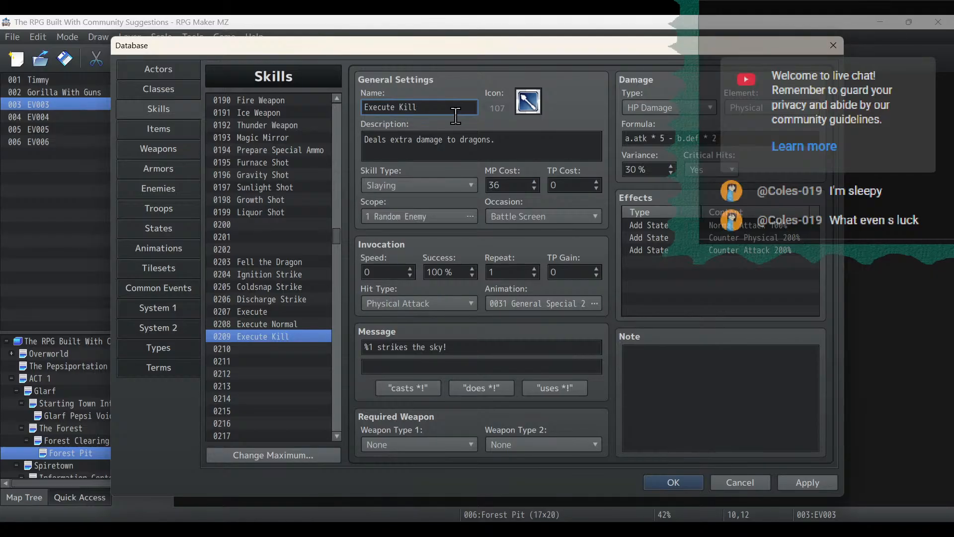
Set Execute Kill's damage formula to 99999 with 0% variance and critical hits set to No.
{"action": "triple_click", "coordinate": [743, 134]}
{"action": "type", "text": "9"}
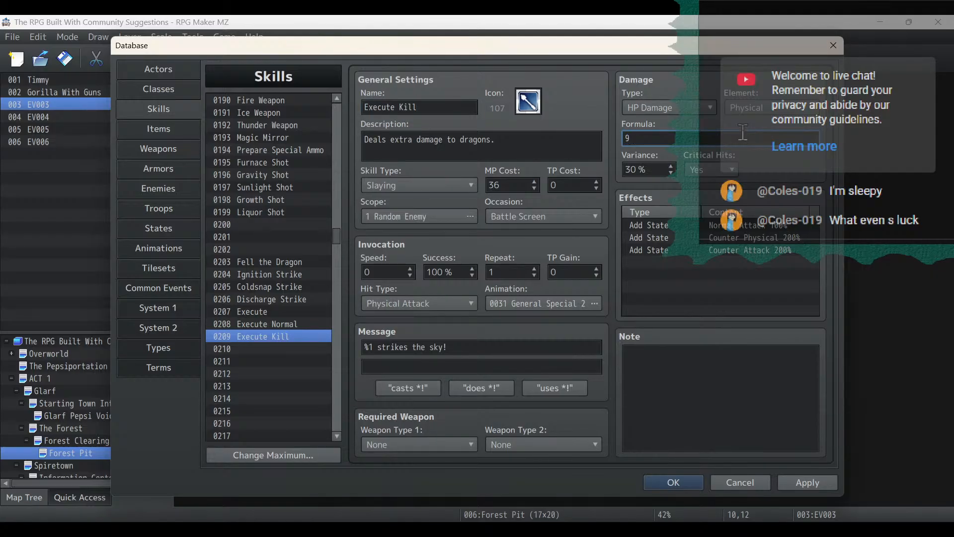
{"action": "type", "text": "9999"}
{"action": "key", "text": "Tab"}
{"action": "type", "text": "0"}
{"action": "key", "text": "Tab"}
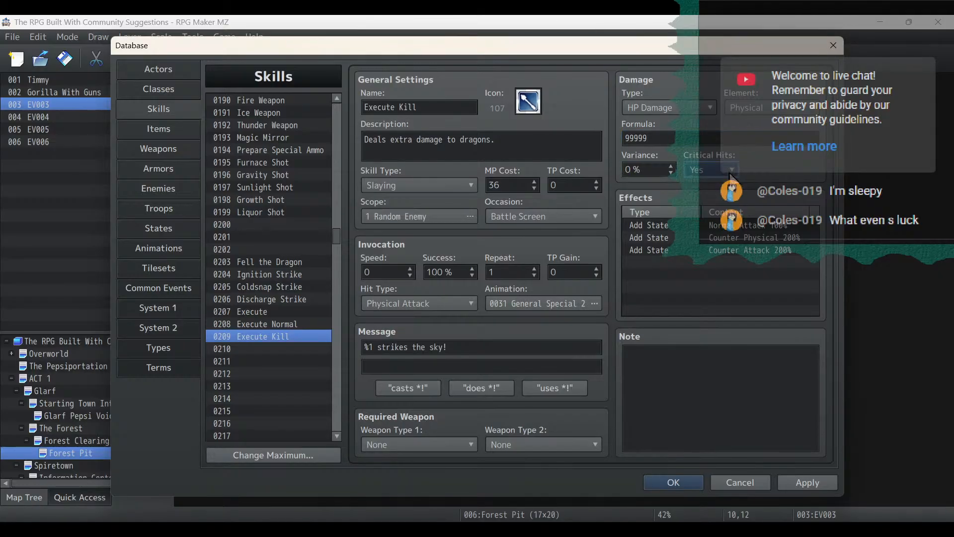
{"action": "left_click", "coordinate": [729, 170]}
{"action": "left_click", "coordinate": [710, 196]}
Delete all three Add State effects from Execute Kill.
{"action": "left_click", "coordinate": [708, 229]}
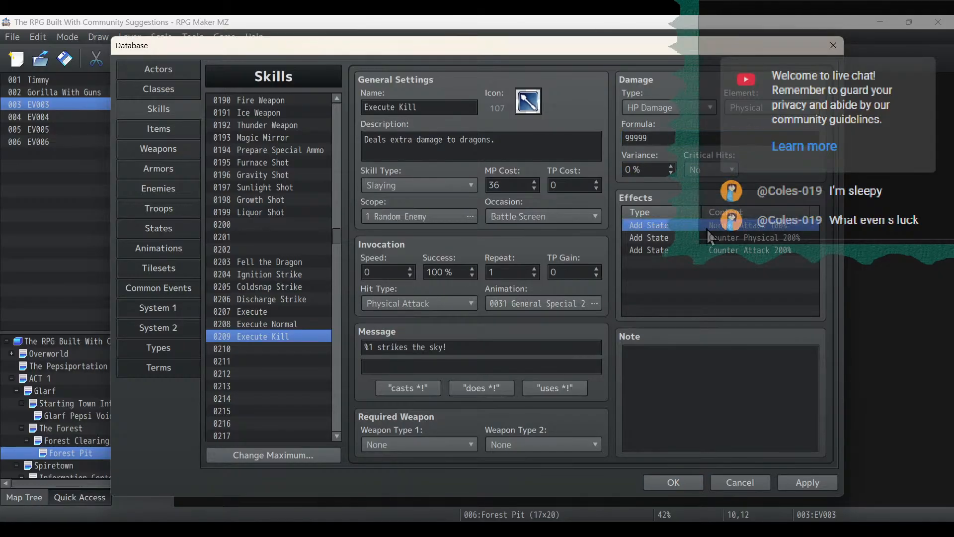
{"action": "key", "text": "Delete"}
{"action": "key", "text": "Delete"}
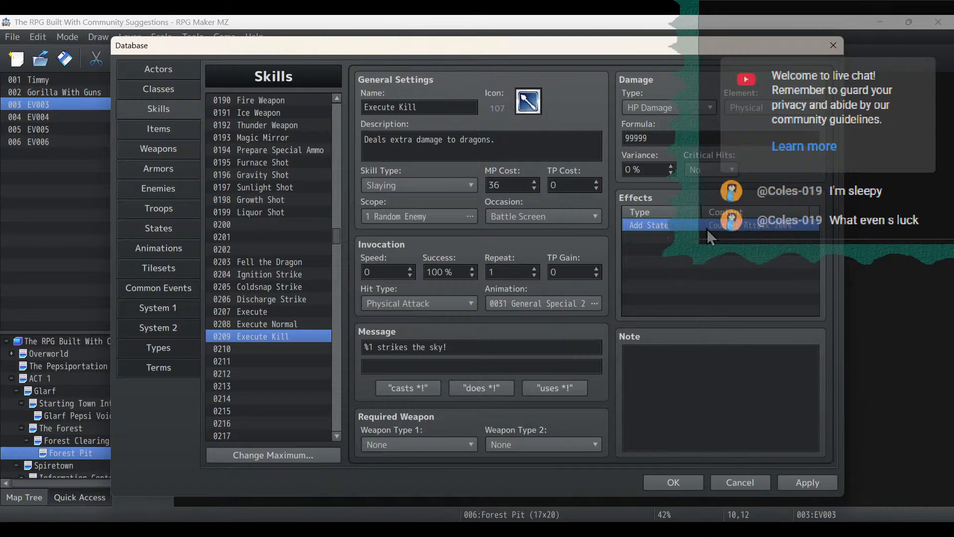
{"action": "key", "text": "Delete"}
Set Execute Kill's damage element to Drain.
{"action": "left_click", "coordinate": [745, 107]}
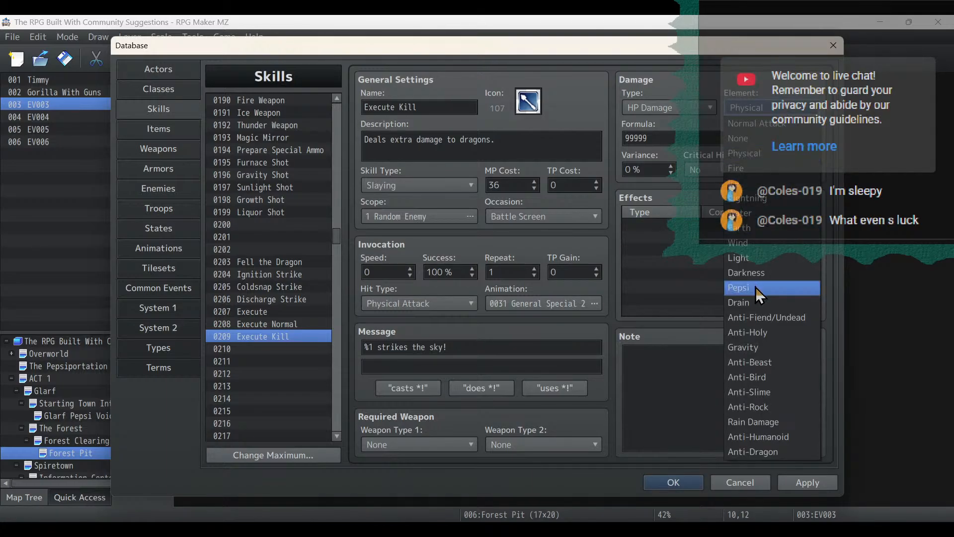
{"action": "left_click", "coordinate": [738, 301]}
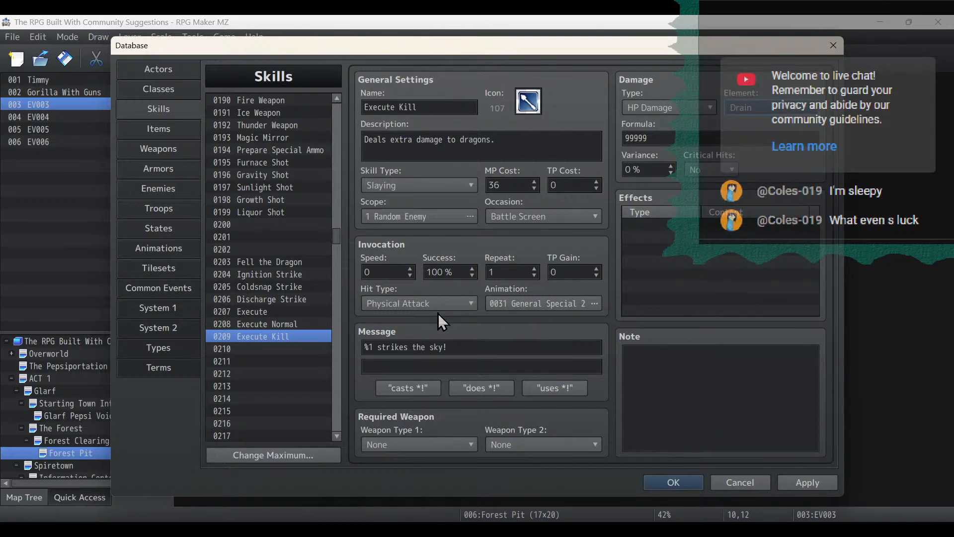
{"action": "triple_click", "coordinate": [486, 348]}
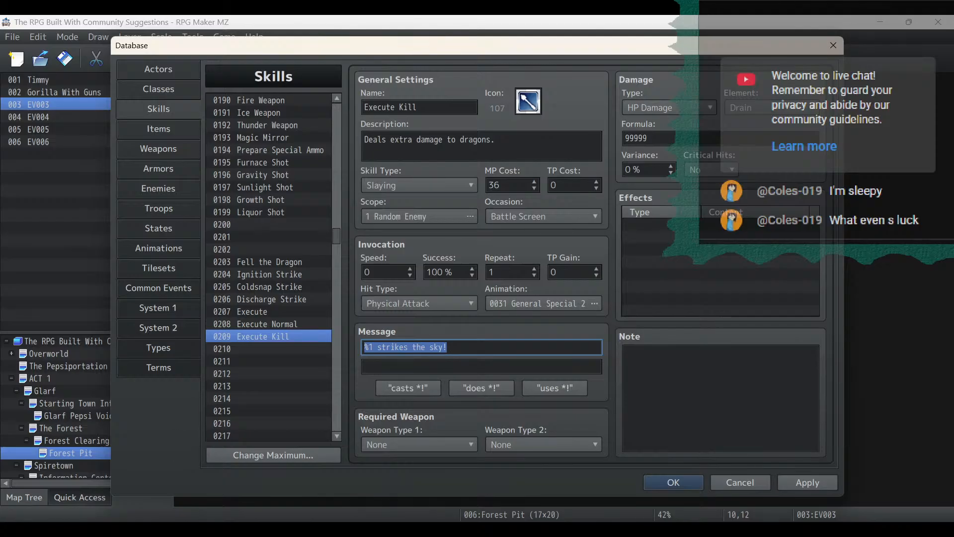
Raise the maximum number of elements to 22 and name element 22 "Insta-Kill".
{"action": "left_click", "coordinate": [158, 368]}
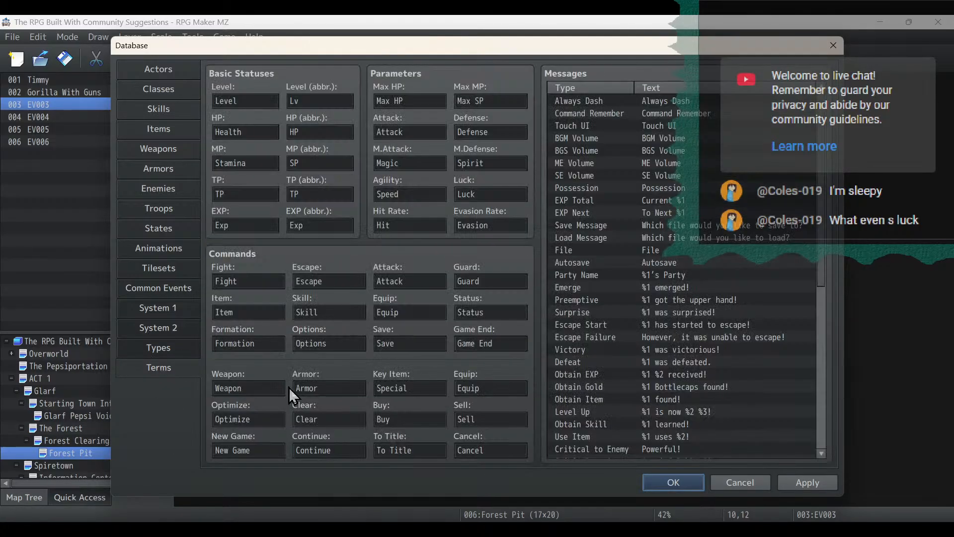
{"action": "left_click", "coordinate": [164, 348]}
{"action": "left_click", "coordinate": [260, 453]}
{"action": "type", "text": "2"}
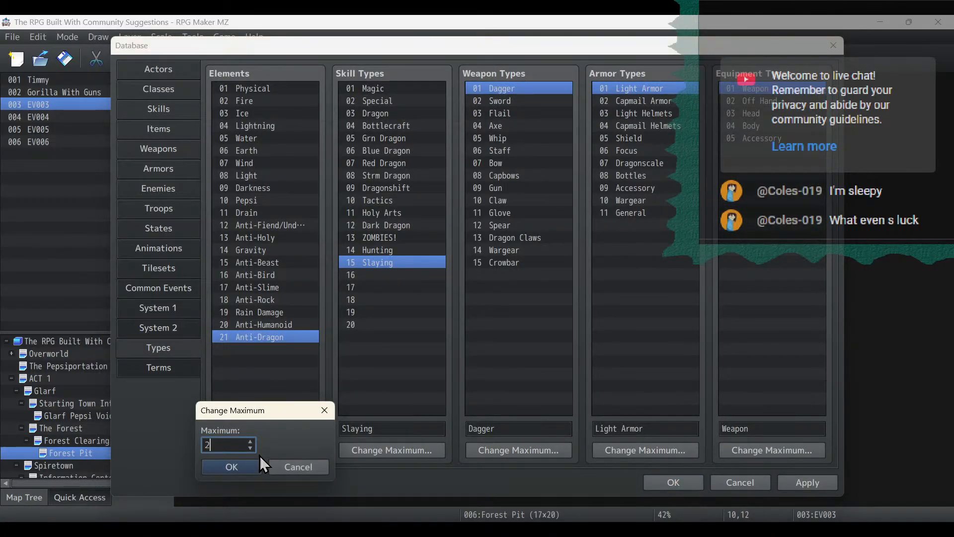
{"action": "type", "text": "2"}
{"action": "left_click", "coordinate": [237, 467]}
{"action": "left_click", "coordinate": [248, 350]}
{"action": "left_click", "coordinate": [266, 427]}
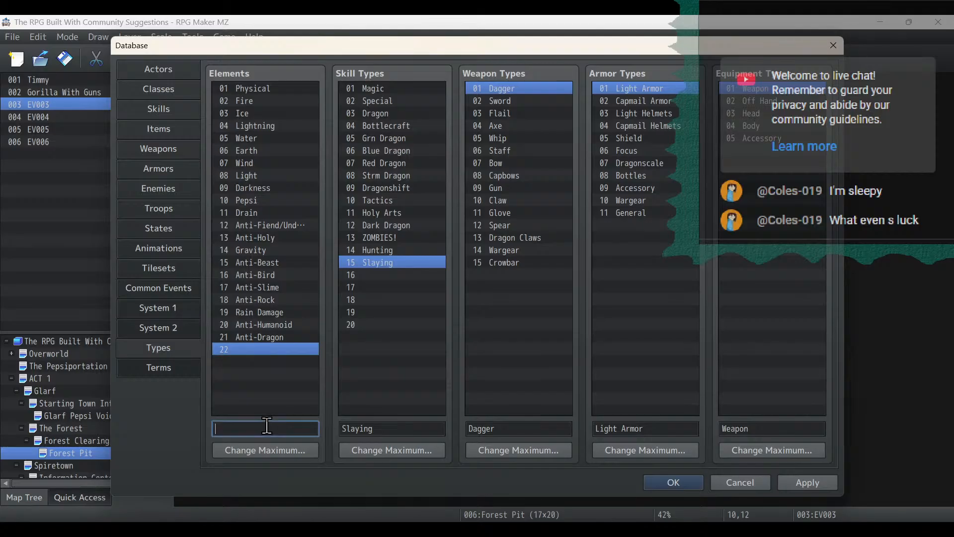
{"action": "type", "text": "Insta-Kill"}
Assign the Insta-Kill element to the Execute Kill skill and set its hit type to Certain Hit.
{"action": "left_click", "coordinate": [153, 110]}
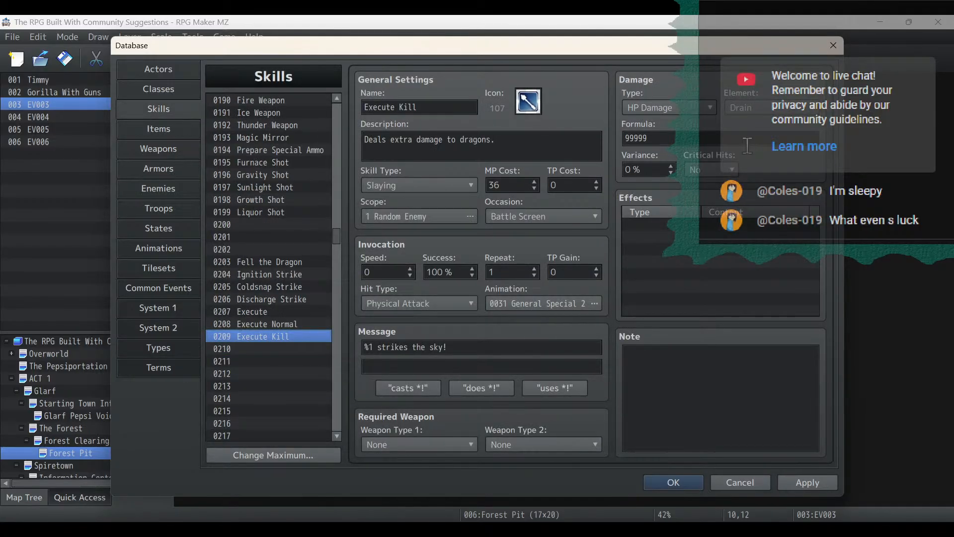
{"action": "left_click", "coordinate": [757, 105]}
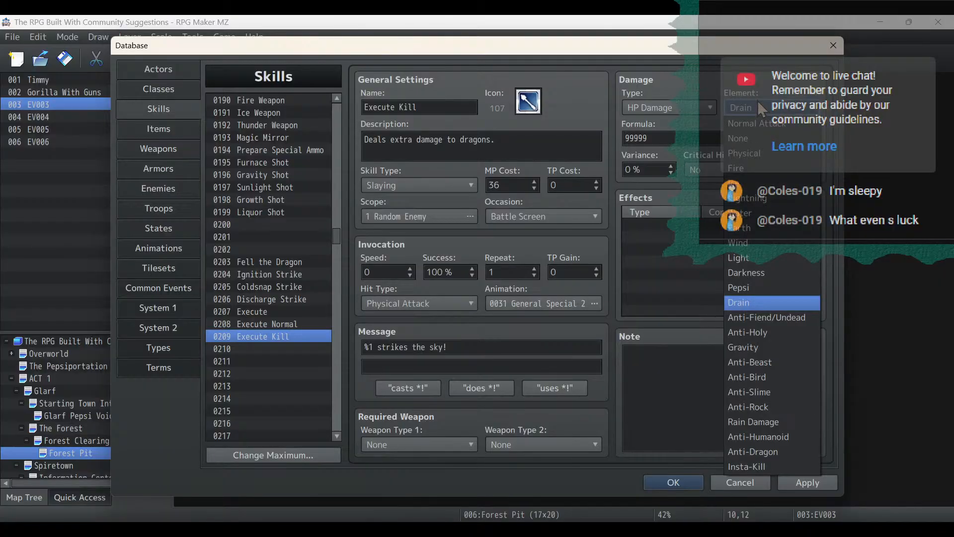
{"action": "left_click", "coordinate": [753, 466]}
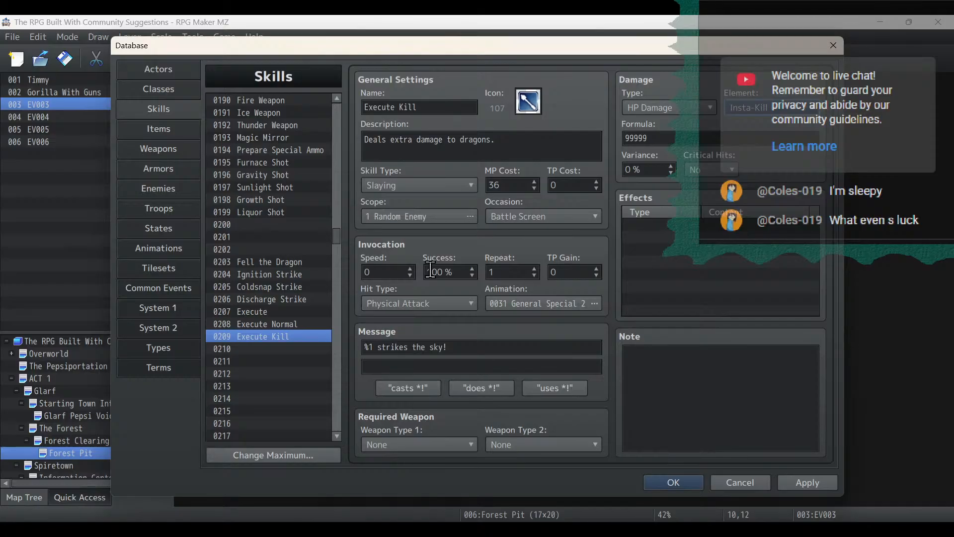
{"action": "left_click", "coordinate": [442, 302]}
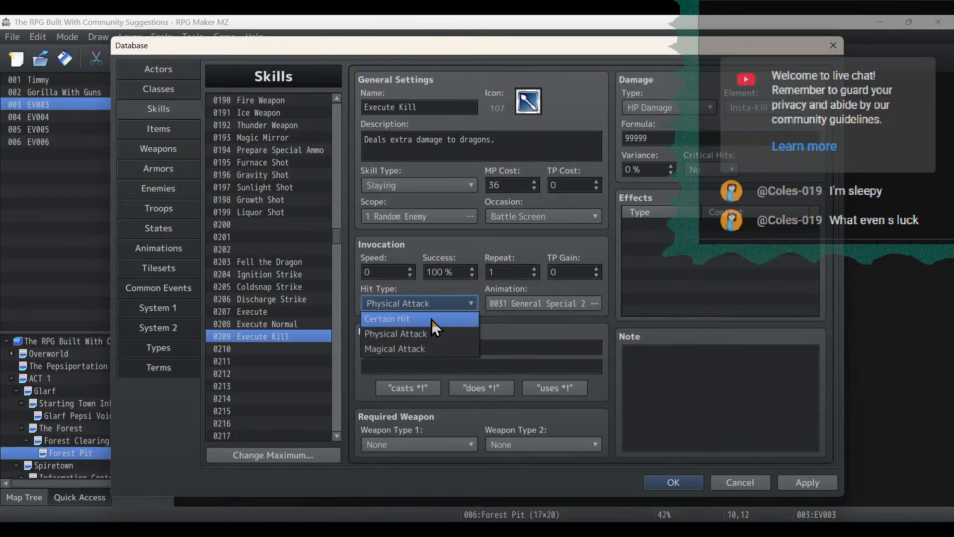
{"action": "left_click", "coordinate": [431, 319]}
Assign the animation 0065 Death to Execute Kill and apply the database changes.
{"action": "left_click", "coordinate": [540, 305]}
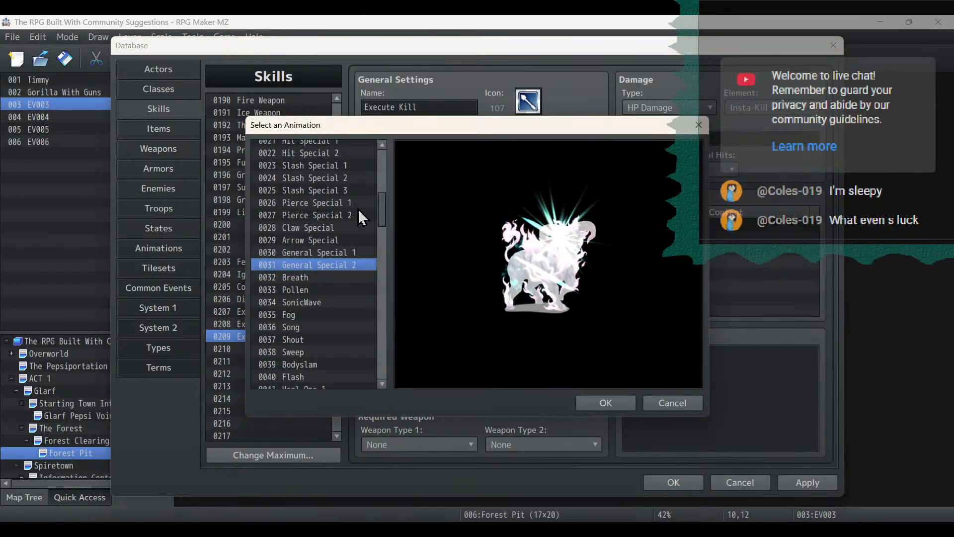
{"action": "left_click_drag", "start_coordinate": [385, 220], "coordinate": [394, 251]}
{"action": "scroll", "coordinate": [332, 311], "scroll_direction": "down", "scroll_amount": 4}
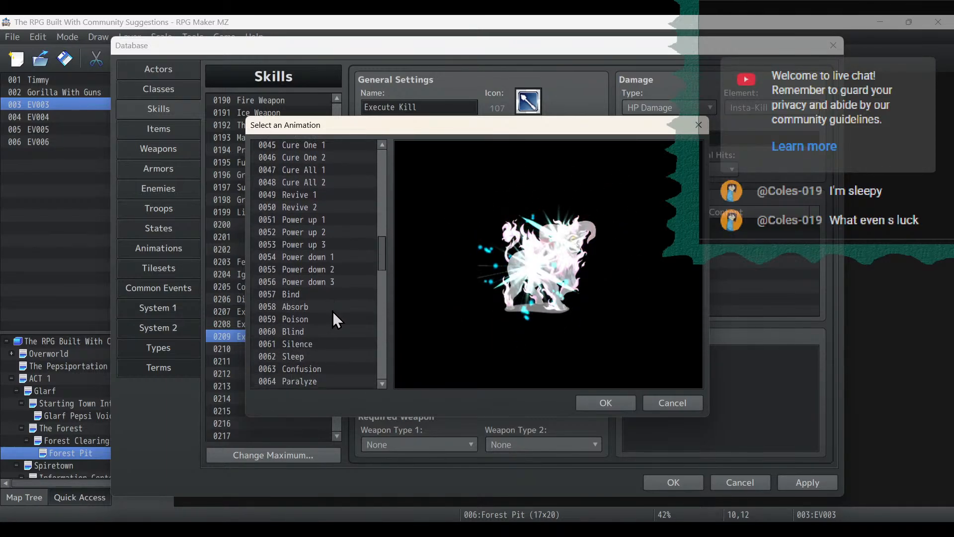
{"action": "left_click", "coordinate": [331, 318]}
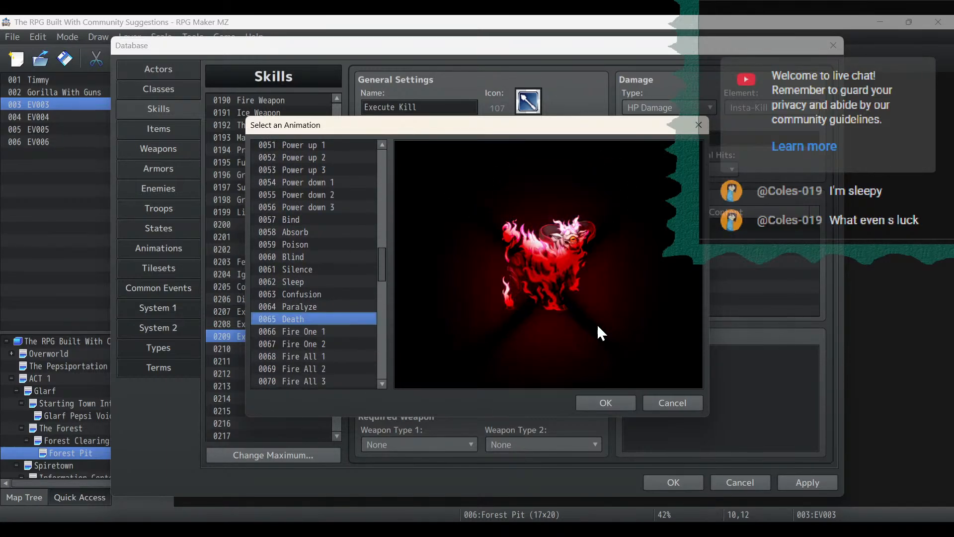
{"action": "left_click", "coordinate": [608, 401]}
{"action": "left_click", "coordinate": [810, 483]}
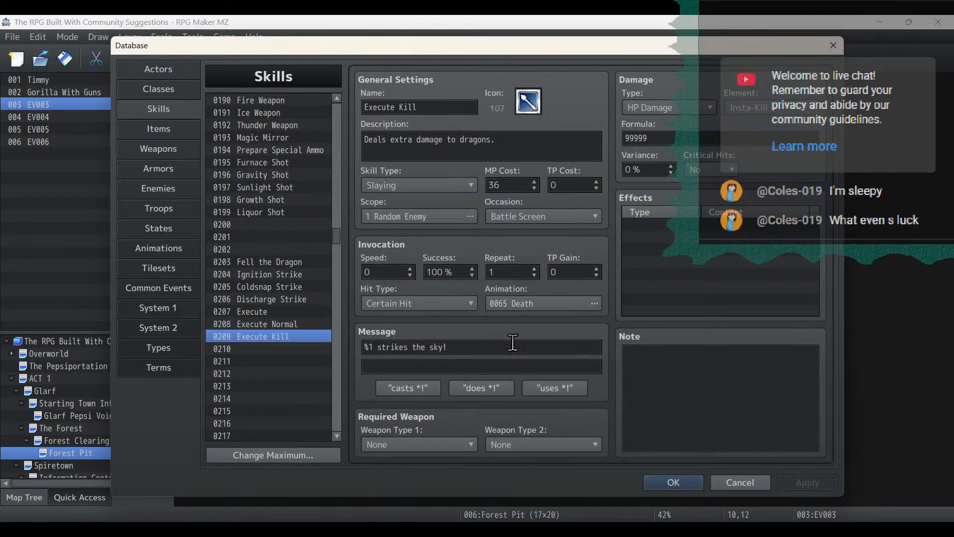
Change Execute Kill's message to "%1 lands a killing blow!" and apply the change.
{"action": "left_click", "coordinate": [523, 352]}
{"action": "key", "text": "BackSpace"}
{"action": "key", "text": "BackSpace"}
{"action": "key", "text": "BackSpace"}
{"action": "key", "text": "BackSpace"}
{"action": "key", "text": "BackSpace"}
{"action": "key", "text": "BackSpace"}
{"action": "key", "text": "BackSpace"}
{"action": "key", "text": "BackSpace"}
{"action": "key", "text": "BackSpace"}
{"action": "key", "text": "BackSpace"}
{"action": "key", "text": "BackSpace"}
{"action": "key", "text": "BackSpace"}
{"action": "key", "text": "BackSpace"}
{"action": "key", "text": "BackSpace"}
{"action": "key", "text": "BackSpace"}
{"action": "key", "text": "BackSpace"}
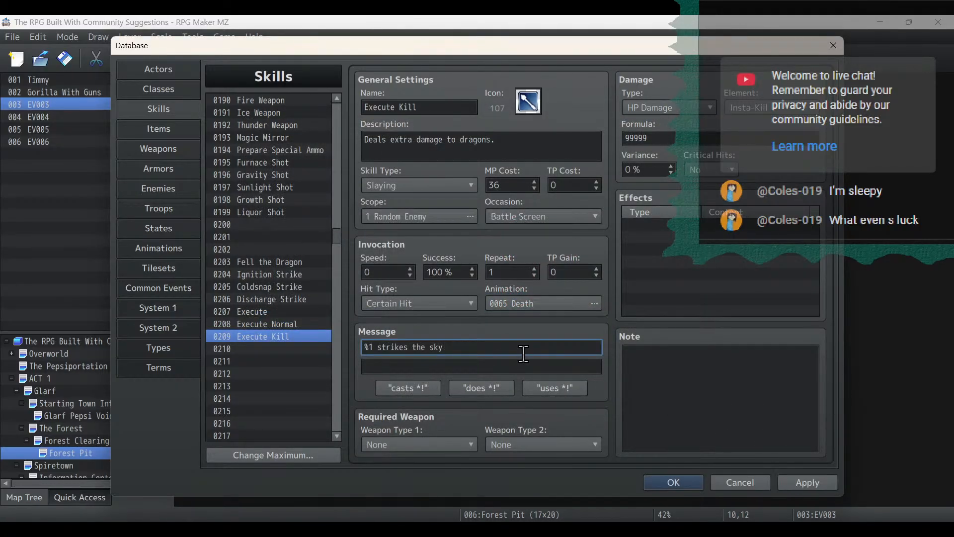
{"action": "type", "text": "lands a killing blow!"}
{"action": "left_click", "coordinate": [796, 482]}
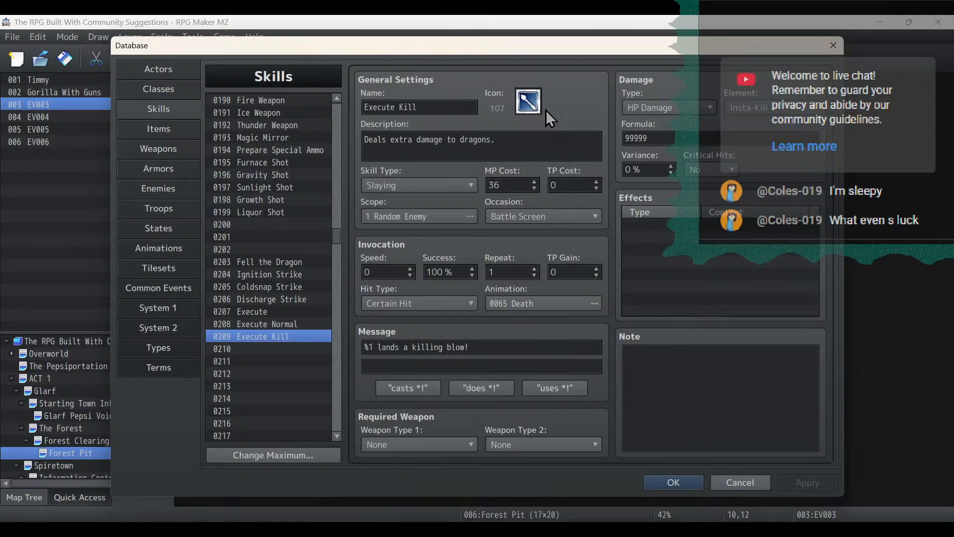
Give Execute Kill the skull icon (number 1), clear its description and apply the changes.
{"action": "double_click", "coordinate": [528, 102]}
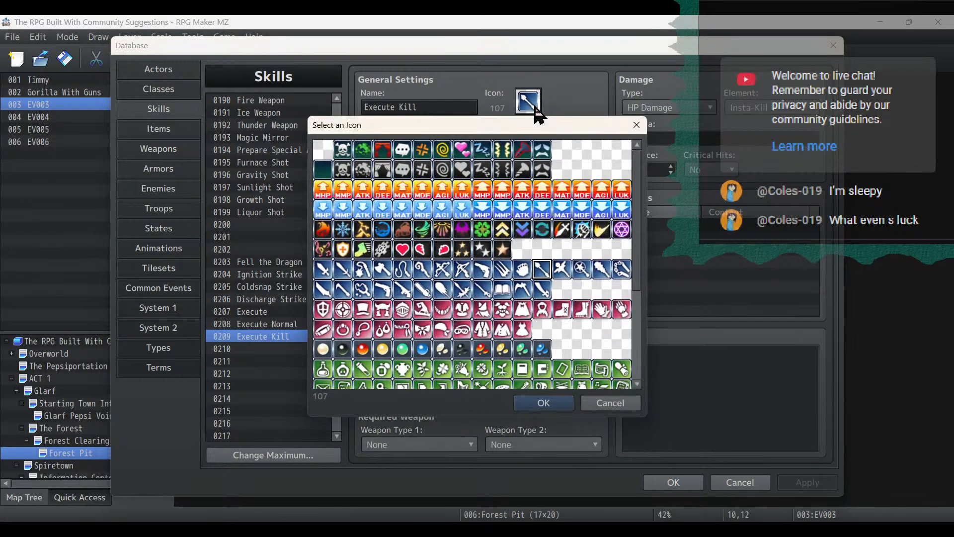
{"action": "double_click", "coordinate": [343, 149]}
{"action": "triple_click", "coordinate": [502, 140]}
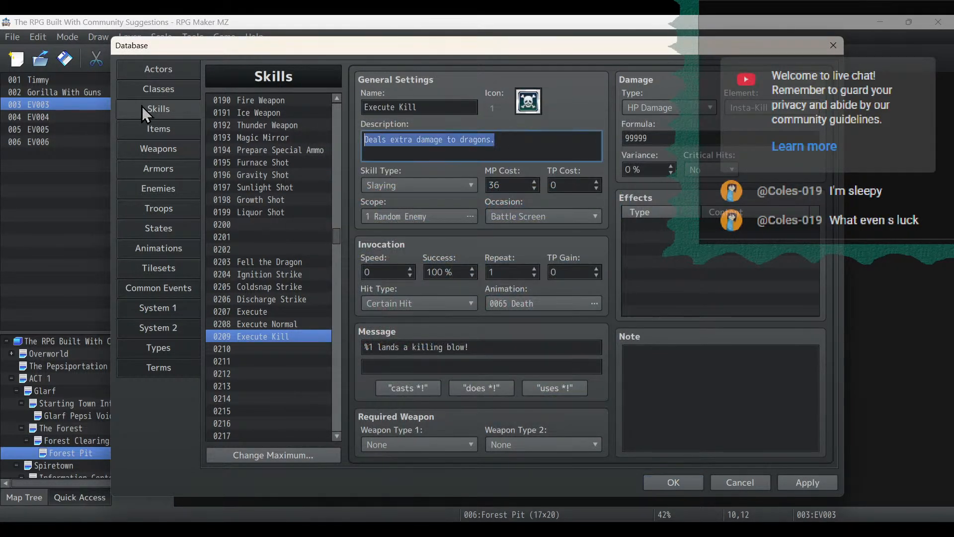
{"action": "key", "text": "BackSpace"}
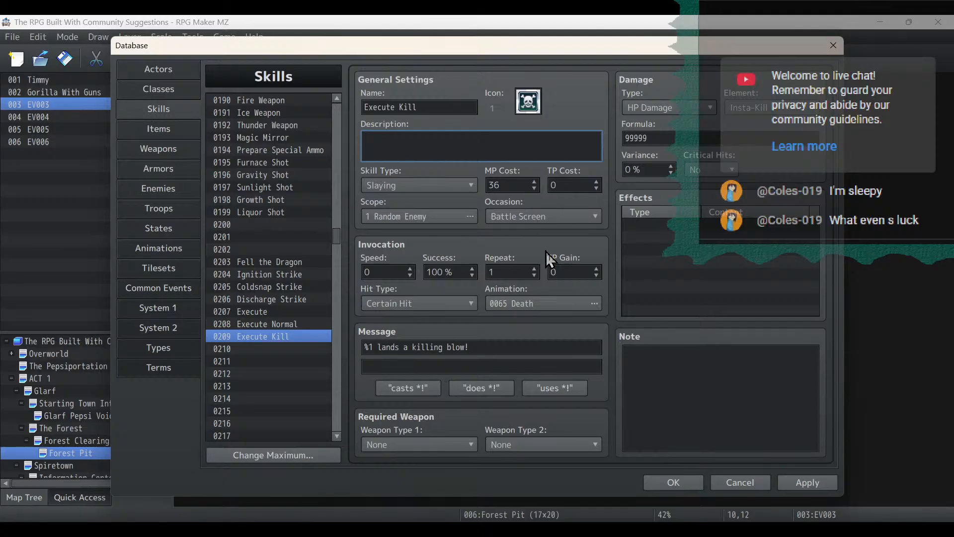
{"action": "left_click", "coordinate": [831, 486]}
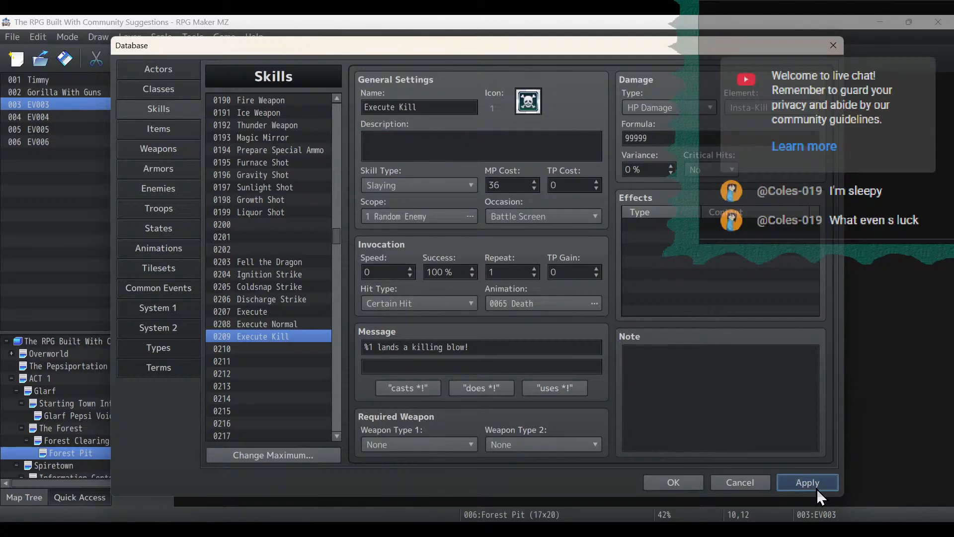
Clear the description of skill 0208 Execute Normal.
{"action": "left_click", "coordinate": [300, 323]}
{"action": "triple_click", "coordinate": [526, 146]}
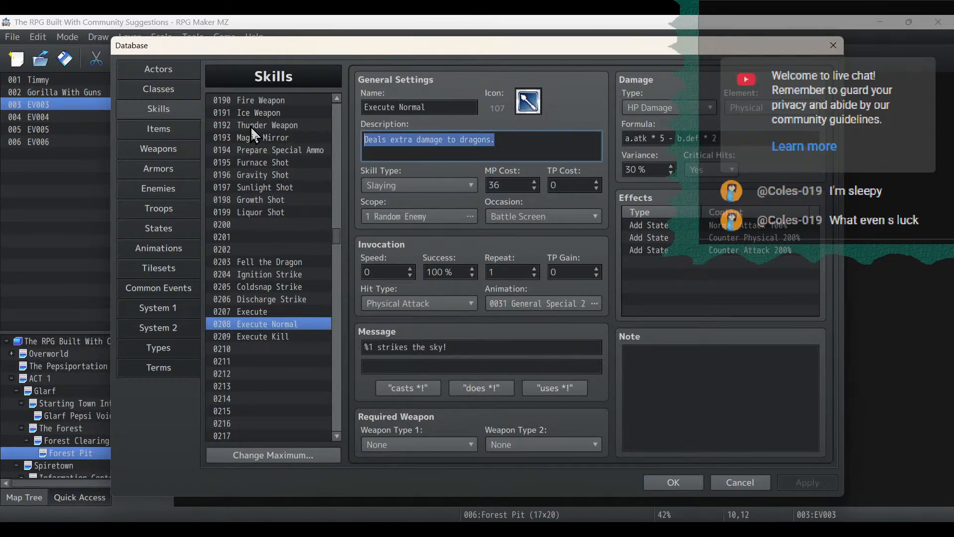
{"action": "key", "text": "BackSpace"}
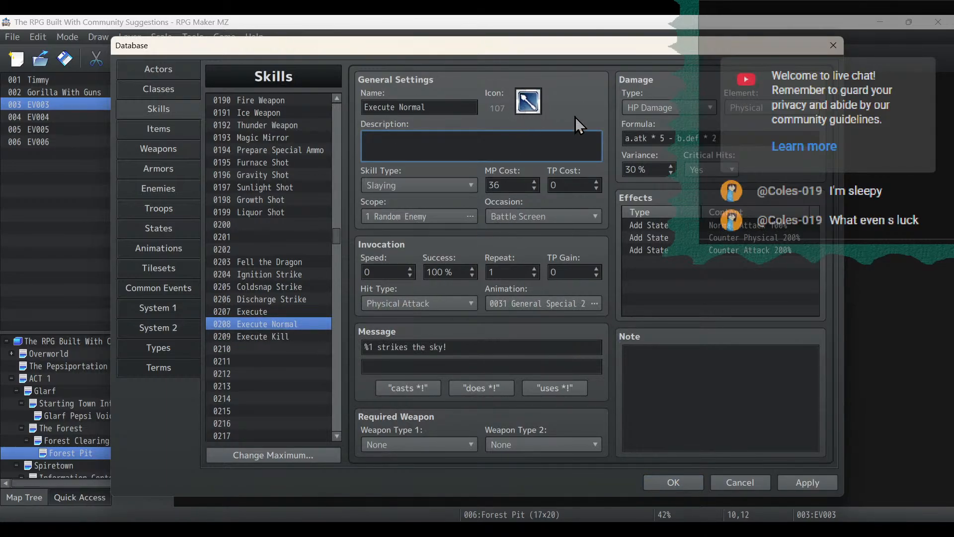
{"action": "left_click", "coordinate": [664, 139]}
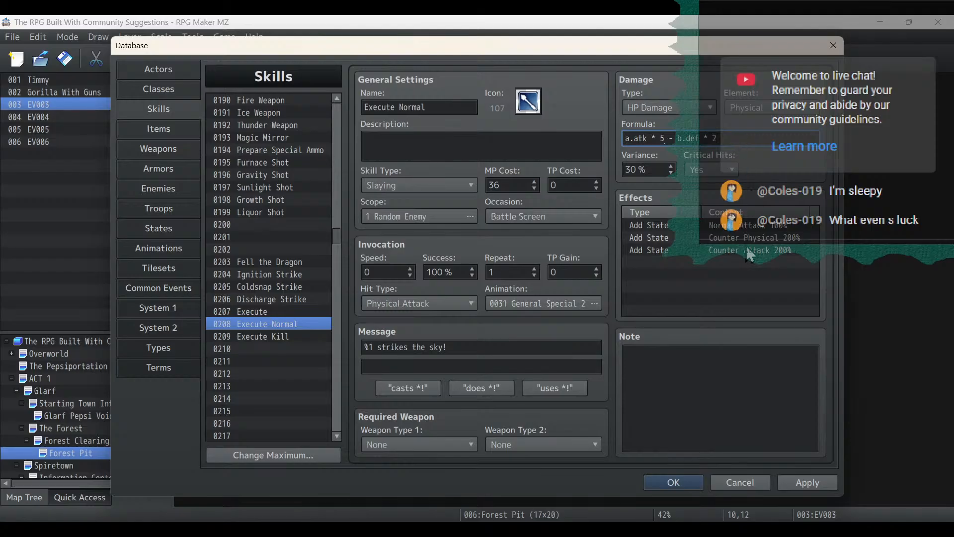
Change Execute Normal's message to "%1 delivers a devastating blow!" and apply the change.
{"action": "triple_click", "coordinate": [494, 346]}
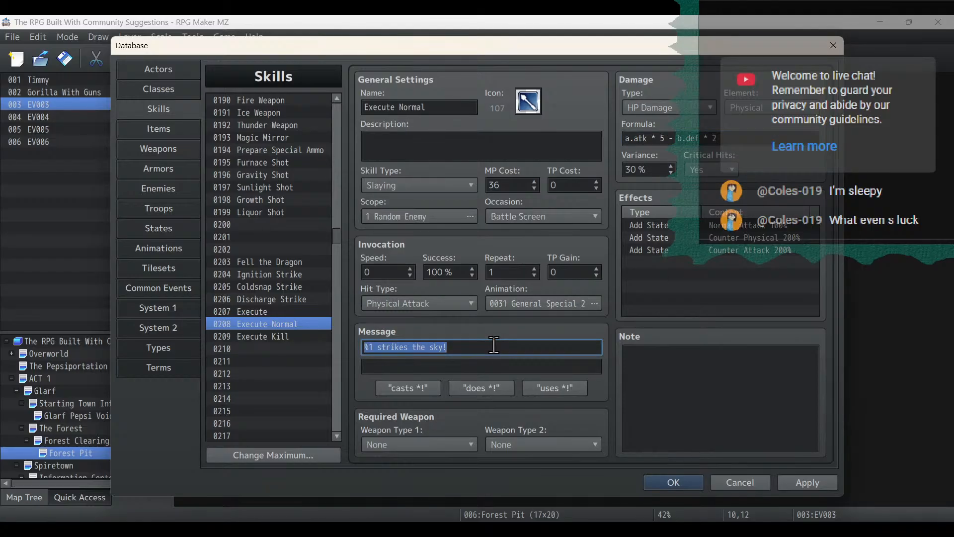
{"action": "left_click", "coordinate": [494, 347]}
{"action": "key", "text": "BackSpace"}
{"action": "key", "text": "BackSpace"}
{"action": "key", "text": "BackSpace"}
{"action": "key", "text": "BackSpace"}
{"action": "key", "text": "BackSpace"}
{"action": "key", "text": "BackSpace"}
{"action": "key", "text": "BackSpace"}
{"action": "key", "text": "BackSpace"}
{"action": "key", "text": "BackSpace"}
{"action": "key", "text": "BackSpace"}
{"action": "key", "text": "BackSpace"}
{"action": "key", "text": "BackSpace"}
{"action": "key", "text": "BackSpace"}
{"action": "key", "text": "BackSpace"}
{"action": "key", "text": "BackSpace"}
{"action": "key", "text": "BackSpace"}
{"action": "key", "text": "BackSpace"}
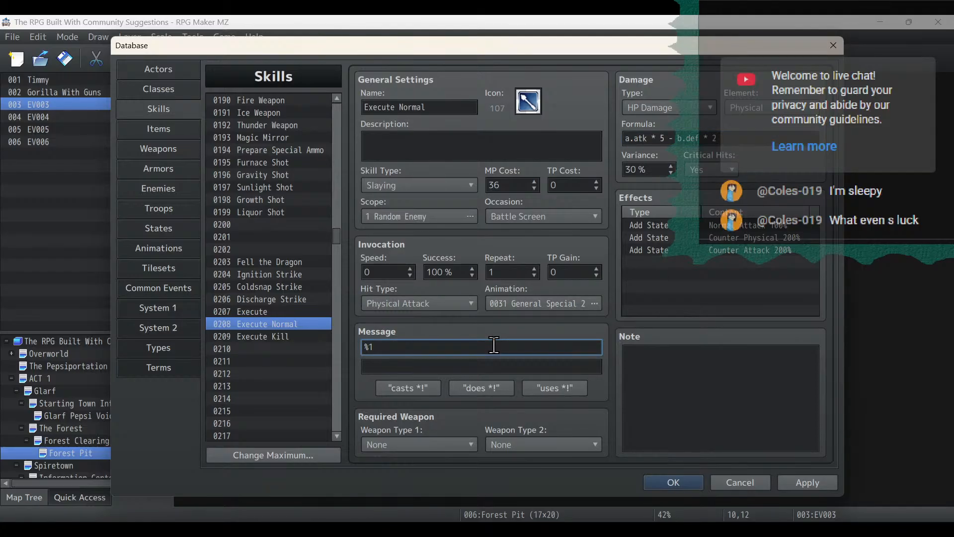
{"action": "type", "text": "delivers a devastating blow!"}
{"action": "left_click", "coordinate": [804, 481]}
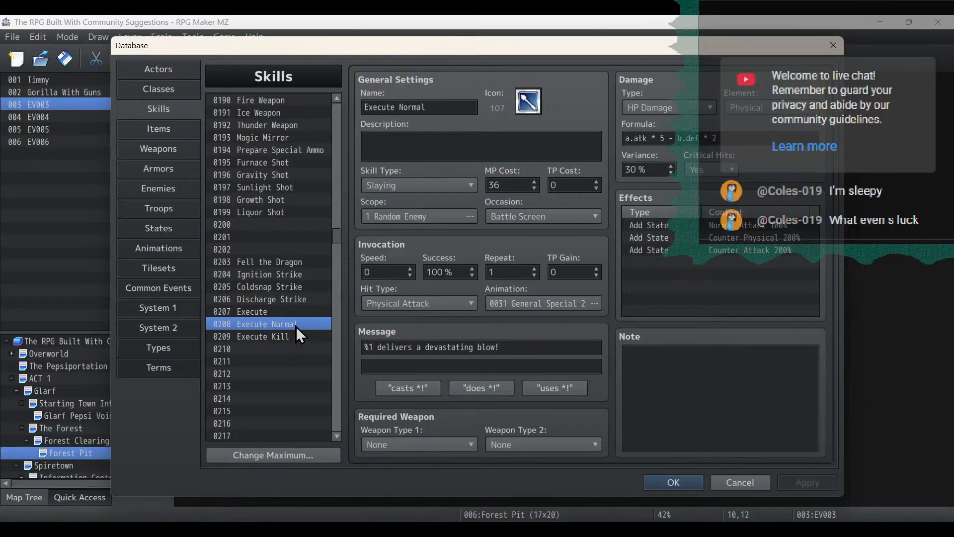
Set the MP cost of both Execute Normal and Execute Kill to 0 and apply the changes.
{"action": "double_click", "coordinate": [518, 185]}
{"action": "key", "text": "BackSpace"}
{"action": "type", "text": "0"}
{"action": "left_click", "coordinate": [283, 336]}
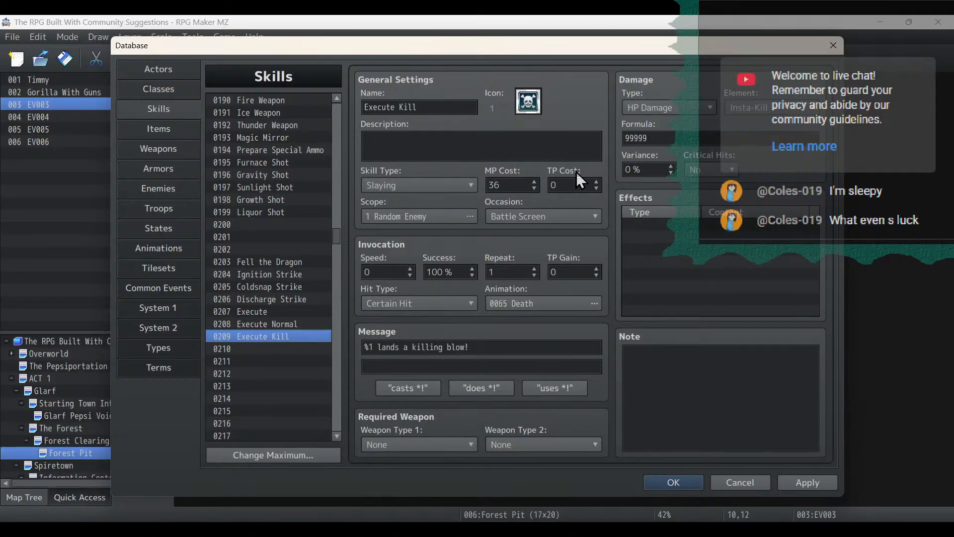
{"action": "double_click", "coordinate": [514, 188]}
{"action": "type", "text": "0"}
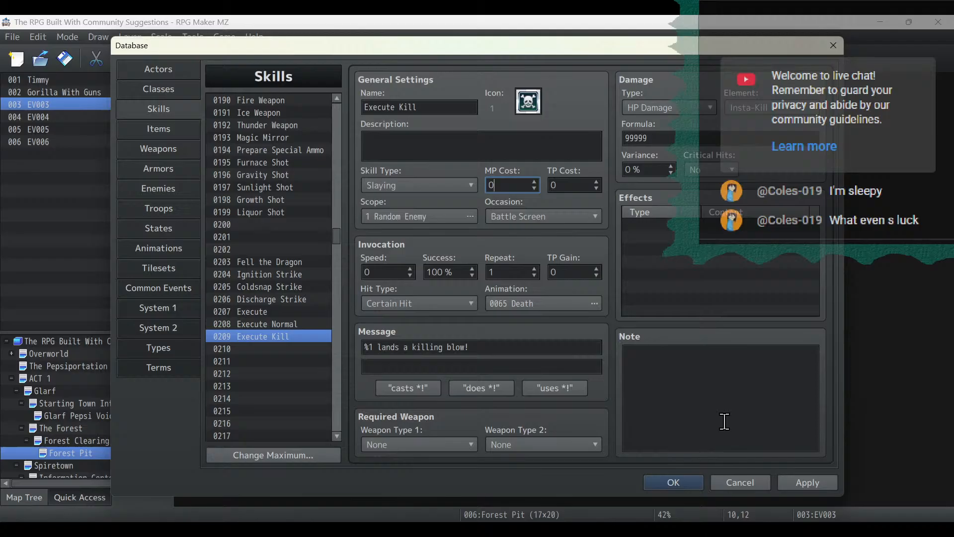
{"action": "left_click", "coordinate": [809, 483]}
{"action": "left_click", "coordinate": [285, 324]}
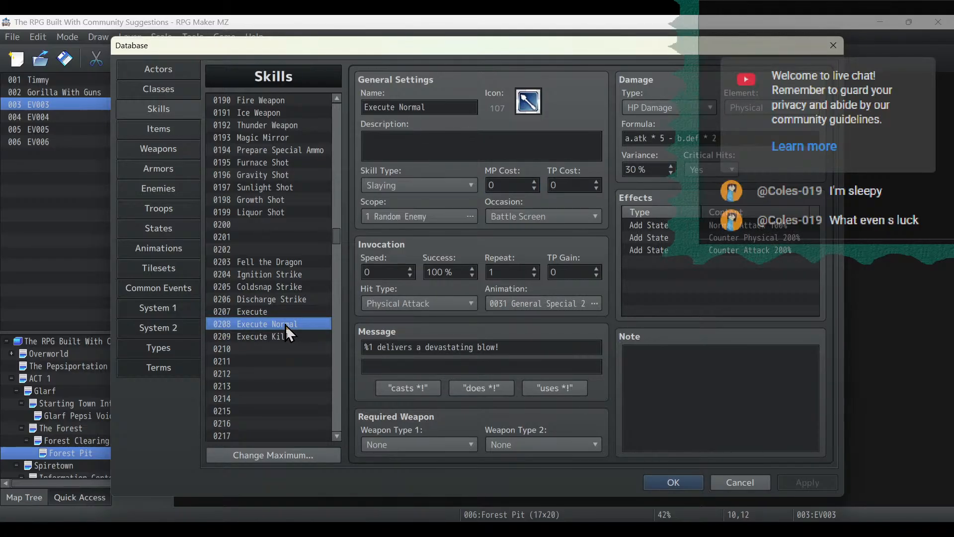
{"action": "left_click", "coordinate": [306, 335]}
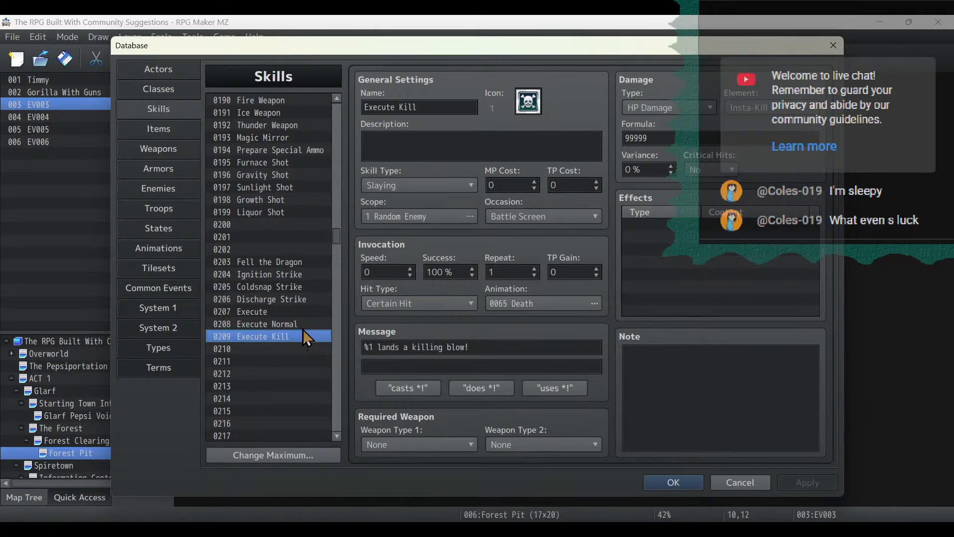
{"action": "left_click", "coordinate": [302, 327]}
Add an Element Rate trait of Insta-Kill * 0% to enemy 0008, the gorilla with a lot of guns.
{"action": "left_click", "coordinate": [177, 189]}
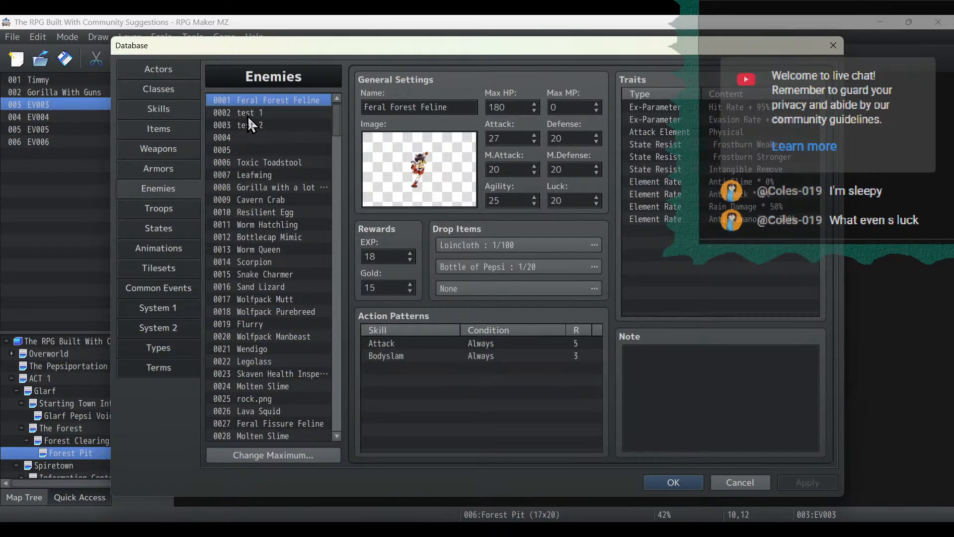
{"action": "left_click", "coordinate": [265, 186]}
{"action": "double_click", "coordinate": [690, 277]}
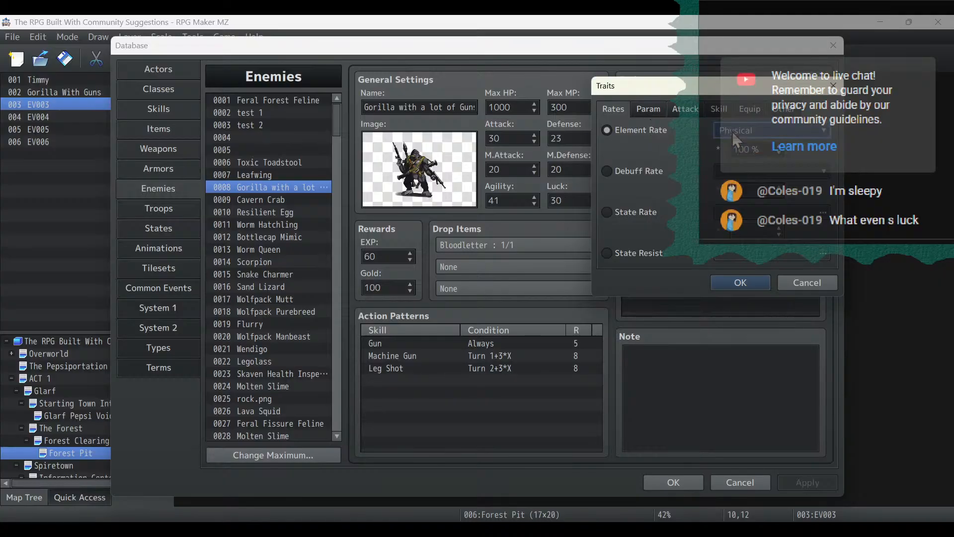
{"action": "left_click", "coordinate": [732, 130]}
{"action": "left_click", "coordinate": [740, 460]}
{"action": "double_click", "coordinate": [745, 149]}
{"action": "type", "text": "0"}
{"action": "left_click", "coordinate": [739, 281]}
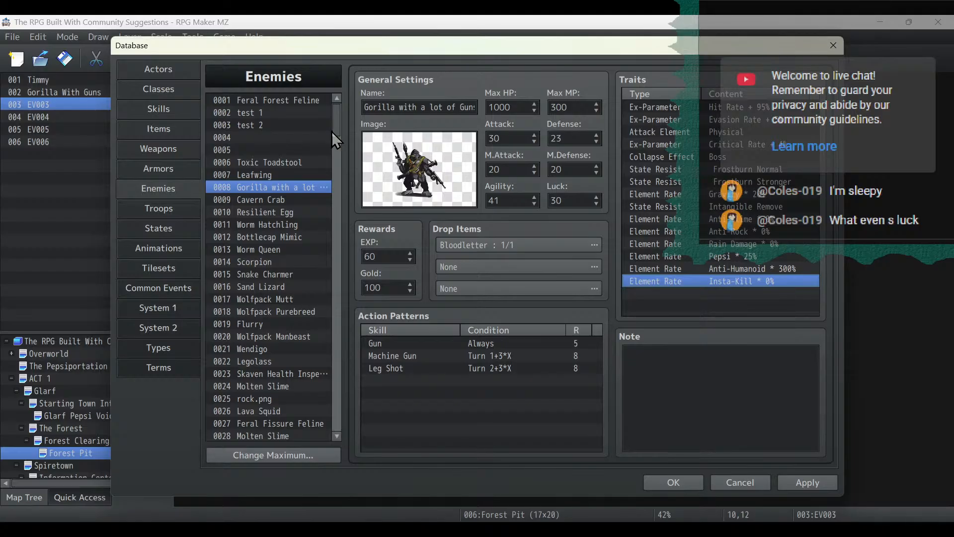
Copy the gorilla's Insta-Kill * 0% element rate trait to the enemies Worm Queen and Wendigo.
{"action": "left_click", "coordinate": [280, 246]}
{"action": "left_click", "coordinate": [696, 271]}
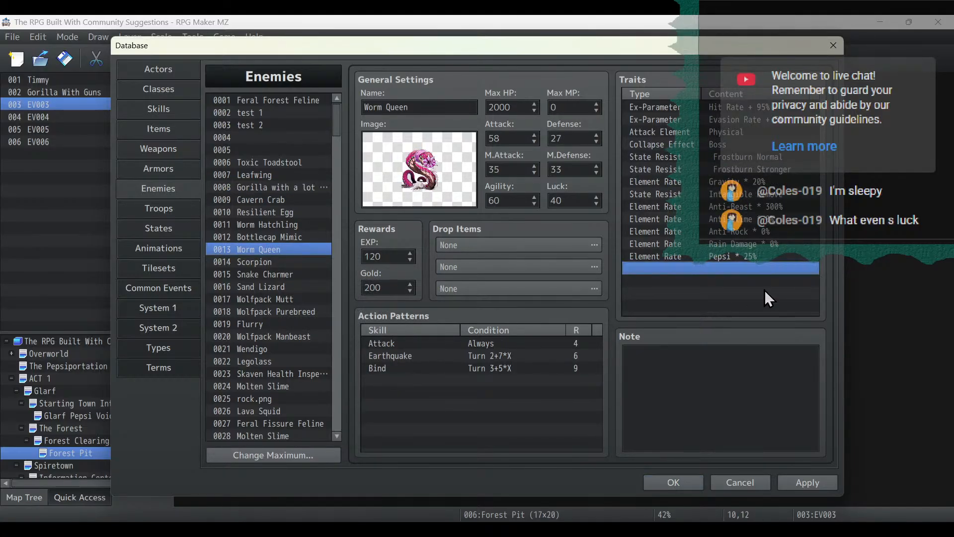
{"action": "key", "text": "ctrl+v"}
{"action": "left_click", "coordinate": [272, 350]}
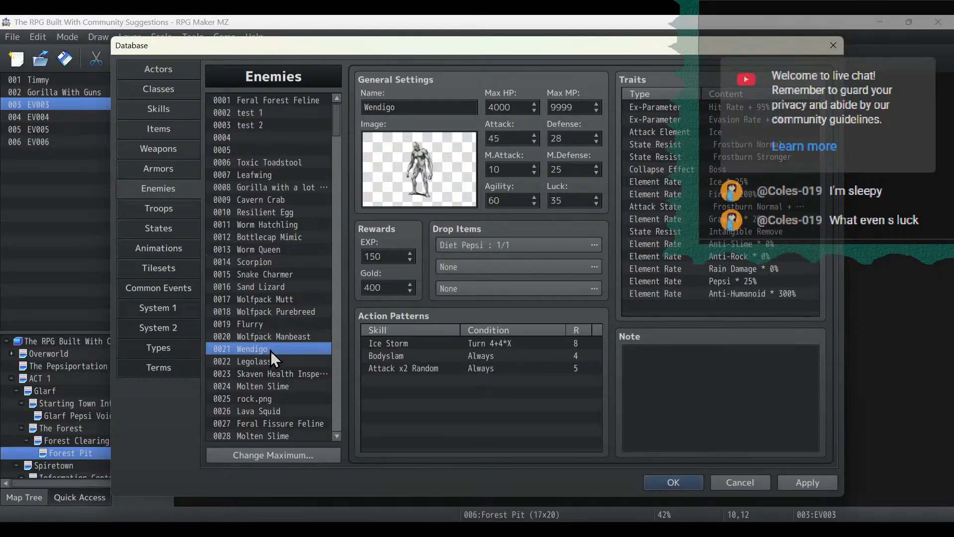
{"action": "left_click", "coordinate": [667, 309]}
{"action": "key", "text": "ctrl+v"}
Paste the Insta-Kill * 0% element rate trait into the enemies Legolass and Red Dragon.
{"action": "left_click", "coordinate": [273, 359]}
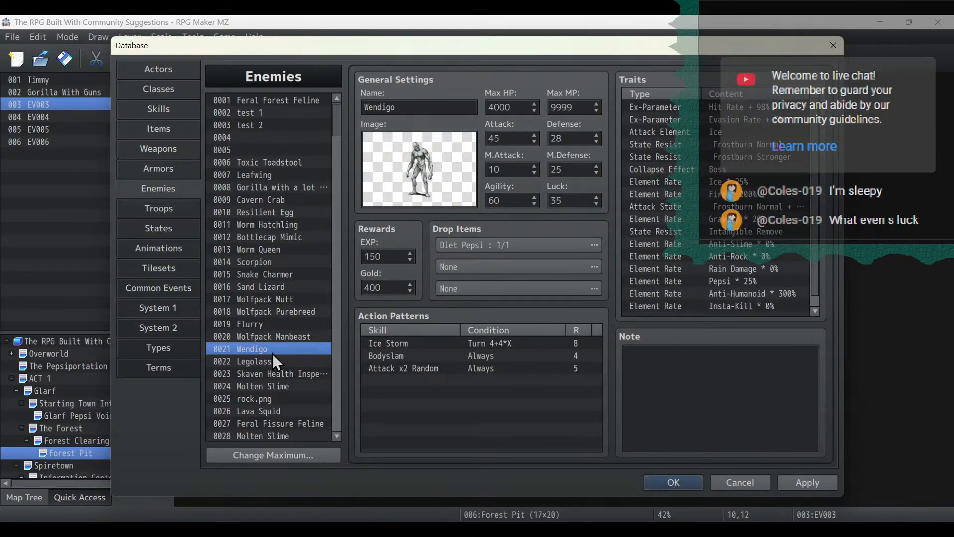
{"action": "left_click", "coordinate": [776, 269]}
{"action": "key", "text": "ctrl+v"}
{"action": "scroll", "coordinate": [285, 260], "scroll_direction": "down", "scroll_amount": 3}
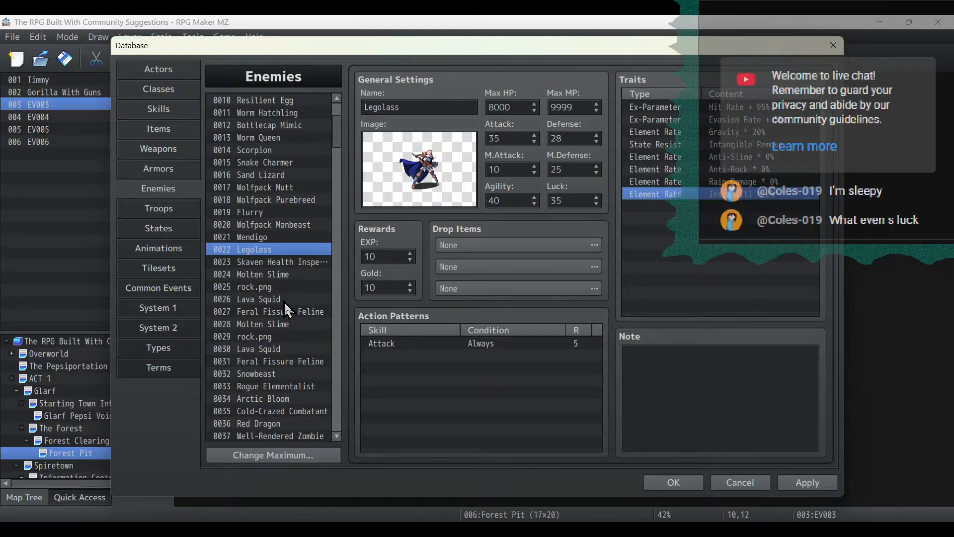
{"action": "left_click", "coordinate": [273, 422]}
{"action": "left_click", "coordinate": [697, 298]}
{"action": "key", "text": "ctrl+v"}
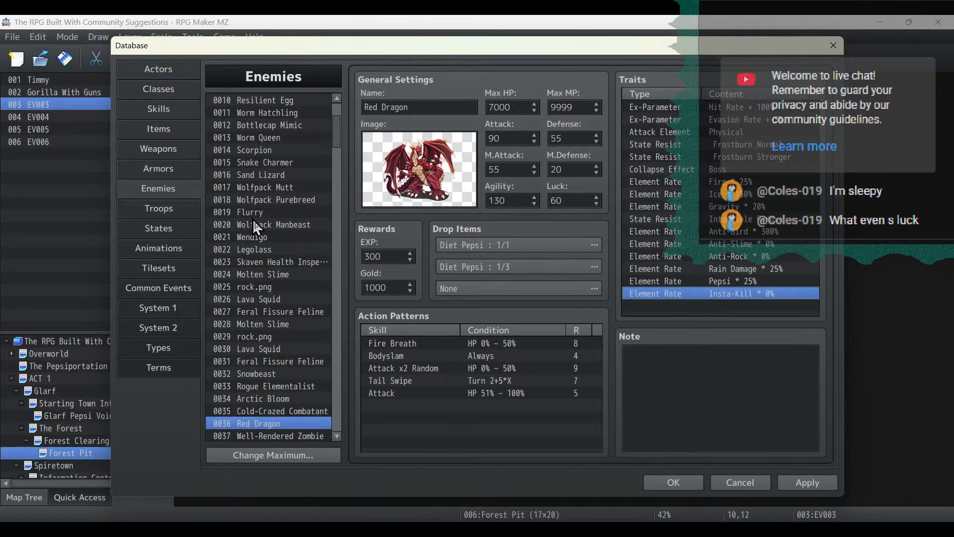
Paste the Insta-Kill * 0% element rate trait into Zombie Flesh Puddle and Domination Fungus.
{"action": "scroll", "coordinate": [252, 219], "scroll_direction": "down", "scroll_amount": 6}
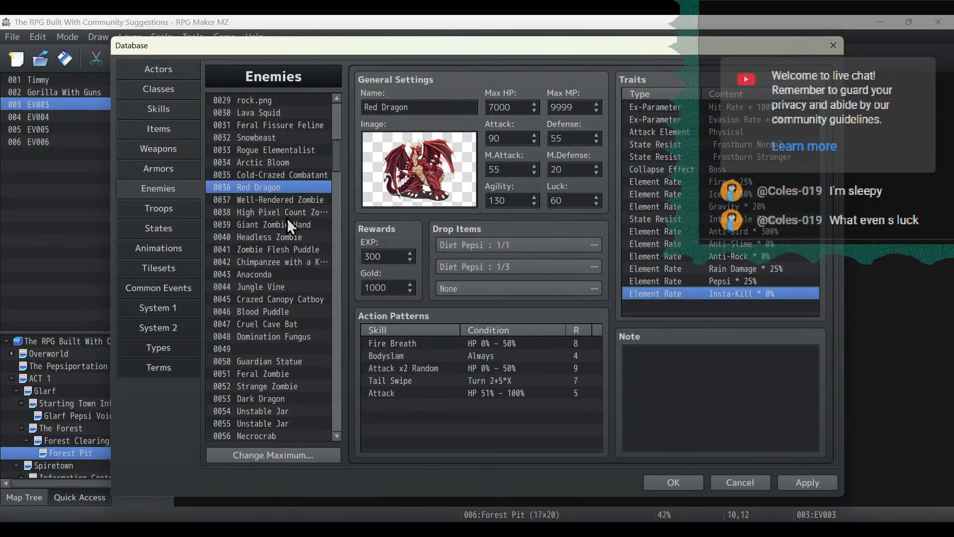
{"action": "left_click", "coordinate": [291, 249]}
{"action": "left_click", "coordinate": [762, 274]}
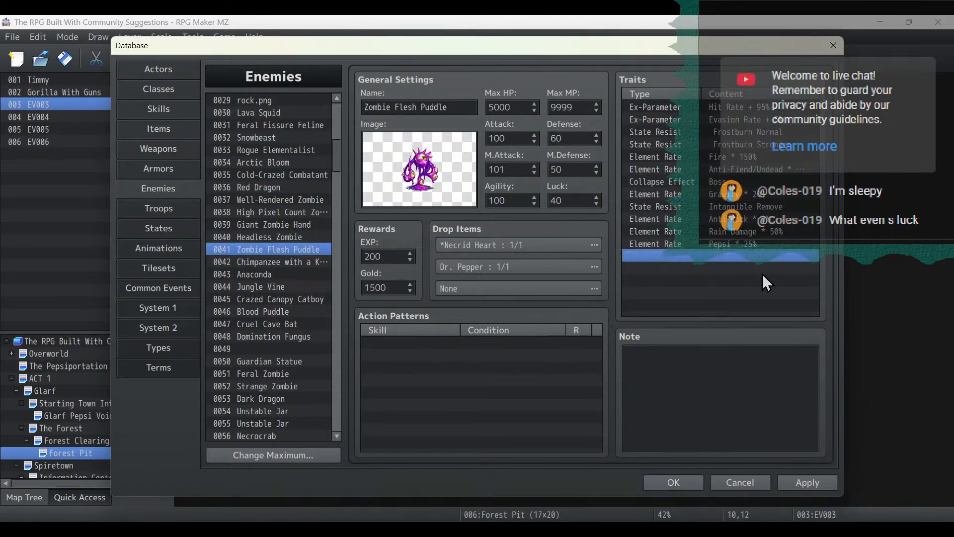
{"action": "key", "text": "ctrl+v"}
{"action": "left_click", "coordinate": [284, 336]}
{"action": "scroll", "coordinate": [755, 276], "scroll_direction": "down", "scroll_amount": 1}
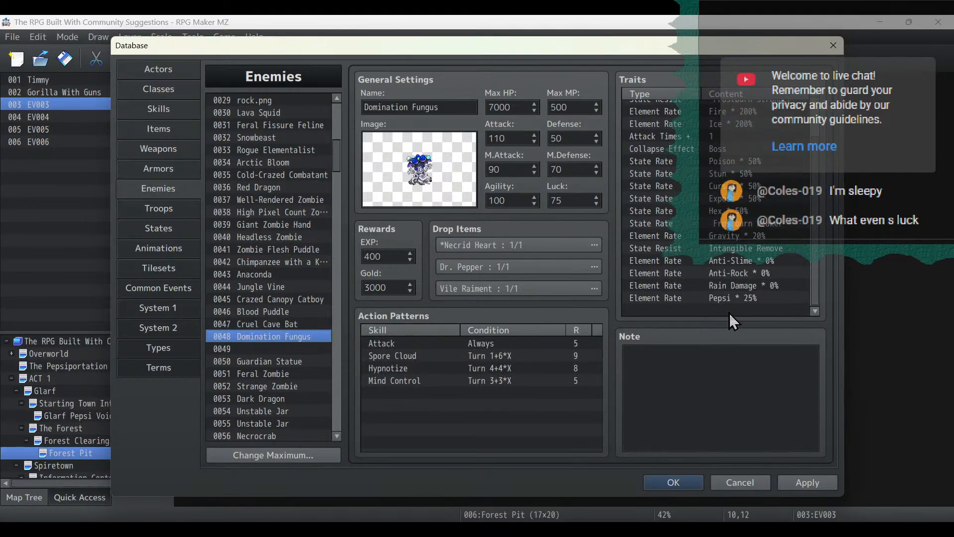
{"action": "left_click", "coordinate": [732, 311]}
{"action": "key", "text": "ctrl+v"}
{"action": "scroll", "coordinate": [239, 279], "scroll_direction": "down", "scroll_amount": 4}
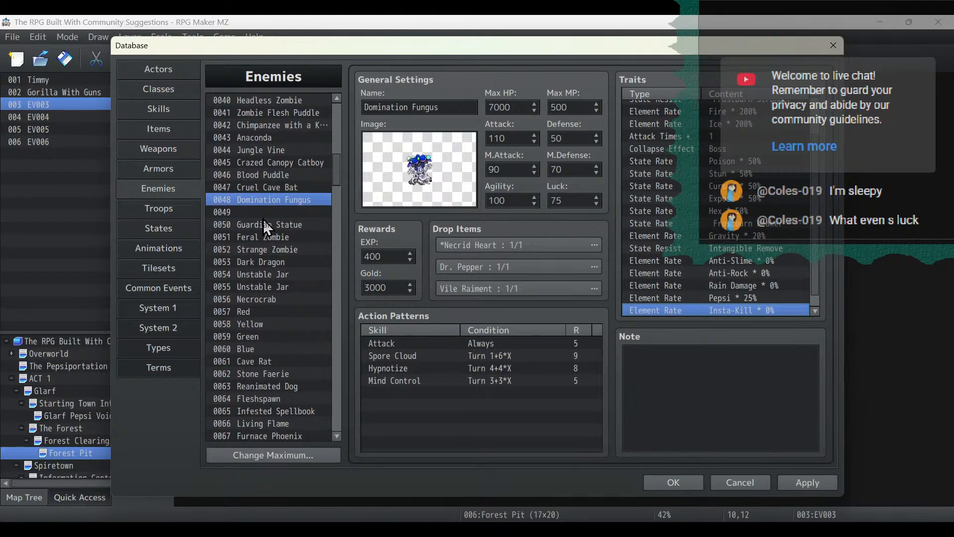
Paste the Insta-Kill * 0% element rate trait into Strange Zombie and Dark Dragon.
{"action": "left_click", "coordinate": [288, 237]}
{"action": "left_click", "coordinate": [294, 251]}
{"action": "scroll", "coordinate": [699, 267], "scroll_direction": "down", "scroll_amount": 5}
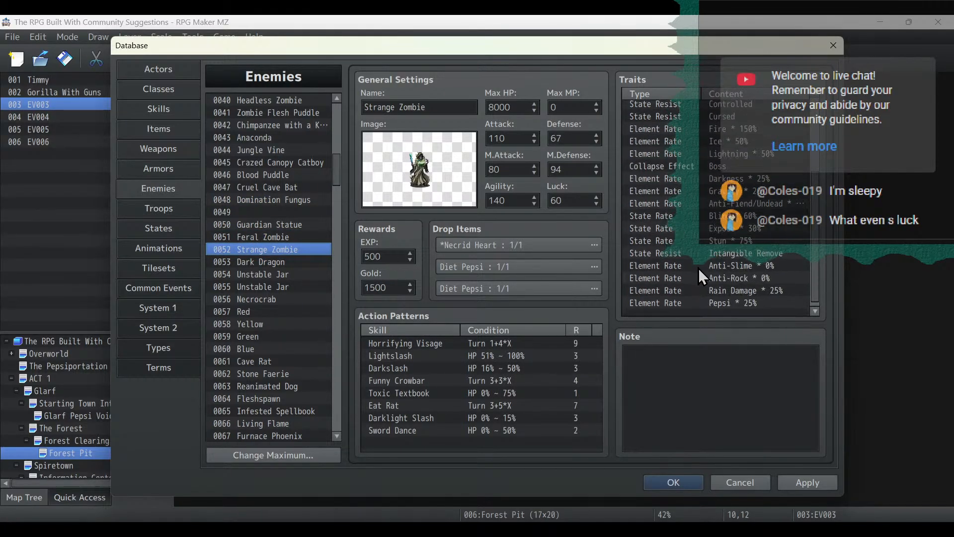
{"action": "left_click", "coordinate": [701, 310]}
{"action": "left_click", "coordinate": [267, 265]}
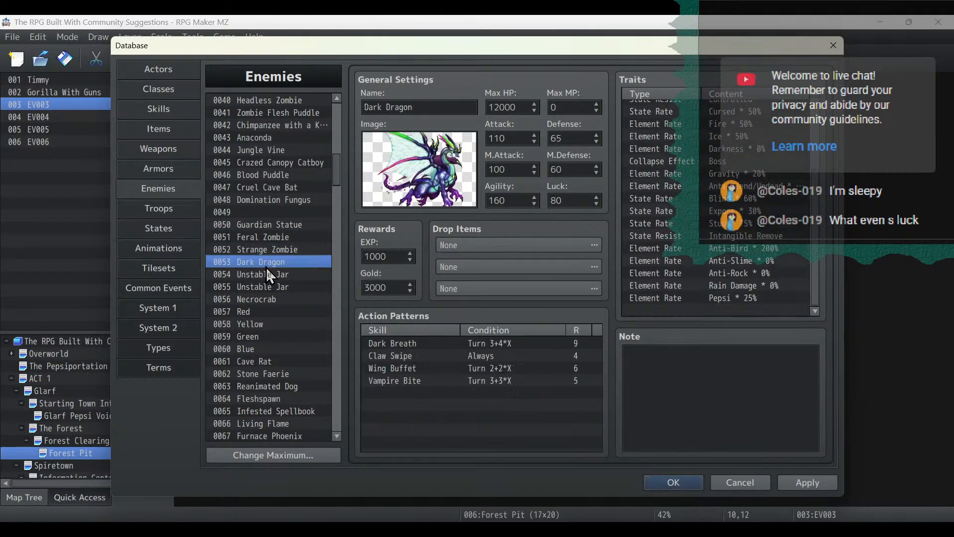
{"action": "left_click", "coordinate": [749, 309]}
{"action": "key", "text": "ctrl+v"}
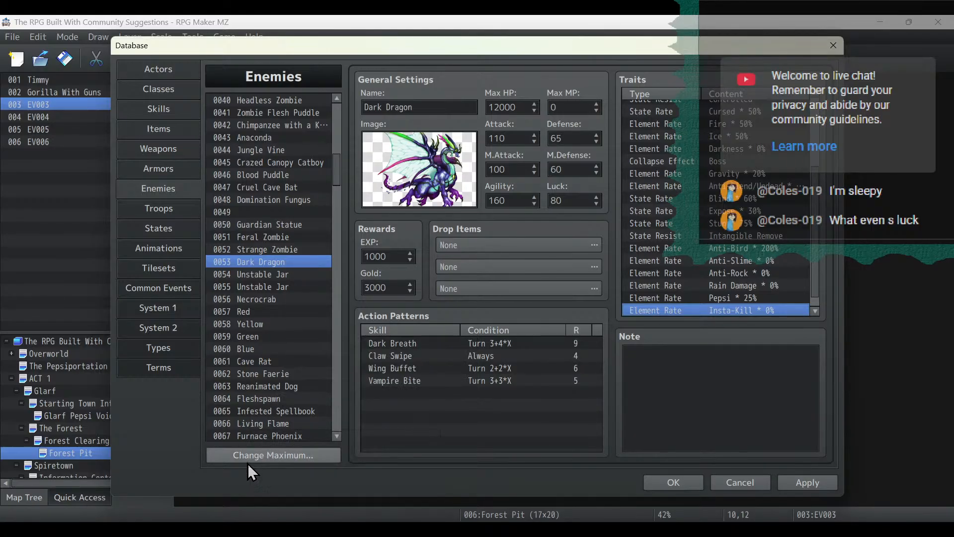
Paste the Insta-Kill * 0% element rate trait at the end of Zalter Zite's traits.
{"action": "scroll", "coordinate": [306, 335], "scroll_direction": "down", "scroll_amount": 3}
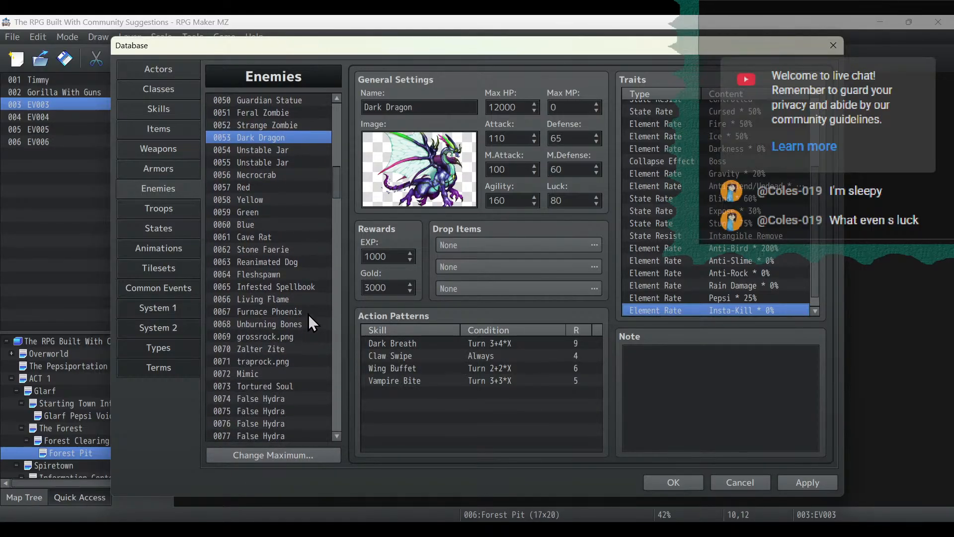
{"action": "scroll", "coordinate": [307, 312], "scroll_direction": "up", "scroll_amount": 2}
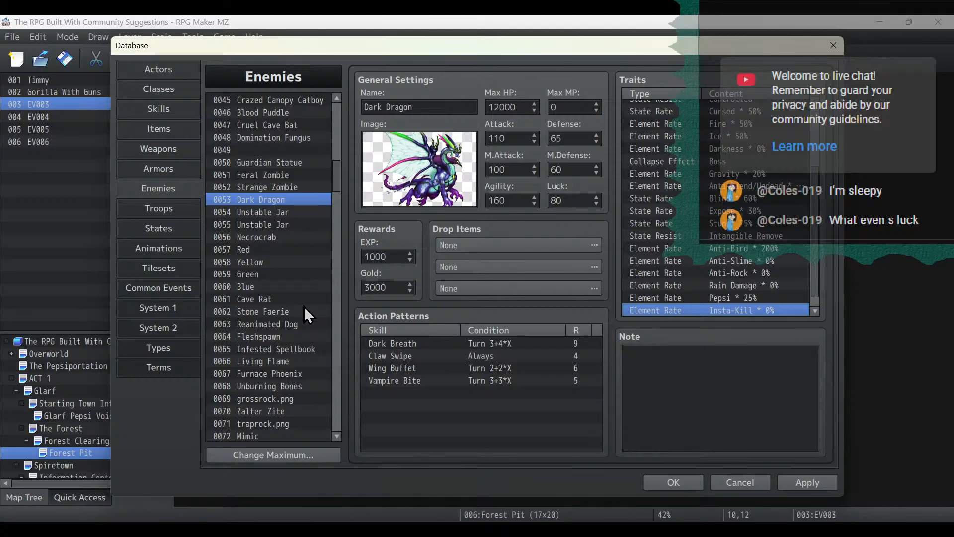
{"action": "scroll", "coordinate": [304, 307], "scroll_direction": "down", "scroll_amount": 3}
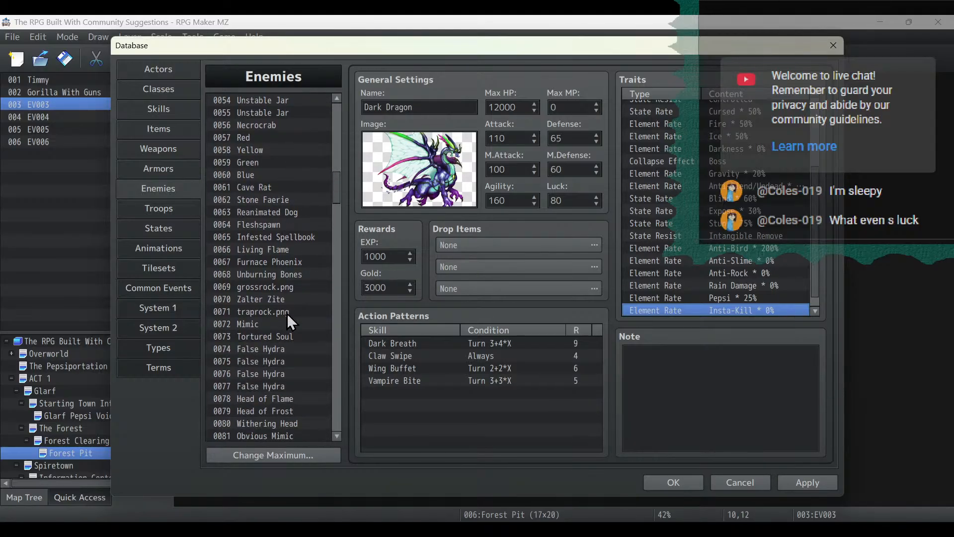
{"action": "left_click", "coordinate": [287, 299]}
{"action": "key", "text": "ctrl+v"}
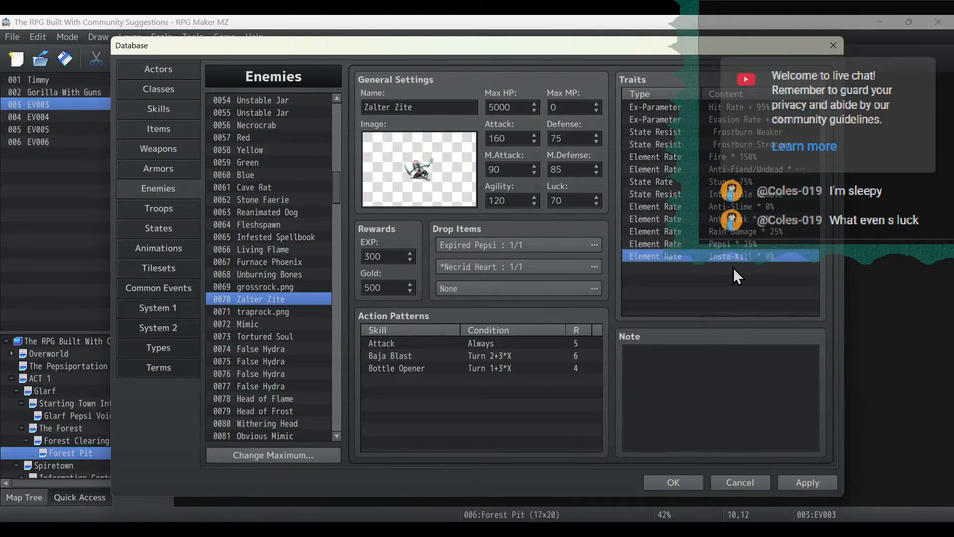
Paste the Insta-Kill * 0% element rate trait into all four False Hydra enemies, 0074 to 0077.
{"action": "scroll", "coordinate": [273, 266], "scroll_direction": "down", "scroll_amount": 2}
{"action": "left_click", "coordinate": [274, 267]}
{"action": "left_click", "coordinate": [276, 276]}
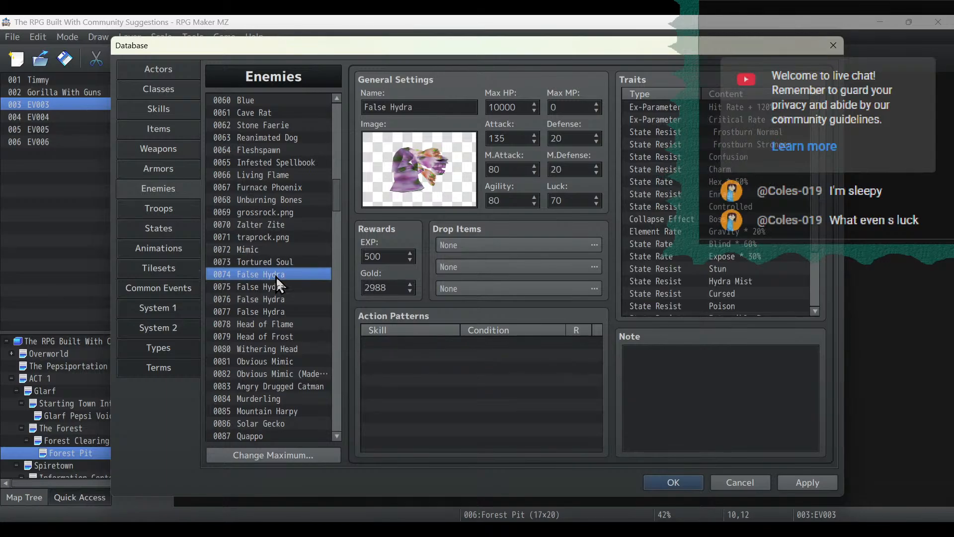
{"action": "scroll", "coordinate": [778, 305], "scroll_direction": "down", "scroll_amount": 2}
{"action": "left_click", "coordinate": [266, 289]}
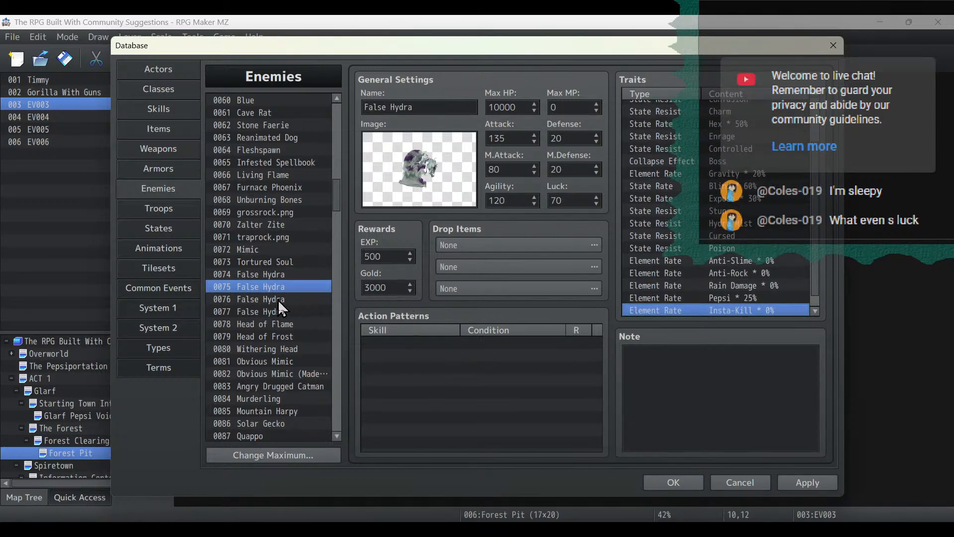
{"action": "left_click", "coordinate": [279, 299]}
{"action": "scroll", "coordinate": [735, 279], "scroll_direction": "down", "scroll_amount": 2}
{"action": "left_click", "coordinate": [718, 310]}
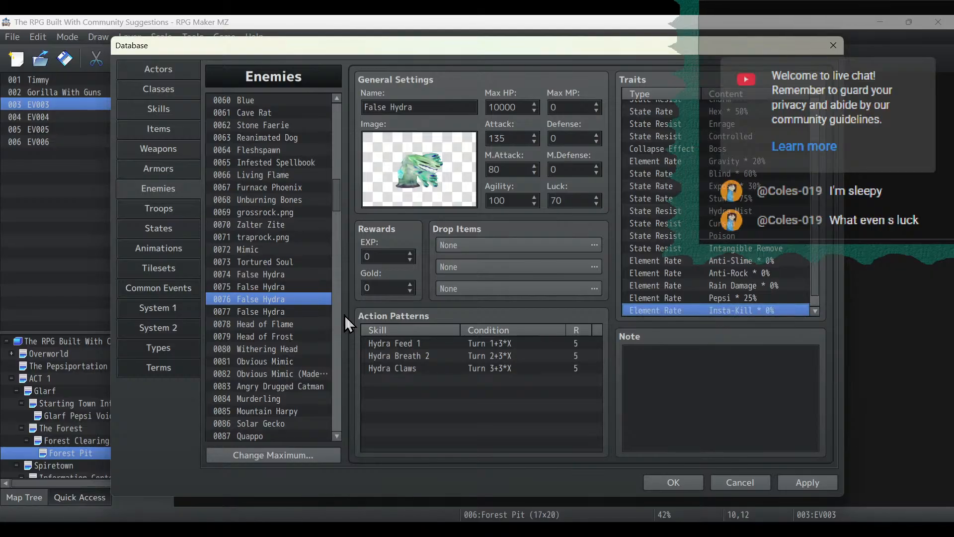
{"action": "left_click", "coordinate": [277, 313]}
{"action": "left_click", "coordinate": [681, 311]}
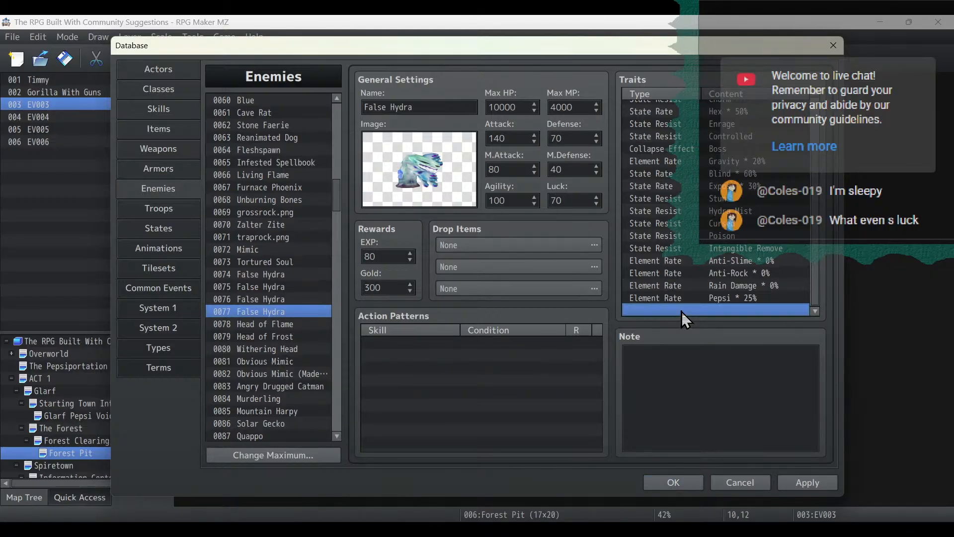
Paste the Insta-Kill * 0% element rate trait at the end of Angry Drugged Catman's traits.
{"action": "scroll", "coordinate": [294, 306], "scroll_direction": "down", "scroll_amount": 3}
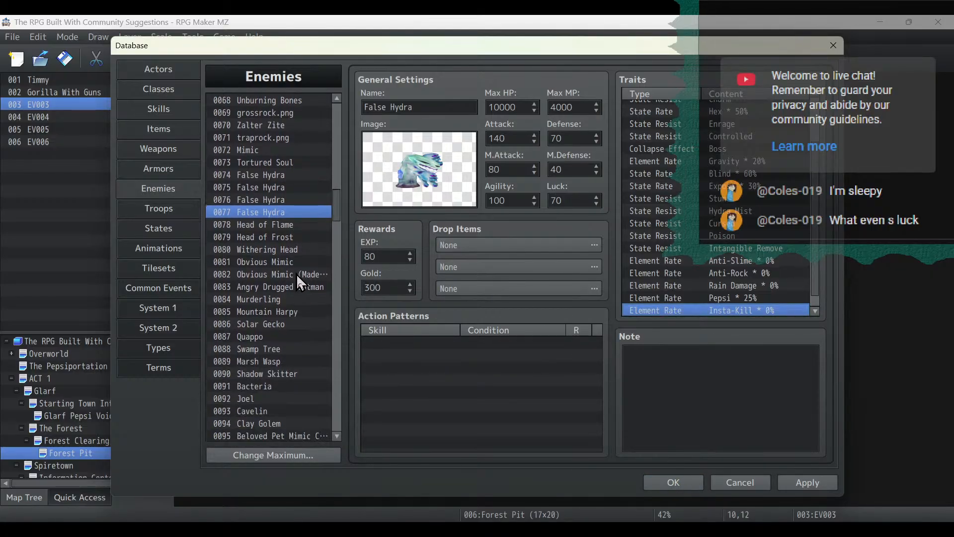
{"action": "left_click", "coordinate": [299, 287]}
{"action": "scroll", "coordinate": [715, 291], "scroll_direction": "down", "scroll_amount": 2}
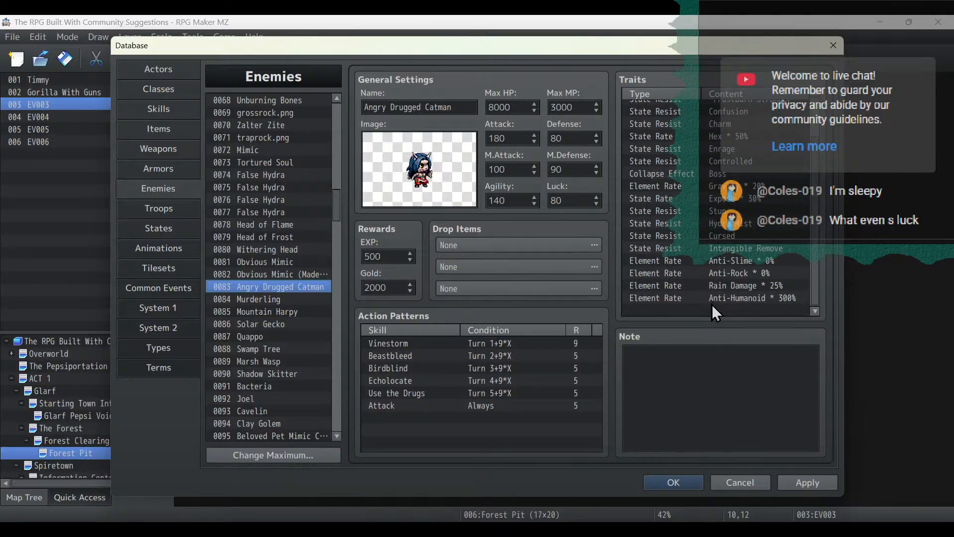
{"action": "left_click", "coordinate": [711, 309]}
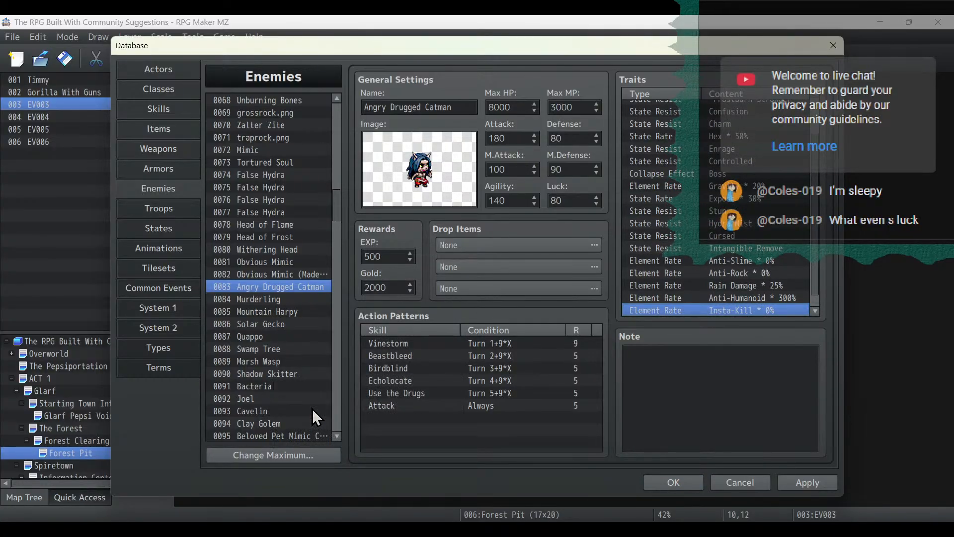
Paste the Insta-Kill * 0% element rate trait into Cap'n Clobbah, First Mate Goldback and Storm Dragon, 0098 to 0100.
{"action": "scroll", "coordinate": [328, 396], "scroll_direction": "down", "scroll_amount": 4}
{"action": "scroll", "coordinate": [328, 396], "scroll_direction": "down", "scroll_amount": 2}
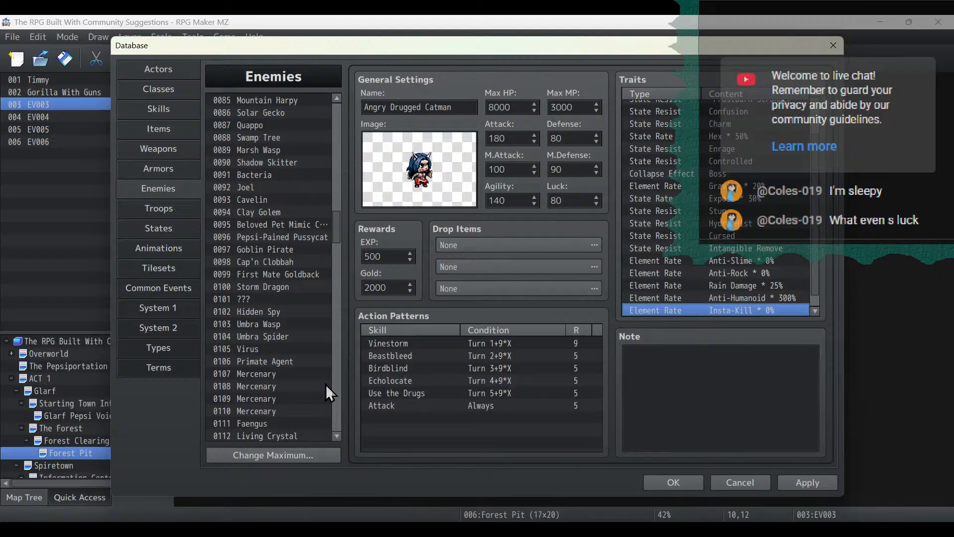
{"action": "left_click", "coordinate": [303, 250]}
{"action": "left_click", "coordinate": [317, 259]}
{"action": "scroll", "coordinate": [728, 285], "scroll_direction": "down", "scroll_amount": 3}
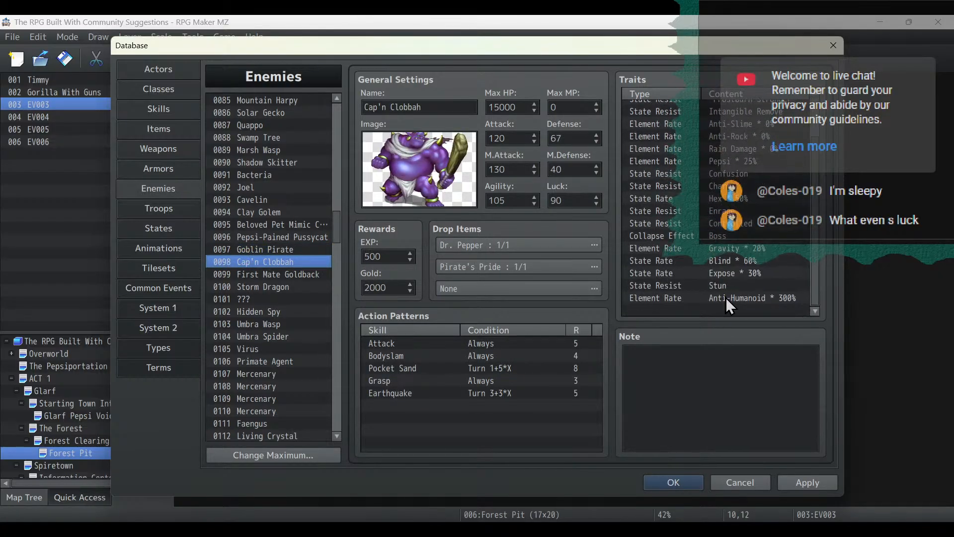
{"action": "left_click", "coordinate": [713, 310]}
{"action": "left_click", "coordinate": [277, 272]}
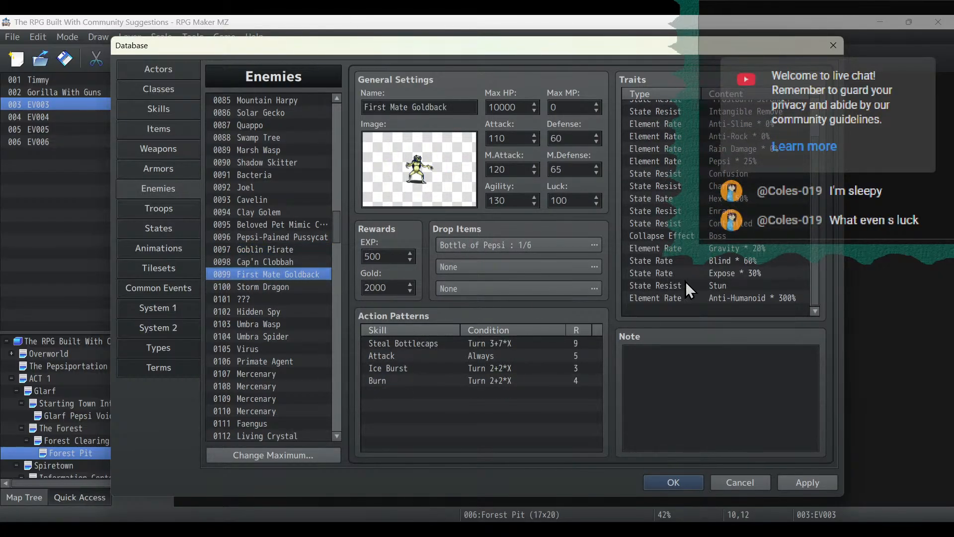
{"action": "left_click", "coordinate": [685, 313]}
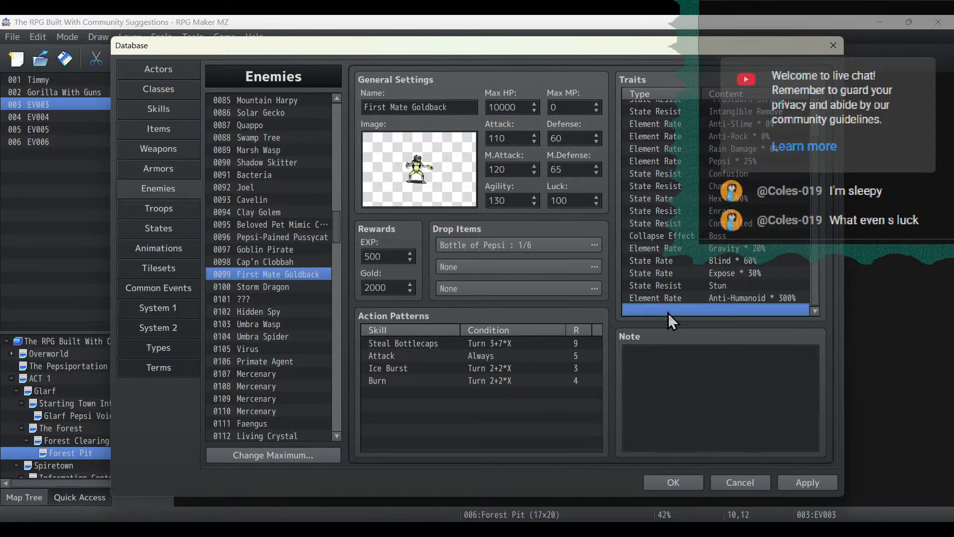
{"action": "left_click", "coordinate": [264, 288]}
{"action": "scroll", "coordinate": [745, 303], "scroll_direction": "down", "scroll_amount": 3}
{"action": "left_click", "coordinate": [742, 309]}
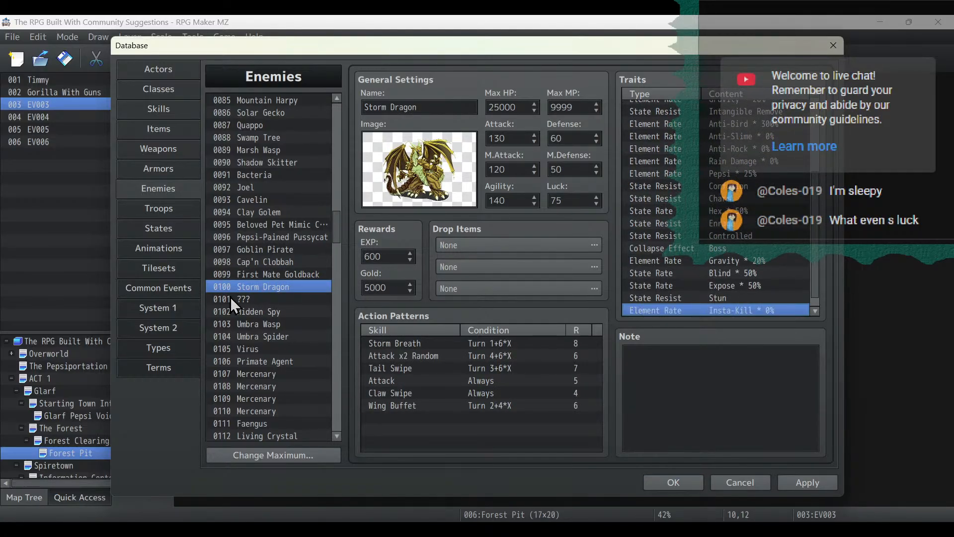
Paste the Insta-Kill * 0% element rate trait into all four Mercenary enemies, 0107 to 0110.
{"action": "left_click", "coordinate": [257, 297]}
{"action": "left_click", "coordinate": [261, 312]}
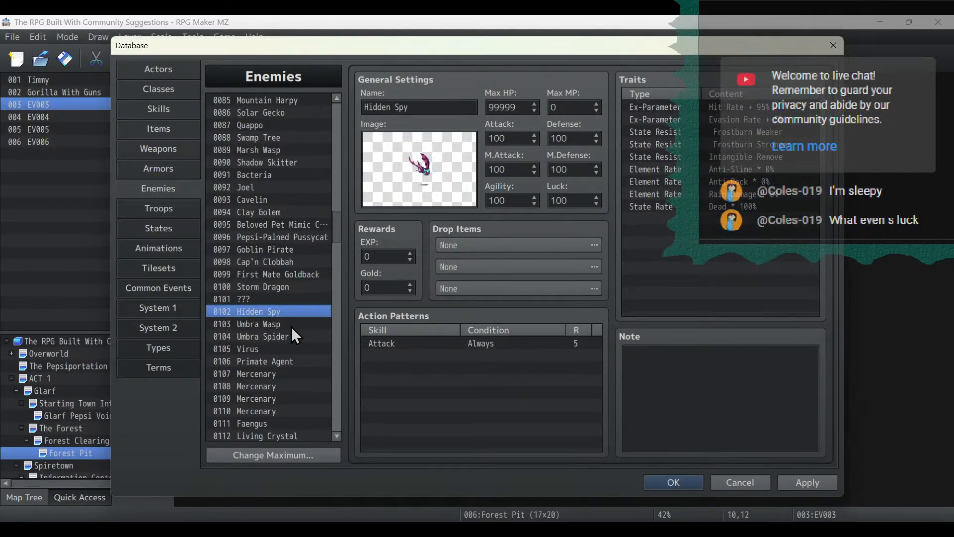
{"action": "left_click", "coordinate": [298, 373]}
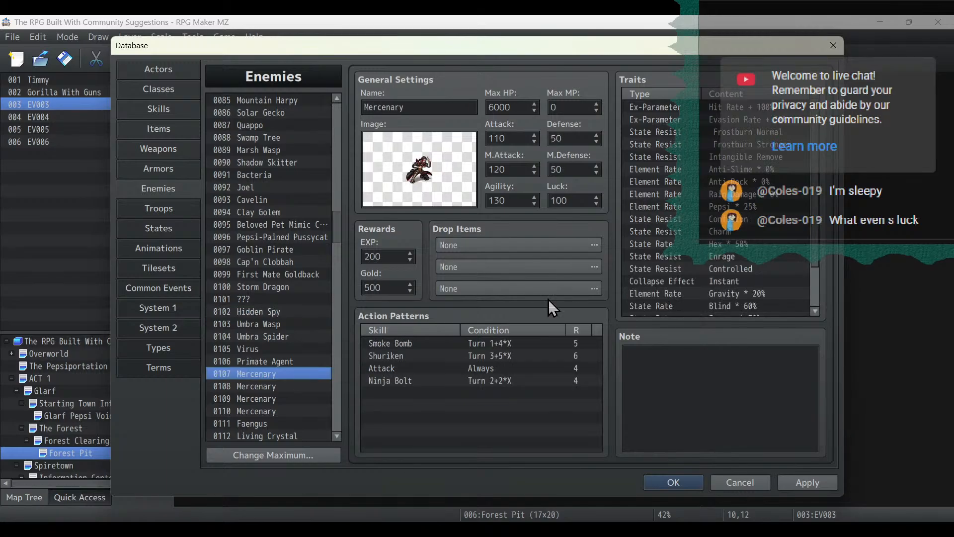
{"action": "scroll", "coordinate": [721, 278], "scroll_direction": "down", "scroll_amount": 3}
{"action": "left_click", "coordinate": [690, 309]}
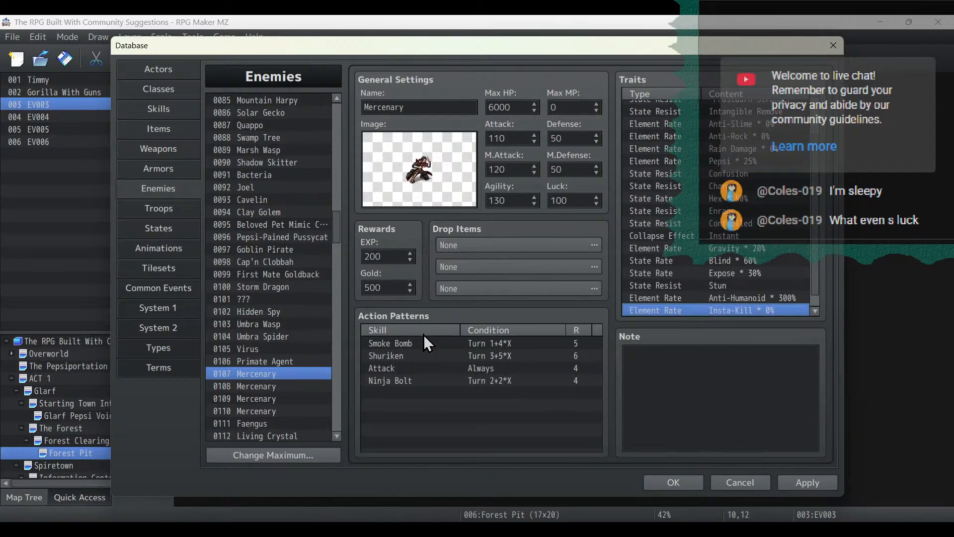
{"action": "left_click", "coordinate": [270, 388]}
{"action": "left_click", "coordinate": [693, 306]}
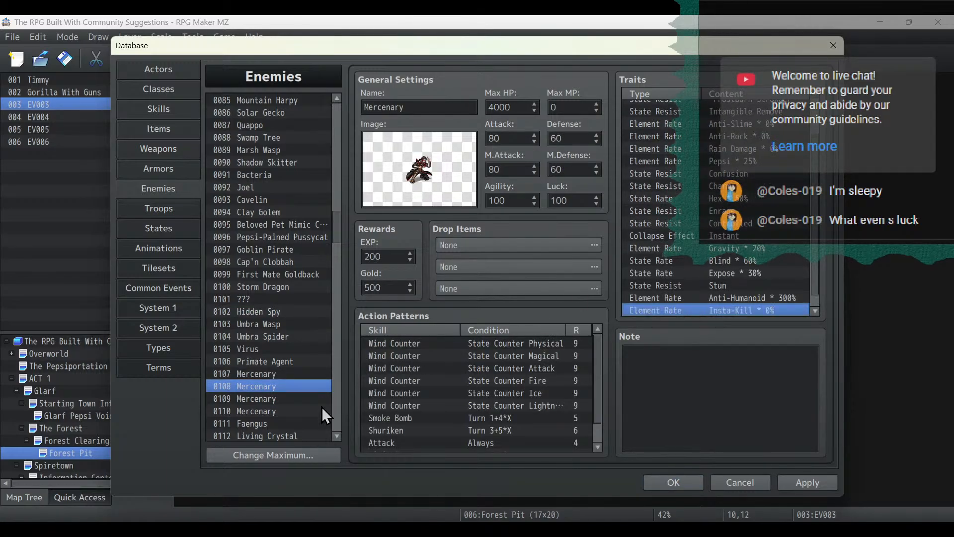
{"action": "left_click", "coordinate": [285, 398]}
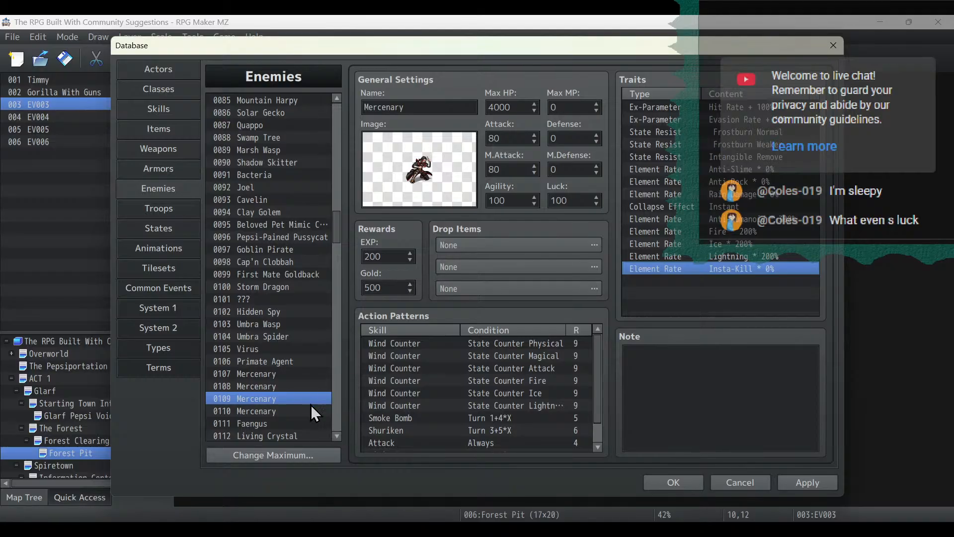
{"action": "left_click", "coordinate": [292, 412]}
{"action": "scroll", "coordinate": [729, 261], "scroll_direction": "down", "scroll_amount": 3}
{"action": "left_click", "coordinate": [691, 309]}
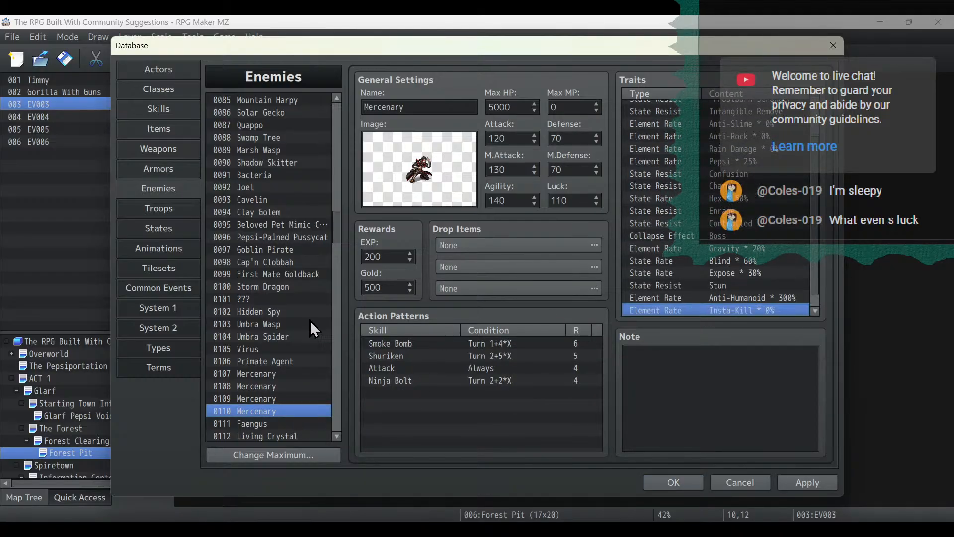
Paste the Insta-Kill * 0% element rate trait at the end of the traits of Sassp 0123 and Arilla 0124.
{"action": "scroll", "coordinate": [269, 326], "scroll_direction": "down", "scroll_amount": 4}
{"action": "scroll", "coordinate": [284, 303], "scroll_direction": "down", "scroll_amount": 2}
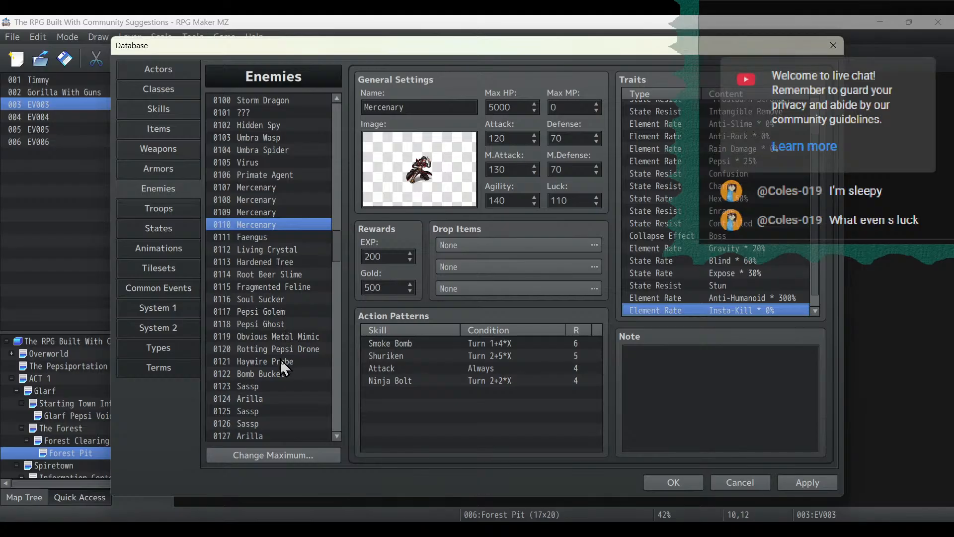
{"action": "left_click", "coordinate": [259, 386]}
{"action": "left_click", "coordinate": [650, 308]}
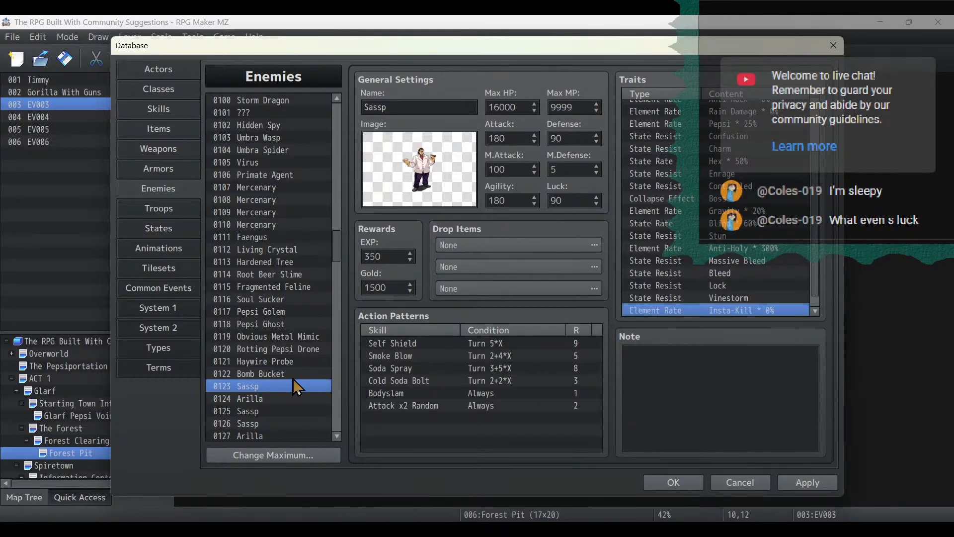
{"action": "left_click", "coordinate": [285, 398]}
{"action": "left_click", "coordinate": [655, 311]}
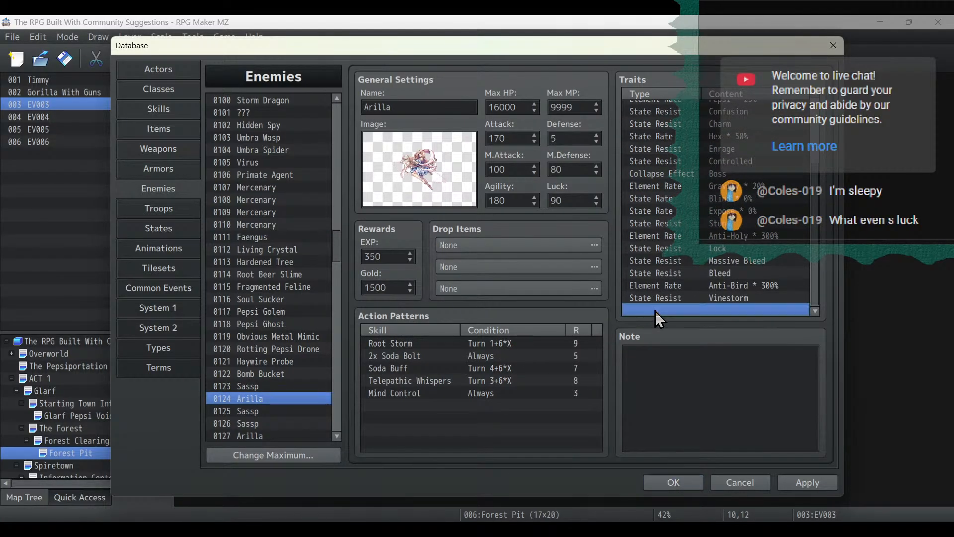
Paste the Insta-Kill * 0% element rate trait into Sassp 0125, Sassp 0126 and Arilla 0127.
{"action": "left_click", "coordinate": [246, 411]}
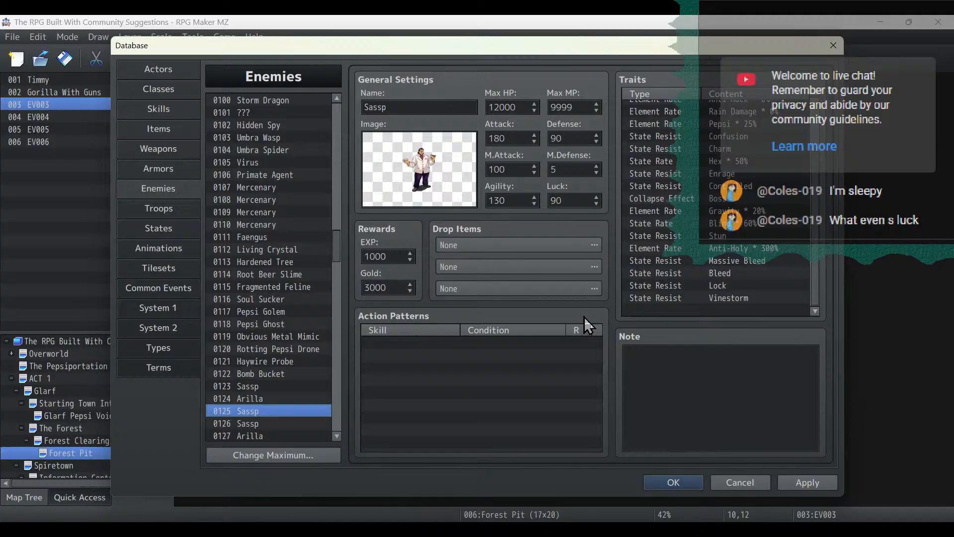
{"action": "left_click", "coordinate": [641, 309]}
{"action": "left_click", "coordinate": [247, 423]}
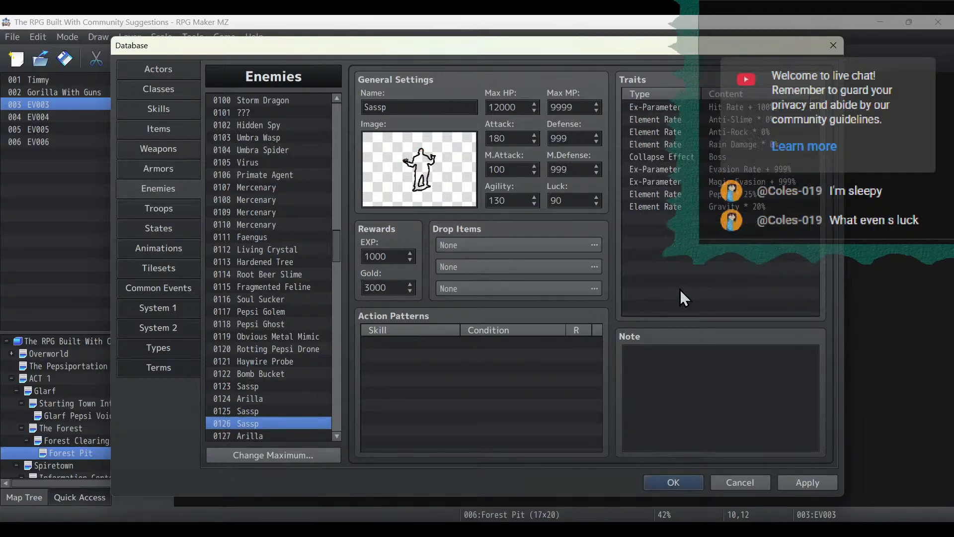
{"action": "left_click", "coordinate": [715, 286]}
{"action": "left_click", "coordinate": [279, 436]}
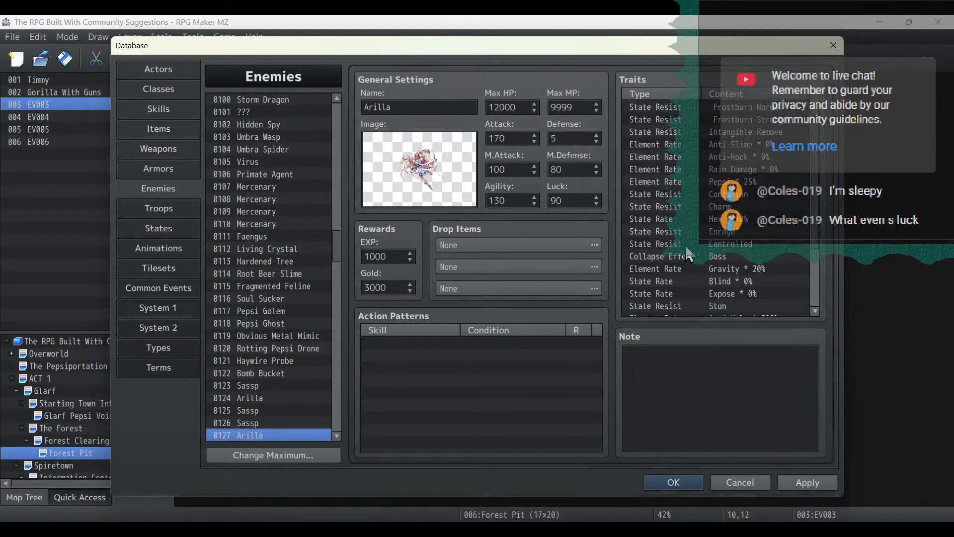
{"action": "scroll", "coordinate": [685, 246], "scroll_direction": "down", "scroll_amount": 3}
{"action": "left_click", "coordinate": [658, 302]}
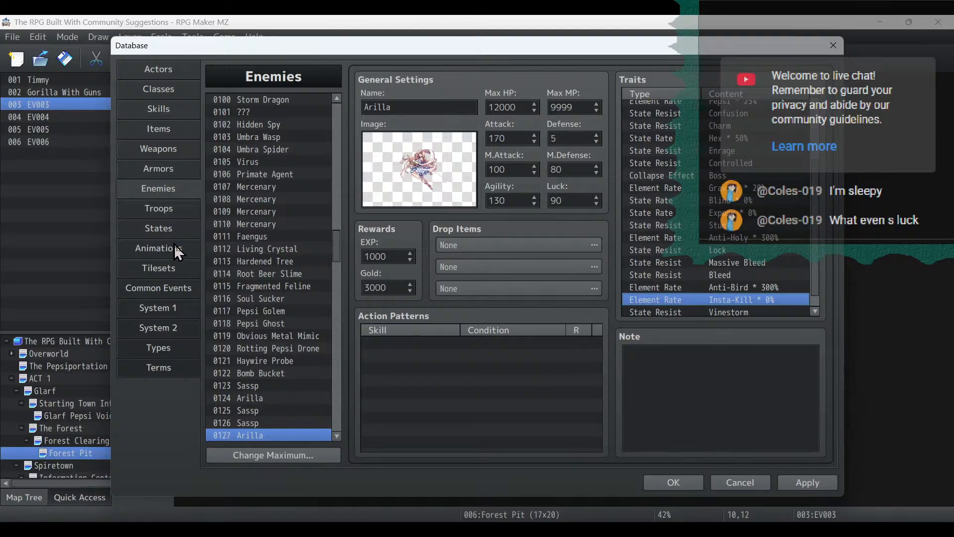
Rename enemy 0136, Arena Blanks, as Fierce Fighting Feline and apply the database changes.
{"action": "scroll", "coordinate": [263, 278], "scroll_direction": "down", "scroll_amount": 6}
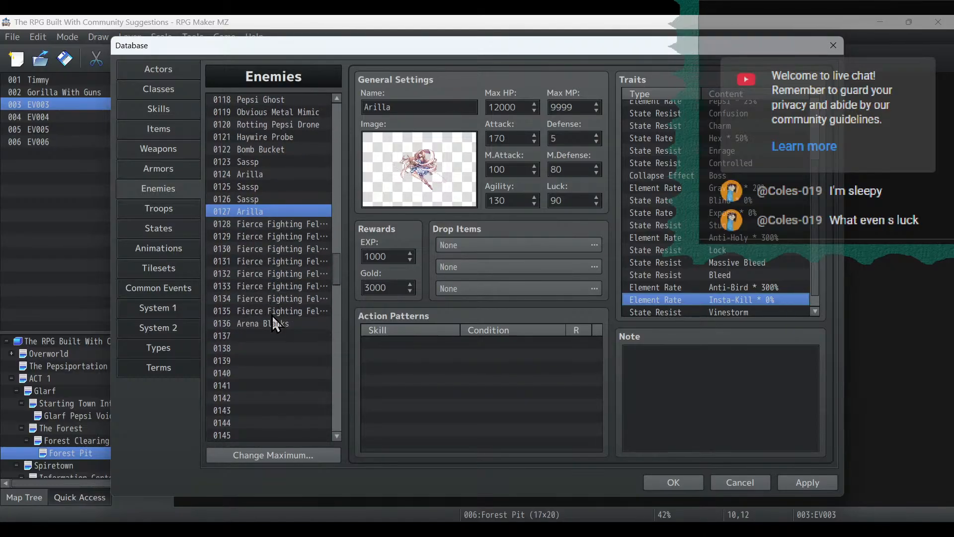
{"action": "left_click", "coordinate": [272, 324]}
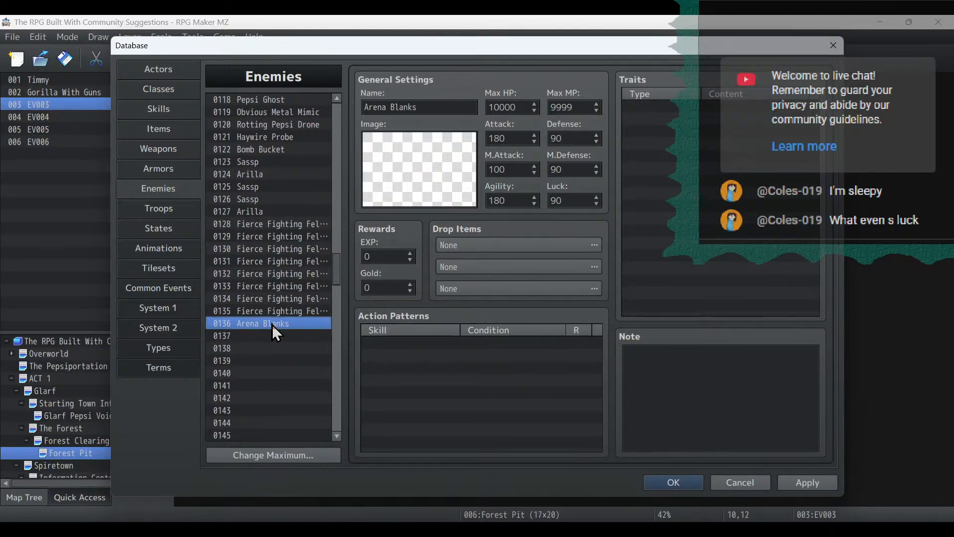
{"action": "triple_click", "coordinate": [447, 106]}
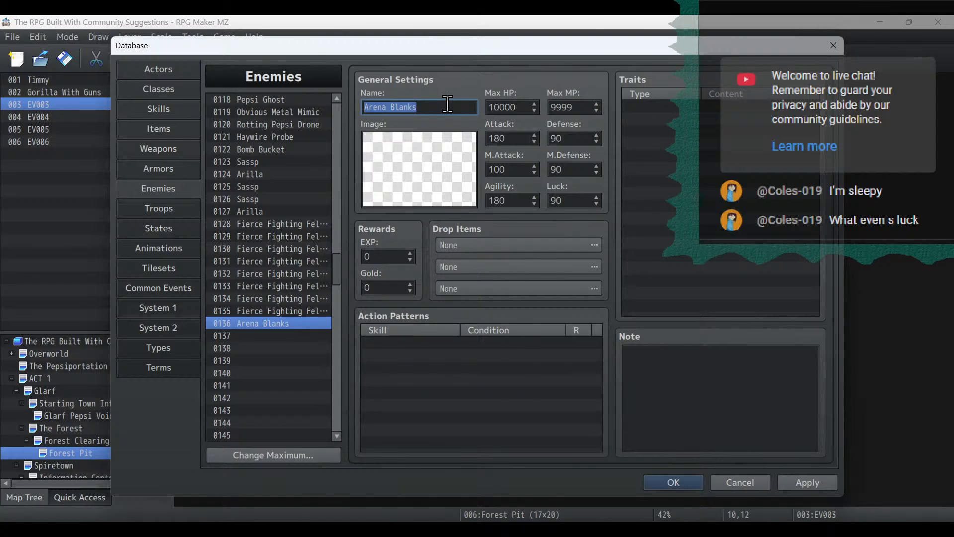
{"action": "type", "text": "Fierce Fi"}
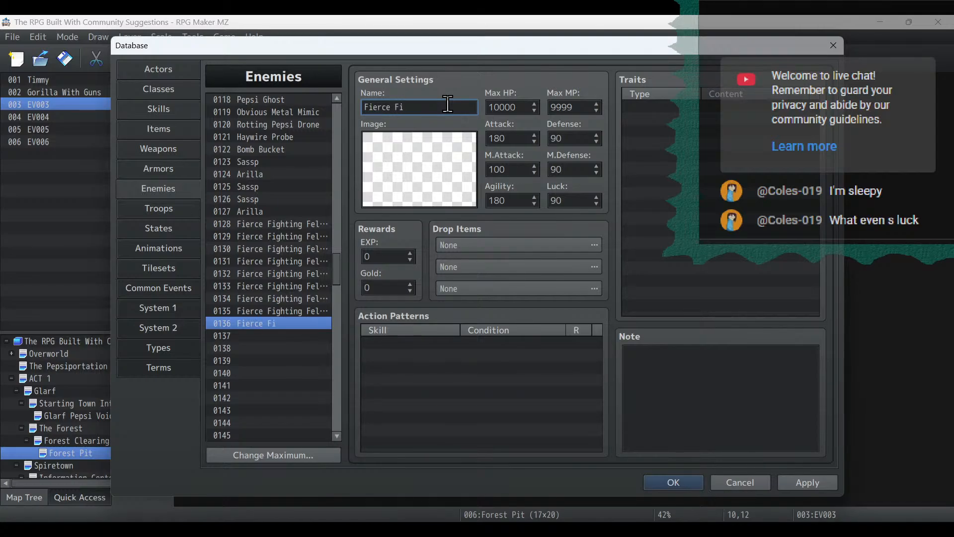
{"action": "type", "text": "ghting Feline"}
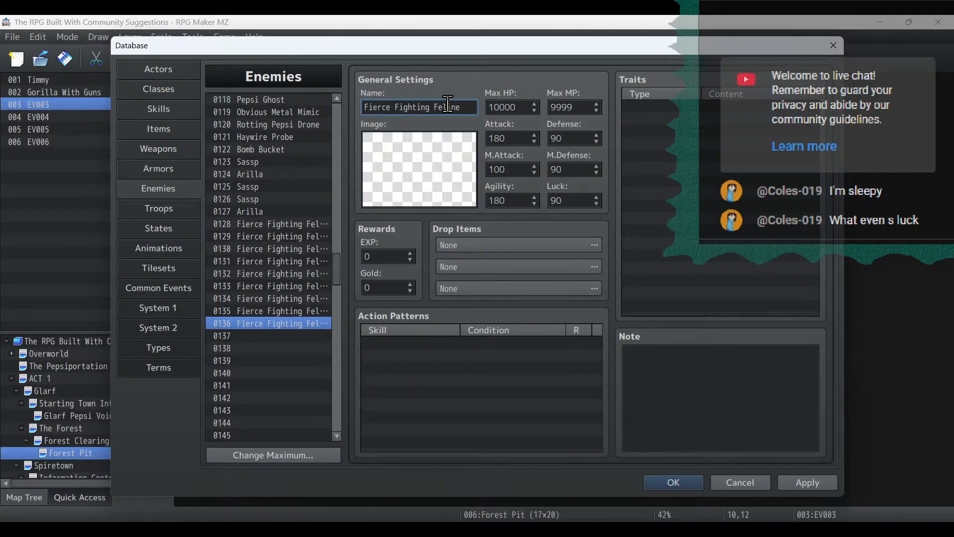
{"action": "left_click", "coordinate": [808, 483]}
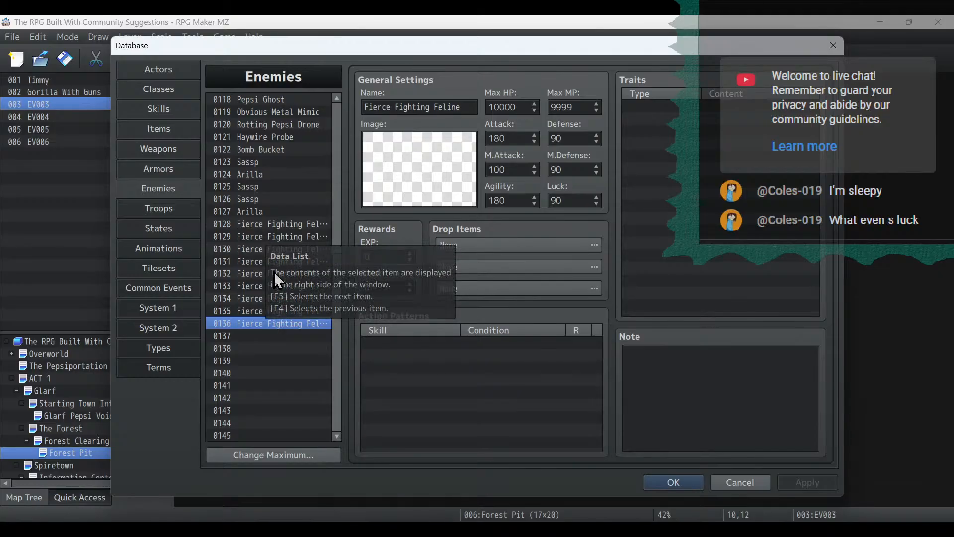
Copy the Insta-Kill * 0% trait from Sassp 0126 and paste it into enemy 0200, the gorilla with a lot of guns.
{"action": "left_click", "coordinate": [252, 199]}
{"action": "left_click", "coordinate": [745, 225]}
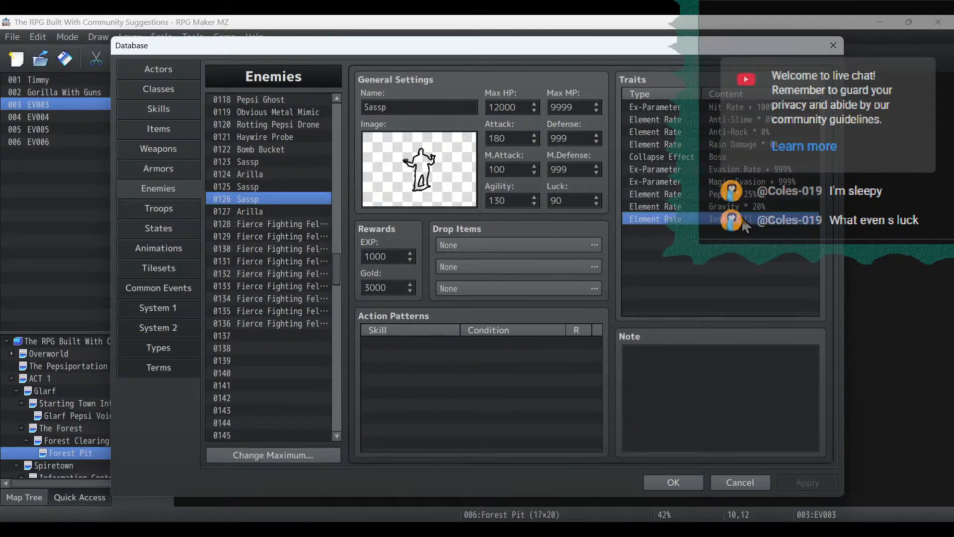
{"action": "scroll", "coordinate": [271, 276], "scroll_direction": "down", "scroll_amount": 13}
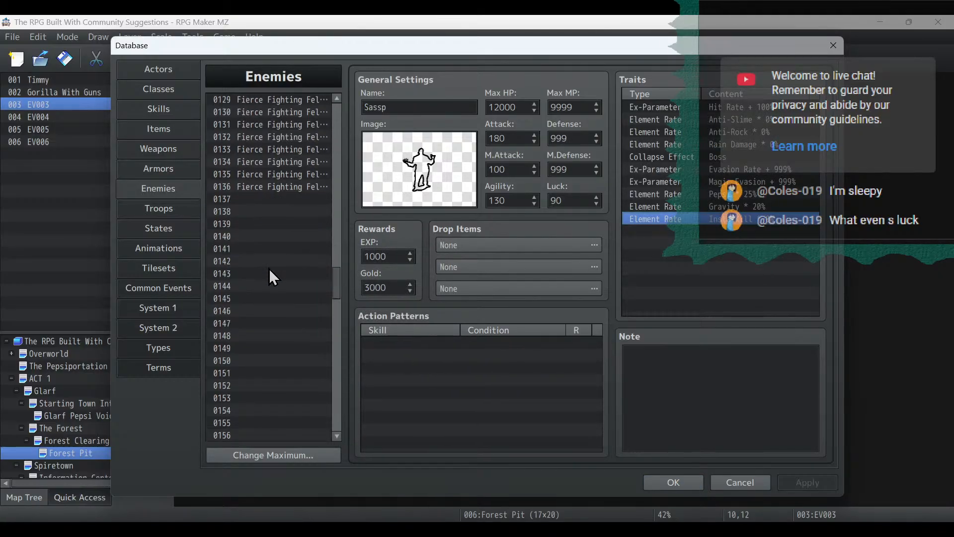
{"action": "scroll", "coordinate": [271, 276], "scroll_direction": "down", "scroll_amount": 13}
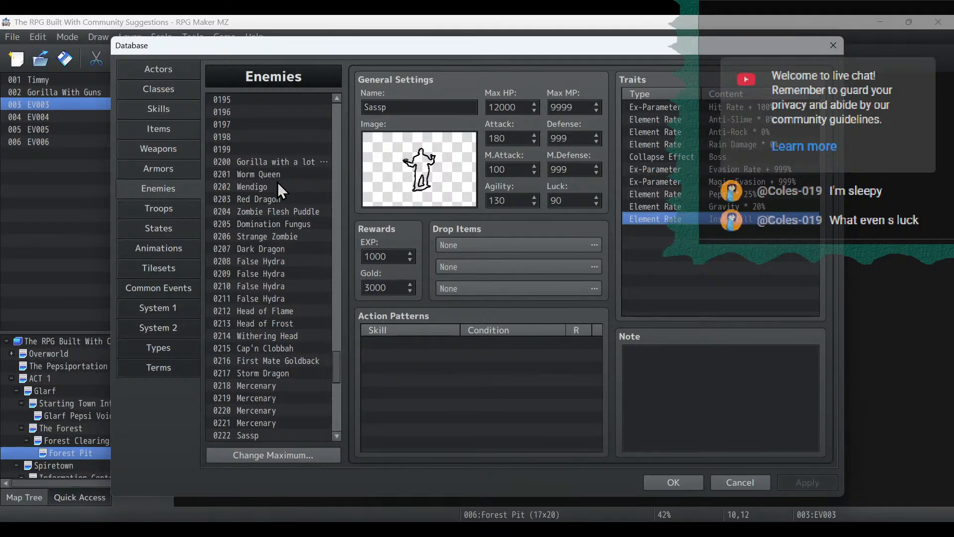
{"action": "left_click", "coordinate": [294, 162]}
{"action": "left_click", "coordinate": [718, 266]}
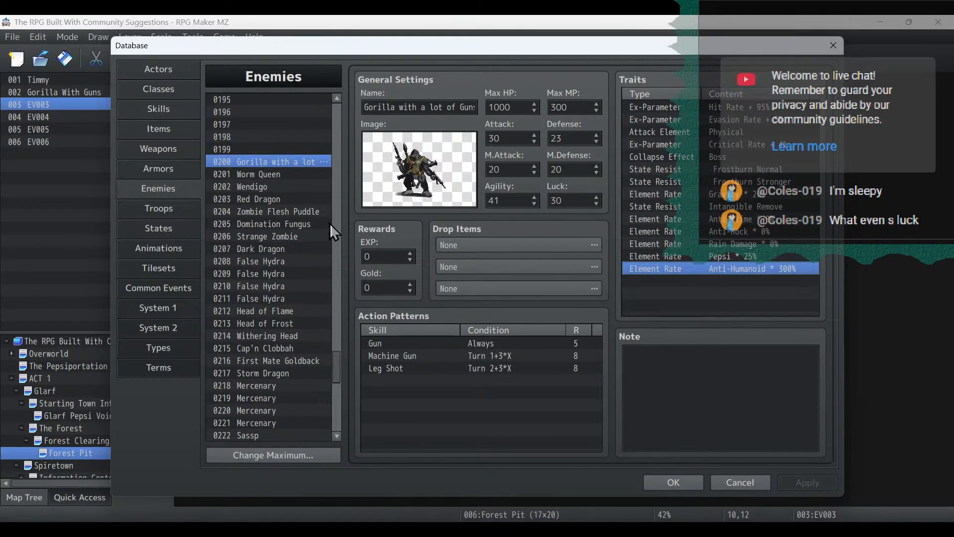
Paste the Insta-Kill * 0% element rate trait into Wendigo 0202 and Red Dragon 0203.
{"action": "left_click", "coordinate": [297, 175]}
{"action": "left_click", "coordinate": [290, 197]}
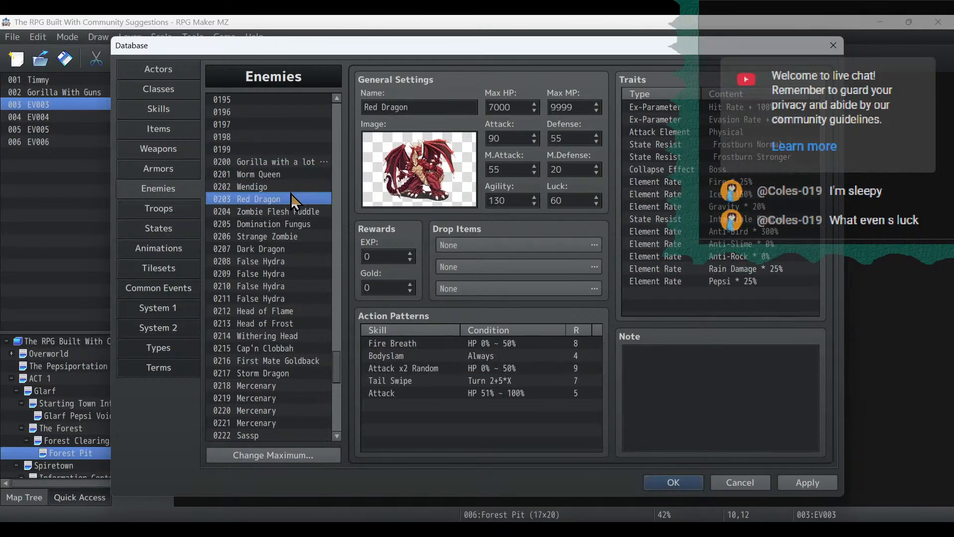
{"action": "key", "text": "Up"}
{"action": "left_click", "coordinate": [738, 256]}
{"action": "left_click", "coordinate": [308, 199]}
{"action": "left_click", "coordinate": [738, 281]}
Paste the Insta-Kill * 0% trait into Zombie Flesh Puddle, Domination Fungus, Strange Zombie and Dark Dragon, 0204 to 0207.
{"action": "left_click", "coordinate": [279, 210]}
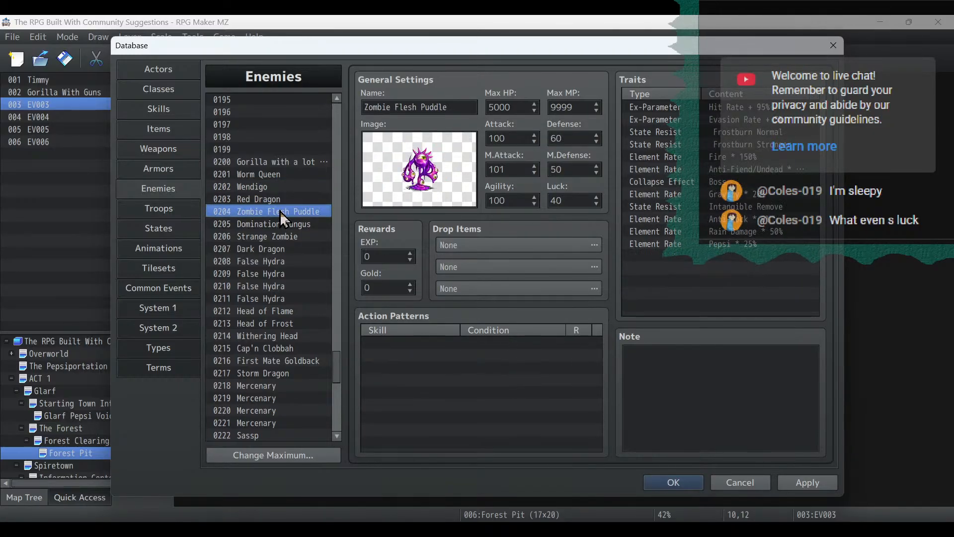
{"action": "left_click", "coordinate": [763, 232]}
{"action": "left_click", "coordinate": [286, 224]}
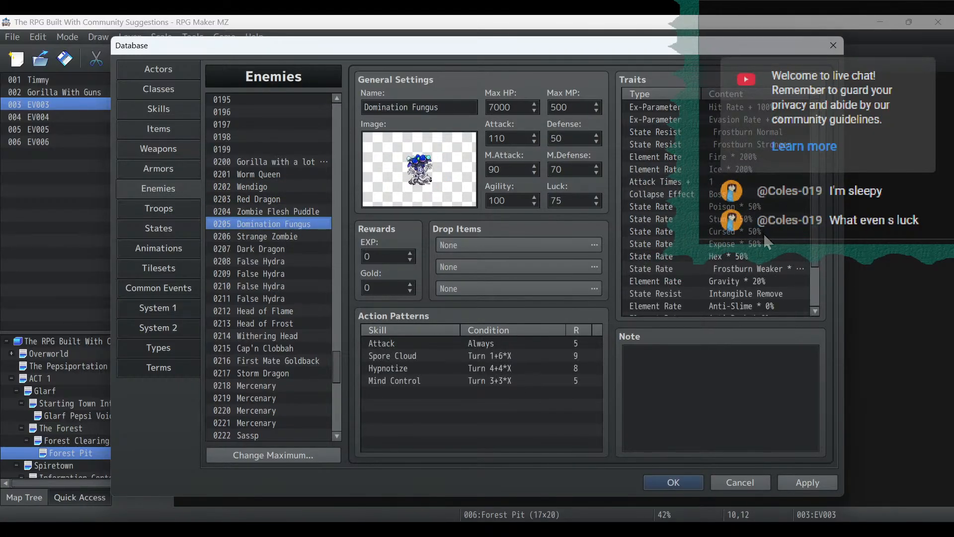
{"action": "left_click", "coordinate": [745, 269]}
{"action": "left_click", "coordinate": [281, 237]}
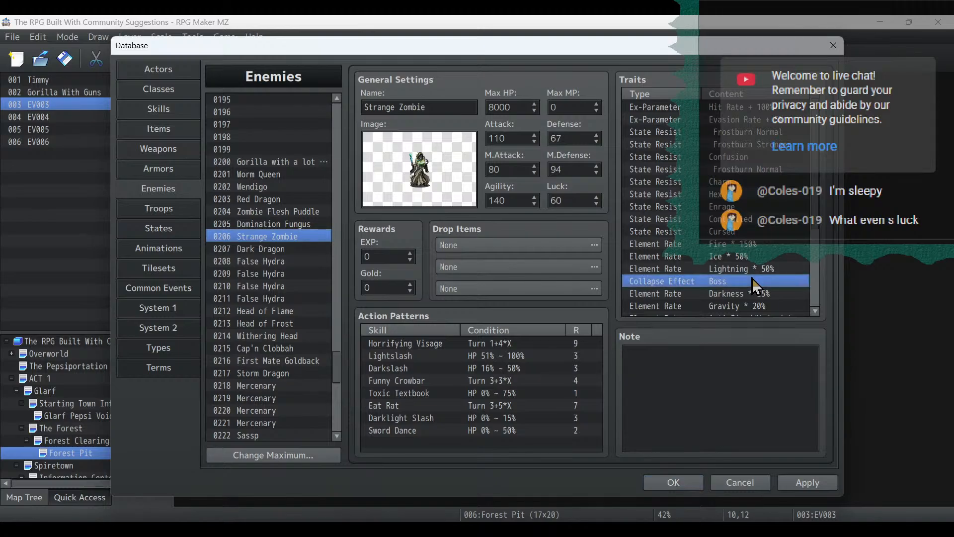
{"action": "left_click", "coordinate": [752, 279]}
{"action": "left_click", "coordinate": [271, 249]}
{"action": "left_click", "coordinate": [686, 269]}
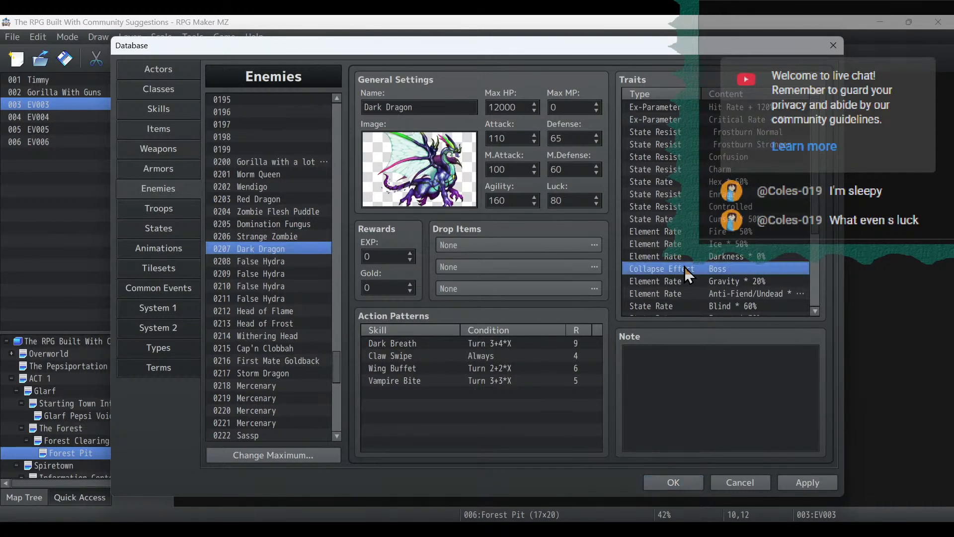
Paste the Insta-Kill * 0% element rate trait into the False Hydra enemies 0208 and 0209.
{"action": "left_click", "coordinate": [267, 261]}
{"action": "left_click", "coordinate": [701, 257]}
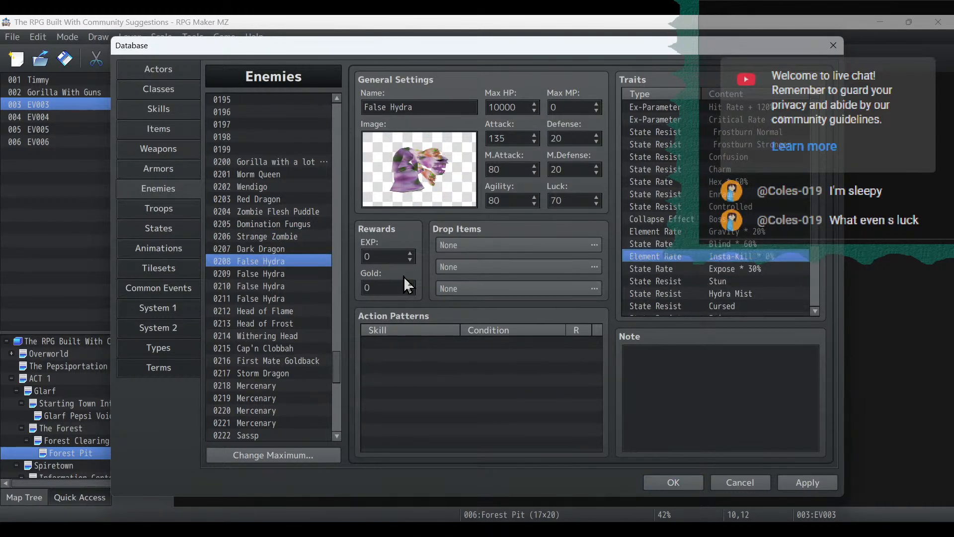
{"action": "left_click", "coordinate": [299, 272]}
{"action": "left_click", "coordinate": [681, 277]}
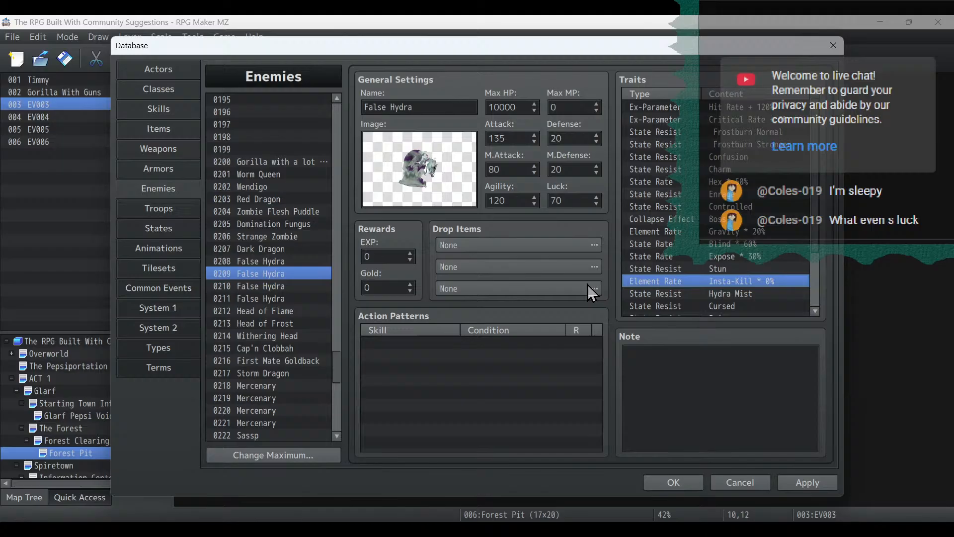
Paste the Insta-Kill * 0% element rate trait into the False Hydra enemies 0210 and 0211.
{"action": "left_click", "coordinate": [290, 286]}
{"action": "left_click", "coordinate": [748, 292]}
{"action": "left_click", "coordinate": [289, 297]}
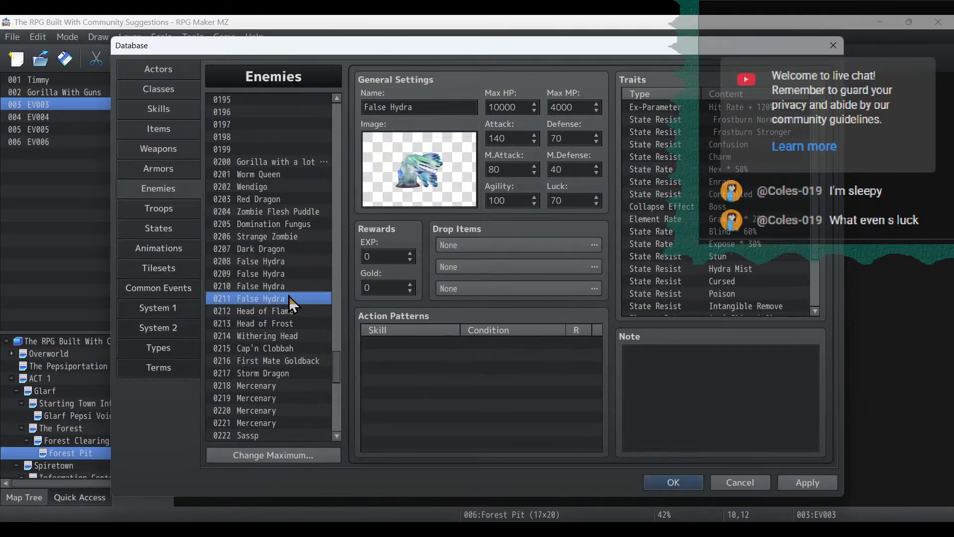
{"action": "left_click", "coordinate": [745, 273]}
{"action": "key", "text": "ctrl+v"}
{"action": "scroll", "coordinate": [291, 317], "scroll_direction": "down", "scroll_amount": 4}
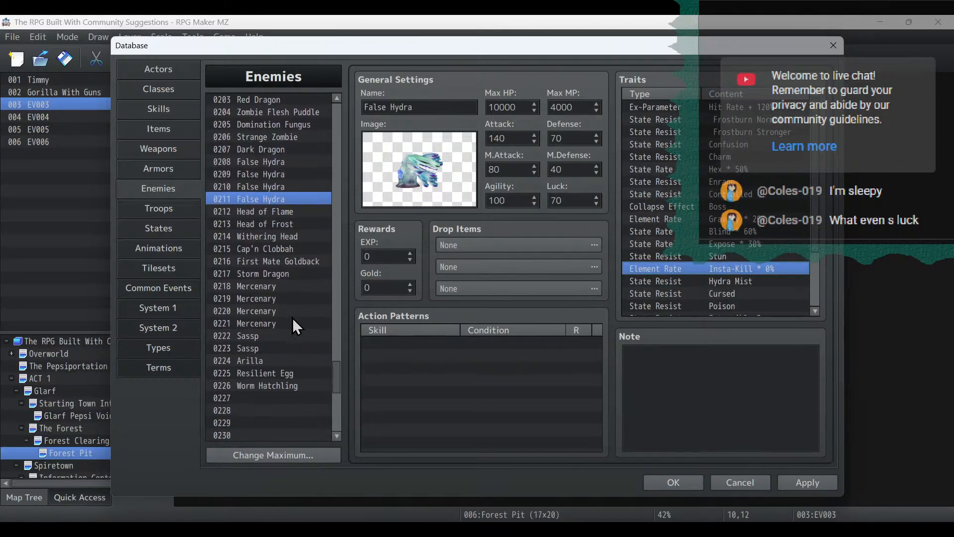
Paste the Insta-Kill * 0% element rate trait into Cap'n Clobbah 0215 and First Mate Goldback 0216.
{"action": "left_click", "coordinate": [281, 200]}
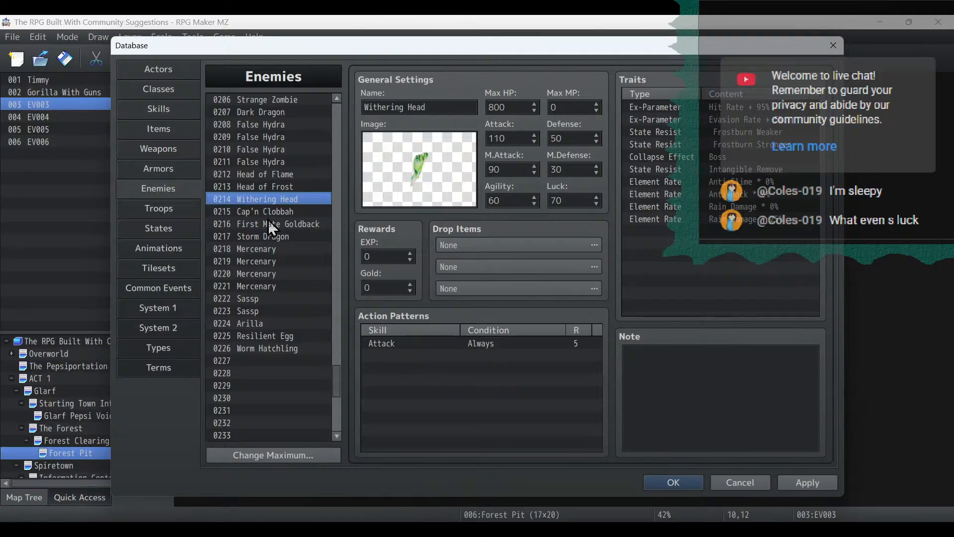
{"action": "left_click", "coordinate": [268, 210]}
{"action": "key", "text": "ctrl+v"}
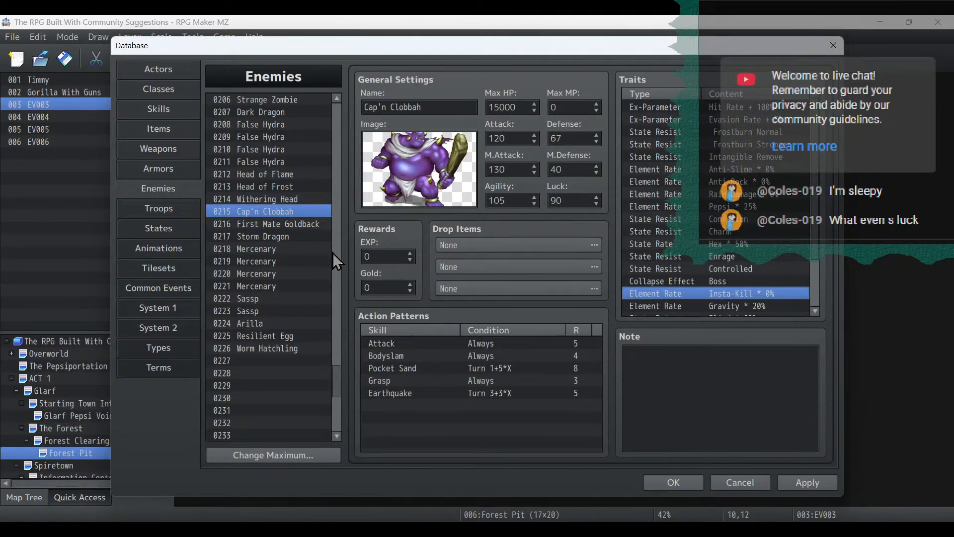
{"action": "left_click", "coordinate": [303, 223]}
{"action": "left_click", "coordinate": [773, 297]}
{"action": "key", "text": "ctrl+v"}
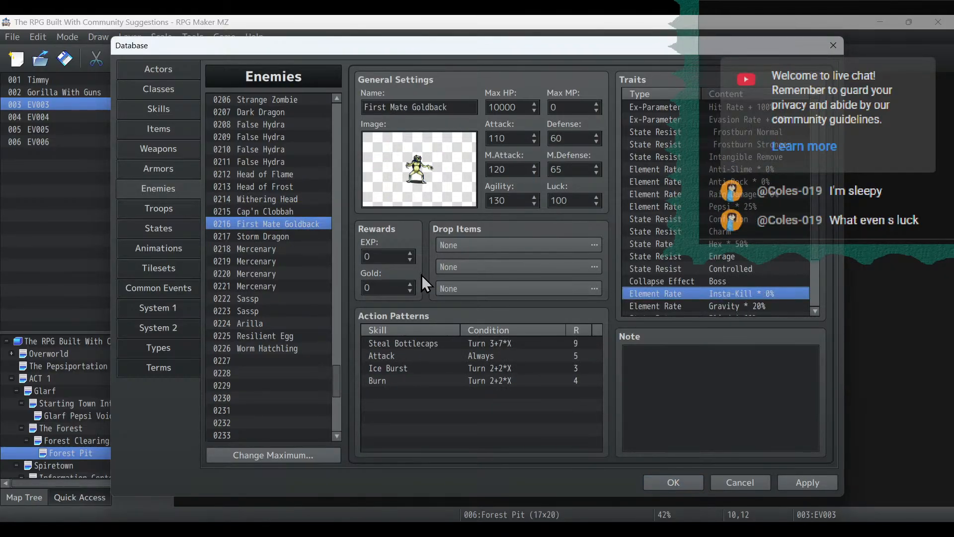
Paste the Insta-Kill * 0% element rate trait into Storm Dragon 0217 and Mercenary 0218.
{"action": "left_click", "coordinate": [294, 235]}
{"action": "left_click", "coordinate": [753, 311]}
{"action": "key", "text": "ctrl+v"}
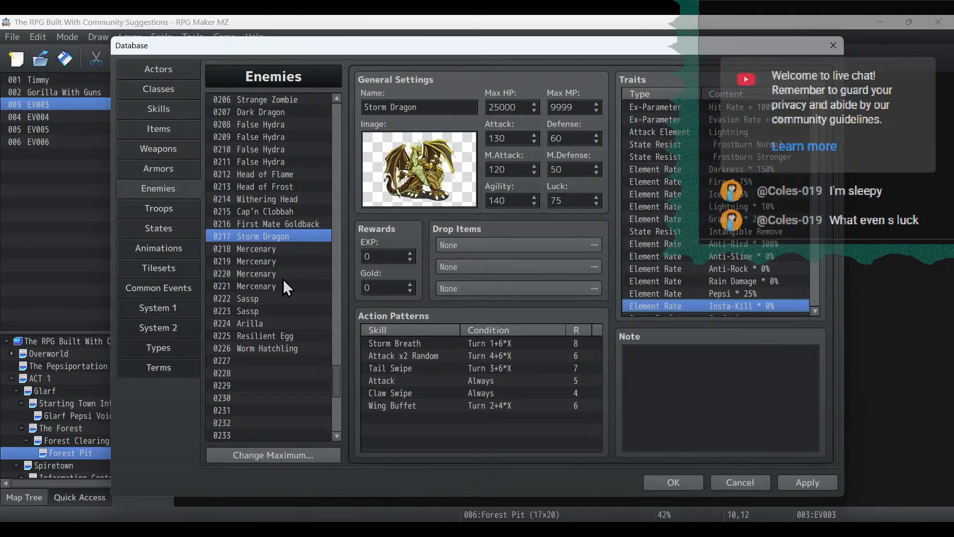
{"action": "left_click", "coordinate": [283, 248]}
{"action": "left_click", "coordinate": [753, 281]}
{"action": "key", "text": "ctrl+v"}
Paste the Insta-Kill * 0% element rate trait into the Mercenary enemies 0219, 0220 and 0221.
{"action": "left_click", "coordinate": [248, 259]}
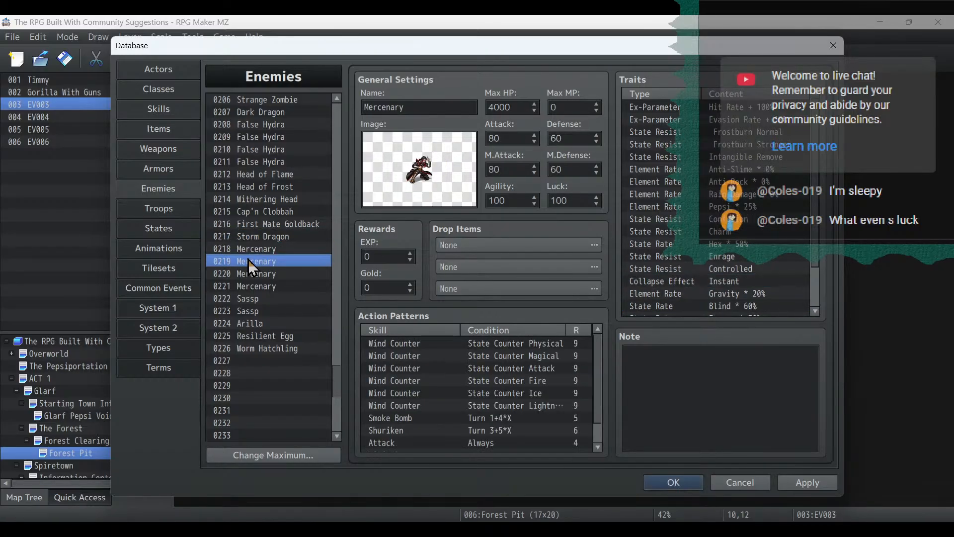
{"action": "left_click", "coordinate": [745, 268]}
{"action": "key", "text": "ctrl+v"}
{"action": "left_click", "coordinate": [268, 273]}
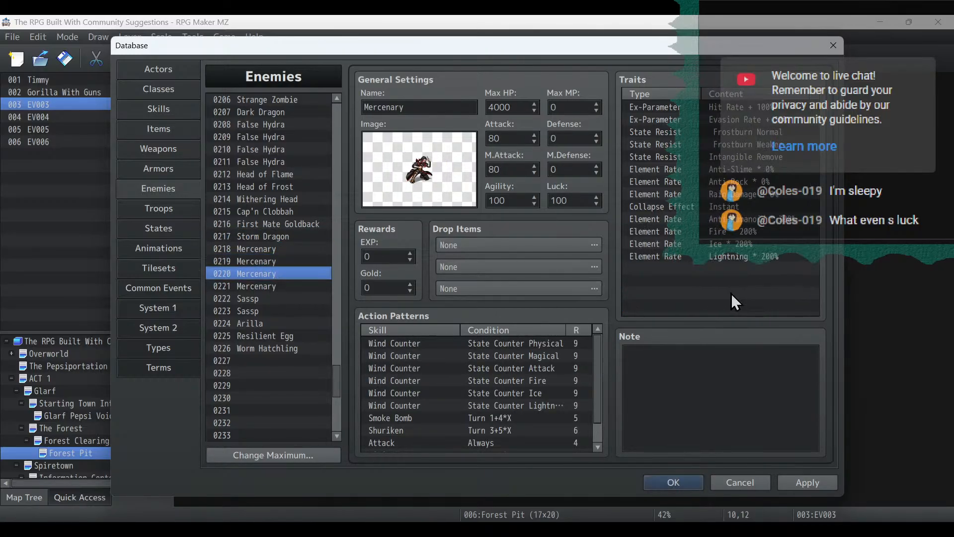
{"action": "left_click", "coordinate": [661, 243]}
{"action": "key", "text": "ctrl+v"}
{"action": "left_click", "coordinate": [257, 287]}
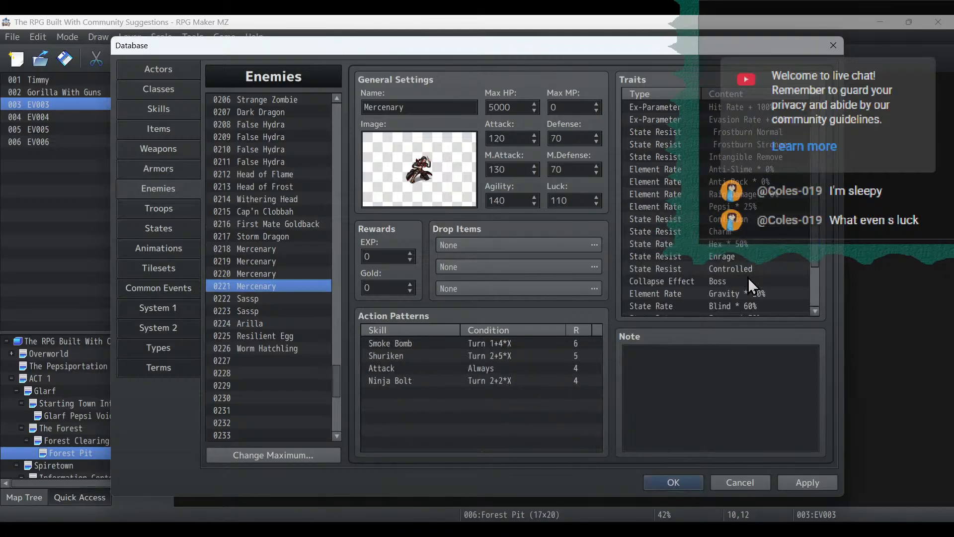
{"action": "left_click", "coordinate": [747, 278]}
{"action": "key", "text": "ctrl+v"}
Paste the Insta-Kill * 0% element rate trait into the Sassp enemies 0222 and 0223 and into Arilla 0224.
{"action": "left_click", "coordinate": [272, 299]}
{"action": "left_click", "coordinate": [666, 295]}
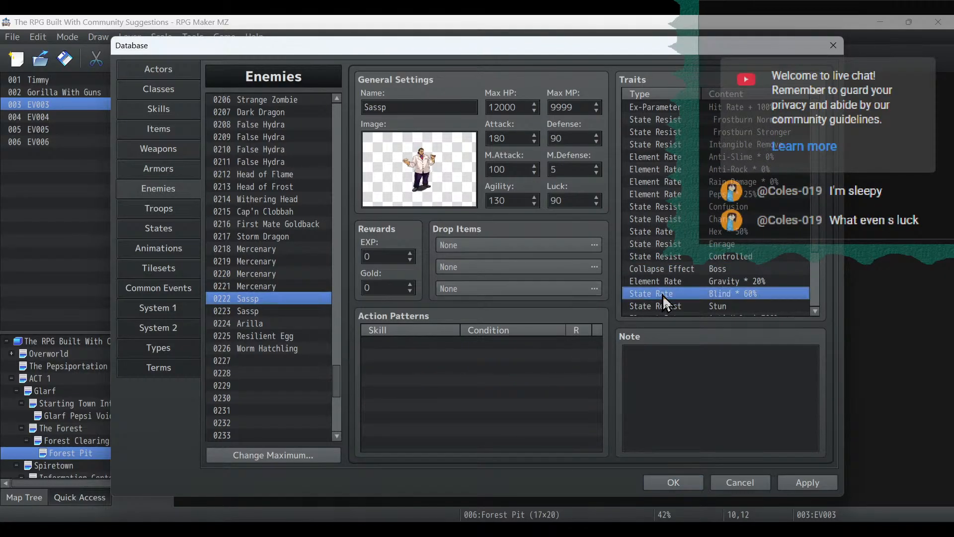
{"action": "left_click", "coordinate": [293, 310]}
{"action": "left_click", "coordinate": [760, 279]}
{"action": "key", "text": "ctrl+v"}
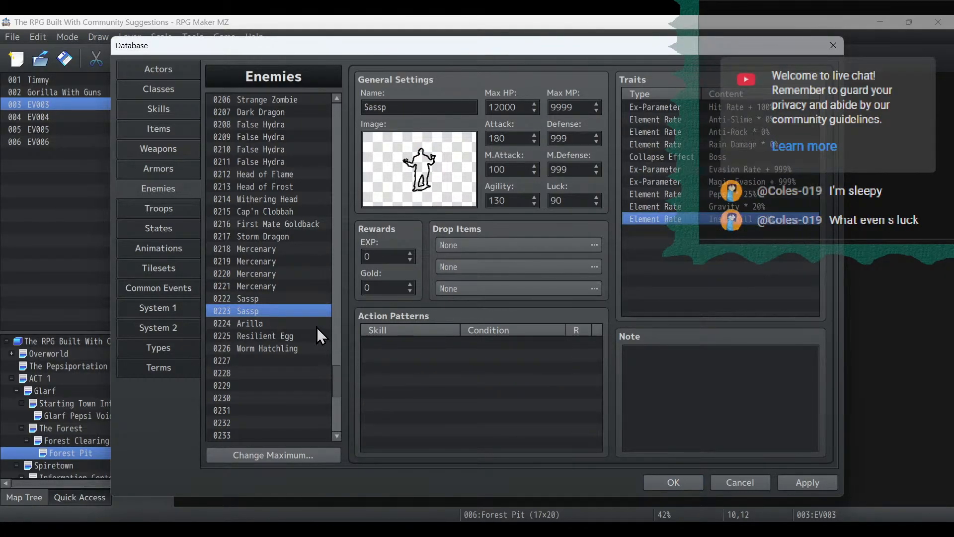
{"action": "left_click", "coordinate": [296, 324]}
{"action": "left_click", "coordinate": [726, 282]}
{"action": "key", "text": "ctrl+v"}
Look over Resilient Egg 0225 and Worm Hatchling 0226, and apply the enemy changes to the database.
{"action": "left_click", "coordinate": [298, 336]}
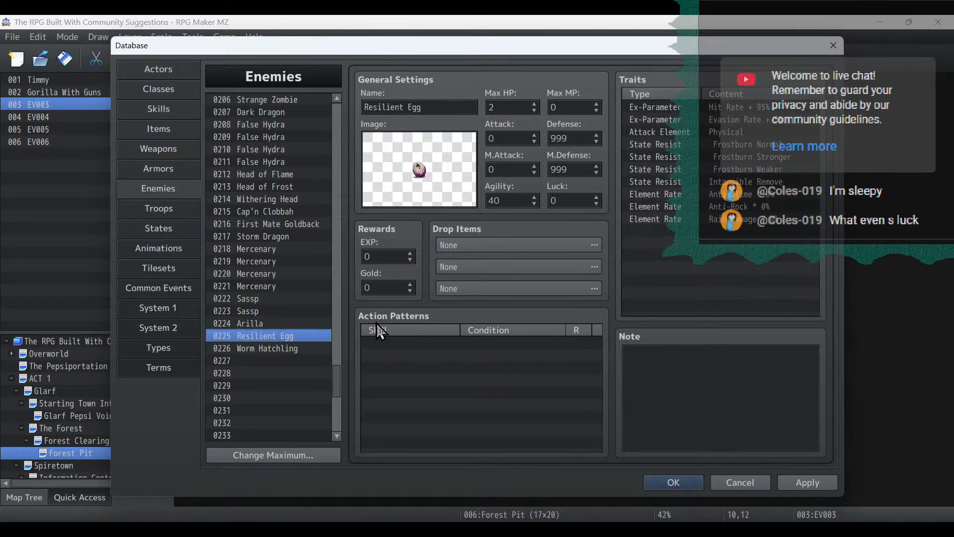
{"action": "left_click", "coordinate": [761, 305]}
{"action": "left_click", "coordinate": [305, 338]}
{"action": "left_click", "coordinate": [745, 261]}
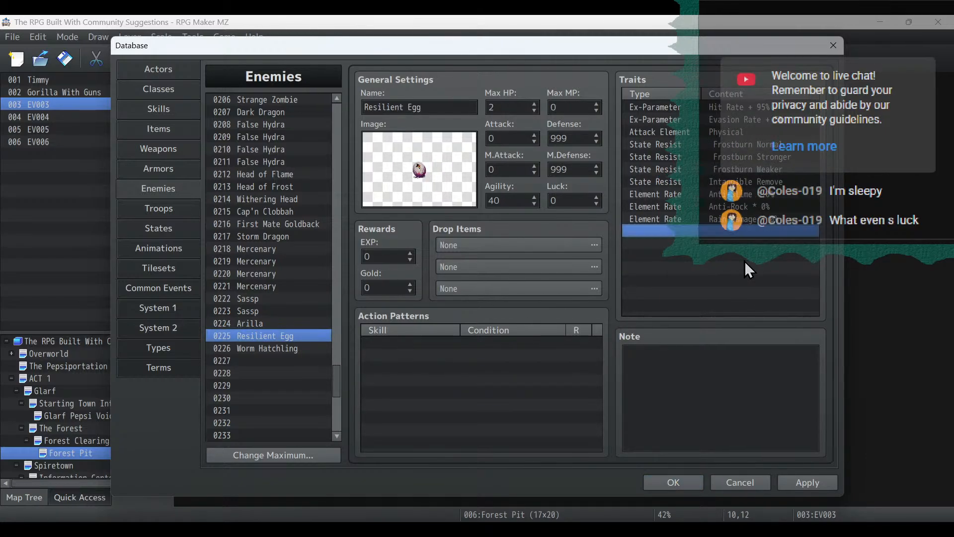
{"action": "left_click", "coordinate": [271, 347]}
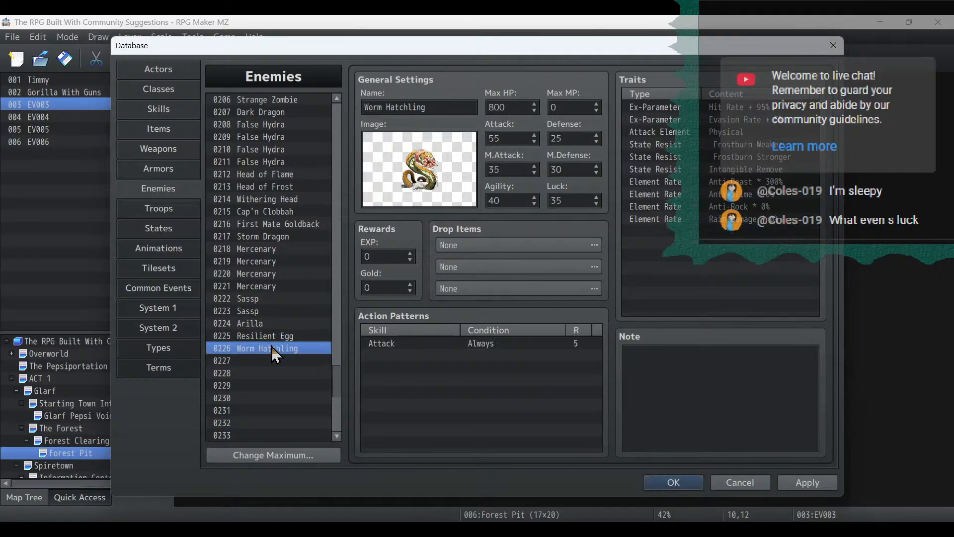
{"action": "left_click", "coordinate": [791, 480]}
Set the Execute skill's description to "Deal heavy damage to a random enemy. May instantly kill non-boss enemies. Chance increases with level.".
{"action": "left_click", "coordinate": [151, 110]}
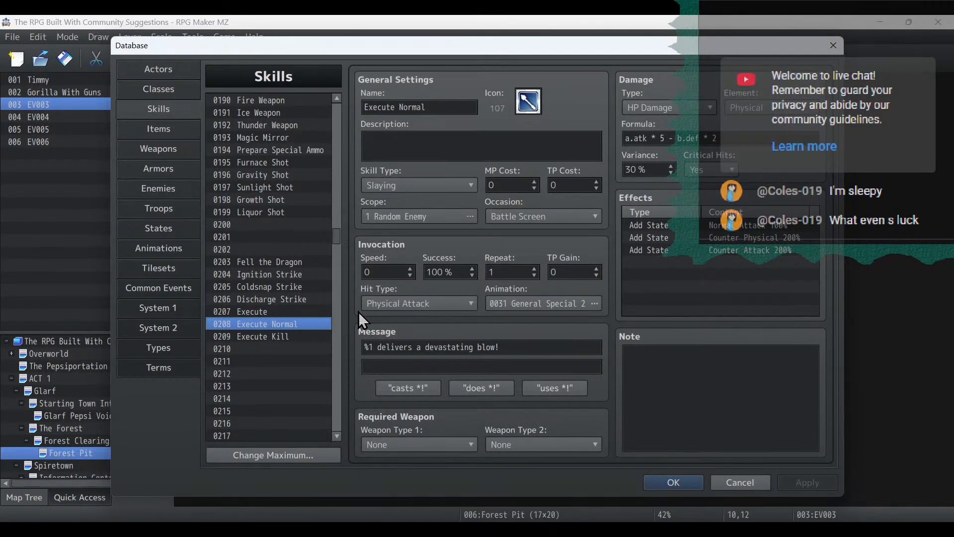
{"action": "left_click", "coordinate": [262, 312]}
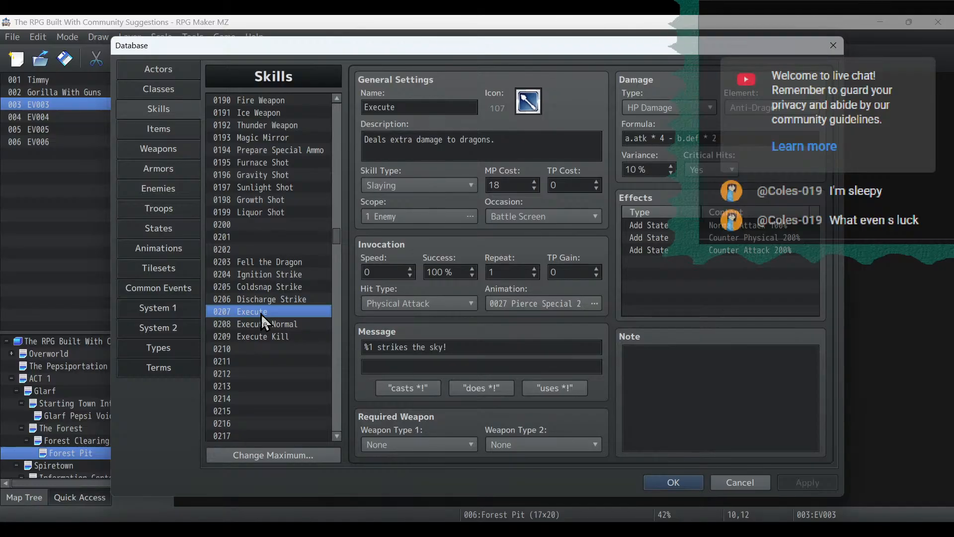
{"action": "left_click", "coordinate": [284, 323]}
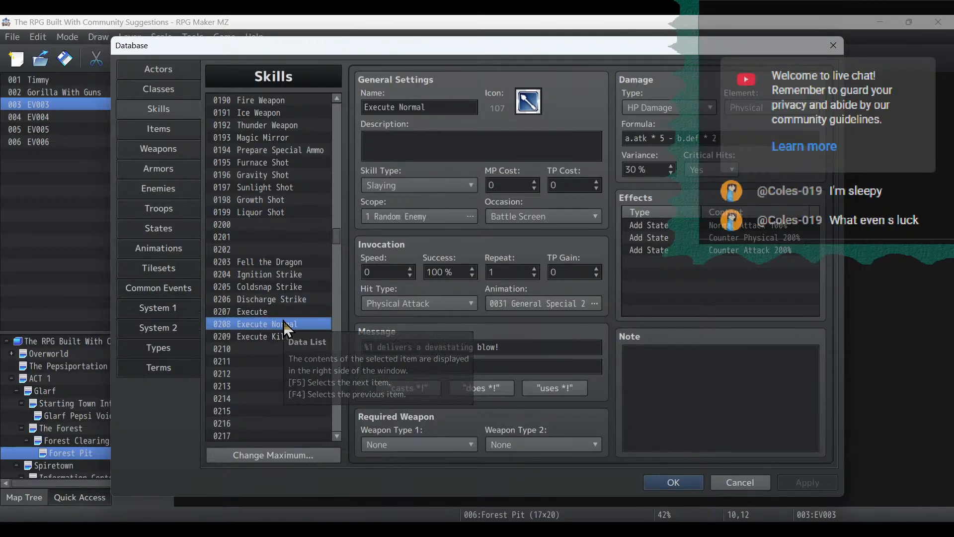
{"action": "left_click", "coordinate": [312, 332]}
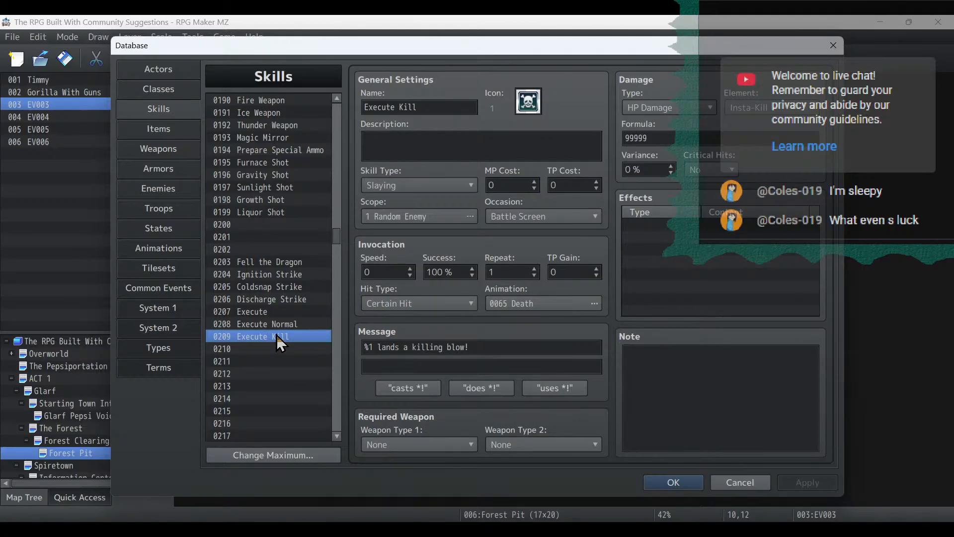
{"action": "left_click", "coordinate": [293, 324]}
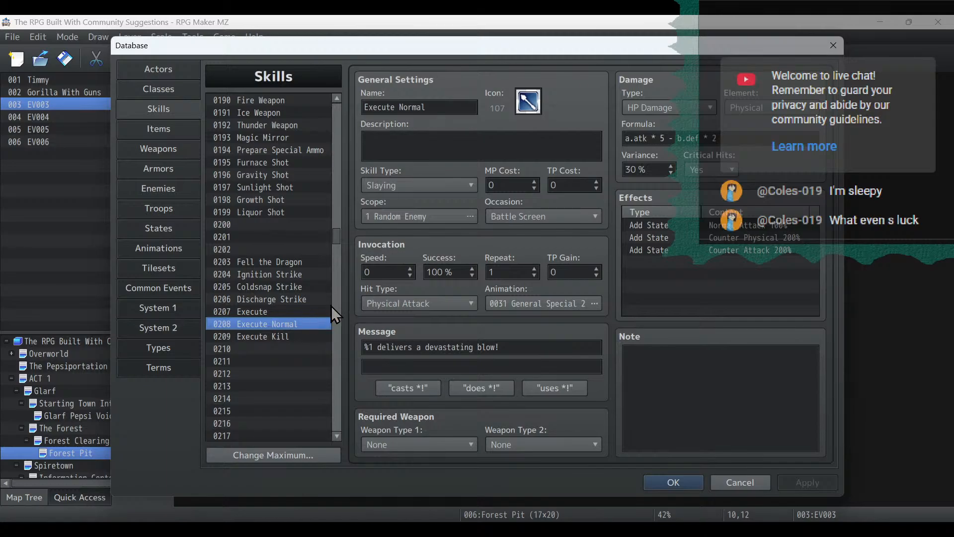
{"action": "left_click", "coordinate": [290, 310]}
{"action": "triple_click", "coordinate": [497, 146]}
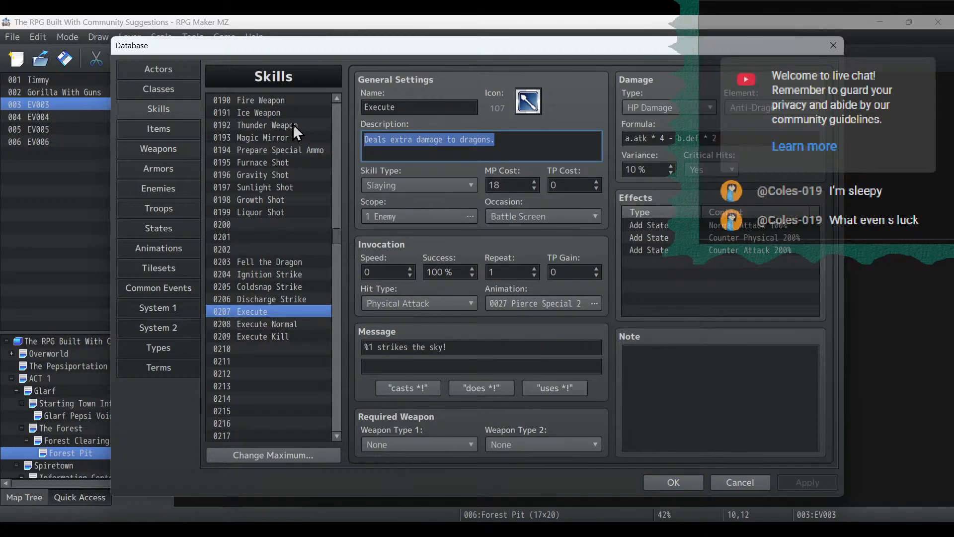
{"action": "type", "text": "Deal"}
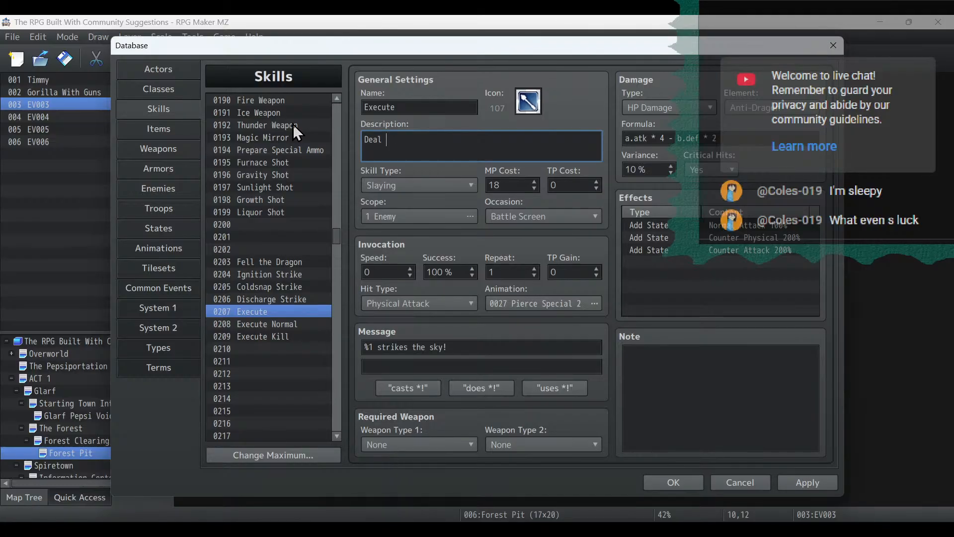
{"action": "type", "text": " heavy damage to a random enemy."}
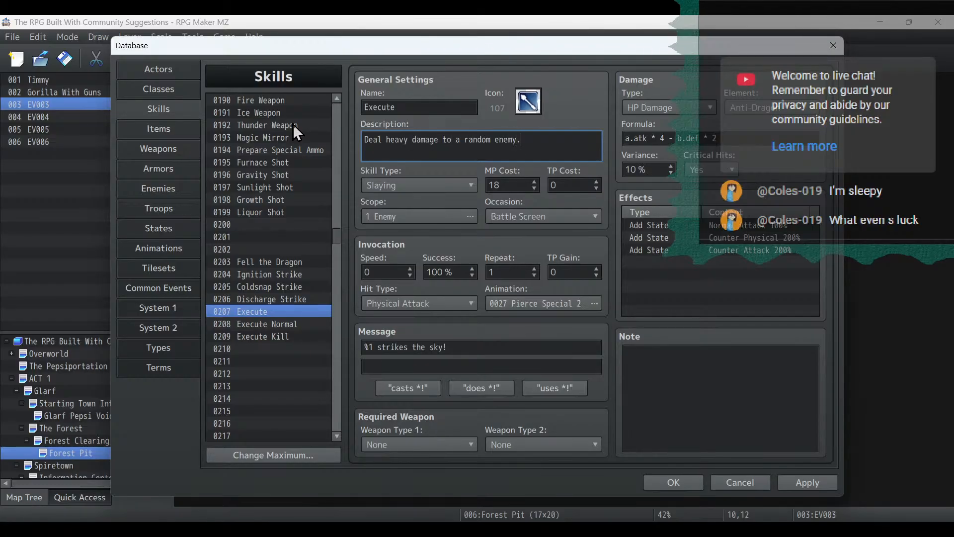
{"action": "type", "text": " May instantly kill non-boss enemies. "}
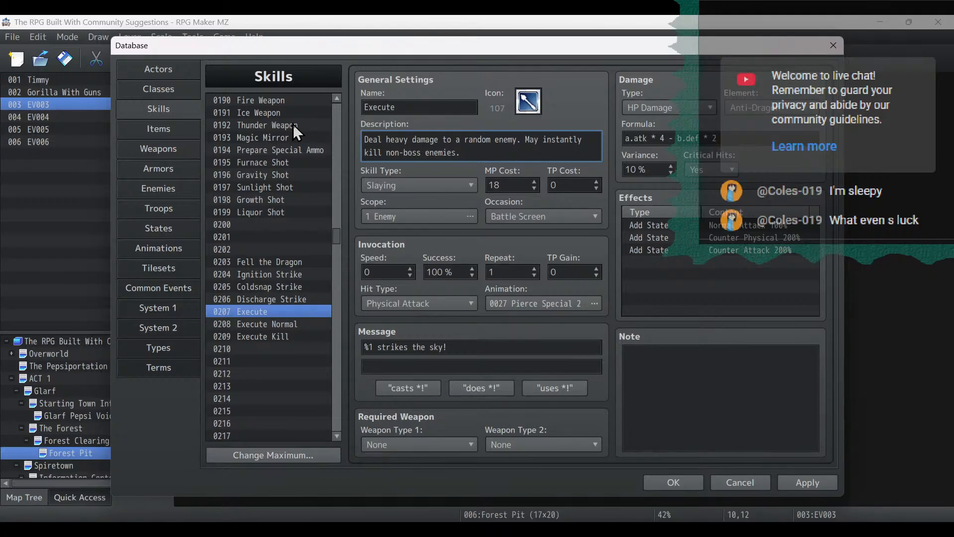
{"action": "type", "text": "Chance increases with level."}
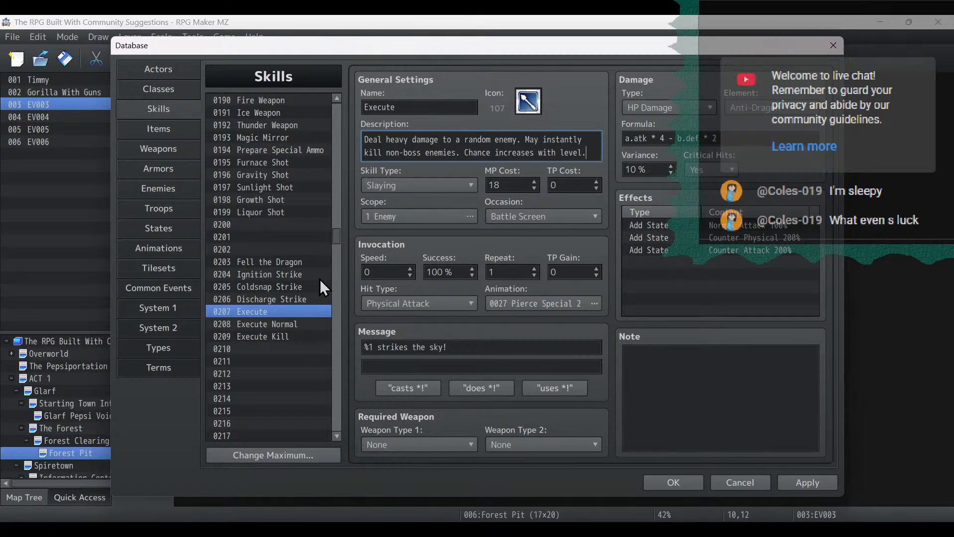
Remove all three Add State effects from the Execute skill and set its scope to the user.
{"action": "left_click", "coordinate": [687, 222]}
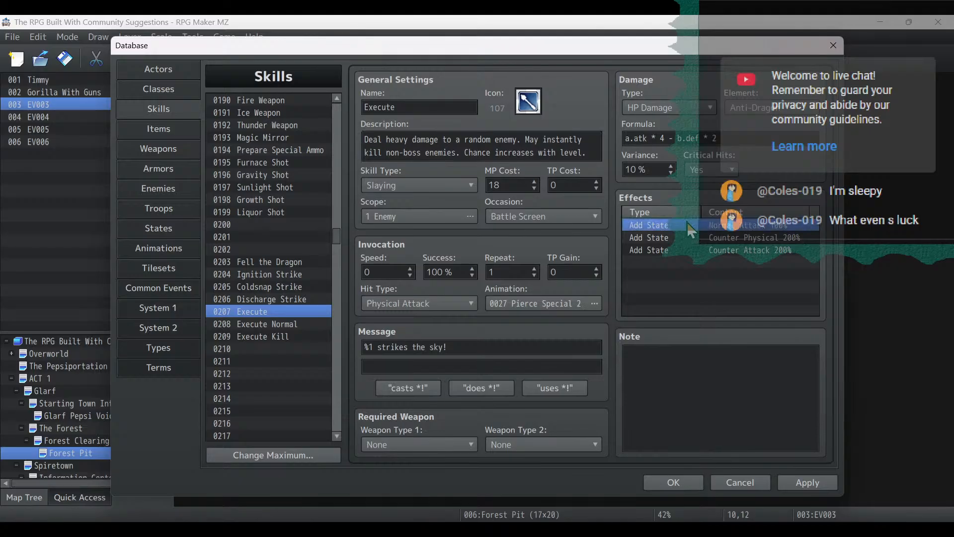
{"action": "key", "text": "Delete"}
{"action": "key", "text": "Delete"}
{"action": "key", "text": "Delete"}
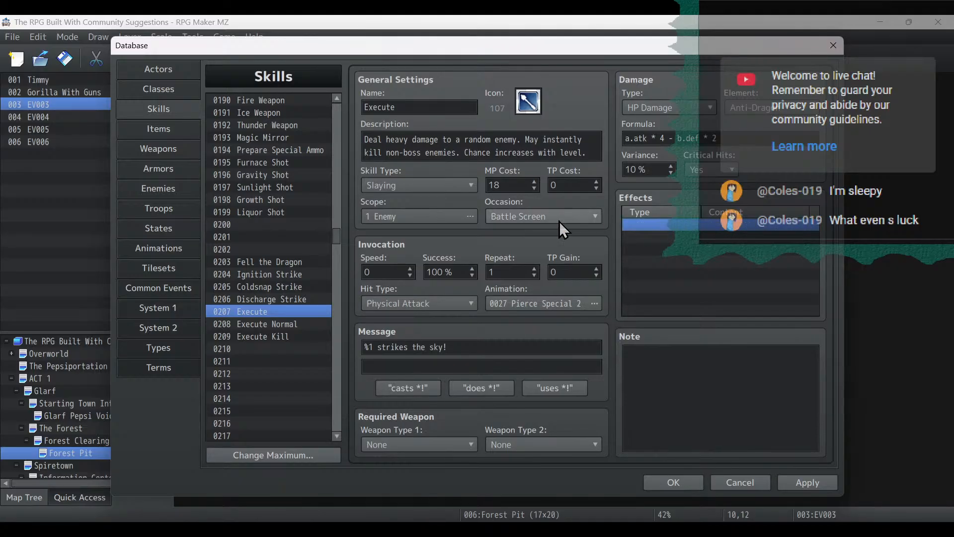
{"action": "left_click", "coordinate": [437, 217]}
{"action": "left_click", "coordinate": [360, 297]}
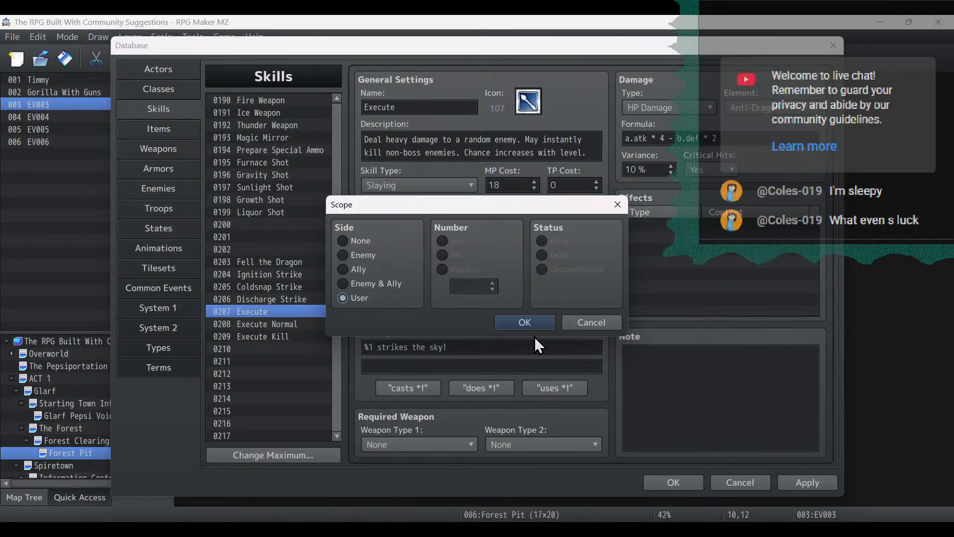
{"action": "left_click", "coordinate": [529, 324]}
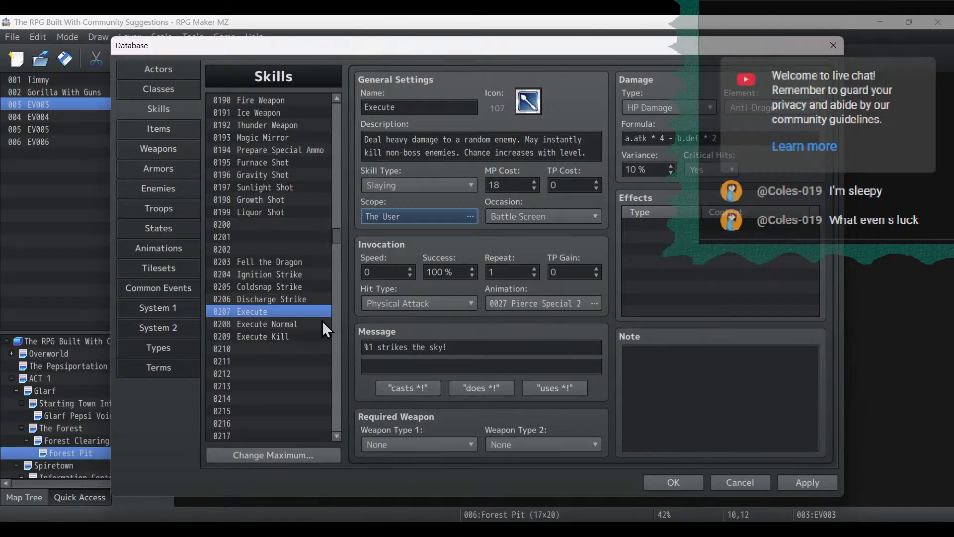
Clear the battle message text of the Execute skill.
{"action": "left_click", "coordinate": [471, 347]}
{"action": "key", "text": "BackSpace"}
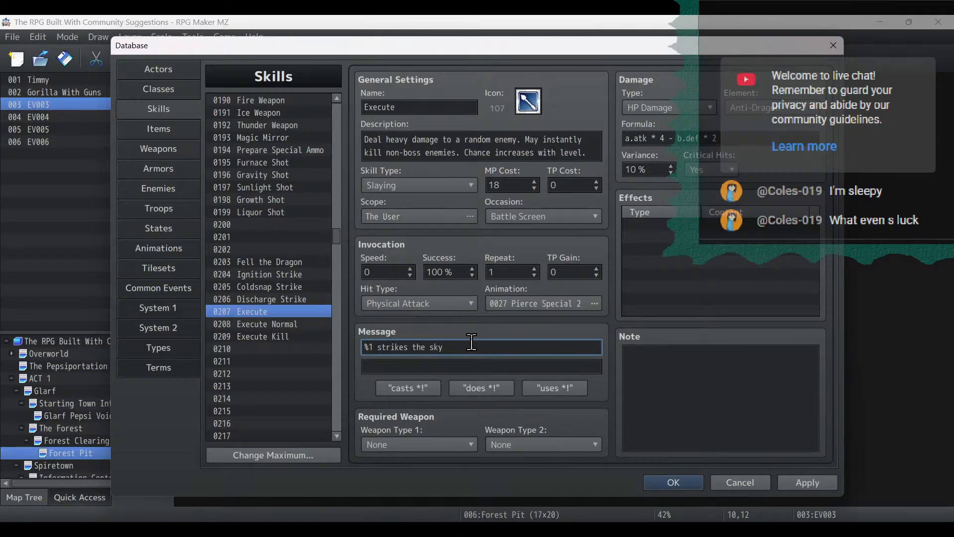
{"action": "key", "text": "BackSpace"}
{"action": "key", "text": "BackSpace"}
{"action": "key", "text": "BackSpace"}
{"action": "key", "text": "BackSpace"}
{"action": "key", "text": "BackSpace"}
{"action": "key", "text": "BackSpace"}
{"action": "key", "text": "BackSpace"}
{"action": "key", "text": "BackSpace"}
{"action": "key", "text": "BackSpace"}
{"action": "key", "text": "BackSpace"}
{"action": "key", "text": "BackSpace"}
{"action": "key", "text": "BackSpace"}
{"action": "key", "text": "BackSpace"}
{"action": "key", "text": "BackSpace"}
{"action": "key", "text": "BackSpace"}
{"action": "key", "text": "BackSpace"}
{"action": "key", "text": "BackSpace"}
{"action": "key", "text": "BackSpace"}
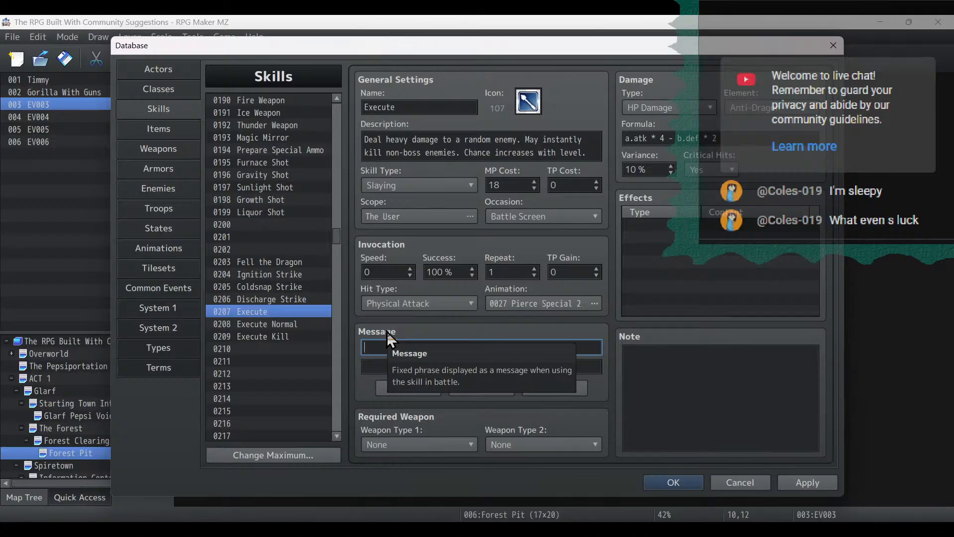
Add an Add State effect with NULL ANIMATION STATE to the Execute skill.
{"action": "left_click", "coordinate": [691, 238]}
{"action": "double_click", "coordinate": [691, 237]}
{"action": "left_click", "coordinate": [659, 177]}
{"action": "left_click", "coordinate": [643, 199]}
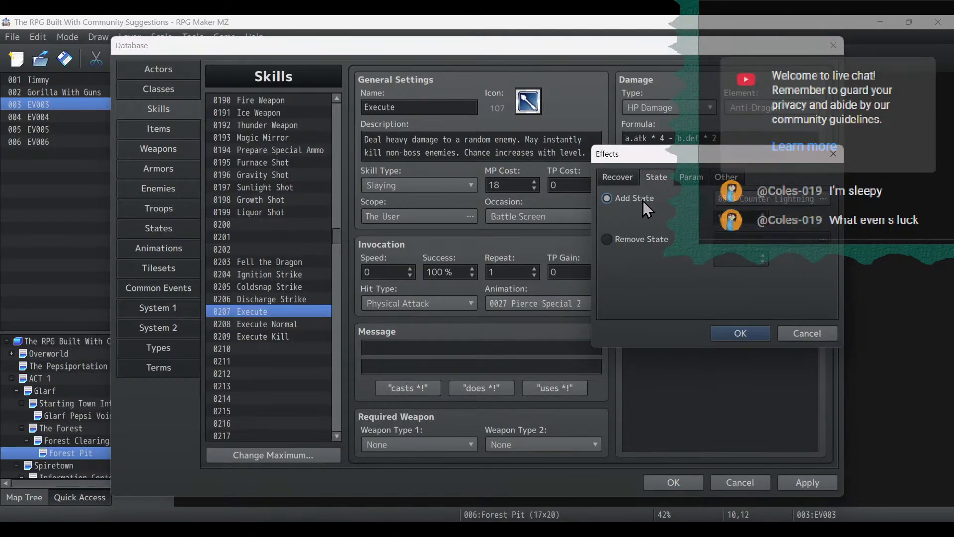
{"action": "left_click", "coordinate": [712, 199]}
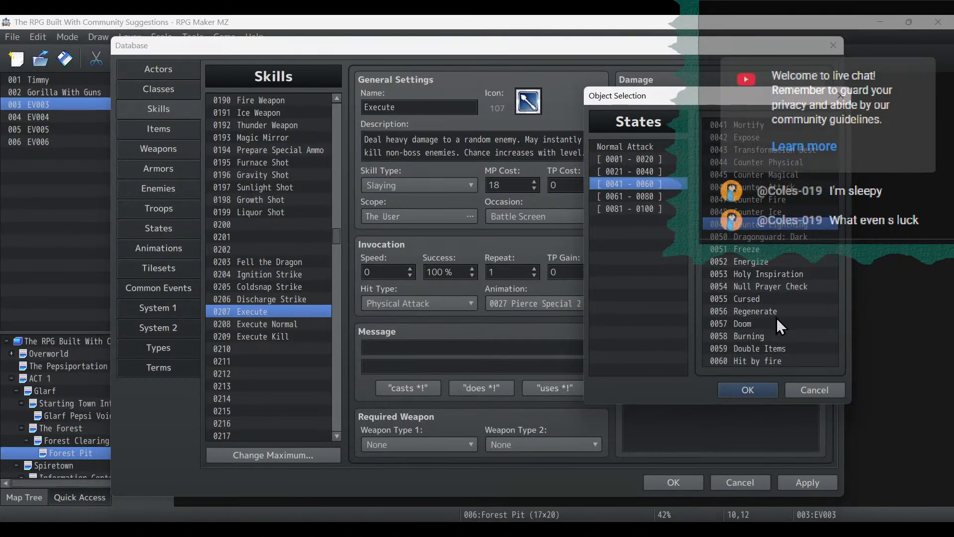
{"action": "left_click", "coordinate": [650, 174]}
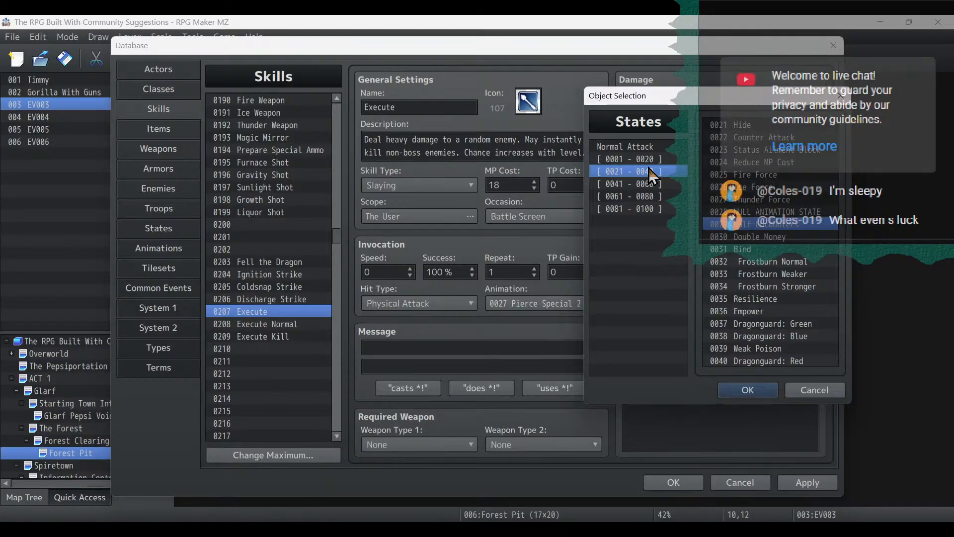
{"action": "double_click", "coordinate": [769, 203]}
{"action": "left_click", "coordinate": [769, 204]}
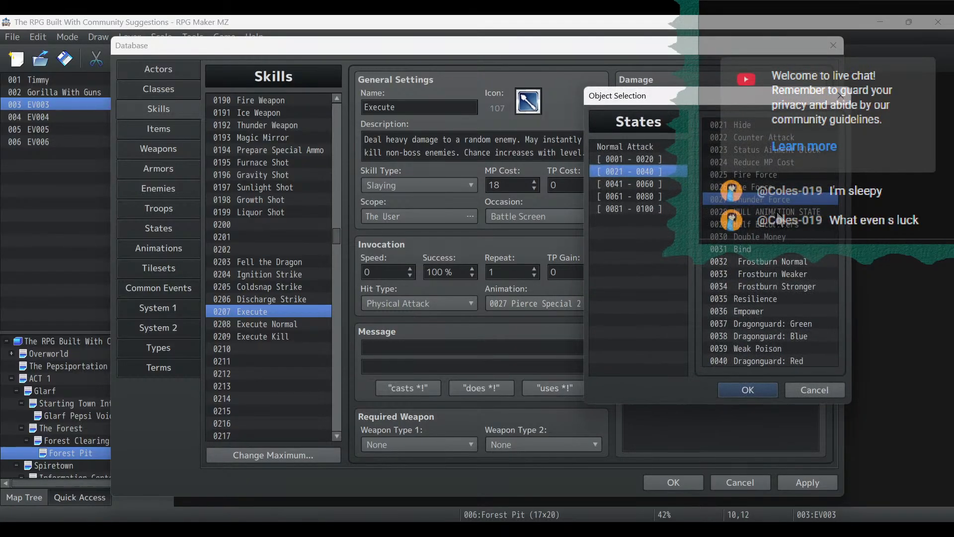
{"action": "double_click", "coordinate": [777, 213]}
{"action": "left_click", "coordinate": [740, 333]}
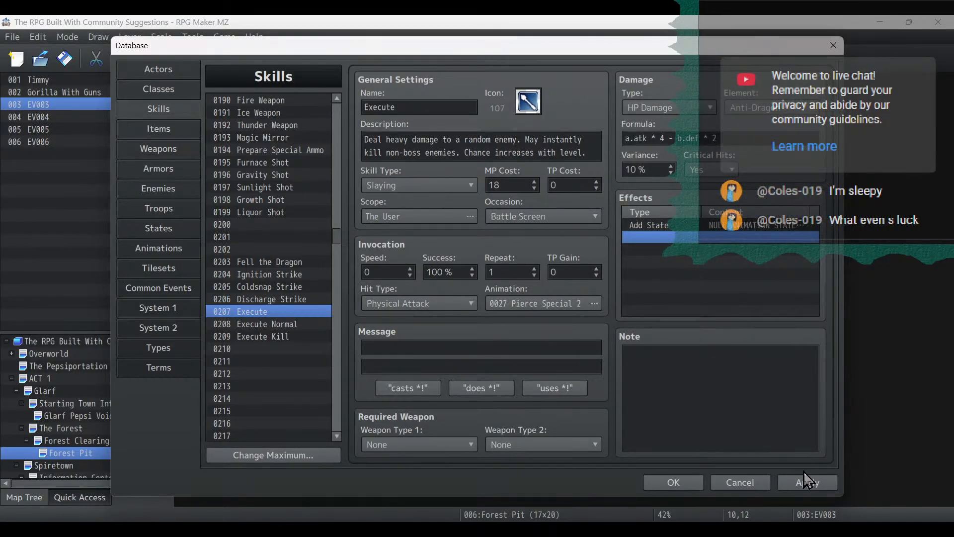
Apply the pending changes to the Execute skill and set its damage type to None.
{"action": "left_click", "coordinate": [807, 489]}
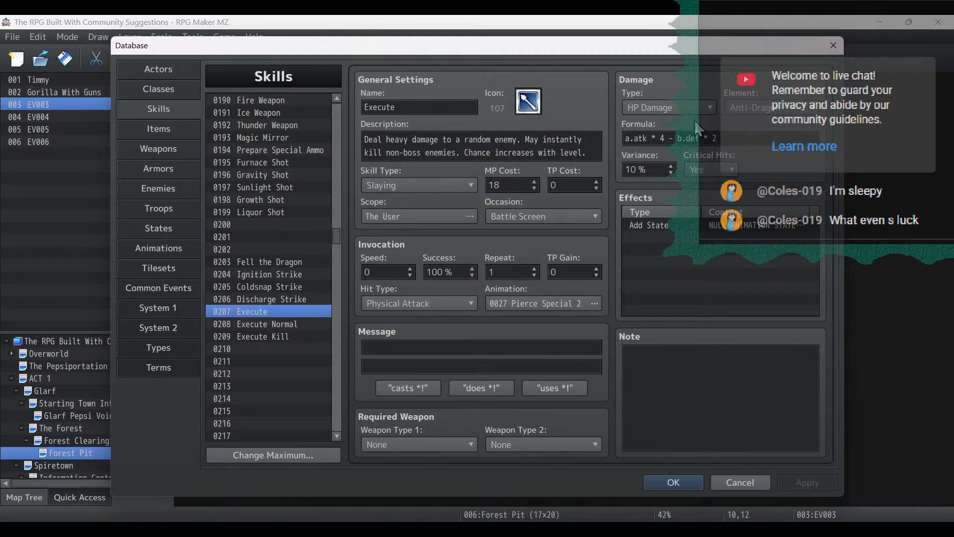
{"action": "left_click", "coordinate": [677, 107]}
{"action": "left_click", "coordinate": [673, 124]}
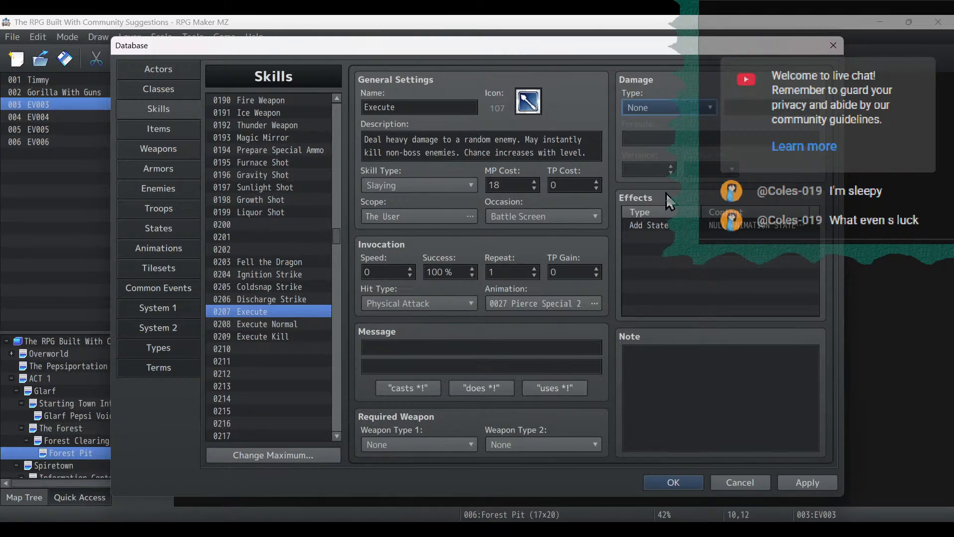
Add a Common Event effect calling the empty common event 0066 to the Execute skill and apply it.
{"action": "double_click", "coordinate": [655, 243]}
{"action": "left_click", "coordinate": [726, 177]}
{"action": "left_click", "coordinate": [645, 282]}
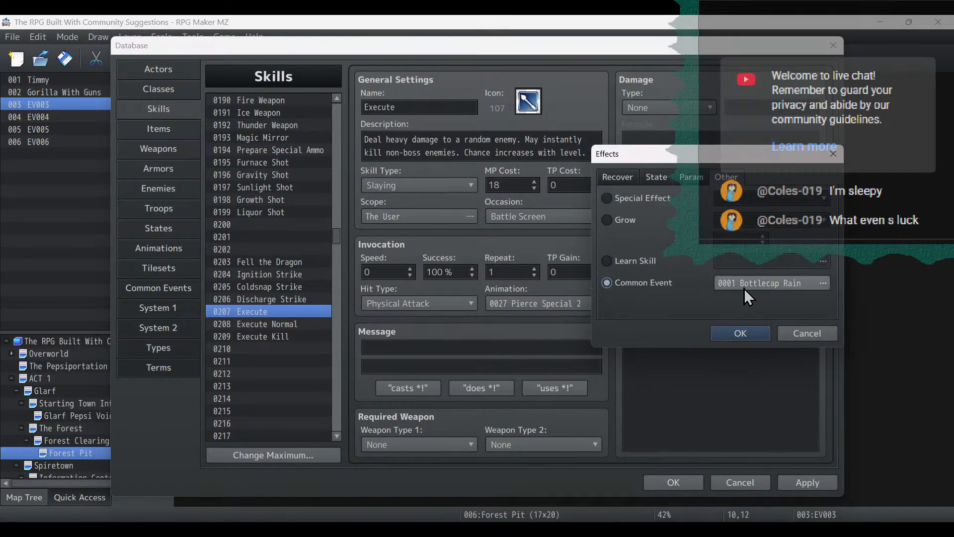
{"action": "left_click", "coordinate": [744, 286]}
{"action": "left_click", "coordinate": [637, 193]}
{"action": "left_click", "coordinate": [640, 183]}
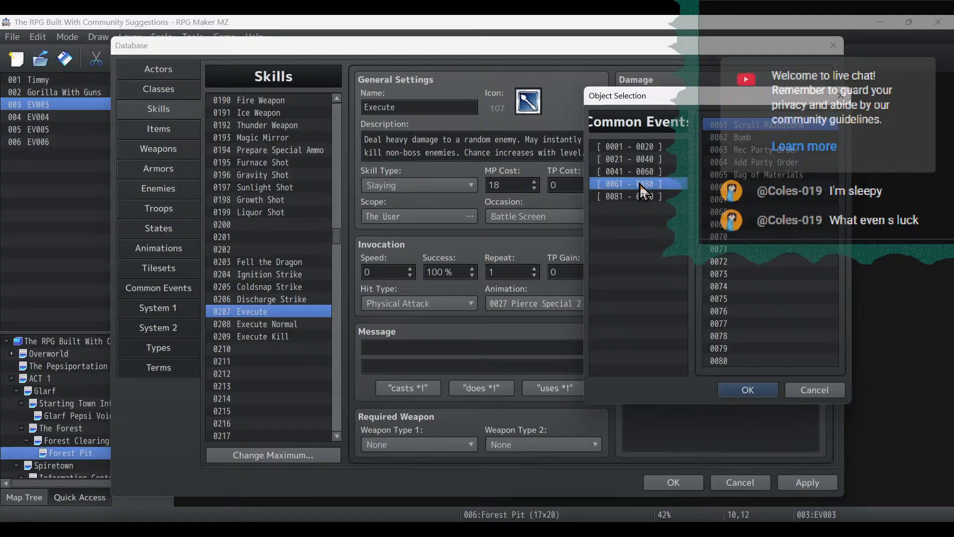
{"action": "double_click", "coordinate": [759, 193]}
{"action": "left_click", "coordinate": [743, 332]}
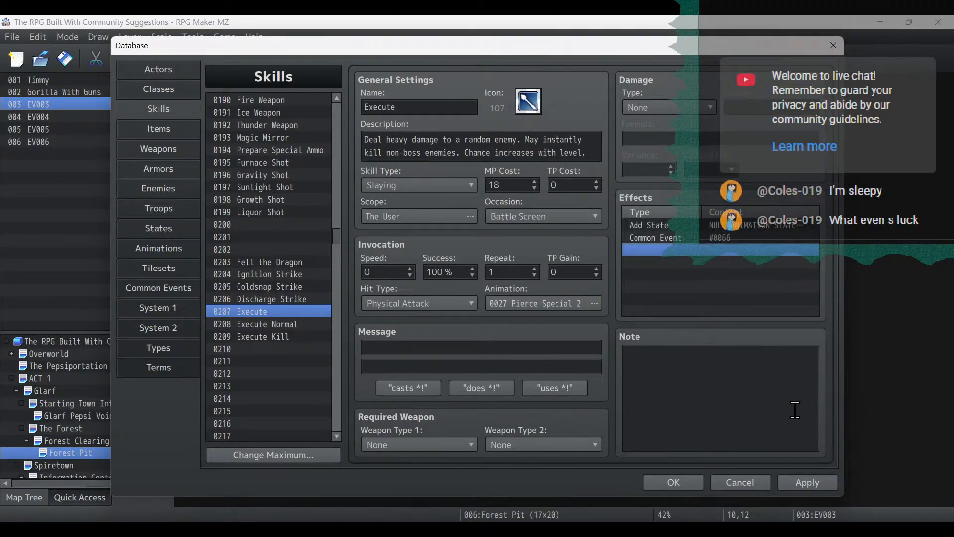
{"action": "left_click", "coordinate": [816, 481]}
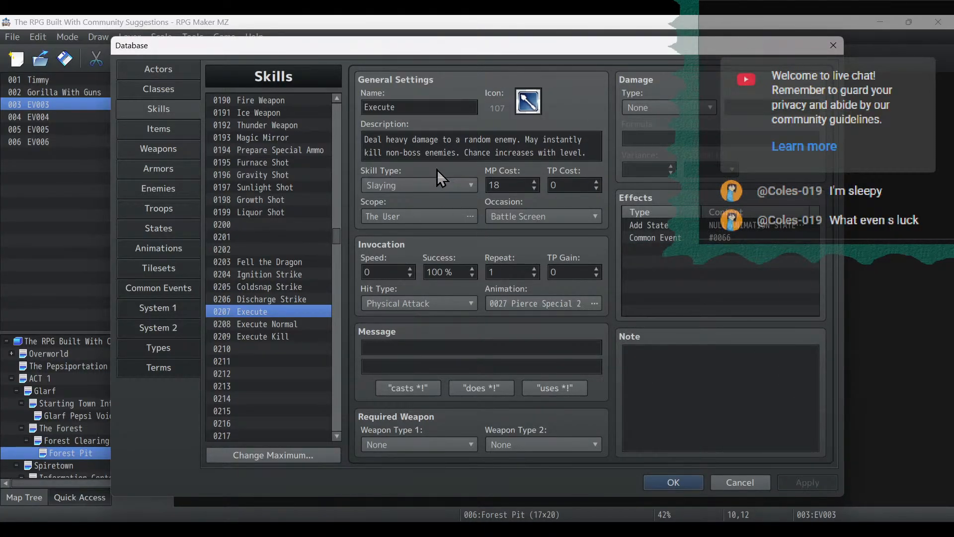
Set the Execute skill's MP cost to 36 and apply the change.
{"action": "left_click", "coordinate": [256, 324]}
{"action": "key", "text": "Down"}
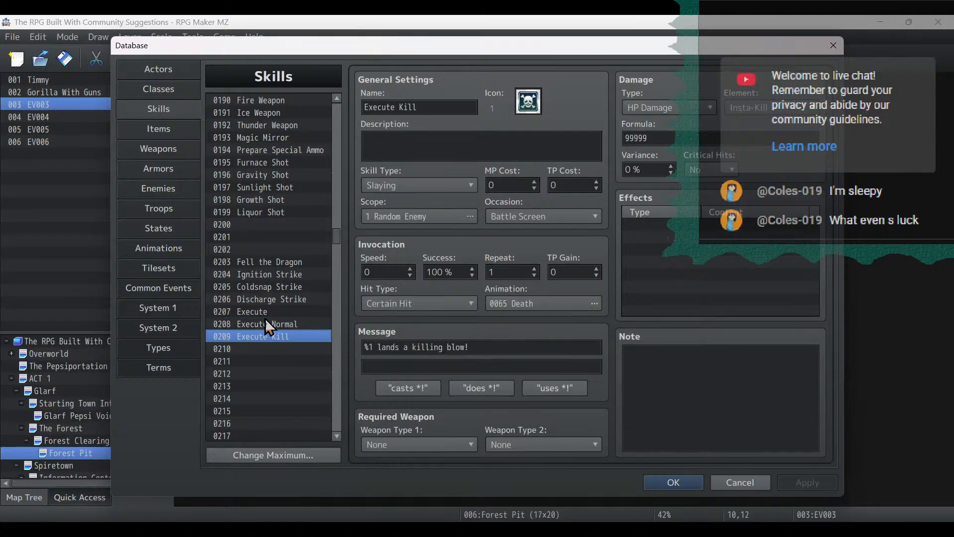
{"action": "key", "text": "Up"}
{"action": "key", "text": "Up"}
{"action": "double_click", "coordinate": [516, 185]}
{"action": "type", "text": "36"}
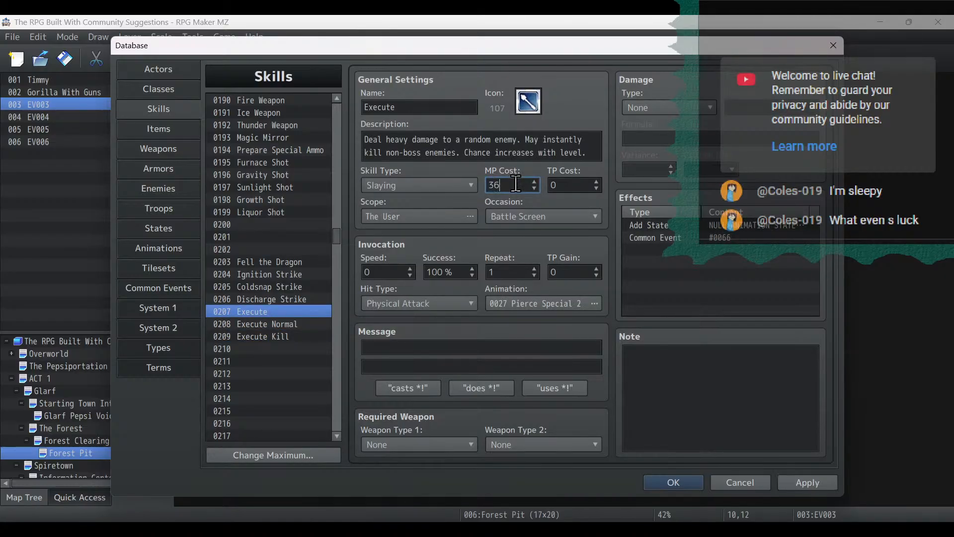
{"action": "left_click", "coordinate": [821, 483]}
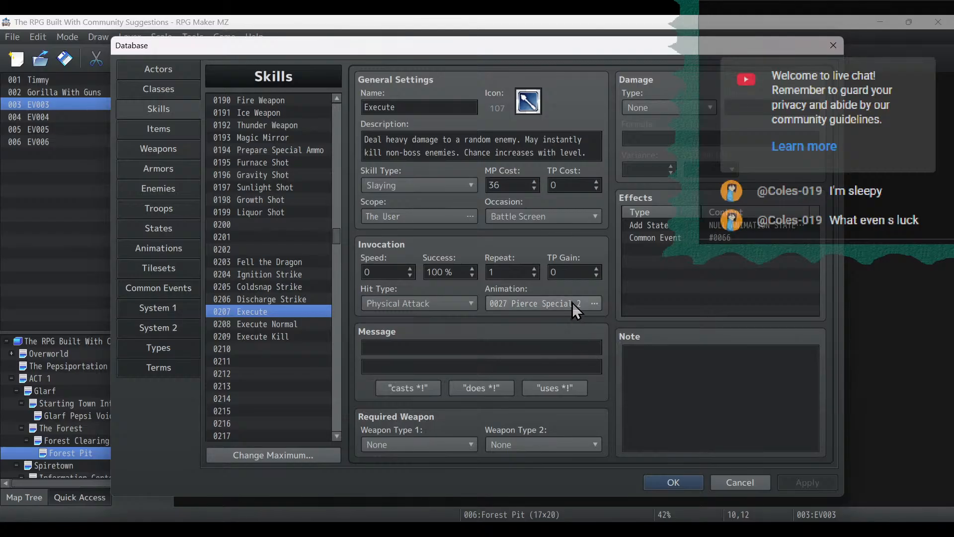
Change the Execute skill's animation to 0051 Power up 1 and apply the change.
{"action": "left_click", "coordinate": [528, 302]}
{"action": "left_click_drag", "start_coordinate": [382, 206], "coordinate": [393, 270]}
{"action": "left_click", "coordinate": [328, 218]}
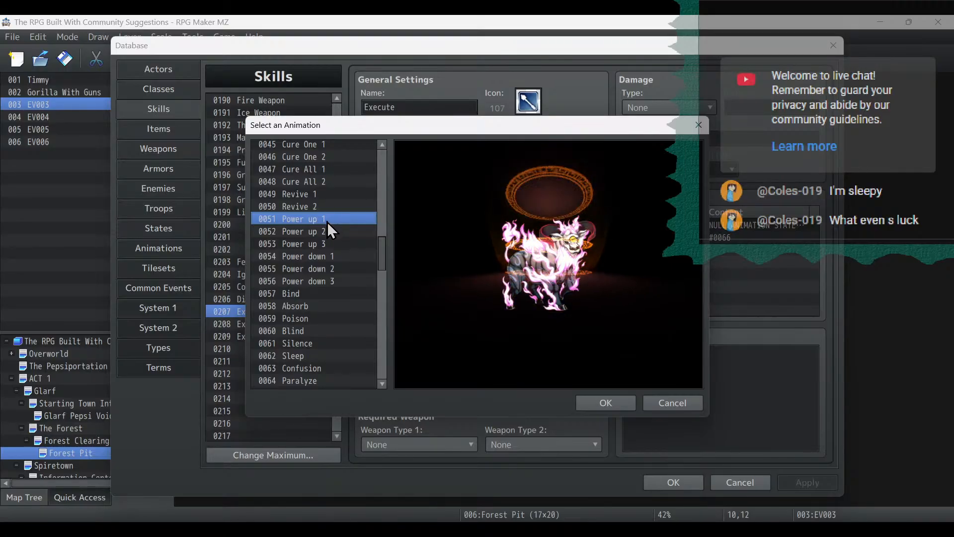
{"action": "left_click", "coordinate": [606, 403]}
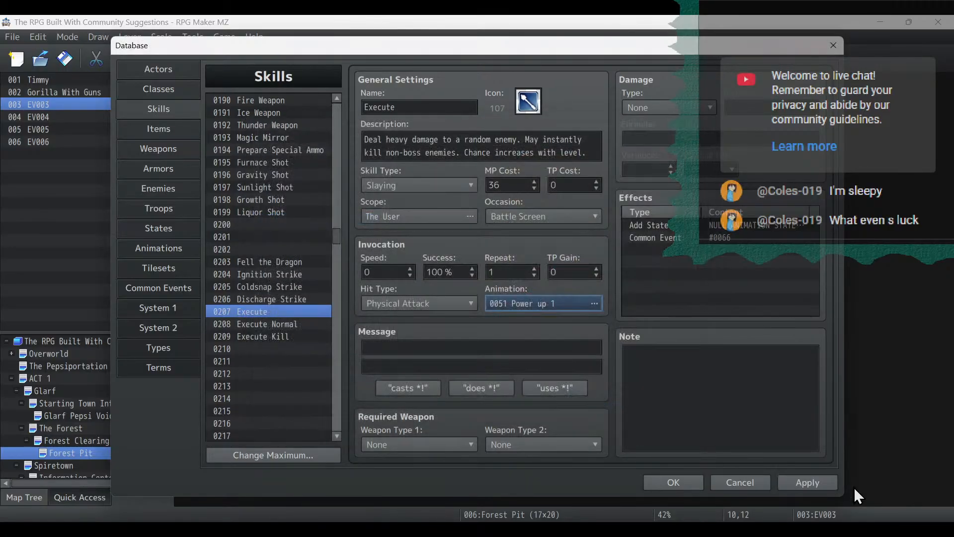
{"action": "left_click", "coordinate": [820, 486]}
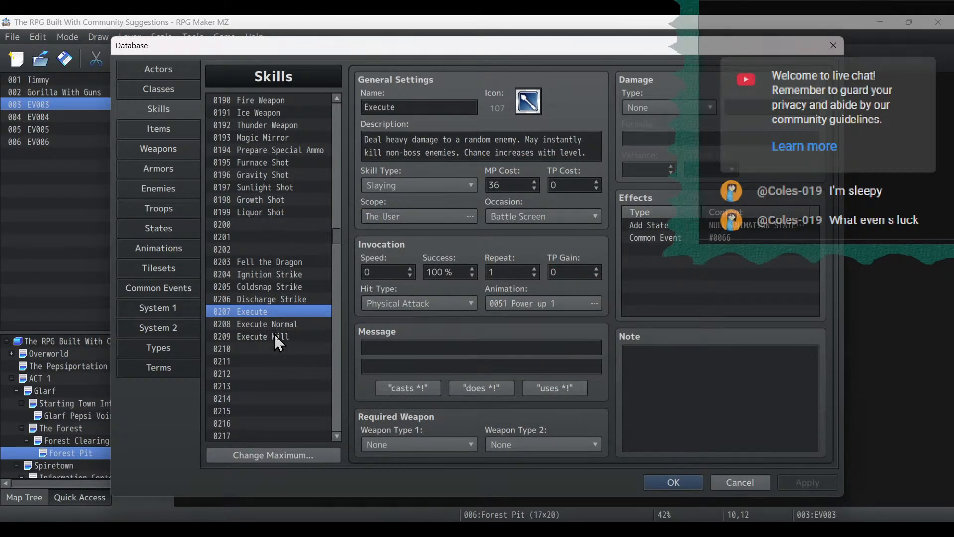
{"action": "left_click", "coordinate": [278, 321]}
{"action": "left_click", "coordinate": [288, 337]}
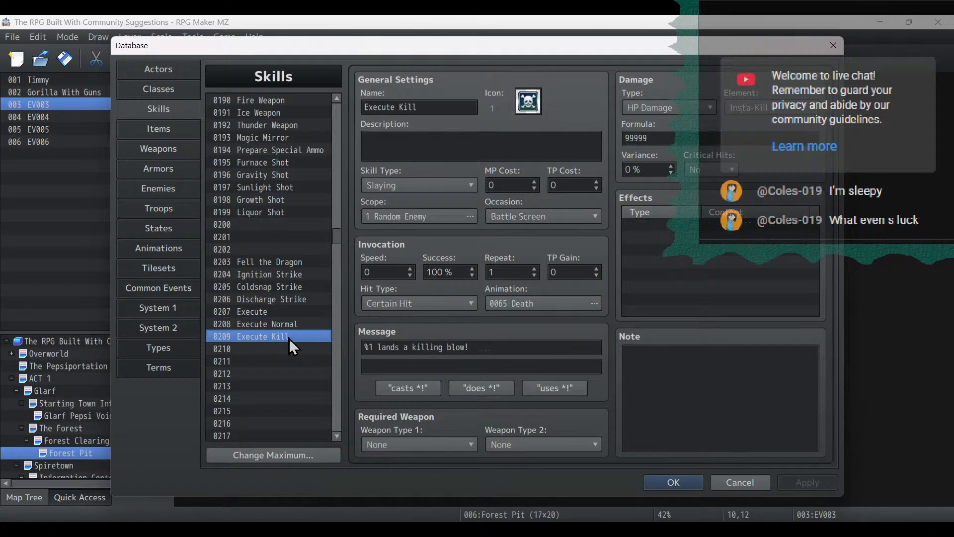
{"action": "left_click", "coordinate": [290, 322]}
{"action": "left_click", "coordinate": [291, 314]}
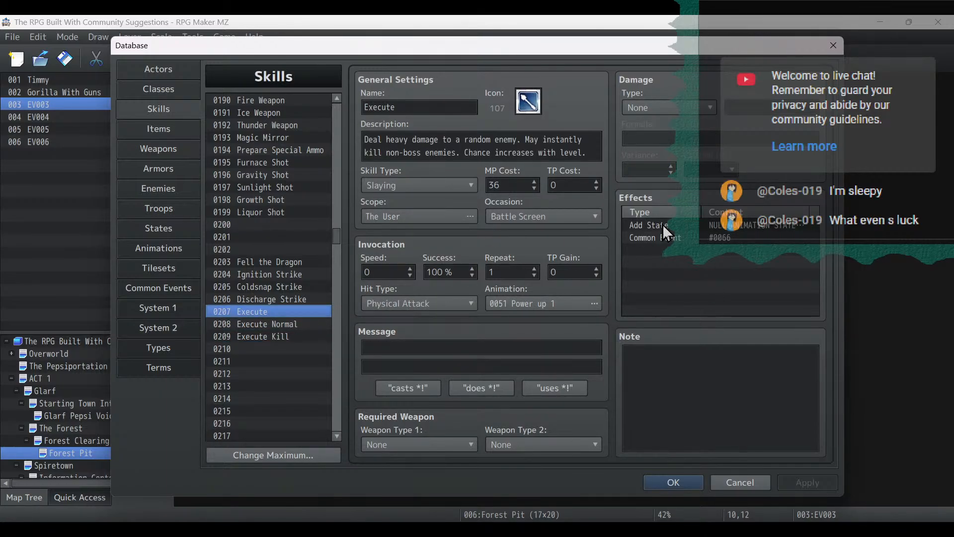
{"action": "left_click", "coordinate": [681, 235]}
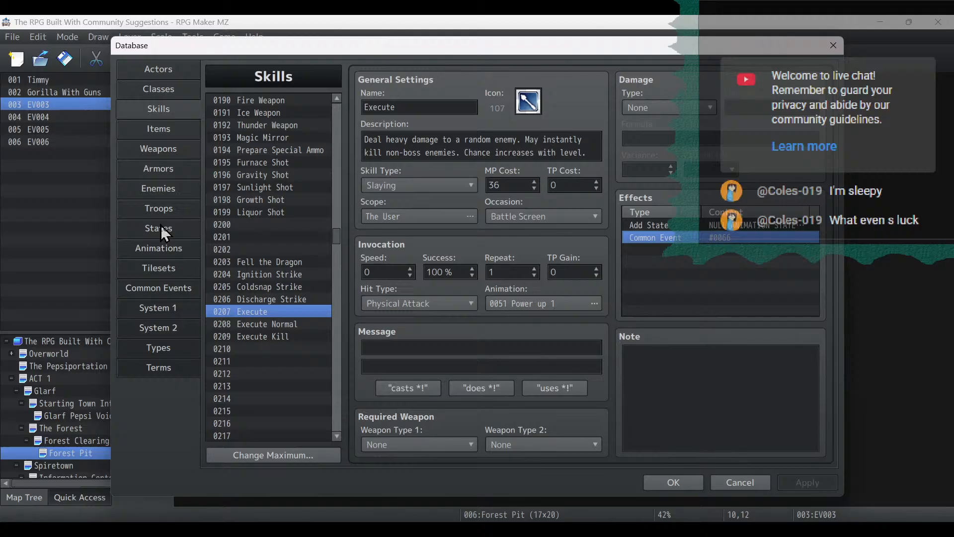
Name the empty common event 0066 "Execution Logic".
{"action": "left_click", "coordinate": [179, 288]}
{"action": "scroll", "coordinate": [264, 230], "scroll_direction": "down", "scroll_amount": 18}
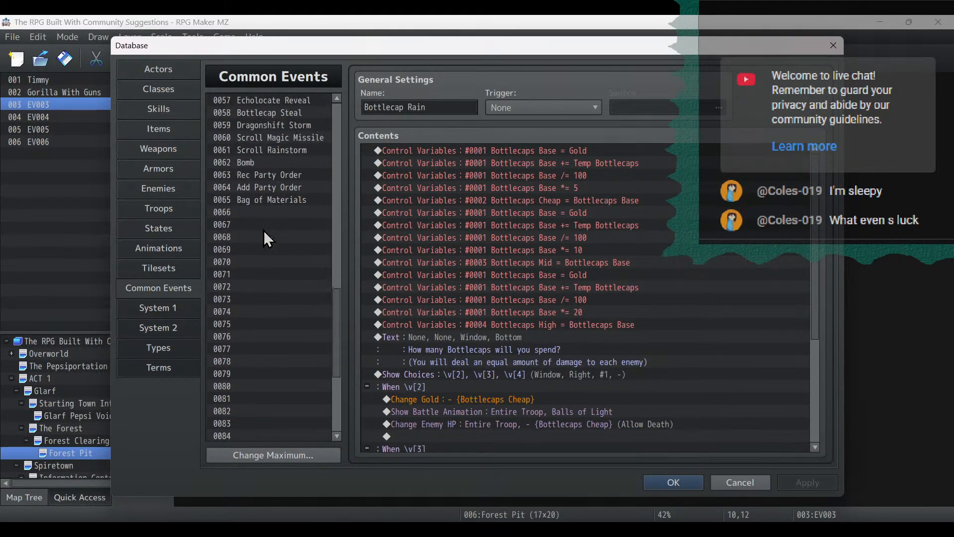
{"action": "left_click", "coordinate": [269, 211]}
{"action": "left_click", "coordinate": [391, 108]}
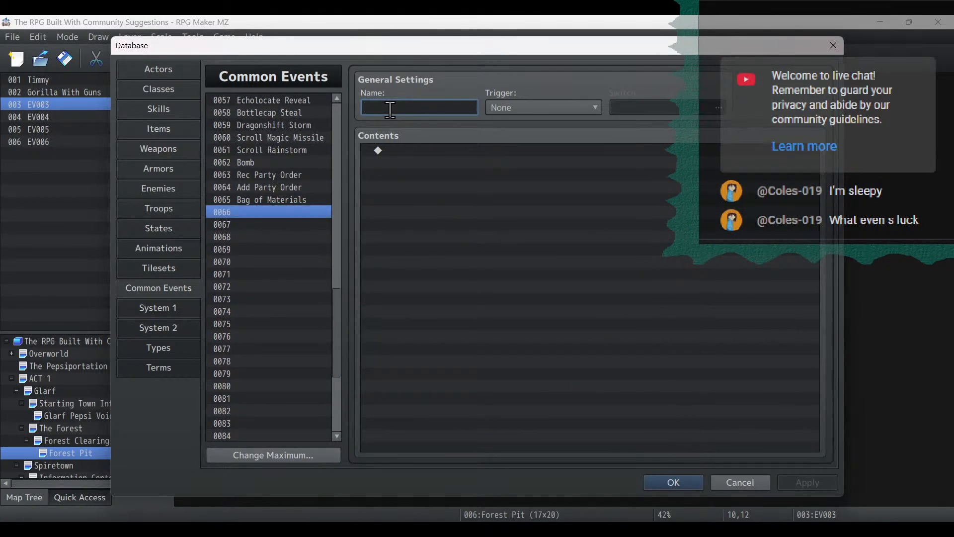
{"action": "type", "text": "Execution"}
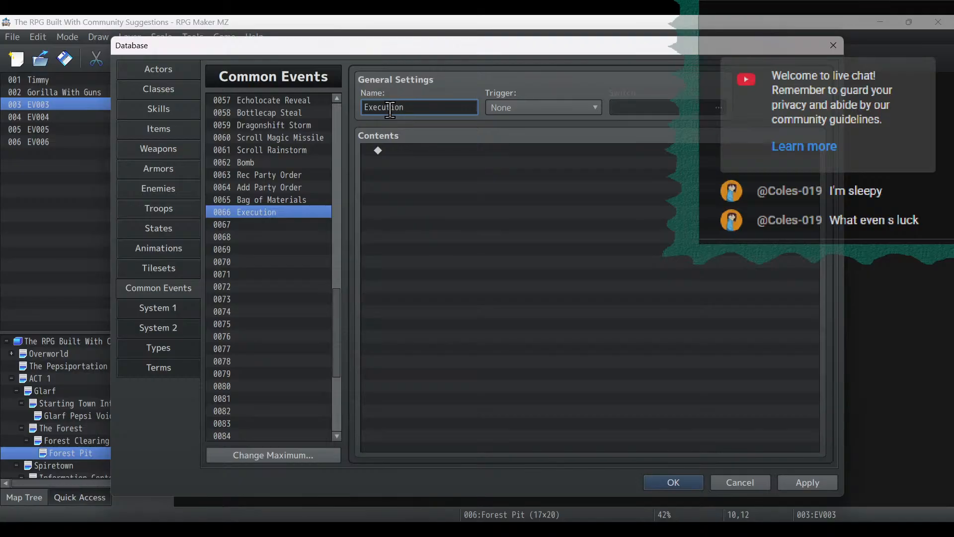
{"action": "type", "text": " Logic"}
Add a command to Execution Logic that sets variable Temp A to a random value from 1 to 100, and save the database changes.
{"action": "double_click", "coordinate": [436, 174]}
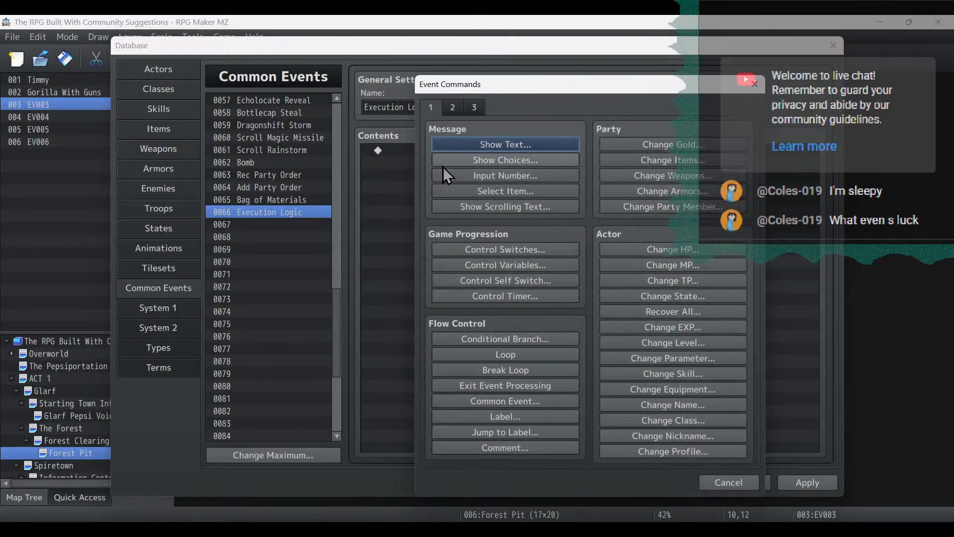
{"action": "left_click", "coordinate": [504, 265]}
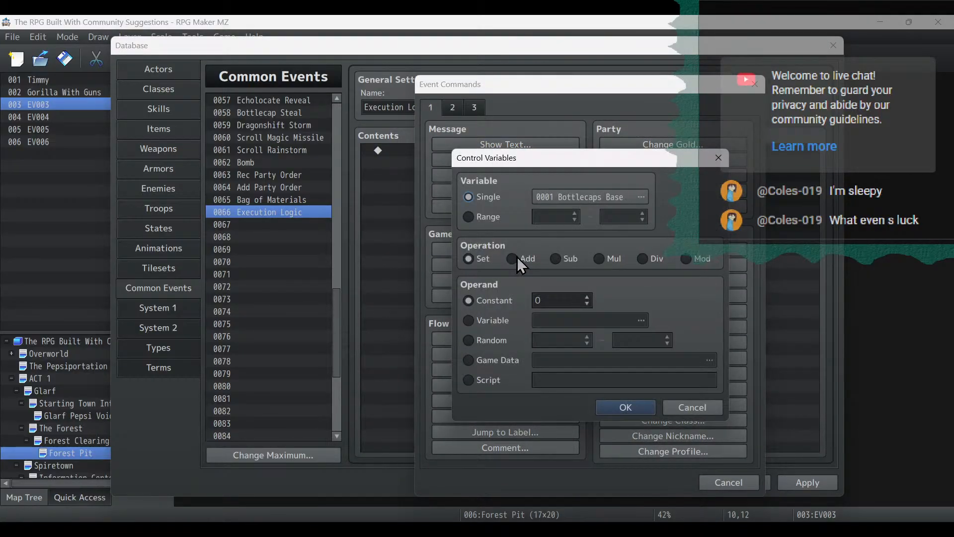
{"action": "left_click", "coordinate": [555, 199]}
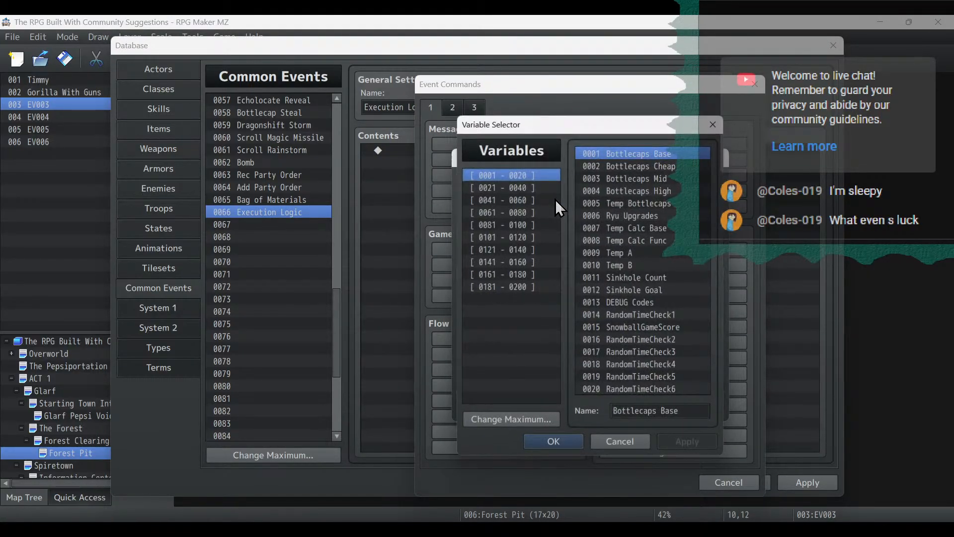
{"action": "double_click", "coordinate": [651, 249]}
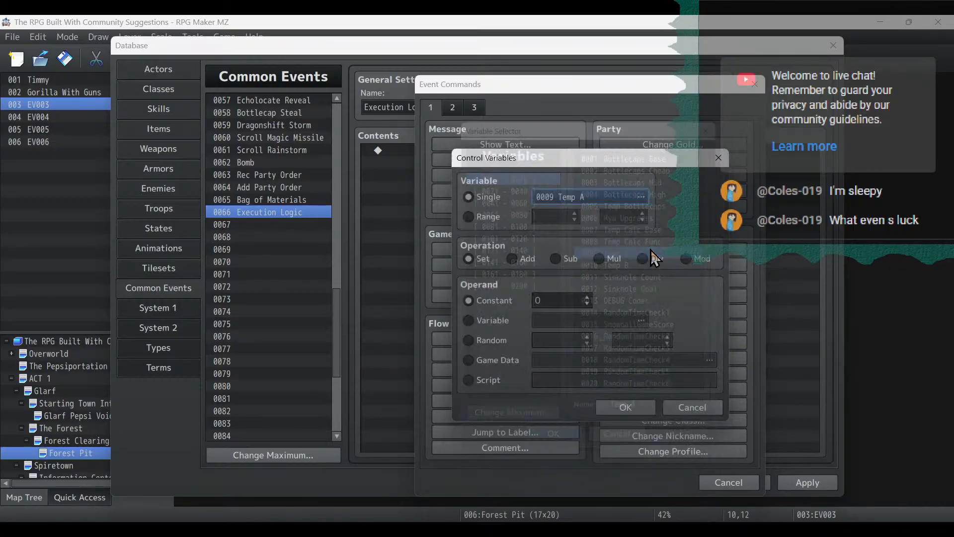
{"action": "left_click", "coordinate": [491, 340]}
{"action": "left_click", "coordinate": [559, 340]}
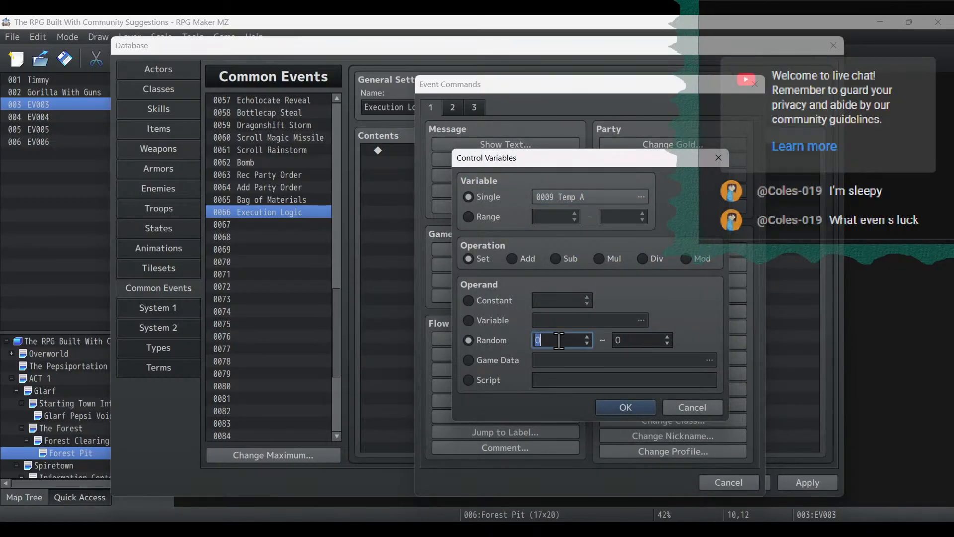
{"action": "type", "text": "1"}
{"action": "left_click", "coordinate": [647, 340]}
{"action": "type", "text": "100"}
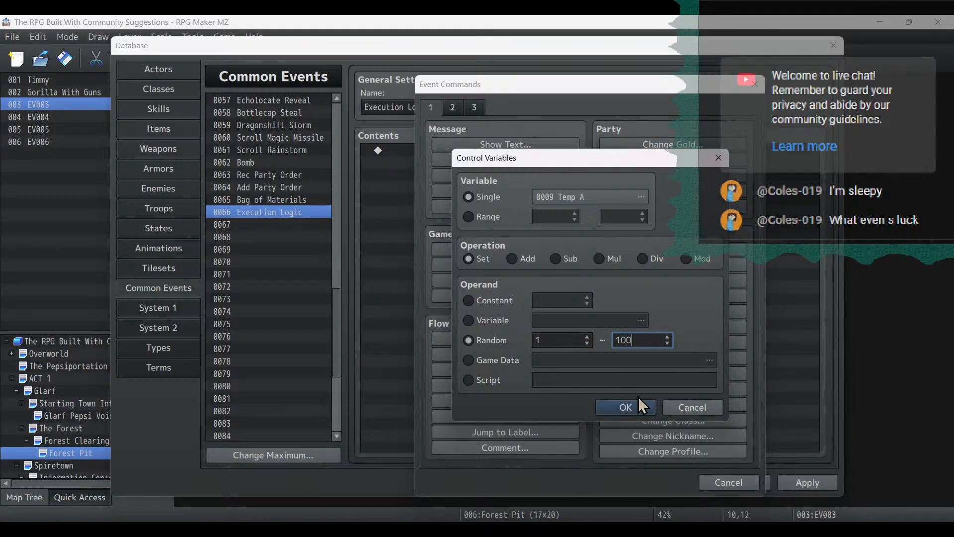
{"action": "left_click", "coordinate": [640, 406]}
{"action": "left_click", "coordinate": [808, 482]}
{"action": "left_click", "coordinate": [688, 481]}
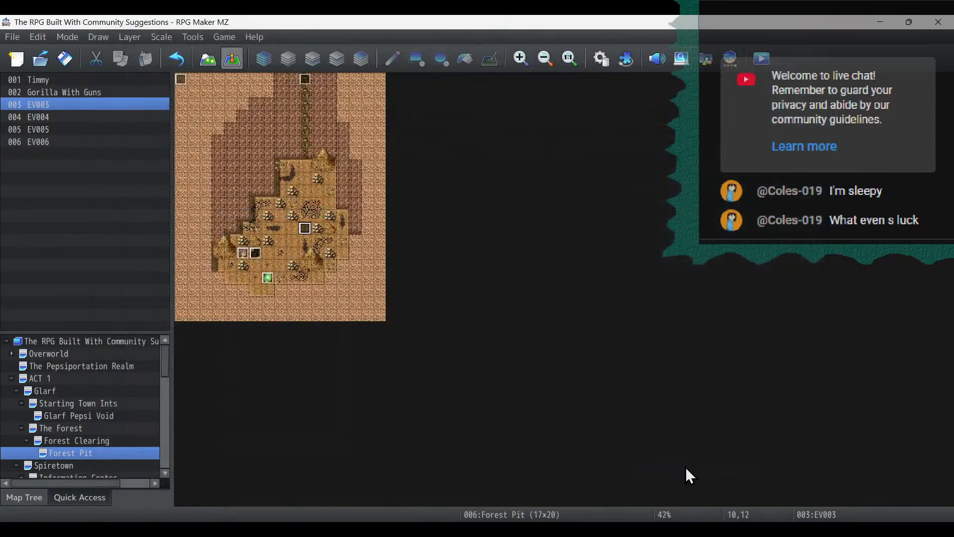
Reopen the Execution Logic common event and start a conditional branch after the random roll that tests variable Temp A.
{"action": "left_click", "coordinate": [601, 58]}
{"action": "left_click", "coordinate": [171, 72]}
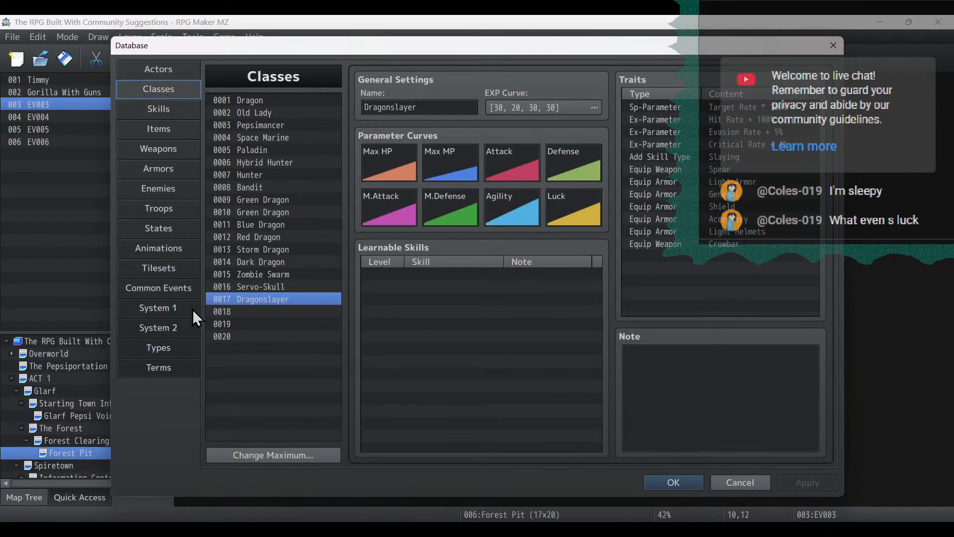
{"action": "left_click", "coordinate": [186, 287]}
{"action": "double_click", "coordinate": [505, 180]}
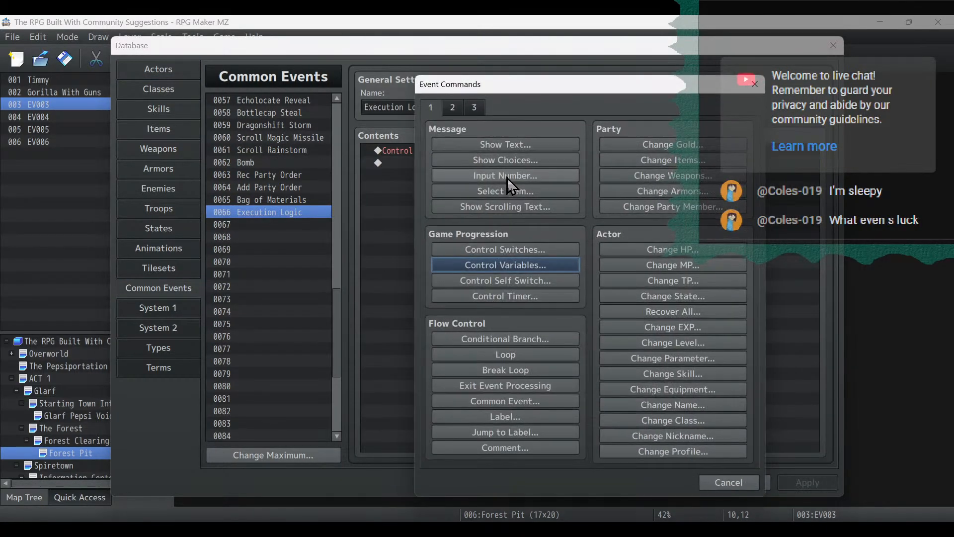
{"action": "left_click", "coordinate": [502, 339]}
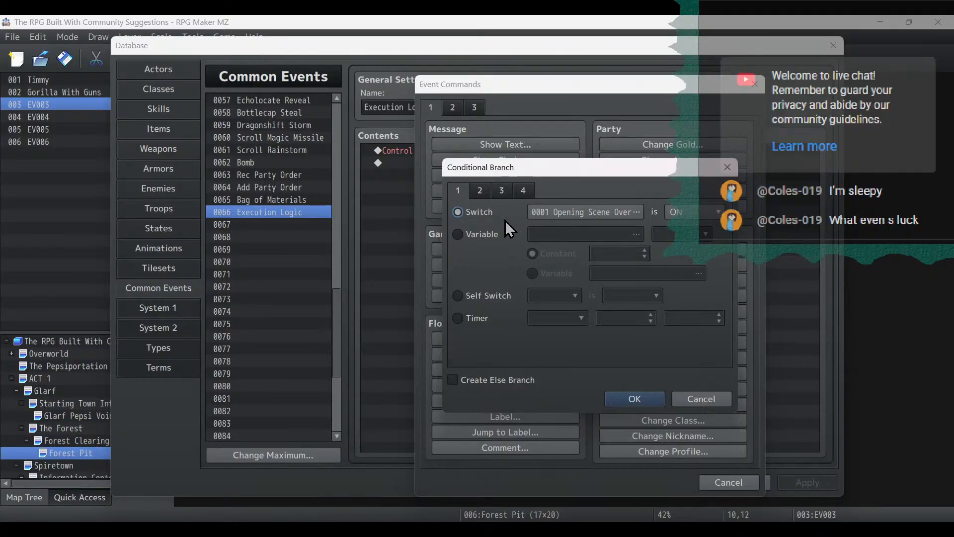
{"action": "left_click", "coordinate": [480, 232]}
{"action": "left_click", "coordinate": [567, 234]}
{"action": "left_click", "coordinate": [633, 251]}
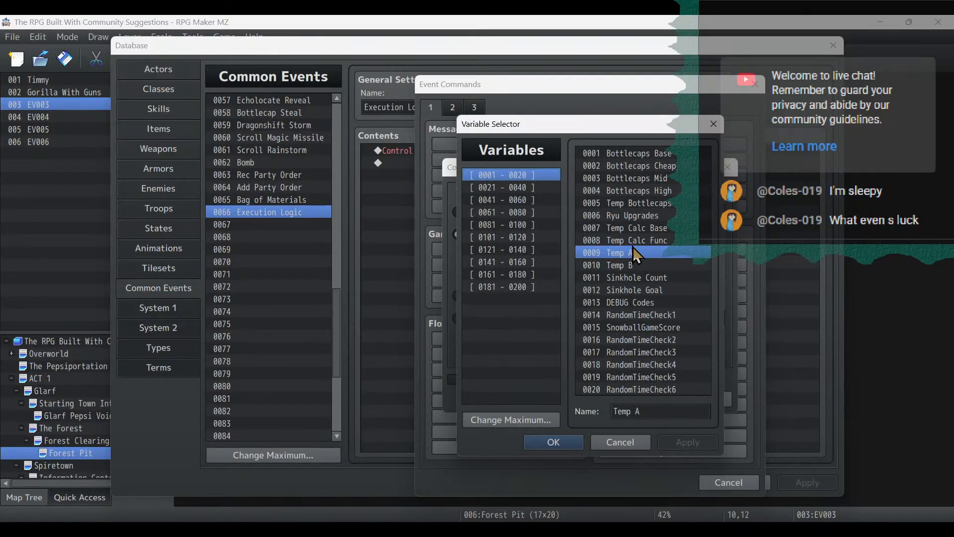
{"action": "double_click", "coordinate": [659, 251]}
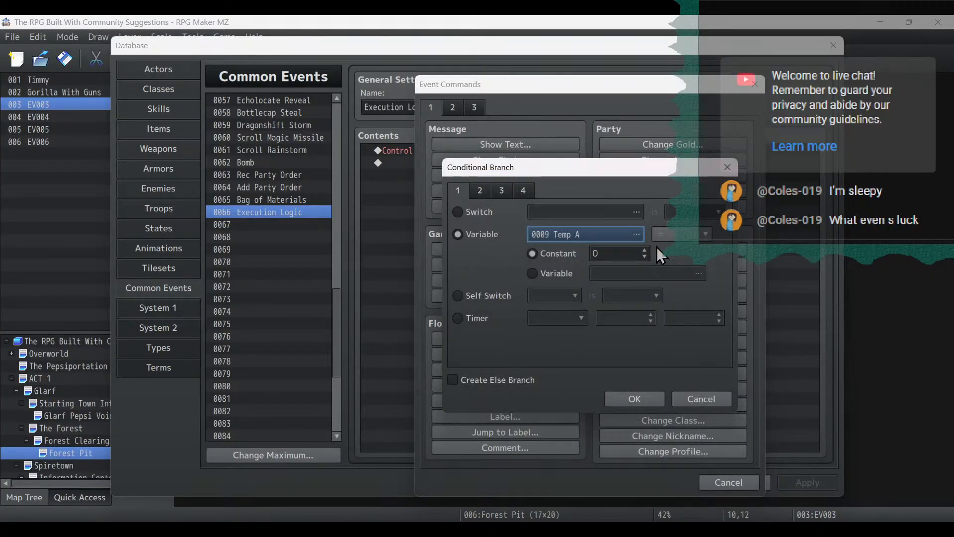
Make the branch condition Temp A ≤ variable 0010 Temp B, with an Else branch, and add it to the event.
{"action": "left_click", "coordinate": [669, 236]}
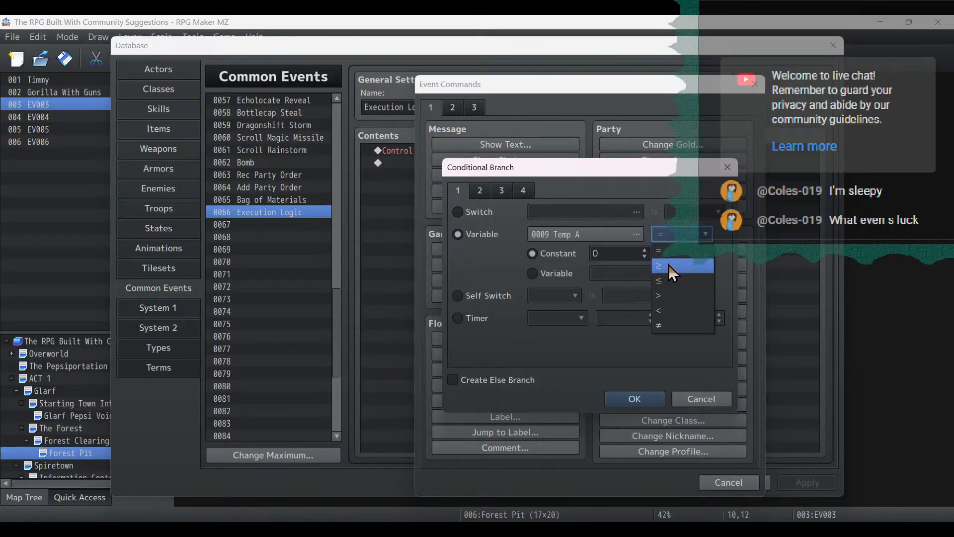
{"action": "left_click", "coordinate": [672, 281]}
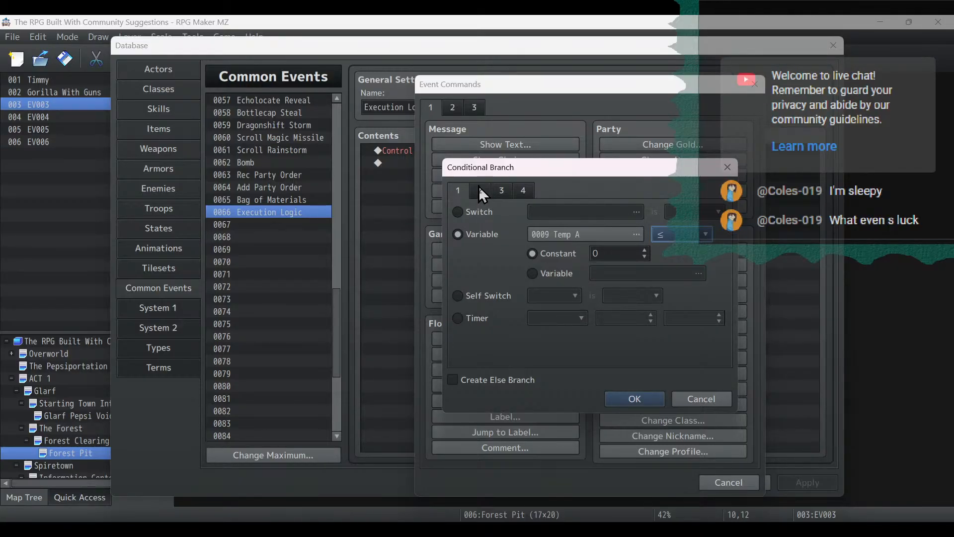
{"action": "left_click", "coordinate": [567, 275]}
{"action": "left_click", "coordinate": [636, 274]}
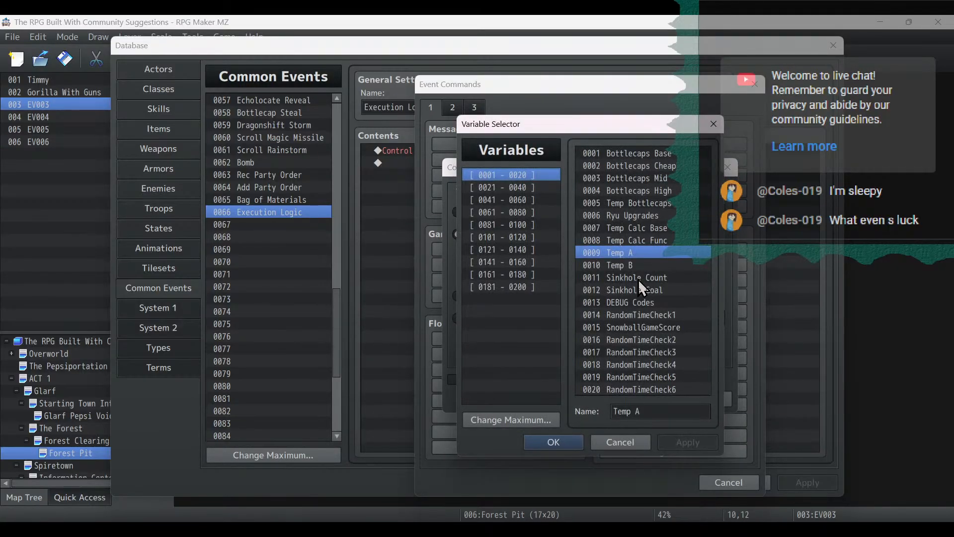
{"action": "double_click", "coordinate": [639, 265]}
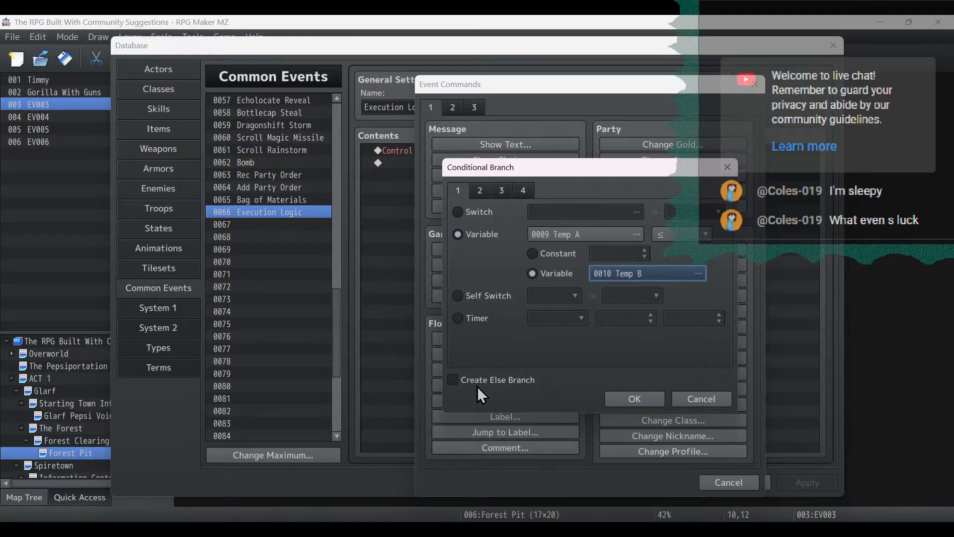
{"action": "left_click", "coordinate": [500, 378]}
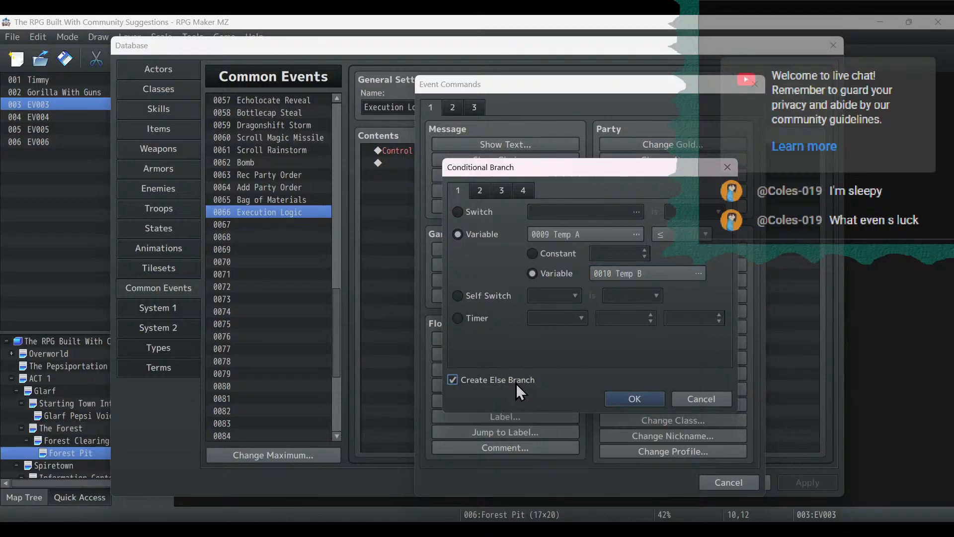
{"action": "left_click", "coordinate": [634, 399]}
Start a Control Variables command above the conditional branch that targets the single variable 0010 Temp B.
{"action": "left_click", "coordinate": [486, 151]}
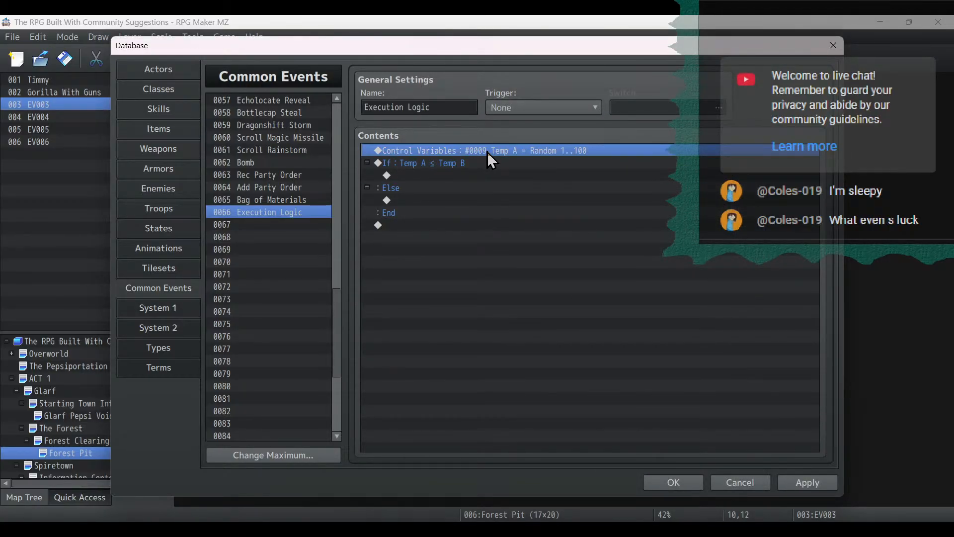
{"action": "left_click", "coordinate": [474, 163], "text": "shift"}
{"action": "right_click", "coordinate": [475, 162]}
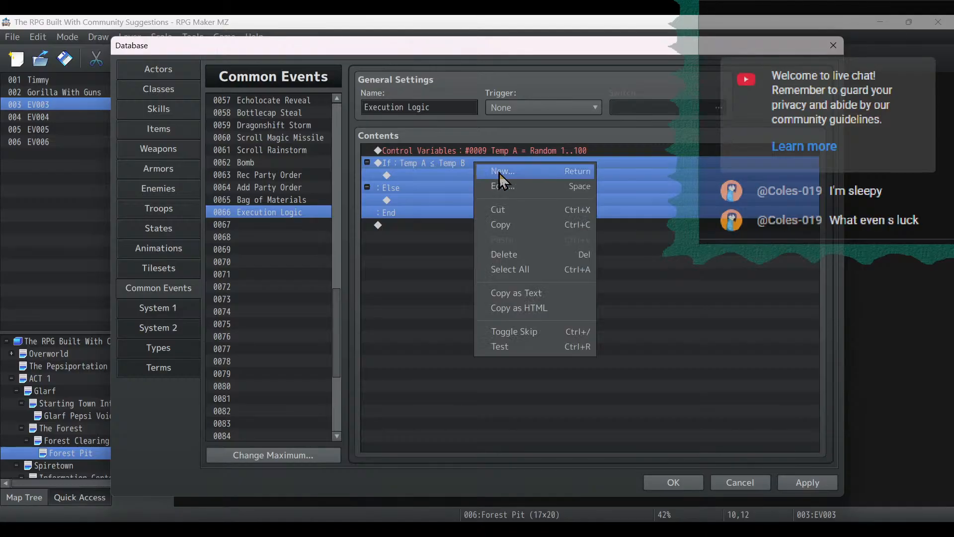
{"action": "left_click", "coordinate": [499, 172]}
{"action": "left_click", "coordinate": [537, 264]}
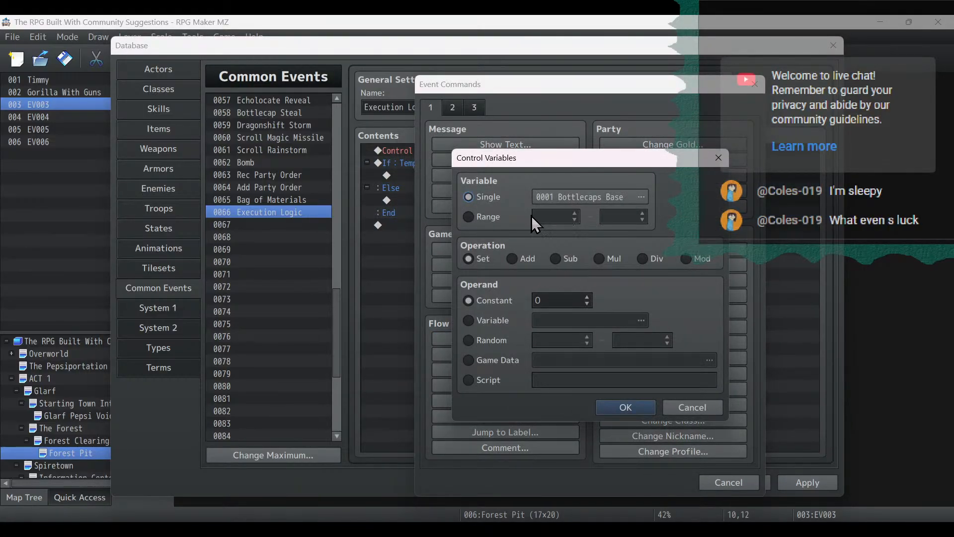
{"action": "left_click", "coordinate": [564, 196]}
{"action": "double_click", "coordinate": [641, 265]}
Set the Temp B operand to the game data Level of actor 0009 Elena, add the command and apply the database changes.
{"action": "left_click", "coordinate": [499, 362]}
{"action": "left_click", "coordinate": [562, 359]}
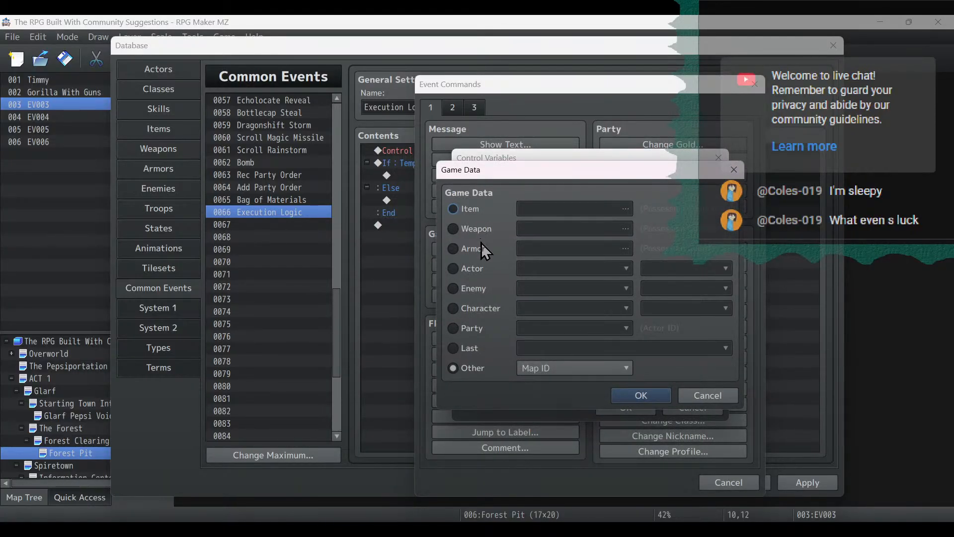
{"action": "left_click", "coordinate": [476, 271]}
{"action": "left_click", "coordinate": [569, 269]}
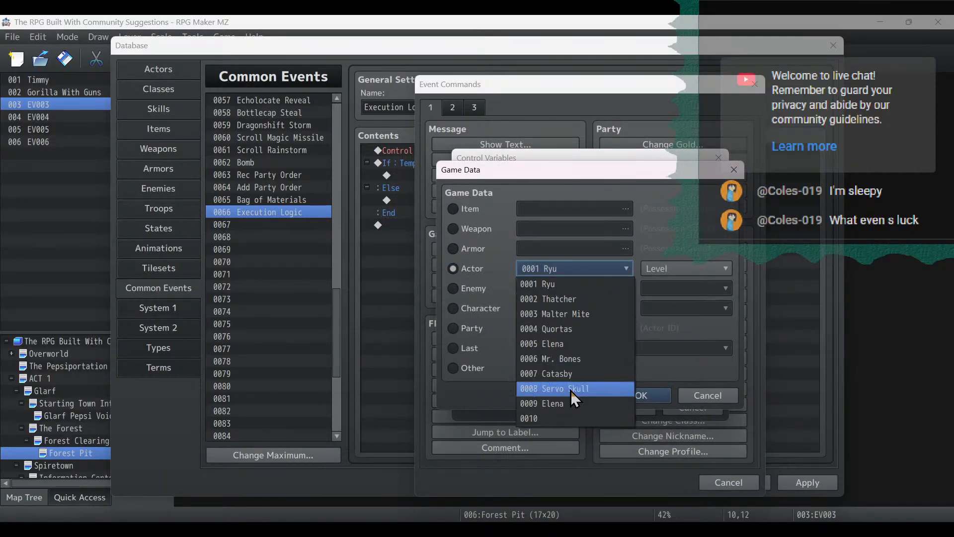
{"action": "left_click", "coordinate": [568, 403]}
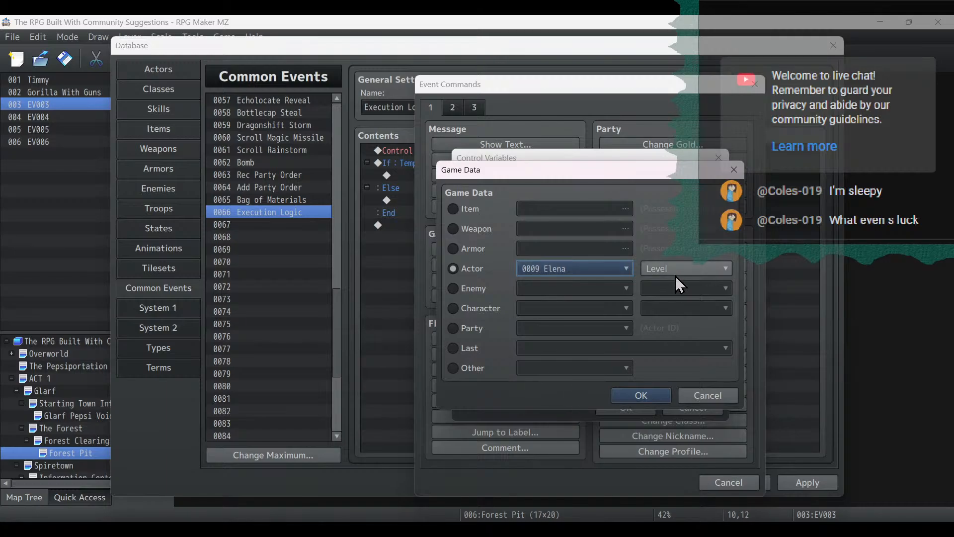
{"action": "left_click", "coordinate": [647, 395]}
{"action": "left_click", "coordinate": [625, 408]}
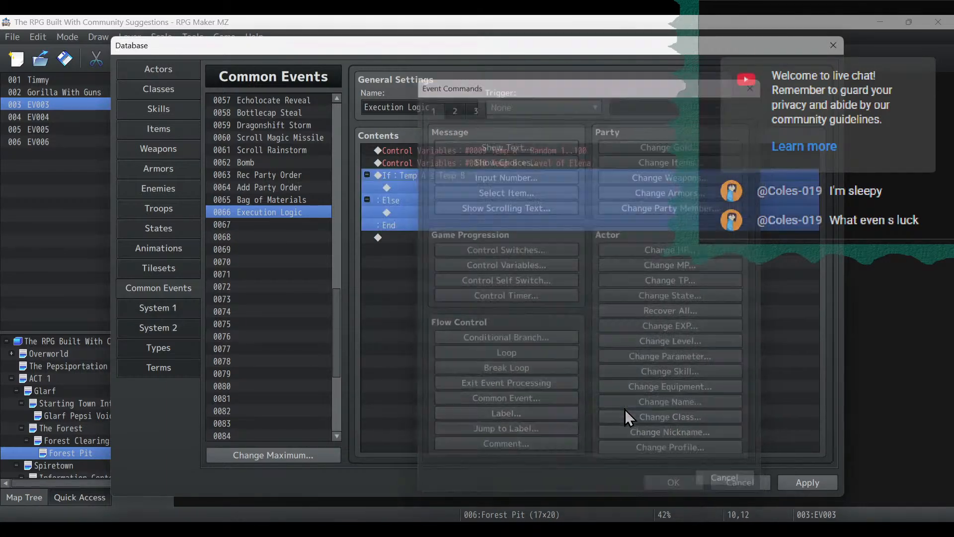
{"action": "left_click", "coordinate": [807, 482]}
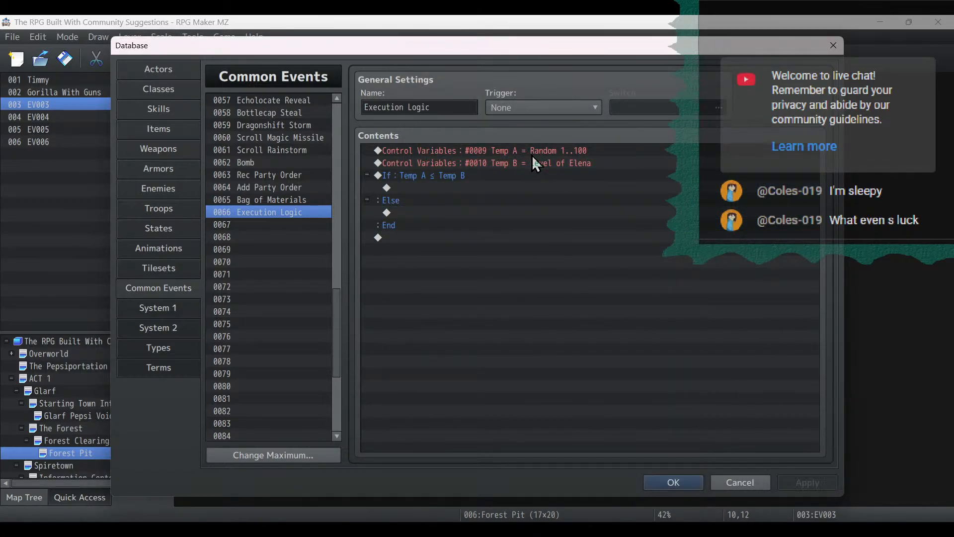
{"action": "left_click", "coordinate": [512, 179]}
{"action": "left_click", "coordinate": [502, 191]}
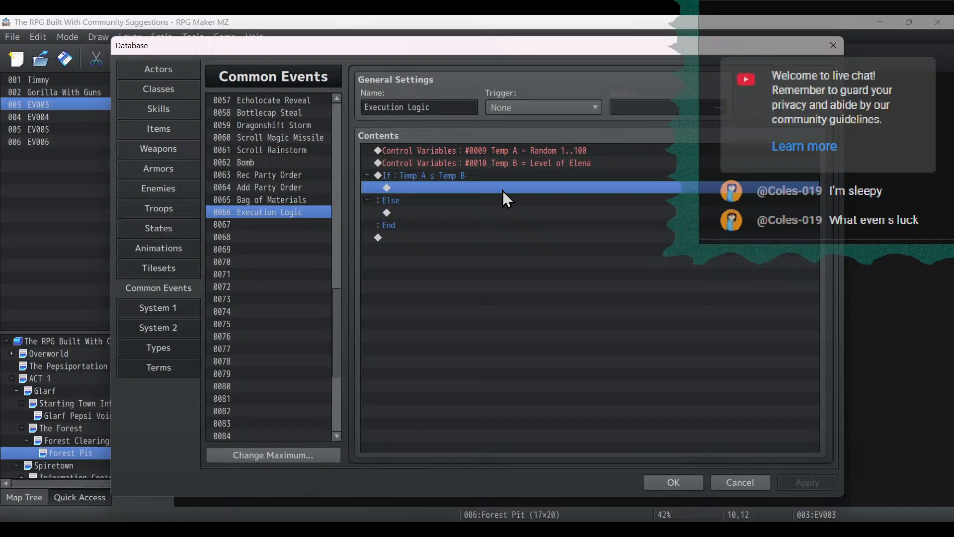
{"action": "left_click", "coordinate": [524, 149]}
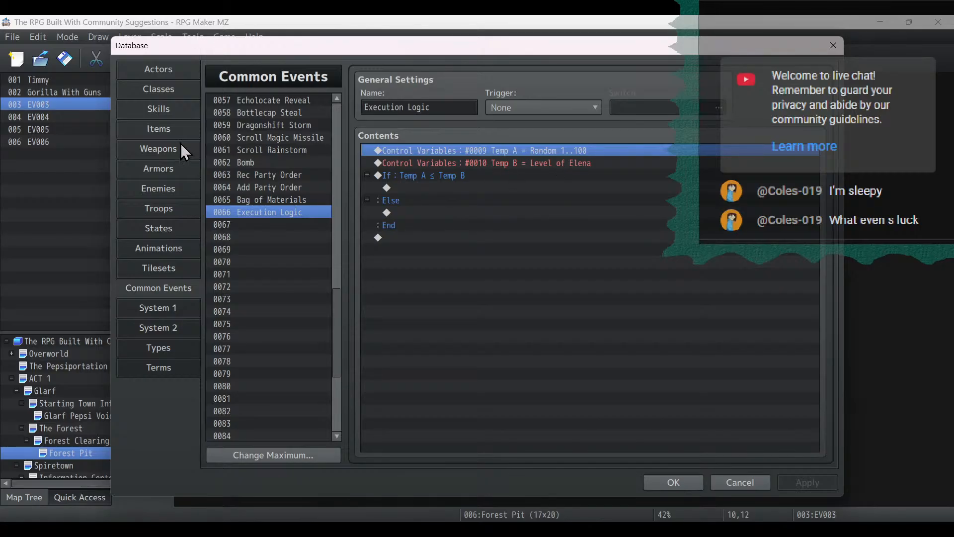
Rename actor 0009 to "Timmy" and apply the change.
{"action": "left_click", "coordinate": [159, 70]}
{"action": "double_click", "coordinate": [461, 108]}
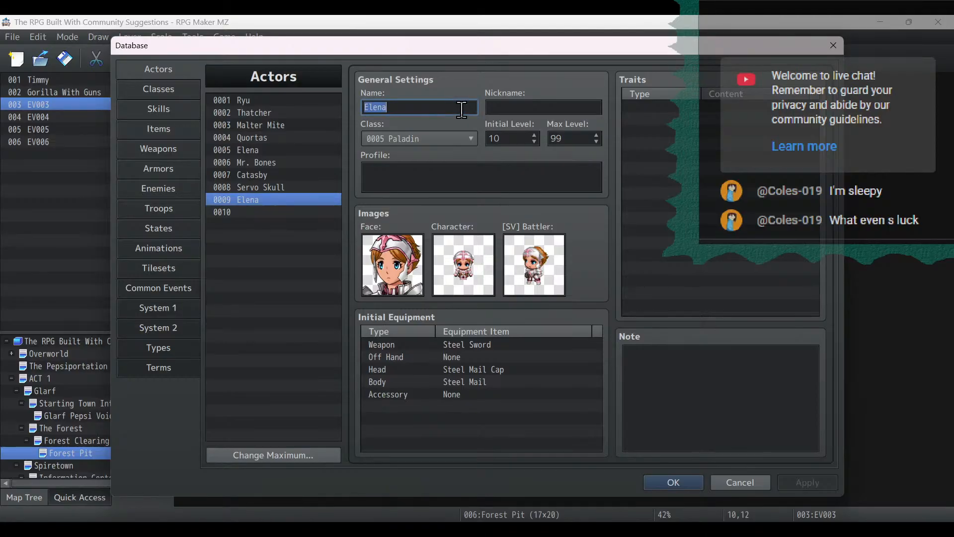
{"action": "type", "text": "Timmy"}
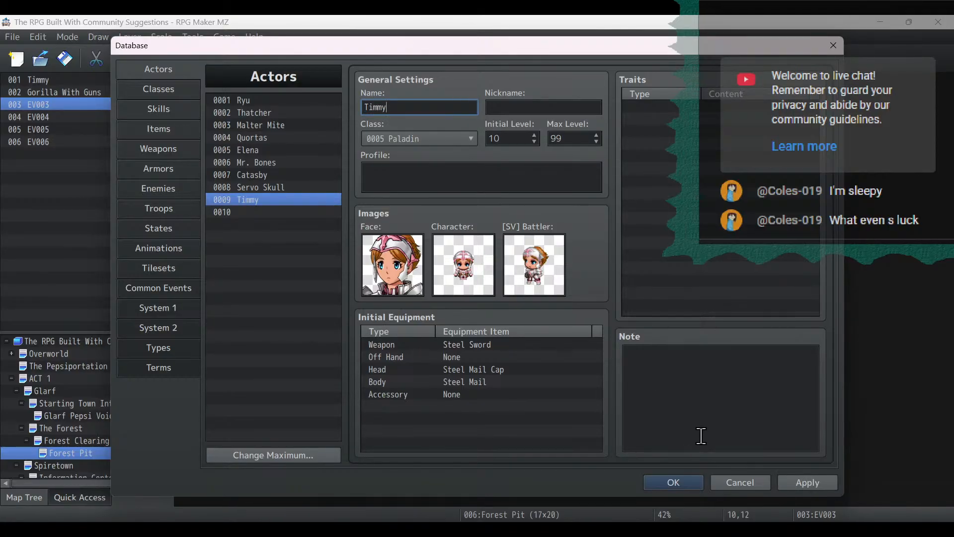
{"action": "left_click", "coordinate": [806, 481]}
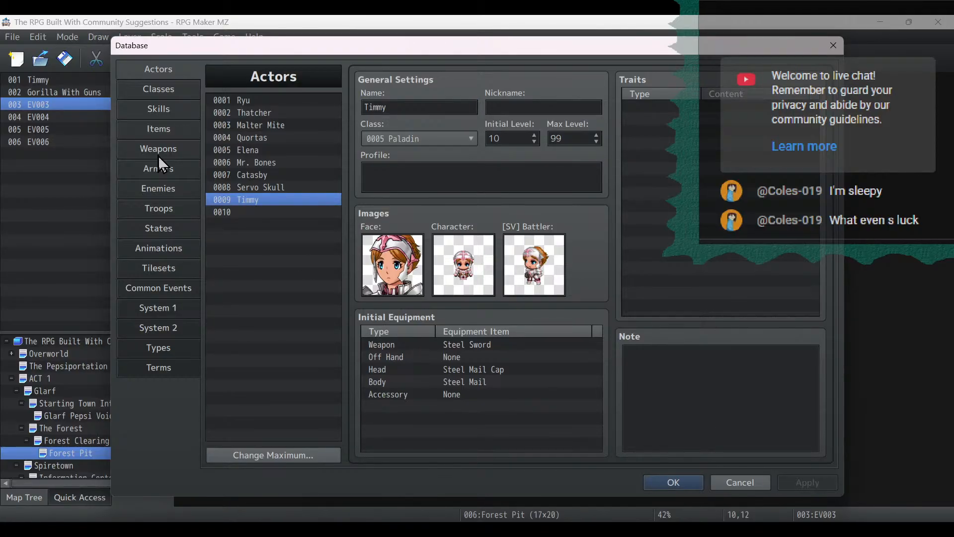
Start a Force Action command inside the If branch of Execution Logic, with actor 0009 Timmy as its subject.
{"action": "left_click", "coordinate": [173, 285]}
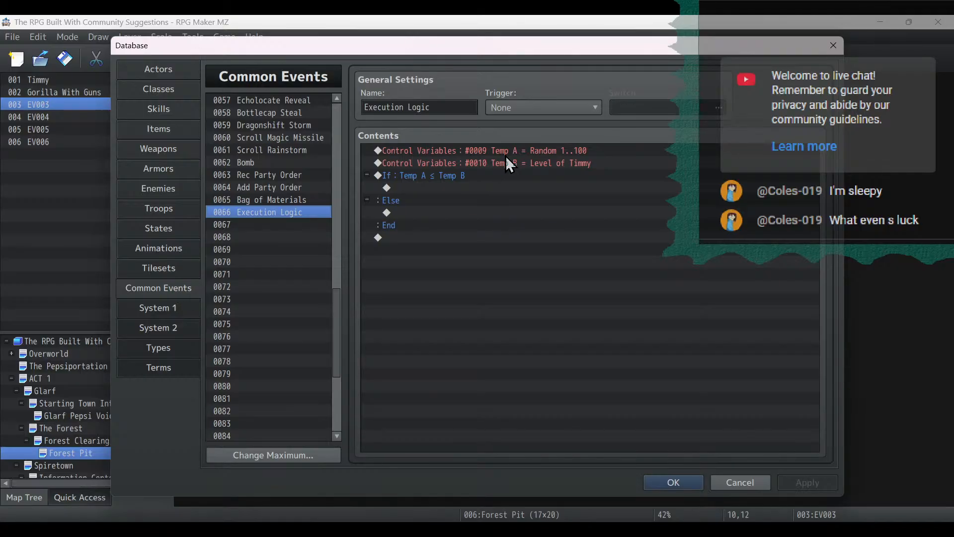
{"action": "left_click", "coordinate": [487, 164]}
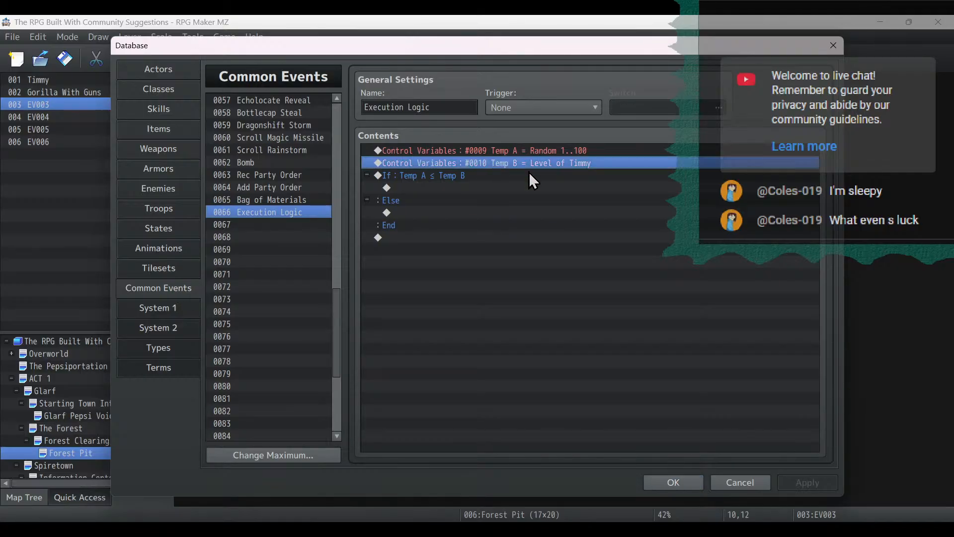
{"action": "double_click", "coordinate": [434, 190]}
{"action": "left_click", "coordinate": [470, 111]}
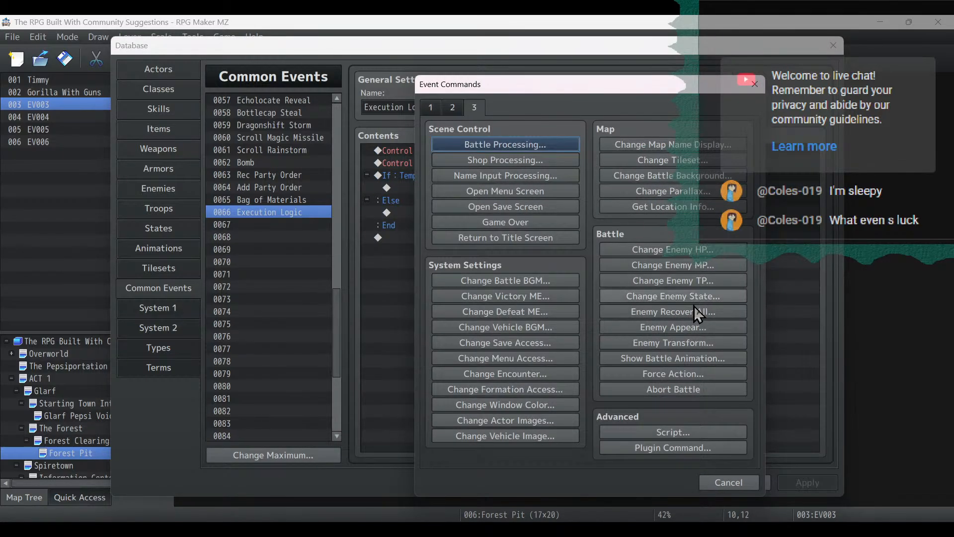
{"action": "left_click", "coordinate": [459, 108]}
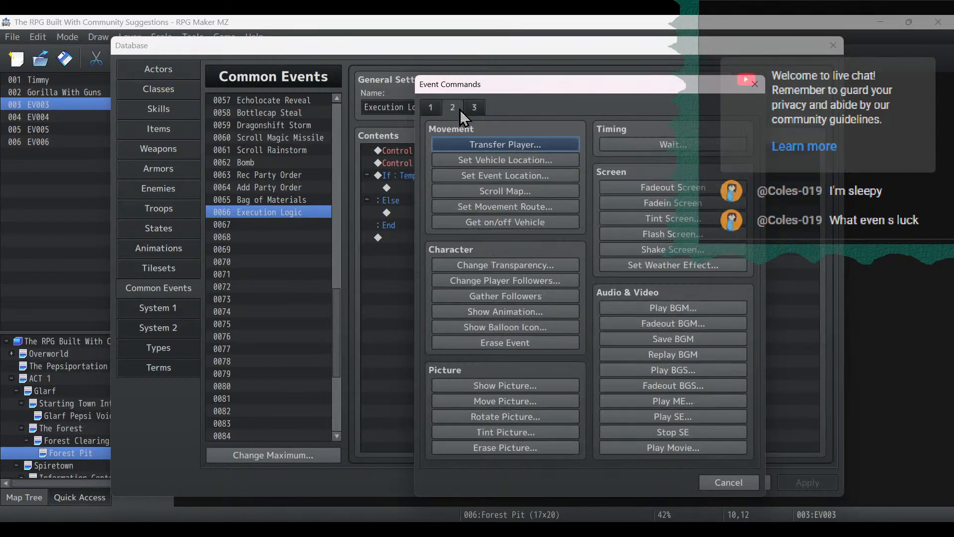
{"action": "left_click", "coordinate": [476, 107]}
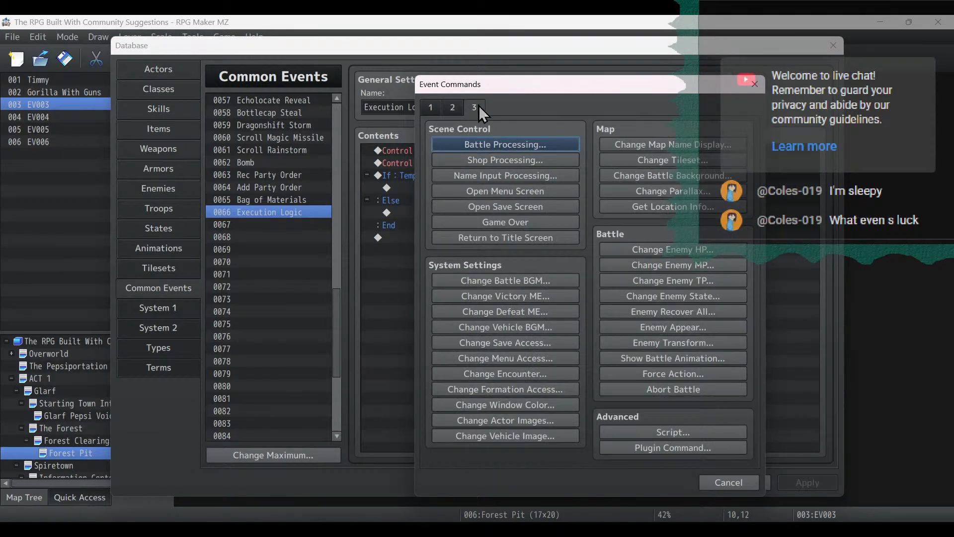
{"action": "left_click", "coordinate": [713, 373]}
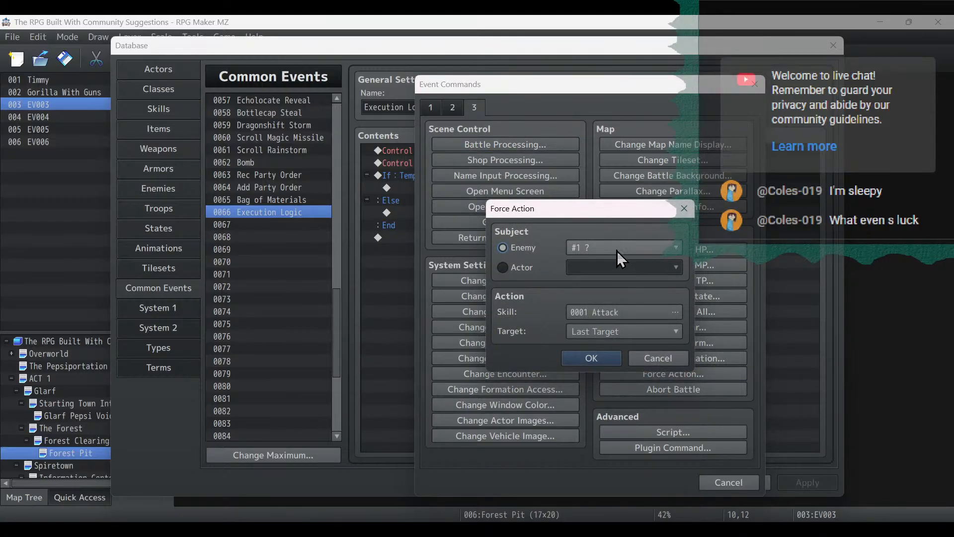
{"action": "left_click", "coordinate": [522, 268]}
{"action": "left_click", "coordinate": [605, 268]}
{"action": "left_click", "coordinate": [603, 402]}
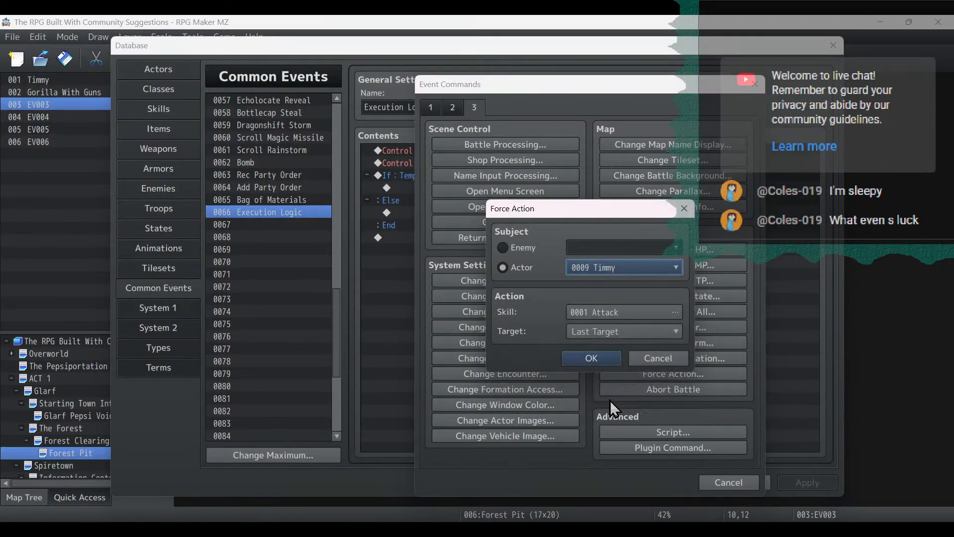
Set the forced skill to 0209 Execute Kill with a Random target and add the command to the If branch.
{"action": "left_click", "coordinate": [607, 313]}
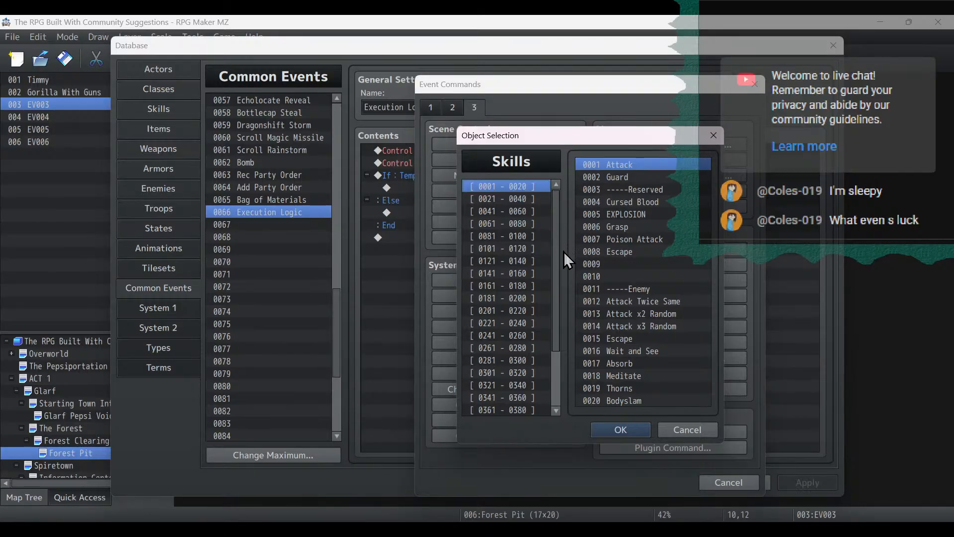
{"action": "scroll", "coordinate": [562, 287], "scroll_direction": "down", "scroll_amount": 2}
{"action": "left_click", "coordinate": [524, 298]}
{"action": "left_click", "coordinate": [522, 215]}
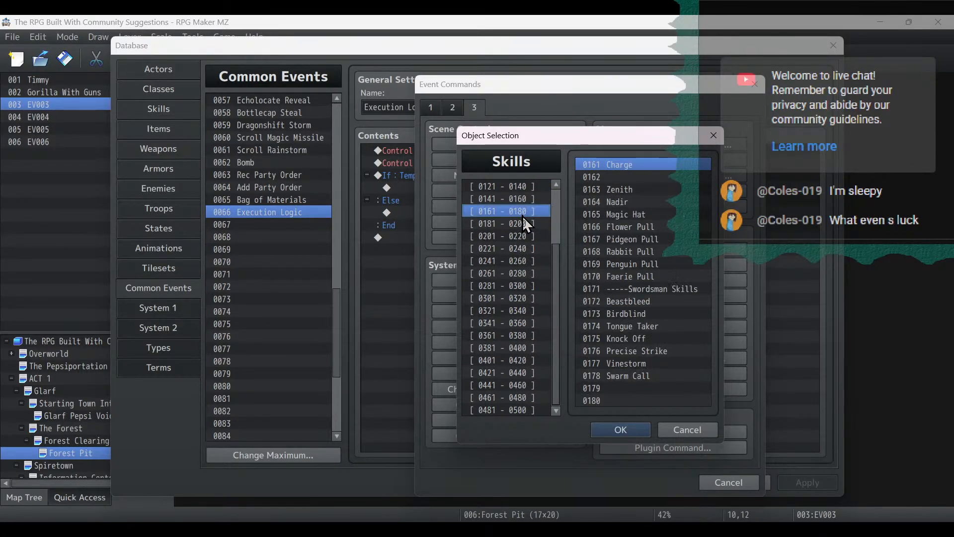
{"action": "scroll", "coordinate": [556, 256], "scroll_direction": "up", "scroll_amount": 1}
{"action": "scroll", "coordinate": [554, 239], "scroll_direction": "up", "scroll_amount": 2}
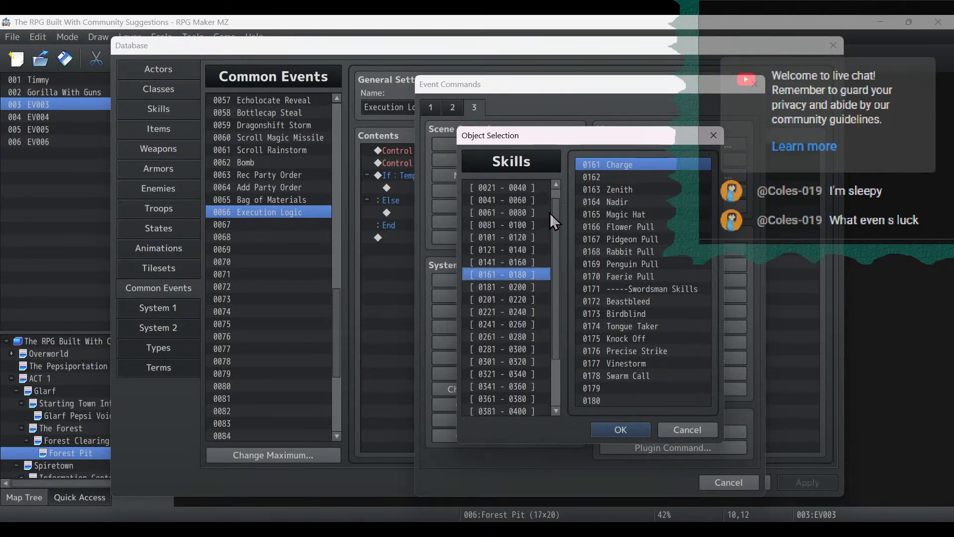
{"action": "left_click", "coordinate": [526, 262]}
{"action": "left_click", "coordinate": [526, 253]}
{"action": "left_click", "coordinate": [528, 276]}
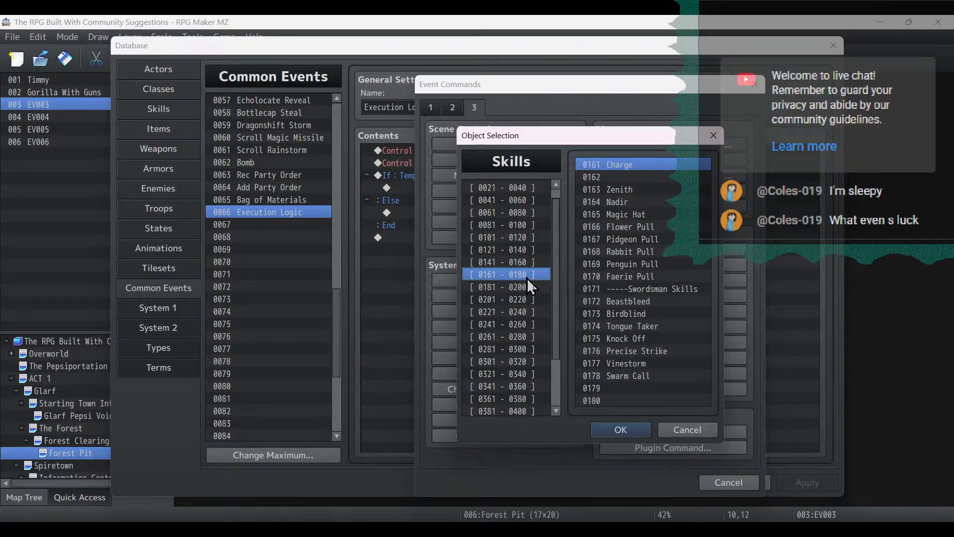
{"action": "left_click", "coordinate": [527, 287]}
{"action": "left_click", "coordinate": [526, 298]}
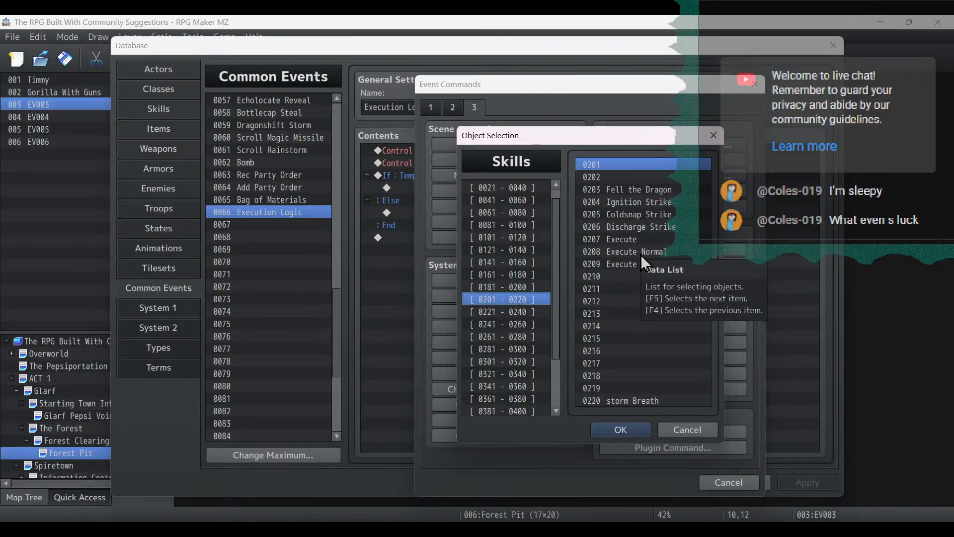
{"action": "double_click", "coordinate": [630, 264]}
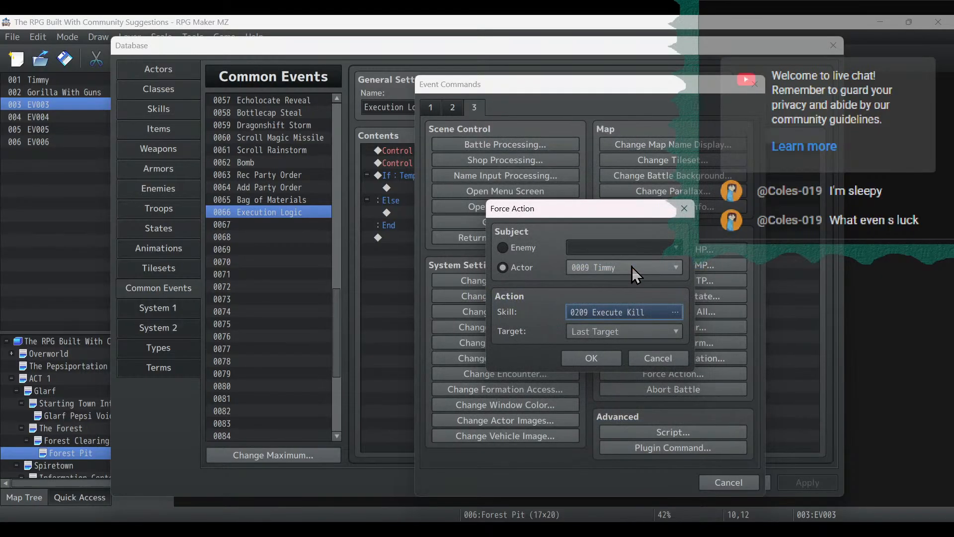
{"action": "left_click", "coordinate": [587, 334]}
{"action": "left_click", "coordinate": [590, 355]}
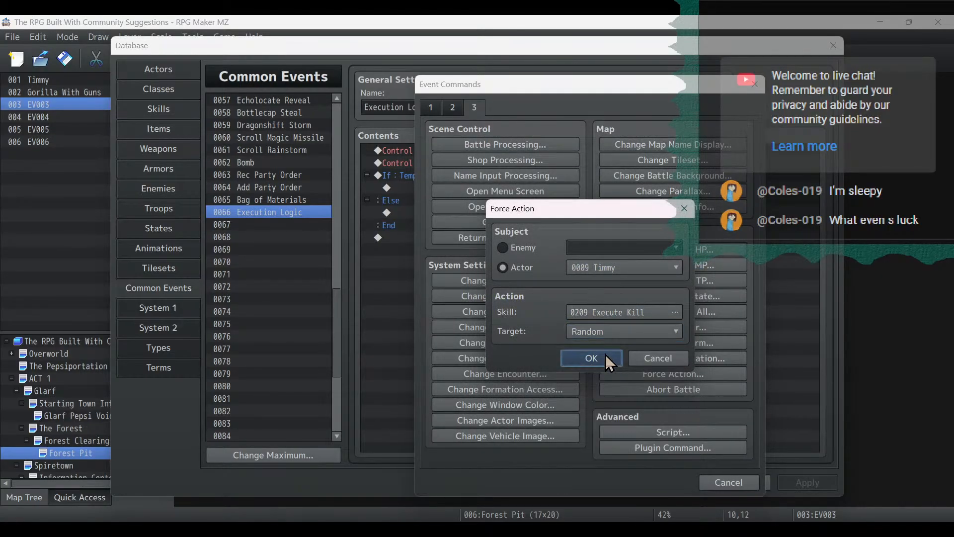
{"action": "left_click", "coordinate": [605, 355]}
Copy the Execute Kill Force Action from the If branch into the Else branch.
{"action": "left_click", "coordinate": [468, 188]}
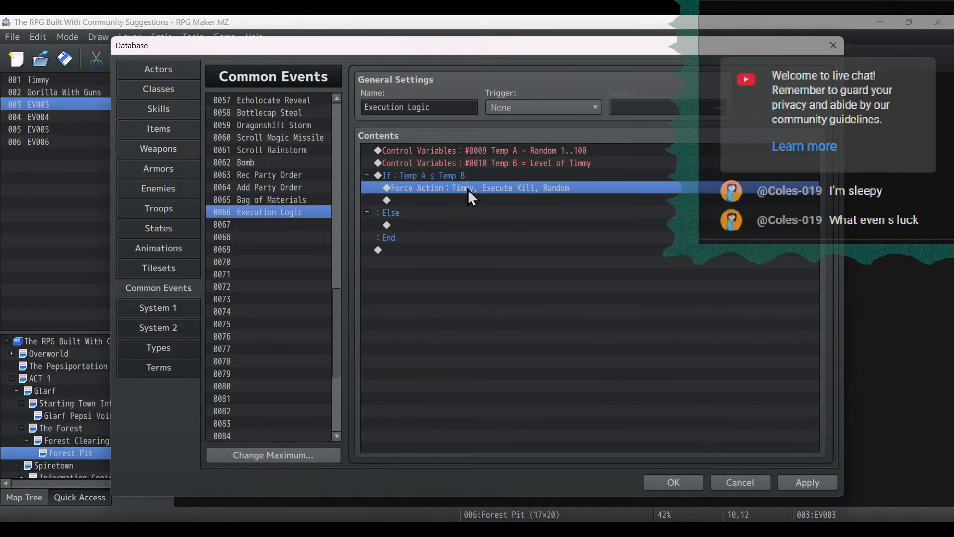
{"action": "left_click", "coordinate": [459, 225]}
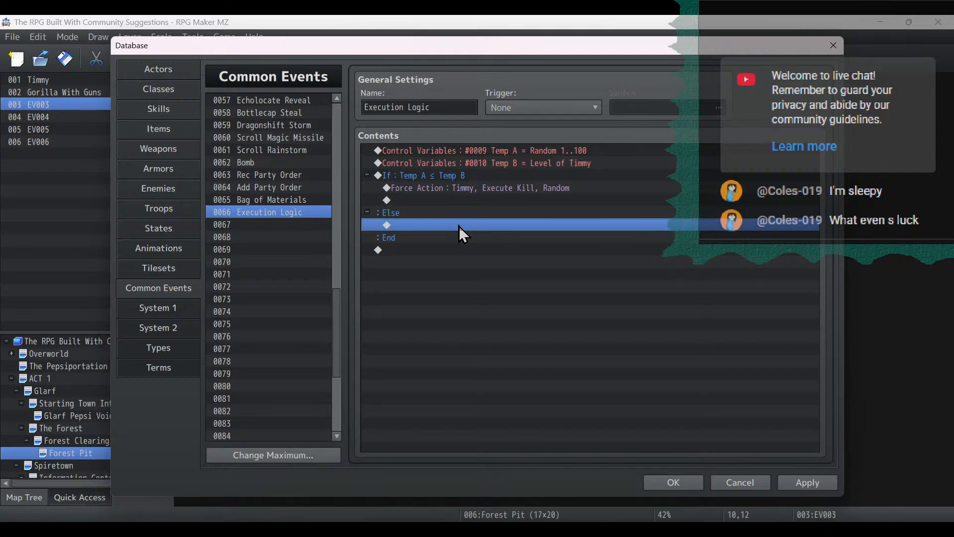
{"action": "key", "text": "ctrl+v"}
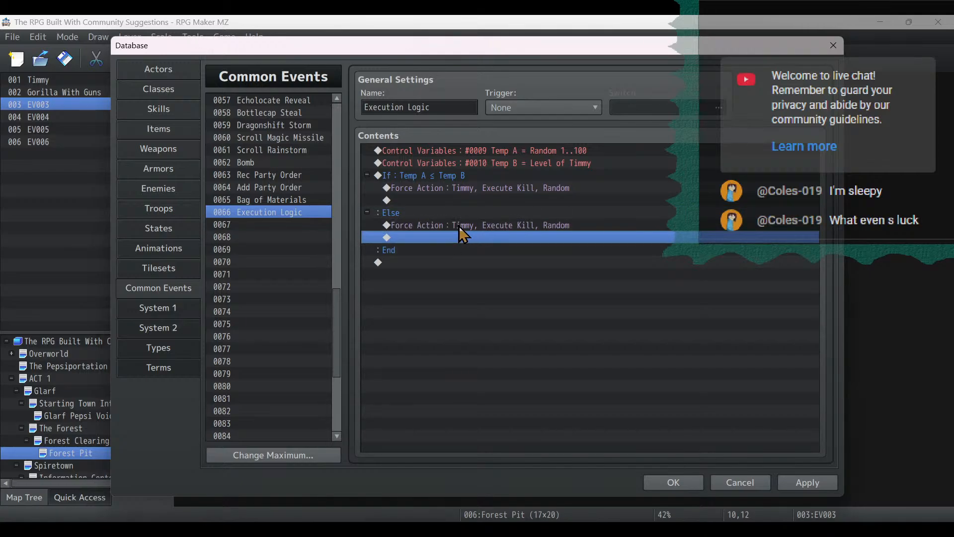
Change the skill forced in the Else branch to 0208 Execute Normal and apply the change.
{"action": "double_click", "coordinate": [458, 226]}
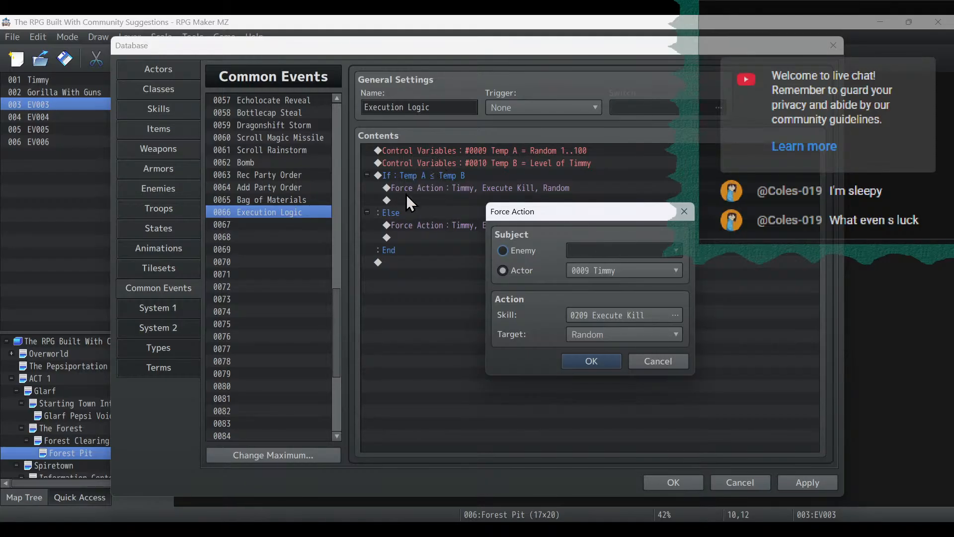
{"action": "left_click", "coordinate": [655, 319]}
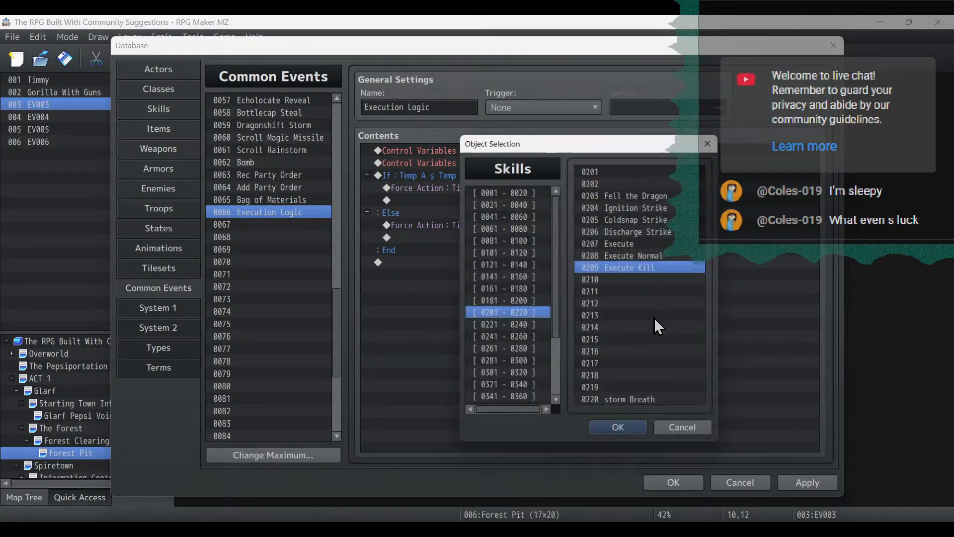
{"action": "double_click", "coordinate": [646, 255]}
{"action": "left_click", "coordinate": [600, 358]}
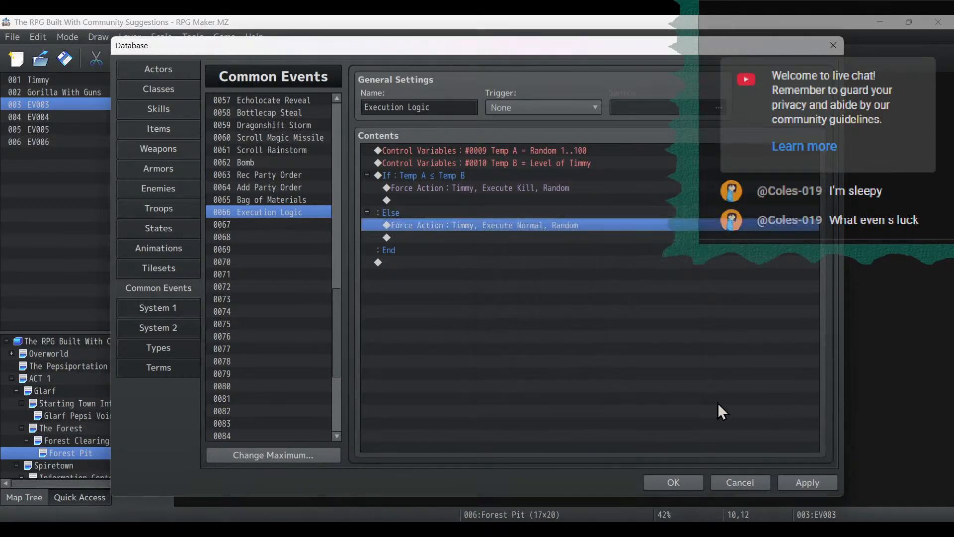
{"action": "left_click", "coordinate": [805, 483]}
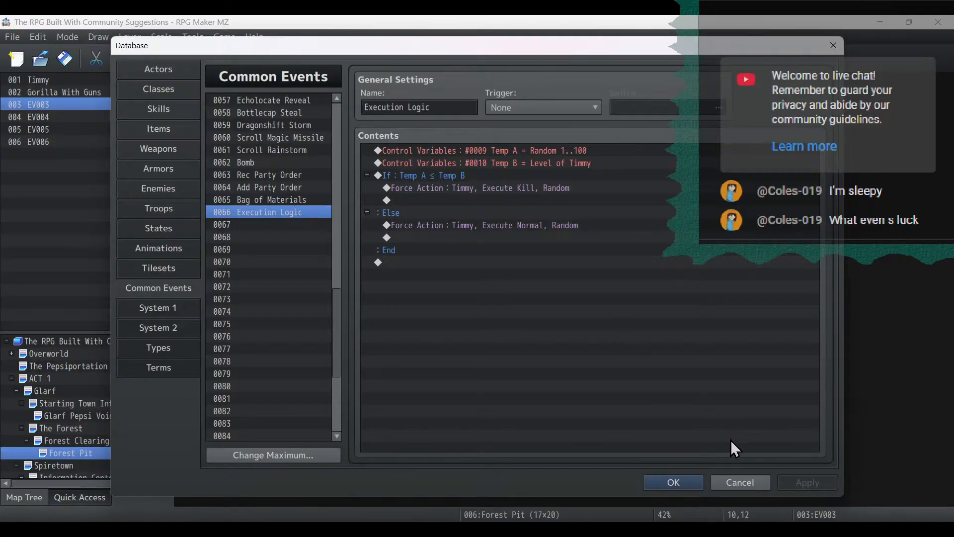
Set the icon of skill 0207 Execute to the grey skull, icon 17, and apply the change.
{"action": "left_click", "coordinate": [186, 111]}
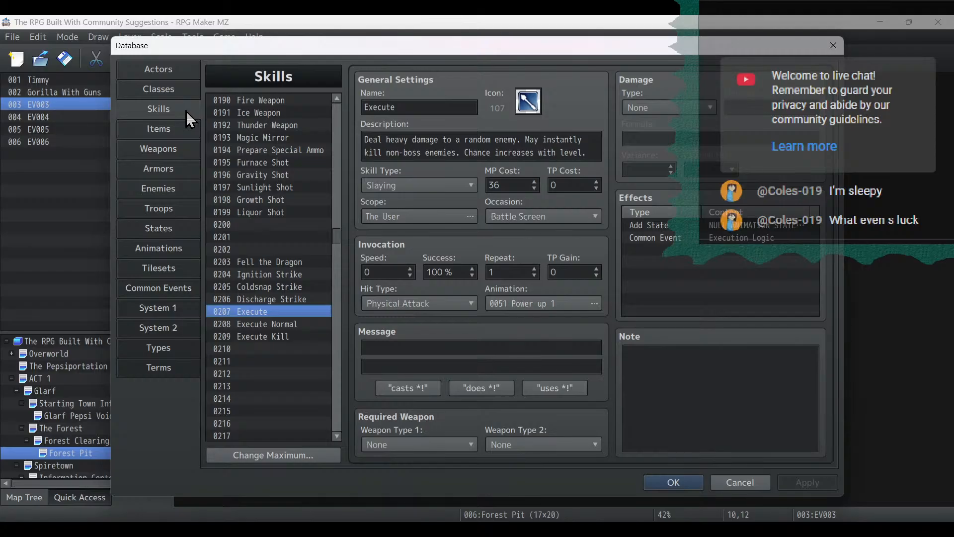
{"action": "left_click", "coordinate": [529, 102]}
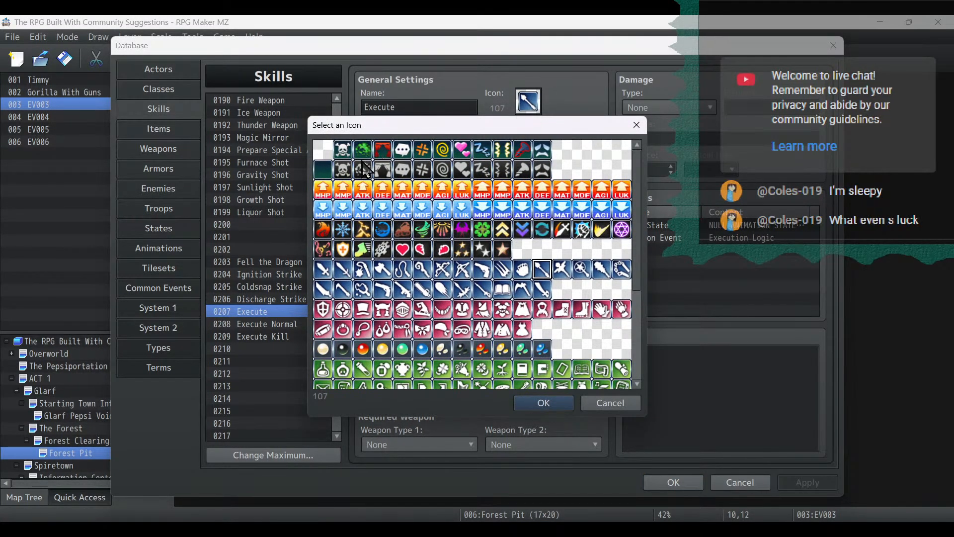
{"action": "double_click", "coordinate": [344, 168]}
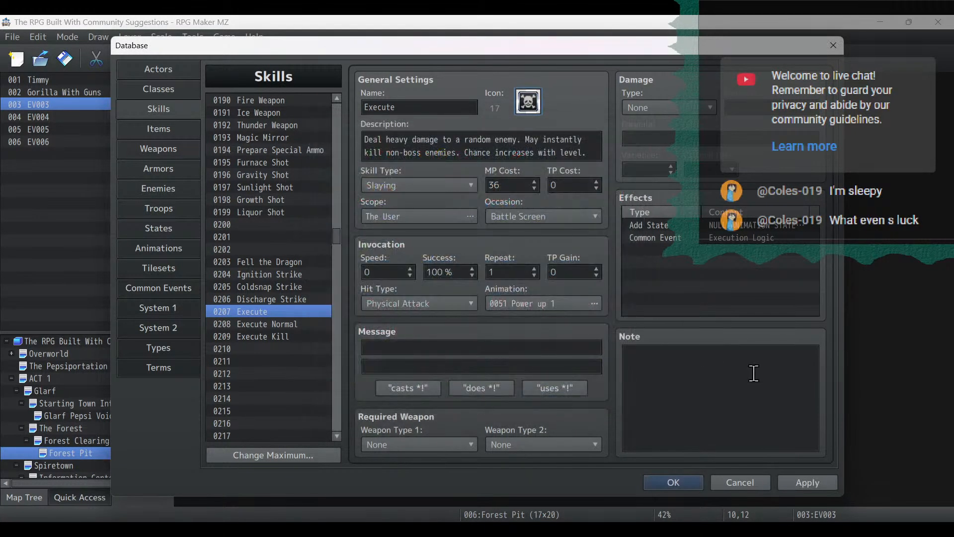
{"action": "left_click", "coordinate": [797, 482]}
{"action": "left_click", "coordinate": [312, 262]}
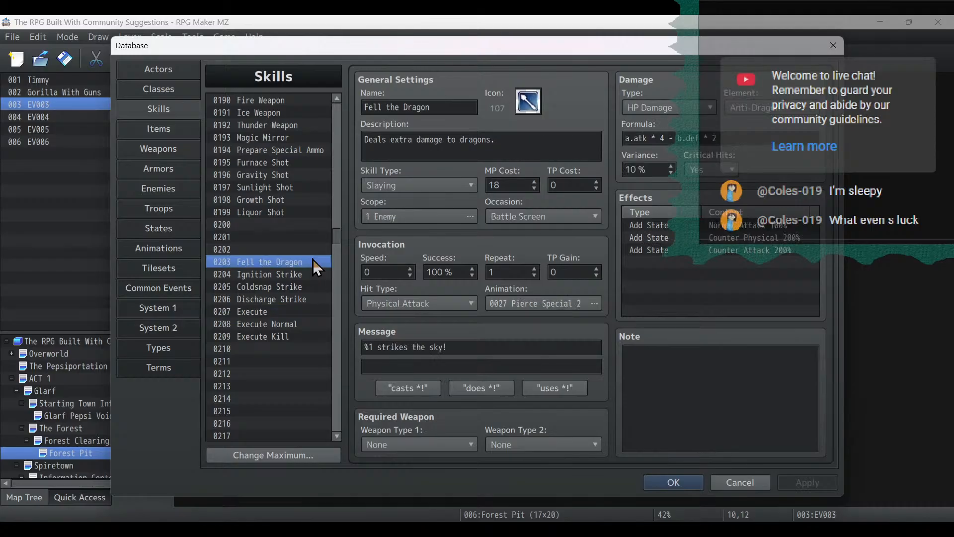
{"action": "key", "text": "Down"}
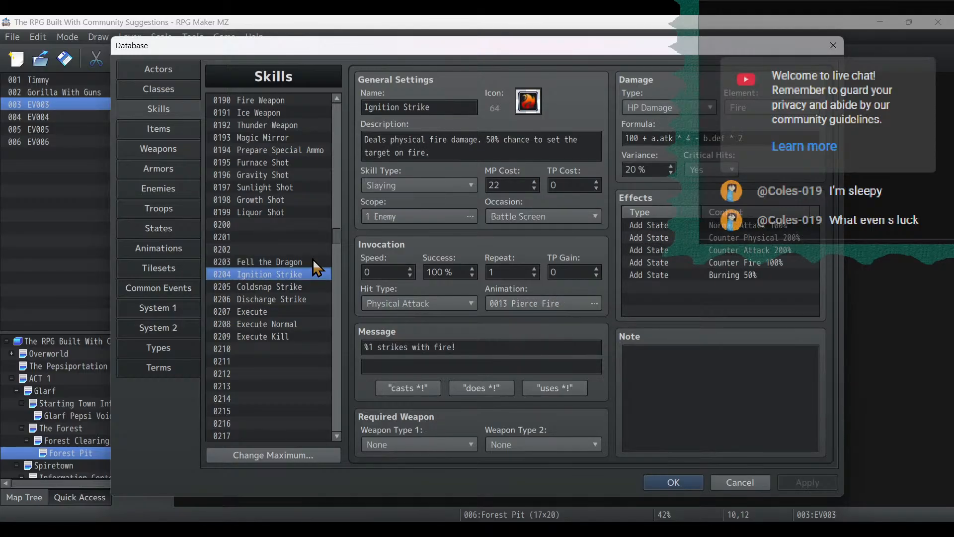
{"action": "key", "text": "Down"}
{"action": "key", "text": "Down"}
{"action": "key", "text": "Down"}
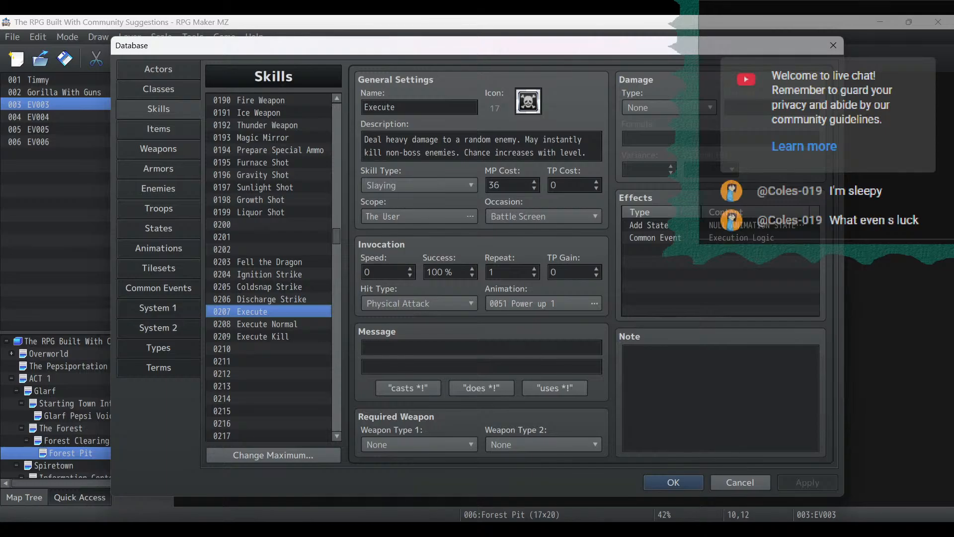
Switch to the Notepad project notes, delete the Execution ability entry under item 7, and return to the database.
{"action": "key", "text": "alt+Tab"}
{"action": "left_click", "coordinate": [354, 300]}
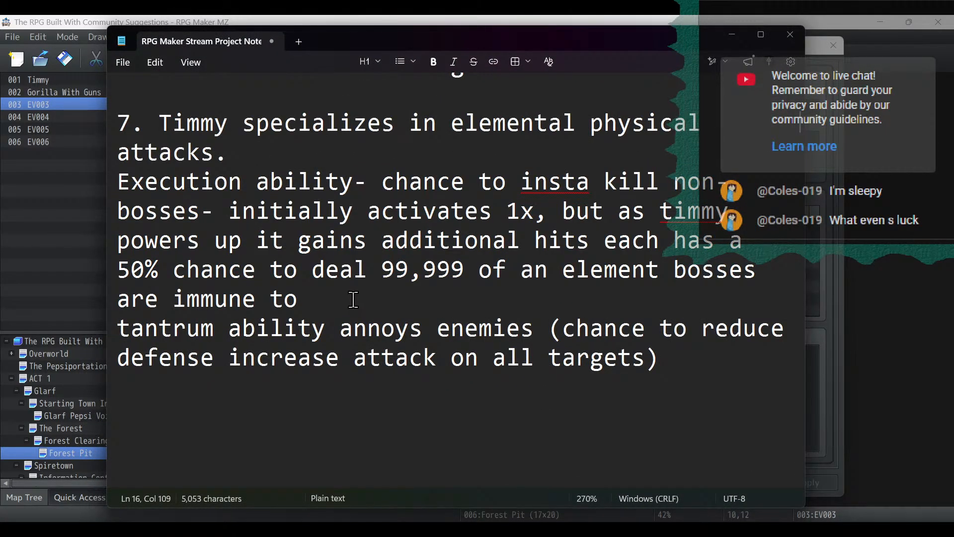
{"action": "left_click_drag", "start_coordinate": [298, 300], "coordinate": [58, 187]}
{"action": "key", "text": "BackSpace"}
{"action": "key", "text": "BackSpace"}
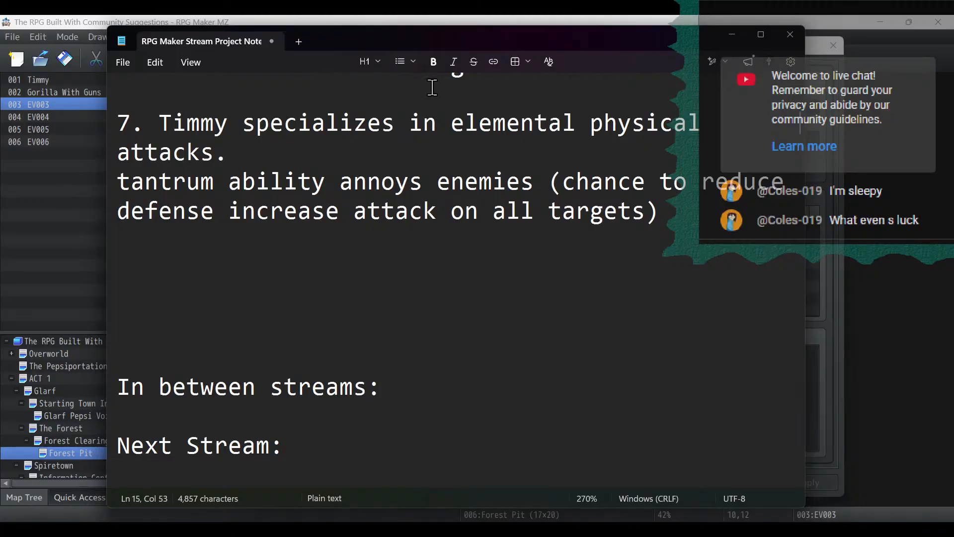
{"action": "left_click", "coordinate": [731, 35]}
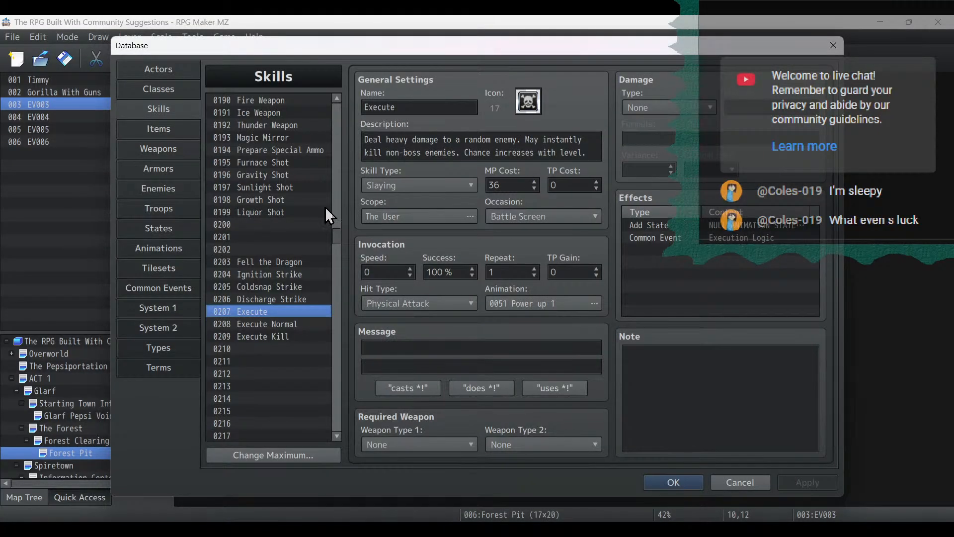
Duplicate state 0092 Shock into the empty state slot 0093.
{"action": "left_click", "coordinate": [140, 233]}
{"action": "left_click", "coordinate": [267, 349]}
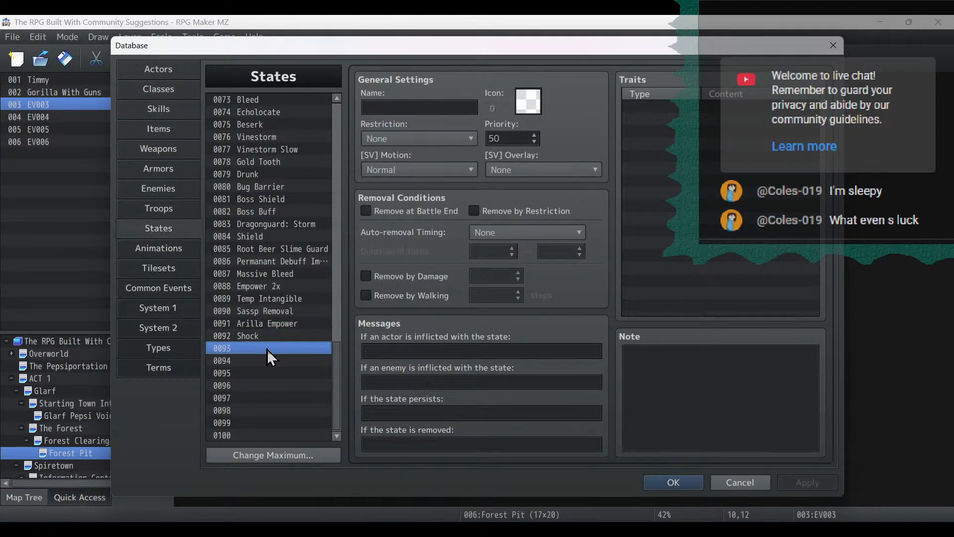
{"action": "left_click", "coordinate": [406, 106]}
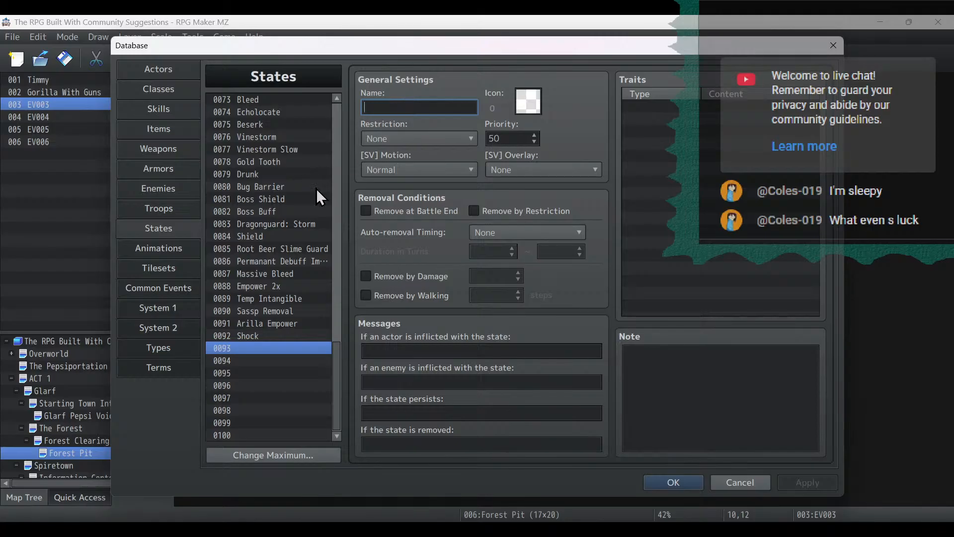
{"action": "right_click", "coordinate": [254, 335]}
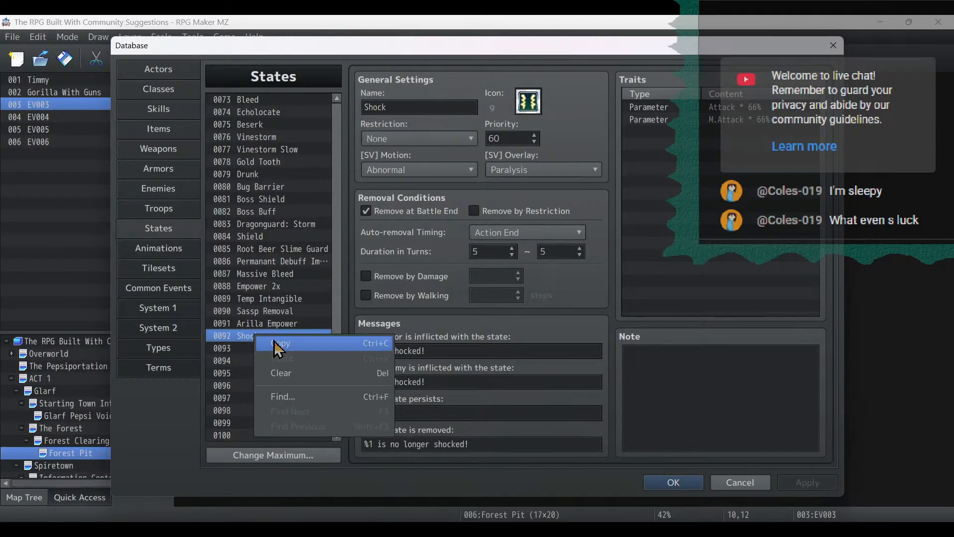
{"action": "left_click", "coordinate": [274, 342]}
{"action": "right_click", "coordinate": [259, 351]}
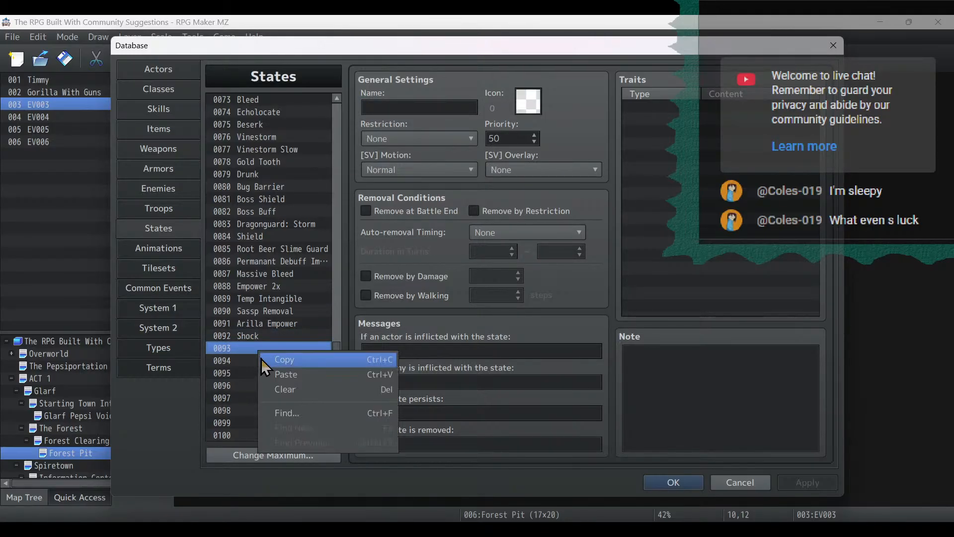
{"action": "left_click", "coordinate": [270, 371]}
Rename state 0093 to "Annoyed" and give it the orange anger mark, icon 5.
{"action": "double_click", "coordinate": [427, 107]}
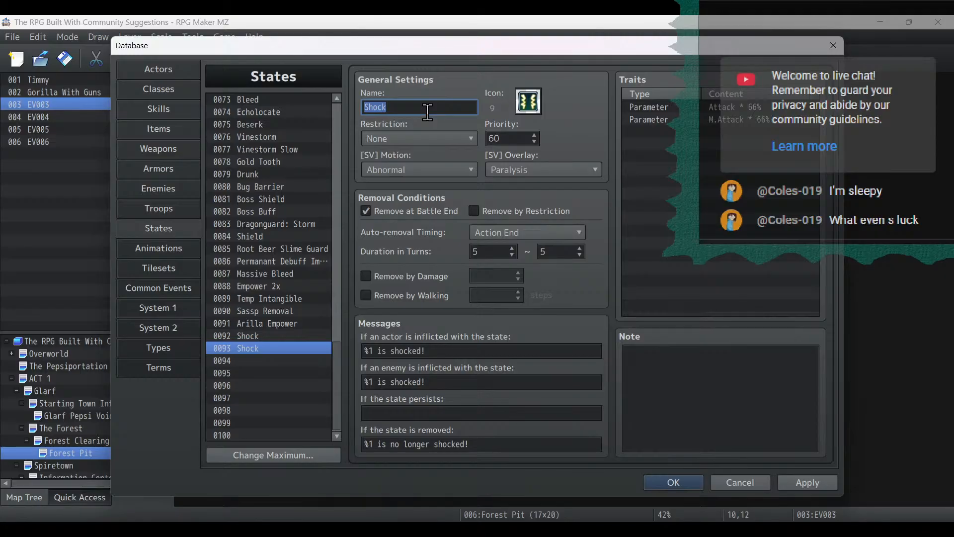
{"action": "type", "text": "Annoyed"}
{"action": "double_click", "coordinate": [536, 103]}
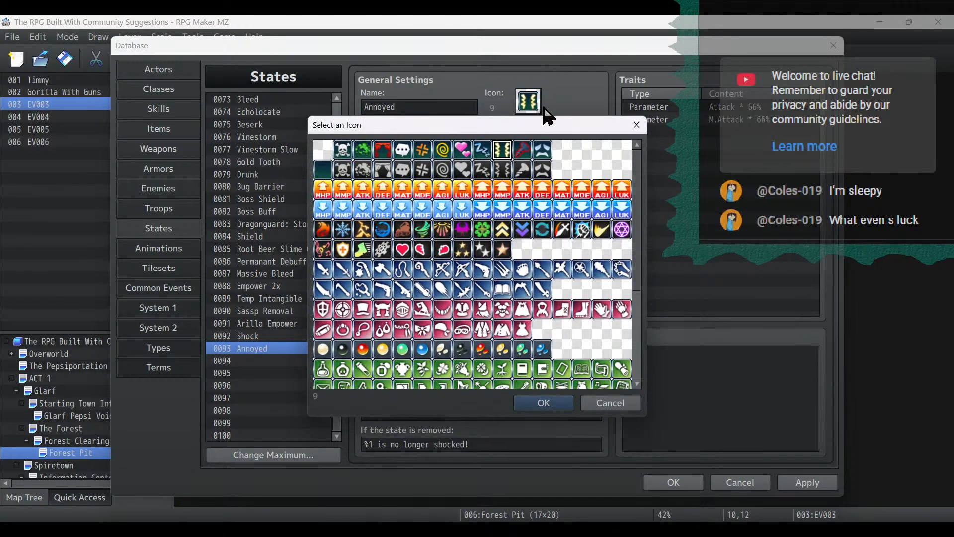
{"action": "double_click", "coordinate": [422, 156]}
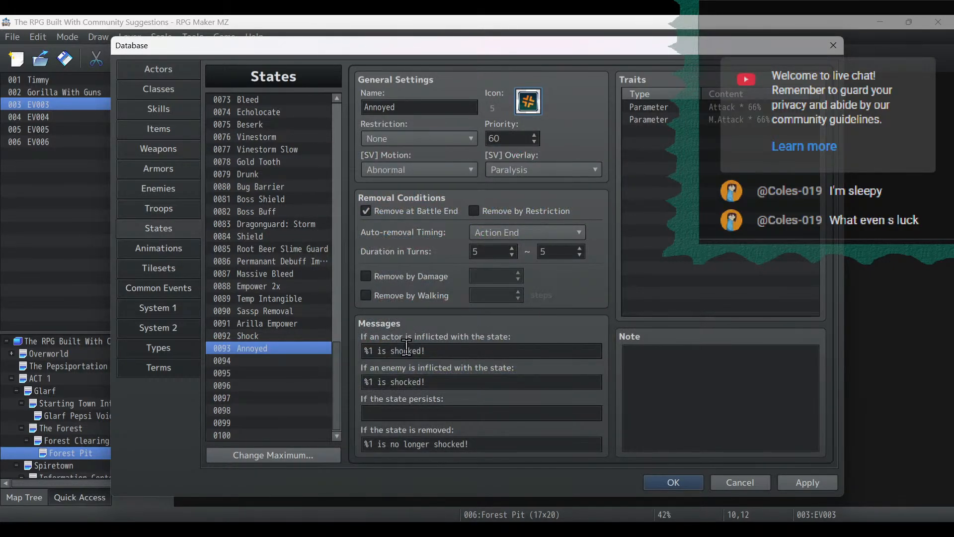
Replace "shocked" with "annoyed" in the Annoyed state's actor-inflicted, enemy-inflicted and removal messages.
{"action": "double_click", "coordinate": [406, 350]}
{"action": "type", "text": "annoyed"}
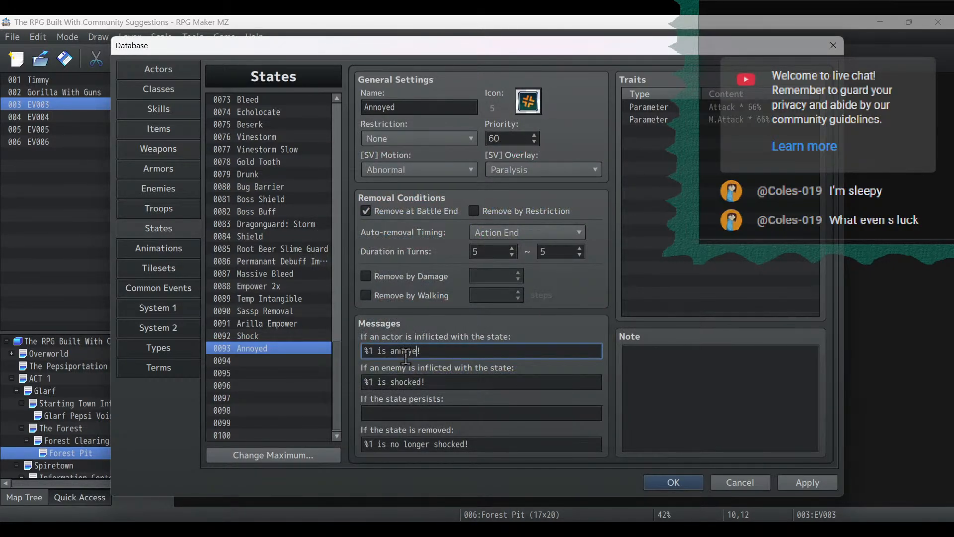
{"action": "double_click", "coordinate": [412, 381]}
{"action": "type", "text": "annoyed"}
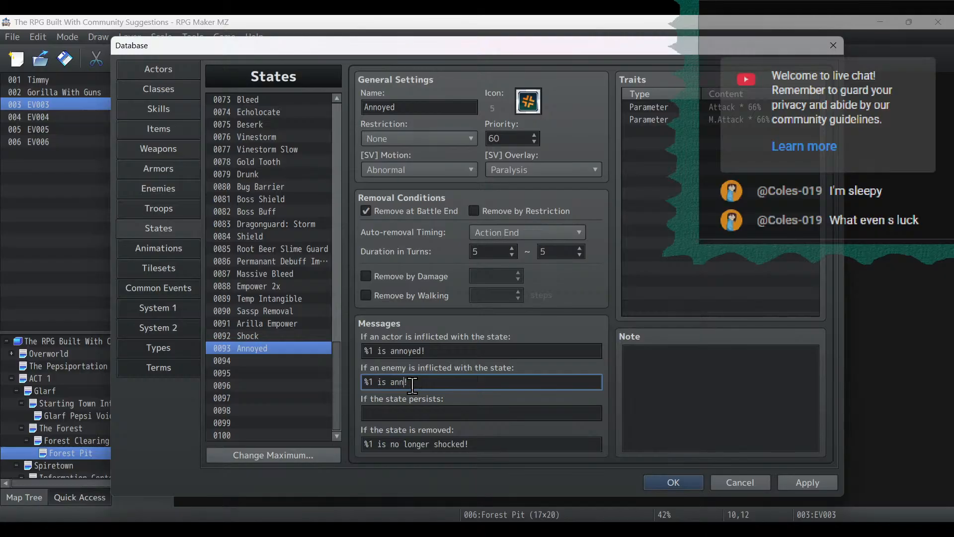
{"action": "double_click", "coordinate": [442, 443]}
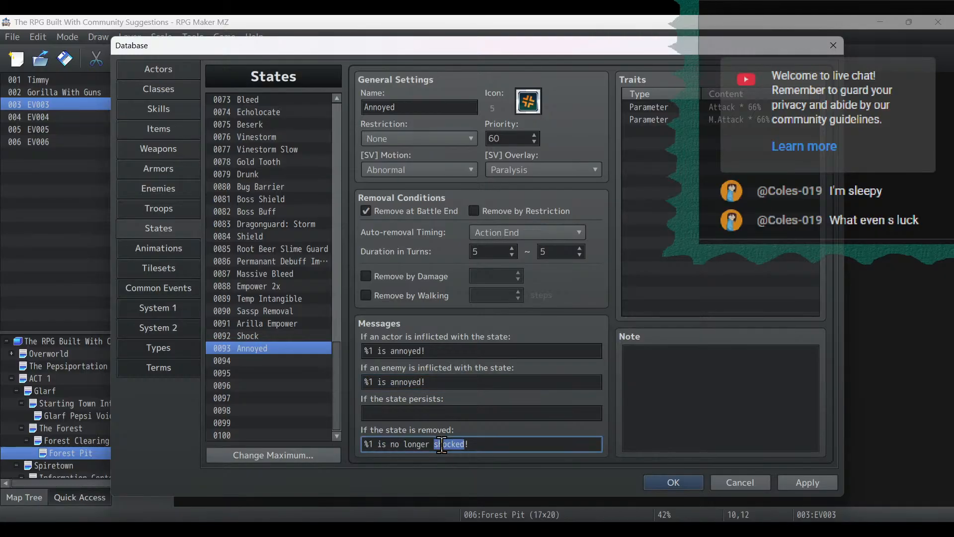
{"action": "type", "text": "annoyed"}
Set the Annoyed state's [SV] Overlay to Rage and delete its two copied parameter traits.
{"action": "left_click", "coordinate": [557, 172]}
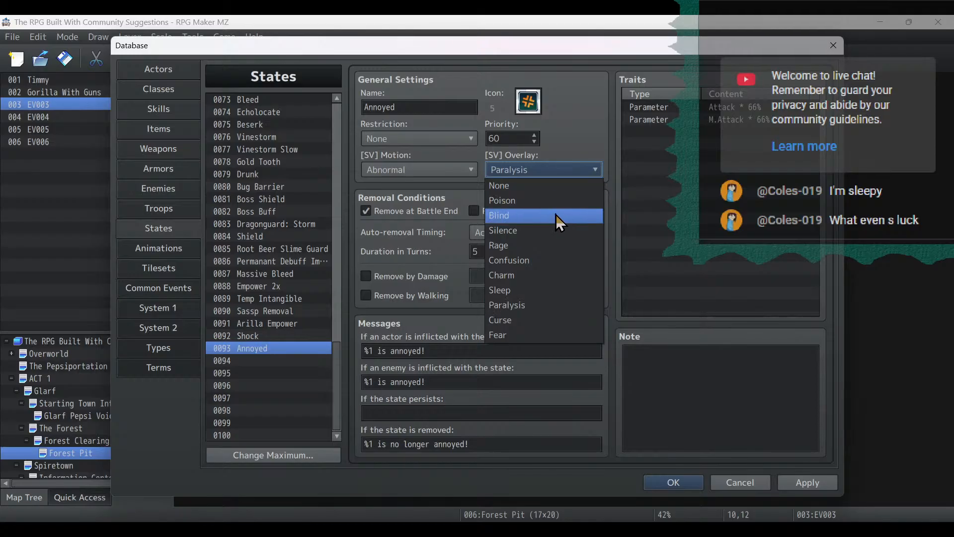
{"action": "left_click", "coordinate": [554, 244]}
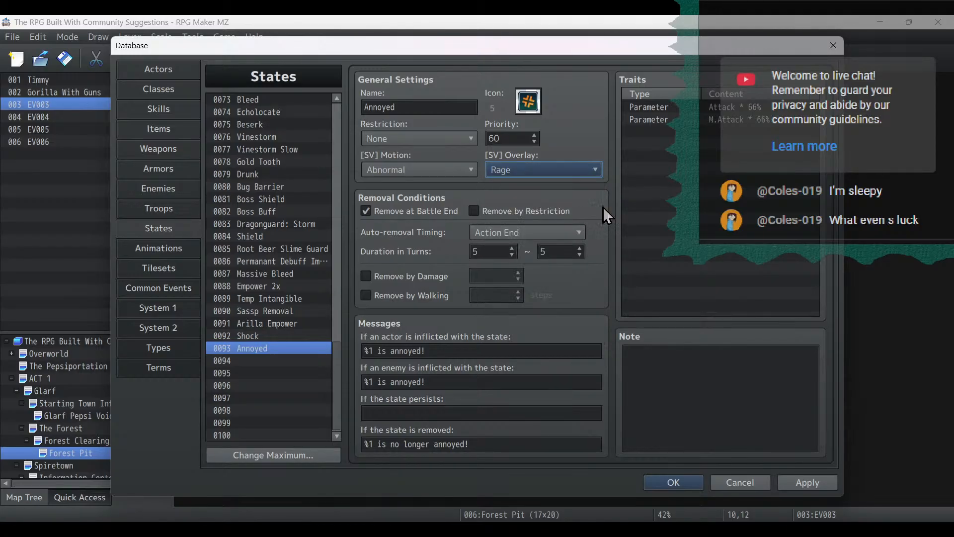
{"action": "left_click", "coordinate": [700, 106]}
{"action": "key", "text": "Delete"}
{"action": "key", "text": "Delete"}
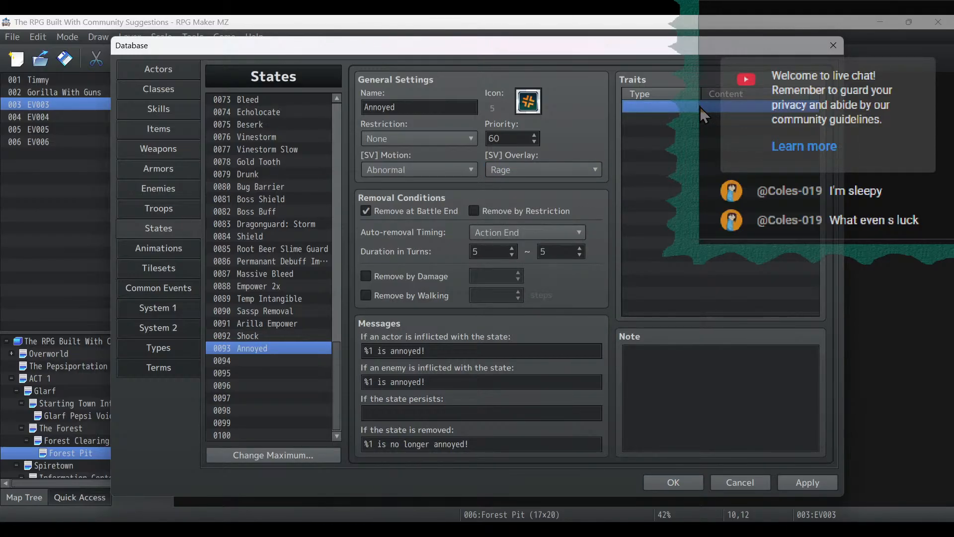
Add a parameter trait to the Annoyed state that sets Attack to 125%.
{"action": "double_click", "coordinate": [700, 106]}
{"action": "left_click", "coordinate": [735, 127]}
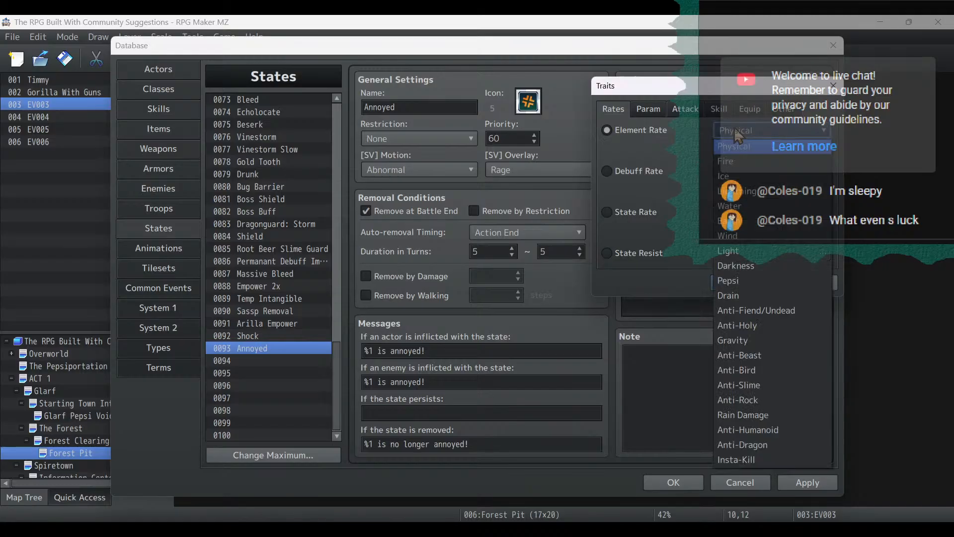
{"action": "left_click", "coordinate": [659, 117]}
{"action": "left_click", "coordinate": [657, 115]}
{"action": "left_click", "coordinate": [741, 129]}
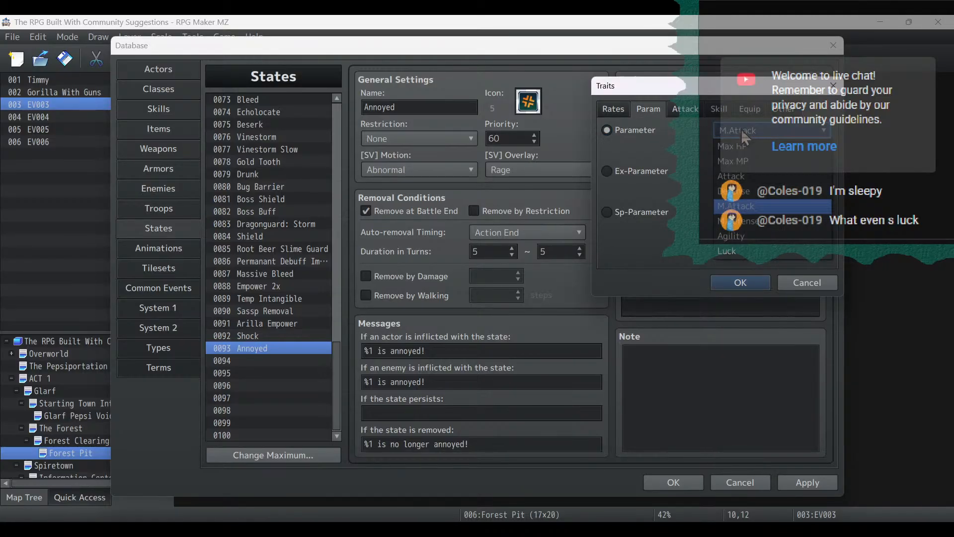
{"action": "left_click", "coordinate": [739, 176]}
{"action": "double_click", "coordinate": [759, 150]}
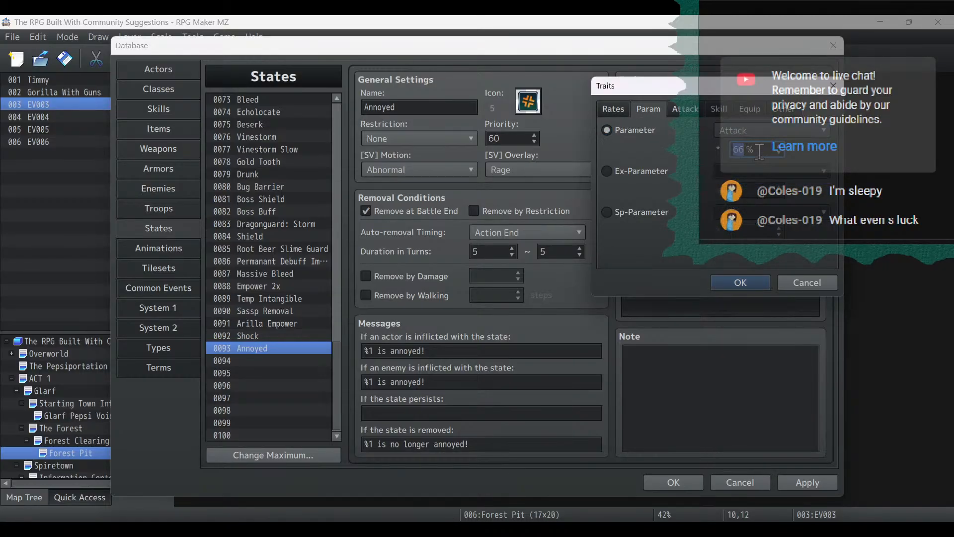
{"action": "type", "text": "125"}
{"action": "left_click", "coordinate": [740, 282]}
Add a second parameter trait to the Annoyed state that sets M.Attack to 125%.
{"action": "left_click", "coordinate": [666, 107]}
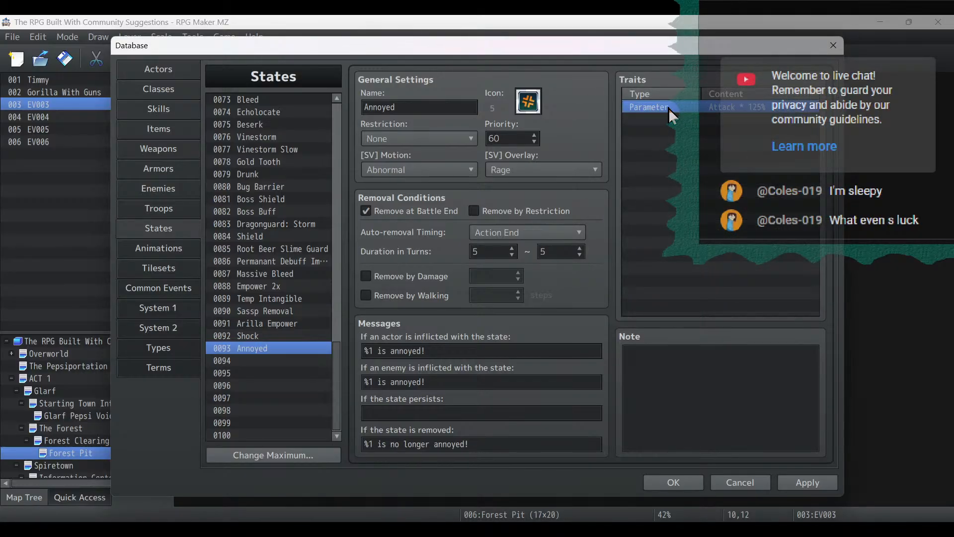
{"action": "double_click", "coordinate": [691, 110]}
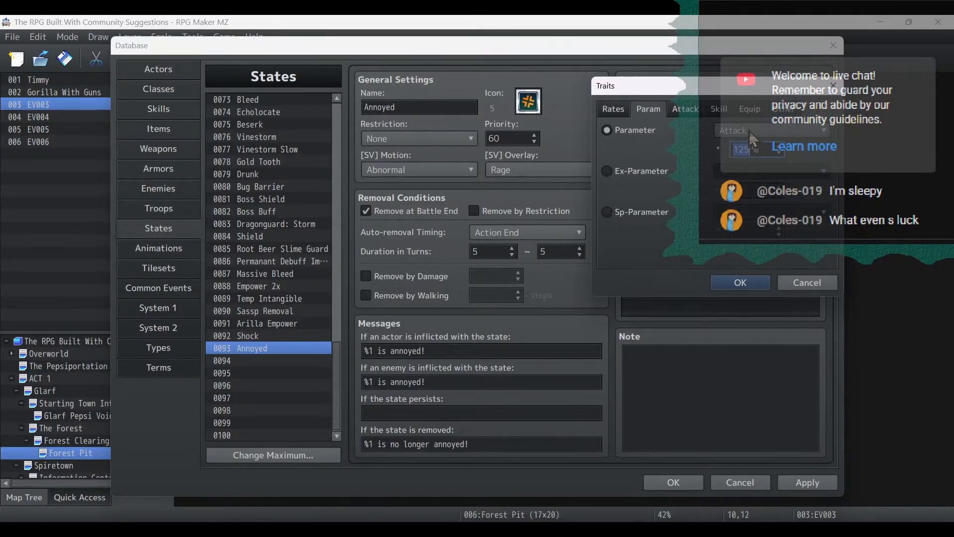
{"action": "left_click", "coordinate": [750, 131]}
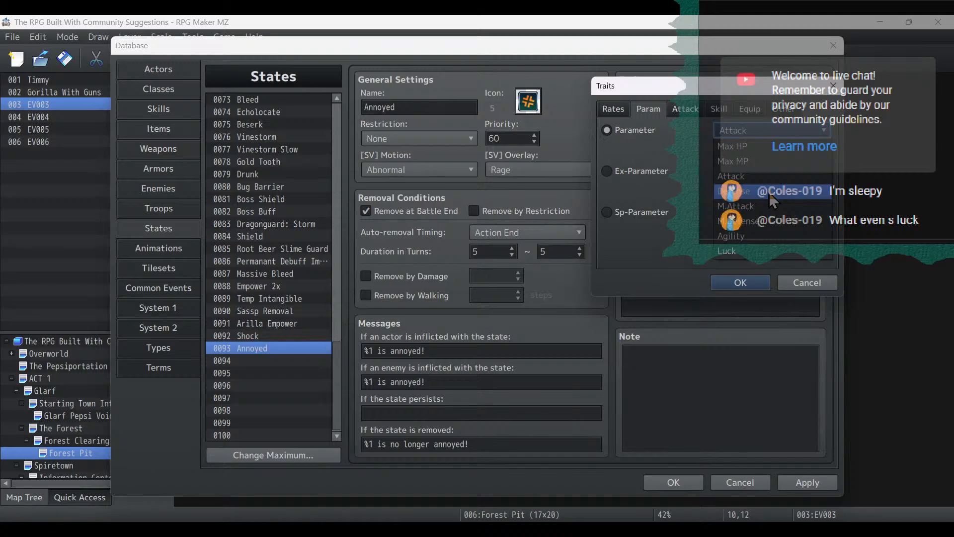
{"action": "left_click", "coordinate": [755, 205]}
{"action": "left_click", "coordinate": [756, 281]}
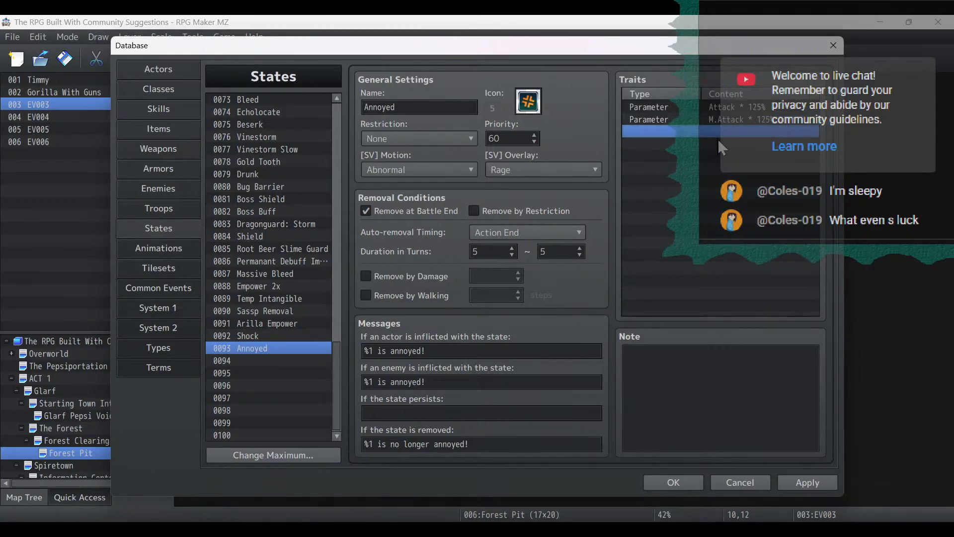
Add a parameter trait to the Annoyed state that sets Defense to 75%.
{"action": "double_click", "coordinate": [718, 139]}
{"action": "left_click", "coordinate": [743, 132]}
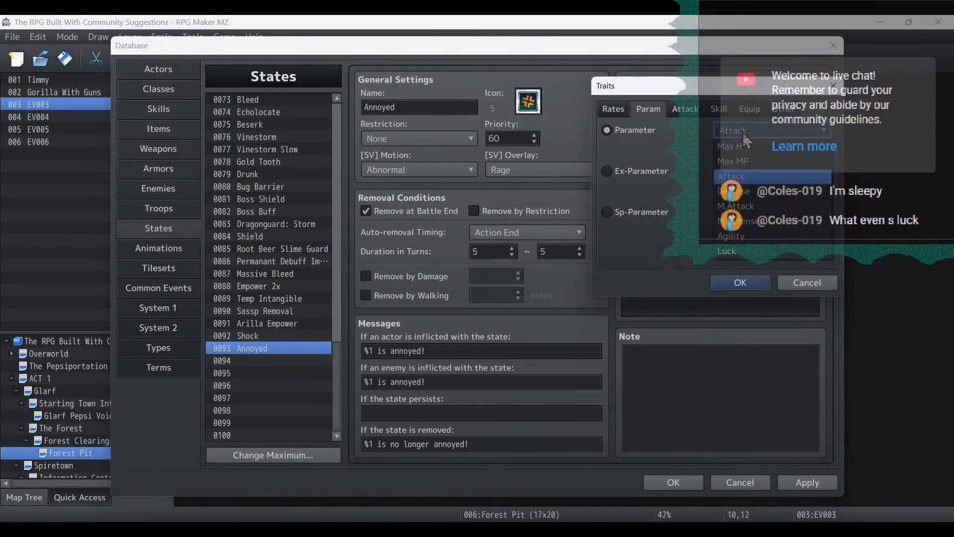
{"action": "left_click", "coordinate": [752, 191]}
{"action": "double_click", "coordinate": [761, 146]}
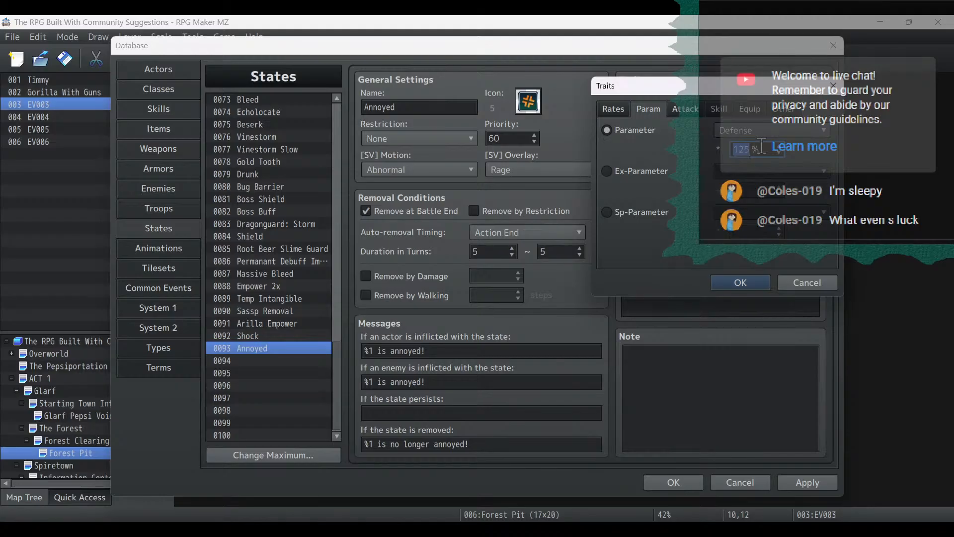
{"action": "type", "text": "75"}
{"action": "left_click", "coordinate": [740, 282]}
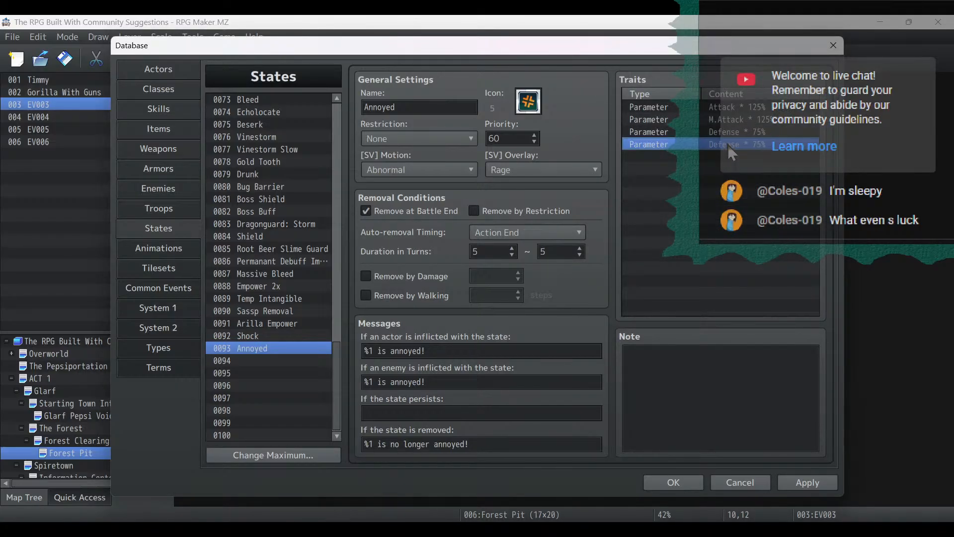
Change the Annoyed state's duplicate Defense 75% trait to M.Defense.
{"action": "double_click", "coordinate": [722, 132]}
{"action": "left_click", "coordinate": [742, 131]}
{"action": "left_click", "coordinate": [751, 209]}
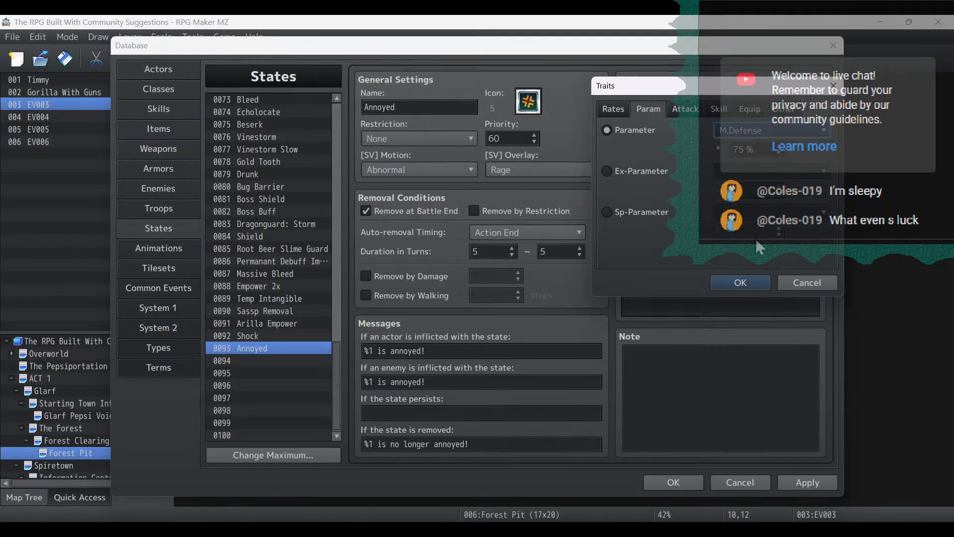
{"action": "left_click", "coordinate": [745, 287]}
Add an Ex-Parameter trait to the Annoyed state that lowers Hit Rate by 20%.
{"action": "double_click", "coordinate": [717, 153]}
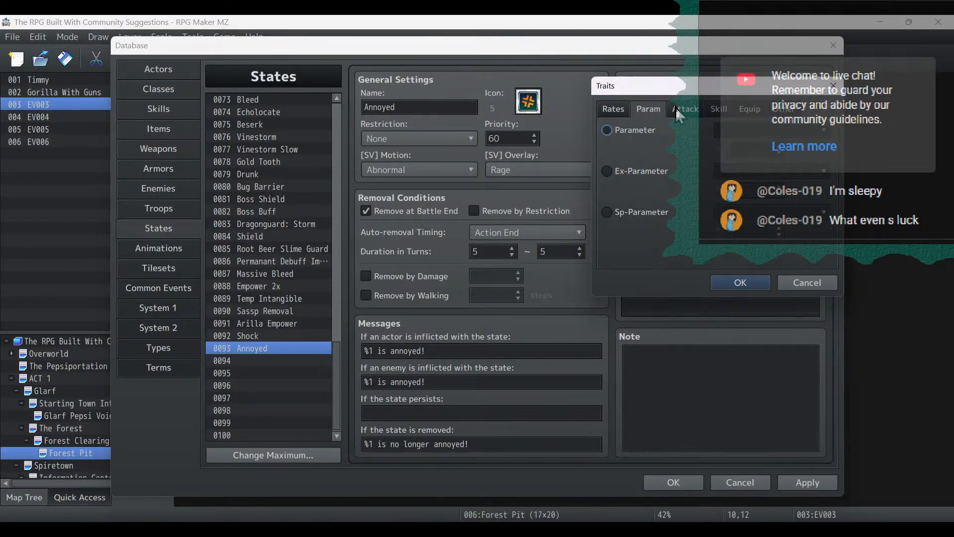
{"action": "left_click", "coordinate": [719, 110]}
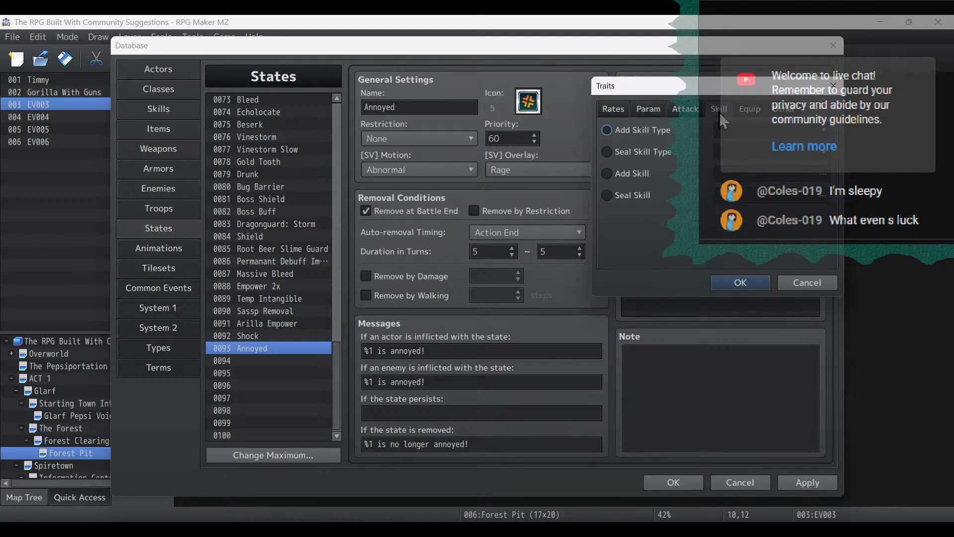
{"action": "left_click", "coordinate": [646, 112]}
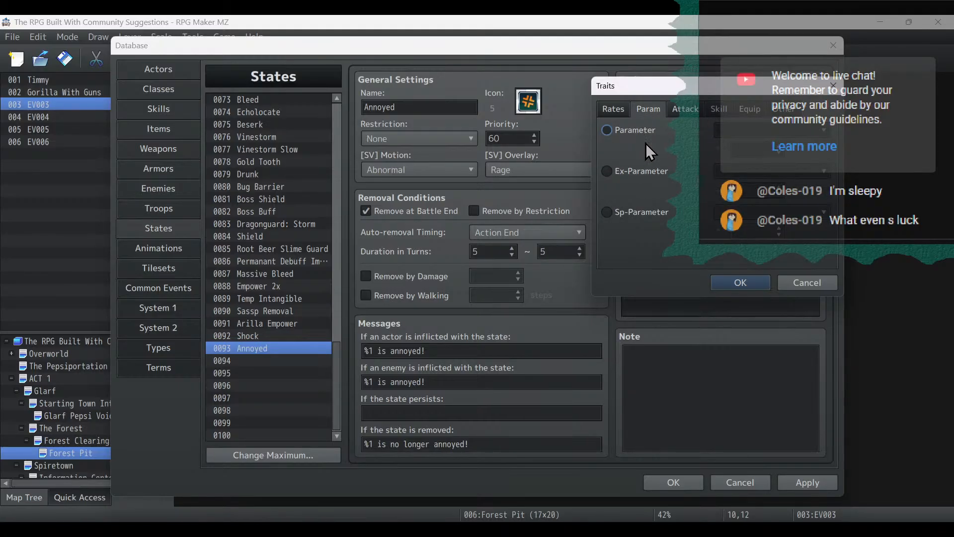
{"action": "left_click", "coordinate": [636, 171]}
{"action": "left_click", "coordinate": [751, 172]}
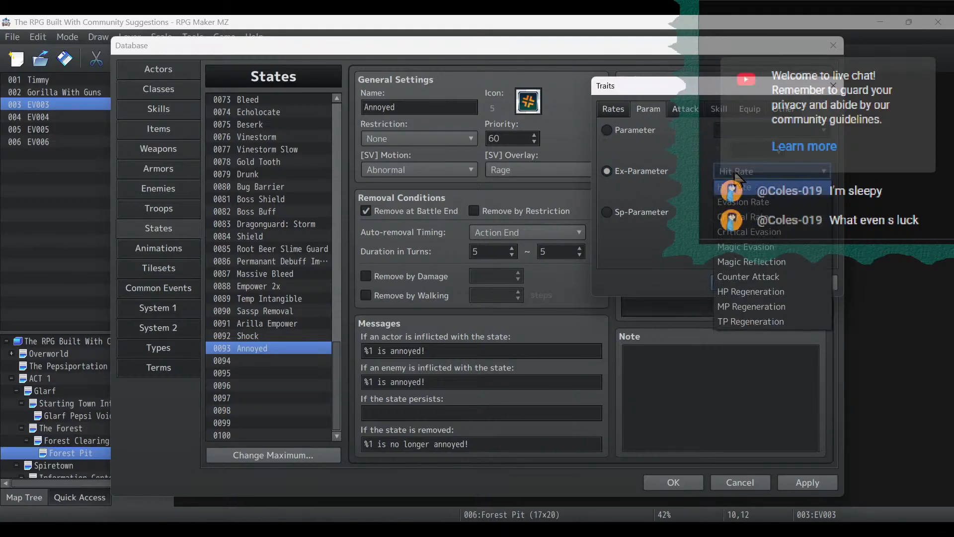
{"action": "left_click", "coordinate": [752, 188]}
{"action": "double_click", "coordinate": [757, 189]}
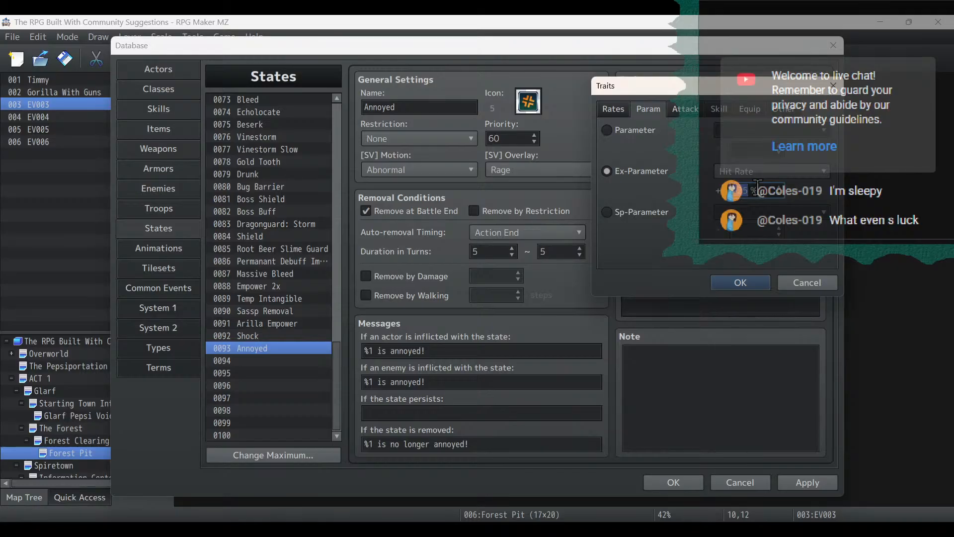
{"action": "scroll", "coordinate": [756, 192], "scroll_direction": "up", "scroll_amount": 4}
{"action": "left_click", "coordinate": [747, 285]}
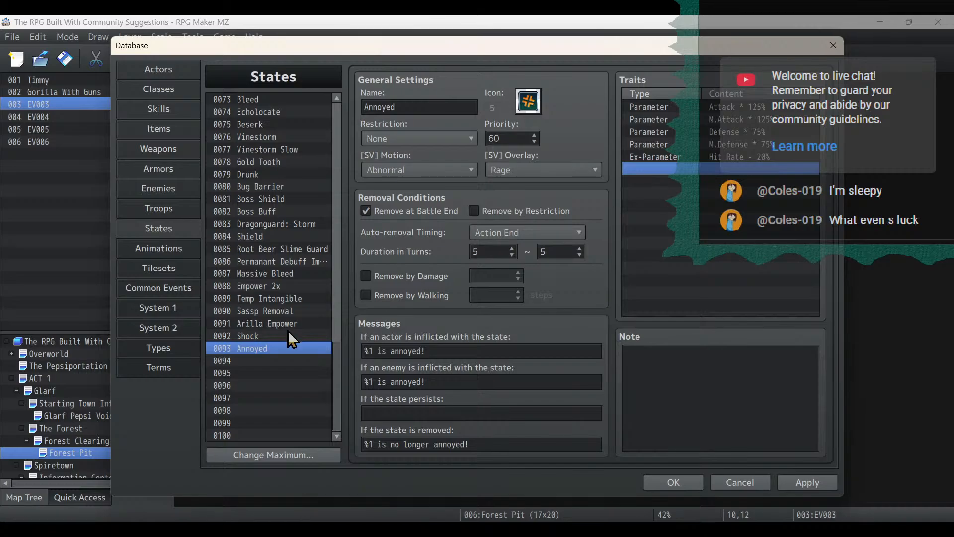
Review the Drunk state's traits for comparison and apply the changes made to the Annoyed state.
{"action": "left_click", "coordinate": [255, 177]}
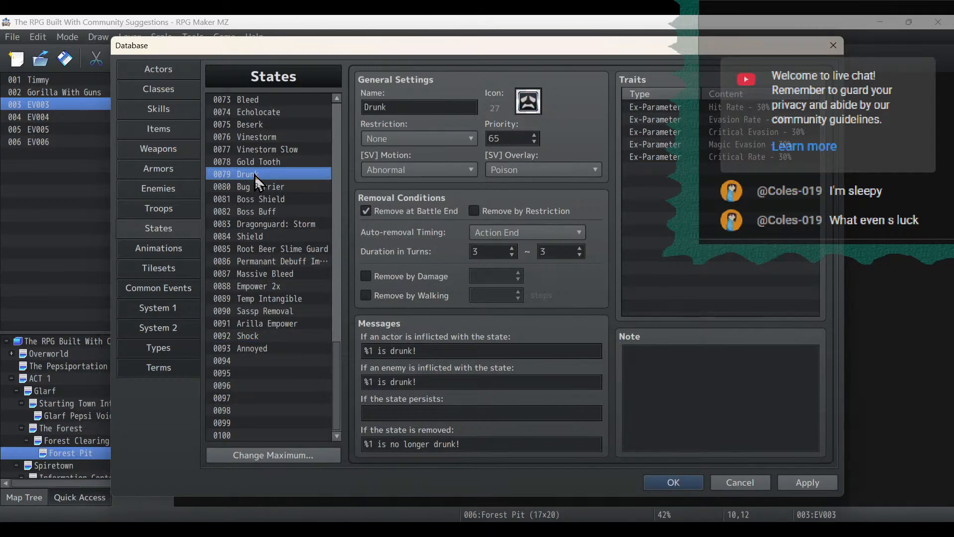
{"action": "left_click", "coordinate": [268, 348]}
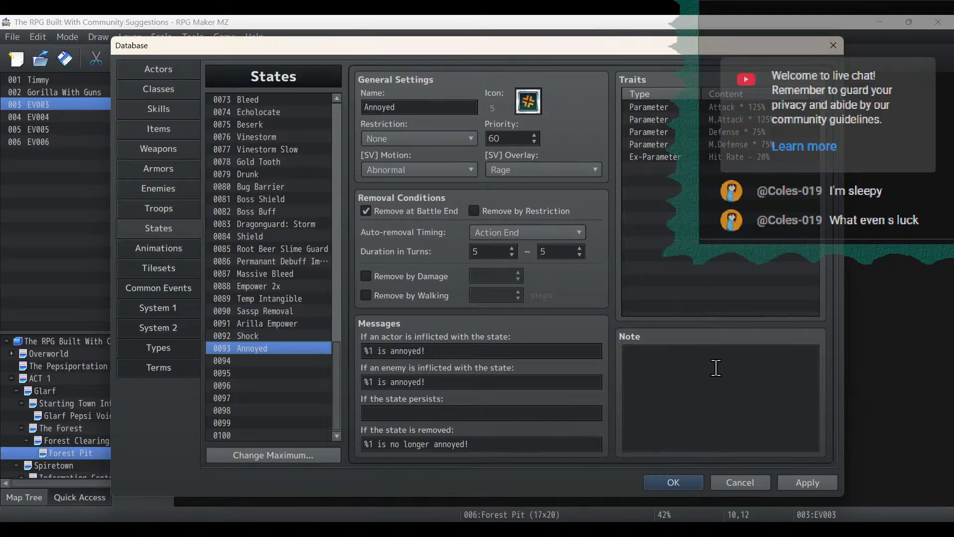
{"action": "left_click", "coordinate": [812, 487]}
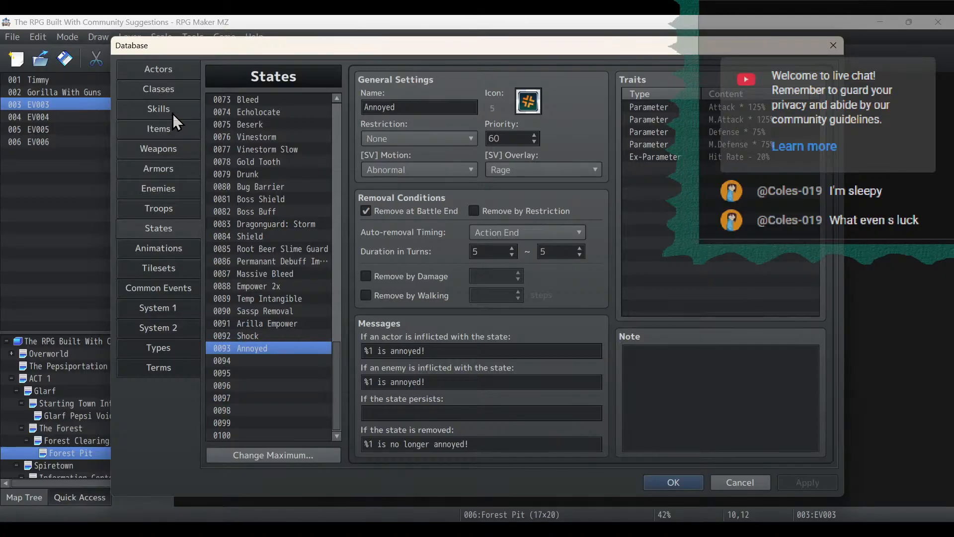
Copy the Liquor Shot skill into the empty skill slot 0210.
{"action": "left_click", "coordinate": [159, 110]}
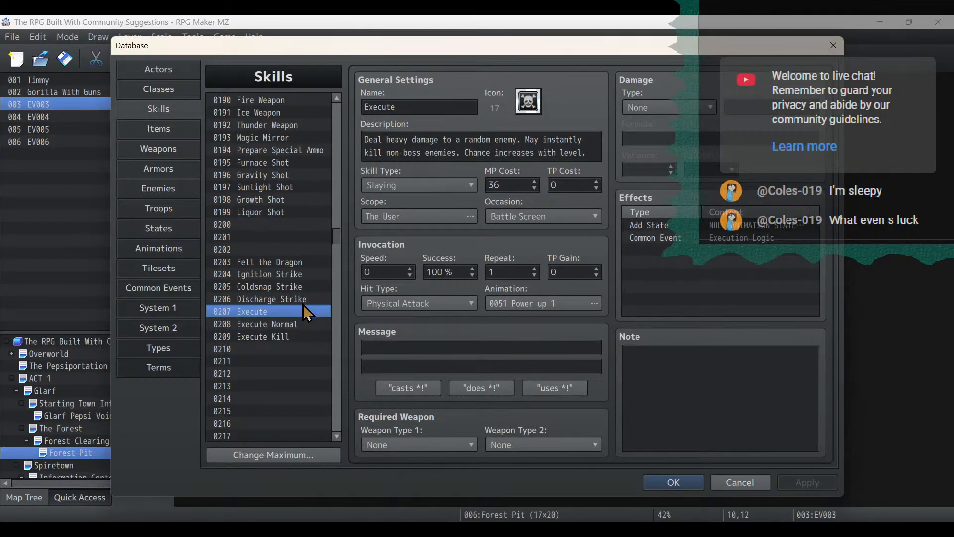
{"action": "scroll", "coordinate": [303, 305], "scroll_direction": "up", "scroll_amount": 3}
{"action": "left_click", "coordinate": [259, 163]}
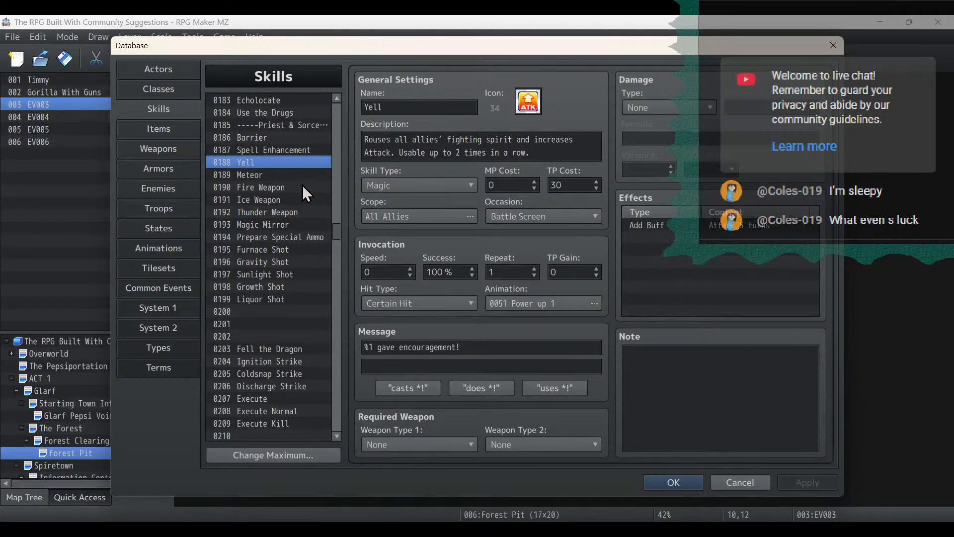
{"action": "scroll", "coordinate": [302, 185], "scroll_direction": "down", "scroll_amount": 2}
{"action": "left_click", "coordinate": [261, 238]}
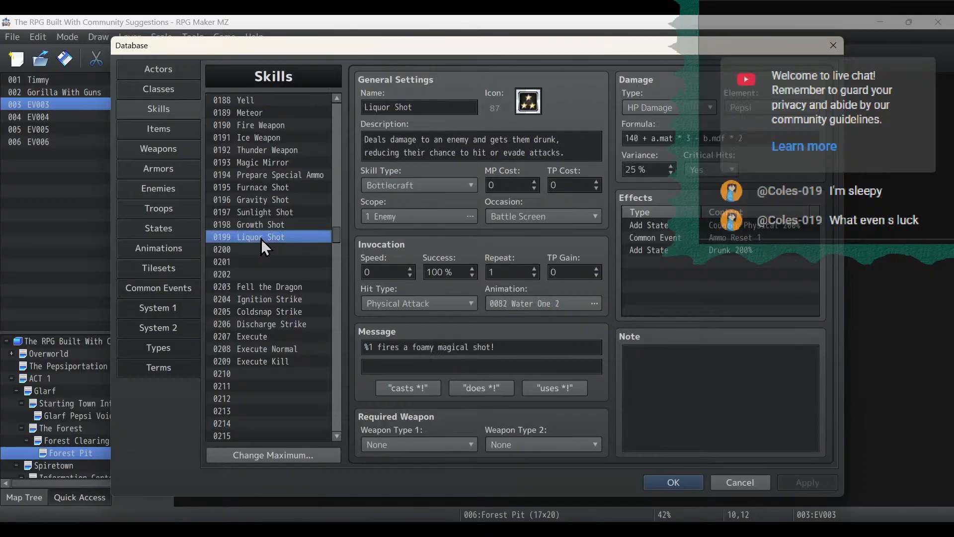
{"action": "right_click", "coordinate": [261, 239]}
{"action": "left_click", "coordinate": [281, 248]}
{"action": "left_click", "coordinate": [256, 373]}
{"action": "right_click", "coordinate": [256, 373]}
{"action": "left_click", "coordinate": [278, 396]}
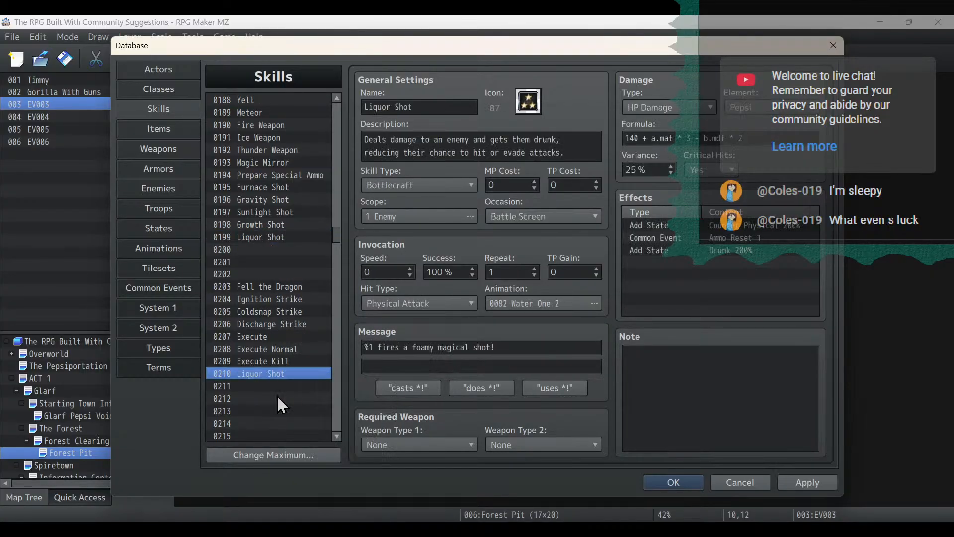
Replace the name of the copied skill in slot 0210 with one starting with "Ta".
{"action": "left_click_drag", "start_coordinate": [364, 106], "coordinate": [415, 106]}
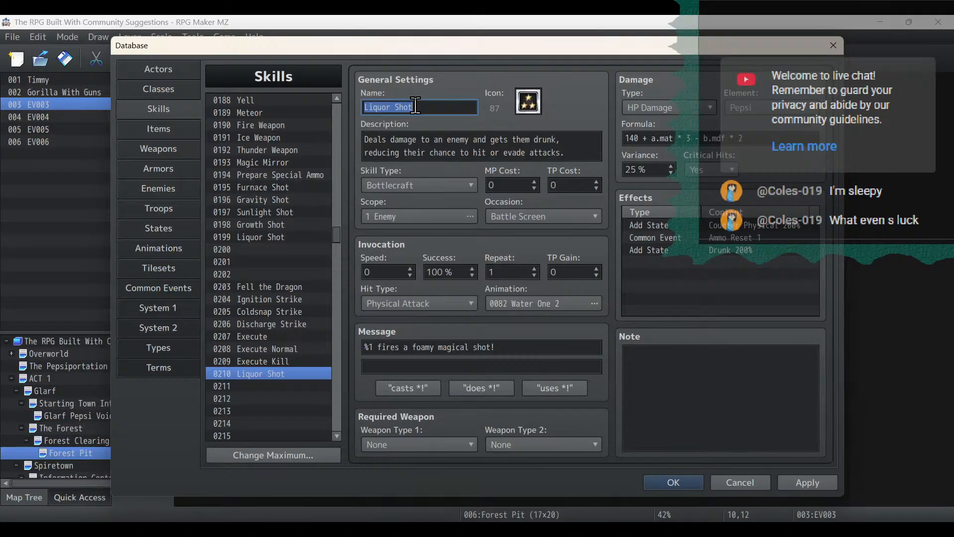
{"action": "type", "text": "Ta"}
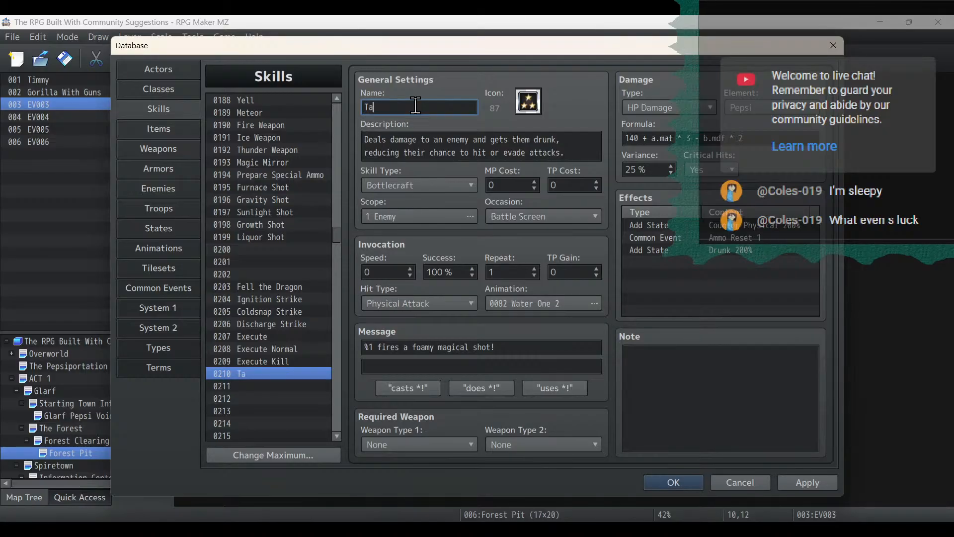
Name the skill in slot 0210 Tantrum and move it to slot 0218, clearing the original slot.
{"action": "type", "text": "ntrum"}
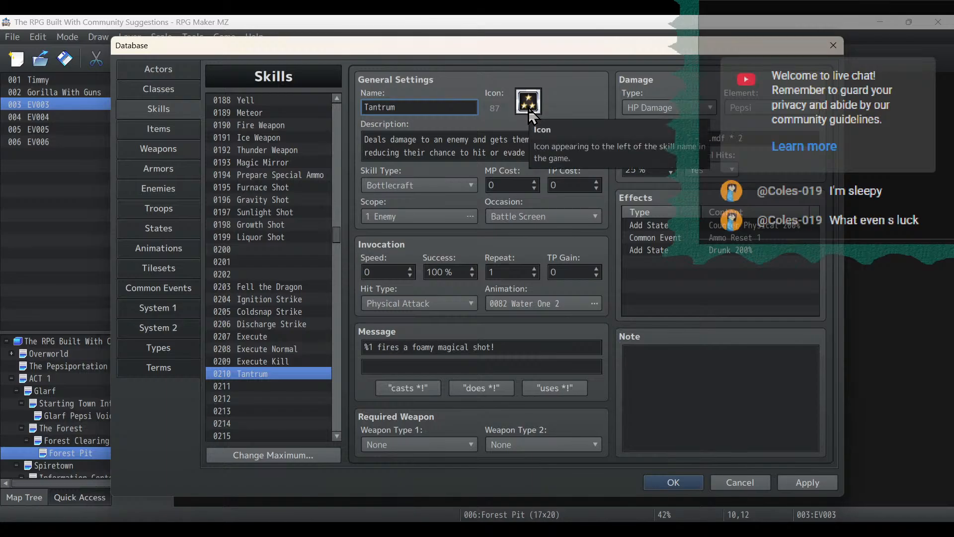
{"action": "left_click", "coordinate": [270, 372]}
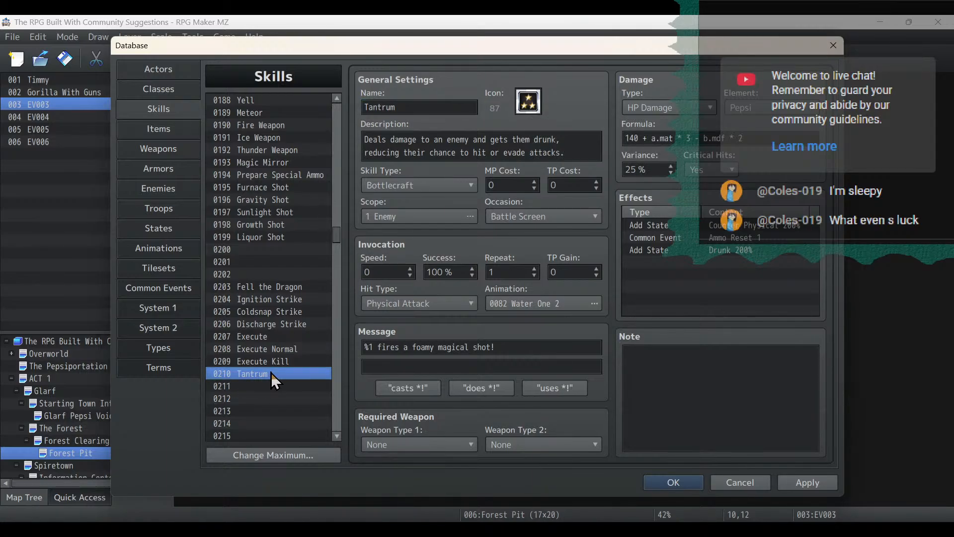
{"action": "scroll", "coordinate": [274, 380], "scroll_direction": "down", "scroll_amount": 3}
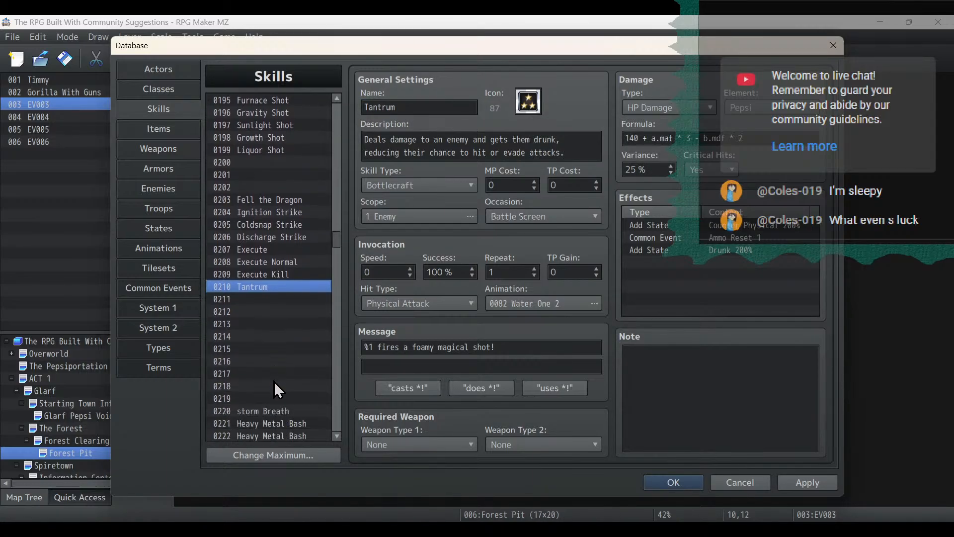
{"action": "left_click", "coordinate": [244, 382]}
{"action": "key", "text": "ctrl+v"}
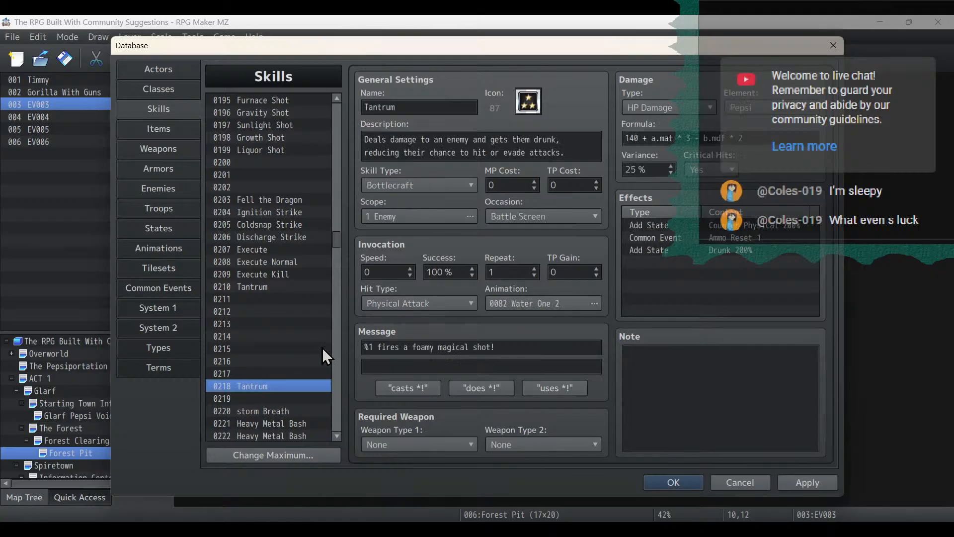
{"action": "left_click", "coordinate": [267, 288]}
{"action": "key", "text": "Delete"}
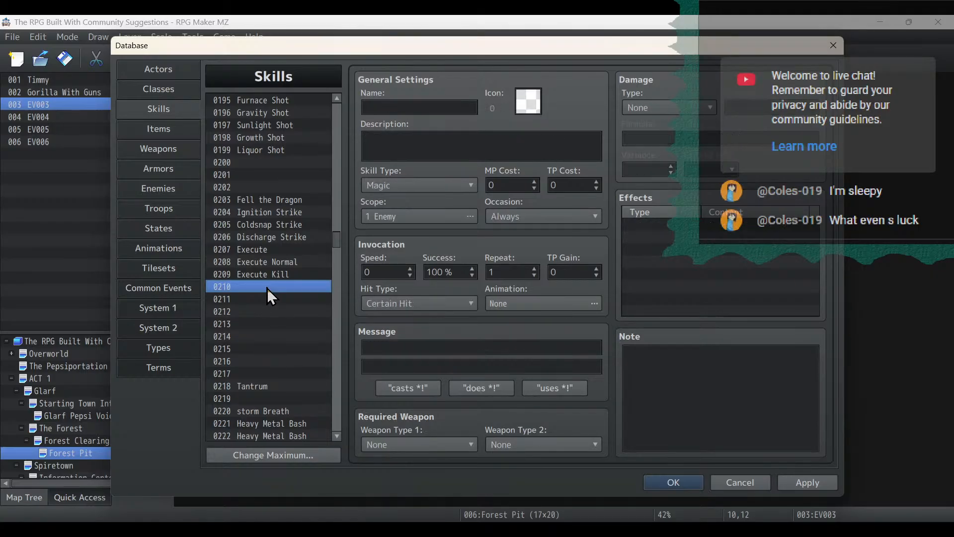
Set the Tantrum skill's type to Slaying and its MP cost to 40.
{"action": "left_click", "coordinate": [266, 387]}
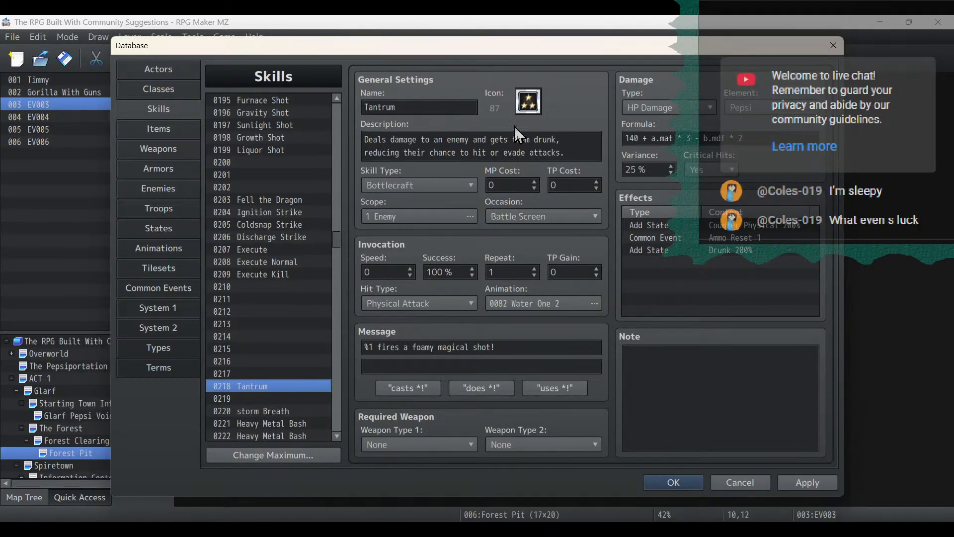
{"action": "left_click", "coordinate": [413, 191]}
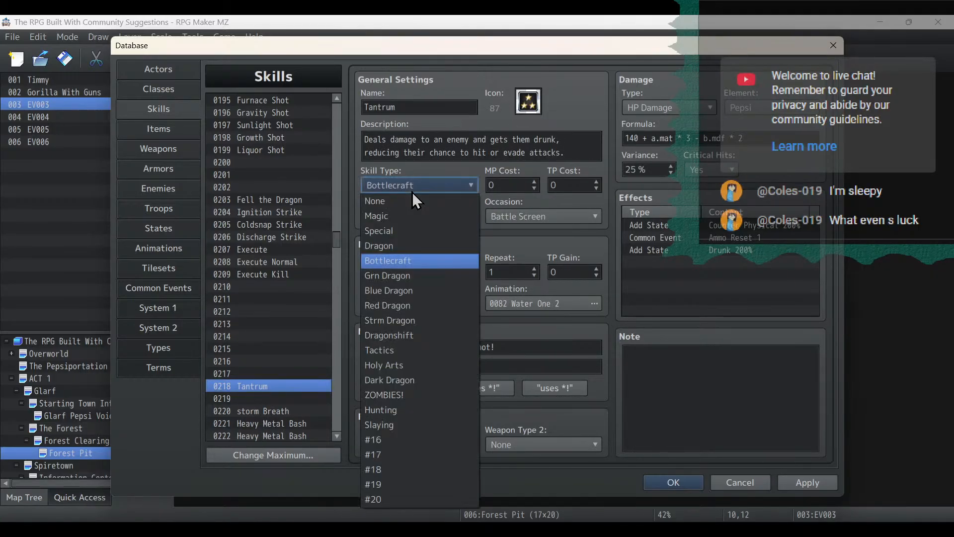
{"action": "left_click", "coordinate": [408, 425]}
{"action": "left_click", "coordinate": [497, 188]}
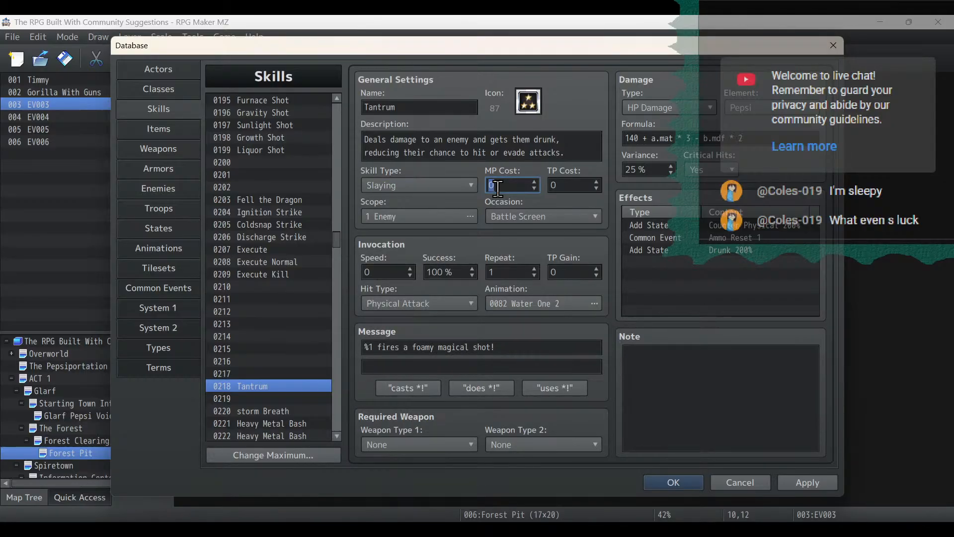
{"action": "type", "text": "40"}
Set the scope of the Tantrum skill to all enemies.
{"action": "left_click", "coordinate": [421, 221]}
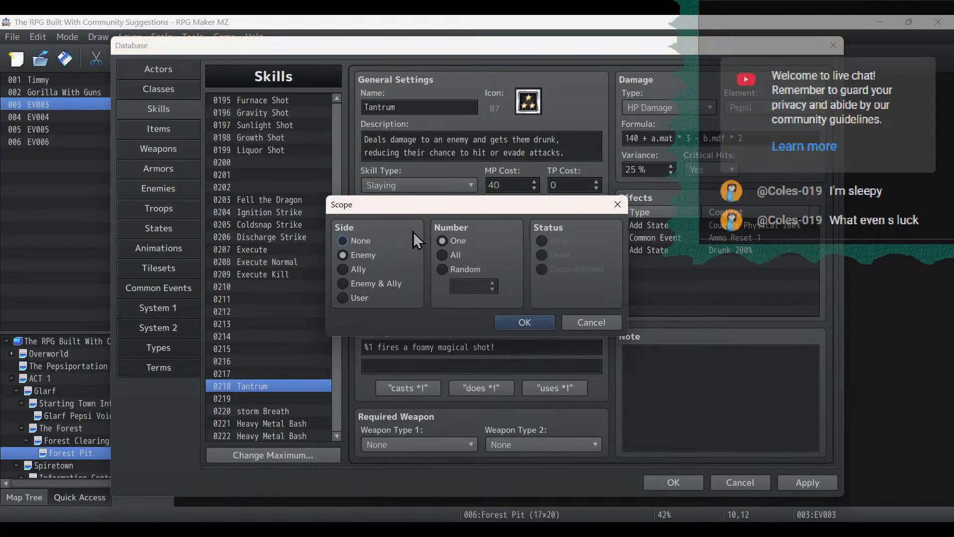
{"action": "left_click", "coordinate": [455, 256]}
{"action": "left_click", "coordinate": [527, 319]}
Rewrite the Tantrum skill's message as "%1 is throwing a tantrum!".
{"action": "left_click", "coordinate": [525, 347]}
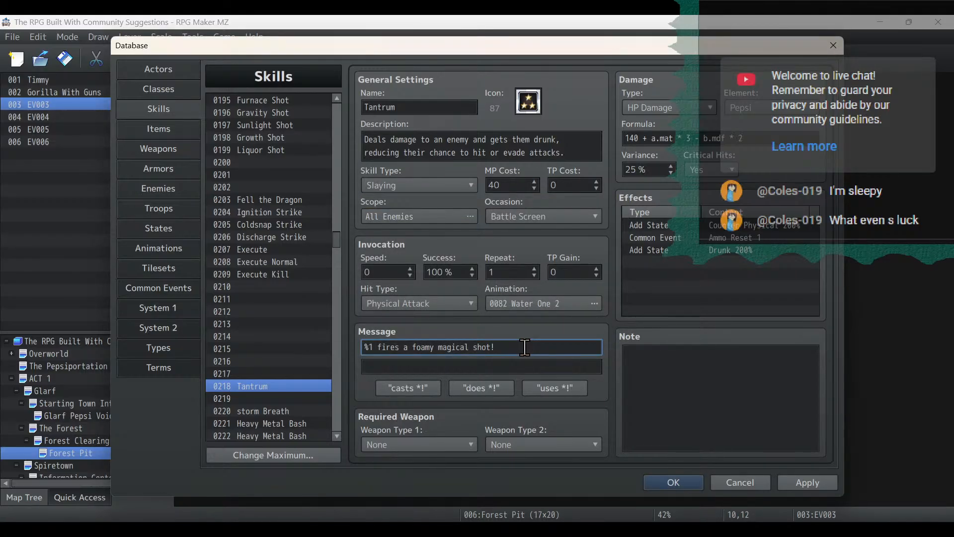
{"action": "key", "text": "BackSpace"}
{"action": "key", "text": "BackSpace"}
{"action": "key", "text": "BackSpace"}
{"action": "key", "text": "BackSpace"}
{"action": "key", "text": "BackSpace"}
{"action": "key", "text": "BackSpace"}
{"action": "key", "text": "BackSpace"}
{"action": "key", "text": "BackSpace"}
{"action": "key", "text": "BackSpace"}
{"action": "key", "text": "BackSpace"}
{"action": "key", "text": "BackSpace"}
{"action": "key", "text": "BackSpace"}
{"action": "key", "text": "BackSpace"}
{"action": "key", "text": "BackSpace"}
{"action": "key", "text": "BackSpace"}
{"action": "key", "text": "BackSpace"}
{"action": "key", "text": "BackSpace"}
{"action": "key", "text": "BackSpace"}
{"action": "key", "text": "BackSpace"}
{"action": "key", "text": "BackSpace"}
{"action": "type", "text": "is throwing "}
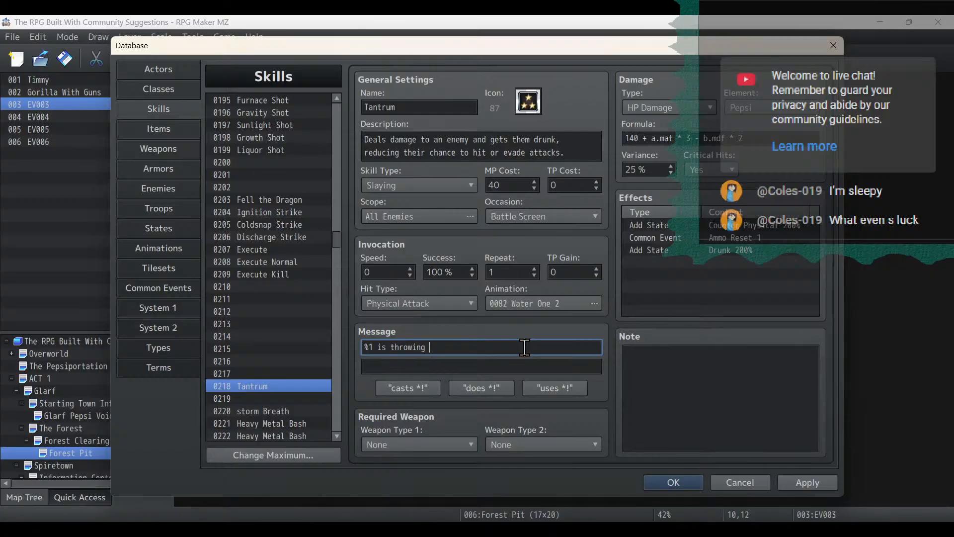
{"action": "type", "text": "a tantrum!"}
Check the hit type options and review the settings of the Execute, Execute Normal and Execute Kill skills.
{"action": "left_click", "coordinate": [444, 304]}
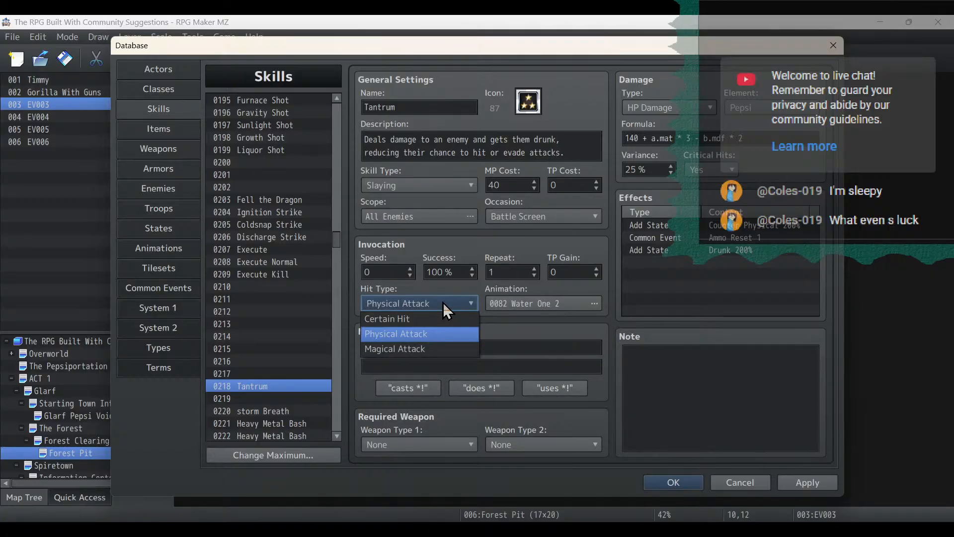
{"action": "left_click", "coordinate": [443, 302]}
{"action": "left_click", "coordinate": [262, 250]}
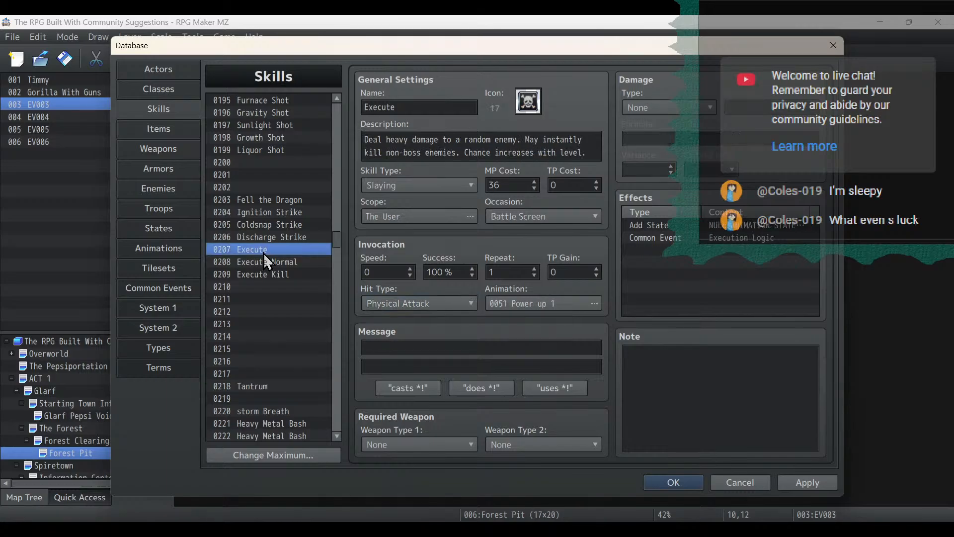
{"action": "left_click", "coordinate": [265, 262]}
{"action": "left_click", "coordinate": [268, 274]}
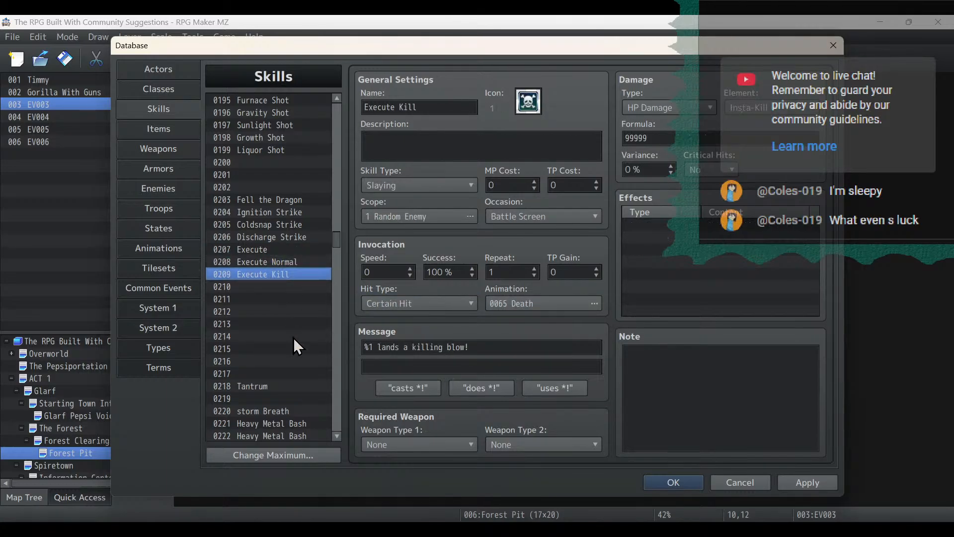
Preview the Song and Shout animations for the Tantrum skill and assign 0037 Shout.
{"action": "left_click", "coordinate": [274, 387]}
{"action": "double_click", "coordinate": [541, 301]}
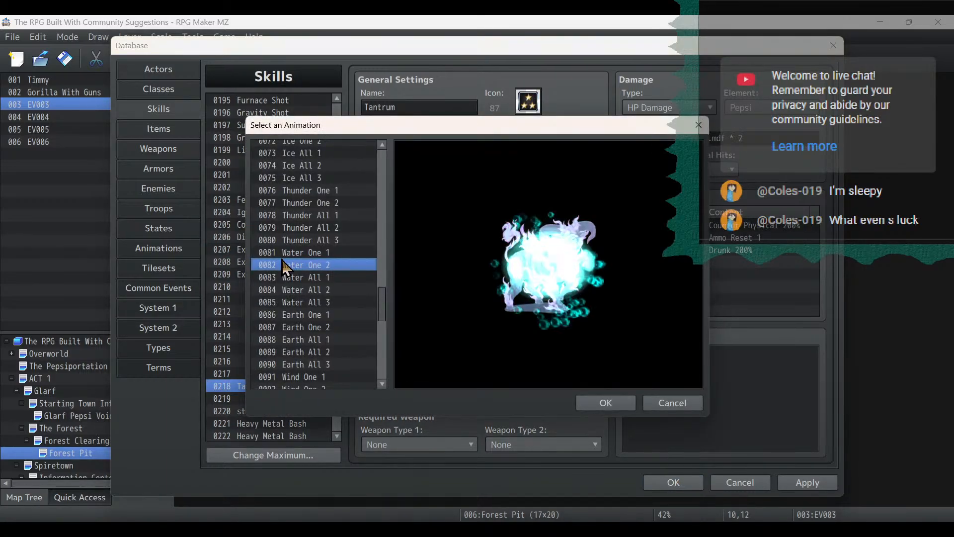
{"action": "scroll", "coordinate": [385, 311], "scroll_direction": "up", "scroll_amount": 13}
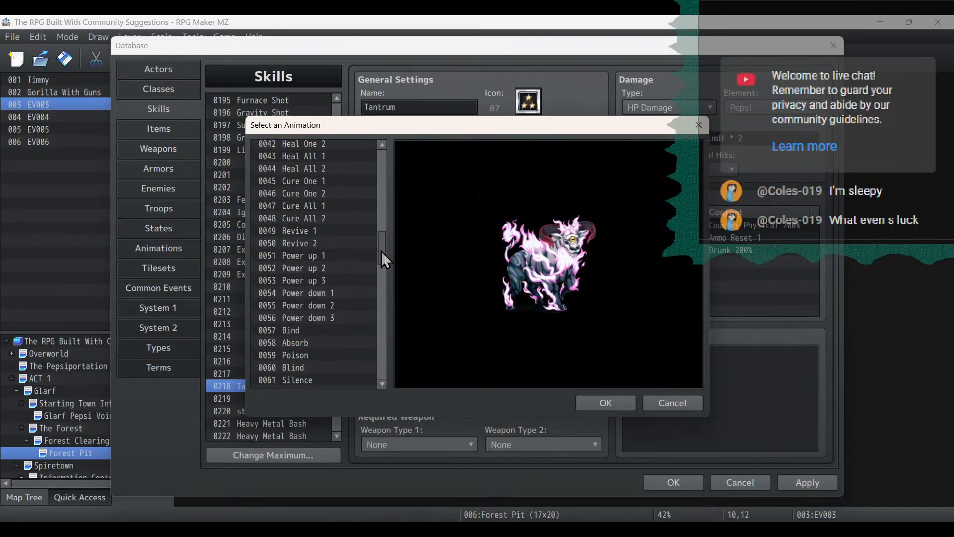
{"action": "left_click", "coordinate": [334, 183]}
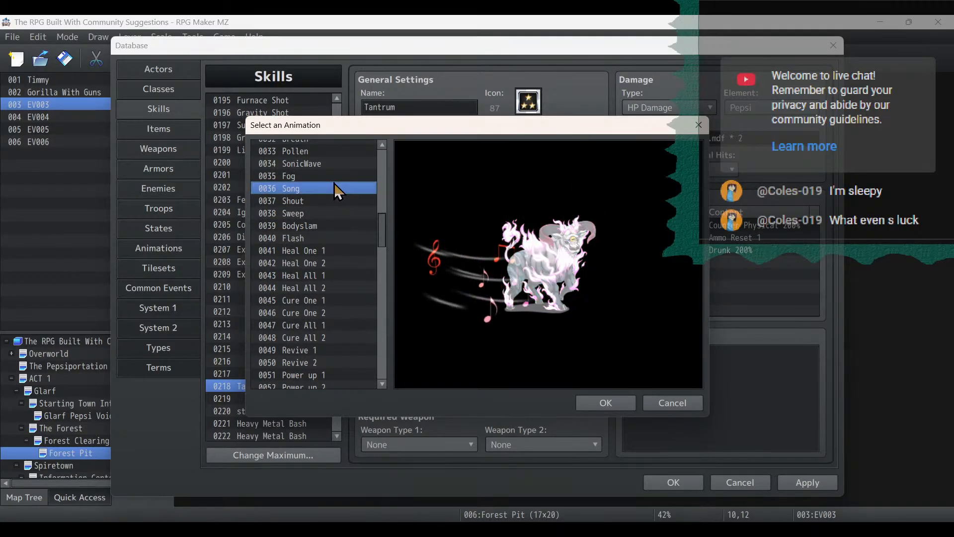
{"action": "key", "text": "Down"}
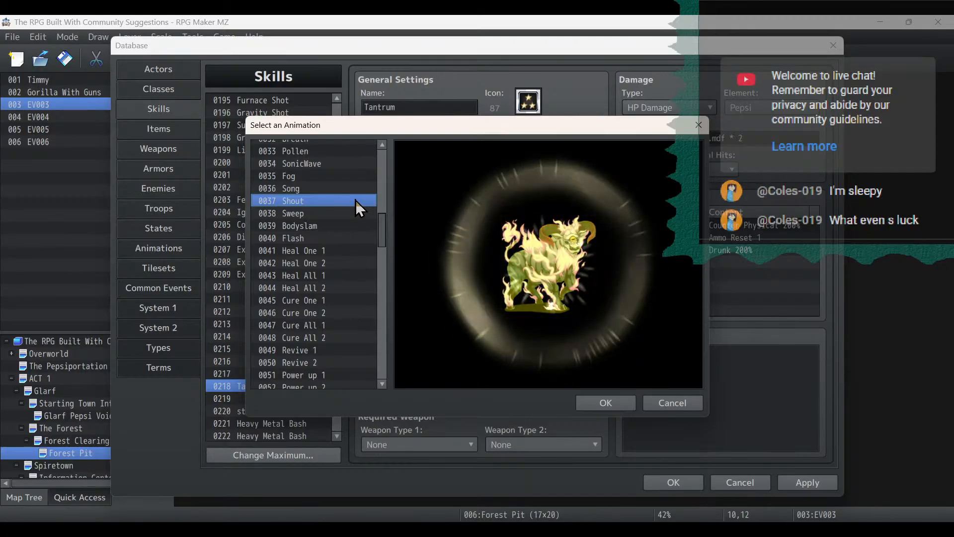
{"action": "scroll", "coordinate": [356, 200], "scroll_direction": "up", "scroll_amount": 1}
{"action": "scroll", "coordinate": [353, 197], "scroll_direction": "up", "scroll_amount": 2}
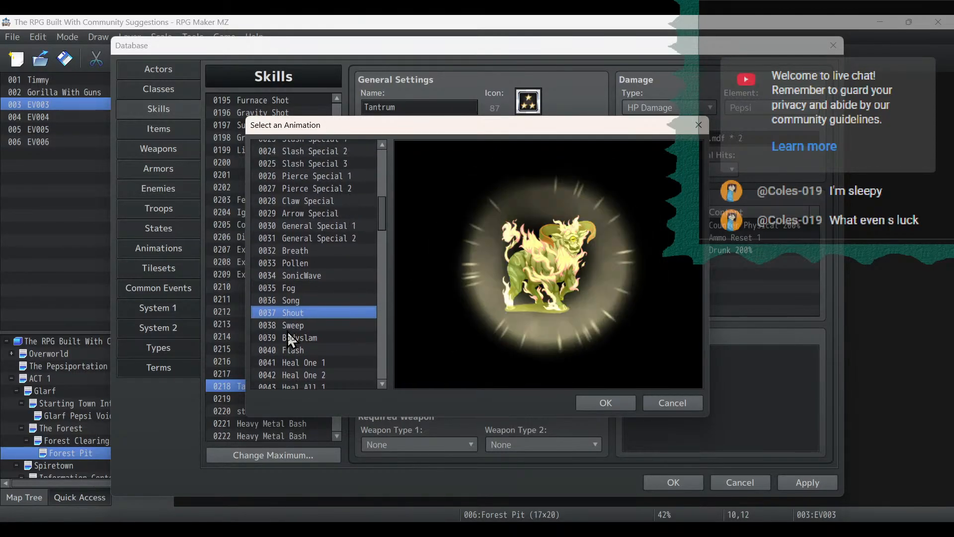
{"action": "left_click", "coordinate": [615, 404]}
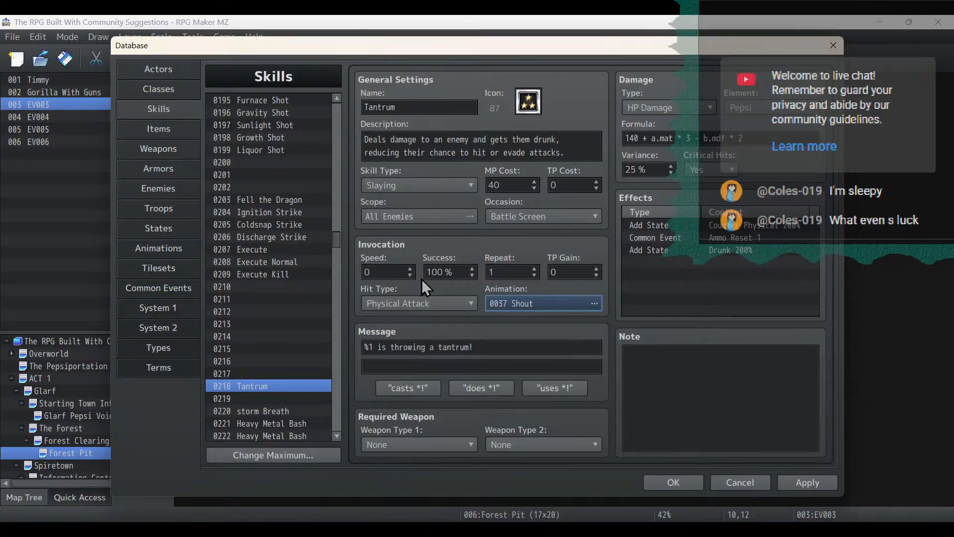
Delete all the effects copied into the Tantrum skill.
{"action": "left_click", "coordinate": [750, 227]}
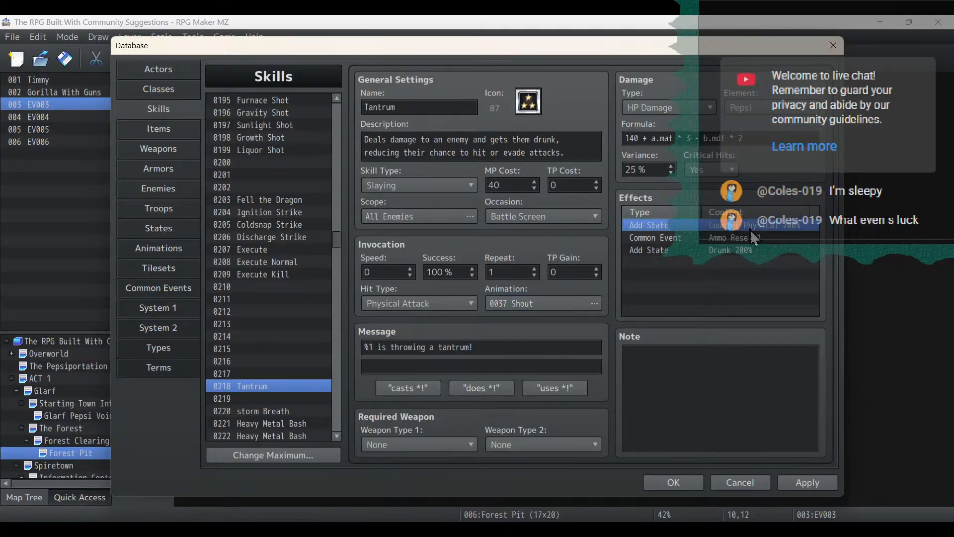
{"action": "key", "text": "Delete"}
{"action": "key", "text": "Delete"}
{"action": "key", "text": "Delete"}
Add an effect to the Tantrum skill that adds the Annoyed state with a 50% chance.
{"action": "double_click", "coordinate": [750, 229]}
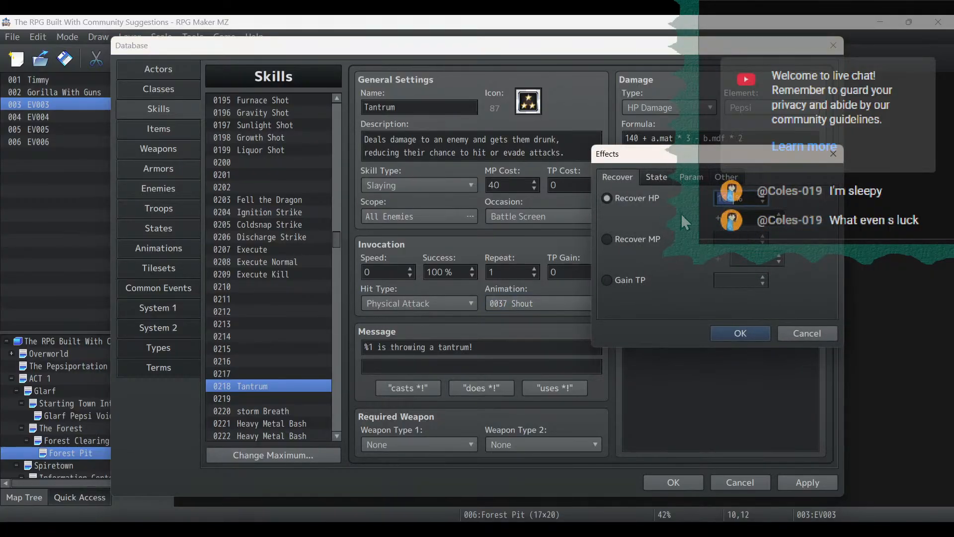
{"action": "left_click", "coordinate": [656, 177]}
{"action": "left_click", "coordinate": [607, 198]}
{"action": "left_click", "coordinate": [763, 197]}
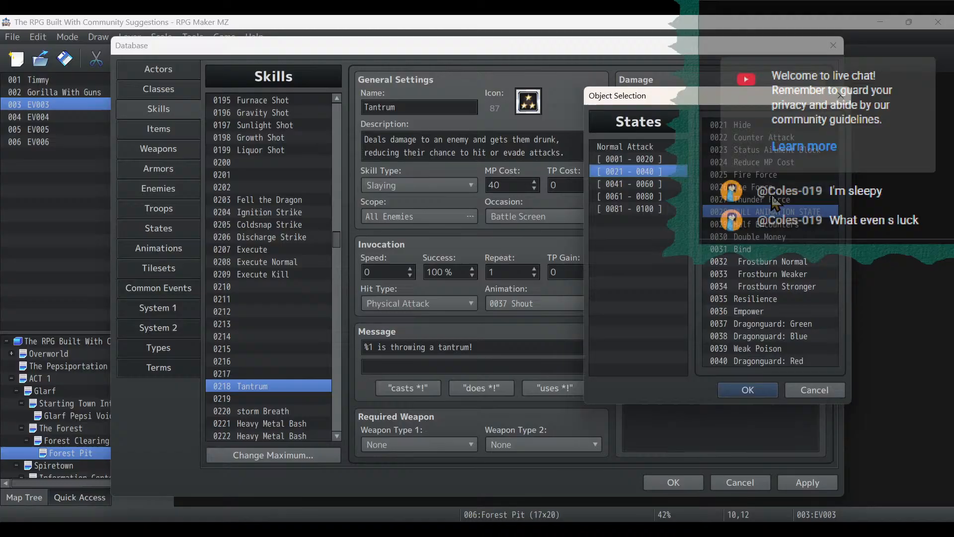
{"action": "left_click", "coordinate": [625, 208]}
{"action": "double_click", "coordinate": [782, 277]}
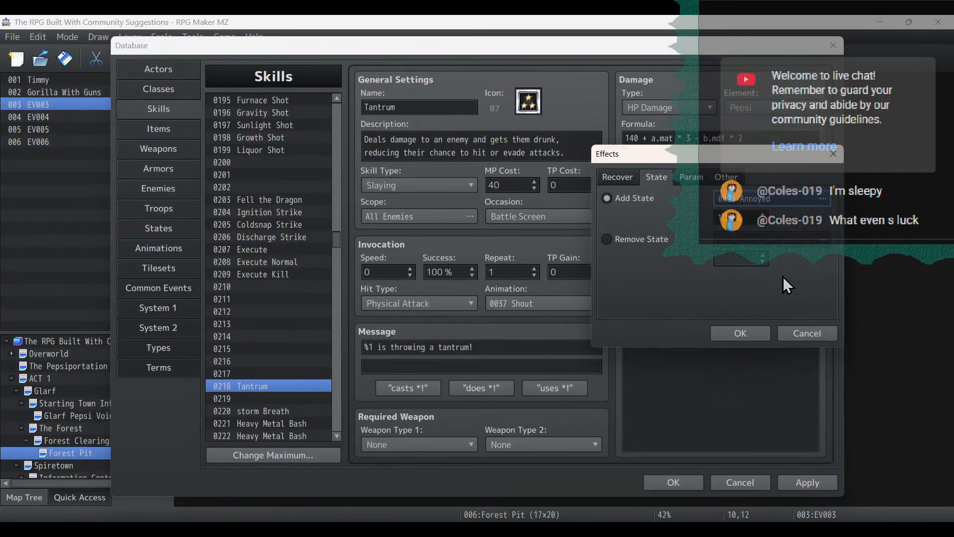
{"action": "left_click", "coordinate": [754, 217]}
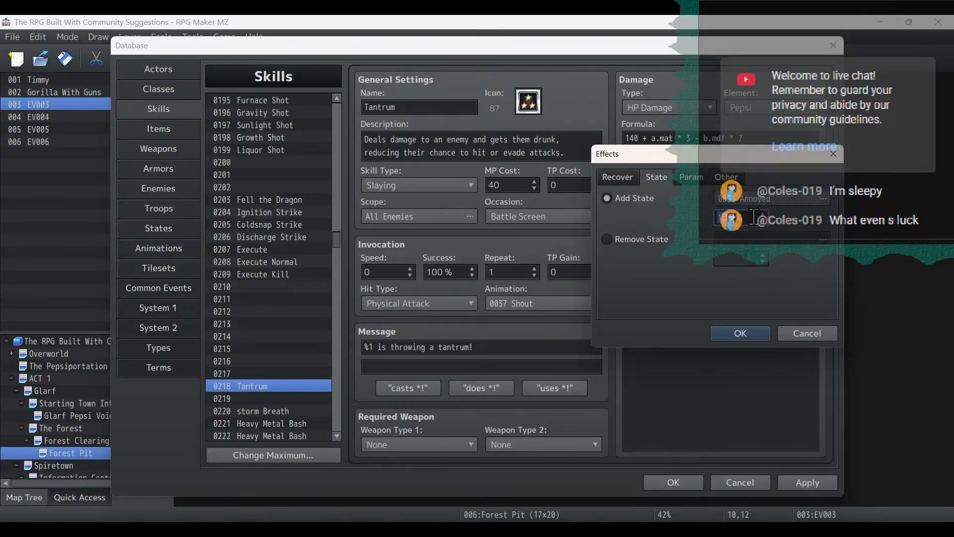
{"action": "type", "text": "50"}
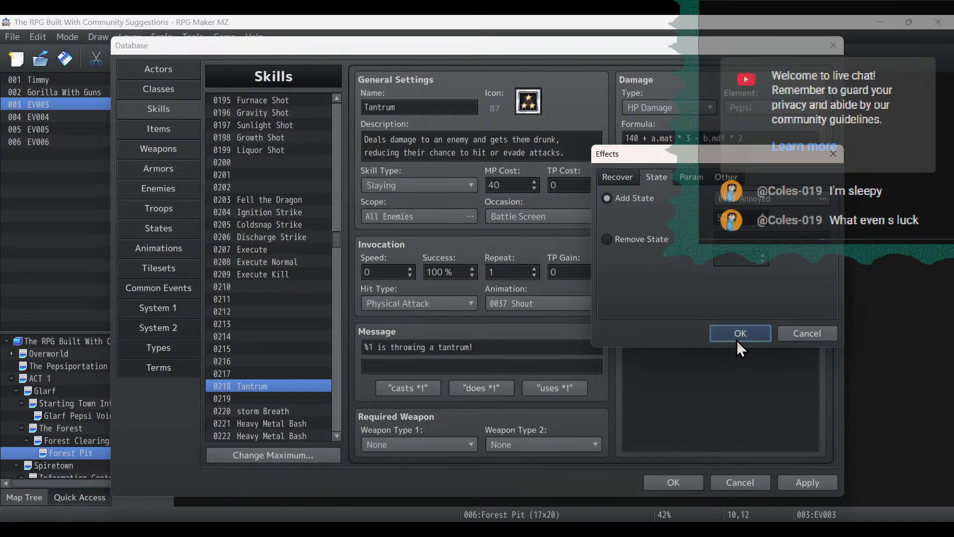
{"action": "left_click", "coordinate": [737, 337]}
Set the Tantrum skill's damage type to None and change its icon to number 5.
{"action": "left_click", "coordinate": [634, 108]}
{"action": "left_click", "coordinate": [637, 126]}
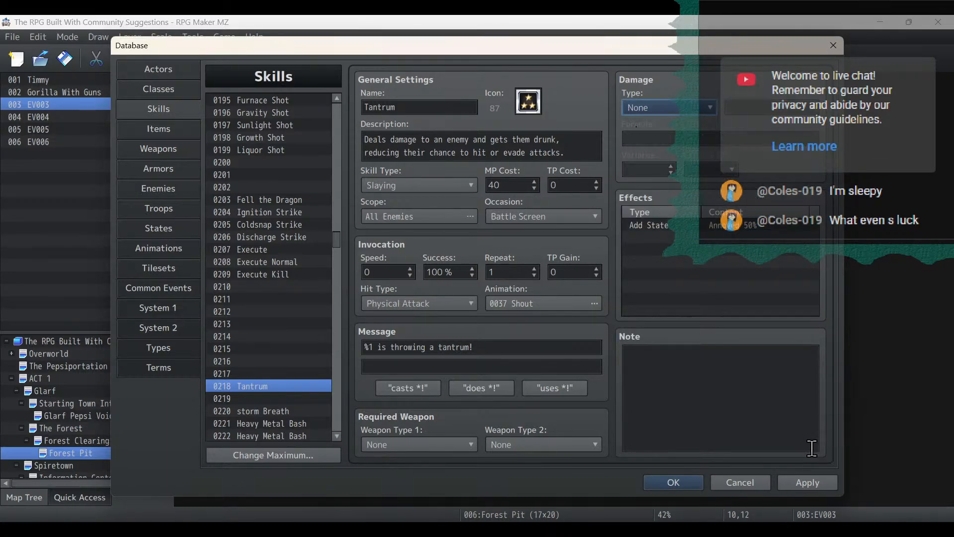
{"action": "left_click", "coordinate": [815, 485]}
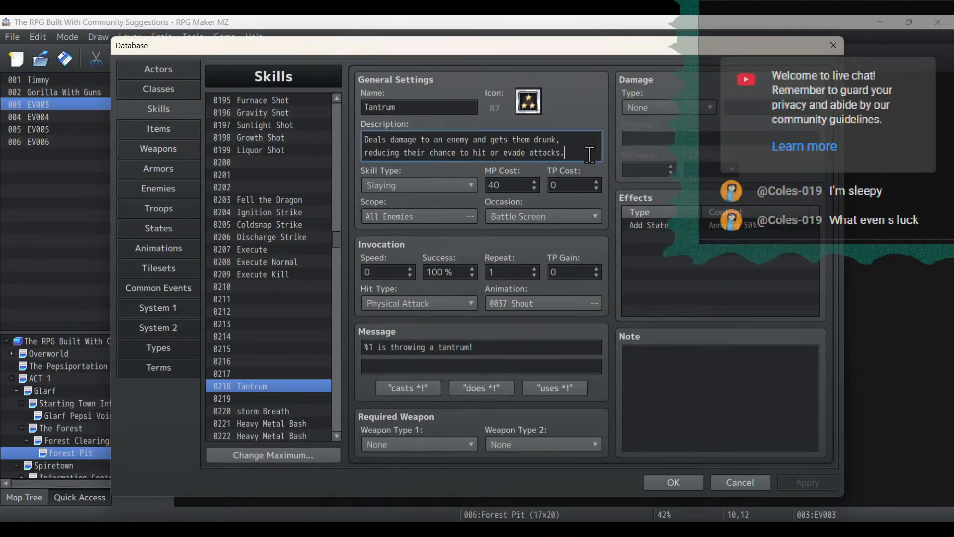
{"action": "left_click", "coordinate": [523, 104]}
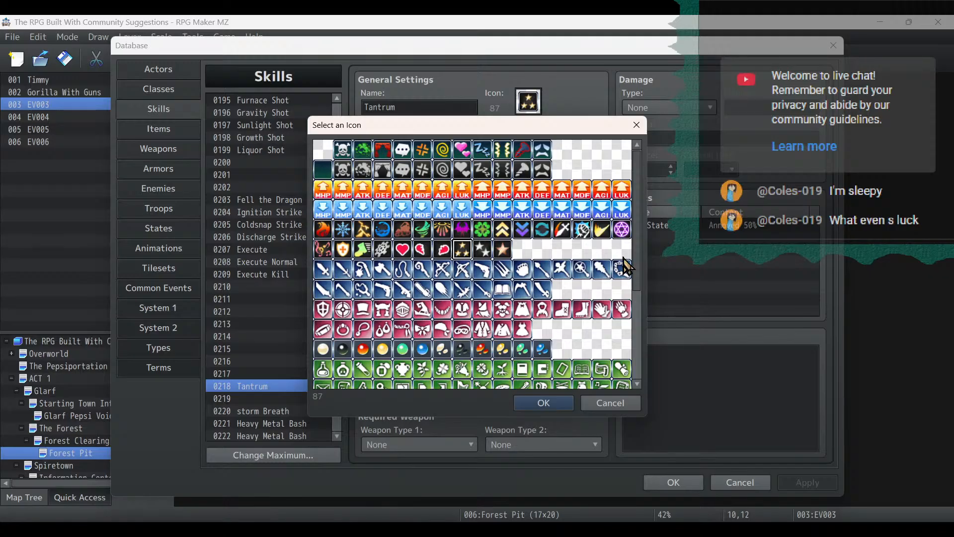
{"action": "double_click", "coordinate": [421, 150]}
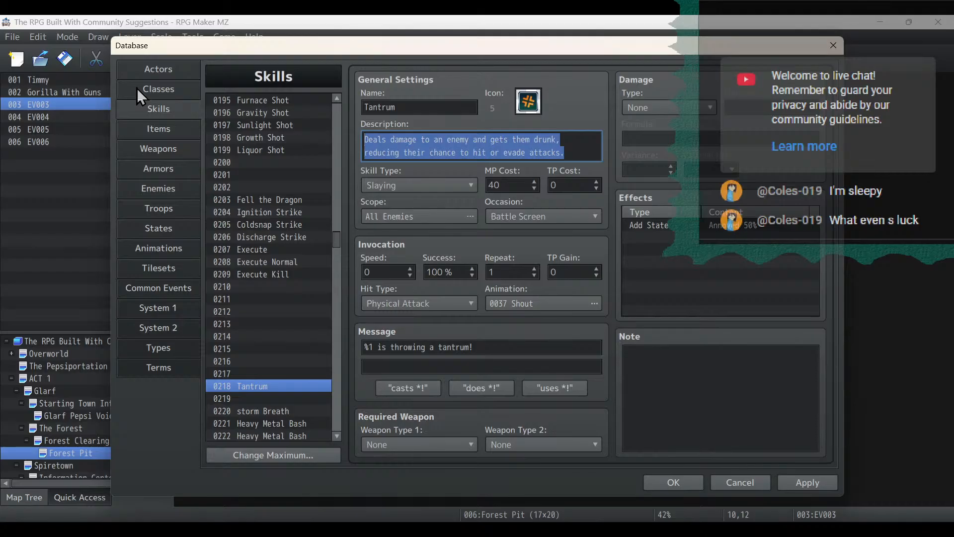
{"action": "type", "text": "50%"}
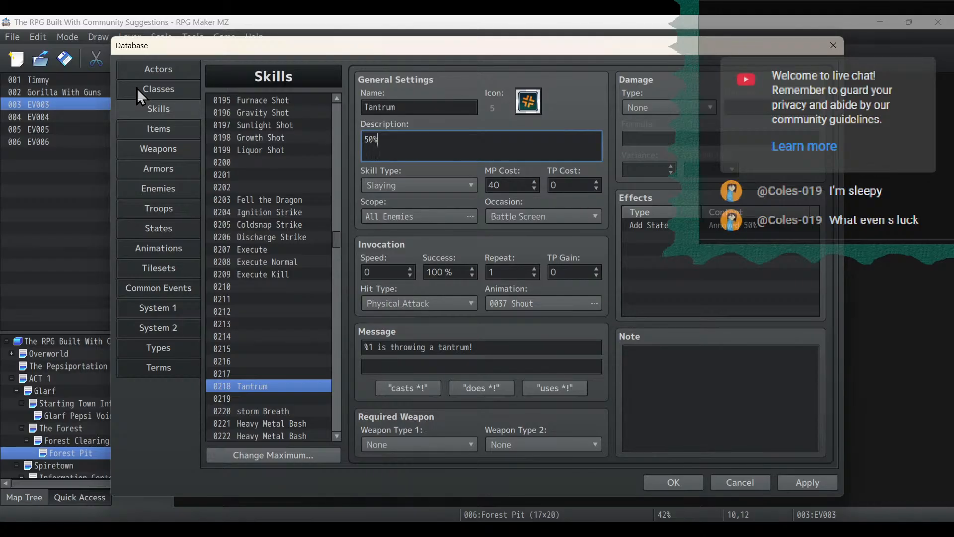
{"action": "type", "text": " chance to annopy era"}
{"action": "key", "text": "BackSpace"}
{"action": "key", "text": "BackSpace"}
{"action": "type", "text": "ach enem"}
{"action": "key", "text": "BackSpace"}
{"action": "key", "text": "BackSpace"}
{"action": "key", "text": "BackSpace"}
{"action": "key", "text": "BackSpace"}
{"action": "key", "text": "BackSpace"}
{"action": "key", "text": "BackSpace"}
{"action": "key", "text": "BackSpace"}
{"action": "key", "text": "BackSpace"}
{"action": "key", "text": "BackSpace"}
{"action": "key", "text": "BackSpace"}
{"action": "type", "text": "y"}
{"action": "key", "text": "BackSpace"}
{"action": "key", "text": "BackSpace"}
{"action": "key", "text": "BackSpace"}
{"action": "key", "text": "BackSpace"}
{"action": "key", "text": "BackSpace"}
{"action": "key", "text": "BackSpace"}
{"action": "key", "text": "BackSpace"}
{"action": "key", "text": "BackSpace"}
{"action": "key", "text": "BackSpace"}
{"action": "key", "text": "BackSpace"}
{"action": "key", "text": "BackSpace"}
{"action": "key", "text": "BackSpace"}
{"action": "key", "text": "BackSpace"}
{"action": "key", "text": "BackSpace"}
{"action": "key", "text": "BackSpace"}
{"action": "key", "text": "BackSpace"}
{"action": "key", "text": "BackSpace"}
{"action": "key", "text": "BackSpace"}
{"action": "key", "text": "BackSpace"}
Set the description to "Affects all enemies. 50% chance to annoy, reducing defenses and chance to hit but increasing attack." and apply the changes.
{"action": "type", "text": "Affects all enemies. 50% chance toa nn"}
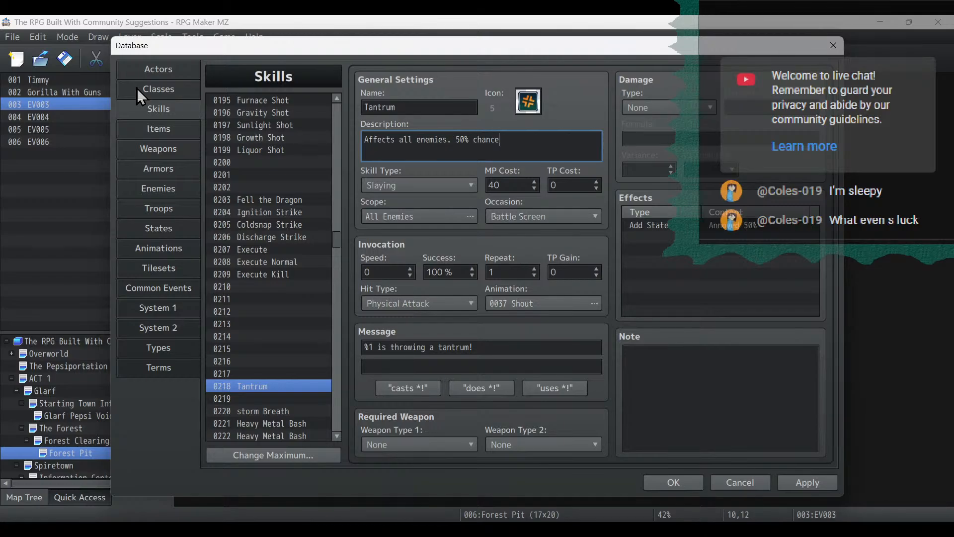
{"action": "key", "text": "BackSpace"}
{"action": "key", "text": "BackSpace"}
{"action": "key", "text": "BackSpace"}
{"action": "key", "text": "BackSpace"}
{"action": "type", "text": "annoy, reducing defenses and chance to hit"}
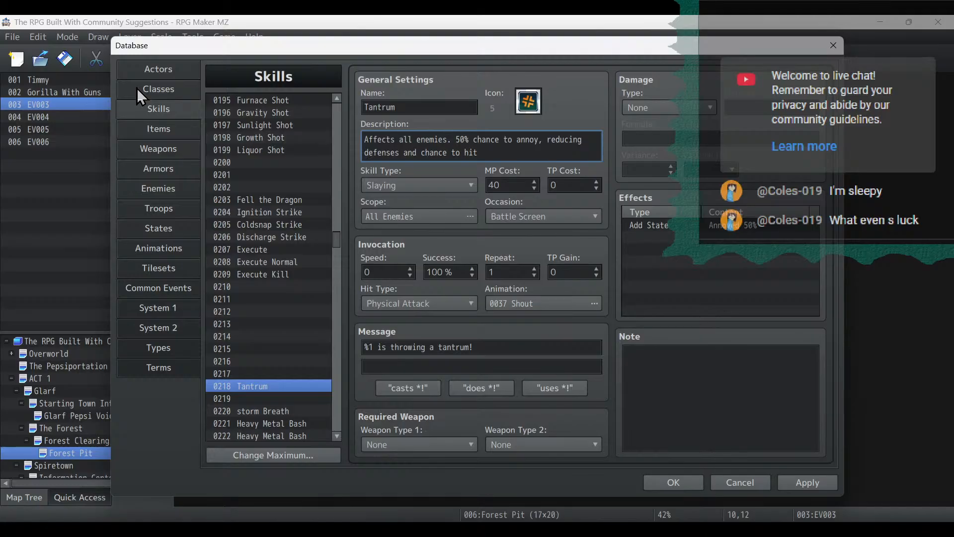
{"action": "type", "text": "but increasing attack."}
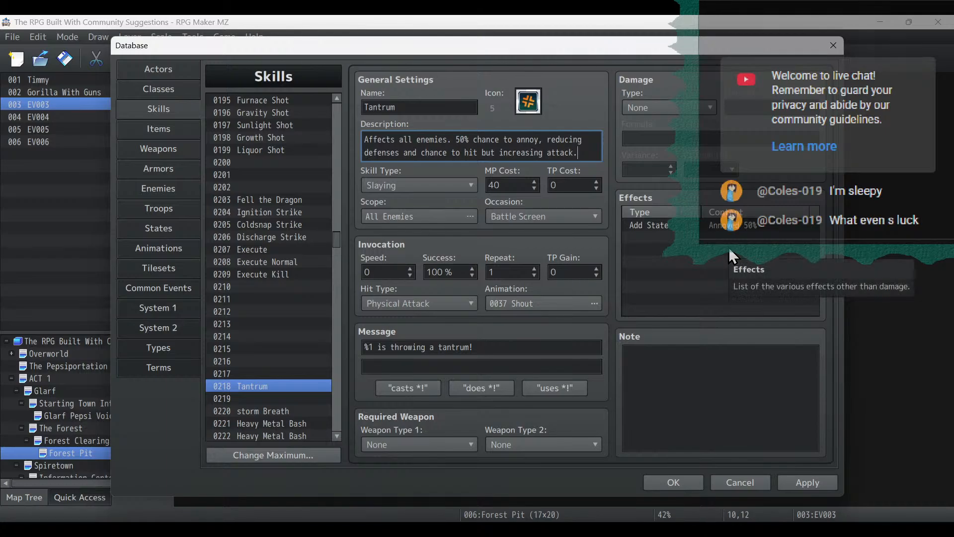
{"action": "left_click", "coordinate": [797, 482]}
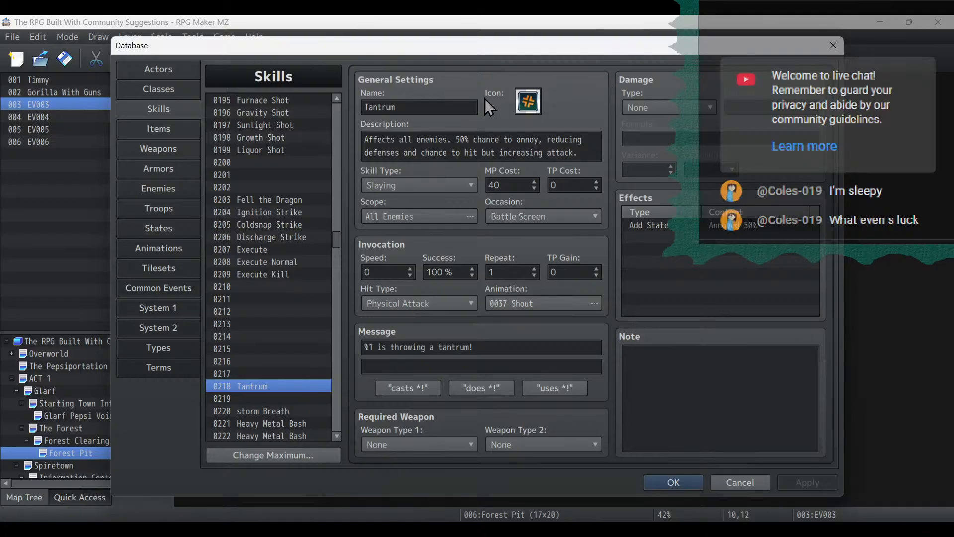
Switch to the stream project notes and delete item 7 on Timmy's elemental physical attacks together with the tantrum ability note.
{"action": "left_click", "coordinate": [269, 531]}
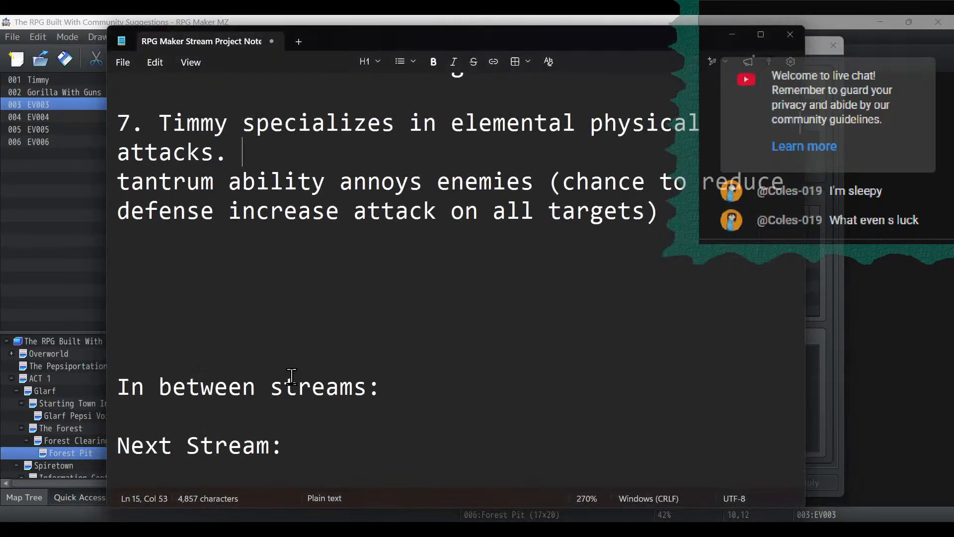
{"action": "left_click_drag", "start_coordinate": [270, 301], "coordinate": [106, 308]}
{"action": "scroll", "coordinate": [248, 297], "scroll_direction": "up", "scroll_amount": 5}
{"action": "scroll", "coordinate": [198, 377], "scroll_direction": "down", "scroll_amount": 5}
{"action": "scroll", "coordinate": [136, 270], "scroll_direction": "up", "scroll_amount": 3}
{"action": "key", "text": "BackSpace"}
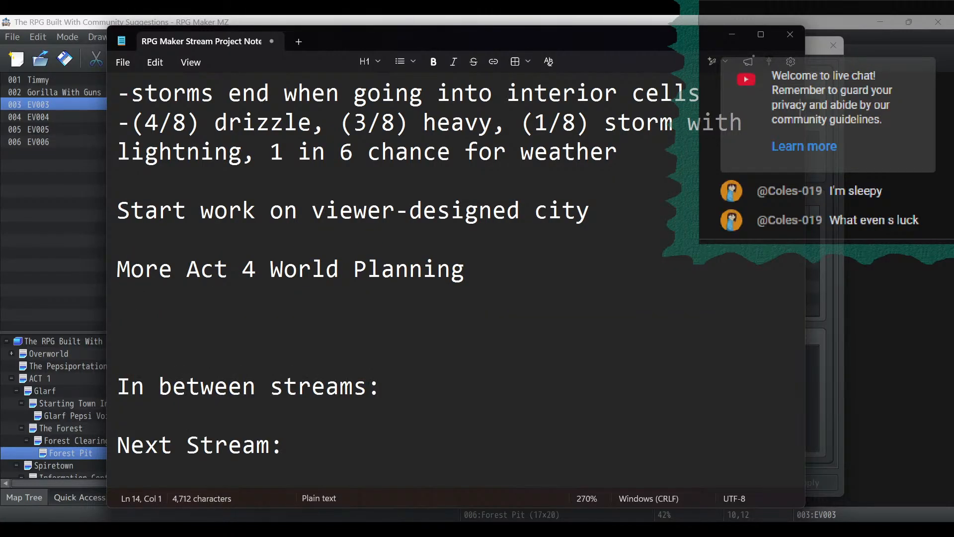
Delete the "Design Timmy" and "-Character abilities" lines from the Today's Stream list.
{"action": "scroll", "coordinate": [343, 337], "scroll_direction": "up", "scroll_amount": 3}
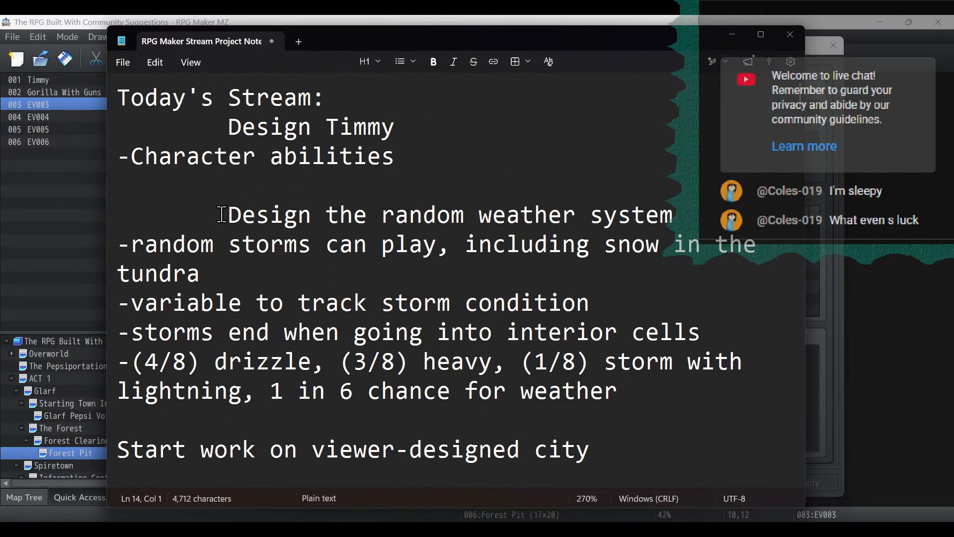
{"action": "triple_click", "coordinate": [181, 187]}
{"action": "left_click_drag", "start_coordinate": [181, 187], "coordinate": [88, 127]}
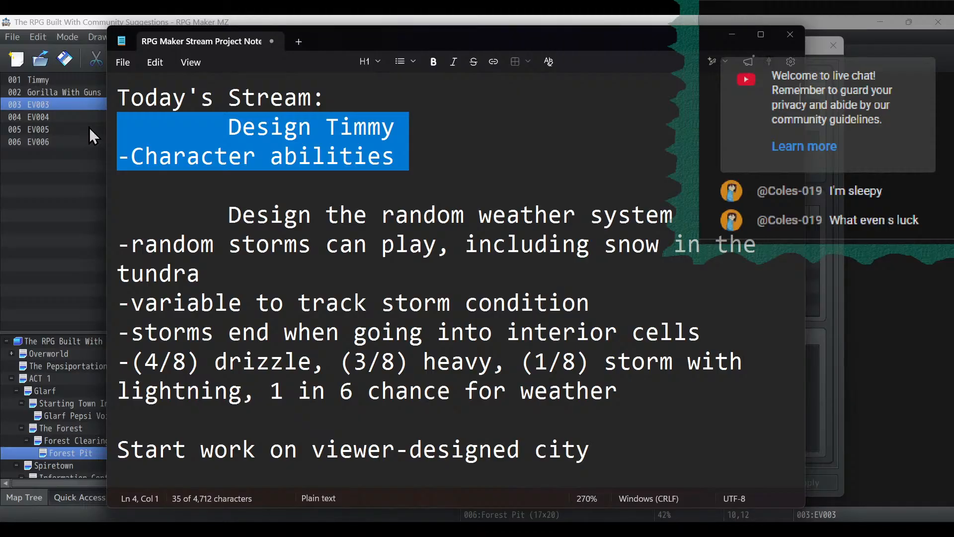
{"action": "key", "text": "BackSpace"}
{"action": "key", "text": "Delete"}
Switch back to RPG Maker MZ and open the Permanant Debuff Immunity state in the database.
{"action": "key", "text": "alt+Tab"}
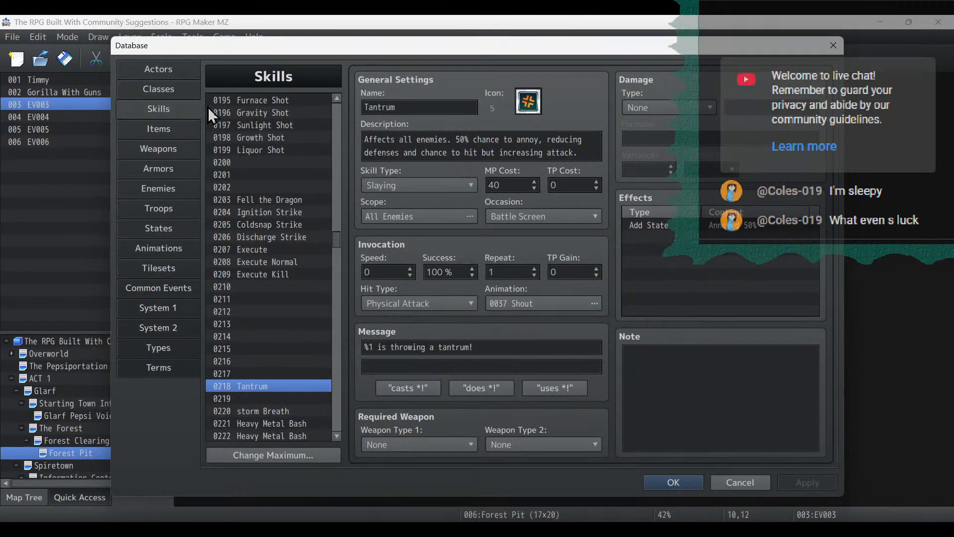
{"action": "left_click", "coordinate": [167, 224]}
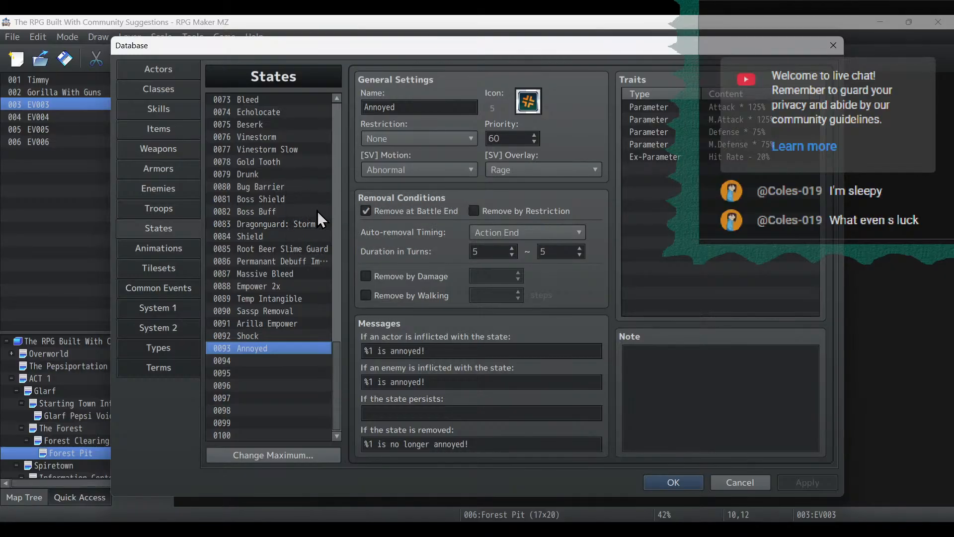
{"action": "left_click", "coordinate": [289, 188]}
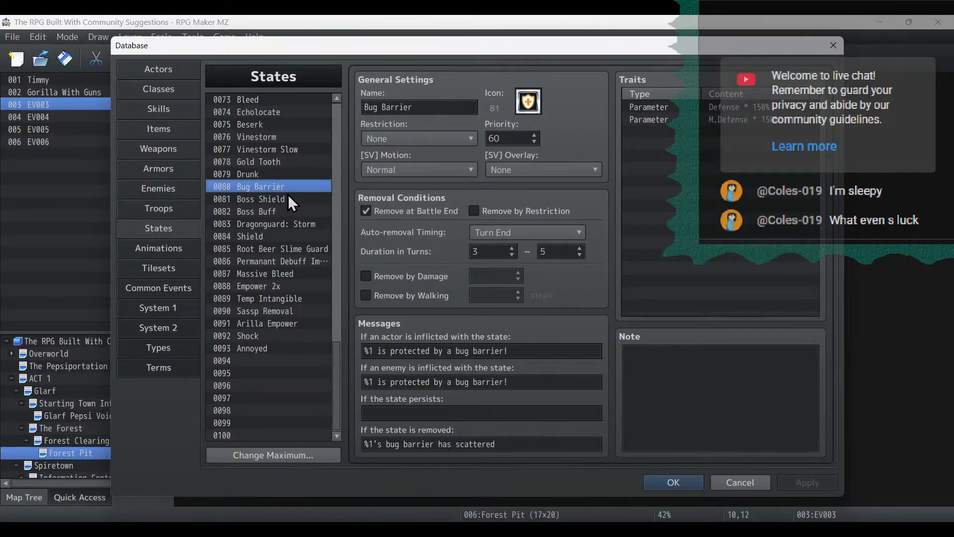
{"action": "left_click", "coordinate": [287, 196]}
{"action": "left_click", "coordinate": [284, 189]}
{"action": "left_click", "coordinate": [298, 261]}
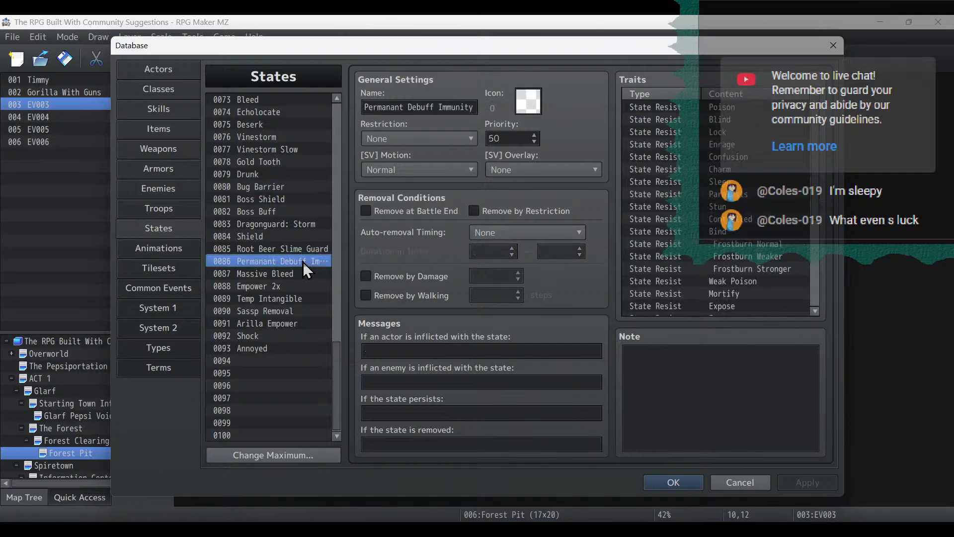
Add a State Resist trait for Shock at the end of the Permanant Debuff Immunity state's traits.
{"action": "scroll", "coordinate": [704, 278], "scroll_direction": "down", "scroll_amount": 5}
{"action": "left_click", "coordinate": [703, 311]}
{"action": "double_click", "coordinate": [703, 312]}
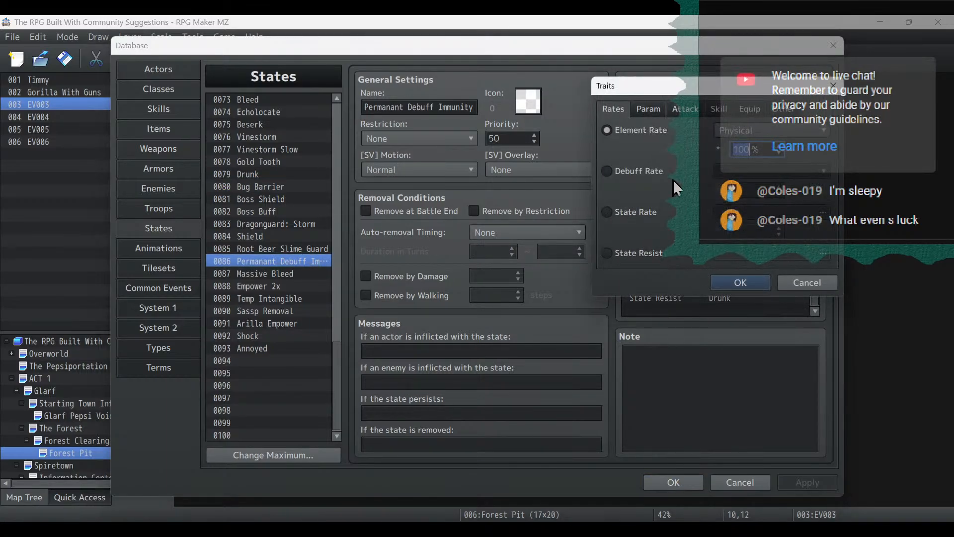
{"action": "left_click", "coordinate": [634, 253]}
{"action": "left_click", "coordinate": [758, 260]}
{"action": "left_click", "coordinate": [639, 125]}
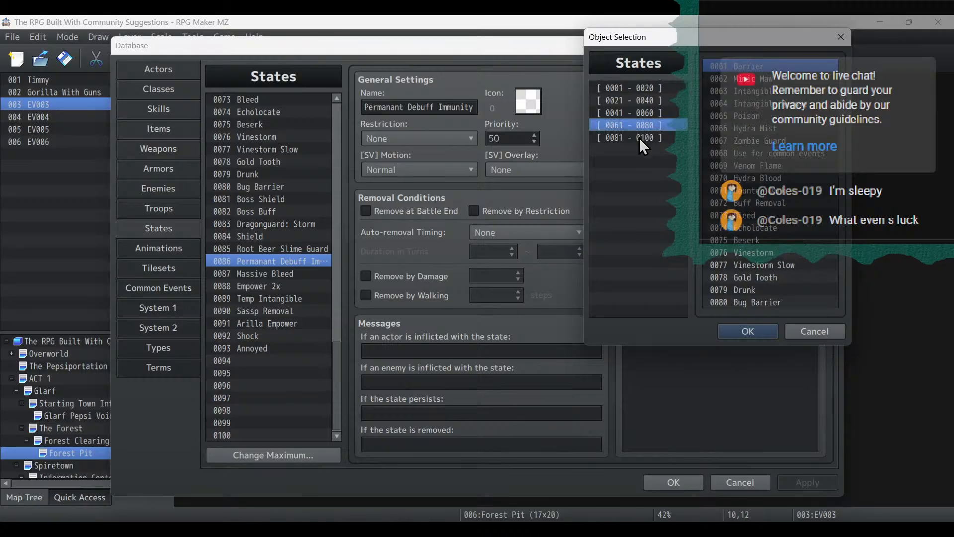
{"action": "left_click", "coordinate": [639, 137]}
{"action": "double_click", "coordinate": [793, 205]}
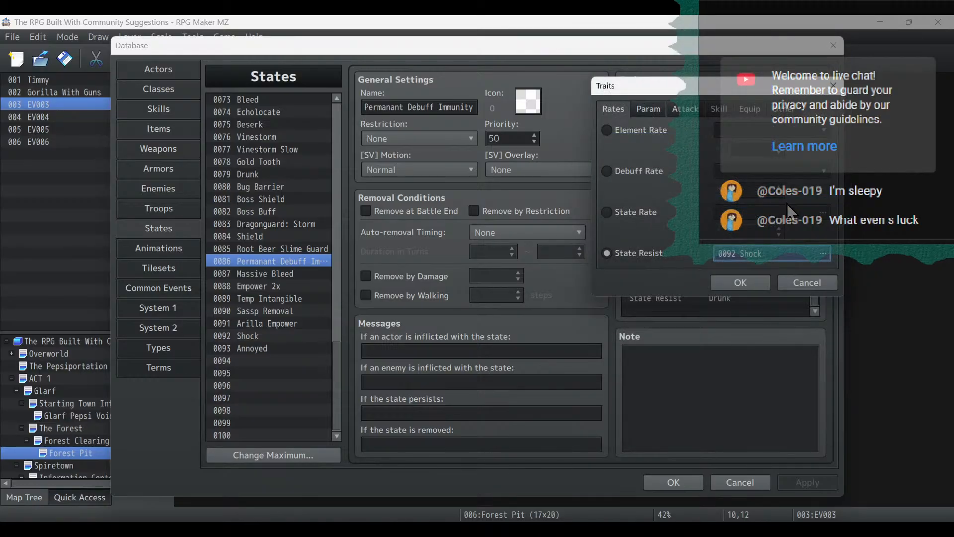
{"action": "left_click", "coordinate": [737, 283]}
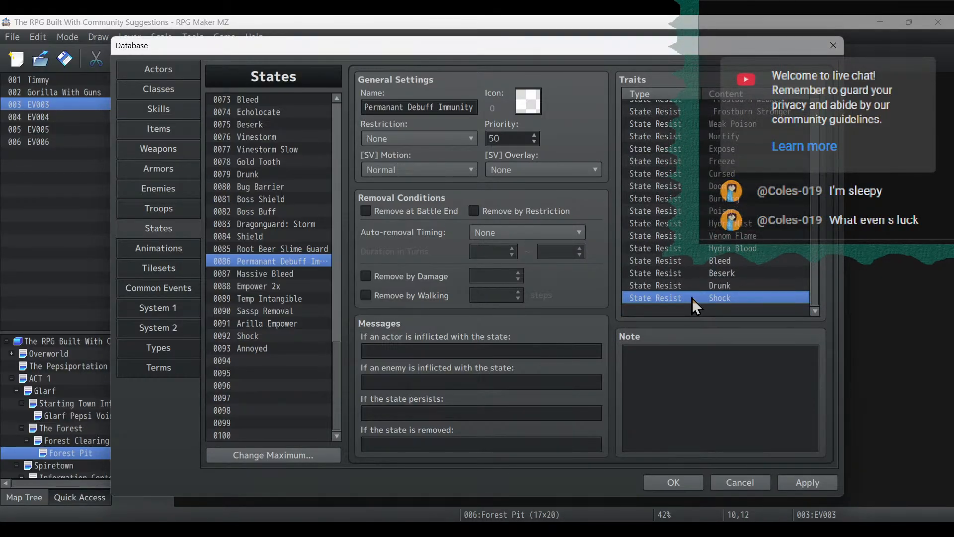
Add a State Resist trait for Annoyed to Permanant Debuff Immunity and select it together with the Shock trait.
{"action": "double_click", "coordinate": [691, 313]}
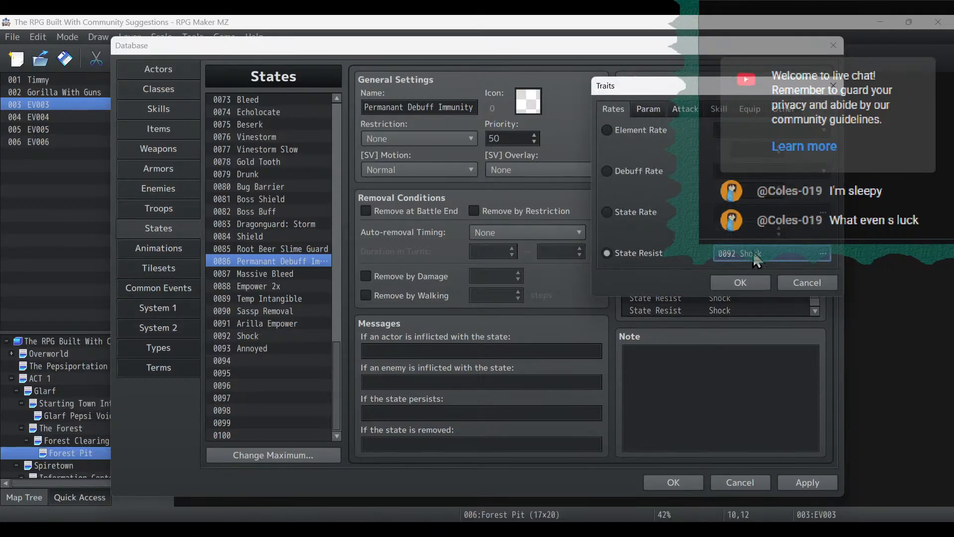
{"action": "left_click", "coordinate": [756, 256]}
{"action": "double_click", "coordinate": [761, 219]}
{"action": "left_click", "coordinate": [738, 286]}
{"action": "left_click", "coordinate": [727, 292]}
{"action": "left_click", "coordinate": [730, 304], "text": "shift"}
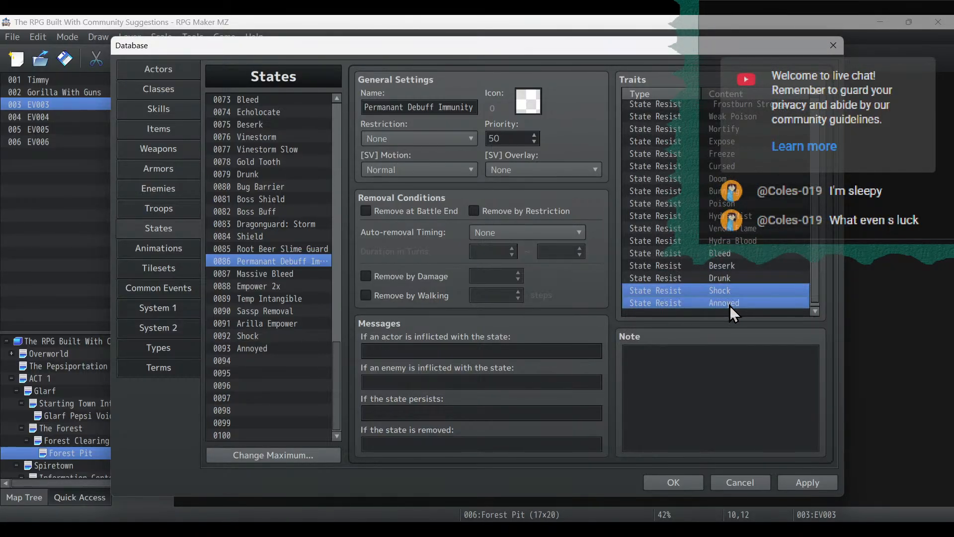
Look through the states list for other immunity states, checking Root Beer Slime Guard, Energize and Mortify on the way.
{"action": "left_click", "coordinate": [289, 247]}
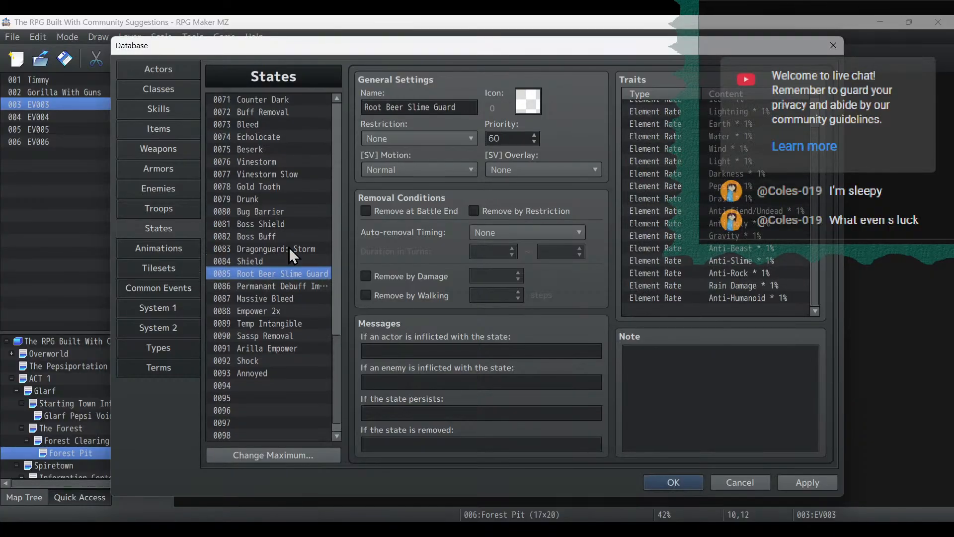
{"action": "scroll", "coordinate": [289, 247], "scroll_direction": "up", "scroll_amount": 3}
{"action": "scroll", "coordinate": [289, 248], "scroll_direction": "up", "scroll_amount": 3}
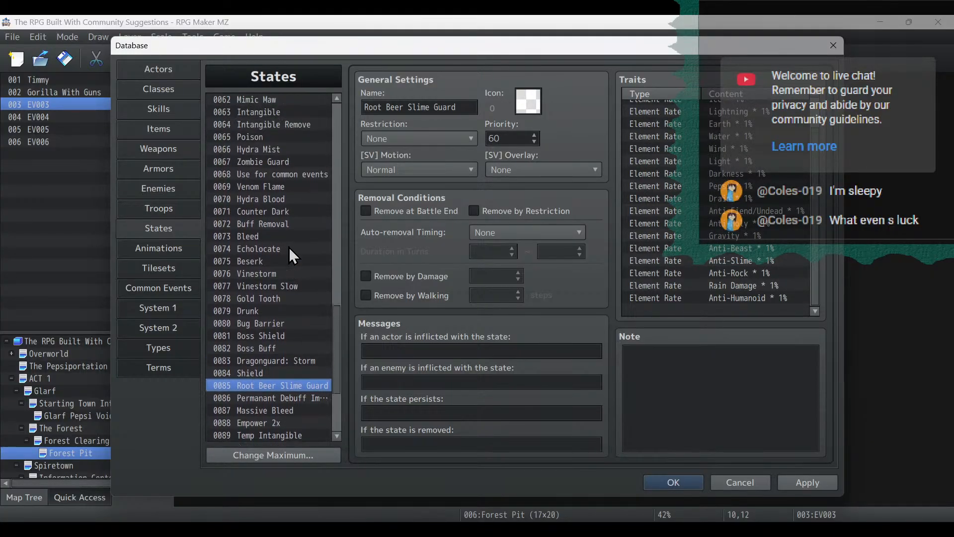
{"action": "scroll", "coordinate": [289, 255], "scroll_direction": "up", "scroll_amount": 1}
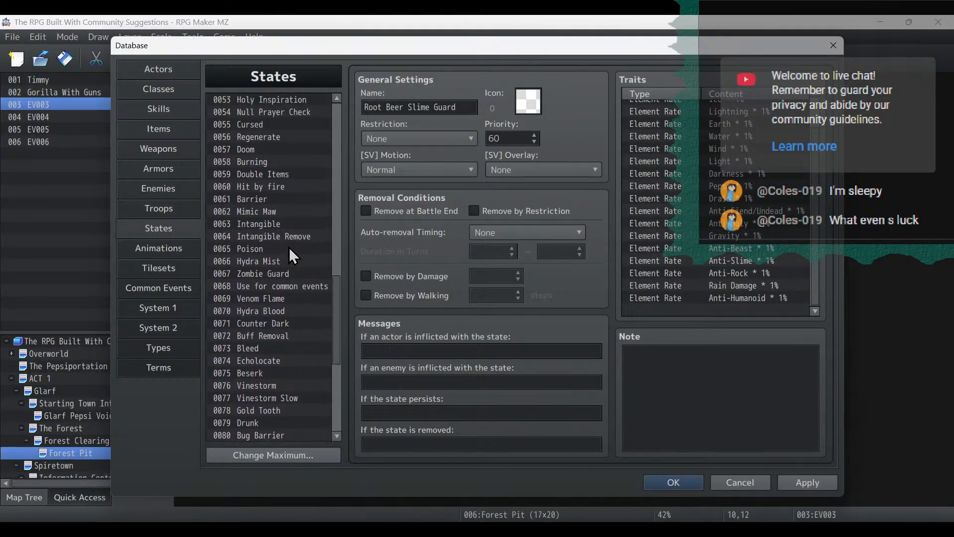
{"action": "scroll", "coordinate": [289, 248], "scroll_direction": "up", "scroll_amount": 2}
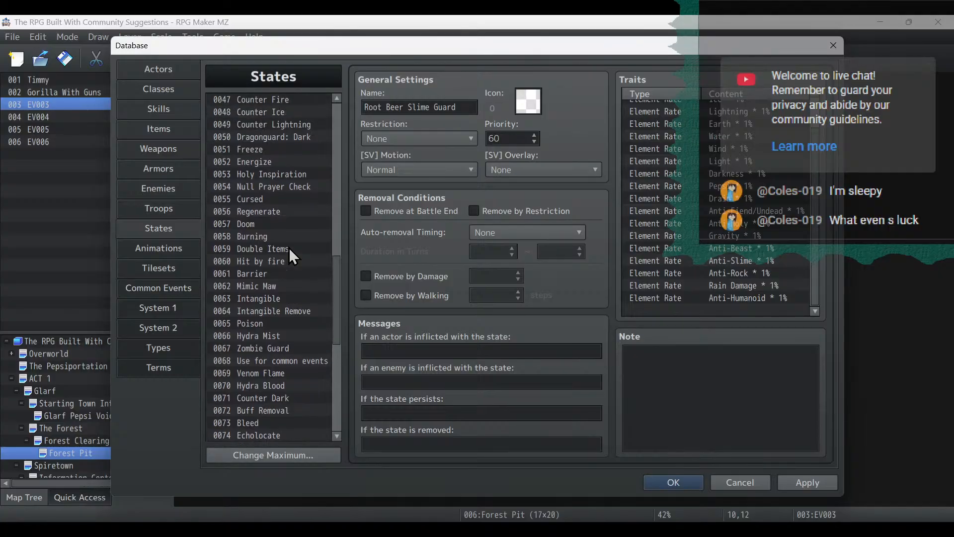
{"action": "left_click_drag", "start_coordinate": [288, 247], "coordinate": [284, 161]}
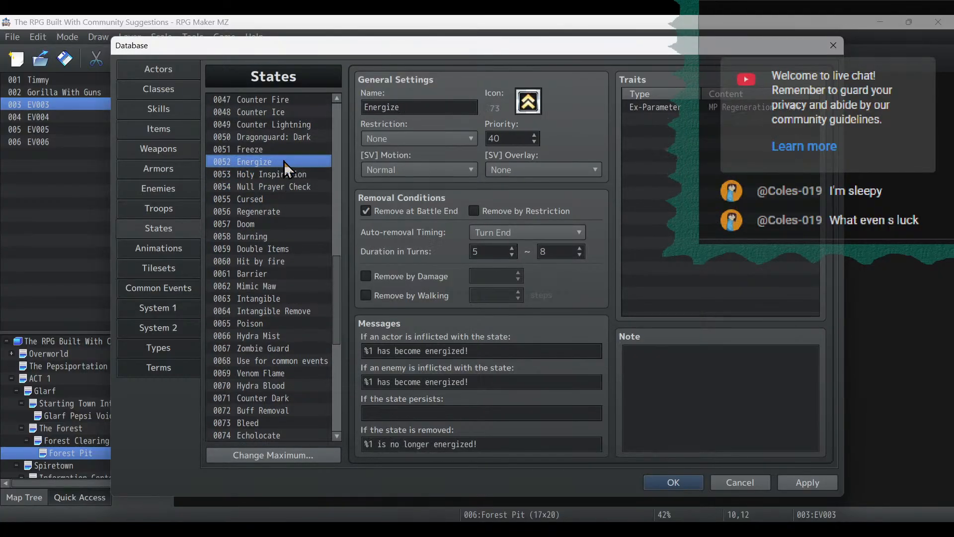
{"action": "scroll", "coordinate": [295, 193], "scroll_direction": "up", "scroll_amount": 4}
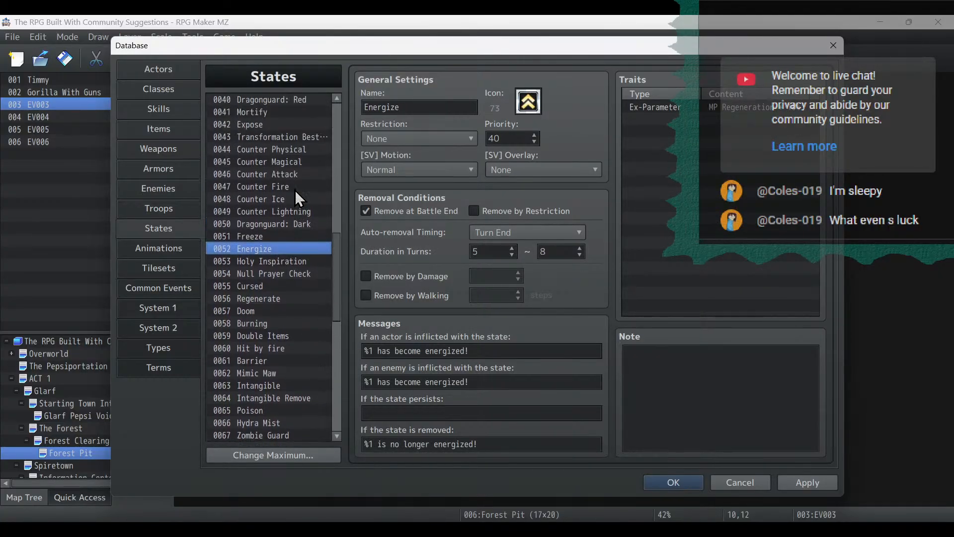
{"action": "left_click_drag", "start_coordinate": [276, 175], "coordinate": [275, 167]}
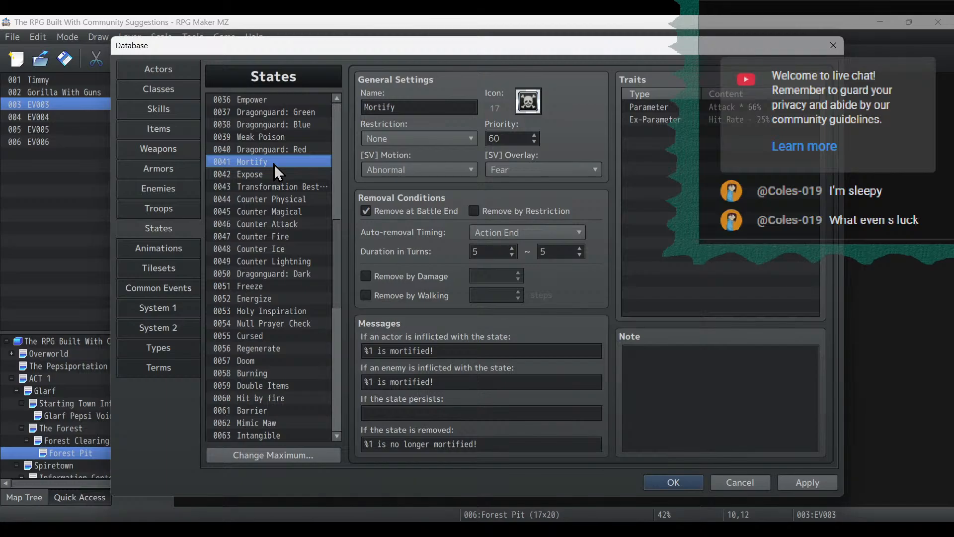
{"action": "scroll", "coordinate": [274, 165], "scroll_direction": "up", "scroll_amount": 4}
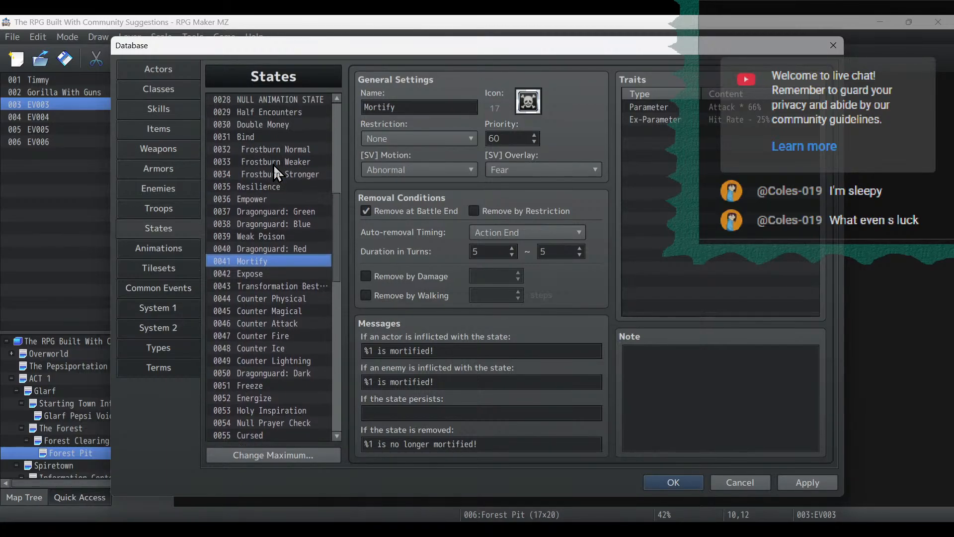
{"action": "scroll", "coordinate": [274, 165], "scroll_direction": "up", "scroll_amount": 8}
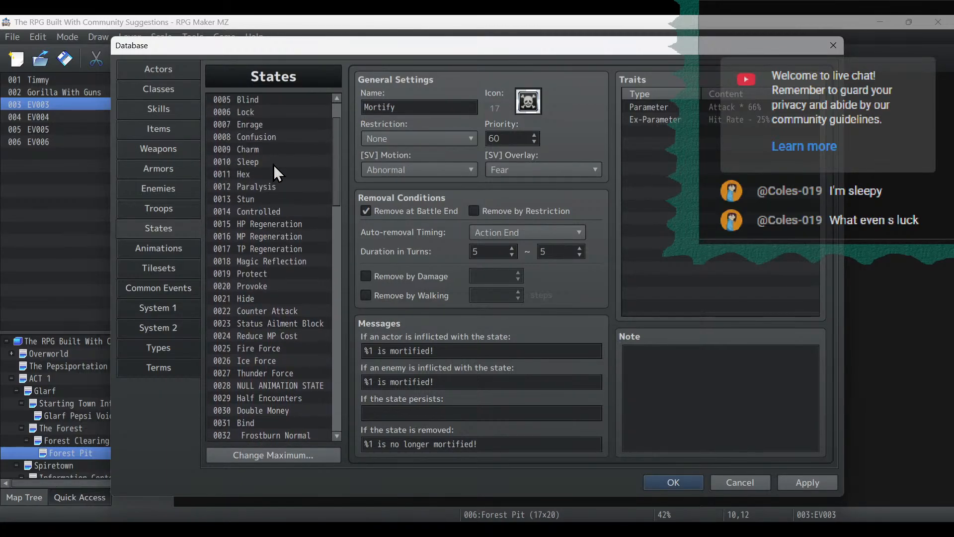
{"action": "left_click_drag", "start_coordinate": [340, 152], "coordinate": [338, 382]}
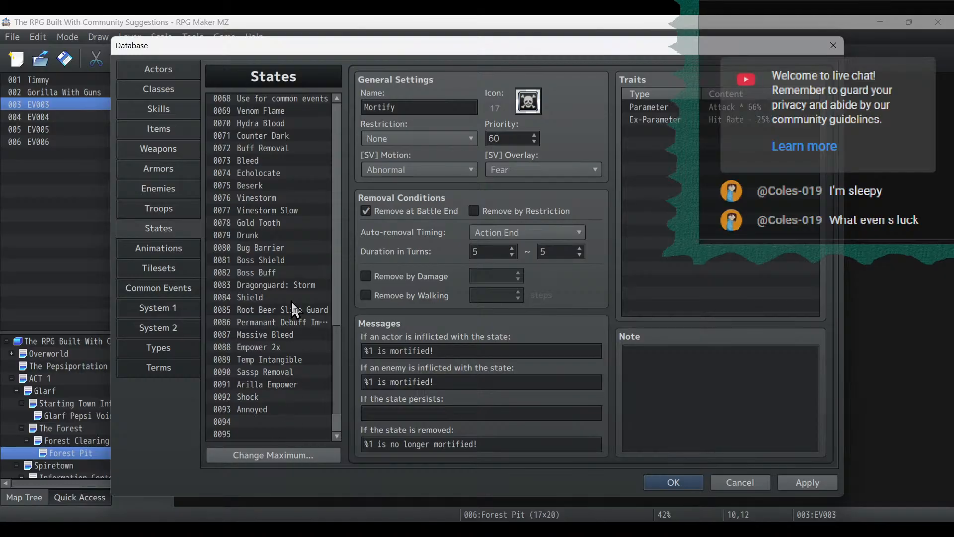
Examine the traits of the Buff Removal, Annoyed, Permanant Debuff Immunity, Mimic Maw and Barrier states.
{"action": "left_click", "coordinate": [259, 147]}
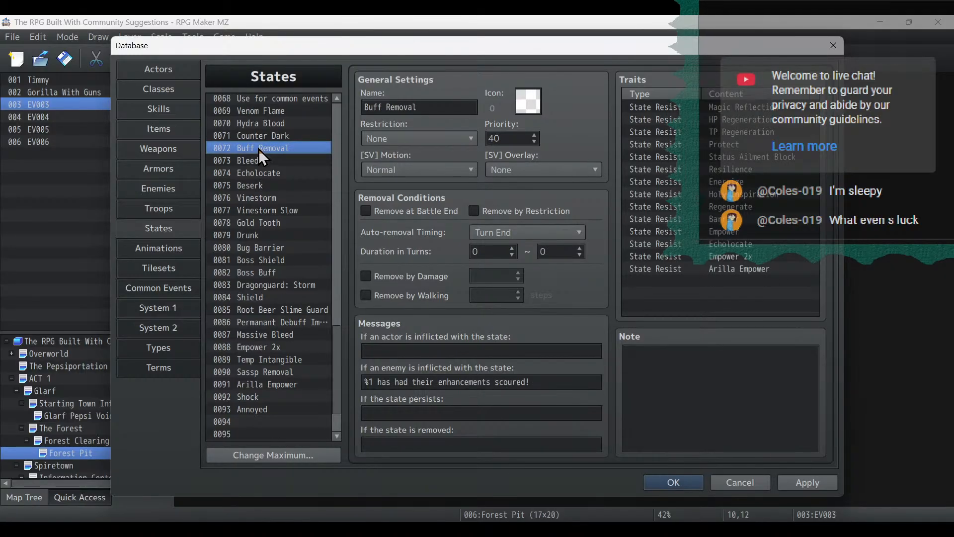
{"action": "left_click", "coordinate": [269, 409]}
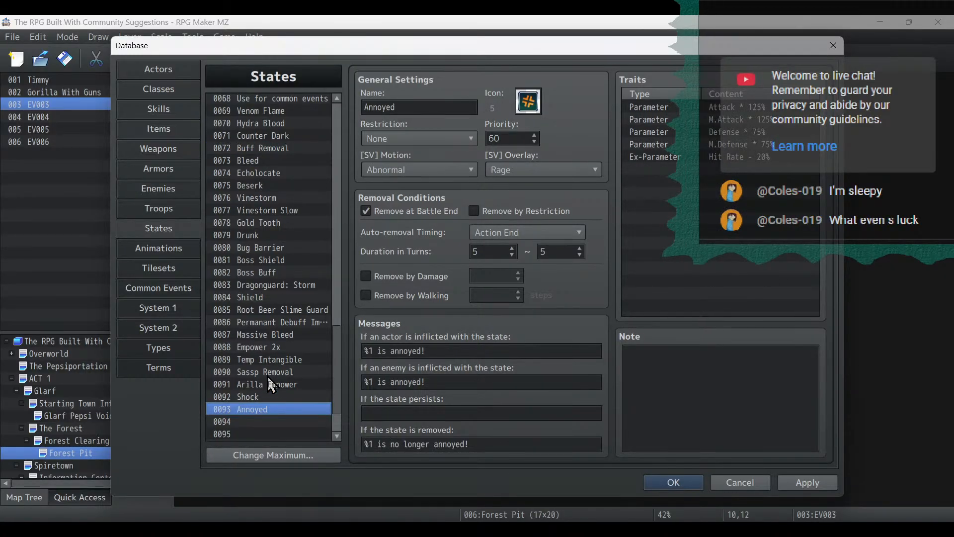
{"action": "left_click", "coordinate": [273, 323]}
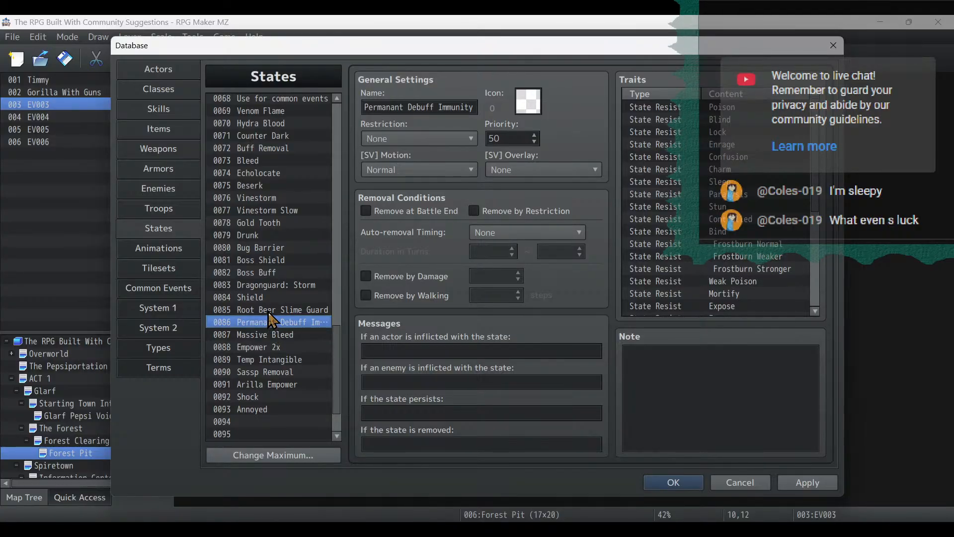
{"action": "scroll", "coordinate": [253, 281], "scroll_direction": "up", "scroll_amount": 3}
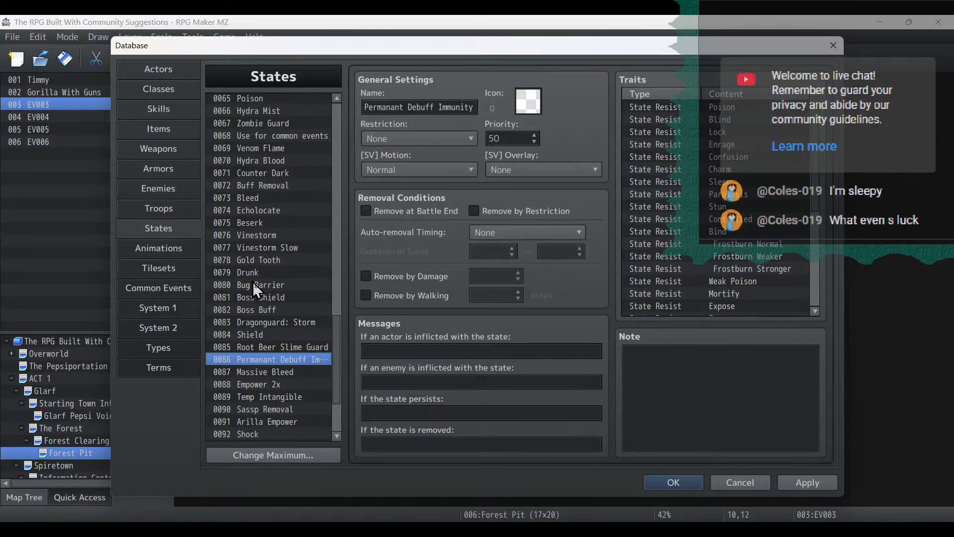
{"action": "scroll", "coordinate": [253, 281], "scroll_direction": "up", "scroll_amount": 3}
{"action": "scroll", "coordinate": [253, 282], "scroll_direction": "up", "scroll_amount": 5}
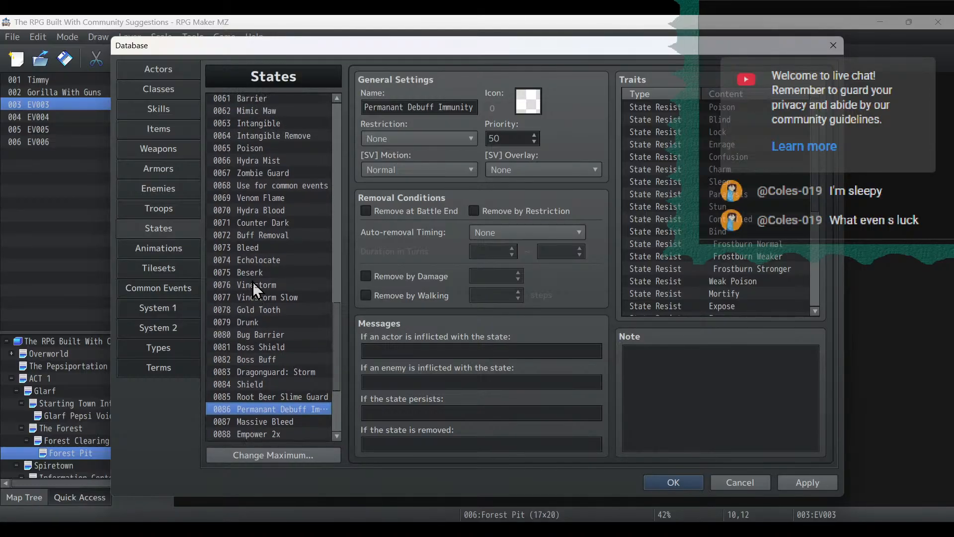
{"action": "left_click", "coordinate": [263, 161]}
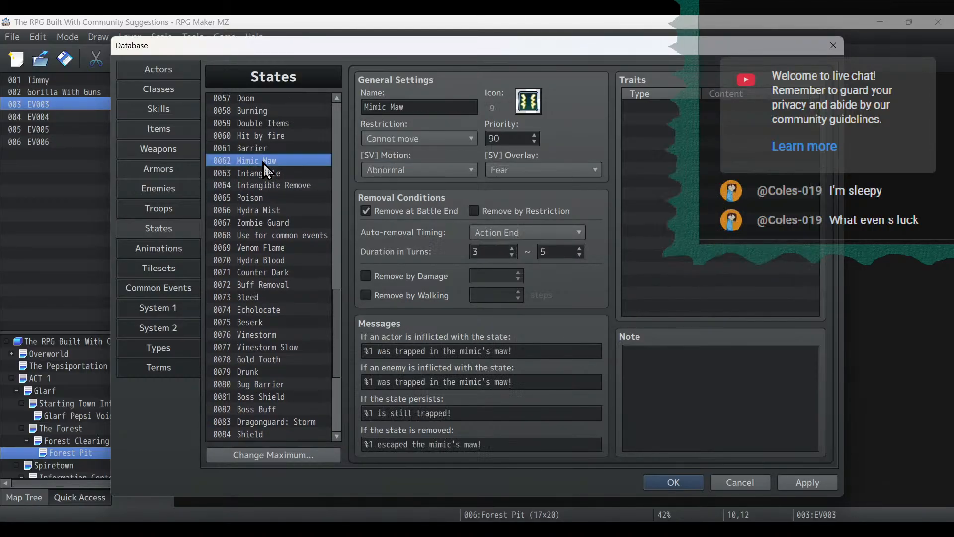
{"action": "left_click", "coordinate": [265, 148]}
{"action": "scroll", "coordinate": [264, 148], "scroll_direction": "up", "scroll_amount": 4}
{"action": "scroll", "coordinate": [265, 148], "scroll_direction": "up", "scroll_amount": 5}
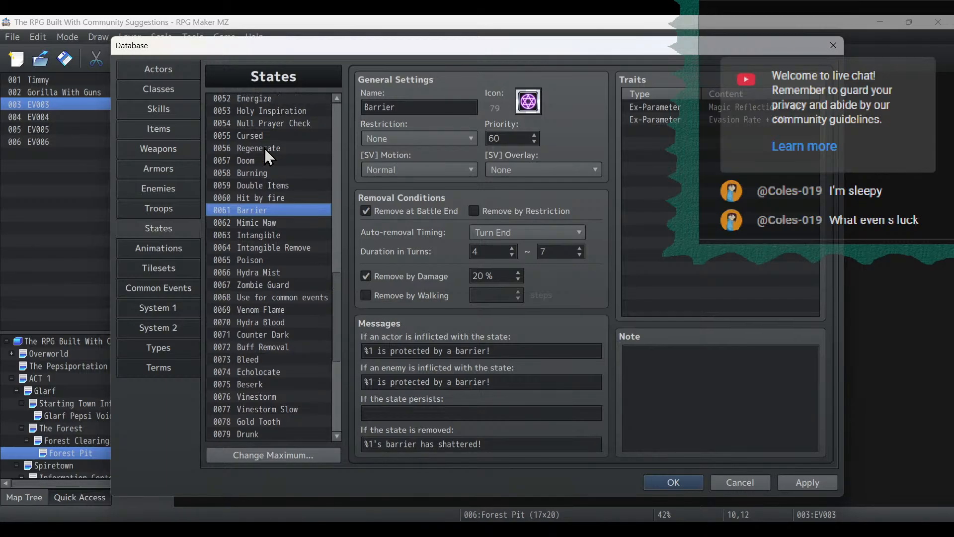
Review the states one by one from Annoyed back to Shield, ending on Permanant Debuff Immunity.
{"action": "scroll", "coordinate": [265, 148], "scroll_direction": "down", "scroll_amount": 20}
{"action": "scroll", "coordinate": [264, 148], "scroll_direction": "down", "scroll_amount": 3}
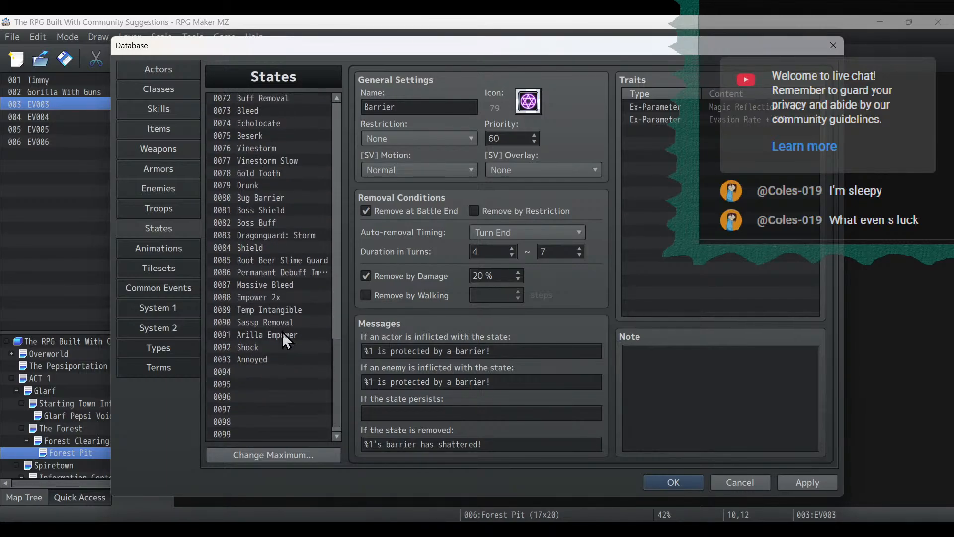
{"action": "left_click", "coordinate": [283, 349]}
{"action": "left_click", "coordinate": [283, 355]}
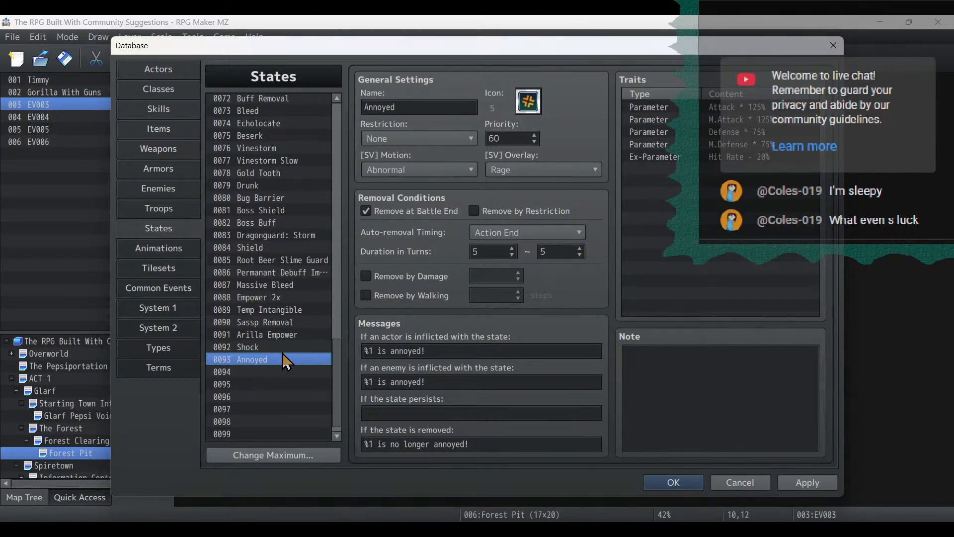
{"action": "key", "text": "Up"}
{"action": "key", "text": "Up"}
{"action": "key", "text": "Up"}
{"action": "key", "text": "Up"}
{"action": "key", "text": "Up"}
{"action": "key", "text": "Up"}
{"action": "key", "text": "Up"}
{"action": "key", "text": "Up"}
{"action": "key", "text": "Up"}
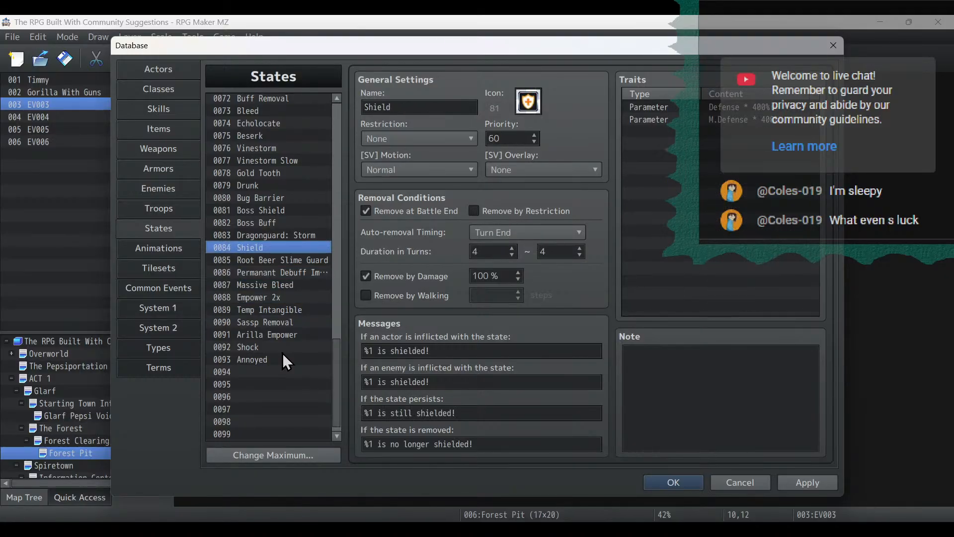
{"action": "key", "text": "Down"}
{"action": "key", "text": "Down"}
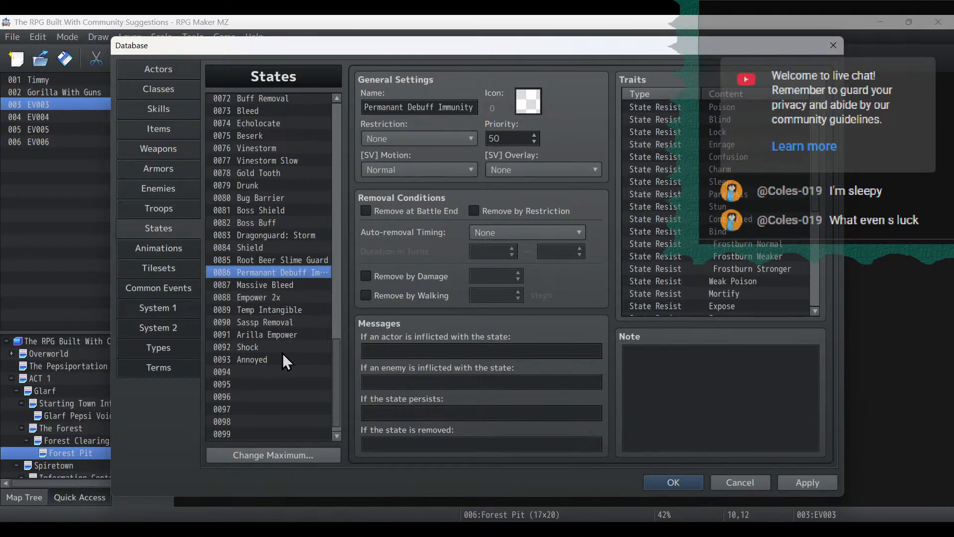
Add the copied State Resist traits for Shock and Annoyed at the end of the Beserk state's traits.
{"action": "key", "text": "Up"}
{"action": "key", "text": "Up"}
{"action": "key", "text": "Up"}
{"action": "key", "text": "Up"}
{"action": "key", "text": "Up"}
{"action": "key", "text": "Up"}
{"action": "key", "text": "Up"}
{"action": "key", "text": "Up"}
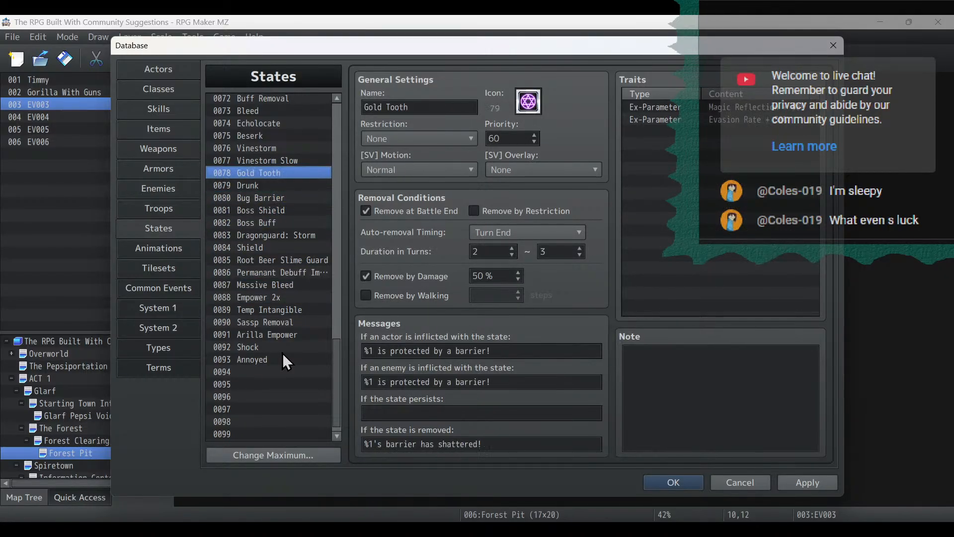
{"action": "key", "text": "Up"}
{"action": "key", "text": "Up"}
{"action": "key", "text": "Up"}
{"action": "key", "text": "Up"}
{"action": "key", "text": "Down"}
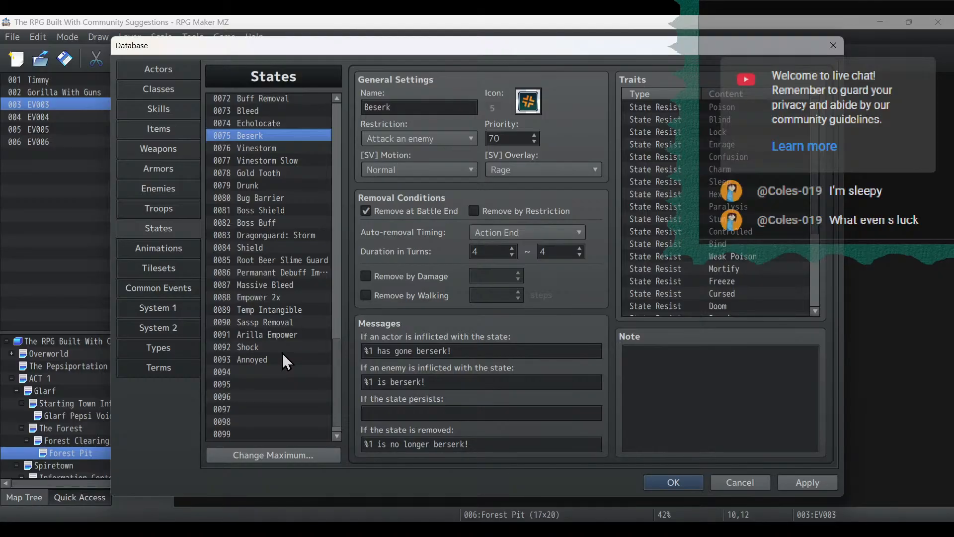
{"action": "scroll", "coordinate": [738, 236], "scroll_direction": "down", "scroll_amount": 3}
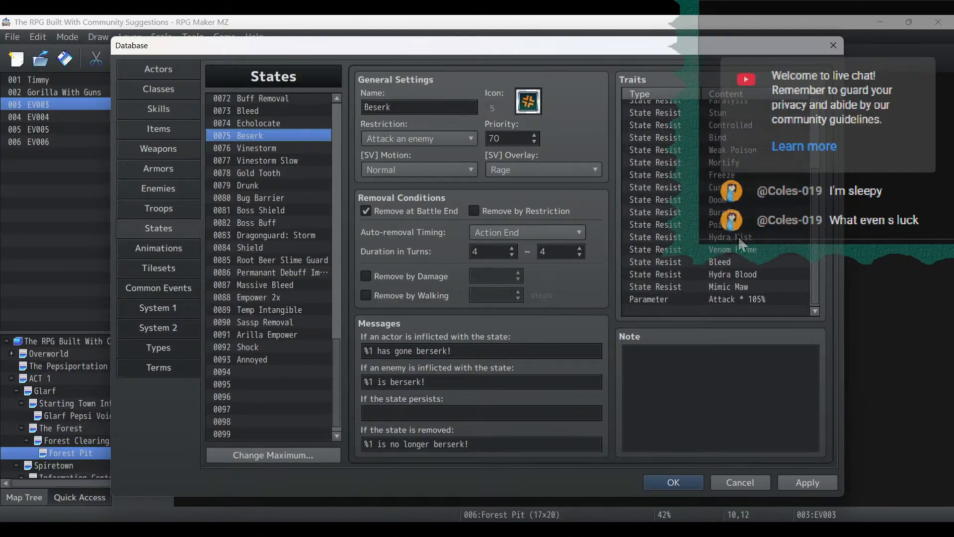
{"action": "left_click", "coordinate": [727, 312]}
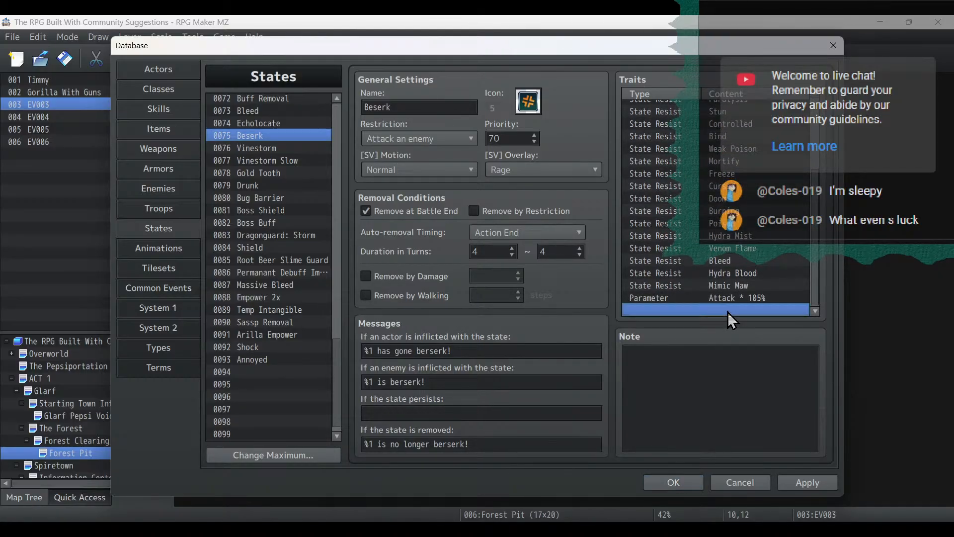
{"action": "key", "text": "ctrl+v"}
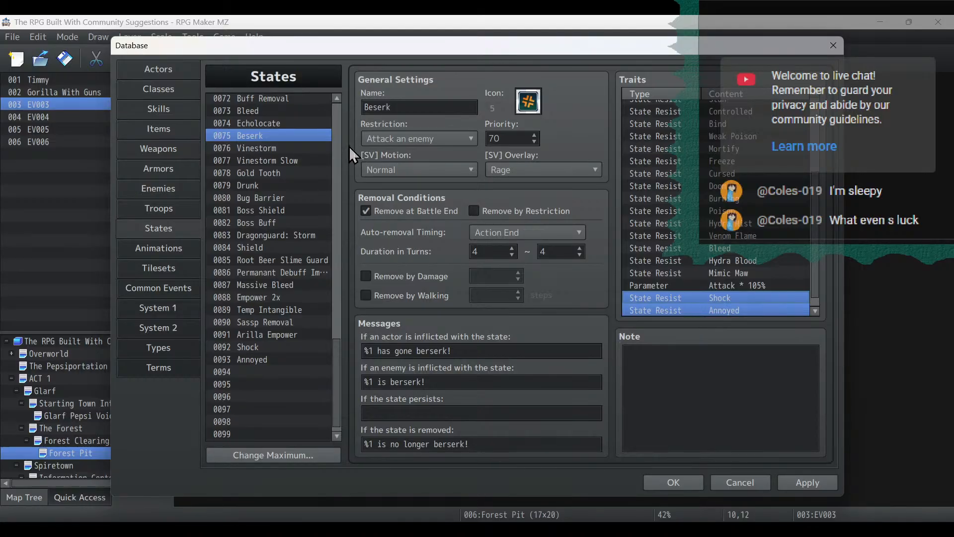
Review the states one by one from Beserk back through Thunder Force for other states that resist debuffs.
{"action": "left_click", "coordinate": [297, 132]}
{"action": "key", "text": "Up"}
{"action": "key", "text": "Up"}
{"action": "key", "text": "Up"}
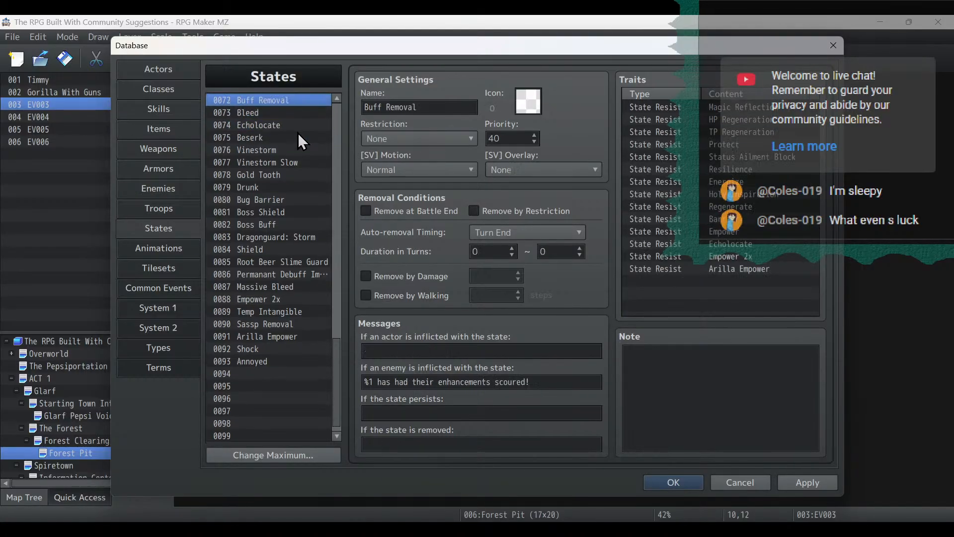
{"action": "key", "text": "Up"}
{"action": "key", "text": "Up"}
{"action": "key", "text": "Up"}
{"action": "key", "text": "Up"}
{"action": "key", "text": "Up"}
{"action": "key", "text": "Up"}
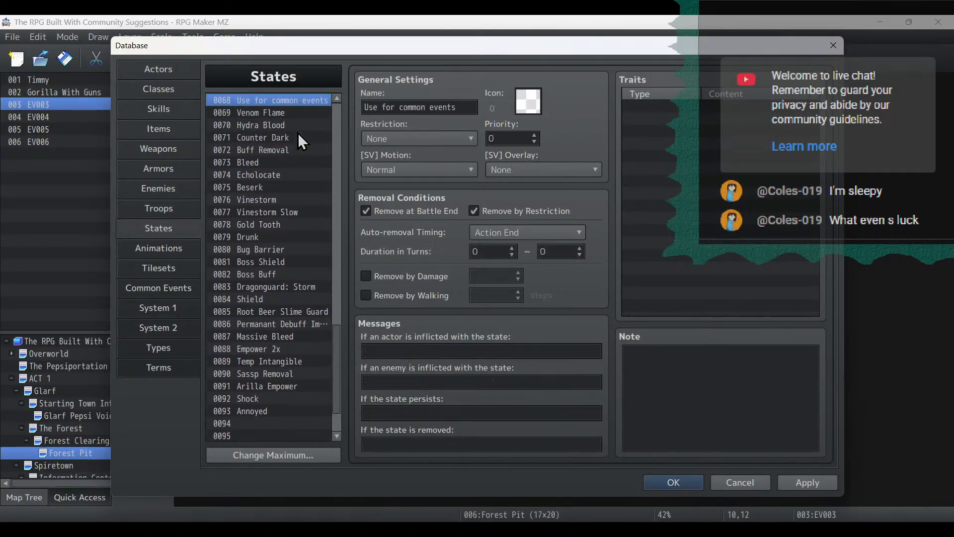
{"action": "key", "text": "Up"}
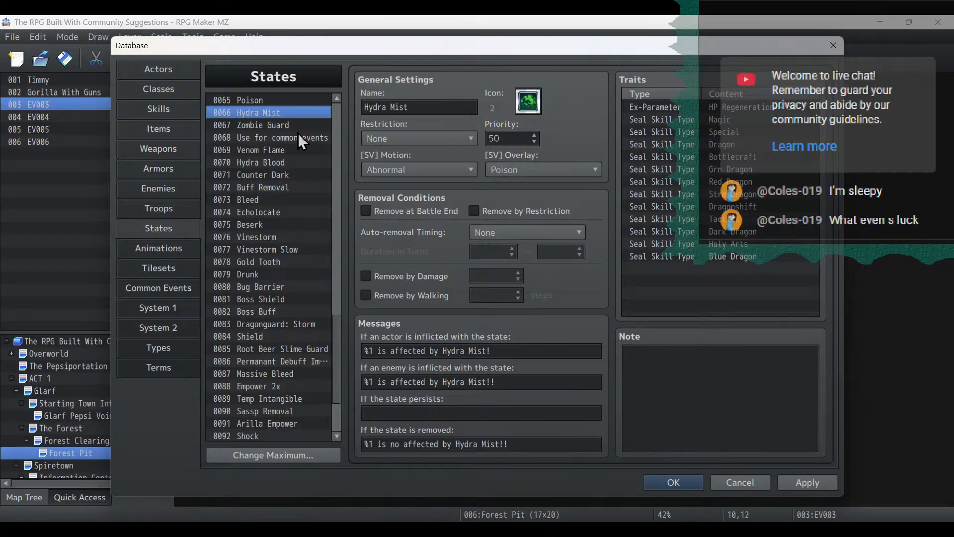
{"action": "key", "text": "Up"}
{"action": "key", "text": "Up"}
{"action": "key", "text": "Up"}
{"action": "key", "text": "Up"}
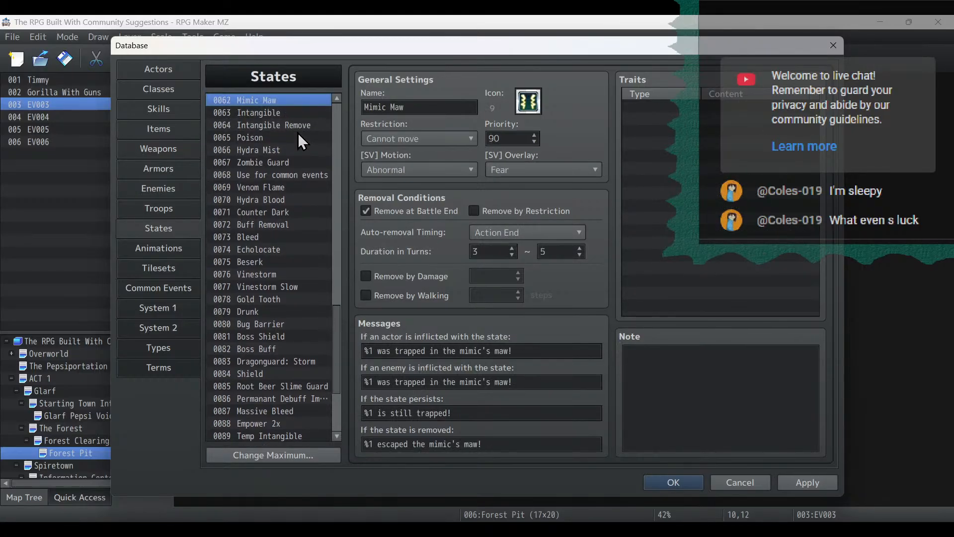
{"action": "key", "text": "Down"}
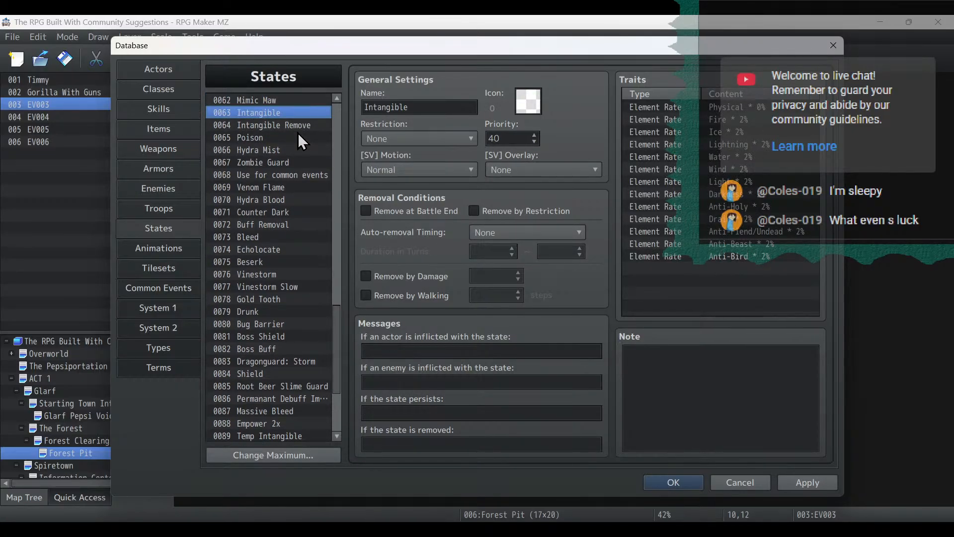
{"action": "key", "text": "Up"}
{"action": "key", "text": "Up"}
{"action": "key", "text": "Up"}
{"action": "key", "text": "Up"}
{"action": "key", "text": "Up"}
{"action": "key", "text": "Up"}
{"action": "key", "text": "Up"}
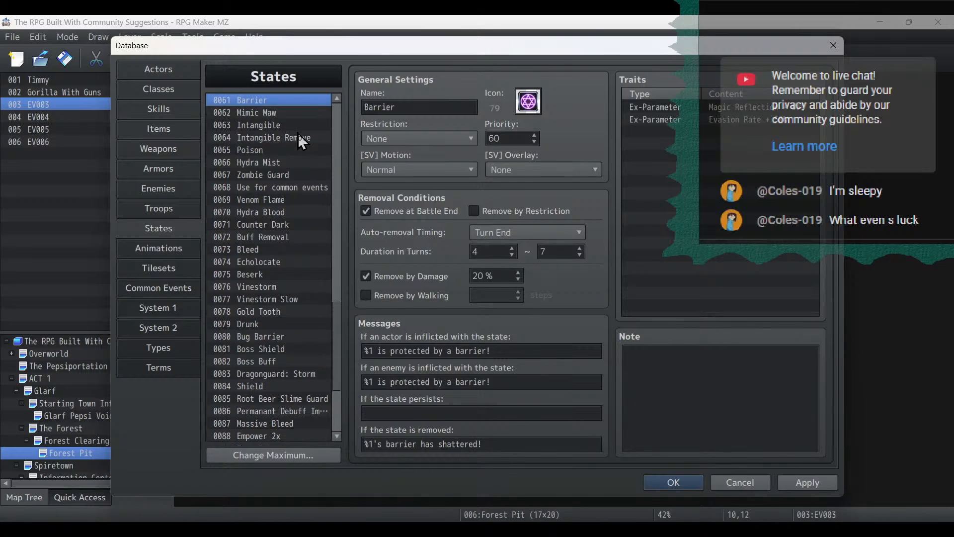
{"action": "key", "text": "Up"}
{"action": "key", "text": "Up"}
{"action": "key", "text": "Up"}
{"action": "key", "text": "Up"}
{"action": "key", "text": "Up"}
{"action": "key", "text": "Up"}
{"action": "key", "text": "Up"}
{"action": "key", "text": "Up"}
{"action": "key", "text": "Up"}
{"action": "key", "text": "Up"}
{"action": "key", "text": "Up"}
{"action": "key", "text": "Up"}
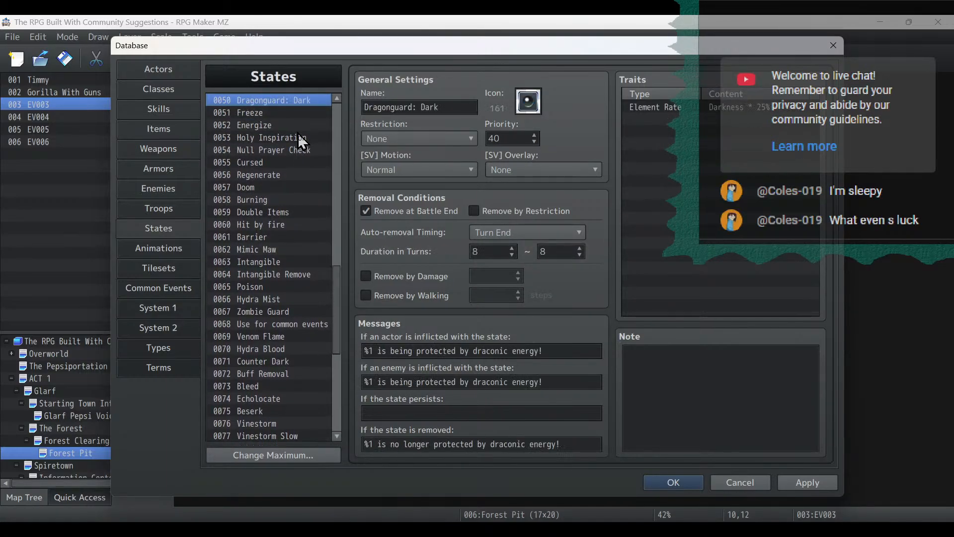
{"action": "key", "text": "Up"}
{"action": "key", "text": "Up"}
{"action": "key", "text": "Up"}
{"action": "key", "text": "Up"}
{"action": "key", "text": "Up"}
{"action": "key", "text": "Up"}
{"action": "key", "text": "Up"}
{"action": "key", "text": "Up"}
{"action": "key", "text": "Up"}
{"action": "key", "text": "Up"}
{"action": "key", "text": "Up"}
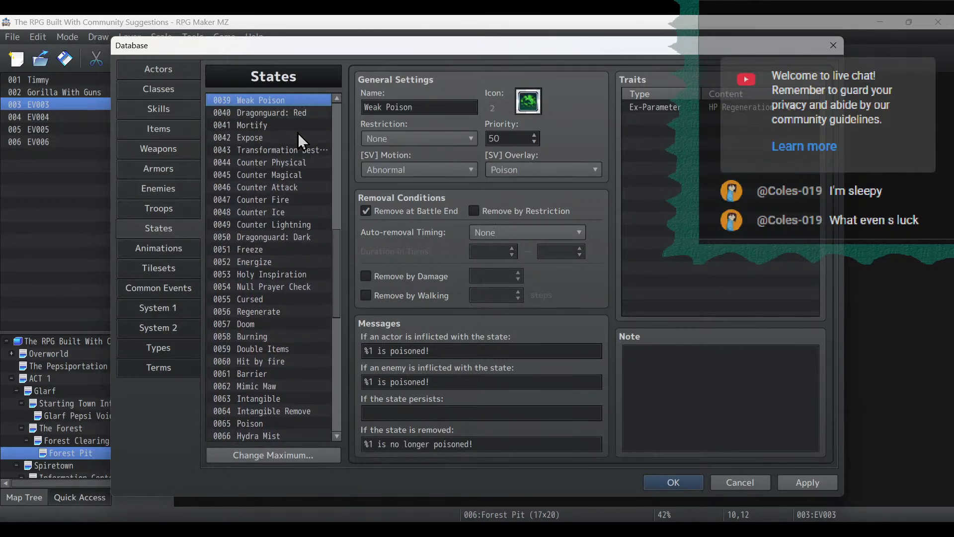
{"action": "key", "text": "Up"}
{"action": "key", "text": "Up"}
{"action": "key", "text": "Up"}
{"action": "key", "text": "Up"}
{"action": "key", "text": "Up"}
{"action": "key", "text": "Up"}
{"action": "key", "text": "Up"}
{"action": "key", "text": "Up"}
{"action": "key", "text": "Up"}
{"action": "key", "text": "Up"}
{"action": "key", "text": "Up"}
{"action": "key", "text": "Up"}
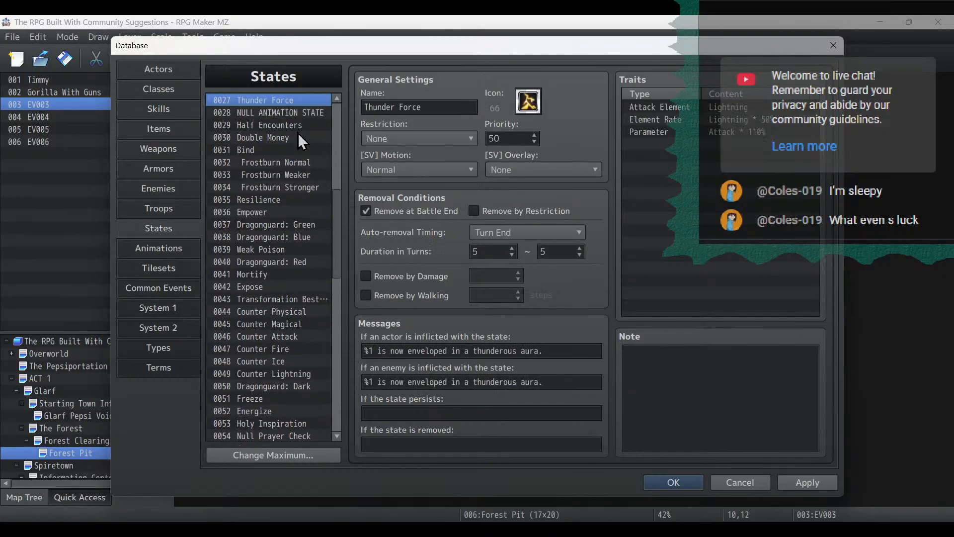
Add the copied State Resist traits for Shock and Annoyed to the end of the Status Ailment Block traits.
{"action": "key", "text": "Down"}
{"action": "key", "text": "Down"}
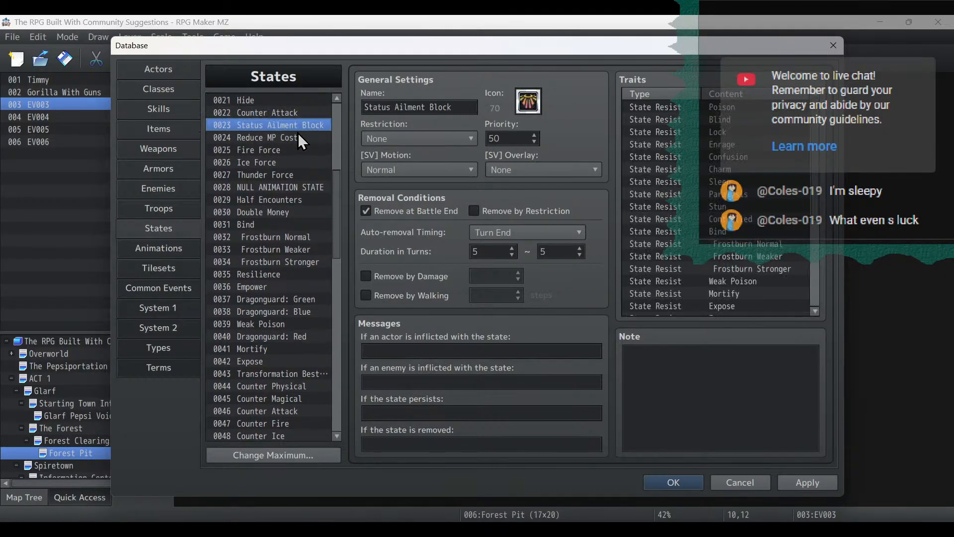
{"action": "scroll", "coordinate": [755, 268], "scroll_direction": "down", "scroll_amount": 4}
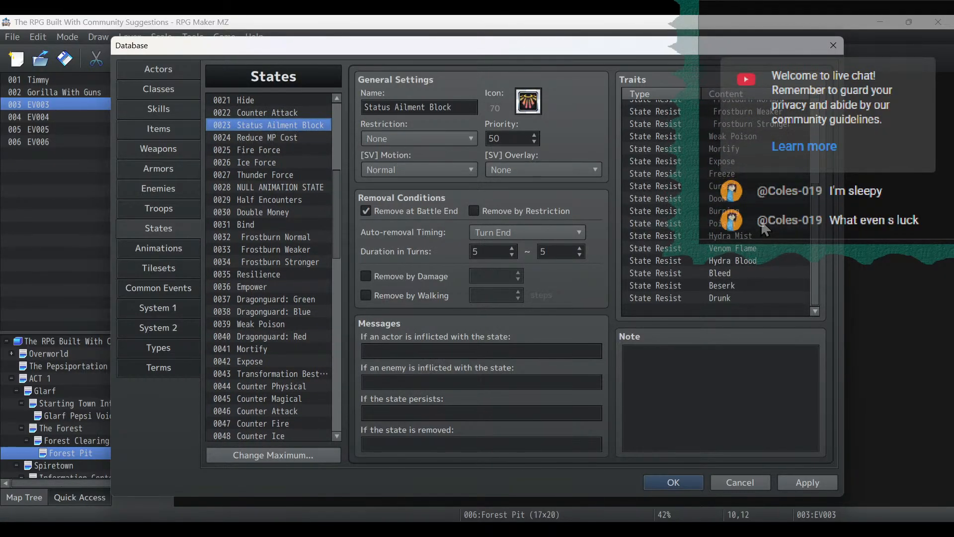
{"action": "left_click", "coordinate": [749, 308]}
{"action": "key", "text": "ctrl+v"}
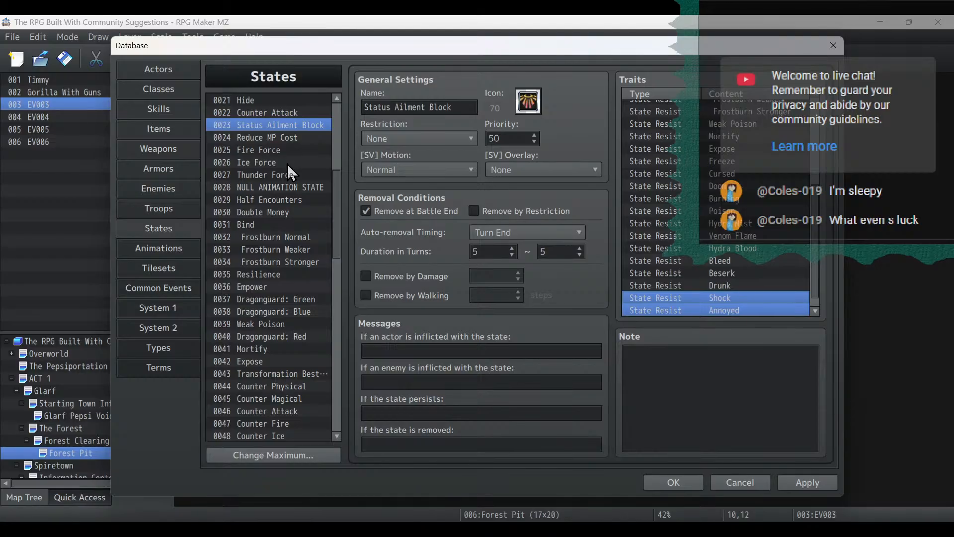
Review the remaining states one by one from Status Ailment Block back to Dead.
{"action": "left_click", "coordinate": [271, 128]}
{"action": "key", "text": "Up"}
{"action": "key", "text": "Up"}
{"action": "key", "text": "Up"}
{"action": "key", "text": "Up"}
{"action": "key", "text": "Up"}
{"action": "key", "text": "Up"}
{"action": "key", "text": "Up"}
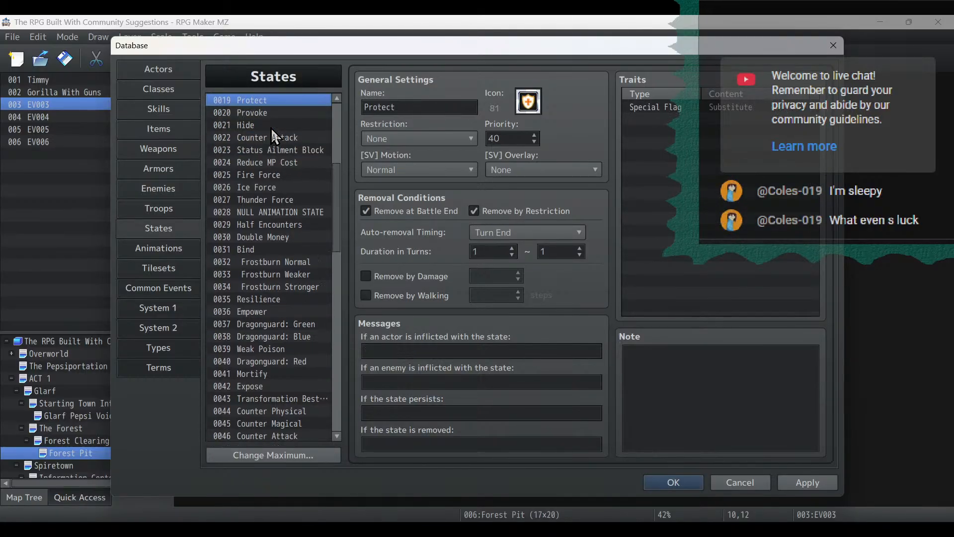
{"action": "key", "text": "Up"}
{"action": "key", "text": "Up"}
{"action": "key", "text": "Up"}
{"action": "key", "text": "Up"}
{"action": "key", "text": "Up"}
{"action": "key", "text": "Up"}
{"action": "key", "text": "Up"}
{"action": "key", "text": "Up"}
{"action": "key", "text": "Up"}
{"action": "key", "text": "Up"}
{"action": "key", "text": "Up"}
{"action": "key", "text": "Up"}
{"action": "key", "text": "Up"}
{"action": "key", "text": "Up"}
{"action": "key", "text": "Up"}
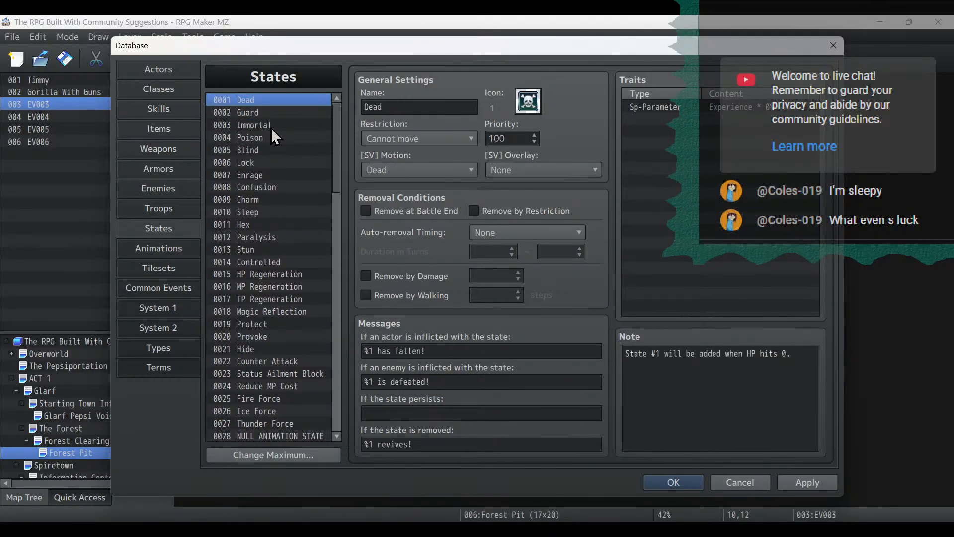
Duplicate the Dragonshift trait in the Lock state and set the copy's Seal Skill Type to Tactics.
{"action": "key", "text": "Down"}
{"action": "key", "text": "Down"}
{"action": "key", "text": "Down"}
{"action": "key", "text": "Down"}
{"action": "key", "text": "Down"}
{"action": "key", "text": "Down"}
{"action": "key", "text": "Up"}
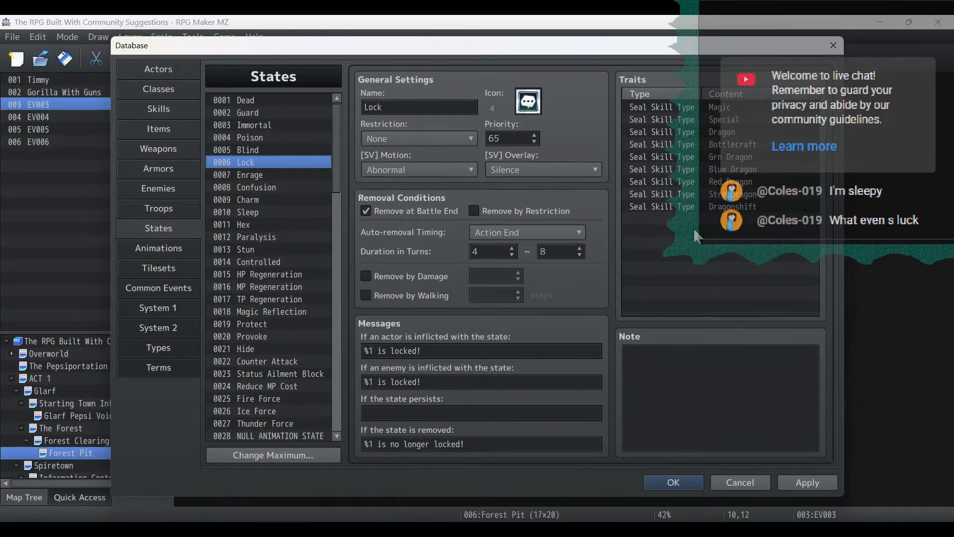
{"action": "left_click", "coordinate": [691, 208]}
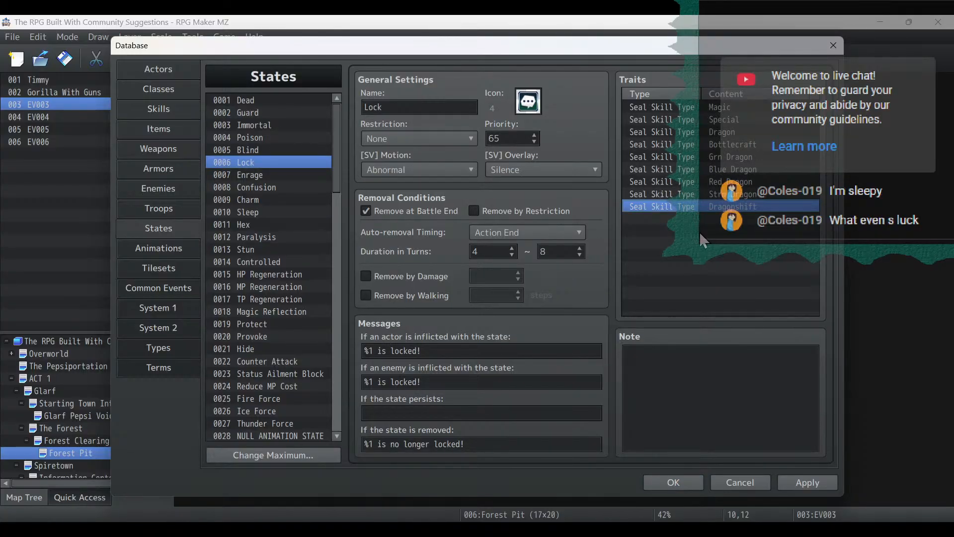
{"action": "key", "text": "ctrl+v"}
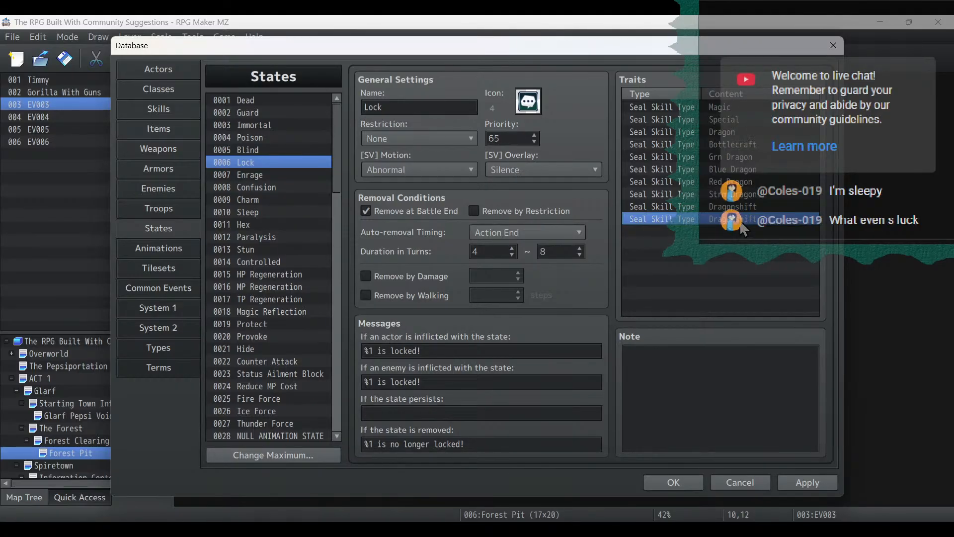
{"action": "double_click", "coordinate": [741, 224]}
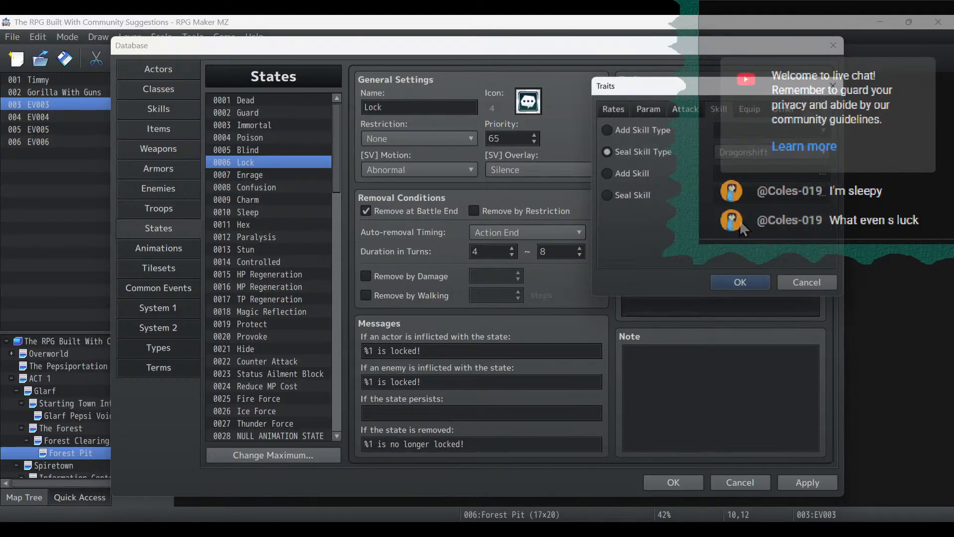
{"action": "left_click", "coordinate": [750, 149]}
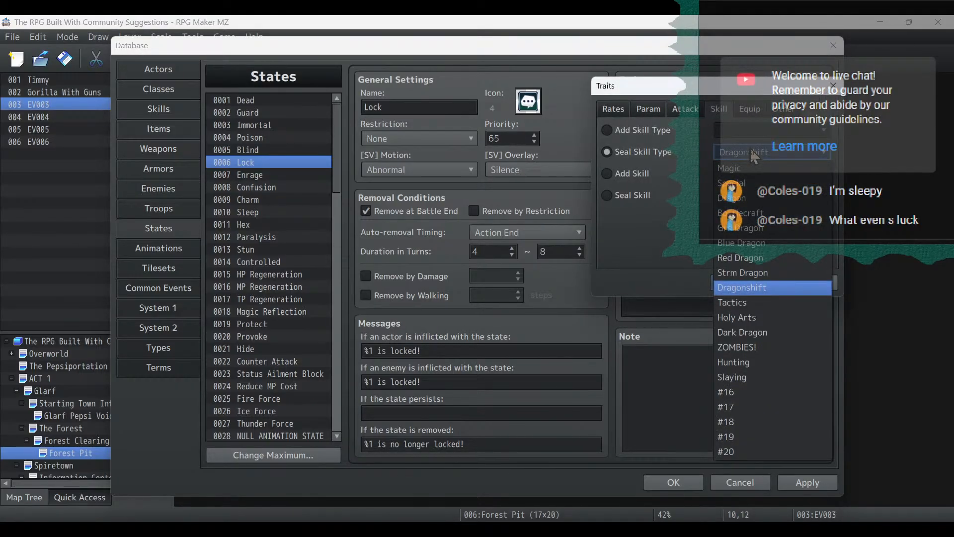
{"action": "left_click", "coordinate": [758, 303]}
{"action": "left_click", "coordinate": [754, 277]}
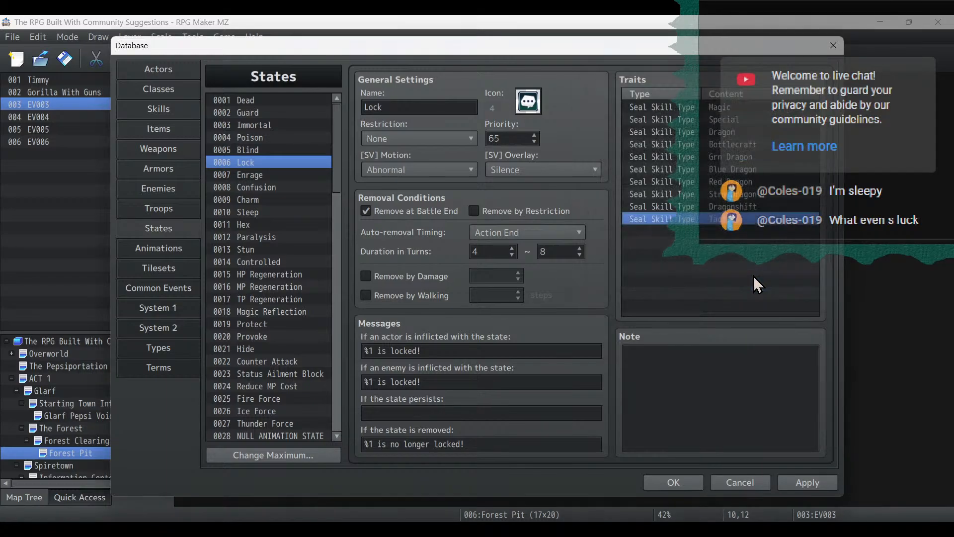
Add two more Seal Skill Type traits to the Lock state, one for Holy Arts and one for Hunting.
{"action": "double_click", "coordinate": [738, 230]}
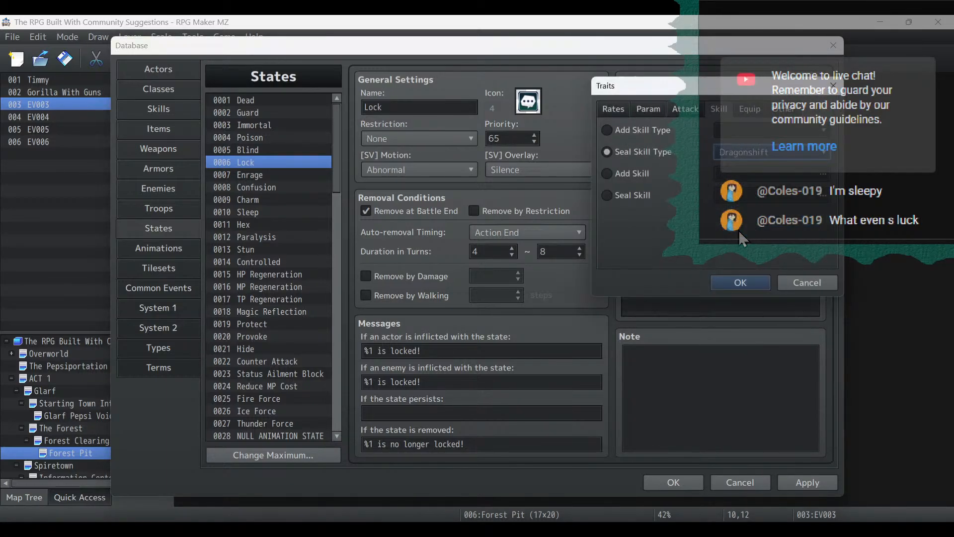
{"action": "left_click", "coordinate": [741, 150]}
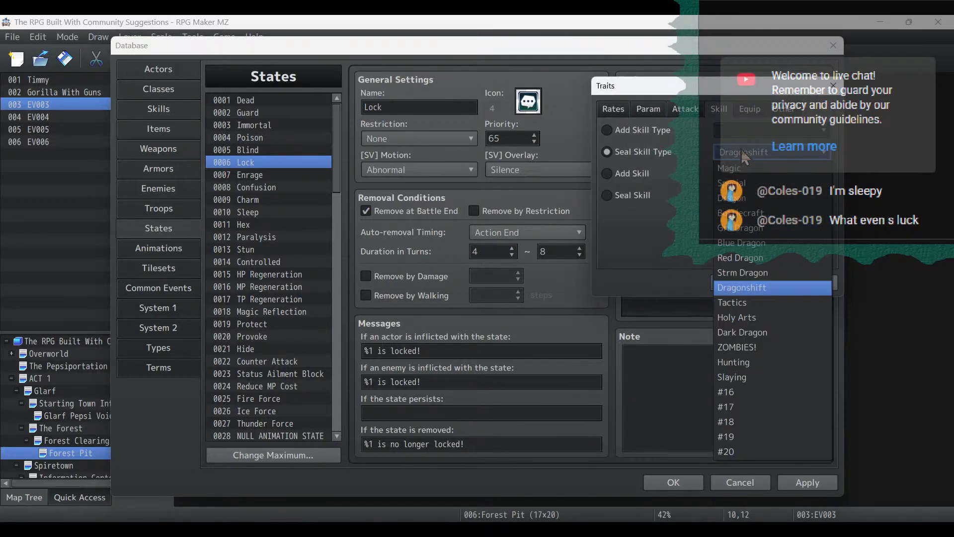
{"action": "left_click", "coordinate": [751, 320]}
{"action": "left_click", "coordinate": [754, 279]}
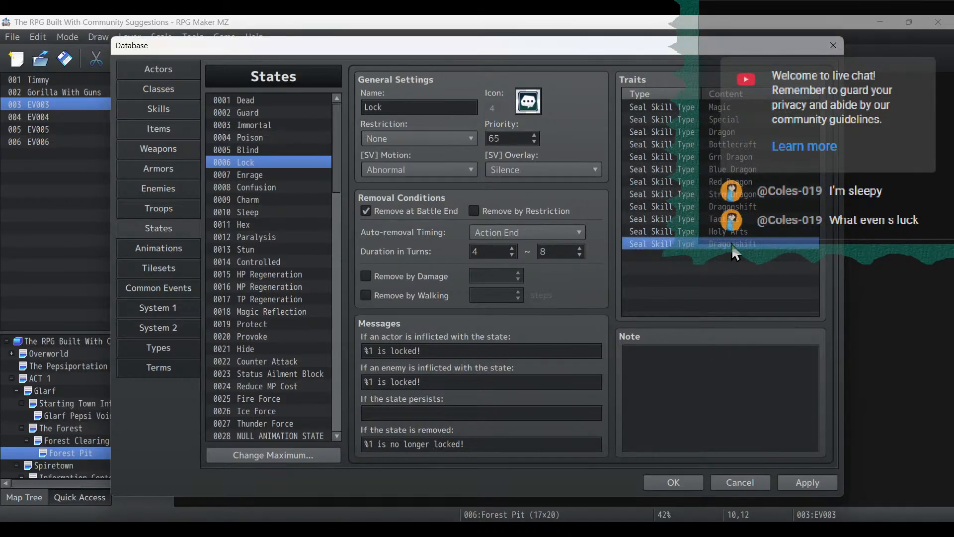
{"action": "double_click", "coordinate": [732, 244]}
{"action": "left_click", "coordinate": [748, 155]}
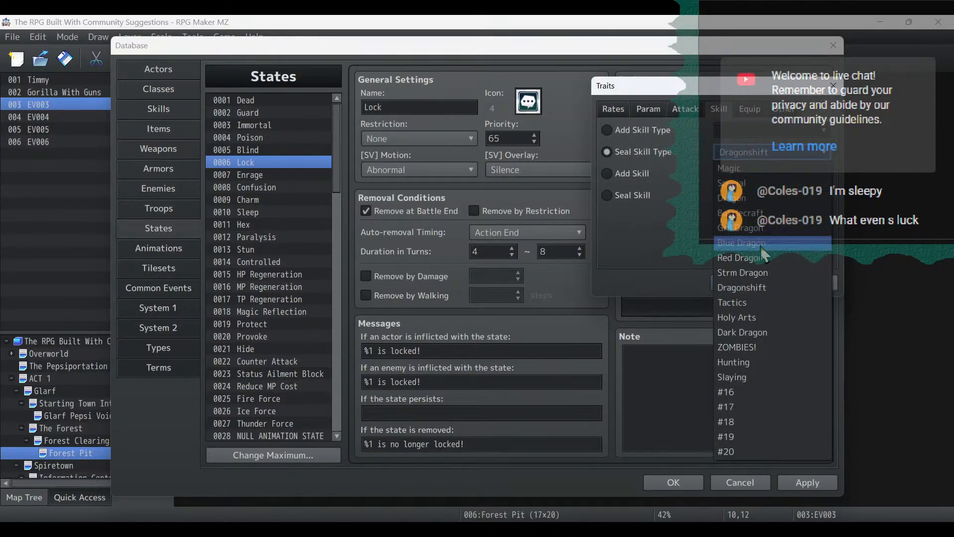
{"action": "left_click", "coordinate": [762, 362]}
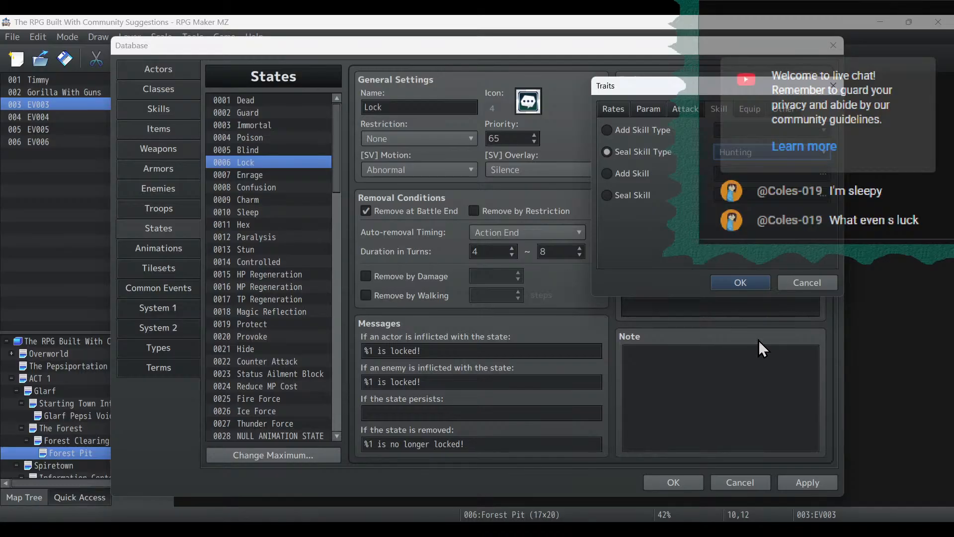
{"action": "left_click", "coordinate": [745, 284]}
Add a Seal Skill Type trait for Slaying to the Lock state below Hunting.
{"action": "left_click", "coordinate": [732, 256]}
{"action": "double_click", "coordinate": [732, 256]}
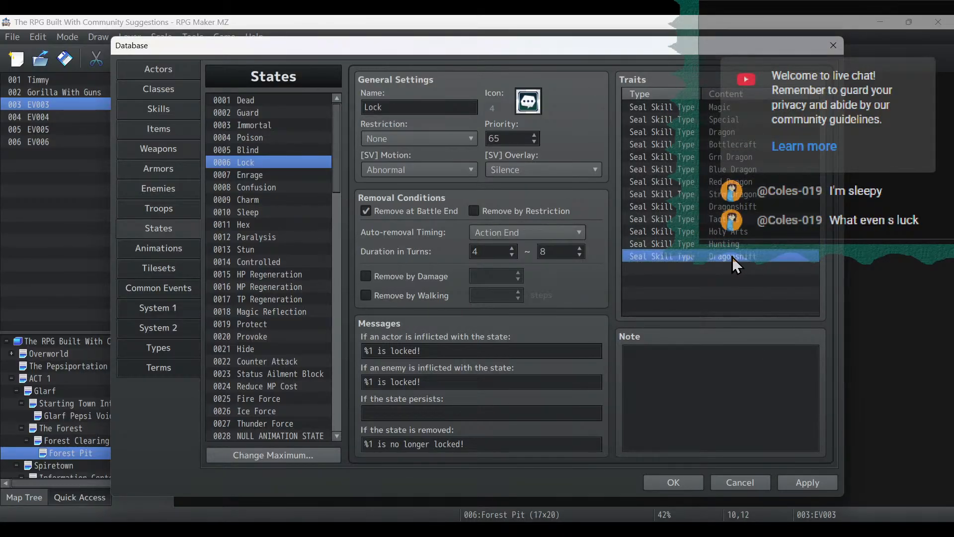
{"action": "double_click", "coordinate": [732, 256]}
{"action": "left_click", "coordinate": [742, 154]}
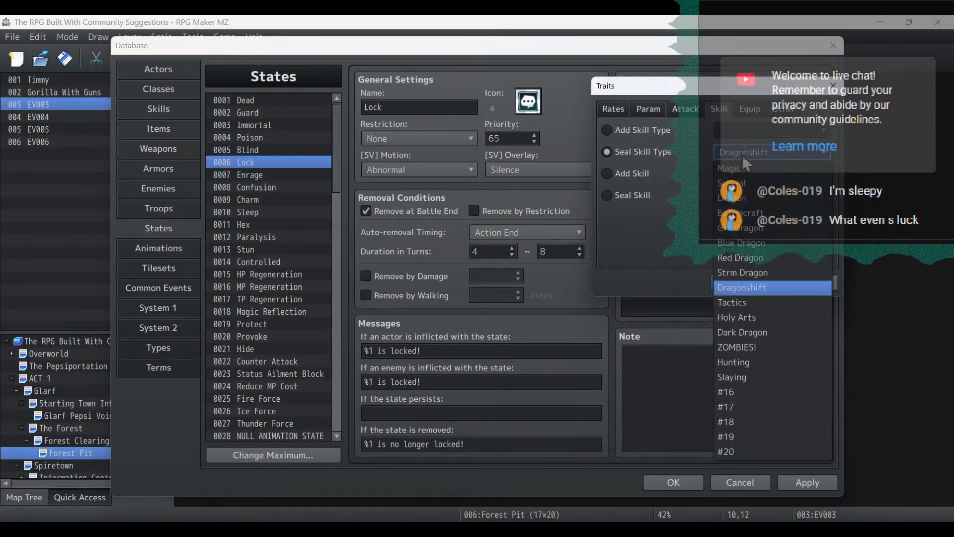
{"action": "left_click", "coordinate": [754, 377]}
{"action": "left_click", "coordinate": [740, 281]}
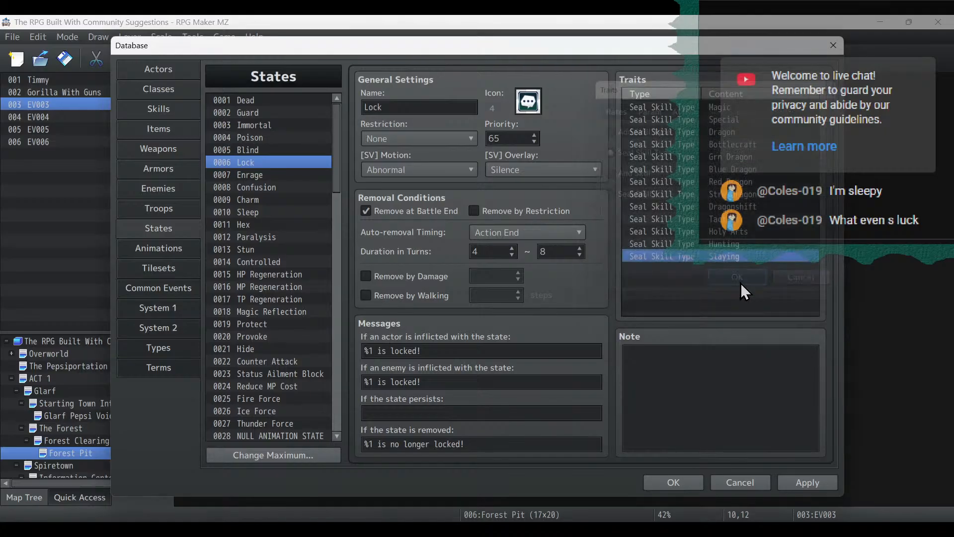
Add another Seal Skill Type trait to the Lock state below Slaying, set to Dark Dragon.
{"action": "left_click", "coordinate": [730, 268]}
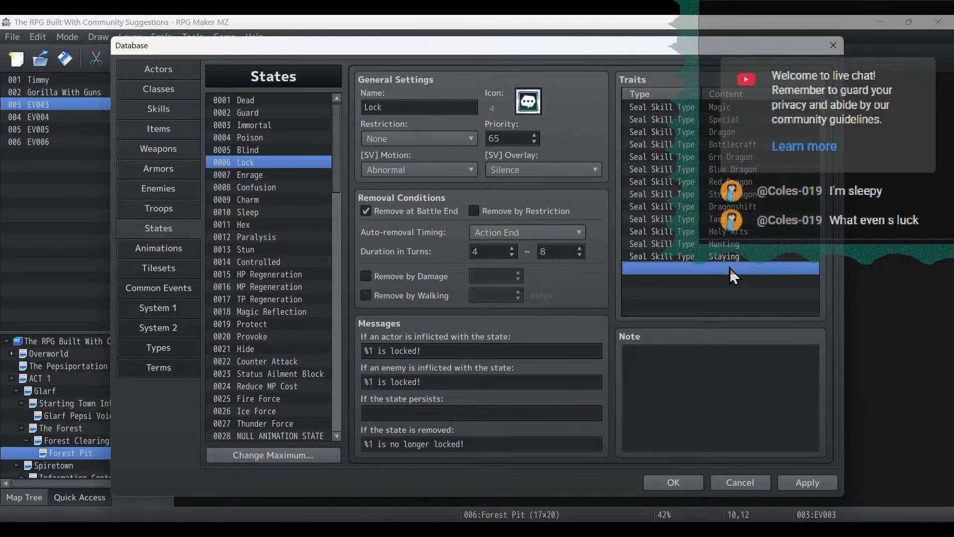
{"action": "key", "text": "ctrl+v"}
{"action": "double_click", "coordinate": [730, 267]}
{"action": "left_click", "coordinate": [733, 152]}
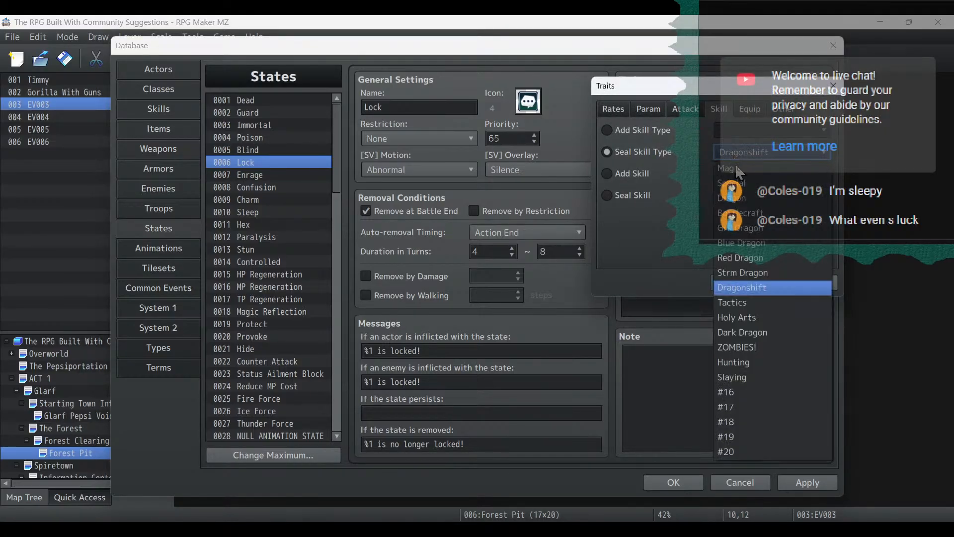
{"action": "left_click", "coordinate": [762, 332]}
{"action": "left_click", "coordinate": [741, 283]}
Open the Hydra Mist state and check which skill types its traits already seal.
{"action": "left_click", "coordinate": [301, 236]}
{"action": "scroll", "coordinate": [300, 237], "scroll_direction": "down", "scroll_amount": 7}
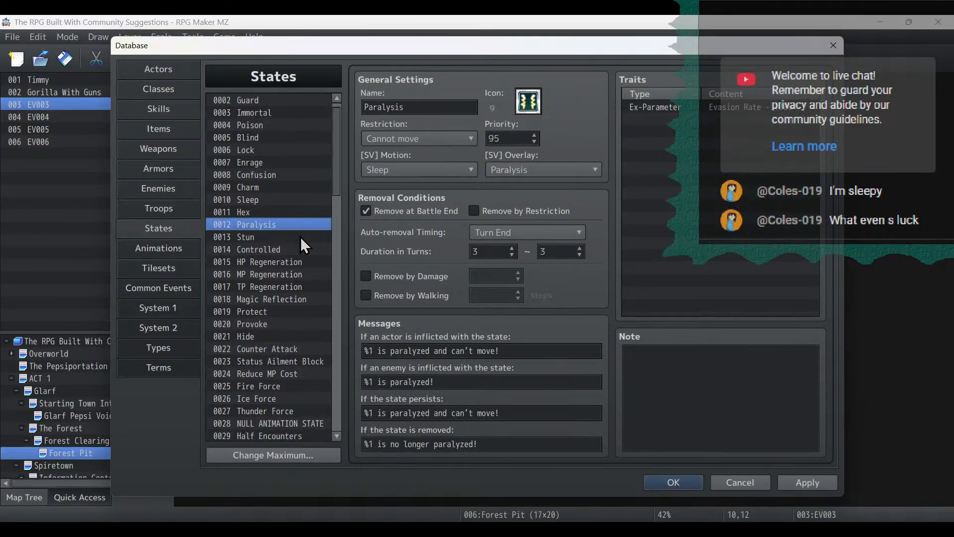
{"action": "scroll", "coordinate": [300, 237], "scroll_direction": "down", "scroll_amount": 7}
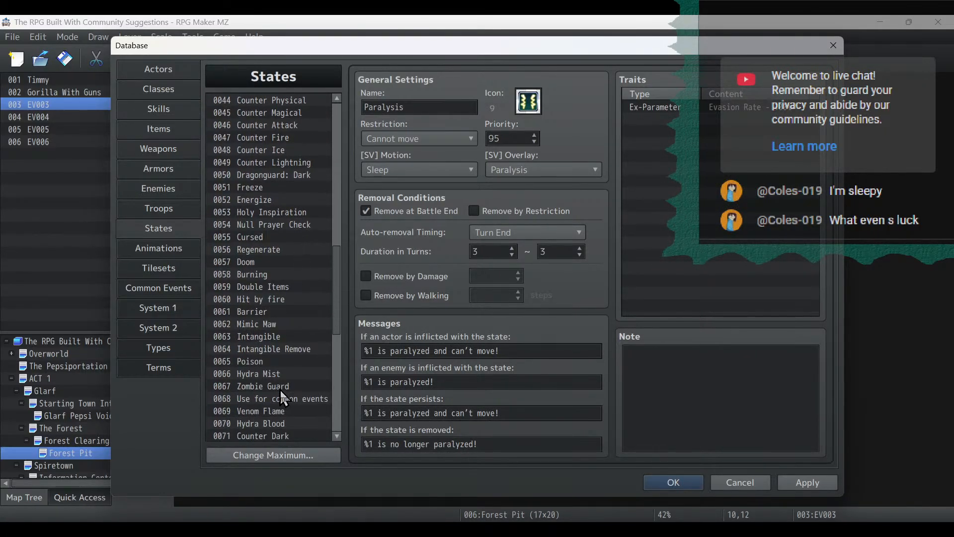
{"action": "left_click", "coordinate": [278, 374]}
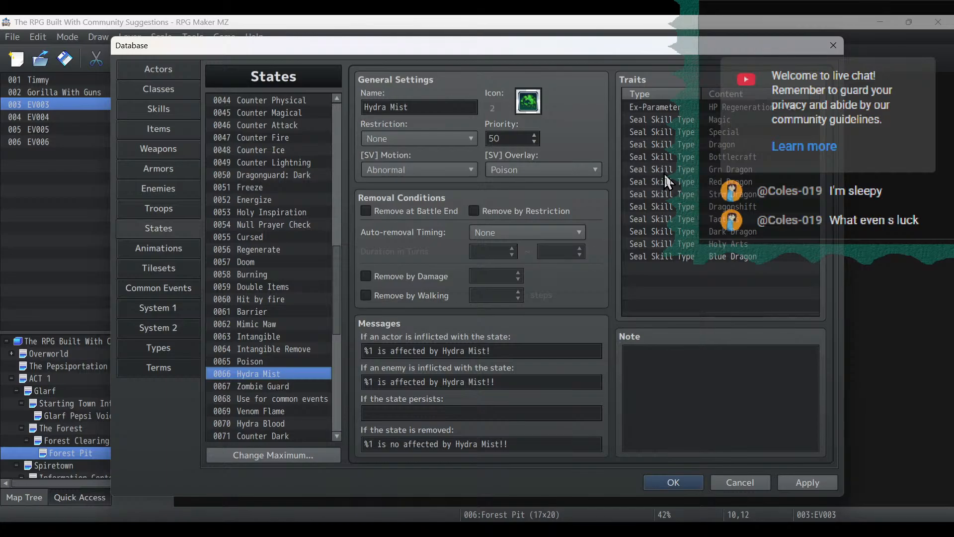
{"action": "left_click", "coordinate": [762, 124]}
{"action": "left_click_drag", "start_coordinate": [763, 134], "coordinate": [749, 222]}
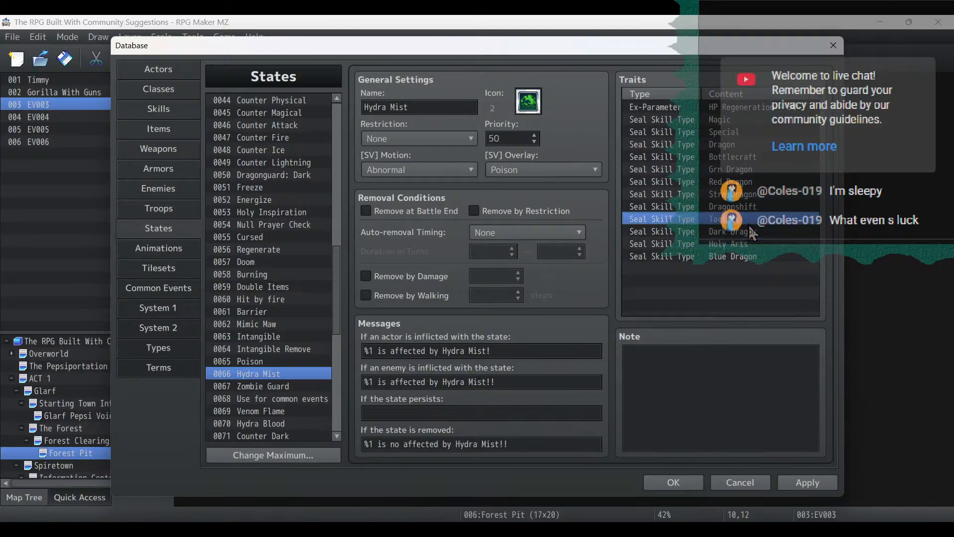
{"action": "double_click", "coordinate": [748, 269]}
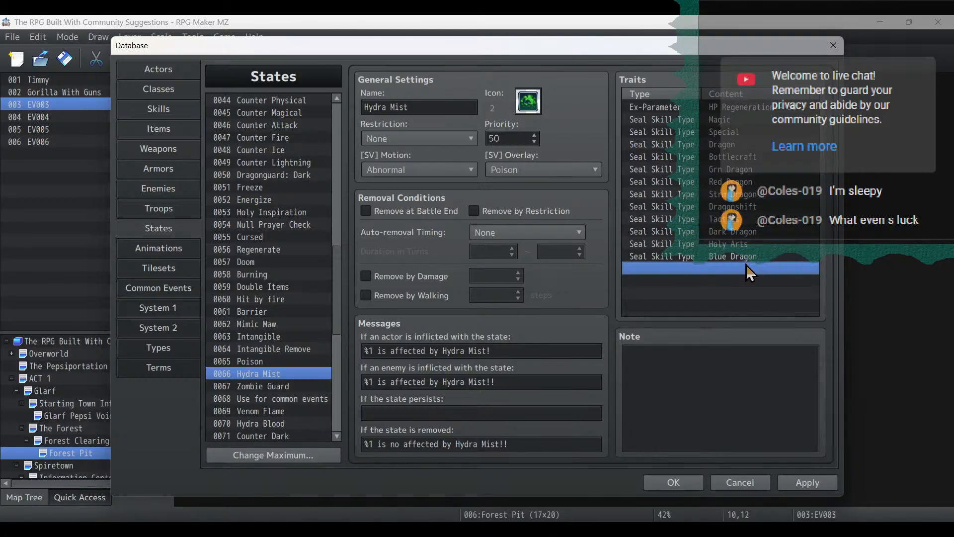
{"action": "left_click", "coordinate": [754, 129]}
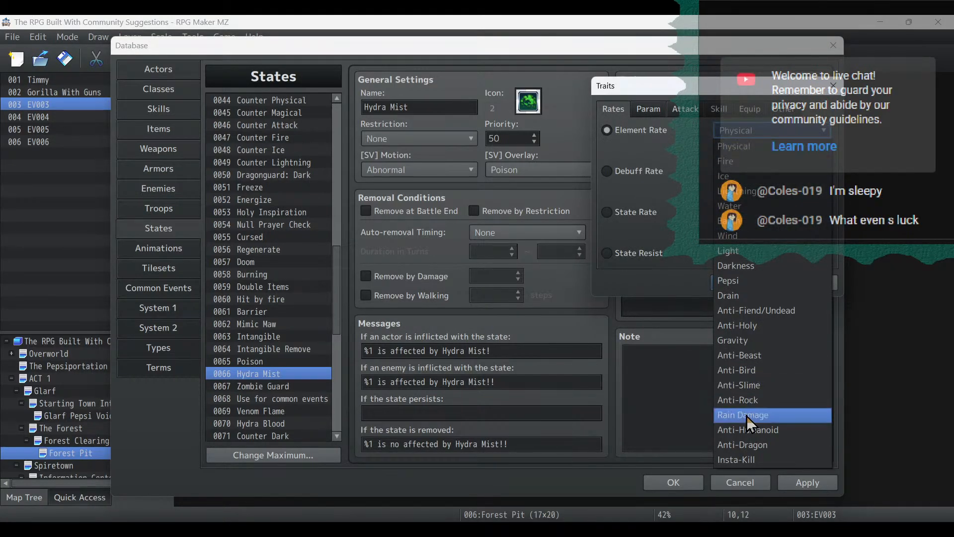
{"action": "left_click", "coordinate": [671, 216]}
{"action": "left_click", "coordinate": [822, 288]}
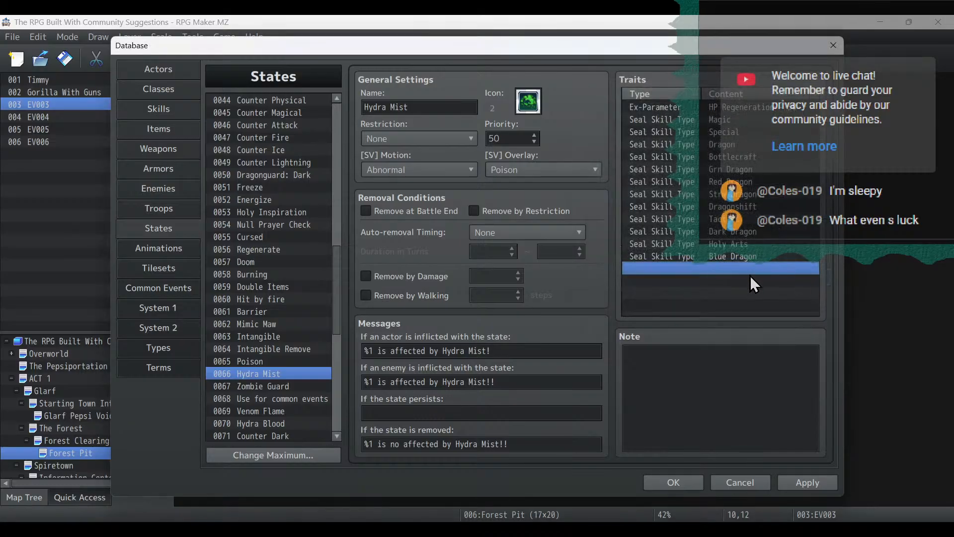
Add a Seal Skill Type trait for Hunting to the Hydra Mist state below Blue Dragon.
{"action": "double_click", "coordinate": [747, 271]}
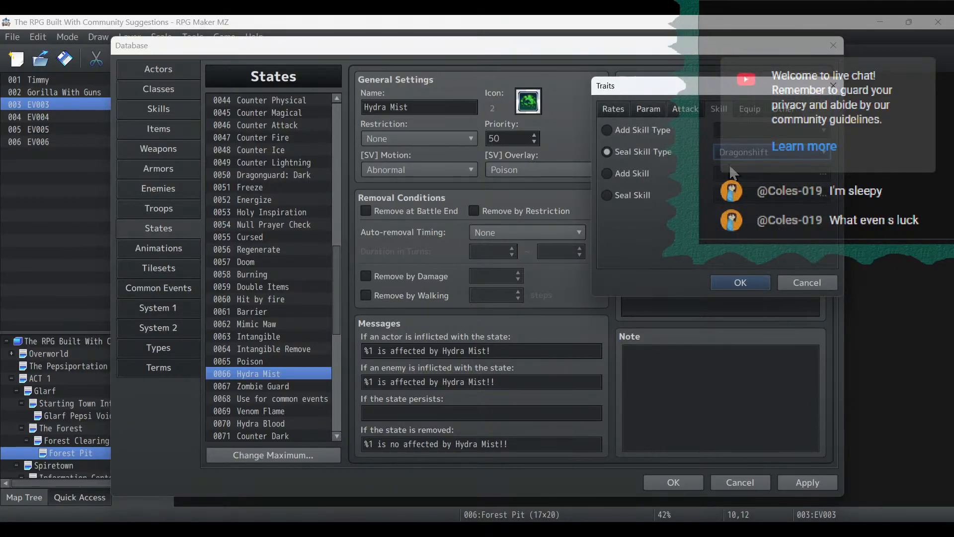
{"action": "left_click", "coordinate": [729, 154]}
{"action": "left_click", "coordinate": [756, 360]}
{"action": "left_click", "coordinate": [748, 285]}
Add a Seal Skill Type trait for Slaying to the Hydra Mist state and apply the database changes.
{"action": "key", "text": "ctrl+v"}
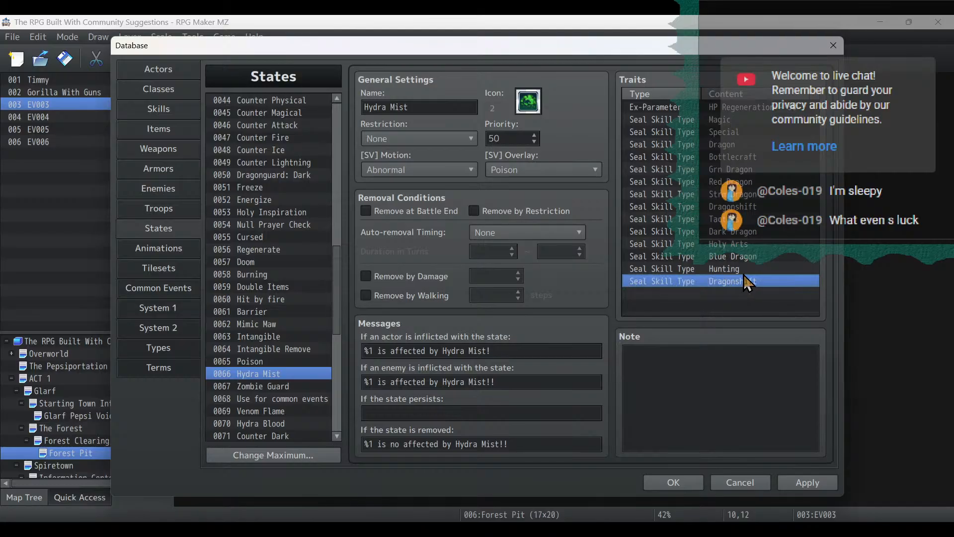
{"action": "double_click", "coordinate": [746, 282]}
{"action": "left_click", "coordinate": [741, 154]}
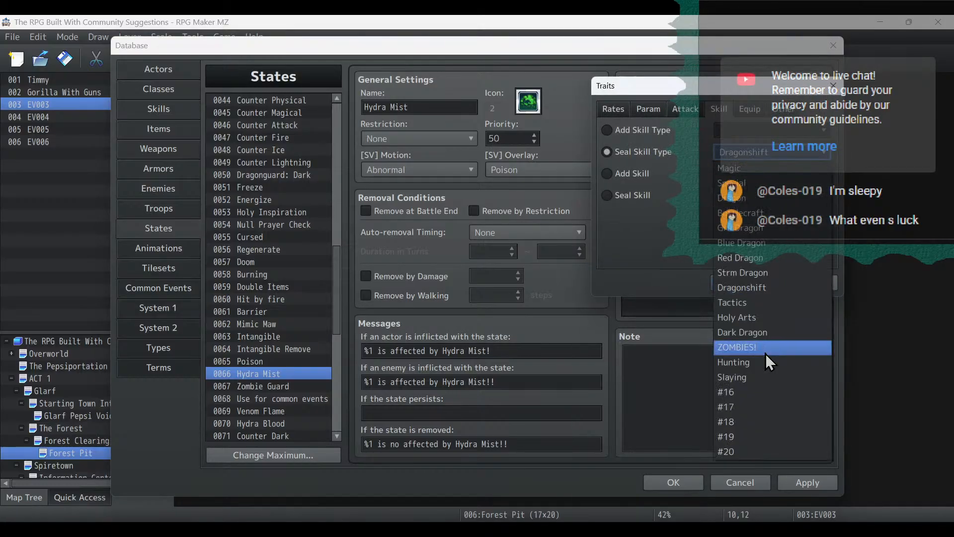
{"action": "left_click", "coordinate": [769, 380]}
{"action": "left_click", "coordinate": [743, 286]}
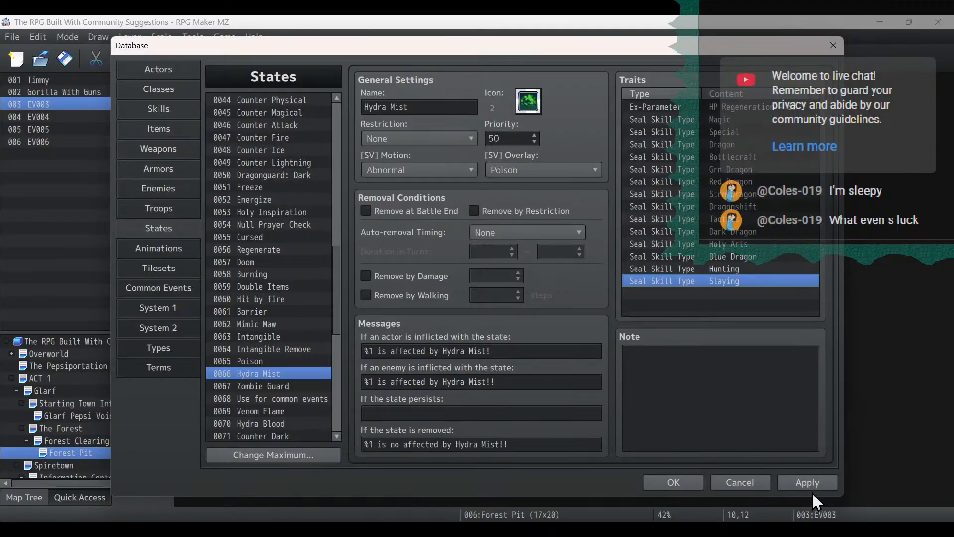
{"action": "left_click", "coordinate": [805, 483]}
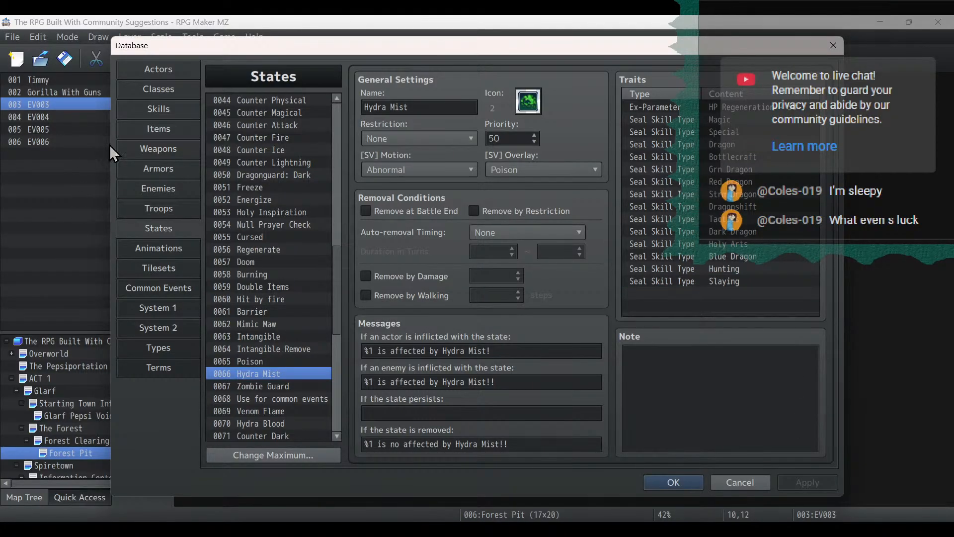
Review the boss enemies' traits one by one from Gorilla with a lot of Guns to Domination Fungus.
{"action": "left_click", "coordinate": [172, 195]}
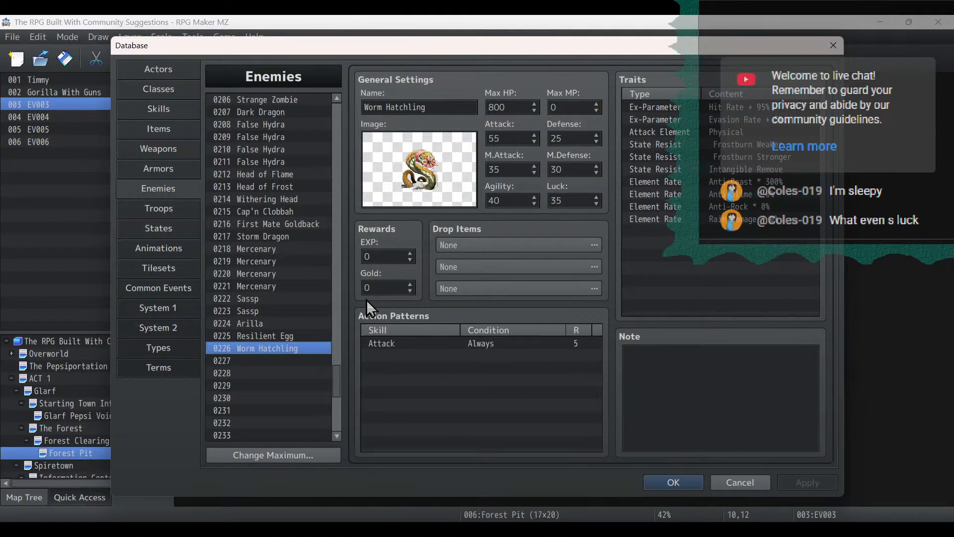
{"action": "scroll", "coordinate": [273, 262], "scroll_direction": "up", "scroll_amount": 4}
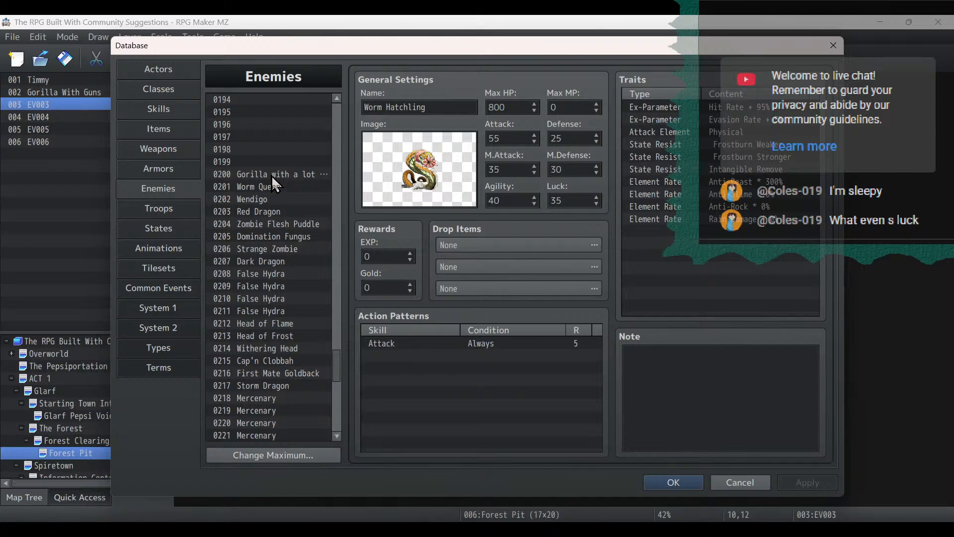
{"action": "left_click", "coordinate": [271, 174]}
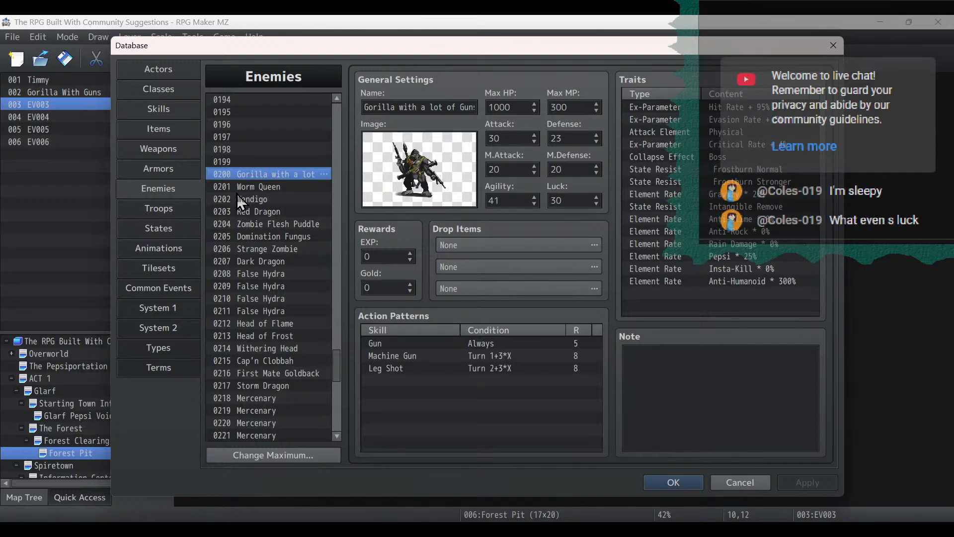
{"action": "left_click", "coordinate": [256, 187]}
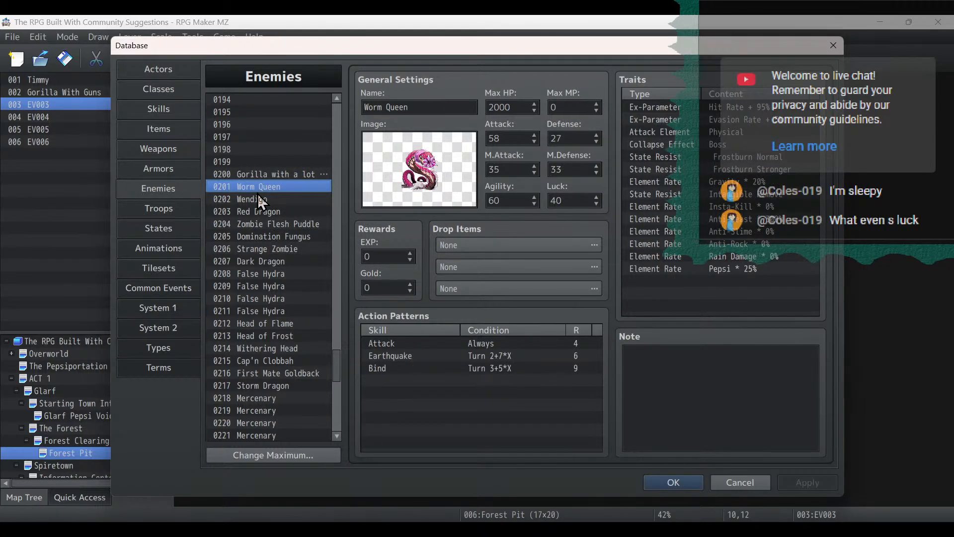
{"action": "left_click", "coordinate": [258, 199]}
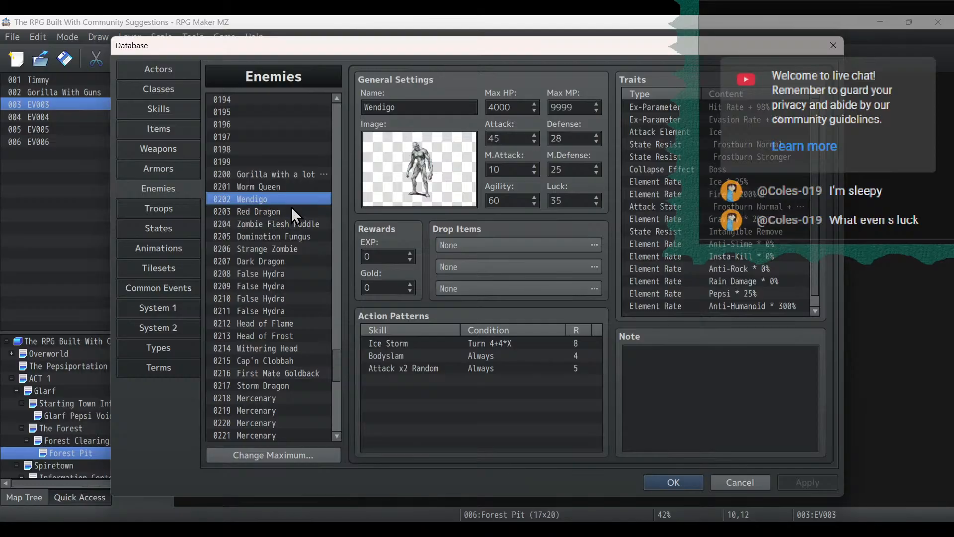
{"action": "left_click", "coordinate": [256, 210]}
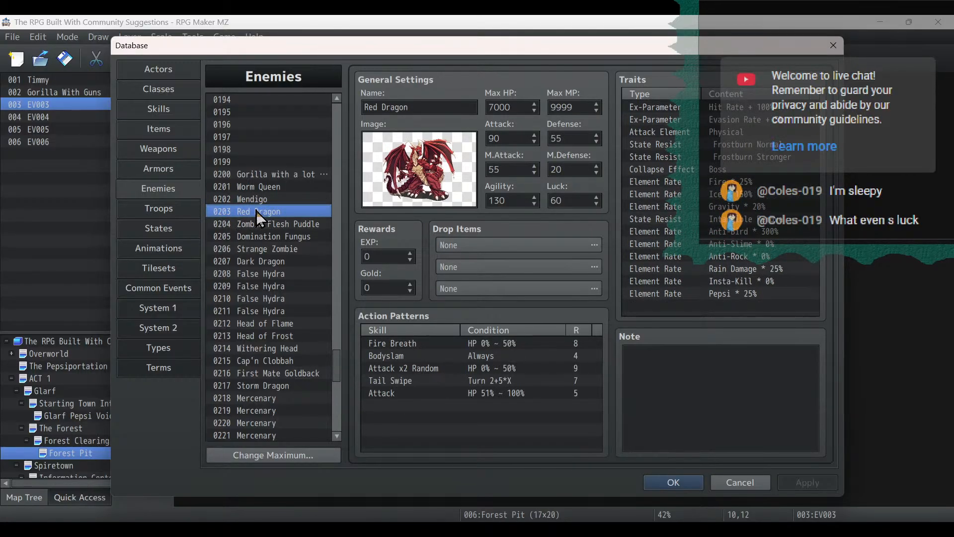
{"action": "left_click", "coordinate": [261, 224]}
{"action": "left_click", "coordinate": [266, 238]}
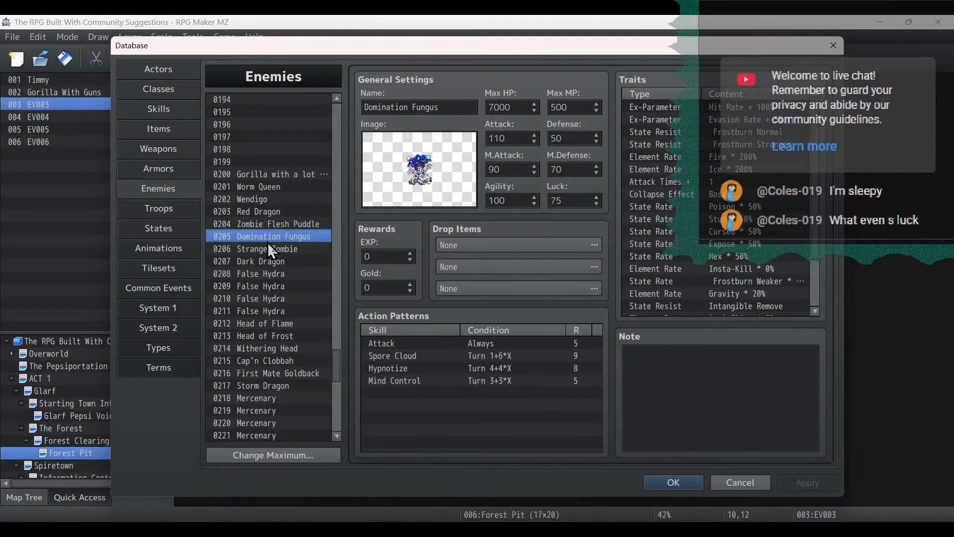
Duplicate Domination Fungus's Hex State Rate trait at the end of its trait list.
{"action": "scroll", "coordinate": [748, 269], "scroll_direction": "down", "scroll_amount": 2}
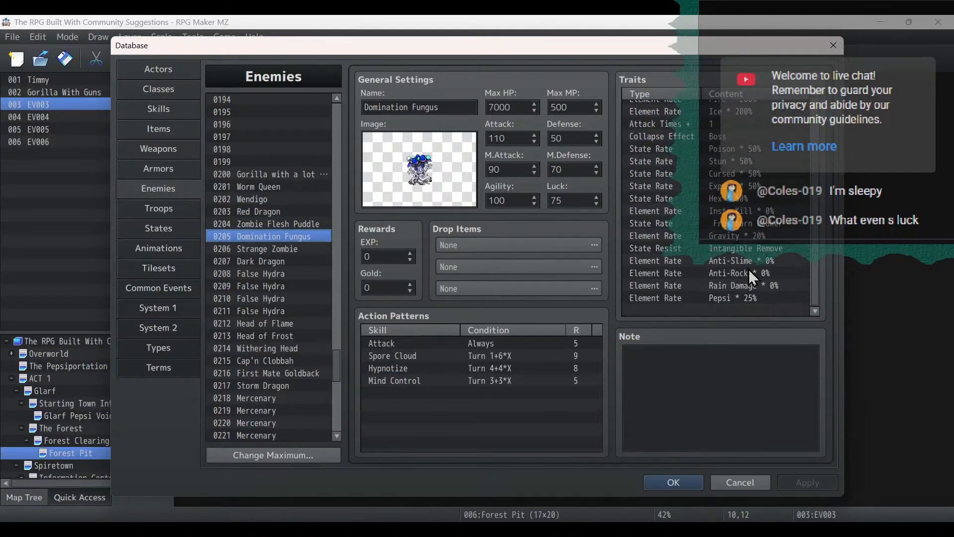
{"action": "left_click", "coordinate": [688, 199]}
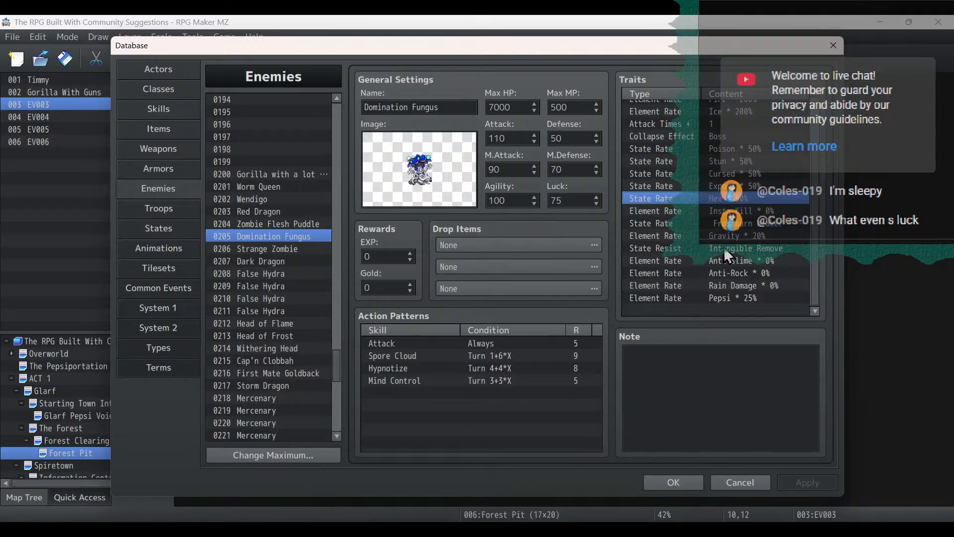
{"action": "left_click", "coordinate": [704, 310]}
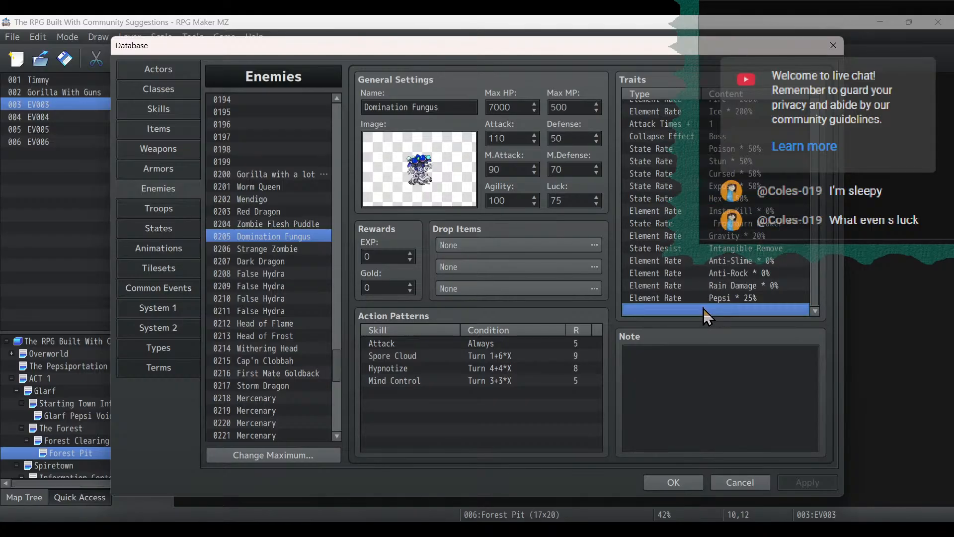
{"action": "key", "text": "ctrl+v"}
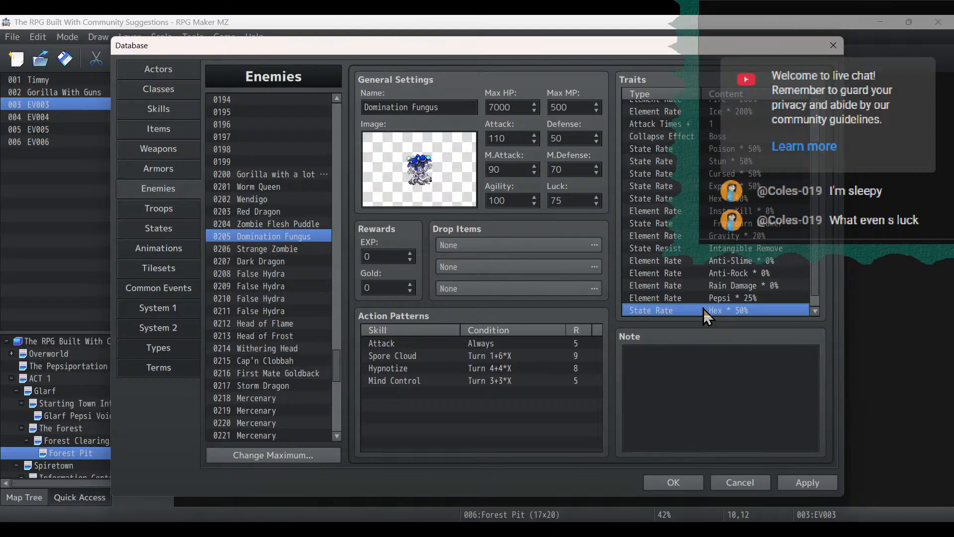
Change the copied Hex trait of Domination Fungus to a Burning State Rate of 75%.
{"action": "double_click", "coordinate": [703, 307]}
{"action": "left_click", "coordinate": [746, 213]}
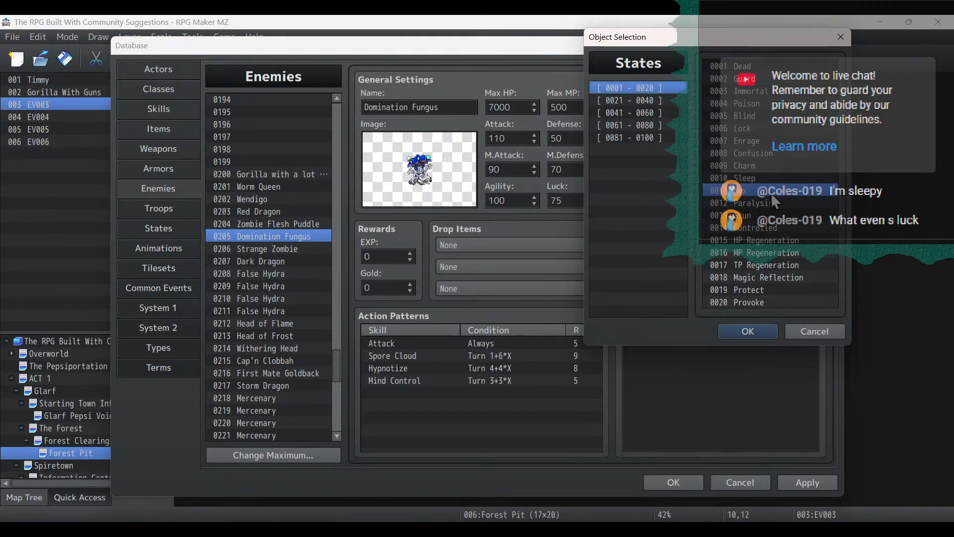
{"action": "left_click", "coordinate": [657, 114]}
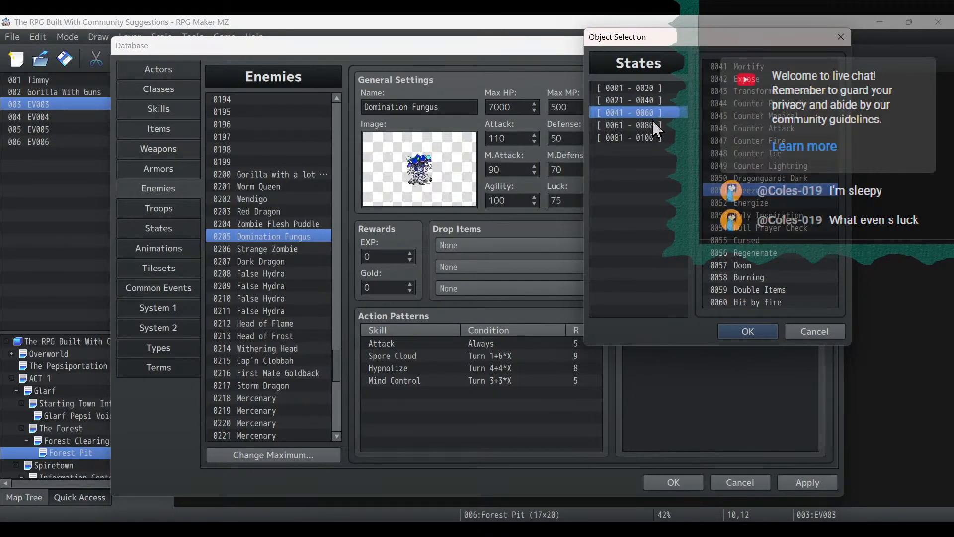
{"action": "left_click", "coordinate": [653, 121]}
{"action": "left_click", "coordinate": [650, 115]}
{"action": "left_click", "coordinate": [651, 124]}
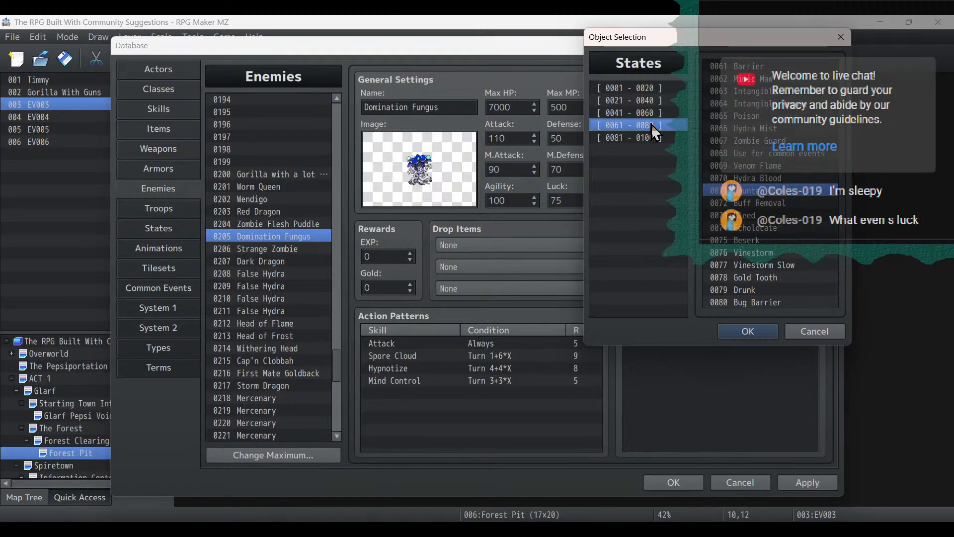
{"action": "left_click", "coordinate": [651, 113]}
{"action": "double_click", "coordinate": [770, 277]}
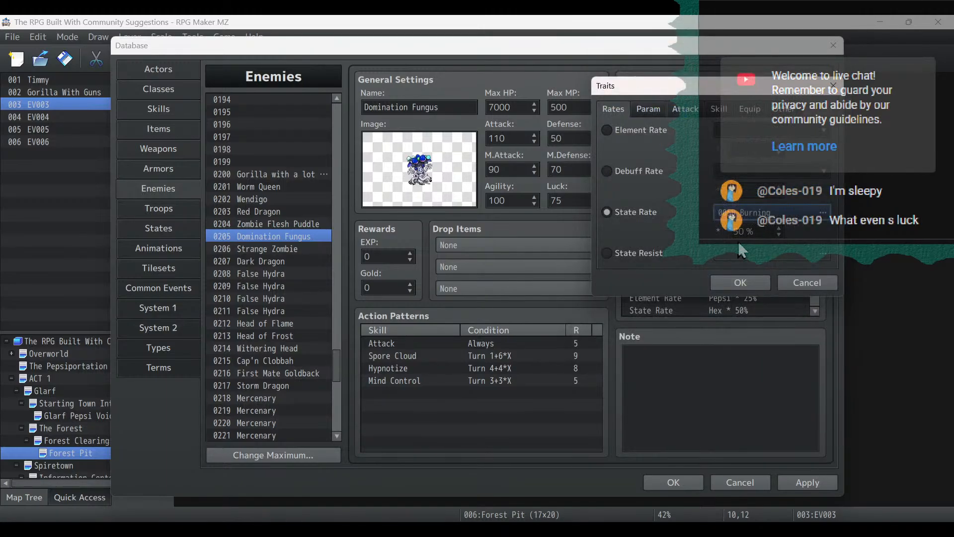
{"action": "type", "text": "77"}
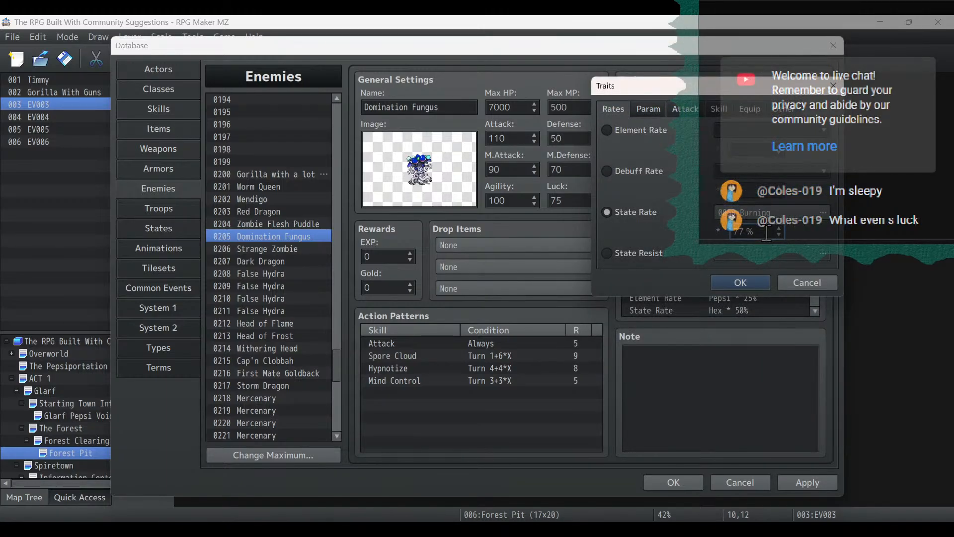
{"action": "left_click", "coordinate": [761, 283]}
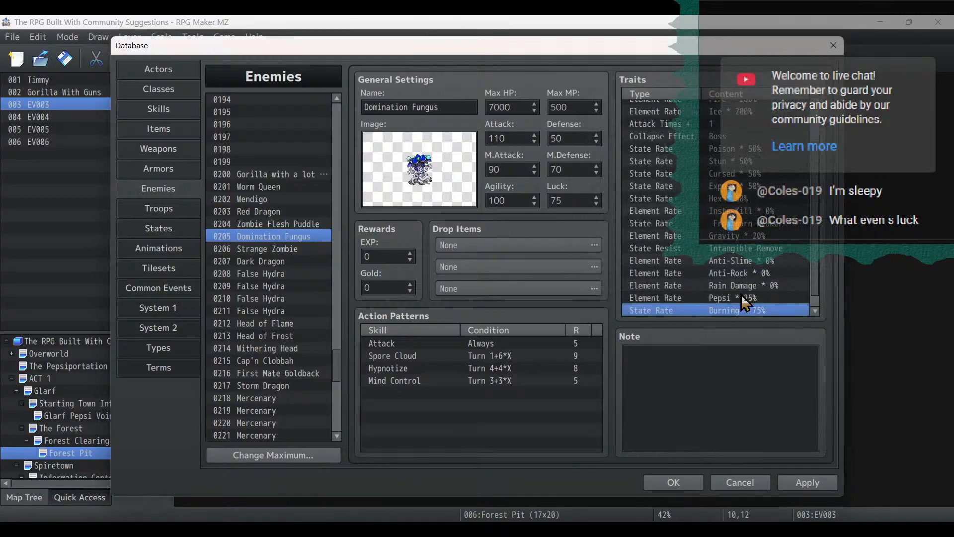
Add a State Resist trait for Freeze at the end of Domination Fungus's trait list.
{"action": "scroll", "coordinate": [741, 295], "scroll_direction": "down", "scroll_amount": 1}
{"action": "double_click", "coordinate": [730, 306]}
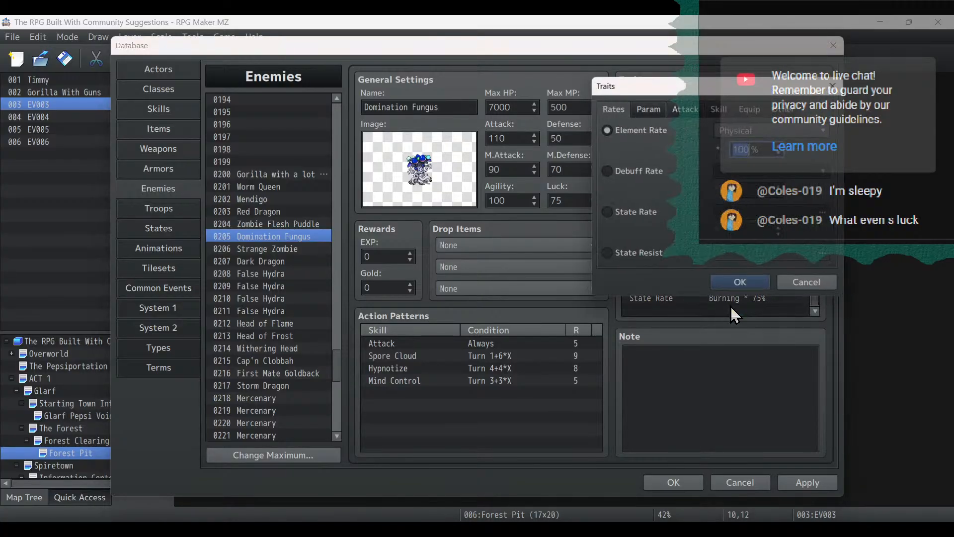
{"action": "left_click", "coordinate": [749, 125]}
{"action": "left_click", "coordinate": [750, 145]}
{"action": "left_click", "coordinate": [667, 109]}
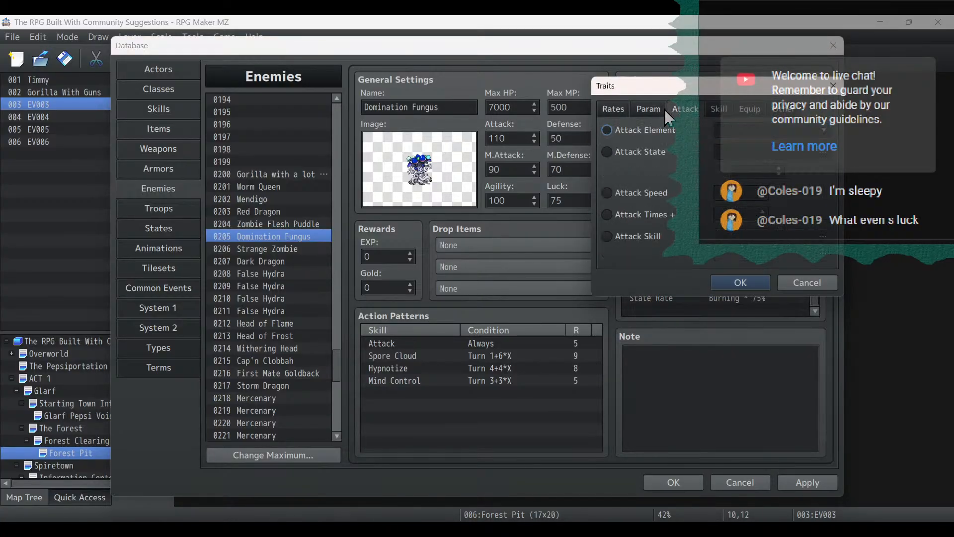
{"action": "left_click", "coordinate": [611, 109]}
{"action": "left_click", "coordinate": [636, 212]}
{"action": "left_click", "coordinate": [775, 213]}
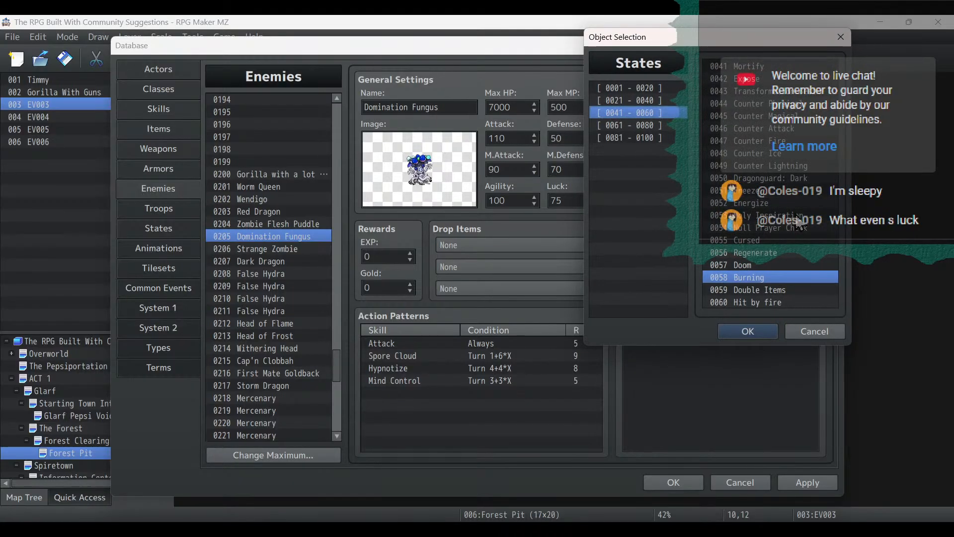
{"action": "double_click", "coordinate": [751, 191]}
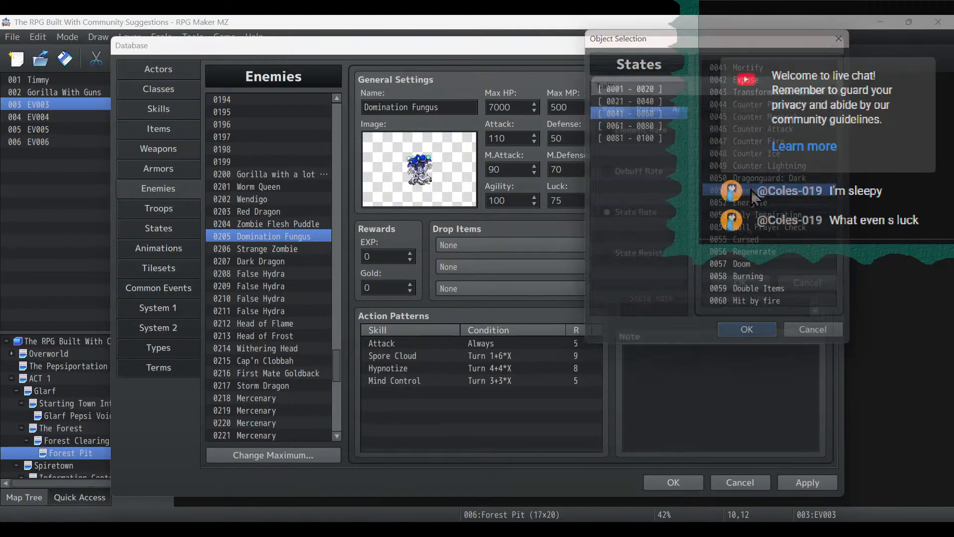
{"action": "left_click", "coordinate": [639, 252]}
{"action": "left_click", "coordinate": [755, 254]}
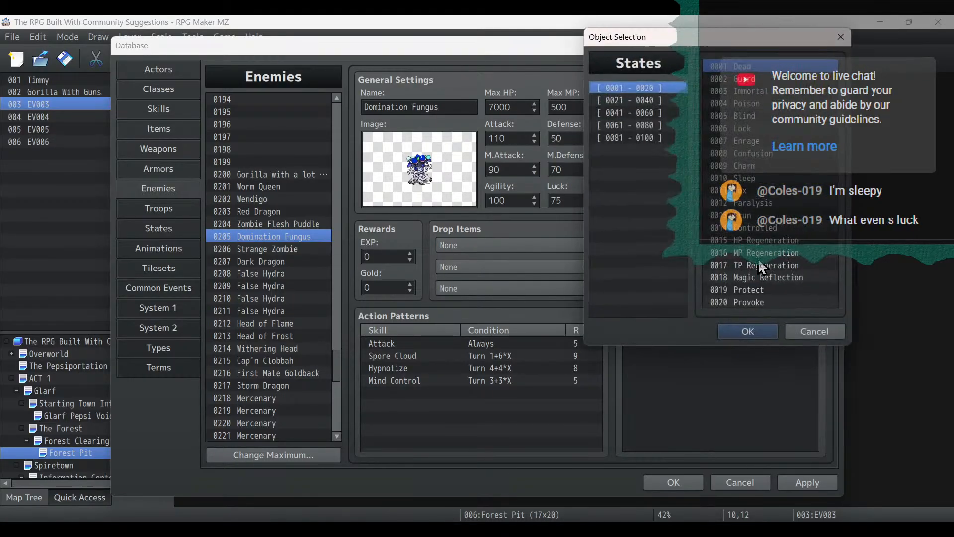
{"action": "left_click", "coordinate": [657, 102]}
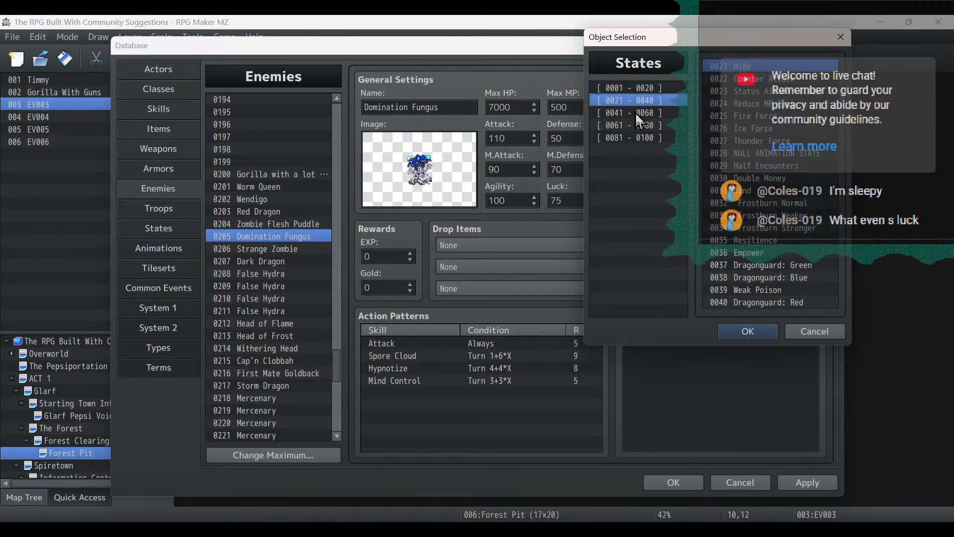
{"action": "left_click", "coordinate": [635, 112]}
{"action": "double_click", "coordinate": [749, 191]}
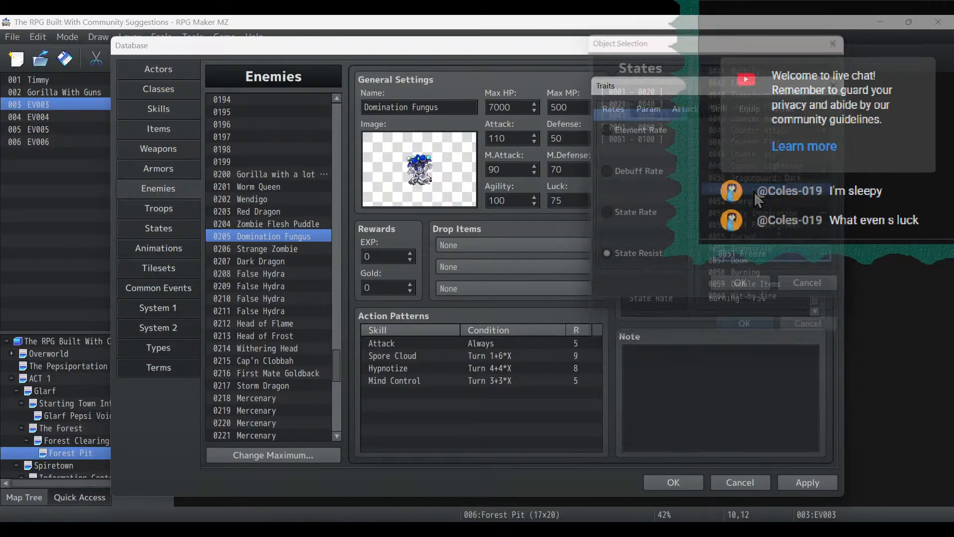
{"action": "left_click", "coordinate": [746, 281]}
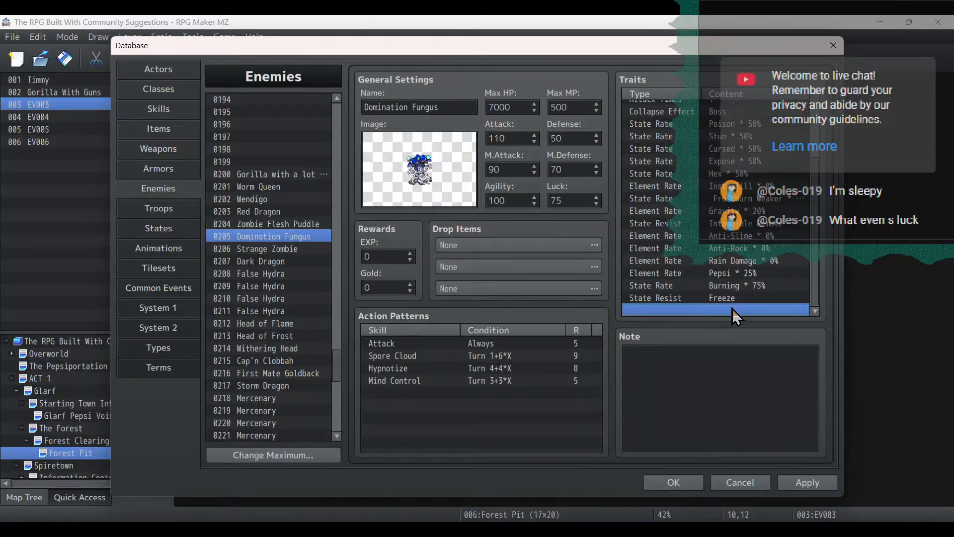
Add a State Rate trait for Shock at 50% to Domination Fungus.
{"action": "double_click", "coordinate": [732, 307]}
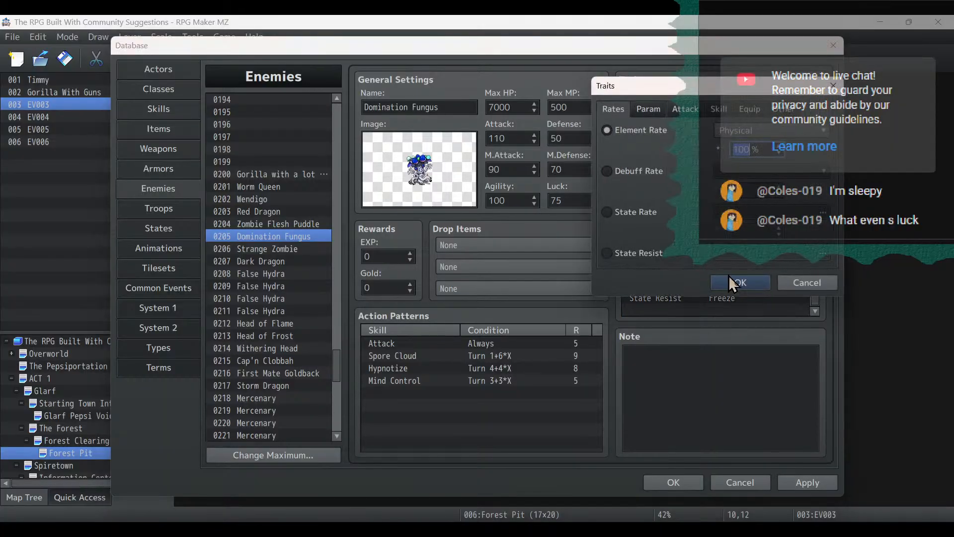
{"action": "left_click", "coordinate": [750, 131]}
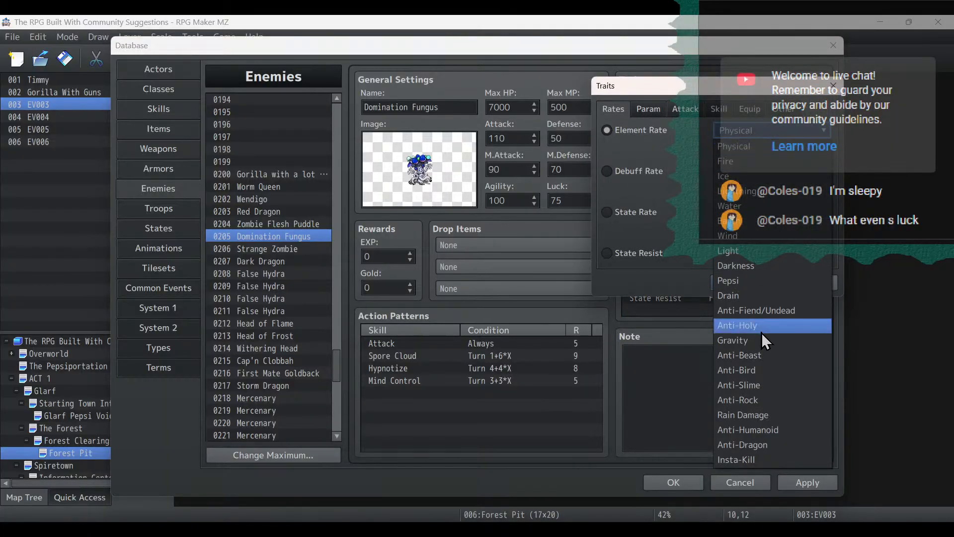
{"action": "left_click", "coordinate": [648, 214]}
{"action": "left_click", "coordinate": [770, 212]}
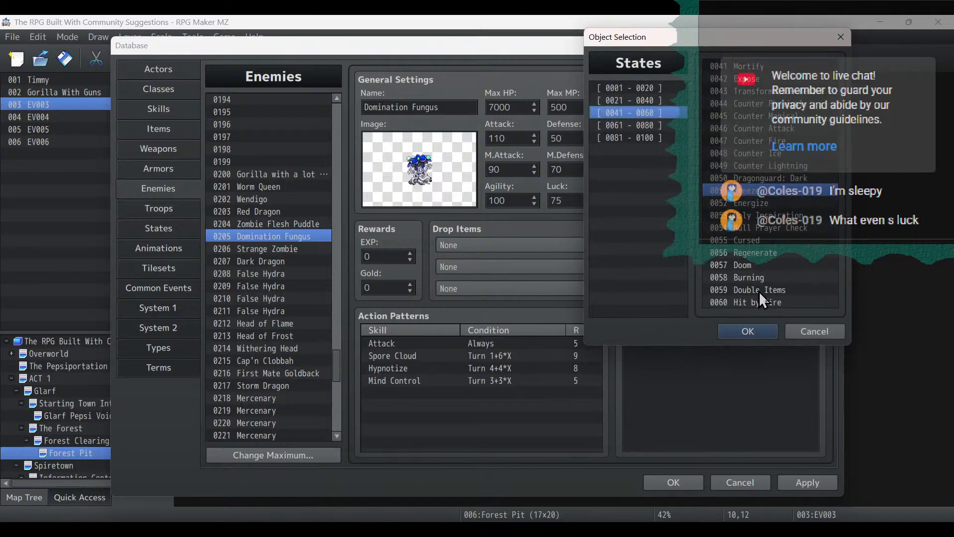
{"action": "double_click", "coordinate": [745, 203]}
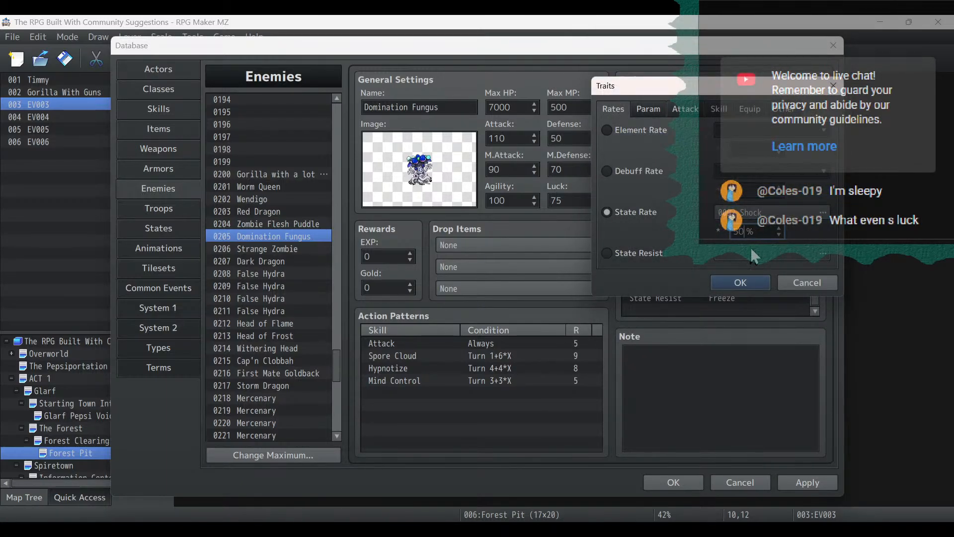
{"action": "left_click", "coordinate": [741, 282]}
Duplicate Domination Fungus's Shock trait and change the copy to an Annoyed State Rate of 50%.
{"action": "left_click", "coordinate": [722, 300]}
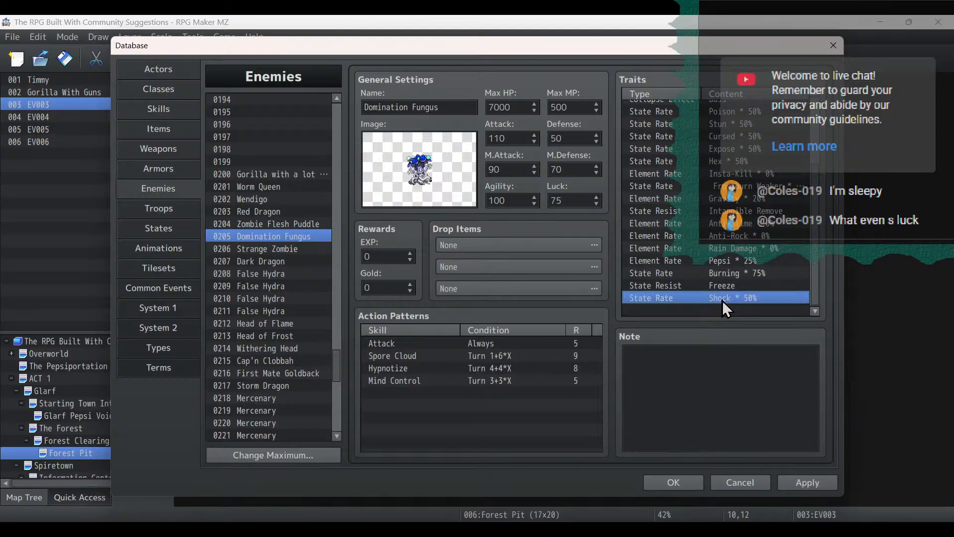
{"action": "key", "text": "ctrl+v"}
{"action": "double_click", "coordinate": [724, 307]}
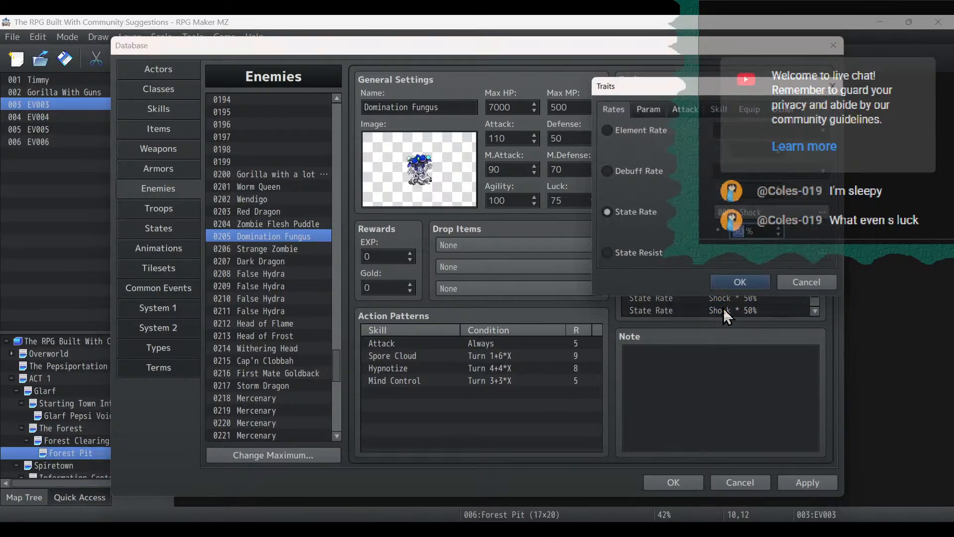
{"action": "left_click", "coordinate": [752, 215]}
{"action": "double_click", "coordinate": [750, 215]}
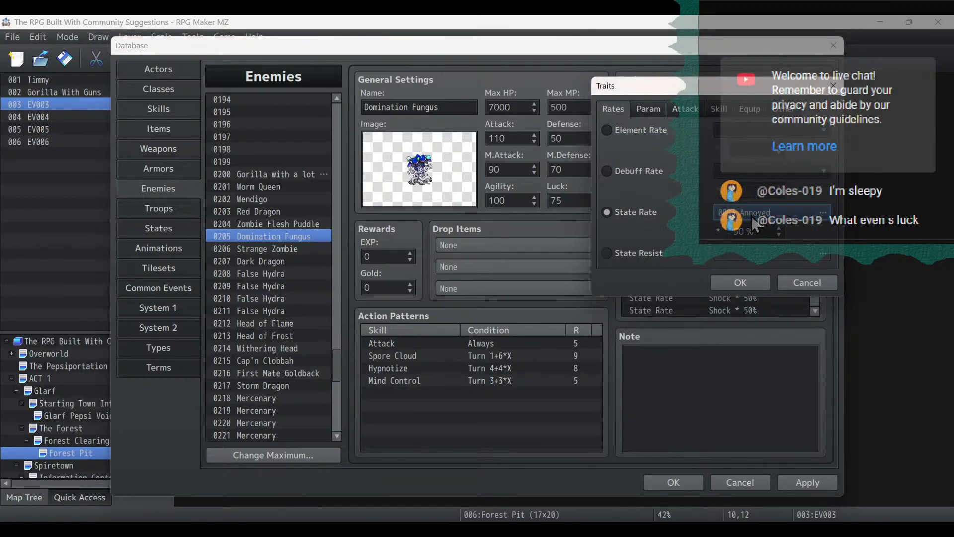
{"action": "left_click", "coordinate": [745, 285]}
Copy Domination Fungus's Burning, Freeze, Shock and Annoyed traits together.
{"action": "scroll", "coordinate": [781, 287], "scroll_direction": "down", "scroll_amount": 1}
{"action": "left_click", "coordinate": [765, 260]}
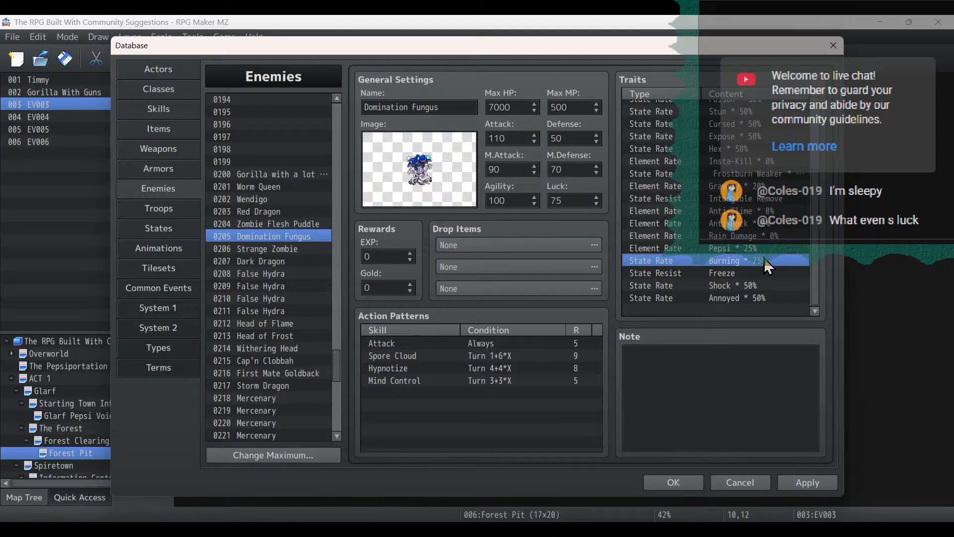
{"action": "left_click", "coordinate": [766, 291], "text": "shift"}
{"action": "left_click", "coordinate": [765, 298], "text": "shift"}
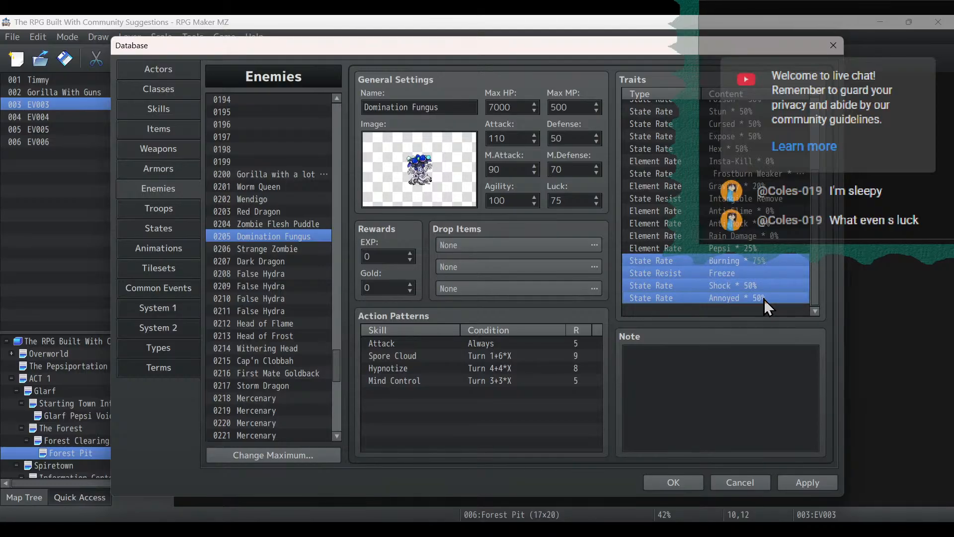
Paste the copied Burning, Freeze, Shock and Annoyed traits at the end of Strange Zombie's trait list.
{"action": "left_click", "coordinate": [265, 247]}
{"action": "scroll", "coordinate": [744, 174], "scroll_direction": "up", "scroll_amount": 5}
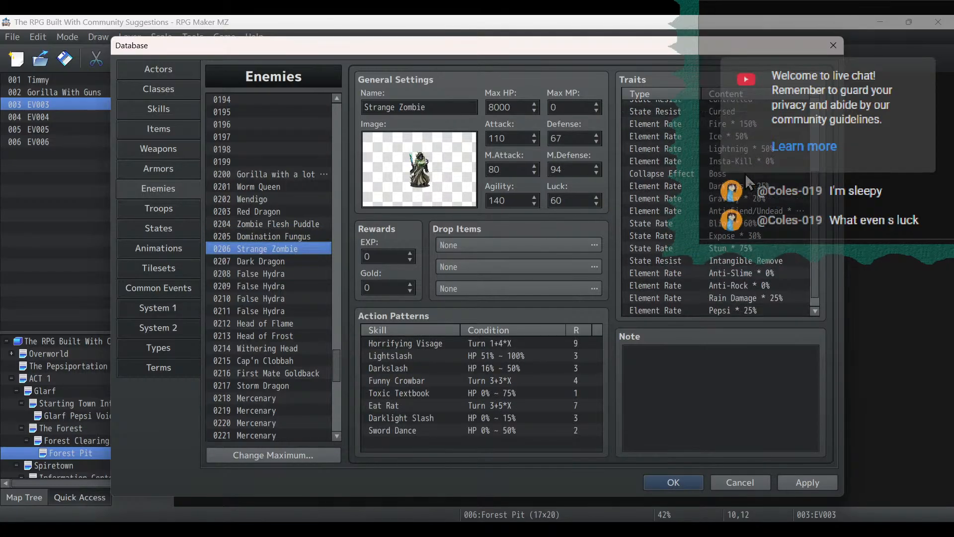
{"action": "scroll", "coordinate": [784, 181], "scroll_direction": "down", "scroll_amount": 5}
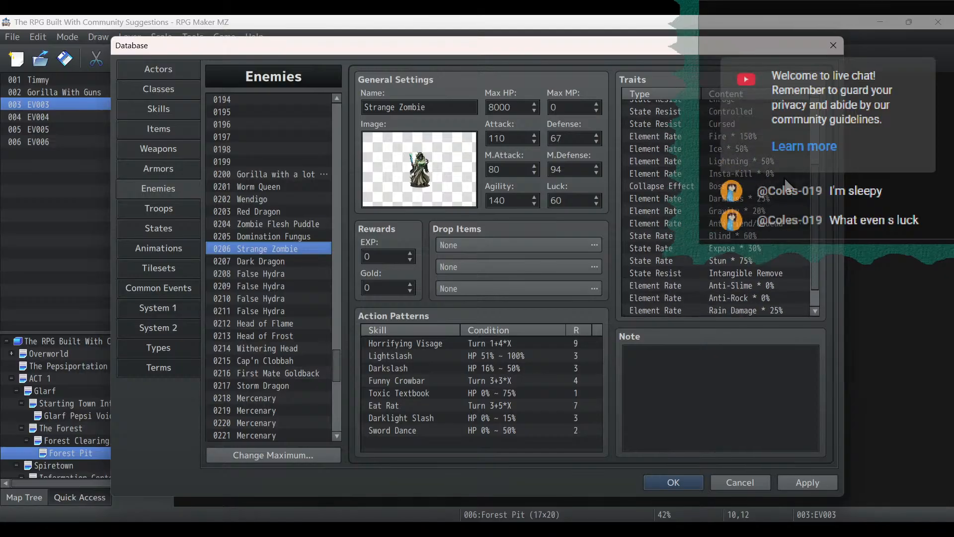
{"action": "left_click", "coordinate": [712, 311]}
{"action": "key", "text": "shift+Up"}
{"action": "key", "text": "shift+Up"}
{"action": "key", "text": "shift+Up"}
{"action": "key", "text": "shift+Up"}
{"action": "key", "text": "shift+Up"}
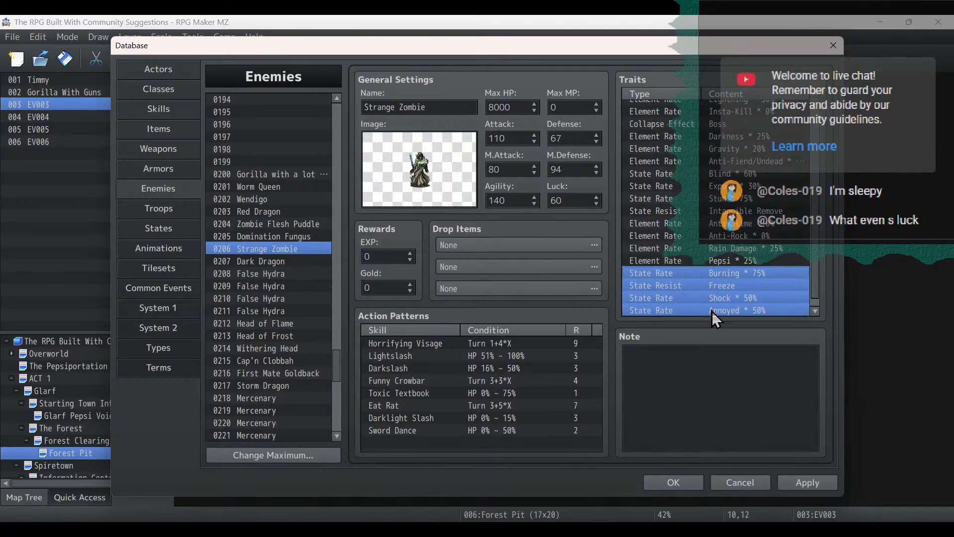
Paste the four copied debuff resistance traits at the end of Dark Dragon's trait list.
{"action": "left_click", "coordinate": [261, 260]}
{"action": "scroll", "coordinate": [776, 198], "scroll_direction": "down", "scroll_amount": 5}
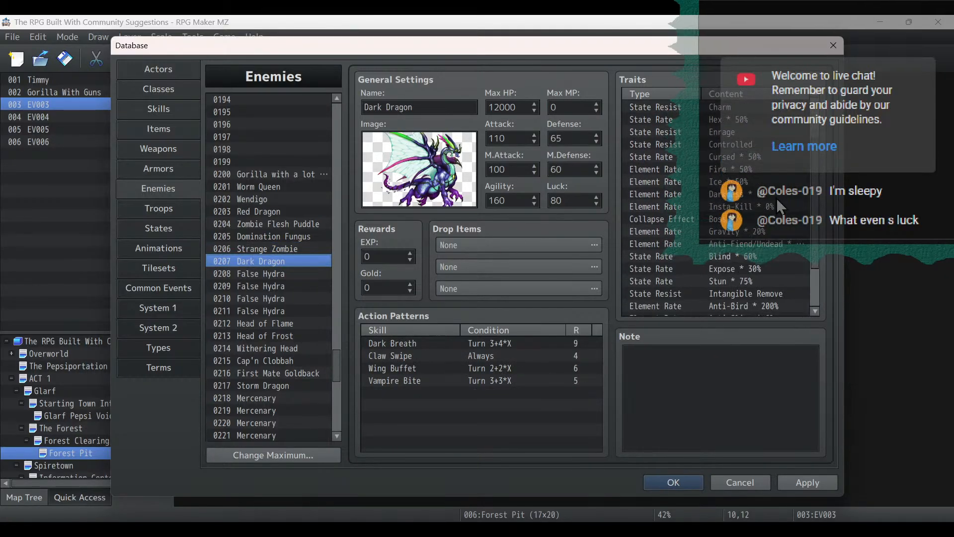
{"action": "left_click", "coordinate": [731, 308]}
{"action": "key", "text": "ctrl+v"}
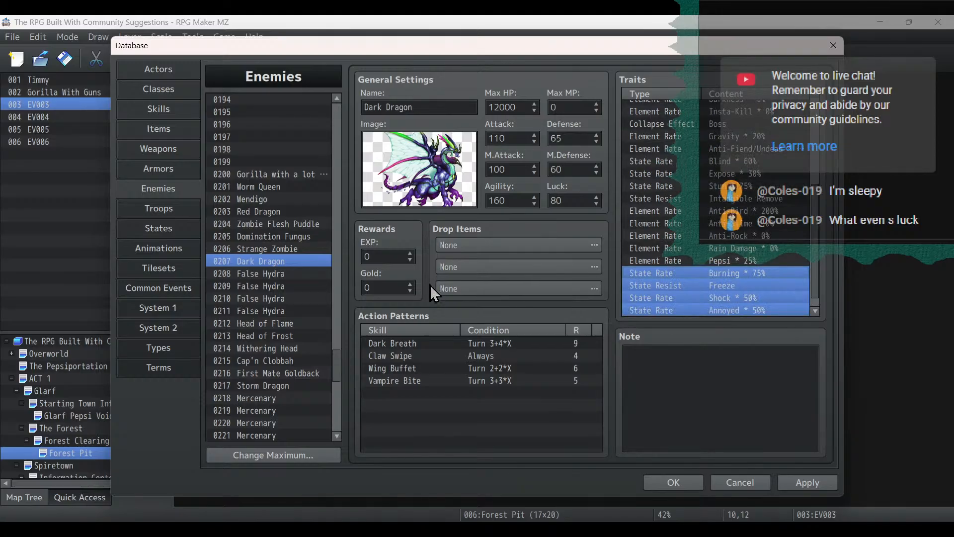
Paste the four copied debuff resistance traits into False Hydra enemies 0208 and 0209.
{"action": "left_click", "coordinate": [289, 272]}
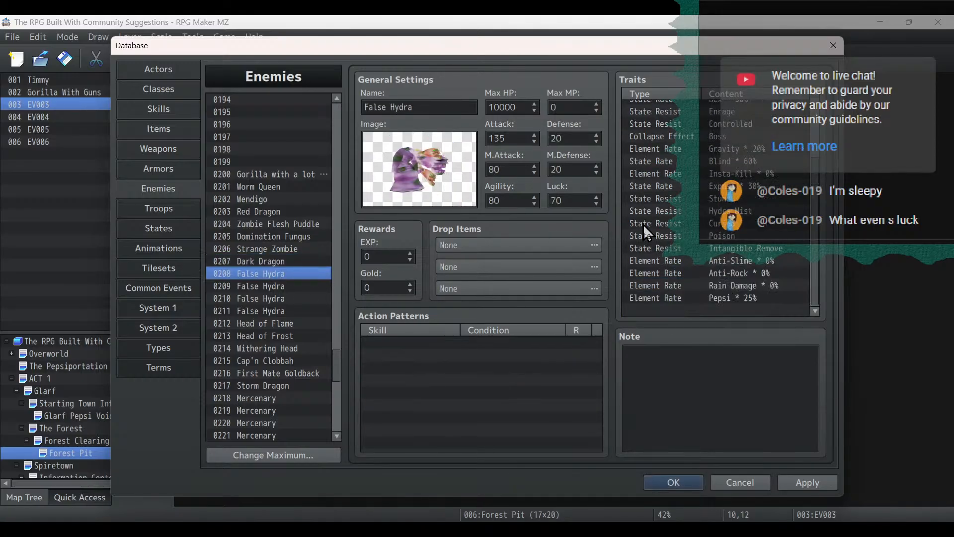
{"action": "left_click", "coordinate": [728, 309]}
{"action": "key", "text": "ctrl+v"}
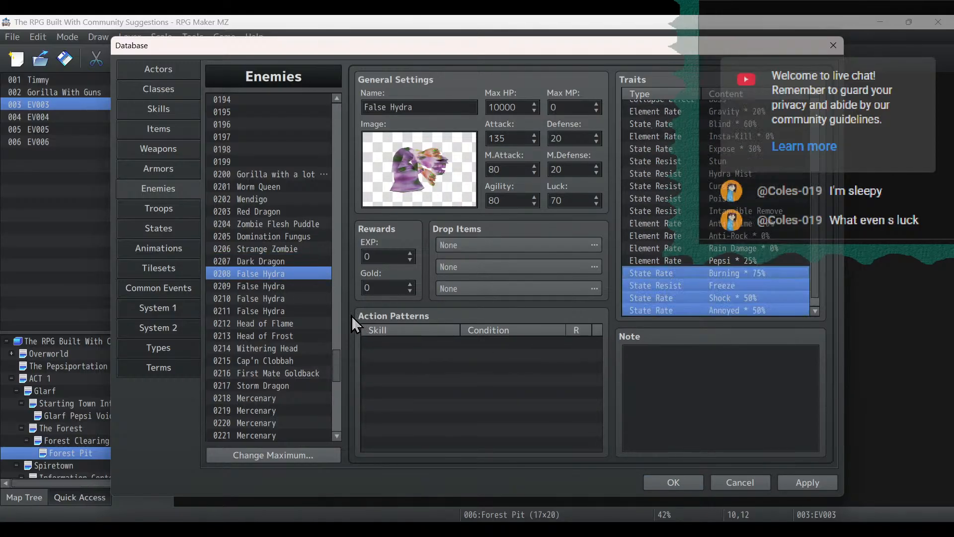
{"action": "left_click", "coordinate": [270, 285]}
{"action": "scroll", "coordinate": [746, 298], "scroll_direction": "down", "scroll_amount": 3}
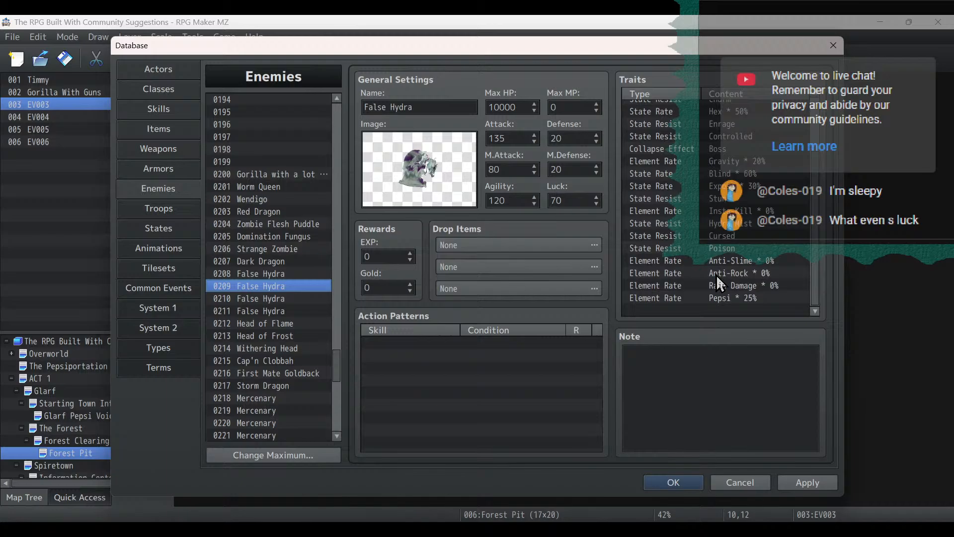
{"action": "left_click", "coordinate": [714, 313]}
{"action": "key", "text": "ctrl+v"}
Paste the four copied debuff resistance traits into False Hydra enemies 0210 and 0211.
{"action": "left_click", "coordinate": [261, 297]}
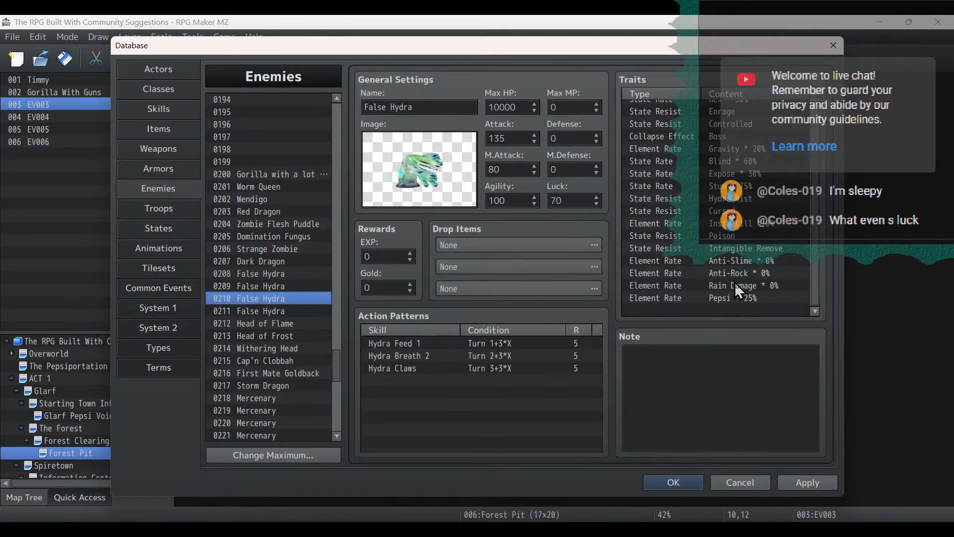
{"action": "left_click", "coordinate": [730, 310]}
{"action": "key", "text": "ctrl+v"}
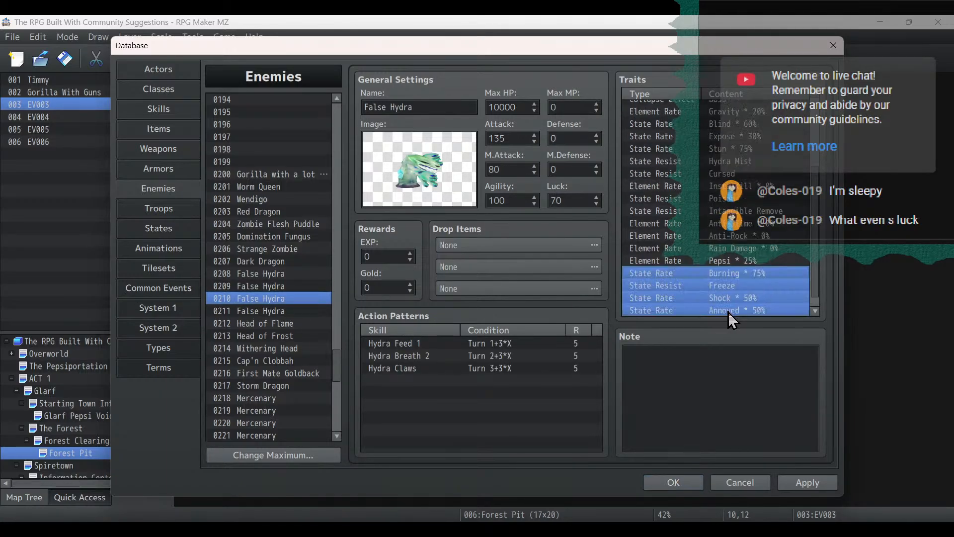
{"action": "left_click", "coordinate": [274, 312]}
{"action": "left_click", "coordinate": [684, 311]}
{"action": "key", "text": "ctrl+v"}
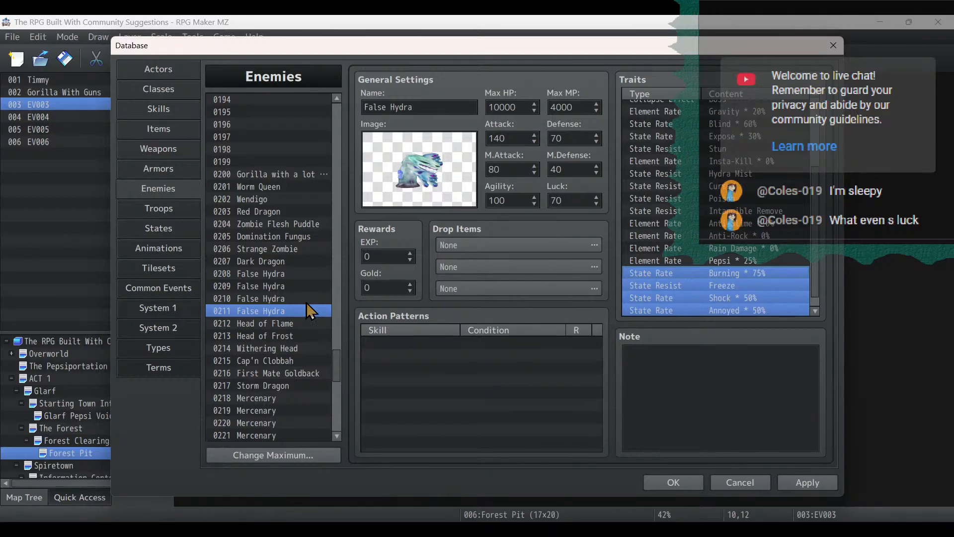
Paste the copied Burning, Freeze, Shock and Annoyed traits after Cap'n Clobbah's Anti-Humanoid trait.
{"action": "left_click", "coordinate": [264, 325]}
{"action": "left_click", "coordinate": [266, 360]}
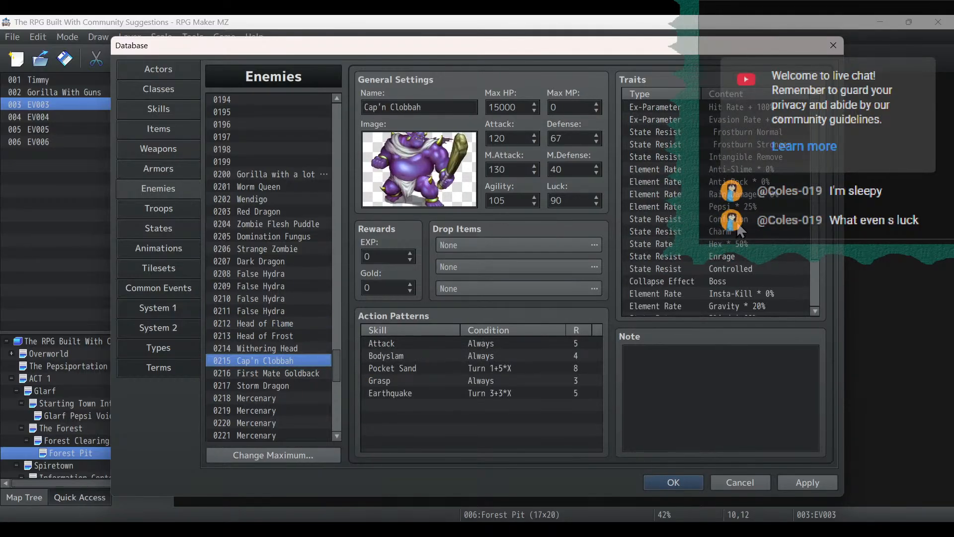
{"action": "scroll", "coordinate": [742, 221], "scroll_direction": "down", "scroll_amount": 2}
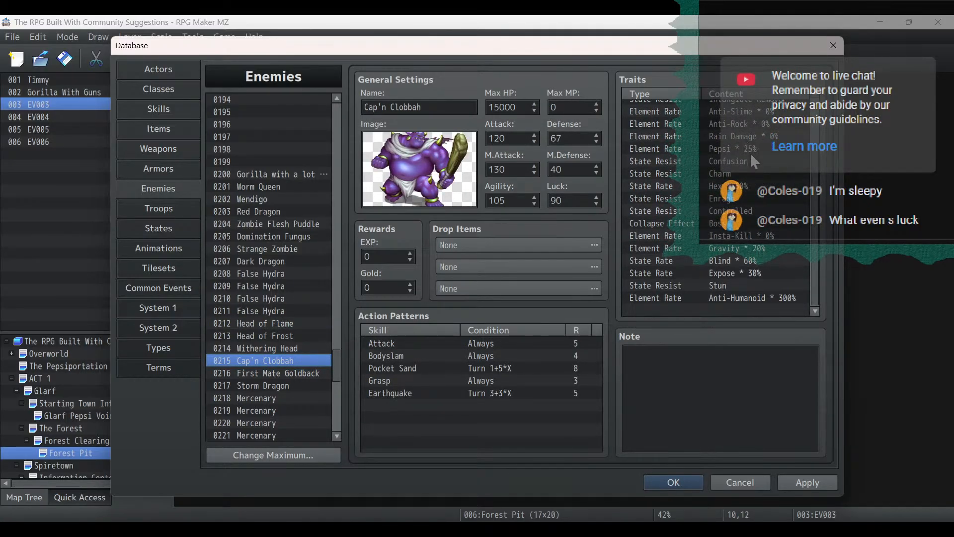
{"action": "left_click", "coordinate": [716, 311]}
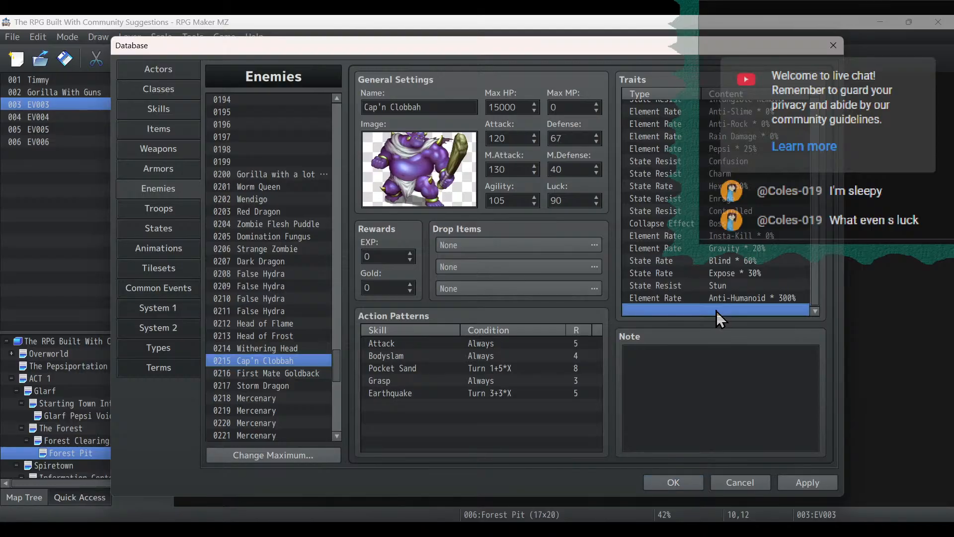
{"action": "scroll", "coordinate": [722, 250], "scroll_direction": "up", "scroll_amount": 2}
{"action": "scroll", "coordinate": [723, 247], "scroll_direction": "down", "scroll_amount": 2}
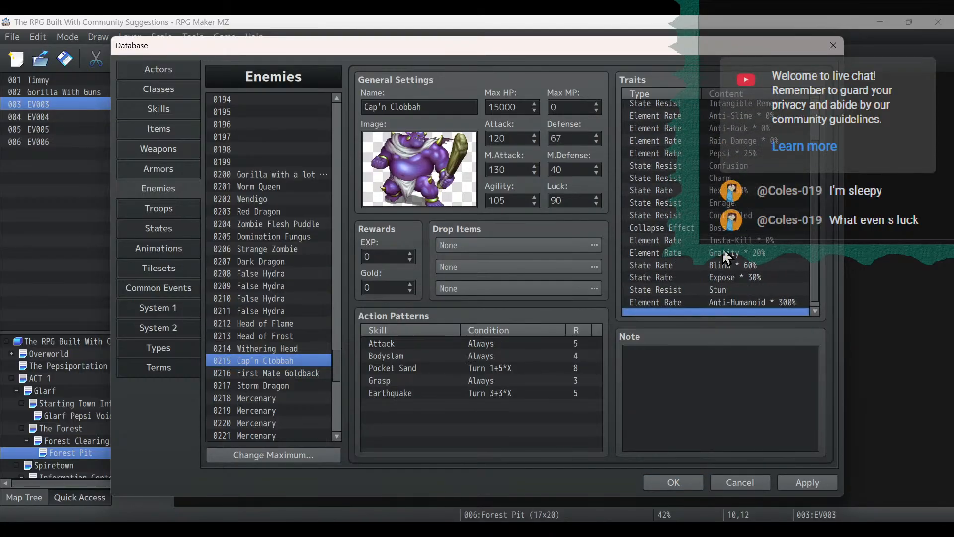
{"action": "key", "text": "ctrl+v"}
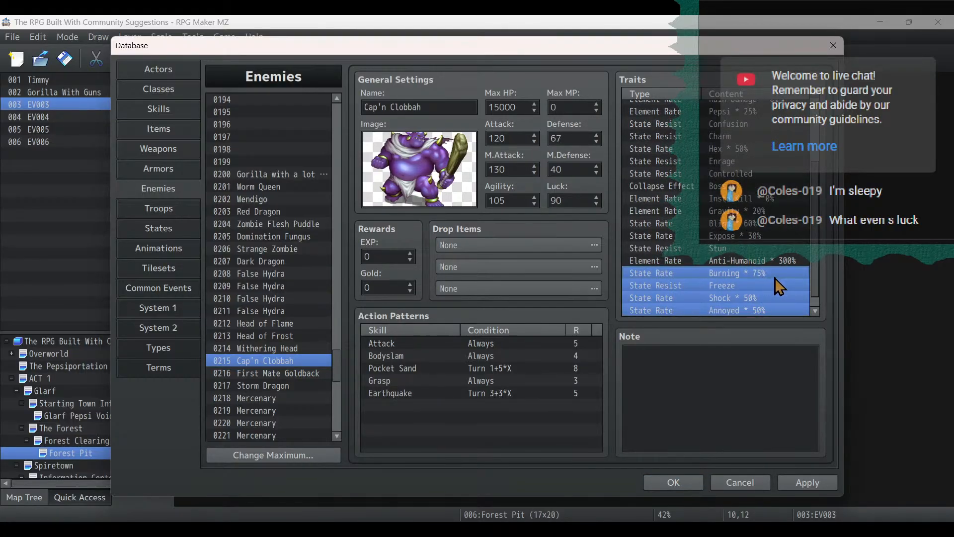
Paste the four copied debuff resistance traits at the end of First Mate Goldback's and Storm Dragon 0217's trait lists.
{"action": "left_click", "coordinate": [291, 374]}
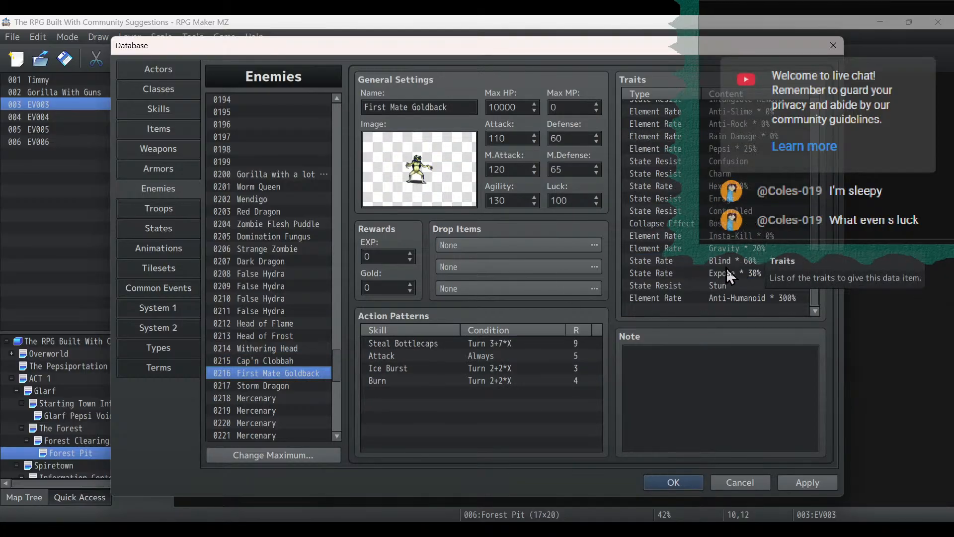
{"action": "left_click", "coordinate": [686, 308]}
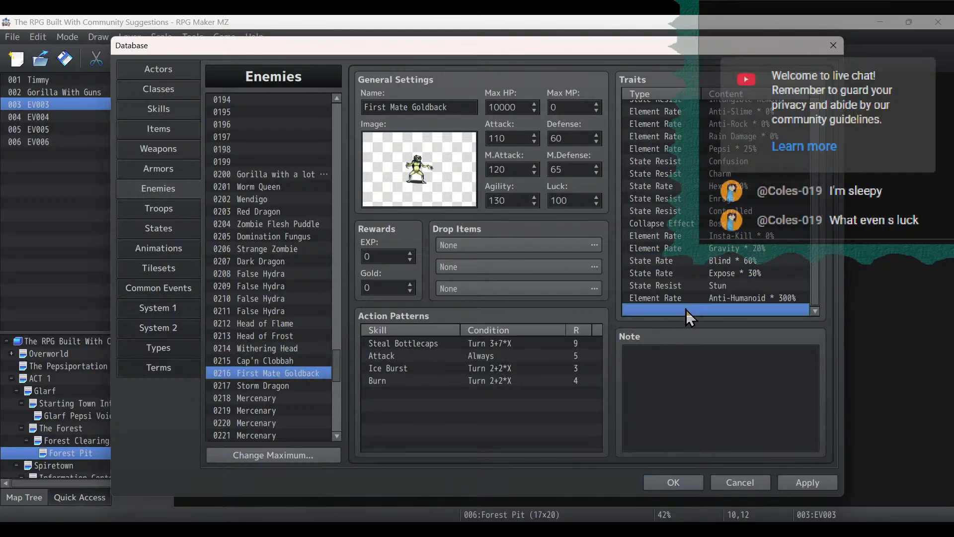
{"action": "key", "text": "ctrl+v"}
{"action": "left_click", "coordinate": [256, 384]}
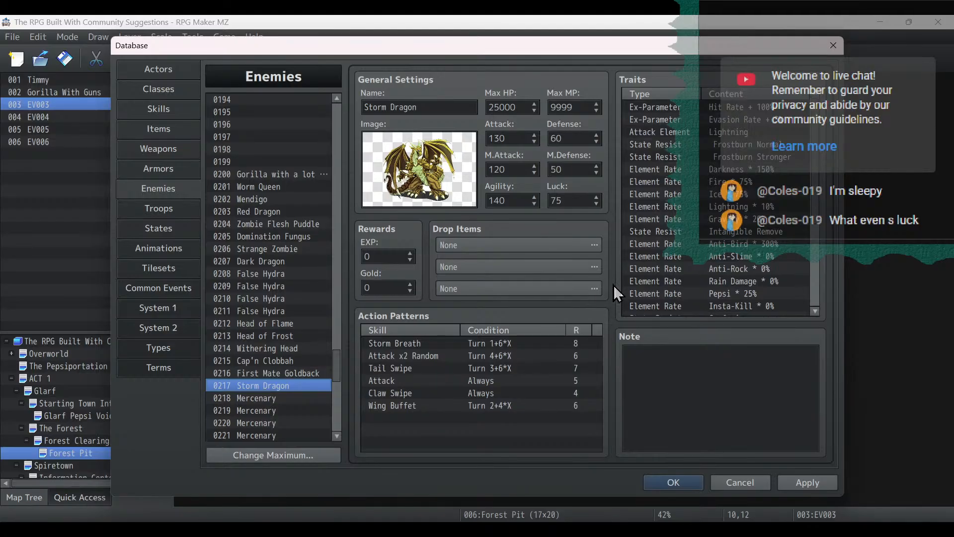
{"action": "scroll", "coordinate": [688, 272], "scroll_direction": "up", "scroll_amount": 2}
{"action": "scroll", "coordinate": [687, 270], "scroll_direction": "down", "scroll_amount": 2}
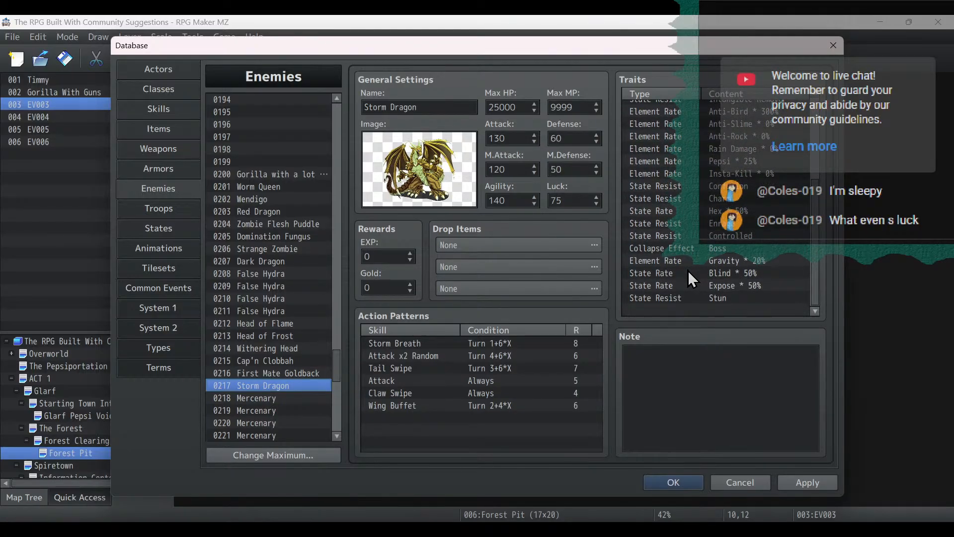
{"action": "left_click", "coordinate": [696, 305]}
{"action": "key", "text": "ctrl+v"}
Paste the four copied debuff resistance traits into Mercenary enemies 0218 and 0219.
{"action": "left_click", "coordinate": [286, 398]}
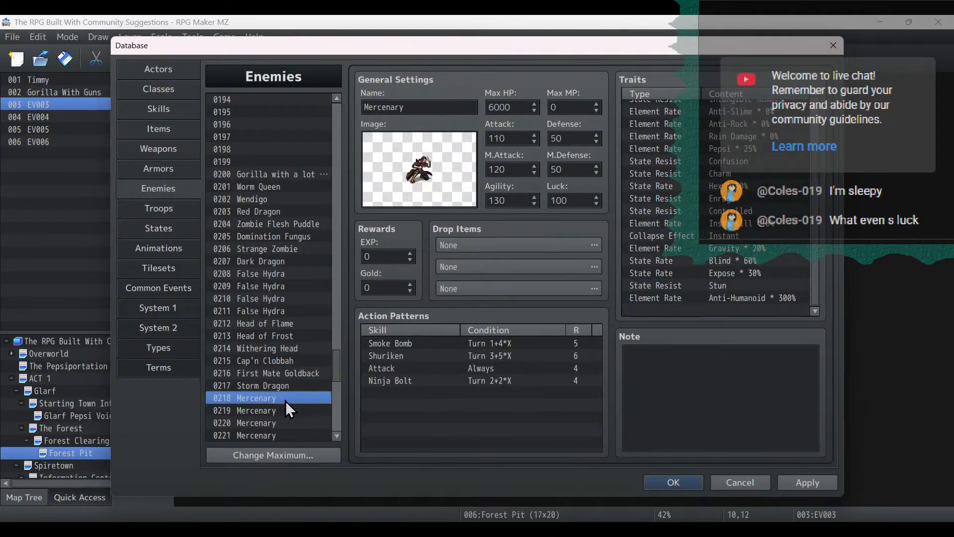
{"action": "left_click", "coordinate": [710, 303]}
{"action": "key", "text": "ctrl+v"}
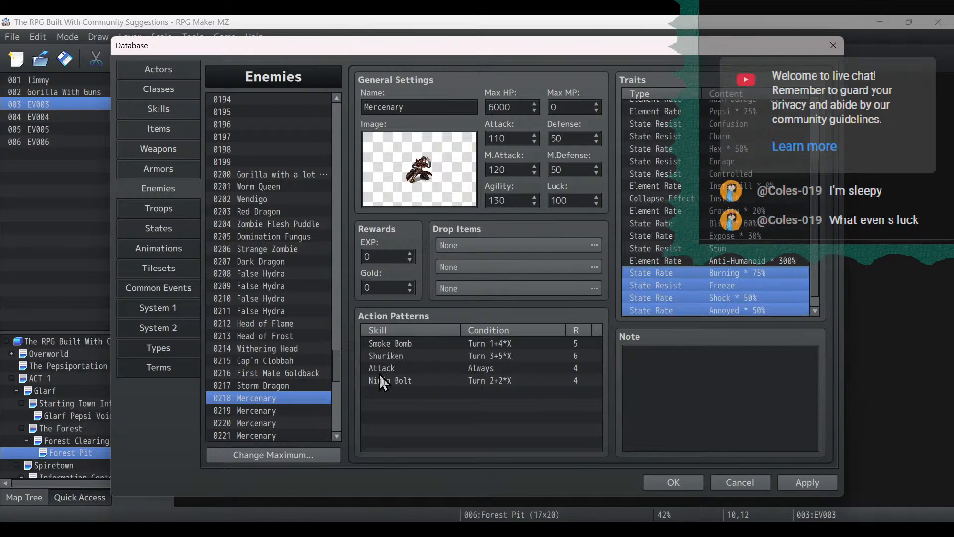
{"action": "left_click", "coordinate": [290, 410]}
{"action": "scroll", "coordinate": [739, 267], "scroll_direction": "down", "scroll_amount": 2}
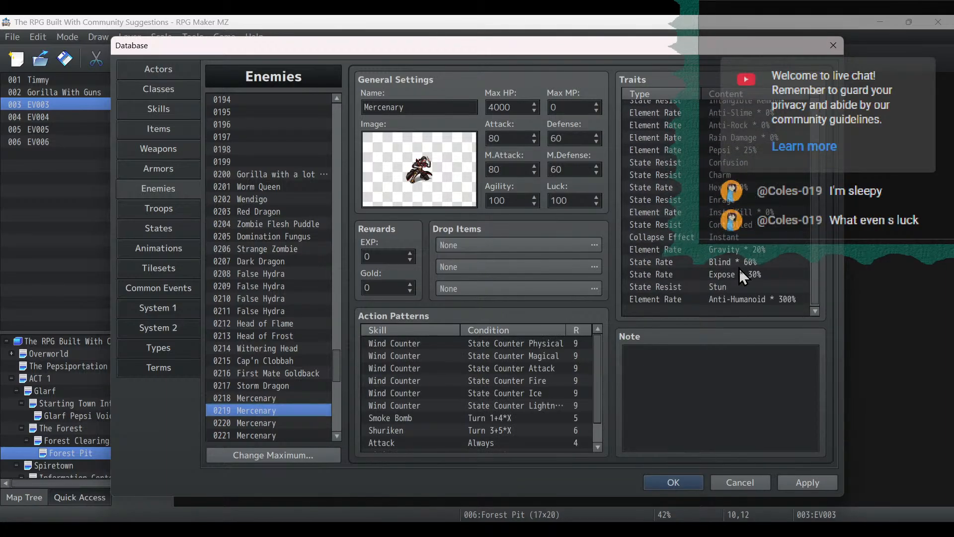
{"action": "left_click", "coordinate": [691, 310]}
{"action": "key", "text": "ctrl+v"}
Paste the four copied debuff resistance traits into Mercenary enemies 0220 and 0221.
{"action": "left_click", "coordinate": [272, 421]}
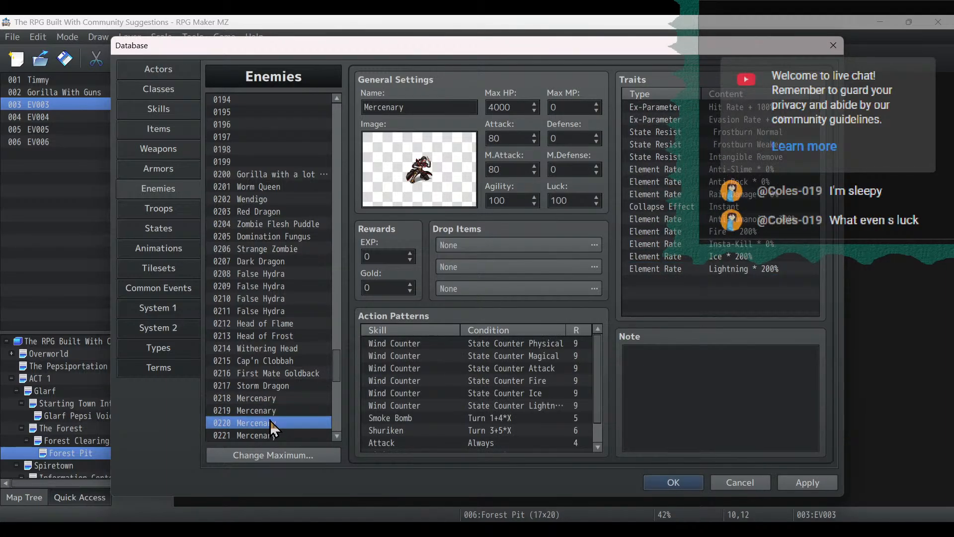
{"action": "left_click", "coordinate": [709, 286]}
{"action": "key", "text": "ctrl+v"}
{"action": "scroll", "coordinate": [269, 411], "scroll_direction": "down", "scroll_amount": 2}
{"action": "left_click", "coordinate": [273, 359]}
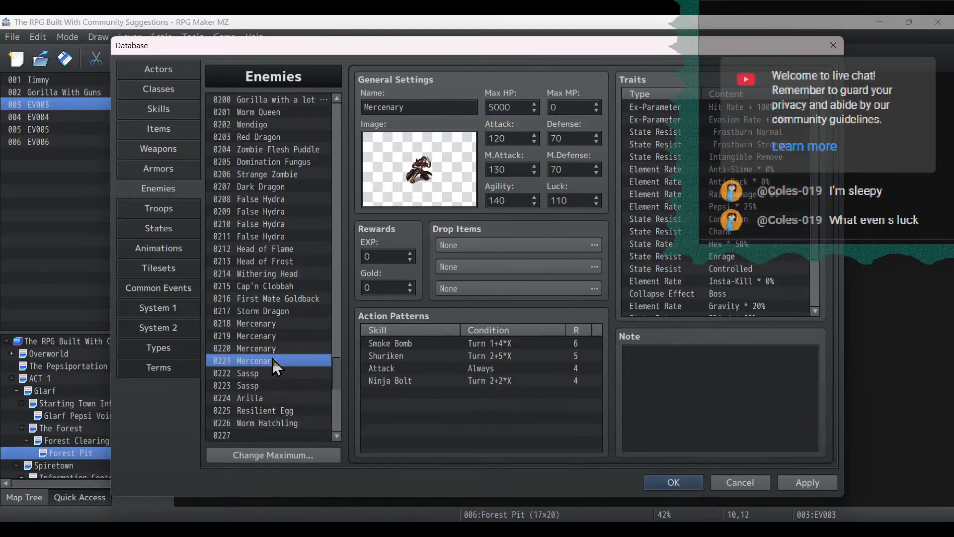
{"action": "scroll", "coordinate": [767, 233], "scroll_direction": "down", "scroll_amount": 3}
{"action": "left_click", "coordinate": [720, 308]}
{"action": "key", "text": "ctrl+v"}
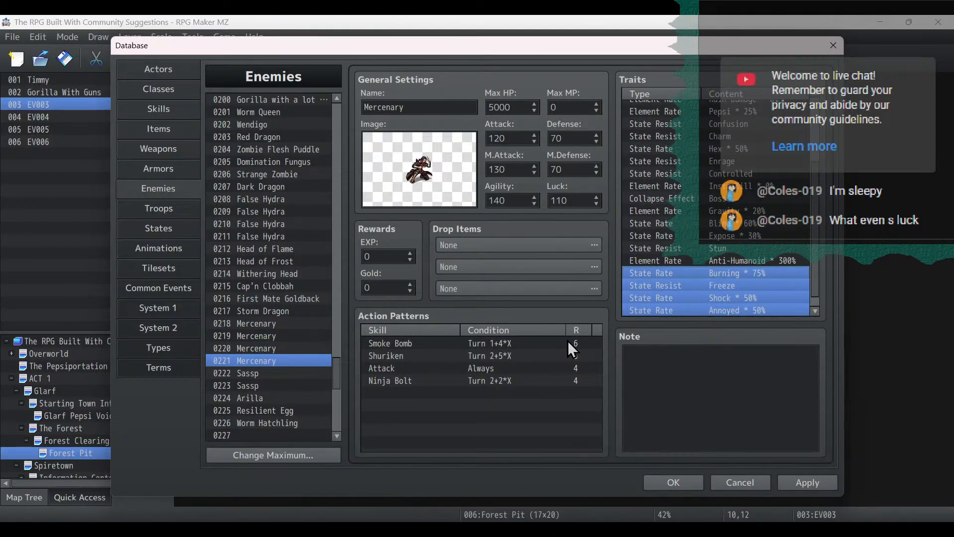
Paste the four copied debuff resistance traits into Sassp enemies 0222 and 0223.
{"action": "left_click", "coordinate": [239, 373]}
{"action": "left_click", "coordinate": [699, 309]}
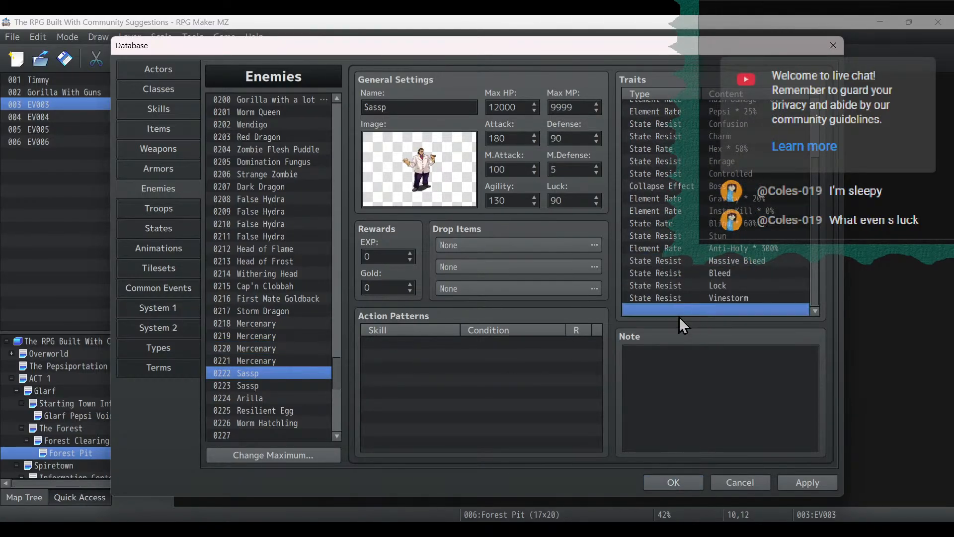
{"action": "key", "text": "ctrl+v"}
{"action": "left_click", "coordinate": [239, 386]}
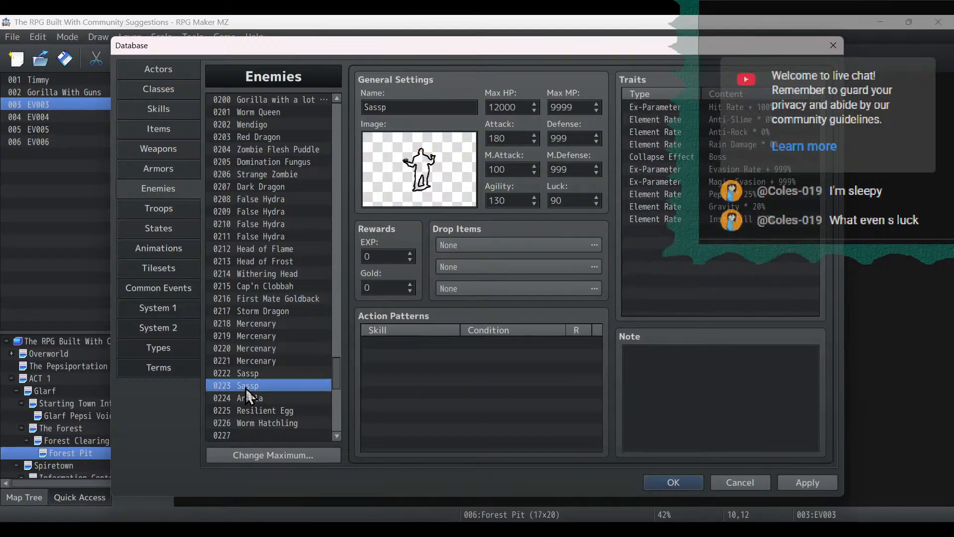
{"action": "key", "text": "ctrl+v"}
Paste the copied Burning, Freeze, Shock and Annoyed traits after Vinestorm in Arilla 0224's trait list.
{"action": "left_click", "coordinate": [269, 398]}
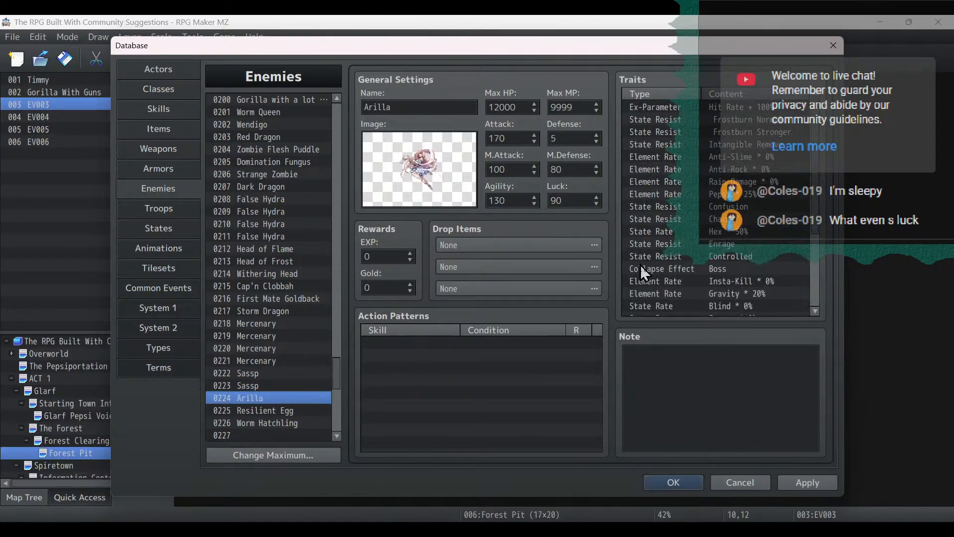
{"action": "scroll", "coordinate": [675, 262], "scroll_direction": "down", "scroll_amount": 5}
{"action": "left_click", "coordinate": [675, 311]}
{"action": "key", "text": "ctrl+v"}
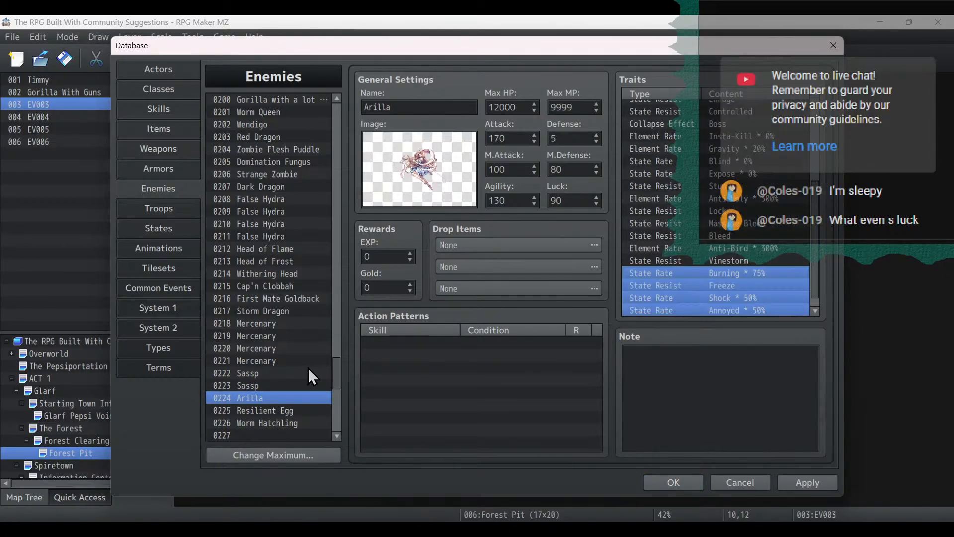
Check the traits of Resilient Egg and Worm Hatchling, and apply the database changes.
{"action": "left_click", "coordinate": [265, 411]}
{"action": "left_click", "coordinate": [752, 248]}
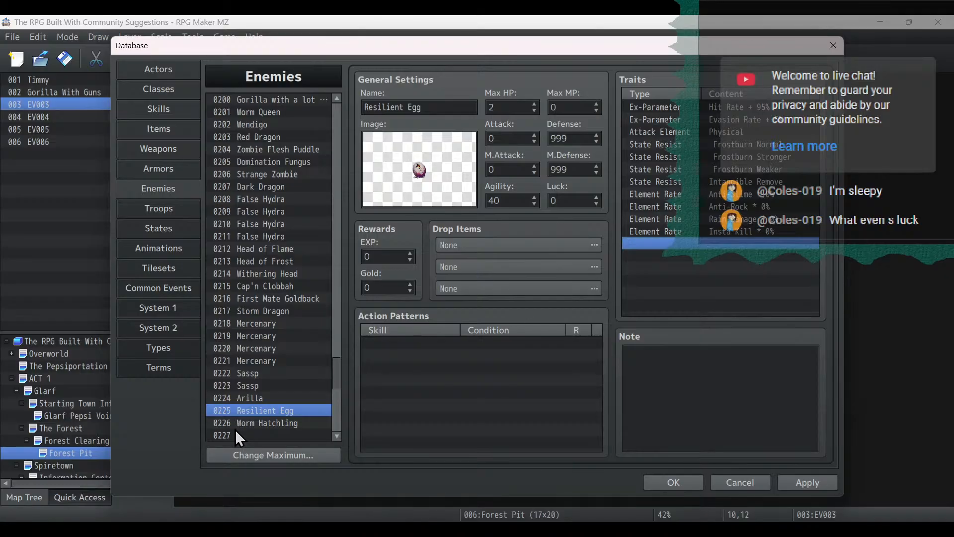
{"action": "left_click", "coordinate": [264, 422]}
{"action": "left_click", "coordinate": [269, 413]}
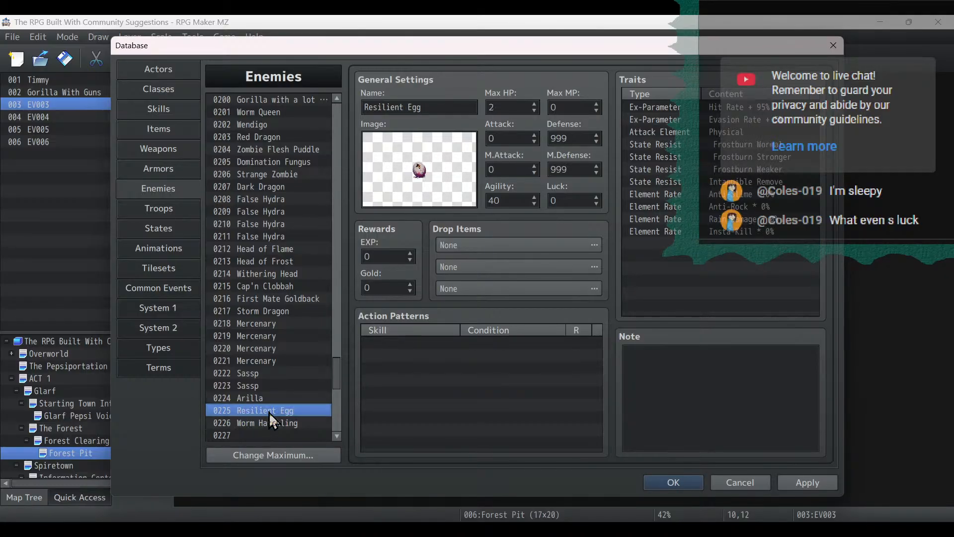
{"action": "left_click", "coordinate": [733, 259]}
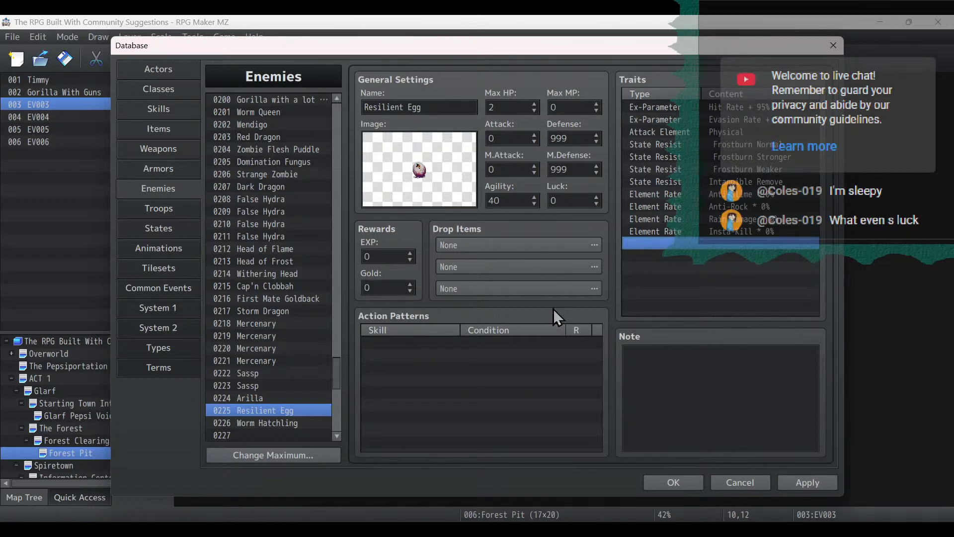
{"action": "left_click", "coordinate": [805, 482]}
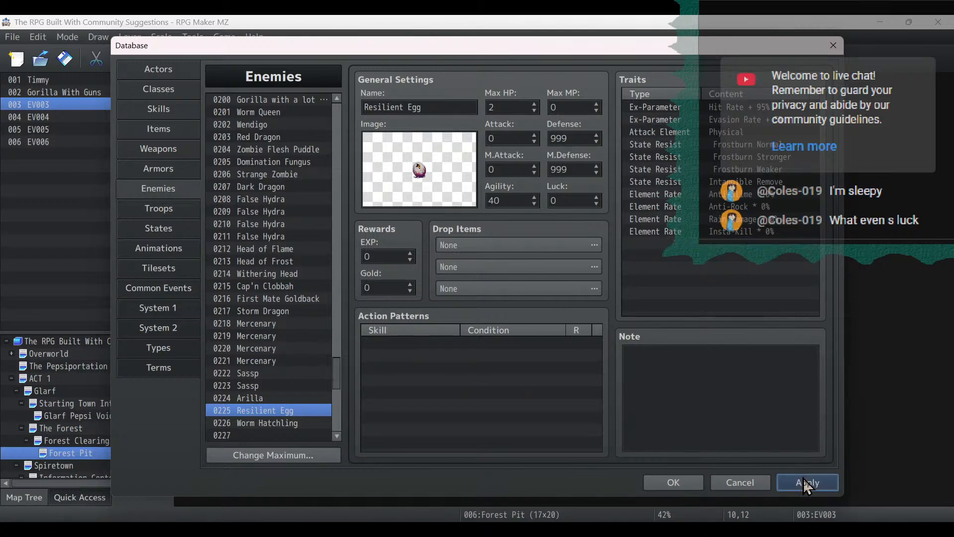
{"action": "left_click", "coordinate": [267, 423]}
Add an Element Rate trait of Anti-Dragon * 400% at the end of Storm Dragon 0217's traits.
{"action": "left_click", "coordinate": [279, 311]}
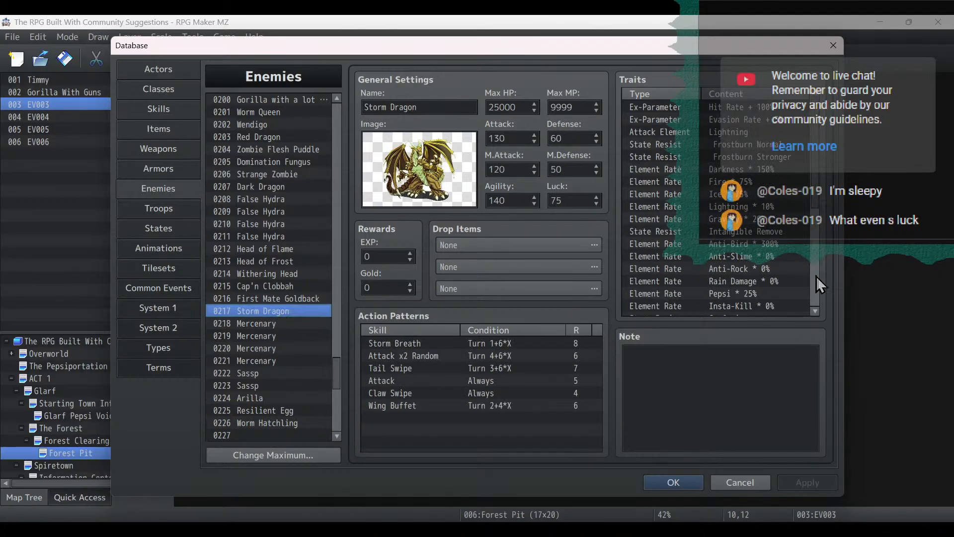
{"action": "scroll", "coordinate": [816, 276], "scroll_direction": "down", "scroll_amount": 3}
{"action": "left_click", "coordinate": [730, 311]}
{"action": "double_click", "coordinate": [729, 312]}
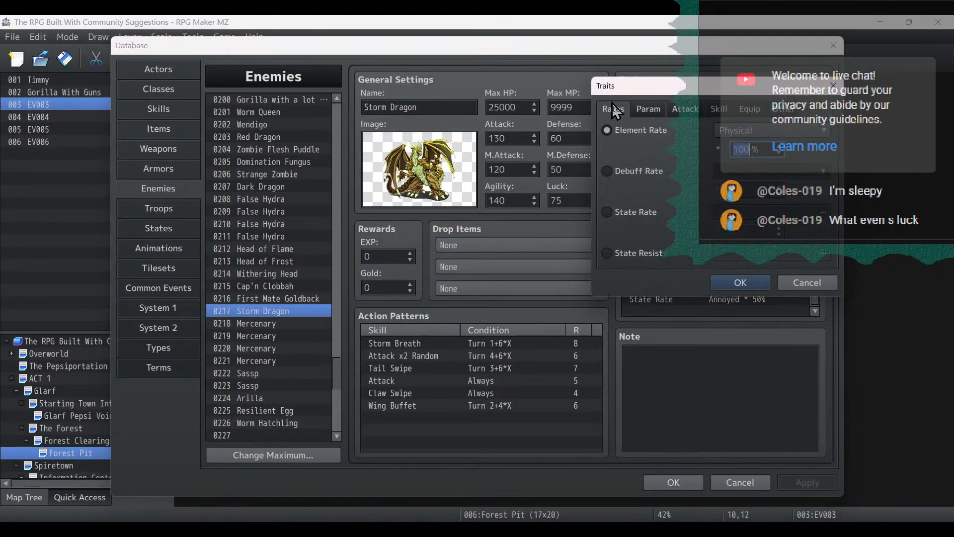
{"action": "left_click", "coordinate": [745, 131]}
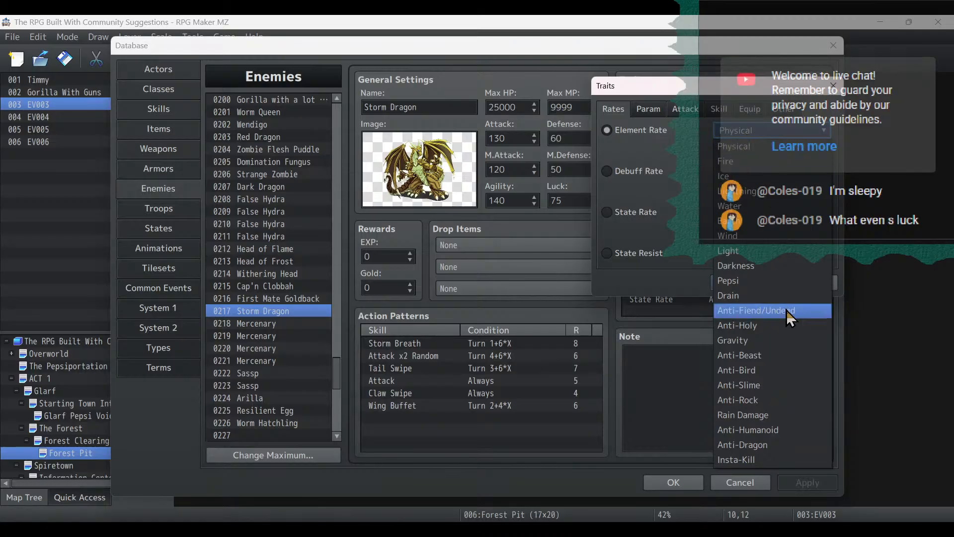
{"action": "left_click", "coordinate": [749, 443]}
{"action": "double_click", "coordinate": [755, 153]}
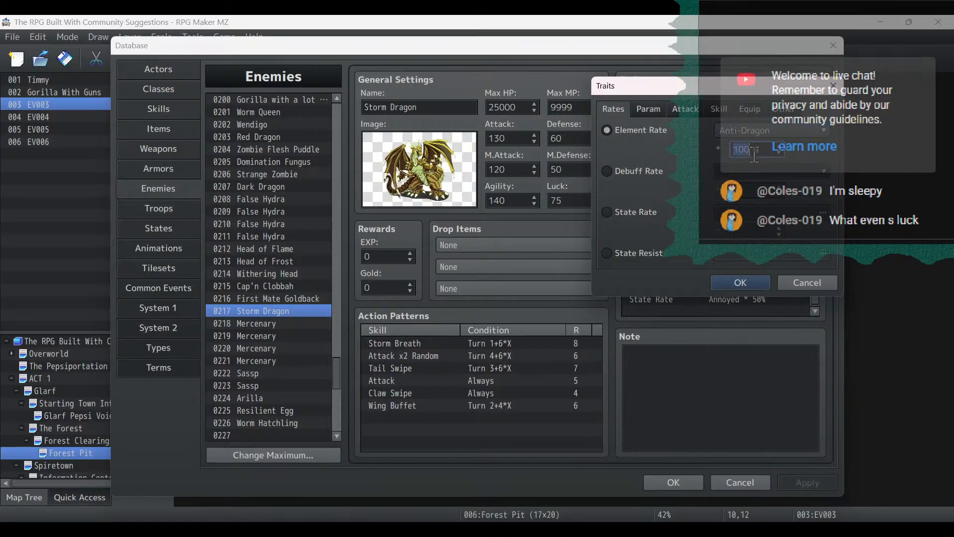
{"action": "type", "text": "400"}
{"action": "left_click", "coordinate": [739, 281]}
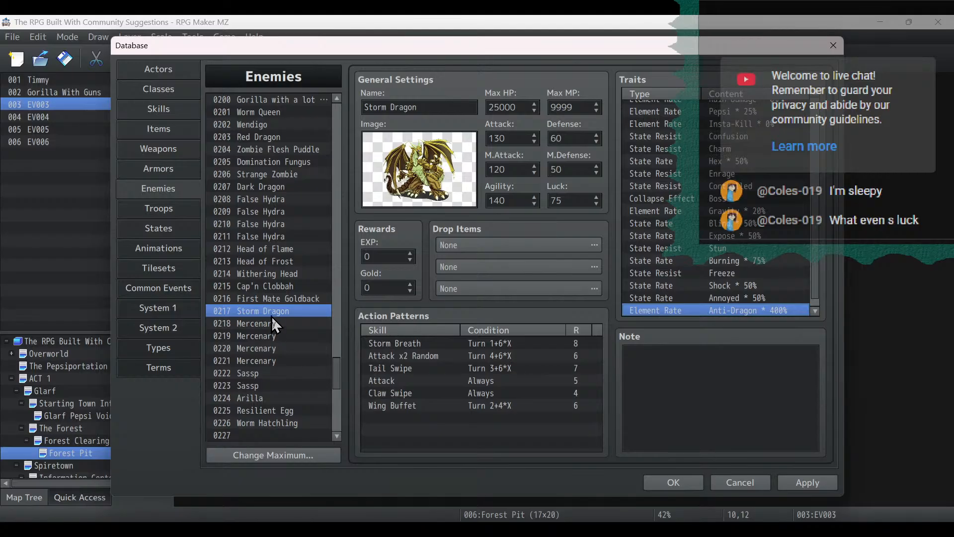
Go to the end of Dark Dragon's trait list and paste the copied Anti-Dragon * 400% trait after Red Dragon's Pepsi trait.
{"action": "left_click", "coordinate": [277, 186]}
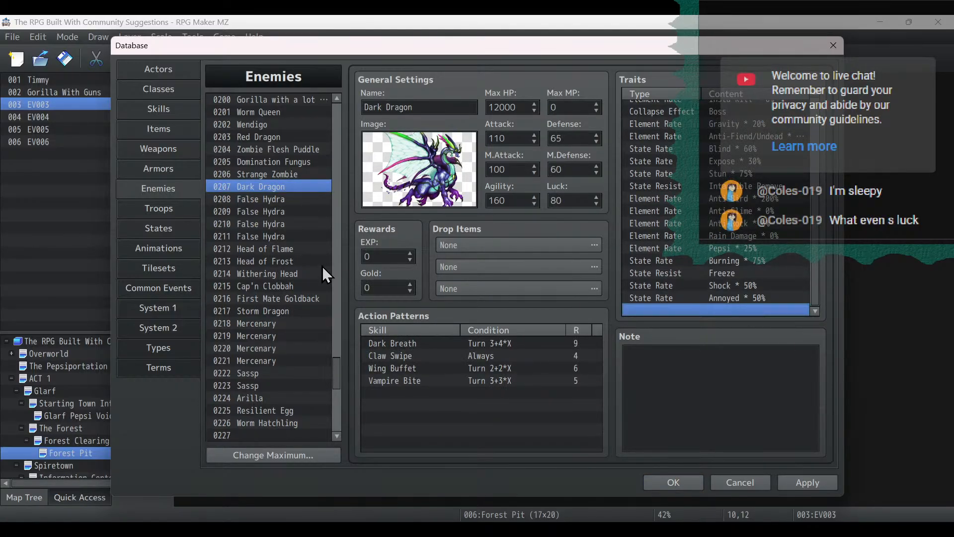
{"action": "scroll", "coordinate": [246, 217], "scroll_direction": "up", "scroll_amount": 2}
{"action": "left_click", "coordinate": [271, 199]}
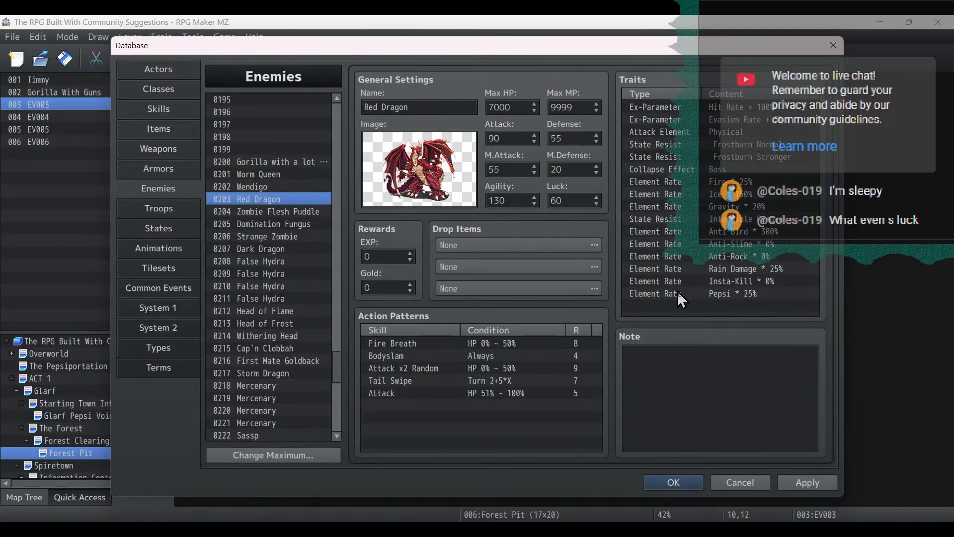
{"action": "left_click", "coordinate": [689, 302]}
{"action": "key", "text": "ctrl+v"}
Find Storm Dragon 0100 among the earlier enemies and paste the copied Anti-Dragon * 400% trait at the end of its traits.
{"action": "scroll", "coordinate": [252, 238], "scroll_direction": "up", "scroll_amount": 3}
{"action": "scroll", "coordinate": [252, 238], "scroll_direction": "up", "scroll_amount": 20}
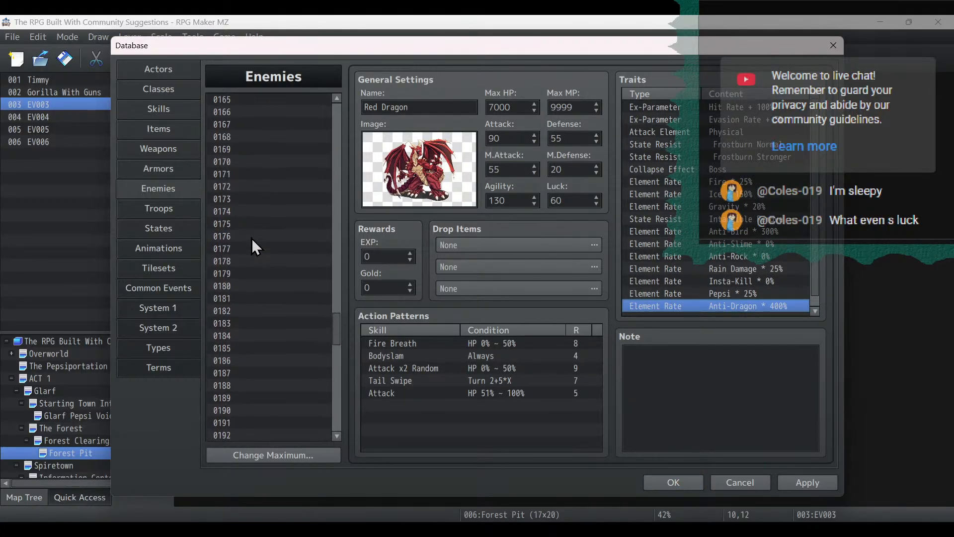
{"action": "scroll", "coordinate": [251, 238], "scroll_direction": "up", "scroll_amount": 1}
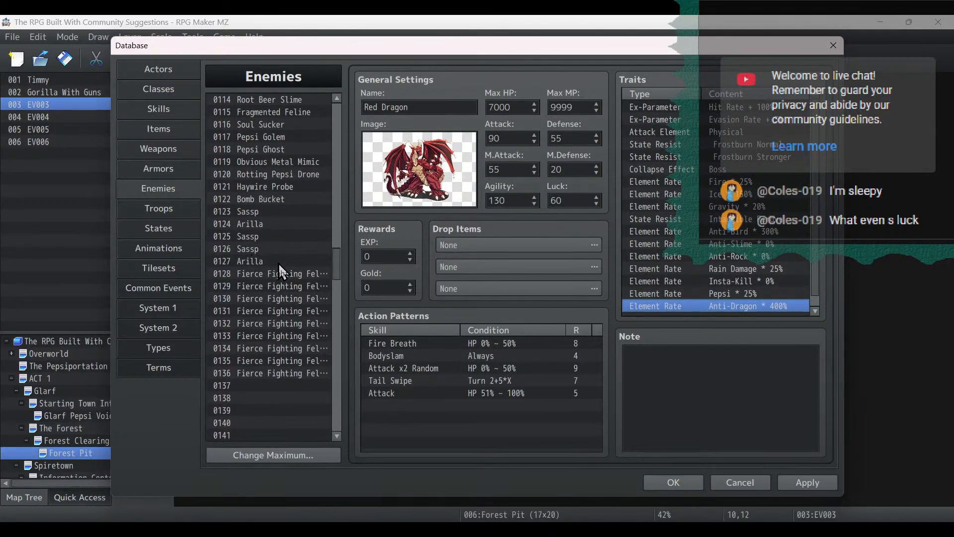
{"action": "scroll", "coordinate": [278, 244], "scroll_direction": "up", "scroll_amount": 2}
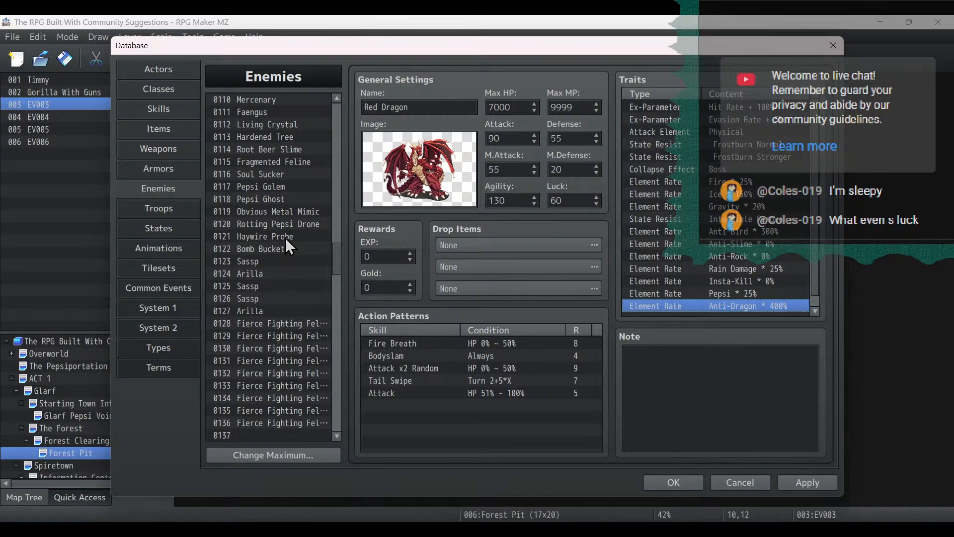
{"action": "left_click", "coordinate": [285, 237]}
{"action": "key", "text": "Up"}
{"action": "key", "text": "Up"}
{"action": "key", "text": "Up"}
{"action": "key", "text": "Up"}
{"action": "key", "text": "Up"}
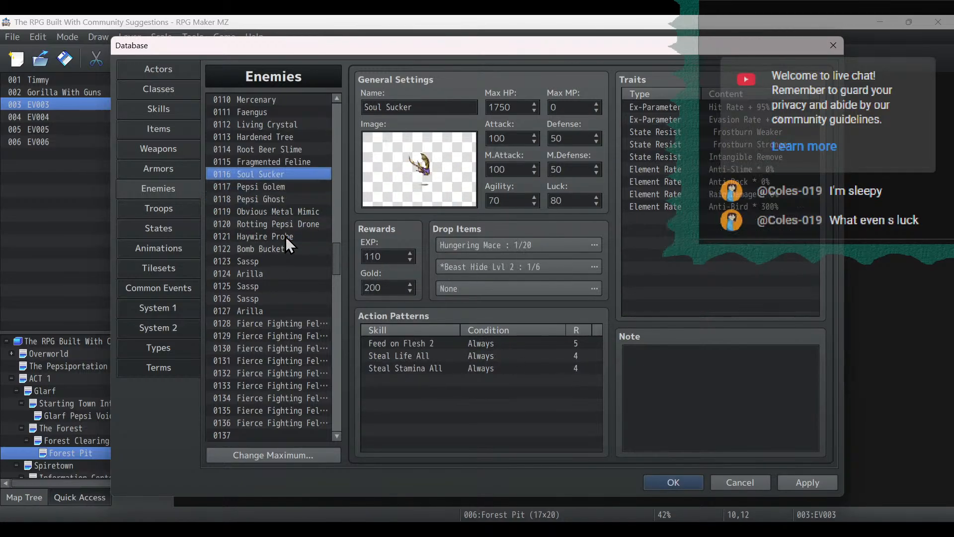
{"action": "key", "text": "Up"}
{"action": "key", "text": "Up"}
{"action": "key", "text": "Up"}
{"action": "key", "text": "Up"}
{"action": "key", "text": "Up"}
{"action": "key", "text": "Up"}
{"action": "key", "text": "Up"}
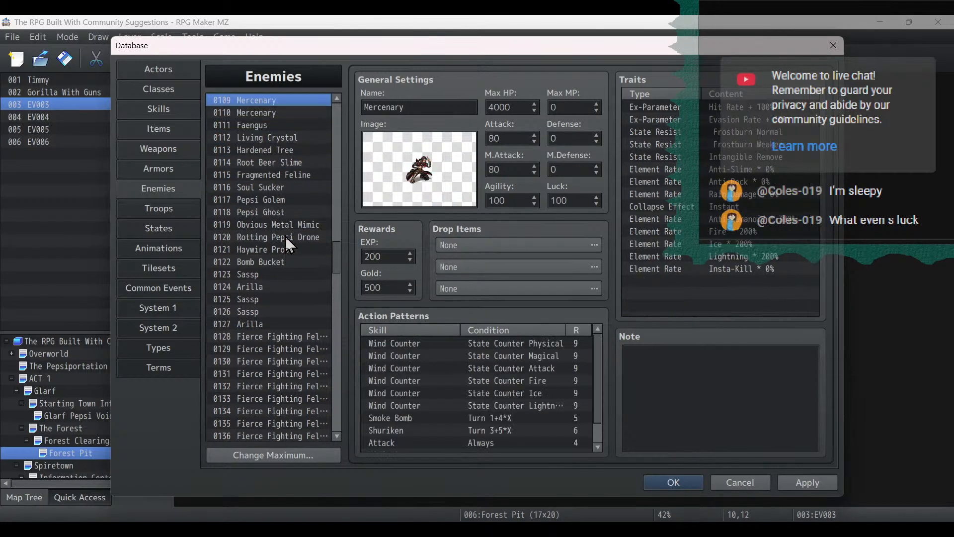
{"action": "key", "text": "Up"}
{"action": "key", "text": "Up"}
{"action": "key", "text": "Up"}
{"action": "key", "text": "Up"}
{"action": "key", "text": "Up"}
{"action": "key", "text": "Up"}
{"action": "key", "text": "Up"}
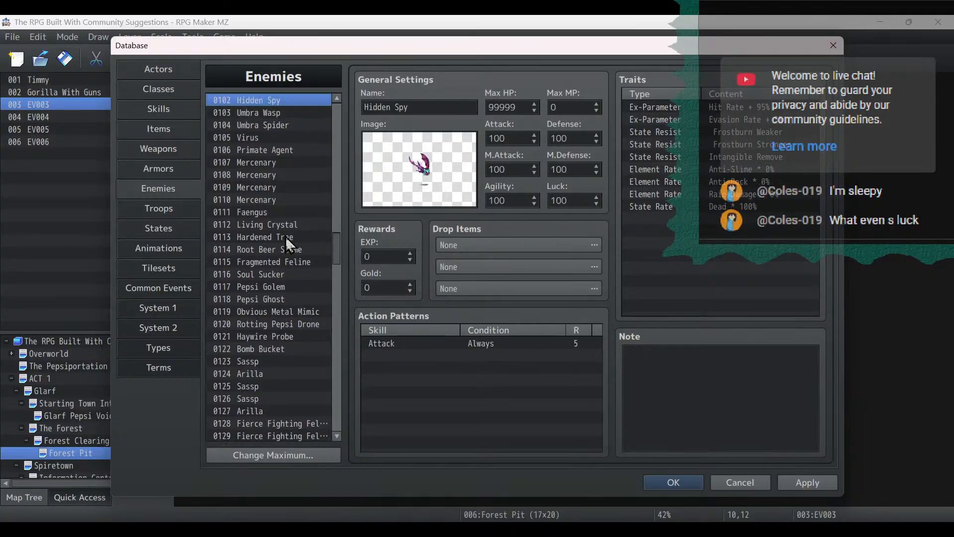
{"action": "key", "text": "Up"}
{"action": "key", "text": "Up"}
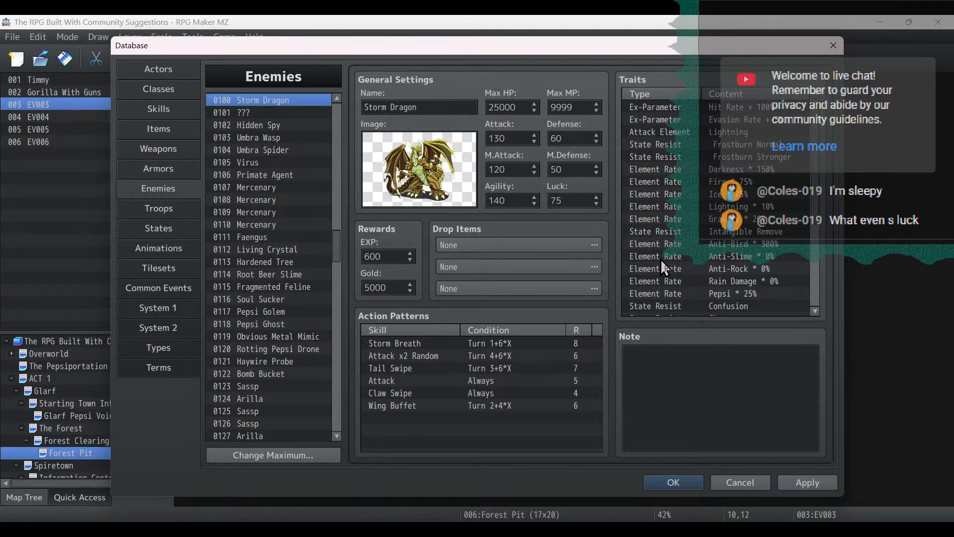
{"action": "scroll", "coordinate": [797, 275], "scroll_direction": "down", "scroll_amount": 4}
{"action": "left_click", "coordinate": [752, 311]}
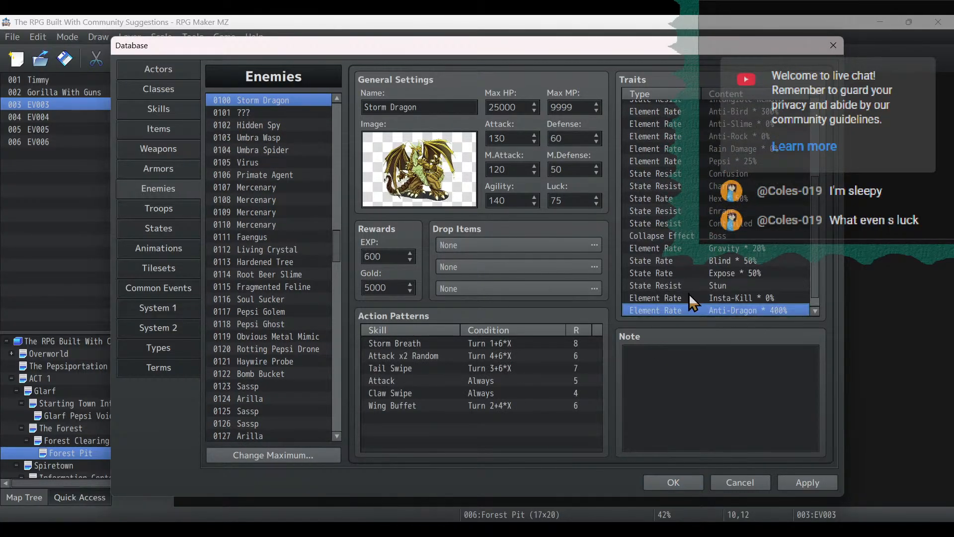
Find Furnace Phoenix among the enemies before Storm Dragon 0100 and paste the copied Anti-Dragon * 400% trait at the end of its traits.
{"action": "left_click", "coordinate": [251, 102]}
{"action": "key", "text": "Up"}
{"action": "key", "text": "Up"}
{"action": "key", "text": "Up"}
{"action": "key", "text": "Up"}
{"action": "key", "text": "Up"}
{"action": "key", "text": "Up"}
{"action": "key", "text": "Up"}
{"action": "key", "text": "Up"}
{"action": "key", "text": "Up"}
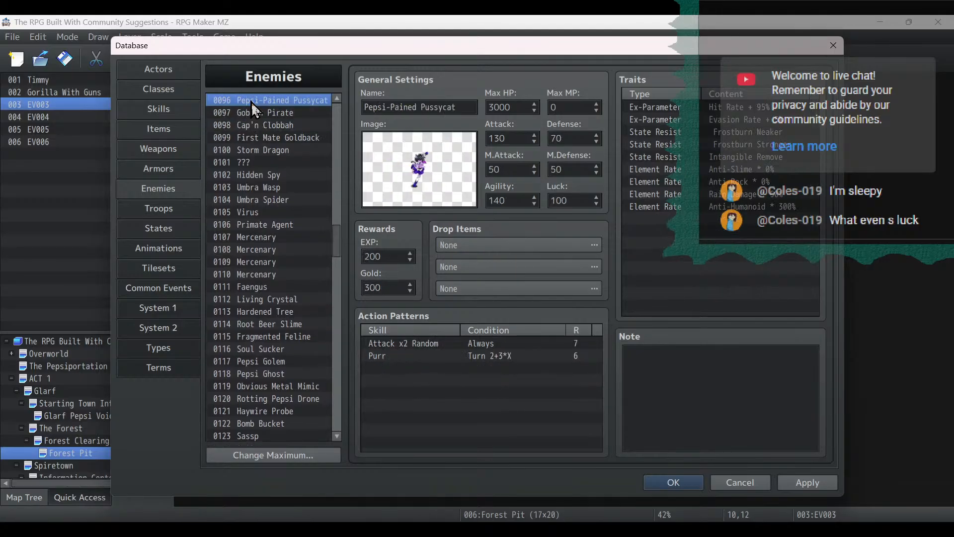
{"action": "key", "text": "Up"}
{"action": "key", "text": "Up"}
{"action": "key", "text": "Up"}
{"action": "key", "text": "Up"}
{"action": "key", "text": "Up"}
{"action": "key", "text": "Up"}
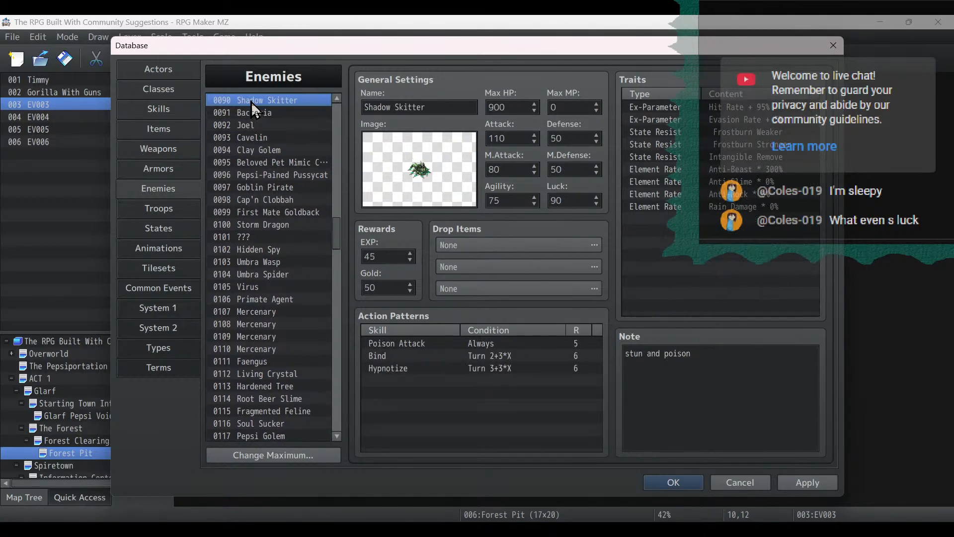
{"action": "key", "text": "Up"}
{"action": "key", "text": "Up"}
{"action": "key", "text": "Up"}
{"action": "key", "text": "Up"}
{"action": "key", "text": "Up"}
{"action": "key", "text": "Up"}
{"action": "key", "text": "Up"}
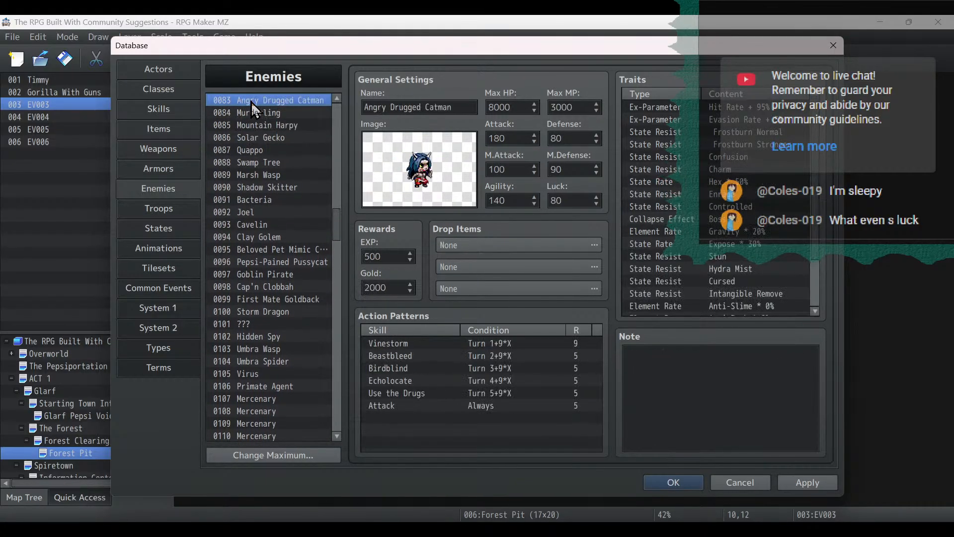
{"action": "key", "text": "Up"}
{"action": "key", "text": "Up"}
{"action": "key", "text": "Up"}
{"action": "key", "text": "Up"}
{"action": "key", "text": "Up"}
{"action": "key", "text": "Up"}
{"action": "key", "text": "Up"}
{"action": "key", "text": "Up"}
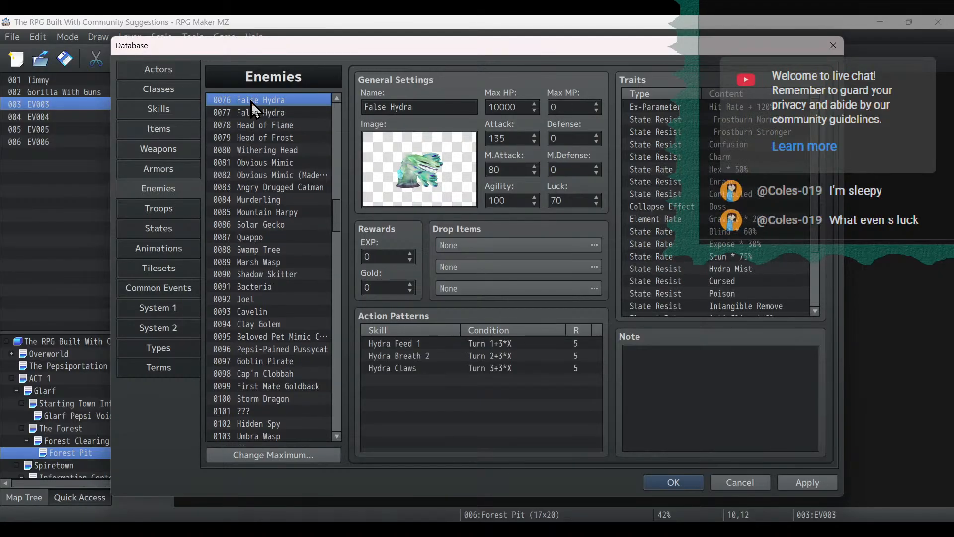
{"action": "key", "text": "Up"}
{"action": "key", "text": "Up"}
{"action": "key", "text": "Up"}
{"action": "key", "text": "Up"}
{"action": "key", "text": "Up"}
{"action": "key", "text": "Up"}
{"action": "key", "text": "Up"}
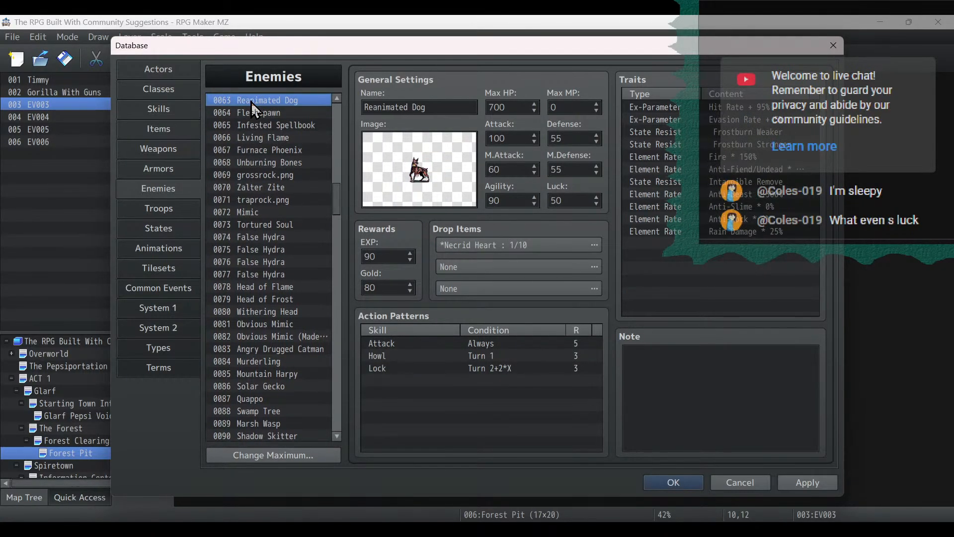
{"action": "key", "text": "Down"}
{"action": "key", "text": "Down"}
{"action": "key", "text": "Down"}
{"action": "key", "text": "Down"}
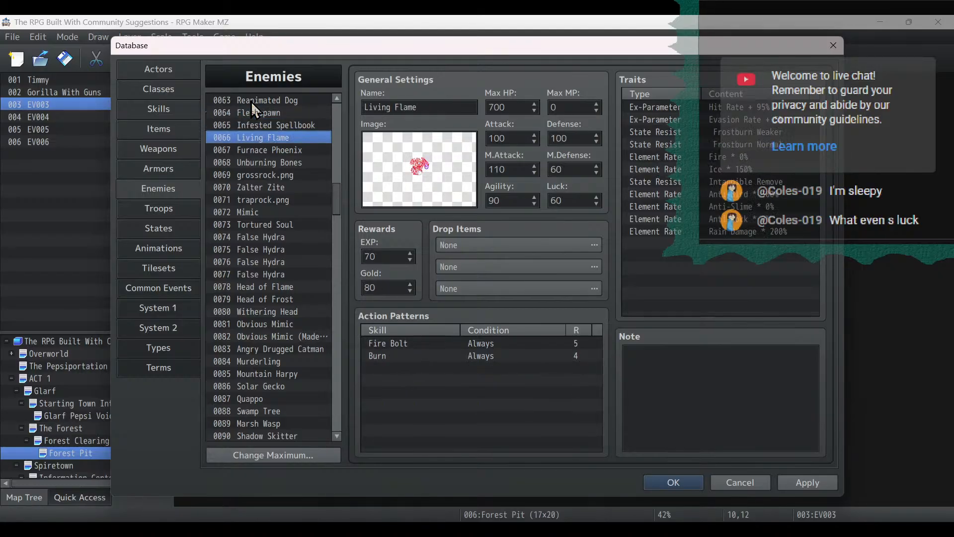
{"action": "left_click", "coordinate": [783, 264]}
{"action": "key", "text": "ctrl+v"}
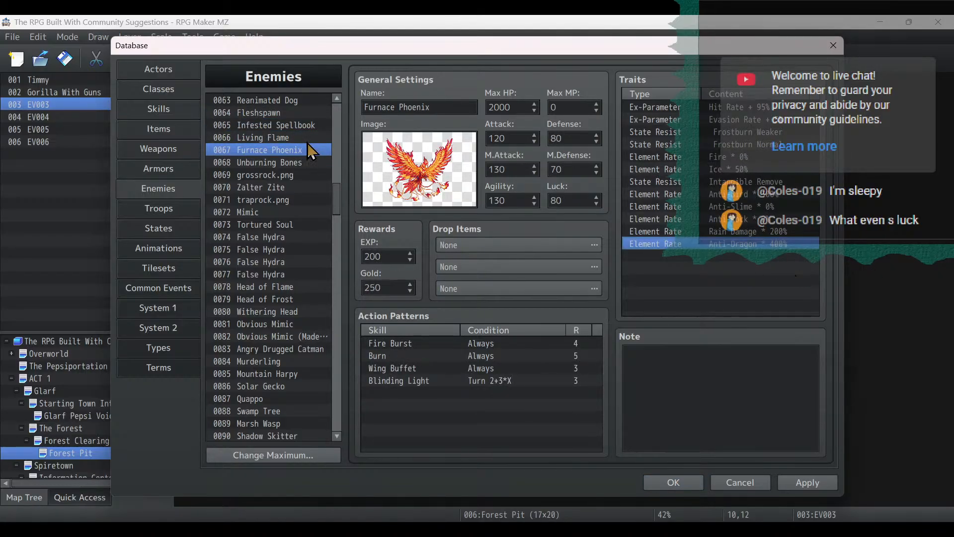
Find Dark Dragon 0053 among the earlier enemies and paste the copied Anti-Dragon * 400% trait after its Insta-Kill trait.
{"action": "left_click", "coordinate": [247, 149]}
{"action": "key", "text": "Up"}
{"action": "key", "text": "Up"}
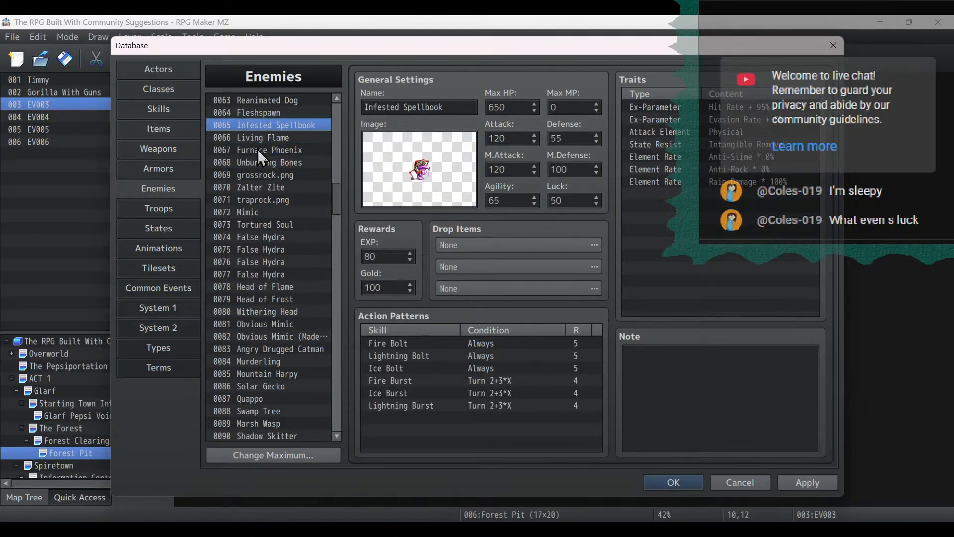
{"action": "key", "text": "Up"}
{"action": "key", "text": "Up"}
{"action": "key", "text": "Up"}
{"action": "key", "text": "Up"}
{"action": "key", "text": "Up"}
{"action": "key", "text": "Up"}
{"action": "key", "text": "Up"}
{"action": "key", "text": "Up"}
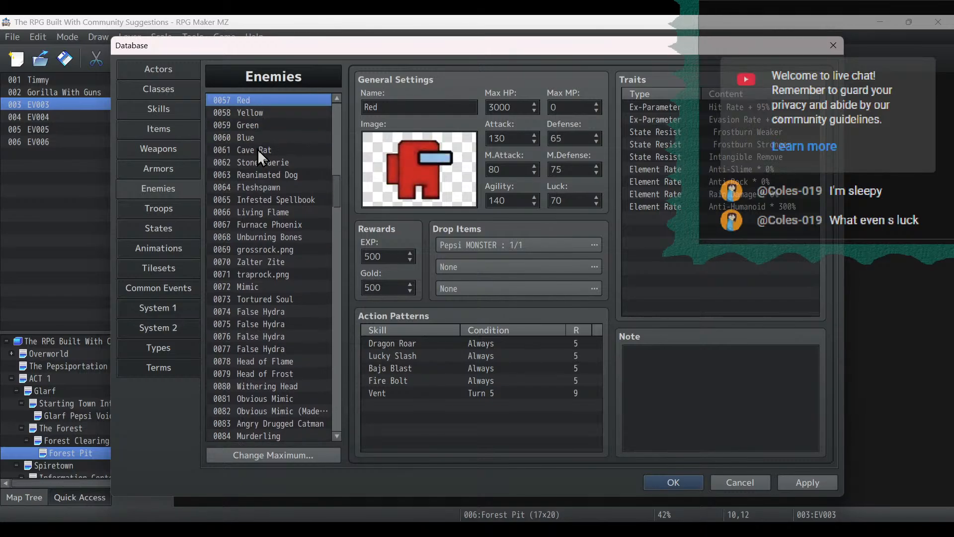
{"action": "key", "text": "Up"}
{"action": "key", "text": "Up"}
{"action": "key", "text": "Up"}
{"action": "key", "text": "Up"}
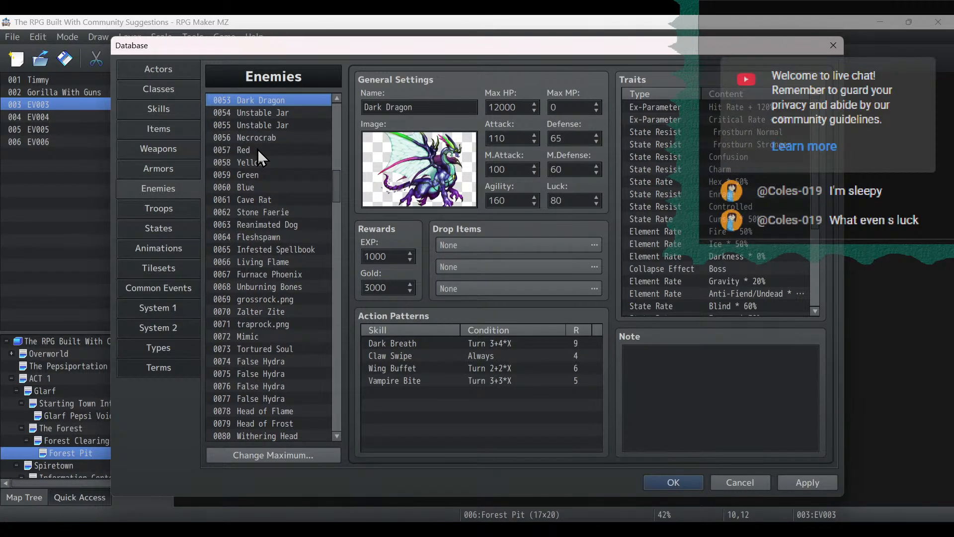
{"action": "scroll", "coordinate": [714, 294], "scroll_direction": "down", "scroll_amount": 3}
{"action": "left_click", "coordinate": [708, 312]}
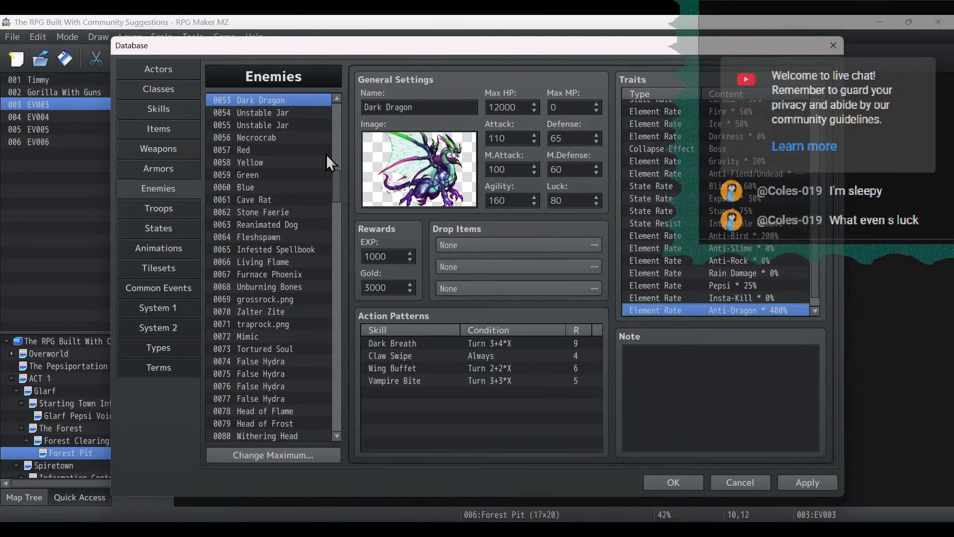
Find Red Dragon 0036 among the earlier enemies and paste the copied Anti-Dragon * 400% trait after its Insta-Kill trait.
{"action": "left_click", "coordinate": [288, 99]}
{"action": "key", "text": "Up"}
{"action": "key", "text": "Up"}
{"action": "key", "text": "Up"}
{"action": "key", "text": "Up"}
{"action": "key", "text": "Up"}
{"action": "key", "text": "Up"}
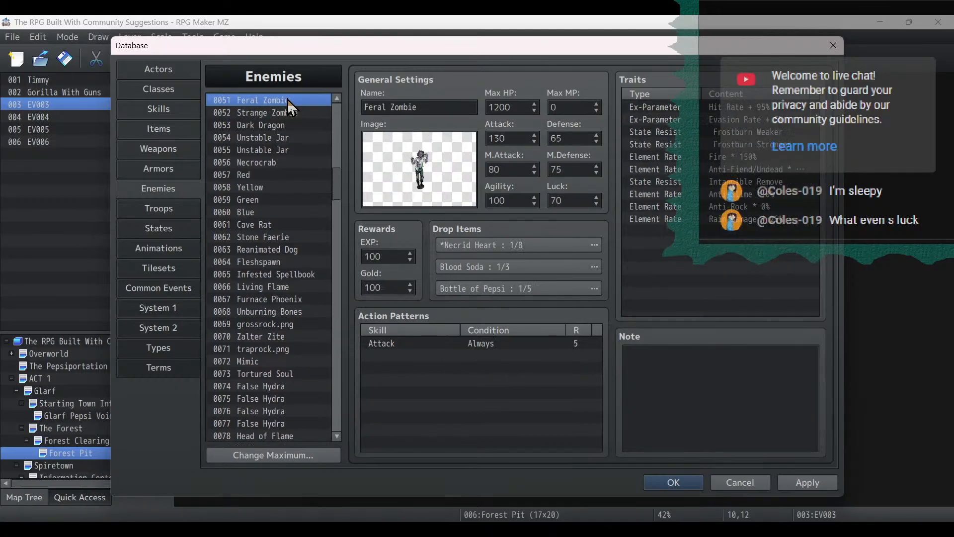
{"action": "key", "text": "Up"}
{"action": "key", "text": "Up"}
{"action": "key", "text": "Up"}
{"action": "key", "text": "Up"}
{"action": "key", "text": "Up"}
{"action": "key", "text": "Up"}
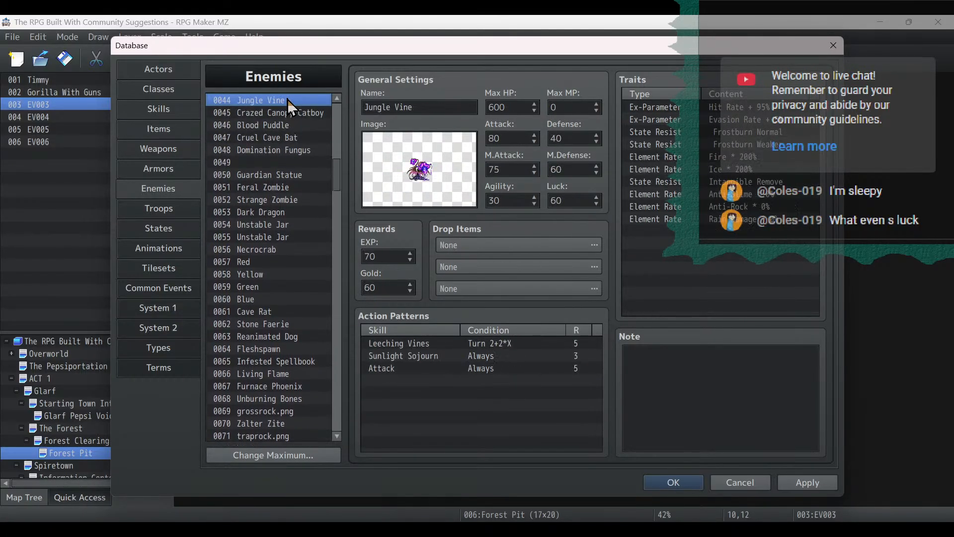
{"action": "key", "text": "Up"}
{"action": "key", "text": "Up"}
{"action": "key", "text": "Up"}
{"action": "key", "text": "Up"}
{"action": "key", "text": "Up"}
{"action": "key", "text": "Up"}
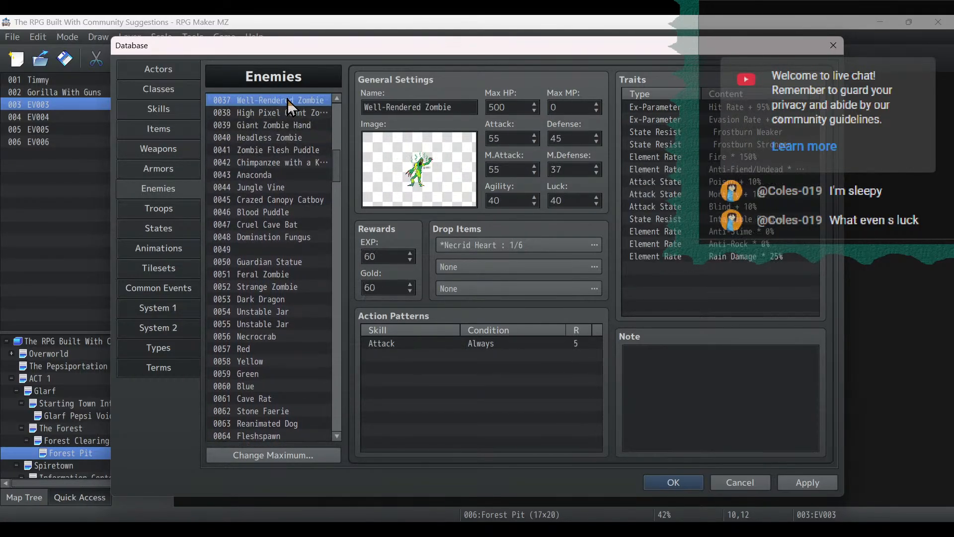
{"action": "key", "text": "Down"}
{"action": "left_click", "coordinate": [723, 304]}
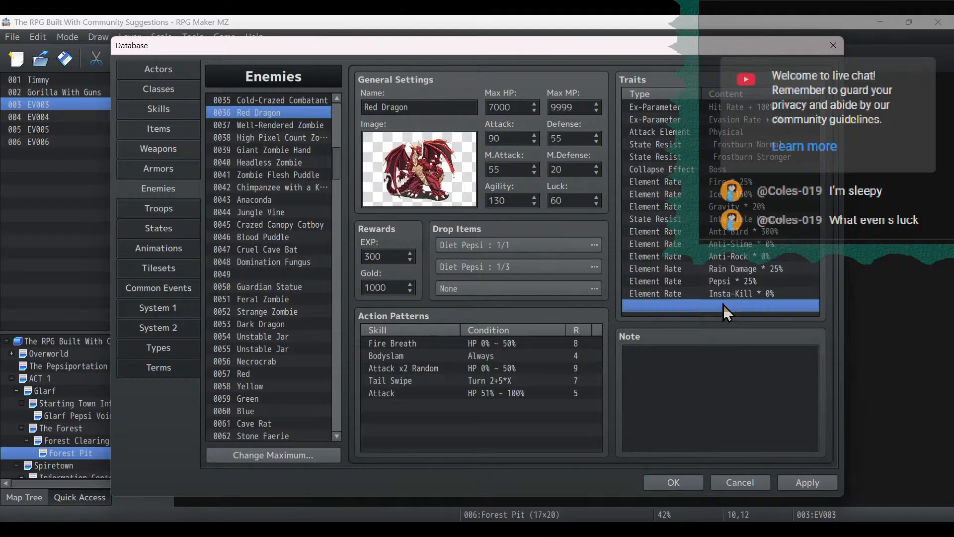
Check the remaining enemies before Red Dragon 0036, up to the start of the list, for further dragons.
{"action": "left_click", "coordinate": [302, 110]}
{"action": "key", "text": "Up"}
{"action": "key", "text": "Up"}
{"action": "key", "text": "Up"}
{"action": "key", "text": "Up"}
{"action": "key", "text": "Up"}
{"action": "key", "text": "Up"}
{"action": "key", "text": "Up"}
{"action": "key", "text": "Up"}
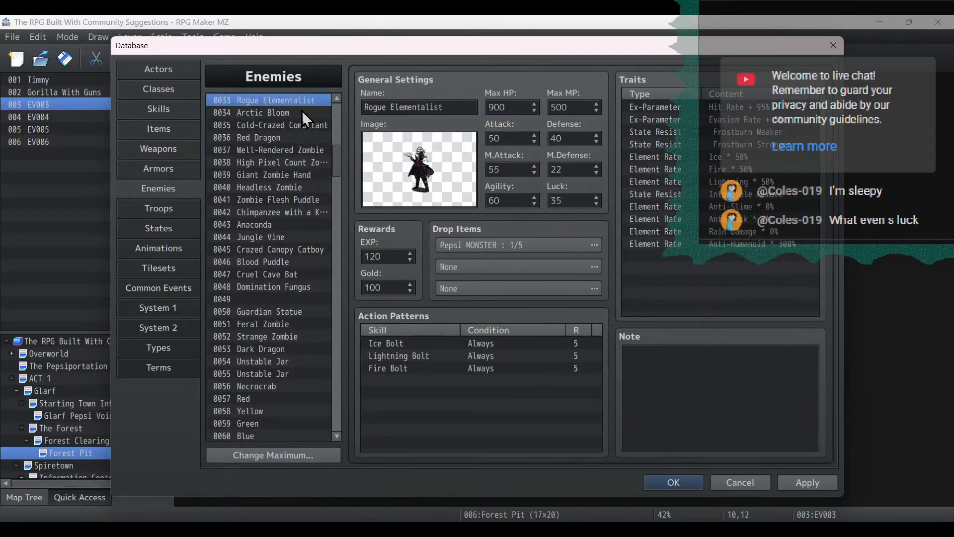
{"action": "key", "text": "Up"}
{"action": "key", "text": "Up"}
{"action": "key", "text": "Up"}
{"action": "key", "text": "Up"}
{"action": "key", "text": "Up"}
{"action": "key", "text": "Up"}
{"action": "key", "text": "Up"}
{"action": "key", "text": "Up"}
{"action": "key", "text": "Up"}
{"action": "key", "text": "Up"}
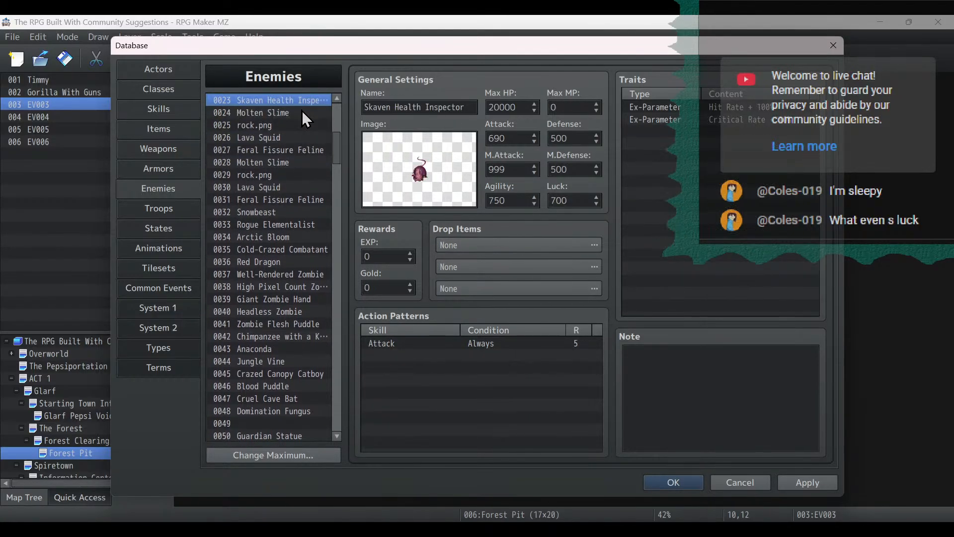
{"action": "key", "text": "Up"}
{"action": "key", "text": "Up"}
{"action": "key", "text": "Up"}
{"action": "key", "text": "Up"}
{"action": "key", "text": "Up"}
{"action": "key", "text": "Up"}
{"action": "key", "text": "Up"}
{"action": "key", "text": "Up"}
{"action": "key", "text": "Up"}
{"action": "key", "text": "Up"}
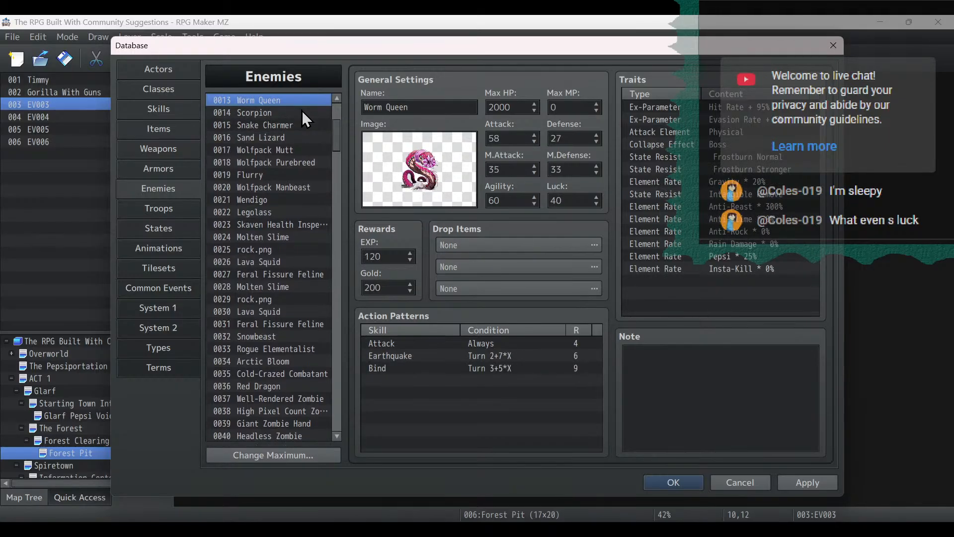
{"action": "key", "text": "Up"}
{"action": "key", "text": "Up"}
{"action": "key", "text": "Up"}
{"action": "key", "text": "Up"}
{"action": "key", "text": "Up"}
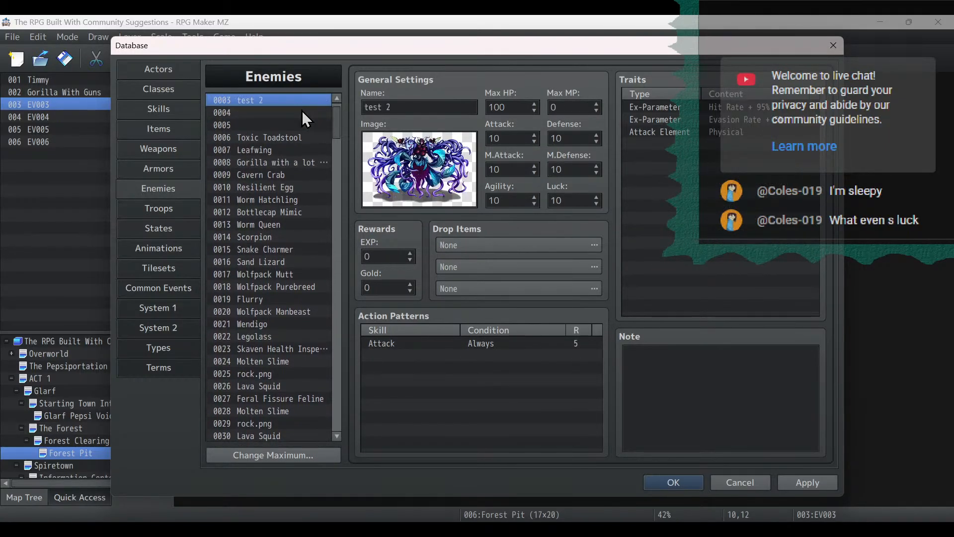
Glance at the stream project notes in Notepad and check the blank and test enemies at the start of the enemy list.
{"action": "key", "text": "alt+Tab"}
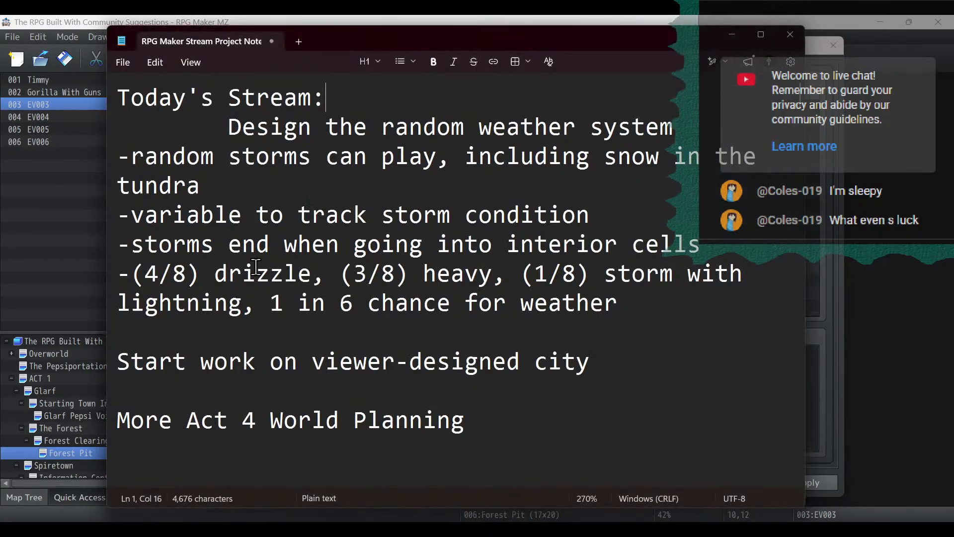
{"action": "left_click", "coordinate": [726, 34]}
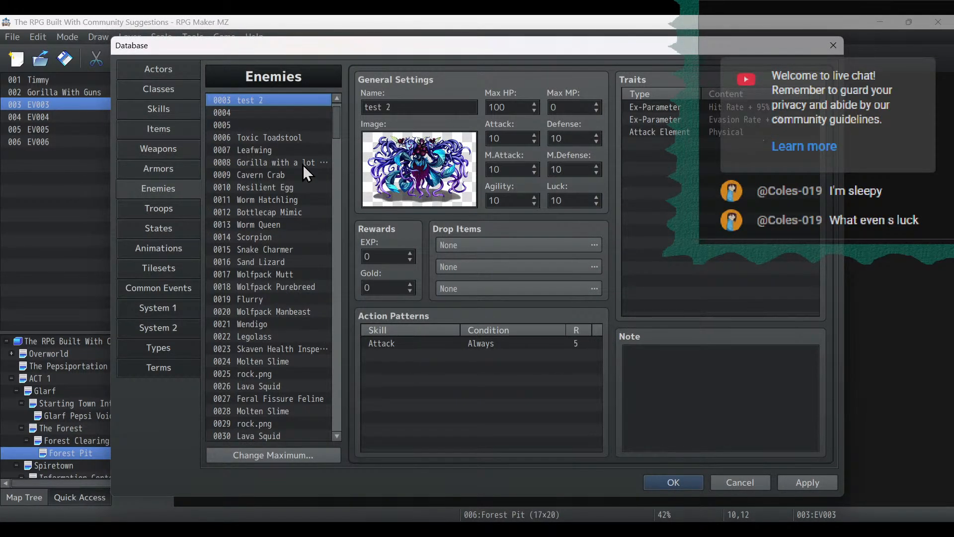
{"action": "left_click", "coordinate": [288, 113]}
{"action": "scroll", "coordinate": [313, 118], "scroll_direction": "up", "scroll_amount": 1}
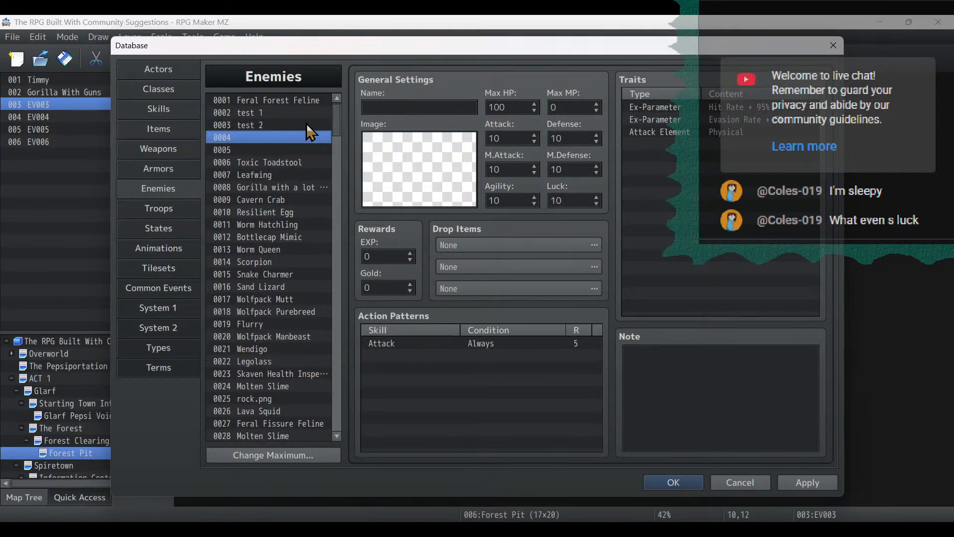
{"action": "left_click", "coordinate": [305, 124]}
{"action": "left_click", "coordinate": [295, 115]}
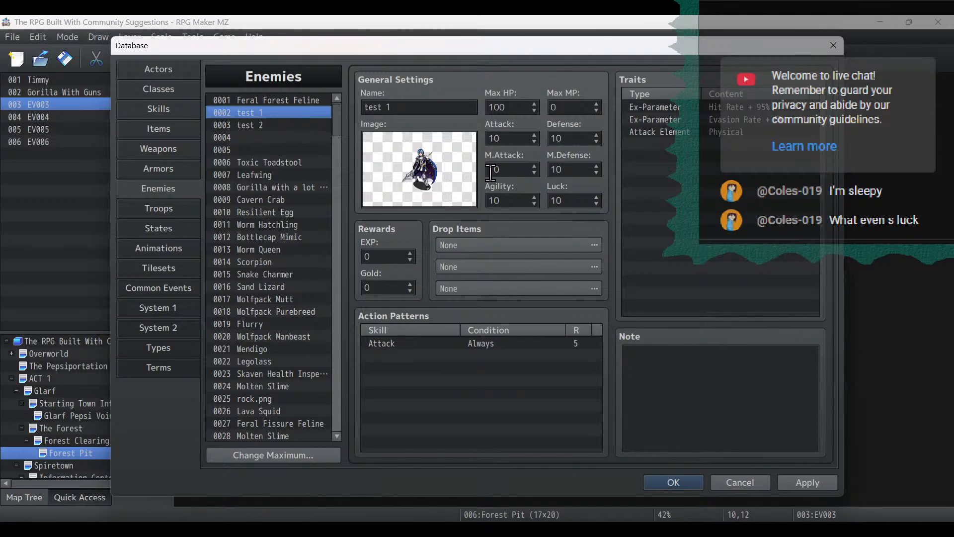
Set the face image of the actor Timmy to the first face in the Timmy image set.
{"action": "left_click", "coordinate": [191, 69]}
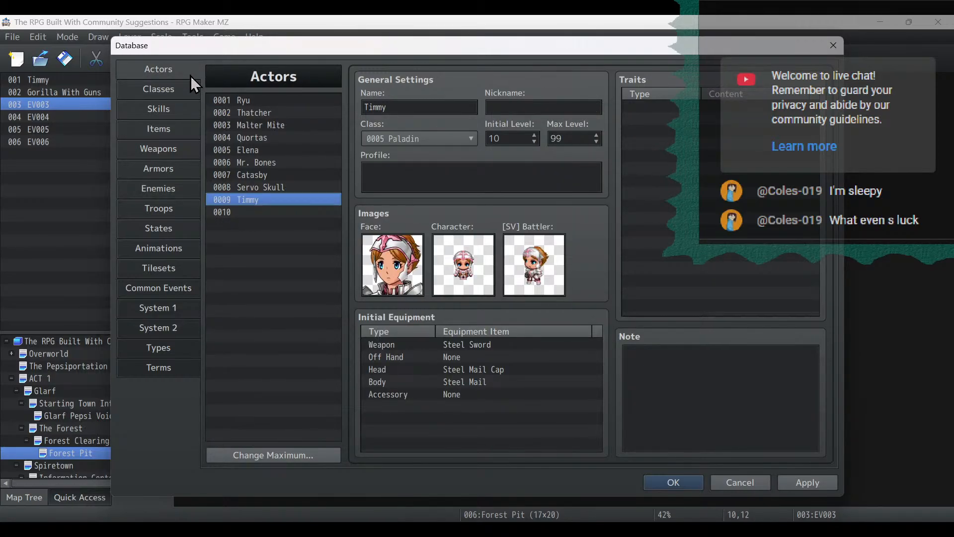
{"action": "double_click", "coordinate": [420, 251]}
{"action": "scroll", "coordinate": [313, 277], "scroll_direction": "down", "scroll_amount": 6}
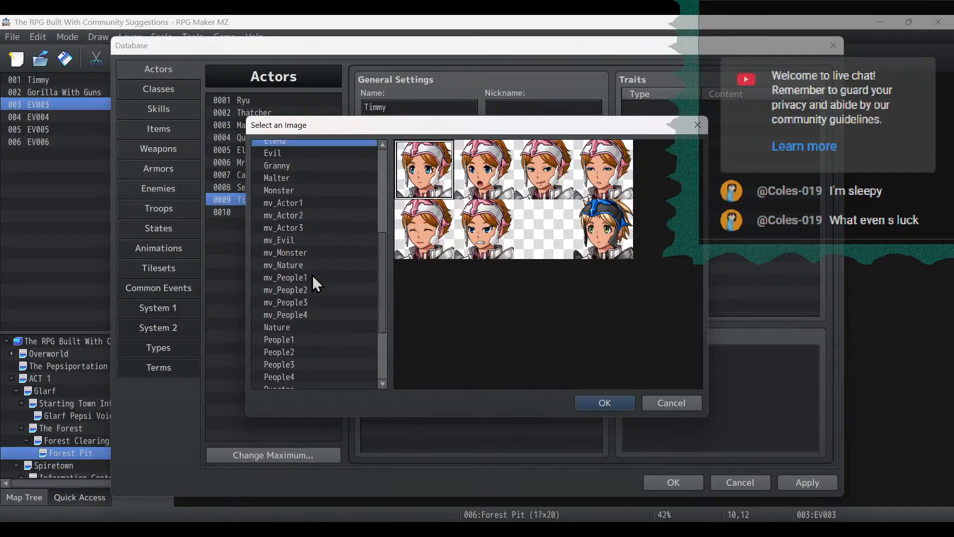
{"action": "left_click", "coordinate": [281, 370]}
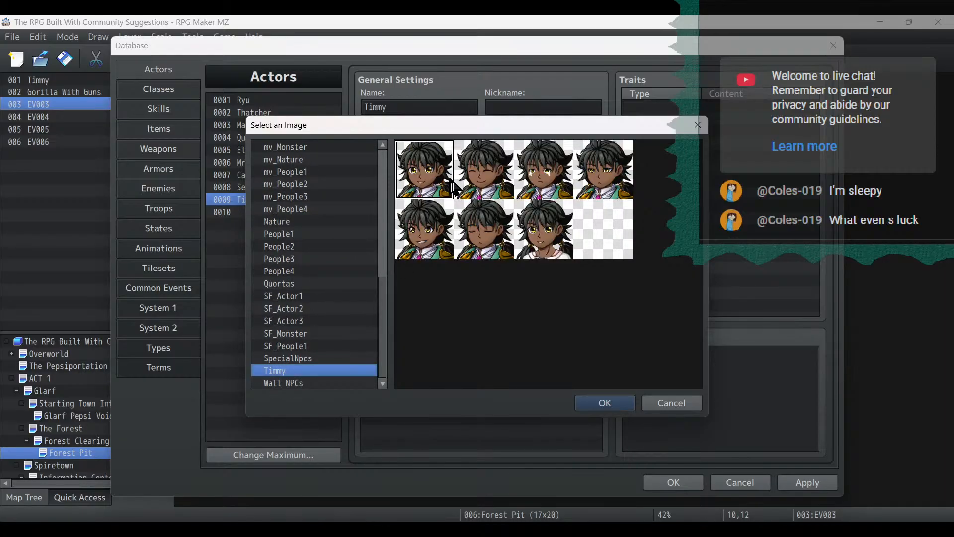
{"action": "double_click", "coordinate": [425, 171]}
Set Timmy's character image to the first walking sprite in the Timmy image set.
{"action": "double_click", "coordinate": [461, 288]}
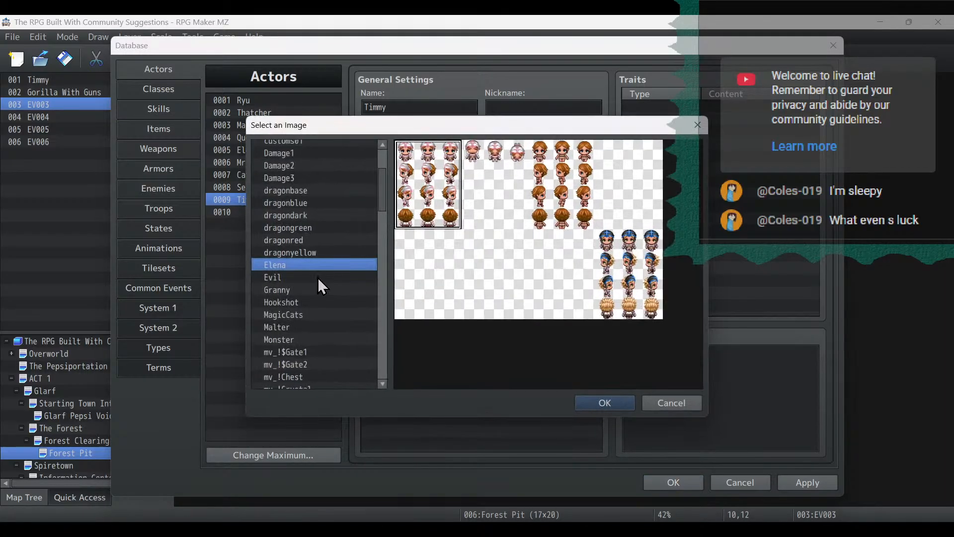
{"action": "scroll", "coordinate": [317, 278], "scroll_direction": "down", "scroll_amount": 2}
{"action": "scroll", "coordinate": [334, 376], "scroll_direction": "down", "scroll_amount": 2}
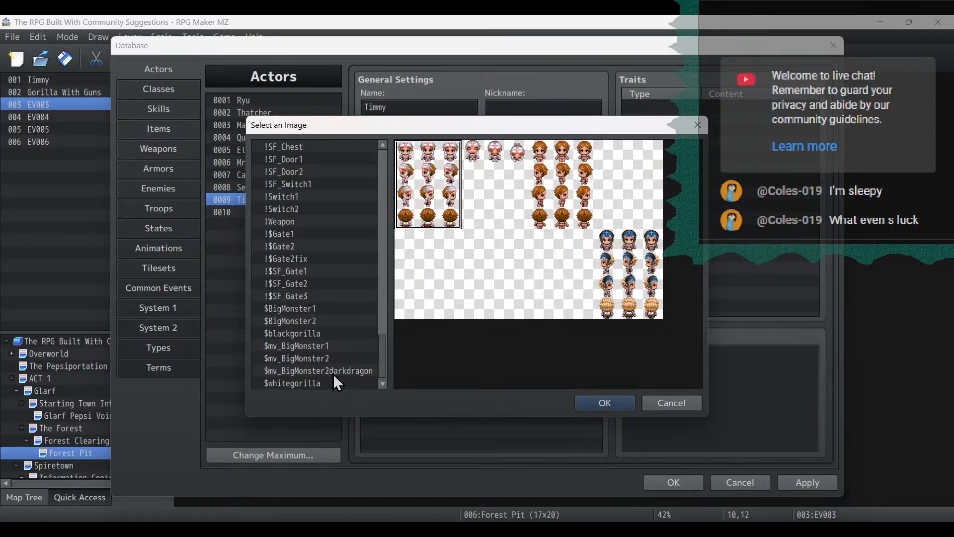
{"action": "scroll", "coordinate": [311, 258], "scroll_direction": "up", "scroll_amount": 6}
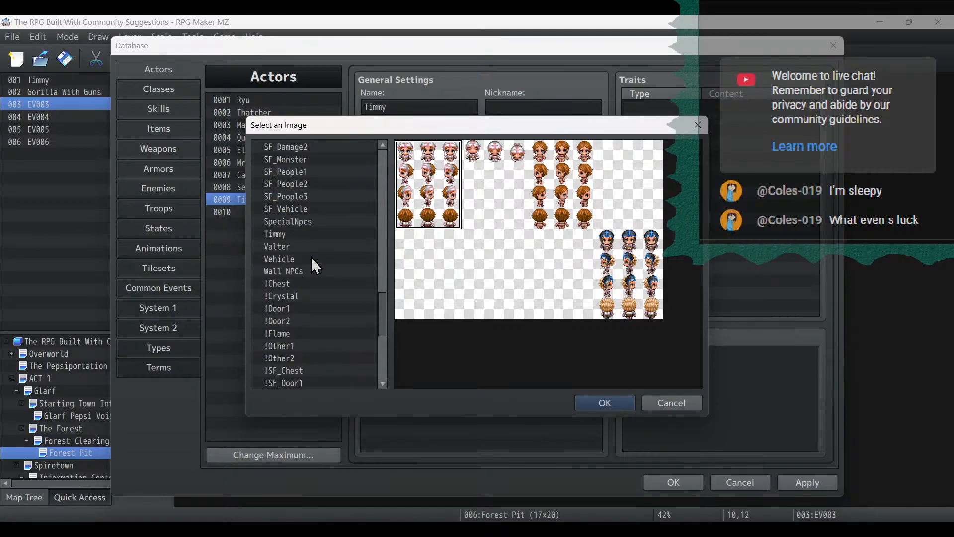
{"action": "left_click", "coordinate": [273, 234]}
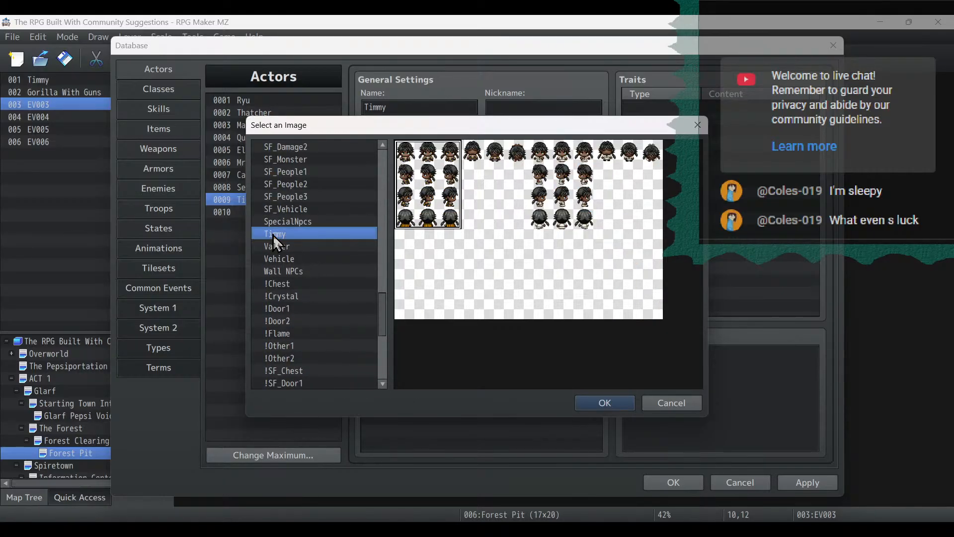
{"action": "double_click", "coordinate": [416, 206]}
Set Timmy's side-view battler image to the Timmy battler sheet.
{"action": "double_click", "coordinate": [535, 265]}
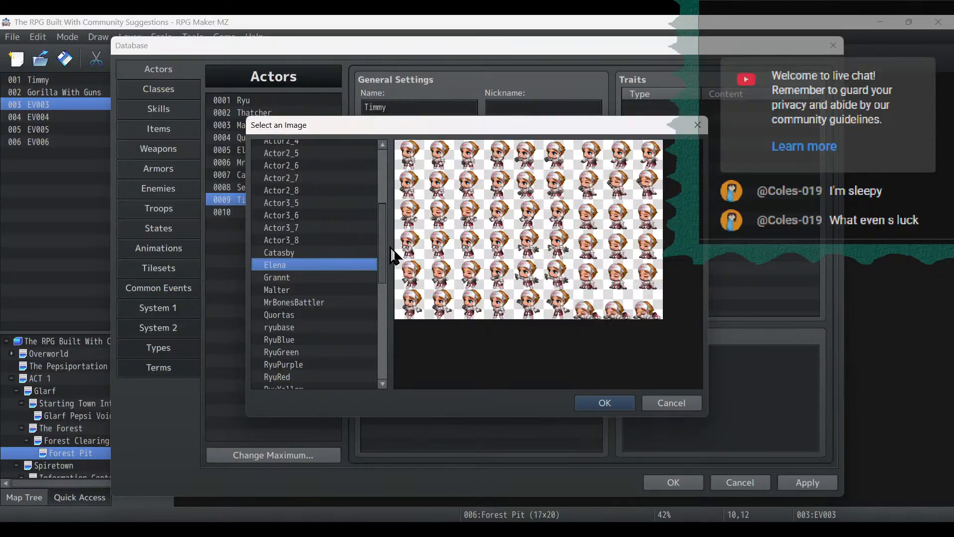
{"action": "left_click_drag", "start_coordinate": [383, 248], "coordinate": [383, 374]}
{"action": "left_click", "coordinate": [332, 382]}
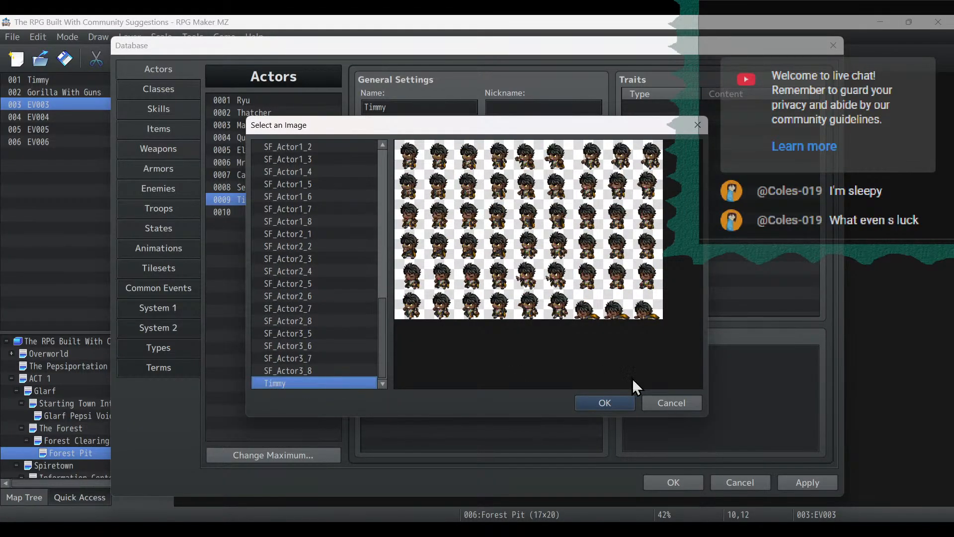
{"action": "left_click", "coordinate": [605, 403]}
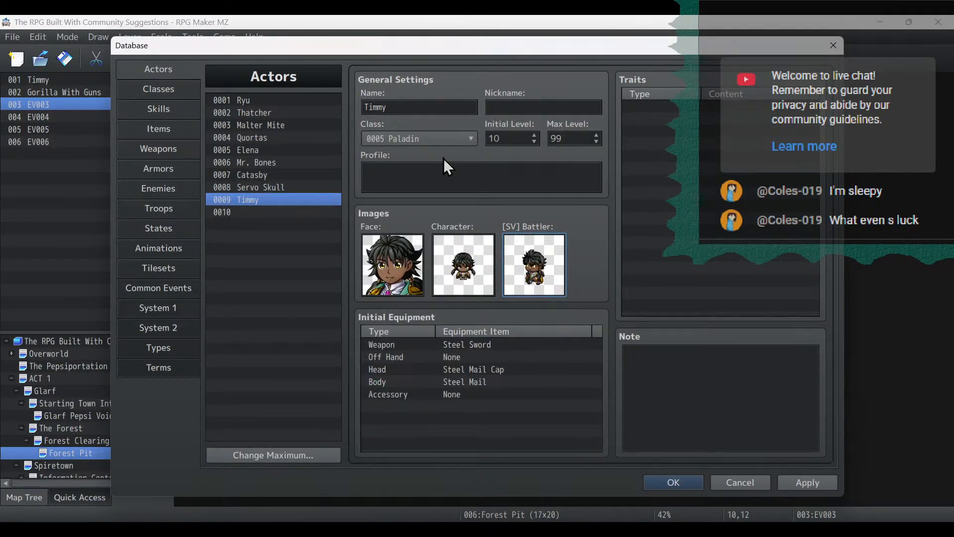
Change Timmy's class to 0017 Dragonslayer and set the initial level to 20.
{"action": "left_click", "coordinate": [437, 138]}
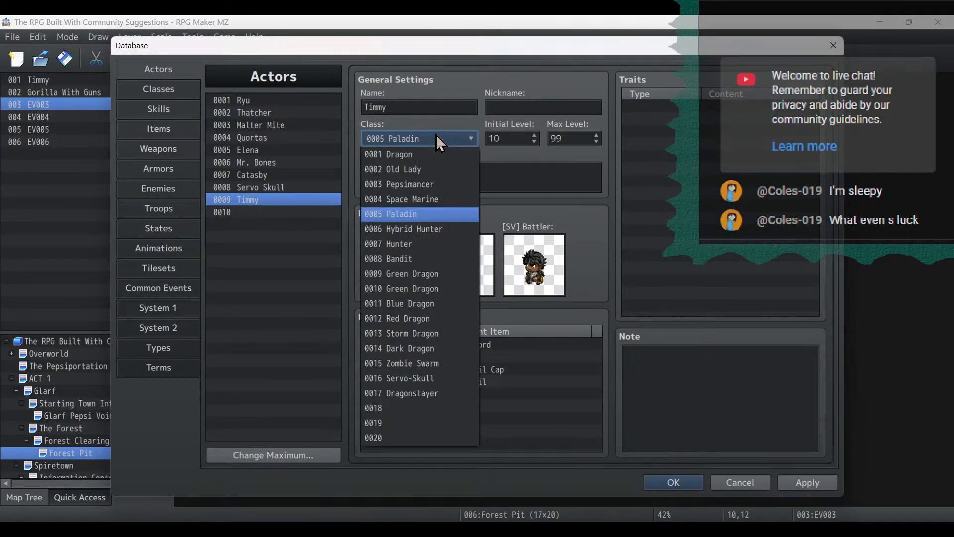
{"action": "left_click", "coordinate": [435, 393]}
{"action": "double_click", "coordinate": [504, 140]}
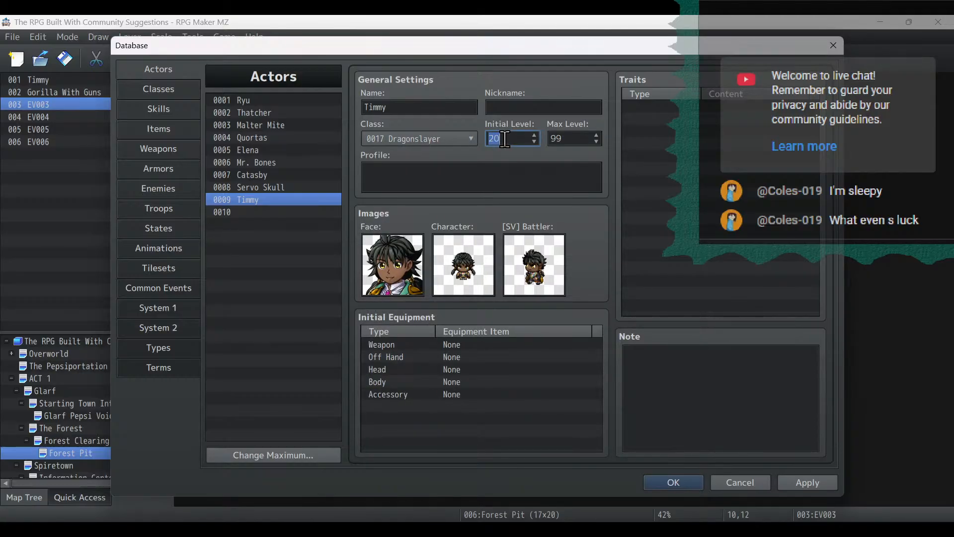
Apply the changes to the actor Timmy and look over the Servo Skull and Catasby actors for comparison.
{"action": "left_click", "coordinate": [808, 482]}
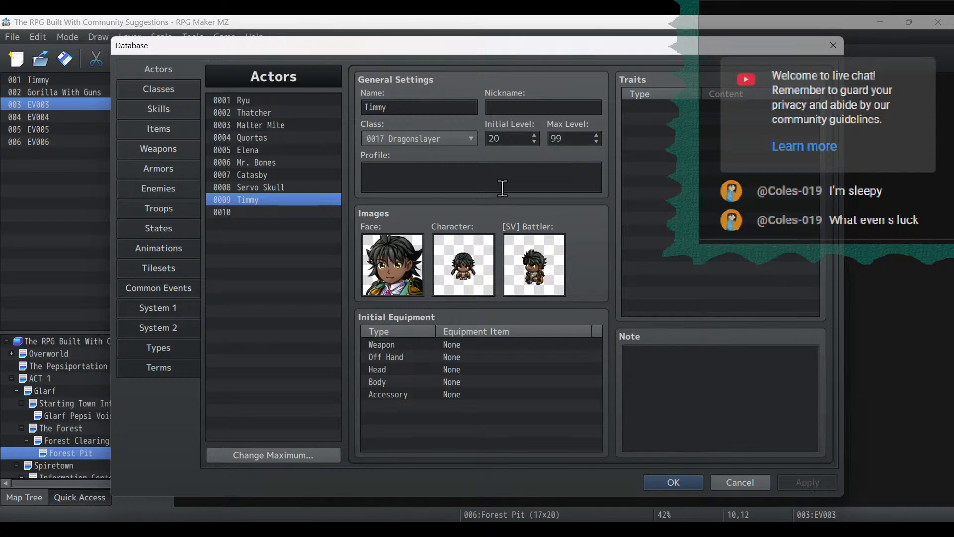
{"action": "left_click", "coordinate": [294, 187]}
{"action": "left_click", "coordinate": [297, 174]}
{"action": "left_click", "coordinate": [297, 199]}
Check which weapon, body and head items are available for Timmy's initial equipment, leaving the slots unassigned.
{"action": "double_click", "coordinate": [486, 348]}
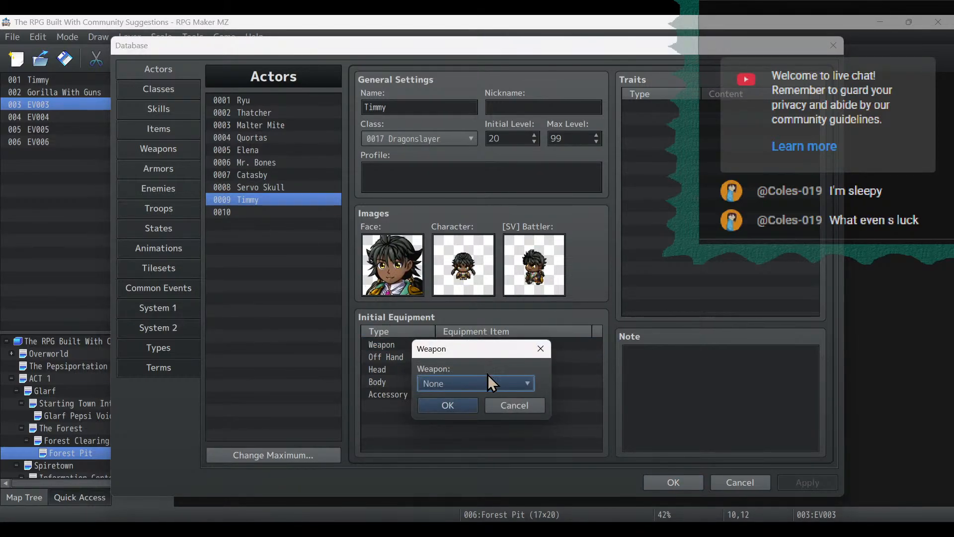
{"action": "left_click", "coordinate": [487, 376]}
{"action": "left_click", "coordinate": [487, 378]}
{"action": "left_click", "coordinate": [520, 404]}
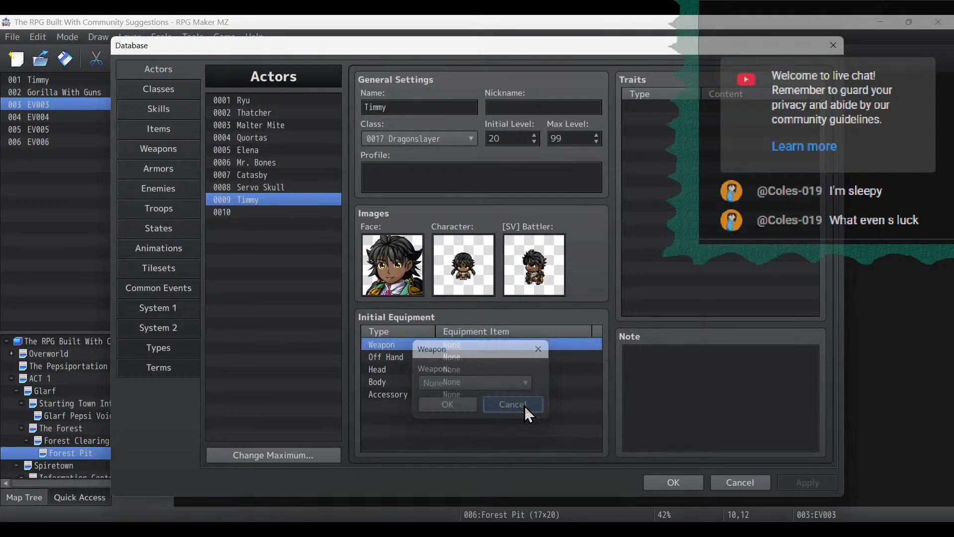
{"action": "double_click", "coordinate": [439, 381]}
{"action": "left_click", "coordinate": [524, 401]}
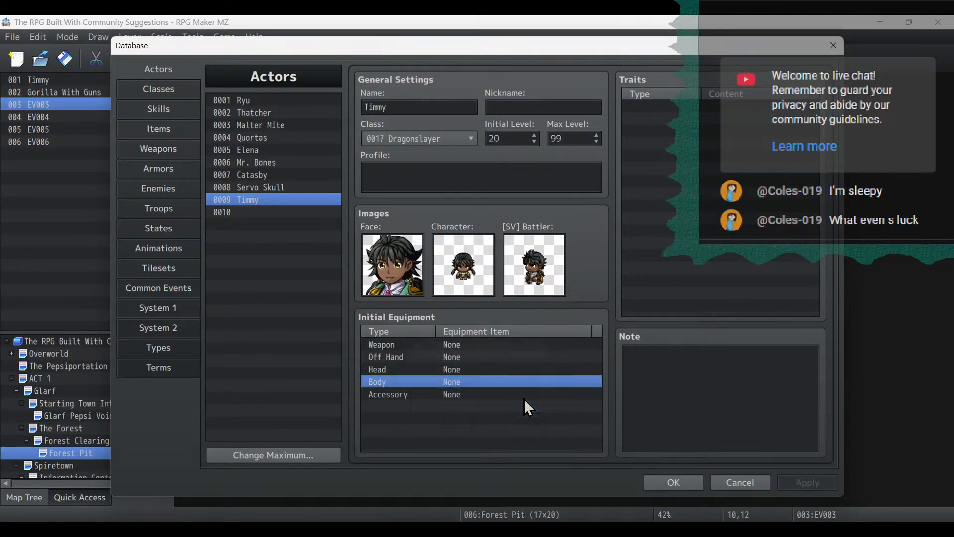
{"action": "double_click", "coordinate": [449, 369]}
{"action": "left_click", "coordinate": [461, 385]}
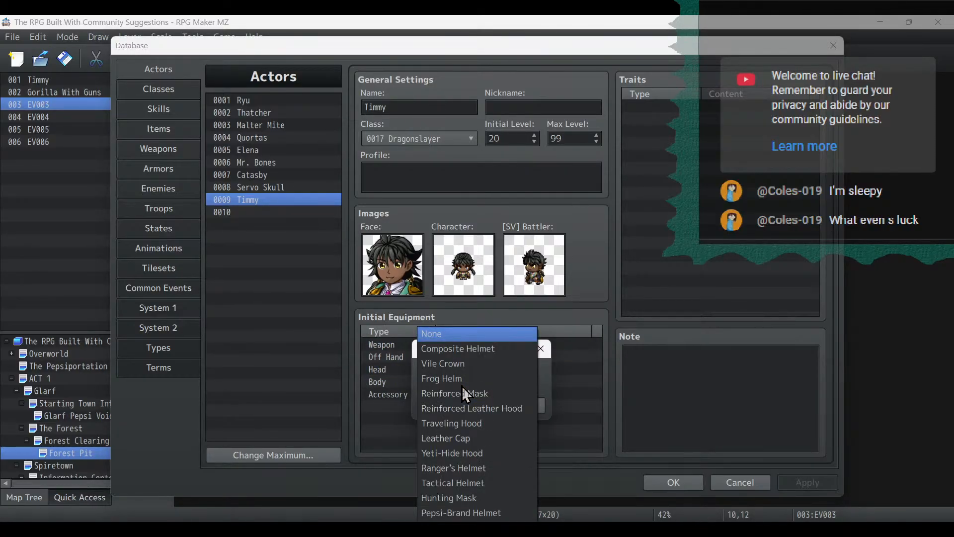
{"action": "left_click", "coordinate": [545, 379]}
{"action": "left_click", "coordinate": [527, 407]}
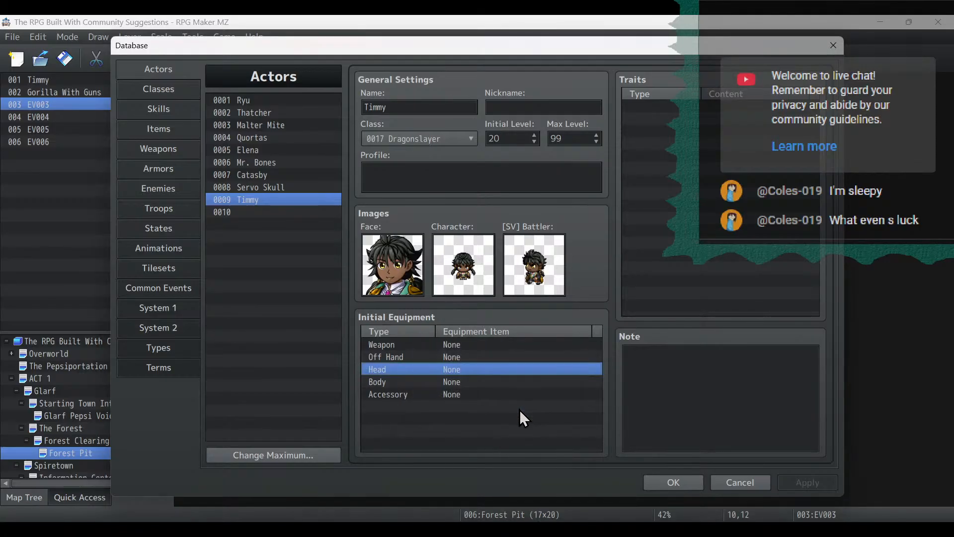
{"action": "left_click", "coordinate": [470, 352]}
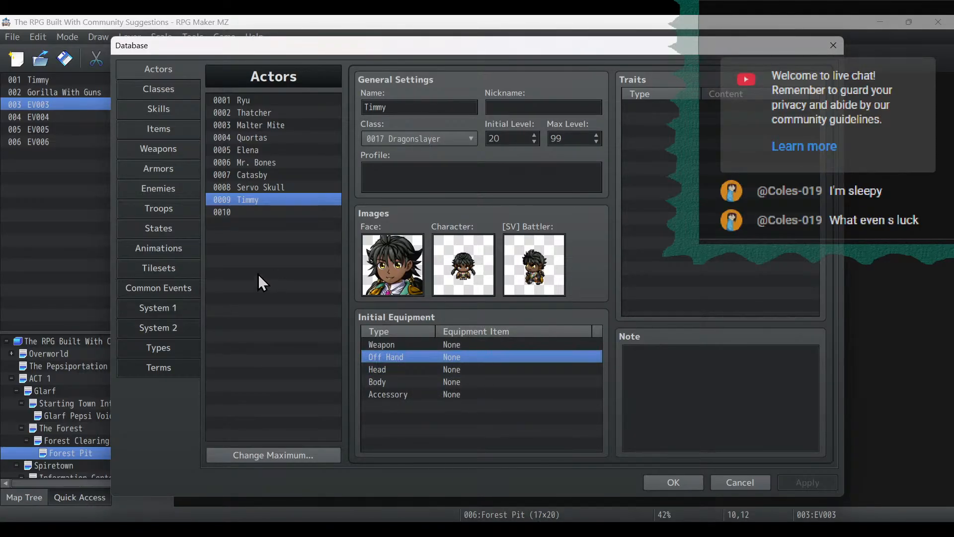
Switch to the Community Project Charts spreadsheet in LibreOffice Calc and examine the Tier 9 Act 4 Buyable row on the Equipment Tiers sheet.
{"action": "mouse_move", "coordinate": [113, 520]}
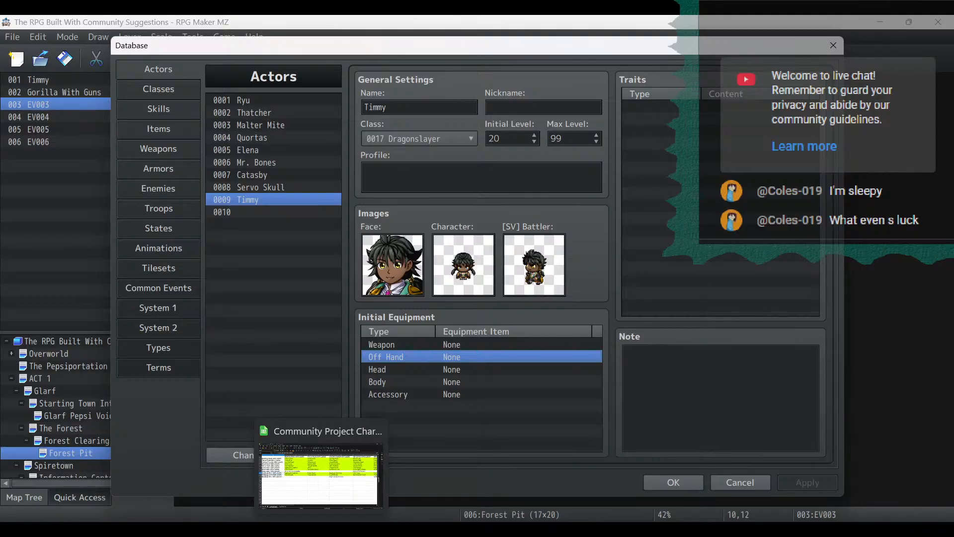
{"action": "left_click", "coordinate": [318, 519]}
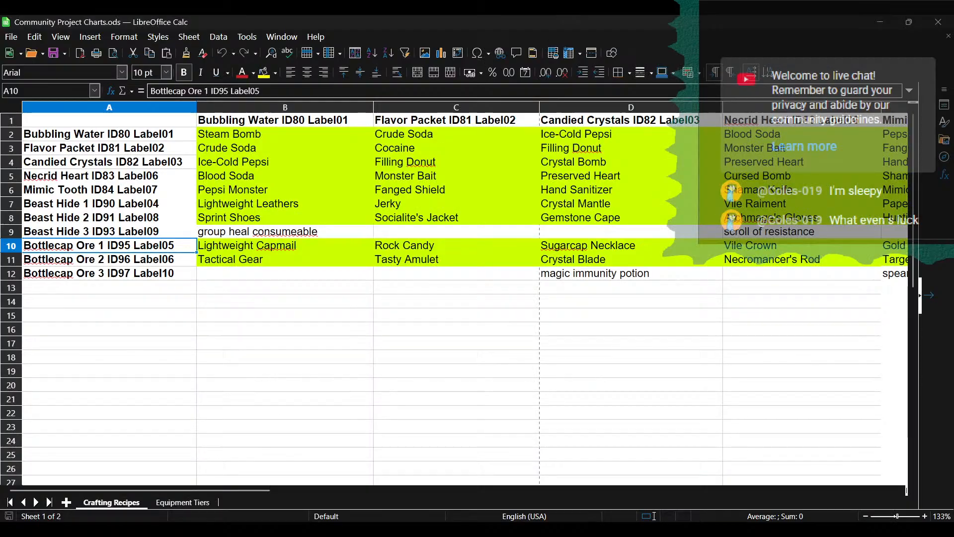
{"action": "left_click", "coordinate": [177, 502]}
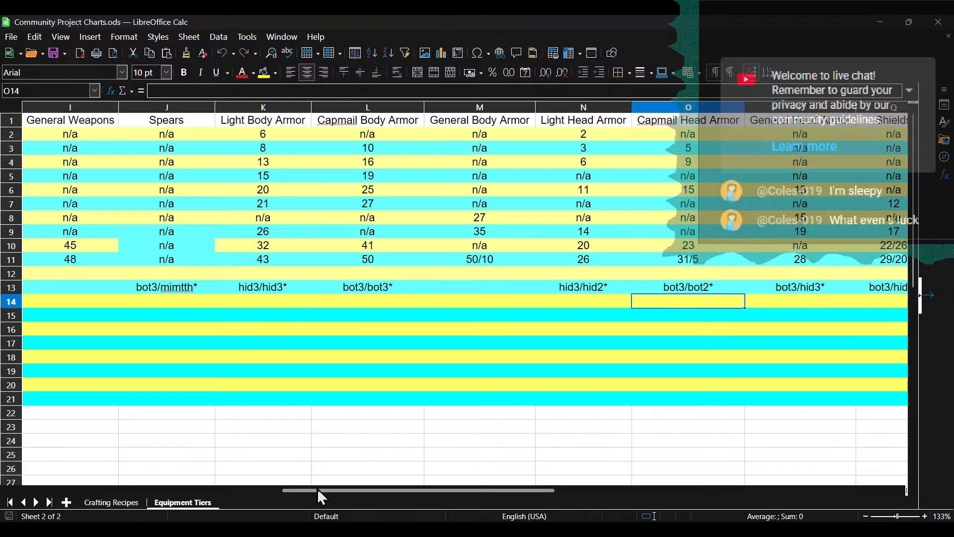
{"action": "left_click_drag", "start_coordinate": [317, 489], "coordinate": [52, 496]}
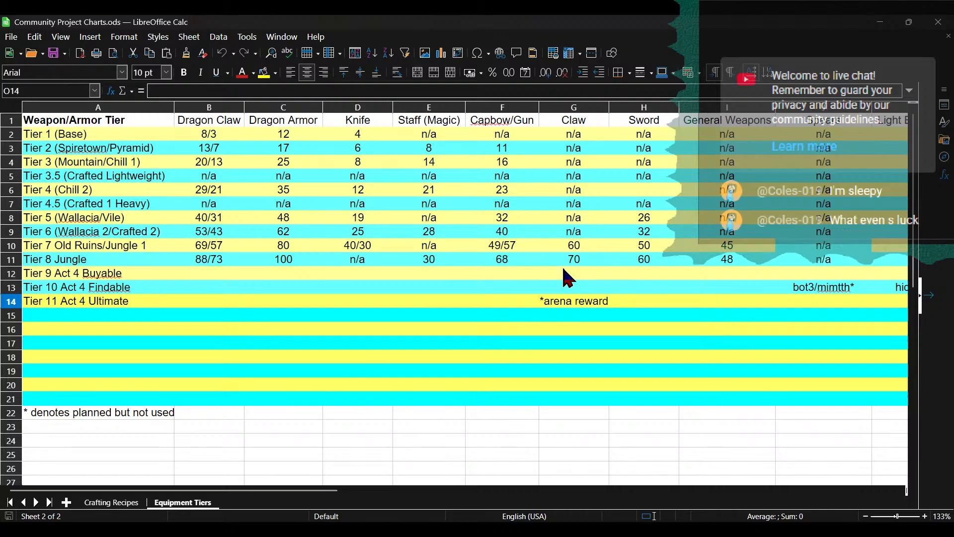
{"action": "left_click", "coordinate": [573, 277]}
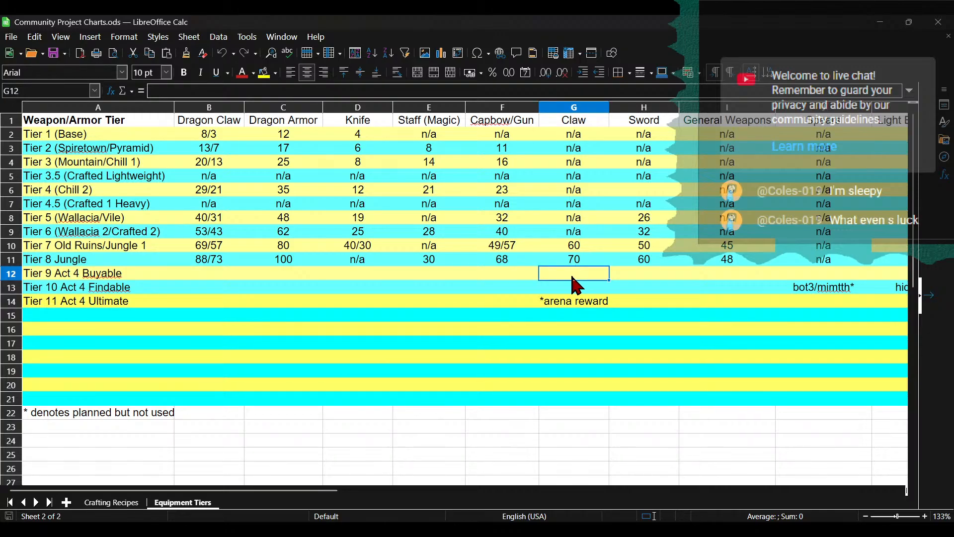
{"action": "left_click", "coordinate": [197, 274]}
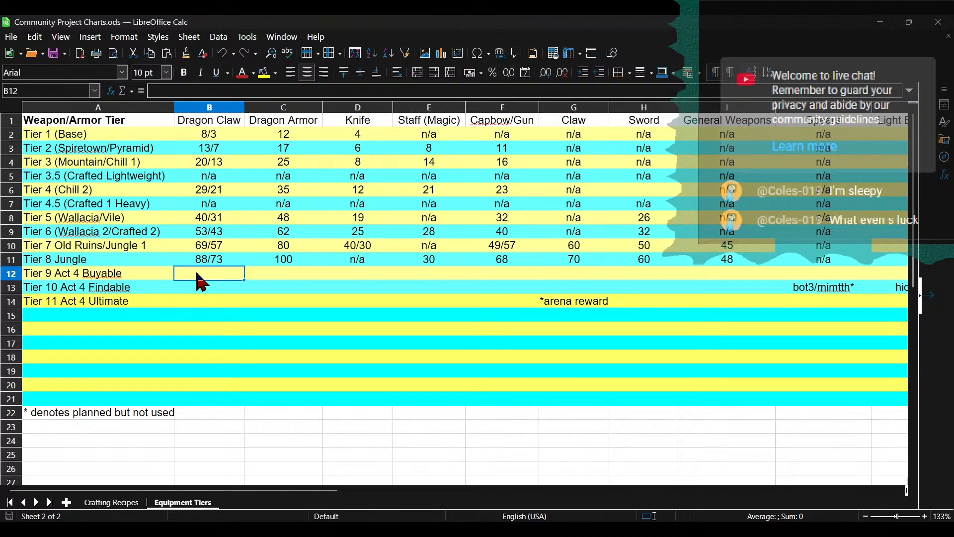
{"action": "left_click", "coordinate": [329, 272]}
{"action": "left_click", "coordinate": [449, 276]}
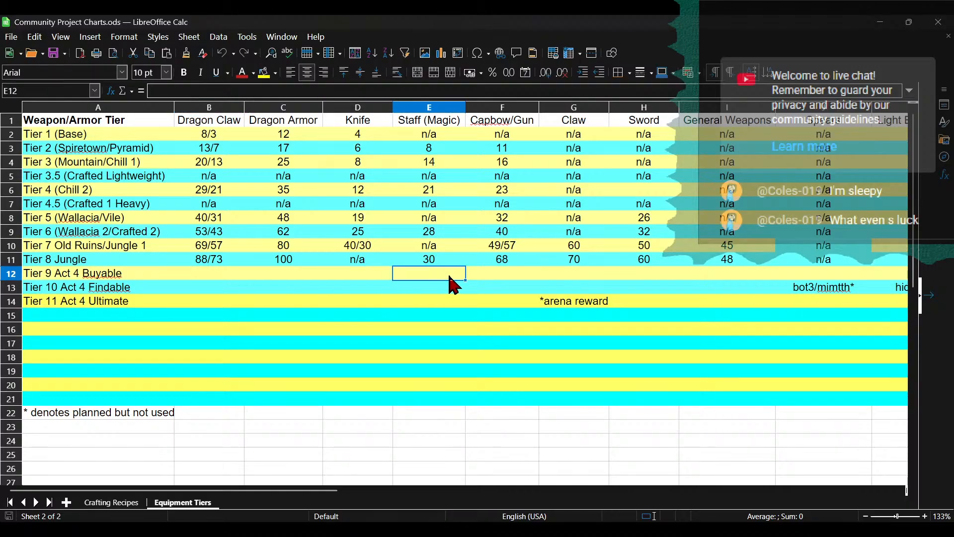
{"action": "left_click", "coordinate": [525, 274]}
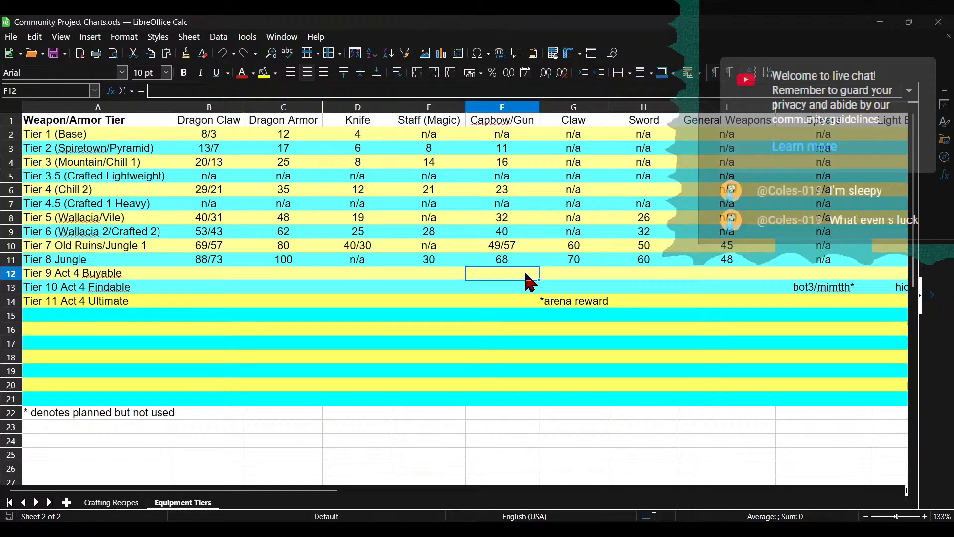
{"action": "left_click", "coordinate": [825, 275]}
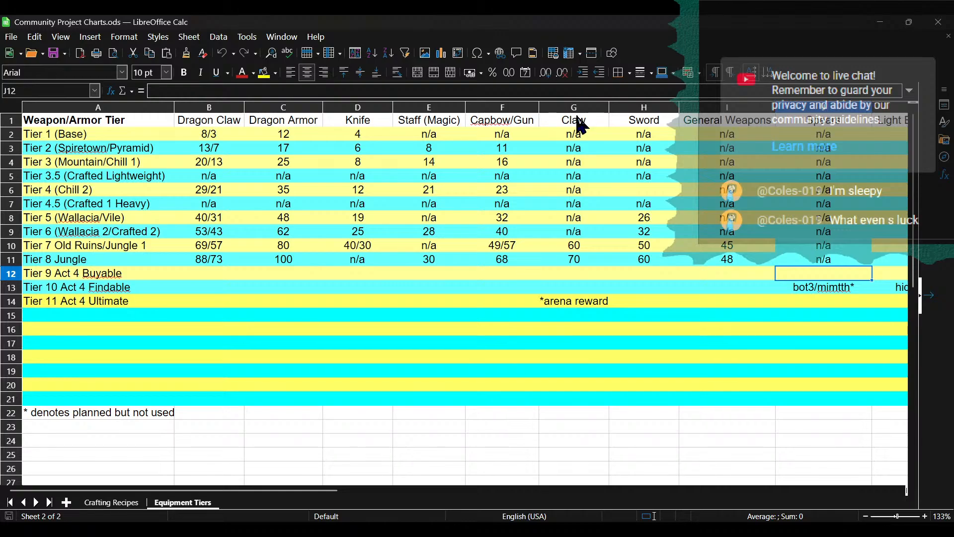
Compare the Tier 7 and Tier 8 attack values for claws, swords and general weapons, plus the Tier 8 capbow/gun value.
{"action": "left_click", "coordinate": [576, 250]}
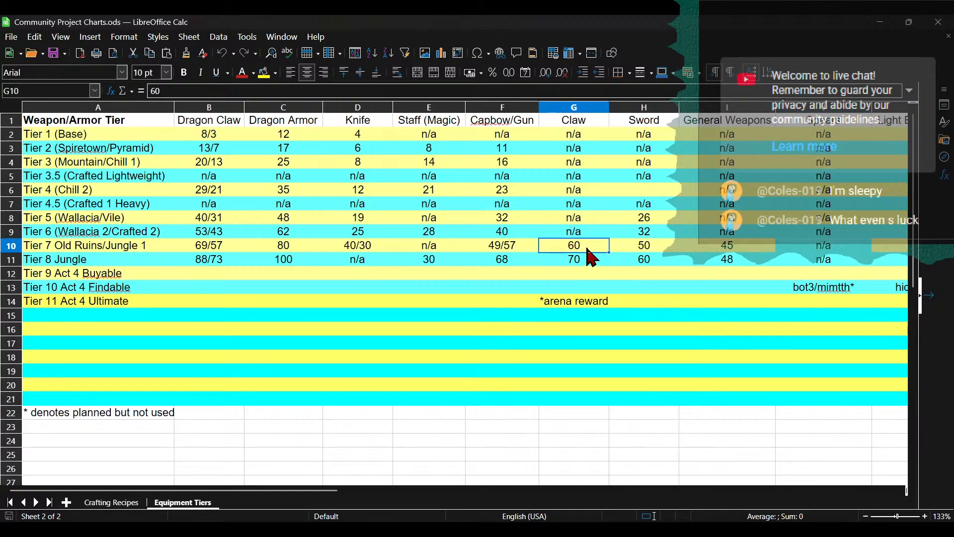
{"action": "left_click", "coordinate": [588, 260]}
{"action": "left_click", "coordinate": [664, 248]}
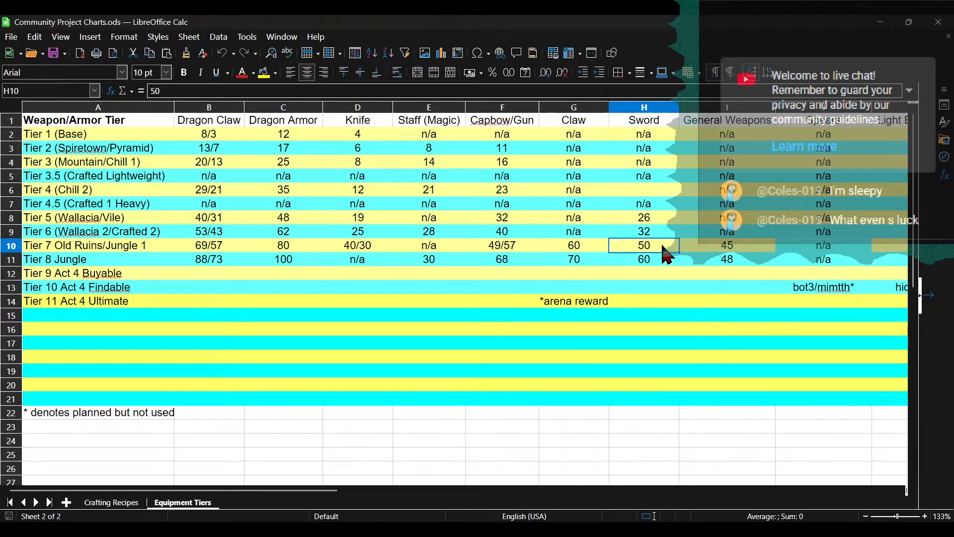
{"action": "left_click", "coordinate": [666, 260]}
{"action": "left_click", "coordinate": [735, 247]}
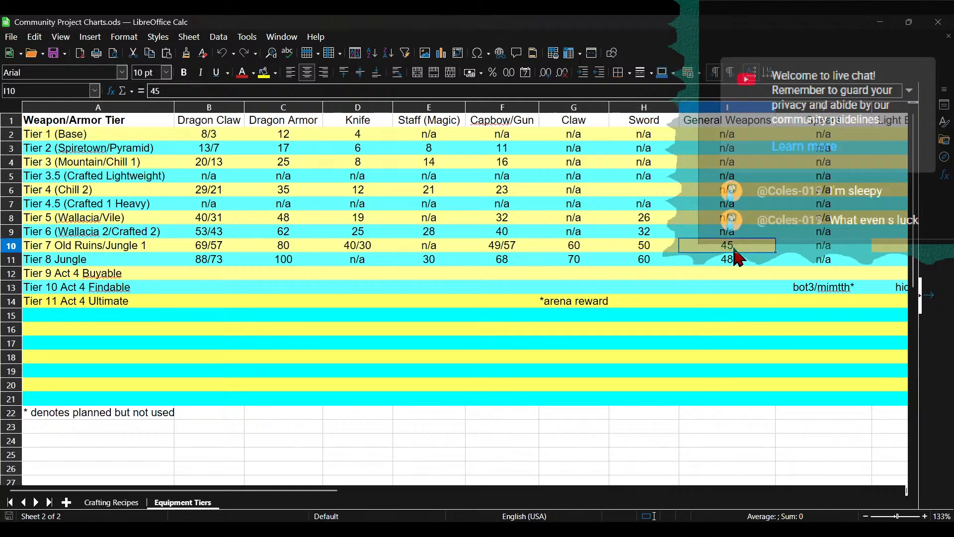
{"action": "left_click", "coordinate": [738, 260]}
{"action": "left_click", "coordinate": [548, 264]}
{"action": "left_click", "coordinate": [528, 259]}
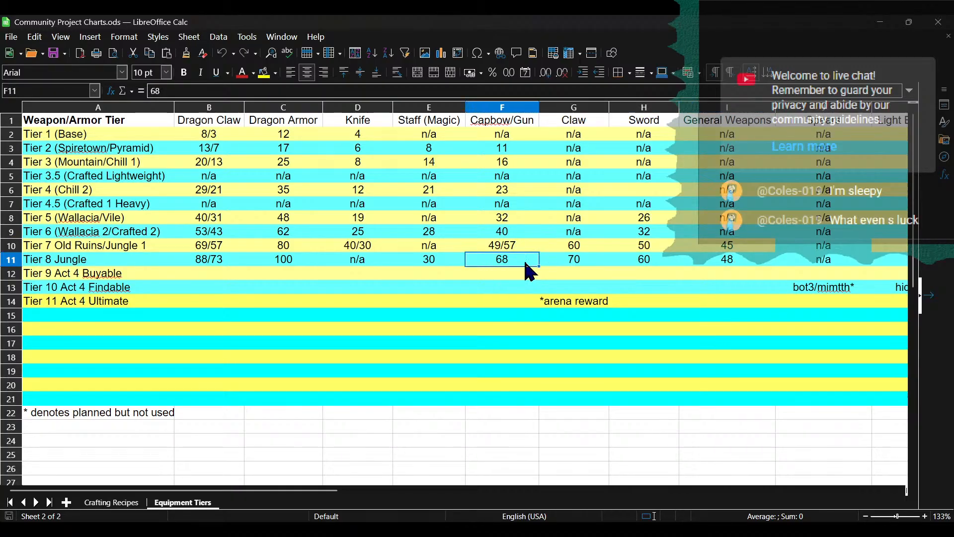
Enter 78 as the Spears value for Tier 9 Act 4 Buyable and save the spreadsheet.
{"action": "left_click", "coordinate": [840, 275]}
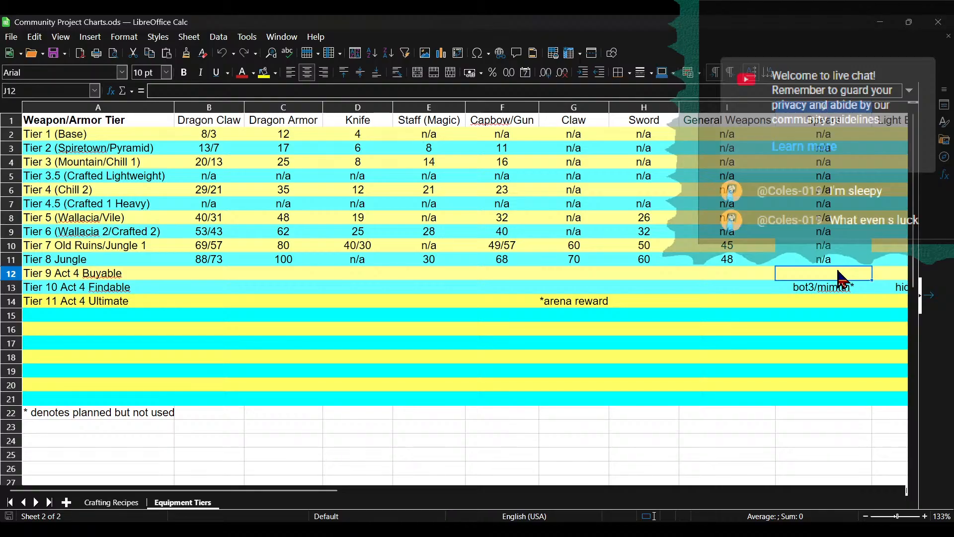
{"action": "type", "text": "78"}
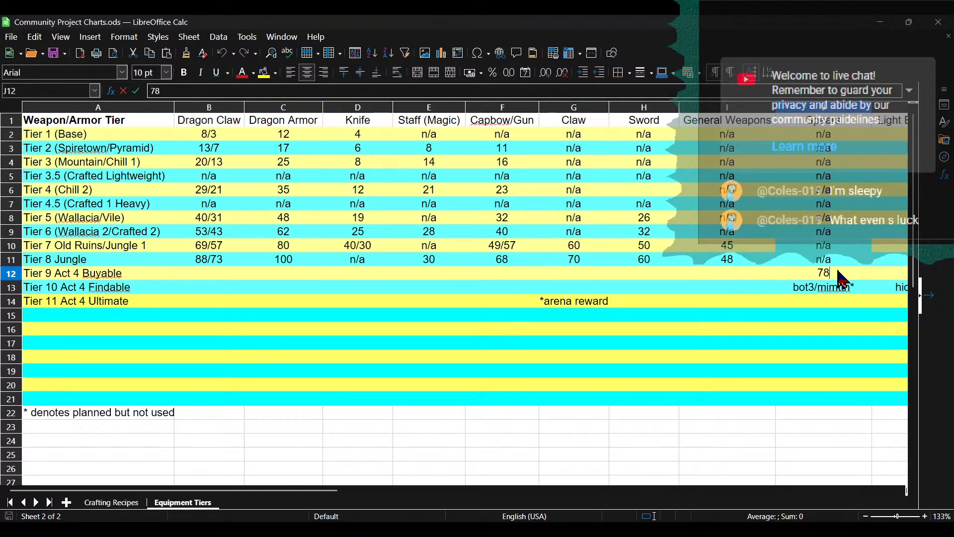
{"action": "left_click", "coordinate": [821, 369]}
{"action": "left_click", "coordinate": [835, 275]}
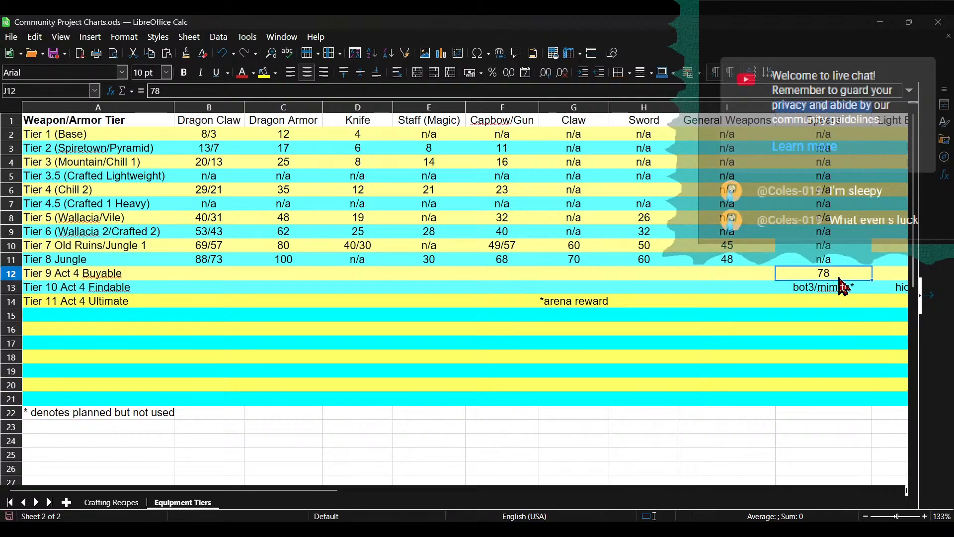
{"action": "left_click", "coordinate": [53, 54]}
Switch back to the RPG Maker MZ database and copy the Hunting Claws weapon into the empty weapon slot 0001.
{"action": "key", "text": "alt+Tab"}
{"action": "left_click", "coordinate": [156, 149]}
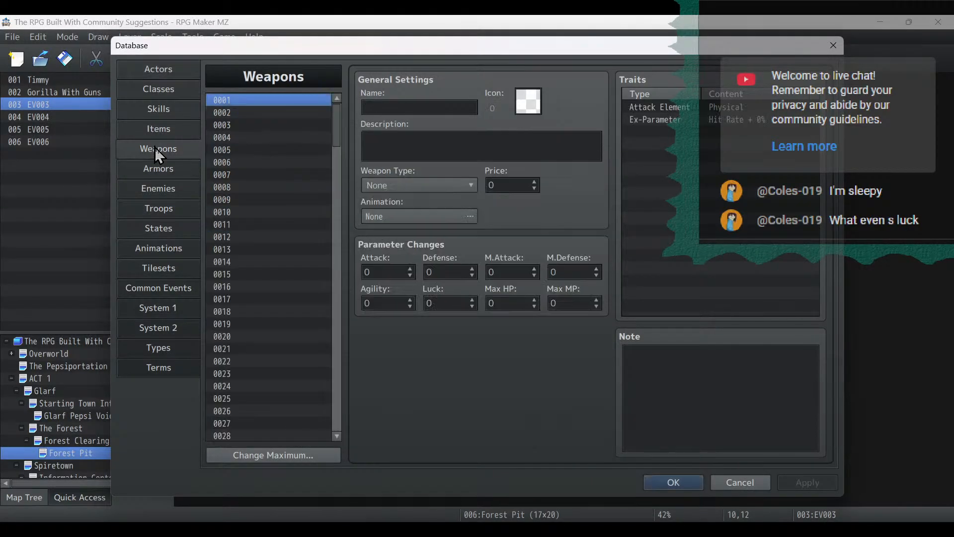
{"action": "left_click_drag", "start_coordinate": [339, 123], "coordinate": [339, 163]}
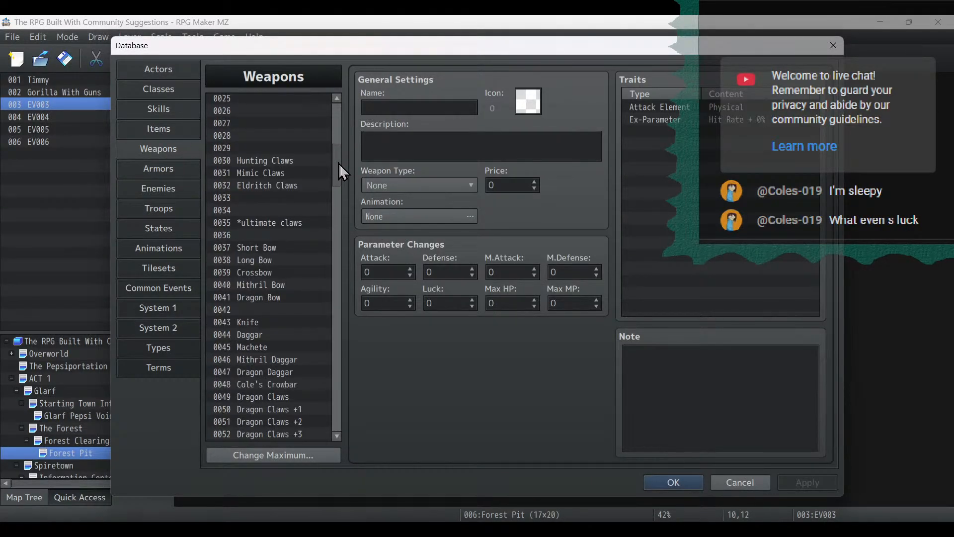
{"action": "left_click", "coordinate": [287, 167]}
{"action": "right_click", "coordinate": [287, 165]}
{"action": "left_click", "coordinate": [335, 170]}
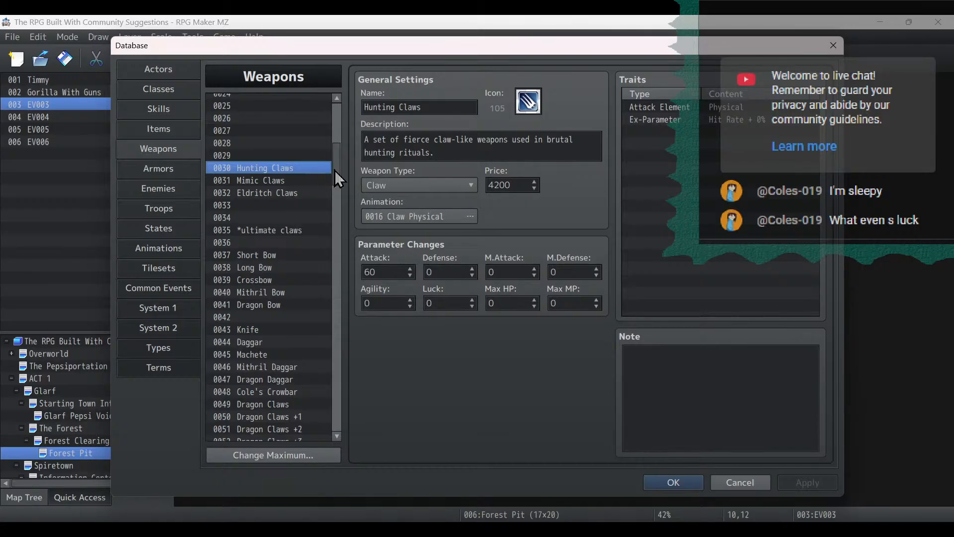
{"action": "left_click_drag", "start_coordinate": [340, 170], "coordinate": [338, 128]}
{"action": "left_click", "coordinate": [291, 102]}
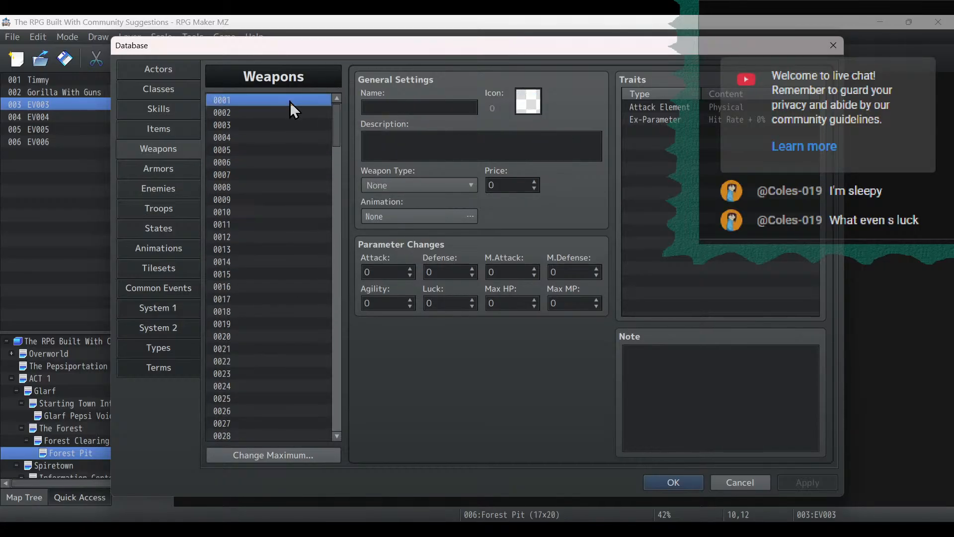
{"action": "right_click", "coordinate": [290, 102]}
{"action": "left_click", "coordinate": [329, 123]}
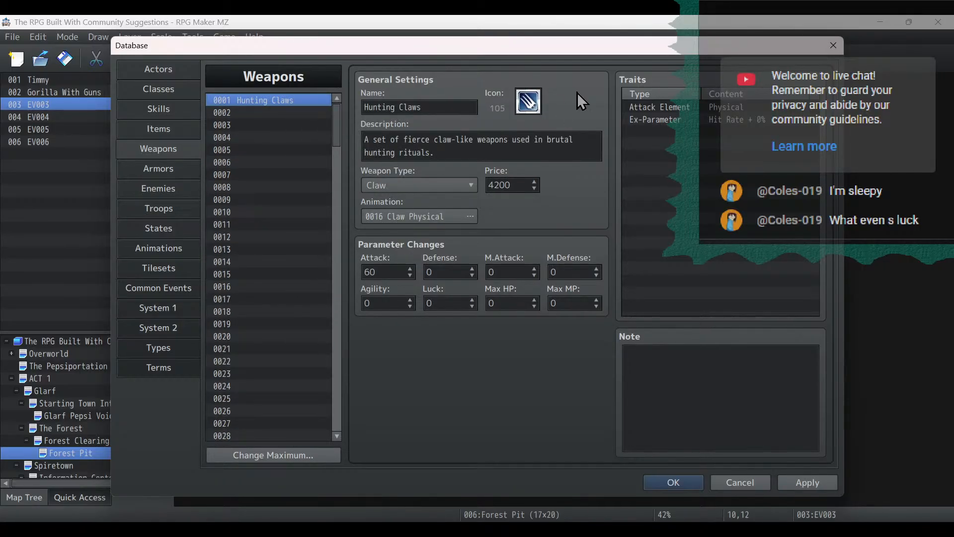
Give weapon 0001 the spear icon 107, set its weapon type to Spear and apply the changes.
{"action": "left_click", "coordinate": [528, 102]}
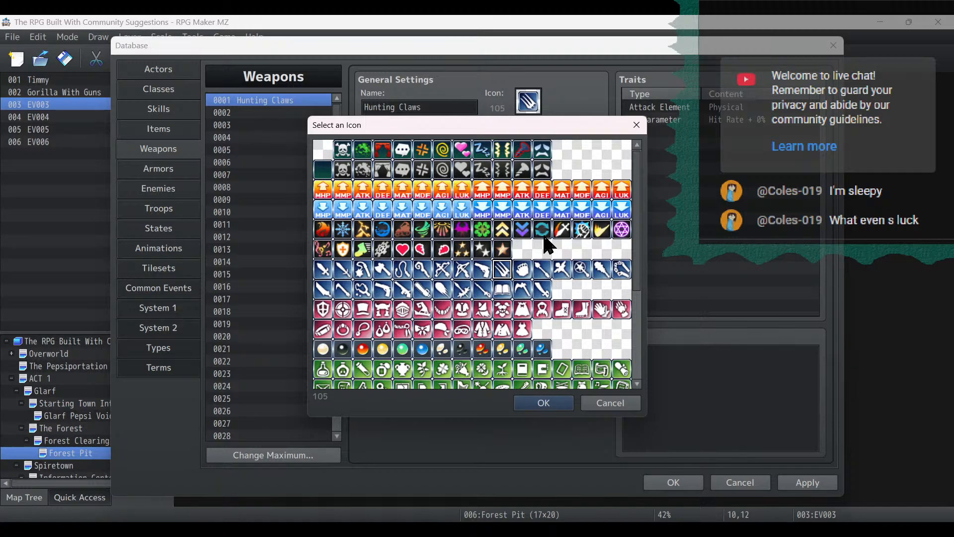
{"action": "double_click", "coordinate": [543, 269]}
{"action": "left_click", "coordinate": [437, 185]}
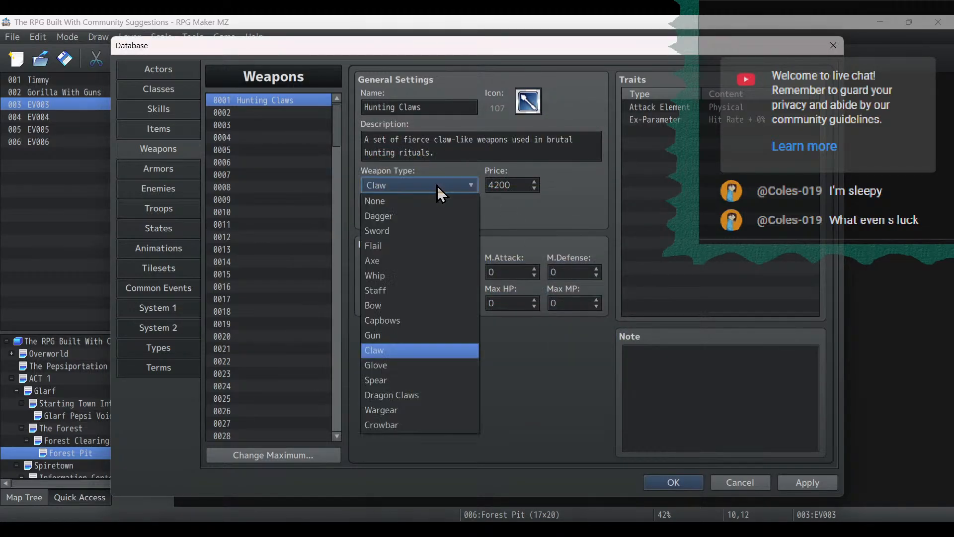
{"action": "left_click", "coordinate": [399, 380]}
{"action": "left_click", "coordinate": [790, 482]}
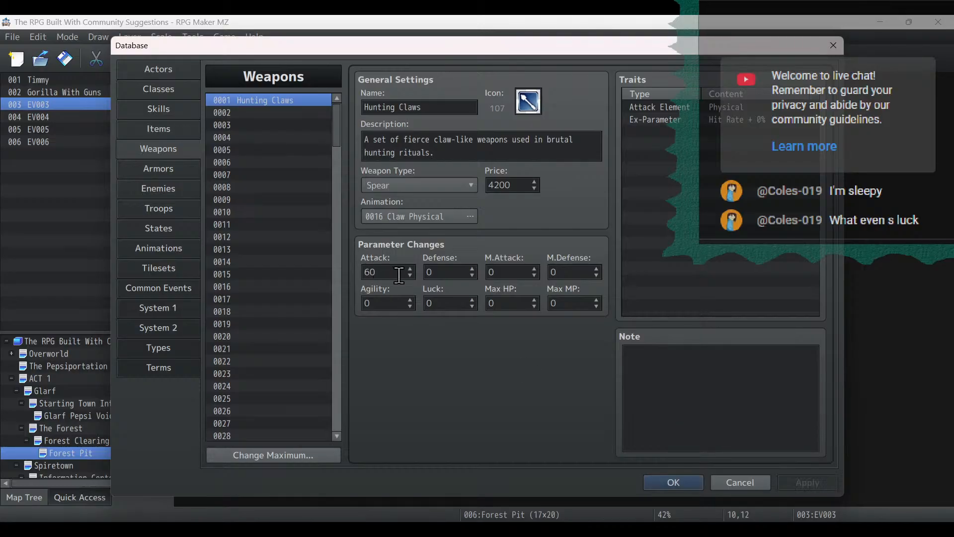
Set weapon 0001's attack to 78 and its price to 7600.
{"action": "double_click", "coordinate": [399, 275]}
{"action": "type", "text": "78"}
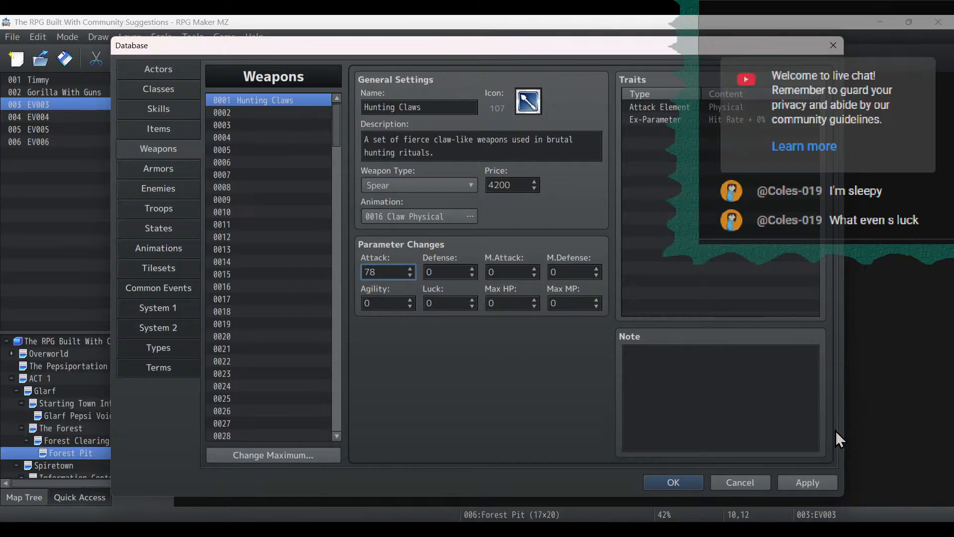
{"action": "left_click", "coordinate": [795, 481]}
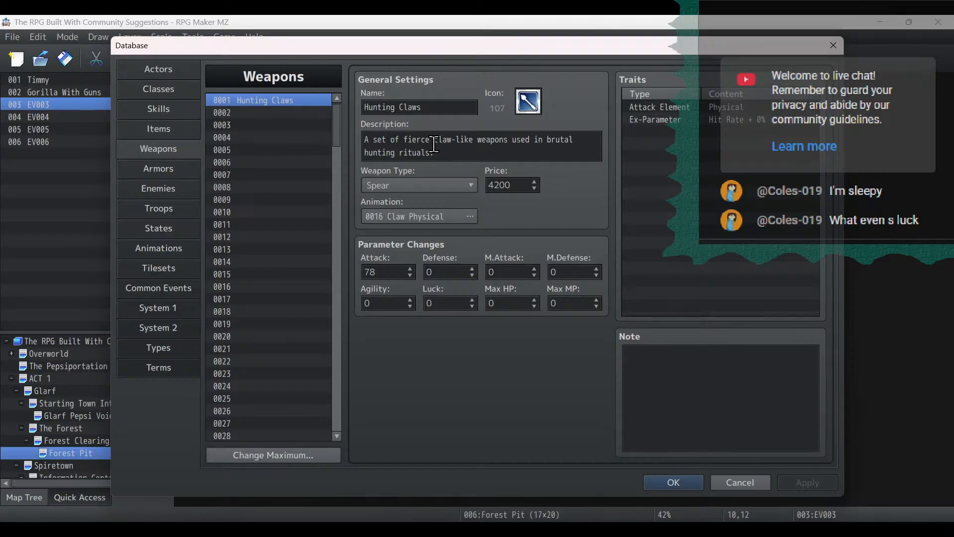
{"action": "double_click", "coordinate": [519, 181]}
{"action": "type", "text": "7600"}
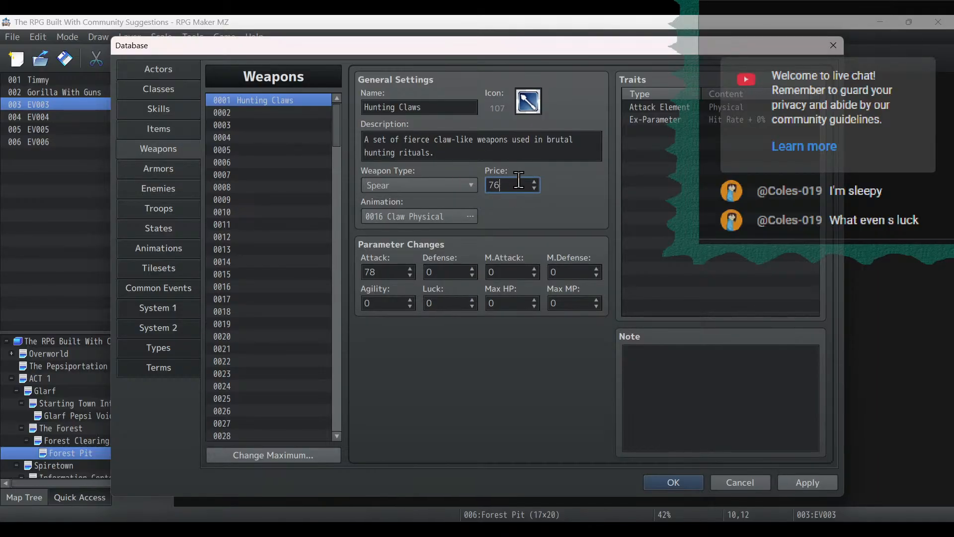
Rename weapon 0001 as Slaying Lance.
{"action": "left_click", "coordinate": [471, 156]}
{"action": "left_click", "coordinate": [421, 102]}
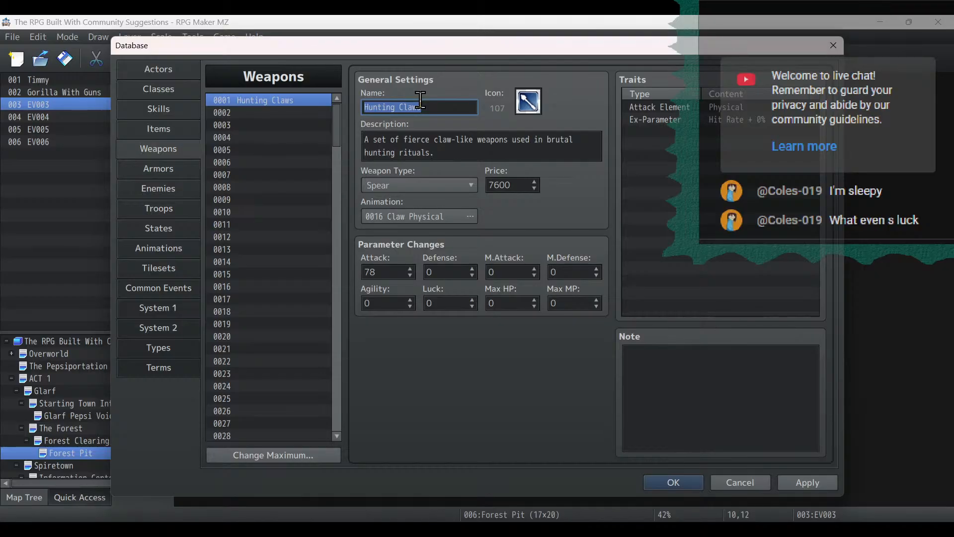
{"action": "type", "text": "Scag"}
{"action": "key", "text": "BackSpace"}
{"action": "key", "text": "BackSpace"}
{"action": "key", "text": "BackSpace"}
{"action": "key", "text": "BackSpace"}
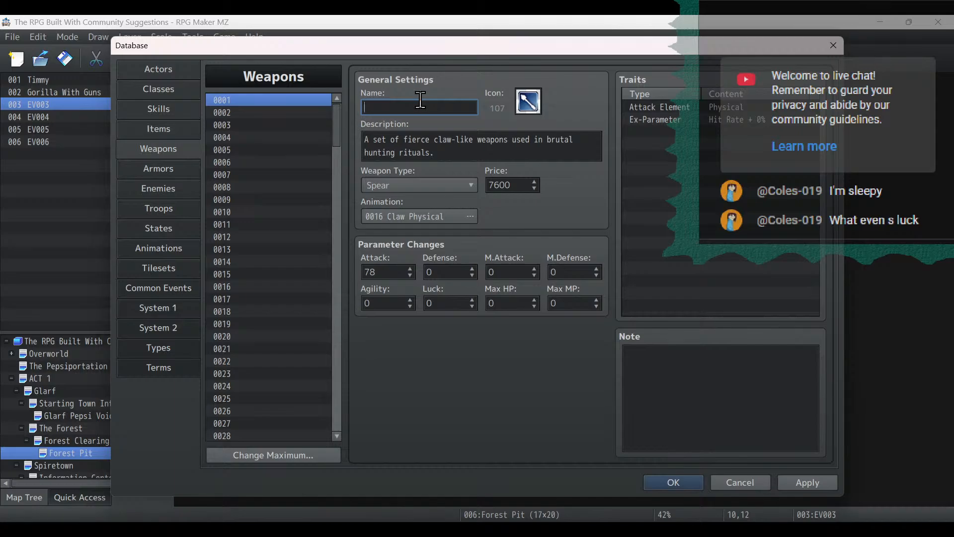
{"action": "type", "text": "Slaying Lance"}
{"action": "key", "text": "Tab"}
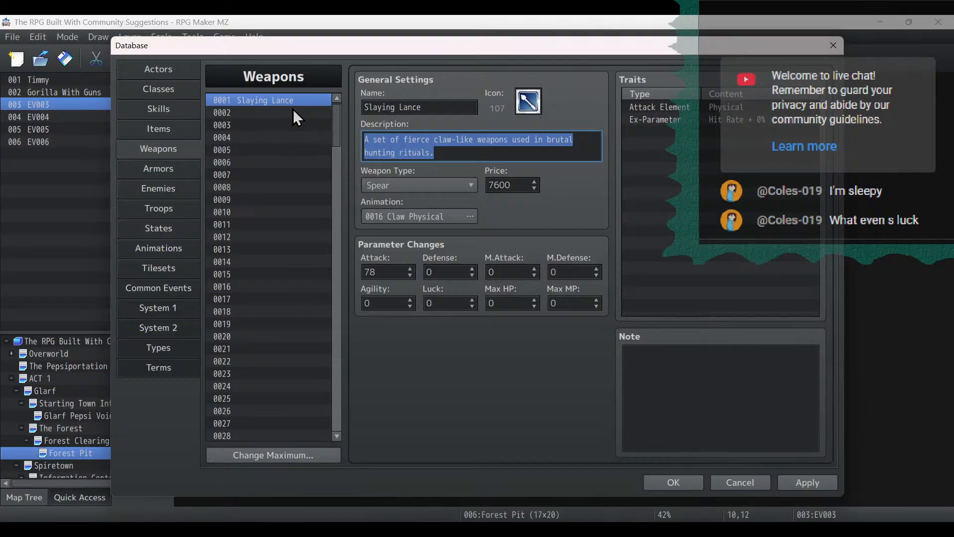
Set weapon 0001's description to "A long, needle-like spear designed to pierce straight through the thickest scales." and apply the changes.
{"action": "type", "text": "A s"}
{"action": "key", "text": "BackSpace"}
{"action": "key", "text": "BackSpace"}
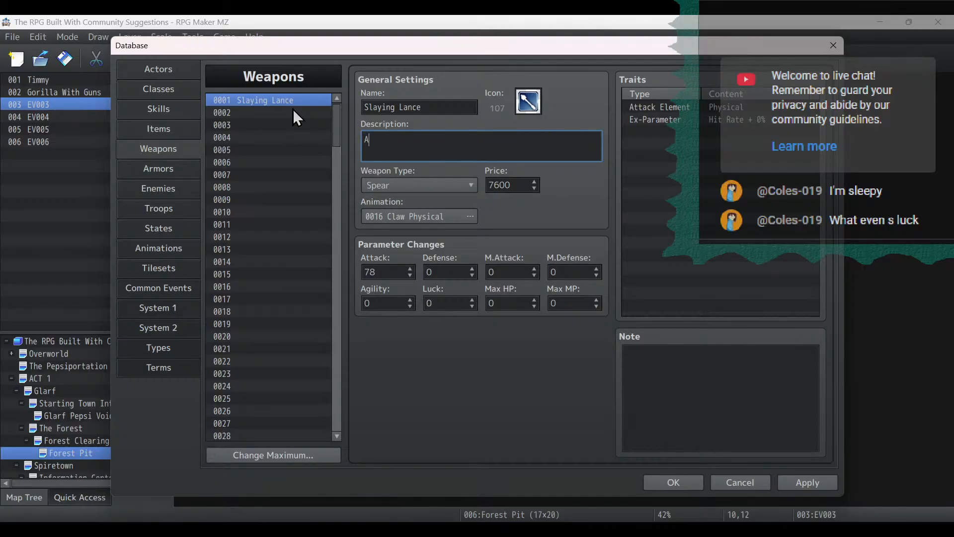
{"action": "type", "text": "long, needle-like spear designed to "}
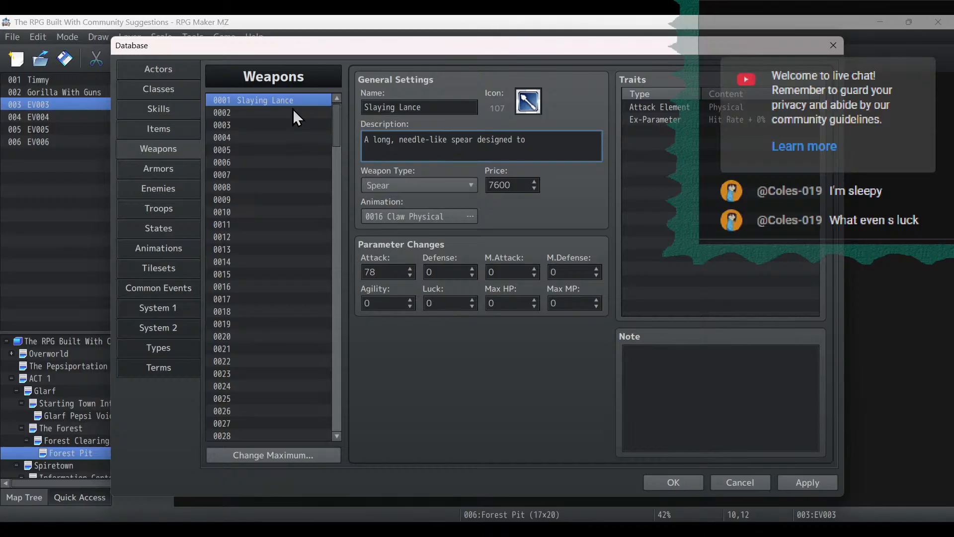
{"action": "type", "text": "pierce straight through the "}
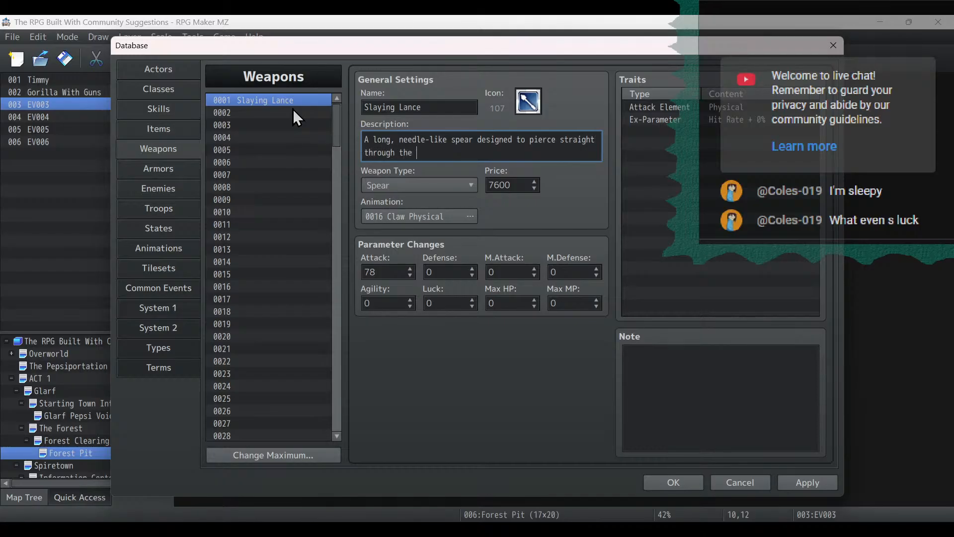
{"action": "type", "text": "most powerful"}
{"action": "key", "text": "BackSpace"}
{"action": "key", "text": "BackSpace"}
{"action": "key", "text": "BackSpace"}
{"action": "key", "text": "BackSpace"}
{"action": "key", "text": "BackSpace"}
{"action": "key", "text": "BackSpace"}
{"action": "key", "text": "BackSpace"}
{"action": "key", "text": "BackSpace"}
{"action": "key", "text": "BackSpace"}
{"action": "key", "text": "BackSpace"}
{"action": "key", "text": "BackSpace"}
{"action": "key", "text": "BackSpace"}
{"action": "key", "text": "BackSpace"}
{"action": "key", "text": "BackSpace"}
{"action": "type", "text": "thickest scales."}
{"action": "left_click", "coordinate": [822, 487]}
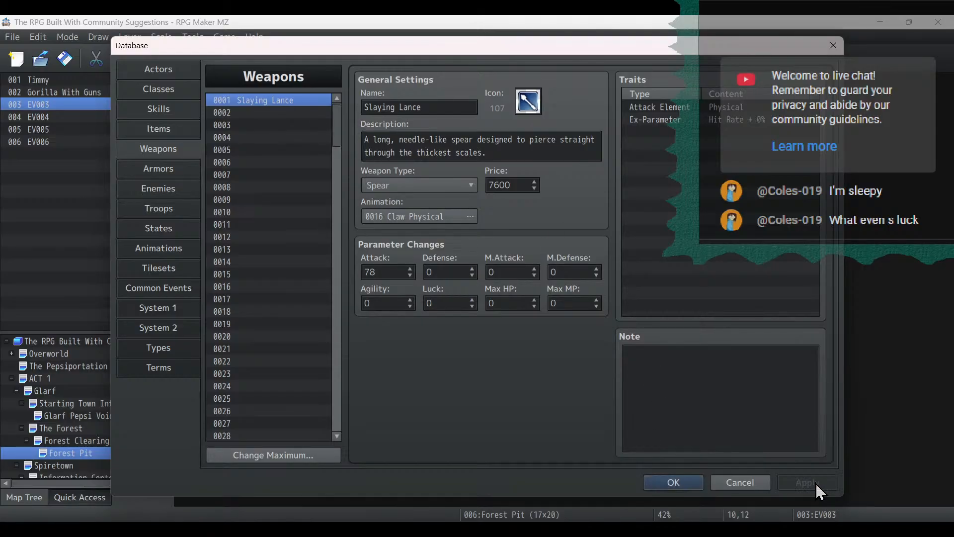
Set the Slaying Lance as the initial weapon of the actor Timmy.
{"action": "left_click", "coordinate": [151, 88]}
{"action": "left_click", "coordinate": [164, 69]}
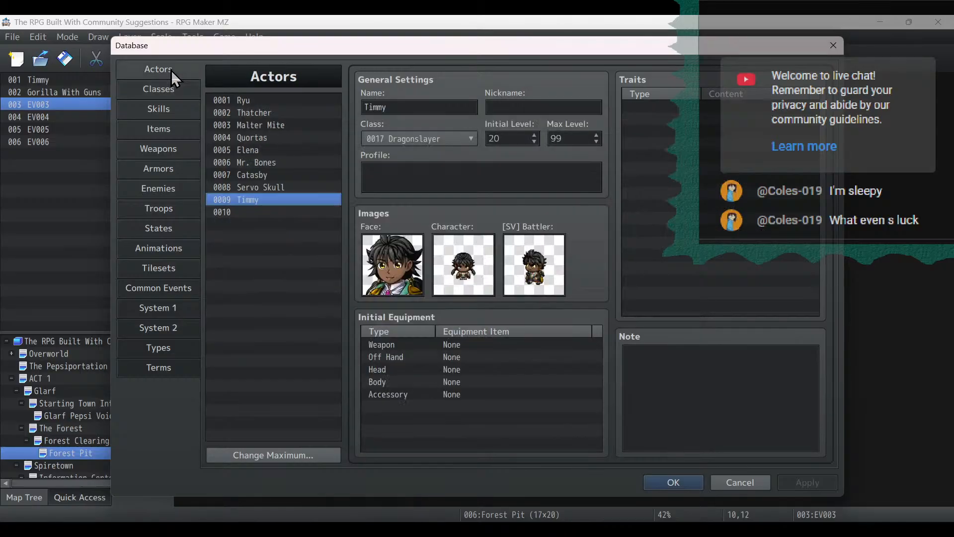
{"action": "double_click", "coordinate": [470, 345]}
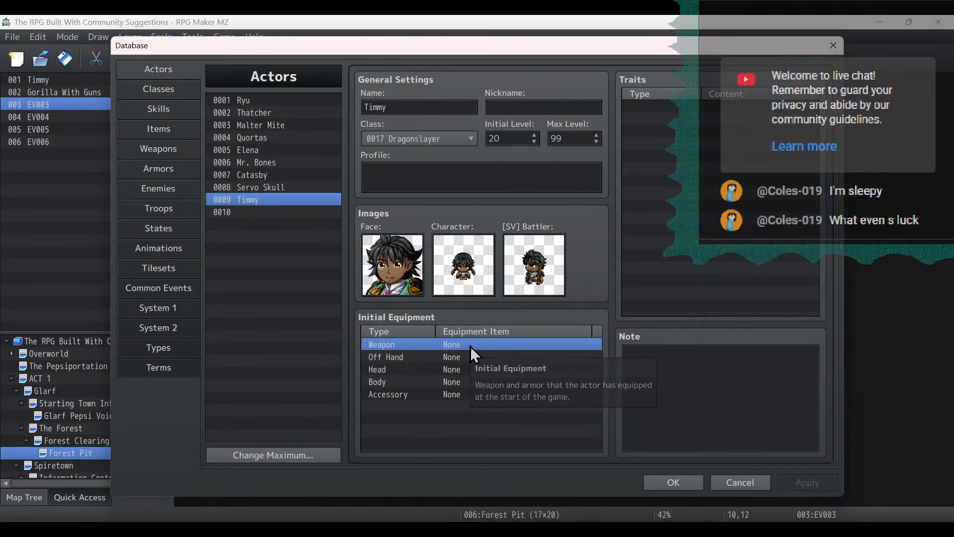
{"action": "left_click", "coordinate": [469, 383]}
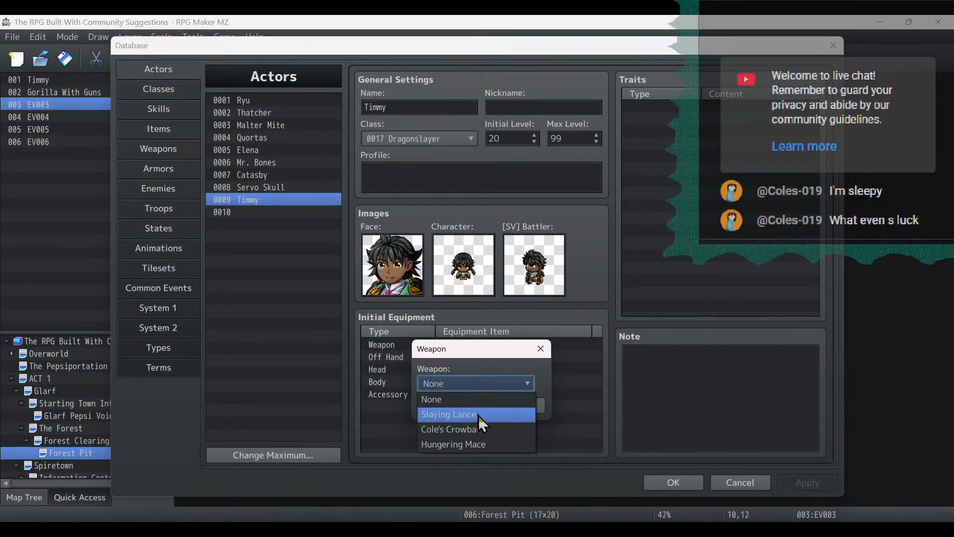
{"action": "left_click", "coordinate": [478, 415]}
{"action": "left_click", "coordinate": [468, 412]}
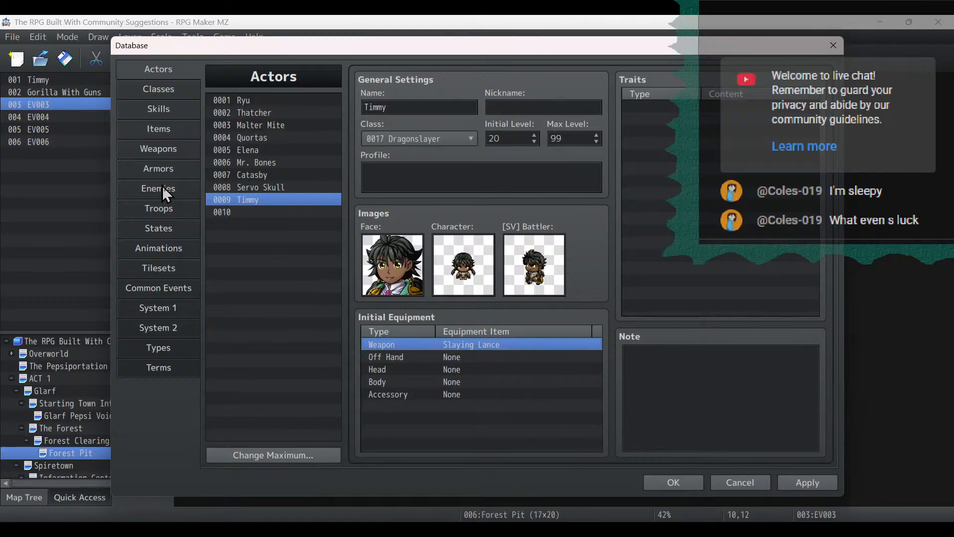
Open the armor database, switch to the LibreOffice Calc tier chart and enter 51 as Light Body Armor for Tier 9 Act 4 Buyable.
{"action": "left_click", "coordinate": [162, 169]}
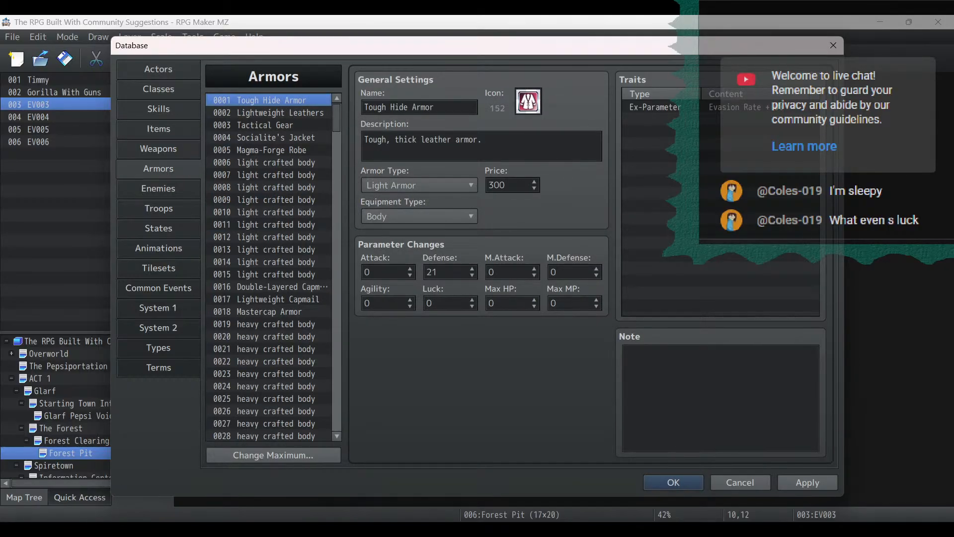
{"action": "key", "text": "alt+Tab"}
{"action": "left_click", "coordinate": [334, 285]}
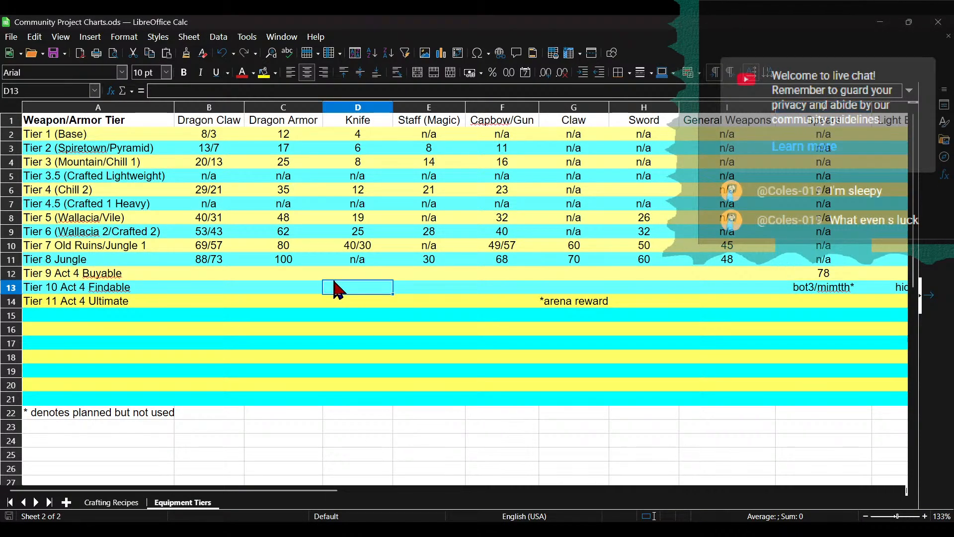
{"action": "left_click_drag", "start_coordinate": [317, 497], "coordinate": [518, 499]}
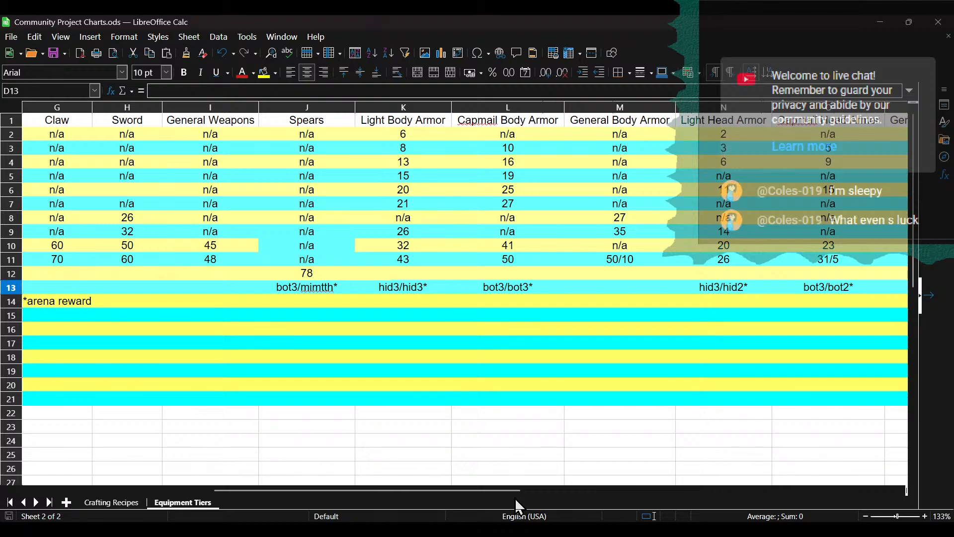
{"action": "left_click", "coordinate": [611, 273]}
{"action": "left_click", "coordinate": [437, 274]}
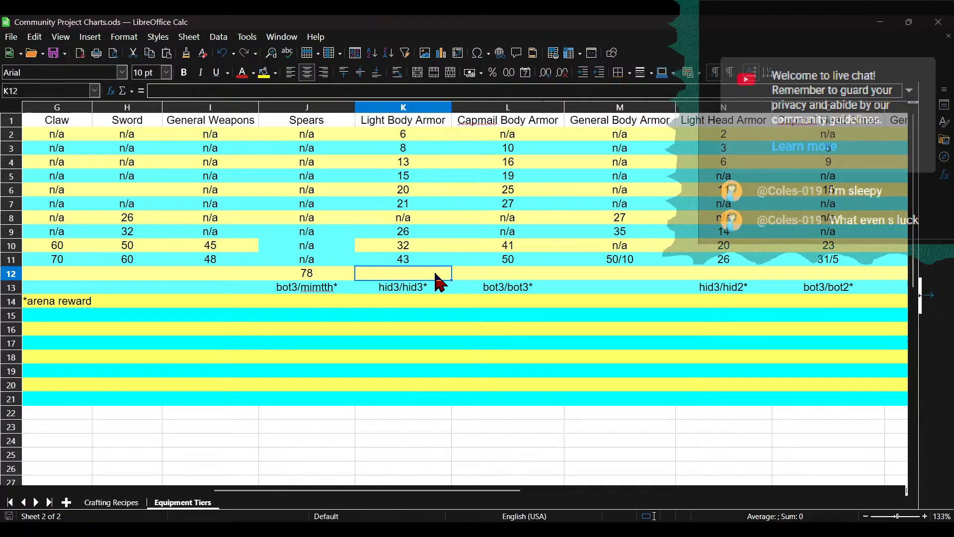
{"action": "type", "text": "51"}
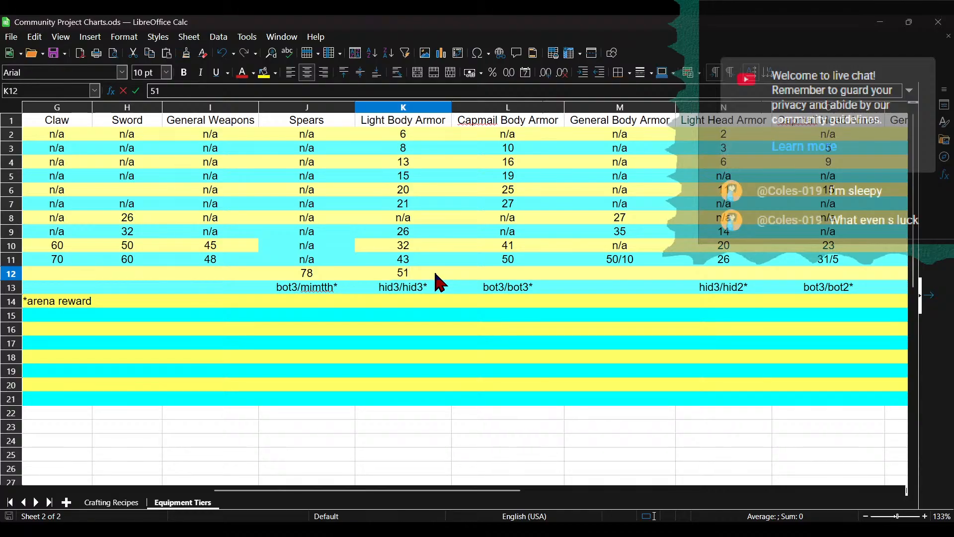
Enter 32 as the Light Head Armor value for Tier 9 Act 4 Buyable.
{"action": "left_click", "coordinate": [738, 277]}
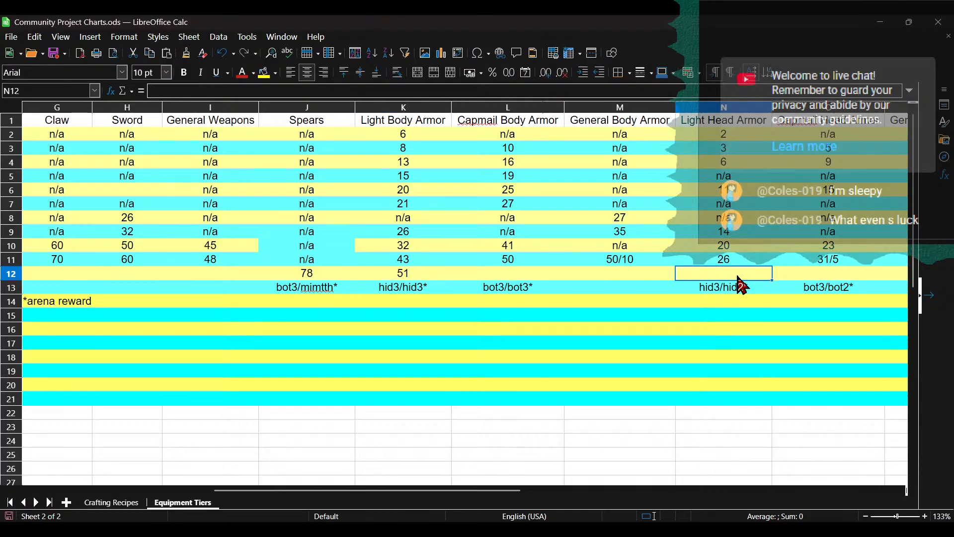
{"action": "type", "text": "3"}
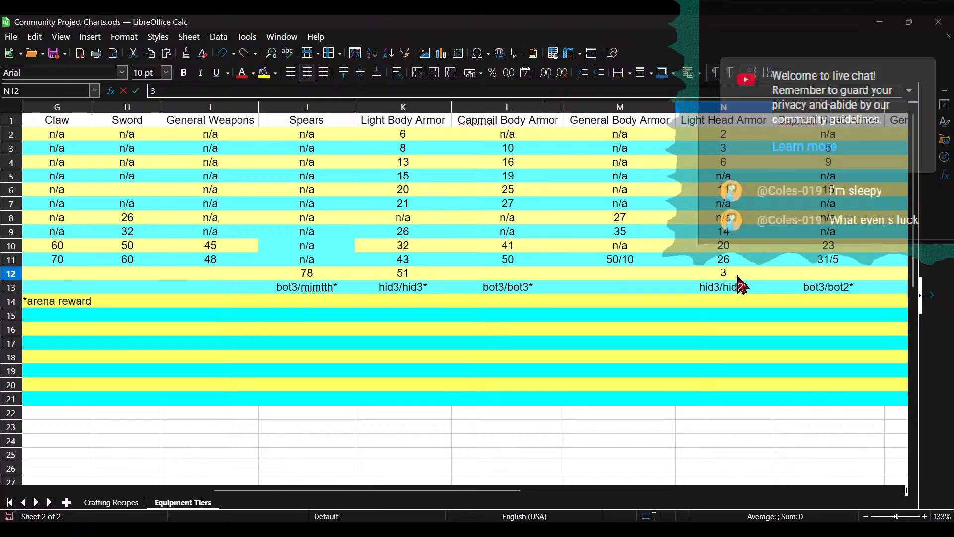
{"action": "type", "text": "2"}
Switch back to the RPG Maker MZ database and copy the Lightweight Leathers armor into slot 0006, replacing the light crafted body placeholder.
{"action": "mouse_move", "coordinate": [294, 534]}
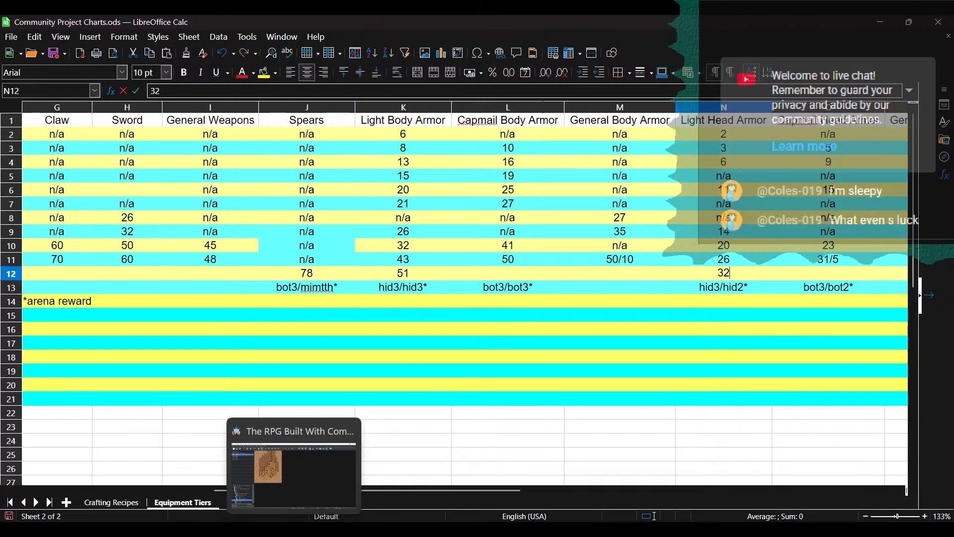
{"action": "left_click", "coordinate": [293, 534]}
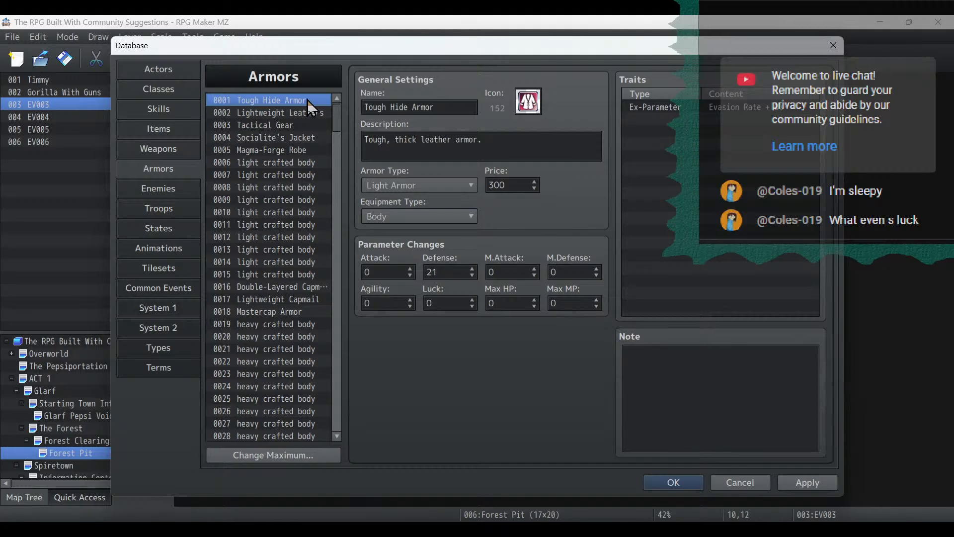
{"action": "scroll", "coordinate": [308, 161], "scroll_direction": "down", "scroll_amount": 7}
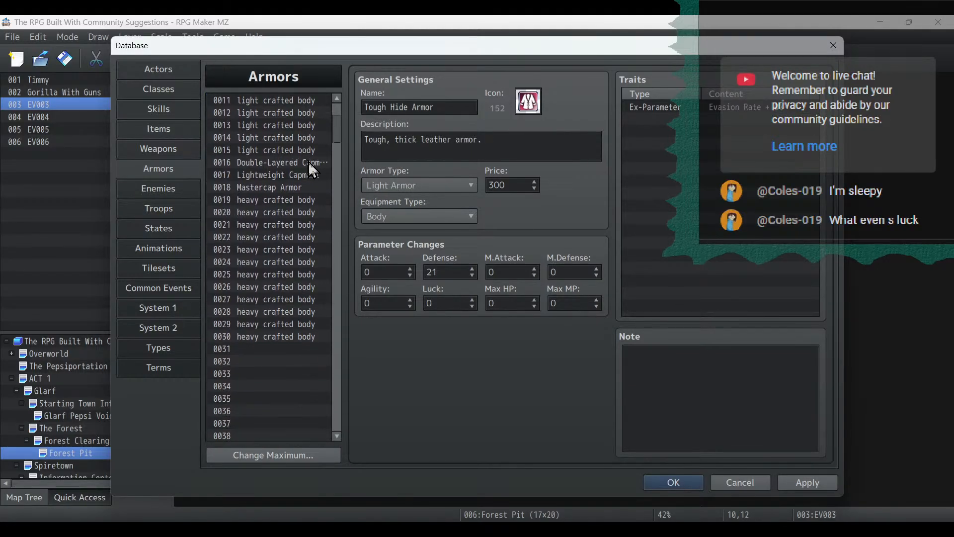
{"action": "scroll", "coordinate": [308, 162], "scroll_direction": "down", "scroll_amount": 12}
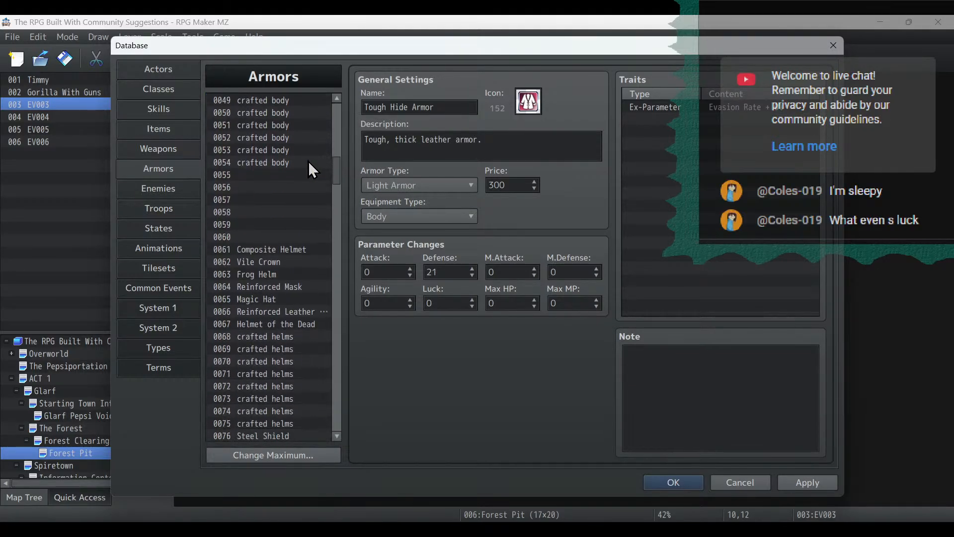
{"action": "scroll", "coordinate": [308, 161], "scroll_direction": "down", "scroll_amount": 10}
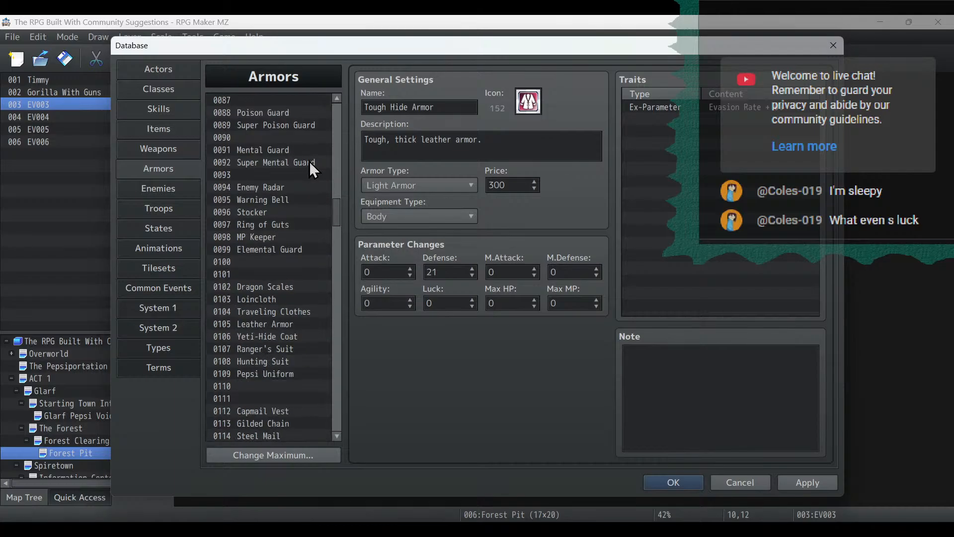
{"action": "left_click_drag", "start_coordinate": [338, 210], "coordinate": [338, 48]}
{"action": "left_click", "coordinate": [288, 151]}
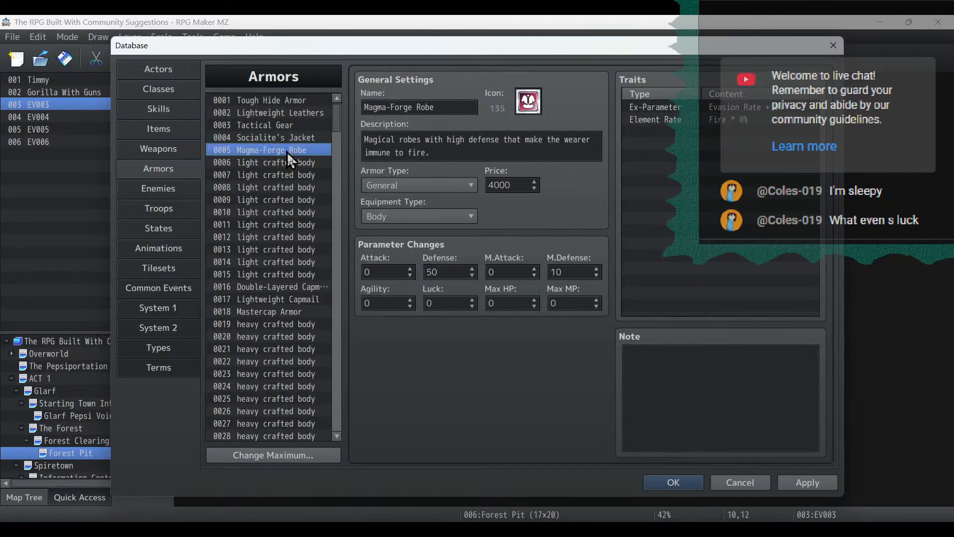
{"action": "right_click", "coordinate": [291, 111]}
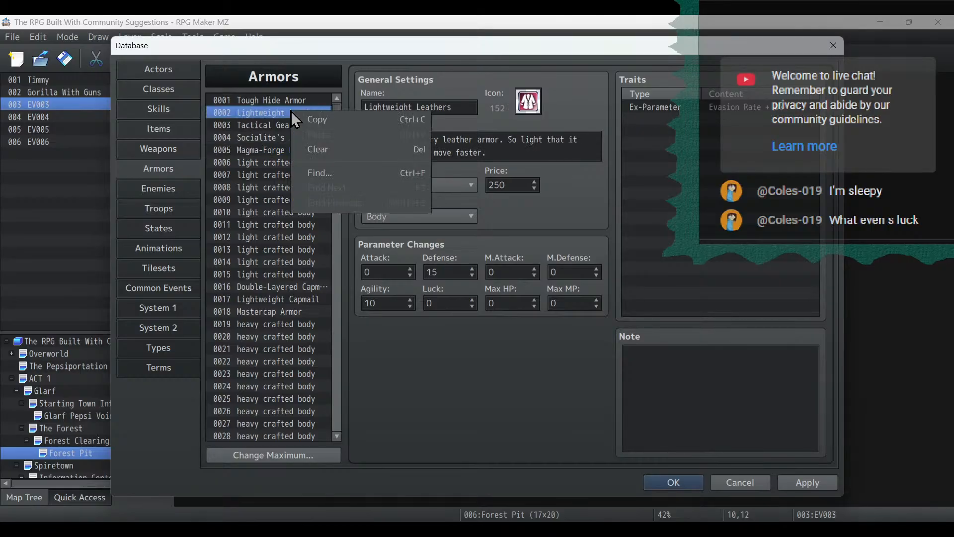
{"action": "left_click", "coordinate": [305, 121]}
{"action": "left_click", "coordinate": [299, 163]}
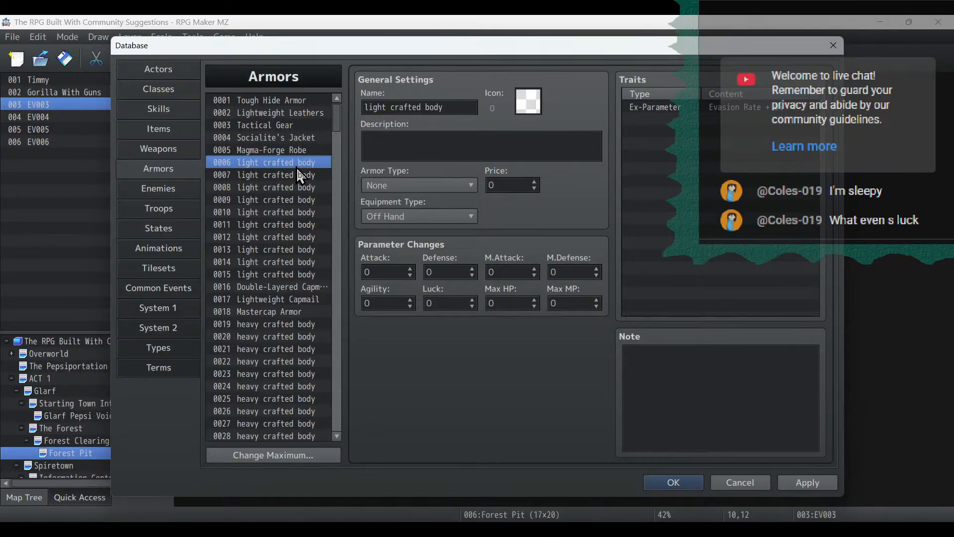
{"action": "key", "text": "ctrl+v"}
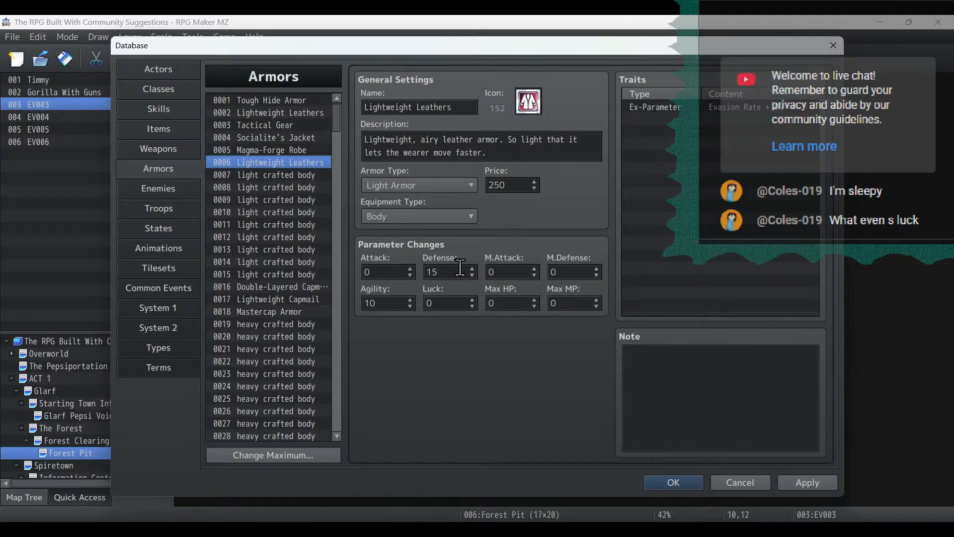
Set armor 0006's agility to 25 and its defense to 51.
{"action": "double_click", "coordinate": [387, 307]}
{"action": "type", "text": "25"}
{"action": "double_click", "coordinate": [440, 271]}
{"action": "type", "text": "51"}
Check the Magma-Forge Robe's price for comparison, set armor 0006's price to 5000 and apply the changes.
{"action": "triple_click", "coordinate": [462, 109]}
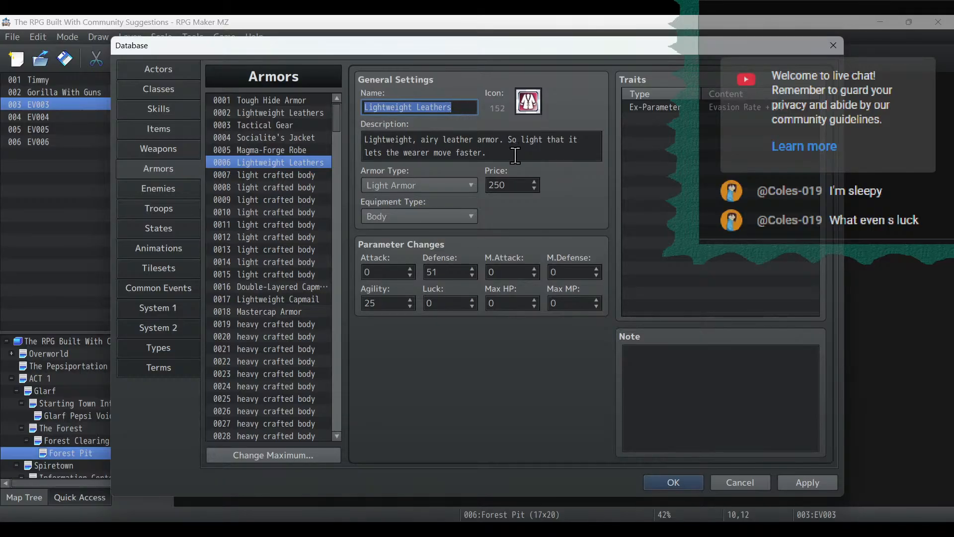
{"action": "left_click", "coordinate": [292, 150]}
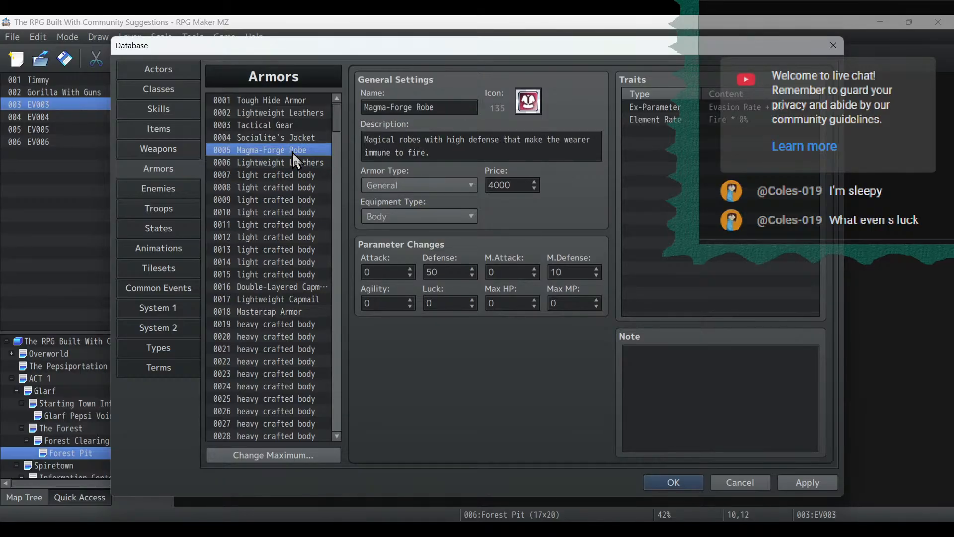
{"action": "left_click", "coordinate": [313, 163]}
{"action": "double_click", "coordinate": [523, 185]}
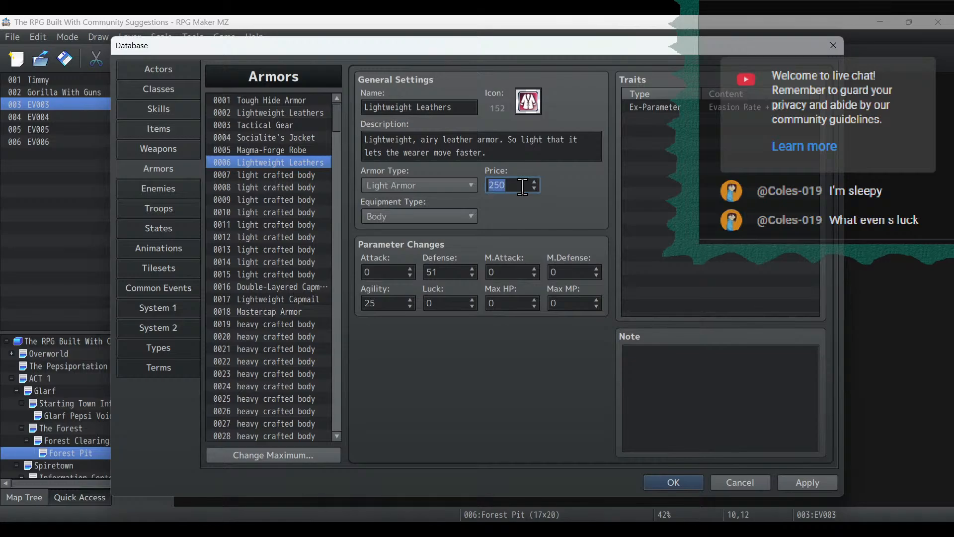
{"action": "type", "text": "5000"}
{"action": "left_click", "coordinate": [805, 483]}
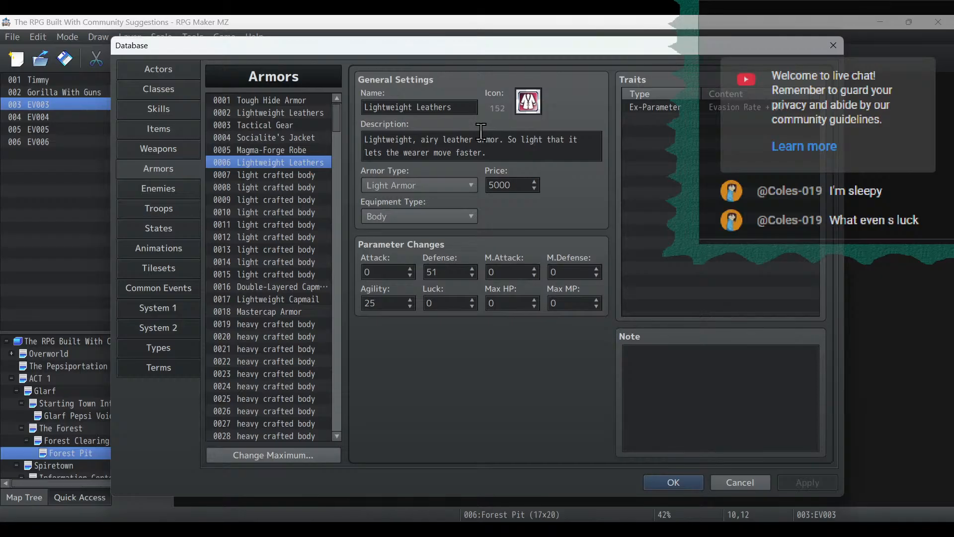
{"action": "triple_click", "coordinate": [464, 109]}
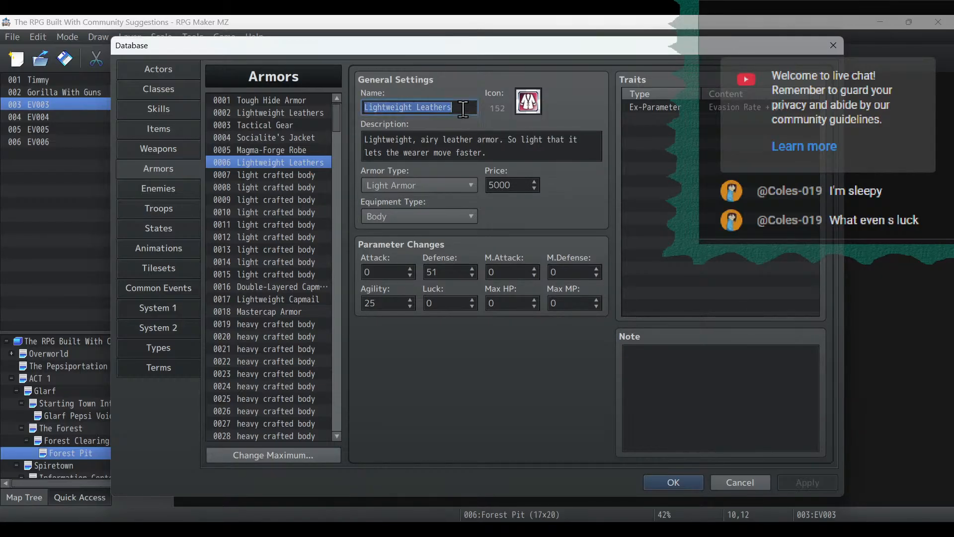
{"action": "key", "text": "Tab"}
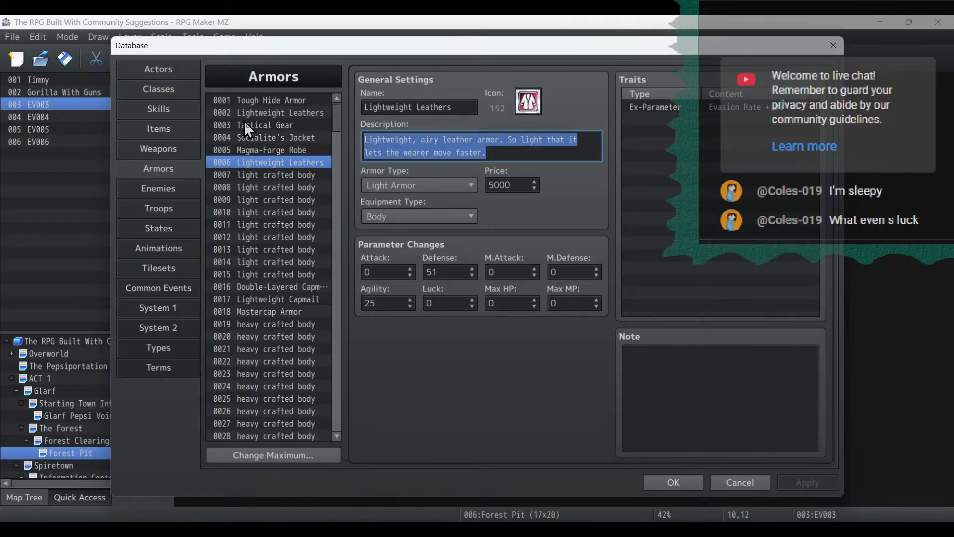
{"action": "double_click", "coordinate": [536, 102]}
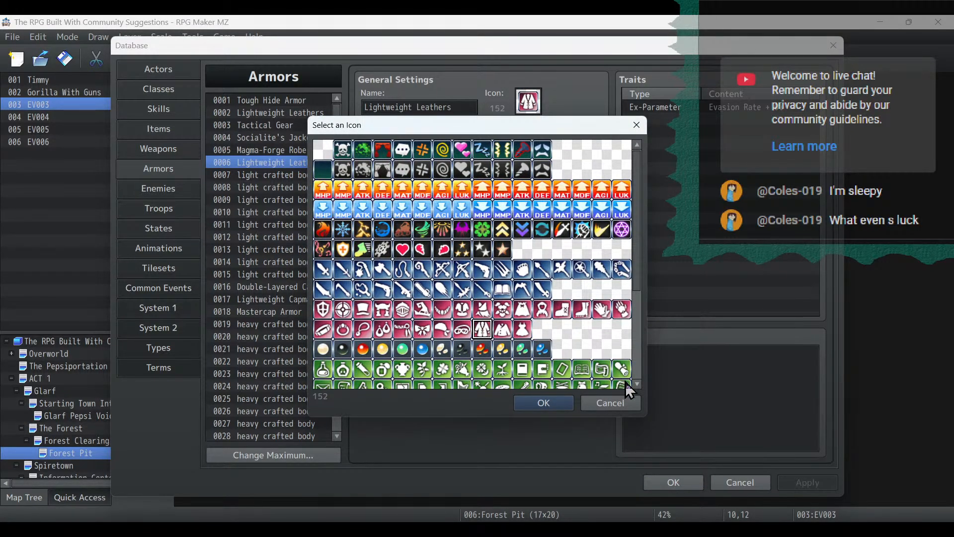
{"action": "left_click", "coordinate": [620, 406]}
Rename armor 0006 to "Delver's Suit" and set its agility to 20.
{"action": "triple_click", "coordinate": [474, 105]}
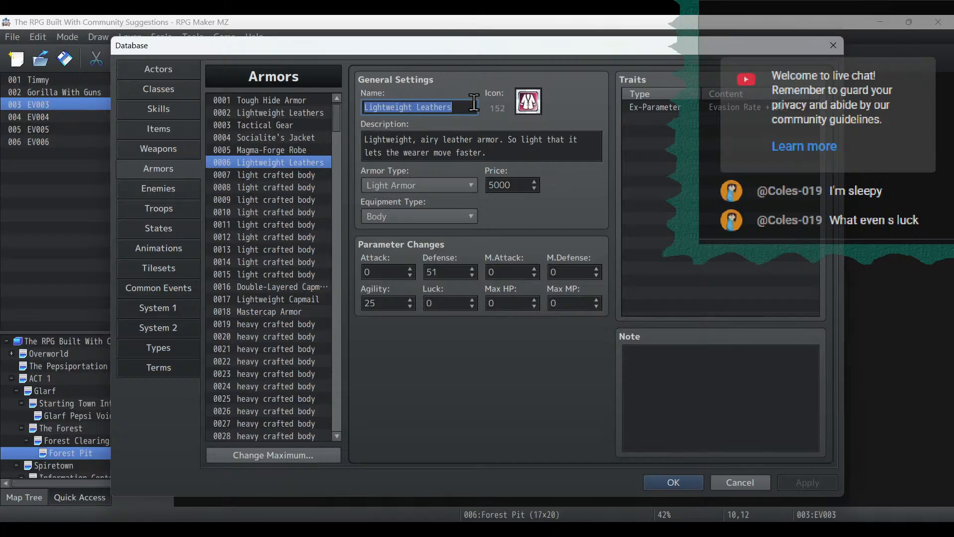
{"action": "type", "text": "Delver's"}
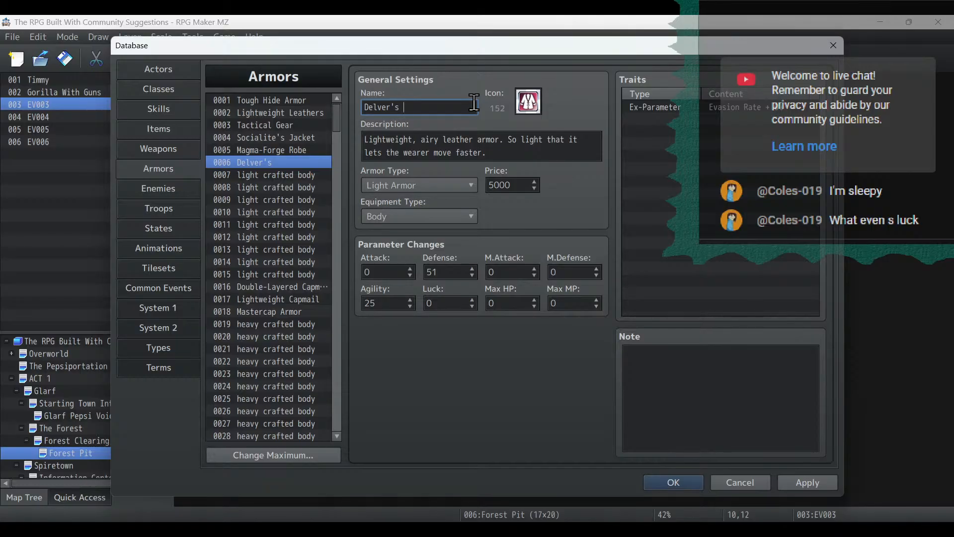
{"action": "type", "text": "Suit"}
{"action": "key", "text": "Tab"}
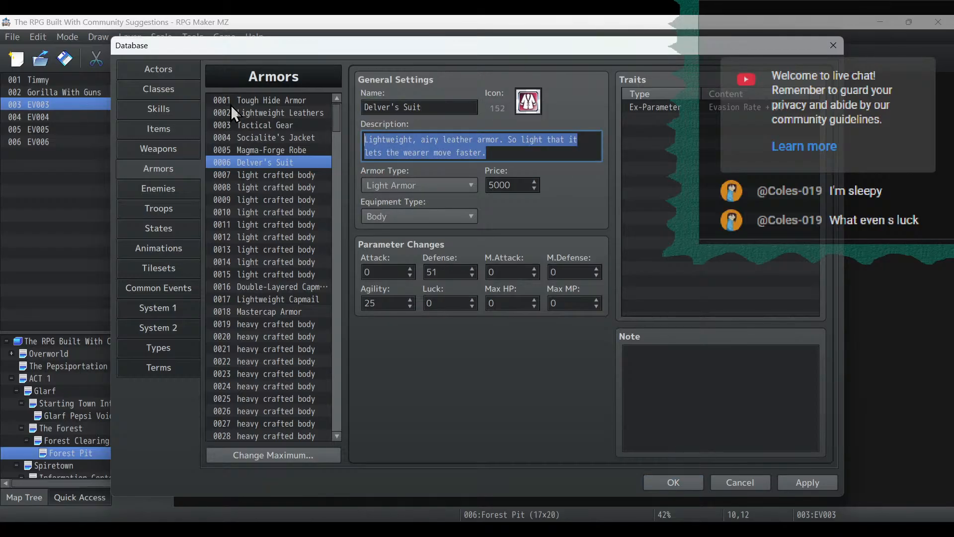
{"action": "double_click", "coordinate": [382, 302]}
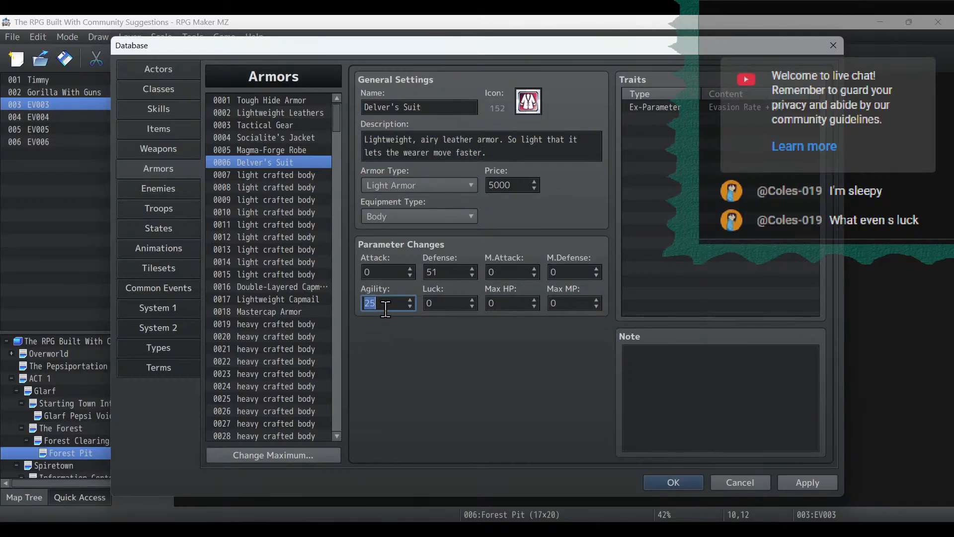
{"action": "type", "text": "20"}
Set the Delver's Suit description to "Durable, reinforced lightweight armor specifically designed to endure the rigors of dungeoneering.".
{"action": "triple_click", "coordinate": [512, 146]}
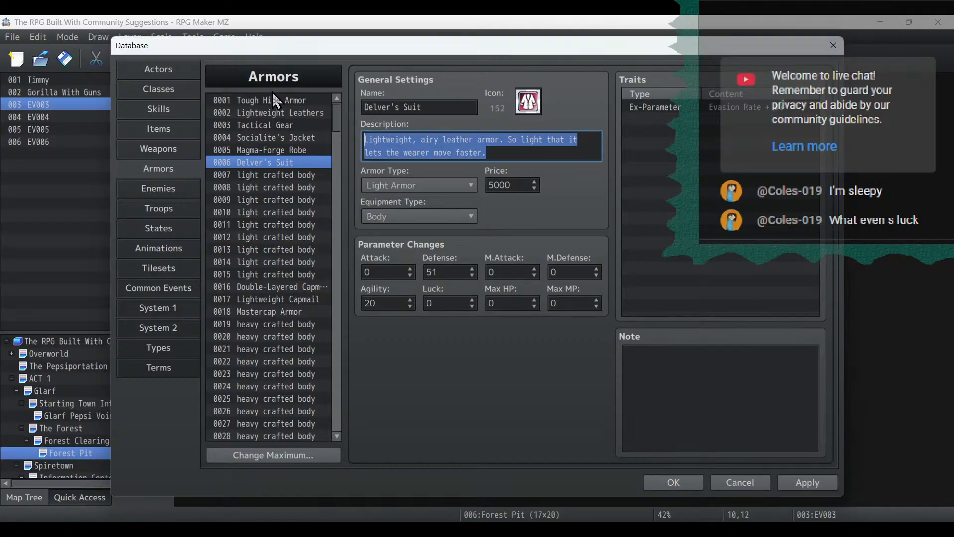
{"action": "type", "text": "Rein"}
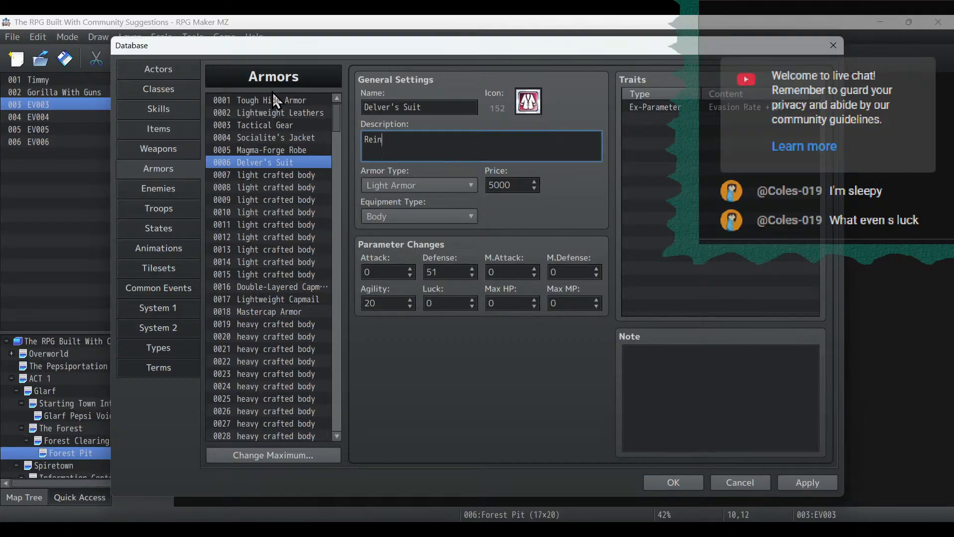
{"action": "type", "text": "f"}
{"action": "key", "text": "BackSpace"}
{"action": "key", "text": "BackSpace"}
{"action": "key", "text": "BackSpace"}
{"action": "key", "text": "BackSpace"}
{"action": "key", "text": "BackSpace"}
{"action": "type", "text": "Durab"}
{"action": "type", "text": "reinforced lightwei"}
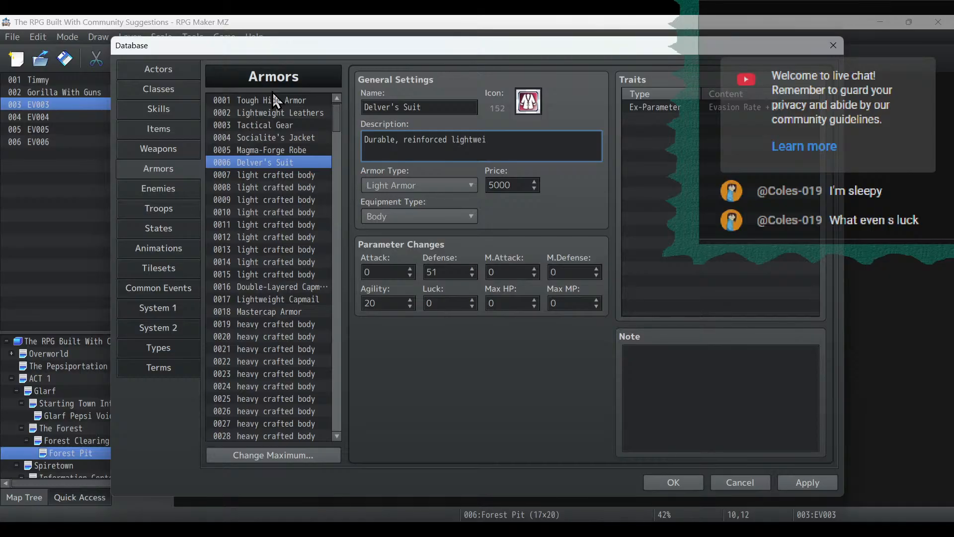
{"action": "type", "text": "ght armo"}
{"action": "key", "text": "BackSpace"}
{"action": "key", "text": "BackSpace"}
{"action": "type", "text": "ifically designed t"}
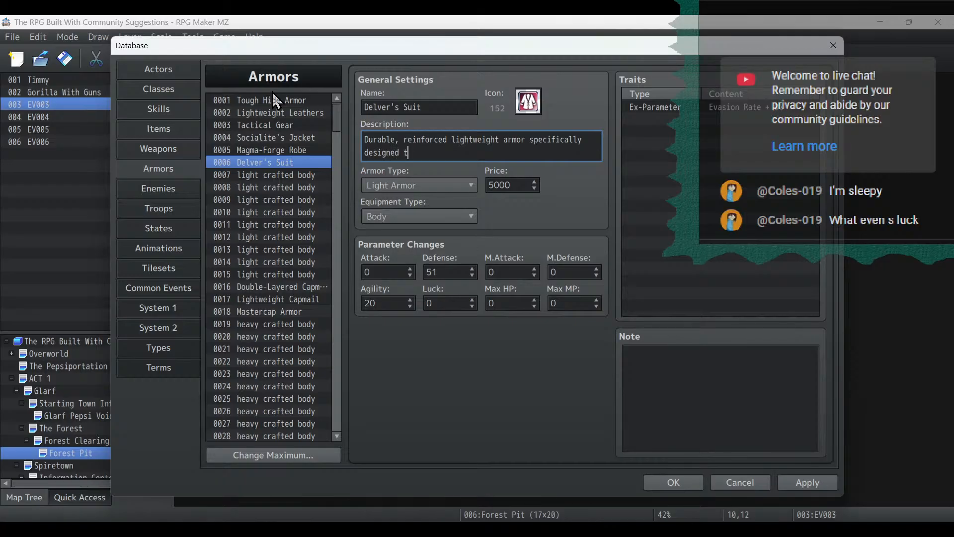
{"action": "type", "text": "o endure the rigors of dungeoneering."}
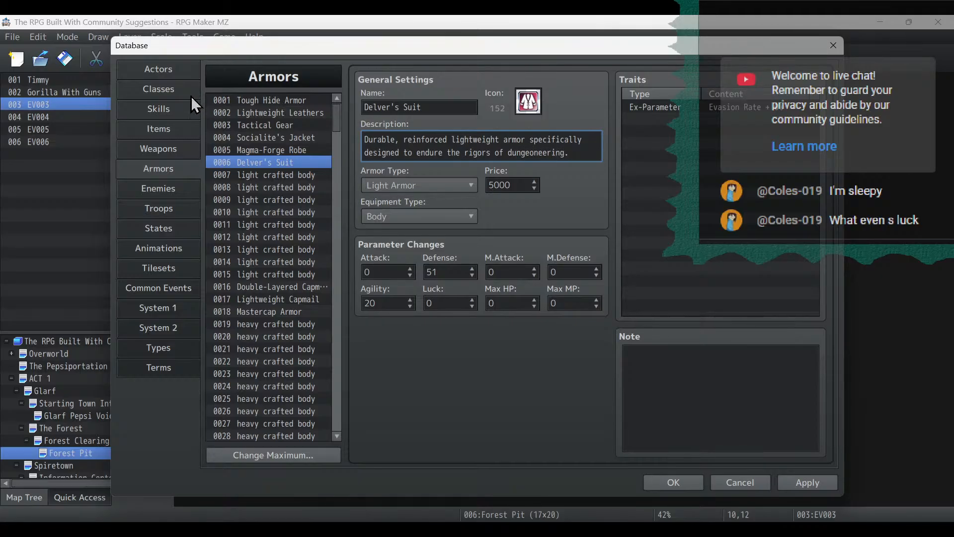
{"action": "left_click", "coordinate": [299, 167]}
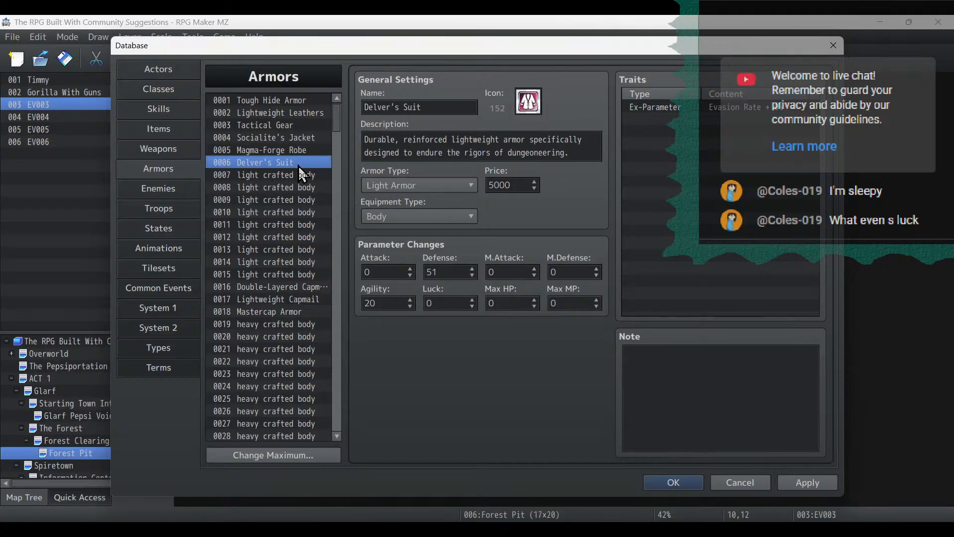
Look through the armor list and examine the existing headgear entries, including their armor types, prices and defense values.
{"action": "scroll", "coordinate": [298, 174], "scroll_direction": "down", "scroll_amount": 8}
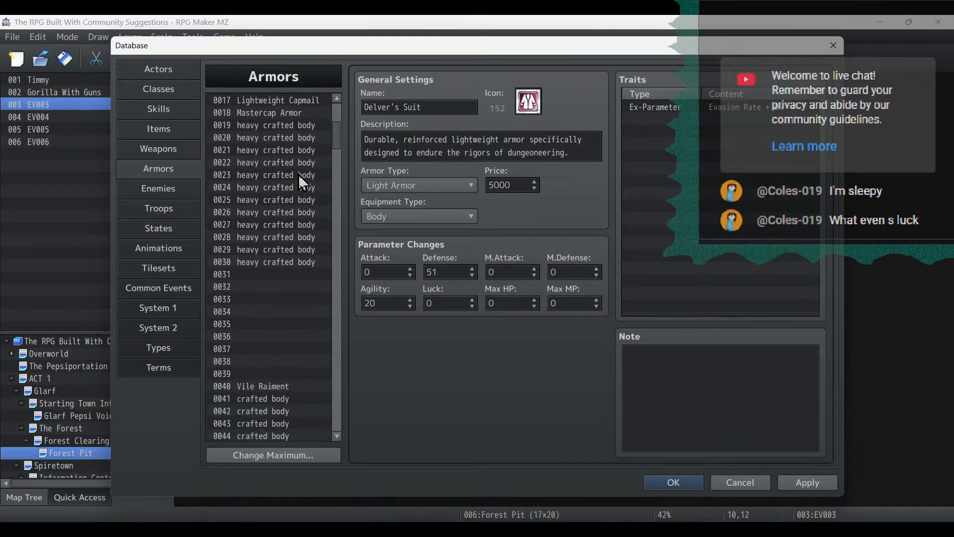
{"action": "scroll", "coordinate": [298, 175], "scroll_direction": "down", "scroll_amount": 9}
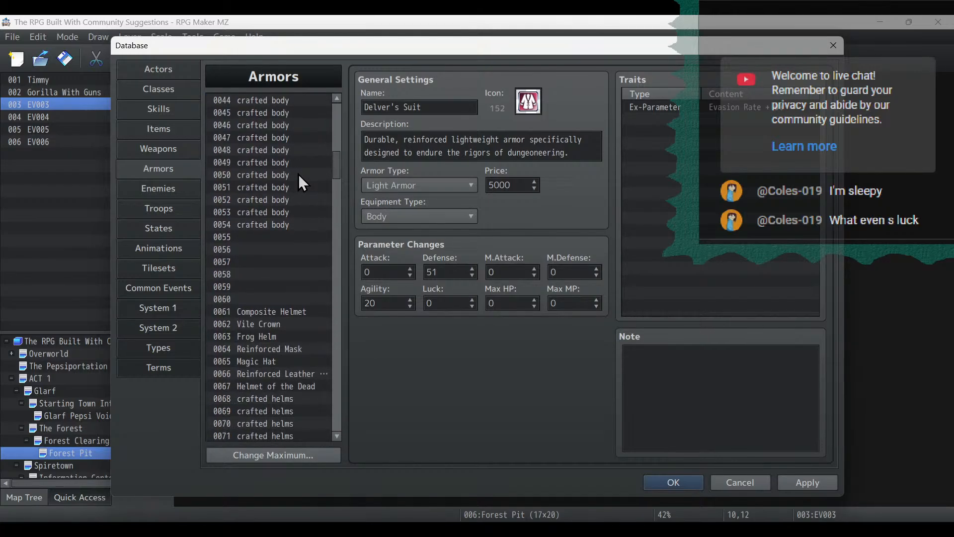
{"action": "scroll", "coordinate": [298, 181], "scroll_direction": "down", "scroll_amount": 3}
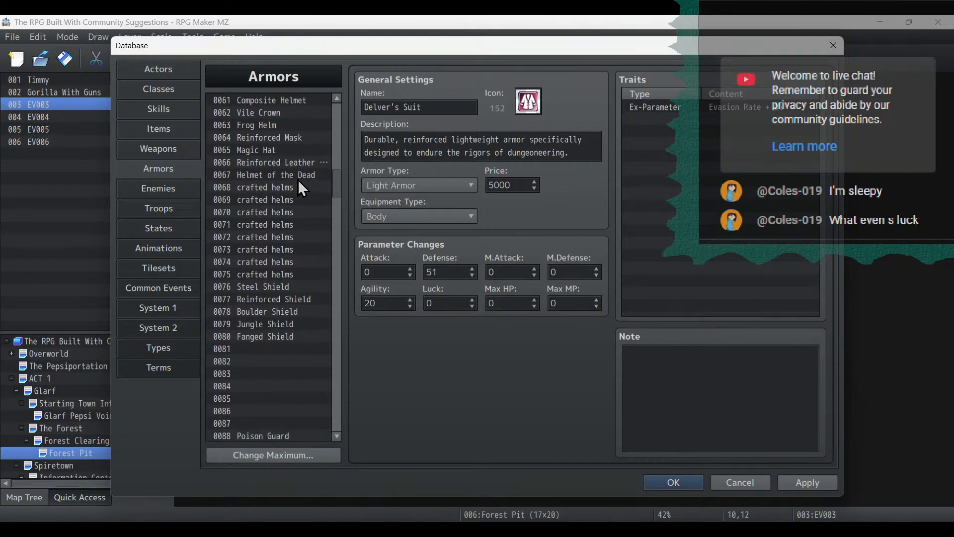
{"action": "left_click", "coordinate": [298, 189]}
{"action": "key", "text": "Up"}
{"action": "key", "text": "Up"}
{"action": "key", "text": "Up"}
{"action": "key", "text": "Up"}
{"action": "key", "text": "Up"}
{"action": "key", "text": "Up"}
{"action": "key", "text": "Up"}
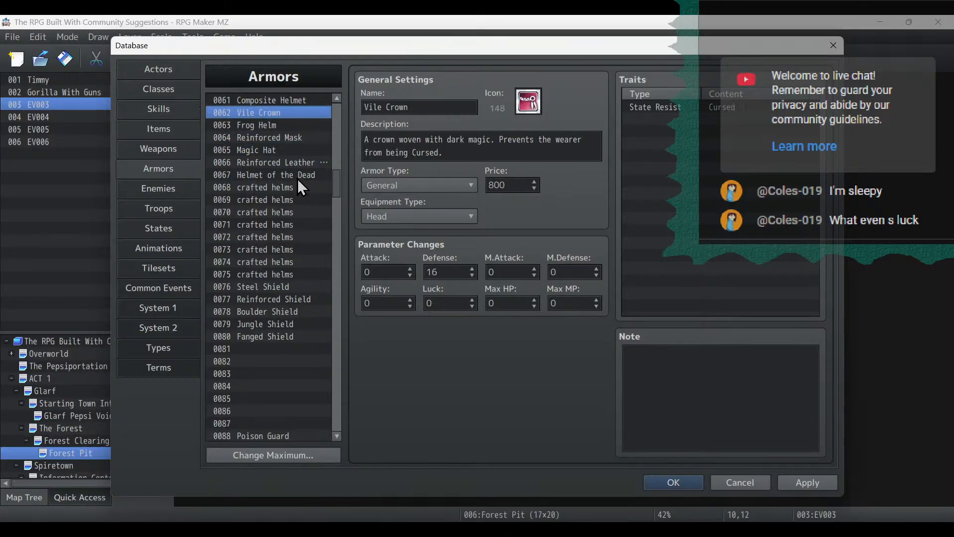
{"action": "scroll", "coordinate": [297, 178], "scroll_direction": "down", "scroll_amount": 6}
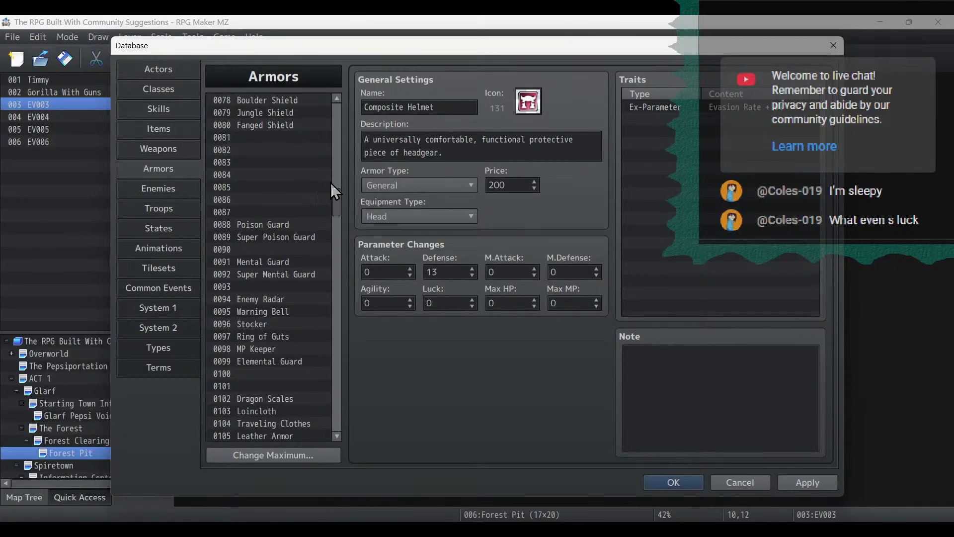
{"action": "scroll", "coordinate": [341, 201], "scroll_direction": "down", "scroll_amount": 5}
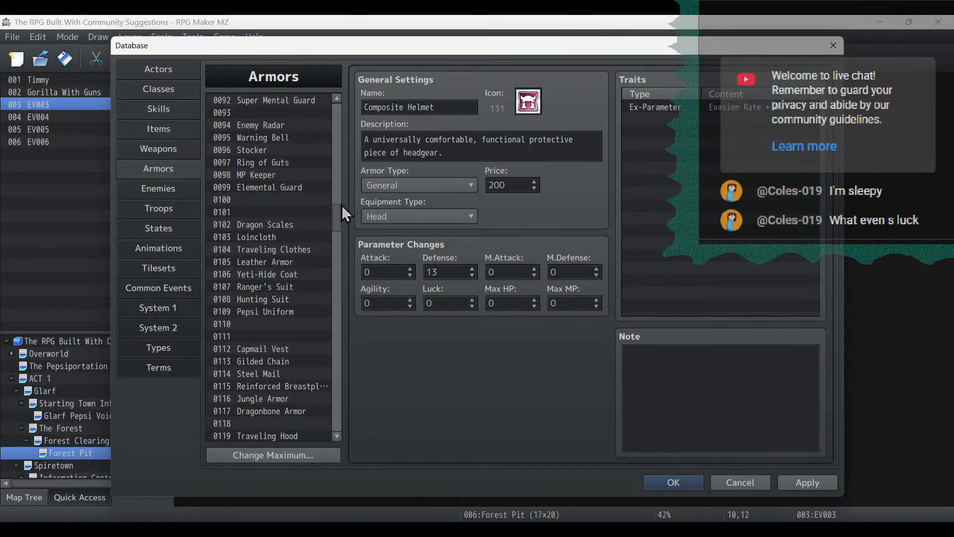
{"action": "left_click_drag", "start_coordinate": [342, 205], "coordinate": [344, 230]}
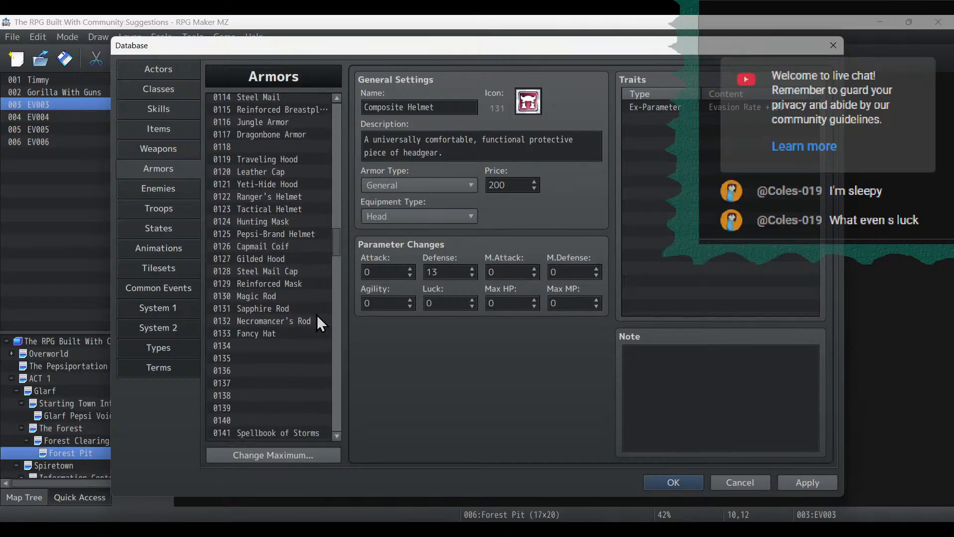
{"action": "left_click", "coordinate": [306, 311]}
{"action": "key", "text": "Down"}
{"action": "key", "text": "Down"}
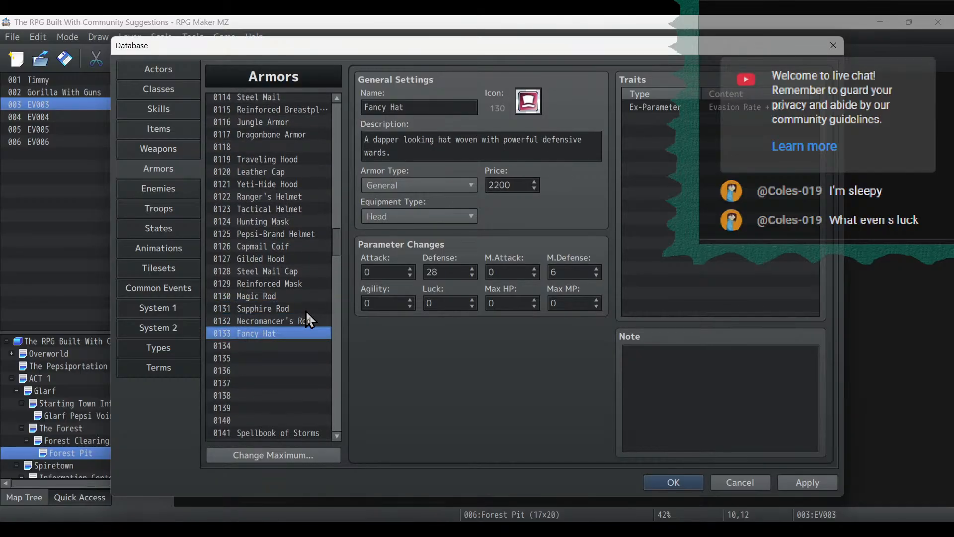
{"action": "scroll", "coordinate": [300, 327], "scroll_direction": "down", "scroll_amount": 9}
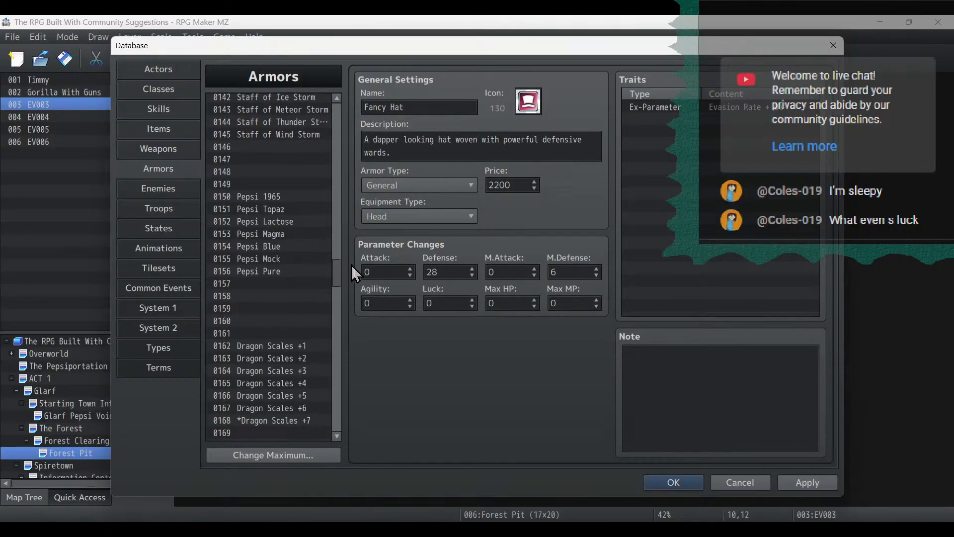
Copy the Reinforced Leather Hood armor into empty slot 0031.
{"action": "left_click_drag", "start_coordinate": [336, 271], "coordinate": [344, 82]}
{"action": "left_click", "coordinate": [301, 196]}
{"action": "right_click", "coordinate": [301, 196]}
{"action": "left_click", "coordinate": [317, 201]}
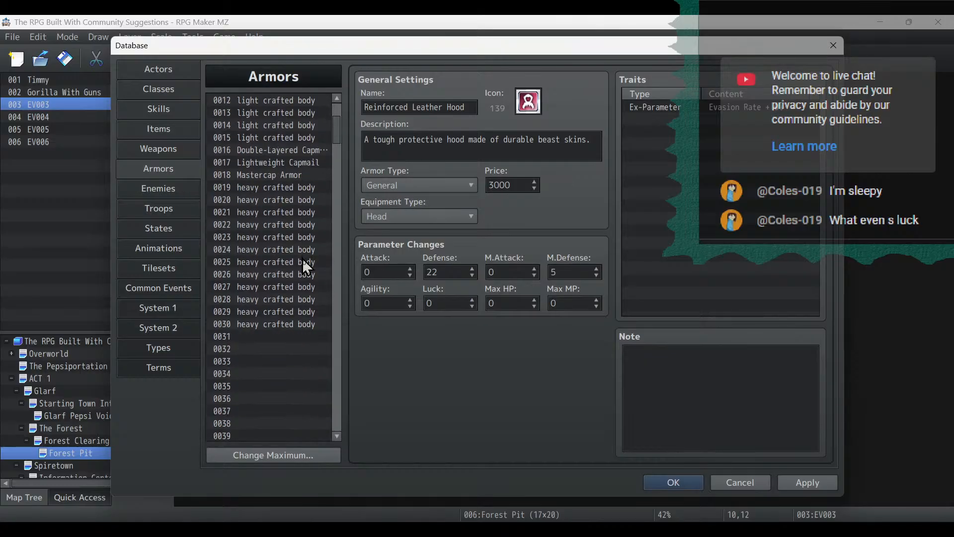
{"action": "scroll", "coordinate": [305, 267], "scroll_direction": "down", "scroll_amount": 3}
{"action": "left_click", "coordinate": [269, 237]}
{"action": "key", "text": "ctrl+v"}
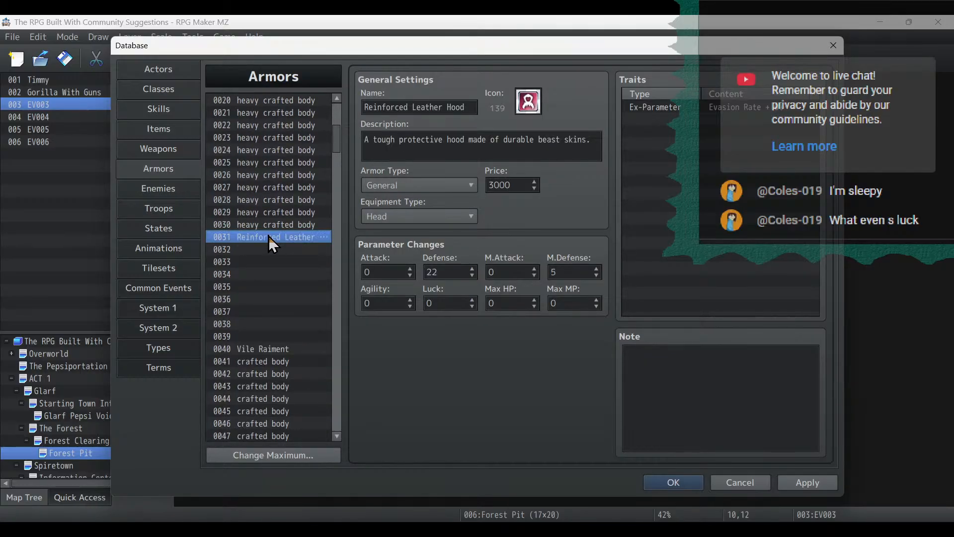
Rename armor 0031 to "Delver's Hood".
{"action": "triple_click", "coordinate": [473, 107]}
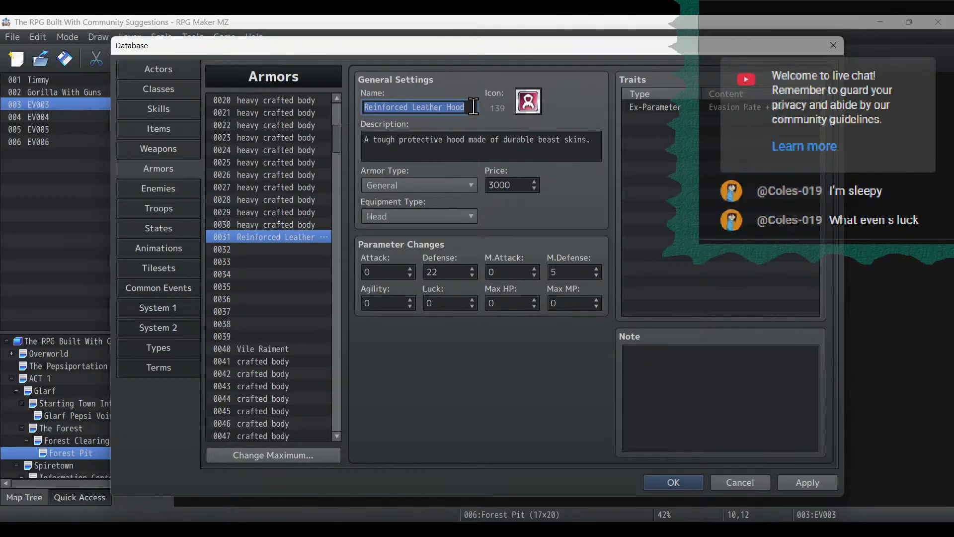
{"action": "type", "text": "Delver's H"}
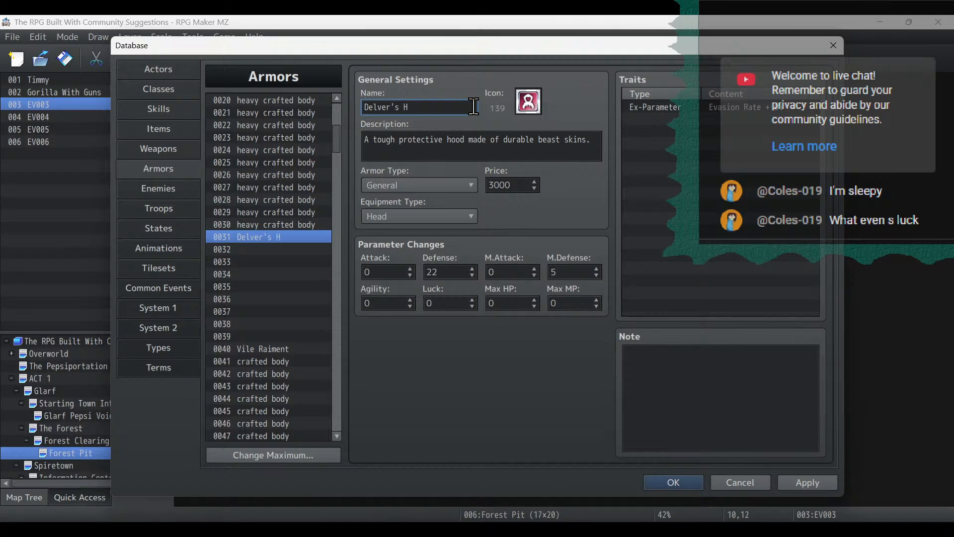
{"action": "type", "text": "ood"}
Replace the Delver's Hood description with a copy of the Delver's Suit description, changing the word "armor" to "hood".
{"action": "scroll", "coordinate": [236, 215], "scroll_direction": "up", "scroll_amount": 7}
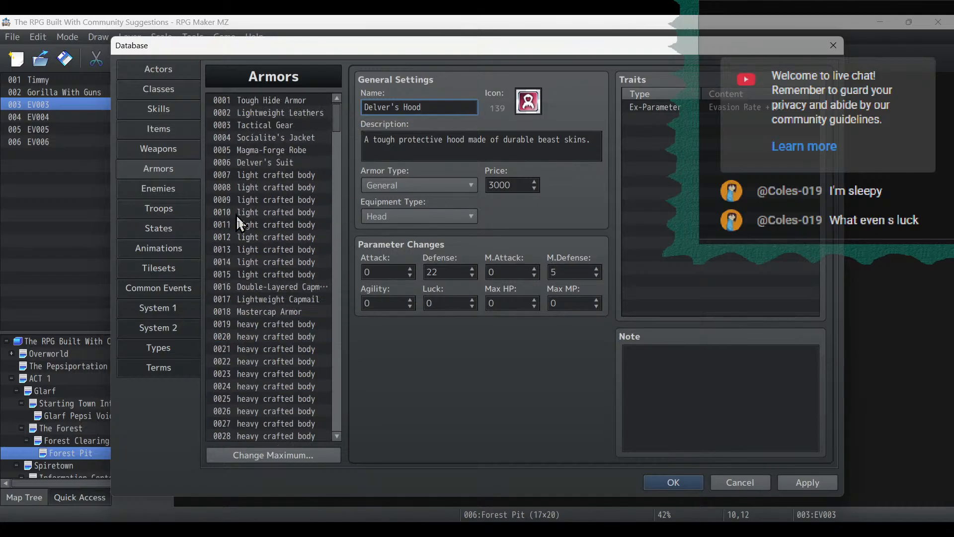
{"action": "left_click", "coordinate": [275, 162]}
{"action": "left_click", "coordinate": [520, 137]}
{"action": "key", "text": "ctrl+a"}
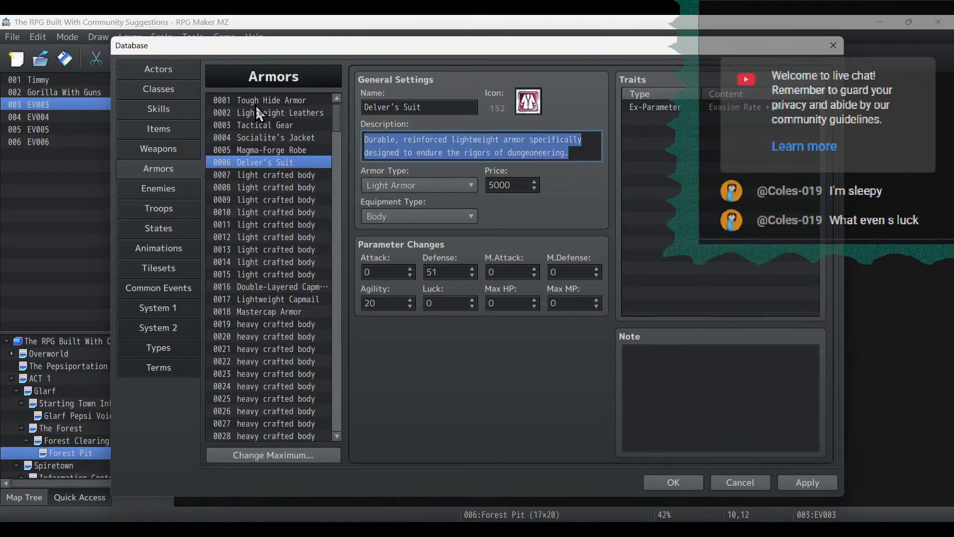
{"action": "scroll", "coordinate": [279, 248], "scroll_direction": "down", "scroll_amount": 5}
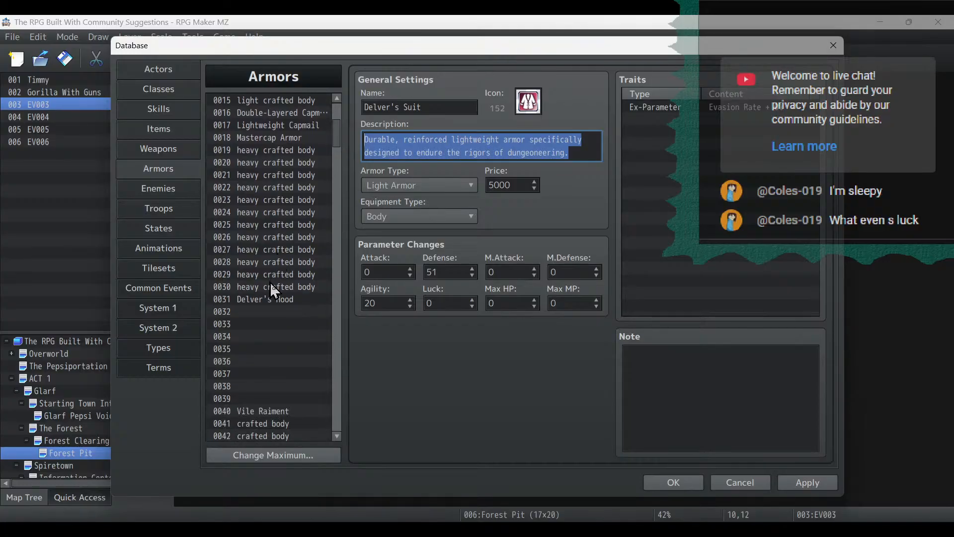
{"action": "left_click", "coordinate": [270, 301]}
{"action": "left_click", "coordinate": [594, 143]}
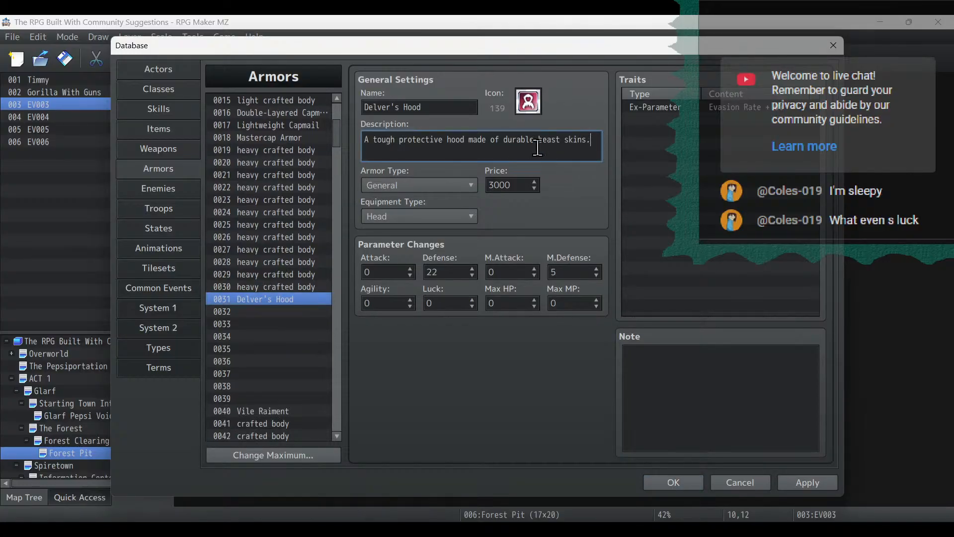
{"action": "key", "text": "ctrl+a"}
{"action": "key", "text": "ctrl+v"}
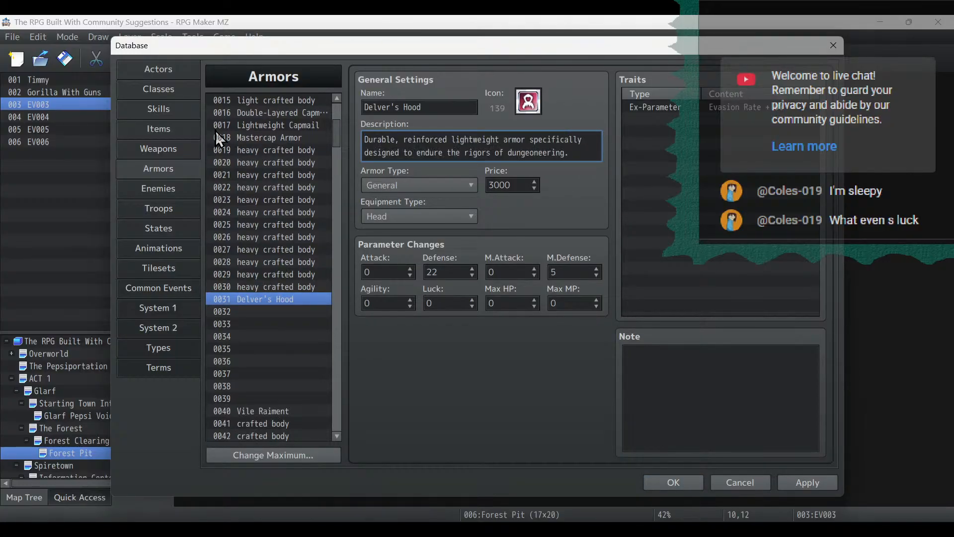
{"action": "double_click", "coordinate": [516, 141]}
{"action": "type", "text": "hood"}
Set the Delver's Hood armor type to Light Helmets, its price to 3200 and its defense to 32.
{"action": "left_click", "coordinate": [421, 186]}
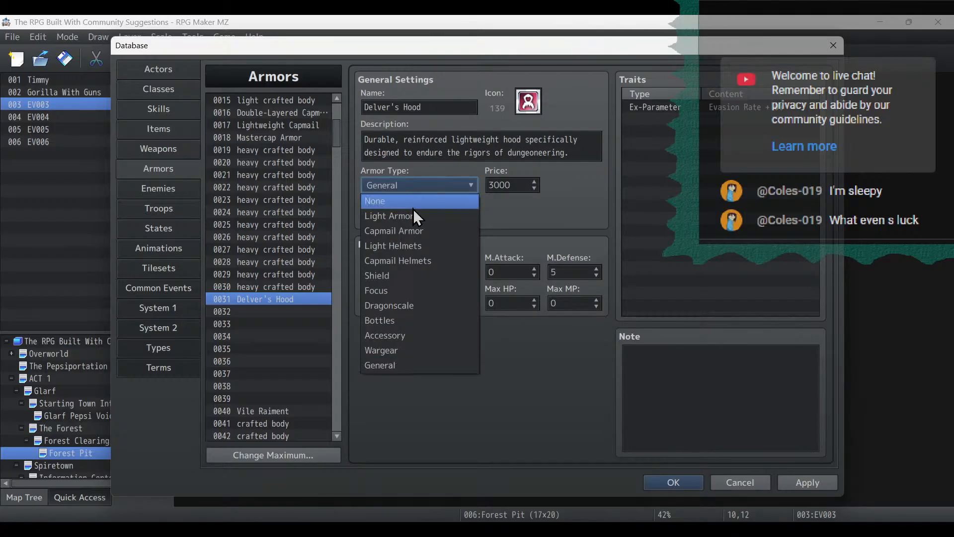
{"action": "left_click", "coordinate": [421, 245]}
{"action": "double_click", "coordinate": [520, 184]}
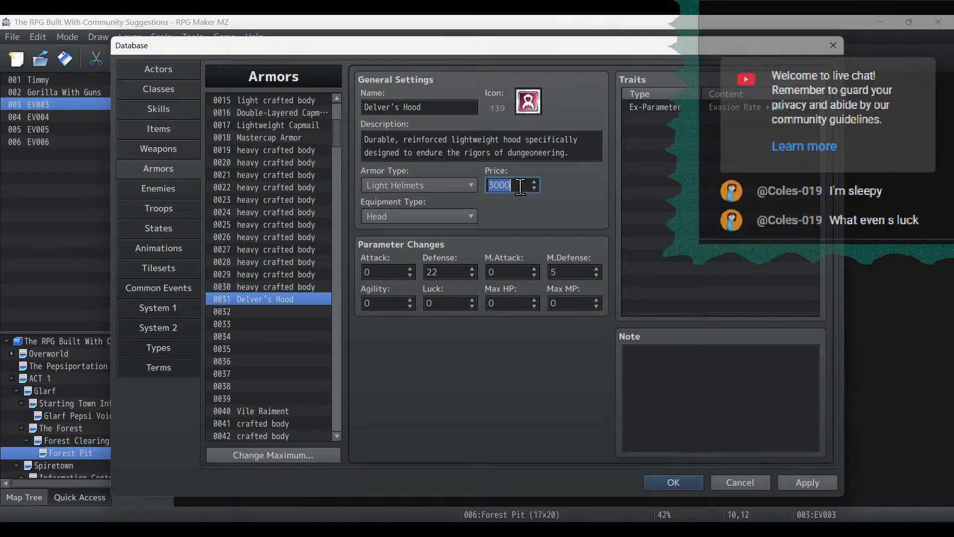
{"action": "type", "text": "3200"}
{"action": "key", "text": "Tab"}
{"action": "type", "text": "32"}
Check the Light Head Armor column in the LibreOffice Calc equipment tier chart and return to the RPG Maker MZ armor list.
{"action": "left_click", "coordinate": [353, 529]}
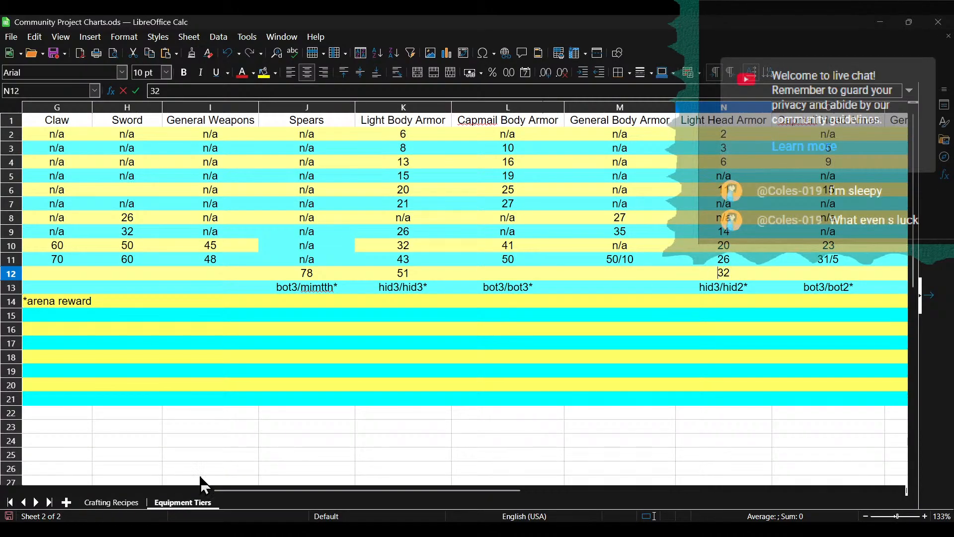
{"action": "left_click", "coordinate": [206, 529]}
{"action": "scroll", "coordinate": [268, 230], "scroll_direction": "up", "scroll_amount": 3}
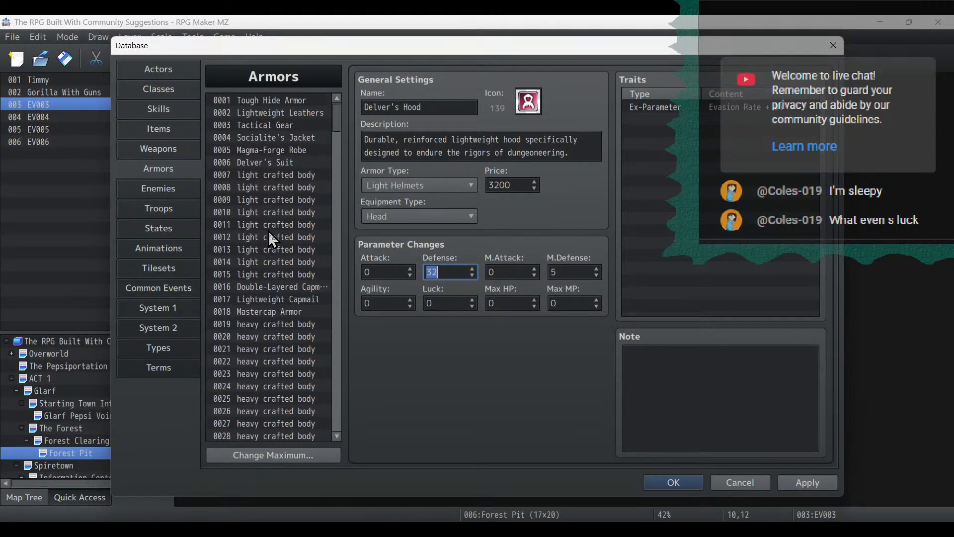
Review the Delver's Suit and Delver's Hood armor entries and apply the database changes.
{"action": "left_click", "coordinate": [276, 158]}
{"action": "scroll", "coordinate": [276, 158], "scroll_direction": "down", "scroll_amount": 7}
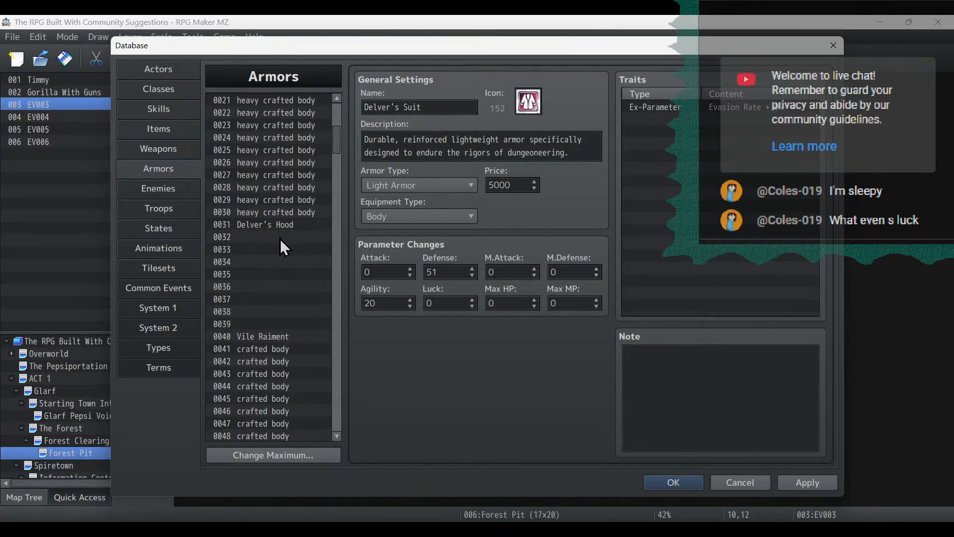
{"action": "left_click", "coordinate": [282, 225]}
{"action": "left_click", "coordinate": [797, 480]}
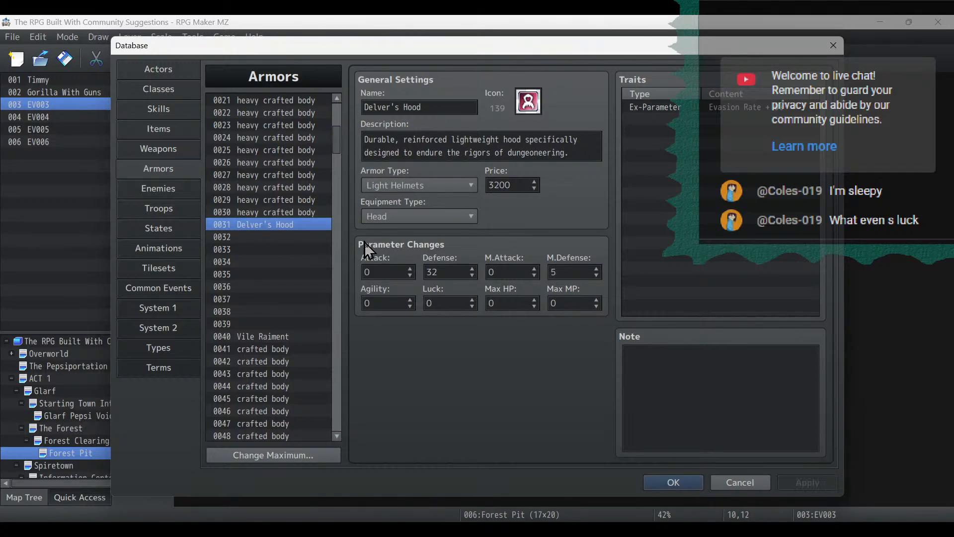
Set the actor Timmy's initial head equipment to Delver's Hood.
{"action": "left_click", "coordinate": [178, 109]}
{"action": "left_click", "coordinate": [175, 87]}
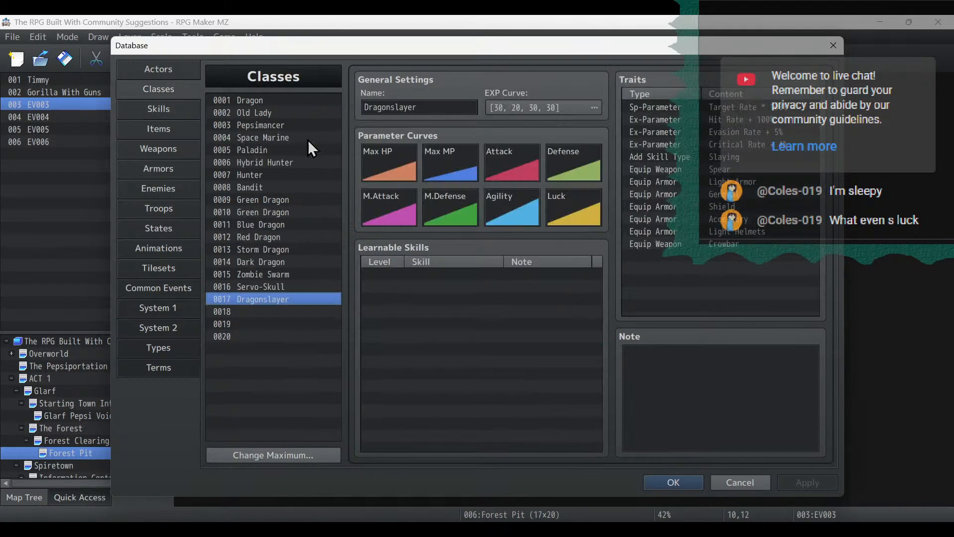
{"action": "left_click", "coordinate": [155, 70]}
{"action": "double_click", "coordinate": [443, 372]}
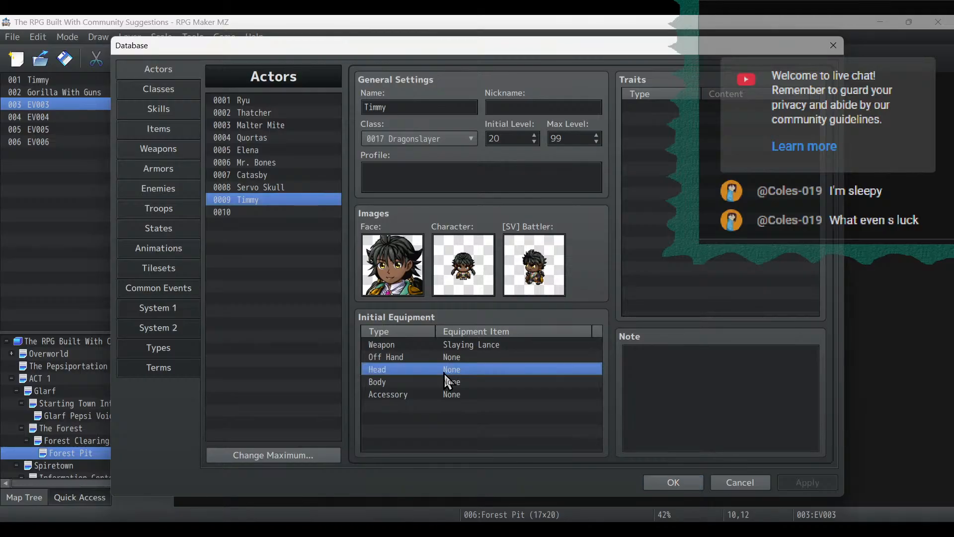
{"action": "left_click", "coordinate": [465, 377]}
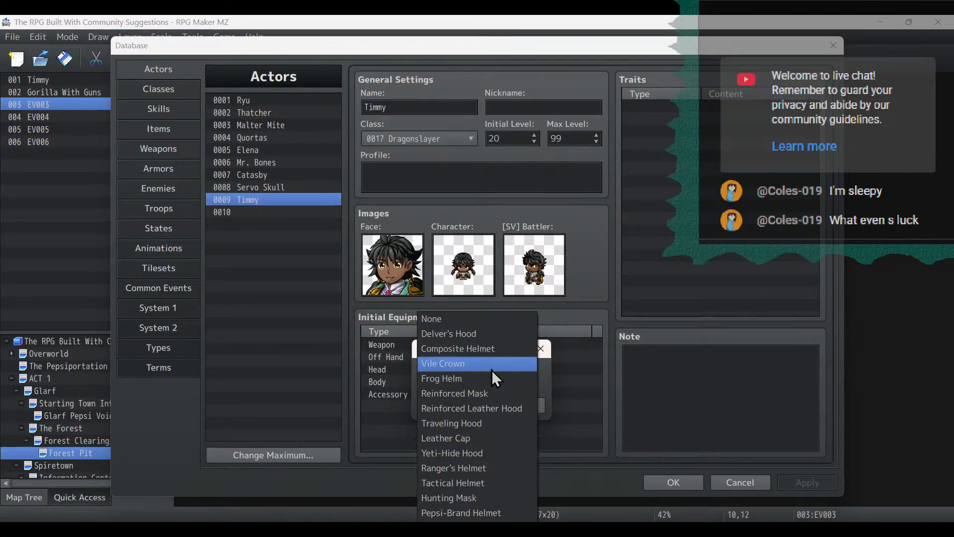
{"action": "left_click", "coordinate": [506, 333]}
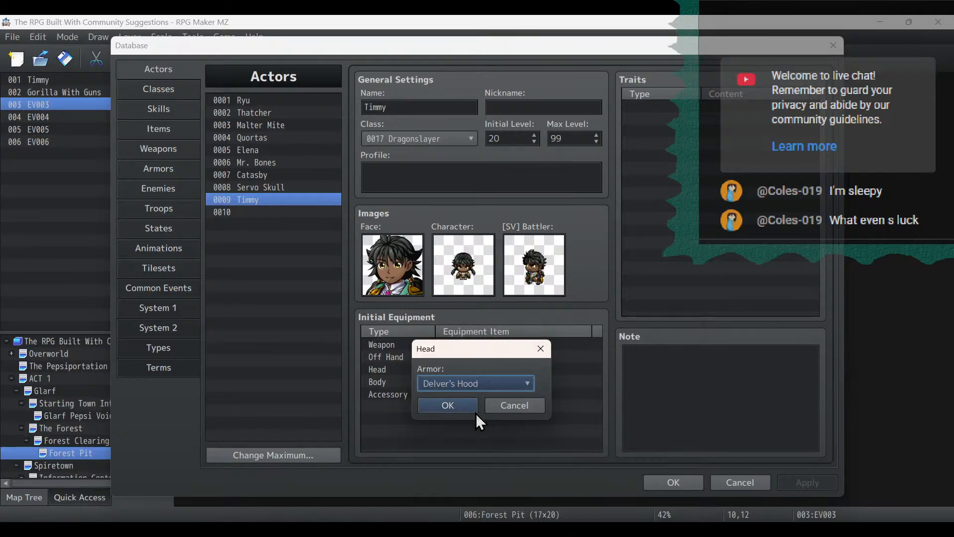
{"action": "left_click", "coordinate": [463, 402]}
Set Timmy's initial body equipment to Delver's Suit and apply the database changes.
{"action": "double_click", "coordinate": [464, 378]}
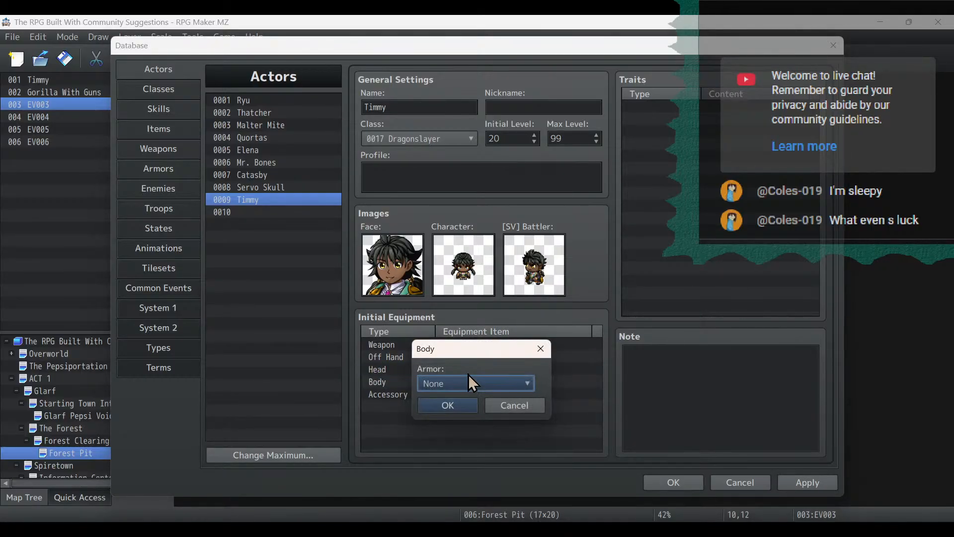
{"action": "left_click", "coordinate": [470, 384]}
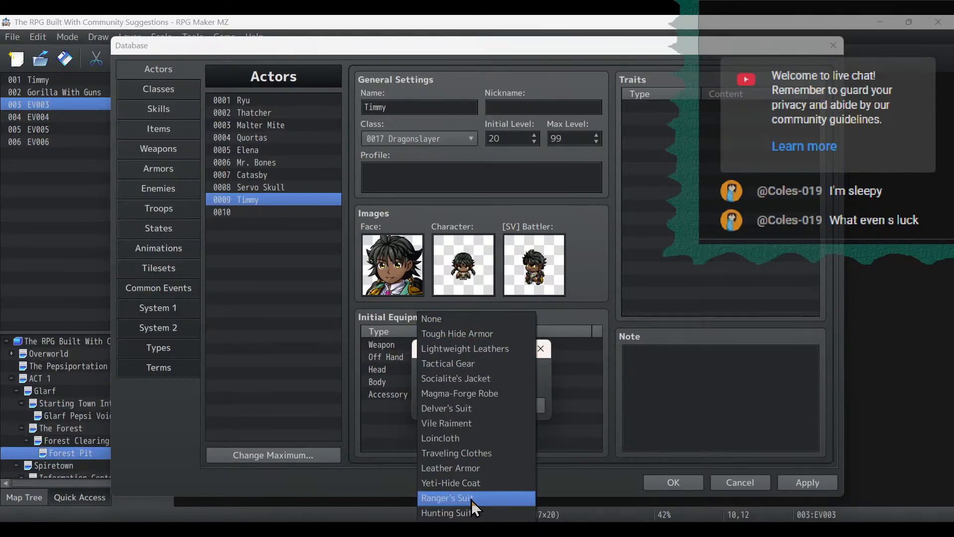
{"action": "left_click", "coordinate": [465, 408]}
{"action": "left_click", "coordinate": [464, 404]}
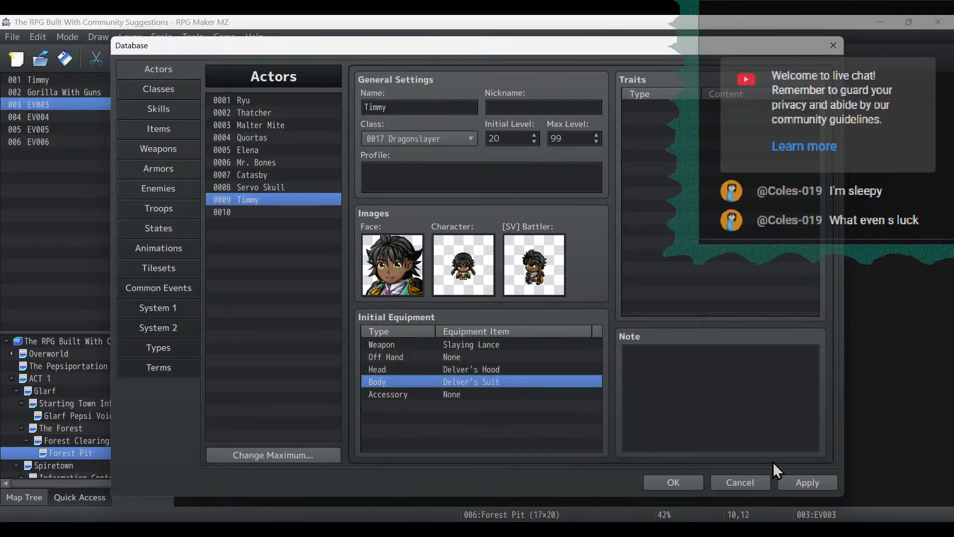
{"action": "left_click", "coordinate": [807, 482]}
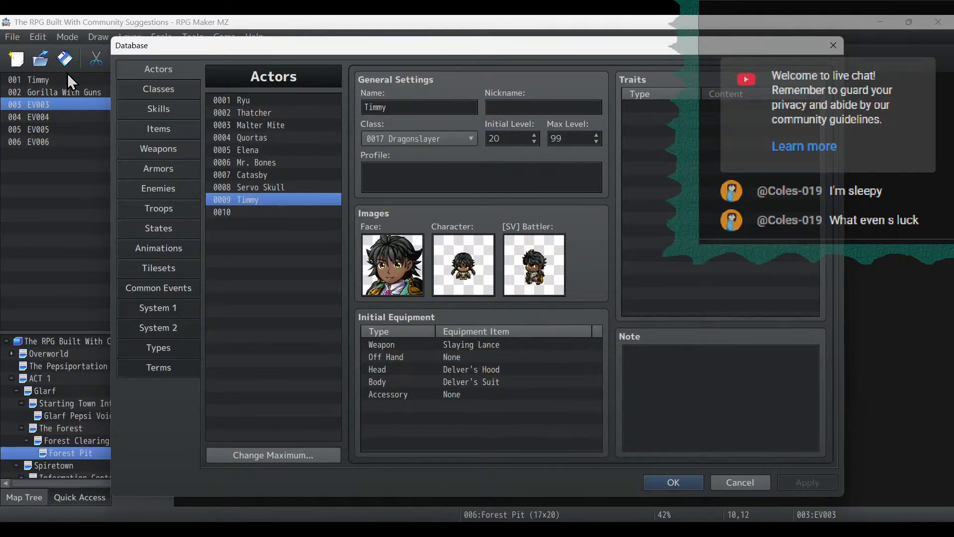
Switch to the LibreOffice Calc equipment tier chart, enter 40/28 in cell Q12 of the Shields column, and save the file.
{"action": "left_click", "coordinate": [159, 190]}
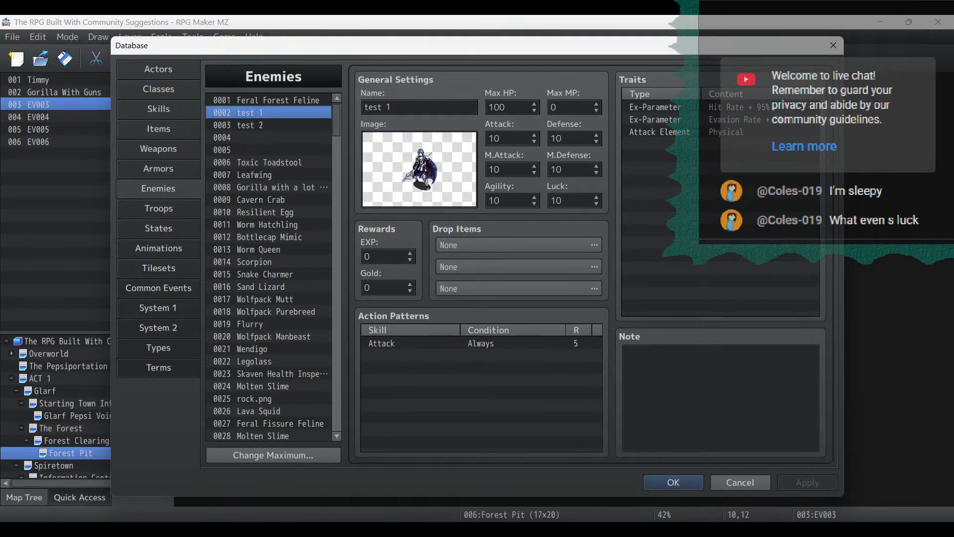
{"action": "key", "text": "alt+Tab"}
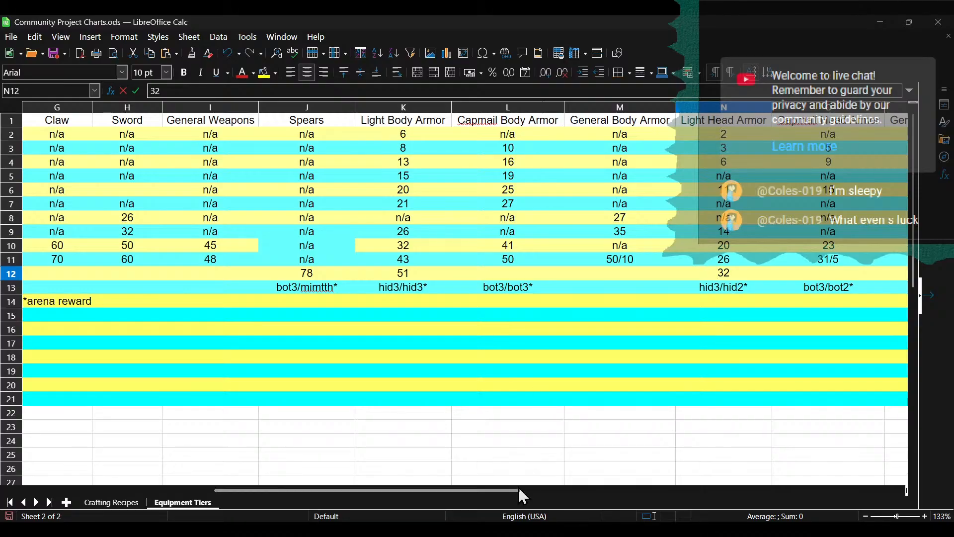
{"action": "left_click_drag", "start_coordinate": [501, 492], "coordinate": [647, 491]}
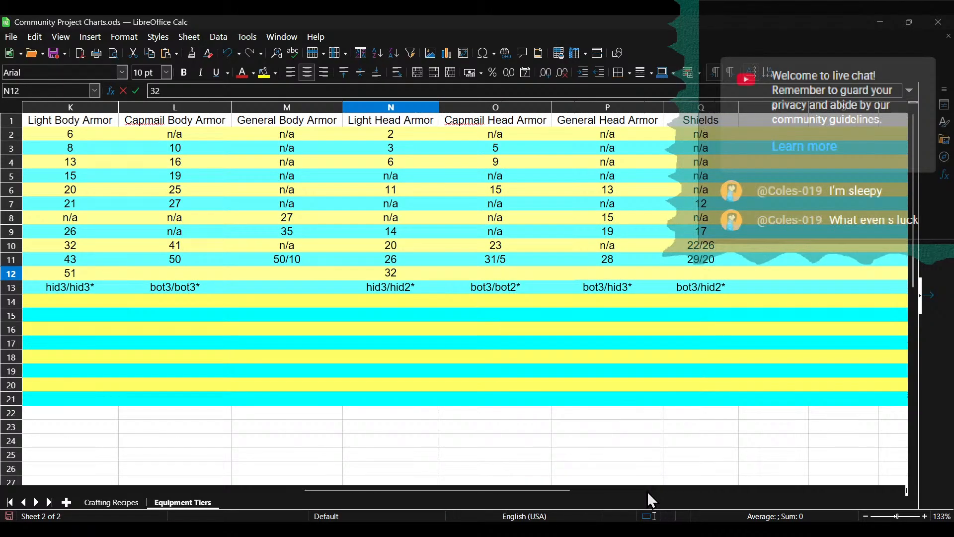
{"action": "left_click", "coordinate": [707, 264]}
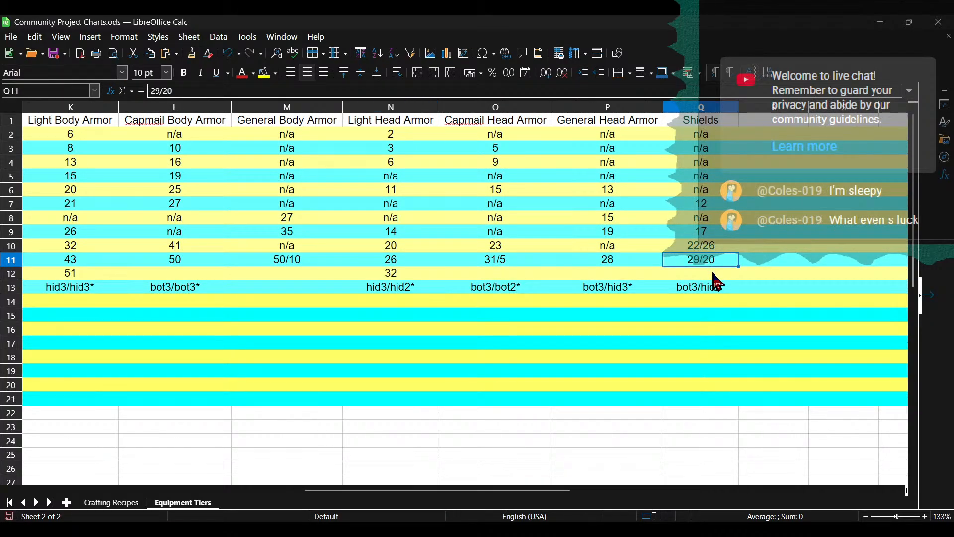
{"action": "left_click", "coordinate": [729, 276]}
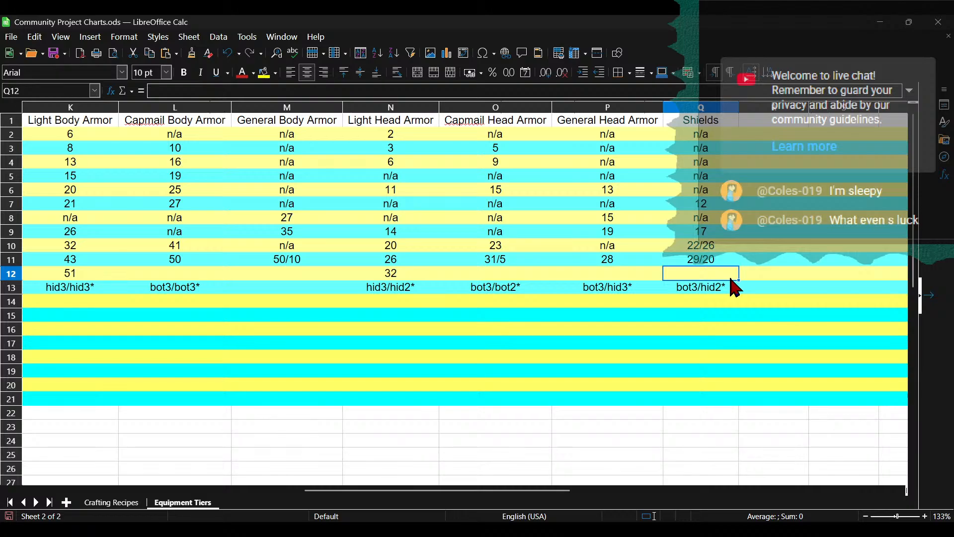
{"action": "type", "text": "40/"}
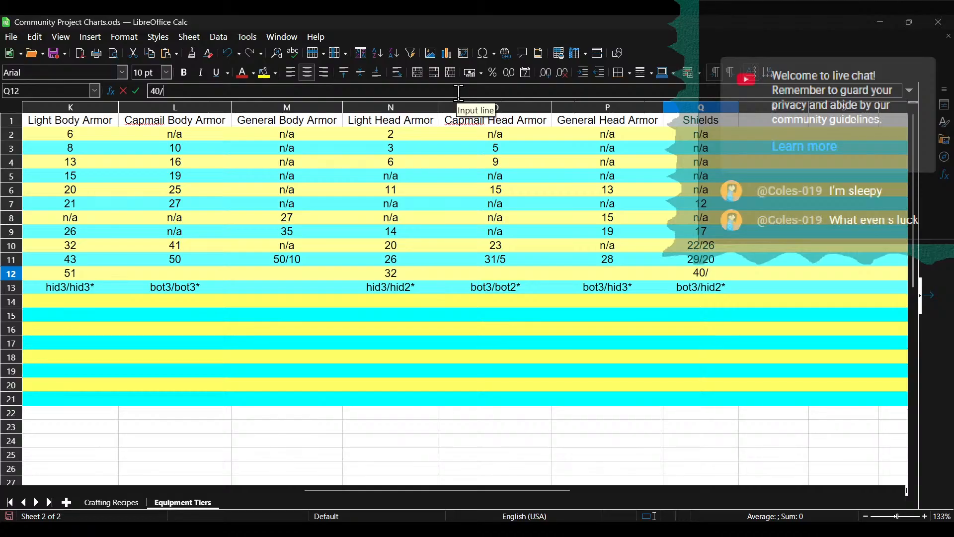
{"action": "type", "text": "28"}
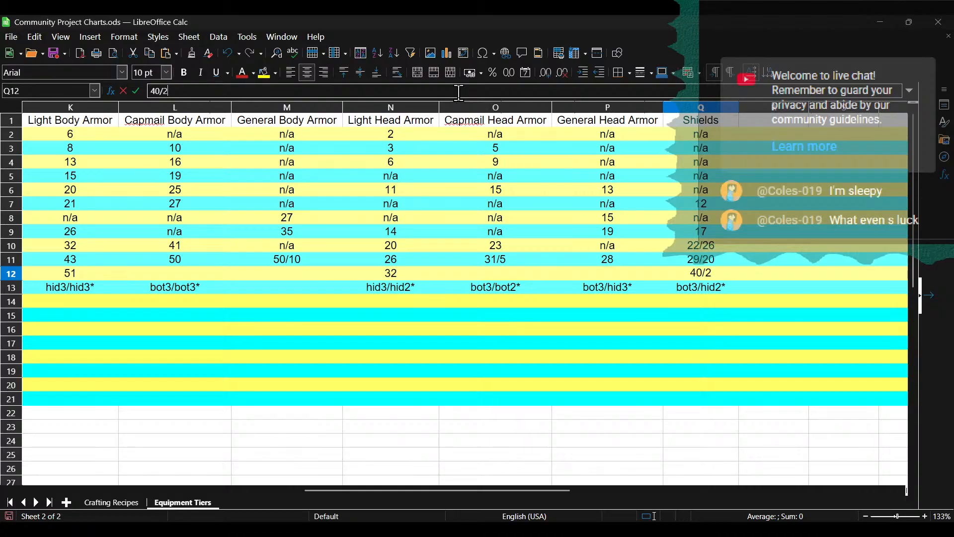
{"action": "left_click", "coordinate": [54, 53]}
Return to the RPG Maker MZ armor list and copy the Fanged Shield entry.
{"action": "mouse_move", "coordinate": [294, 529]}
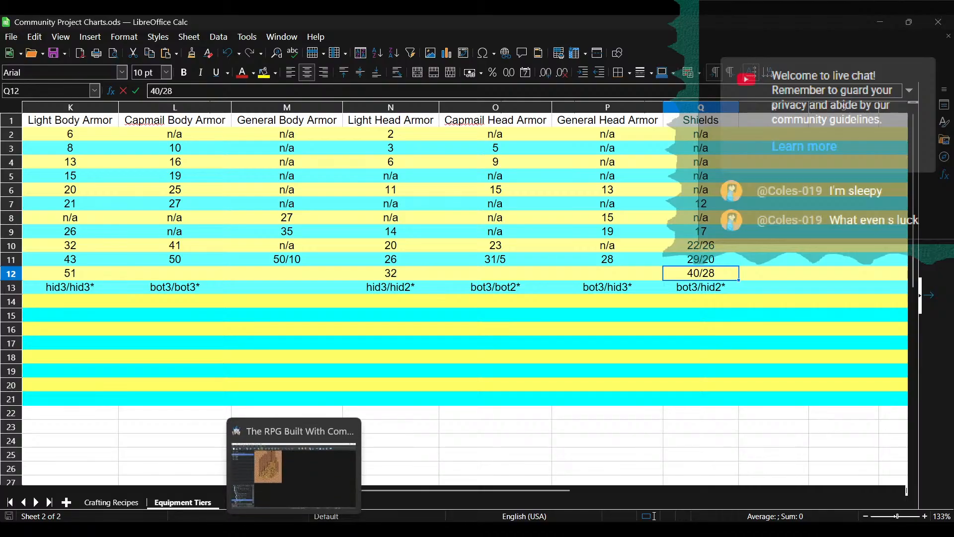
{"action": "left_click", "coordinate": [295, 473]}
{"action": "left_click", "coordinate": [164, 169]}
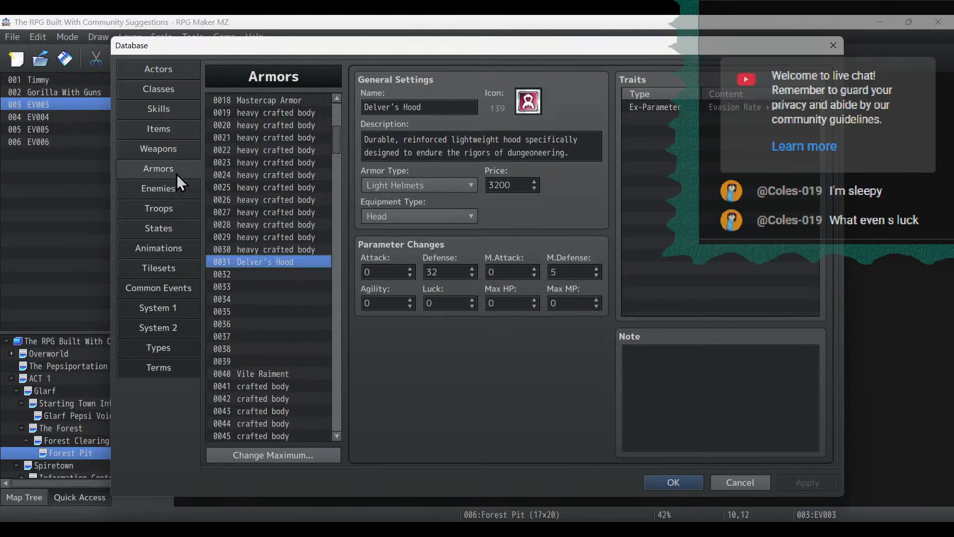
{"action": "left_click_drag", "start_coordinate": [335, 145], "coordinate": [329, 203]}
{"action": "left_click", "coordinate": [284, 204]}
{"action": "right_click", "coordinate": [284, 204]}
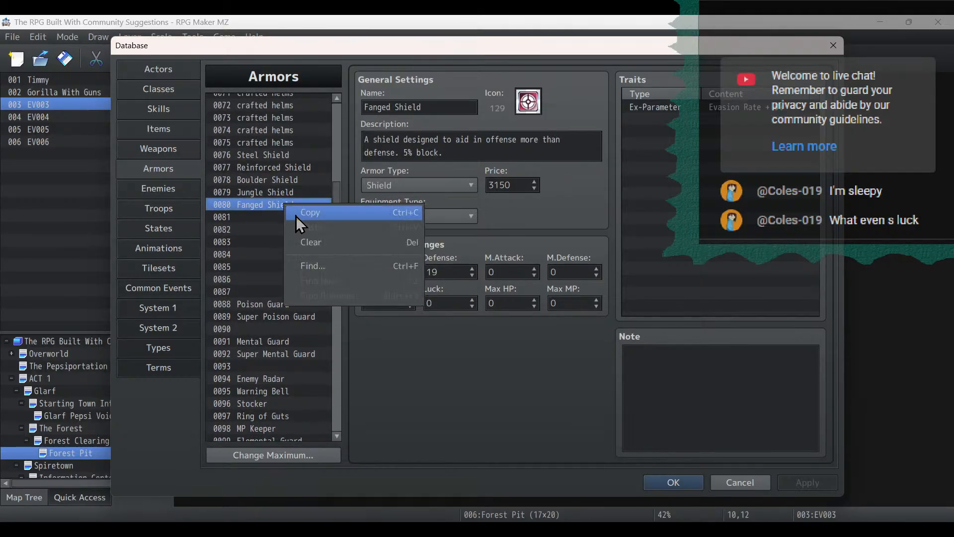
Duplicate the Fanged Shield into armor slot 0081 and set the copy's price to 5700.
{"action": "left_click", "coordinate": [286, 218]}
{"action": "key", "text": "ctrl+v"}
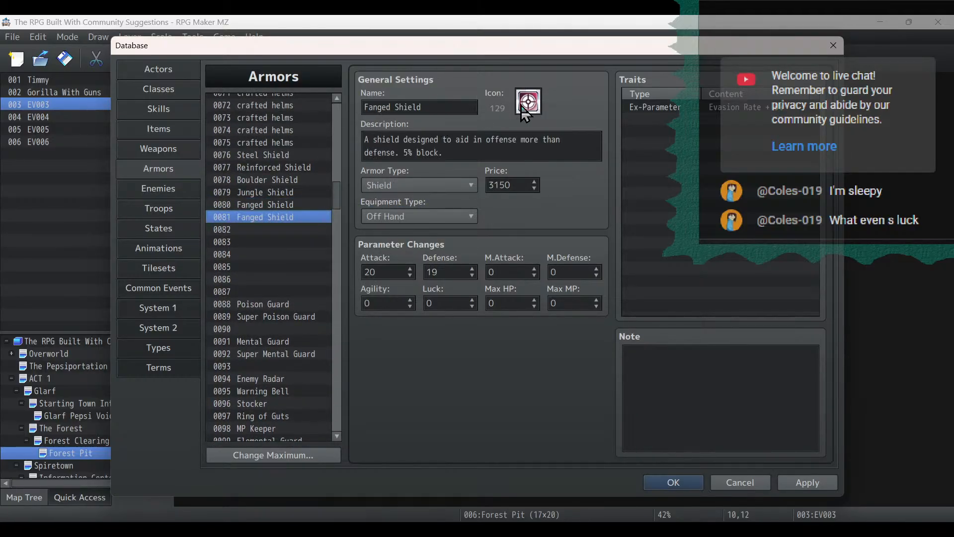
{"action": "left_click", "coordinate": [533, 182]}
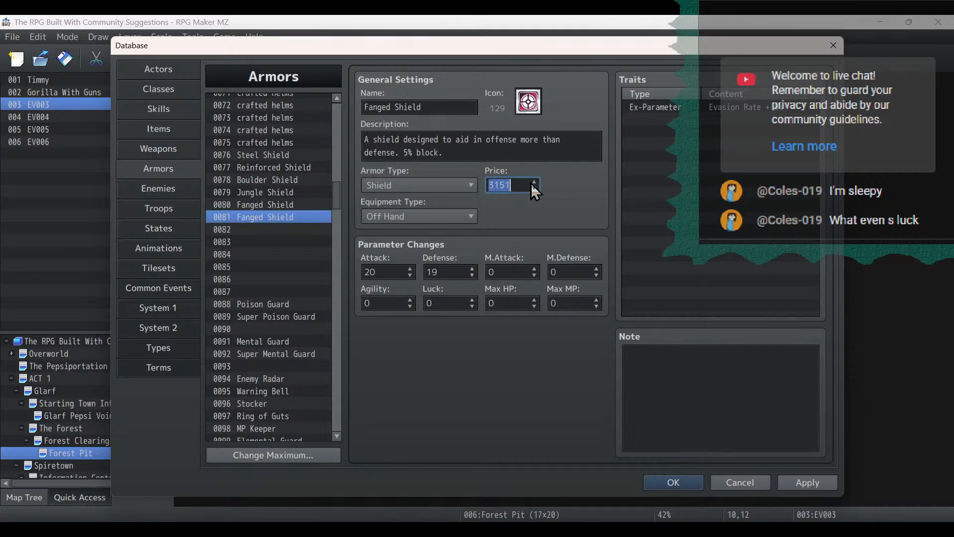
{"action": "type", "text": "6000"}
{"action": "key", "text": "BackSpace"}
{"action": "key", "text": "BackSpace"}
{"action": "key", "text": "BackSpace"}
{"action": "key", "text": "BackSpace"}
{"action": "type", "text": "5700"}
Set the copied shield's Attack to 0, Defense to 40 and M.Defense to 28, following the equipment tiers spreadsheet.
{"action": "double_click", "coordinate": [387, 269]}
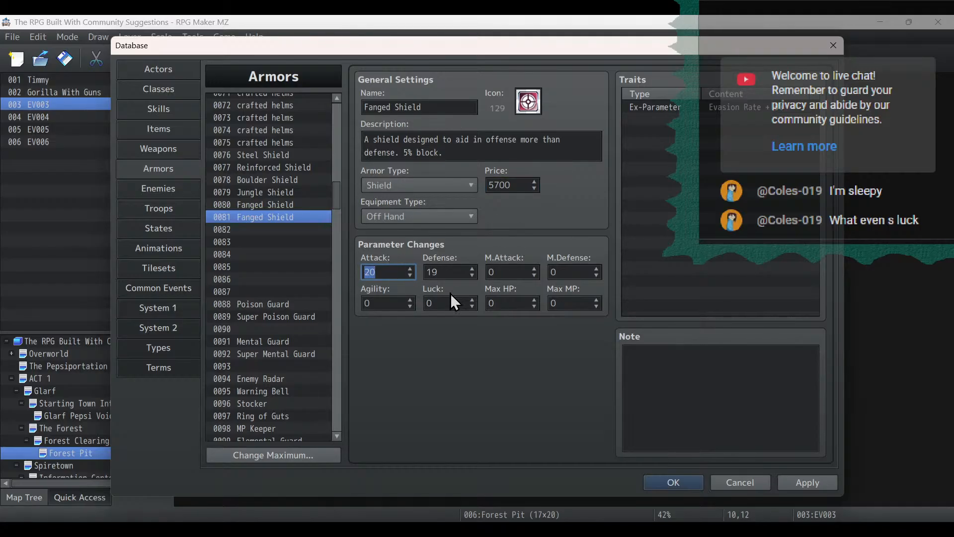
{"action": "type", "text": "0"}
{"action": "double_click", "coordinate": [451, 268]}
{"action": "type", "text": "40"}
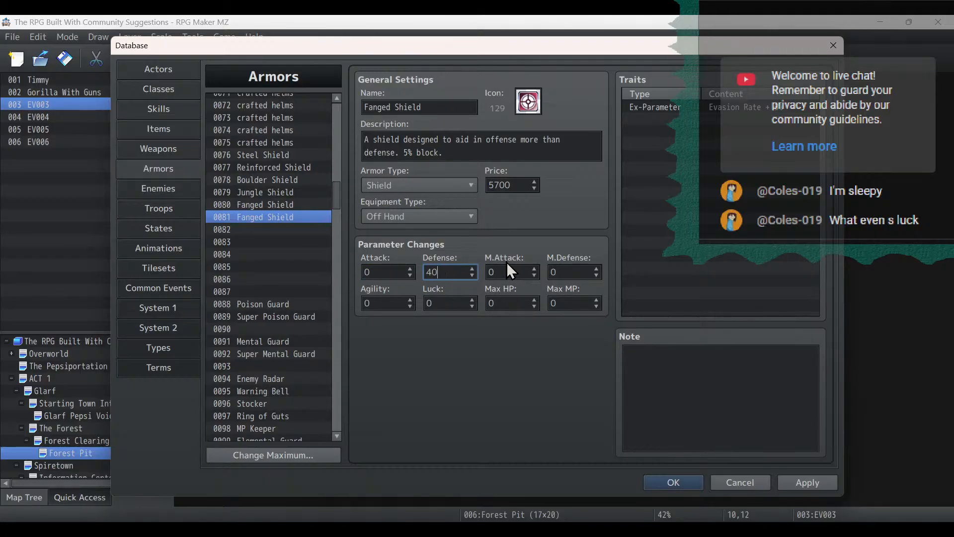
{"action": "double_click", "coordinate": [575, 271]}
{"action": "type", "text": "36"}
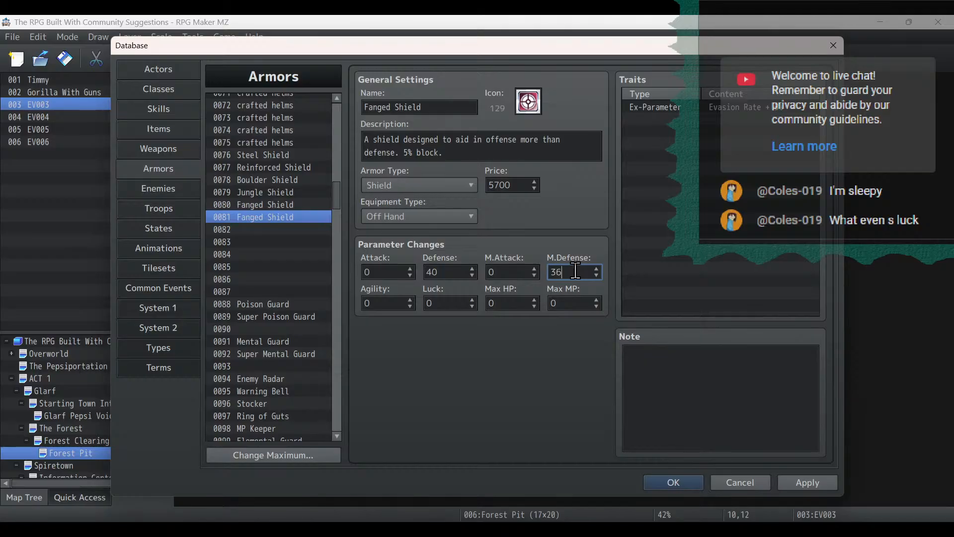
{"action": "key", "text": "alt+Tab"}
{"action": "key", "text": "alt+Tab"}
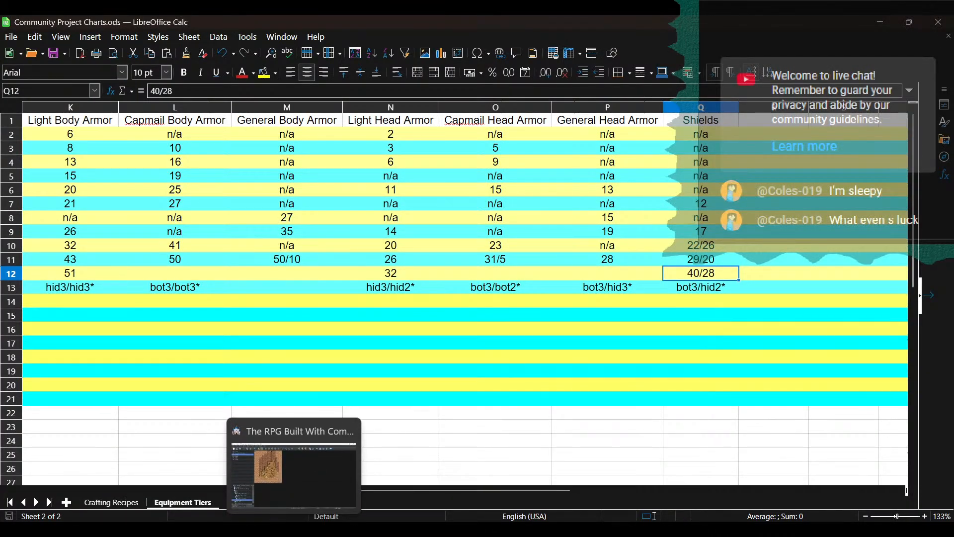
{"action": "type", "text": "28"}
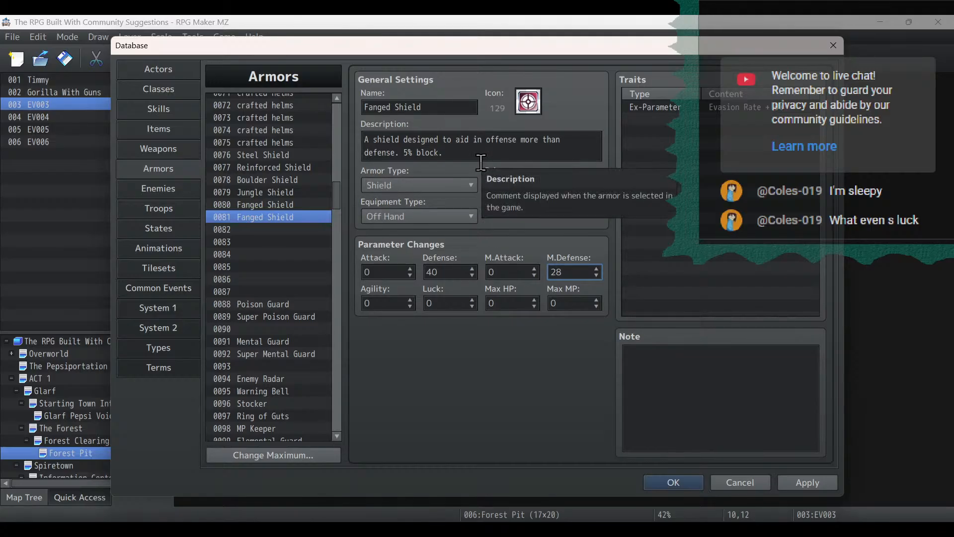
Edit the copied shield's Evasion Rate trait and compare its block chance with the Fanged Shield and Jungle Shield entries.
{"action": "double_click", "coordinate": [716, 107]}
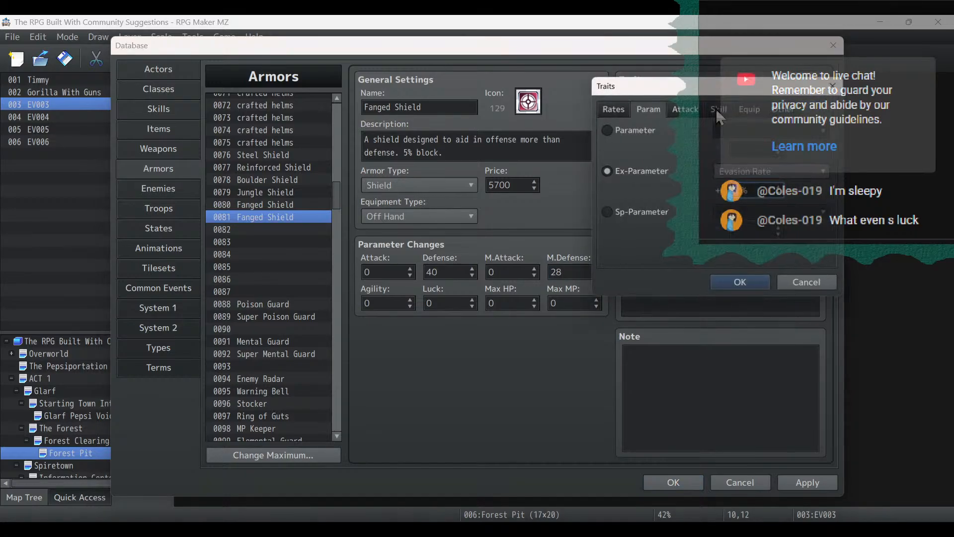
{"action": "left_click", "coordinate": [785, 186]}
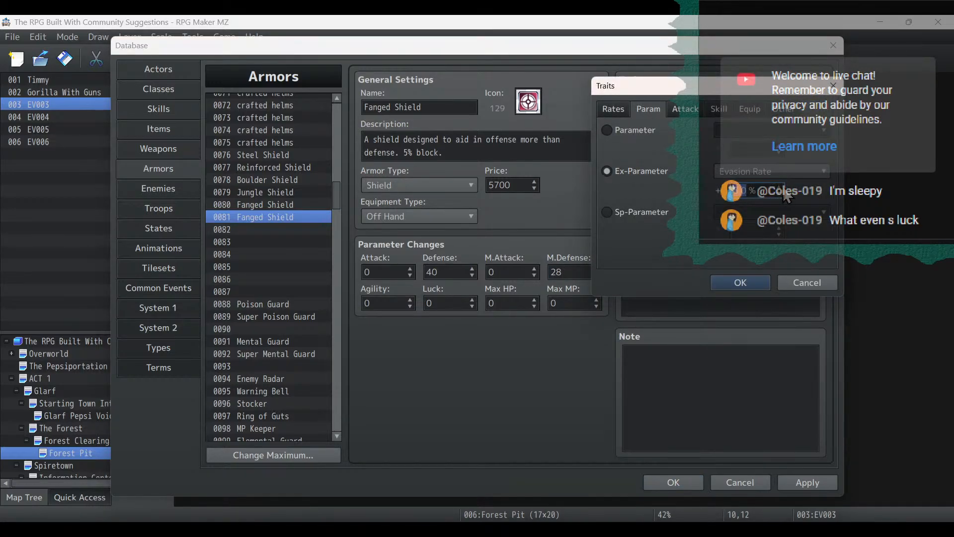
{"action": "left_click", "coordinate": [741, 282]}
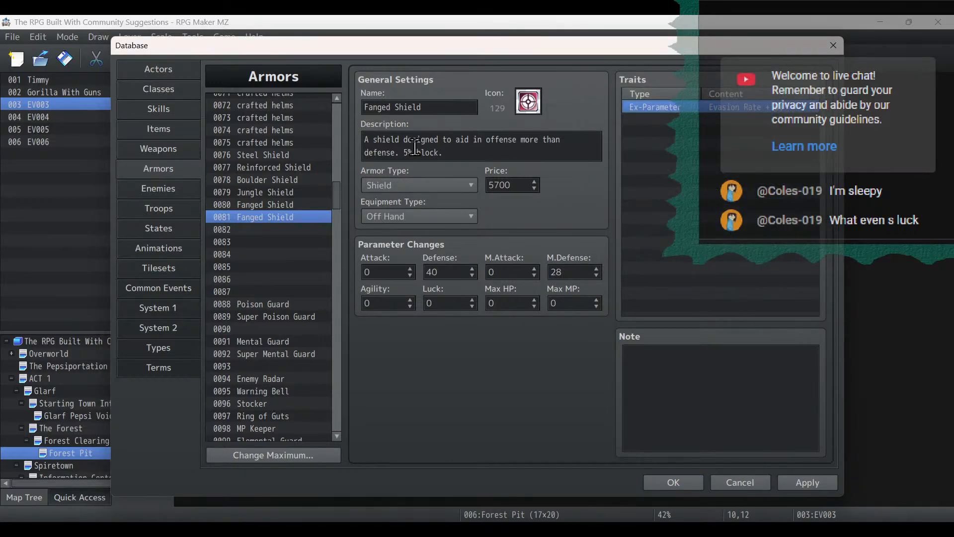
{"action": "left_click", "coordinate": [279, 205]}
{"action": "left_click", "coordinate": [281, 193]}
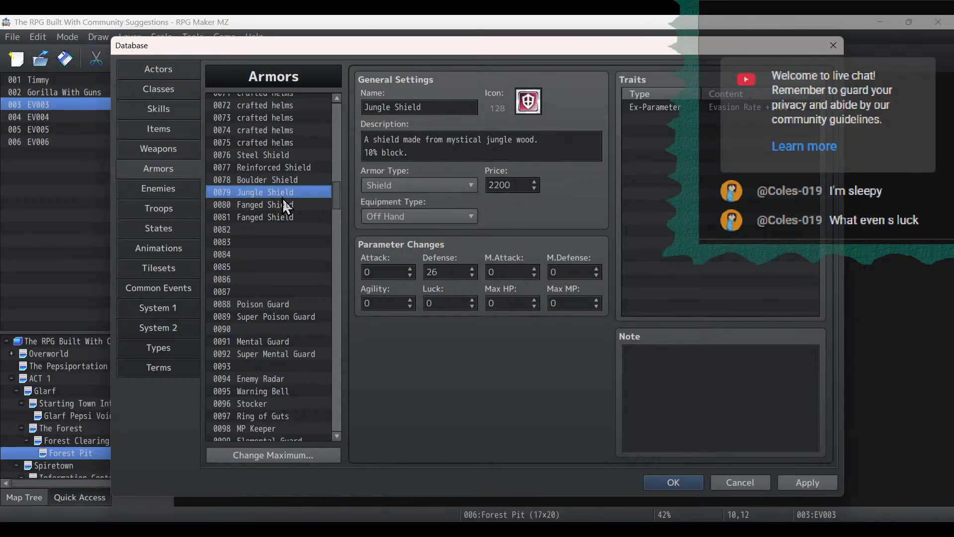
{"action": "left_click", "coordinate": [285, 217]}
Change the block chance in the copied shield's description to 10% and check it against the Evasion Rate trait.
{"action": "left_click", "coordinate": [408, 152]}
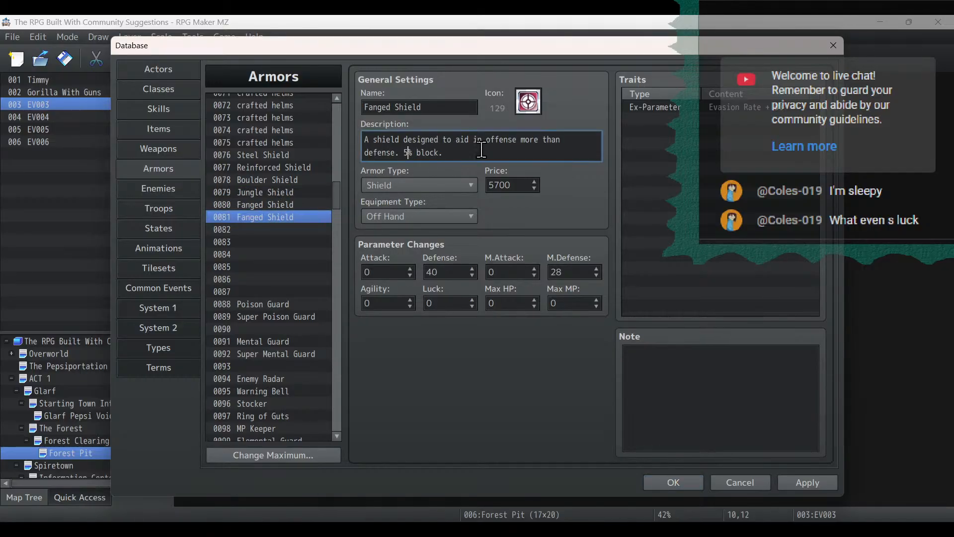
{"action": "key", "text": "BackSpace"}
{"action": "type", "text": "10"}
{"action": "double_click", "coordinate": [769, 107]}
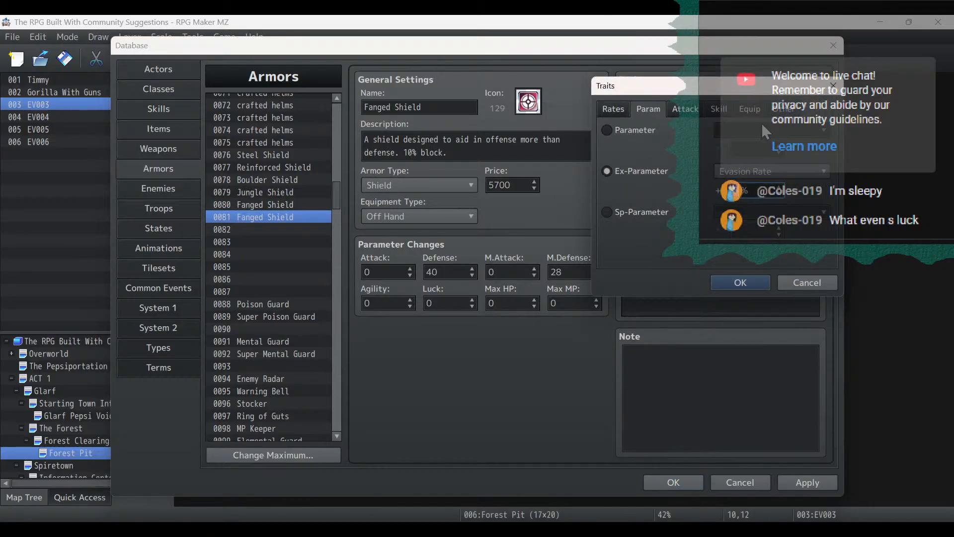
{"action": "left_click", "coordinate": [752, 282]}
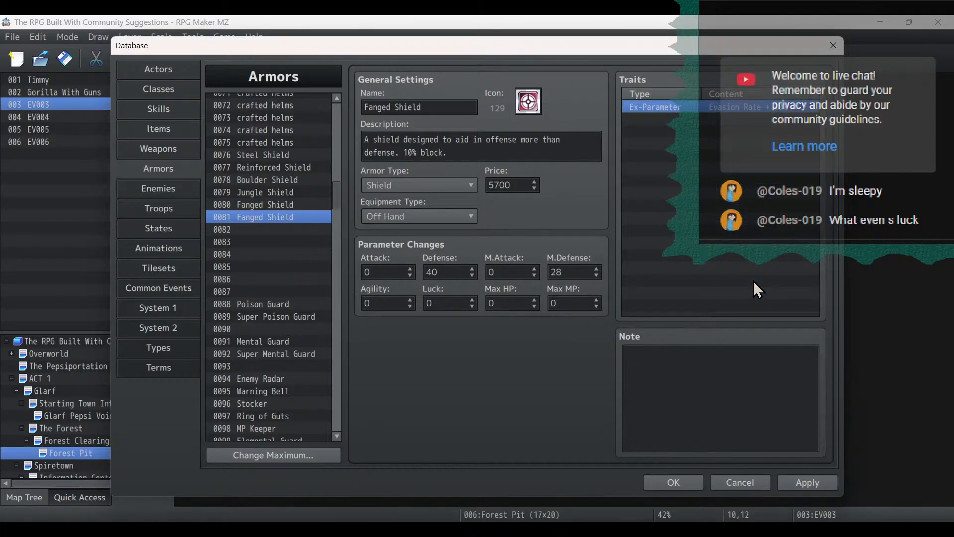
Replace the description's opening sentence with "A nigh-impregnable shield crafted from dragon scales." and put "10% block." on its own line.
{"action": "left_click", "coordinate": [403, 152]}
{"action": "left_click_drag", "start_coordinate": [402, 152], "coordinate": [299, 111]}
{"action": "key", "text": "BackSpace"}
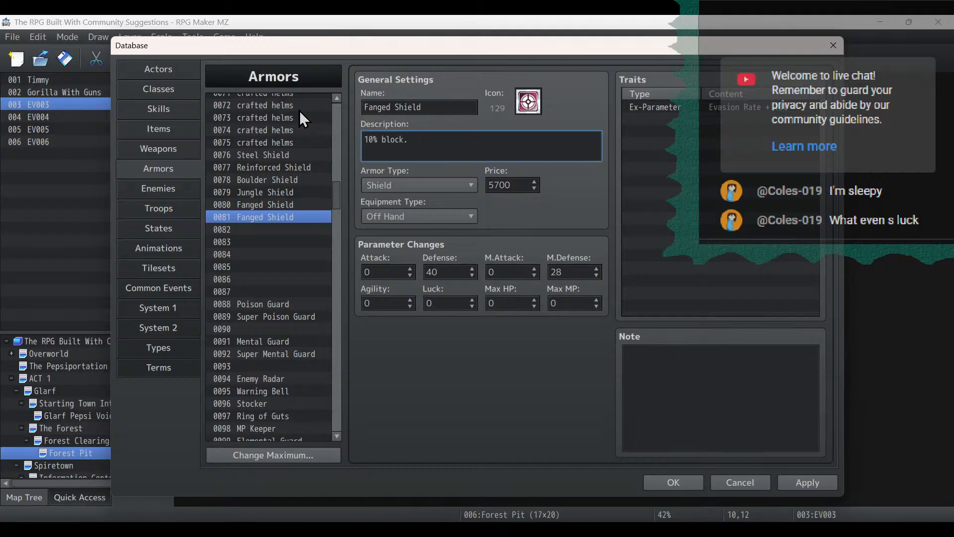
{"action": "type", "text": "A n"}
{"action": "type", "text": "igh-im"}
{"action": "type", "text": "pregnable"}
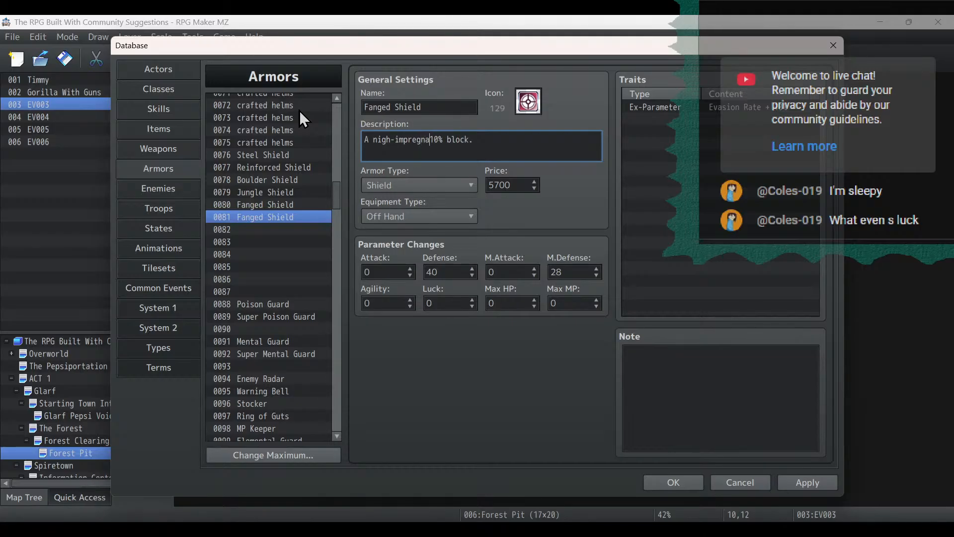
{"action": "type", "text": " shield crafted "}
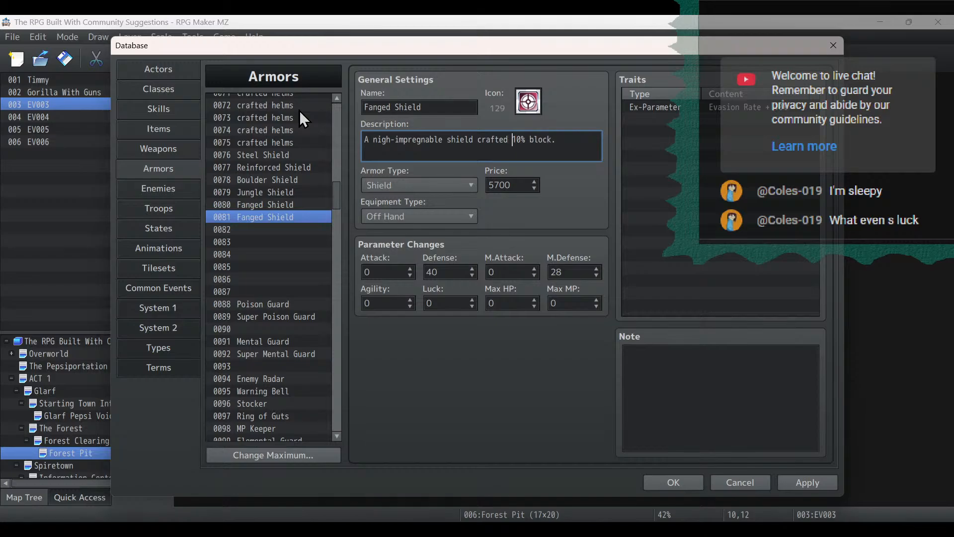
{"action": "type", "text": "from dragon scales."}
{"action": "key", "text": "Return"}
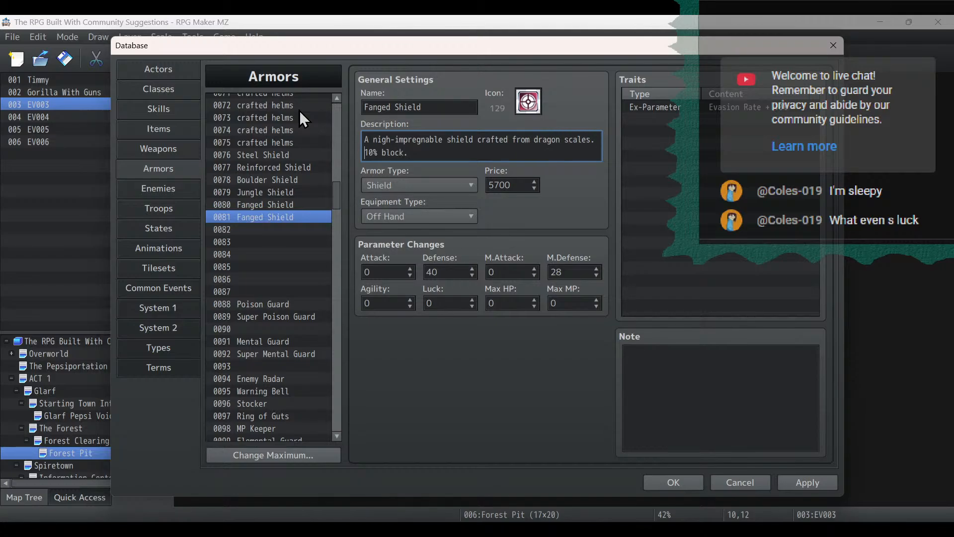
Rename the armor as Dragon Shield, give it shield icon 128, and apply the database changes.
{"action": "double_click", "coordinate": [370, 103]}
{"action": "type", "text": "Dr"}
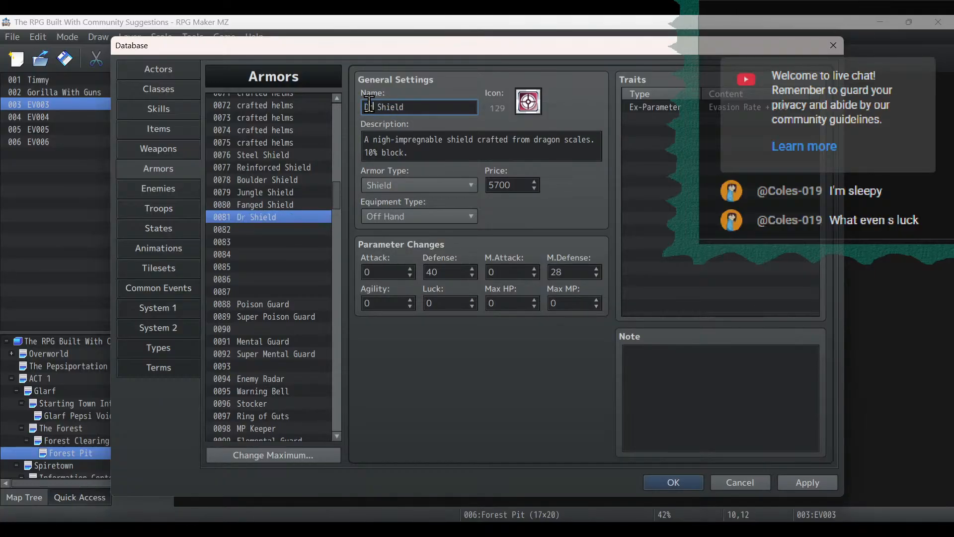
{"action": "type", "text": "agon"}
{"action": "left_click", "coordinate": [530, 114]}
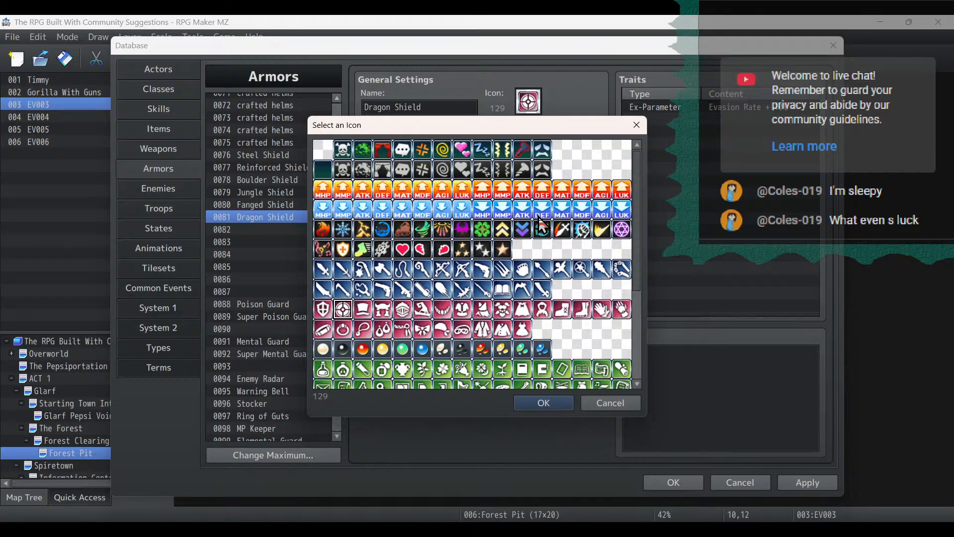
{"action": "double_click", "coordinate": [324, 310]}
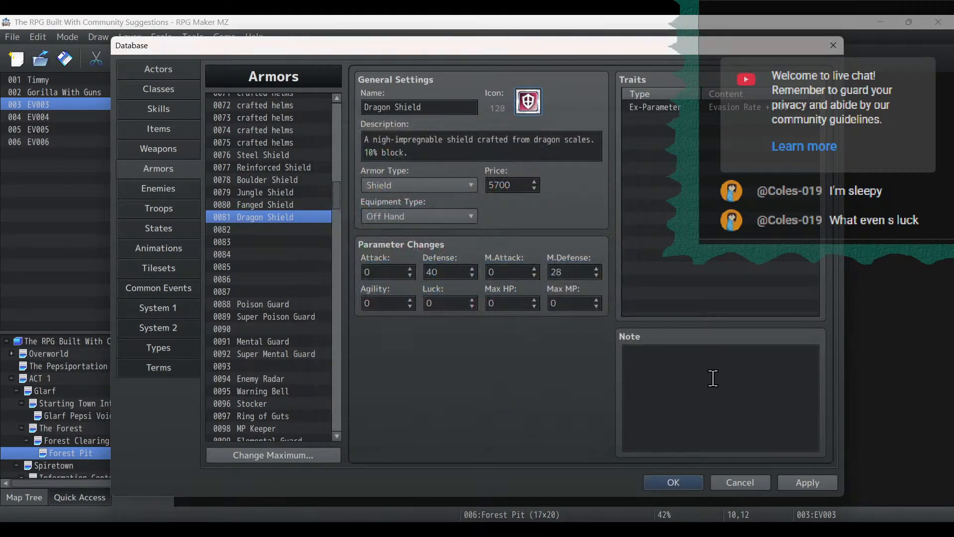
{"action": "left_click", "coordinate": [807, 482]}
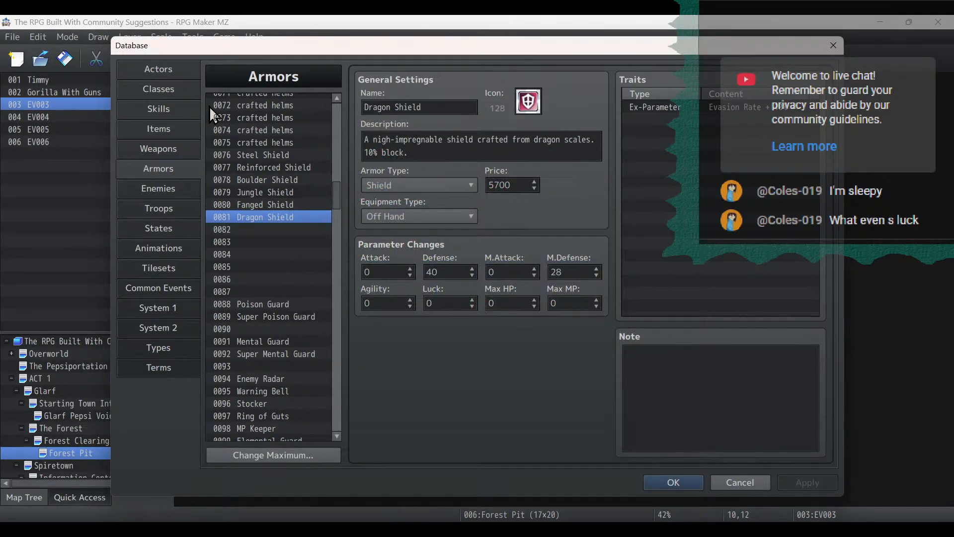
Equip the actor Timmy with the Dragon Shield as initial Off Hand equipment and apply the change.
{"action": "left_click", "coordinate": [167, 68]}
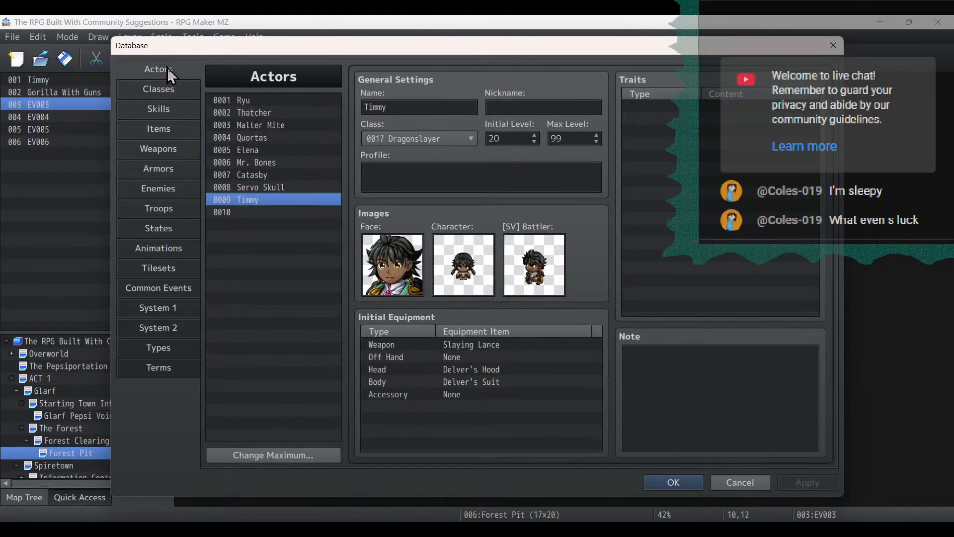
{"action": "double_click", "coordinate": [489, 357]}
{"action": "left_click", "coordinate": [491, 386]}
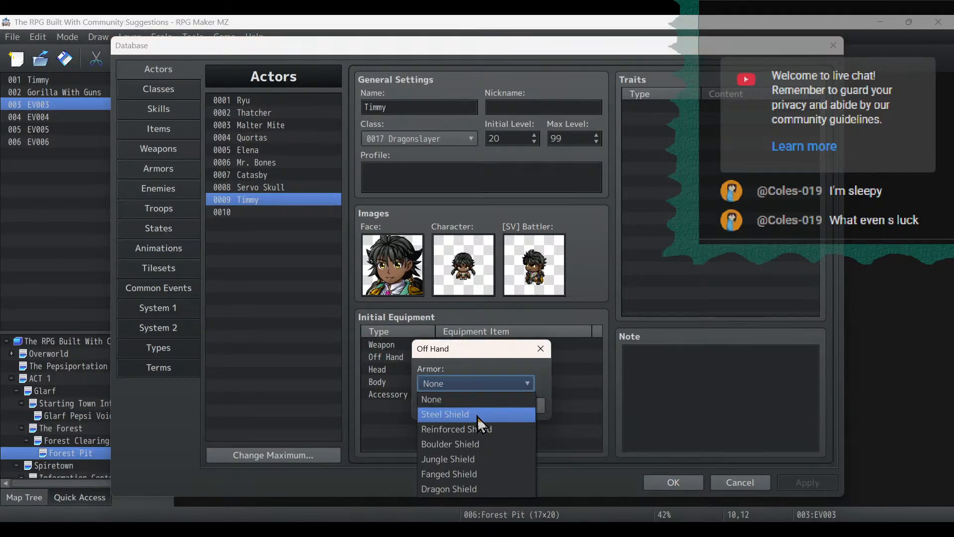
{"action": "left_click", "coordinate": [473, 488]}
{"action": "left_click", "coordinate": [453, 412]}
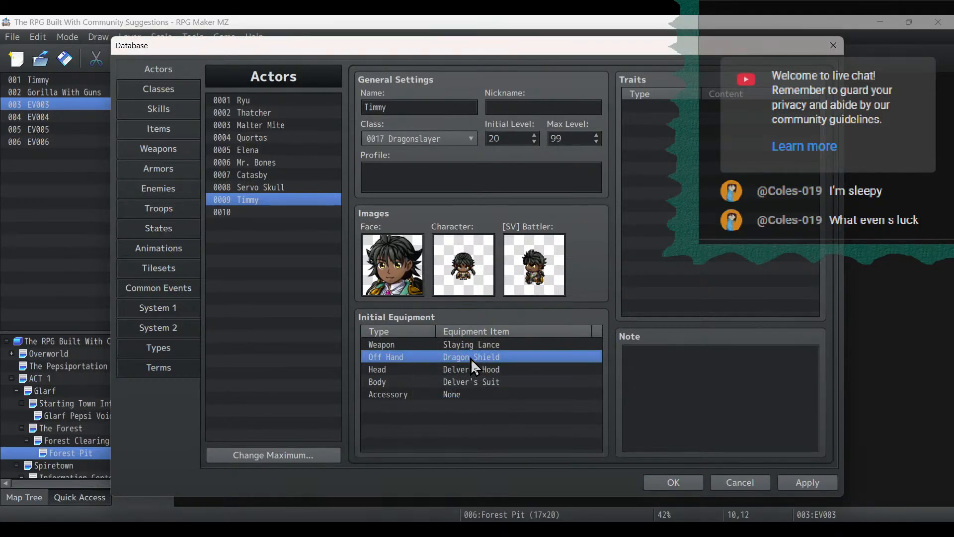
{"action": "left_click", "coordinate": [489, 347]}
{"action": "left_click", "coordinate": [491, 356]}
{"action": "key", "text": "Down"}
{"action": "key", "text": "Down"}
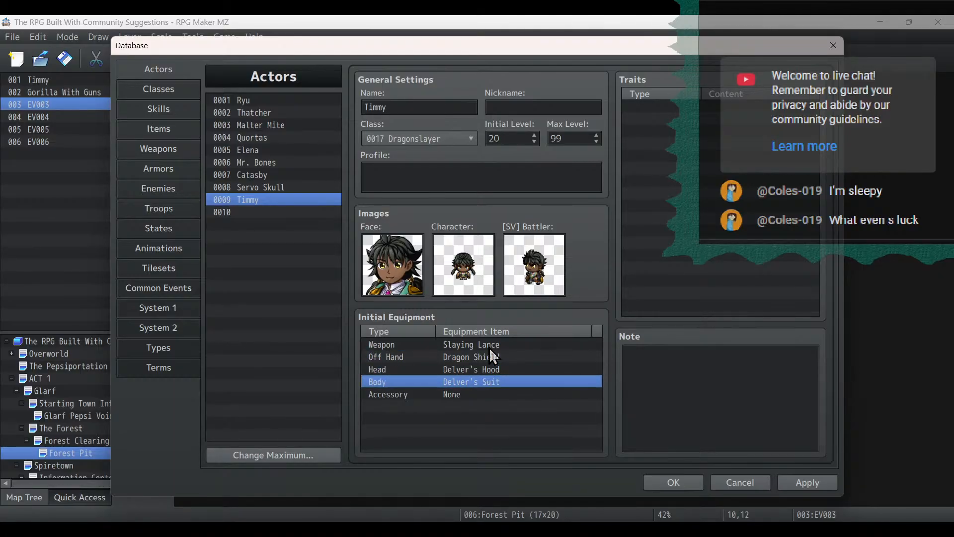
{"action": "left_click", "coordinate": [810, 483]}
Close the database and review the stream project notes for the remaining tasks.
{"action": "left_click", "coordinate": [115, 529]}
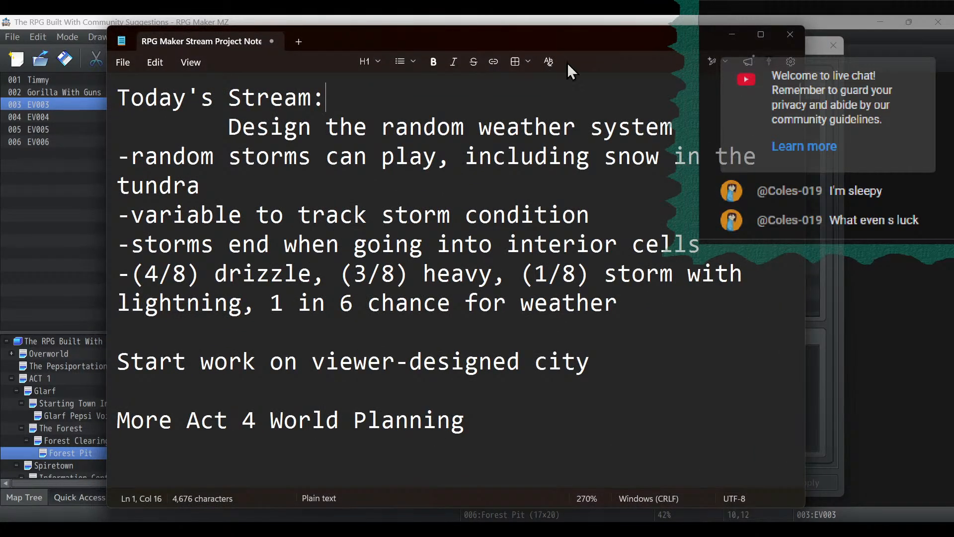
{"action": "left_click", "coordinate": [731, 35]}
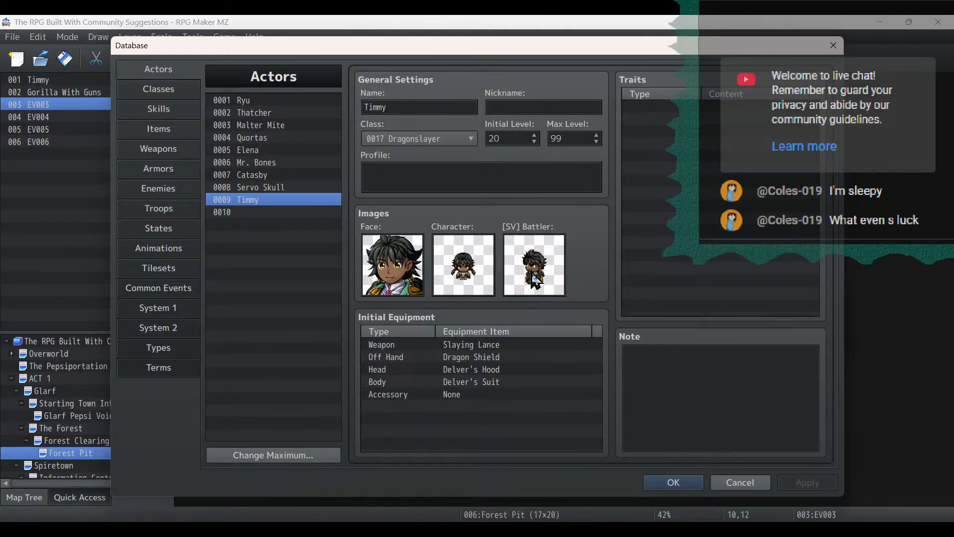
{"action": "left_click", "coordinate": [680, 488]}
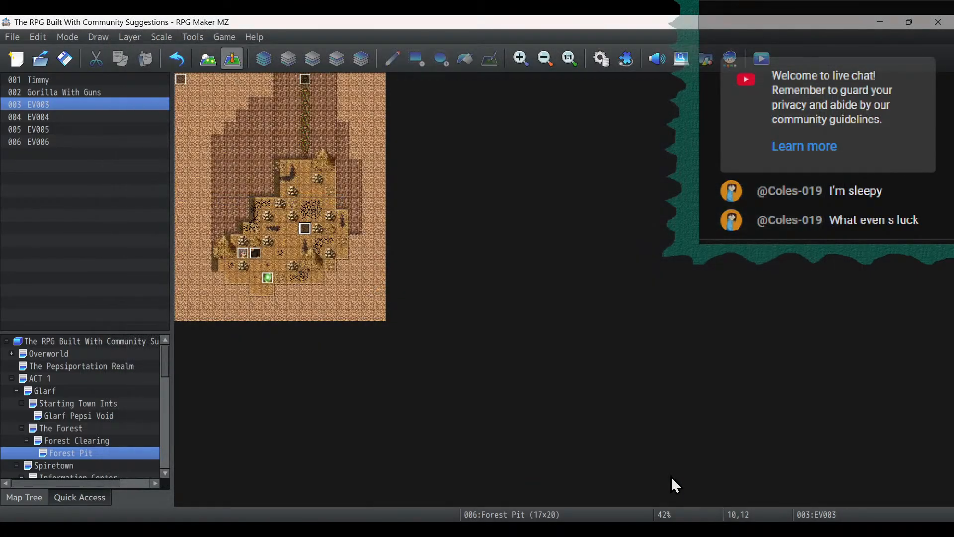
{"action": "left_click", "coordinate": [79, 528]}
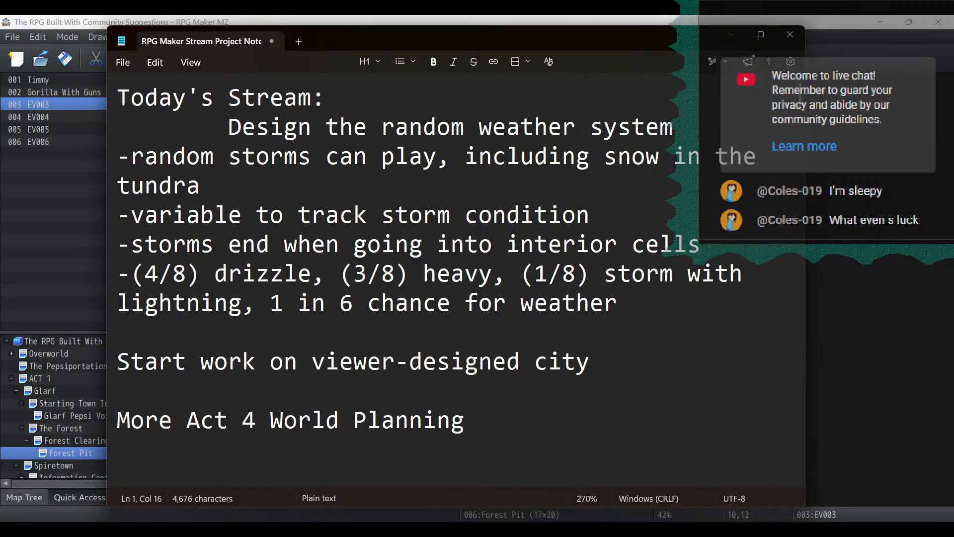
{"action": "left_click", "coordinate": [512, 21]}
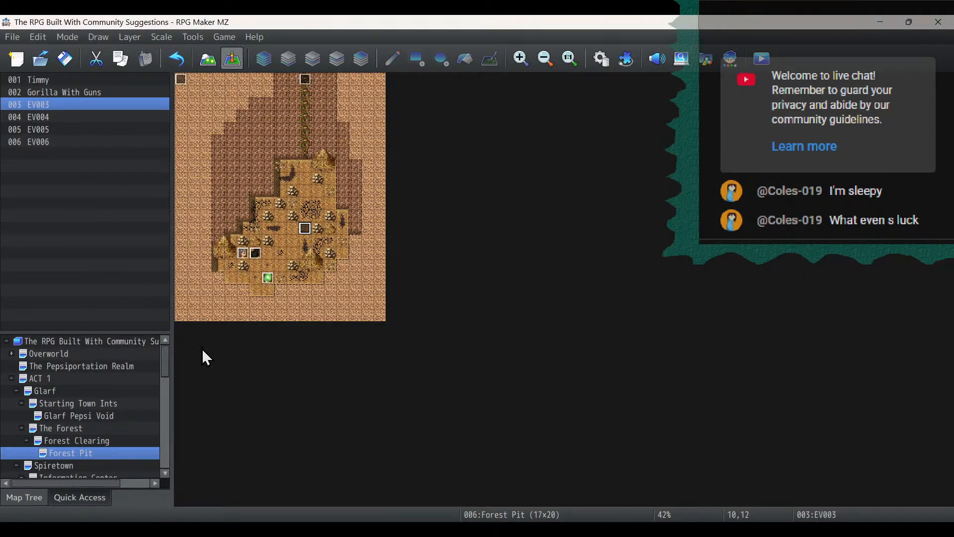
Open the Overworld map and examine the commands of event EV017 in the map's upper-left corner.
{"action": "left_click", "coordinate": [71, 354]}
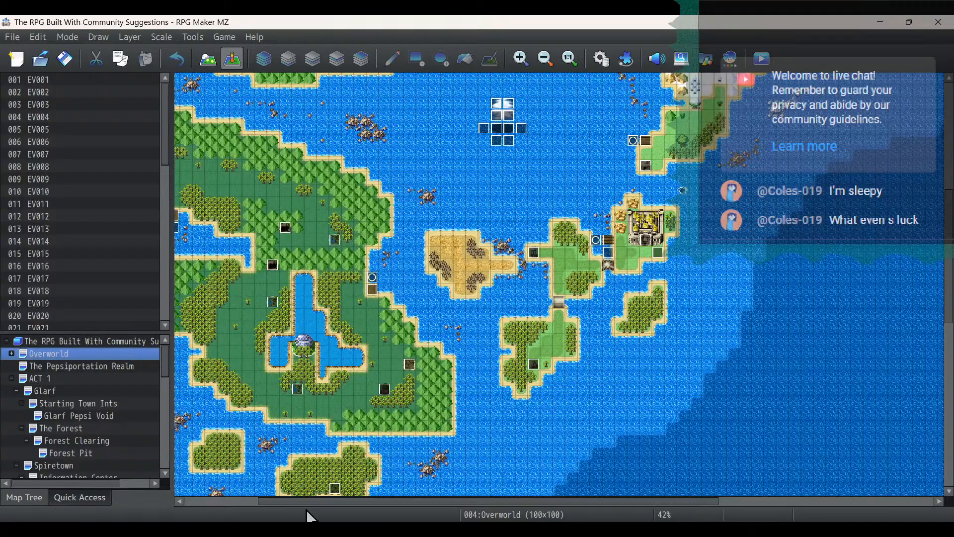
{"action": "scroll", "coordinate": [291, 338], "scroll_direction": "up", "scroll_amount": 10}
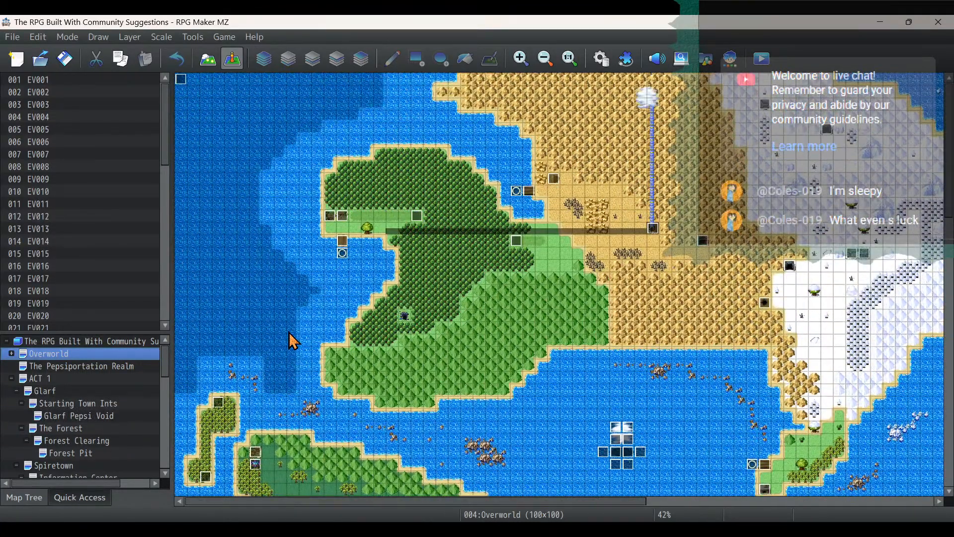
{"action": "double_click", "coordinate": [181, 80]}
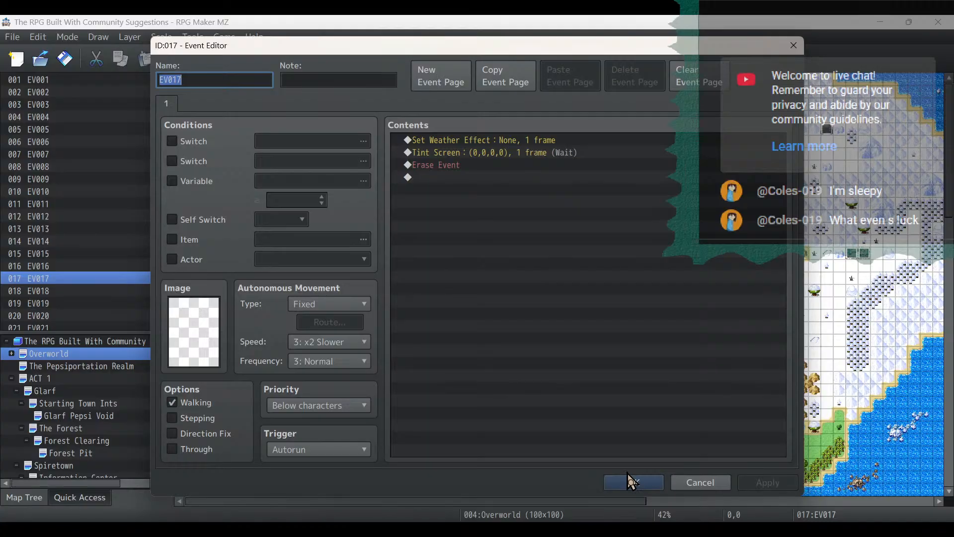
{"action": "left_click", "coordinate": [640, 478]}
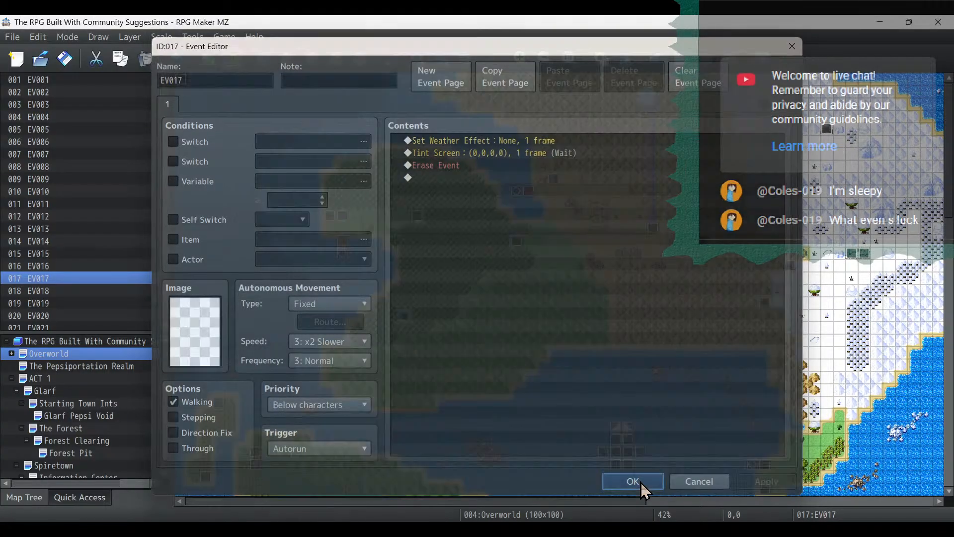
Examine the conditions and commands on the pages of boat event EV044 on the Overworld map.
{"action": "left_click", "coordinate": [601, 60]}
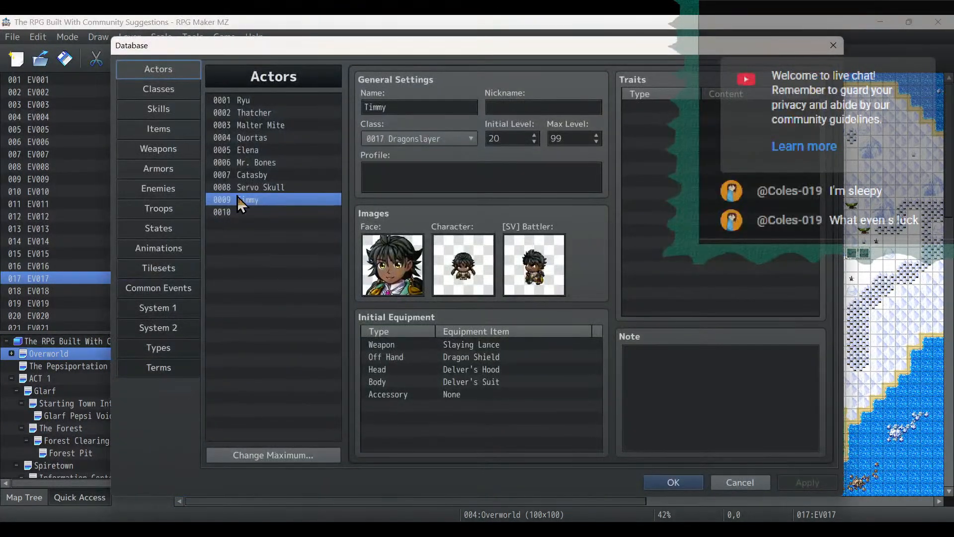
{"action": "left_click", "coordinate": [683, 487]}
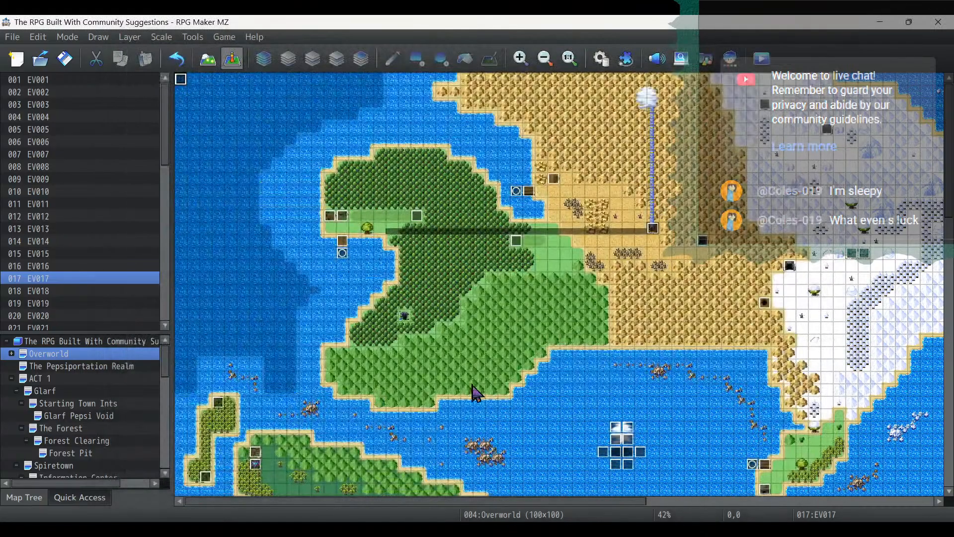
{"action": "scroll", "coordinate": [282, 318], "scroll_direction": "down", "scroll_amount": 3}
{"action": "double_click", "coordinate": [282, 318]}
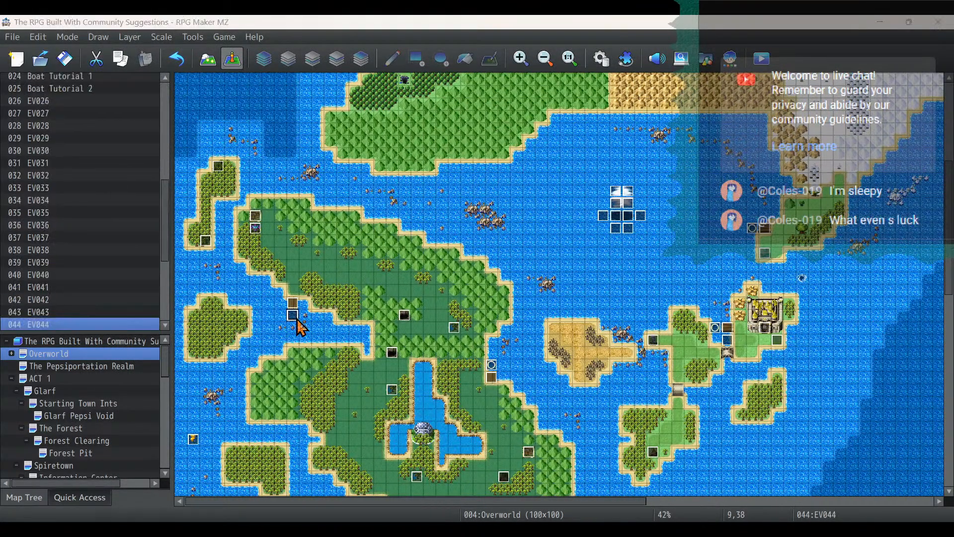
{"action": "left_click", "coordinate": [188, 103]}
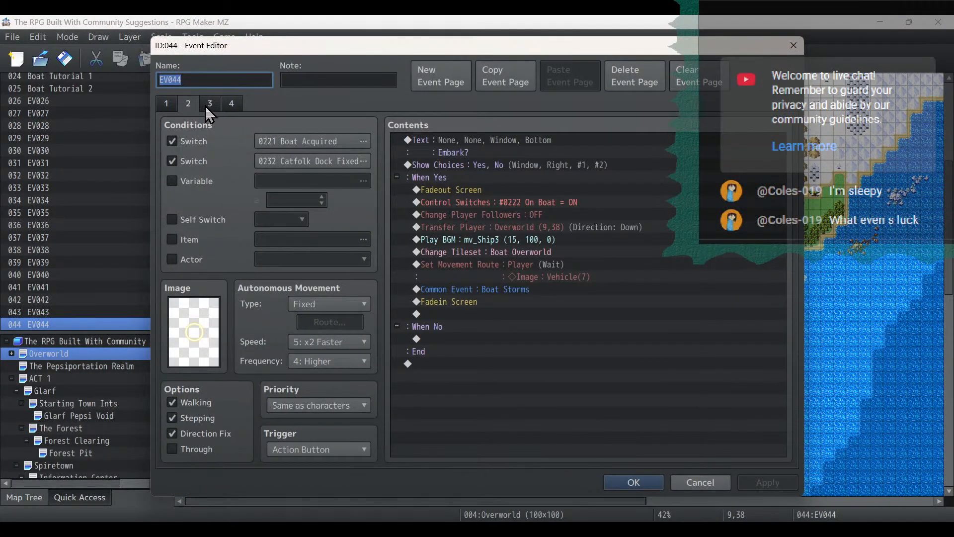
{"action": "left_click", "coordinate": [204, 105]}
{"action": "left_click", "coordinate": [234, 105]}
{"action": "left_click", "coordinate": [619, 479]}
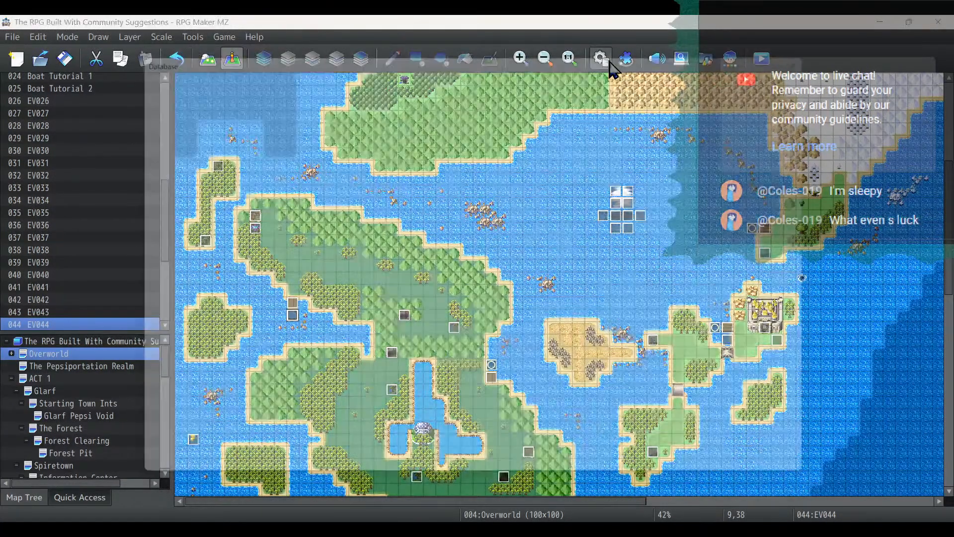
Rename the Boat Storms common event in the database as Weather System and apply the change.
{"action": "left_click", "coordinate": [613, 59]}
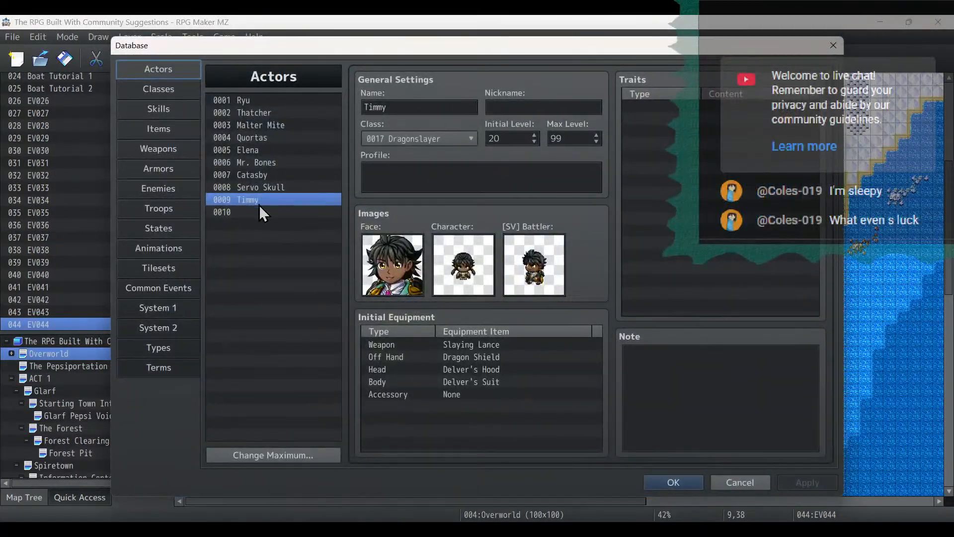
{"action": "left_click", "coordinate": [157, 294]}
{"action": "scroll", "coordinate": [256, 228], "scroll_direction": "up", "scroll_amount": 3}
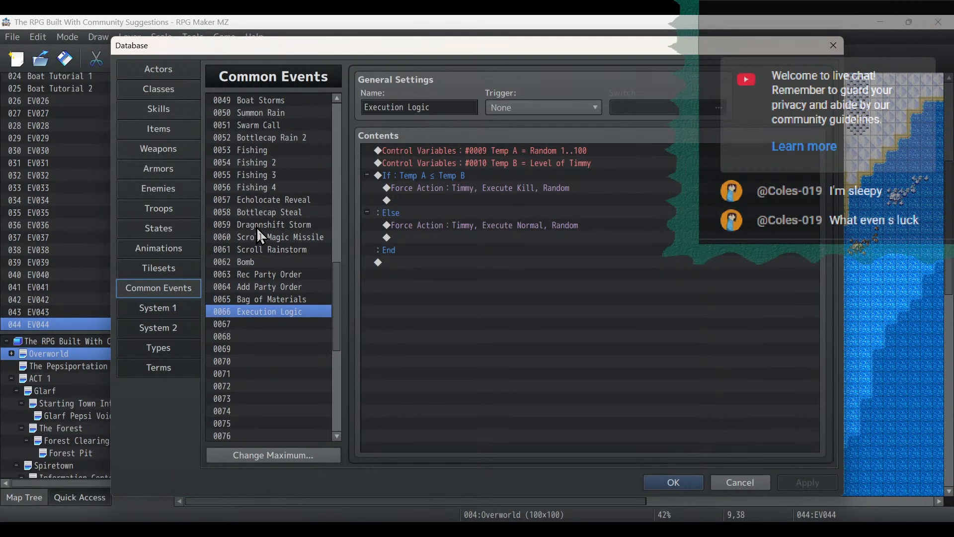
{"action": "left_click", "coordinate": [264, 100]}
{"action": "triple_click", "coordinate": [446, 107]}
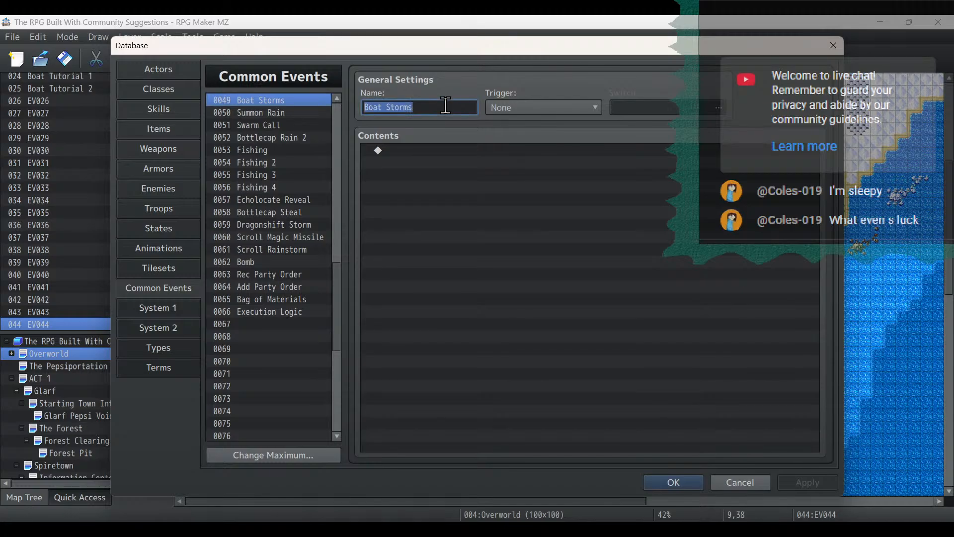
{"action": "type", "text": "Weather"}
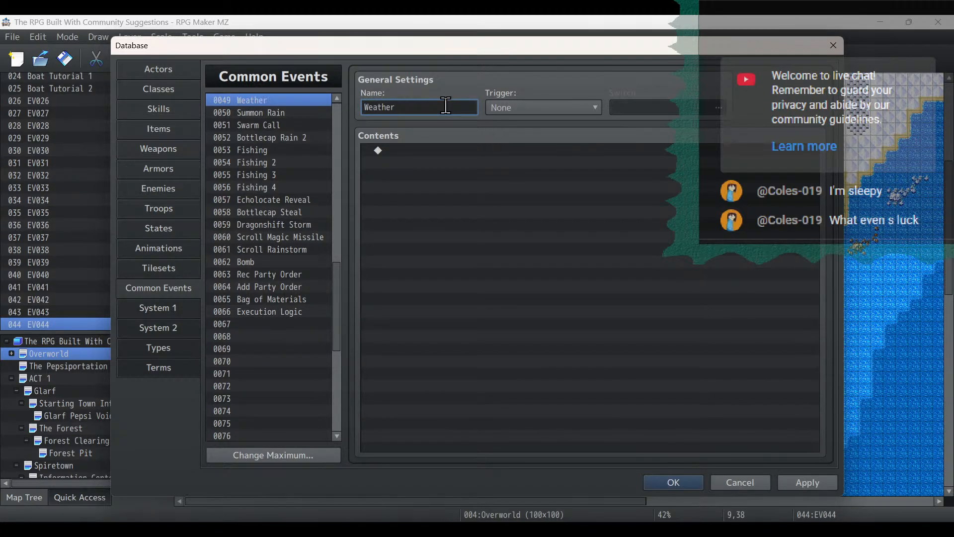
{"action": "type", "text": " System"}
{"action": "left_click", "coordinate": [805, 483]}
Start a Control Variables command in the Weather System event that sets 0009 Temp A to a random value.
{"action": "double_click", "coordinate": [505, 240]}
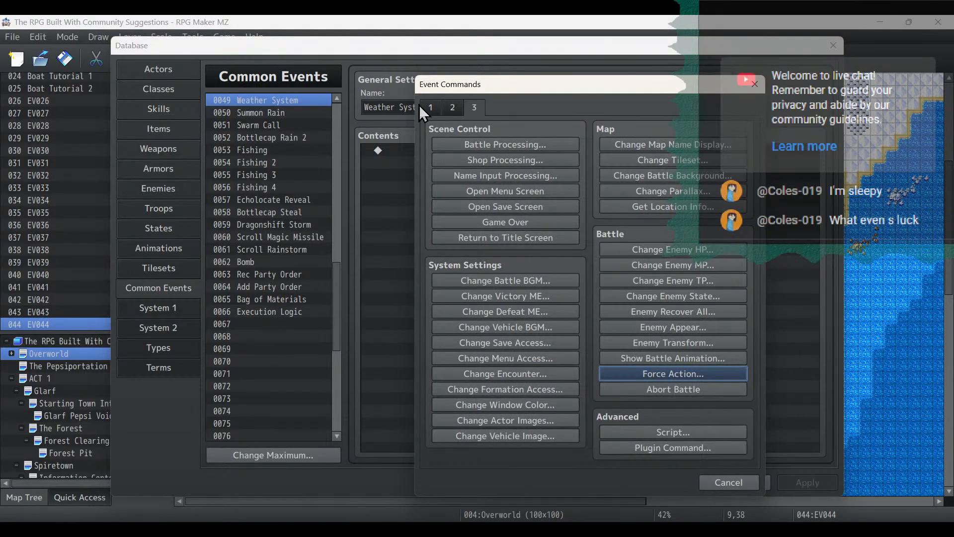
{"action": "left_click", "coordinate": [530, 265]}
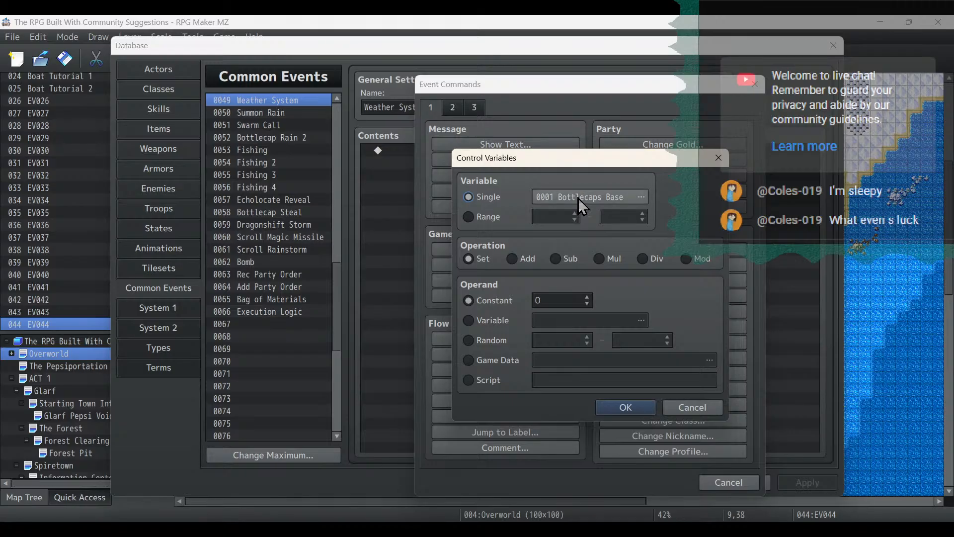
{"action": "left_click", "coordinate": [577, 197]}
{"action": "double_click", "coordinate": [630, 251]}
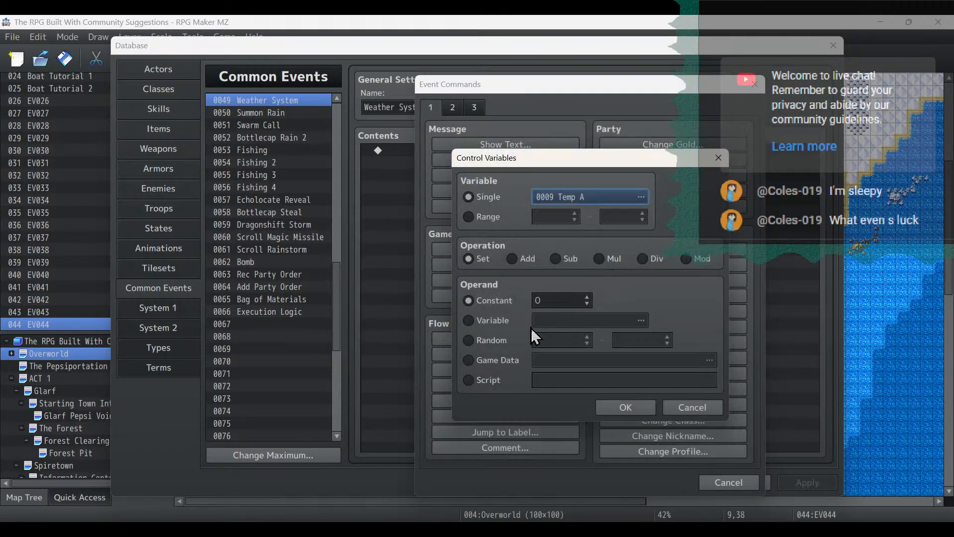
{"action": "left_click", "coordinate": [481, 321]}
{"action": "left_click", "coordinate": [485, 339]}
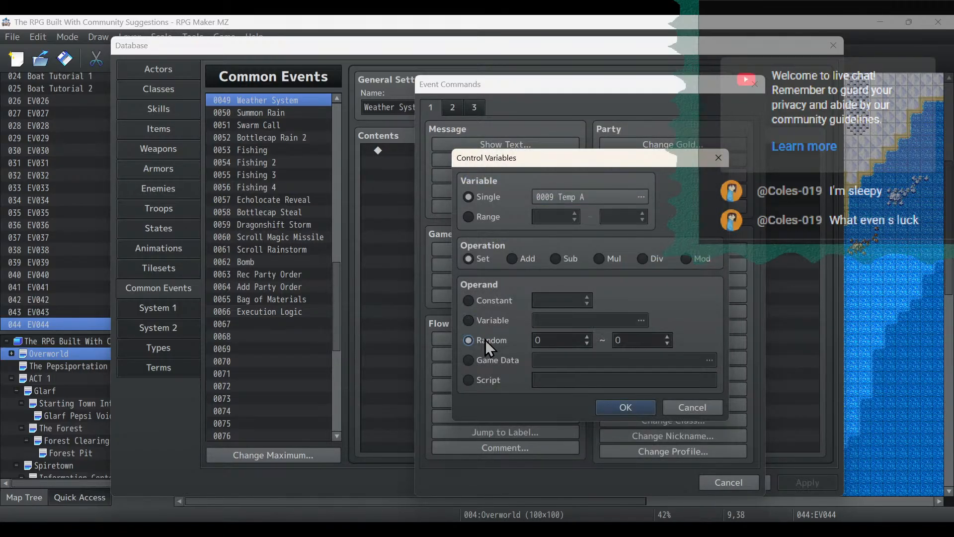
Consult the weather chances in the stream project notes and add the variable command with a random range of 1 to 6.
{"action": "key", "text": "alt+Tab"}
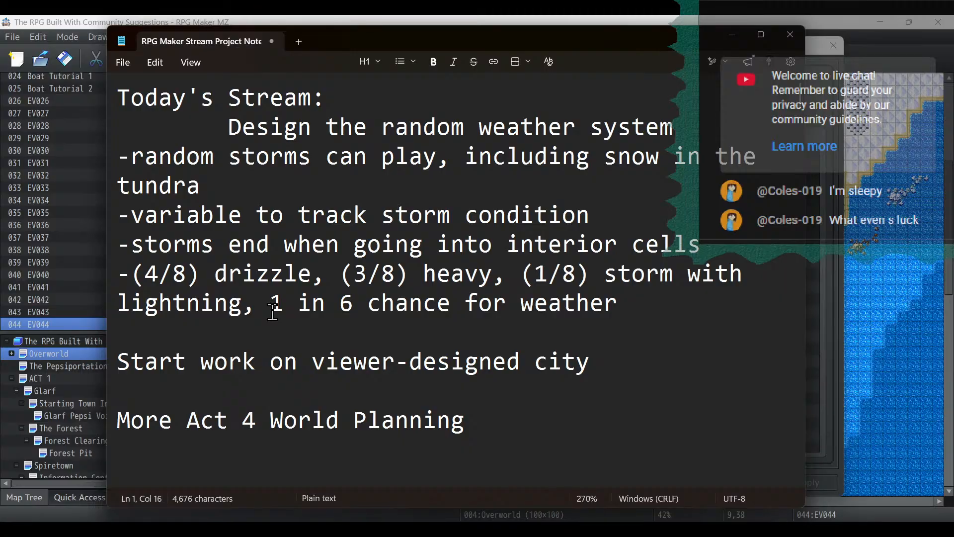
{"action": "left_click_drag", "start_coordinate": [621, 304], "coordinate": [122, 203]}
{"action": "left_click", "coordinate": [734, 35]}
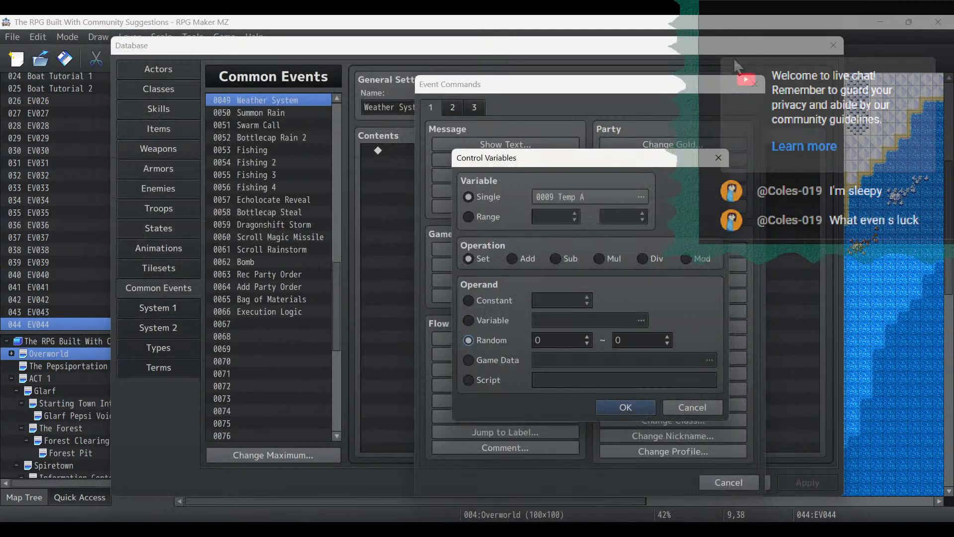
{"action": "double_click", "coordinate": [541, 341]}
{"action": "type", "text": "1"}
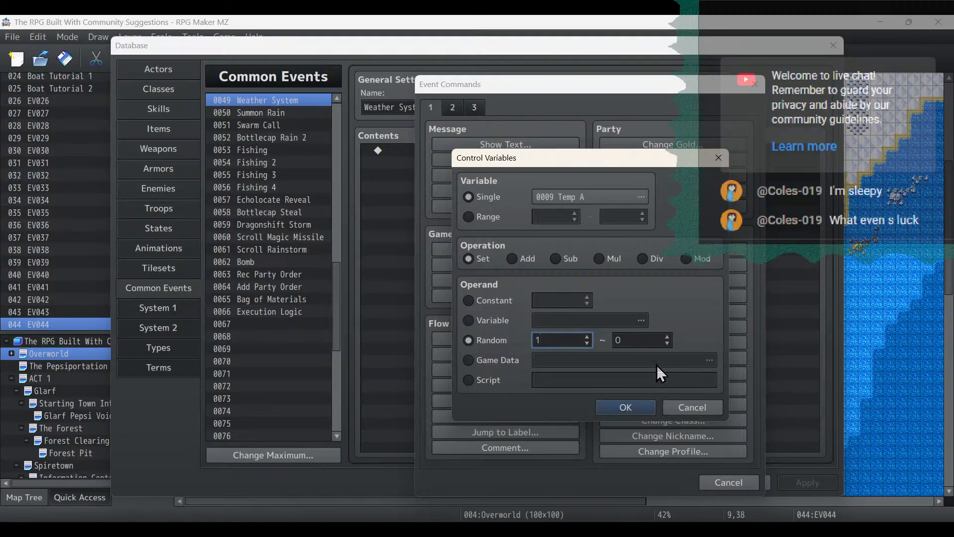
{"action": "key", "text": "Tab"}
{"action": "type", "text": "6"}
{"action": "left_click", "coordinate": [633, 410]}
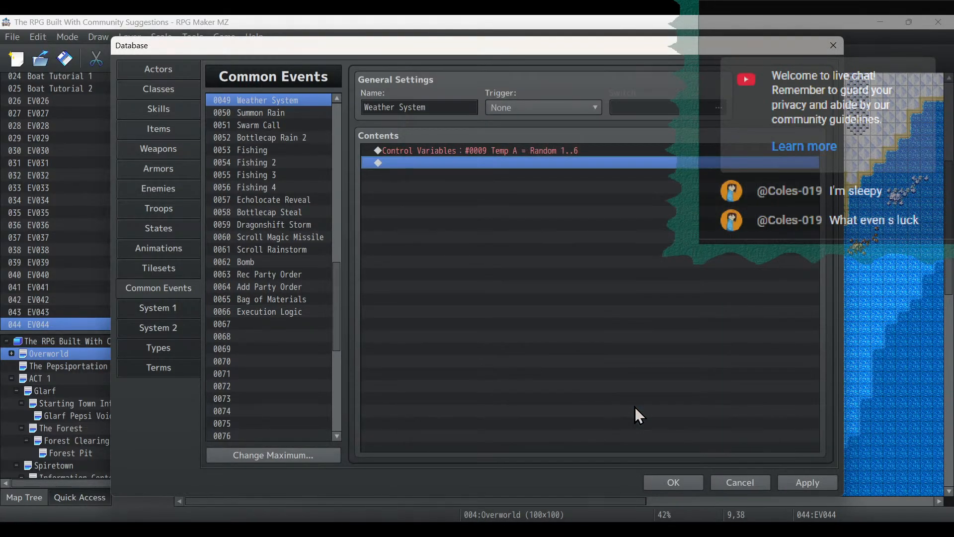
Add a conditional branch below the random roll that checks whether variable 0009 Temp A equals the constant 6.
{"action": "double_click", "coordinate": [562, 306]}
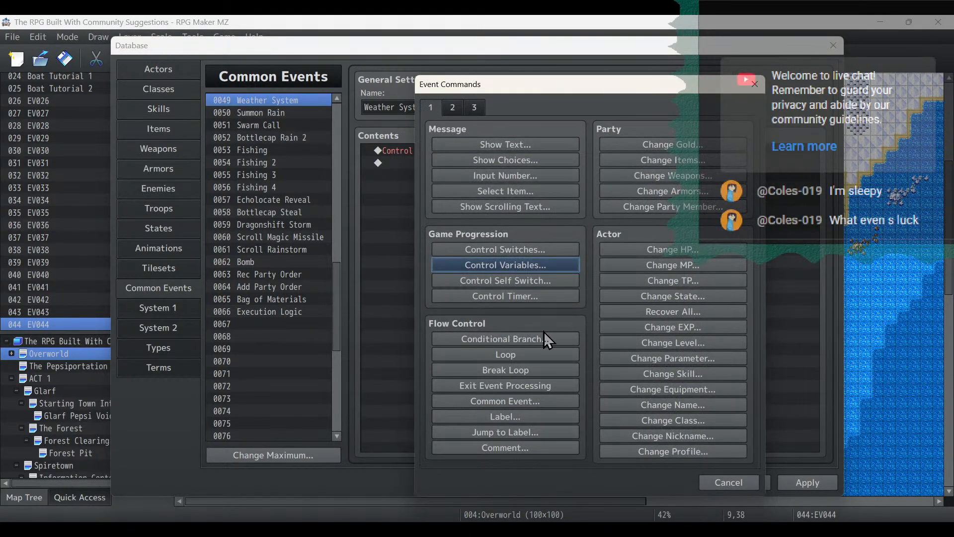
{"action": "left_click", "coordinate": [543, 341]}
{"action": "left_click", "coordinate": [491, 233]}
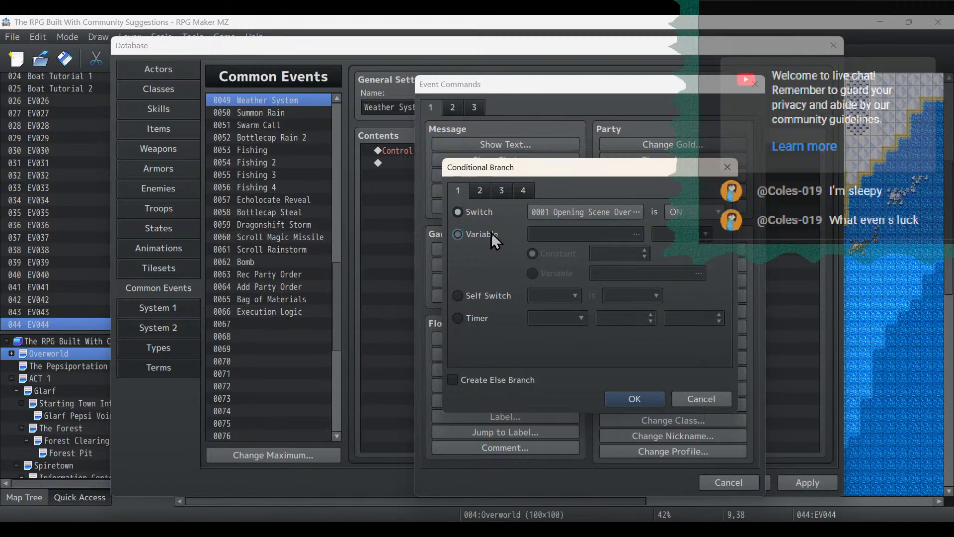
{"action": "left_click", "coordinate": [568, 233]}
{"action": "double_click", "coordinate": [648, 253]}
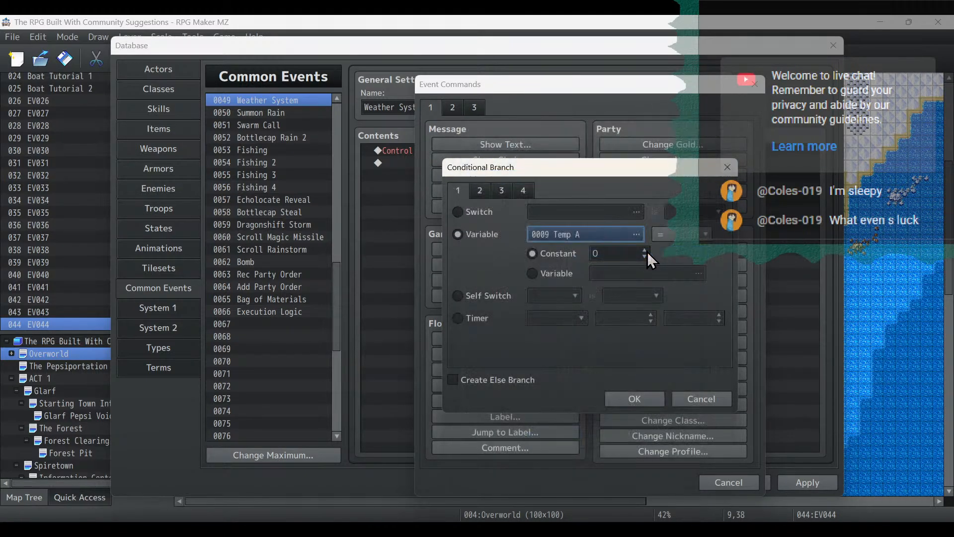
{"action": "double_click", "coordinate": [625, 257]}
{"action": "type", "text": "6"}
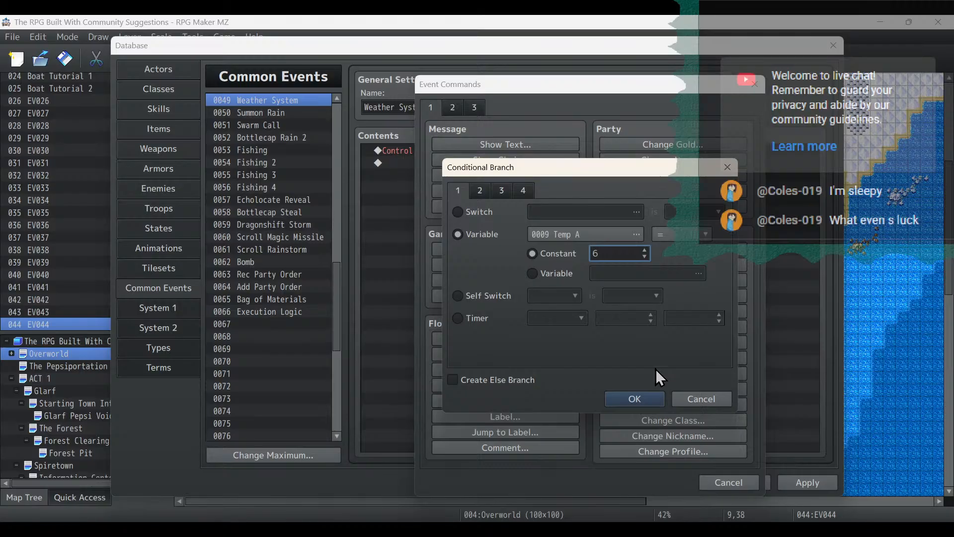
{"action": "left_click", "coordinate": [651, 400]}
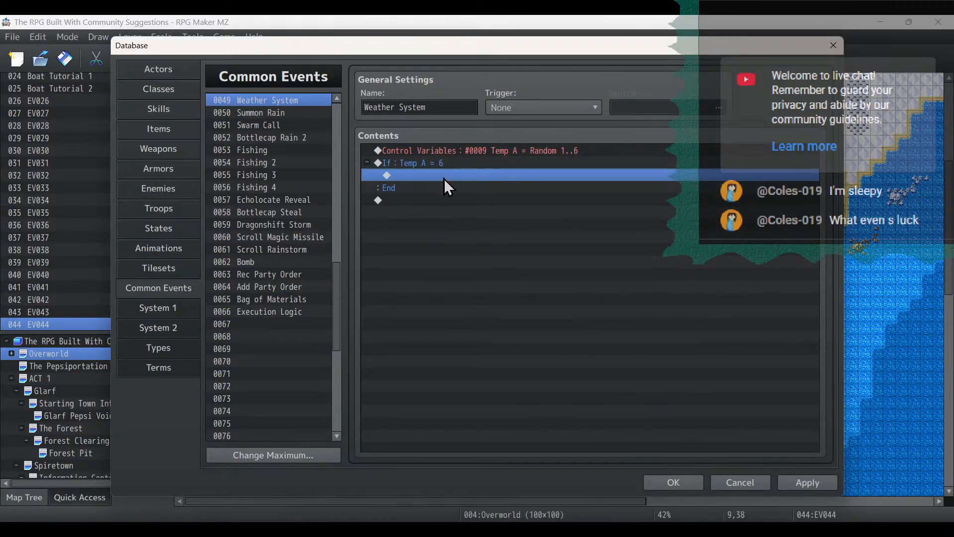
Inside the Temp A = 6 branch, set Temp A to a random value from 1 to 8, consulting the storm odds in the notes.
{"action": "double_click", "coordinate": [443, 178]}
{"action": "left_click", "coordinate": [508, 264]}
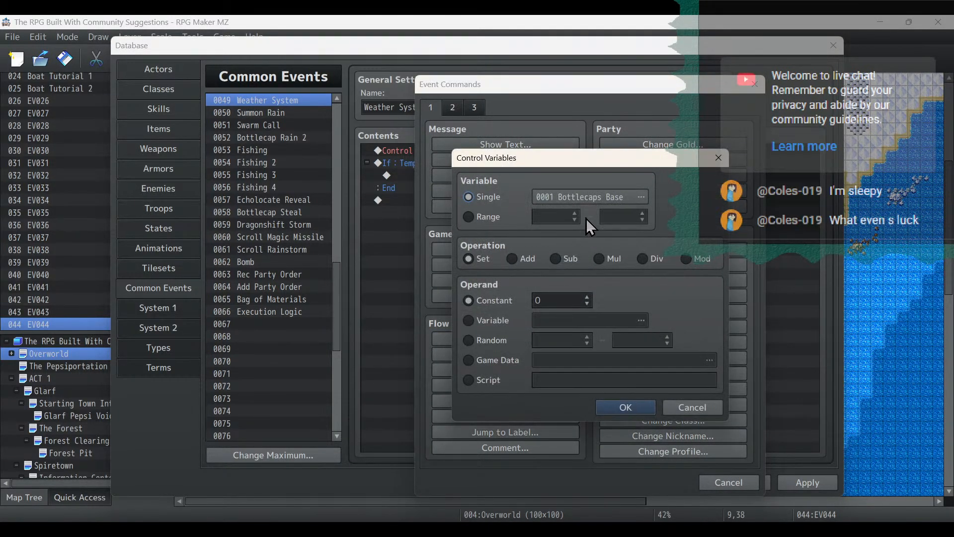
{"action": "left_click", "coordinate": [590, 197]}
{"action": "double_click", "coordinate": [626, 252]}
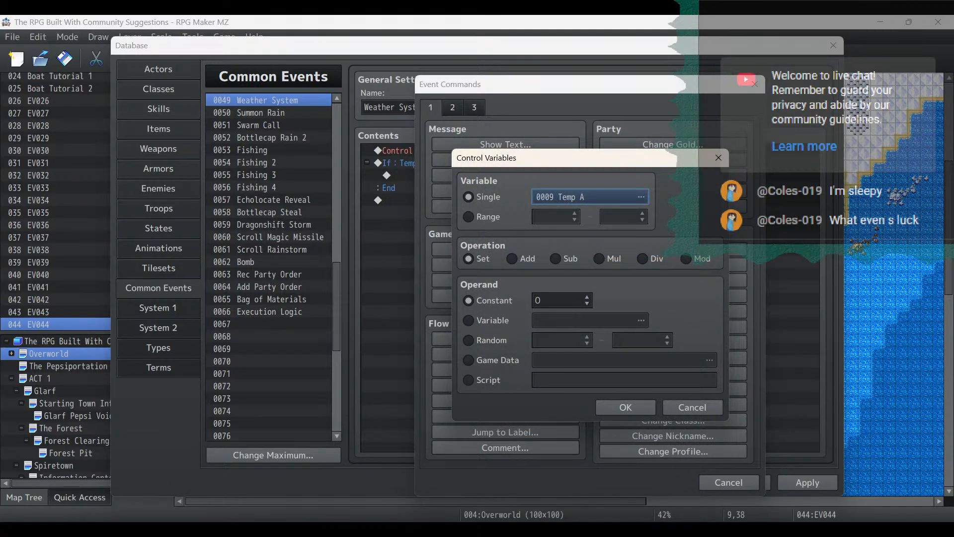
{"action": "key", "text": "alt+Tab"}
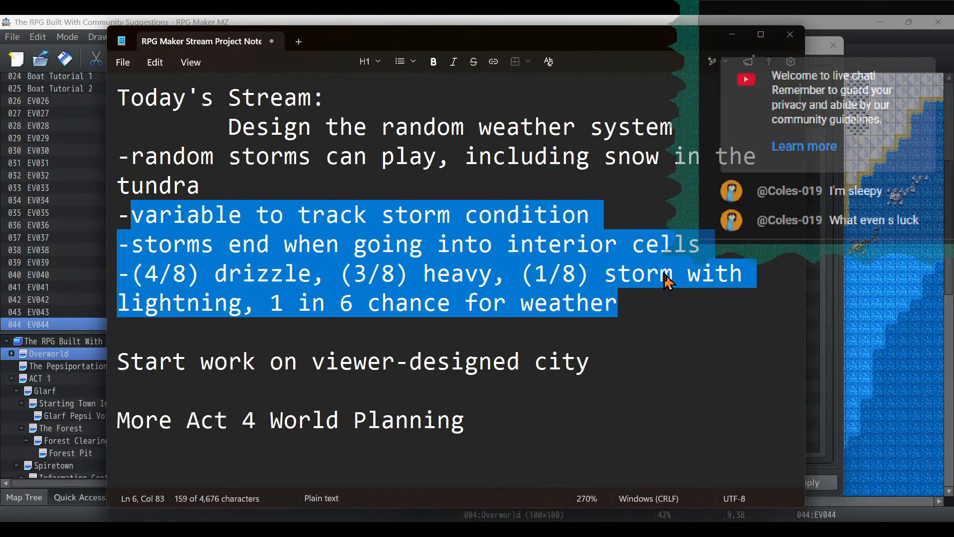
{"action": "left_click", "coordinate": [732, 36]}
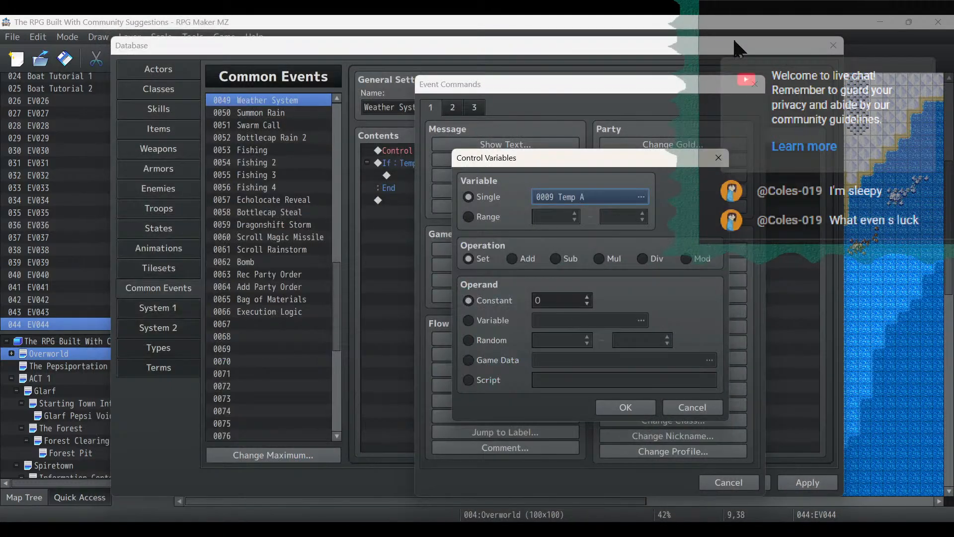
{"action": "left_click", "coordinate": [503, 343]}
{"action": "type", "text": "1"}
{"action": "key", "text": "Tab"}
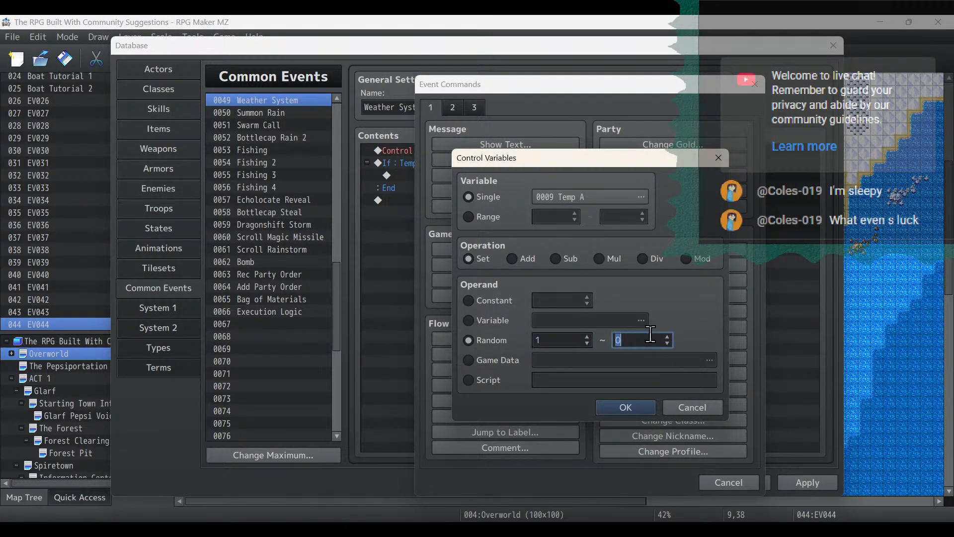
{"action": "type", "text": "8"}
{"action": "left_click", "coordinate": [646, 410]}
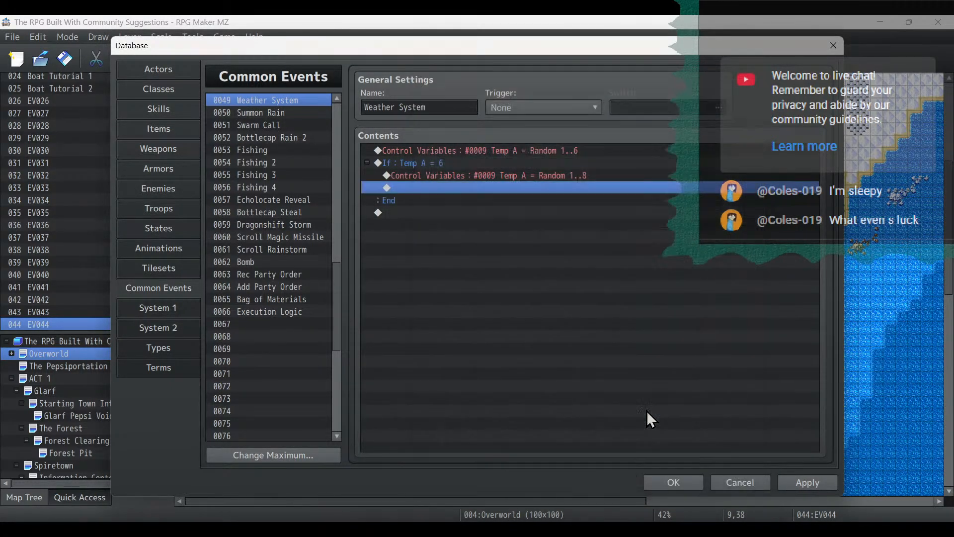
Start a nested conditional branch below the 1 to 8 roll that compares variable 0009 Temp A using ≤.
{"action": "double_click", "coordinate": [441, 189]}
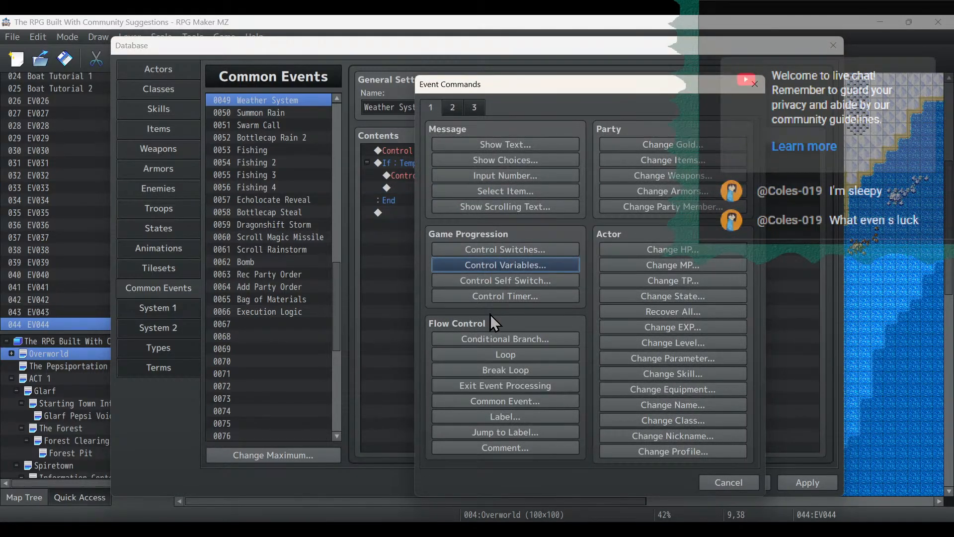
{"action": "left_click", "coordinate": [500, 339]}
{"action": "left_click", "coordinate": [469, 235]}
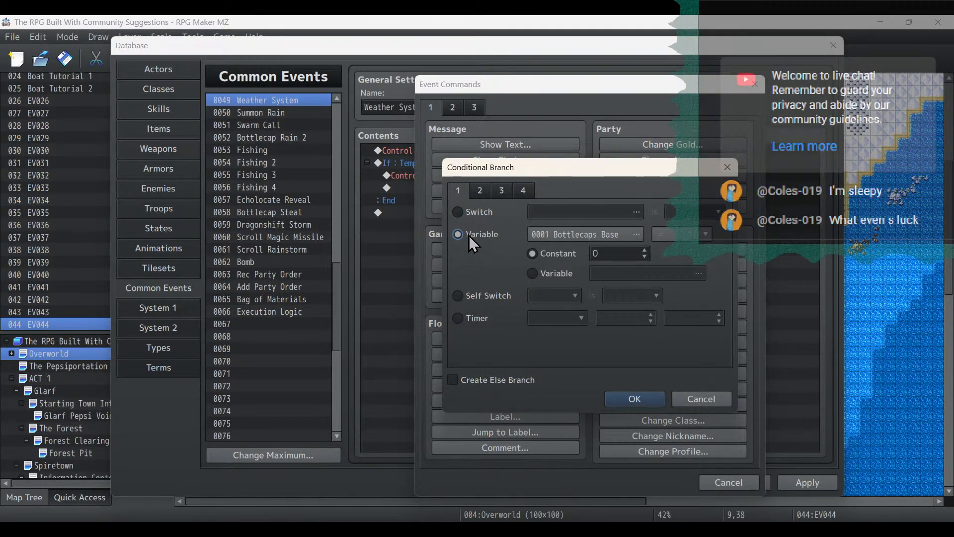
{"action": "left_click", "coordinate": [554, 237]}
{"action": "double_click", "coordinate": [631, 254]}
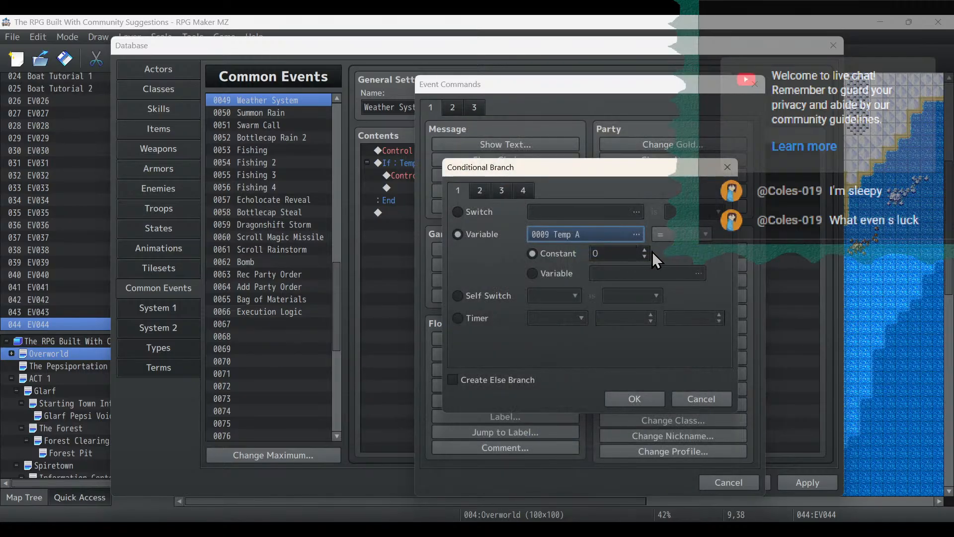
{"action": "left_click", "coordinate": [668, 236]}
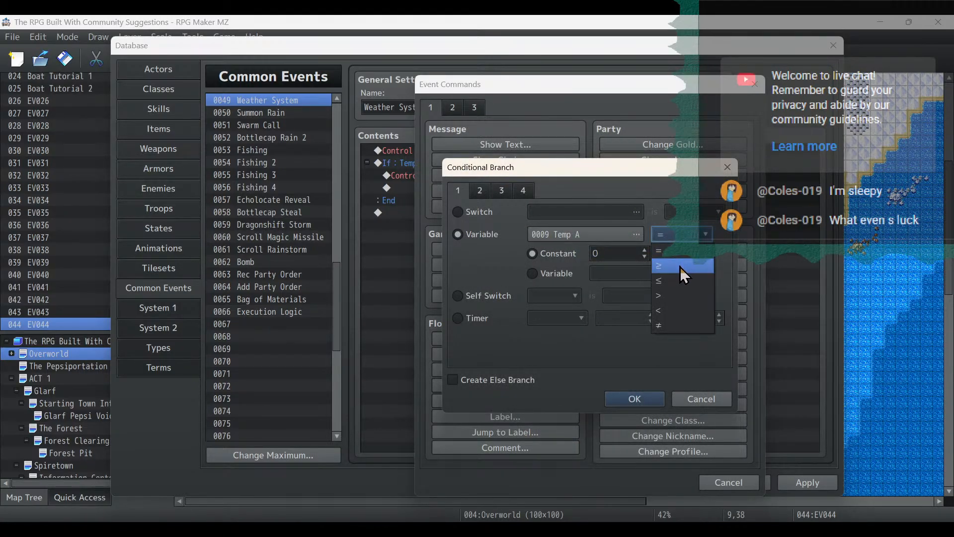
{"action": "left_click", "coordinate": [680, 281]}
Set the comparison constant to 4, include an Else branch, recheck the storm odds in the notes, and add the nested branch.
{"action": "double_click", "coordinate": [607, 253]}
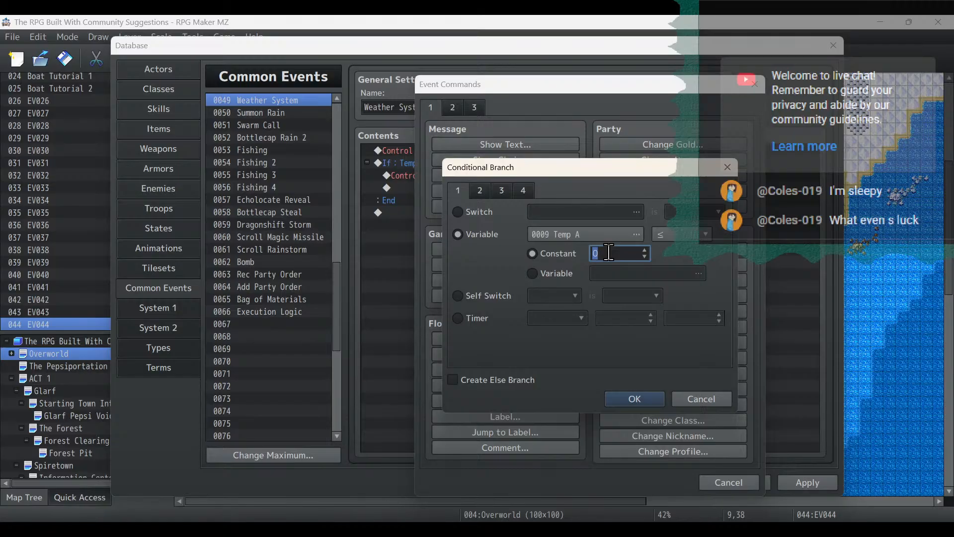
{"action": "type", "text": "4"}
{"action": "left_click", "coordinate": [502, 385]}
{"action": "left_click", "coordinate": [58, 530]}
{"action": "left_click", "coordinate": [186, 285]}
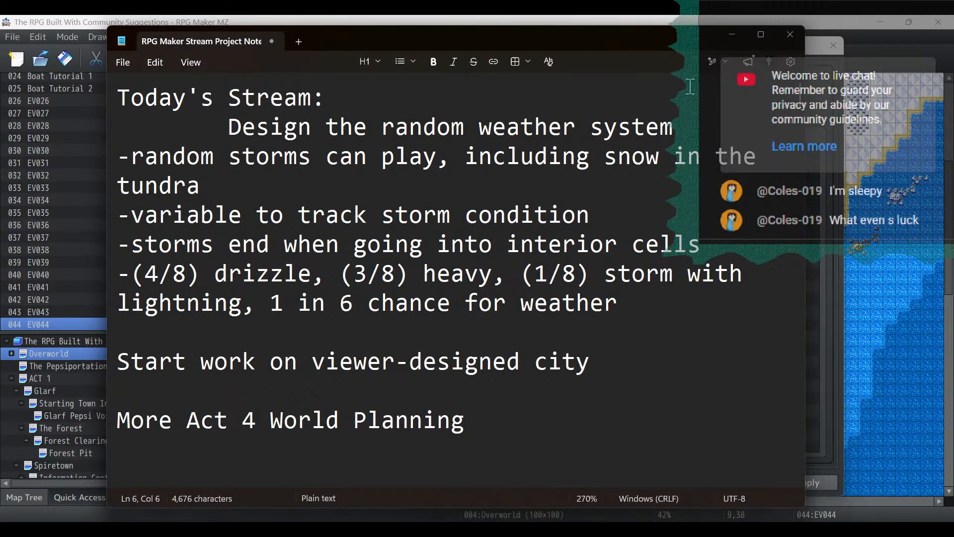
{"action": "left_click", "coordinate": [732, 34]}
{"action": "left_click", "coordinate": [632, 399]}
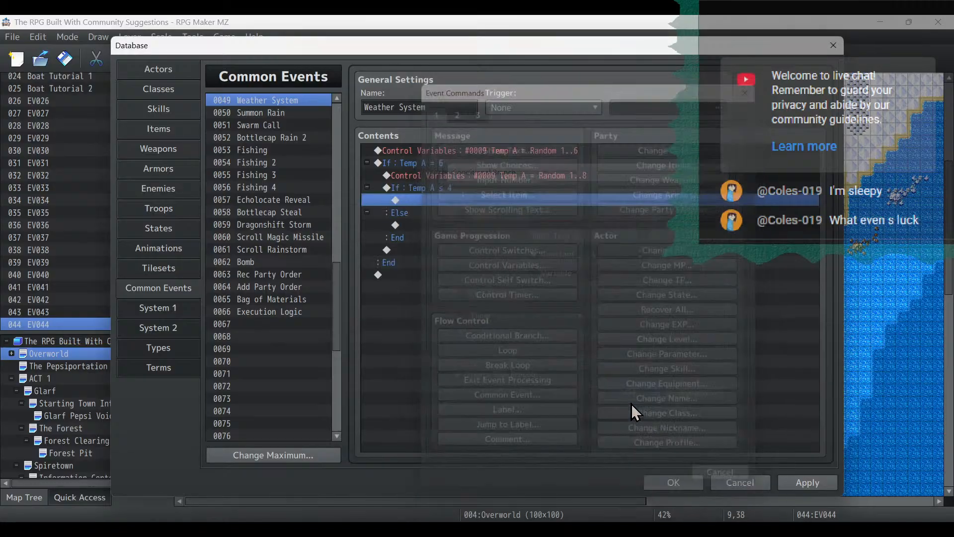
Copy the Temp A ≤ 4 conditional branch into its own Else section.
{"action": "left_click", "coordinate": [440, 192]}
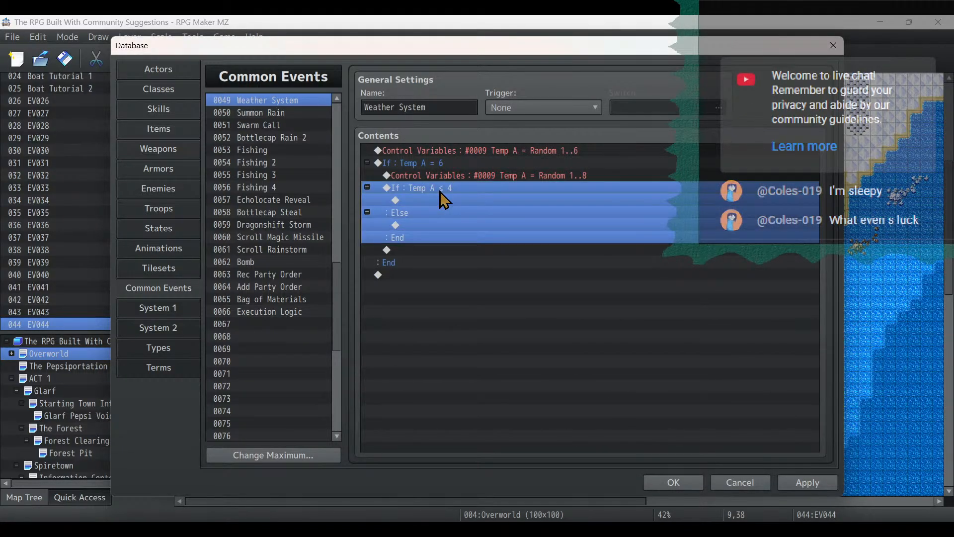
{"action": "left_click", "coordinate": [445, 228]}
{"action": "key", "text": "ctrl+v"}
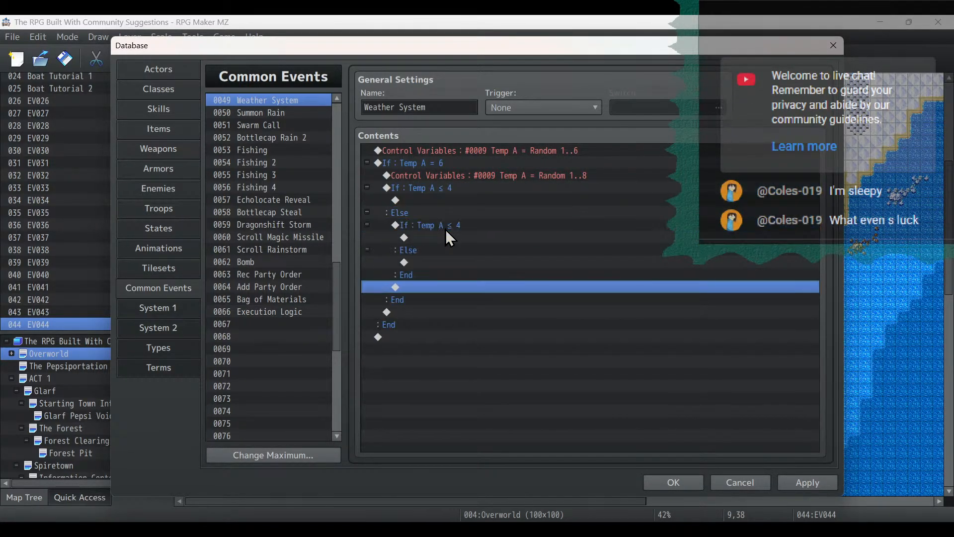
Consult the storm odds in the notes and set the nested copy's comparison constant to 7.
{"action": "key", "text": "alt+Tab"}
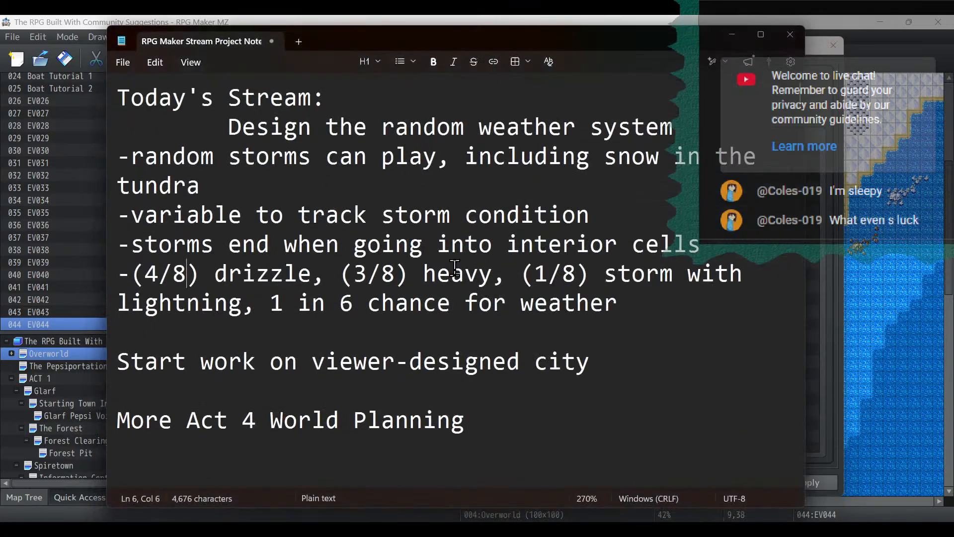
{"action": "left_click", "coordinate": [732, 35]}
{"action": "double_click", "coordinate": [449, 231]}
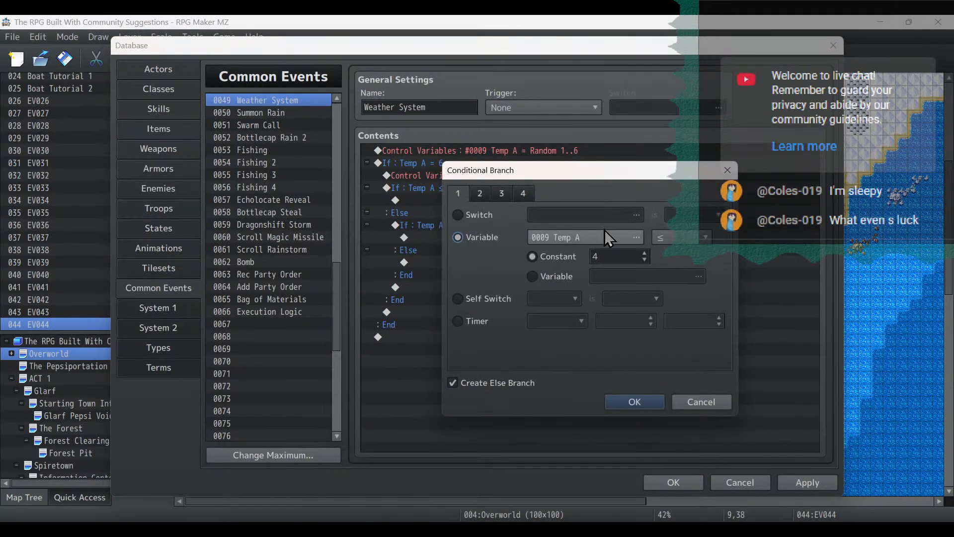
{"action": "left_click", "coordinate": [644, 253]}
{"action": "left_click", "coordinate": [644, 253]}
{"action": "left_click", "coordinate": [644, 253]}
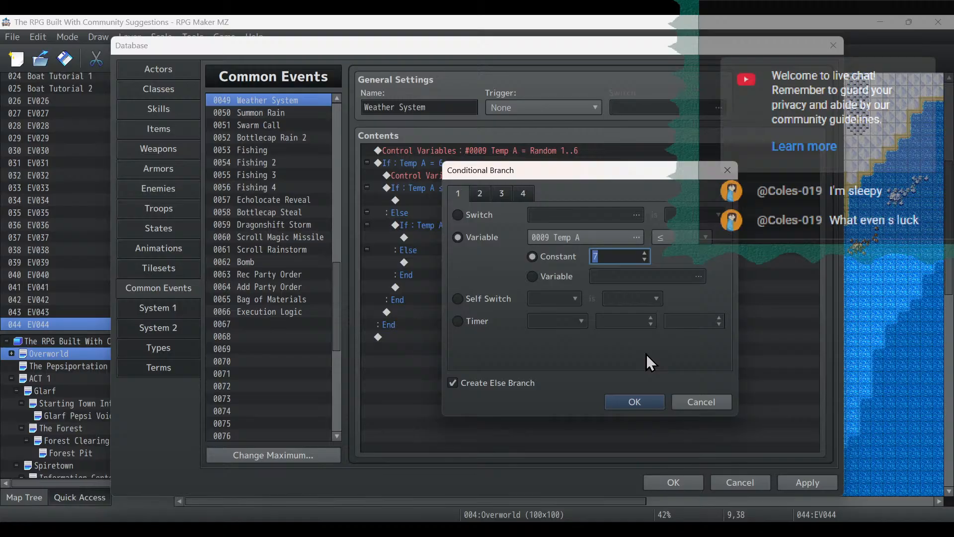
{"action": "left_click", "coordinate": [635, 401]}
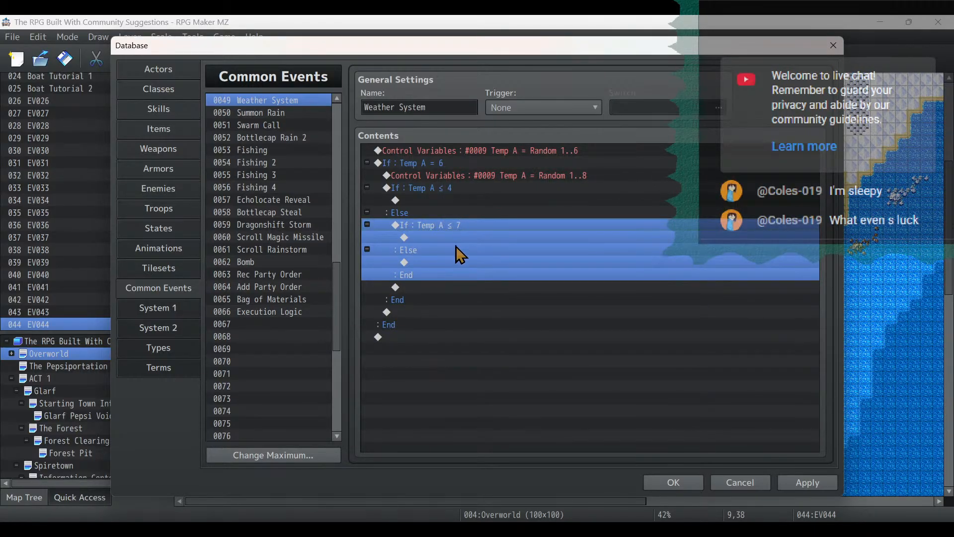
In the innermost Else section, add a Storm weather effect with power 9 and the minimum duration of 1 frame.
{"action": "left_click", "coordinate": [449, 200]}
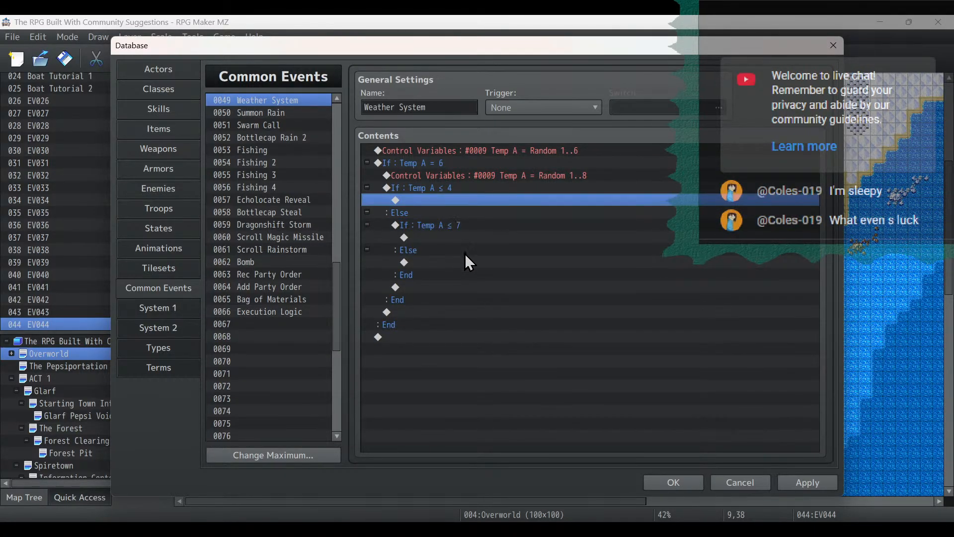
{"action": "left_click", "coordinate": [465, 262]}
{"action": "left_click", "coordinate": [444, 204]}
{"action": "double_click", "coordinate": [458, 262]}
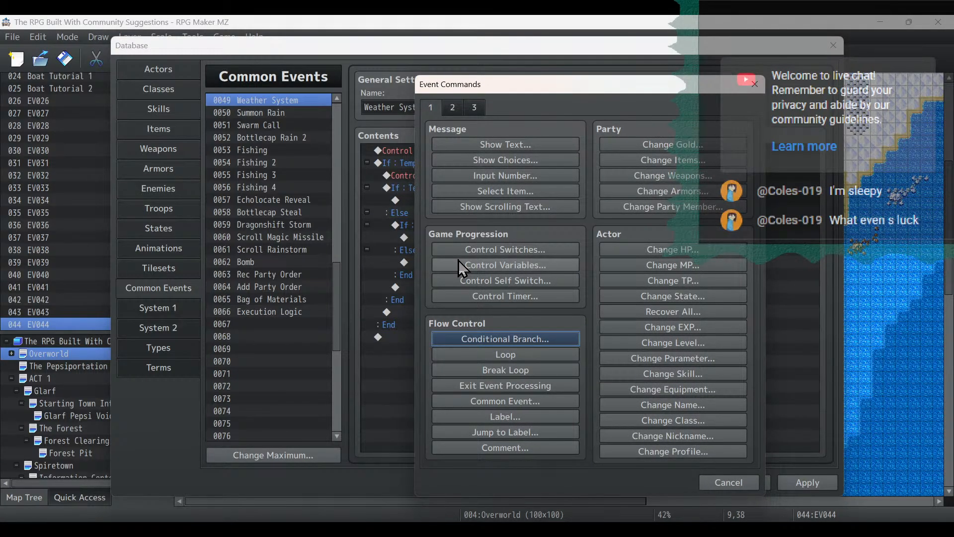
{"action": "left_click", "coordinate": [449, 106]}
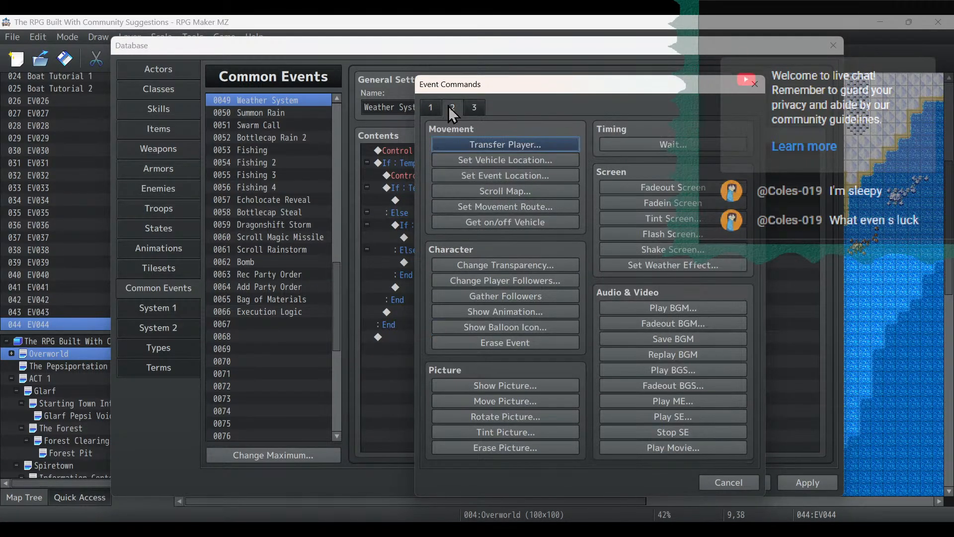
{"action": "left_click", "coordinate": [677, 263]}
{"action": "left_click", "coordinate": [565, 258]}
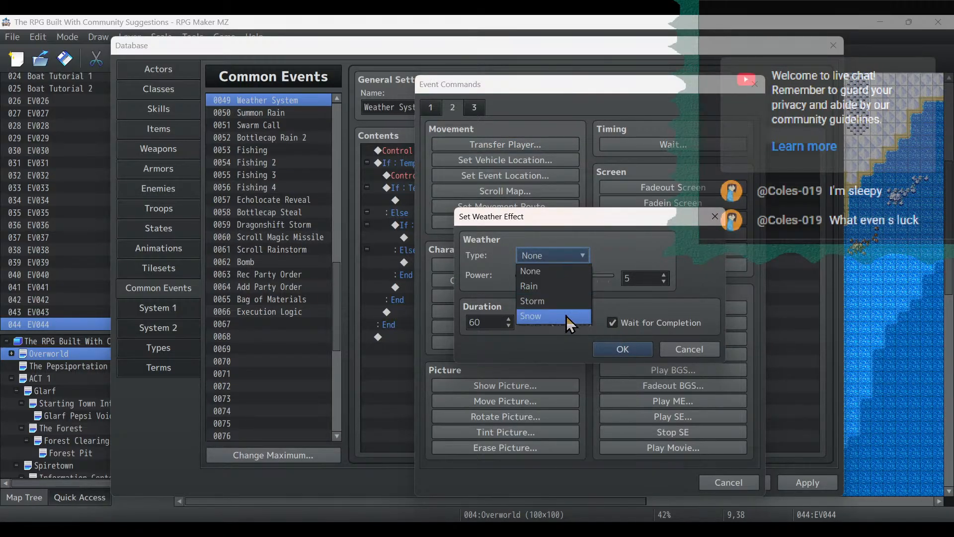
{"action": "left_click", "coordinate": [568, 301]}
{"action": "left_click_drag", "start_coordinate": [561, 279], "coordinate": [655, 276]}
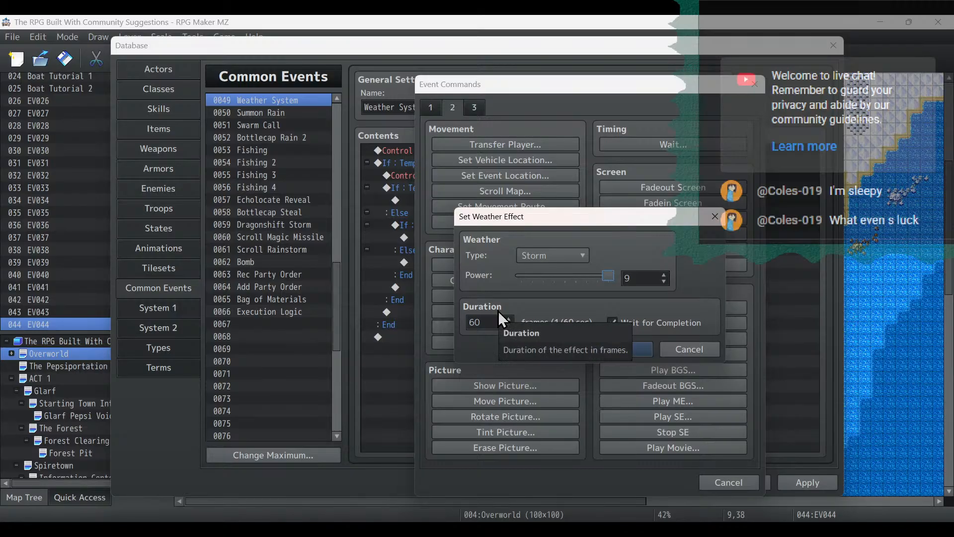
{"action": "double_click", "coordinate": [493, 322]}
{"action": "type", "text": "0"}
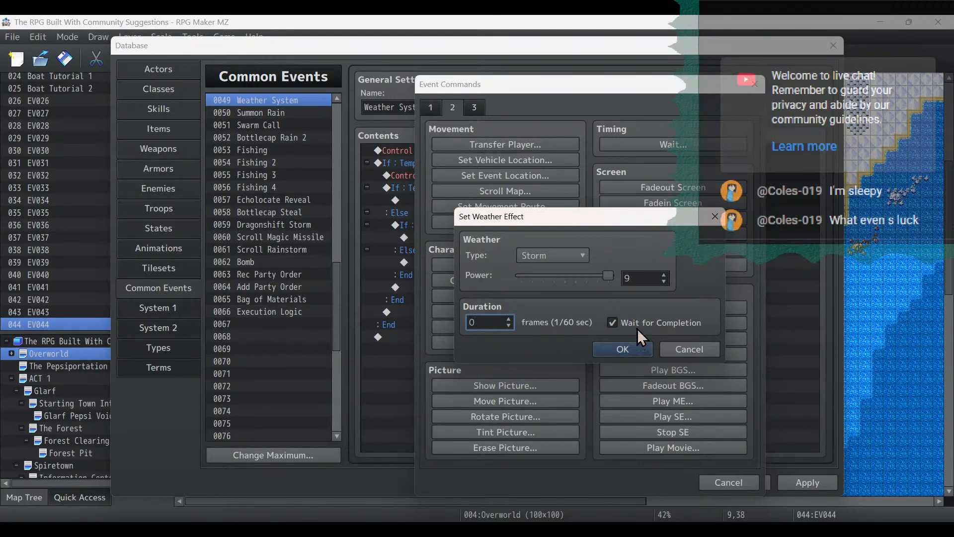
{"action": "left_click", "coordinate": [636, 348]}
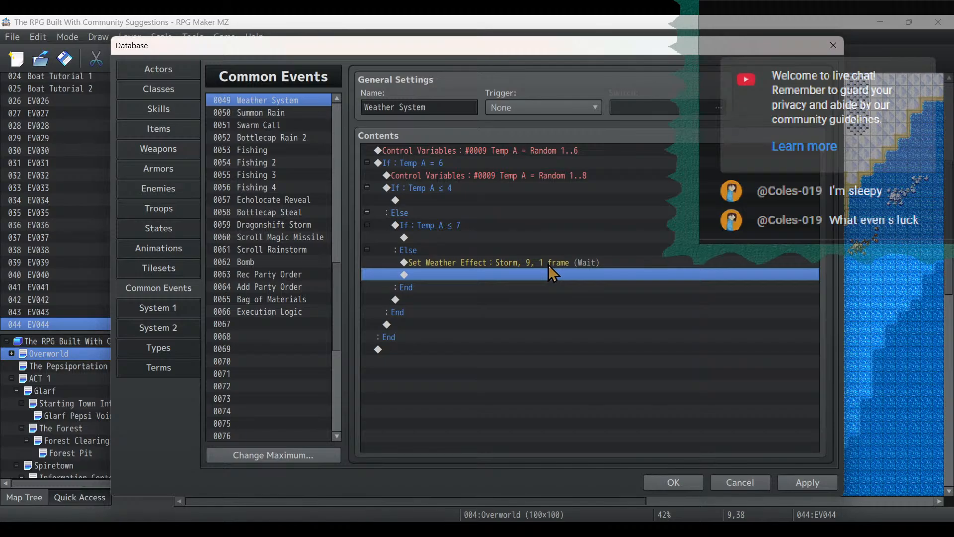
Copy the Storm effect into the Temp A ≤ 7 branch and change the copy to Rain with power 6.
{"action": "left_click", "coordinate": [549, 266]}
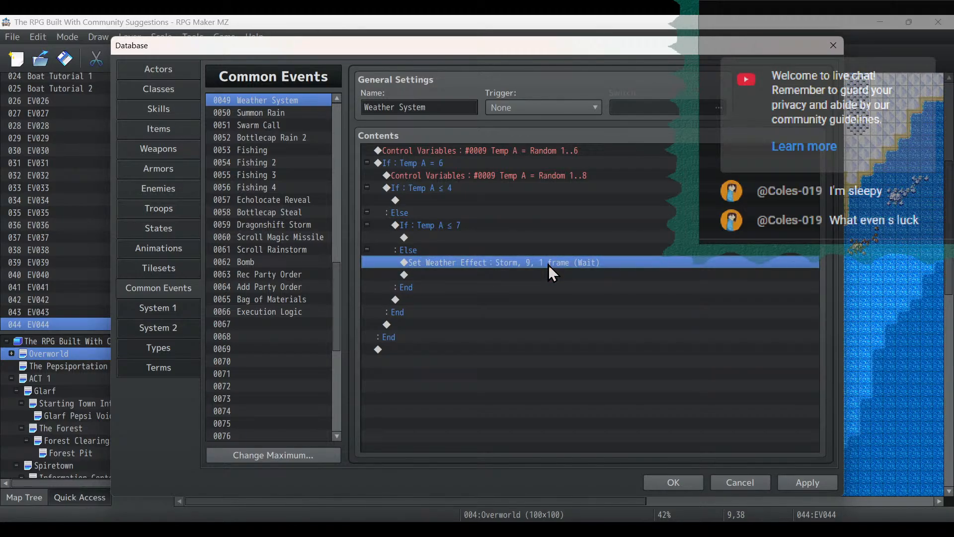
{"action": "left_click", "coordinate": [459, 235]}
{"action": "key", "text": "ctrl+v"}
{"action": "double_click", "coordinate": [458, 235]}
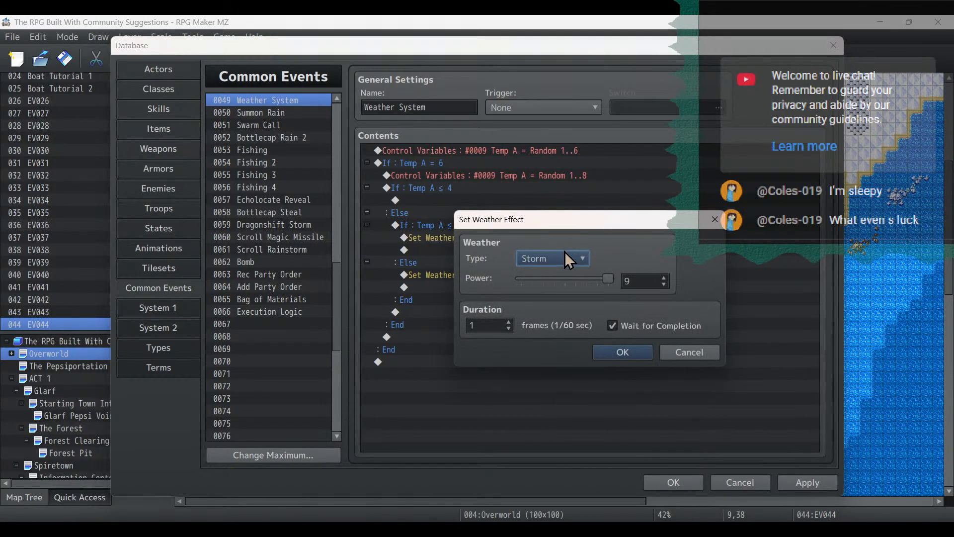
{"action": "left_click", "coordinate": [562, 258]}
{"action": "left_click", "coordinate": [562, 290]}
{"action": "left_click_drag", "start_coordinate": [610, 281], "coordinate": [580, 283]}
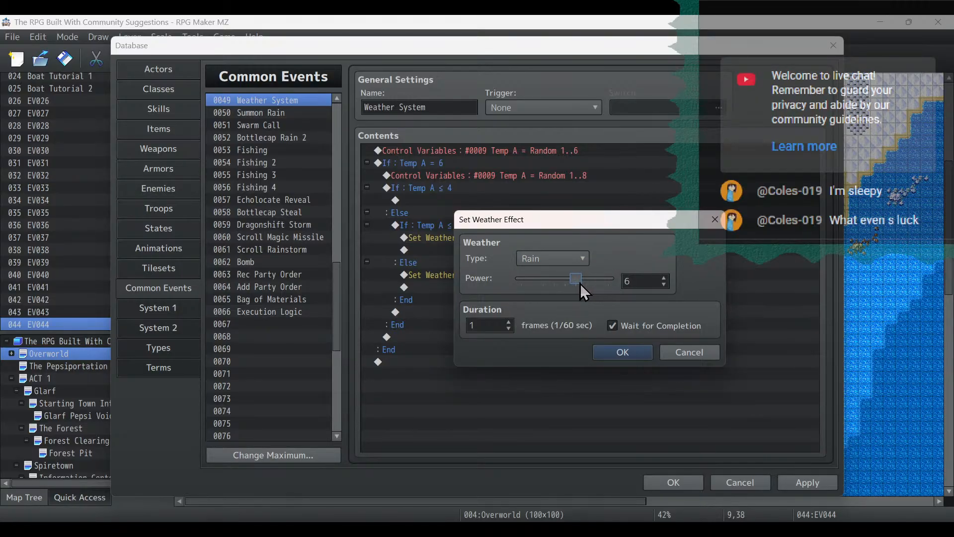
{"action": "left_click", "coordinate": [617, 352]}
Copy the Rain effect into the Temp A ≤ 4 branch with power 2, and apply the database changes.
{"action": "key", "text": "ctrl+c"}
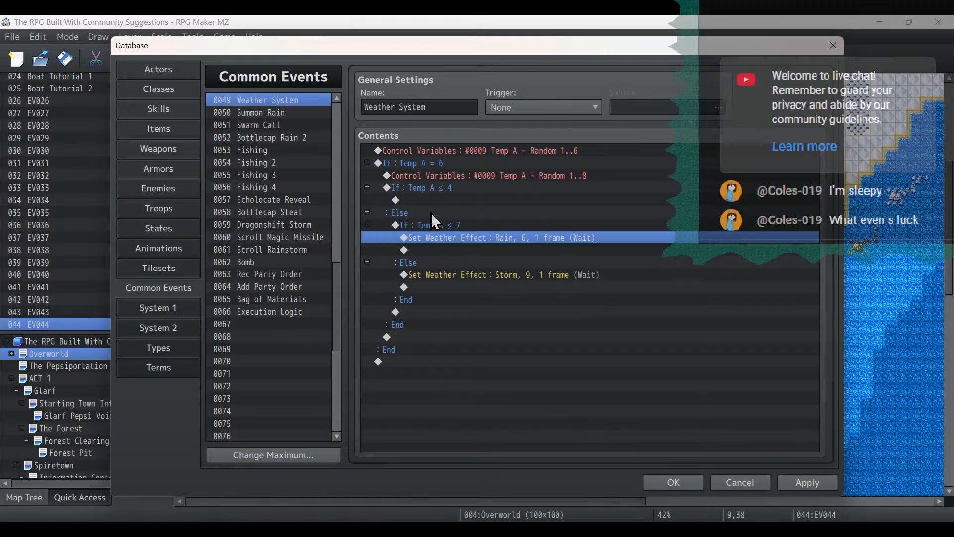
{"action": "left_click", "coordinate": [433, 201]}
{"action": "key", "text": "ctrl+v"}
{"action": "double_click", "coordinate": [433, 201]}
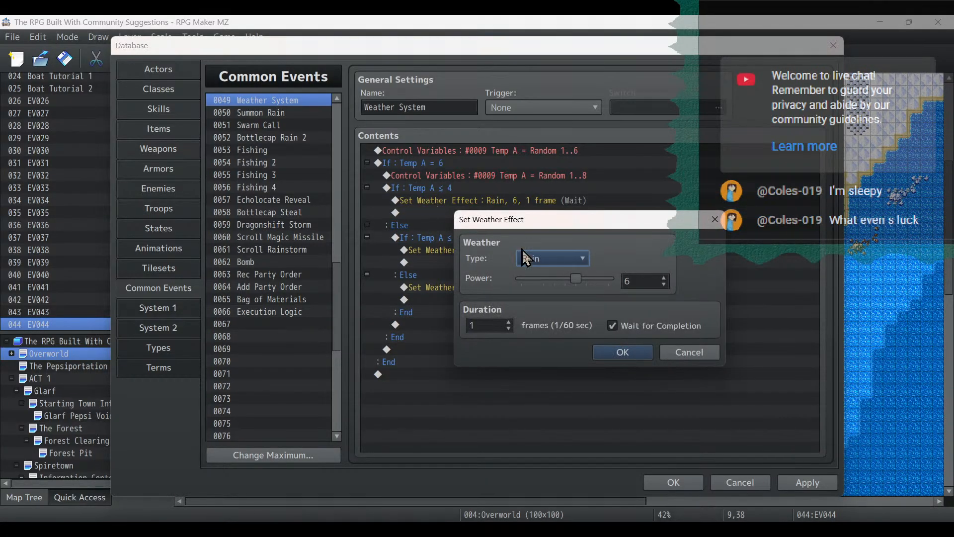
{"action": "left_click_drag", "start_coordinate": [577, 279], "coordinate": [535, 284]}
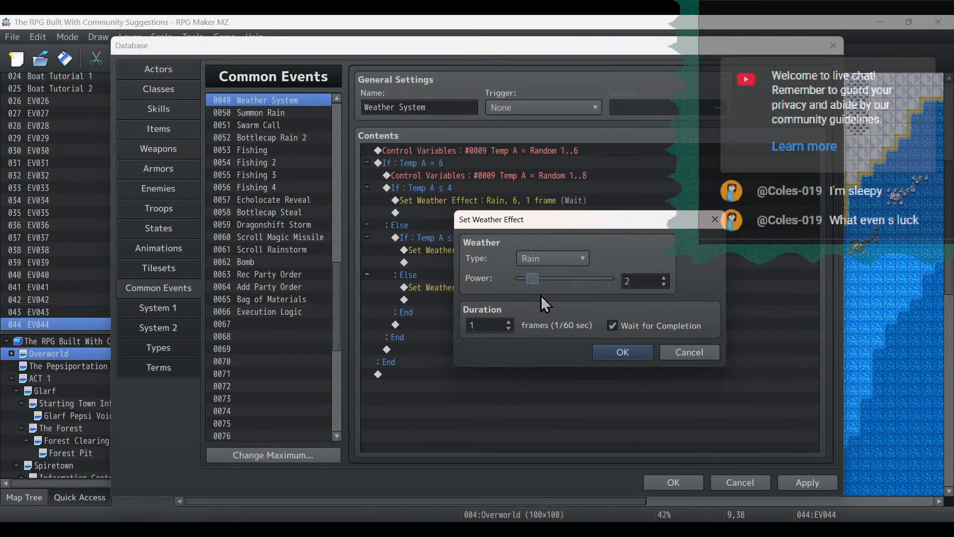
{"action": "left_click", "coordinate": [606, 351]}
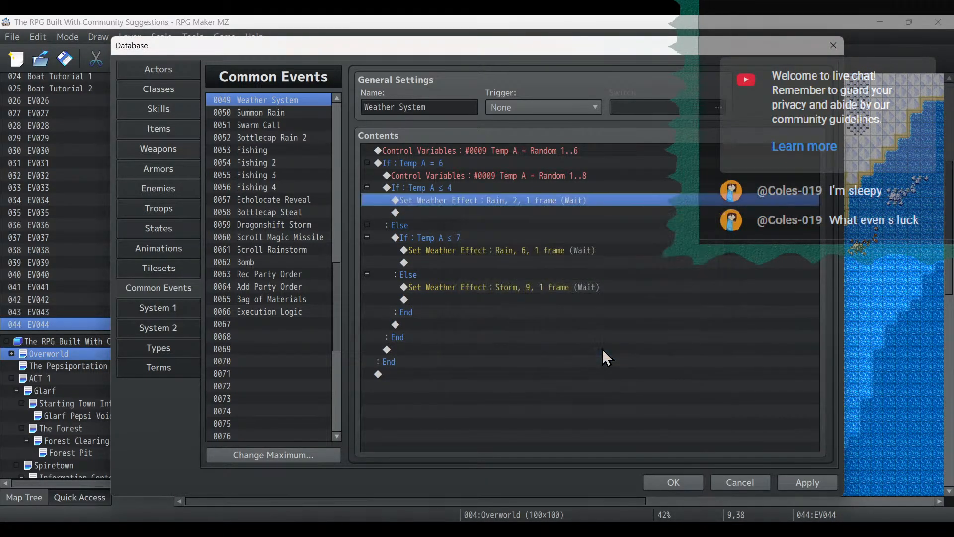
{"action": "left_click", "coordinate": [792, 484]}
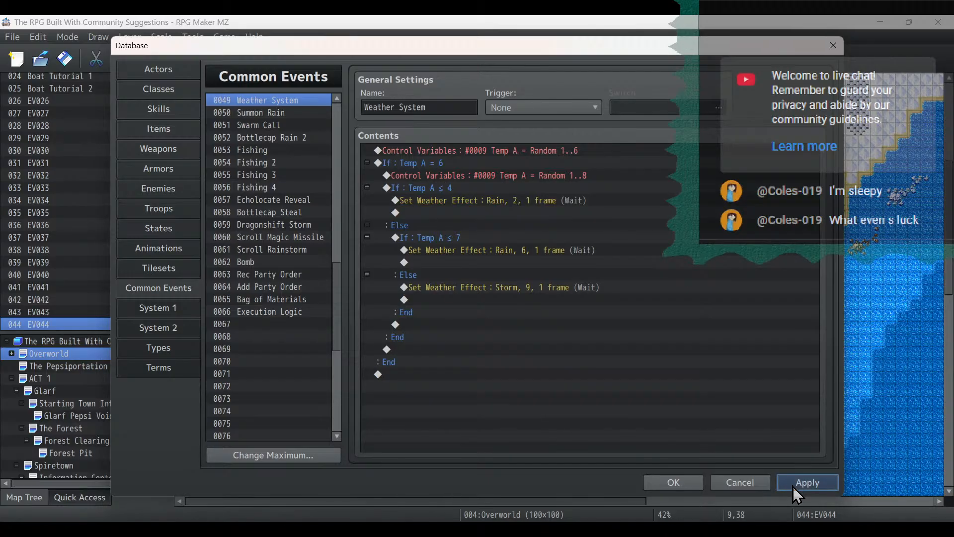
Duplicate the Weather System common event into empty slot 0067 and name the copy Weather System (Snow).
{"action": "left_click", "coordinate": [539, 151]}
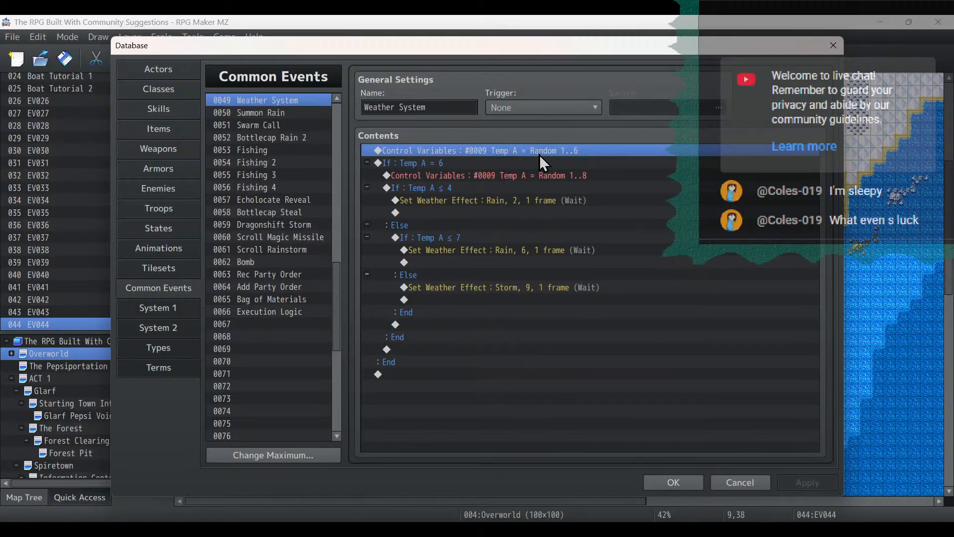
{"action": "right_click", "coordinate": [297, 105]}
{"action": "left_click", "coordinate": [314, 115]}
{"action": "left_click", "coordinate": [267, 323]}
{"action": "right_click", "coordinate": [268, 323]}
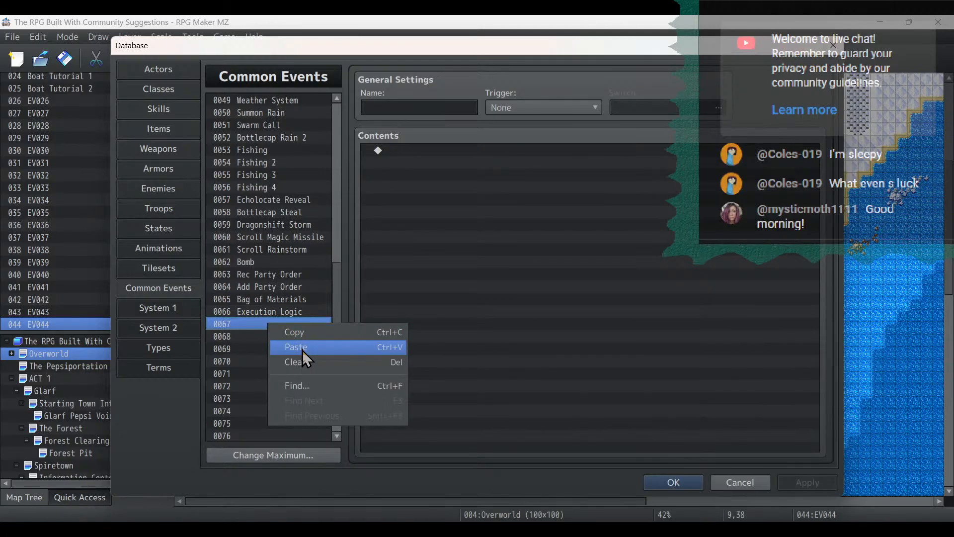
{"action": "left_click", "coordinate": [302, 350]}
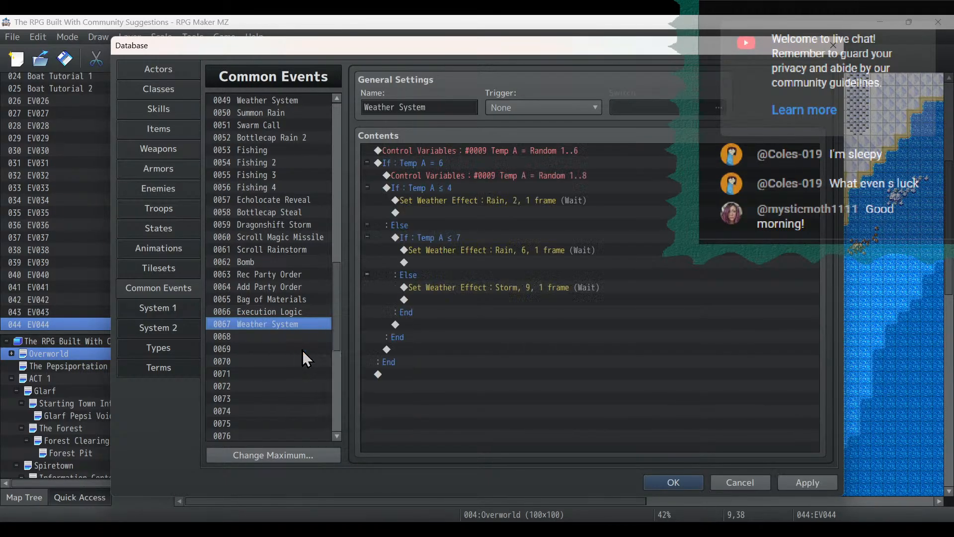
{"action": "triple_click", "coordinate": [442, 109]}
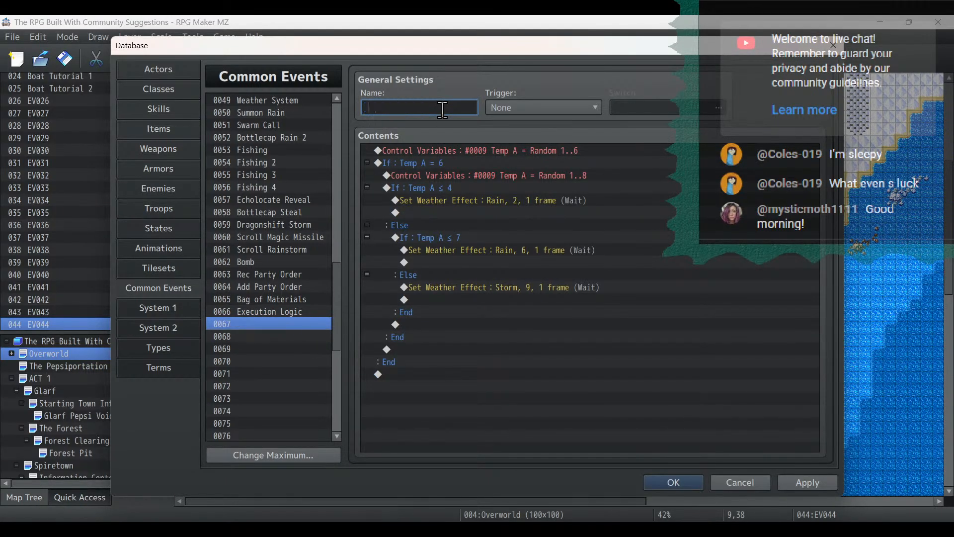
{"action": "type", "text": "Weather System"}
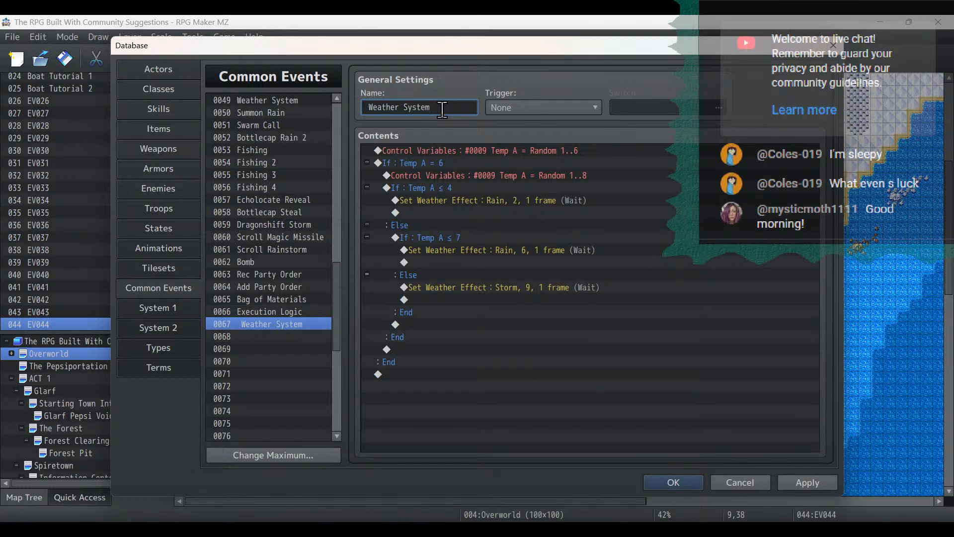
{"action": "type", "text": " (Snow)"}
In the snow event, change the weather effect in the Temp A ≤ 4 branch to Snow.
{"action": "double_click", "coordinate": [505, 199]}
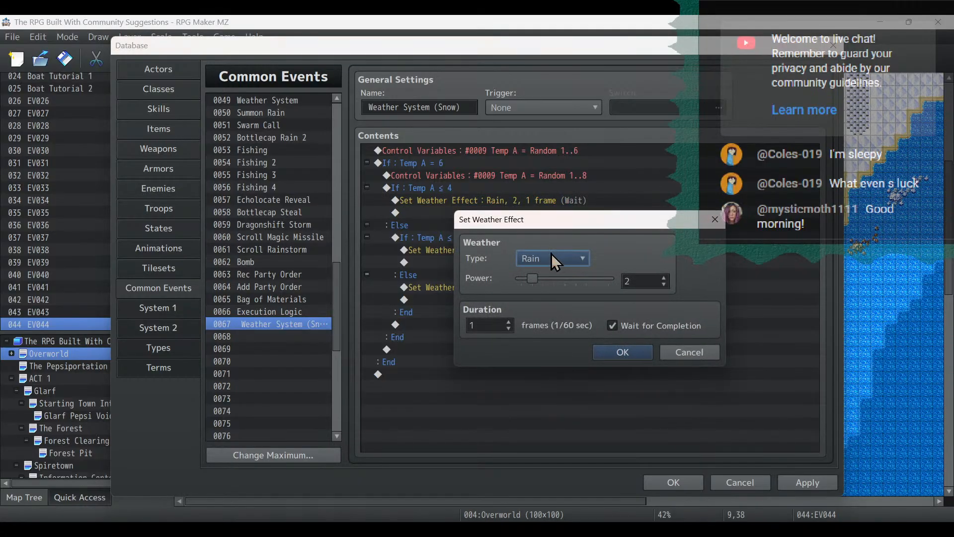
{"action": "left_click", "coordinate": [552, 254]}
{"action": "left_click", "coordinate": [543, 316]}
{"action": "left_click", "coordinate": [616, 354]}
Change the weather effect in the Temp A ≤ 7 branch to Snow with power 5.
{"action": "double_click", "coordinate": [515, 251]}
{"action": "left_click", "coordinate": [547, 256]}
{"action": "left_click", "coordinate": [544, 318]}
{"action": "left_click_drag", "start_coordinate": [580, 282], "coordinate": [568, 282]}
{"action": "left_click", "coordinate": [623, 351]}
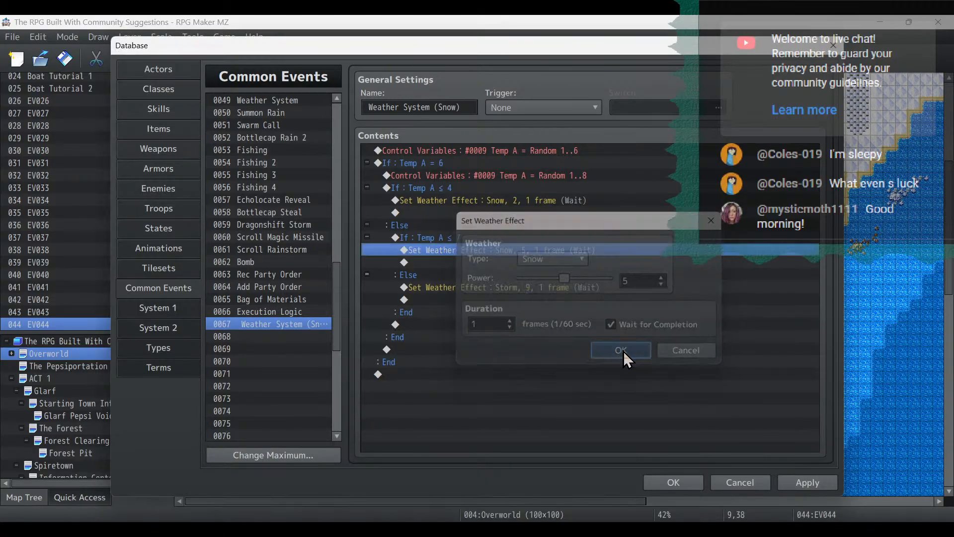
{"action": "left_click", "coordinate": [538, 287]}
{"action": "double_click", "coordinate": [538, 287]}
{"action": "left_click", "coordinate": [550, 257]}
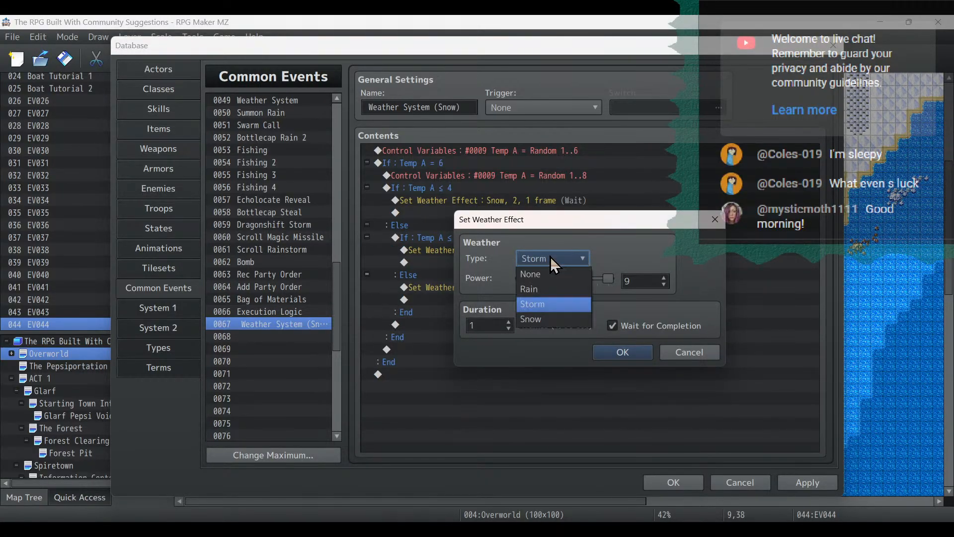
{"action": "left_click", "coordinate": [688, 351]}
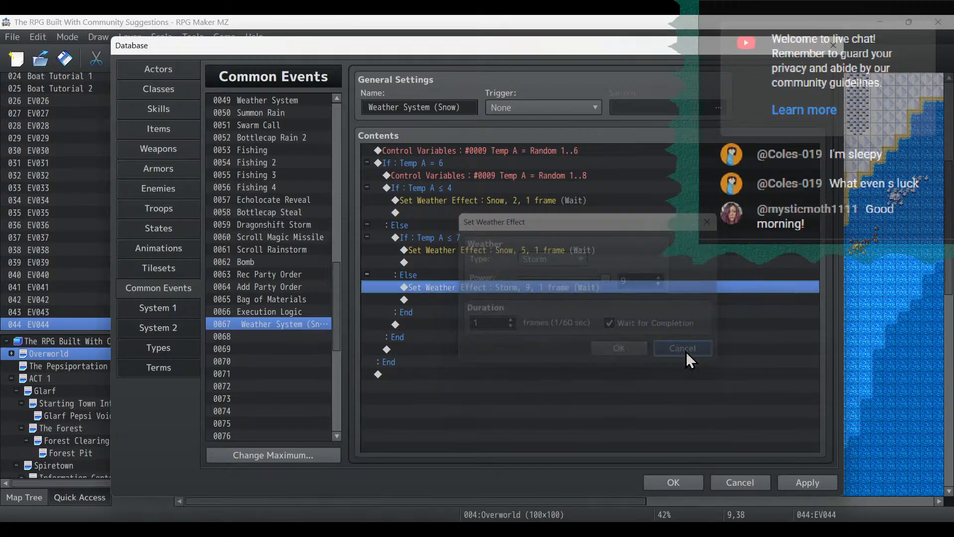
Move the power 5 Snow effect directly into the outer Else section, replacing the entire nested Temp A ≤ 7 branch.
{"action": "left_click", "coordinate": [444, 250], "text": "shift"}
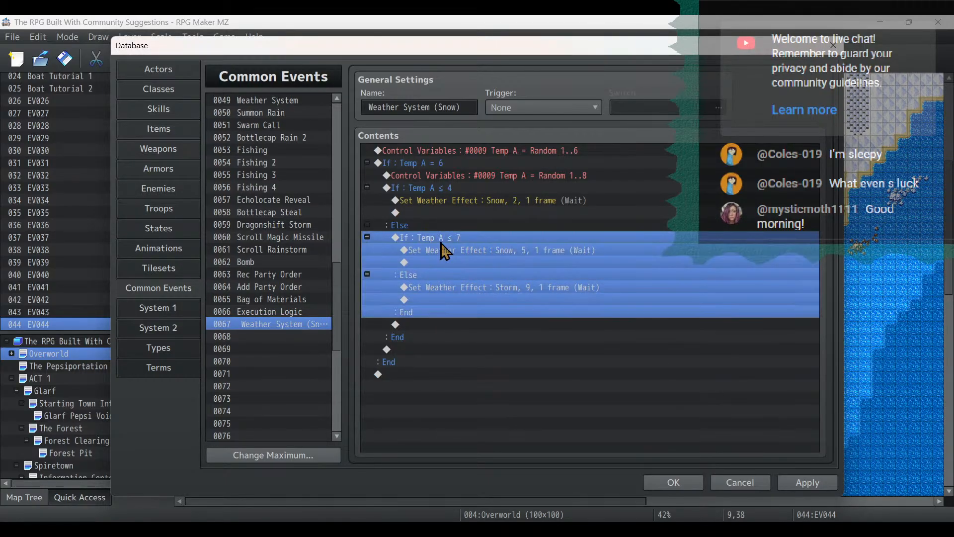
{"action": "left_click", "coordinate": [457, 252]}
{"action": "key", "text": "Delete"}
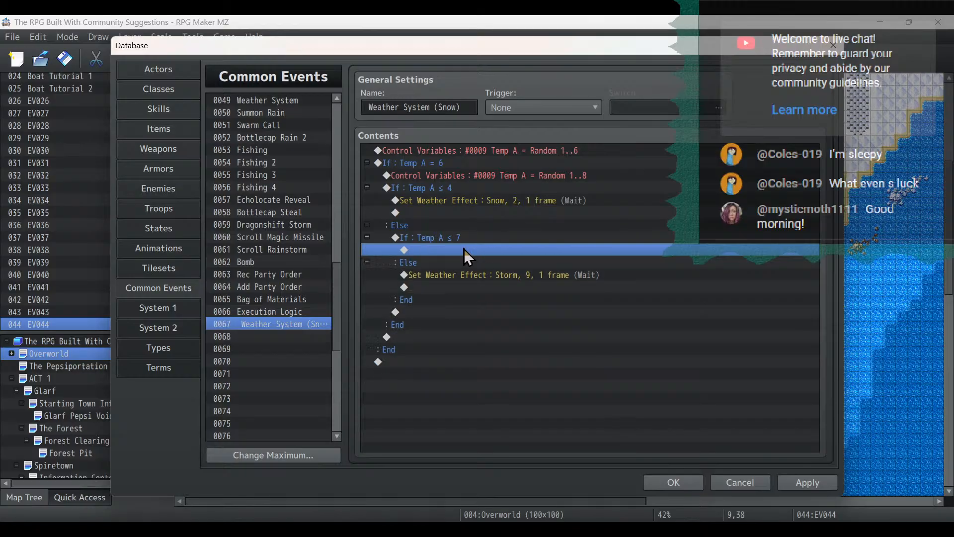
{"action": "left_click", "coordinate": [460, 238]}
{"action": "key", "text": "Delete"}
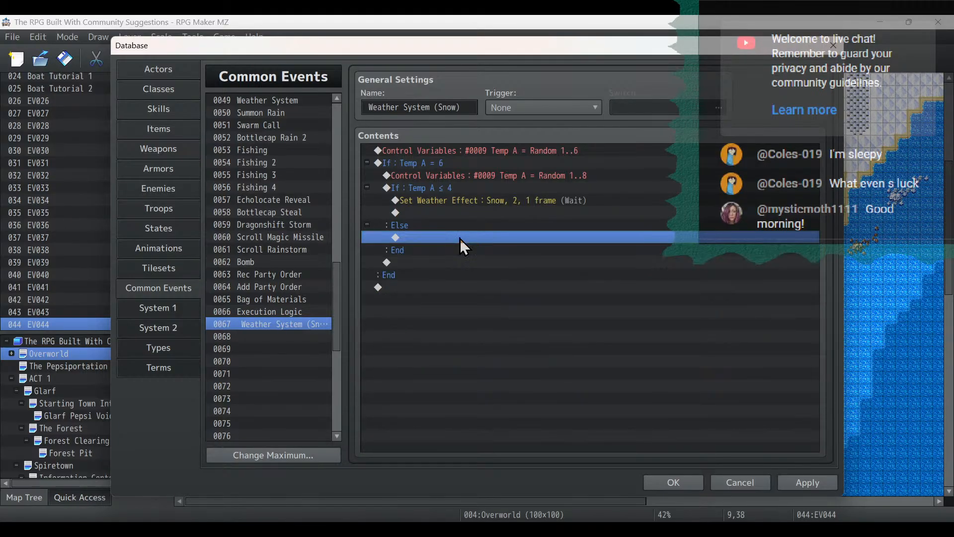
{"action": "key", "text": "ctrl+v"}
In the snow common event, set the Snow power to 4 in the Temp A ≤ 4 branch and 9 in the Else branch, and save the database.
{"action": "double_click", "coordinate": [491, 200]}
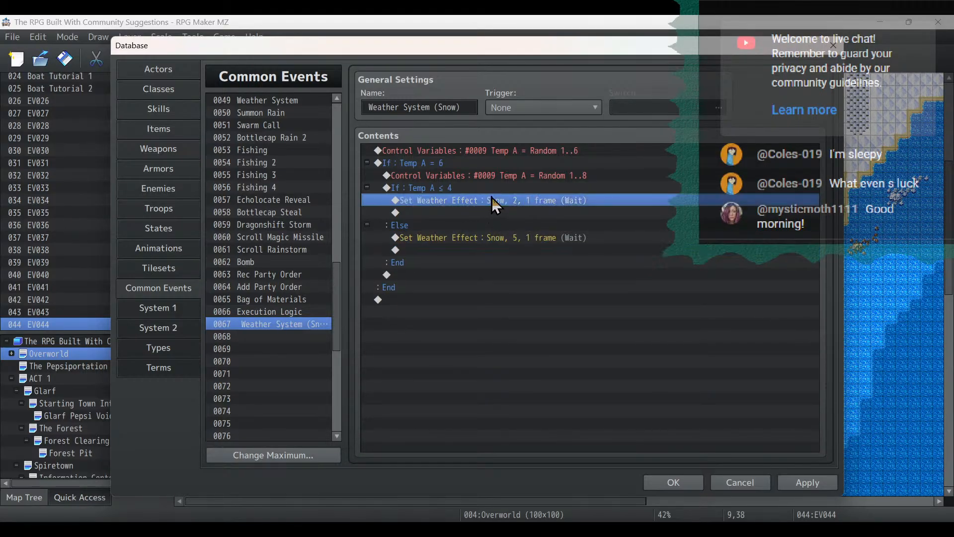
{"action": "left_click", "coordinate": [556, 258]}
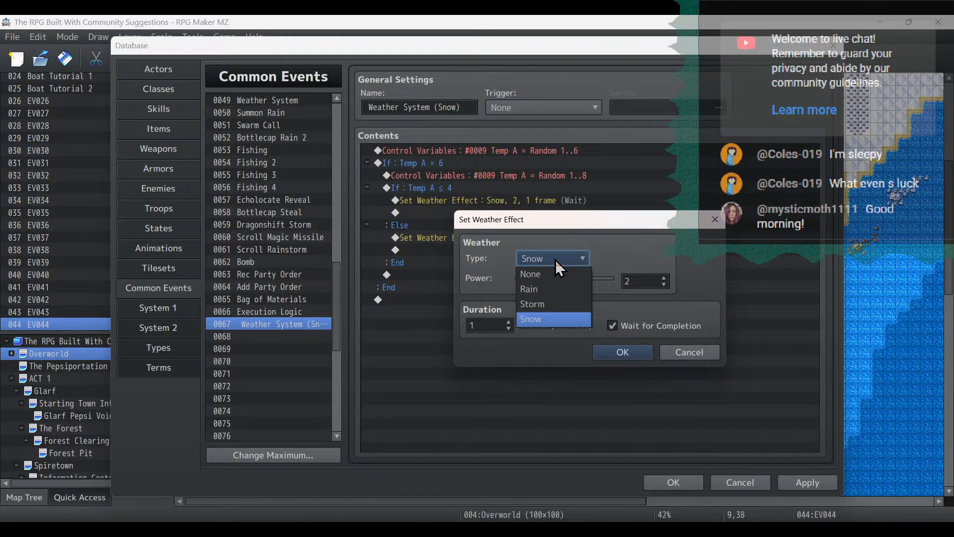
{"action": "left_click", "coordinate": [556, 261]}
{"action": "left_click_drag", "start_coordinate": [544, 277], "coordinate": [674, 288]}
{"action": "left_click", "coordinate": [623, 351]}
{"action": "double_click", "coordinate": [521, 236]}
{"action": "left_click", "coordinate": [624, 357]}
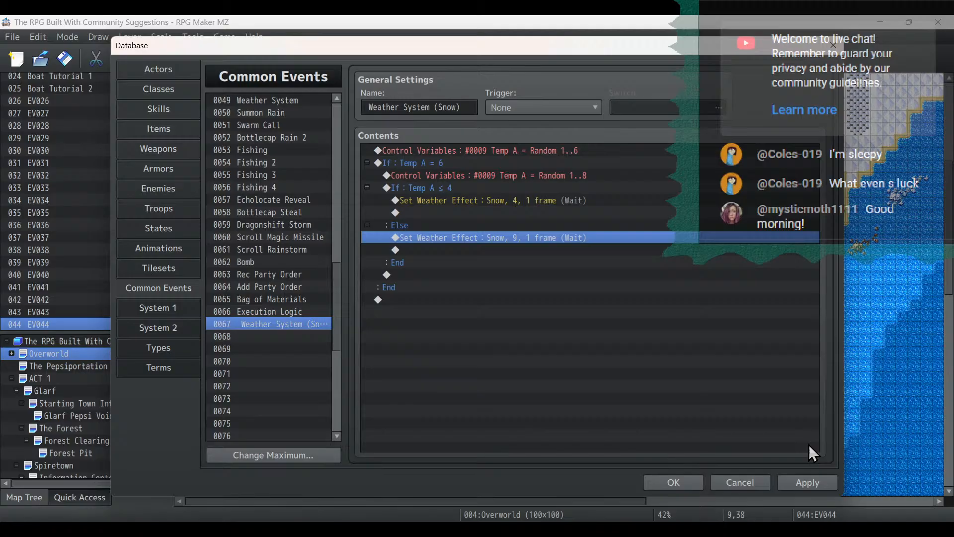
{"action": "left_click", "coordinate": [808, 482]}
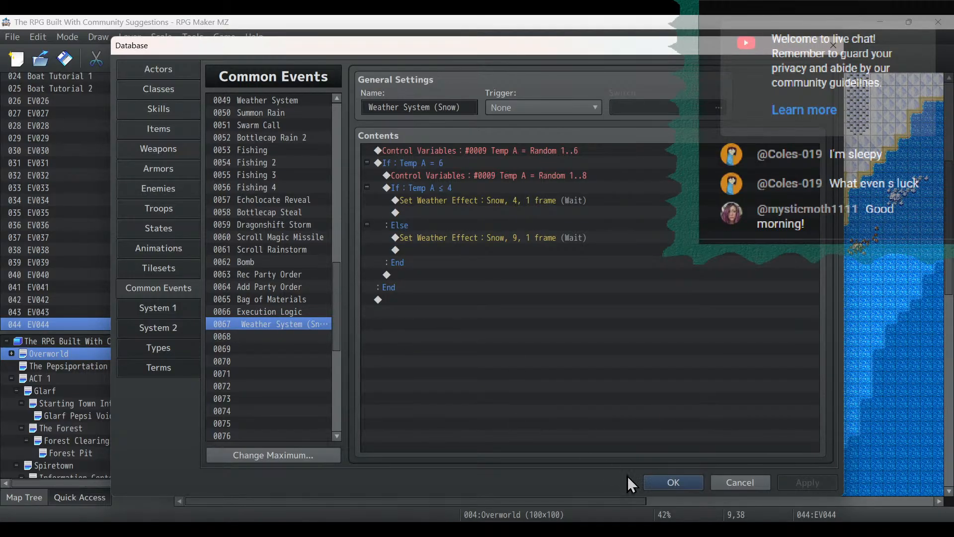
{"action": "left_click", "coordinate": [666, 482]}
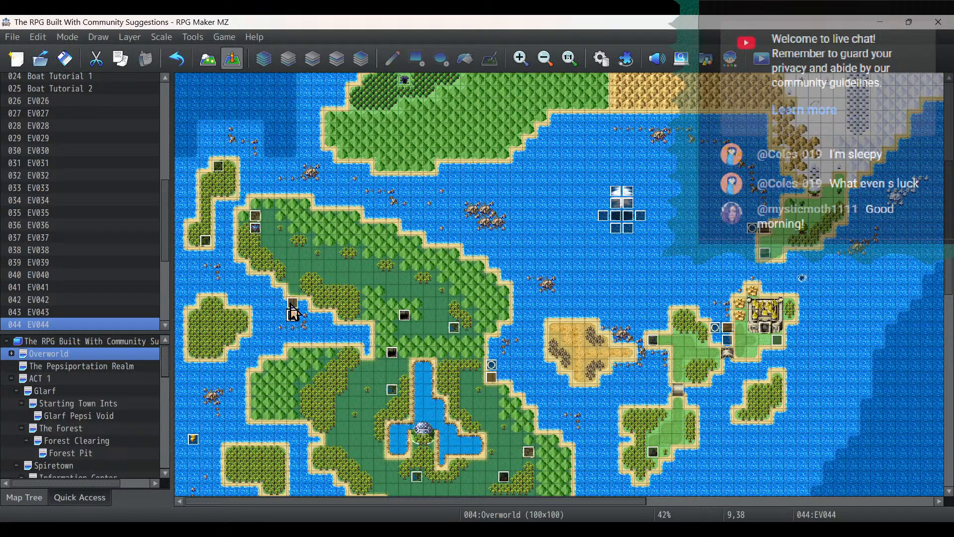
Check the Weather System (Snow) common event and inspect the third page of the overworld boat event EV044.
{"action": "left_click", "coordinate": [602, 58]}
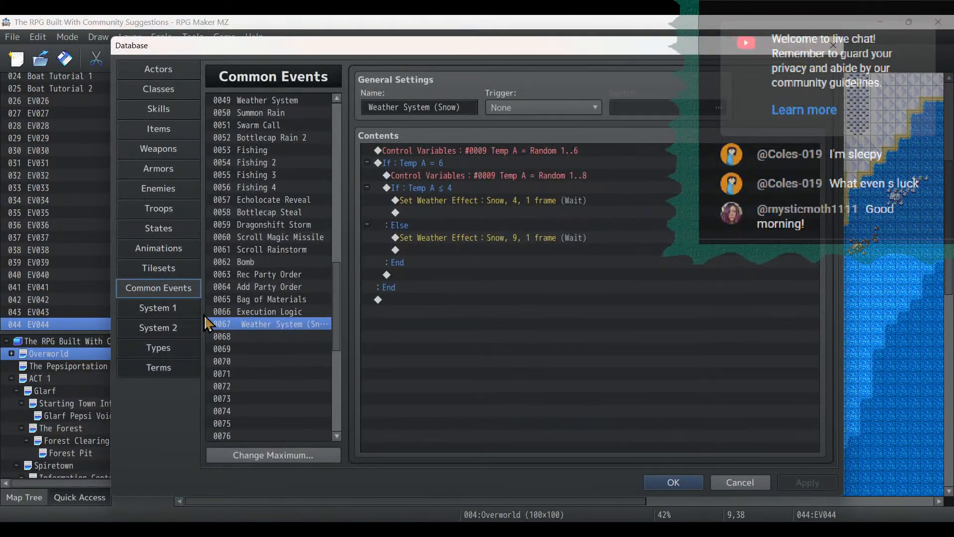
{"action": "left_click", "coordinate": [682, 484]}
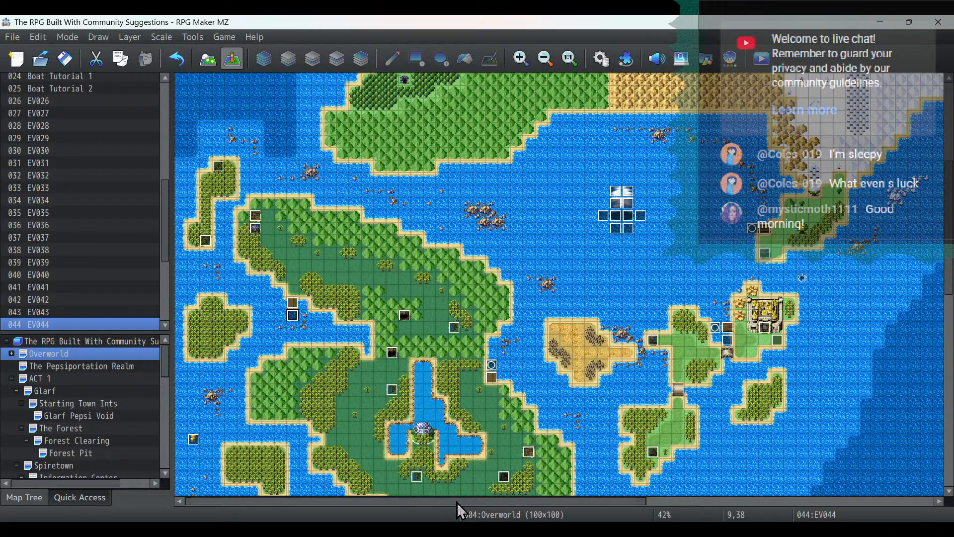
{"action": "double_click", "coordinate": [293, 315]}
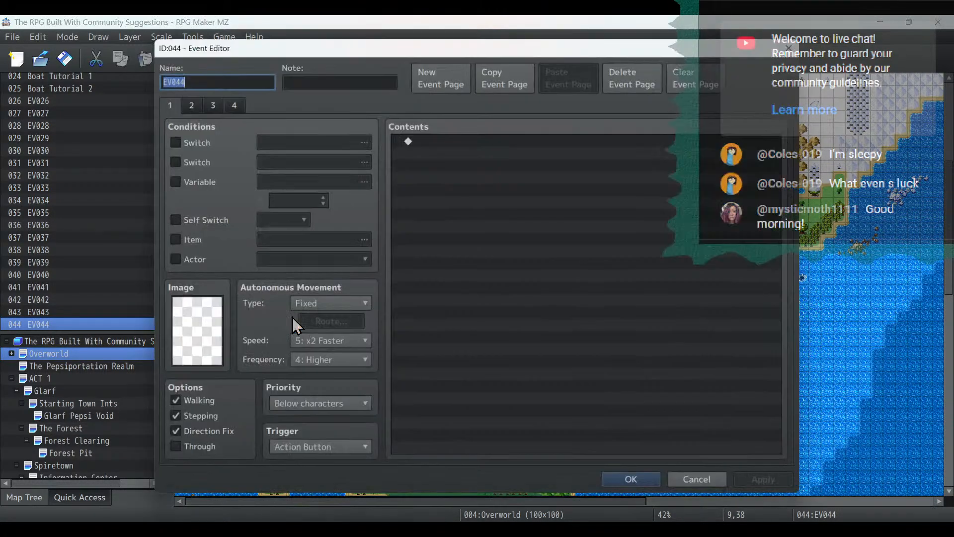
{"action": "left_click", "coordinate": [188, 105]}
{"action": "left_click", "coordinate": [211, 104]}
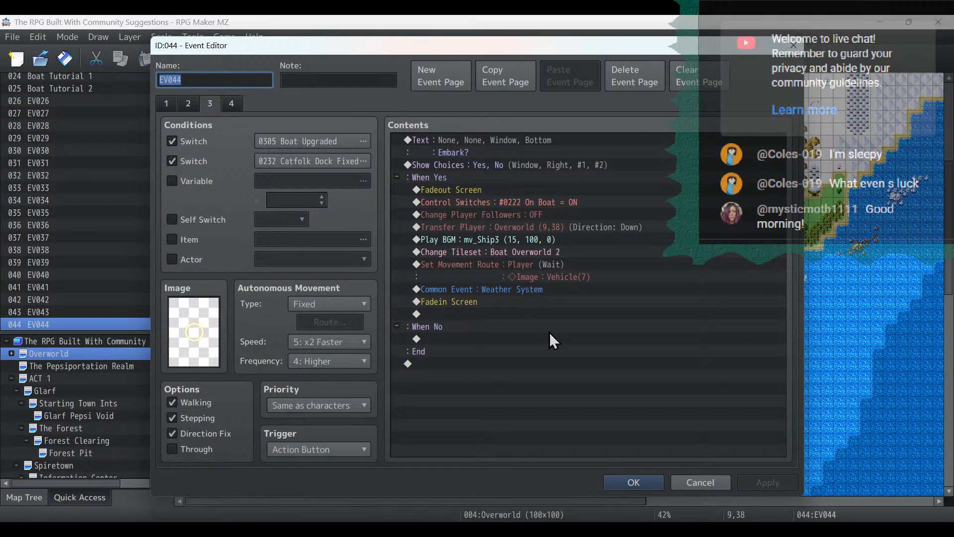
{"action": "left_click", "coordinate": [702, 485]}
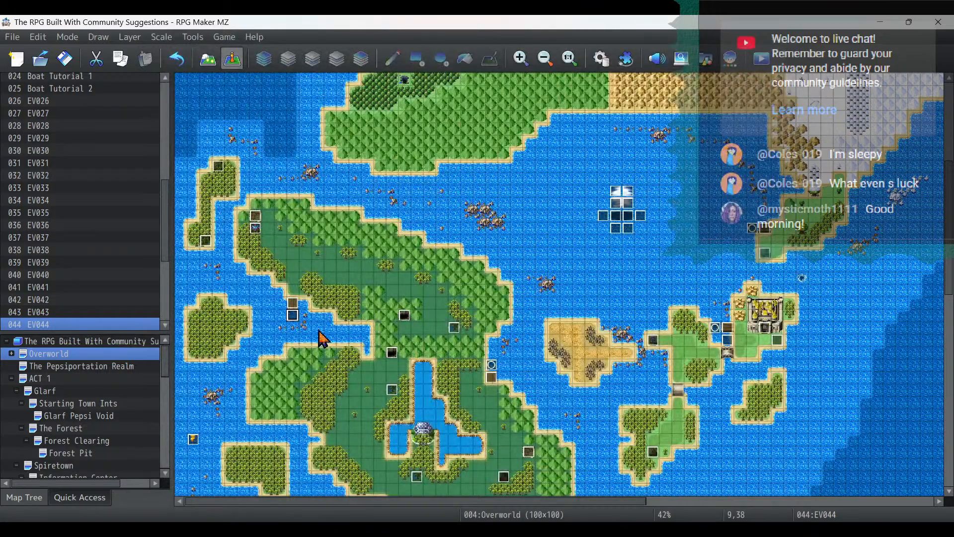
Examine the pages of the dock event EV043 on the overworld, especially the disembark commands on page 4.
{"action": "double_click", "coordinate": [293, 303]}
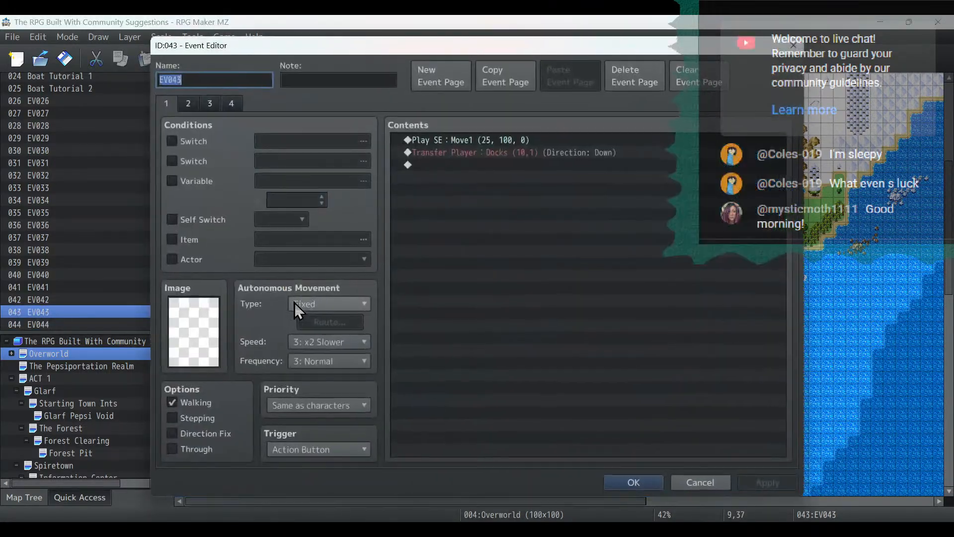
{"action": "left_click", "coordinate": [188, 104]}
{"action": "left_click", "coordinate": [231, 104]}
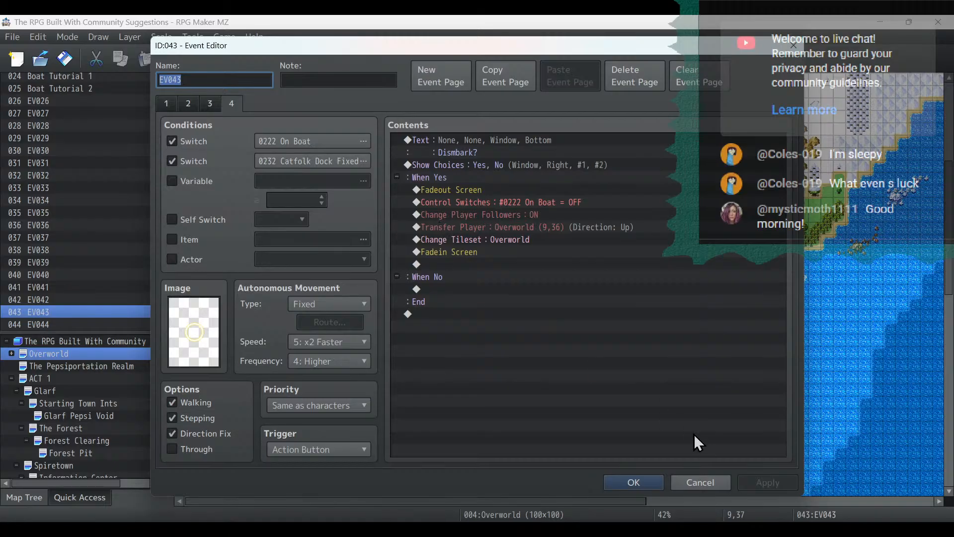
{"action": "left_click", "coordinate": [701, 482]}
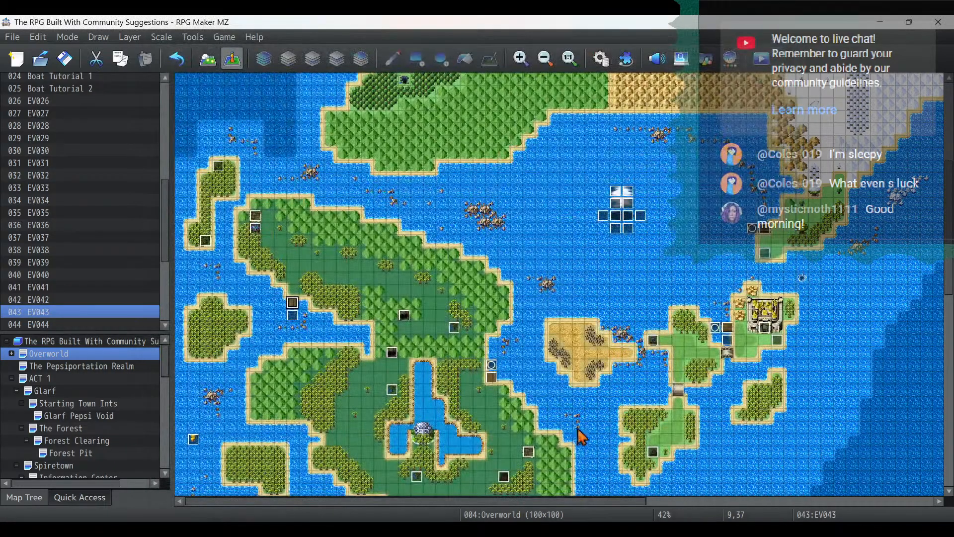
{"action": "double_click", "coordinate": [297, 310]}
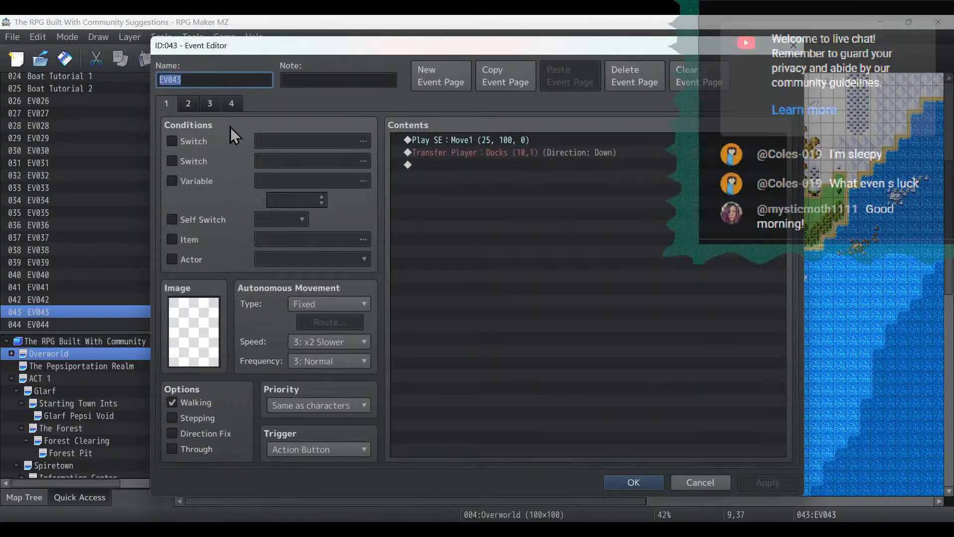
{"action": "left_click", "coordinate": [195, 106]}
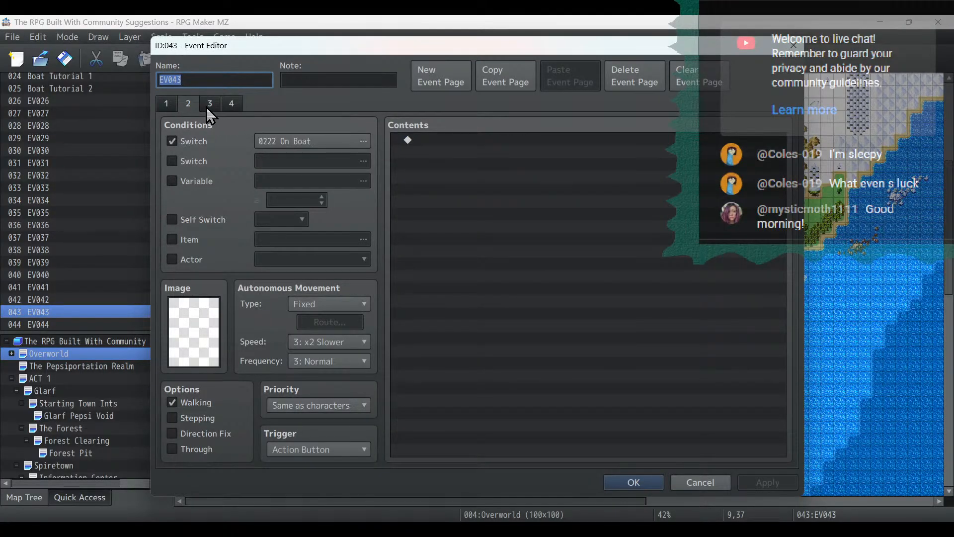
{"action": "left_click", "coordinate": [207, 107]}
{"action": "left_click", "coordinate": [228, 106]}
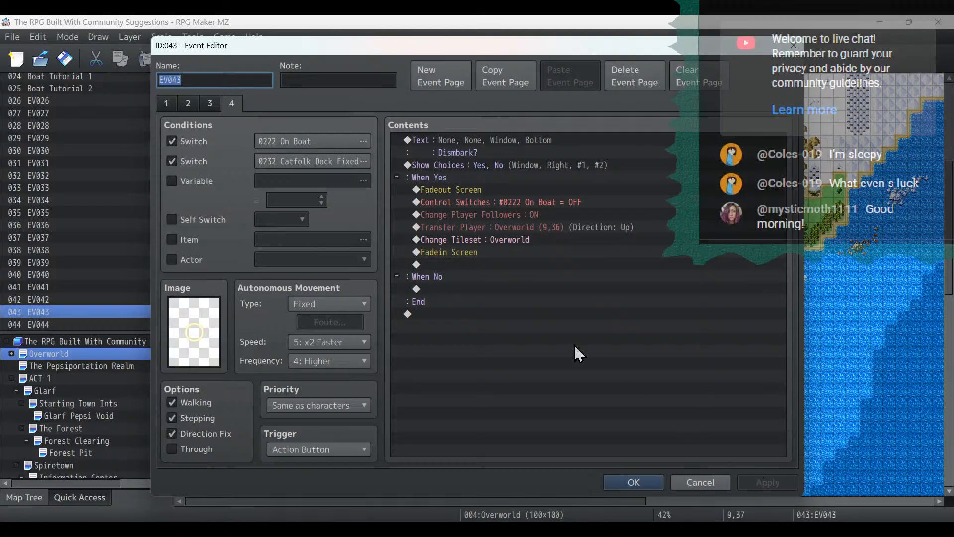
{"action": "left_click", "coordinate": [474, 252]}
{"action": "right_click", "coordinate": [475, 253]}
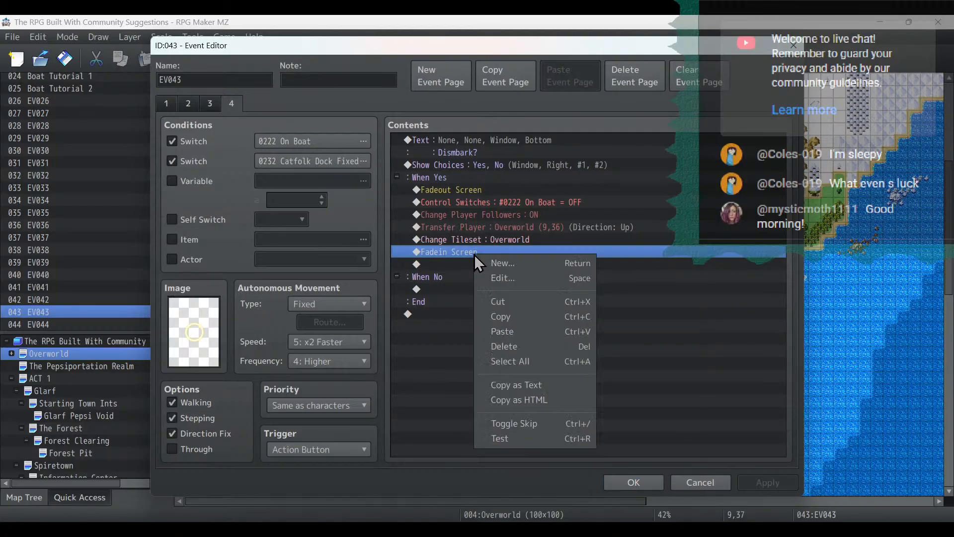
{"action": "left_click", "coordinate": [723, 432]}
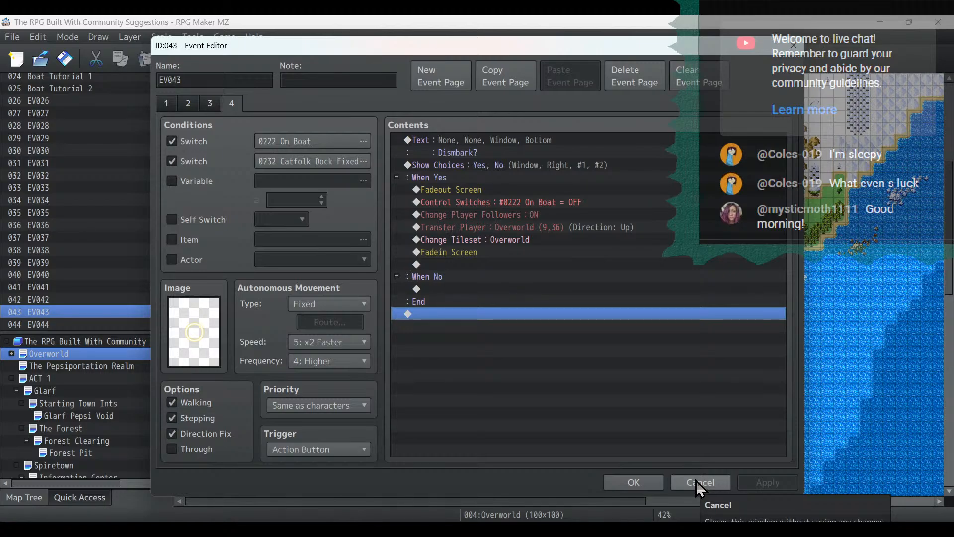
{"action": "left_click", "coordinate": [658, 483]}
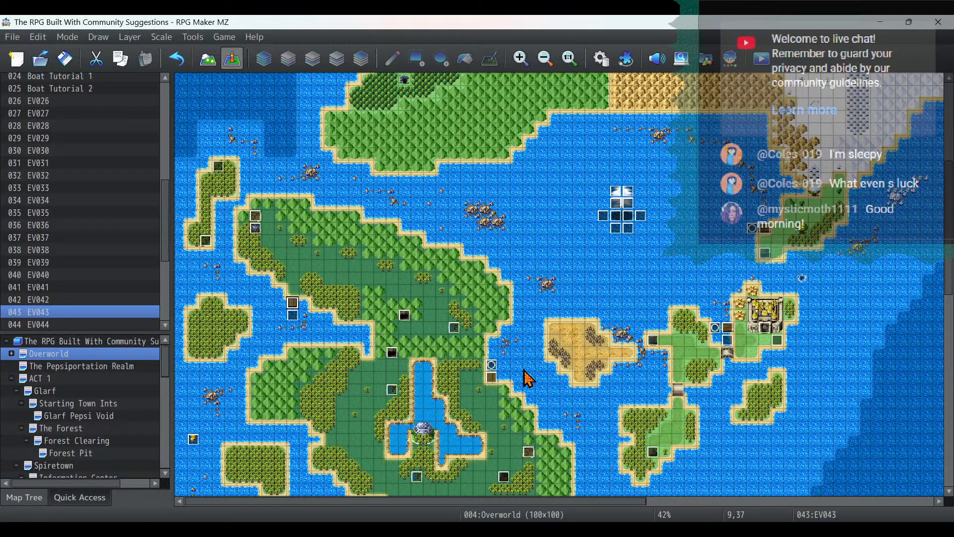
Delete the Weather System common event call from pages 1 and 2 of the embark event EV031 and save the event.
{"action": "scroll", "coordinate": [565, 316], "scroll_direction": "up", "scroll_amount": 5}
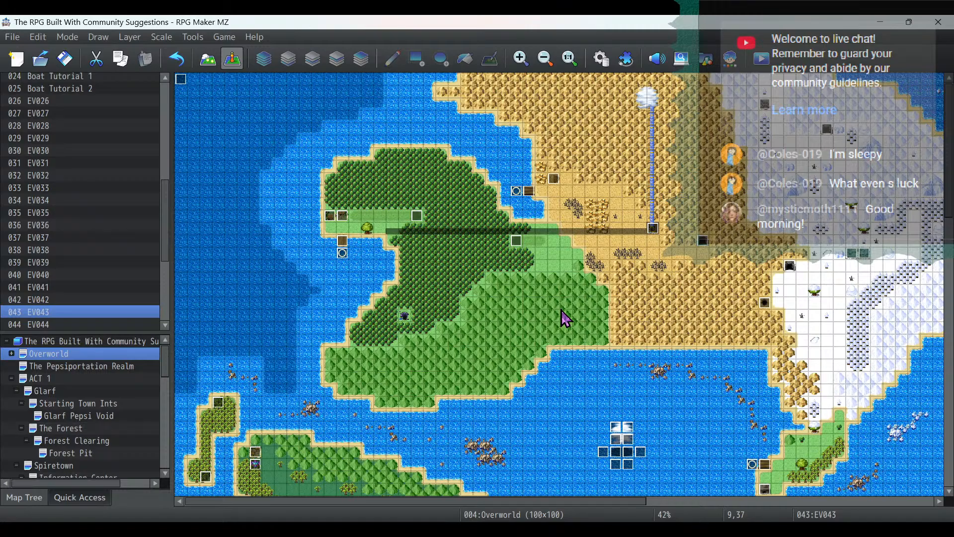
{"action": "double_click", "coordinate": [522, 195]}
{"action": "left_click", "coordinate": [187, 102]}
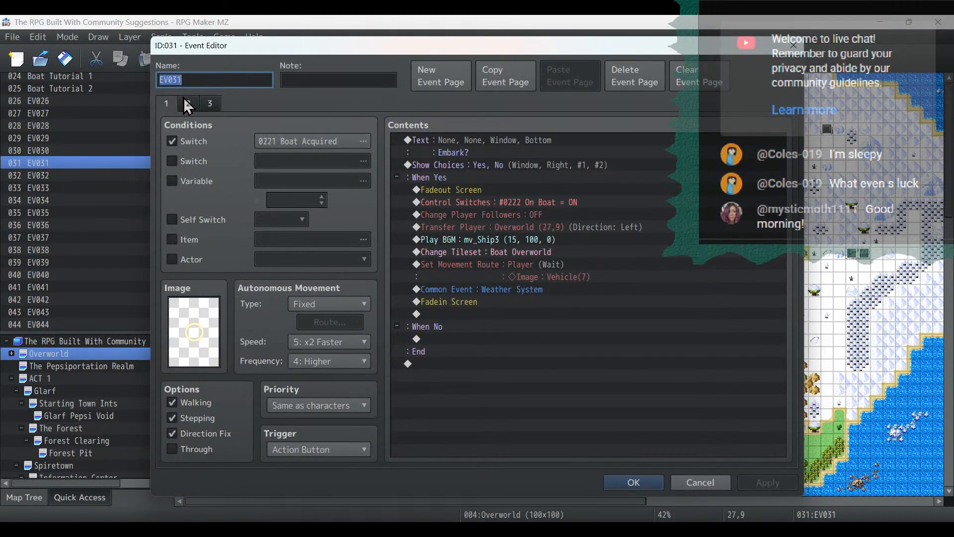
{"action": "left_click", "coordinate": [208, 103]}
{"action": "left_click", "coordinate": [167, 104]}
{"action": "left_click", "coordinate": [189, 104]}
{"action": "left_click", "coordinate": [168, 104]}
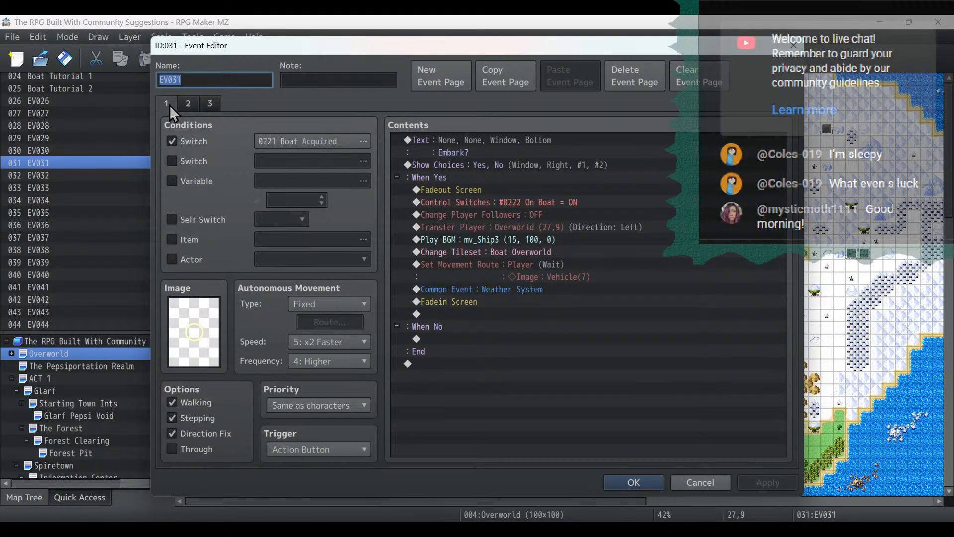
{"action": "left_click", "coordinate": [478, 289]}
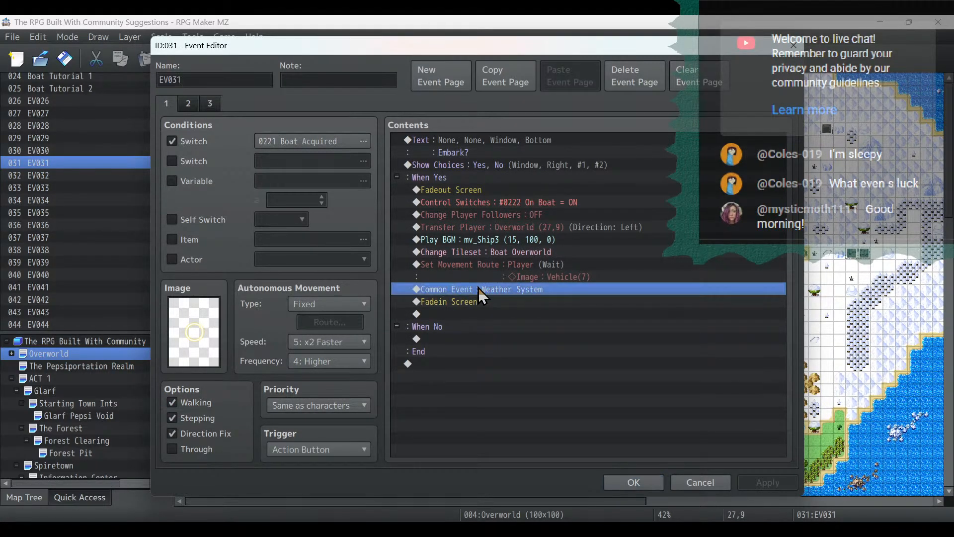
{"action": "left_click", "coordinate": [192, 102]}
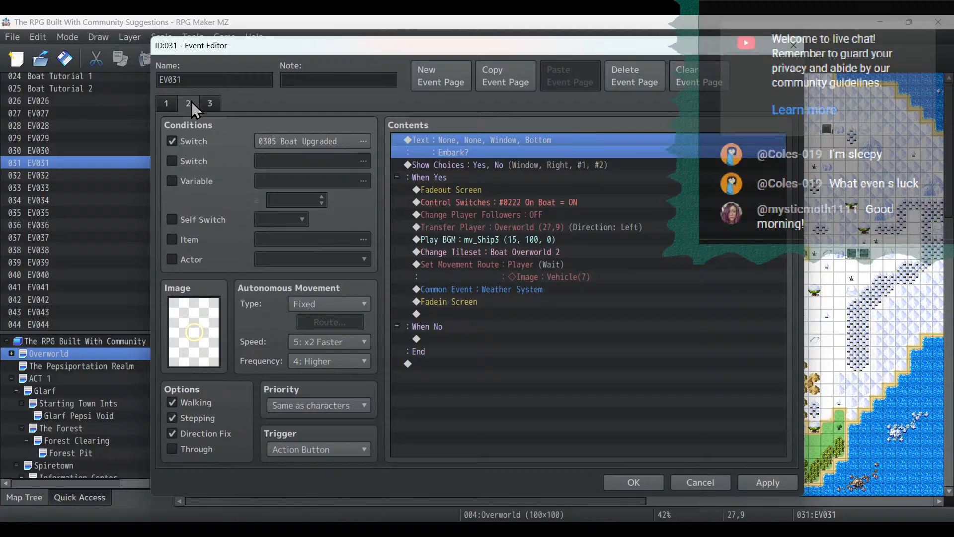
{"action": "left_click", "coordinate": [508, 290]}
{"action": "key", "text": "Delete"}
{"action": "left_click", "coordinate": [765, 481]}
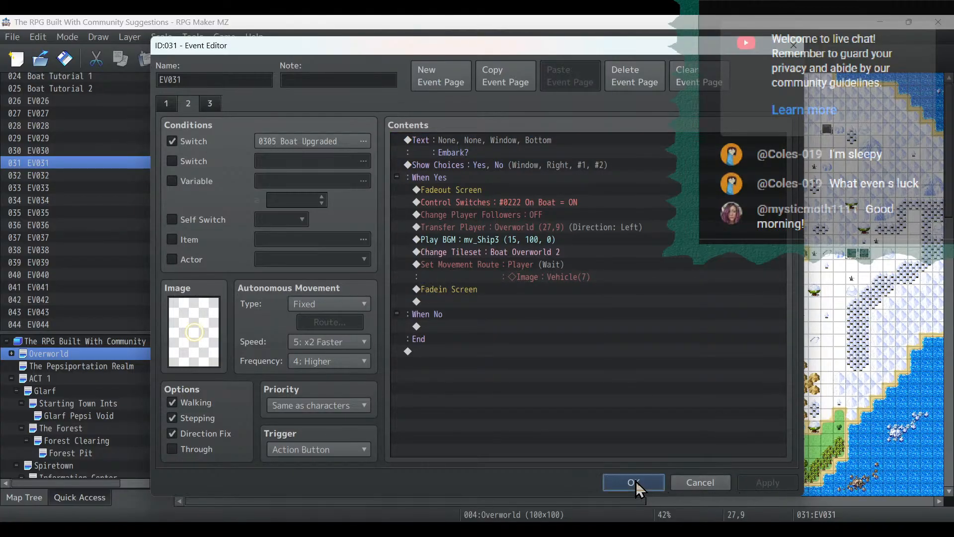
{"action": "left_click", "coordinate": [635, 481]}
Remove the Weather System call from pages 1 and 2 of the embark event EV028 and save the event.
{"action": "double_click", "coordinate": [343, 255]}
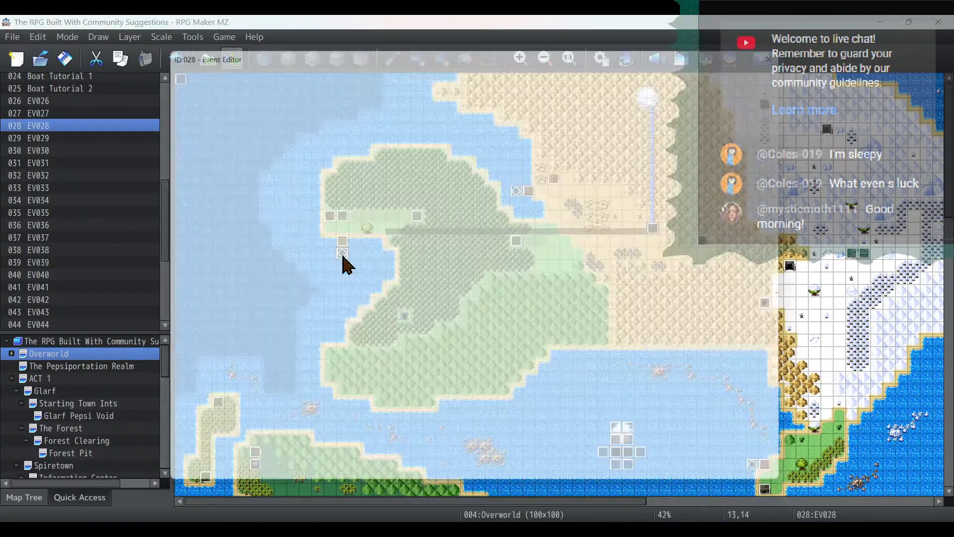
{"action": "left_click", "coordinate": [478, 295]}
{"action": "key", "text": "Delete"}
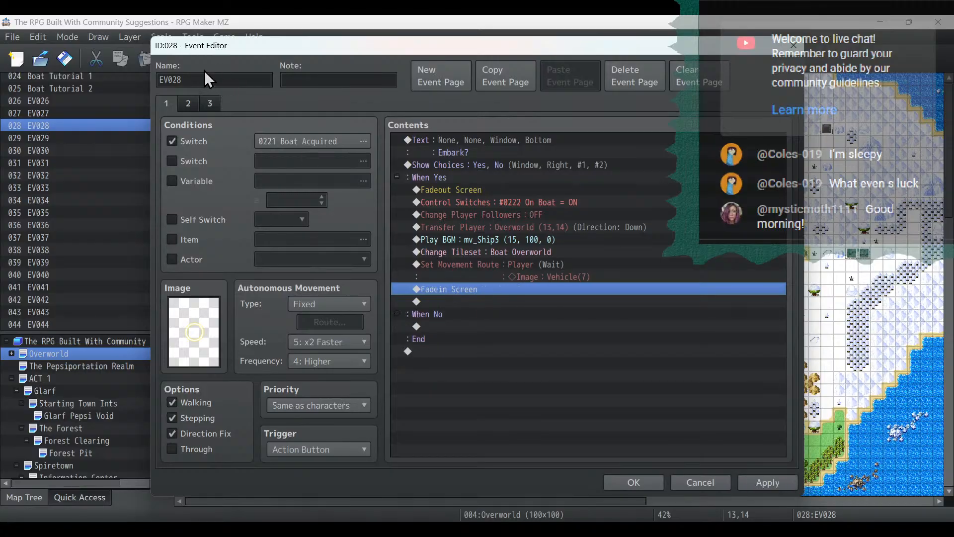
{"action": "left_click", "coordinate": [204, 103]}
{"action": "left_click", "coordinate": [495, 291]}
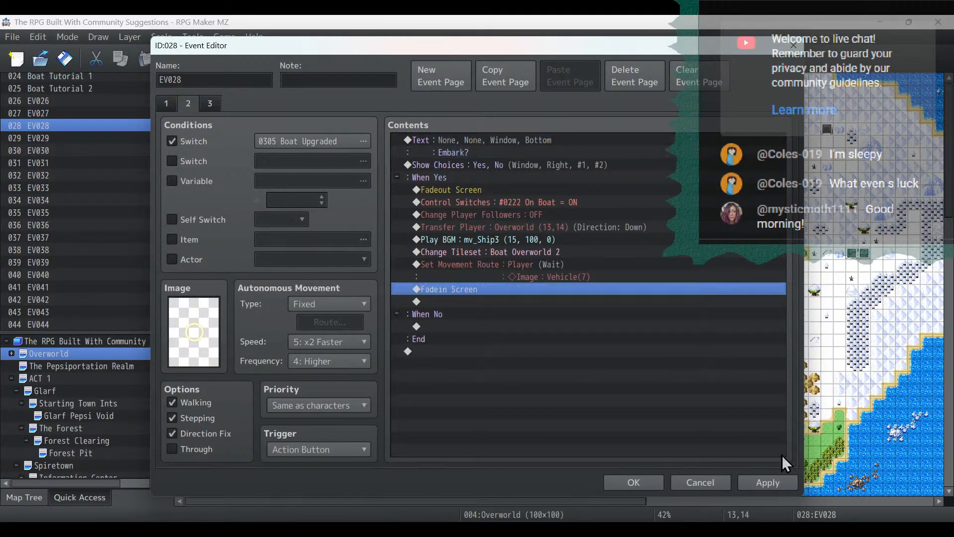
{"action": "key", "text": "Delete"}
{"action": "left_click", "coordinate": [768, 481]}
{"action": "left_click", "coordinate": [646, 482]}
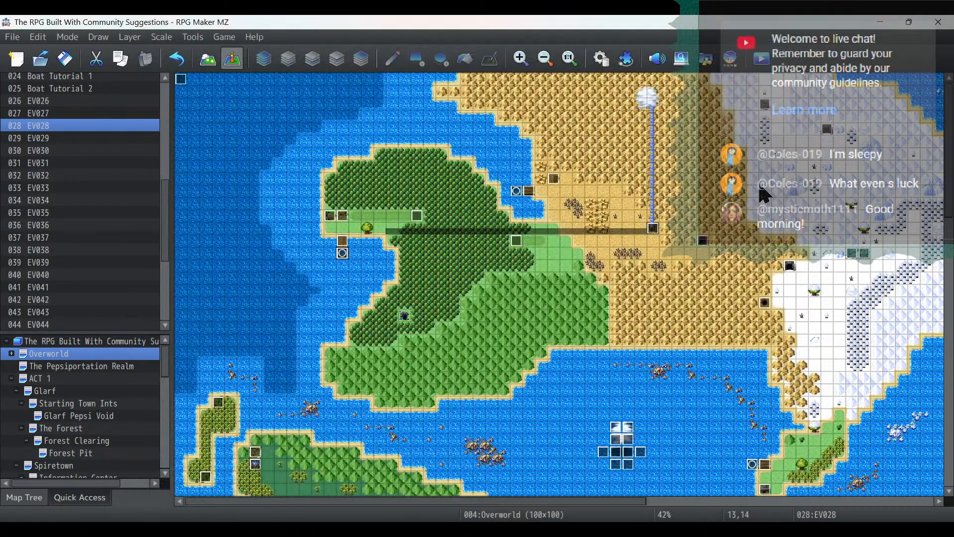
Delete the Weather System call from both embark pages of event EV023 at 46,31 and save the event.
{"action": "scroll", "coordinate": [745, 302], "scroll_direction": "down", "scroll_amount": 3}
{"action": "double_click", "coordinate": [752, 353]}
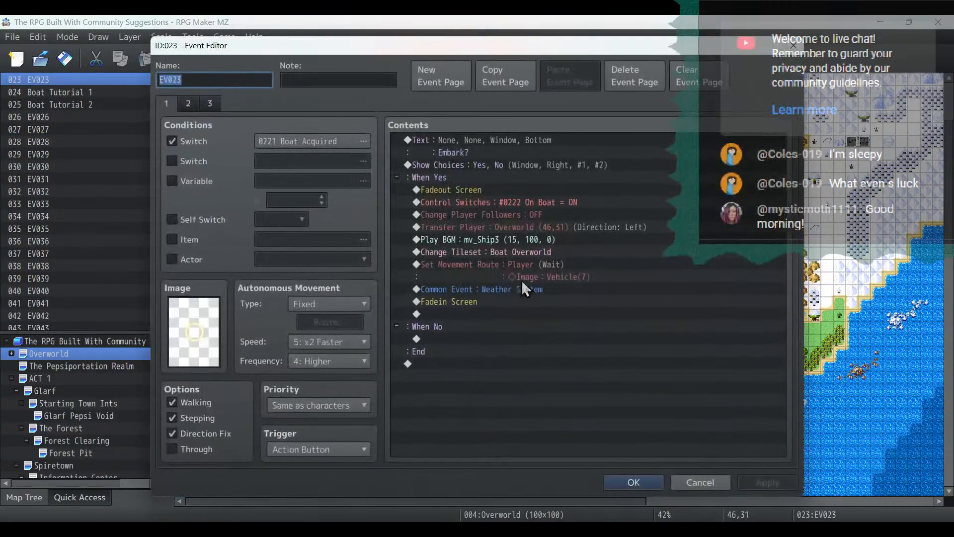
{"action": "left_click", "coordinate": [472, 293]}
{"action": "key", "text": "Delete"}
{"action": "left_click", "coordinate": [191, 103]}
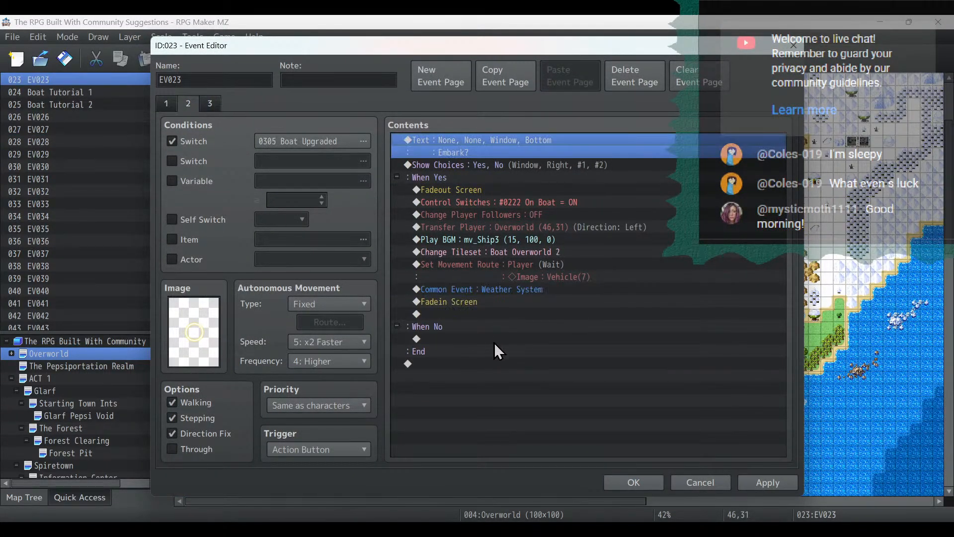
{"action": "left_click", "coordinate": [490, 285]}
{"action": "key", "text": "Delete"}
{"action": "left_click", "coordinate": [768, 482]}
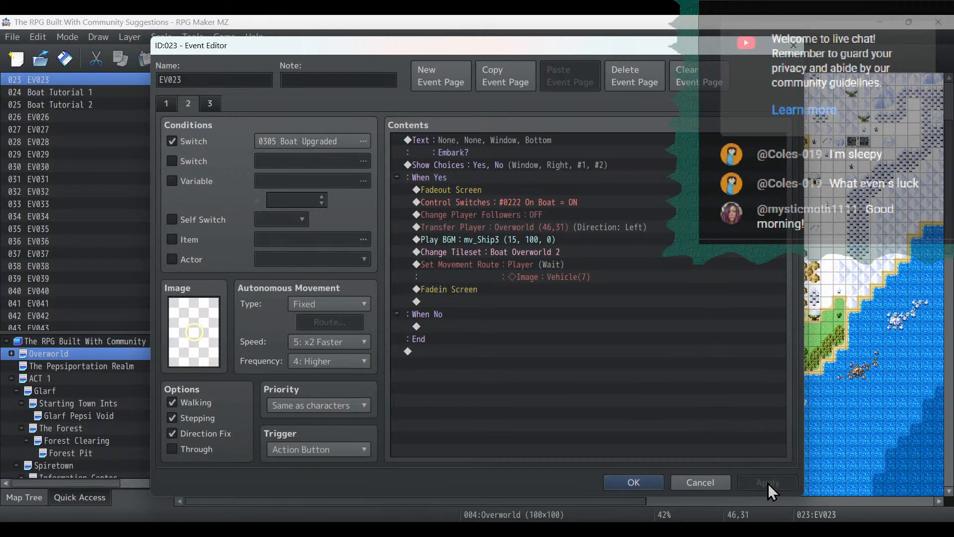
{"action": "left_click", "coordinate": [633, 482]}
Delete the Weather System common event call from pages 1 and 2 of the embark event EV026 at 25,42 and save the event.
{"action": "scroll", "coordinate": [575, 272], "scroll_direction": "down", "scroll_amount": 8}
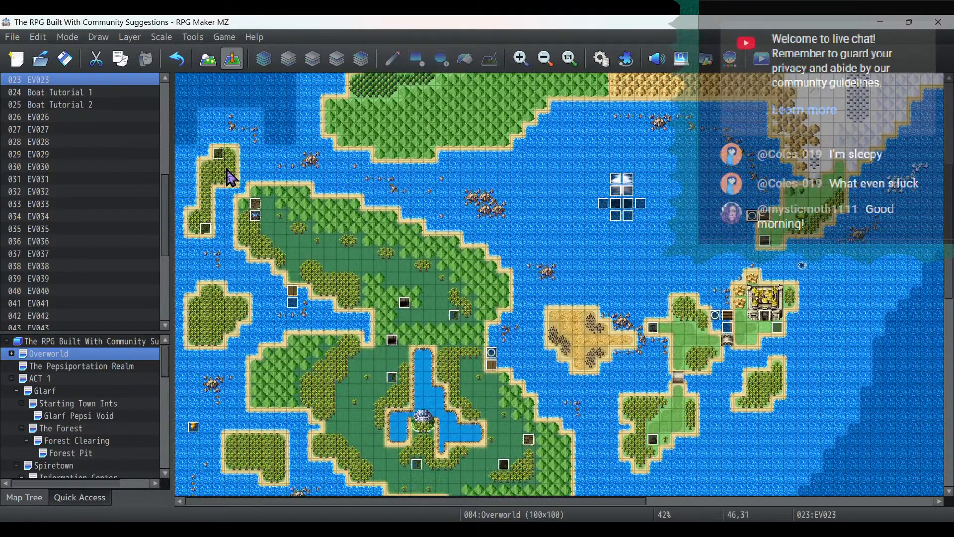
{"action": "scroll", "coordinate": [390, 224], "scroll_direction": "down", "scroll_amount": 3}
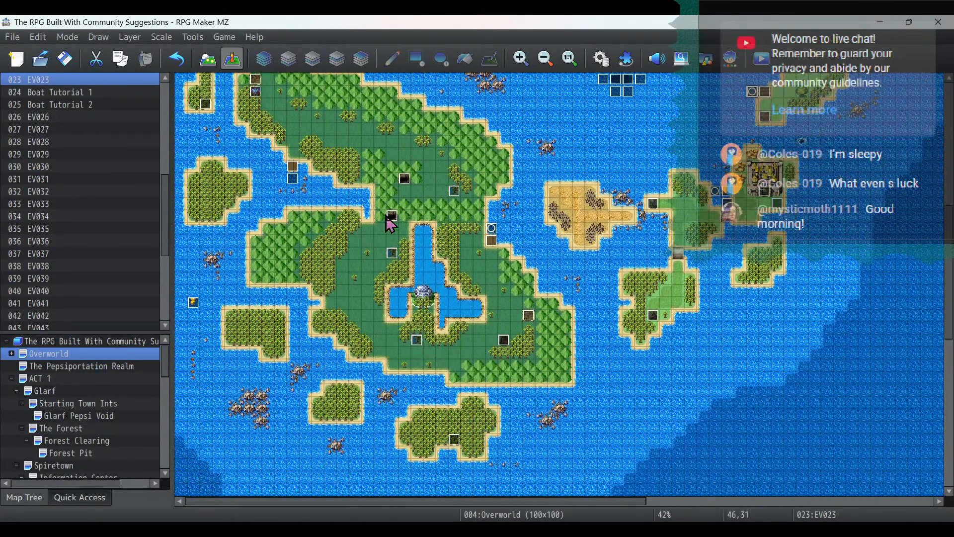
{"action": "left_click", "coordinate": [494, 234]}
{"action": "double_click", "coordinate": [494, 234]}
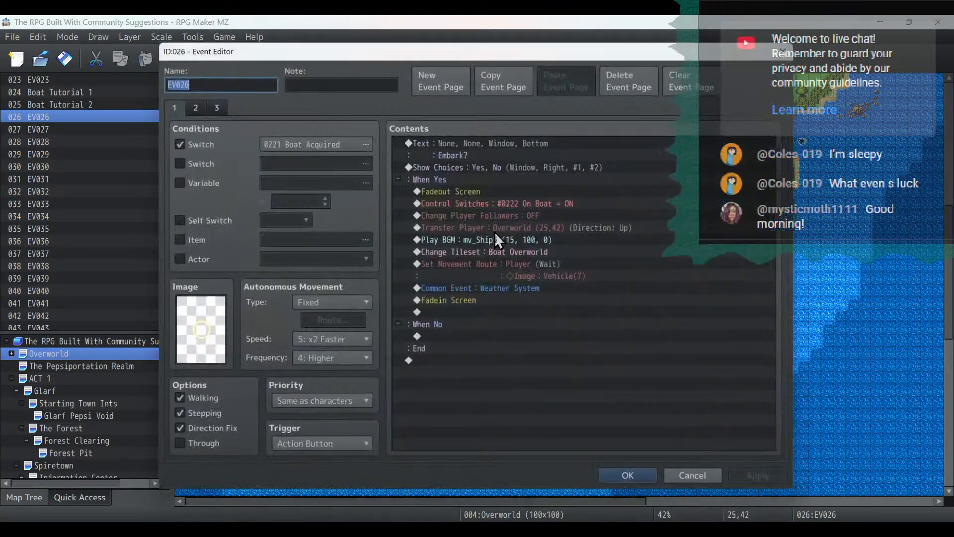
{"action": "left_click", "coordinate": [484, 292]}
{"action": "left_click", "coordinate": [189, 101]}
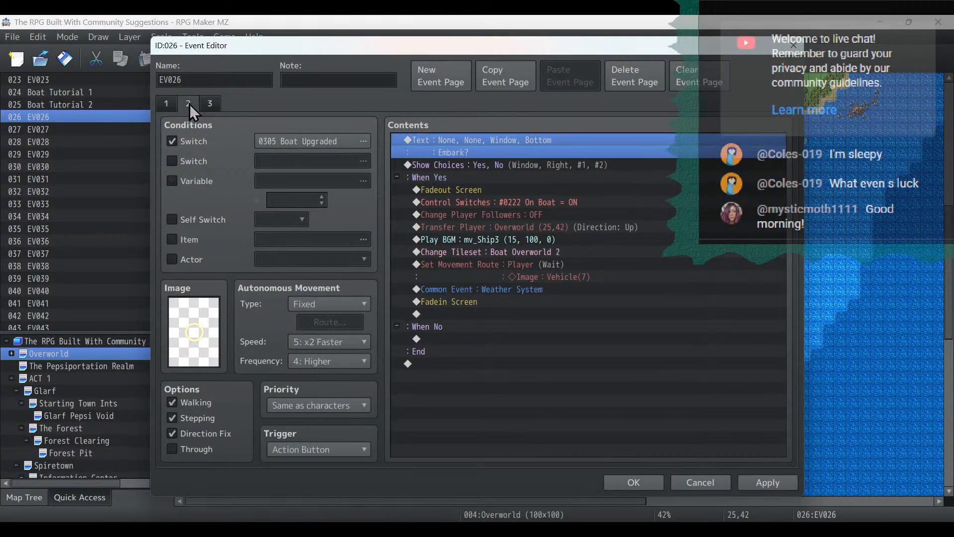
{"action": "left_click", "coordinate": [534, 291]}
{"action": "key", "text": "Delete"}
{"action": "left_click", "coordinate": [768, 482]}
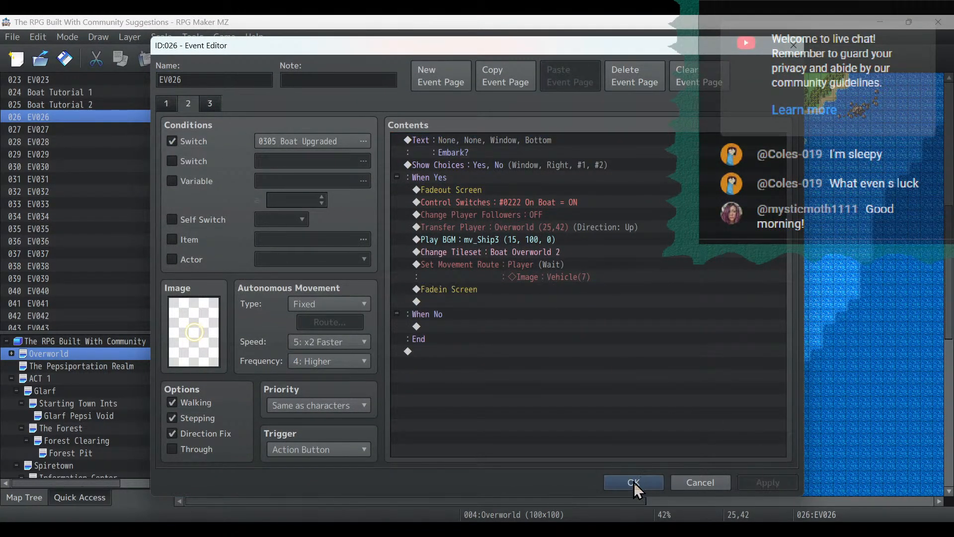
{"action": "left_click", "coordinate": [634, 483]}
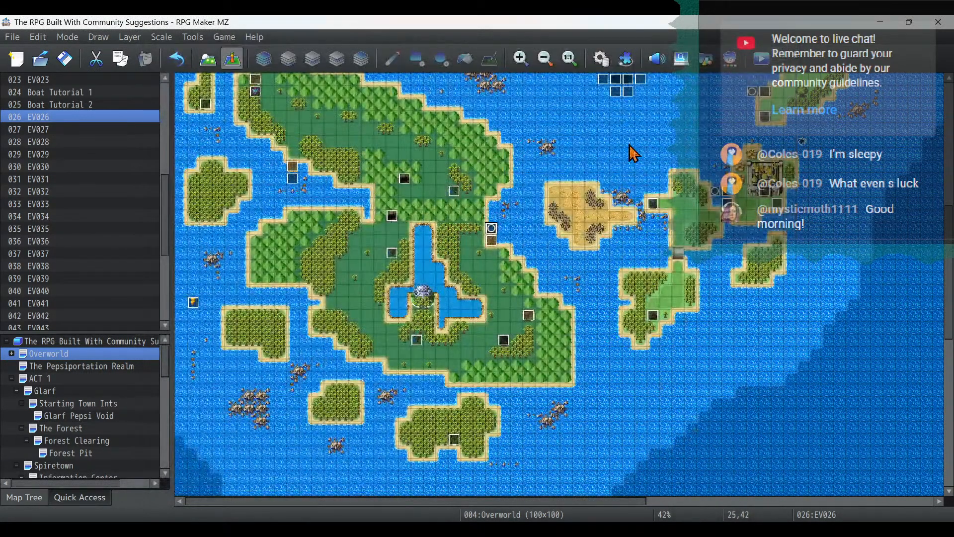
Remove the Weather System call from both embark pages of event EV020 at 43,39, save it and recheck its pages.
{"action": "left_click", "coordinate": [715, 191]}
{"action": "double_click", "coordinate": [715, 193]}
{"action": "left_click", "coordinate": [501, 284]}
{"action": "key", "text": "Delete"}
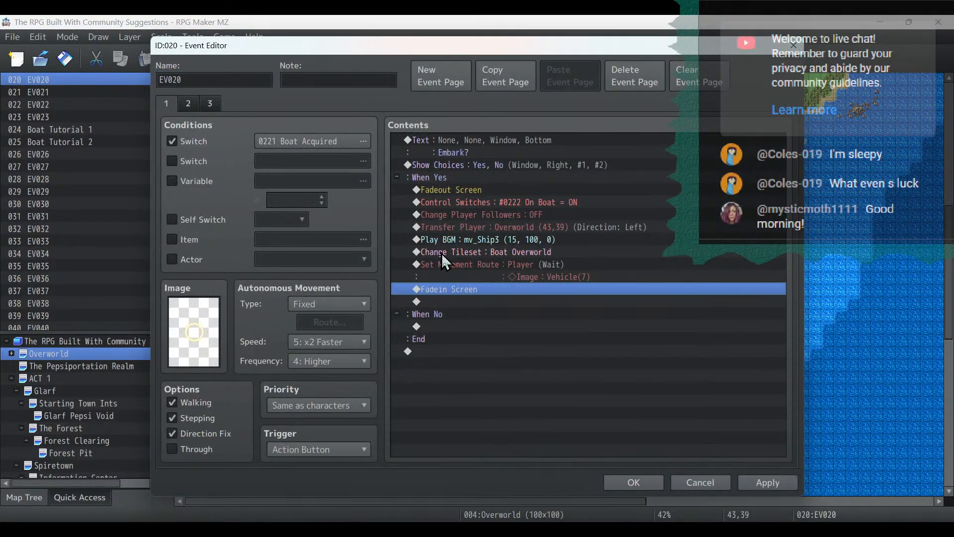
{"action": "left_click", "coordinate": [188, 103]}
{"action": "left_click", "coordinate": [551, 289]}
{"action": "key", "text": "Delete"}
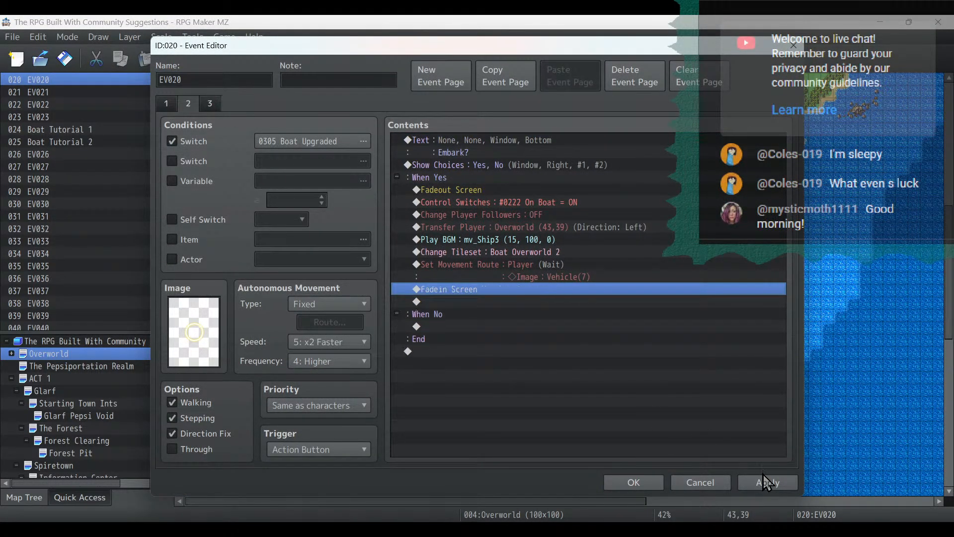
{"action": "left_click", "coordinate": [768, 482]}
{"action": "left_click", "coordinate": [633, 482]}
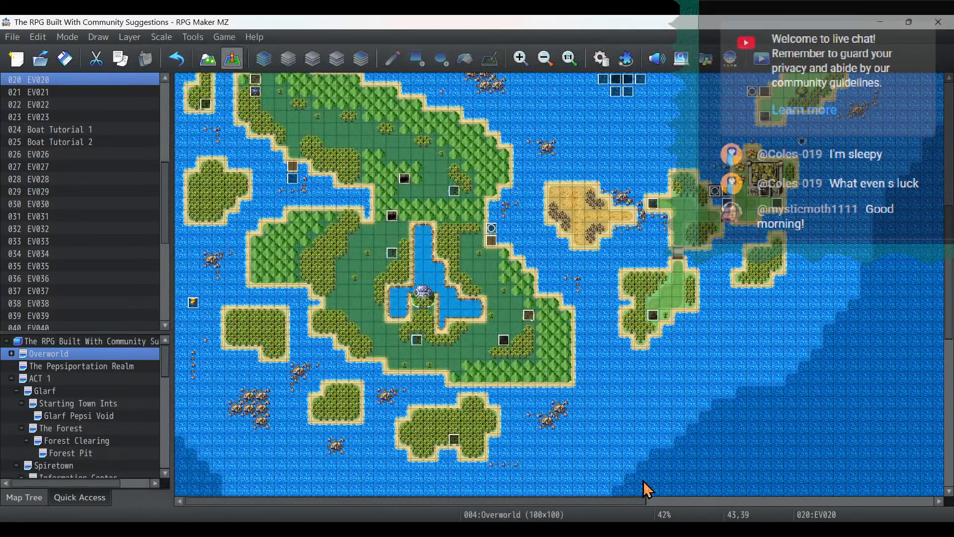
{"action": "double_click", "coordinate": [715, 194]}
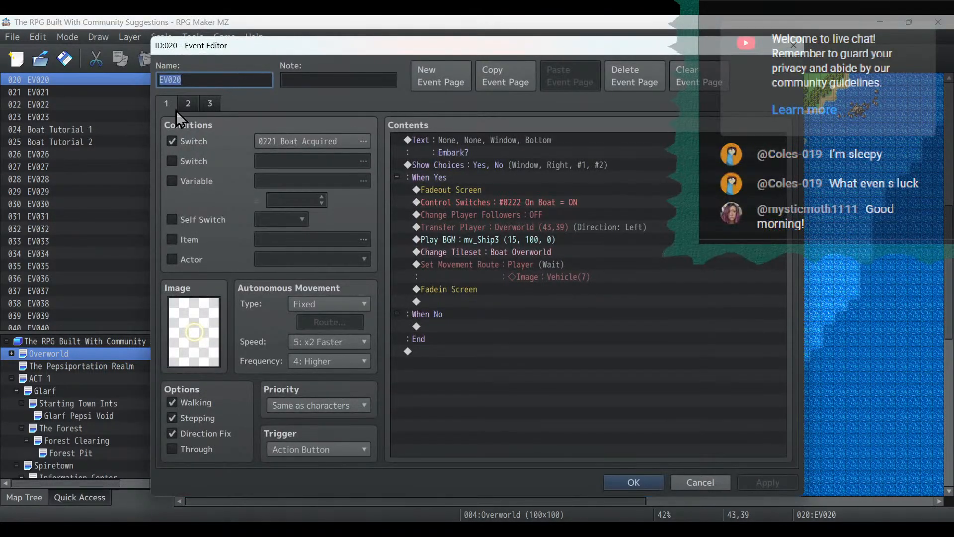
{"action": "left_click", "coordinate": [217, 104]}
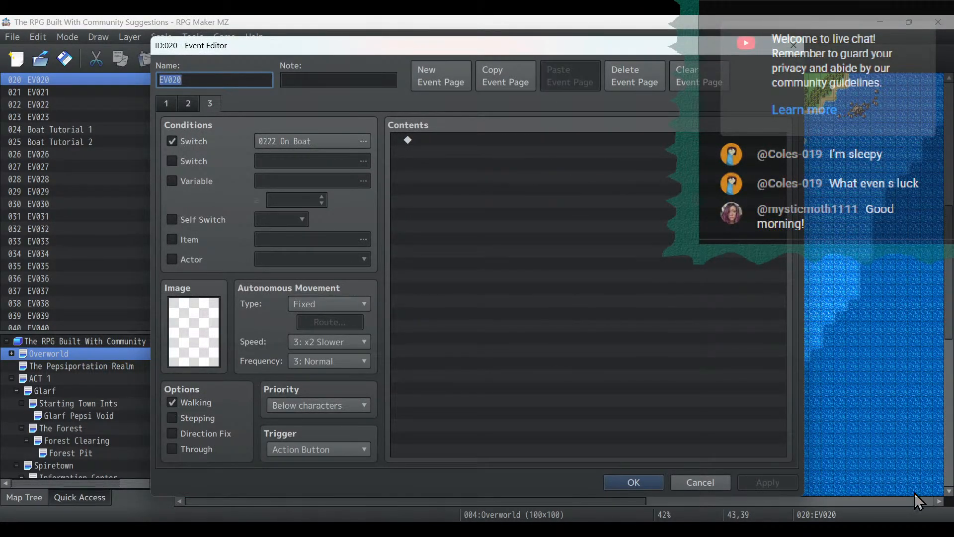
{"action": "left_click", "coordinate": [634, 481]}
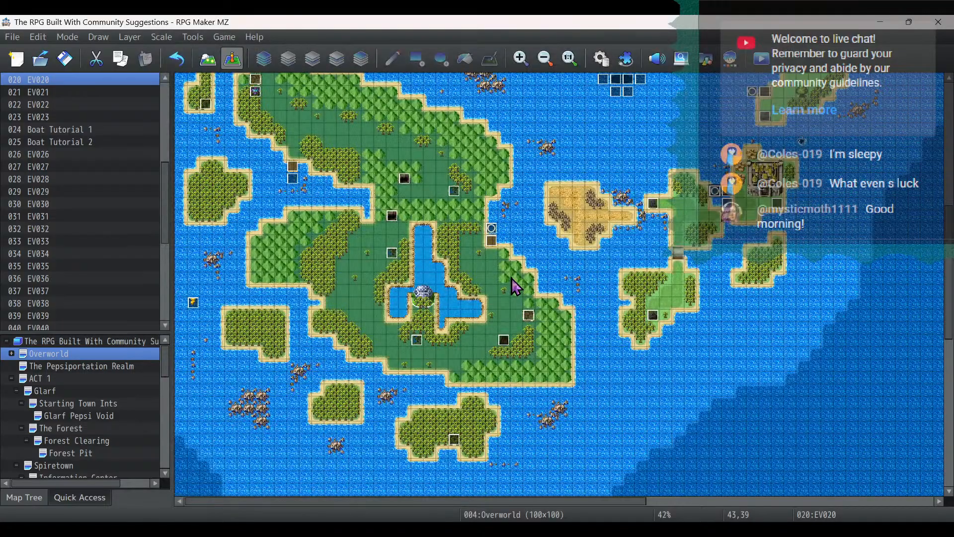
Delete the Weather System call from pages 2 and 3 of the dock event EV044 at 9,38 and save the event.
{"action": "scroll", "coordinate": [646, 336], "scroll_direction": "up", "scroll_amount": 3}
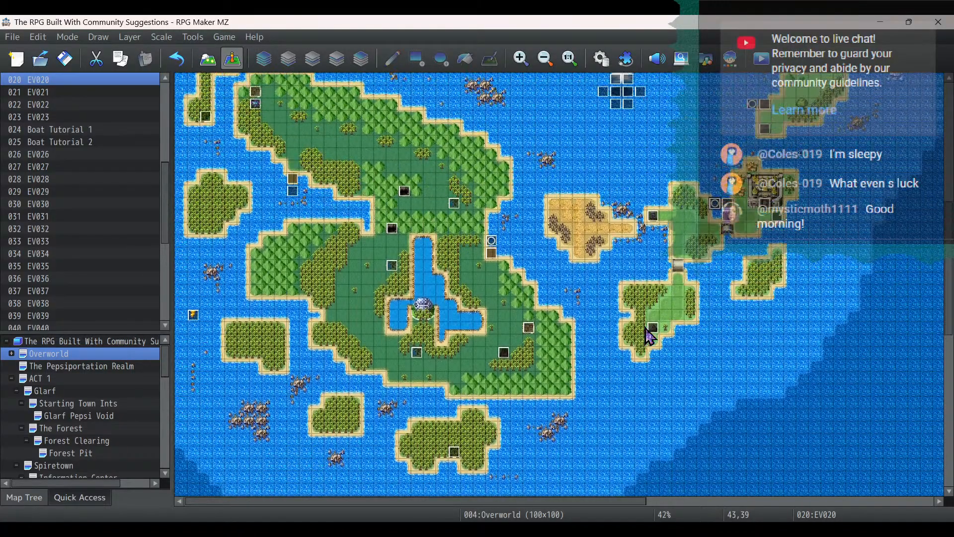
{"action": "left_click", "coordinate": [292, 190]}
{"action": "double_click", "coordinate": [294, 191]}
{"action": "left_click", "coordinate": [189, 104]}
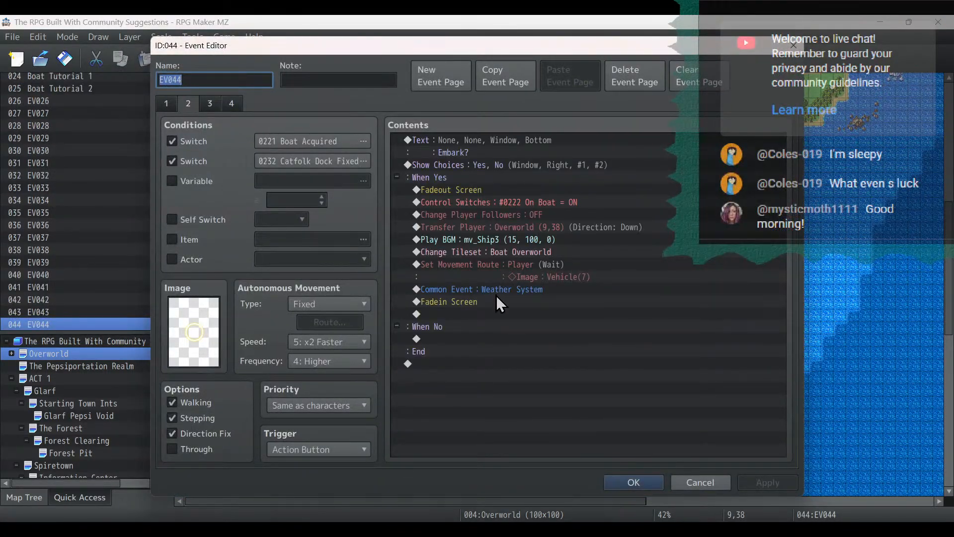
{"action": "left_click", "coordinate": [495, 290]}
{"action": "left_click", "coordinate": [210, 104]}
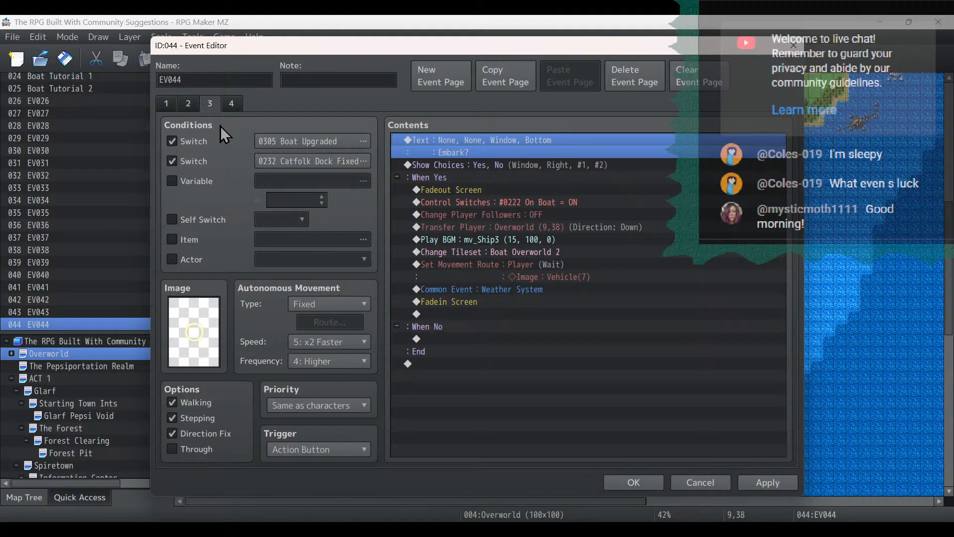
{"action": "left_click", "coordinate": [493, 289]}
{"action": "key", "text": "Delete"}
{"action": "left_click", "coordinate": [790, 483]}
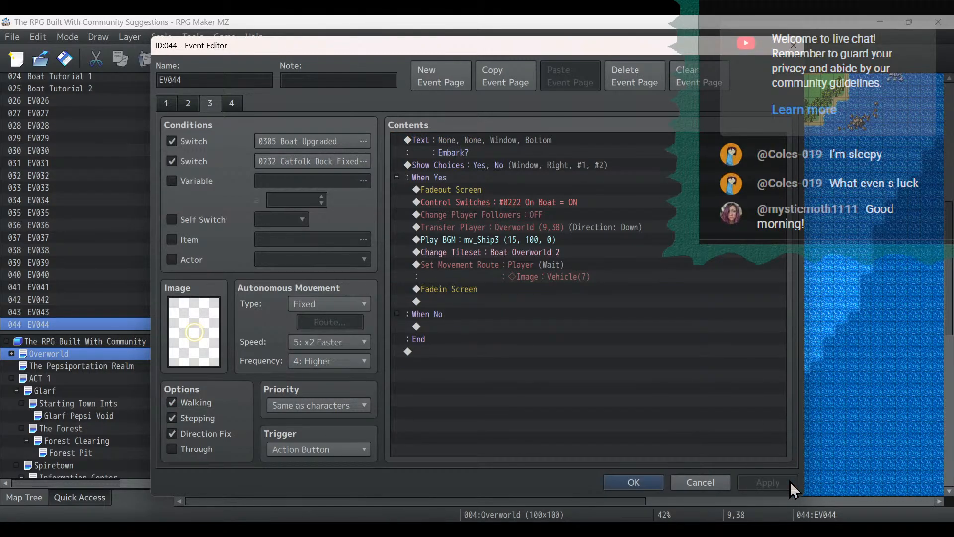
{"action": "left_click", "coordinate": [640, 480]}
Look over the rest of the overworld for remaining embark events and browse the map tree down to ACT 2.
{"action": "scroll", "coordinate": [789, 403], "scroll_direction": "down", "scroll_amount": 3}
{"action": "scroll", "coordinate": [823, 377], "scroll_direction": "up", "scroll_amount": 10}
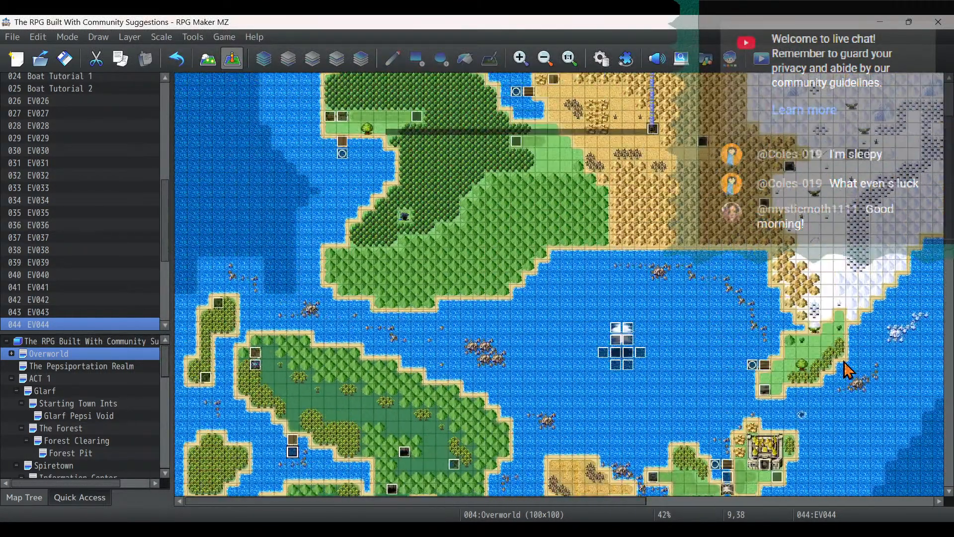
{"action": "scroll", "coordinate": [848, 370], "scroll_direction": "up", "scroll_amount": 4}
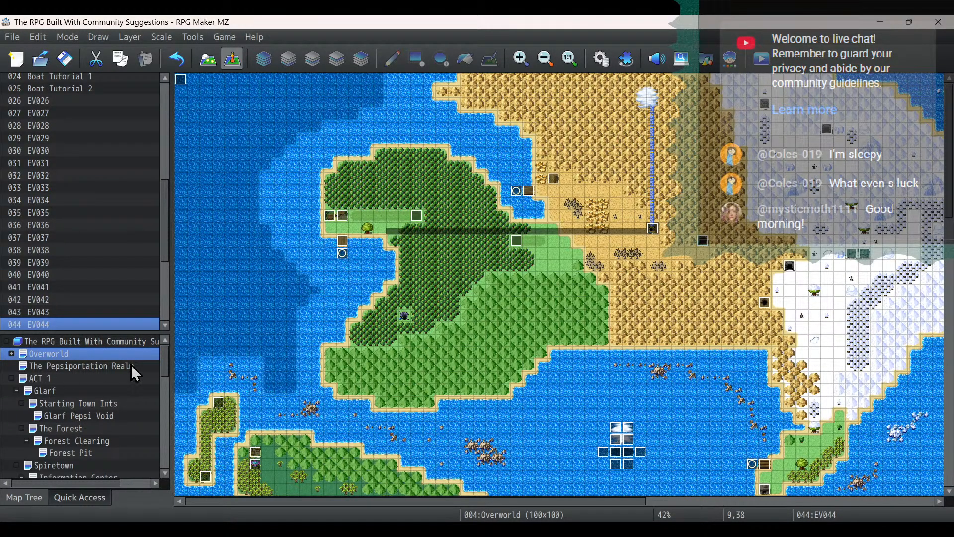
{"action": "left_click_drag", "start_coordinate": [167, 370], "coordinate": [172, 471]}
{"action": "left_click", "coordinate": [17, 385]}
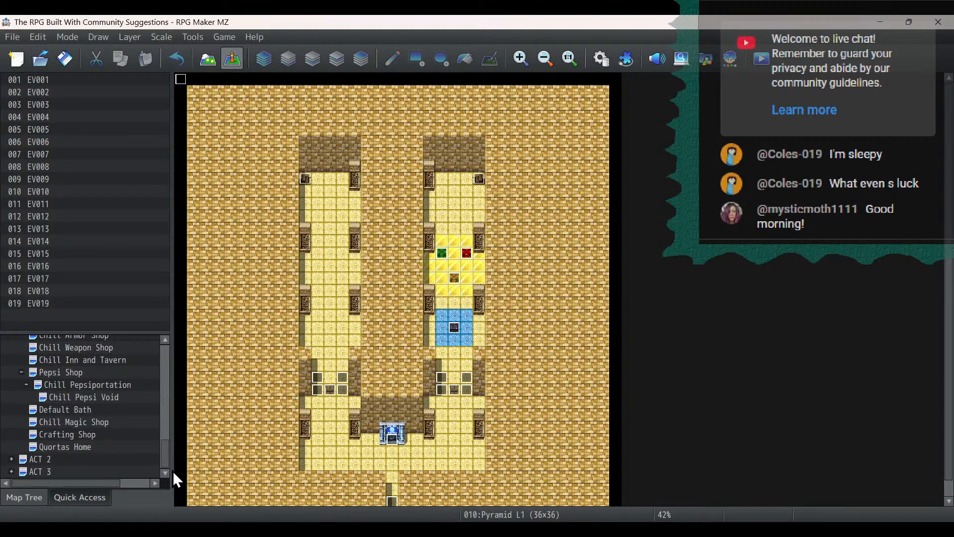
{"action": "left_click", "coordinate": [26, 458]}
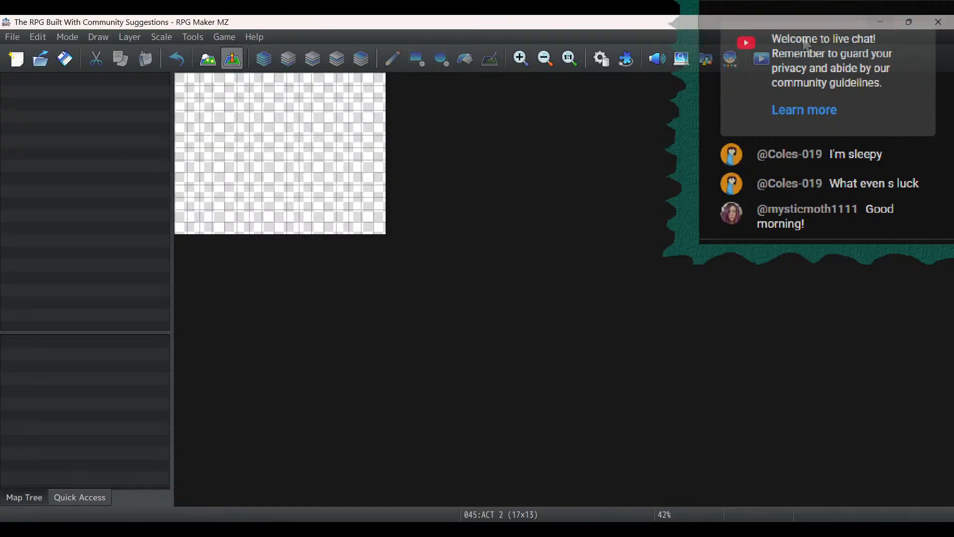
Save the project and quit the editor.
{"action": "left_click", "coordinate": [18, 37]}
{"action": "left_click", "coordinate": [16, 38]}
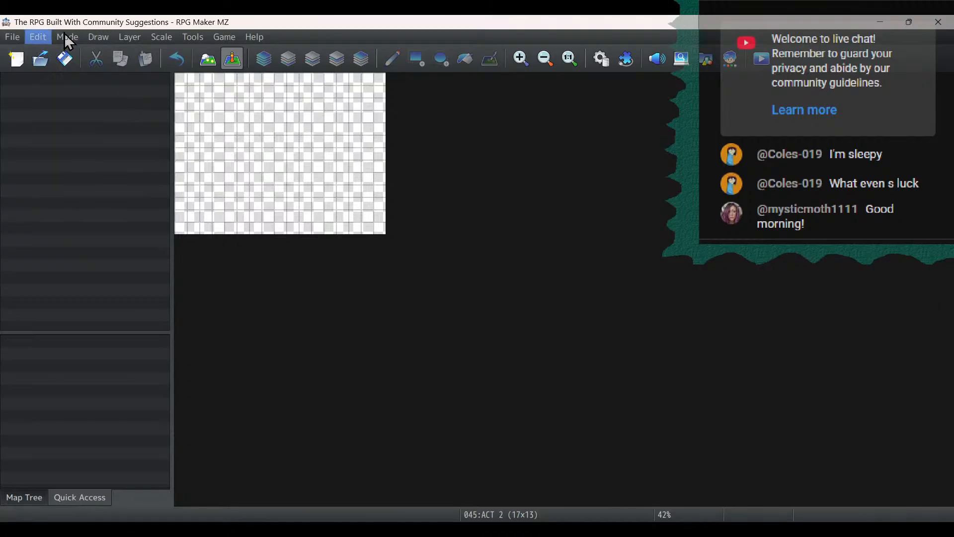
{"action": "left_click", "coordinate": [67, 37]}
{"action": "left_click", "coordinate": [67, 53]}
{"action": "left_click", "coordinate": [240, 64]}
{"action": "left_click", "coordinate": [9, 39]}
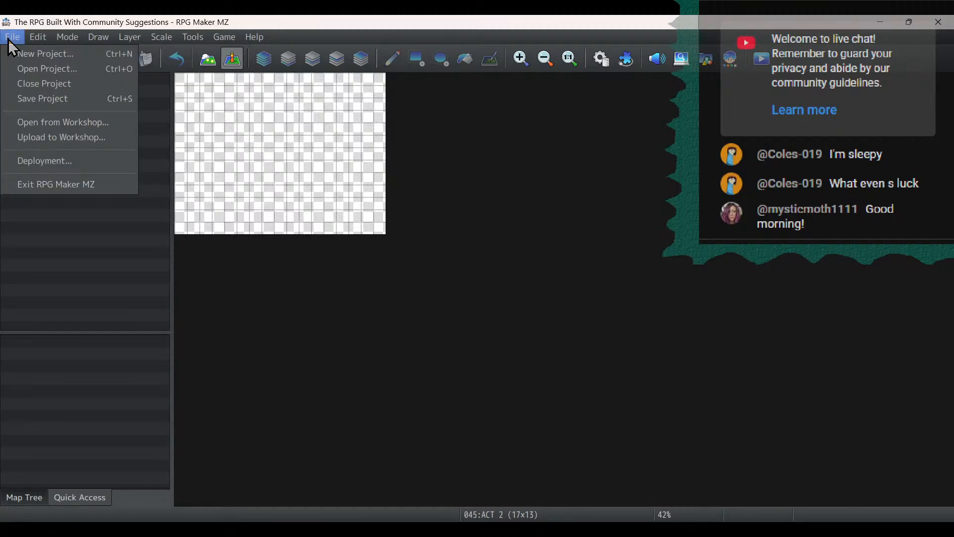
{"action": "left_click", "coordinate": [246, 21]}
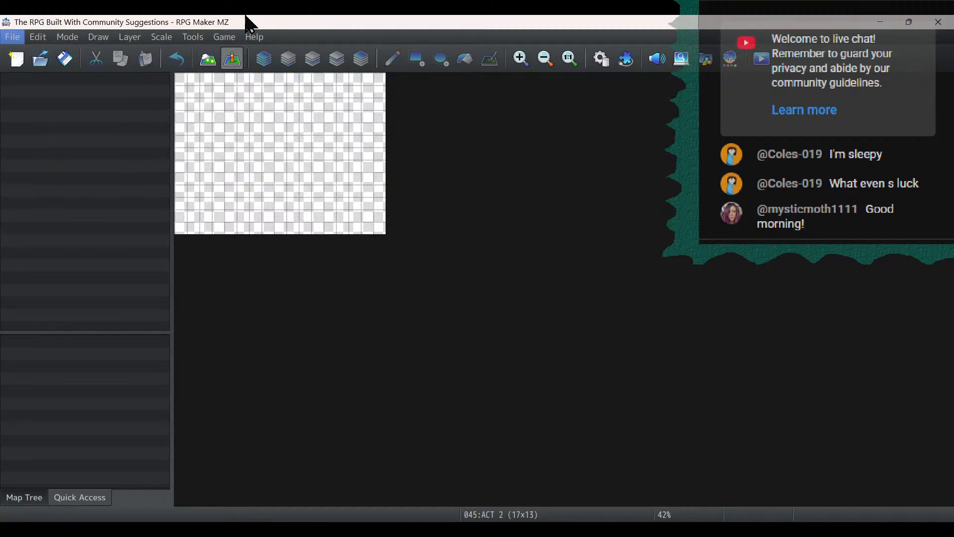
{"action": "left_click", "coordinate": [65, 64]}
{"action": "key", "text": "alt+F4"}
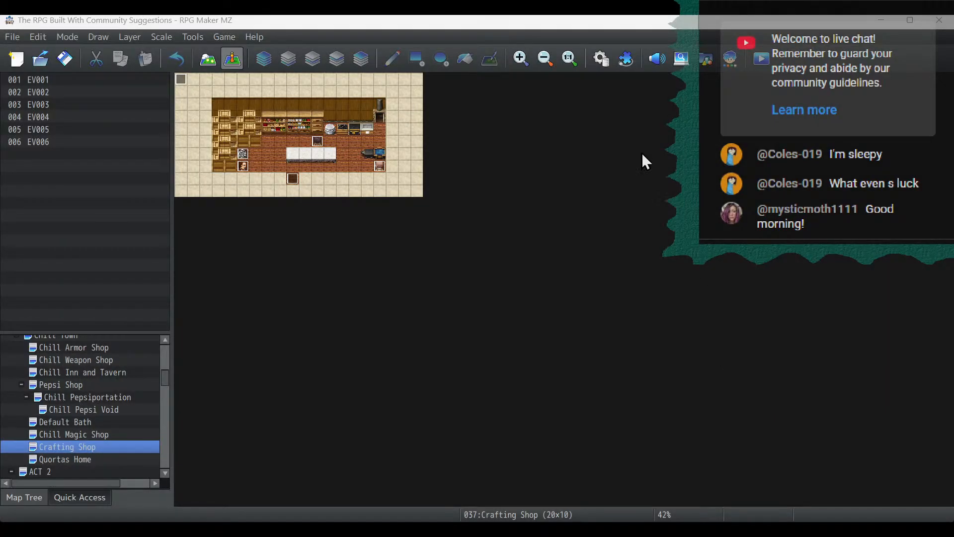
Play the Battle2 background music at a lower volume in the Sound Test and close the test.
{"action": "left_click", "coordinate": [656, 62]}
{"action": "left_click", "coordinate": [413, 179]}
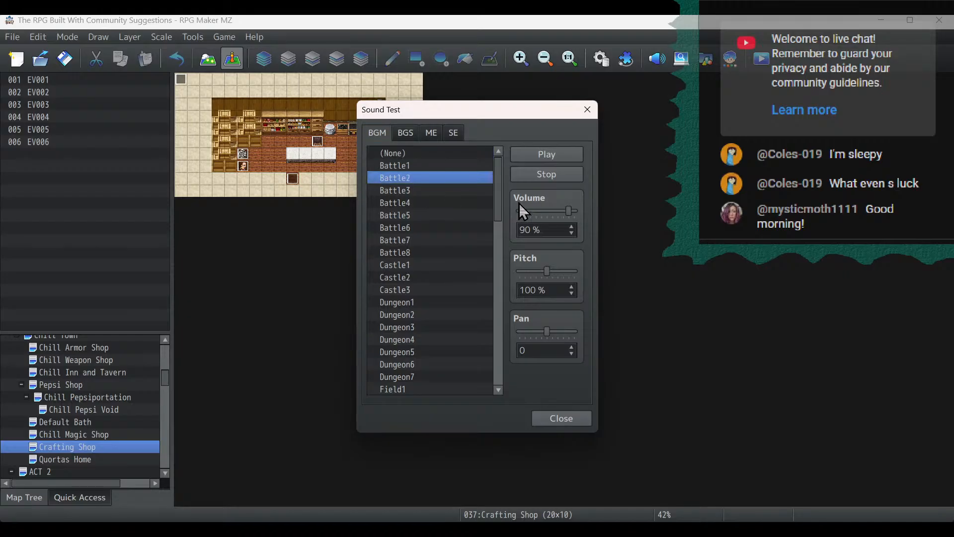
{"action": "left_click", "coordinate": [533, 212]}
{"action": "left_click", "coordinate": [547, 154]}
{"action": "left_click", "coordinate": [564, 418]}
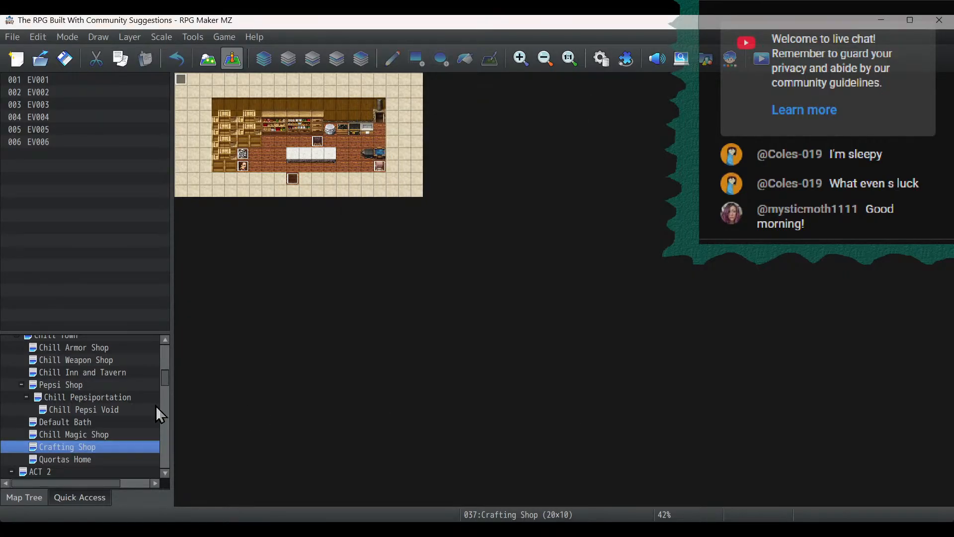
Expand the ACT 3 group in the map tree and open the Overworld map.
{"action": "left_click_drag", "start_coordinate": [166, 381], "coordinate": [177, 458]}
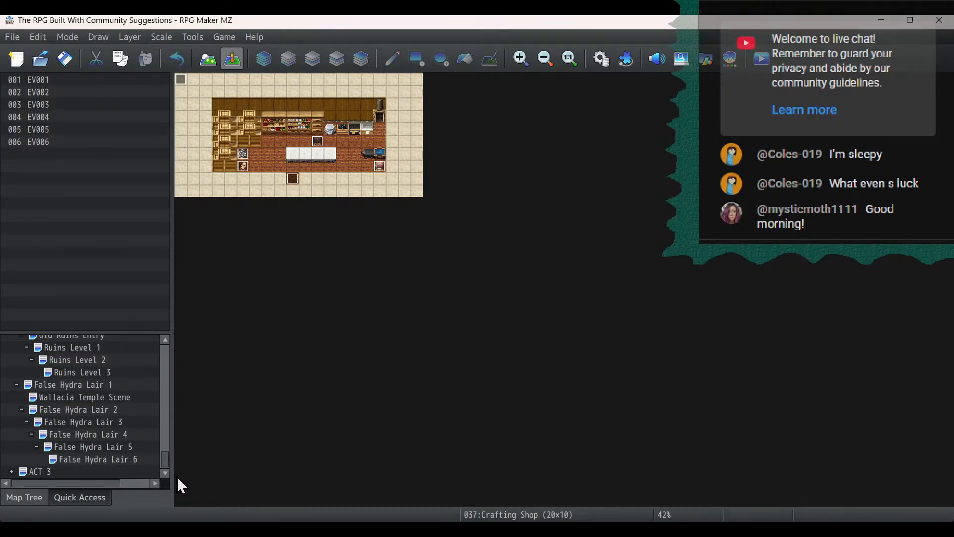
{"action": "double_click", "coordinate": [7, 472]}
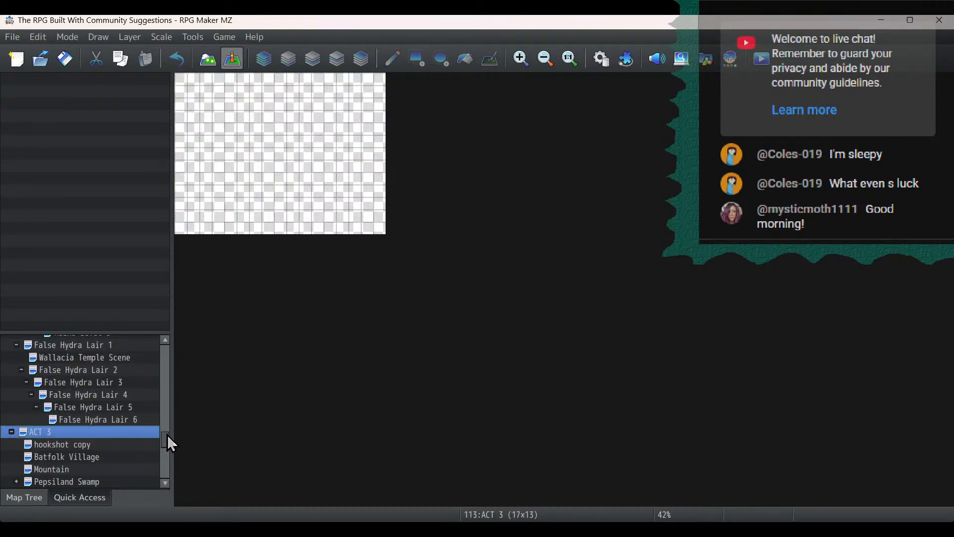
{"action": "left_click_drag", "start_coordinate": [167, 434], "coordinate": [169, 338]}
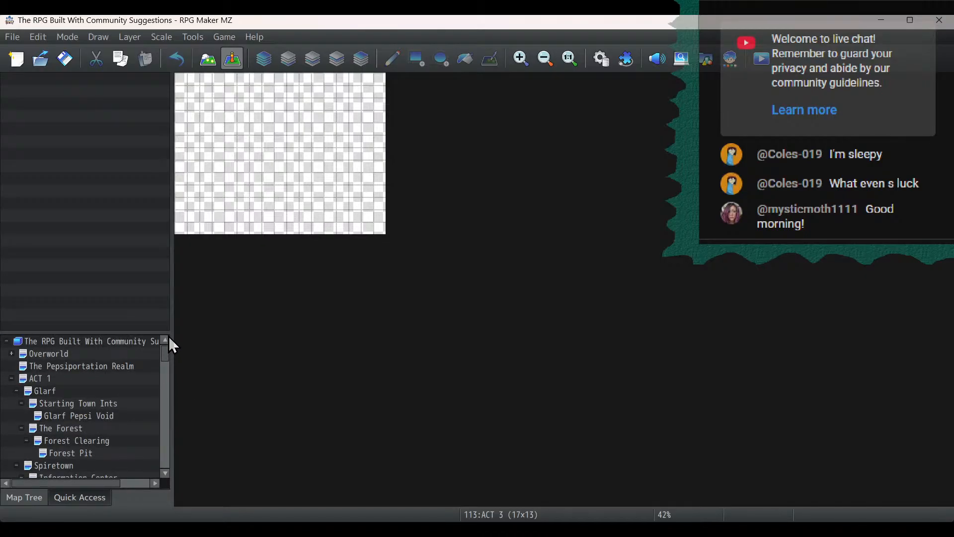
{"action": "left_click", "coordinate": [92, 352]}
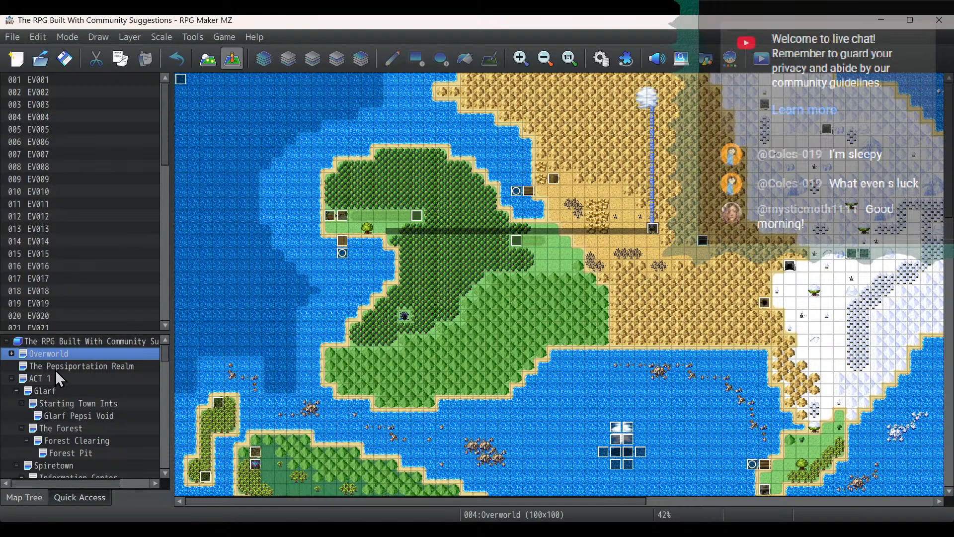
Delete the Set Weather Effect command from the autorun event EV017 at 0,0 on the overworld and save the event.
{"action": "double_click", "coordinate": [182, 79]}
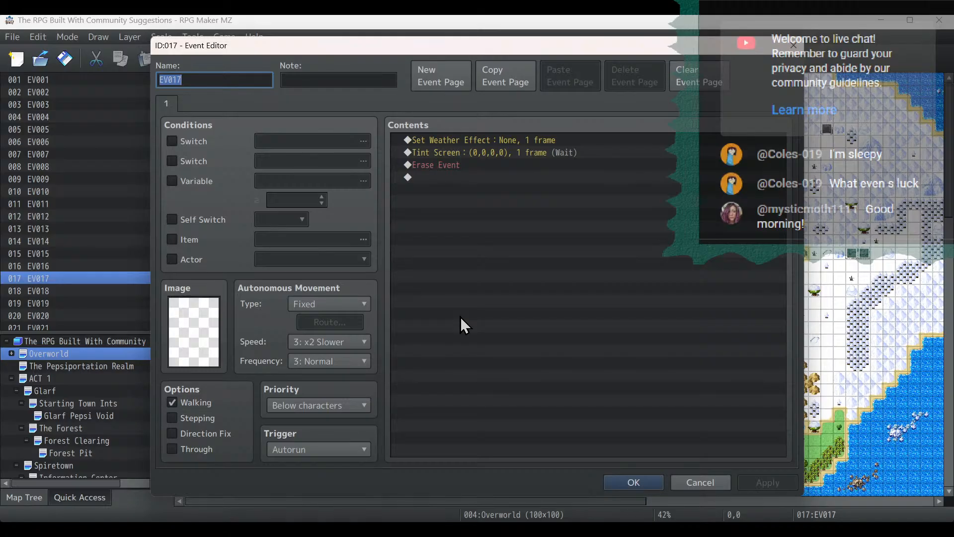
{"action": "left_click", "coordinate": [526, 140]}
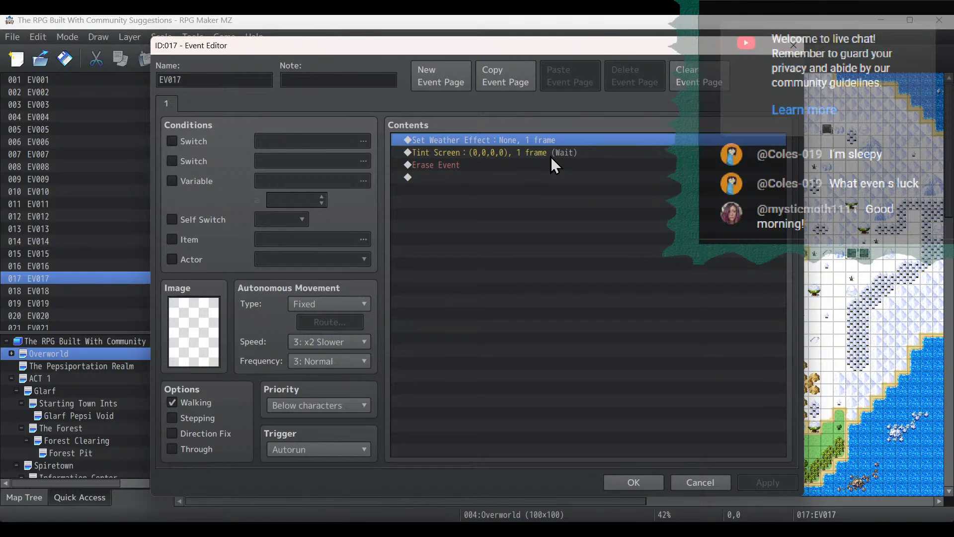
{"action": "key", "text": "Delete"}
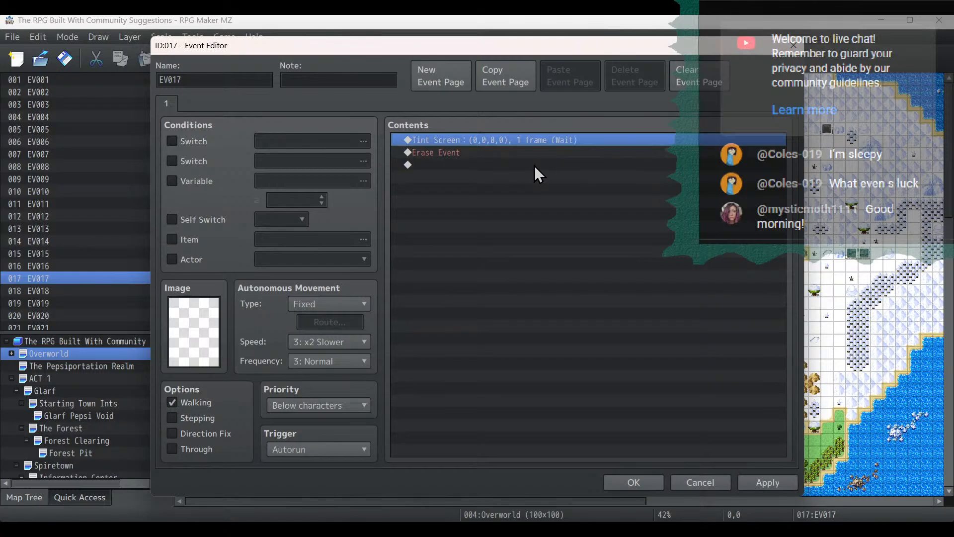
{"action": "left_click", "coordinate": [761, 477]}
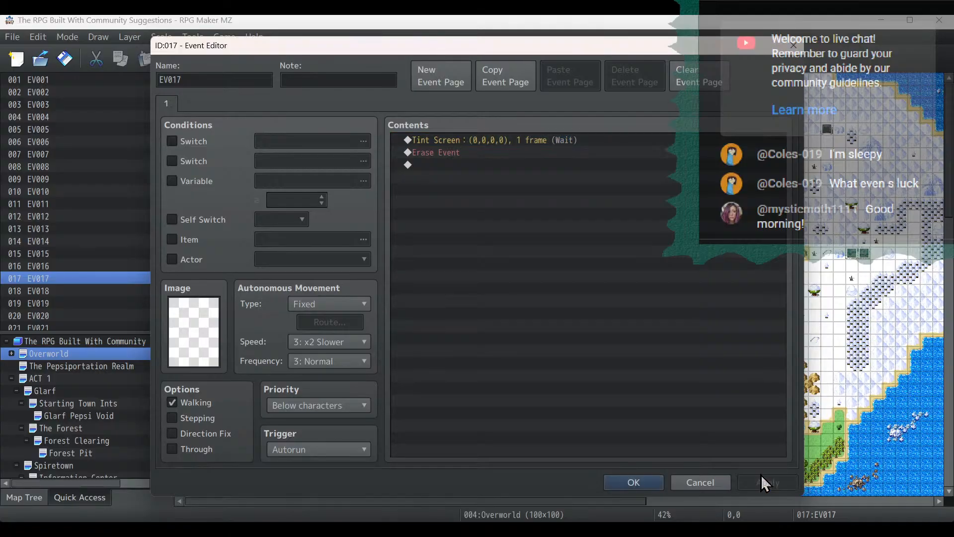
{"action": "left_click", "coordinate": [633, 479]}
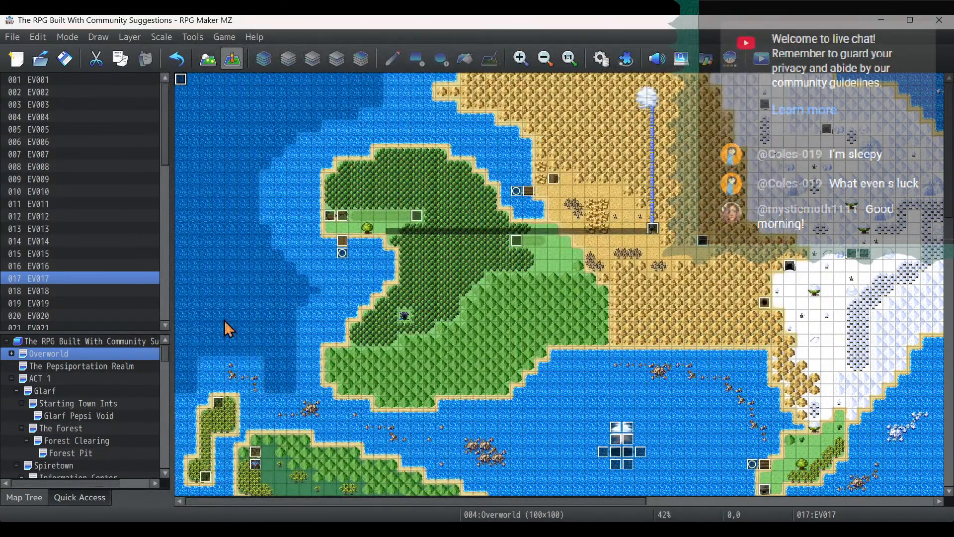
Open the Glarf map under ACT 1.
{"action": "left_click", "coordinate": [98, 366]}
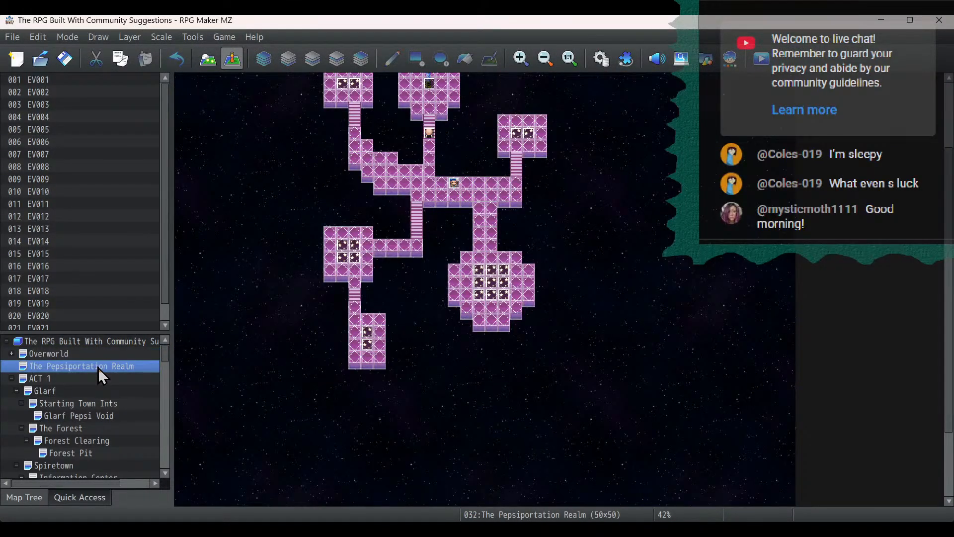
{"action": "left_click", "coordinate": [42, 378]}
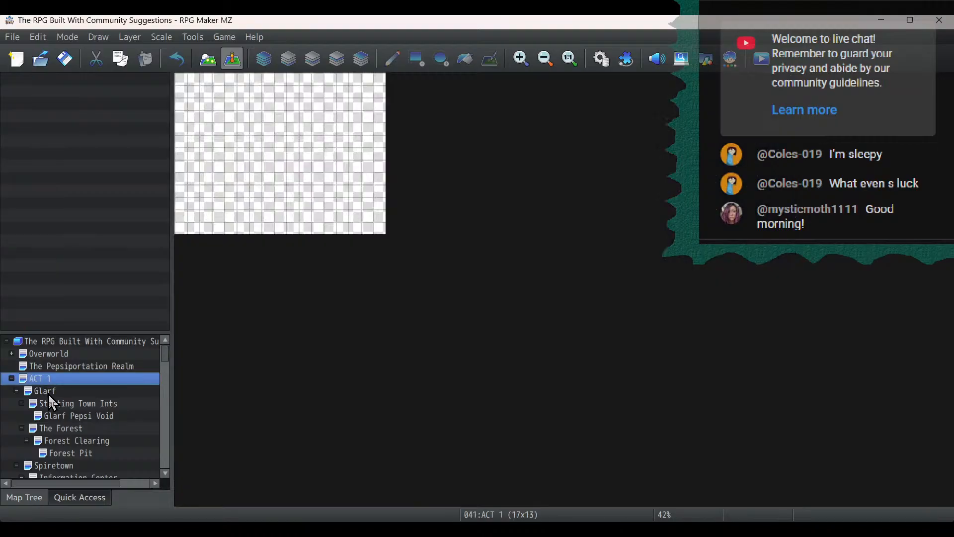
{"action": "left_click", "coordinate": [49, 392]}
Add a call to common event 0049 Weather System after the overworld transfer in Glarf's exit event EV008 at 39,6.
{"action": "double_click", "coordinate": [670, 153]}
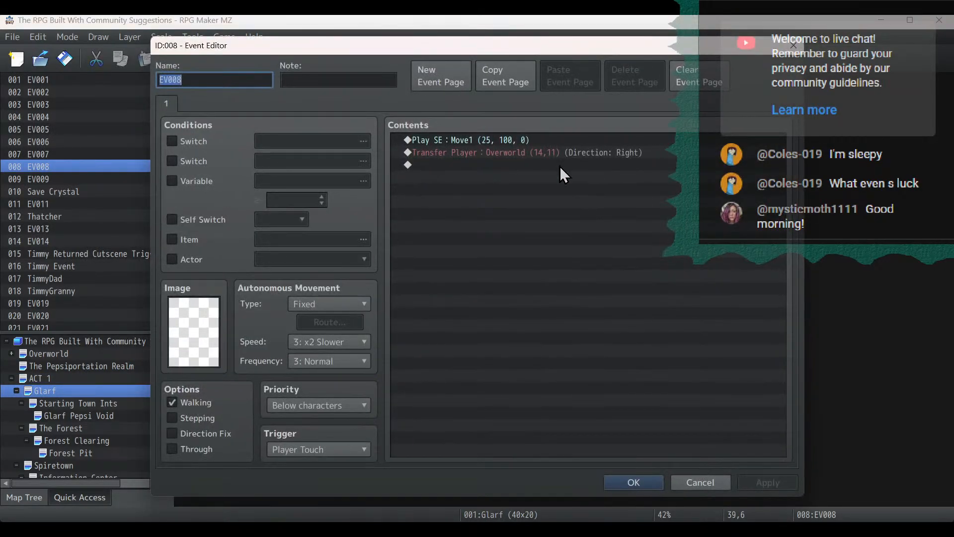
{"action": "double_click", "coordinate": [520, 167]}
{"action": "left_click", "coordinate": [477, 110]}
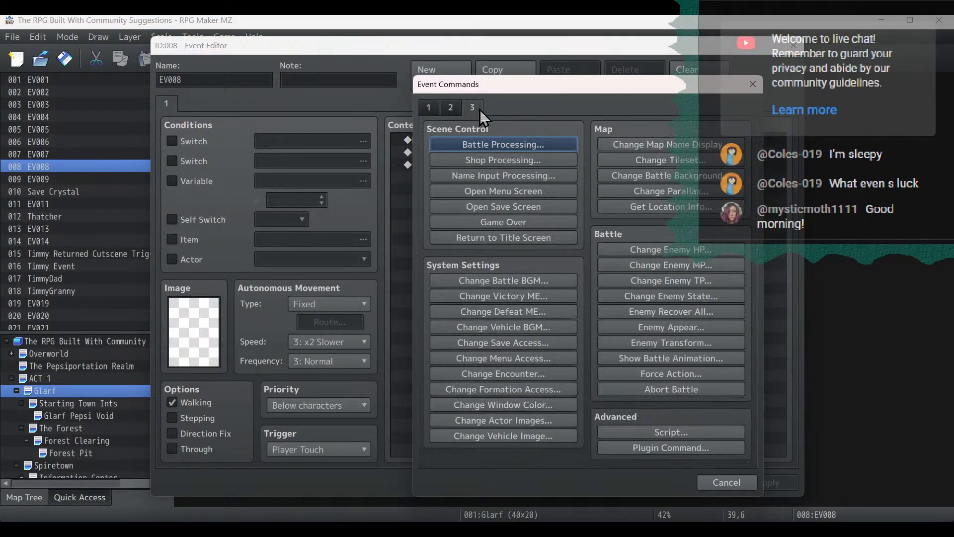
{"action": "left_click", "coordinate": [429, 107]}
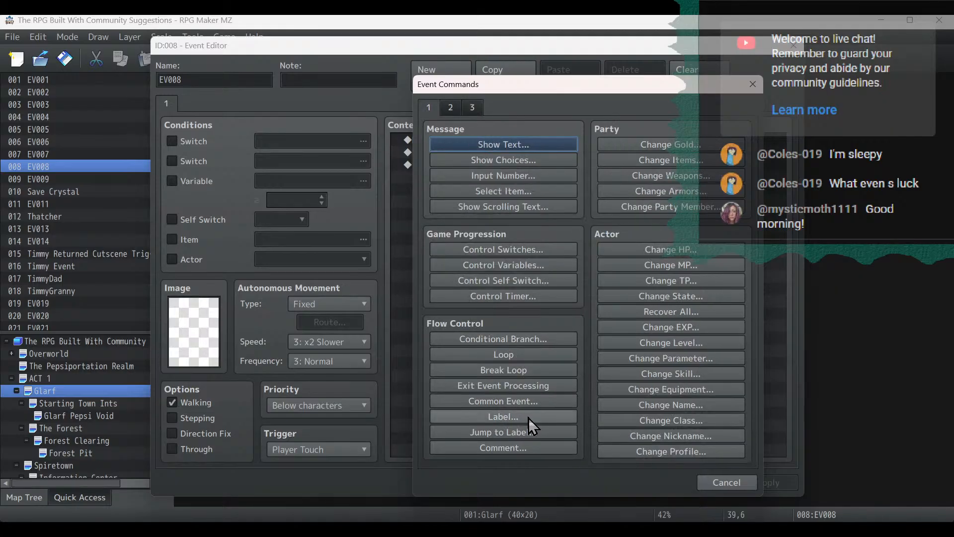
{"action": "left_click", "coordinate": [520, 402]}
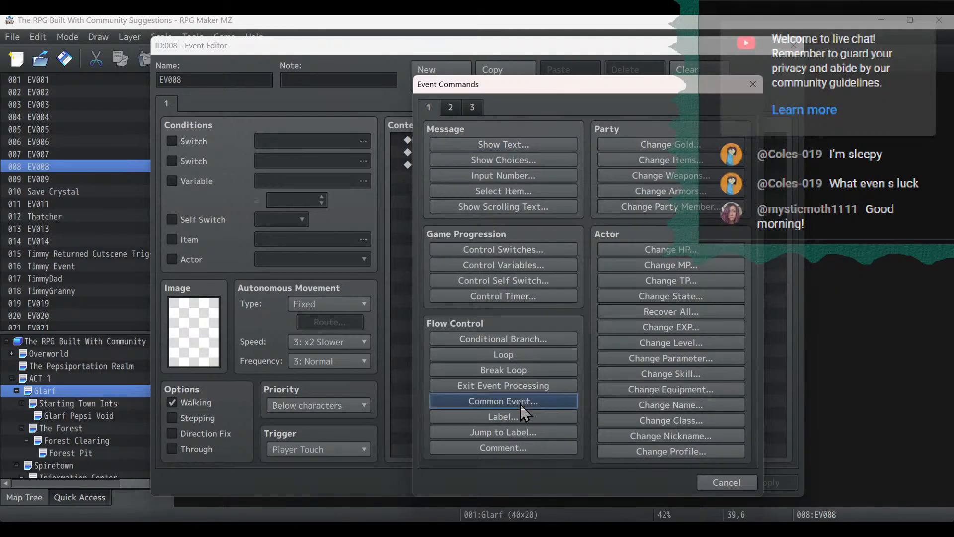
{"action": "left_click", "coordinate": [579, 292]}
{"action": "left_click", "coordinate": [520, 237]}
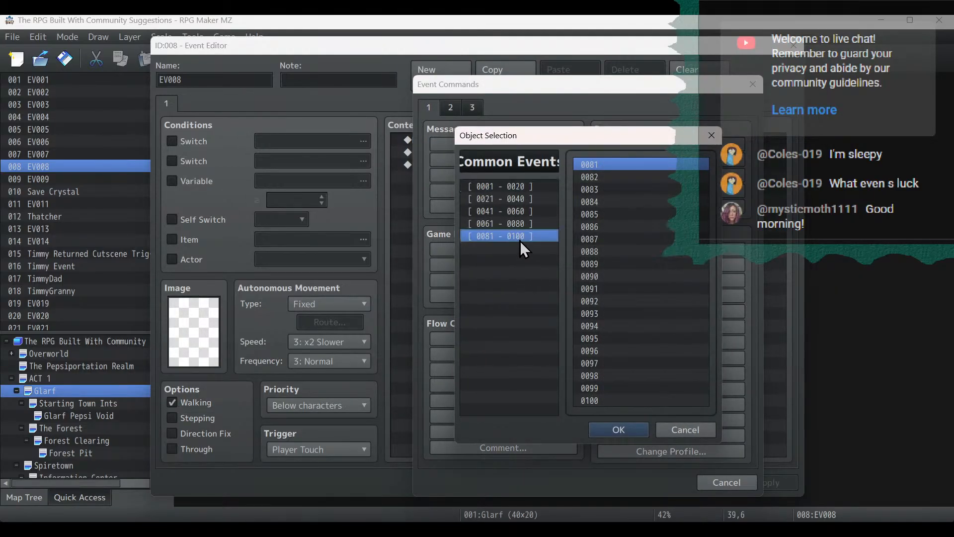
{"action": "left_click", "coordinate": [521, 224]}
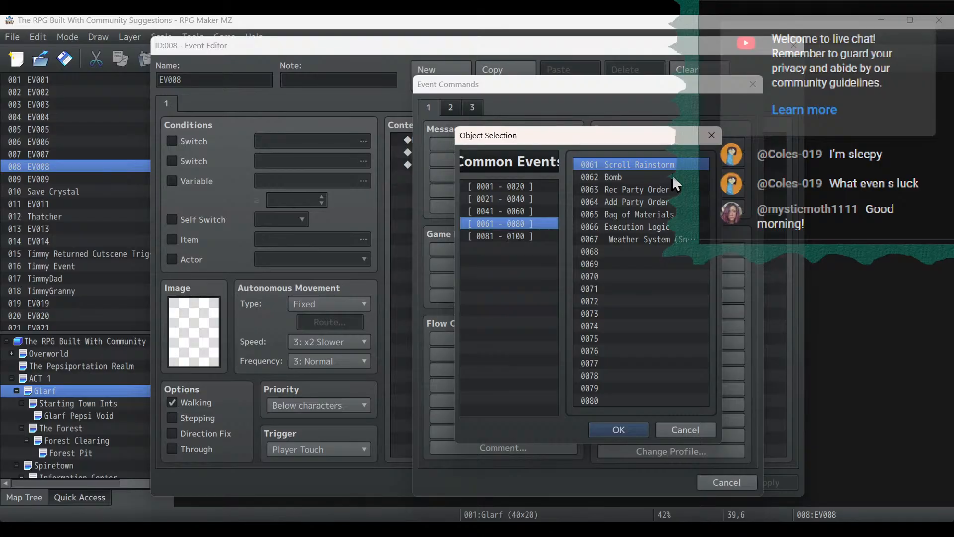
{"action": "left_click", "coordinate": [507, 214]}
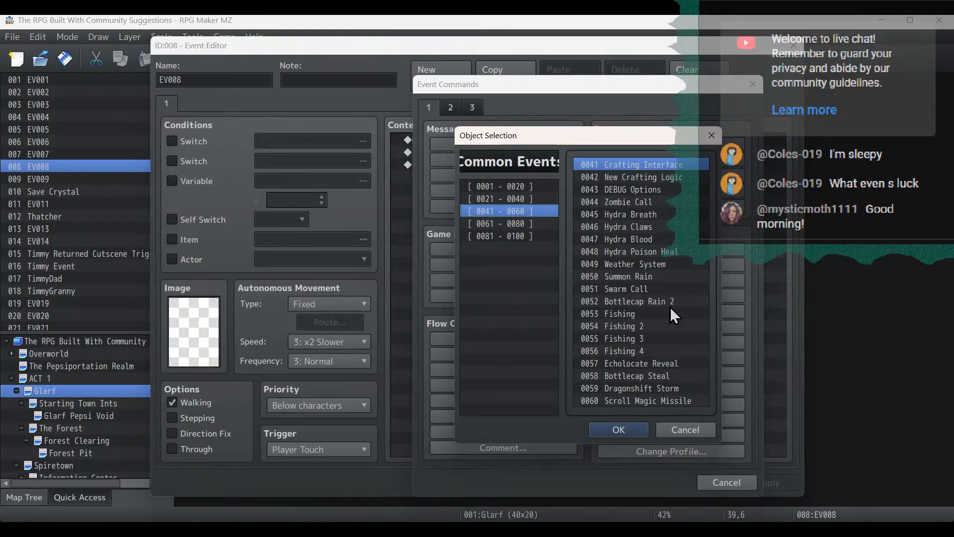
{"action": "double_click", "coordinate": [641, 264]}
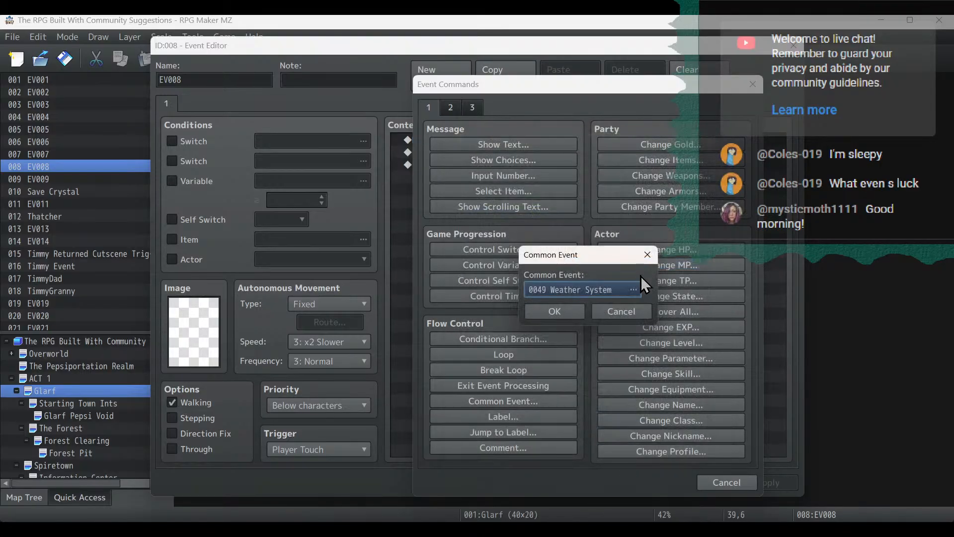
{"action": "left_click", "coordinate": [555, 311]}
{"action": "left_click", "coordinate": [754, 490]}
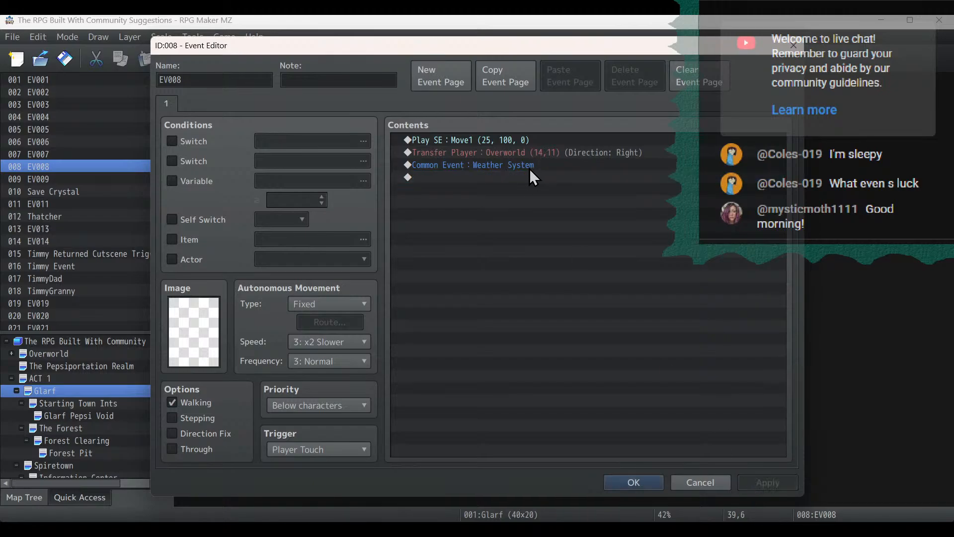
Copy the Weather System call from EV008 to the end of exit event EV007 at 39,7 and save both events.
{"action": "left_click", "coordinate": [525, 166]}
{"action": "left_click", "coordinate": [634, 482]}
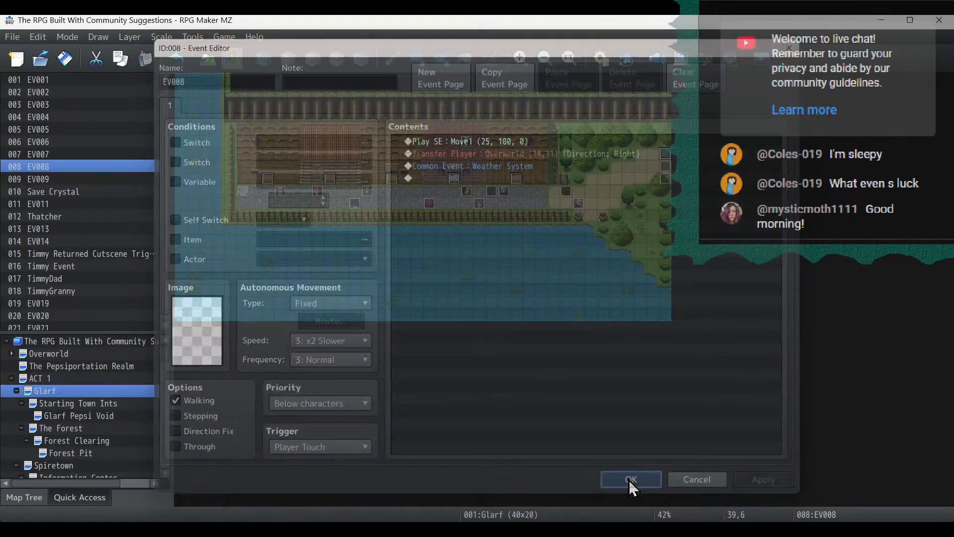
{"action": "double_click", "coordinate": [673, 165]}
{"action": "left_click", "coordinate": [554, 184]}
{"action": "key", "text": "ctrl+v"}
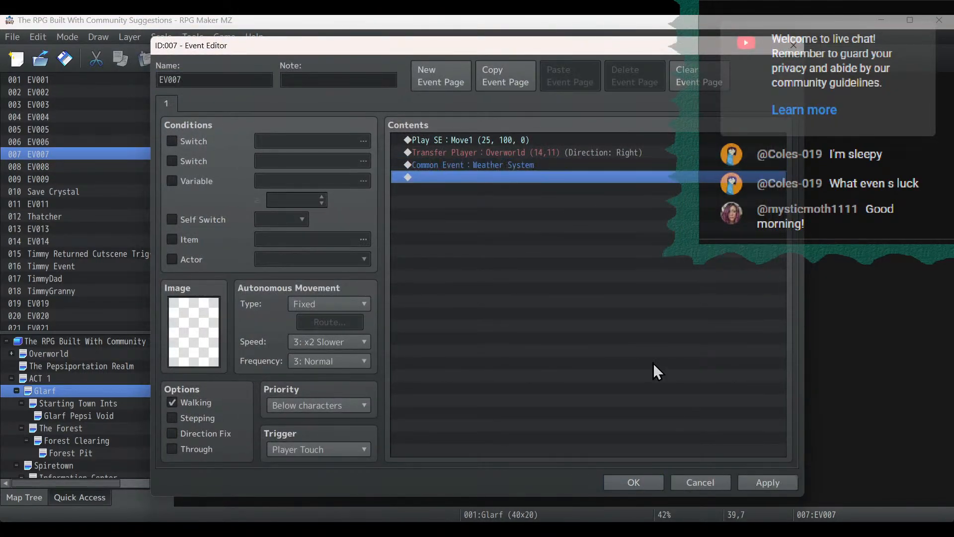
{"action": "left_click", "coordinate": [616, 480]}
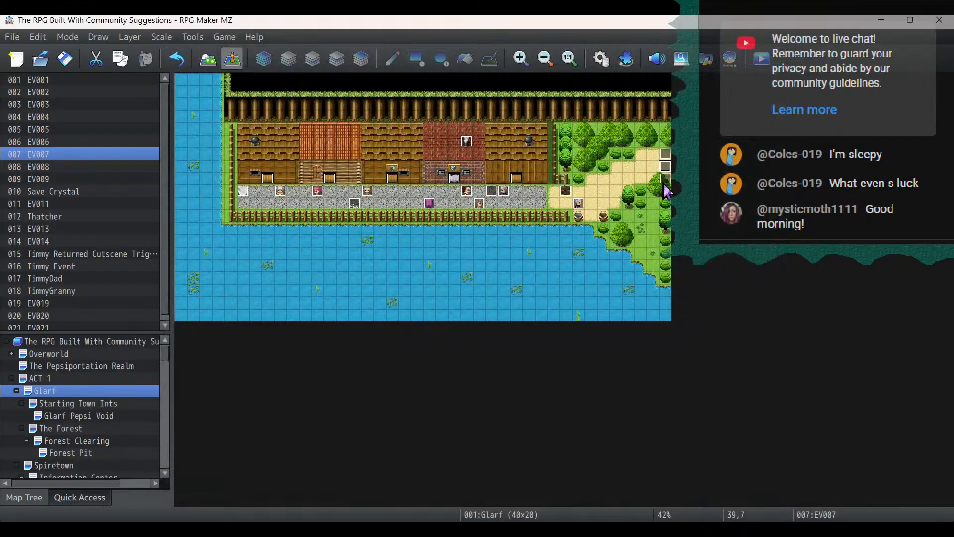
Paste the Weather System call at the end of Glarf's exit event EV009 at 39,8 and save the event.
{"action": "double_click", "coordinate": [663, 179]}
{"action": "left_click", "coordinate": [458, 168]}
{"action": "key", "text": "ctrl+v"}
{"action": "left_click", "coordinate": [780, 484]}
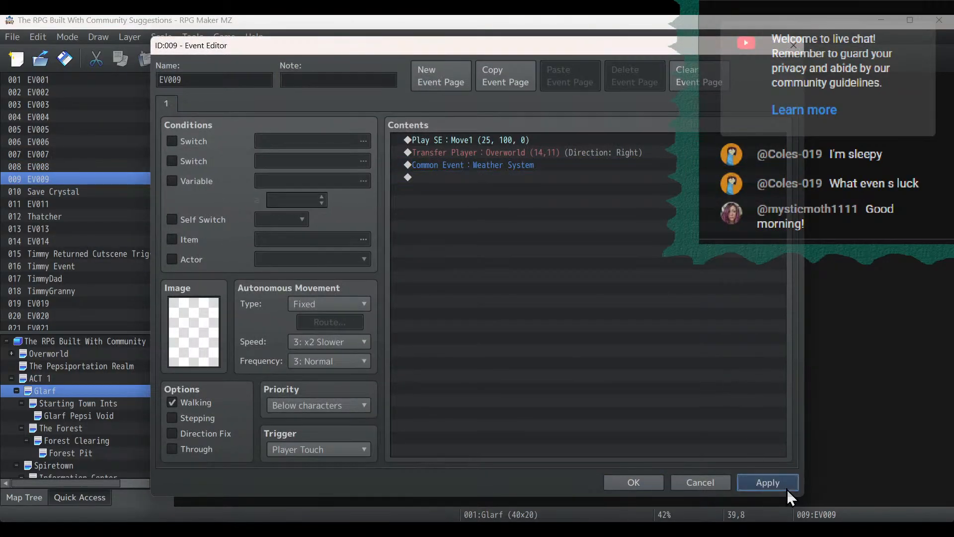
{"action": "left_click", "coordinate": [634, 482]}
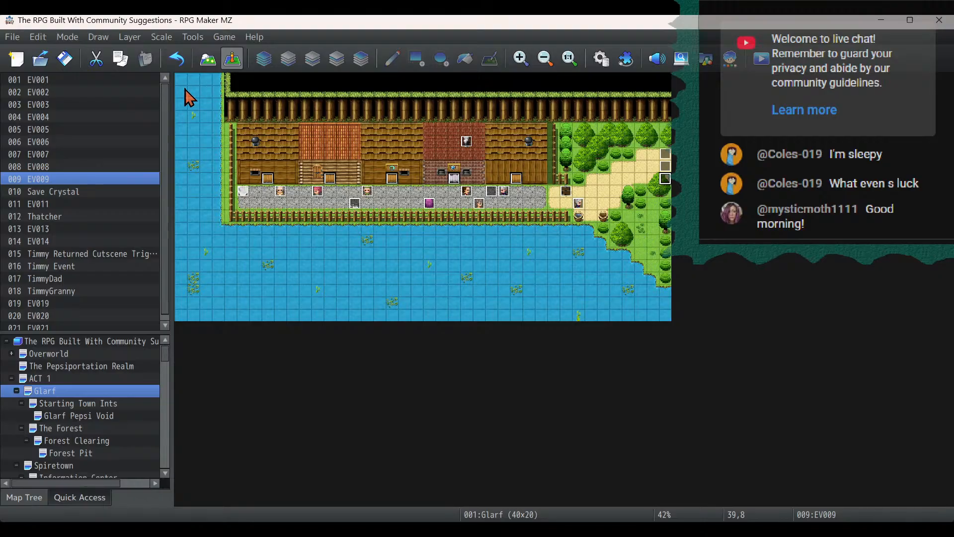
Copy the autorun event at 0,0 on the Overworld and paste it at 0,0 on the Glarf map.
{"action": "left_click", "coordinate": [78, 354]}
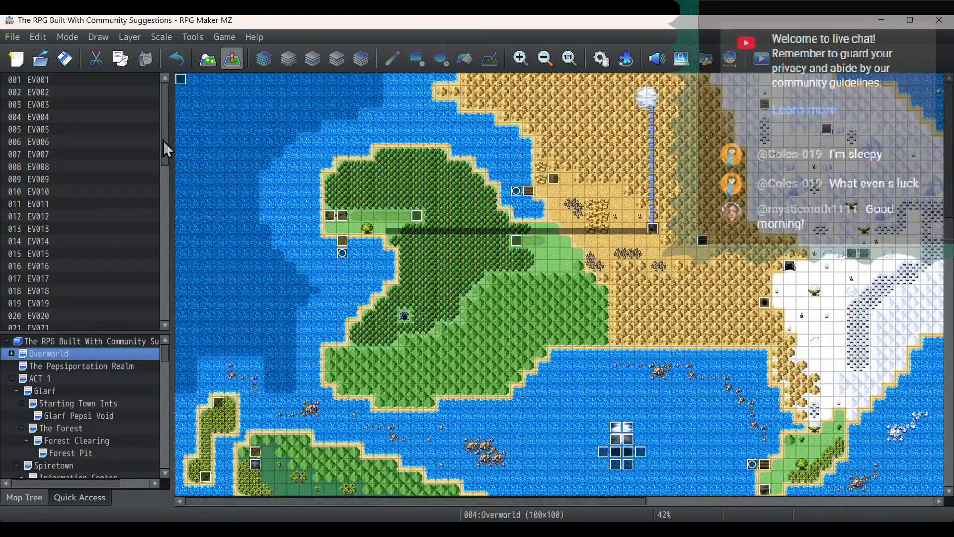
{"action": "right_click", "coordinate": [184, 85]}
{"action": "key", "text": "Escape"}
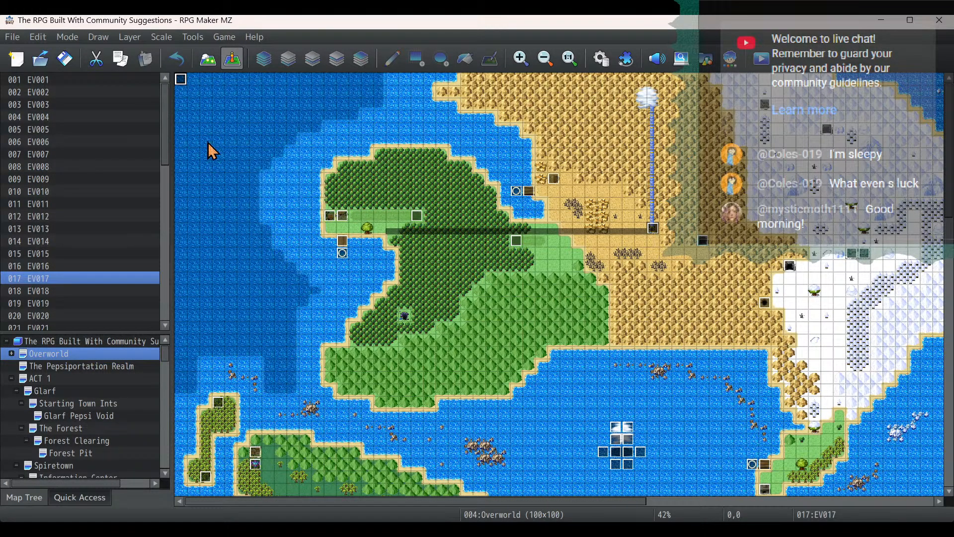
{"action": "left_click", "coordinate": [56, 393]}
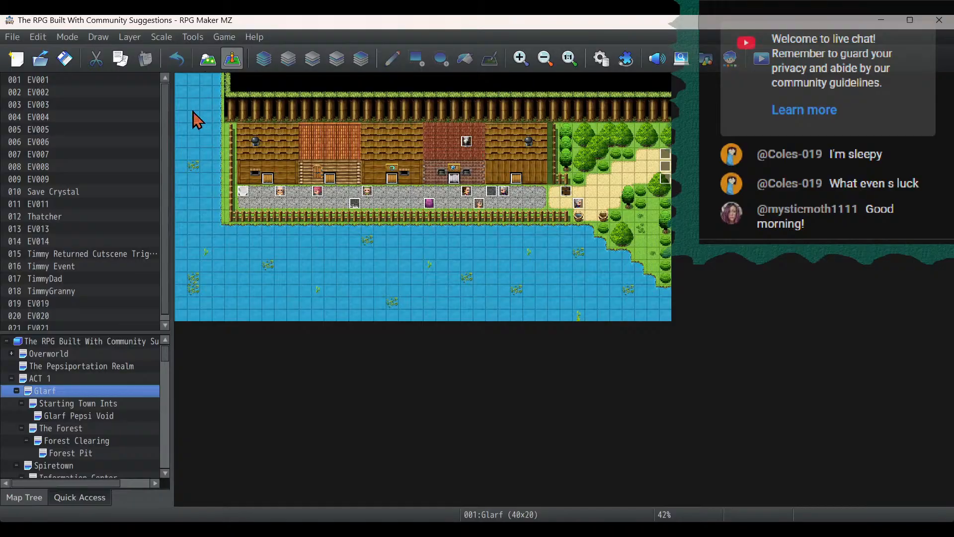
{"action": "right_click", "coordinate": [183, 88]}
{"action": "left_click", "coordinate": [207, 161]}
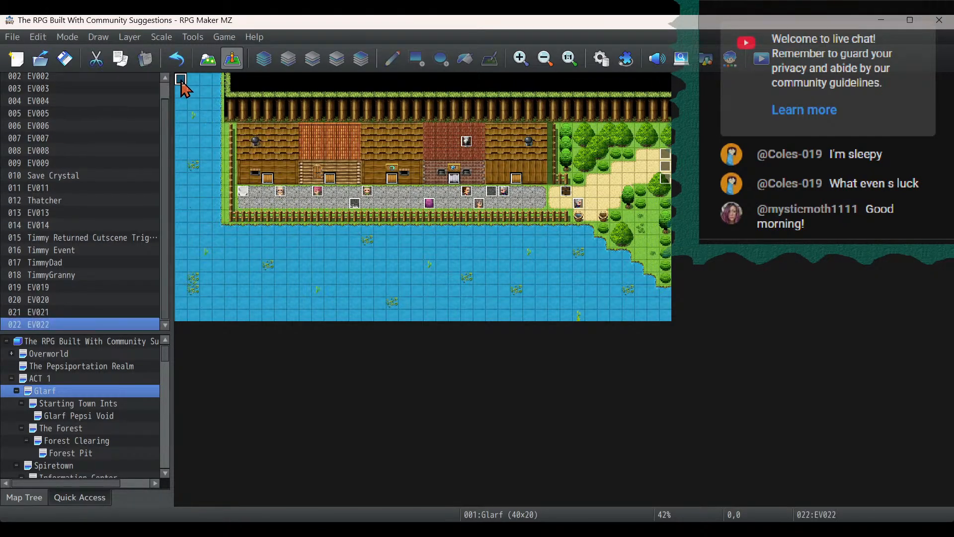
Insert a Set Weather Effect of None over 1 frame with wait before Tint Screen in Glarf's 0,0 event and save it.
{"action": "double_click", "coordinate": [182, 80]}
{"action": "left_click", "coordinate": [452, 146]}
{"action": "right_click", "coordinate": [451, 145]}
{"action": "left_click", "coordinate": [467, 155]}
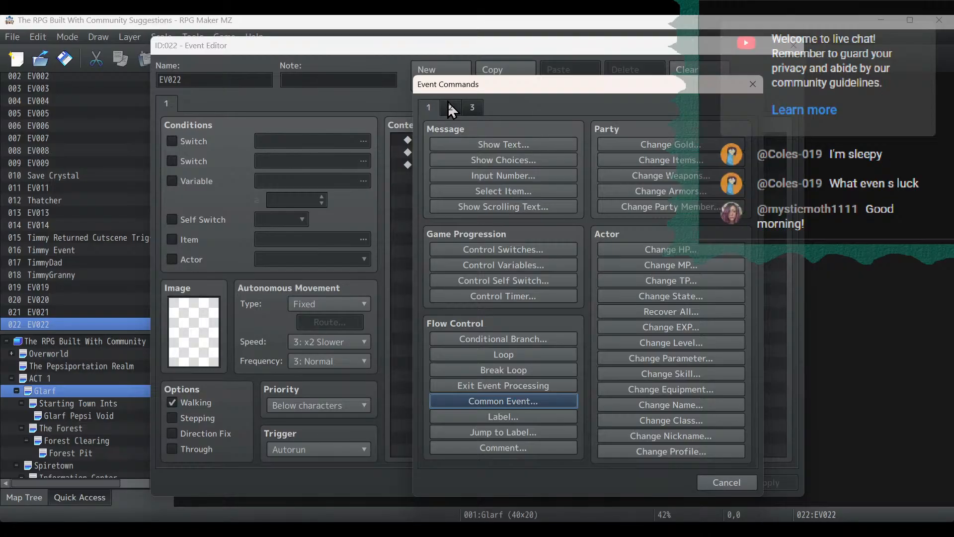
{"action": "left_click", "coordinate": [451, 107]}
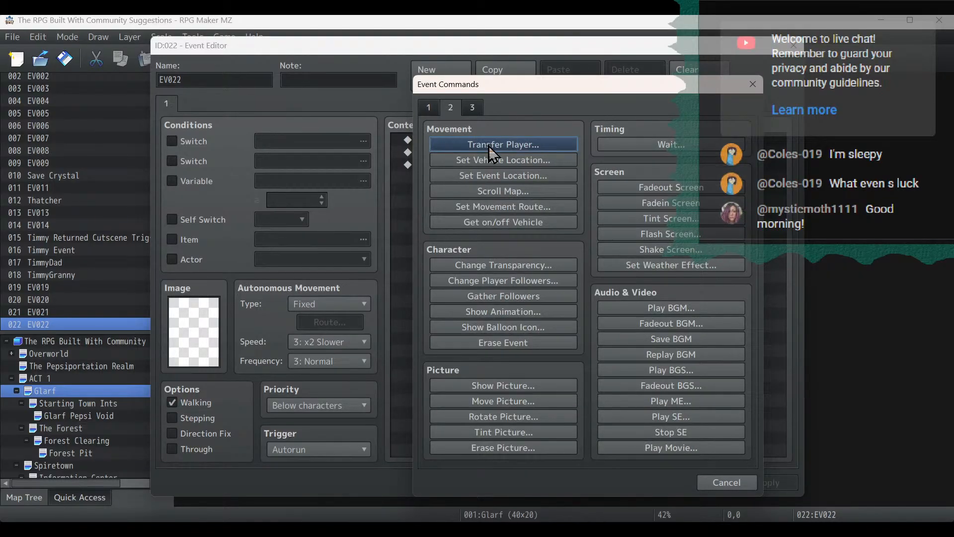
{"action": "left_click", "coordinate": [682, 264]}
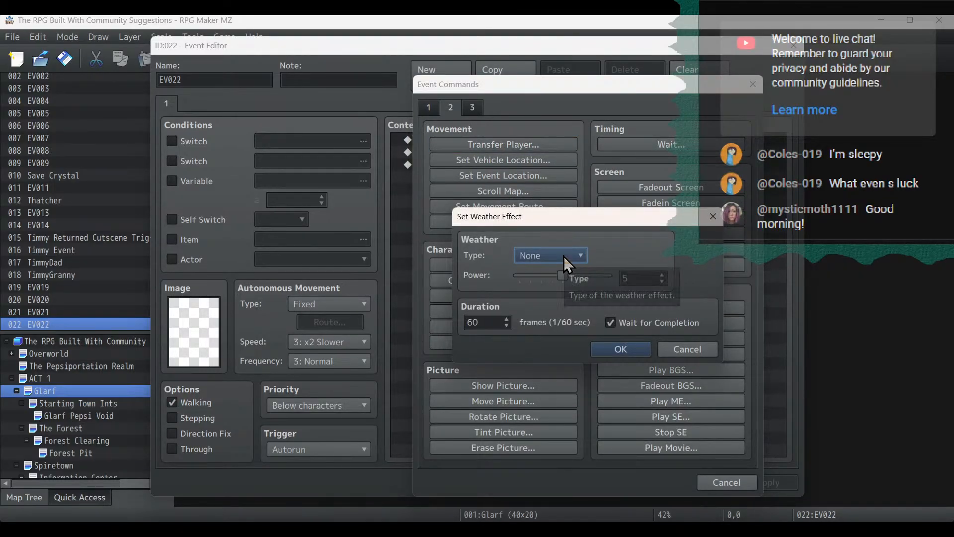
{"action": "double_click", "coordinate": [479, 322]}
{"action": "type", "text": "1"}
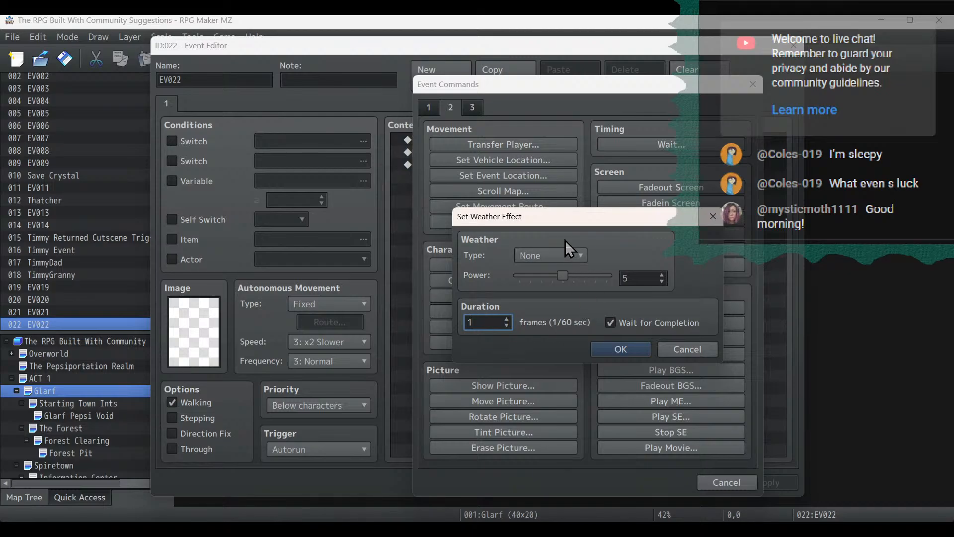
{"action": "left_click", "coordinate": [630, 349]}
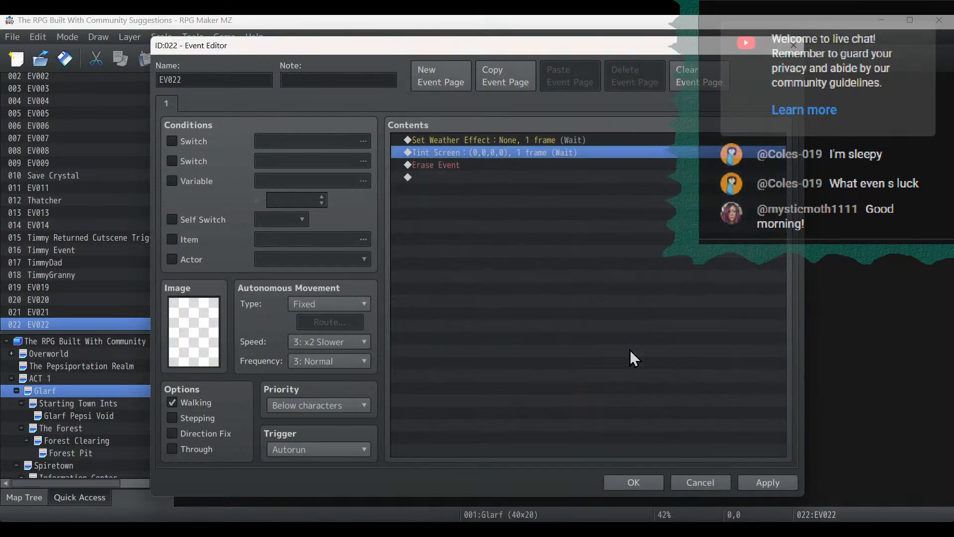
{"action": "left_click", "coordinate": [639, 483]}
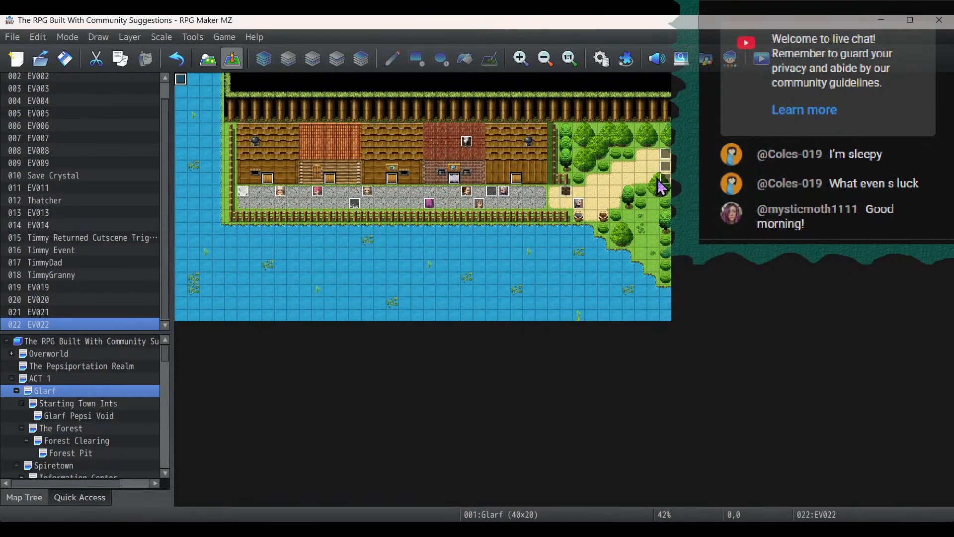
Copy the Weather System common event call from Glarf's exit event EV008 at 39,6 and close the event.
{"action": "left_click", "coordinate": [664, 157]}
{"action": "double_click", "coordinate": [664, 162]}
{"action": "left_click", "coordinate": [433, 169]}
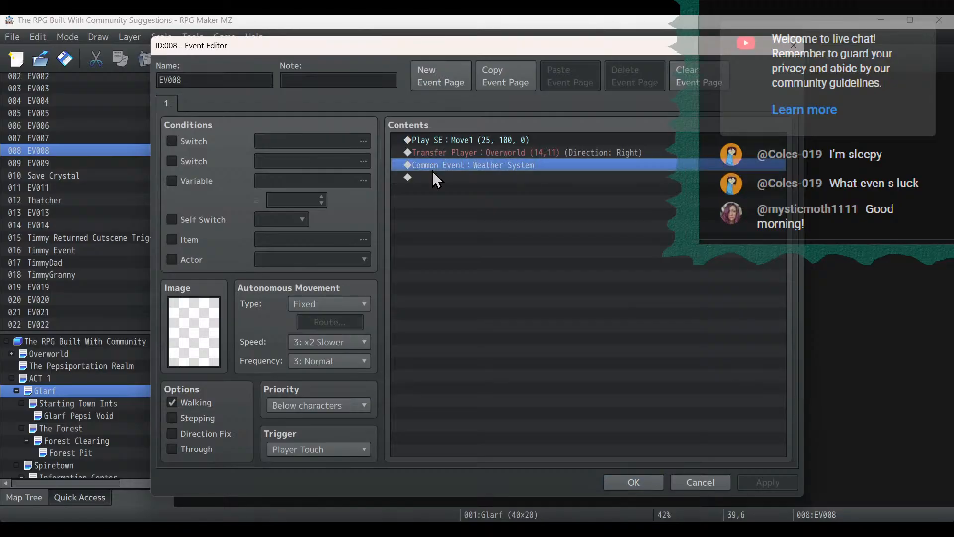
{"action": "left_click", "coordinate": [634, 482]}
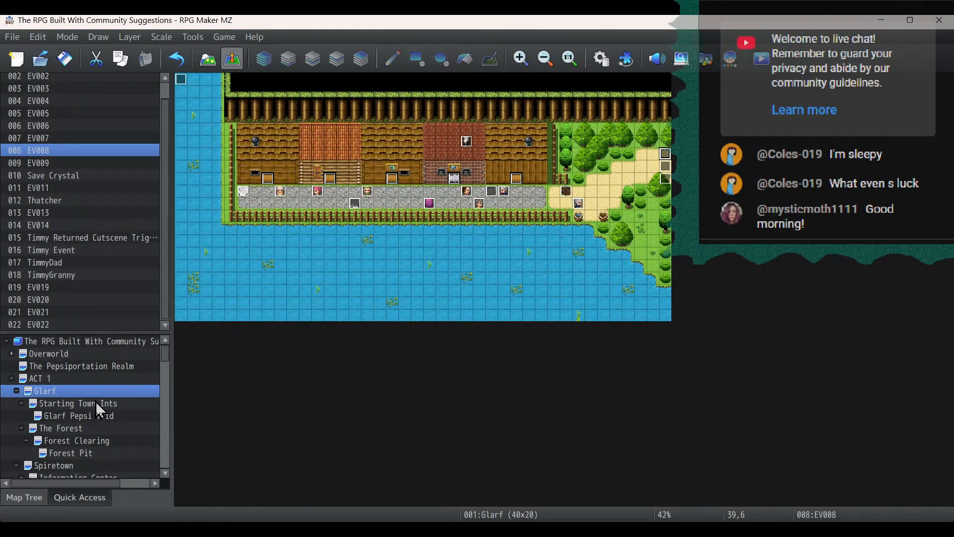
Open The Forest map and check the commands of its autorun event EV018 at 0,0.
{"action": "left_click", "coordinate": [95, 404]}
{"action": "left_click", "coordinate": [112, 415]}
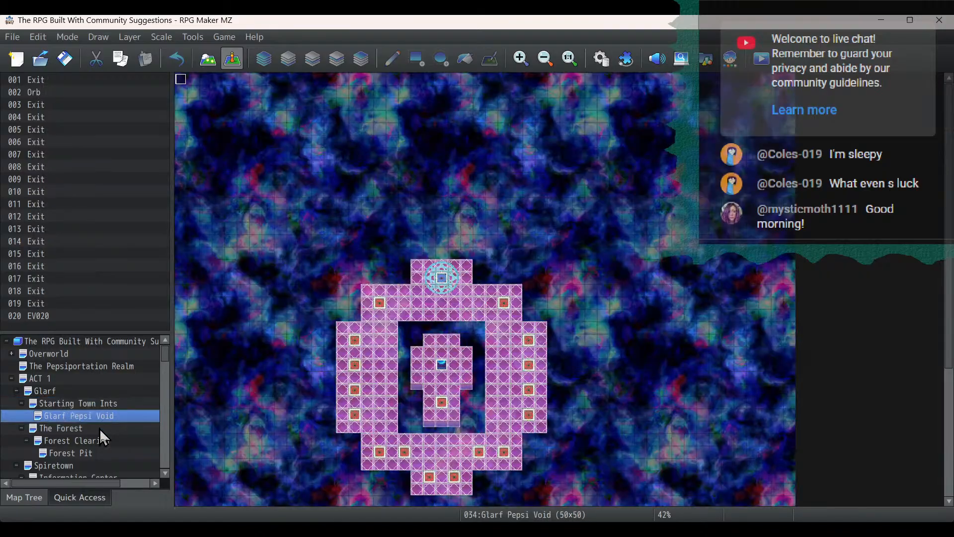
{"action": "left_click", "coordinate": [100, 428]}
{"action": "double_click", "coordinate": [180, 79]}
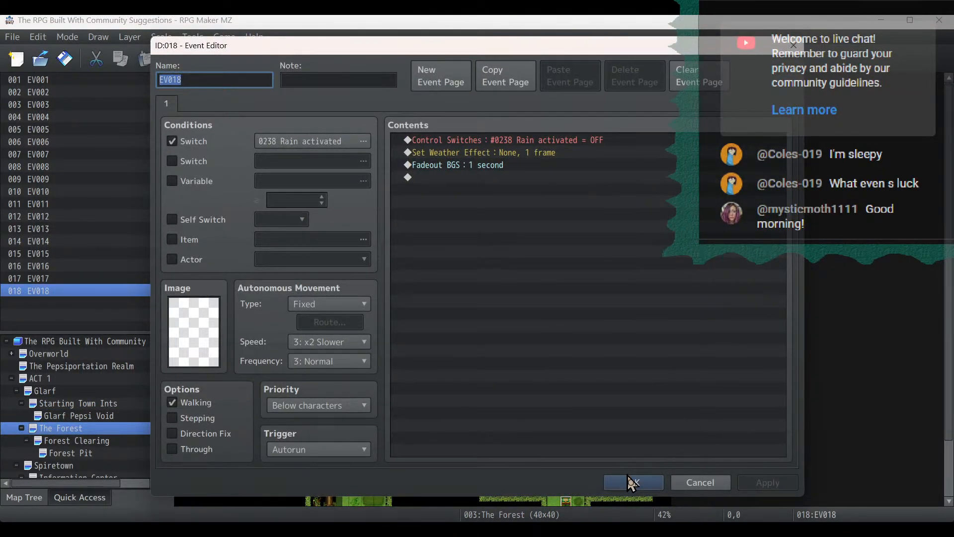
{"action": "left_click", "coordinate": [623, 483]}
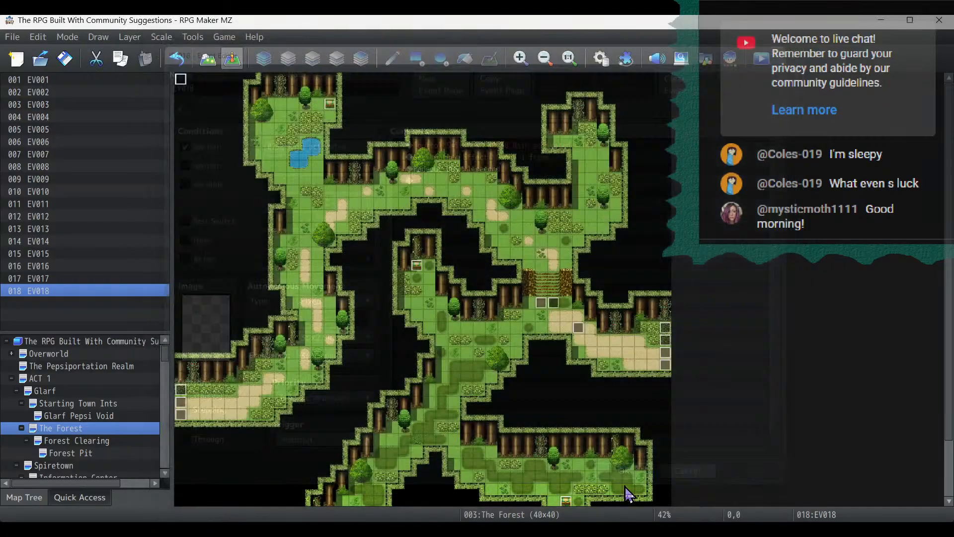
Paste the Weather System call after the overworld transfer in The Forest's exit event EV017 at 0,25 and save it.
{"action": "scroll", "coordinate": [335, 313], "scroll_direction": "down", "scroll_amount": 3}
{"action": "double_click", "coordinate": [181, 326]}
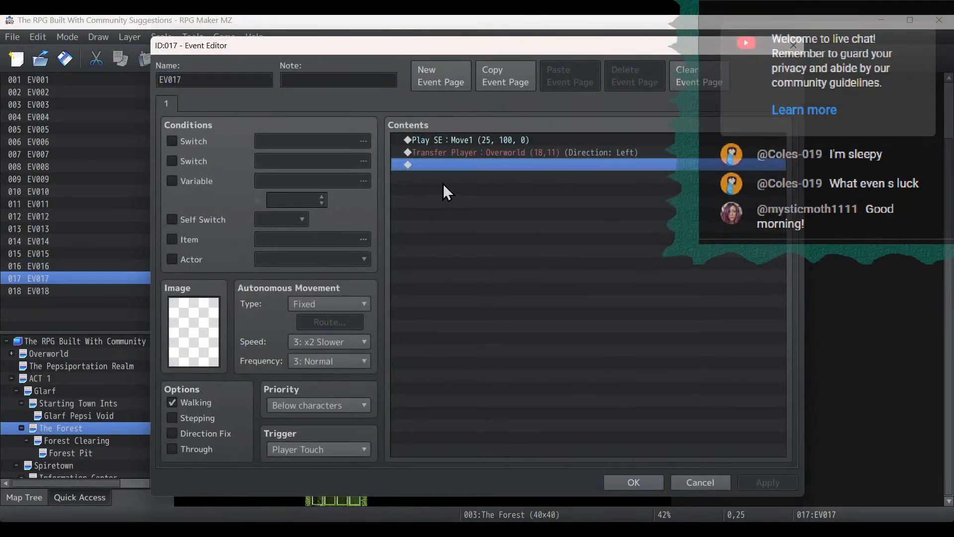
{"action": "key", "text": "ctrl+v"}
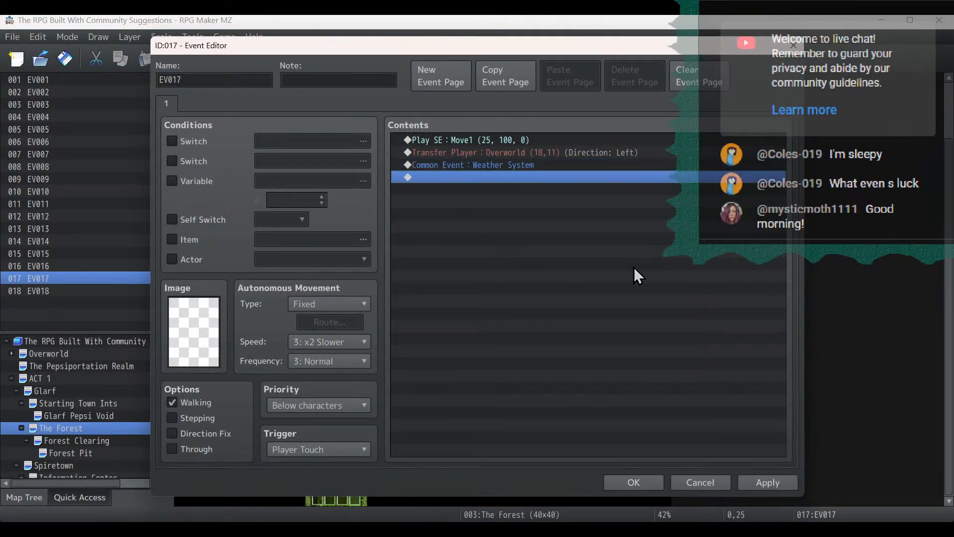
{"action": "left_click", "coordinate": [768, 482]}
{"action": "left_click", "coordinate": [619, 483]}
Paste the Weather System call after the overworld transfer in The Forest's exit event EV001 at 0,26 and apply it.
{"action": "double_click", "coordinate": [183, 331]}
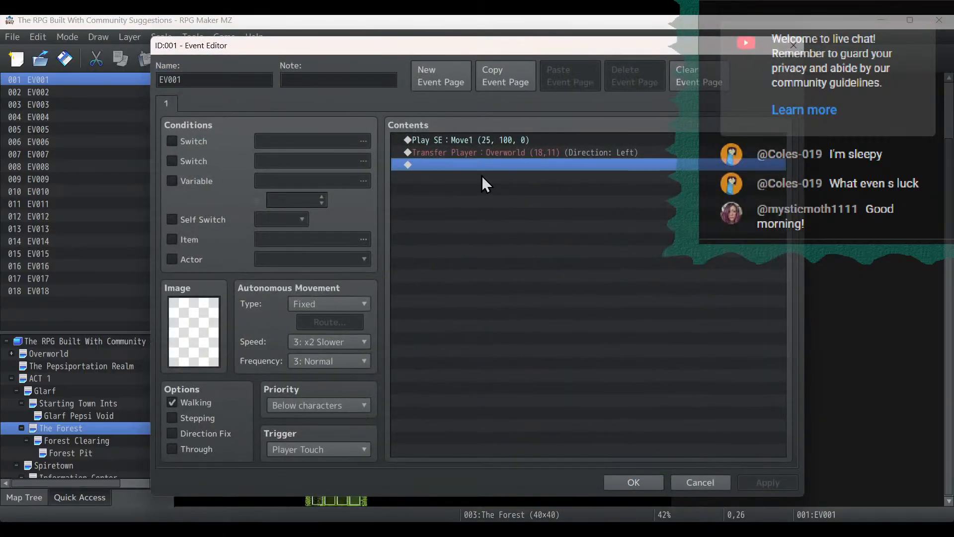
{"action": "key", "text": "ctrl+v"}
{"action": "left_click", "coordinate": [745, 485]}
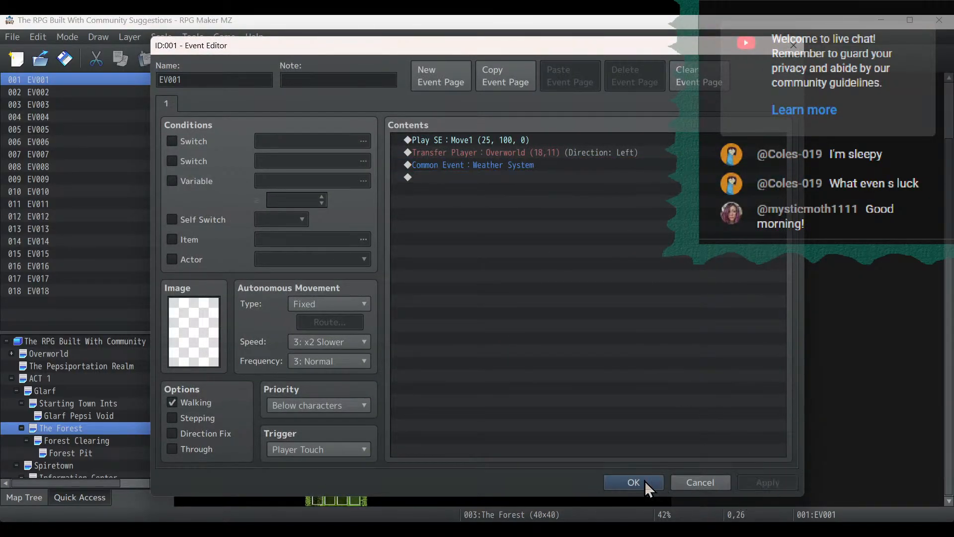
Close EV001 and paste the Weather System call after the overworld transfer in The Forest's exit event EV002 at 0,27, saving it.
{"action": "left_click", "coordinate": [641, 483]}
{"action": "double_click", "coordinate": [181, 338]}
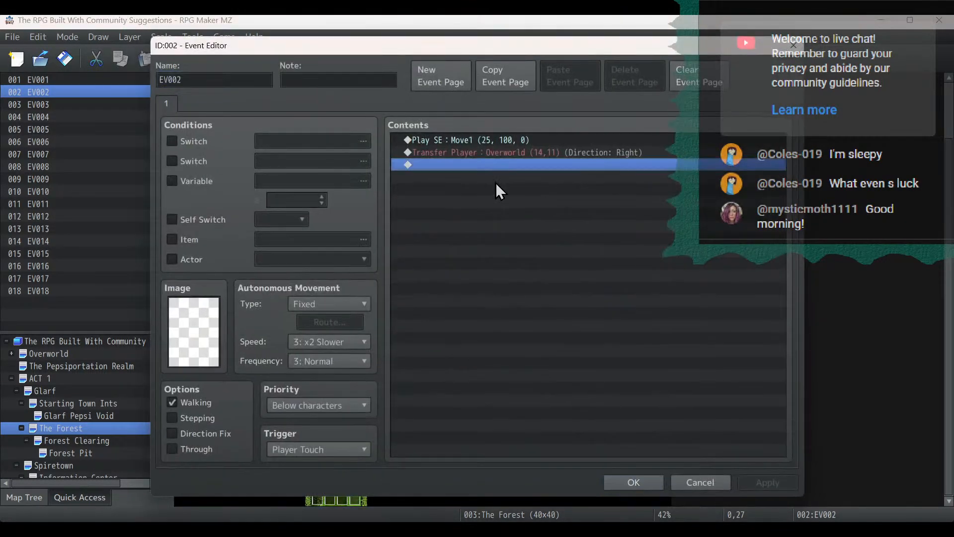
{"action": "key", "text": "ctrl+v"}
{"action": "left_click", "coordinate": [745, 483]}
{"action": "left_click", "coordinate": [632, 482]}
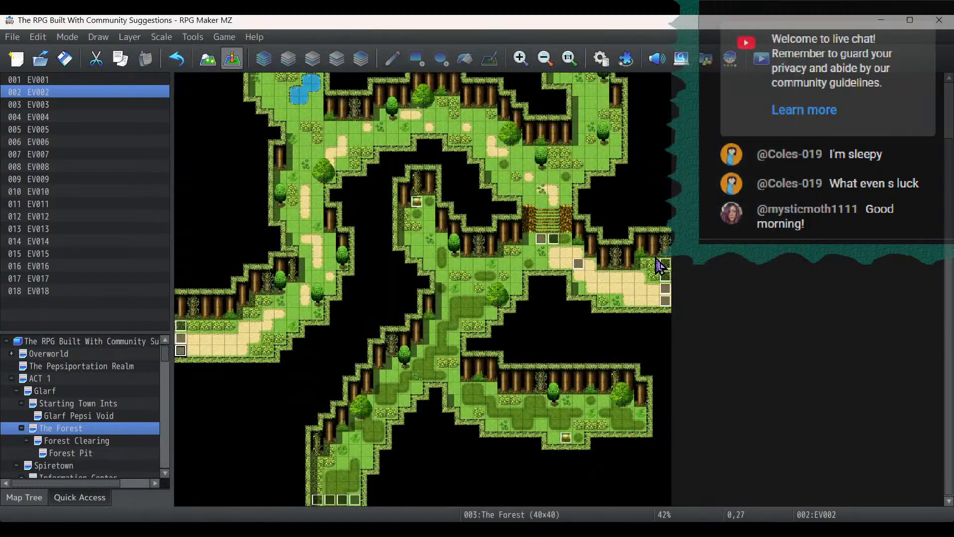
Paste the Weather System call after the overworld transfer in The Forest's exit event EV016 at 39,20 and save it.
{"action": "double_click", "coordinate": [670, 260]}
{"action": "left_click", "coordinate": [586, 196]}
{"action": "key", "text": "ctrl+v"}
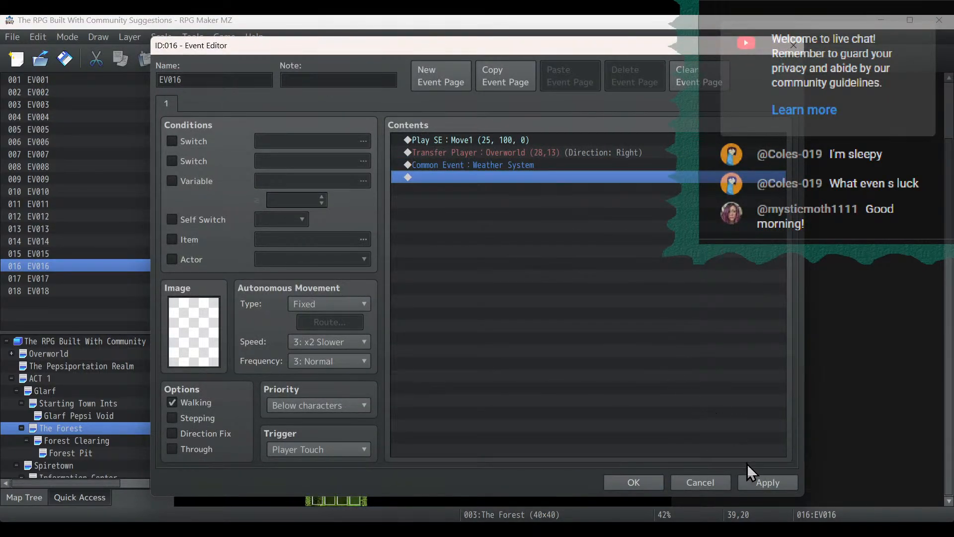
{"action": "left_click", "coordinate": [749, 480]}
{"action": "left_click", "coordinate": [629, 480]}
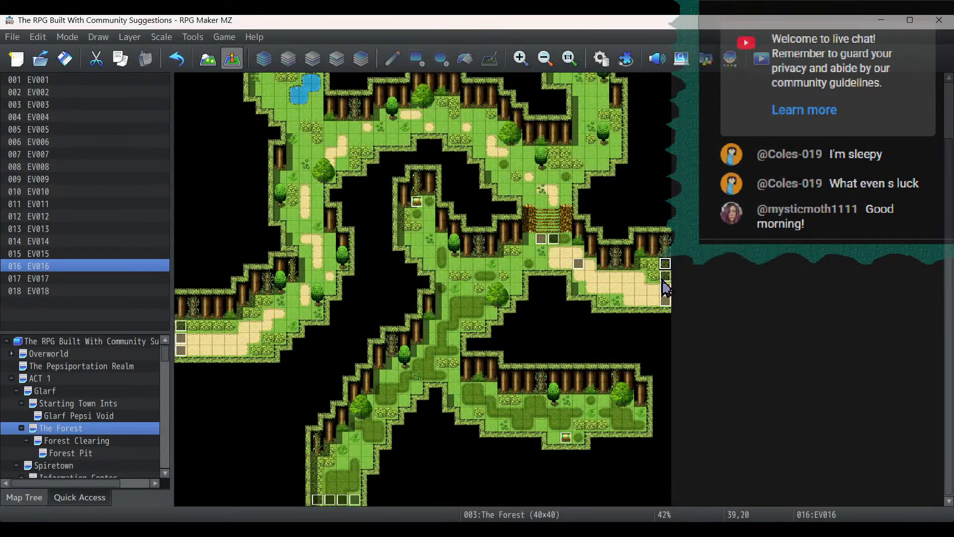
Paste the Weather System call after the overworld transfer in The Forest's exit event EV013 at 39,21 and save it.
{"action": "double_click", "coordinate": [665, 300]}
{"action": "left_click", "coordinate": [615, 272]}
{"action": "key", "text": "ctrl+v"}
{"action": "left_click", "coordinate": [768, 482]}
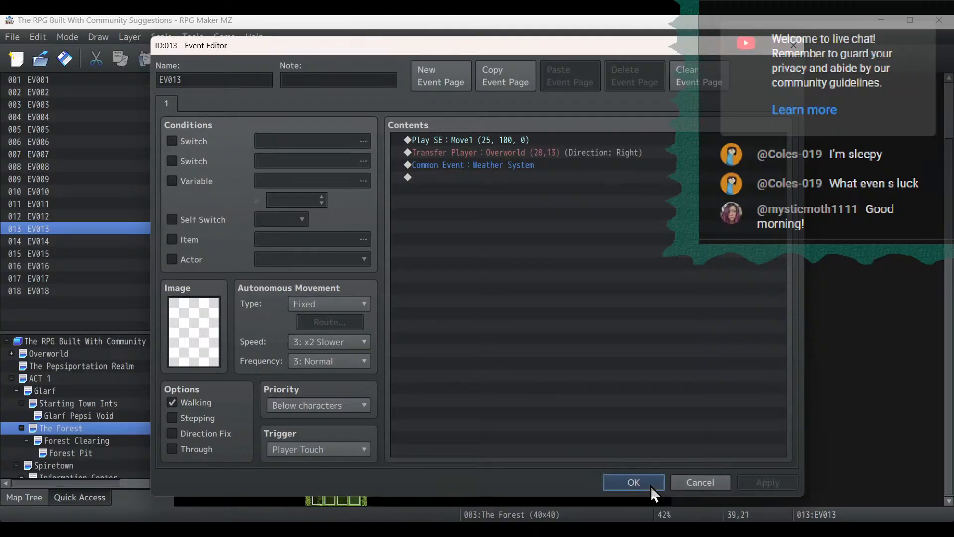
{"action": "left_click", "coordinate": [634, 482]}
Paste the Weather System call after the overworld transfer in The Forest's exit event EV014 at 39,22 and save it.
{"action": "double_click", "coordinate": [669, 298]}
{"action": "left_click", "coordinate": [646, 315]}
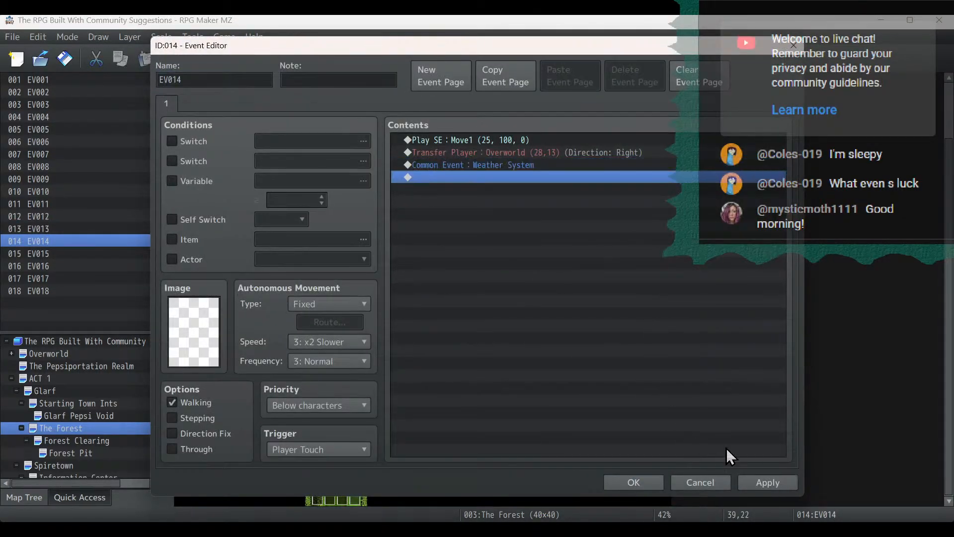
{"action": "left_click", "coordinate": [765, 482]}
{"action": "left_click", "coordinate": [634, 481]}
Paste the Weather System call into The Forest's exit event EV015 at 39,23 and save it.
{"action": "double_click", "coordinate": [664, 302]}
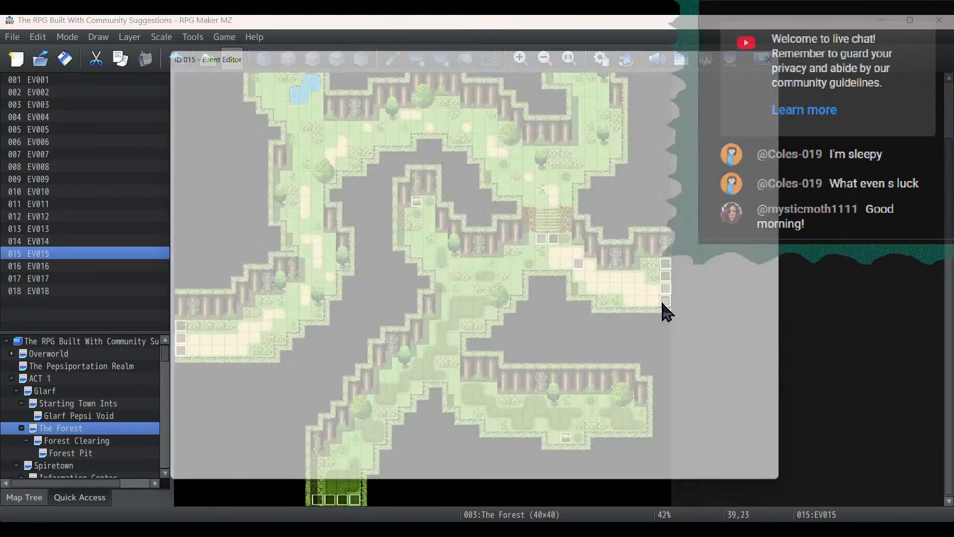
{"action": "type", "text": "Common Event : Weather System"}
{"action": "left_click", "coordinate": [765, 481]}
{"action": "left_click", "coordinate": [634, 481]}
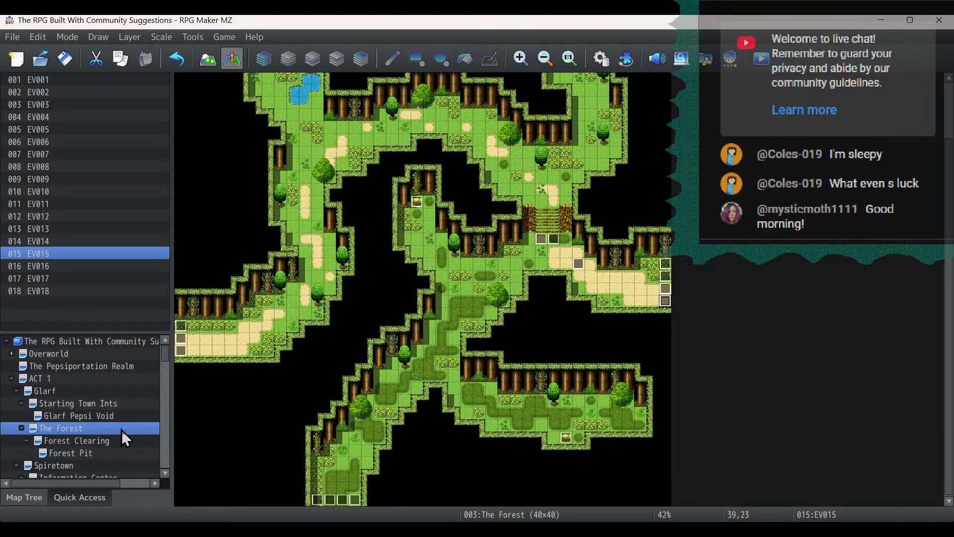
Open the Spiretown map and paste the Weather System call after the overworld transfer in its exit event EV003 at 16,39, saving it.
{"action": "left_click", "coordinate": [68, 441]}
{"action": "left_click", "coordinate": [75, 453]}
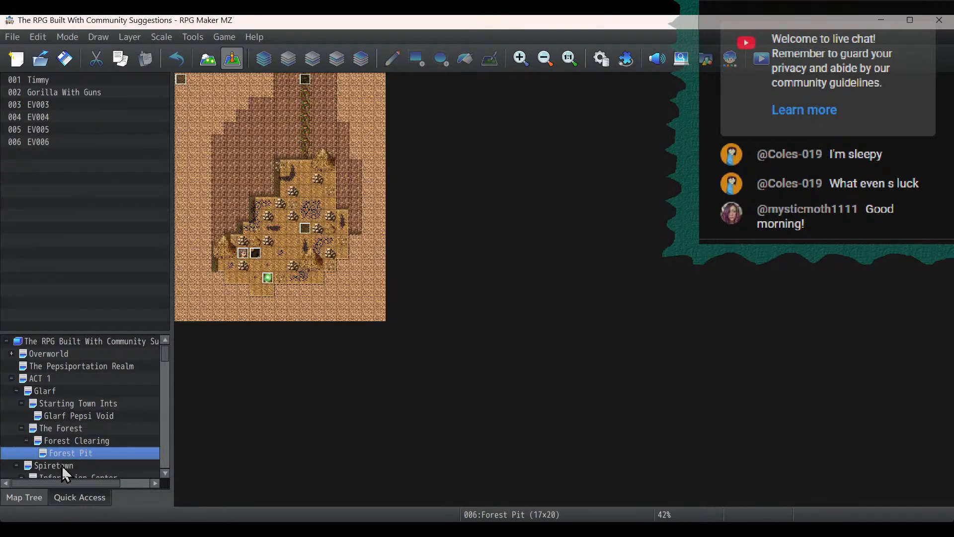
{"action": "left_click", "coordinate": [61, 465]}
{"action": "scroll", "coordinate": [232, 356], "scroll_direction": "down", "scroll_amount": 2}
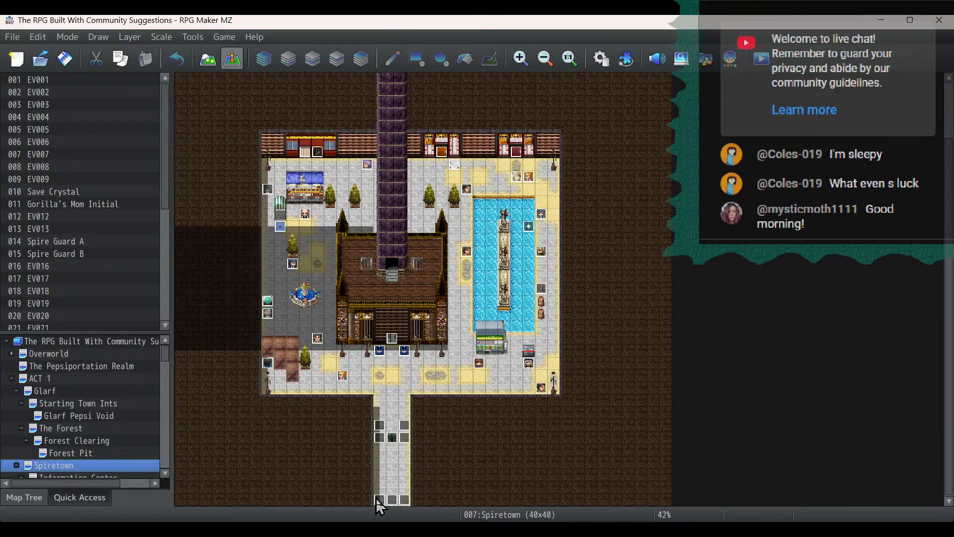
{"action": "double_click", "coordinate": [379, 500]}
{"action": "key", "text": "ctrl+v"}
{"action": "left_click", "coordinate": [768, 482]}
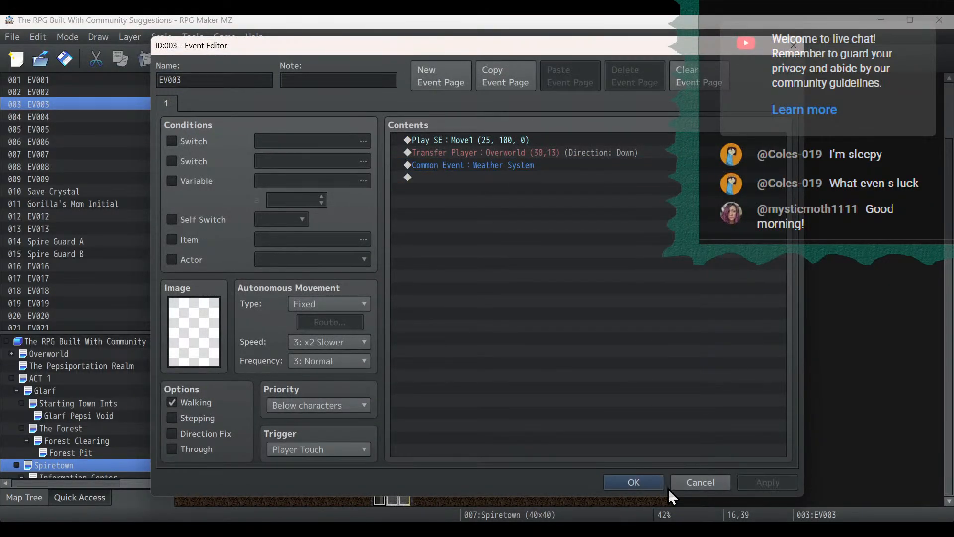
{"action": "left_click", "coordinate": [619, 484]}
Paste the Weather System call after the overworld transfer in Spiretown's exit event EV004 at 17,39 and save it.
{"action": "double_click", "coordinate": [392, 500]}
{"action": "type", "text": "Common Event : Weather System"}
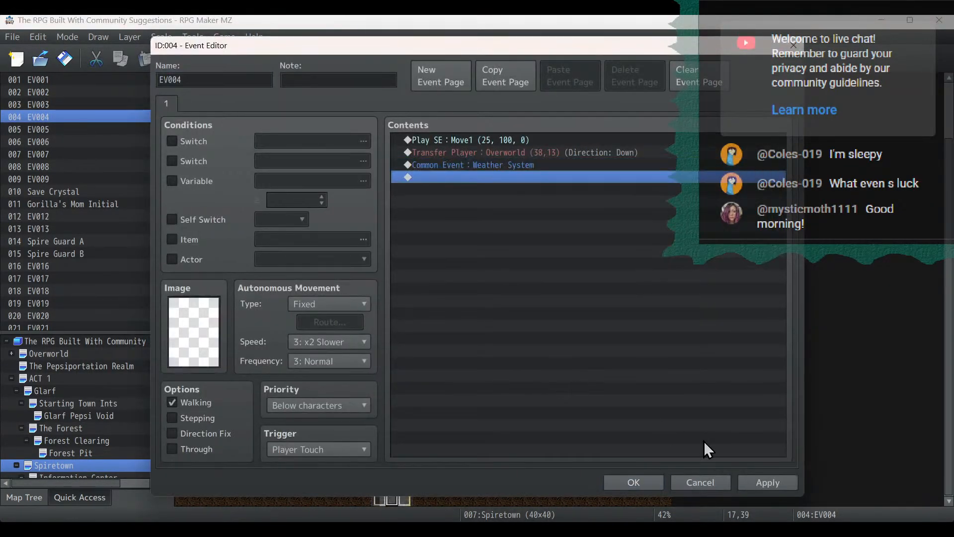
{"action": "left_click", "coordinate": [765, 482]}
{"action": "left_click", "coordinate": [633, 481]}
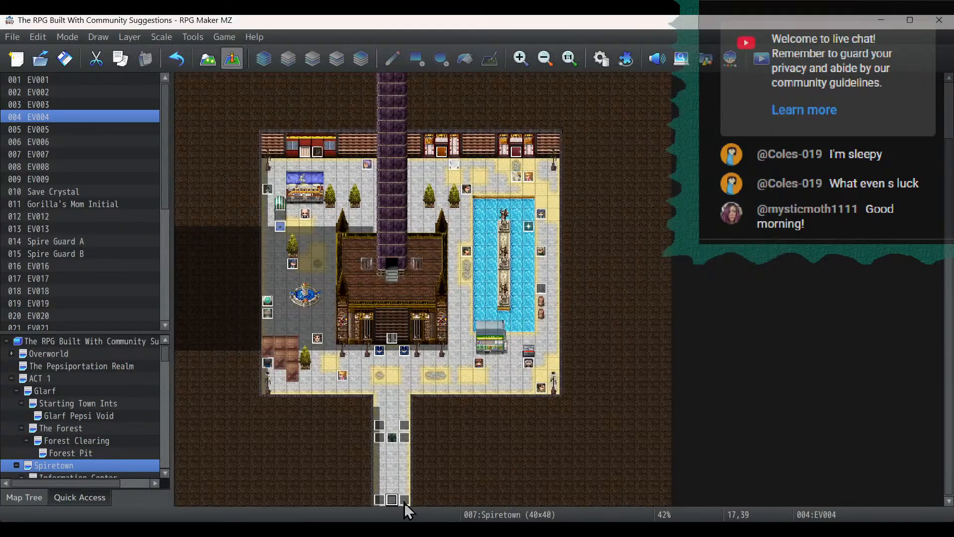
Paste the Weather System call into Spiretown's exit event EV005 at 18,39 and save it.
{"action": "double_click", "coordinate": [405, 499]}
{"action": "key", "text": "ctrl+v"}
{"action": "left_click", "coordinate": [761, 481]}
{"action": "left_click", "coordinate": [621, 479]}
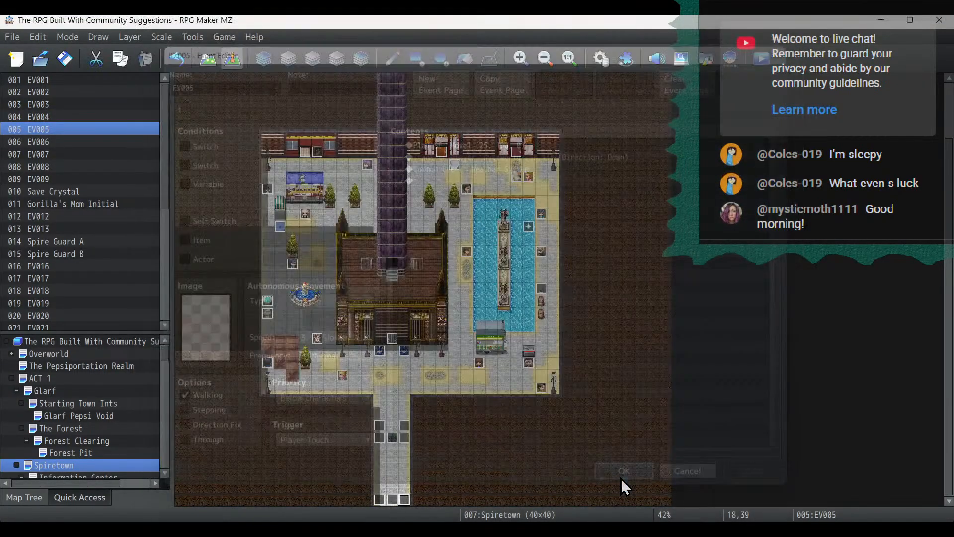
Check the commands of Spiretown's autorun weather reset event EV034 at 0,0 and close it.
{"action": "scroll", "coordinate": [291, 150], "scroll_direction": "up", "scroll_amount": 3}
{"action": "key", "text": "ctrl+v"}
{"action": "double_click", "coordinate": [186, 80]}
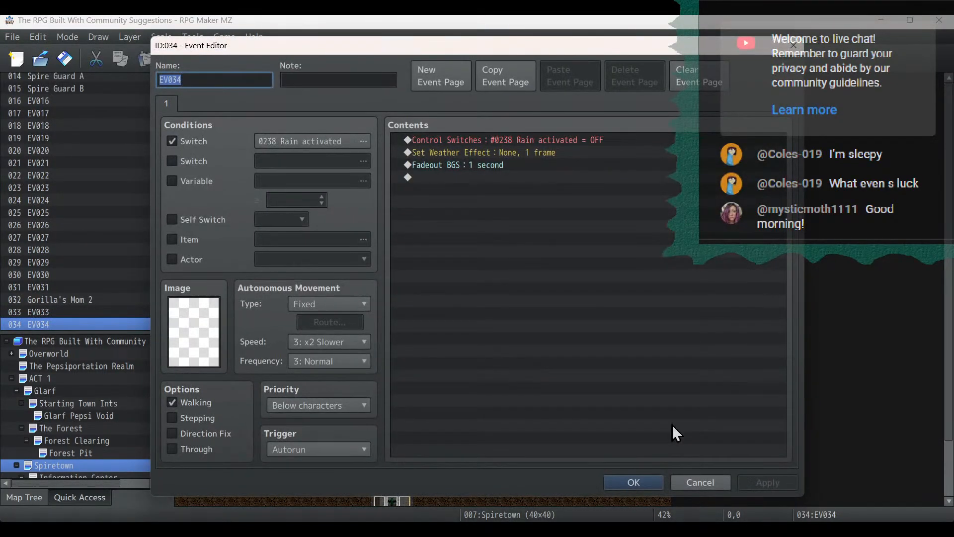
{"action": "left_click", "coordinate": [633, 482]}
Open the Mines map and paste the Weather System call after the overworld transfer in its exit event EV003 at 0,85, saving it.
{"action": "scroll", "coordinate": [114, 351], "scroll_direction": "down", "scroll_amount": 3}
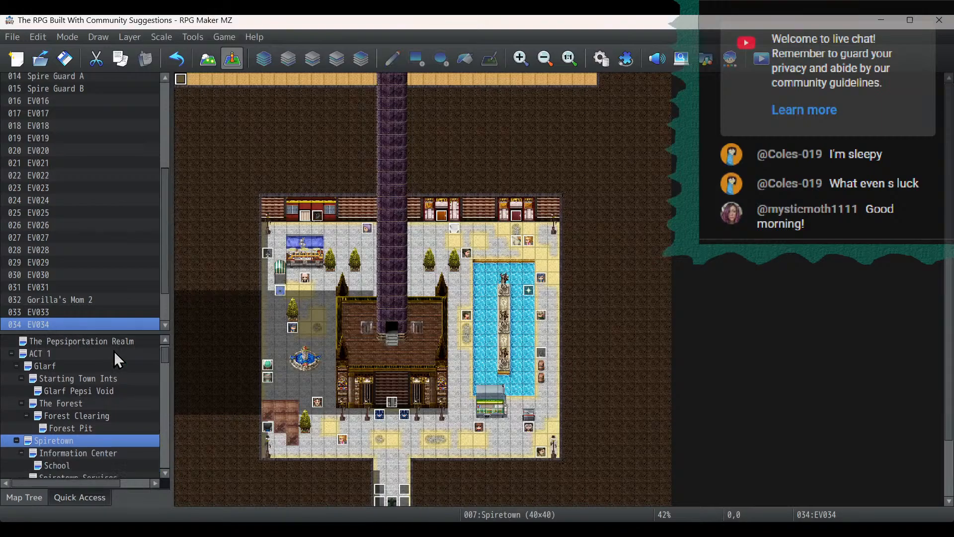
{"action": "scroll", "coordinate": [76, 353], "scroll_direction": "up", "scroll_amount": 3}
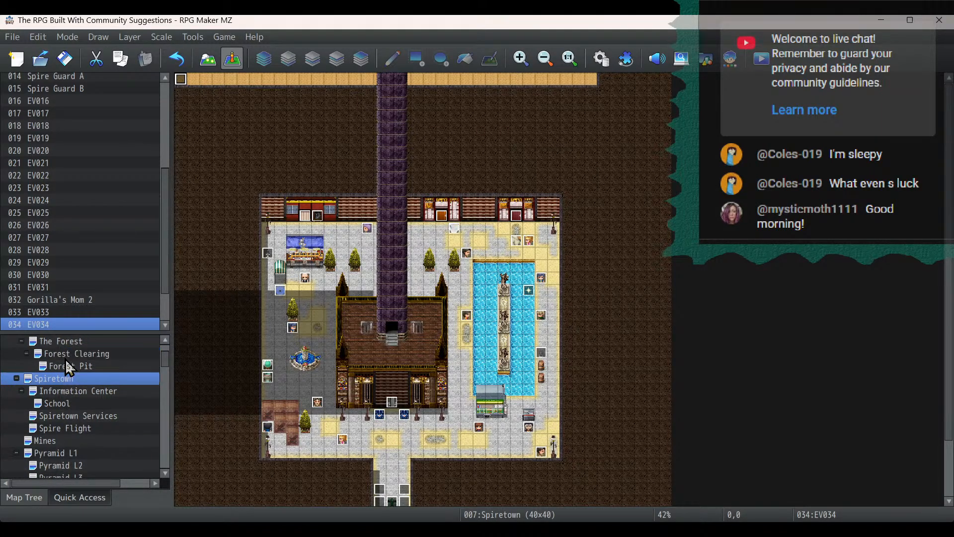
{"action": "double_click", "coordinate": [31, 390]}
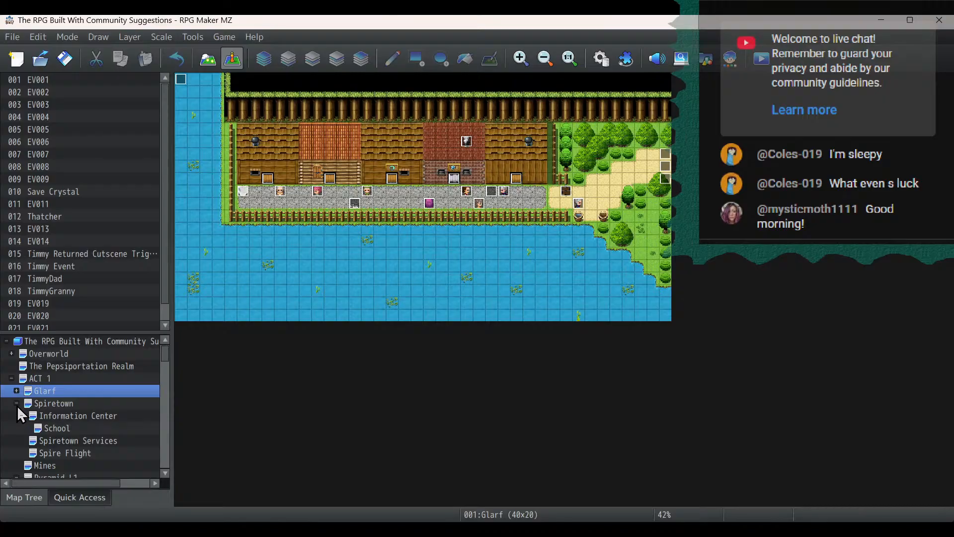
{"action": "double_click", "coordinate": [20, 404]}
{"action": "left_click", "coordinate": [44, 416]}
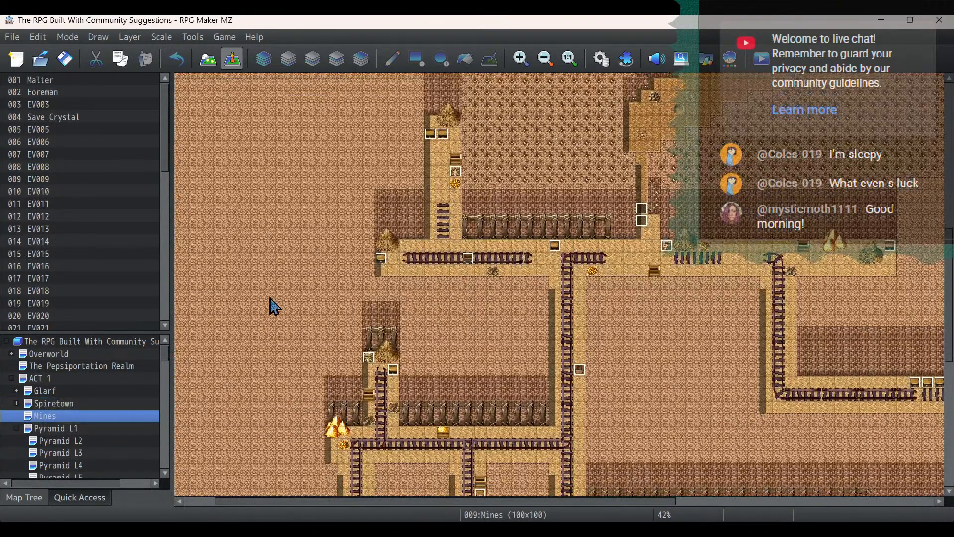
{"action": "scroll", "coordinate": [274, 307], "scroll_direction": "down", "scroll_amount": 10}
{"action": "left_click_drag", "start_coordinate": [281, 502], "coordinate": [158, 508]}
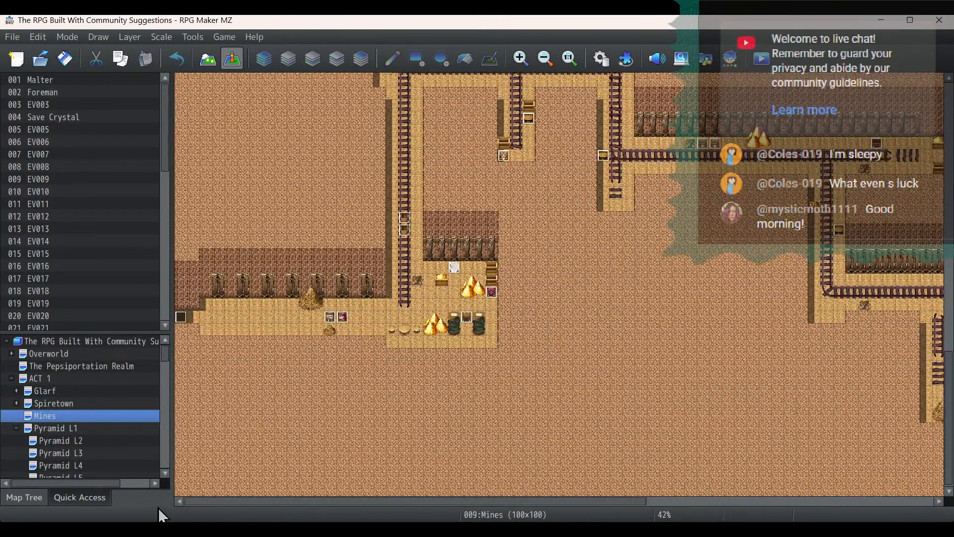
{"action": "double_click", "coordinate": [183, 319]}
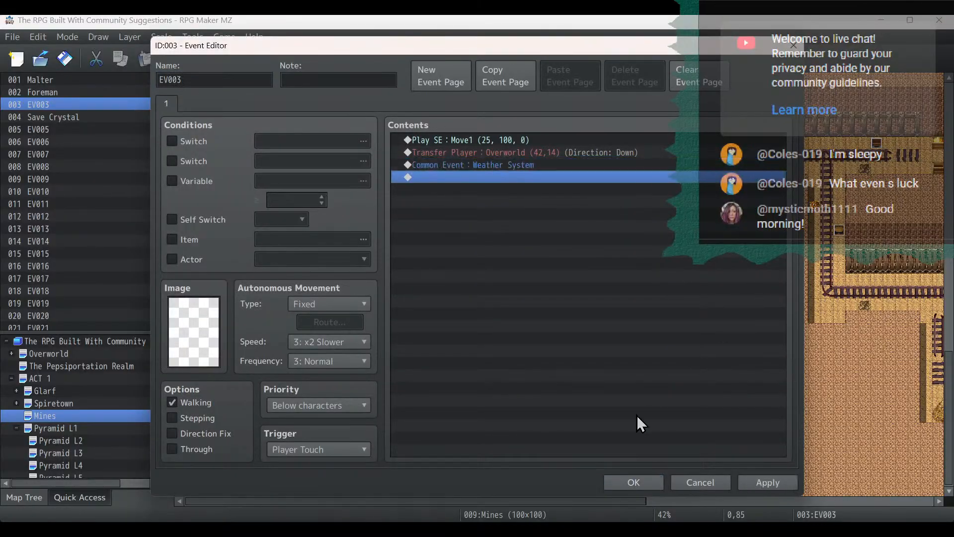
{"action": "left_click", "coordinate": [613, 484]}
Check the commands of the Mines' autorun weather reset event EV053 at 0,0 and close it.
{"action": "scroll", "coordinate": [491, 268], "scroll_direction": "up", "scroll_amount": 5}
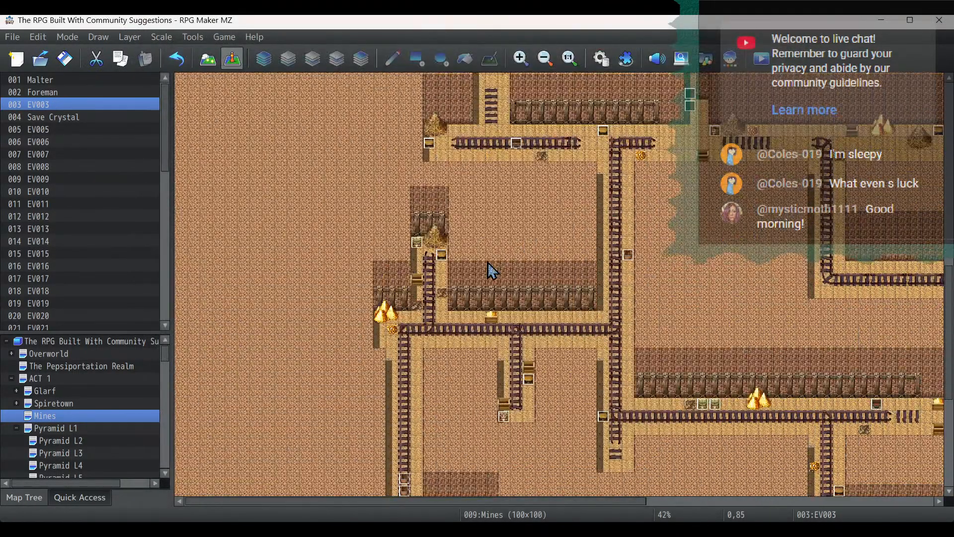
{"action": "scroll", "coordinate": [491, 268], "scroll_direction": "up", "scroll_amount": 6}
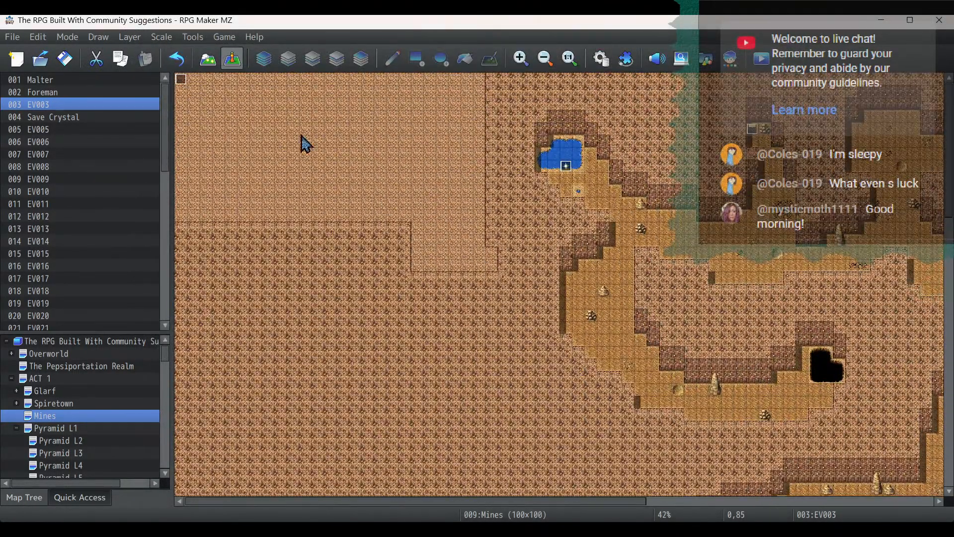
{"action": "double_click", "coordinate": [189, 92]}
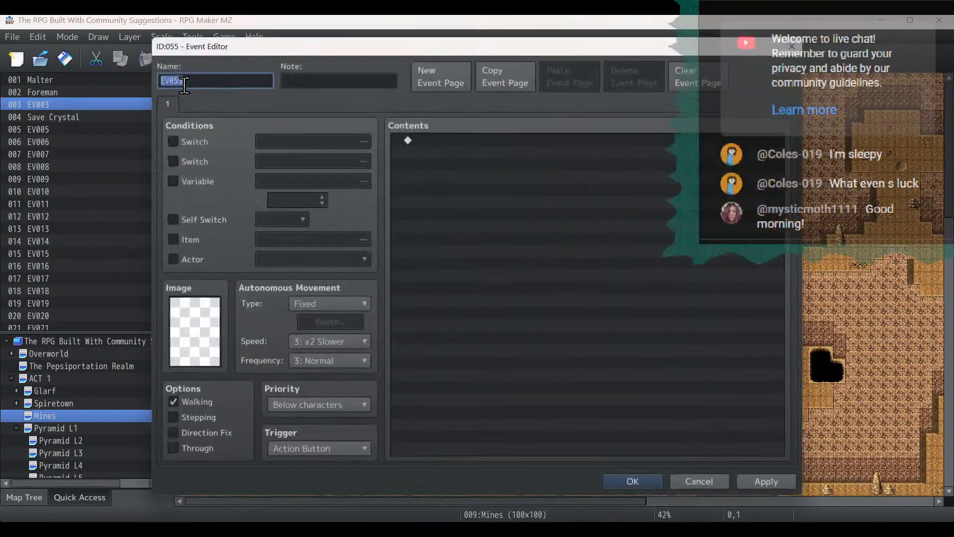
{"action": "left_click", "coordinate": [716, 485]}
{"action": "double_click", "coordinate": [180, 78]}
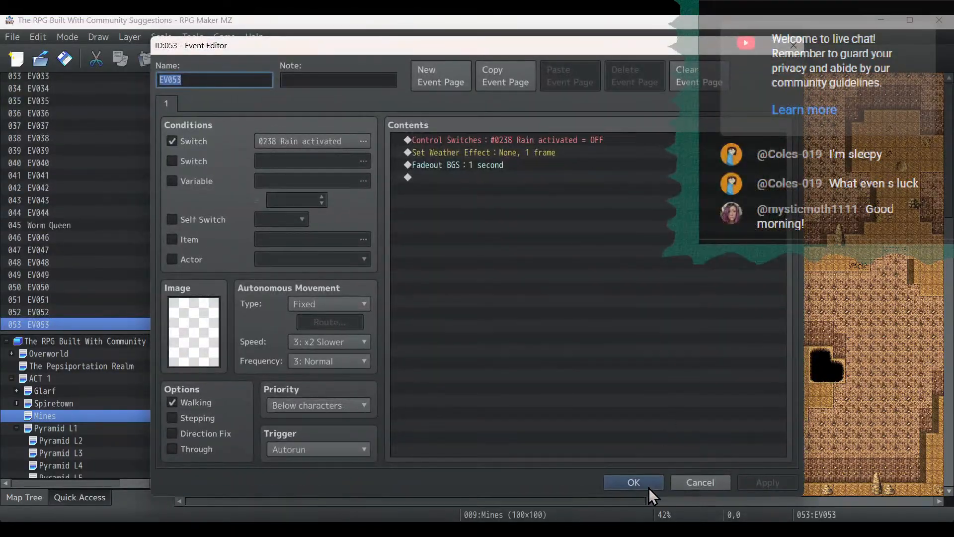
{"action": "left_click", "coordinate": [647, 485]}
Open the Mines' exit event EV050 at 87,97, which transfers the player to the Tundra.
{"action": "left_click_drag", "start_coordinate": [632, 502], "coordinate": [936, 488]}
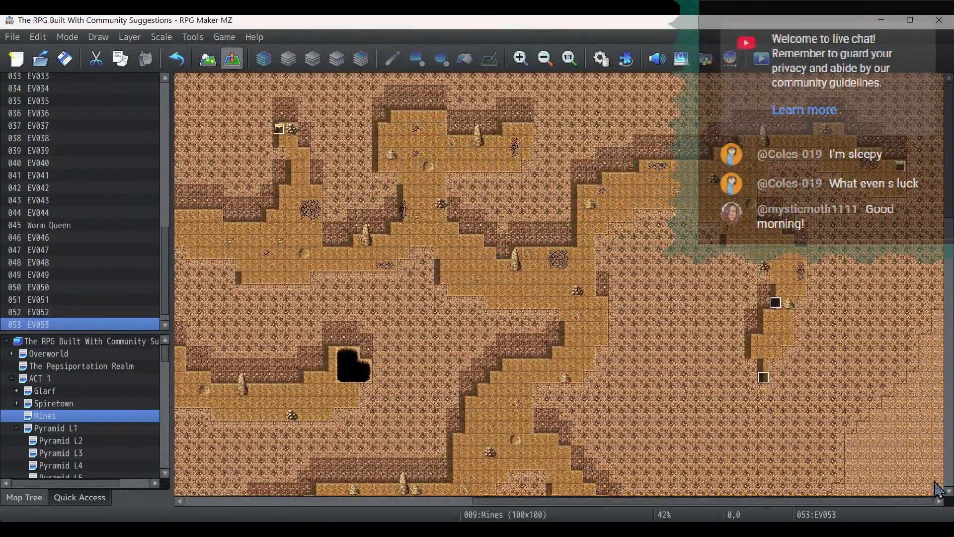
{"action": "scroll", "coordinate": [891, 348], "scroll_direction": "down", "scroll_amount": 10}
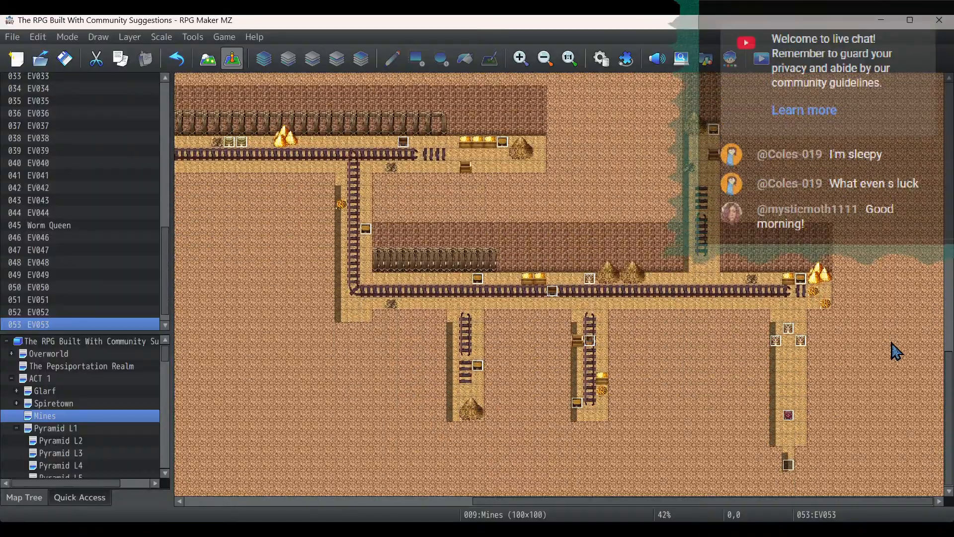
{"action": "double_click", "coordinate": [789, 467]}
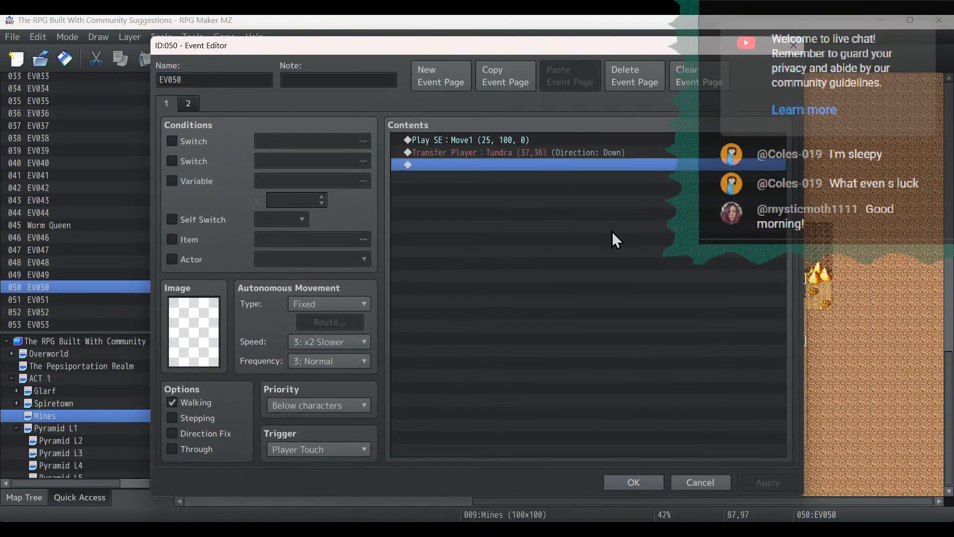
{"action": "key", "text": "ctrl+v"}
{"action": "double_click", "coordinate": [533, 165]}
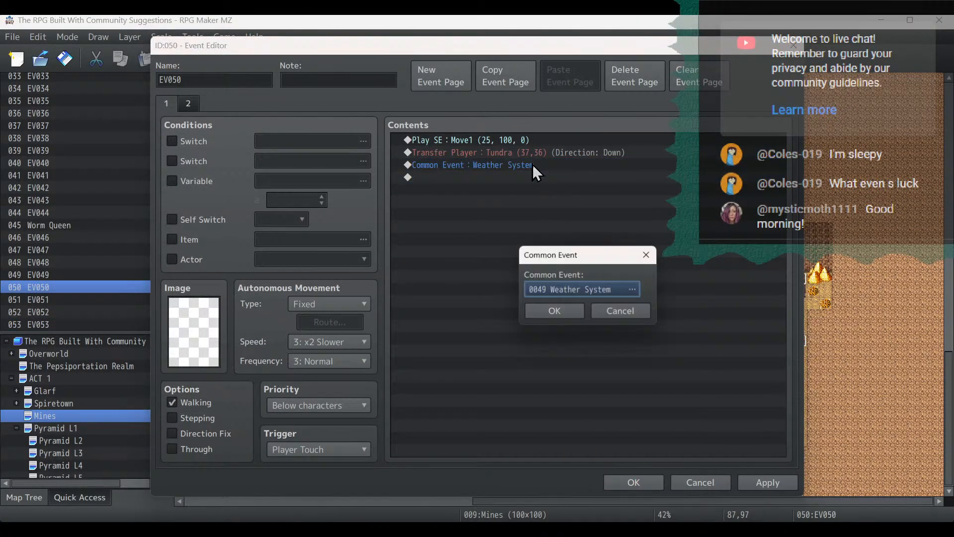
{"action": "left_click", "coordinate": [592, 294]}
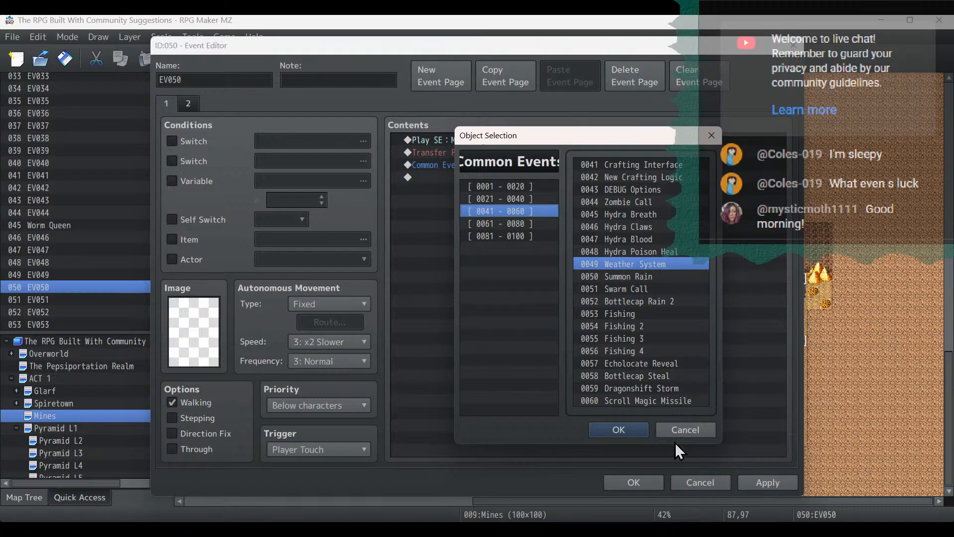
{"action": "left_click", "coordinate": [690, 428]}
{"action": "left_click", "coordinate": [611, 315]}
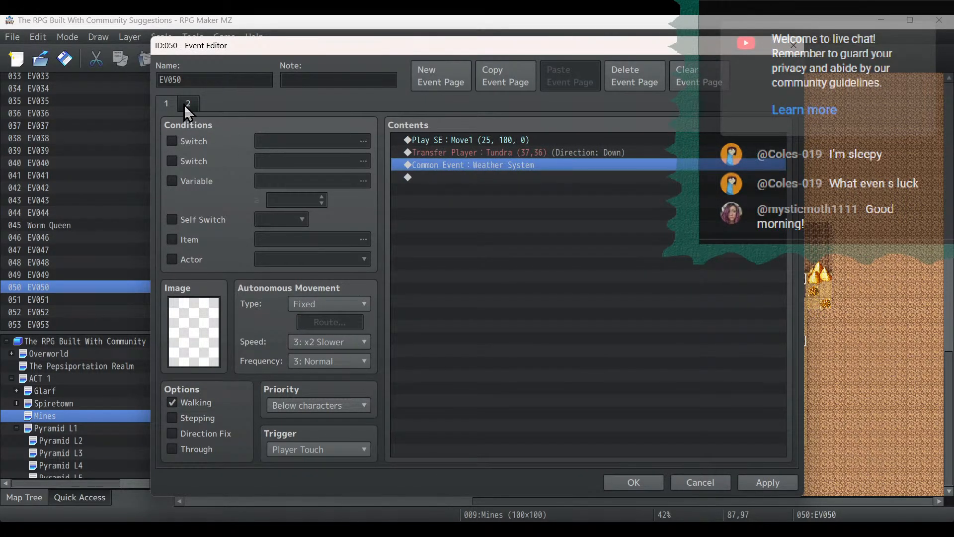
{"action": "key", "text": "Delete"}
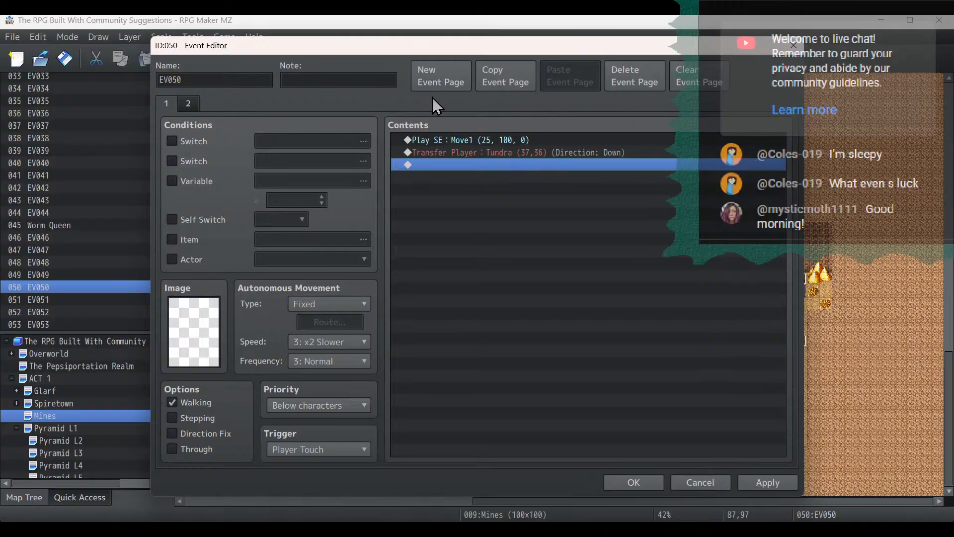
On page 2 of EV050, paste the Weather System call after the overworld transfer in the World Map branch.
{"action": "left_click", "coordinate": [189, 104]}
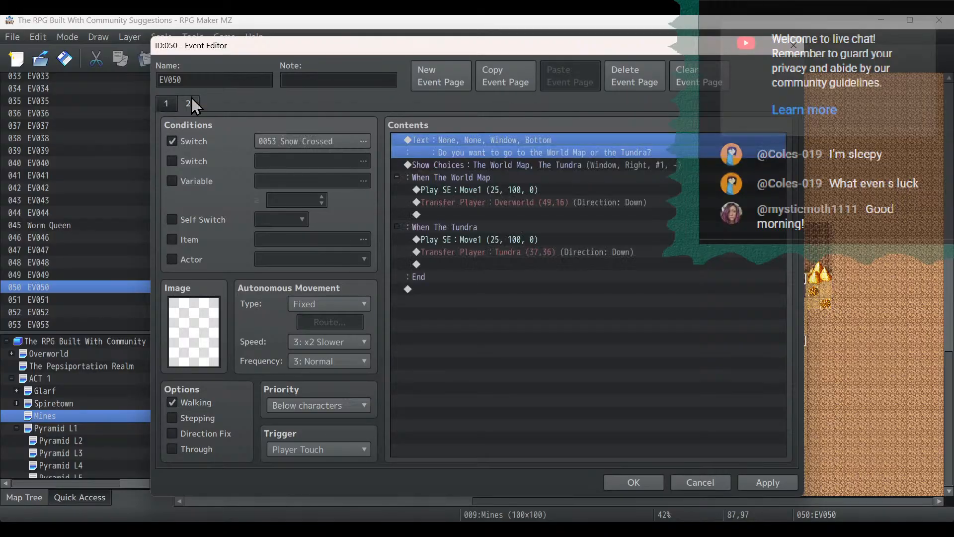
{"action": "left_click", "coordinate": [565, 214]}
{"action": "key", "text": "ctrl+v"}
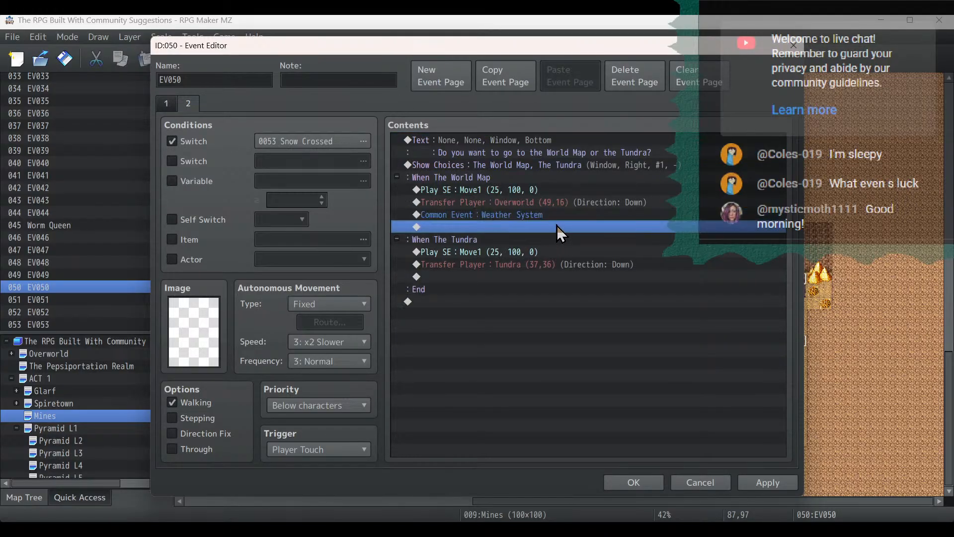
Change the World Map branch's common event call to 0067 Weather System (Snow) and save EV050.
{"action": "double_click", "coordinate": [557, 219]}
{"action": "left_click", "coordinate": [616, 287]}
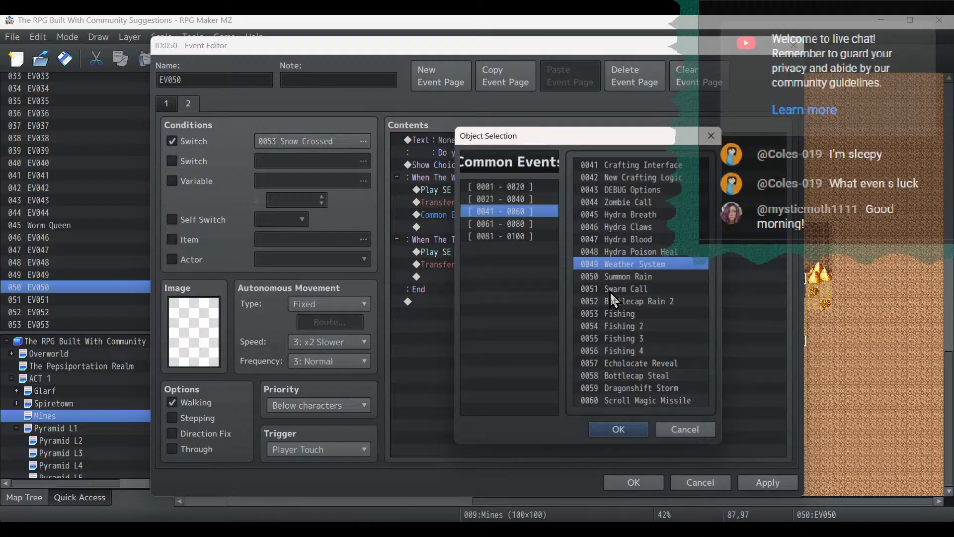
{"action": "left_click", "coordinate": [512, 224]}
{"action": "double_click", "coordinate": [666, 238]}
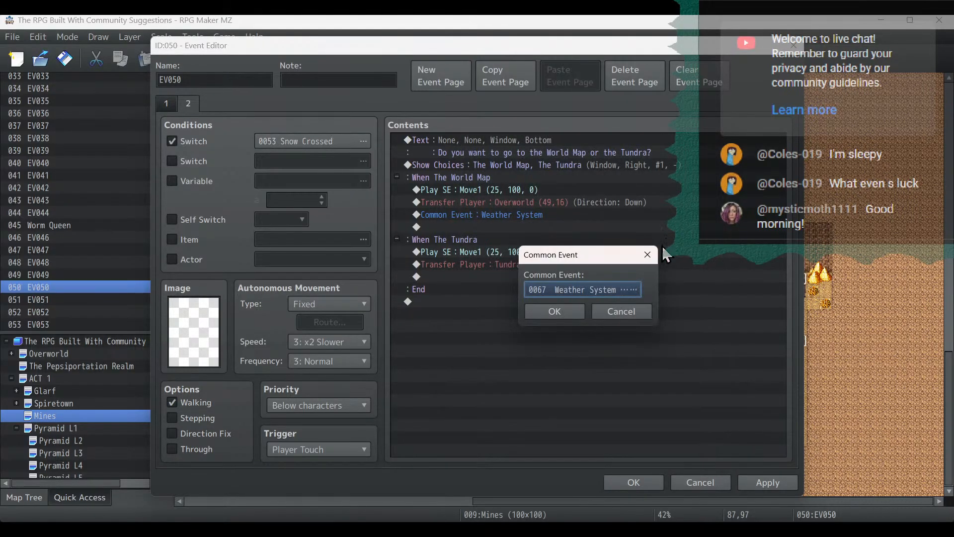
{"action": "left_click", "coordinate": [555, 312]}
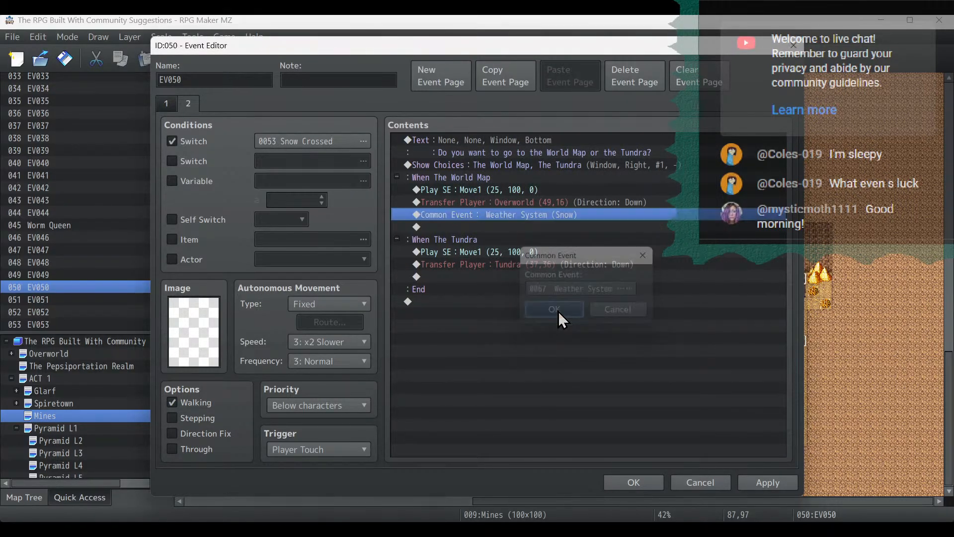
{"action": "left_click", "coordinate": [768, 484]}
{"action": "left_click", "coordinate": [629, 481]}
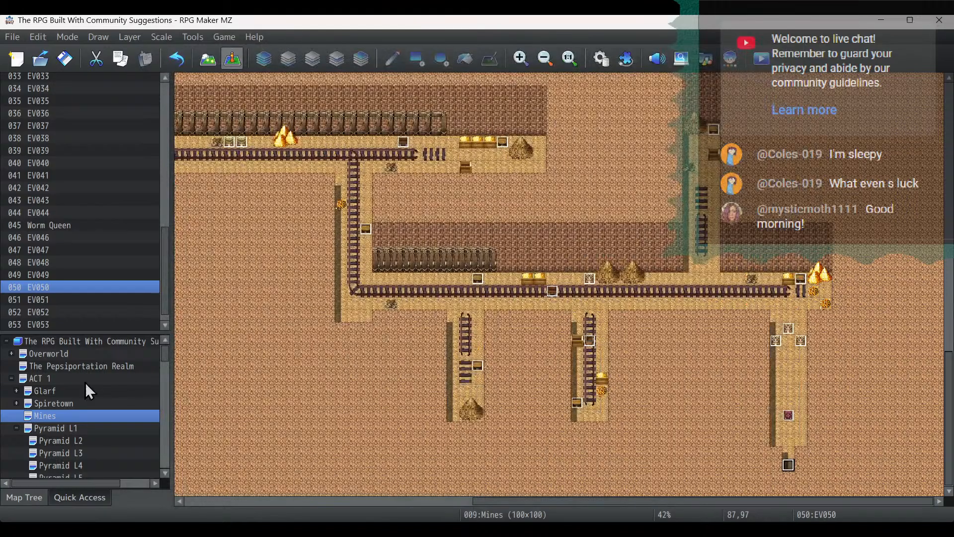
Open the Pyramid L1 map and paste the Weather System call after the overworld transfer in exit event EV017 at 17,34, saving it.
{"action": "scroll", "coordinate": [70, 390], "scroll_direction": "down", "scroll_amount": 1}
{"action": "left_click", "coordinate": [56, 415]}
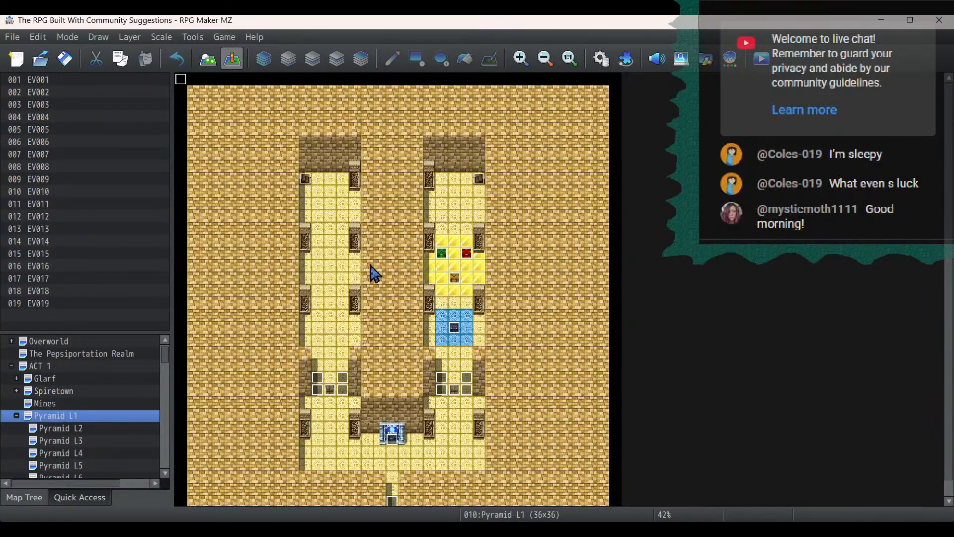
{"action": "scroll", "coordinate": [376, 273], "scroll_direction": "down", "scroll_amount": 1}
{"action": "double_click", "coordinate": [392, 488]}
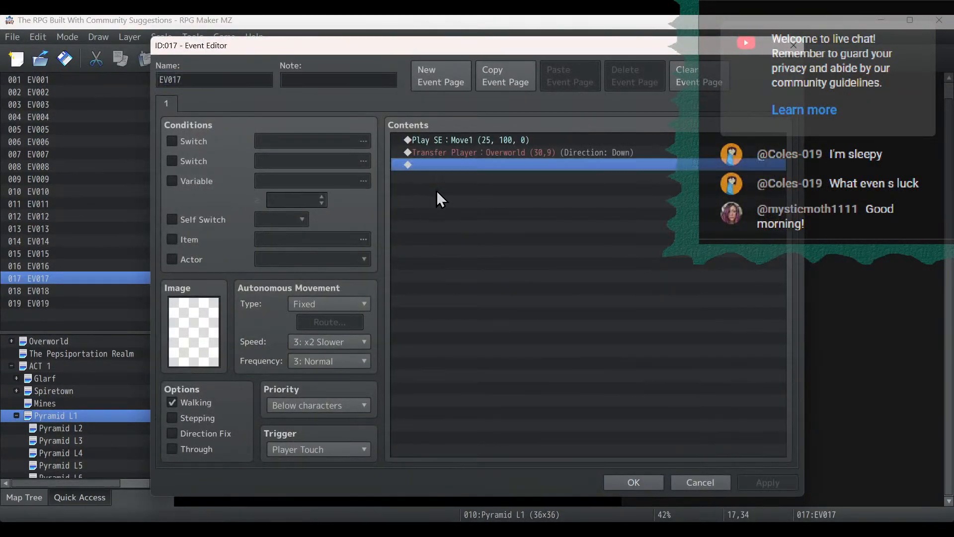
{"action": "type", "text": "Common Event : Weather System"}
{"action": "left_click", "coordinate": [642, 481]}
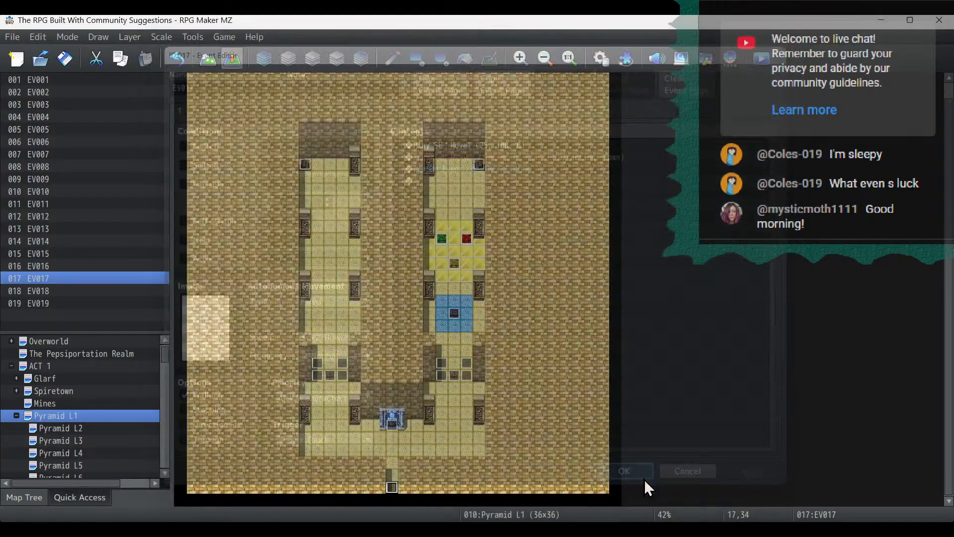
Check the commands of Pyramid L1's autorun weather reset event EV019 at 0,0, close it and collapse the Pyramid L1 map branch.
{"action": "double_click", "coordinate": [192, 91]}
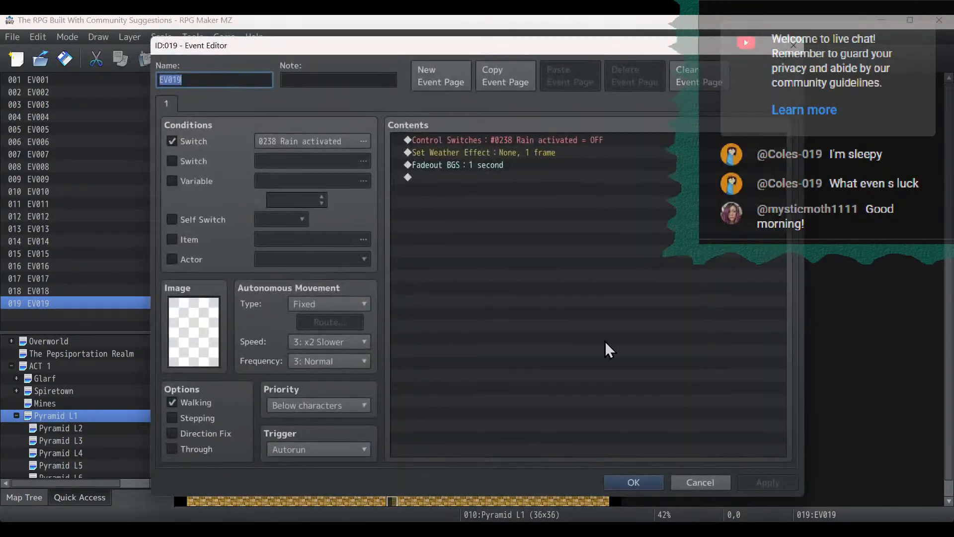
{"action": "left_click", "coordinate": [640, 481]}
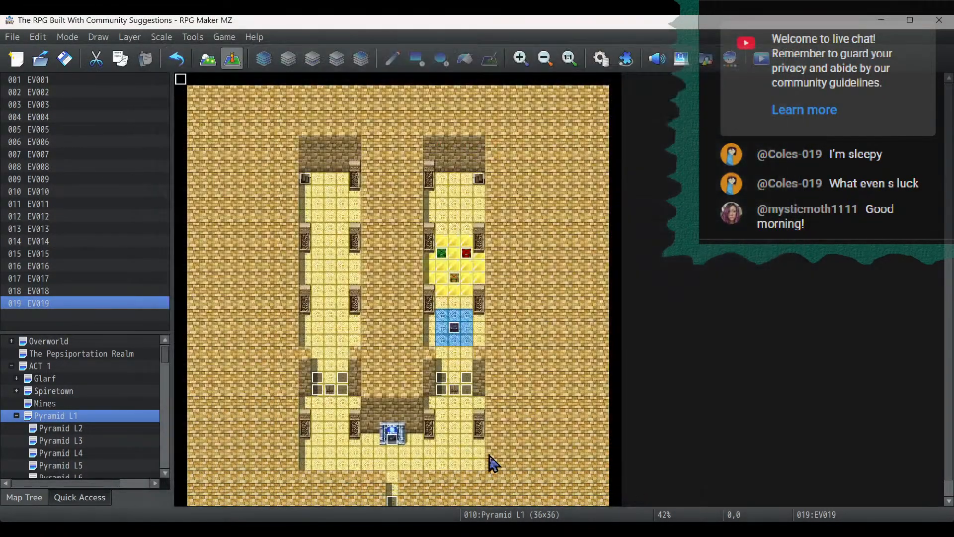
{"action": "left_click", "coordinate": [19, 416]}
Open the Mountains map and paste the Weather System call at the end of exit event EV001 at 42,99, saving it.
{"action": "scroll", "coordinate": [130, 386], "scroll_direction": "down", "scroll_amount": 1}
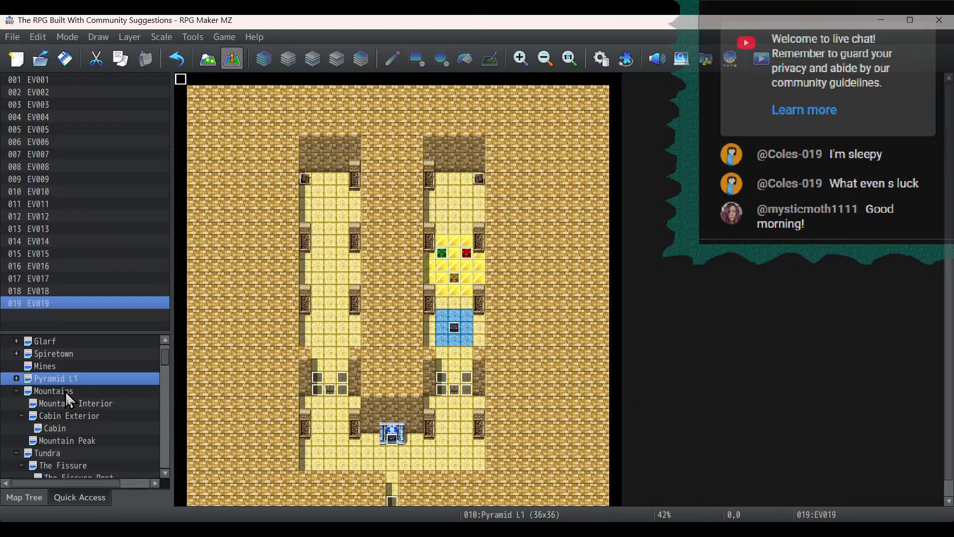
{"action": "left_click", "coordinate": [64, 391]}
{"action": "scroll", "coordinate": [424, 300], "scroll_direction": "down", "scroll_amount": 5}
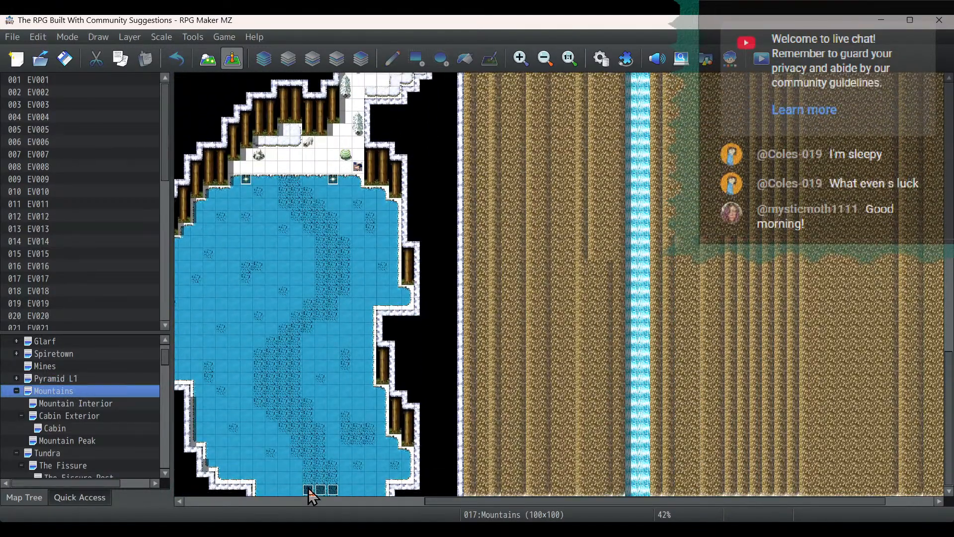
{"action": "double_click", "coordinate": [308, 490]}
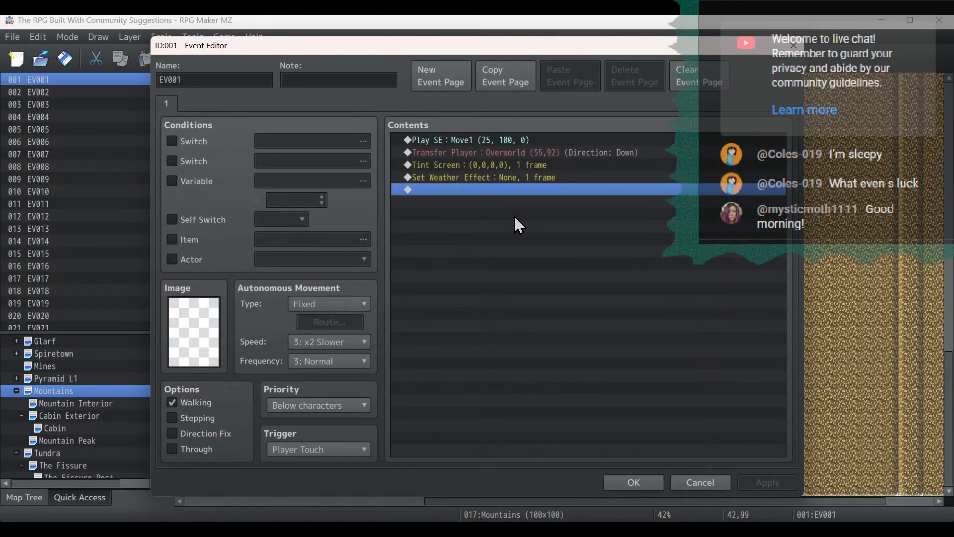
{"action": "key", "text": "ctrl+v"}
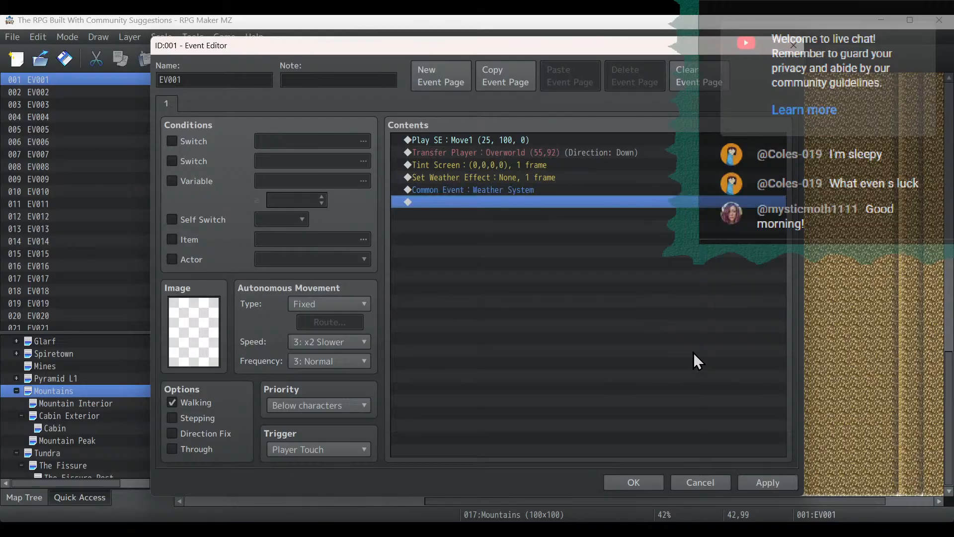
{"action": "left_click", "coordinate": [773, 479]}
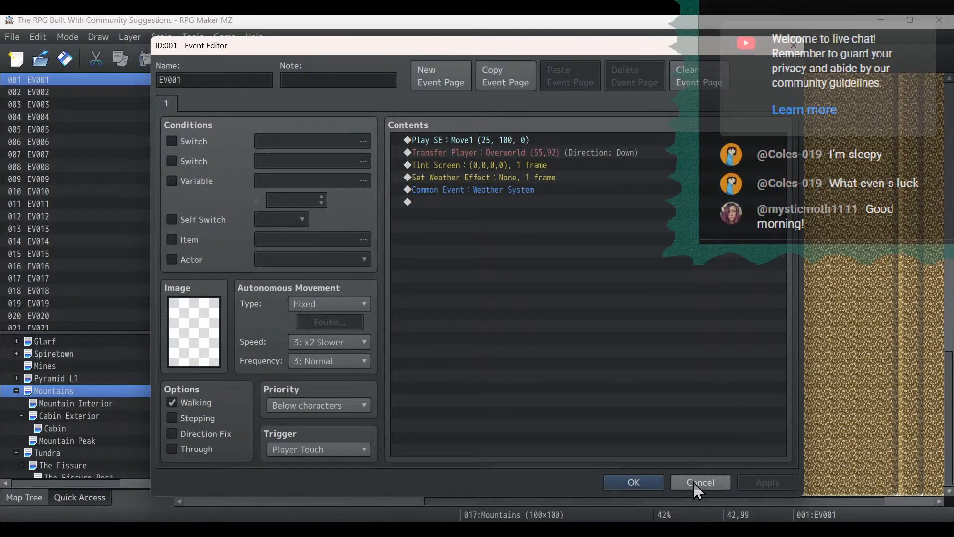
{"action": "left_click", "coordinate": [641, 479]}
Paste the Weather System call at the end of the Mountains exit events EV002 at 43,99 and EV003 at 44,99, saving both.
{"action": "double_click", "coordinate": [324, 494]}
{"action": "key", "text": "ctrl+v"}
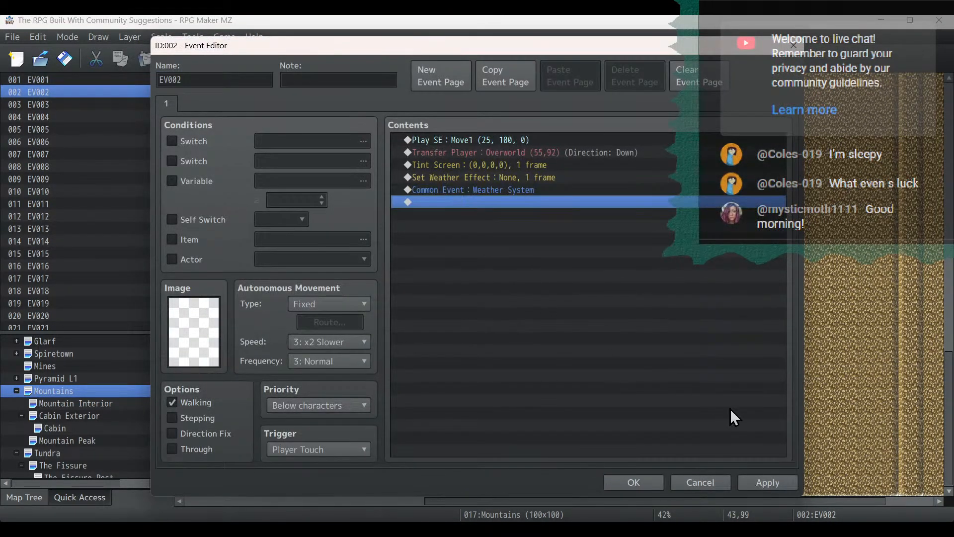
{"action": "left_click", "coordinate": [765, 481]}
{"action": "left_click", "coordinate": [632, 483]}
{"action": "double_click", "coordinate": [333, 490]}
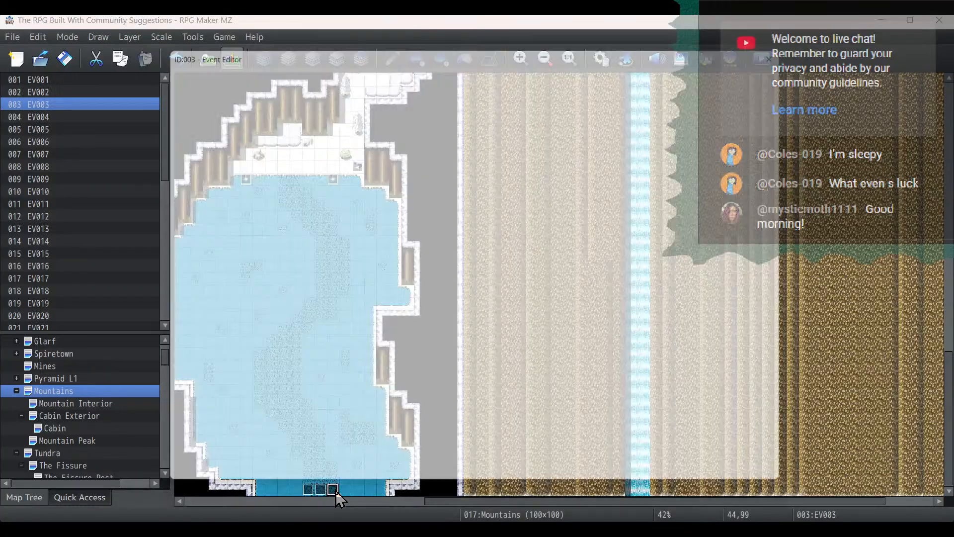
{"action": "key", "text": "ctrl+v"}
{"action": "left_click", "coordinate": [753, 485]}
{"action": "left_click", "coordinate": [641, 483]}
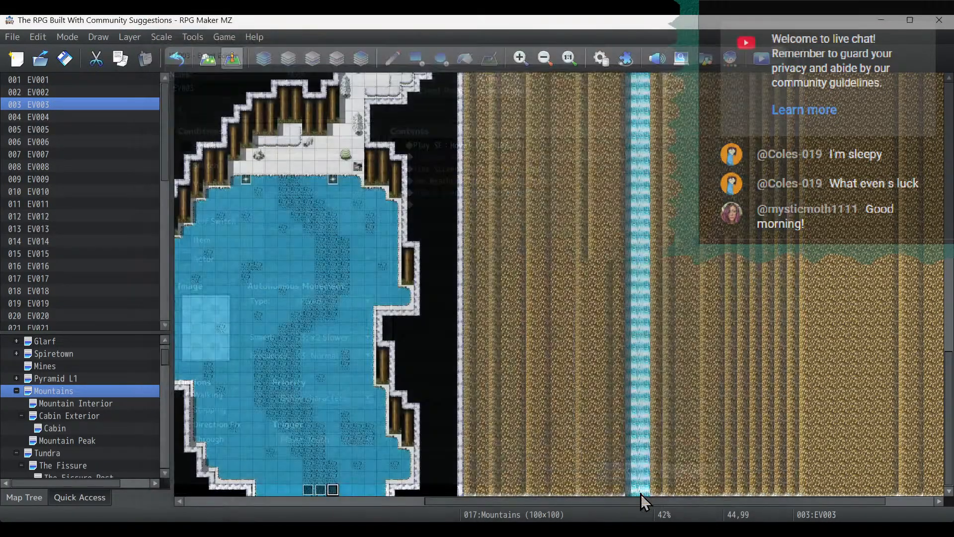
Check the commands of the Mountains' autorun weather reset event EV039 at 0,0 and close it.
{"action": "left_click_drag", "start_coordinate": [645, 502], "coordinate": [245, 498]}
{"action": "scroll", "coordinate": [305, 177], "scroll_direction": "up", "scroll_amount": 5}
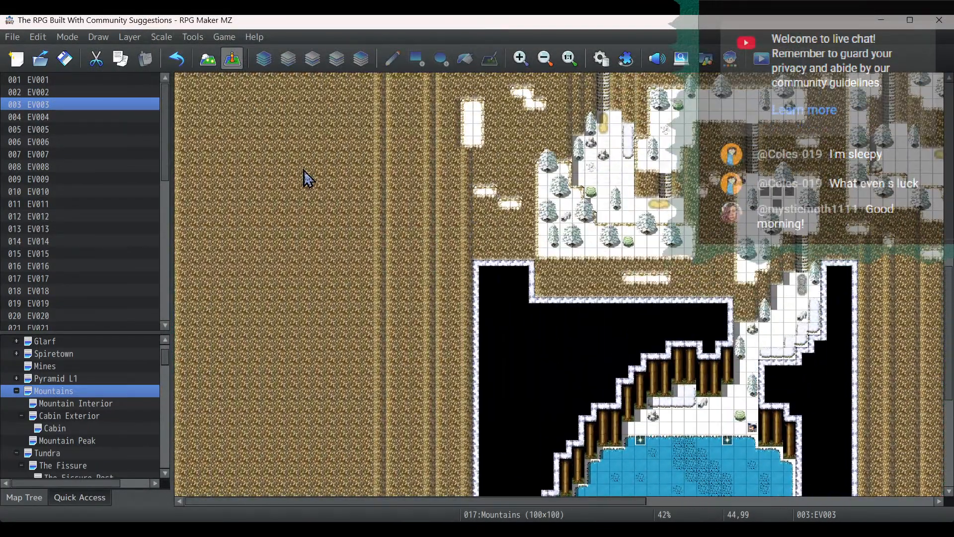
{"action": "scroll", "coordinate": [305, 177], "scroll_direction": "up", "scroll_amount": 12}
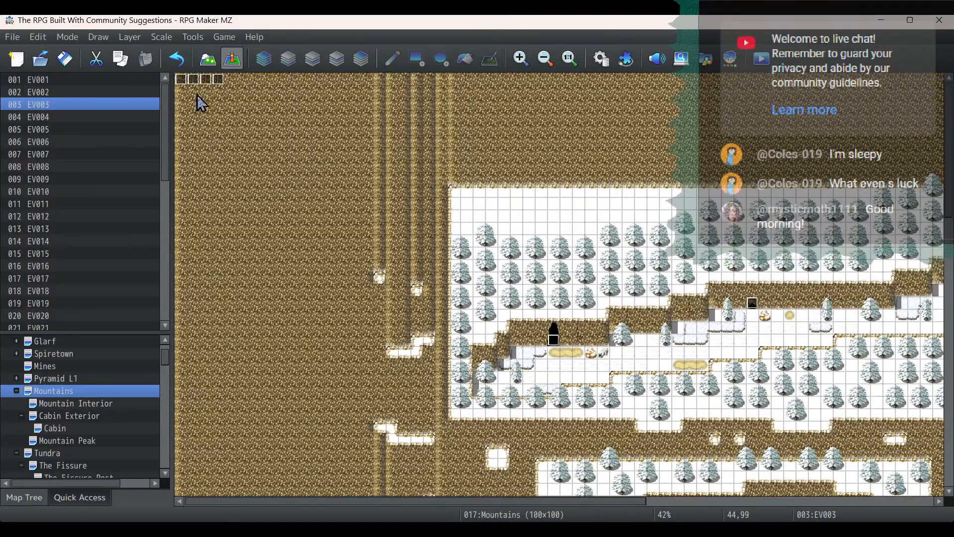
{"action": "double_click", "coordinate": [185, 80]}
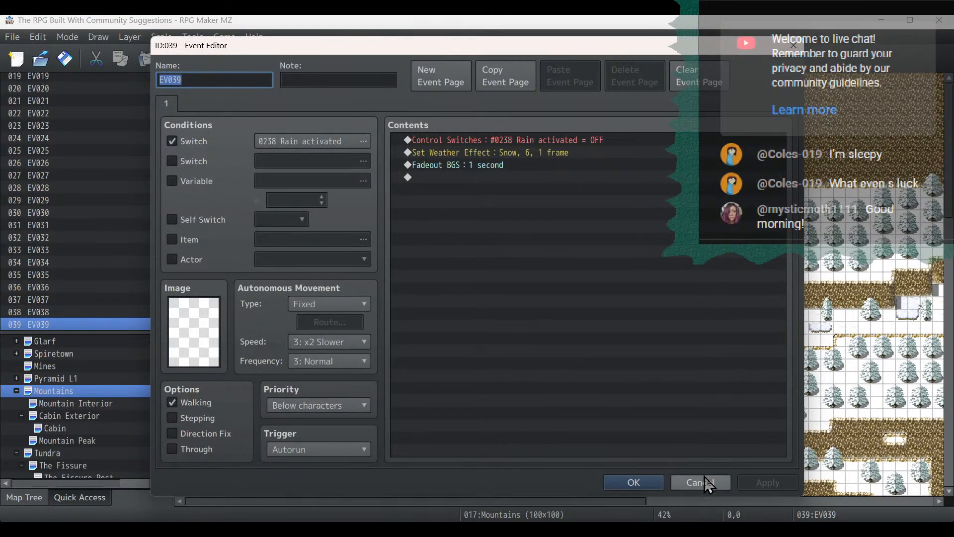
{"action": "left_click", "coordinate": [701, 482]}
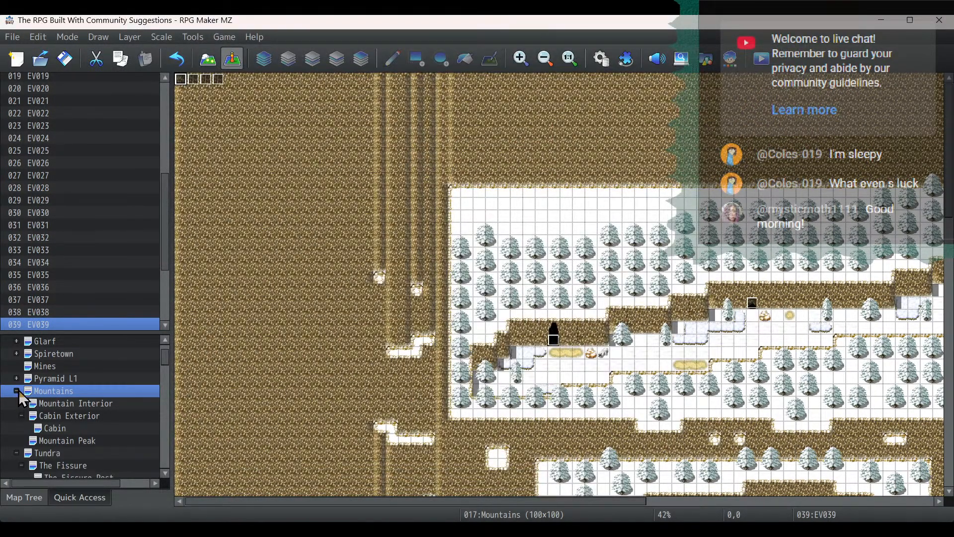
Look through the Mountains submaps, and in Cabin Exterior's exit event EV003 at 9,24 paste the Weather System call after the overworld transfer.
{"action": "left_click", "coordinate": [64, 404]}
{"action": "left_click", "coordinate": [68, 417]}
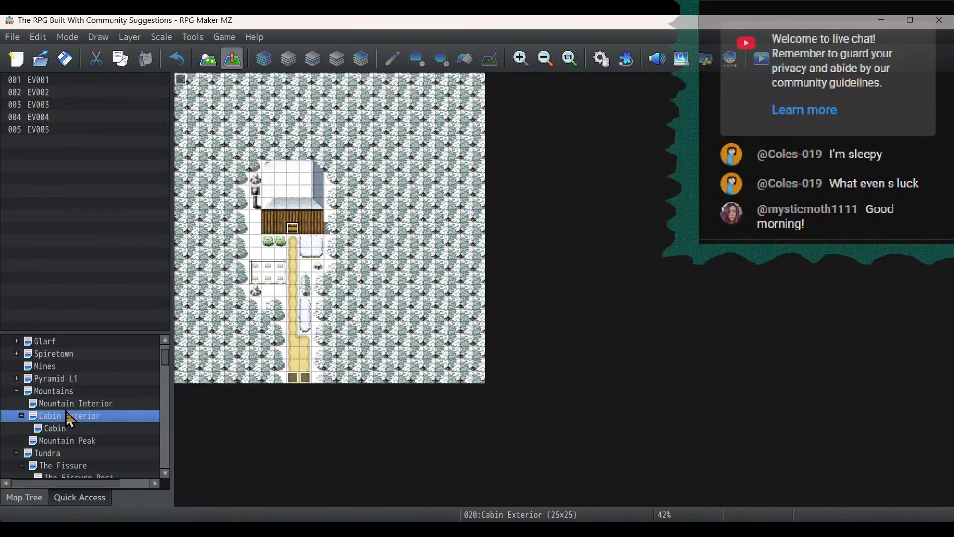
{"action": "left_click", "coordinate": [52, 428]}
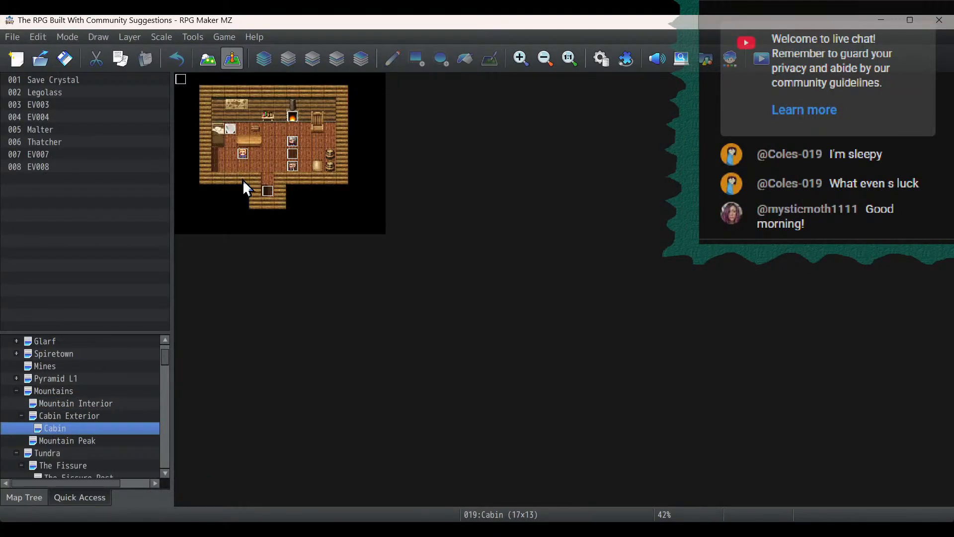
{"action": "left_click", "coordinate": [66, 417]}
{"action": "double_click", "coordinate": [296, 378]}
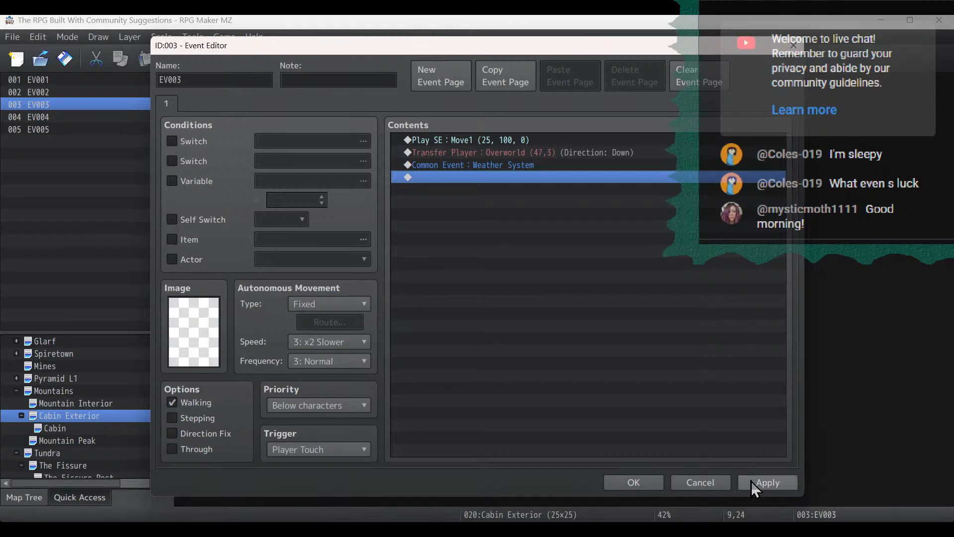
Change the common event call in Cabin Exterior's EV003 to 0067 Weather System (Snow), copy the command and close the event.
{"action": "double_click", "coordinate": [519, 169]}
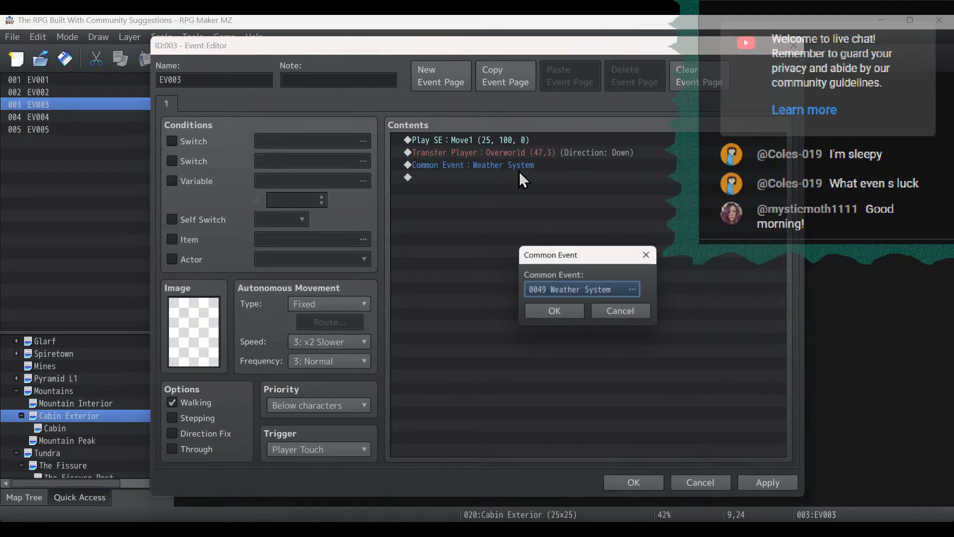
{"action": "left_click", "coordinate": [594, 294]}
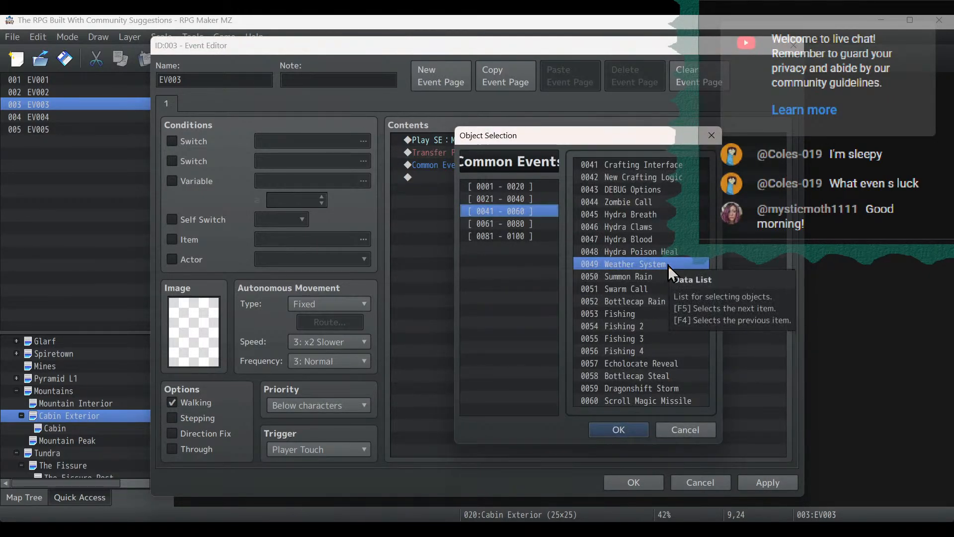
{"action": "left_click", "coordinate": [514, 234]}
{"action": "left_click", "coordinate": [527, 227]}
{"action": "double_click", "coordinate": [627, 240]}
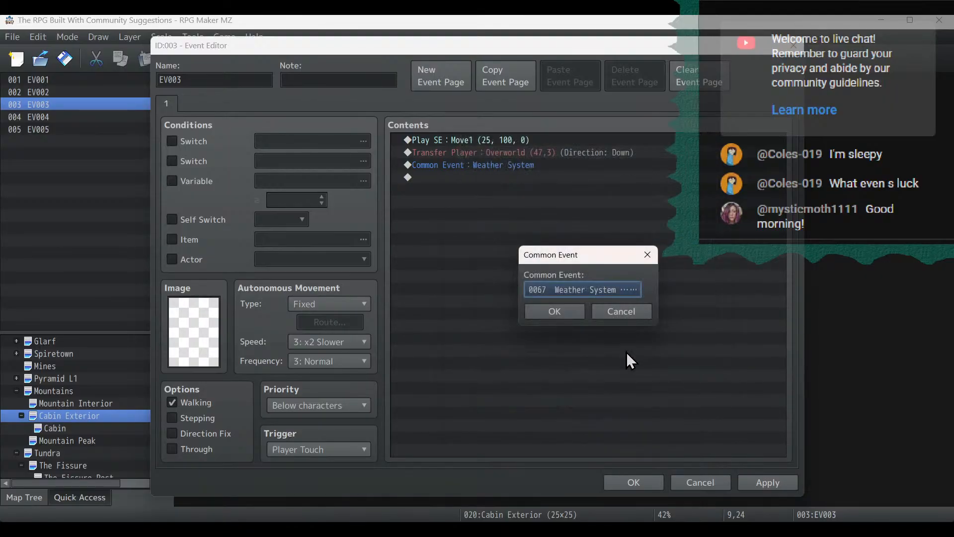
{"action": "left_click", "coordinate": [556, 297]}
{"action": "left_click", "coordinate": [679, 426]}
{"action": "left_click", "coordinate": [575, 313]}
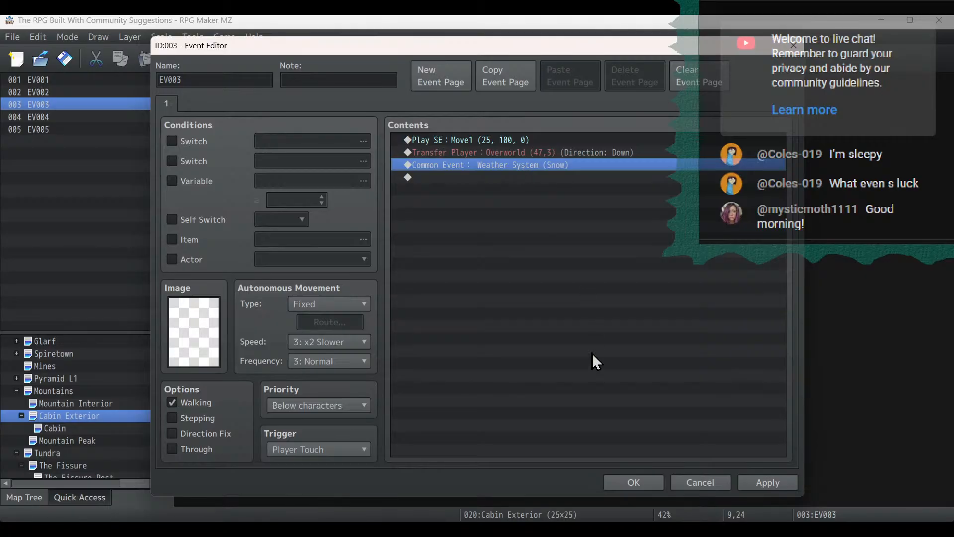
{"action": "left_click", "coordinate": [688, 481]}
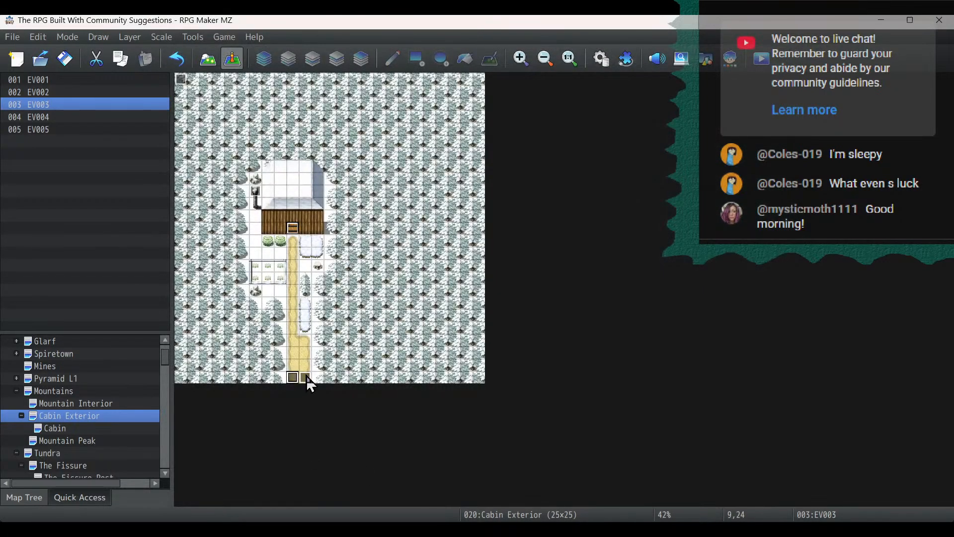
Paste the Weather System (Snow) call after the overworld transfer in Cabin Exterior's exit event EV004 at 10,24 and save it.
{"action": "double_click", "coordinate": [308, 379]}
{"action": "left_click", "coordinate": [491, 177]}
{"action": "key", "text": "ctrl+v"}
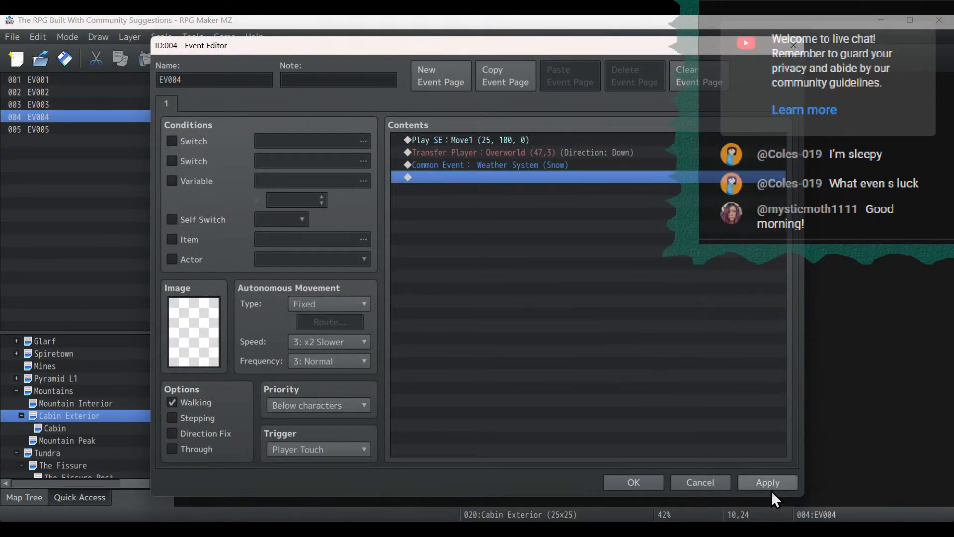
{"action": "left_click", "coordinate": [524, 168]}
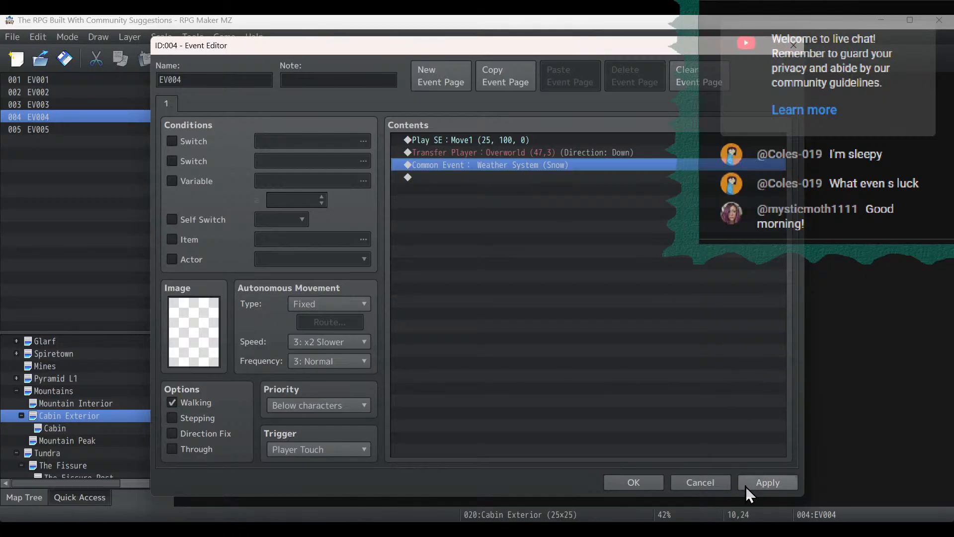
{"action": "left_click", "coordinate": [761, 483]}
{"action": "left_click", "coordinate": [634, 485]}
In the Mountains' exit event EV001 at 42,99, replace the Weather System call with the Weather System (Snow) common event and save it.
{"action": "left_click", "coordinate": [66, 393]}
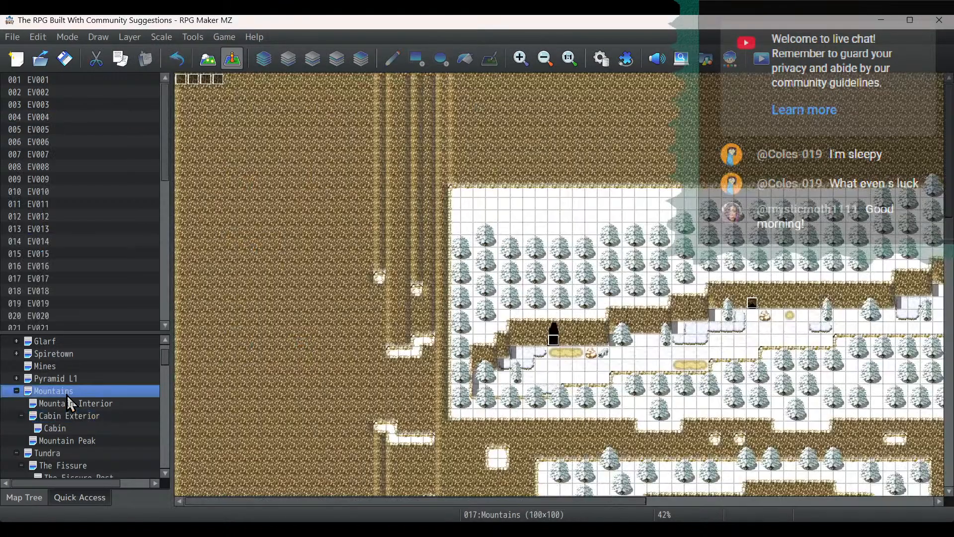
{"action": "scroll", "coordinate": [263, 362], "scroll_direction": "down", "scroll_amount": 5}
{"action": "scroll", "coordinate": [343, 334], "scroll_direction": "down", "scroll_amount": 8}
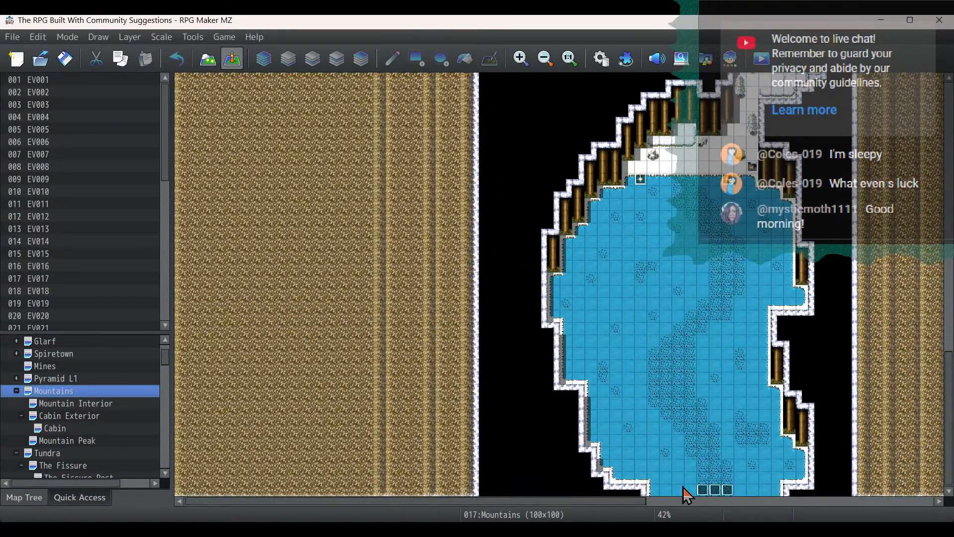
{"action": "double_click", "coordinate": [703, 490]}
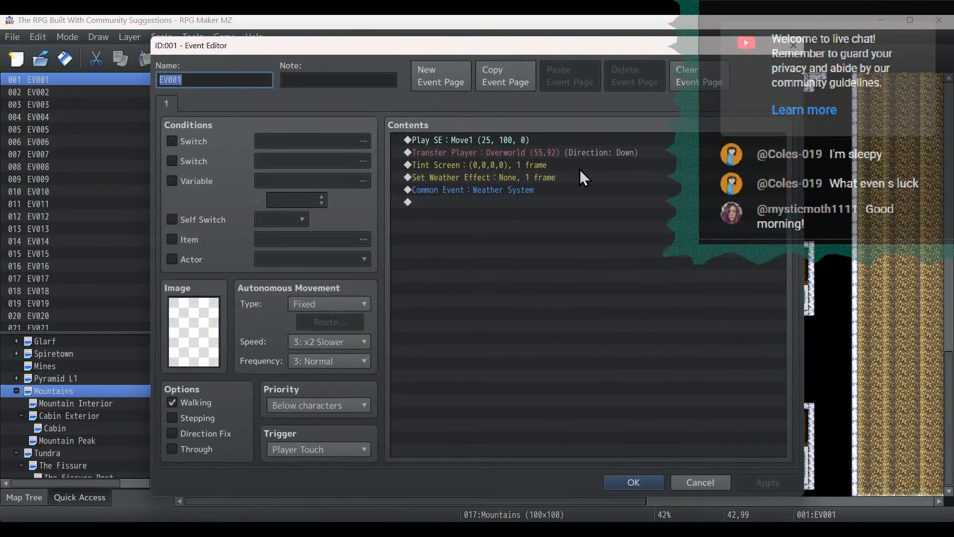
{"action": "left_click", "coordinate": [582, 190]}
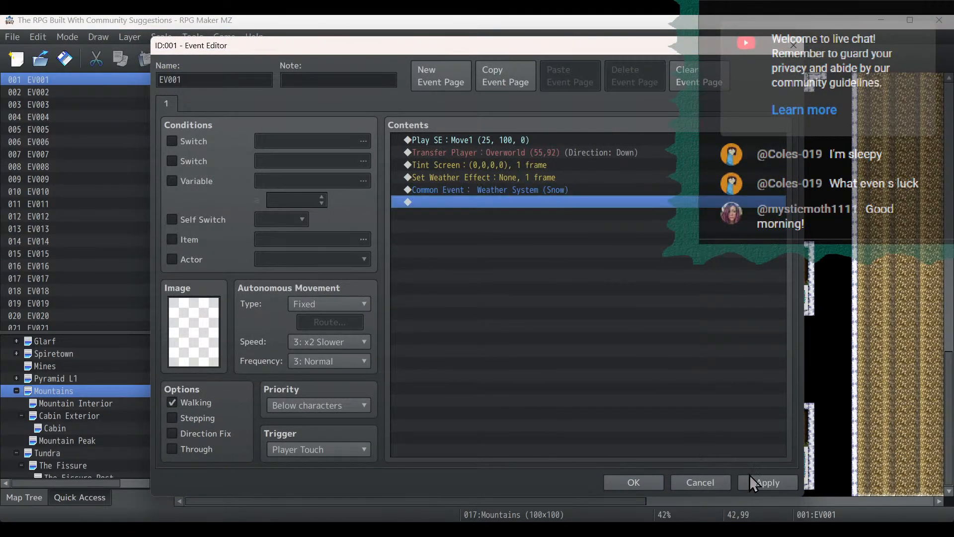
{"action": "left_click", "coordinate": [749, 476]}
{"action": "left_click", "coordinate": [641, 482]}
Replace the Weather System call with Weather System (Snow) in the Mountains' exit event EV002 at 43,99 and save it.
{"action": "double_click", "coordinate": [715, 490]}
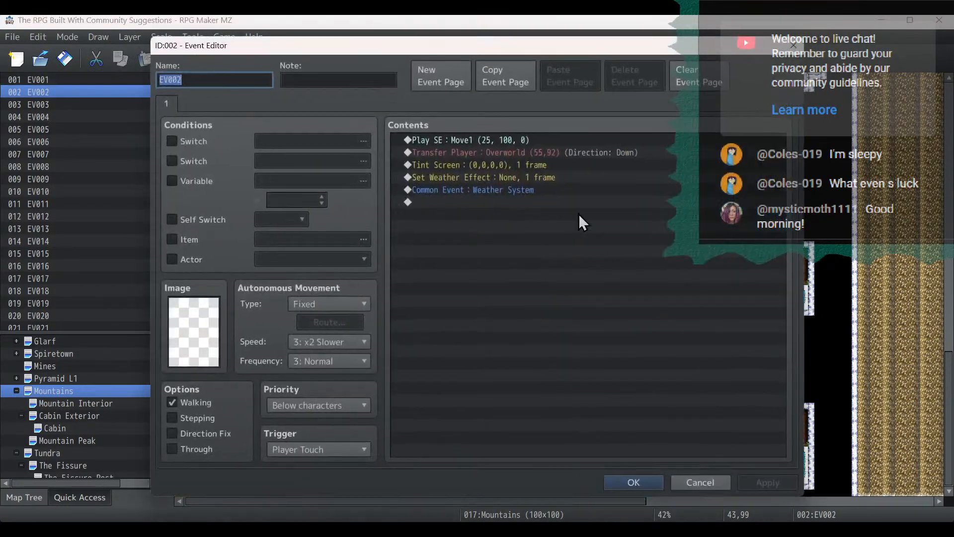
{"action": "left_click", "coordinate": [557, 189]}
{"action": "key", "text": "Delete"}
{"action": "key", "text": "ctrl+v"}
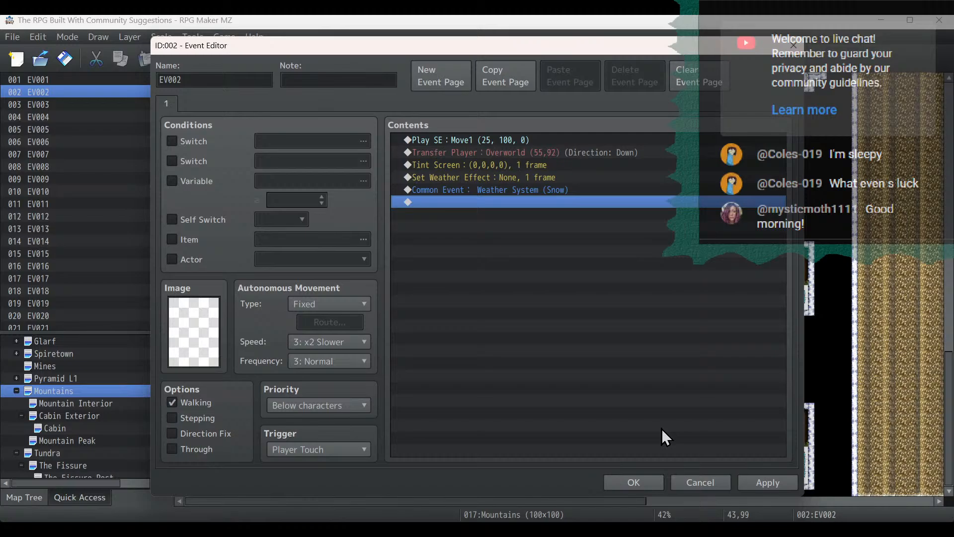
{"action": "left_click", "coordinate": [767, 482]}
{"action": "left_click", "coordinate": [630, 484]}
Replace the Weather System call with Weather System (Snow) in the Mountains' exit event EV003 at 44,99 and save it.
{"action": "left_click", "coordinate": [727, 489]}
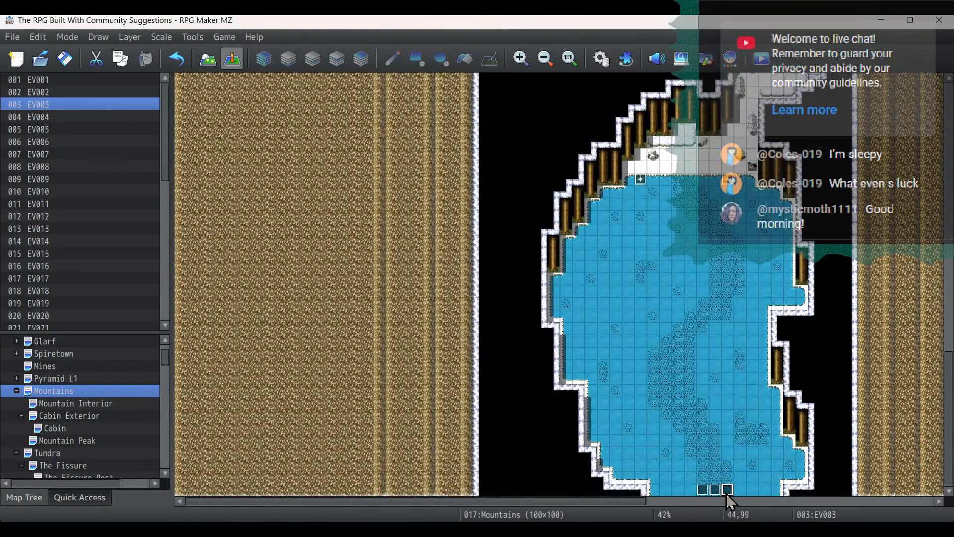
{"action": "double_click", "coordinate": [727, 491]}
{"action": "left_click", "coordinate": [537, 189]}
{"action": "key", "text": "Delete"}
{"action": "key", "text": "ctrl+v"}
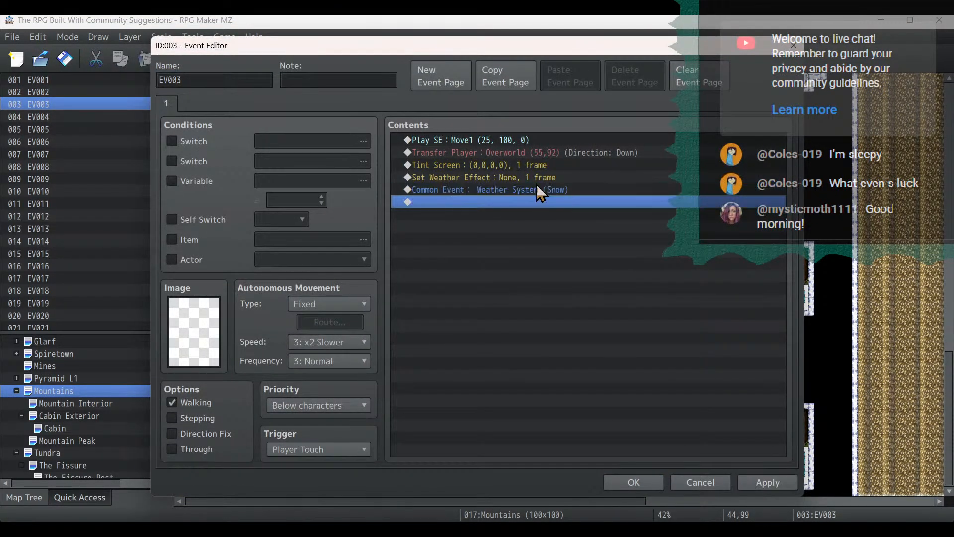
{"action": "left_click", "coordinate": [768, 483]}
{"action": "left_click", "coordinate": [642, 482]}
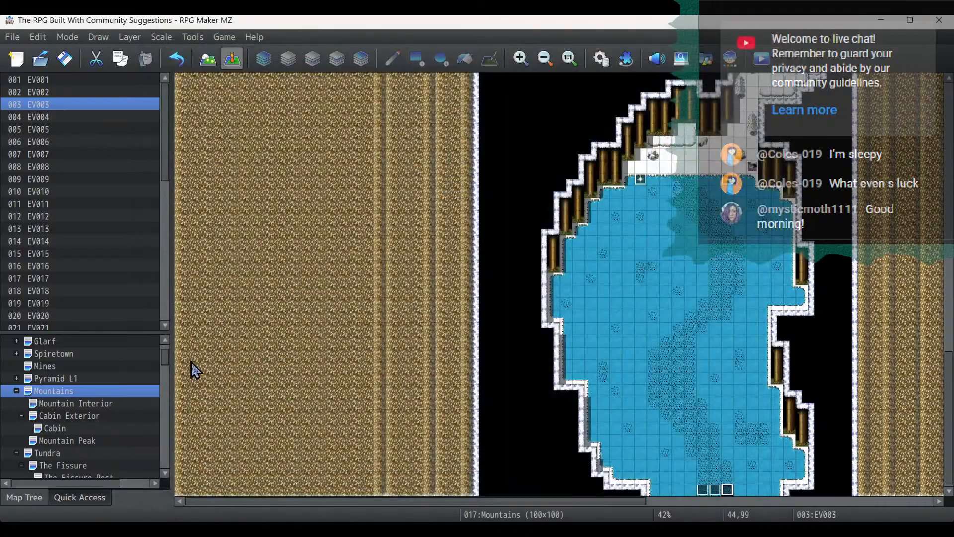
Look over Mountain Interior and the Tundra map, and review the three event pages of the Tundra's exit event EV027 at 68,98.
{"action": "left_click", "coordinate": [98, 404]}
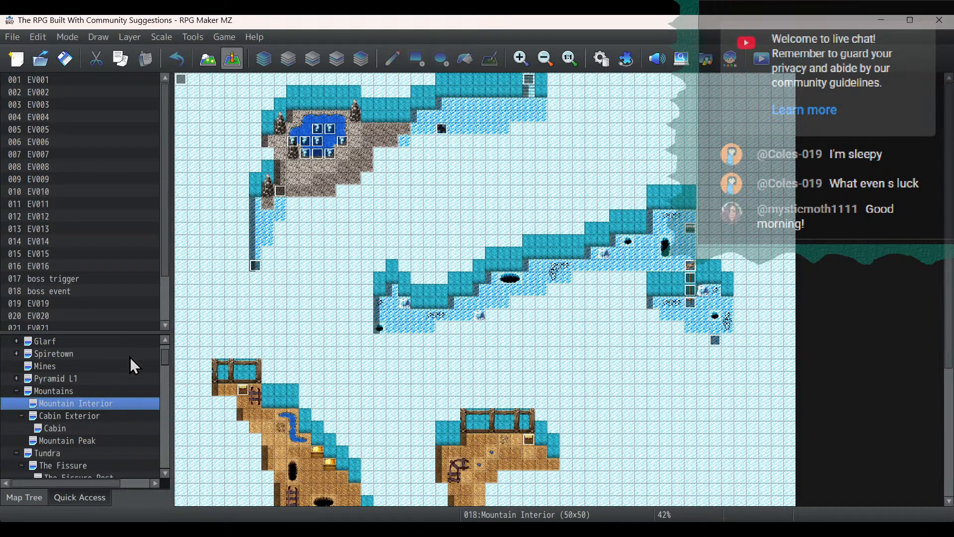
{"action": "left_click", "coordinate": [20, 391]}
{"action": "left_click", "coordinate": [45, 403]}
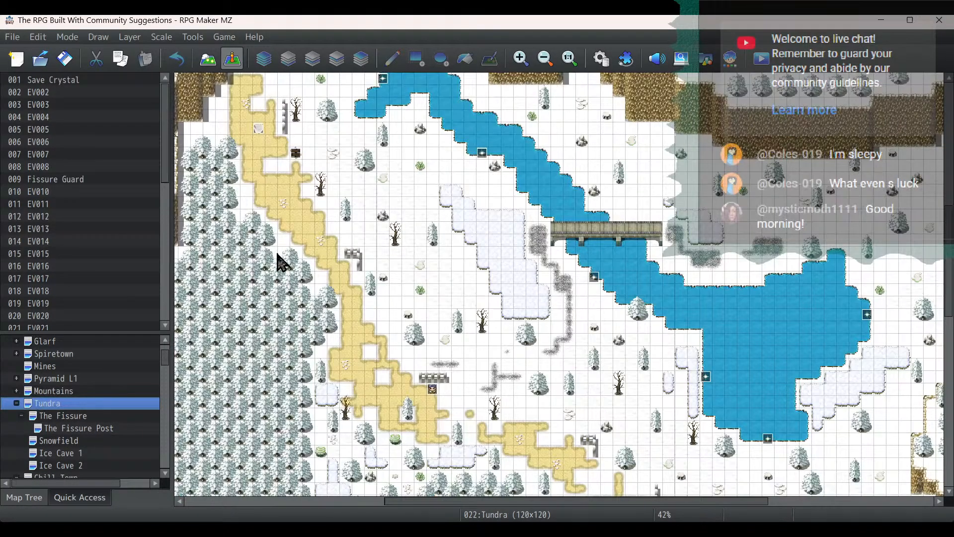
{"action": "scroll", "coordinate": [341, 239], "scroll_direction": "up", "scroll_amount": 5}
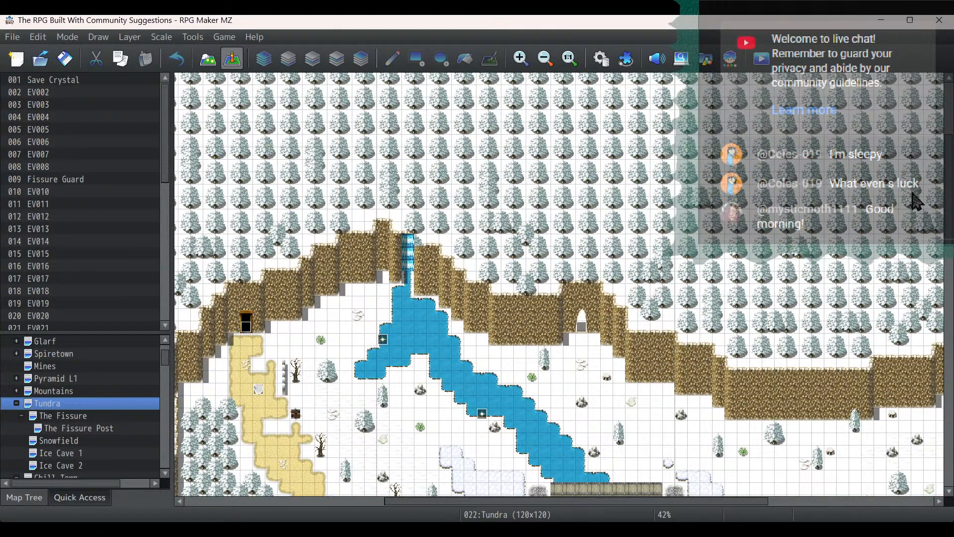
{"action": "scroll", "coordinate": [924, 328], "scroll_direction": "down", "scroll_amount": 15}
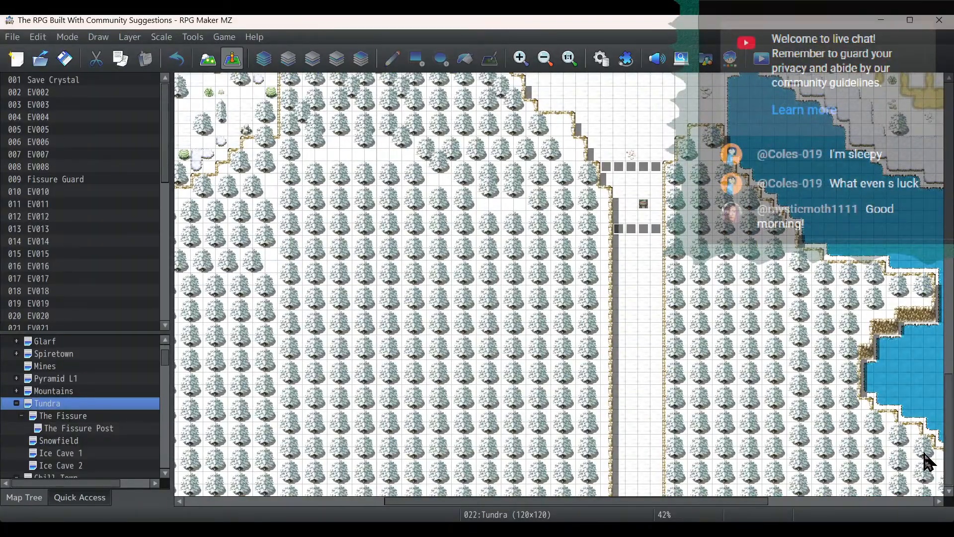
{"action": "double_click", "coordinate": [634, 237]}
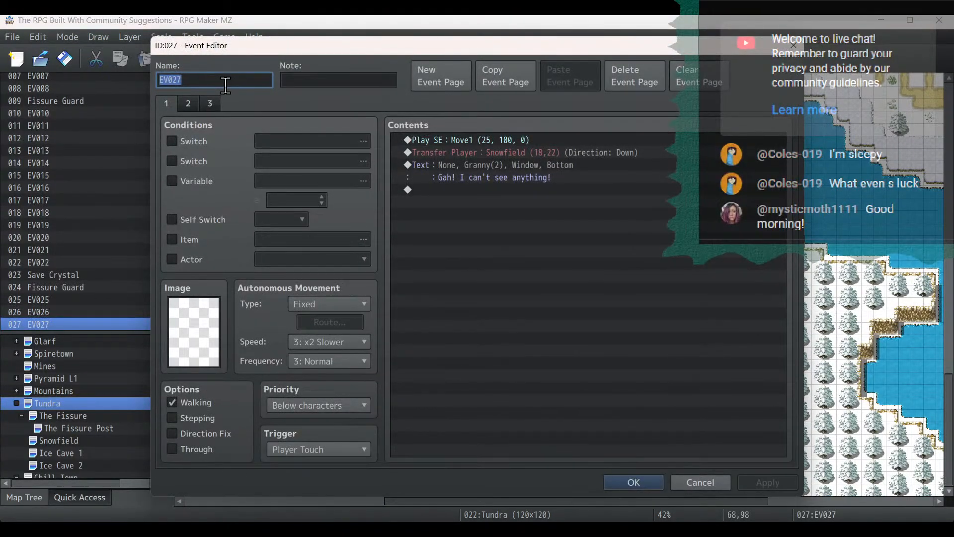
{"action": "left_click", "coordinate": [189, 102]}
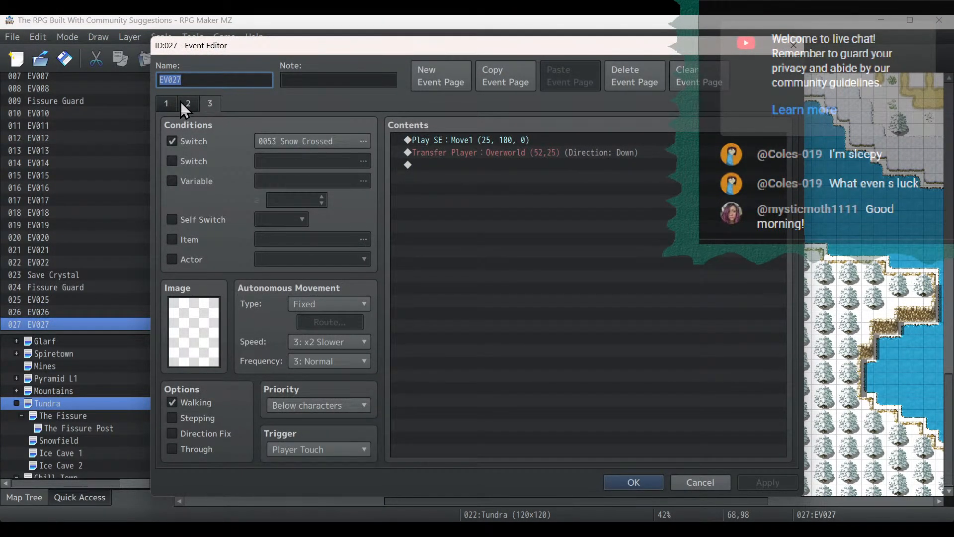
{"action": "left_click", "coordinate": [174, 103]}
{"action": "left_click", "coordinate": [187, 103]}
{"action": "left_click", "coordinate": [218, 104]}
Paste the Weather System (Snow) call after the overworld transfer on page 3 of the Tundra's EV027 and save it.
{"action": "left_click", "coordinate": [524, 167]}
{"action": "key", "text": "ctrl+v"}
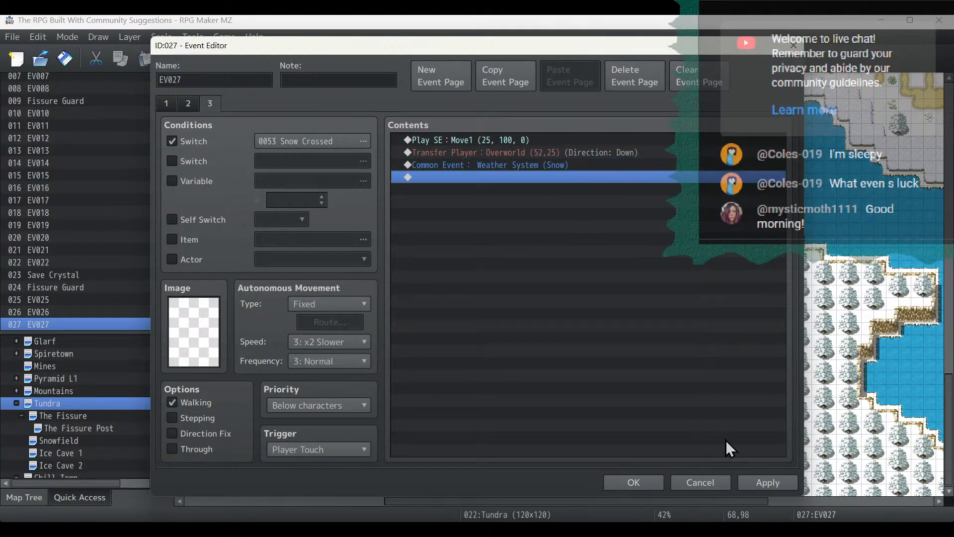
{"action": "left_click", "coordinate": [754, 483]}
{"action": "left_click", "coordinate": [625, 482]}
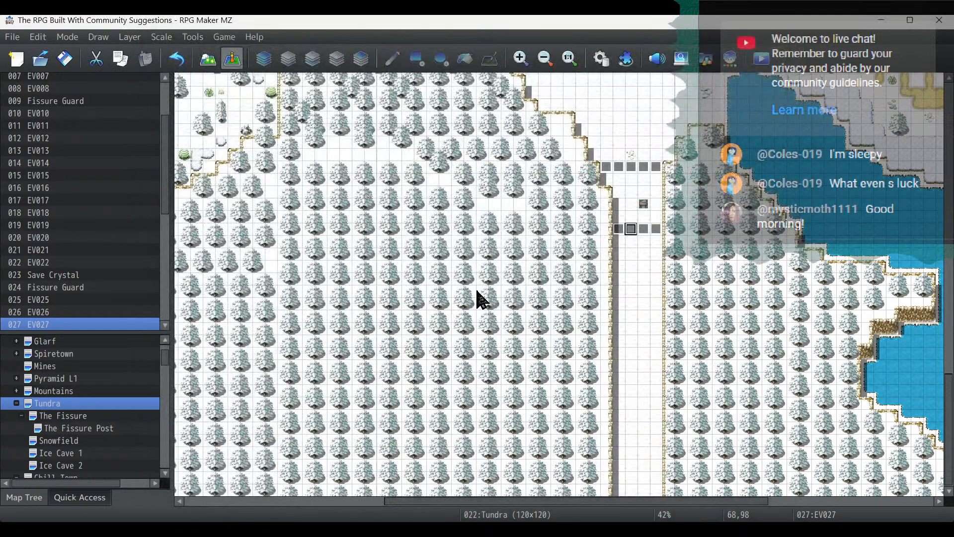
Paste the Weather System (Snow) call after the overworld transfer on page 3 of the Tundra's exit event EV026 at 67,98 and save it.
{"action": "double_click", "coordinate": [618, 230]}
{"action": "left_click", "coordinate": [209, 103]}
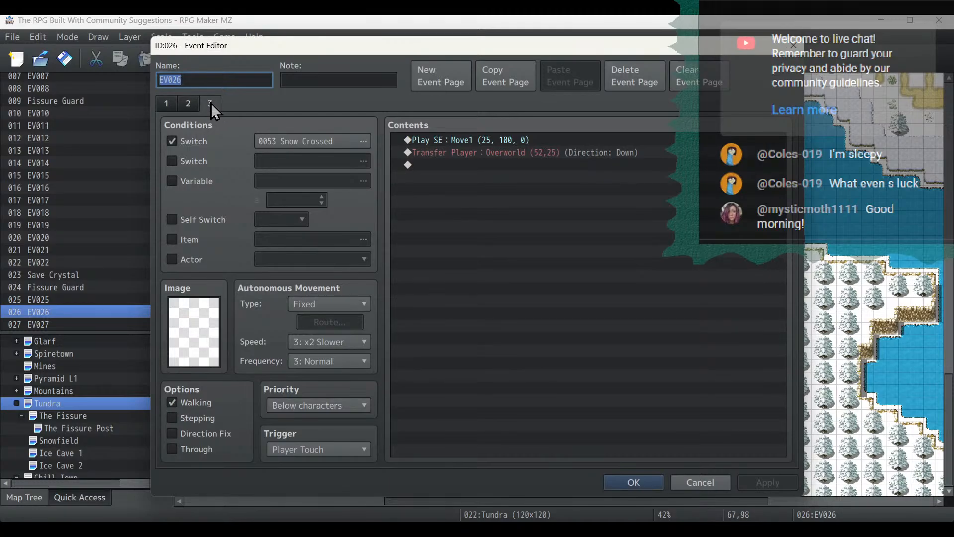
{"action": "left_click", "coordinate": [486, 231]}
{"action": "key", "text": "ctrl+v"}
{"action": "left_click", "coordinate": [776, 483]}
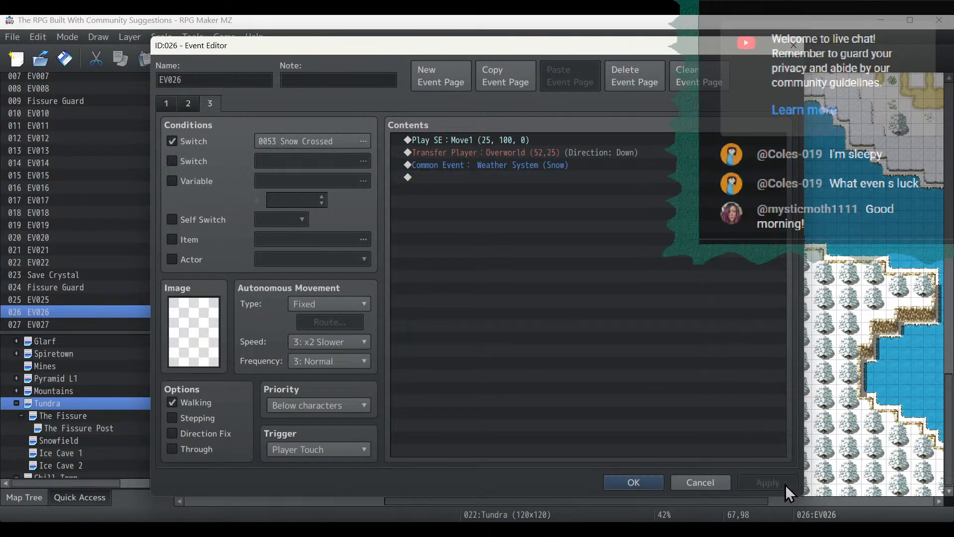
{"action": "left_click", "coordinate": [646, 482]}
Paste the Weather System (Snow) call after the overworld transfer on page 3 of the Tundra's exit event EV028 at 69,98 and save it.
{"action": "left_click", "coordinate": [643, 231]}
{"action": "key", "text": "ctrl+v"}
{"action": "double_click", "coordinate": [644, 231]}
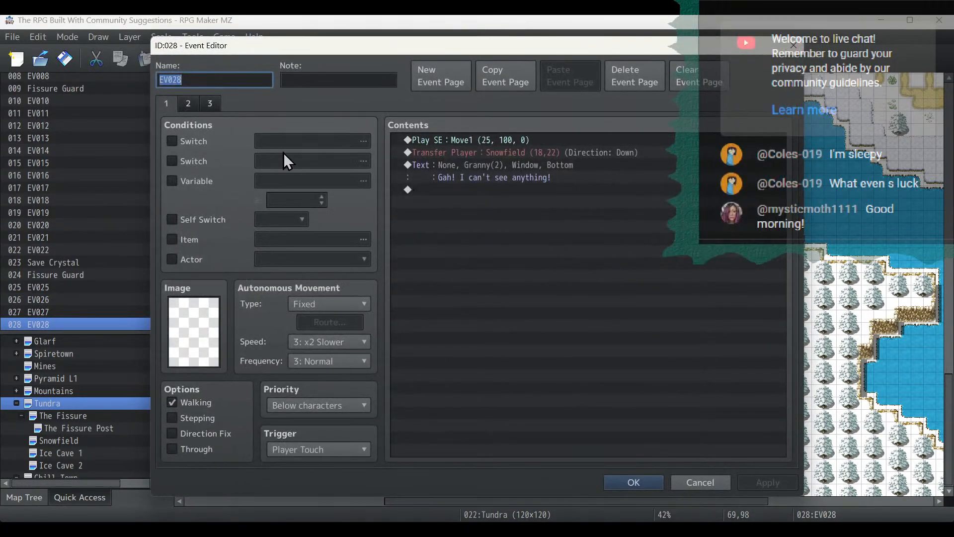
{"action": "left_click", "coordinate": [210, 103]}
{"action": "left_click", "coordinate": [547, 255]}
{"action": "key", "text": "ctrl+v"}
{"action": "left_click", "coordinate": [780, 485]}
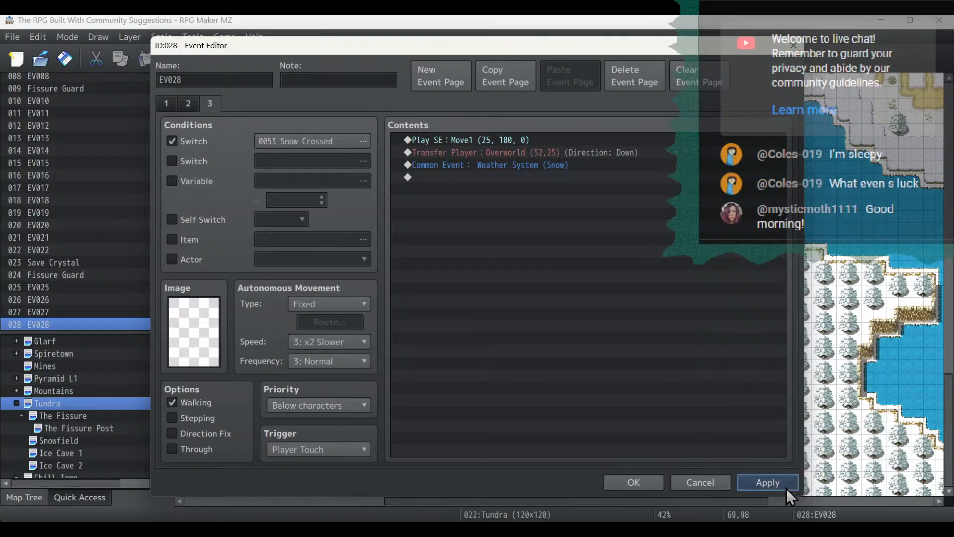
{"action": "left_click", "coordinate": [636, 481]}
Paste the Weather System (Snow) call after the overworld transfer on page 3 of the Tundra's exit event EV029 at 70,98 and save it.
{"action": "left_click", "coordinate": [656, 229]}
{"action": "key", "text": "ctrl+v"}
{"action": "double_click", "coordinate": [656, 228]}
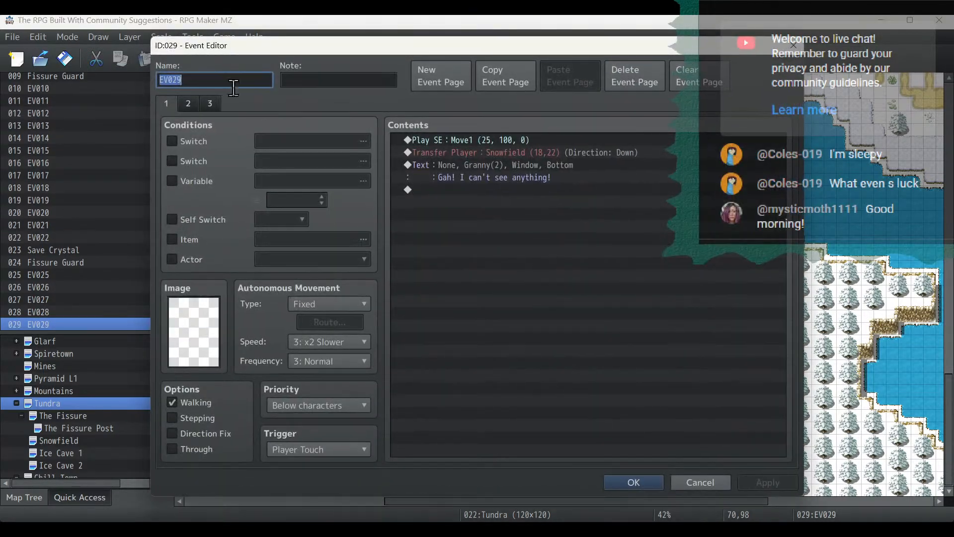
{"action": "left_click", "coordinate": [209, 103]}
{"action": "left_click", "coordinate": [541, 244]}
{"action": "key", "text": "ctrl+v"}
{"action": "left_click", "coordinate": [743, 481]}
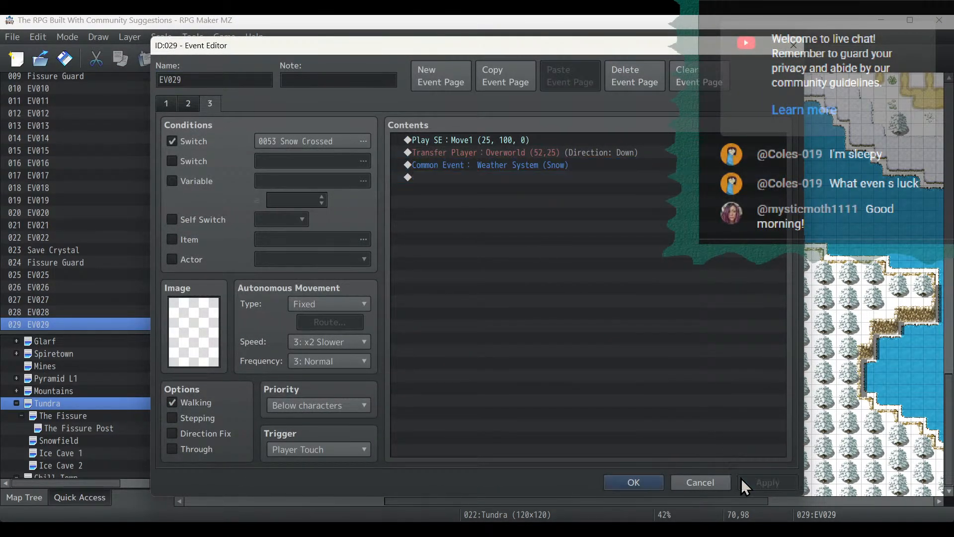
{"action": "left_click", "coordinate": [631, 482]}
In The Fissure Post's exit event EV001 at 32,29, paste the Weather System (Snow) call into page 3's The World Map choice and save it.
{"action": "left_click", "coordinate": [133, 415]}
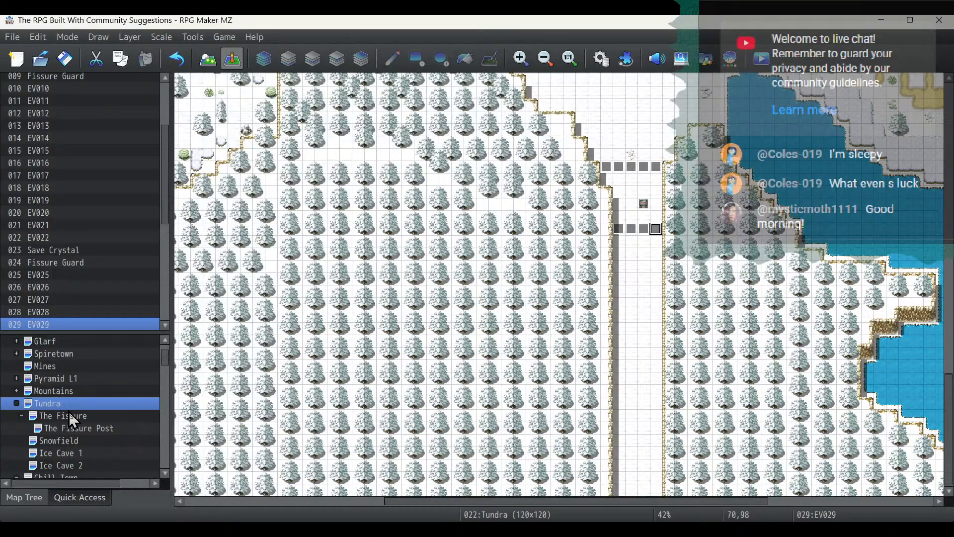
{"action": "scroll", "coordinate": [337, 293], "scroll_direction": "down", "scroll_amount": 5}
{"action": "scroll", "coordinate": [336, 292], "scroll_direction": "down", "scroll_amount": 2}
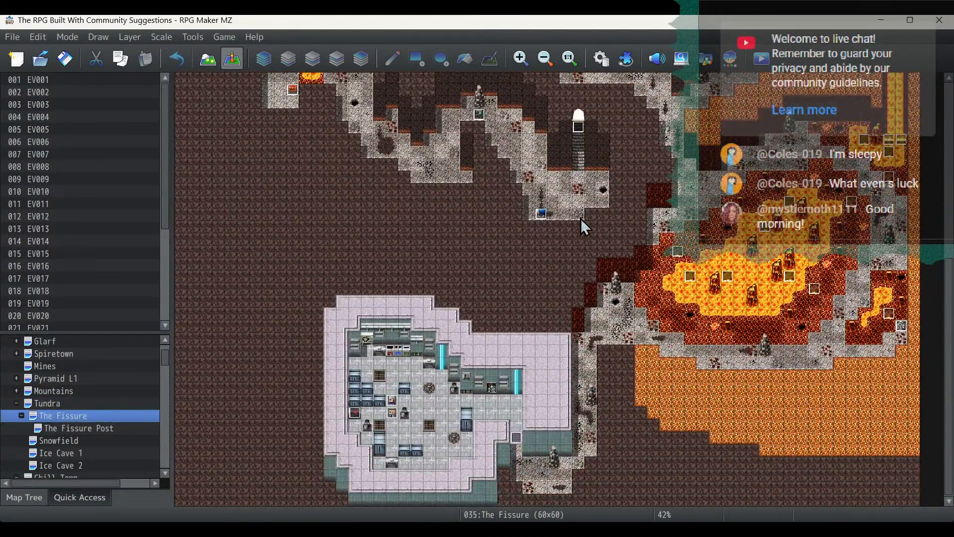
{"action": "scroll", "coordinate": [583, 237], "scroll_direction": "up", "scroll_amount": 2}
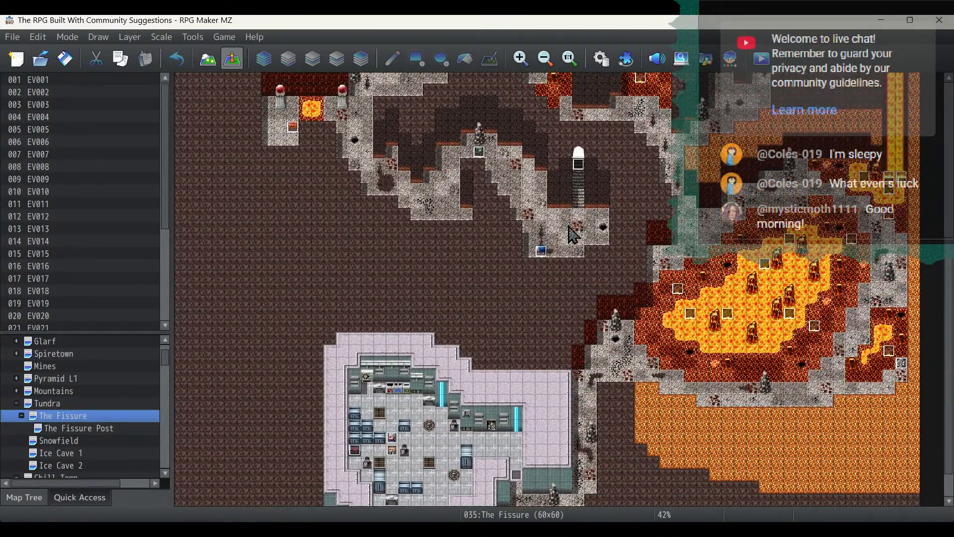
{"action": "left_click", "coordinate": [102, 427]}
{"action": "double_click", "coordinate": [583, 368]}
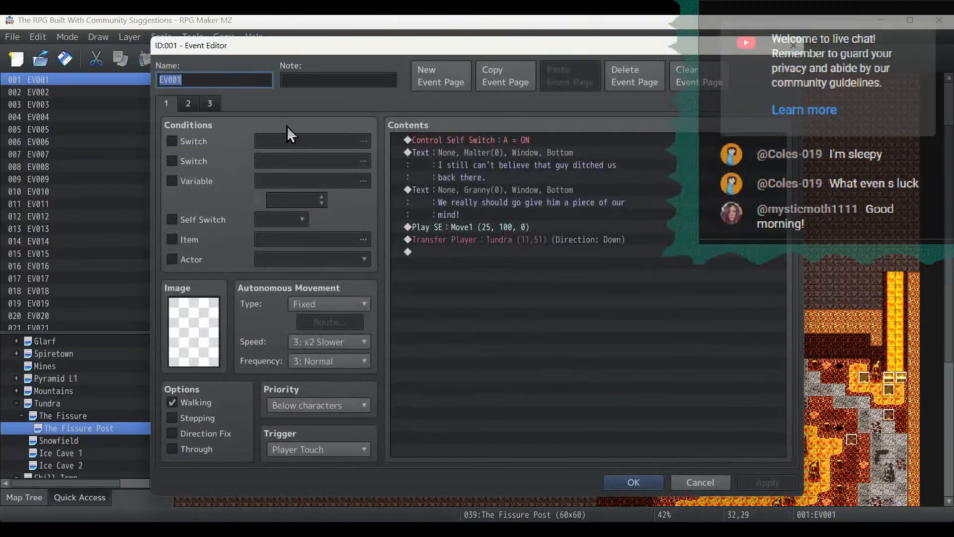
{"action": "left_click", "coordinate": [193, 105]}
{"action": "left_click", "coordinate": [210, 103]}
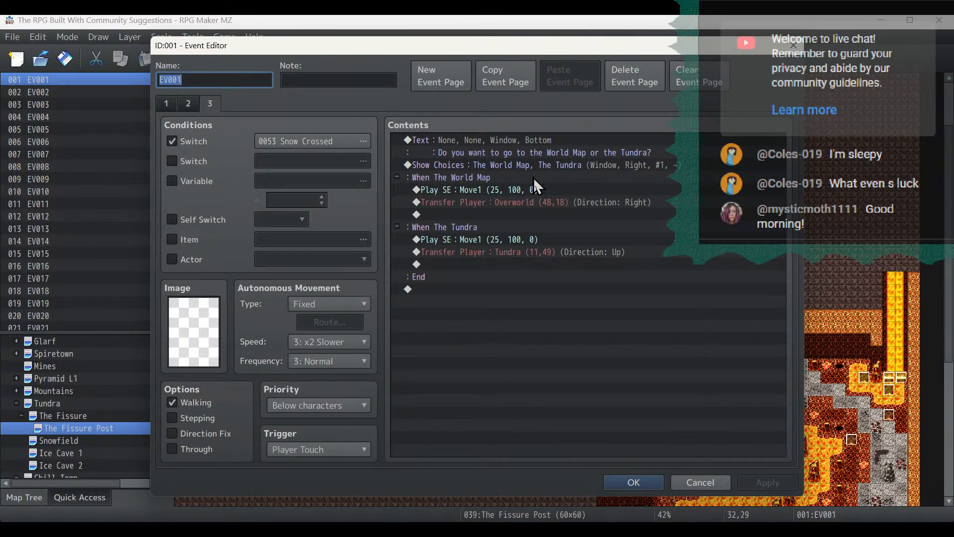
{"action": "left_click", "coordinate": [556, 214]}
{"action": "key", "text": "ctrl+v"}
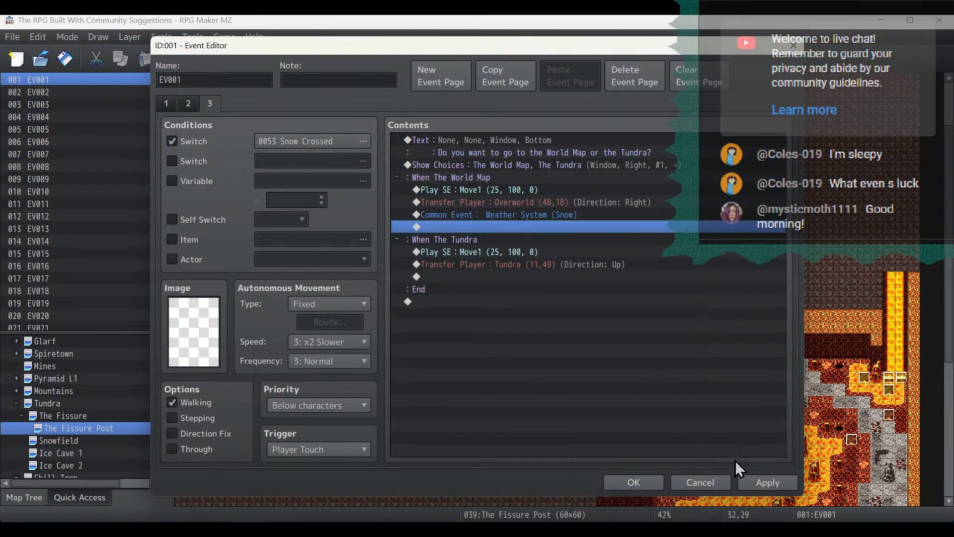
{"action": "left_click", "coordinate": [768, 482]}
{"action": "left_click", "coordinate": [645, 481]}
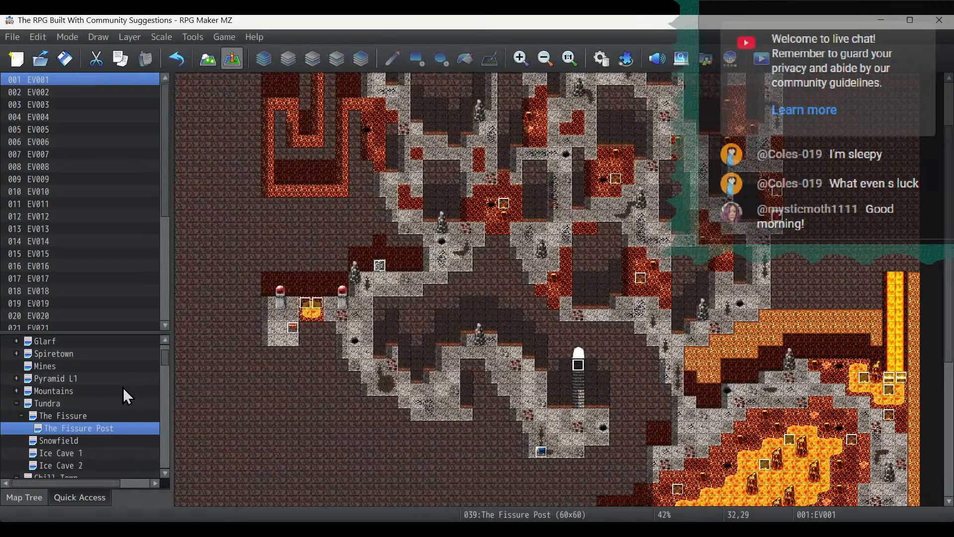
Check Snowfield, Ice Cave 1's exit event EV047 at 22,21 and Ice Cave 2 for overworld transfers, and open the Chill Town map.
{"action": "left_click", "coordinate": [73, 441]}
{"action": "left_click", "coordinate": [73, 453]}
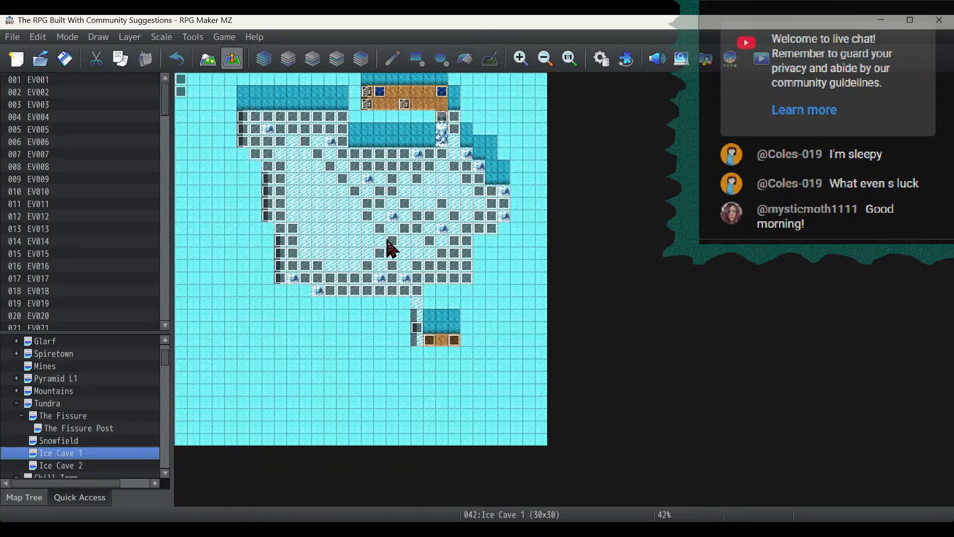
{"action": "double_click", "coordinate": [454, 343]}
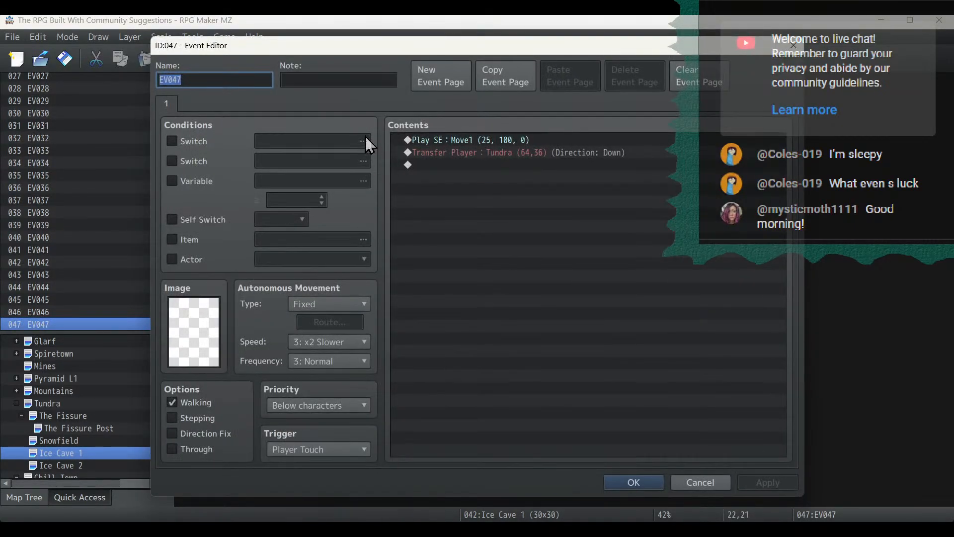
{"action": "left_click", "coordinate": [636, 482]}
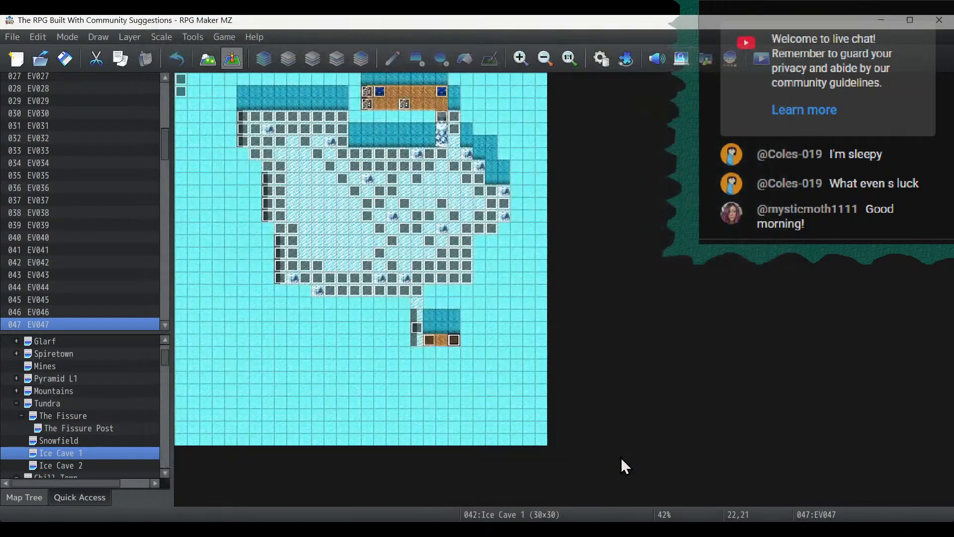
{"action": "left_click", "coordinate": [94, 466]}
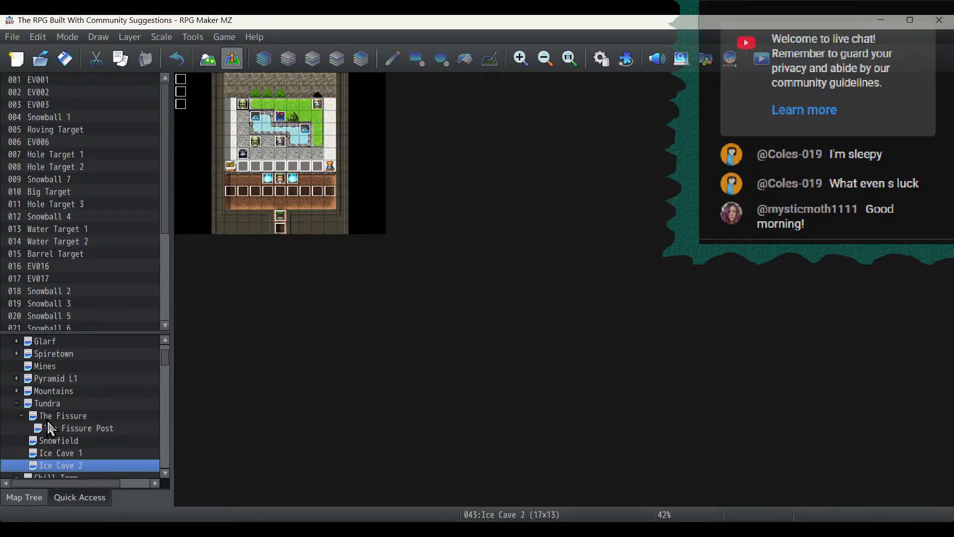
{"action": "left_click", "coordinate": [16, 402]}
{"action": "left_click", "coordinate": [56, 416]}
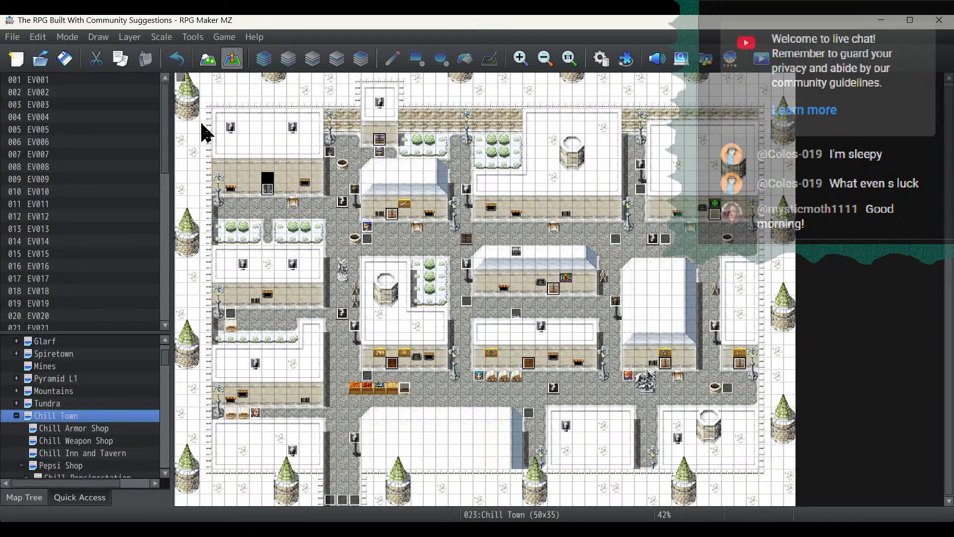
Check that Chill Town's autorun event EV051 at 0,0 resets the weather.
{"action": "left_click", "coordinate": [181, 78]}
{"action": "double_click", "coordinate": [180, 79]}
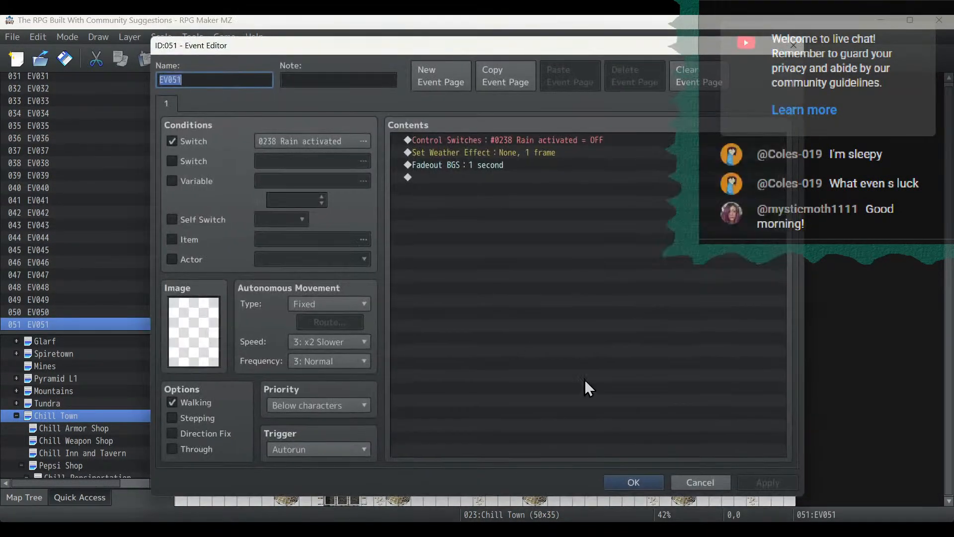
{"action": "left_click", "coordinate": [694, 480]}
Paste the Weather System (Snow) call into The World Map choice on page 2 of Chill Town's exit event EV019 at 12,34 and save it.
{"action": "double_click", "coordinate": [330, 503]}
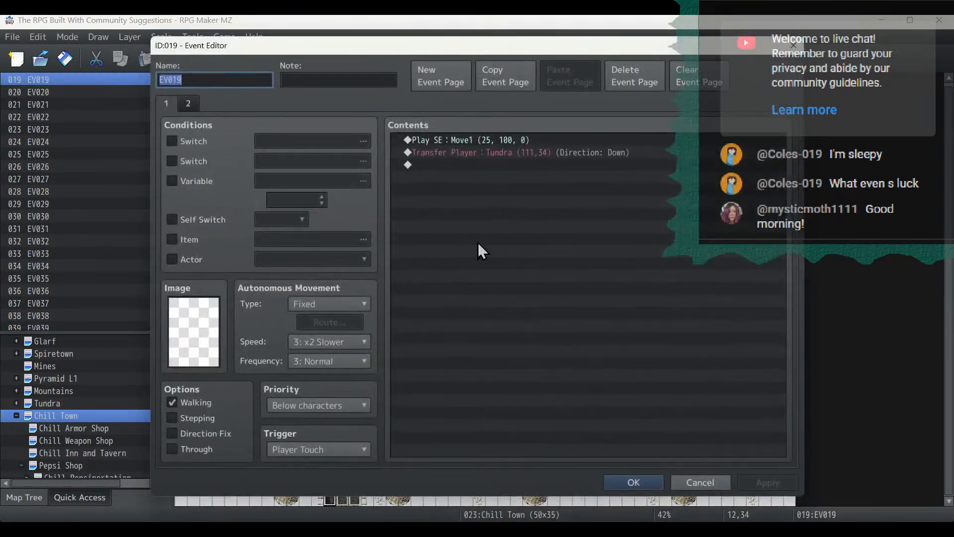
{"action": "left_click", "coordinate": [188, 105]}
{"action": "left_click", "coordinate": [537, 210]}
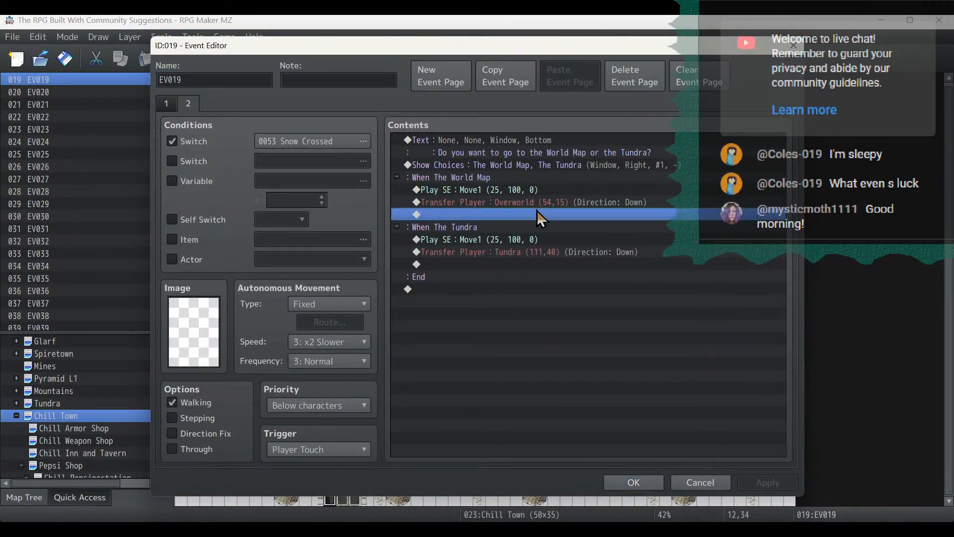
{"action": "key", "text": "ctrl+v"}
{"action": "left_click", "coordinate": [781, 482]}
{"action": "left_click", "coordinate": [617, 487]}
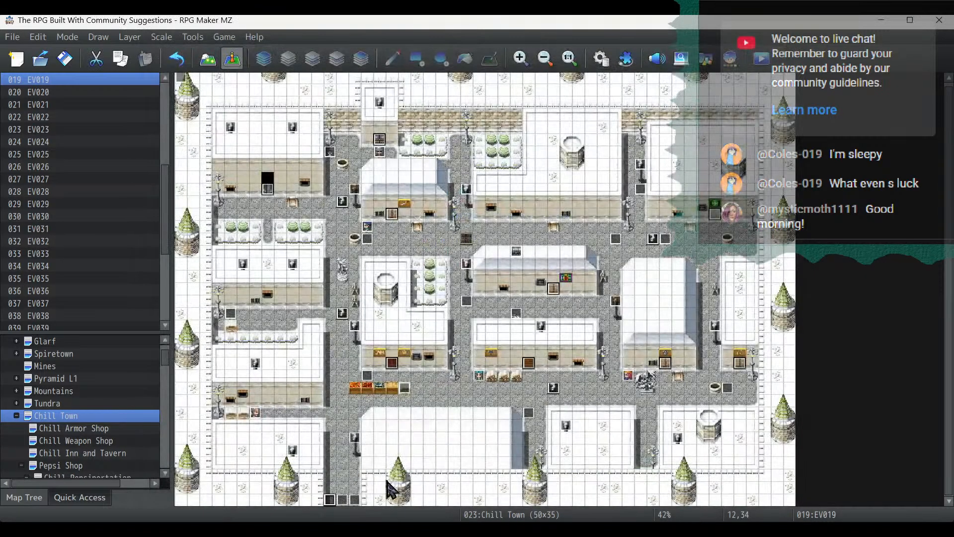
Paste the Weather System (Snow) call into The World Map choice on page 2 of exit event EV020 at 13,34 and save it.
{"action": "double_click", "coordinate": [342, 502]}
{"action": "left_click", "coordinate": [191, 106]}
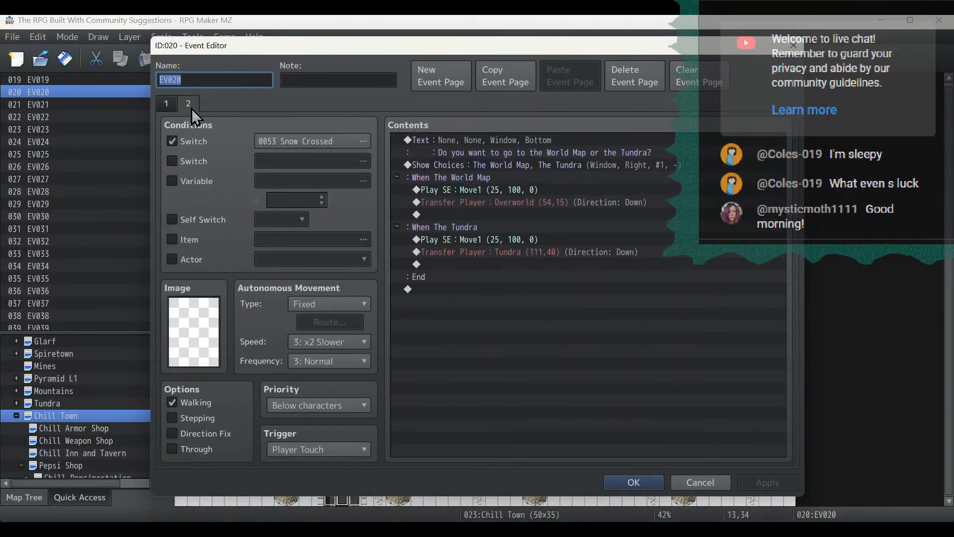
{"action": "left_click", "coordinate": [553, 205]}
{"action": "left_click", "coordinate": [551, 215]}
{"action": "key", "text": "ctrl+v"}
{"action": "left_click", "coordinate": [753, 482]}
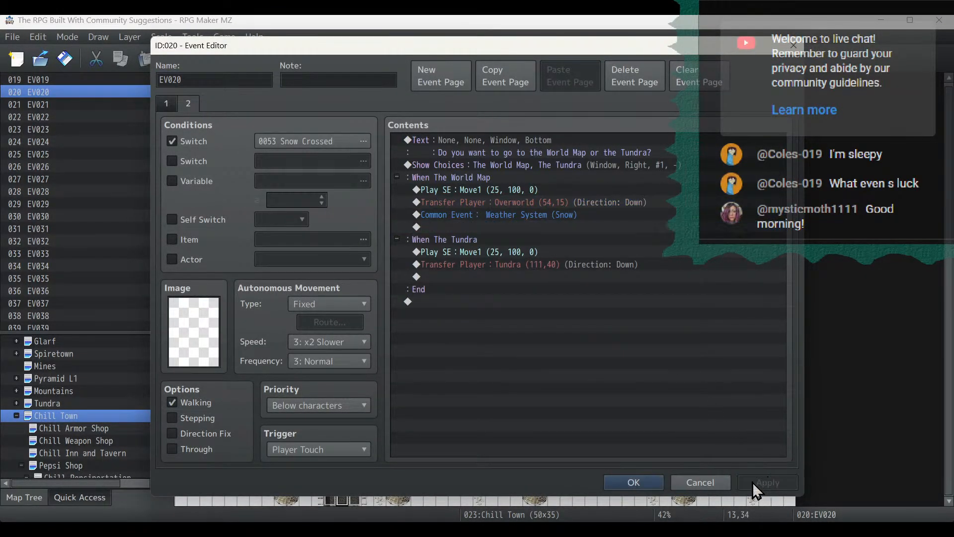
{"action": "left_click", "coordinate": [634, 482]}
Paste the Weather System (Snow) call into The World Map choice on page 2 of exit event EV021 at 14,34 and save it.
{"action": "double_click", "coordinate": [352, 501]}
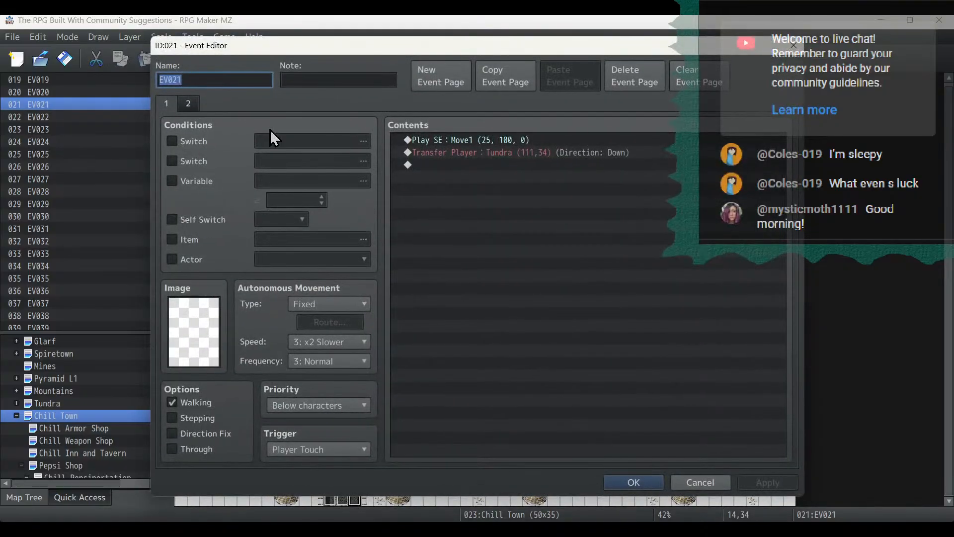
{"action": "left_click", "coordinate": [189, 104]}
{"action": "left_click", "coordinate": [476, 214]}
{"action": "key", "text": "ctrl+v"}
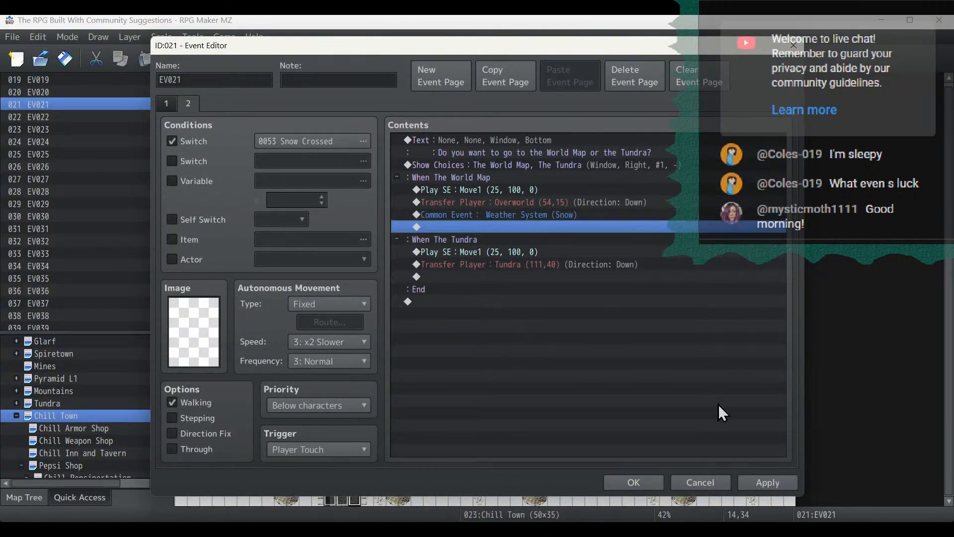
{"action": "left_click", "coordinate": [765, 482]}
{"action": "left_click", "coordinate": [627, 482]}
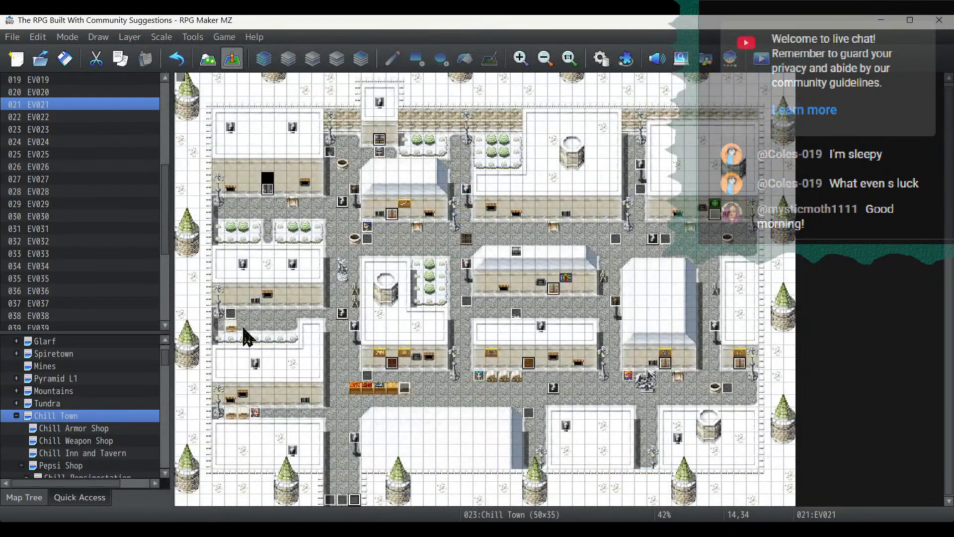
Expand the Tundra maps and check the weather reset in The Fissure Post's event EV023 at 0,0.
{"action": "left_click", "coordinate": [20, 403]}
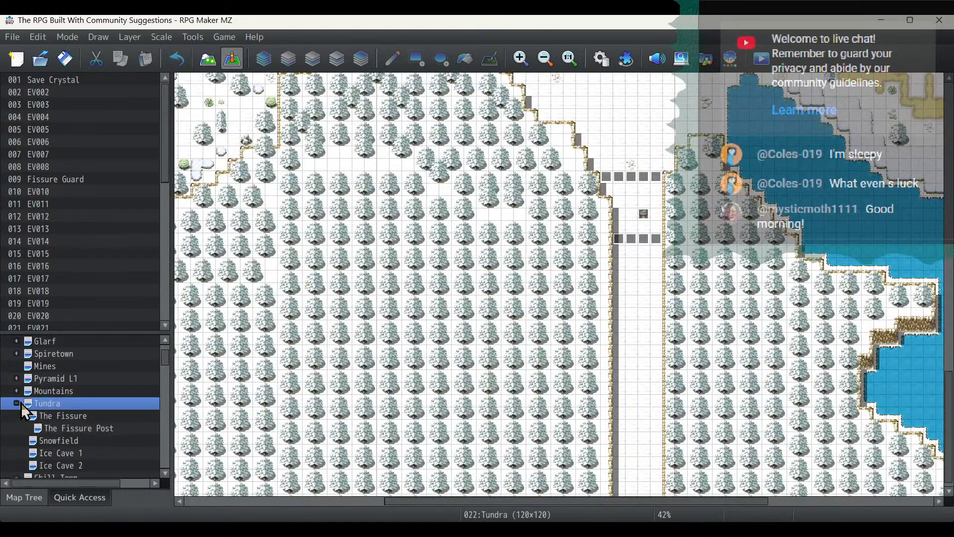
{"action": "left_click", "coordinate": [42, 416]}
{"action": "left_click", "coordinate": [103, 428]}
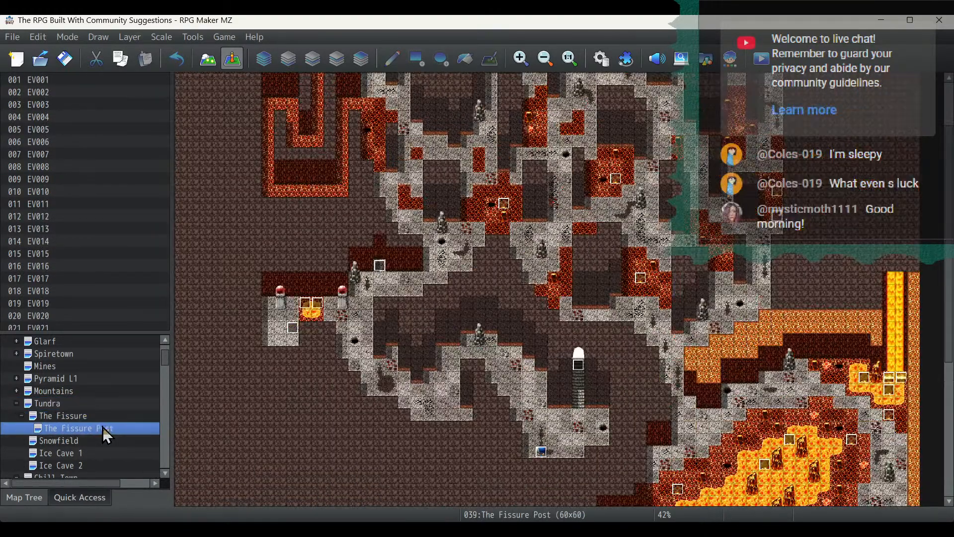
{"action": "scroll", "coordinate": [243, 253], "scroll_direction": "up", "scroll_amount": 3}
{"action": "double_click", "coordinate": [181, 85]}
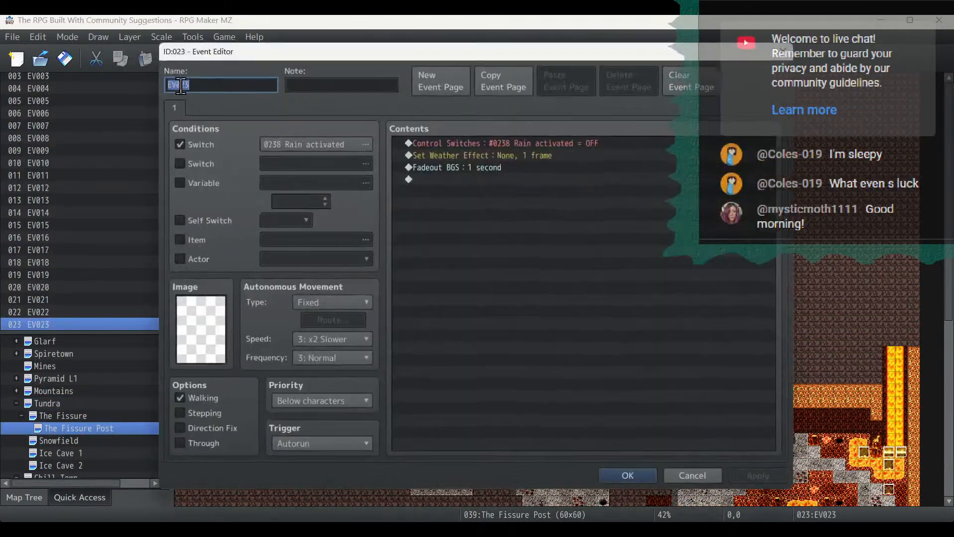
{"action": "left_click", "coordinate": [676, 478]}
Check the weather reset events at 0,0 in Ice Cave 1 (EV057) and Ice Cave 2 (EV001).
{"action": "left_click", "coordinate": [52, 454]}
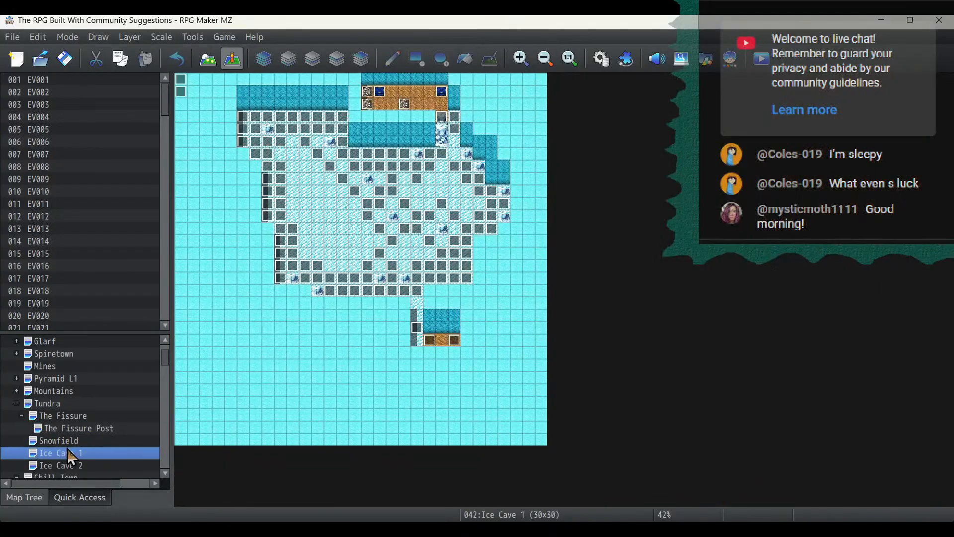
{"action": "left_click", "coordinate": [71, 443]}
{"action": "left_click", "coordinate": [71, 455]}
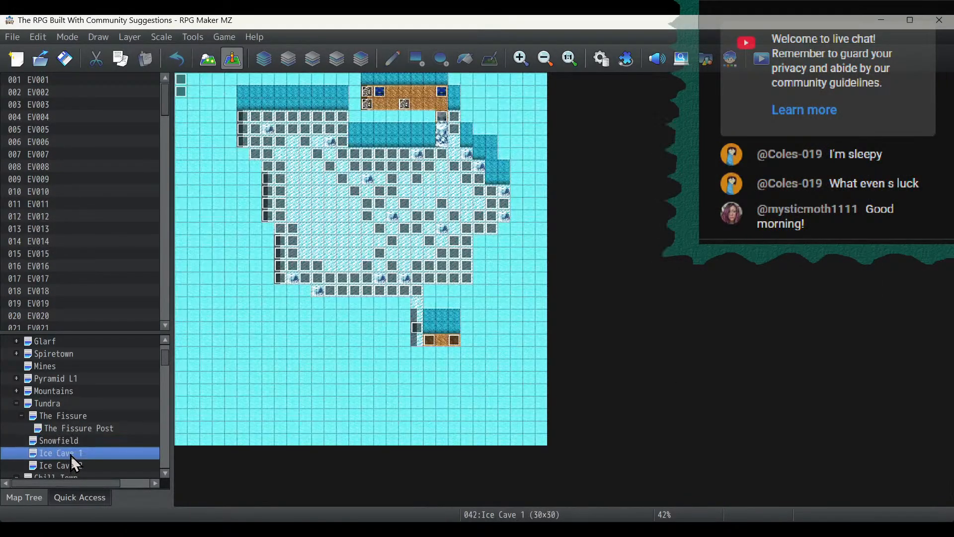
{"action": "double_click", "coordinate": [181, 81]}
{"action": "left_click", "coordinate": [710, 485]}
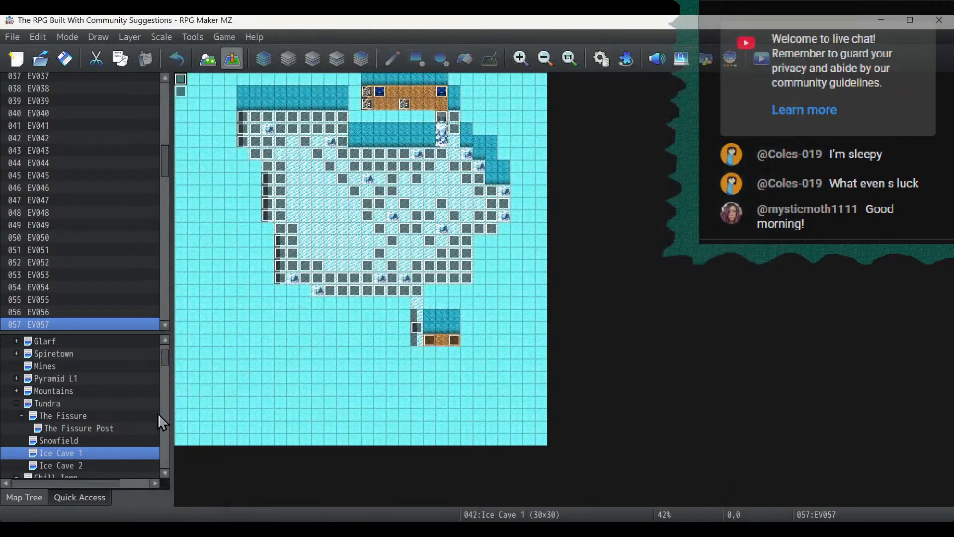
{"action": "left_click", "coordinate": [52, 466]}
{"action": "double_click", "coordinate": [186, 77]}
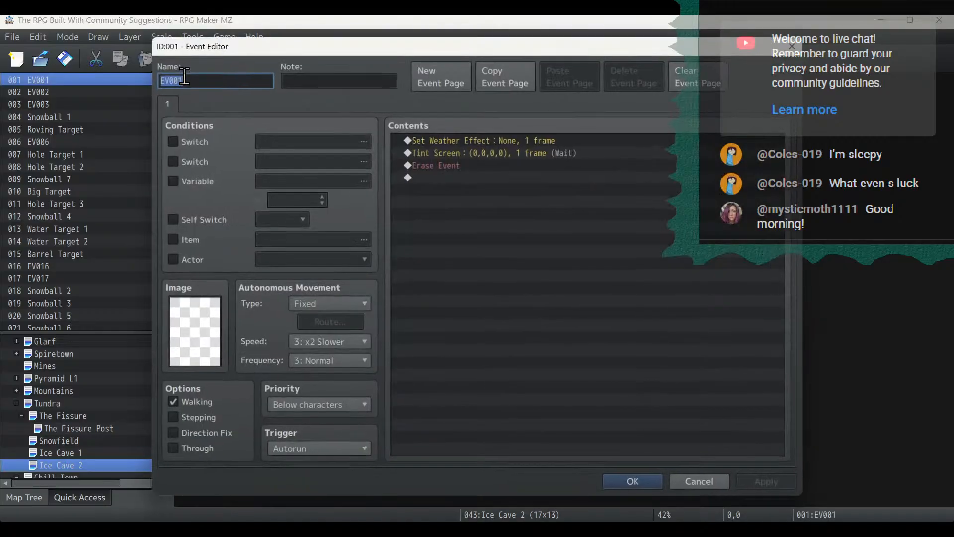
{"action": "left_click", "coordinate": [691, 483]}
Return to the Chill Town map and recheck the weather reset in event EV051 at 0,0.
{"action": "scroll", "coordinate": [64, 413], "scroll_direction": "down", "scroll_amount": 2}
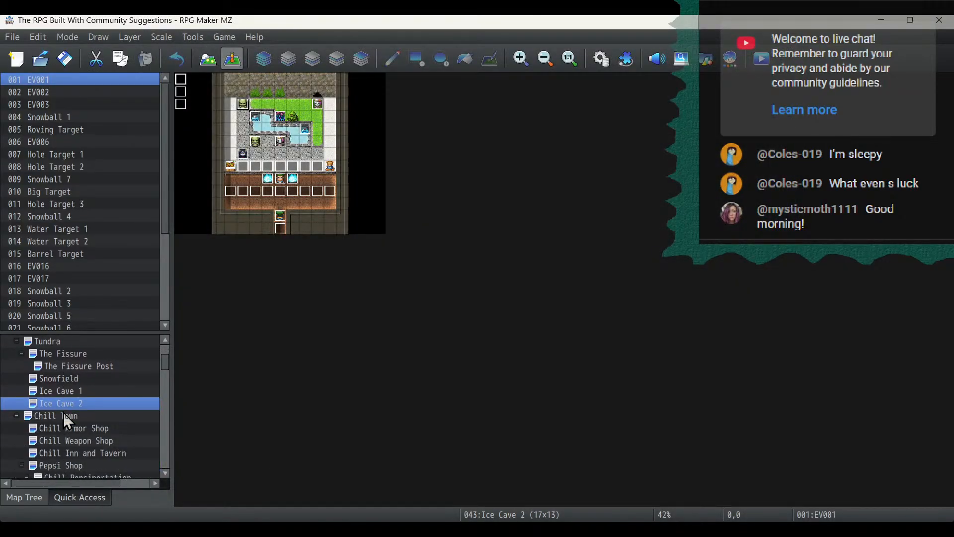
{"action": "left_click", "coordinate": [56, 415]}
{"action": "double_click", "coordinate": [183, 79]}
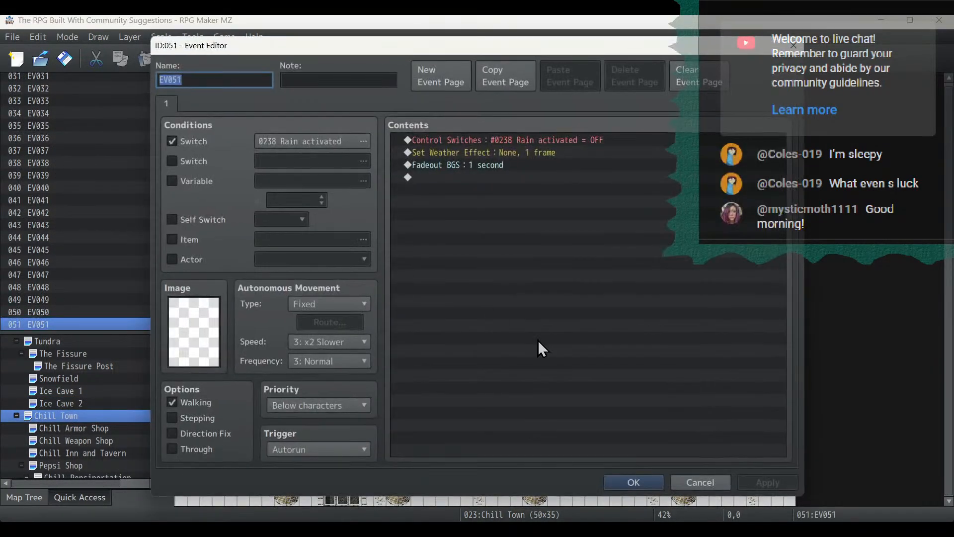
{"action": "left_click", "coordinate": [674, 478]}
Collapse the Tundra and ACT 1 map branches and open ACT 2's Water Tunnel North Exterior map.
{"action": "scroll", "coordinate": [54, 389], "scroll_direction": "up", "scroll_amount": 2}
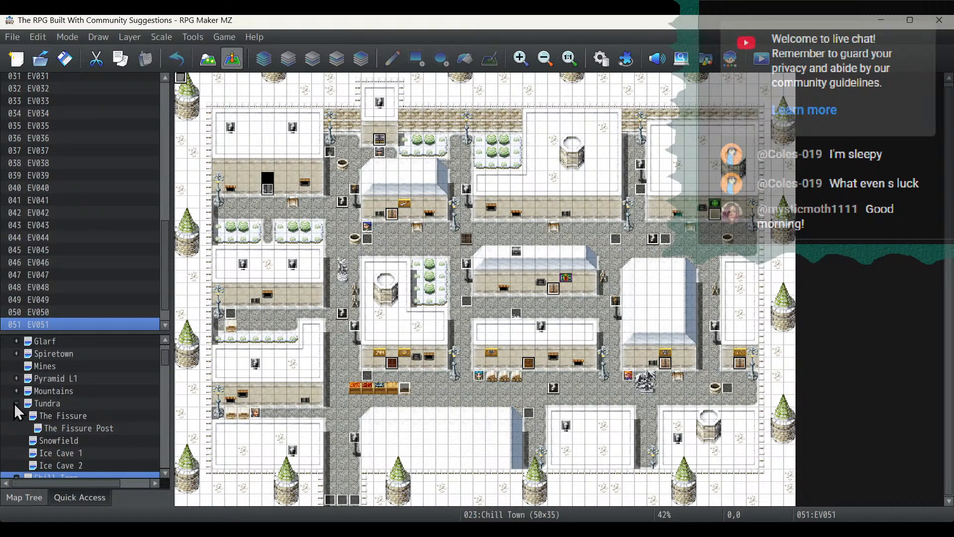
{"action": "scroll", "coordinate": [19, 413], "scroll_direction": "down", "scroll_amount": 6}
{"action": "scroll", "coordinate": [42, 423], "scroll_direction": "up", "scroll_amount": 3}
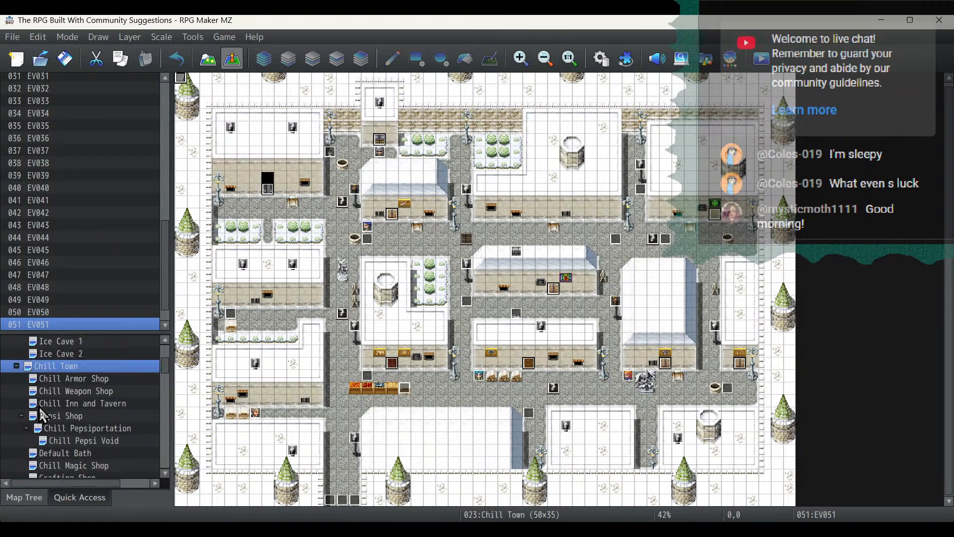
{"action": "scroll", "coordinate": [43, 417], "scroll_direction": "up", "scroll_amount": 3}
{"action": "left_click", "coordinate": [16, 401]}
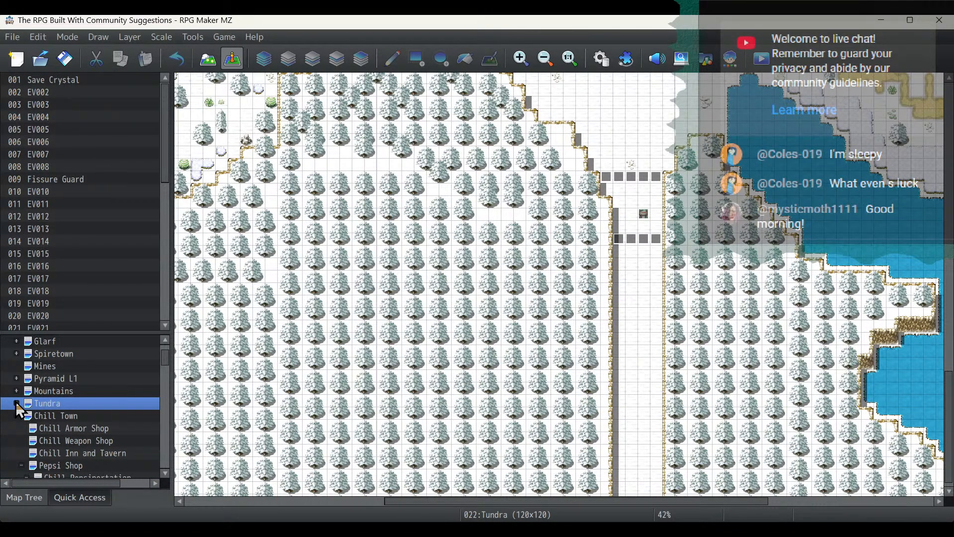
{"action": "scroll", "coordinate": [15, 401], "scroll_direction": "up", "scroll_amount": 2}
{"action": "left_click", "coordinate": [11, 378]}
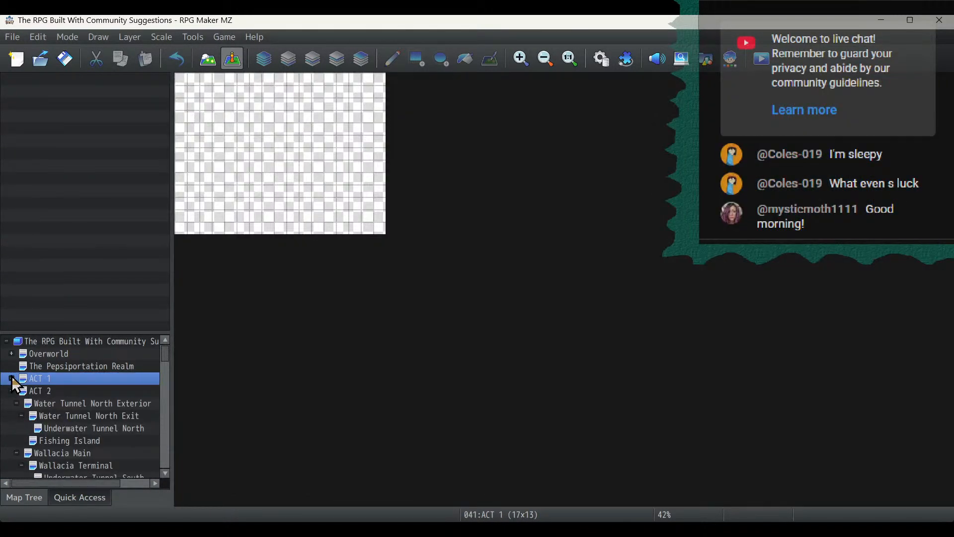
{"action": "left_click", "coordinate": [44, 391]}
{"action": "left_click", "coordinate": [47, 403]}
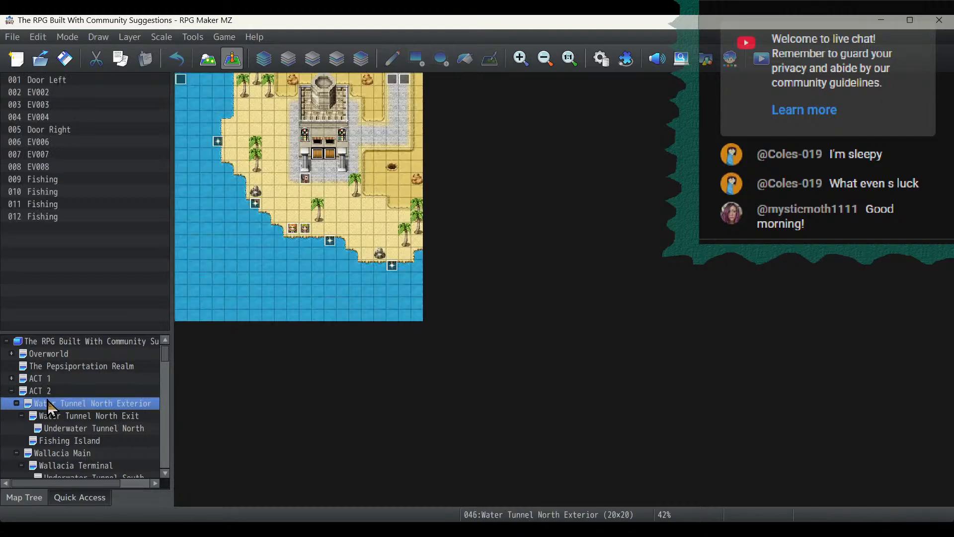
Paste the Weather System (Snow) call after the overworld transfer in Water Tunnel North Exterior's exit event EV003 at 17,0 and save it.
{"action": "double_click", "coordinate": [392, 79]}
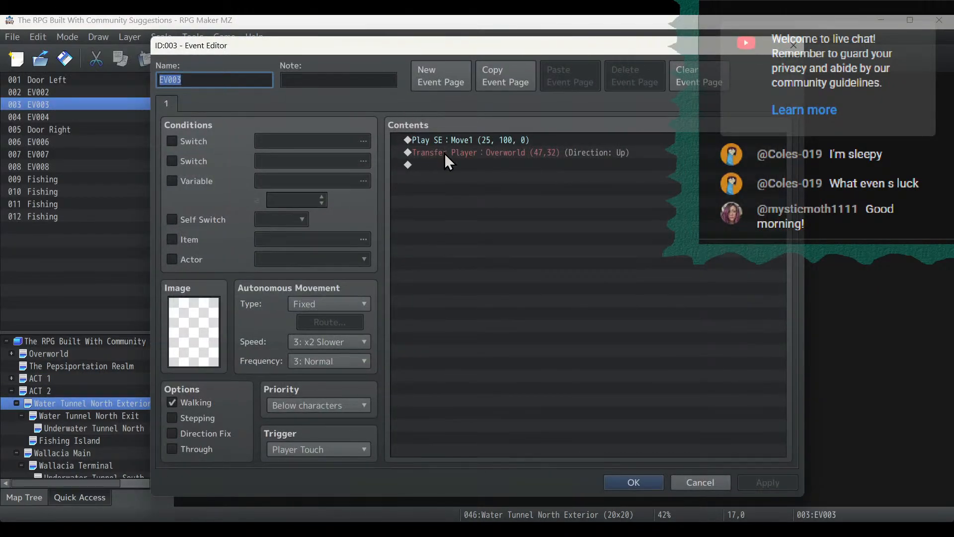
{"action": "left_click", "coordinate": [453, 165]}
{"action": "key", "text": "ctrl+v"}
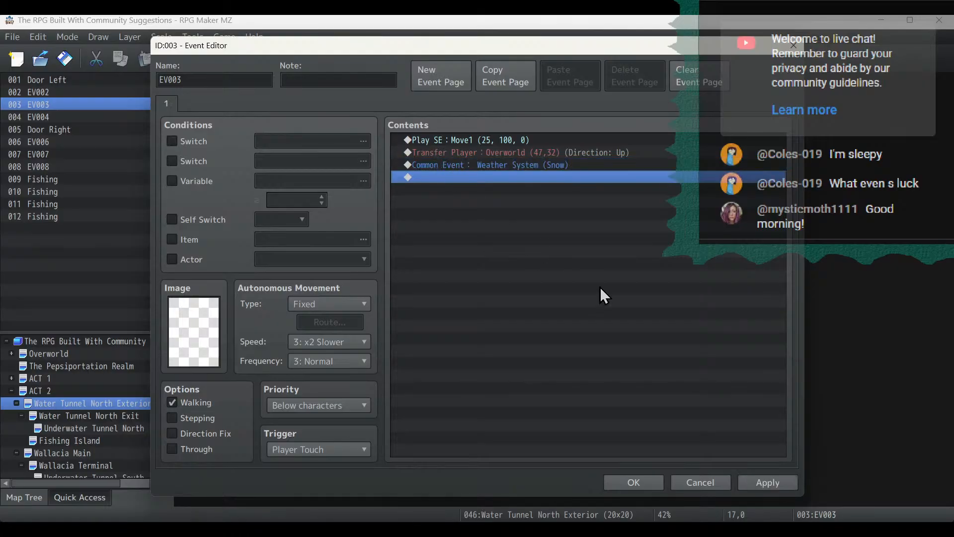
{"action": "left_click", "coordinate": [750, 483]}
{"action": "left_click", "coordinate": [634, 482]}
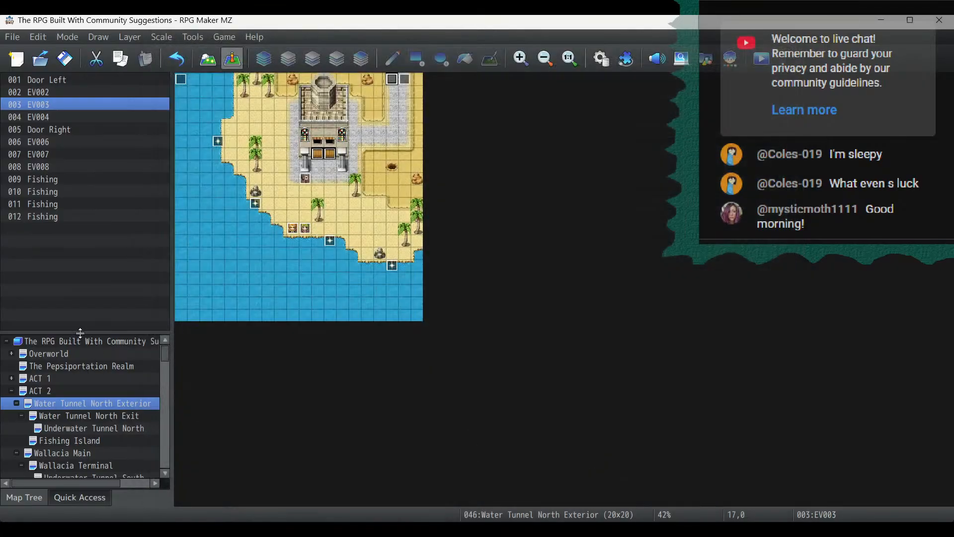
Paste the Weather System (Snow) call after the overworld transfer in exit event EV004 at 18,0 and save it.
{"action": "double_click", "coordinate": [404, 80]}
{"action": "left_click", "coordinate": [464, 165]}
{"action": "key", "text": "ctrl+v"}
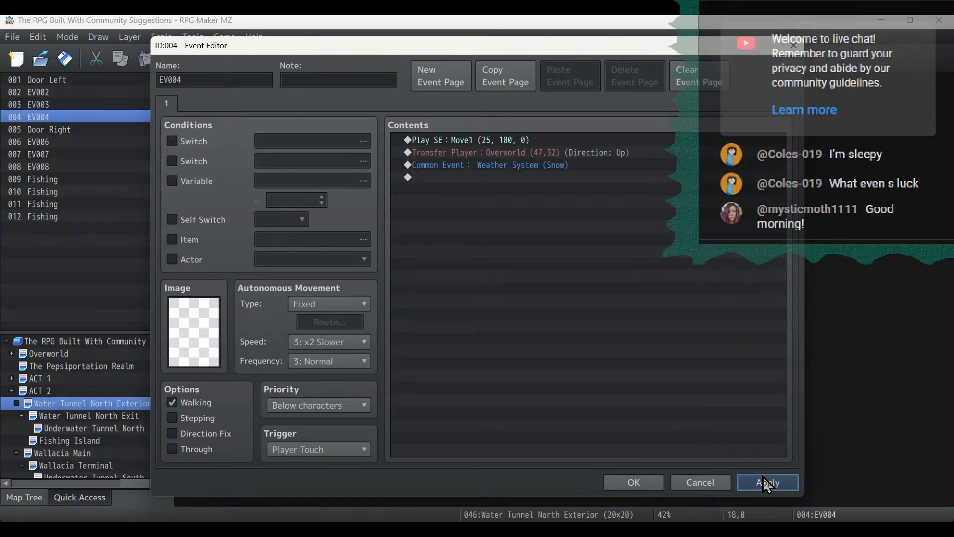
{"action": "left_click", "coordinate": [766, 482]}
{"action": "left_click", "coordinate": [635, 482]}
Check the weather reset in EV008 at 0,0, the Water Tunnel North Exit and Underwater Tunnel North maps, and Fishing Island's Fishing event at 7,9.
{"action": "double_click", "coordinate": [181, 79]}
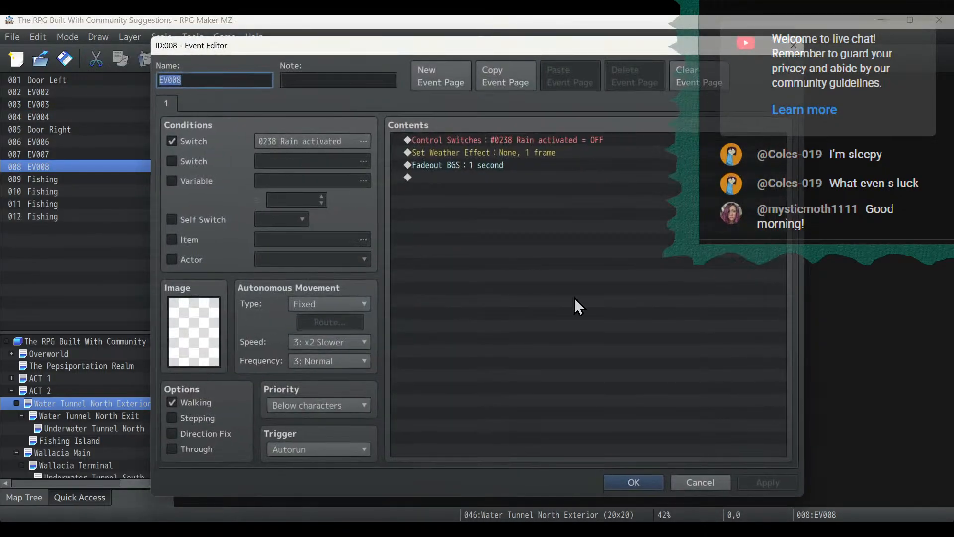
{"action": "left_click", "coordinate": [648, 477]}
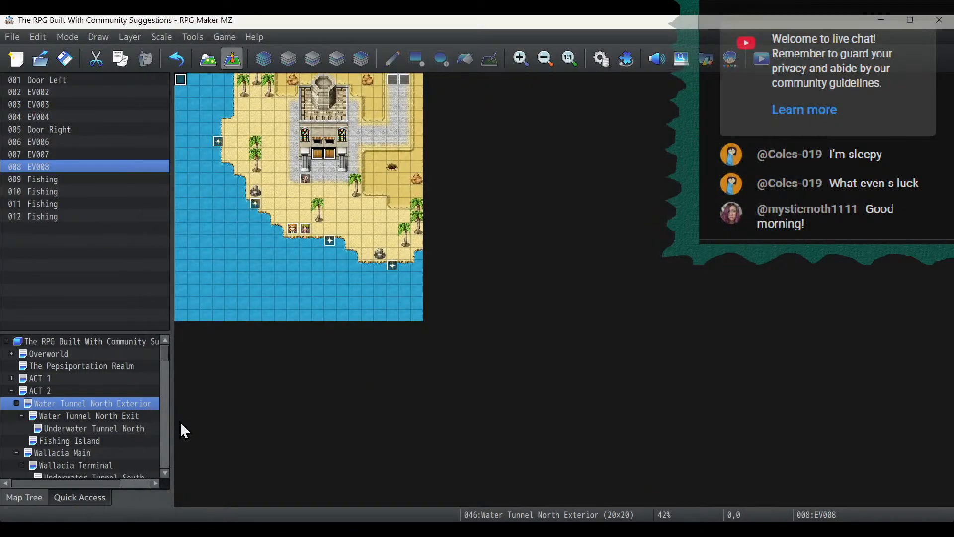
{"action": "left_click", "coordinate": [81, 415]}
{"action": "left_click", "coordinate": [88, 427]}
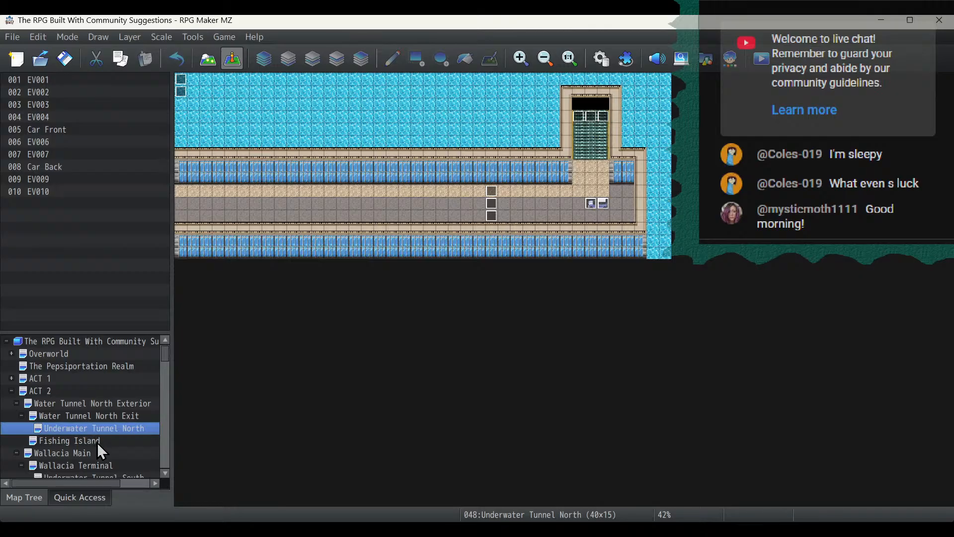
{"action": "left_click", "coordinate": [70, 441]}
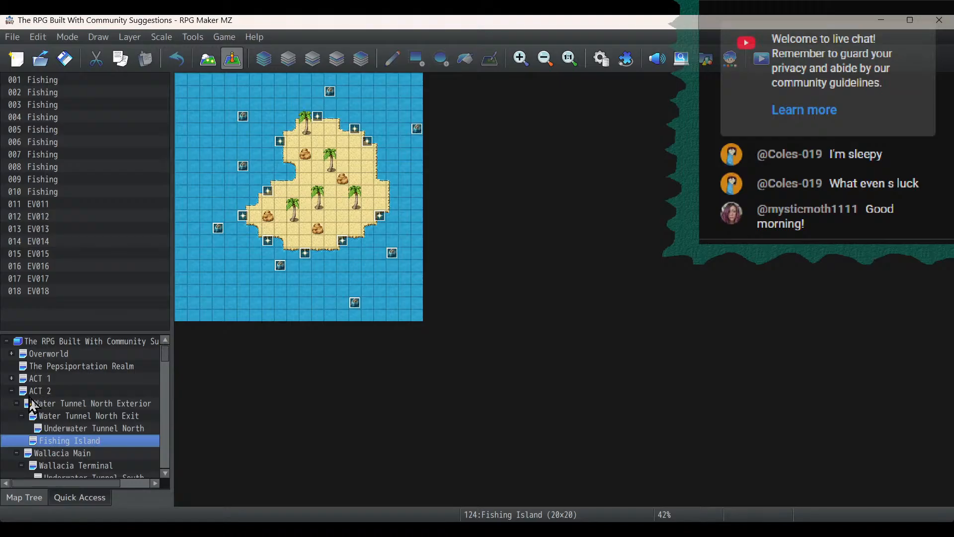
{"action": "double_click", "coordinate": [263, 192]}
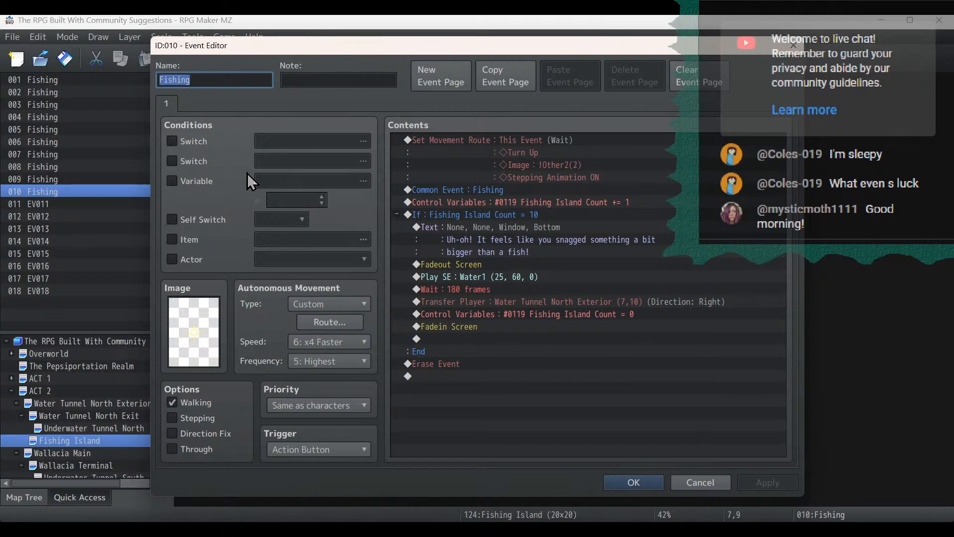
{"action": "left_click", "coordinate": [634, 482]}
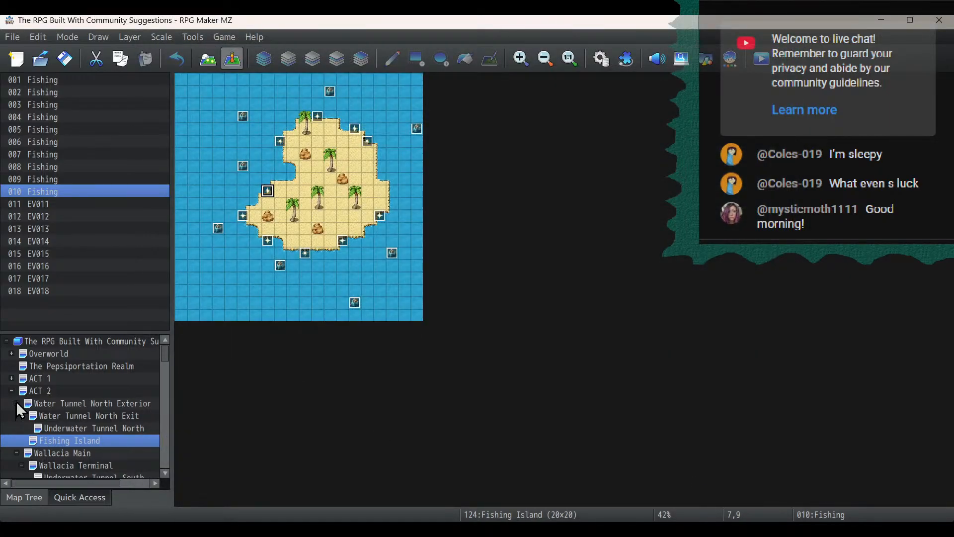
Collapse the Water Tunnel North Exterior branch and open the Wallacia Main map.
{"action": "double_click", "coordinate": [22, 404]}
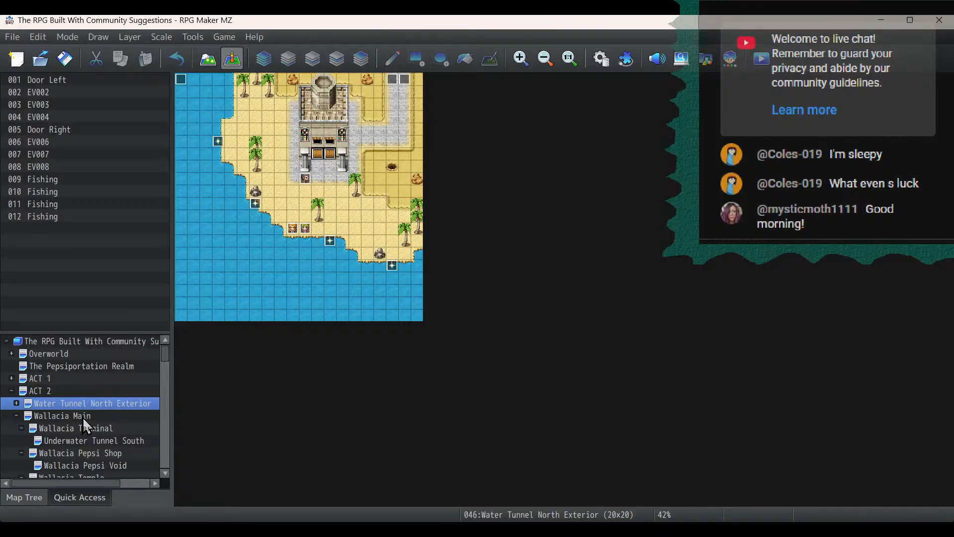
{"action": "left_click", "coordinate": [82, 416]}
{"action": "scroll", "coordinate": [714, 256], "scroll_direction": "up", "scroll_amount": 5}
{"action": "scroll", "coordinate": [713, 255], "scroll_direction": "down", "scroll_amount": 8}
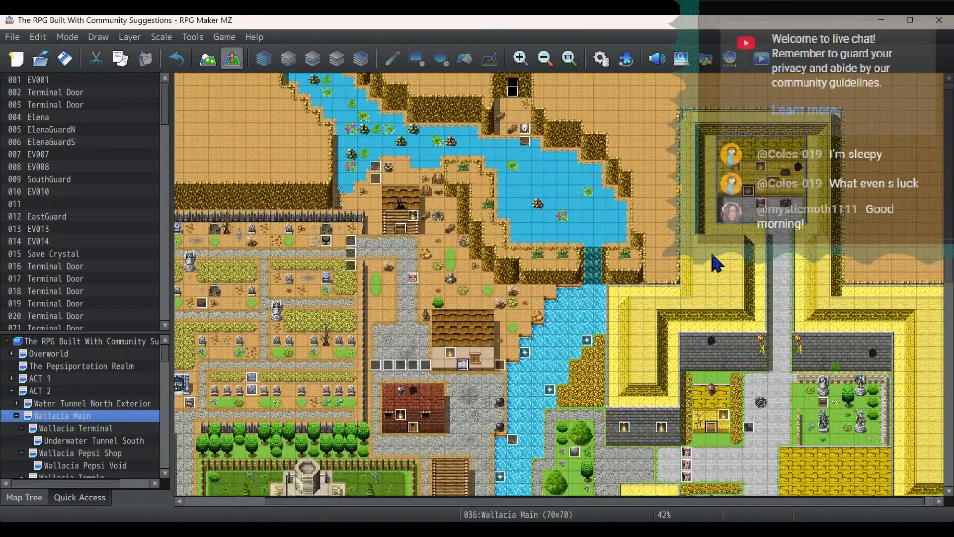
Paste the common event call after the overworld transfer in Wallacia Main's EV038 at 53,69, switch it to 0049 Weather System and save the event.
{"action": "scroll", "coordinate": [749, 375], "scroll_direction": "down", "scroll_amount": 6}
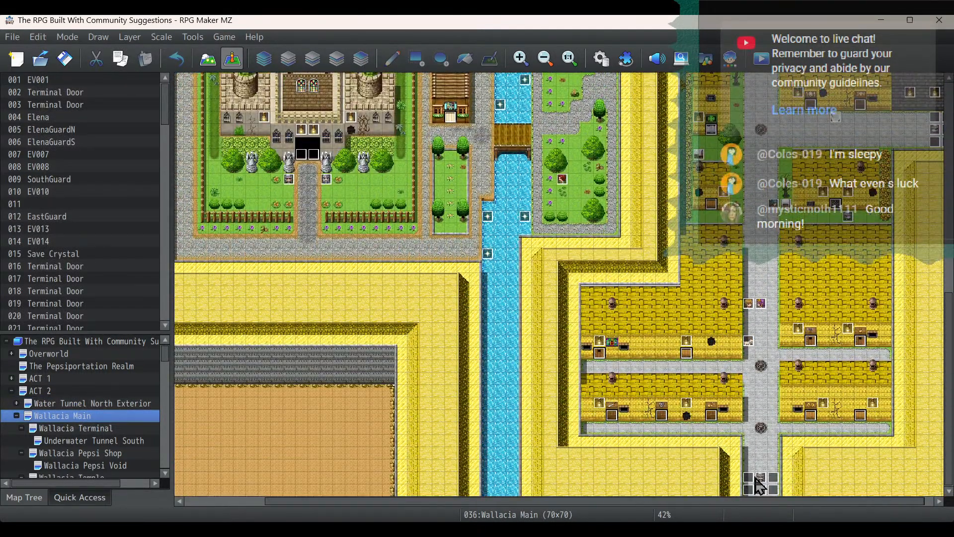
{"action": "double_click", "coordinate": [756, 492]}
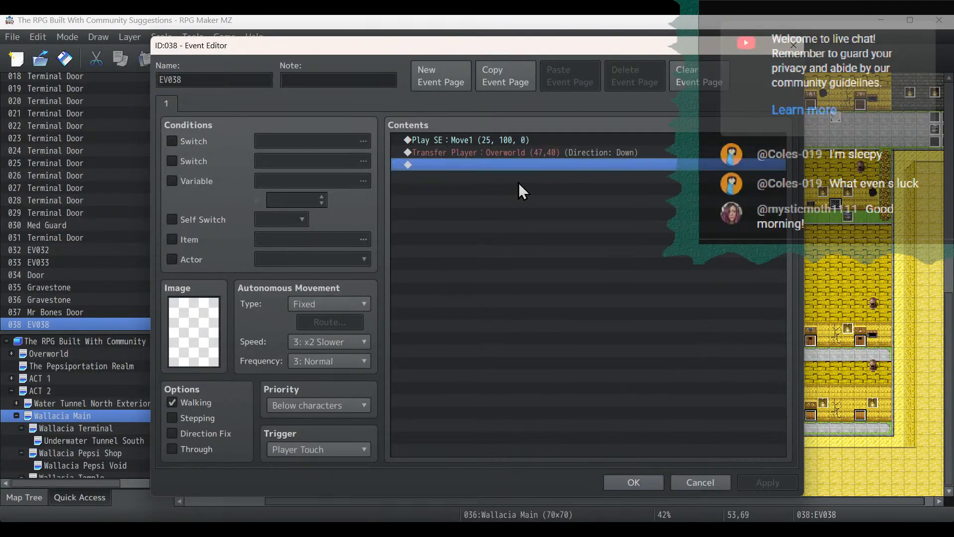
{"action": "key", "text": "ctrl+v"}
{"action": "double_click", "coordinate": [552, 165]}
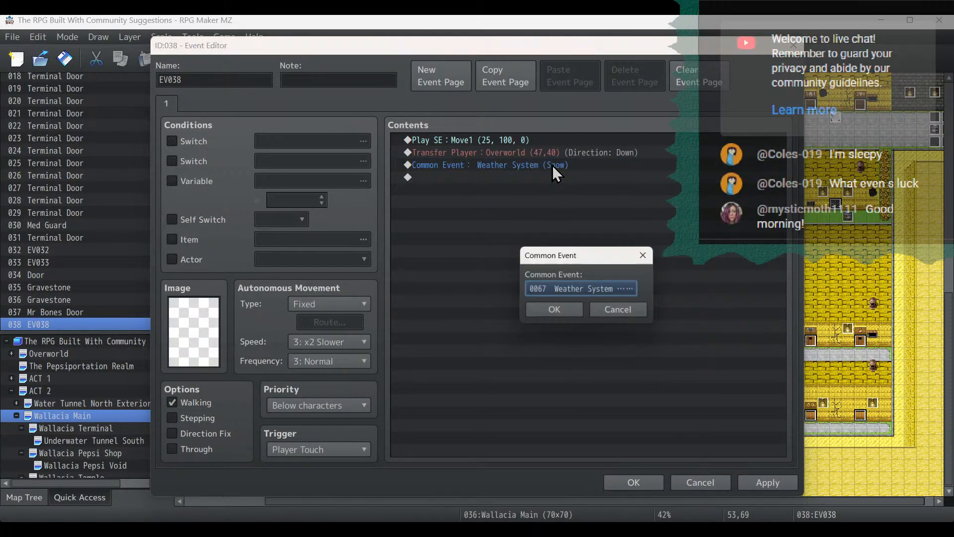
{"action": "left_click", "coordinate": [599, 288]}
{"action": "left_click", "coordinate": [517, 213]}
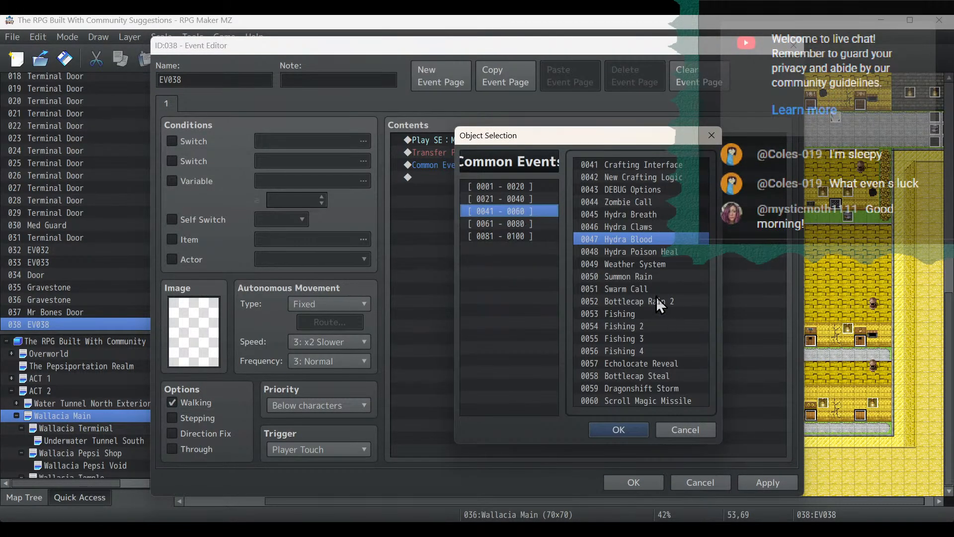
{"action": "double_click", "coordinate": [637, 263]}
{"action": "left_click", "coordinate": [579, 311]}
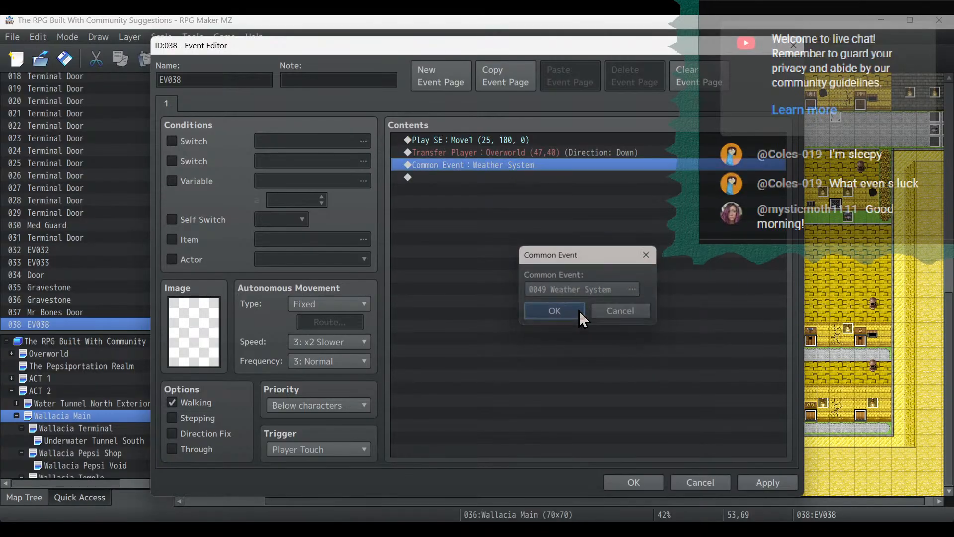
{"action": "left_click", "coordinate": [768, 483]}
{"action": "left_click", "coordinate": [634, 482]}
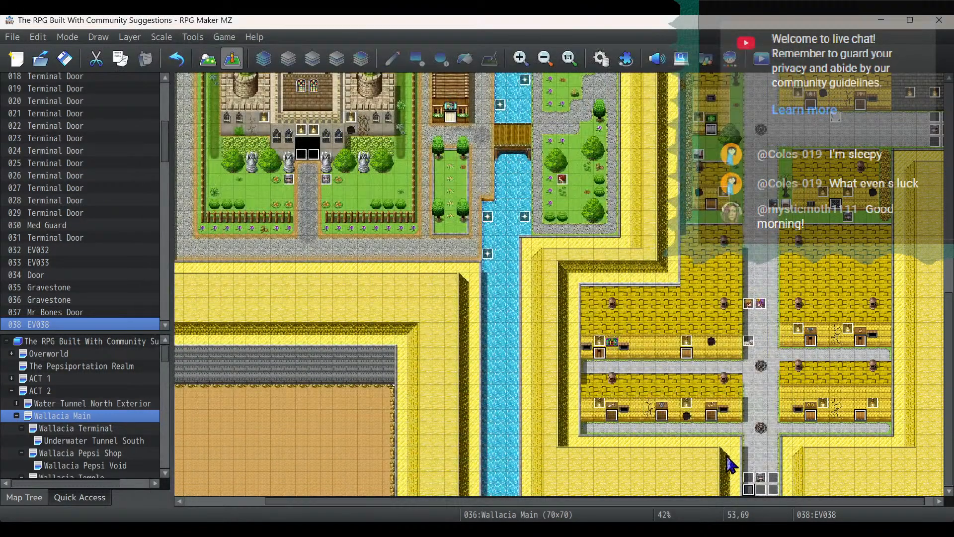
Paste the Weather System call after the overworld transfer in Wallacia Main's exit event EV039 at 54,69 and save it.
{"action": "double_click", "coordinate": [761, 490]}
{"action": "left_click", "coordinate": [540, 227]}
{"action": "type", "text": "Common Event：Weather System"}
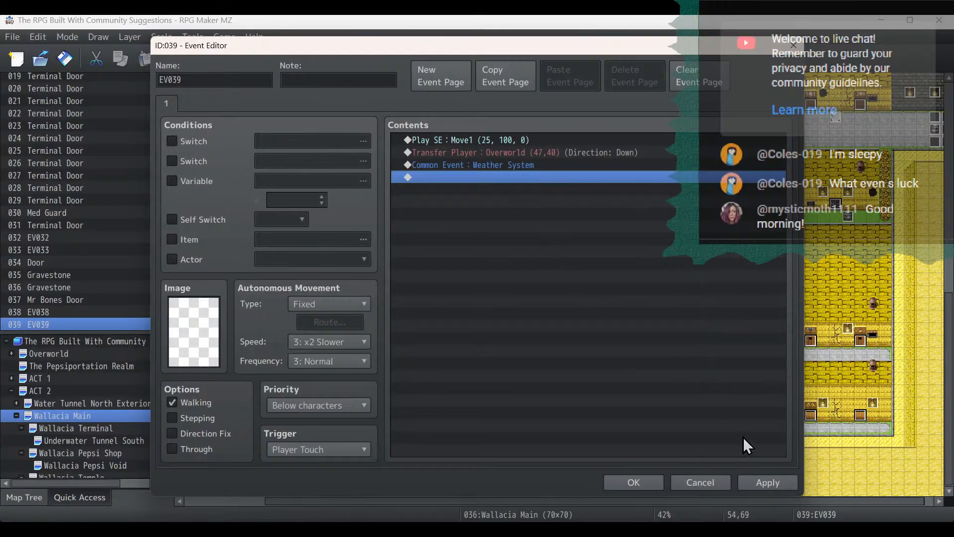
{"action": "left_click", "coordinate": [761, 485]}
{"action": "key", "text": "Return"}
Paste the Weather System call after the overworld transfer in exit event EV040 at 55,69 and save it.
{"action": "double_click", "coordinate": [780, 494]}
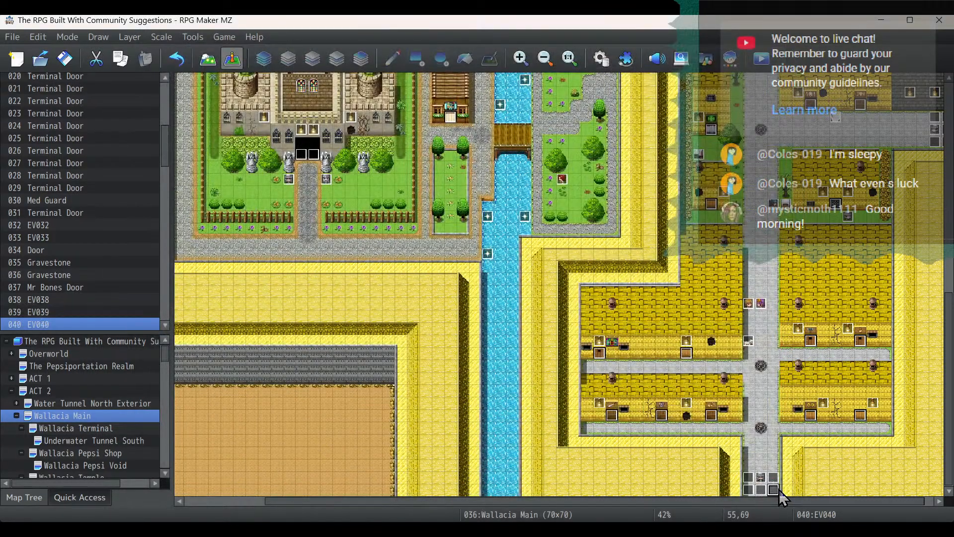
{"action": "left_click", "coordinate": [541, 309]}
{"action": "type", "text": "Common Event : Weather System"}
{"action": "left_click", "coordinate": [778, 485]}
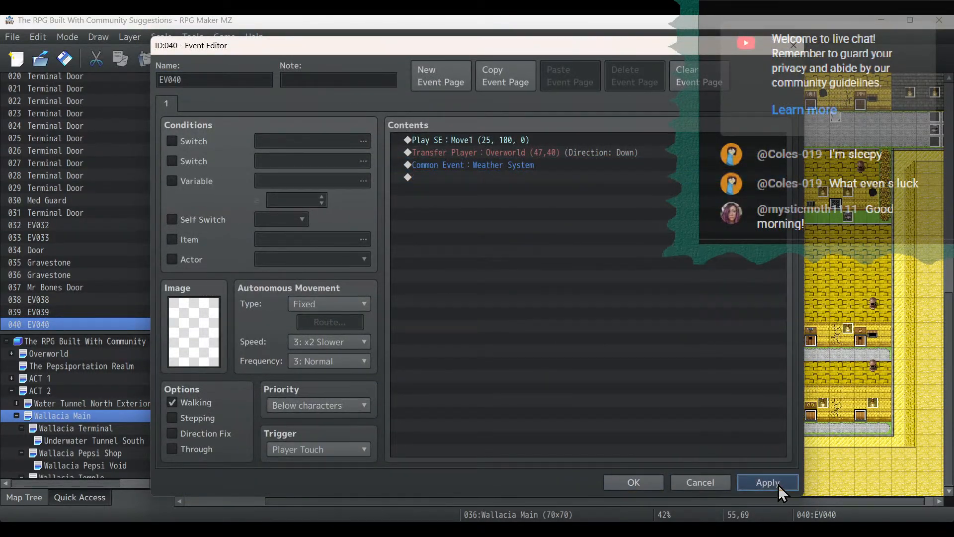
{"action": "left_click", "coordinate": [657, 482]}
Paste the Weather System call after the overworld transfer in the east exit event EV041 at 69,39 and save it.
{"action": "scroll", "coordinate": [648, 503], "scroll_direction": "right", "scroll_amount": 1}
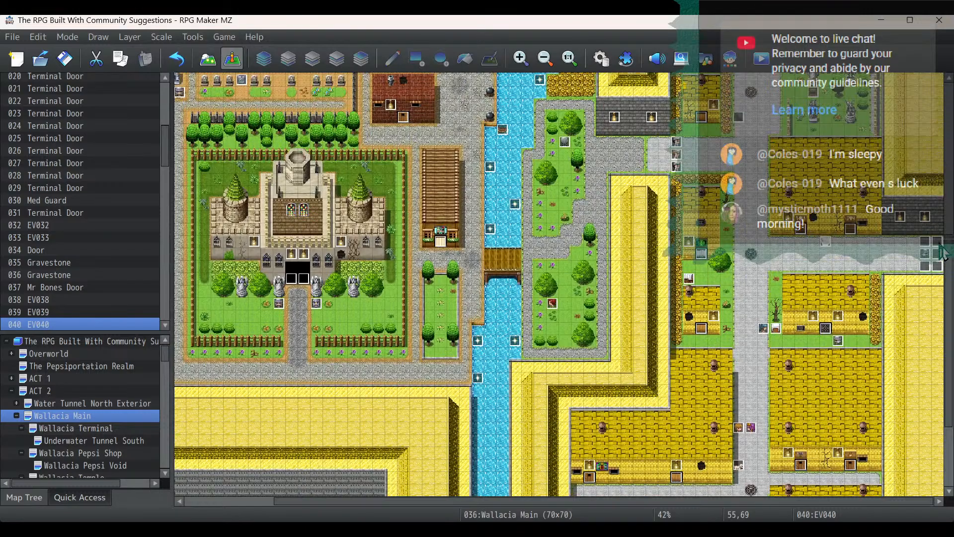
{"action": "key", "text": "ctrl+v"}
{"action": "double_click", "coordinate": [912, 266]}
{"action": "key", "text": "ctrl+v"}
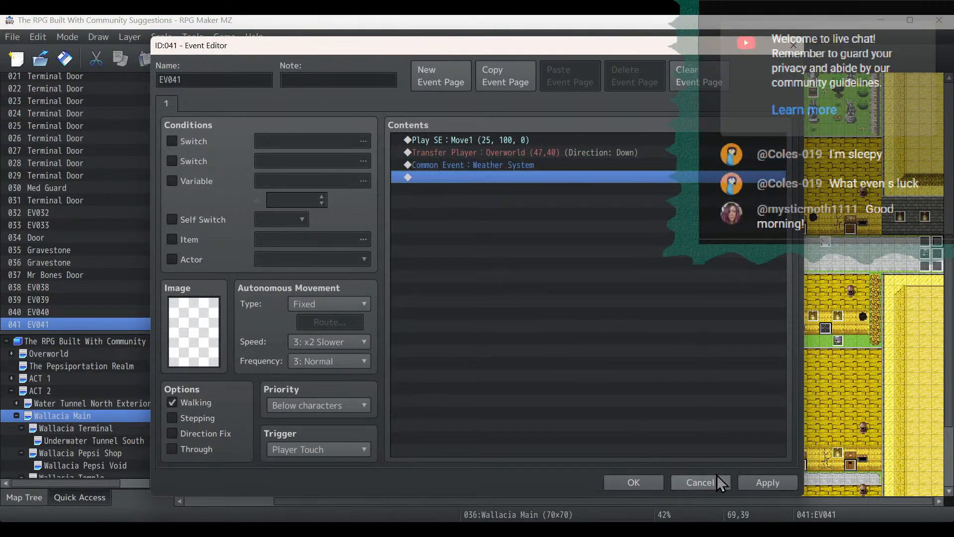
{"action": "left_click", "coordinate": [768, 483]}
{"action": "left_click", "coordinate": [634, 482]}
Paste the Weather System call after the overworld transfer in the east exit event EV042 at 69,40 and save it.
{"action": "key", "text": "ctrl+v"}
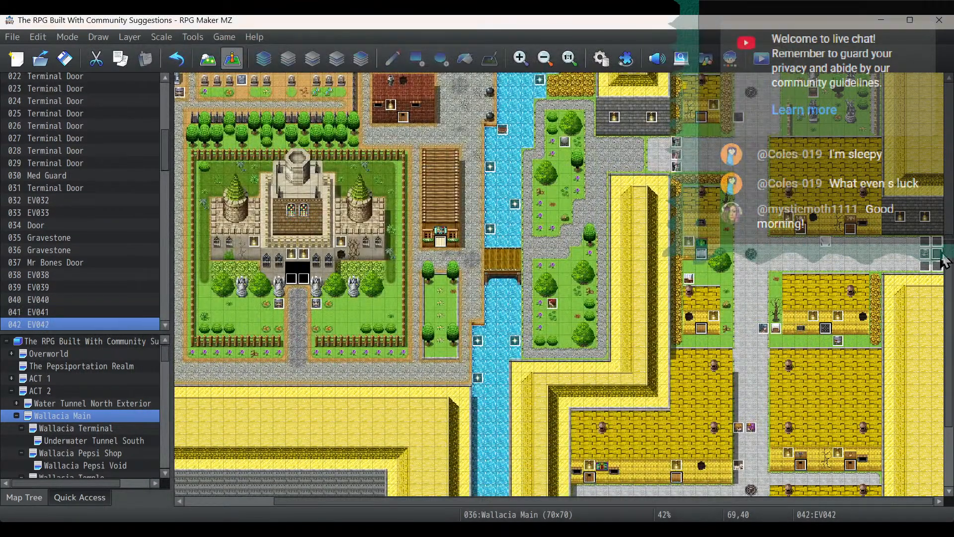
{"action": "double_click", "coordinate": [938, 272]}
{"action": "key", "text": "ctrl+v"}
{"action": "left_click", "coordinate": [768, 482]}
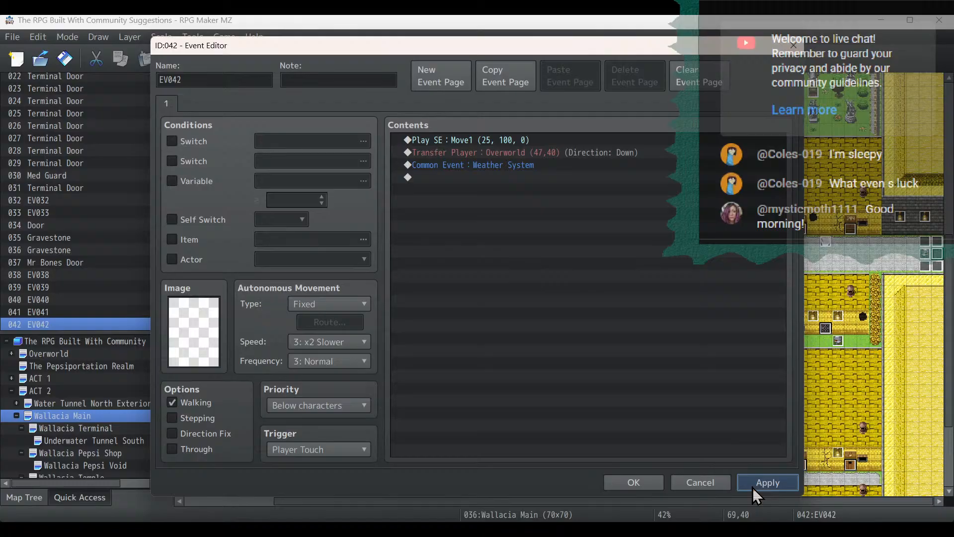
{"action": "left_click", "coordinate": [634, 482]}
Paste the Weather System call after the overworld transfer in the east exit event EV043 at 69,41 and save it.
{"action": "key", "text": "ctrl+v"}
{"action": "double_click", "coordinate": [938, 266]}
{"action": "left_click", "coordinate": [574, 323]}
{"action": "key", "text": "ctrl+v"}
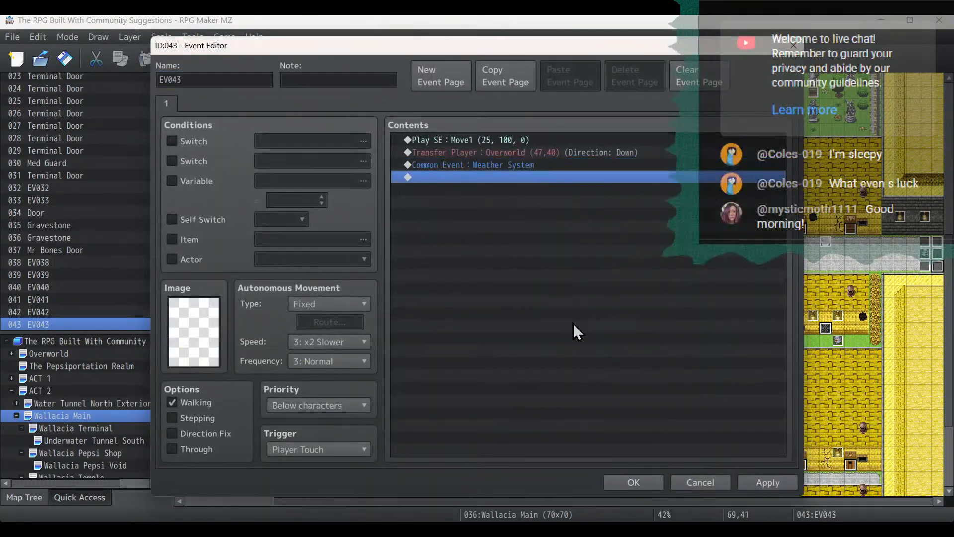
{"action": "left_click", "coordinate": [754, 479]}
{"action": "left_click", "coordinate": [646, 479]}
Locate the events in the northwest corner of the Wallacia Main map.
{"action": "left_click_drag", "start_coordinate": [639, 503], "coordinate": [407, 492]}
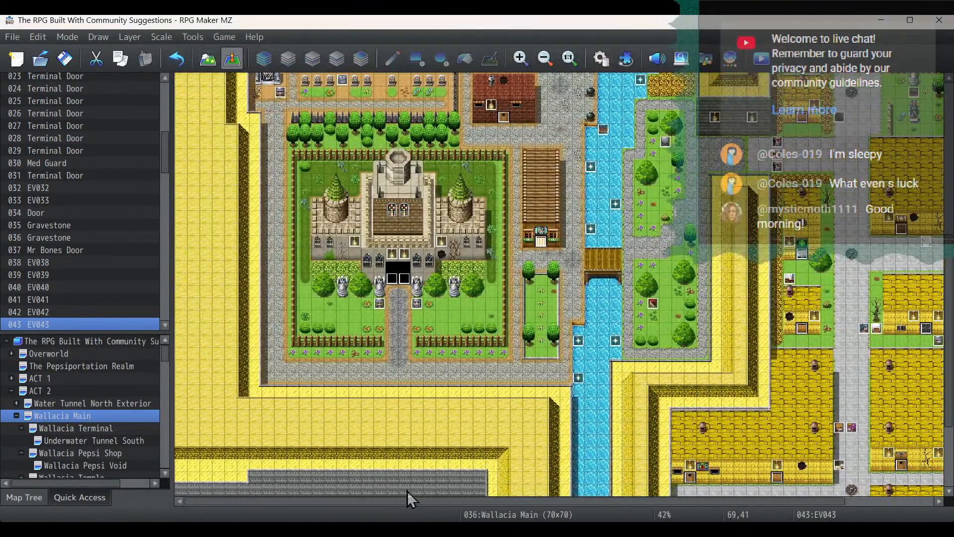
{"action": "scroll", "coordinate": [363, 262], "scroll_direction": "up", "scroll_amount": 3}
{"action": "scroll", "coordinate": [363, 262], "scroll_direction": "up", "scroll_amount": 6}
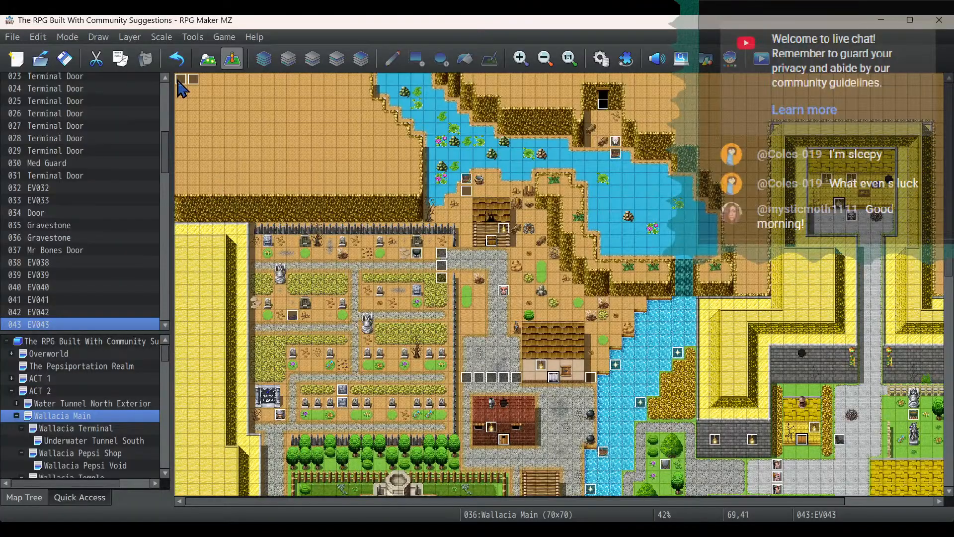
Inspect the commands of the two adjacent events in the northwest corner of the Wallacia Main map.
{"action": "double_click", "coordinate": [178, 81]}
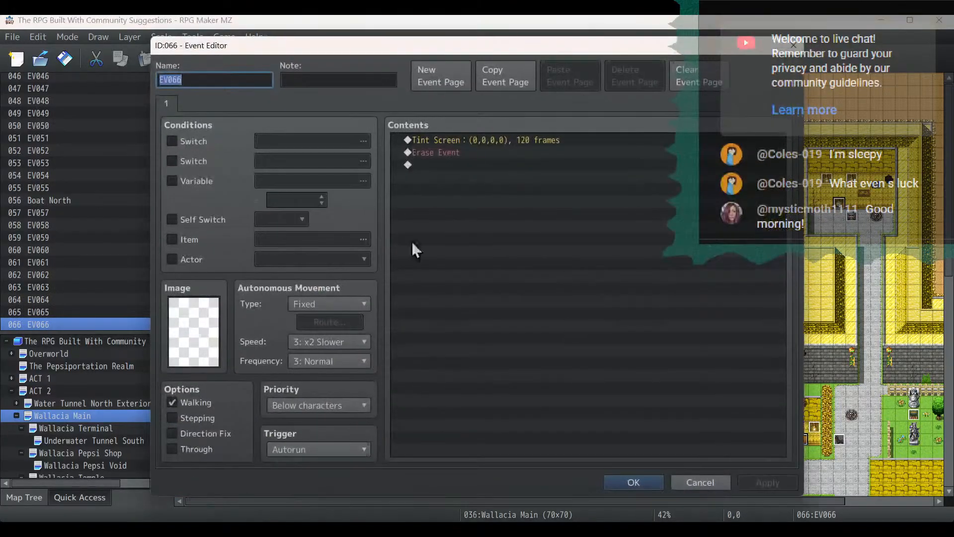
{"action": "left_click", "coordinate": [700, 482]}
{"action": "double_click", "coordinate": [192, 82]}
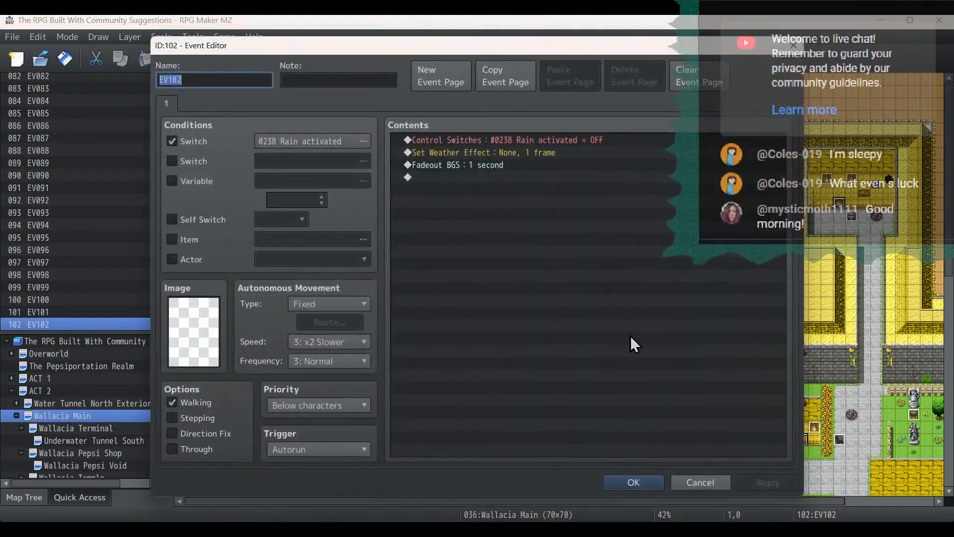
{"action": "left_click", "coordinate": [705, 481]}
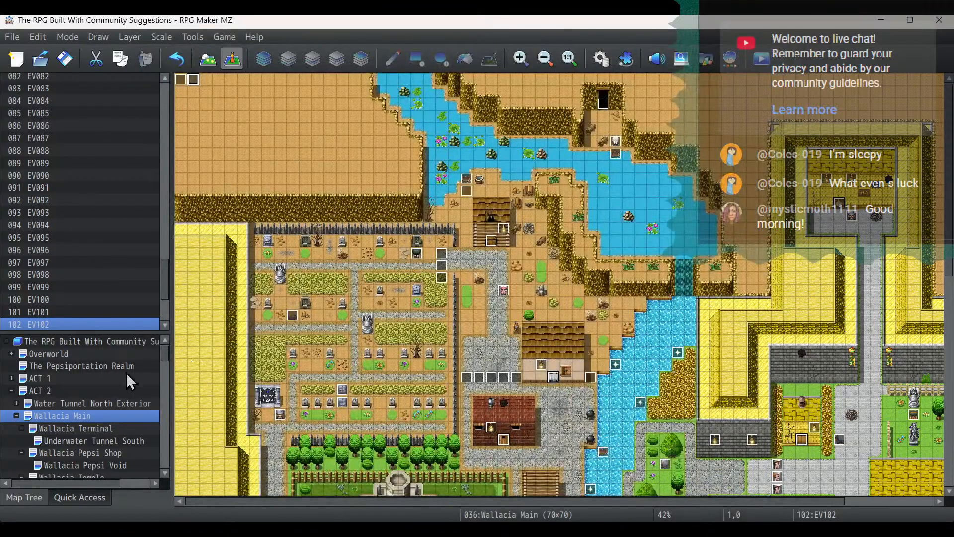
Look through the Wallacia Main submaps from Wallacia Terminal to Abandoned Herbalist, checking their layouts and events.
{"action": "scroll", "coordinate": [119, 372], "scroll_direction": "down", "scroll_amount": 3}
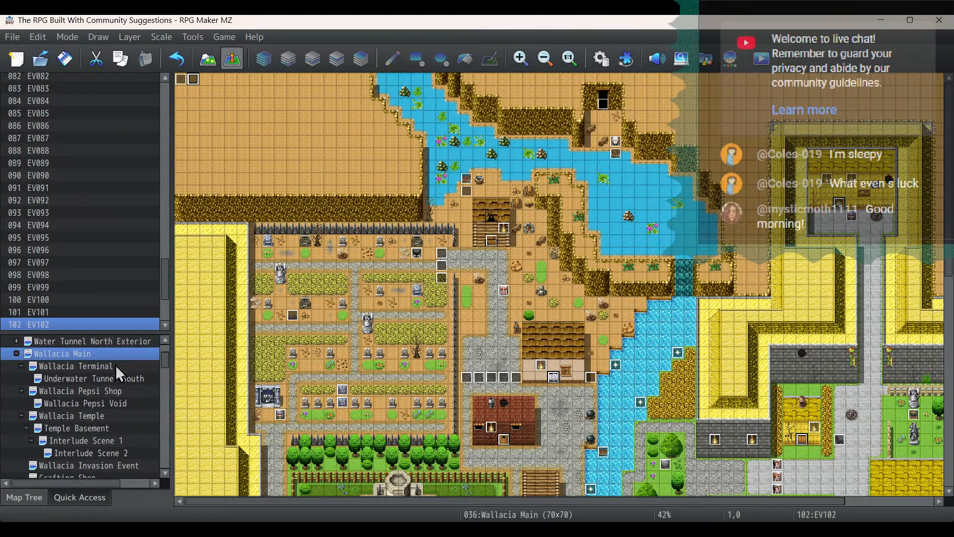
{"action": "left_click", "coordinate": [116, 366]}
{"action": "left_click", "coordinate": [117, 378]}
{"action": "left_click", "coordinate": [110, 391]}
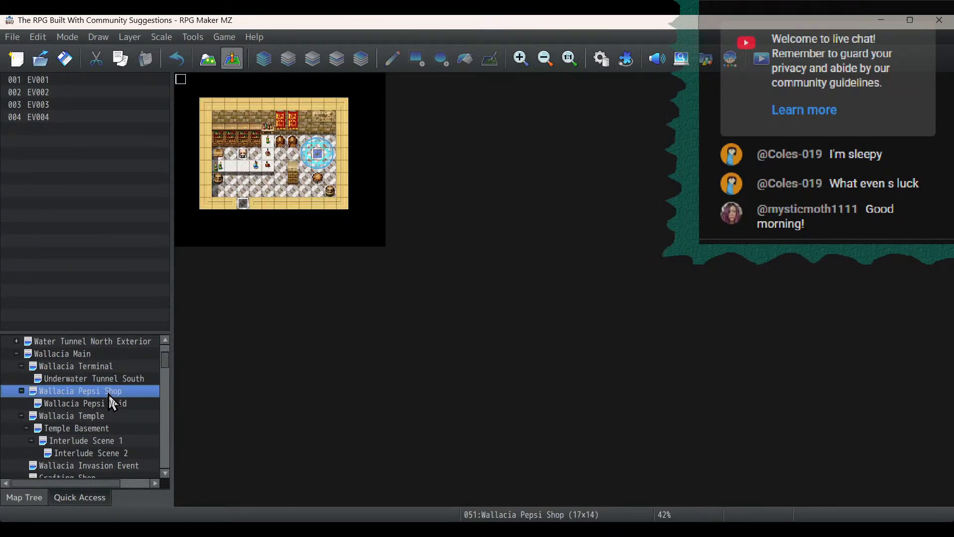
{"action": "left_click", "coordinate": [106, 414]}
{"action": "left_click", "coordinate": [107, 428]}
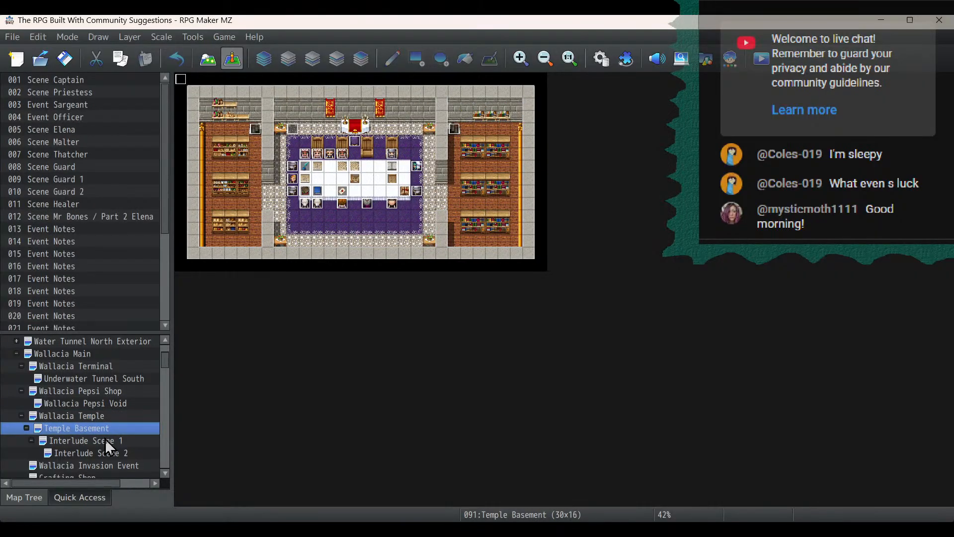
{"action": "left_click", "coordinate": [106, 438]}
{"action": "scroll", "coordinate": [106, 428], "scroll_direction": "down", "scroll_amount": 2}
{"action": "left_click", "coordinate": [102, 404]}
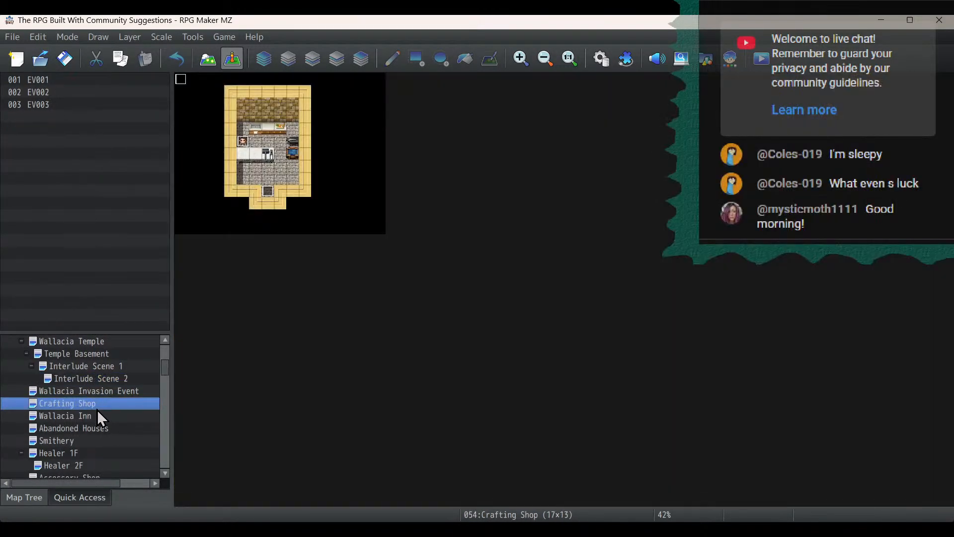
{"action": "left_click", "coordinate": [97, 415]}
{"action": "scroll", "coordinate": [95, 448], "scroll_direction": "down", "scroll_amount": 3}
{"action": "left_click", "coordinate": [87, 354]}
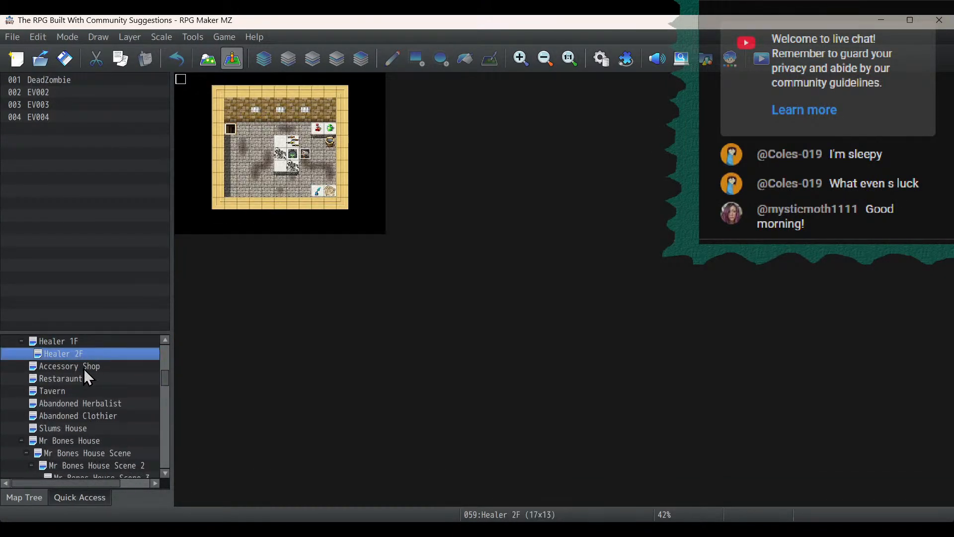
{"action": "left_click", "coordinate": [75, 403]}
Look through the Mr Bones House Scene, Elena House, Storage and Abandoned Temple maps, including the temple's interior and basement.
{"action": "scroll", "coordinate": [68, 437], "scroll_direction": "down", "scroll_amount": 3}
{"action": "left_click", "coordinate": [88, 355]}
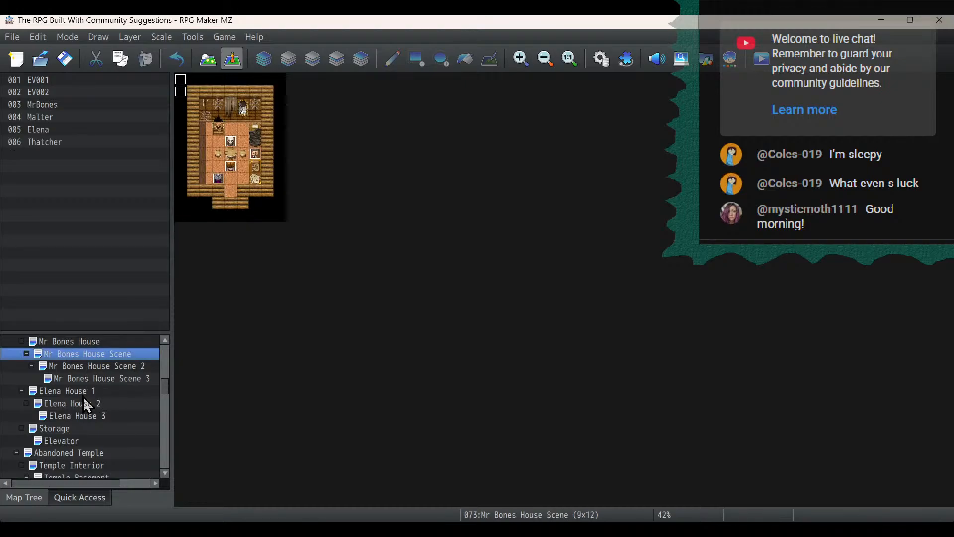
{"action": "left_click", "coordinate": [86, 392]}
{"action": "left_click", "coordinate": [84, 416]}
{"action": "left_click", "coordinate": [82, 428]}
{"action": "scroll", "coordinate": [80, 420], "scroll_direction": "down", "scroll_amount": 1}
{"action": "scroll", "coordinate": [79, 415], "scroll_direction": "down", "scroll_amount": 2}
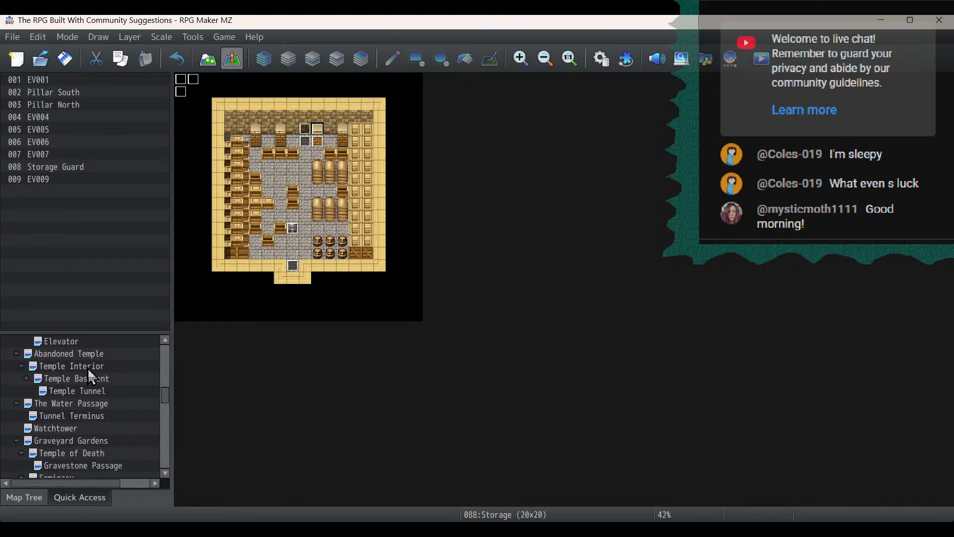
{"action": "left_click", "coordinate": [88, 354]}
{"action": "left_click", "coordinate": [88, 367]}
{"action": "left_click", "coordinate": [88, 378]}
{"action": "left_click", "coordinate": [89, 366]}
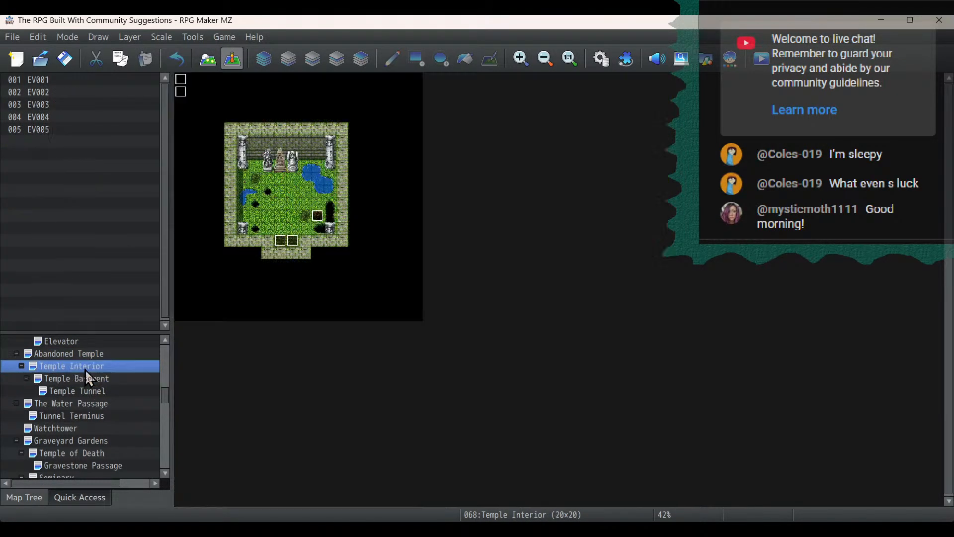
Return to the Wallacia Main map and collapse its branch in the map tree.
{"action": "scroll", "coordinate": [90, 372], "scroll_direction": "up", "scroll_amount": 7}
{"action": "scroll", "coordinate": [88, 370], "scroll_direction": "up", "scroll_amount": 8}
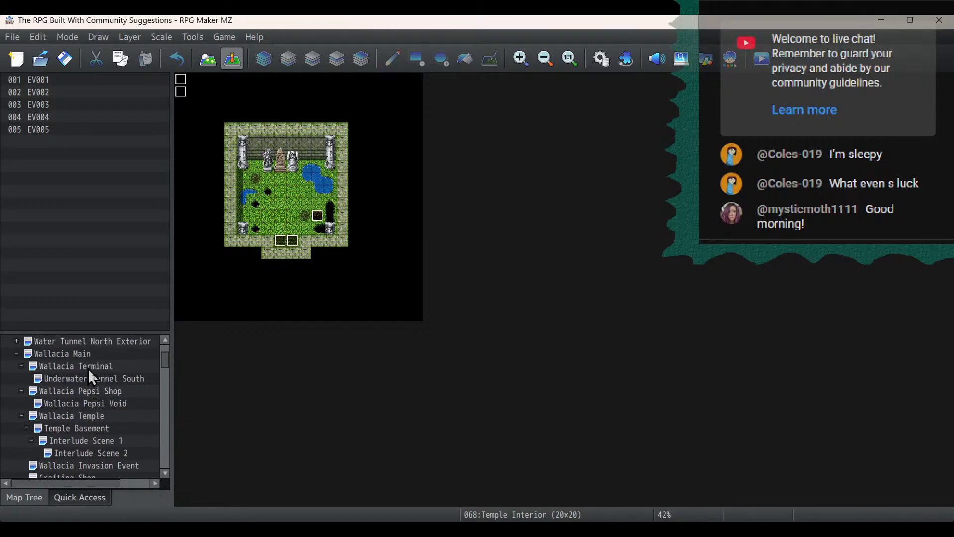
{"action": "double_click", "coordinate": [64, 416]}
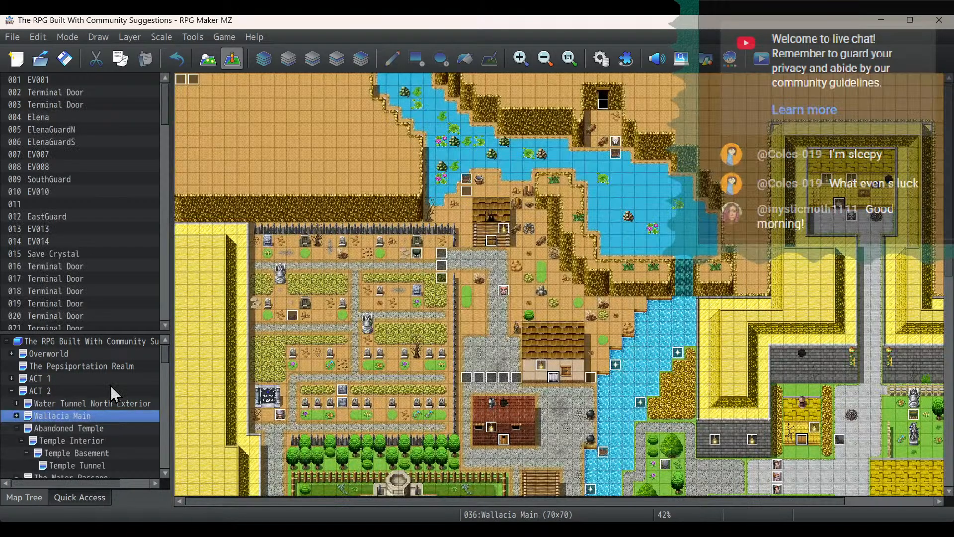
On the Abandoned Temple map, paste the Weather System common event call after the Overworld transfer in exit event EV001.
{"action": "scroll", "coordinate": [103, 393], "scroll_direction": "down", "scroll_amount": 1}
{"action": "left_click", "coordinate": [100, 379]}
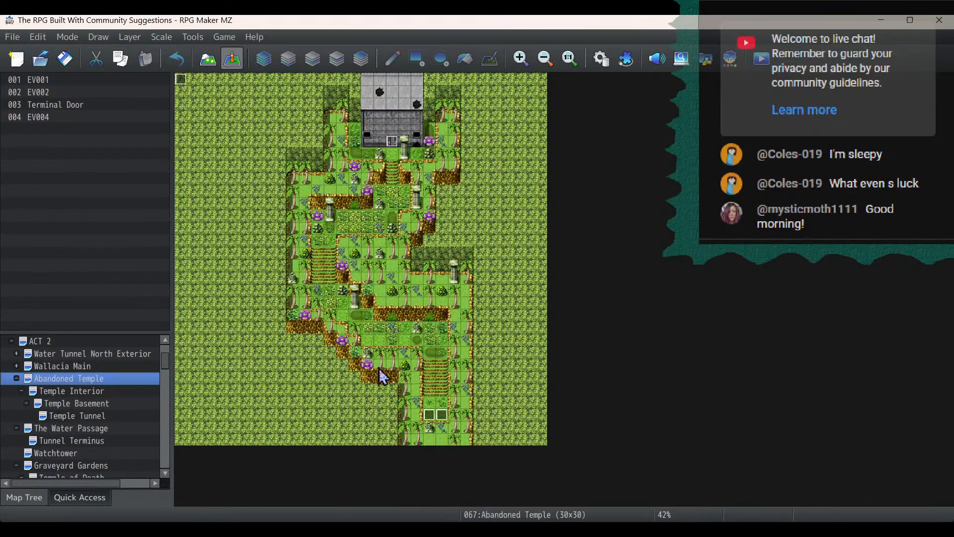
{"action": "double_click", "coordinate": [429, 414]}
{"action": "left_click", "coordinate": [472, 174]}
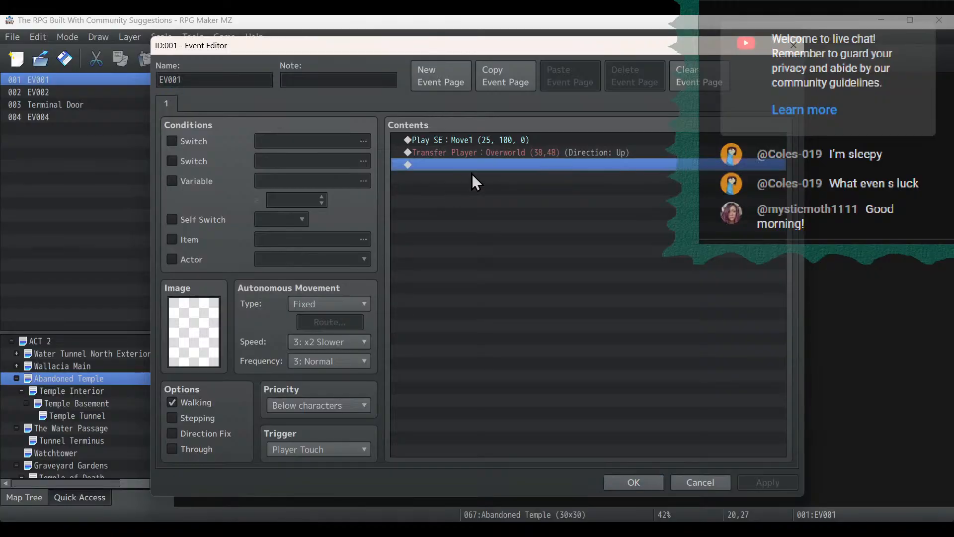
{"action": "key", "text": "ctrl+v"}
{"action": "left_click", "coordinate": [765, 480]}
{"action": "left_click", "coordinate": [634, 482]}
Add the Weather System common event call after the Overworld transfer in the adjacent exit event EV002.
{"action": "double_click", "coordinate": [454, 414]}
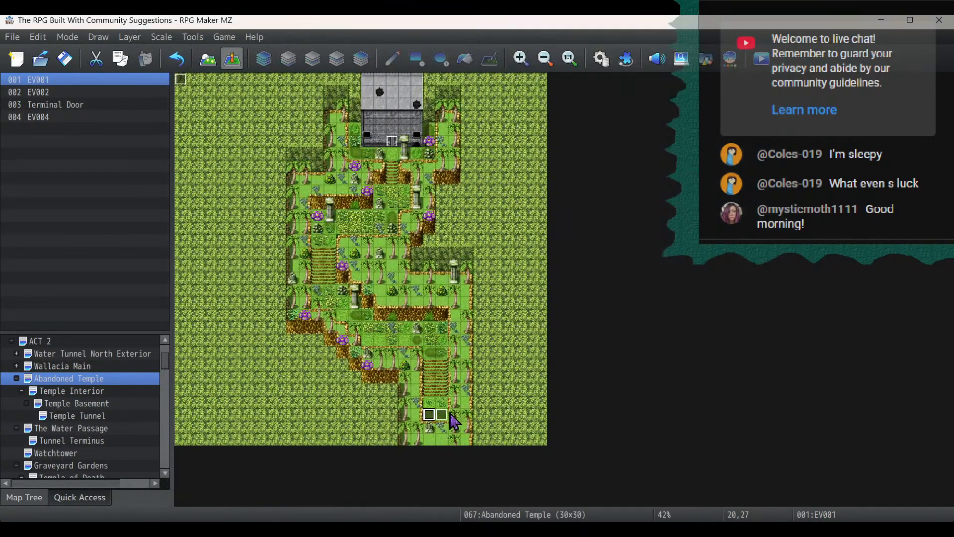
{"action": "left_click", "coordinate": [688, 477]}
{"action": "double_click", "coordinate": [441, 414]}
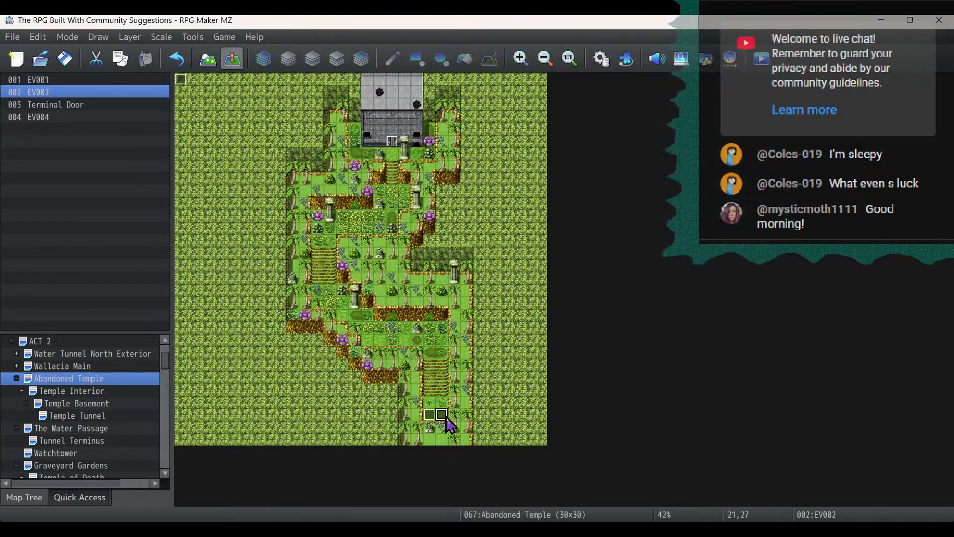
{"action": "type", "text": "Common Event : Weather System"}
{"action": "left_click", "coordinate": [759, 478]}
{"action": "left_click", "coordinate": [636, 480]}
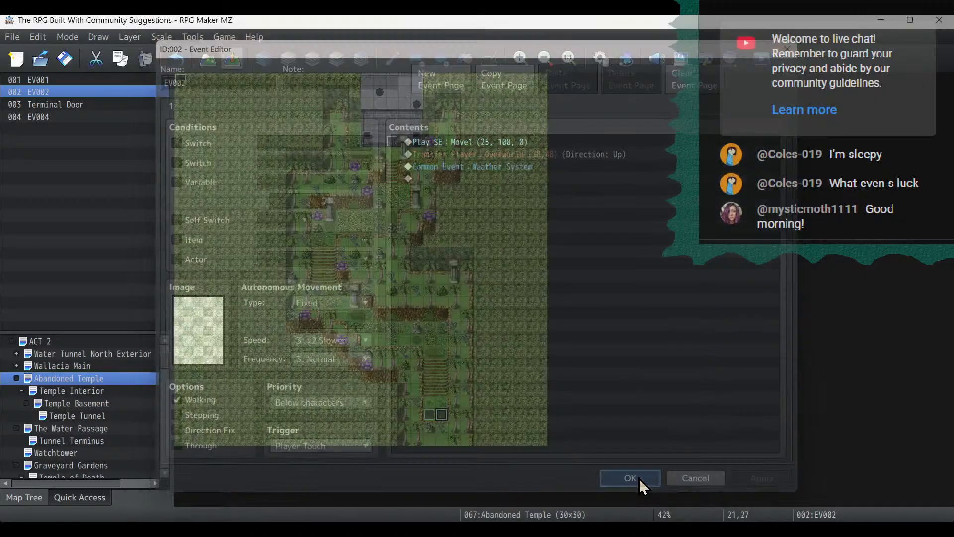
Inspect the Abandoned Temple's corner event EV004, look through the temple's submaps, and collapse the Abandoned Temple branch.
{"action": "double_click", "coordinate": [184, 83]}
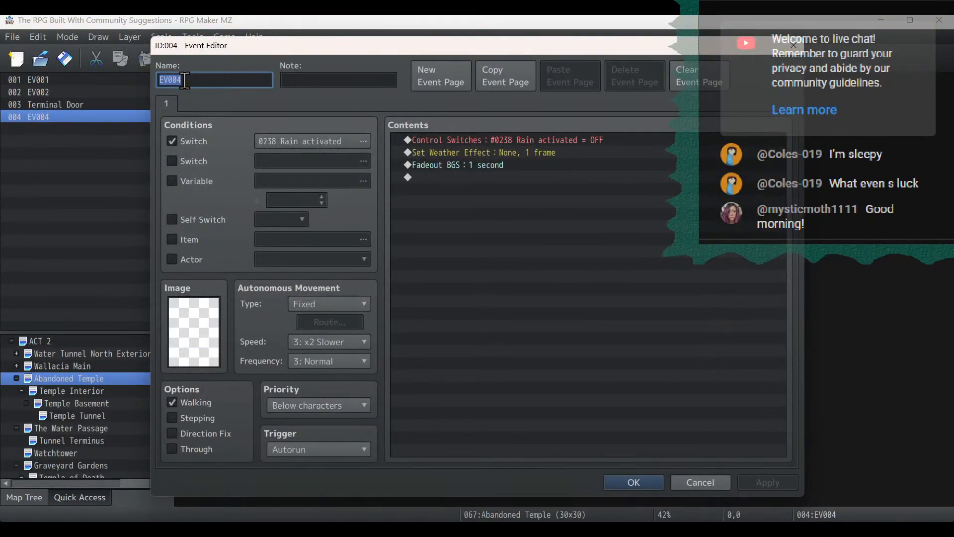
{"action": "left_click", "coordinate": [622, 480]}
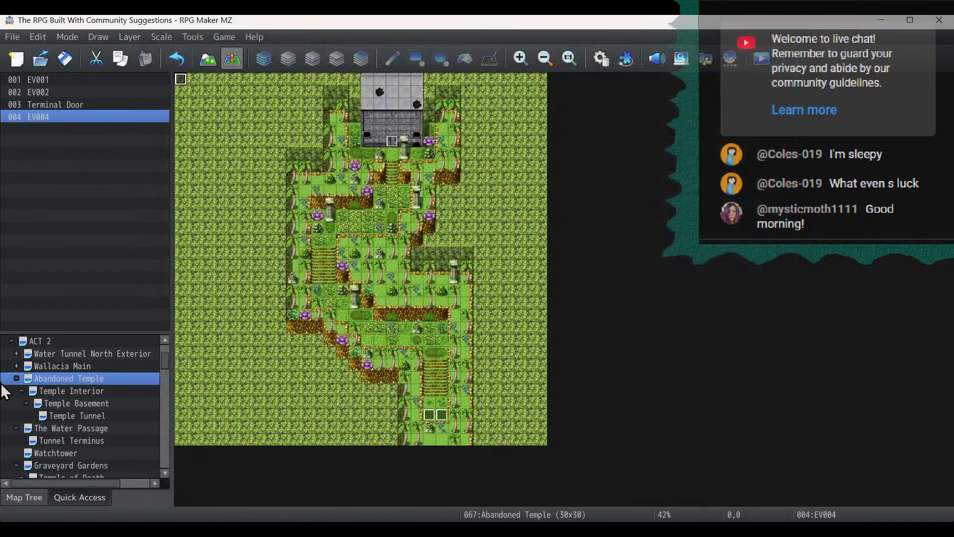
{"action": "left_click", "coordinate": [77, 391]}
{"action": "left_click", "coordinate": [85, 403]}
{"action": "left_click", "coordinate": [88, 415]}
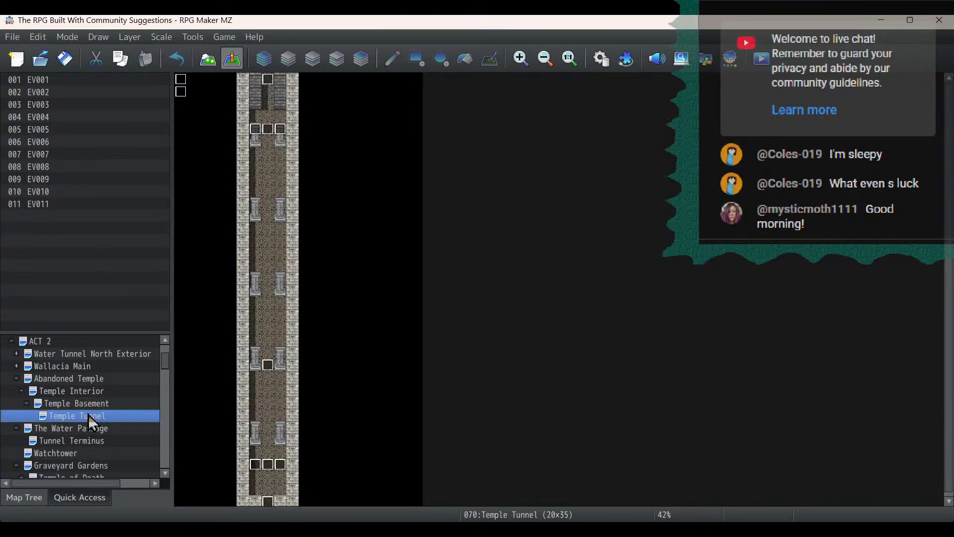
{"action": "left_click", "coordinate": [16, 378]}
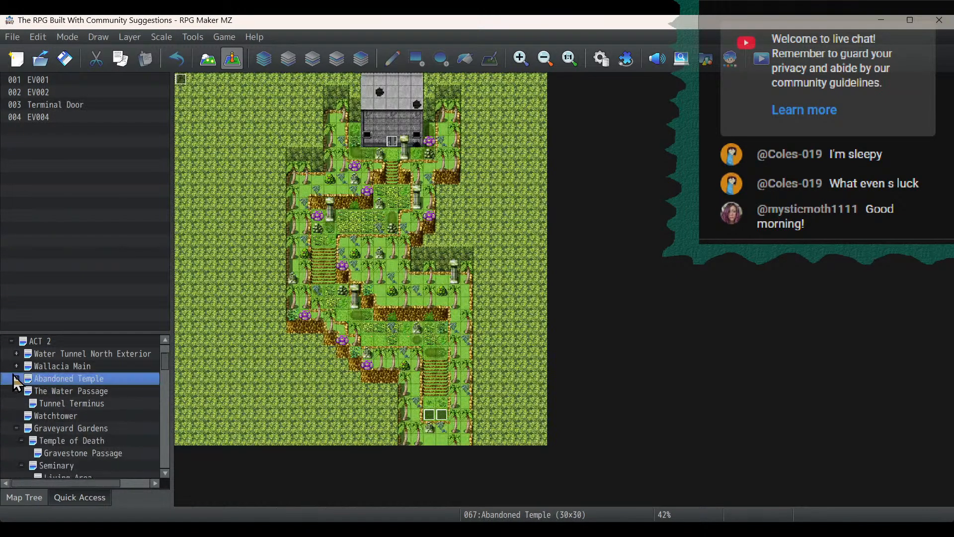
Inspect the western exit event on The Water Passage map, and view the Tunnel Terminus map.
{"action": "left_click", "coordinate": [56, 392]}
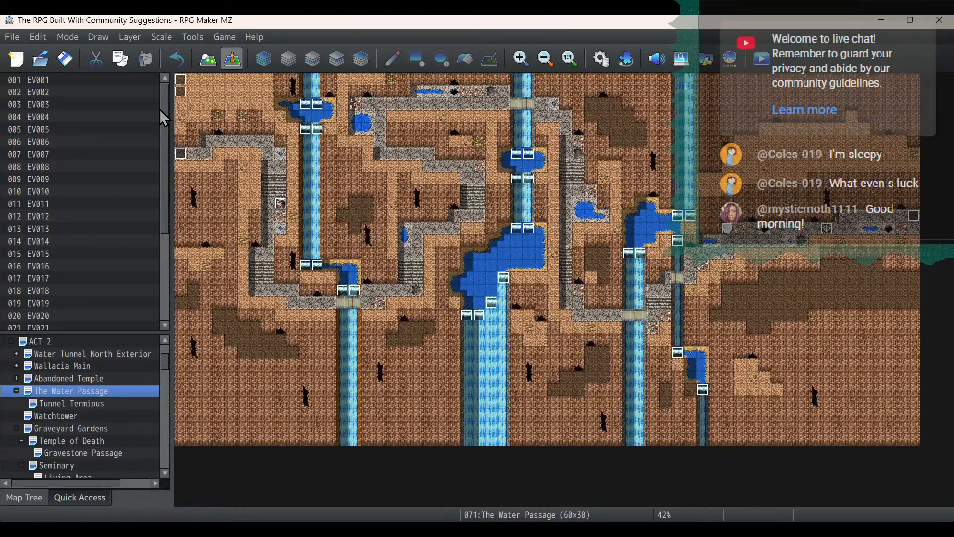
{"action": "double_click", "coordinate": [180, 153]}
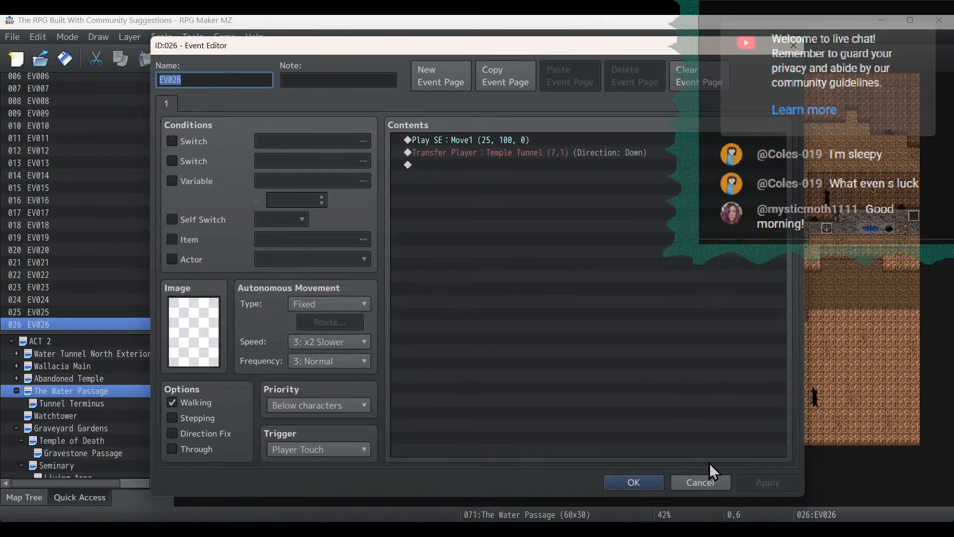
{"action": "left_click", "coordinate": [708, 482]}
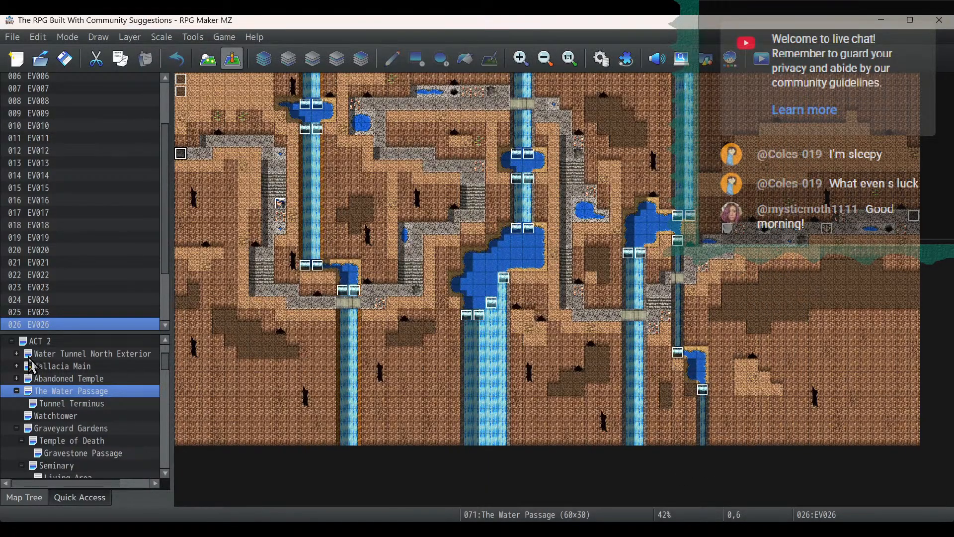
{"action": "left_click", "coordinate": [48, 404]}
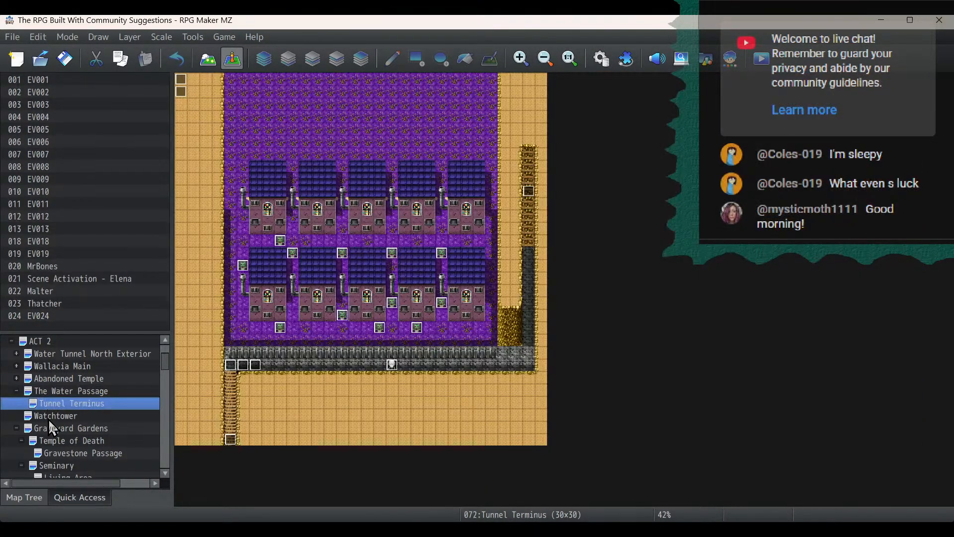
On the Watchtower map, add the Weather System common event call after the Overworld transfer in the southern exit event EV004.
{"action": "left_click", "coordinate": [52, 414]}
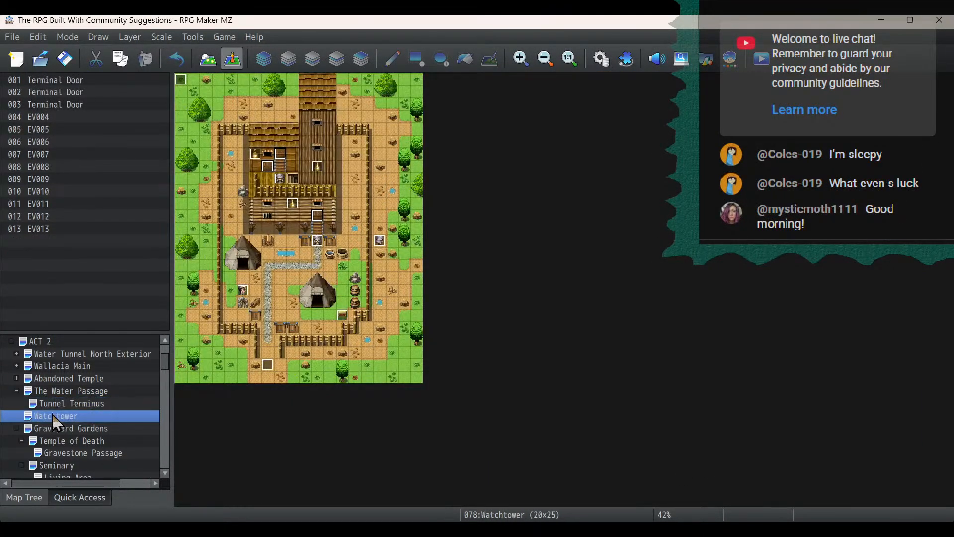
{"action": "double_click", "coordinate": [268, 366]}
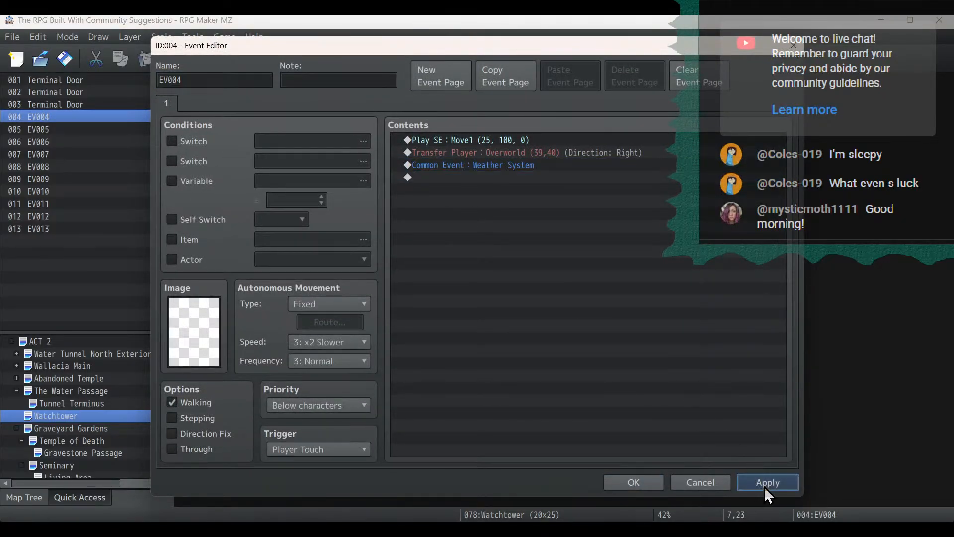
{"action": "left_click", "coordinate": [641, 483]}
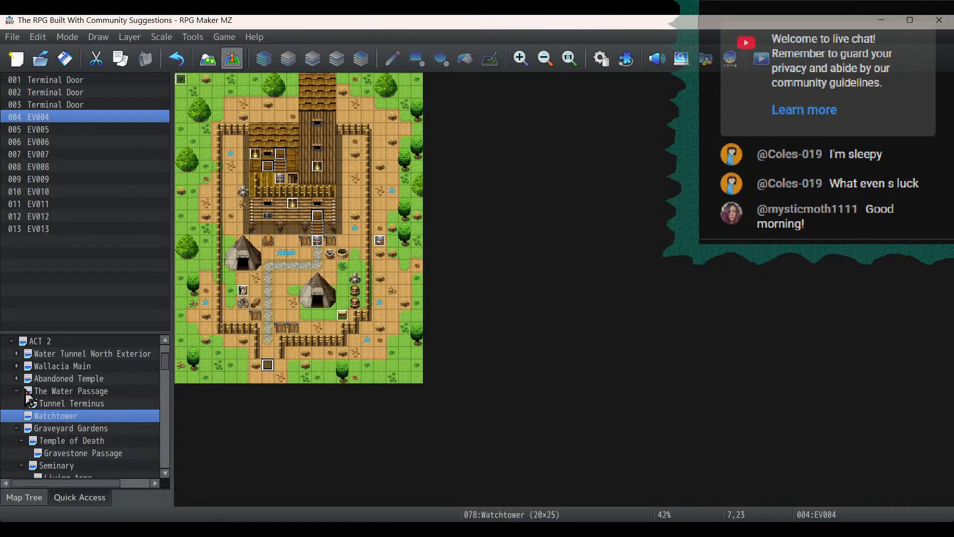
Recheck the Tunnel Terminus and The Water Passage maps, and collapse The Water Passage branch in the map tree.
{"action": "left_click", "coordinate": [70, 404]}
{"action": "left_click", "coordinate": [70, 392]}
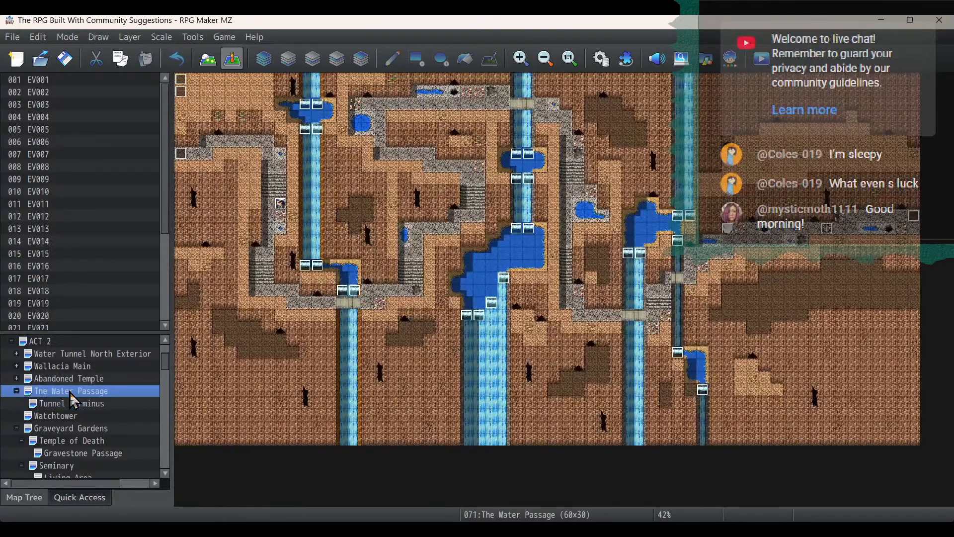
{"action": "double_click", "coordinate": [70, 392]}
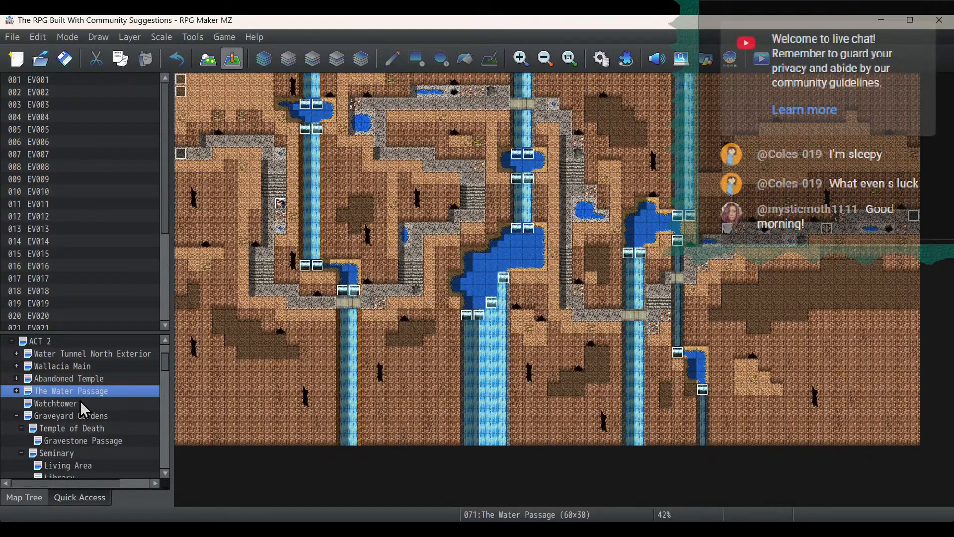
Open the Graveyard Gardens map and look over the remaining ACT 2 maps down to the False Hydra Lair levels.
{"action": "left_click", "coordinate": [79, 401]}
{"action": "left_click", "coordinate": [87, 415]}
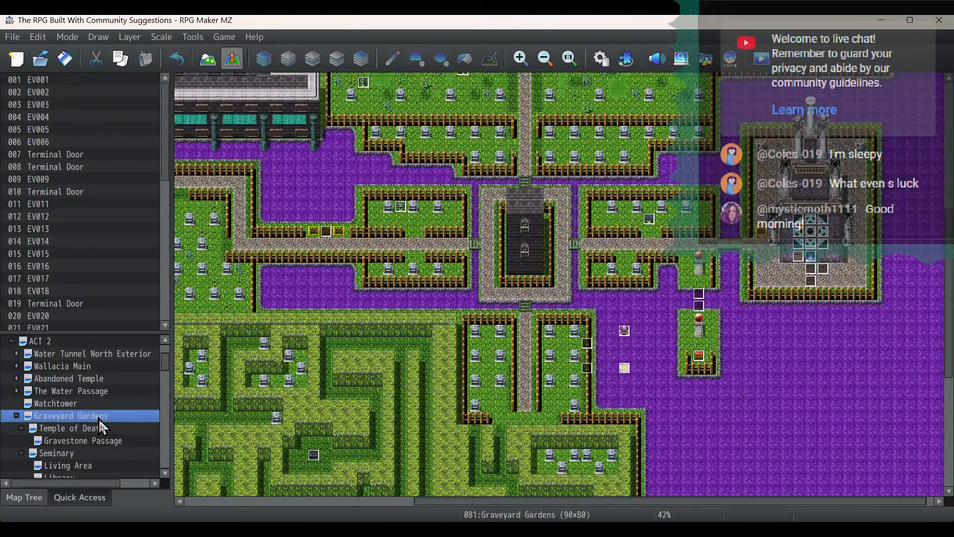
{"action": "scroll", "coordinate": [99, 422], "scroll_direction": "down", "scroll_amount": 3}
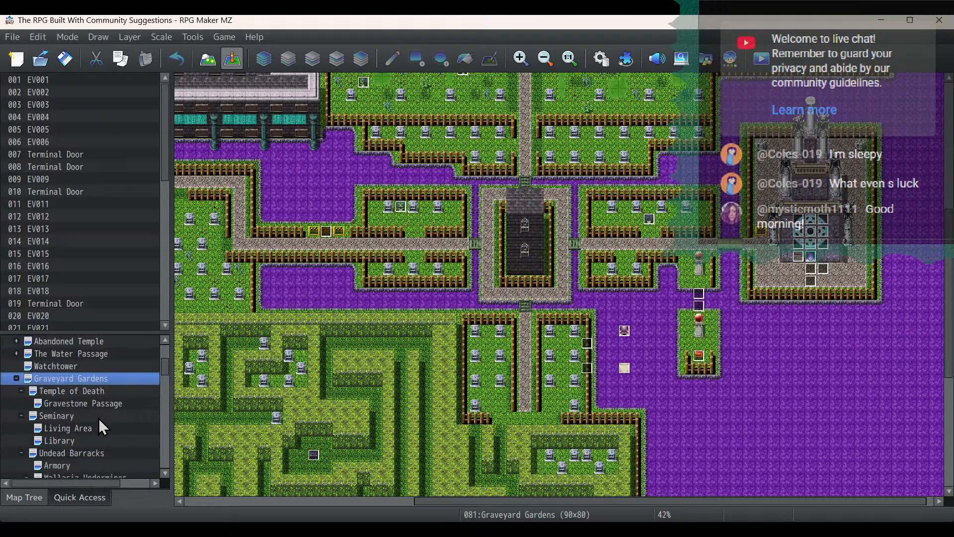
{"action": "scroll", "coordinate": [101, 426], "scroll_direction": "down", "scroll_amount": 4}
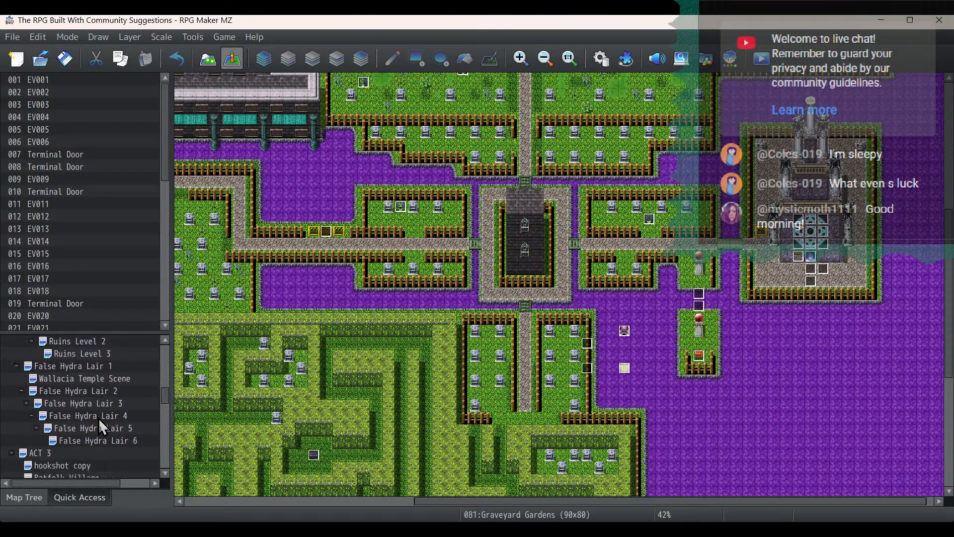
{"action": "scroll", "coordinate": [101, 426], "scroll_direction": "up", "scroll_amount": 3}
{"action": "scroll", "coordinate": [98, 419], "scroll_direction": "up", "scroll_amount": 3}
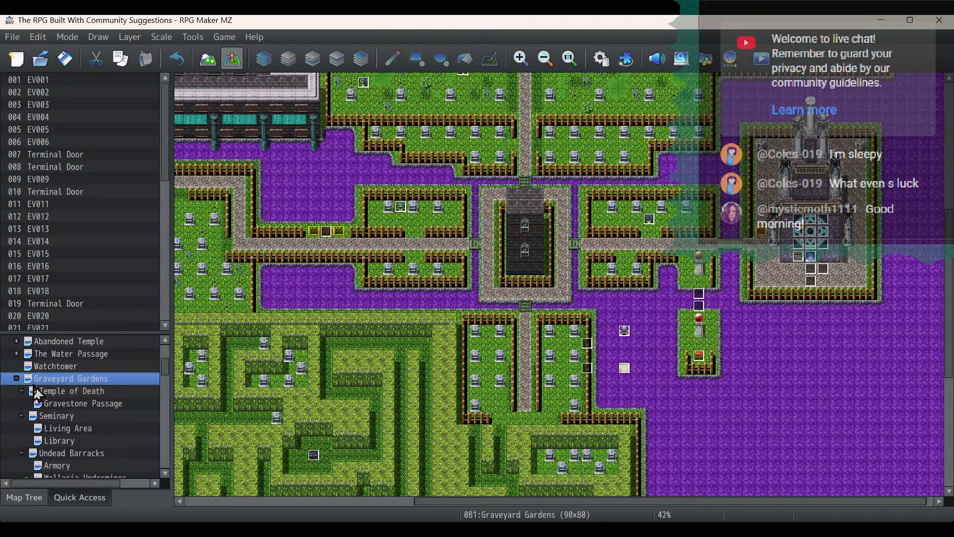
Collapse the Graveyard Gardens, False Hydra Lair 1 and ACT 2 branches in the map tree.
{"action": "left_click", "coordinate": [17, 379]}
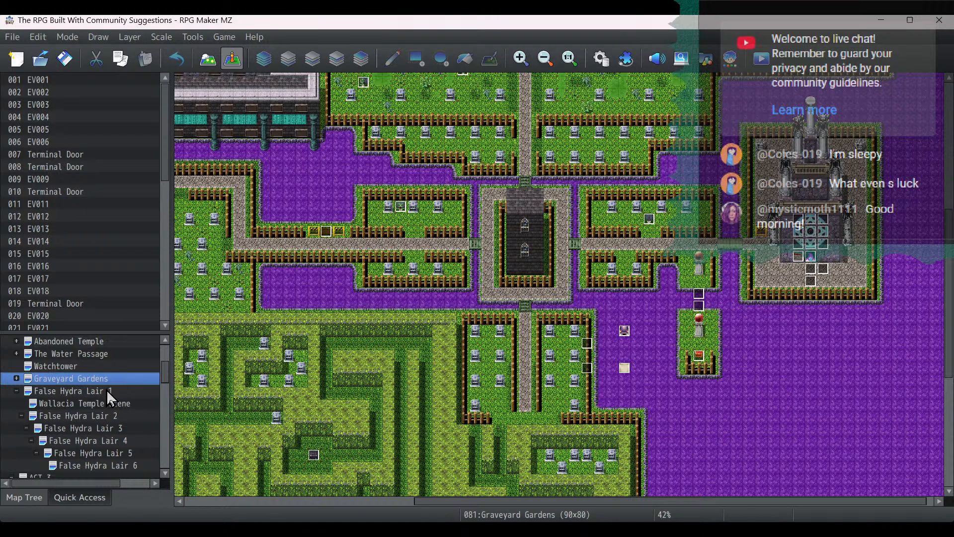
{"action": "double_click", "coordinate": [17, 389]}
{"action": "scroll", "coordinate": [52, 401], "scroll_direction": "up", "scroll_amount": 3}
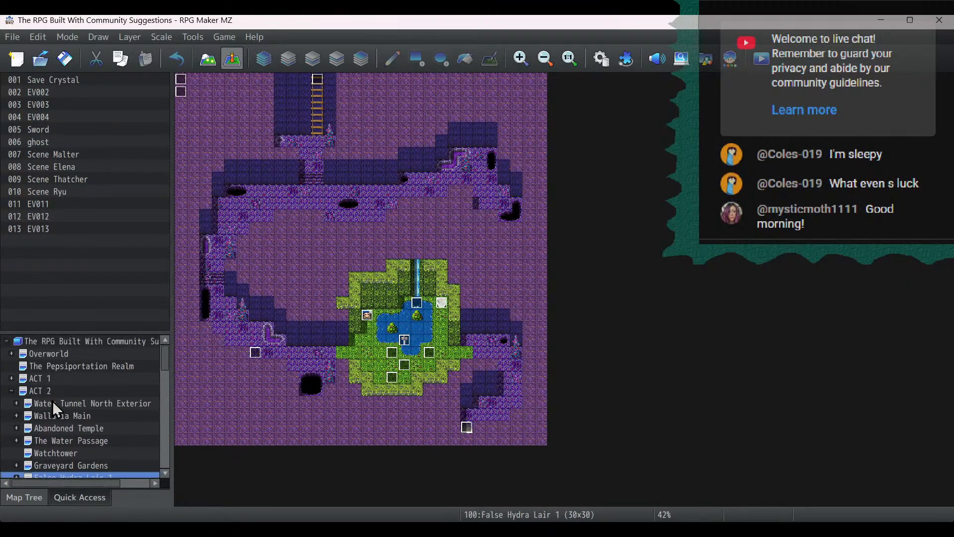
{"action": "double_click", "coordinate": [31, 391]}
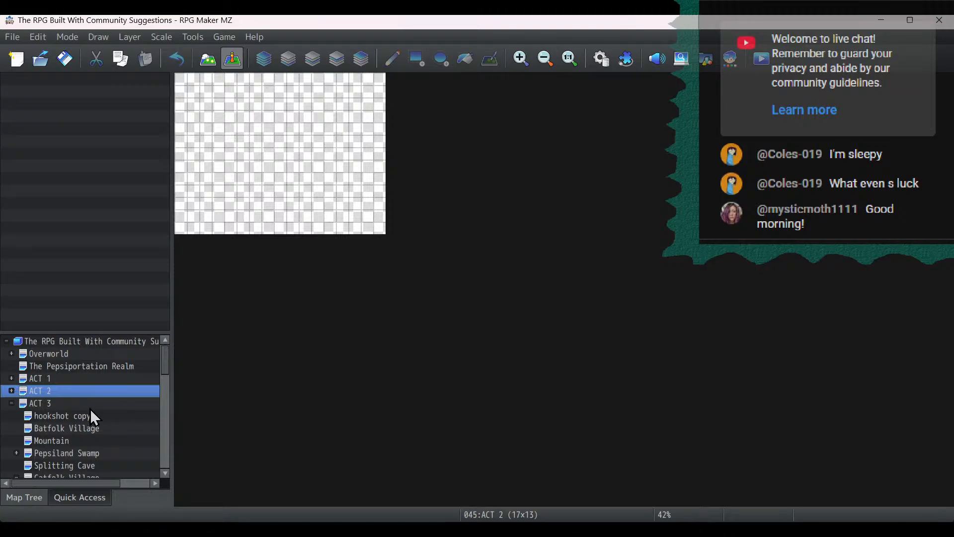
On ACT 3's Batfolk Village map, add the Weather System common event call after the Overworld transfer in western exit EV002, and check EV139.
{"action": "left_click", "coordinate": [89, 404]}
{"action": "key", "text": "Down"}
{"action": "key", "text": "Down"}
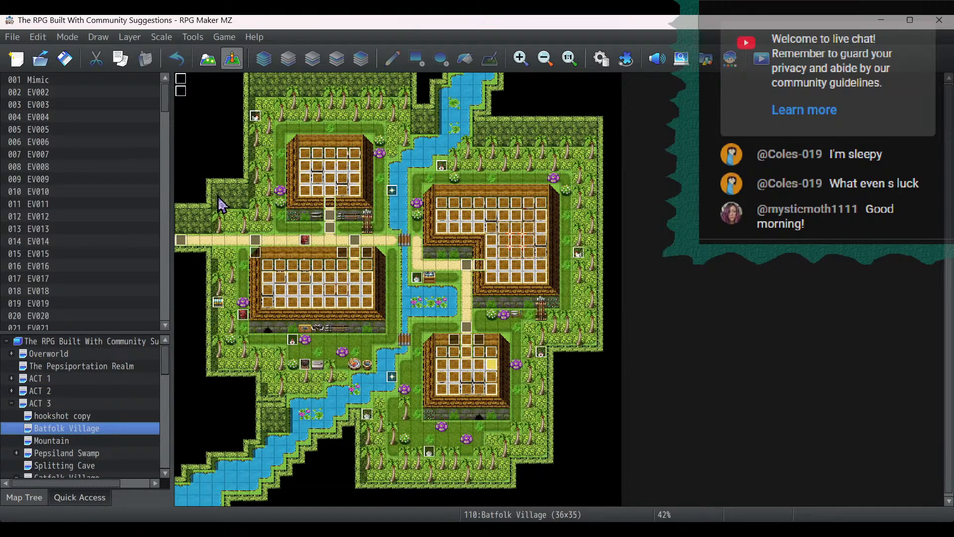
{"action": "double_click", "coordinate": [182, 234]}
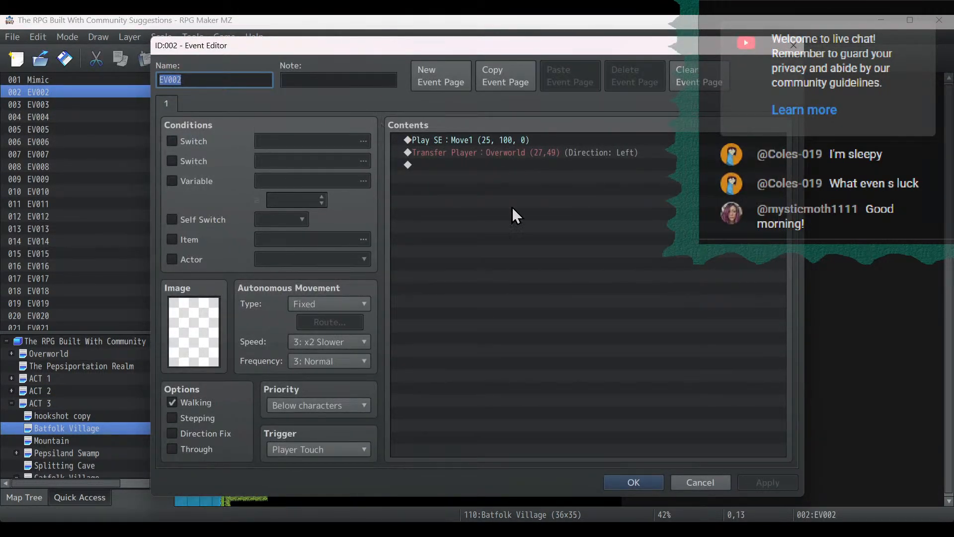
{"action": "left_click", "coordinate": [539, 210]}
{"action": "key", "text": "ctrl+v"}
{"action": "left_click", "coordinate": [768, 482]}
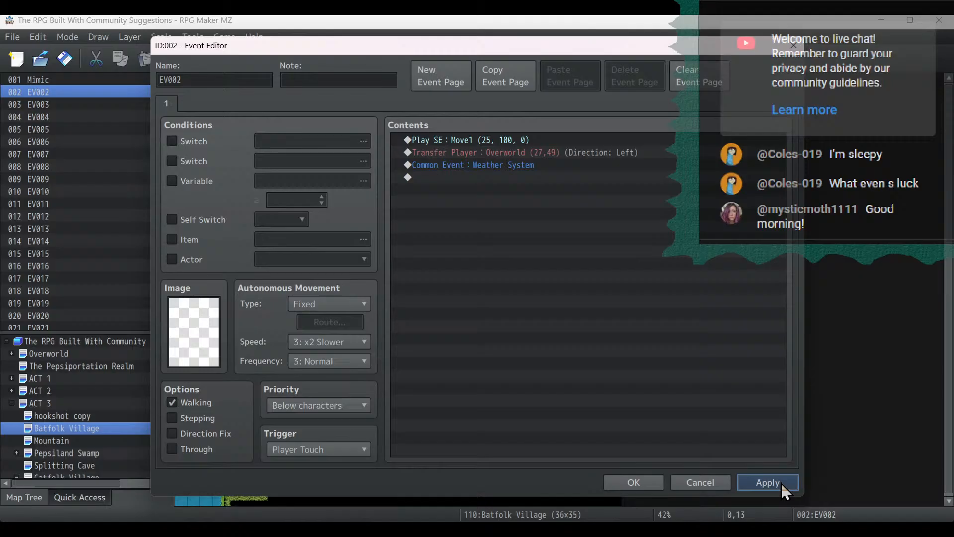
{"action": "left_click", "coordinate": [634, 482]}
{"action": "double_click", "coordinate": [181, 79]}
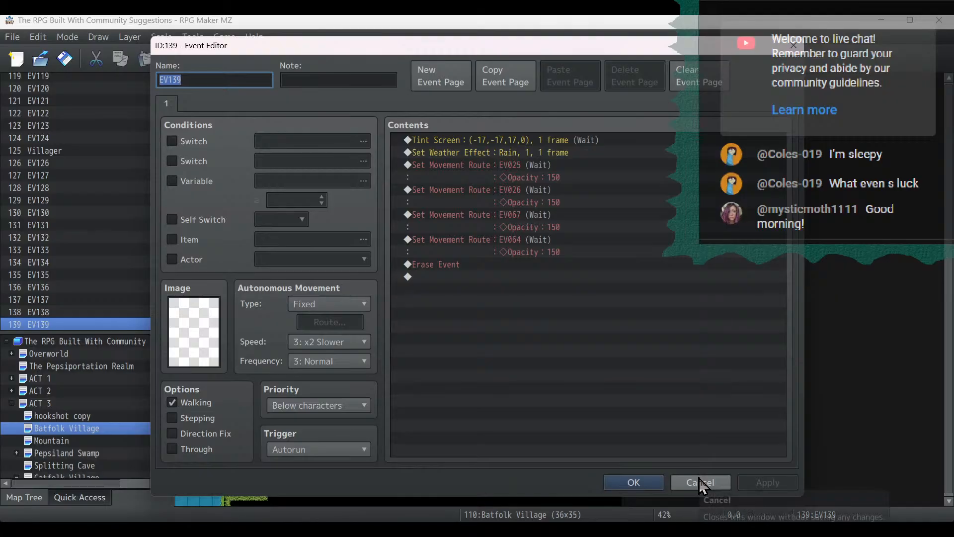
{"action": "left_click", "coordinate": [699, 482]}
On the Mountain map, add the Weather System common event call after the Overworld transfer in the southern exit event EV008.
{"action": "left_click", "coordinate": [62, 442]}
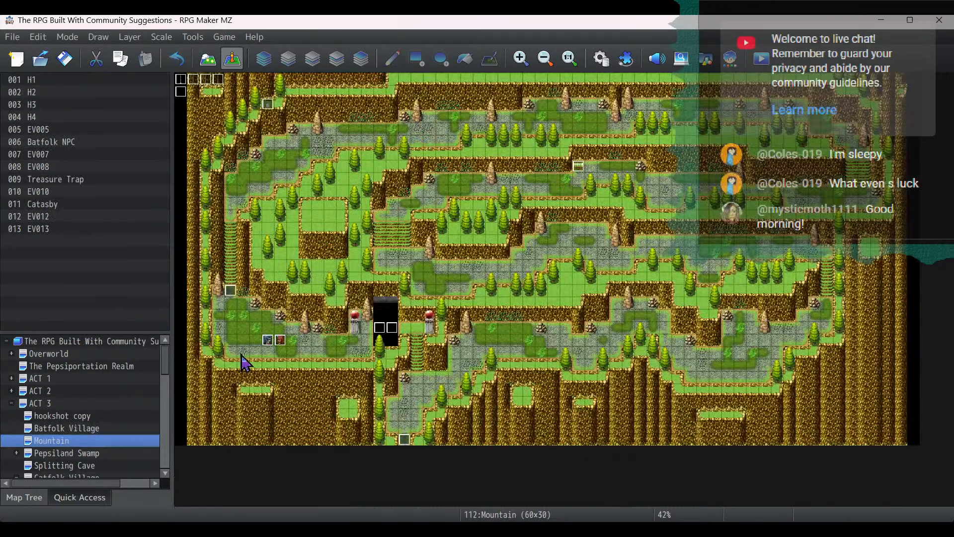
{"action": "double_click", "coordinate": [408, 442]}
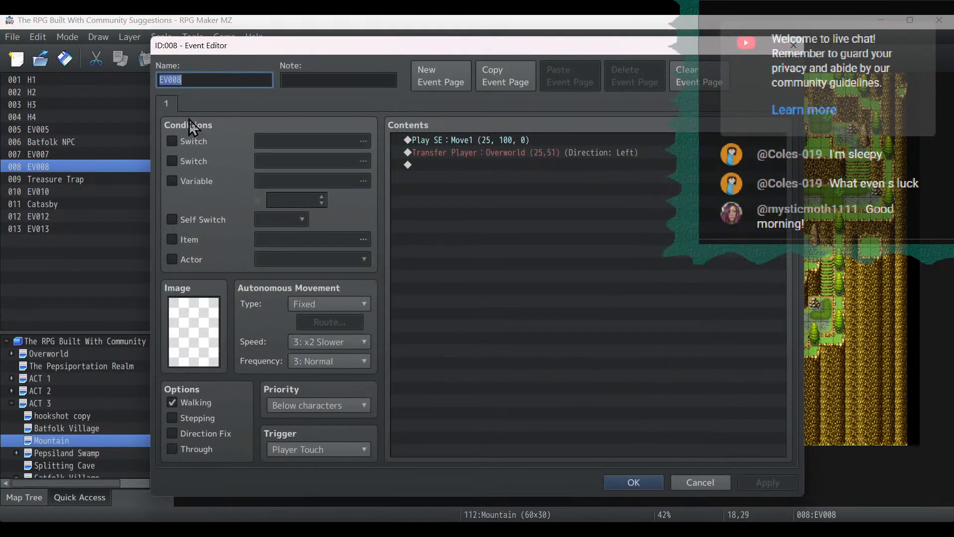
{"action": "left_click", "coordinate": [566, 186]}
{"action": "key", "text": "ctrl+v"}
{"action": "left_click", "coordinate": [764, 484]}
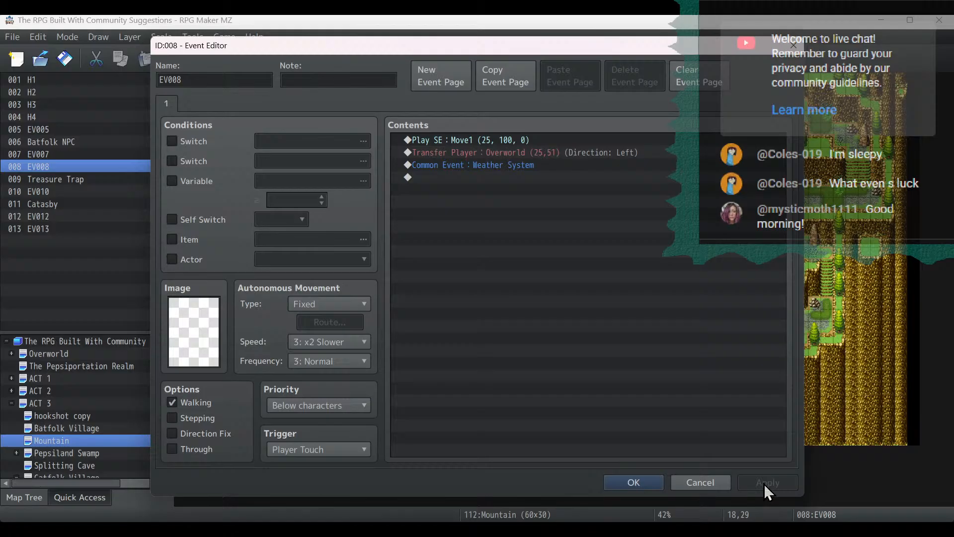
{"action": "left_click", "coordinate": [655, 484]}
On the Pepsiland Swamp map, add the Weather System common event call after the Overworld transfer in the southern exit event EV009.
{"action": "left_click", "coordinate": [20, 453]}
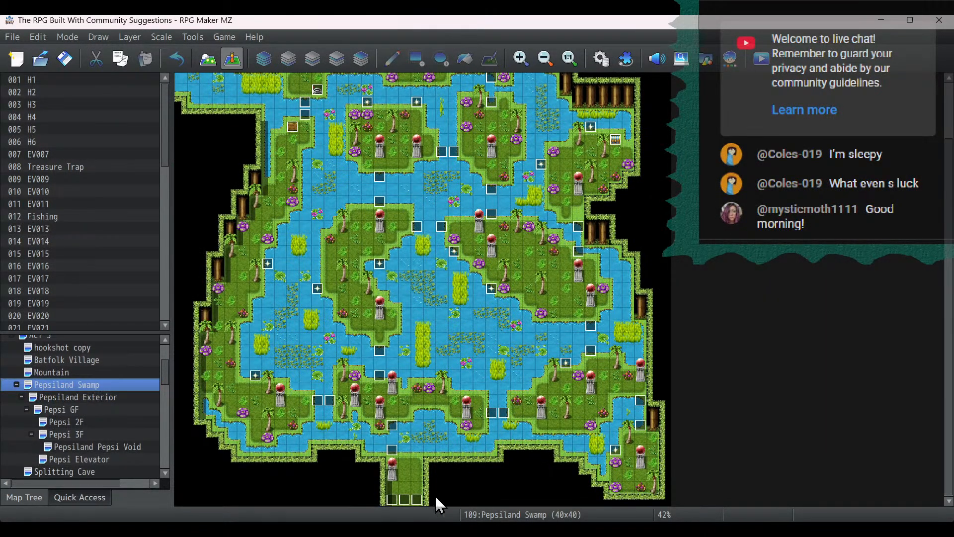
{"action": "left_click", "coordinate": [395, 500]}
{"action": "double_click", "coordinate": [394, 500]}
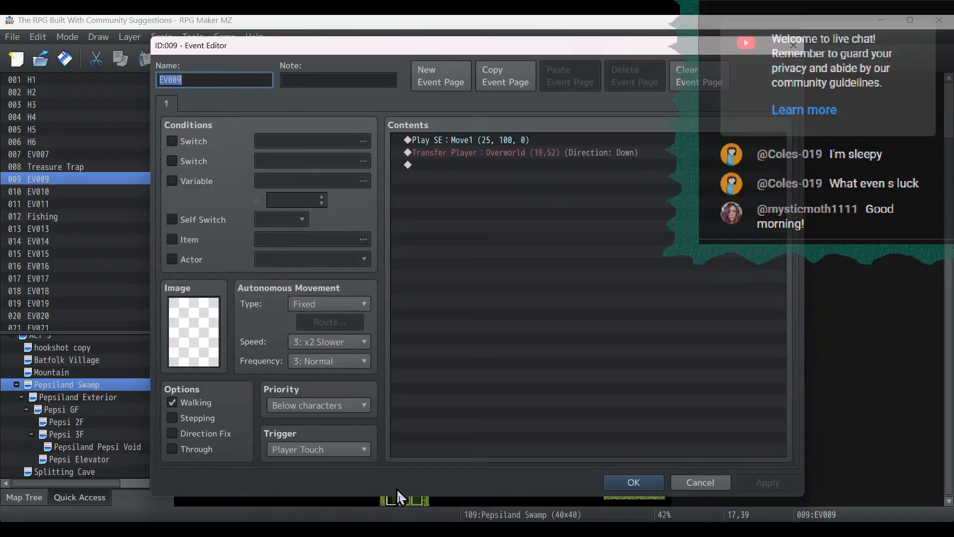
{"action": "left_click", "coordinate": [524, 164]}
{"action": "key", "text": "ctrl+v"}
{"action": "left_click", "coordinate": [647, 483]}
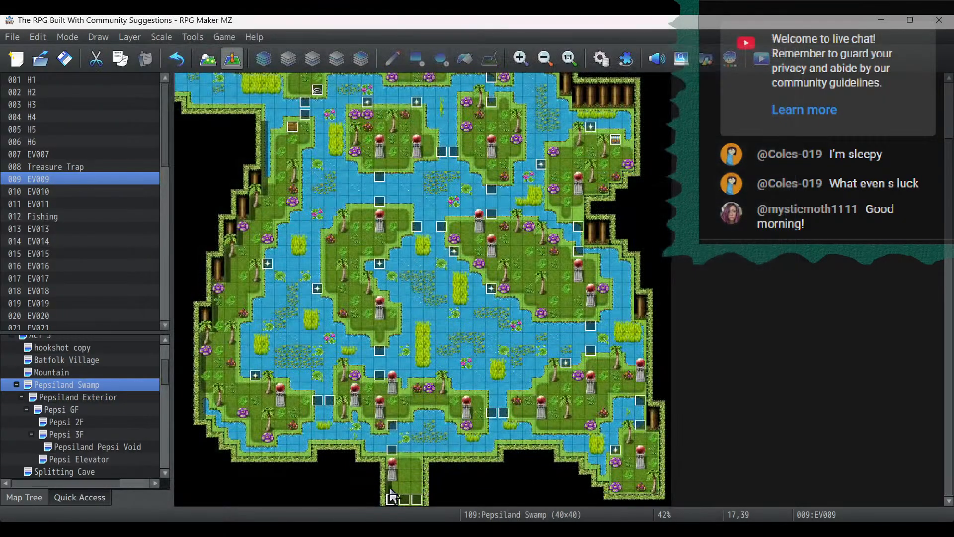
Add the Weather System common event call after the Overworld transfer in Pepsiland Swamp's other two southern exit events, EV010 and EV011.
{"action": "double_click", "coordinate": [405, 501]}
{"action": "type", "text": "Common Event : Weather System"}
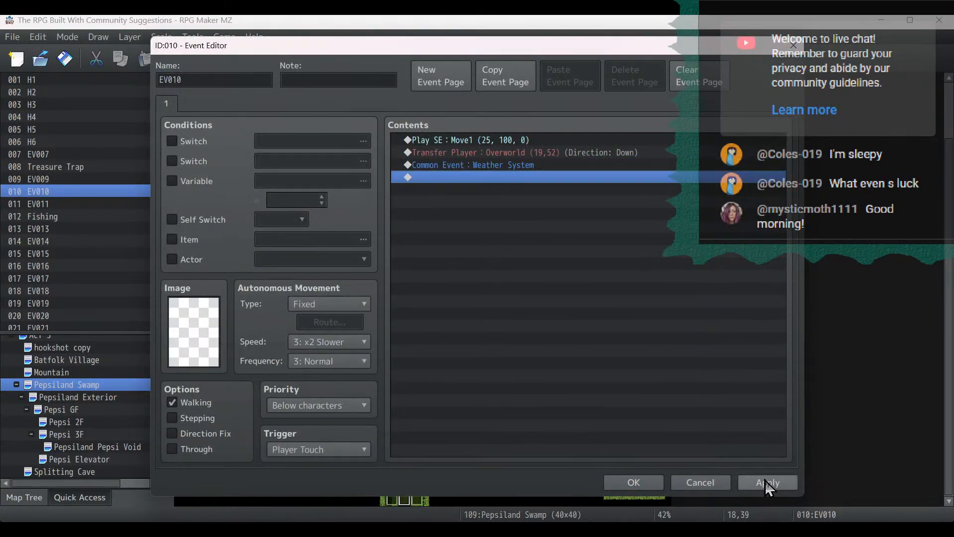
{"action": "left_click", "coordinate": [634, 486]}
{"action": "double_click", "coordinate": [415, 499]}
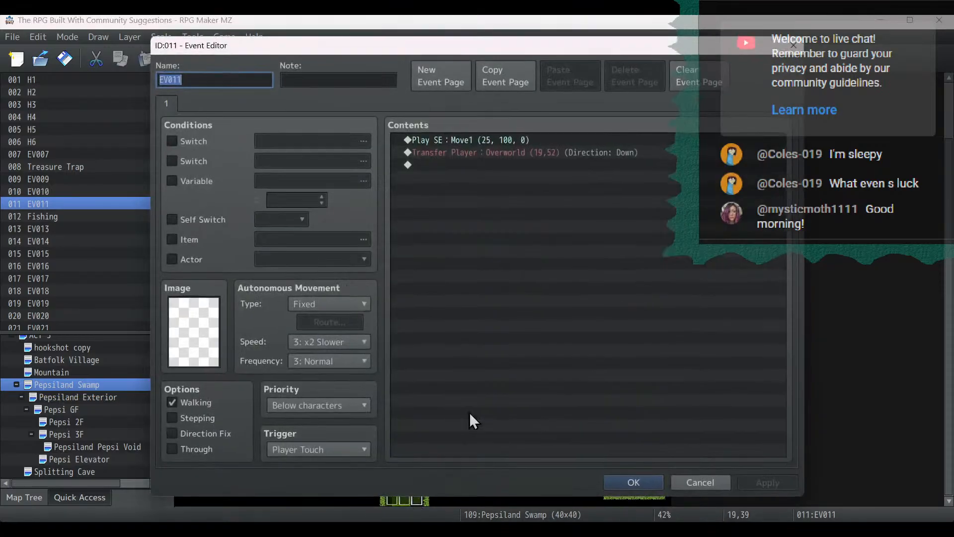
{"action": "left_click", "coordinate": [470, 412]}
{"action": "key", "text": "ctrl+v"}
{"action": "left_click", "coordinate": [636, 483]}
Inspect Pepsiland Swamp's northern exit event EV022, and view the Pepsiland Exterior, Pepsi 2F and Pepsi 3F maps.
{"action": "scroll", "coordinate": [563, 261], "scroll_direction": "up", "scroll_amount": 3}
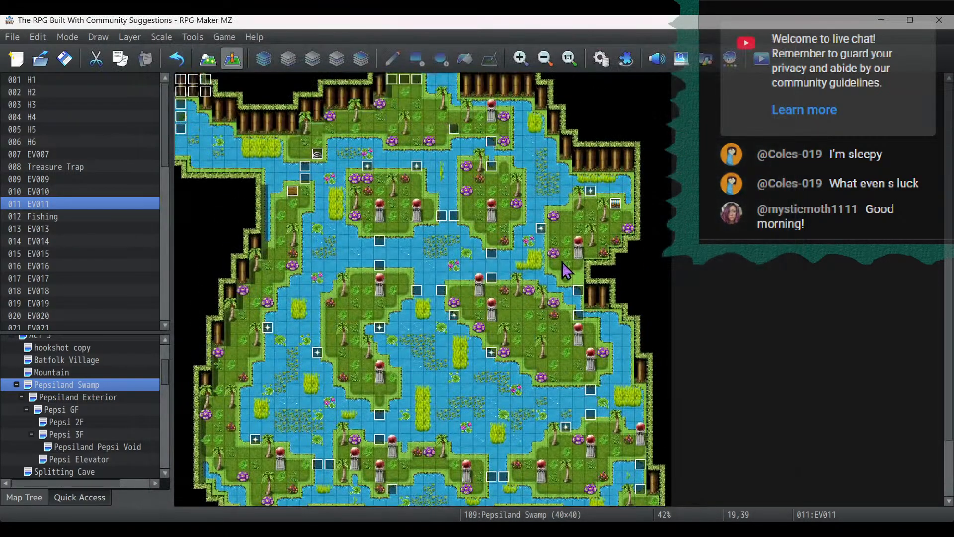
{"action": "double_click", "coordinate": [404, 83]}
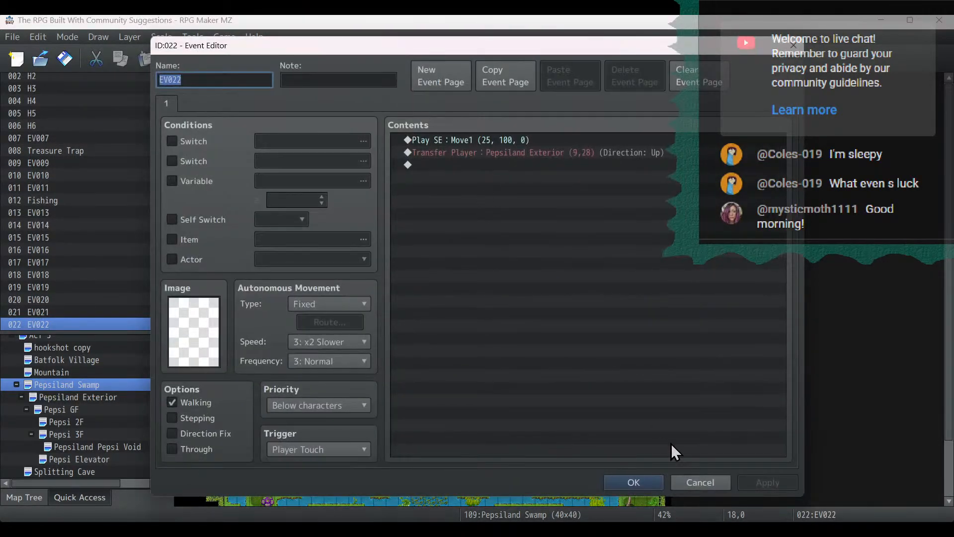
{"action": "left_click", "coordinate": [702, 484]}
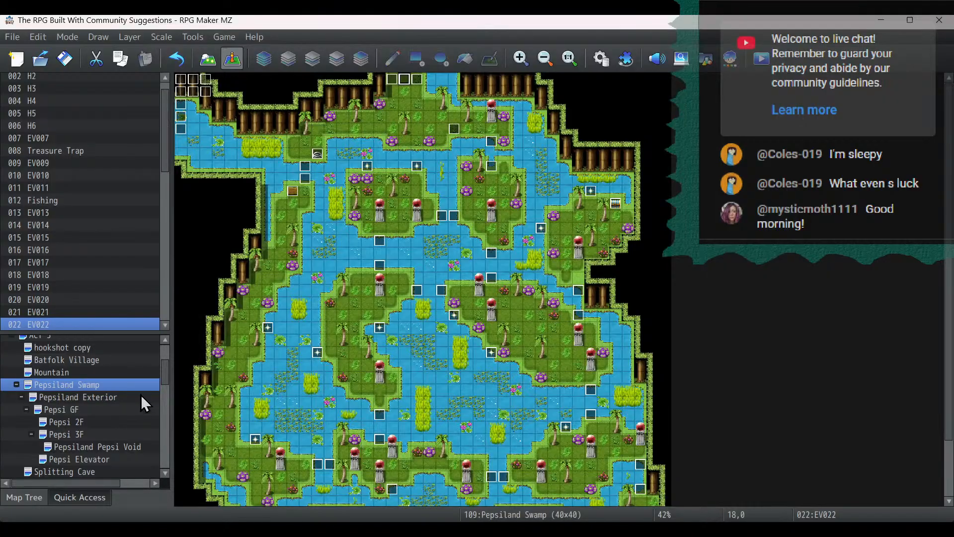
{"action": "left_click", "coordinate": [141, 396]}
{"action": "left_click", "coordinate": [131, 422]}
{"action": "left_click", "coordinate": [133, 434]}
On the Splitting Cave map, add the Weather System common event call after the Overworld transfer in the southwestern exit event EV005.
{"action": "scroll", "coordinate": [132, 435], "scroll_direction": "down", "scroll_amount": 1}
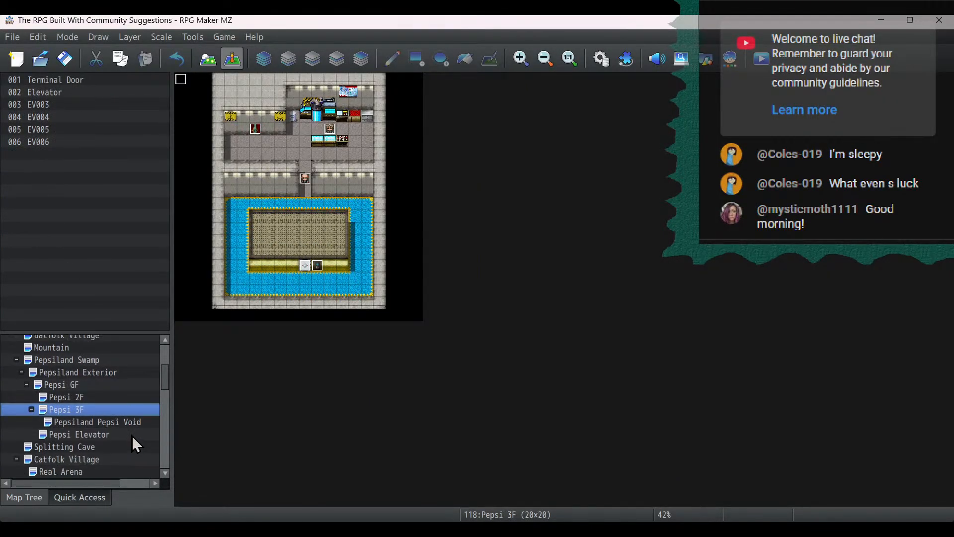
{"action": "left_click", "coordinate": [48, 447]}
{"action": "scroll", "coordinate": [330, 384], "scroll_direction": "down", "scroll_amount": 1}
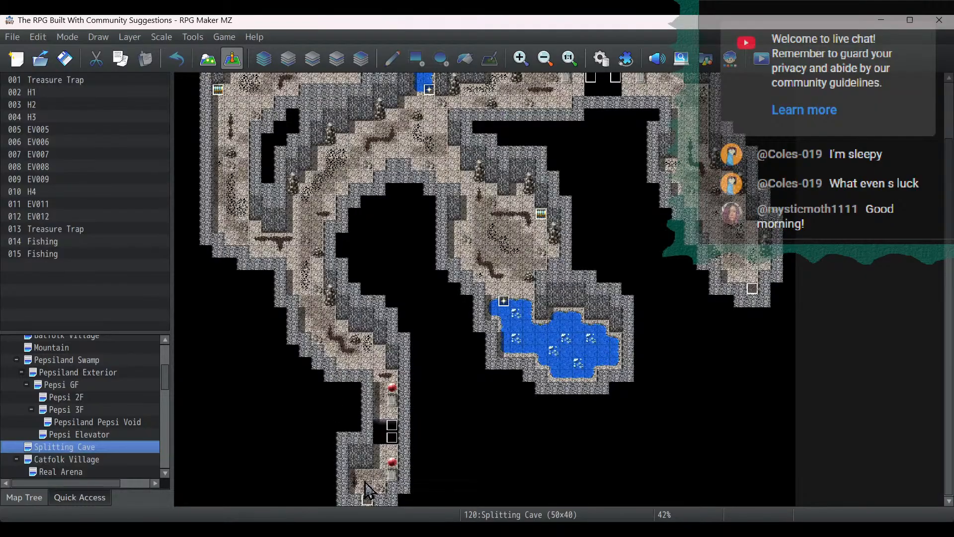
{"action": "double_click", "coordinate": [367, 497]}
{"action": "left_click", "coordinate": [464, 260]}
{"action": "key", "text": "ctrl+v"}
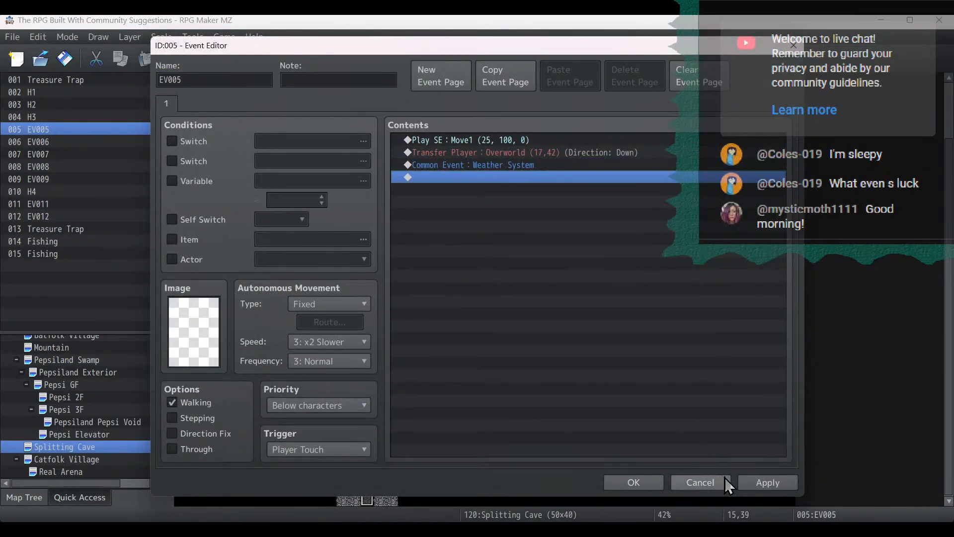
{"action": "left_click", "coordinate": [648, 480]}
Add the Weather System common event call after the Overworld transfer in Splitting Cave's eastern exit event EV006.
{"action": "left_click", "coordinate": [753, 289]}
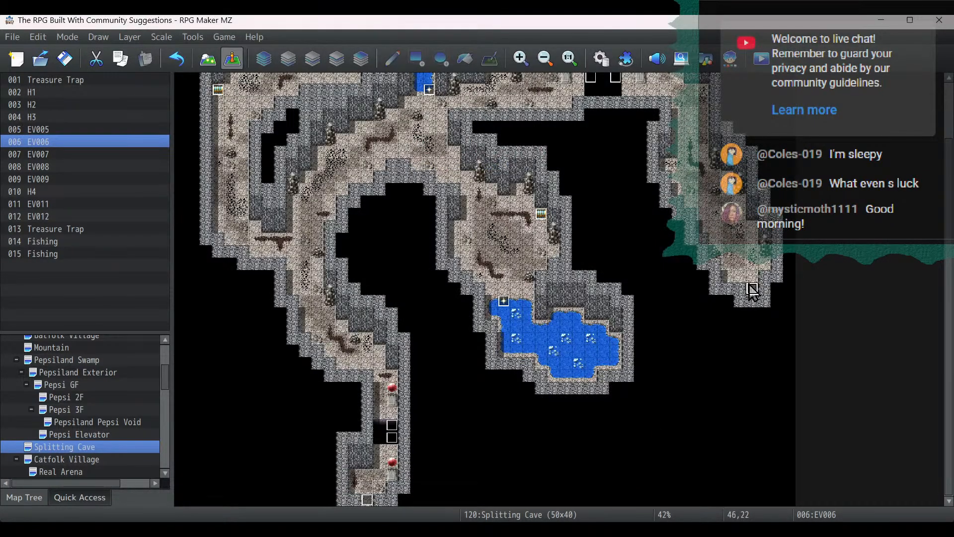
{"action": "double_click", "coordinate": [752, 290]}
{"action": "left_click", "coordinate": [666, 263]}
{"action": "key", "text": "ctrl+v"}
{"action": "left_click", "coordinate": [756, 481]}
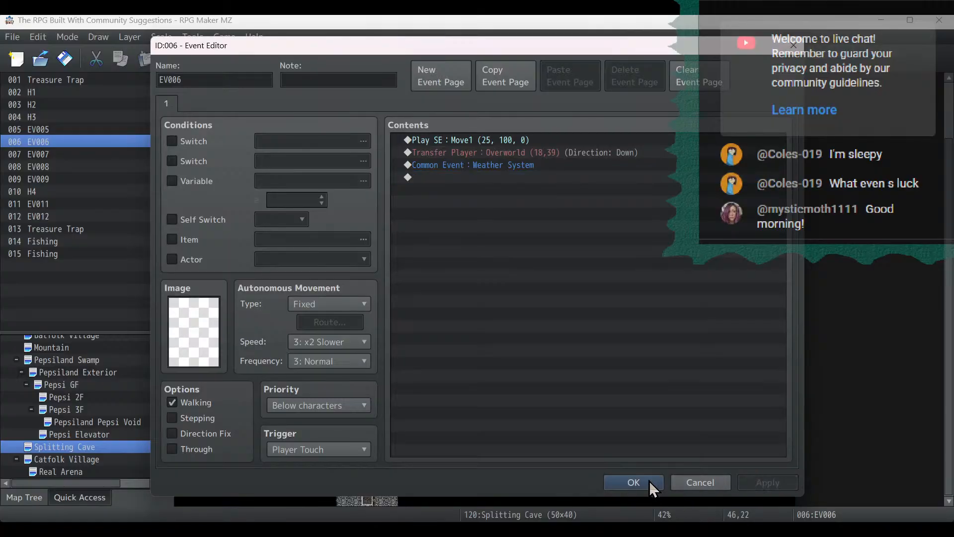
{"action": "left_click", "coordinate": [650, 482]}
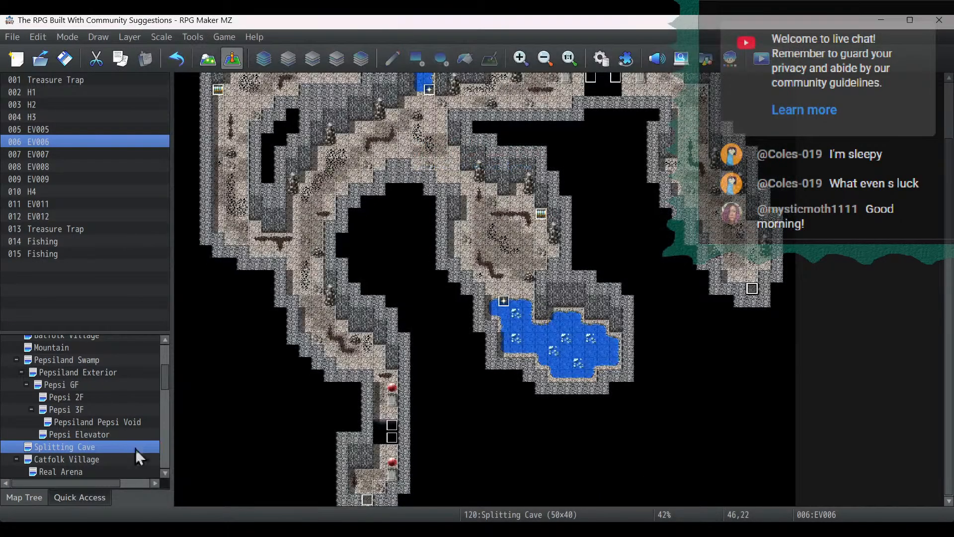
Collapse the Pepsiland Swamp branch, and add the Weather System common event call after the Overworld transfer in Catfolk Village's southeastern exit event EV006.
{"action": "left_click", "coordinate": [18, 360]}
{"action": "left_click", "coordinate": [63, 372]}
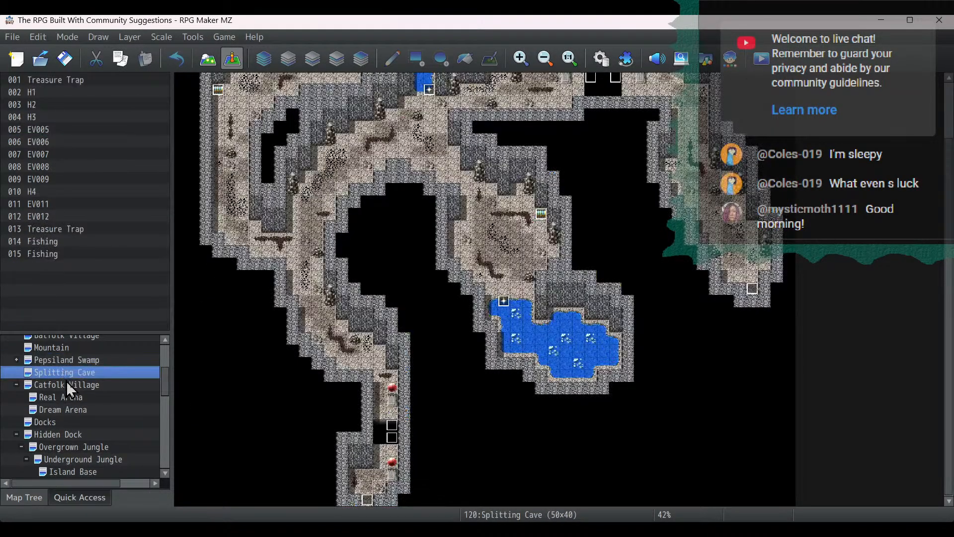
{"action": "left_click", "coordinate": [67, 382]}
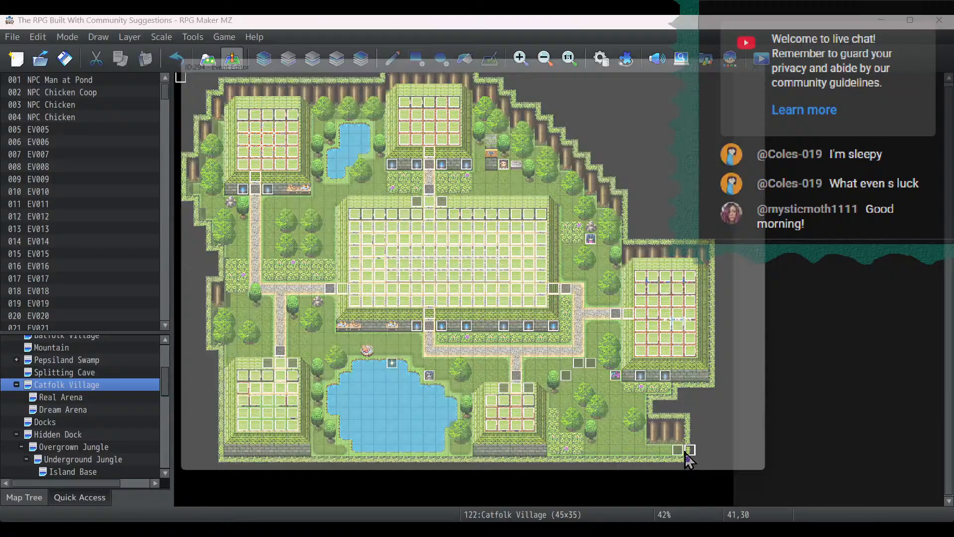
{"action": "double_click", "coordinate": [690, 450]}
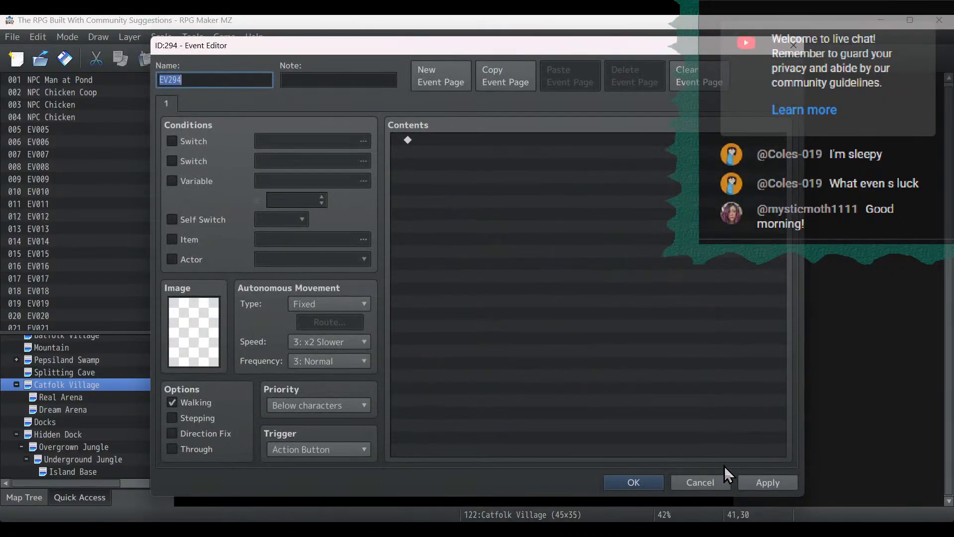
{"action": "left_click", "coordinate": [720, 481]}
{"action": "double_click", "coordinate": [677, 452]}
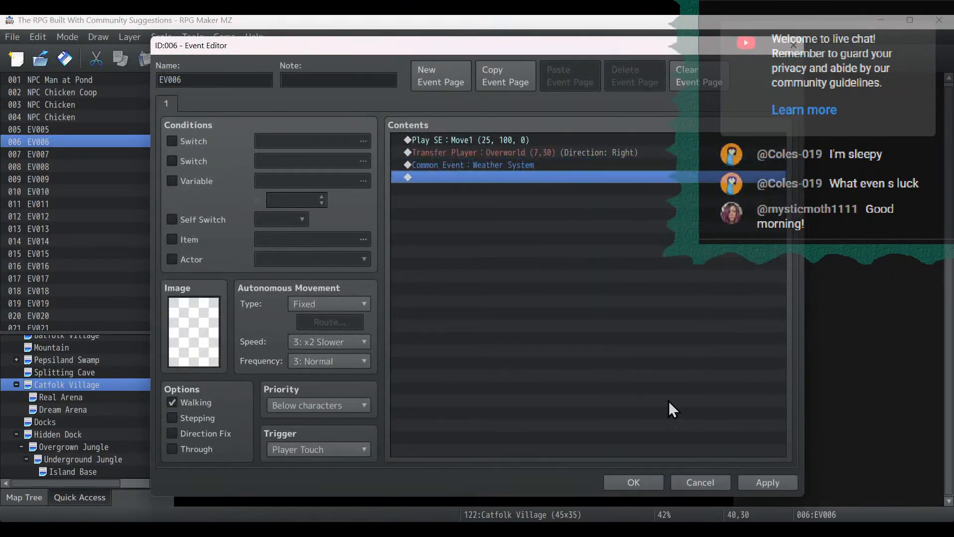
{"action": "left_click", "coordinate": [647, 477]}
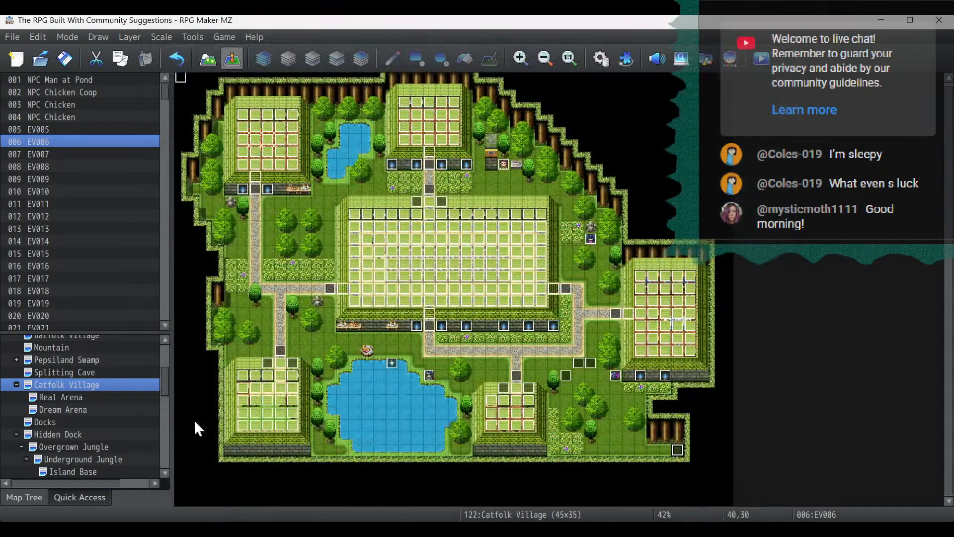
View both arena maps, and add the Weather System common event call after the Overworld transfer in the northern exit event EV008 on Docks.
{"action": "left_click", "coordinate": [97, 396]}
{"action": "left_click", "coordinate": [97, 408]}
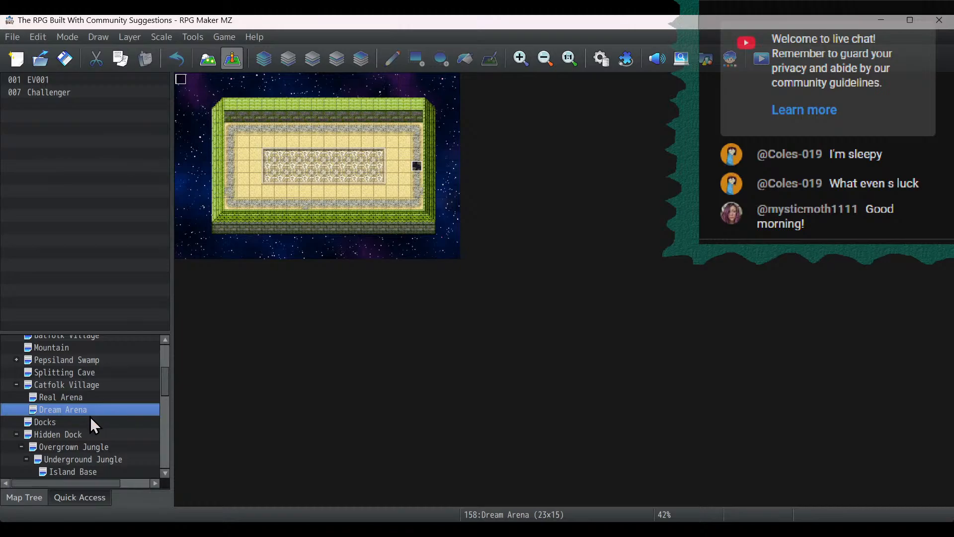
{"action": "left_click", "coordinate": [90, 423]}
{"action": "double_click", "coordinate": [281, 81]}
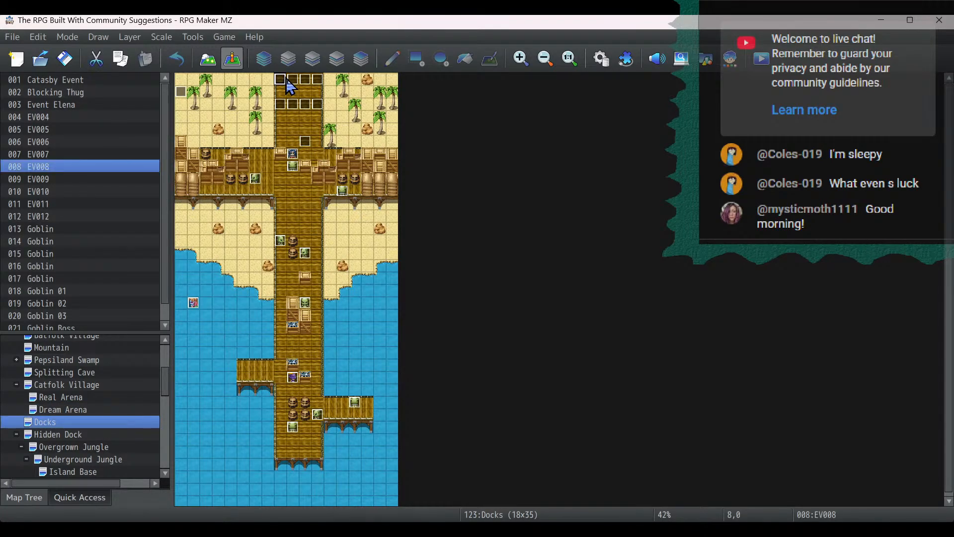
{"action": "left_click", "coordinate": [596, 298]}
{"action": "key", "text": "ctrl+v"}
{"action": "left_click", "coordinate": [746, 477]}
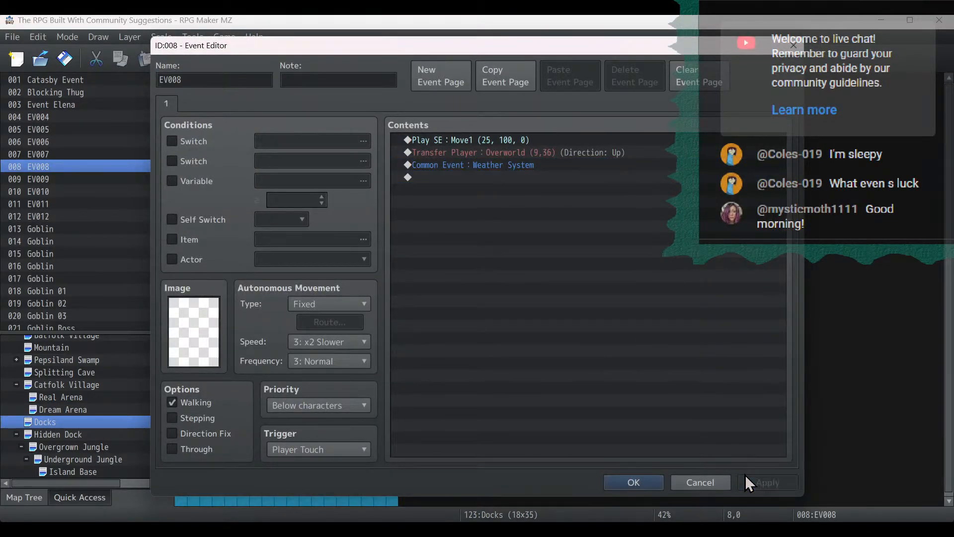
{"action": "left_click", "coordinate": [647, 487]}
Add the Weather System common event call after the Overworld transfer in the northern exit event EV009 on the Docks map.
{"action": "double_click", "coordinate": [288, 76]}
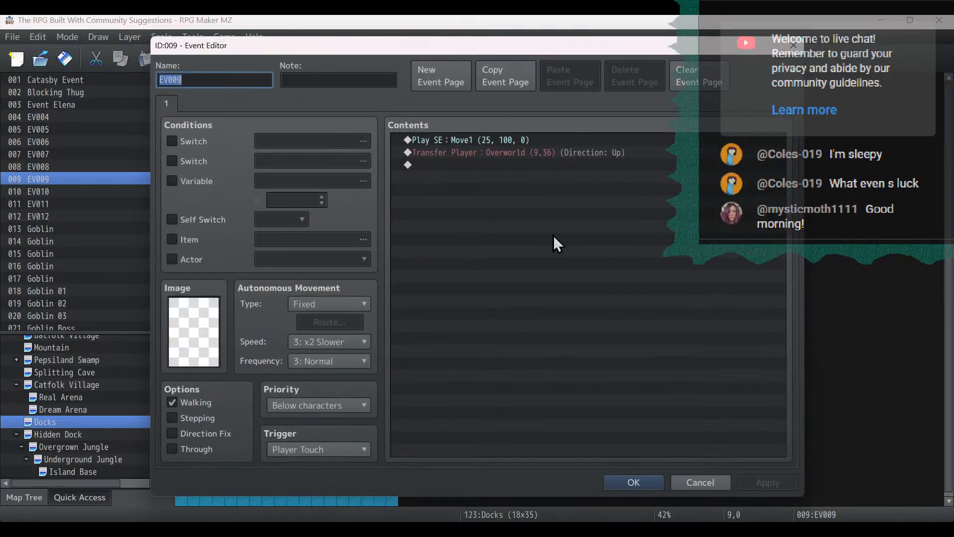
{"action": "left_click", "coordinate": [553, 235]}
{"action": "type", "text": "Common Event : Weather System"}
{"action": "left_click", "coordinate": [768, 482]}
{"action": "left_click", "coordinate": [633, 481]}
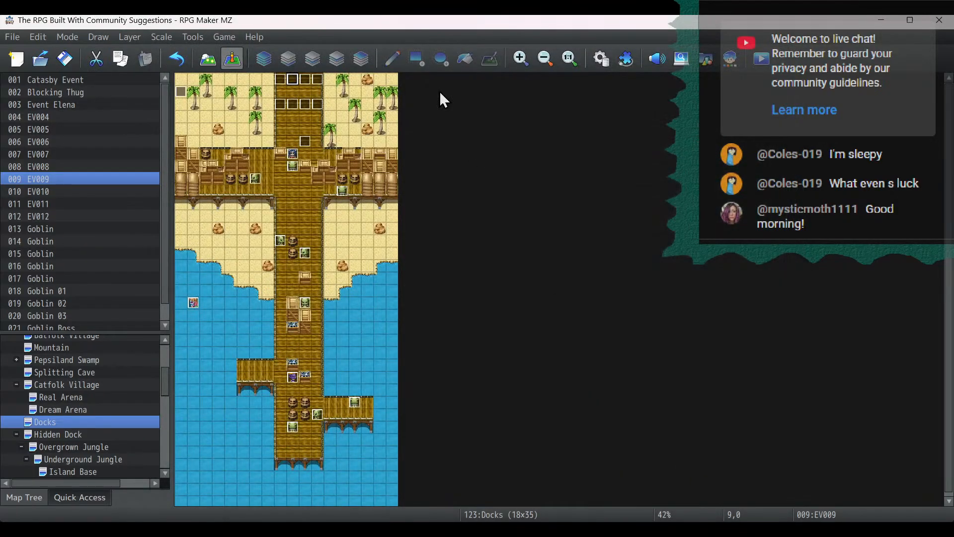
Add the Weather System common event call after the Overworld transfer in the northern exit event EV010 on the Docks map.
{"action": "double_click", "coordinate": [307, 80]}
{"action": "left_click", "coordinate": [576, 243]}
{"action": "key", "text": "ctrl+v"}
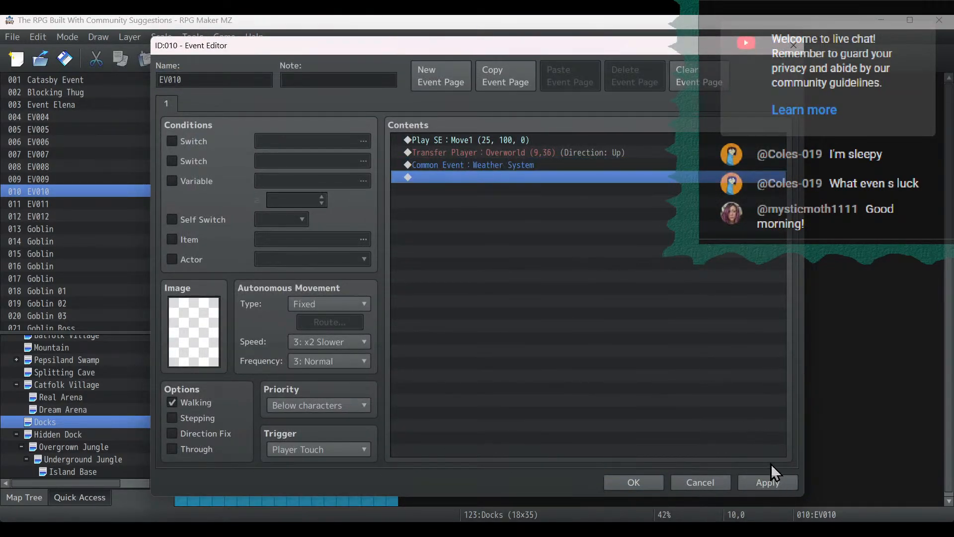
{"action": "left_click", "coordinate": [768, 482]}
{"action": "left_click", "coordinate": [648, 482]}
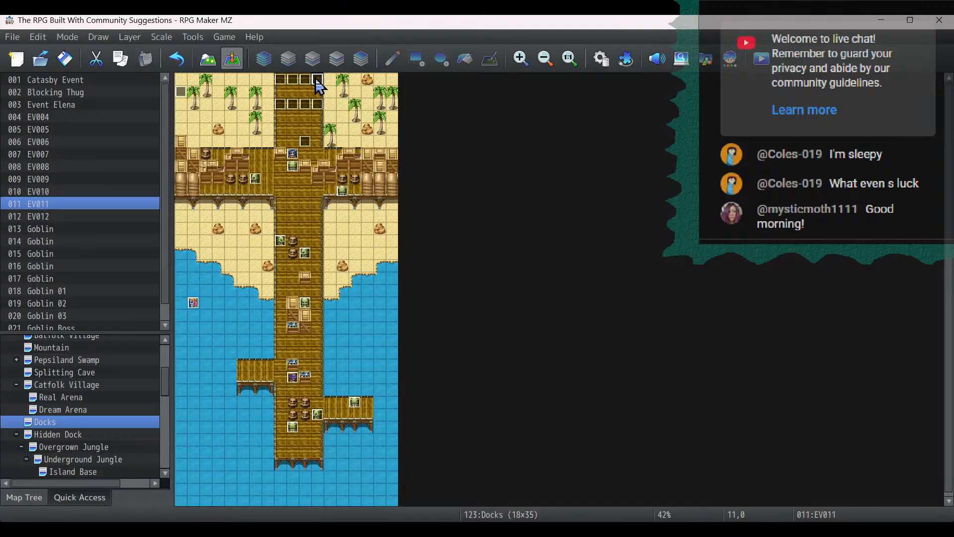
Add the Weather System common event call after the Overworld transfer in the northern exit event EV011 on the Docks map.
{"action": "double_click", "coordinate": [317, 80]}
{"action": "left_click", "coordinate": [548, 231]}
{"action": "key", "text": "ctrl+v"}
{"action": "left_click", "coordinate": [768, 482]}
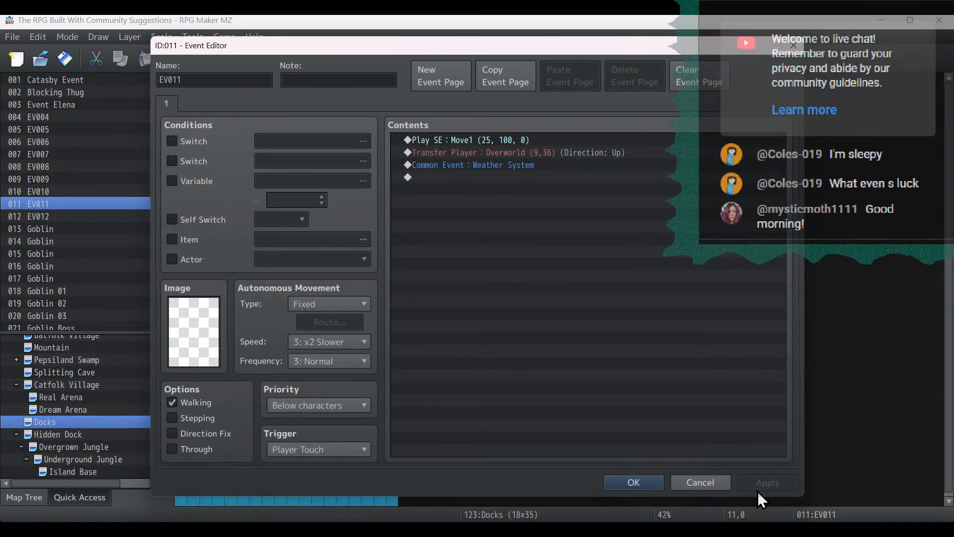
{"action": "left_click", "coordinate": [641, 480]}
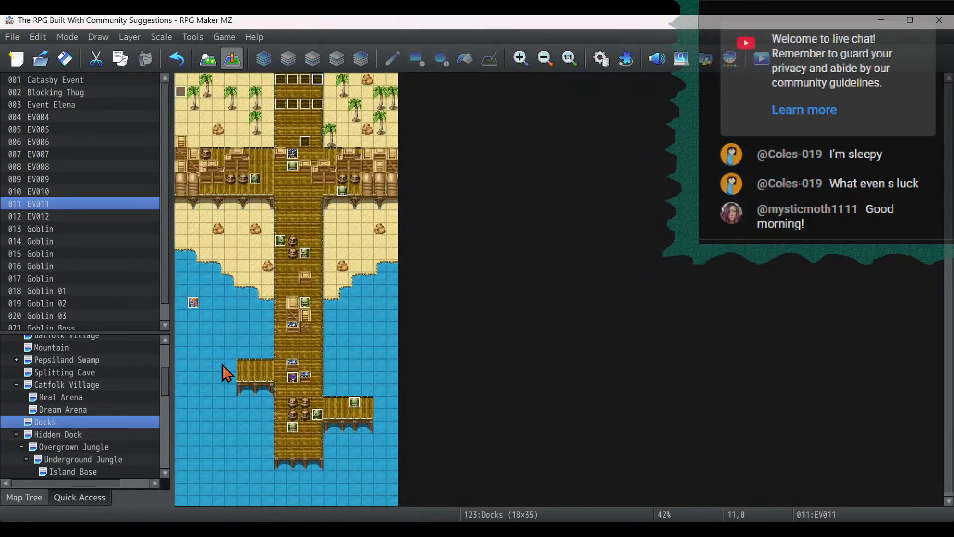
Collapse the Catfolk Village branch, and check both pages of Hidden Dock's boat event EV001 for the Weather System call.
{"action": "left_click", "coordinate": [16, 383]}
{"action": "left_click", "coordinate": [58, 397]}
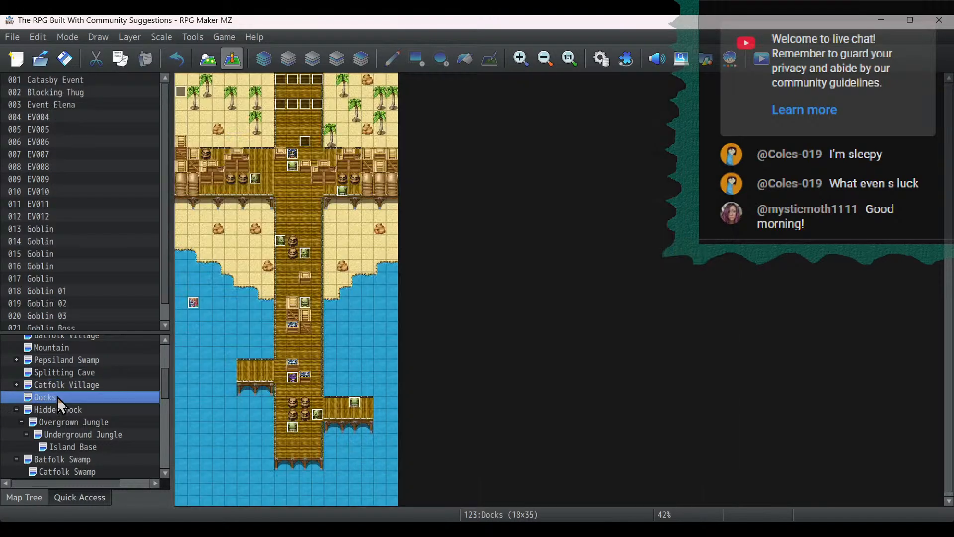
{"action": "left_click", "coordinate": [59, 409]}
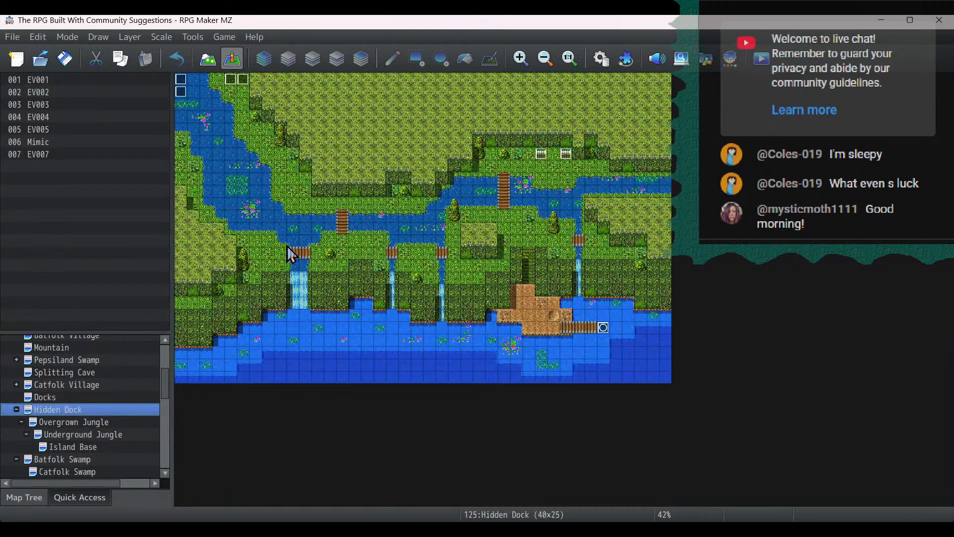
{"action": "double_click", "coordinate": [603, 328]}
{"action": "left_click", "coordinate": [514, 290]}
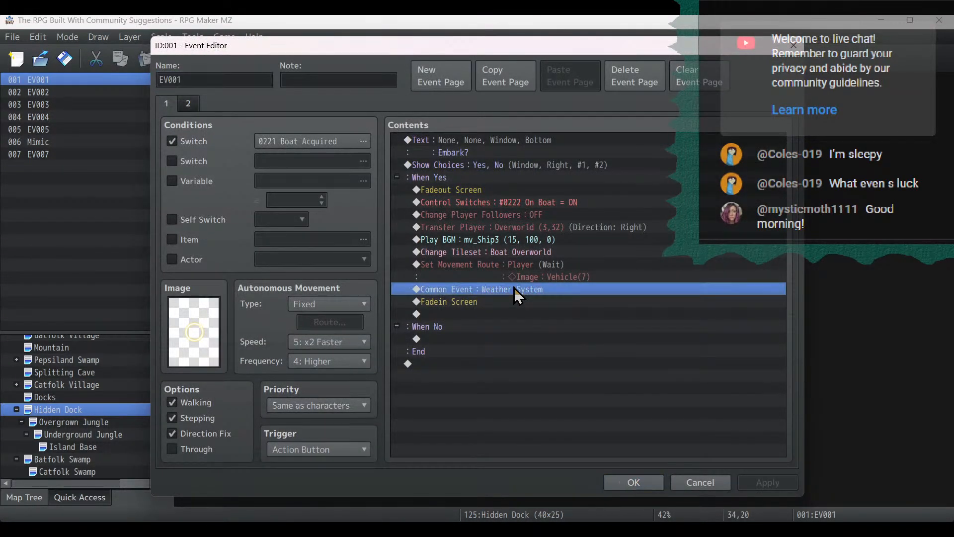
{"action": "left_click_drag", "start_coordinate": [634, 480], "coordinate": [537, 432]}
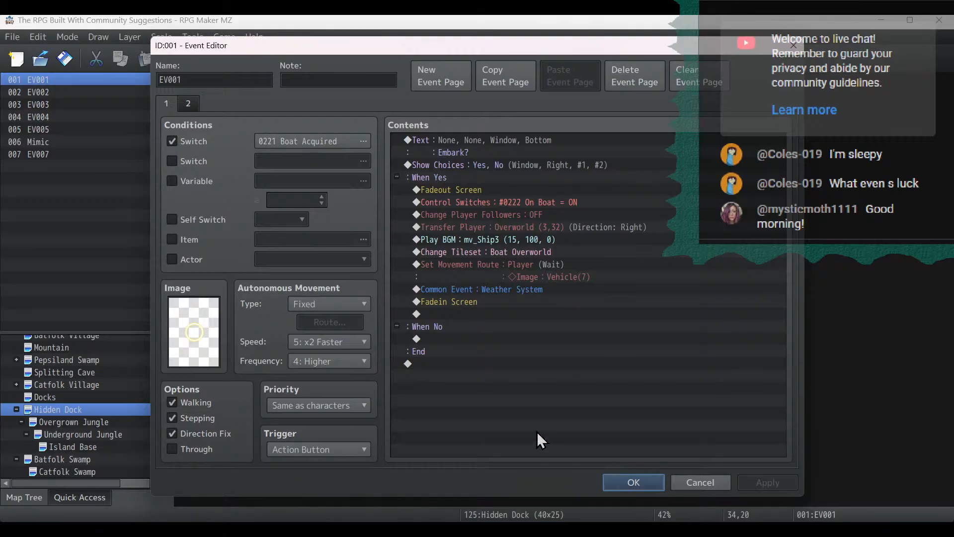
{"action": "left_click", "coordinate": [189, 103]}
{"action": "left_click", "coordinate": [166, 104]}
{"action": "left_click", "coordinate": [632, 482]}
View the Overgrown Jungle, Underground Jungle and Island Base maps, and check all pages of Island Base's boat event EV004 for the Weather System call.
{"action": "left_click", "coordinate": [101, 422]}
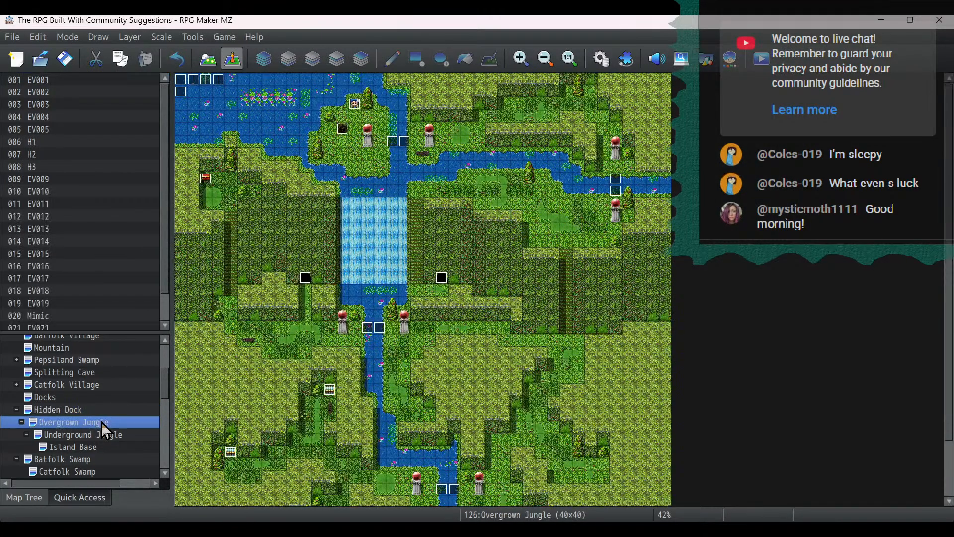
{"action": "scroll", "coordinate": [348, 314], "scroll_direction": "down", "scroll_amount": 3}
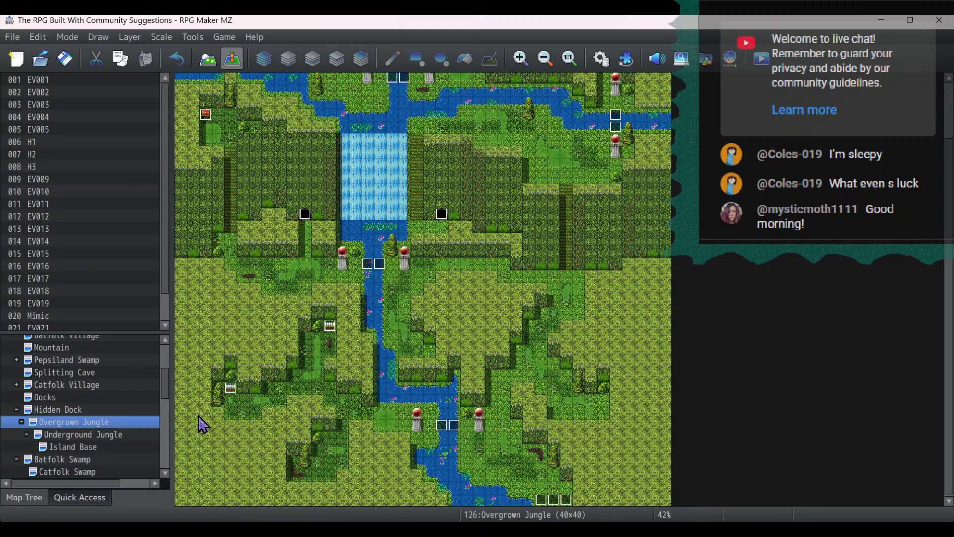
{"action": "left_click", "coordinate": [111, 433]}
{"action": "left_click", "coordinate": [108, 448]}
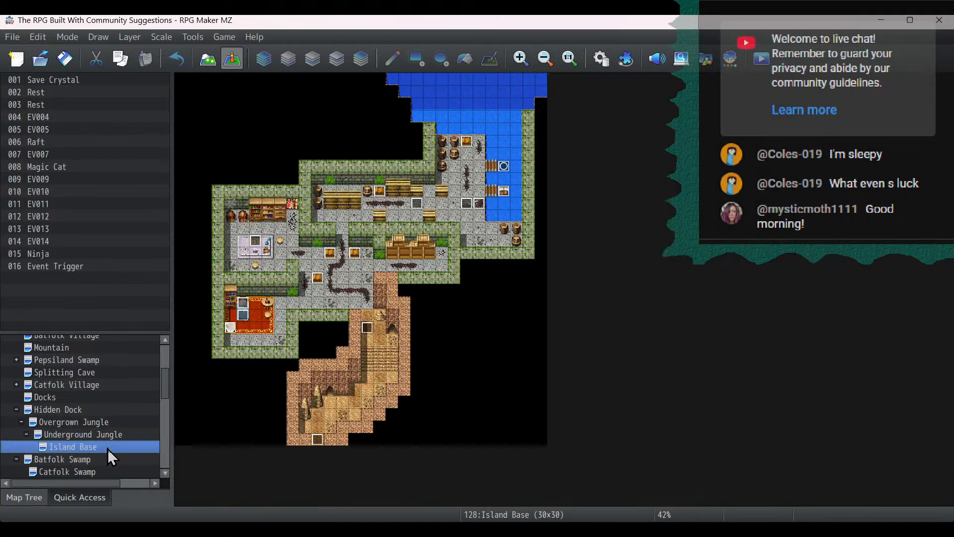
{"action": "double_click", "coordinate": [506, 192]}
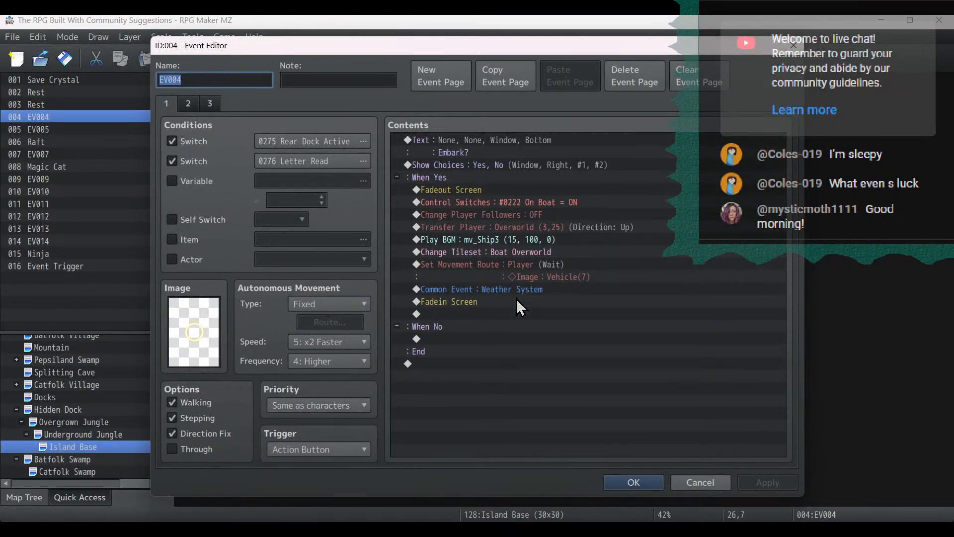
{"action": "left_click", "coordinate": [188, 103]}
{"action": "left_click", "coordinate": [212, 103]}
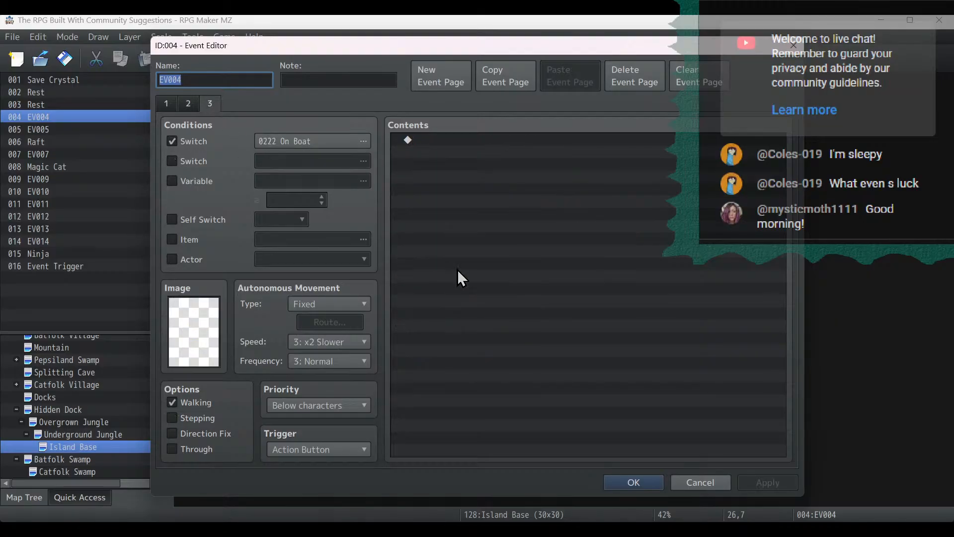
{"action": "left_click", "coordinate": [640, 481]}
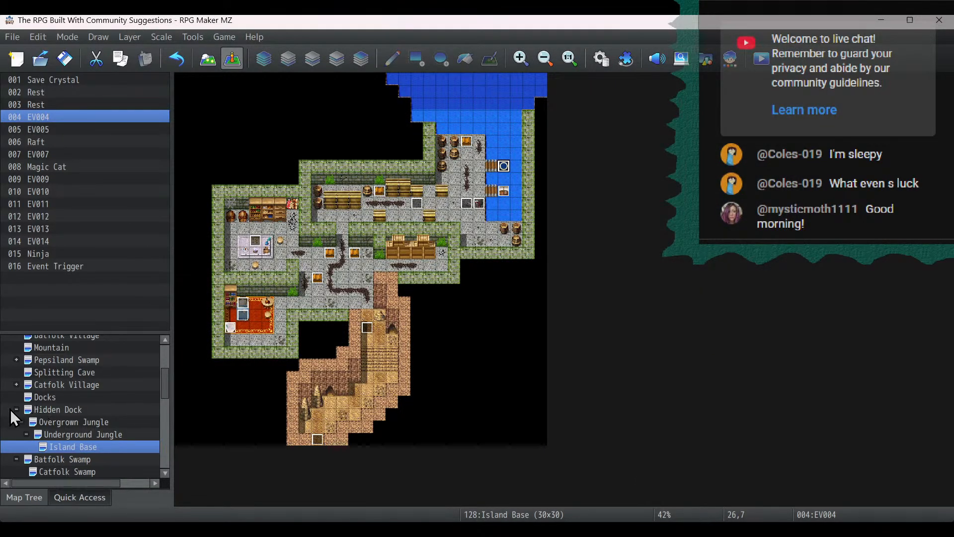
Collapse the Hidden Dock branch, and add the Weather System common event call after the Overworld transfer in Batfolk Swamp's western exit event EV001.
{"action": "left_click", "coordinate": [16, 410]}
{"action": "left_click", "coordinate": [68, 422]}
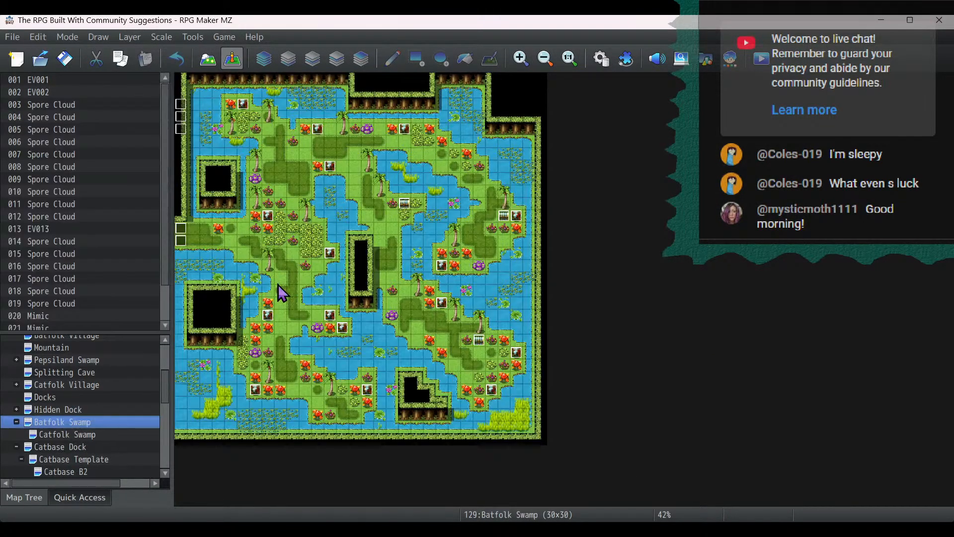
{"action": "double_click", "coordinate": [181, 230]}
{"action": "left_click", "coordinate": [503, 164]}
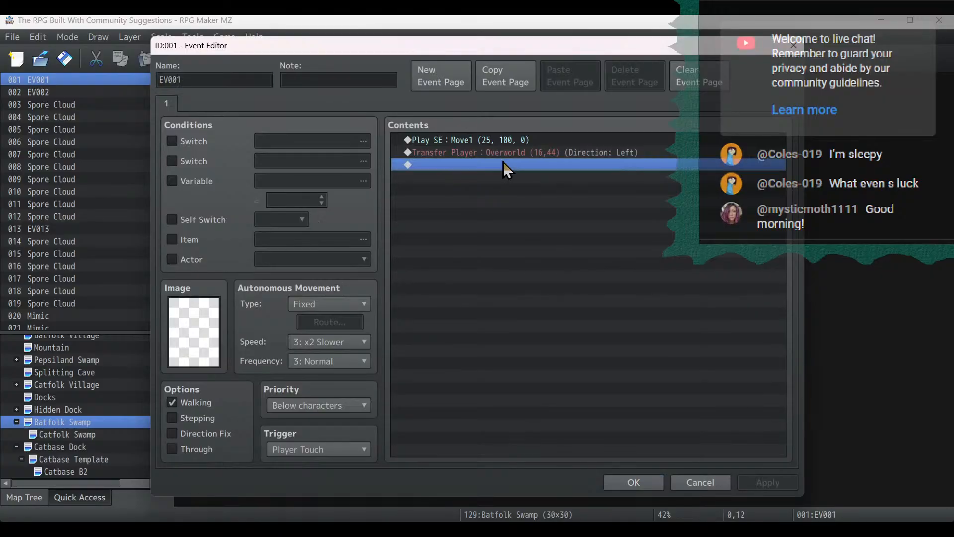
{"action": "key", "text": "ctrl+v"}
{"action": "left_click", "coordinate": [627, 488]}
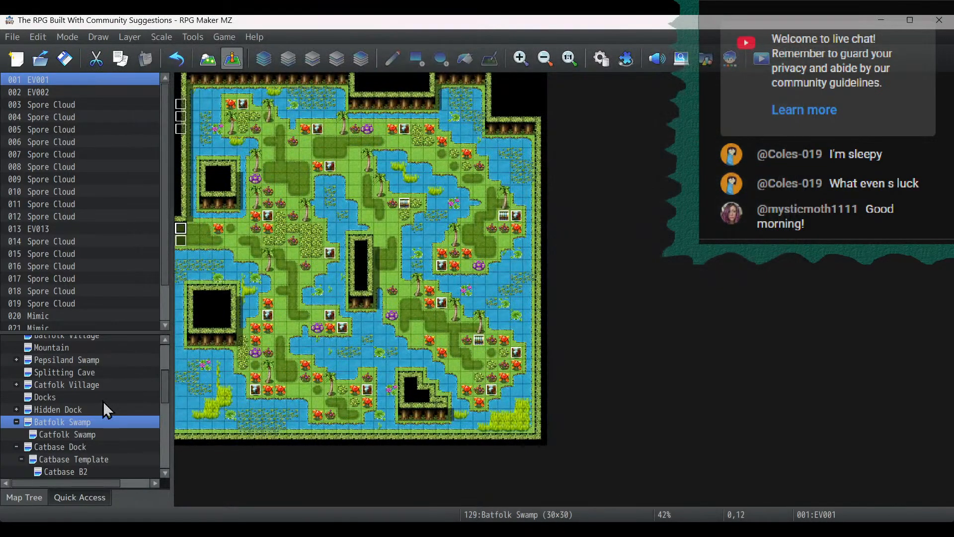
Add the Weather System common event call after the Overworld transfer in Batfolk Swamp's western exit event EV002.
{"action": "left_click", "coordinate": [67, 434]}
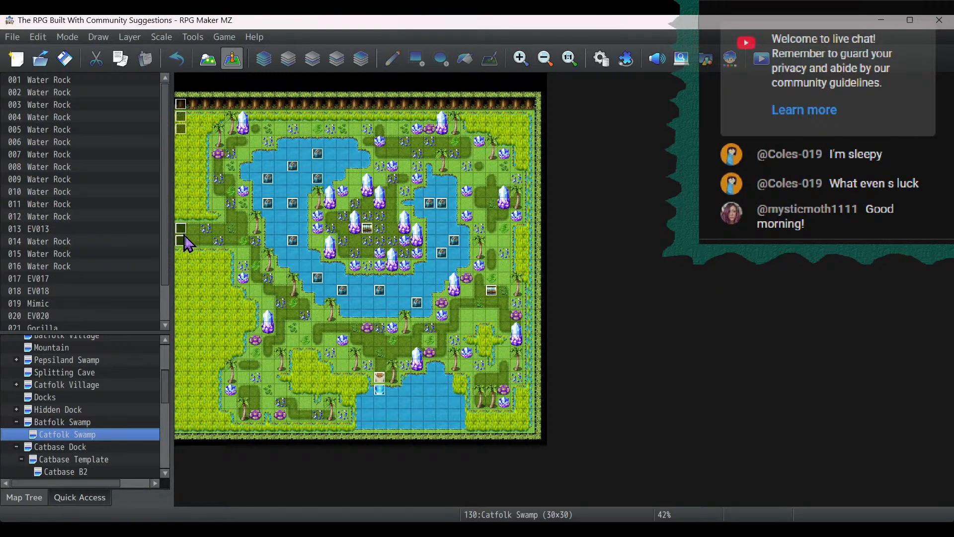
{"action": "left_click", "coordinate": [66, 421]}
{"action": "double_click", "coordinate": [182, 242]}
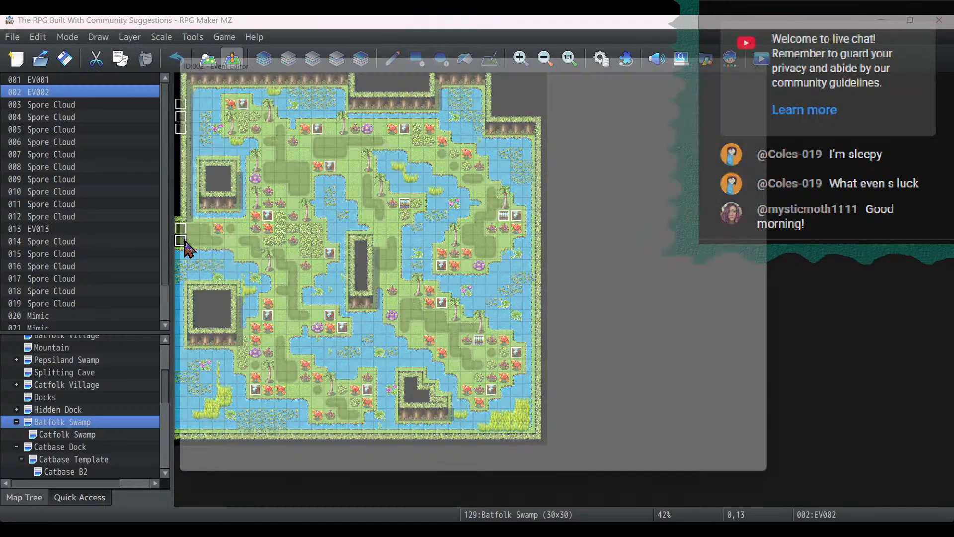
{"action": "key", "text": "ctrl+v"}
{"action": "left_click", "coordinate": [755, 484]}
{"action": "left_click", "coordinate": [619, 483]}
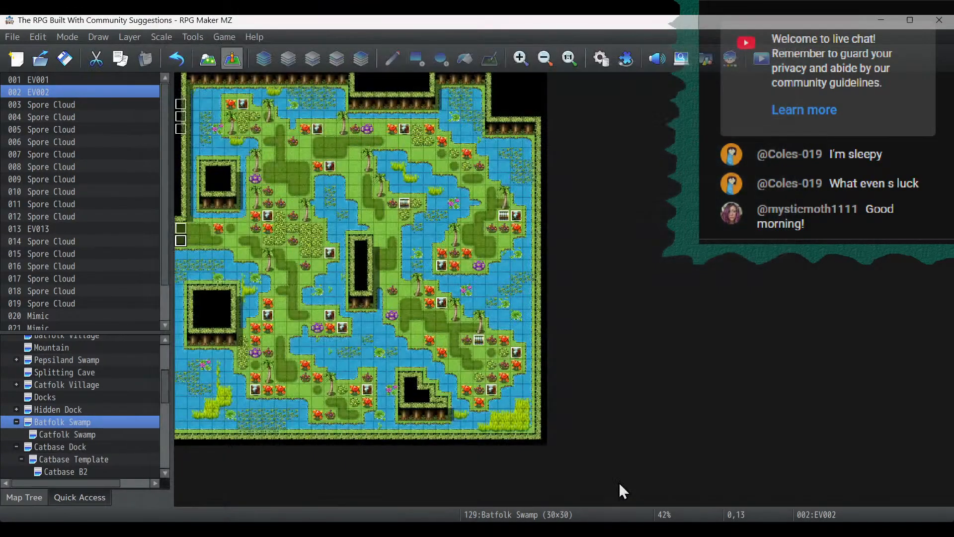
Add the Weather System common event call after the Overworld transfer in Catfolk Swamp's western exit event EV017.
{"action": "left_click", "coordinate": [84, 436]}
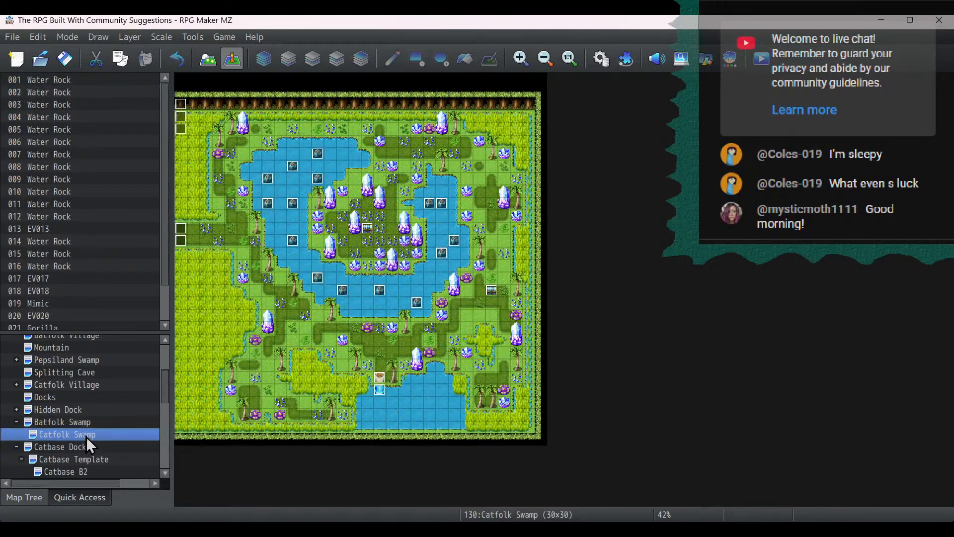
{"action": "double_click", "coordinate": [181, 230]}
{"action": "key", "text": "ctrl+v"}
{"action": "left_click", "coordinate": [765, 483]}
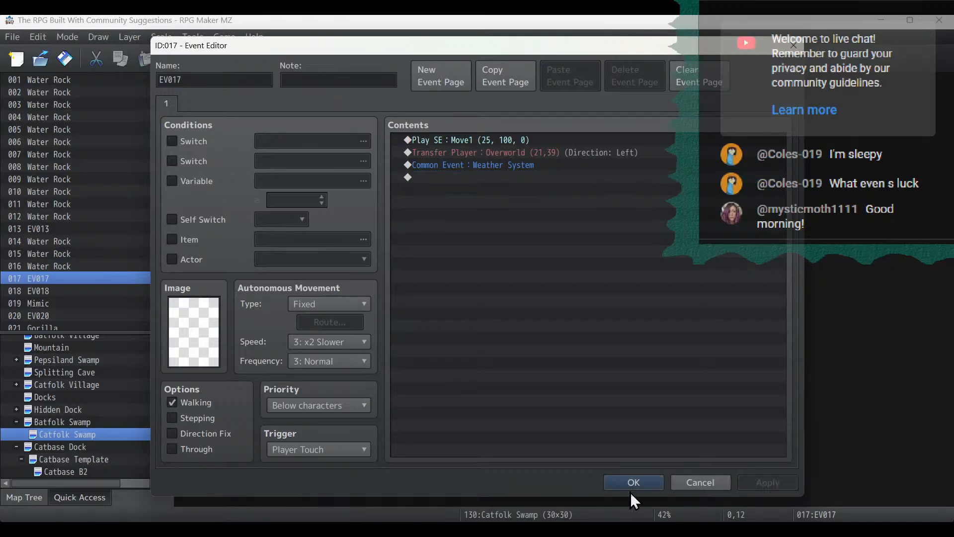
{"action": "left_click", "coordinate": [631, 483]}
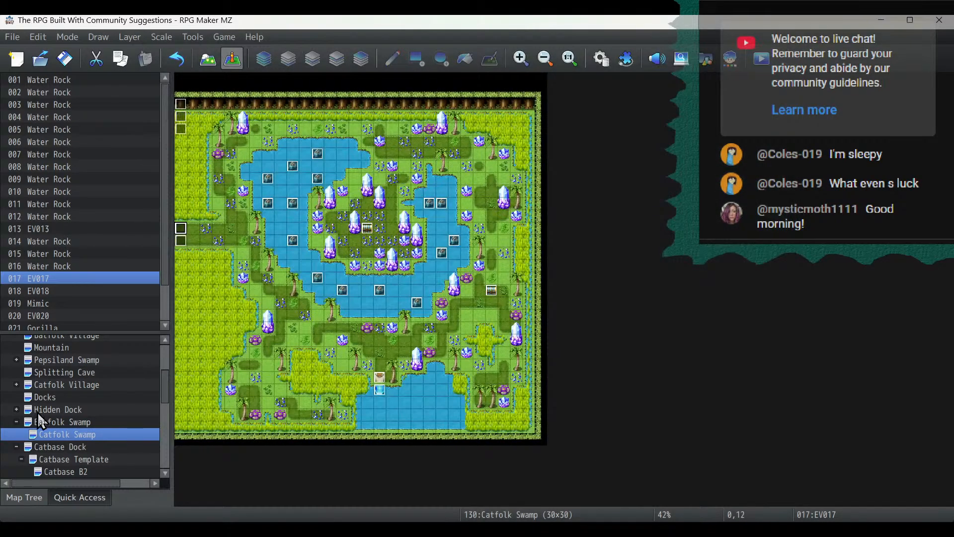
Add the Weather System common event call after the Overworld transfer in Catfolk Swamp's western exit event EV018.
{"action": "double_click", "coordinate": [181, 241]}
{"action": "type", "text": "Common Event : Weather System"}
{"action": "left_click", "coordinate": [752, 485]}
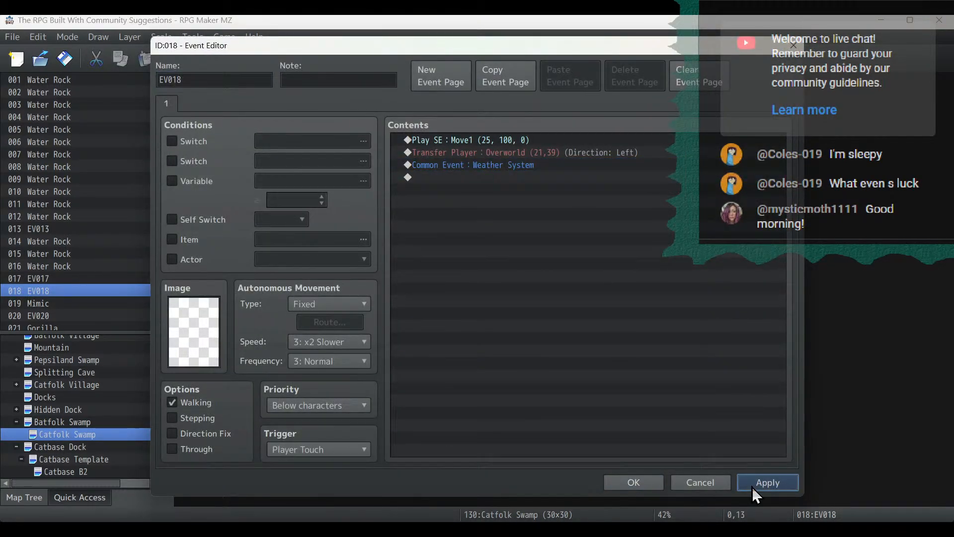
{"action": "left_click", "coordinate": [637, 482]}
Inspect the contents of the northwestern events EV013 and EV029 on both the Catfolk Swamp and Batfolk Swamp maps.
{"action": "double_click", "coordinate": [182, 104]}
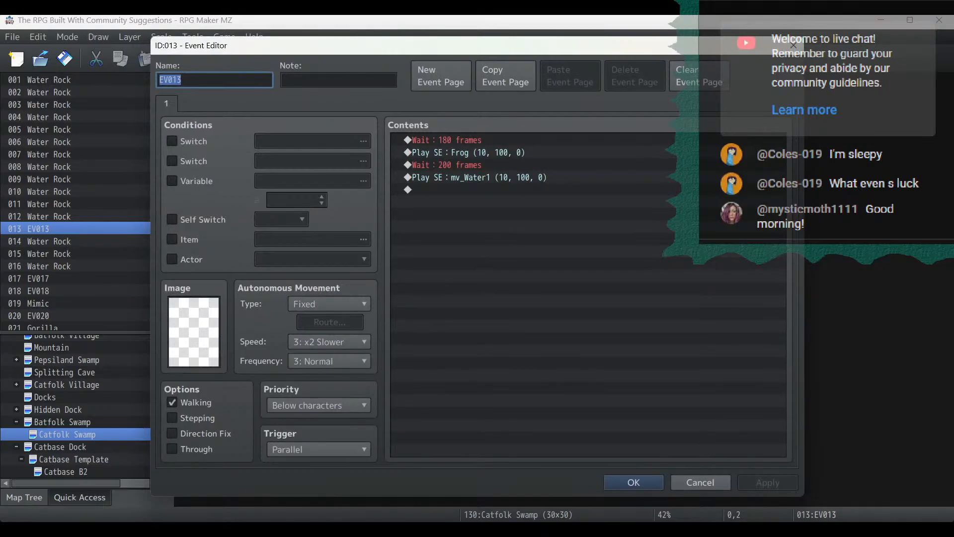
{"action": "left_click", "coordinate": [698, 483]}
{"action": "double_click", "coordinate": [181, 116]}
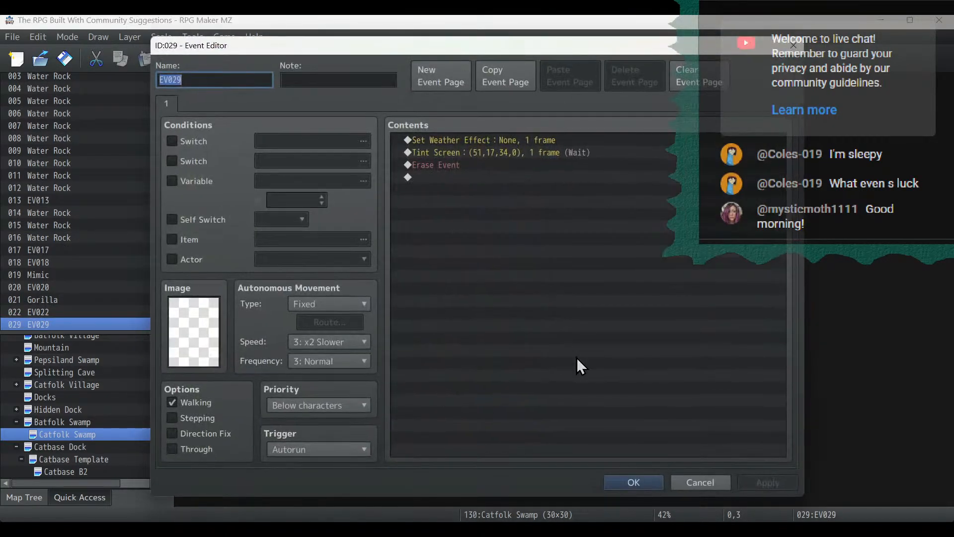
{"action": "left_click", "coordinate": [708, 483]}
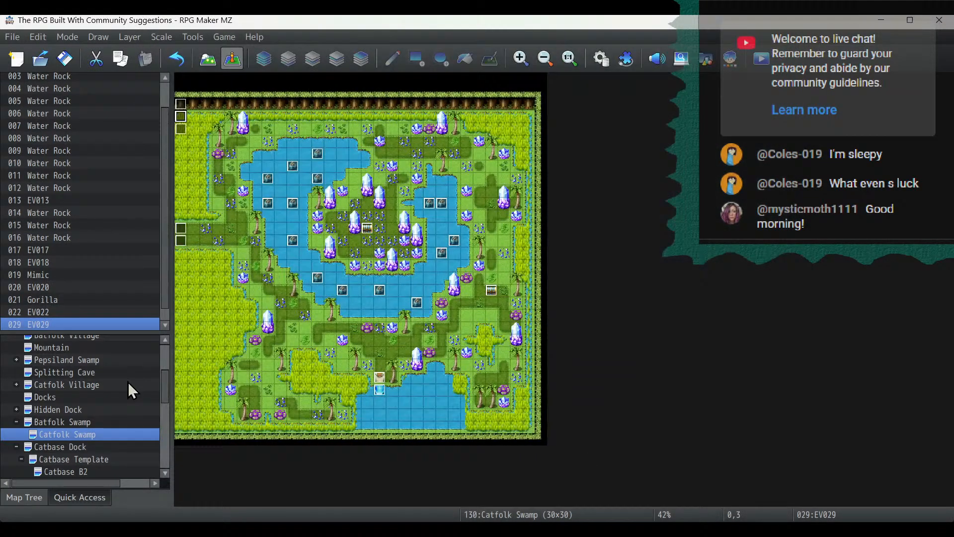
{"action": "left_click", "coordinate": [74, 422]}
{"action": "double_click", "coordinate": [180, 103]}
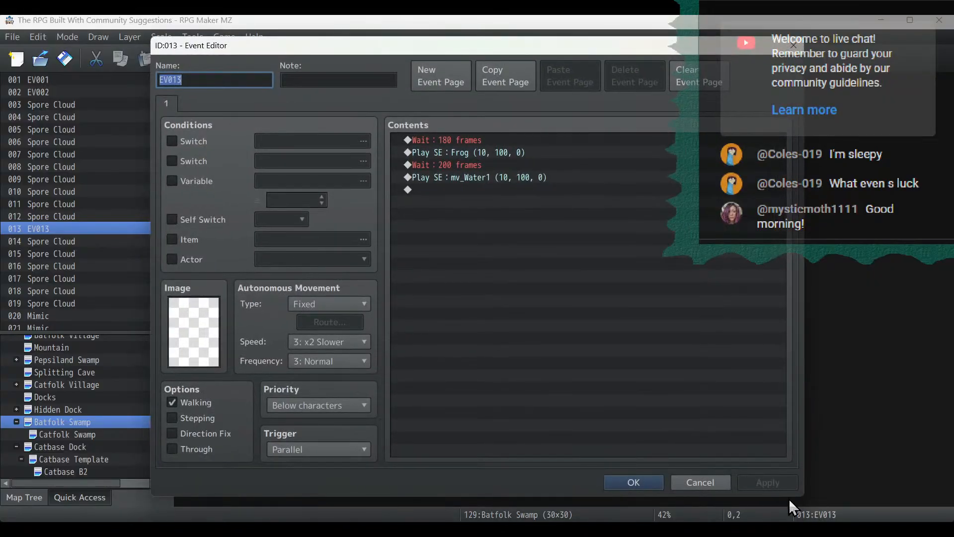
{"action": "left_click", "coordinate": [706, 483]}
{"action": "double_click", "coordinate": [182, 128]}
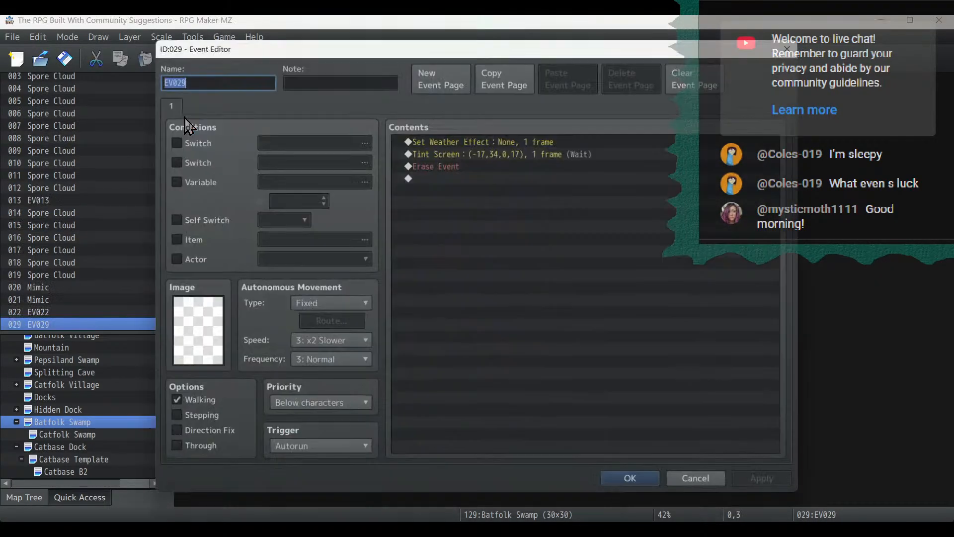
{"action": "left_click", "coordinate": [689, 482]}
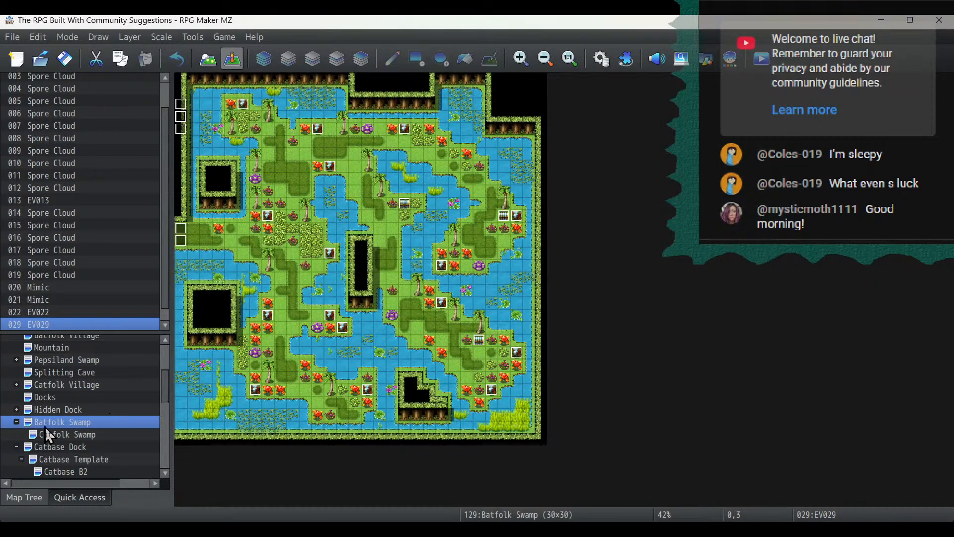
Collapse the Batfolk Swamp branch, check the pages of Catbase Dock's boat event EV002 for the Weather System call, and look over its submaps.
{"action": "left_click", "coordinate": [17, 422]}
{"action": "left_click", "coordinate": [47, 435]}
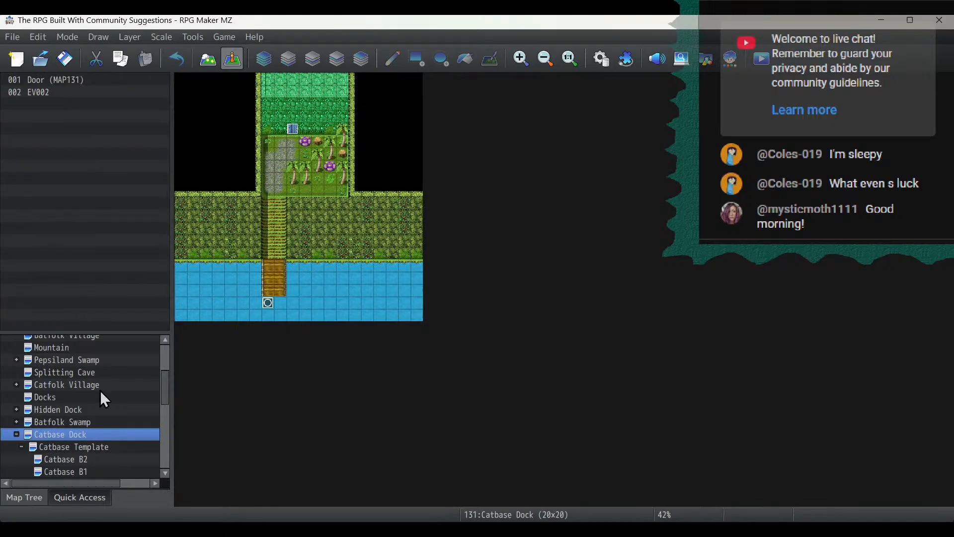
{"action": "double_click", "coordinate": [272, 299]}
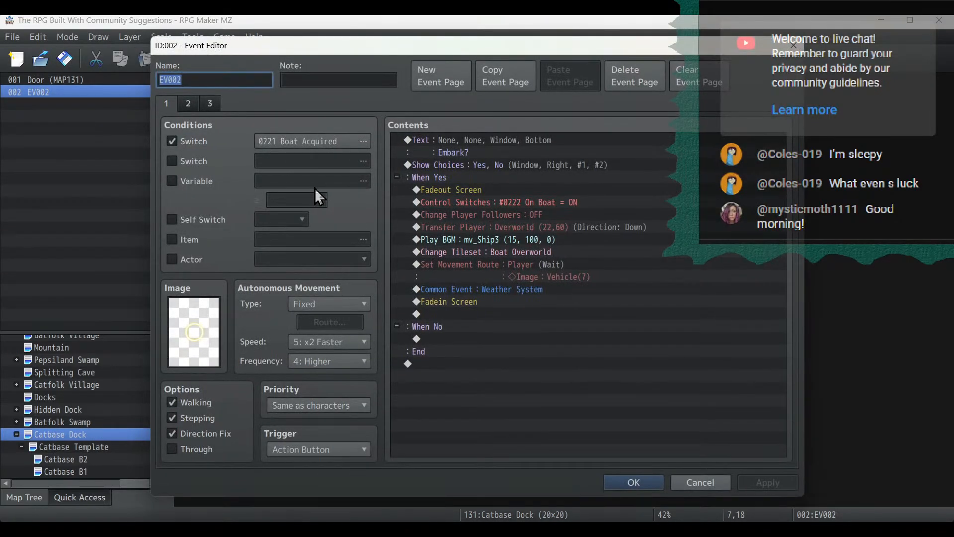
{"action": "left_click", "coordinate": [202, 103]}
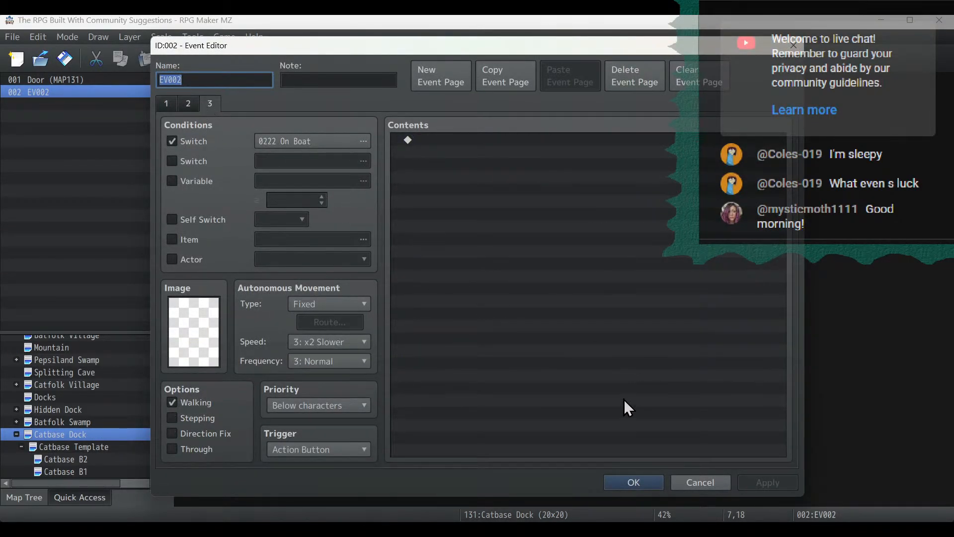
{"action": "left_click", "coordinate": [629, 488]}
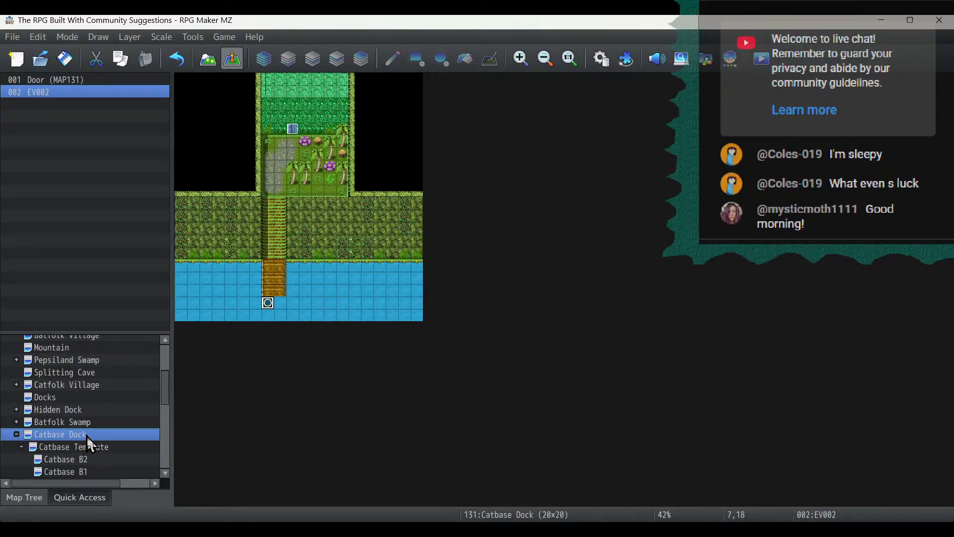
{"action": "scroll", "coordinate": [87, 436], "scroll_direction": "down", "scroll_amount": 2}
{"action": "scroll", "coordinate": [86, 436], "scroll_direction": "down", "scroll_amount": 1}
{"action": "scroll", "coordinate": [86, 436], "scroll_direction": "up", "scroll_amount": 2}
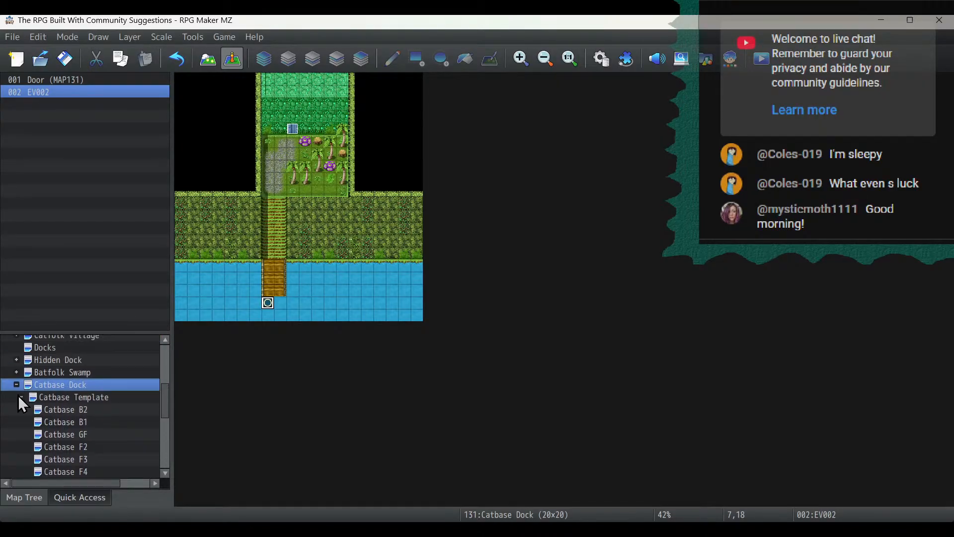
Collapse the Catbase Dock branch, look over the Pepsi Factory map and its submaps, and collapse ACT 3.
{"action": "left_click", "coordinate": [17, 384]}
{"action": "left_click", "coordinate": [82, 397]}
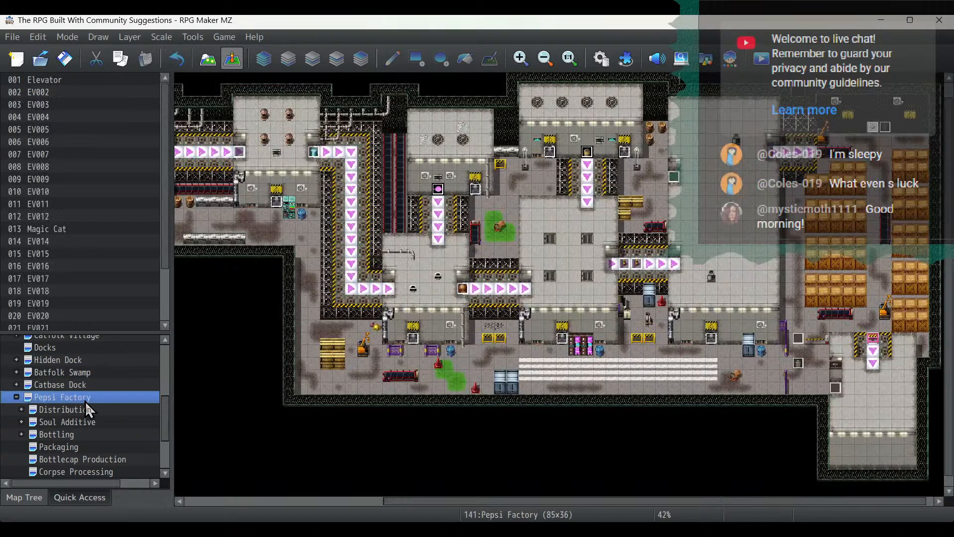
{"action": "scroll", "coordinate": [86, 401], "scroll_direction": "down", "scroll_amount": 1}
{"action": "scroll", "coordinate": [86, 402], "scroll_direction": "down", "scroll_amount": 1}
{"action": "scroll", "coordinate": [87, 402], "scroll_direction": "up", "scroll_amount": 1}
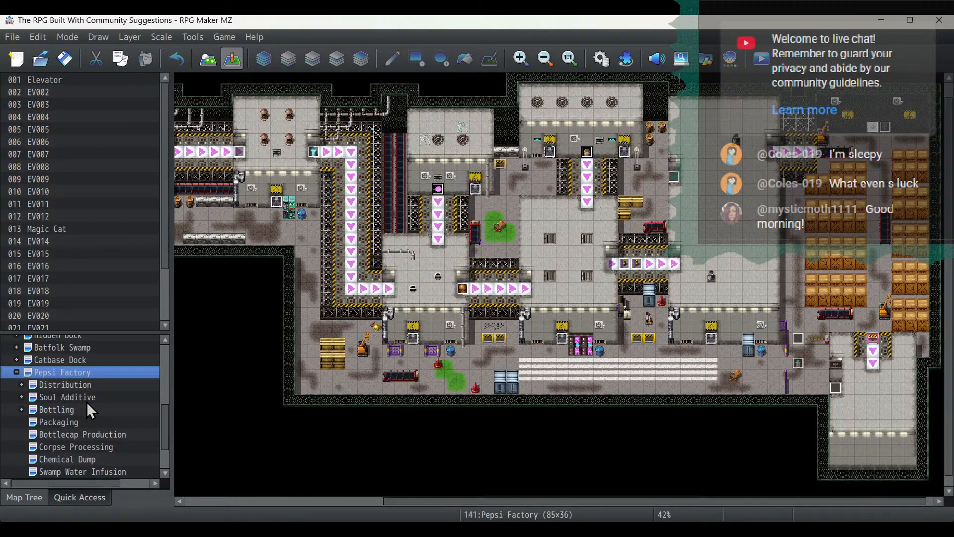
{"action": "left_click", "coordinate": [16, 373]}
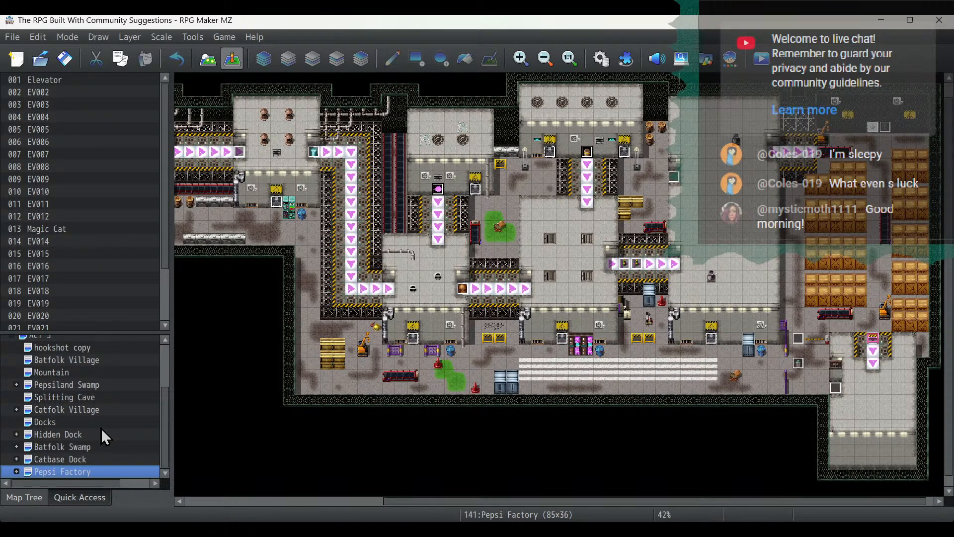
{"action": "left_click_drag", "start_coordinate": [169, 431], "coordinate": [172, 377]}
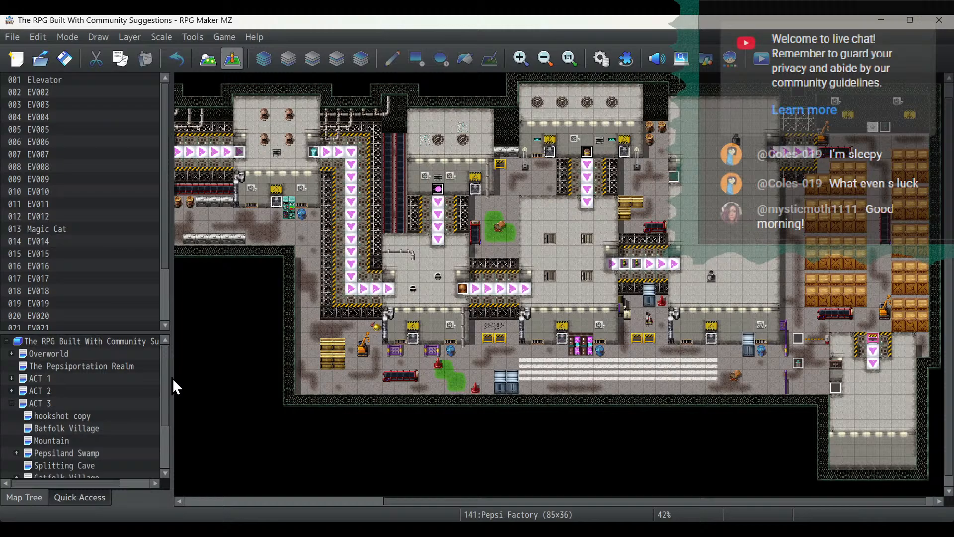
{"action": "left_click", "coordinate": [12, 404]}
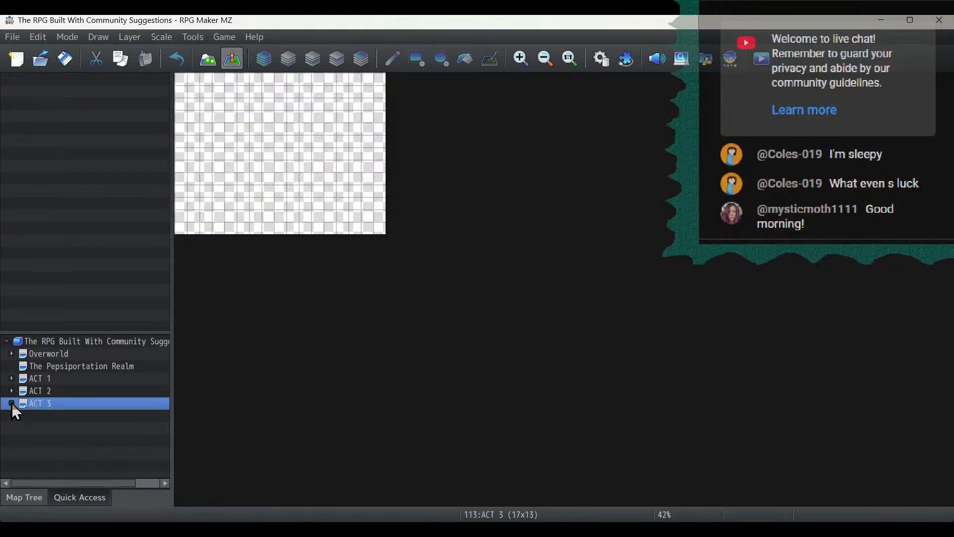
Add the Weather System common event call before Fadein Screen on page 1 of the Overworld's boat event EV023.
{"action": "left_click", "coordinate": [67, 366]}
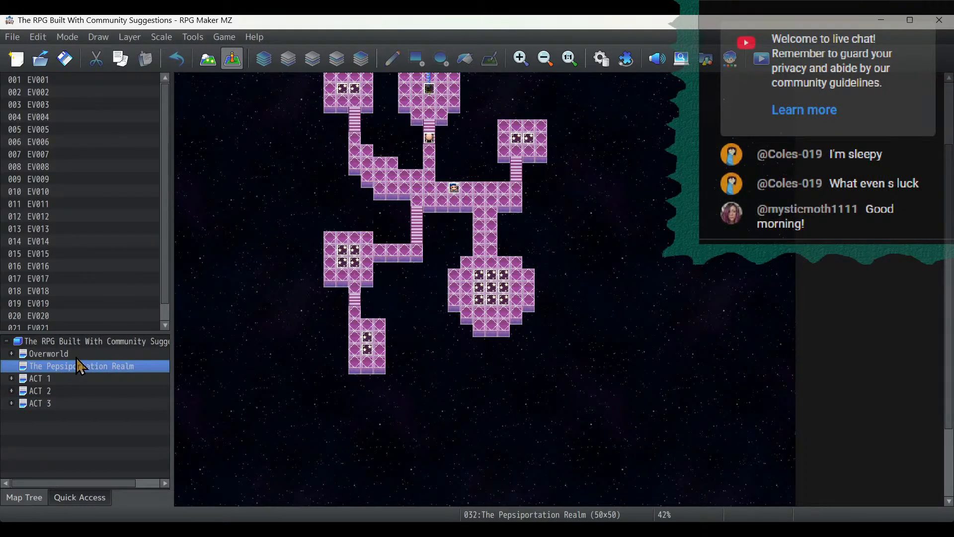
{"action": "left_click", "coordinate": [78, 358]}
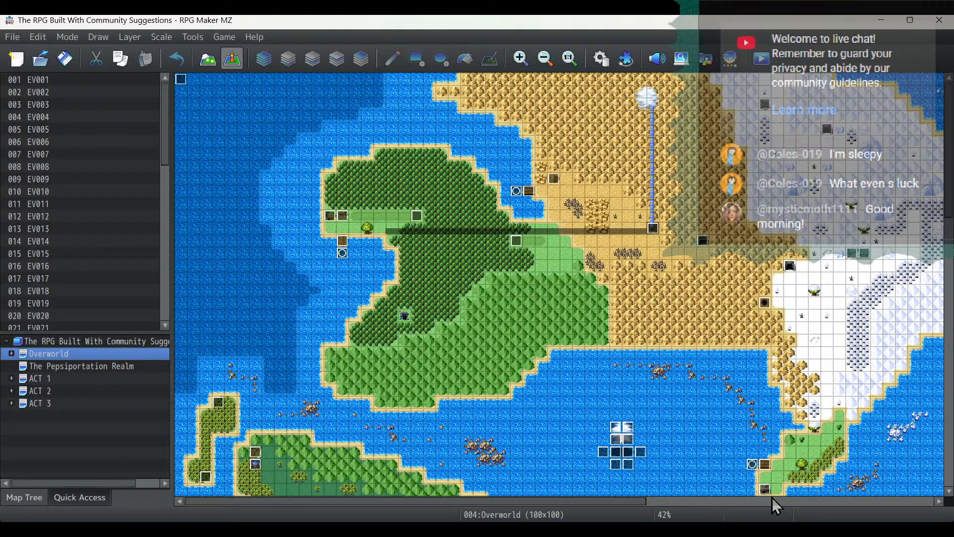
{"action": "left_click_drag", "start_coordinate": [621, 504], "coordinate": [762, 493]}
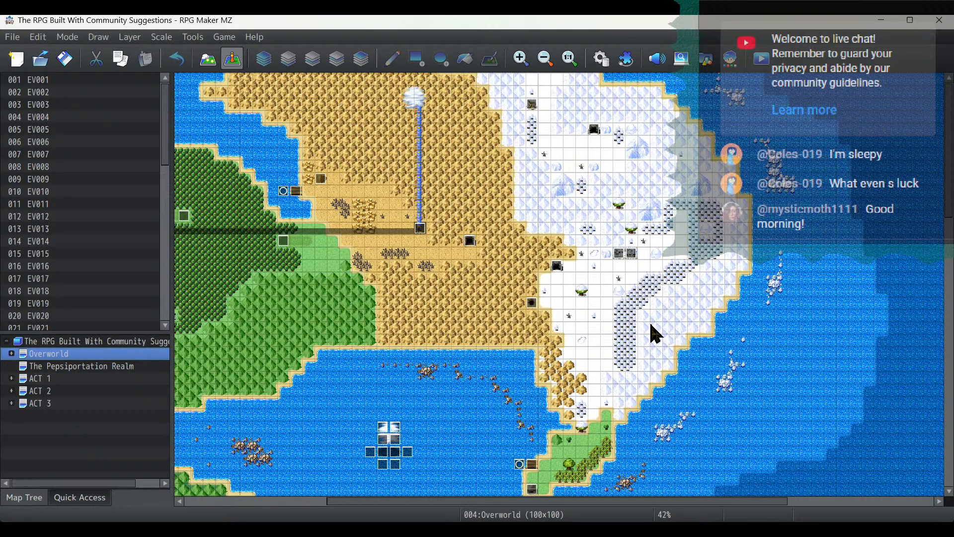
{"action": "scroll", "coordinate": [655, 334], "scroll_direction": "down", "scroll_amount": 3}
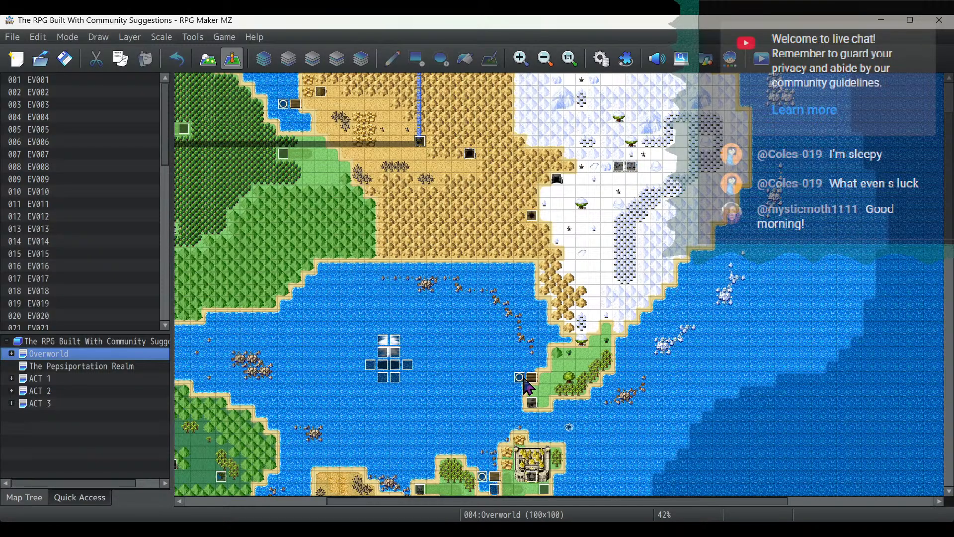
{"action": "left_click", "coordinate": [527, 384]}
{"action": "double_click", "coordinate": [525, 382]}
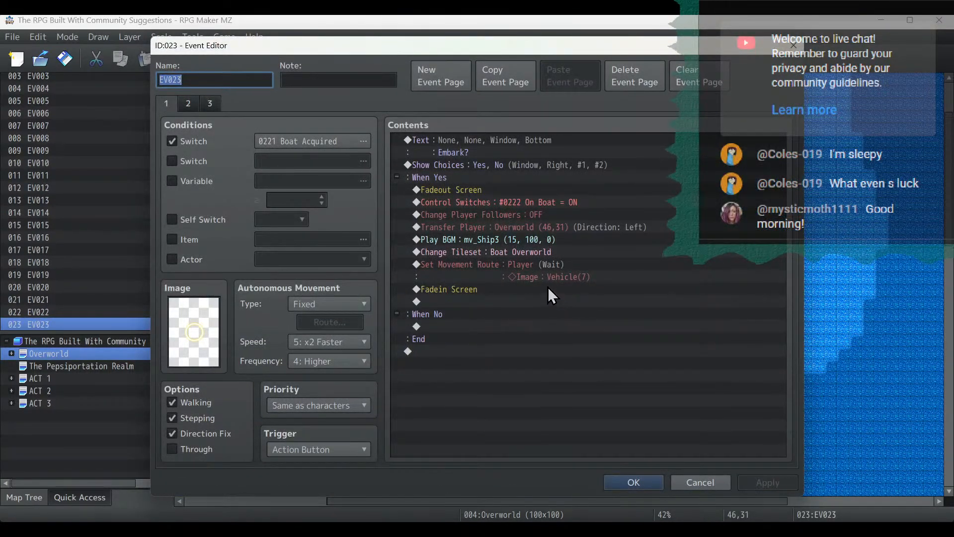
{"action": "key", "text": "ctrl+v"}
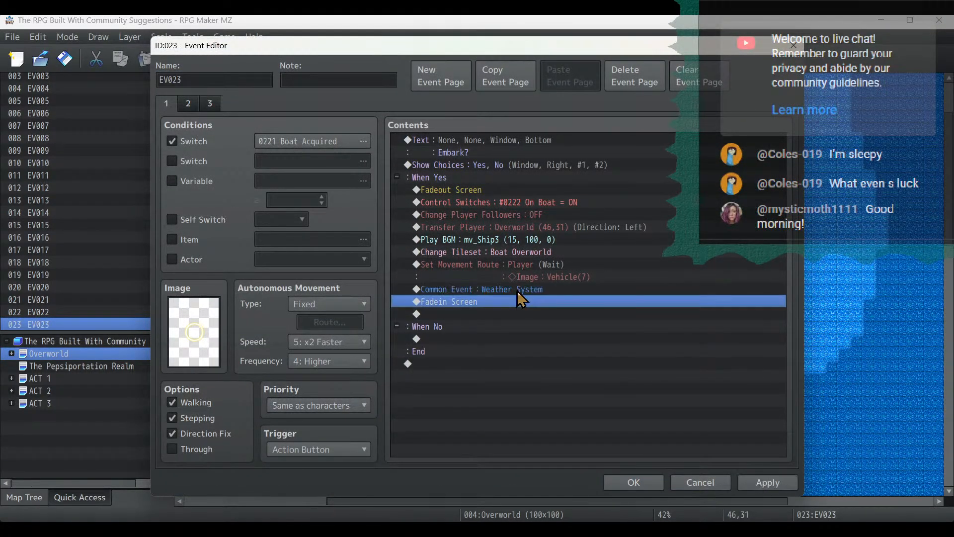
Add the Weather System call before Fadein Screen on page 2 of EV023, check page 3, and apply the changes.
{"action": "left_click", "coordinate": [189, 104]}
{"action": "left_click", "coordinate": [494, 288]}
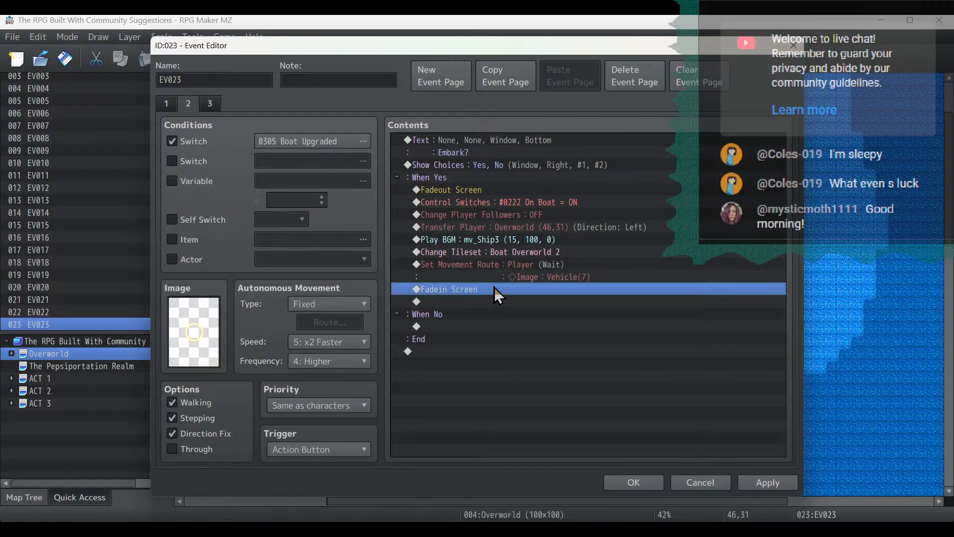
{"action": "key", "text": "ctrl+v"}
{"action": "left_click", "coordinate": [216, 102]}
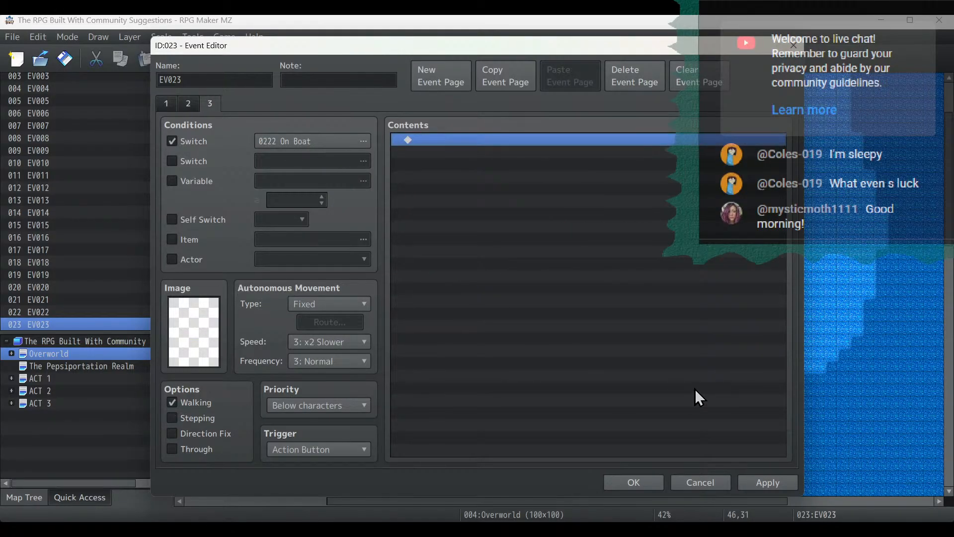
{"action": "left_click", "coordinate": [785, 487]}
{"action": "left_click", "coordinate": [628, 485]}
Check all three pages of the Overworld's southern boat event EV054 for the Weather System call and look over the neighbouring waters.
{"action": "scroll", "coordinate": [692, 429], "scroll_direction": "up", "scroll_amount": 2}
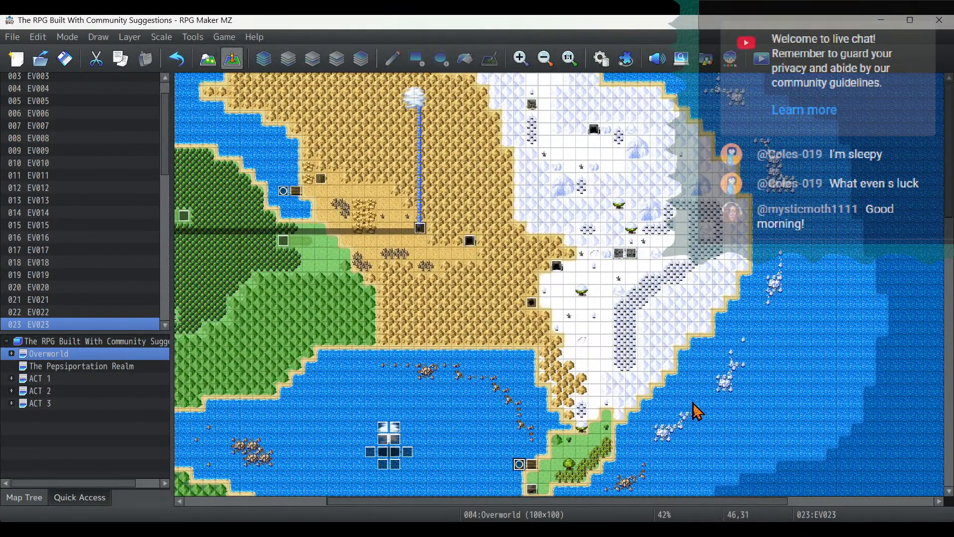
{"action": "scroll", "coordinate": [589, 394], "scroll_direction": "down", "scroll_amount": 5}
{"action": "scroll", "coordinate": [588, 392], "scroll_direction": "down", "scroll_amount": 10}
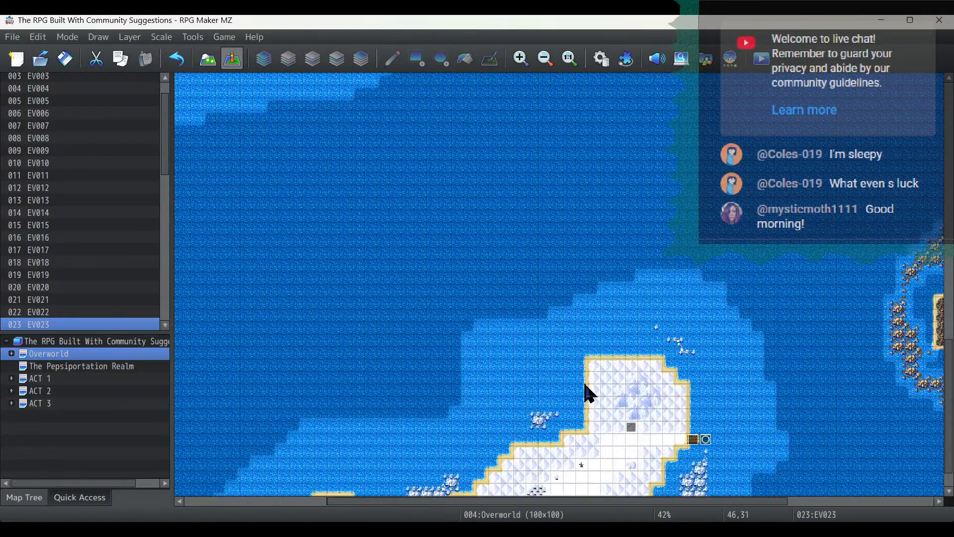
{"action": "double_click", "coordinate": [708, 404]}
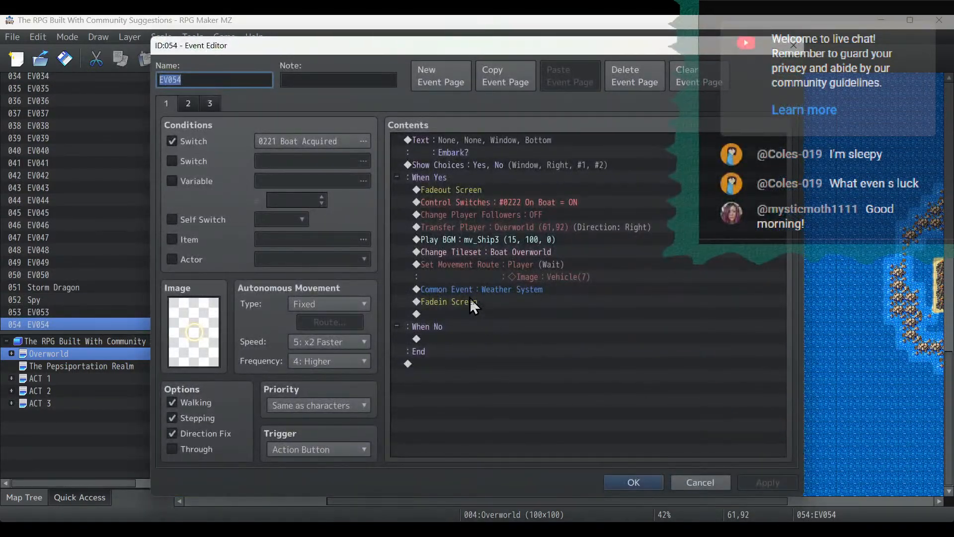
{"action": "left_click", "coordinate": [189, 103]}
{"action": "left_click", "coordinate": [209, 102]}
{"action": "left_click", "coordinate": [642, 476]}
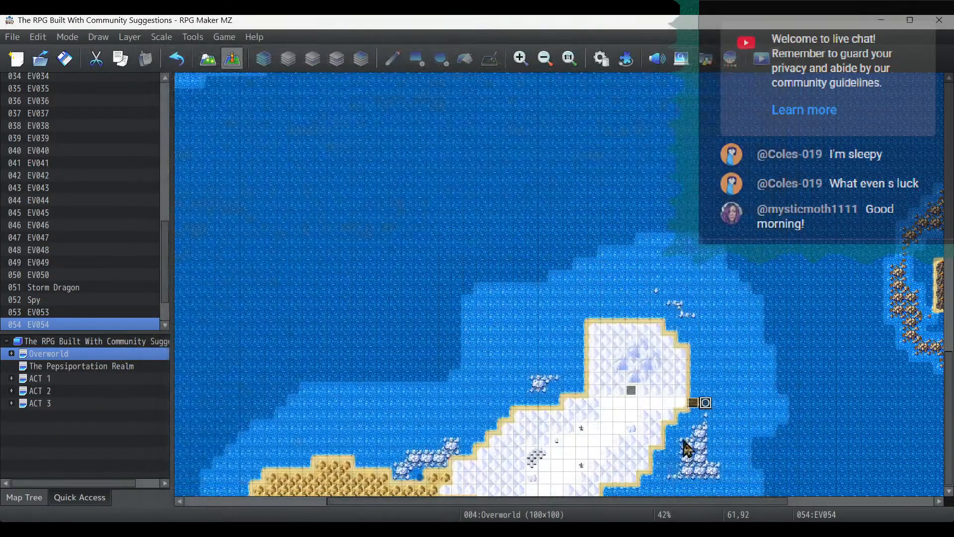
{"action": "left_click_drag", "start_coordinate": [695, 501], "coordinate": [869, 499]}
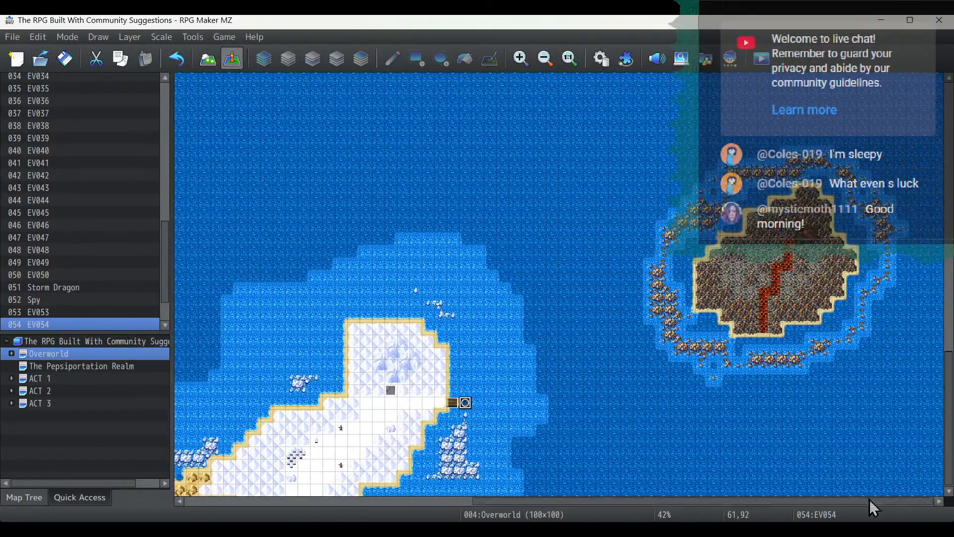
Save the project and launch a playtest, continuing from the saved game.
{"action": "left_click", "coordinate": [66, 61]}
{"action": "left_click", "coordinate": [765, 63]}
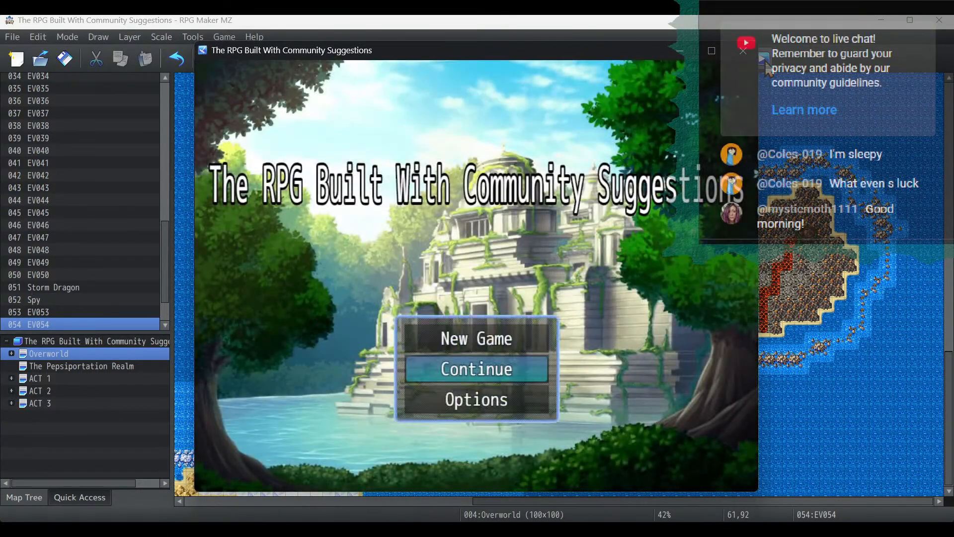
{"action": "key", "text": "Return"}
{"action": "key", "text": "Return"}
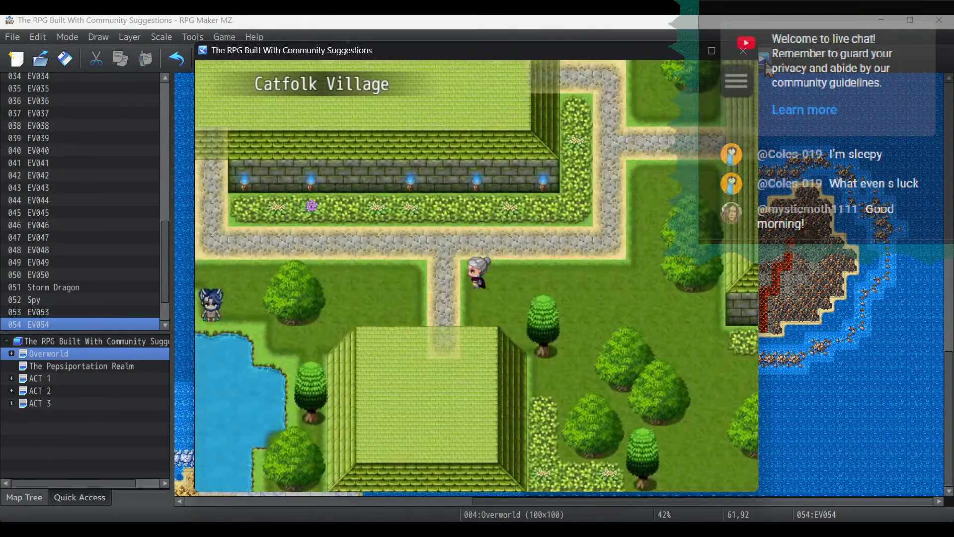
Walk from Catfolk Village's southeastern exit across the Overworld to the southern dock to test the weather, and close the playtest.
{"action": "key", "text": "Right"}
{"action": "key", "text": "Down"}
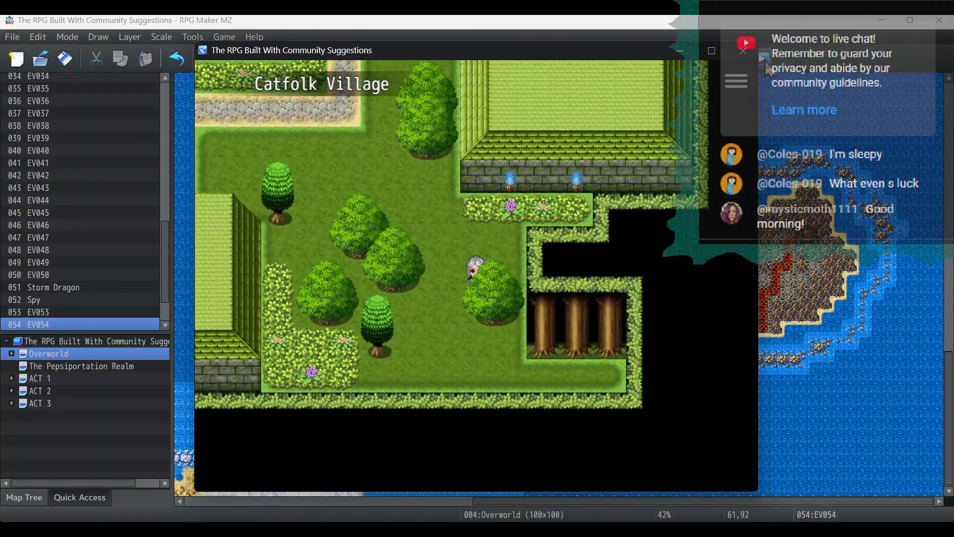
{"action": "key", "text": "Right"}
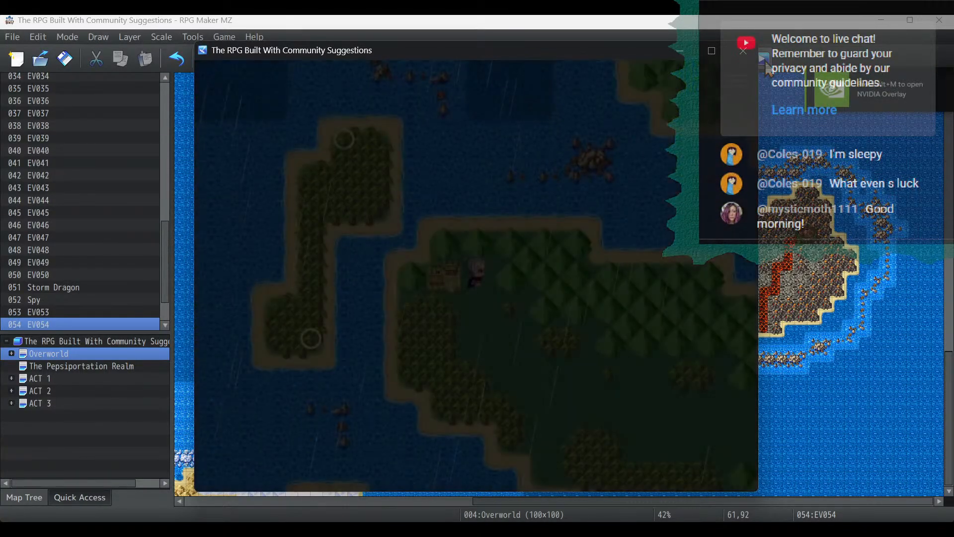
{"action": "key", "text": "Down"}
{"action": "key", "text": "Right"}
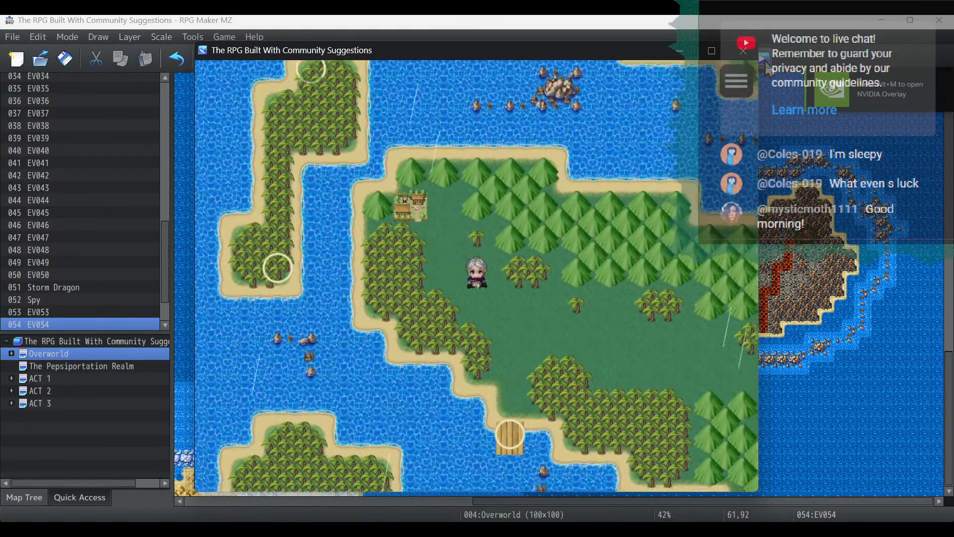
{"action": "key", "text": "Down"}
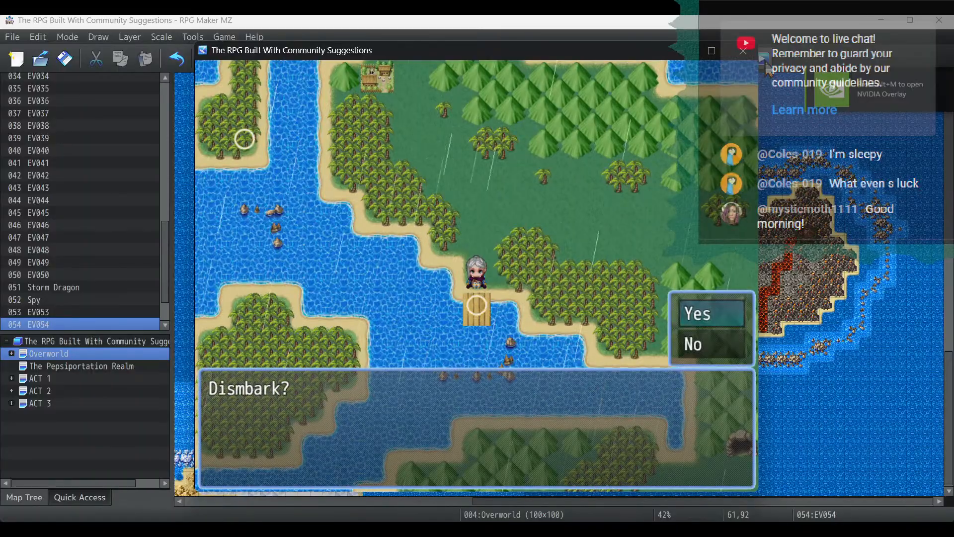
{"action": "key", "text": "Down"}
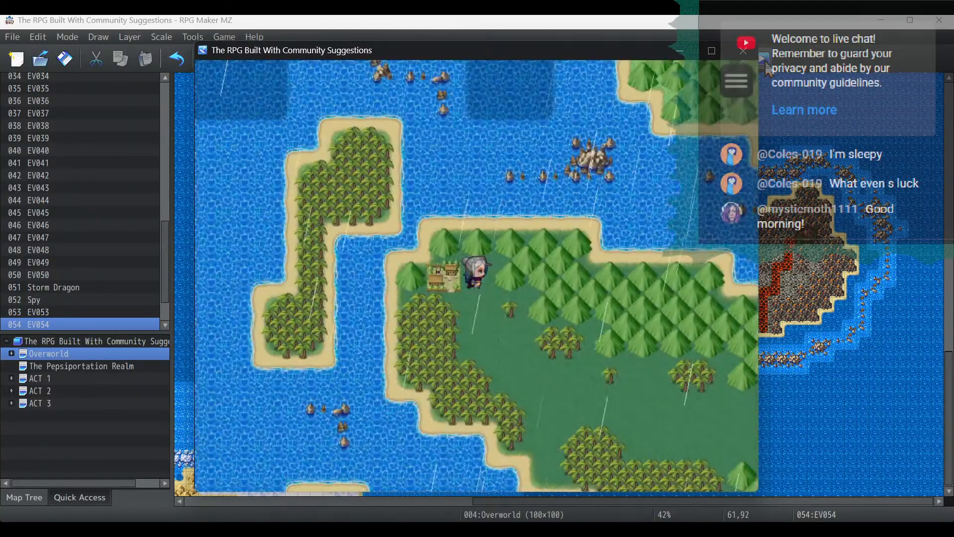
{"action": "left_click", "coordinate": [744, 50]}
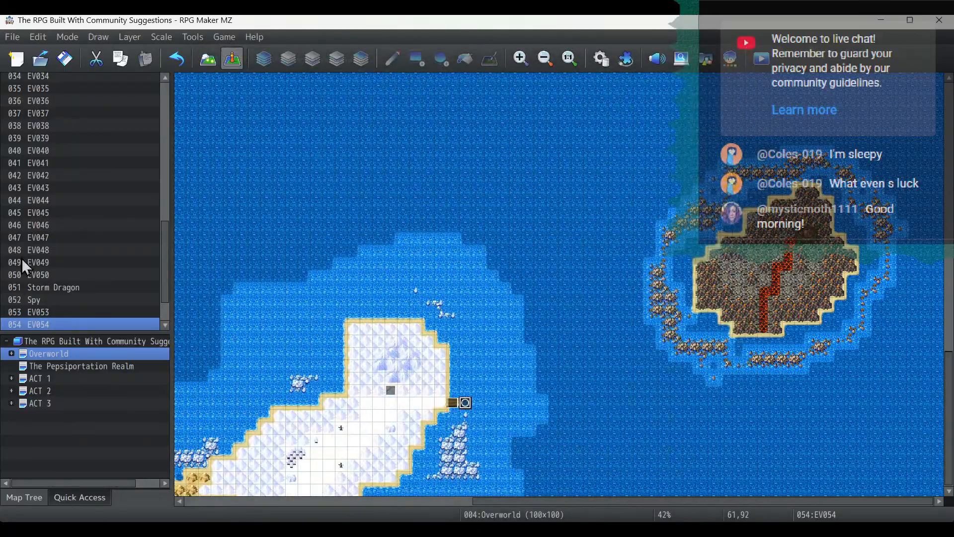
Add a Set Weather Effect command of type None lasting 1 frame at the start of Catfolk Village's autorun event EV011.
{"action": "double_click", "coordinate": [12, 405]}
{"action": "scroll", "coordinate": [115, 405], "scroll_direction": "down", "scroll_amount": 2}
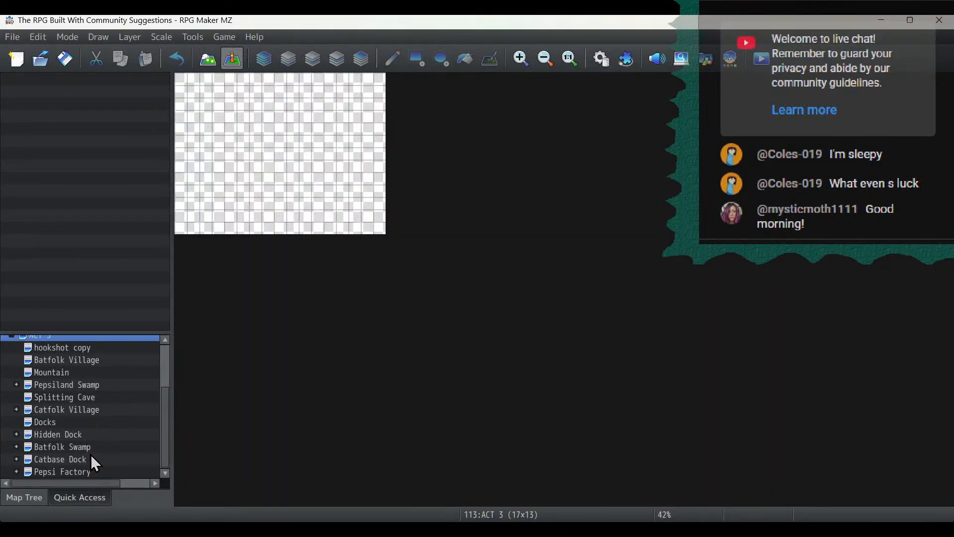
{"action": "left_click", "coordinate": [85, 414]}
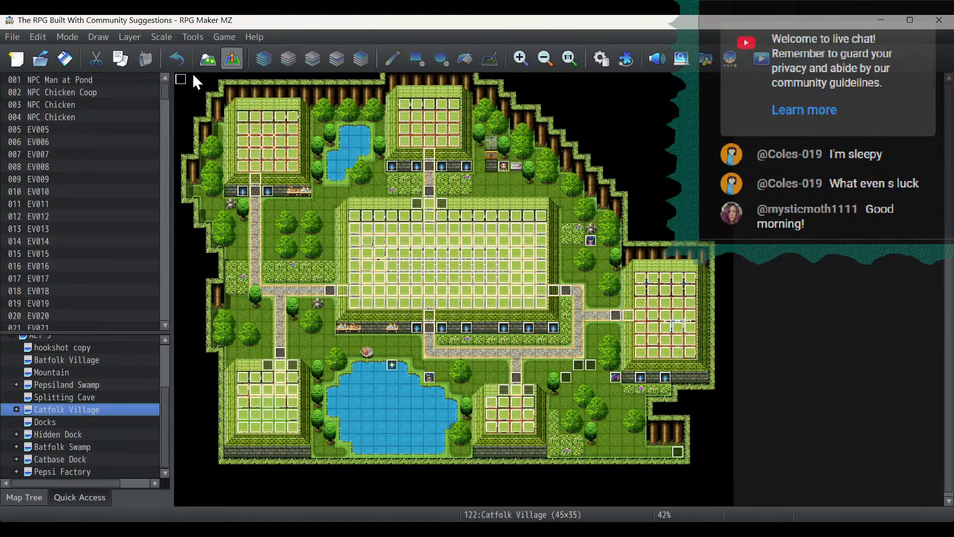
{"action": "double_click", "coordinate": [183, 82]}
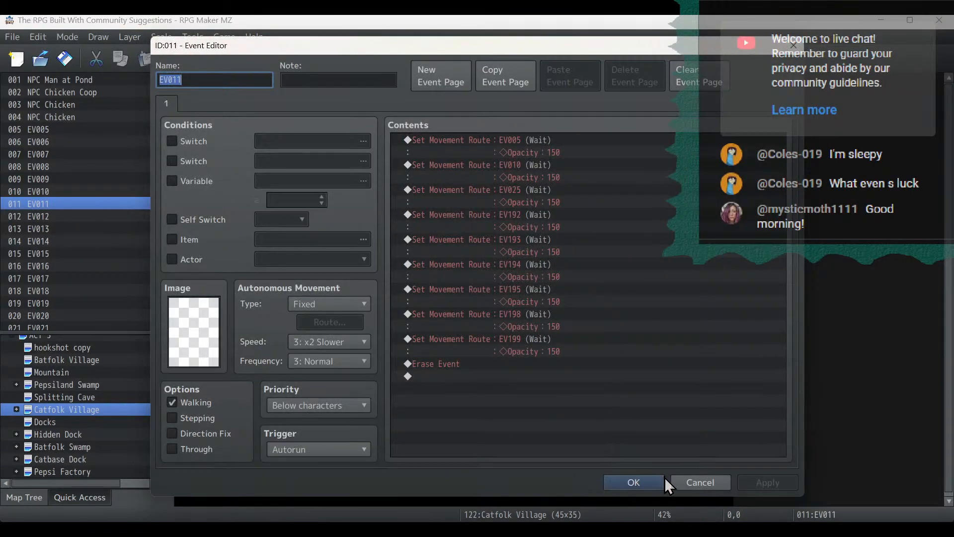
{"action": "left_click", "coordinate": [453, 136]}
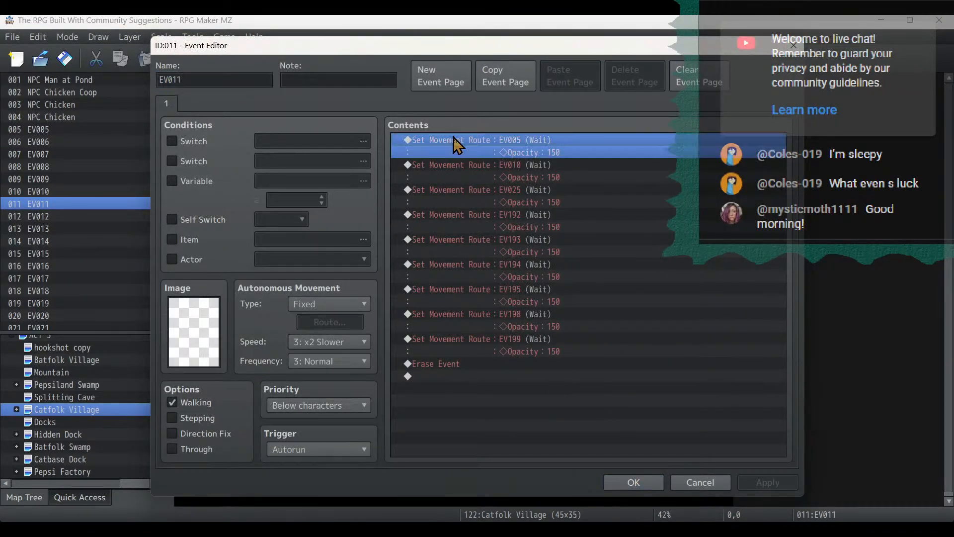
{"action": "right_click", "coordinate": [454, 136]}
{"action": "left_click", "coordinate": [475, 146]}
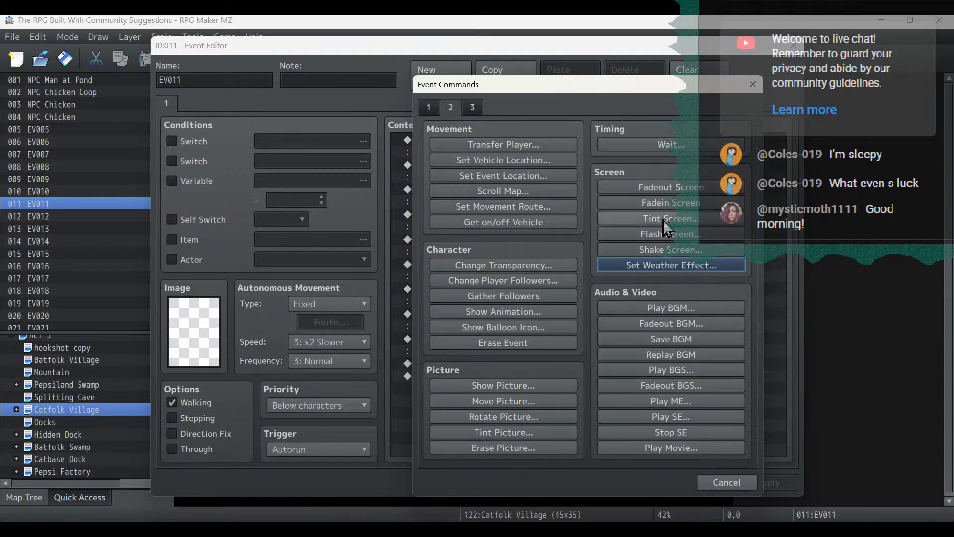
{"action": "left_click", "coordinate": [667, 260]}
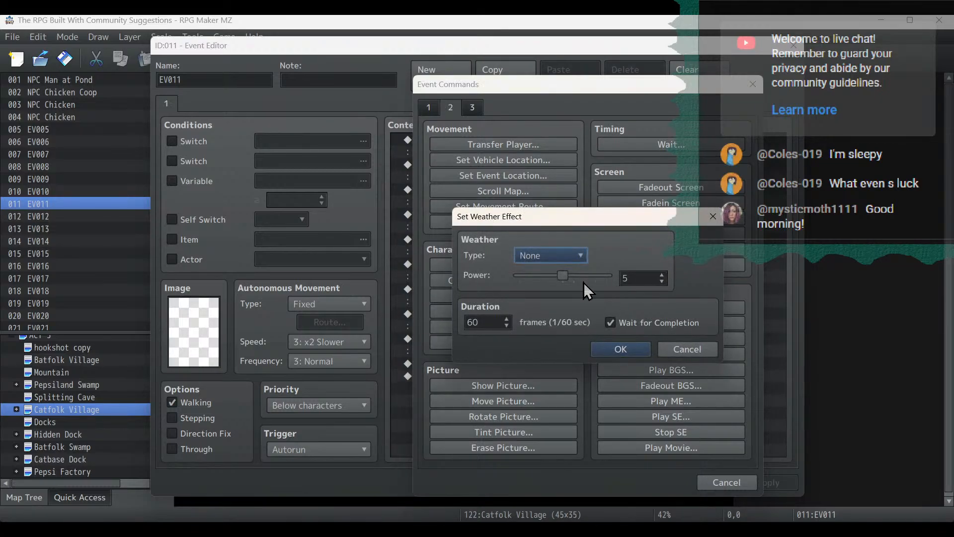
{"action": "double_click", "coordinate": [490, 322]}
{"action": "type", "text": "1"}
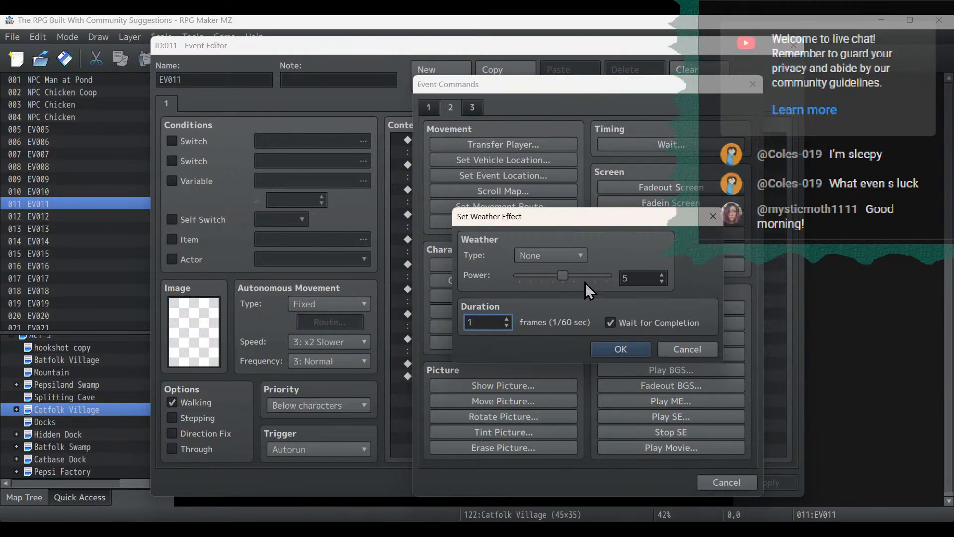
{"action": "left_click_drag", "start_coordinate": [562, 276], "coordinate": [518, 277]}
{"action": "left_click", "coordinate": [646, 349]}
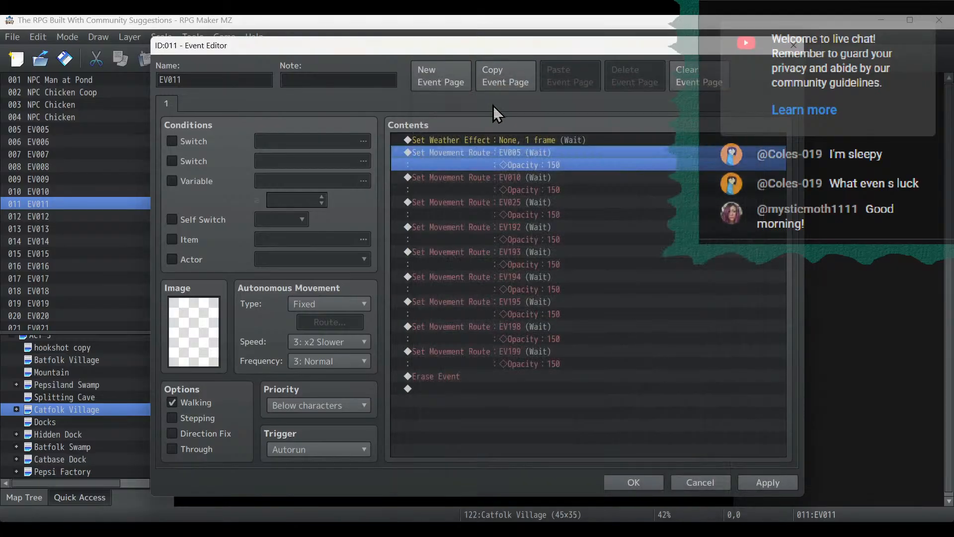
{"action": "left_click", "coordinate": [505, 140]}
{"action": "left_click", "coordinate": [775, 483]}
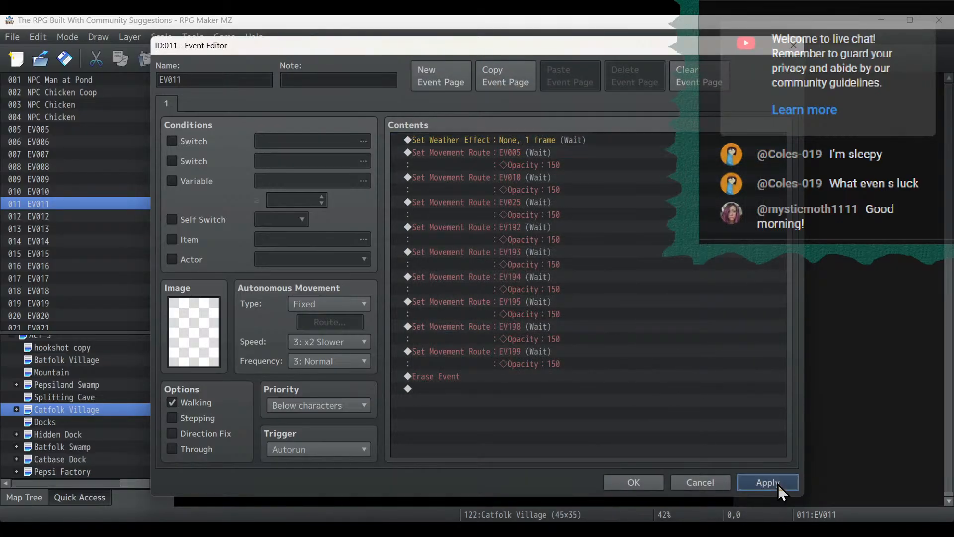
Close Catfolk Village's EV011, look over Batfolk Swamp, and check Batfolk Village's autorun event EV139 for its weather command.
{"action": "left_click", "coordinate": [640, 484]}
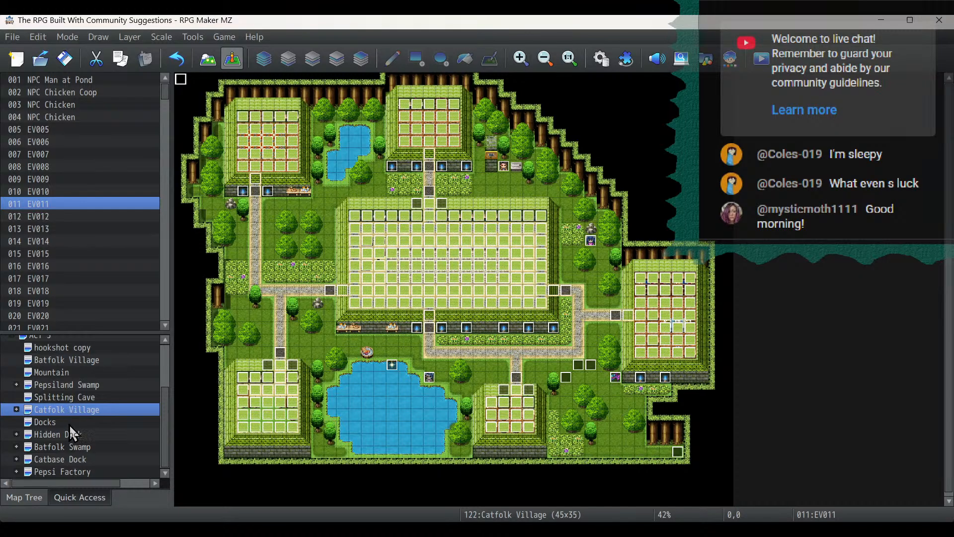
{"action": "left_click", "coordinate": [71, 449]}
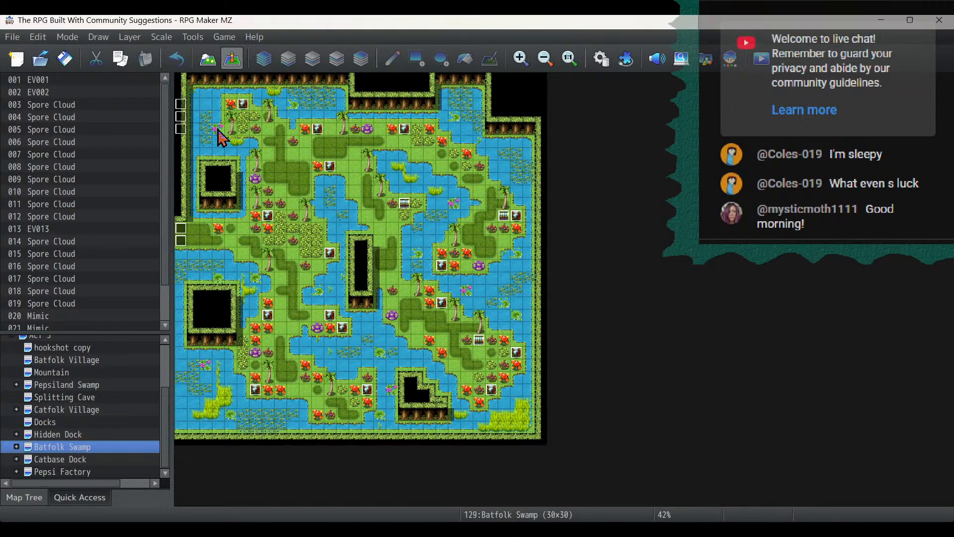
{"action": "left_click", "coordinate": [83, 366]}
{"action": "double_click", "coordinate": [179, 84]}
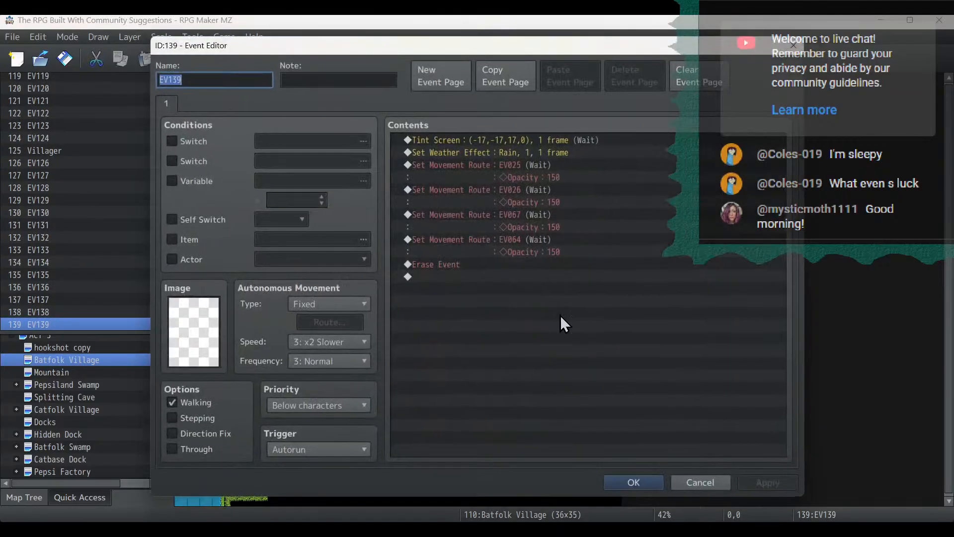
{"action": "left_click", "coordinate": [636, 483]}
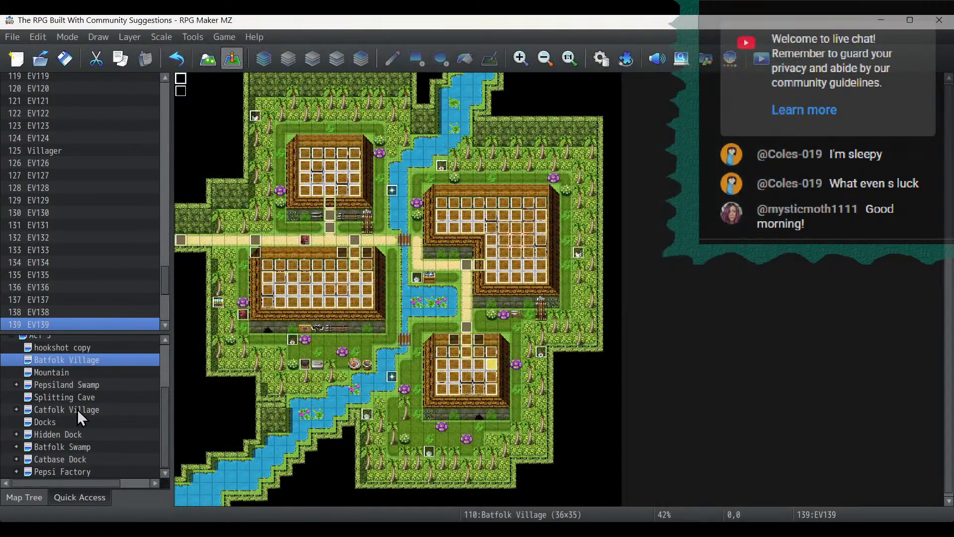
Check Hidden Dock's autorun event EV002 and the Docks' event EV012 for a command that clears the weather.
{"action": "left_click", "coordinate": [74, 435]}
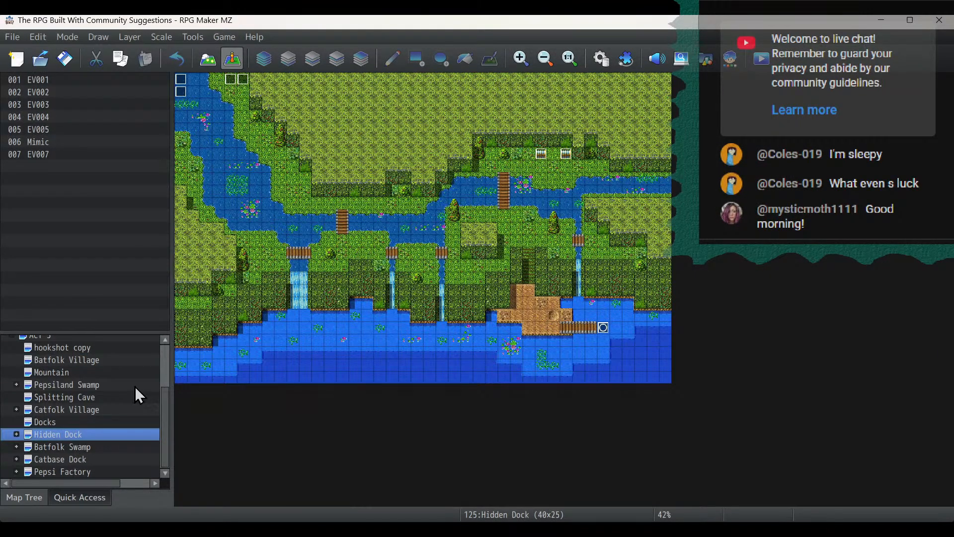
{"action": "double_click", "coordinate": [181, 92]}
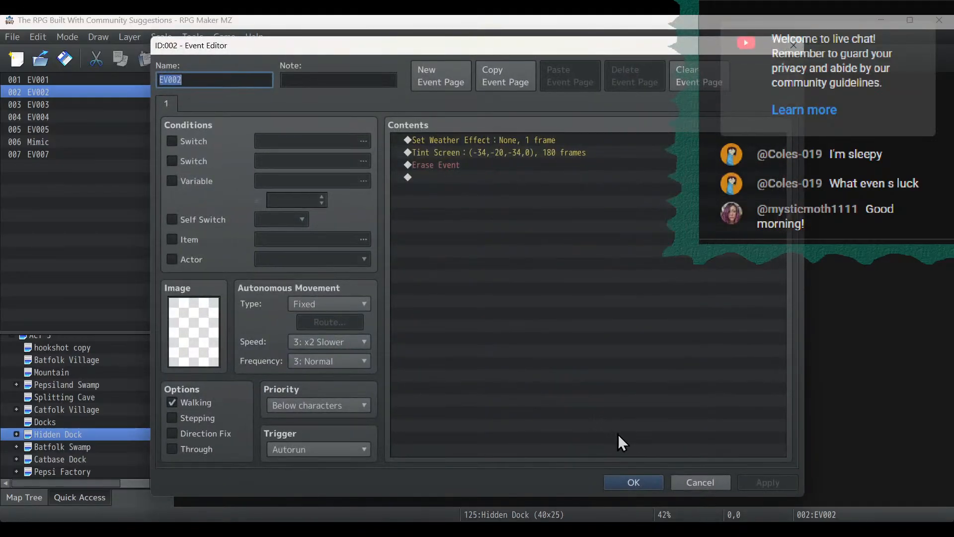
{"action": "left_click", "coordinate": [700, 482]}
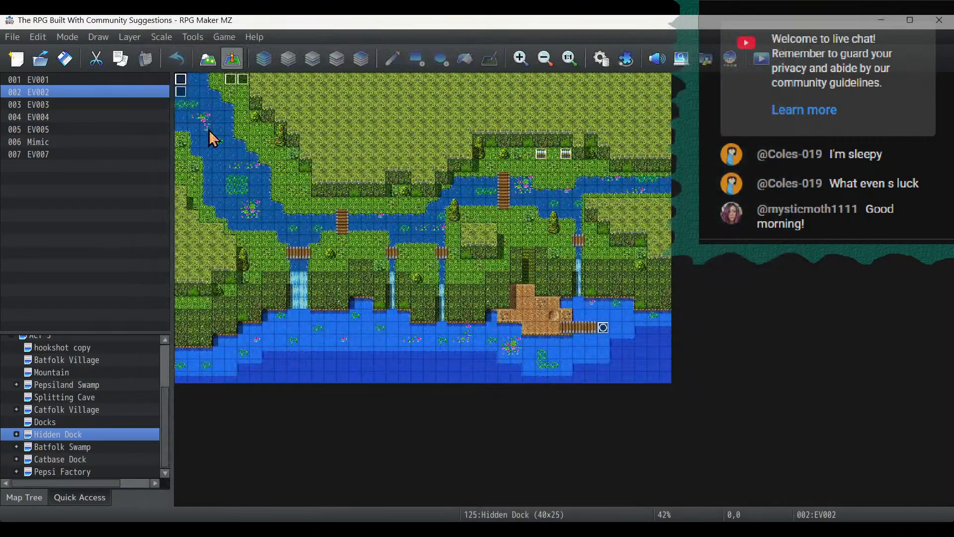
{"action": "left_click", "coordinate": [55, 447]}
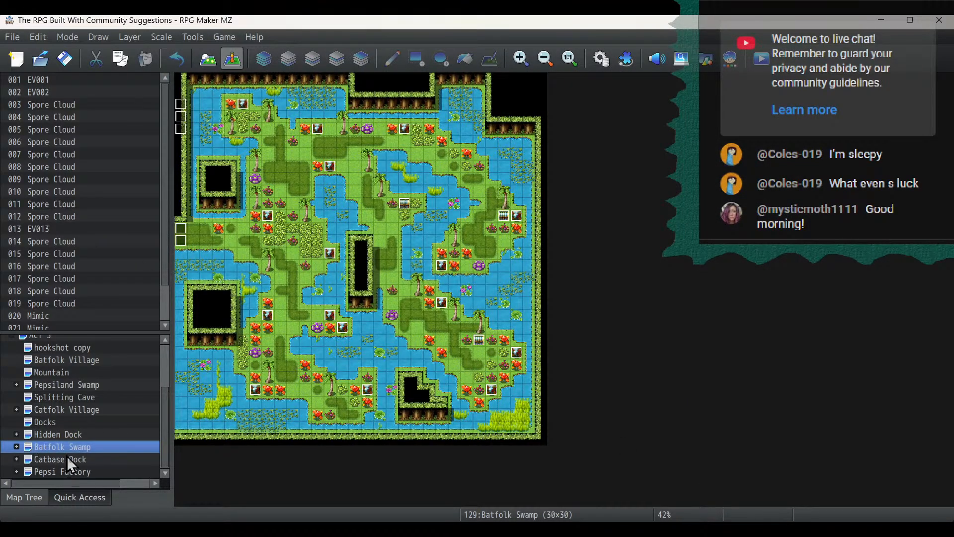
{"action": "left_click", "coordinate": [70, 434]}
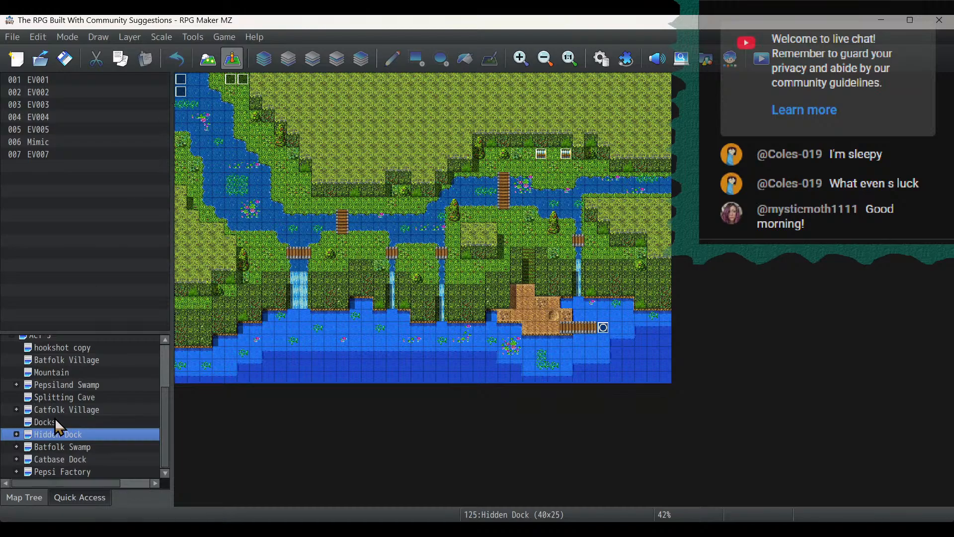
{"action": "left_click", "coordinate": [55, 422]}
{"action": "double_click", "coordinate": [181, 92]}
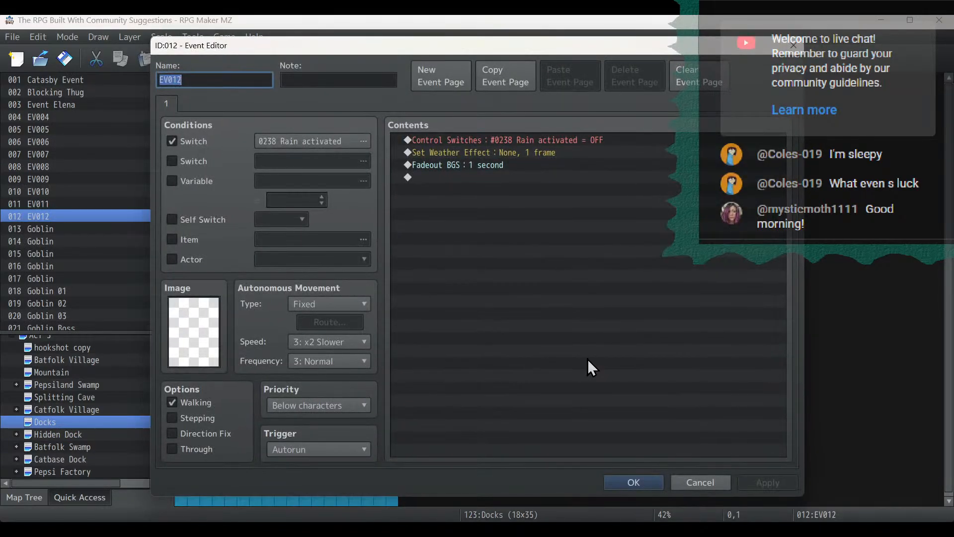
{"action": "left_click", "coordinate": [678, 486]}
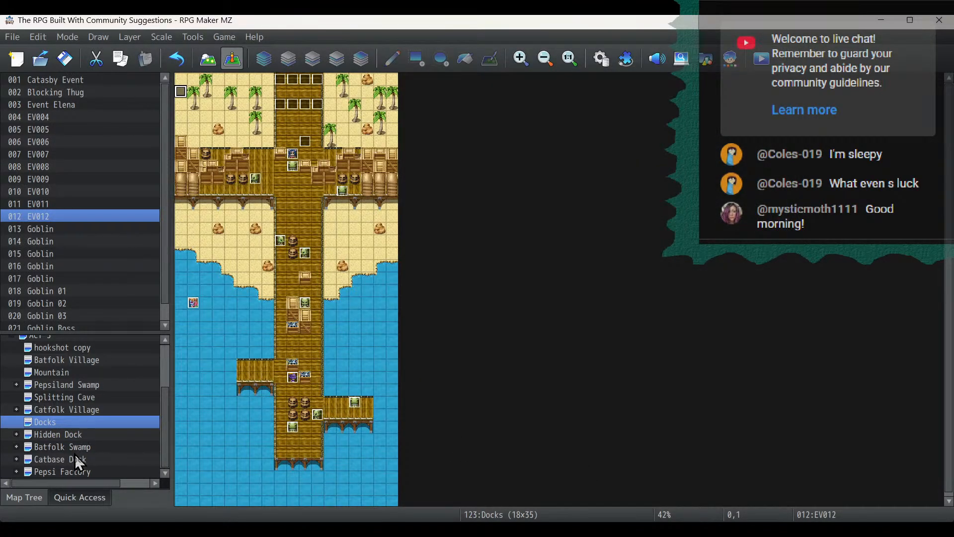
Look over Catbase Dock's events and copy the corner event EV022 from ACT 1's Glarf map.
{"action": "left_click", "coordinate": [60, 459]}
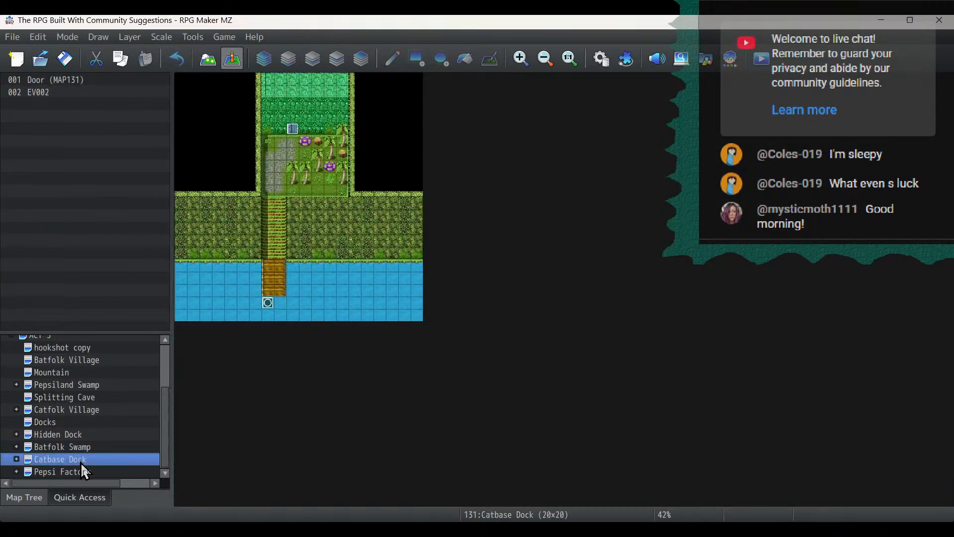
{"action": "left_click", "coordinate": [181, 84]}
{"action": "scroll", "coordinate": [62, 371], "scroll_direction": "up", "scroll_amount": 2}
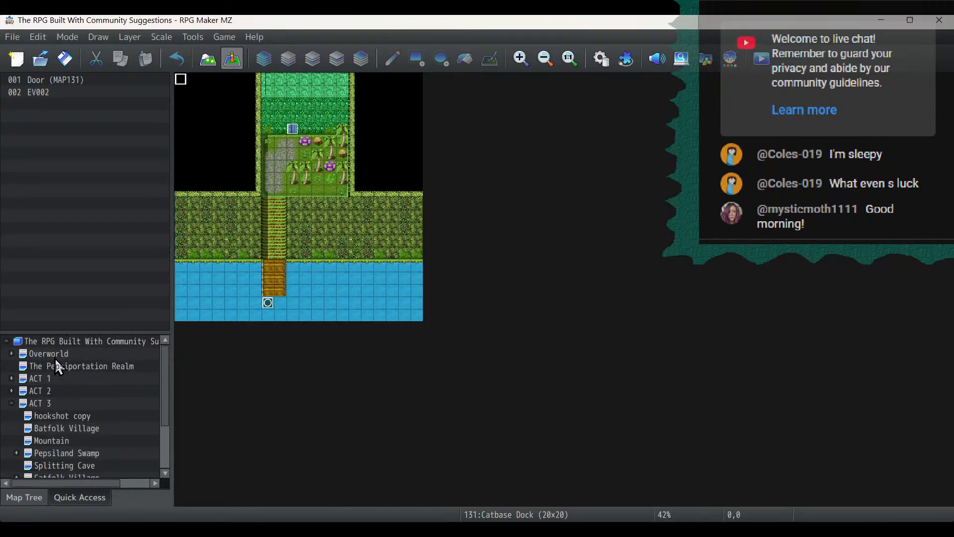
{"action": "left_click", "coordinate": [55, 357]}
{"action": "scroll", "coordinate": [290, 274], "scroll_direction": "up", "scroll_amount": 5}
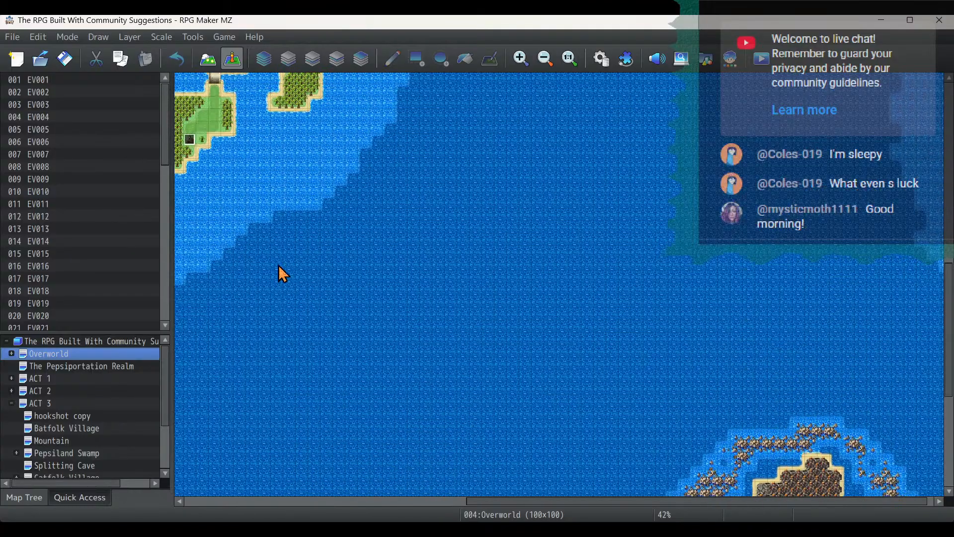
{"action": "left_click", "coordinate": [35, 379]}
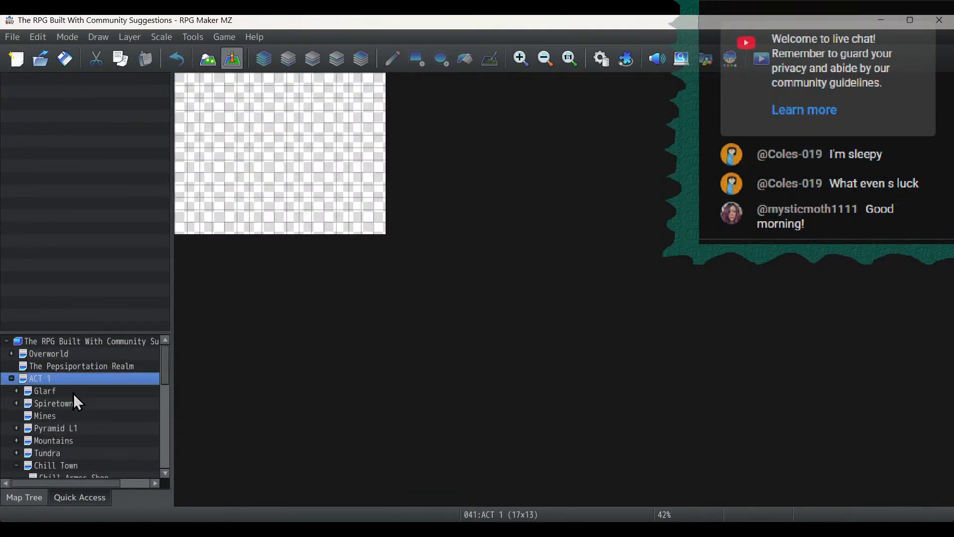
{"action": "left_click", "coordinate": [47, 390]}
{"action": "right_click", "coordinate": [186, 88]}
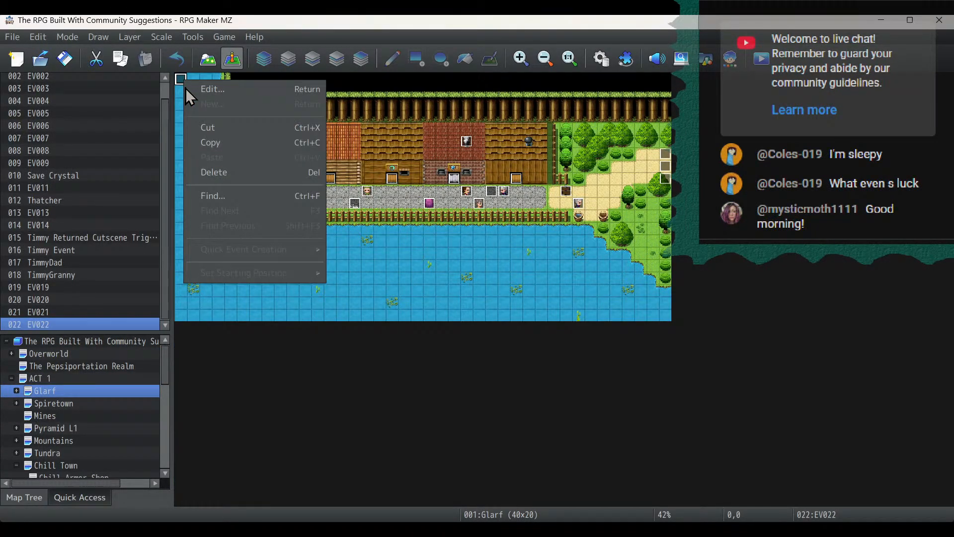
{"action": "left_click", "coordinate": [232, 145]}
Recheck the weather and tint commands in Hidden Dock's autorun event EV002.
{"action": "left_click", "coordinate": [17, 382]}
{"action": "scroll", "coordinate": [166, 417], "scroll_direction": "down", "scroll_amount": 2}
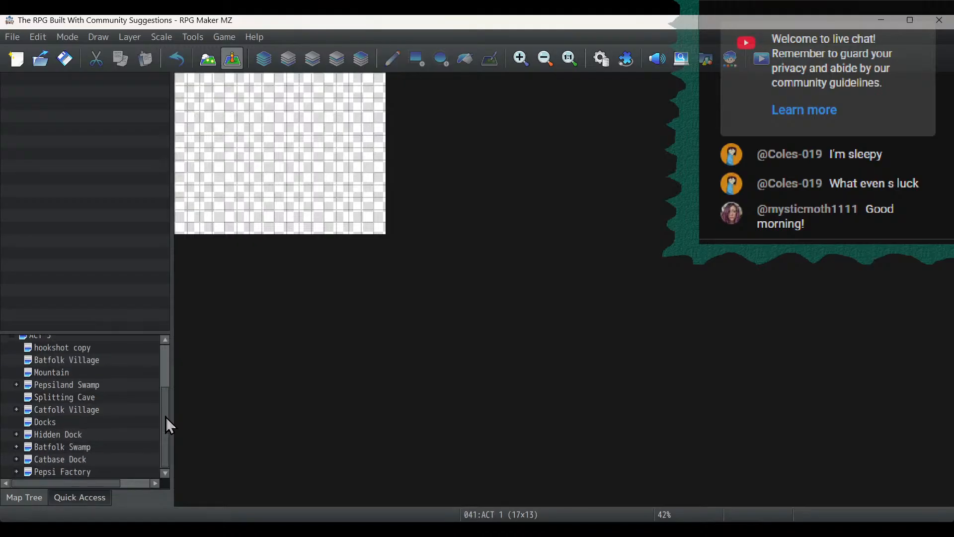
{"action": "left_click", "coordinate": [70, 434]}
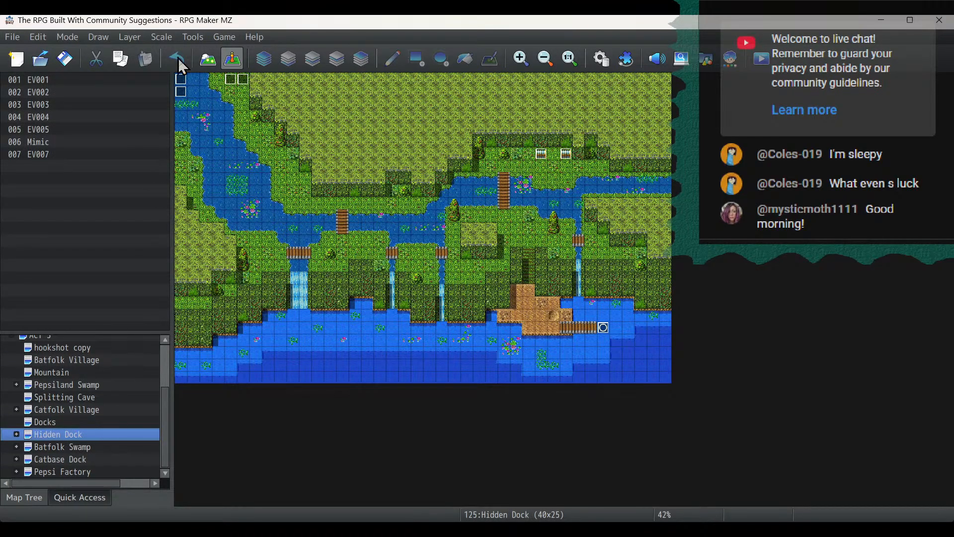
{"action": "double_click", "coordinate": [182, 84]}
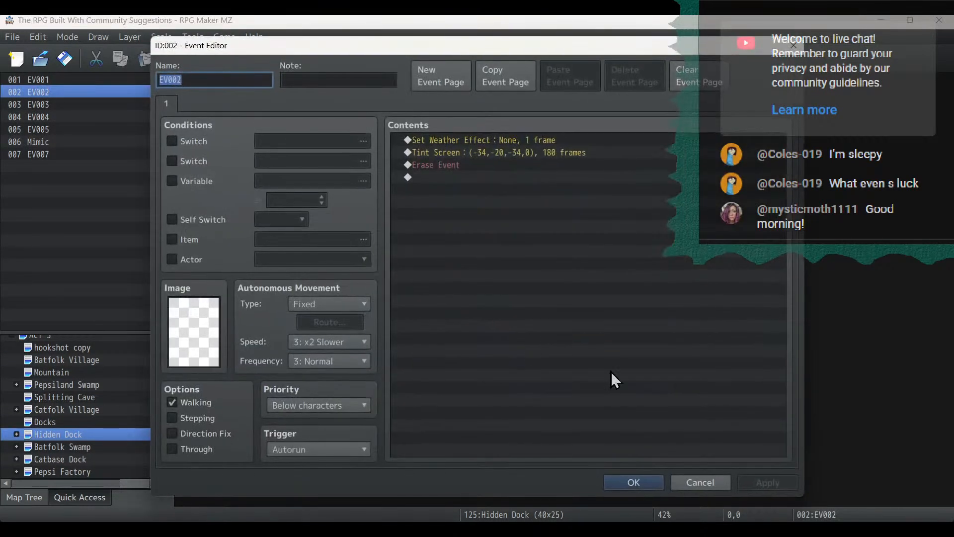
{"action": "left_click", "coordinate": [643, 479]}
Paste the copied weather-clearing event onto Catbase Dock's northwest corner tile and review its commands.
{"action": "left_click", "coordinate": [68, 446]}
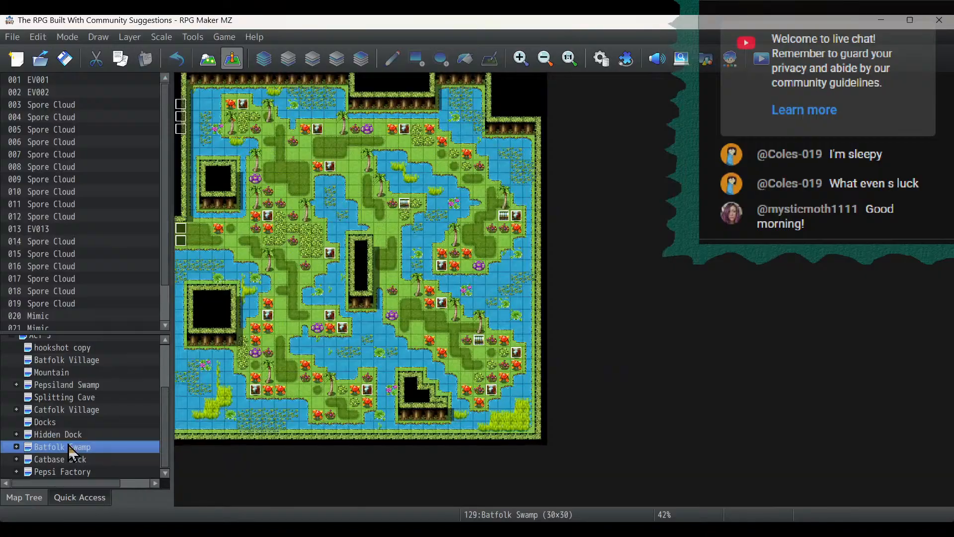
{"action": "left_click", "coordinate": [70, 459]}
{"action": "double_click", "coordinate": [183, 89]}
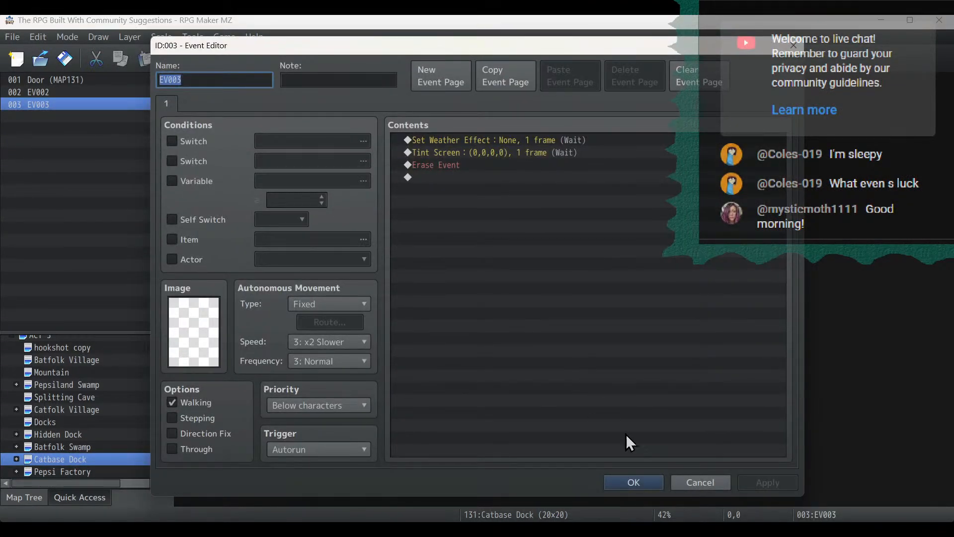
{"action": "left_click", "coordinate": [641, 482]}
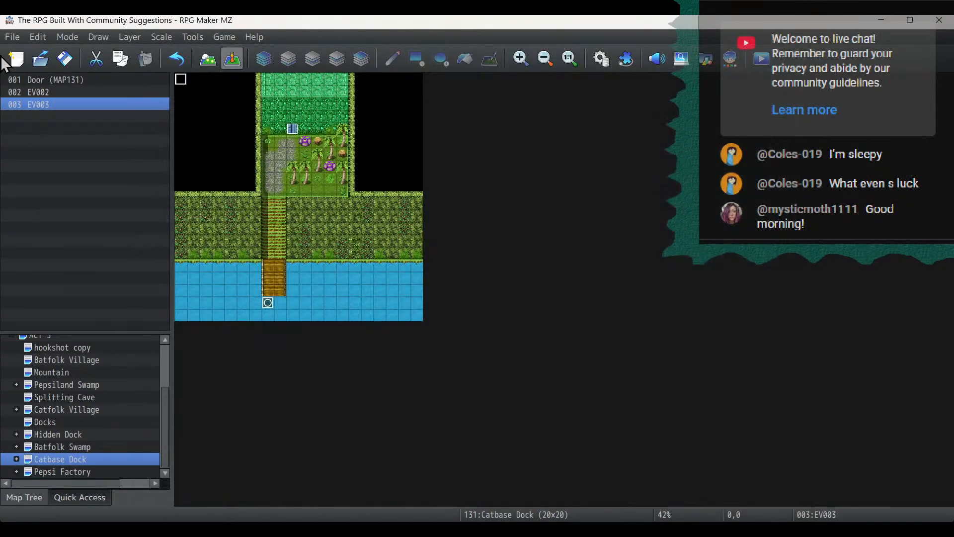
Save the project and start a playtest from the existing saved game.
{"action": "left_click", "coordinate": [64, 63]}
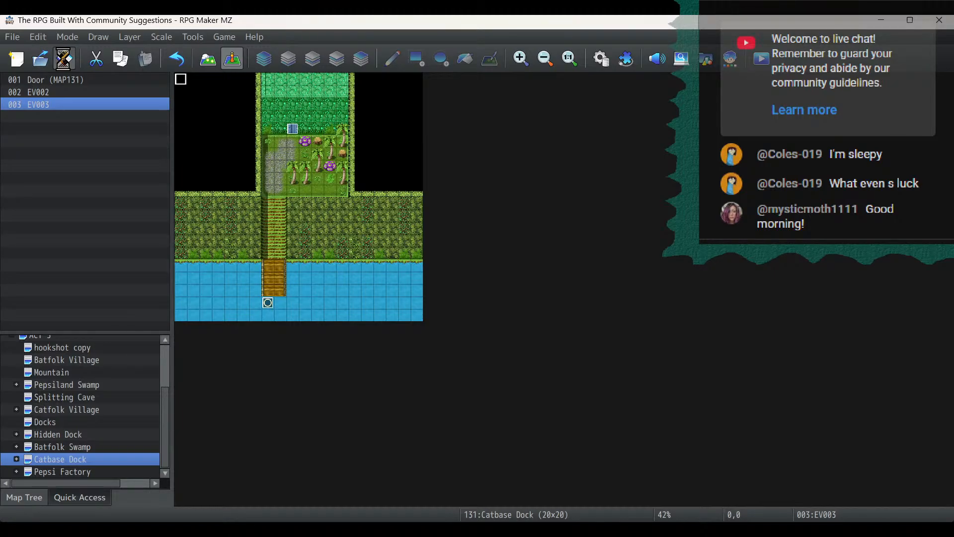
{"action": "left_click", "coordinate": [761, 59]}
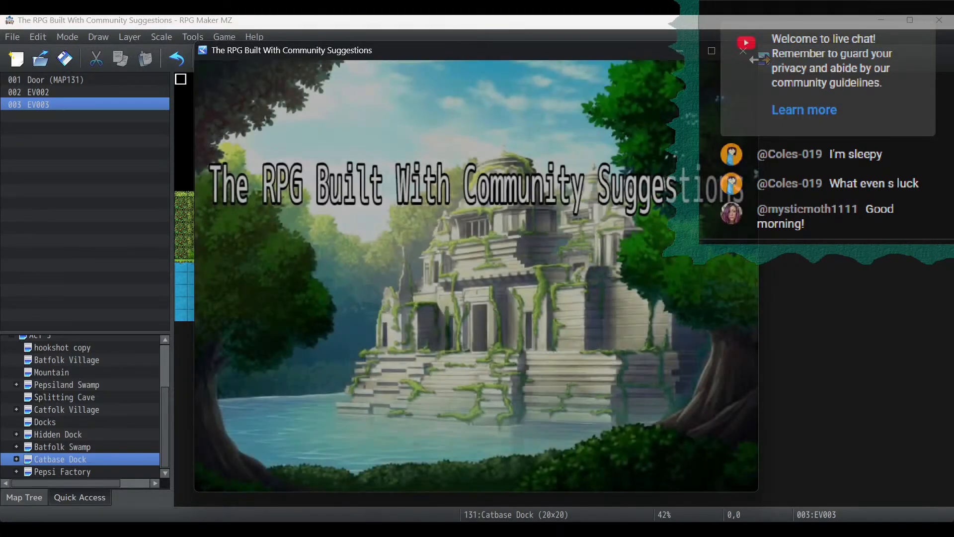
{"action": "key", "text": "Return"}
{"action": "key", "text": "Return"}
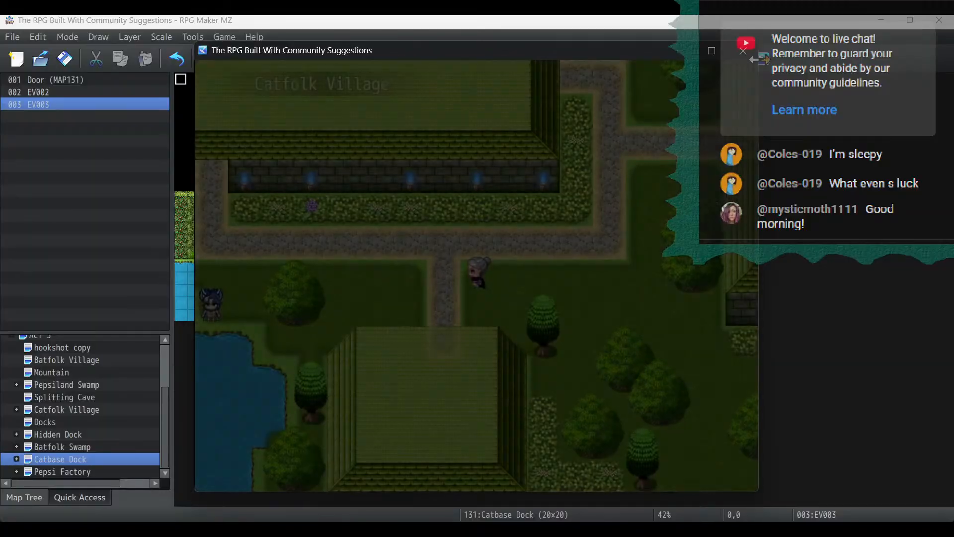
Walk out of Catfolk Village's southeastern exit to the Overworld and back in to test the weather change.
{"action": "key", "text": "Right"}
{"action": "key", "text": "Down"}
{"action": "key", "text": "Right"}
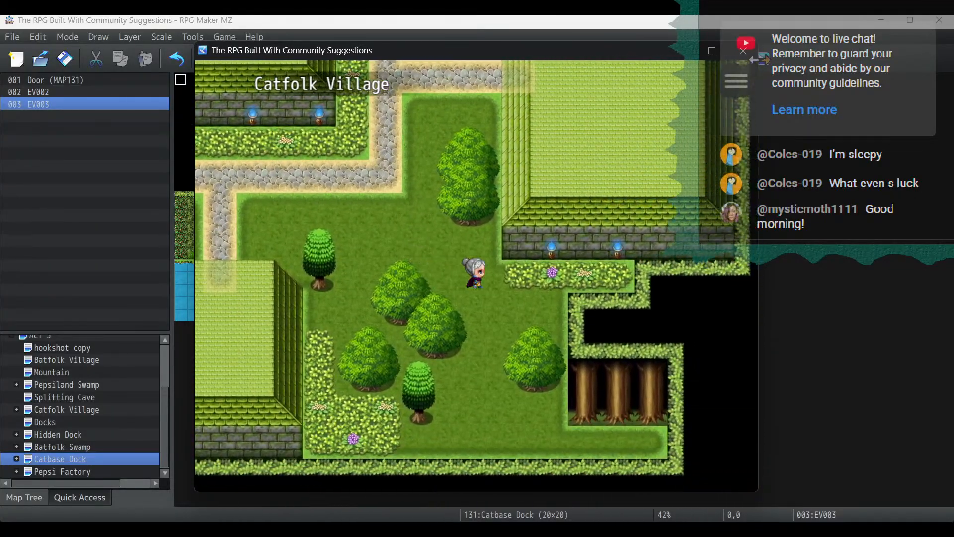
{"action": "key", "text": "Down"}
{"action": "key", "text": "Right"}
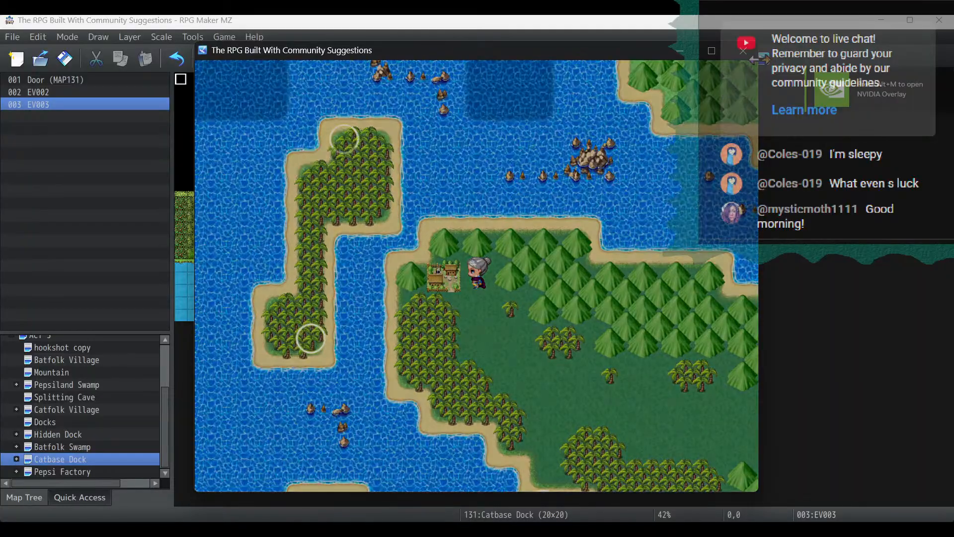
{"action": "key", "text": "Left"}
{"action": "key", "text": "Right"}
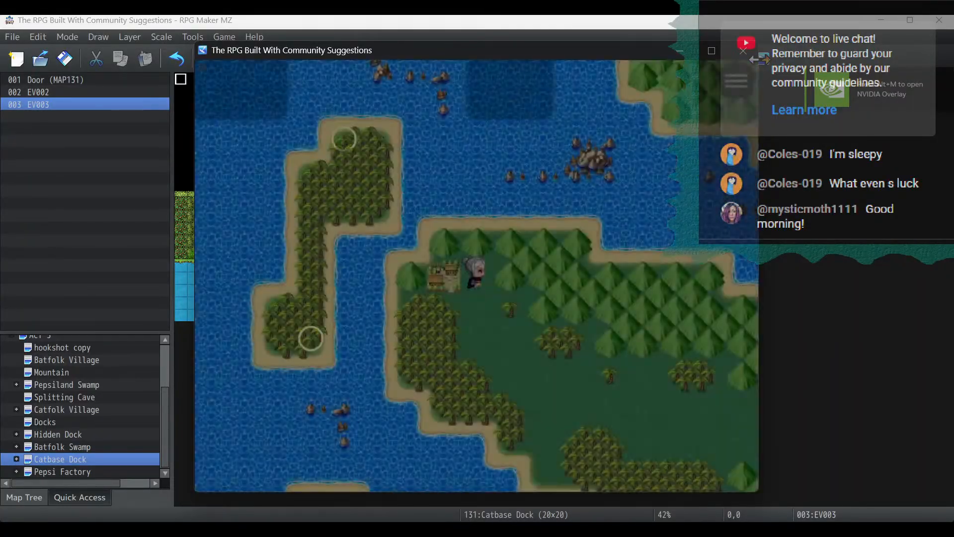
{"action": "key", "text": "Left"}
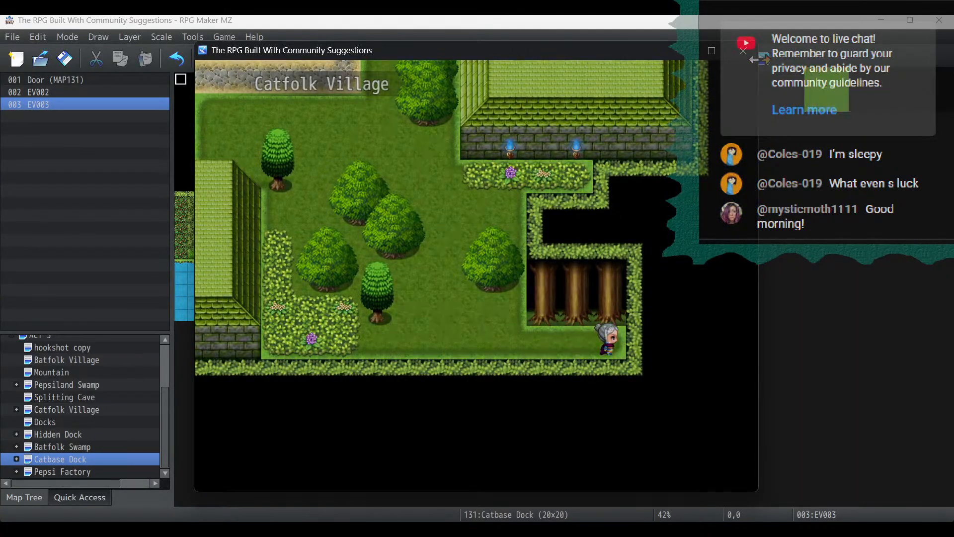
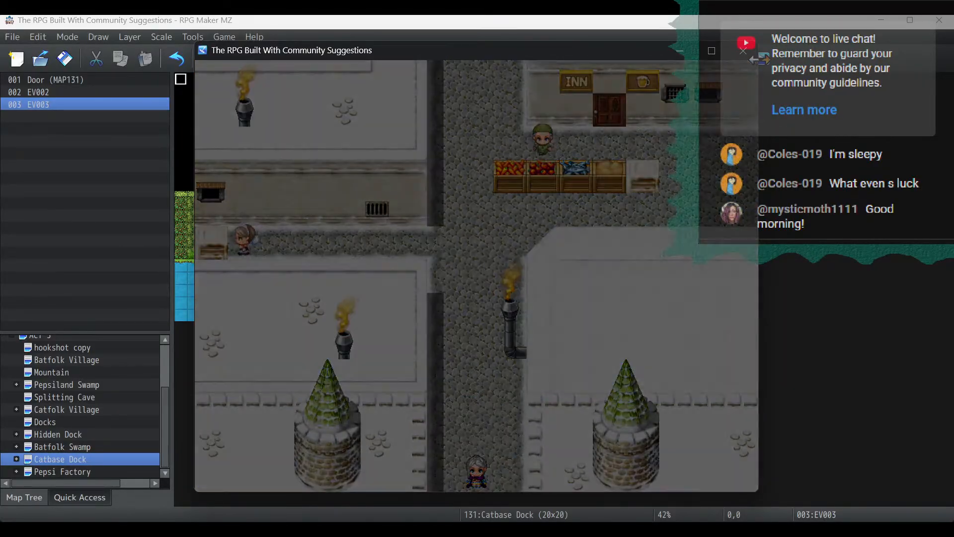
Leave Chill for the World Map and re-enter the town repeatedly to test the weather on each transfer.
{"action": "key", "text": "Left"}
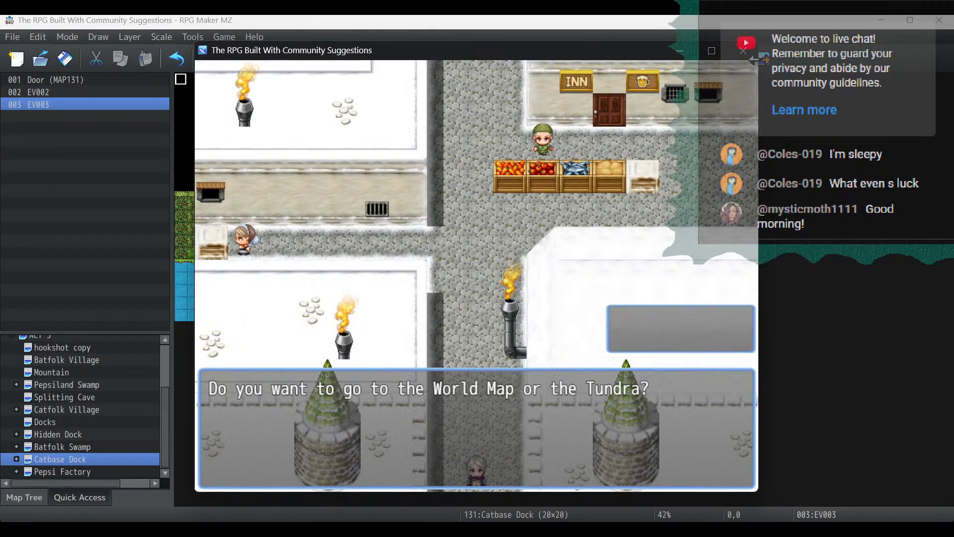
{"action": "key", "text": "Return"}
{"action": "key", "text": "Down"}
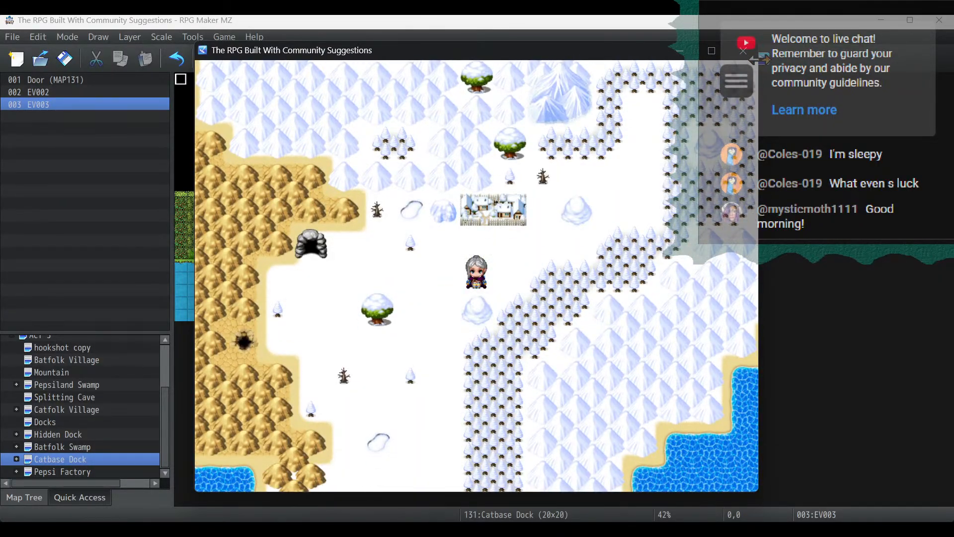
{"action": "key", "text": "Up"}
{"action": "key", "text": "Up"}
{"action": "key", "text": "Down"}
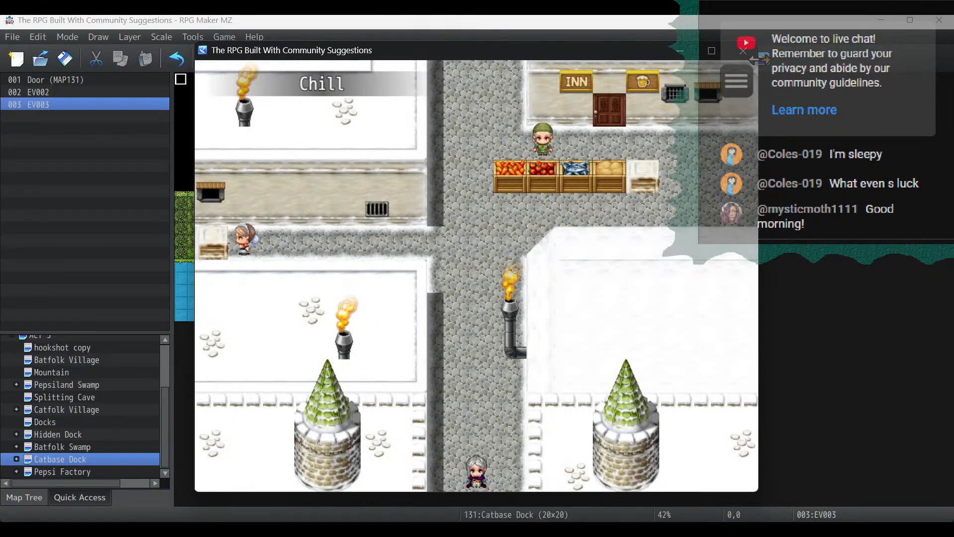
{"action": "key", "text": "Return"}
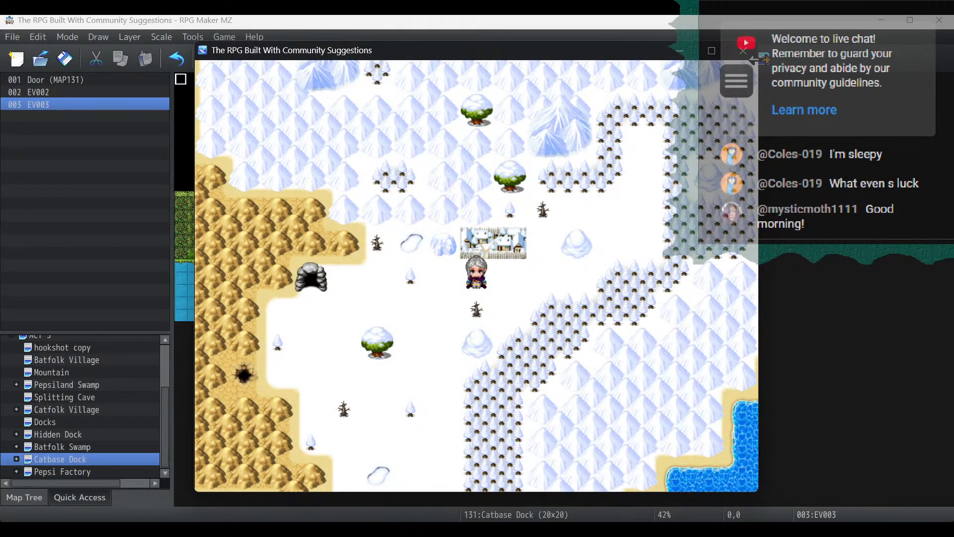
{"action": "key", "text": "Up"}
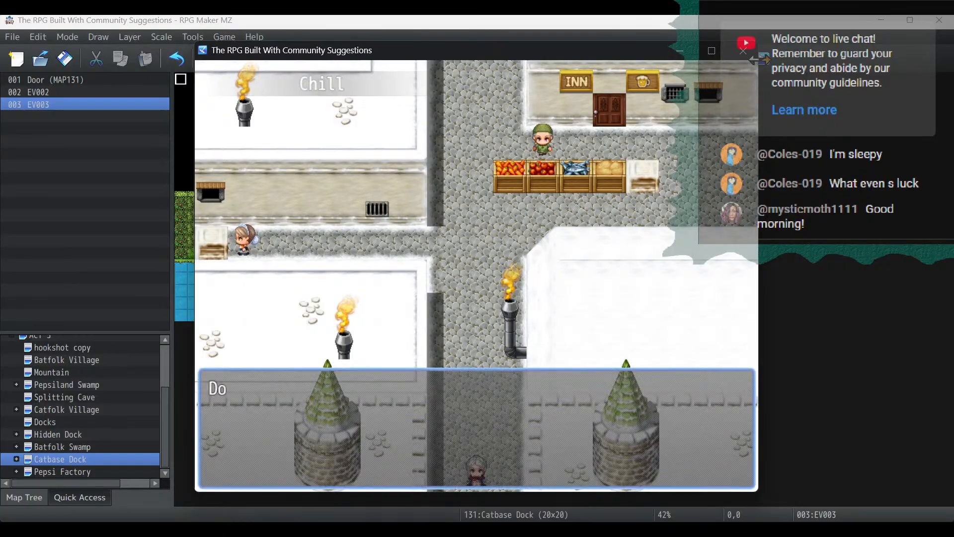
Keep transferring between Chill and the Overworld until snow starts falling on the Overworld.
{"action": "key", "text": "Return"}
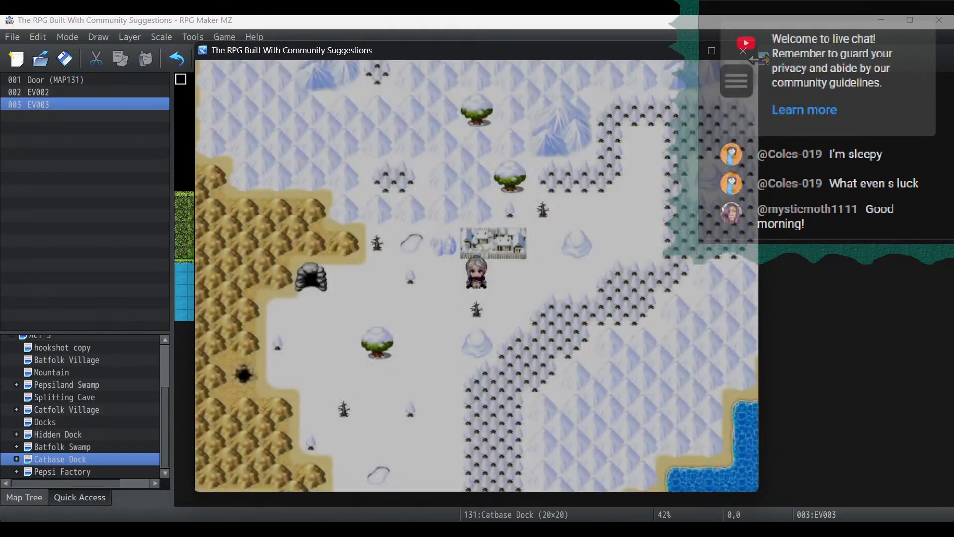
{"action": "key", "text": "Up"}
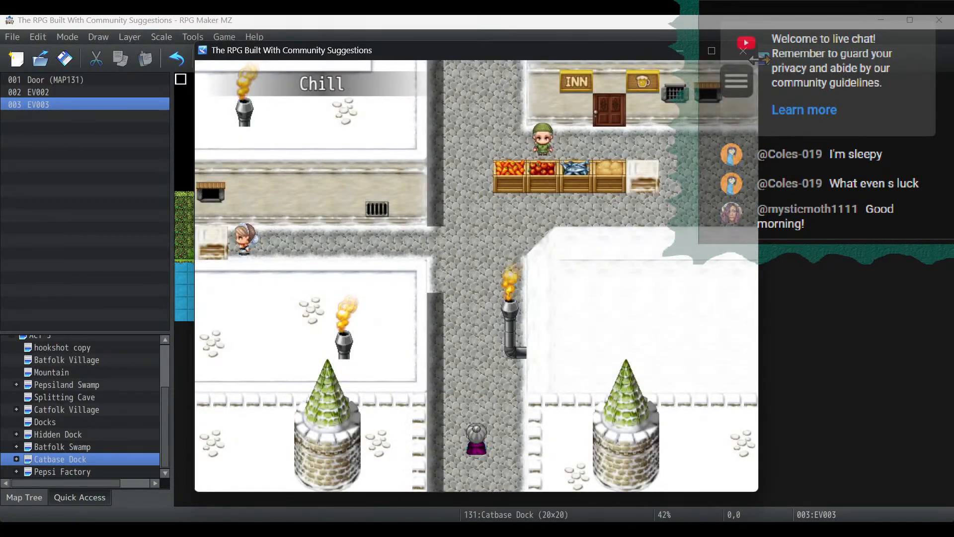
{"action": "key", "text": "Return"}
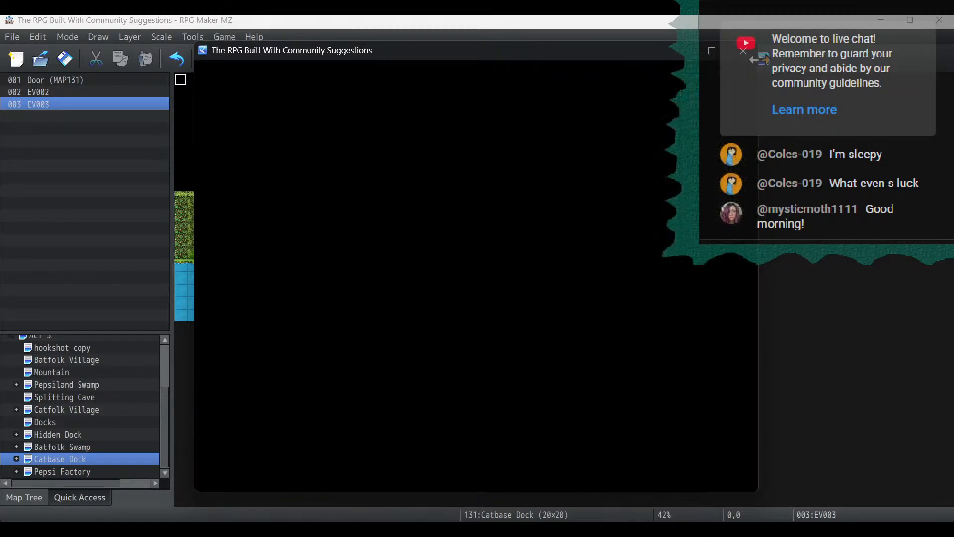
{"action": "key", "text": "Up"}
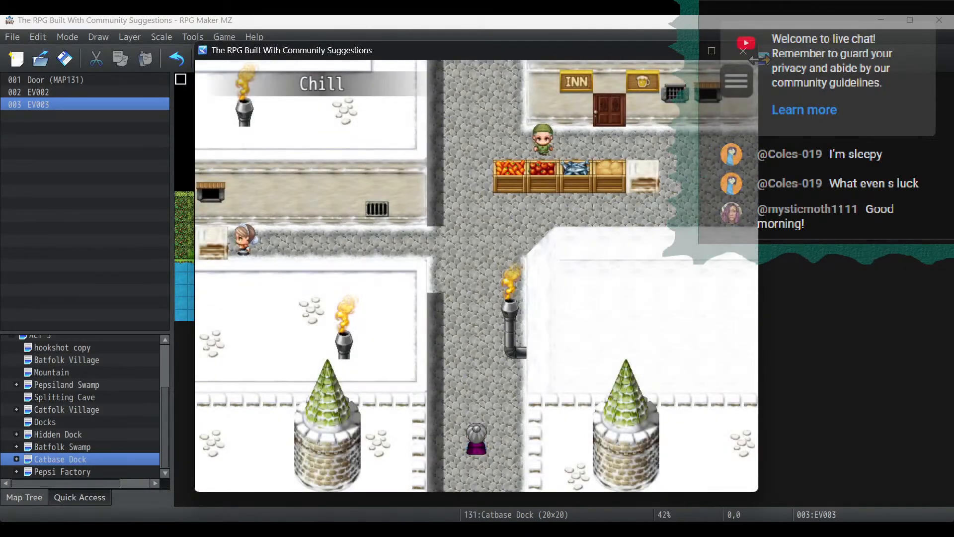
{"action": "key", "text": "Down"}
{"action": "key", "text": "Return"}
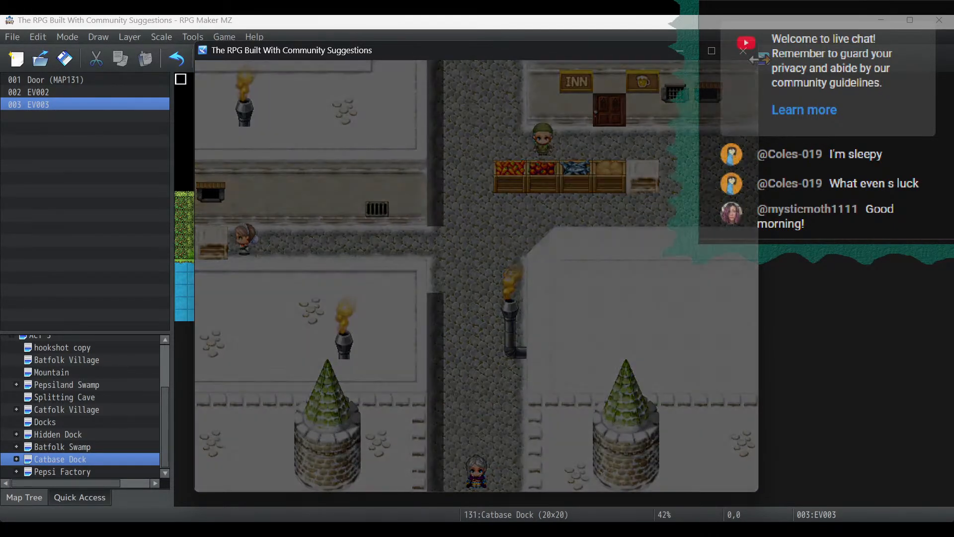
{"action": "key", "text": "Down"}
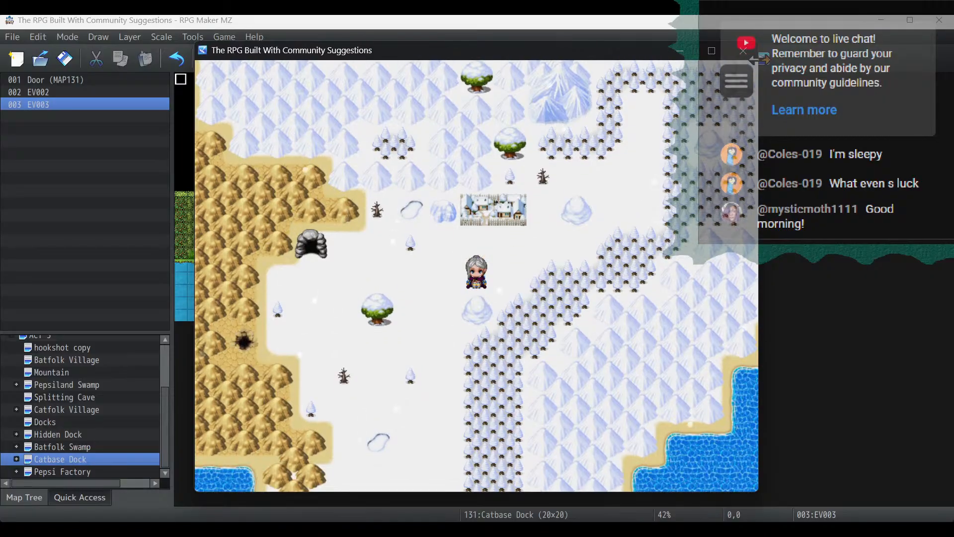
Walk south from Chill to the peninsula's wooden dock and embark on the boat while the snow is active.
{"action": "key", "text": "Left"}
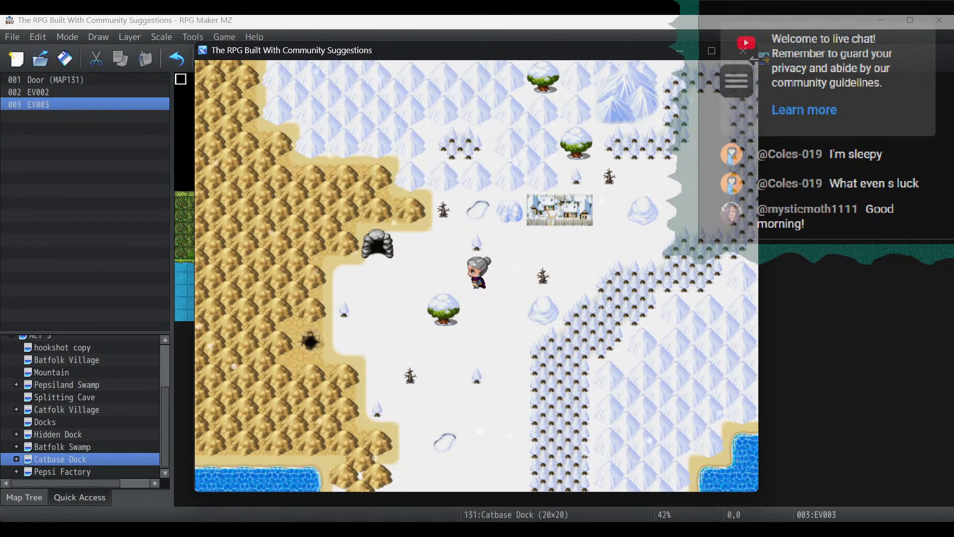
{"action": "key", "text": "Down"}
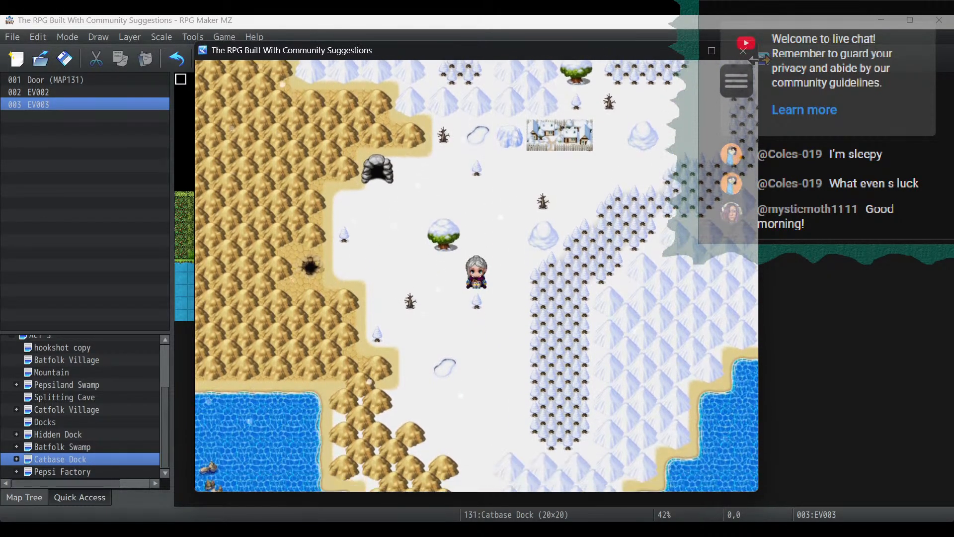
{"action": "key", "text": "Down"}
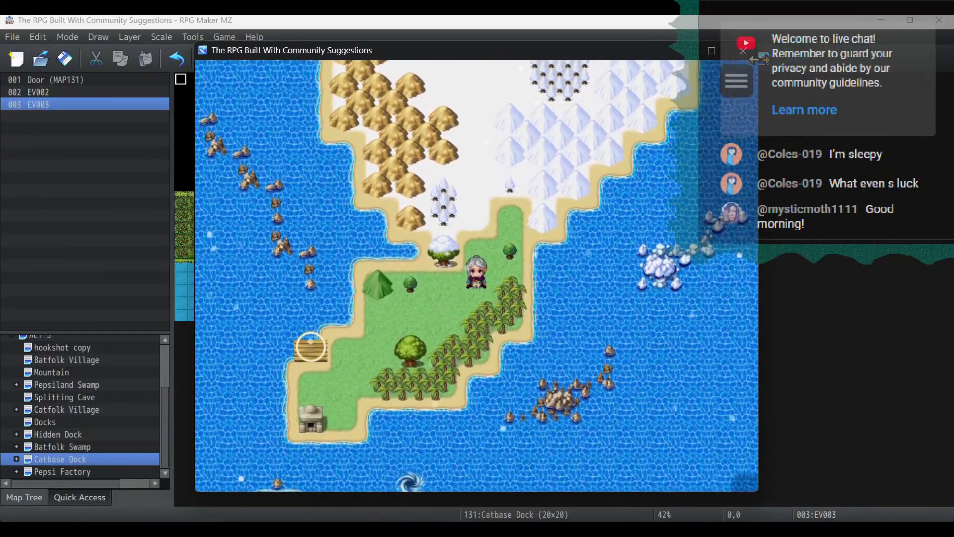
{"action": "key", "text": "Left"}
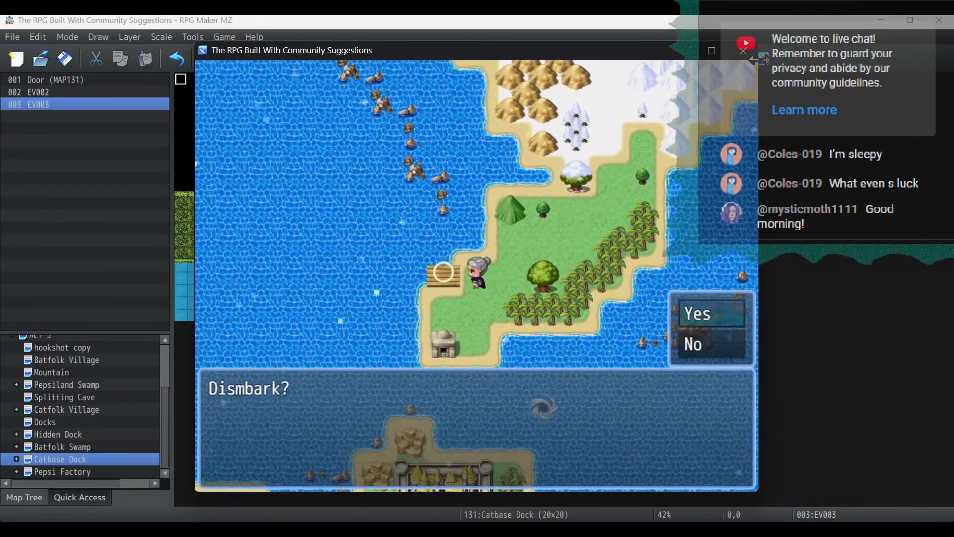
{"action": "key", "text": "Return"}
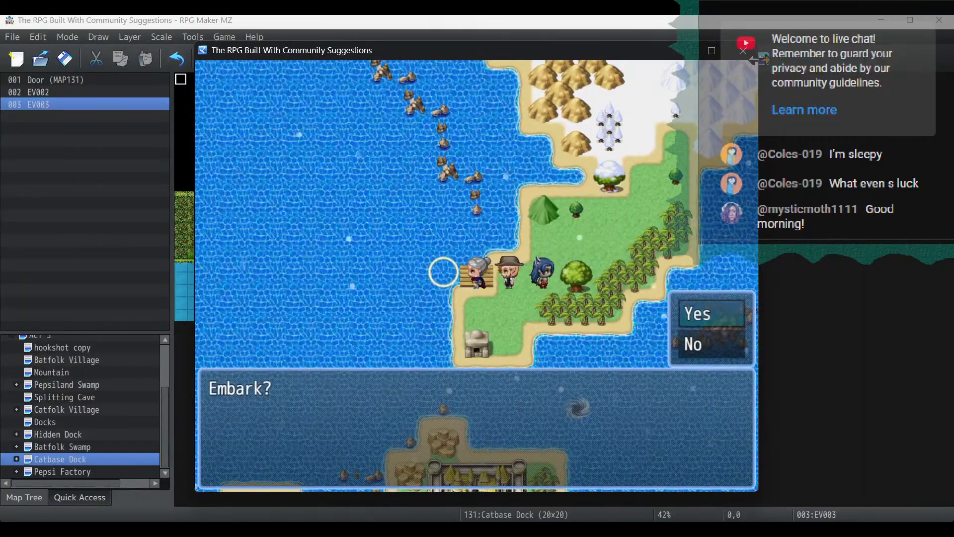
{"action": "key", "text": "Return"}
{"action": "key", "text": "Left"}
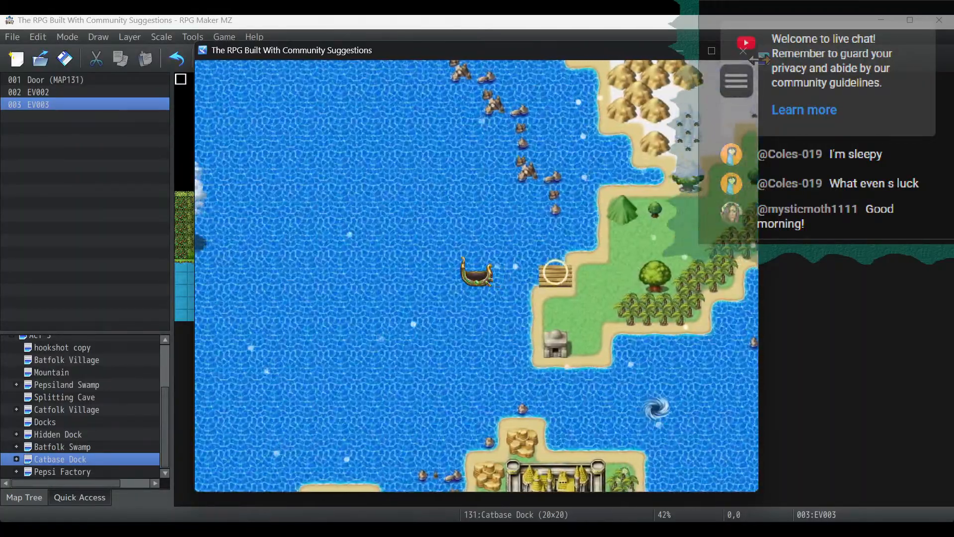
Disembark at the dock, enter Beachside Tunnel to check whether the snow clears, and close the playtest.
{"action": "key", "text": "Right"}
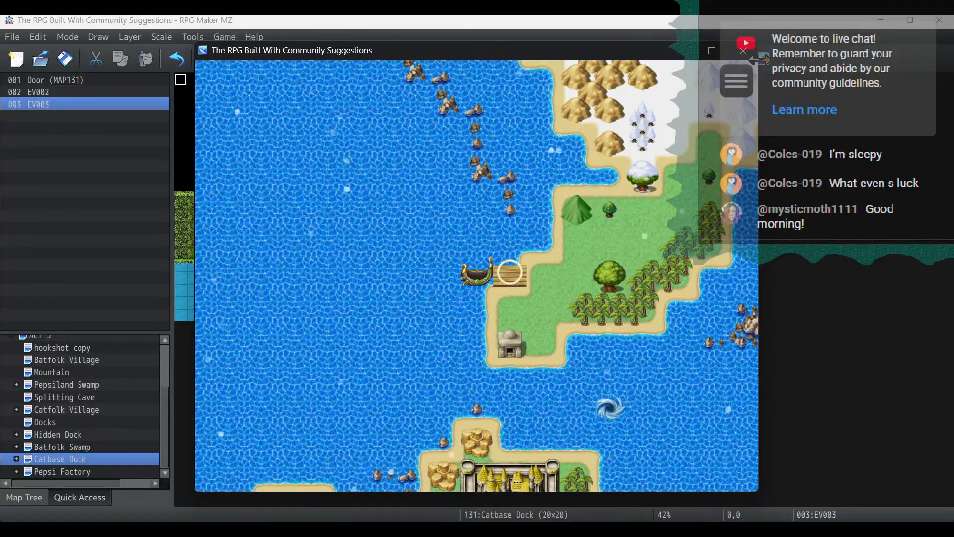
{"action": "key", "text": "Return"}
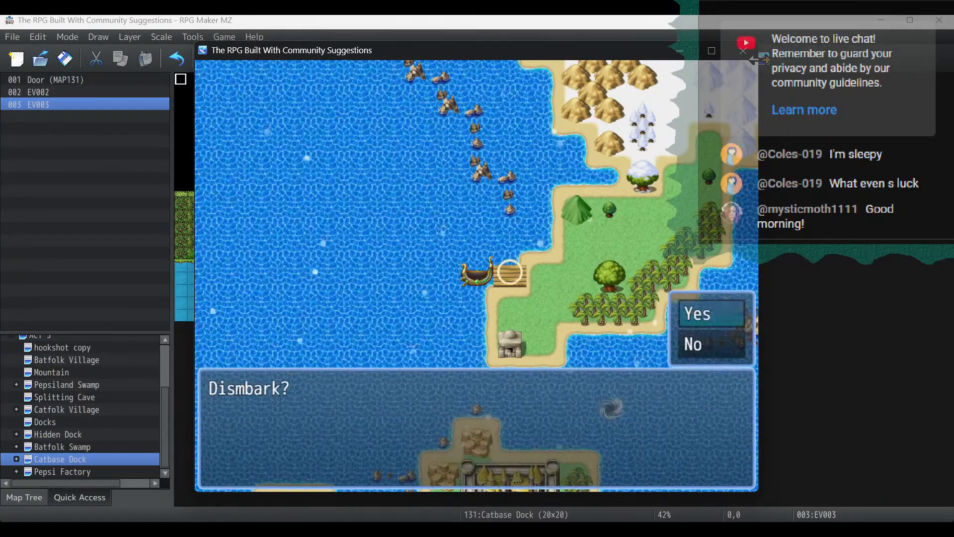
{"action": "key", "text": "Return"}
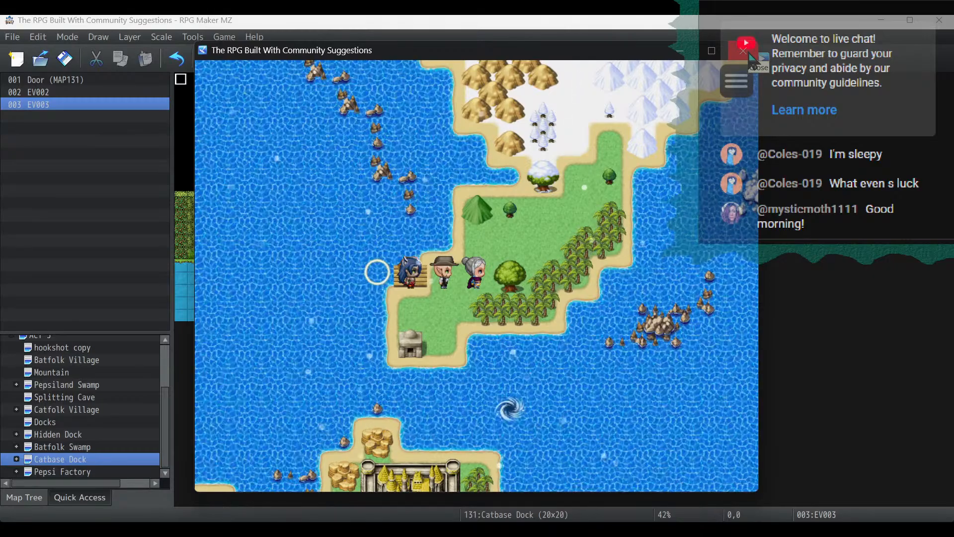
{"action": "key", "text": "Left"}
{"action": "key", "text": "Left"}
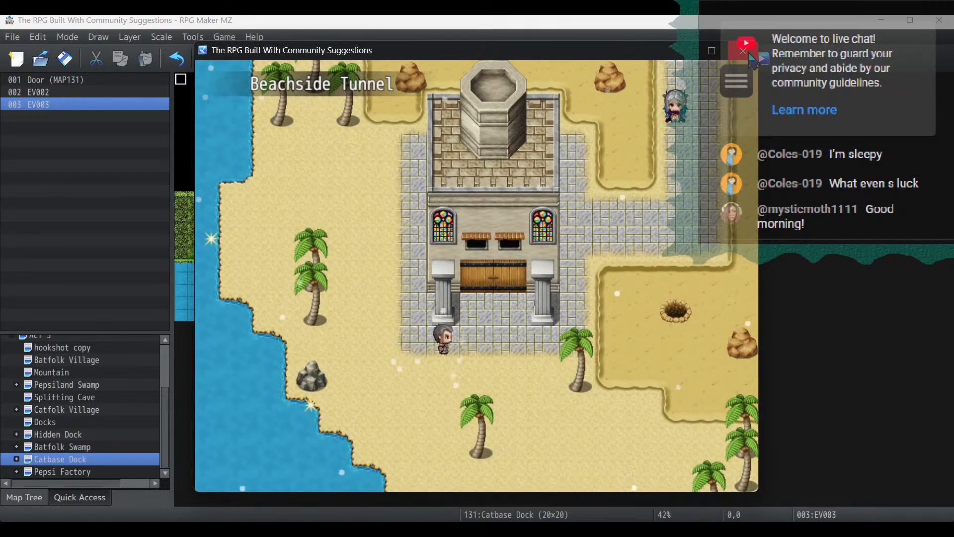
{"action": "left_click", "coordinate": [749, 55]}
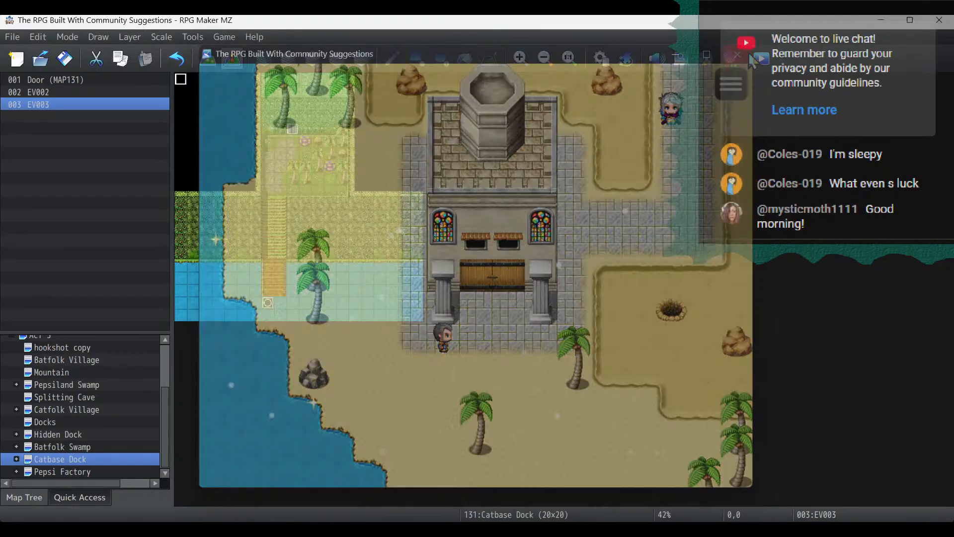
Copy Catbase Dock's weather-clearing event and open the northwest corner event of ACT 2's Water Tunnel North Exterior map.
{"action": "right_click", "coordinate": [180, 79]}
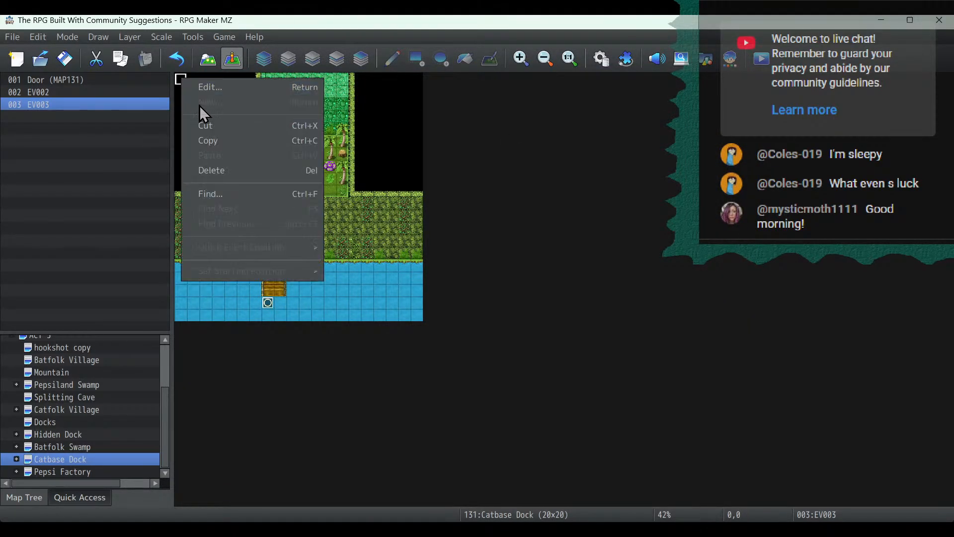
{"action": "left_click", "coordinate": [211, 142]}
{"action": "scroll", "coordinate": [164, 393], "scroll_direction": "up", "scroll_amount": 2}
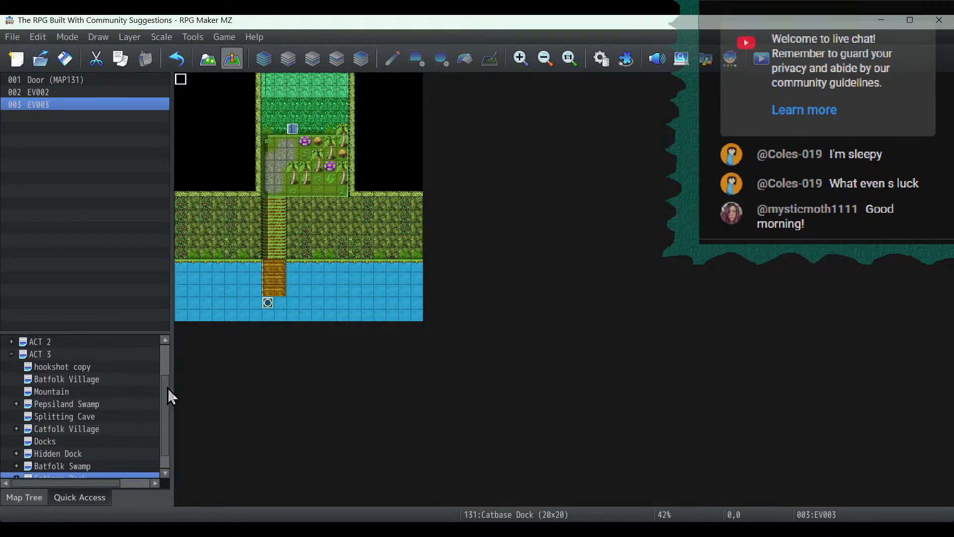
{"action": "left_click", "coordinate": [11, 379]}
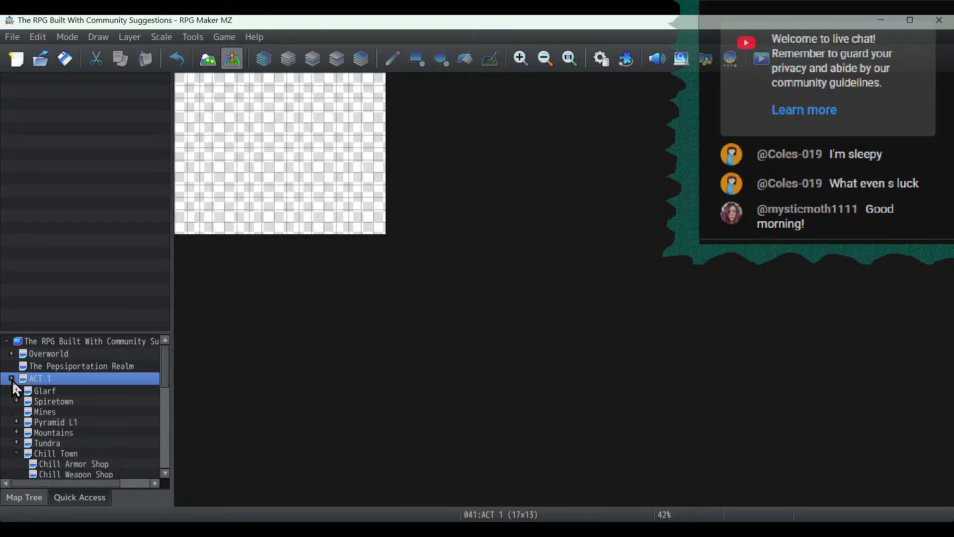
{"action": "left_click", "coordinate": [12, 378]}
{"action": "left_click", "coordinate": [12, 391]}
{"action": "left_click", "coordinate": [85, 403]}
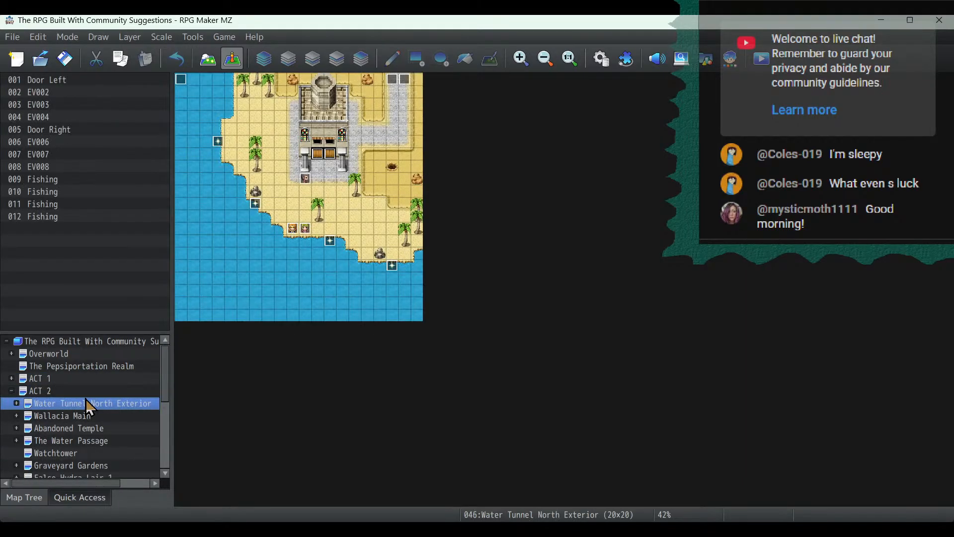
{"action": "left_click", "coordinate": [181, 79]}
{"action": "double_click", "coordinate": [180, 81]}
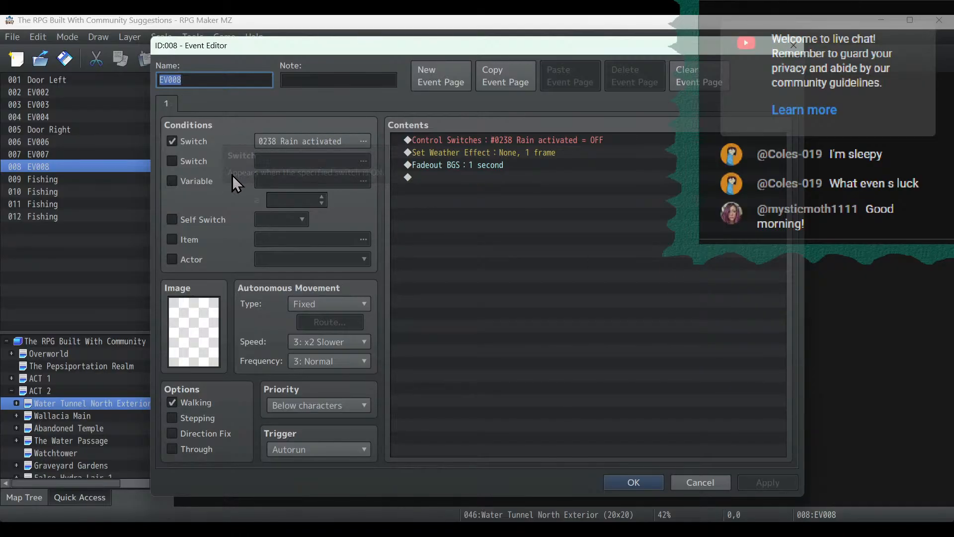
Try the event without its Rain activated switch condition, restore the condition, and close the event.
{"action": "left_click", "coordinate": [216, 143]}
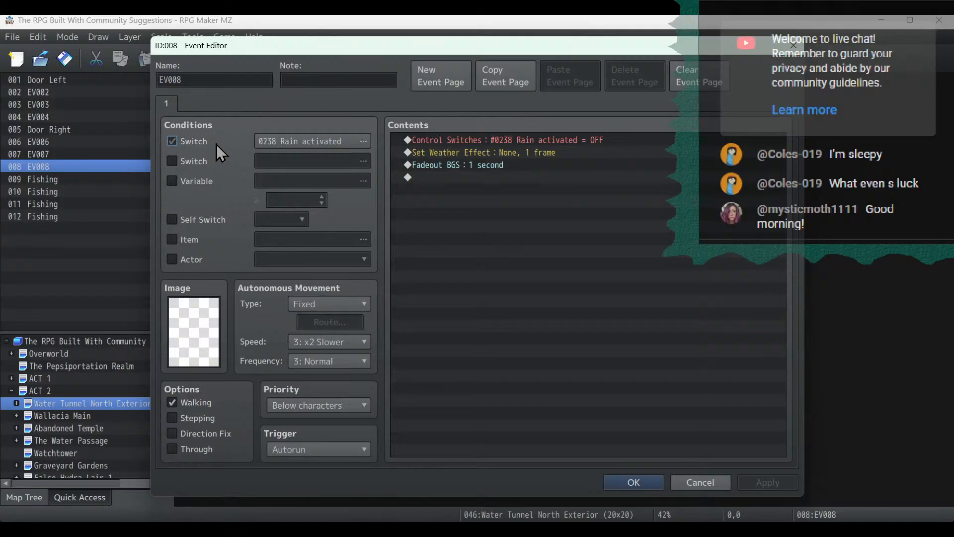
{"action": "left_click", "coordinate": [782, 485]}
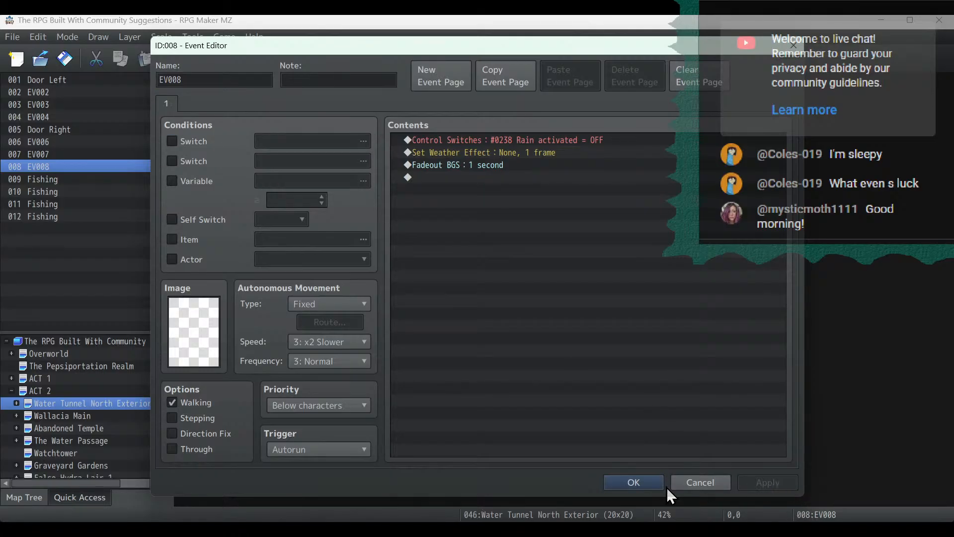
{"action": "left_click", "coordinate": [203, 142]}
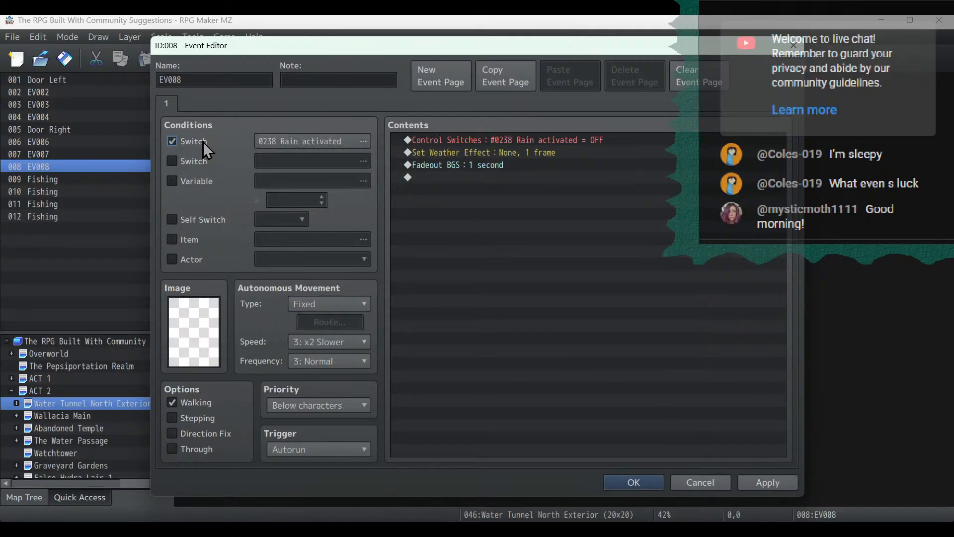
{"action": "left_click", "coordinate": [646, 483]}
Inspect the two northwest corner events on The Water Passage map for their conditions and weather commands.
{"action": "left_click", "coordinate": [65, 440]}
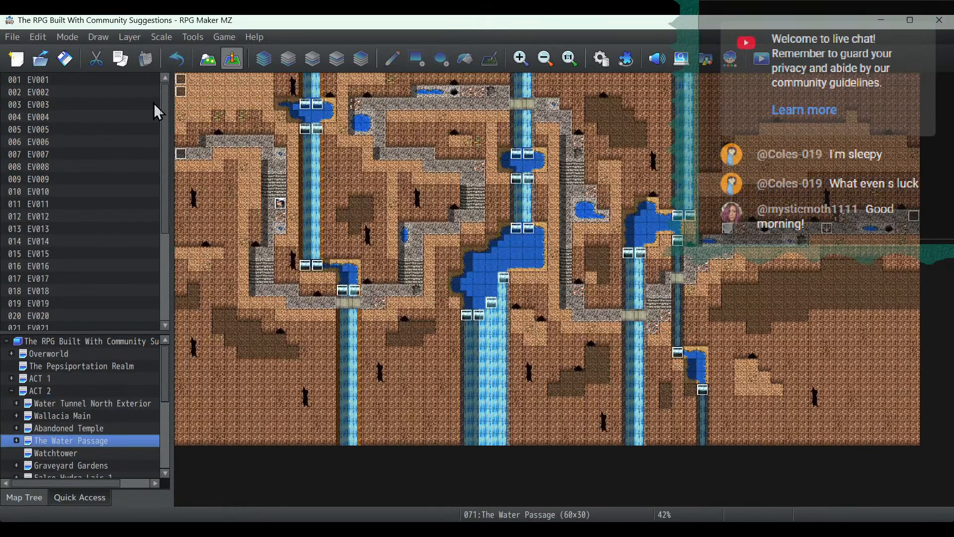
{"action": "double_click", "coordinate": [182, 86]}
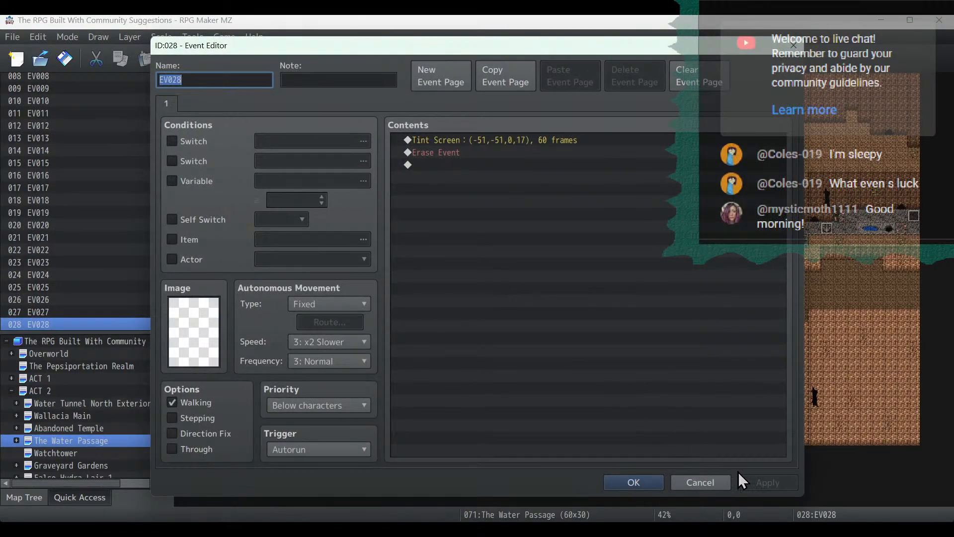
{"action": "left_click", "coordinate": [694, 481]}
{"action": "double_click", "coordinate": [181, 92]}
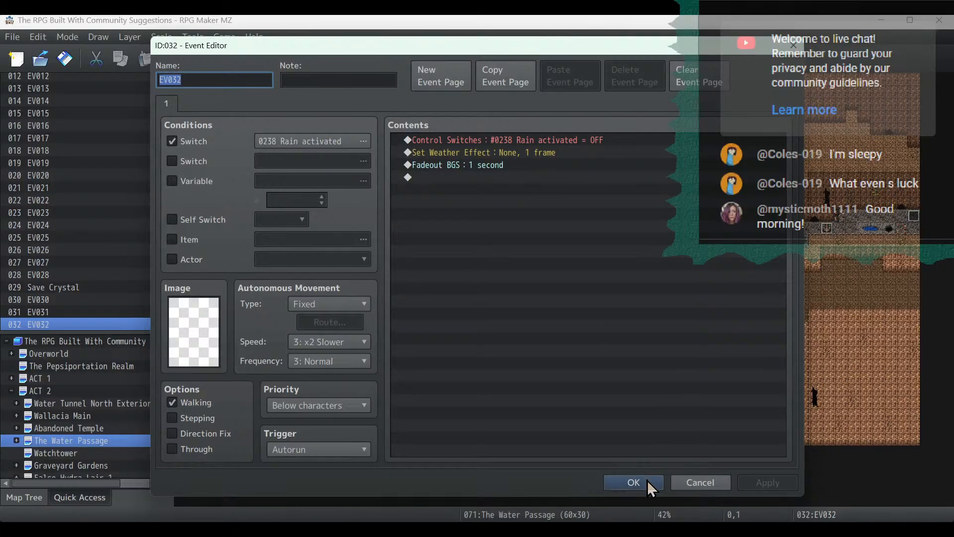
{"action": "left_click", "coordinate": [634, 482]}
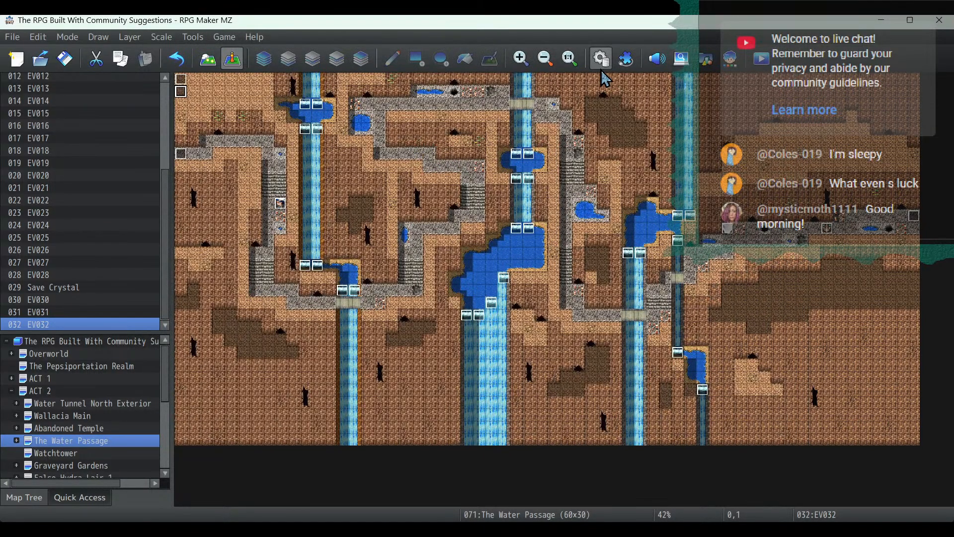
Remove the leading space from common event 0067's name so it reads Weather System (Snow).
{"action": "left_click", "coordinate": [601, 59]}
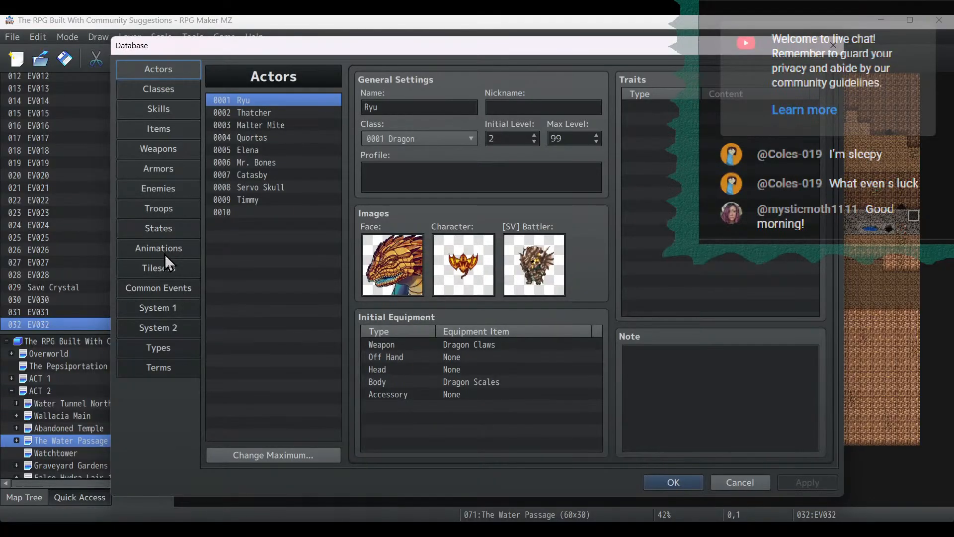
{"action": "left_click", "coordinate": [155, 289]}
{"action": "left_click_drag", "start_coordinate": [337, 159], "coordinate": [342, 332]}
{"action": "left_click", "coordinate": [294, 213]}
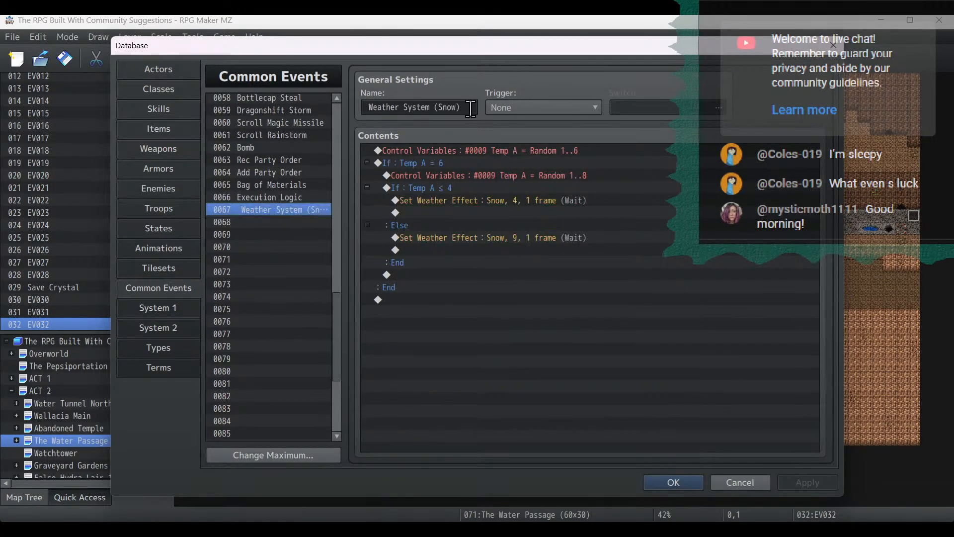
{"action": "triple_click", "coordinate": [369, 107]}
{"action": "key", "text": "Left"}
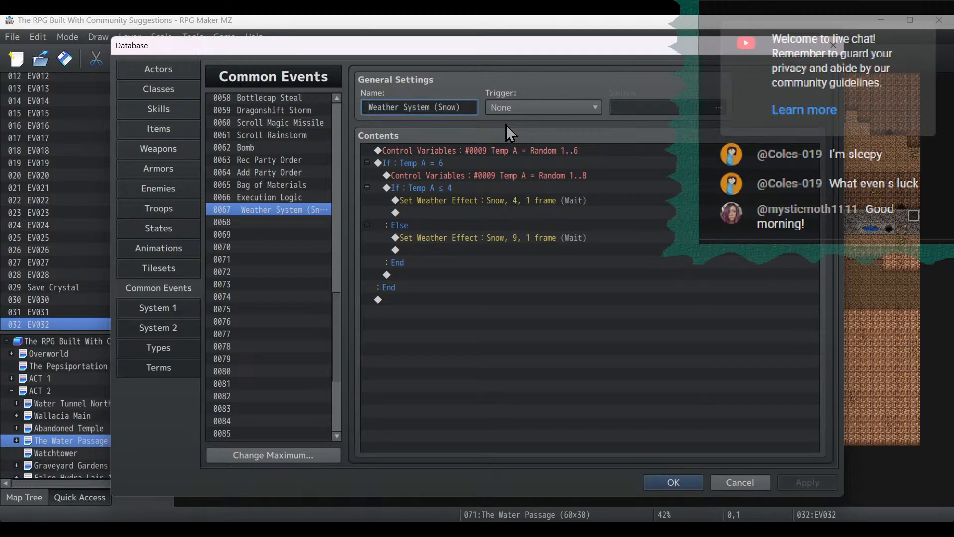
{"action": "key", "text": "Delete"}
Insert a Control Switches command setting 0238 Rain activated ON above the Random 1..8 roll in common event Weather System (Snow).
{"action": "left_click", "coordinate": [486, 187]}
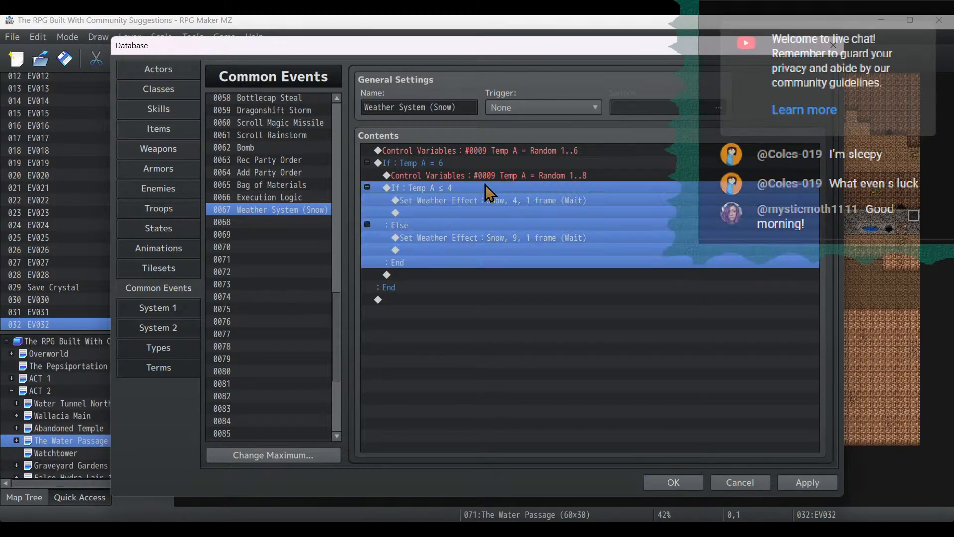
{"action": "left_click", "coordinate": [479, 177]}
{"action": "right_click", "coordinate": [479, 177]}
{"action": "left_click", "coordinate": [500, 190]}
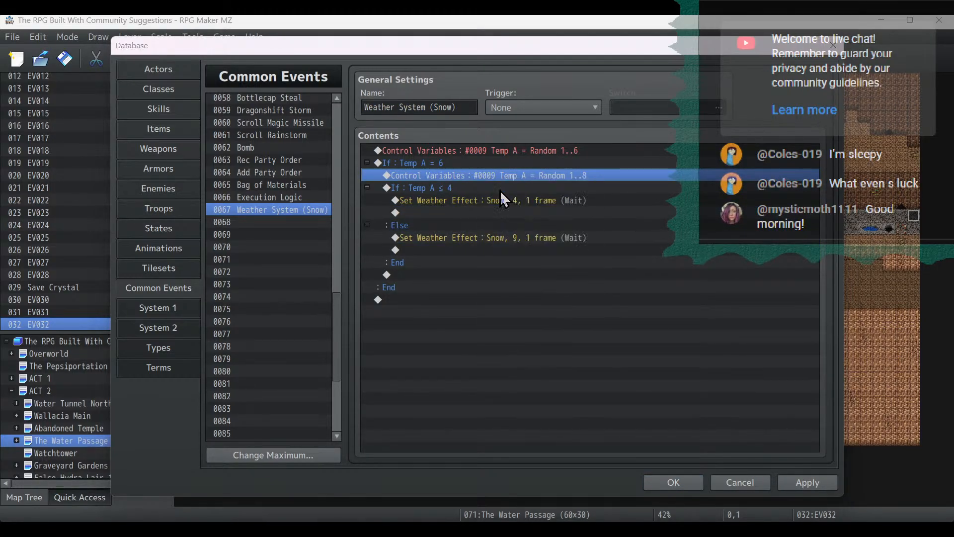
{"action": "left_click", "coordinate": [430, 107]}
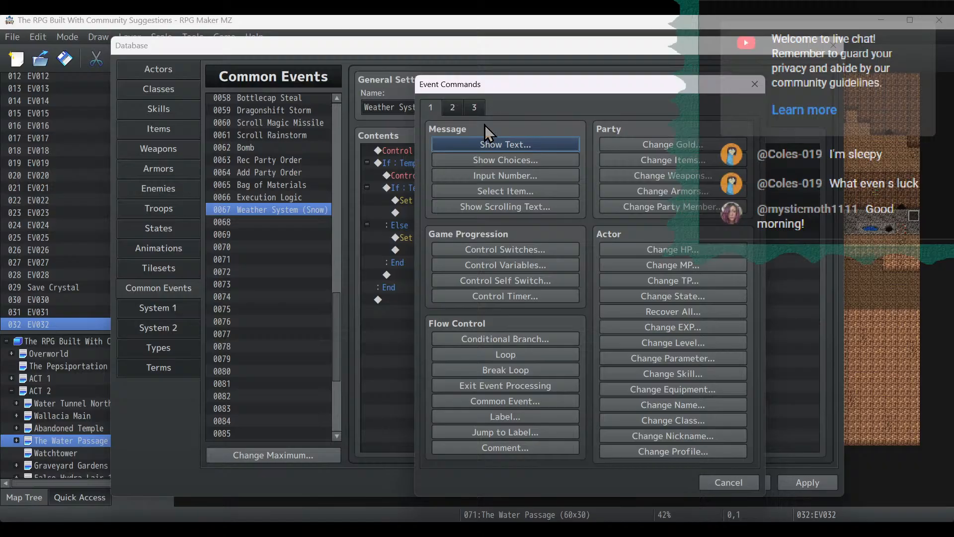
{"action": "left_click", "coordinate": [503, 248]}
{"action": "left_click", "coordinate": [611, 256]}
{"action": "left_click", "coordinate": [524, 348]}
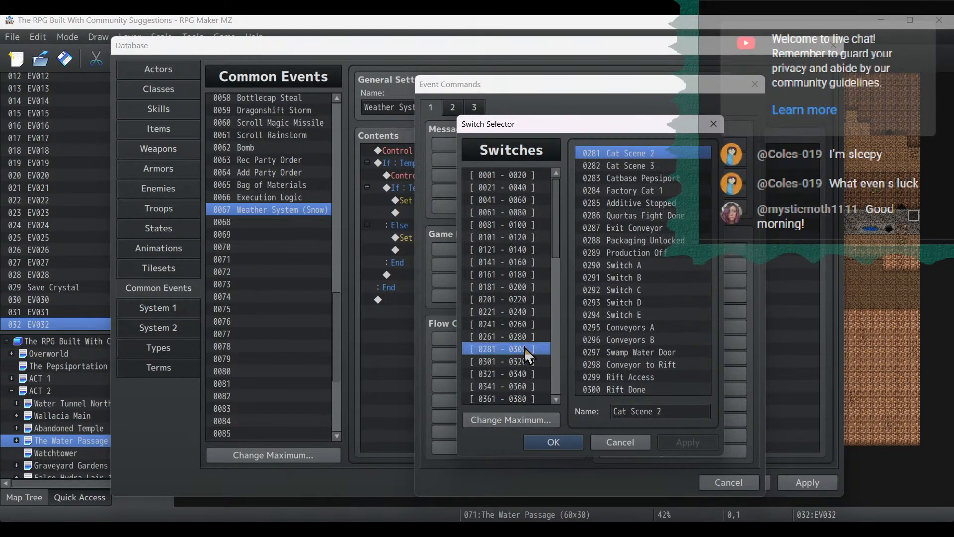
{"action": "left_click_drag", "start_coordinate": [561, 262], "coordinate": [564, 308]}
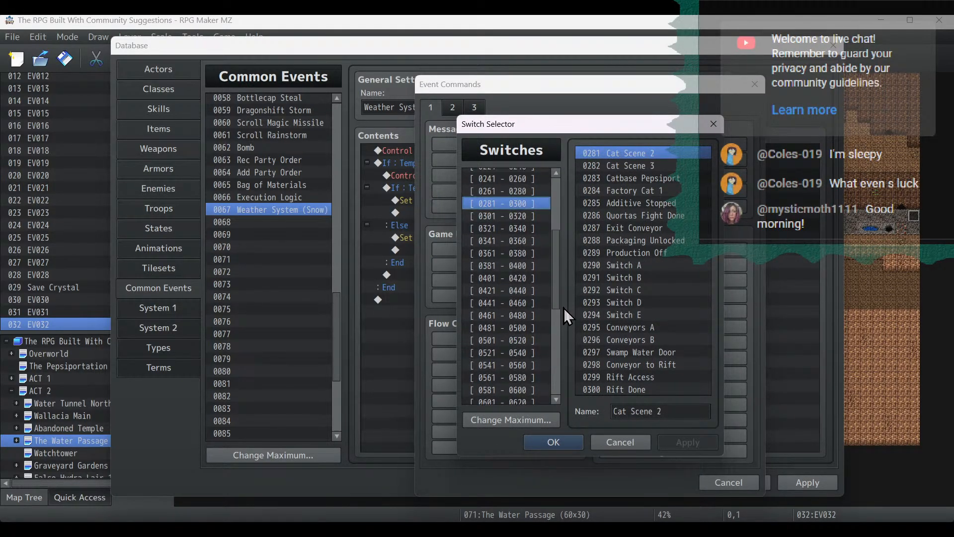
{"action": "left_click", "coordinate": [526, 329]}
{"action": "key", "text": "Up"}
{"action": "key", "text": "Up"}
{"action": "key", "text": "Up"}
{"action": "key", "text": "Up"}
{"action": "key", "text": "Up"}
{"action": "key", "text": "Up"}
{"action": "key", "text": "Up"}
{"action": "key", "text": "Up"}
{"action": "key", "text": "Up"}
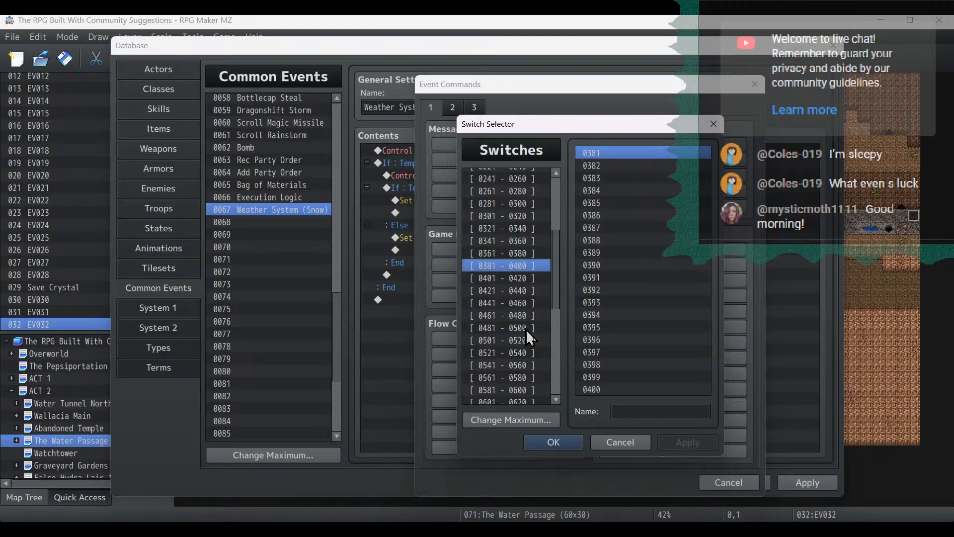
{"action": "key", "text": "Up"}
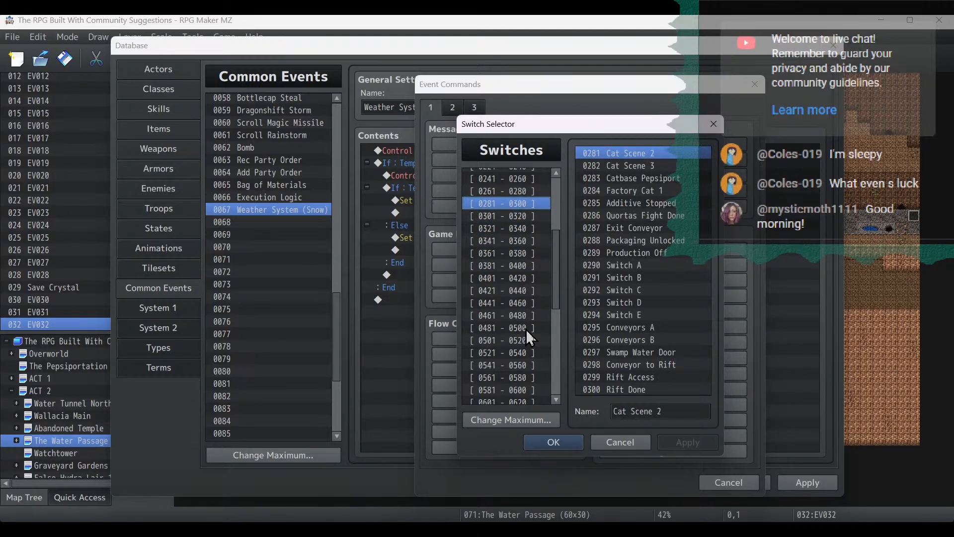
{"action": "key", "text": "Up"}
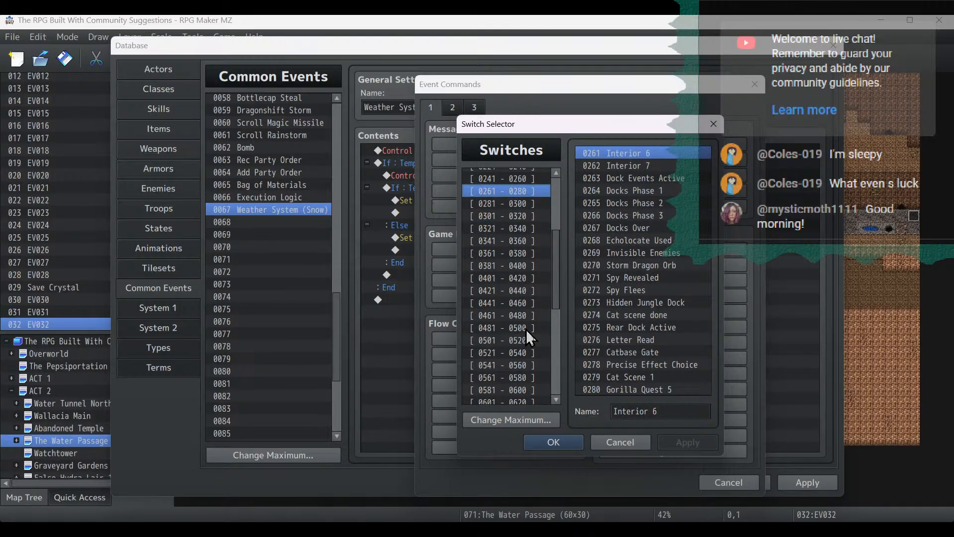
{"action": "key", "text": "Up"}
{"action": "key", "text": "Up"}
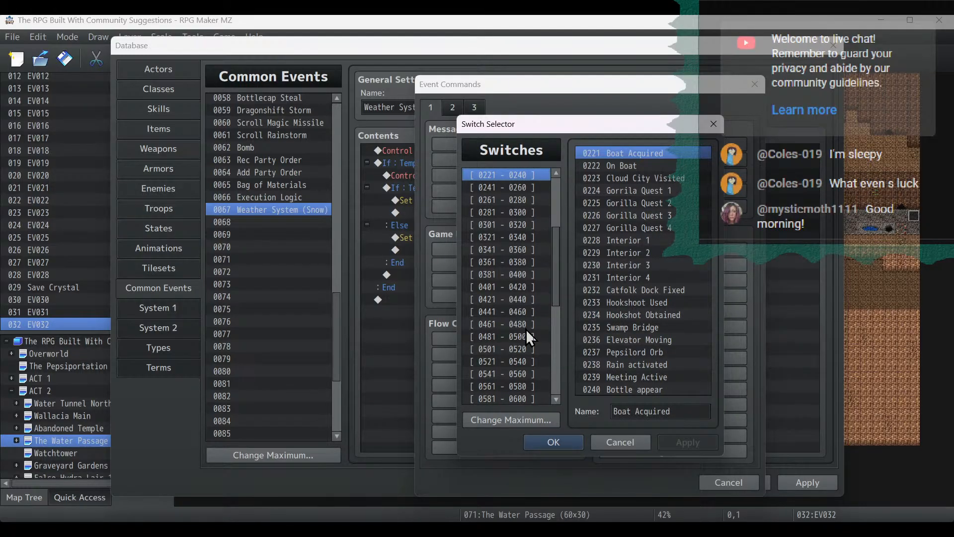
{"action": "double_click", "coordinate": [630, 362]}
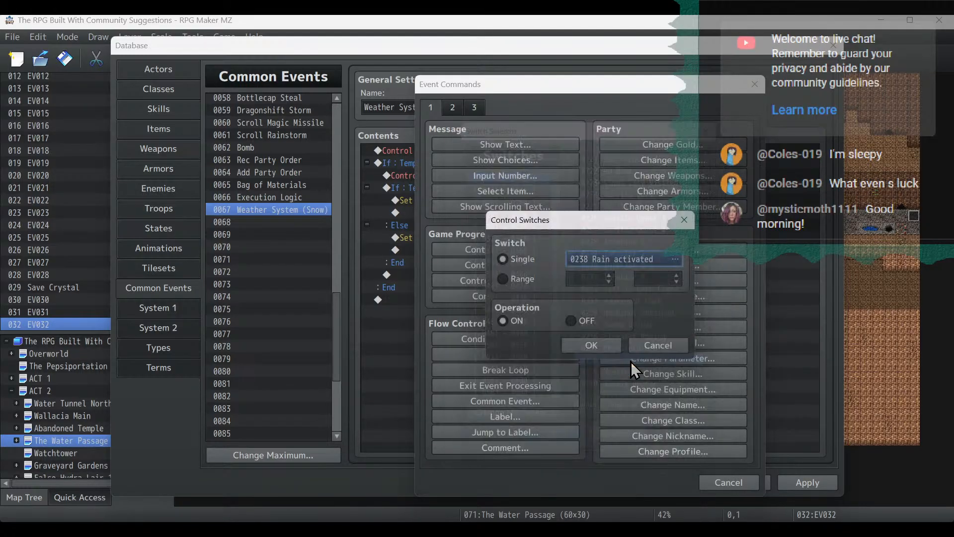
{"action": "left_click", "coordinate": [601, 349]}
Copy the Rain activated switch command into common event 0049 Weather System above its Random 1..8 roll, and apply the database changes.
{"action": "left_click", "coordinate": [447, 176]}
{"action": "right_click", "coordinate": [463, 180]}
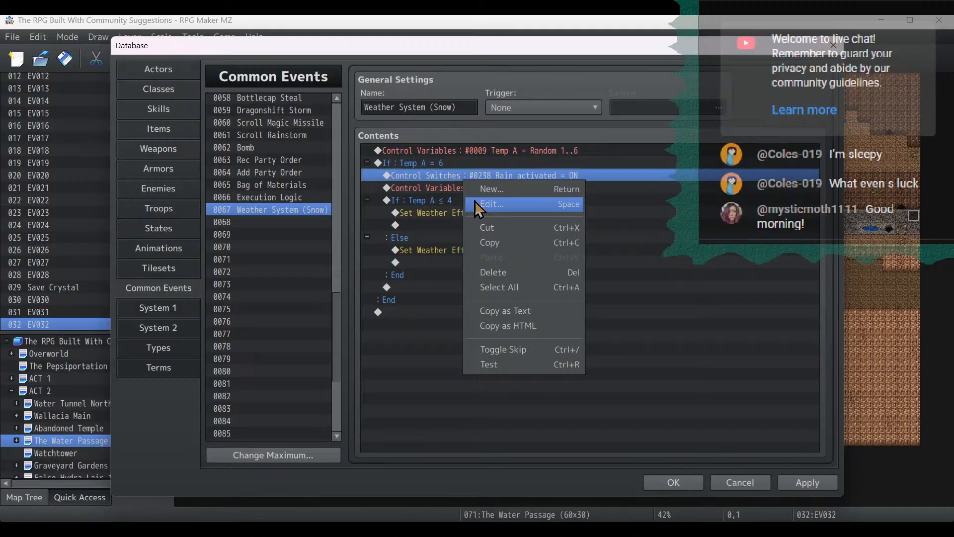
{"action": "left_click", "coordinate": [492, 243]}
{"action": "scroll", "coordinate": [287, 138], "scroll_direction": "up", "scroll_amount": 4}
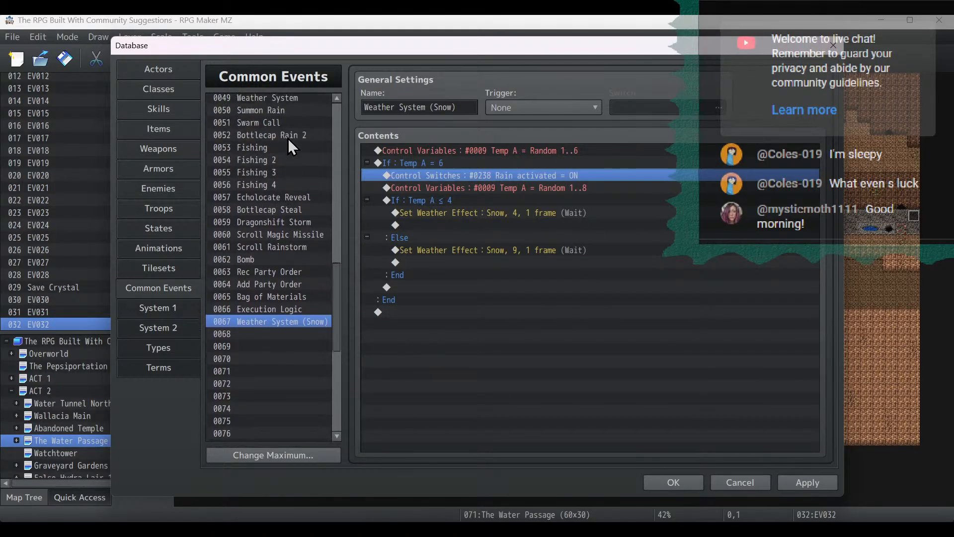
{"action": "left_click", "coordinate": [273, 122]}
{"action": "left_click", "coordinate": [446, 174]}
{"action": "right_click", "coordinate": [448, 174]}
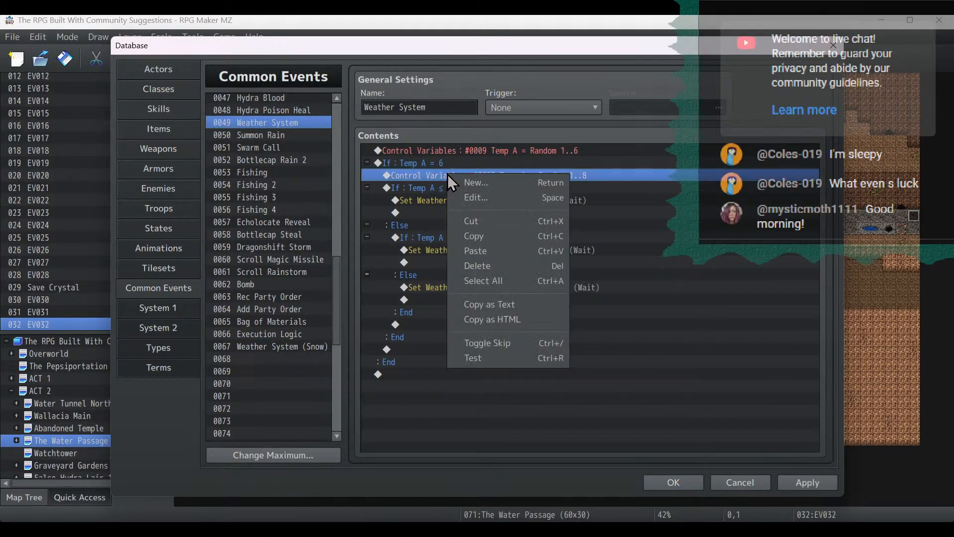
{"action": "left_click", "coordinate": [502, 247]}
{"action": "left_click", "coordinate": [807, 482]}
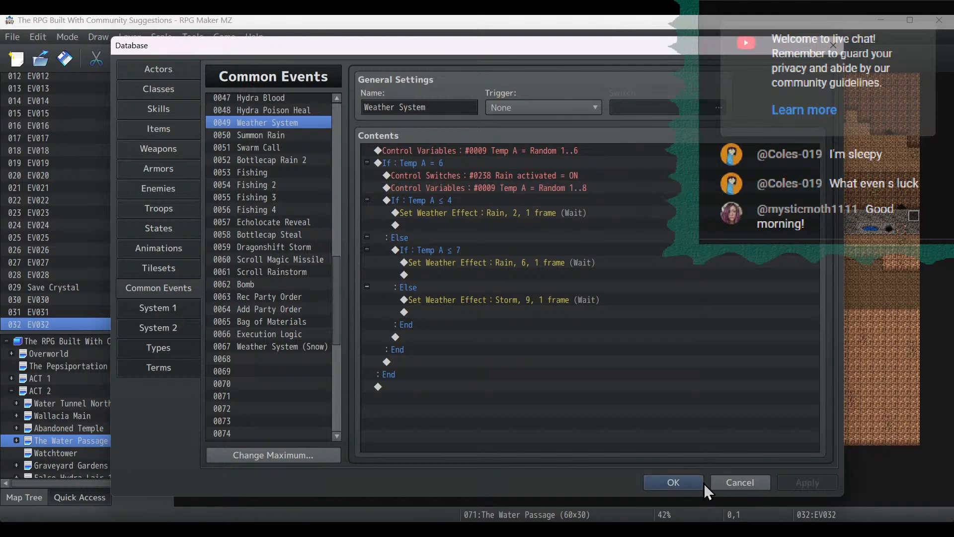
{"action": "left_click", "coordinate": [673, 483]}
Read the BattleStormSystem plugin's description and help text for how it handles switch 238 and weather, and close the plugin windows.
{"action": "left_click", "coordinate": [626, 59]}
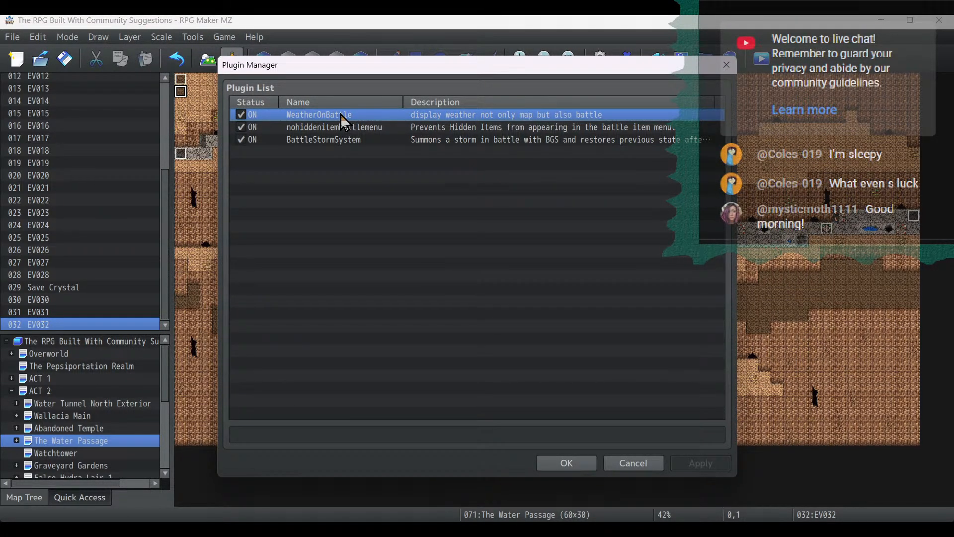
{"action": "double_click", "coordinate": [391, 139]}
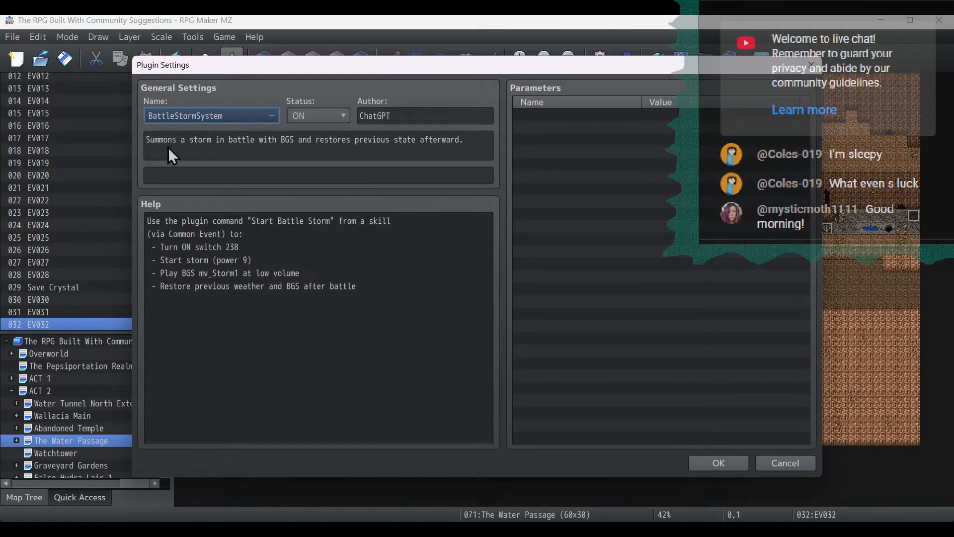
{"action": "left_click", "coordinate": [173, 141]}
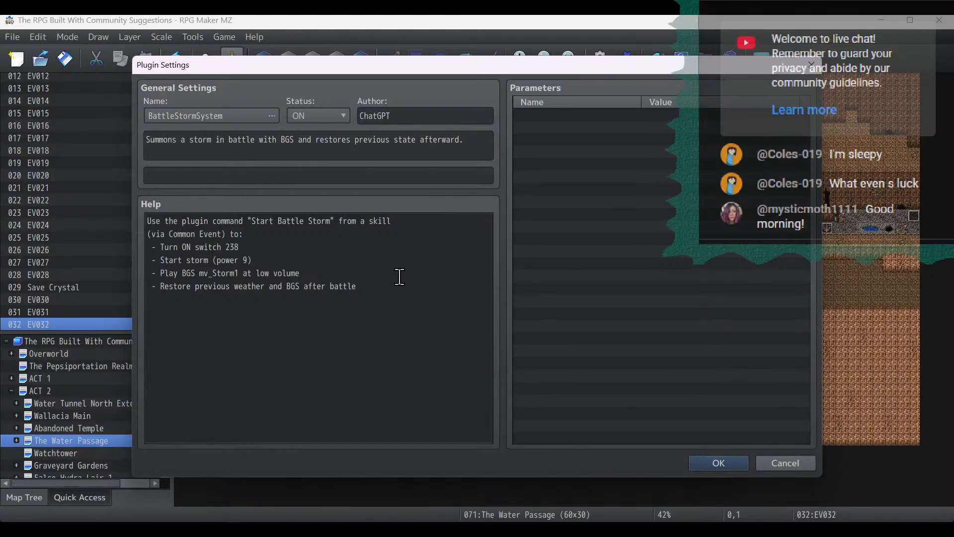
{"action": "left_click", "coordinate": [398, 293]}
{"action": "left_click_drag", "start_coordinate": [398, 294], "coordinate": [138, 227]}
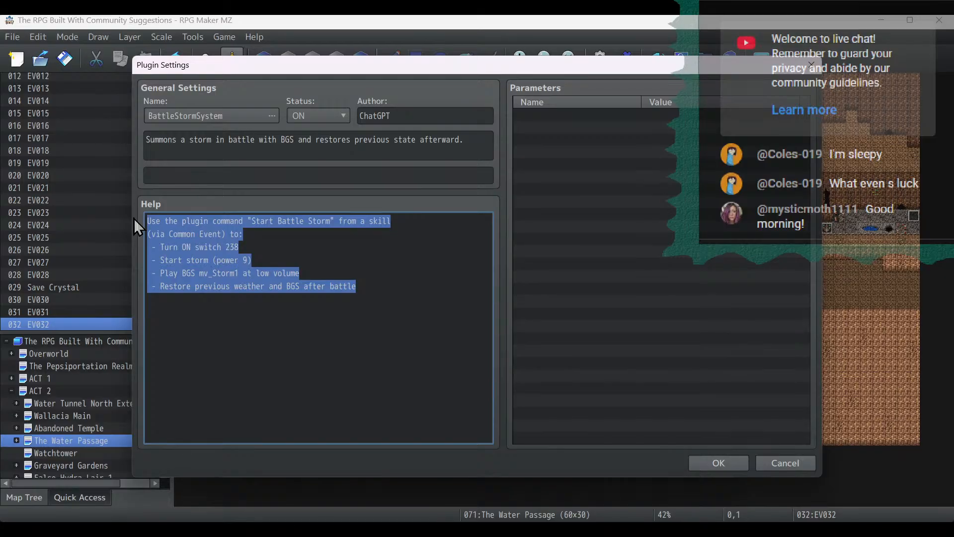
{"action": "left_click", "coordinate": [333, 257]}
{"action": "left_click_drag", "start_coordinate": [383, 287], "coordinate": [11, 209]}
{"action": "left_click", "coordinate": [705, 461]}
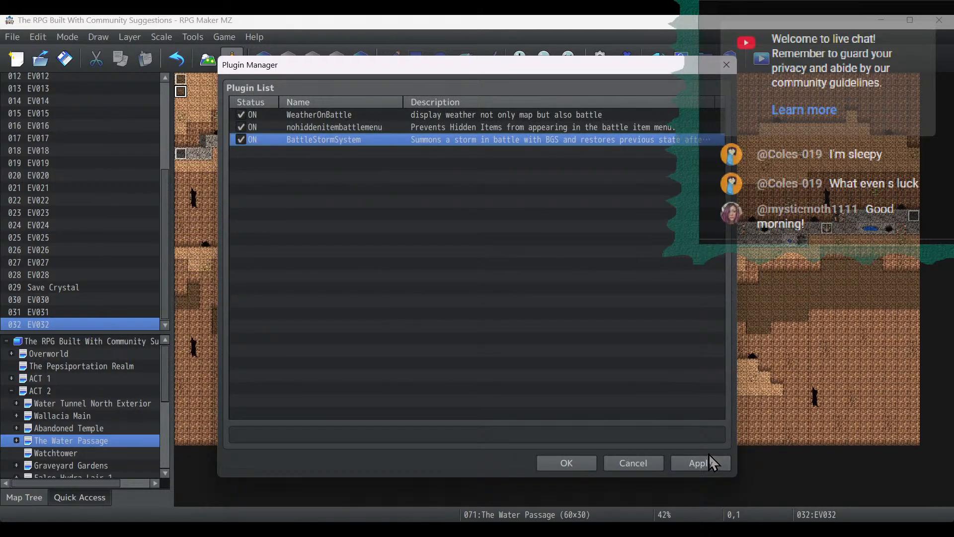
{"action": "left_click", "coordinate": [579, 467]}
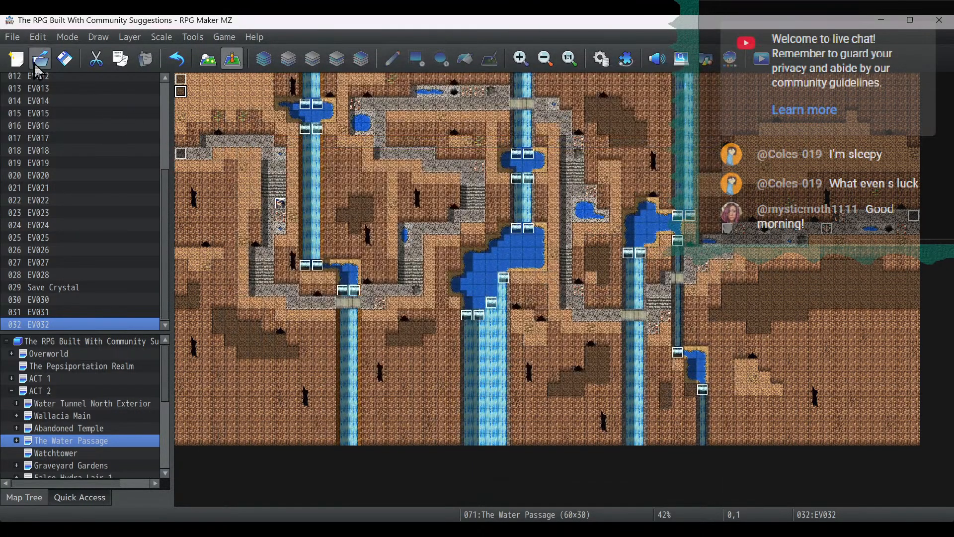
Save the project and recheck the Rain activated switch command's placement in common events Weather System and Weather System (Snow).
{"action": "left_click", "coordinate": [64, 59]}
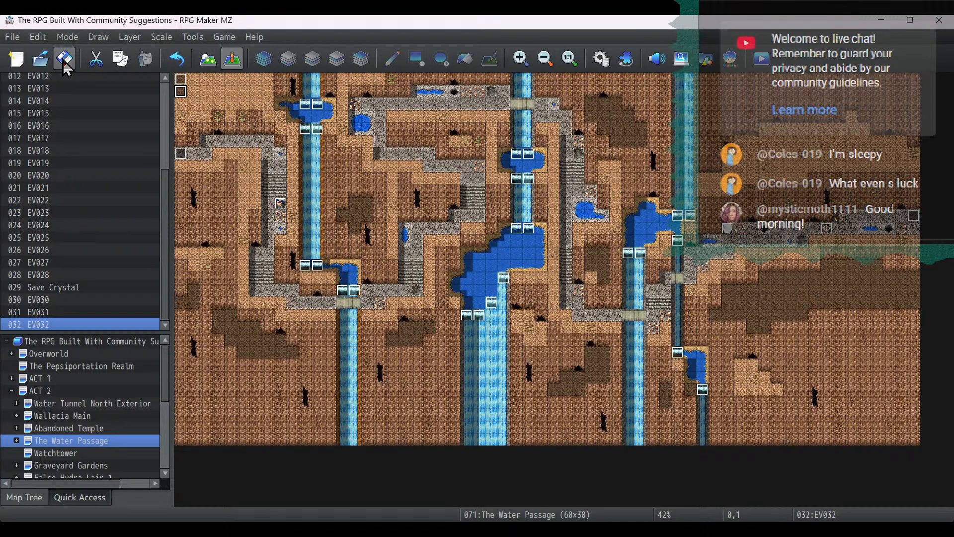
{"action": "left_click", "coordinate": [601, 60]}
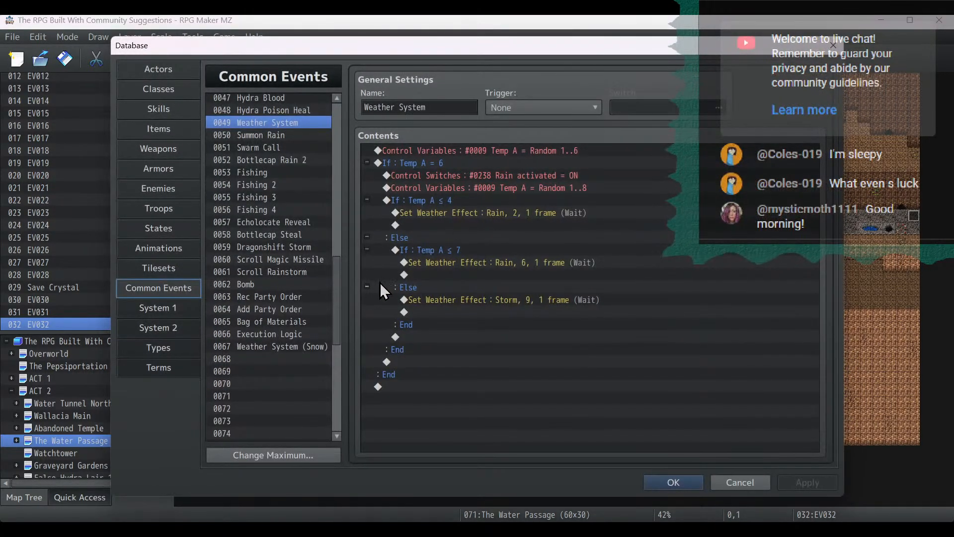
{"action": "left_click", "coordinate": [465, 214]}
{"action": "left_click", "coordinate": [478, 188]}
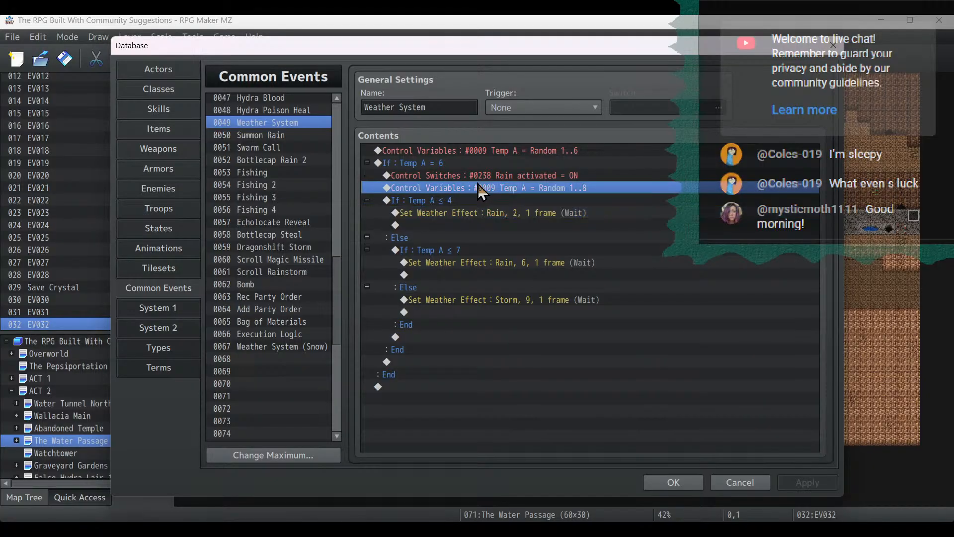
{"action": "left_click", "coordinate": [503, 175]}
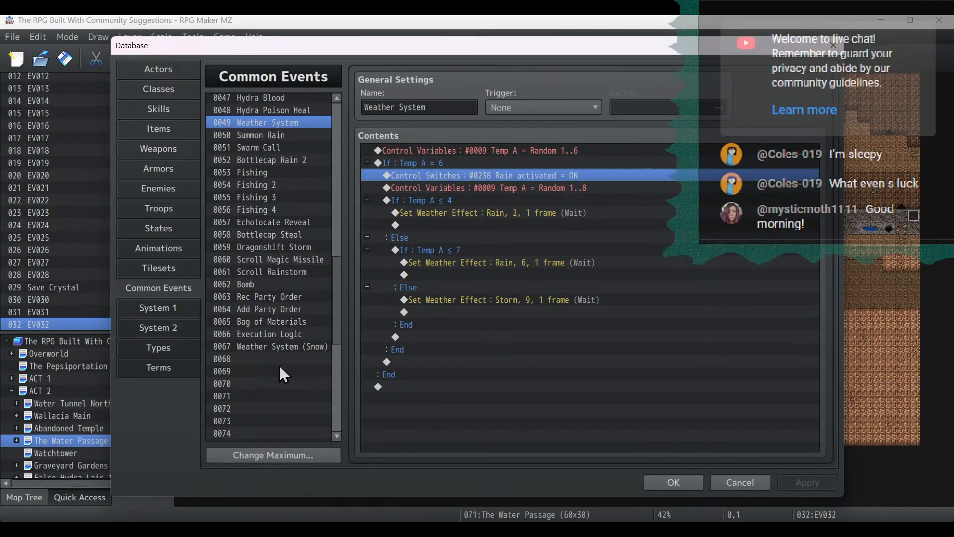
{"action": "left_click", "coordinate": [284, 347]}
{"action": "left_click", "coordinate": [475, 175]}
{"action": "left_click", "coordinate": [692, 483]}
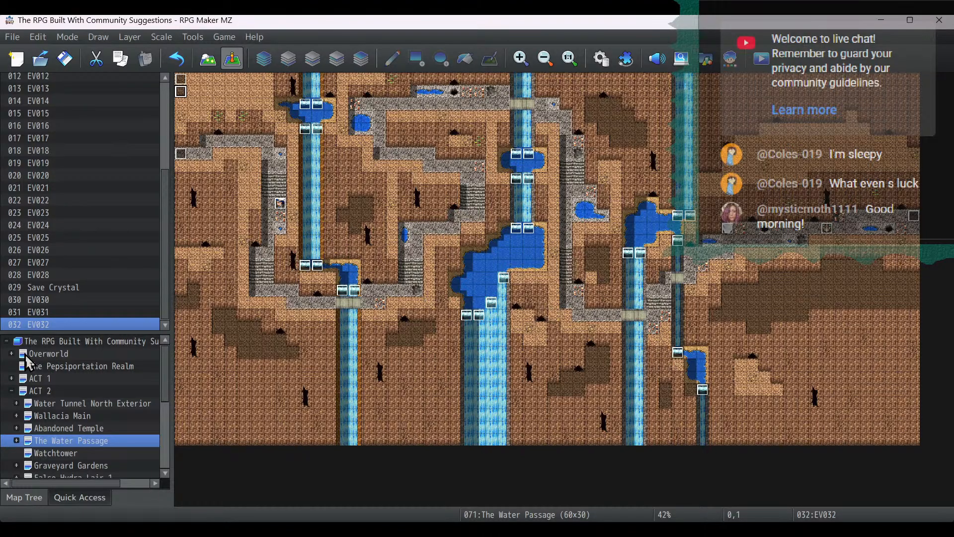
On the Overworld map, inspect the three pages of the embark event at 46,31 for their conditions and Weather System calls.
{"action": "double_click", "coordinate": [20, 392]}
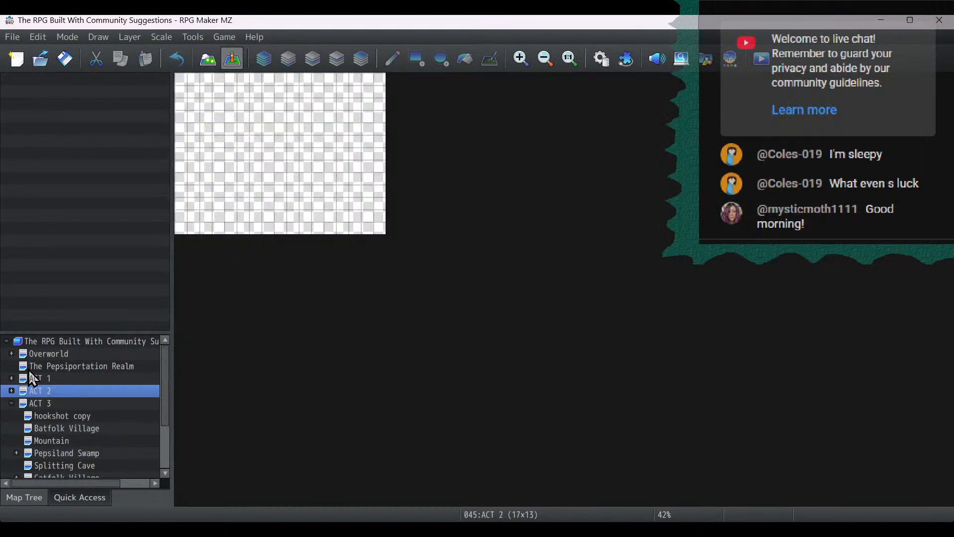
{"action": "left_click", "coordinate": [39, 354]}
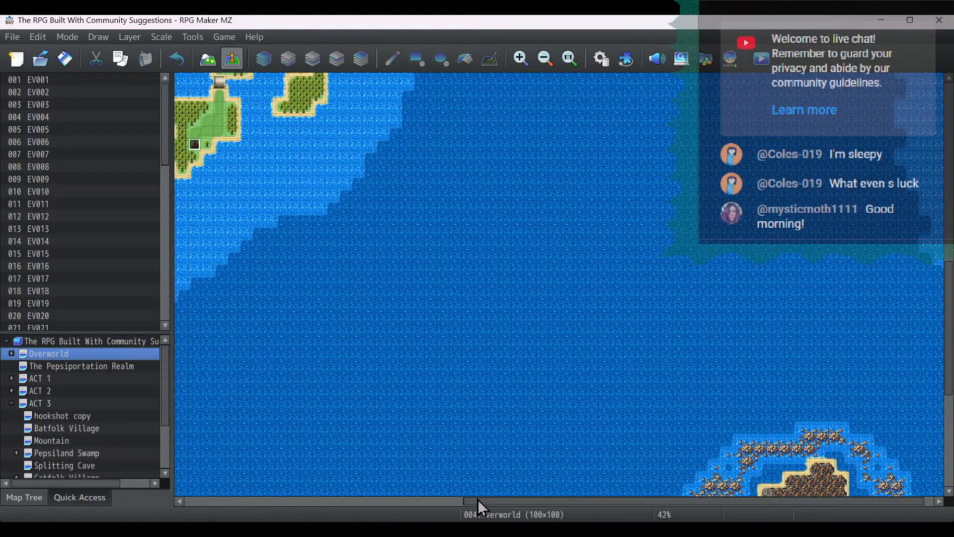
{"action": "left_click_drag", "start_coordinate": [478, 500], "coordinate": [614, 508]}
{"action": "scroll", "coordinate": [617, 358], "scroll_direction": "down", "scroll_amount": 5}
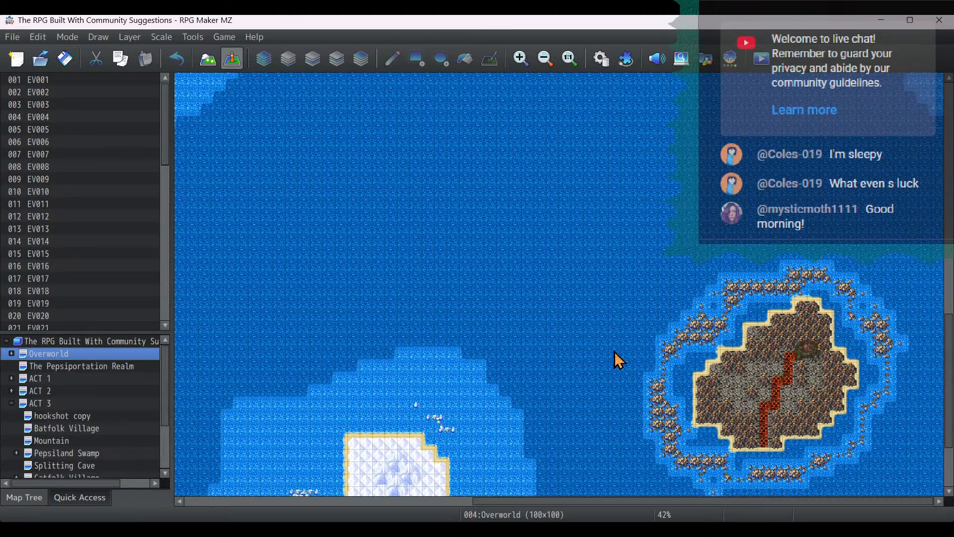
{"action": "scroll", "coordinate": [618, 361], "scroll_direction": "up", "scroll_amount": 5}
{"action": "scroll", "coordinate": [619, 358], "scroll_direction": "up", "scroll_amount": 5}
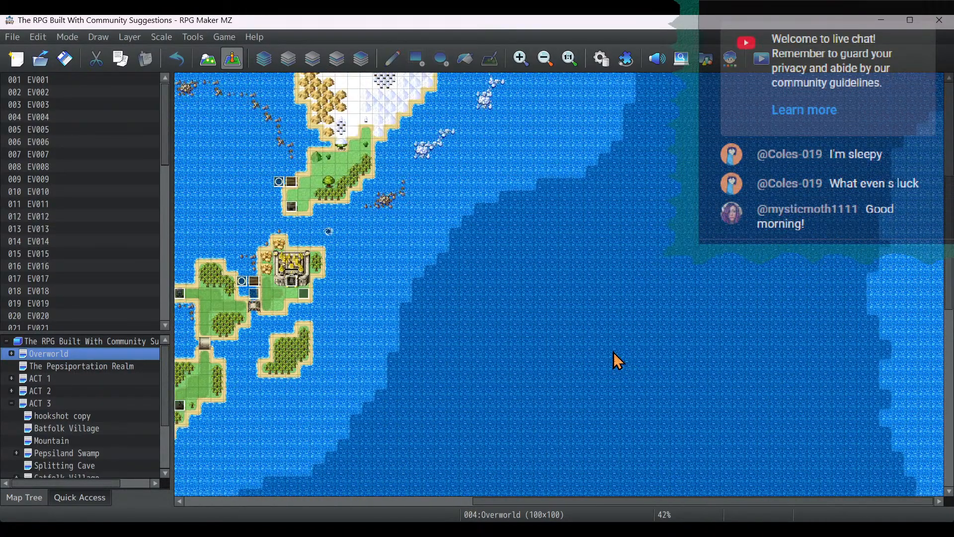
{"action": "double_click", "coordinate": [278, 184]}
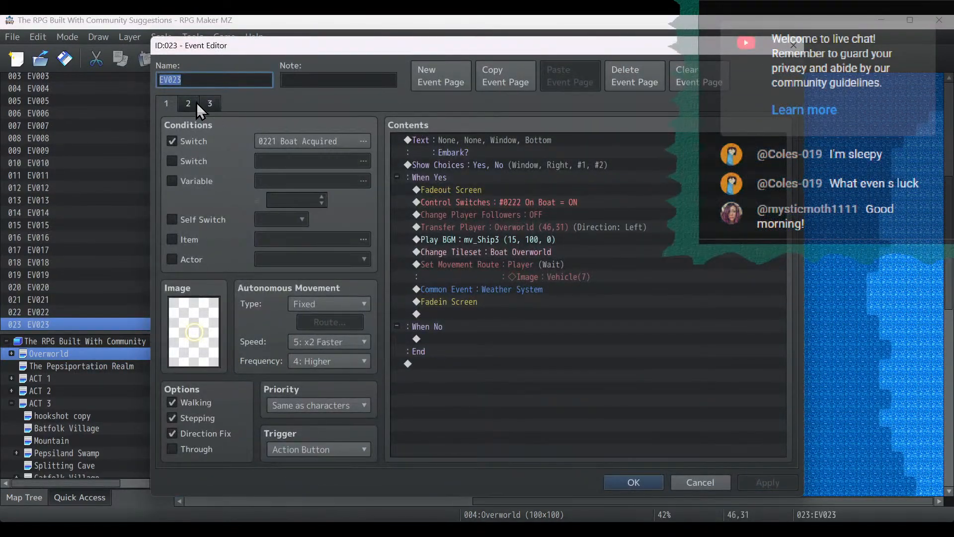
{"action": "left_click", "coordinate": [191, 104]}
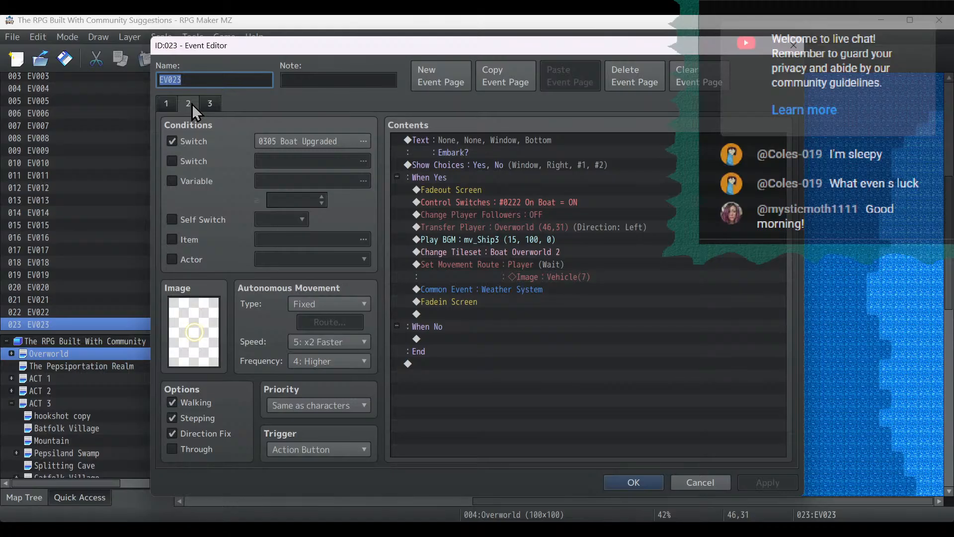
{"action": "left_click", "coordinate": [514, 291]}
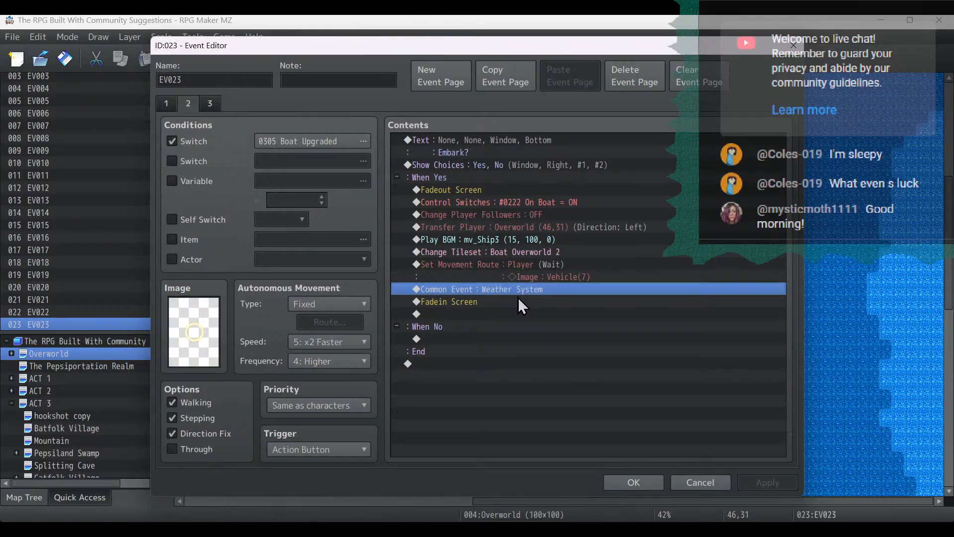
{"action": "left_click", "coordinate": [210, 102]}
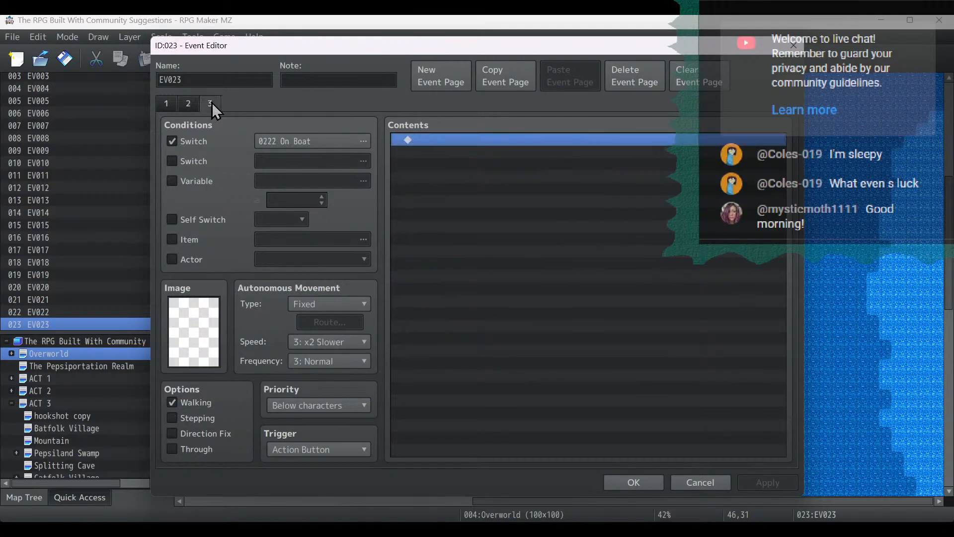
{"action": "left_click", "coordinate": [191, 104]}
{"action": "left_click", "coordinate": [639, 481]}
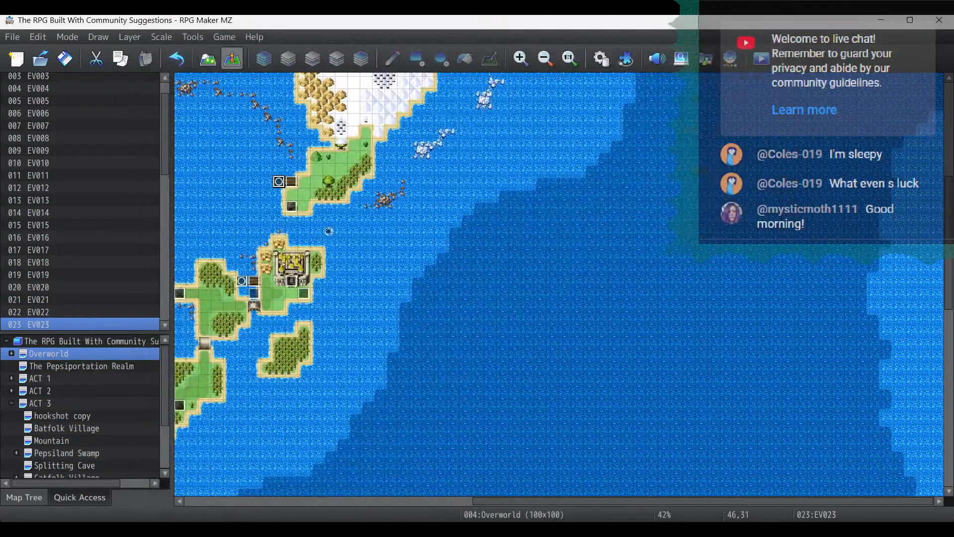
{"action": "scroll", "coordinate": [308, 468], "scroll_direction": "down", "scroll_amount": 3, "text": "ctrl"}
{"action": "scroll", "coordinate": [252, 180], "scroll_direction": "up", "scroll_amount": 3, "text": "ctrl"}
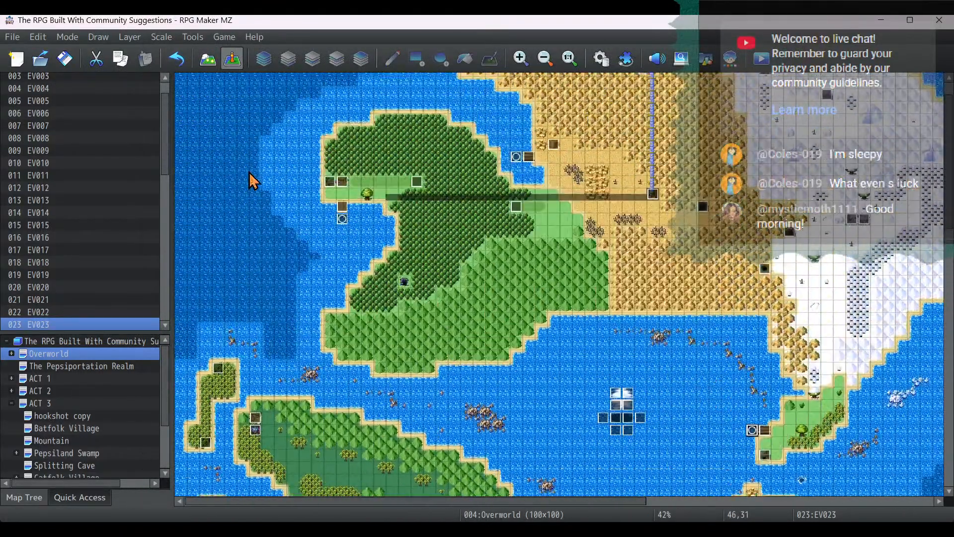
Inspect the autorun event at 0,0 on the Overworld map and close it.
{"action": "double_click", "coordinate": [181, 79]}
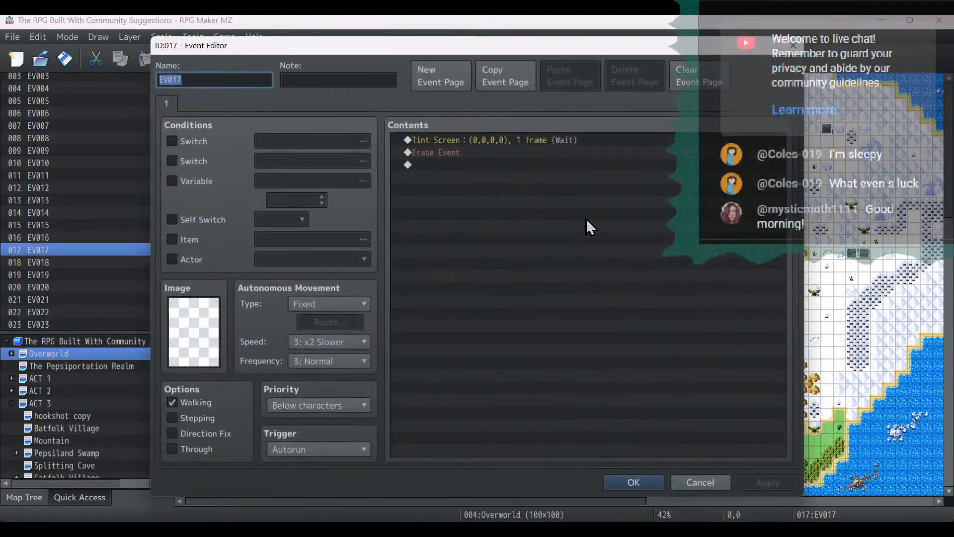
{"action": "left_click", "coordinate": [638, 479]}
{"action": "scroll", "coordinate": [820, 343], "scroll_direction": "down", "scroll_amount": 3}
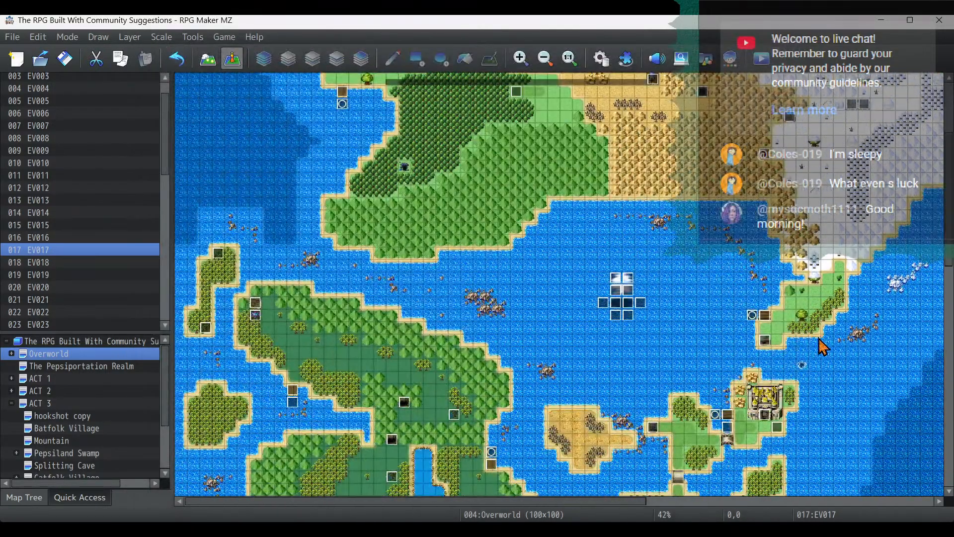
On page 1 of the embark event at 46,31, insert Set Weather Effect None, power 1, 1 frame with wait, above the Weather System call.
{"action": "double_click", "coordinate": [760, 319]}
{"action": "right_click", "coordinate": [587, 296]}
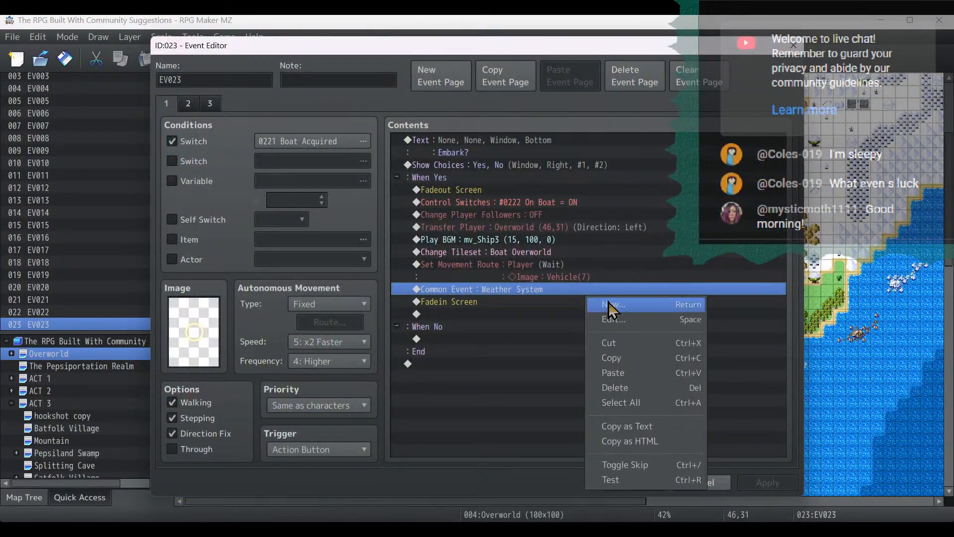
{"action": "left_click", "coordinate": [612, 308]}
{"action": "left_click", "coordinate": [456, 105]}
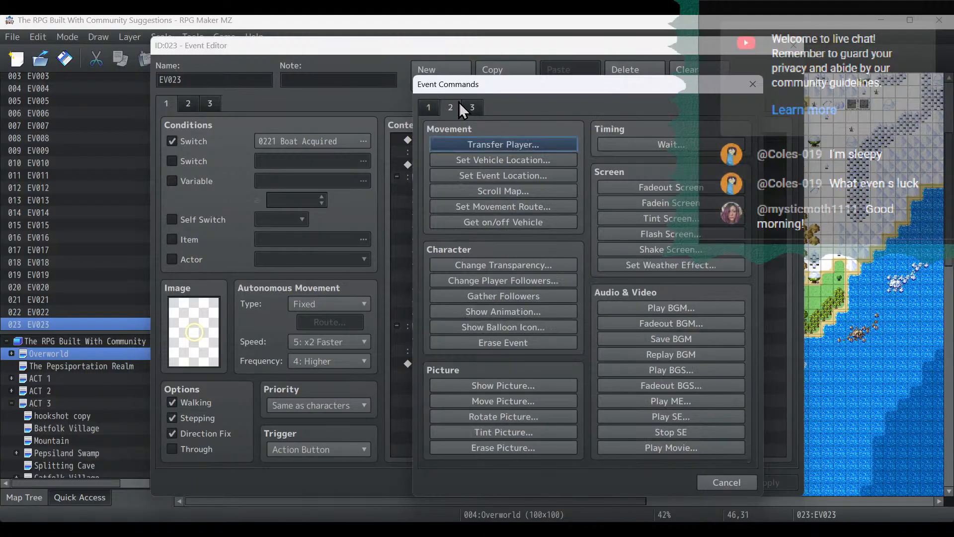
{"action": "left_click", "coordinate": [671, 265]}
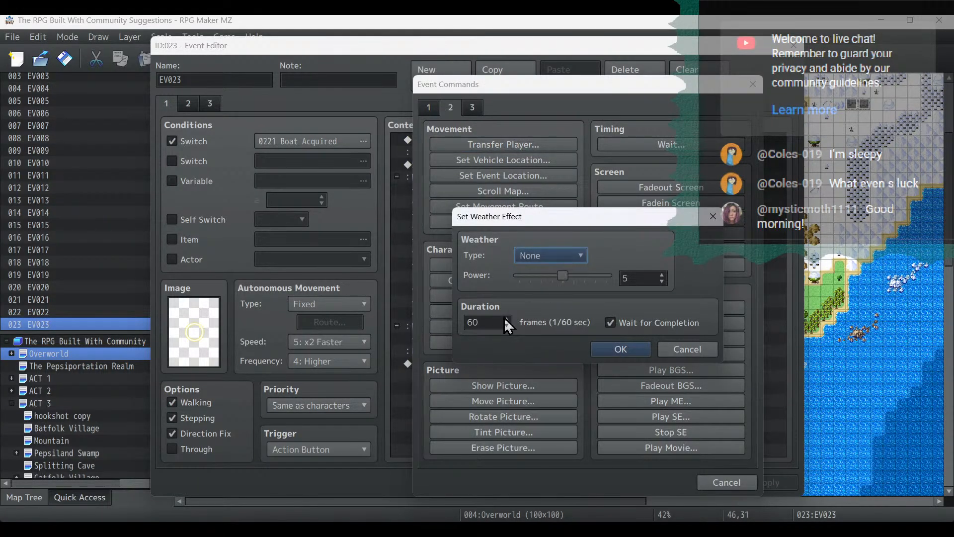
{"action": "left_click_drag", "start_coordinate": [499, 322], "coordinate": [443, 321]}
{"action": "type", "text": "1"}
{"action": "left_click_drag", "start_coordinate": [562, 276], "coordinate": [462, 288]}
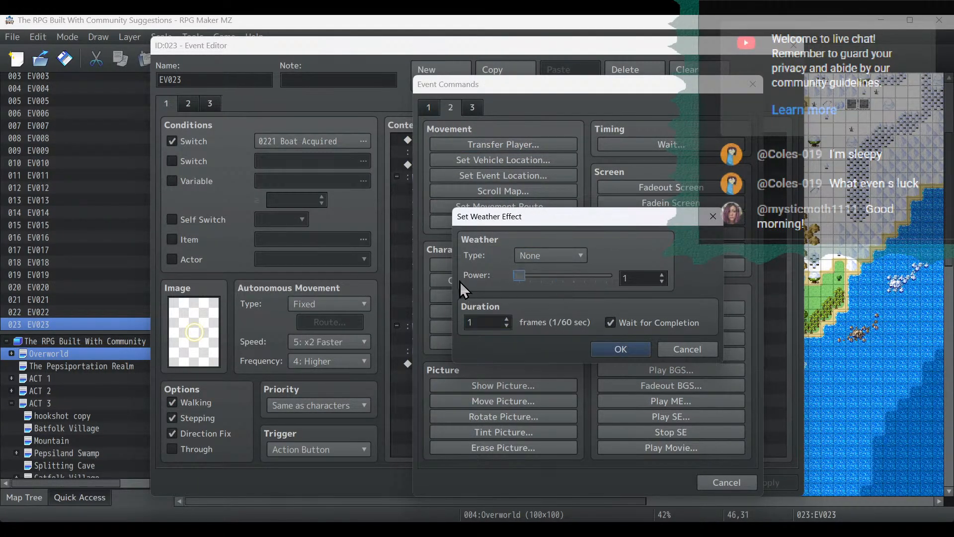
{"action": "left_click", "coordinate": [622, 350]}
{"action": "left_click", "coordinate": [771, 483]}
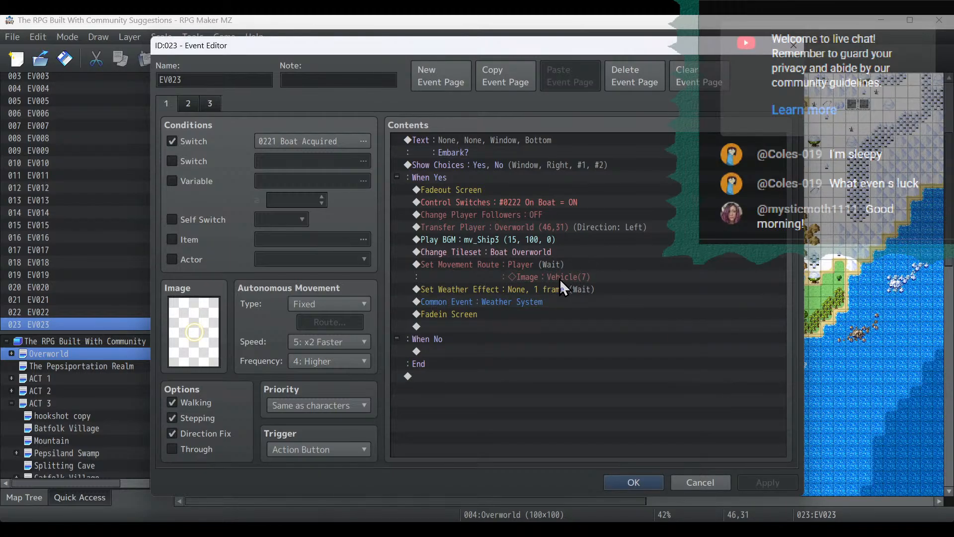
Copy the Set Weather Effect command to page 2 above its Weather System call, check page 3, and apply the event changes.
{"action": "left_click", "coordinate": [553, 291]}
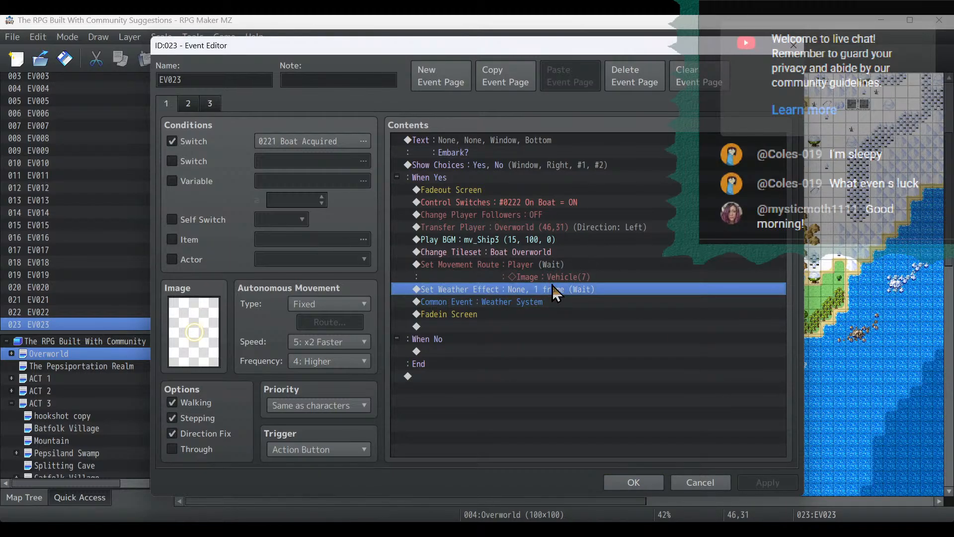
{"action": "left_click", "coordinate": [188, 104]}
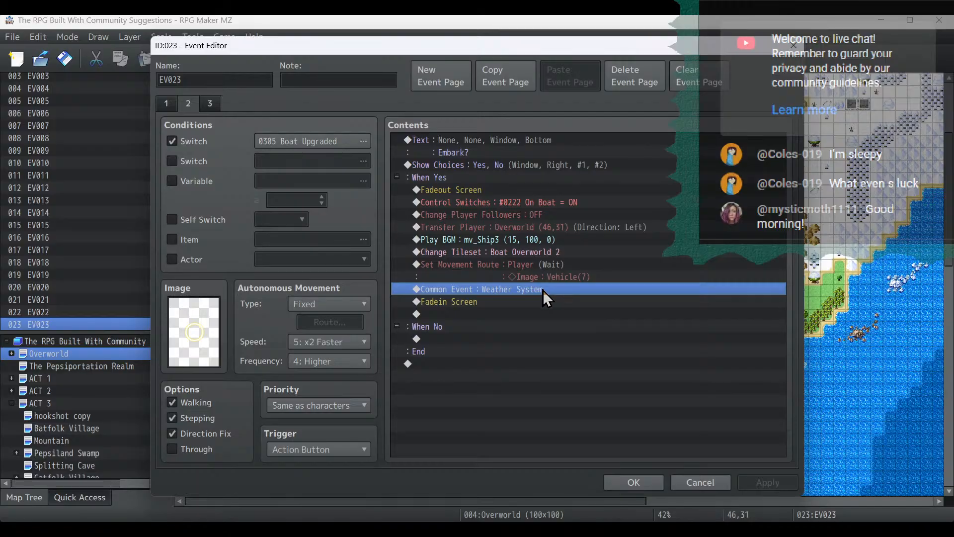
{"action": "left_click", "coordinate": [209, 103]}
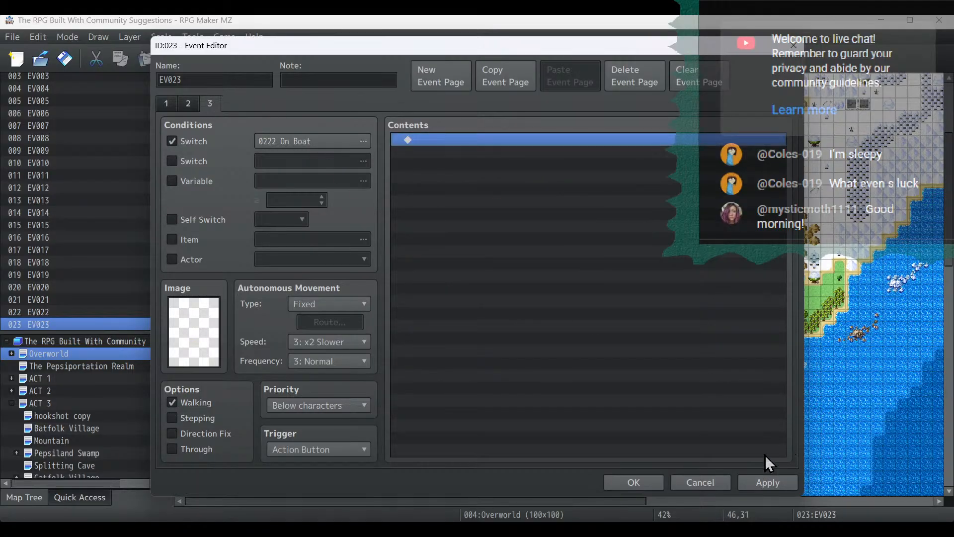
{"action": "left_click", "coordinate": [767, 482]}
{"action": "left_click", "coordinate": [635, 482]}
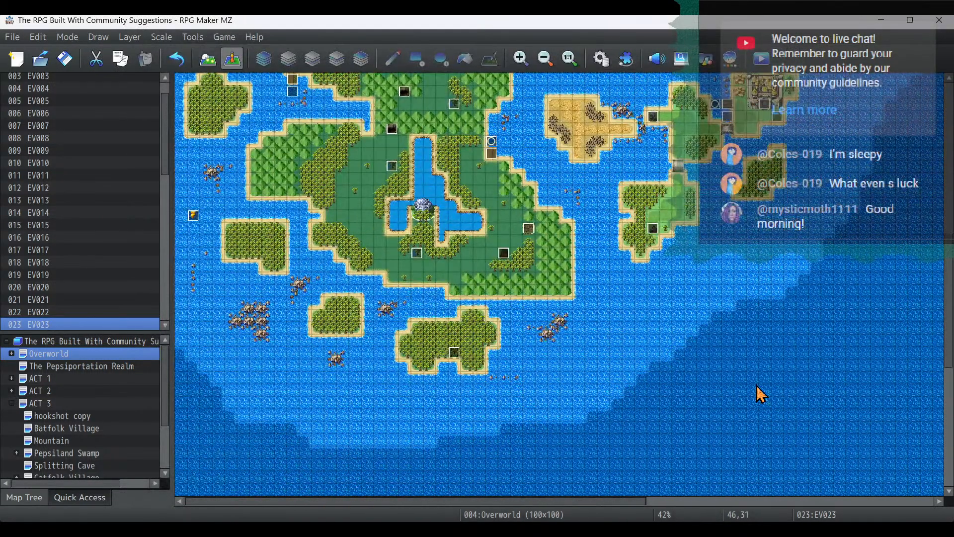
Paste the Set Weather Effect None command above the Weather System call on pages 1 and 2 of the embark event at 61,92, and apply.
{"action": "scroll", "coordinate": [761, 393], "scroll_direction": "down", "scroll_amount": 10}
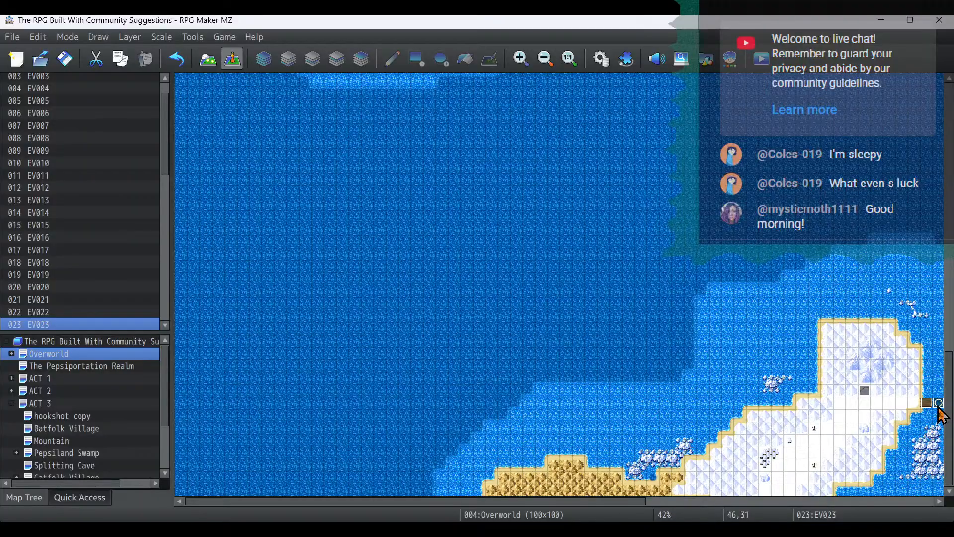
{"action": "double_click", "coordinate": [938, 403]}
{"action": "left_click", "coordinate": [495, 290]}
{"action": "key", "text": "Down"}
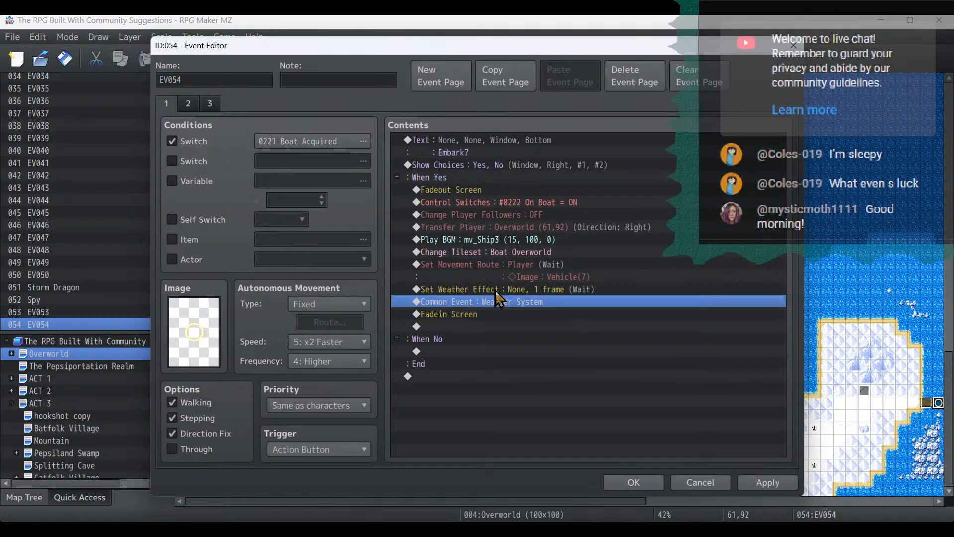
{"action": "left_click", "coordinate": [190, 104]}
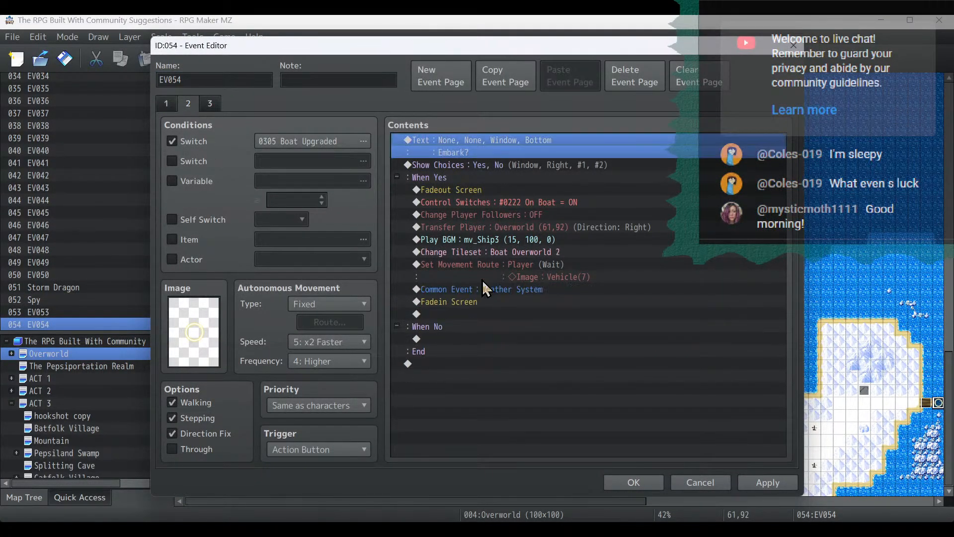
{"action": "left_click", "coordinate": [491, 293]}
{"action": "key", "text": "ctrl+v"}
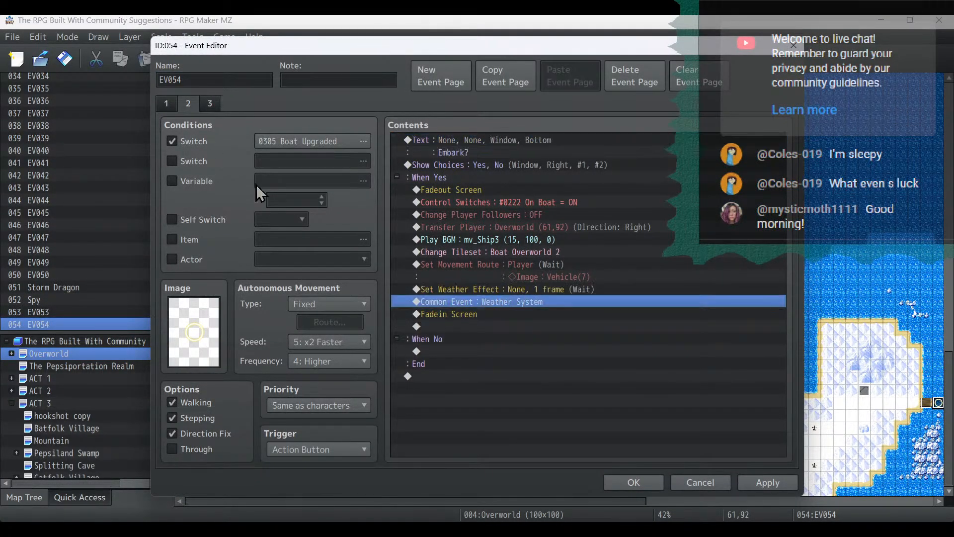
{"action": "left_click", "coordinate": [211, 106]}
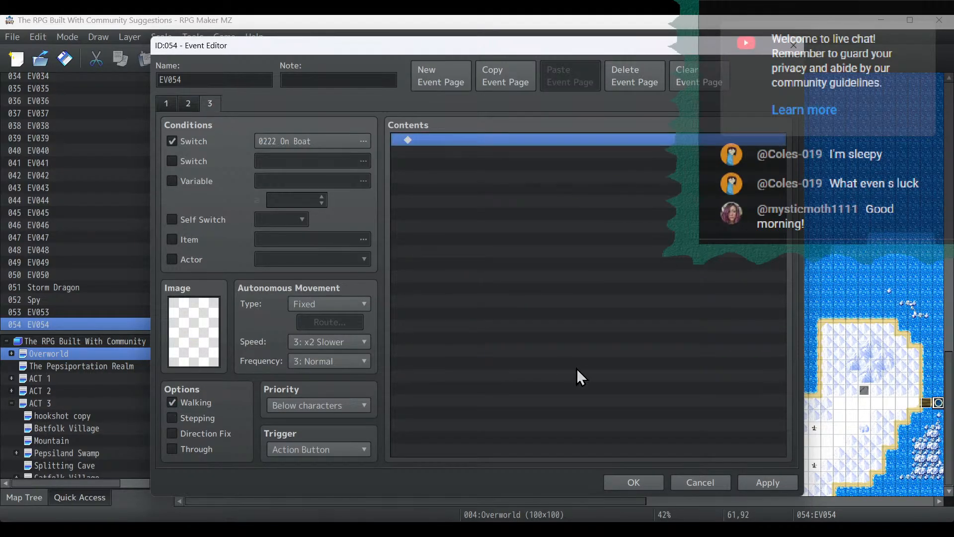
{"action": "left_click", "coordinate": [757, 484]}
{"action": "left_click", "coordinate": [631, 480]}
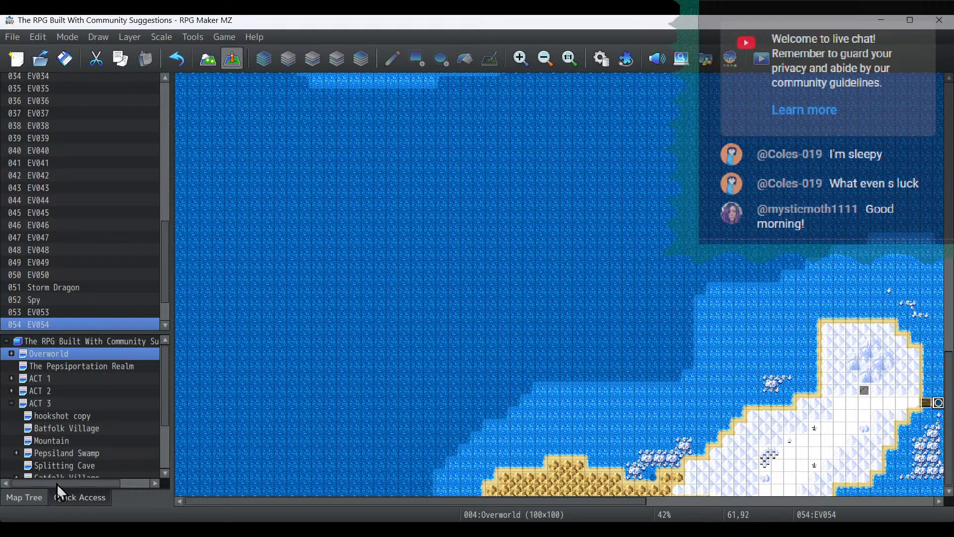
Switch to the project notes in Notepad, delete the random weather system section under Today's Stream, and save the file.
{"action": "left_click", "coordinate": [199, 529]}
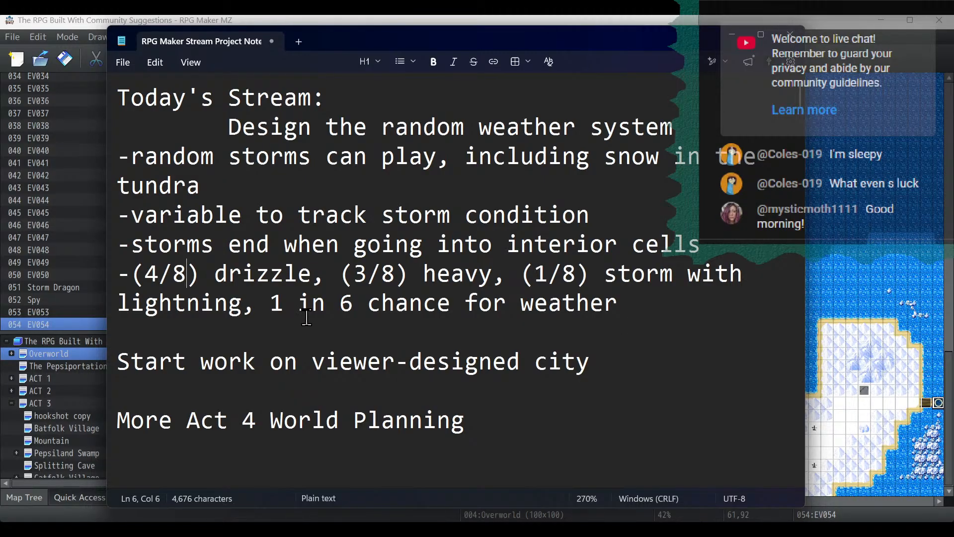
{"action": "left_click_drag", "start_coordinate": [299, 331], "coordinate": [9, 144]}
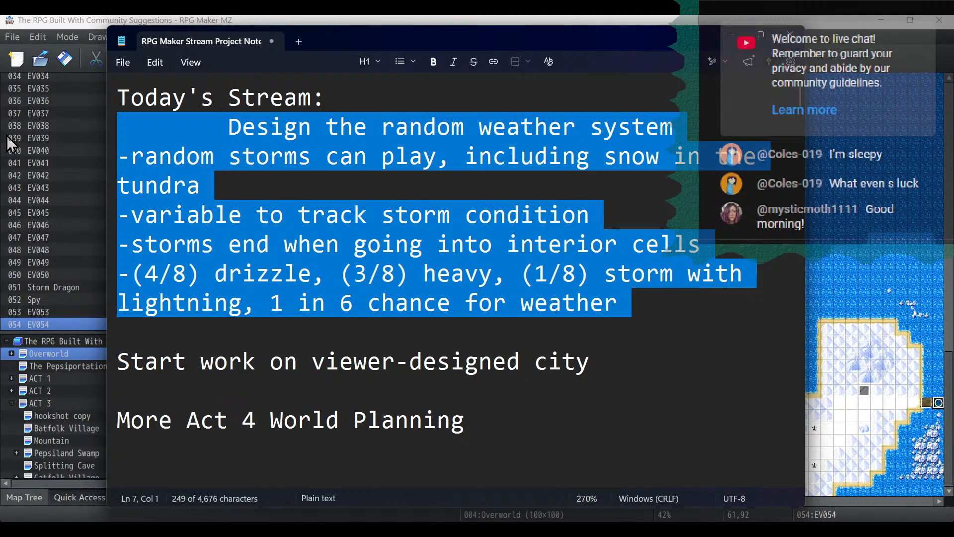
{"action": "key", "text": "BackSpace"}
{"action": "key", "text": "BackSpace"}
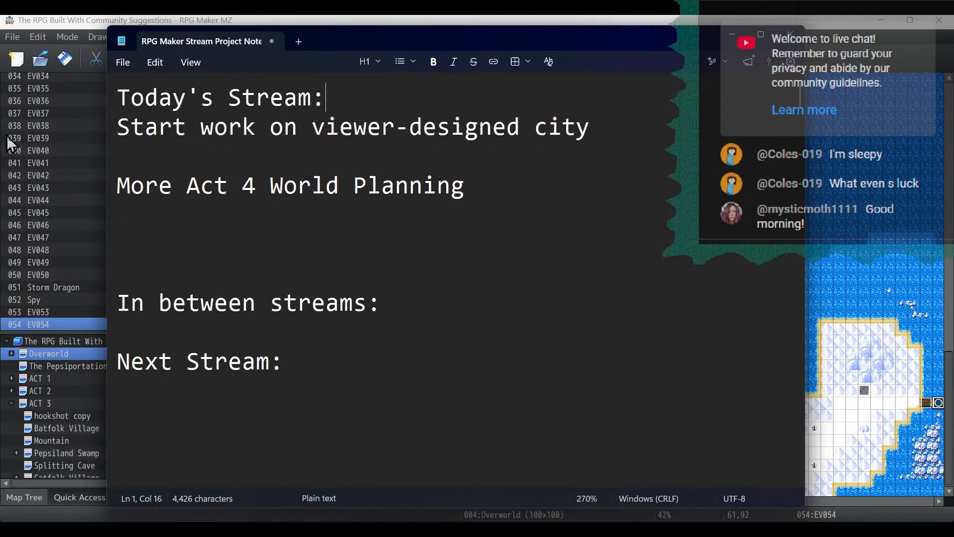
{"action": "left_click", "coordinate": [124, 63]}
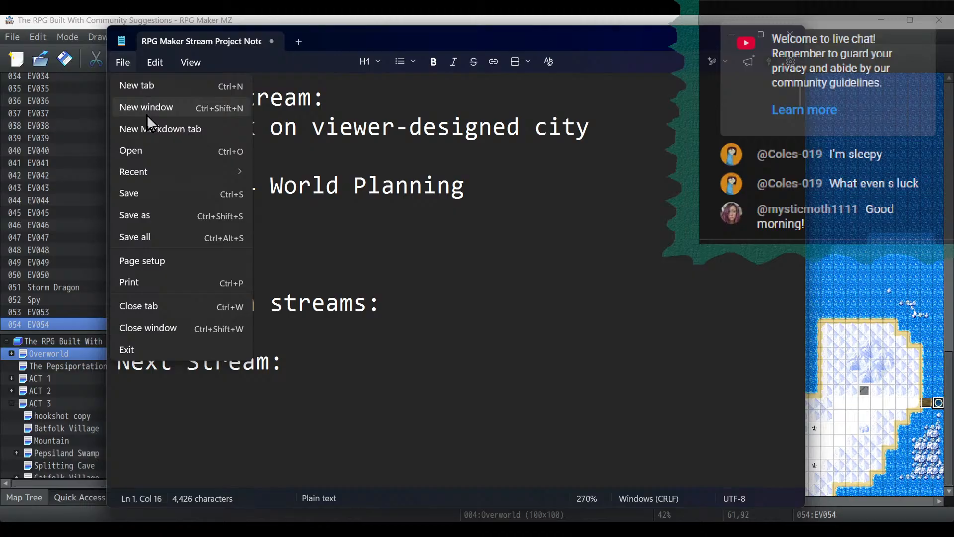
{"action": "left_click", "coordinate": [144, 192]}
Return to RPG Maker MZ and begin a Control Switches command above the Random 1..6 roll in common event 0049 Weather System.
{"action": "key", "text": "alt+Tab"}
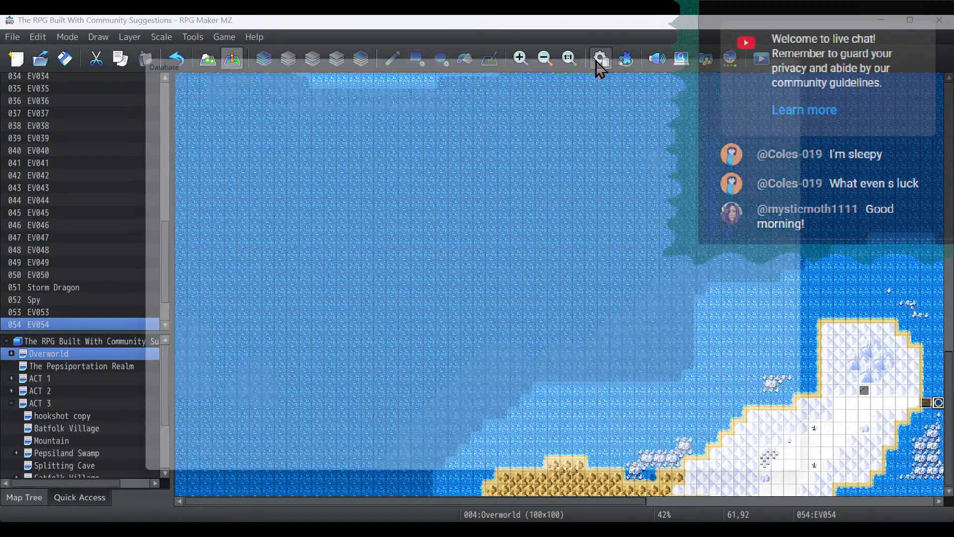
{"action": "left_click", "coordinate": [595, 61]}
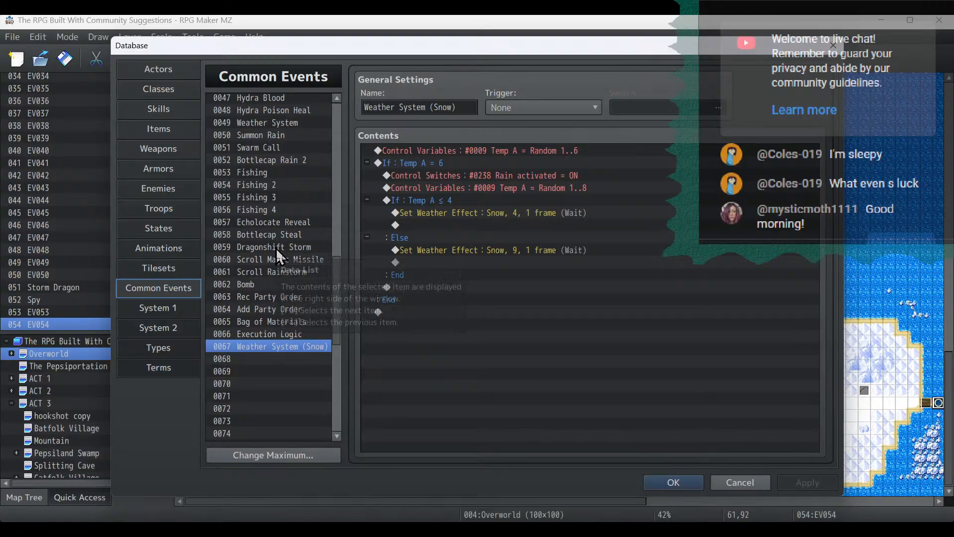
{"action": "left_click", "coordinate": [268, 123]}
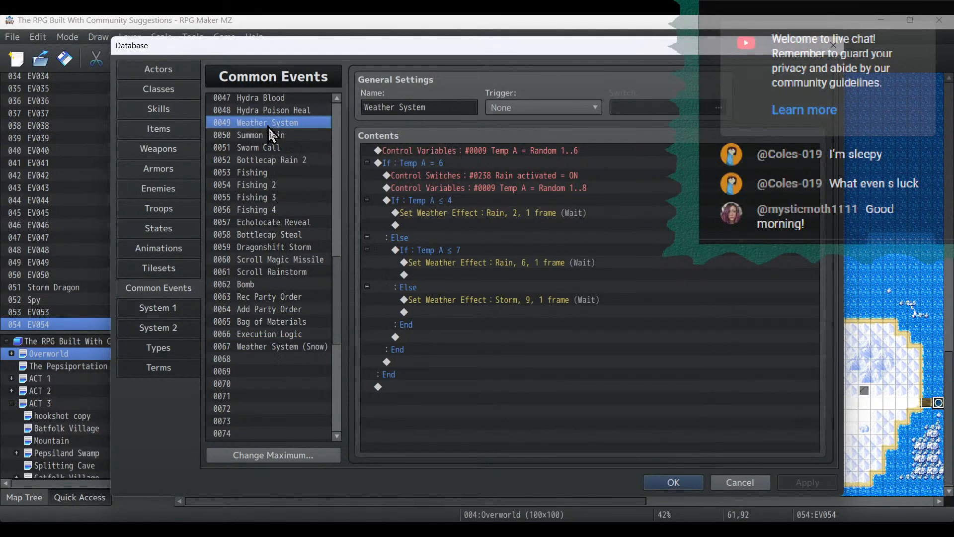
{"action": "left_click", "coordinate": [456, 152]}
{"action": "right_click", "coordinate": [457, 153]}
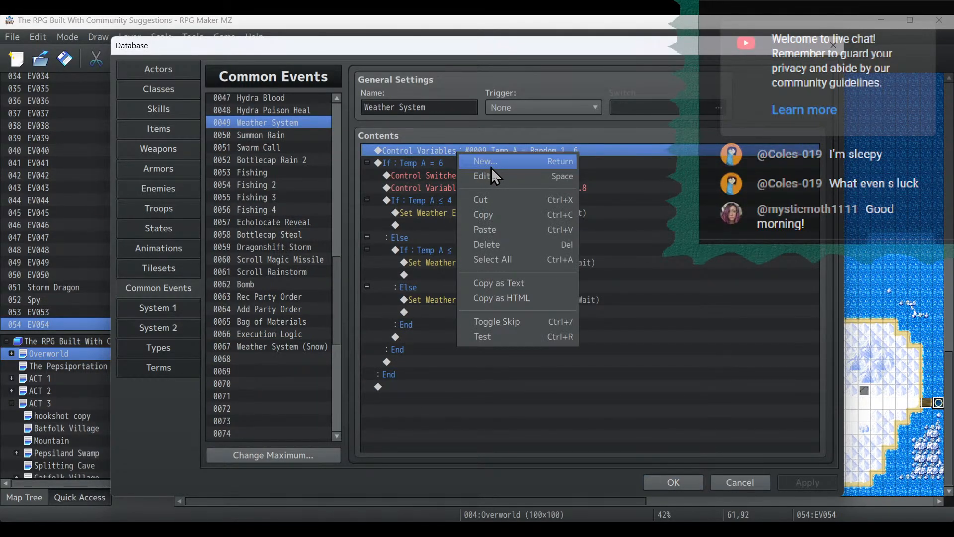
{"action": "left_click", "coordinate": [491, 167]}
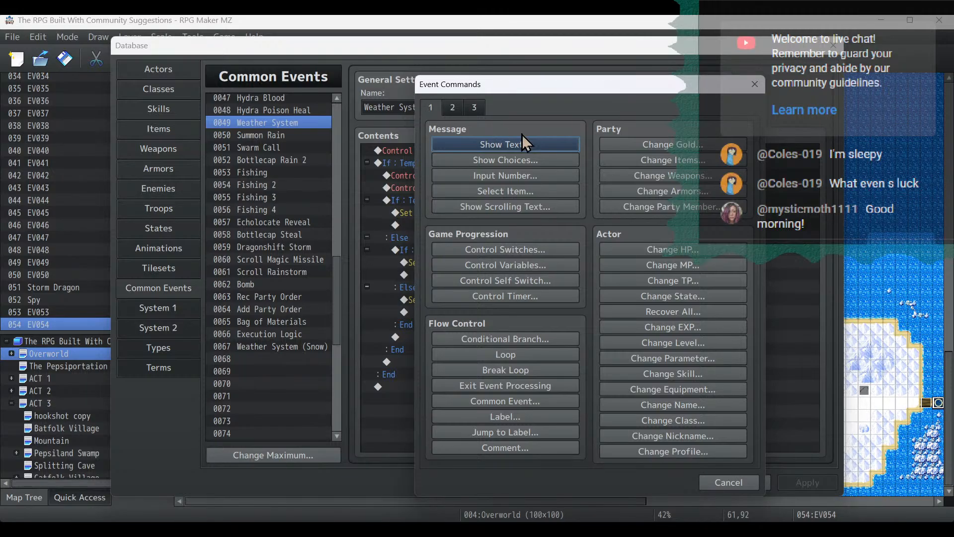
{"action": "left_click", "coordinate": [523, 253]}
Name switch 0306 Weather Active and insert the command that turns it OFF.
{"action": "left_click", "coordinate": [578, 263]}
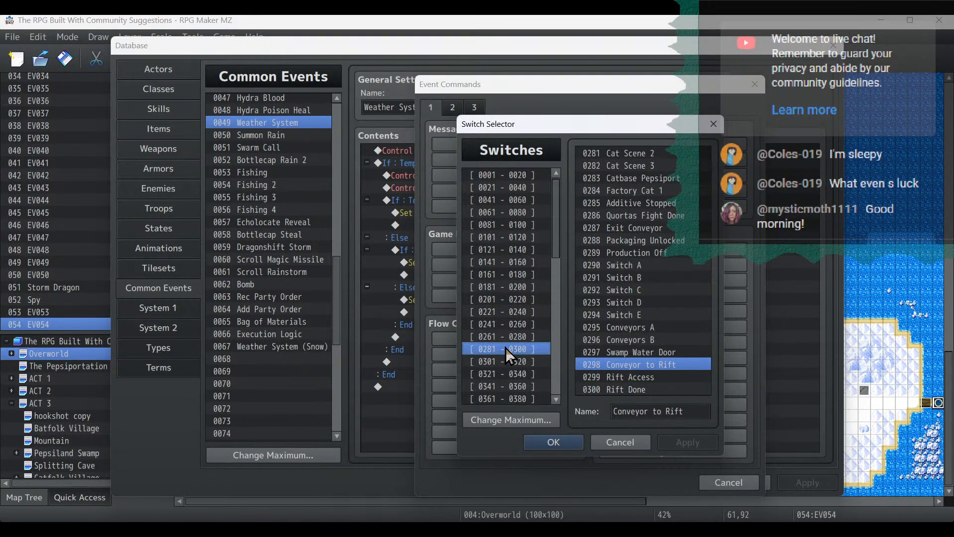
{"action": "left_click_drag", "start_coordinate": [560, 249], "coordinate": [559, 310]}
{"action": "left_click", "coordinate": [505, 288]}
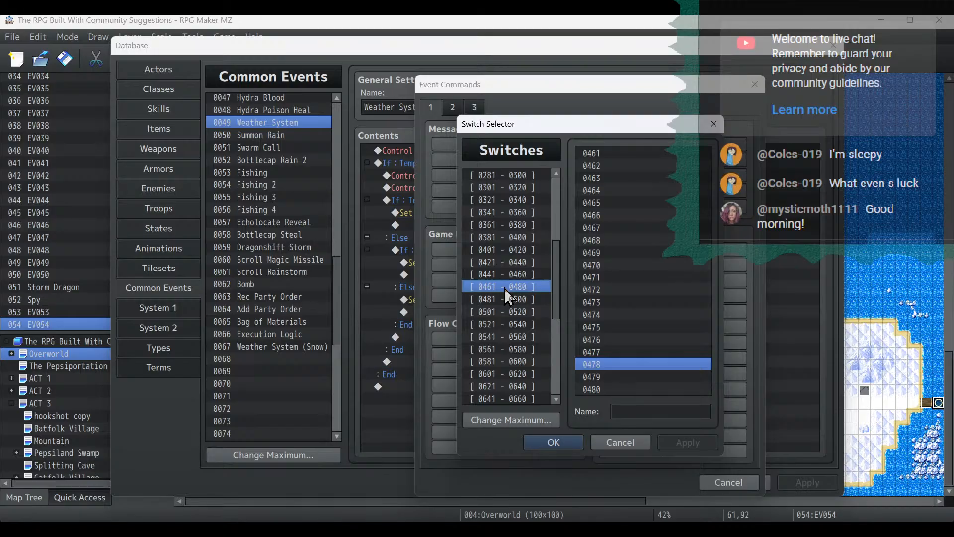
{"action": "key", "text": "Up"}
{"action": "key", "text": "Up"}
{"action": "key", "text": "Up"}
{"action": "key", "text": "Up"}
{"action": "key", "text": "Up"}
{"action": "key", "text": "Up"}
{"action": "key", "text": "Up"}
{"action": "key", "text": "Up"}
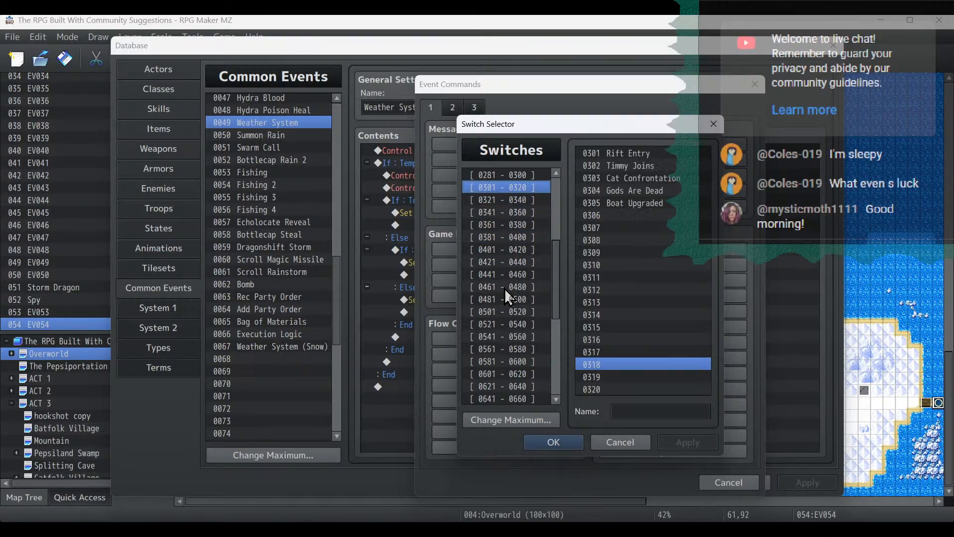
{"action": "left_click", "coordinate": [646, 215]}
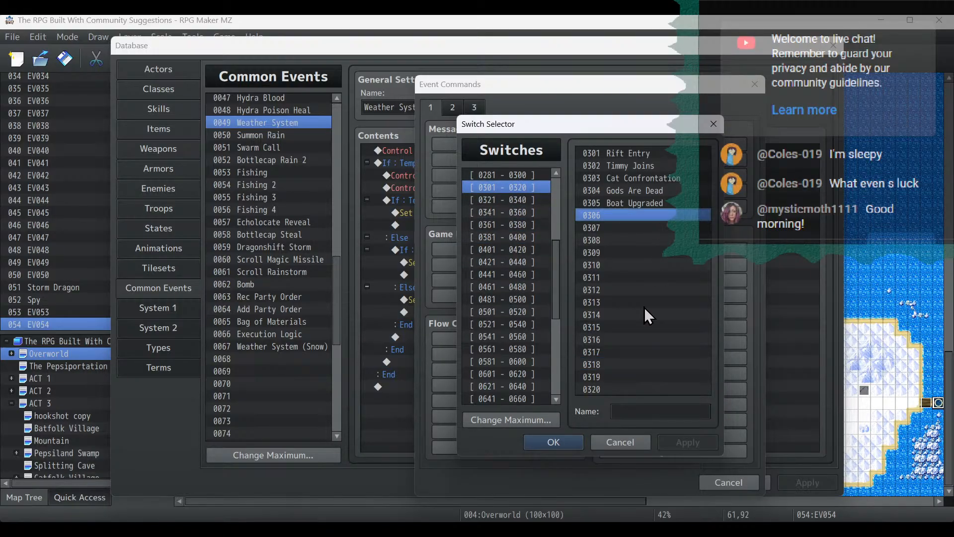
{"action": "left_click", "coordinate": [626, 409]}
{"action": "type", "text": "Weat"}
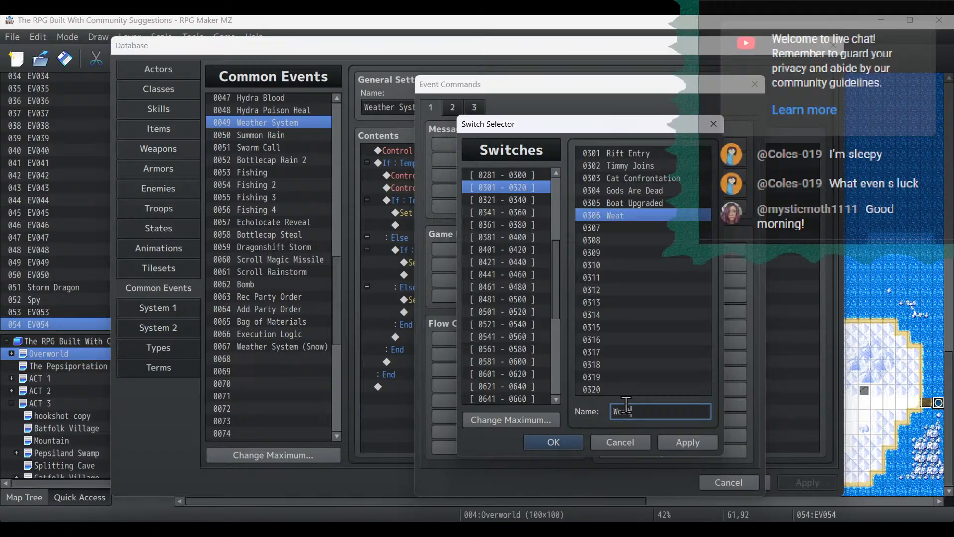
{"action": "type", "text": "her Active"}
{"action": "left_click", "coordinate": [683, 447]}
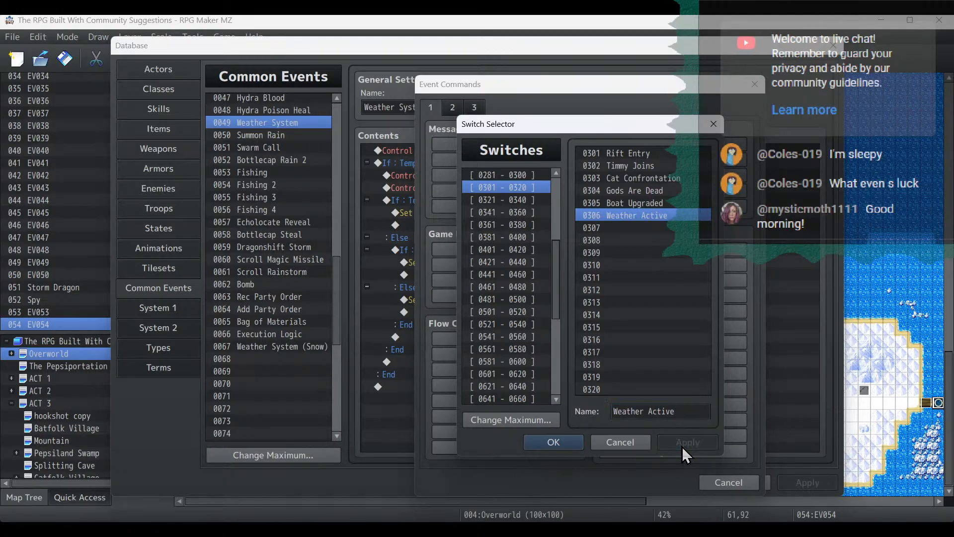
{"action": "left_click", "coordinate": [565, 442]}
{"action": "left_click", "coordinate": [589, 322]}
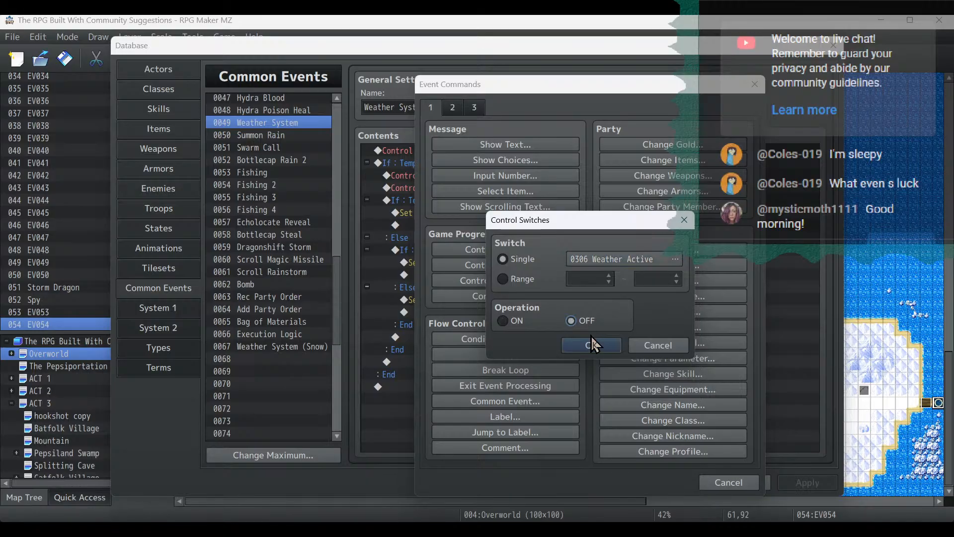
{"action": "left_click", "coordinate": [591, 345]}
Copy the Weather Active OFF command from Weather System into common event 0067 Weather System (Snow), above the Random 1..6 roll.
{"action": "right_click", "coordinate": [471, 152]}
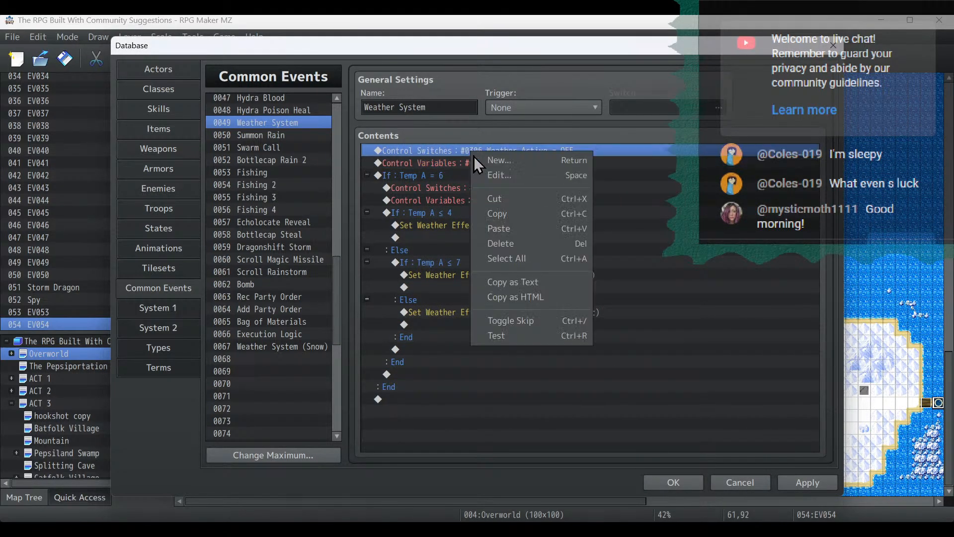
{"action": "left_click", "coordinate": [502, 212]}
{"action": "left_click", "coordinate": [296, 347]}
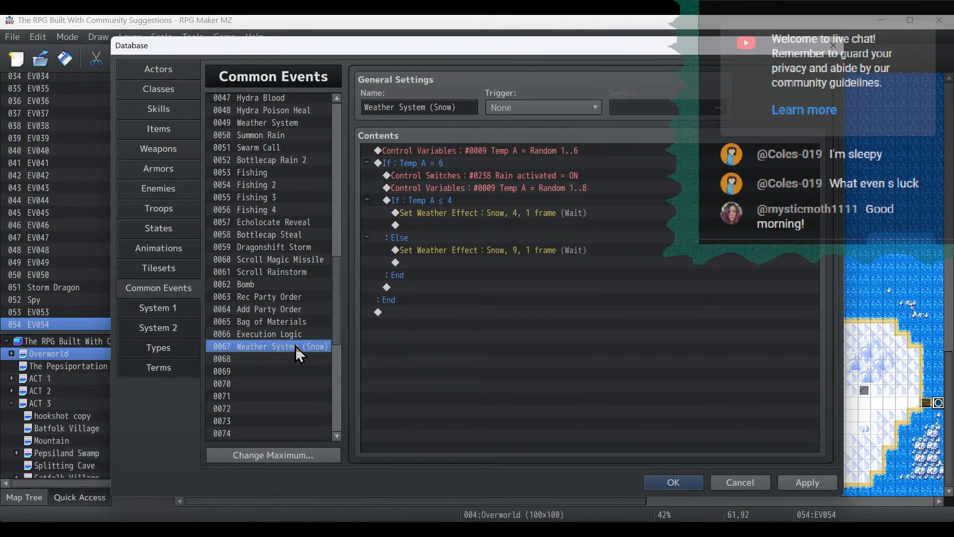
{"action": "right_click", "coordinate": [513, 150]}
{"action": "left_click", "coordinate": [553, 226]}
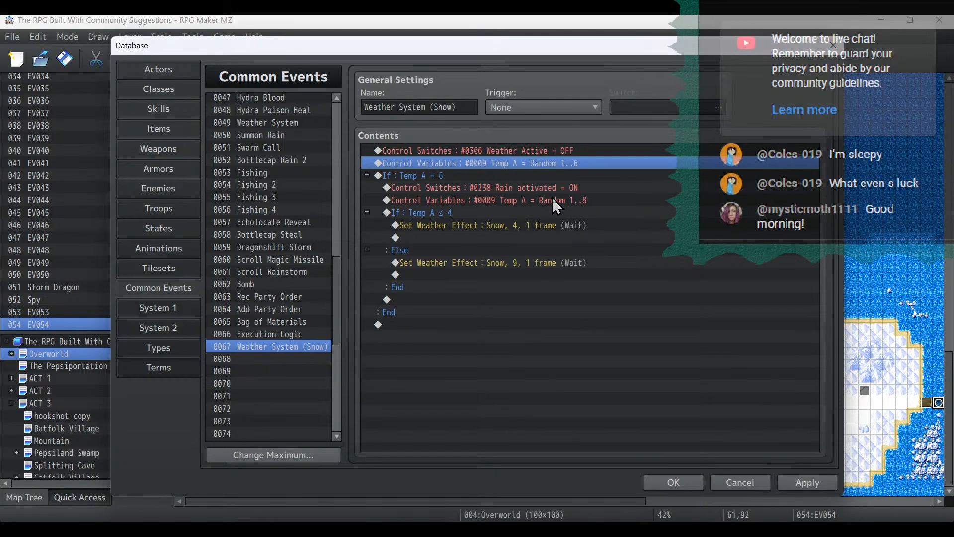
Insert a Control Switches command turning 0306 Weather Active ON above the Random 1..8 roll in Weather System (Snow).
{"action": "left_click", "coordinate": [549, 198]}
{"action": "right_click", "coordinate": [549, 198]}
{"action": "left_click", "coordinate": [572, 209]}
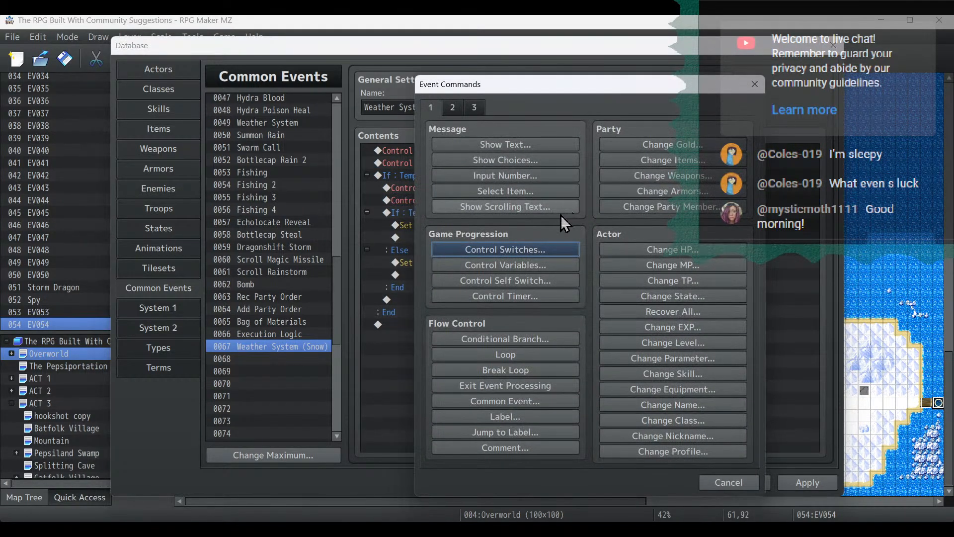
{"action": "left_click", "coordinate": [549, 248]}
{"action": "left_click", "coordinate": [625, 263]}
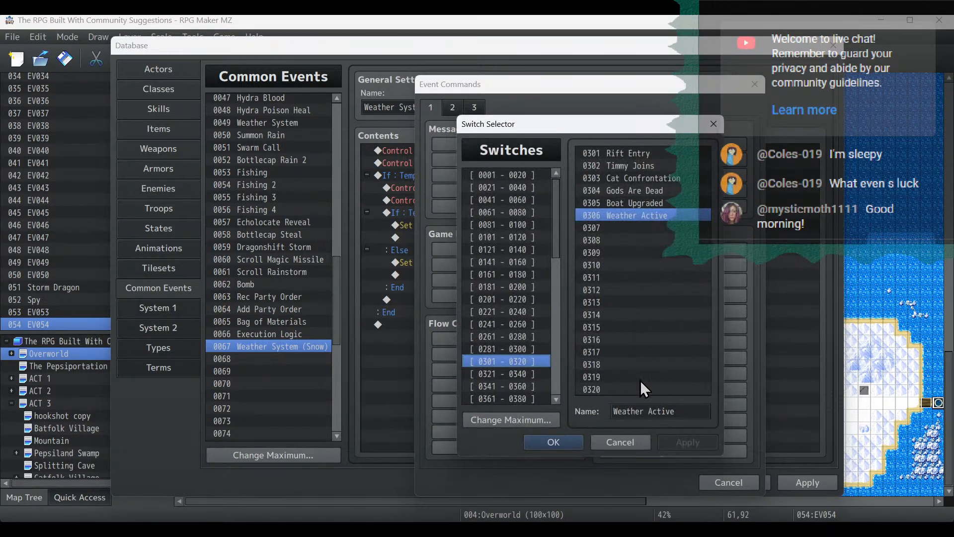
{"action": "double_click", "coordinate": [637, 217]}
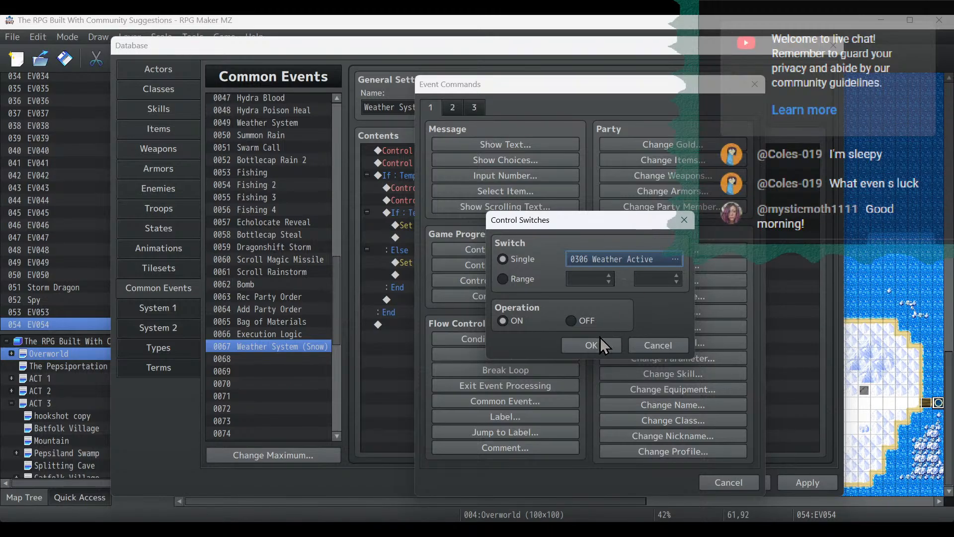
{"action": "left_click", "coordinate": [596, 349]}
Copy the Weather Active ON command into common event 0049 Weather System above its Random 1..8 roll, and apply.
{"action": "left_click", "coordinate": [548, 199]}
{"action": "right_click", "coordinate": [548, 199]}
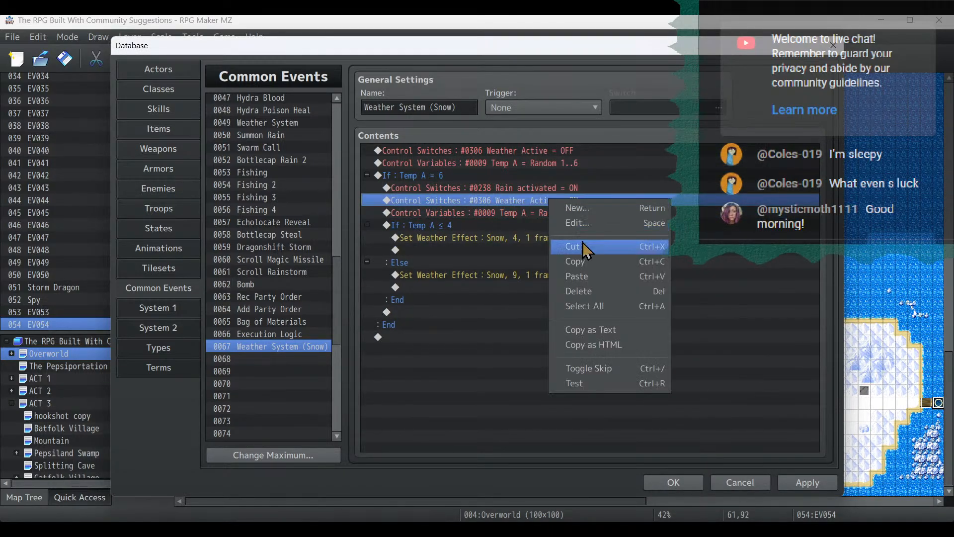
{"action": "left_click", "coordinate": [584, 262]}
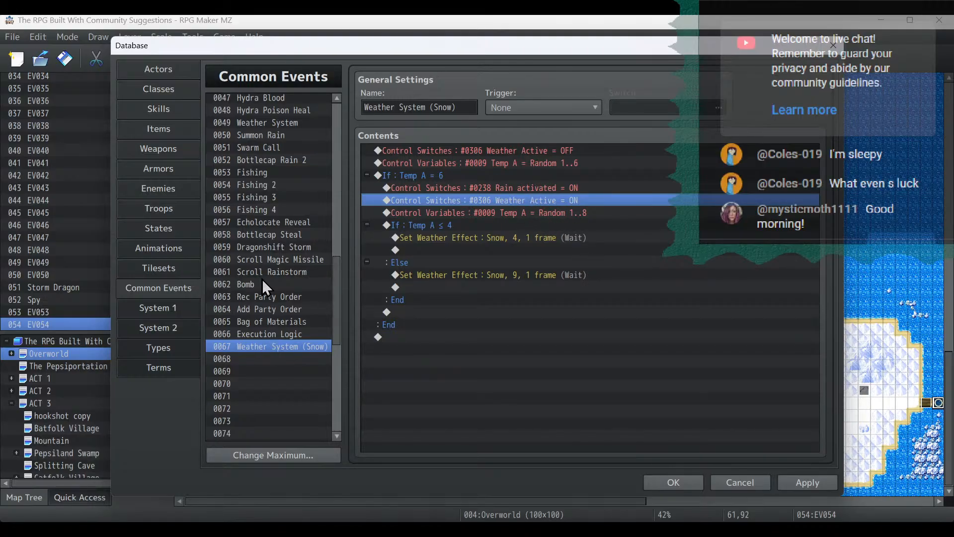
{"action": "left_click", "coordinate": [293, 123]}
{"action": "left_click", "coordinate": [529, 200]}
{"action": "right_click", "coordinate": [530, 198]}
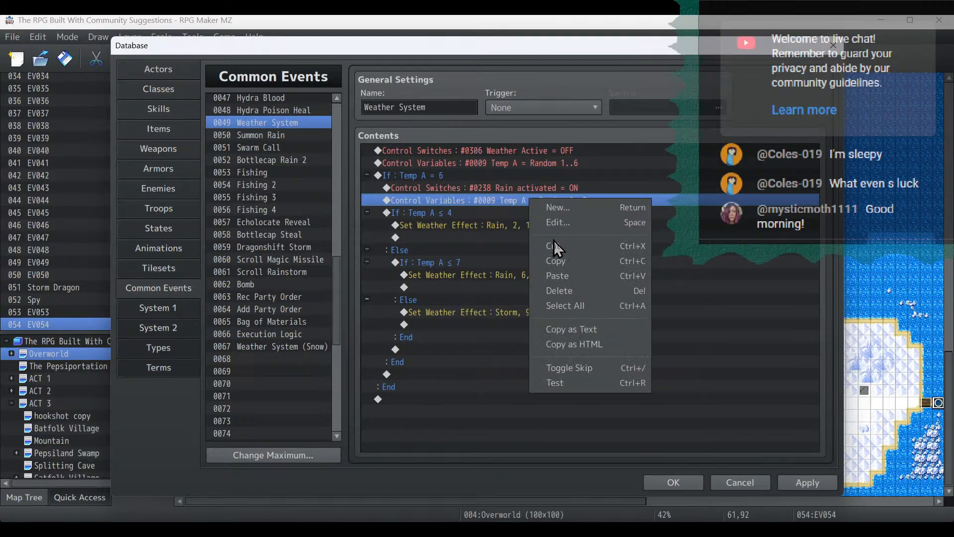
{"action": "left_click", "coordinate": [583, 277]}
{"action": "left_click", "coordinate": [807, 482]}
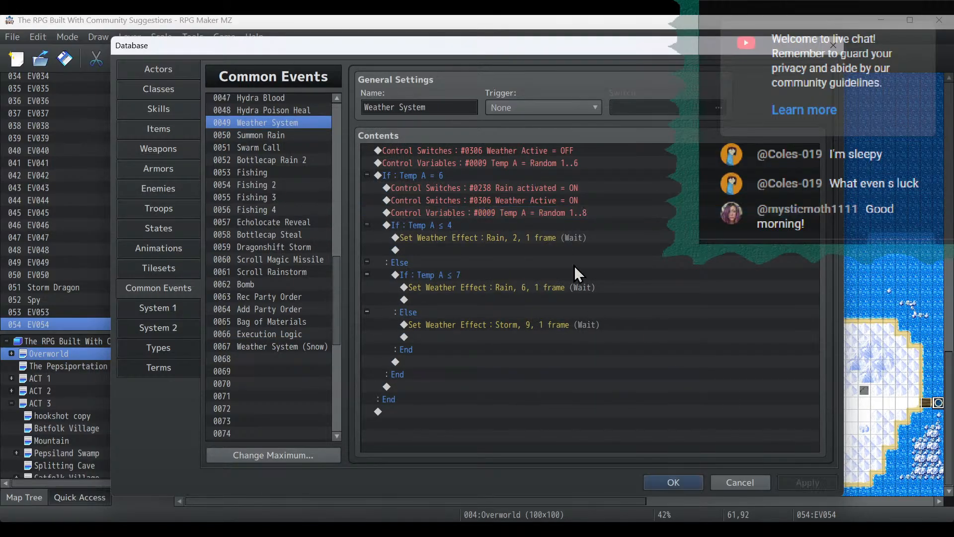
Check the Rain activated and Weather Active switch commands in Weather System, and close the database with changes kept.
{"action": "left_click", "coordinate": [529, 193]}
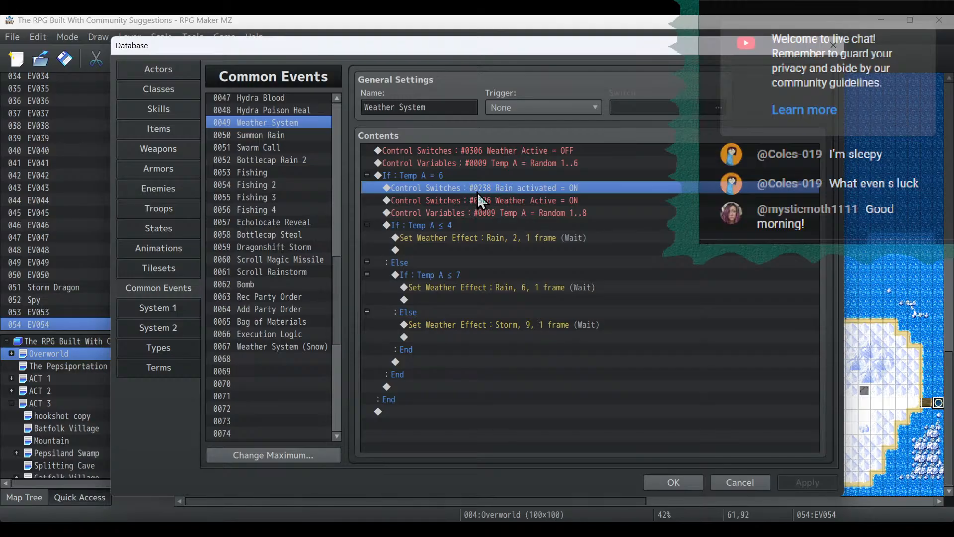
{"action": "left_click", "coordinate": [506, 198]}
{"action": "left_click", "coordinate": [505, 192]}
{"action": "left_click", "coordinate": [535, 201]}
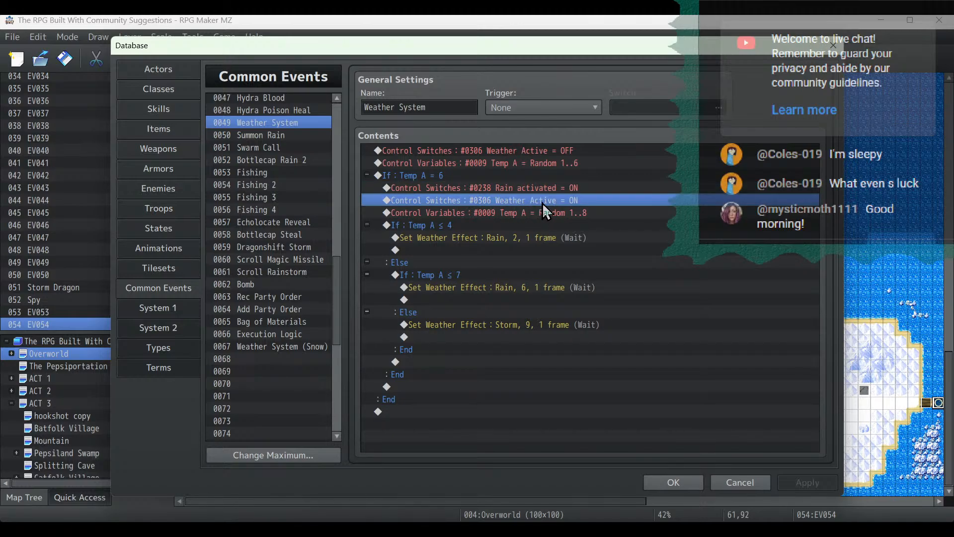
{"action": "left_click", "coordinate": [666, 482]}
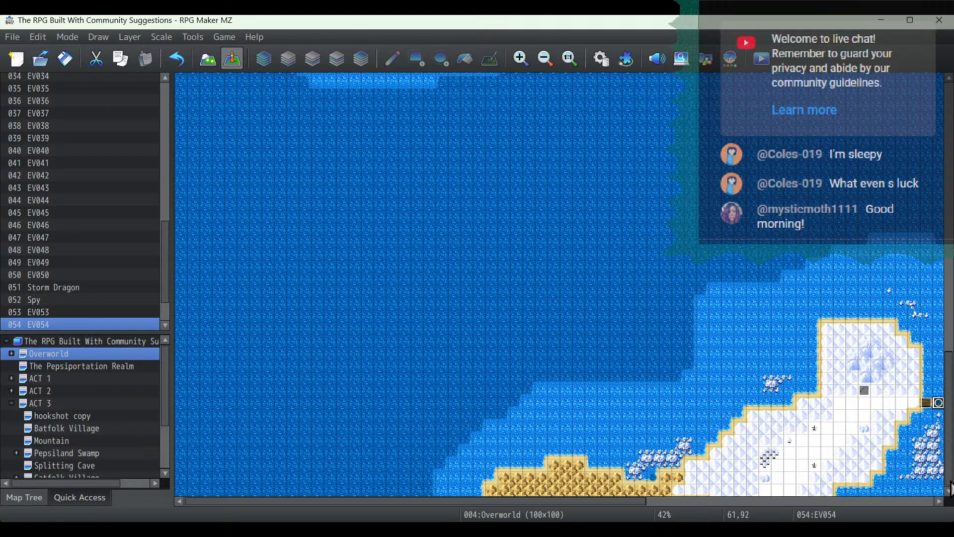
Set switch 0306 Weather Active as a condition on page 1 of the Storm Dragon event at 1,48, and save the project.
{"action": "left_click_drag", "start_coordinate": [950, 487], "coordinate": [929, 322]}
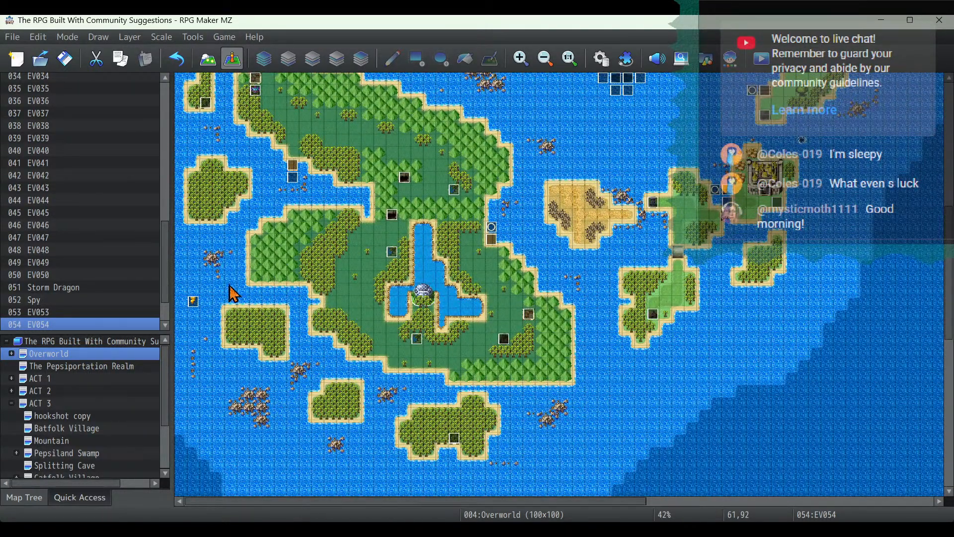
{"action": "double_click", "coordinate": [193, 301]}
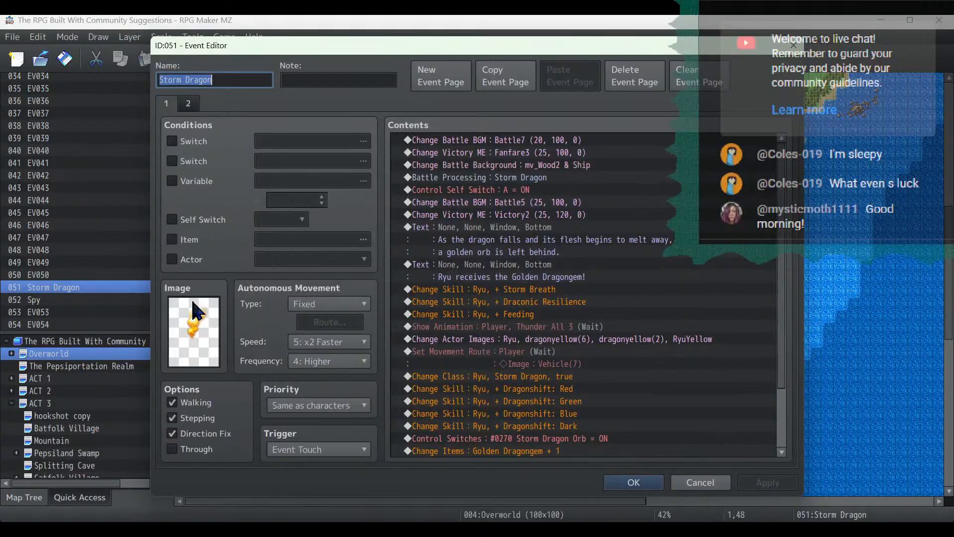
{"action": "left_click", "coordinate": [194, 108]}
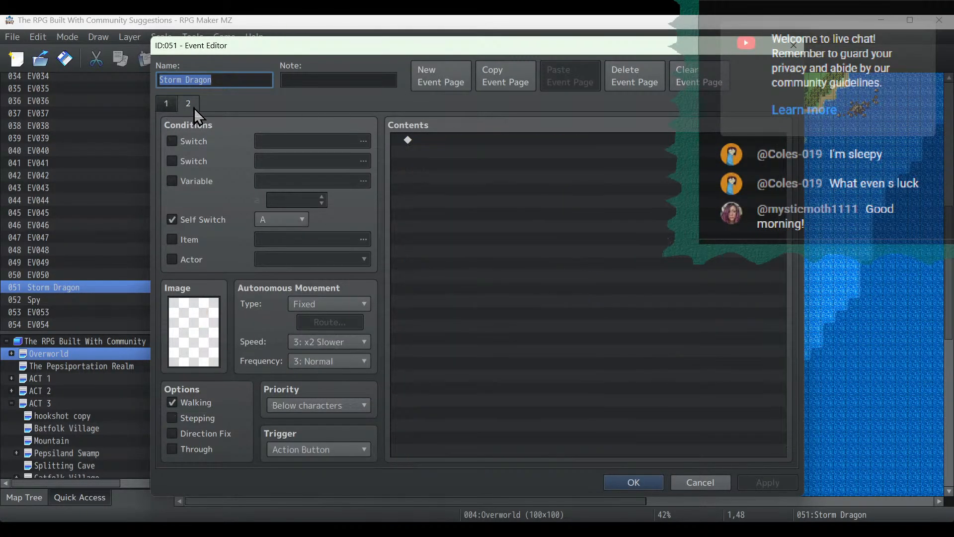
{"action": "left_click", "coordinate": [165, 103]}
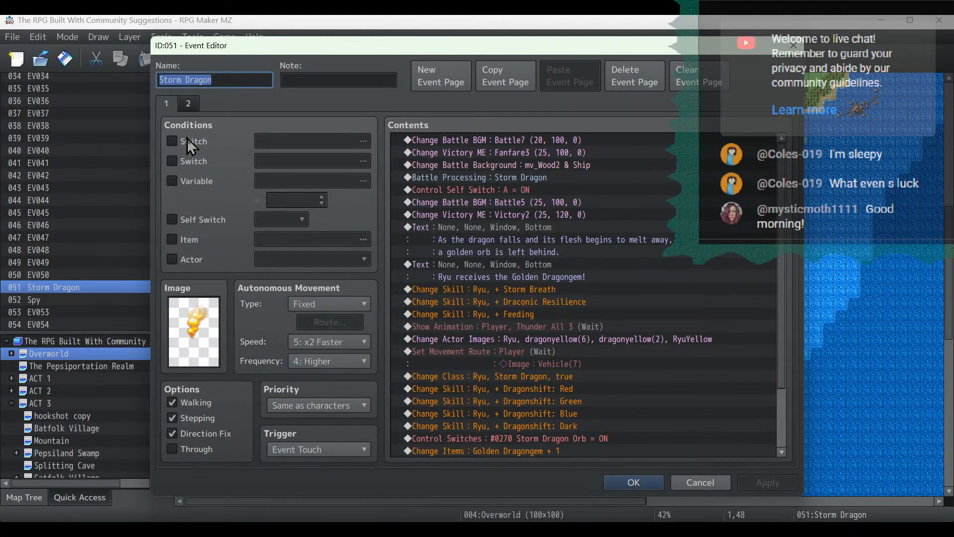
{"action": "left_click", "coordinate": [188, 143]}
{"action": "left_click", "coordinate": [308, 141]}
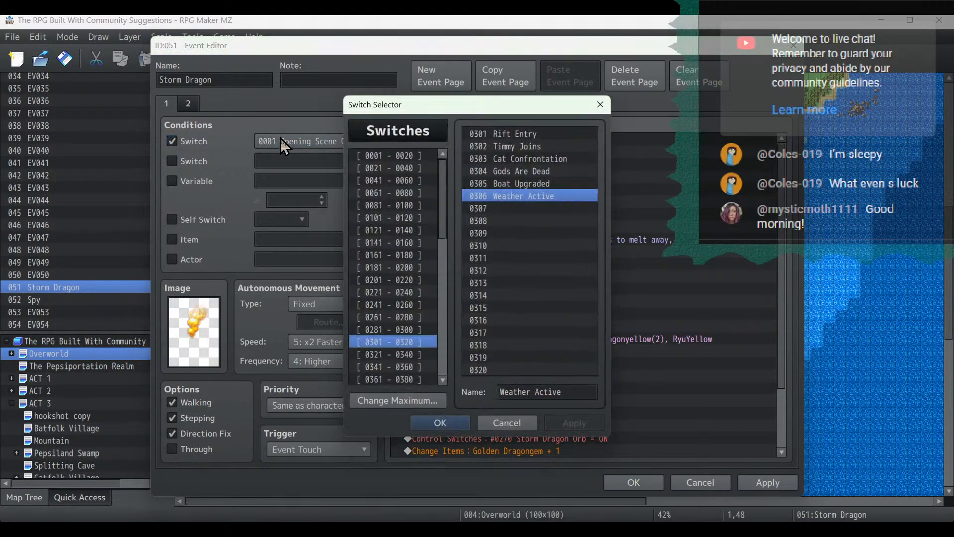
{"action": "double_click", "coordinate": [524, 197]}
{"action": "left_click", "coordinate": [765, 484]}
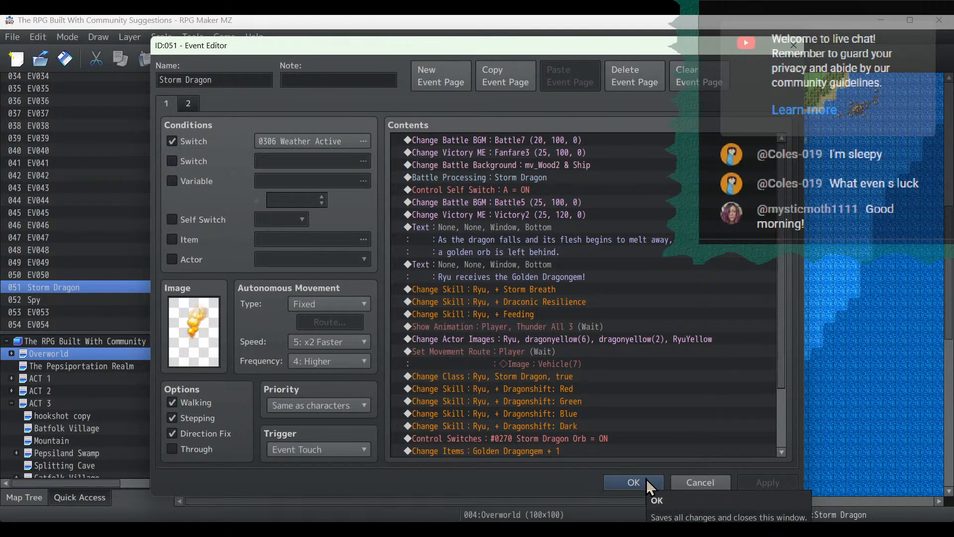
{"action": "left_click", "coordinate": [634, 482]}
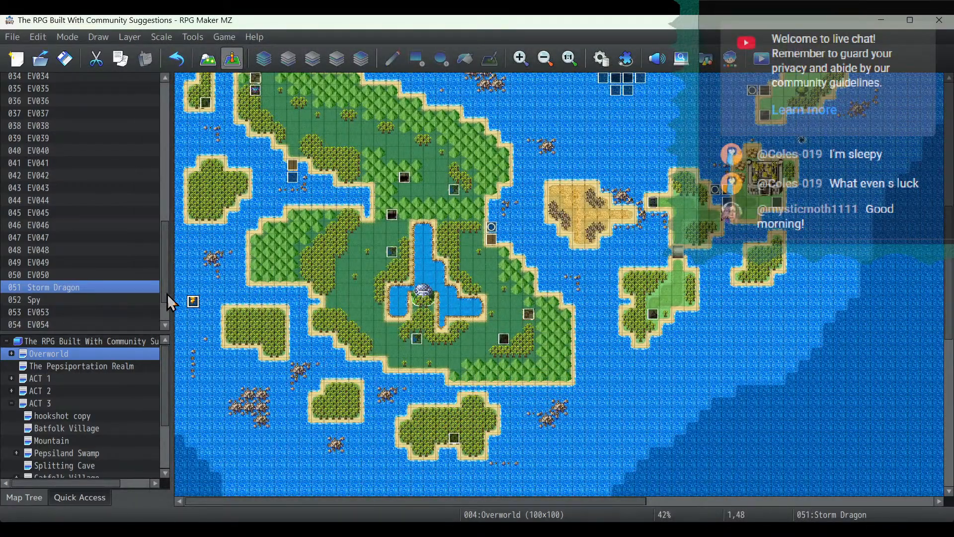
{"action": "left_click", "coordinate": [64, 63]}
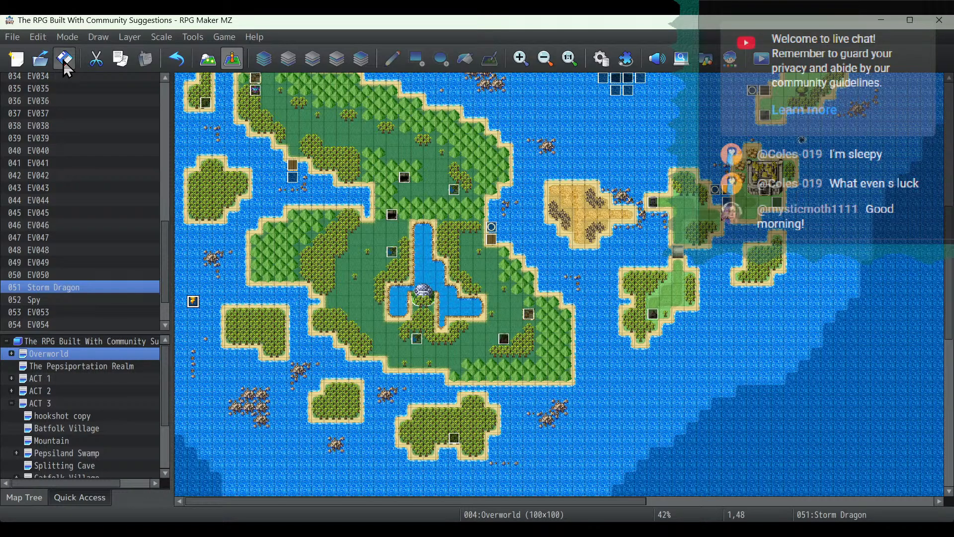
Switch to the project notes in Notepad and remove the blank line between the two tasks under Today's Stream.
{"action": "key", "text": "alt+Tab"}
{"action": "left_click", "coordinate": [386, 269]}
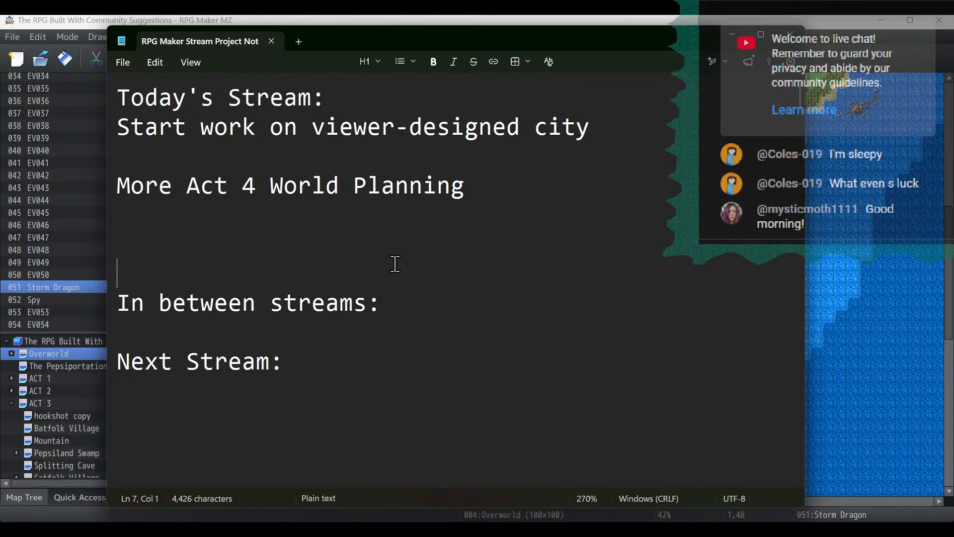
{"action": "left_click_drag", "start_coordinate": [497, 197], "coordinate": [59, 131]}
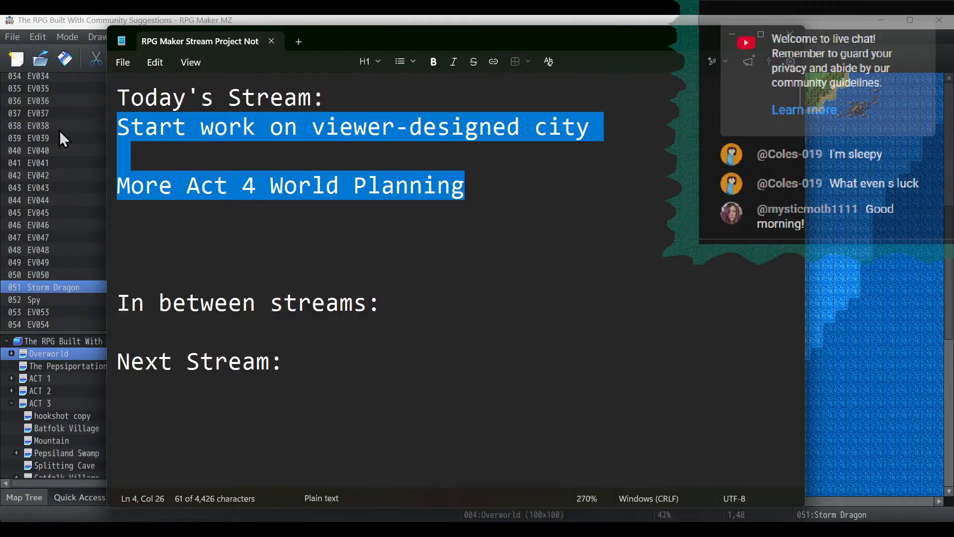
{"action": "left_click", "coordinate": [227, 131]}
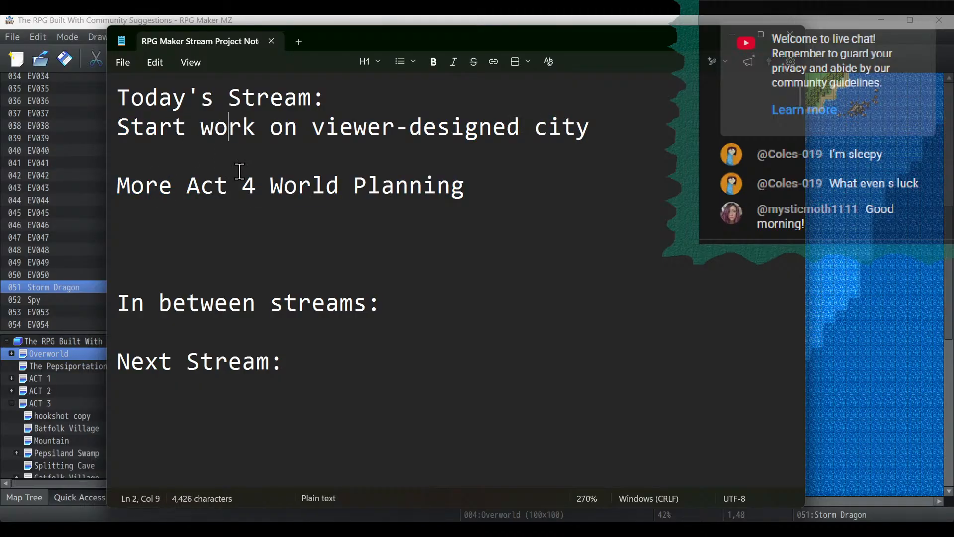
{"action": "left_click_drag", "start_coordinate": [409, 180], "coordinate": [15, 127]}
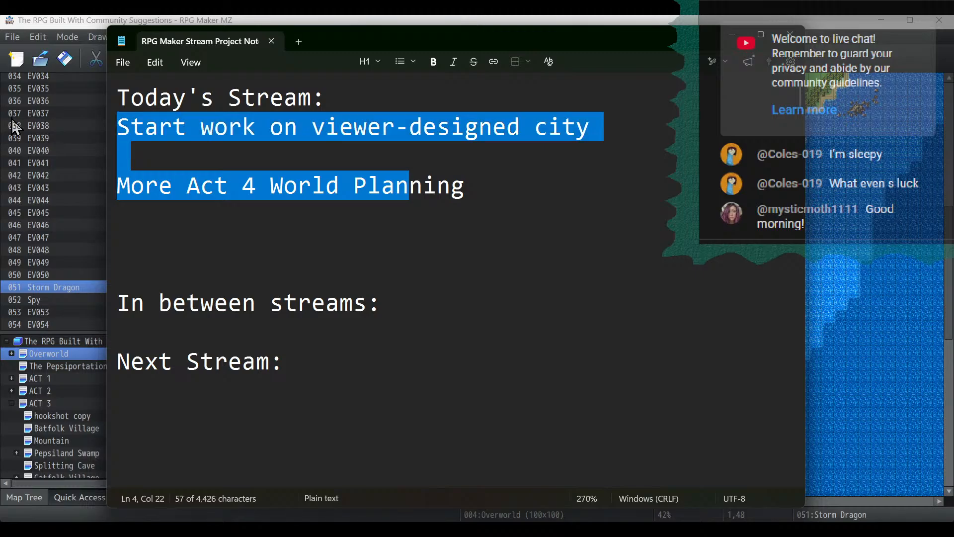
{"action": "left_click", "coordinate": [472, 185]}
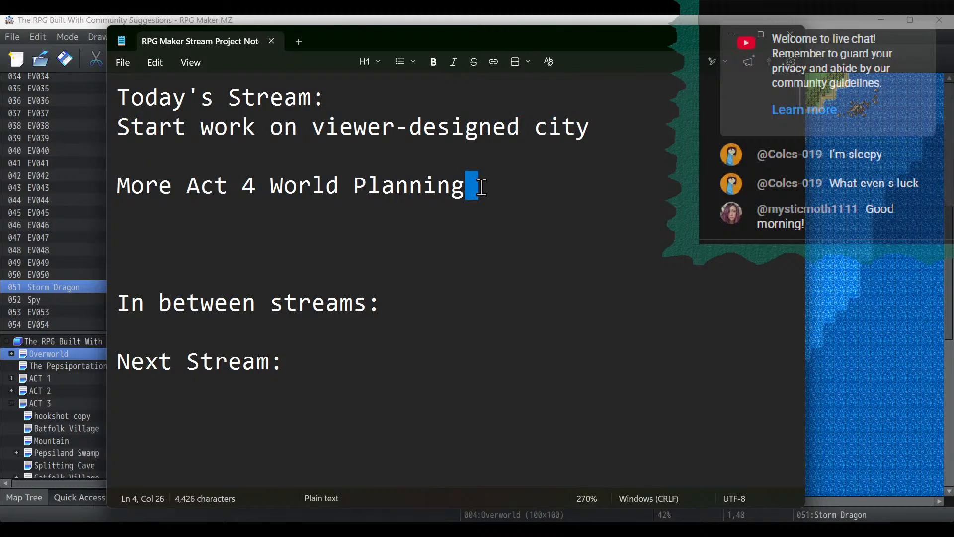
{"action": "triple_click", "coordinate": [481, 186]}
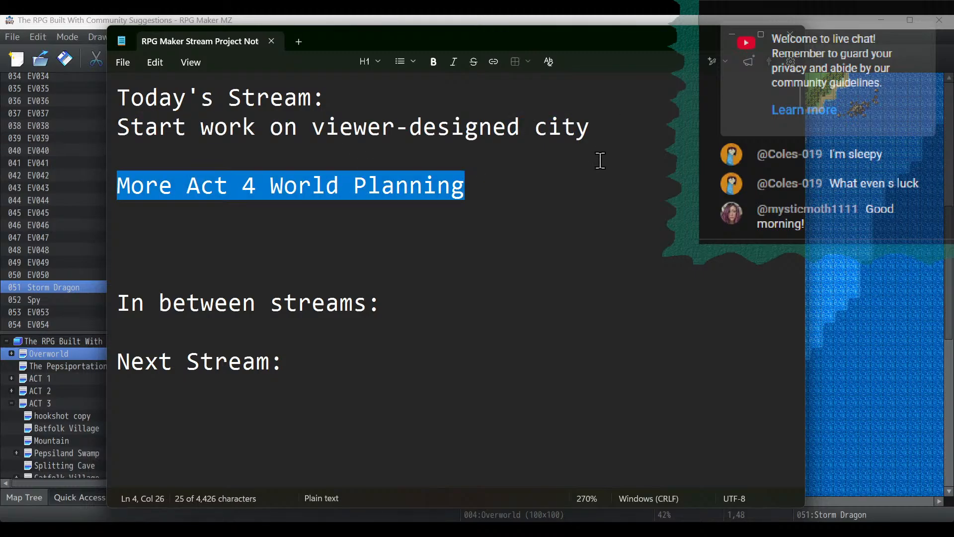
{"action": "left_click", "coordinate": [487, 164]}
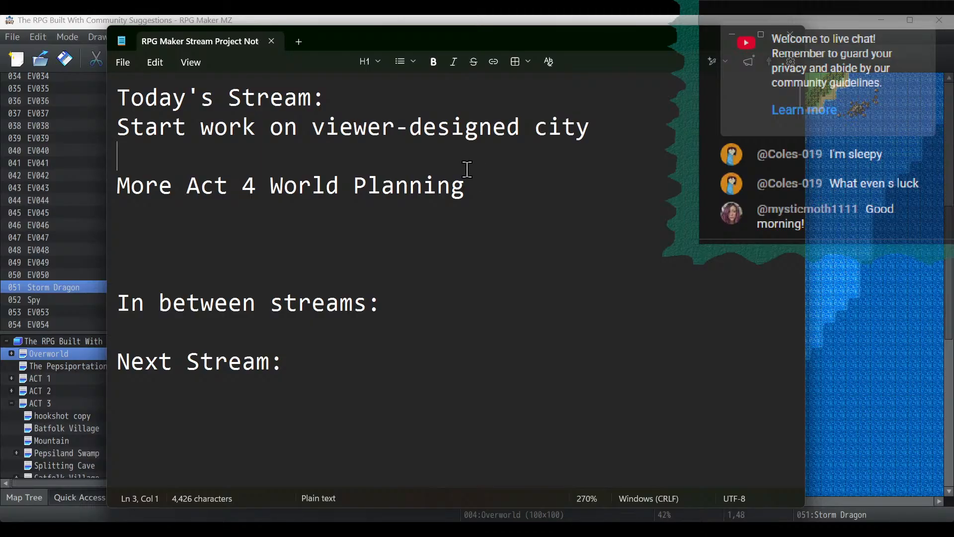
{"action": "key", "text": "BackSpace"}
Copy the viewer-designed city and Act 4 World Planning tasks, and delete them and the extra blank lines from Today's Stream.
{"action": "left_click_drag", "start_coordinate": [485, 162], "coordinate": [30, 133]}
{"action": "key", "text": "ctrl+c"}
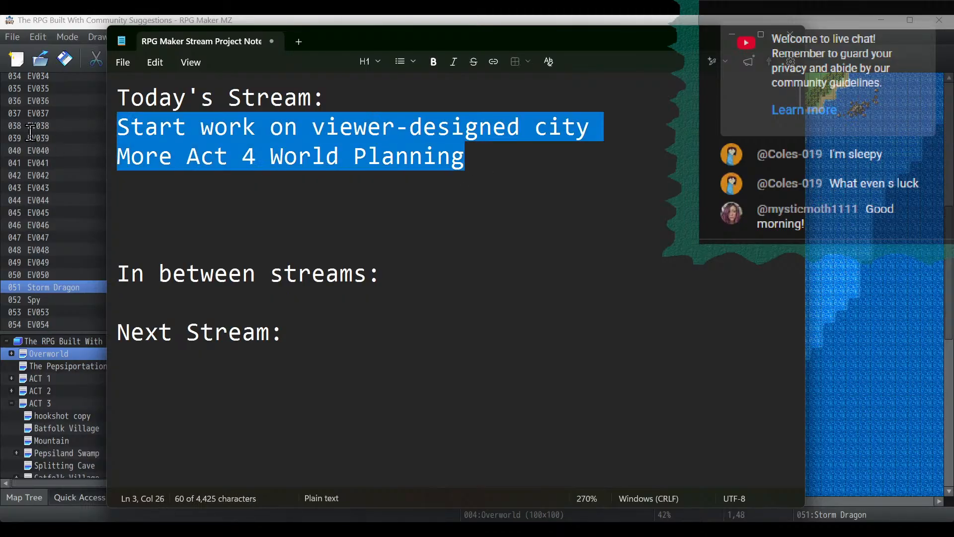
{"action": "key", "text": "BackSpace"}
{"action": "key", "text": "Down"}
{"action": "key", "text": "Down"}
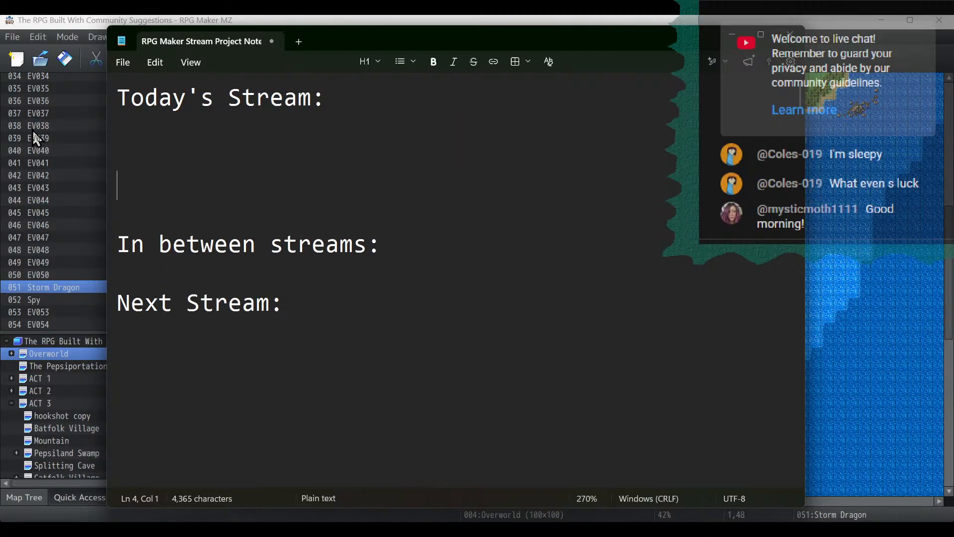
{"action": "key", "text": "BackSpace"}
{"action": "key", "text": "BackSpace"}
{"action": "key", "text": "BackSpace"}
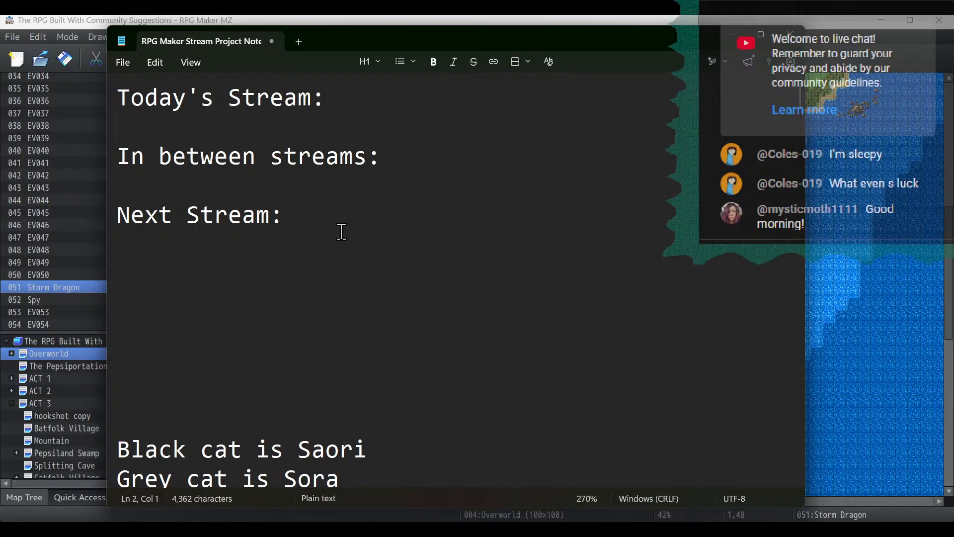
Paste the two copied tasks under Next Stream and minimize the notes to return to RPG Maker MZ.
{"action": "left_click", "coordinate": [337, 224]}
{"action": "key", "text": "Return"}
{"action": "key", "text": "ctrl+v"}
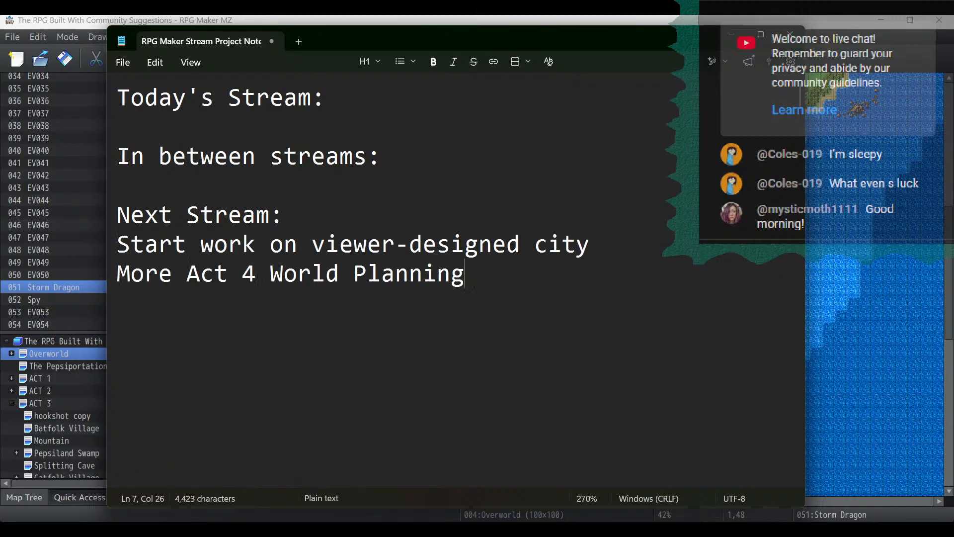
{"action": "scroll", "coordinate": [504, 185], "scroll_direction": "down", "scroll_amount": 1}
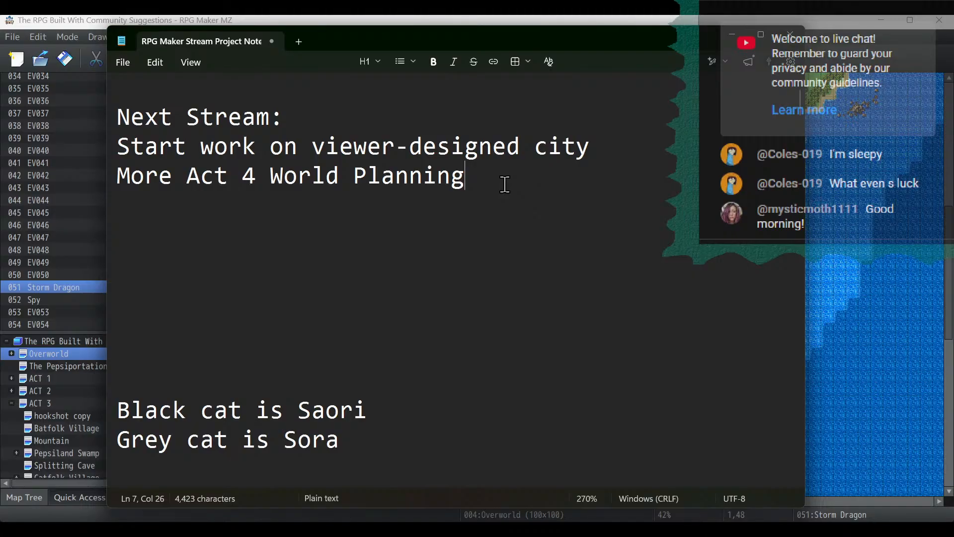
{"action": "left_click", "coordinate": [731, 35]}
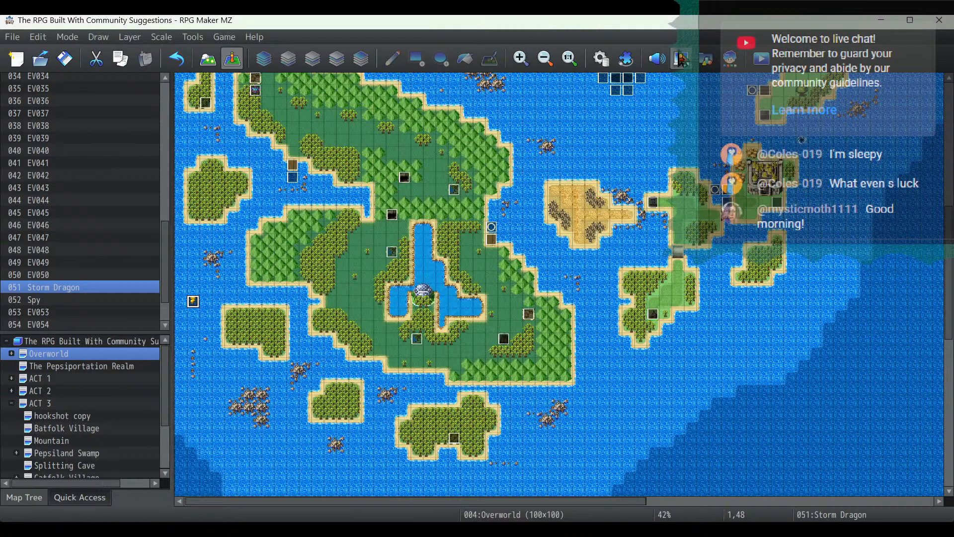
Open the Dragonslayer class in the database's class settings.
{"action": "left_click", "coordinate": [596, 64]}
{"action": "left_click", "coordinate": [152, 88]}
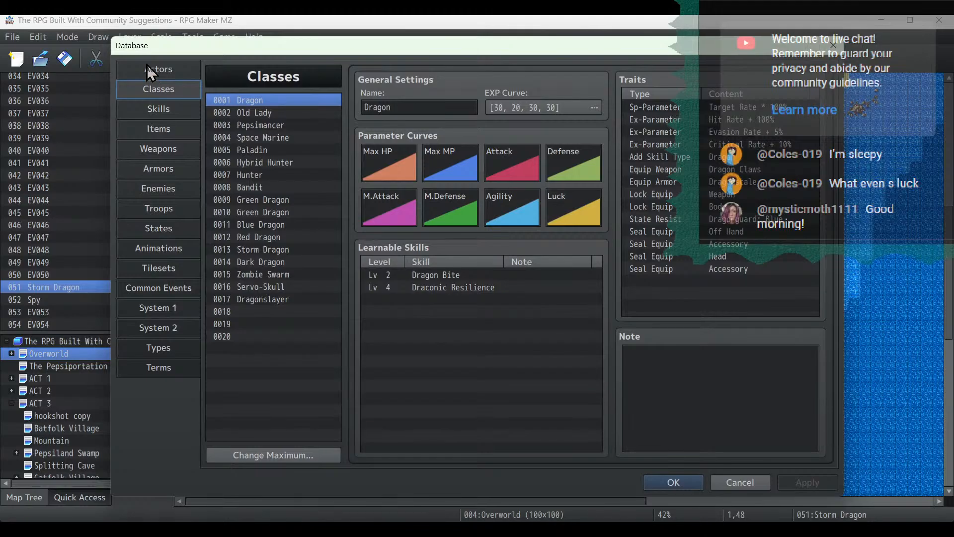
{"action": "left_click", "coordinate": [260, 298]}
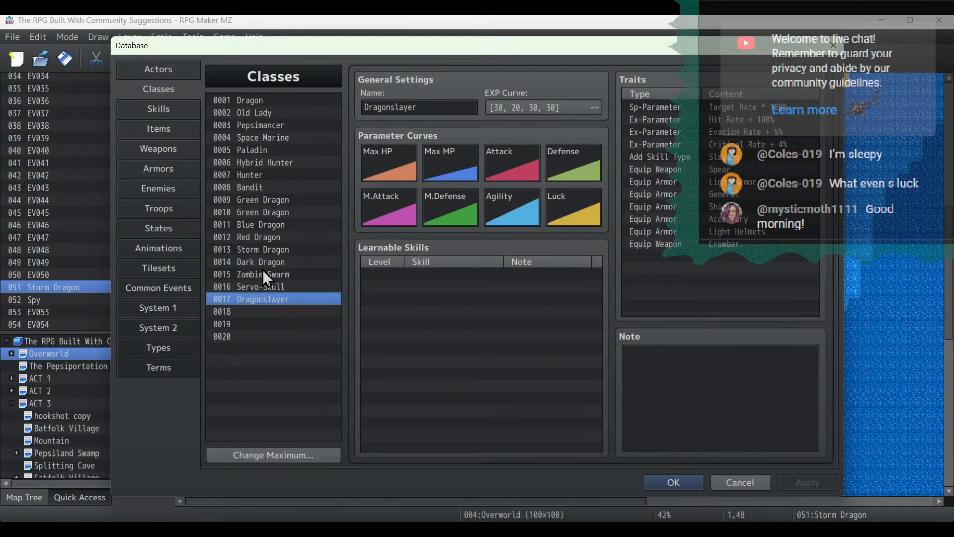
{"action": "left_click", "coordinate": [188, 70]}
{"action": "left_click", "coordinate": [182, 87]}
Add skill 0203 Fell the Dragon to the Dragonslayer's learnable skills at level 1.
{"action": "double_click", "coordinate": [429, 278]}
{"action": "left_click", "coordinate": [494, 338]}
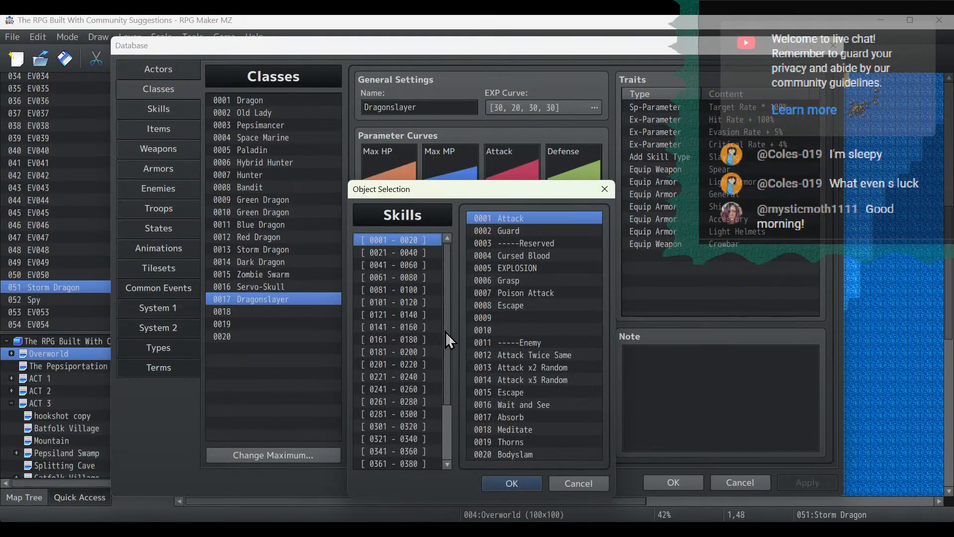
{"action": "left_click", "coordinate": [395, 395]}
{"action": "scroll", "coordinate": [394, 395], "scroll_direction": "down", "scroll_amount": 4}
{"action": "left_click", "coordinate": [395, 395]}
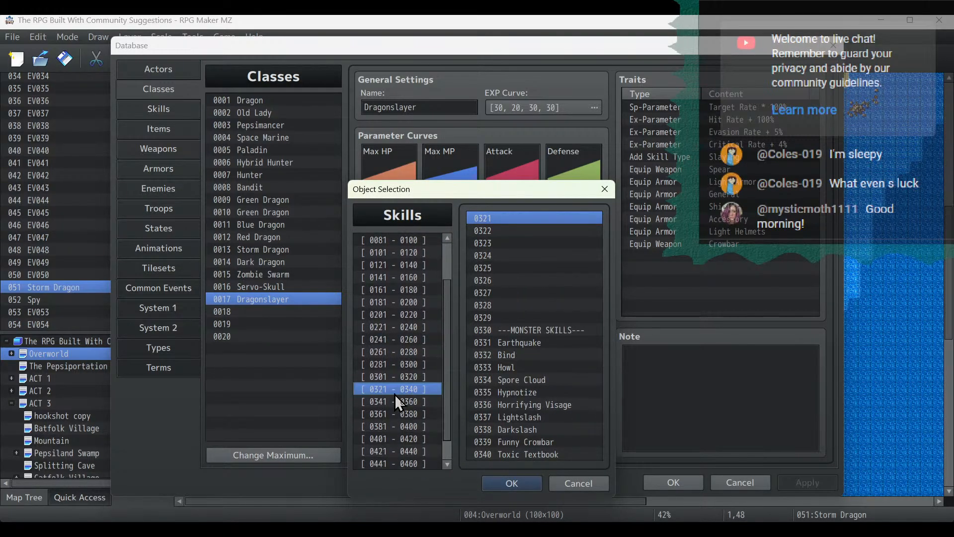
{"action": "key", "text": "Up"}
{"action": "key", "text": "Up"}
{"action": "key", "text": "Up"}
{"action": "key", "text": "Up"}
{"action": "key", "text": "Up"}
{"action": "key", "text": "Up"}
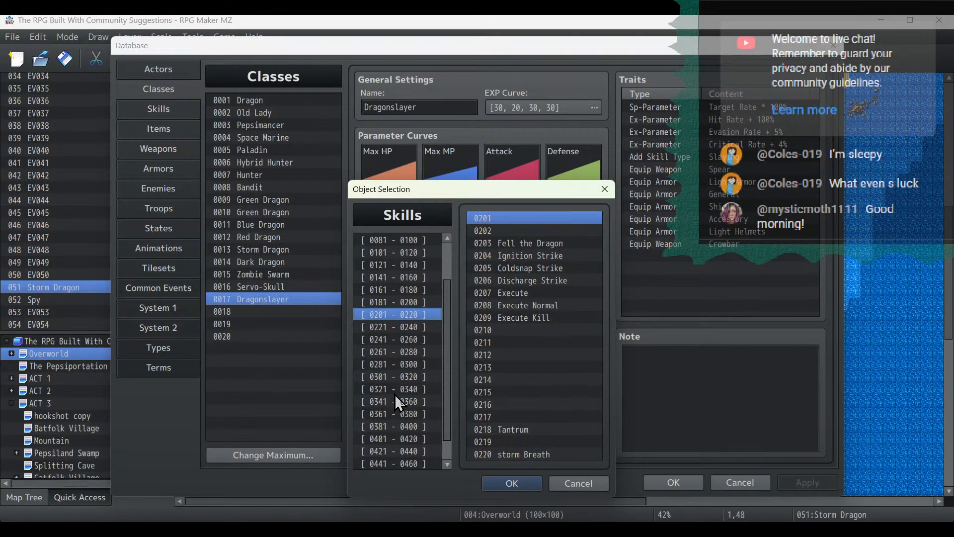
{"action": "key", "text": "Up"}
{"action": "key", "text": "Down"}
{"action": "double_click", "coordinate": [557, 243]}
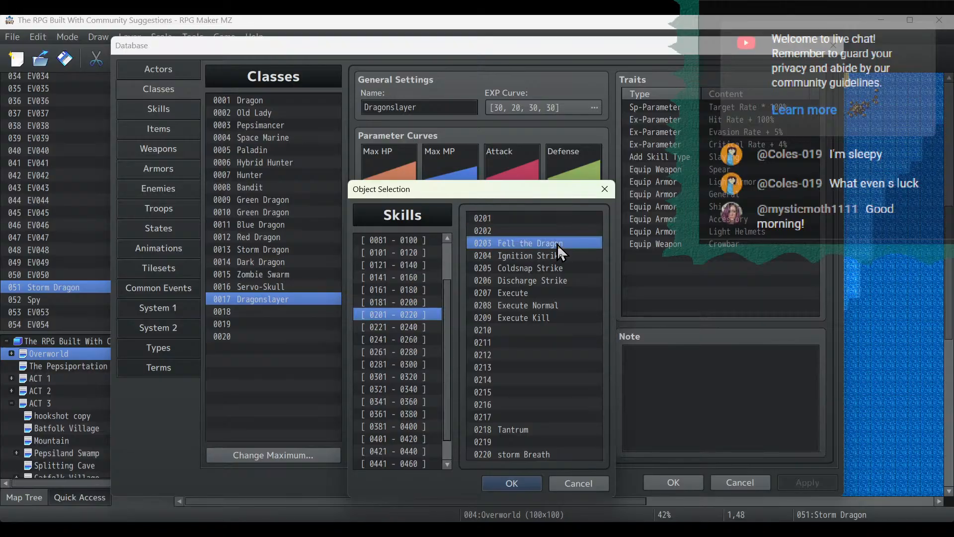
{"action": "left_click", "coordinate": [480, 392]}
Copy the Fell the Dragon entry and paste five duplicates below it in the learnable skills.
{"action": "key", "text": "ctrl+c"}
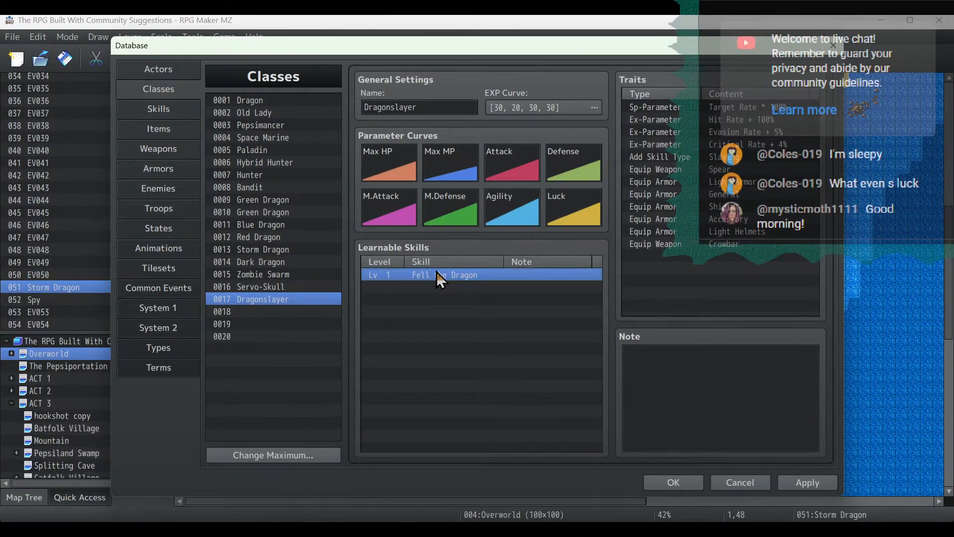
{"action": "left_click", "coordinate": [447, 298]}
{"action": "key", "text": "ctrl+v"}
{"action": "key", "text": "ctrl+v"}
{"action": "key", "text": "ctrl+v"}
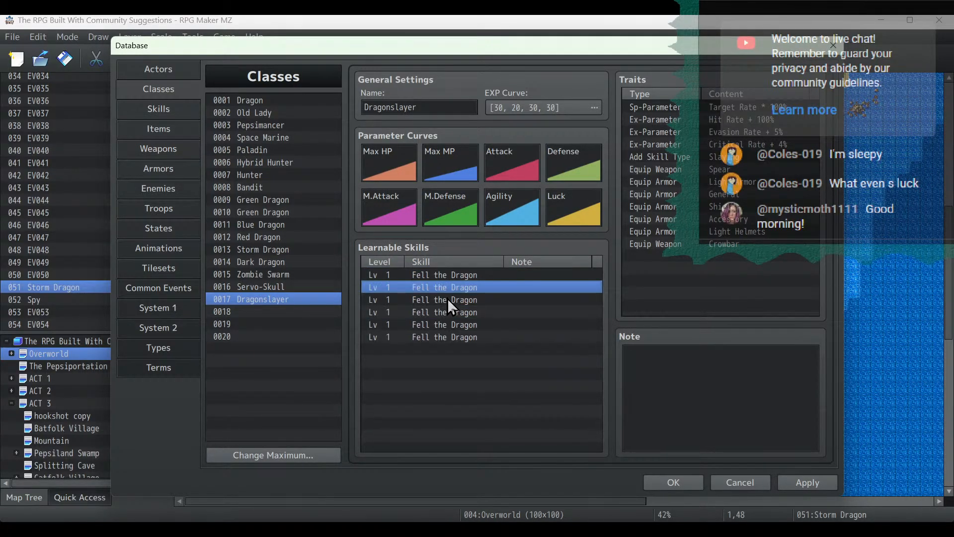
Change the second learnable skill to 0204 Ignition Strike and the third to 0205 Coldsnap Strike.
{"action": "double_click", "coordinate": [455, 289]}
{"action": "left_click", "coordinate": [517, 329]}
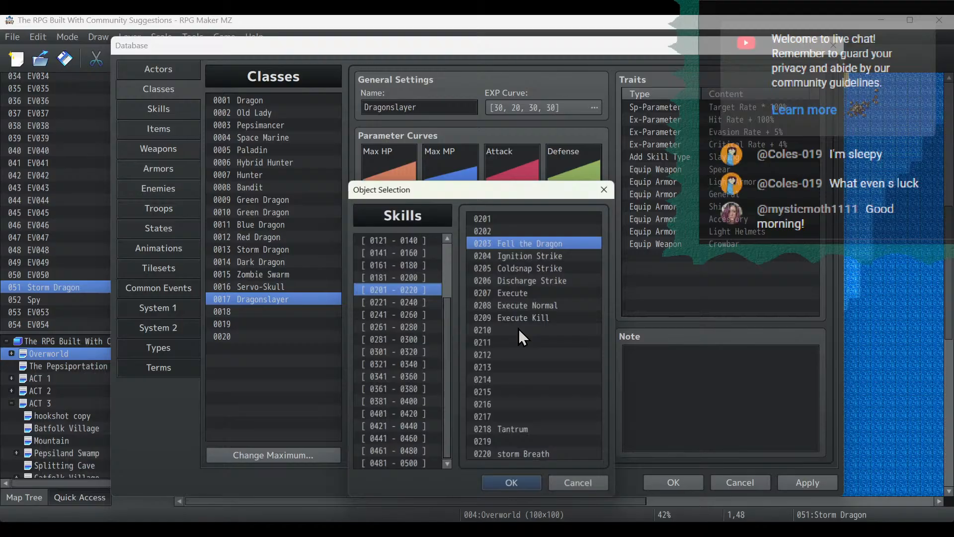
{"action": "double_click", "coordinate": [532, 255]}
{"action": "left_click", "coordinate": [480, 391]}
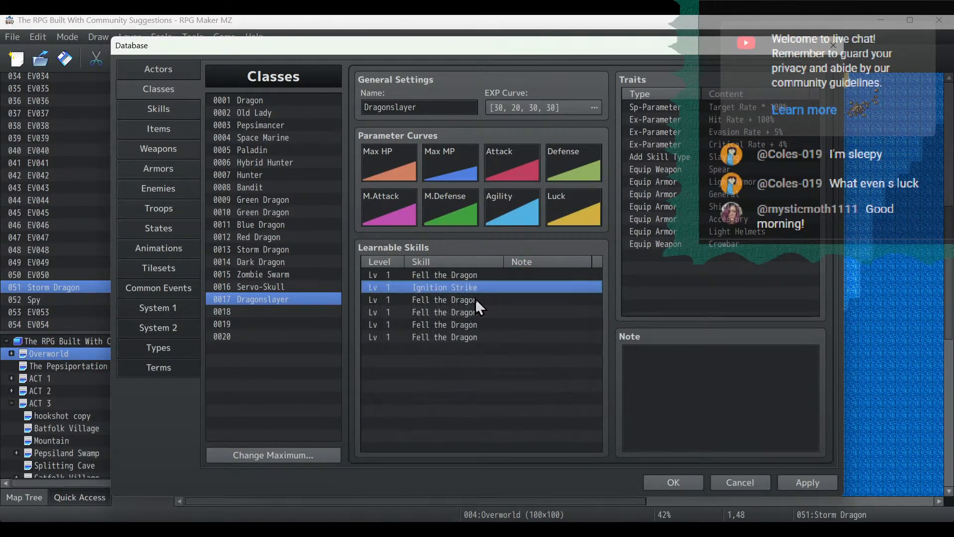
{"action": "double_click", "coordinate": [475, 299]}
{"action": "left_click", "coordinate": [525, 333]}
{"action": "double_click", "coordinate": [523, 268]}
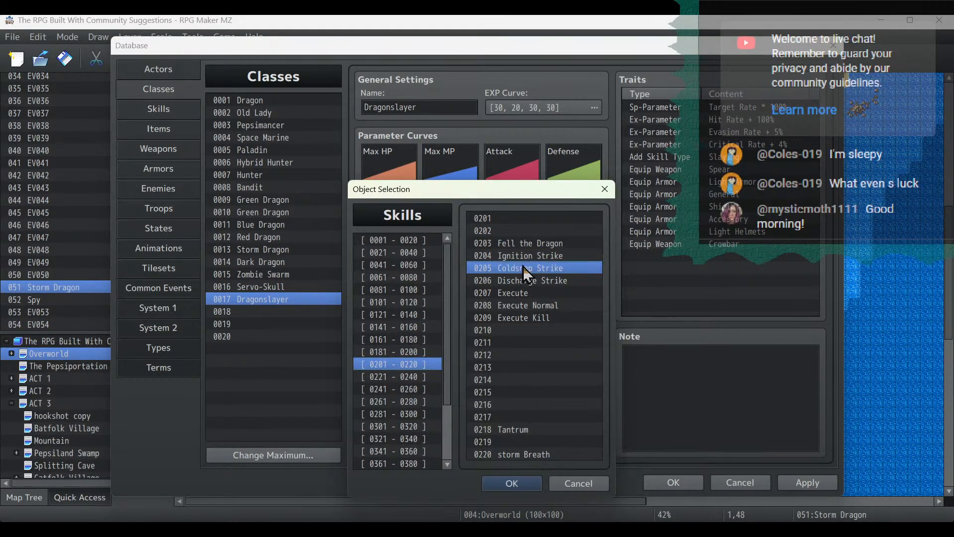
{"action": "left_click", "coordinate": [480, 391]}
Change the fourth learnable skill to 0206 Discharge Strike and the fifth to 0207 Execute.
{"action": "double_click", "coordinate": [474, 311]}
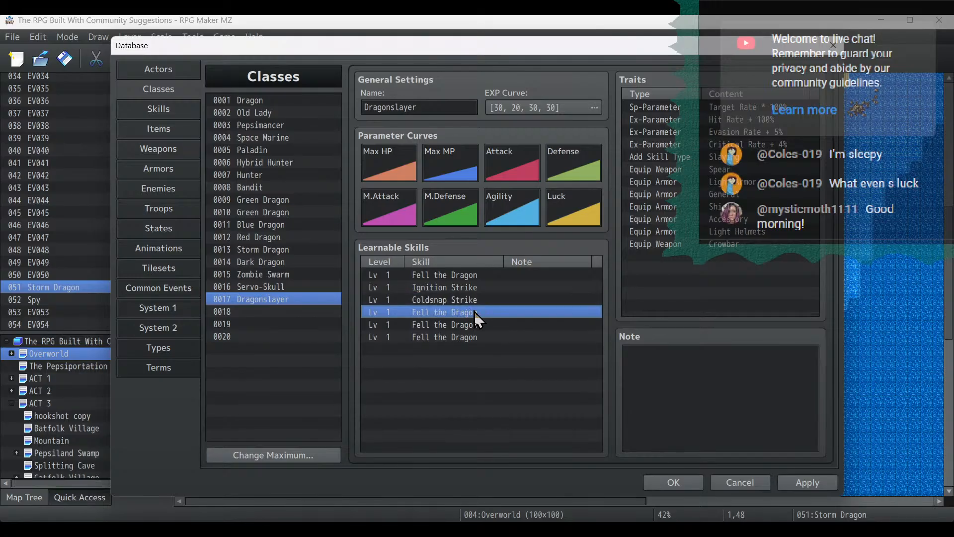
{"action": "left_click", "coordinate": [513, 332]}
{"action": "double_click", "coordinate": [524, 281]}
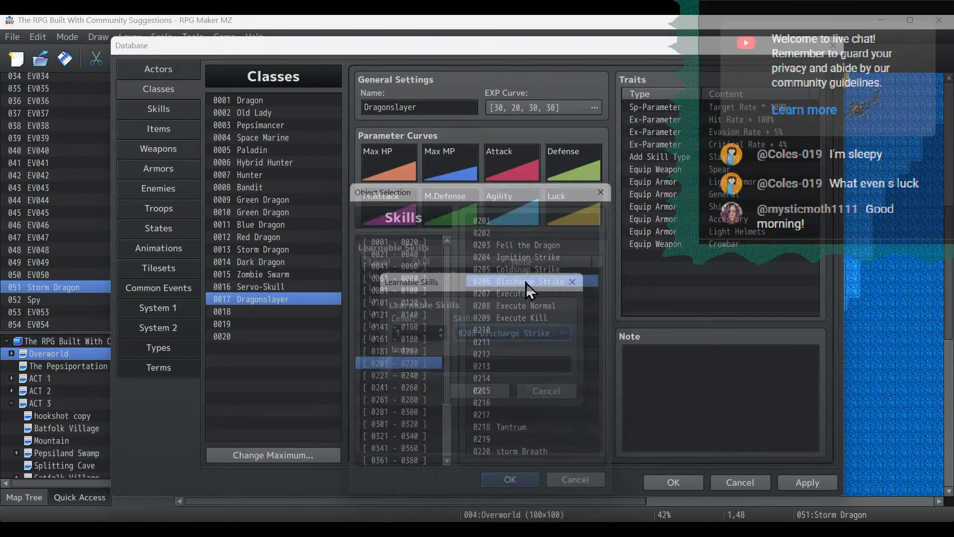
{"action": "left_click", "coordinate": [505, 390]}
{"action": "double_click", "coordinate": [448, 324]}
{"action": "left_click", "coordinate": [482, 331]}
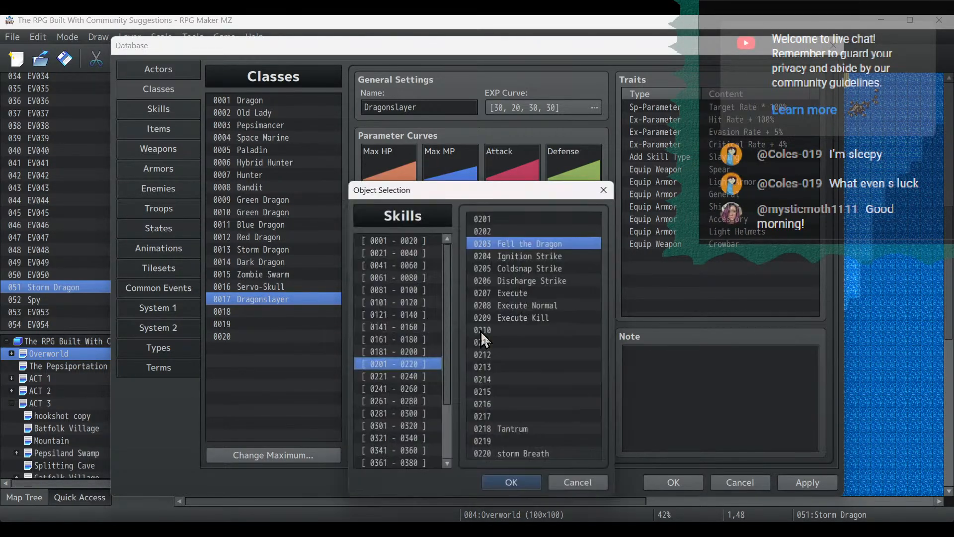
{"action": "double_click", "coordinate": [502, 294]}
{"action": "left_click", "coordinate": [478, 389]}
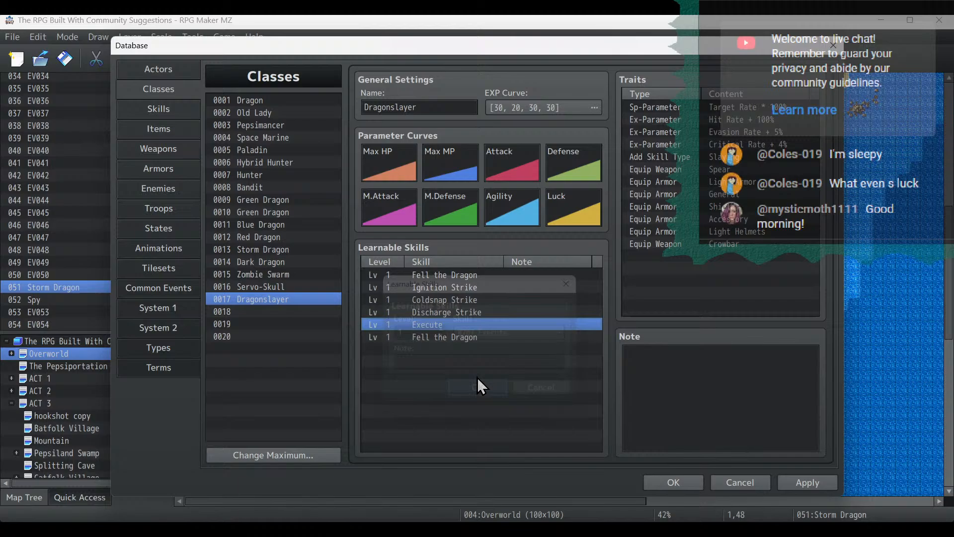
Change the sixth learnable skill to 0218 Tantrum and apply the database changes.
{"action": "double_click", "coordinate": [448, 338]}
{"action": "left_click", "coordinate": [490, 331]}
{"action": "double_click", "coordinate": [499, 429]}
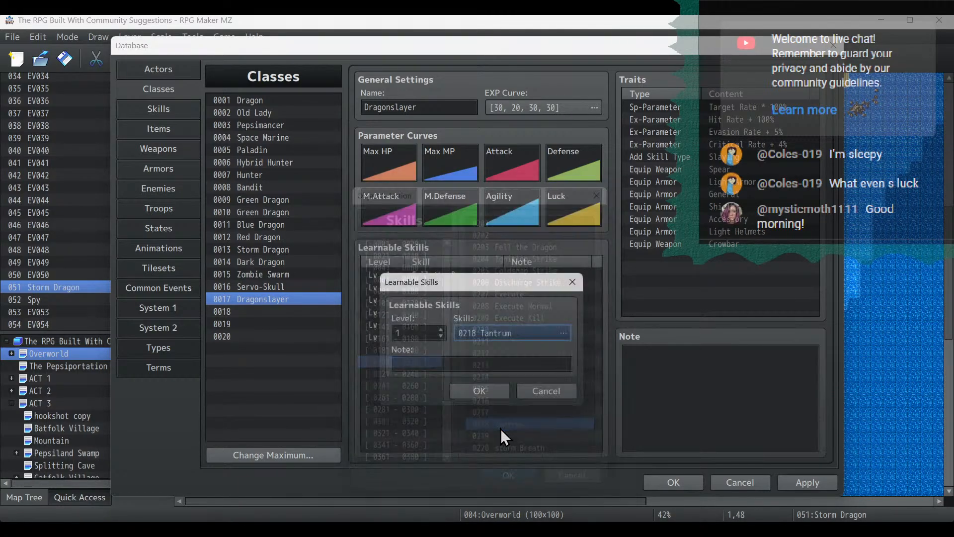
{"action": "left_click", "coordinate": [496, 386]}
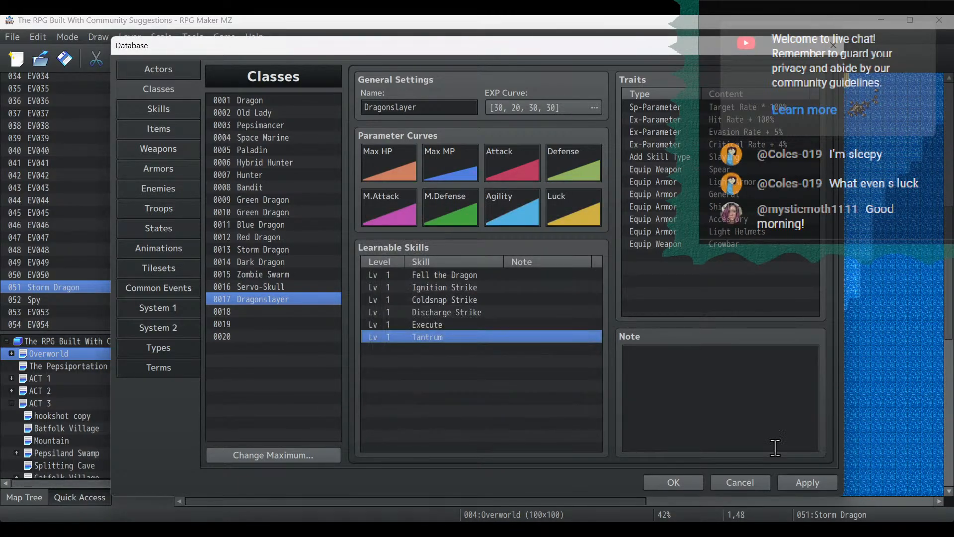
{"action": "left_click", "coordinate": [810, 481]}
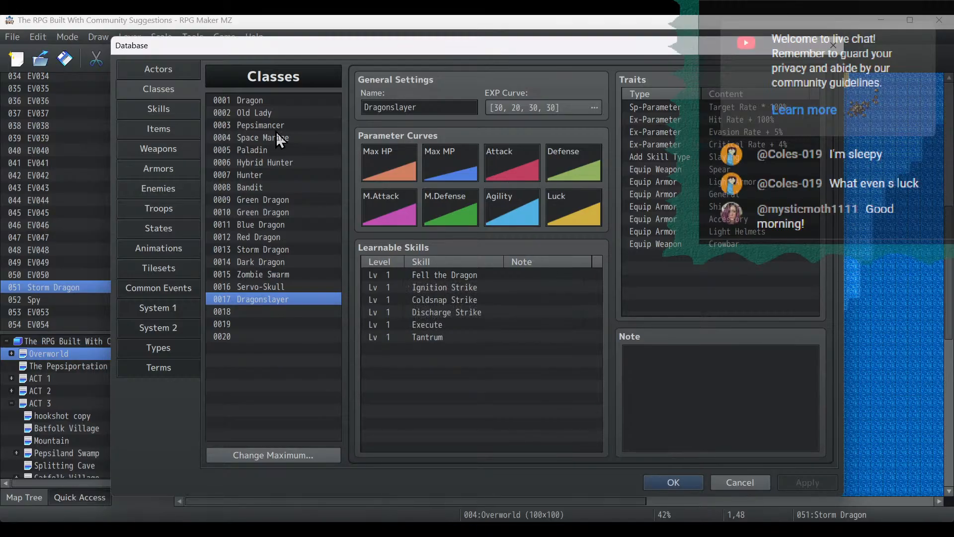
Check the settings of the Hungering Mace in the database's weapons, and close the database.
{"action": "left_click", "coordinate": [168, 169]}
{"action": "left_click", "coordinate": [167, 149]}
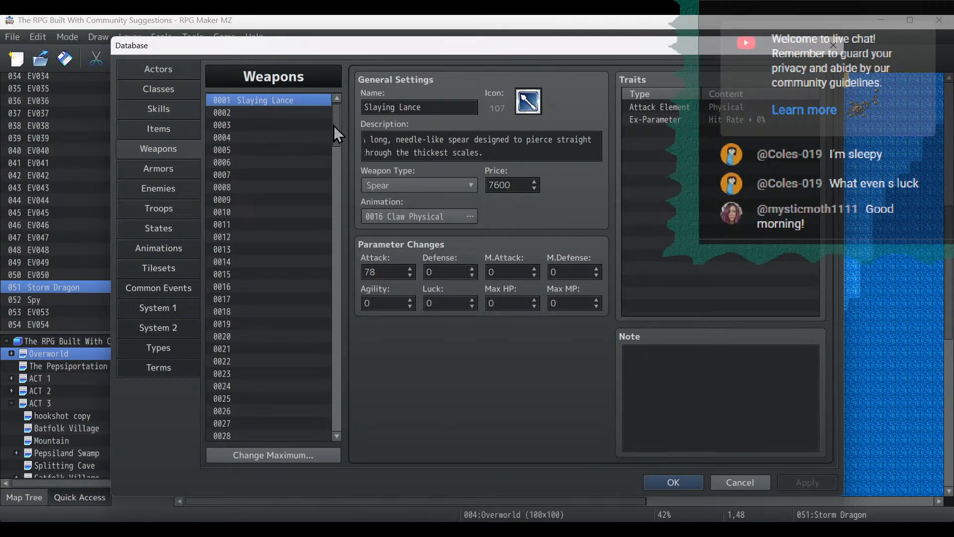
{"action": "left_click_drag", "start_coordinate": [333, 126], "coordinate": [329, 76]}
{"action": "left_click", "coordinate": [293, 241]}
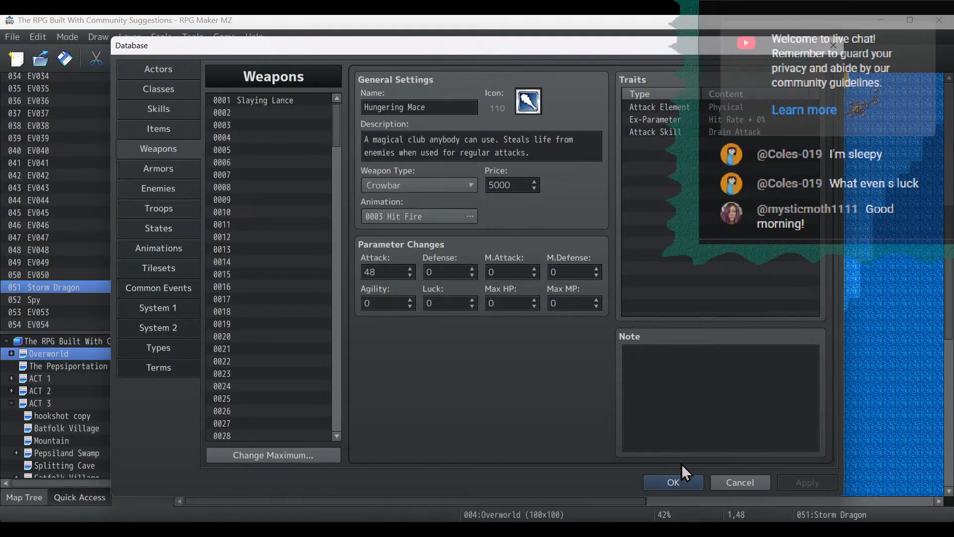
{"action": "left_click", "coordinate": [678, 484]}
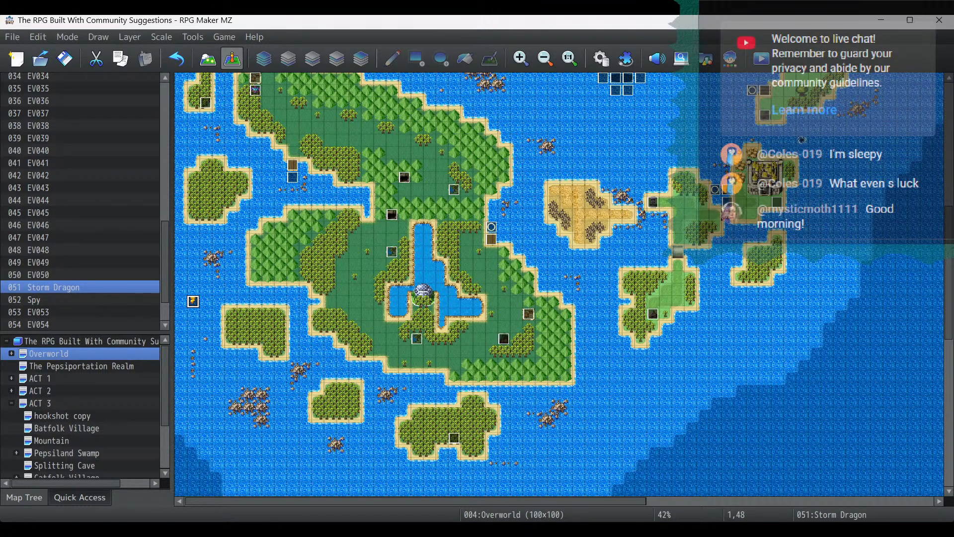
Switch to the Equipment Tiers sheet in LibreOffice Calc, examine the Tier 9 Act 4 Buyable row, and return to RPG Maker MZ.
{"action": "key", "text": "alt+Tab"}
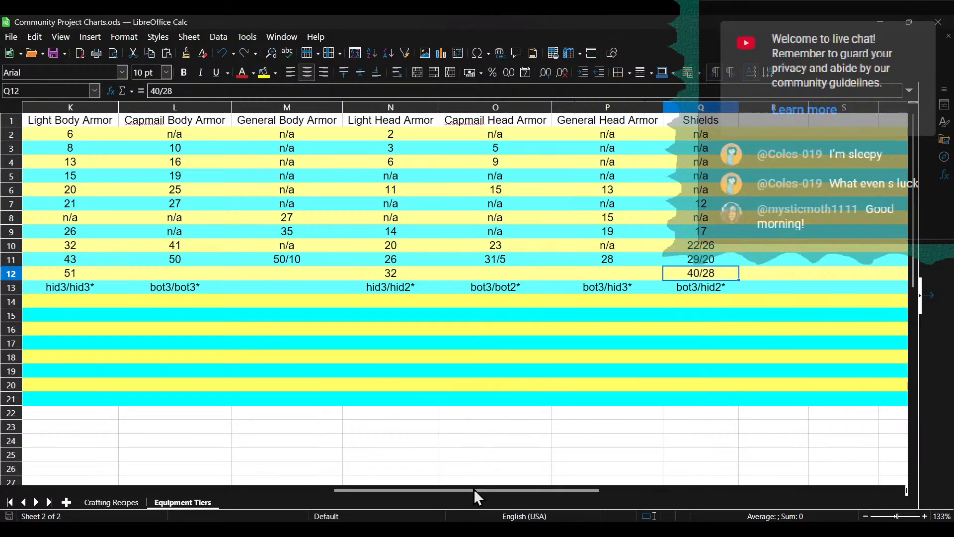
{"action": "left_click_drag", "start_coordinate": [445, 490], "coordinate": [106, 482]}
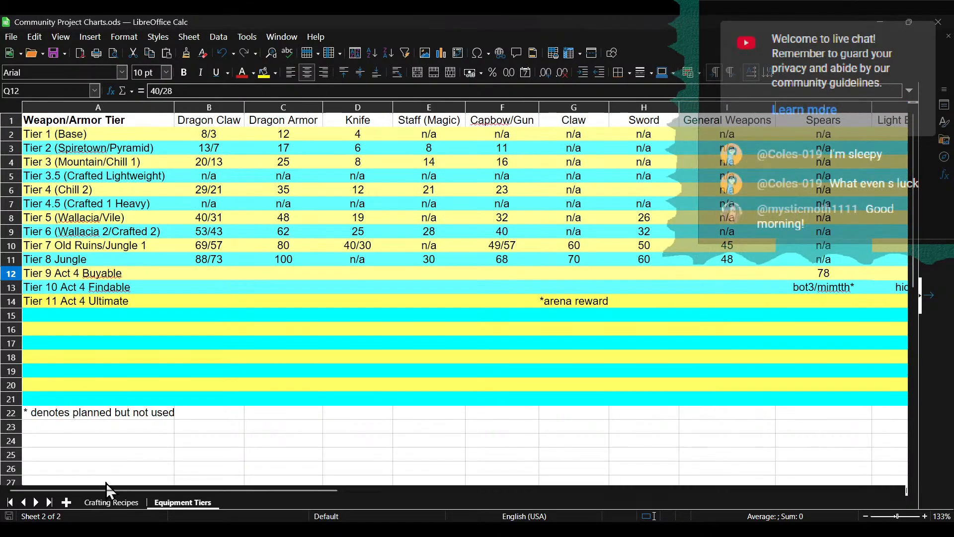
{"action": "left_click", "coordinate": [26, 273]}
{"action": "left_click", "coordinate": [11, 273]}
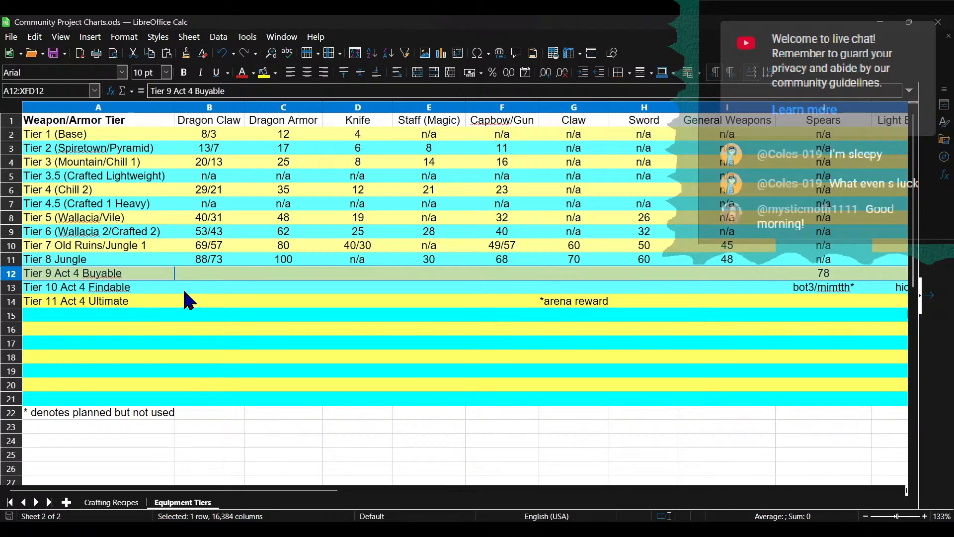
{"action": "left_click", "coordinate": [277, 343]}
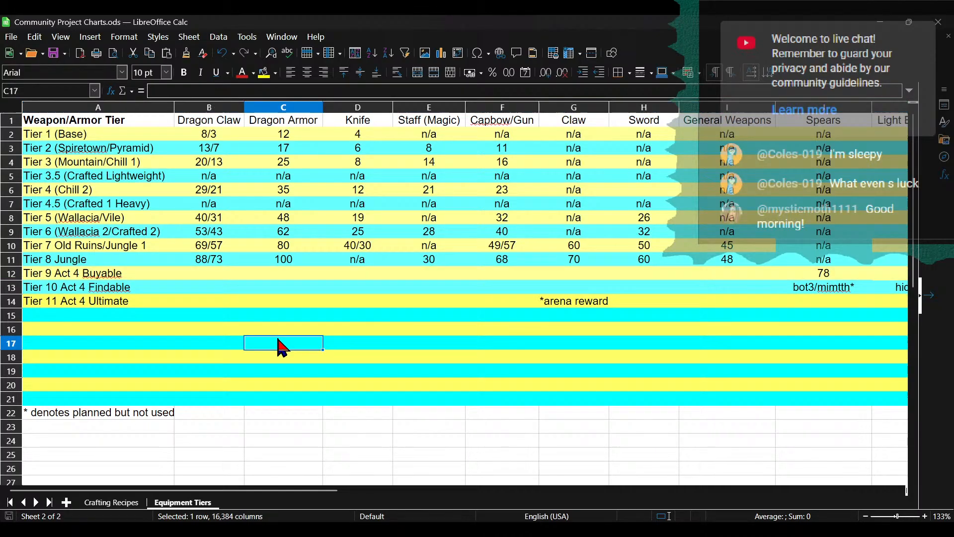
{"action": "left_click", "coordinate": [201, 275]}
{"action": "left_click_drag", "start_coordinate": [291, 490], "coordinate": [288, 449]}
{"action": "key", "text": "alt+Tab"}
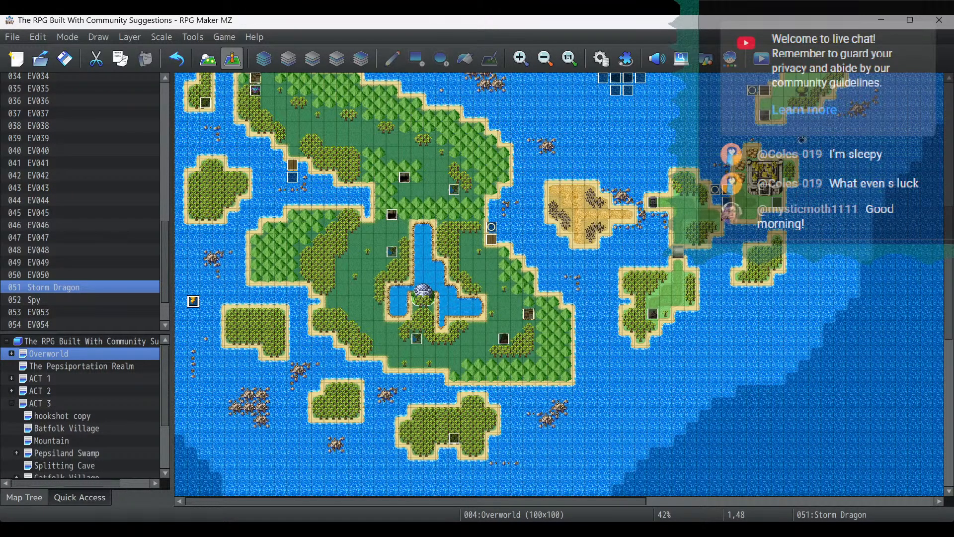
Switch to the project notes in Notepad and highlight the two tasks listed under Next Stream.
{"action": "left_click", "coordinate": [199, 530]}
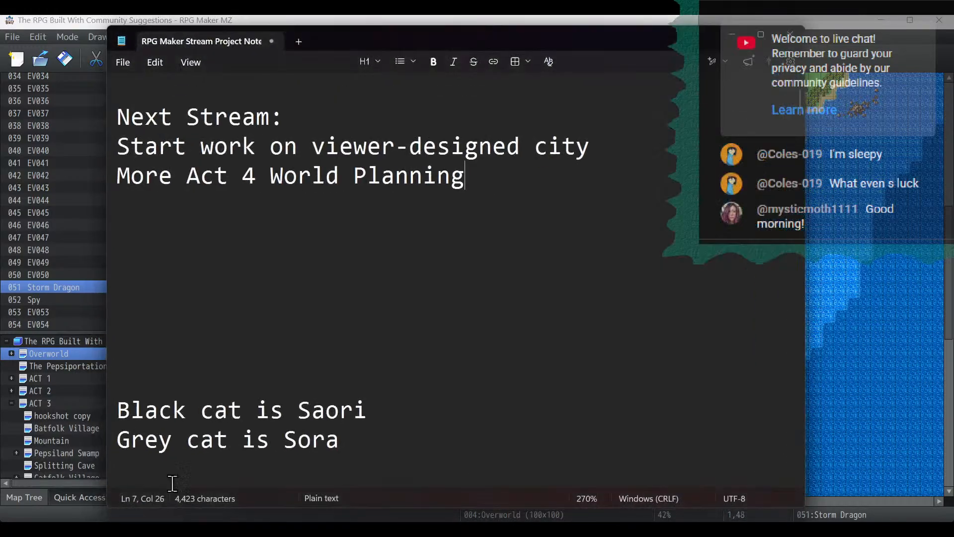
{"action": "scroll", "coordinate": [478, 257], "scroll_direction": "up", "scroll_amount": 2}
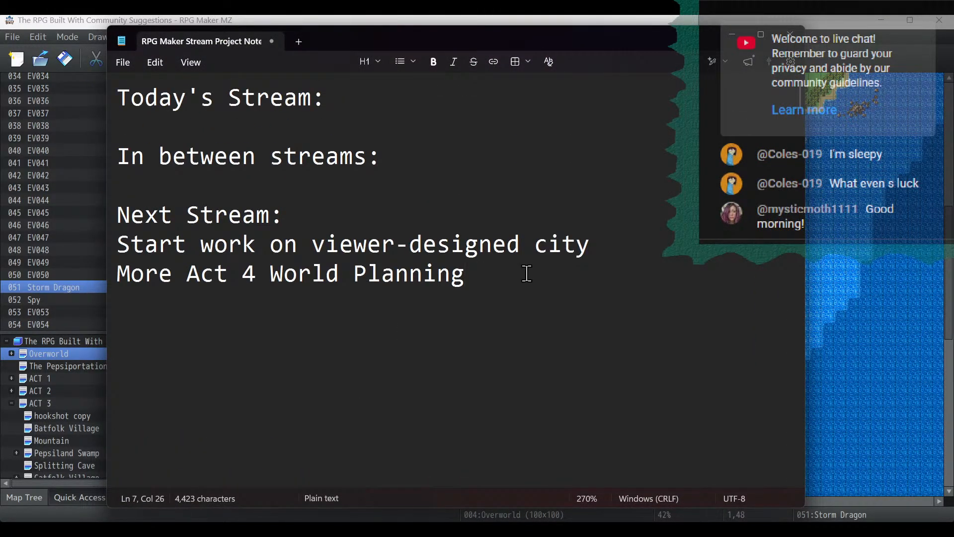
{"action": "left_click_drag", "start_coordinate": [528, 288], "coordinate": [15, 243]}
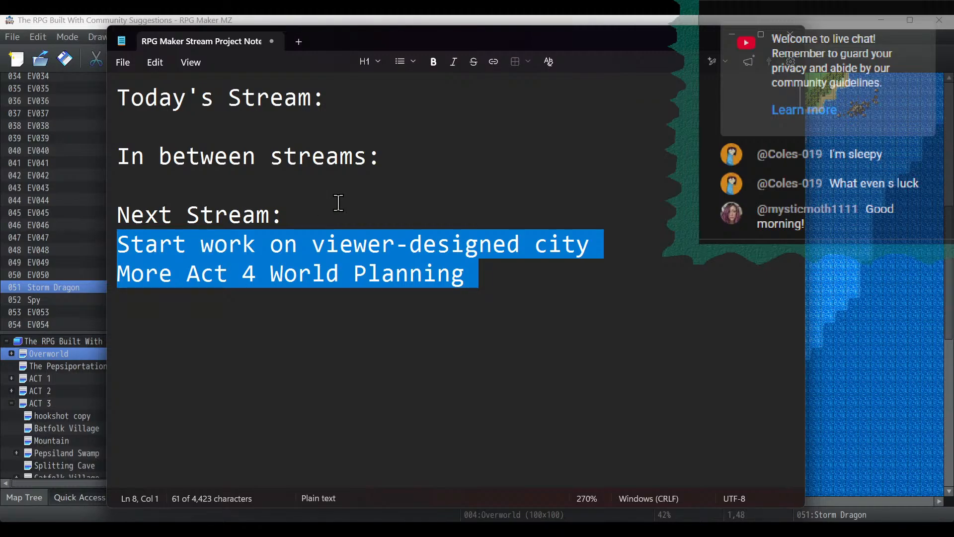
{"action": "left_click_drag", "start_coordinate": [520, 275], "coordinate": [27, 250]}
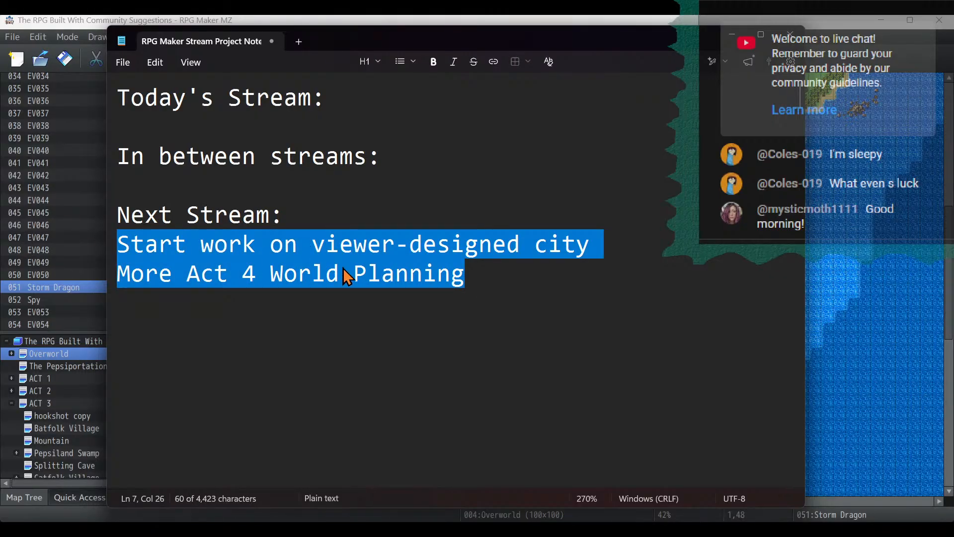
Read through the Act 4 Notes and place the cursor at the end of item 4, the viewer designed city.
{"action": "scroll", "coordinate": [443, 271], "scroll_direction": "down", "scroll_amount": 5}
{"action": "scroll", "coordinate": [453, 231], "scroll_direction": "down", "scroll_amount": 3}
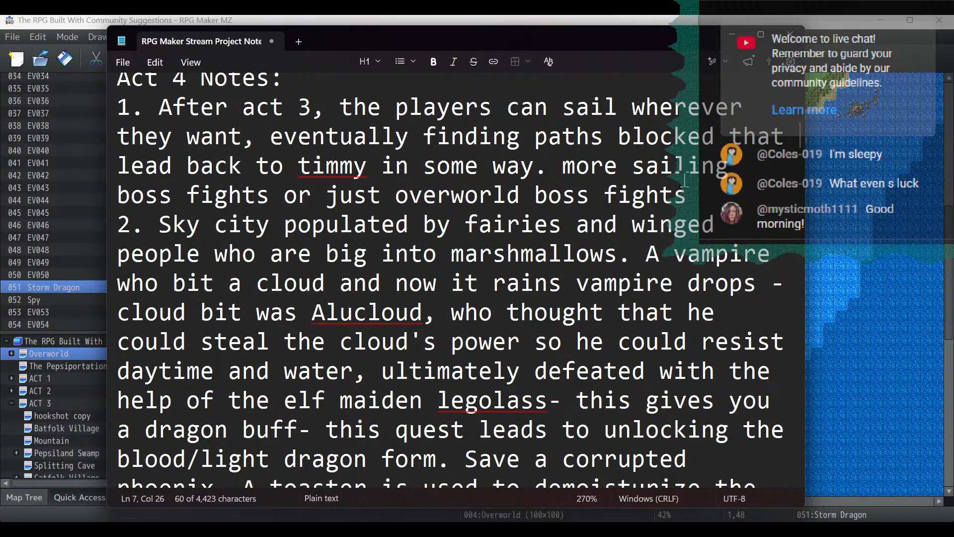
{"action": "scroll", "coordinate": [423, 143], "scroll_direction": "down", "scroll_amount": 1}
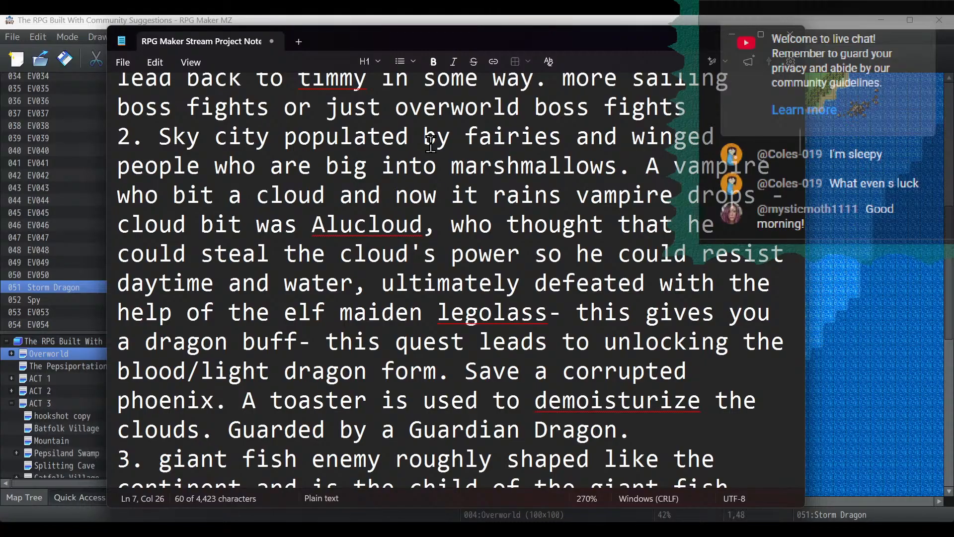
{"action": "scroll", "coordinate": [430, 143], "scroll_direction": "down", "scroll_amount": 3}
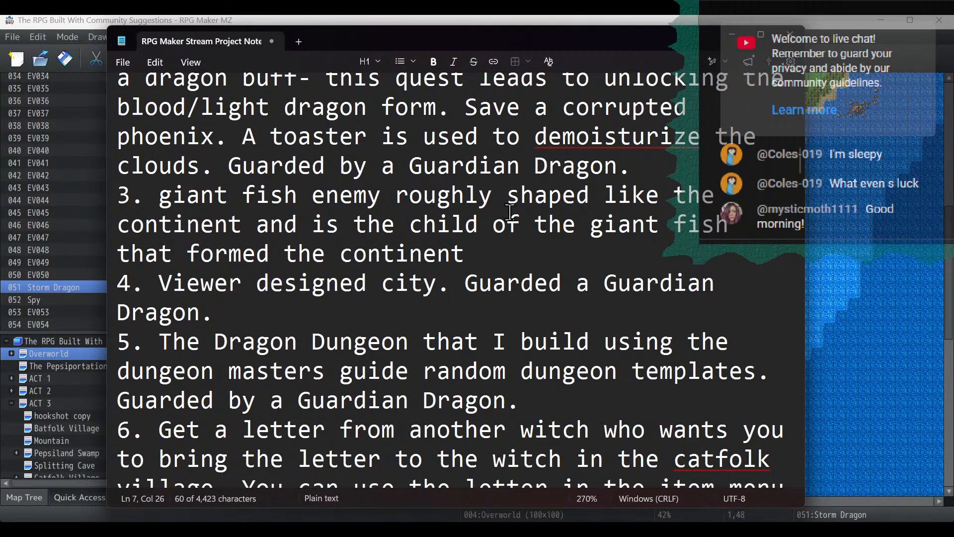
{"action": "scroll", "coordinate": [368, 244], "scroll_direction": "down", "scroll_amount": 1}
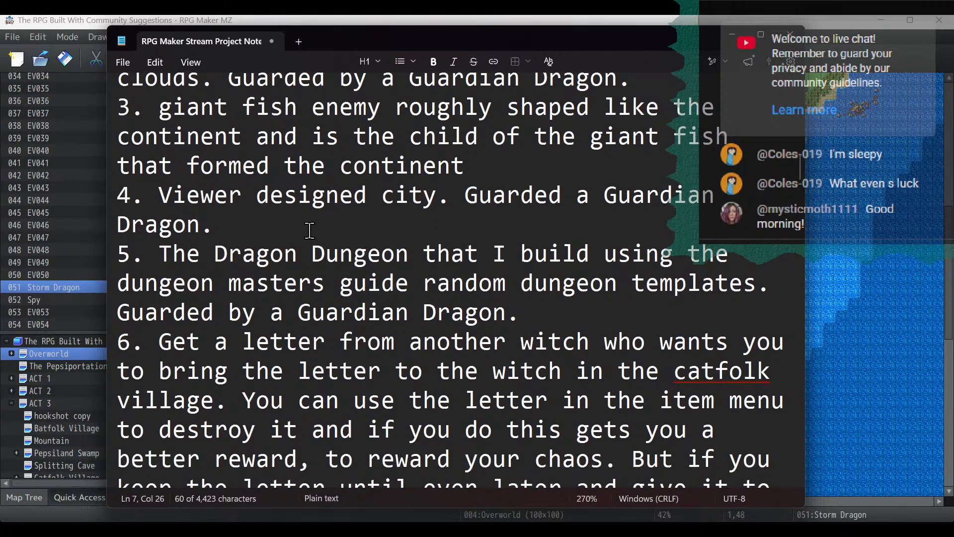
{"action": "left_click", "coordinate": [309, 230]}
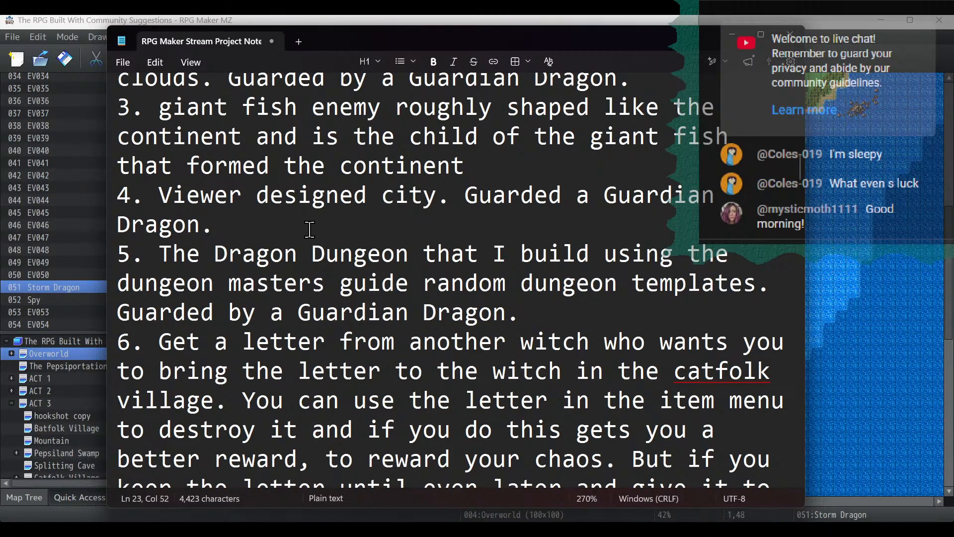
Delete item 4, the viewer designed city guarded by a Guardian Dragon, from the Act 4 Notes along with its empty line.
{"action": "key", "text": "shift+Home"}
{"action": "key", "text": "shift+Home"}
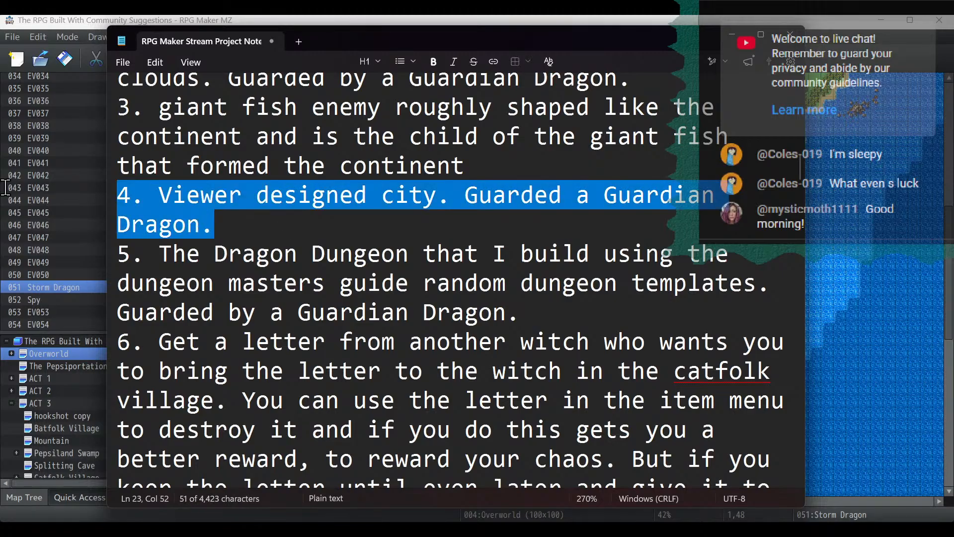
{"action": "key", "text": "BackSpace"}
{"action": "key", "text": "BackSpace"}
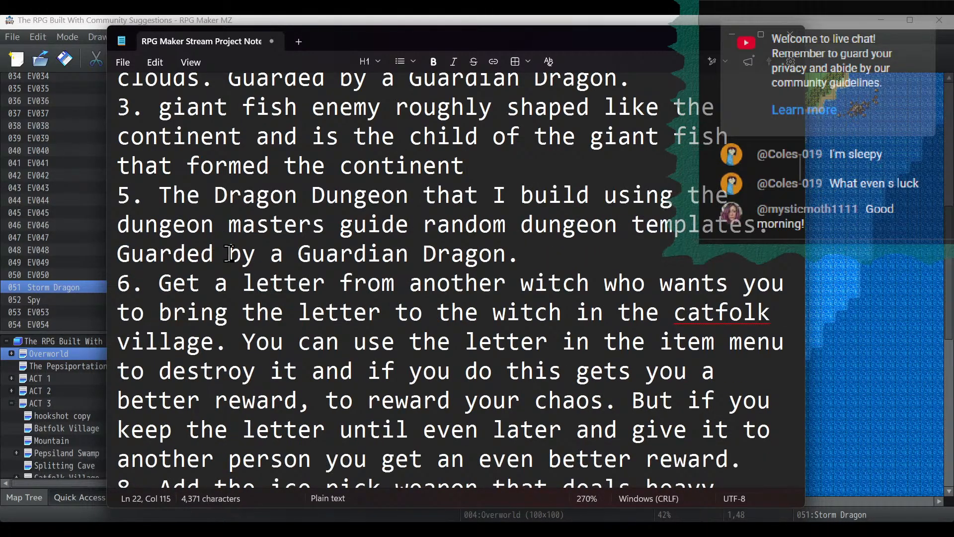
Save the project notes and close the Notepad window.
{"action": "scroll", "coordinate": [559, 247], "scroll_direction": "down", "scroll_amount": 1}
{"action": "scroll", "coordinate": [559, 247], "scroll_direction": "down", "scroll_amount": 3}
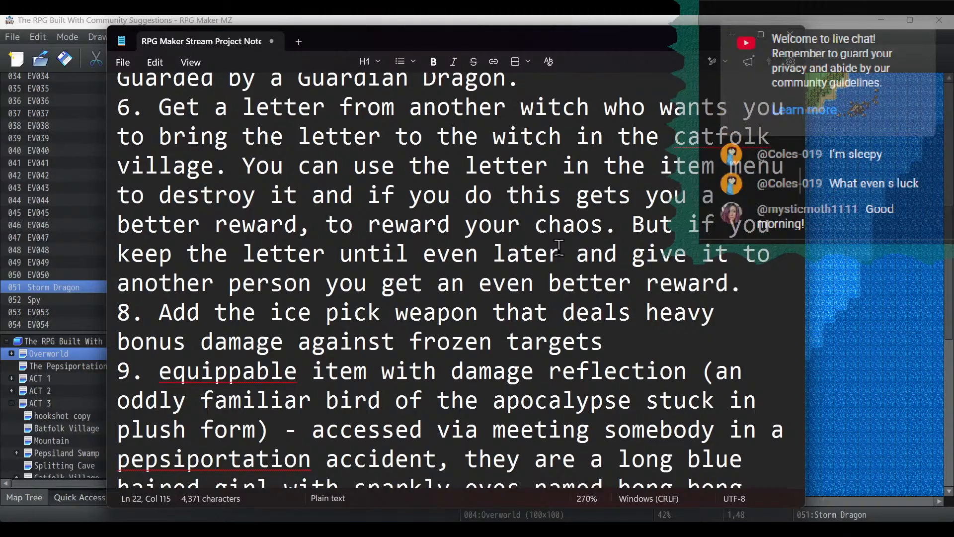
{"action": "scroll", "coordinate": [559, 247], "scroll_direction": "down", "scroll_amount": 3}
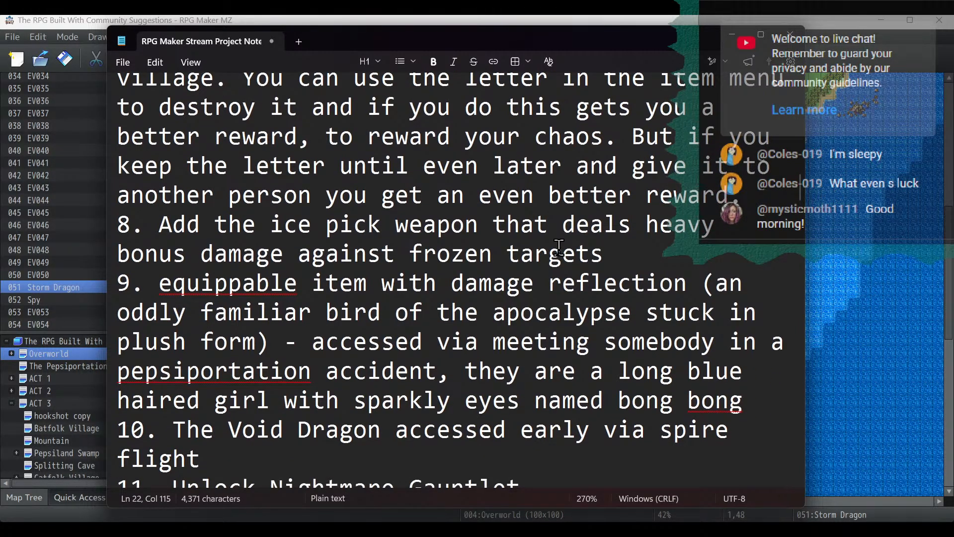
{"action": "scroll", "coordinate": [559, 247], "scroll_direction": "down", "scroll_amount": 3}
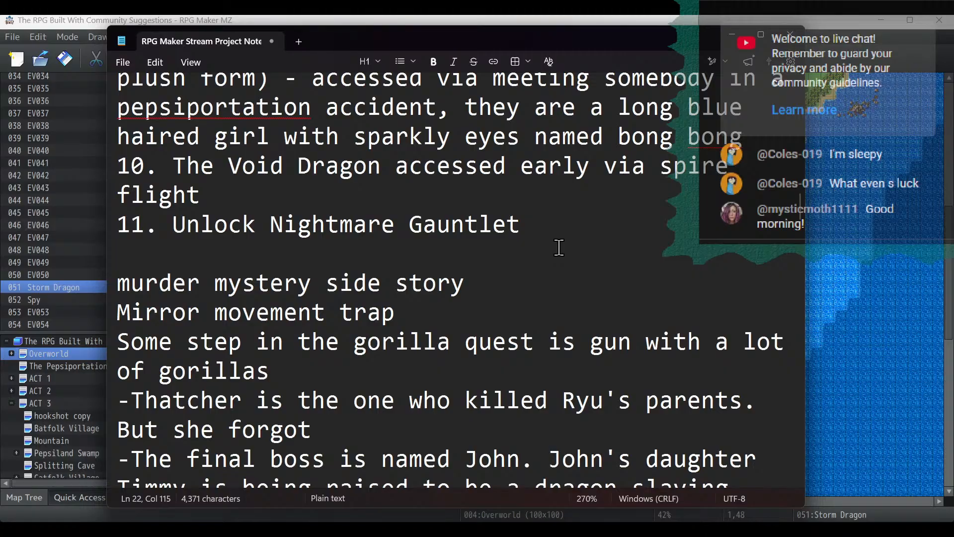
{"action": "scroll", "coordinate": [560, 247], "scroll_direction": "down", "scroll_amount": 2}
{"action": "scroll", "coordinate": [560, 247], "scroll_direction": "up", "scroll_amount": 15}
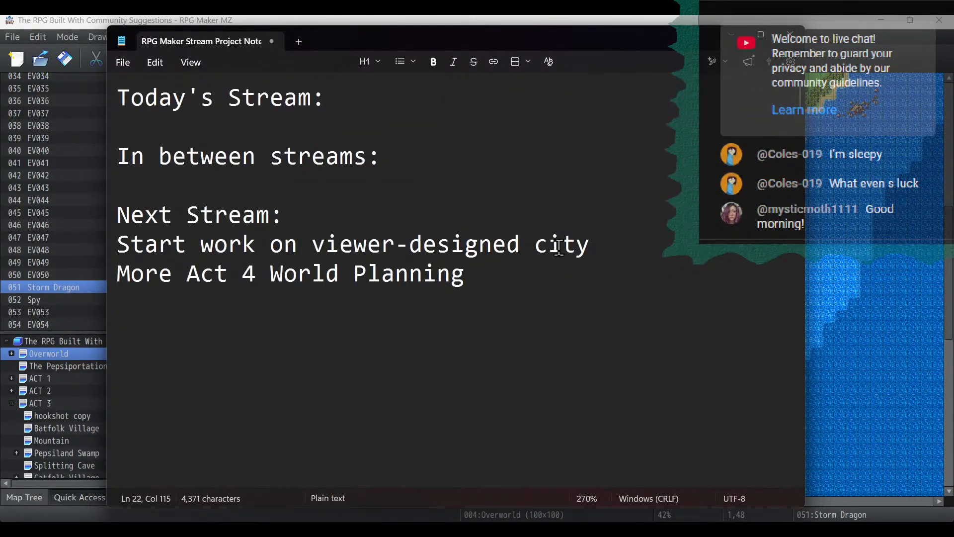
{"action": "left_click", "coordinate": [552, 320]}
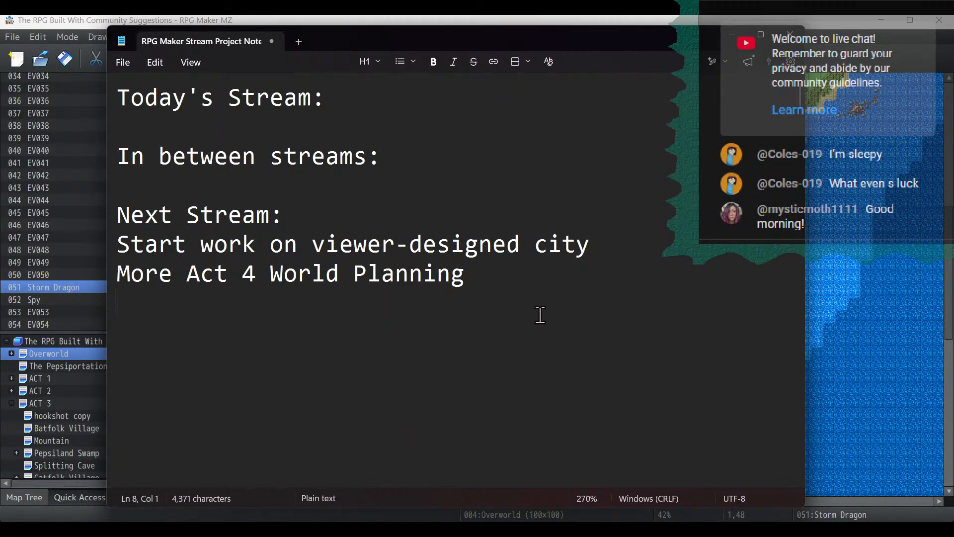
{"action": "left_click", "coordinate": [123, 62]}
{"action": "left_click", "coordinate": [149, 194]}
{"action": "left_click", "coordinate": [795, 41]}
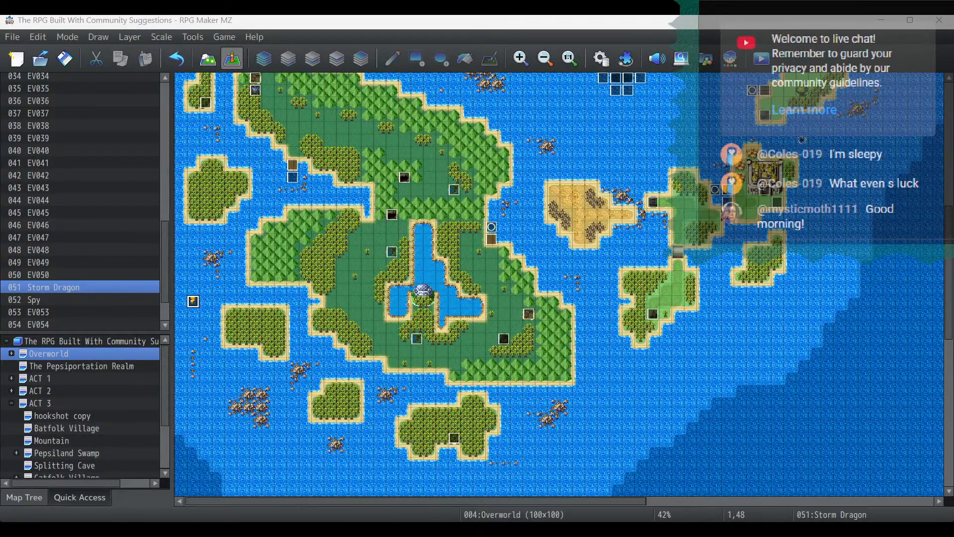
Switch to LibreOffice Calc, save and close Community Project Charts.ods, and maximize the RPG Maker MZ window.
{"action": "left_click", "coordinate": [305, 529]}
{"action": "left_click", "coordinate": [44, 54]}
{"action": "left_click", "coordinate": [43, 54]}
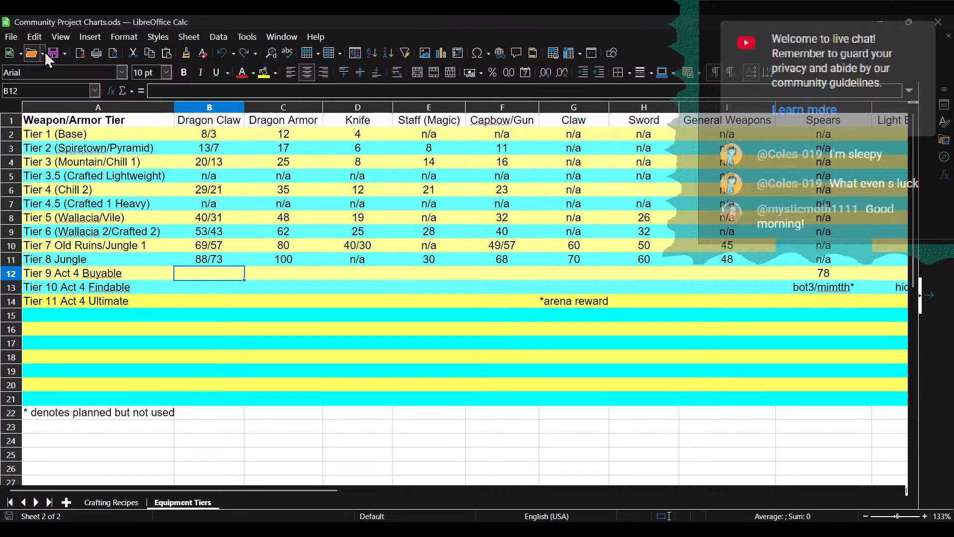
{"action": "left_click", "coordinate": [54, 54]}
{"action": "left_click", "coordinate": [939, 22]}
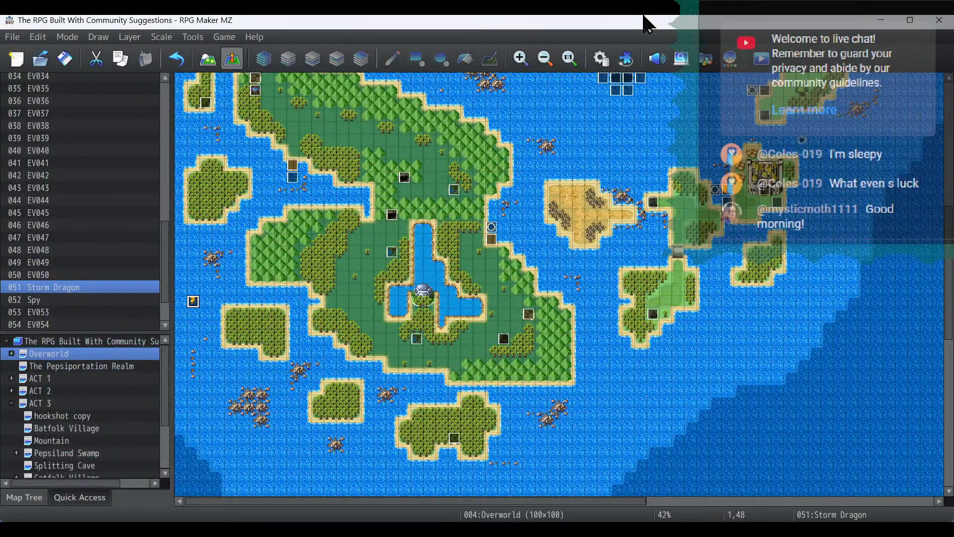
{"action": "left_click", "coordinate": [910, 20]}
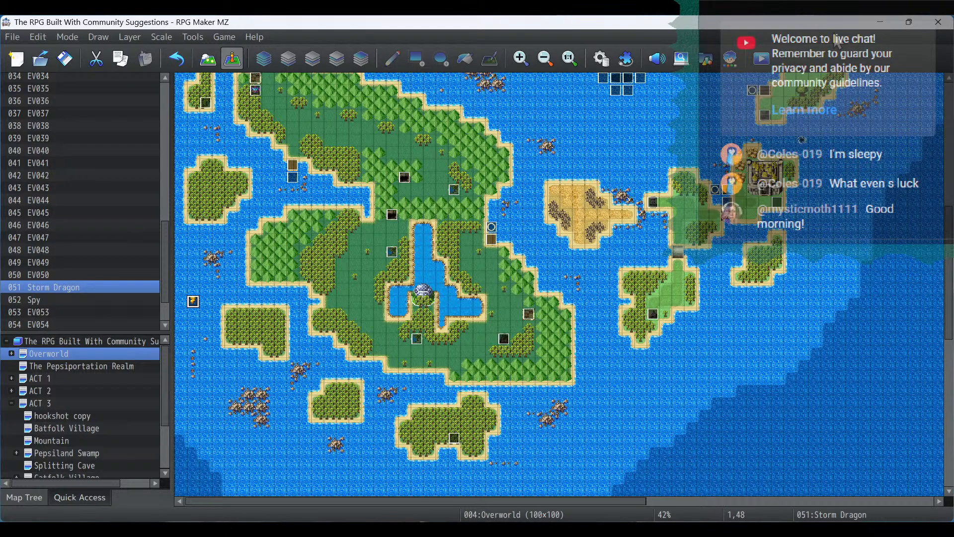
{"action": "left_click", "coordinate": [154, 530]}
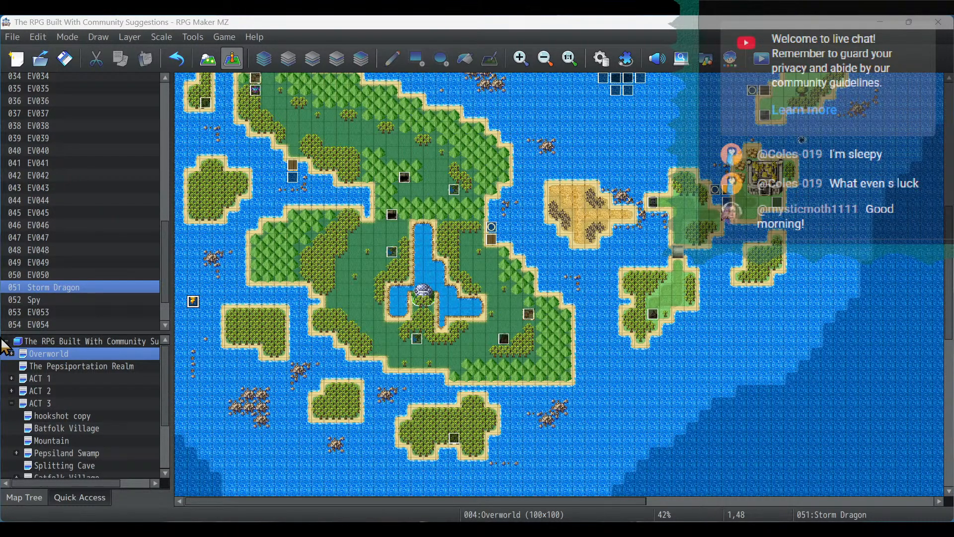
{"action": "mouse_move", "coordinate": [267, 529]}
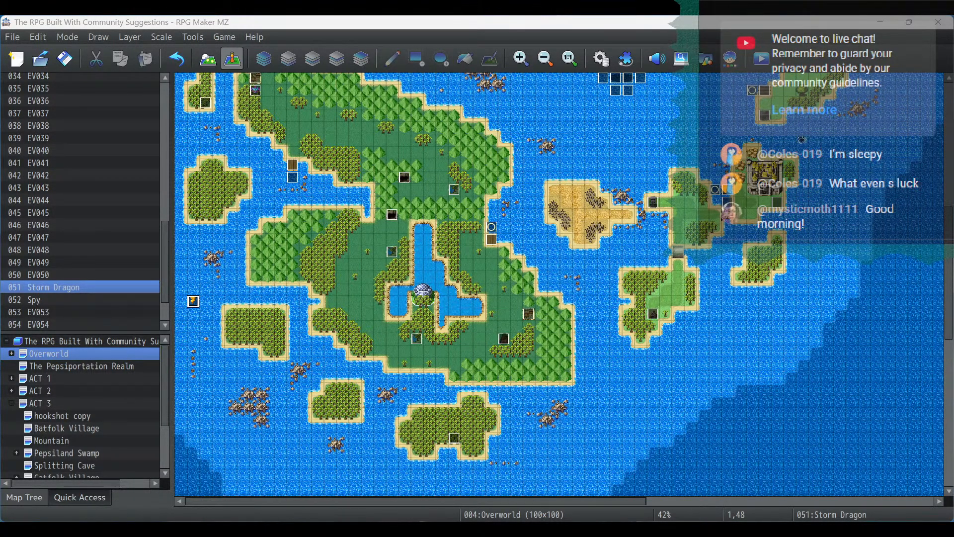